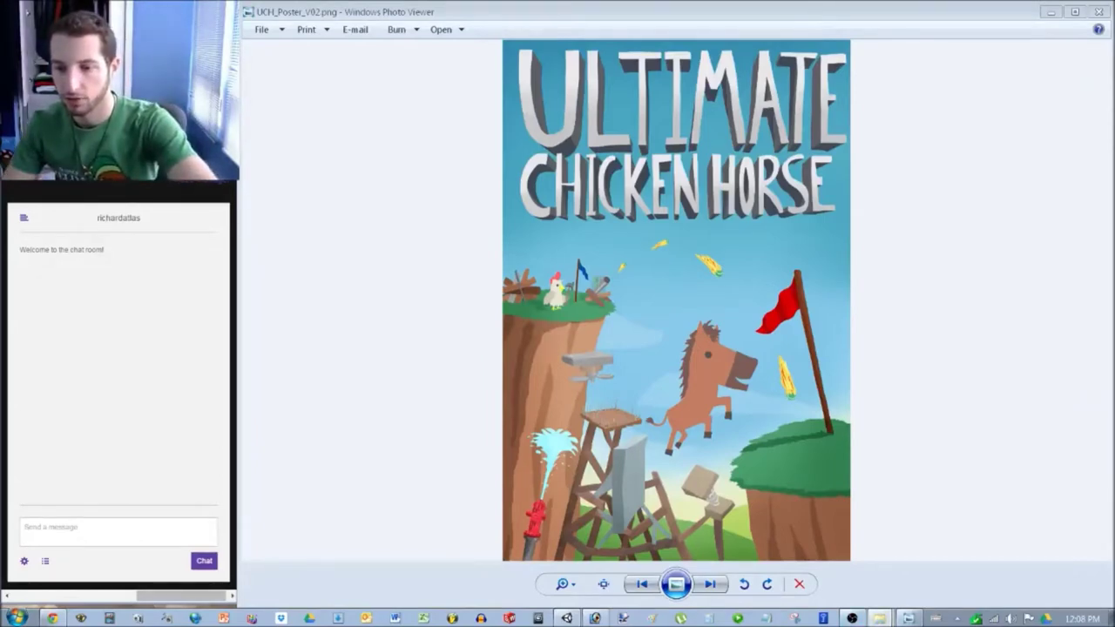
# Switch to Unity and run the jumping level in play mode.
pyautogui.click(567, 618)
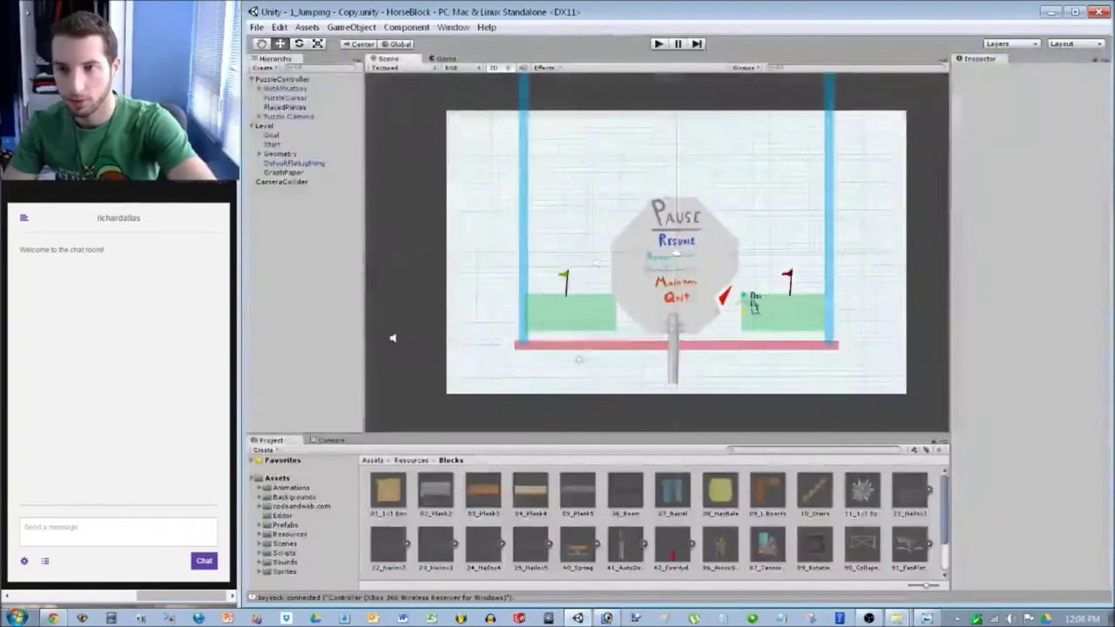
pyautogui.hotkey('ctrl', 'p')
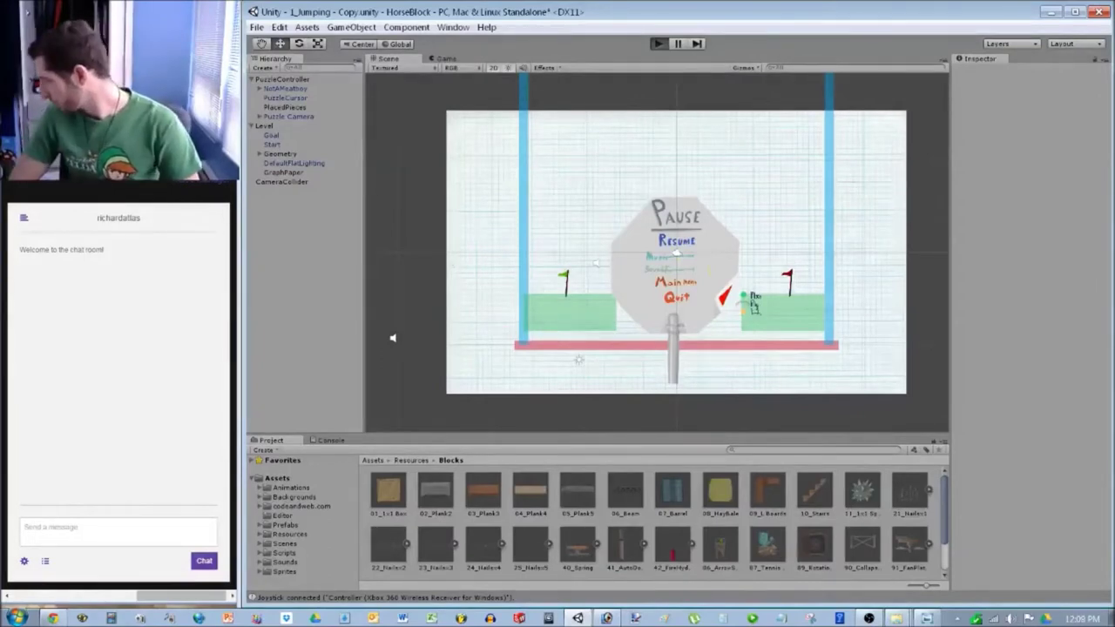
pyautogui.hotkey('ctrl', 'p')
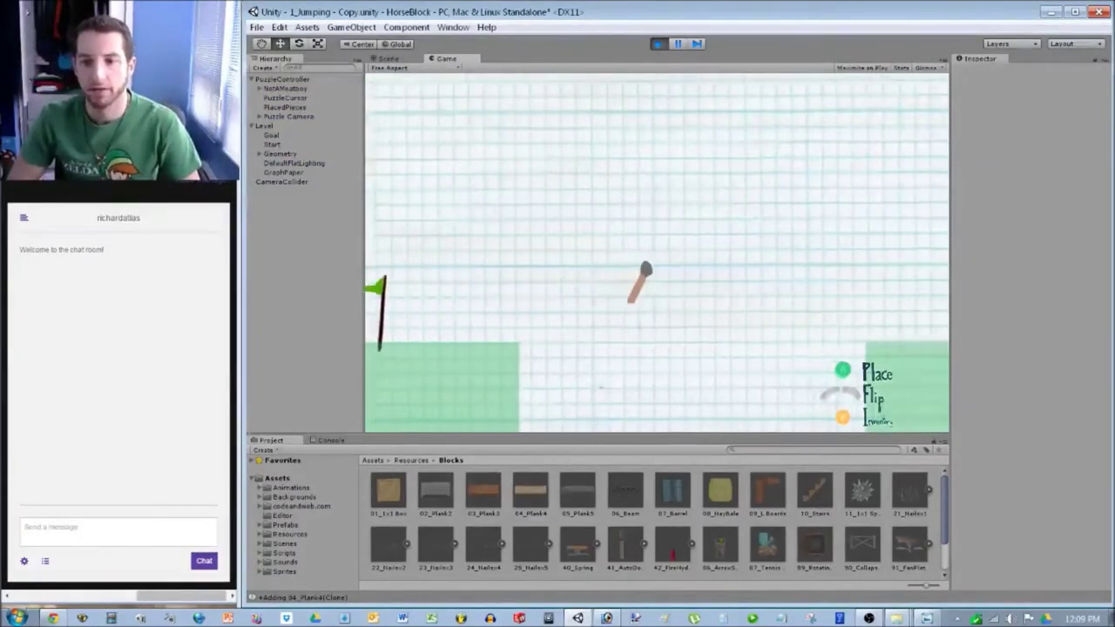
# Take the light wooden plank from the inventory and place it in the gap between the two green platforms.
pyautogui.press('i')
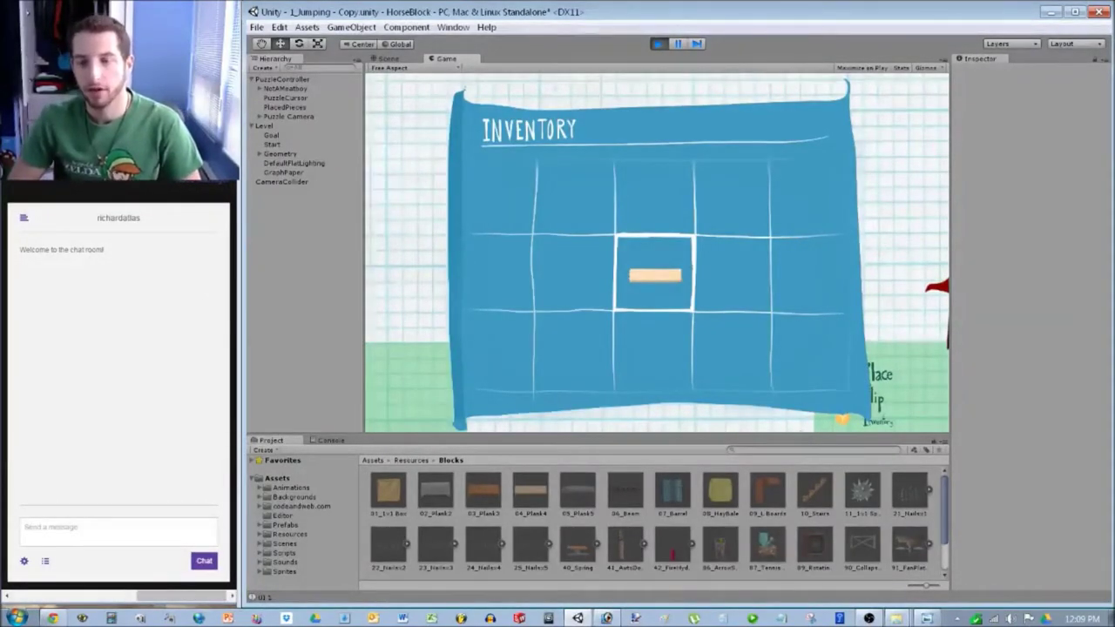
pyautogui.press('Return')
pyautogui.press('Down')
pyautogui.press('Left')
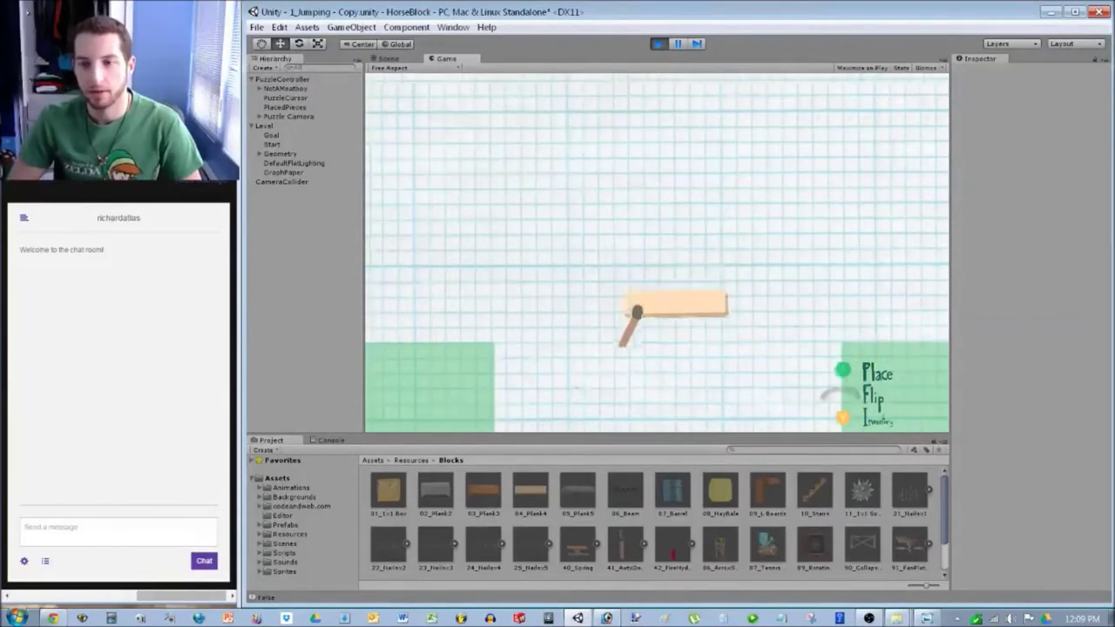
pyautogui.press('Right')
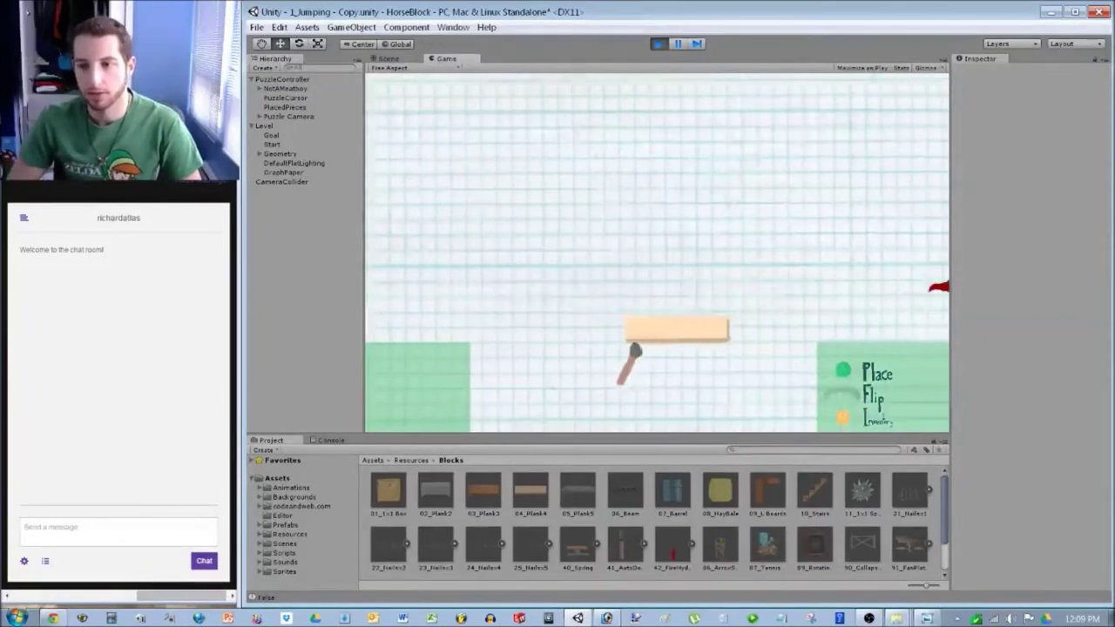
pyautogui.press('Down')
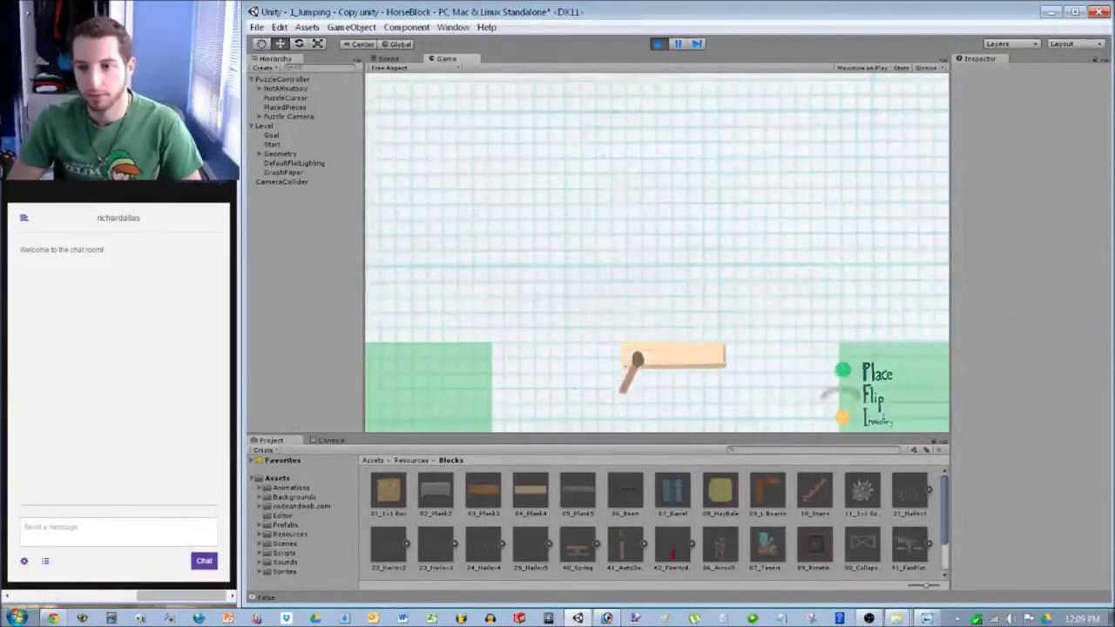
pyautogui.press('Return')
# Move the horse over the plank to the red flag on the far platform and end the playtest.
pyautogui.press('Right')
pyautogui.press('Right')
pyautogui.press('space')
pyautogui.press('Right')
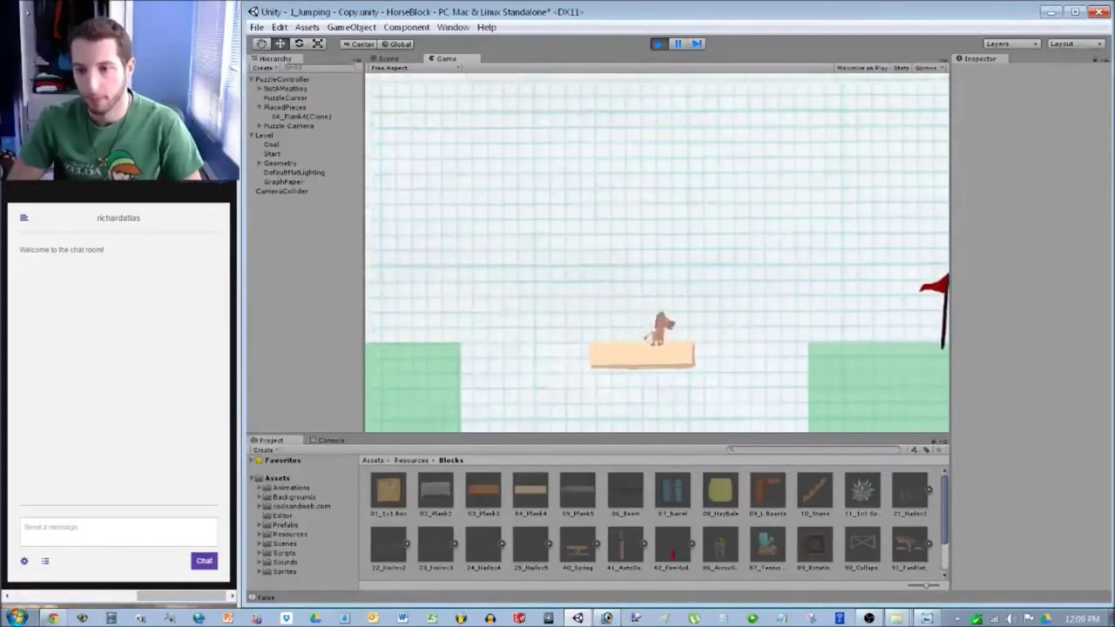
pyautogui.press('space')
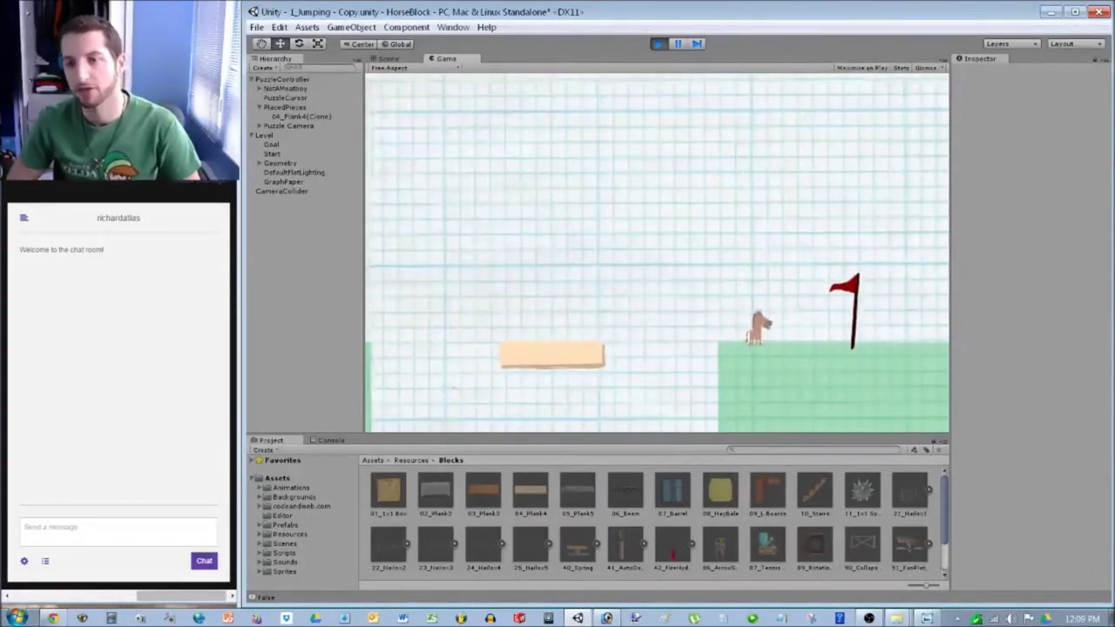
pyautogui.press('Right')
pyautogui.hotkey('ctrl', 'p')
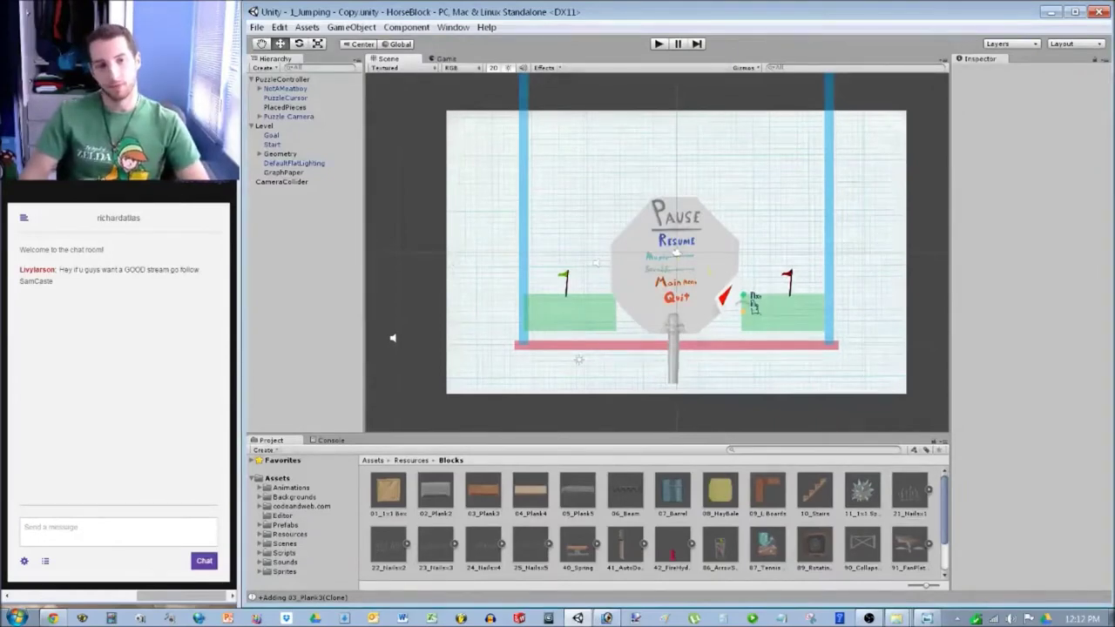
# Send the chat message "That's really not cool... if you're not interested leave".
pyautogui.click(26, 528)
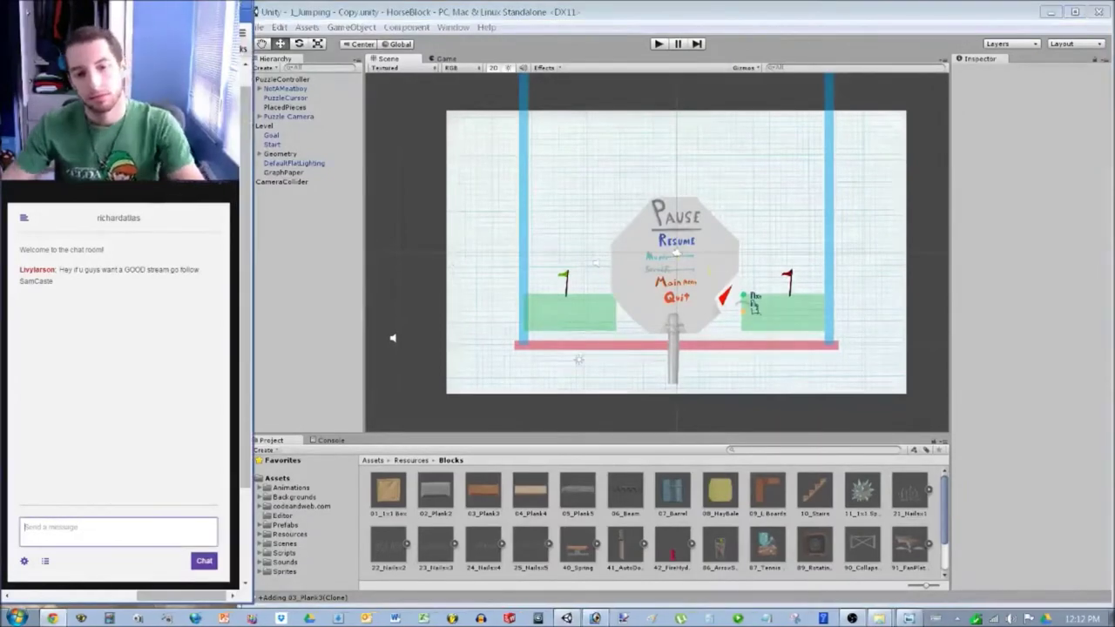
pyautogui.write("That's rally re")
pyautogui.press('BackSpace')
pyautogui.press('BackSpace')
pyautogui.press('BackSpace')
pyautogui.press('BackSpace')
pyautogui.press('BackSpace')
pyautogui.press('BackSpace')
pyautogui.press('BackSpace')
pyautogui.write("eally not cool - if you're not interested leave")
pyautogui.press('Return')
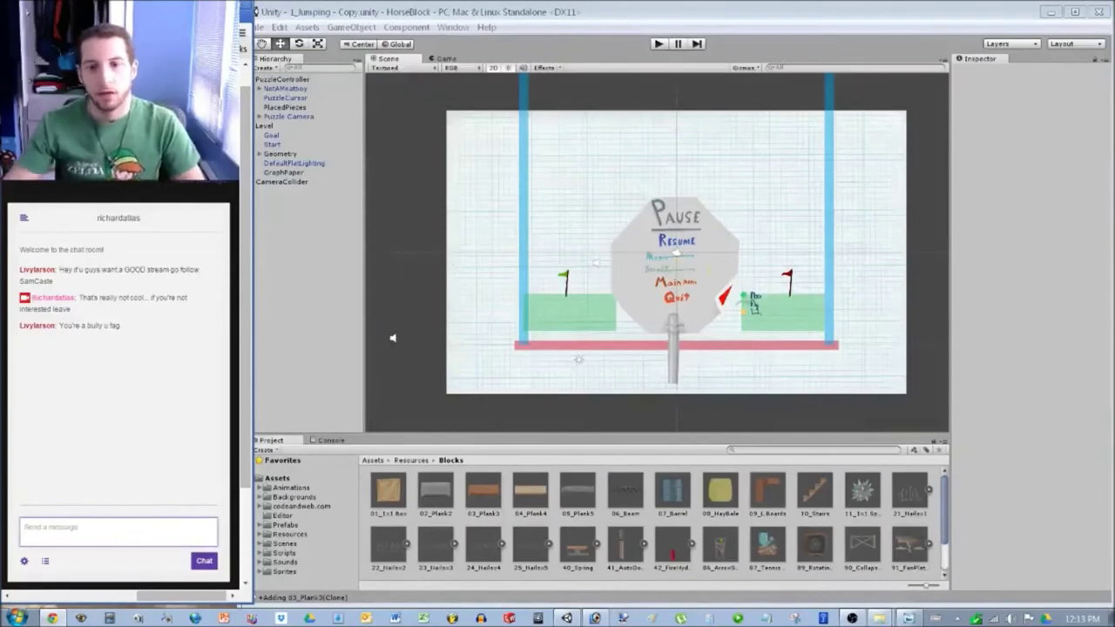
pyautogui.rightClick(80, 324)
pyautogui.rightClick(43, 328)
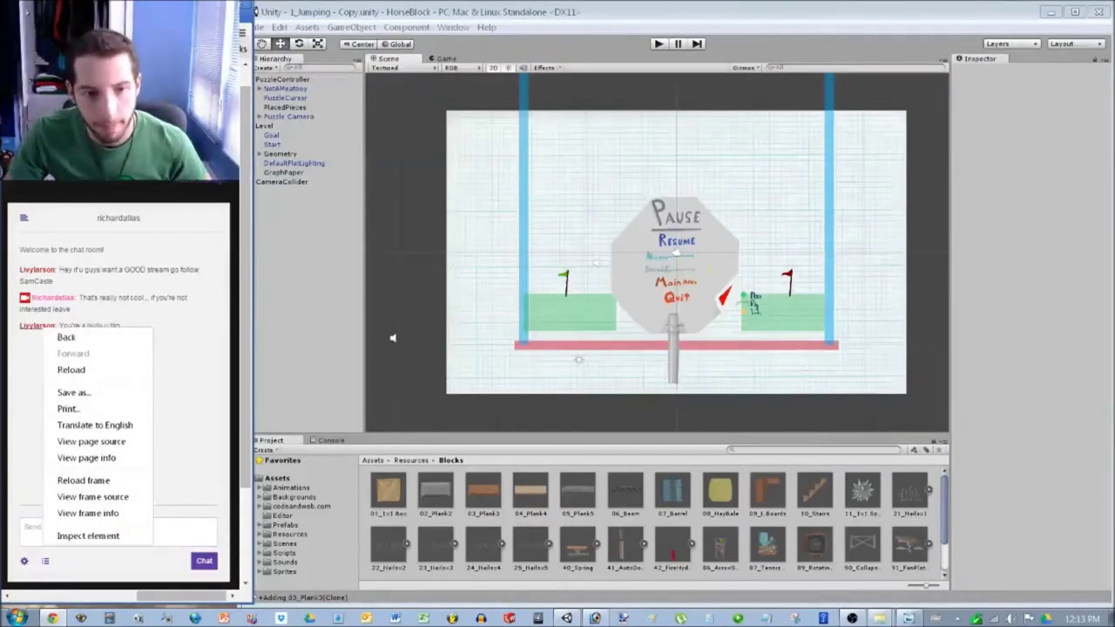
pyautogui.press('Escape')
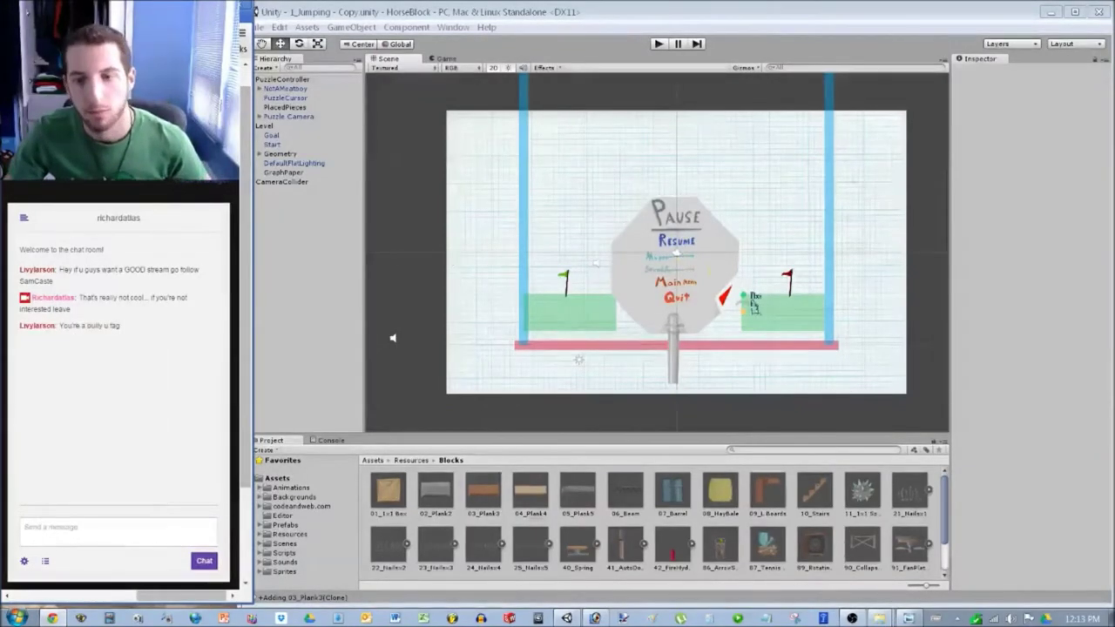
pyautogui.hotkey('alt', 'Tab')
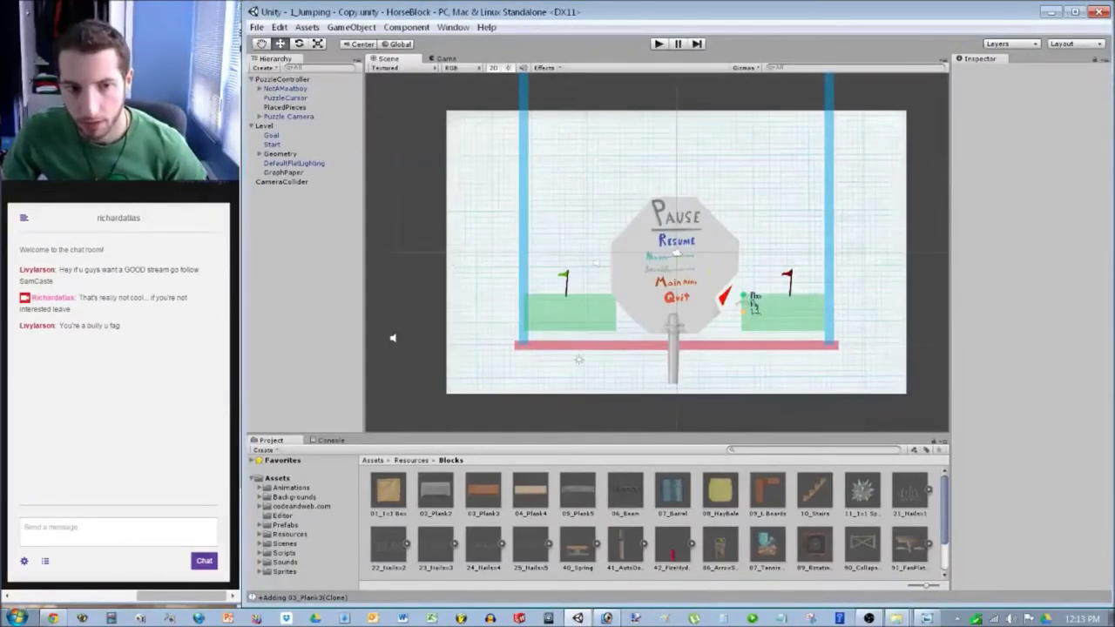
# Ban the chat participant who posted the latest message.
pyautogui.rightClick(38, 324)
pyautogui.click(33, 326)
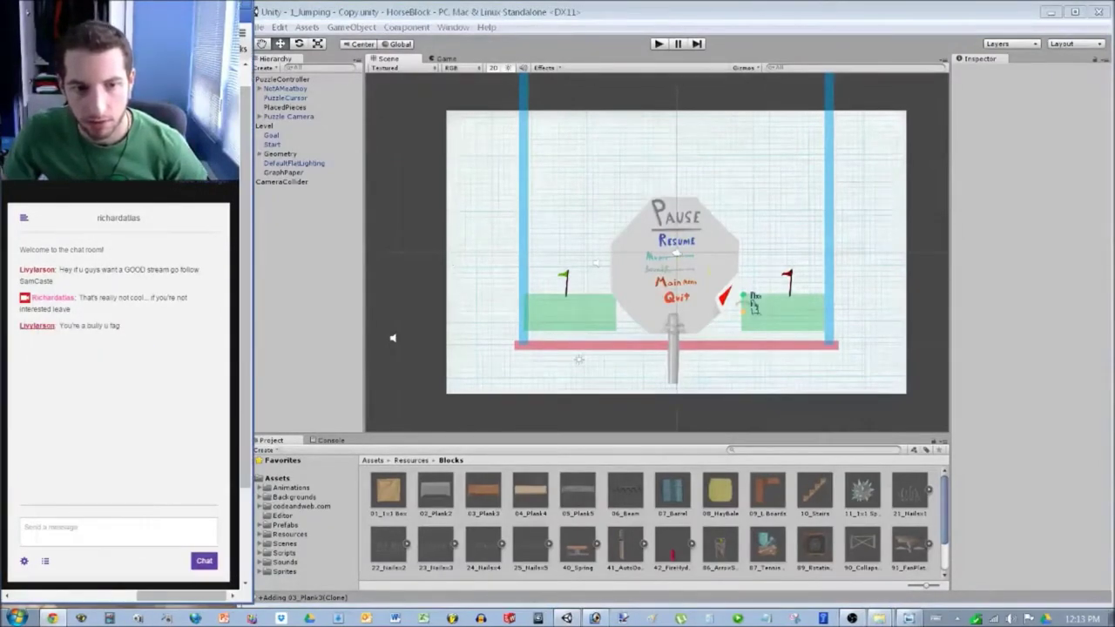
pyautogui.click(37, 325)
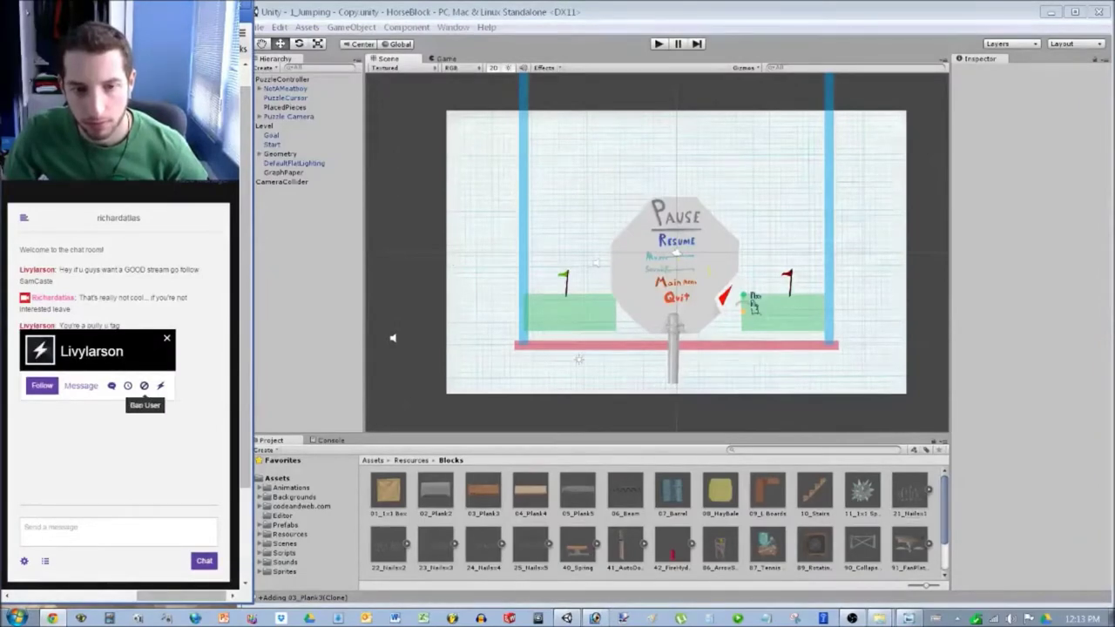
pyautogui.click(144, 386)
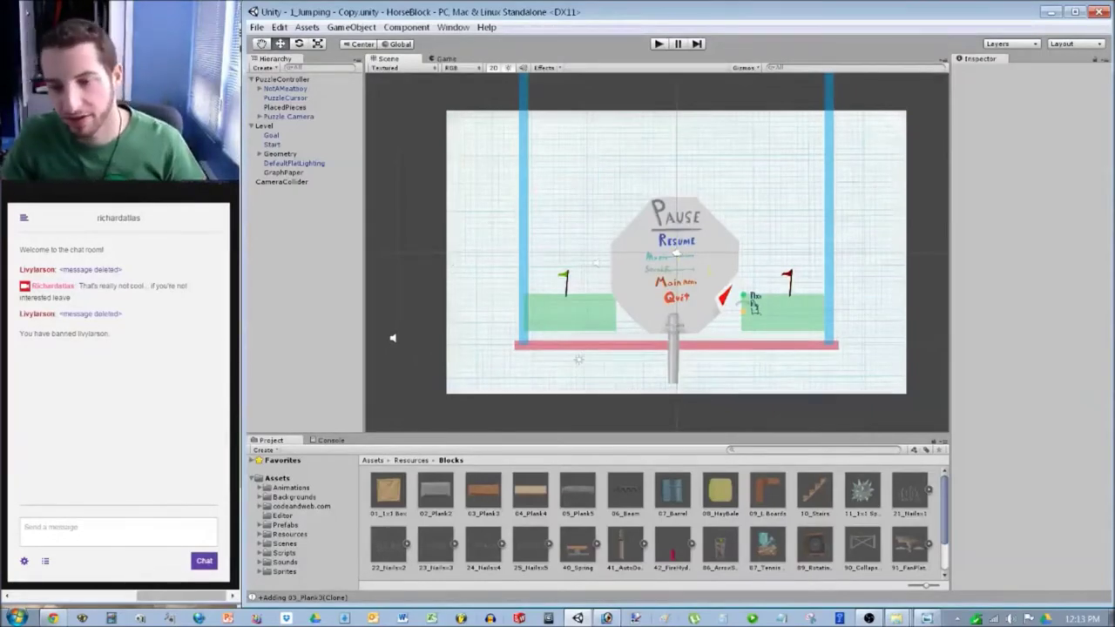
# Switch to Photoshop and brush a black ground line that steps up twice, drops into a pit and continues as a flat platform.
pyautogui.click(607, 618)
pyautogui.press('d')
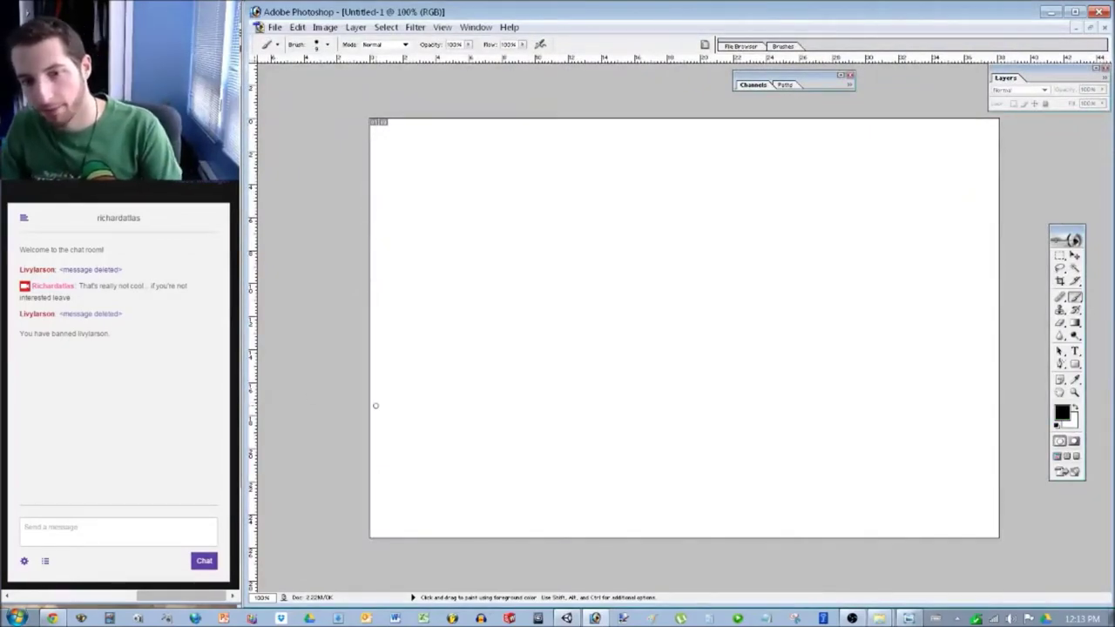
pyautogui.moveTo(540, 383)
pyautogui.mouseDown()
pyautogui.moveTo(570, 357)
pyautogui.moveTo(567, 331)
pyautogui.mouseUp()
pyautogui.hotkey('ctrl', 'z')
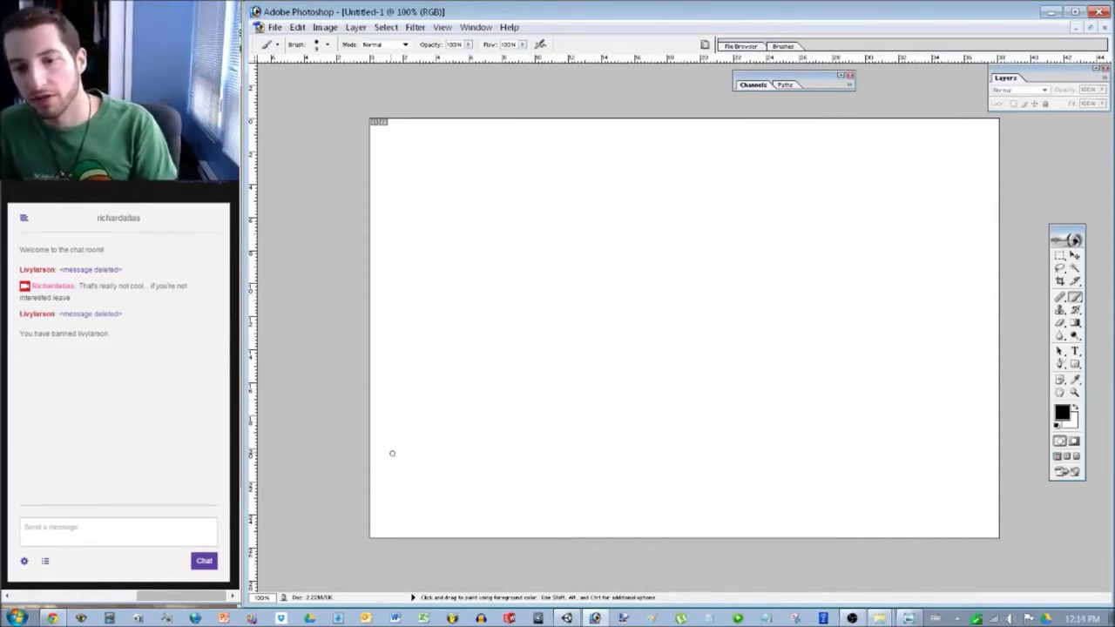
pyautogui.moveTo(362, 455)
pyautogui.mouseDown()
pyautogui.moveTo(500, 452)
pyautogui.moveTo(505, 416)
pyautogui.moveTo(667, 412)
pyautogui.moveTo(668, 374)
pyautogui.moveTo(726, 426)
pyautogui.moveTo(724, 530)
pyautogui.mouseUp()
pyautogui.moveTo(806, 367)
pyautogui.mouseDown()
pyautogui.moveTo(828, 527)
pyautogui.moveTo(874, 377)
pyautogui.moveTo(1032, 376)
pyautogui.mouseUp()
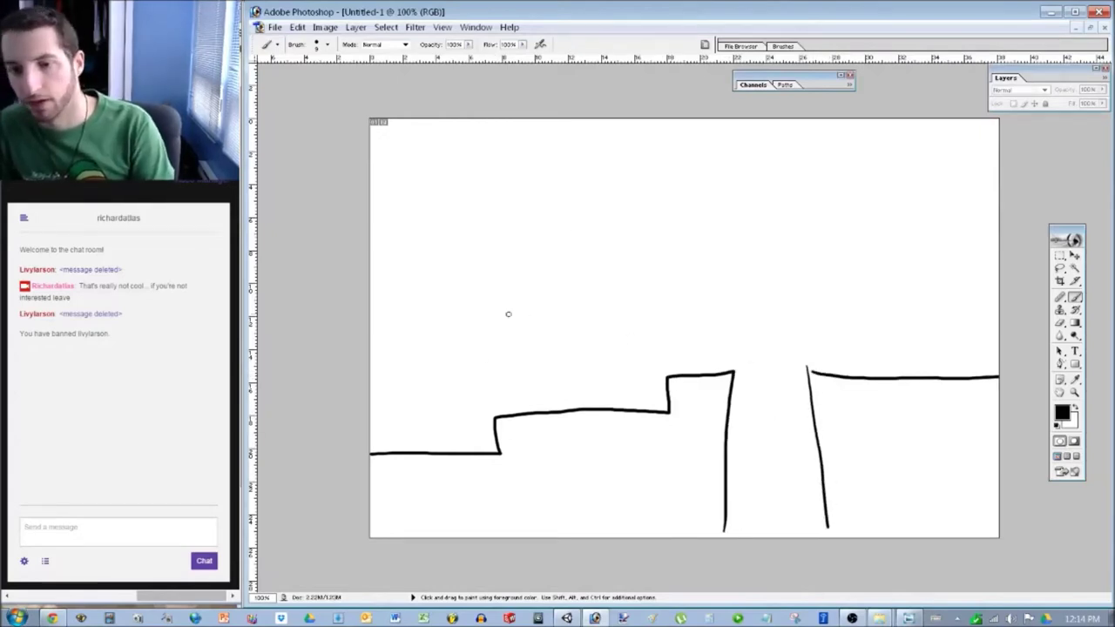
# Draw a small character with two dot eyes standing on the lowest ground level.
pyautogui.moveTo(441, 406)
pyautogui.mouseDown()
pyautogui.moveTo(438, 440)
pyautogui.moveTo(452, 432)
pyautogui.moveTo(443, 405)
pyautogui.moveTo(443, 426)
pyautogui.moveTo(452, 419)
pyautogui.mouseUp()
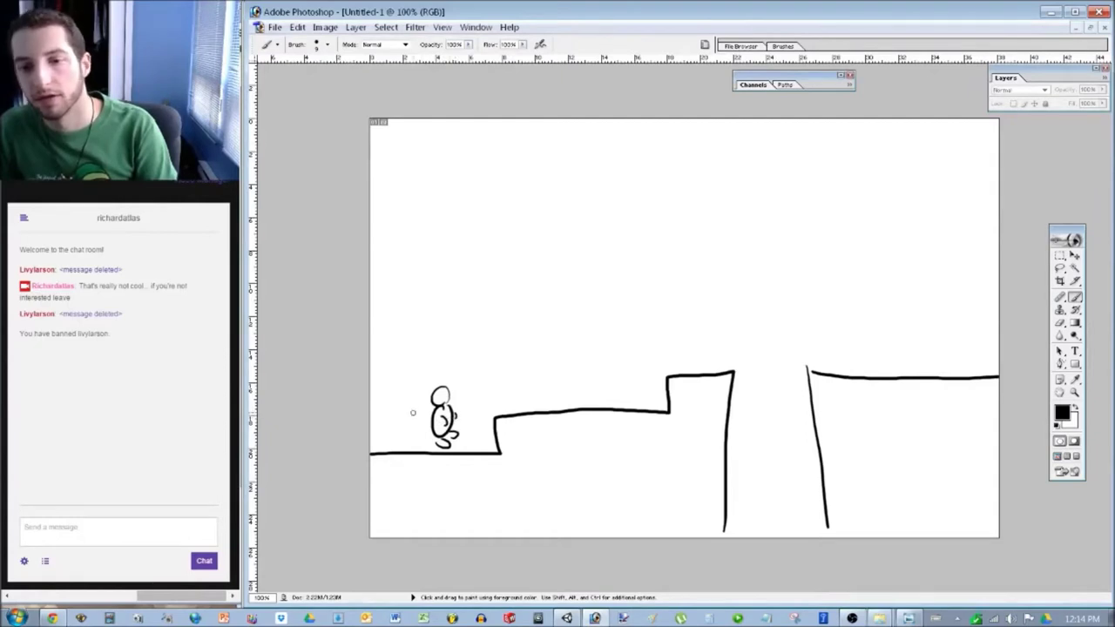
pyautogui.click(445, 394)
pyautogui.click(440, 396)
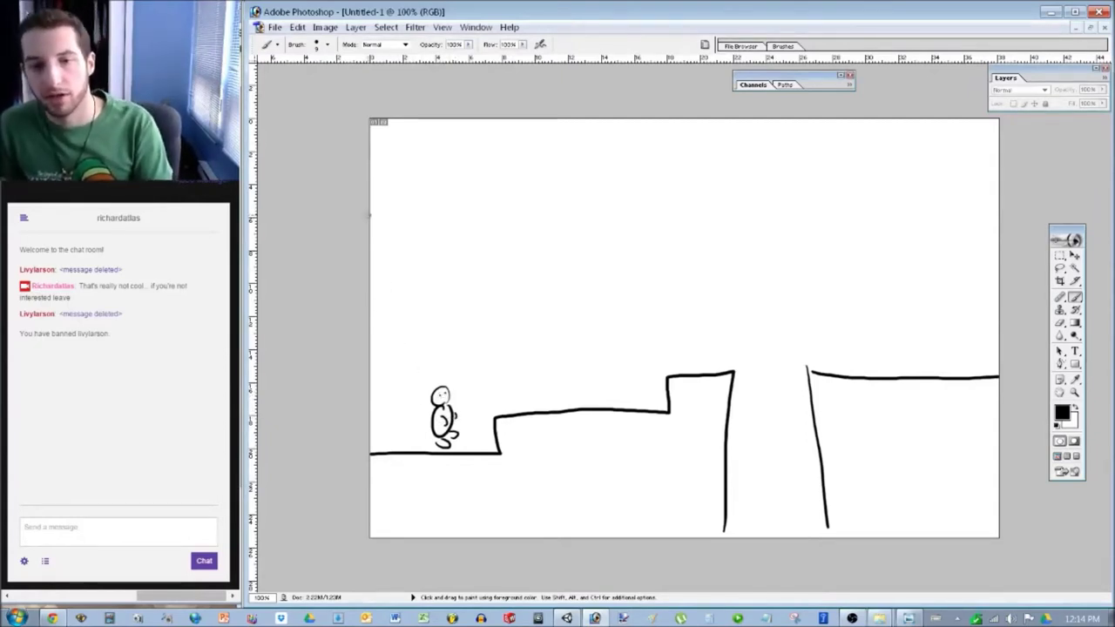
# Draw a spiky wall with an arrow pointing toward the platforms, and curved jump arrows over both steps and the pit.
pyautogui.moveTo(368, 234)
pyautogui.mouseDown()
pyautogui.moveTo(397, 268)
pyautogui.moveTo(373, 296)
pyautogui.moveTo(399, 317)
pyautogui.moveTo(392, 386)
pyautogui.mouseUp()
pyautogui.moveTo(412, 321)
pyautogui.mouseDown()
pyautogui.moveTo(473, 337)
pyautogui.moveTo(500, 320)
pyautogui.mouseUp()
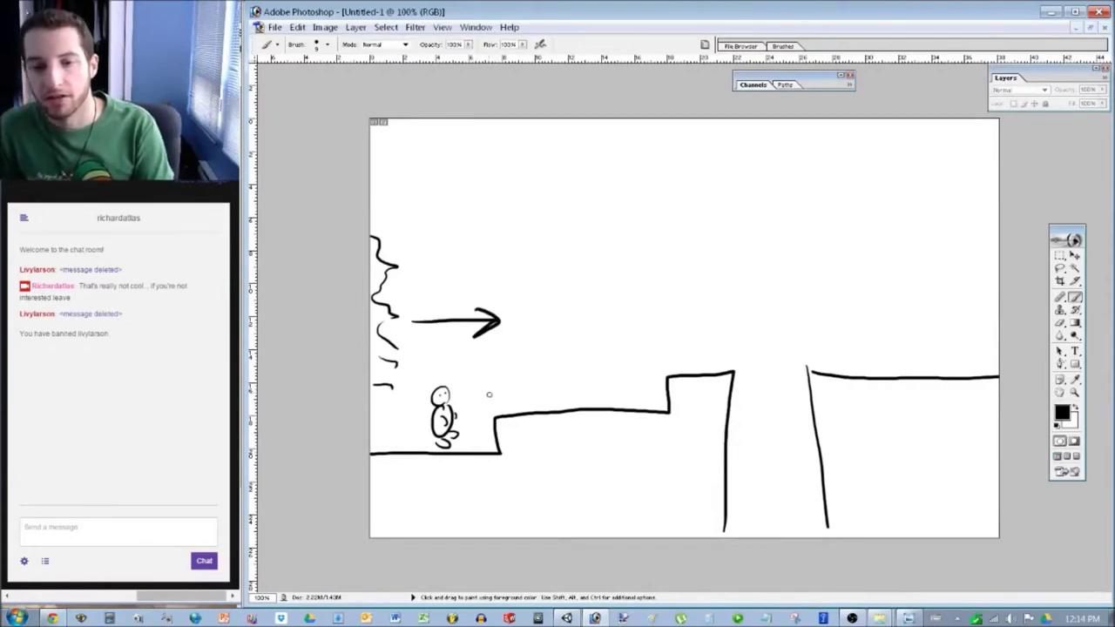
pyautogui.moveTo(463, 400)
pyautogui.mouseDown()
pyautogui.moveTo(520, 380)
pyautogui.moveTo(532, 388)
pyautogui.moveTo(814, 347)
pyautogui.moveTo(794, 352)
pyautogui.mouseUp()
pyautogui.moveTo(668, 363); pyautogui.dragTo(674, 371)
pyautogui.moveTo(523, 380); pyautogui.dragTo(530, 392)
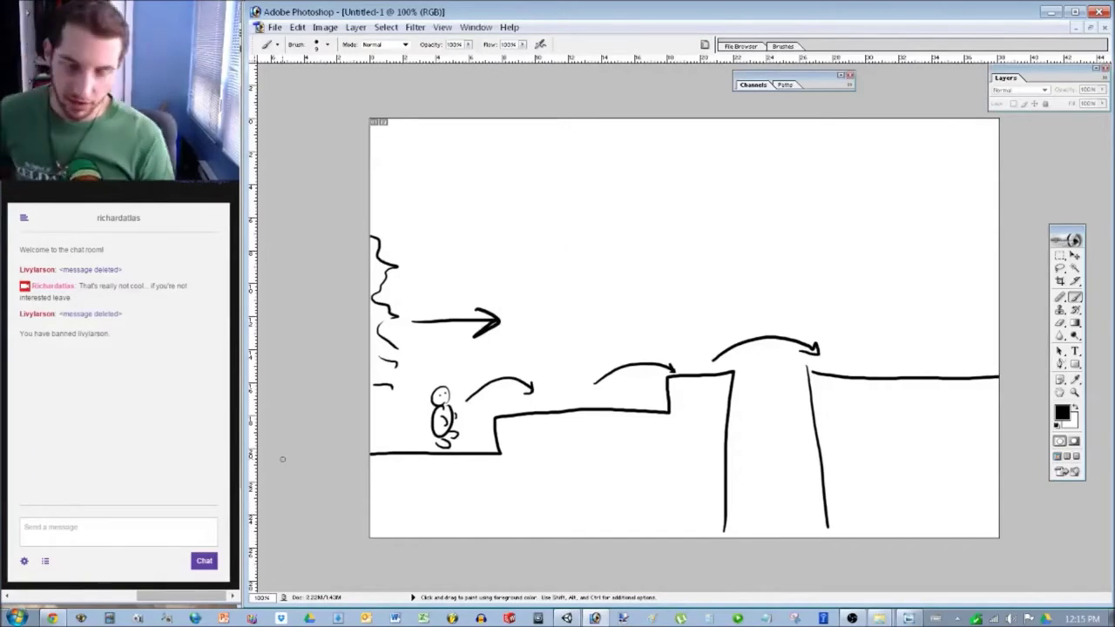
# Select the whole canvas and erase the platform sketch.
pyautogui.hotkey('ctrl', 'a')
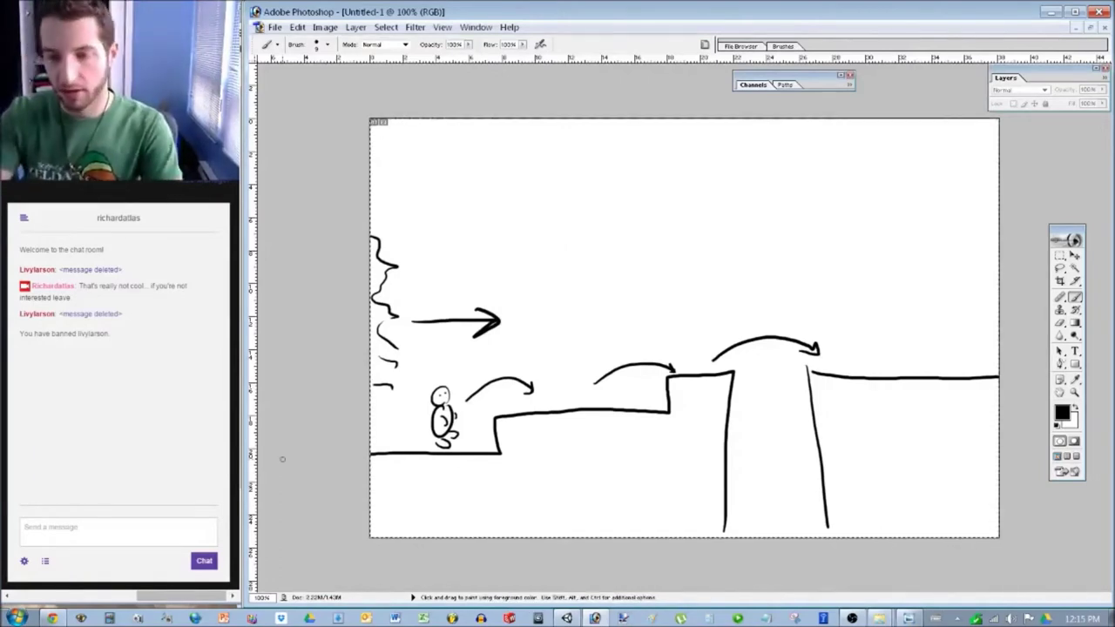
pyautogui.press('Delete')
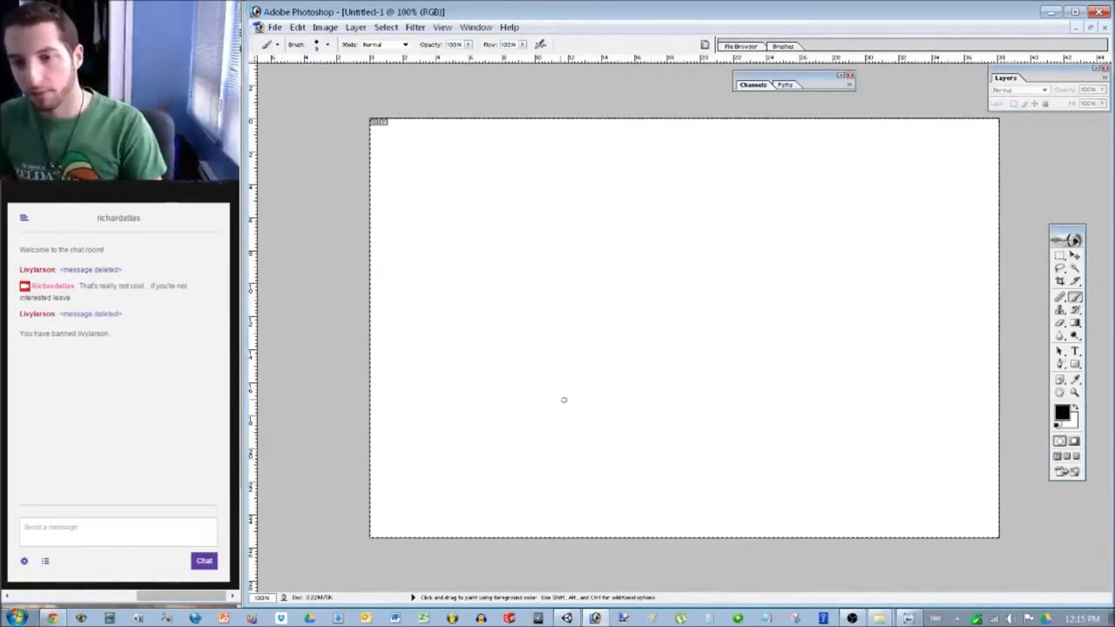
pyautogui.moveTo(366, 450)
pyautogui.mouseDown()
pyautogui.moveTo(478, 451)
pyautogui.moveTo(549, 536)
pyautogui.mouseUp()
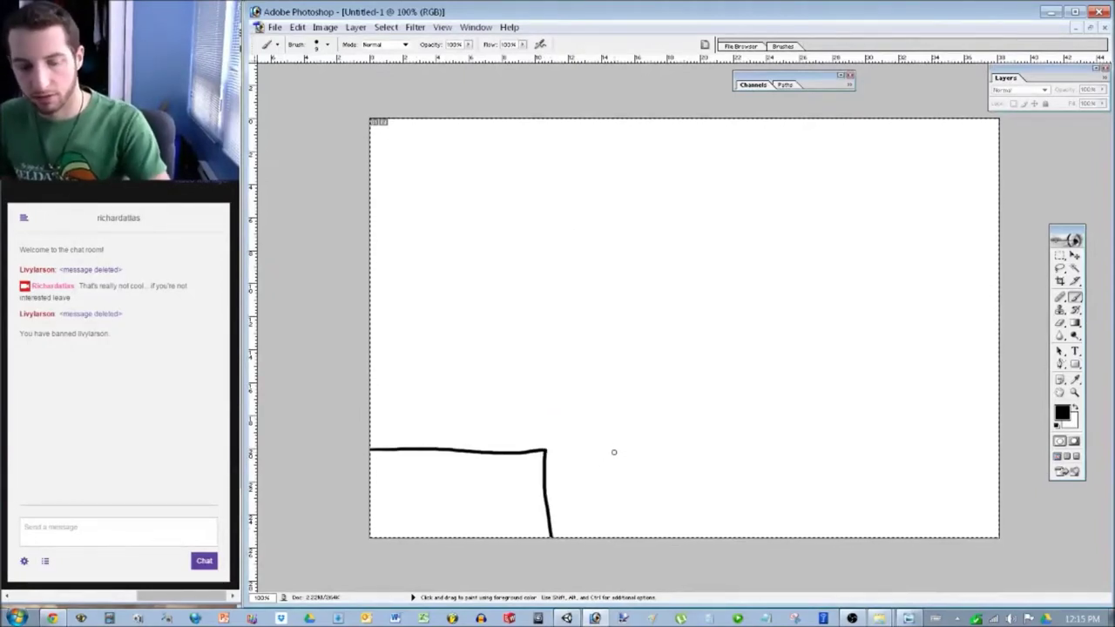
pyautogui.press('Delete')
# Sketch a stick figure above a full-width ground line, with a block at the canvas's upper edge and four downward arrows below it.
pyautogui.moveTo(357, 472); pyautogui.dragTo(1066, 473)
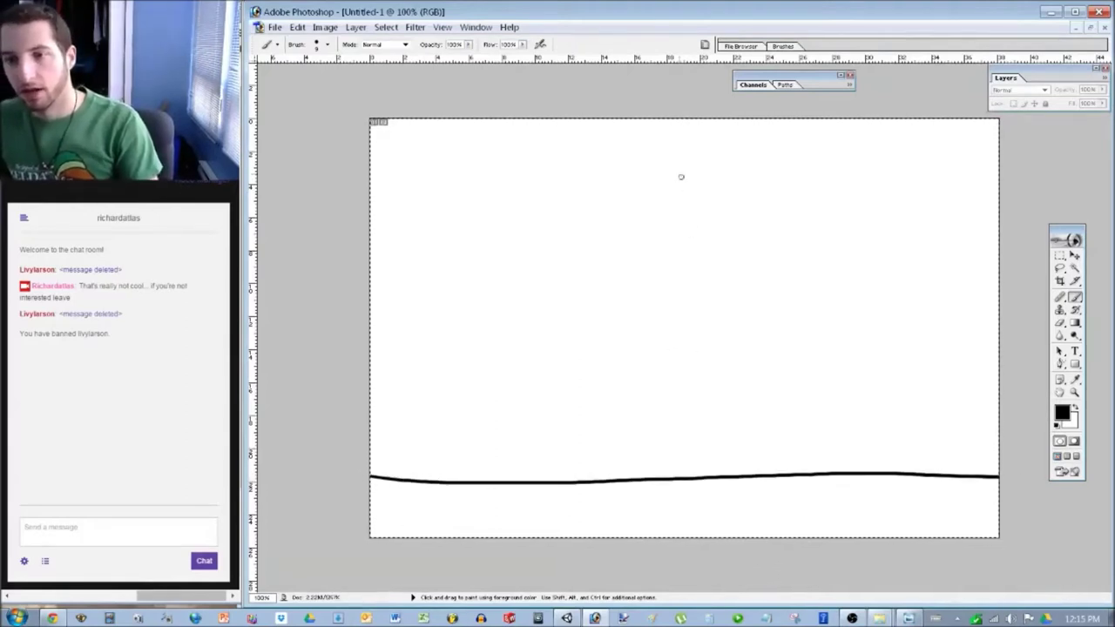
pyautogui.moveTo(635, 121)
pyautogui.mouseDown()
pyautogui.moveTo(659, 125)
pyautogui.moveTo(662, 152)
pyautogui.mouseUp()
pyautogui.moveTo(659, 206); pyautogui.dragTo(661, 241)
pyautogui.moveTo(653, 225)
pyautogui.mouseDown()
pyautogui.moveTo(660, 243)
pyautogui.moveTo(666, 227)
pyautogui.mouseUp()
pyautogui.moveTo(661, 294); pyautogui.dragTo(661, 335)
pyautogui.moveTo(668, 321)
pyautogui.mouseDown()
pyautogui.moveTo(661, 336)
pyautogui.moveTo(651, 322)
pyautogui.mouseUp()
pyautogui.moveTo(650, 369); pyautogui.dragTo(653, 416)
pyautogui.moveTo(660, 403); pyautogui.dragTo(654, 417)
pyautogui.moveTo(653, 417); pyautogui.dragTo(646, 404)
pyautogui.moveTo(536, 406)
pyautogui.mouseDown()
pyautogui.moveTo(530, 459)
pyautogui.moveTo(547, 461)
pyautogui.mouseUp()
pyautogui.moveTo(541, 432); pyautogui.dragTo(523, 443)
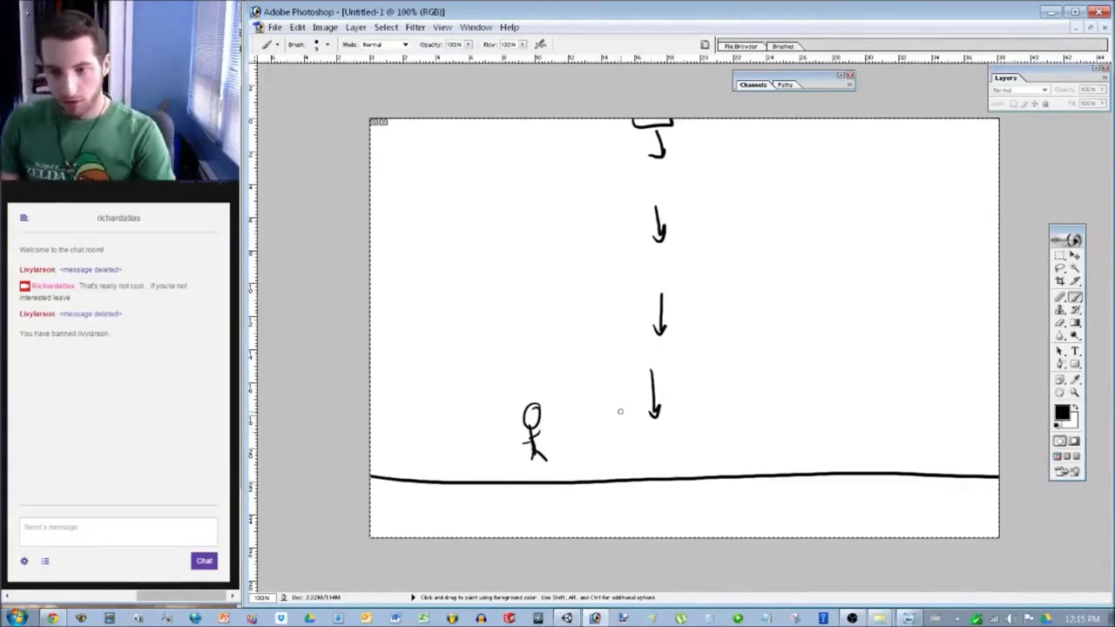
# Erase the falling-block sketch and drop the canvas selection.
pyautogui.press('Delete')
pyautogui.press('m')
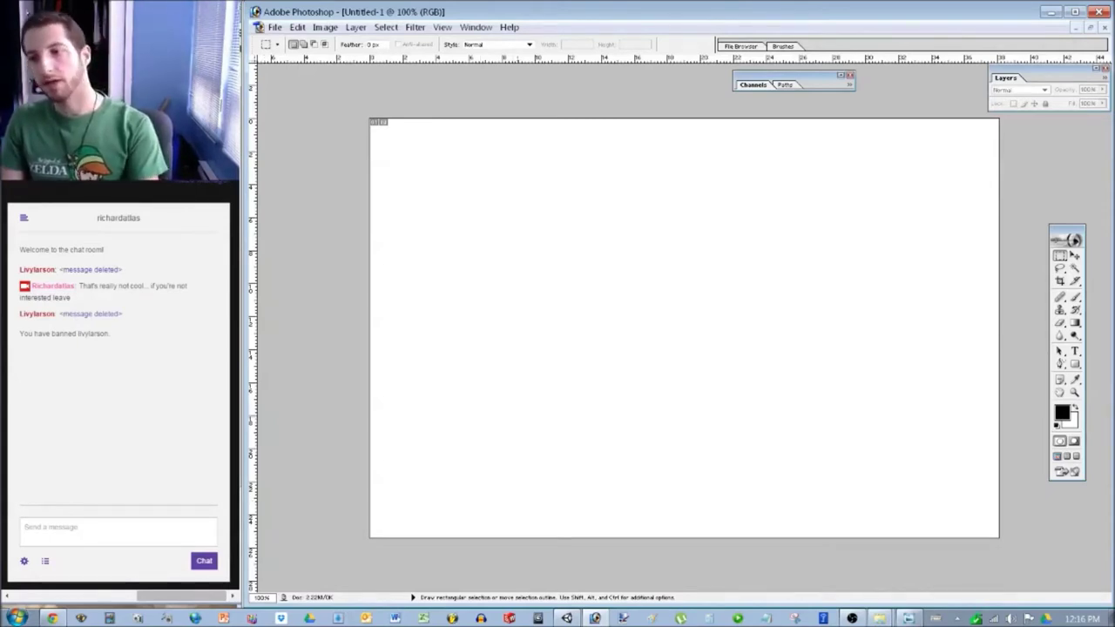
# Brush a small platform in the canvas's lower-left corner with a flag standing on it.
pyautogui.press('b')
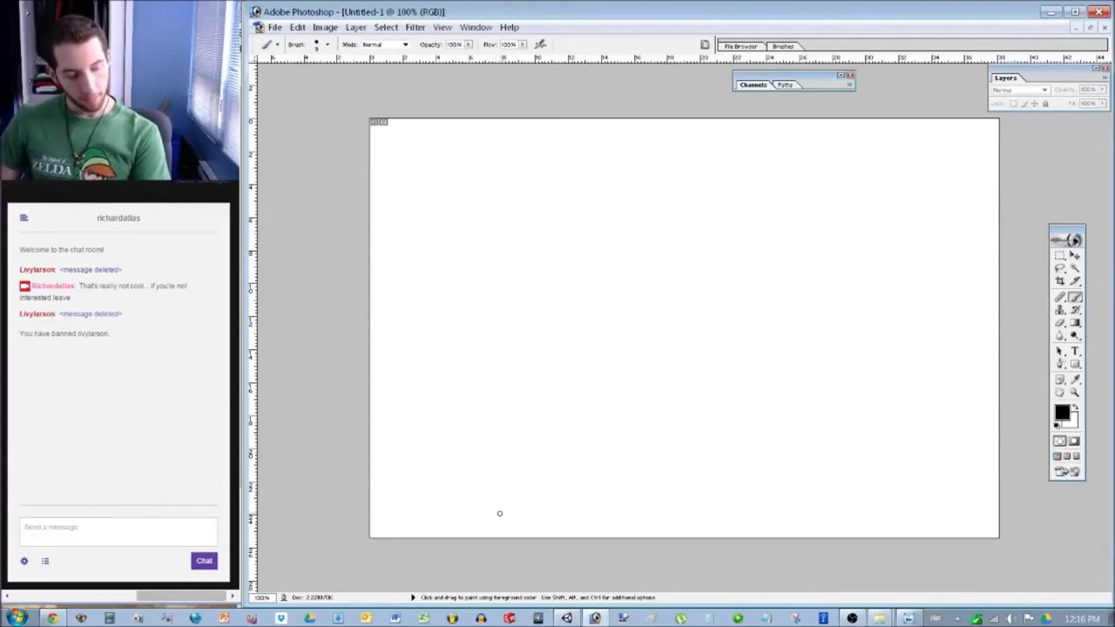
pyautogui.moveTo(354, 494)
pyautogui.mouseDown()
pyautogui.moveTo(498, 471)
pyautogui.moveTo(495, 547)
pyautogui.mouseUp()
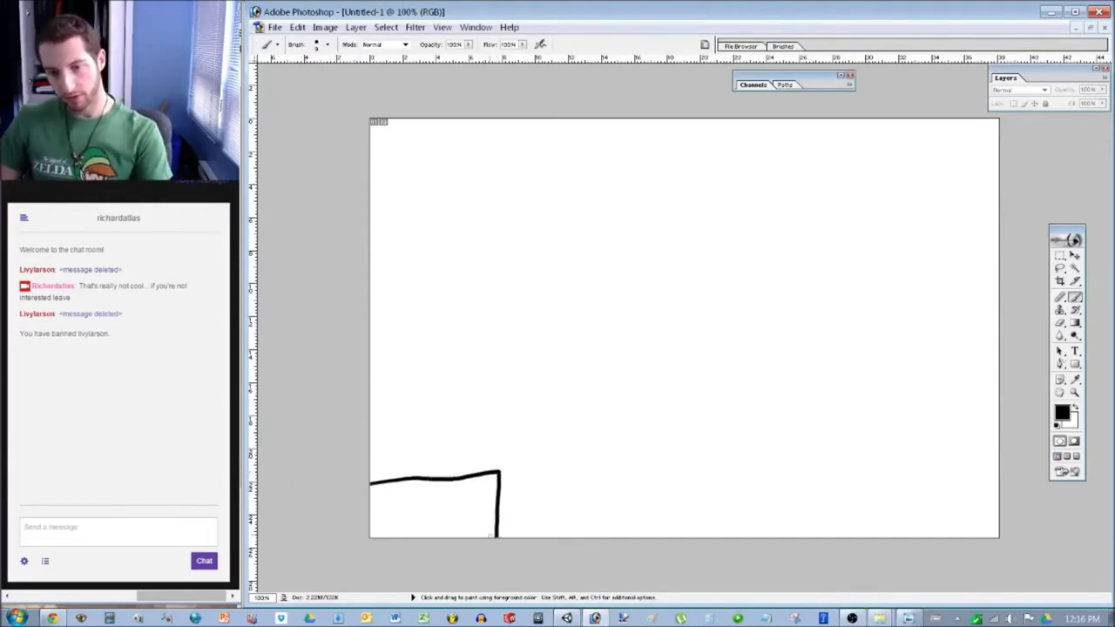
pyautogui.moveTo(441, 478)
pyautogui.mouseDown()
pyautogui.moveTo(425, 440)
pyautogui.moveTo(437, 456)
pyautogui.mouseUp()
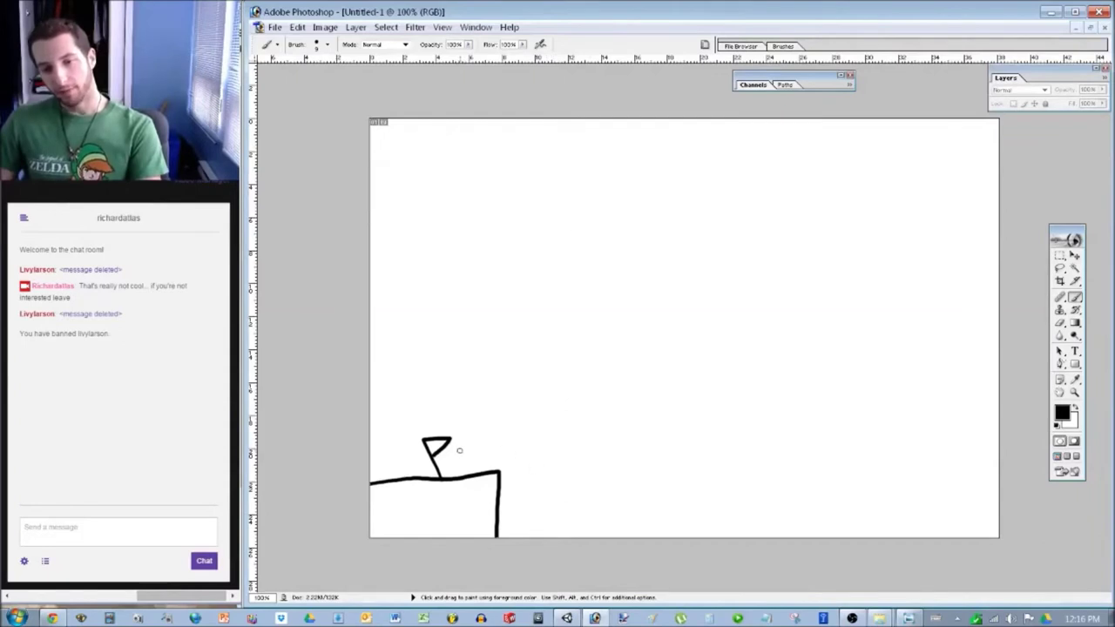
# Erase the flag and the platform's vertical edge, and redraw the platform wider.
pyautogui.moveTo(444, 444)
pyautogui.mouseDown()
pyautogui.moveTo(436, 426)
pyautogui.moveTo(434, 471)
pyautogui.moveTo(424, 436)
pyautogui.moveTo(473, 473)
pyautogui.moveTo(493, 510)
pyautogui.moveTo(500, 464)
pyautogui.moveTo(496, 542)
pyautogui.moveTo(438, 474)
pyautogui.moveTo(555, 472)
pyautogui.moveTo(564, 535)
pyautogui.mouseUp()
pyautogui.press('b')
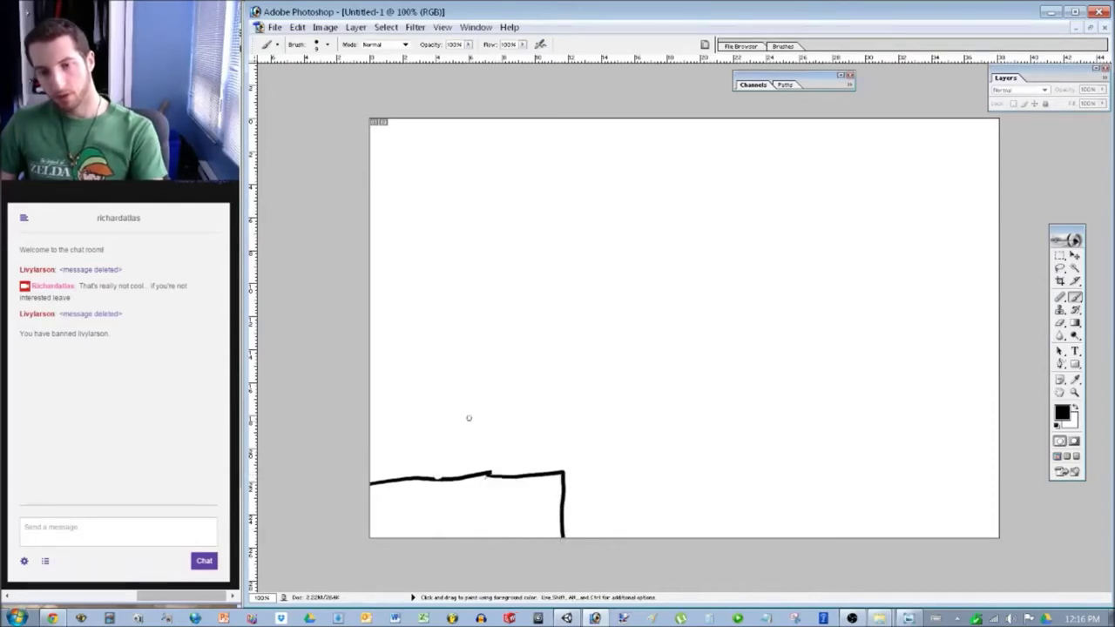
# Brush a flag on the lower-left platform and a floating row of three joined blocks beyond its edge.
pyautogui.moveTo(516, 475)
pyautogui.mouseDown()
pyautogui.moveTo(504, 440)
pyautogui.moveTo(520, 436)
pyautogui.mouseUp()
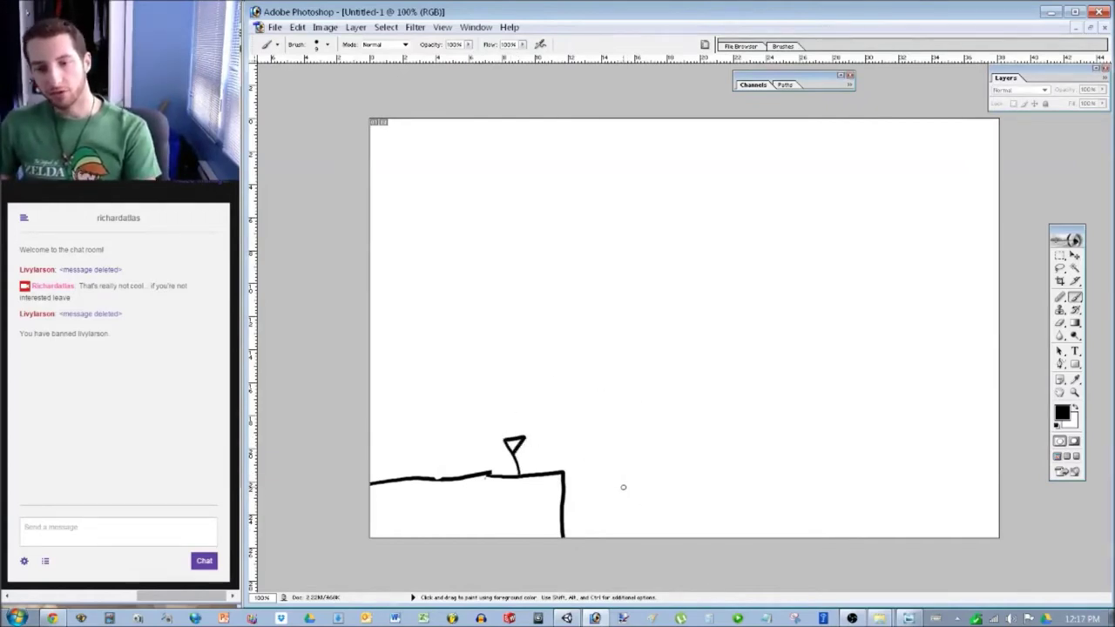
pyautogui.moveTo(622, 473)
pyautogui.mouseDown()
pyautogui.moveTo(621, 494)
pyautogui.moveTo(645, 494)
pyautogui.moveTo(622, 473)
pyautogui.moveTo(690, 473)
pyautogui.moveTo(672, 495)
pyautogui.moveTo(645, 495)
pyautogui.moveTo(665, 494)
pyautogui.mouseUp()
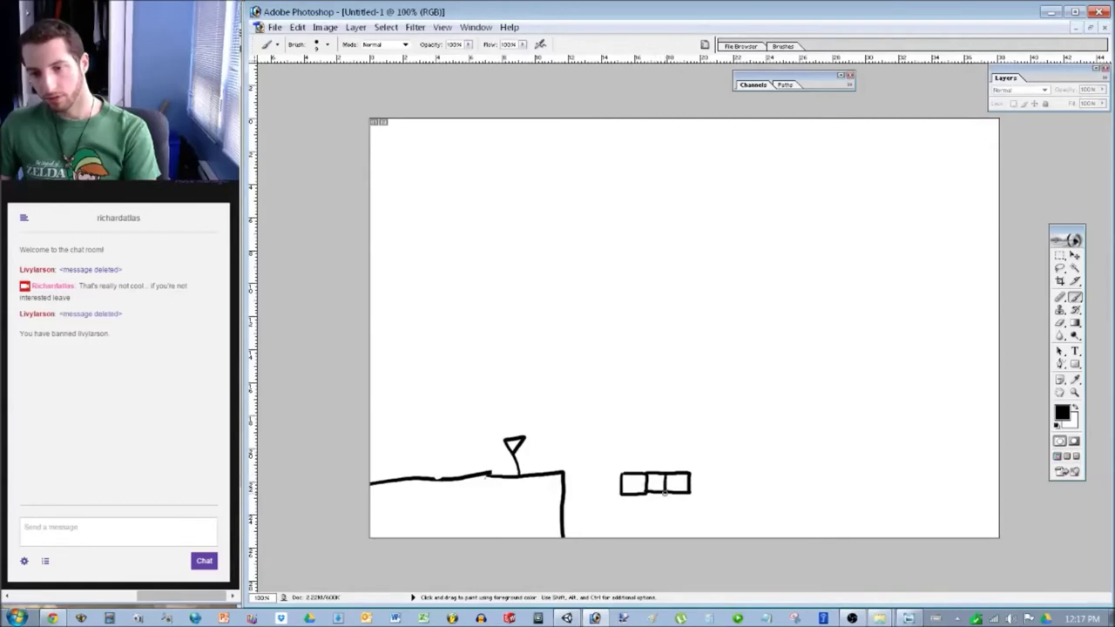
# Dot crumble specks inside the three floating blocks and add falling debris marks below them.
pyautogui.click(626, 481)
pyautogui.click(628, 487)
pyautogui.click(635, 482)
pyautogui.click(635, 478)
pyautogui.click(650, 478)
pyautogui.click(655, 486)
pyautogui.click(669, 482)
pyautogui.click(676, 480)
pyautogui.moveTo(677, 495); pyautogui.dragTo(680, 505)
pyautogui.click(680, 510)
pyautogui.click(668, 503)
pyautogui.click(655, 497)
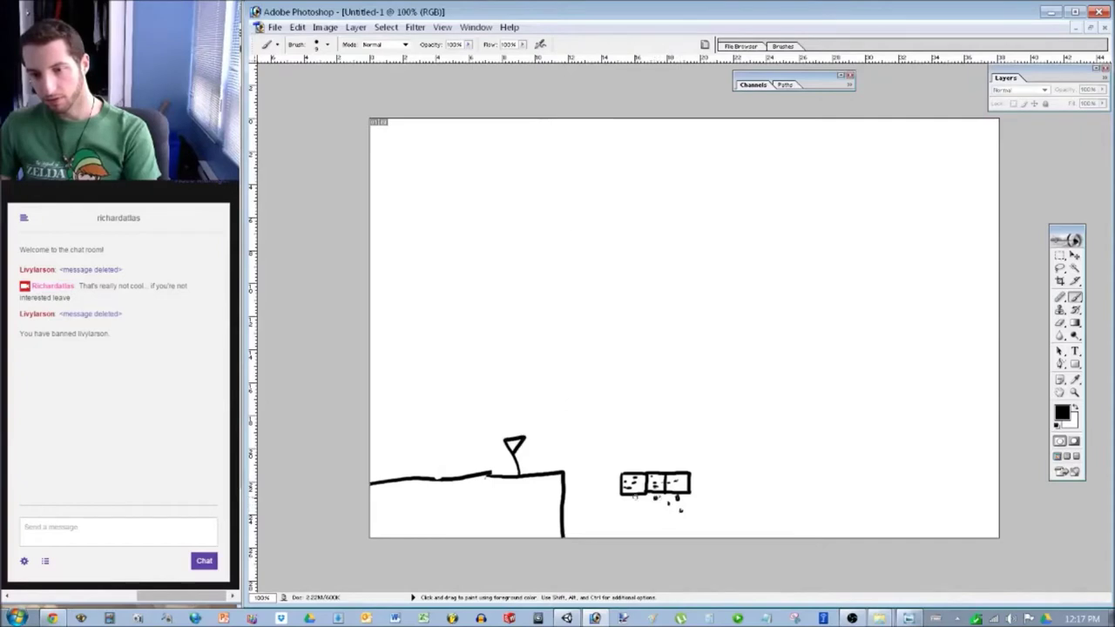
pyautogui.moveTo(625, 503); pyautogui.dragTo(623, 512)
pyautogui.click(639, 523)
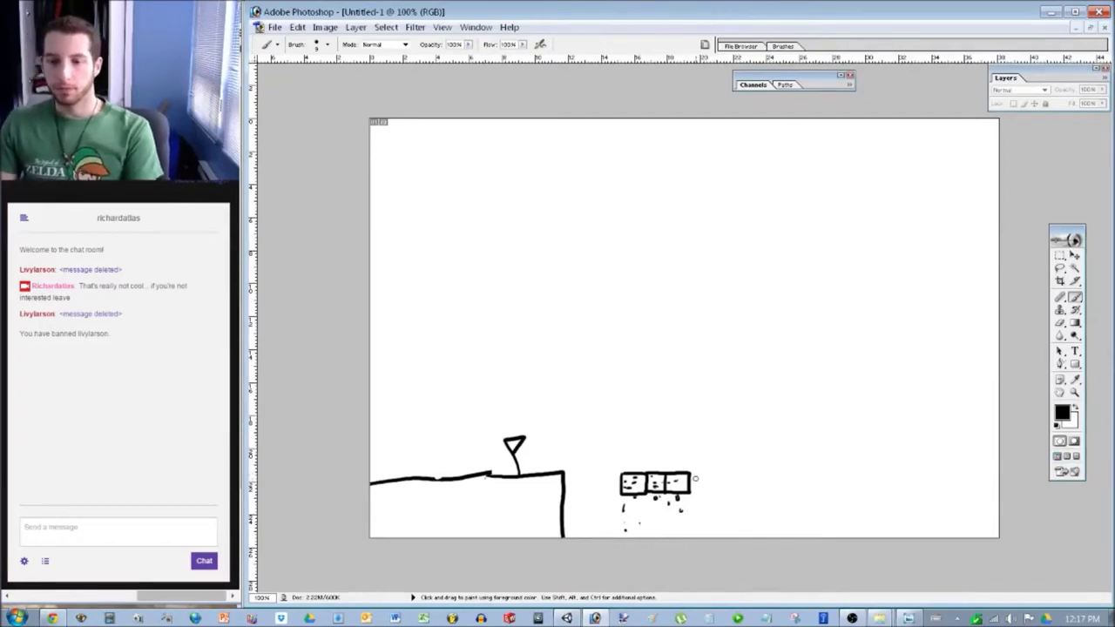
# Select the crumbling three-block platform with its debris and place a copy level with it, farther right.
pyautogui.click(1060, 255)
pyautogui.moveTo(609, 459); pyautogui.dragTo(709, 537)
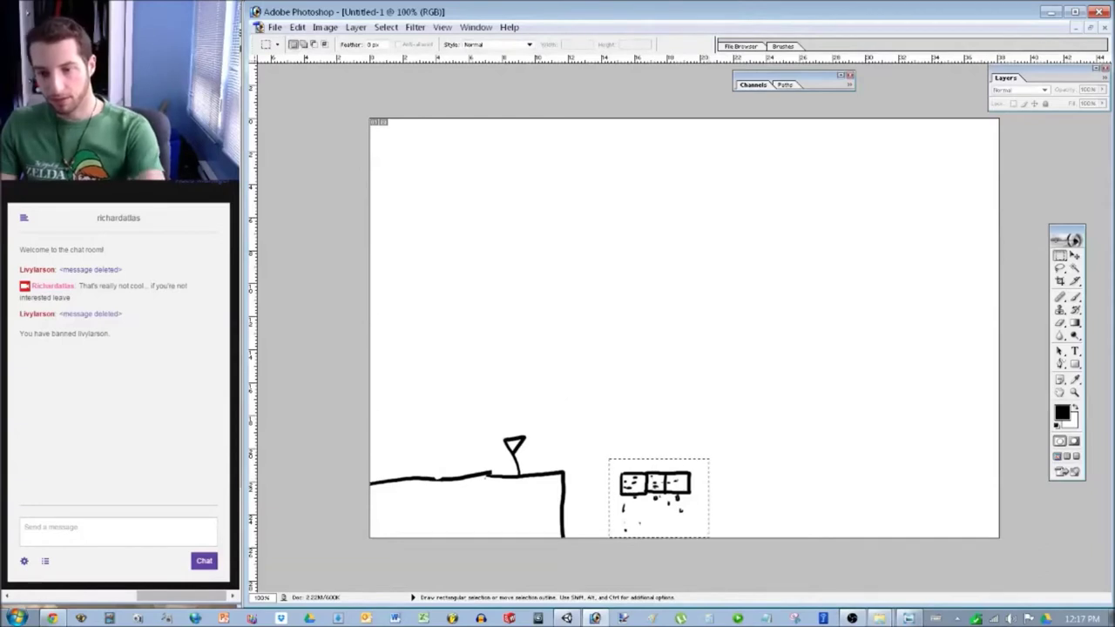
pyautogui.press('v')
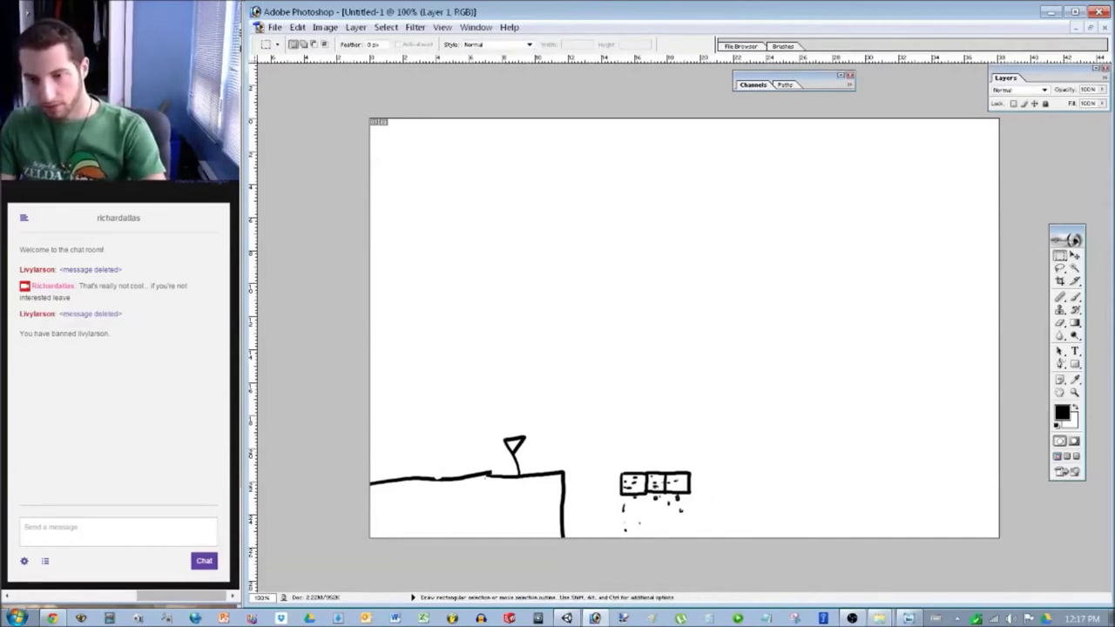
pyautogui.press('v')
pyautogui.keyDown('alt'); pyautogui.moveTo(655, 484); pyautogui.dragTo(788, 483); pyautogui.keyUp('alt')
pyautogui.press('m')
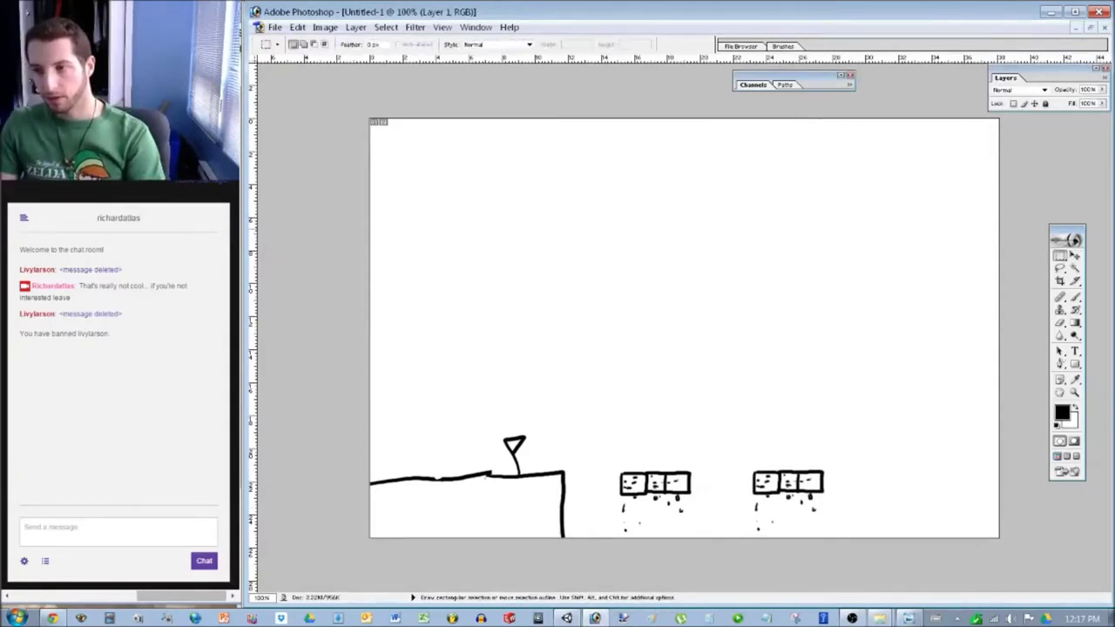
# Brush a ledge in the canvas's lower-right corner with a filled-in flag standing on it.
pyautogui.press('b')
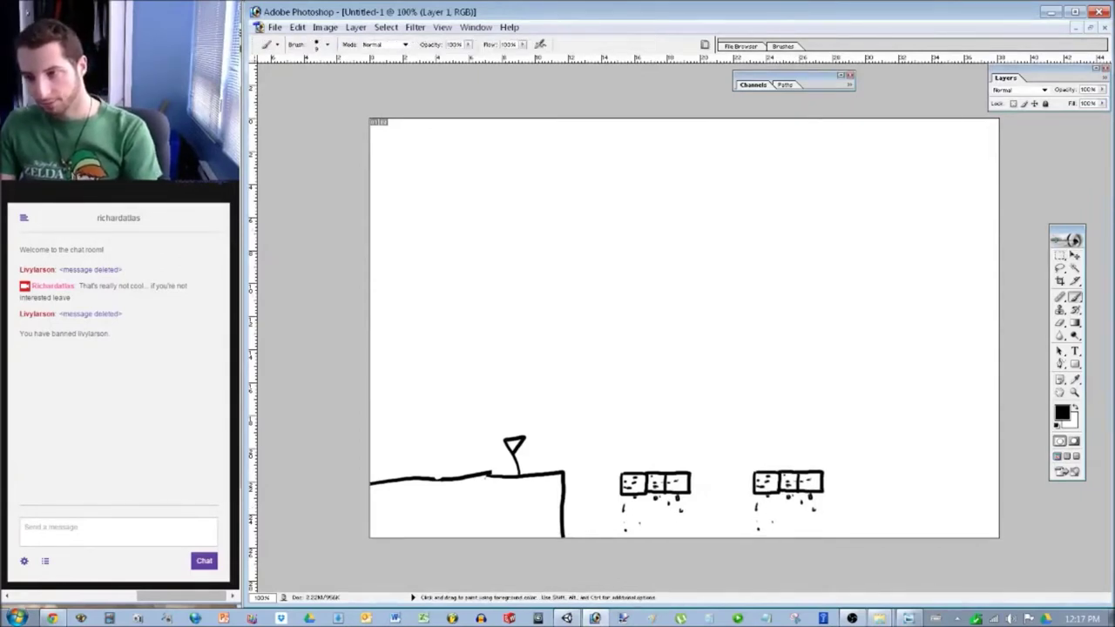
pyautogui.moveTo(1002, 469)
pyautogui.mouseDown()
pyautogui.moveTo(932, 474)
pyautogui.moveTo(930, 538)
pyautogui.mouseUp()
pyautogui.moveTo(965, 473); pyautogui.dragTo(957, 435)
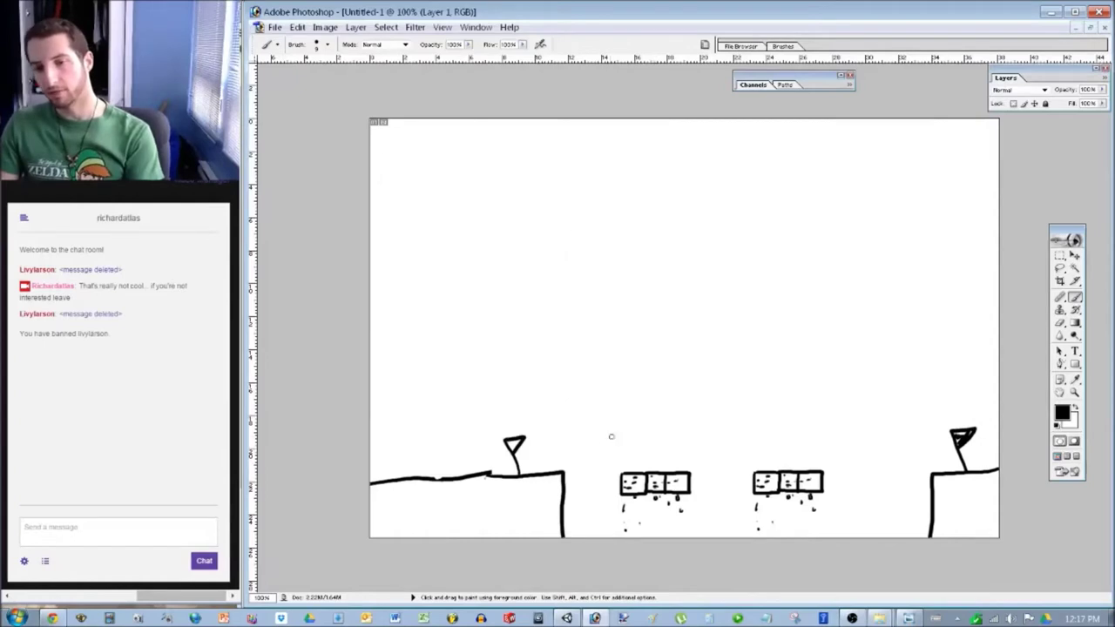
# Sketch three arced jump arrows from the left ledge over both crumbling platforms to the right ledge, and undo them.
pyautogui.moveTo(583, 429)
pyautogui.mouseDown()
pyautogui.moveTo(649, 453)
pyautogui.moveTo(762, 432)
pyautogui.moveTo(770, 449)
pyautogui.moveTo(756, 446)
pyautogui.moveTo(789, 436)
pyautogui.moveTo(909, 440)
pyautogui.moveTo(890, 443)
pyautogui.mouseUp()
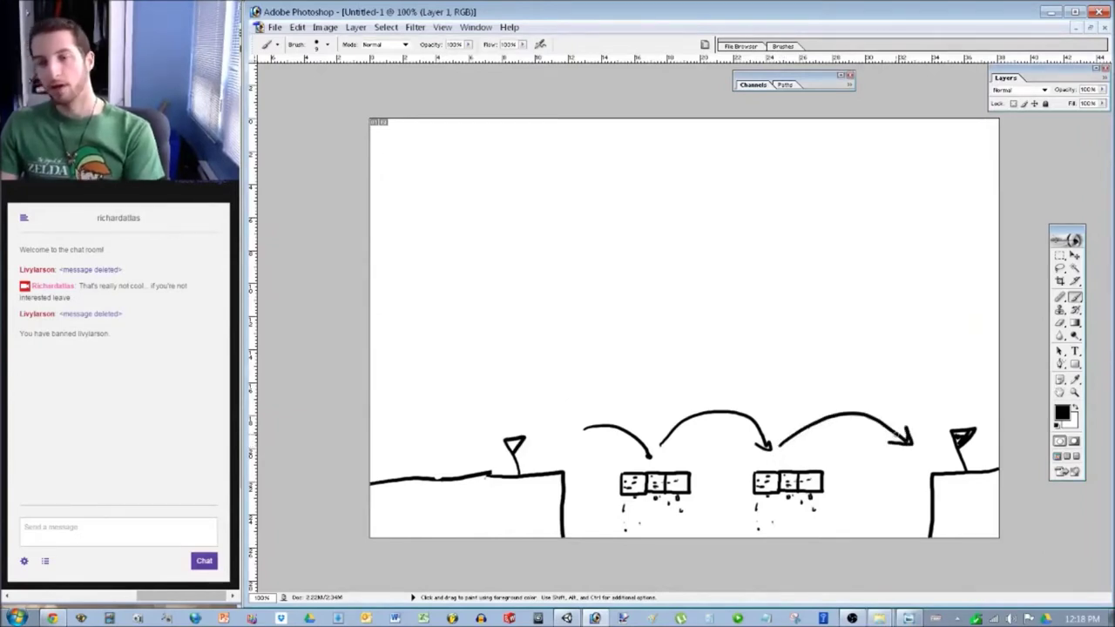
pyautogui.hotkey('ctrl', 'alt', 'z')
pyautogui.hotkey('ctrl', 'alt', 'z')
pyautogui.hotkey('ctrl', 'alt', 'z')
pyautogui.hotkey('ctrl', 'alt', 'z')
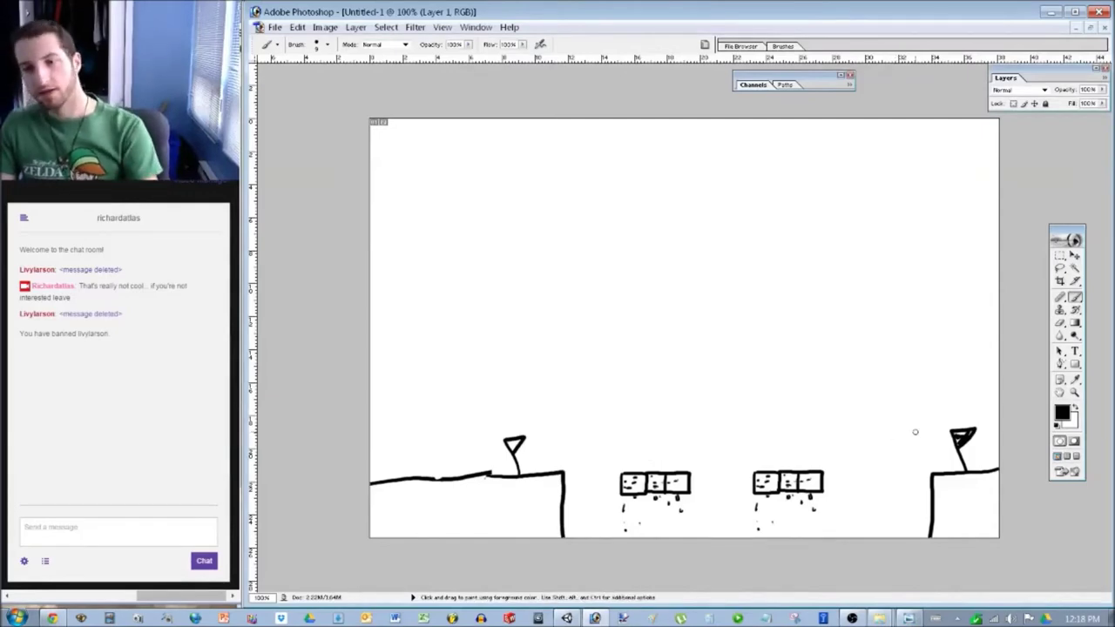
# Sketch a jump arrow from the left ledge to the first crumbling platform and another back, and undo both.
pyautogui.moveTo(563, 446)
pyautogui.mouseDown()
pyautogui.moveTo(633, 445)
pyautogui.moveTo(641, 456)
pyautogui.mouseUp()
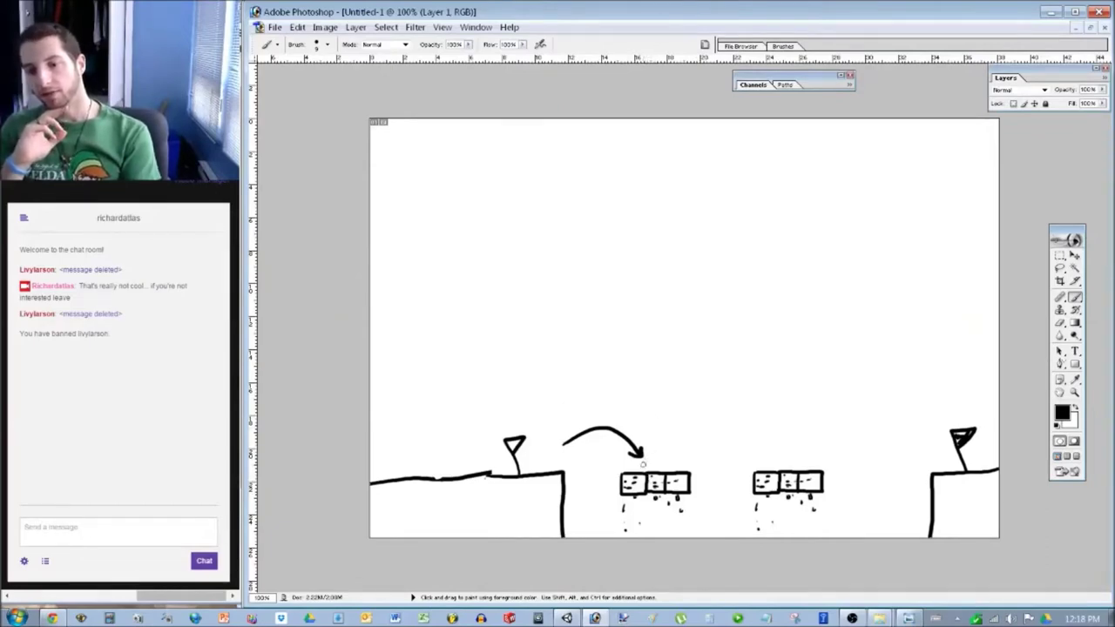
pyautogui.moveTo(657, 450)
pyautogui.mouseDown()
pyautogui.moveTo(651, 438)
pyautogui.moveTo(562, 441)
pyautogui.moveTo(570, 430)
pyautogui.moveTo(556, 421)
pyautogui.mouseUp()
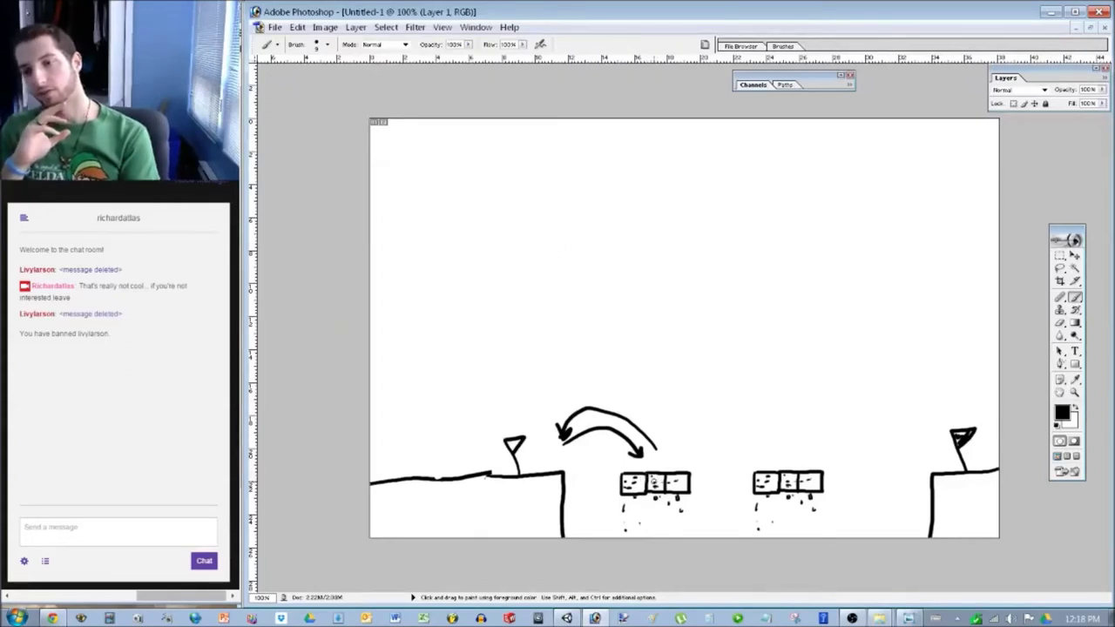
pyautogui.hotkey('ctrl', 'alt', 'z')
pyautogui.hotkey('ctrl', 'alt', 'z')
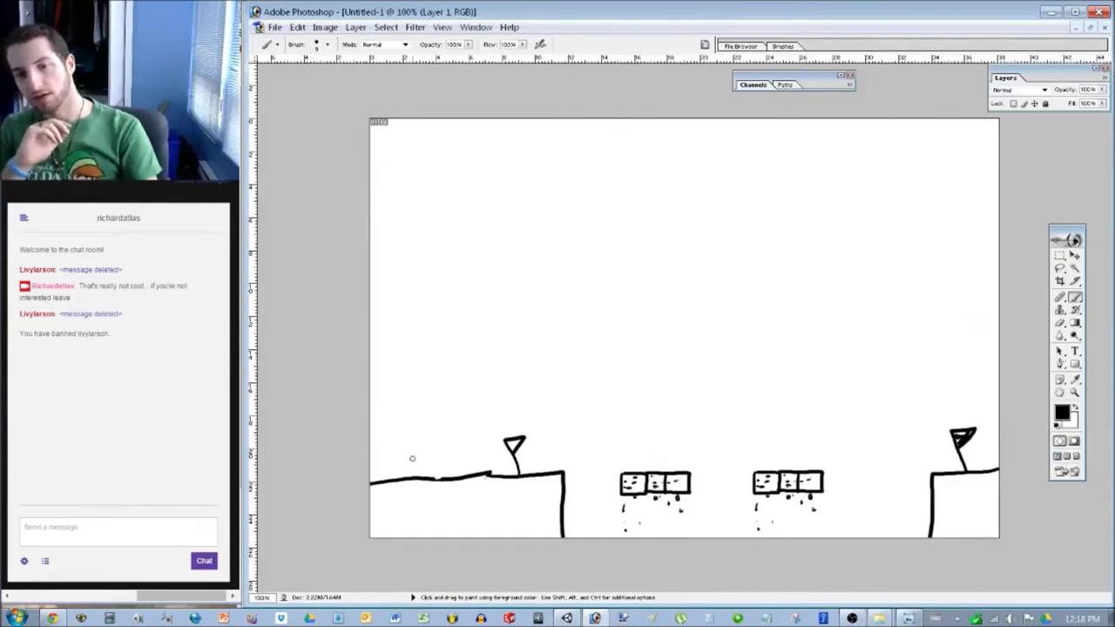
# Brush a spiked ball with arrows pointing both ways on the left platform, and try a jump arrow over it.
pyautogui.moveTo(416, 459)
pyautogui.mouseDown()
pyautogui.moveTo(392, 457)
pyautogui.moveTo(401, 471)
pyautogui.moveTo(424, 466)
pyautogui.moveTo(419, 447)
pyautogui.moveTo(405, 444)
pyautogui.moveTo(399, 457)
pyautogui.moveTo(430, 460)
pyautogui.moveTo(464, 450)
pyautogui.moveTo(371, 465)
pyautogui.mouseUp()
pyautogui.moveTo(378, 460); pyautogui.dragTo(379, 470)
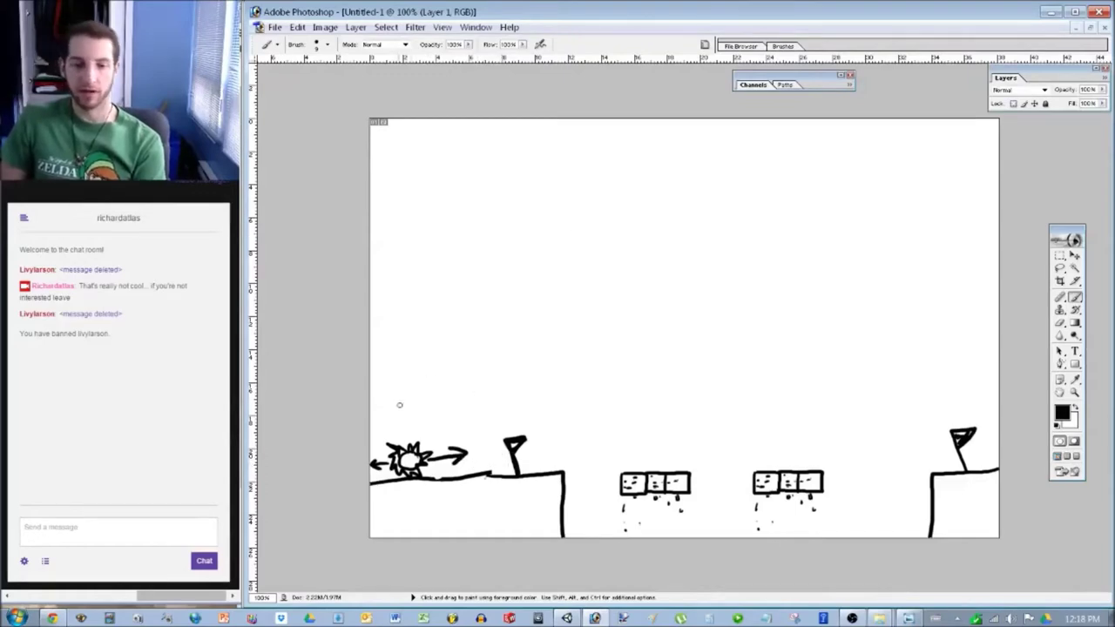
pyautogui.moveTo(485, 449)
pyautogui.mouseDown()
pyautogui.moveTo(462, 415)
pyautogui.moveTo(406, 414)
pyautogui.mouseUp()
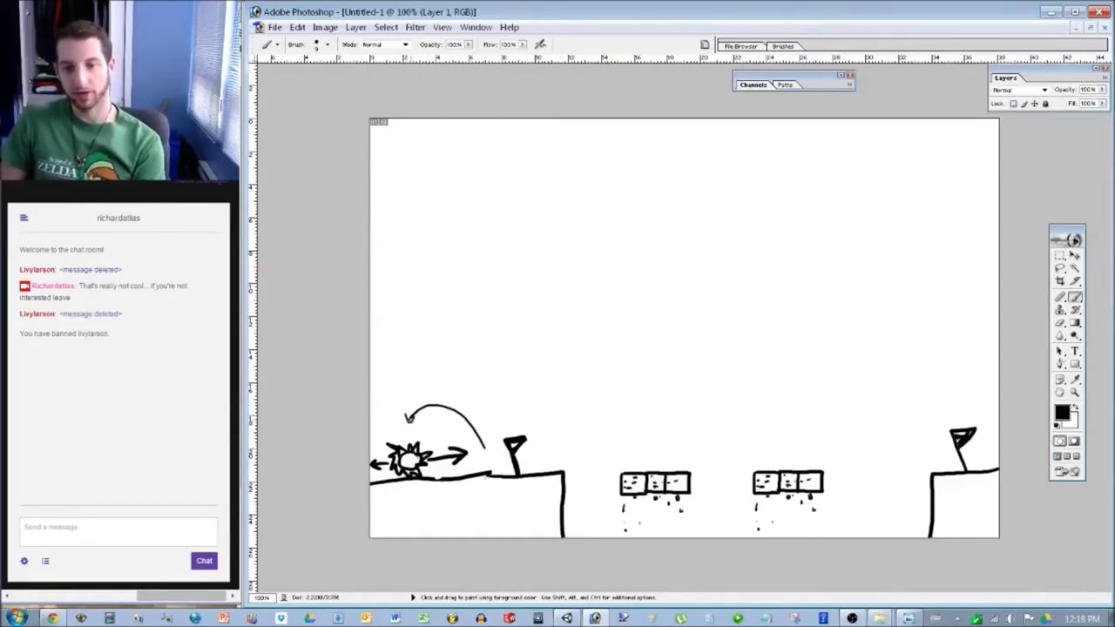
pyautogui.hotkey('ctrl', 'z')
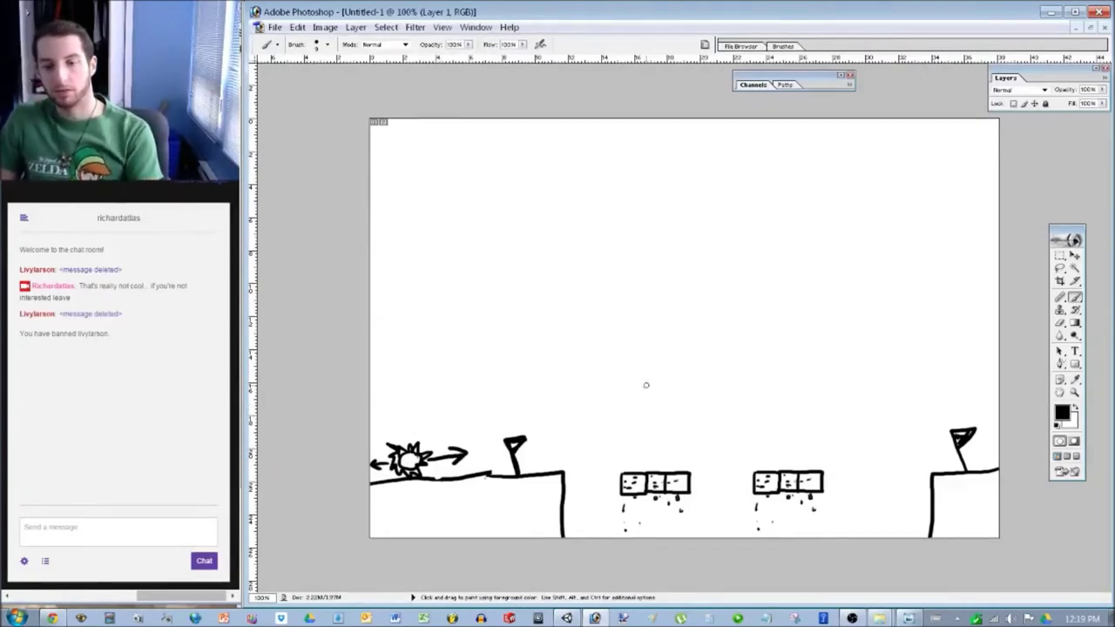
# Sketch jump arrows with landing dots across the two crumbling platforms toward the right ledge, and undo them.
pyautogui.moveTo(553, 436)
pyautogui.mouseDown()
pyautogui.moveTo(567, 417)
pyautogui.moveTo(622, 436)
pyautogui.moveTo(631, 454)
pyautogui.mouseUp()
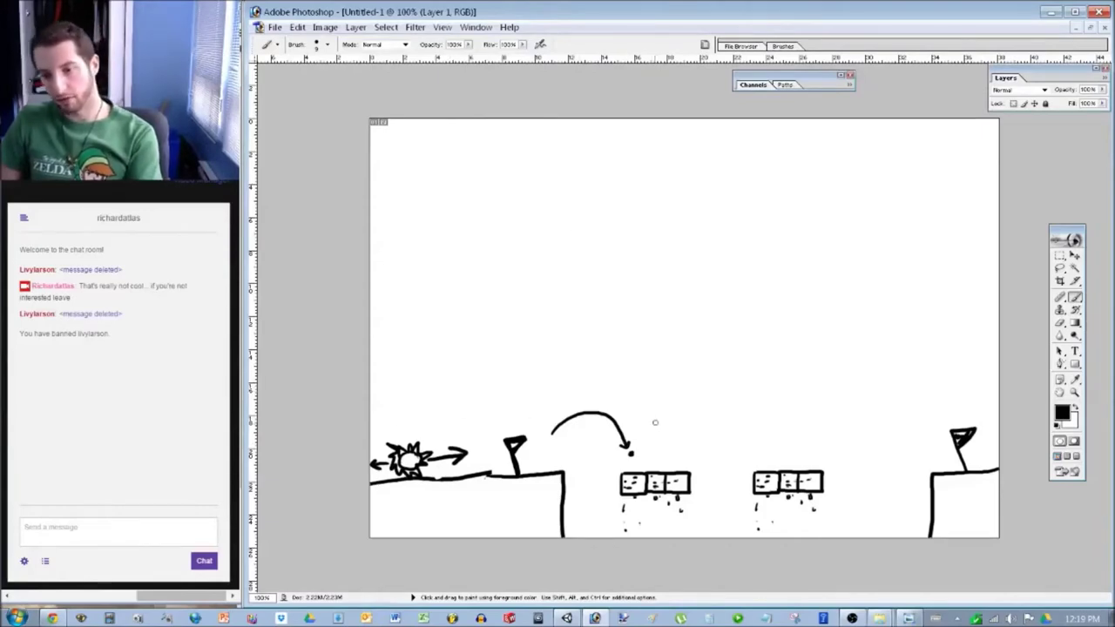
pyautogui.moveTo(666, 444)
pyautogui.mouseDown()
pyautogui.moveTo(689, 415)
pyautogui.moveTo(760, 441)
pyautogui.moveTo(761, 430)
pyautogui.moveTo(761, 444)
pyautogui.mouseUp()
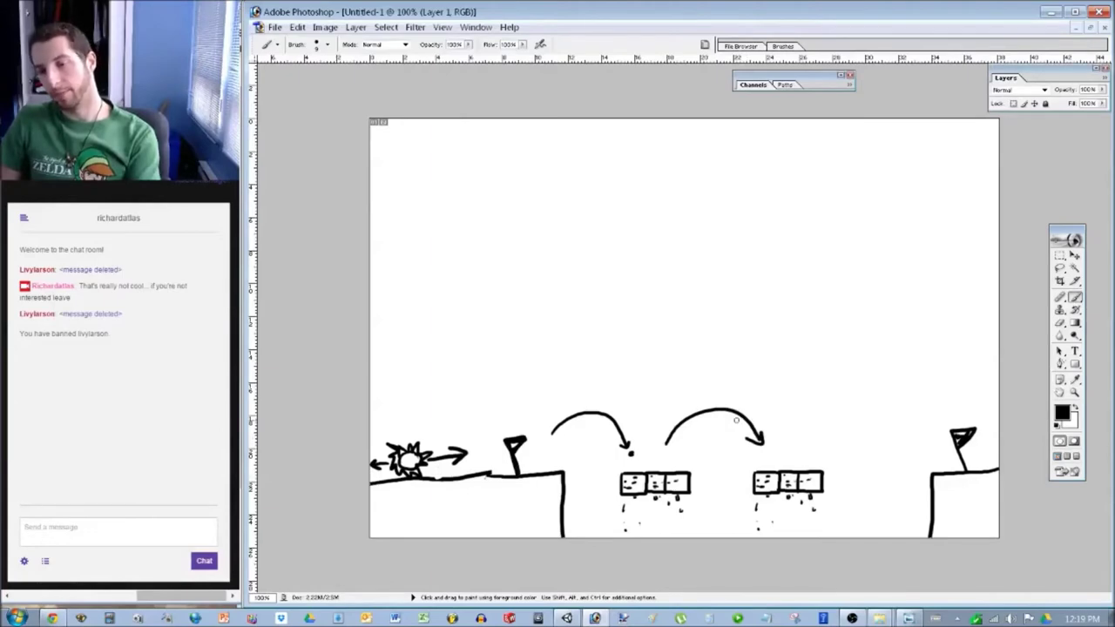
pyautogui.click(772, 452)
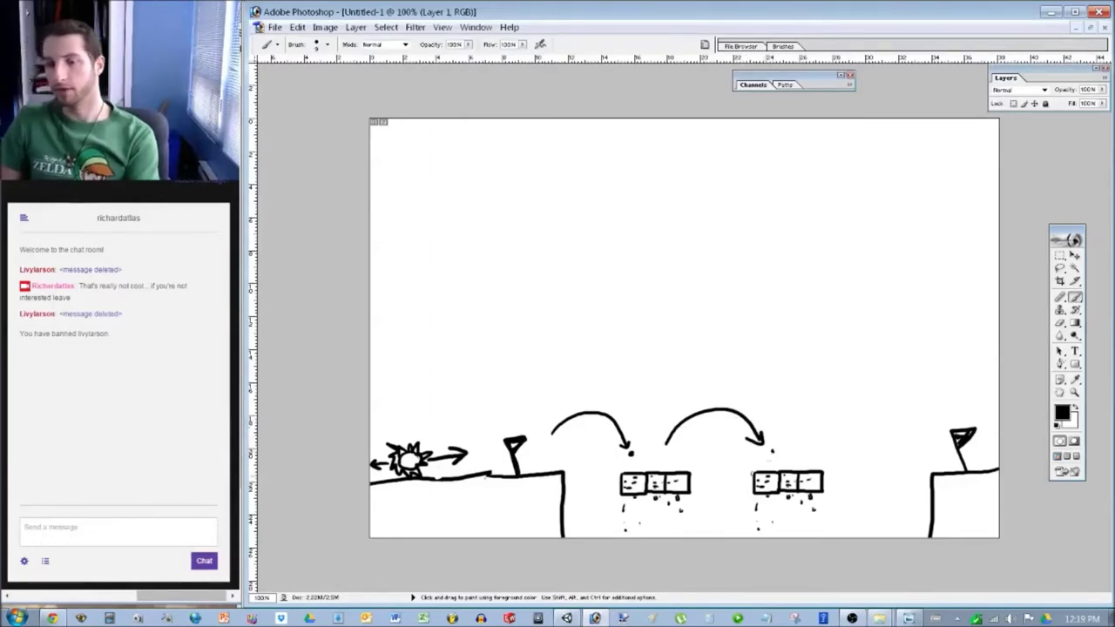
pyautogui.moveTo(789, 446)
pyautogui.mouseDown()
pyautogui.moveTo(901, 428)
pyautogui.moveTo(911, 444)
pyautogui.moveTo(880, 434)
pyautogui.mouseUp()
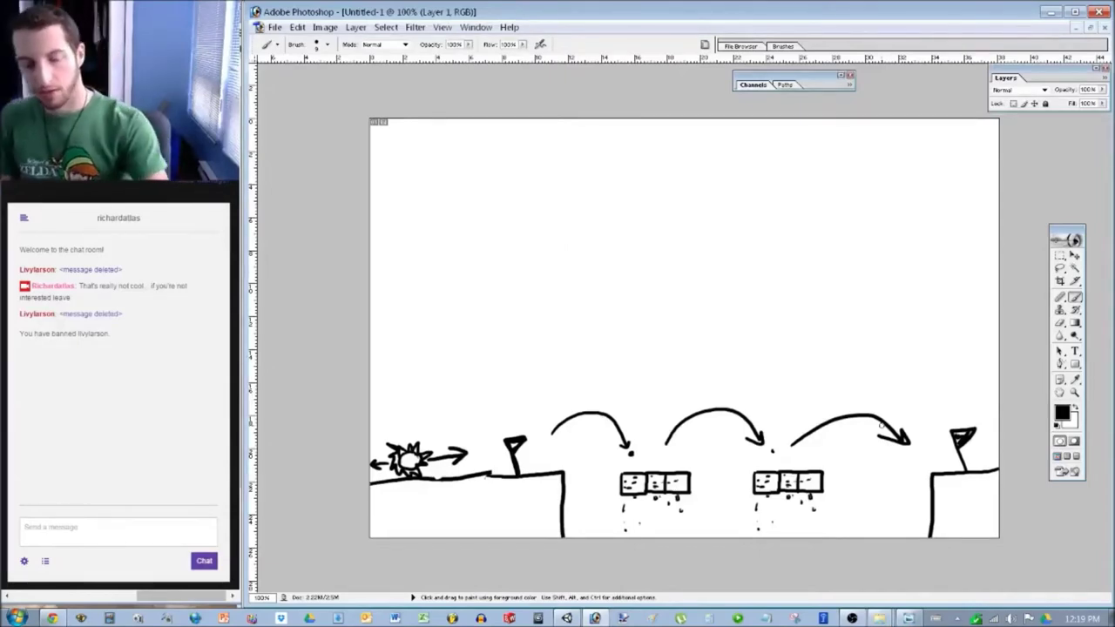
pyautogui.hotkey('ctrl', 'z')
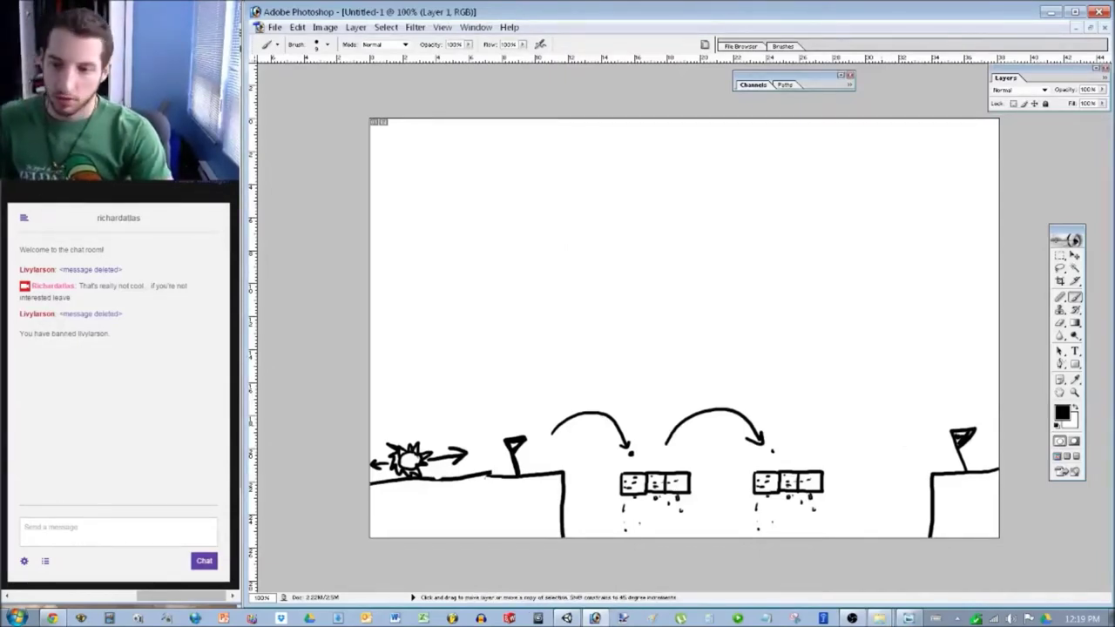
pyautogui.hotkey('ctrl', 'alt', 'z')
pyautogui.hotkey('ctrl', 'alt', 'z')
pyautogui.hotkey('ctrl', 'alt', 'z')
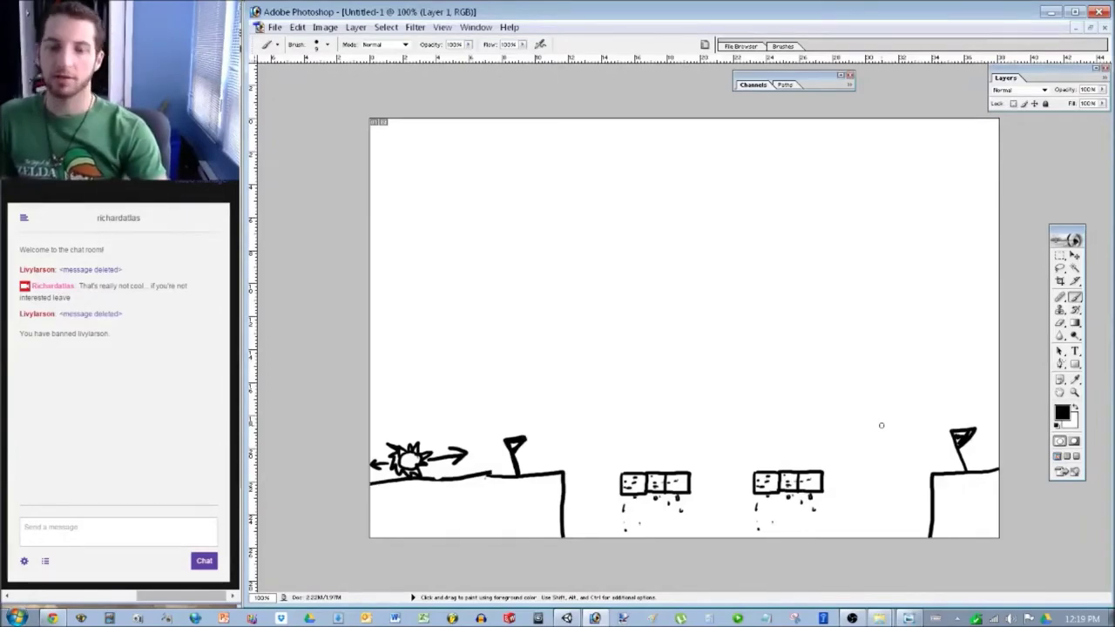
# Sketch arrows pointing at the spiked ball and at each crumbling platform, and undo them all.
pyautogui.moveTo(398, 377); pyautogui.dragTo(402, 427)
pyautogui.moveTo(411, 400)
pyautogui.mouseDown()
pyautogui.moveTo(401, 427)
pyautogui.moveTo(389, 411)
pyautogui.mouseUp()
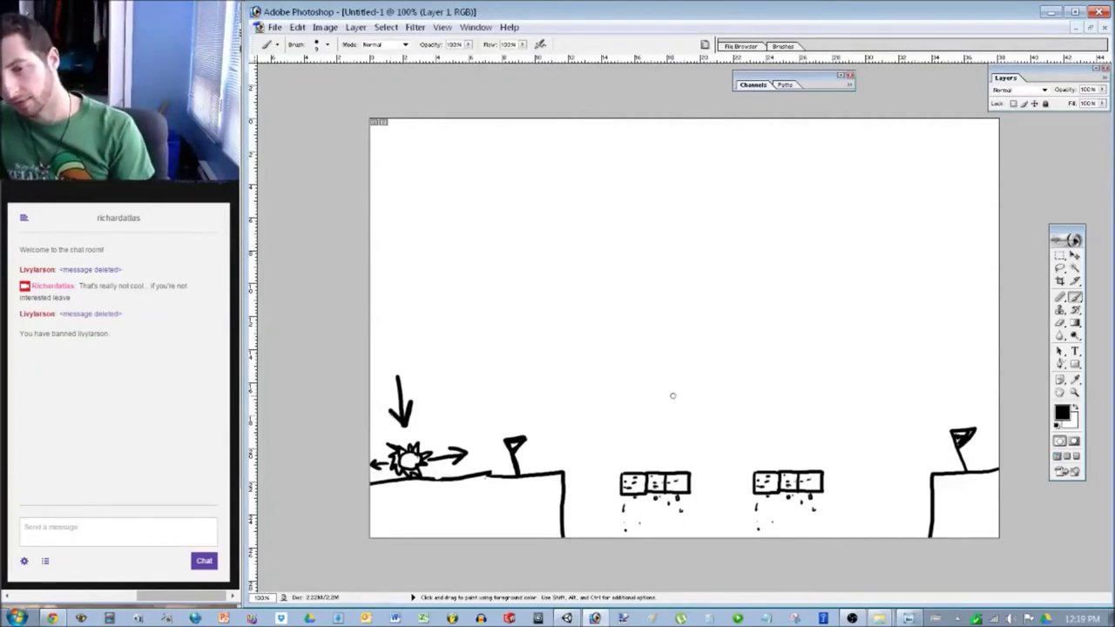
pyautogui.moveTo(623, 395); pyautogui.dragTo(662, 458)
pyautogui.moveTo(662, 458); pyautogui.dragTo(645, 441)
pyautogui.moveTo(666, 402); pyautogui.dragTo(738, 462)
pyautogui.moveTo(734, 440); pyautogui.dragTo(739, 462)
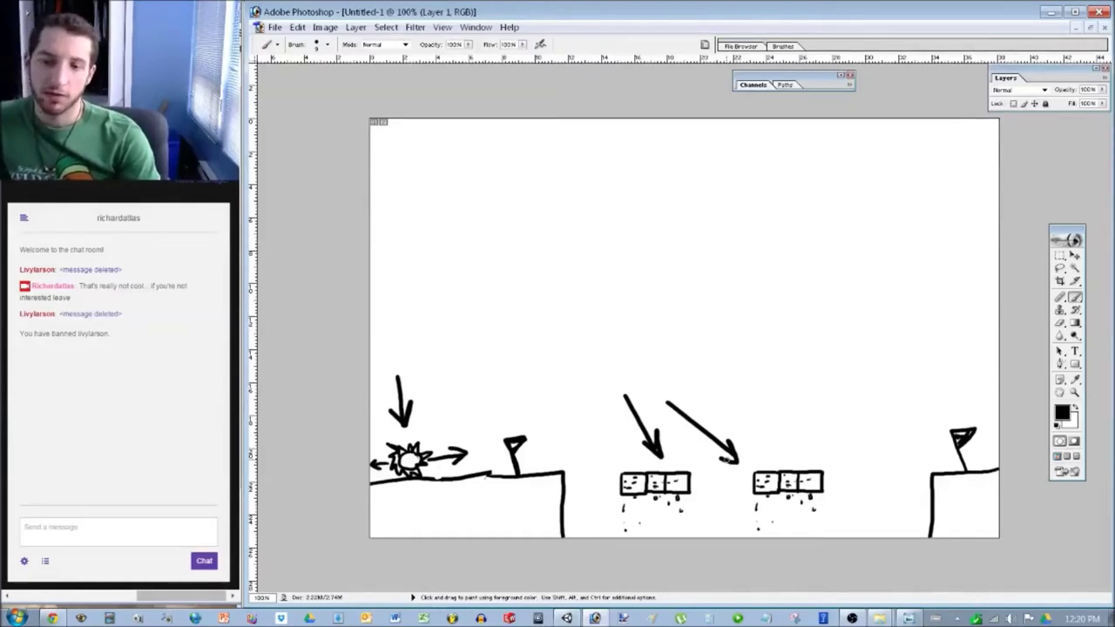
pyautogui.hotkey('ctrl', 'alt', 'z')
pyautogui.hotkey('ctrl', 'alt', 'z')
pyautogui.hotkey('ctrl', 'alt', 'z')
pyautogui.hotkey('ctrl', 'alt', 'z')
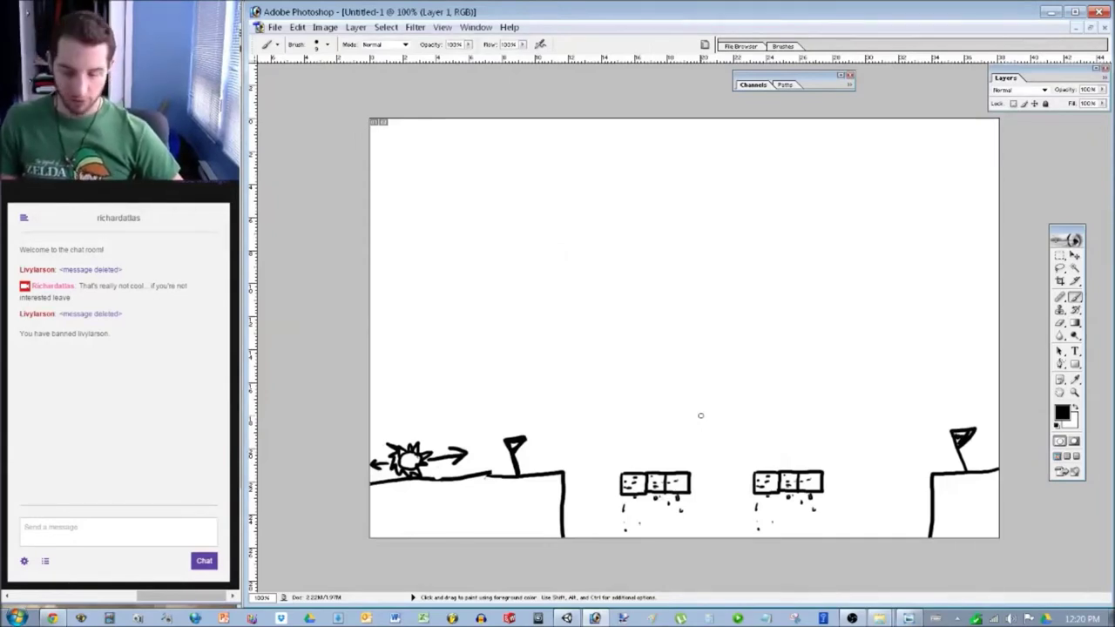
# Erase the right ledge's flag and outer edge, and brush a tall wall there topped by a ledge with a filled flag.
pyautogui.press('e')
pyautogui.moveTo(969, 429)
pyautogui.mouseDown()
pyautogui.moveTo(960, 441)
pyautogui.moveTo(949, 424)
pyautogui.mouseUp()
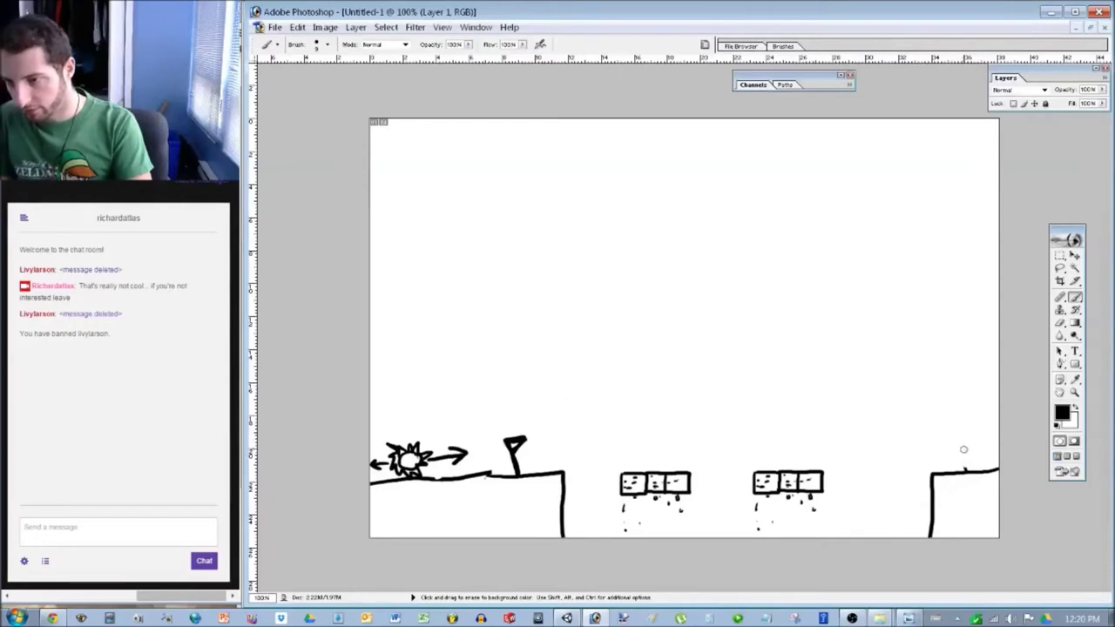
pyautogui.moveTo(966, 467); pyautogui.dragTo(1000, 467)
pyautogui.press('b')
pyautogui.moveTo(961, 473)
pyautogui.mouseDown()
pyautogui.moveTo(960, 207)
pyautogui.moveTo(1000, 192)
pyautogui.moveTo(973, 185)
pyautogui.moveTo(969, 154)
pyautogui.mouseUp()
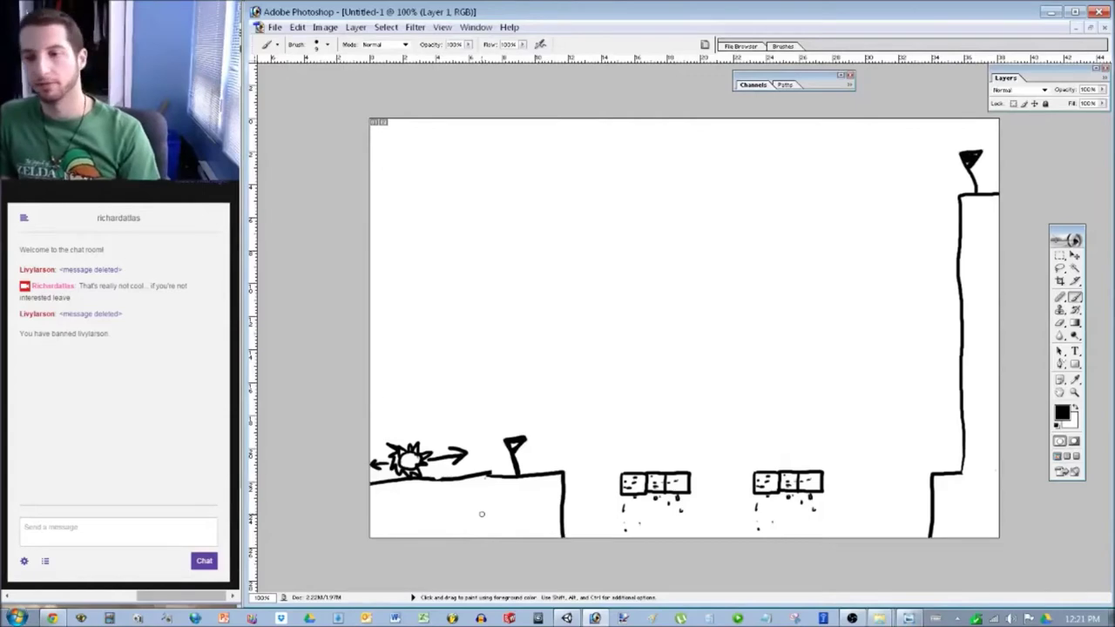
# Change the foreground color from the color picker to a strong blue.
pyautogui.click(1061, 412)
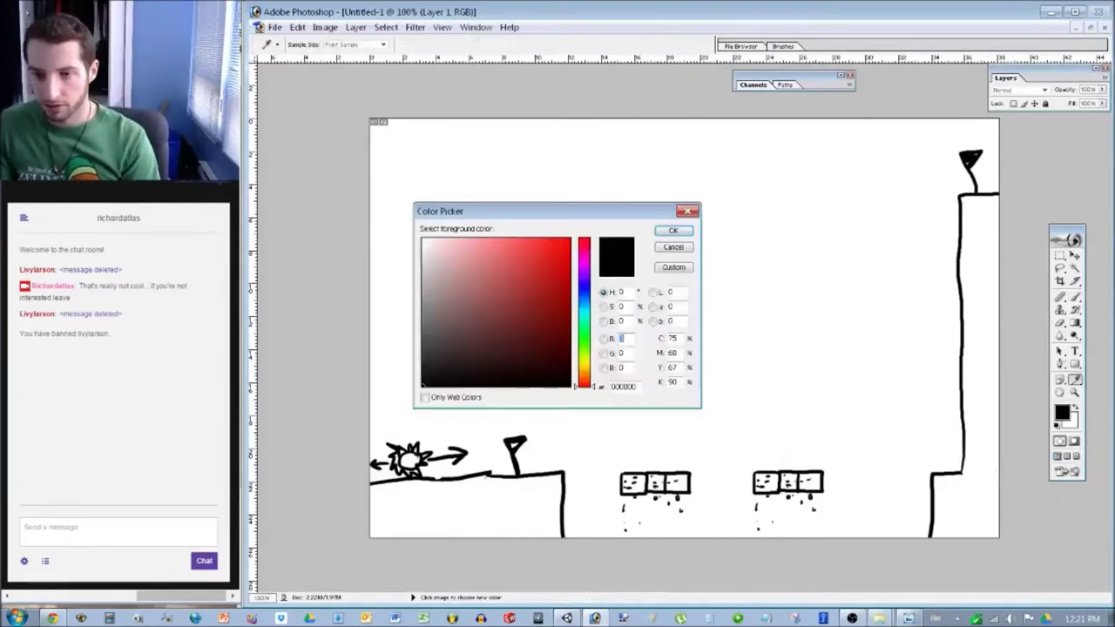
pyautogui.click(582, 289)
pyautogui.click(566, 289)
pyautogui.moveTo(566, 290); pyautogui.dragTo(552, 267)
pyautogui.click(662, 231)
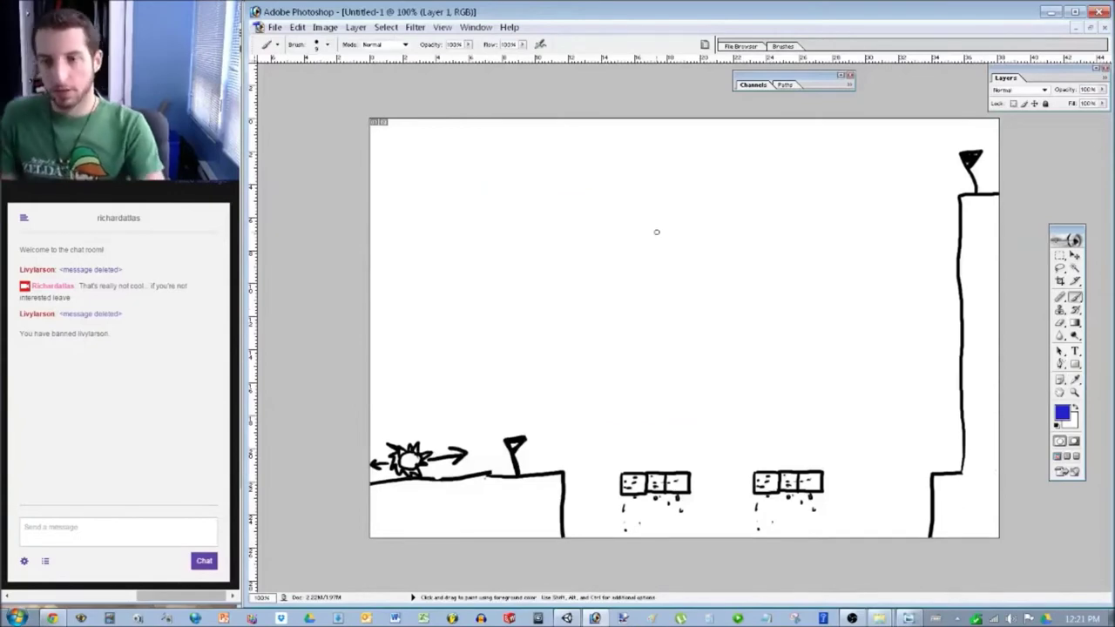
# Sketch a blue stick figure below two staggered vertical walls, with three arrows showing jumps from wall to wall and away.
pyautogui.moveTo(688, 288)
pyautogui.mouseDown()
pyautogui.moveTo(692, 296)
pyautogui.moveTo(689, 287)
pyautogui.mouseUp()
pyautogui.moveTo(687, 305); pyautogui.dragTo(694, 327)
pyautogui.moveTo(687, 321)
pyautogui.mouseDown()
pyautogui.moveTo(683, 332)
pyautogui.moveTo(694, 310)
pyautogui.mouseUp()
pyautogui.moveTo(688, 318); pyautogui.dragTo(678, 315)
pyautogui.moveTo(720, 219)
pyautogui.mouseDown()
pyautogui.moveTo(723, 288)
pyautogui.moveTo(734, 218)
pyautogui.moveTo(720, 218)
pyautogui.mouseUp()
pyautogui.moveTo(652, 172)
pyautogui.mouseDown()
pyautogui.moveTo(652, 215)
pyautogui.moveTo(637, 188)
pyautogui.moveTo(654, 172)
pyautogui.mouseUp()
pyautogui.moveTo(686, 275)
pyautogui.mouseDown()
pyautogui.moveTo(717, 254)
pyautogui.moveTo(660, 199)
pyautogui.mouseUp()
pyautogui.moveTo(661, 196)
pyautogui.mouseDown()
pyautogui.moveTo(671, 202)
pyautogui.moveTo(664, 213)
pyautogui.mouseUp()
pyautogui.moveTo(673, 185); pyautogui.dragTo(721, 162)
pyautogui.moveTo(716, 176)
pyautogui.mouseDown()
pyautogui.moveTo(723, 162)
pyautogui.moveTo(711, 155)
pyautogui.mouseUp()
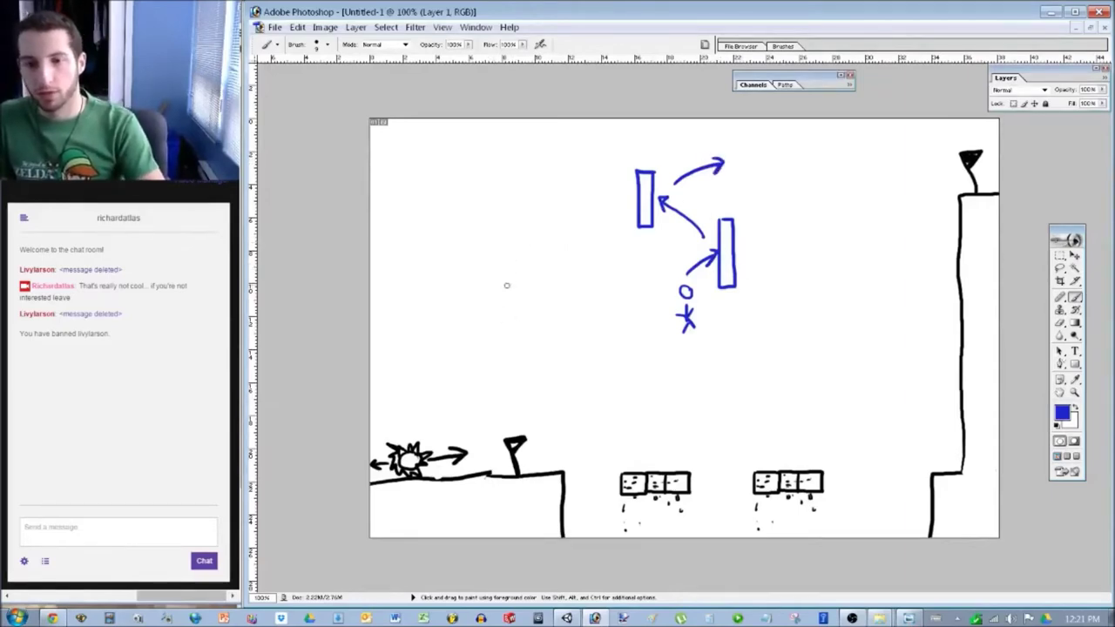
# Sketch a second blue stick figure with a bow beside one tall wall, with three curved arrows climbing it.
pyautogui.moveTo(512, 288)
pyautogui.mouseDown()
pyautogui.moveTo(518, 323)
pyautogui.moveTo(502, 315)
pyautogui.mouseUp()
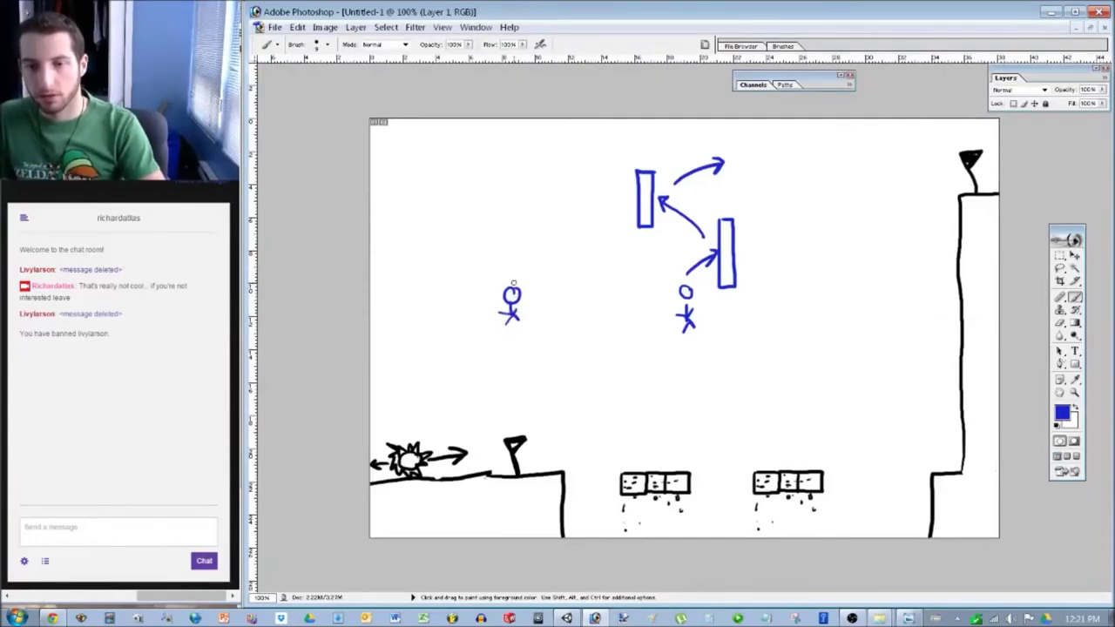
pyautogui.moveTo(509, 283)
pyautogui.mouseDown()
pyautogui.moveTo(523, 278)
pyautogui.moveTo(508, 287)
pyautogui.moveTo(501, 275)
pyautogui.moveTo(513, 277)
pyautogui.mouseUp()
pyautogui.moveTo(540, 176)
pyautogui.mouseDown()
pyautogui.moveTo(546, 305)
pyautogui.moveTo(559, 276)
pyautogui.moveTo(554, 187)
pyautogui.moveTo(536, 176)
pyautogui.mouseUp()
pyautogui.moveTo(517, 265)
pyautogui.mouseDown()
pyautogui.moveTo(533, 233)
pyautogui.moveTo(526, 178)
pyautogui.moveTo(547, 147)
pyautogui.mouseUp()
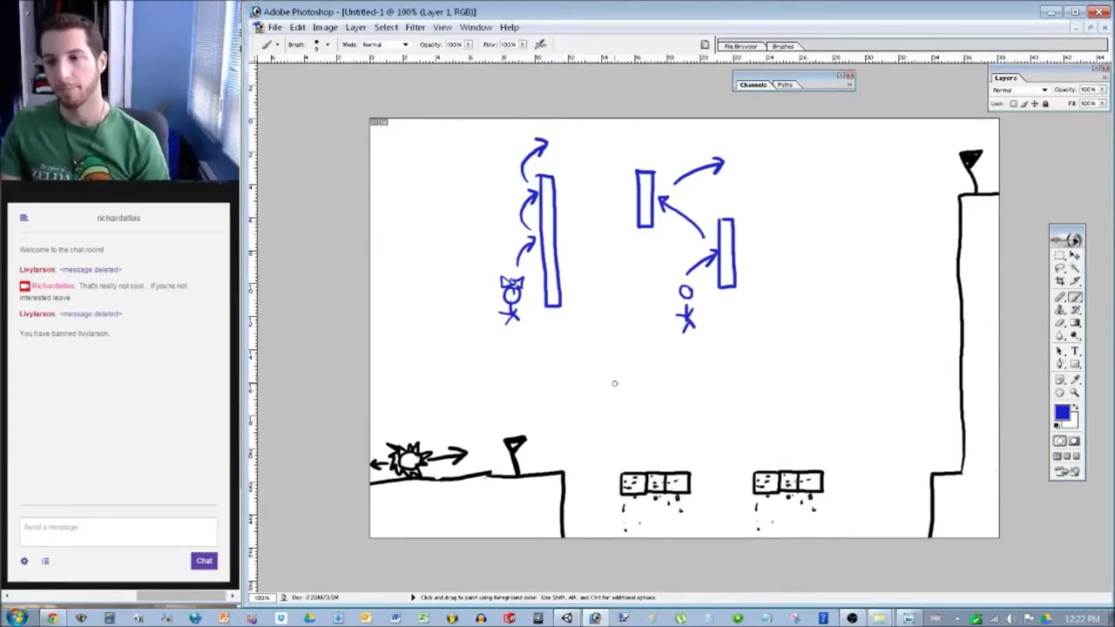
pyautogui.click(1060, 256)
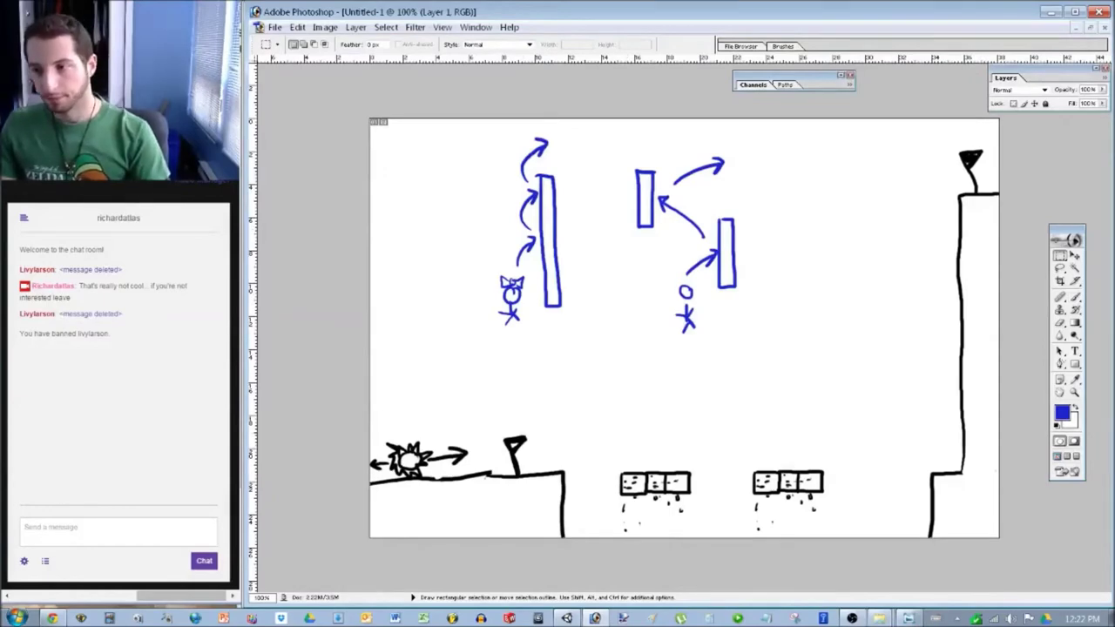
pyautogui.click(1075, 297)
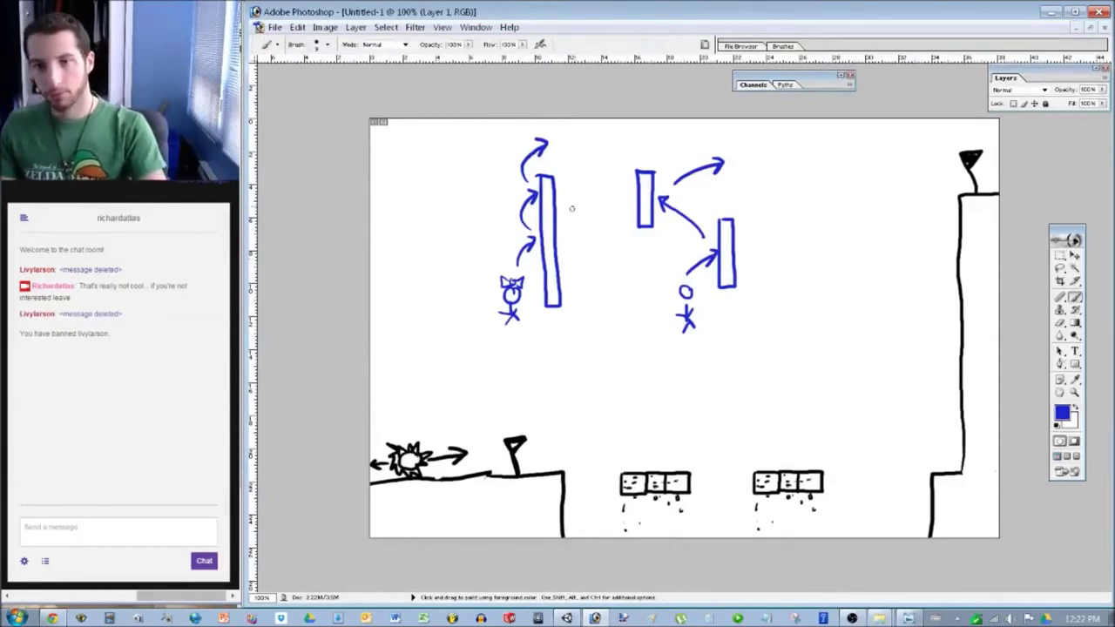
# Circle the single-wall climb in blue, and clear all the blue wall-jump sketches from the upper canvas with a rectangular selection.
pyautogui.moveTo(576, 163)
pyautogui.mouseDown()
pyautogui.moveTo(560, 118)
pyautogui.moveTo(457, 232)
pyautogui.moveTo(535, 341)
pyautogui.moveTo(567, 192)
pyautogui.moveTo(558, 148)
pyautogui.mouseUp()
pyautogui.press('m')
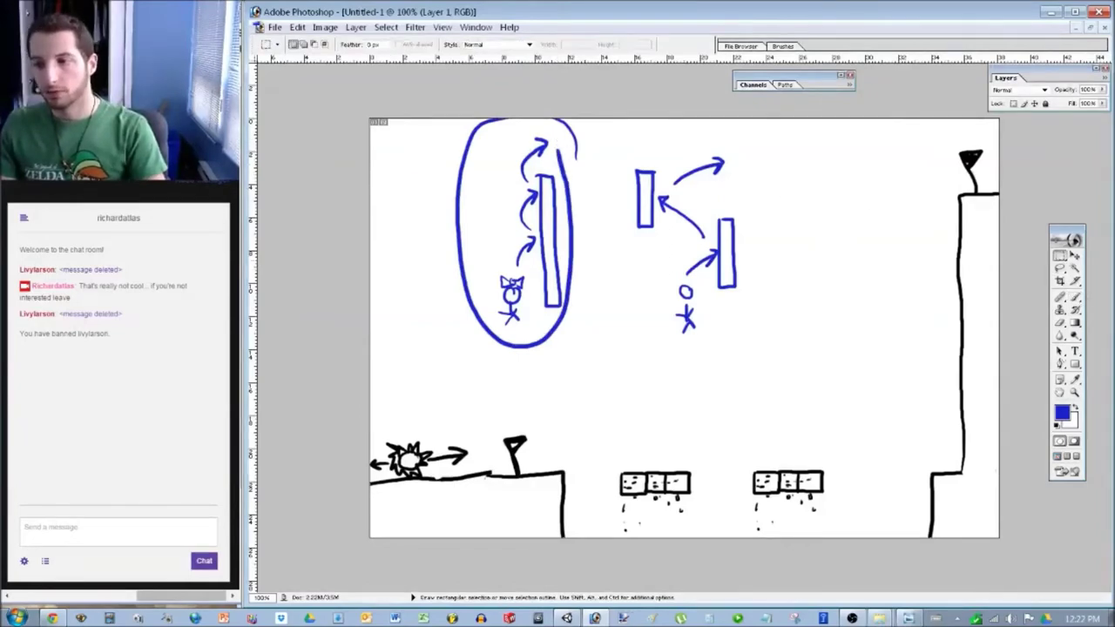
pyautogui.moveTo(370, 119); pyautogui.dragTo(786, 359)
pyautogui.press('Delete')
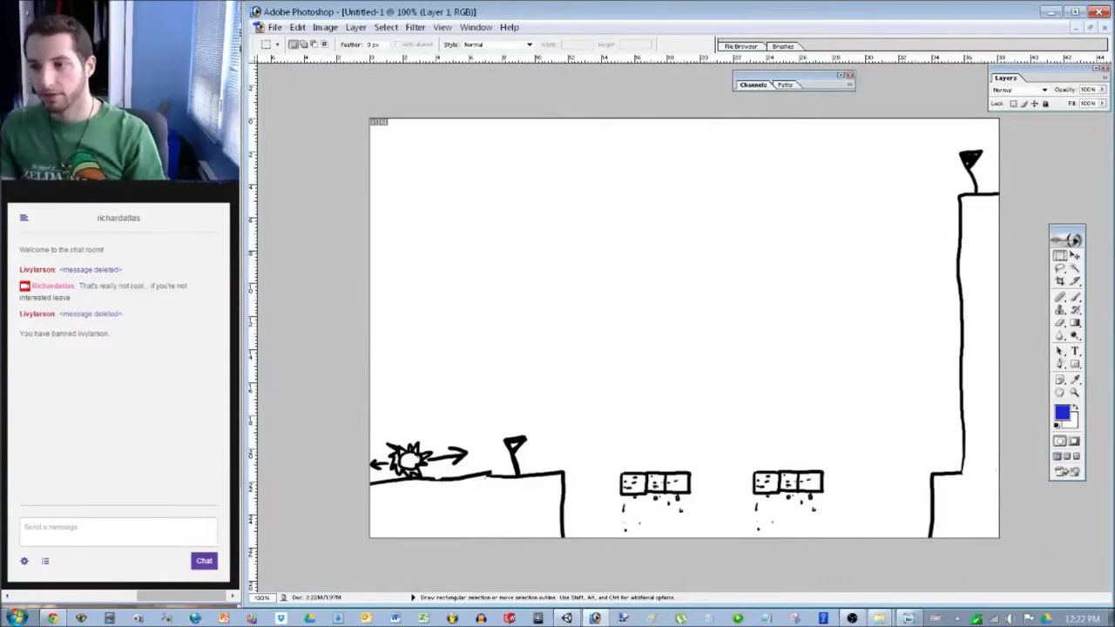
# Reset the foreground color to black, brush an arrow pointing up at the tall wall, and undo it.
pyautogui.press('d')
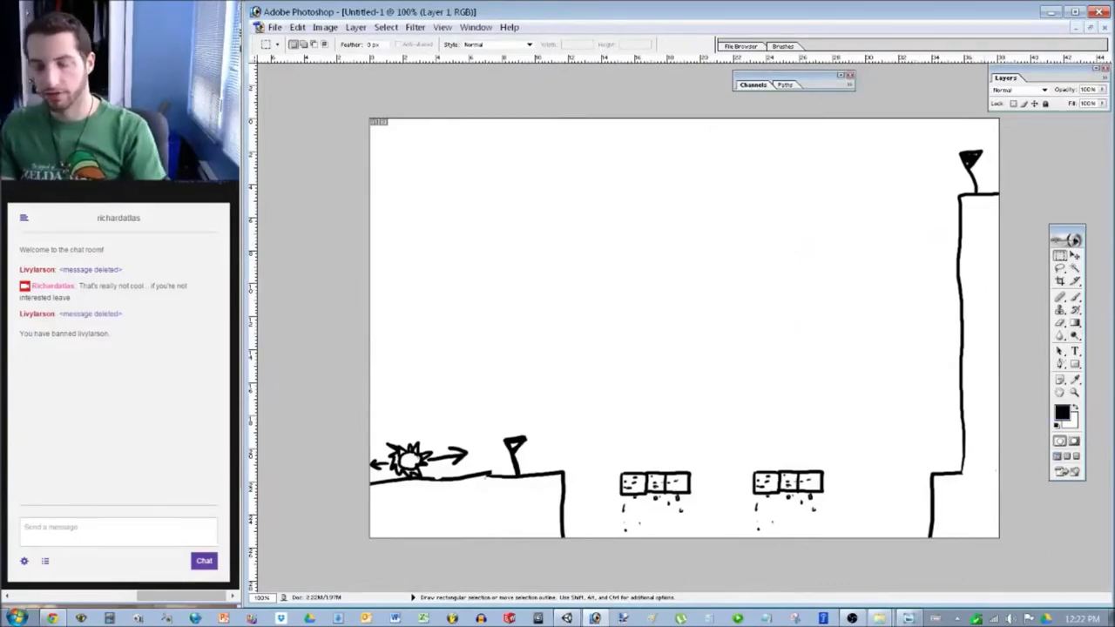
pyautogui.click(1070, 298)
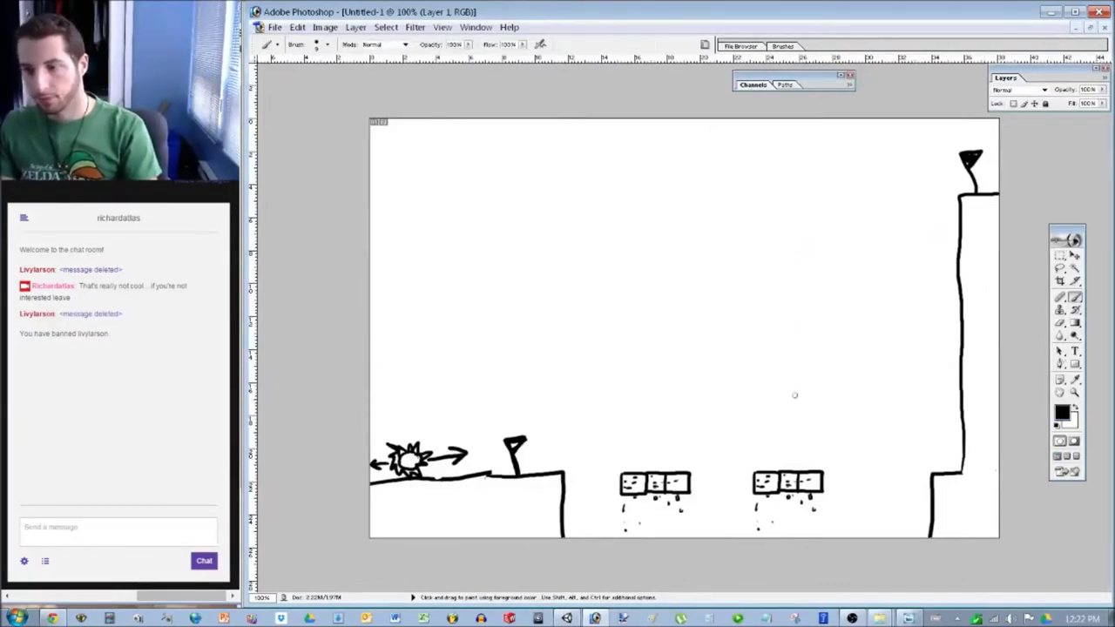
pyautogui.moveTo(896, 373)
pyautogui.mouseDown()
pyautogui.moveTo(939, 341)
pyautogui.moveTo(927, 333)
pyautogui.mouseUp()
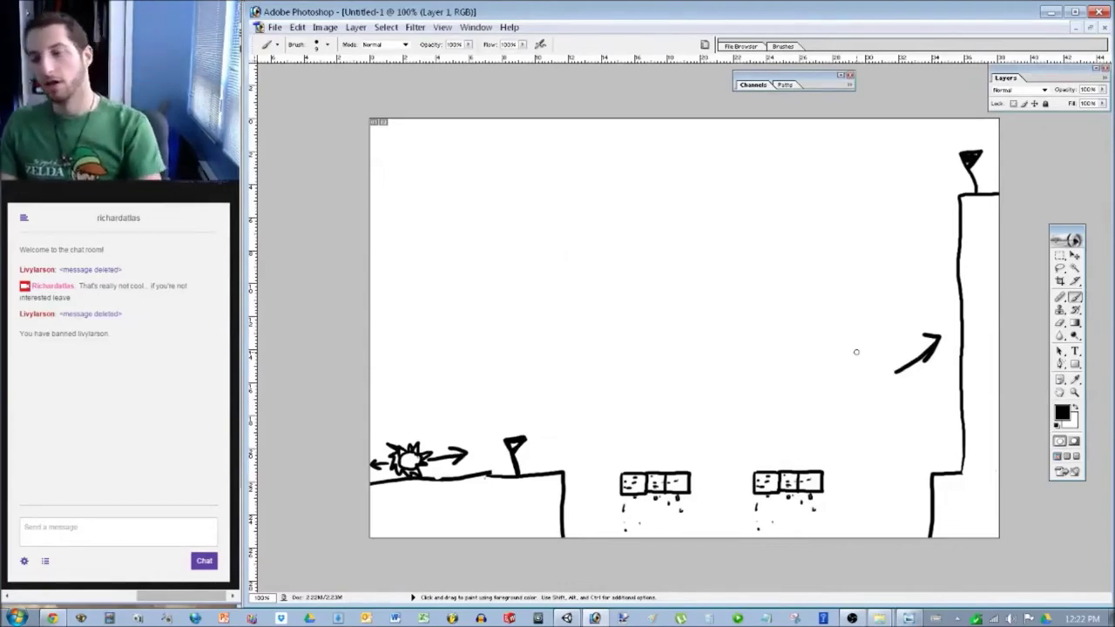
pyautogui.hotkey('ctrl', 'z')
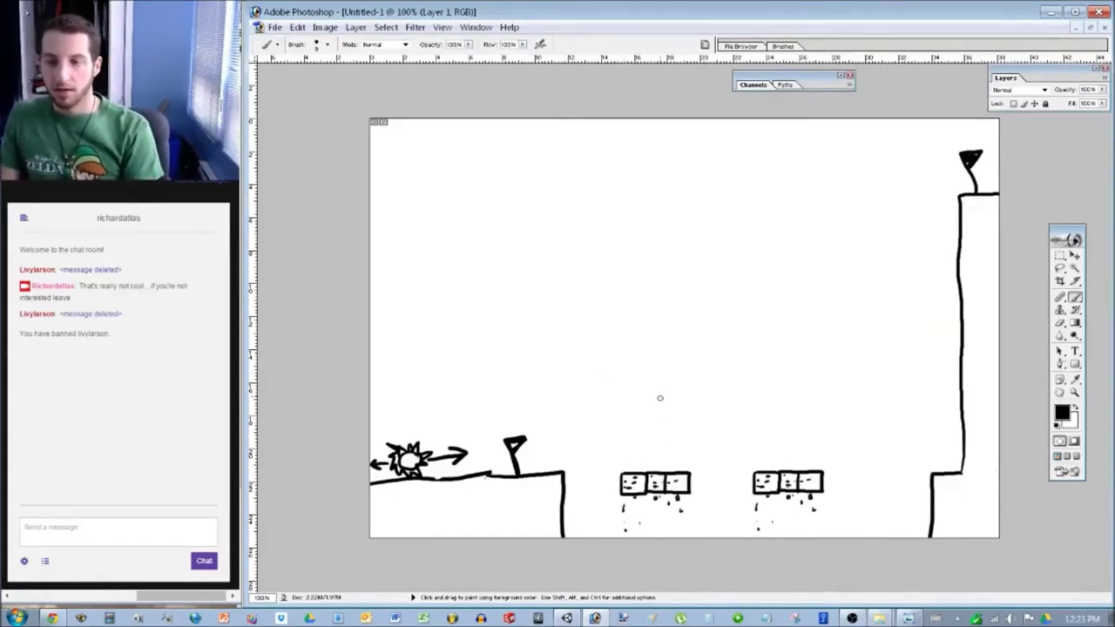
# Brush two staggered rectangular platforms above the crumbling blocks, and undo both outlines.
pyautogui.moveTo(619, 394)
pyautogui.mouseDown()
pyautogui.moveTo(688, 417)
pyautogui.moveTo(620, 393)
pyautogui.mouseUp()
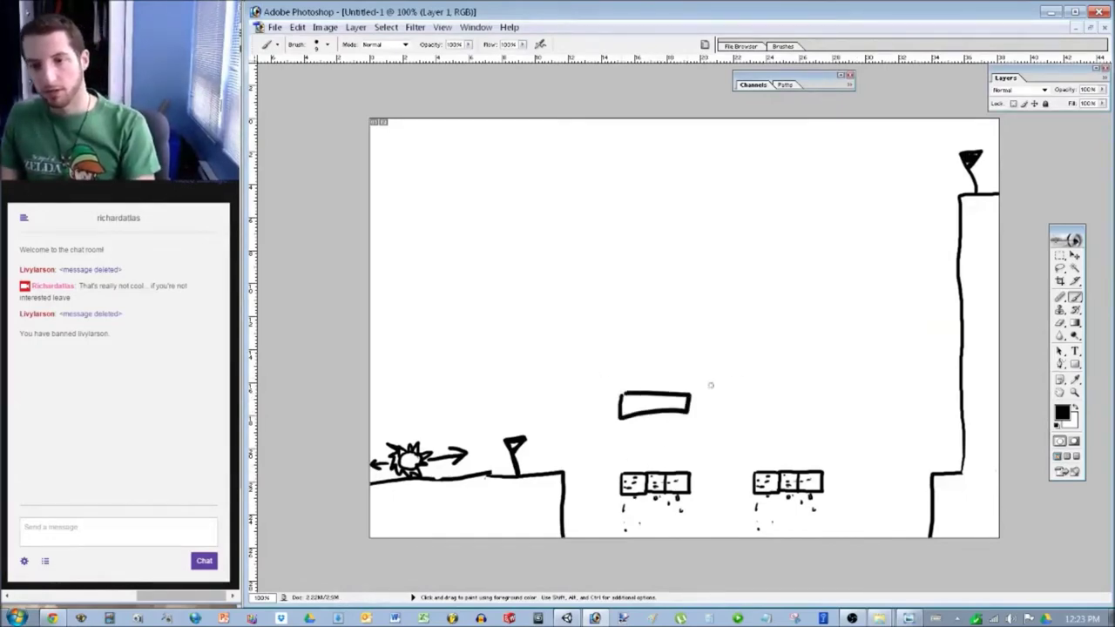
pyautogui.moveTo(740, 346)
pyautogui.mouseDown()
pyautogui.moveTo(860, 357)
pyautogui.moveTo(742, 345)
pyautogui.mouseUp()
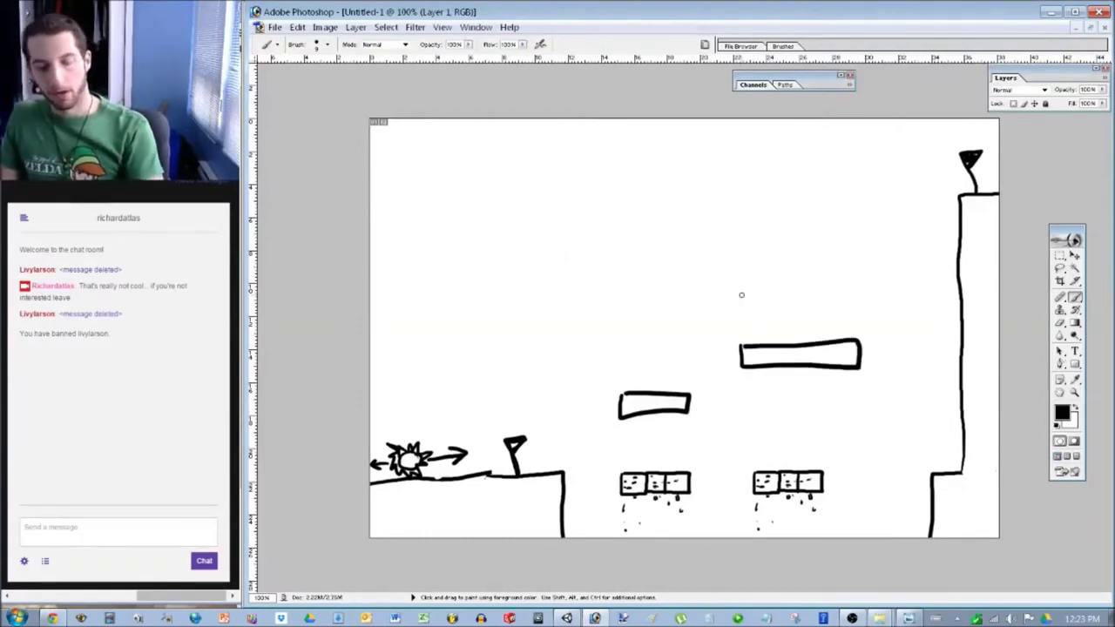
pyautogui.hotkey('ctrl', 'alt', 'z')
pyautogui.hotkey('ctrl', 'alt', 'z')
pyautogui.hotkey('ctrl', 'alt', 'z')
pyautogui.hotkey('ctrl', 'alt', 'z')
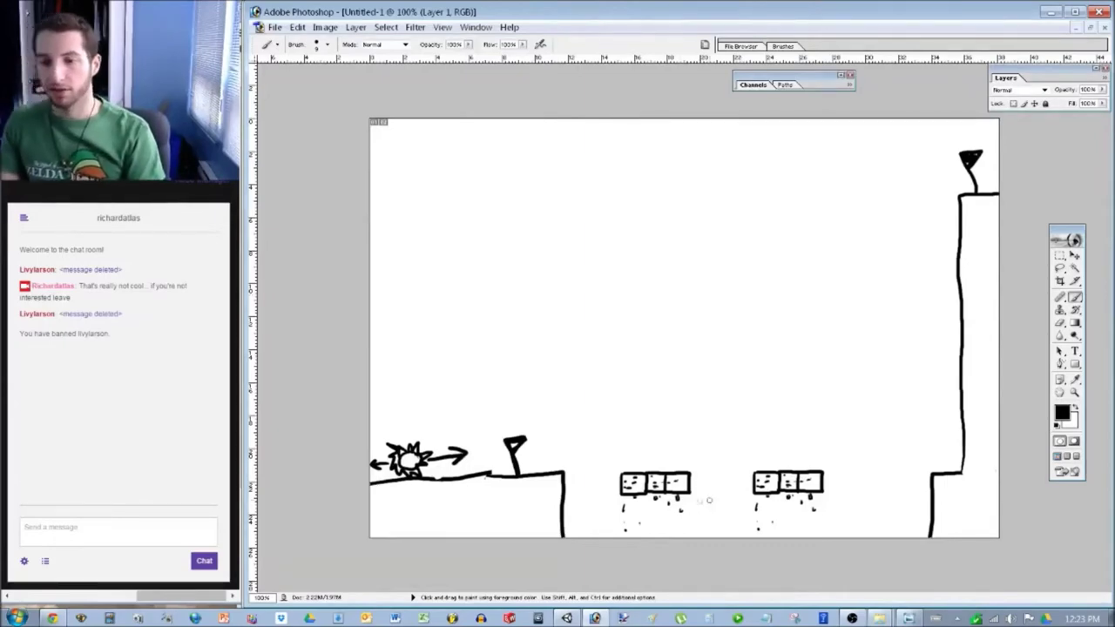
# Change the foreground color to a dark green from the color picker.
pyautogui.click(1062, 412)
pyautogui.click(520, 311)
pyautogui.click(559, 320)
pyautogui.click(585, 334)
pyautogui.click(673, 230)
# Circle the two crumbling platforms in green, and undo both circles.
pyautogui.moveTo(690, 456)
pyautogui.mouseDown()
pyautogui.moveTo(684, 507)
pyautogui.moveTo(680, 458)
pyautogui.mouseUp()
pyautogui.moveTo(804, 449)
pyautogui.mouseDown()
pyautogui.moveTo(786, 502)
pyautogui.moveTo(798, 447)
pyautogui.mouseUp()
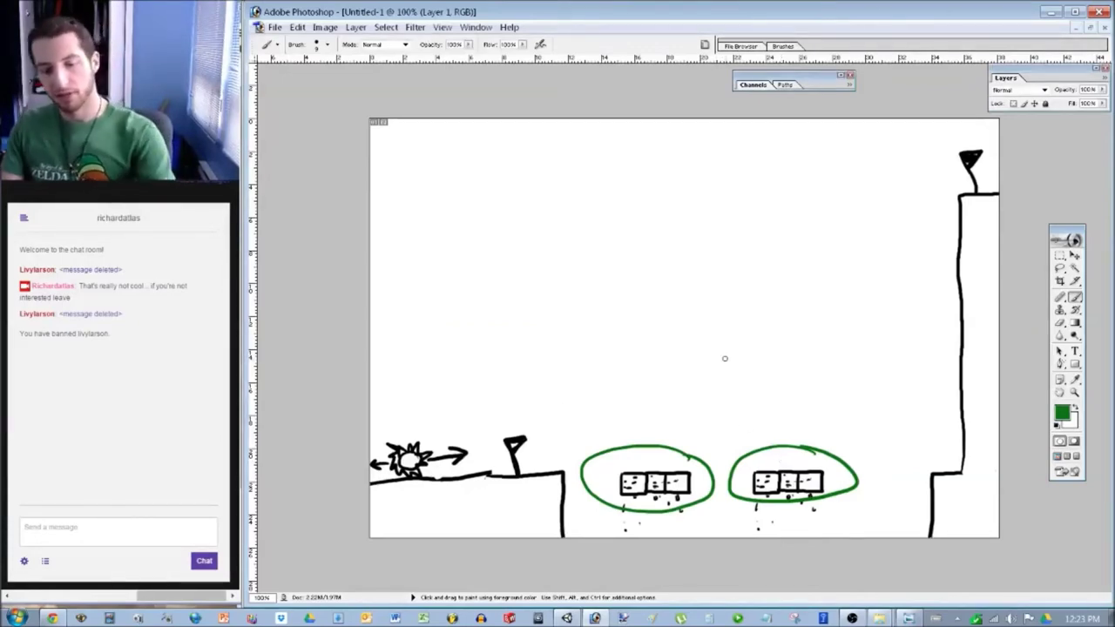
pyautogui.hotkey('ctrl', 'alt', 'z')
pyautogui.hotkey('ctrl', 'alt', 'z')
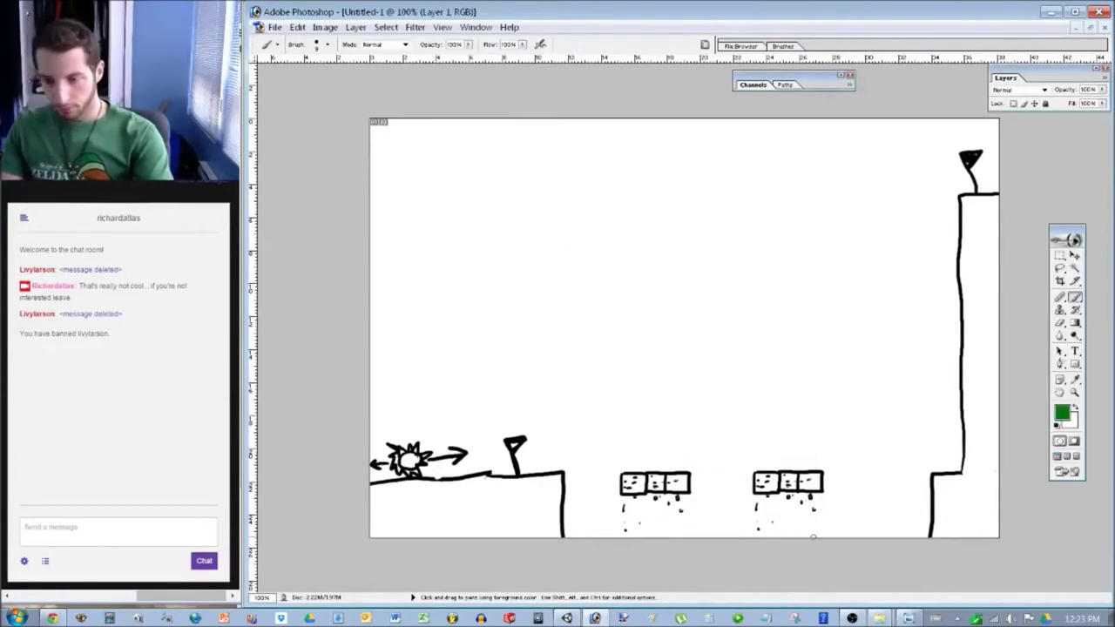
# Switch to Unity and play-test the 1_Jumping - Copy level, placing a 04_Plank4 in the gap and jumping the horse onto it.
pyautogui.hotkey('alt', 'Tab')
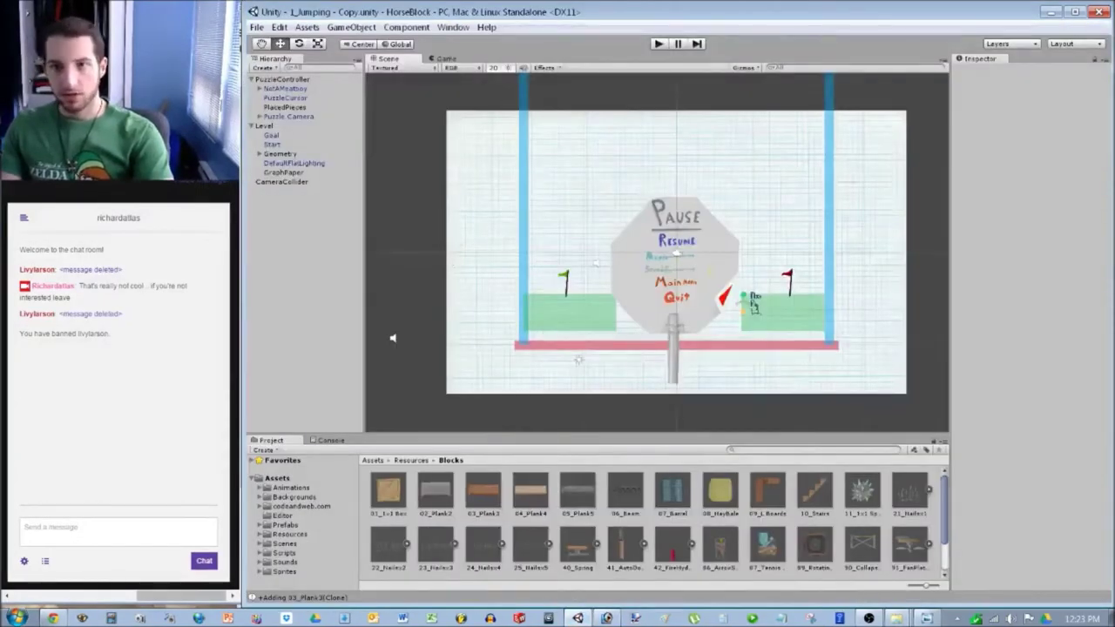
pyautogui.hotkey('ctrl', 'p')
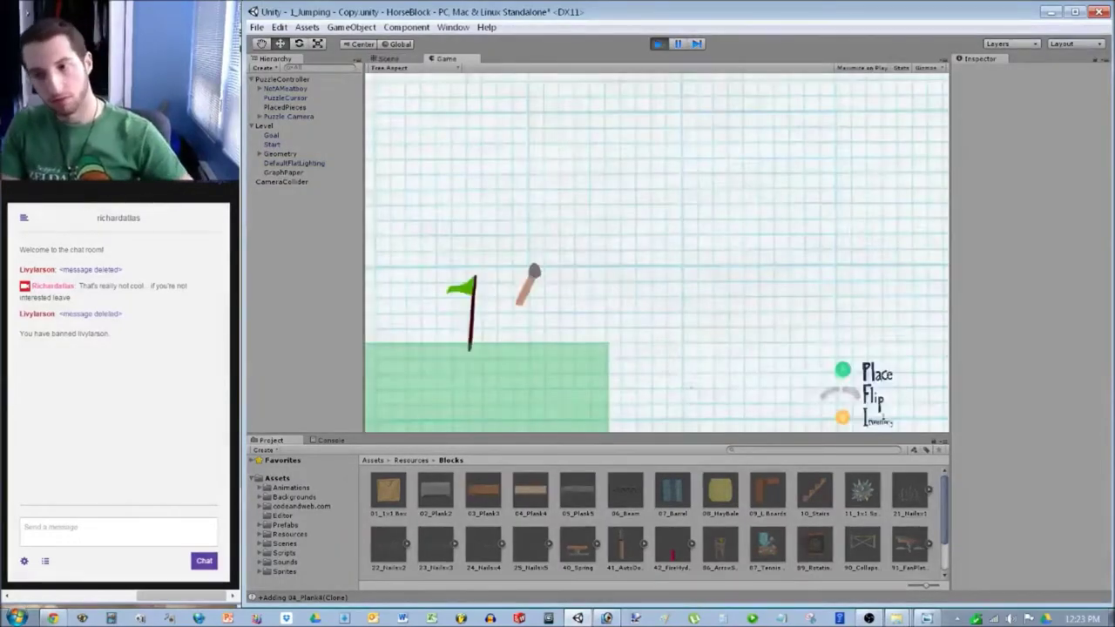
pyautogui.press('Right')
pyautogui.press('Left')
pyautogui.press('i')
pyautogui.press('space')
pyautogui.press('Down')
pyautogui.press('space')
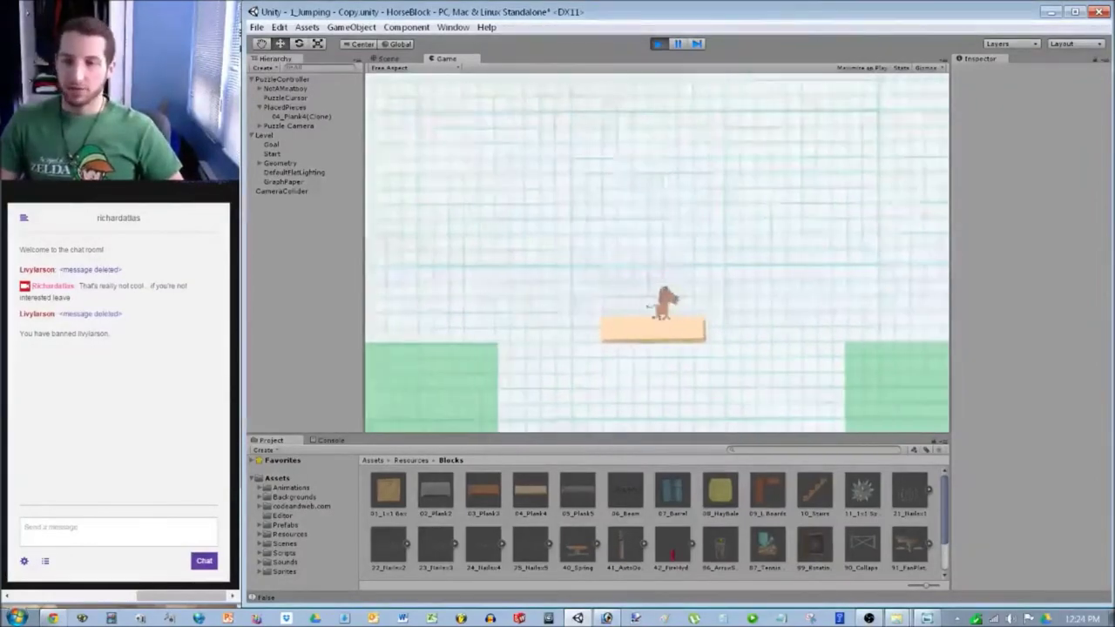
pyautogui.hotkey('ctrl', 'p')
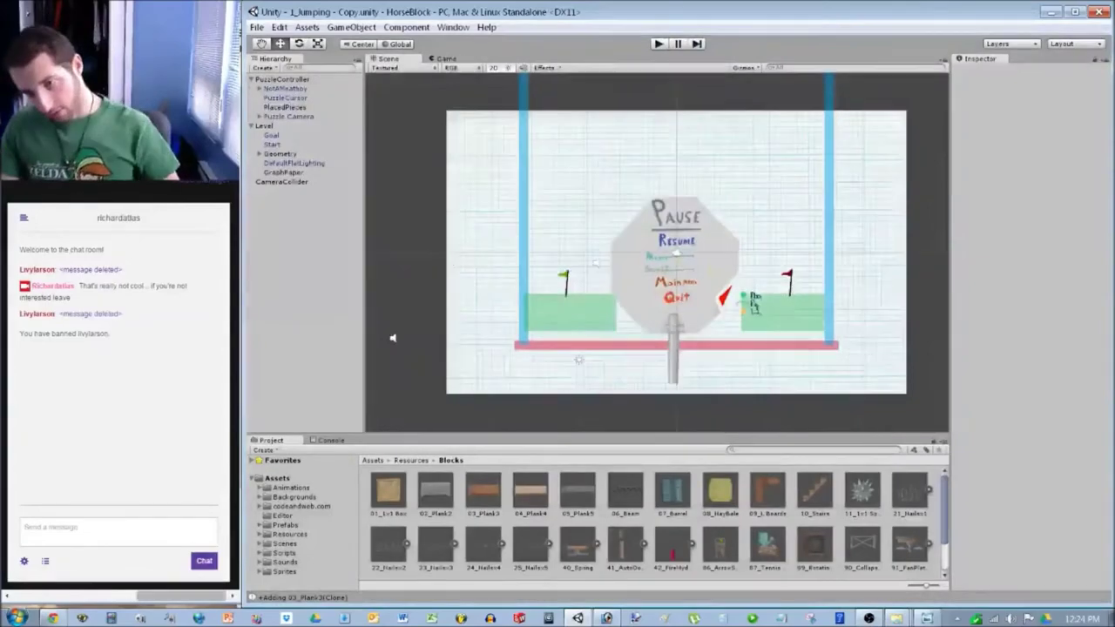
# Switch to the New Levels folder in Windows Explorer and rename 1_Jumping - Copy.unity as TwitchPressure.unity.
pyautogui.hotkey('alt', 'Tab')
pyautogui.hotkey('alt', 'Tab')
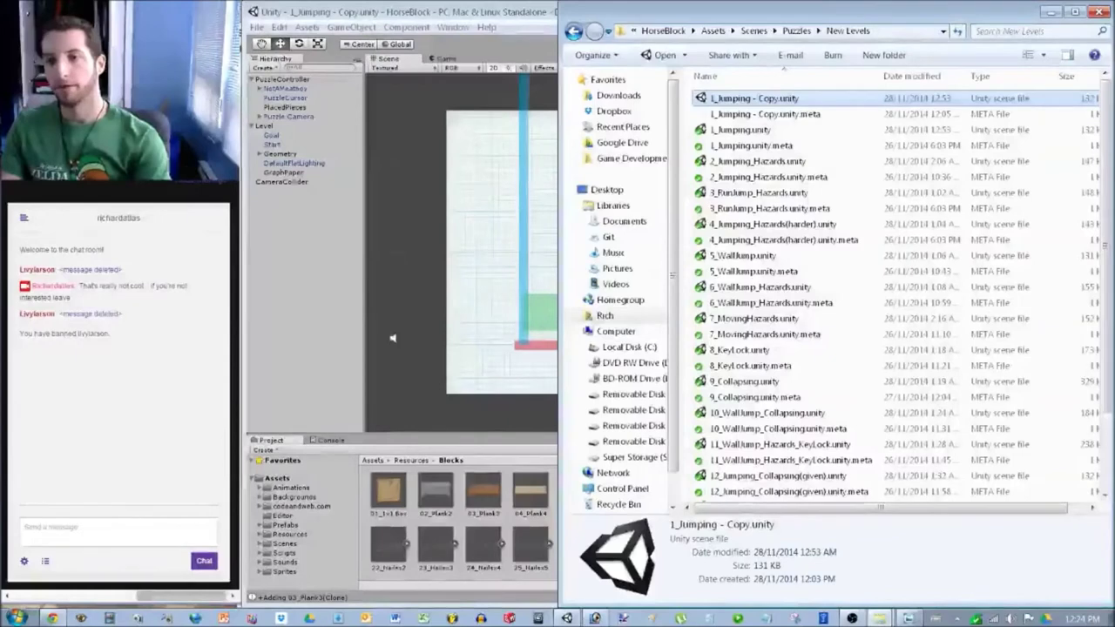
pyautogui.rightClick(735, 95)
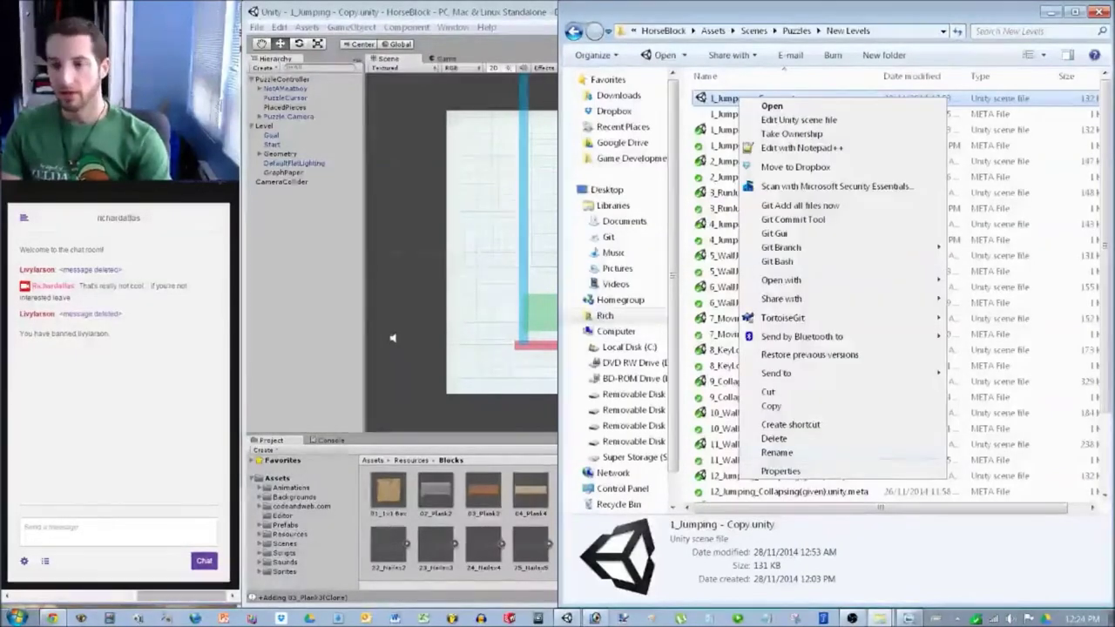
pyautogui.click(777, 454)
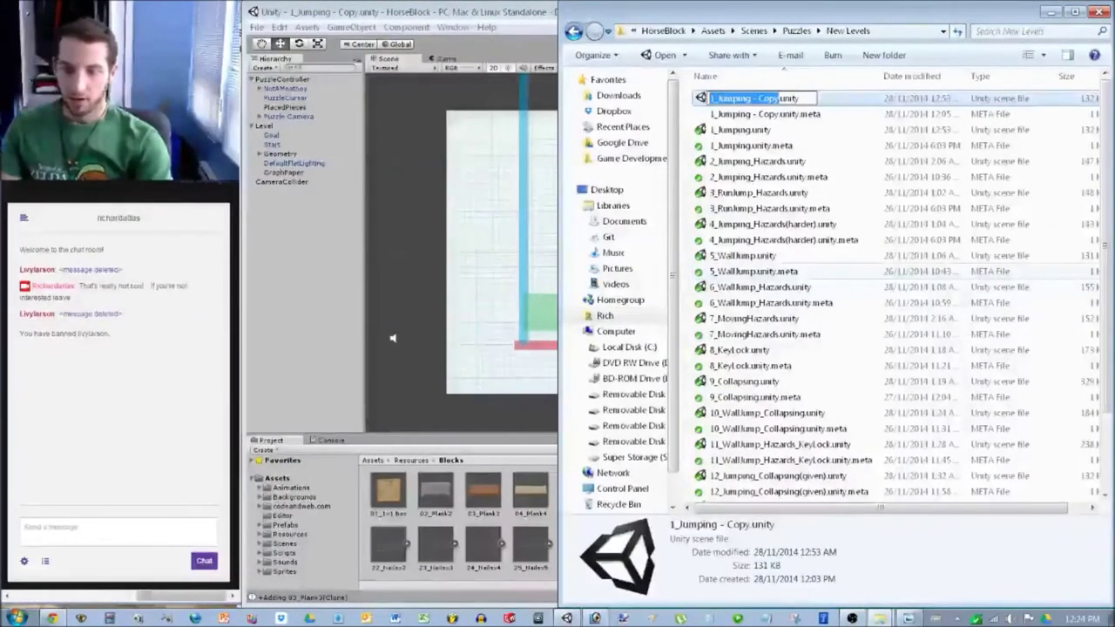
pyautogui.write('P')
pyautogui.write('witch')
pyautogui.write('Pressure')
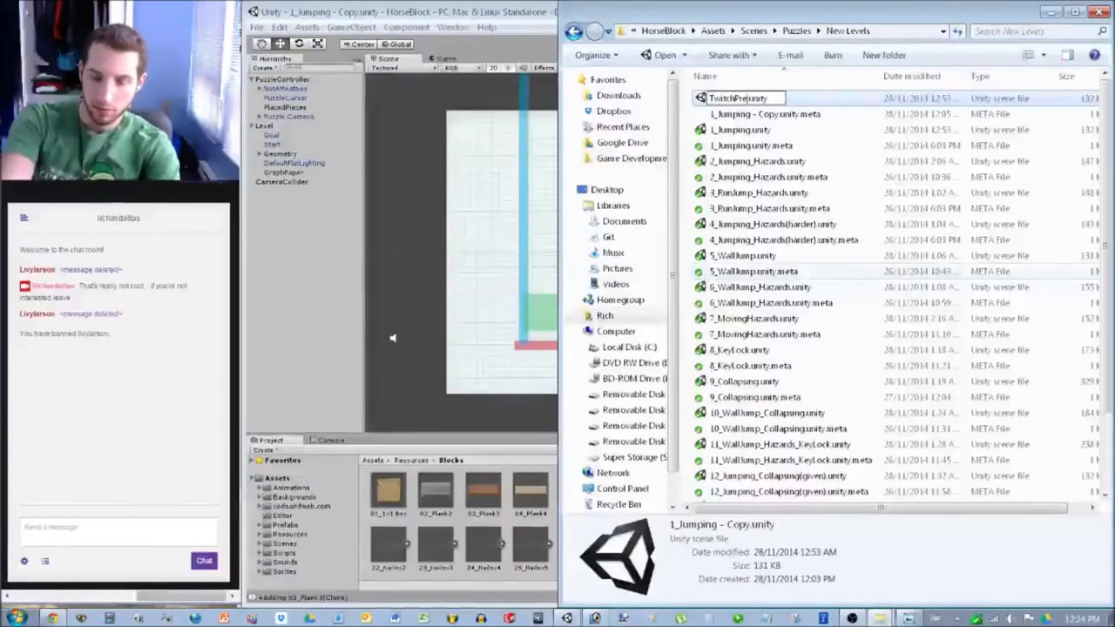
pyautogui.press('Return')
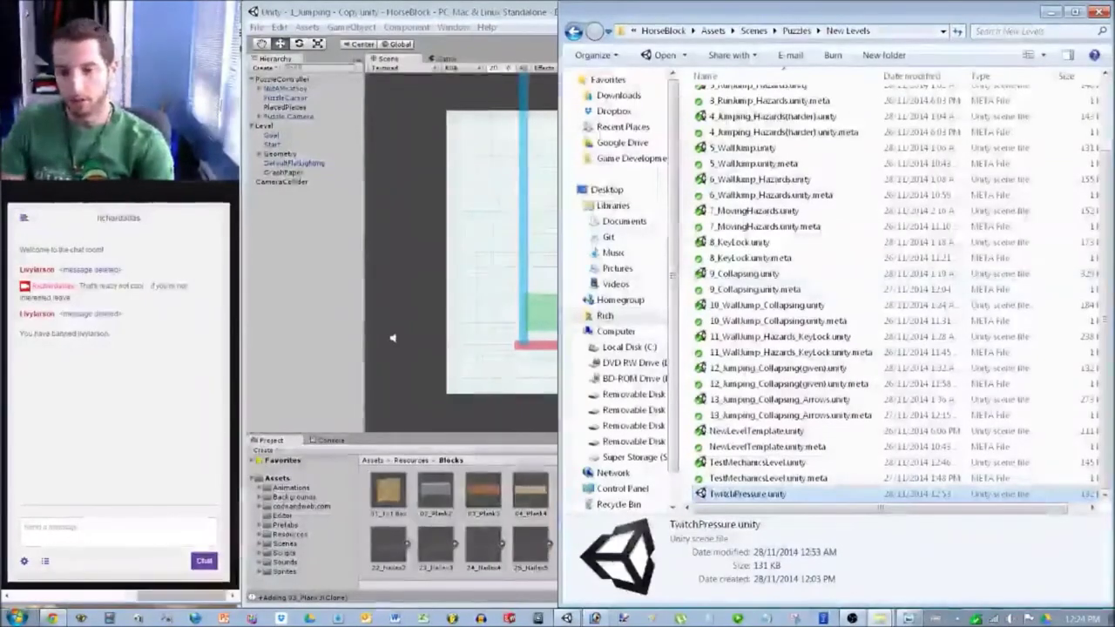
# Open the TwitchPressure scene in Unity from the New Levels folder.
pyautogui.hotkey('alt', 'Tab')
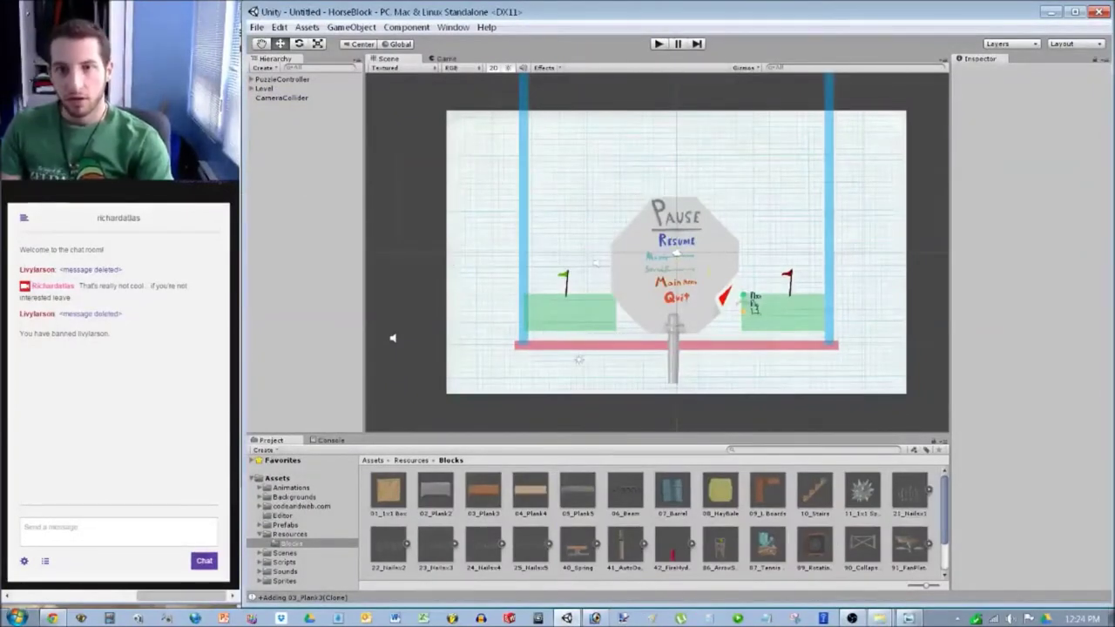
pyautogui.scroll(-1, 400, 333)
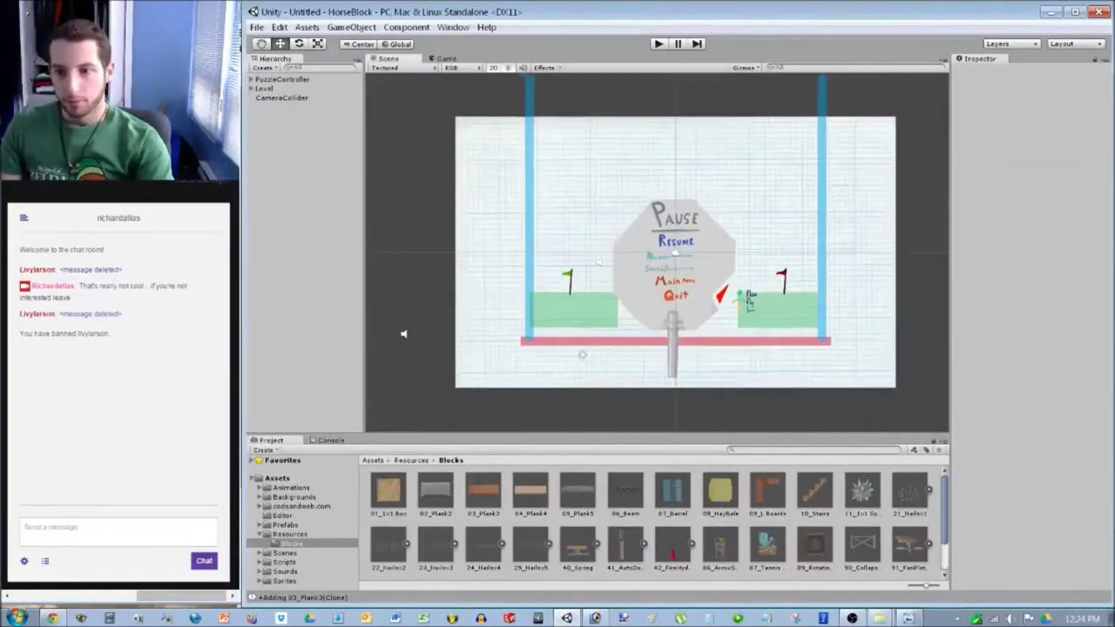
pyautogui.hotkey('alt', 'Tab')
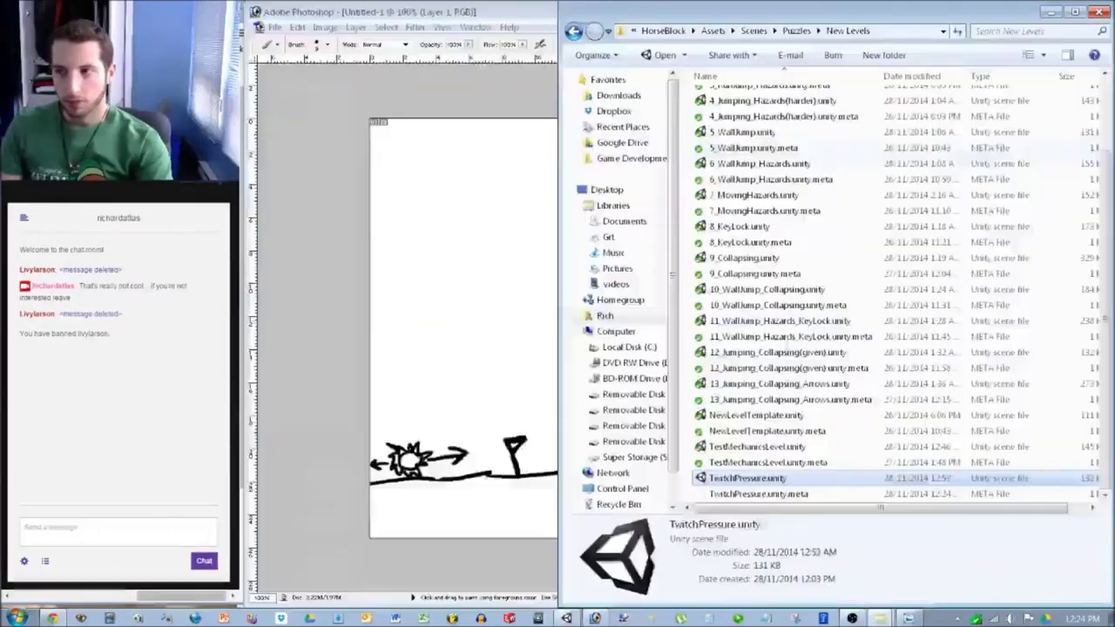
pyautogui.hotkey('alt', 'Tab')
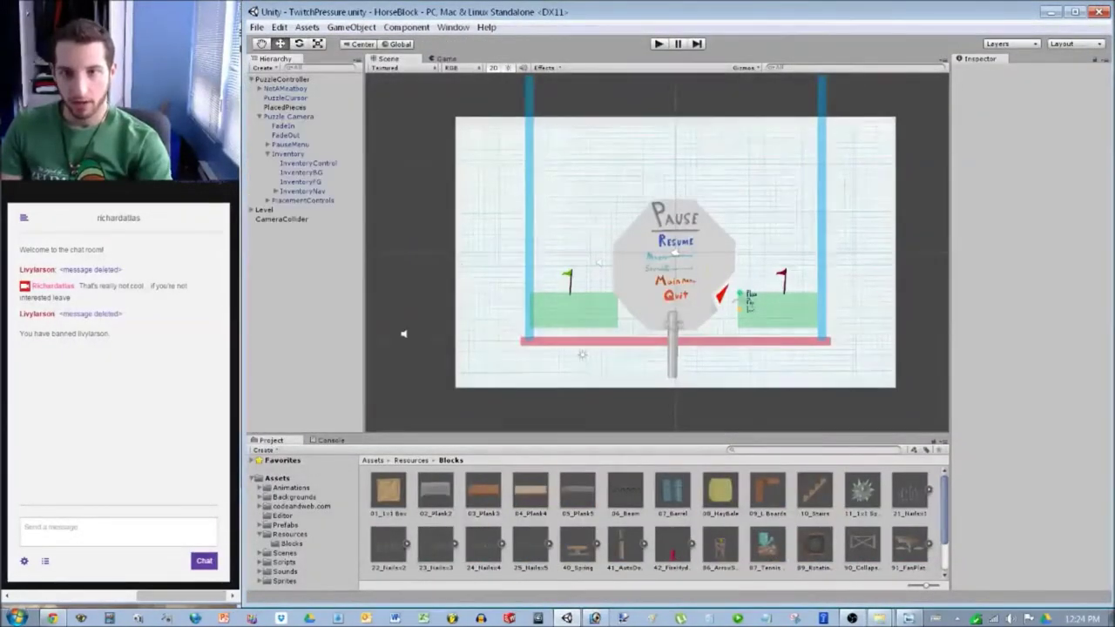
# Deactivate the PauseMenu object under Puzzle Camera so it no longer covers the level, and deselect it.
pyautogui.scroll(5, 532, 231)
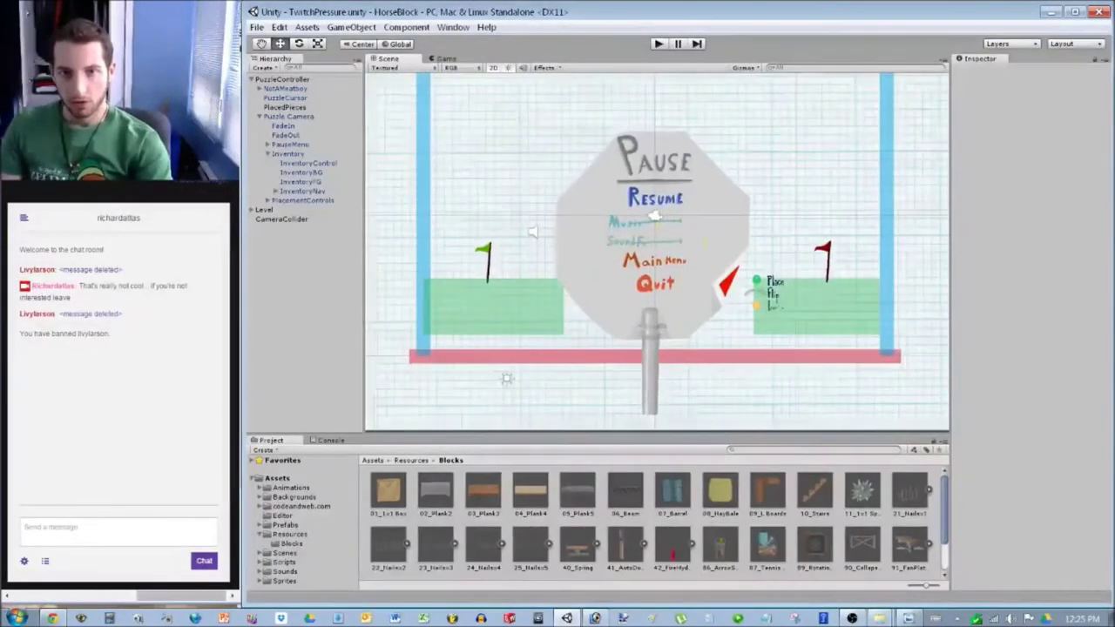
pyautogui.click(290, 143)
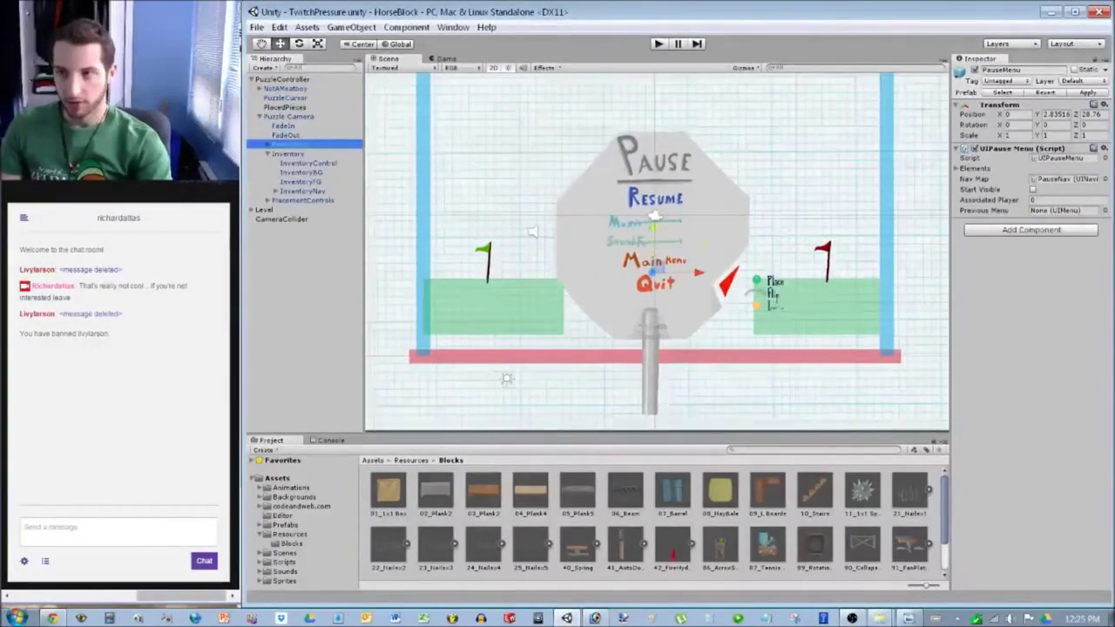
pyautogui.click(975, 70)
pyautogui.scroll(-5, 533, 230)
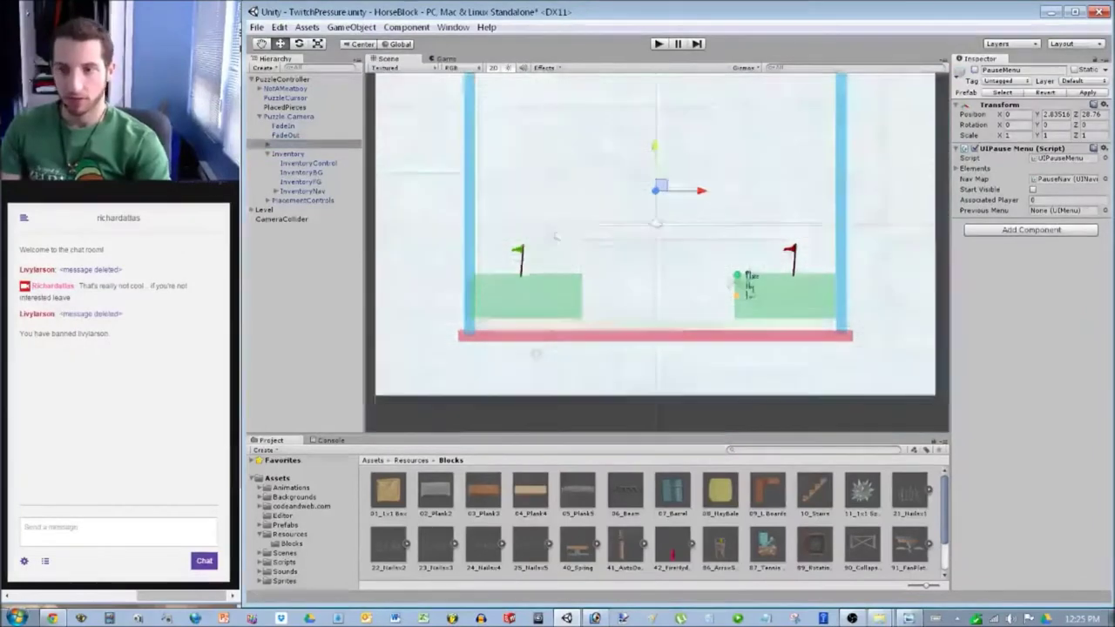
pyautogui.click(390, 308)
pyautogui.scroll(4, 383, 310)
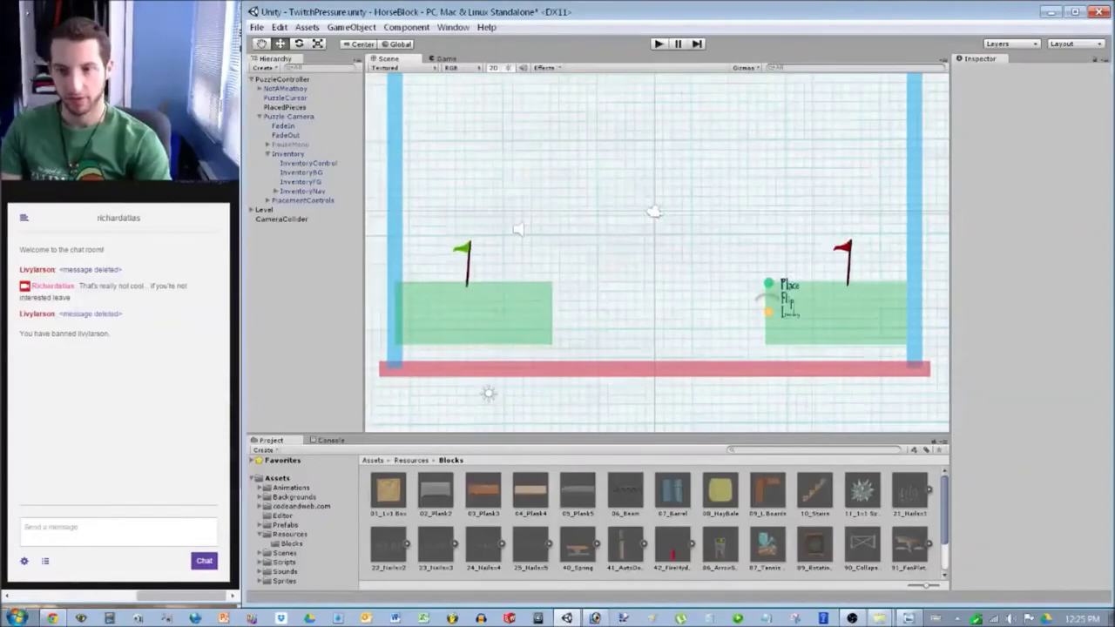
# Examine the level's start flag, FixedCollider ground, side Boundary, Hazard strip and CameraCollider, and switch back to Photoshop.
pyautogui.moveTo(657, 226); pyautogui.dragTo(657, 284, button='middle')
pyautogui.scroll(-1, 657, 284)
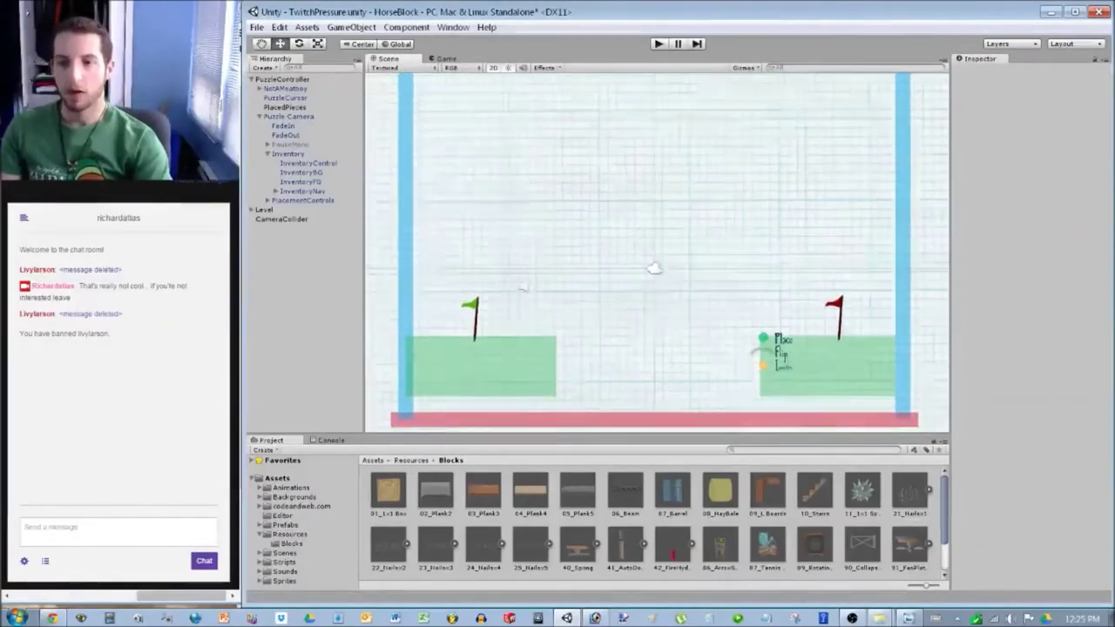
pyautogui.click(819, 311)
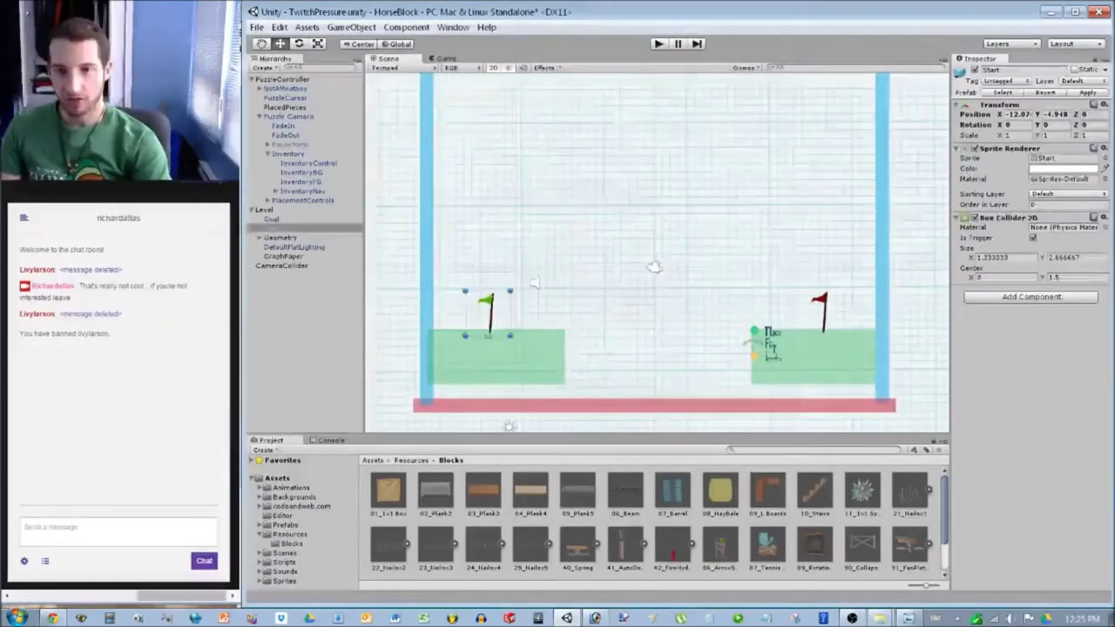
pyautogui.click(496, 356)
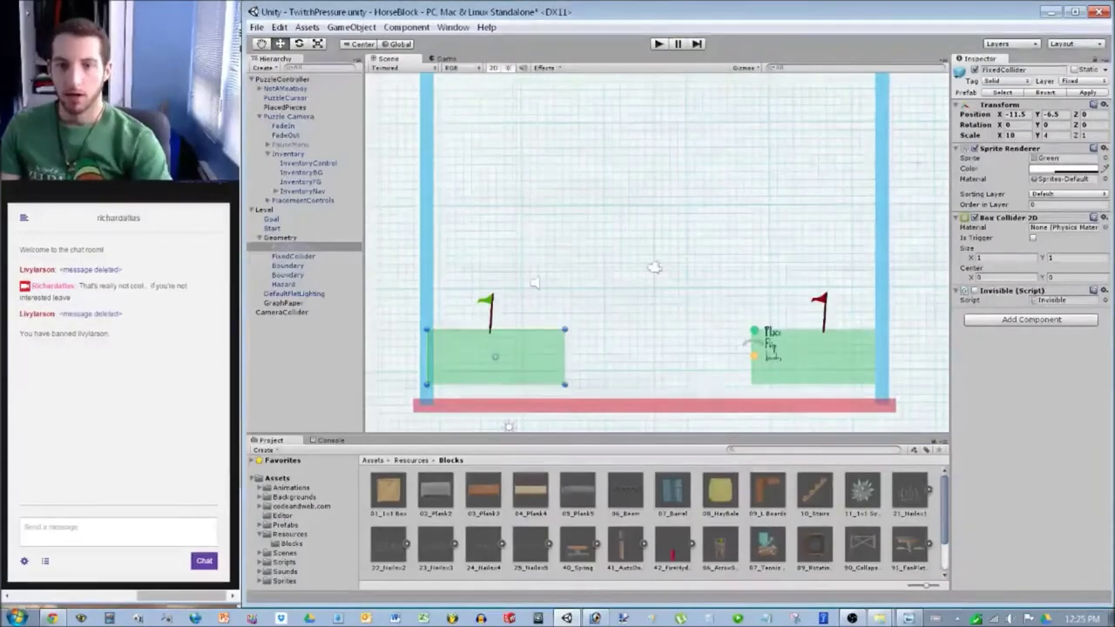
pyautogui.click(287, 266)
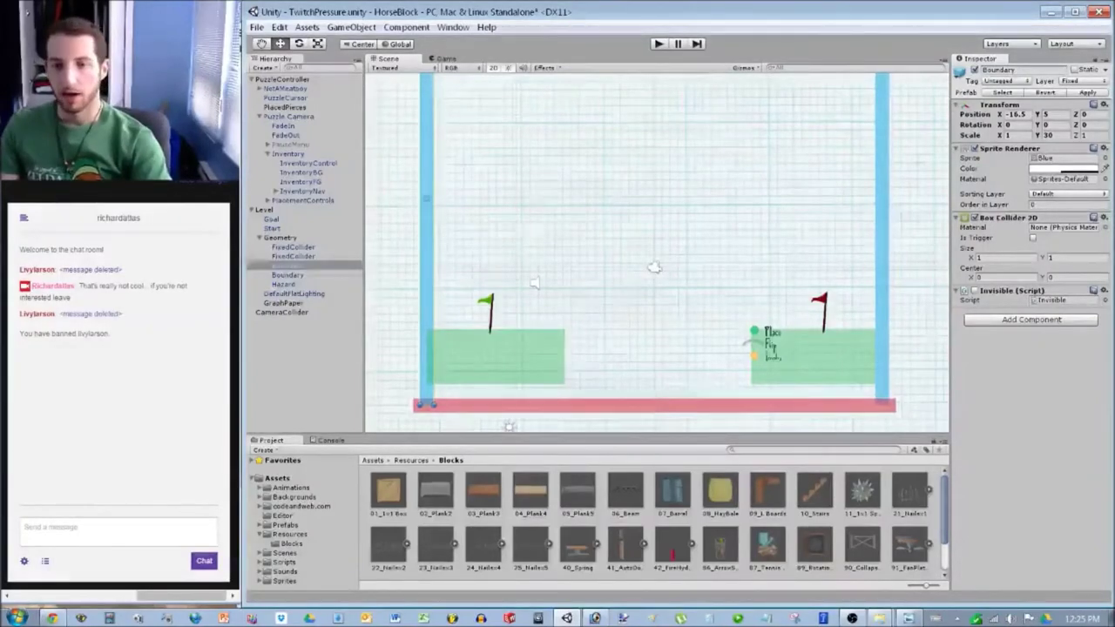
pyautogui.click(283, 284)
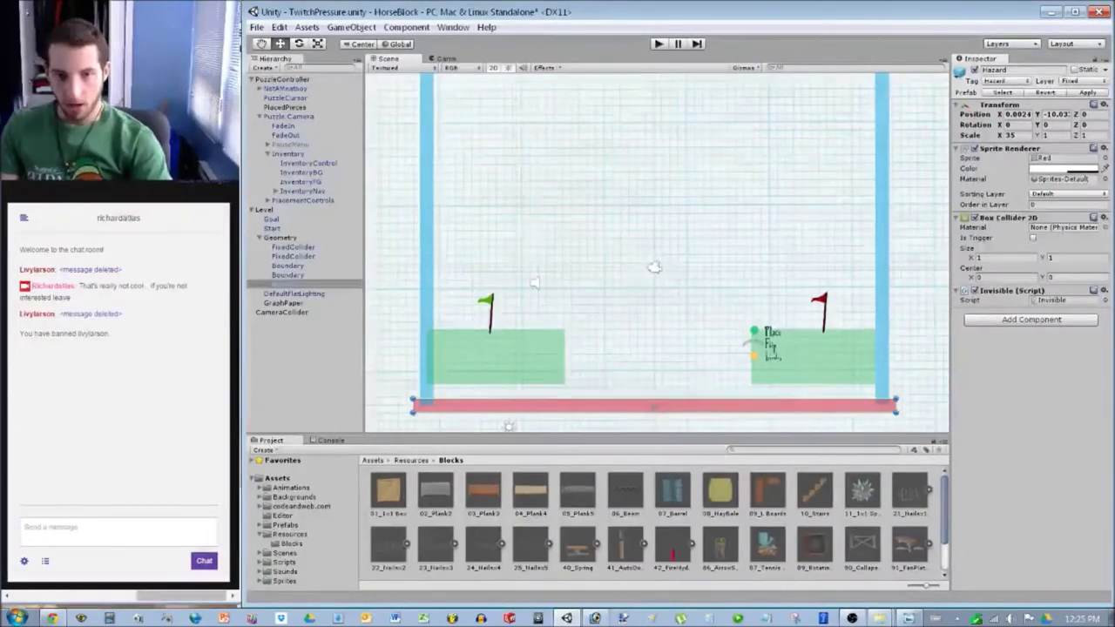
pyautogui.click(281, 312)
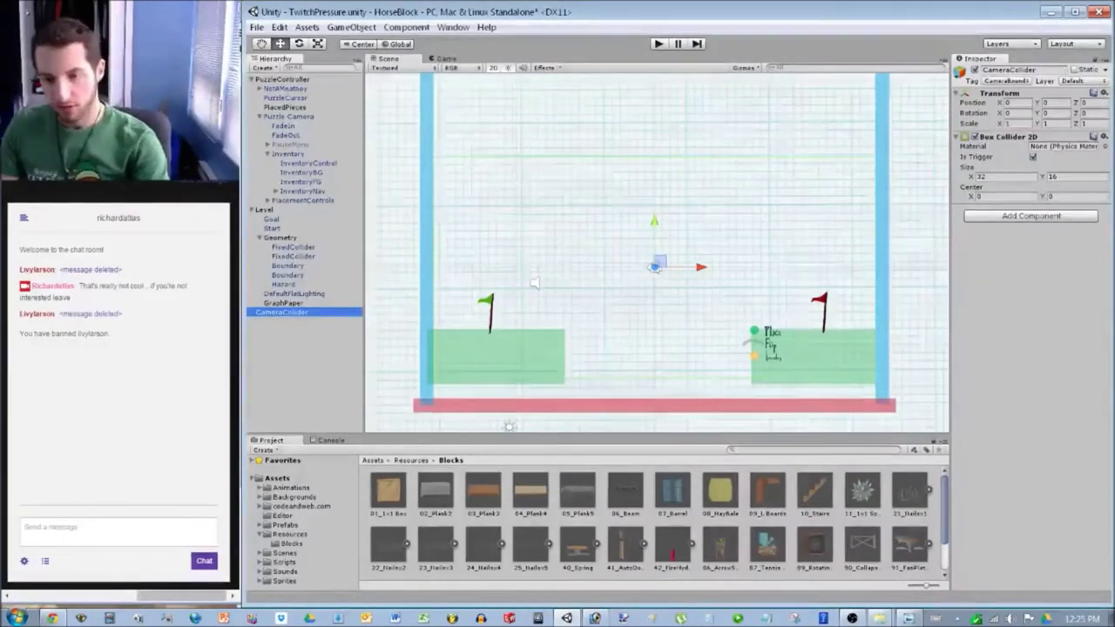
pyautogui.hotkey('alt', 'Tab')
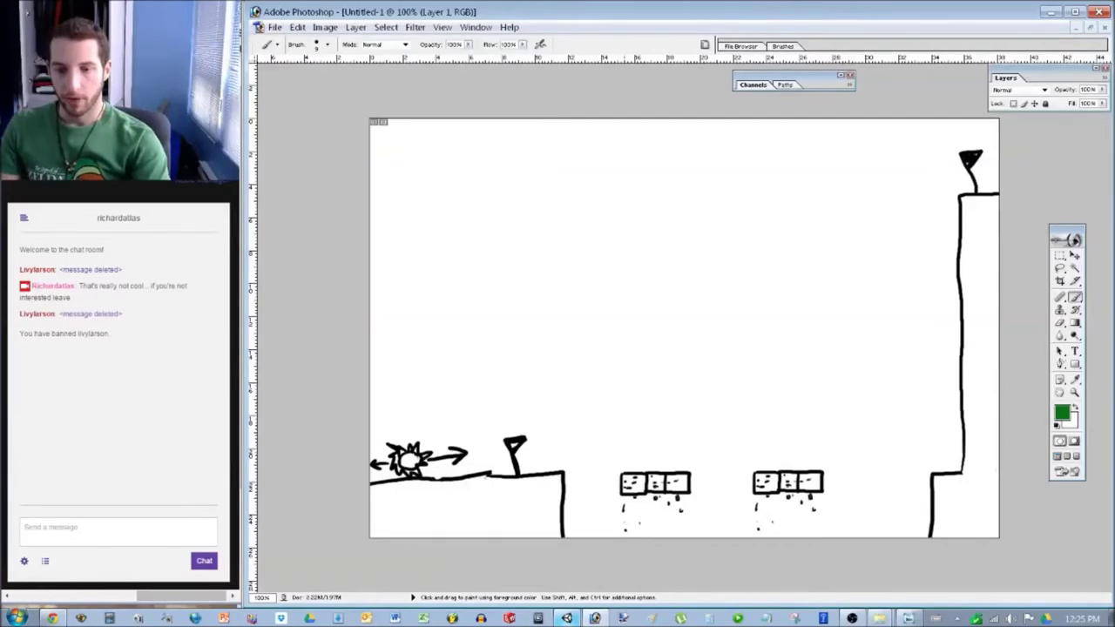
# Switch to Unity, inspect the start-side FixedCollider, the CameraCollider and the right Boundary, and return to the Photoshop sketch.
pyautogui.click(567, 618)
pyautogui.click(495, 356)
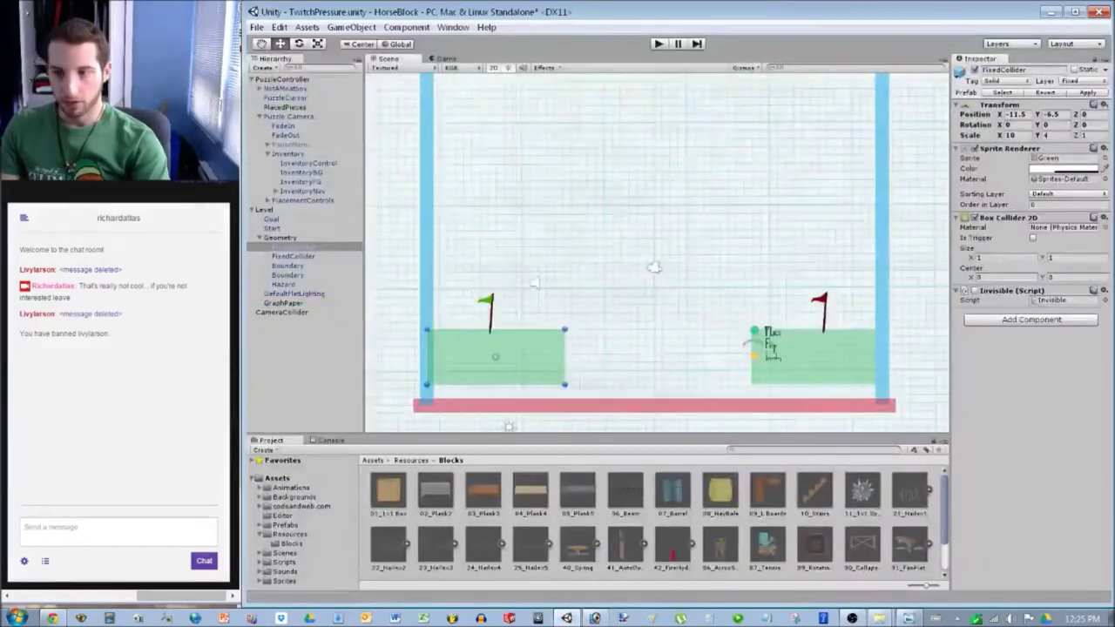
pyautogui.click(654, 267)
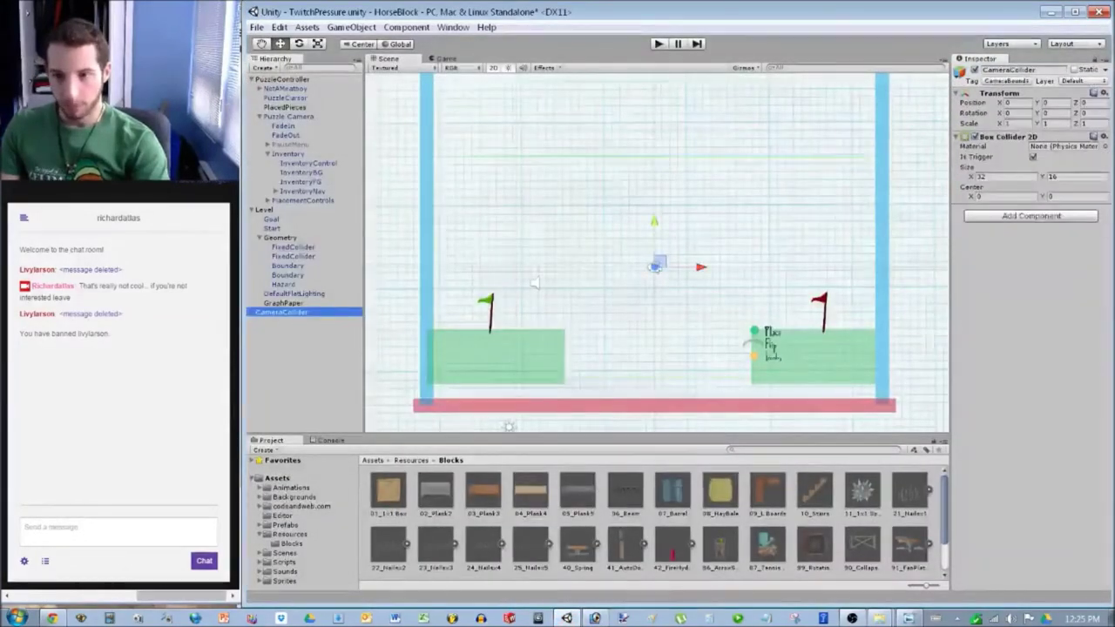
pyautogui.click(654, 268)
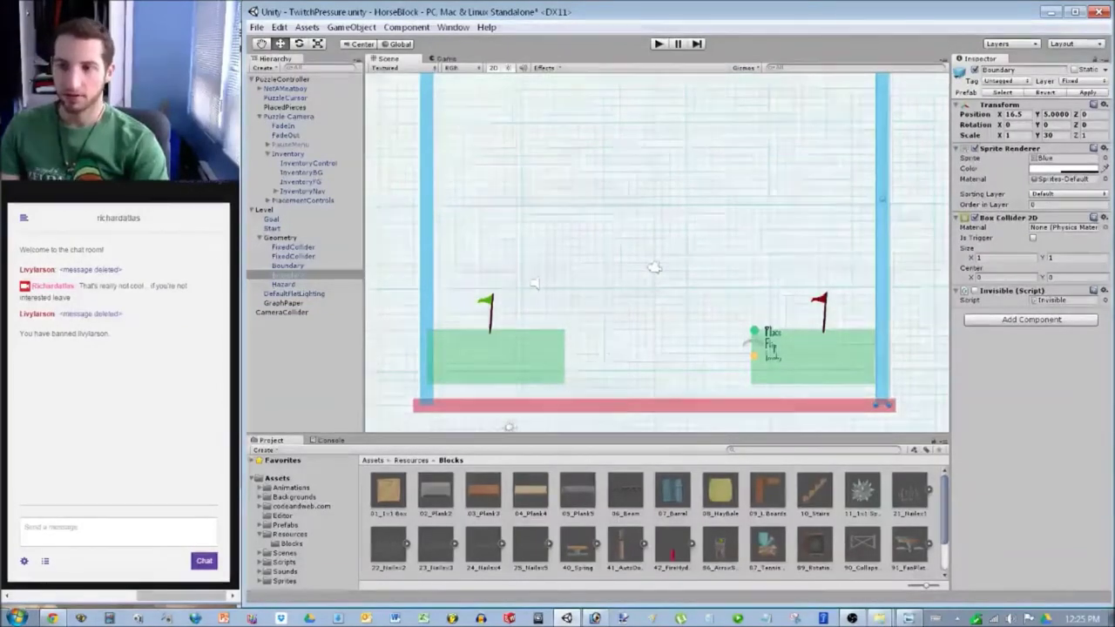
pyautogui.scroll(-1, 655, 267)
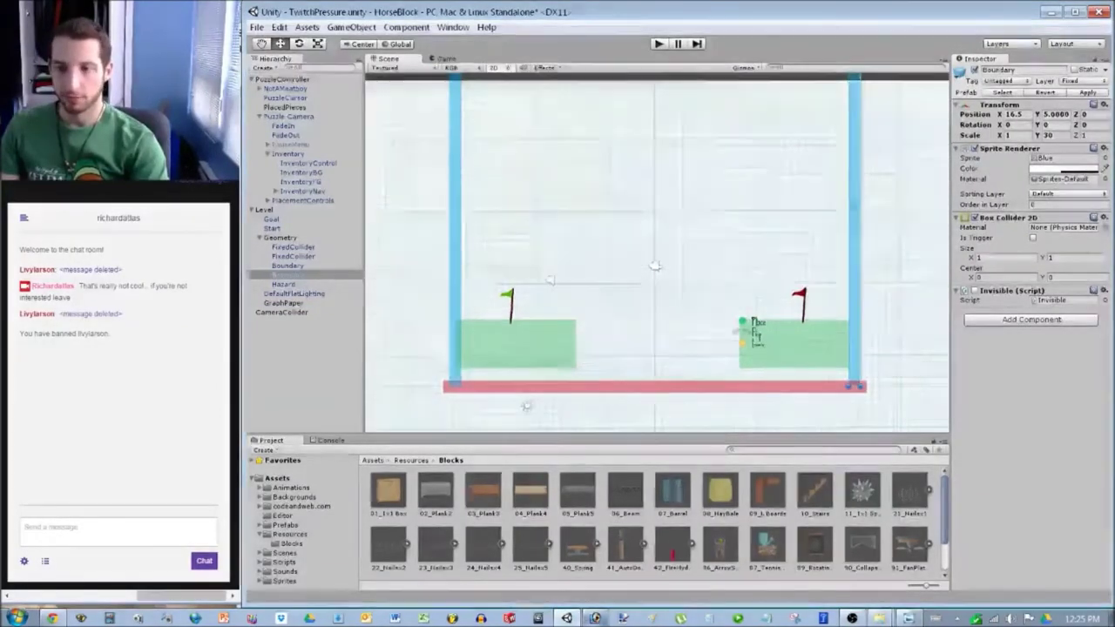
pyautogui.hotkey('alt', 'Tab')
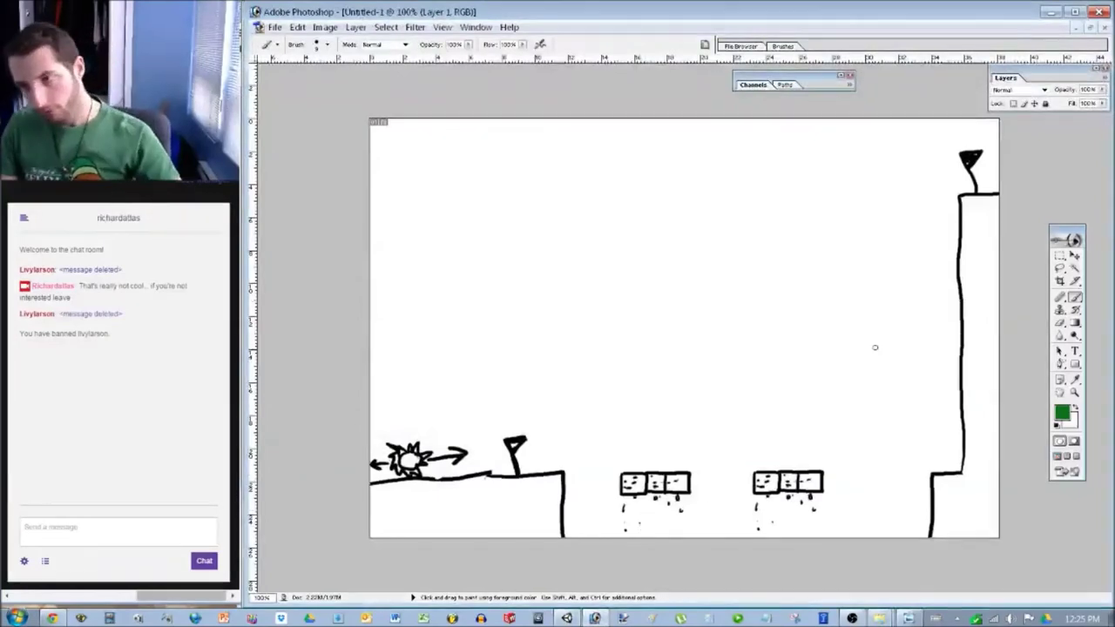
# Sketch green jump arrows from the start flag across both crumbling platforms, and one long purple arc over the whole gap.
pyautogui.moveTo(533, 455)
pyautogui.mouseDown()
pyautogui.moveTo(649, 462)
pyautogui.moveTo(627, 462)
pyautogui.moveTo(711, 437)
pyautogui.moveTo(775, 458)
pyautogui.moveTo(758, 463)
pyautogui.moveTo(915, 452)
pyautogui.moveTo(880, 451)
pyautogui.mouseUp()
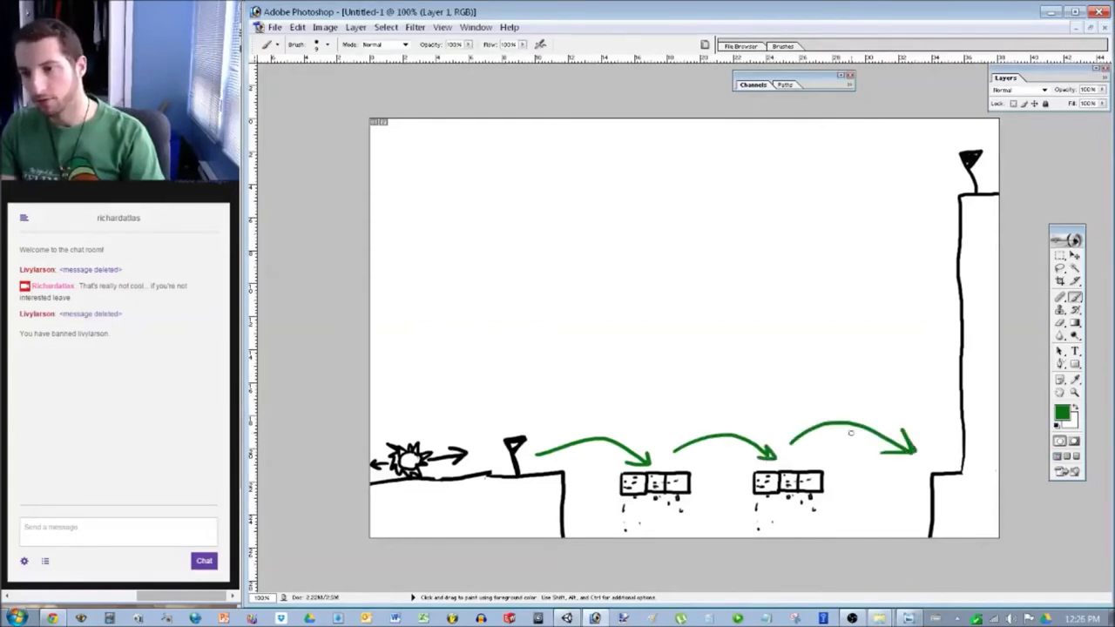
pyautogui.click(1062, 412)
pyautogui.moveTo(585, 335); pyautogui.dragTo(585, 272)
pyautogui.click(674, 230)
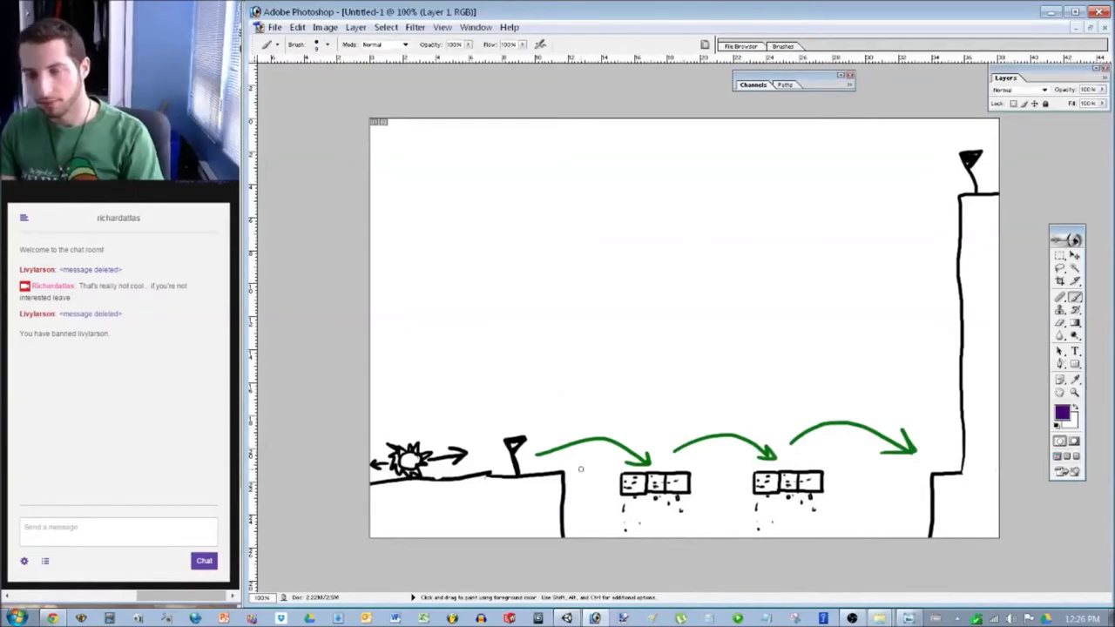
pyautogui.moveTo(476, 458)
pyautogui.mouseDown()
pyautogui.moveTo(498, 458)
pyautogui.moveTo(617, 392)
pyautogui.moveTo(851, 364)
pyautogui.moveTo(908, 406)
pyautogui.moveTo(882, 405)
pyautogui.mouseUp()
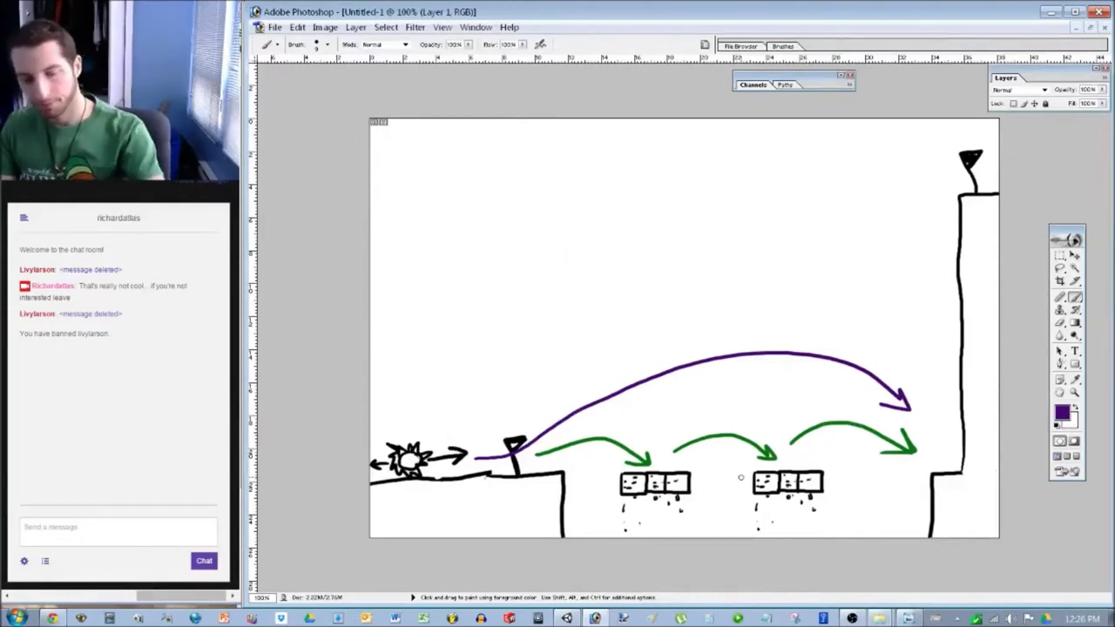
# Undo the green jump arrows and the long purple arc.
pyautogui.hotkey('ctrl', 'alt', 'z')
pyautogui.hotkey('ctrl', 'alt', 'z')
pyautogui.hotkey('ctrl', 'alt', 'z')
pyautogui.hotkey('ctrl', 'alt', 'z')
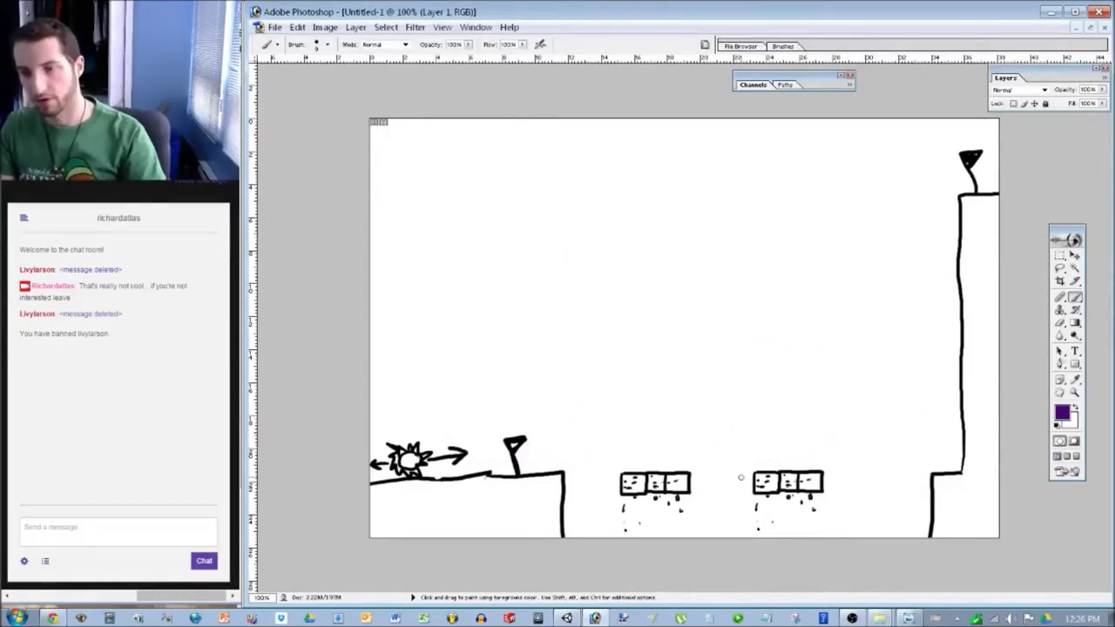
# Sketch a purple jump path that skips the first crumbling platform and bounces off the second, and undo it.
pyautogui.moveTo(536, 450)
pyautogui.mouseDown()
pyautogui.moveTo(588, 435)
pyautogui.moveTo(790, 452)
pyautogui.moveTo(812, 436)
pyautogui.moveTo(906, 450)
pyautogui.moveTo(890, 452)
pyautogui.mouseUp()
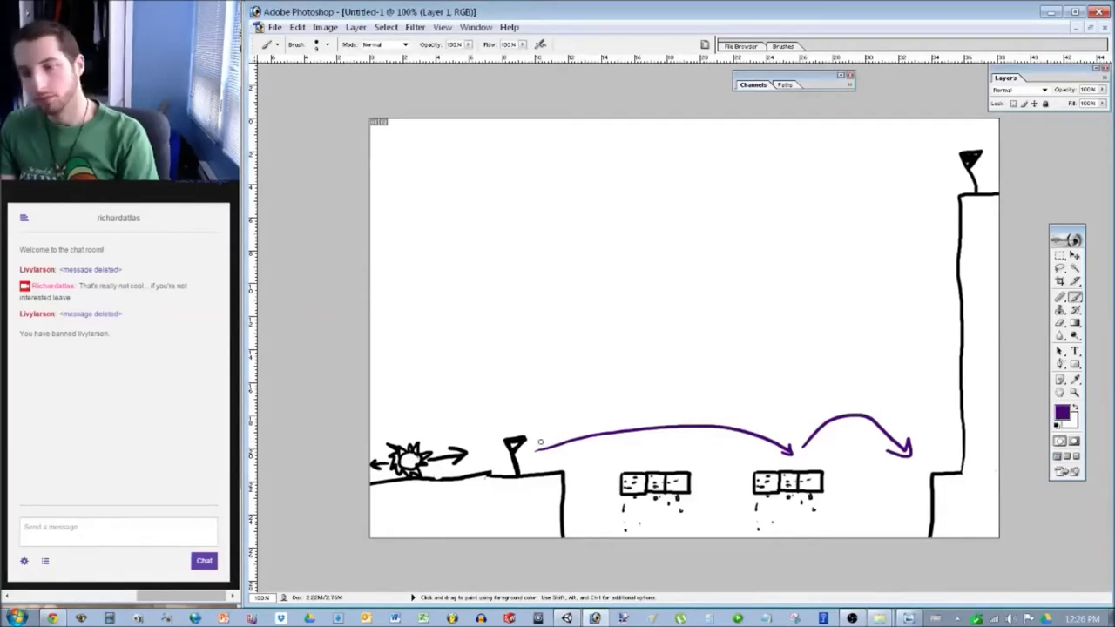
pyautogui.hotkey('ctrl', 'alt', 'z')
pyautogui.hotkey('ctrl', 'alt', 'z')
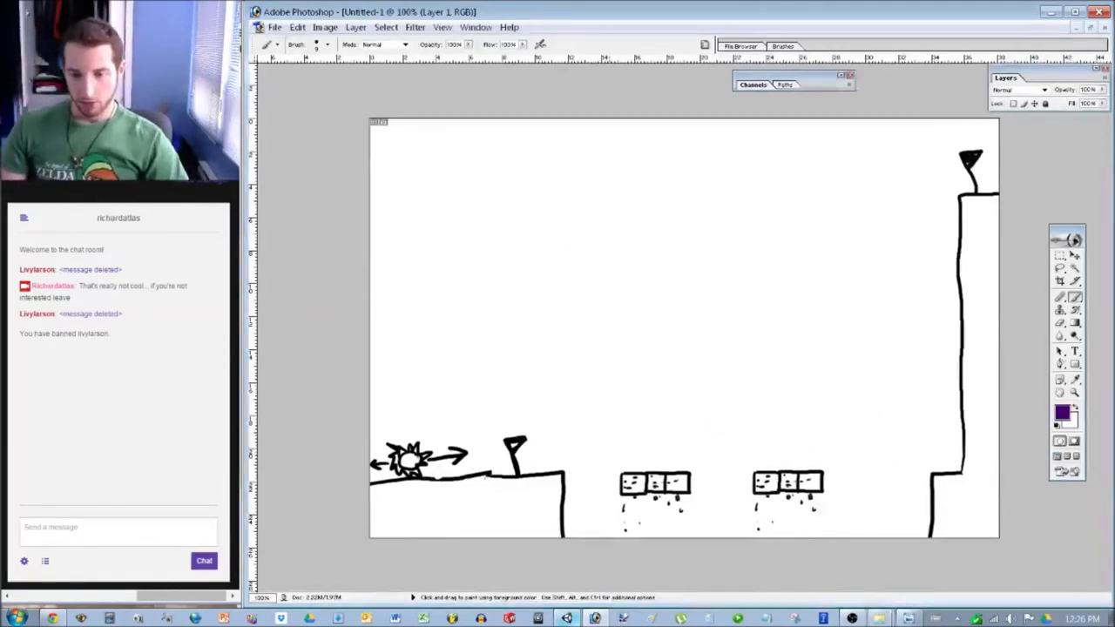
# Switch to Unity and move the Boundary on the start-flag side to X position -18.5.
pyautogui.hotkey('alt', 'Tab')
pyautogui.scroll(5, 655, 262)
pyautogui.moveTo(664, 270); pyautogui.dragTo(745, 173, button='middle')
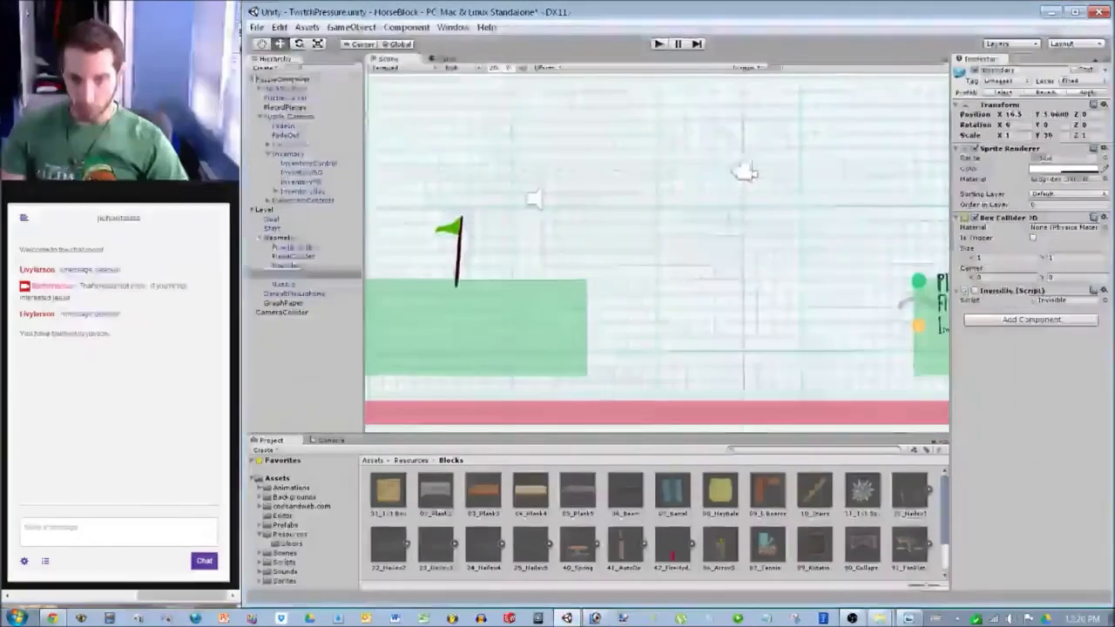
pyautogui.scroll(-5, 742, 172)
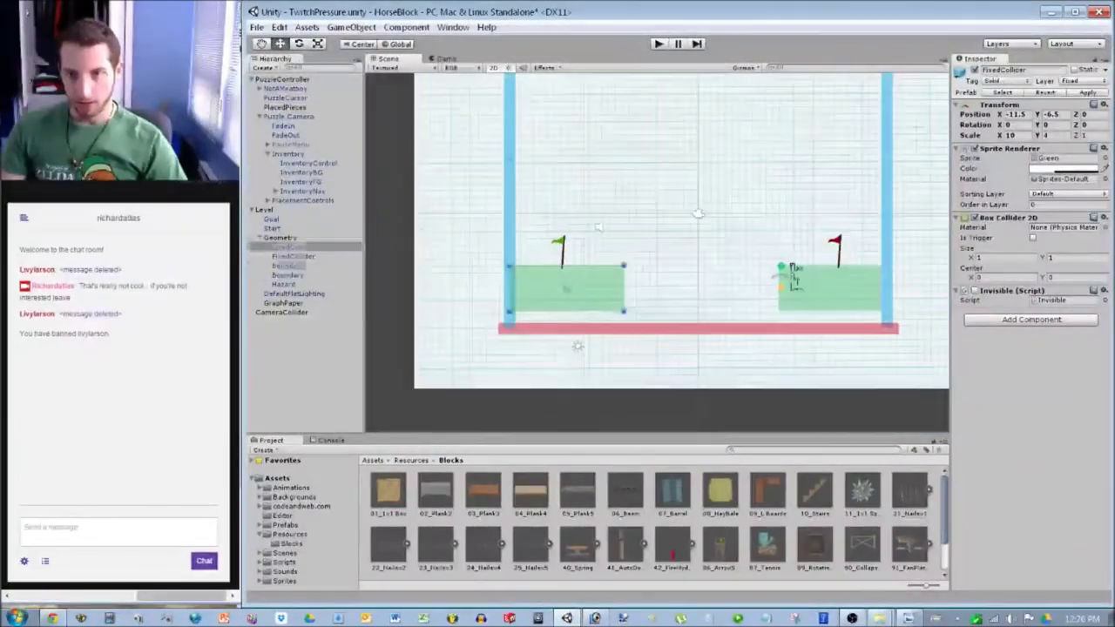
pyautogui.click(297, 266)
pyautogui.click(1015, 114)
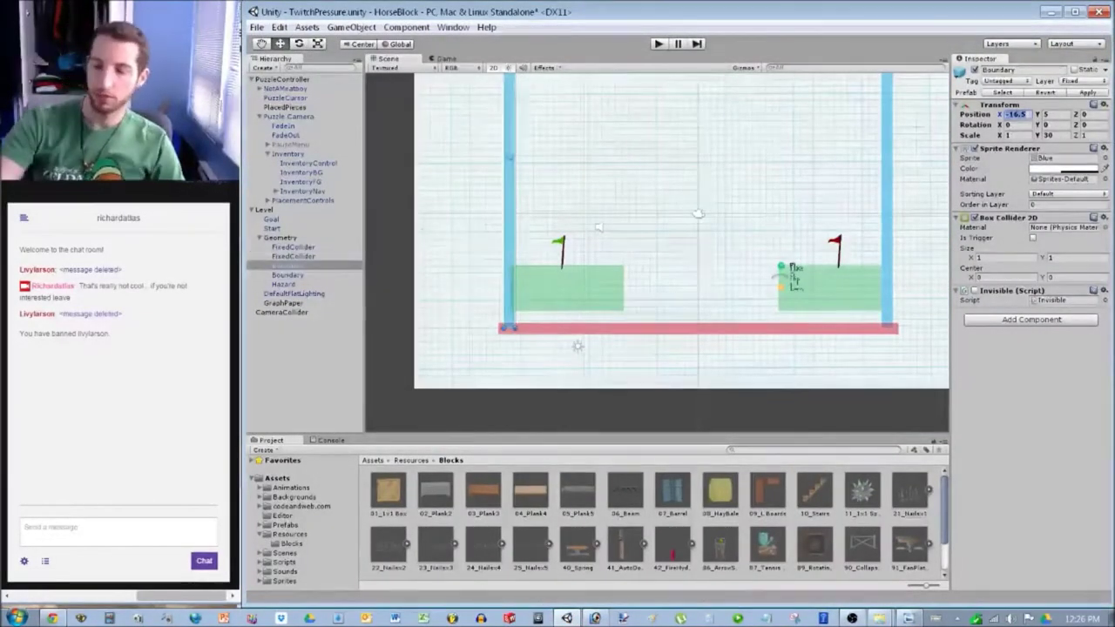
pyautogui.write('-20.5')
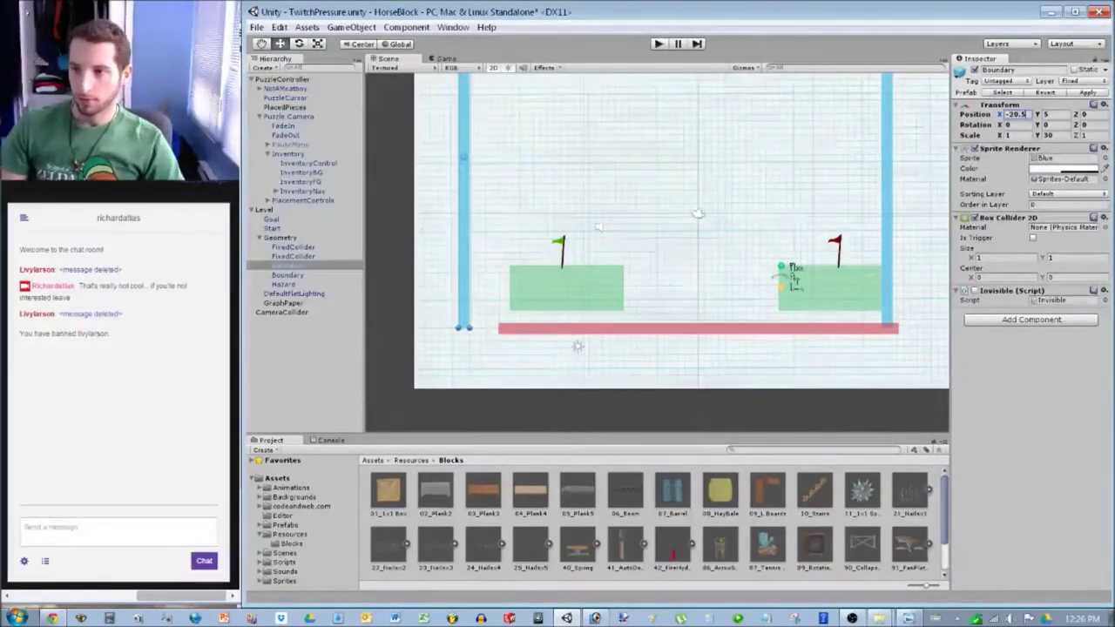
pyautogui.hotkey('ctrl', 'a')
pyautogui.write('-18.5')
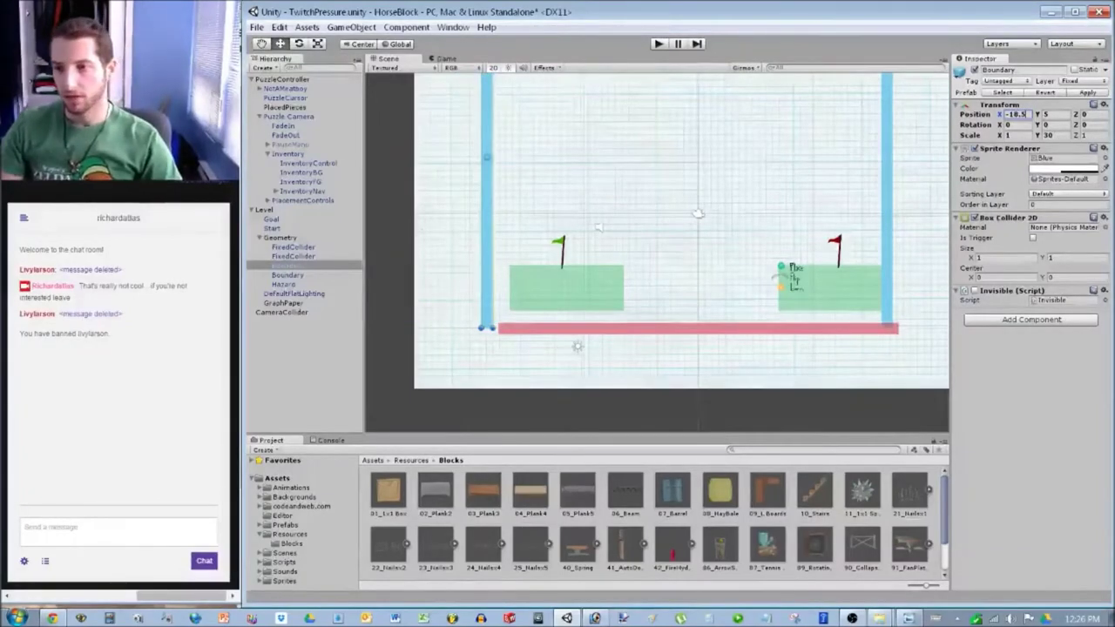
# Move the Boundary on the goal-flag side to X position 18.5.
pyautogui.click(887, 157)
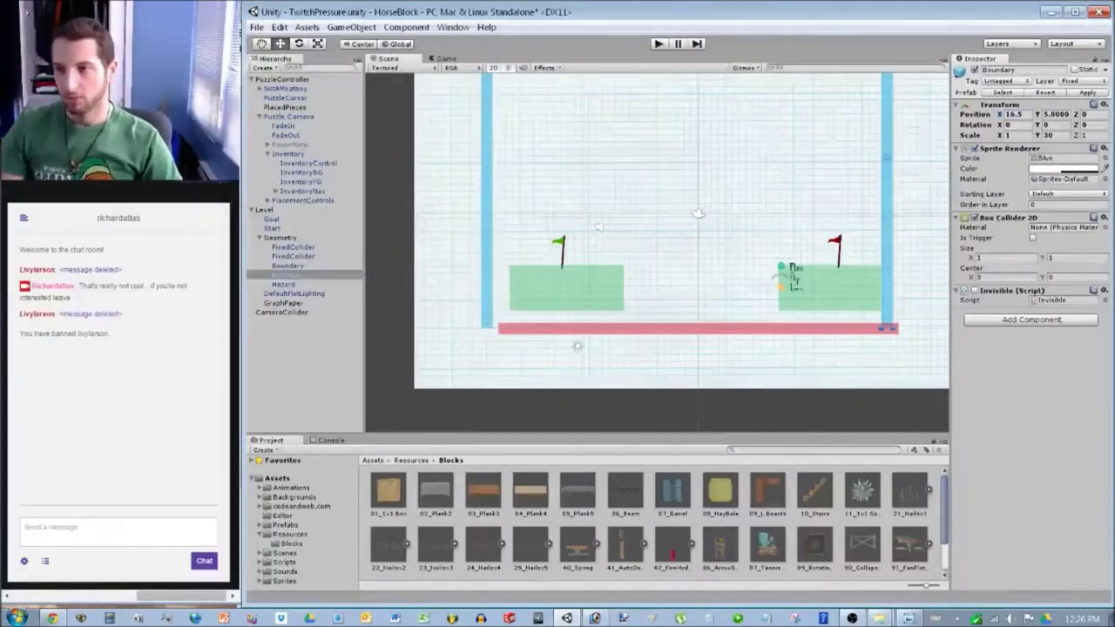
pyautogui.click(1015, 114)
pyautogui.write('18.5')
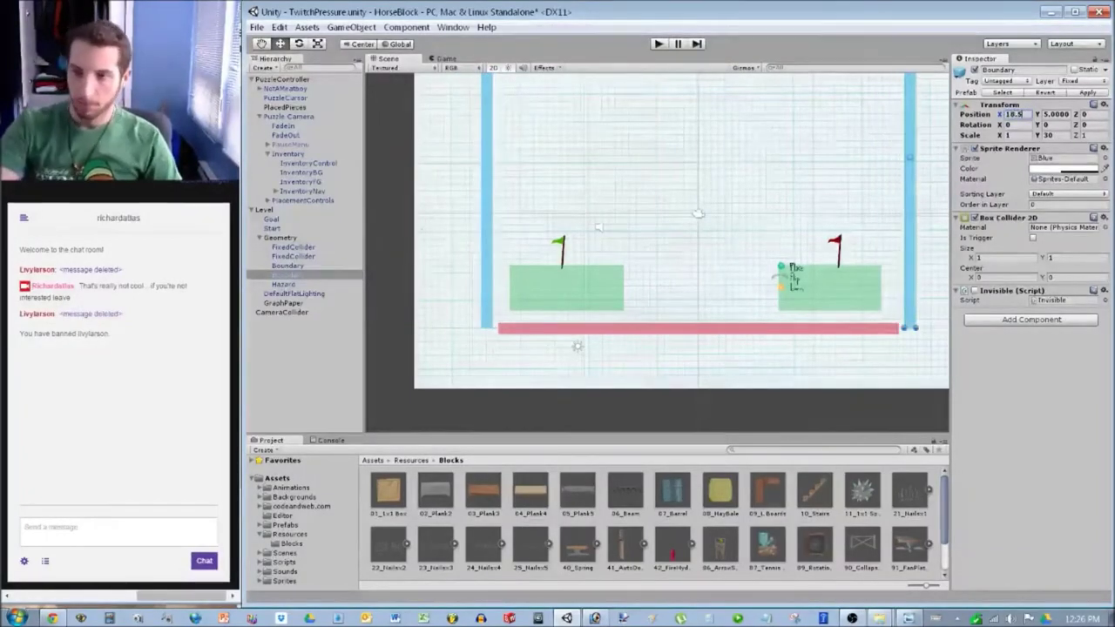
# Examine how the corner of the FixedCollider under the start flag lines up with the background grid.
pyautogui.click(570, 283)
pyautogui.scroll(8, 578, 271)
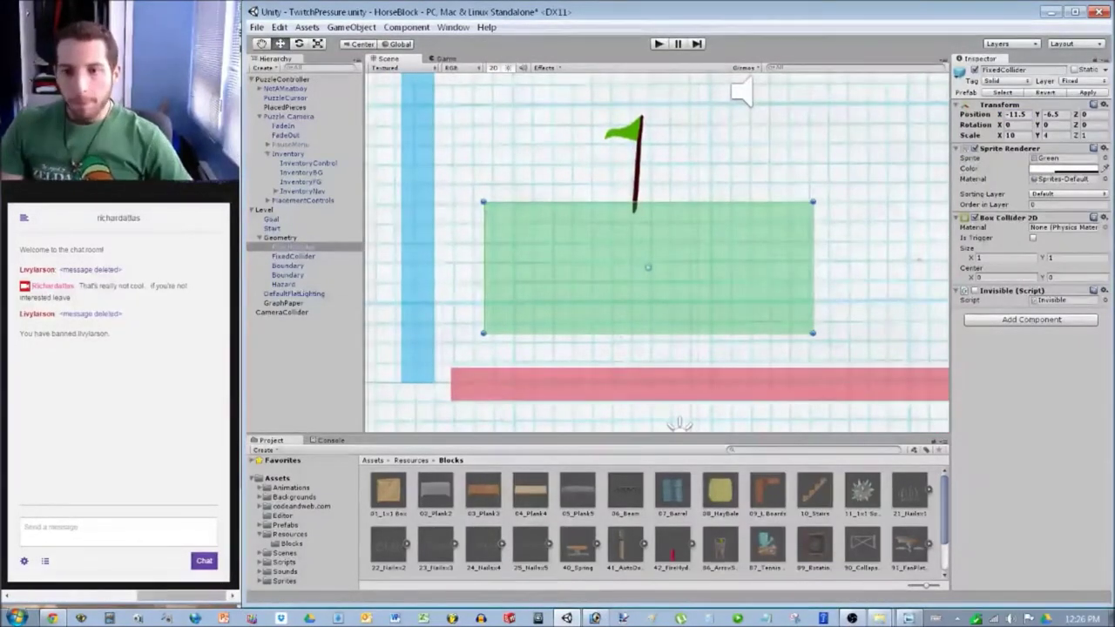
pyautogui.moveTo(821, 196); pyautogui.dragTo(682, 218, button='middle')
pyautogui.scroll(8, 682, 218)
pyautogui.scroll(4, 571, 77)
pyautogui.moveTo(622, 264); pyautogui.dragTo(652, 255, button='middle')
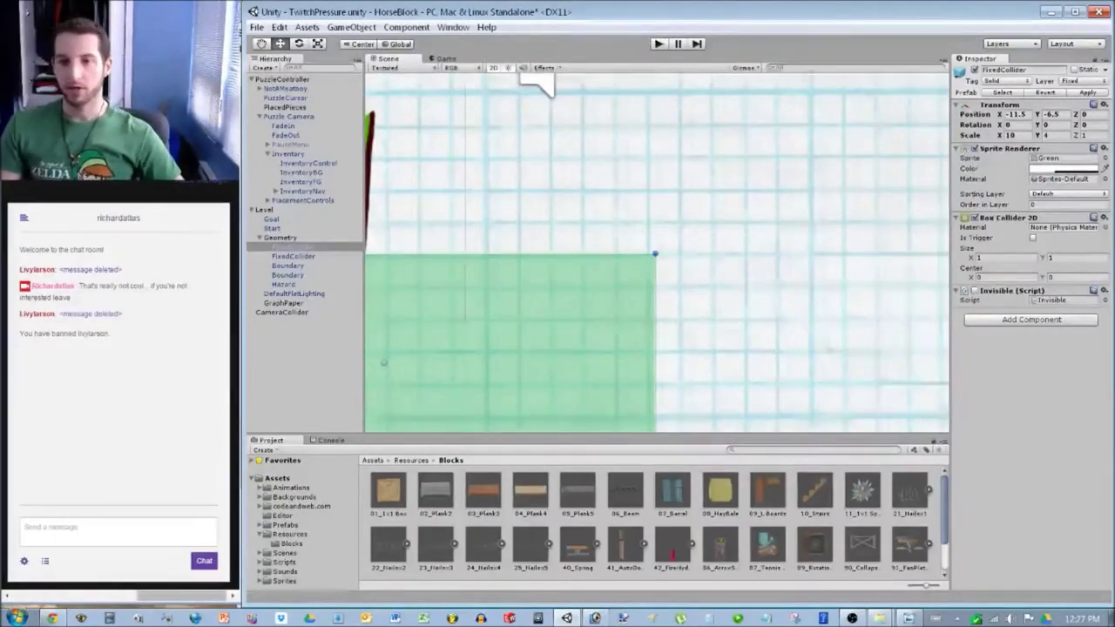
pyautogui.scroll(-3, 656, 255)
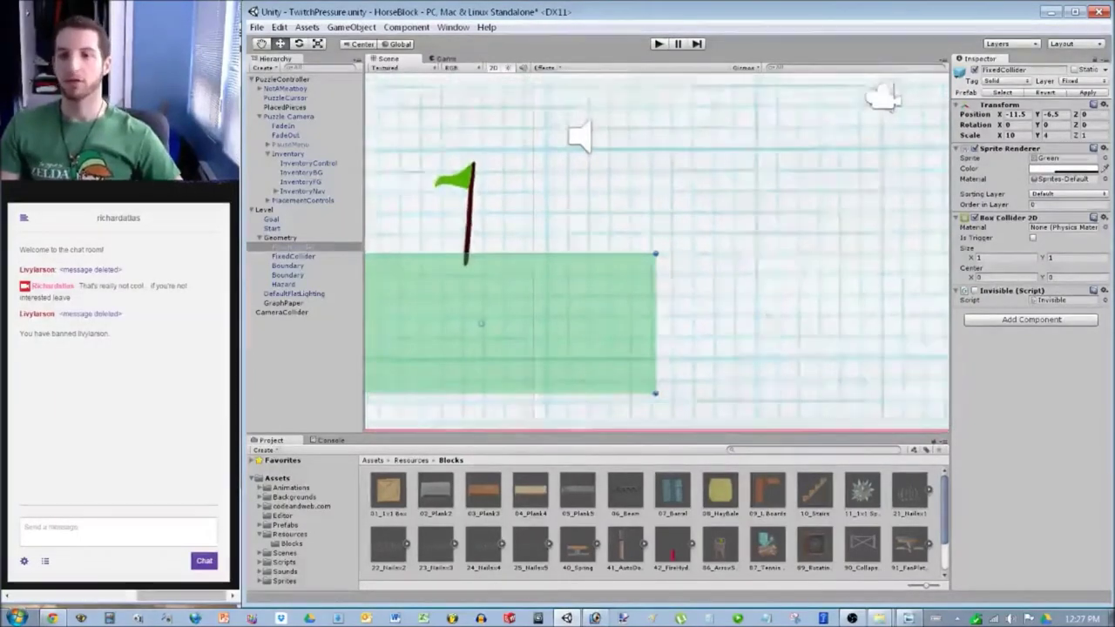
pyautogui.scroll(3, 655, 253)
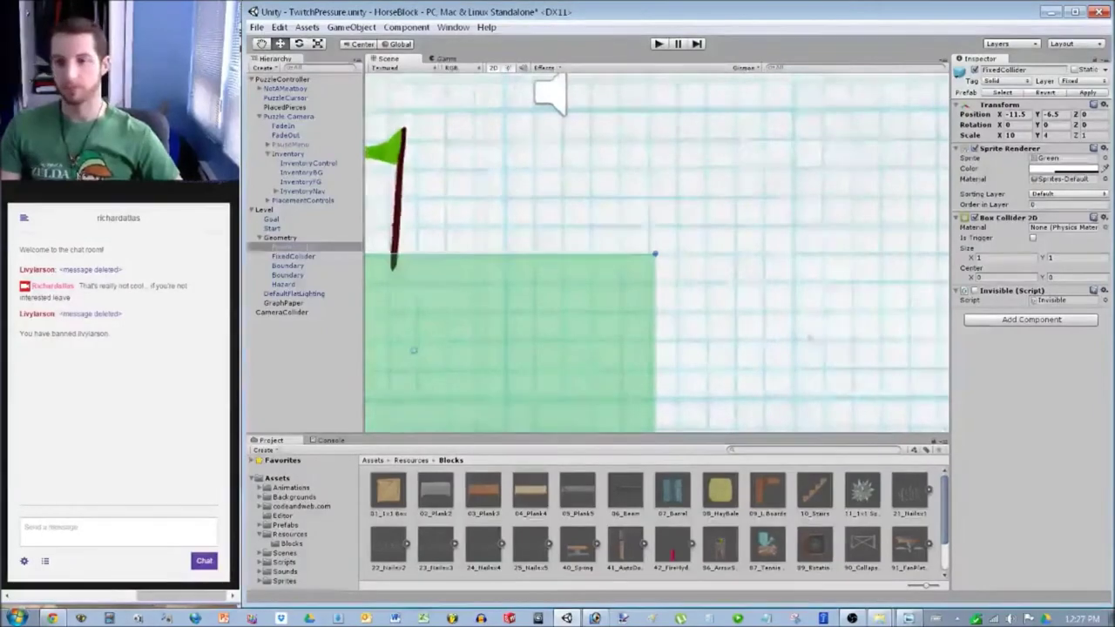
pyautogui.scroll(4, 655, 254)
pyautogui.scroll(-8, 655, 253)
pyautogui.scroll(-3, 657, 254)
# Set the scale of the FixedCollider under the start flag to X 14 and Y 4.
pyautogui.moveTo(657, 254); pyautogui.dragTo(788, 234, button='middle')
pyautogui.moveTo(1039, 135); pyautogui.dragTo(1018, 135)
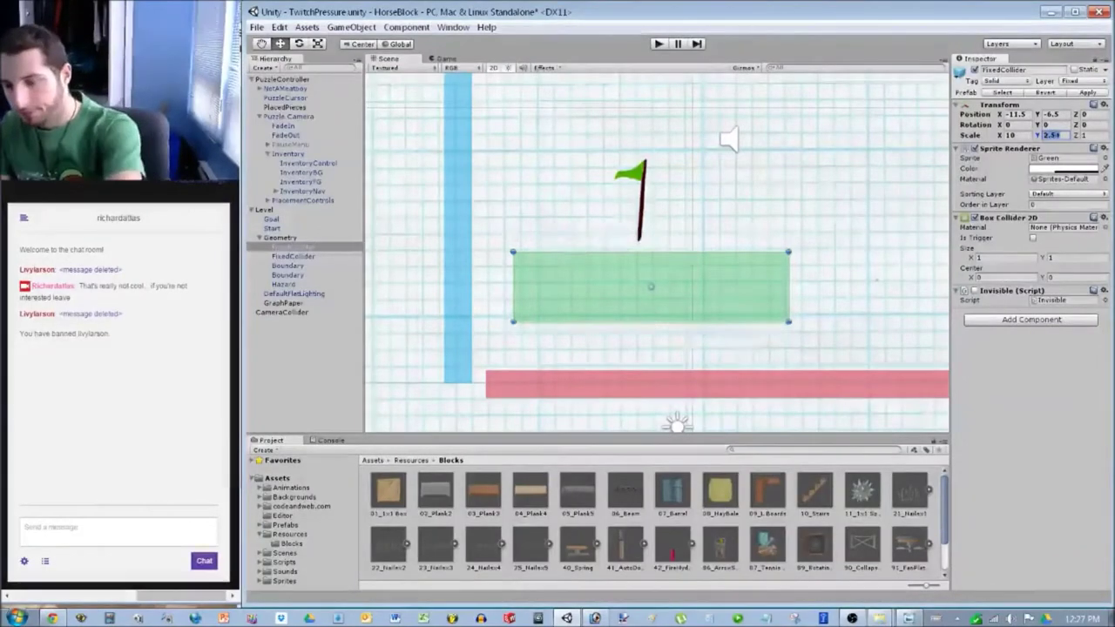
pyautogui.write('4')
pyautogui.click(1013, 135)
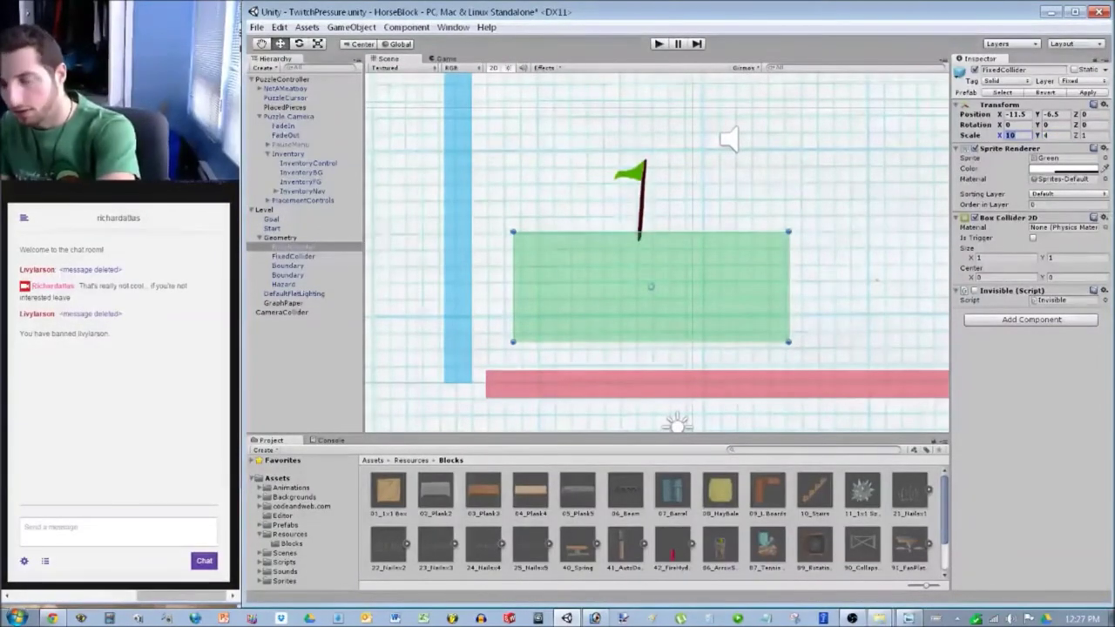
pyautogui.write('414')
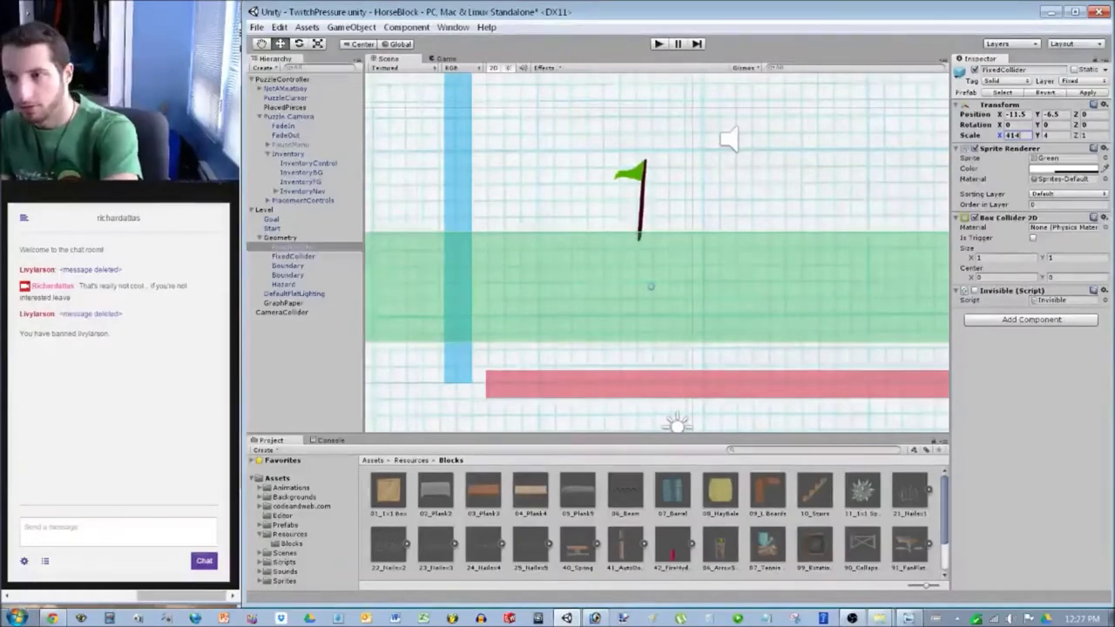
pyautogui.write('14')
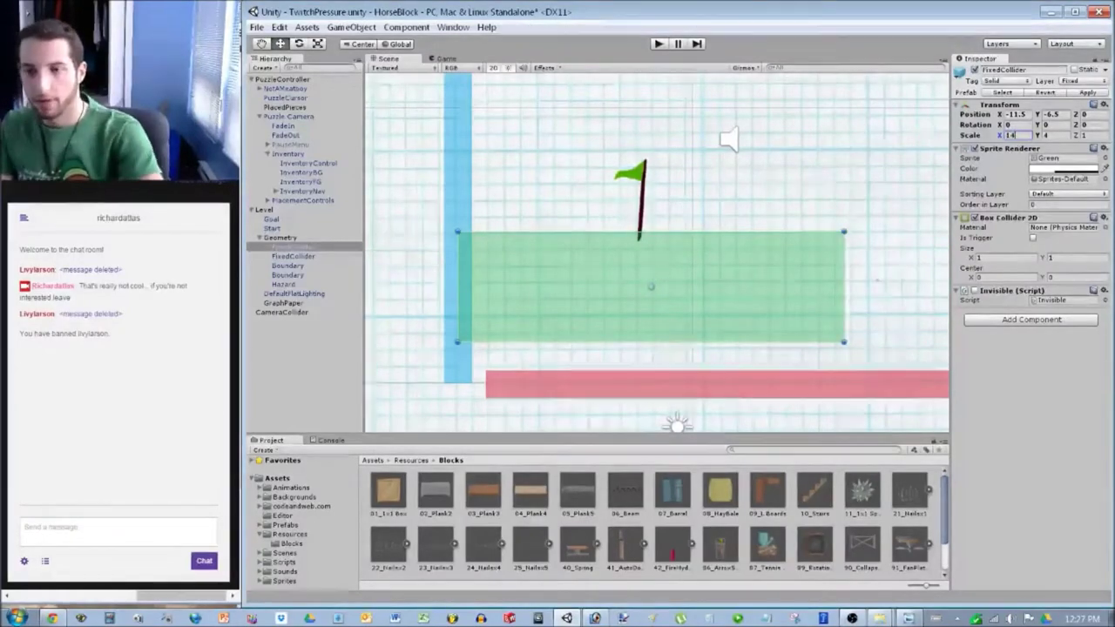
# Move the Start flag along its platform toward the gap, to about X -6.76, Y -4.75, and deselect it.
pyautogui.scroll(-3, 877, 281)
pyautogui.scroll(4, 878, 281)
pyautogui.scroll(5, 907, 281)
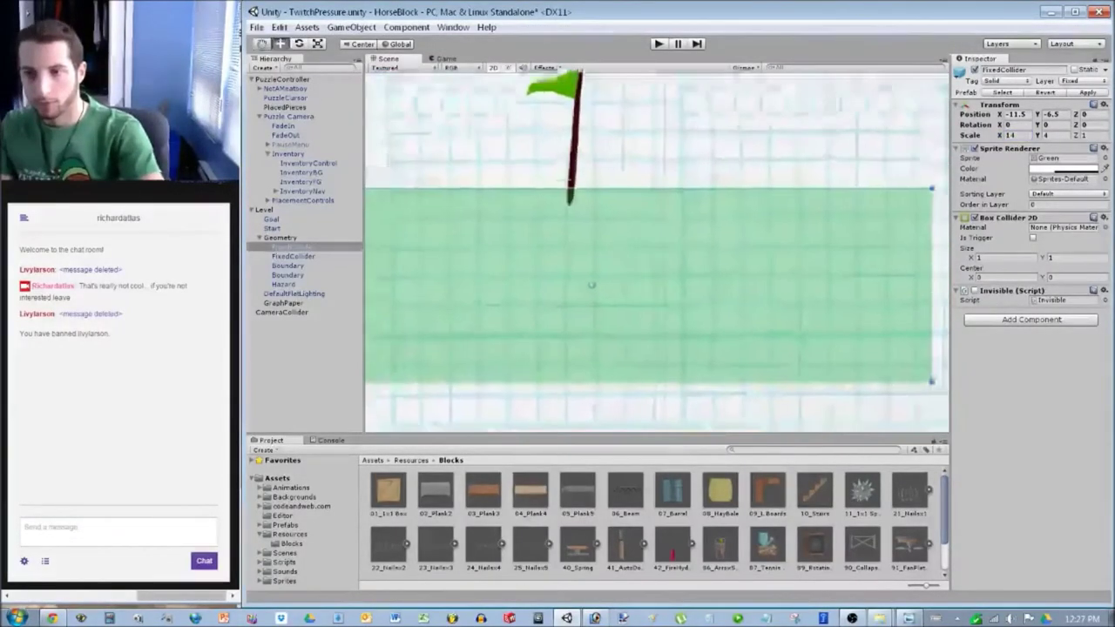
pyautogui.scroll(-3, 908, 280)
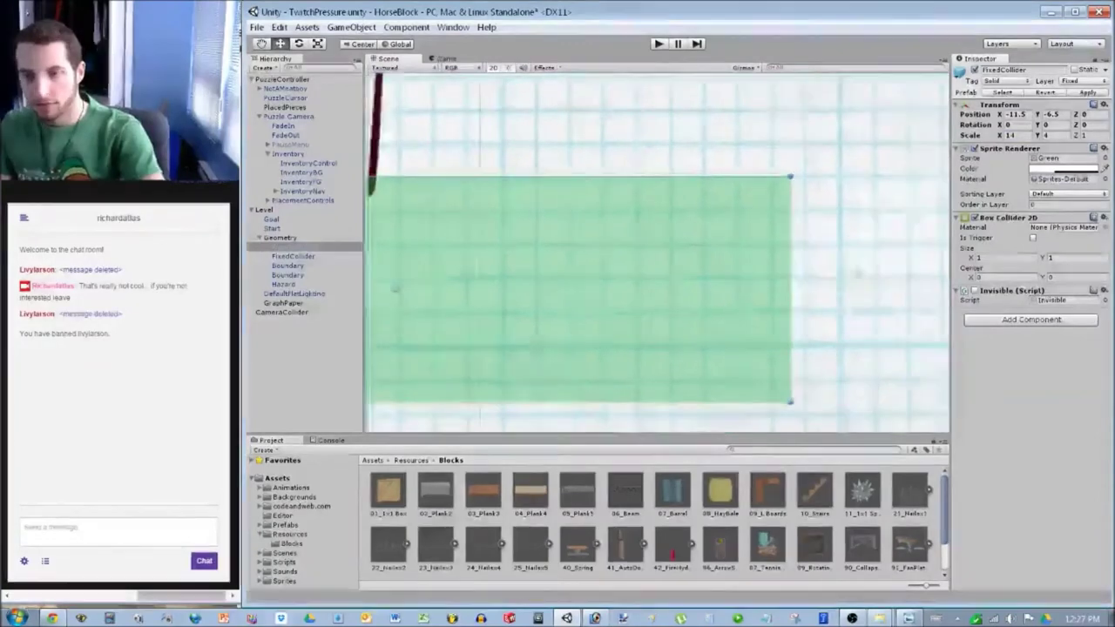
pyautogui.click(826, 272)
pyautogui.click(826, 272)
pyautogui.moveTo(657, 252); pyautogui.dragTo(678, 318, button='middle')
pyautogui.scroll(3, 657, 252)
pyautogui.scroll(-4, 589, 79)
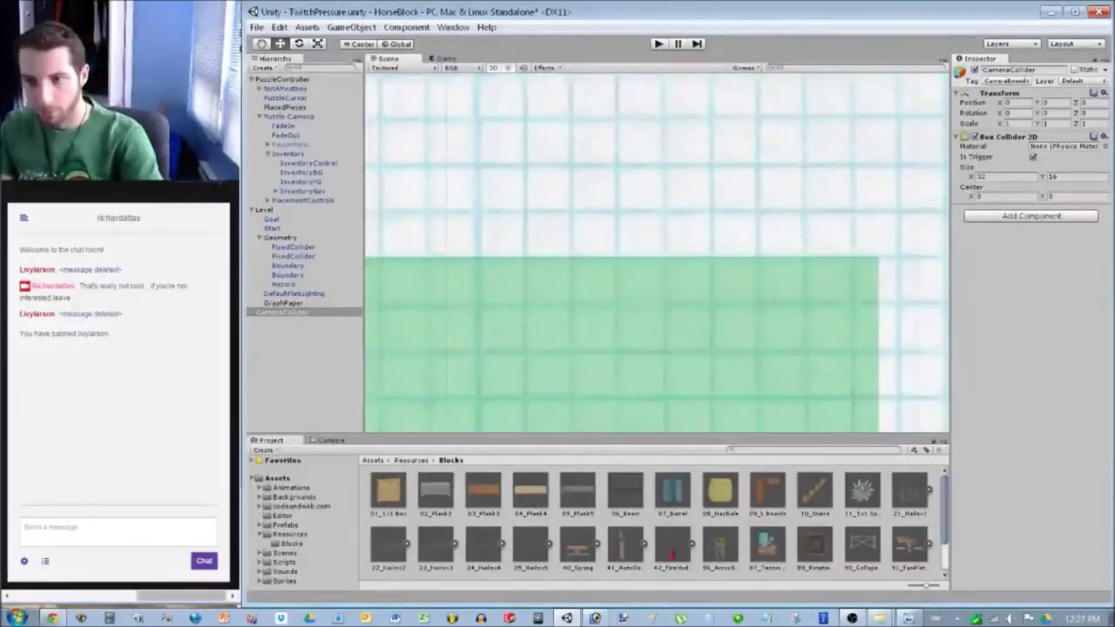
pyautogui.click(510, 209)
pyautogui.moveTo(510, 209); pyautogui.dragTo(683, 203)
pyautogui.moveTo(683, 203); pyautogui.dragTo(527, 189, button='middle')
pyautogui.scroll(-6, 656, 252)
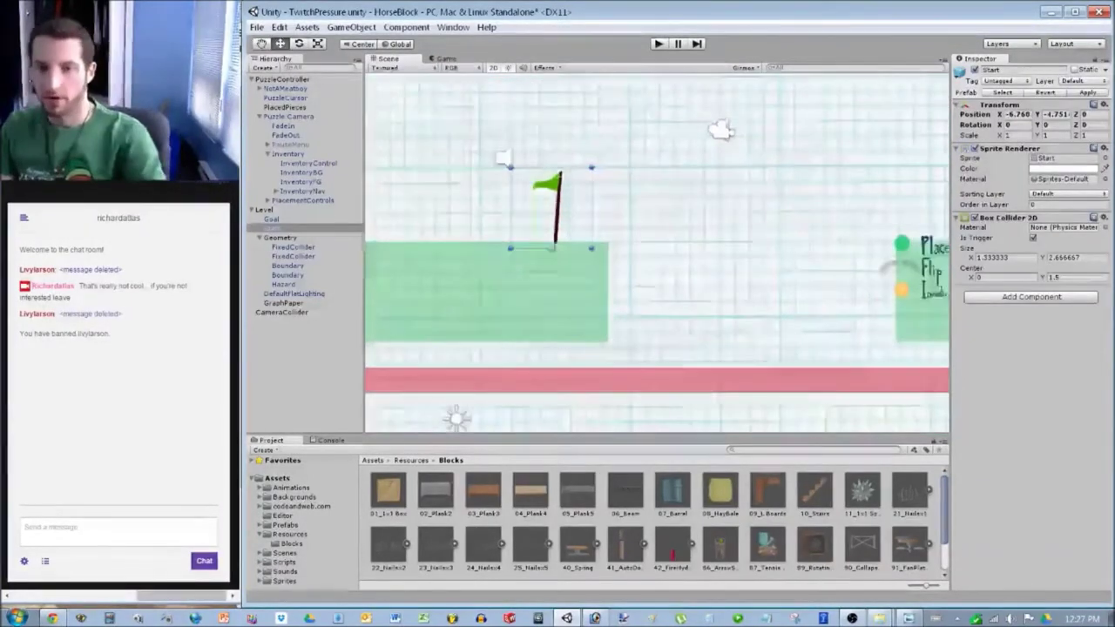
pyautogui.click(657, 175)
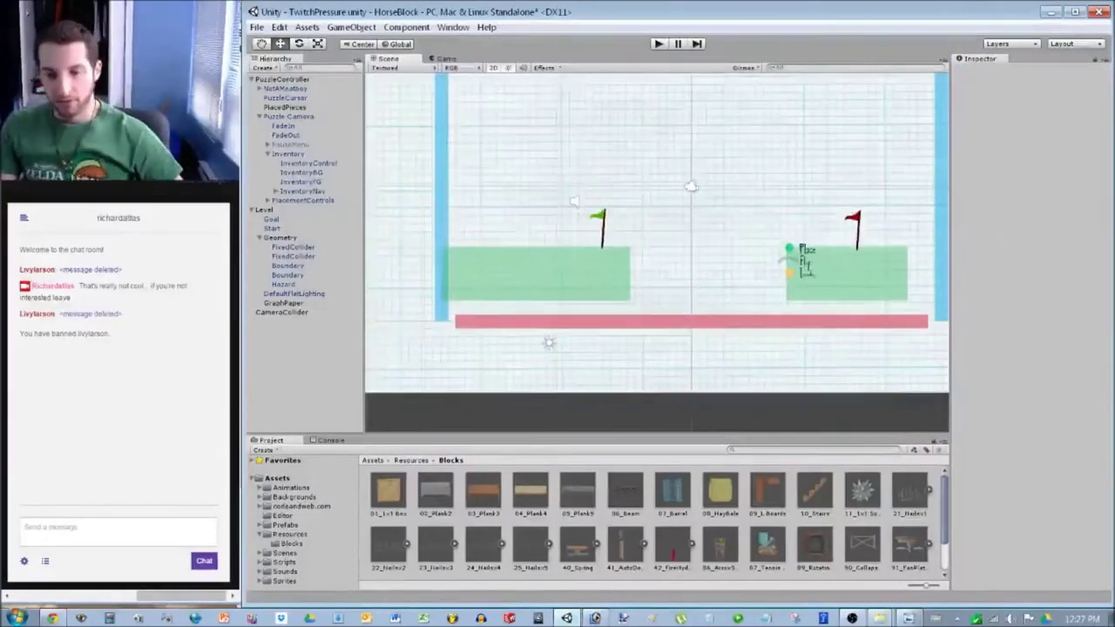
# Switch to Photoshop, circle the spiky hazard behind the start flag in purple, undo the circle and return to Unity.
pyautogui.click(595, 618)
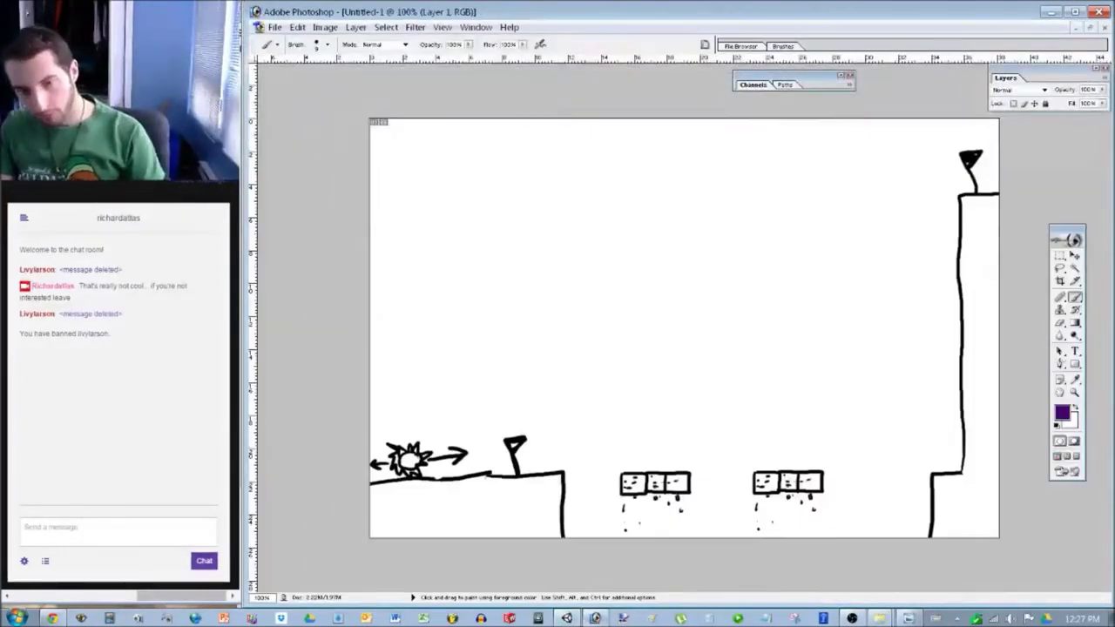
pyautogui.moveTo(406, 427)
pyautogui.mouseDown()
pyautogui.moveTo(435, 477)
pyautogui.moveTo(441, 453)
pyautogui.moveTo(408, 424)
pyautogui.mouseUp()
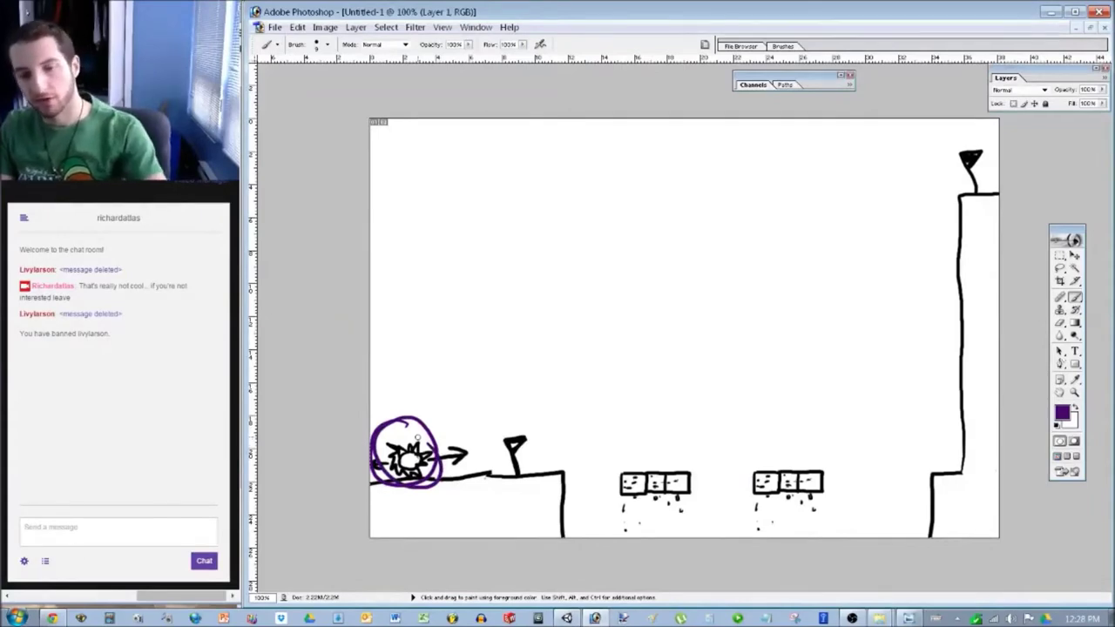
pyautogui.hotkey('ctrl', 'z')
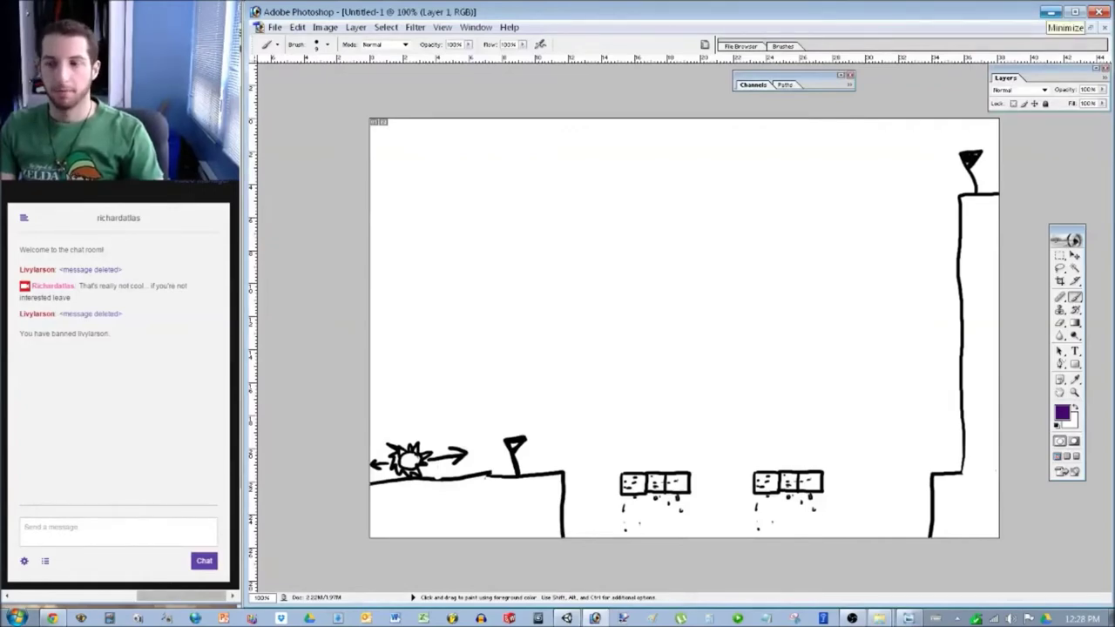
pyautogui.click(1051, 12)
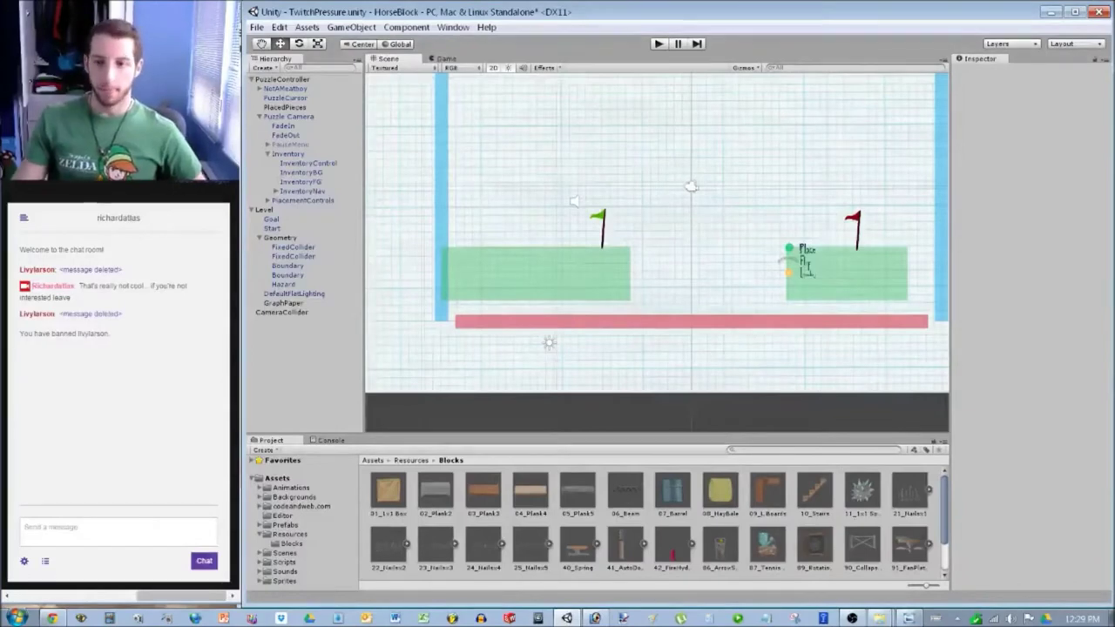
# Select the FixedCollider under the red goal flag on the far side of the gap.
pyautogui.scroll(4, 541, 208)
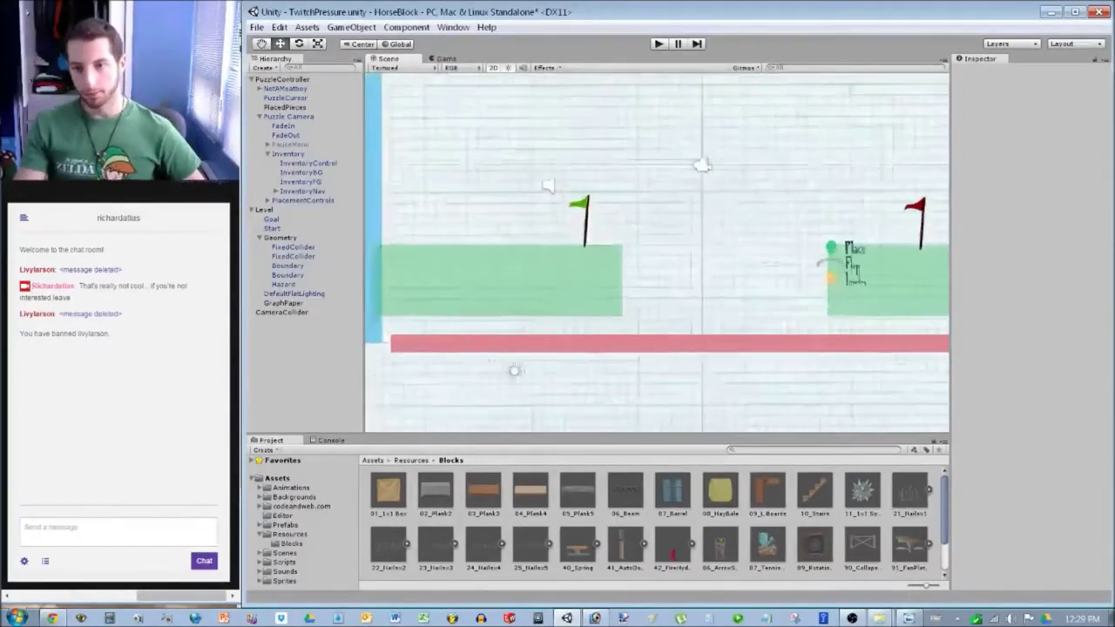
pyautogui.moveTo(541, 207)
pyautogui.mouseDown(button='middle')
pyautogui.moveTo(576, 213)
pyautogui.moveTo(552, 246)
pyautogui.moveTo(550, 223)
pyautogui.mouseUp(button='middle')
pyautogui.scroll(4, 657, 253)
pyautogui.scroll(-4, 656, 253)
pyautogui.moveTo(803, 253); pyautogui.dragTo(510, 250, button='middle')
pyautogui.scroll(-3, 657, 253)
pyautogui.moveTo(789, 236); pyautogui.dragTo(523, 269, button='middle')
pyautogui.scroll(4, 657, 252)
pyautogui.scroll(3, 656, 252)
pyautogui.moveTo(657, 288); pyautogui.dragTo(654, 188, button='middle')
pyautogui.click(462, 321)
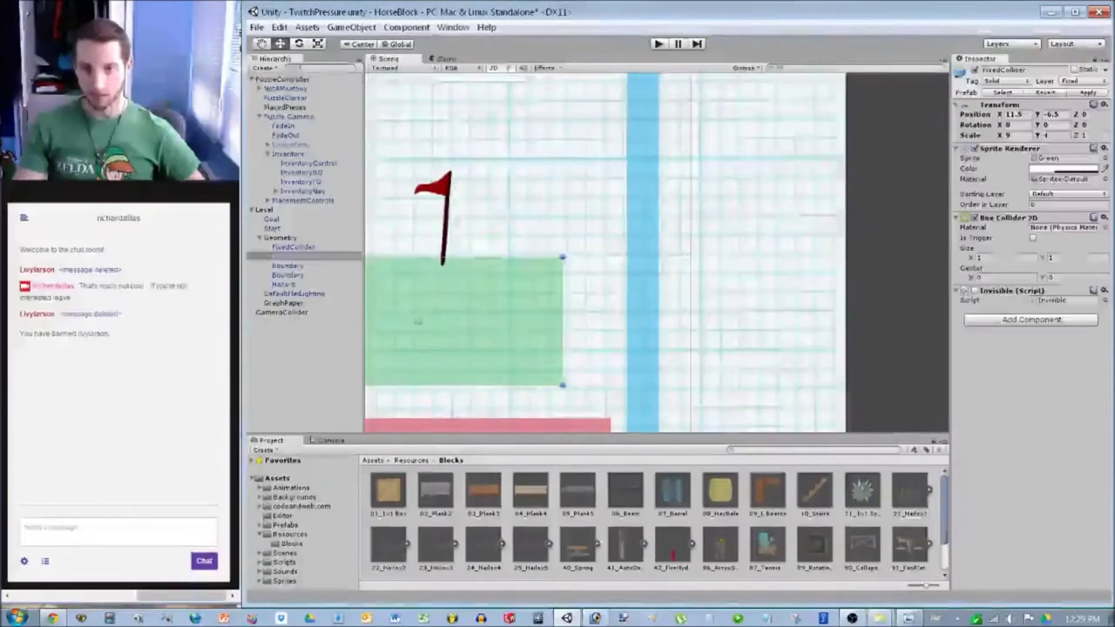
pyautogui.moveTo(462, 321); pyautogui.dragTo(655, 289, button='middle')
# Switch to Photoshop, mark the corner block and tall wall under the goal in purple, undo the marks and return to Unity.
pyautogui.hotkey('alt', 'Tab')
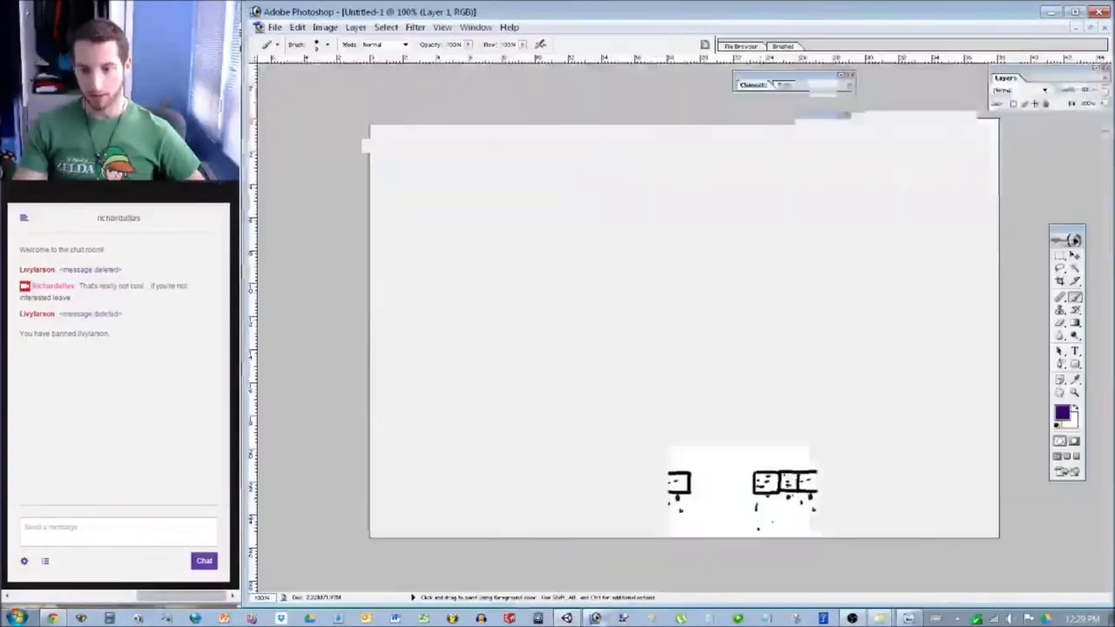
pyautogui.moveTo(869, 404)
pyautogui.mouseDown()
pyautogui.moveTo(921, 462)
pyautogui.moveTo(902, 450)
pyautogui.moveTo(993, 472)
pyautogui.moveTo(998, 504)
pyautogui.moveTo(982, 533)
pyautogui.moveTo(940, 533)
pyautogui.moveTo(937, 478)
pyautogui.moveTo(970, 421)
pyautogui.moveTo(968, 274)
pyautogui.moveTo(989, 194)
pyautogui.mouseUp()
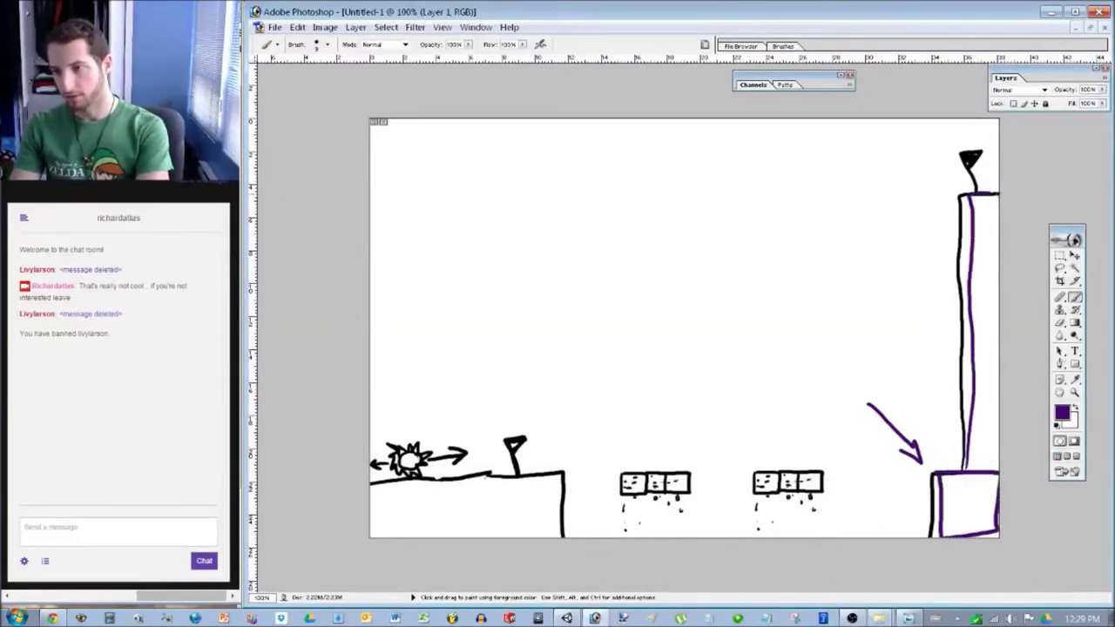
pyautogui.press('v')
pyautogui.hotkey('ctrl', 'alt', 'z')
pyautogui.hotkey('ctrl', 'alt', 'z')
pyautogui.hotkey('ctrl', 'alt', 'z')
pyautogui.hotkey('ctrl', 'alt', 'z')
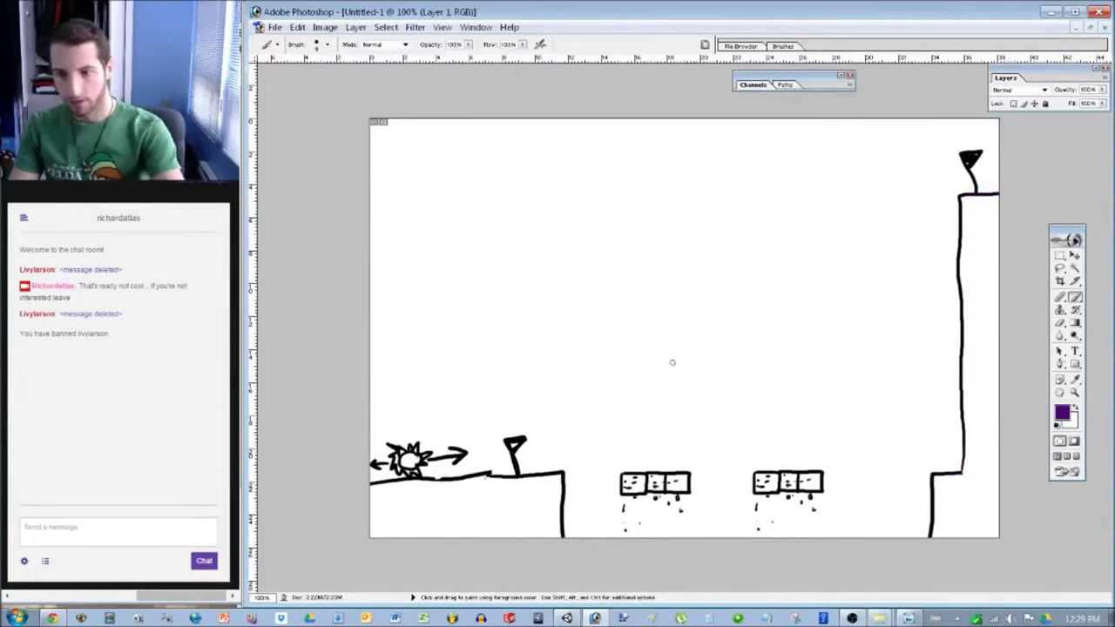
pyautogui.click(568, 617)
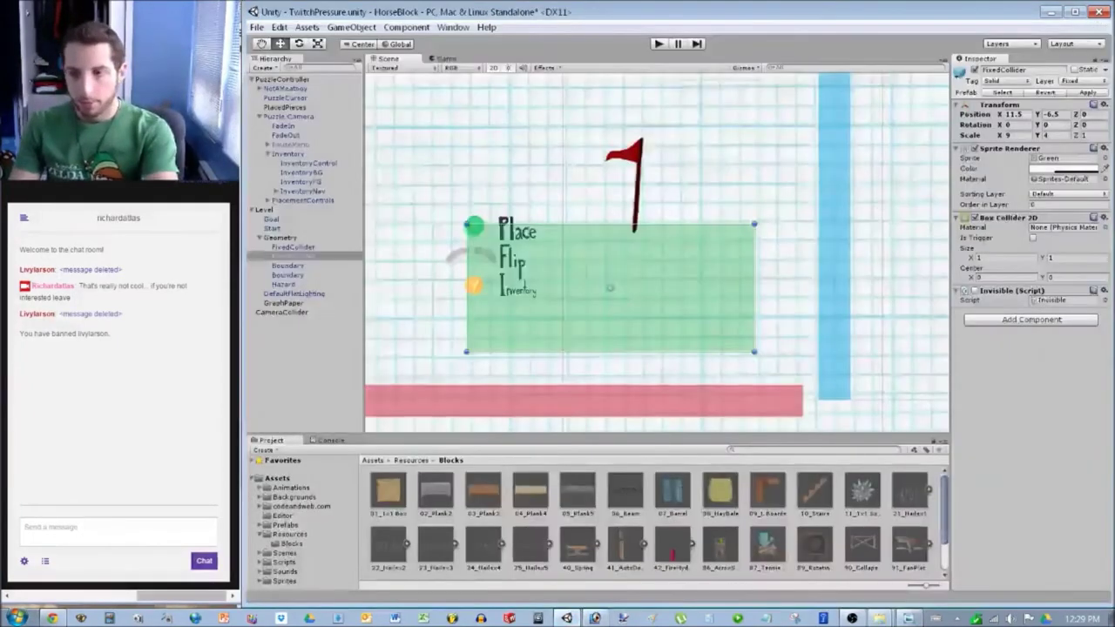
# Set the goal-side FixedCollider's X scale to 4 and move it beside the blue boundary, to about X 15.96, Y -7.41.
pyautogui.click(1008, 135)
pyautogui.write('4')
pyautogui.moveTo(611, 288); pyautogui.dragTo(753, 317)
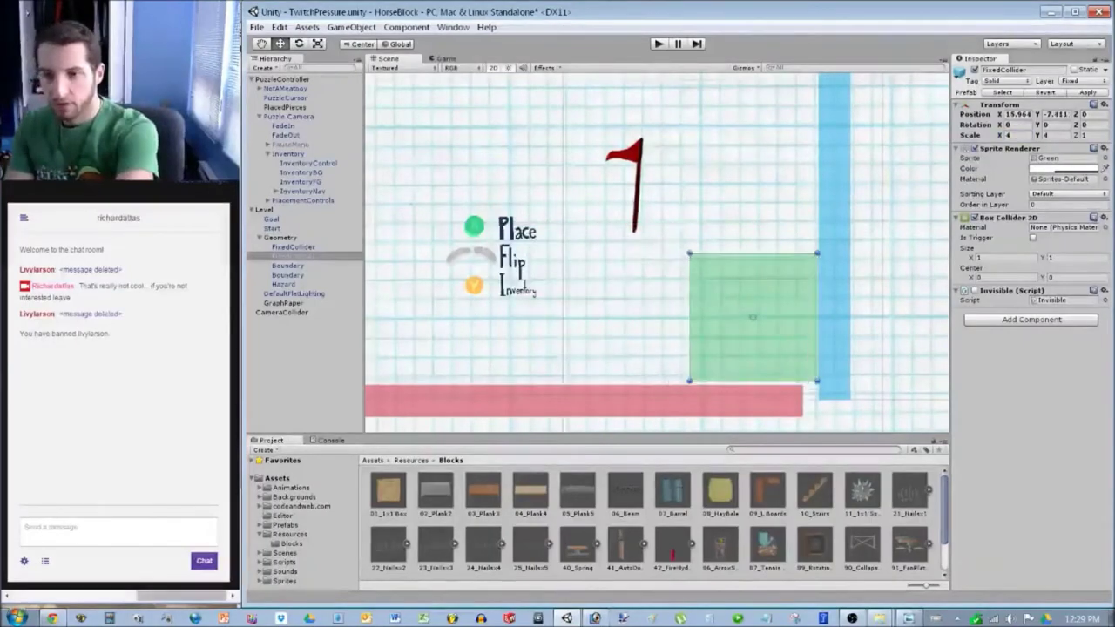
pyautogui.scroll(3, 657, 254)
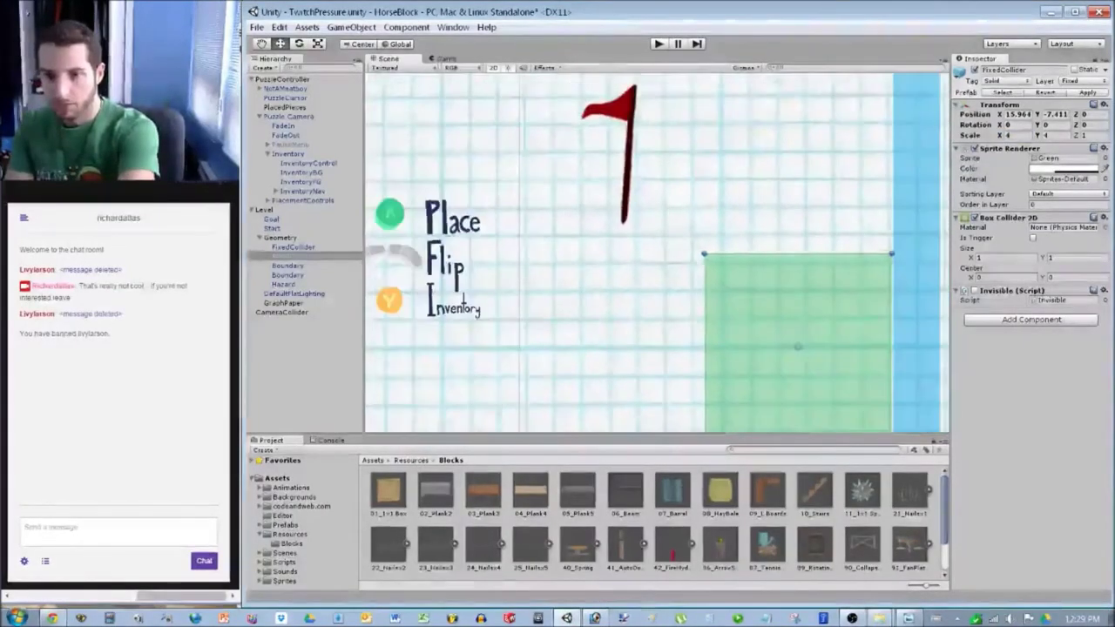
# Select the CameraCollider and examine where its edge lies relative to the blue boundary and the corner block.
pyautogui.click(281, 312)
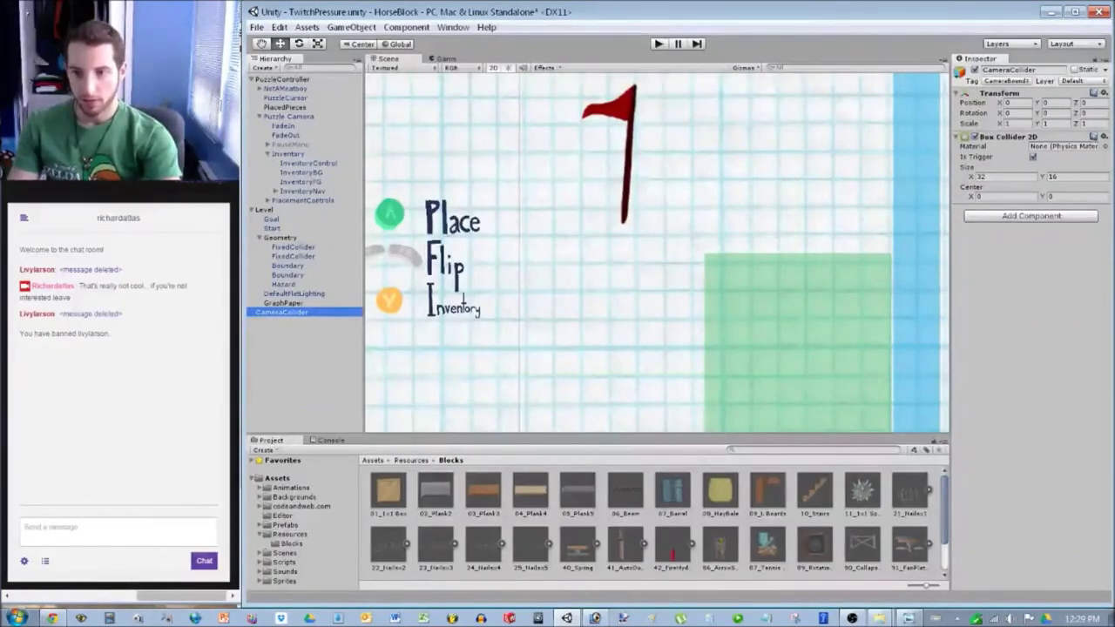
pyautogui.scroll(-4, 656, 253)
pyautogui.scroll(6, 657, 252)
pyautogui.moveTo(657, 253); pyautogui.dragTo(471, 251, button='middle')
pyautogui.scroll(12, 657, 253)
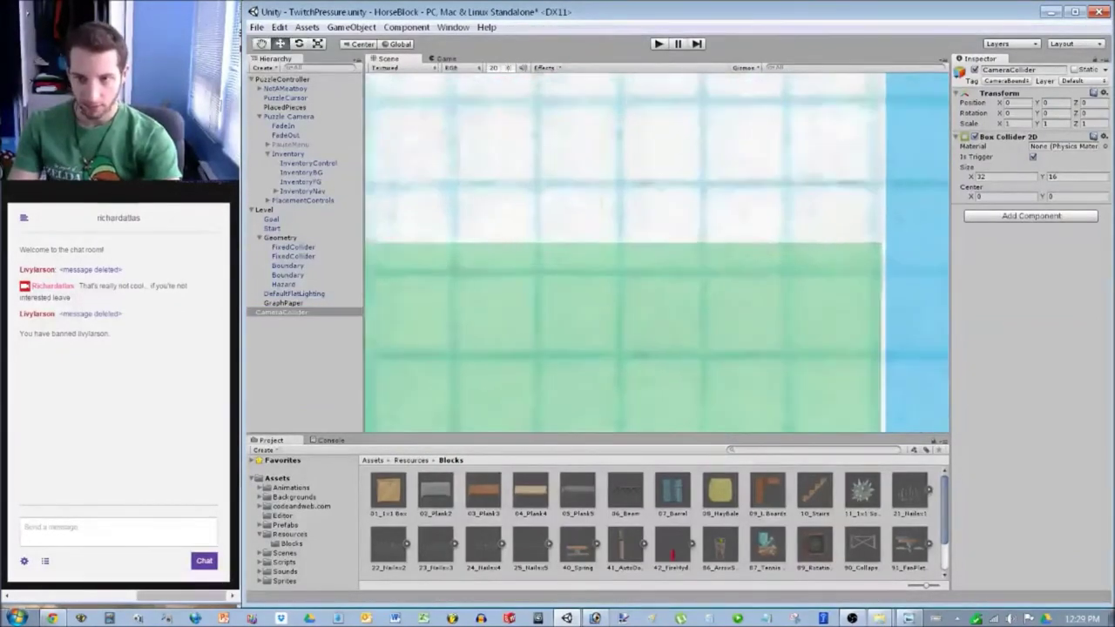
pyautogui.scroll(4, 494, 166)
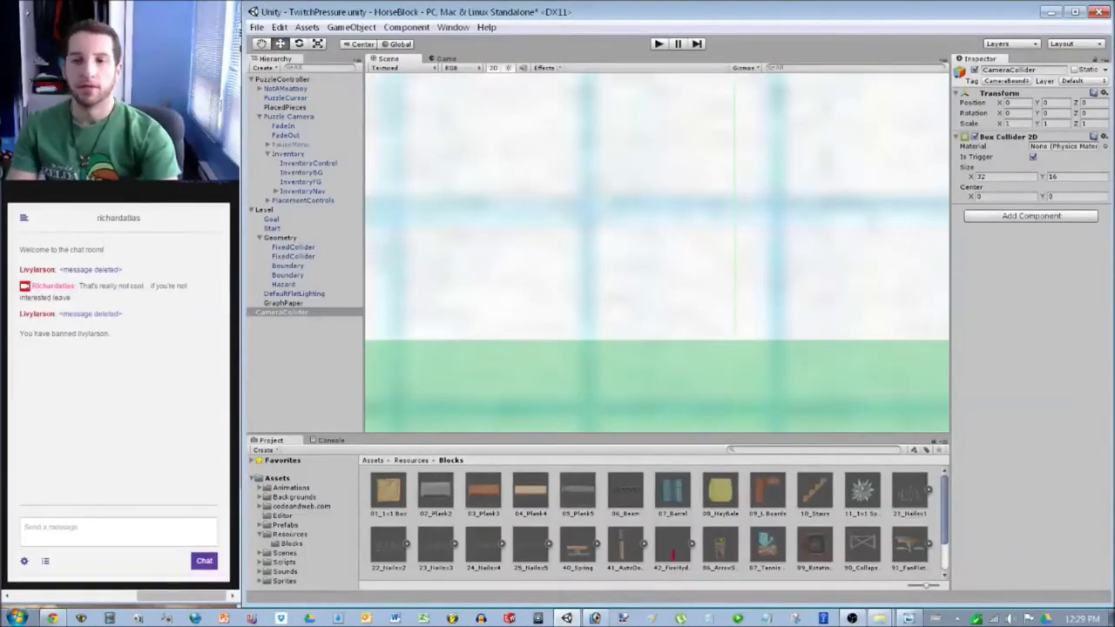
pyautogui.scroll(-6, 657, 252)
pyautogui.scroll(-6, 657, 252)
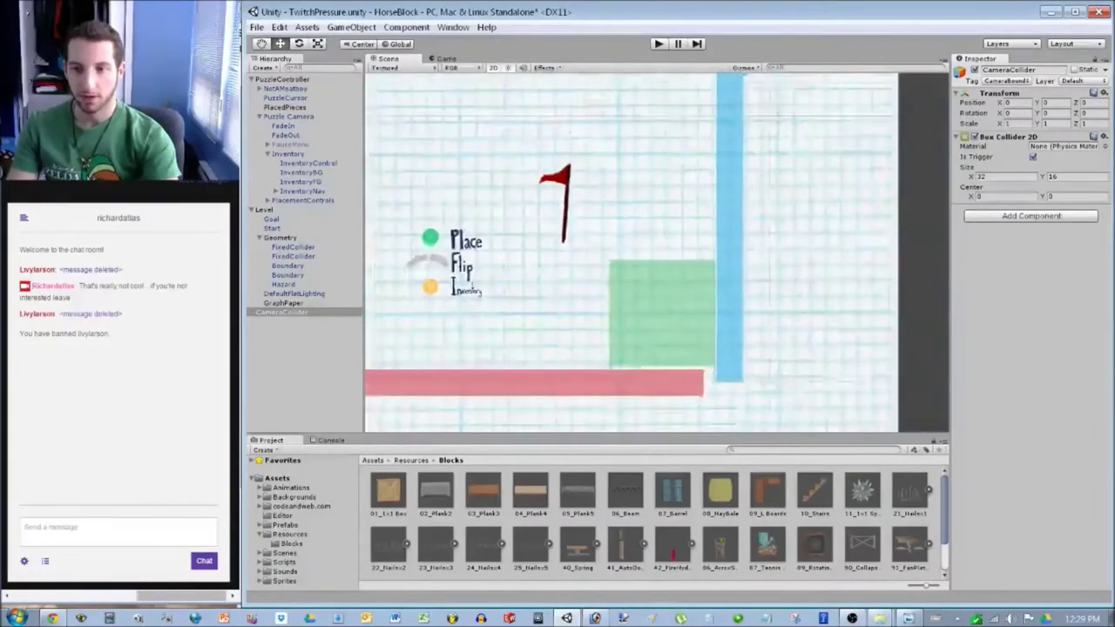
pyautogui.scroll(4, 657, 253)
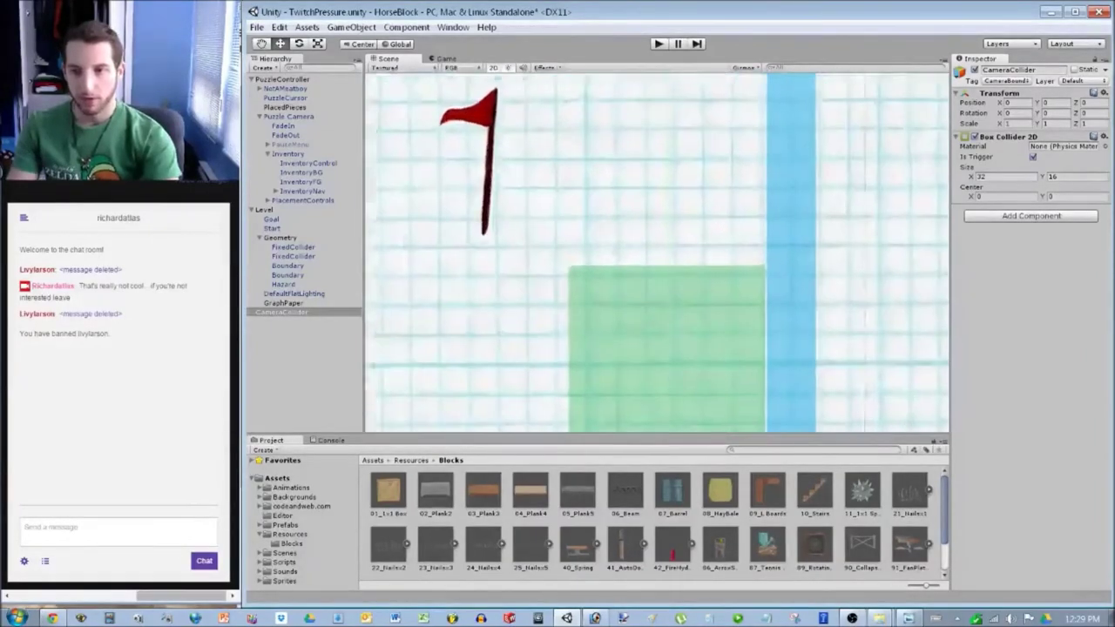
pyautogui.scroll(3, 791, 253)
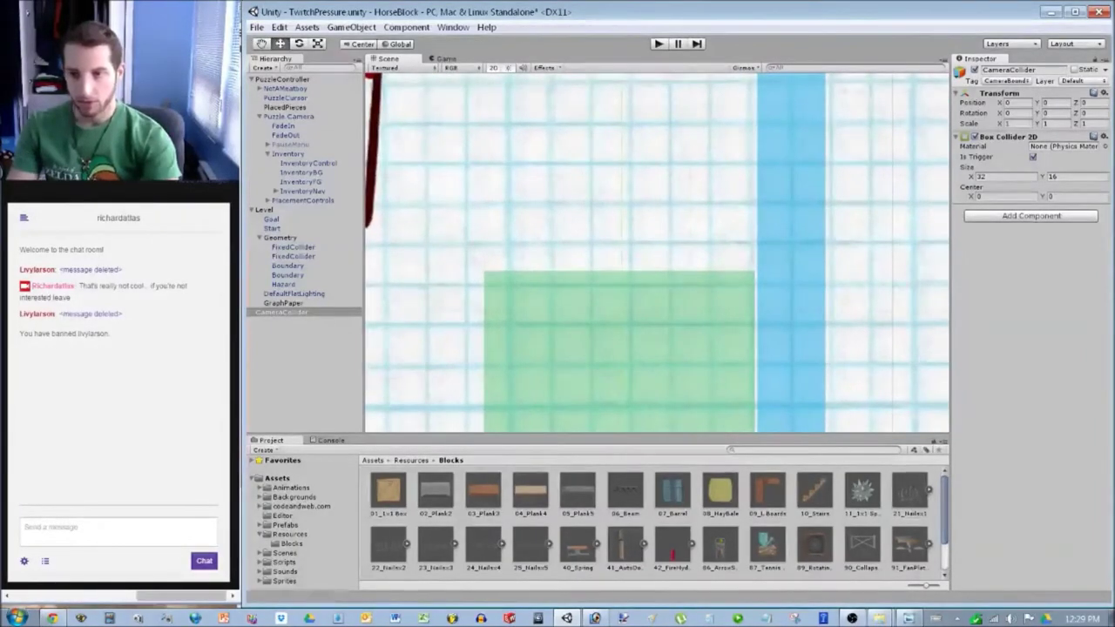
# Set the CameraCollider's Box Collider 2D size X to 36.
pyautogui.click(1005, 177)
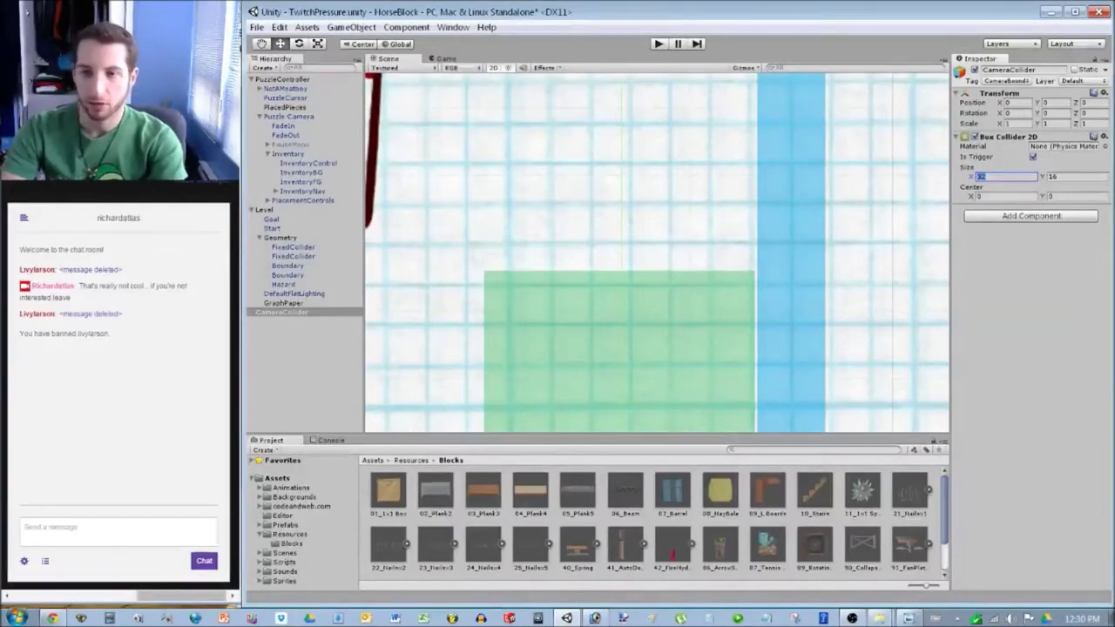
pyautogui.write('34')
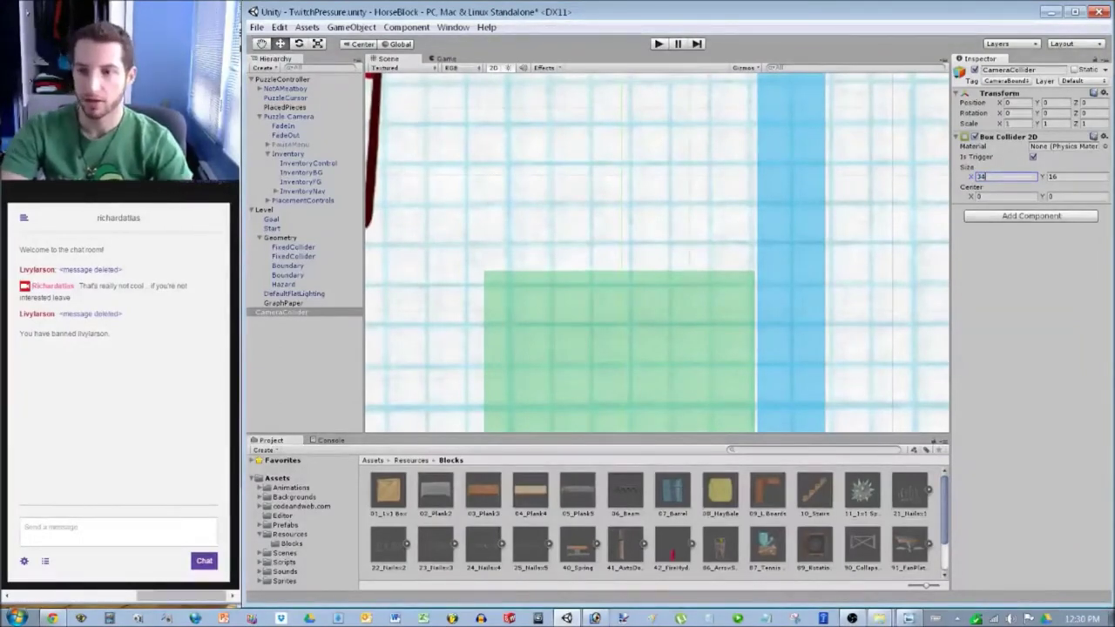
pyautogui.press('BackSpace')
pyautogui.write('6')
pyautogui.press('BackSpace')
pyautogui.write('7')
pyautogui.press('BackSpace')
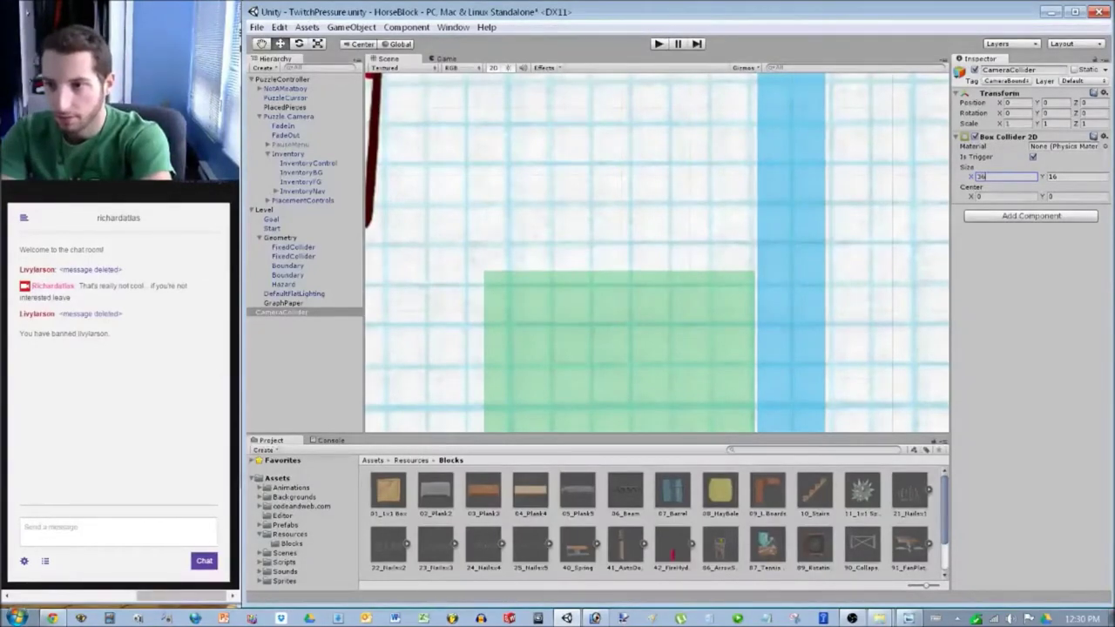
pyautogui.scroll(6, 662, 250)
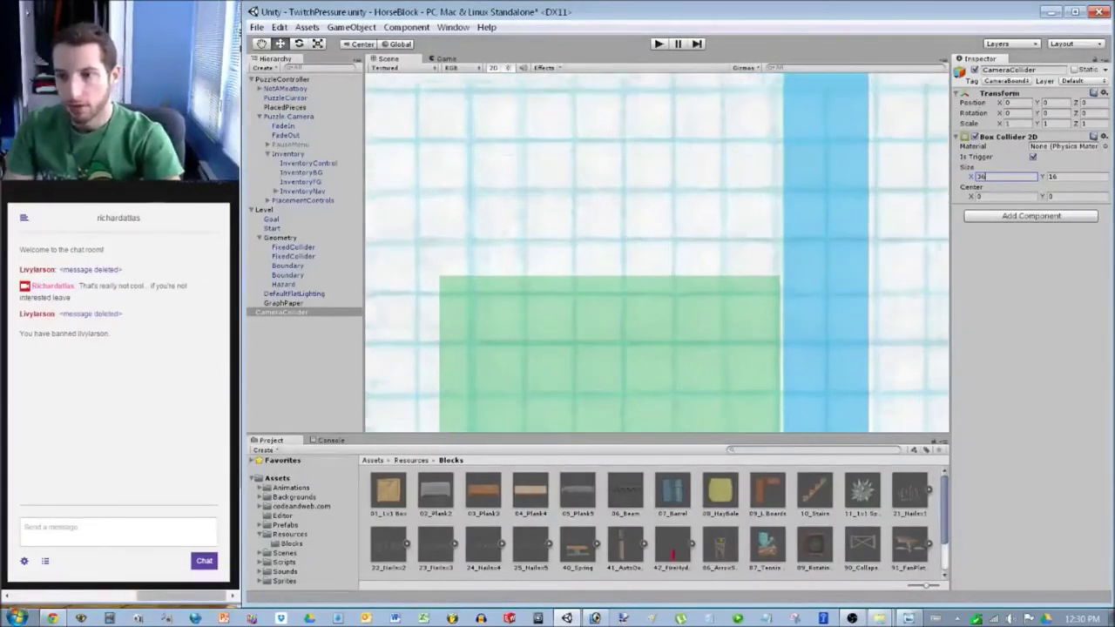
pyautogui.moveTo(662, 251); pyautogui.dragTo(645, 253, button='middle')
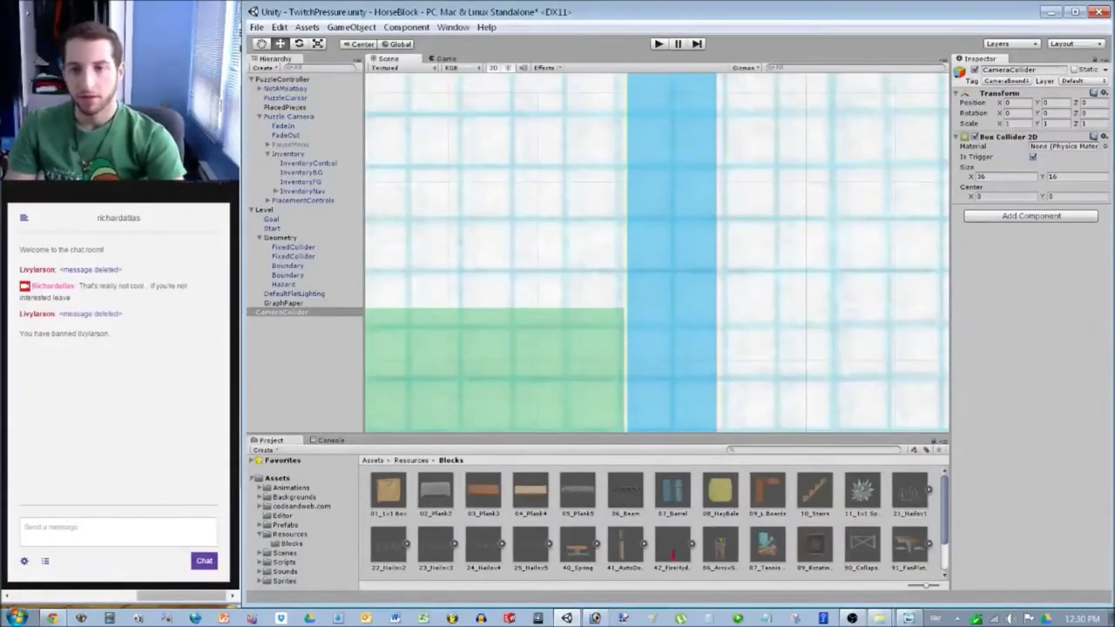
# Set the corner FixedCollider's X scale to 5 and its position to X 16, Y -7.5.
pyautogui.scroll(-6, 656, 252)
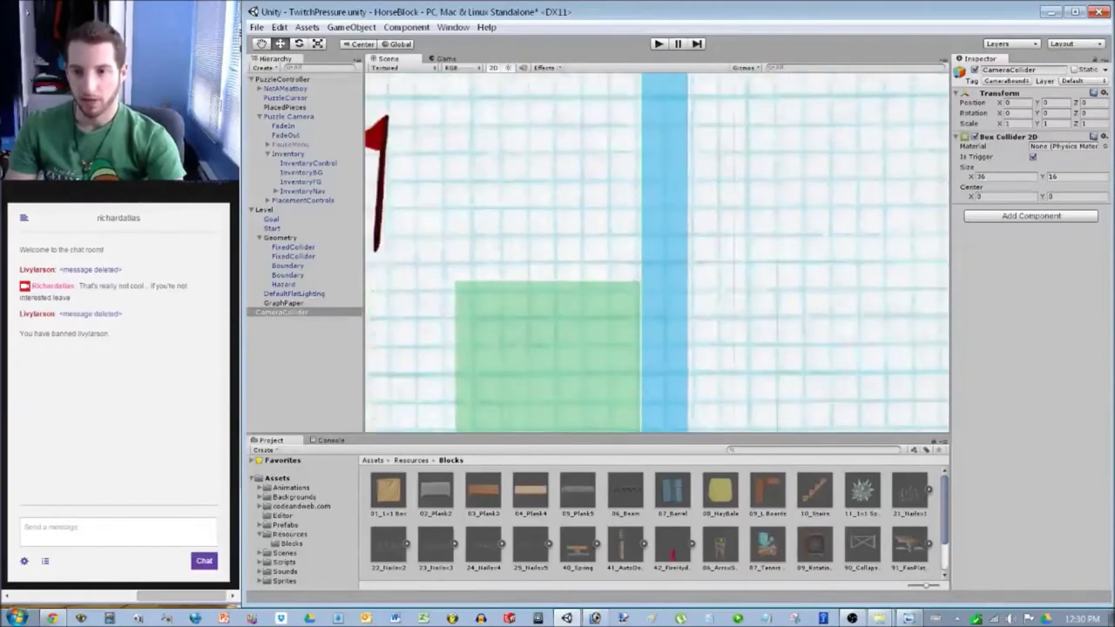
pyautogui.scroll(-3, 656, 252)
pyautogui.moveTo(656, 252); pyautogui.dragTo(676, 210, button='middle')
pyautogui.scroll(3, 656, 252)
pyautogui.scroll(3, 658, 253)
pyautogui.moveTo(658, 253); pyautogui.dragTo(744, 306, button='middle')
pyautogui.scroll(5, 658, 254)
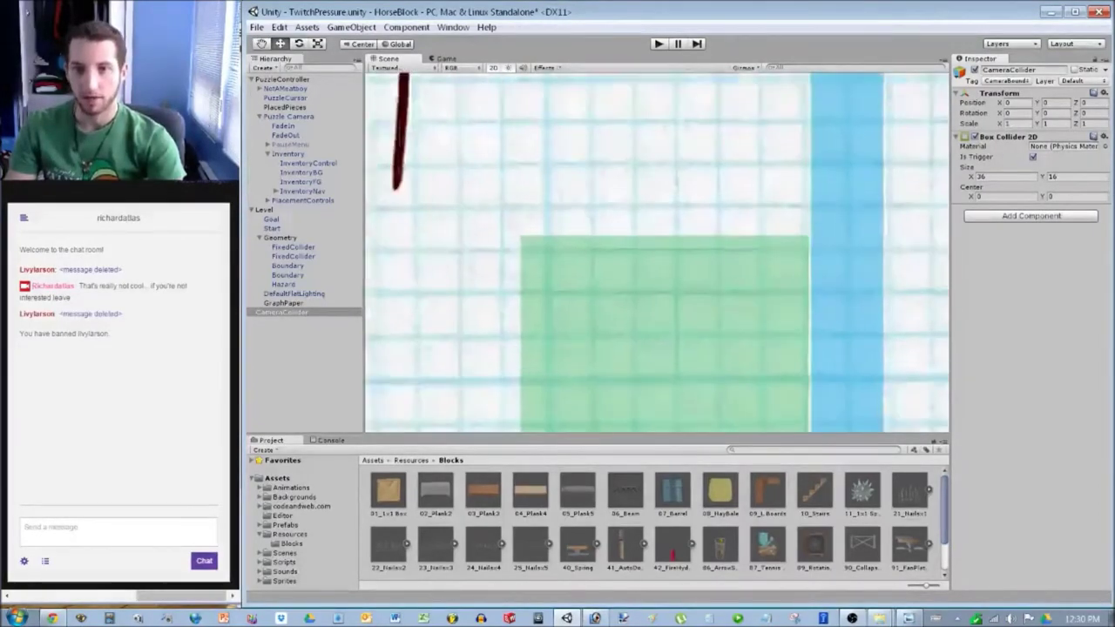
pyautogui.click(668, 329)
pyautogui.moveTo(668, 330); pyautogui.dragTo(625, 324)
pyautogui.click(1017, 135)
pyautogui.write('5')
pyautogui.doubleClick(1011, 114)
pyautogui.write('16')
pyautogui.press('Tab')
pyautogui.write('-7.5')
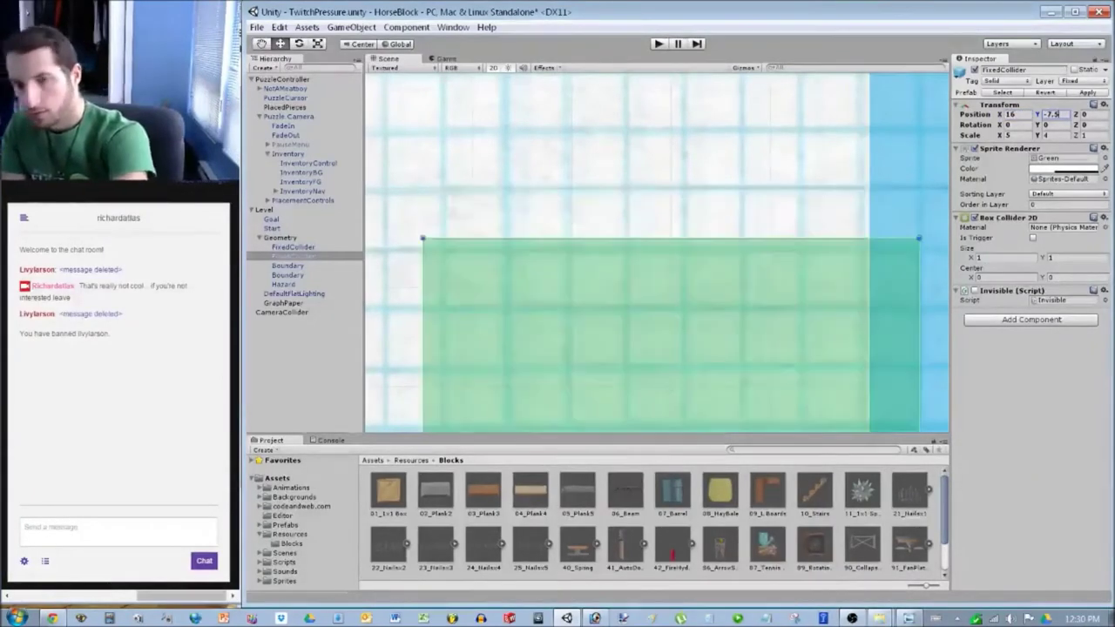
# Duplicate the corner FixedCollider and place the copy on top of it, at about X 16.57, Y -3.42.
pyautogui.scroll(-10, 657, 253)
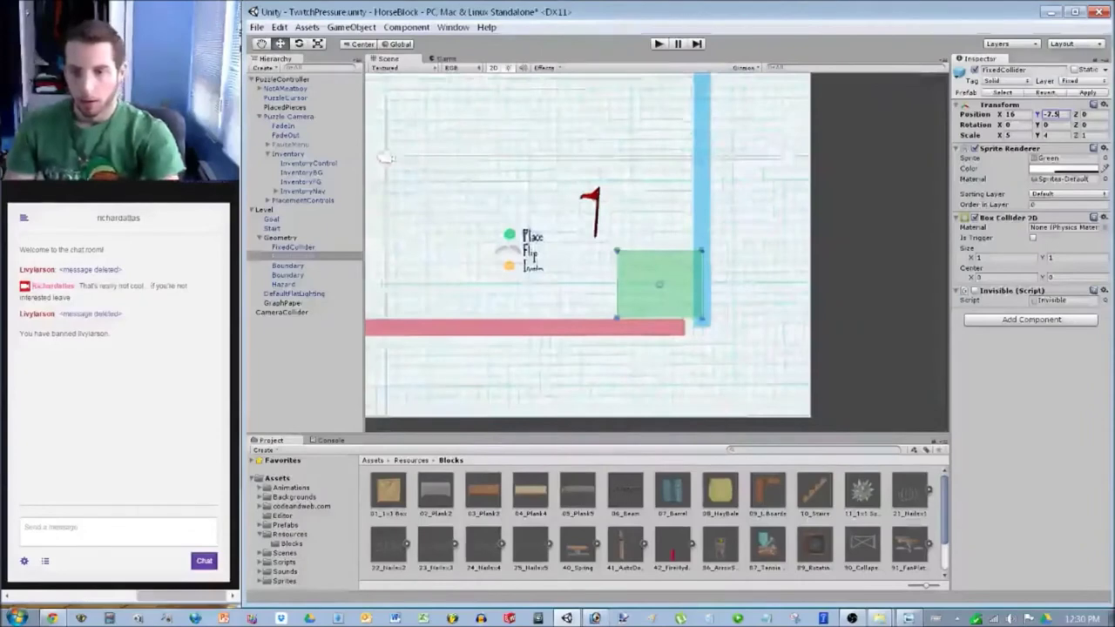
pyautogui.scroll(3, 656, 253)
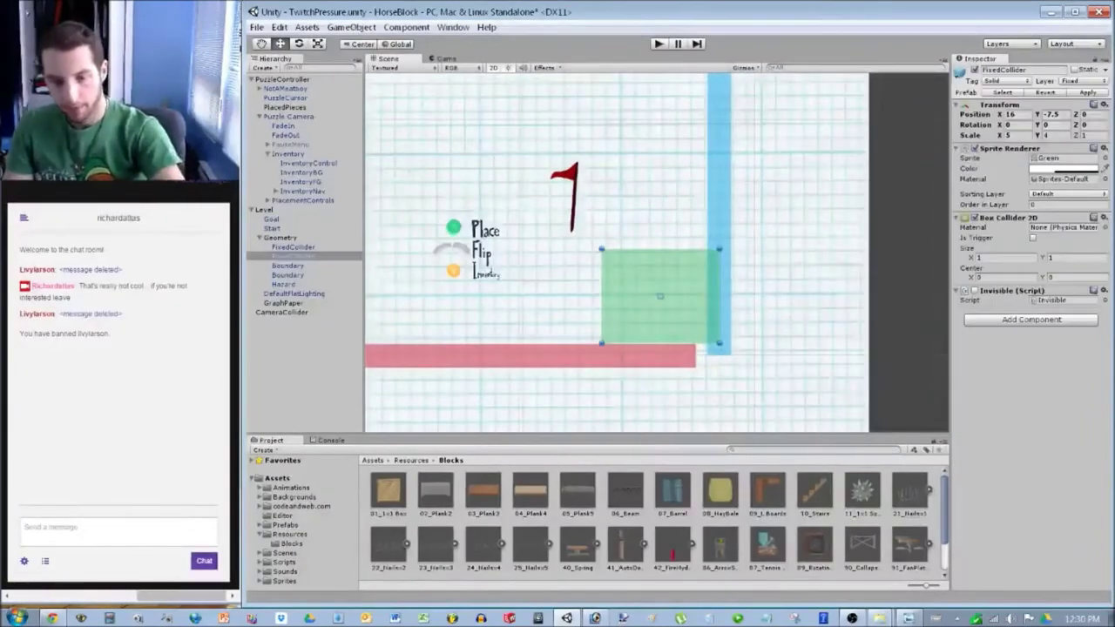
pyautogui.hotkey('ctrl', 'd')
pyautogui.moveTo(684, 335); pyautogui.dragTo(697, 239)
pyautogui.moveTo(697, 239); pyautogui.dragTo(696, 348, button='middle')
pyautogui.scroll(5, 696, 353)
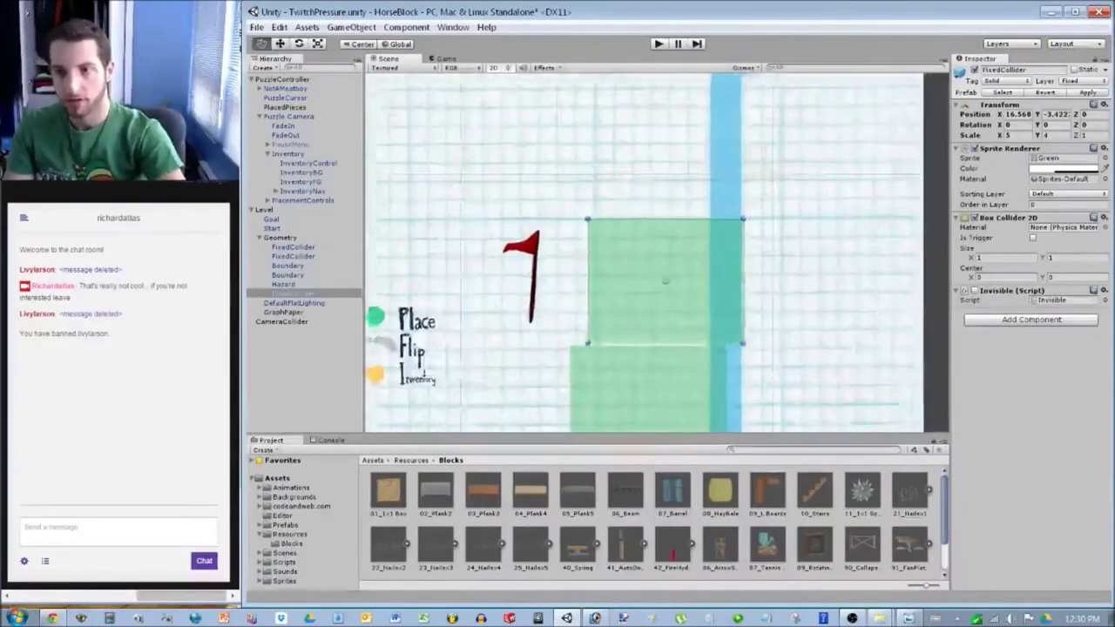
# Scale the copy to X 2, Y 12 and stand it on the corner block against the boundary, at about X 17.49, Y 0.49.
pyautogui.click(1018, 135)
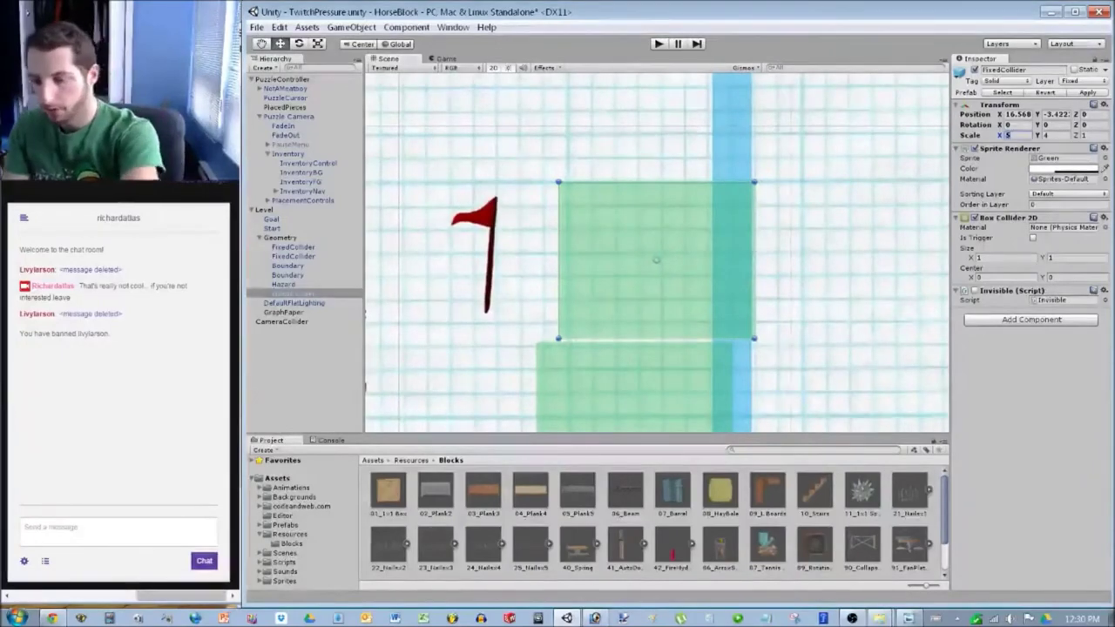
pyautogui.write('2')
pyautogui.press('Tab')
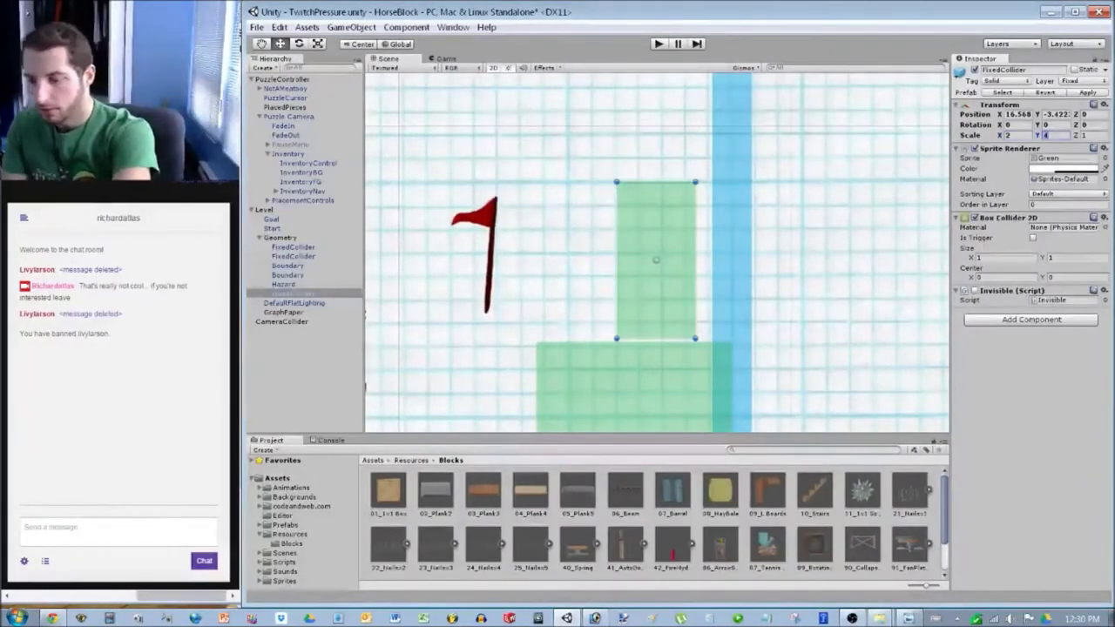
pyautogui.write('12')
pyautogui.moveTo(656, 259); pyautogui.dragTo(689, 105)
pyautogui.scroll(5, 730, 313)
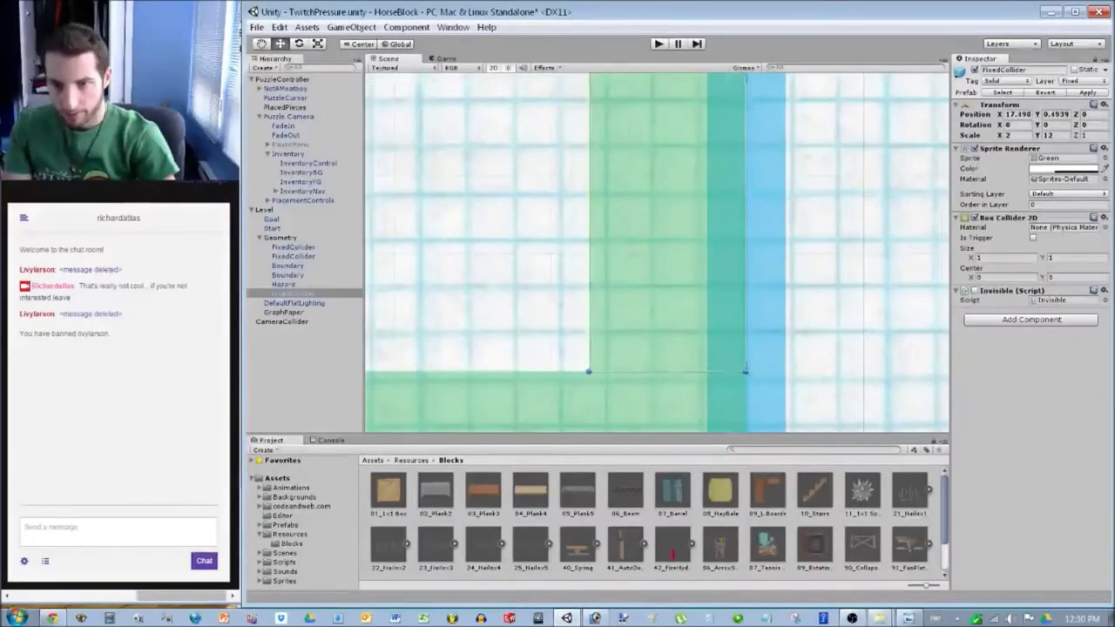
pyautogui.scroll(-5, 730, 314)
pyautogui.scroll(-2, 657, 253)
pyautogui.moveTo(657, 253); pyautogui.dragTo(761, 298, button='middle')
pyautogui.moveTo(518, 256)
pyautogui.mouseDown(button='middle')
pyautogui.moveTo(545, 244)
pyautogui.moveTo(528, 241)
pyautogui.moveTo(455, 318)
pyautogui.moveTo(518, 249)
pyautogui.moveTo(498, 246)
pyautogui.mouseUp(button='middle')
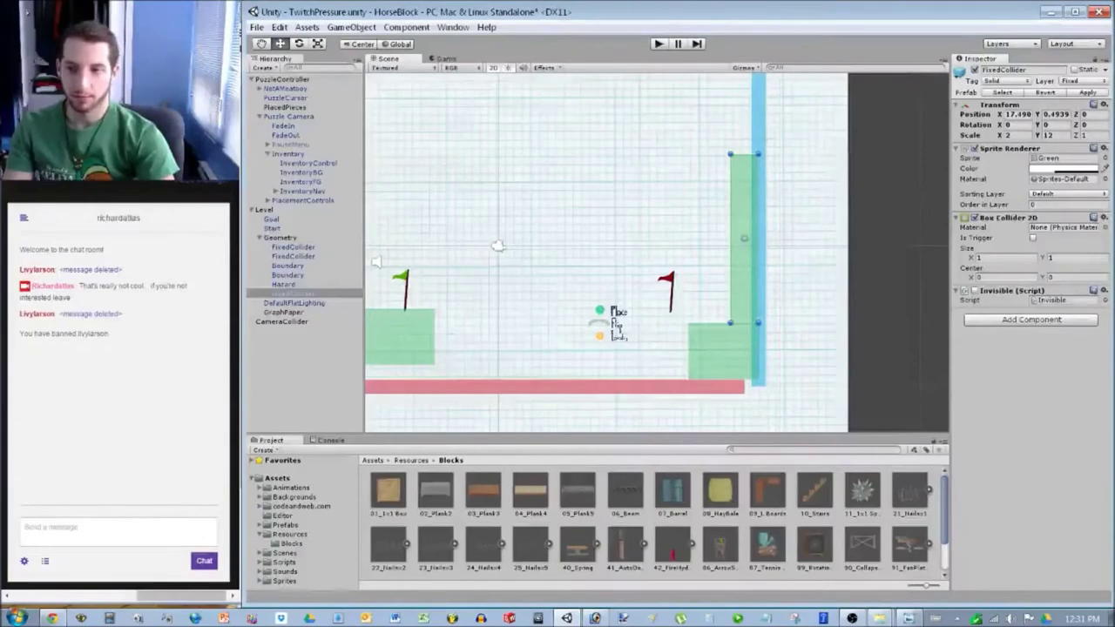
# Try a copy of the corner block in the open area above the goal flag, and delete it.
pyautogui.click(723, 351)
pyautogui.hotkey('ctrl', 'd')
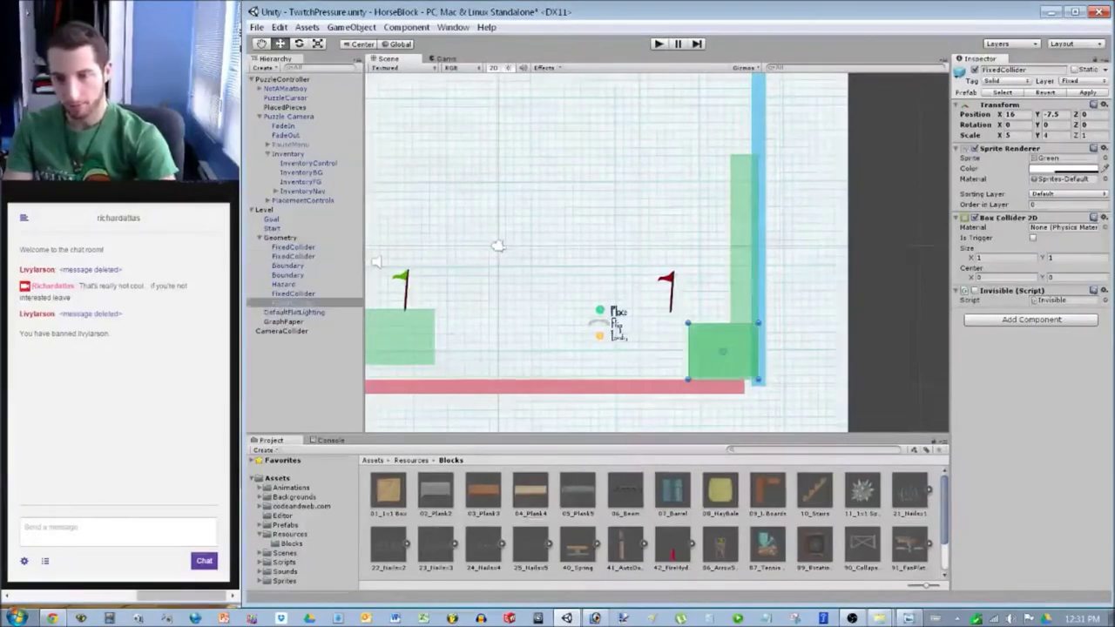
pyautogui.moveTo(723, 351); pyautogui.dragTo(634, 252)
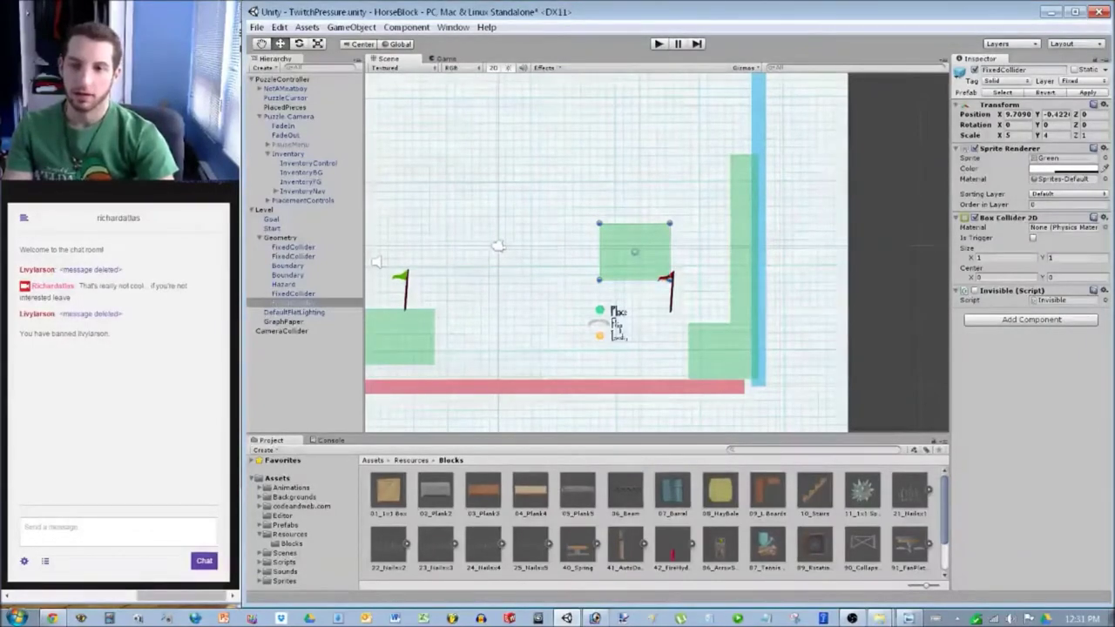
pyautogui.press('Delete')
# Set the tall wall's Y scale to 16 and its position to X 17.5, Y 2.5, and deselect it.
pyautogui.click(744, 239)
pyautogui.click(1052, 135)
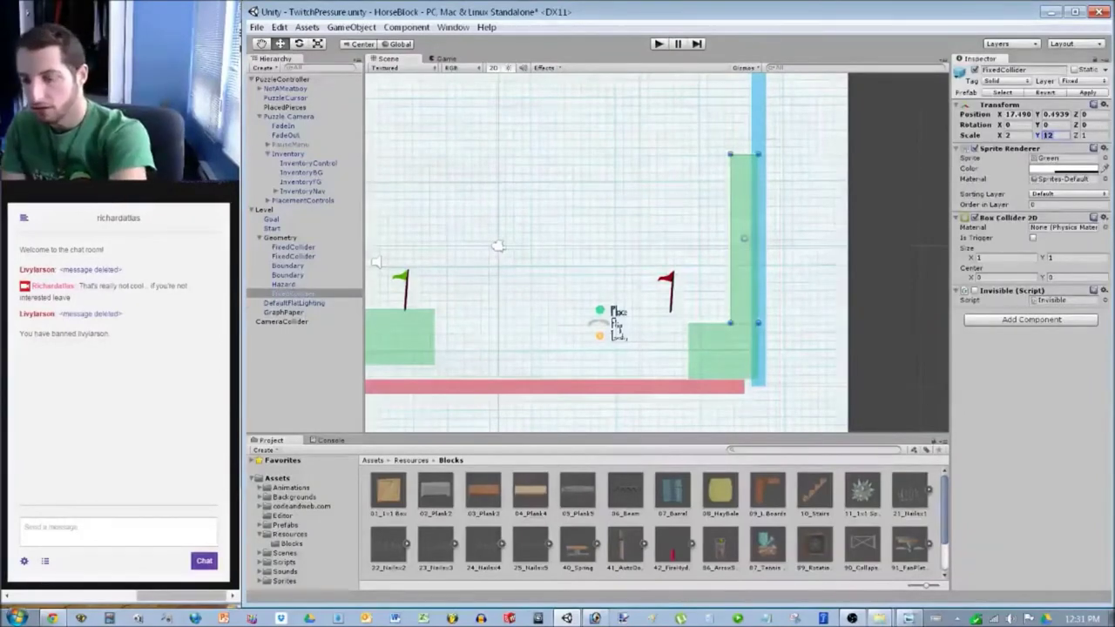
pyautogui.write('16')
pyautogui.moveTo(744, 238); pyautogui.dragTo(746, 209)
pyautogui.click(1019, 114)
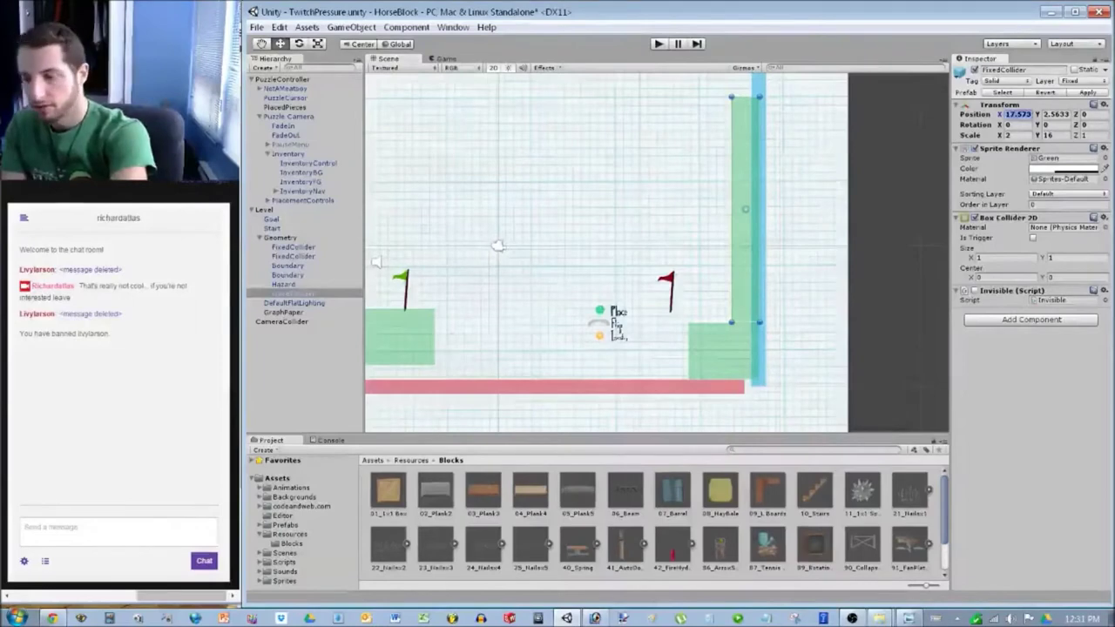
pyautogui.write('17.5')
pyautogui.press('Tab')
pyautogui.write('2.5')
pyautogui.click(897, 218)
# Lower the large ground block under the start flag to a Y position of -8.5.
pyautogui.moveTo(610, 244); pyautogui.dragTo(662, 241, button='middle')
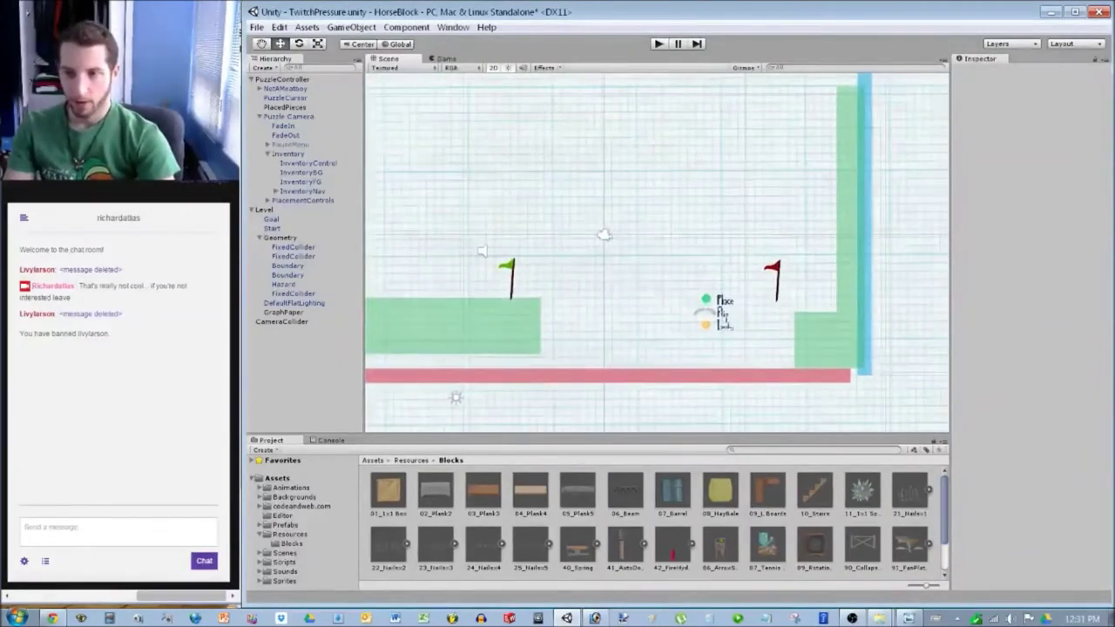
pyautogui.moveTo(662, 240); pyautogui.dragTo(822, 189, button='middle')
pyautogui.scroll(10, 657, 253)
pyautogui.click(716, 341)
pyautogui.scroll(3, 614, 153)
pyautogui.moveTo(592, 99); pyautogui.dragTo(533, 77, button='middle')
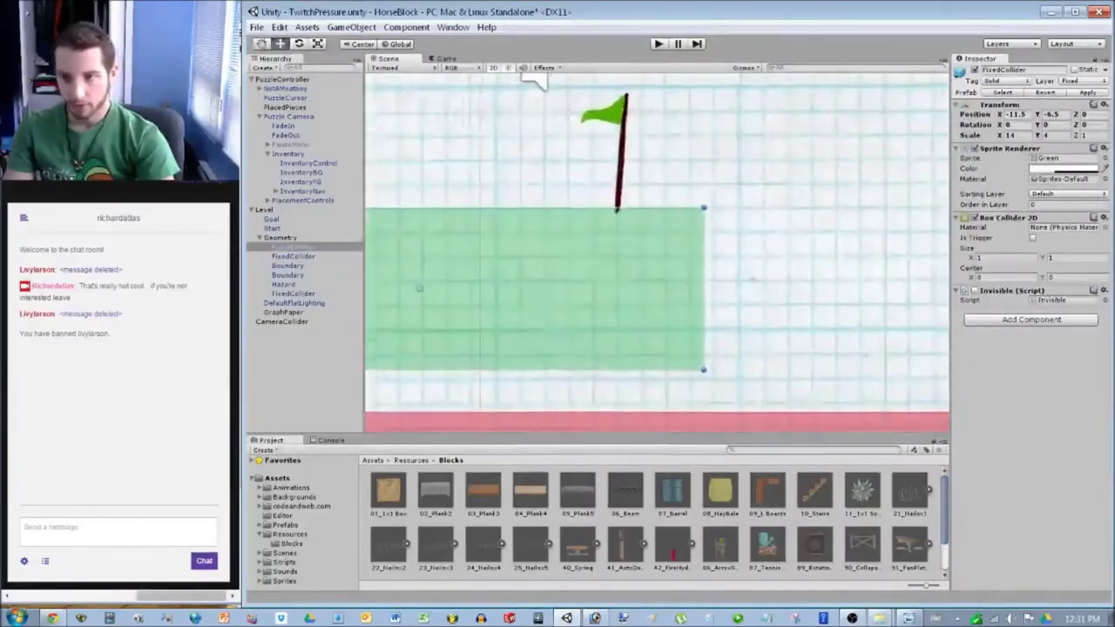
pyautogui.write('-8.5')
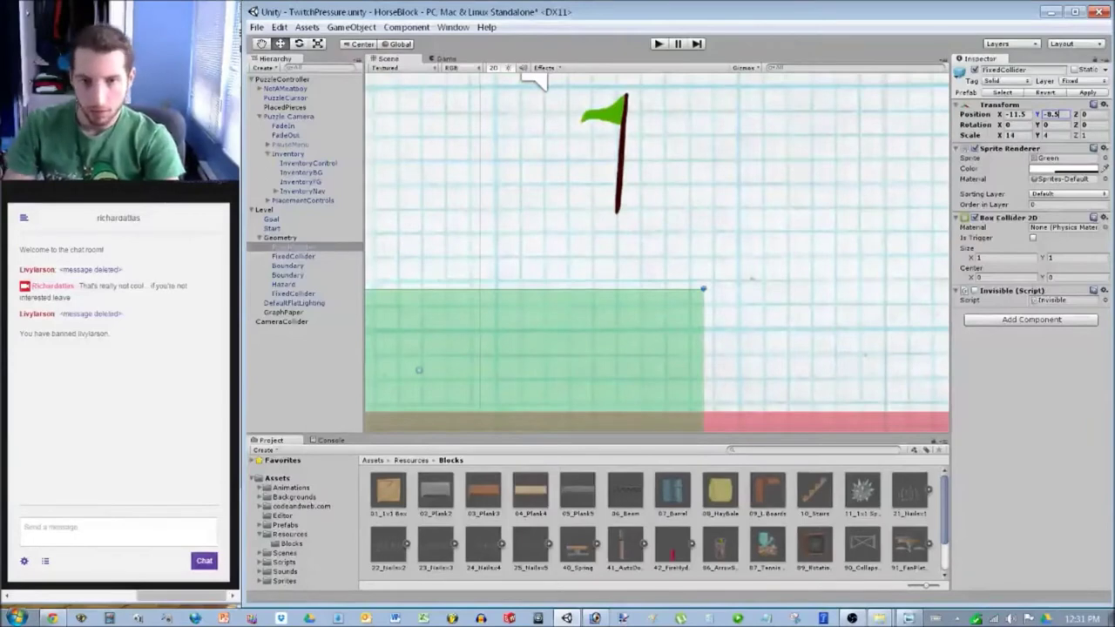
pyautogui.click(533, 79)
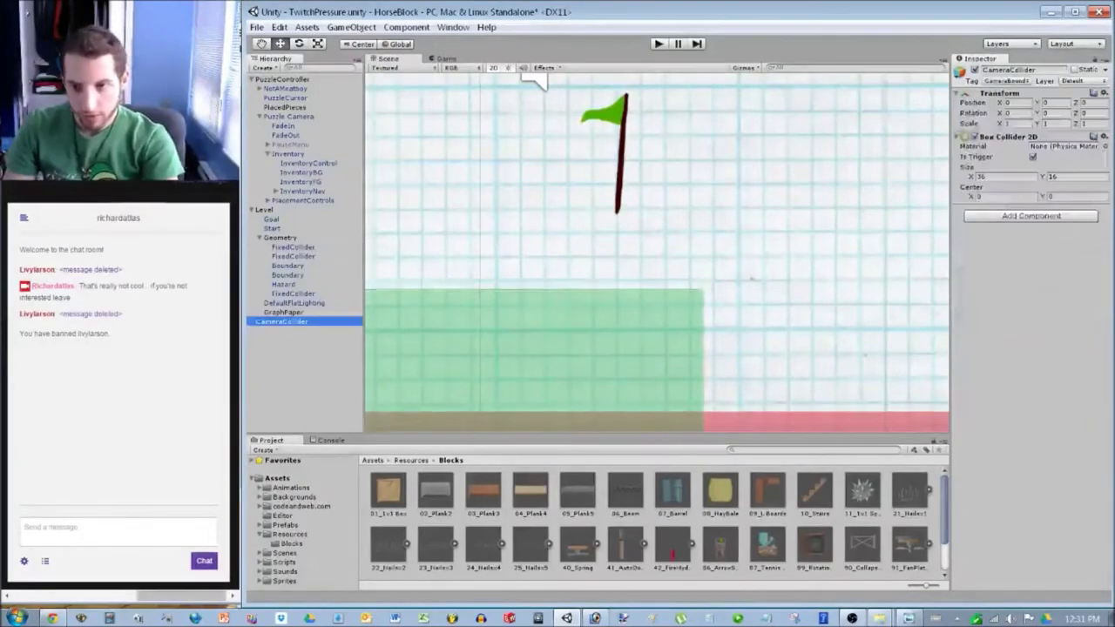
# Move the start flag down onto the lowered ground block, at about X -6.6, Y -6.8, and deselect it.
pyautogui.scroll(-5, 533, 79)
pyautogui.click(637, 240)
pyautogui.moveTo(637, 240); pyautogui.dragTo(641, 246)
pyautogui.moveTo(641, 246); pyautogui.dragTo(461, 254, button='middle')
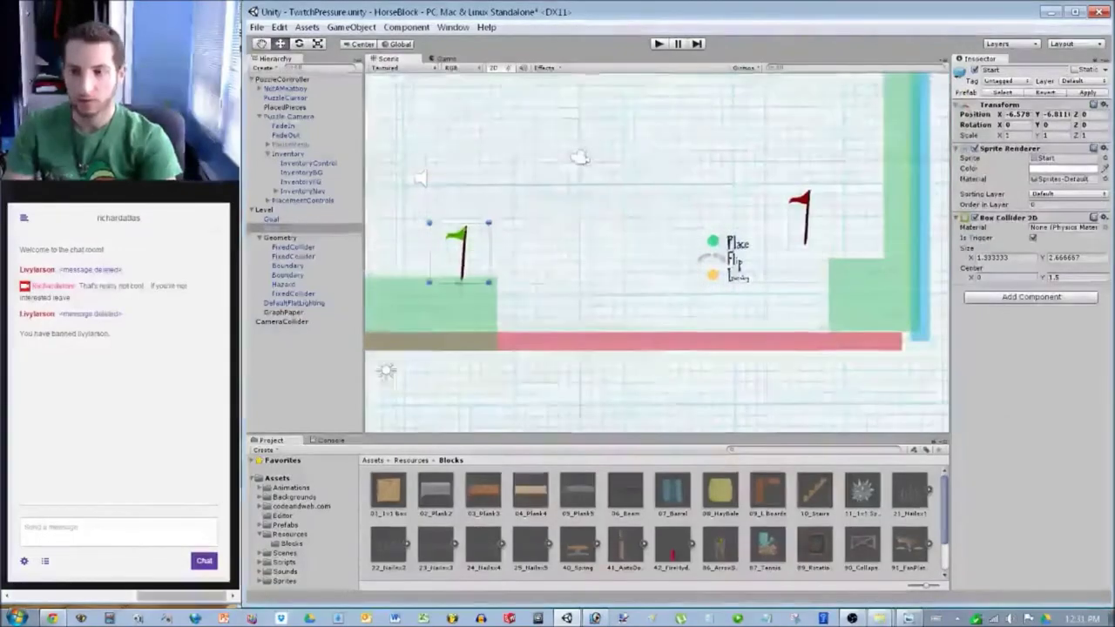
pyautogui.scroll(-5, 658, 253)
pyautogui.press('Escape')
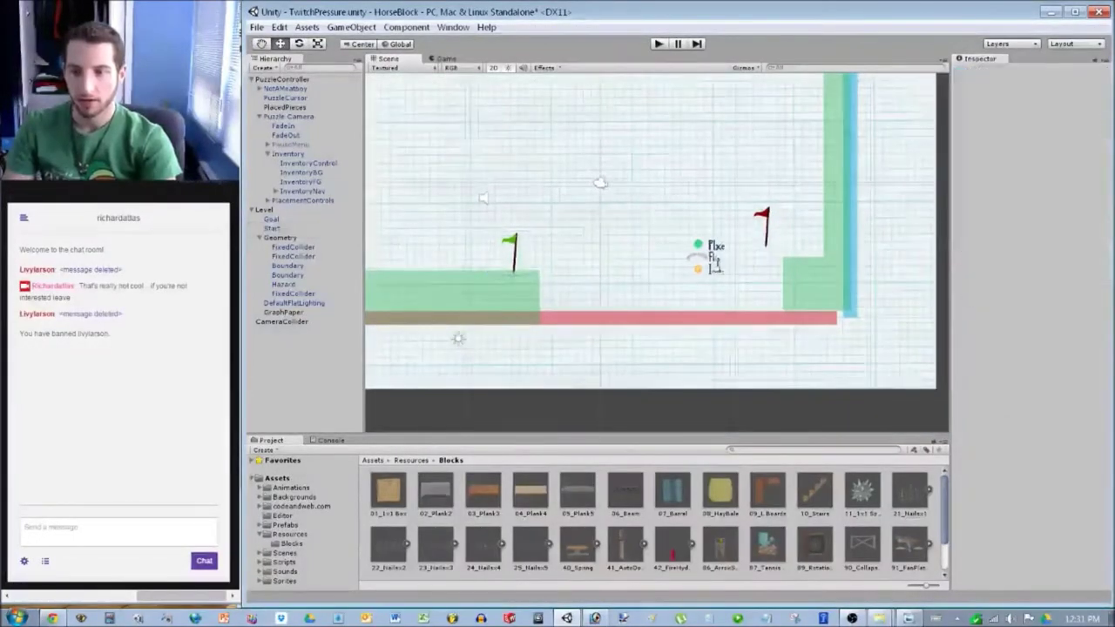
# Move the Goal flag to the top of the tall wall, at about X 17.15, Y 10.34, and deselect it.
pyautogui.moveTo(717, 261); pyautogui.dragTo(684, 266, button='middle')
pyautogui.scroll(3, 684, 266)
pyautogui.click(684, 266)
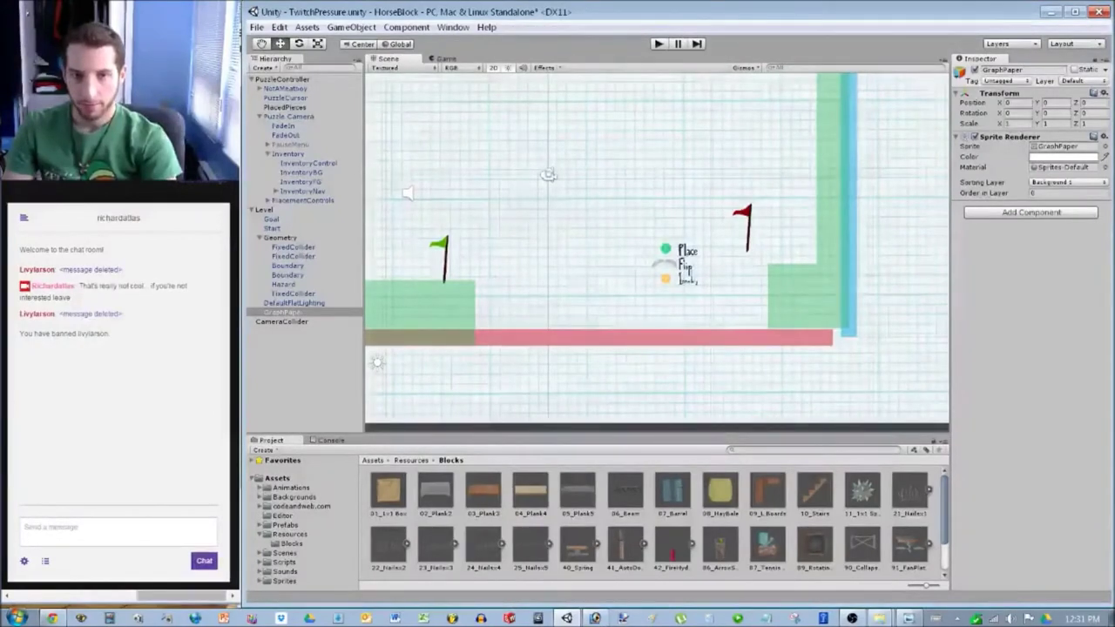
pyautogui.click(272, 219)
pyautogui.moveTo(746, 228); pyautogui.dragTo(650, 373, button='middle')
pyautogui.moveTo(650, 373); pyautogui.dragTo(731, 123)
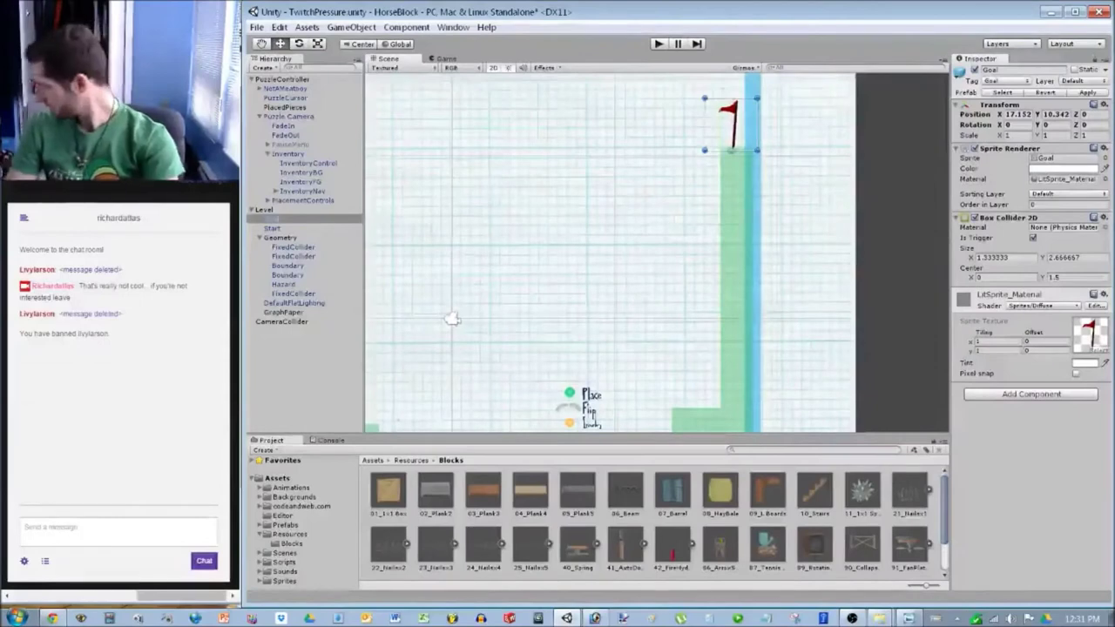
pyautogui.scroll(-3, 669, 253)
pyautogui.click(669, 253)
pyautogui.moveTo(670, 253); pyautogui.dragTo(723, 232, button='middle')
pyautogui.moveTo(533, 290); pyautogui.dragTo(625, 255, button='middle')
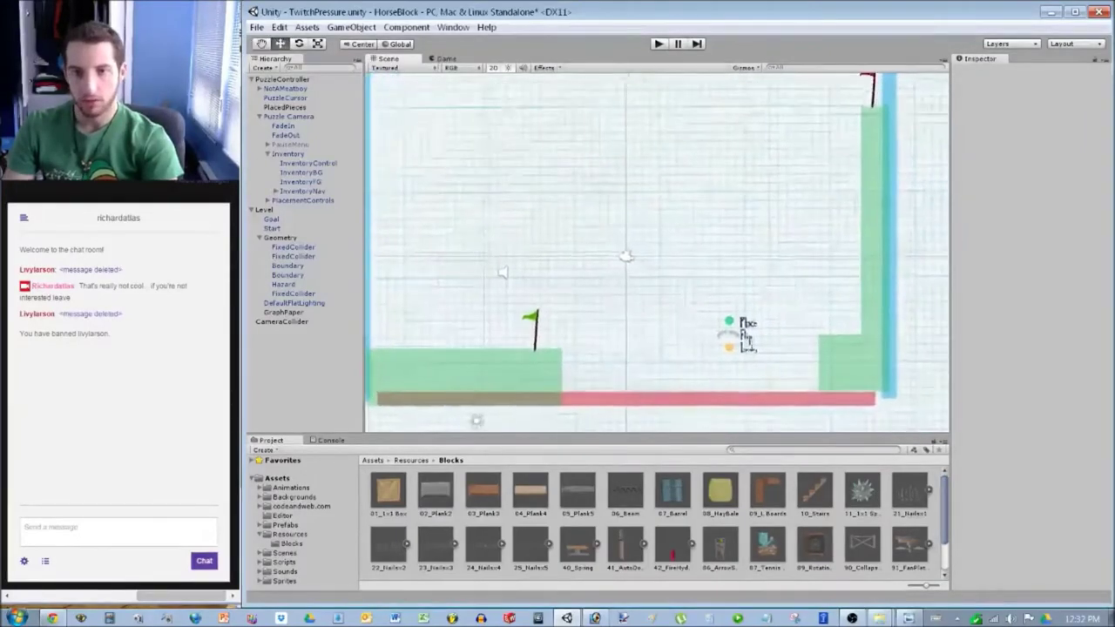
# Set the PuzzleController's Allowed Pieces size to 2 and assign 90_Collapse2x1 to both elements.
pyautogui.click(282, 80)
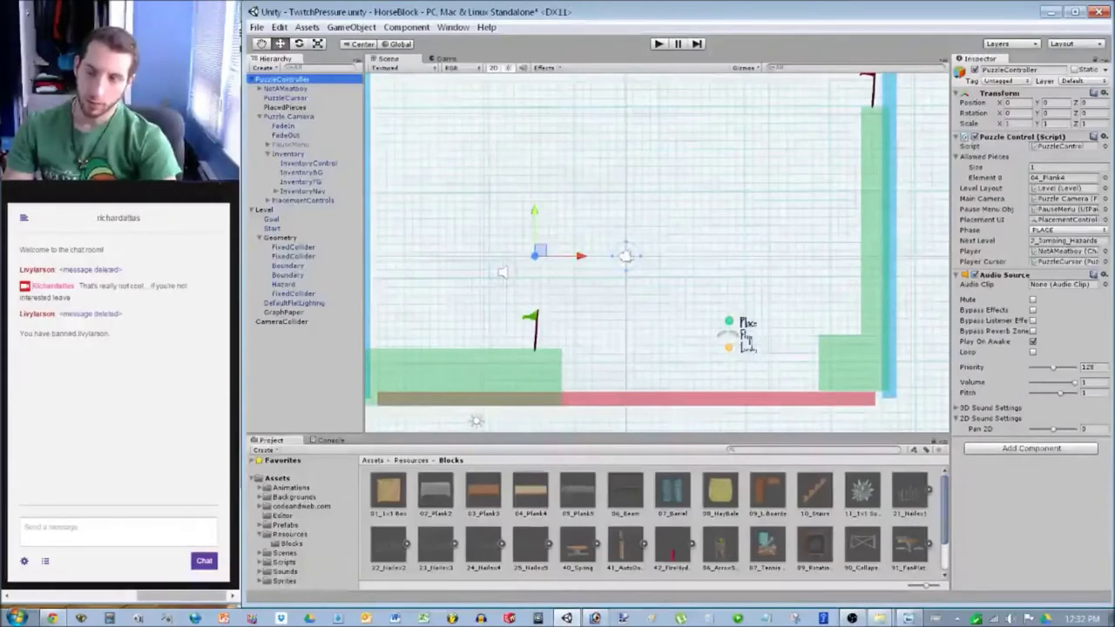
pyautogui.click(1067, 167)
pyautogui.write('2')
pyautogui.press('Return')
pyautogui.click(1105, 187)
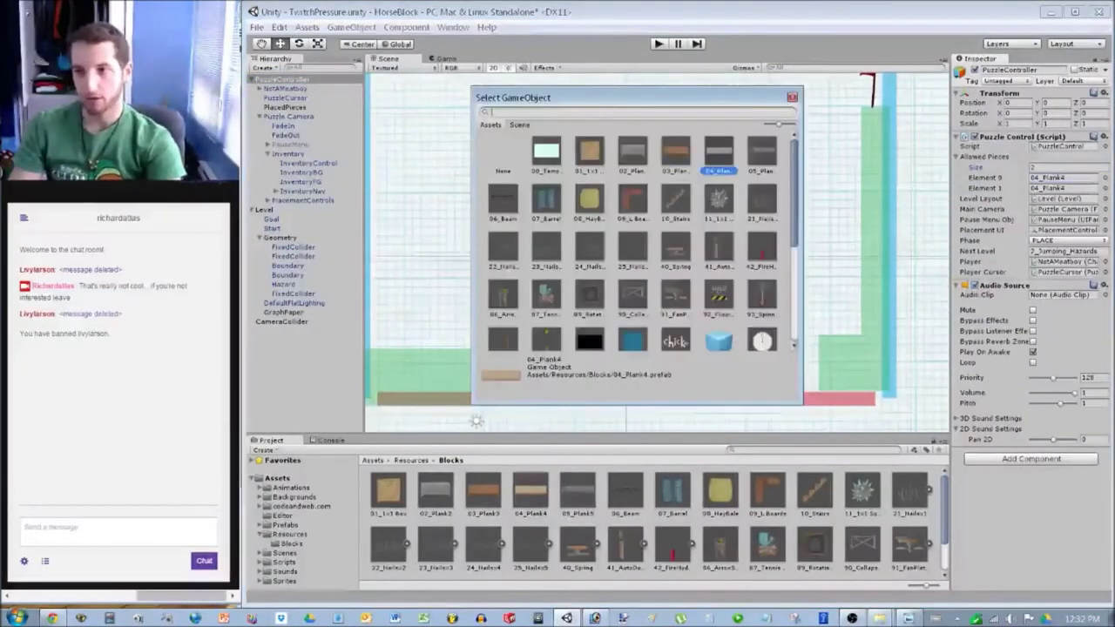
pyautogui.doubleClick(632, 297)
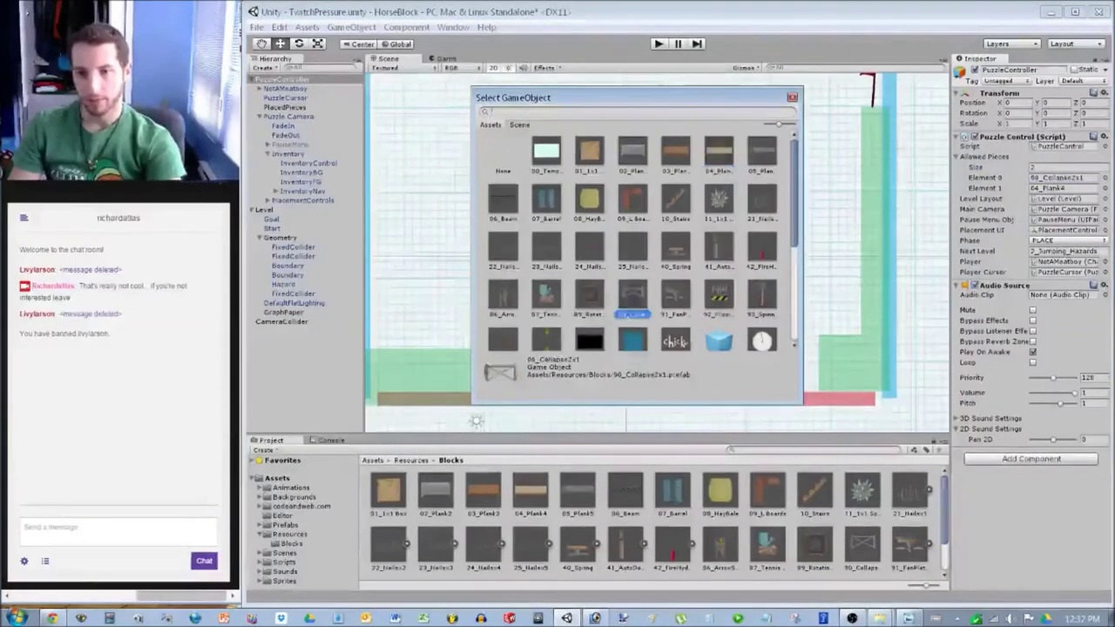
pyautogui.click(1105, 187)
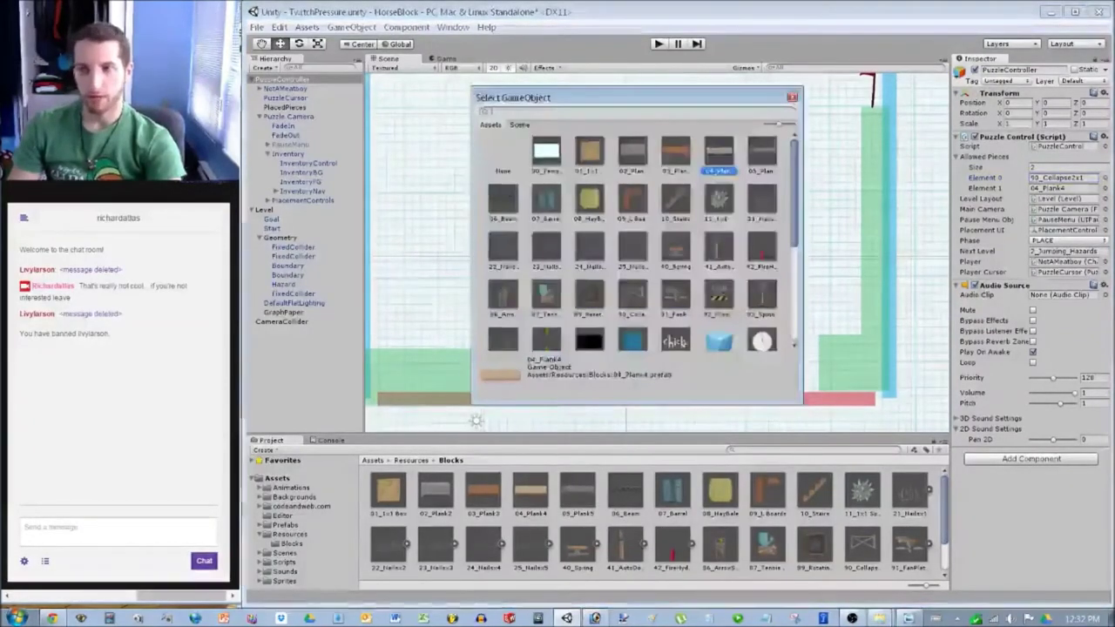
pyautogui.click(632, 297)
pyautogui.doubleClick(629, 314)
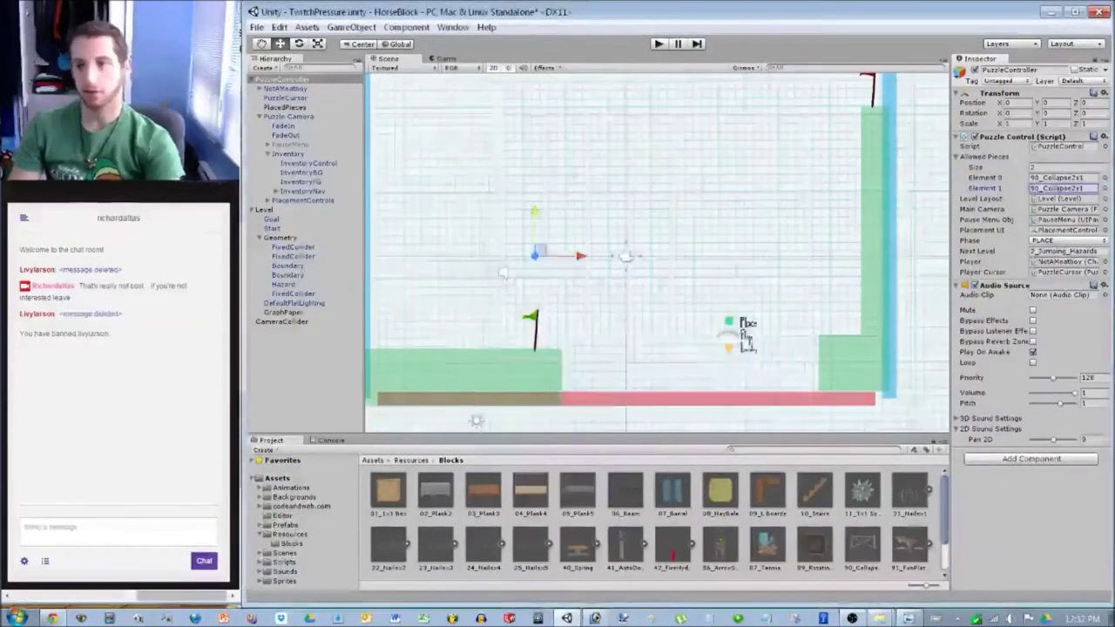
pyautogui.scroll(-2, 655, 255)
pyautogui.press('Escape')
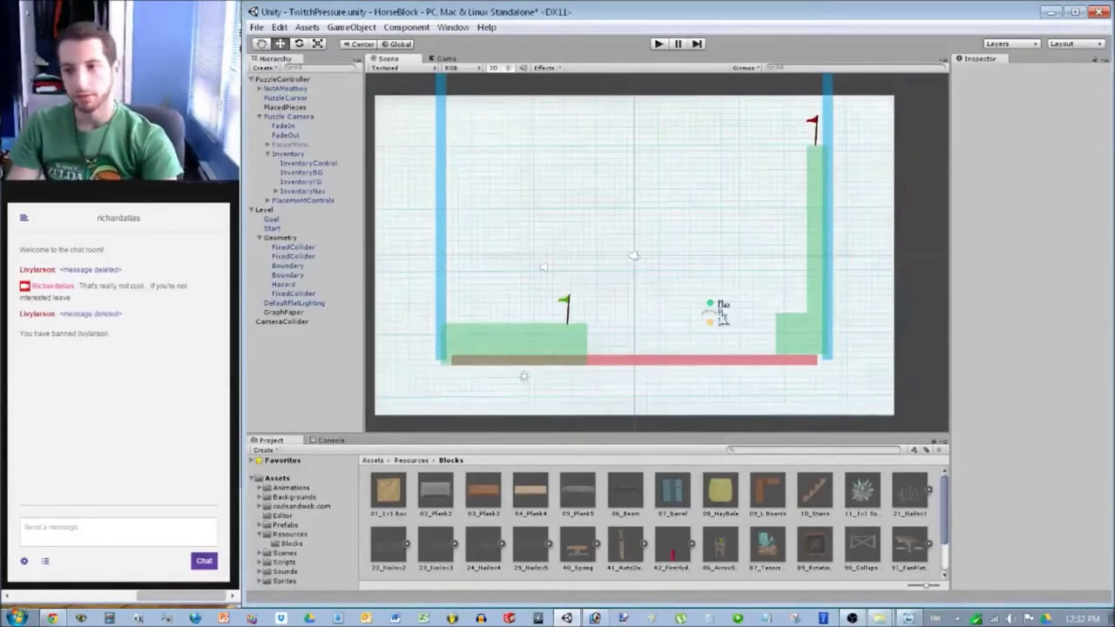
# Playtest the level briefly to check the camera view, and stop the game.
pyautogui.scroll(-1, 635, 255)
pyautogui.scroll(2, 634, 255)
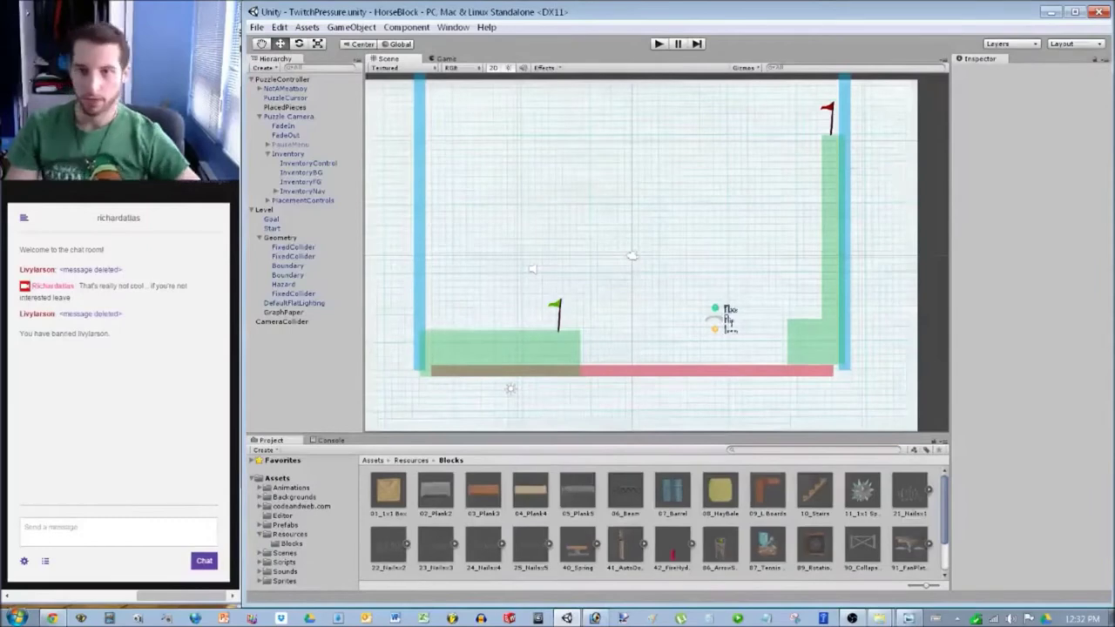
pyautogui.hotkey('ctrl', 'p')
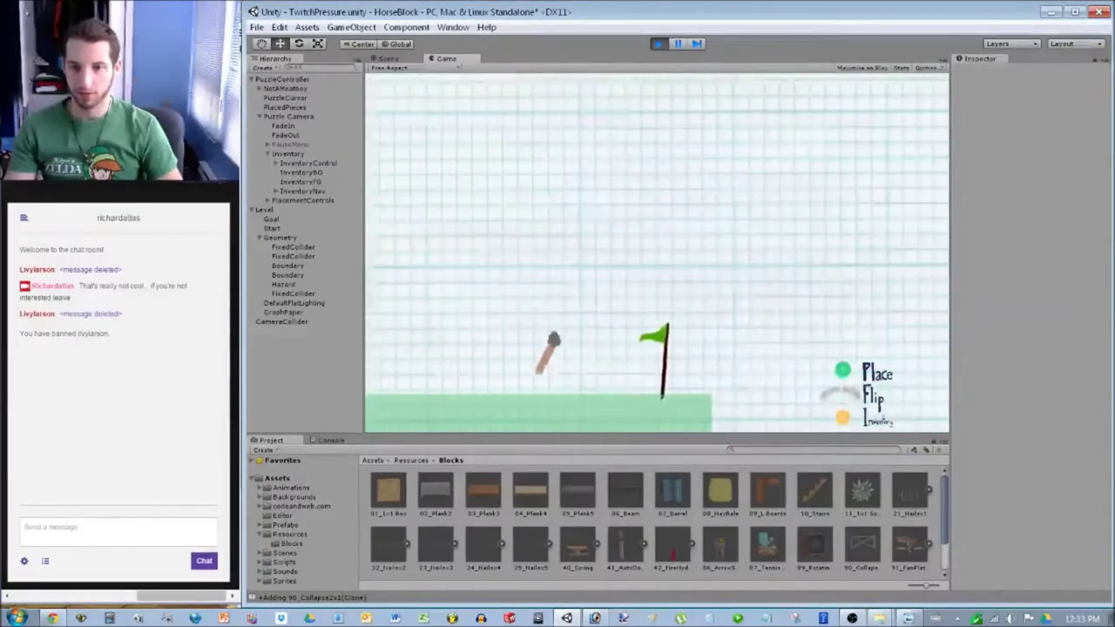
pyautogui.hotkey('ctrl', 'p')
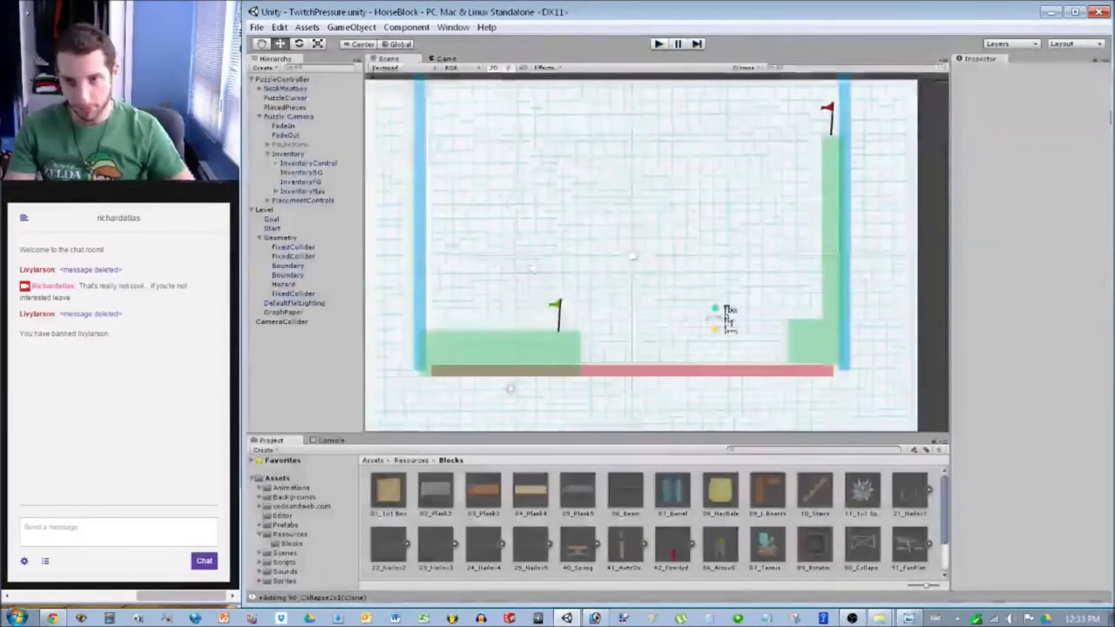
# Set the Y size of the CameraCollider's Box Collider 2D to 22.
pyautogui.click(282, 322)
pyautogui.moveTo(736, 228); pyautogui.dragTo(657, 252, button='middle')
pyautogui.scroll(5, 657, 253)
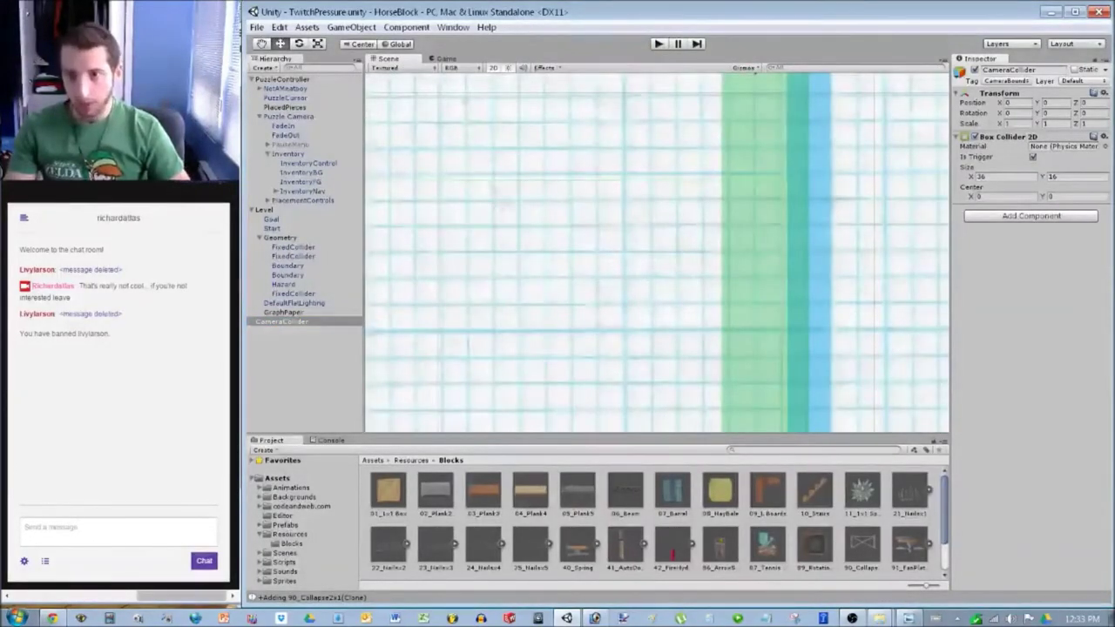
pyautogui.scroll(-8, 657, 252)
pyautogui.click(1077, 177)
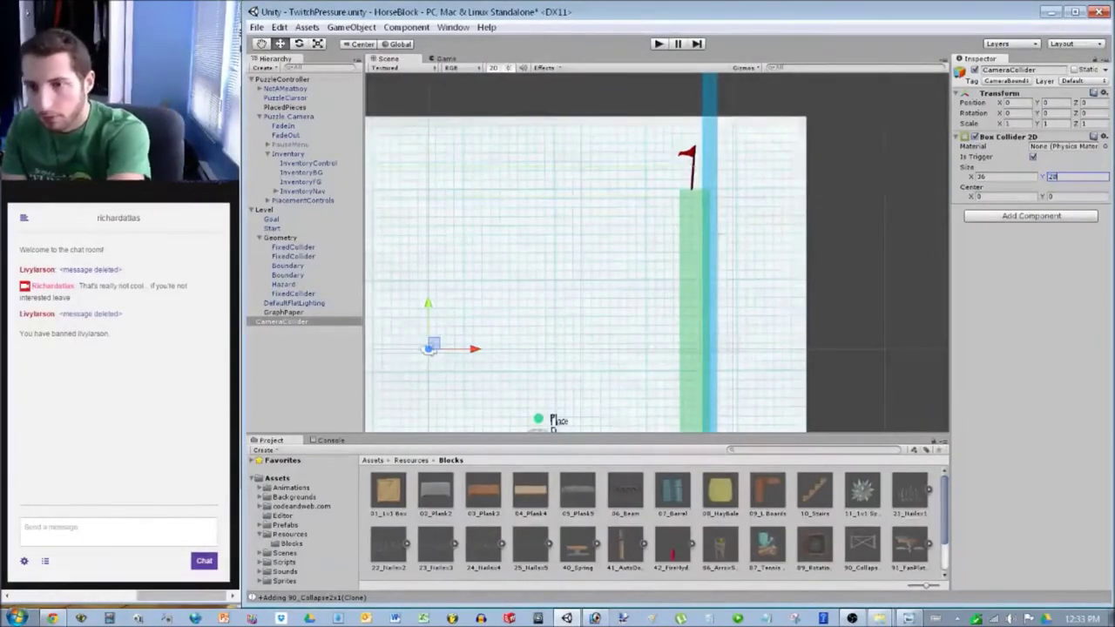
pyautogui.moveTo(553, 419); pyautogui.dragTo(708, 398, button='middle')
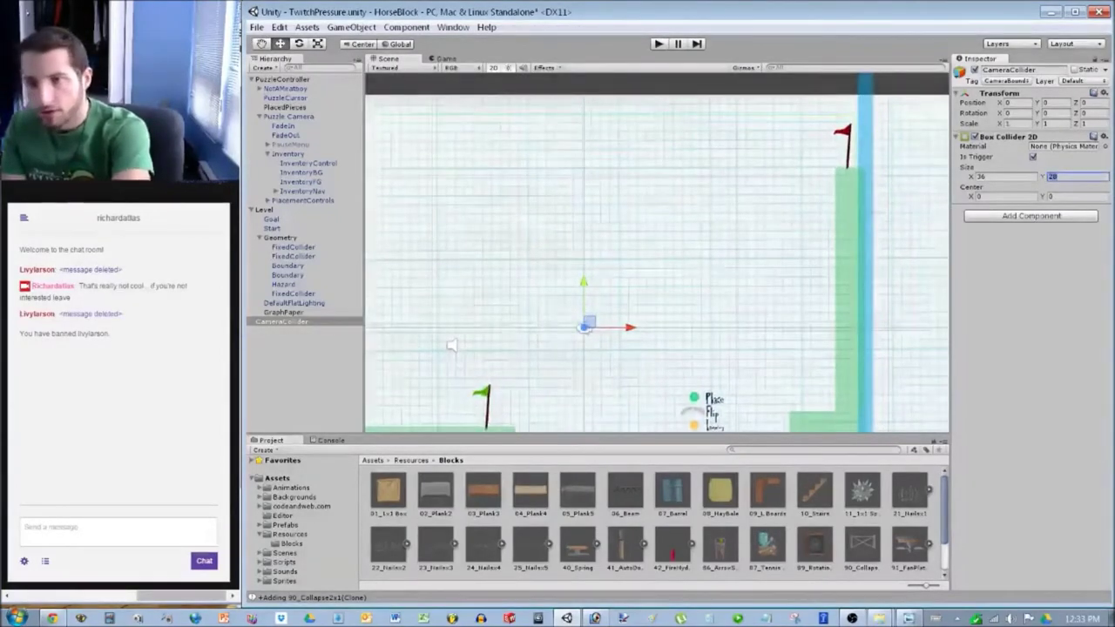
pyautogui.scroll(-5, 512, 407)
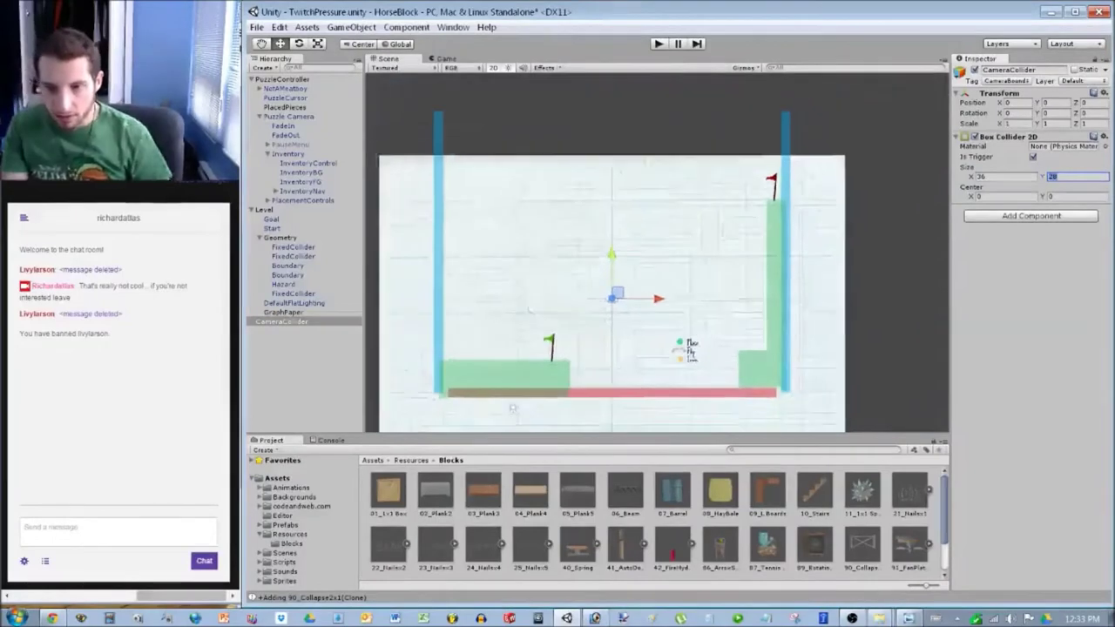
pyautogui.moveTo(530, 309); pyautogui.dragTo(557, 255, button='middle')
pyautogui.click(1076, 177)
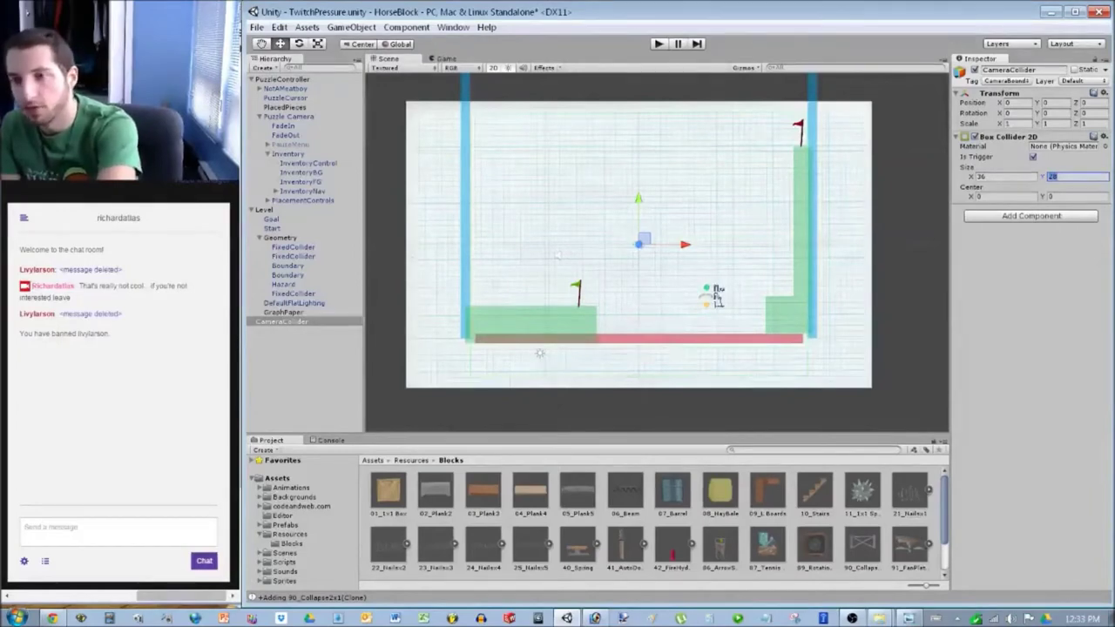
pyautogui.write('22')
pyautogui.scroll(8, 657, 253)
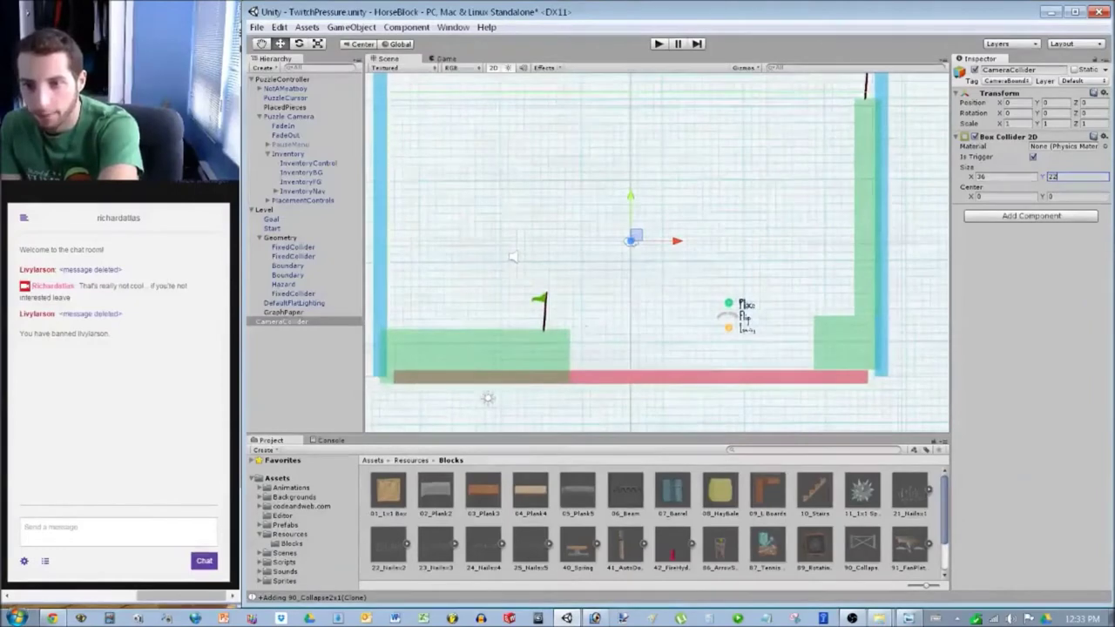
pyautogui.scroll(-2, 658, 250)
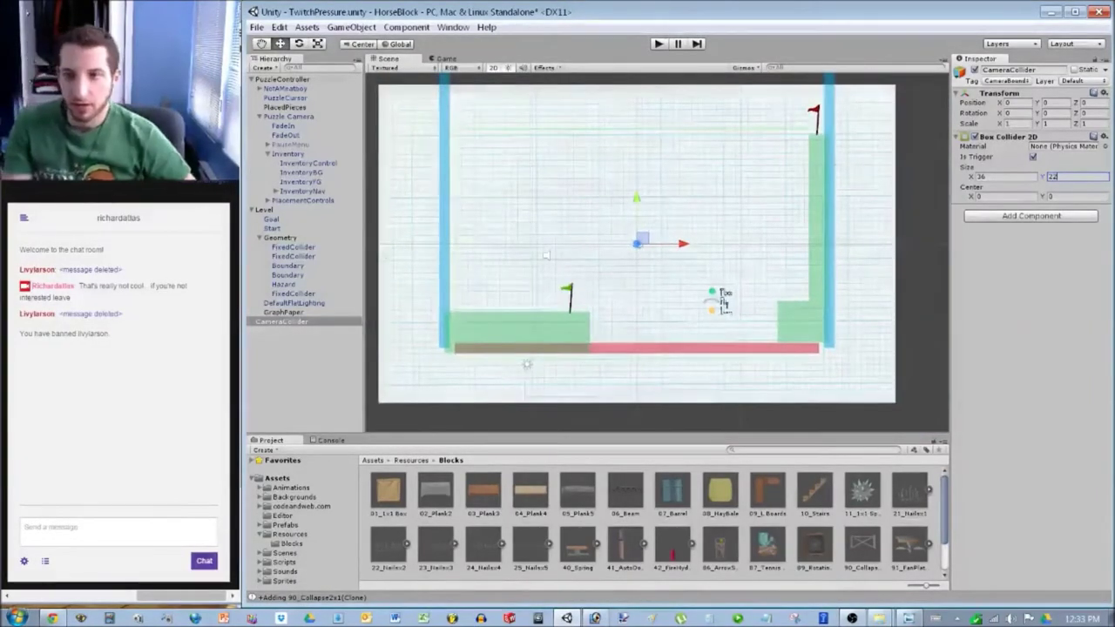
# Disable the GraphPaper background and compare the CameraCollider's outline with the level geometry and the goal flag.
pyautogui.click(284, 312)
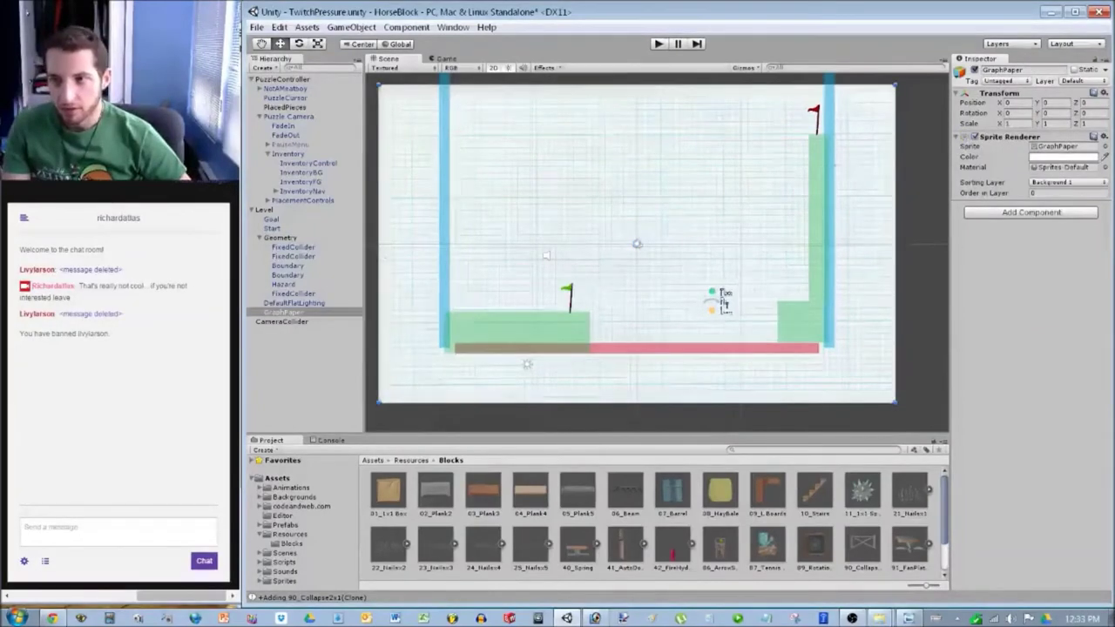
pyautogui.click(975, 69)
pyautogui.click(281, 322)
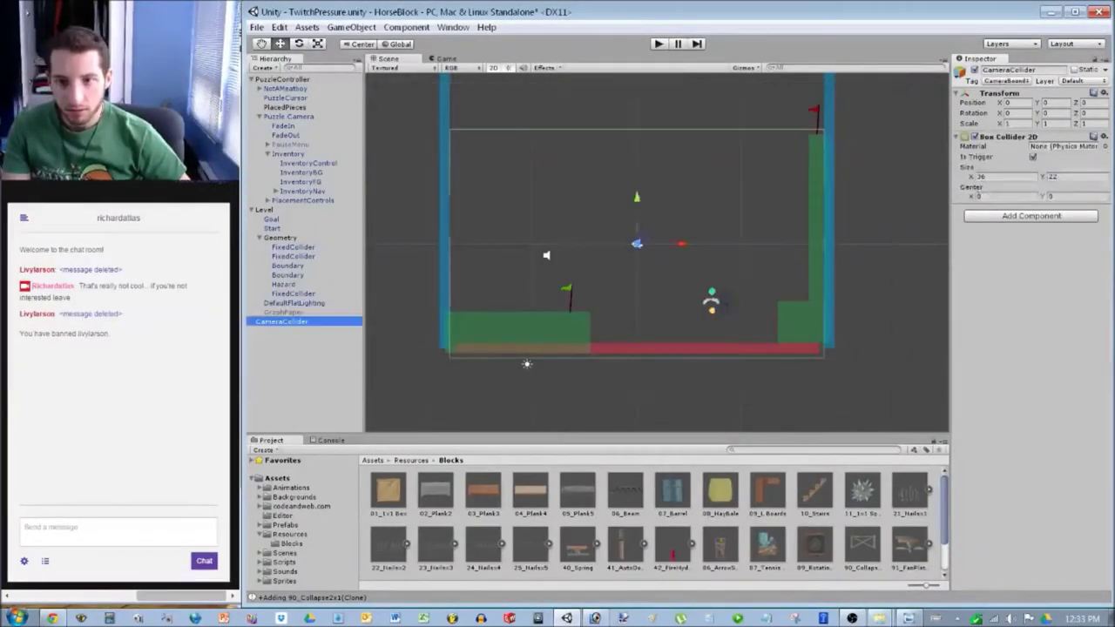
pyautogui.scroll(2, 640, 242)
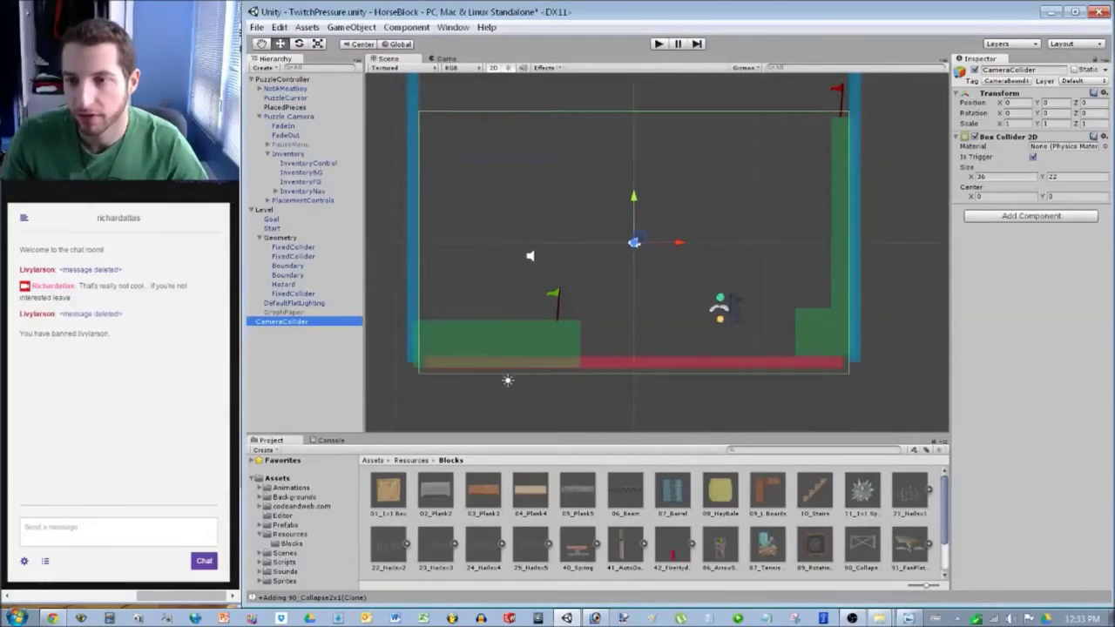
pyautogui.click(271, 219)
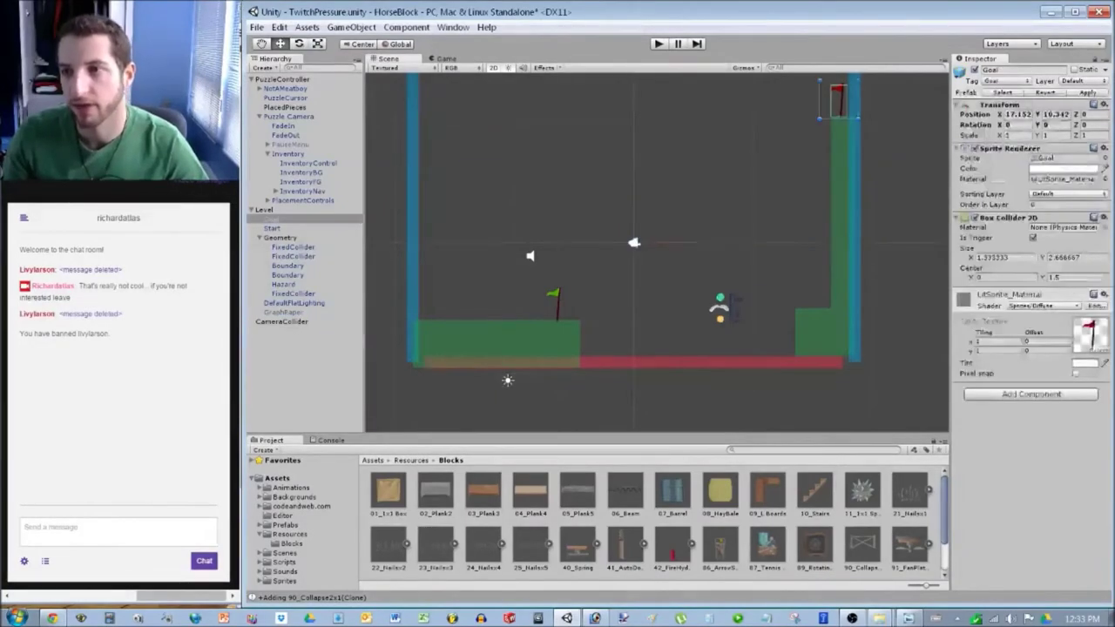
pyautogui.press('Escape')
pyautogui.click(282, 321)
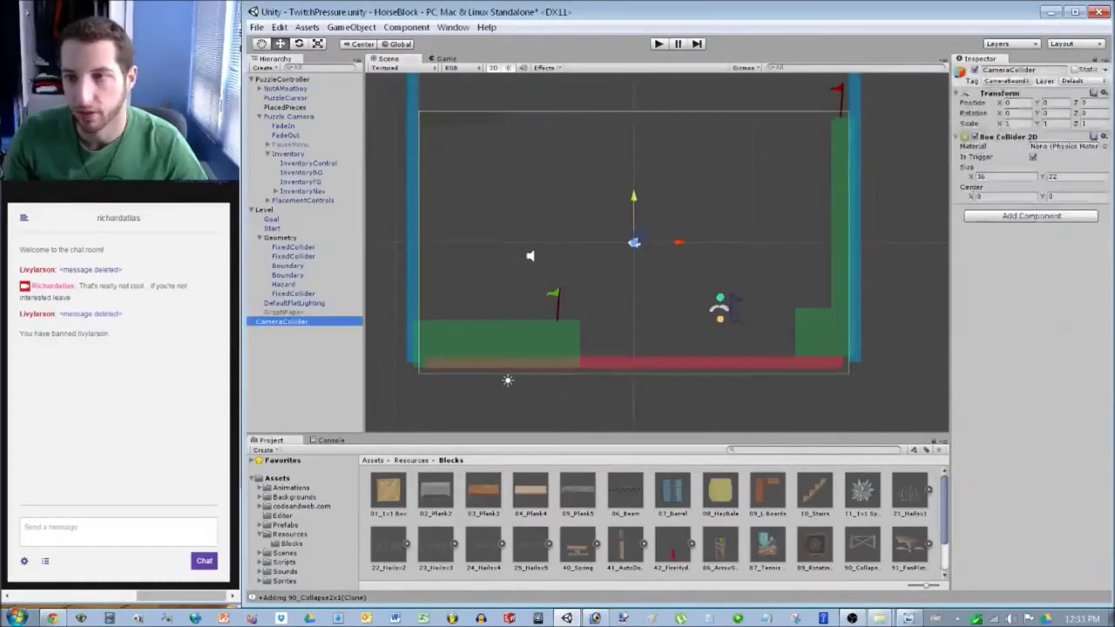
# Set the start ground block's Y position to -10.5 and check it against the CameraCollider's outline.
pyautogui.click(496, 341)
pyautogui.click(1055, 114)
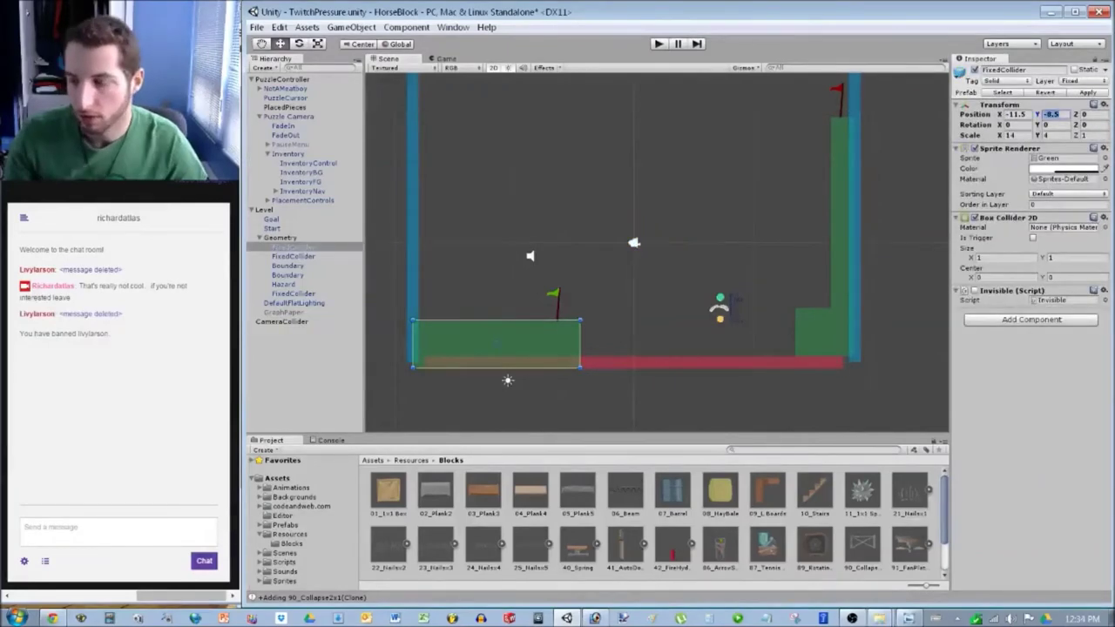
pyautogui.write('-10.5')
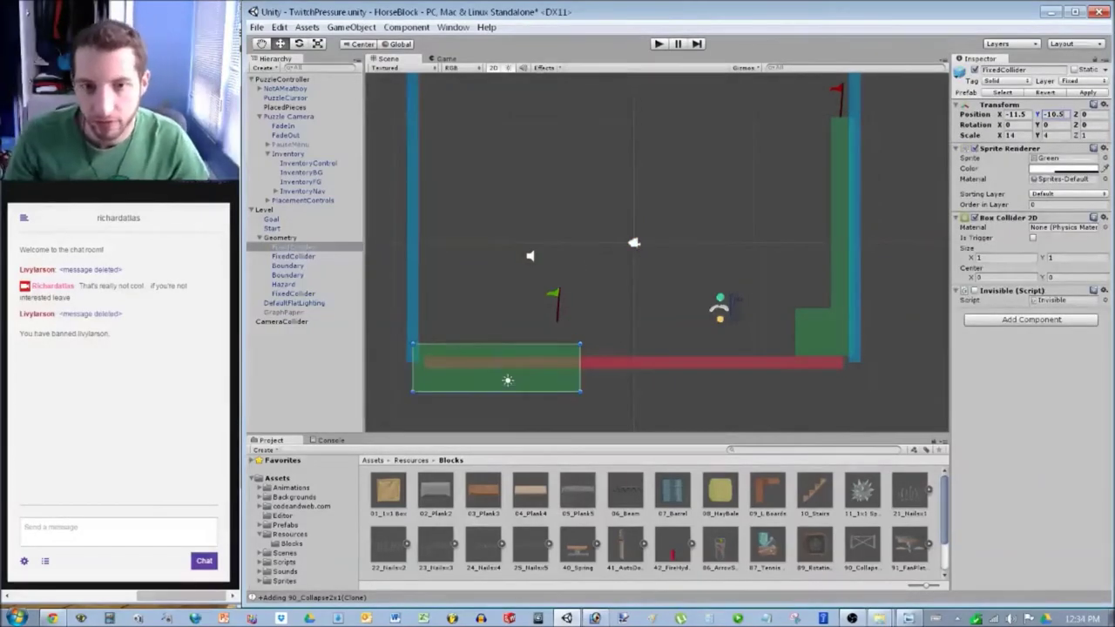
pyautogui.click(282, 322)
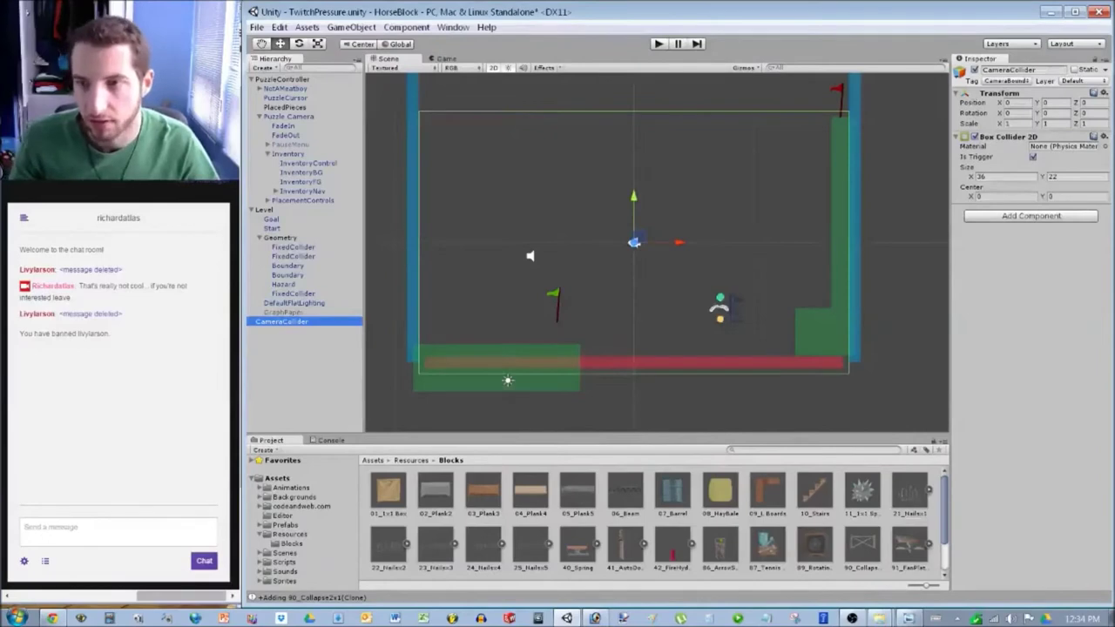
pyautogui.click(657, 192)
# Set the tall goal wall's Y position to 0.5 and select the corner block at its base.
pyautogui.click(839, 211)
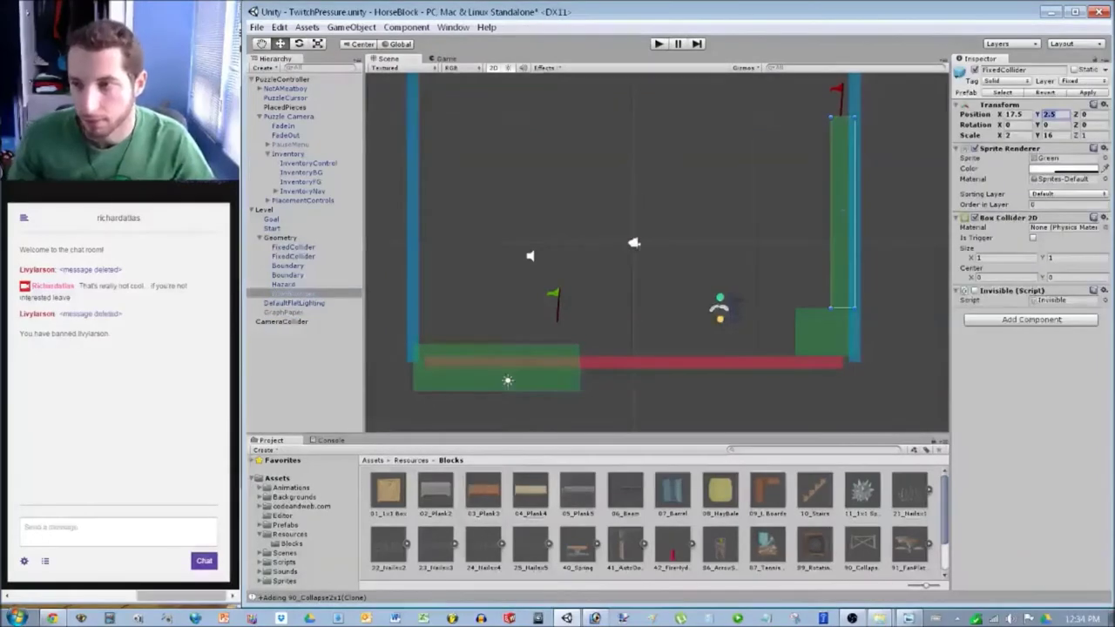
pyautogui.write('0.5')
pyautogui.click(812, 333)
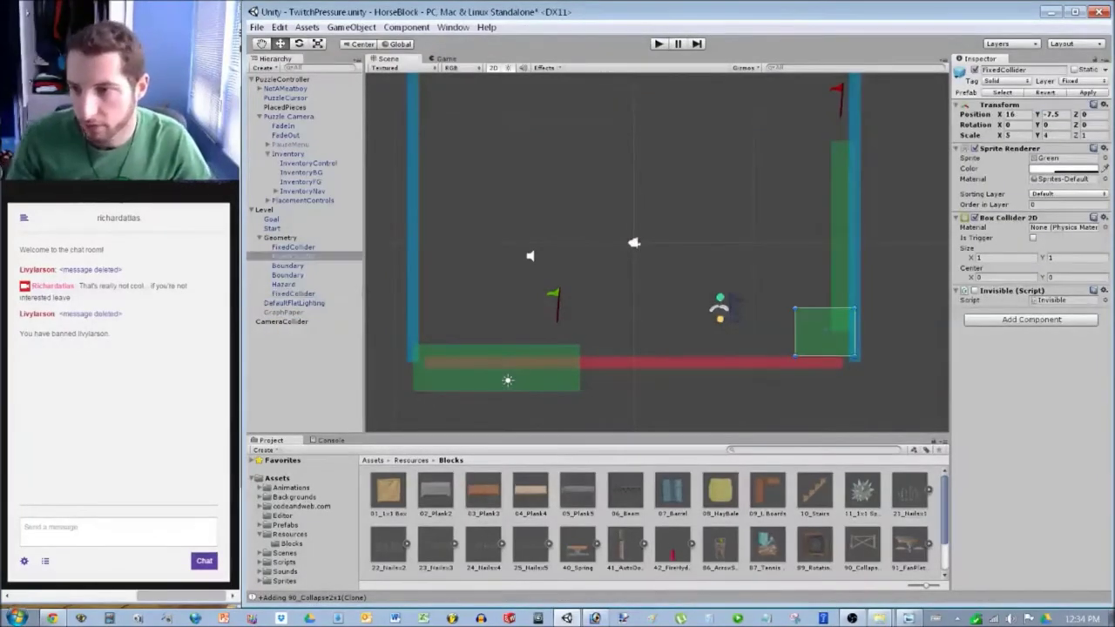
# Set the Y position of the corner block at the goal wall's base to -9.5.
pyautogui.write('-9.5')
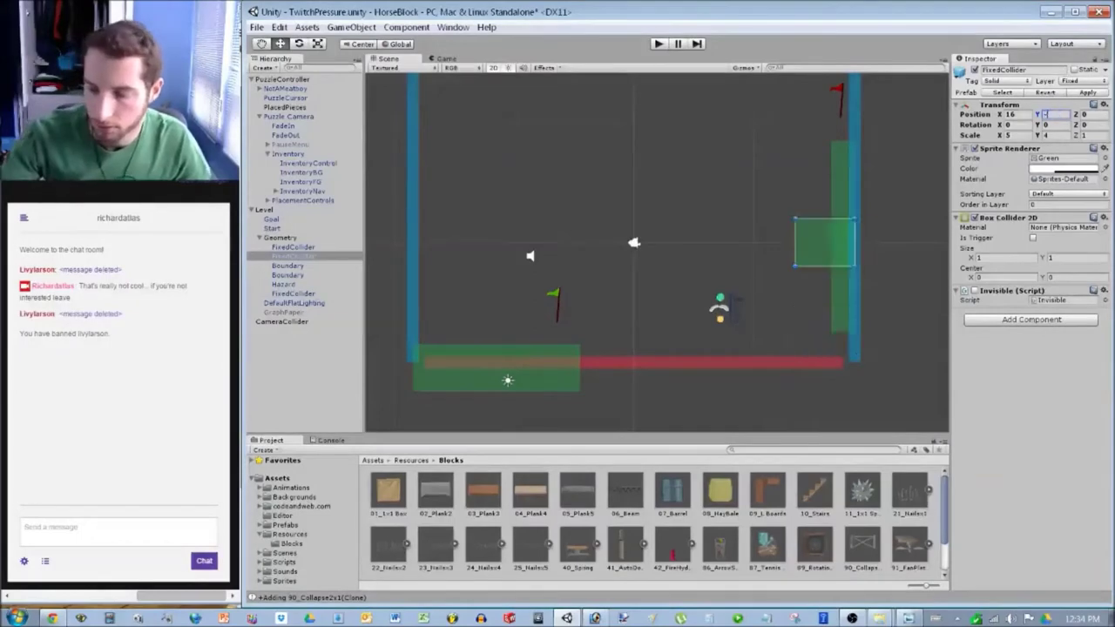
pyautogui.press('Escape')
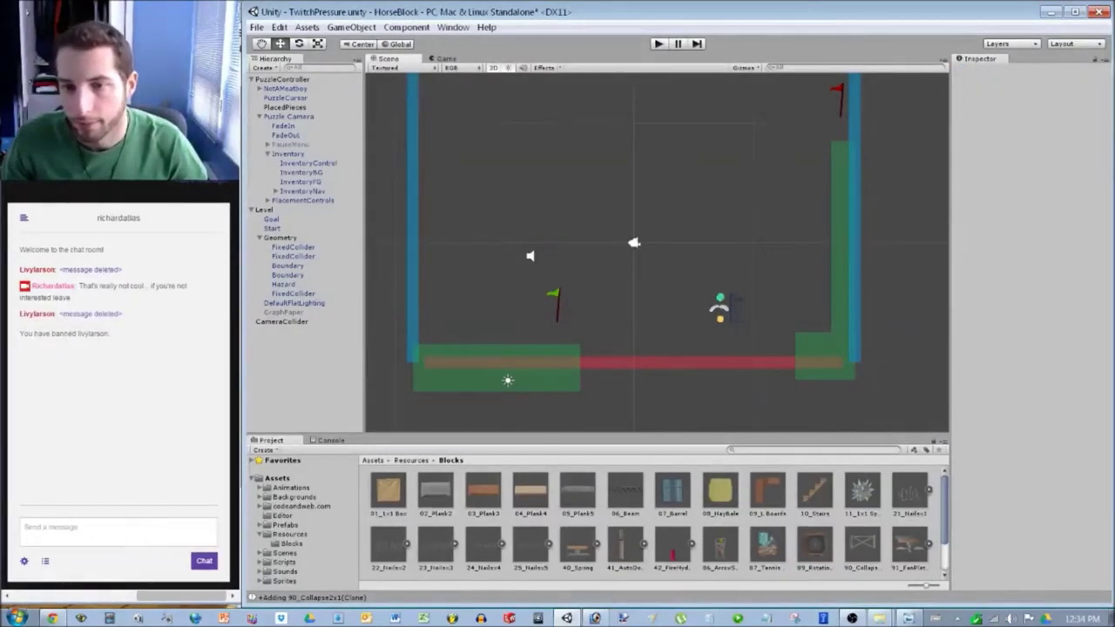
# Lower the start flag onto the ground block and the goal flag onto the goal wall, checking them against the CameraCollider's outline.
pyautogui.click(555, 305)
pyautogui.moveTo(555, 305); pyautogui.dragTo(555, 327)
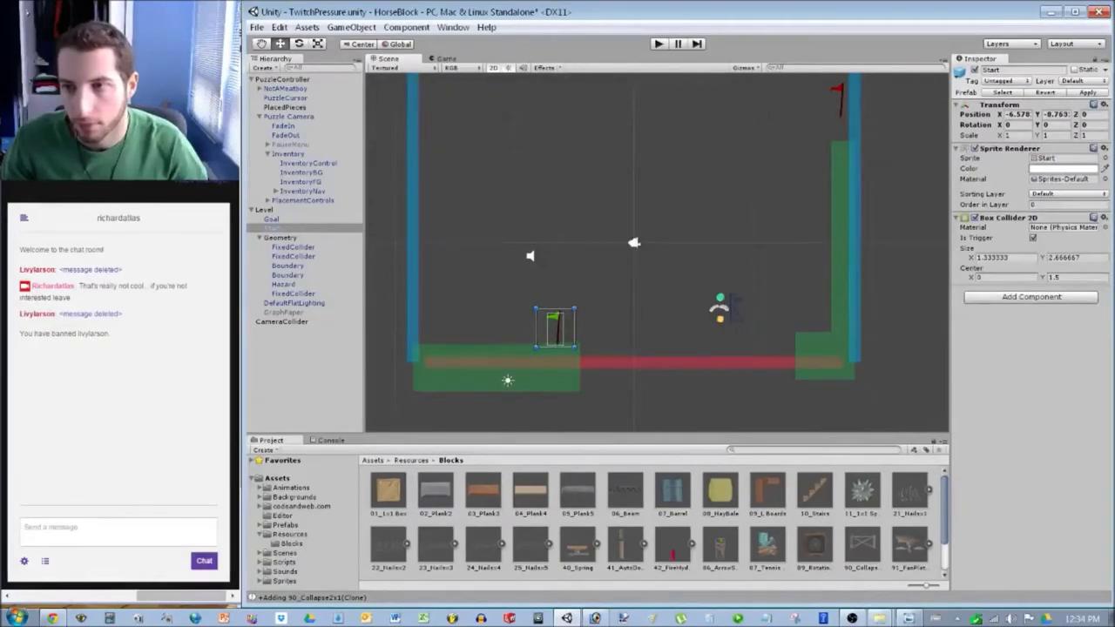
pyautogui.click(839, 99)
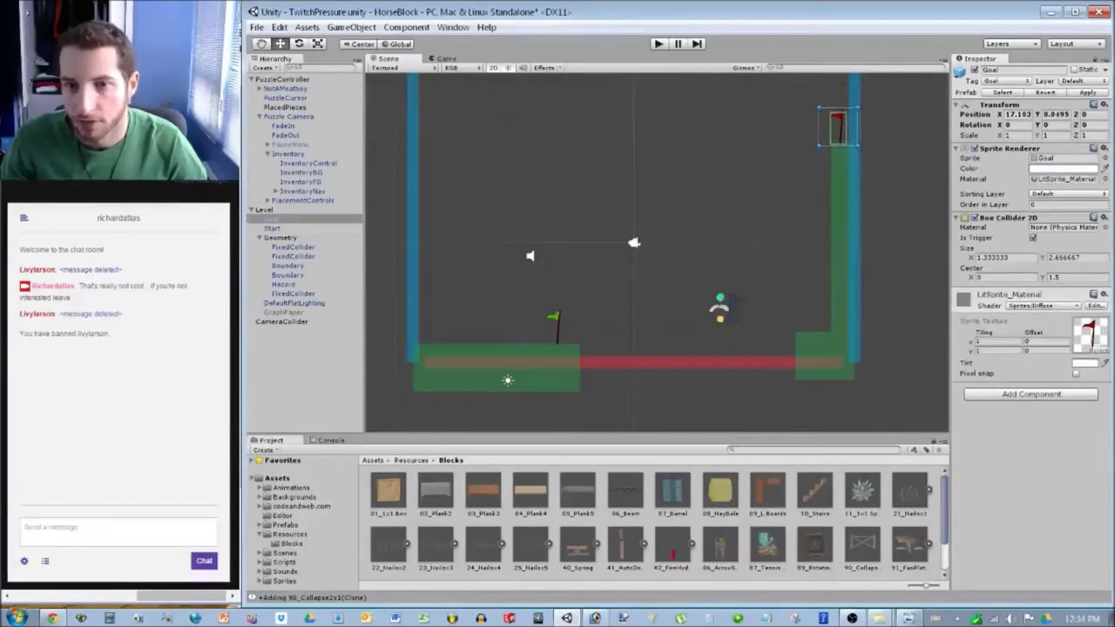
pyautogui.click(281, 321)
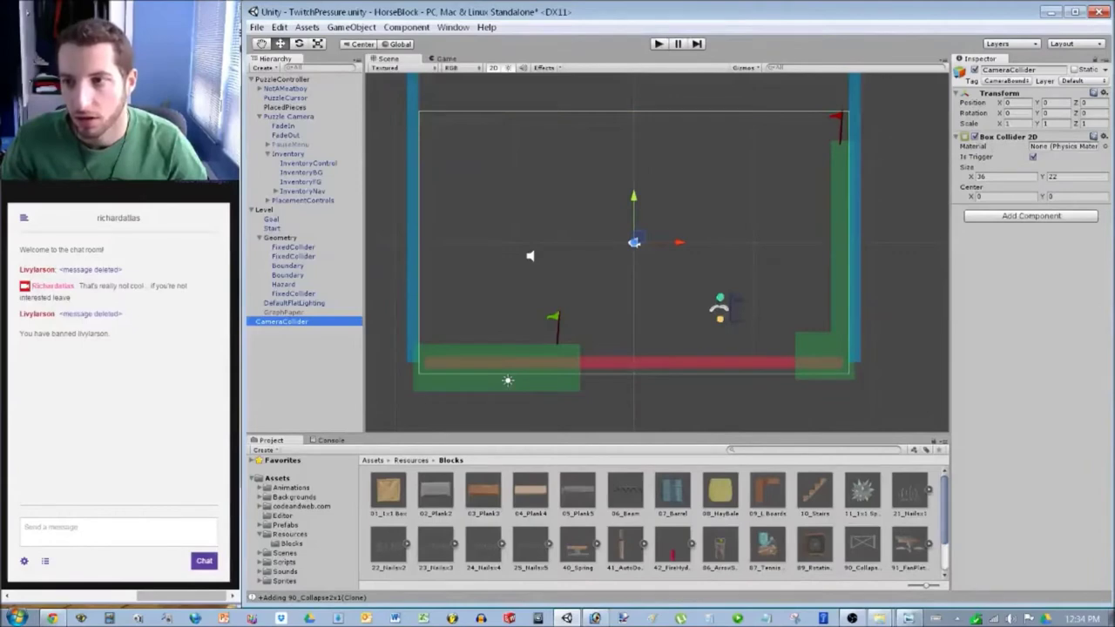
# Set the tall goal wall's Y position to -0.5 and the corner block's Y position to -10.5.
pyautogui.click(841, 235)
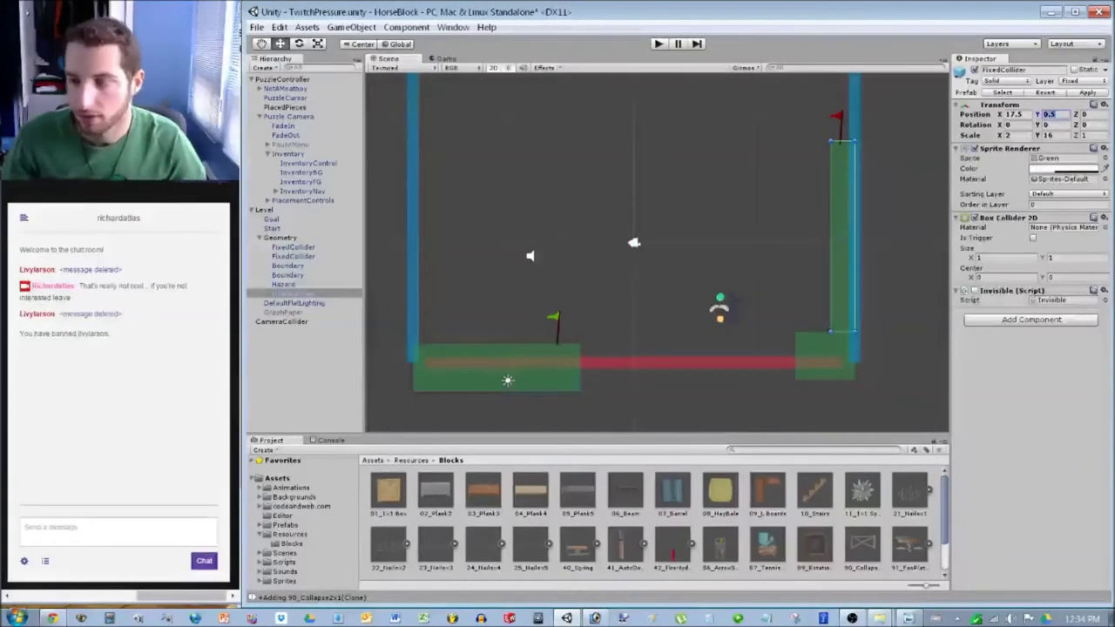
pyautogui.write('-.5')
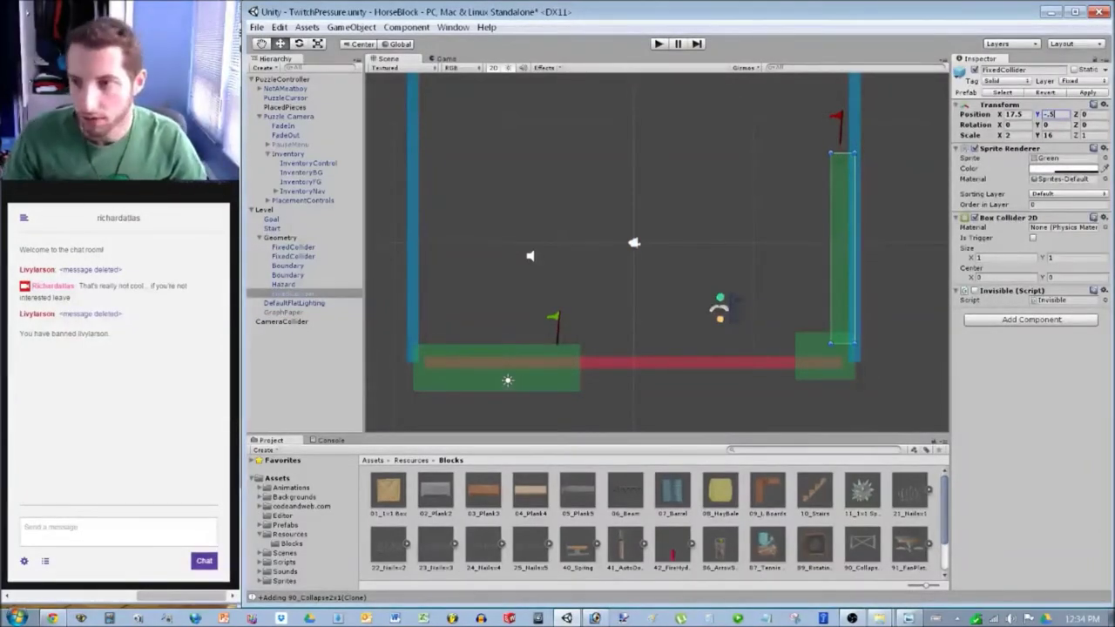
pyautogui.click(775, 261)
pyautogui.click(824, 355)
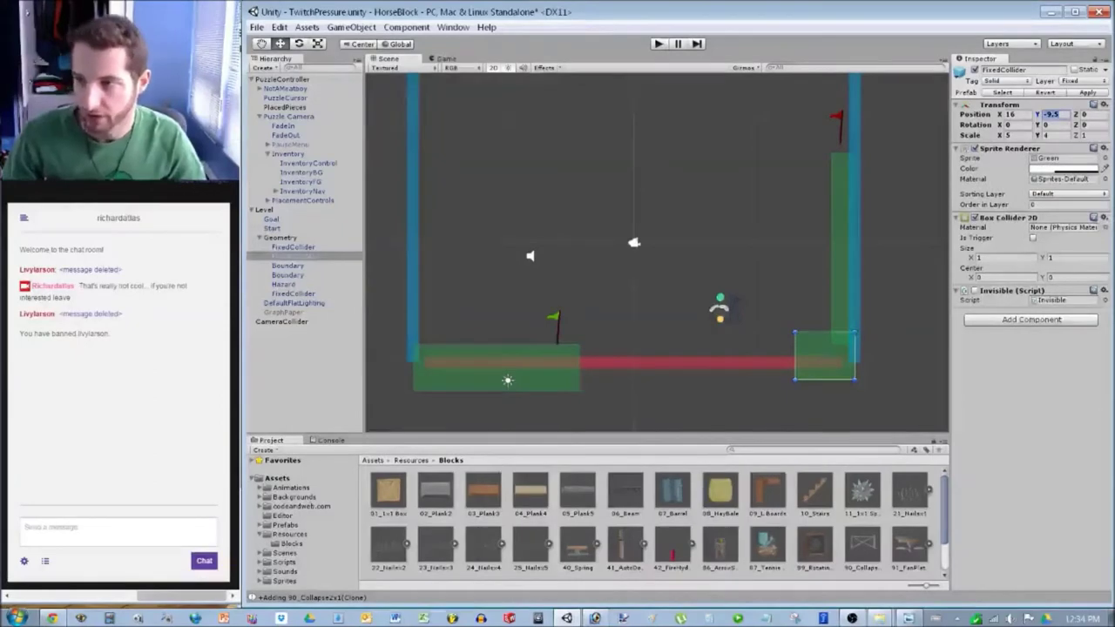
pyautogui.write('-10.5')
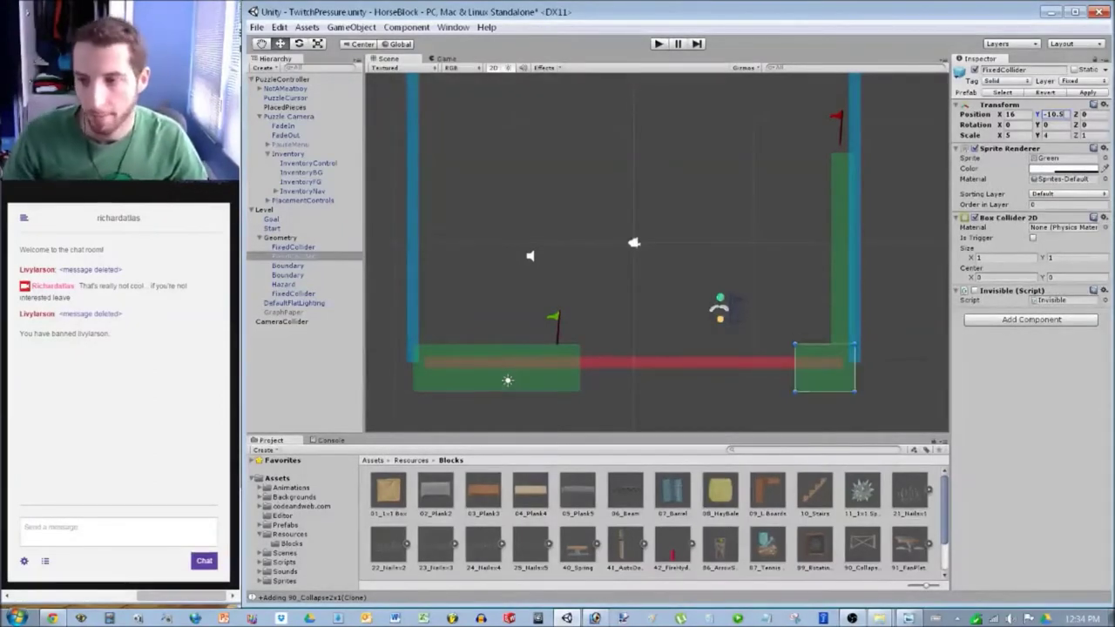
pyautogui.click(697, 261)
# Set the start ground block's Y position to -11.5 and compare it with the CameraCollider's outline.
pyautogui.click(496, 368)
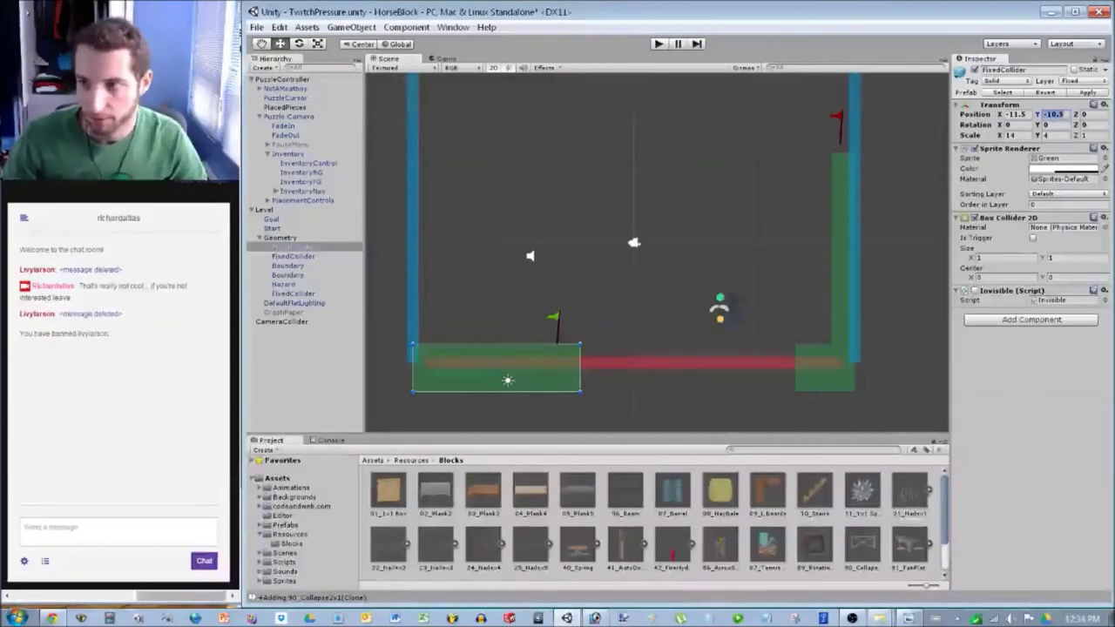
pyautogui.write('-11.5')
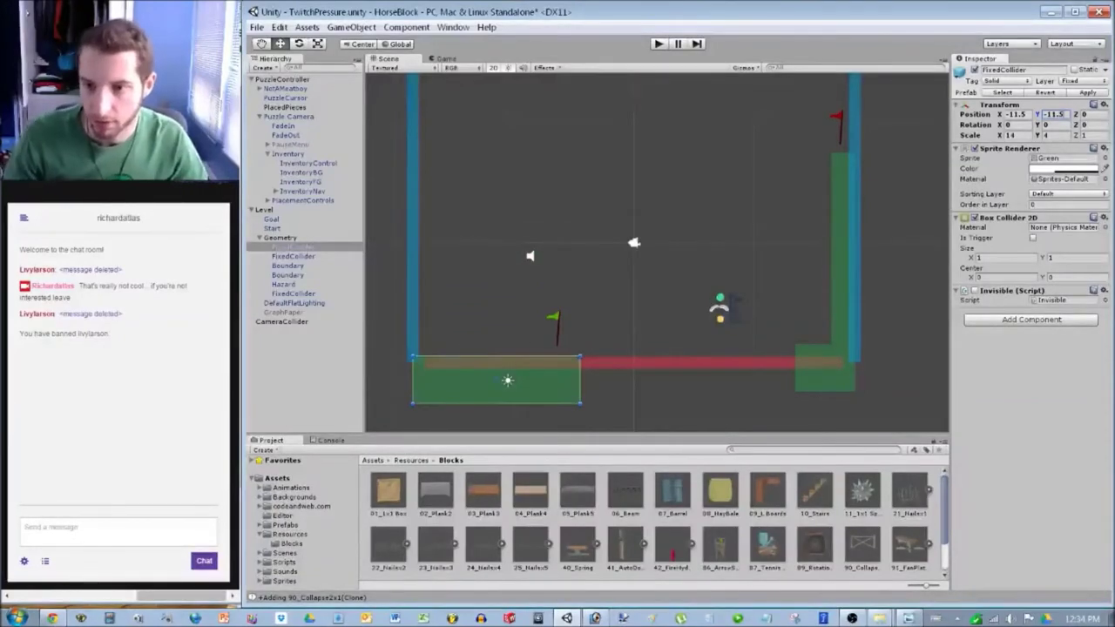
pyautogui.click(697, 261)
pyautogui.click(281, 322)
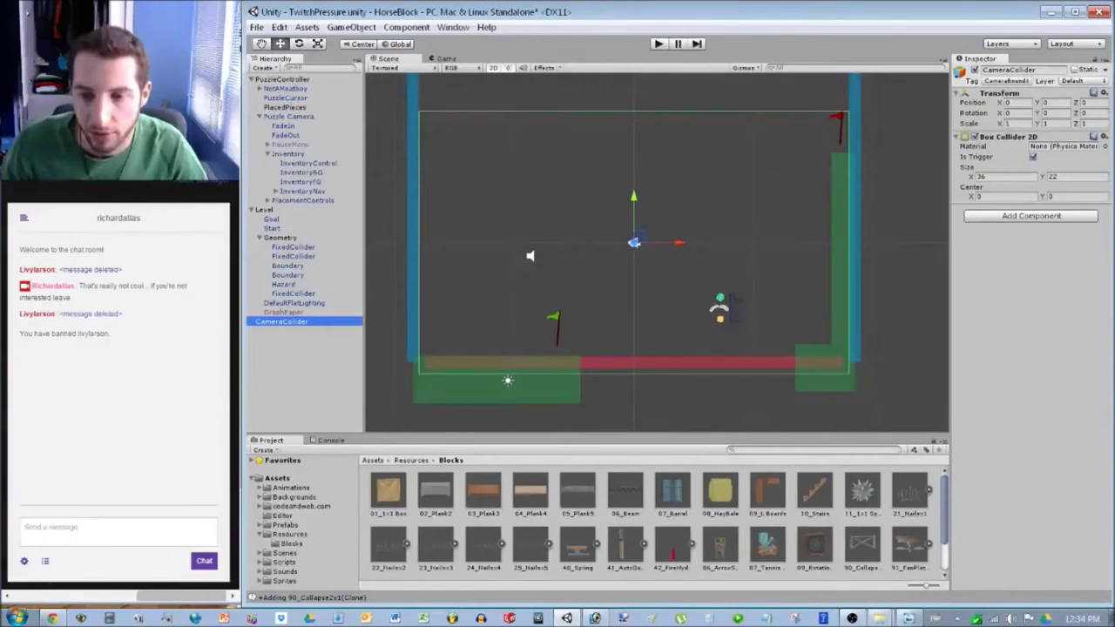
pyautogui.click(471, 380)
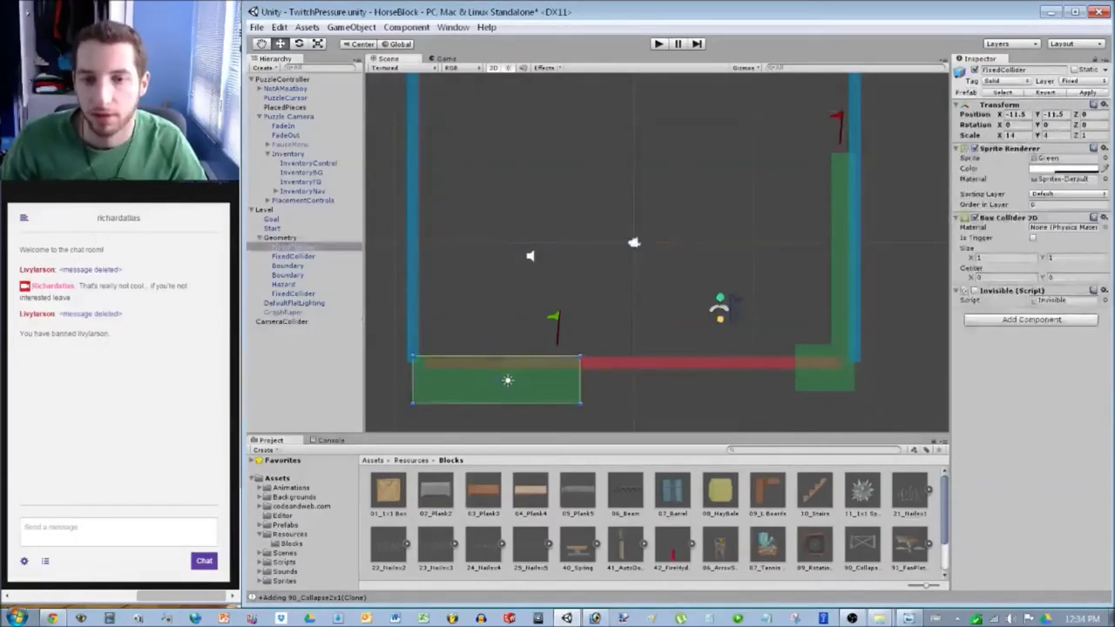
pyautogui.click(281, 322)
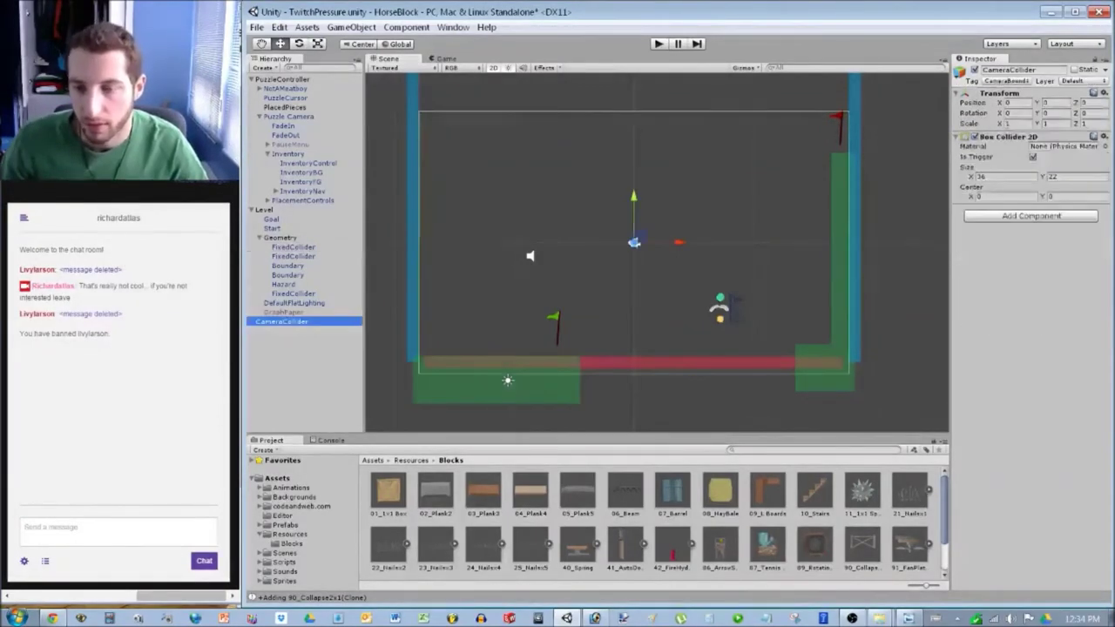
# Lower the red hazard strip to the bottom edge of the CameraCollider's outline, between the ground block and the corner block.
pyautogui.click(662, 392)
pyautogui.click(662, 362)
pyautogui.moveTo(662, 363); pyautogui.dragTo(635, 388)
pyautogui.click(296, 322)
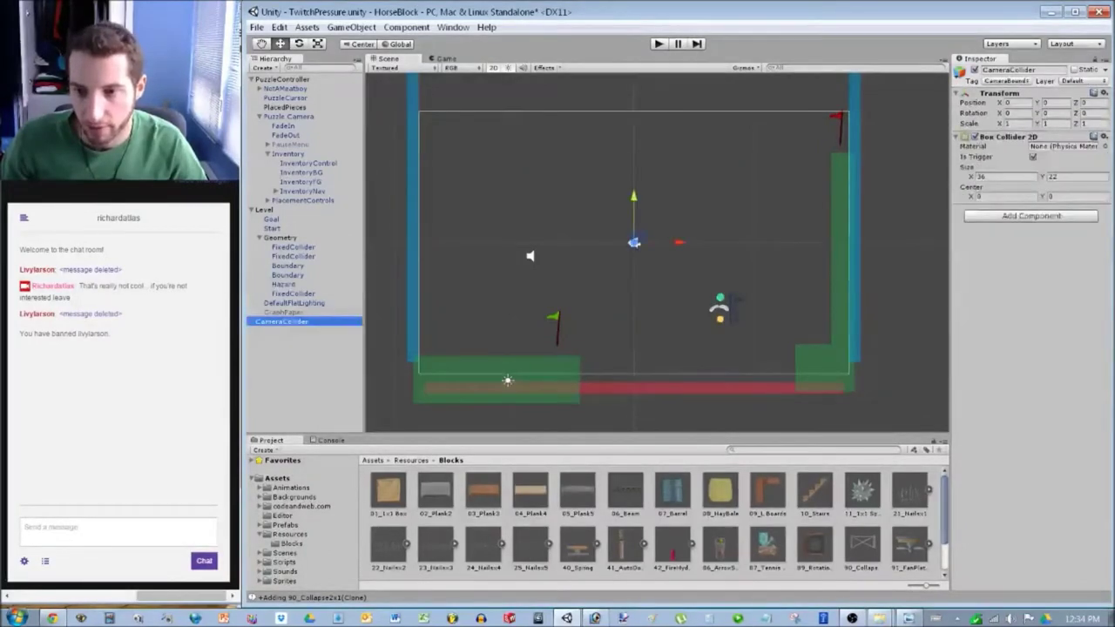
pyautogui.click(634, 387)
pyautogui.moveTo(635, 388); pyautogui.dragTo(634, 372)
pyautogui.press('Escape')
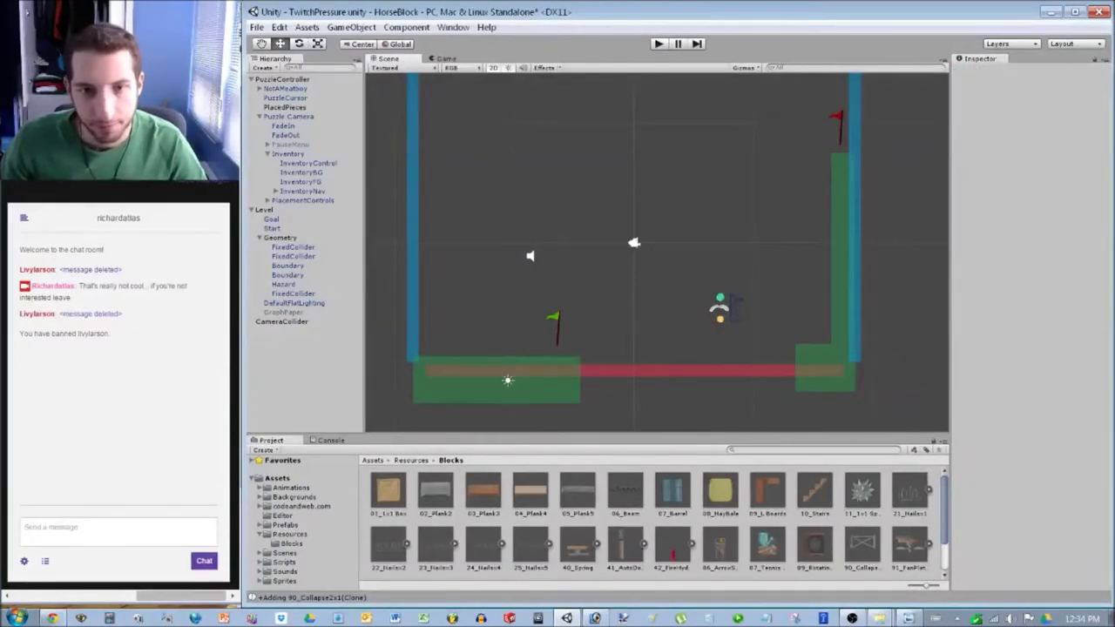
# Re-enable the GraphPaper background and clear the selection.
pyautogui.click(284, 311)
pyautogui.click(975, 70)
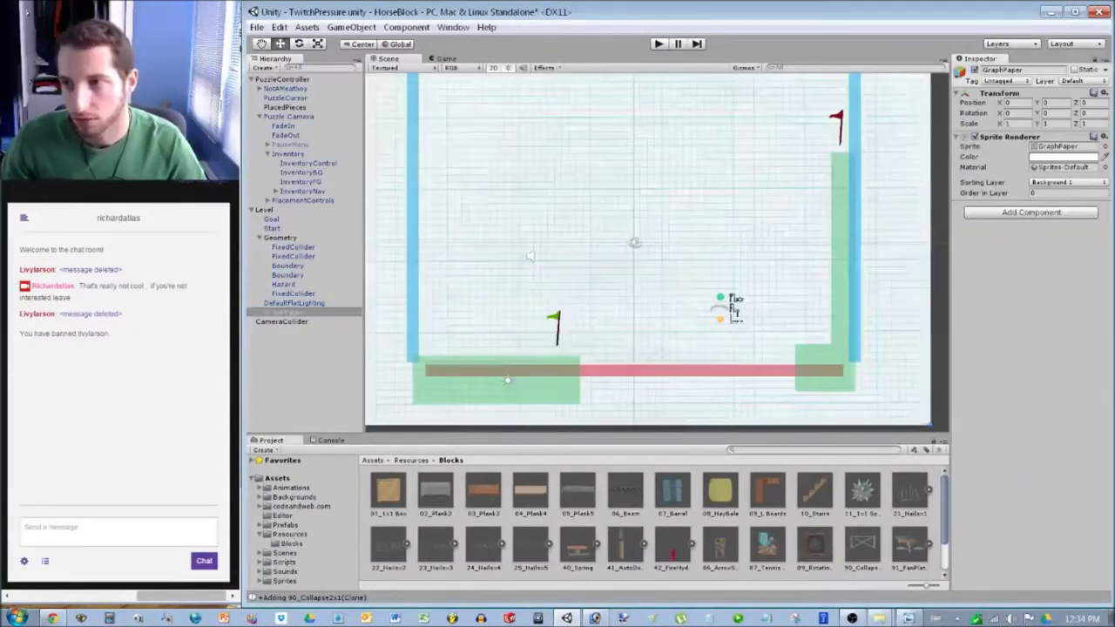
pyautogui.press('Escape')
# Playtest the level, restarting play mode once, to examine the camera framing around the start area.
pyautogui.hotkey('ctrl', 'p')
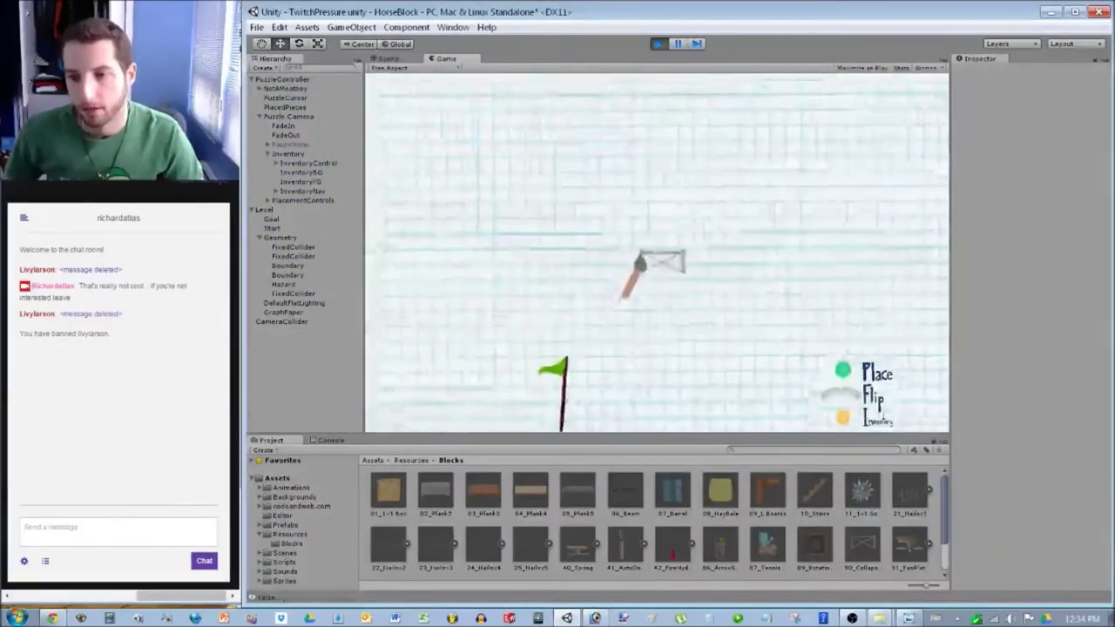
pyautogui.hotkey('ctrl', 'p')
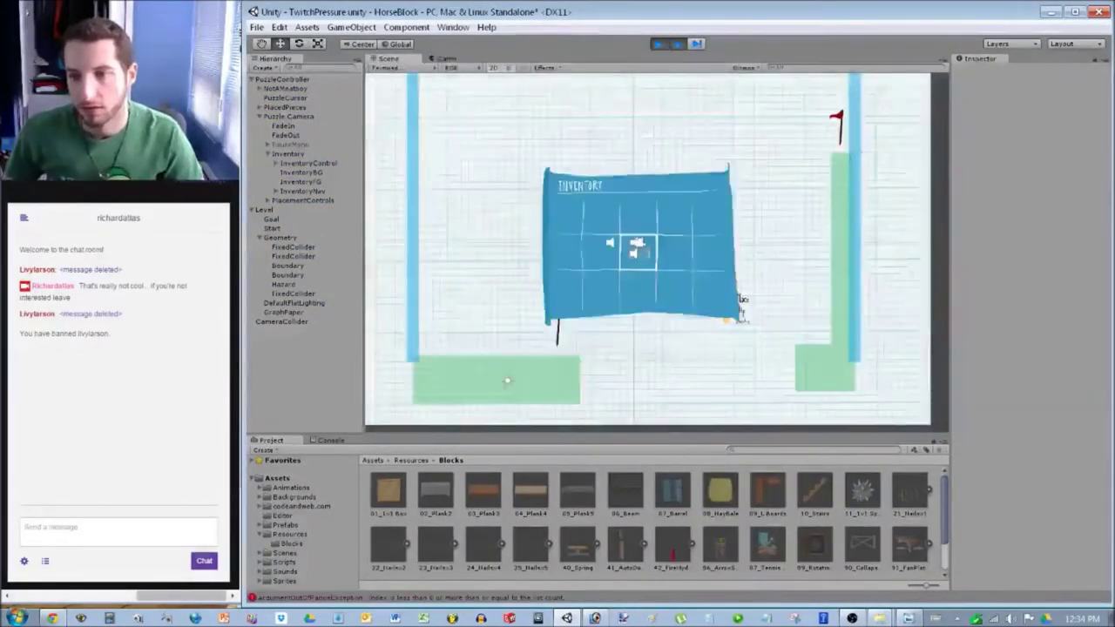
pyautogui.hotkey('ctrl', 'p')
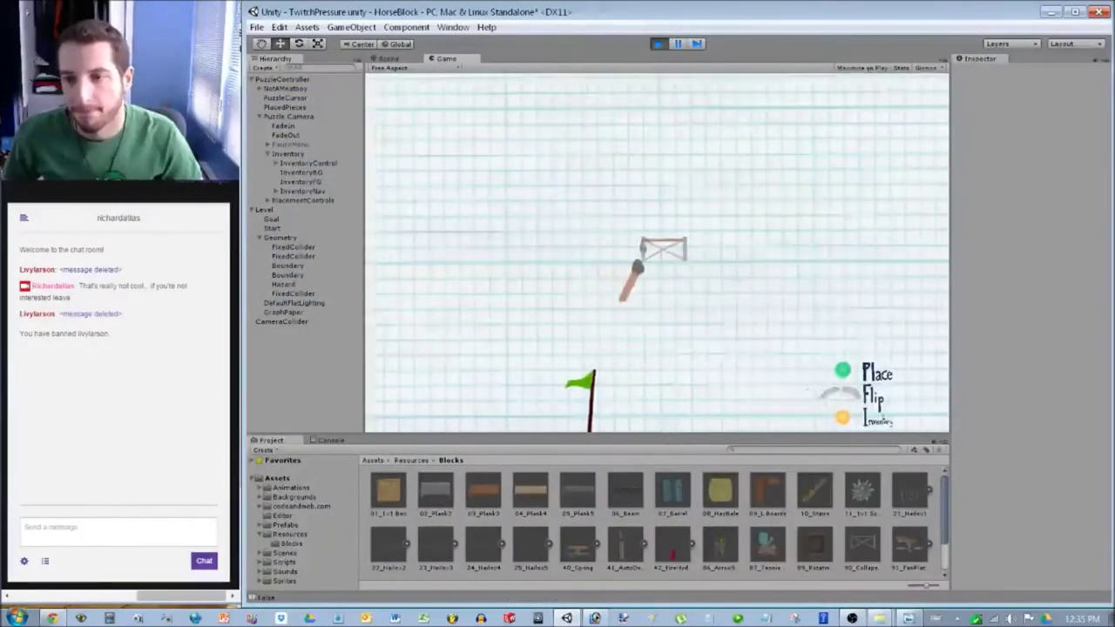
pyautogui.press('space')
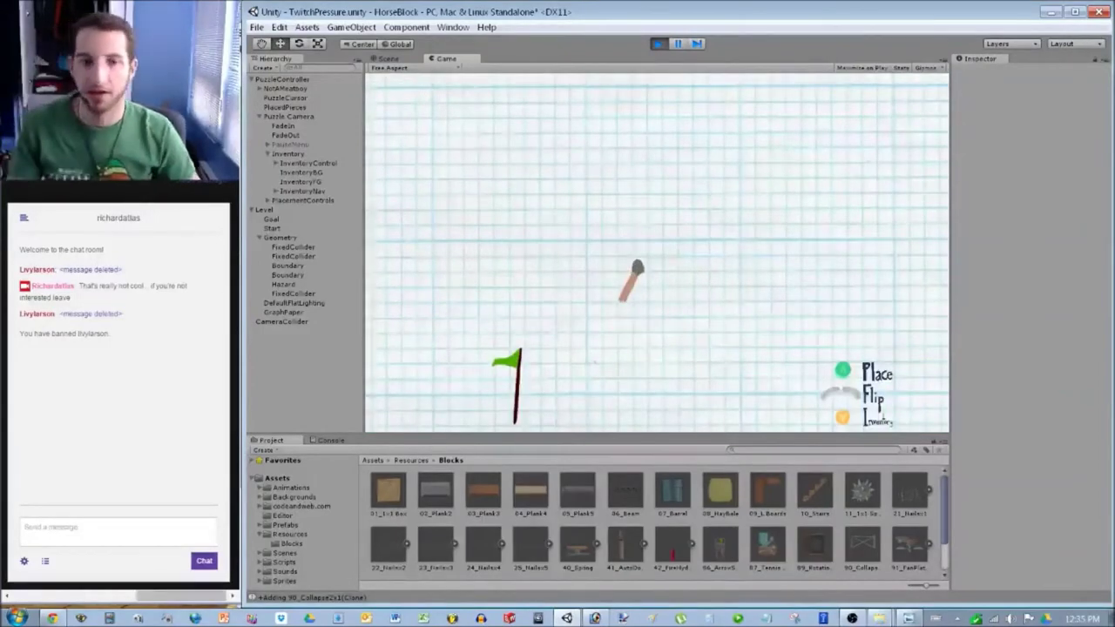
pyautogui.hotkey('ctrl', 'p')
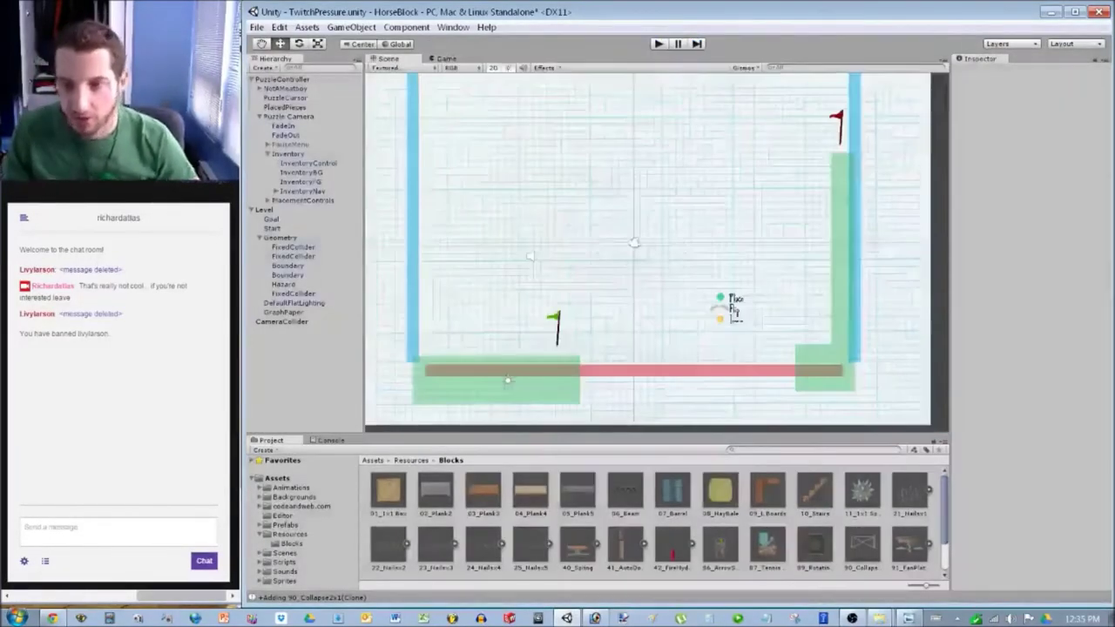
# Lower the red hazard strip to near the bottom of the start ground block and select the CameraCollider.
pyautogui.click(634, 371)
pyautogui.moveTo(635, 370); pyautogui.dragTo(637, 396)
pyautogui.click(281, 321)
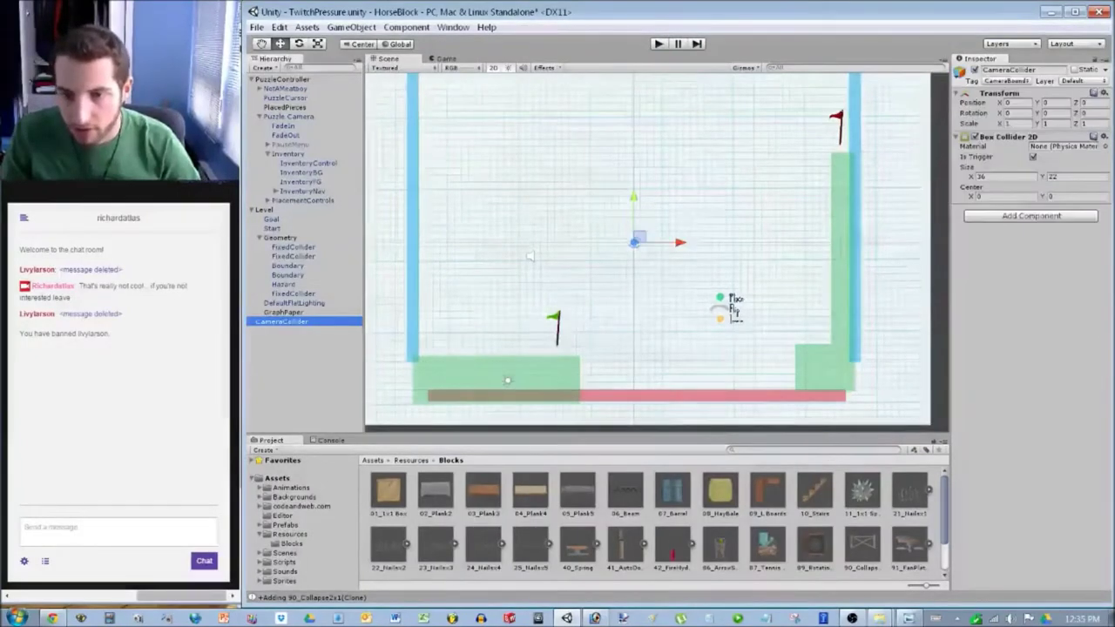
# Playtest the level by placing collapse pieces and running and jumping with the character from the start flag, then stop playing.
pyautogui.hotkey('ctrl', 'p')
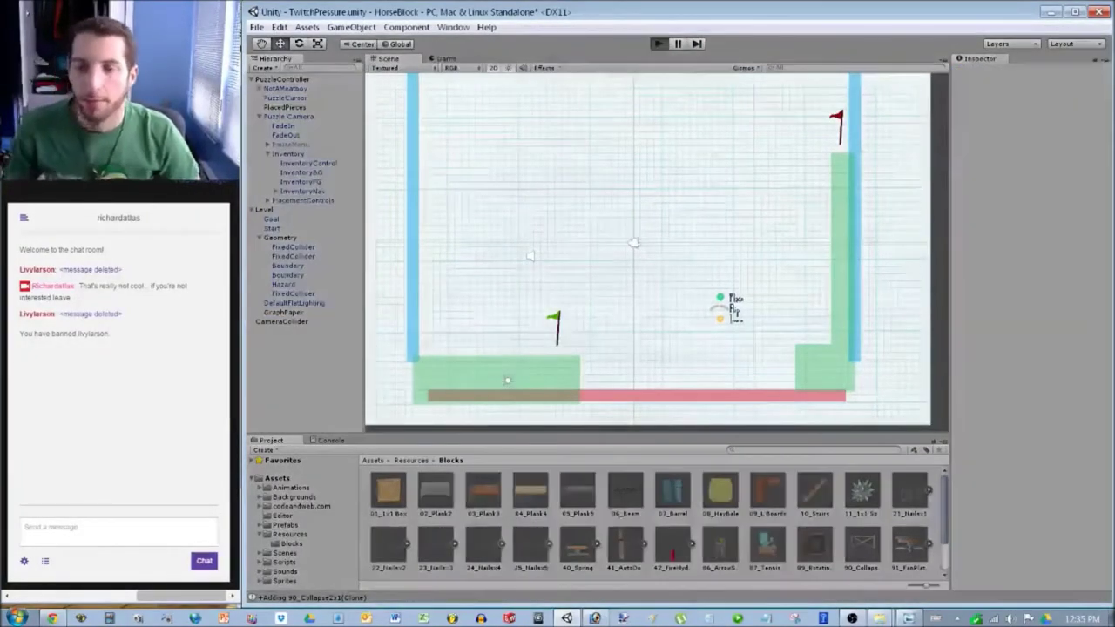
pyautogui.press('i')
pyautogui.press('space')
pyautogui.press('i')
pyautogui.press('space')
pyautogui.press('Right')
pyautogui.press('space')
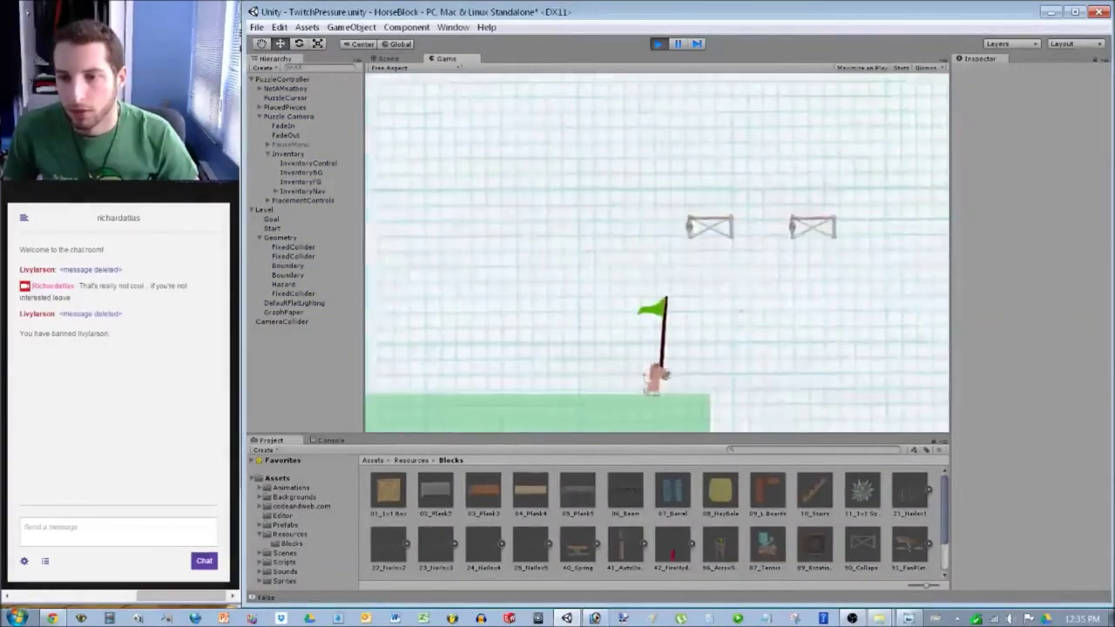
pyautogui.press('Right')
pyautogui.press('space')
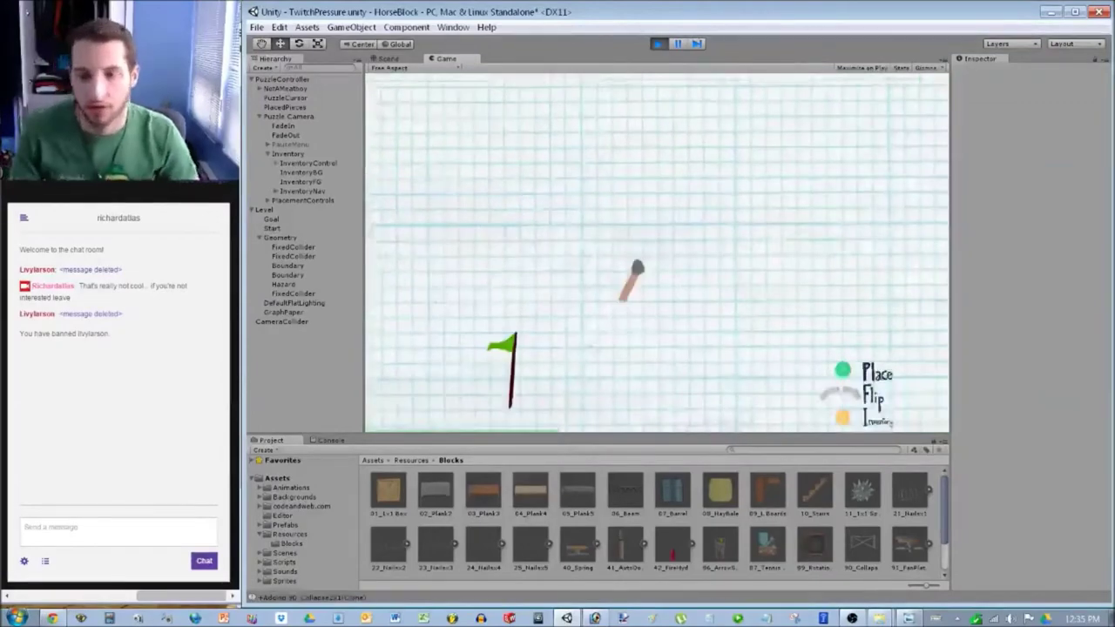
pyautogui.hotkey('ctrl', 'p')
# Lower the start flag onto the ground block and the goal flag onto the goal wall, then select the CameraCollider.
pyautogui.click(283, 312)
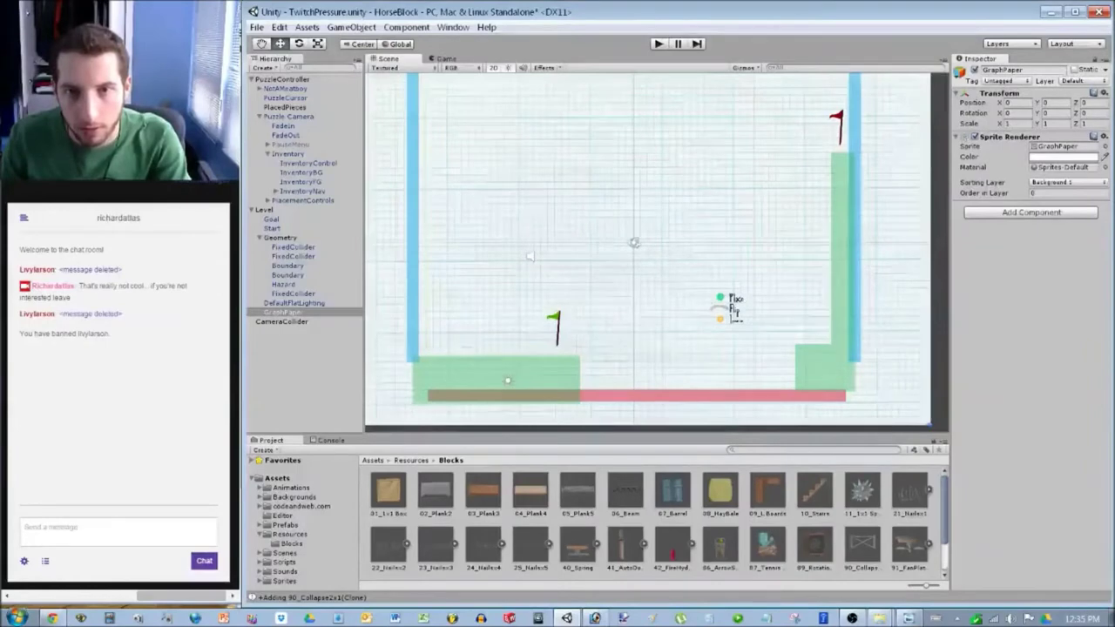
pyautogui.click(555, 331)
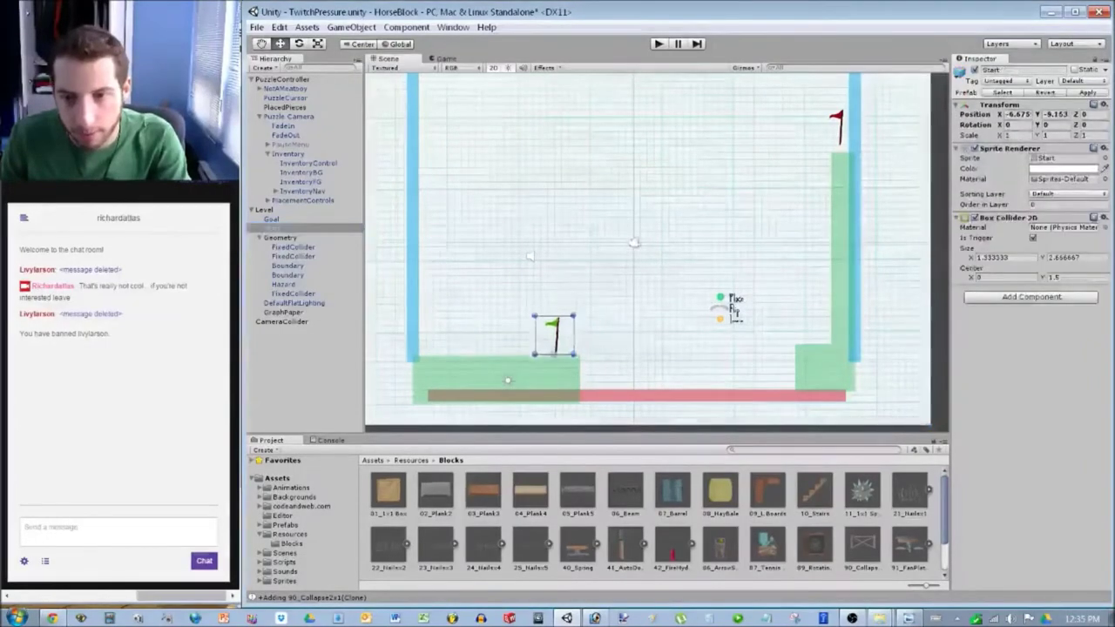
pyautogui.press('Escape')
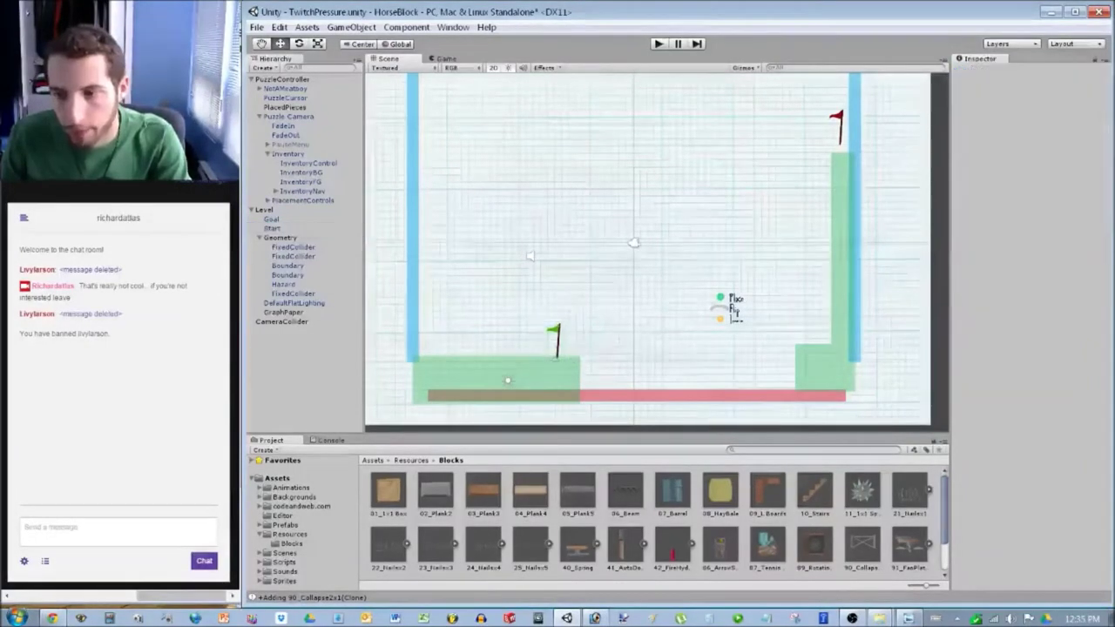
pyautogui.click(838, 127)
pyautogui.moveTo(838, 127); pyautogui.dragTo(838, 137)
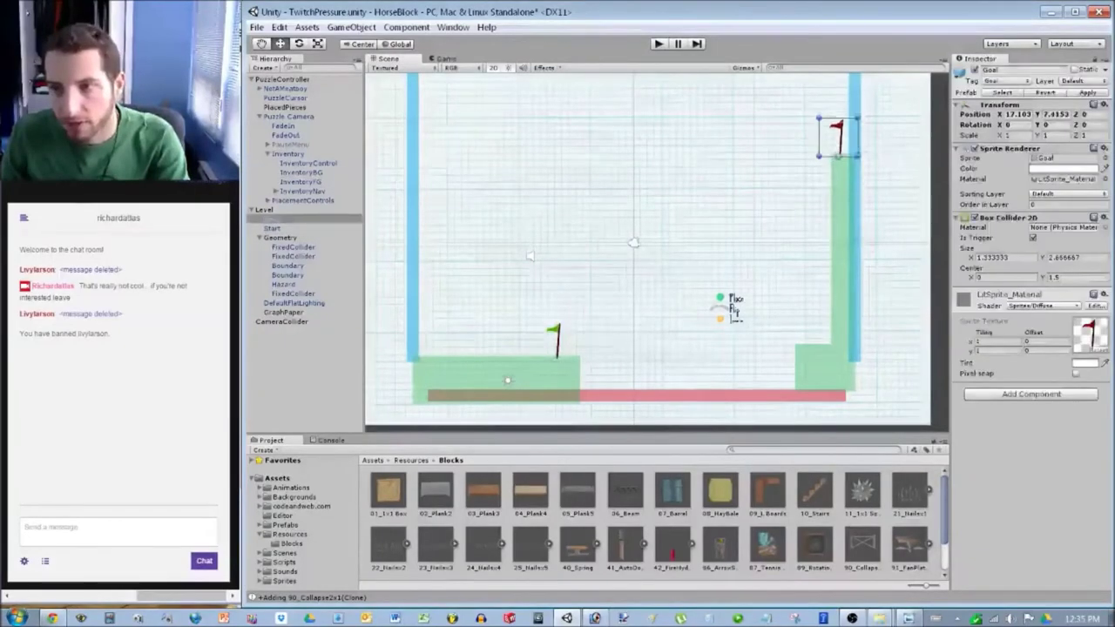
pyautogui.click(281, 322)
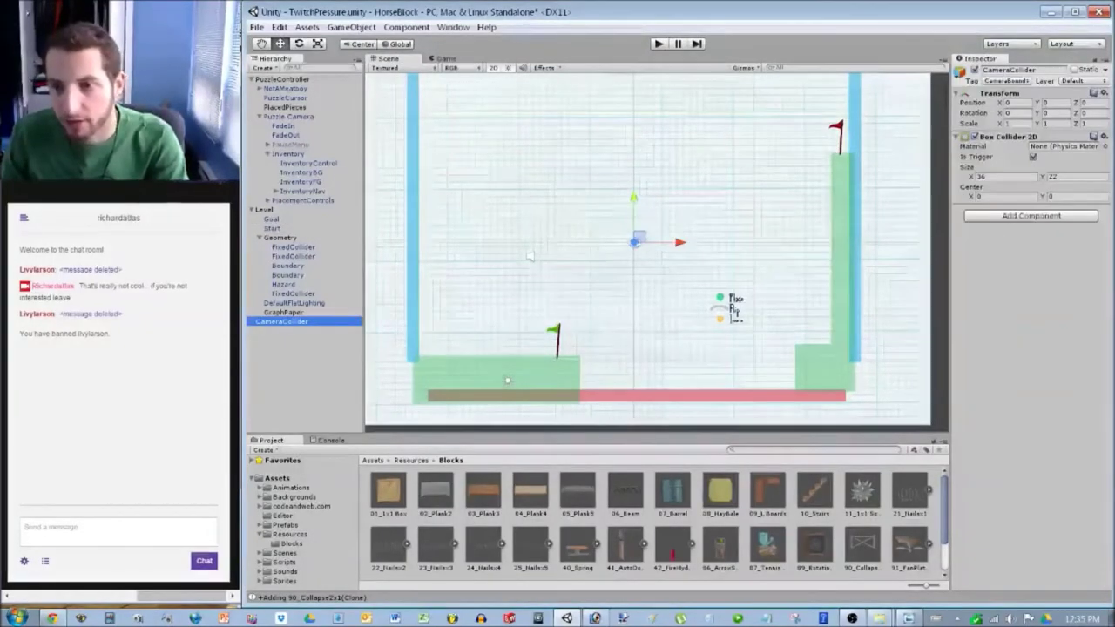
# Clear the selection and briefly playtest the level to check the cursor and flag at the start area.
pyautogui.press('Escape')
pyautogui.hotkey('ctrl', 'p')
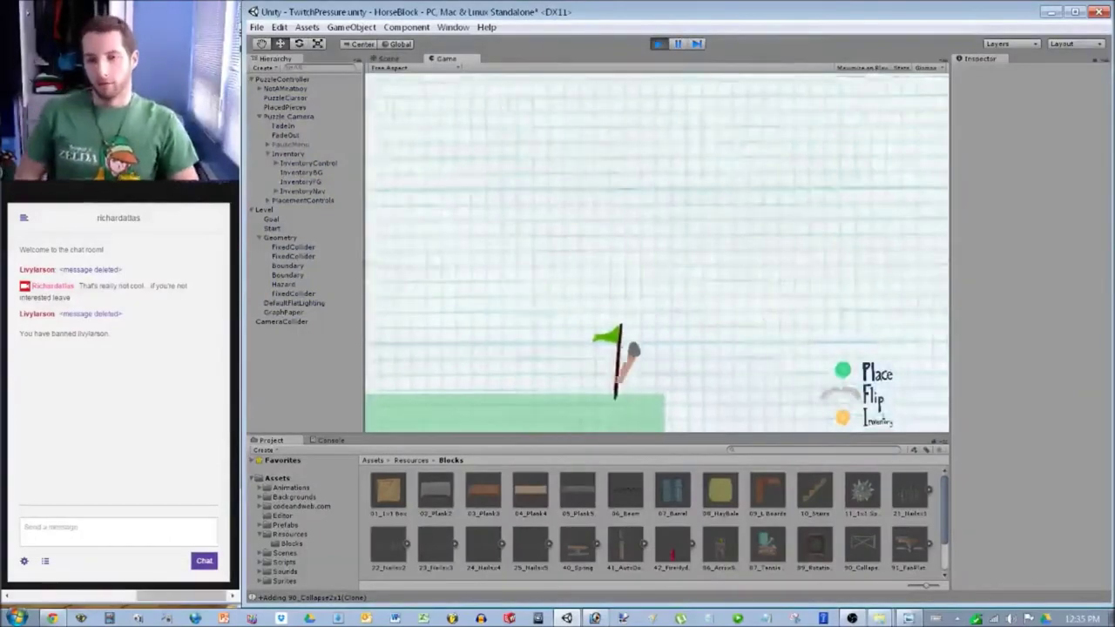
pyautogui.hotkey('ctrl', 'p')
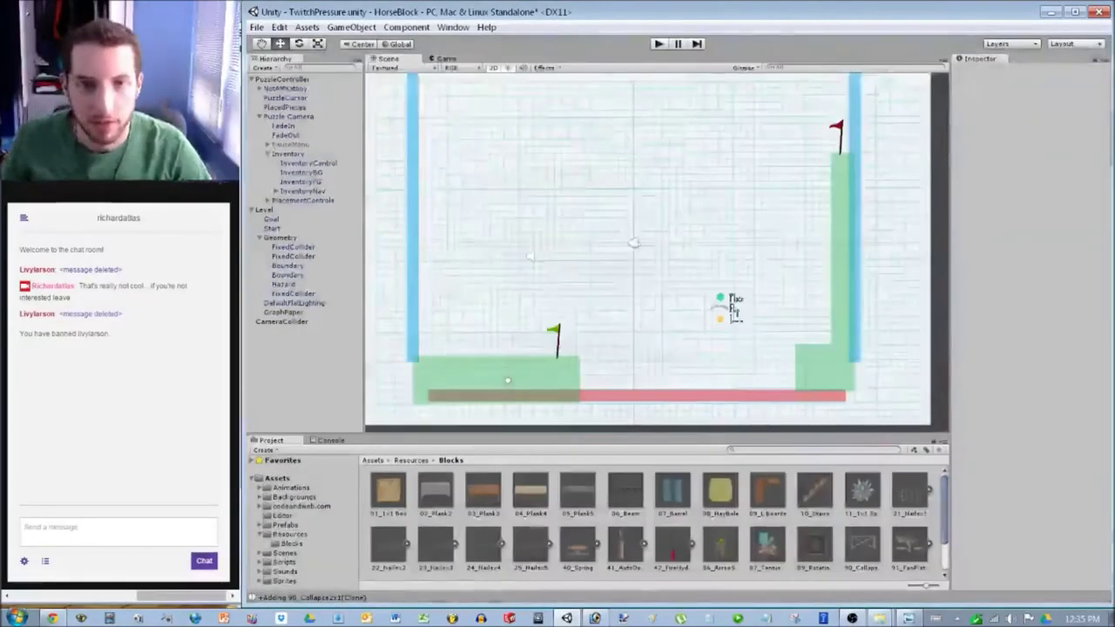
# Move the PuzzleCursor down and to the left of the start flag, to about X -10.2, Y -6.8.
pyautogui.click(285, 97)
pyautogui.moveTo(531, 212); pyautogui.dragTo(531, 278)
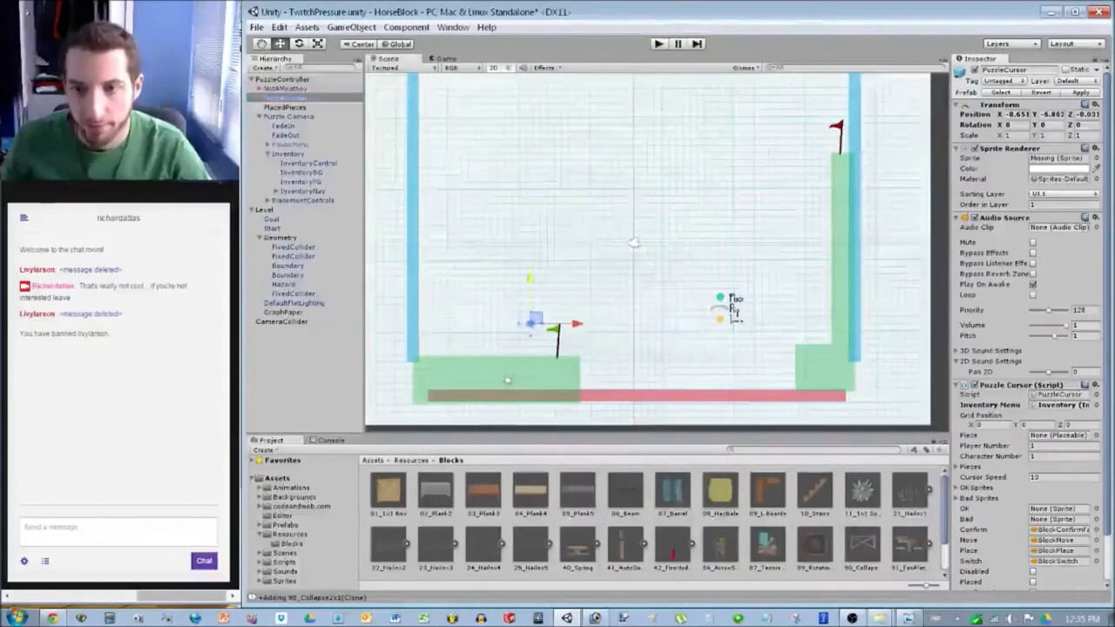
pyautogui.moveTo(559, 324); pyautogui.dragTo(557, 324)
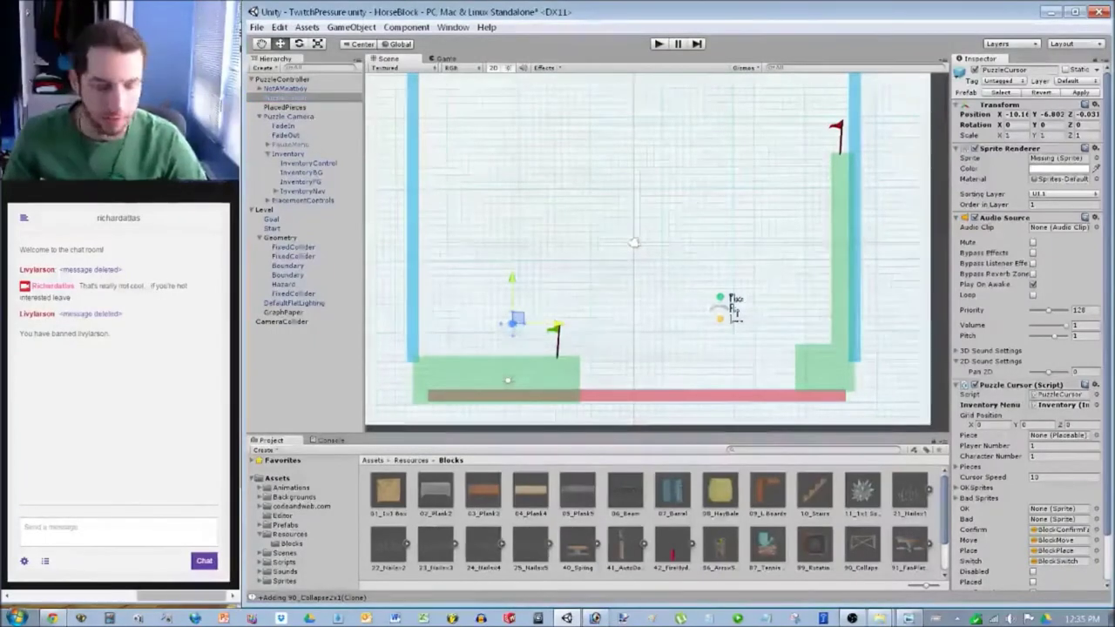
# Playtest the level with the PuzzleCursor selected, moving the cursor from the start flag up to the goal flag and back.
pyautogui.press('Escape')
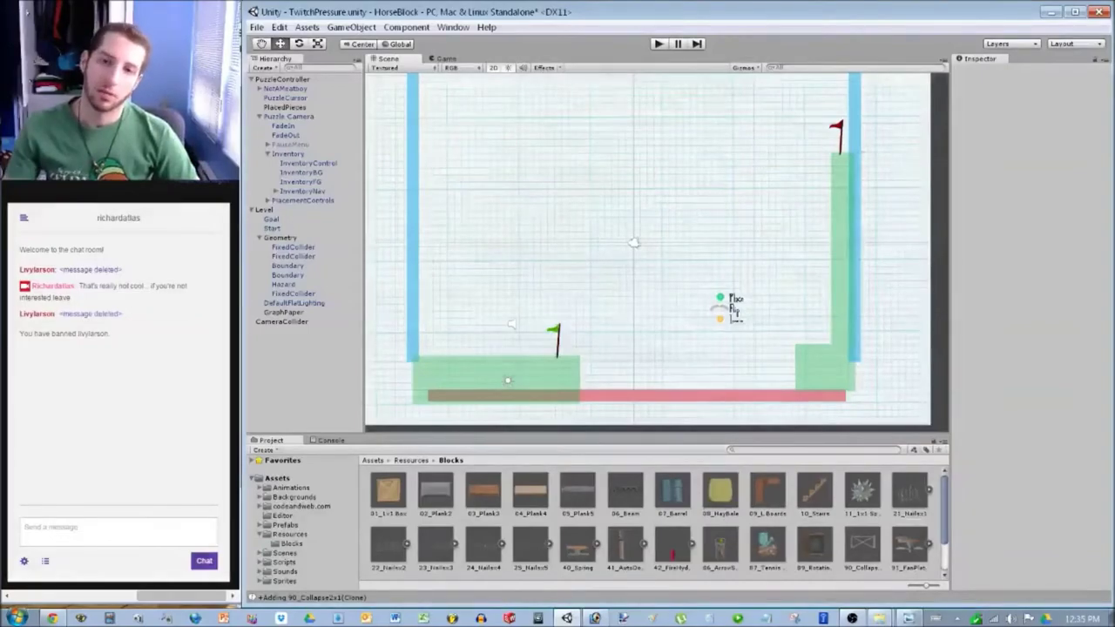
pyautogui.click(285, 98)
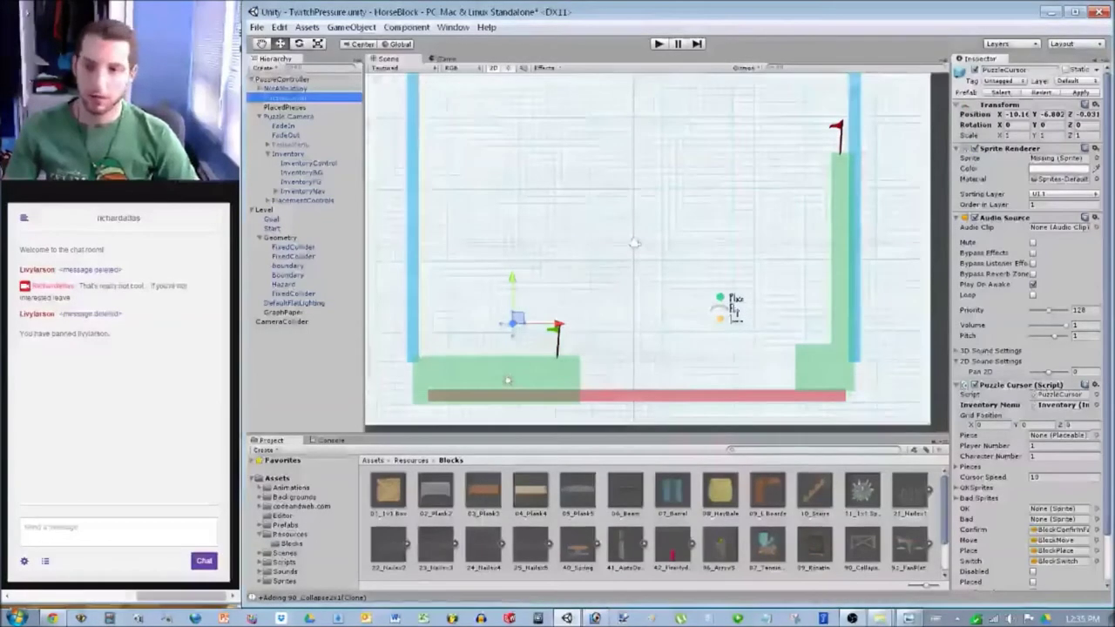
pyautogui.hotkey('ctrl', 'p')
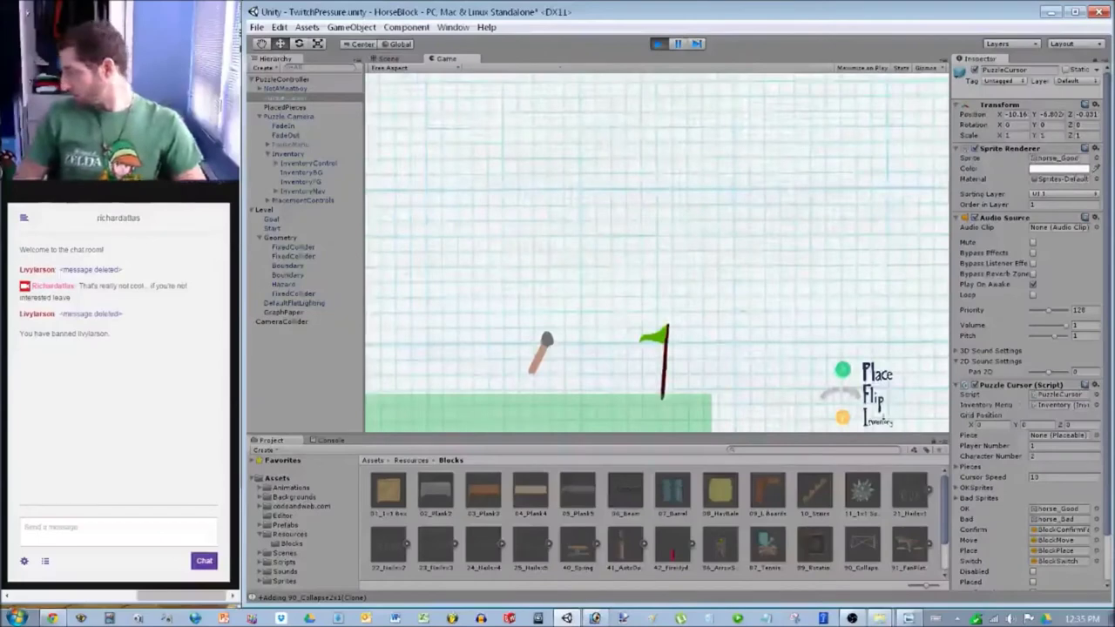
pyautogui.press('Up')
pyautogui.press('Right')
pyautogui.press('Right')
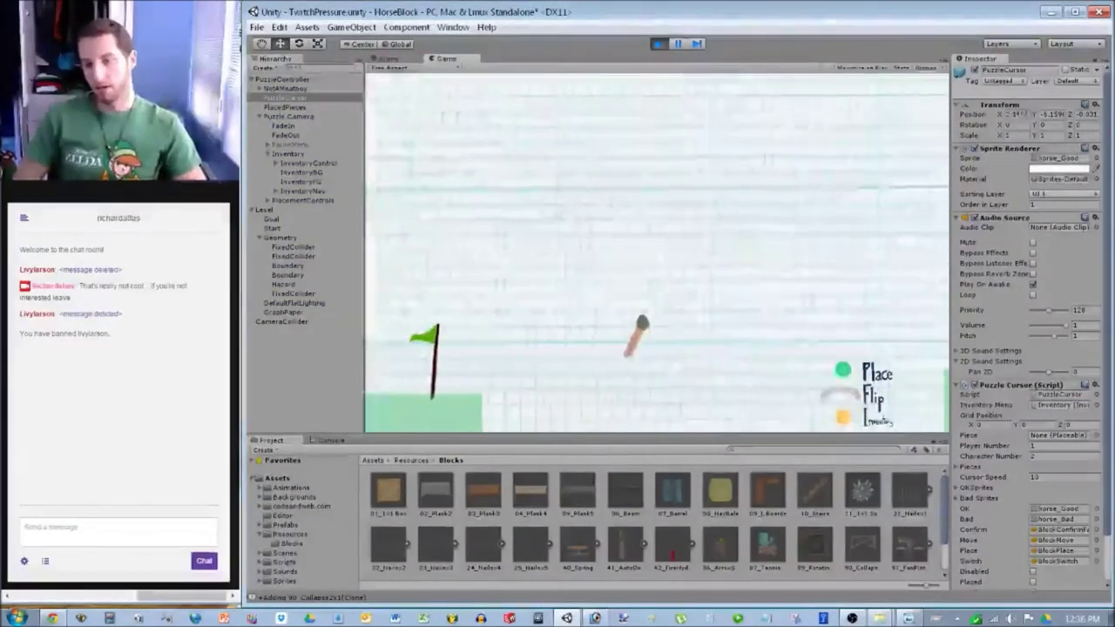
pyautogui.press('Up')
pyautogui.press('Right')
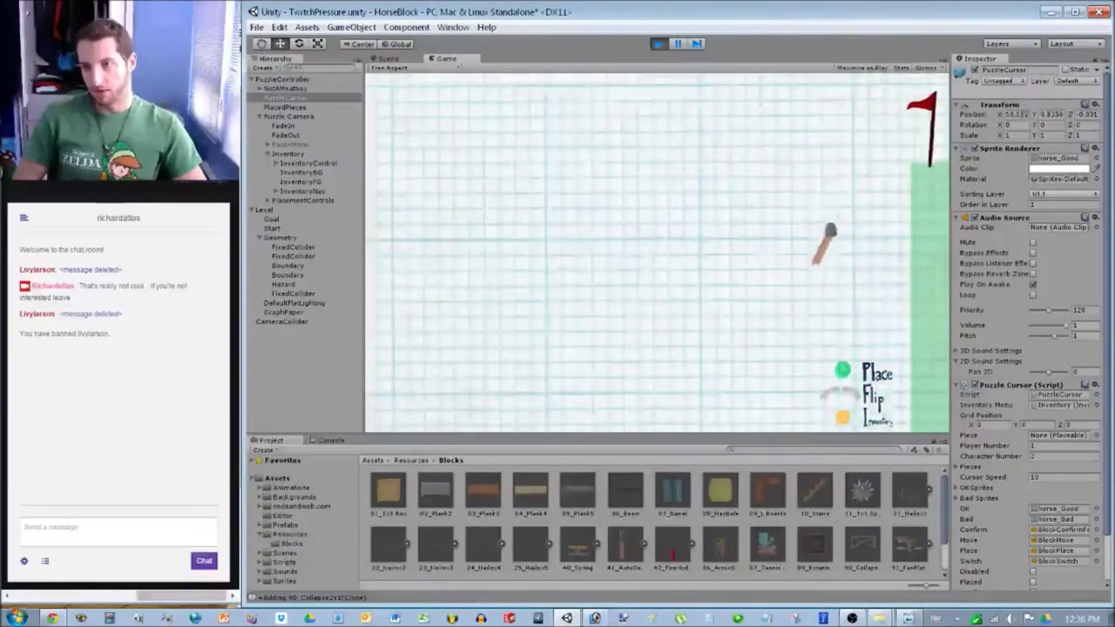
pyautogui.press('Down')
pyautogui.press('Left')
pyautogui.press('Left')
pyautogui.press('Down')
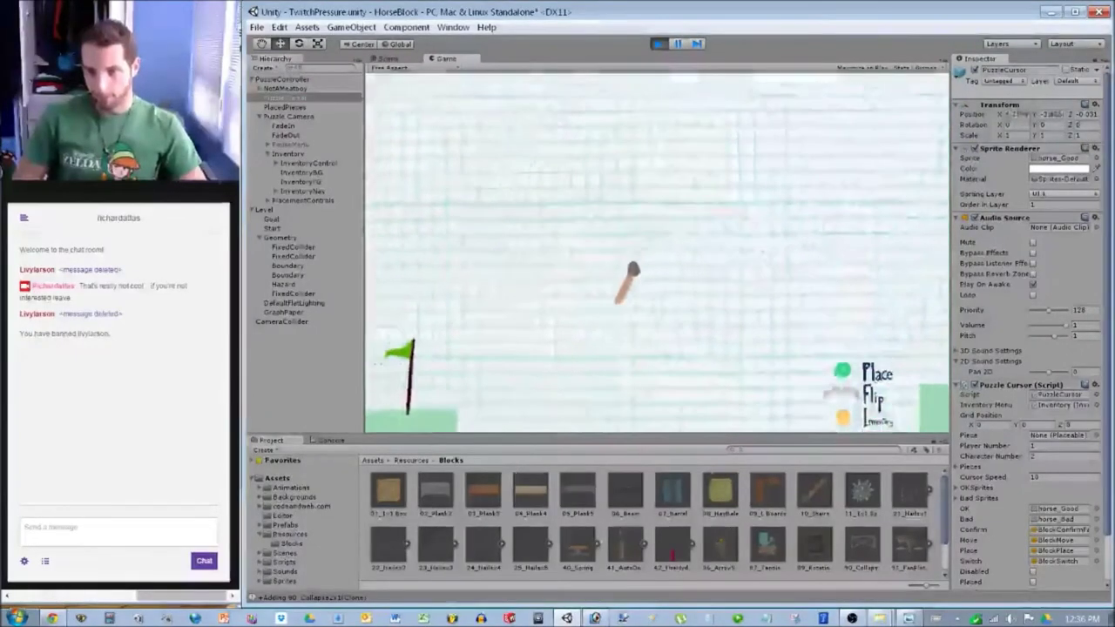
# Pick a collapse piece from the in-game inventory and place it over the gap near the goal wall.
pyautogui.press('i')
pyautogui.press('Return')
pyautogui.press('Down')
pyautogui.press('Left')
pyautogui.press('Right')
pyautogui.press('Right')
pyautogui.press('Left')
pyautogui.press('Right')
pyautogui.press('Left')
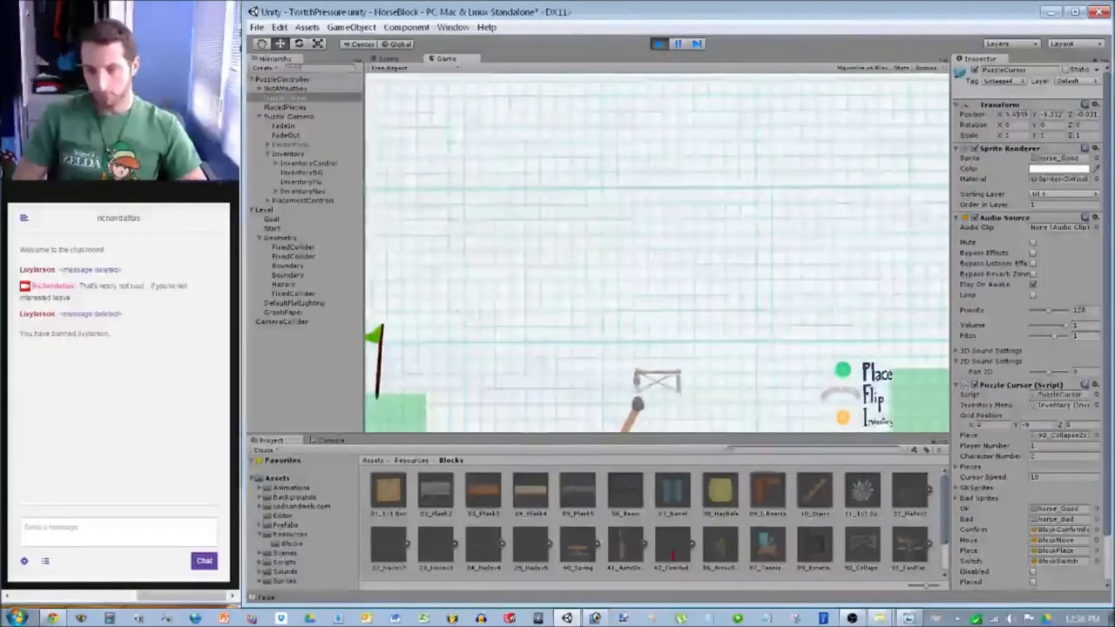
pyautogui.press('Right')
pyautogui.press('Right')
pyautogui.press('Right')
pyautogui.press('Return')
# Place a second collapse piece in the gap, run the character up to the goal flag and stop playing.
pyautogui.press('i')
pyautogui.press('Return')
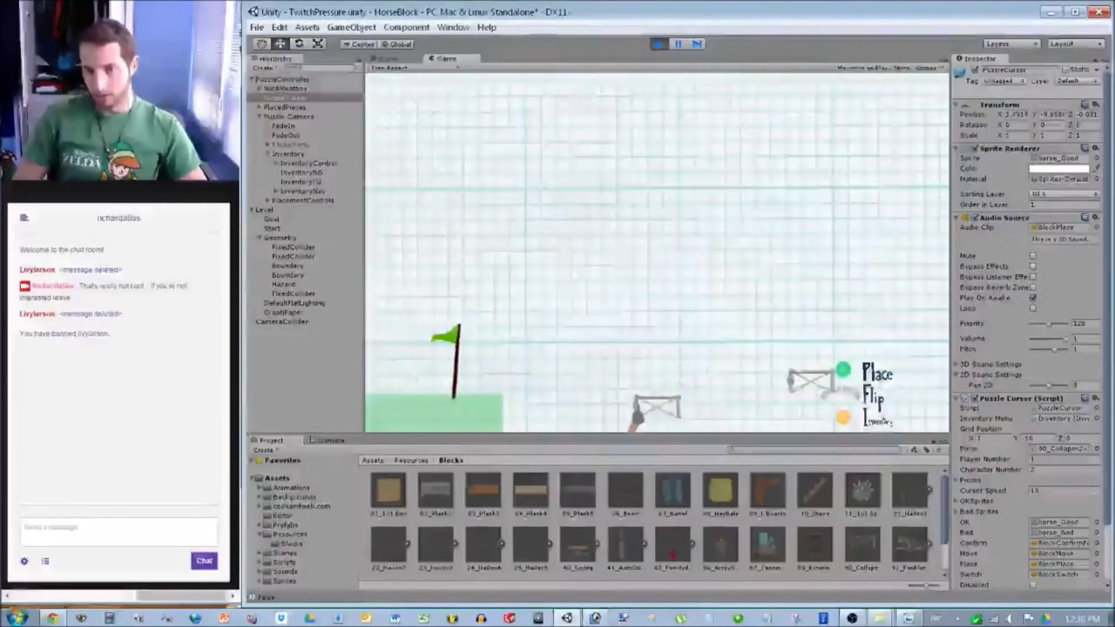
pyautogui.press('Return')
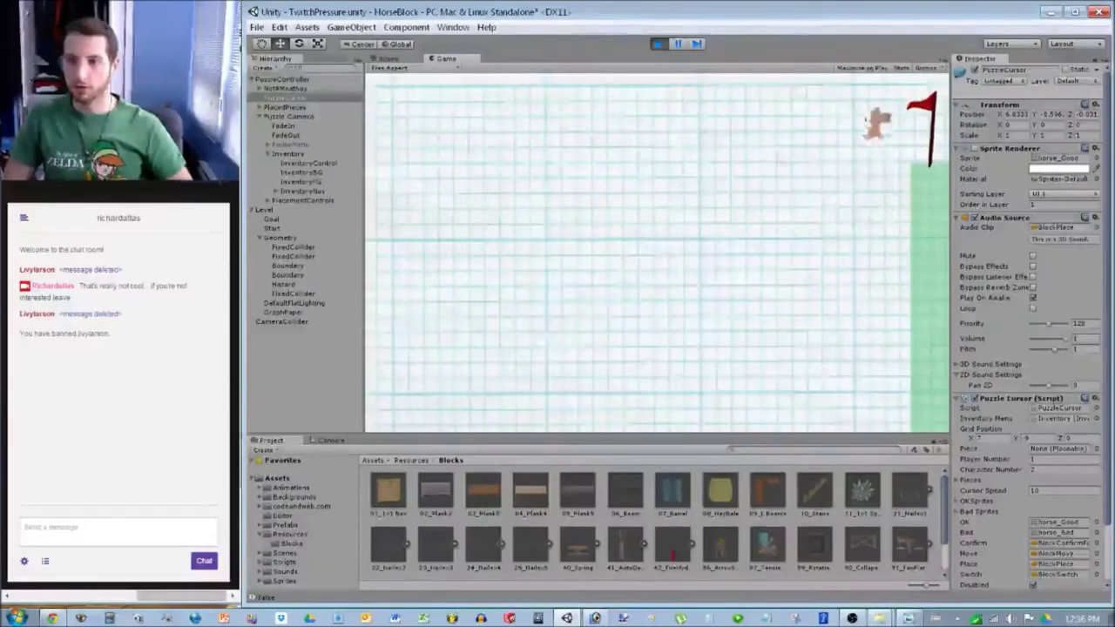
pyautogui.hotkey('ctrl', 'p')
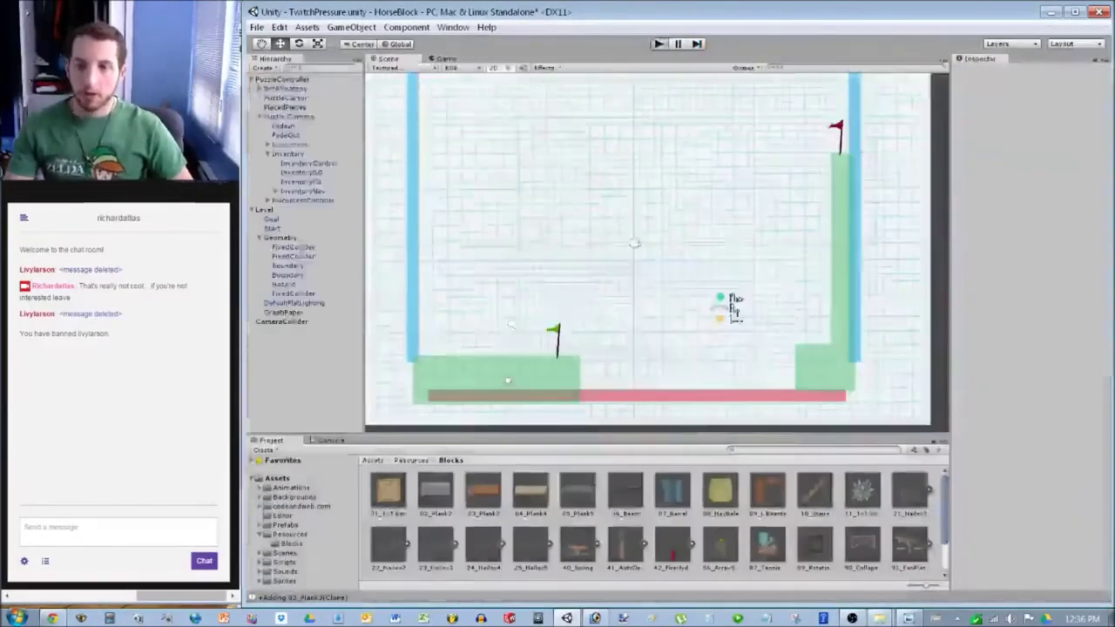
# Playtest the level again with collapse pieces placed over the gap, continue into the following level and stop playing.
pyautogui.hotkey('ctrl', 'p')
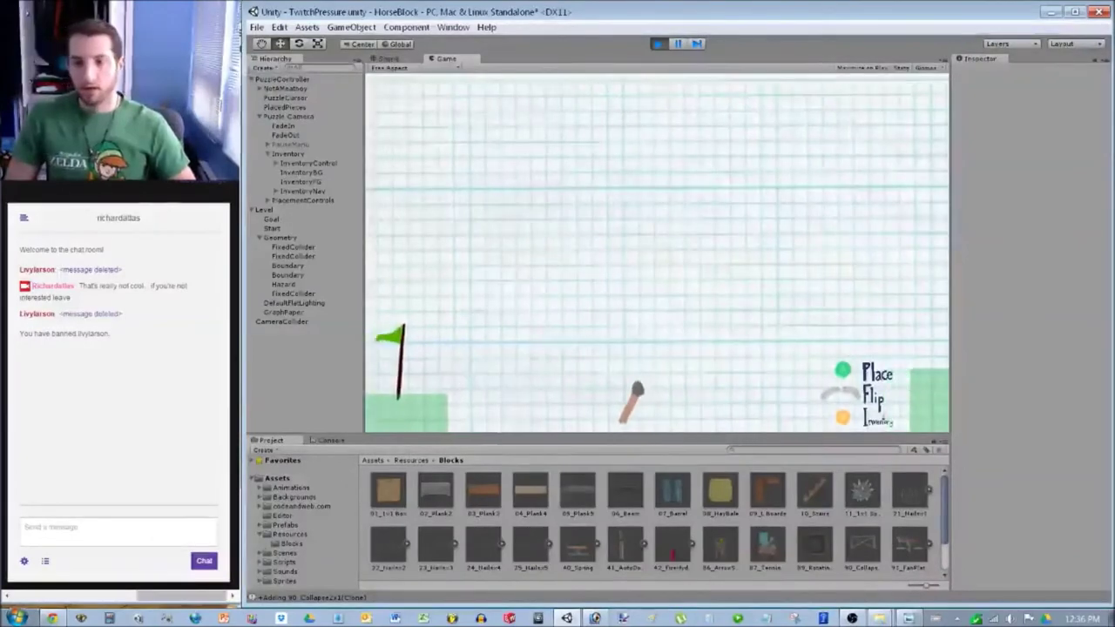
pyautogui.press('i')
pyautogui.press('space')
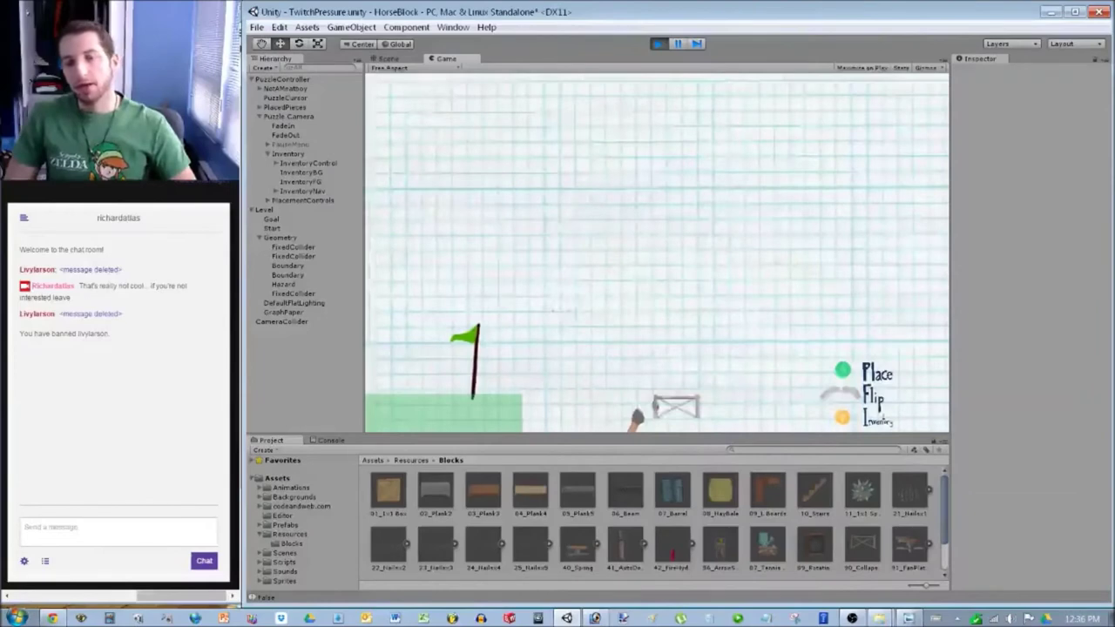
pyautogui.press('space')
pyautogui.press('i')
pyautogui.press('space')
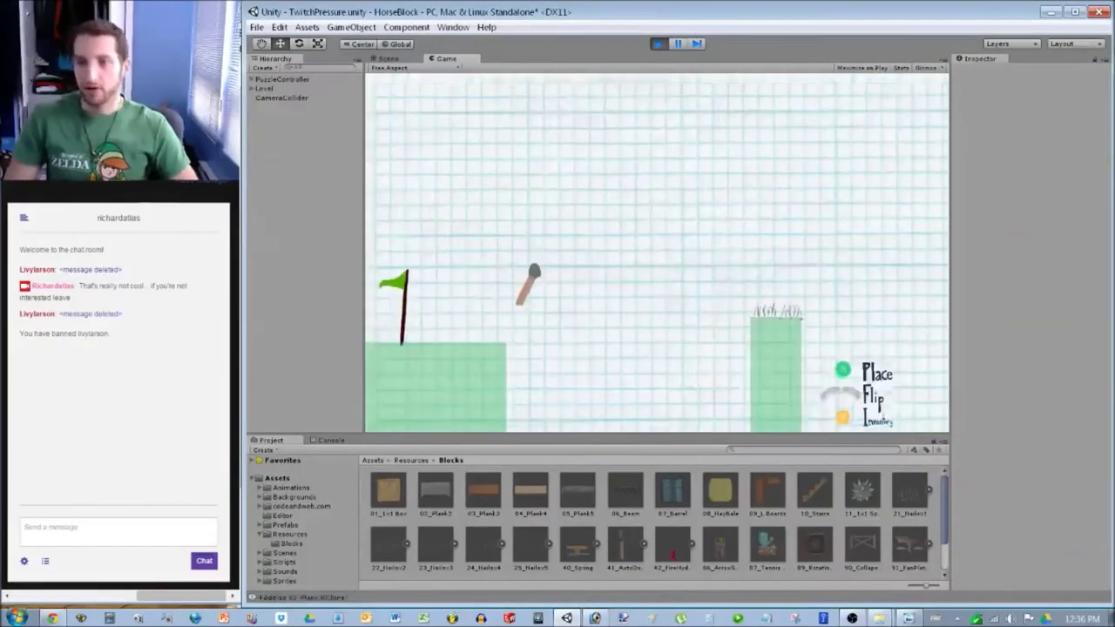
pyautogui.hotkey('ctrl', 'p')
# Add the 91_FanPlatform prefab above and to the right of the start flag, at about X -2.46, Y -6.36, and playtest it.
pyautogui.moveTo(634, 243); pyautogui.dragTo(757, 208, button='middle')
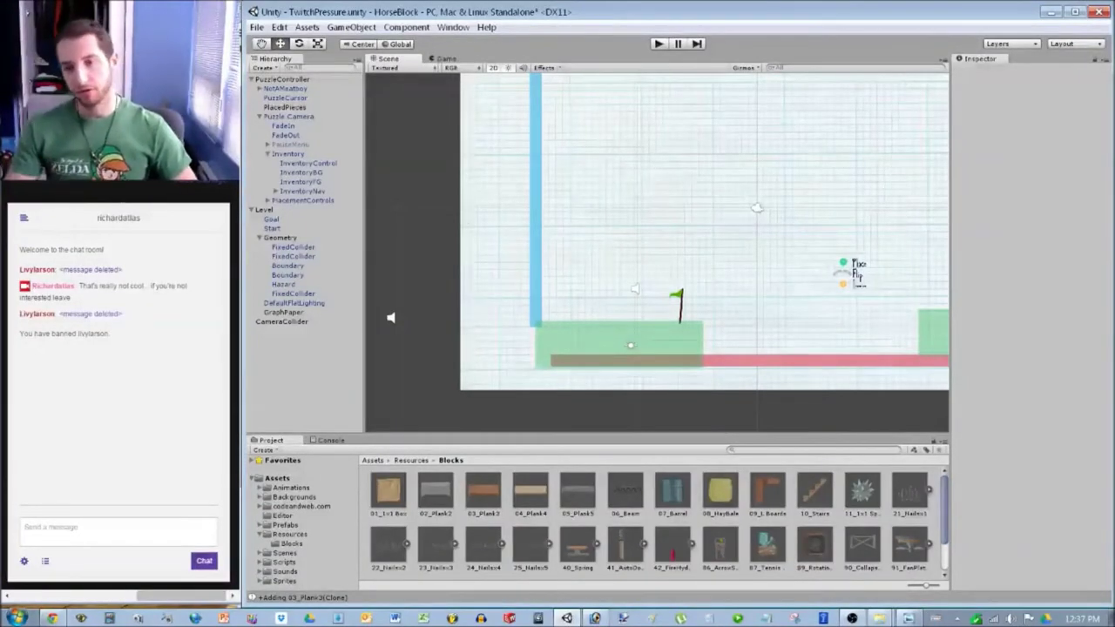
pyautogui.click(678, 305)
pyautogui.moveTo(678, 305)
pyautogui.mouseDown()
pyautogui.moveTo(561, 305)
pyautogui.moveTo(681, 303)
pyautogui.mouseUp()
pyautogui.click(657, 248)
pyautogui.scroll(4, 657, 248)
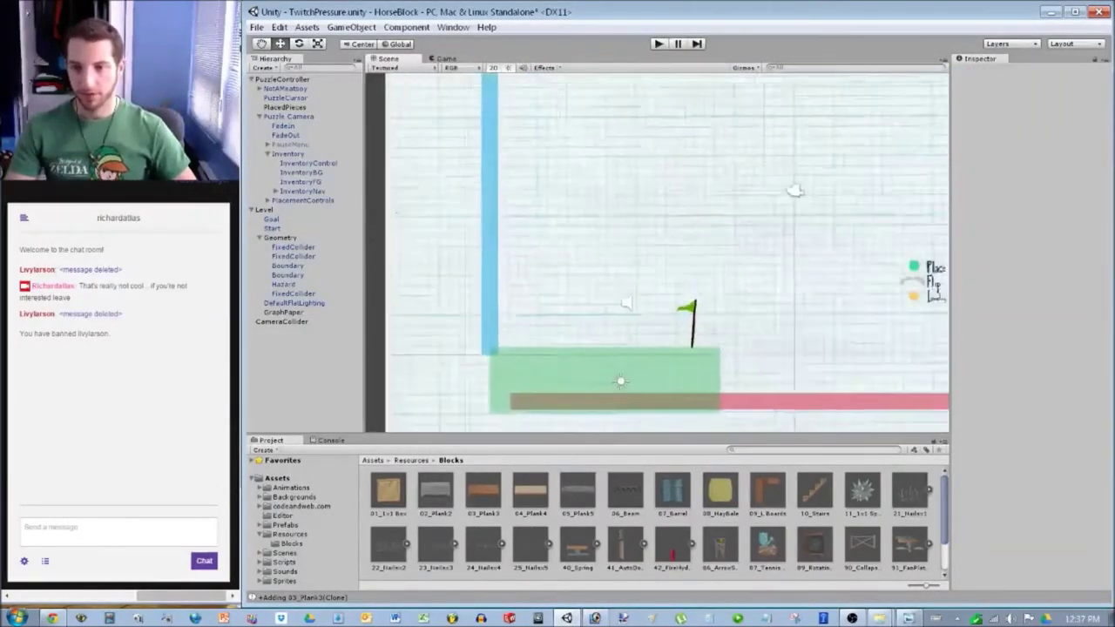
pyautogui.scroll(2, 658, 253)
pyautogui.moveTo(658, 296); pyautogui.dragTo(658, 211, button='middle')
pyautogui.scroll(3, 658, 252)
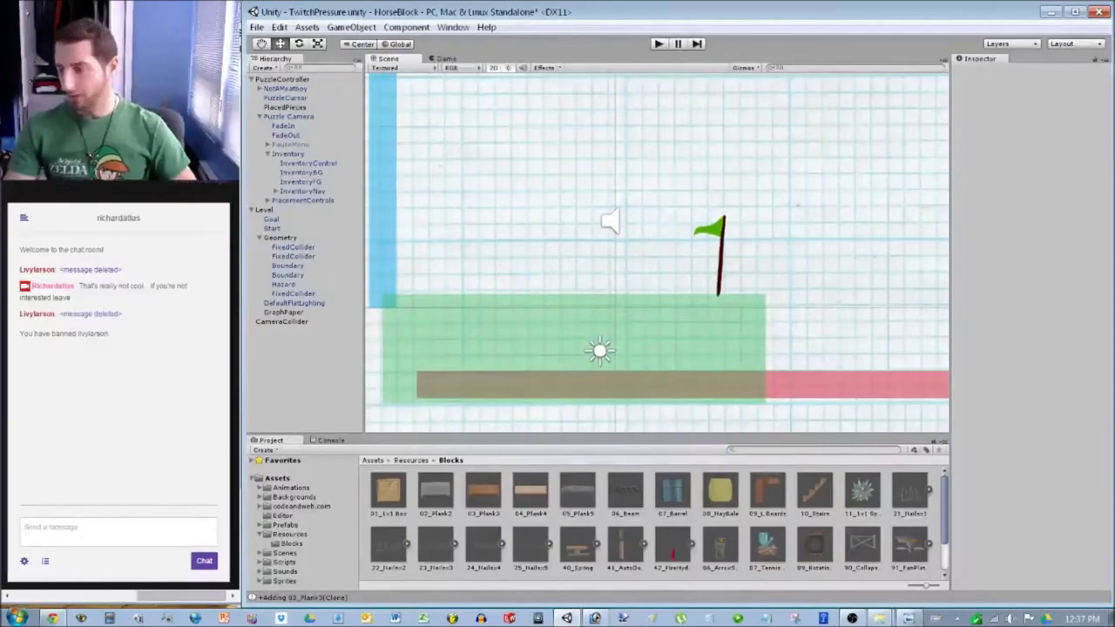
pyautogui.moveTo(909, 545); pyautogui.dragTo(835, 208)
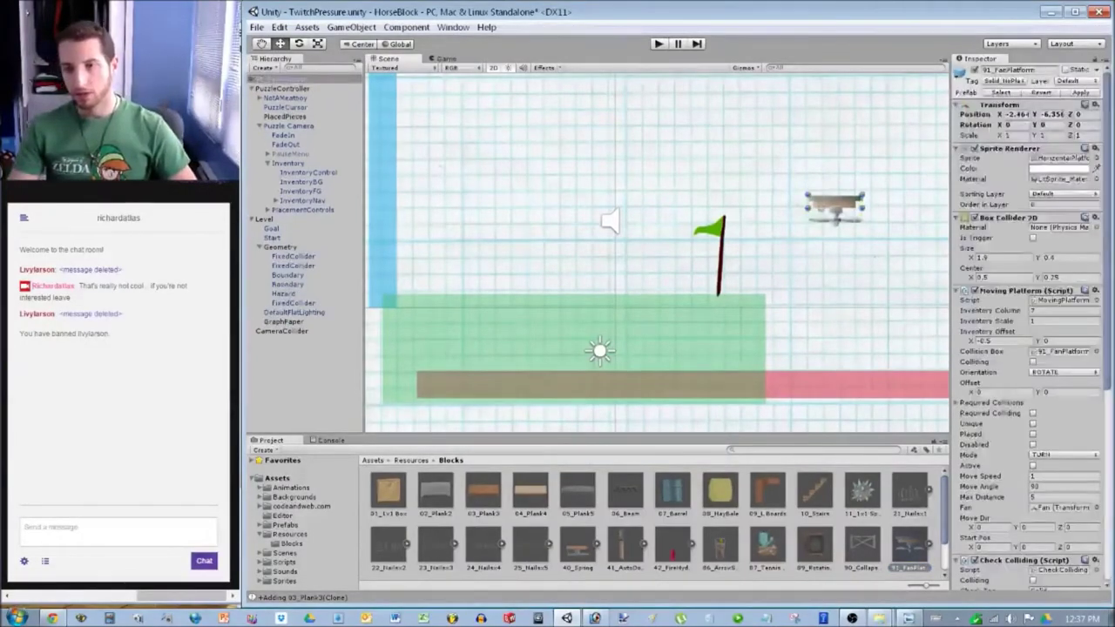
pyautogui.hotkey('ctrl', 'p')
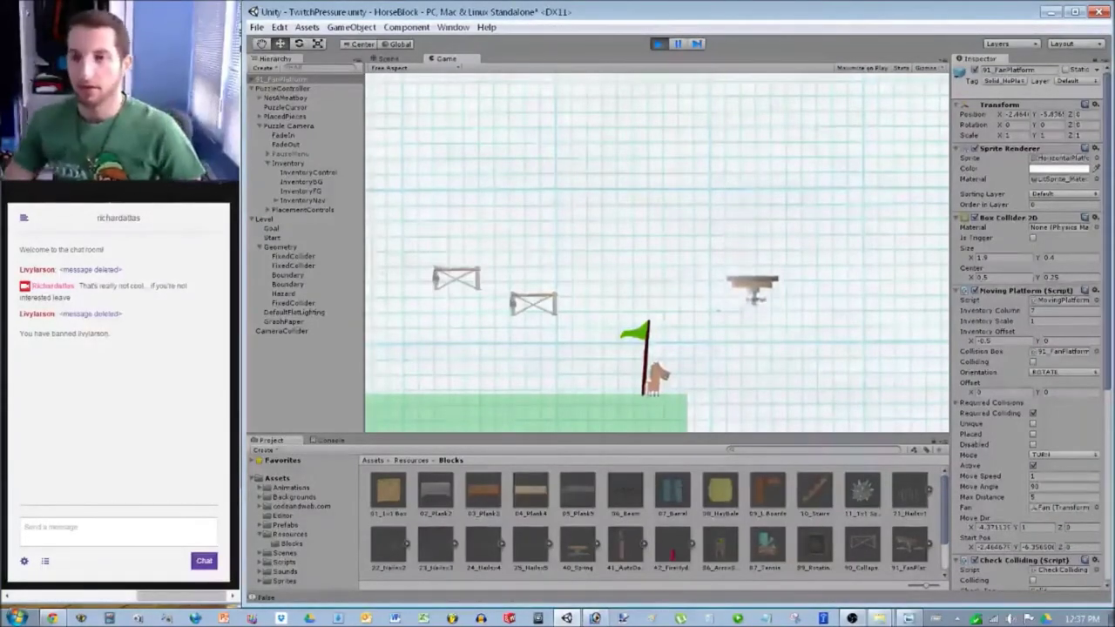
pyautogui.hotkey('ctrl', 'p')
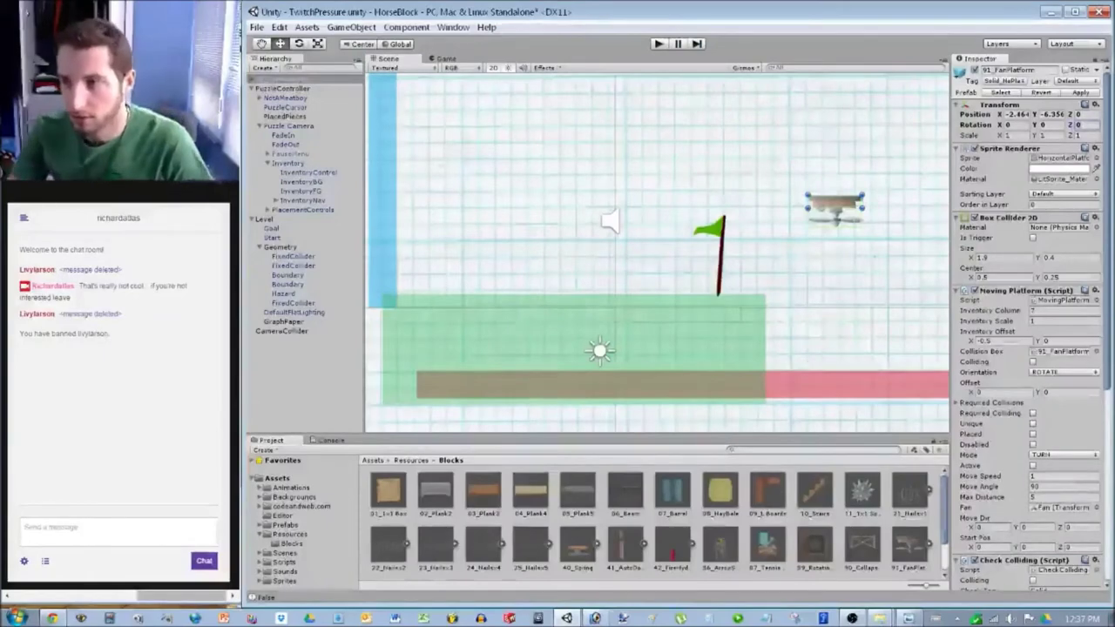
# Set the fan platform's Z rotation to 90 and playtest its movement near the start flag, then stop playing.
pyautogui.write('90')
pyautogui.scroll(-4, 657, 253)
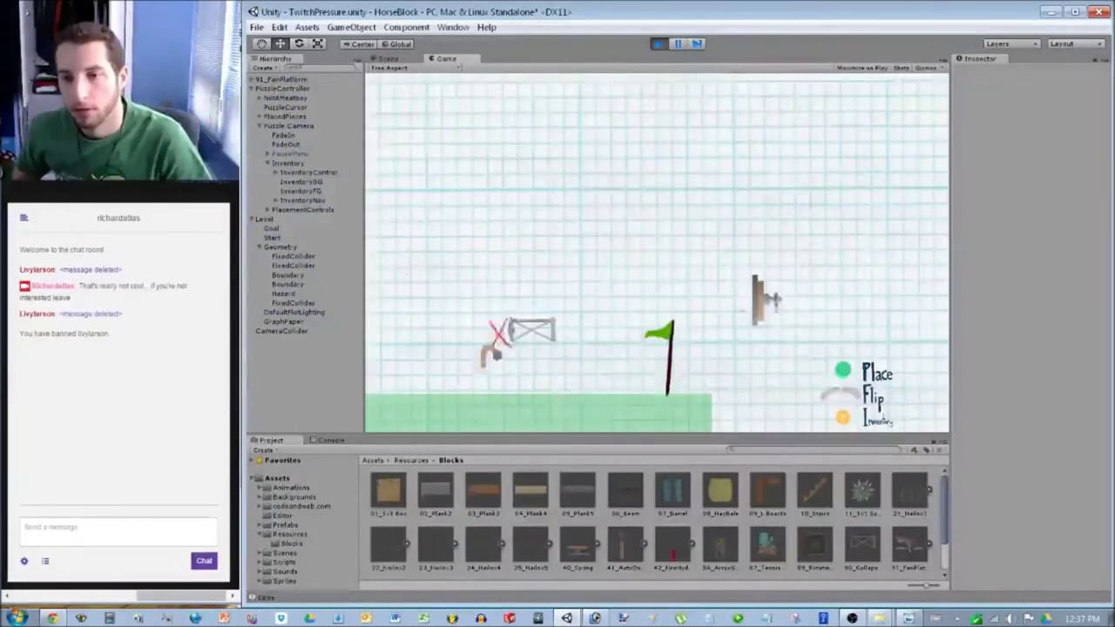
pyautogui.press('space')
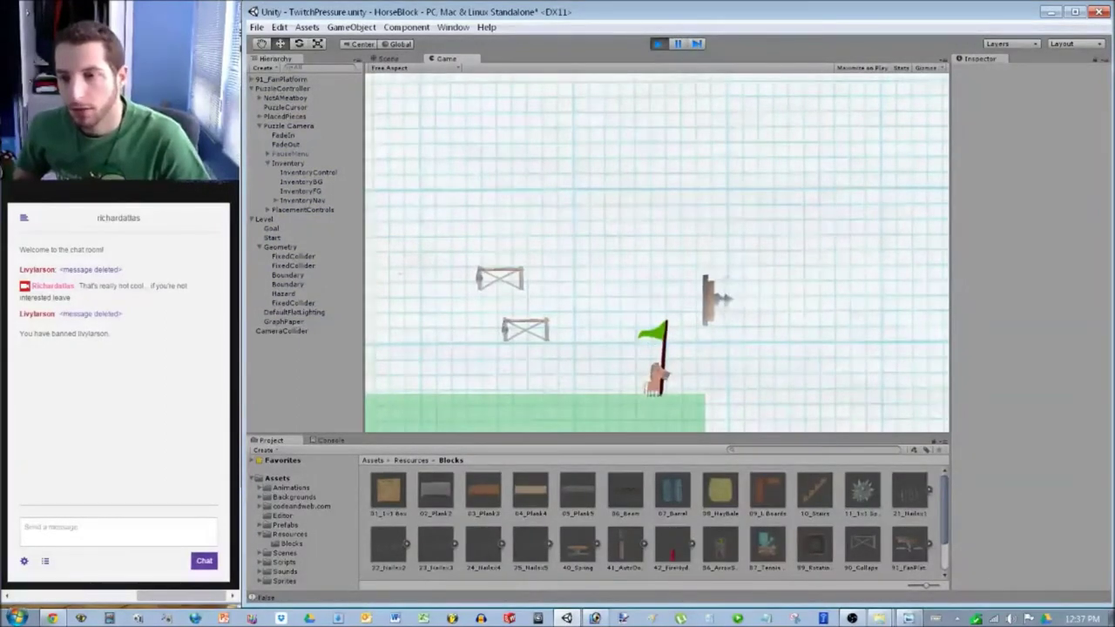
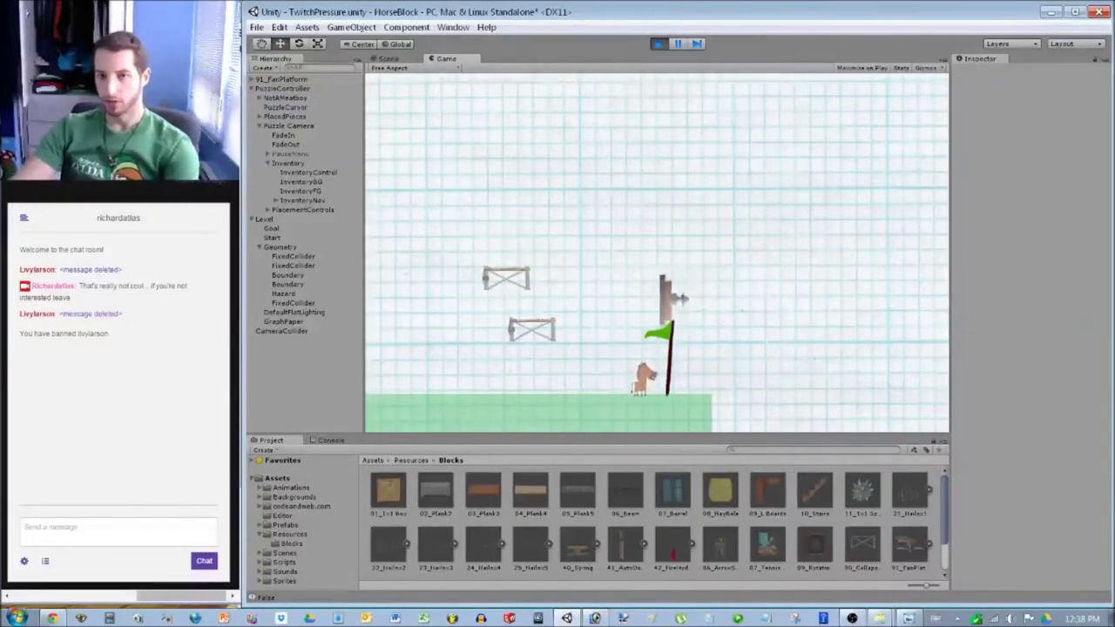
pyautogui.hotkey('ctrl', 'p')
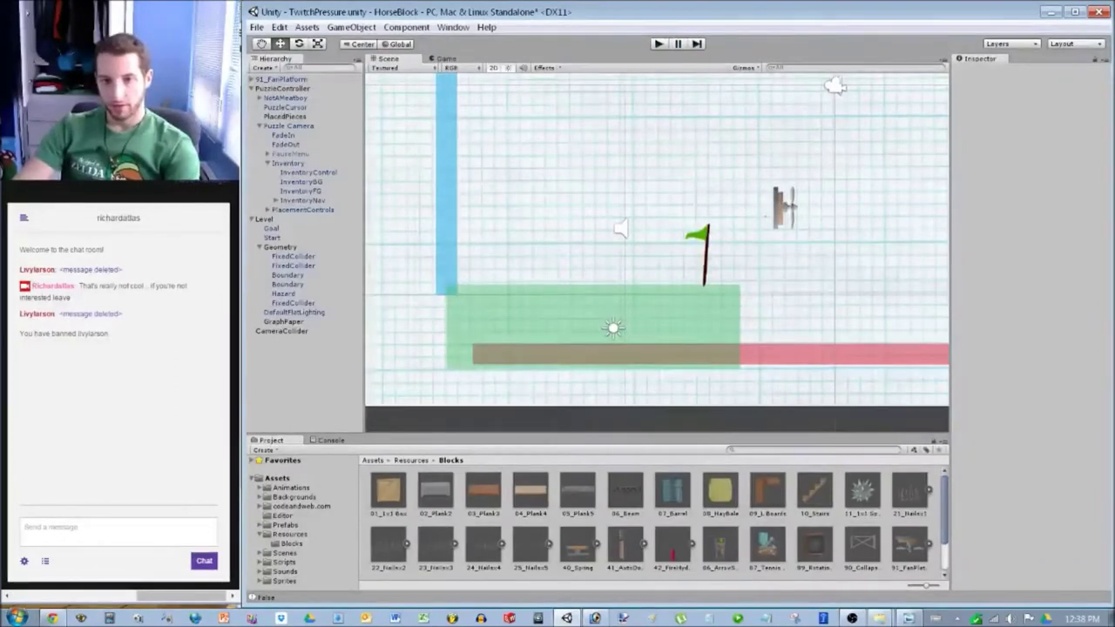
# Set the position of 91_FanPlatform to X 0, Y 0.
pyautogui.click(281, 79)
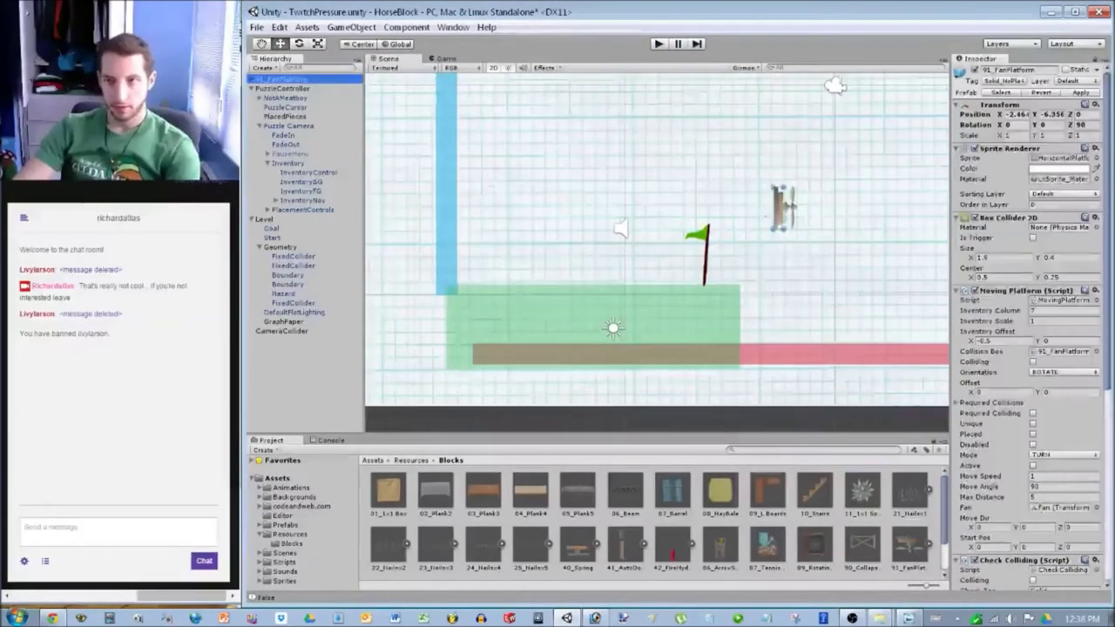
pyautogui.click(1016, 115)
pyautogui.write('0')
pyautogui.press('Tab')
pyautogui.write('0')
pyautogui.press('Tab')
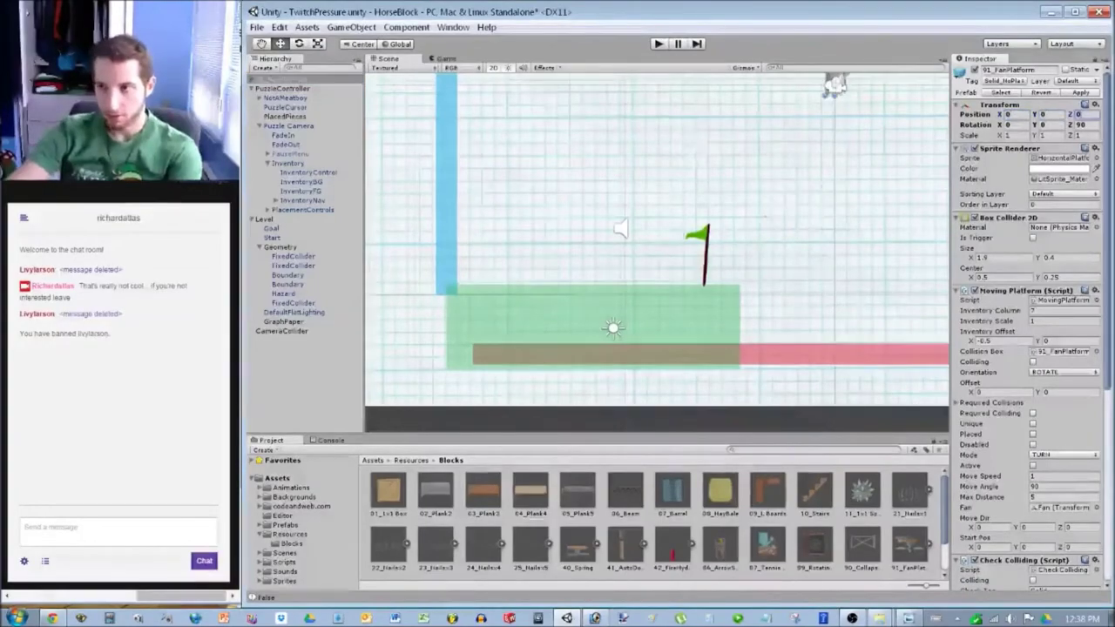
pyautogui.moveTo(834, 85); pyautogui.dragTo(620, 270, button='middle')
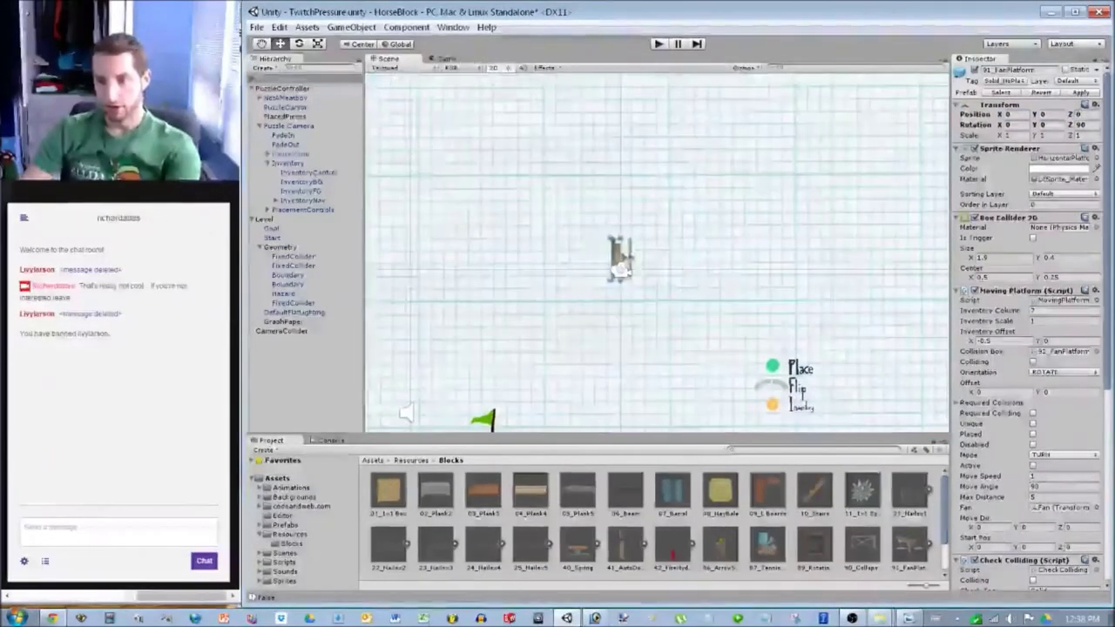
# Add the 11_1x1 Spike Block prefab as a child of 91_FanPlatform and select it.
pyautogui.click(279, 79)
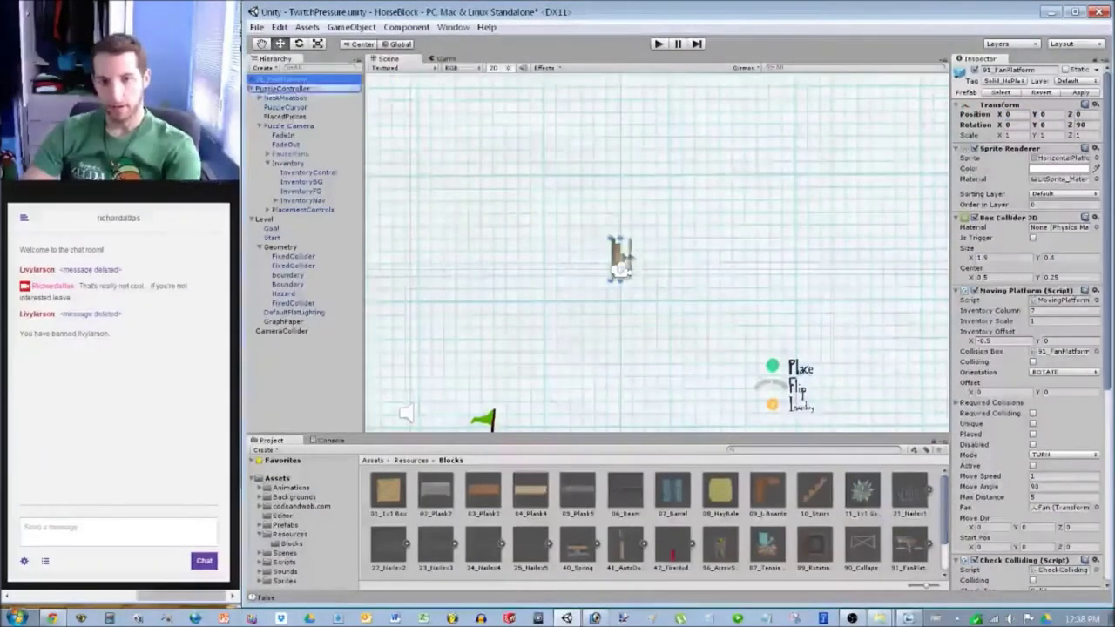
pyautogui.click(862, 492)
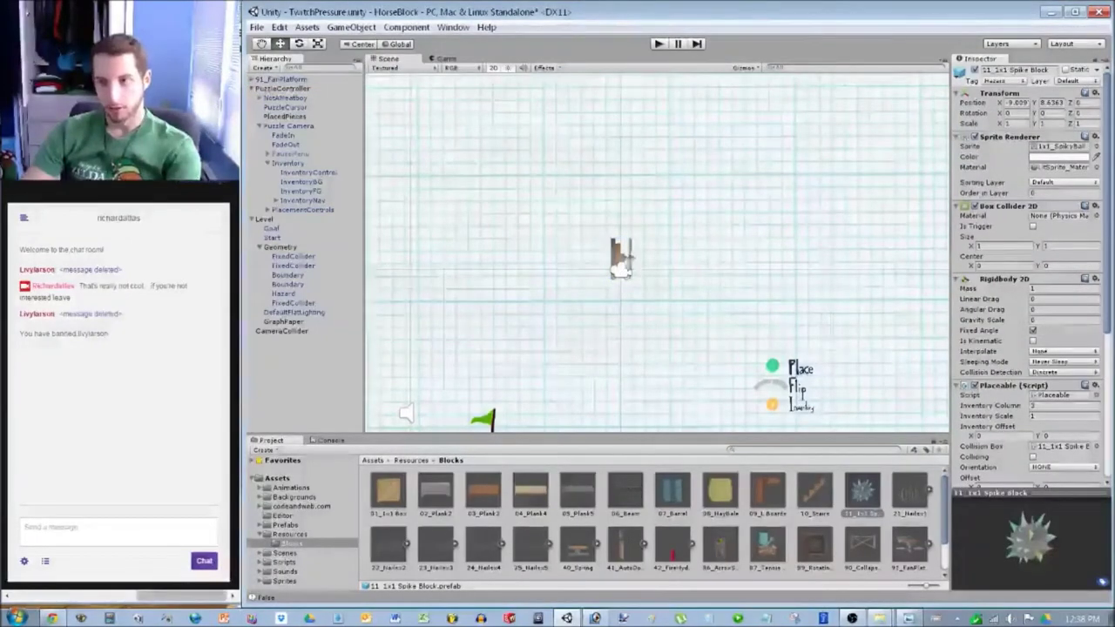
pyautogui.click(251, 79)
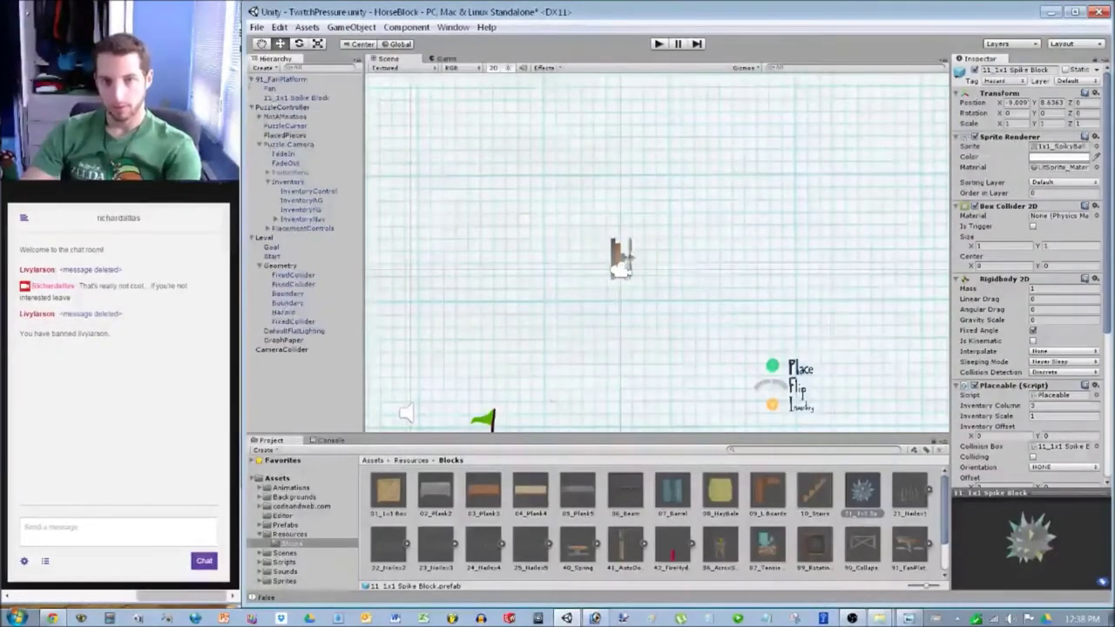
pyautogui.click(296, 97)
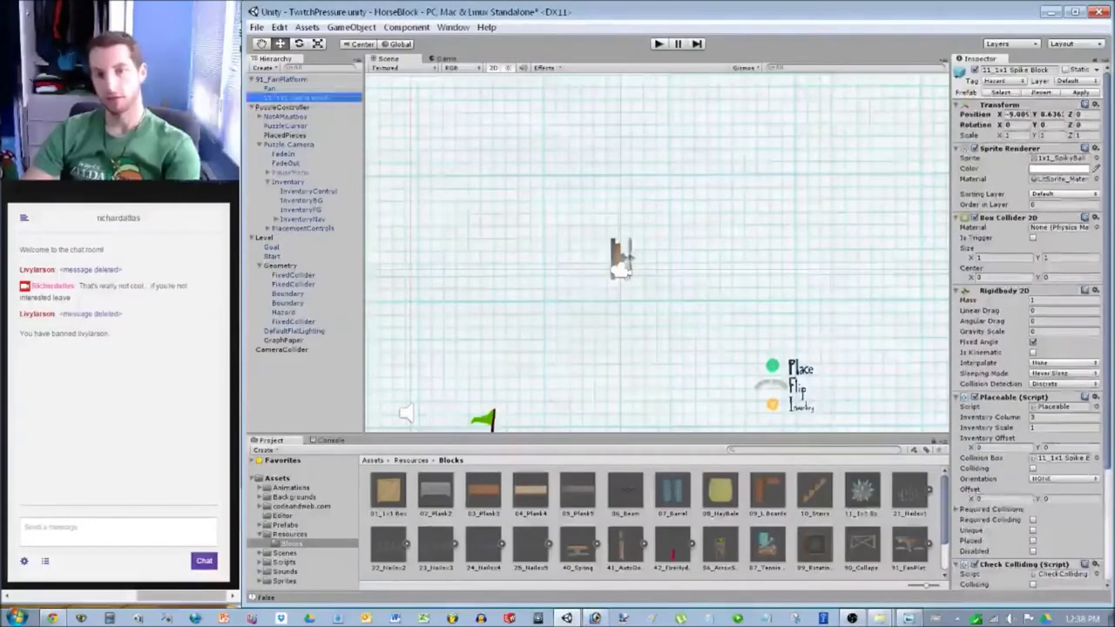
pyautogui.click(281, 79)
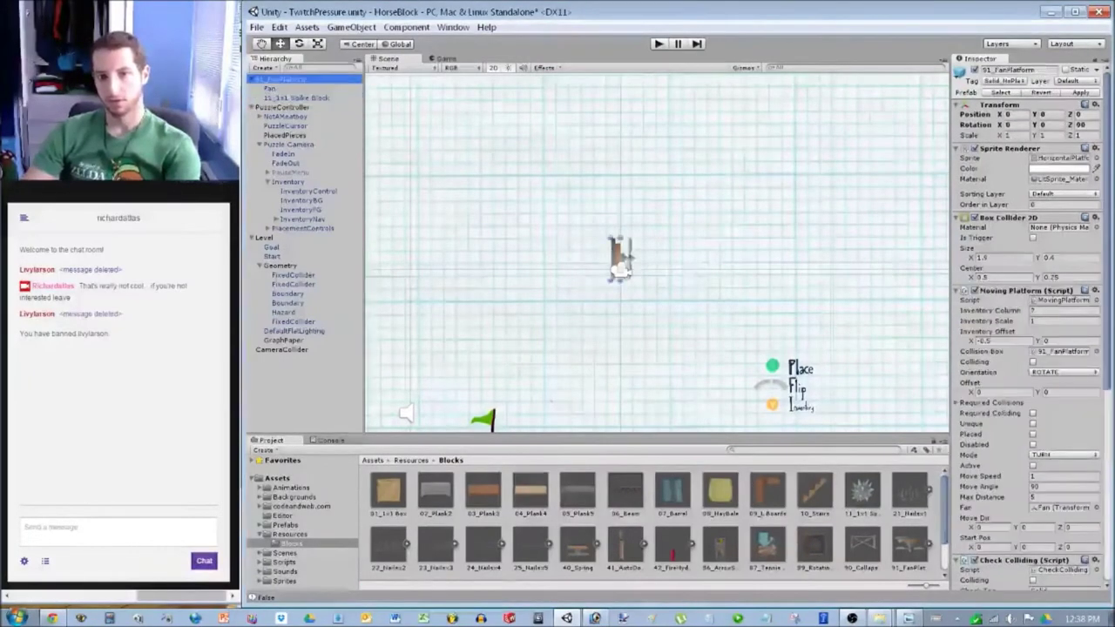
pyautogui.click(280, 97)
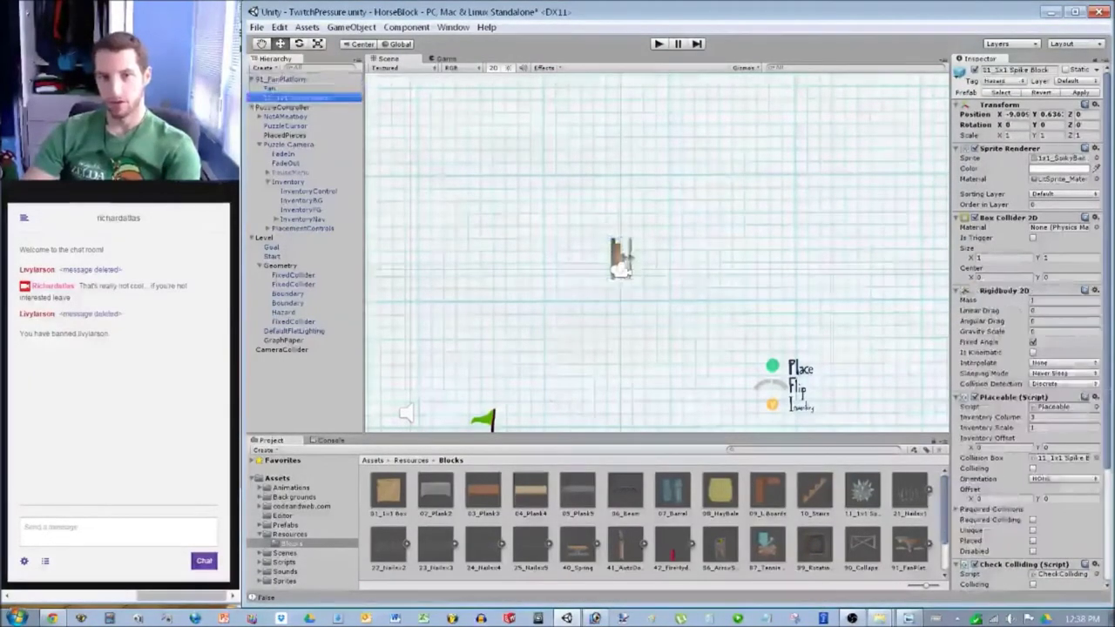
# Set the child spike block's position to X 0, Y 0 so it sits at the fan platform's origin.
pyautogui.click(1016, 114)
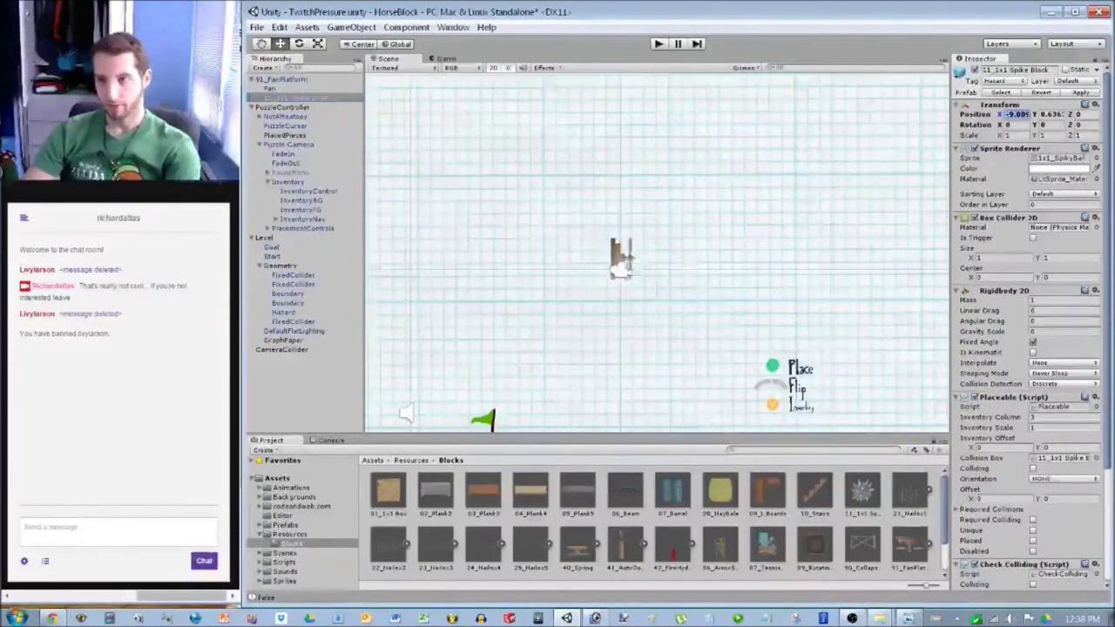
pyautogui.write('0')
pyautogui.press('Tab')
pyautogui.write('0')
pyautogui.press('Tab')
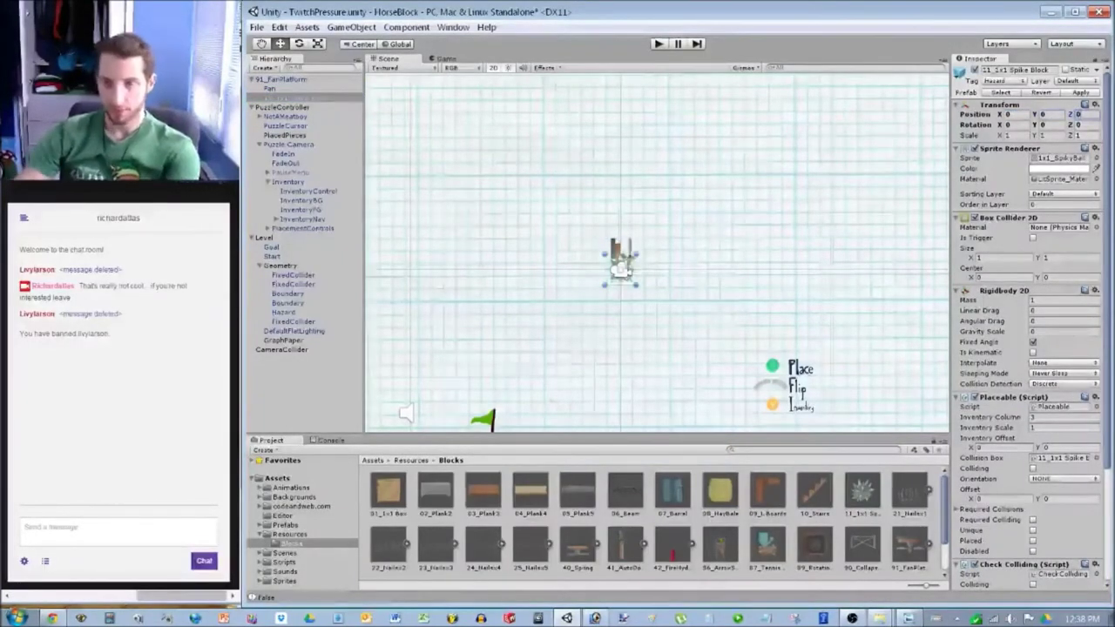
pyautogui.scroll(5, 657, 253)
pyautogui.moveTo(620, 270); pyautogui.dragTo(551, 287, button='middle')
pyautogui.scroll(6, 657, 253)
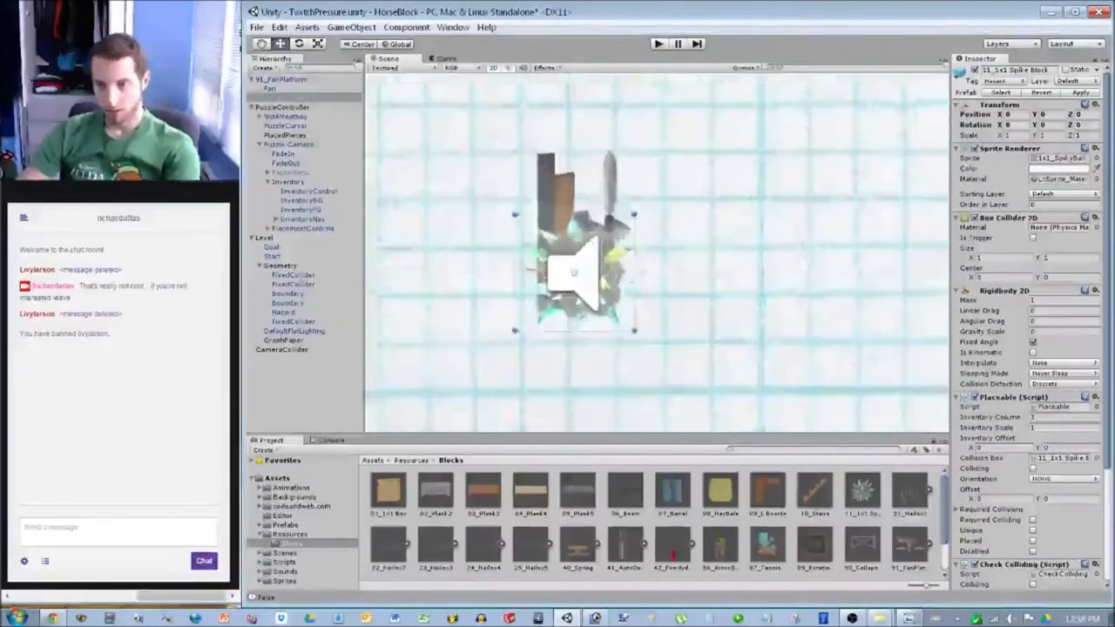
# Move 91_FanPlatform to X -13.42, Y -8.69 beside the start flag, and playtest the spike hazard there.
pyautogui.scroll(-6, 641, 252)
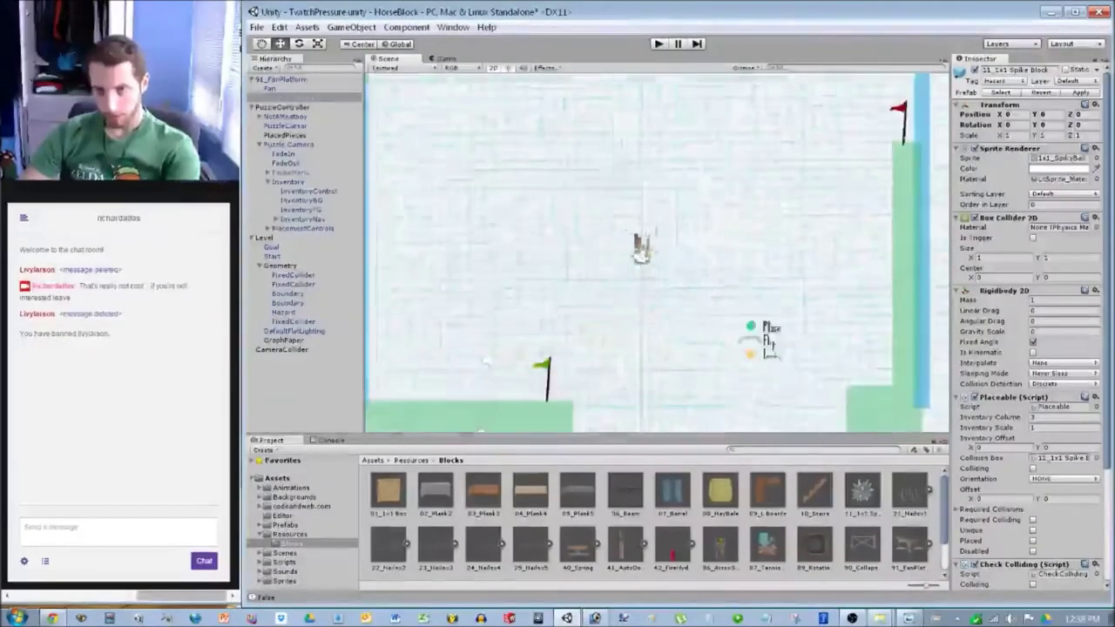
pyautogui.moveTo(642, 253); pyautogui.dragTo(718, 179, button='middle')
pyautogui.click(281, 79)
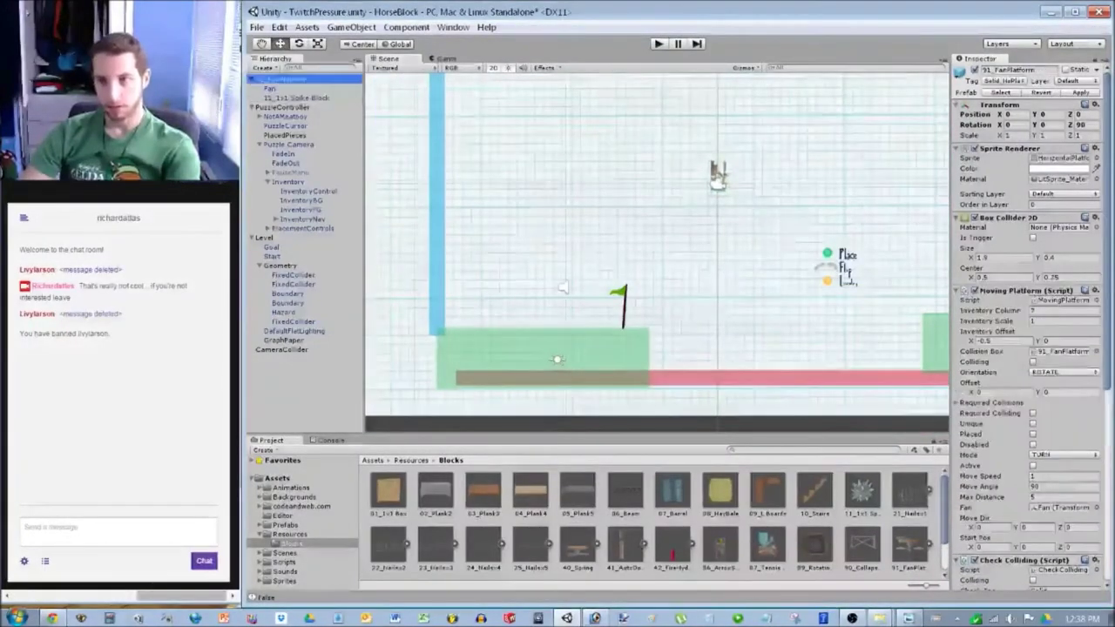
pyautogui.moveTo(1002, 114); pyautogui.dragTo(635, 115)
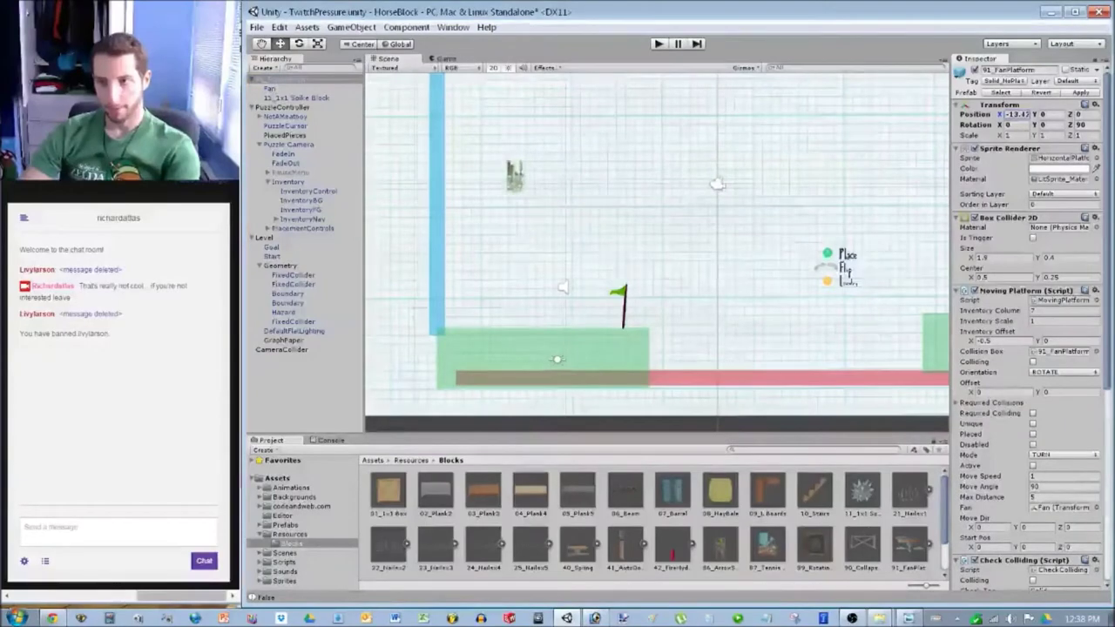
pyautogui.moveTo(1034, 115); pyautogui.dragTo(824, 114)
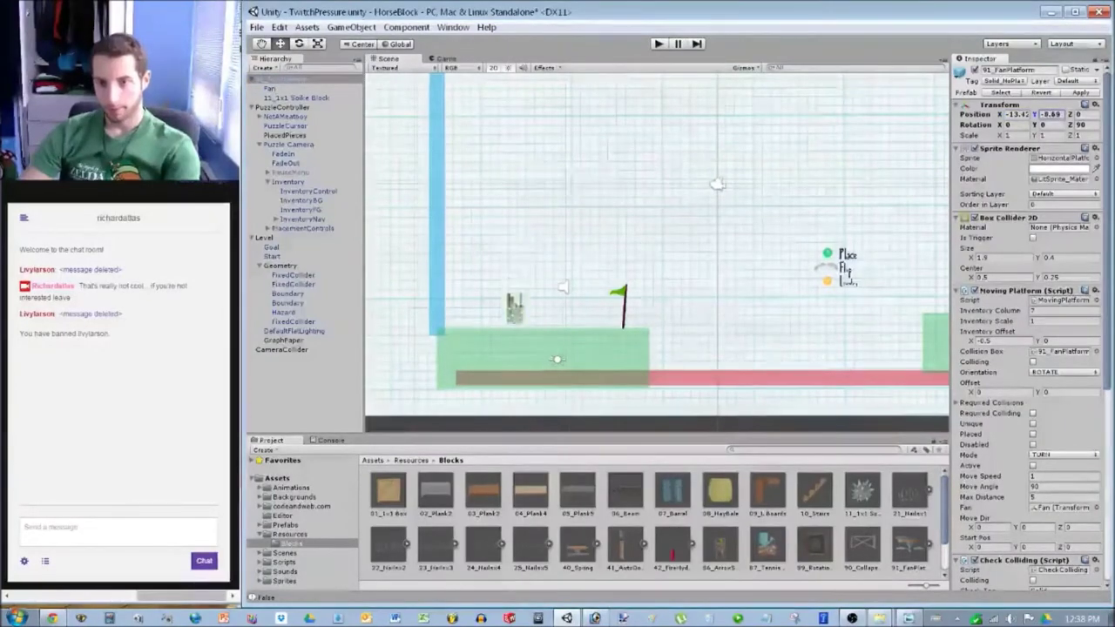
pyautogui.hotkey('ctrl', 'p')
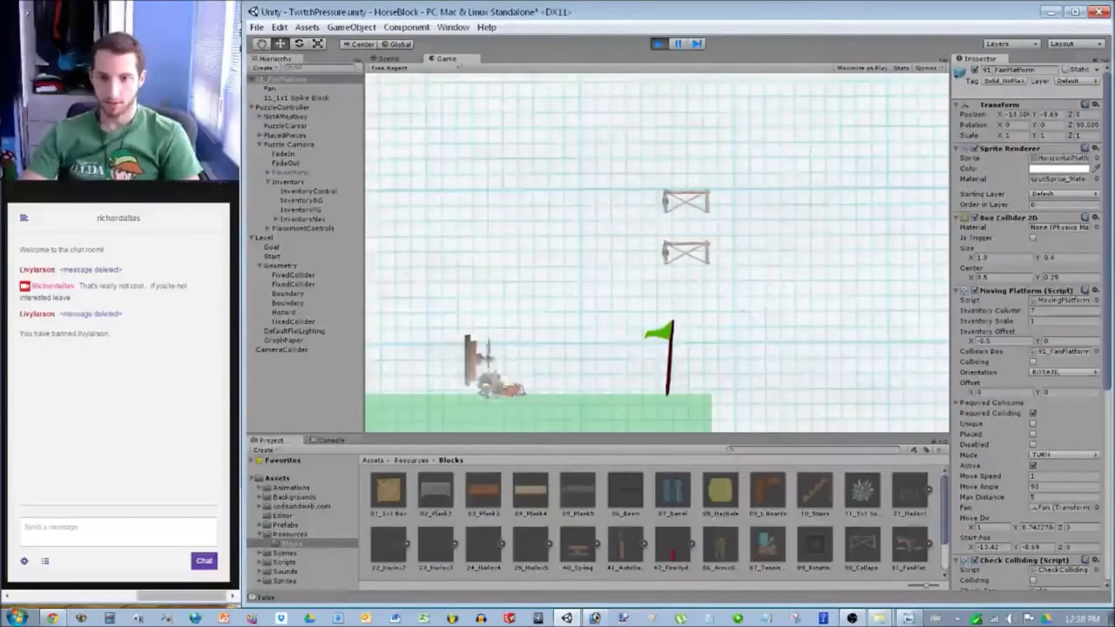
pyautogui.hotkey('ctrl', 'p')
# Make the Rigidbody 2D of the child 11_1x1 Spike Block kinematic.
pyautogui.scroll(7, 657, 252)
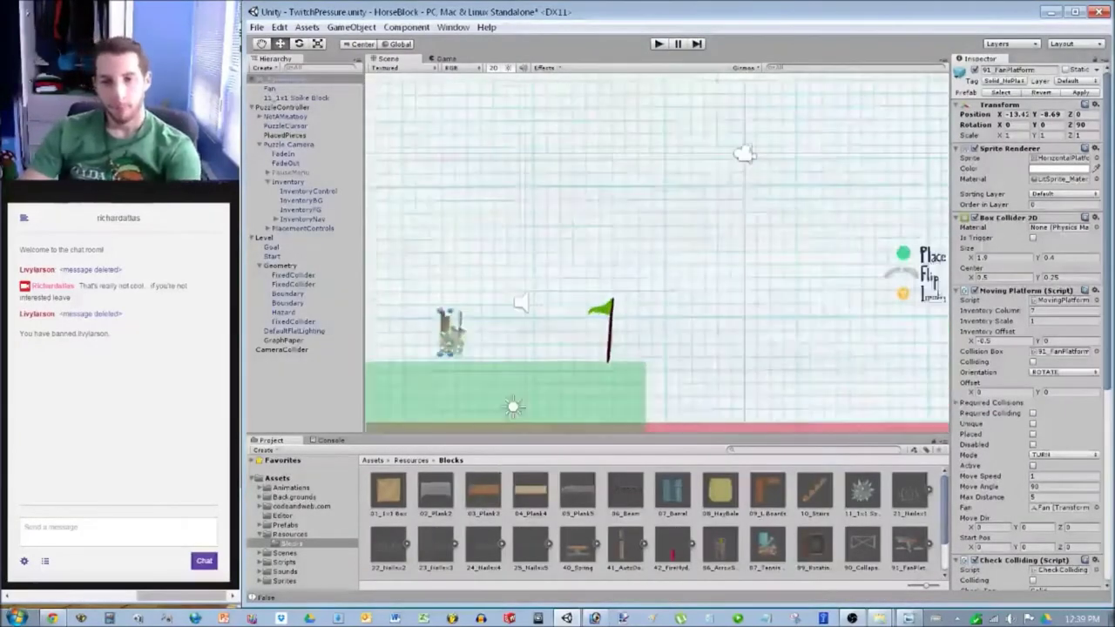
pyautogui.click(296, 97)
pyautogui.click(1033, 352)
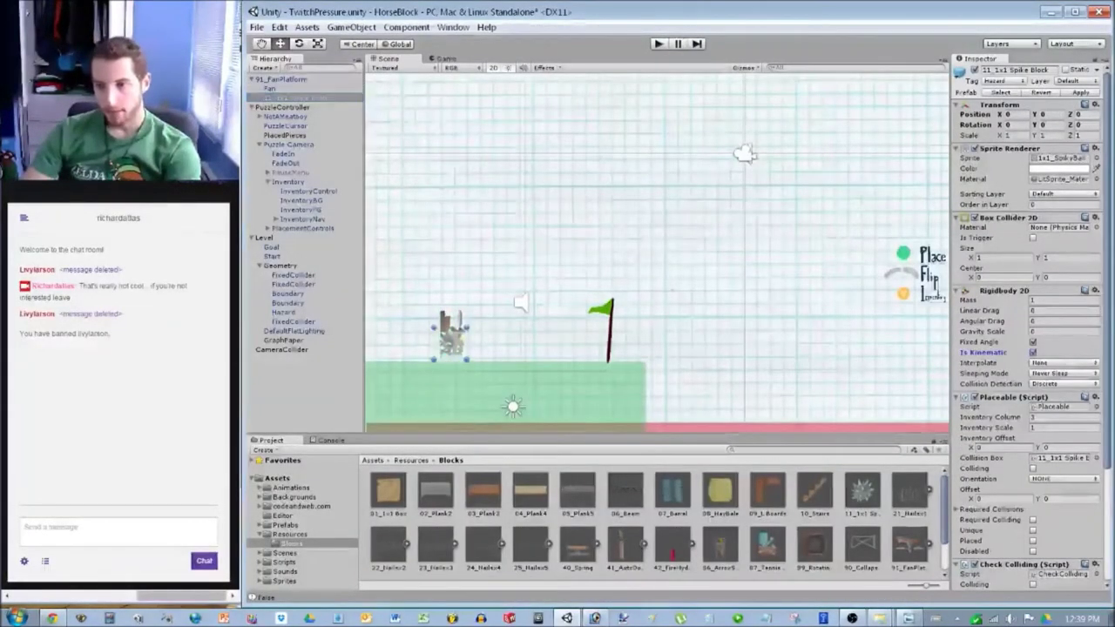
# Disable the Sprite Renderer and Box Collider 2D on both 91_FanPlatform and its Fan child so only the spike block shows.
pyautogui.click(450, 334)
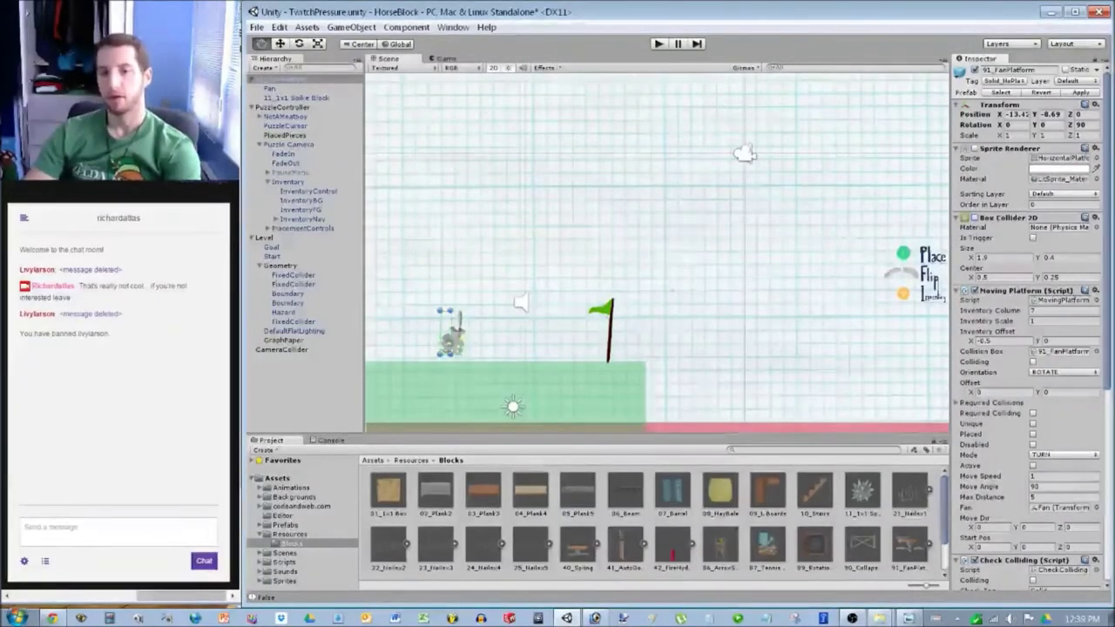
pyautogui.moveTo(673, 289); pyautogui.dragTo(751, 257, button='middle')
pyautogui.click(270, 88)
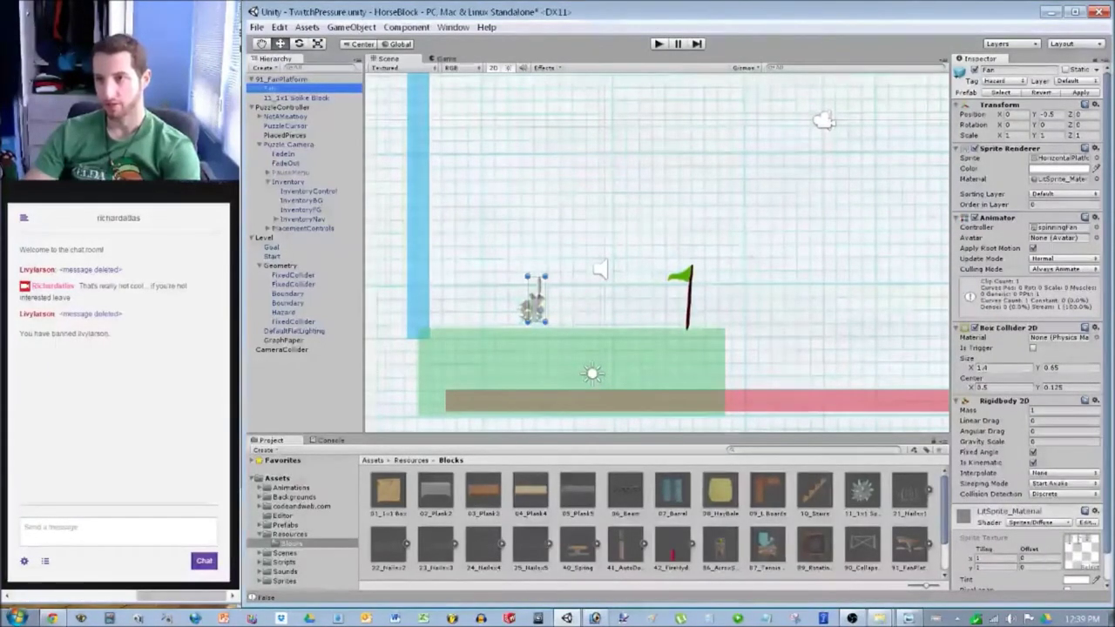
pyautogui.click(975, 148)
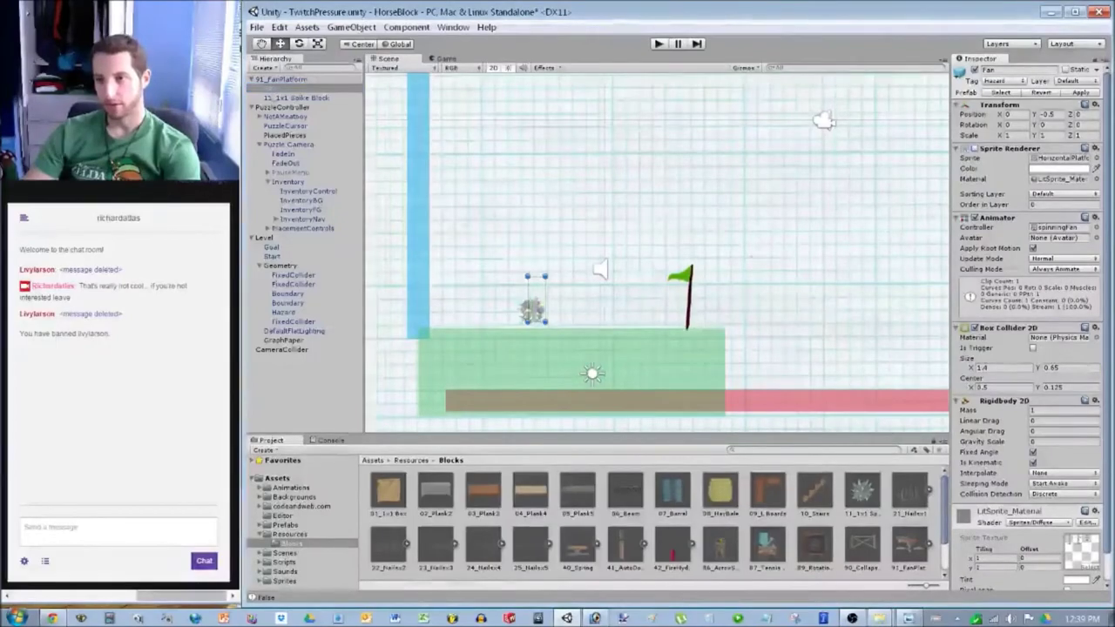
pyautogui.scroll(8, 656, 253)
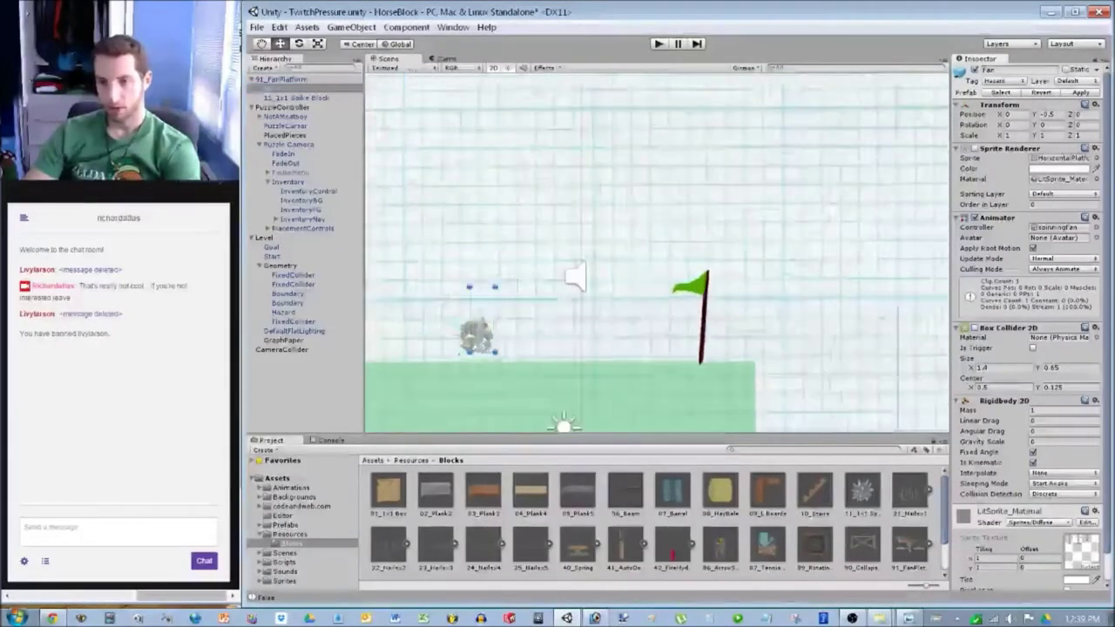
pyautogui.moveTo(593, 297); pyautogui.dragTo(732, 199, button='middle')
pyautogui.scroll(10, 656, 253)
pyautogui.scroll(2, 536, 261)
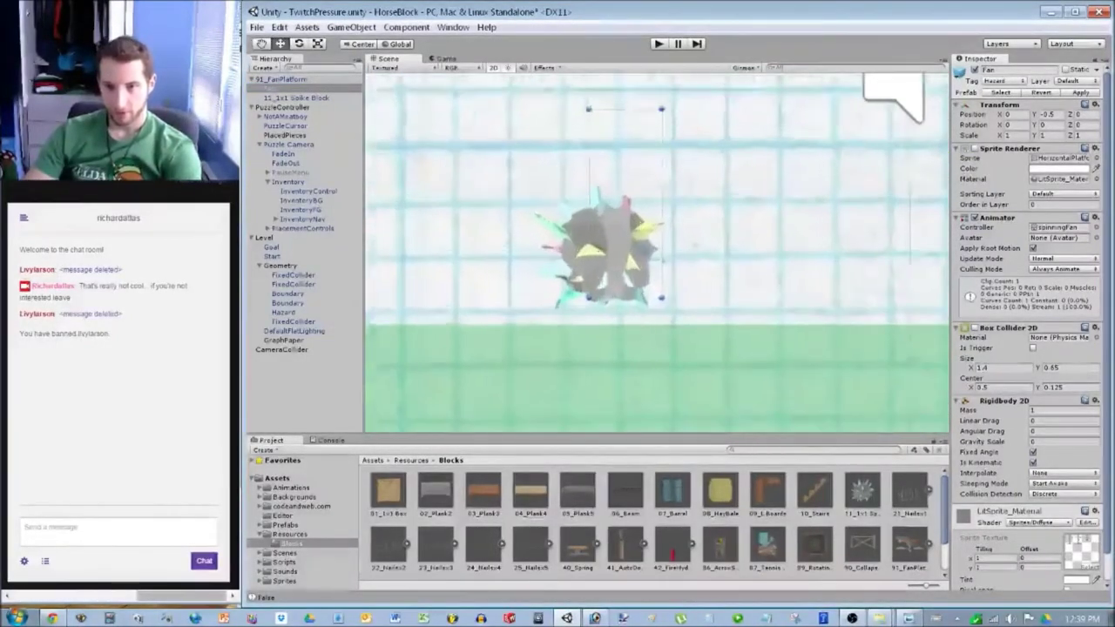
pyautogui.scroll(-8, 656, 252)
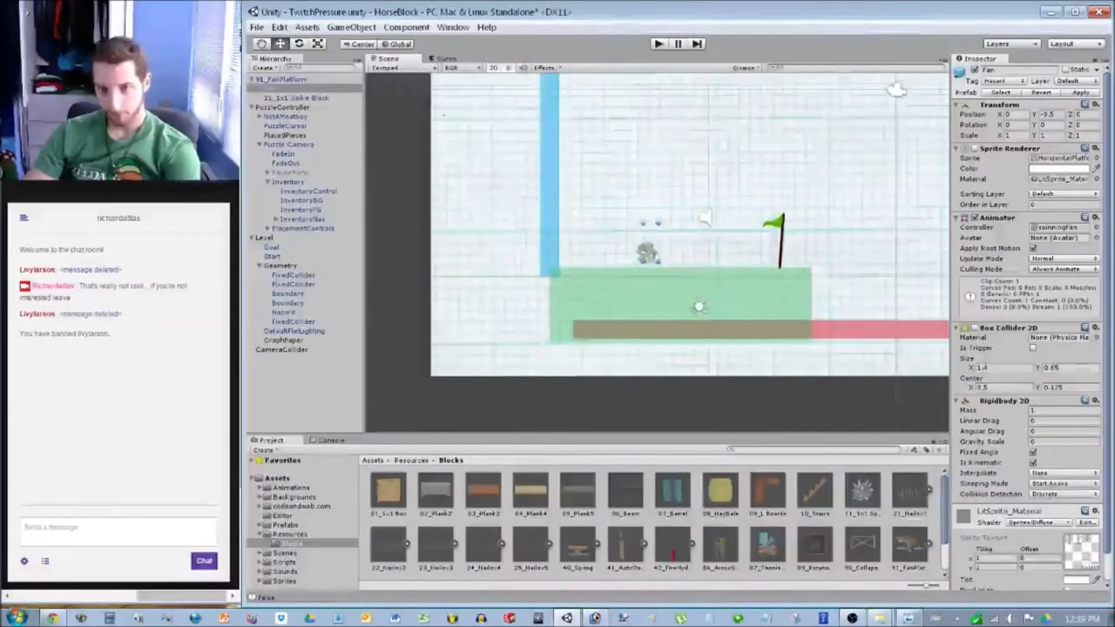
# Select the child spike block and playtest how it moves around the horse character, then stop playing.
pyautogui.click(296, 97)
pyautogui.click(678, 44)
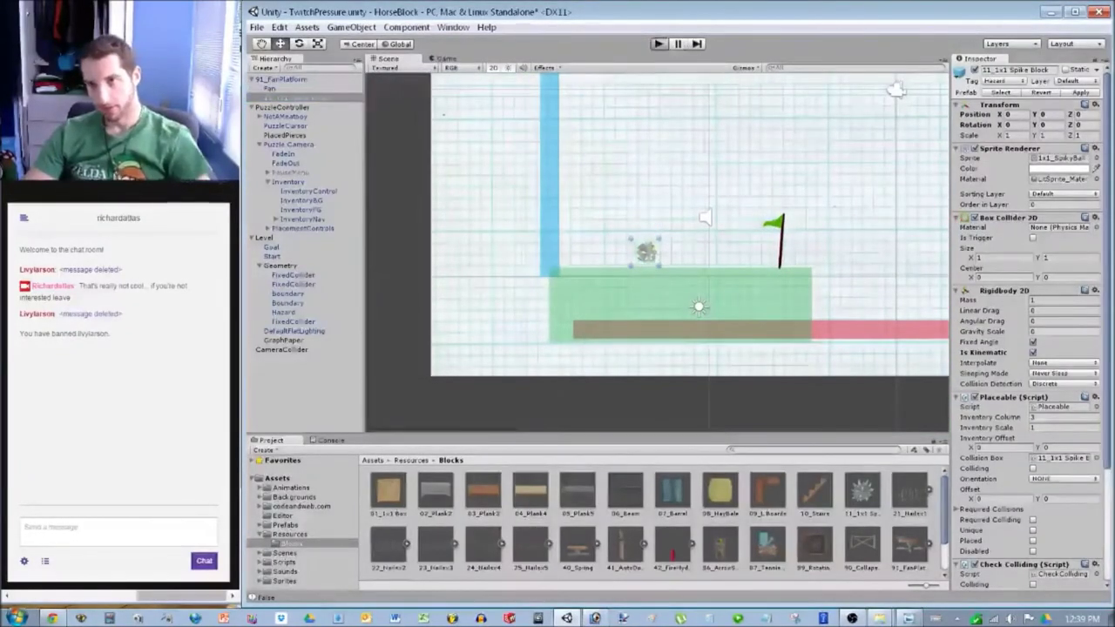
pyautogui.hotkey('ctrl', 'p')
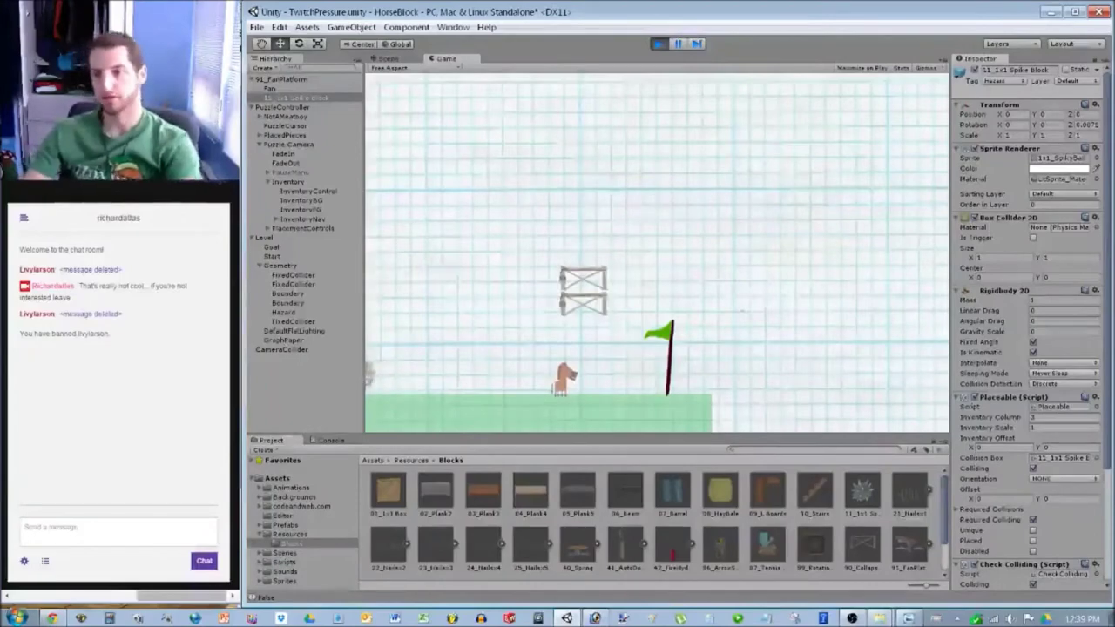
pyautogui.hotkey('ctrl', 'p')
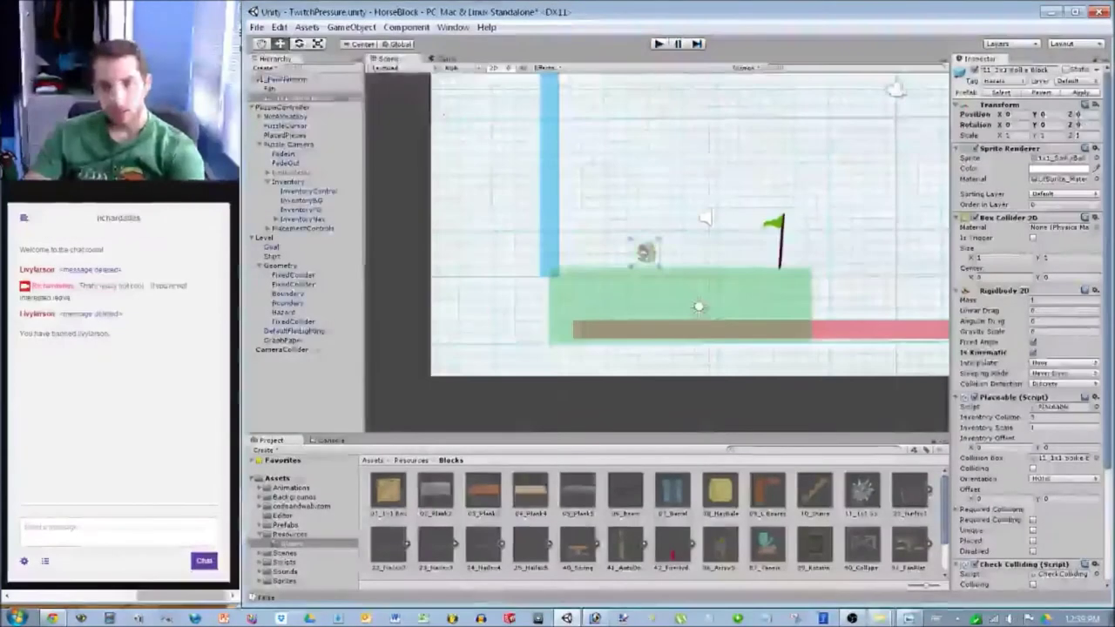
# Set the Z rotation of 91_FanPlatform to 270.
pyautogui.click(279, 79)
pyautogui.scroll(-2, 1032, 329)
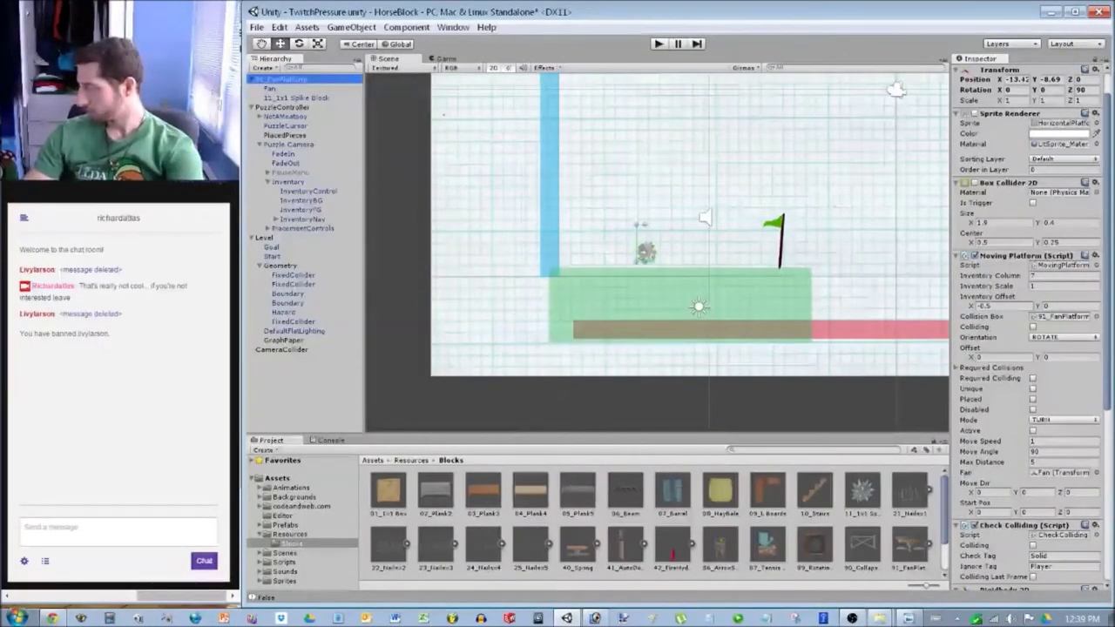
pyautogui.click(657, 174)
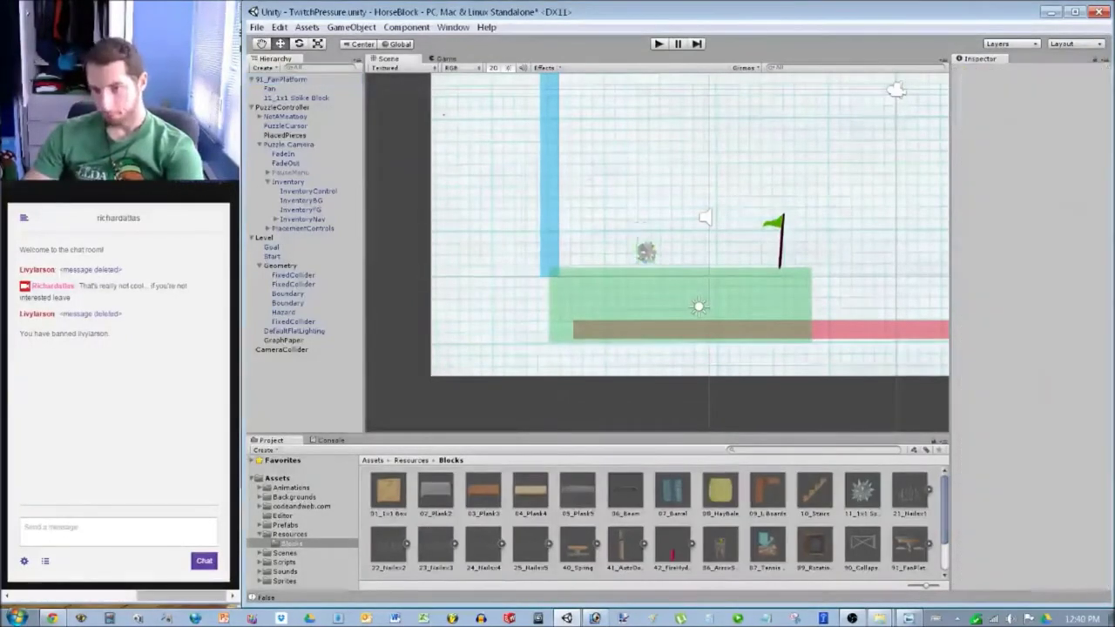
pyautogui.scroll(7, 656, 252)
pyautogui.moveTo(657, 252)
pyautogui.mouseDown(button='middle')
pyautogui.moveTo(562, 242)
pyautogui.moveTo(658, 252)
pyautogui.mouseUp(button='middle')
pyautogui.scroll(14, 658, 250)
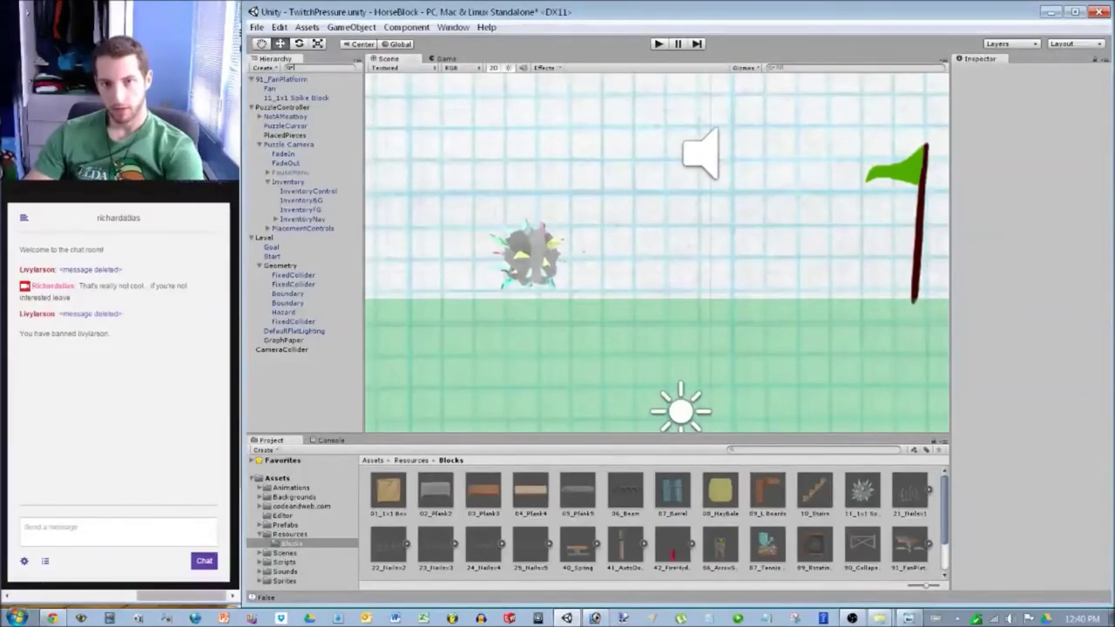
pyautogui.click(287, 79)
pyautogui.scroll(-5, 657, 253)
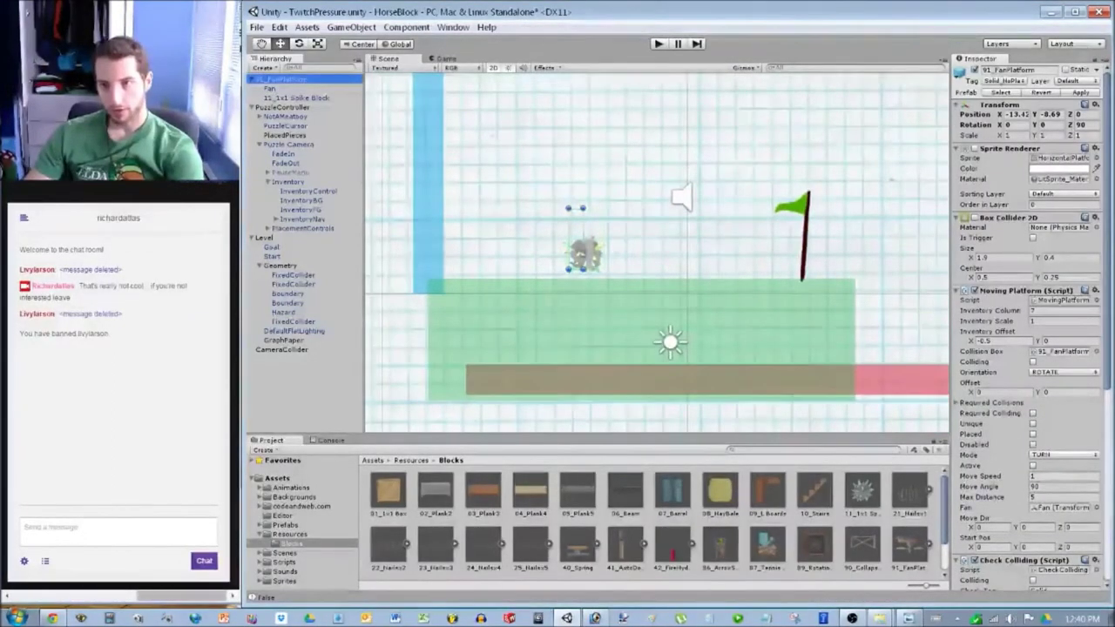
pyautogui.click(1081, 124)
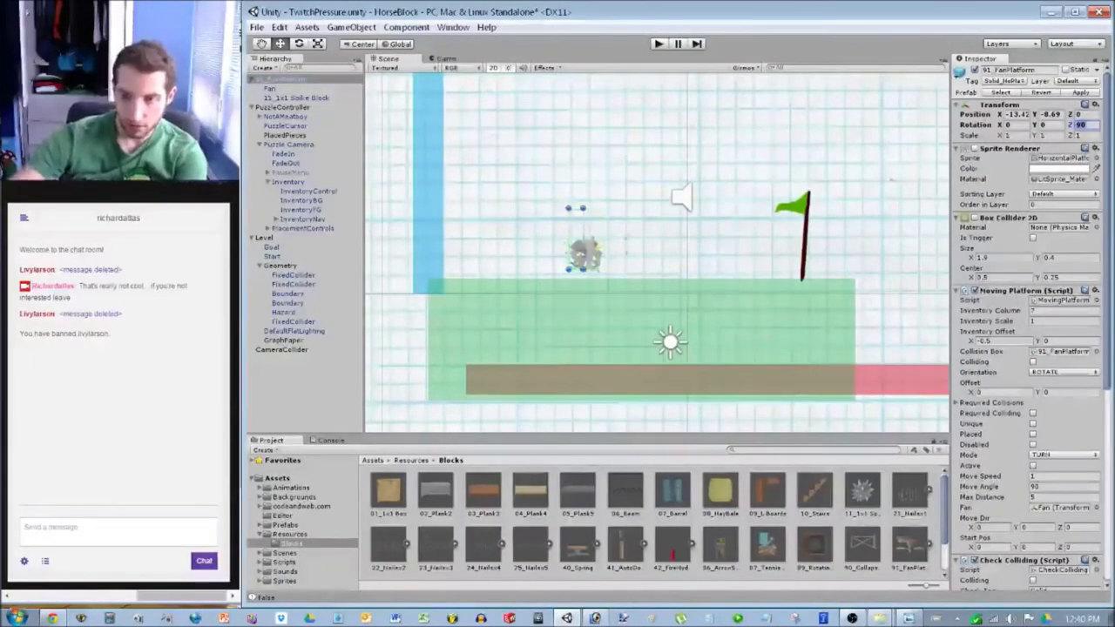
pyautogui.write('270')
pyautogui.scroll(-4, 654, 239)
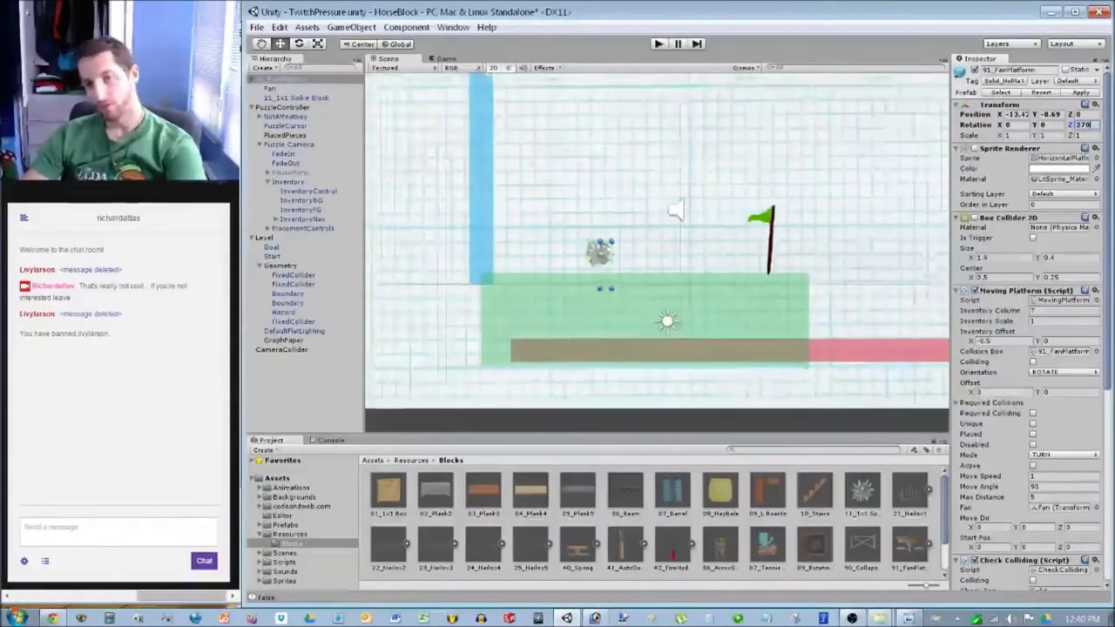
pyautogui.click(654, 240)
pyautogui.scroll(4, 656, 248)
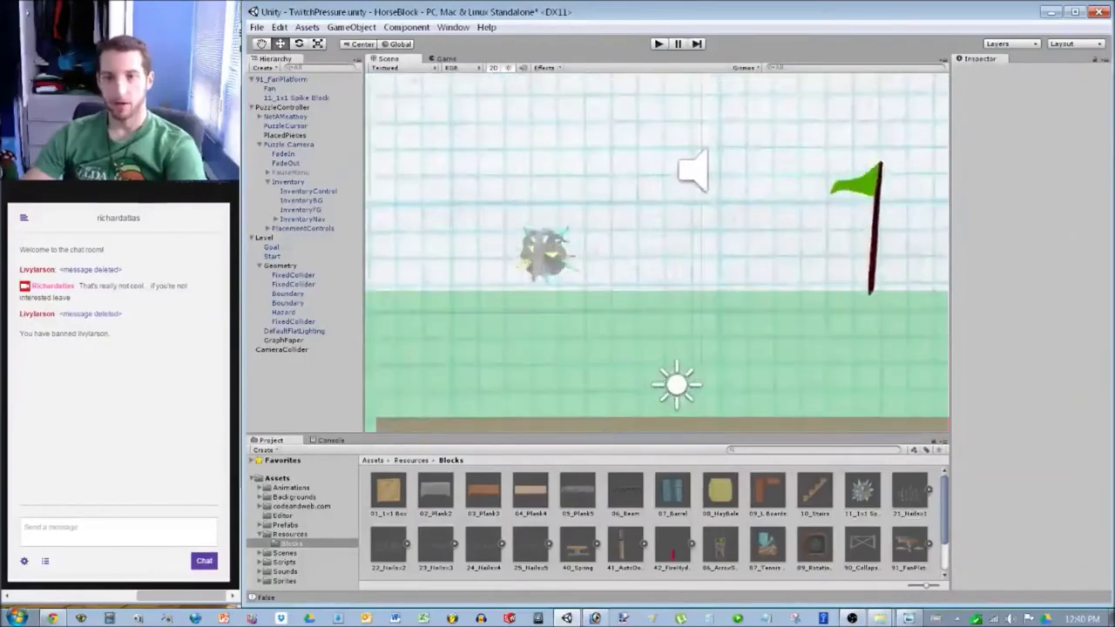
# Playtest the level with the horse near the start flag to check the spike block's travel, then stop playing.
pyautogui.hotkey('ctrl', 'p')
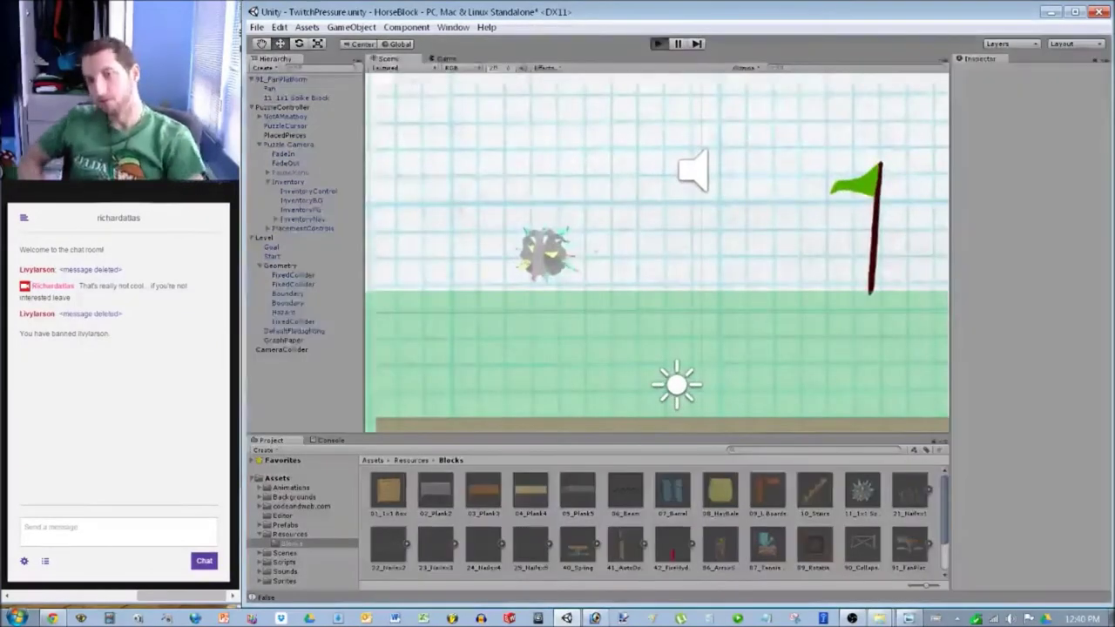
pyautogui.press('space')
pyautogui.press('Up')
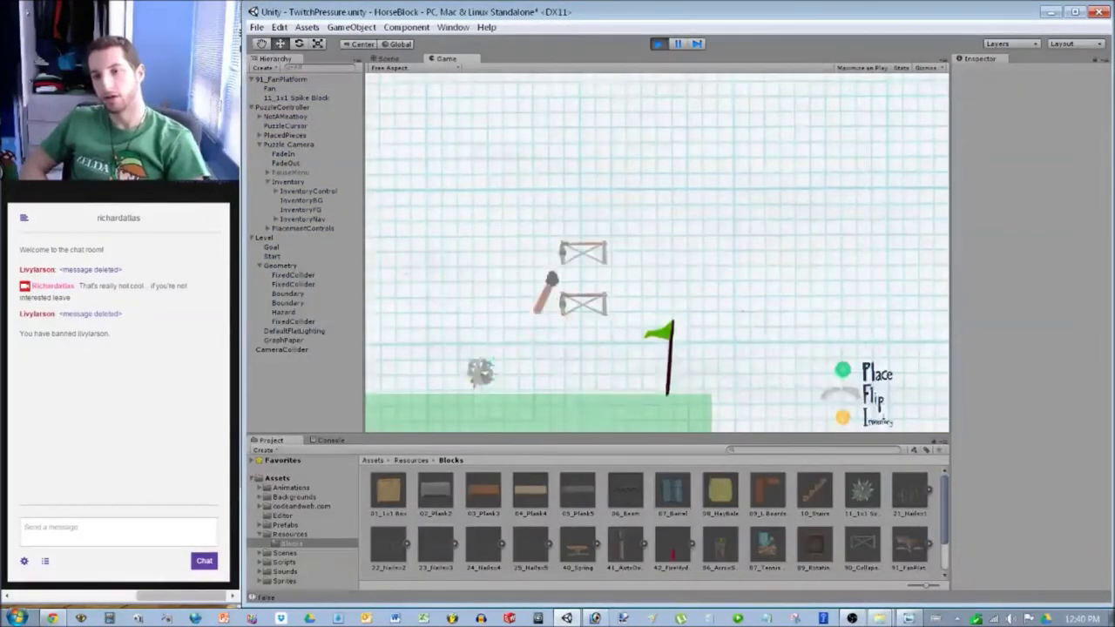
pyautogui.press('space')
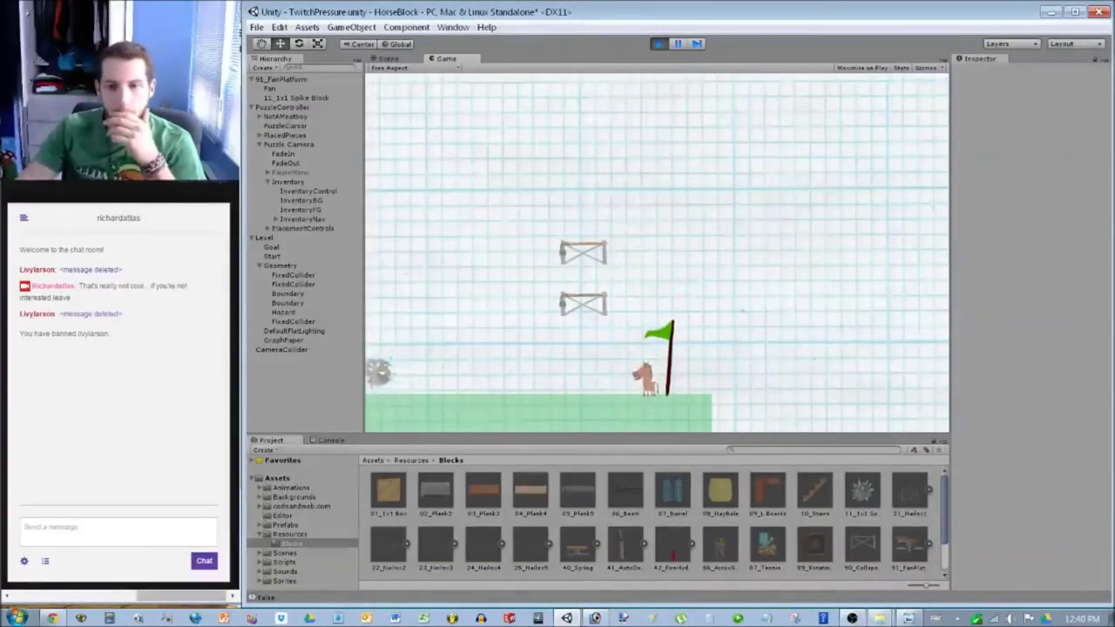
pyautogui.hotkey('ctrl', 'p')
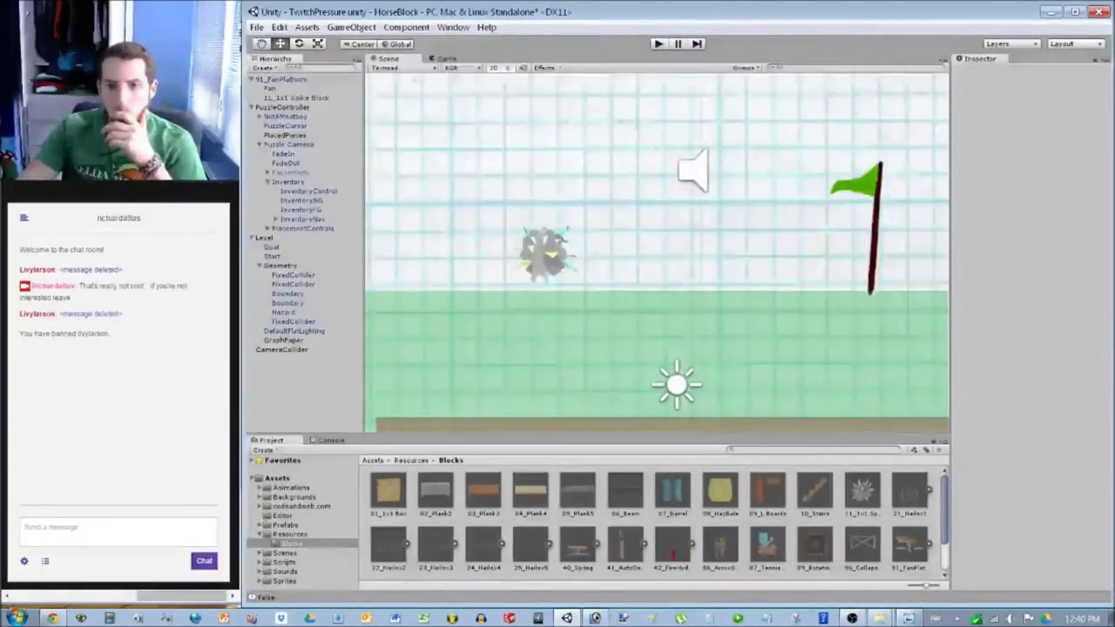
# Raise 91_FanPlatform to about Y -7.58 above the ground and playtest the spike block again.
pyautogui.click(280, 79)
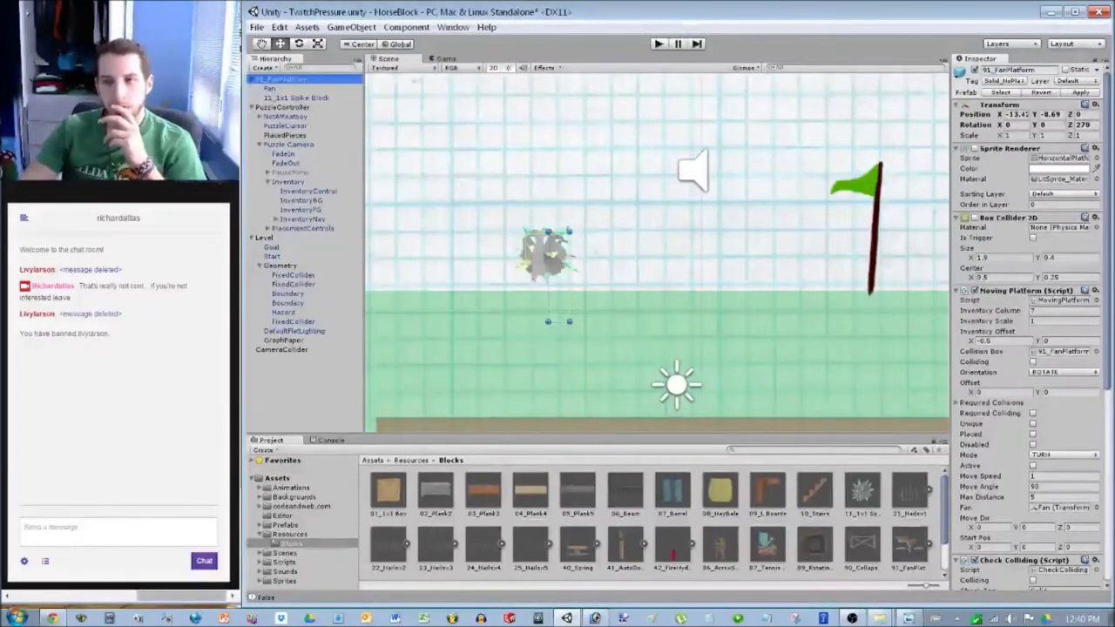
pyautogui.moveTo(547, 255); pyautogui.dragTo(547, 205)
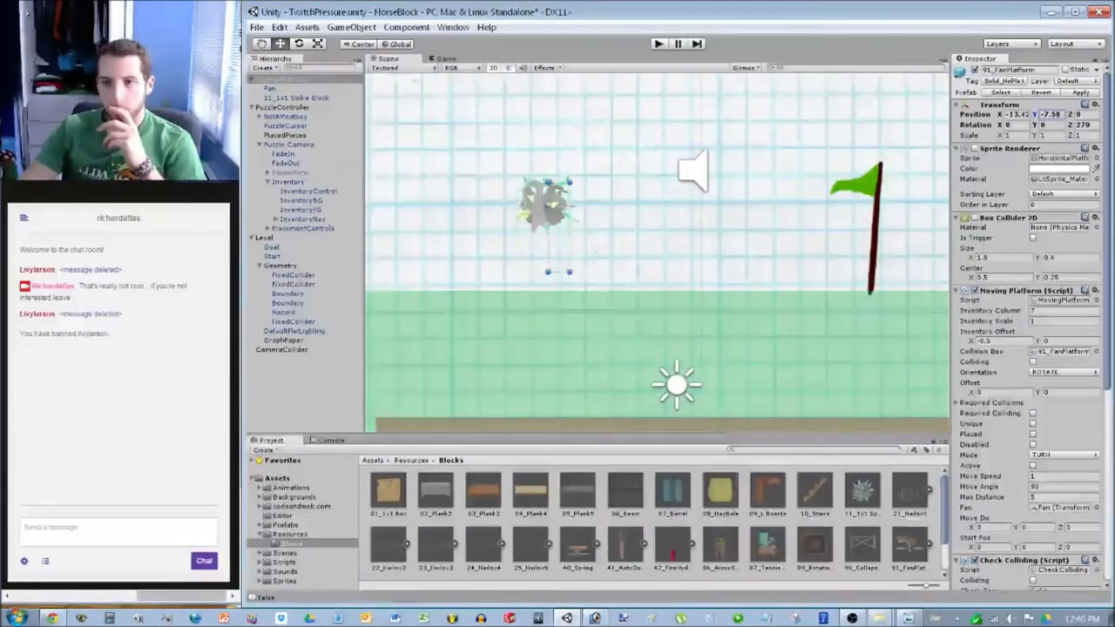
pyautogui.hotkey('ctrl', 'p')
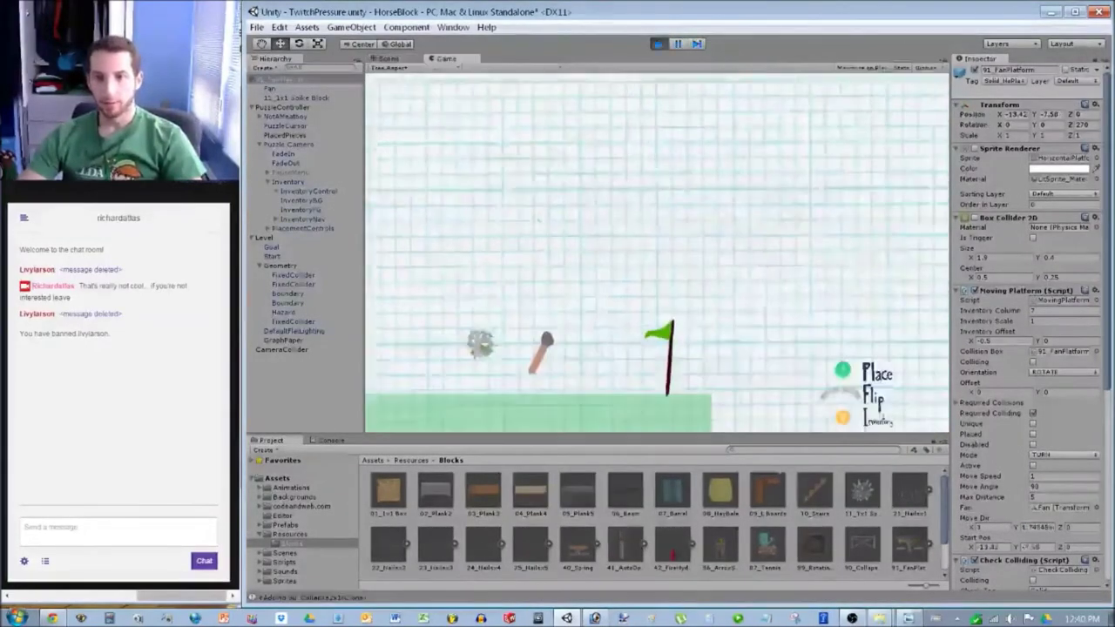
pyautogui.hotkey('ctrl', 'p')
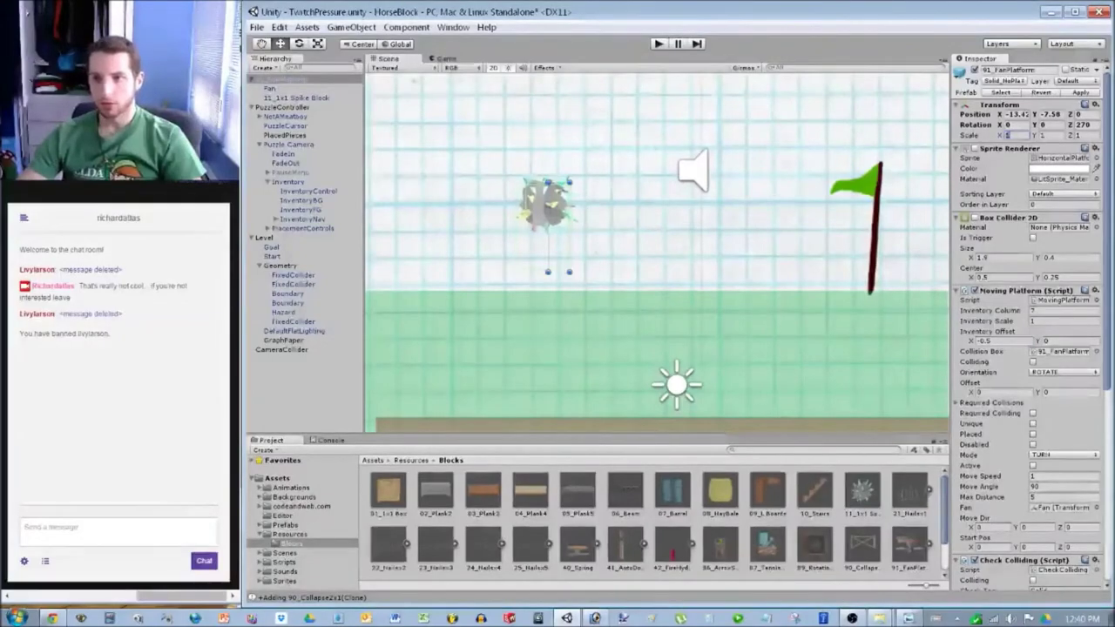
# Set the X scale of 91_FanPlatform to 0.1 and the X scale of its child spike block to 10.
pyautogui.write('0.')
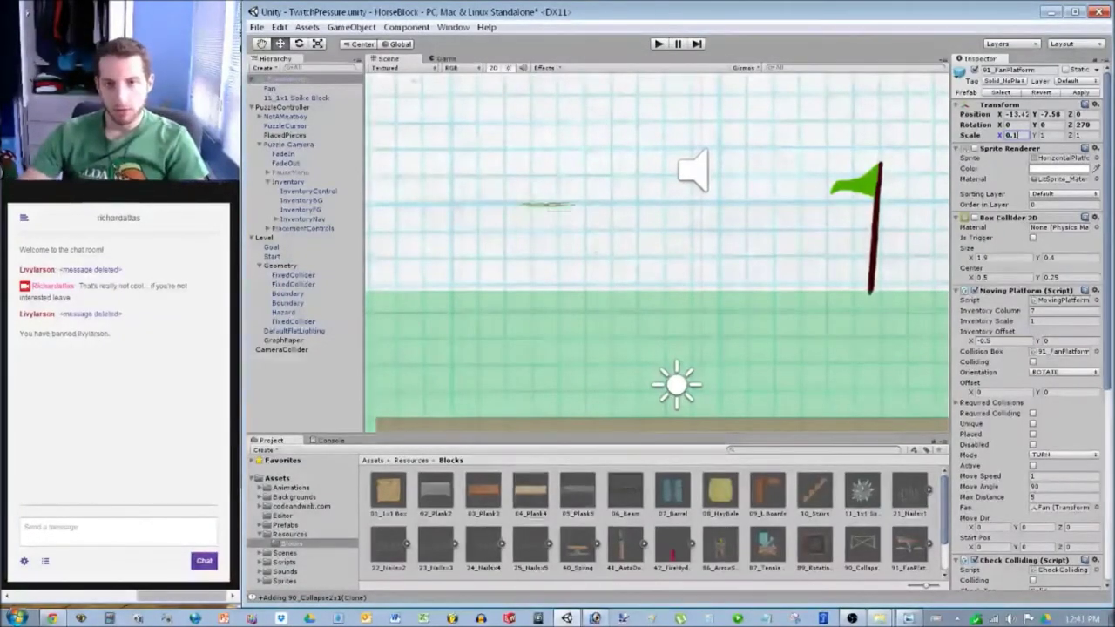
pyautogui.write('f')
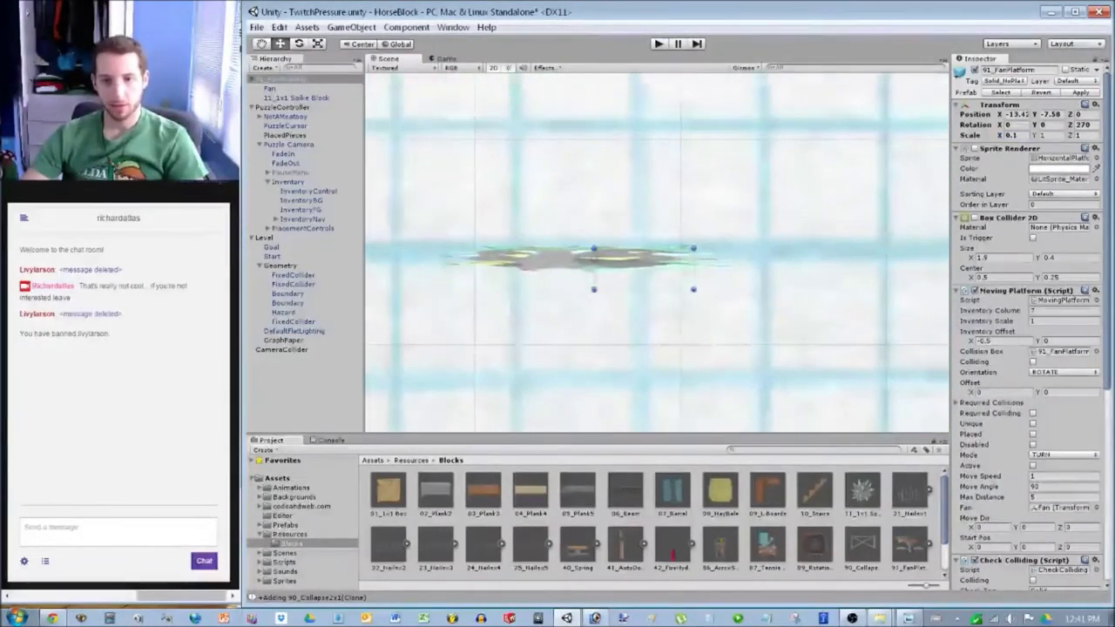
pyautogui.click(273, 98)
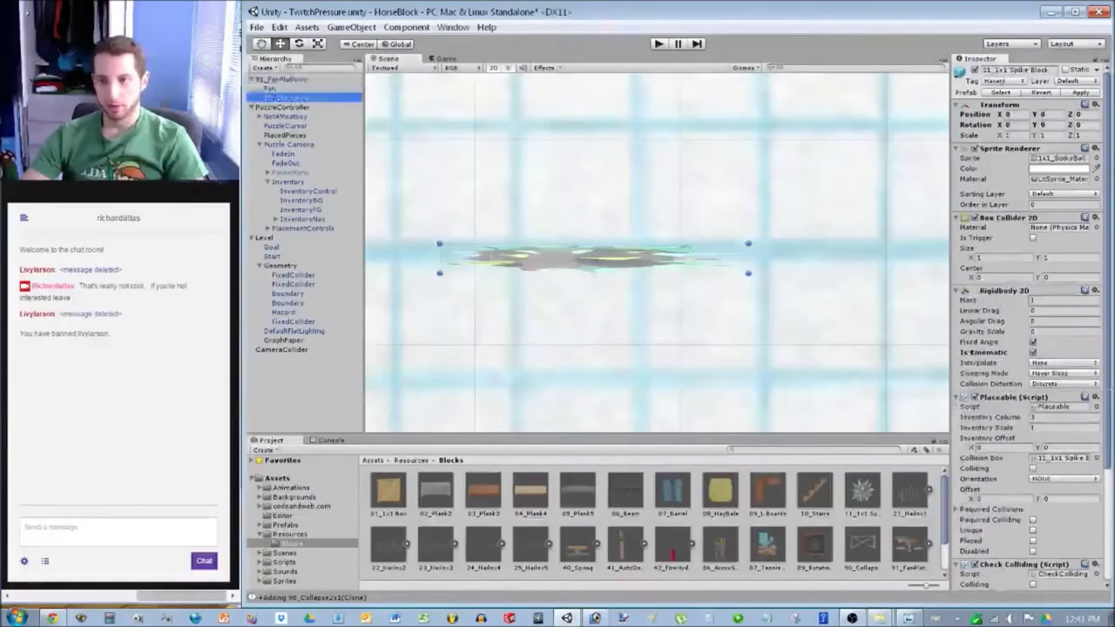
pyautogui.click(1013, 135)
pyautogui.write('10')
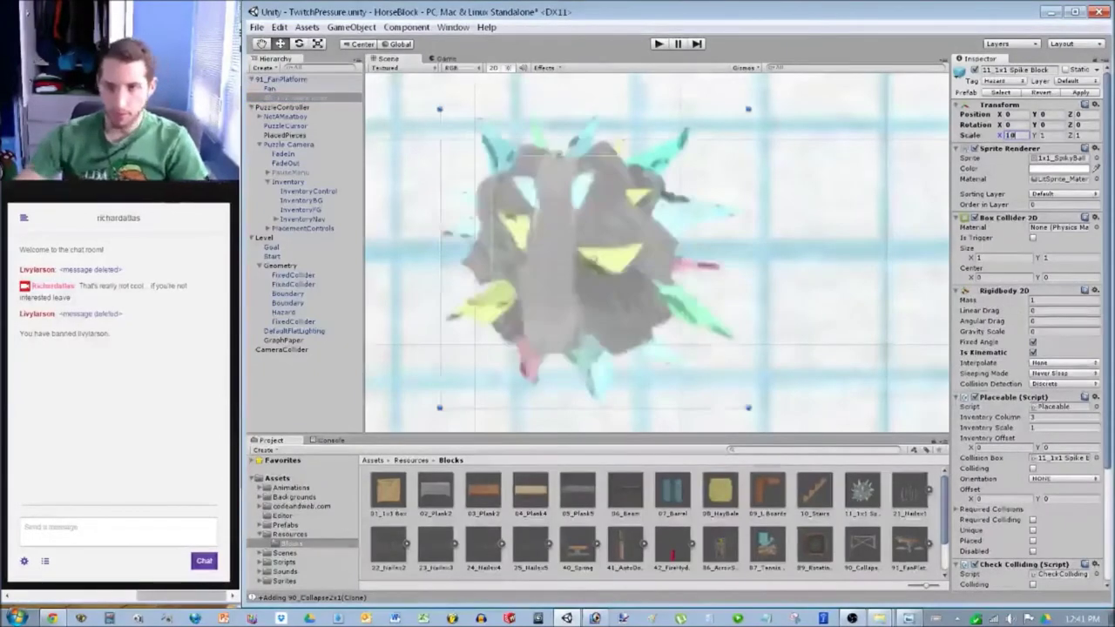
# Lower 91_FanPlatform to Y -8.65 just above the ground, playtest the spike block's travel, and stop playing.
pyautogui.scroll(-10, 645, 252)
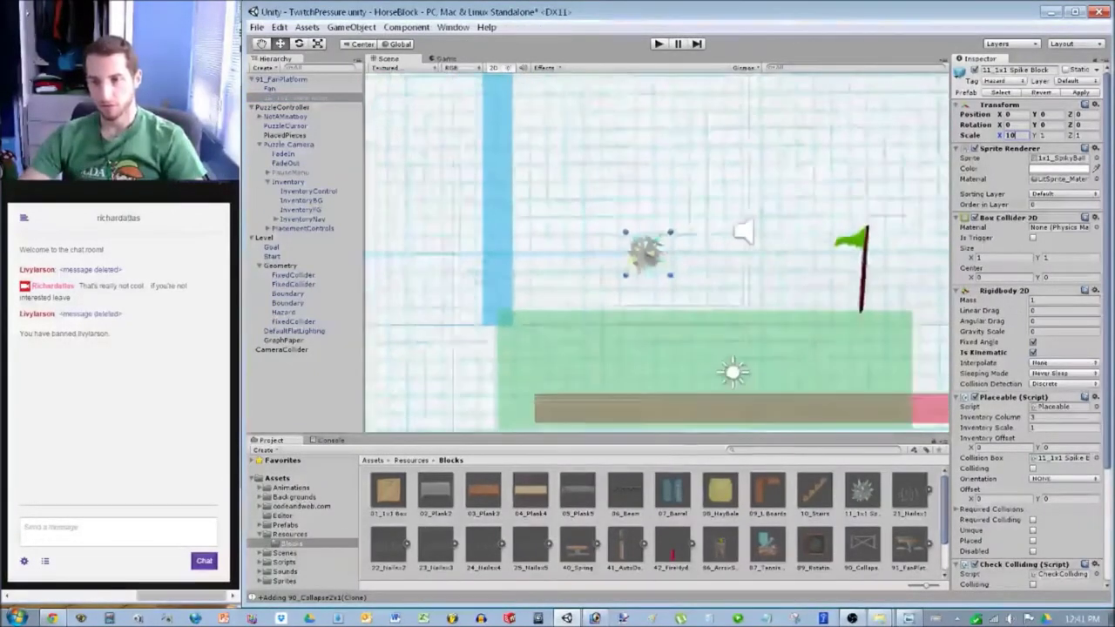
pyautogui.scroll(-2, 645, 257)
pyautogui.click(649, 270)
pyautogui.scroll(8, 640, 257)
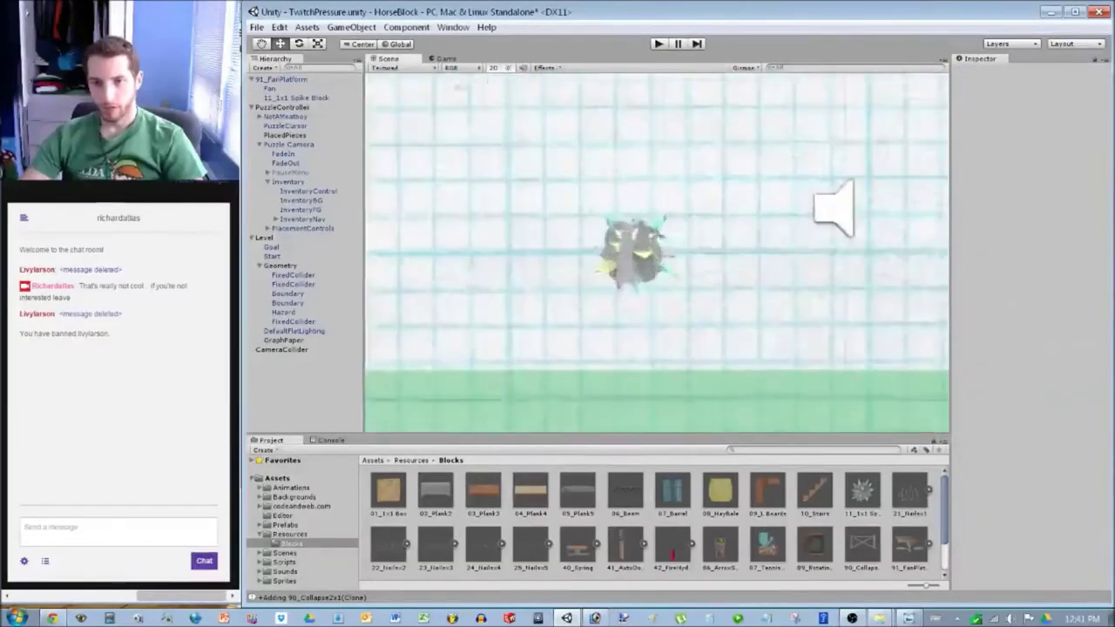
pyautogui.click(281, 79)
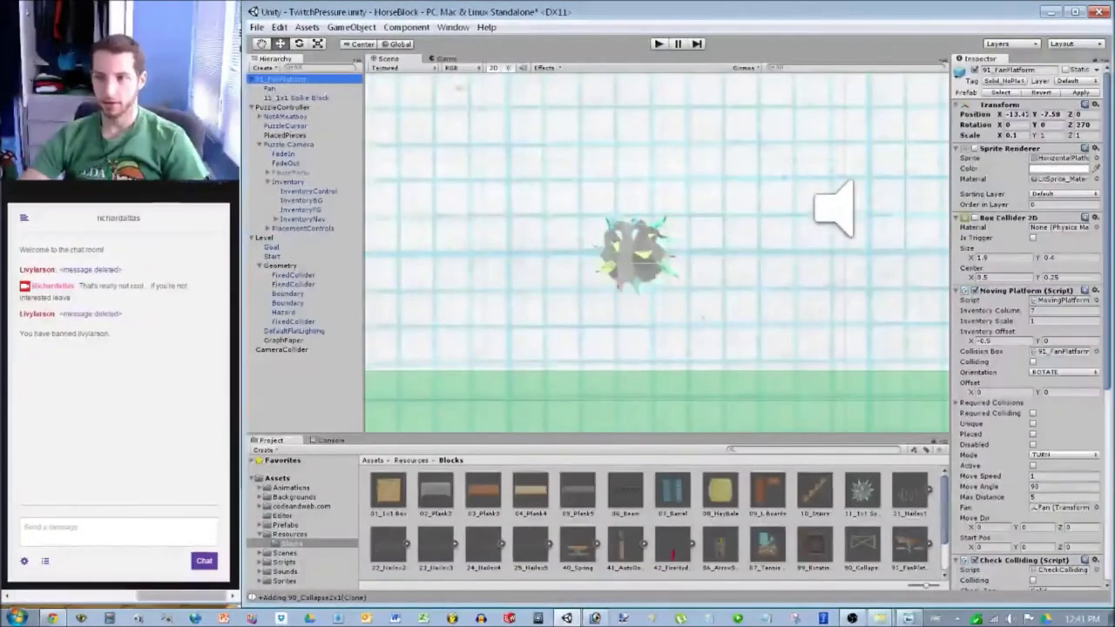
pyautogui.moveTo(636, 254); pyautogui.dragTo(635, 318)
pyautogui.hotkey('ctrl', 'p')
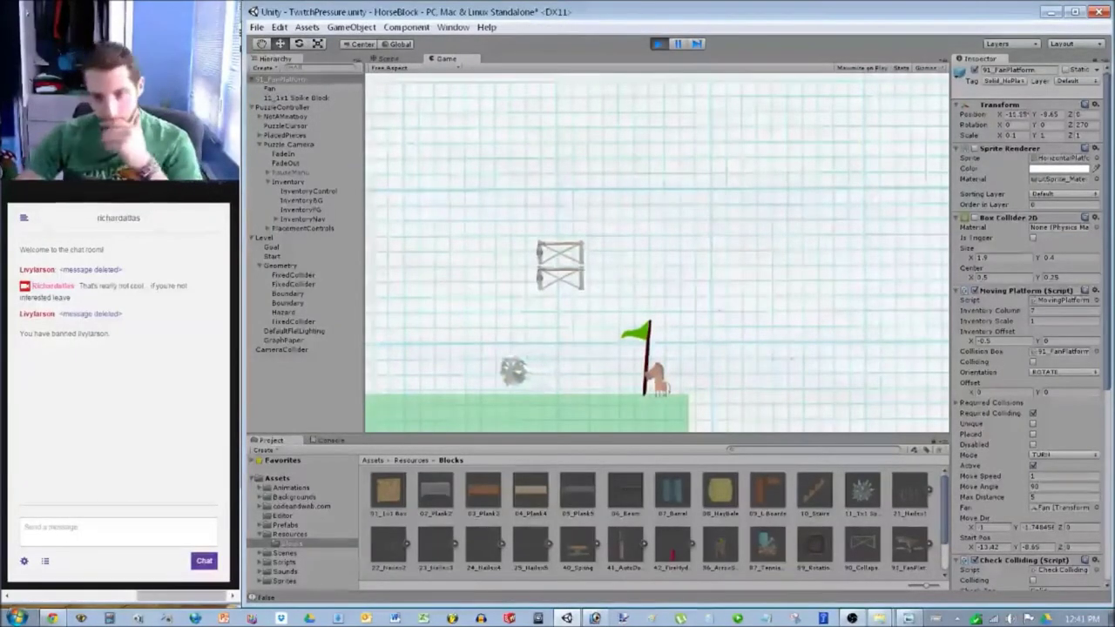
pyautogui.hotkey('ctrl', 'p')
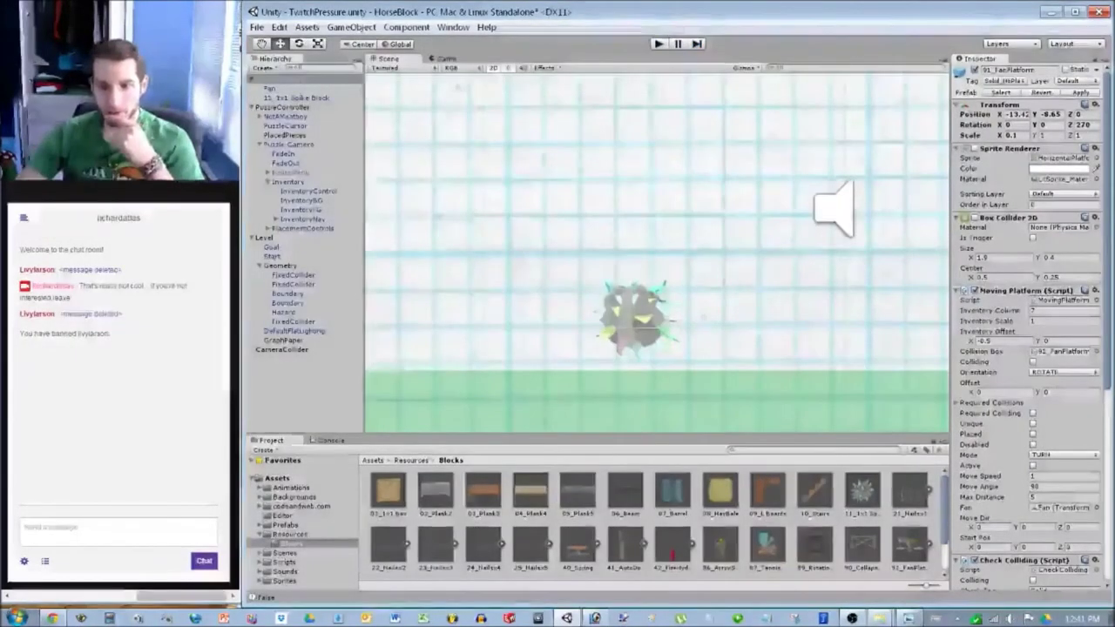
# Move 91_FanPlatform to about X -16.92 beside the boundary and playtest it with Move Speed 4 and Max Distance 12.
pyautogui.scroll(-9, 656, 251)
pyautogui.moveTo(1000, 114); pyautogui.dragTo(971, 114)
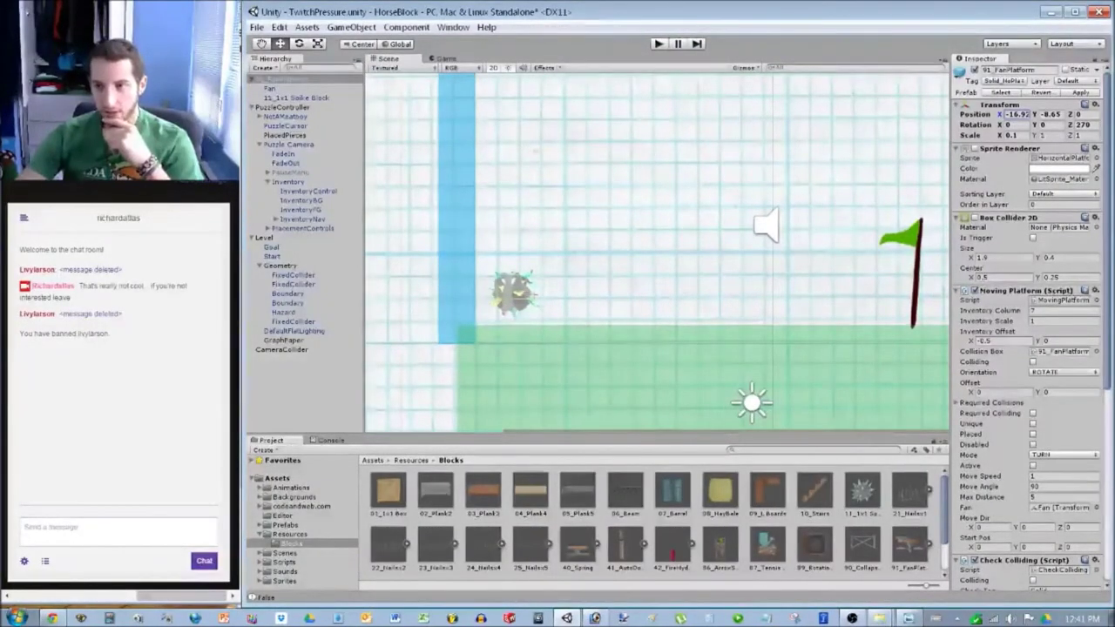
pyautogui.click(1083, 476)
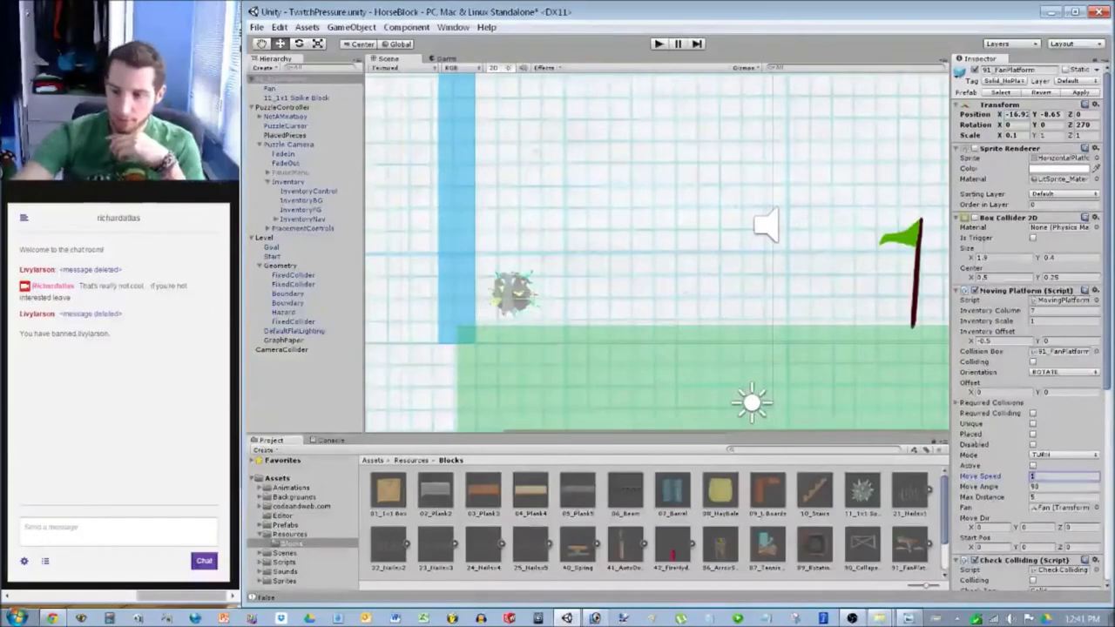
pyautogui.press('Tab')
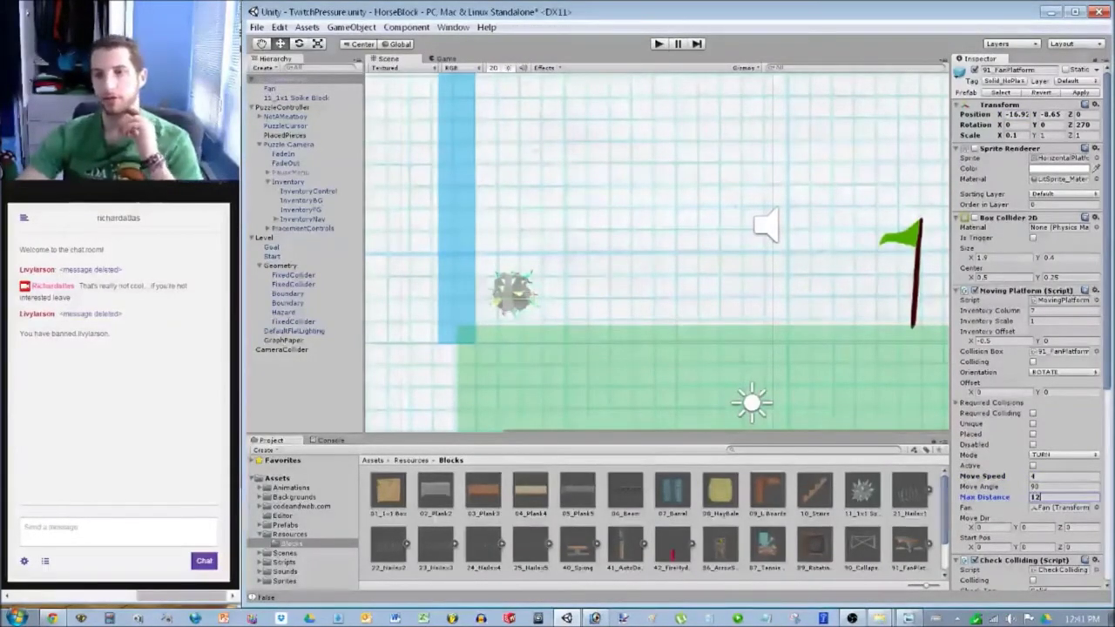
pyautogui.hotkey('ctrl', 'p')
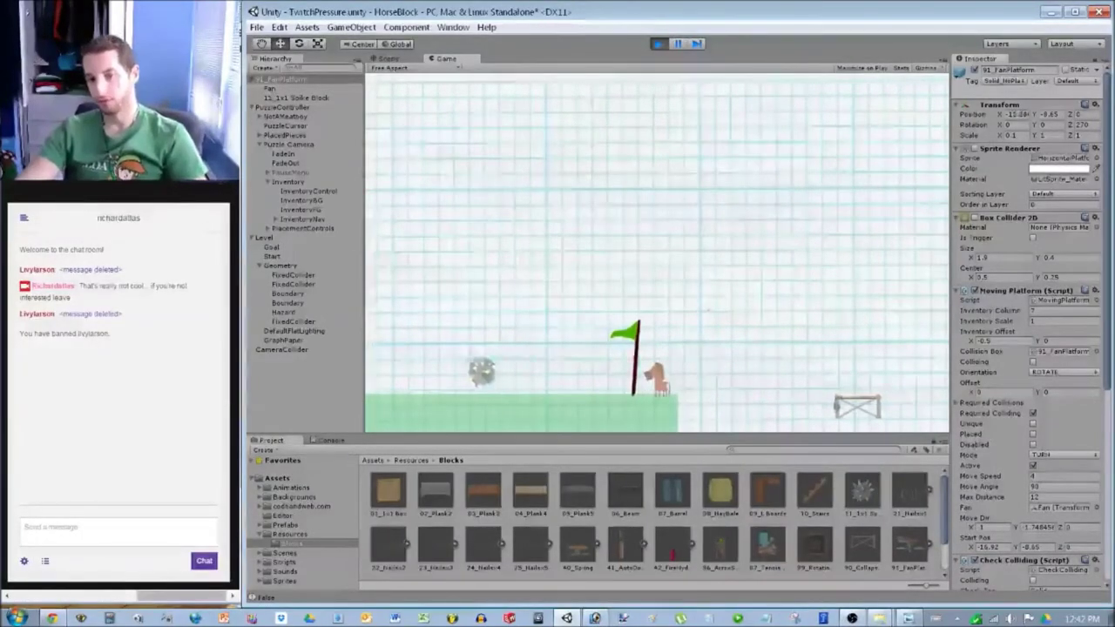
pyautogui.hotkey('ctrl', 'p')
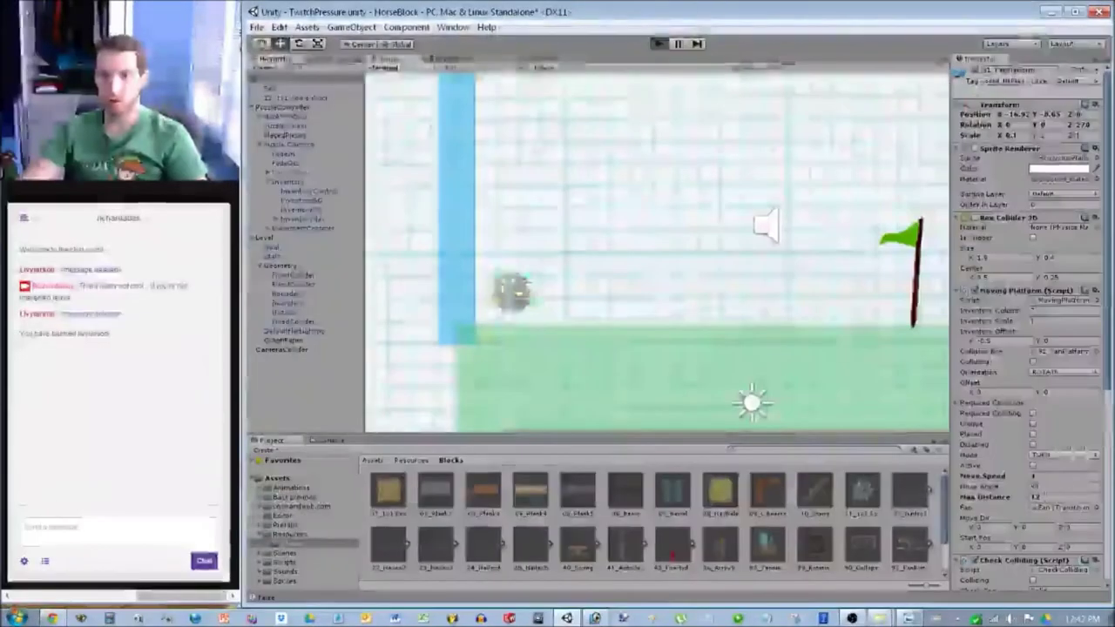
# Playtest the level again, placing a collapsing block from the inventory in the gap beyond the start ledge.
pyautogui.press('i')
pyautogui.press('Return')
pyautogui.press('Right')
pyautogui.press('Down')
pyautogui.press('i')
pyautogui.press('i')
pyautogui.press('Return')
pyautogui.press('Right')
pyautogui.press('Up')
pyautogui.press('Tab')
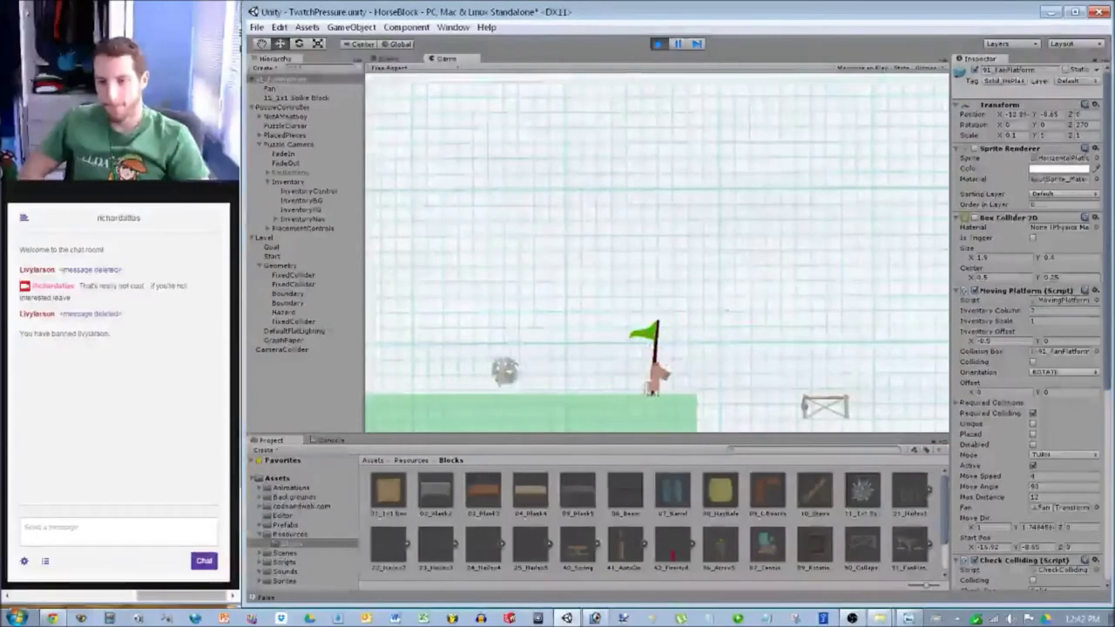
# Jump the horse off the start ledge and across the gap toward the spiked pillar.
pyautogui.press('space')
pyautogui.press('Left')
pyautogui.press('Right')
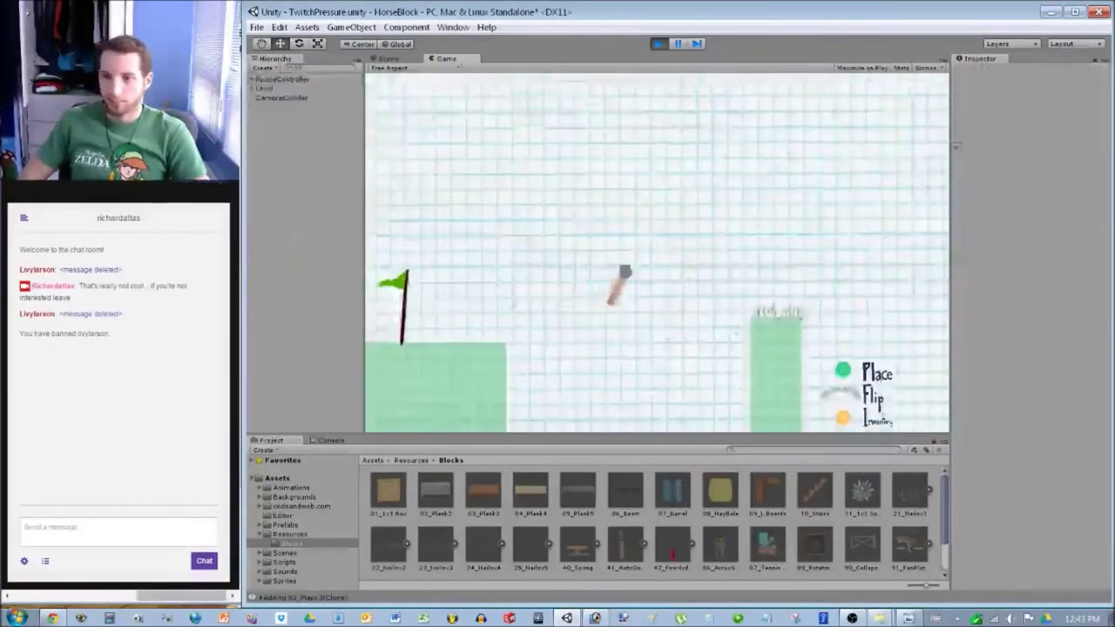
# Stop the running playtest and examine the whole level layout in the scene, from the green flag to the red flag.
pyautogui.hotkey('ctrl', 'p')
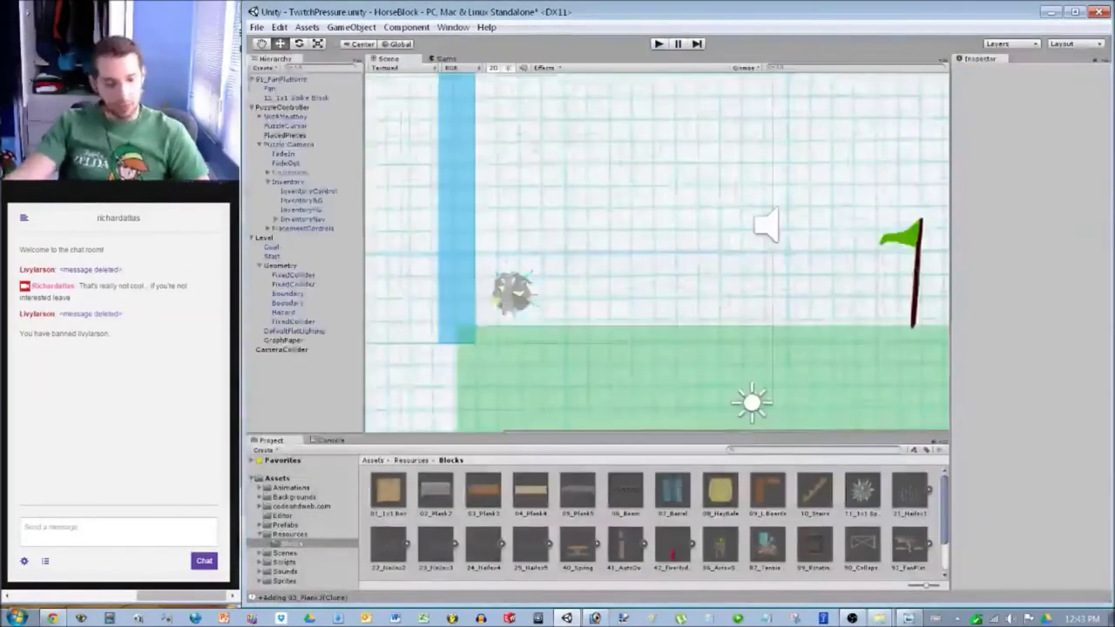
pyautogui.scroll(-5, 554, 314)
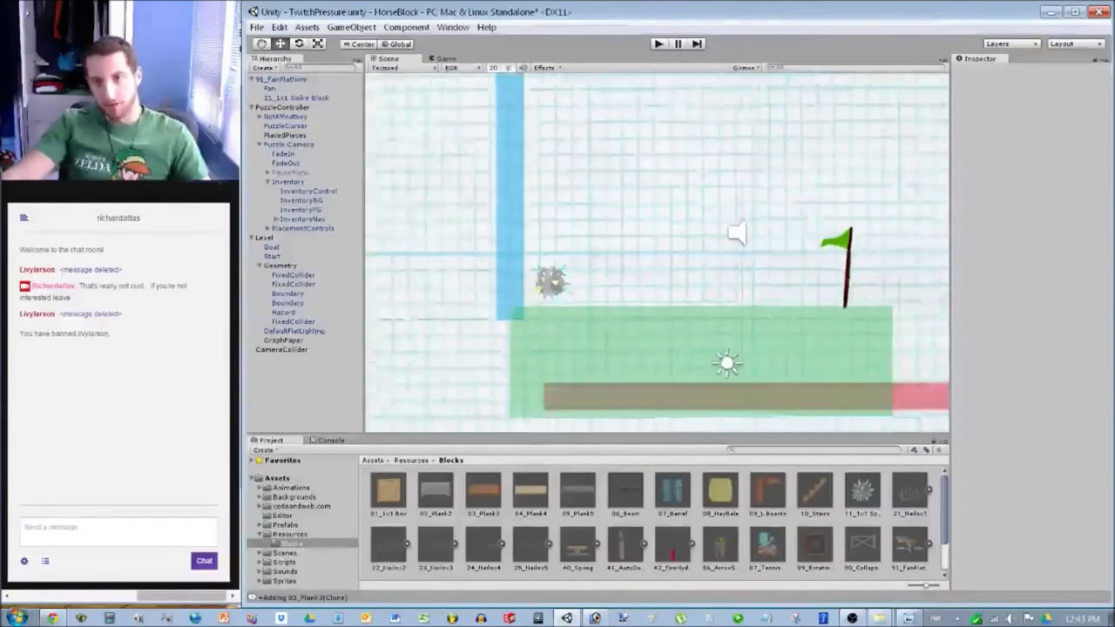
pyautogui.moveTo(708, 231); pyautogui.dragTo(605, 274, button='middle')
pyautogui.scroll(-2, 657, 252)
pyautogui.moveTo(671, 238); pyautogui.dragTo(641, 271, button='middle')
pyautogui.click(648, 255)
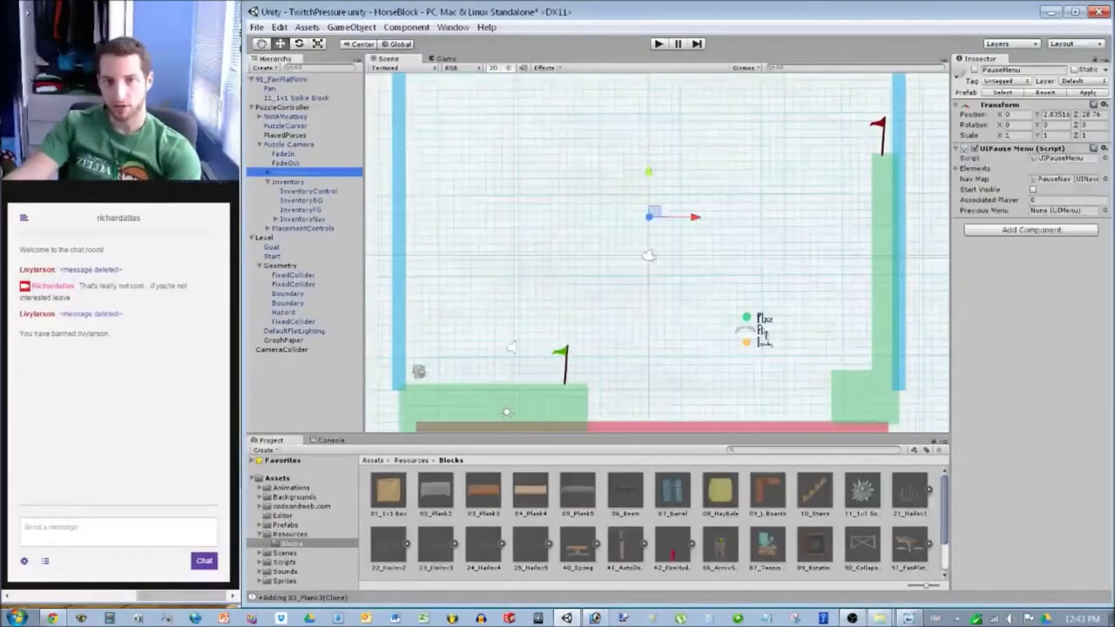
pyautogui.scroll(-3, 649, 255)
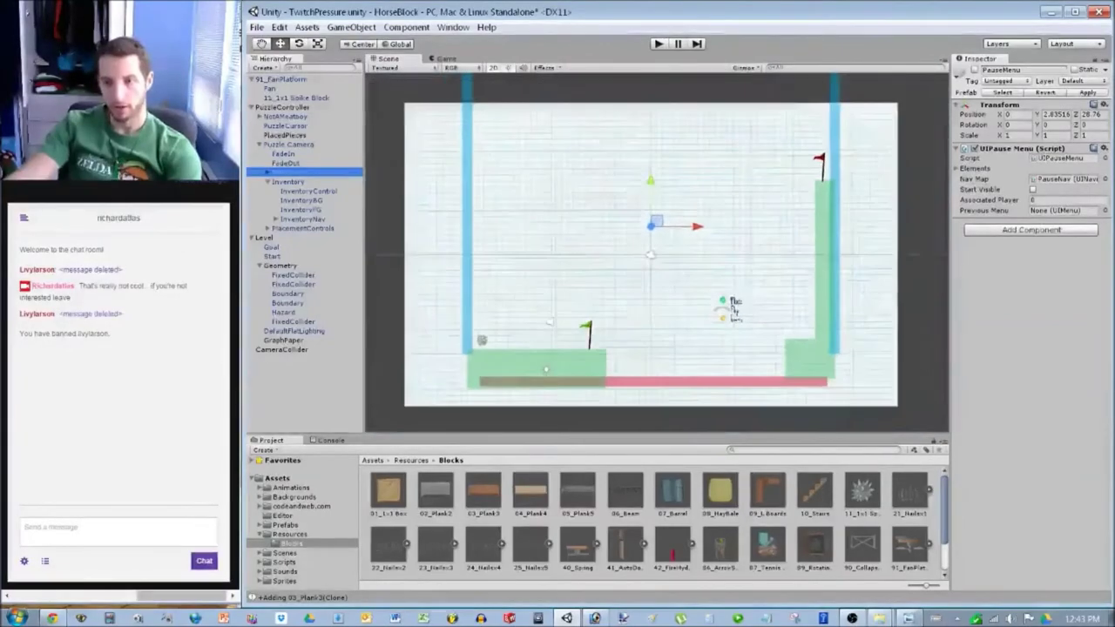
# Playtest the level, jumping with the horse beside the tall green wall under the red flag, and end the test.
pyautogui.hotkey('ctrl', 'p')
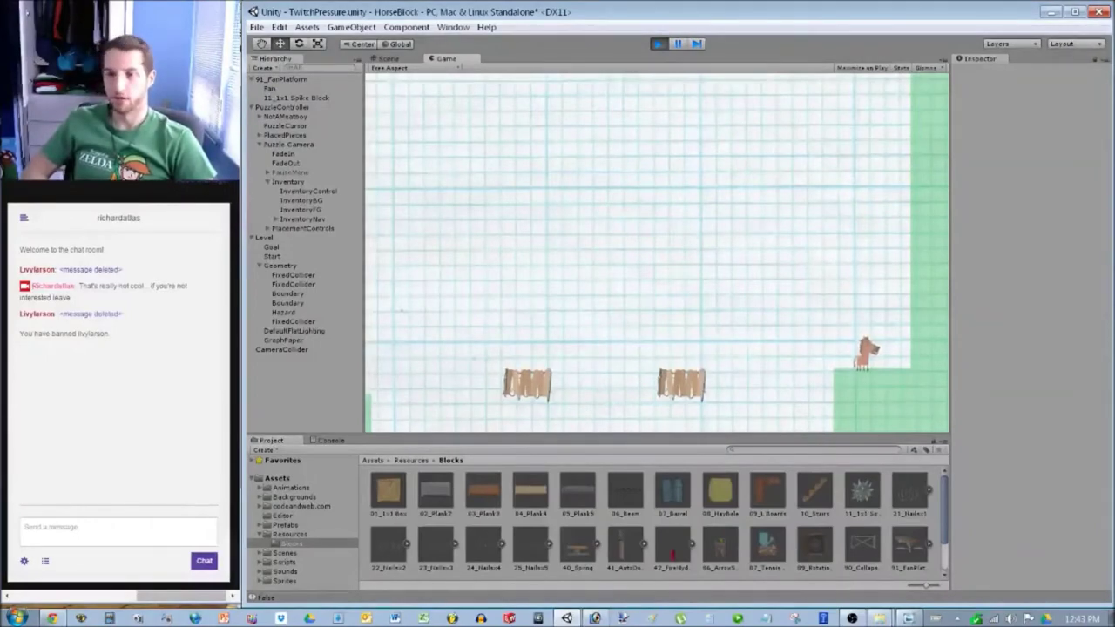
pyautogui.press('space')
pyautogui.press('space')
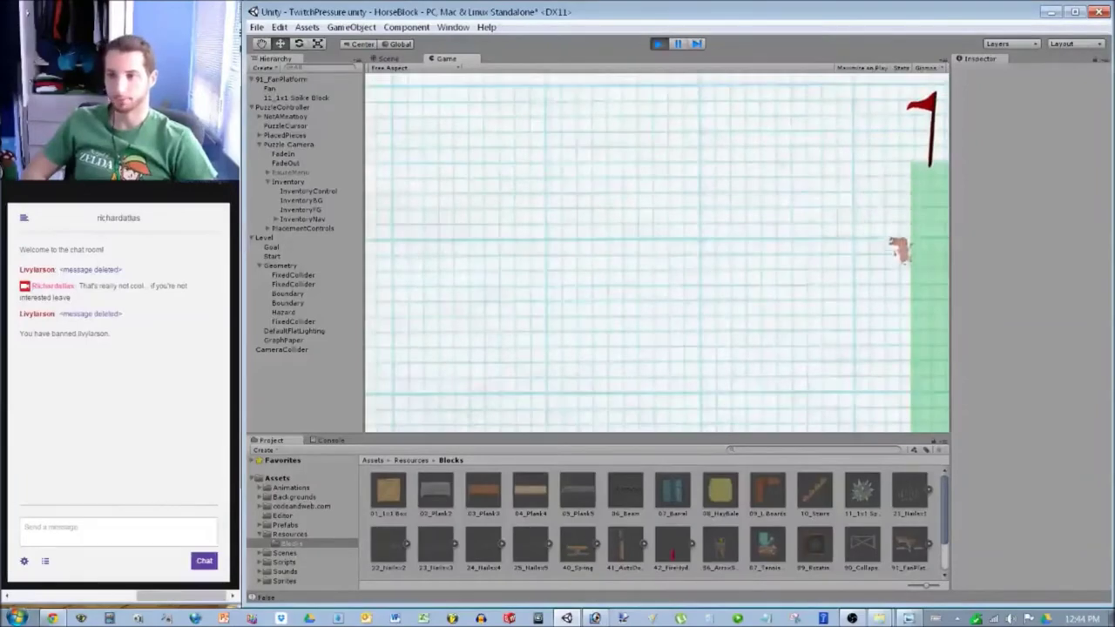
pyautogui.press('space')
pyautogui.press('space')
pyautogui.press('space')
pyautogui.press('space')
pyautogui.hotkey('ctrl', 'p')
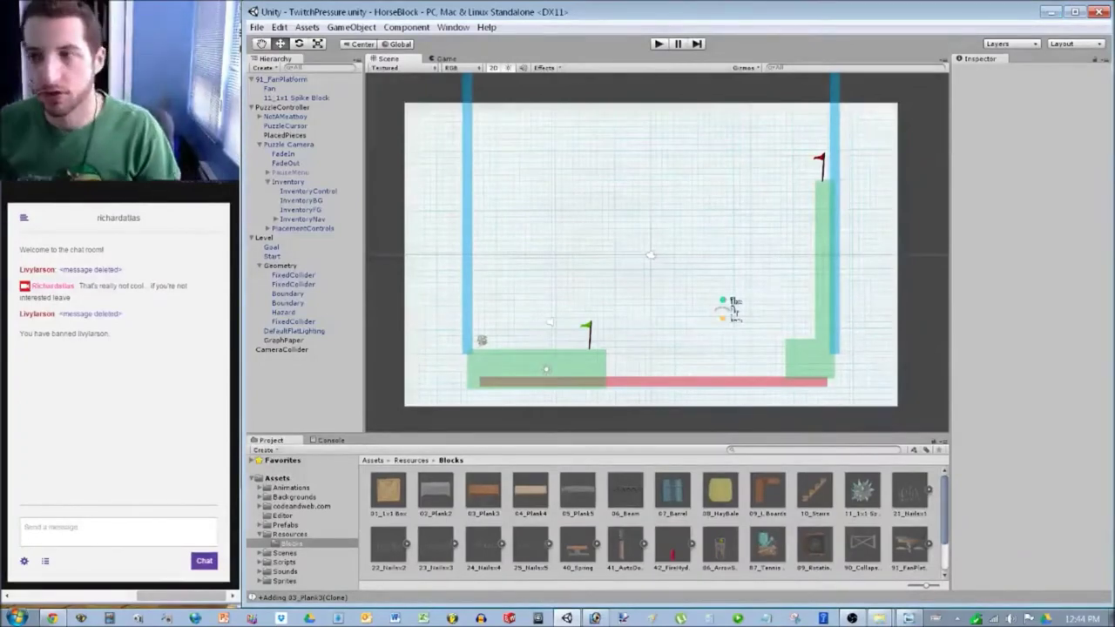
# Switch to Photoshop and delete all the contents of Layer 1 in the old level sketch.
pyautogui.hotkey('alt', 'Tab')
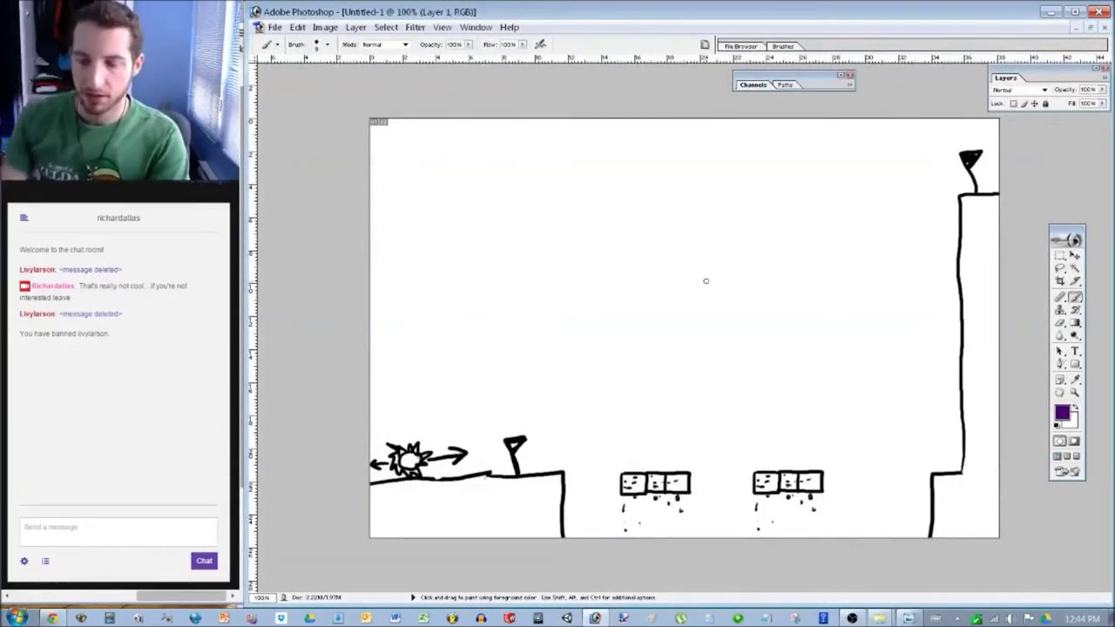
pyautogui.hotkey('ctrl', 'a')
pyautogui.press('Delete')
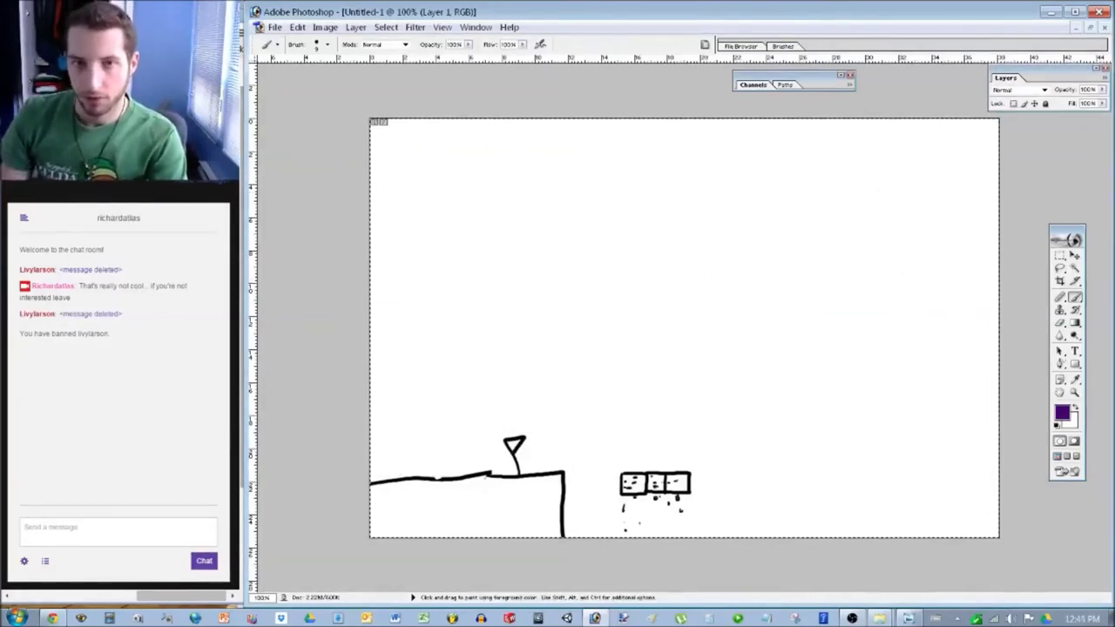
# Create a new white RGB document 1280 pixels wide and 1080 pixels high.
pyautogui.click(275, 27)
pyautogui.click(289, 43)
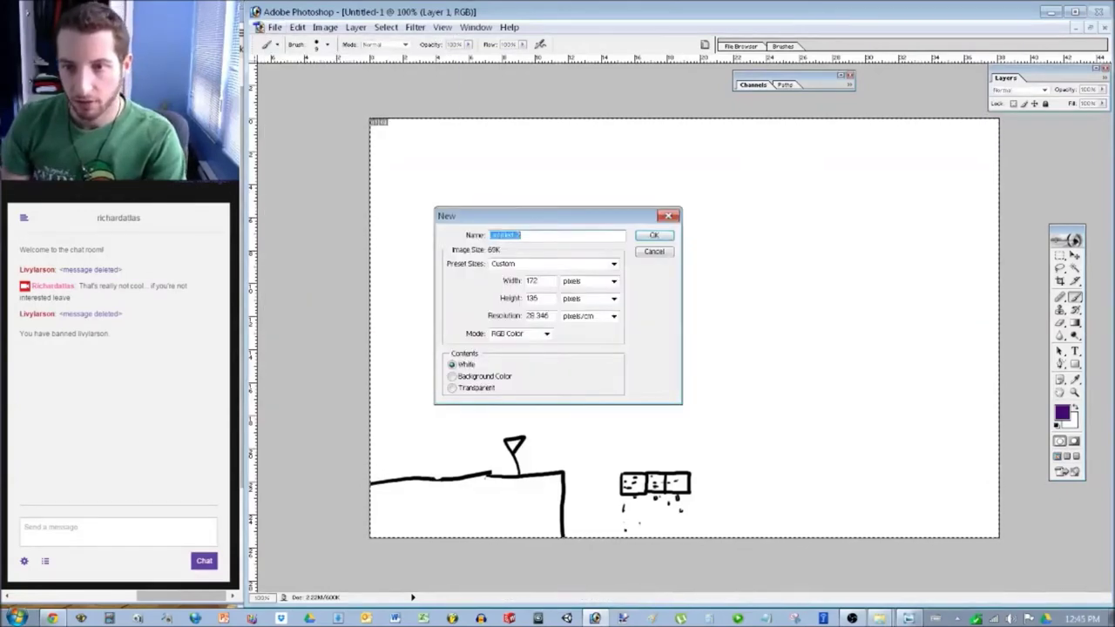
pyautogui.click(538, 281)
pyautogui.press('BackSpace')
pyautogui.press('BackSpace')
pyautogui.press('BackSpace')
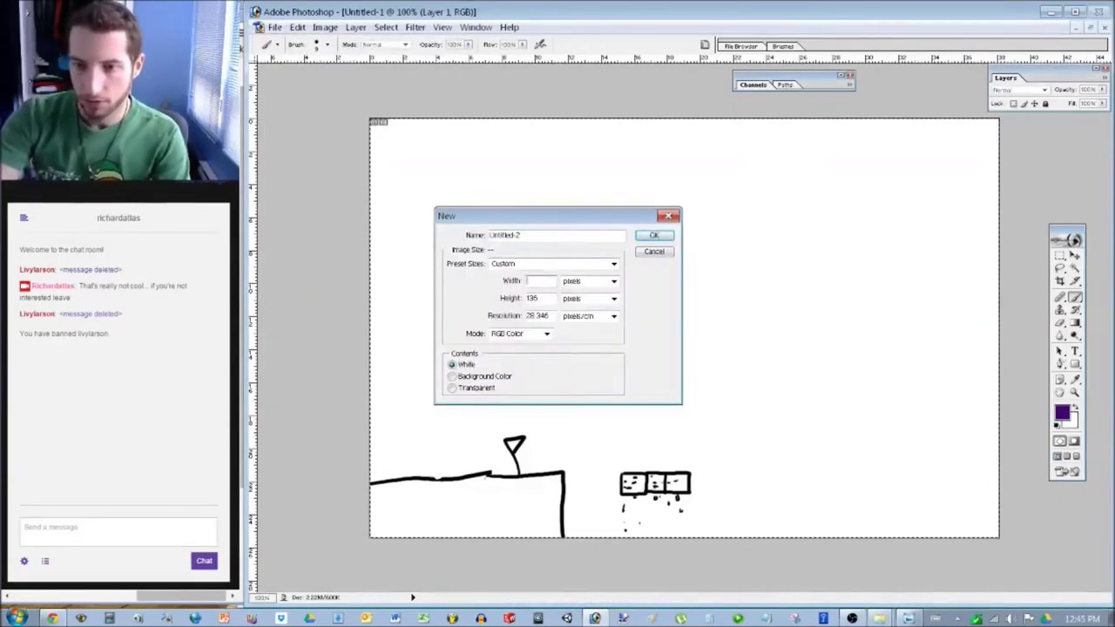
pyautogui.write('1280')
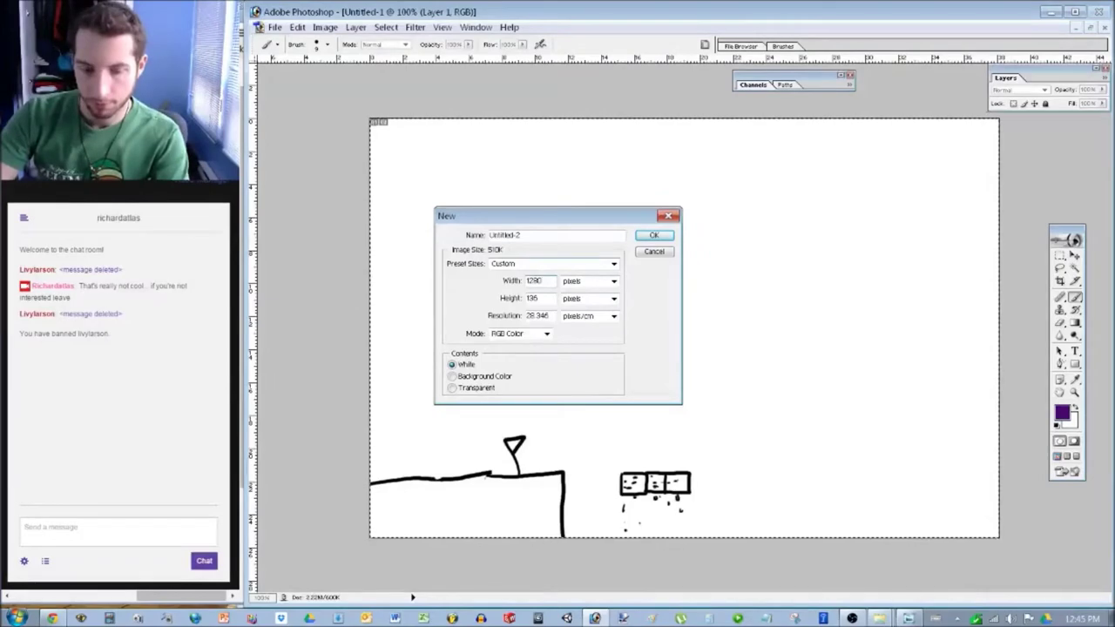
pyautogui.press('Tab')
pyautogui.click(541, 280)
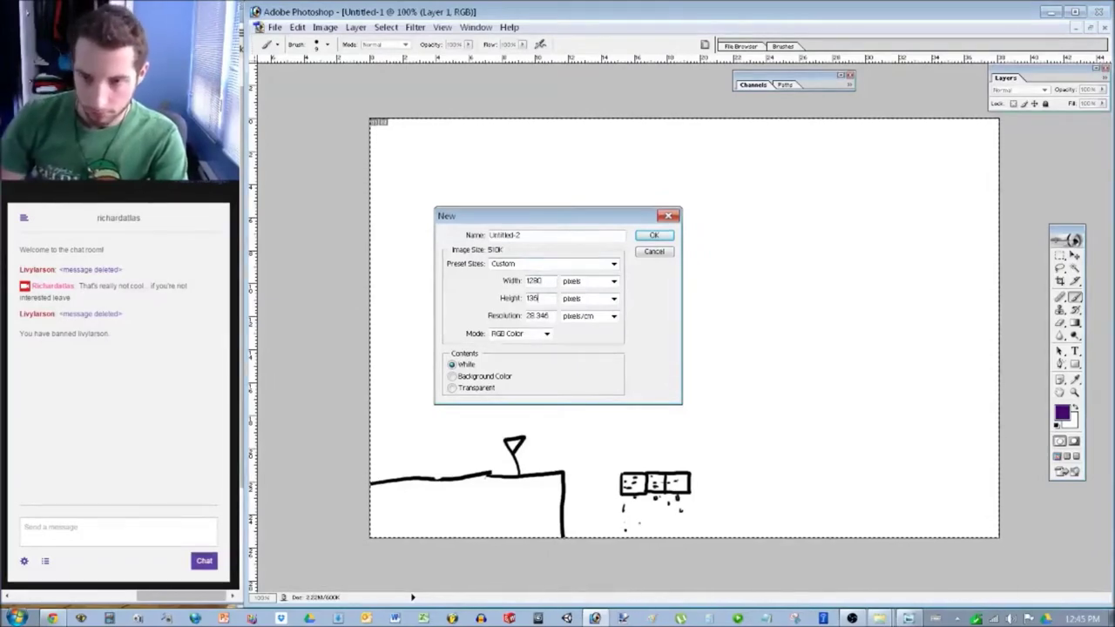
pyautogui.press('BackSpace')
pyautogui.press('BackSpace')
pyautogui.press('BackSpace')
pyautogui.write('1080')
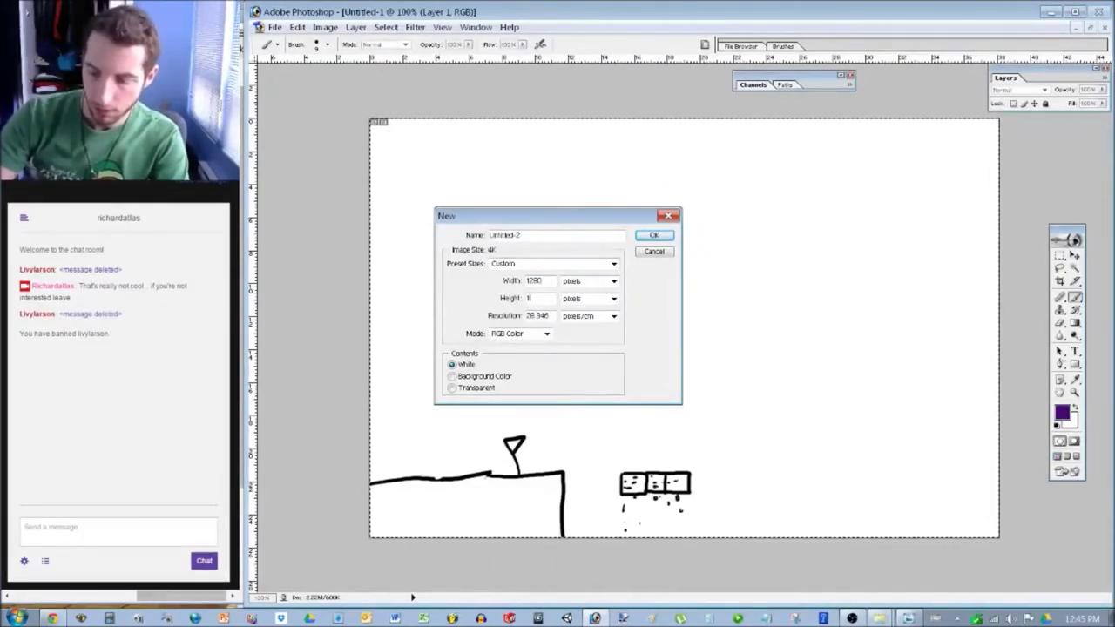
pyautogui.press('Return')
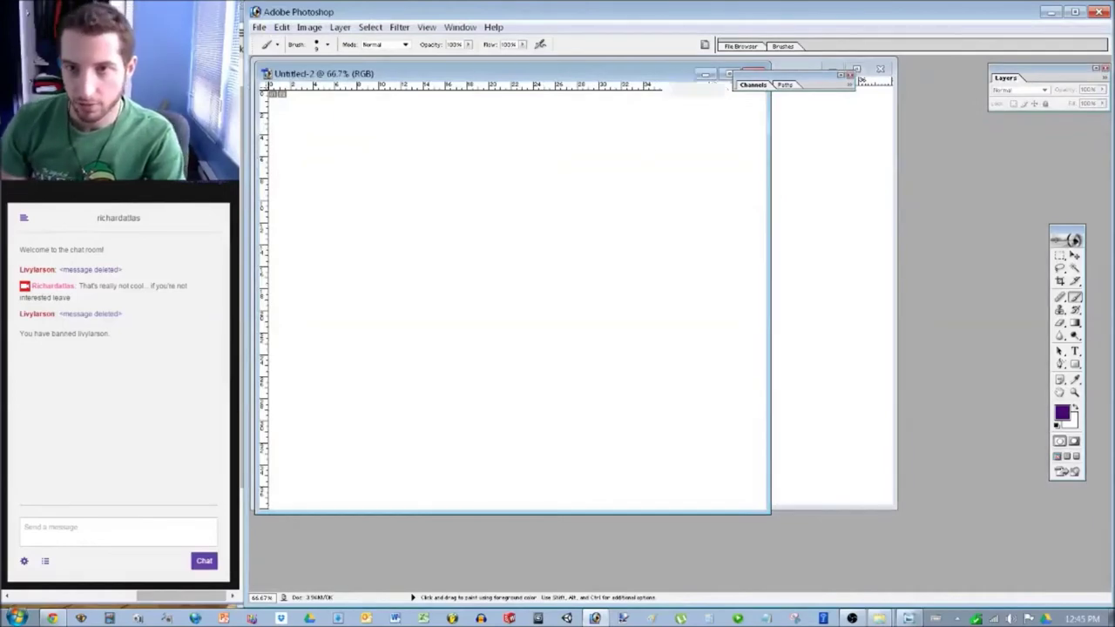
# Maximize the new document's window and set its canvas width to 1960 pixels.
pyautogui.click(726, 74)
pyautogui.click(297, 27)
pyautogui.moveTo(325, 27)
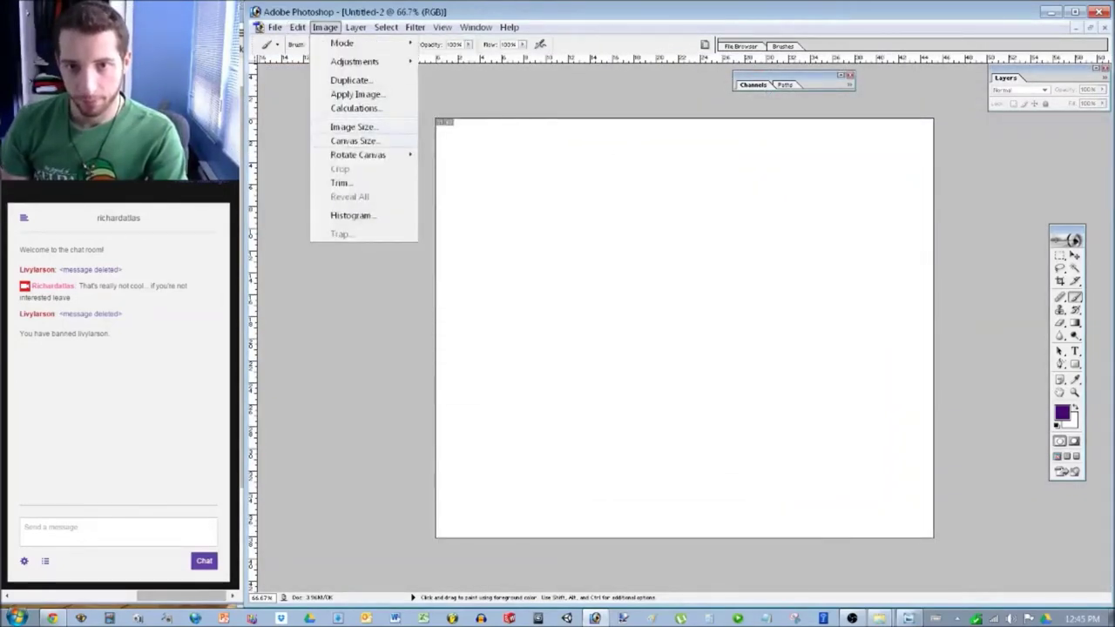
pyautogui.click(353, 141)
pyautogui.click(595, 300)
pyautogui.click(562, 321)
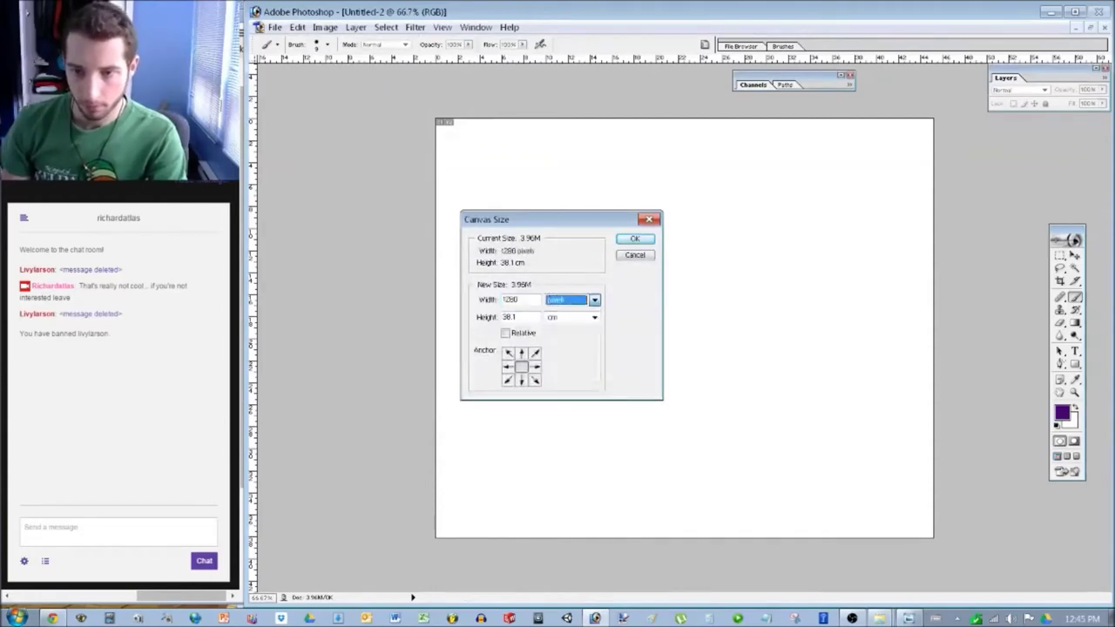
pyautogui.write('1960')
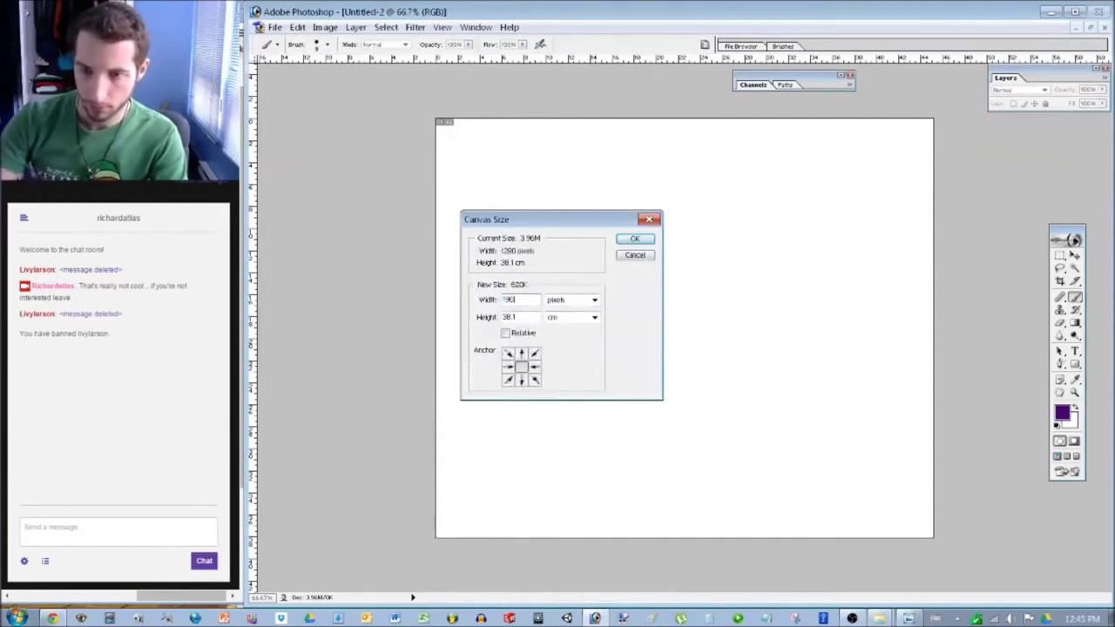
pyautogui.press('Return')
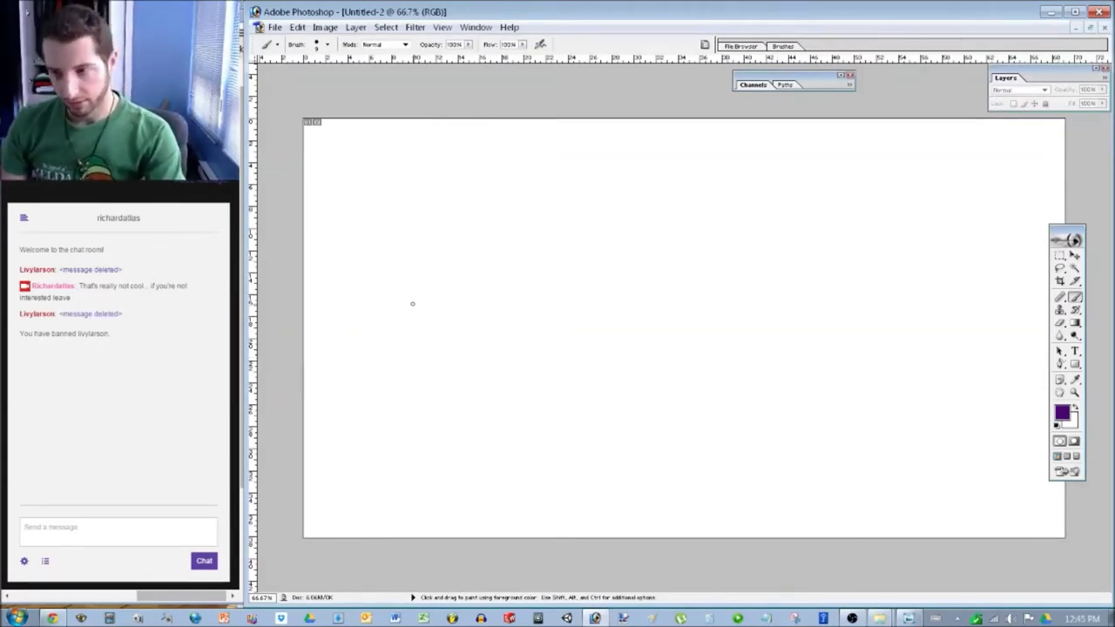
# Reset the colours to the default black and draw a large spiked ball cut off by the canvas's left edge.
pyautogui.press('d')
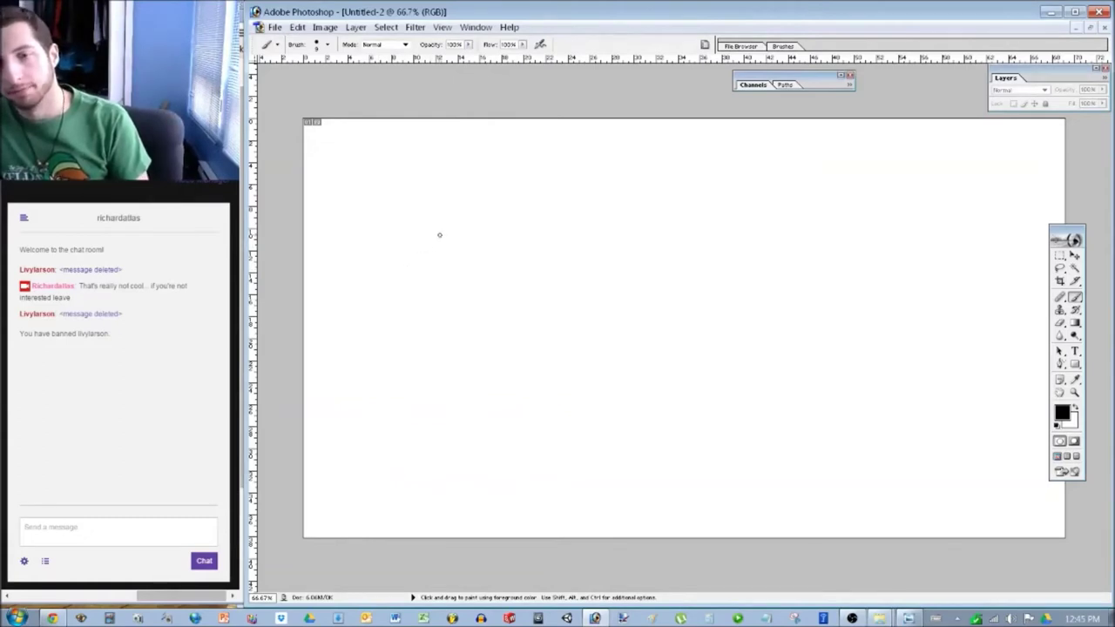
pyautogui.moveTo(411, 258)
pyautogui.mouseDown()
pyautogui.moveTo(329, 236)
pyautogui.moveTo(294, 287)
pyautogui.moveTo(432, 420)
pyautogui.moveTo(426, 271)
pyautogui.moveTo(413, 240)
pyautogui.moveTo(361, 204)
pyautogui.moveTo(318, 249)
pyautogui.moveTo(509, 257)
pyautogui.moveTo(446, 306)
pyautogui.mouseUp()
pyautogui.moveTo(430, 319)
pyautogui.mouseDown()
pyautogui.moveTo(446, 333)
pyautogui.moveTo(424, 376)
pyautogui.moveTo(362, 416)
pyautogui.mouseUp()
pyautogui.moveTo(360, 422); pyautogui.dragTo(317, 378)
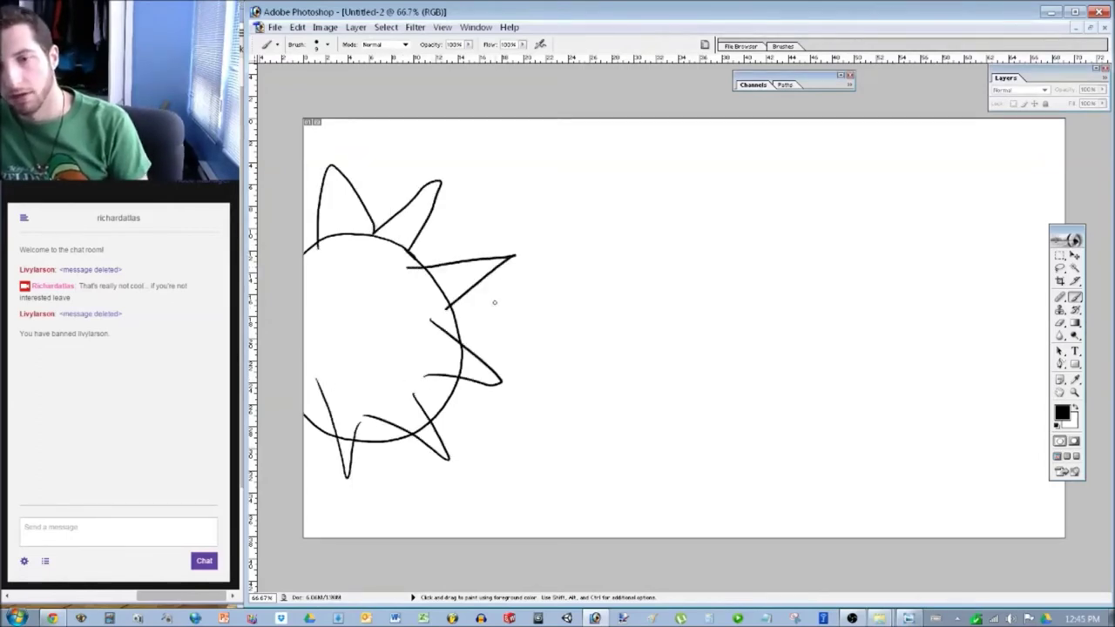
# Draw a curved clockwise arrow beside the spiked ball and a straight arrow inside it pointing right.
pyautogui.moveTo(496, 222)
pyautogui.mouseDown()
pyautogui.moveTo(542, 361)
pyautogui.moveTo(564, 353)
pyautogui.mouseUp()
pyautogui.moveTo(532, 338); pyautogui.dragTo(540, 361)
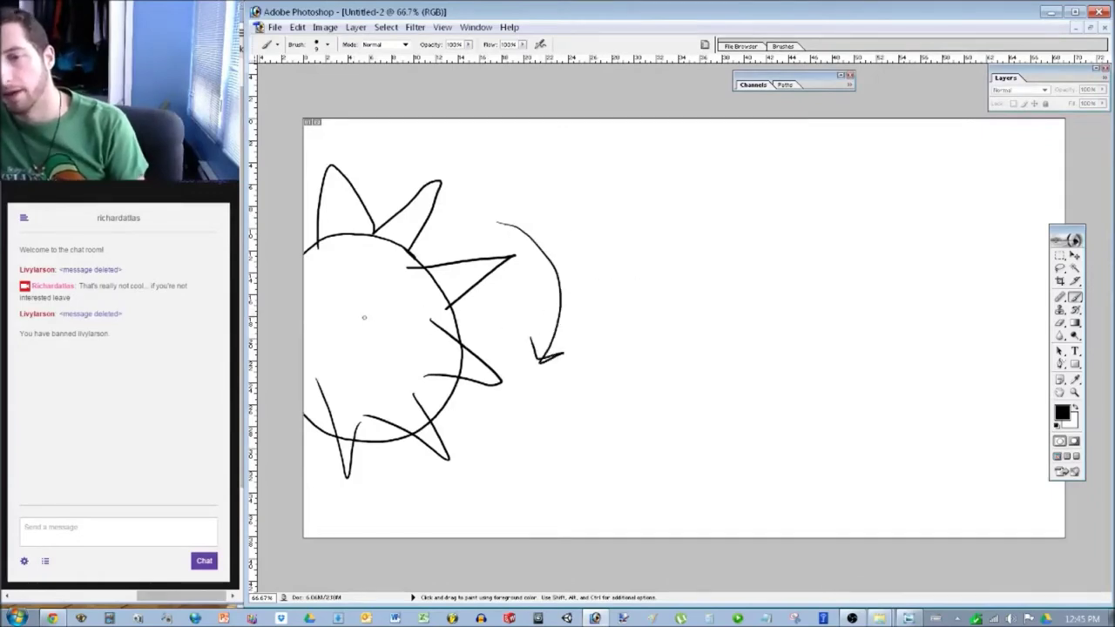
pyautogui.moveTo(331, 328); pyautogui.dragTo(402, 329)
pyautogui.moveTo(375, 319)
pyautogui.mouseDown()
pyautogui.moveTo(407, 330)
pyautogui.moveTo(380, 341)
pyautogui.mouseUp()
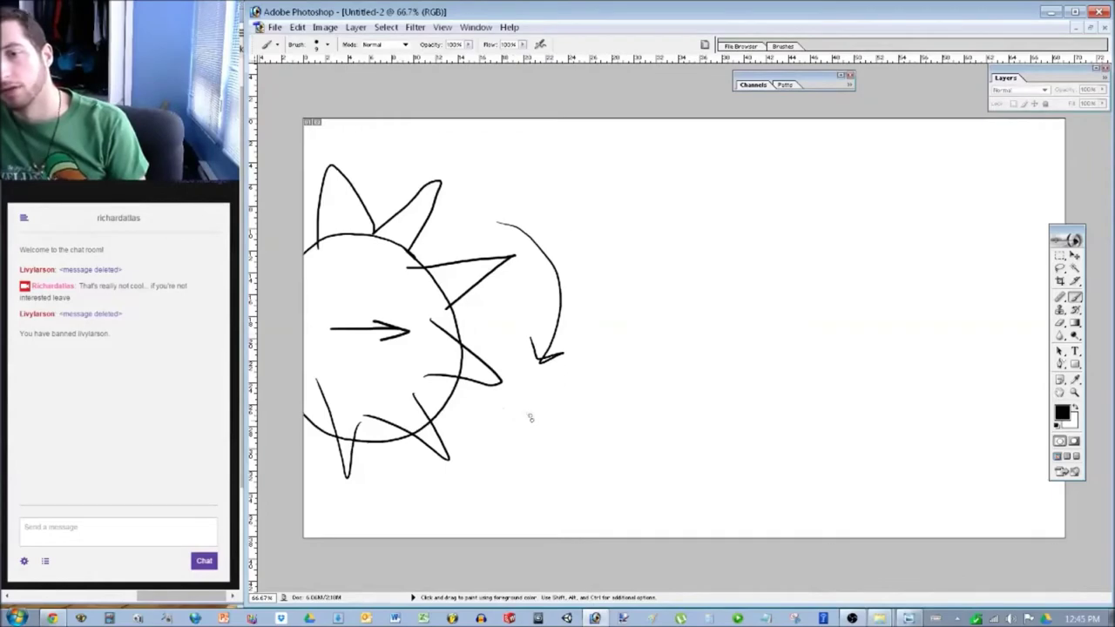
# Draw a small chicken-like character to the lower right of the spiked ball, with an arrow pointing right ahead of it.
pyautogui.moveTo(571, 453)
pyautogui.mouseDown()
pyautogui.moveTo(551, 457)
pyautogui.moveTo(580, 436)
pyautogui.moveTo(553, 419)
pyautogui.moveTo(570, 453)
pyautogui.moveTo(553, 456)
pyautogui.moveTo(572, 474)
pyautogui.moveTo(553, 477)
pyautogui.moveTo(553, 463)
pyautogui.moveTo(572, 462)
pyautogui.mouseUp()
pyautogui.click(564, 441)
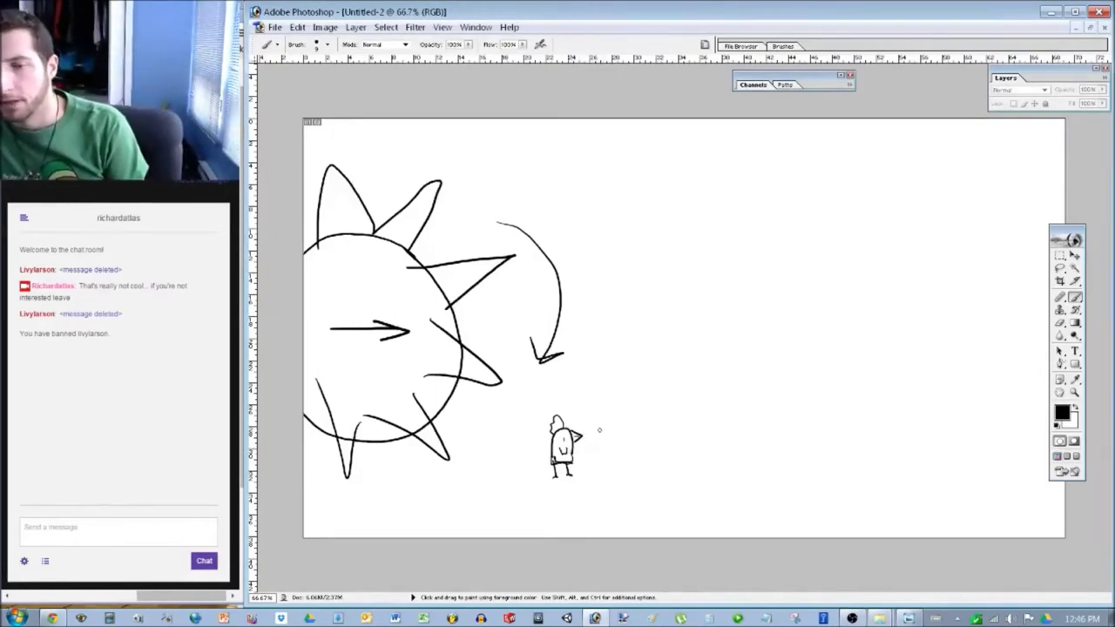
pyautogui.moveTo(605, 442)
pyautogui.mouseDown()
pyautogui.moveTo(653, 445)
pyautogui.moveTo(635, 450)
pyautogui.mouseUp()
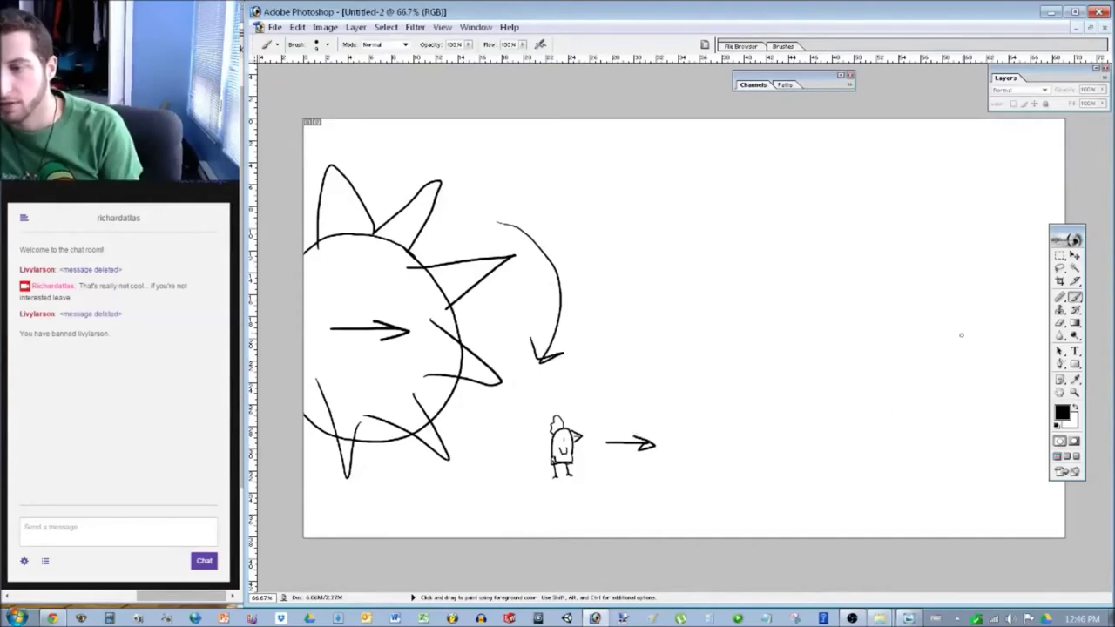
# Draw a filled goal flag near the canvas's right edge and long ceiling and ground lines across the canvas.
pyautogui.moveTo(1026, 259)
pyautogui.mouseDown()
pyautogui.moveTo(1025, 306)
pyautogui.moveTo(1030, 269)
pyautogui.mouseUp()
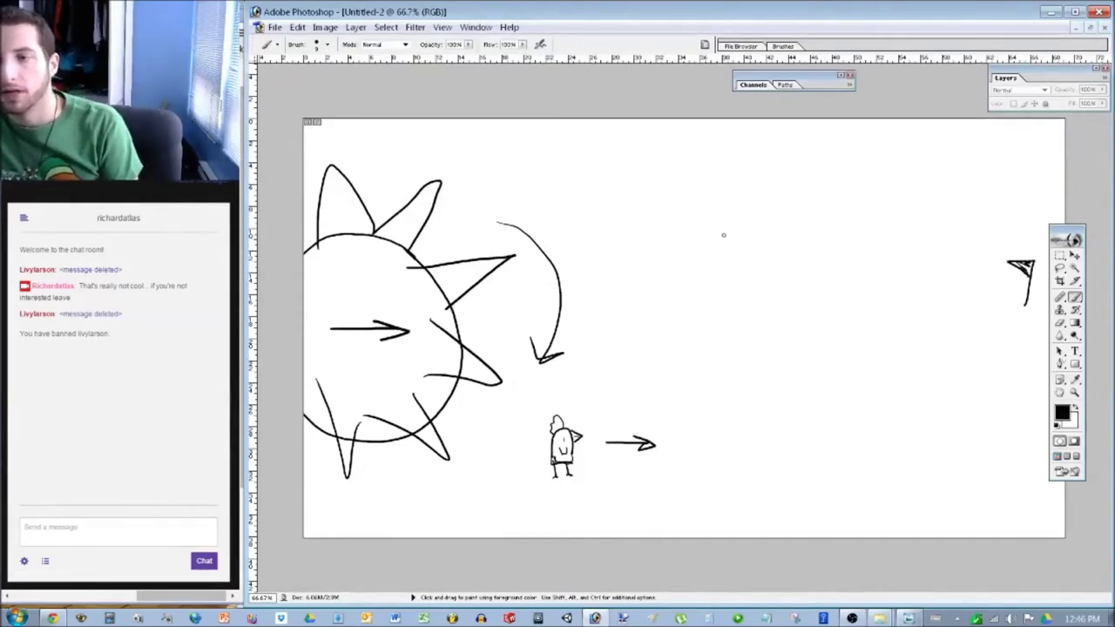
pyautogui.moveTo(1061, 169); pyautogui.dragTo(261, 171)
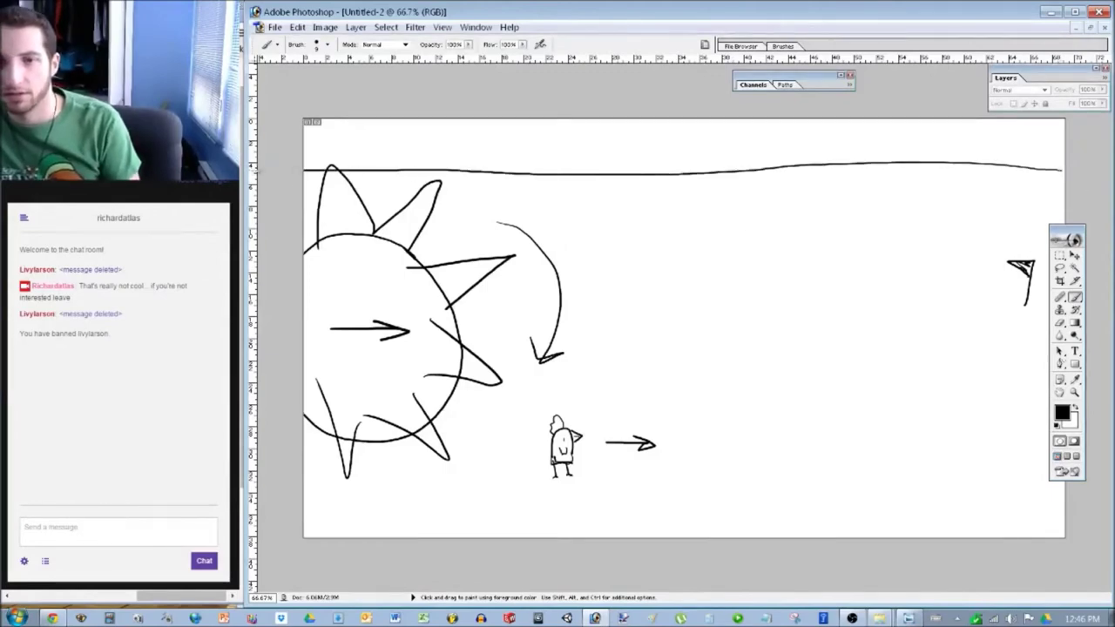
pyautogui.moveTo(303, 477); pyautogui.dragTo(1049, 475)
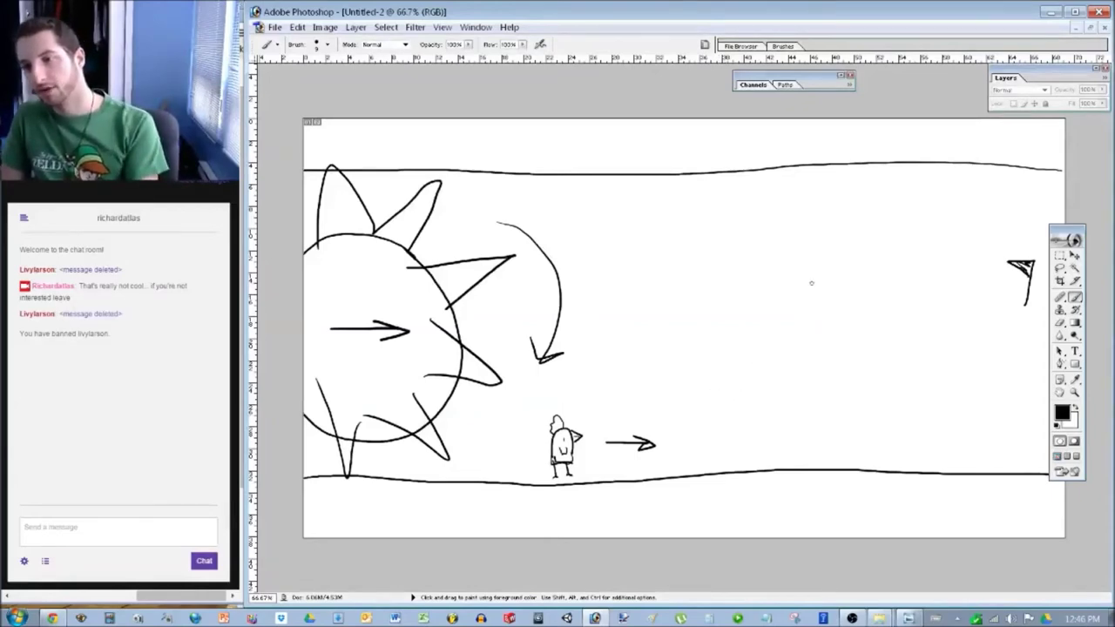
# Draw two horizontal dashed platform lines between the ceiling and the ground, right of the character.
pyautogui.moveTo(681, 268); pyautogui.dragTo(701, 271)
pyautogui.moveTo(716, 272); pyautogui.dragTo(800, 274)
pyautogui.moveTo(831, 274); pyautogui.dragTo(860, 276)
pyautogui.moveTo(881, 278); pyautogui.dragTo(989, 283)
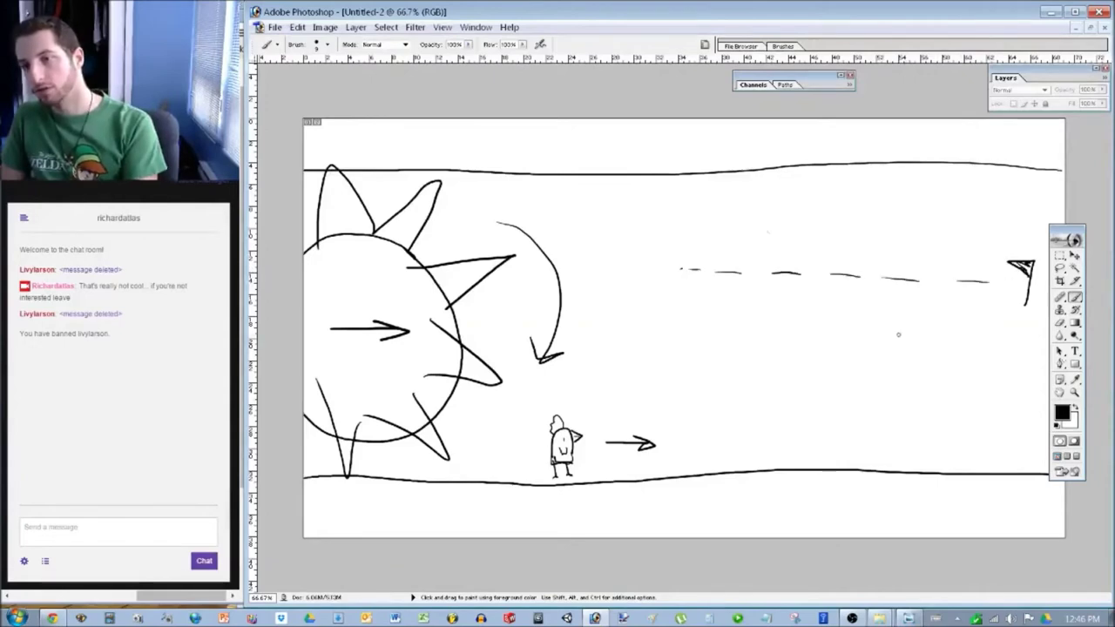
pyautogui.moveTo(678, 401); pyautogui.dragTo(1043, 387)
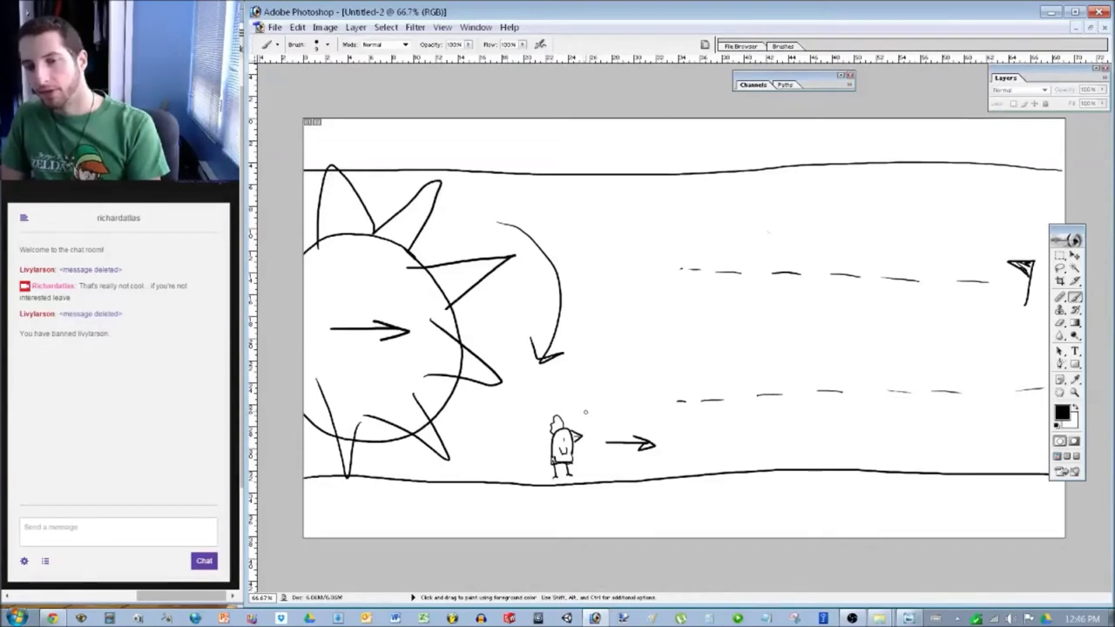
# Draw curved jump arrows from the character to the lower and upper dashed lines, plus one between the two lines.
pyautogui.moveTo(589, 416)
pyautogui.mouseDown()
pyautogui.moveTo(622, 367)
pyautogui.moveTo(684, 358)
pyautogui.moveTo(666, 364)
pyautogui.moveTo(742, 294)
pyautogui.moveTo(835, 253)
pyautogui.moveTo(822, 257)
pyautogui.mouseUp()
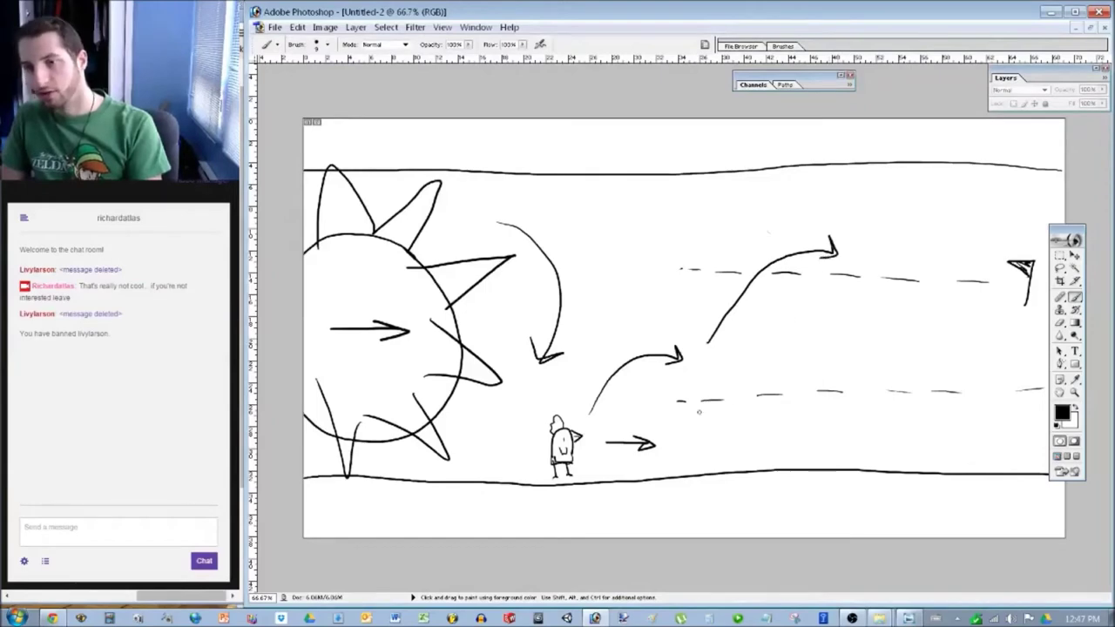
pyautogui.moveTo(564, 401)
pyautogui.mouseDown()
pyautogui.moveTo(671, 215)
pyautogui.moveTo(716, 232)
pyautogui.mouseUp()
pyautogui.moveTo(710, 213)
pyautogui.mouseDown()
pyautogui.moveTo(718, 230)
pyautogui.moveTo(693, 234)
pyautogui.mouseUp()
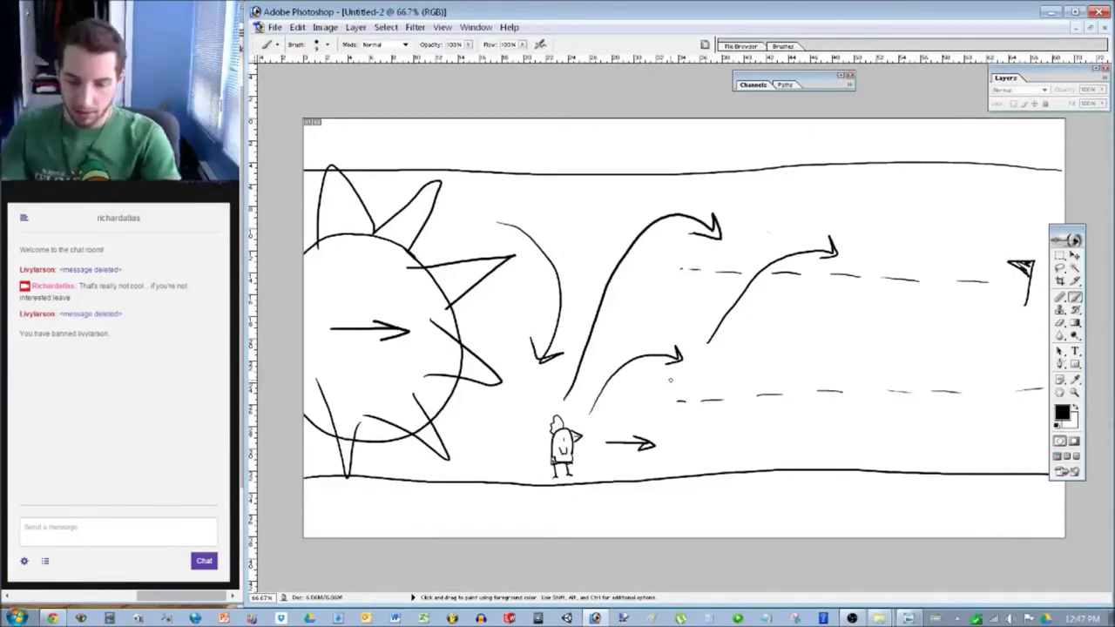
# Select the whole canvas and delete the existing level sketch.
pyautogui.hotkey('ctrl', 'a')
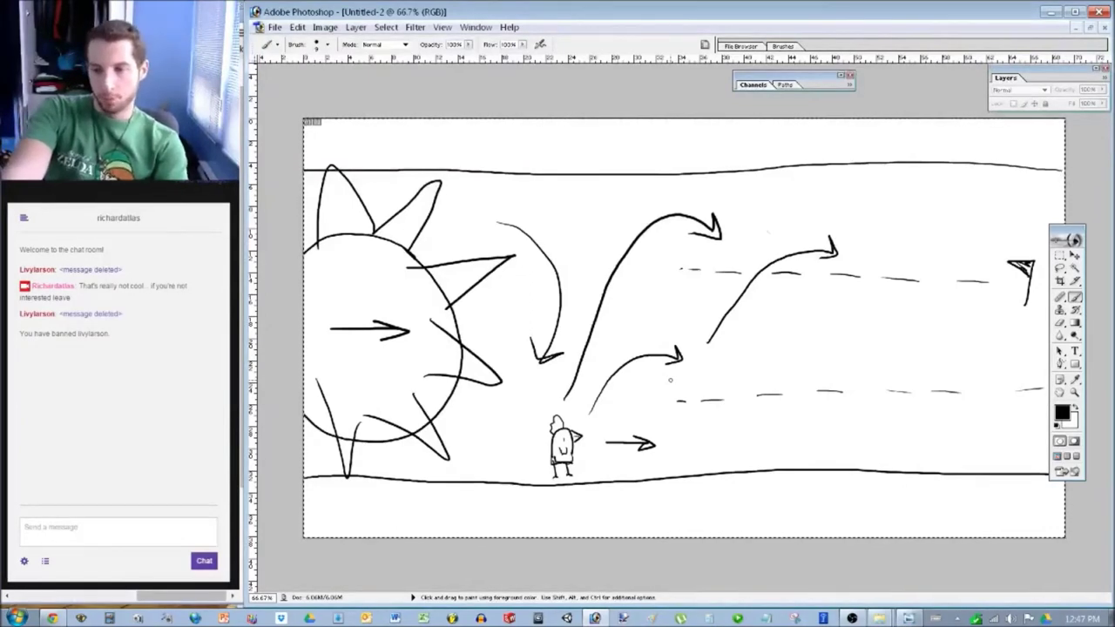
pyautogui.press('Delete')
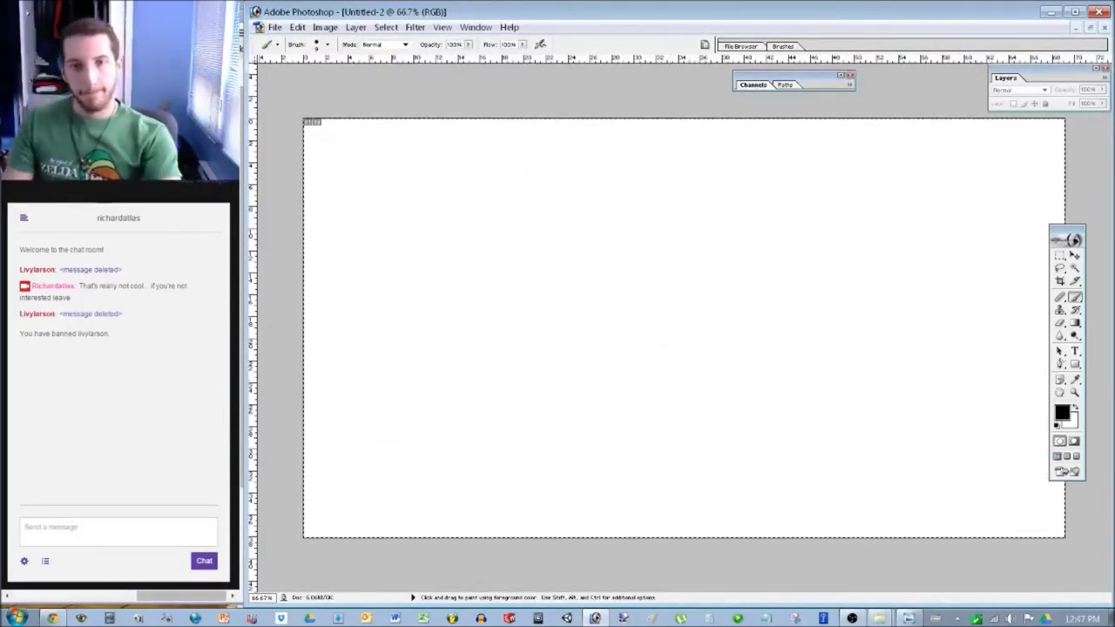
pyautogui.press('i')
pyautogui.press('i')
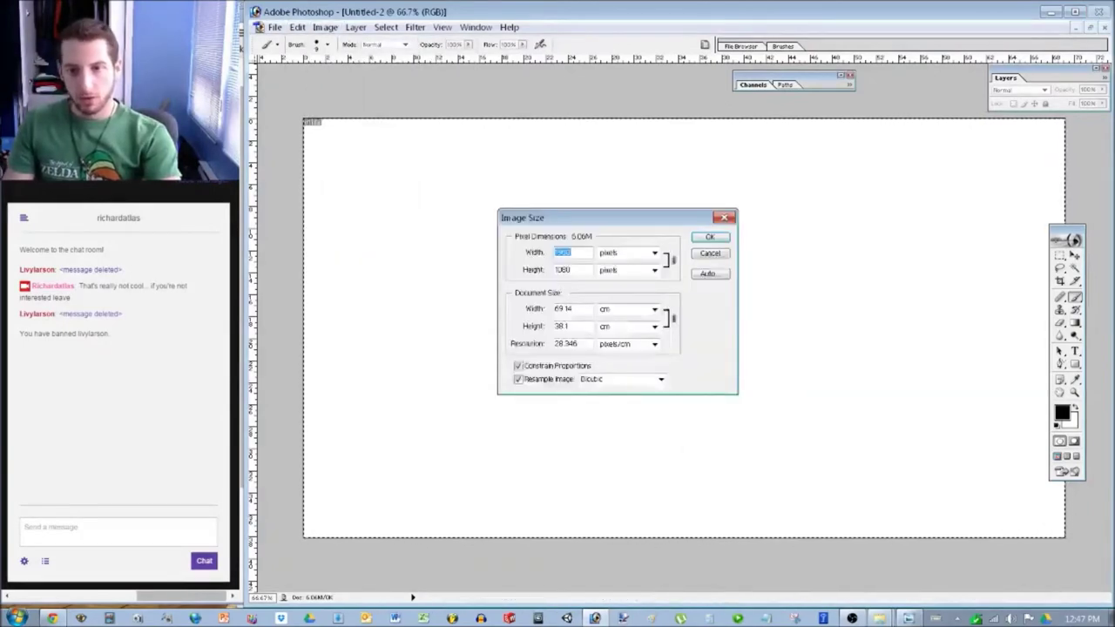
pyautogui.press('Escape')
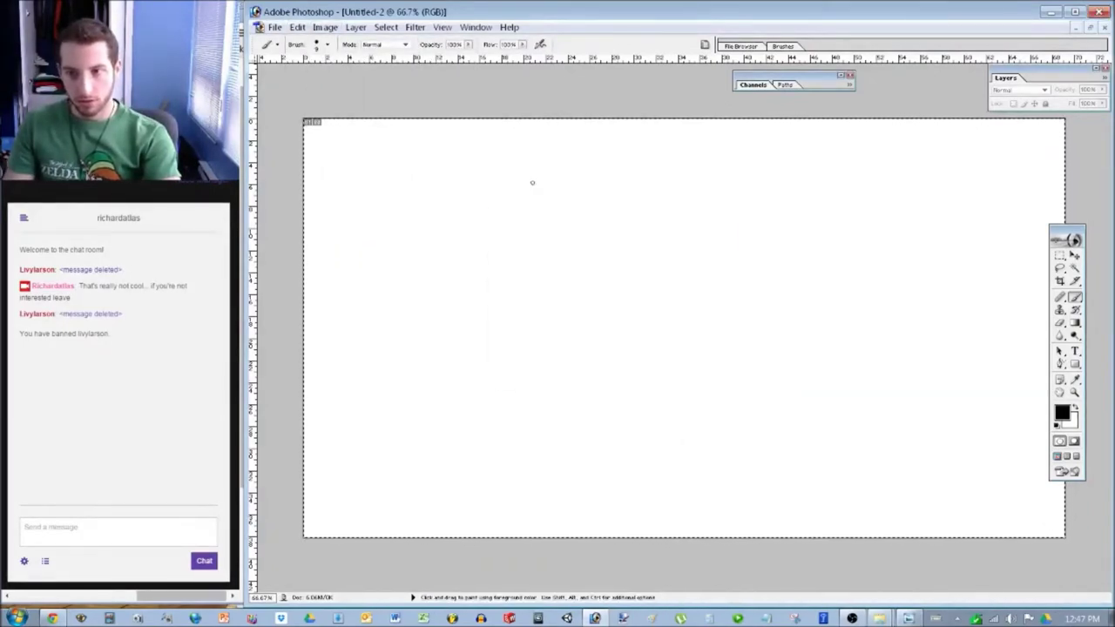
# Widen the canvas to about 85 cm, keeping the height at 38.1 cm.
pyautogui.click(325, 27)
pyautogui.click(353, 140)
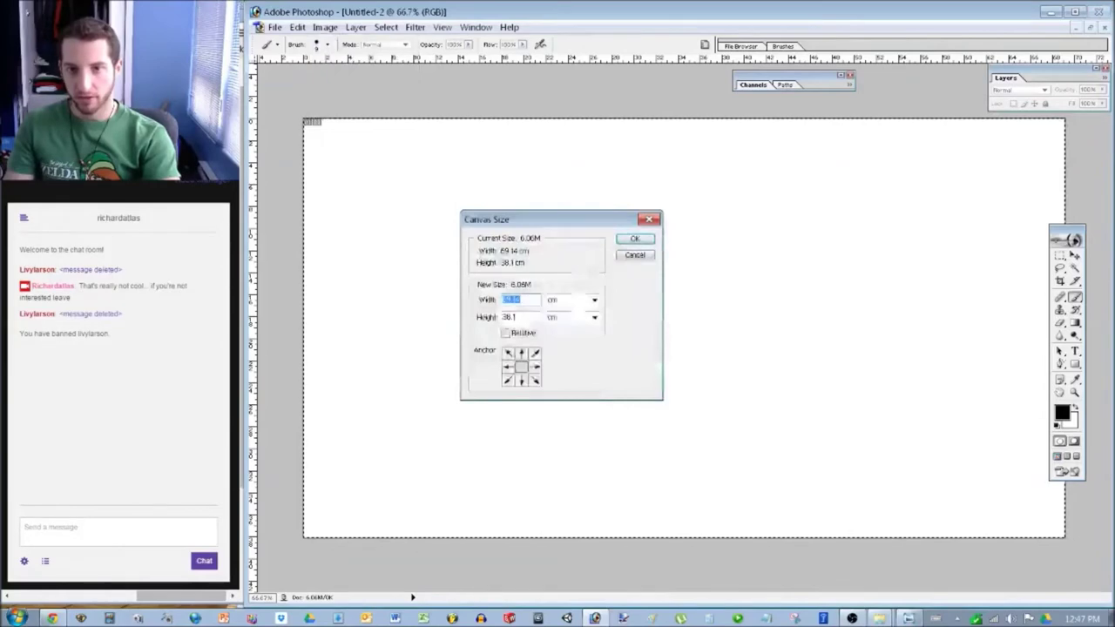
pyautogui.write('8')
pyautogui.press('Return')
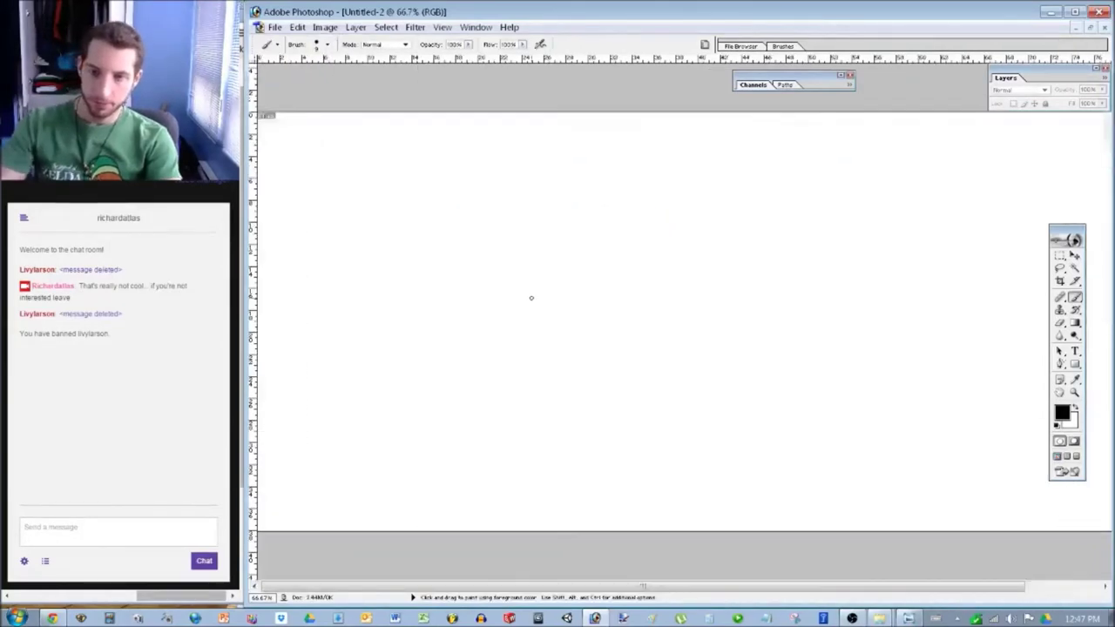
pyautogui.hotkey('ctrl', '0')
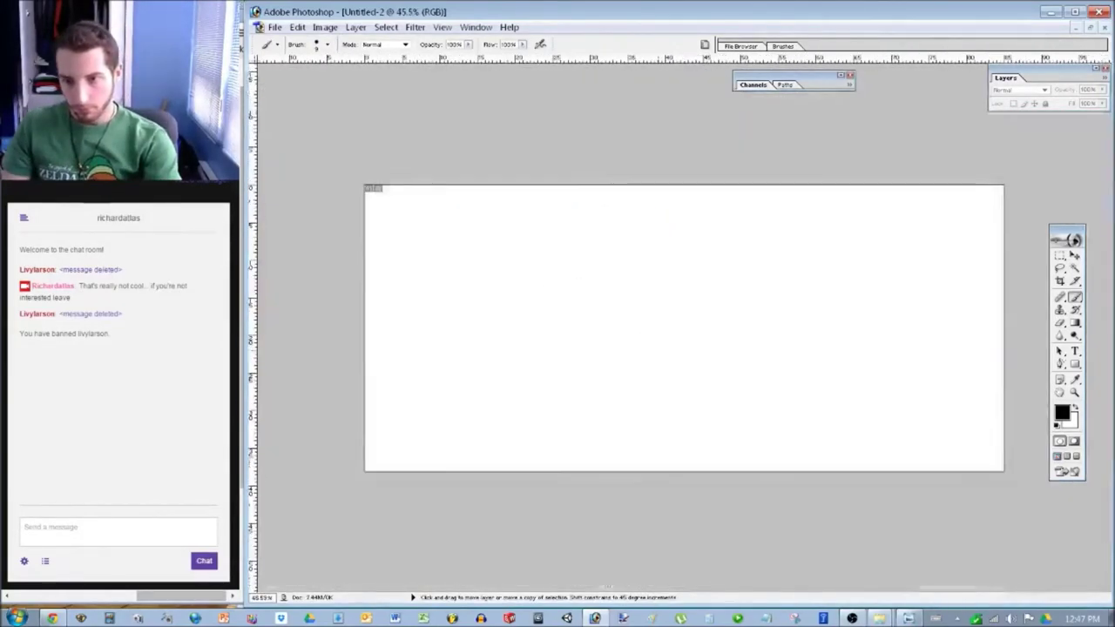
# Switch the canvas size units to pixels and set the canvas width to 3000 pixels.
pyautogui.click(324, 27)
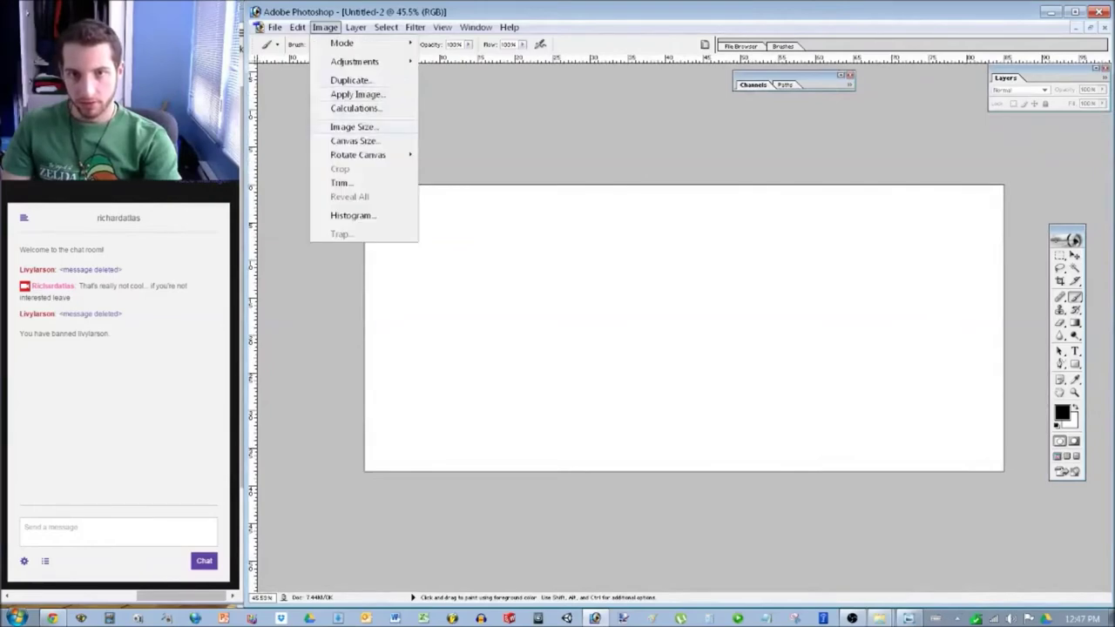
pyautogui.click(353, 140)
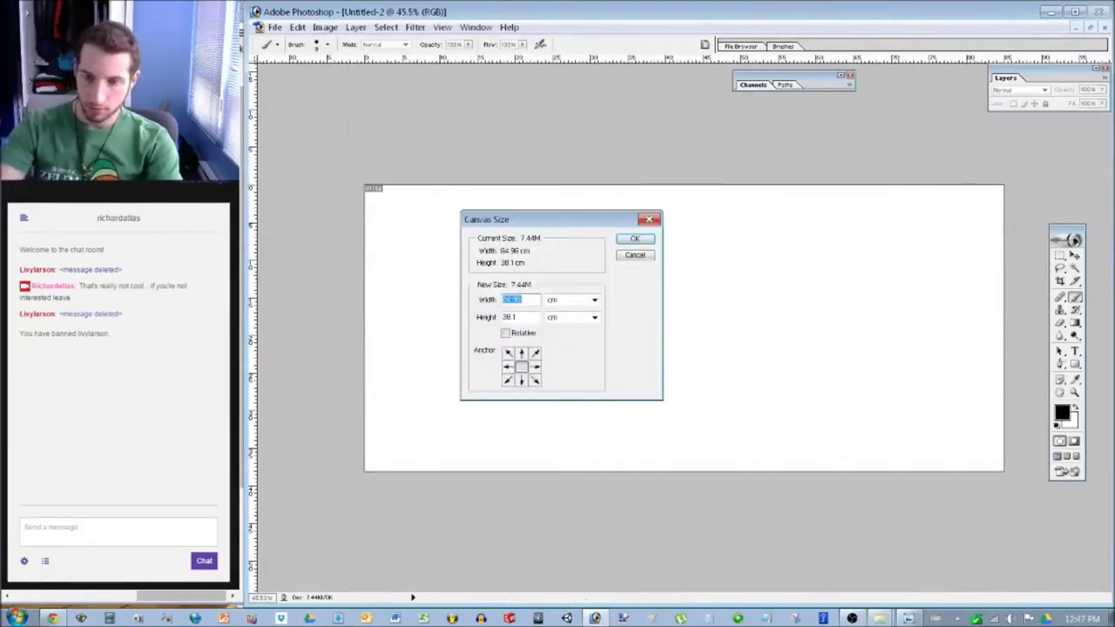
pyautogui.click(571, 300)
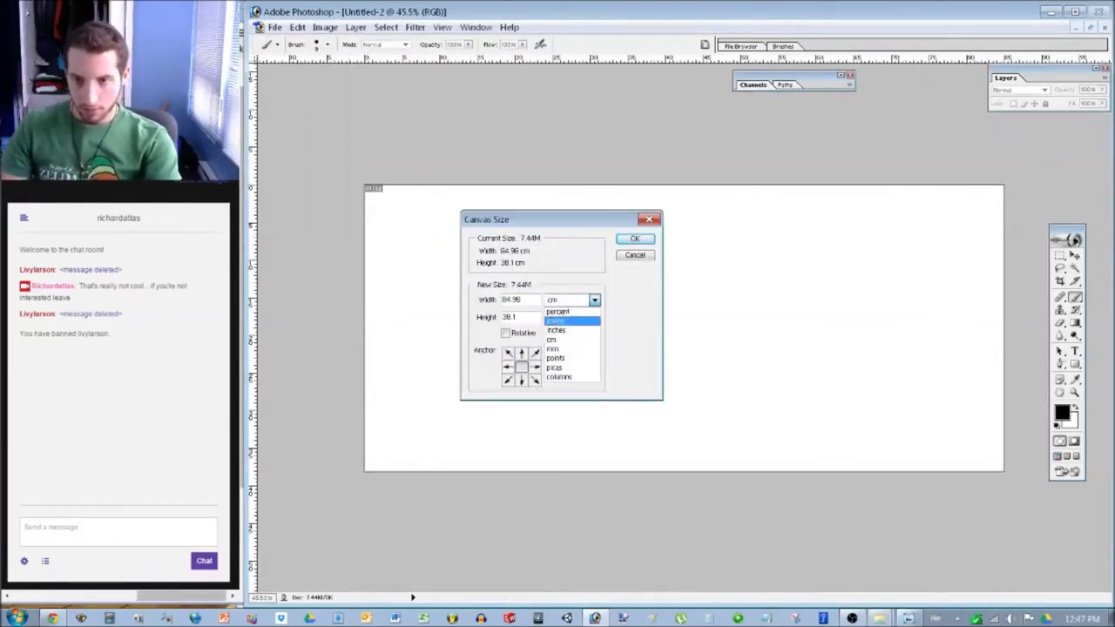
pyautogui.click(557, 321)
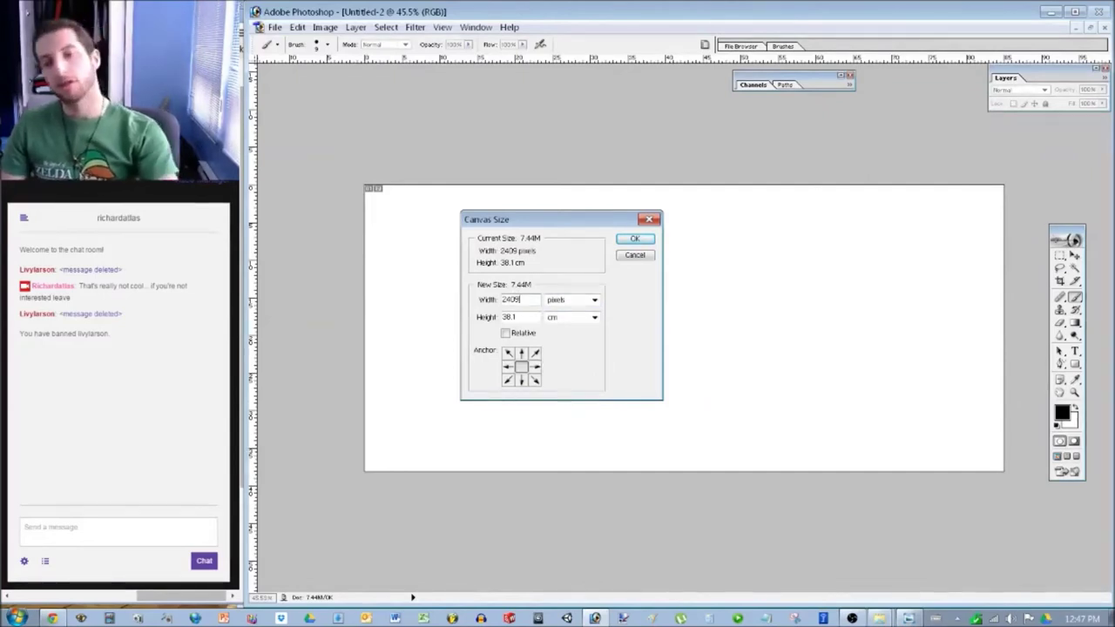
pyautogui.doubleClick(512, 299)
pyautogui.click(571, 317)
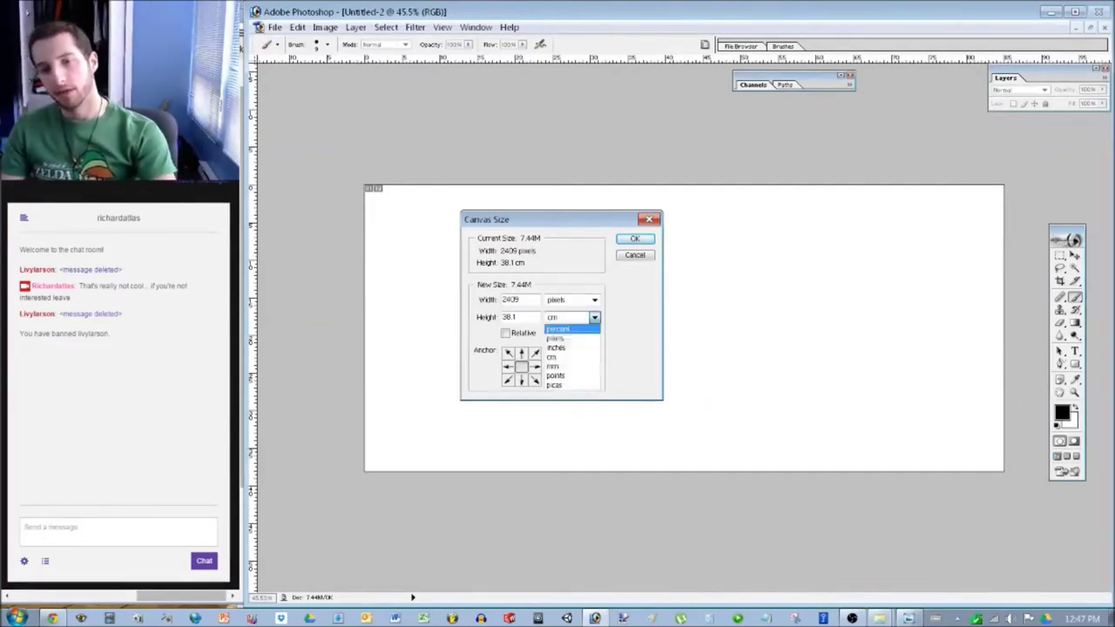
pyautogui.click(558, 339)
pyautogui.click(520, 299)
pyautogui.doubleClick(512, 300)
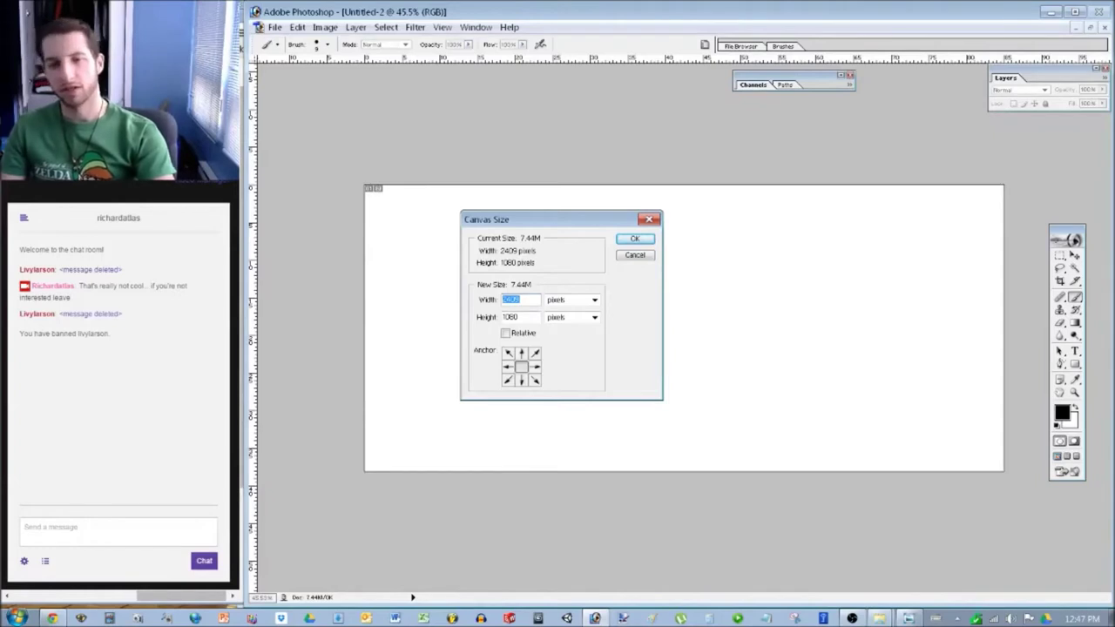
pyautogui.click(520, 299)
pyautogui.doubleClick(519, 299)
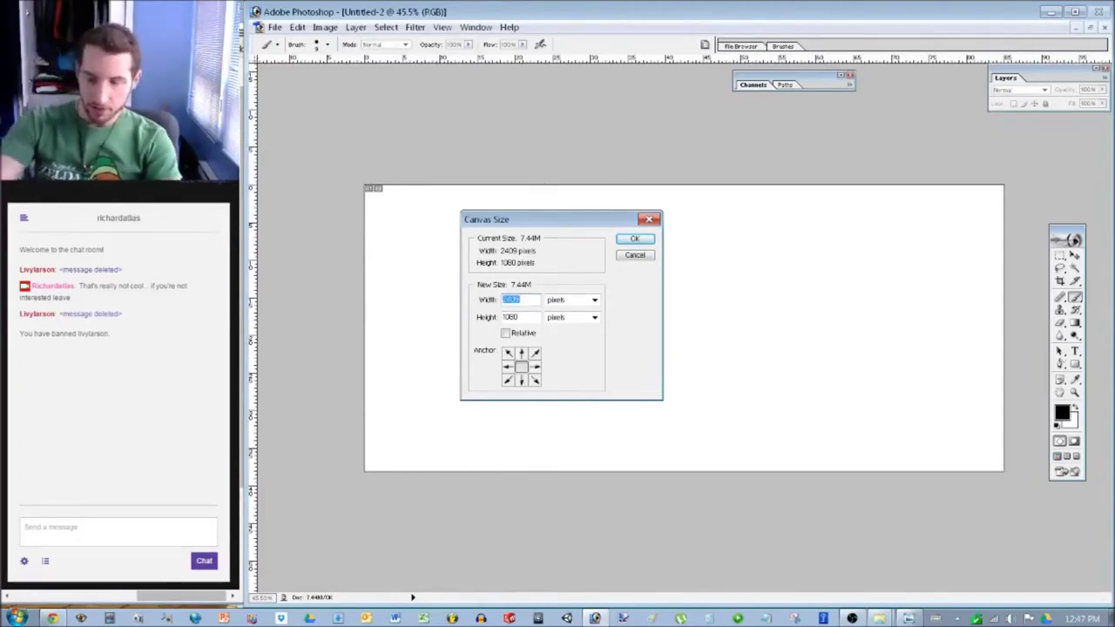
pyautogui.write('3000')
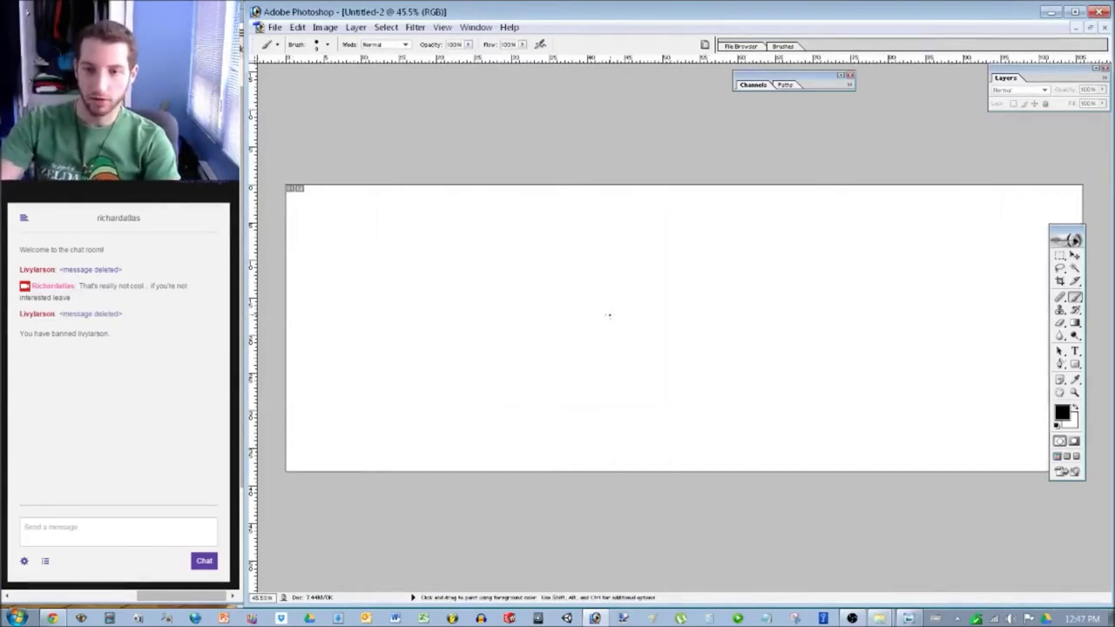
pyautogui.press('Return')
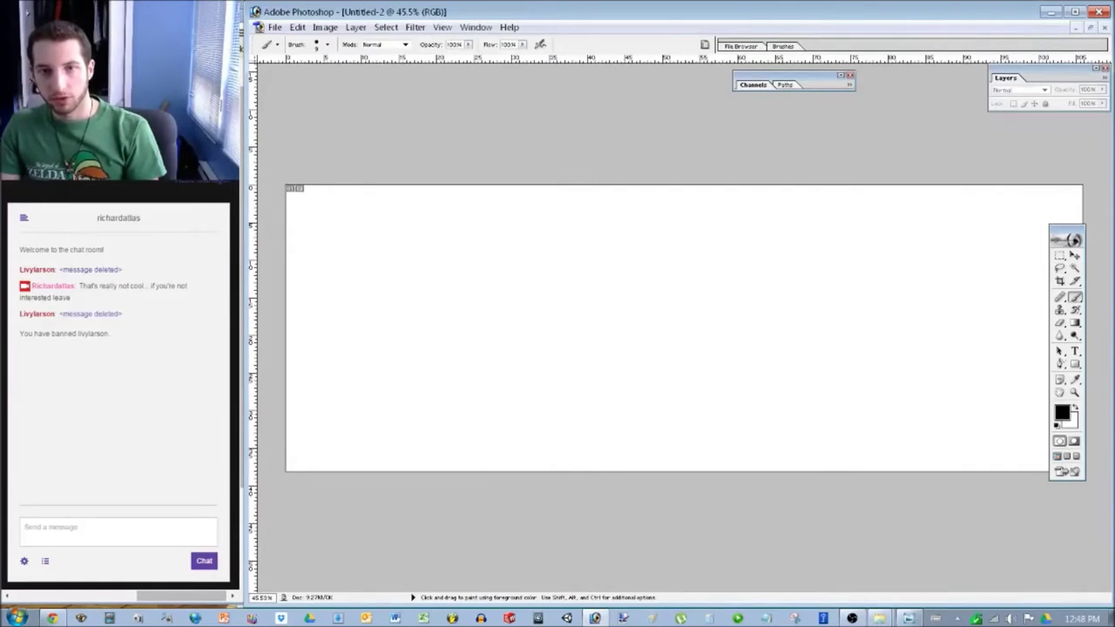
# Reduce the canvas height to 800 pixels and accept the clipping.
pyautogui.click(356, 27)
pyautogui.moveTo(324, 27)
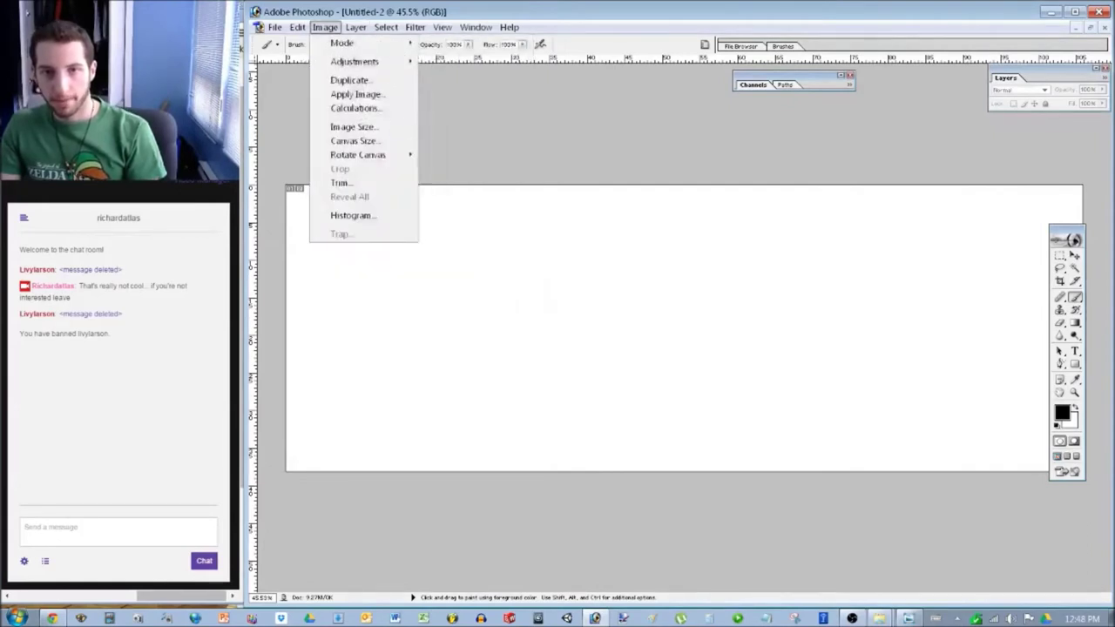
pyautogui.click(353, 140)
pyautogui.click(572, 317)
pyautogui.click(556, 340)
pyautogui.doubleClick(512, 317)
pyautogui.write('800')
pyautogui.press('Return')
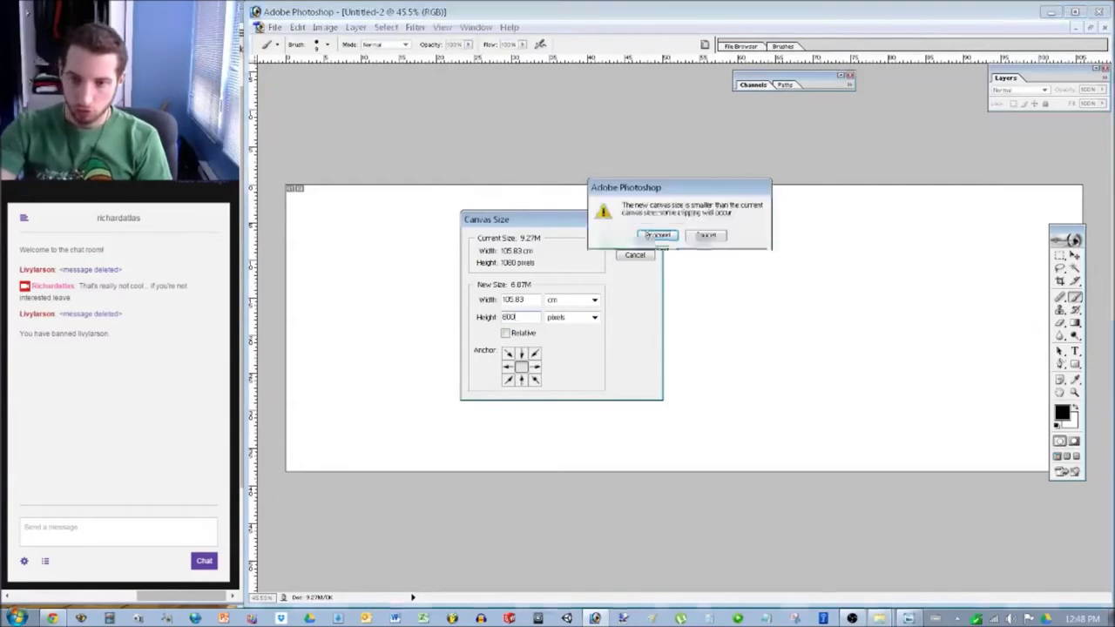
pyautogui.click(662, 231)
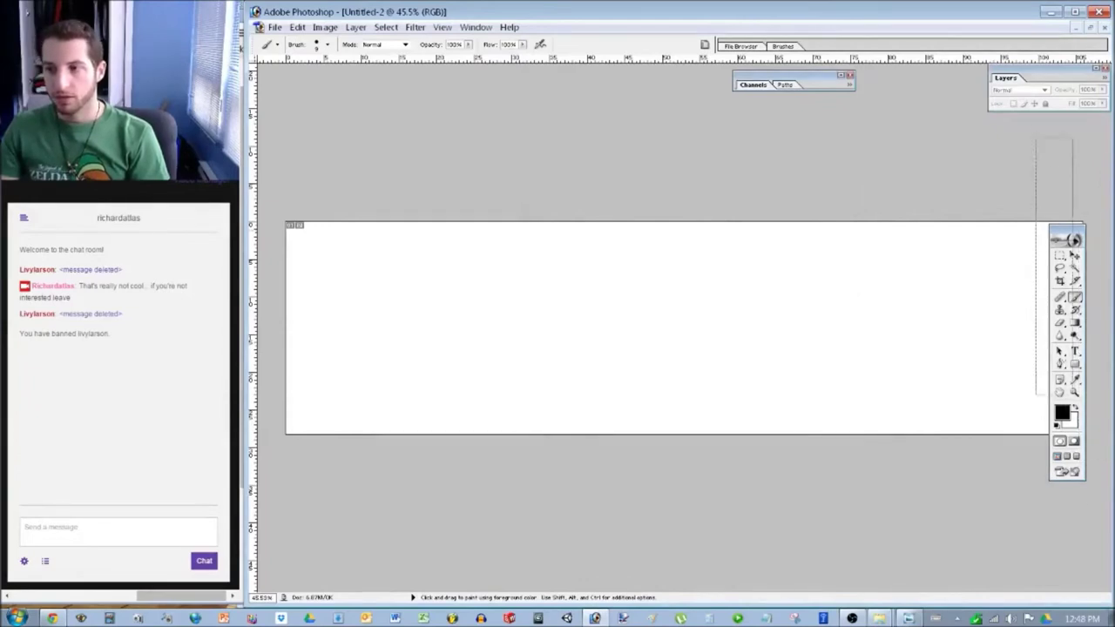
# Draw a long ground line across the canvas's lower edge and a small outlined flag at its right end.
pyautogui.moveTo(1056, 130); pyautogui.dragTo(1094, 123)
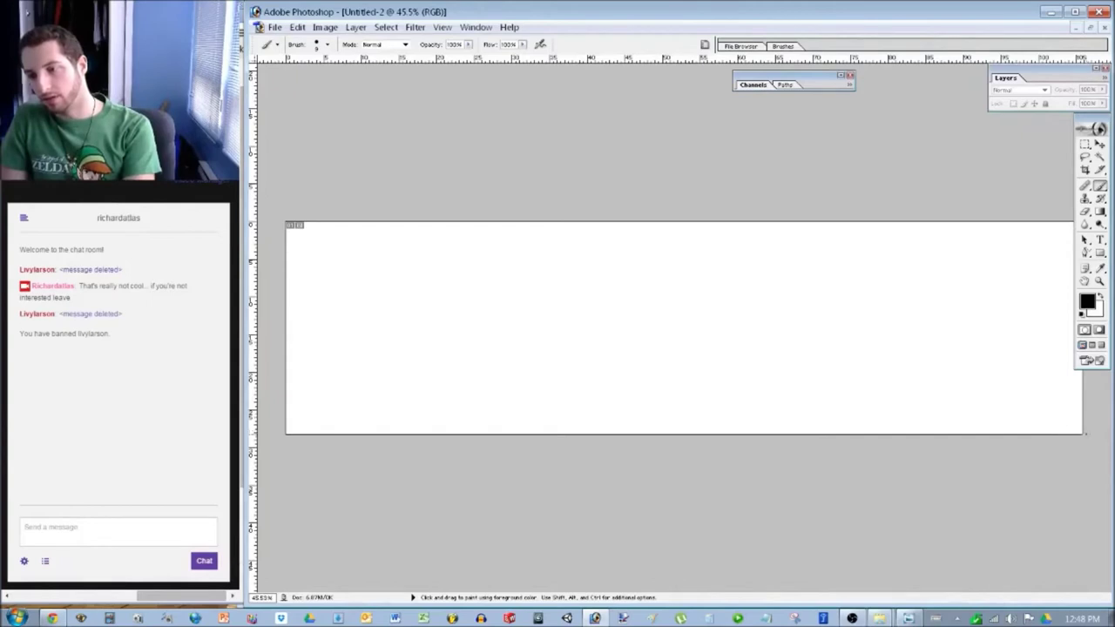
pyautogui.moveTo(1082, 427)
pyautogui.mouseDown()
pyautogui.moveTo(983, 417)
pyautogui.moveTo(266, 425)
pyautogui.mouseUp()
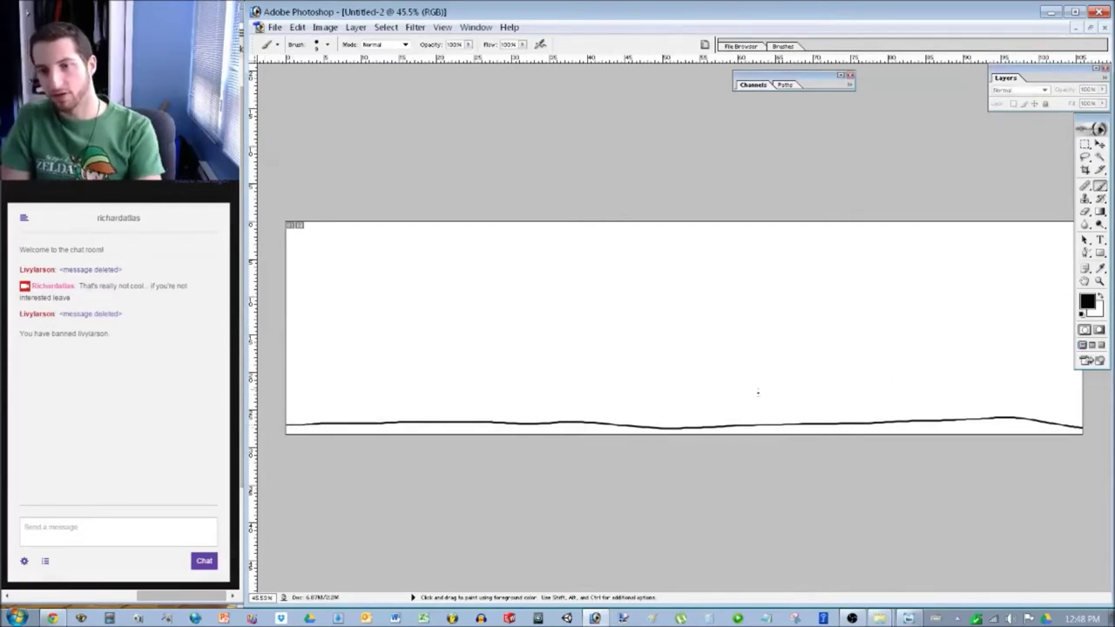
pyautogui.moveTo(1072, 420); pyautogui.dragTo(1069, 405)
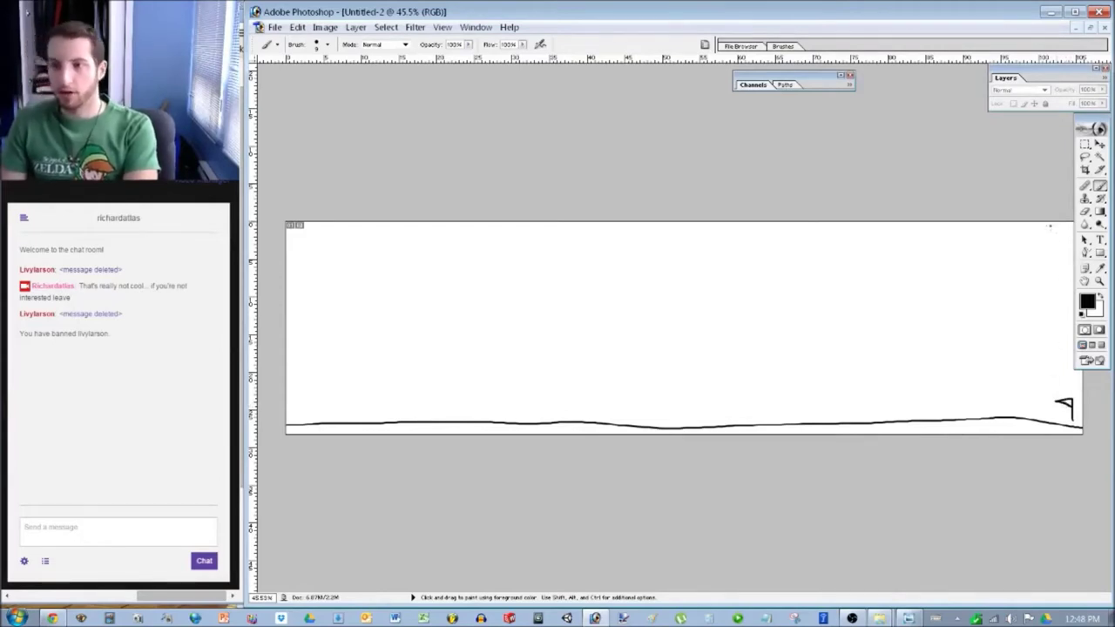
# Draw a jagged vertical row of spikes along the canvas's right edge, above the outlined flag.
pyautogui.moveTo(1089, 123); pyautogui.dragTo(266, 10)
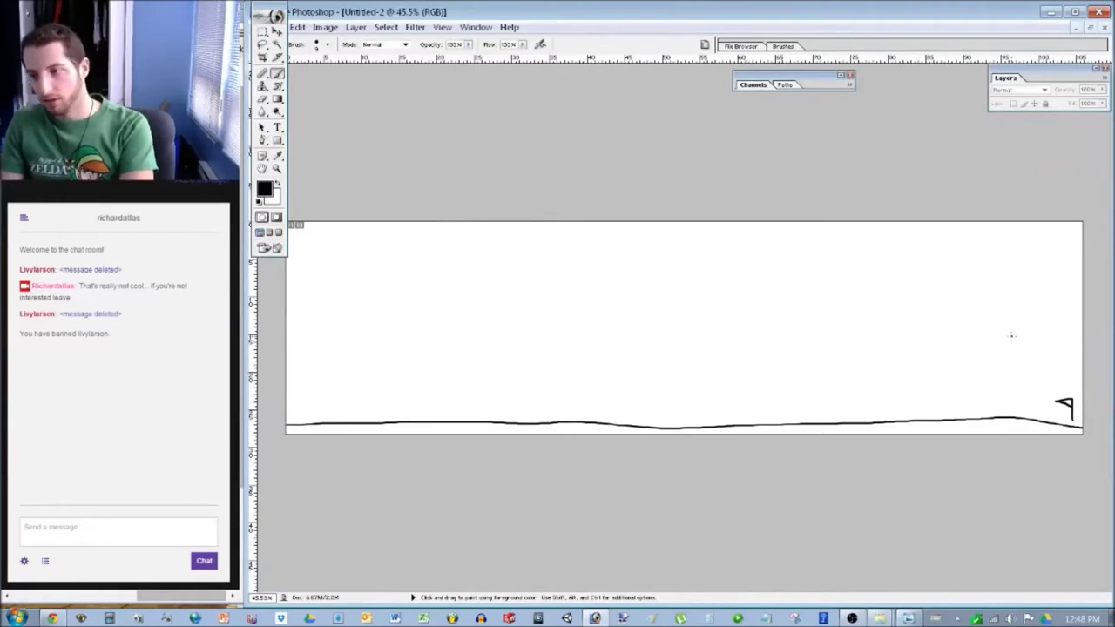
pyautogui.moveTo(1082, 280)
pyautogui.mouseDown()
pyautogui.moveTo(1069, 357)
pyautogui.moveTo(1082, 389)
pyautogui.mouseUp()
pyautogui.moveTo(1073, 272)
pyautogui.mouseDown()
pyautogui.moveTo(1056, 322)
pyautogui.moveTo(1059, 368)
pyautogui.moveTo(1082, 394)
pyautogui.mouseUp()
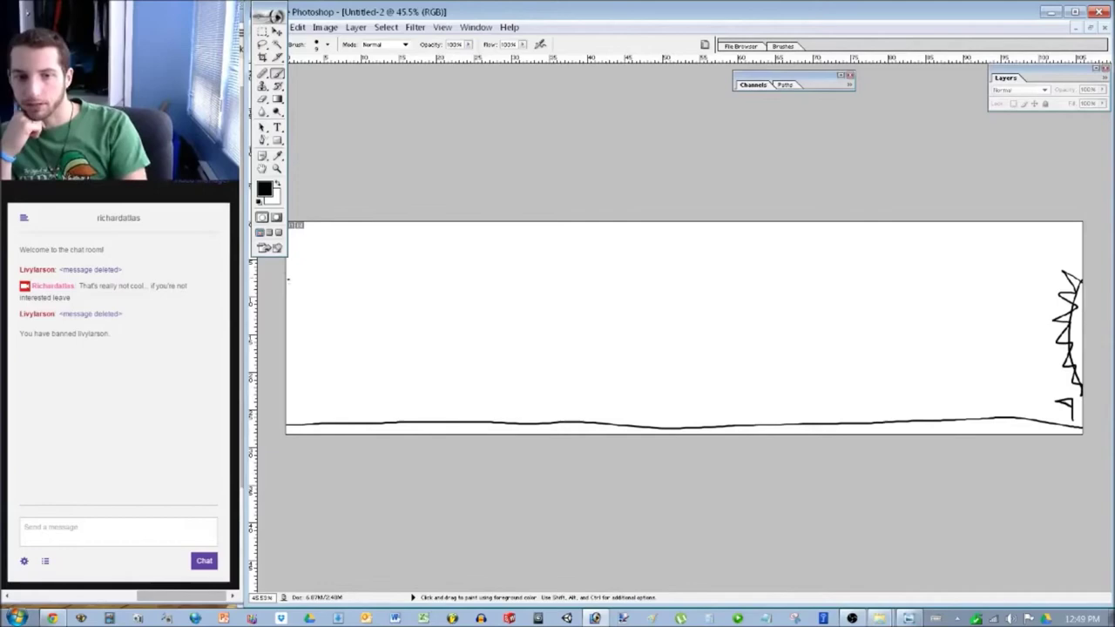
# Draw a short platform at the canvas's upper left edge with a filled goal flag standing on it.
pyautogui.moveTo(281, 272)
pyautogui.mouseDown()
pyautogui.moveTo(332, 282)
pyautogui.moveTo(284, 282)
pyautogui.mouseUp()
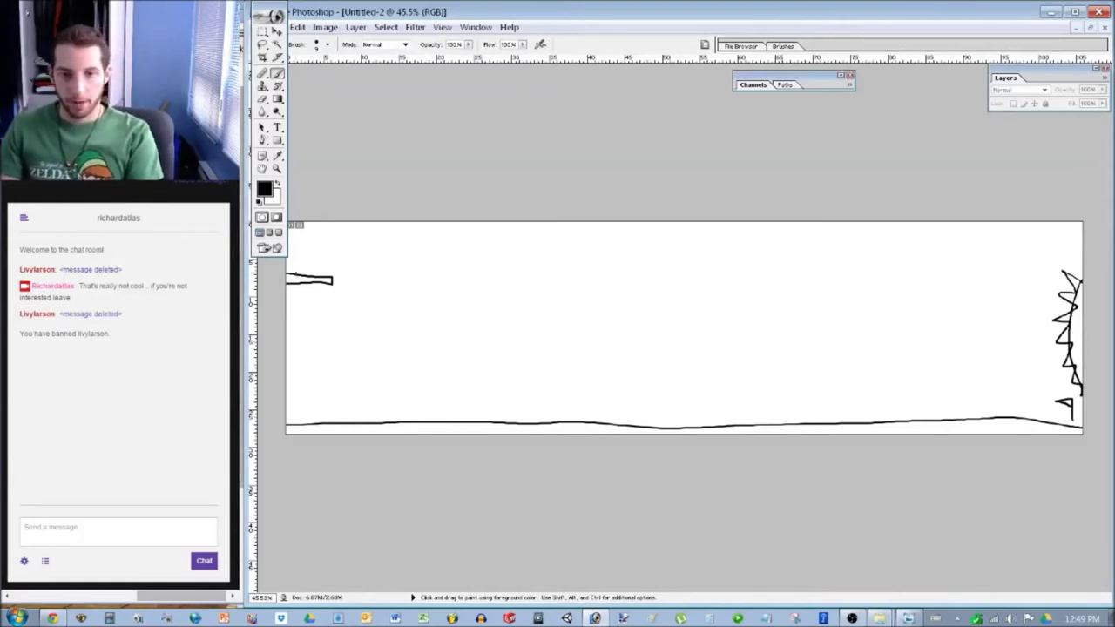
pyautogui.moveTo(303, 270)
pyautogui.mouseDown()
pyautogui.moveTo(296, 245)
pyautogui.moveTo(303, 268)
pyautogui.mouseUp()
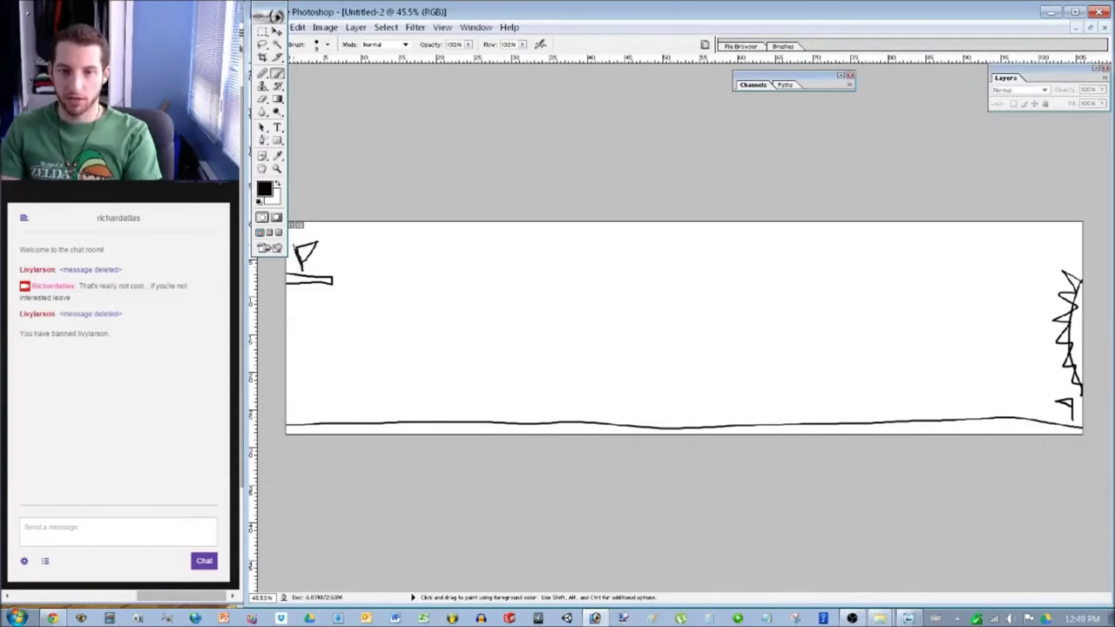
pyautogui.moveTo(306, 262)
pyautogui.mouseDown()
pyautogui.moveTo(307, 246)
pyautogui.moveTo(305, 278)
pyautogui.mouseUp()
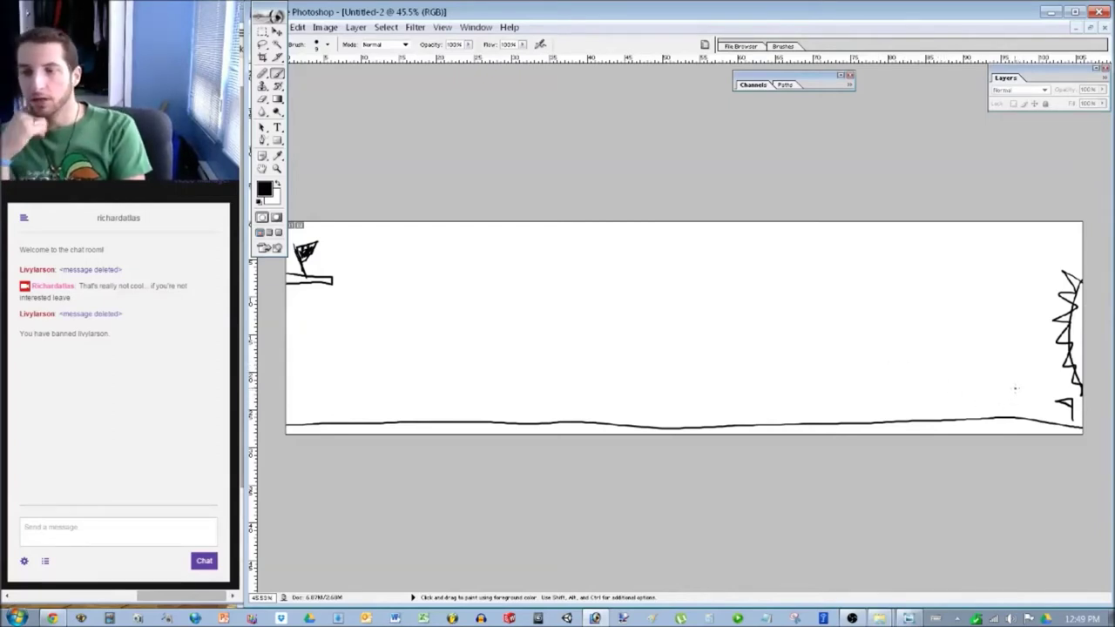
# Set the foreground colour to dark green, hex 118106.
pyautogui.click(277, 155)
pyautogui.click(264, 189)
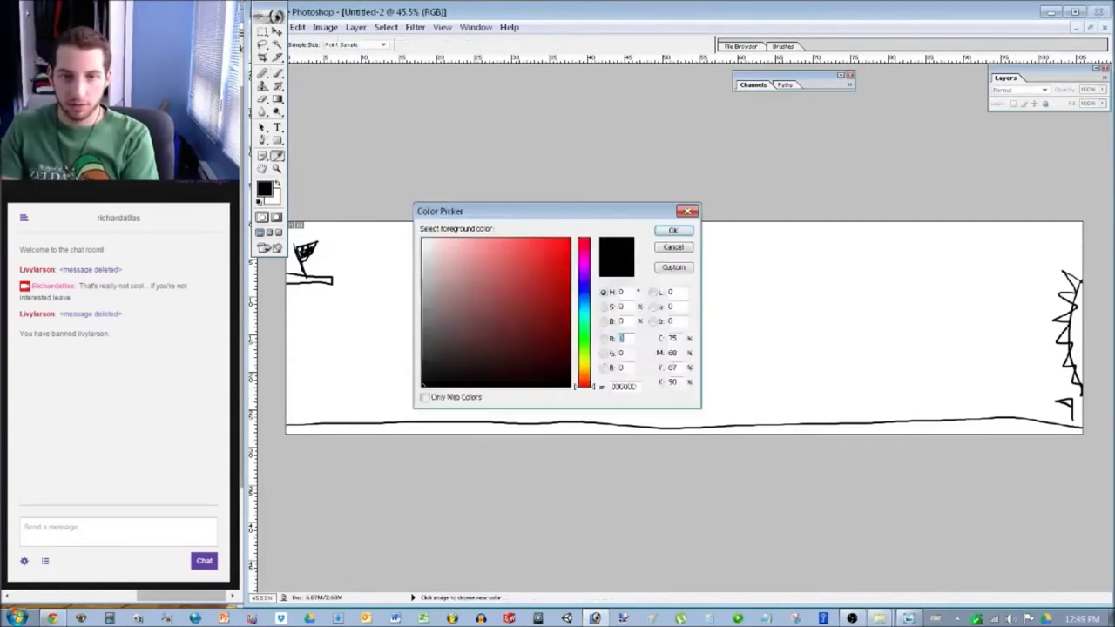
pyautogui.click(584, 338)
pyautogui.click(564, 307)
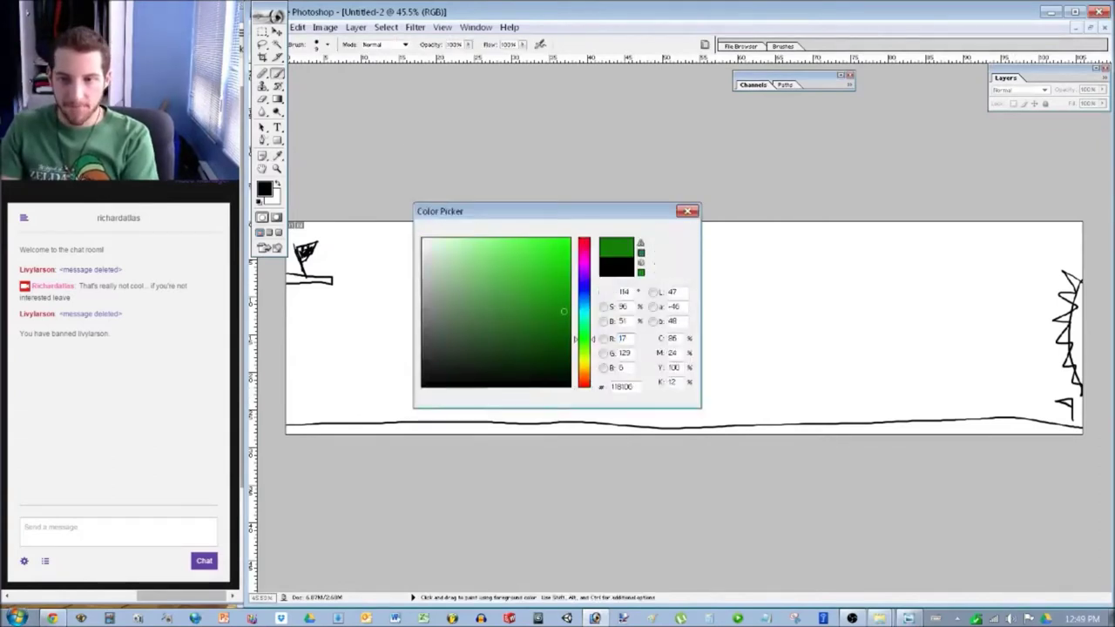
pyautogui.click(671, 230)
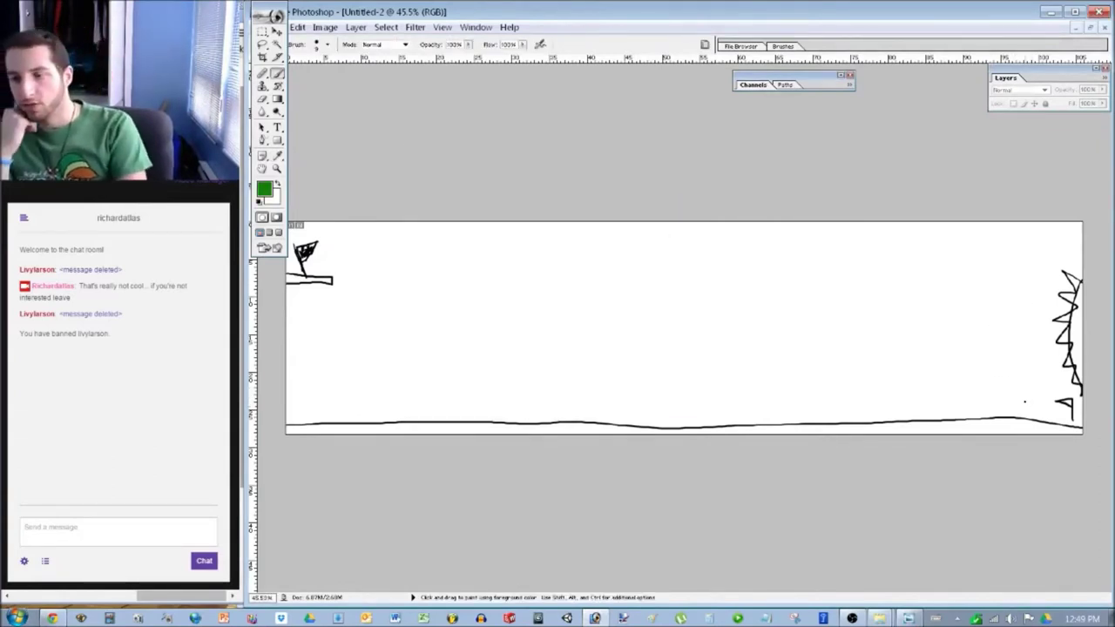
# Draw two curved green jump arrows rising leftward from the outlined flag, and two short downward arrows left of them.
pyautogui.moveTo(1007, 389)
pyautogui.mouseDown()
pyautogui.moveTo(861, 300)
pyautogui.moveTo(867, 311)
pyautogui.mouseUp()
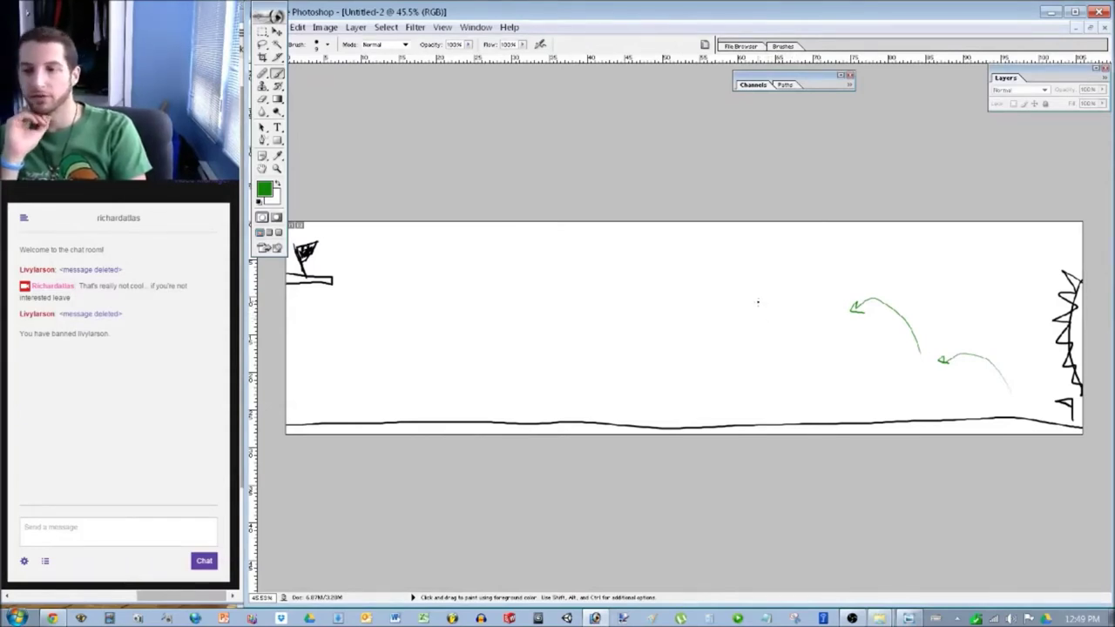
pyautogui.moveTo(743, 297); pyautogui.dragTo(743, 319)
pyautogui.moveTo(749, 310); pyautogui.dragTo(707, 325)
pyautogui.moveTo(699, 313); pyautogui.dragTo(706, 325)
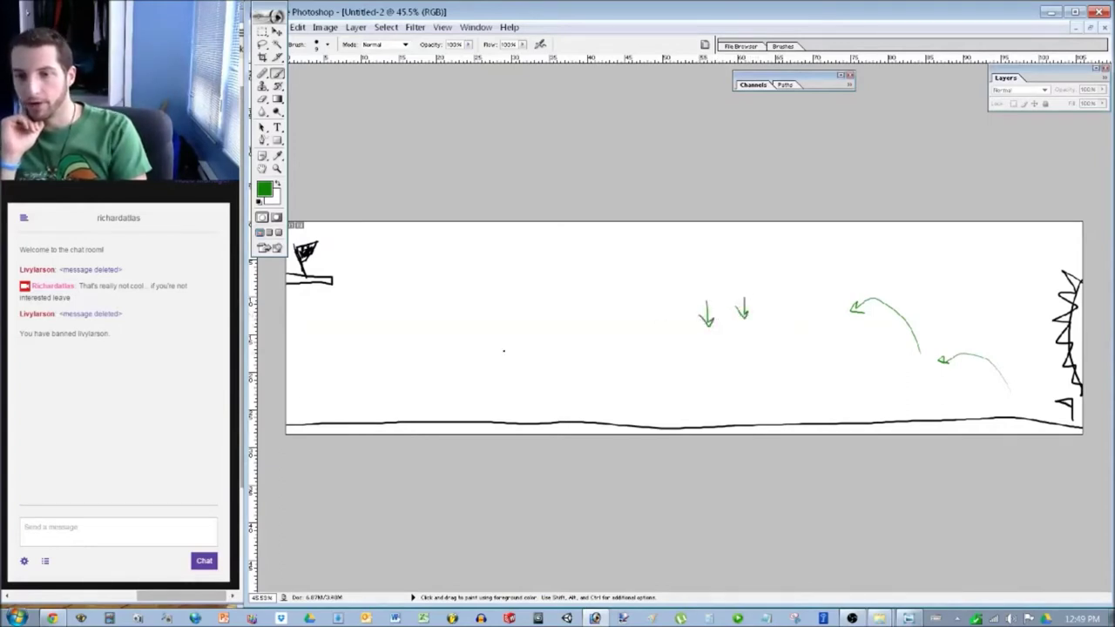
# Draw two long horizontal green lines above the ground and erase the head of the upper jump arrow.
pyautogui.moveTo(326, 365); pyautogui.dragTo(927, 372)
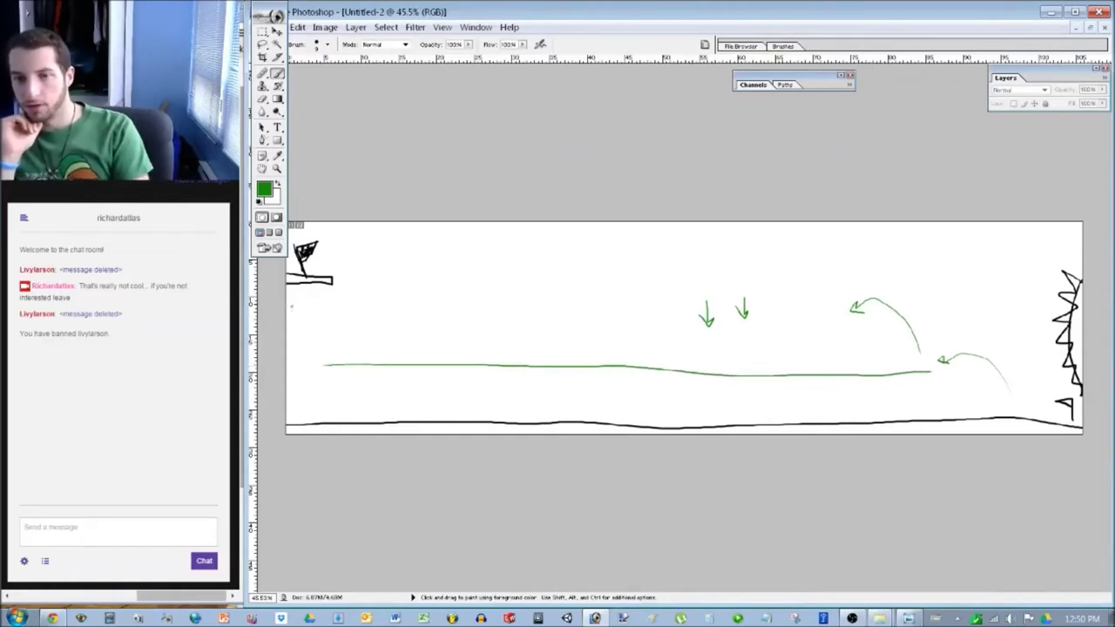
pyautogui.moveTo(307, 290); pyautogui.dragTo(950, 294)
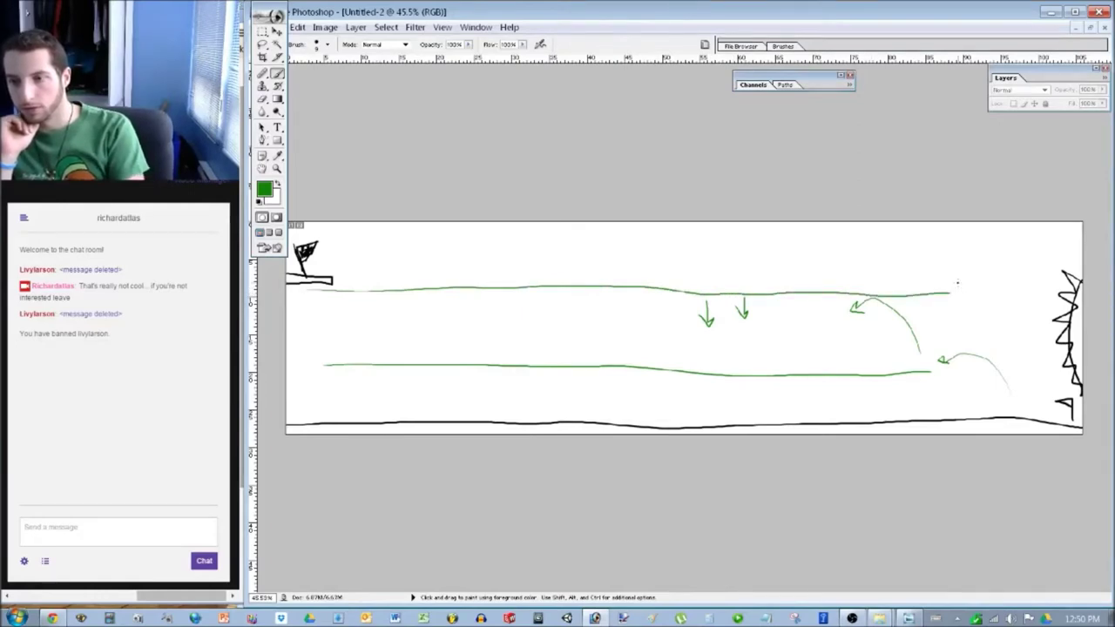
pyautogui.press('e')
pyautogui.moveTo(853, 309); pyautogui.dragTo(866, 301)
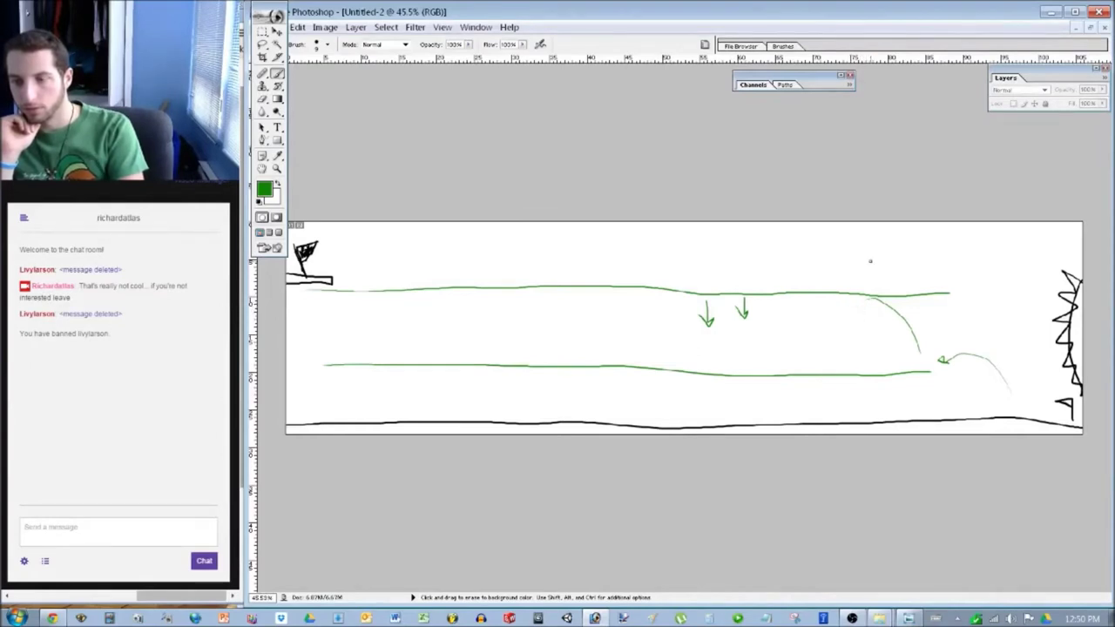
# Draw a curved green jump arrow over the upper green line, above the two short downward arrows' right side.
pyautogui.press('b')
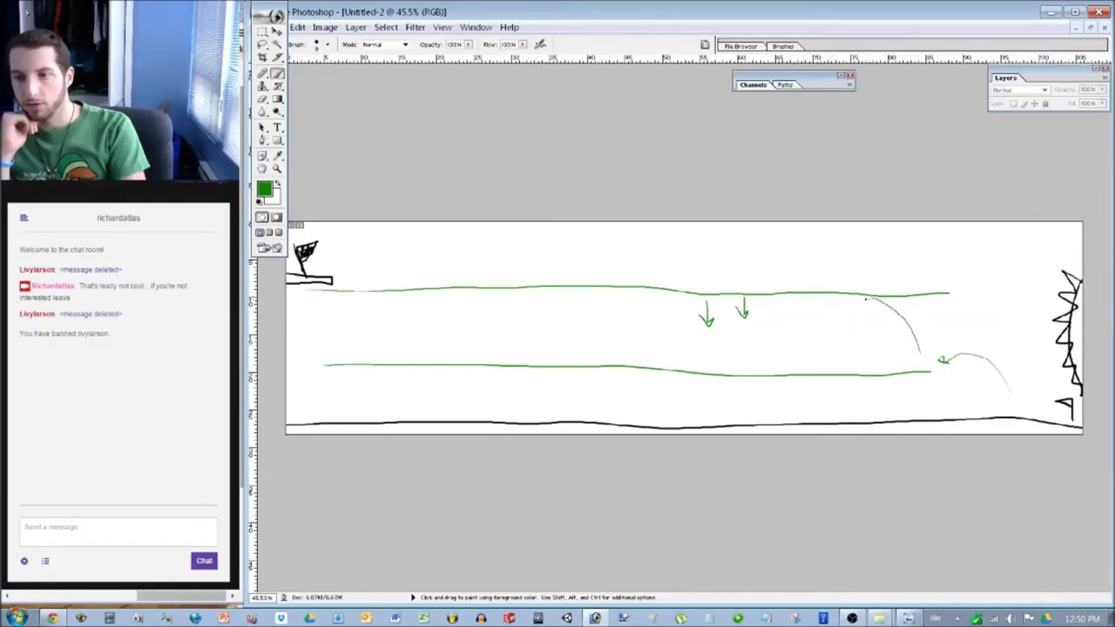
pyautogui.moveTo(867, 299)
pyautogui.mouseDown()
pyautogui.moveTo(859, 271)
pyautogui.moveTo(835, 282)
pyautogui.mouseUp()
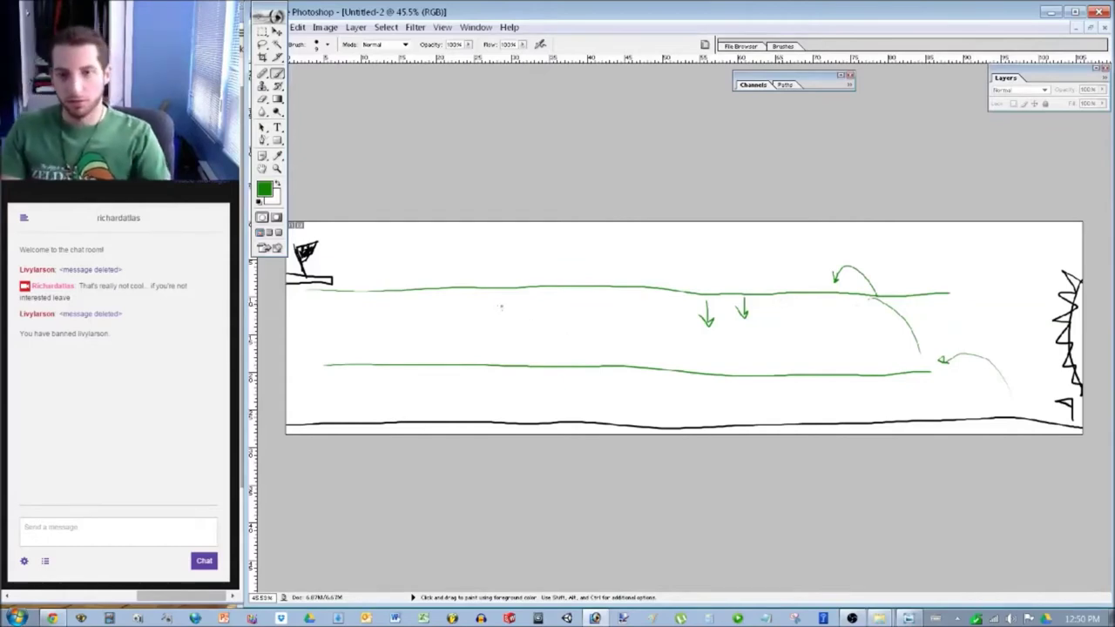
# Delete all the green lines and arrows between the goal platform and the outlined flag.
pyautogui.press('m')
pyautogui.moveTo(302, 287)
pyautogui.mouseDown()
pyautogui.moveTo(371, 310)
pyautogui.moveTo(887, 400)
pyautogui.moveTo(968, 381)
pyautogui.mouseUp()
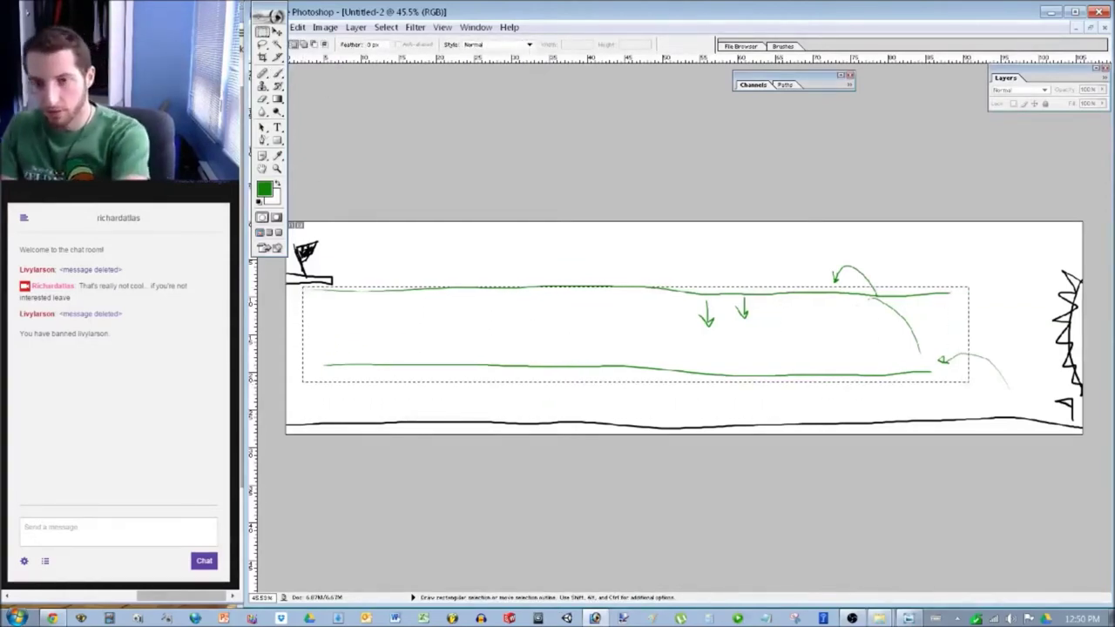
pyautogui.press('Delete')
pyautogui.moveTo(811, 251); pyautogui.dragTo(1020, 404)
pyautogui.press('Delete')
pyautogui.press('Delete')
pyautogui.moveTo(452, 258); pyautogui.dragTo(693, 309)
pyautogui.press('Delete')
# Draw two black steps rising leftward from the ground beside the outlined flag, undoing the trial spikes on the lower step's wall.
pyautogui.press('d')
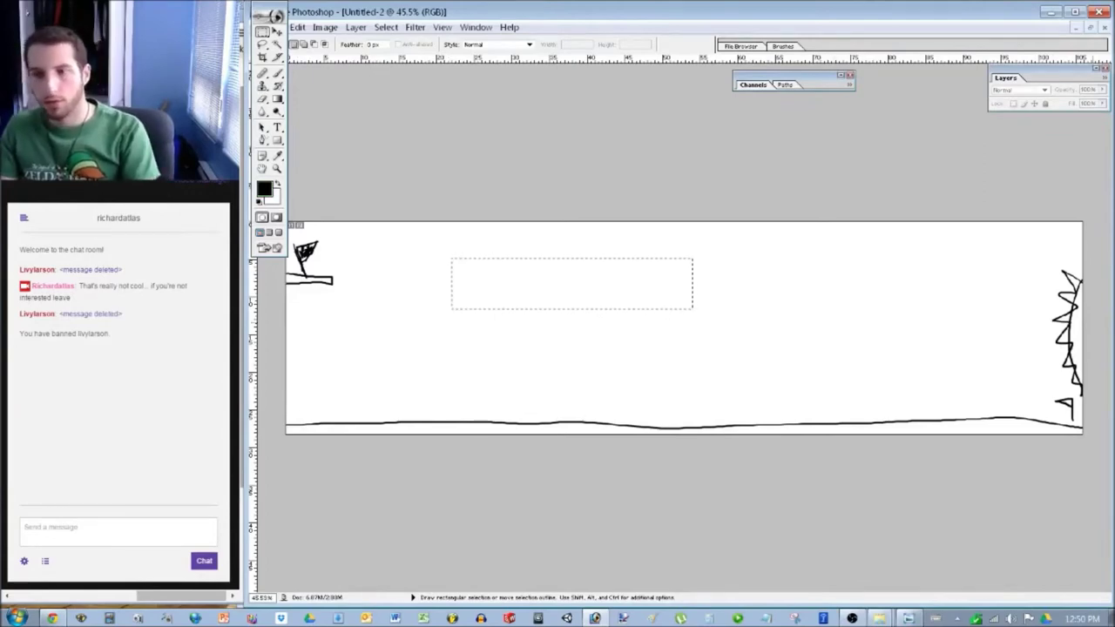
pyautogui.press('b')
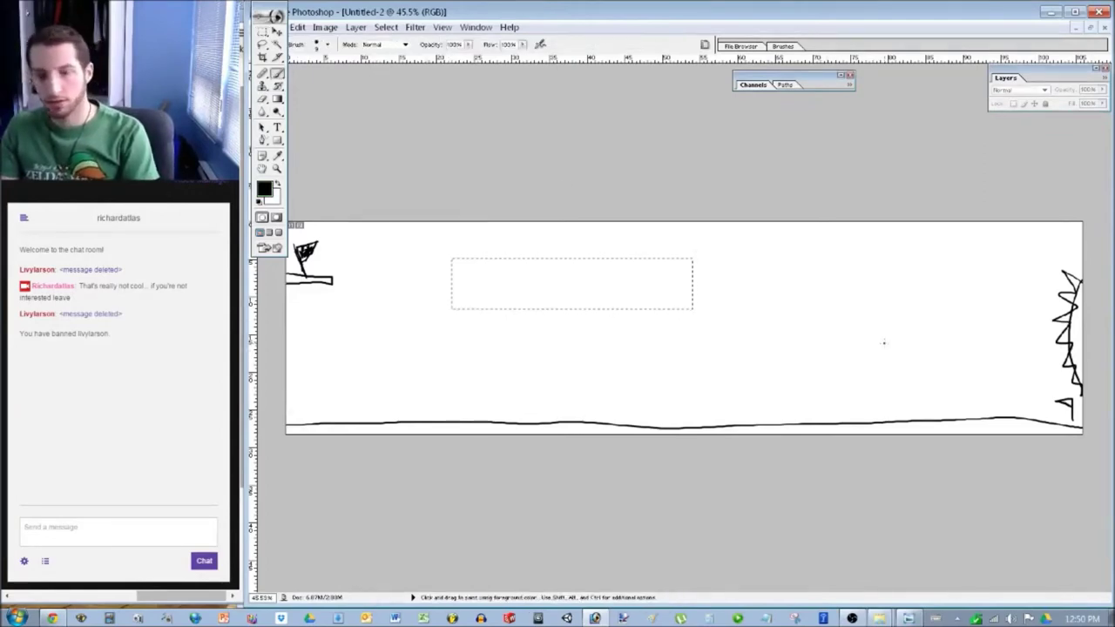
pyautogui.hotkey('ctrl', 'd')
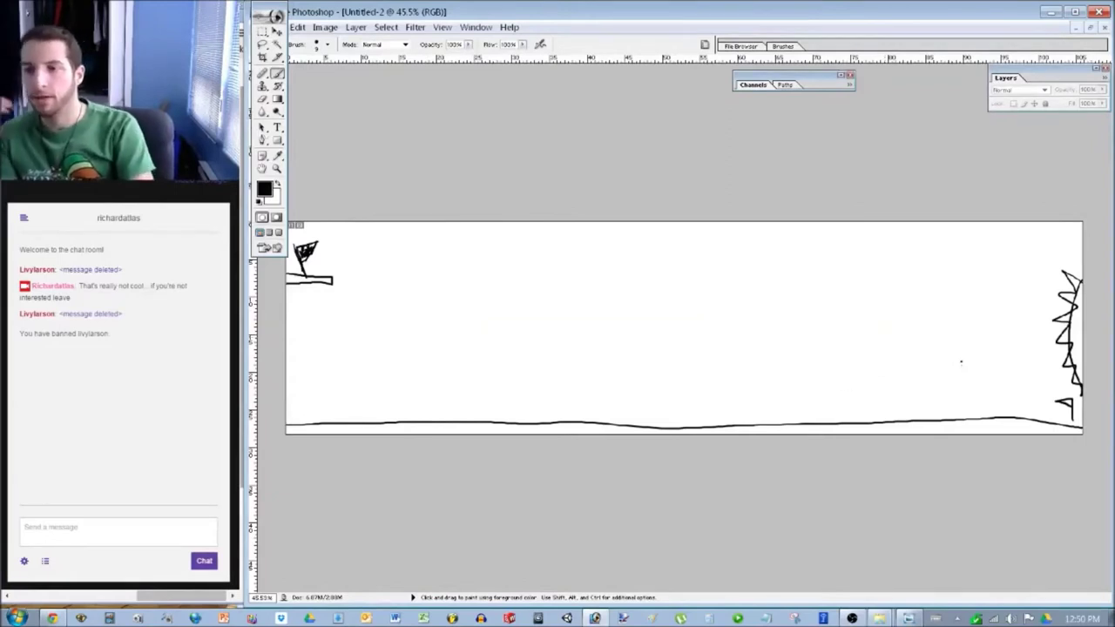
pyautogui.moveTo(981, 418)
pyautogui.mouseDown()
pyautogui.moveTo(982, 364)
pyautogui.moveTo(925, 368)
pyautogui.mouseUp()
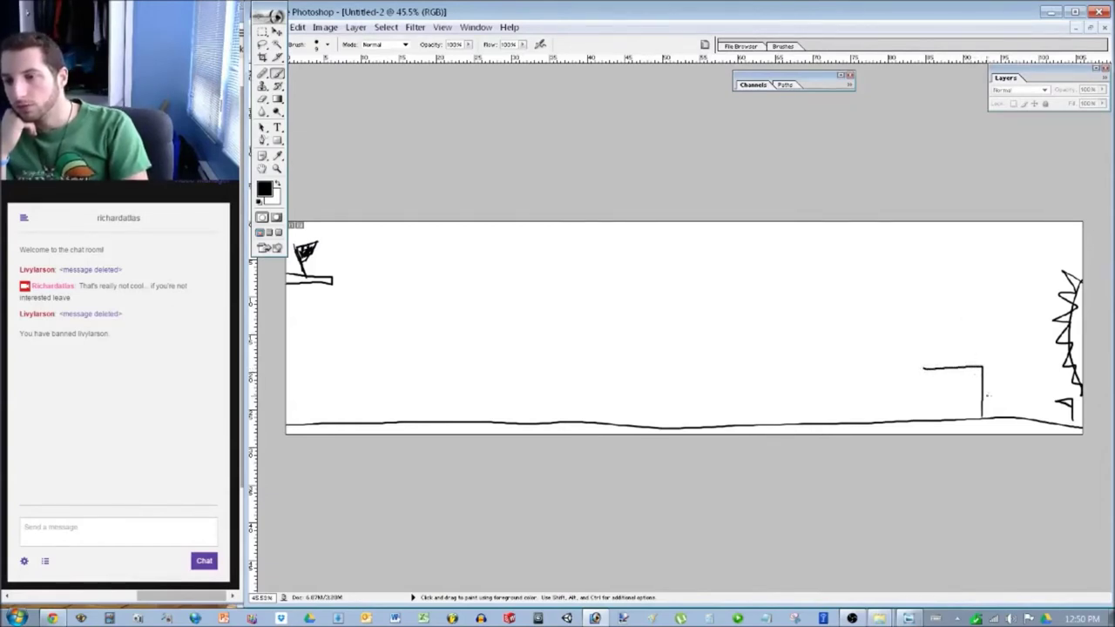
pyautogui.moveTo(983, 367); pyautogui.dragTo(983, 415)
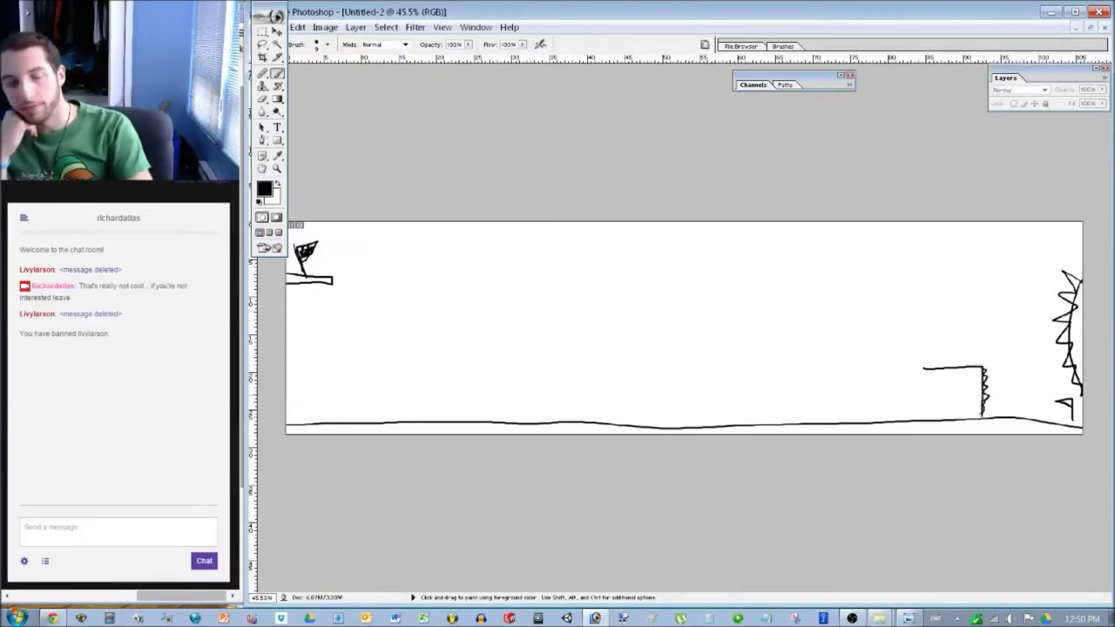
pyautogui.hotkey('ctrl', 'z')
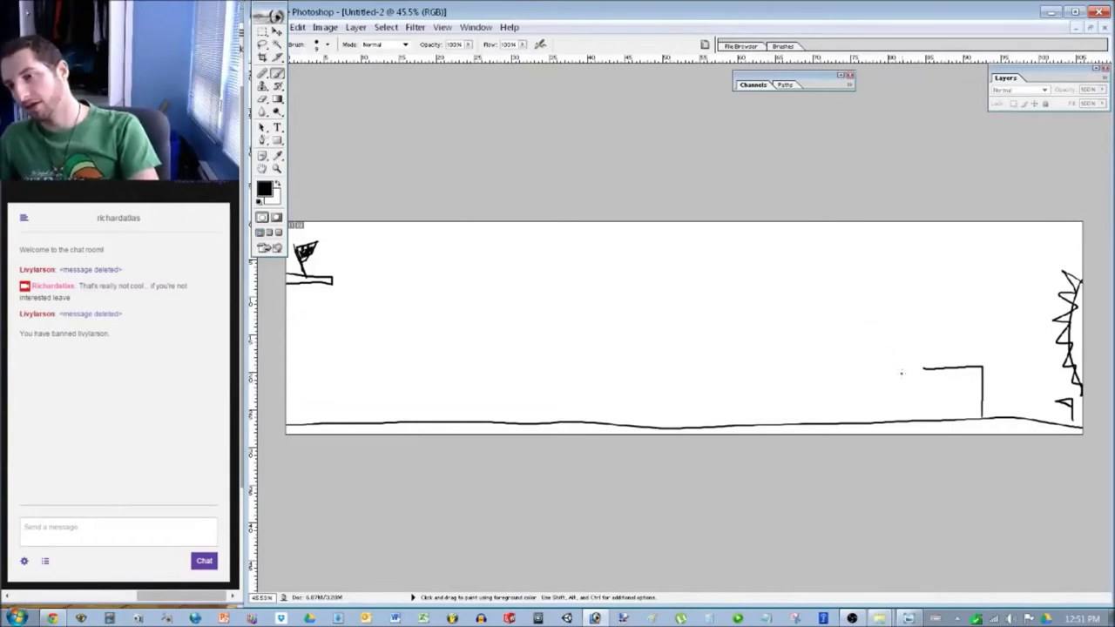
pyautogui.moveTo(922, 367)
pyautogui.mouseDown()
pyautogui.moveTo(921, 296)
pyautogui.moveTo(846, 293)
pyautogui.mouseUp()
# Sketch two jump arrows climbing the steps and undo them.
pyautogui.moveTo(998, 397)
pyautogui.mouseDown()
pyautogui.moveTo(966, 334)
pyautogui.moveTo(949, 345)
pyautogui.moveTo(913, 295)
pyautogui.mouseUp()
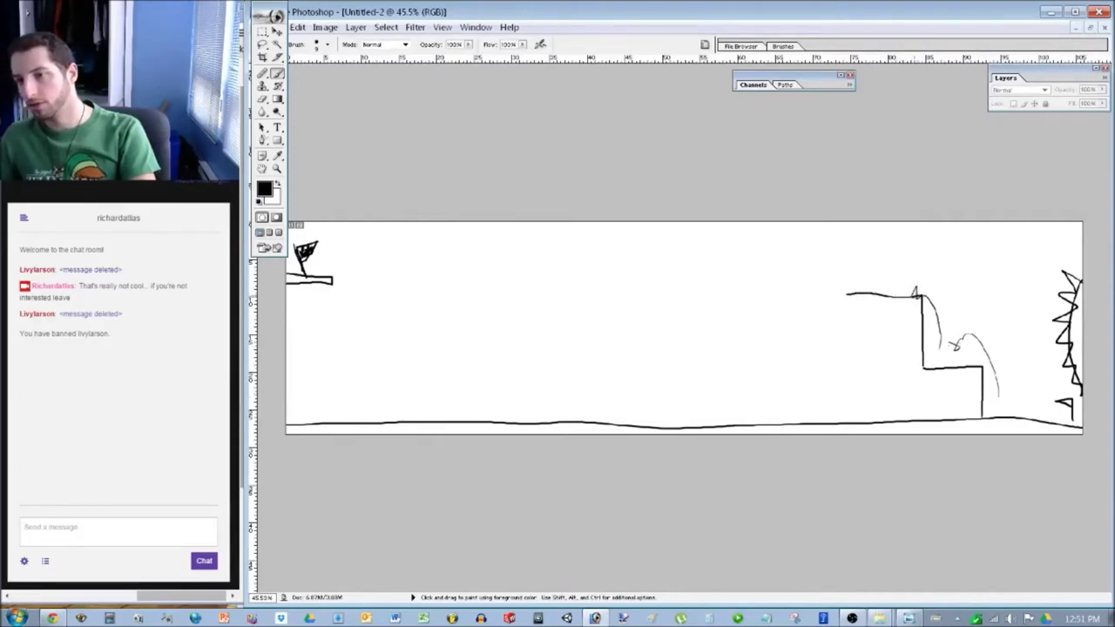
pyautogui.hotkey('ctrl', 'alt', 'z')
pyautogui.hotkey('ctrl', 'alt', 'z')
pyautogui.hotkey('ctrl', 'alt', 'z')
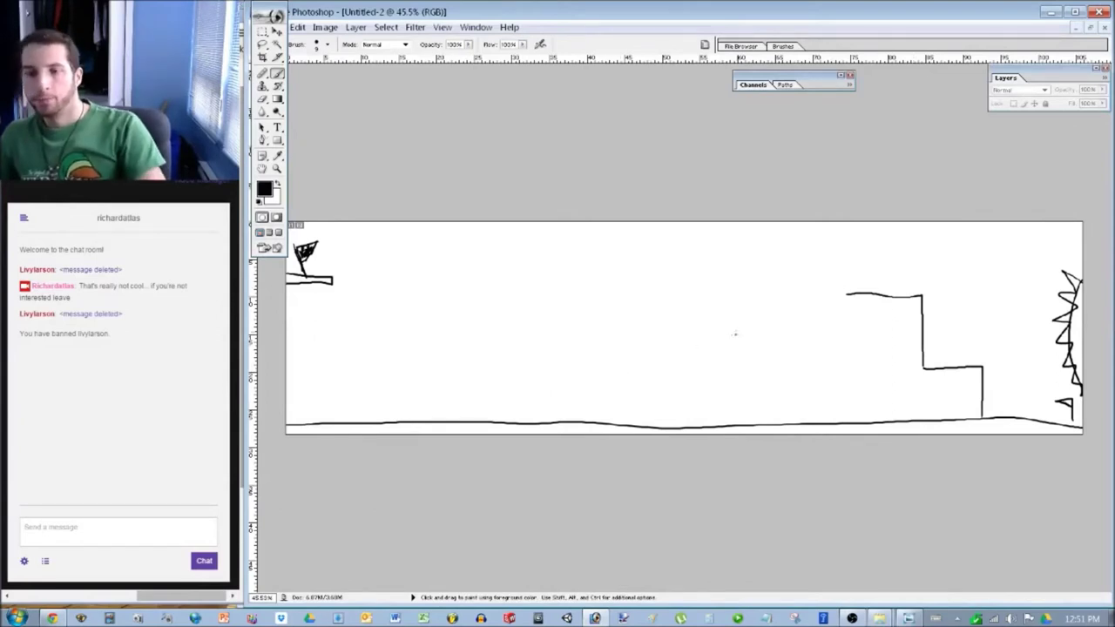
# Close the stepped block with a left wall down to the ground and draw an arrow curving down leftward from its top.
pyautogui.moveTo(847, 295)
pyautogui.mouseDown()
pyautogui.moveTo(835, 292)
pyautogui.moveTo(829, 315)
pyautogui.moveTo(832, 420)
pyautogui.mouseUp()
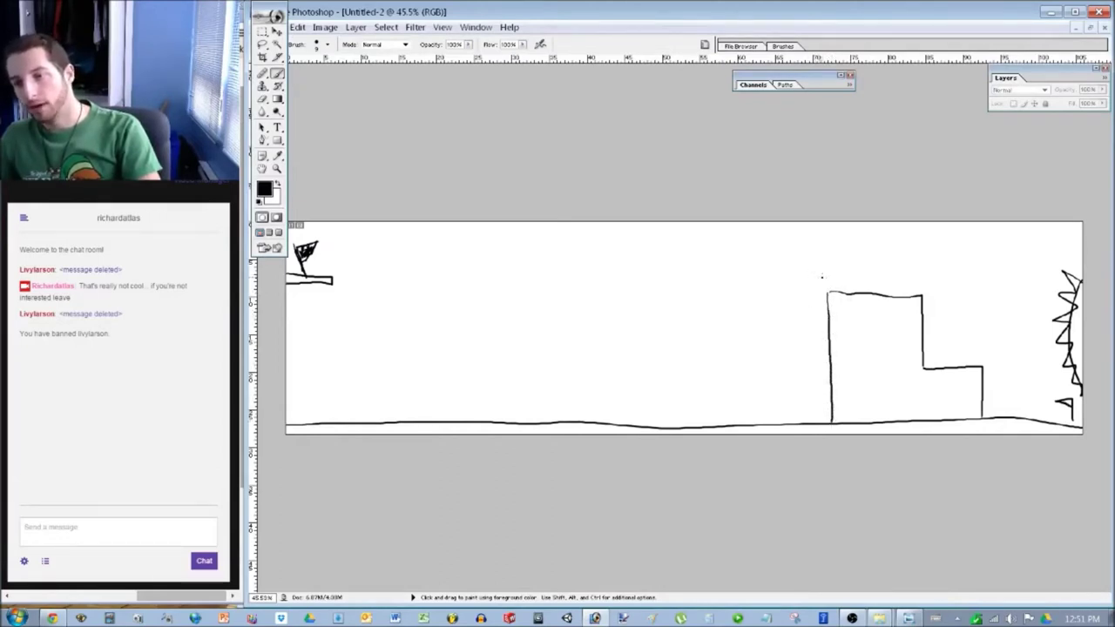
pyautogui.moveTo(819, 274); pyautogui.dragTo(739, 323)
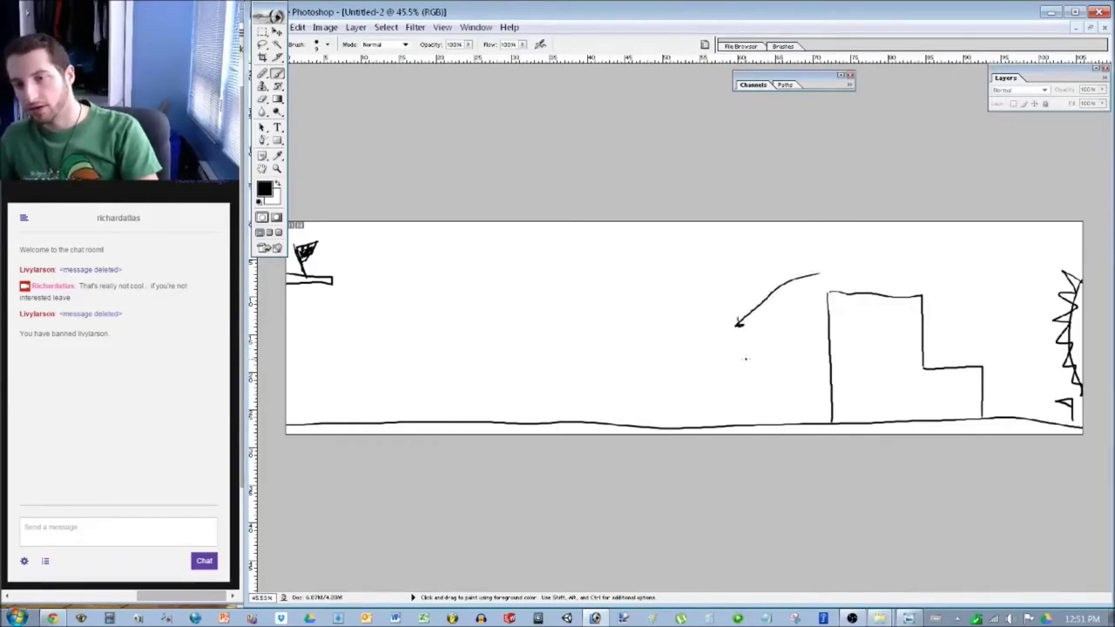
# Draw a lower ledge left of the stepped block with a right wall down to the ground, undoing the trial underside and jump squiggle.
pyautogui.moveTo(745, 358); pyautogui.dragTo(661, 360)
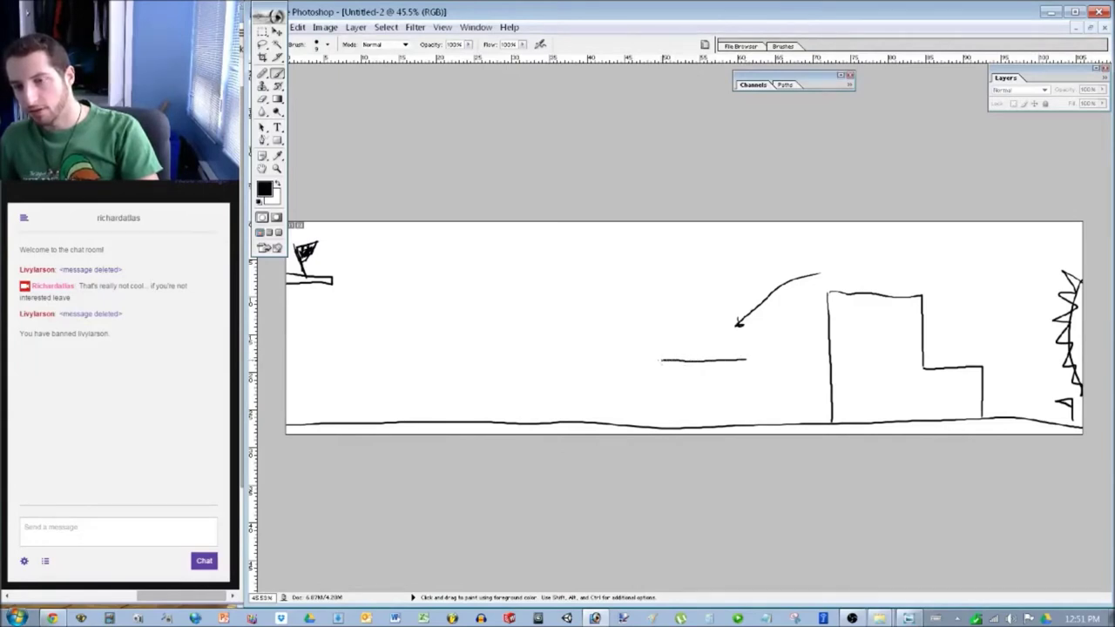
pyautogui.moveTo(746, 358); pyautogui.dragTo(660, 361)
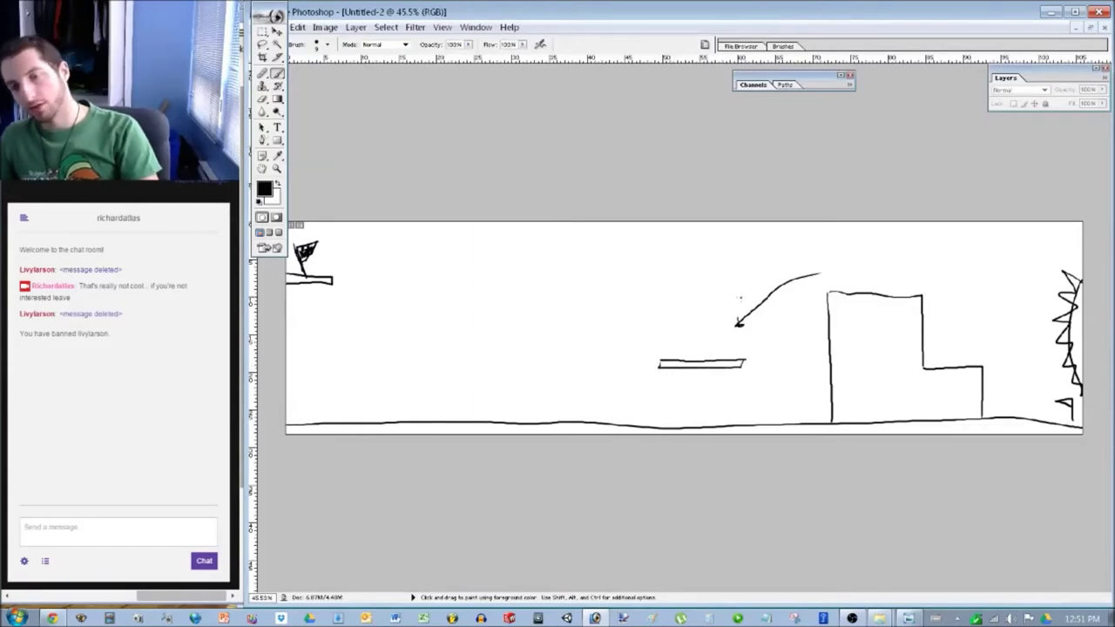
pyautogui.hotkey('ctrl', 'z')
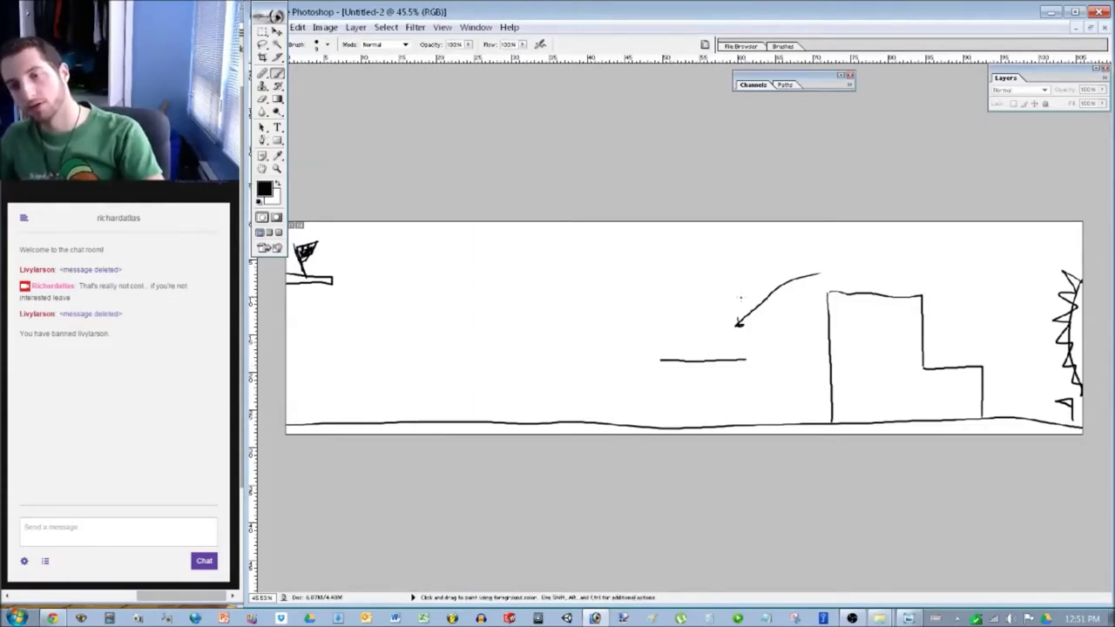
pyautogui.moveTo(747, 359); pyautogui.dragTo(749, 423)
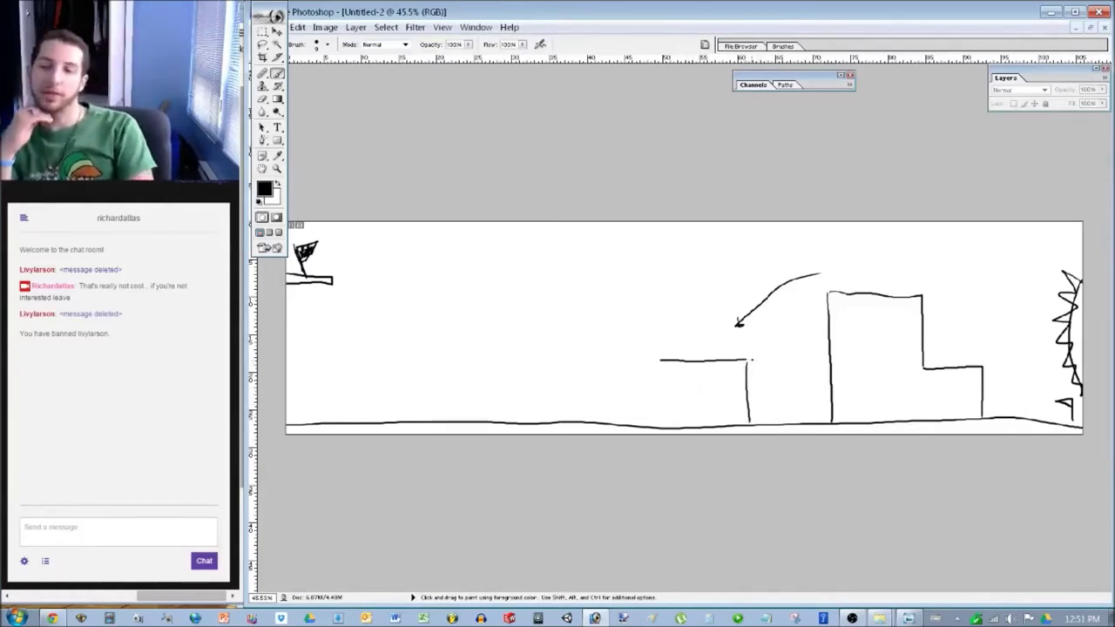
pyautogui.moveTo(766, 411); pyautogui.dragTo(746, 352)
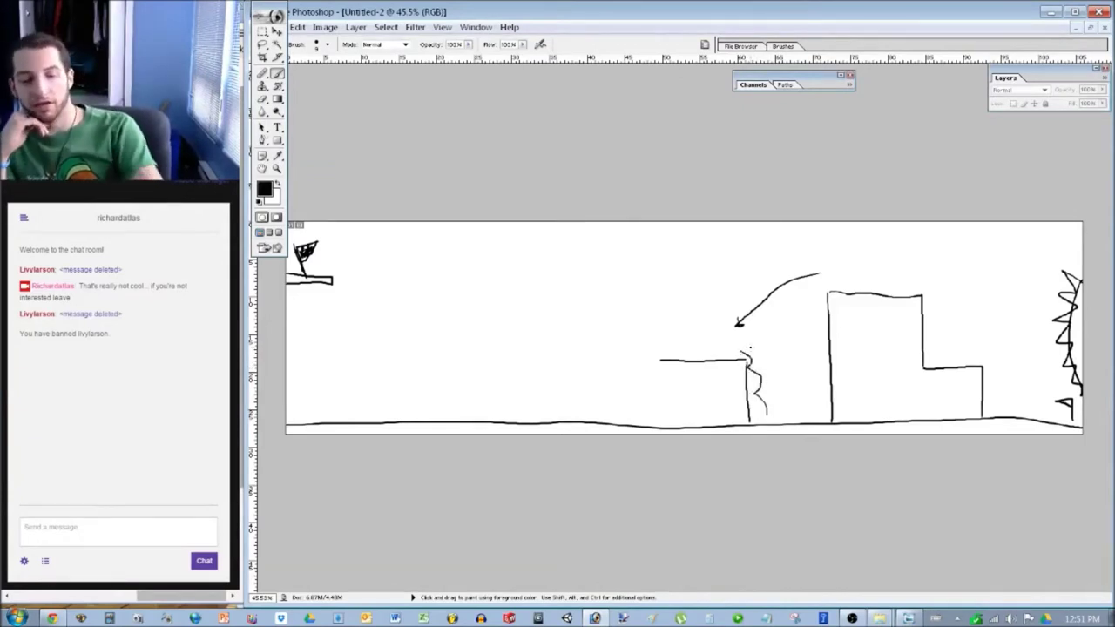
pyautogui.hotkey('ctrl', 'z')
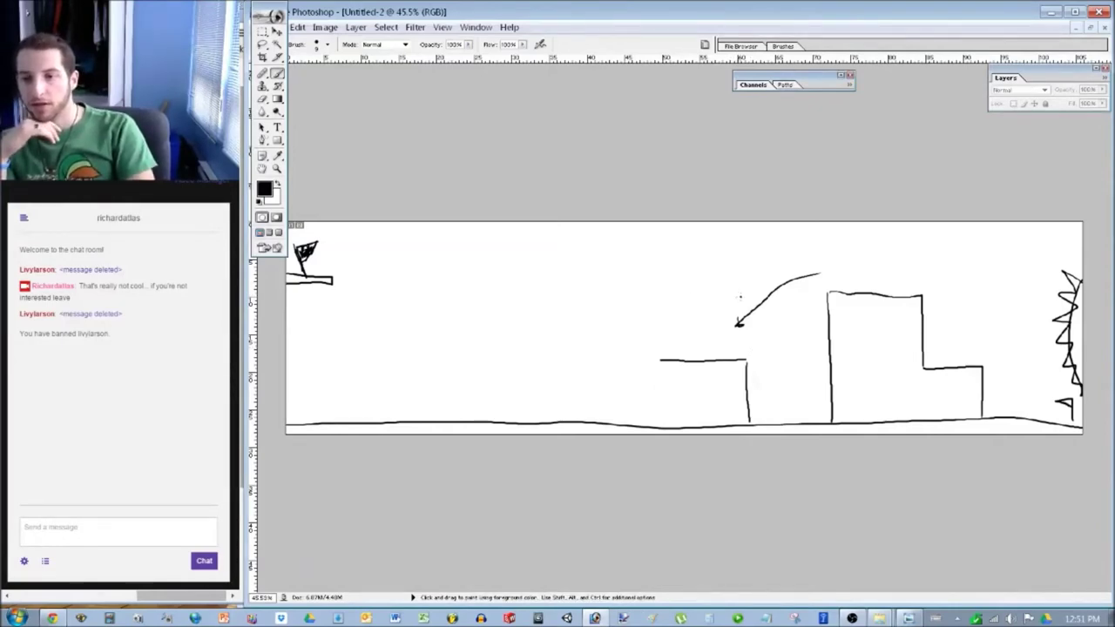
# Draw a thin floating platform directly above the lower ledge.
pyautogui.moveTo(738, 295); pyautogui.dragTo(664, 295)
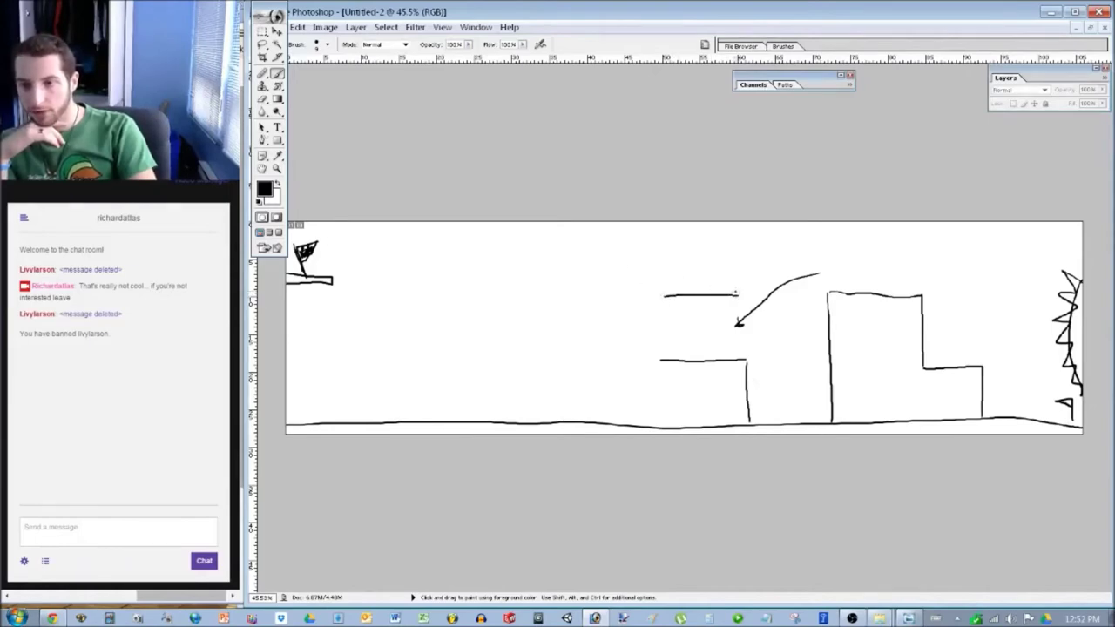
pyautogui.moveTo(737, 295); pyautogui.dragTo(664, 301)
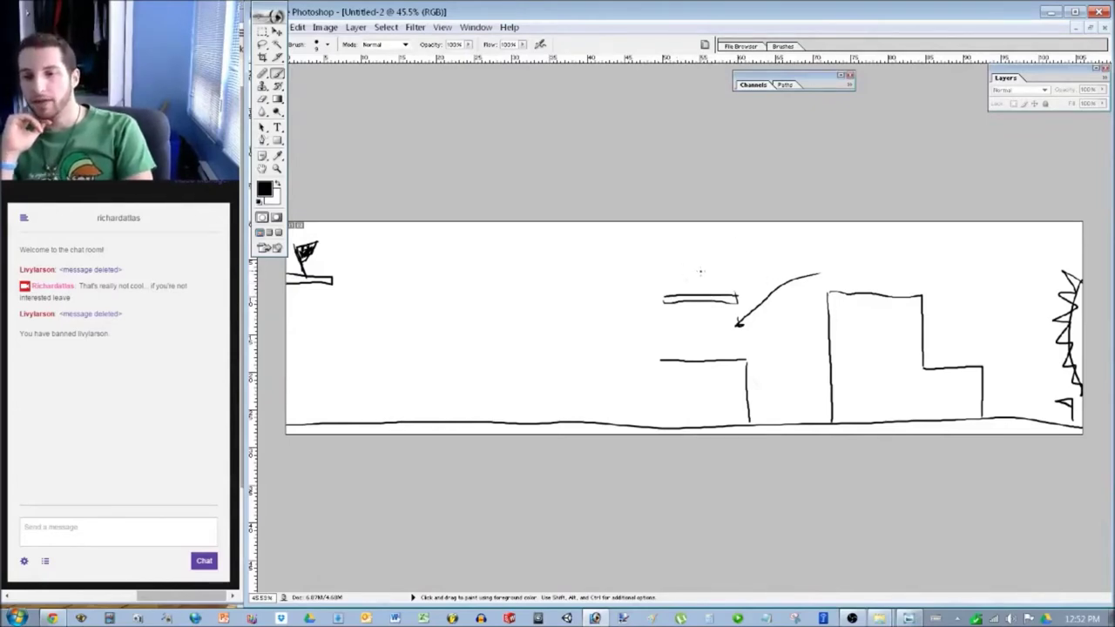
# Sketch one spiral above and one below the floating platform's left end and undo both.
pyautogui.moveTo(679, 259); pyautogui.dragTo(669, 267)
pyautogui.moveTo(675, 319); pyautogui.dragTo(666, 325)
pyautogui.press('v')
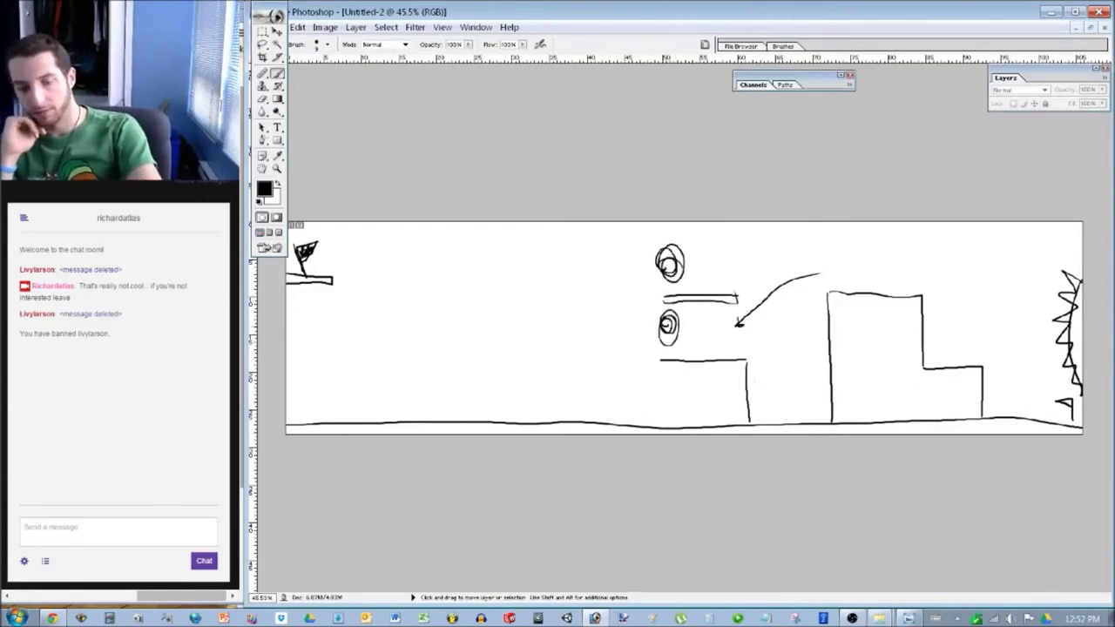
pyautogui.hotkey('ctrl', 'z')
pyautogui.hotkey('ctrl', 'alt', 'z')
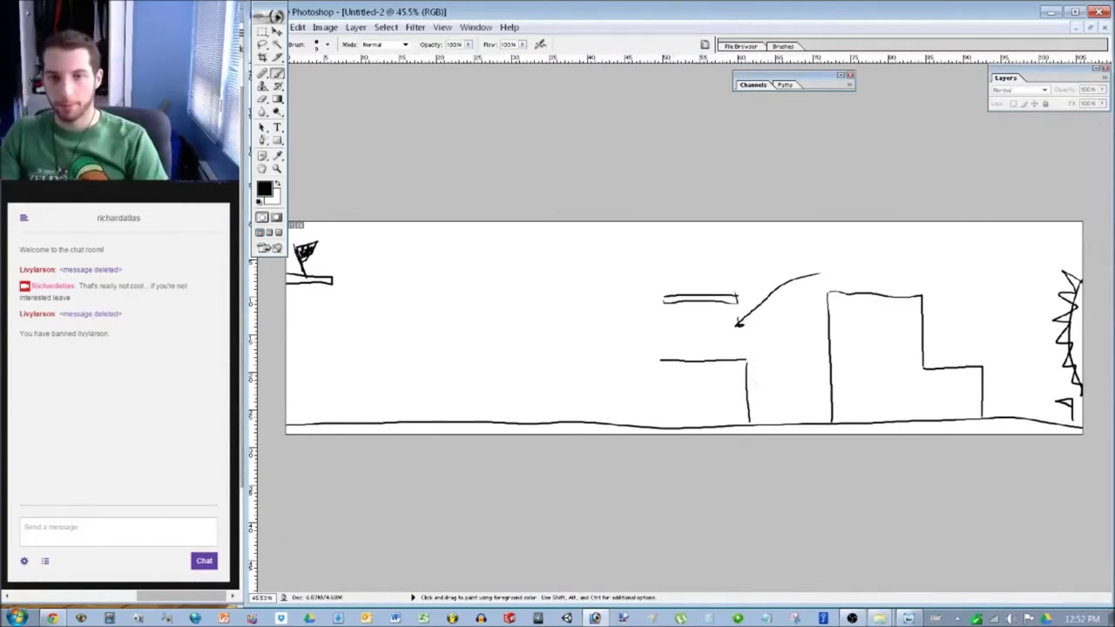
# Erase the curved arrow between the stepped block and the floating platform.
pyautogui.press('e')
pyautogui.moveTo(738, 323); pyautogui.dragTo(804, 274)
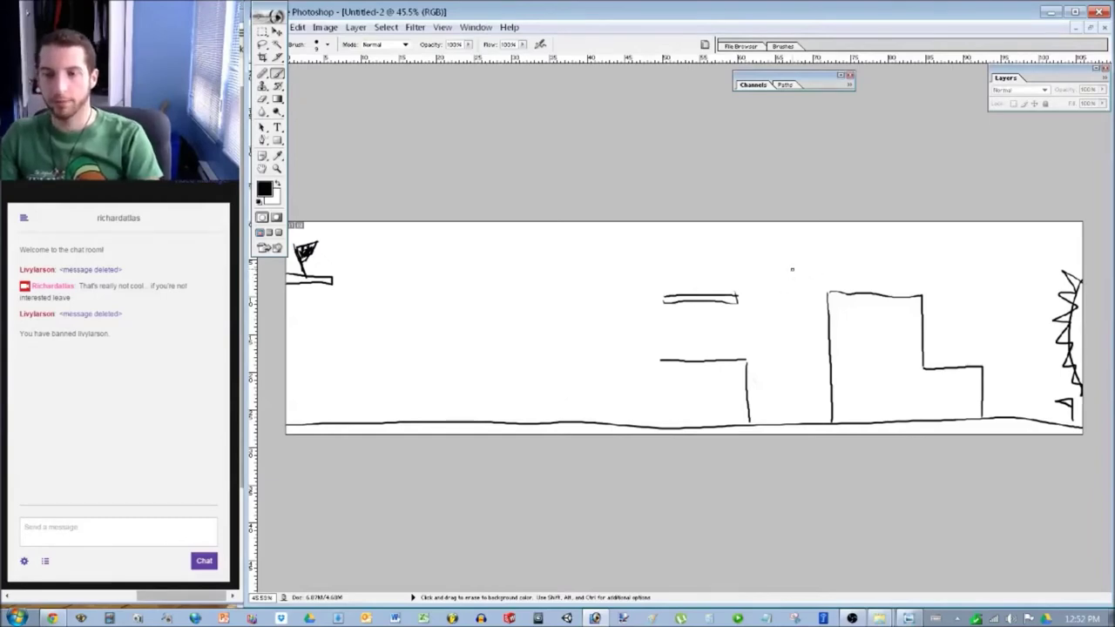
# Extend the floating platform leftward and draw two small ceiling blocks with downward arrows above it.
pyautogui.press('b')
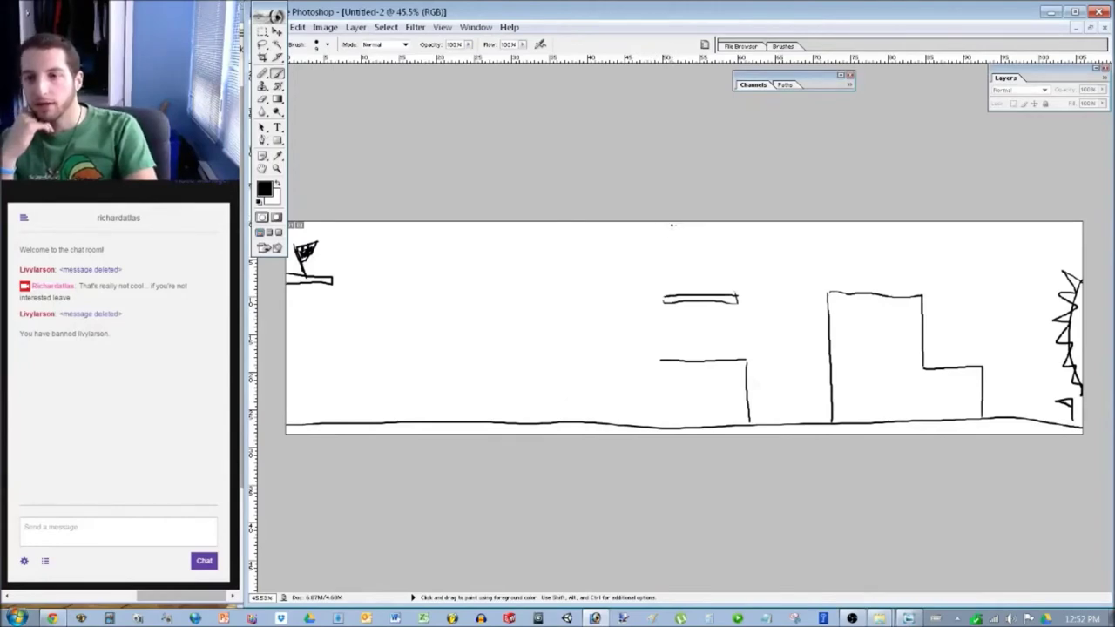
pyautogui.moveTo(668, 296); pyautogui.dragTo(617, 298)
pyautogui.moveTo(679, 223)
pyautogui.mouseDown()
pyautogui.moveTo(706, 228)
pyautogui.moveTo(685, 241)
pyautogui.mouseUp()
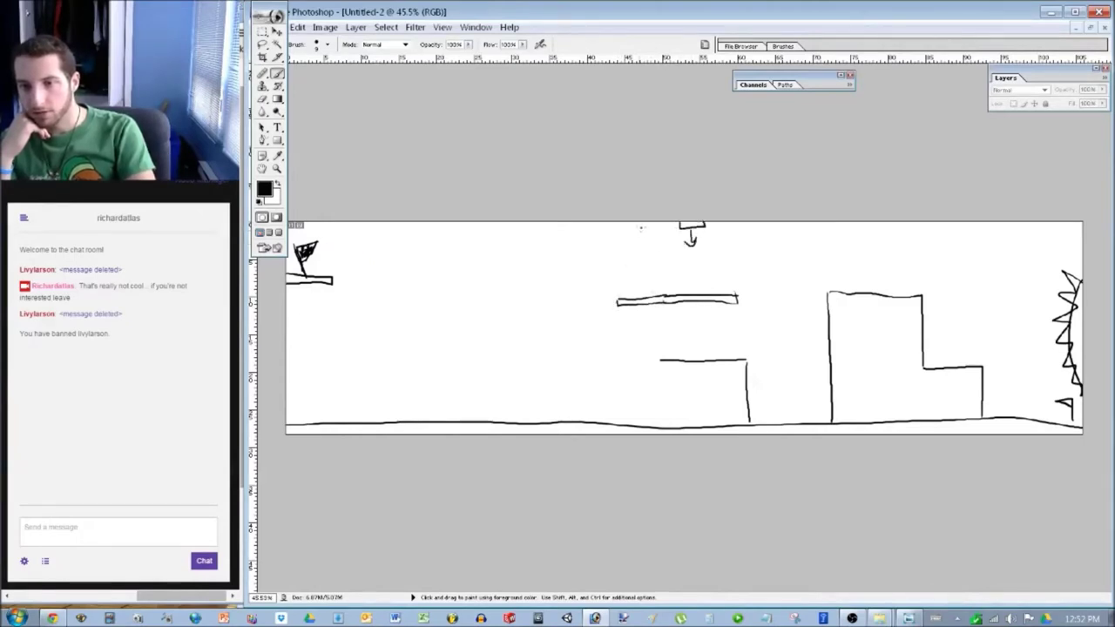
pyautogui.moveTo(627, 222)
pyautogui.mouseDown()
pyautogui.moveTo(655, 229)
pyautogui.moveTo(643, 227)
pyautogui.moveTo(644, 247)
pyautogui.mouseUp()
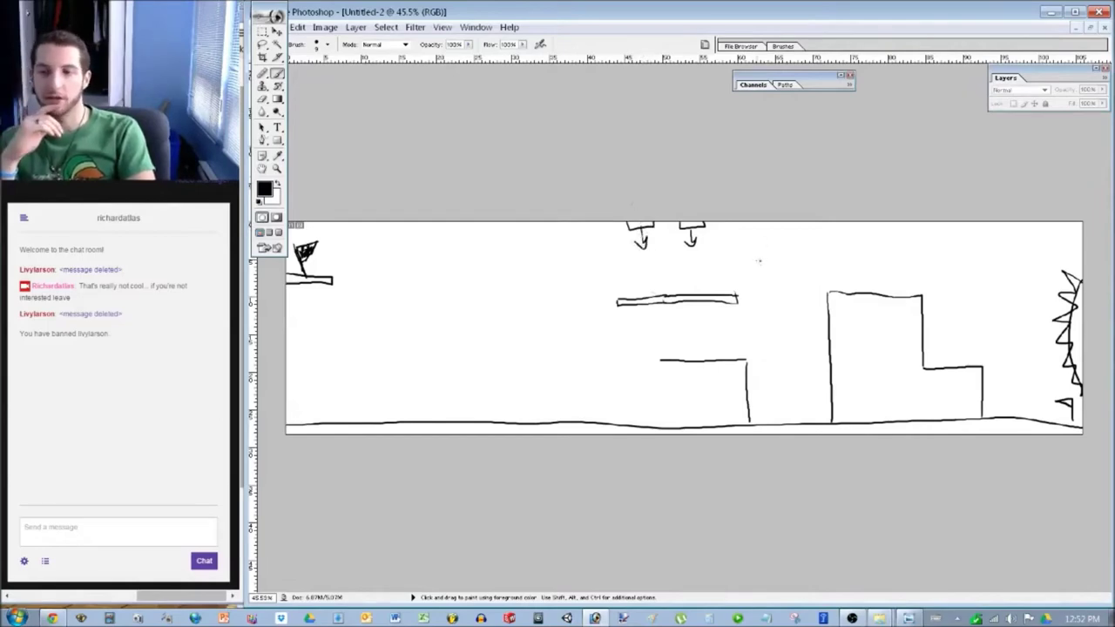
# Sketch a jump arc from the stepped block onto the floating platform and undo it.
pyautogui.moveTo(735, 277); pyautogui.dragTo(807, 263)
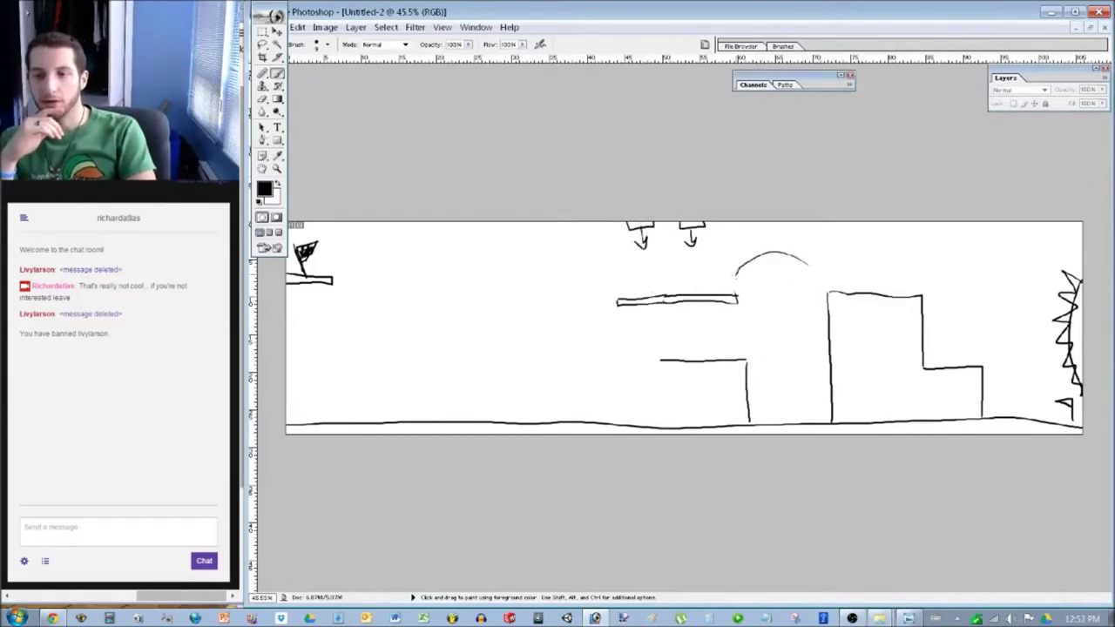
pyautogui.moveTo(734, 273); pyautogui.dragTo(733, 281)
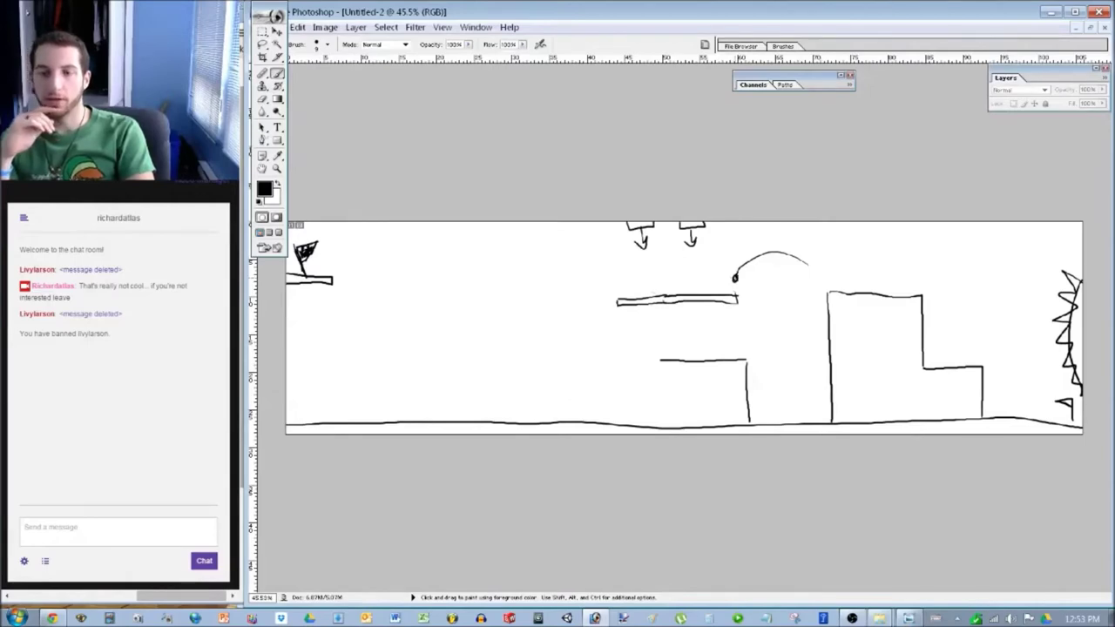
pyautogui.hotkey('ctrl', 'alt', 'z')
pyautogui.hotkey('ctrl', 'alt', 'z')
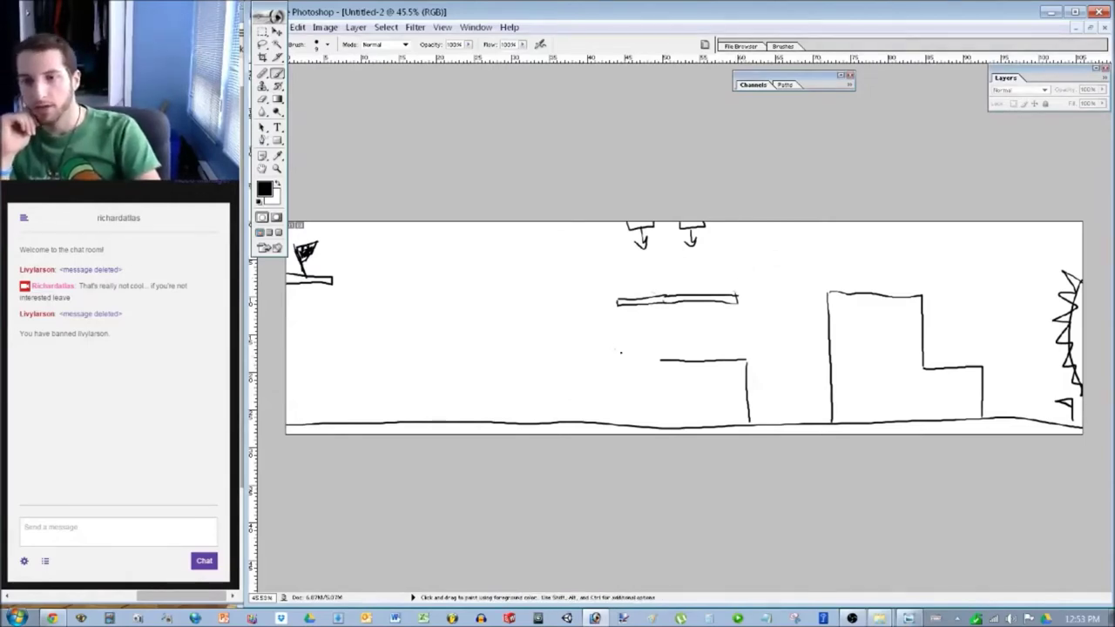
# Extend the lower ledge leftward with a row of small spikes on it, erasing the trial jump arc beside the platforms.
pyautogui.moveTo(794, 281); pyautogui.dragTo(729, 342)
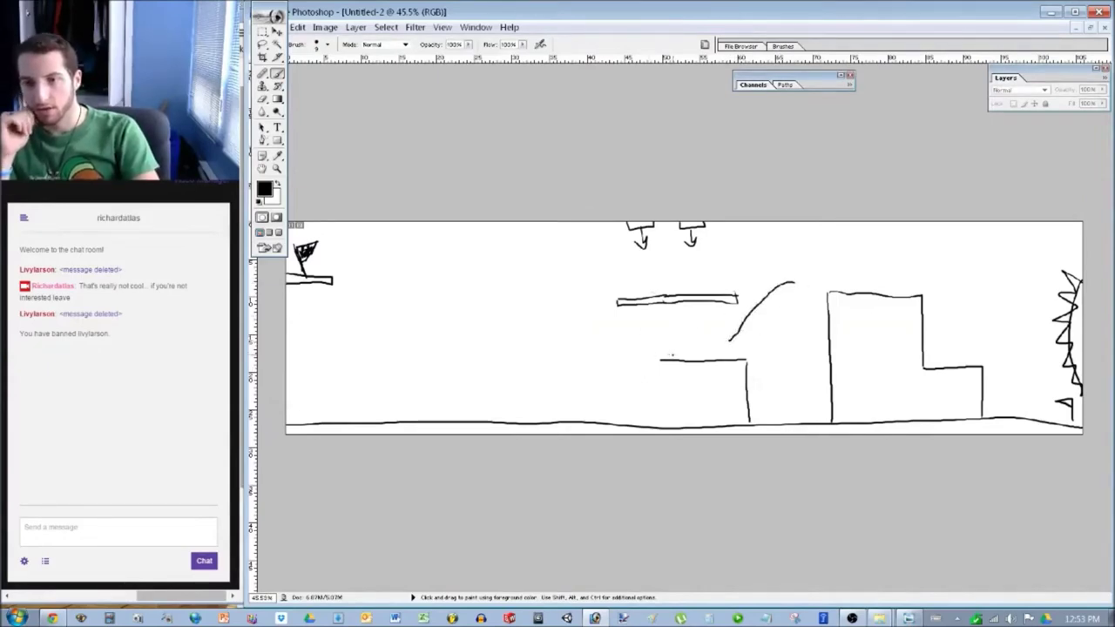
pyautogui.moveTo(658, 359)
pyautogui.mouseDown()
pyautogui.moveTo(607, 361)
pyautogui.moveTo(656, 353)
pyautogui.moveTo(638, 356)
pyautogui.mouseUp()
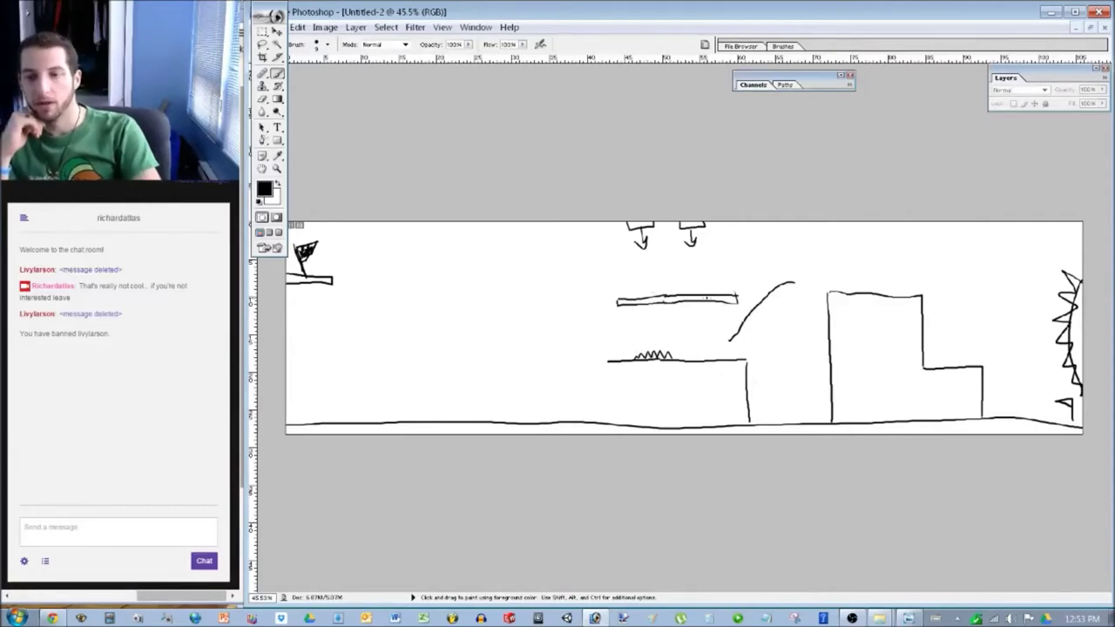
pyautogui.press('e')
pyautogui.moveTo(729, 340); pyautogui.dragTo(791, 284)
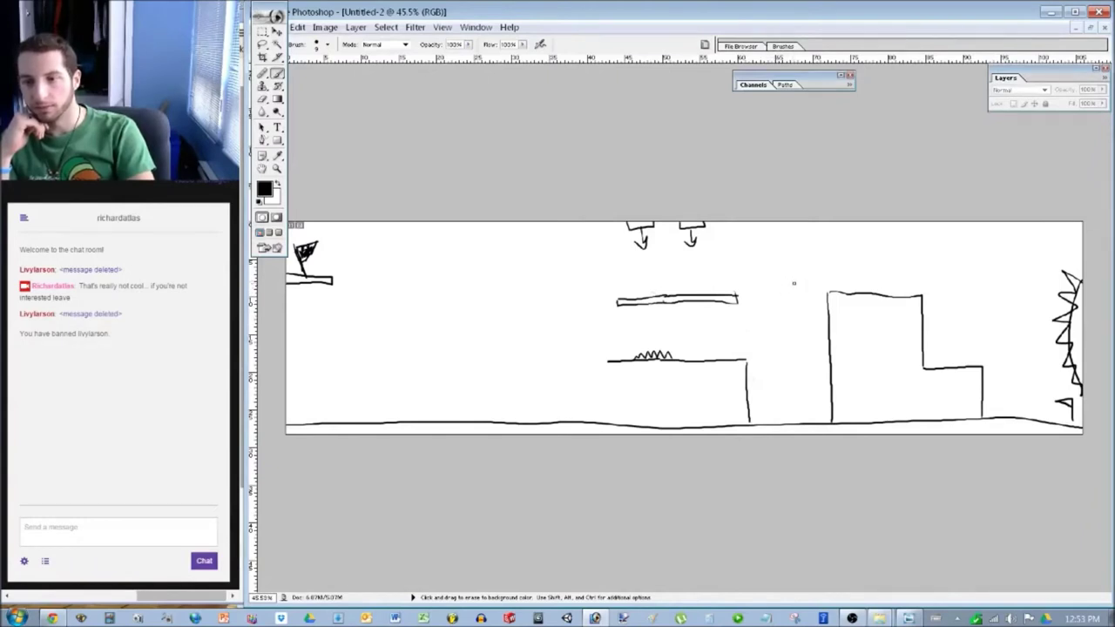
# Draw a thick black diagonal arrow above the lower step, pointing down toward the spiked wall.
pyautogui.press('b')
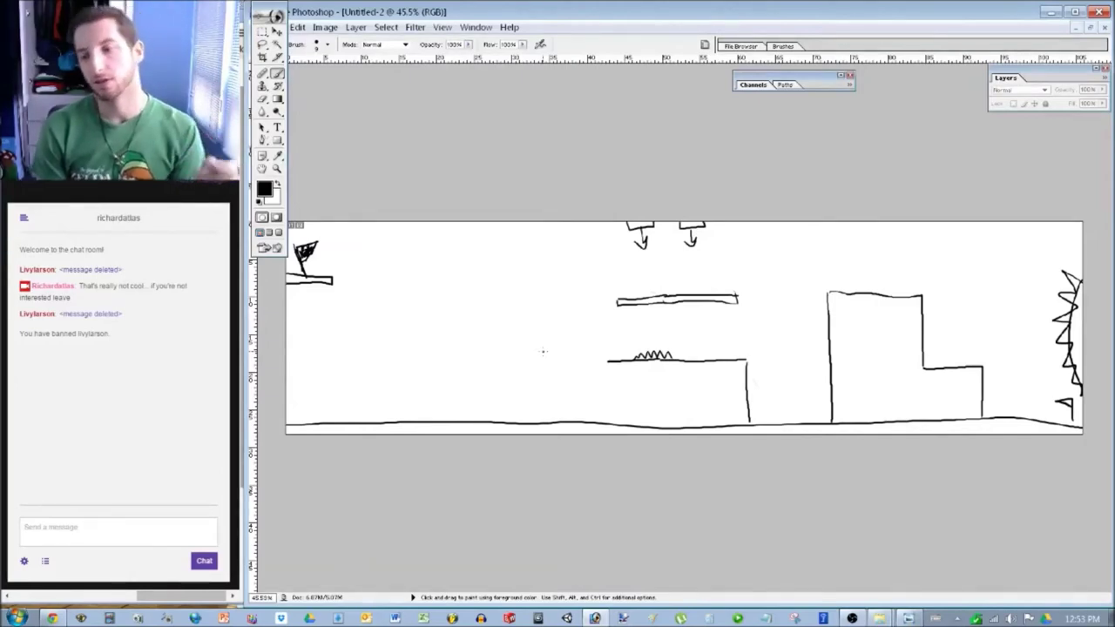
pyautogui.moveTo(988, 267); pyautogui.dragTo(1031, 317)
pyautogui.moveTo(1015, 274); pyautogui.dragTo(1029, 310)
pyautogui.moveTo(1012, 303); pyautogui.dragTo(1034, 318)
pyautogui.moveTo(987, 263); pyautogui.dragTo(1024, 305)
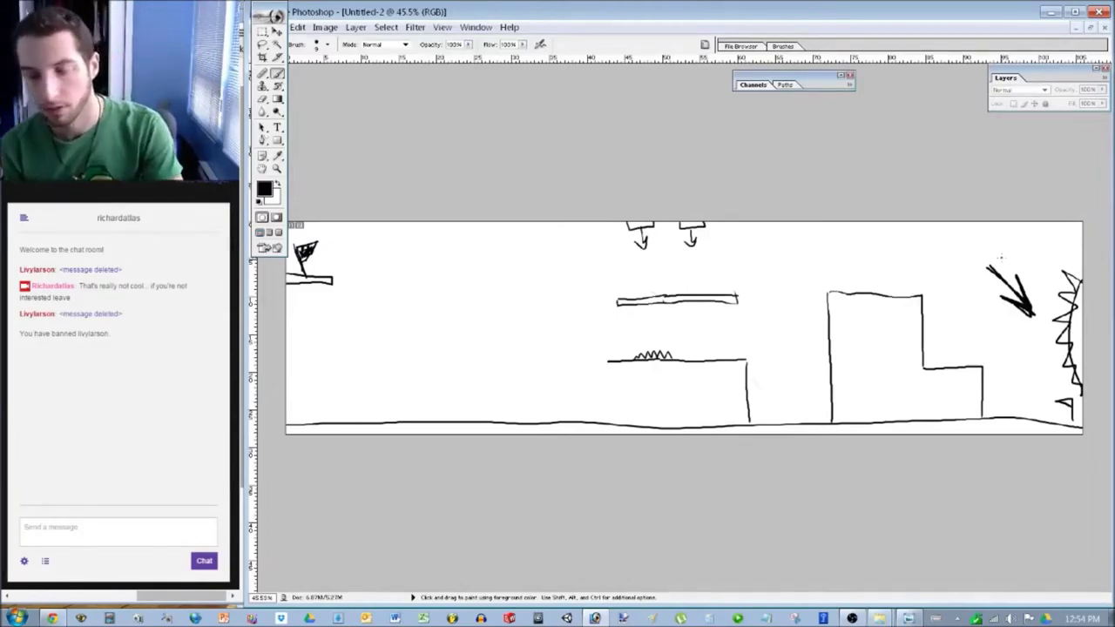
# Undo the thick diagonal arrow above the lower step, and sketch and undo a trial jump path over the stepped block.
pyautogui.hotkey('ctrl', 'alt', 'z')
pyautogui.hotkey('ctrl', 'alt', 'z')
pyautogui.hotkey('ctrl', 'alt', 'z')
pyautogui.hotkey('ctrl', 'alt', 'z')
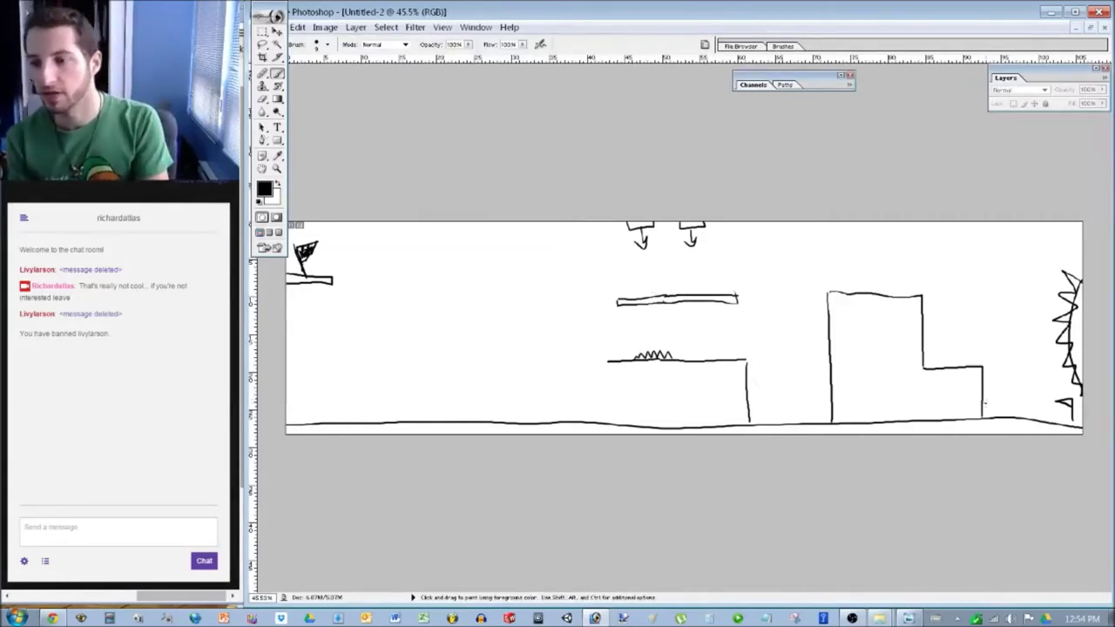
pyautogui.moveTo(1002, 376); pyautogui.dragTo(888, 258)
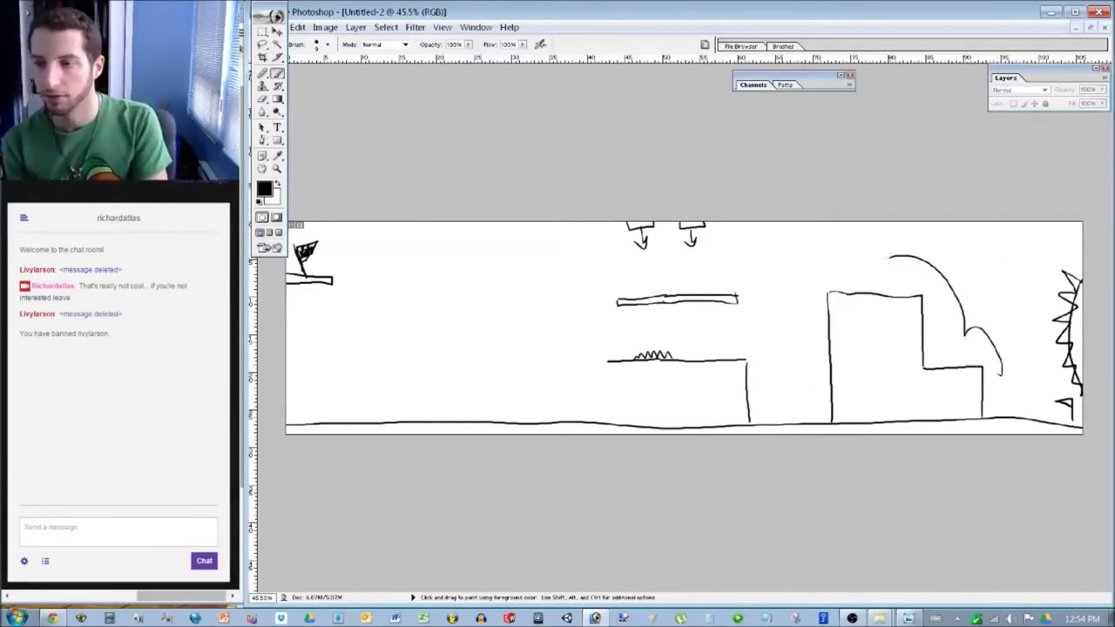
pyautogui.hotkey('ctrl', 'z')
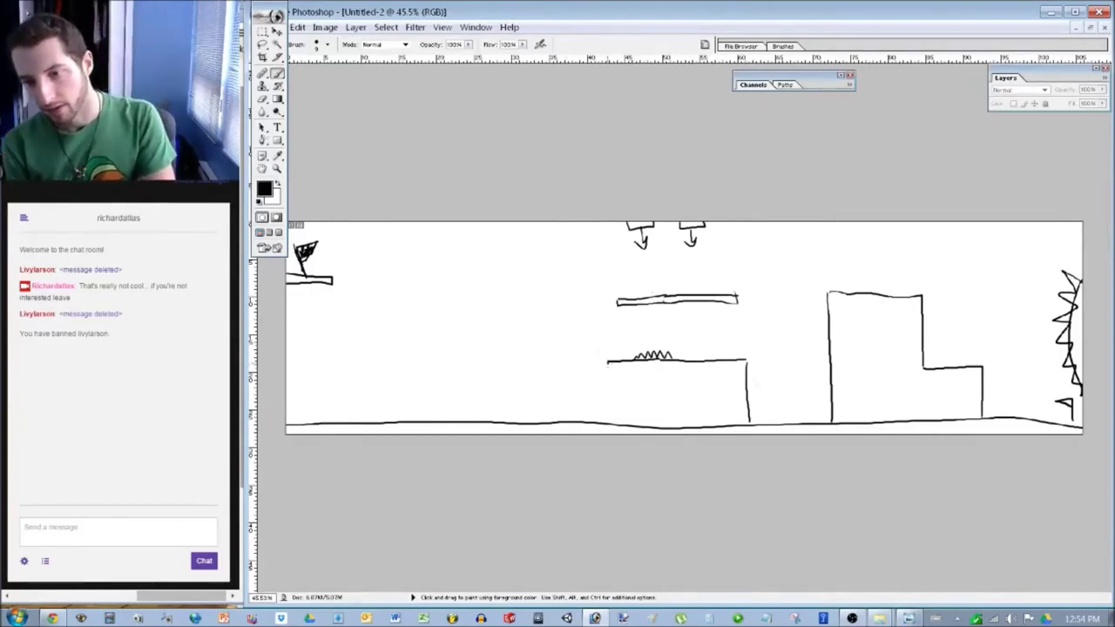
# Close the spiked ledge's left side down to the ground and outline a tall dashed rectangle standing on the ground beside it.
pyautogui.moveTo(608, 362); pyautogui.dragTo(607, 425)
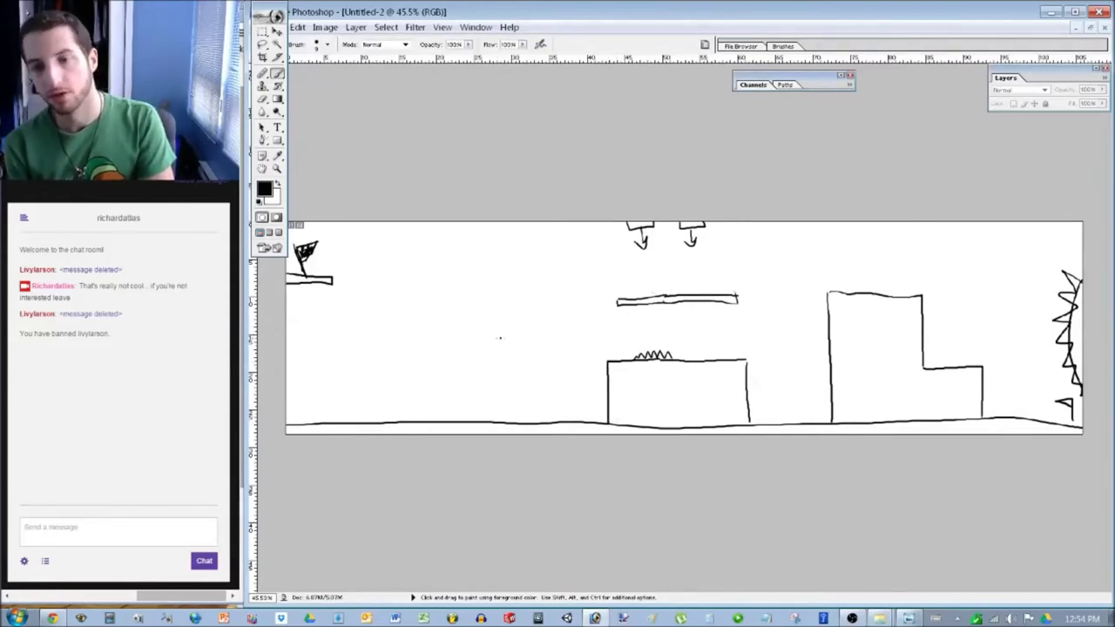
pyautogui.moveTo(475, 270); pyautogui.dragTo(471, 369)
pyautogui.moveTo(473, 419)
pyautogui.mouseDown()
pyautogui.moveTo(550, 416)
pyautogui.moveTo(588, 394)
pyautogui.mouseUp()
pyautogui.moveTo(586, 324)
pyautogui.mouseDown()
pyautogui.moveTo(586, 272)
pyautogui.moveTo(477, 255)
pyautogui.mouseUp()
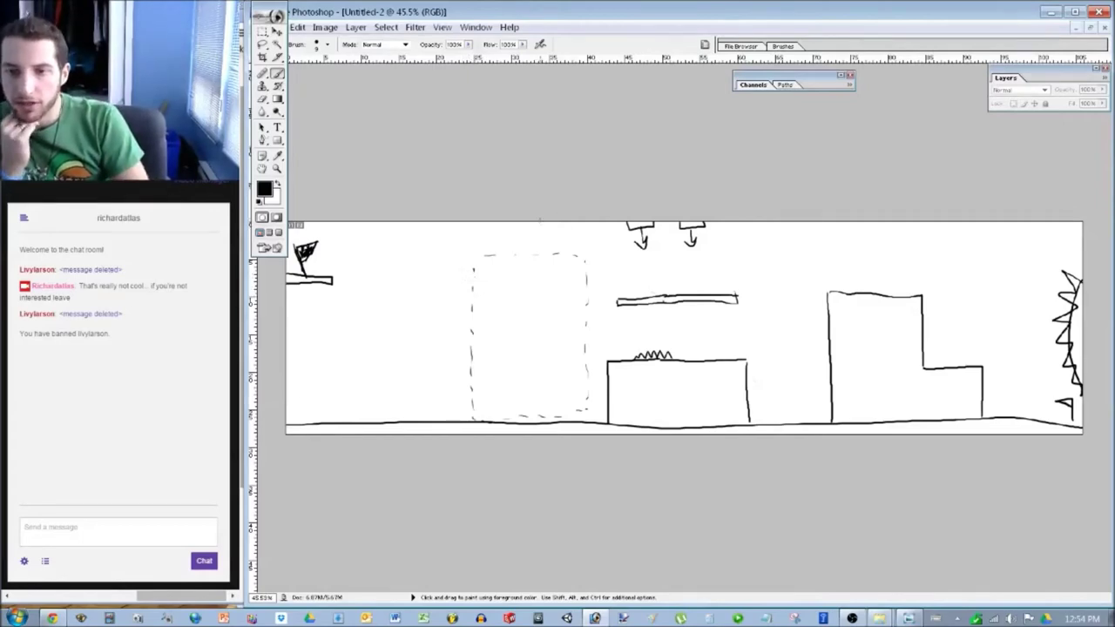
# Draw two small ceiling blocks with downward arrows above the dashed rectangle.
pyautogui.moveTo(540, 220)
pyautogui.mouseDown()
pyautogui.moveTo(571, 226)
pyautogui.moveTo(555, 245)
pyautogui.moveTo(548, 238)
pyautogui.mouseUp()
pyautogui.moveTo(481, 224)
pyautogui.mouseDown()
pyautogui.moveTo(515, 225)
pyautogui.moveTo(500, 249)
pyautogui.mouseUp()
pyautogui.moveTo(493, 242); pyautogui.dragTo(500, 249)
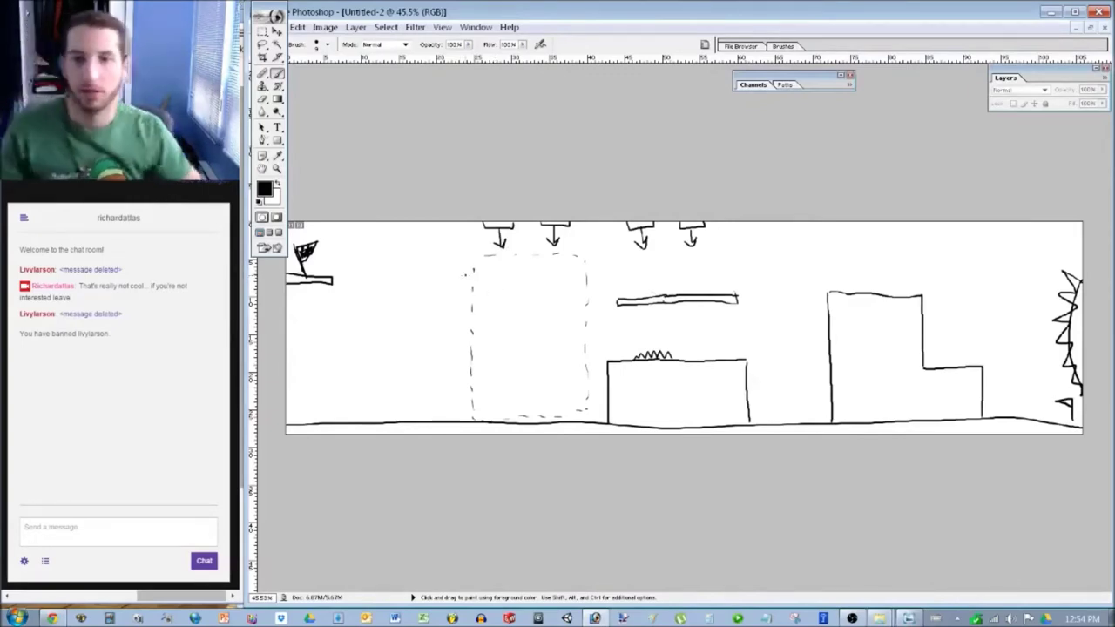
# Select and delete the old flag and platform sketch at the canvas's left end, leaving nothing selected.
pyautogui.press('m')
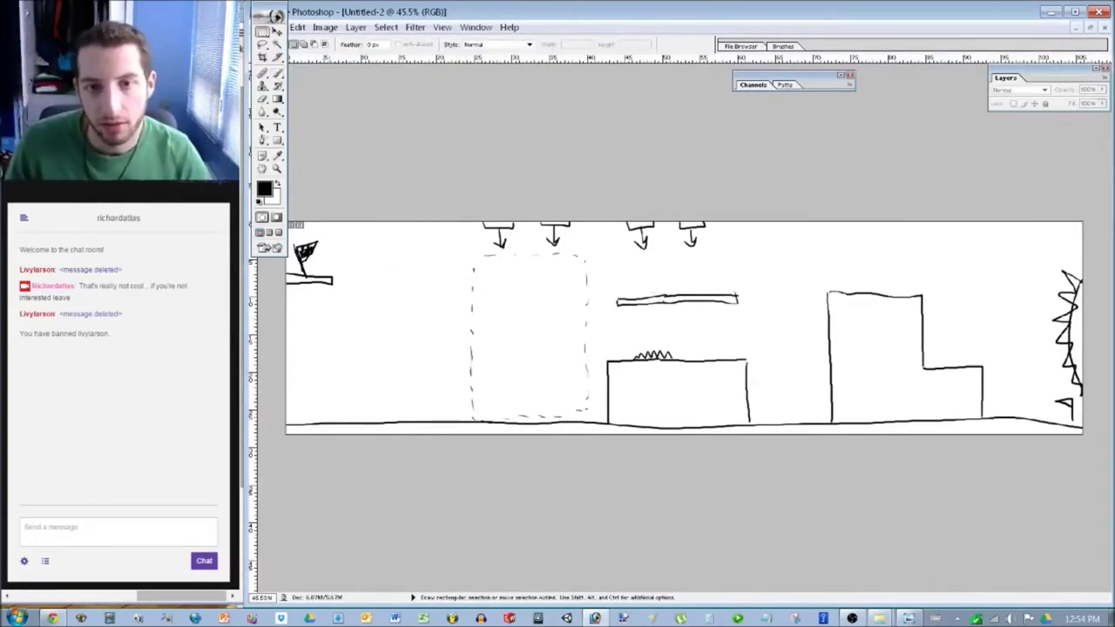
pyautogui.moveTo(288, 227); pyautogui.dragTo(357, 299)
pyautogui.press('Delete')
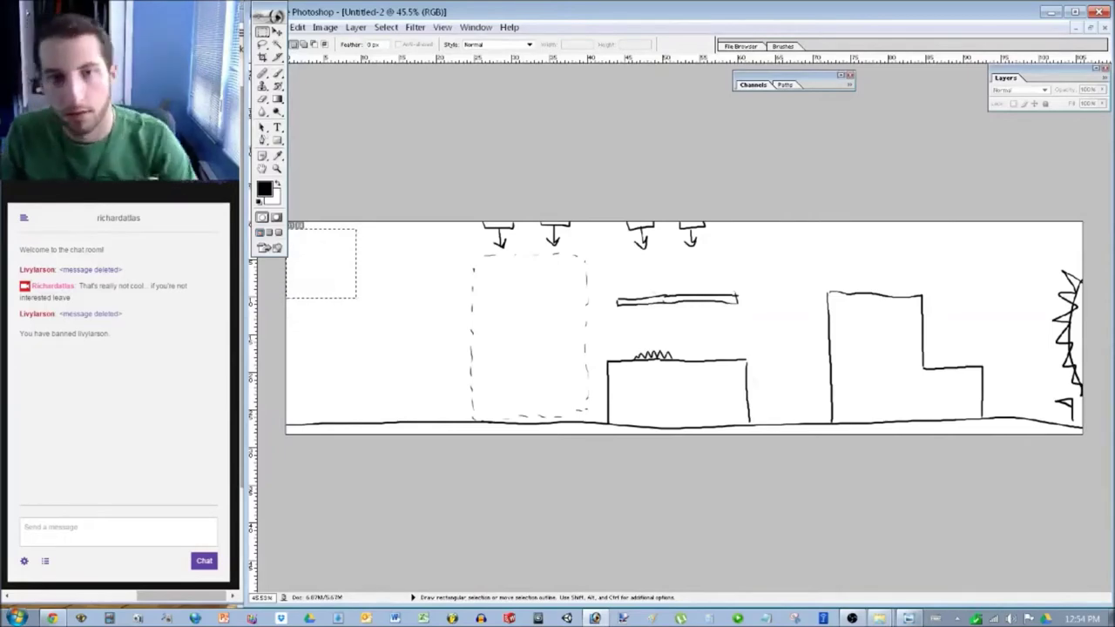
pyautogui.hotkey('ctrl', 'd')
# Widen the canvas to 130 cm, anchored on the right so the new space is added at the left end.
pyautogui.click(325, 27)
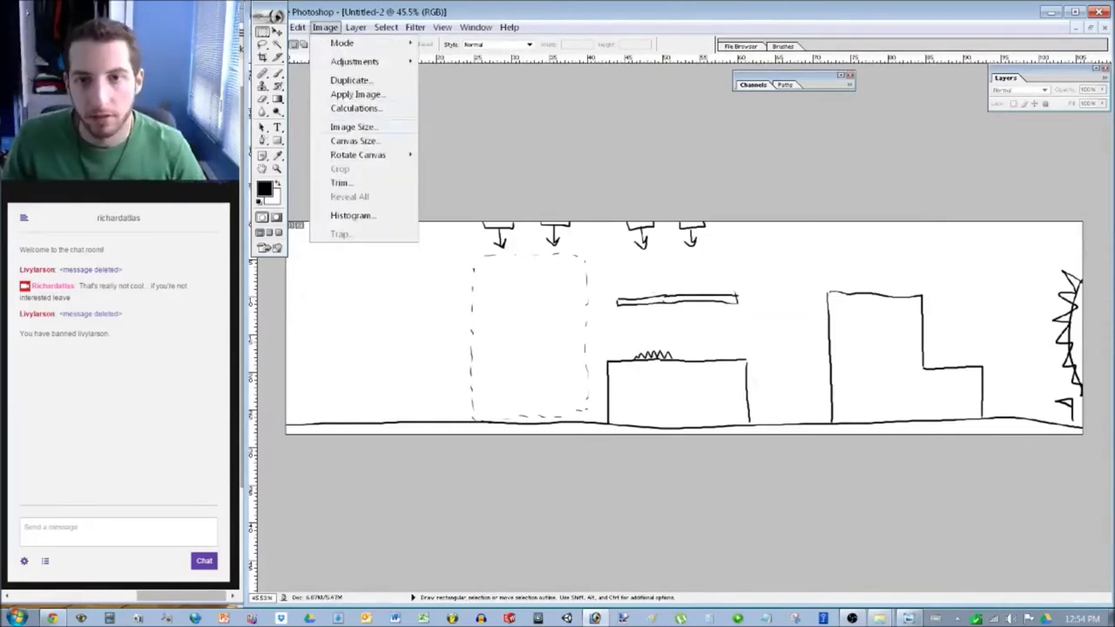
pyautogui.click(353, 140)
pyautogui.click(535, 366)
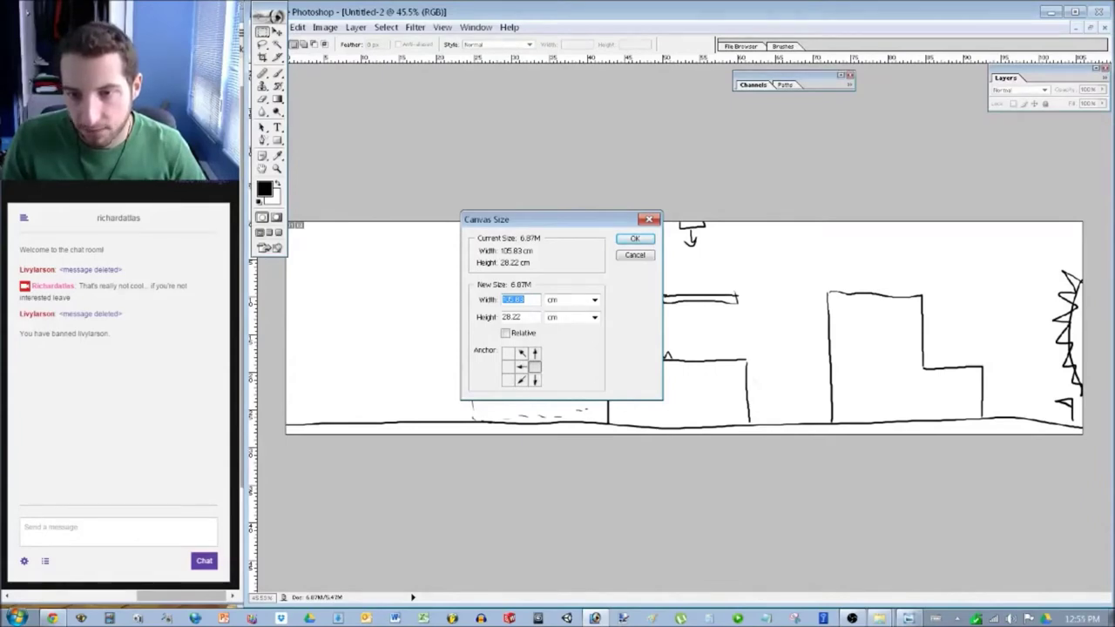
pyautogui.write('130')
pyautogui.press('Return')
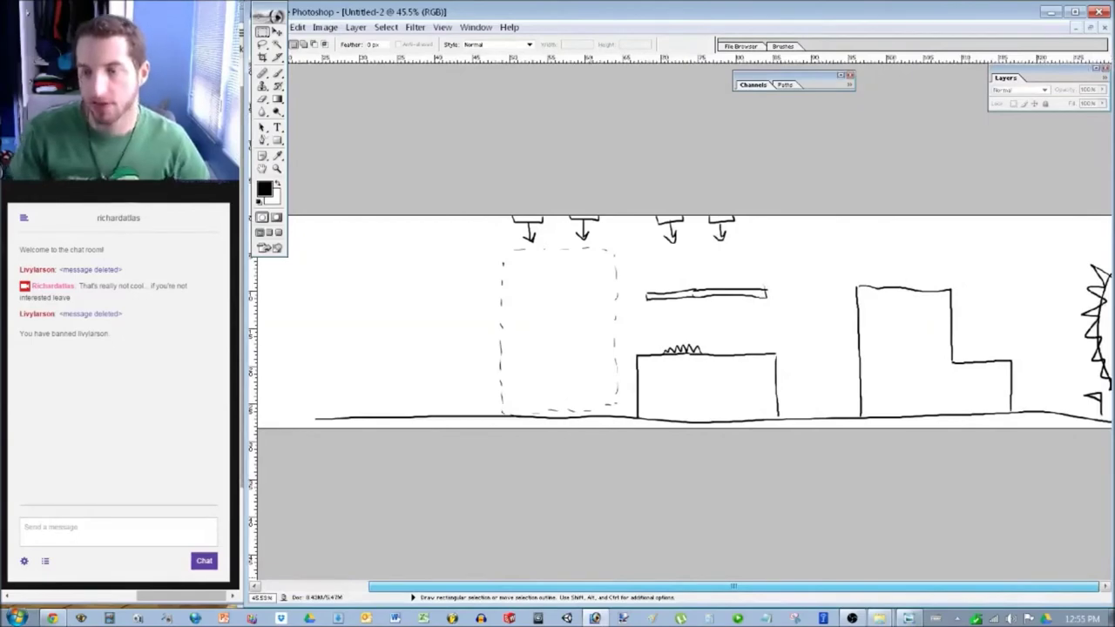
# Draw the bottom edge and right wall of a hanging ceiling block left of the dashed rectangle, with a thin floating platform beneath it.
pyautogui.moveTo(733, 586); pyautogui.dragTo(626, 587)
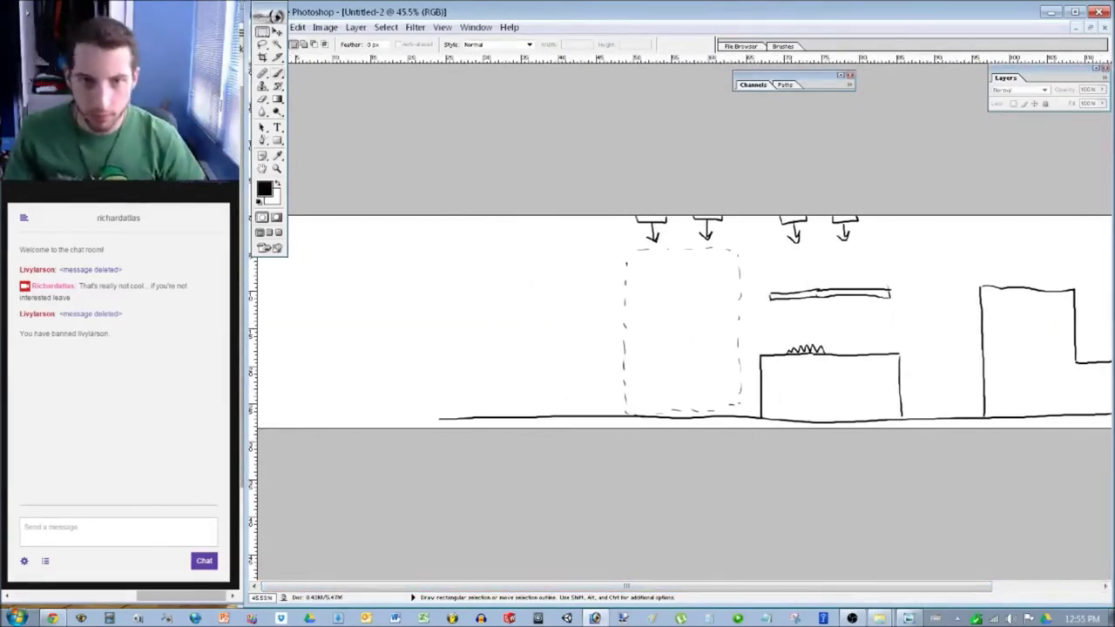
pyautogui.press('b')
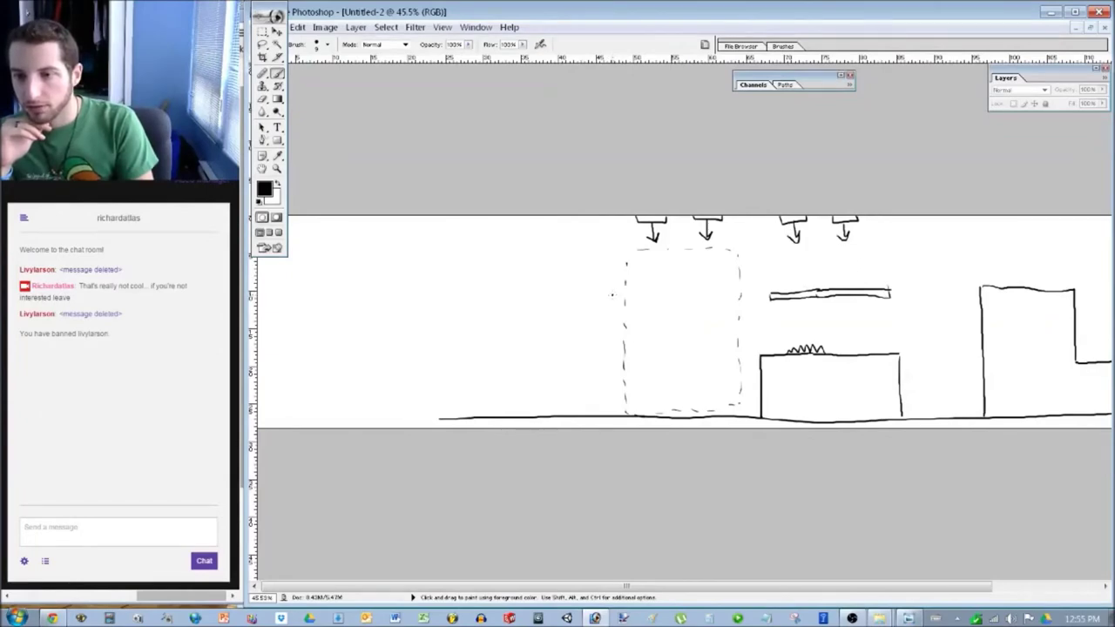
pyautogui.moveTo(615, 287); pyautogui.dragTo(511, 291)
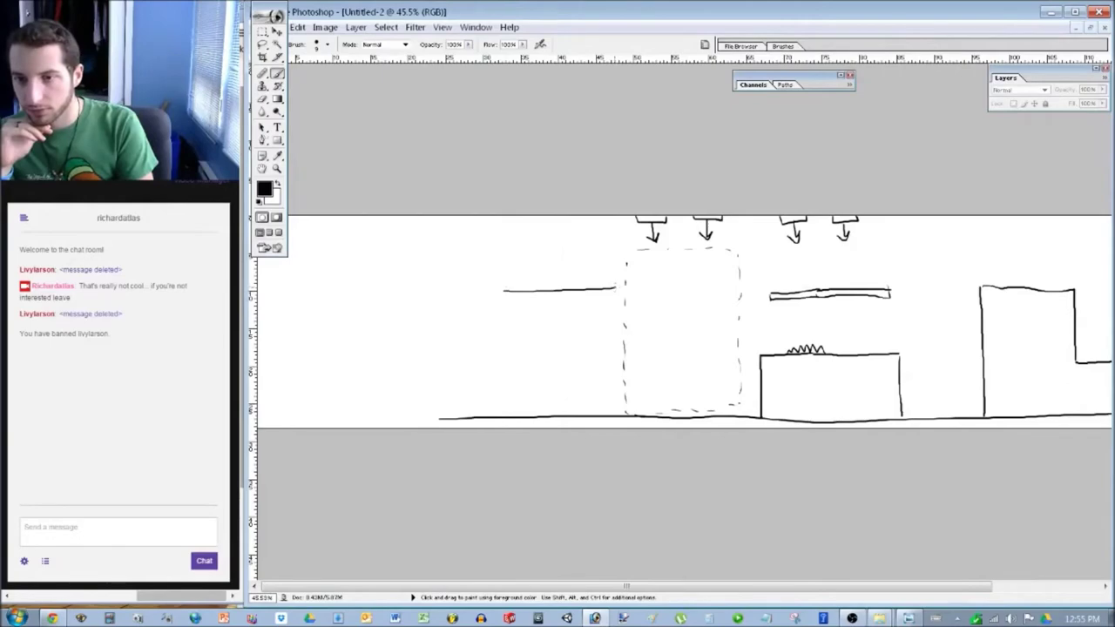
pyautogui.moveTo(615, 290); pyautogui.dragTo(615, 215)
pyautogui.moveTo(611, 352)
pyautogui.mouseDown()
pyautogui.moveTo(511, 342)
pyautogui.moveTo(507, 352)
pyautogui.moveTo(611, 346)
pyautogui.mouseUp()
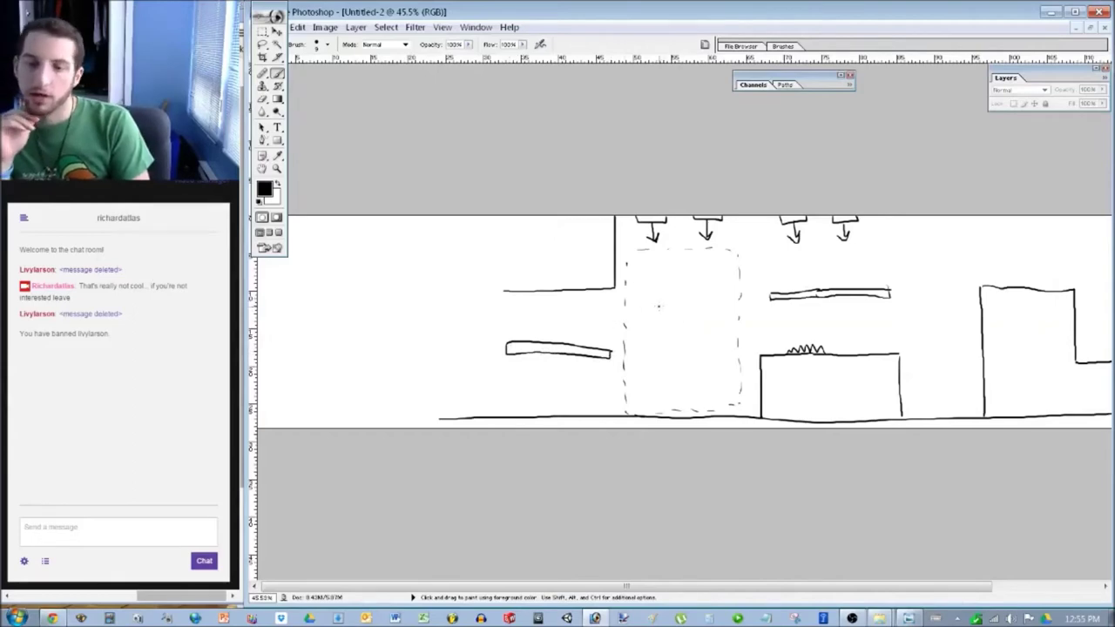
# Sketch trial jump paths from the spiked ledge into the dashed area and under the thin platform, undoing each.
pyautogui.moveTo(850, 350)
pyautogui.mouseDown()
pyautogui.moveTo(778, 319)
pyautogui.moveTo(720, 355)
pyautogui.moveTo(688, 393)
pyautogui.moveTo(676, 384)
pyautogui.mouseUp()
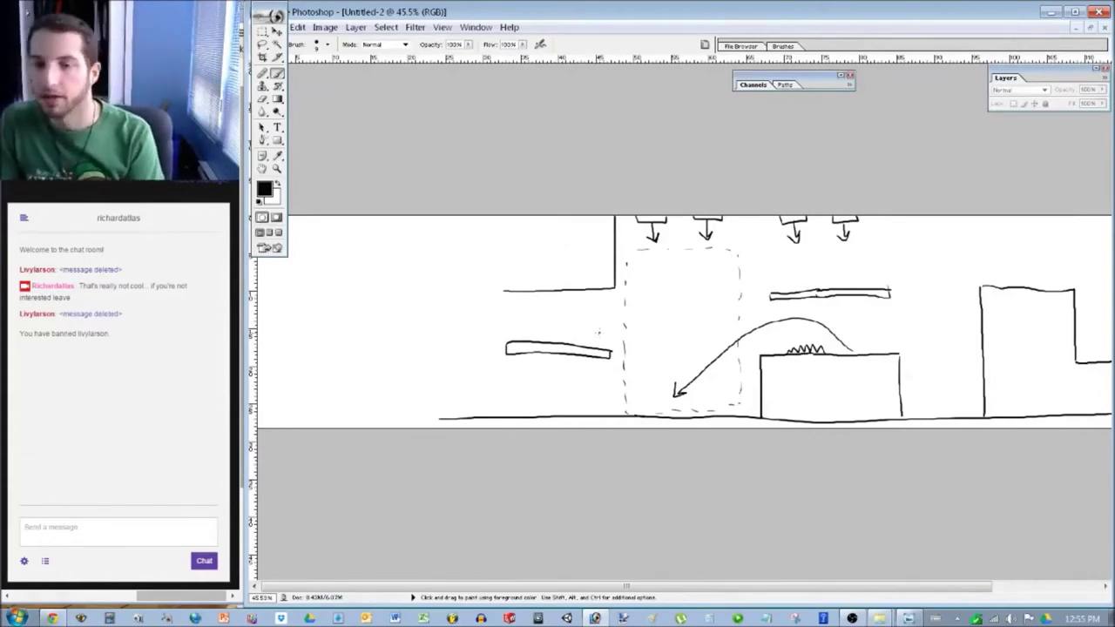
pyautogui.hotkey('ctrl', 'z')
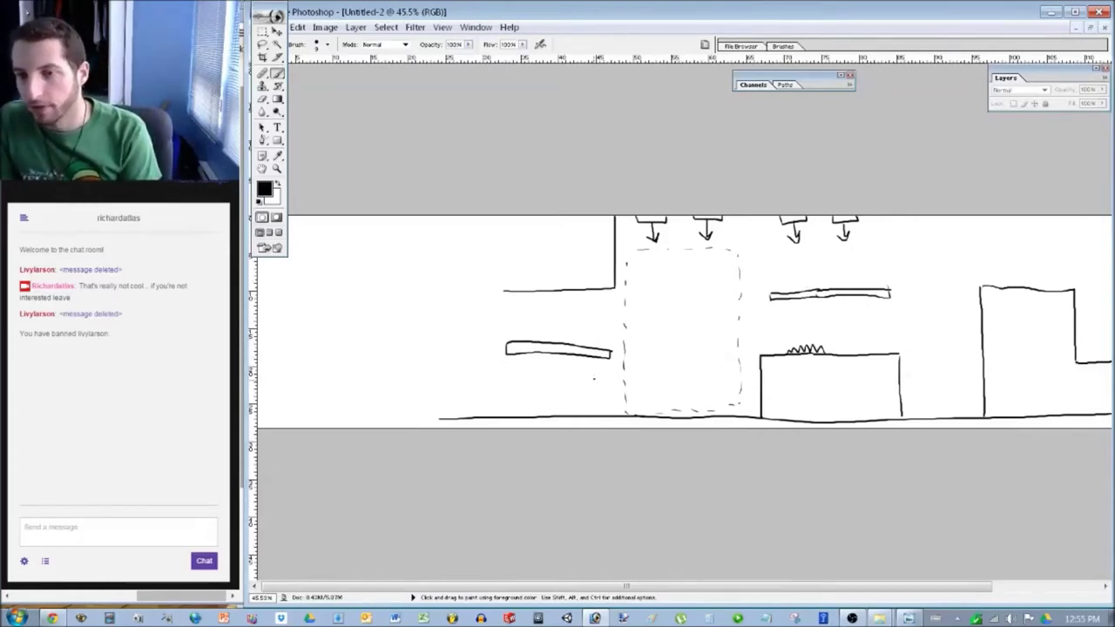
pyautogui.moveTo(638, 357)
pyautogui.mouseDown()
pyautogui.moveTo(636, 367)
pyautogui.moveTo(578, 380)
pyautogui.mouseUp()
pyautogui.hotkey('ctrl', 'z')
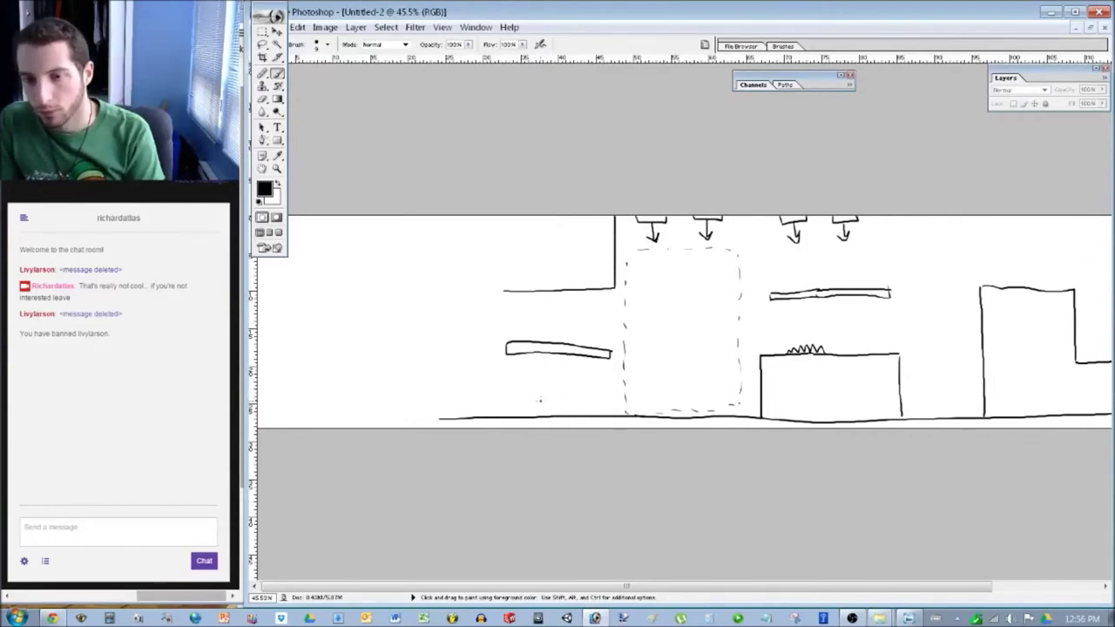
# Erase two gaps in the ground line below the thin floating platform and draw short vertical walls at their edges.
pyautogui.press('e')
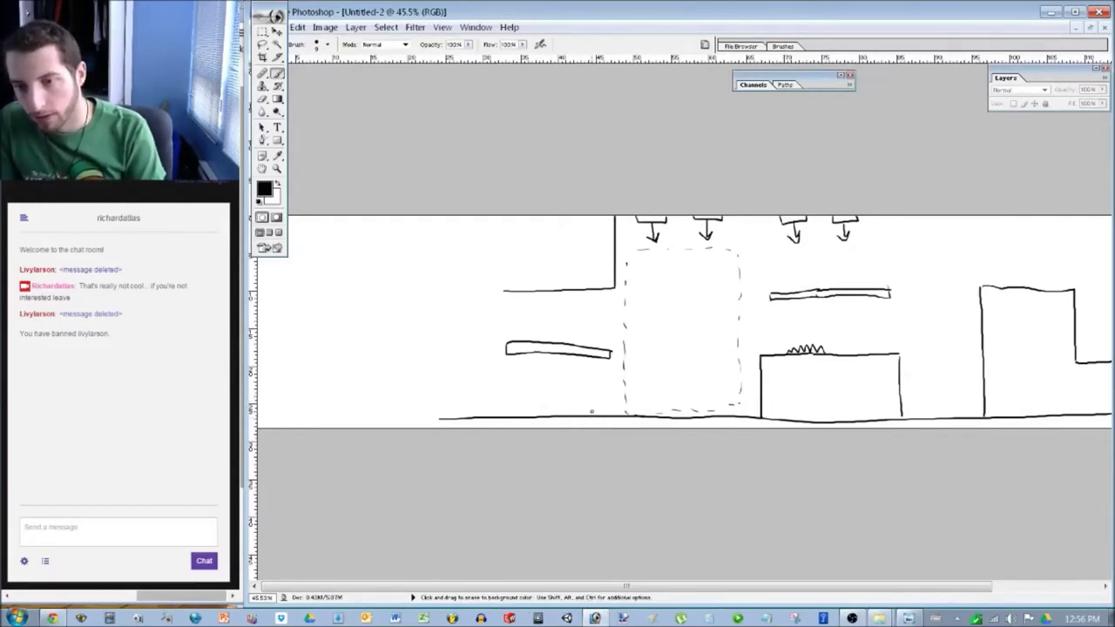
pyautogui.moveTo(586, 411); pyautogui.dragTo(578, 416)
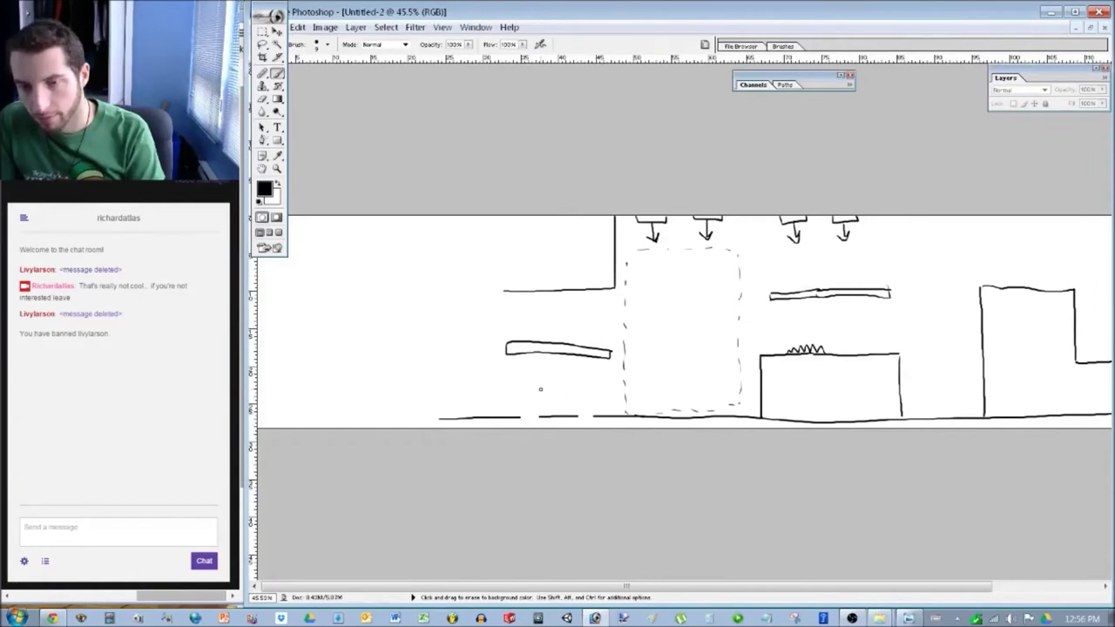
pyautogui.press('b')
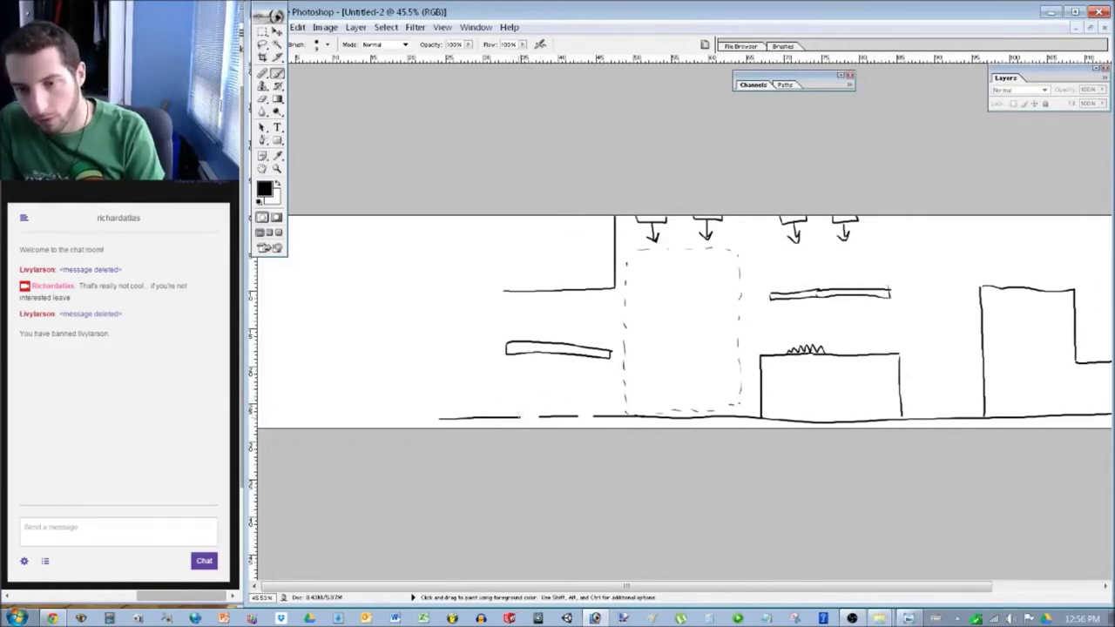
pyautogui.moveTo(518, 414)
pyautogui.mouseDown()
pyautogui.moveTo(518, 427)
pyautogui.moveTo(592, 428)
pyautogui.mouseUp()
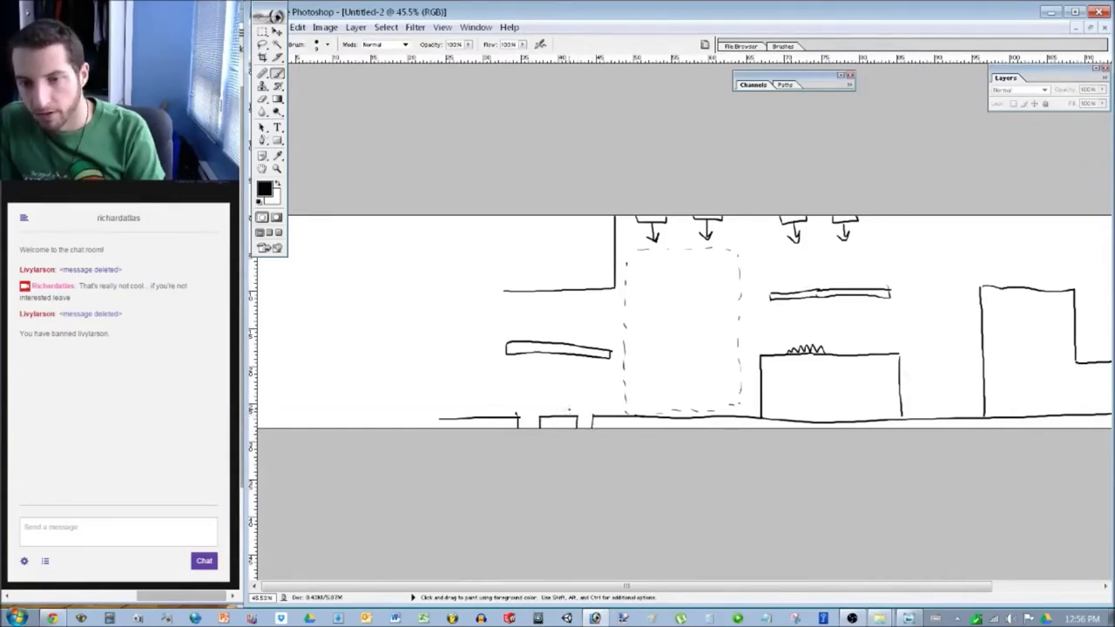
# Draw small spikes beside each of the two ground gaps and sketch curved jump arrows over them.
pyautogui.moveTo(576, 410)
pyautogui.mouseDown()
pyautogui.moveTo(565, 410)
pyautogui.moveTo(599, 397)
pyautogui.moveTo(503, 411)
pyautogui.moveTo(522, 416)
pyautogui.moveTo(500, 403)
pyautogui.mouseUp()
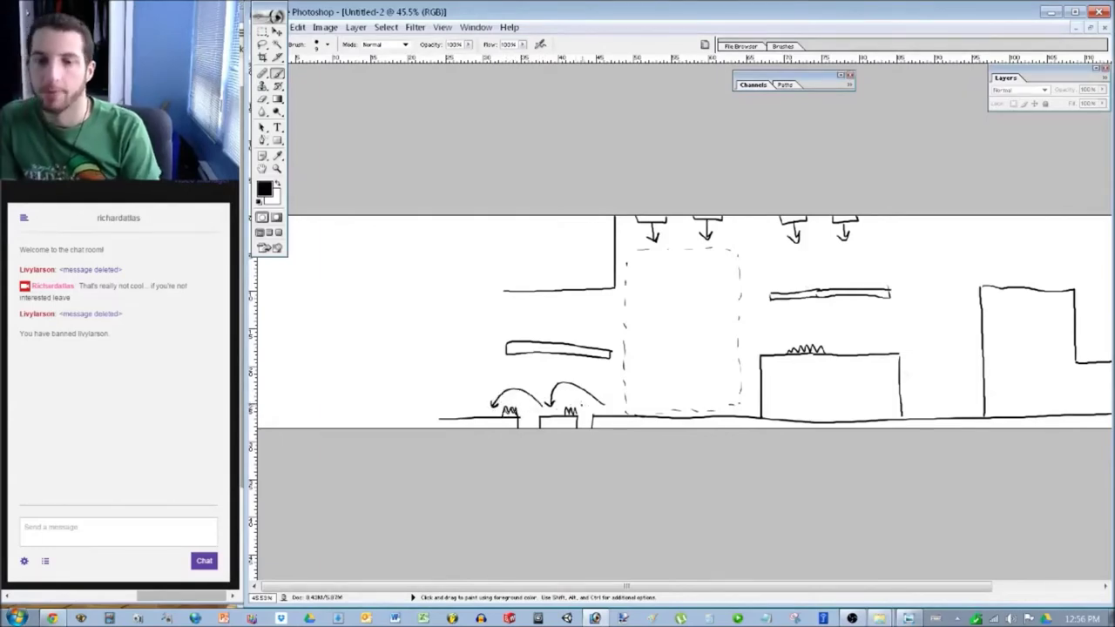
pyautogui.moveTo(610, 406)
pyautogui.mouseDown()
pyautogui.moveTo(554, 375)
pyautogui.moveTo(519, 399)
pyautogui.moveTo(533, 403)
pyautogui.moveTo(526, 390)
pyautogui.mouseUp()
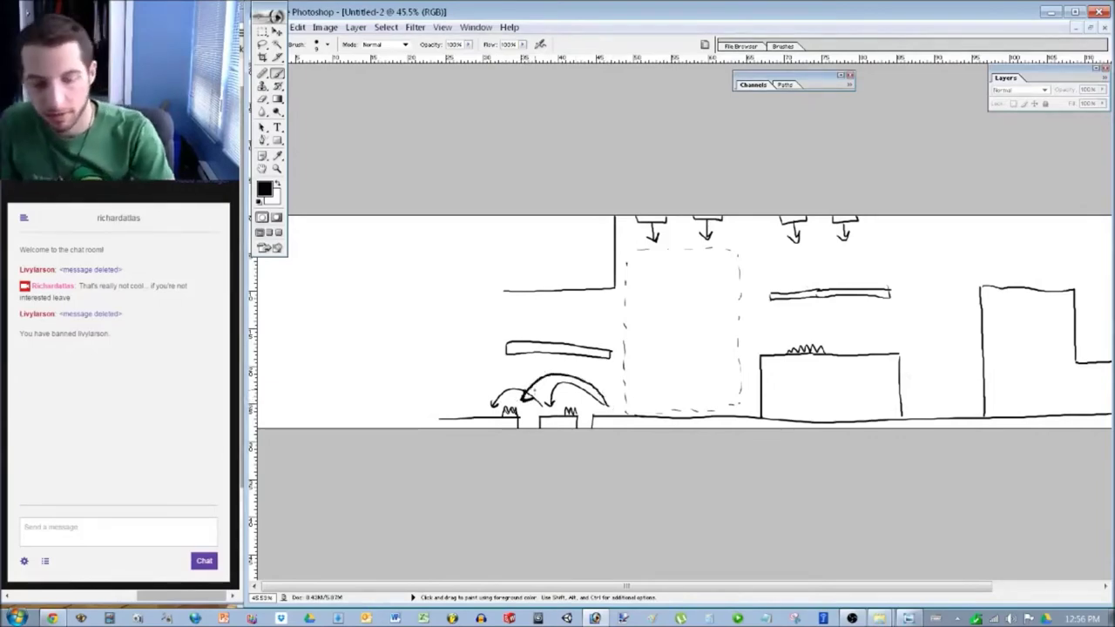
# Undo the jump arrows and the left spikes, and redraw the left spikes closer to the edge of the left gap.
pyautogui.hotkey('ctrl', 'alt', 'z')
pyautogui.hotkey('ctrl', 'alt', 'z')
pyautogui.hotkey('ctrl', 'alt', 'z')
pyautogui.hotkey('ctrl', 'alt', 'z')
pyautogui.press('v')
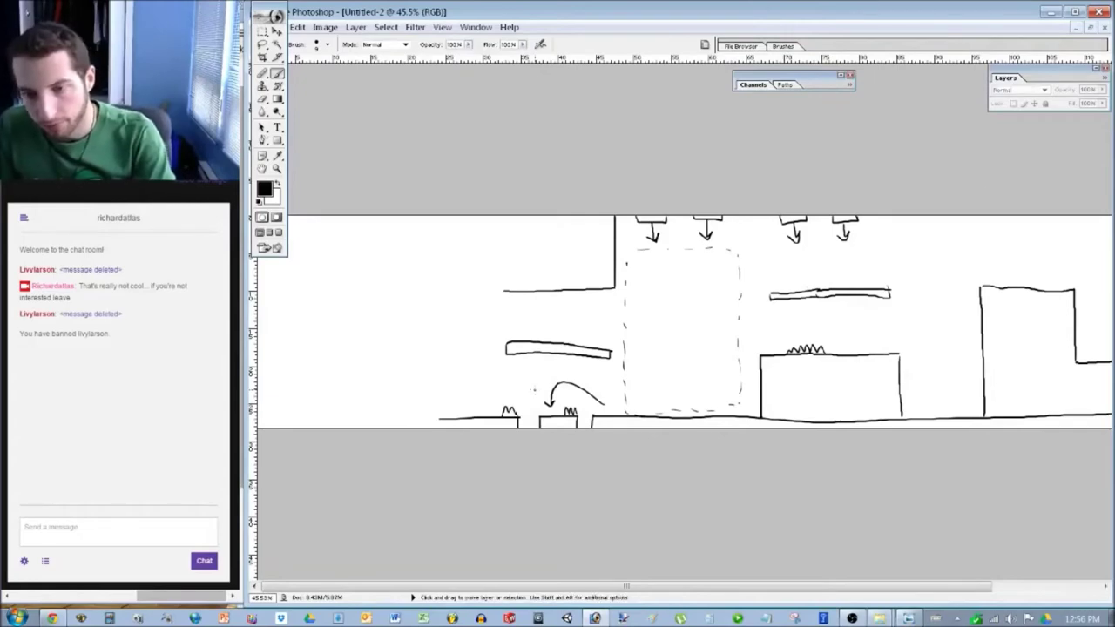
pyautogui.hotkey('ctrl', 'alt', 'z')
pyautogui.hotkey('ctrl', 'alt', 'z')
pyautogui.press('b')
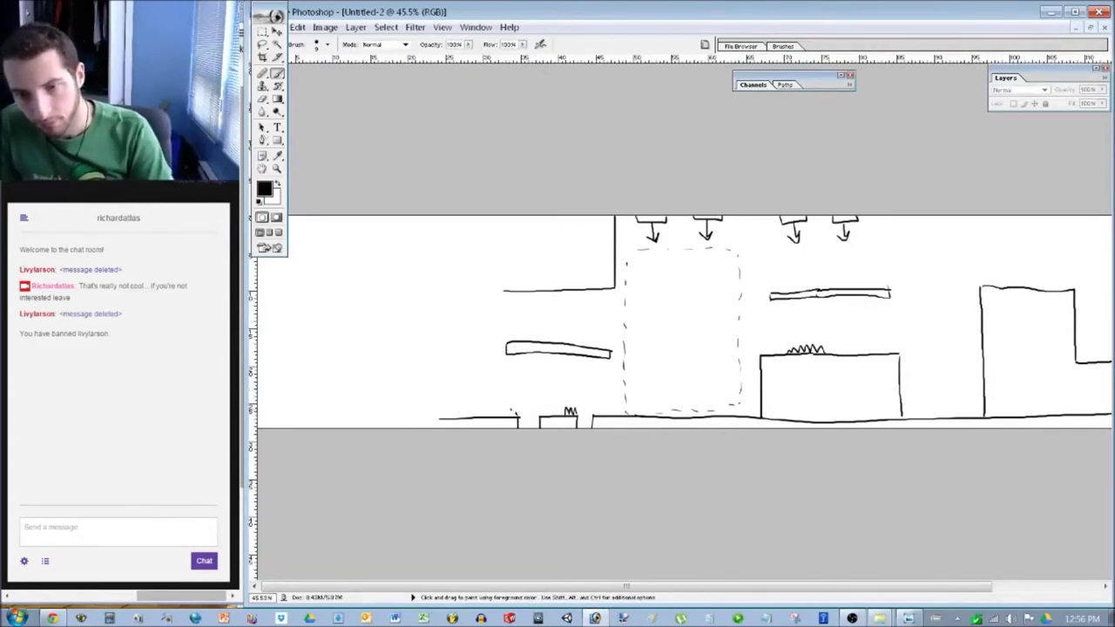
pyautogui.moveTo(517, 416); pyautogui.dragTo(506, 413)
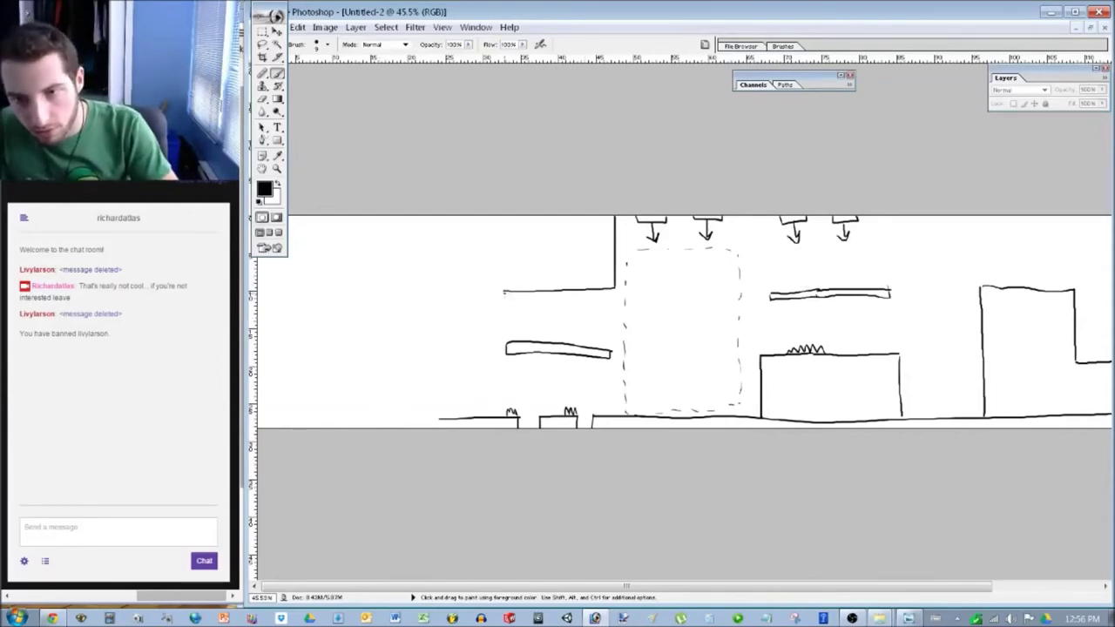
# Draw the ceiling block's left wall with a lowered lip and spikes on the lip's right face, undoing an extra stroke beneath it.
pyautogui.moveTo(502, 291)
pyautogui.mouseDown()
pyautogui.moveTo(503, 306)
pyautogui.moveTo(485, 306)
pyautogui.moveTo(484, 218)
pyautogui.mouseUp()
pyautogui.moveTo(501, 289); pyautogui.dragTo(507, 307)
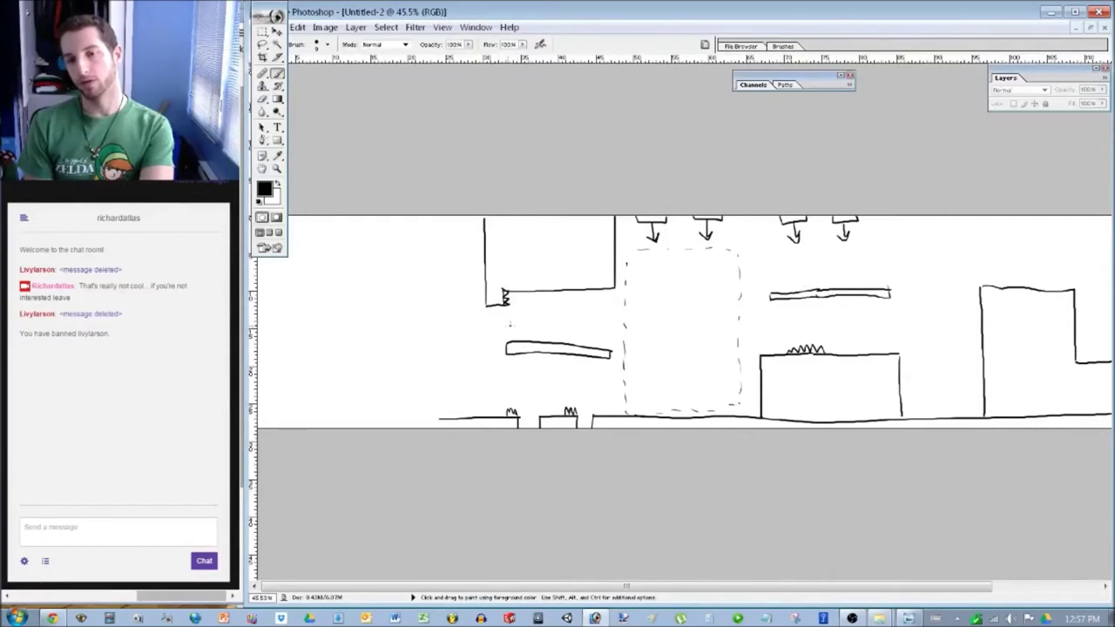
pyautogui.moveTo(502, 311)
pyautogui.mouseDown()
pyautogui.moveTo(486, 335)
pyautogui.moveTo(490, 308)
pyautogui.mouseUp()
pyautogui.hotkey('ctrl', 'z')
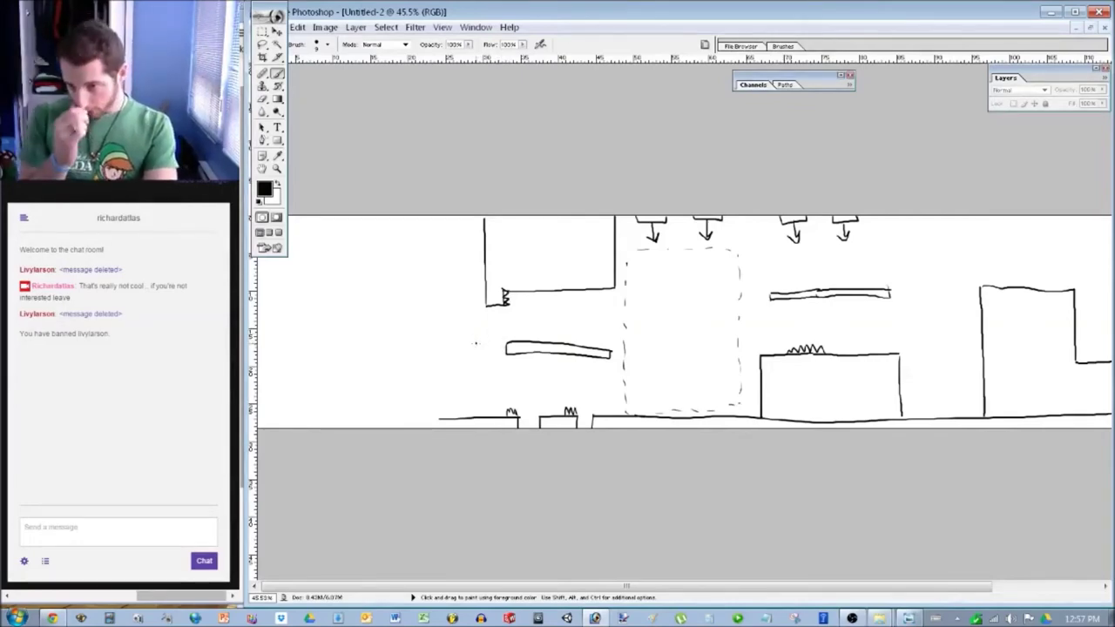
# Sketch jump arrows up the stepped block and a circle around its lower step, and undo them all.
pyautogui.moveTo(626, 586); pyautogui.dragTo(733, 586)
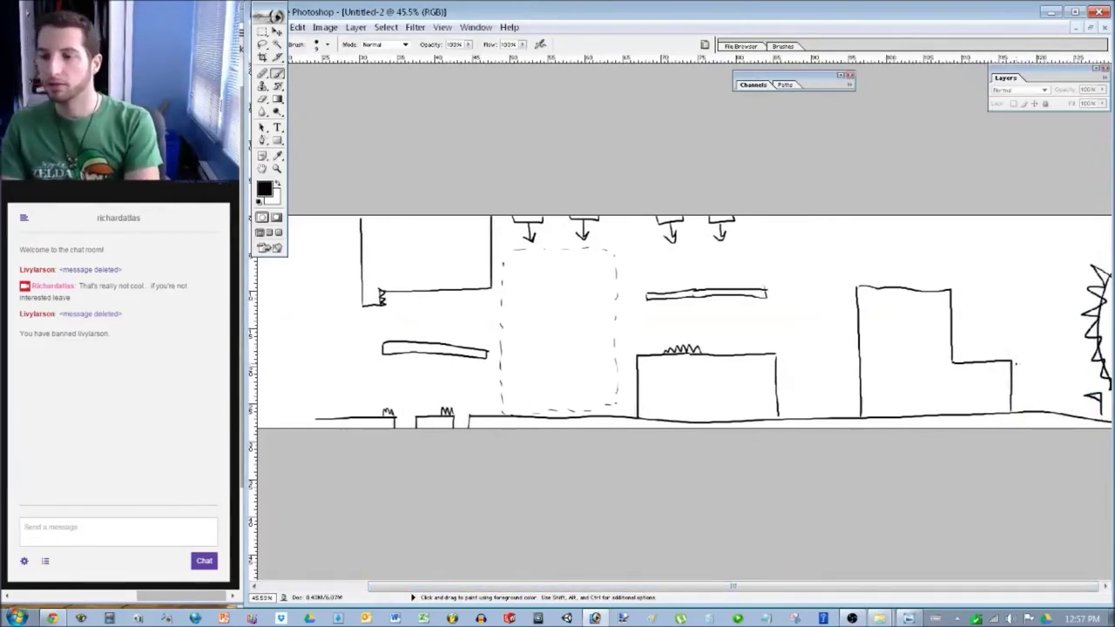
pyautogui.moveTo(1030, 360); pyautogui.dragTo(1029, 383)
pyautogui.moveTo(991, 346)
pyautogui.mouseDown()
pyautogui.moveTo(970, 288)
pyautogui.moveTo(938, 276)
pyautogui.mouseUp()
pyautogui.moveTo(944, 271); pyautogui.dragTo(943, 279)
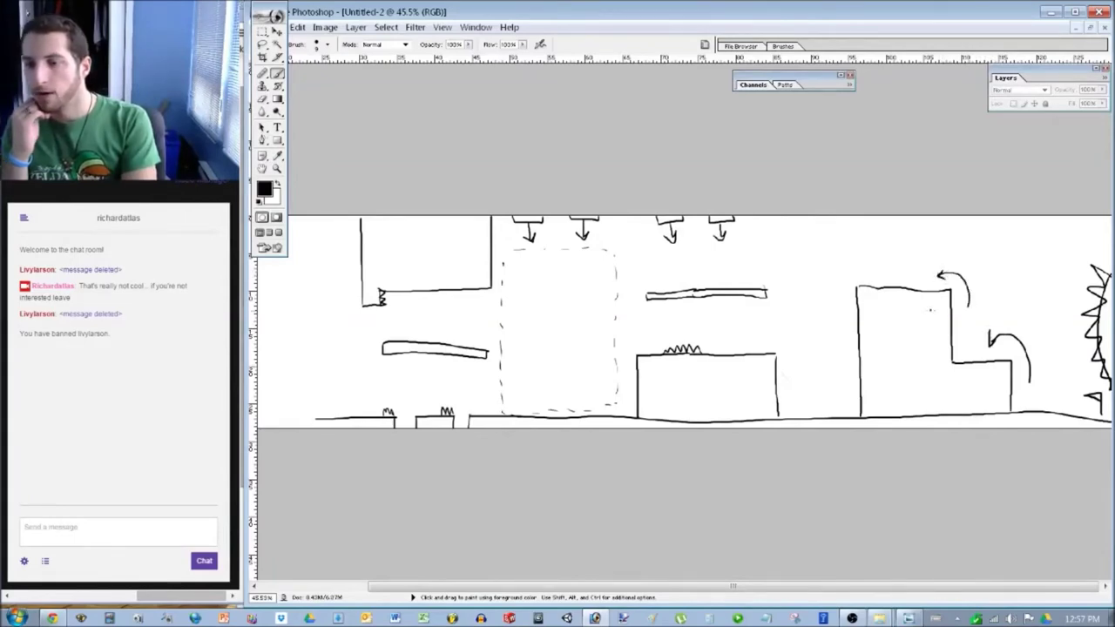
pyautogui.moveTo(1009, 353)
pyautogui.mouseDown()
pyautogui.moveTo(952, 375)
pyautogui.moveTo(1006, 400)
pyautogui.moveTo(974, 340)
pyautogui.moveTo(958, 404)
pyautogui.moveTo(1018, 384)
pyautogui.moveTo(1003, 350)
pyautogui.mouseUp()
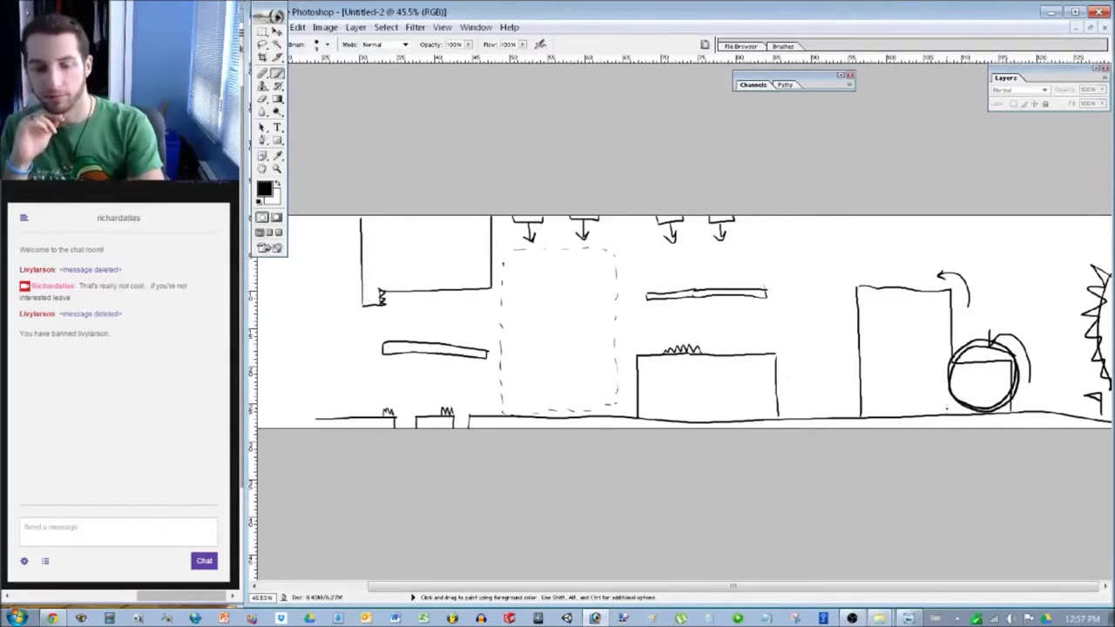
pyautogui.hotkey('ctrl', 'alt', 'z')
pyautogui.hotkey('ctrl', 'alt', 'z')
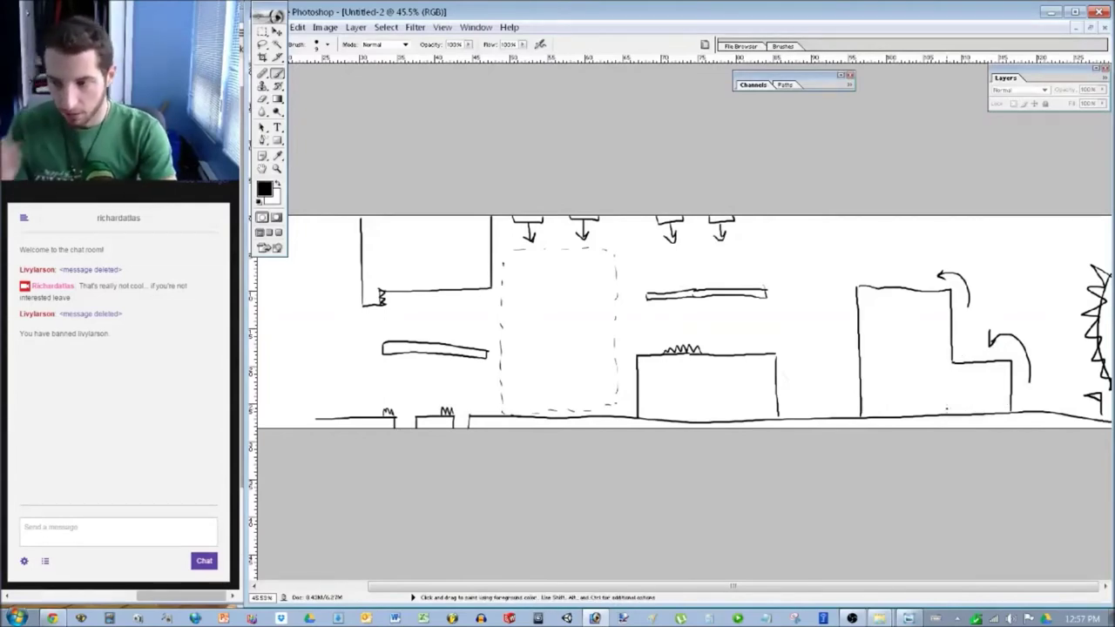
pyautogui.hotkey('ctrl', 'alt', 'z')
pyautogui.hotkey('ctrl', 'alt', 'z')
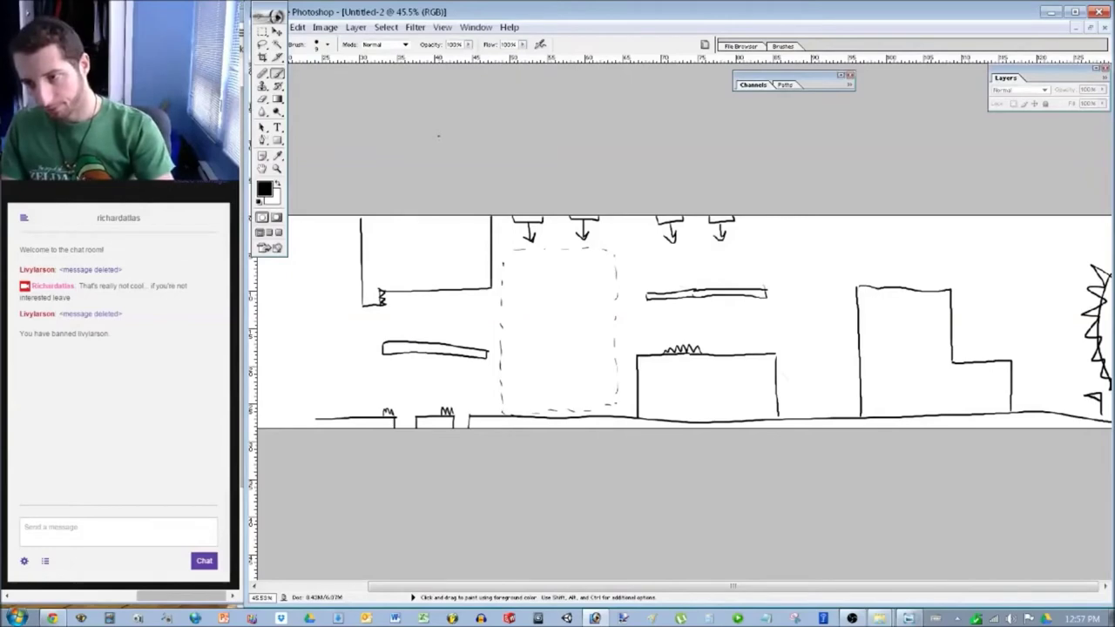
# Erase the lower step of the tall stepped block and draw spikes down the lower part of its right wall.
pyautogui.press('e')
pyautogui.moveTo(958, 363)
pyautogui.mouseDown()
pyautogui.moveTo(1009, 360)
pyautogui.moveTo(1011, 390)
pyautogui.moveTo(1010, 381)
pyautogui.mouseUp()
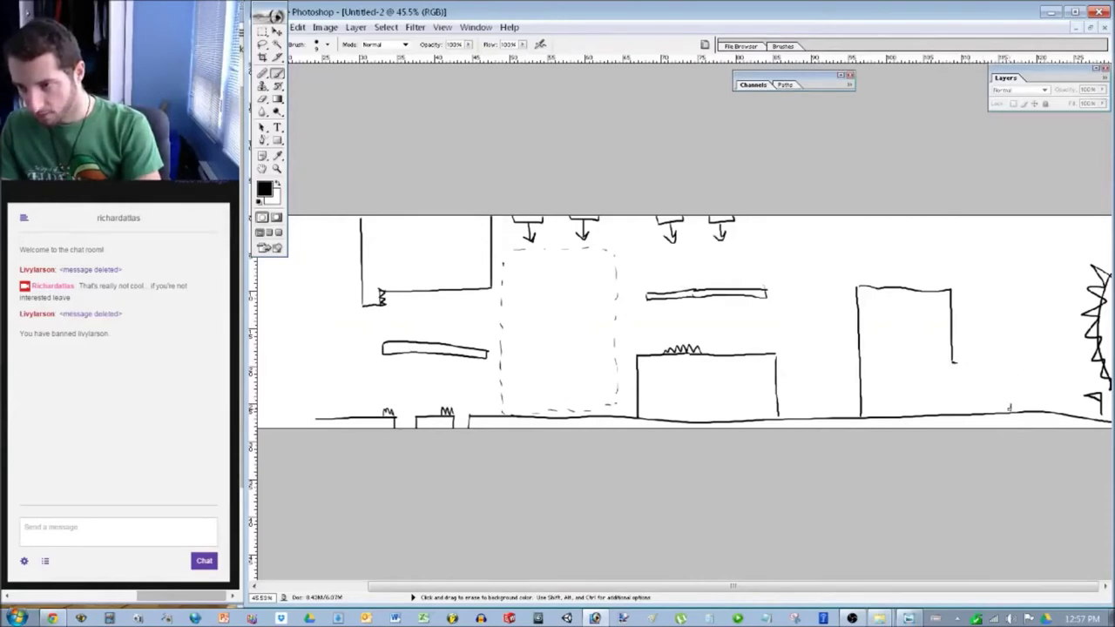
pyautogui.moveTo(956, 359); pyautogui.dragTo(955, 365)
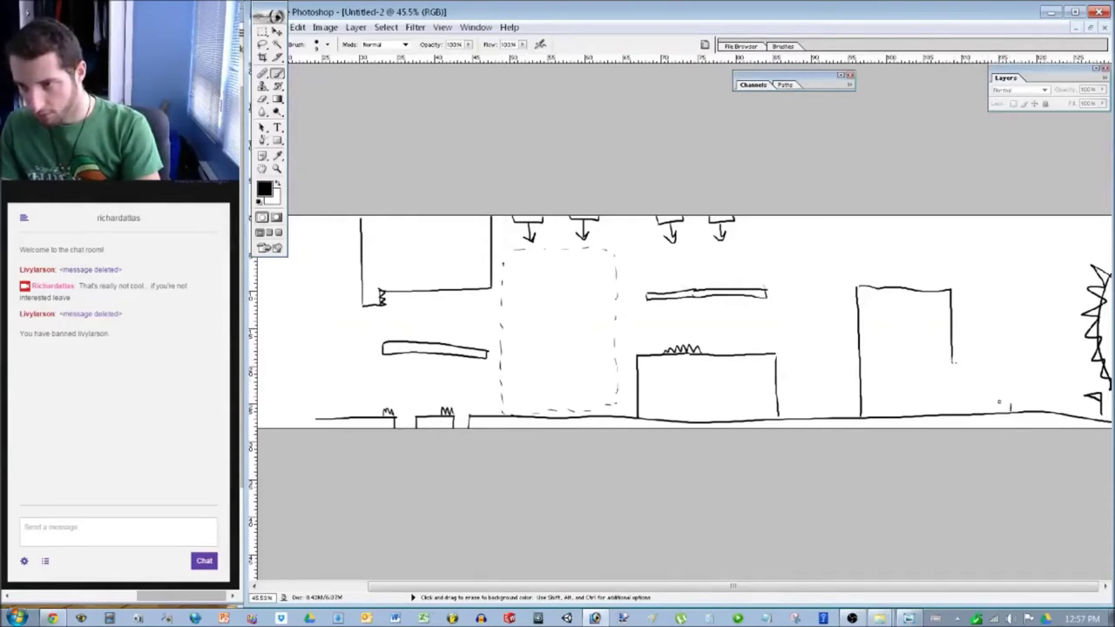
pyautogui.moveTo(1008, 407); pyautogui.dragTo(1012, 400)
pyautogui.press('b')
pyautogui.moveTo(953, 360)
pyautogui.mouseDown()
pyautogui.moveTo(958, 411)
pyautogui.moveTo(954, 357)
pyautogui.mouseUp()
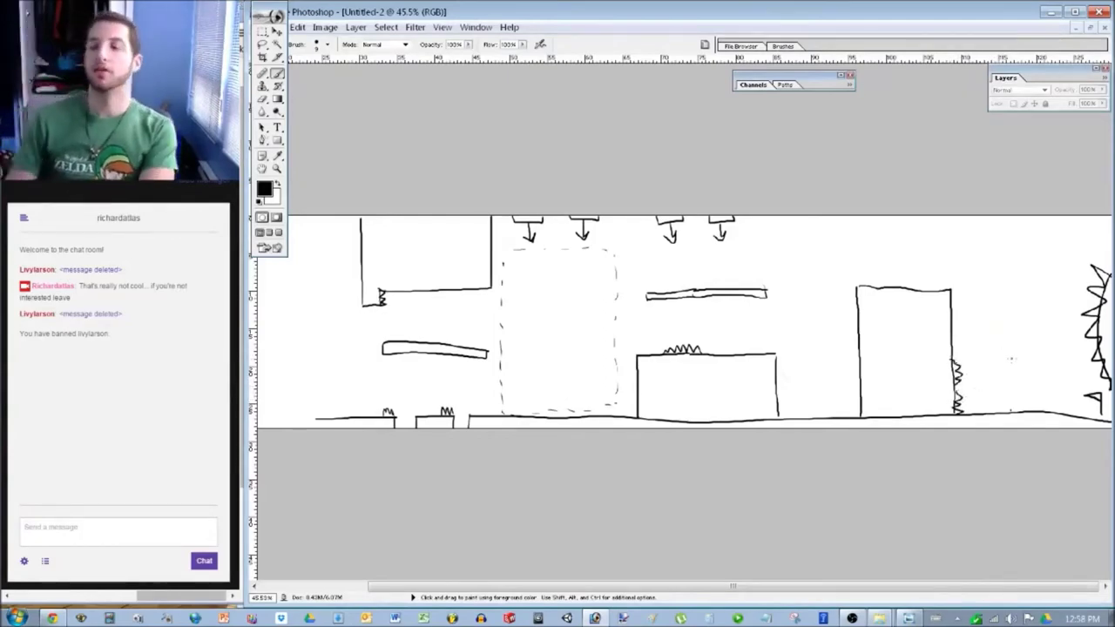
# Sketch a small floating platform and an arrow in the space right of the tall block, and undo both.
pyautogui.moveTo(980, 349)
pyautogui.mouseDown()
pyautogui.moveTo(1024, 365)
pyautogui.moveTo(979, 352)
pyautogui.mouseUp()
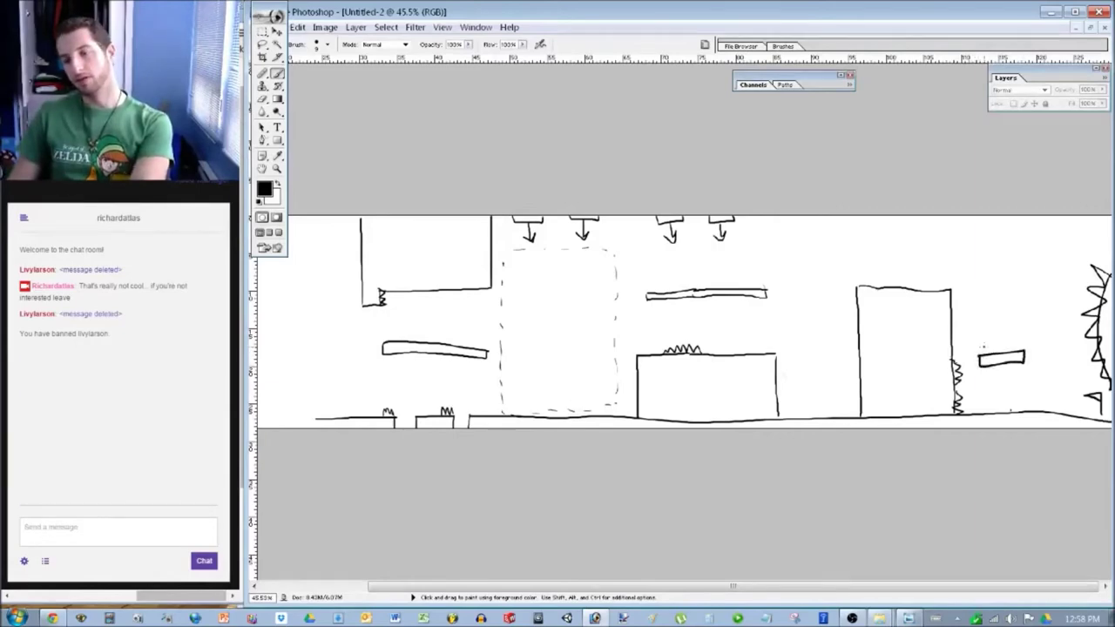
pyautogui.hotkey('ctrl', 'z')
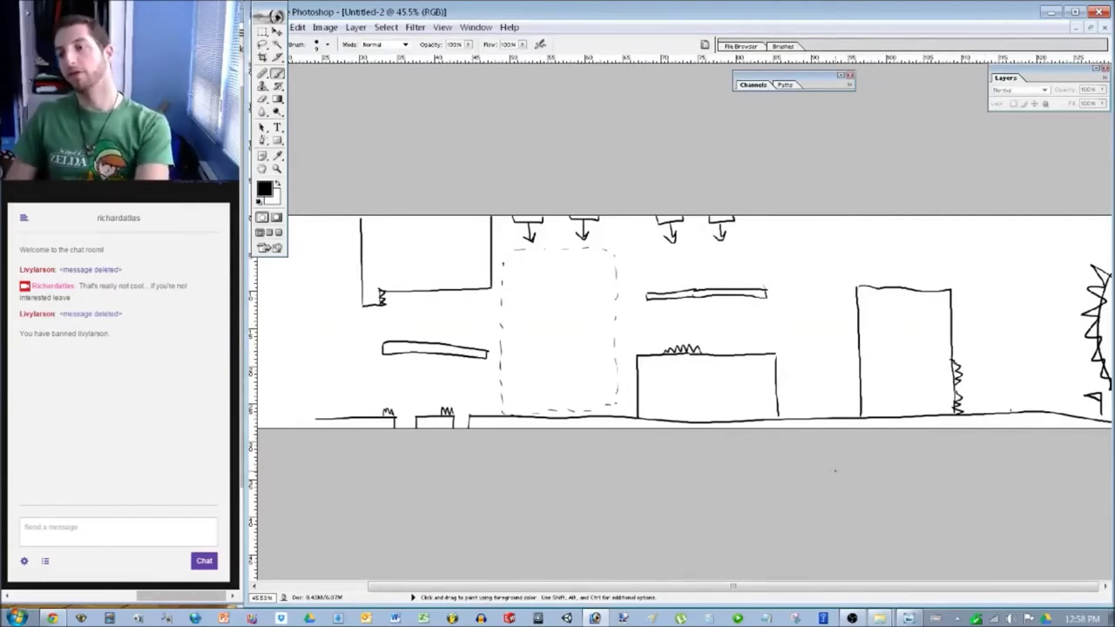
pyautogui.moveTo(1075, 327); pyautogui.dragTo(1011, 328)
pyautogui.moveTo(1031, 317)
pyautogui.mouseDown()
pyautogui.moveTo(1011, 329)
pyautogui.moveTo(1035, 342)
pyautogui.mouseUp()
pyautogui.hotkey('ctrl', 'z')
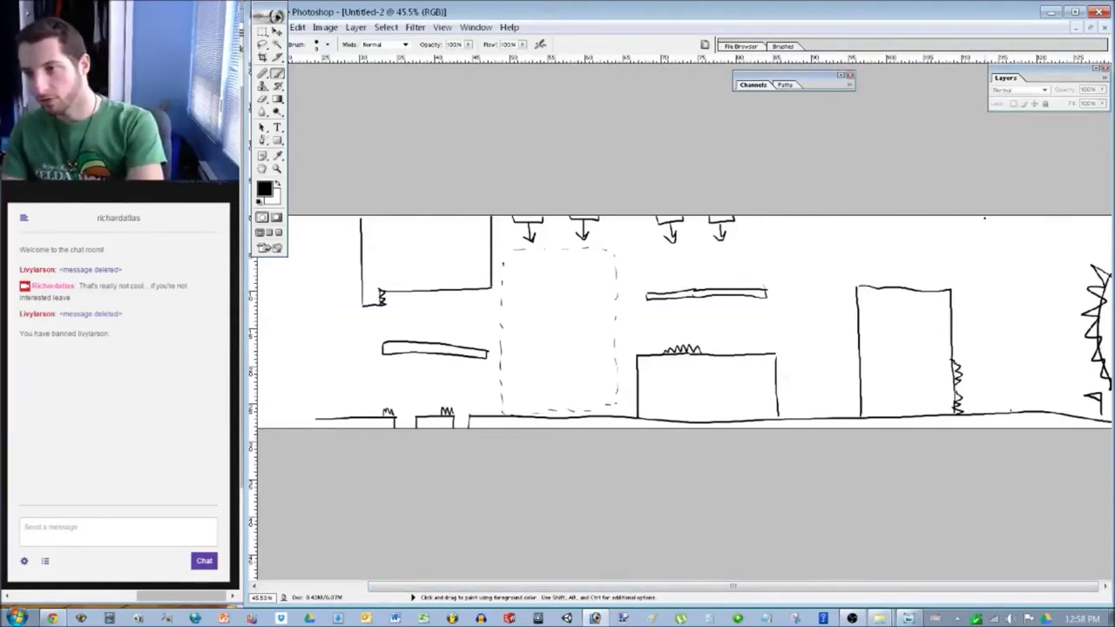
# Draw a four-cell bar and a shorter segmented bar beneath it near the ceiling, undoing a trial bar and jump path around the dashed area.
pyautogui.moveTo(972, 230)
pyautogui.mouseDown()
pyautogui.moveTo(973, 246)
pyautogui.moveTo(1029, 246)
pyautogui.moveTo(1029, 230)
pyautogui.moveTo(972, 231)
pyautogui.moveTo(1015, 245)
pyautogui.mouseUp()
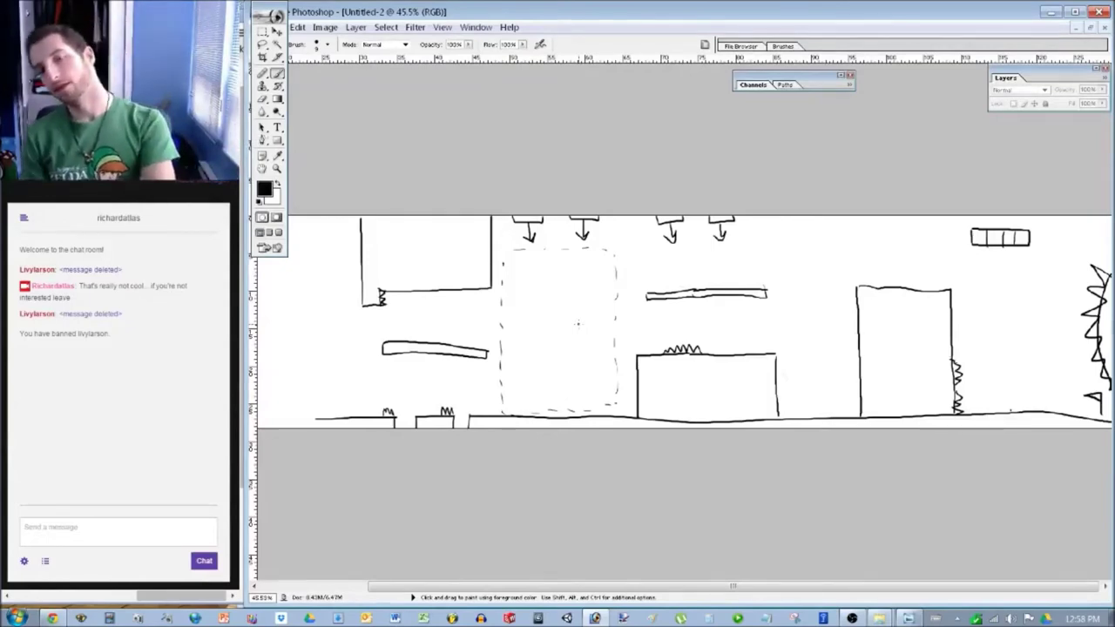
pyautogui.moveTo(571, 297)
pyautogui.mouseDown()
pyautogui.moveTo(565, 288)
pyautogui.moveTo(567, 299)
pyautogui.moveTo(602, 293)
pyautogui.moveTo(568, 287)
pyautogui.moveTo(576, 301)
pyautogui.mouseUp()
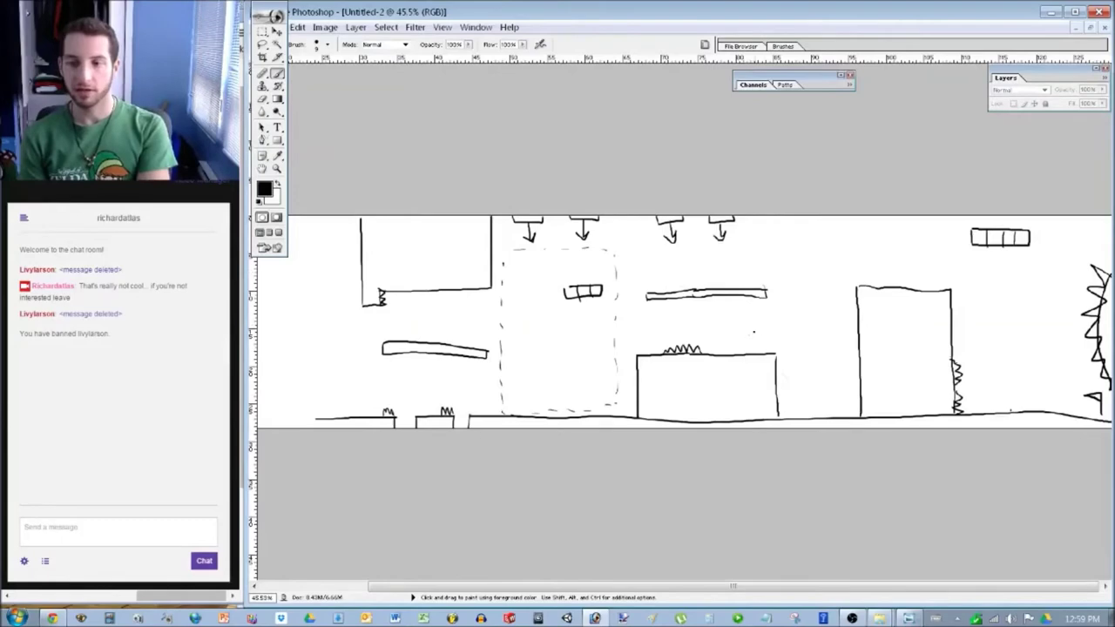
pyautogui.moveTo(834, 279)
pyautogui.mouseDown()
pyautogui.moveTo(754, 309)
pyautogui.moveTo(737, 336)
pyautogui.moveTo(704, 311)
pyautogui.moveTo(637, 316)
pyautogui.moveTo(592, 357)
pyautogui.moveTo(568, 404)
pyautogui.moveTo(505, 347)
pyautogui.moveTo(481, 341)
pyautogui.mouseUp()
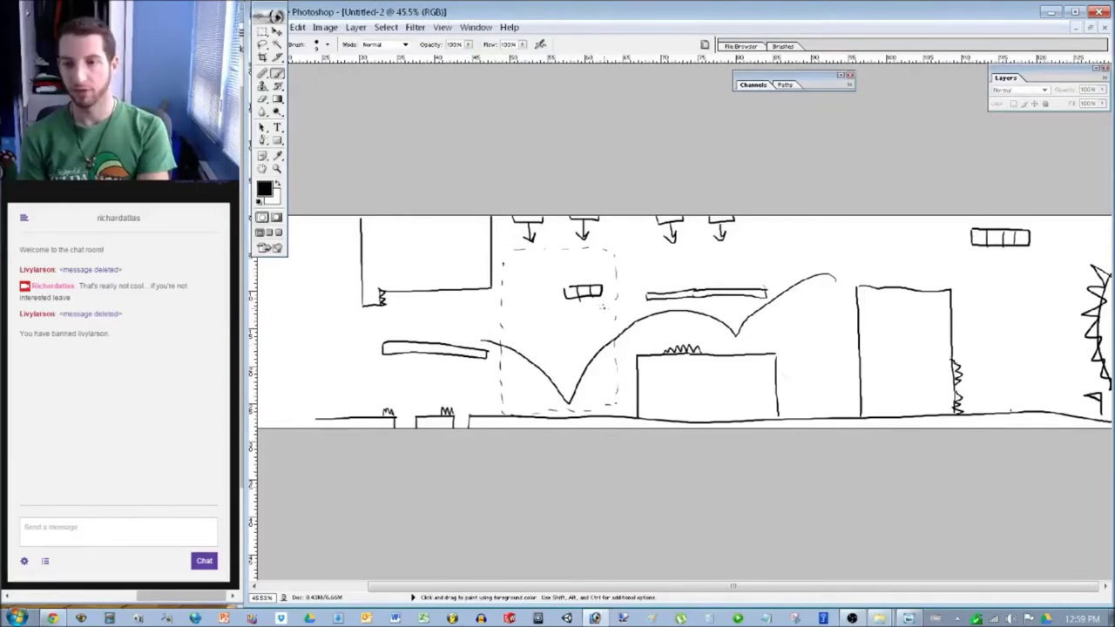
pyautogui.hotkey('ctrl', 'z')
pyautogui.hotkey('ctrl', 'z')
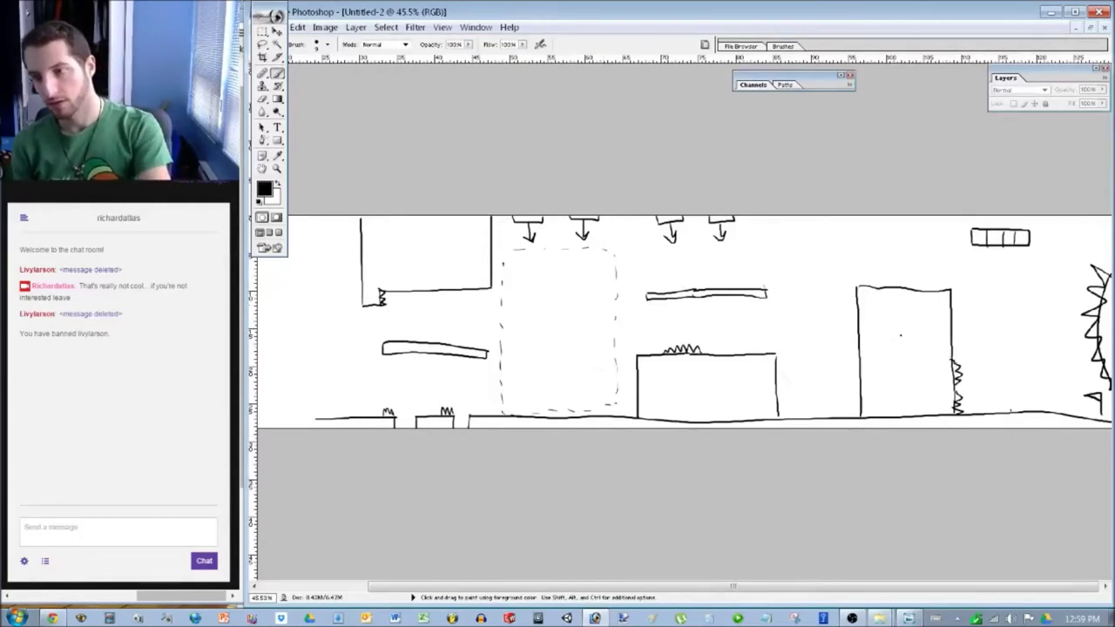
pyautogui.moveTo(973, 262)
pyautogui.mouseDown()
pyautogui.moveTo(971, 281)
pyautogui.moveTo(1011, 280)
pyautogui.moveTo(963, 259)
pyautogui.moveTo(994, 279)
pyautogui.mouseUp()
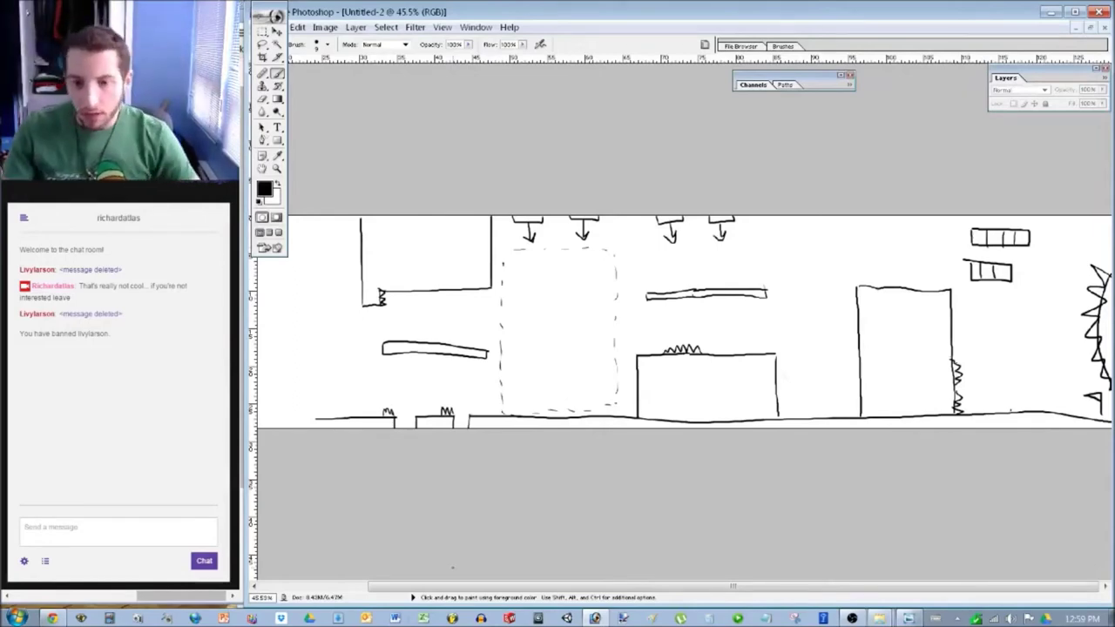
# Extend the ground line to the left of the gaps, raise a vertical wall at its end, and add a ledge running left from its top.
pyautogui.moveTo(470, 587); pyautogui.dragTo(357, 582)
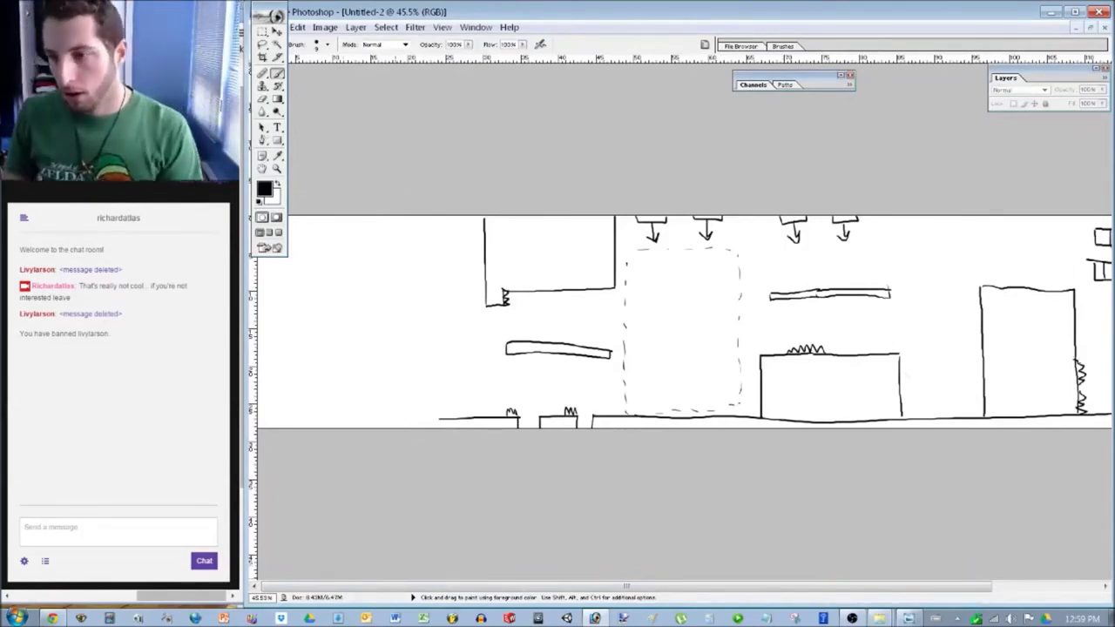
pyautogui.moveTo(682, 587); pyautogui.dragTo(789, 587)
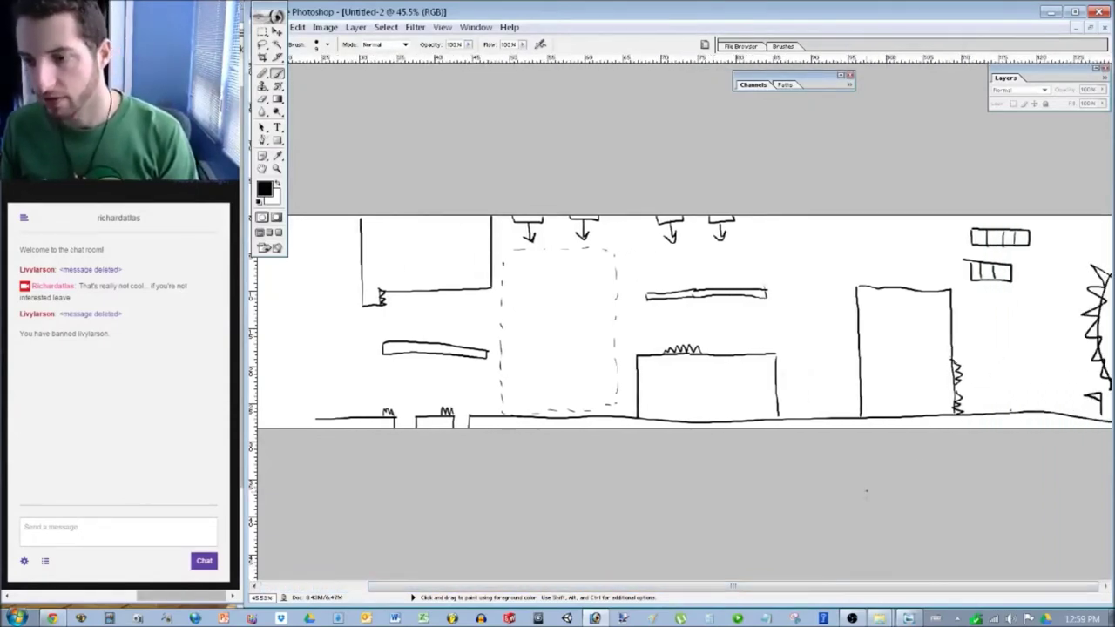
pyautogui.moveTo(1001, 586); pyautogui.dragTo(895, 587)
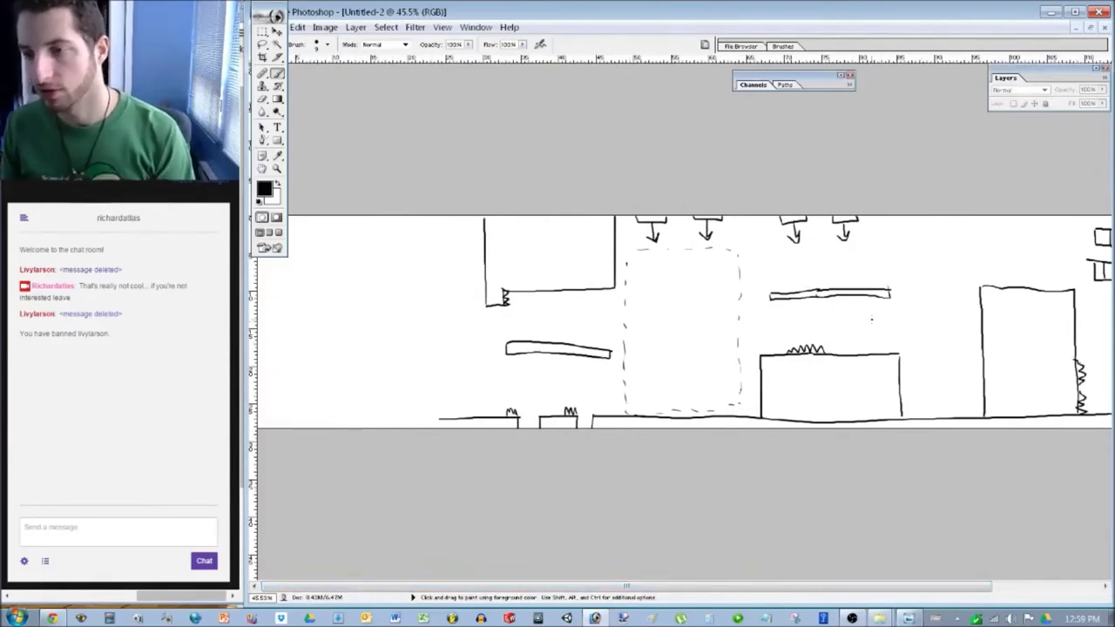
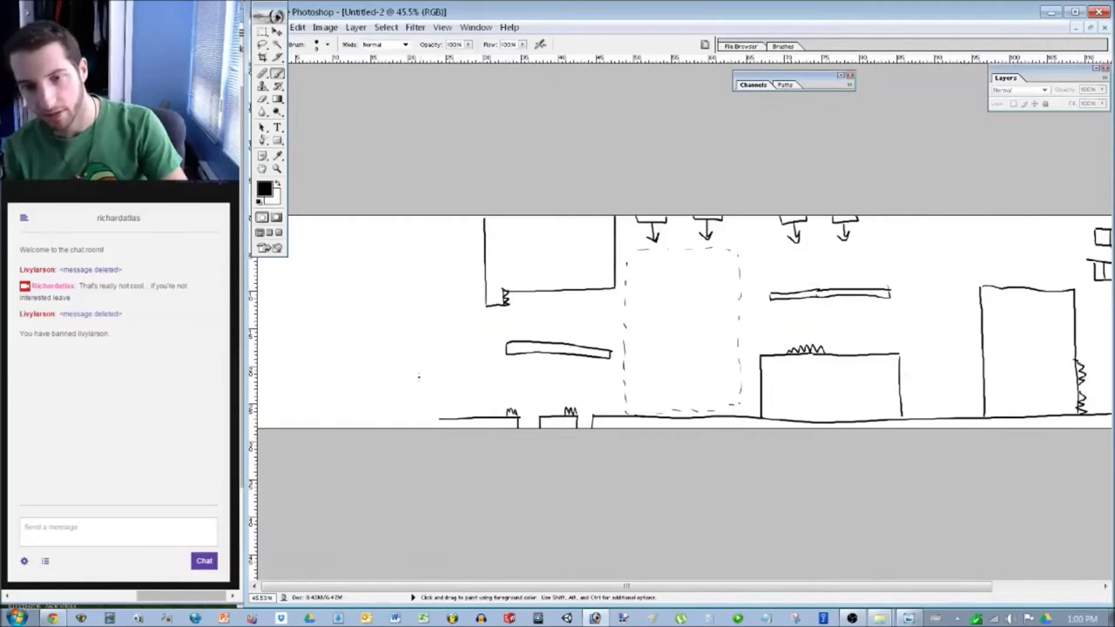
pyautogui.moveTo(440, 420)
pyautogui.mouseDown()
pyautogui.moveTo(374, 419)
pyautogui.moveTo(376, 293)
pyautogui.mouseUp()
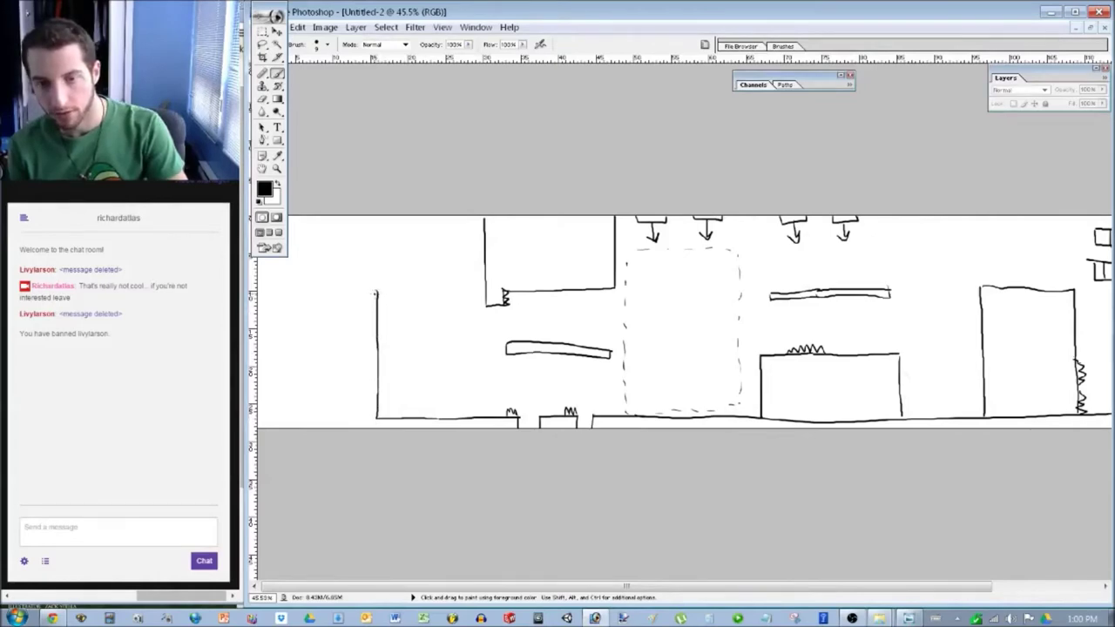
pyautogui.moveTo(377, 291); pyautogui.dragTo(318, 290)
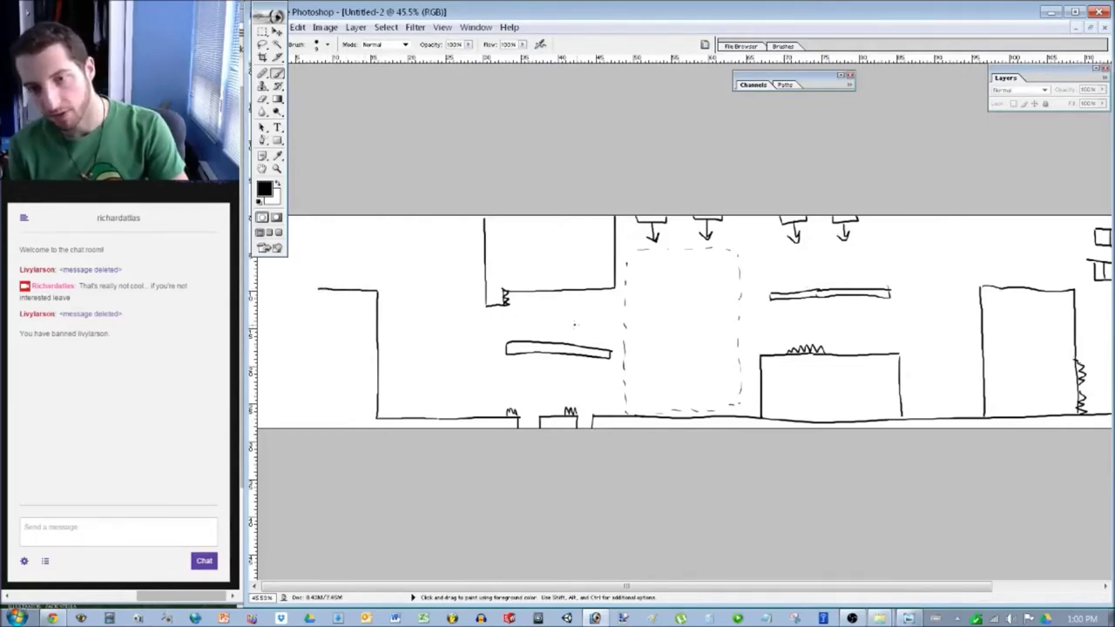
# Sketch trial jump paths between the floating platform, the ground and the left wall's ledge, and undo them all.
pyautogui.moveTo(598, 337)
pyautogui.mouseDown()
pyautogui.moveTo(523, 330)
pyautogui.moveTo(493, 309)
pyautogui.moveTo(425, 403)
pyautogui.mouseUp()
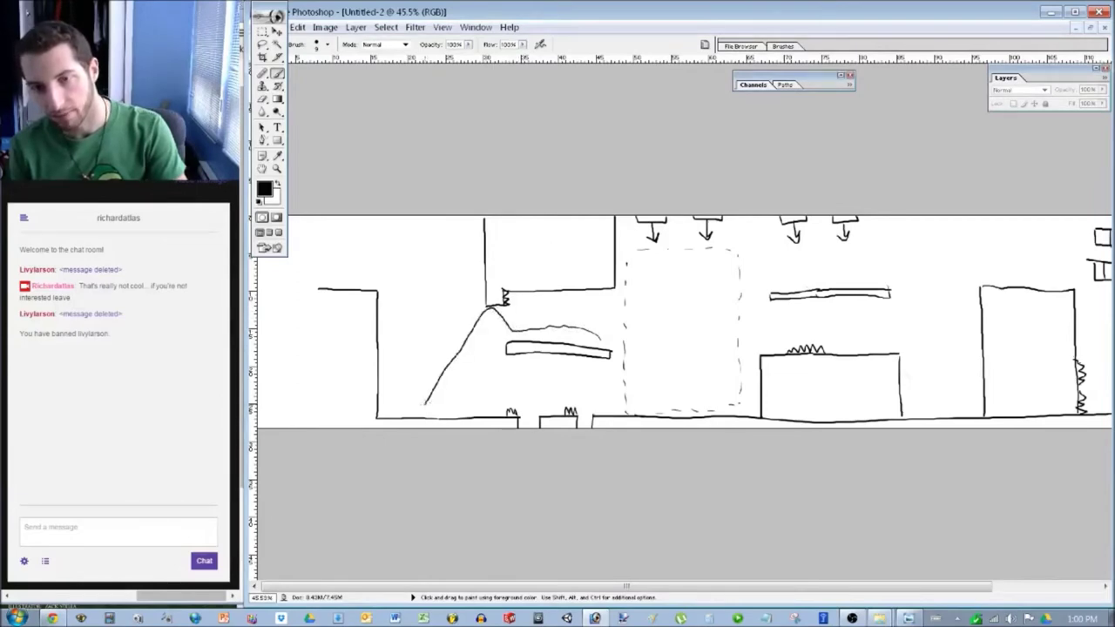
pyautogui.hotkey('ctrl', 'z')
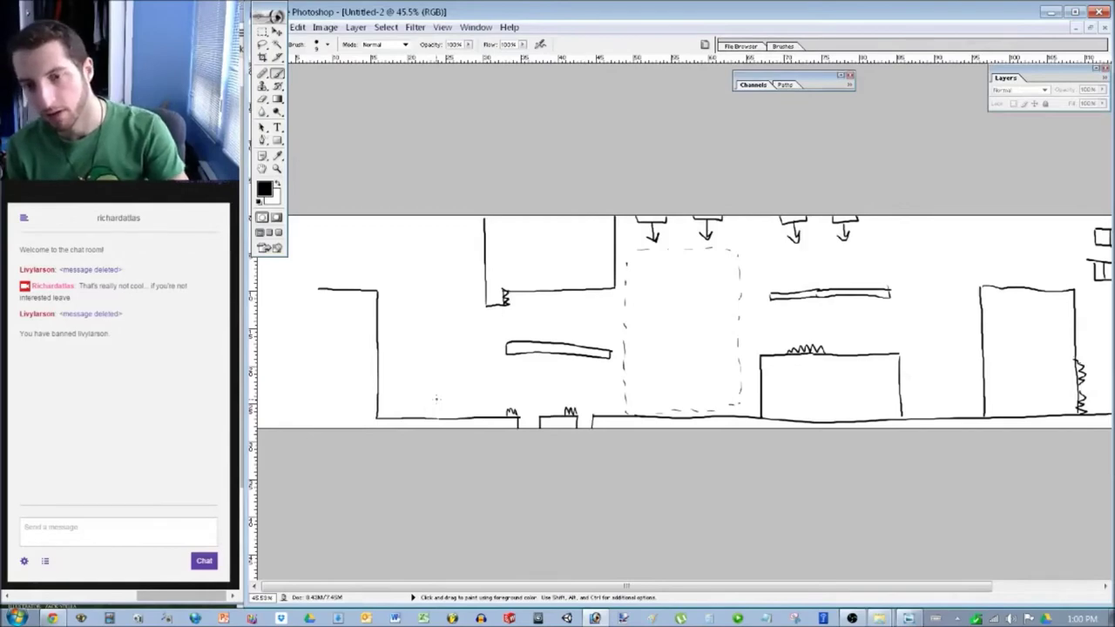
pyautogui.moveTo(514, 328)
pyautogui.mouseDown()
pyautogui.moveTo(453, 281)
pyautogui.moveTo(374, 278)
pyautogui.mouseUp()
pyautogui.hotkey('ctrl', 'z')
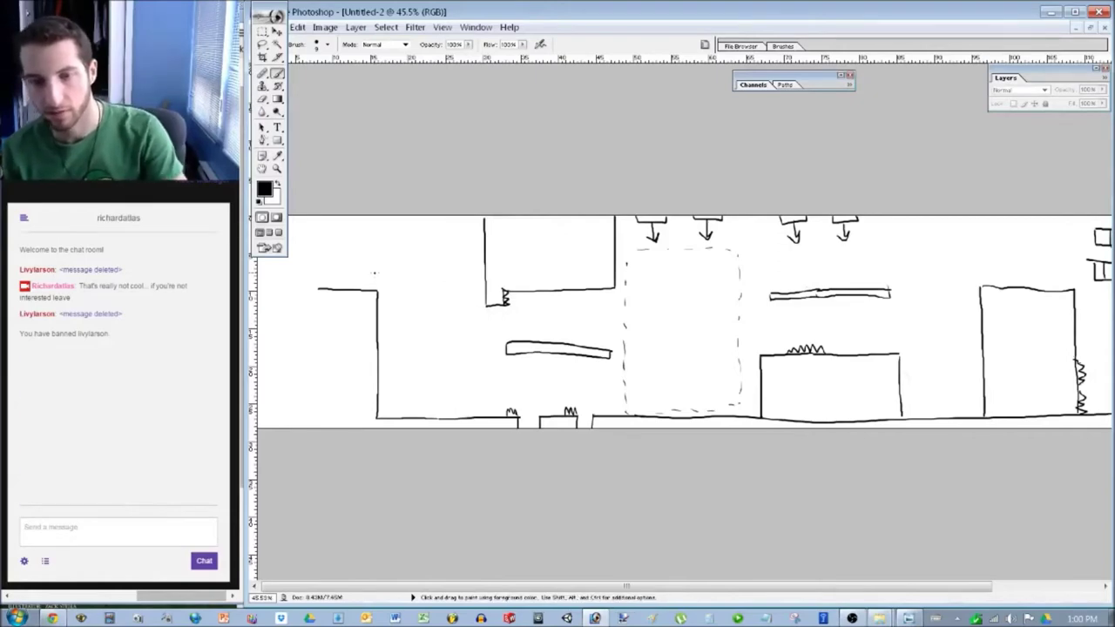
pyautogui.moveTo(453, 399)
pyautogui.mouseDown()
pyautogui.moveTo(440, 347)
pyautogui.moveTo(368, 275)
pyautogui.mouseUp()
pyautogui.hotkey('ctrl', 'z')
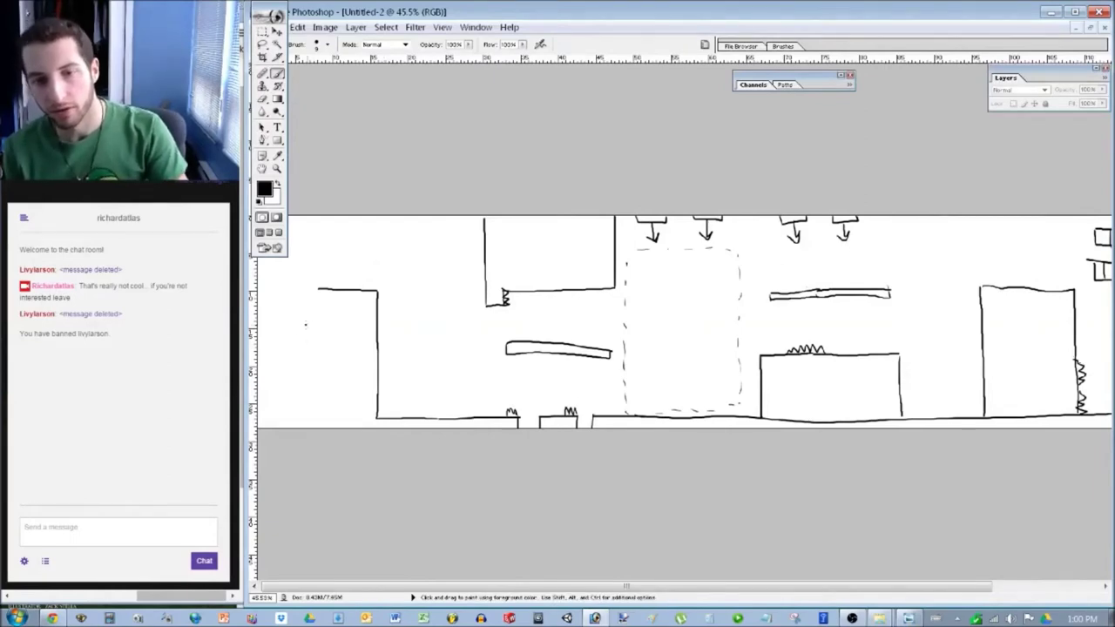
# Draw a hatched strip along the inside of the left wall, and undo a small segmented bar sketched beside it.
pyautogui.moveTo(366, 289)
pyautogui.mouseDown()
pyautogui.moveTo(368, 416)
pyautogui.moveTo(372, 291)
pyautogui.mouseUp()
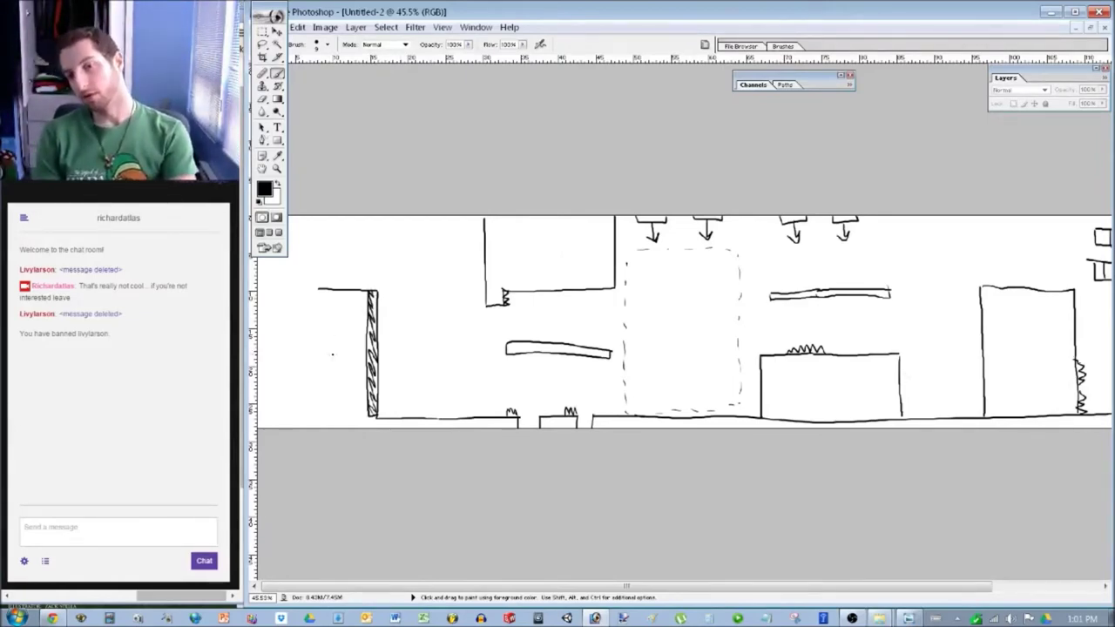
pyautogui.moveTo(387, 358)
pyautogui.mouseDown()
pyautogui.moveTo(421, 374)
pyautogui.moveTo(390, 368)
pyautogui.moveTo(400, 373)
pyautogui.mouseUp()
pyautogui.moveTo(409, 361)
pyautogui.mouseDown()
pyautogui.moveTo(409, 372)
pyautogui.moveTo(389, 358)
pyautogui.mouseUp()
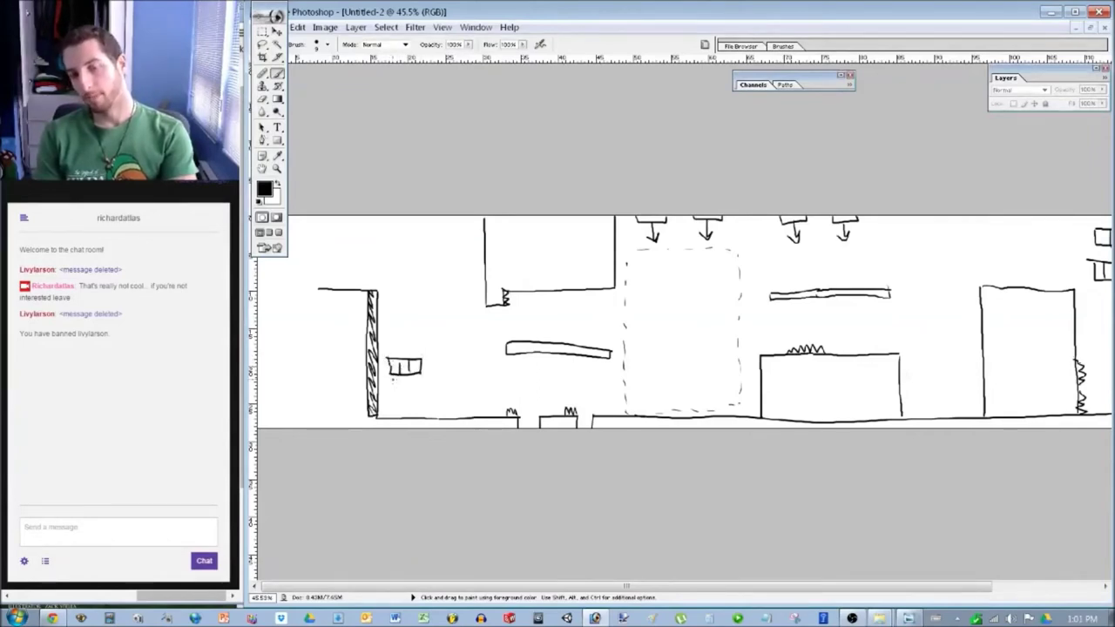
pyautogui.hotkey('ctrl', 'alt', 'z')
pyautogui.hotkey('ctrl', 'alt', 'z')
pyautogui.hotkey('ctrl', 'alt', 'z')
pyautogui.hotkey('ctrl', 'alt', 'z')
pyautogui.hotkey('ctrl', 'alt', 'z')
pyautogui.hotkey('ctrl', 'alt', 'z')
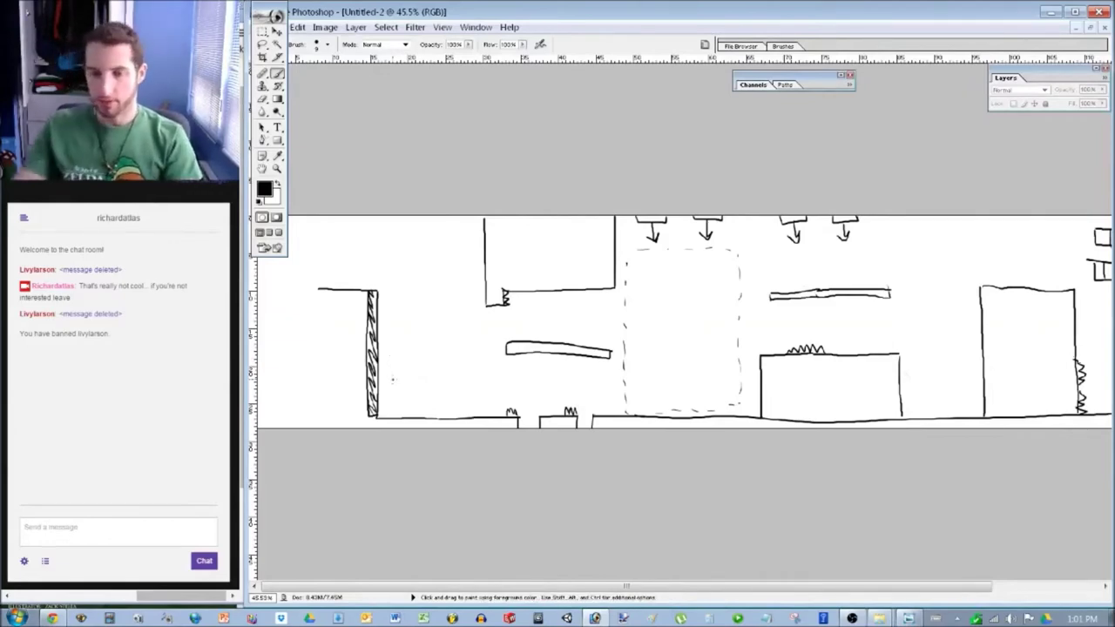
# Draw a small platform with a propeller shape under it, below the two segmented bars near the tall block.
pyautogui.moveTo(819, 586); pyautogui.dragTo(927, 586)
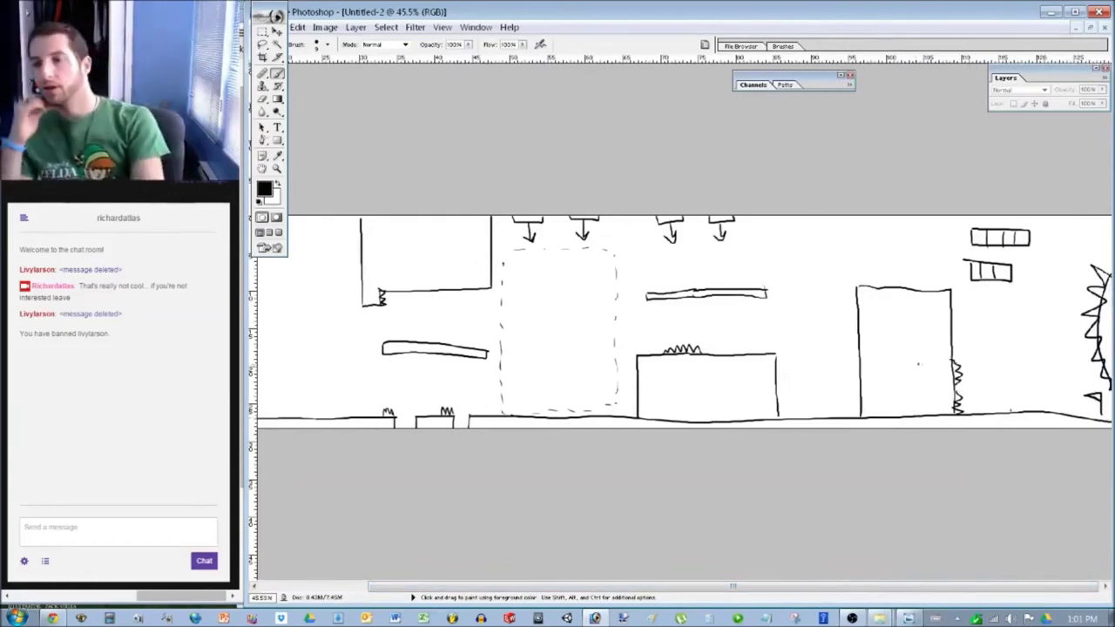
pyautogui.moveTo(1002, 303)
pyautogui.mouseDown()
pyautogui.moveTo(967, 310)
pyautogui.moveTo(1000, 305)
pyautogui.moveTo(985, 317)
pyautogui.moveTo(998, 318)
pyautogui.moveTo(984, 316)
pyautogui.mouseUp()
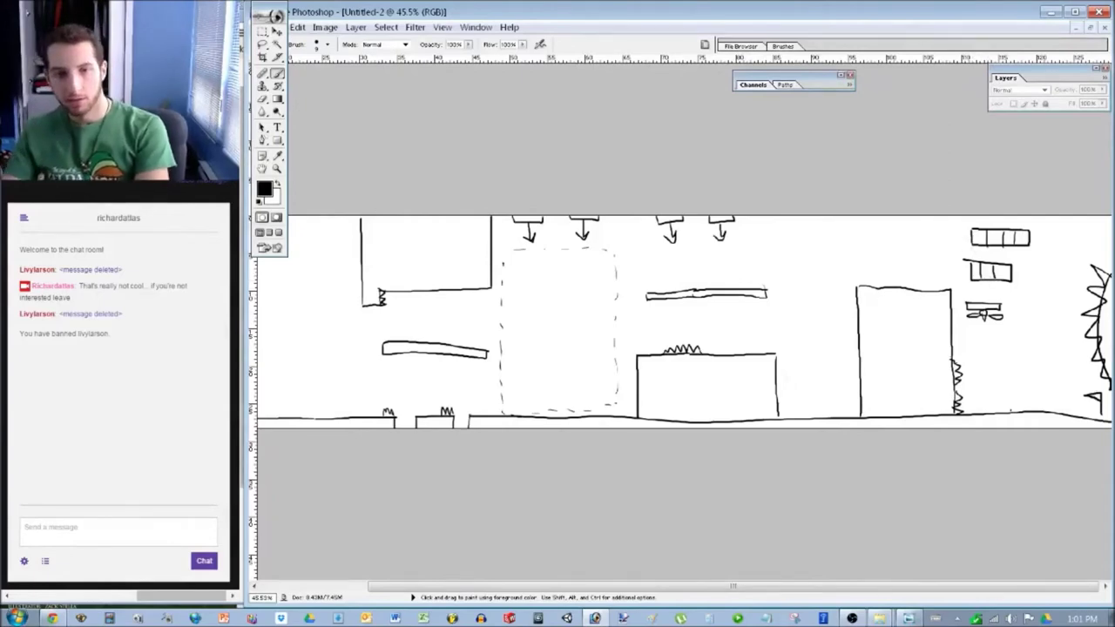
# Set the brush colour to green, draw a boundary line around the three small platforms, and restore the default black.
pyautogui.click(265, 188)
pyautogui.moveTo(559, 289); pyautogui.dragTo(570, 297)
pyautogui.click(584, 338)
pyautogui.click(672, 230)
pyautogui.press('b')
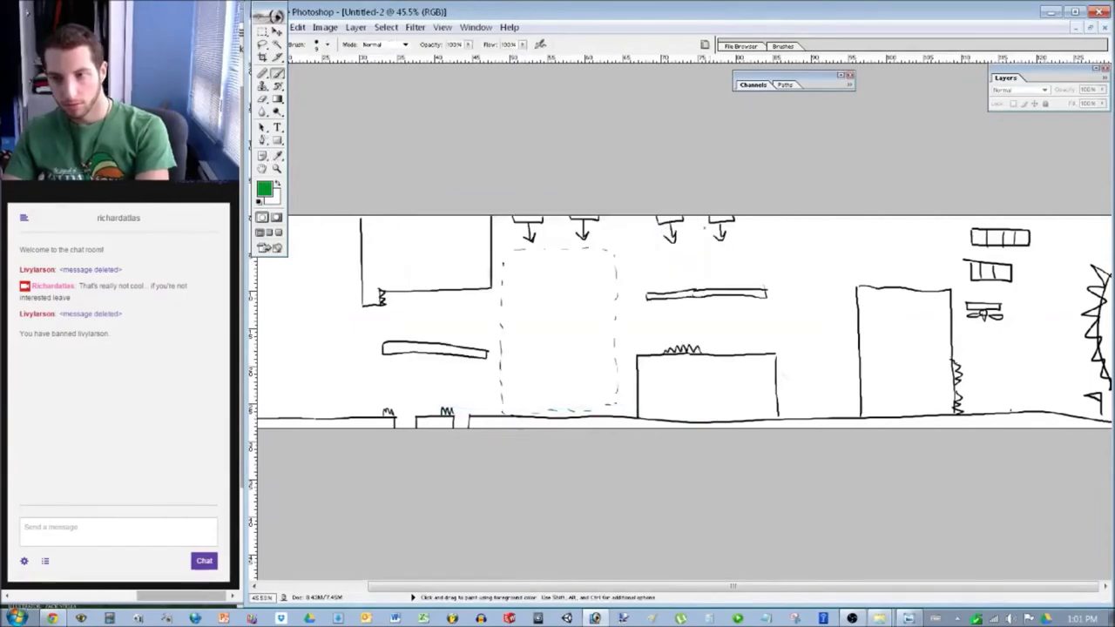
pyautogui.moveTo(955, 217)
pyautogui.mouseDown()
pyautogui.moveTo(953, 301)
pyautogui.moveTo(963, 338)
pyautogui.moveTo(1072, 343)
pyautogui.moveTo(1086, 260)
pyautogui.moveTo(1113, 258)
pyautogui.mouseUp()
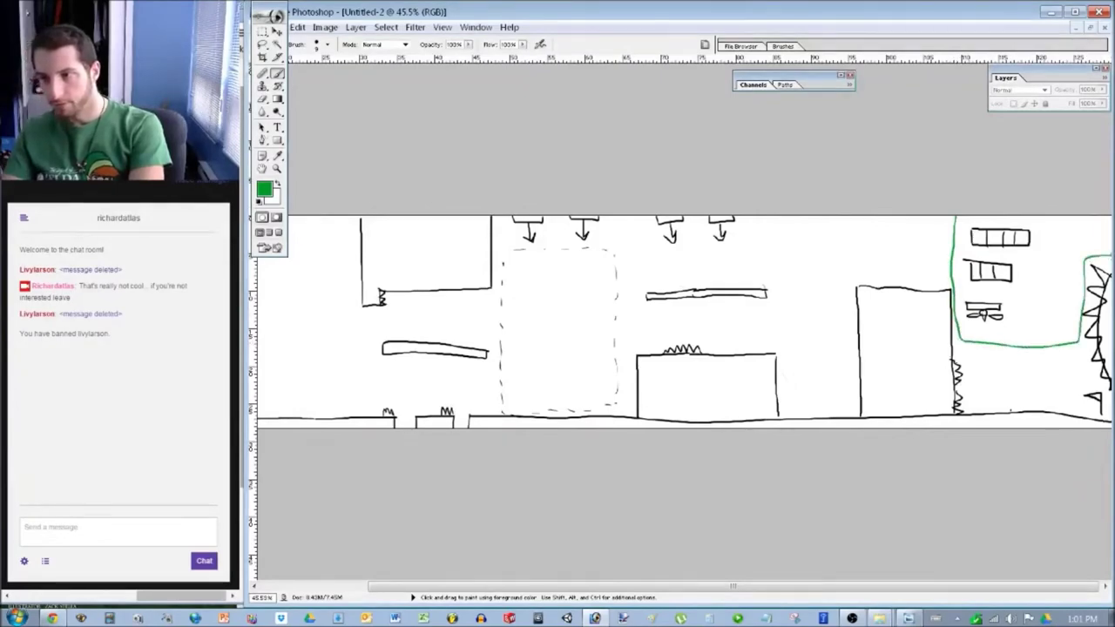
pyautogui.press('d')
# Extend the canvas to the left by anchoring it on the right and setting its width to 180 cm.
pyautogui.moveTo(733, 586); pyautogui.dragTo(627, 587)
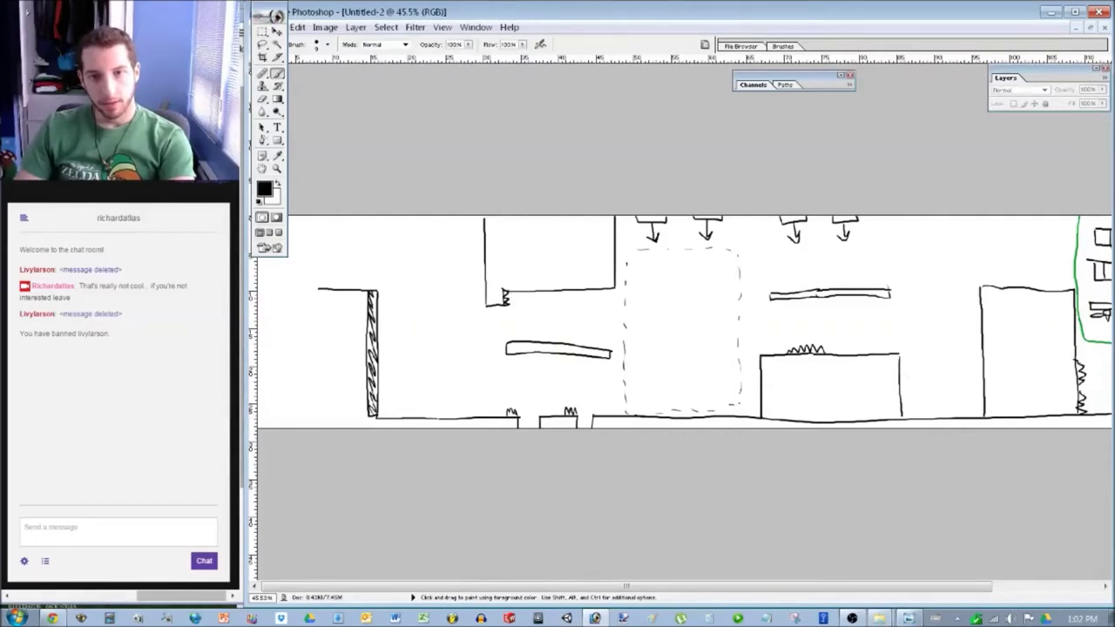
pyautogui.moveTo(627, 587)
pyautogui.mouseDown()
pyautogui.moveTo(731, 586)
pyautogui.moveTo(627, 586)
pyautogui.mouseUp()
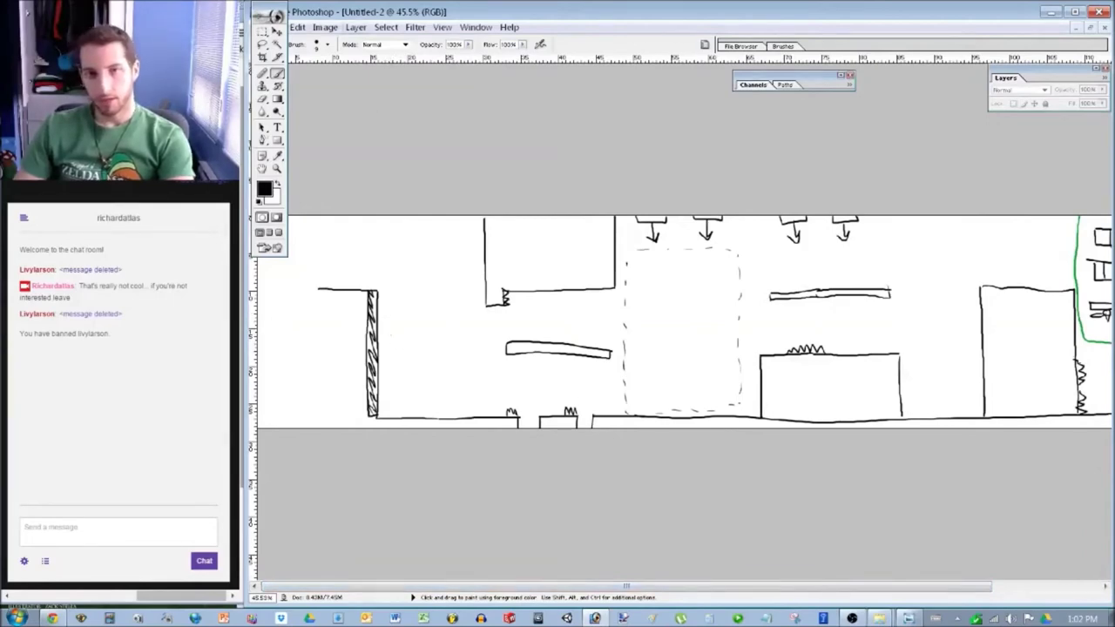
pyautogui.click(325, 27)
pyautogui.press('s')
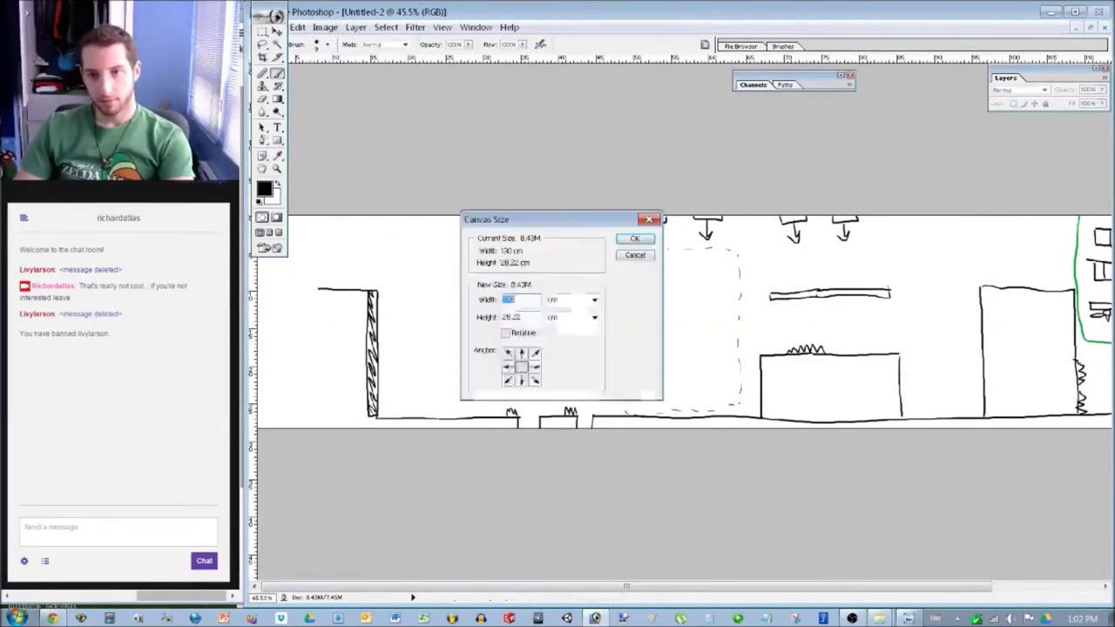
pyautogui.click(534, 366)
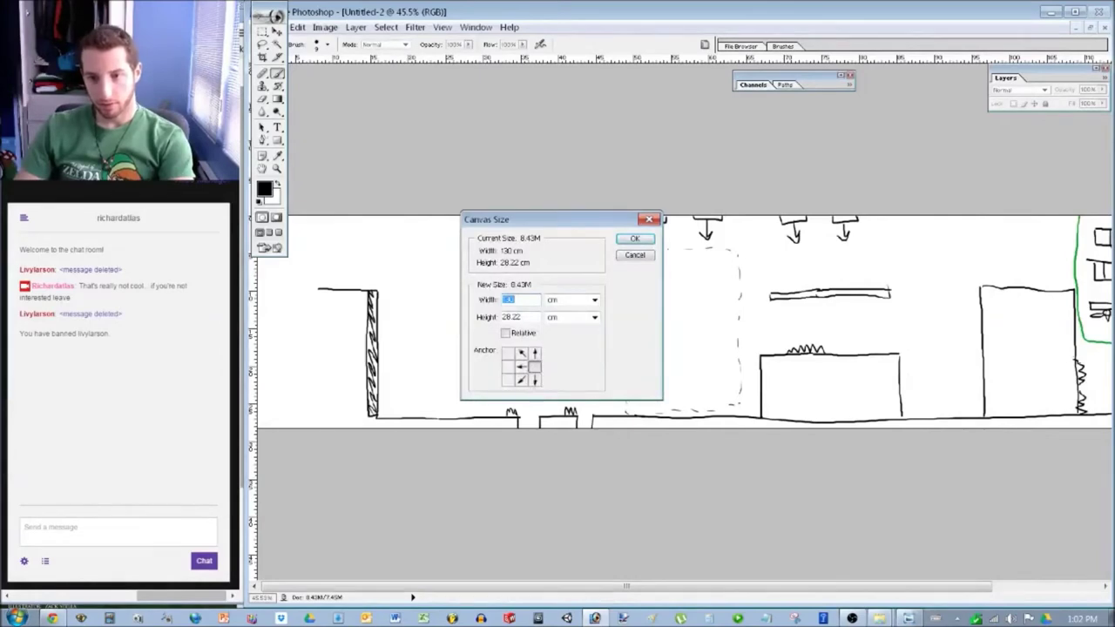
pyautogui.write('180')
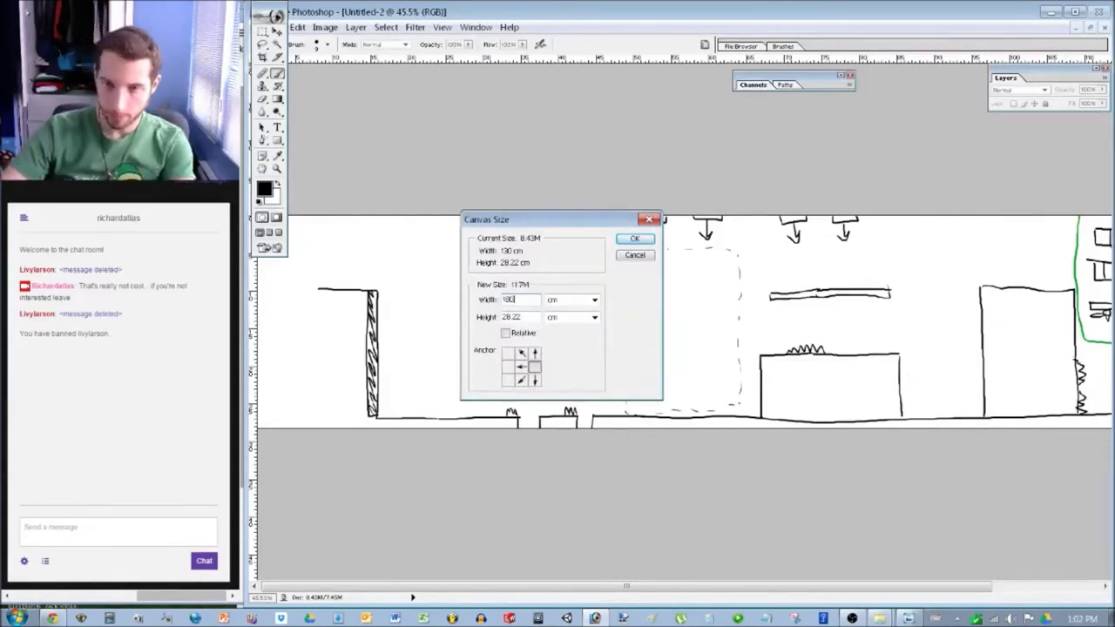
pyautogui.press('Return')
# Draw an arrow pointing left toward the hatched wall strip.
pyautogui.moveTo(687, 587); pyautogui.dragTo(998, 586)
pyautogui.moveTo(836, 586)
pyautogui.mouseDown()
pyautogui.moveTo(532, 587)
pyautogui.moveTo(628, 586)
pyautogui.mouseUp()
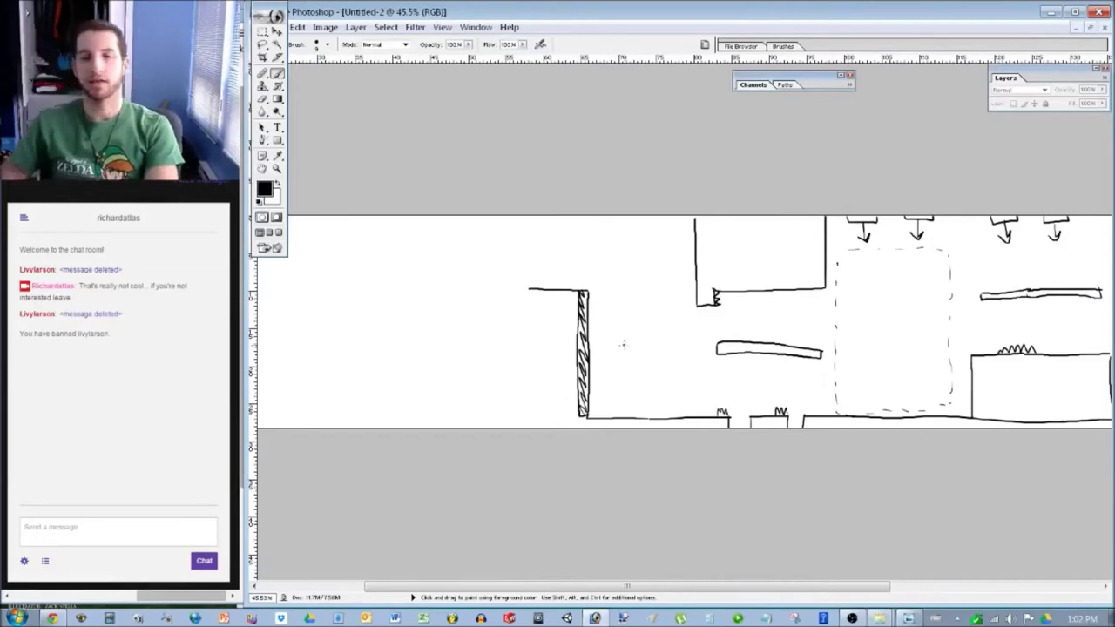
pyautogui.moveTo(636, 341)
pyautogui.mouseDown()
pyautogui.moveTo(615, 330)
pyautogui.moveTo(616, 352)
pyautogui.mouseUp()
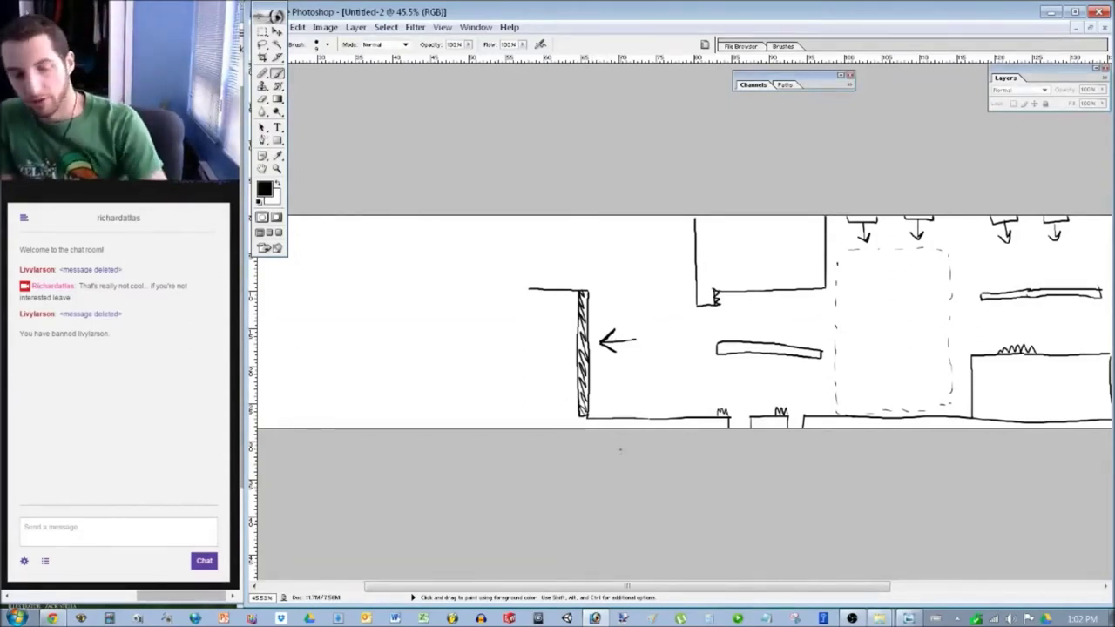
# Undo the arrow and outline a solid block extending left from the hatched wall strip's top edge, down to the canvas bottom.
pyautogui.hotkey('ctrl', 'z')
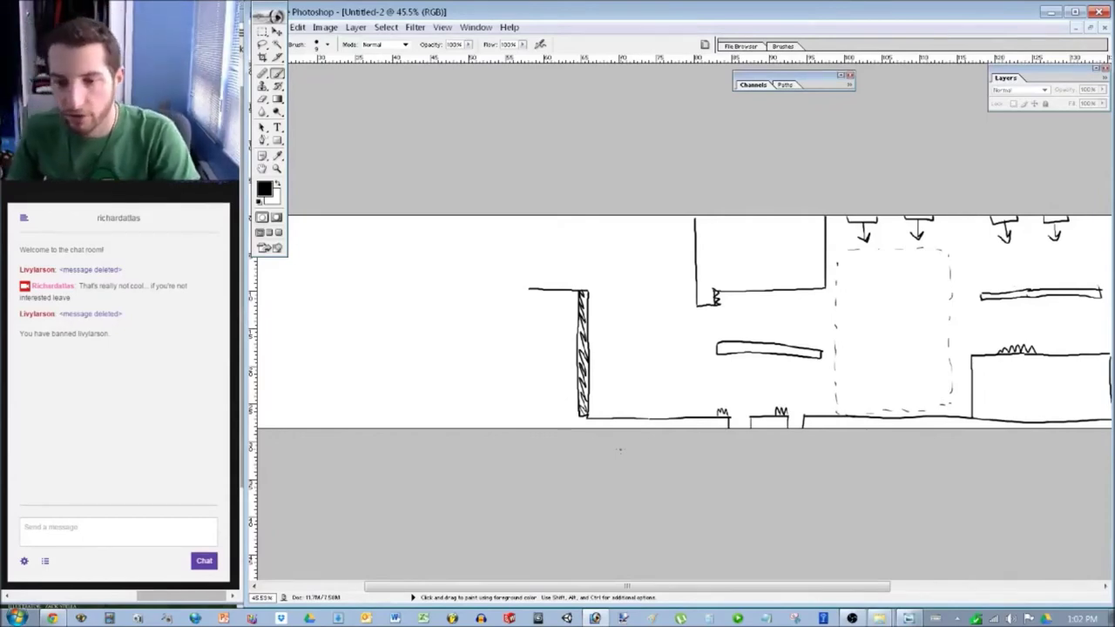
pyautogui.hscroll(-3, 642, 570)
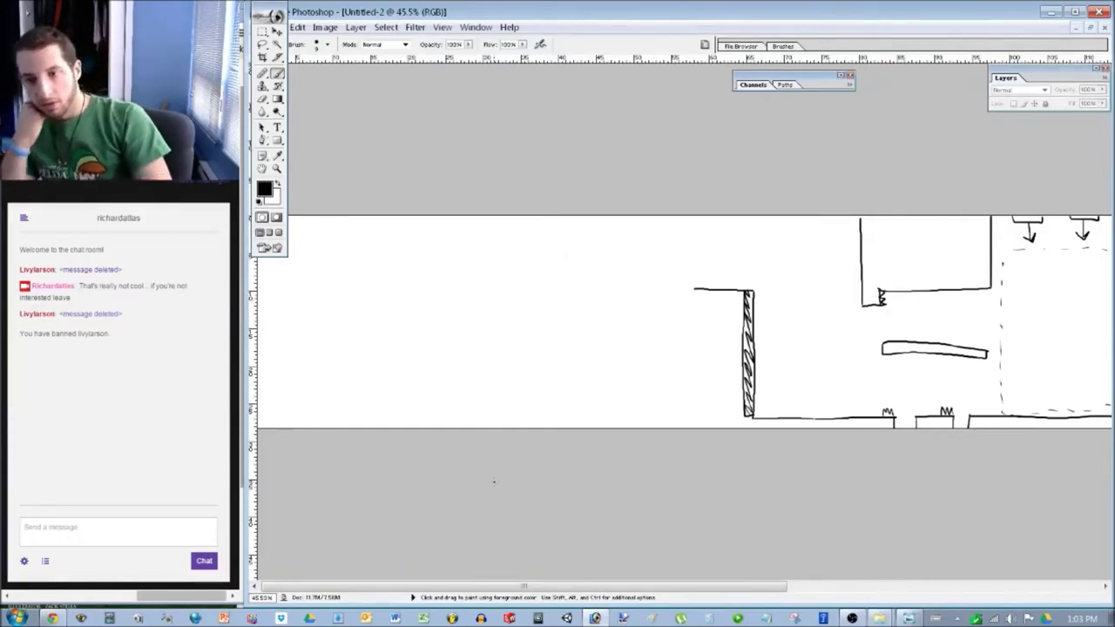
pyautogui.moveTo(694, 289)
pyautogui.mouseDown()
pyautogui.moveTo(655, 290)
pyautogui.moveTo(659, 426)
pyautogui.mouseUp()
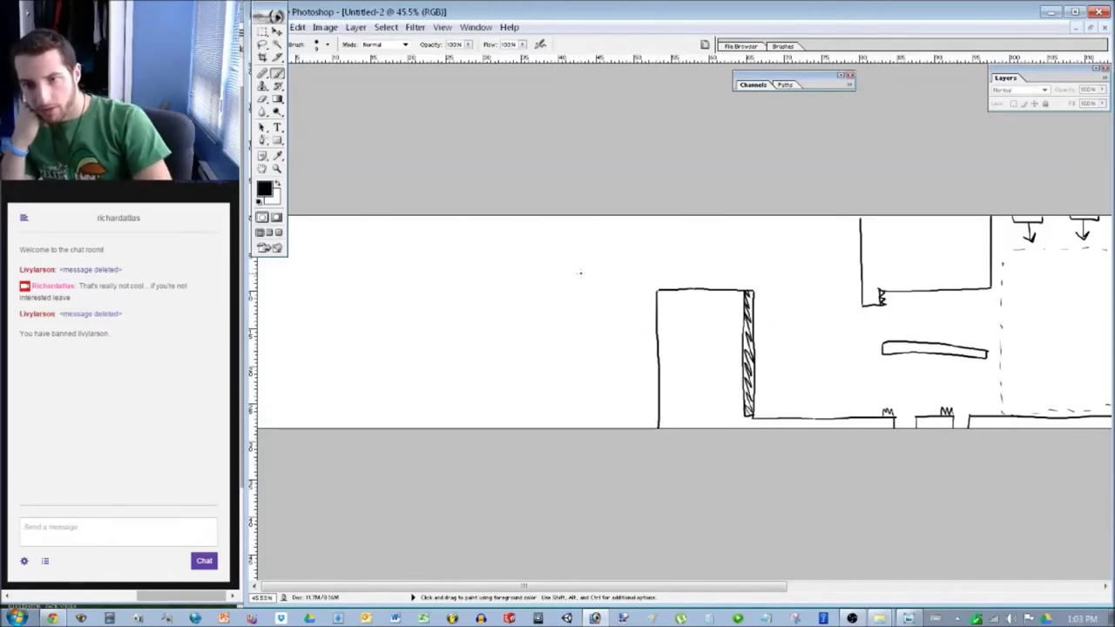
# Draw five thin bar platforms staggered left of the new block, with a row of spikes along the floor beneath them.
pyautogui.moveTo(571, 267)
pyautogui.mouseDown()
pyautogui.moveTo(496, 267)
pyautogui.moveTo(499, 279)
pyautogui.moveTo(571, 271)
pyautogui.mouseUp()
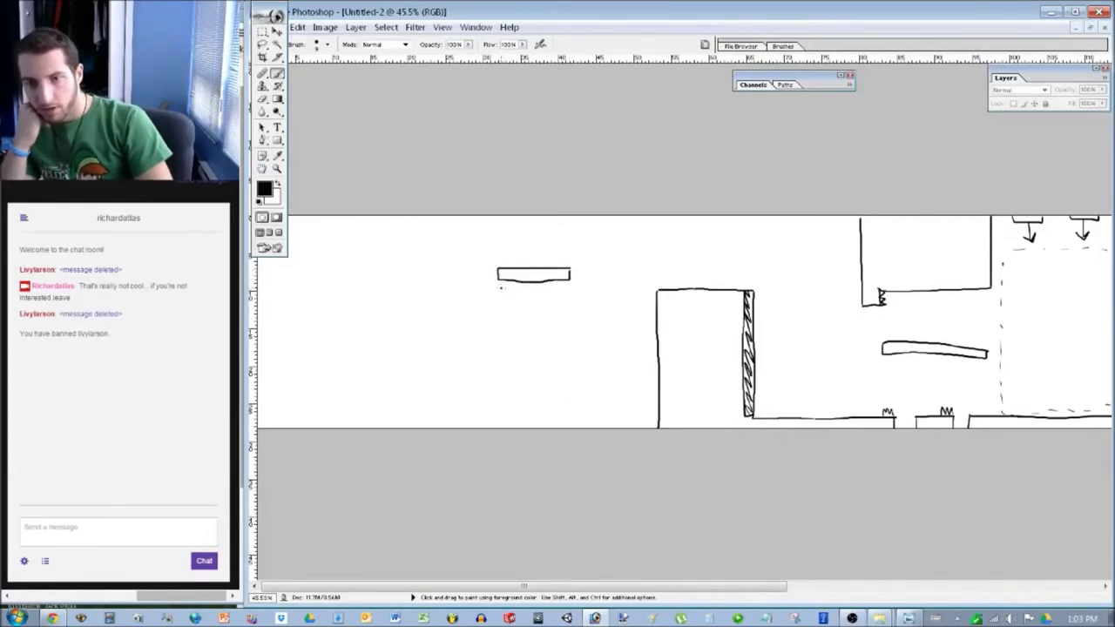
pyautogui.moveTo(536, 325)
pyautogui.mouseDown()
pyautogui.moveTo(538, 339)
pyautogui.moveTo(596, 340)
pyautogui.moveTo(605, 326)
pyautogui.moveTo(536, 326)
pyautogui.mouseUp()
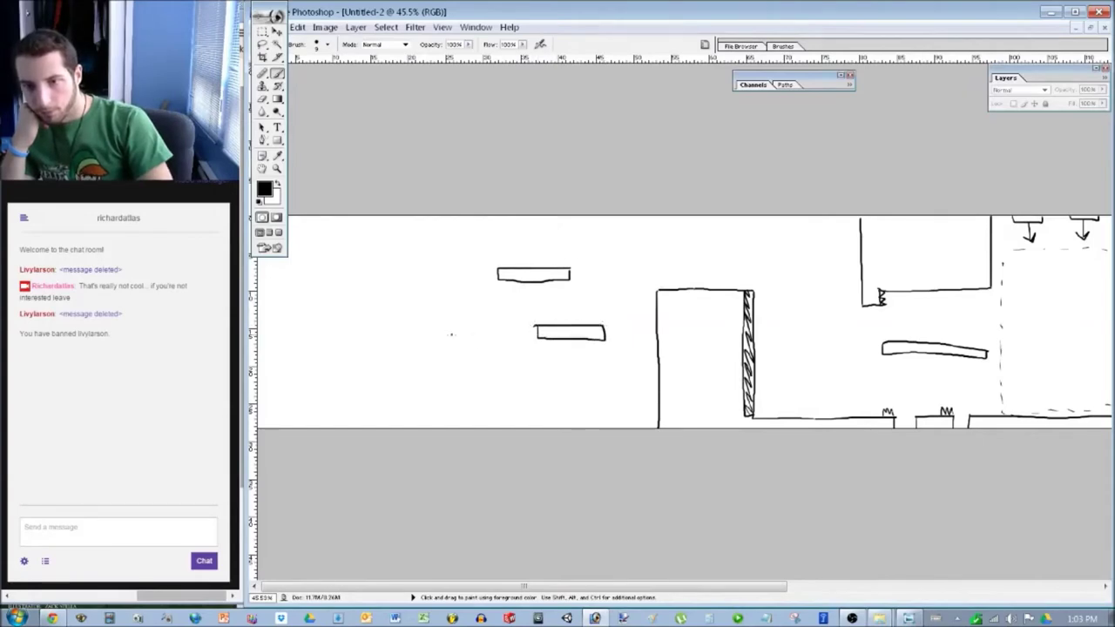
pyautogui.moveTo(433, 324)
pyautogui.mouseDown()
pyautogui.moveTo(456, 339)
pyautogui.moveTo(495, 340)
pyautogui.moveTo(431, 325)
pyautogui.mouseUp()
pyautogui.moveTo(471, 381)
pyautogui.mouseDown()
pyautogui.moveTo(536, 387)
pyautogui.moveTo(496, 366)
pyautogui.moveTo(468, 374)
pyautogui.mouseUp()
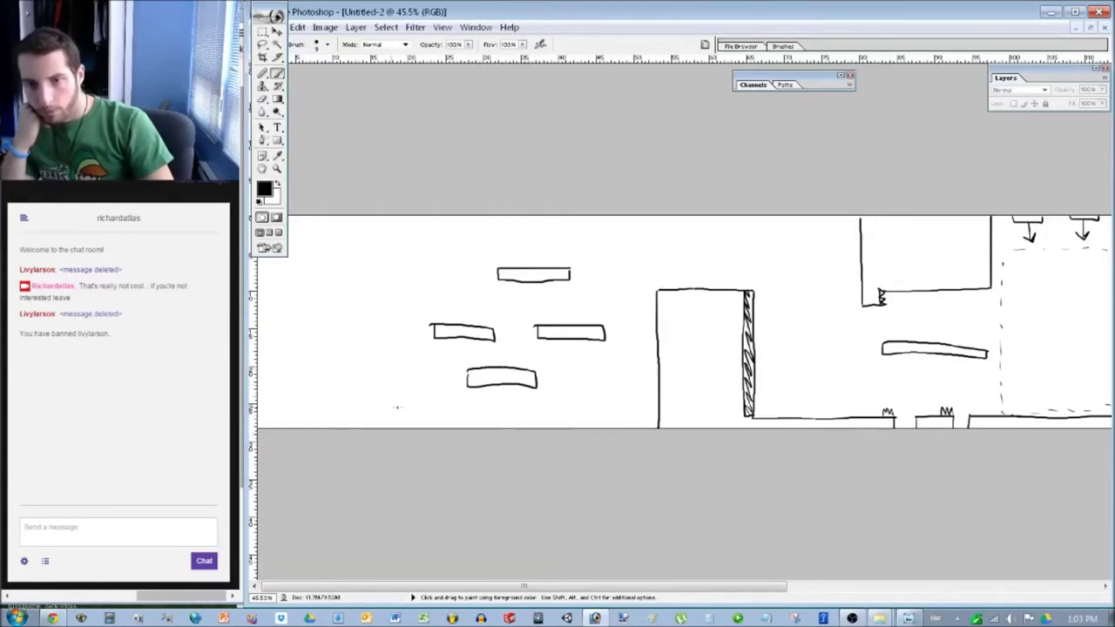
pyautogui.moveTo(383, 368)
pyautogui.mouseDown()
pyautogui.moveTo(425, 370)
pyautogui.moveTo(438, 383)
pyautogui.moveTo(389, 386)
pyautogui.moveTo(381, 370)
pyautogui.mouseUp()
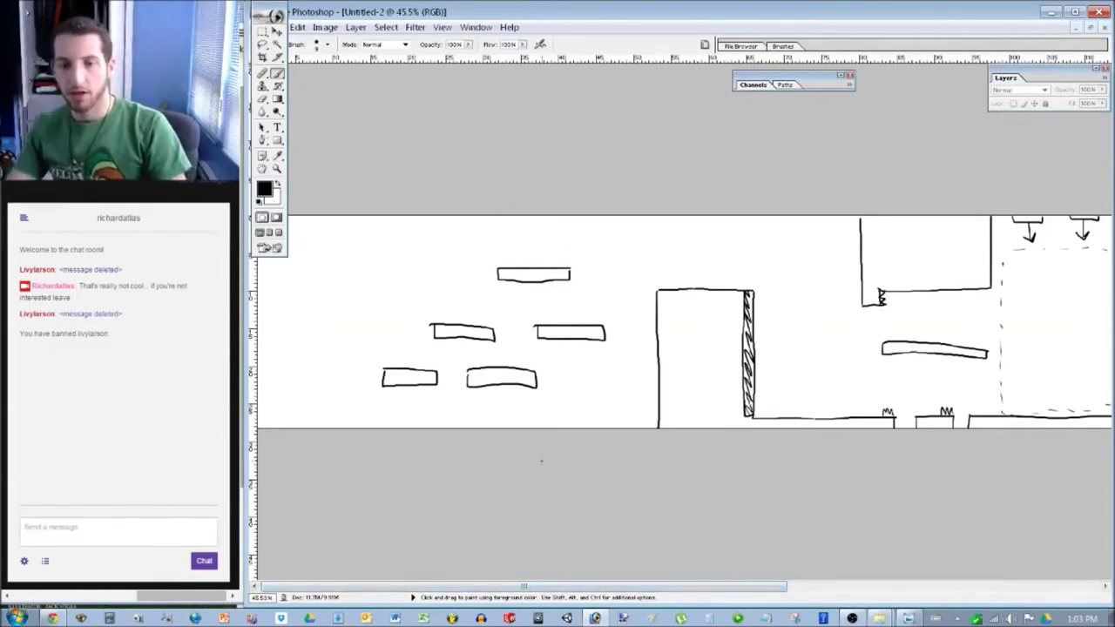
pyautogui.moveTo(311, 427); pyautogui.dragTo(653, 425)
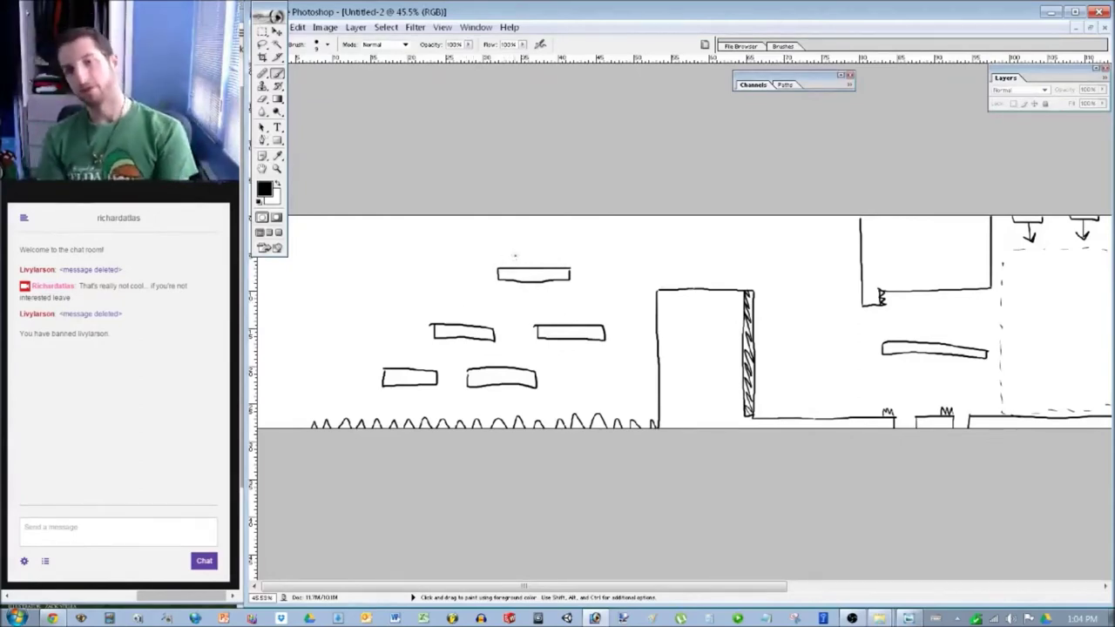
# Sketch trial drop paths around the left ends of the staggered platforms, and undo them.
pyautogui.moveTo(515, 258); pyautogui.dragTo(480, 289)
pyautogui.moveTo(480, 310)
pyautogui.mouseDown()
pyautogui.moveTo(420, 319)
pyautogui.moveTo(414, 357)
pyautogui.mouseUp()
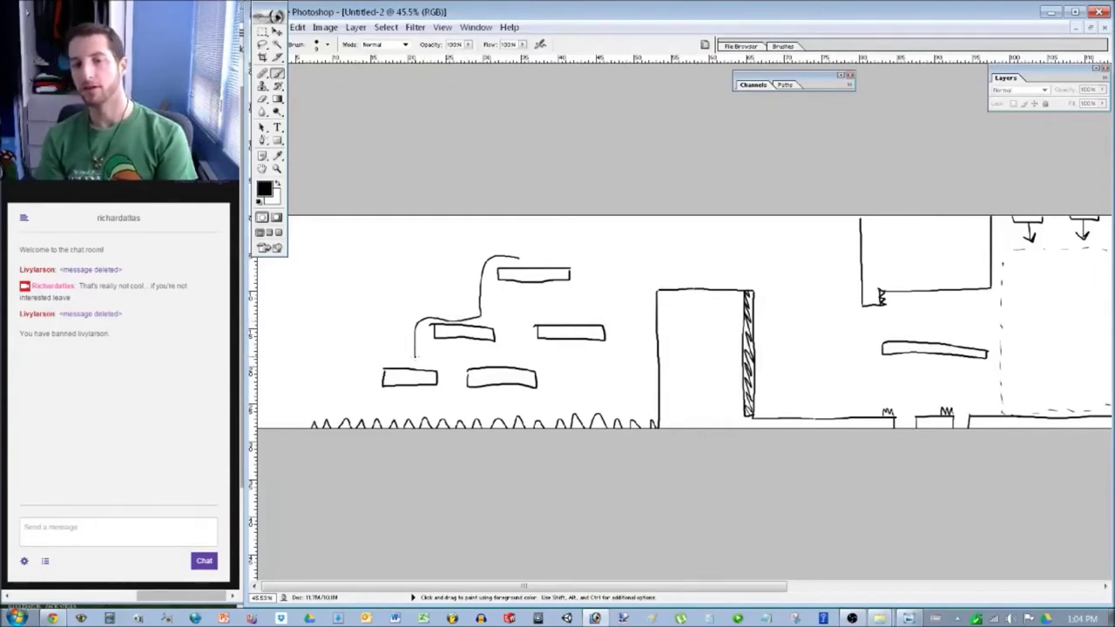
pyautogui.moveTo(490, 358); pyautogui.dragTo(455, 391)
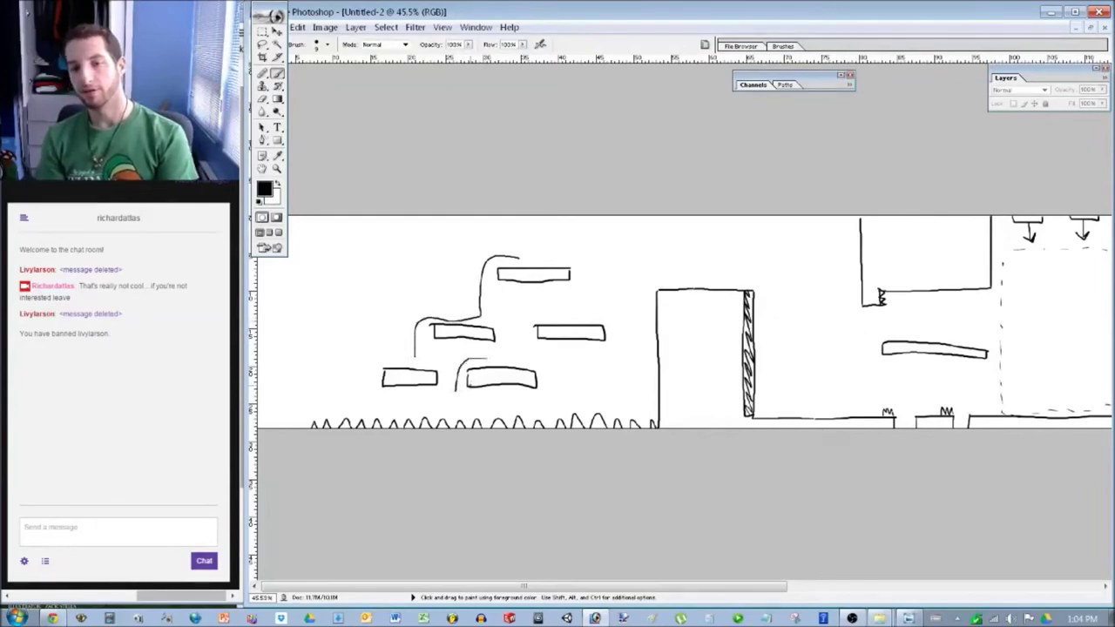
pyautogui.hotkey('ctrl', 'alt', 'z')
pyautogui.hotkey('ctrl', 'alt', 'z')
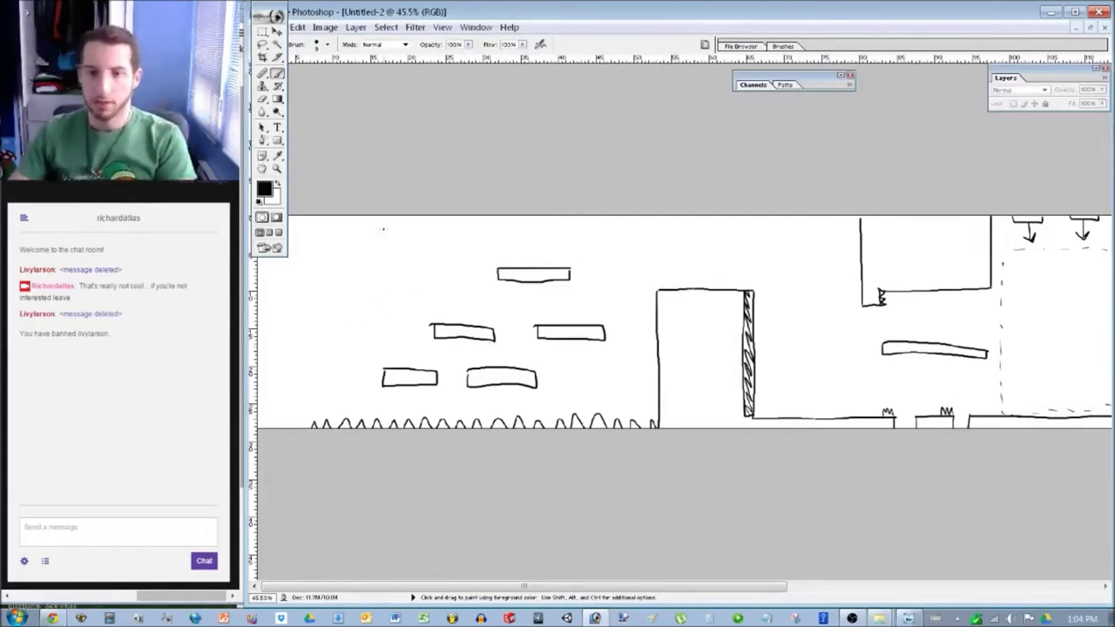
# Extend the canvas to the left by anchoring it on the right and setting its width to 260 cm.
pyautogui.click(325, 27)
pyautogui.click(348, 142)
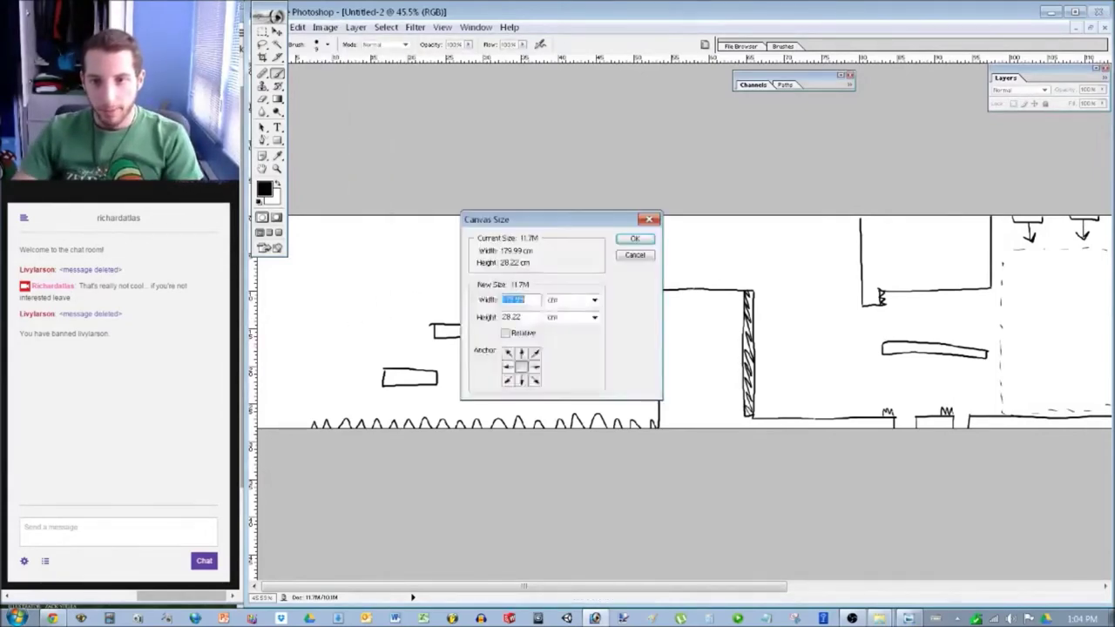
pyautogui.click(535, 367)
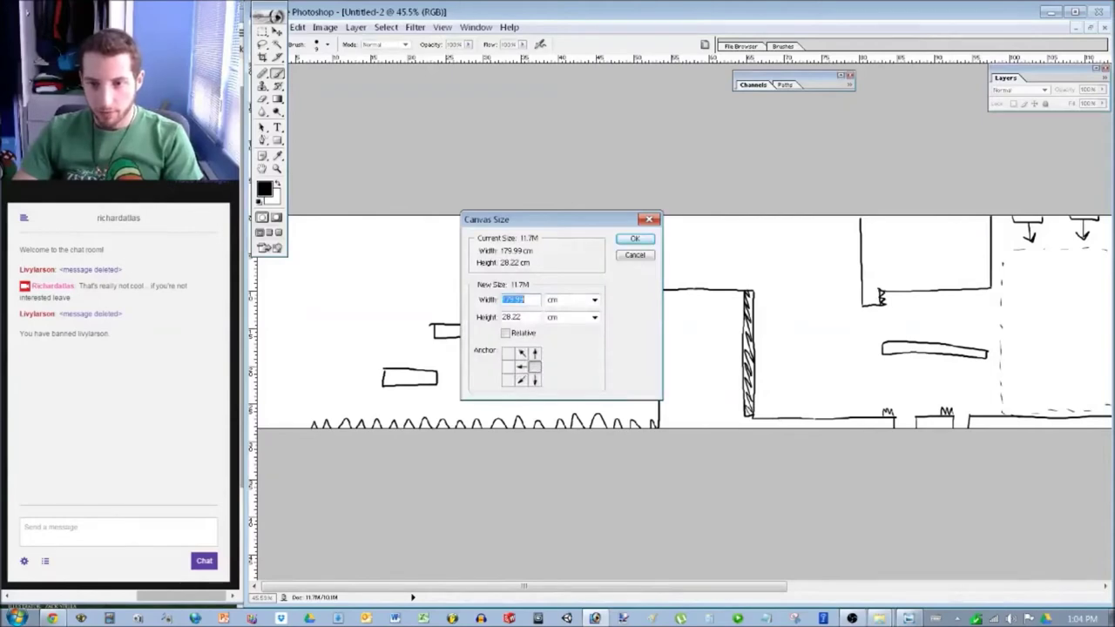
pyautogui.write('260')
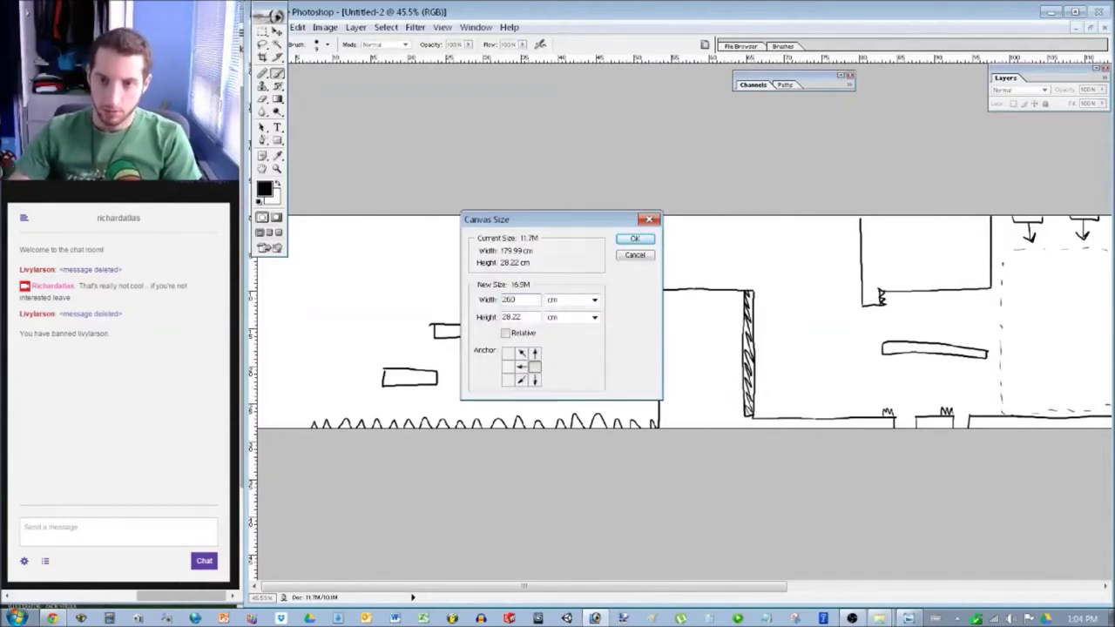
pyautogui.press('Return')
pyautogui.moveTo(441, 586); pyautogui.dragTo(563, 586)
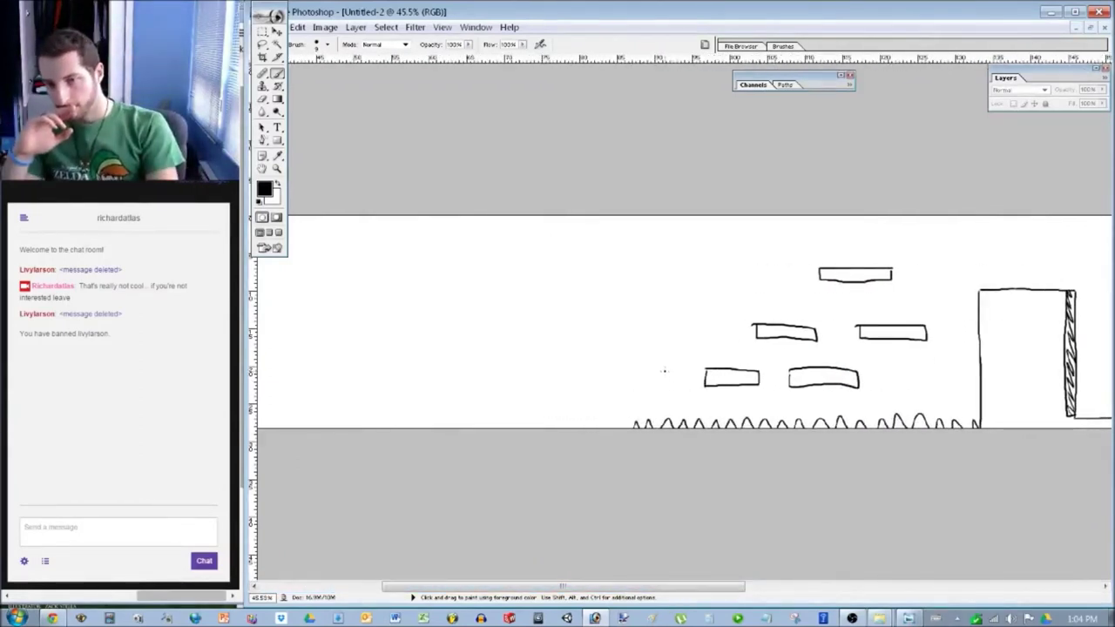
# Draw four more platforms left of the existing group, and add small spikes on the left end of the original top platform.
pyautogui.moveTo(665, 372)
pyautogui.mouseDown()
pyautogui.moveTo(582, 374)
pyautogui.moveTo(577, 387)
pyautogui.moveTo(667, 387)
pyautogui.moveTo(666, 372)
pyautogui.mouseUp()
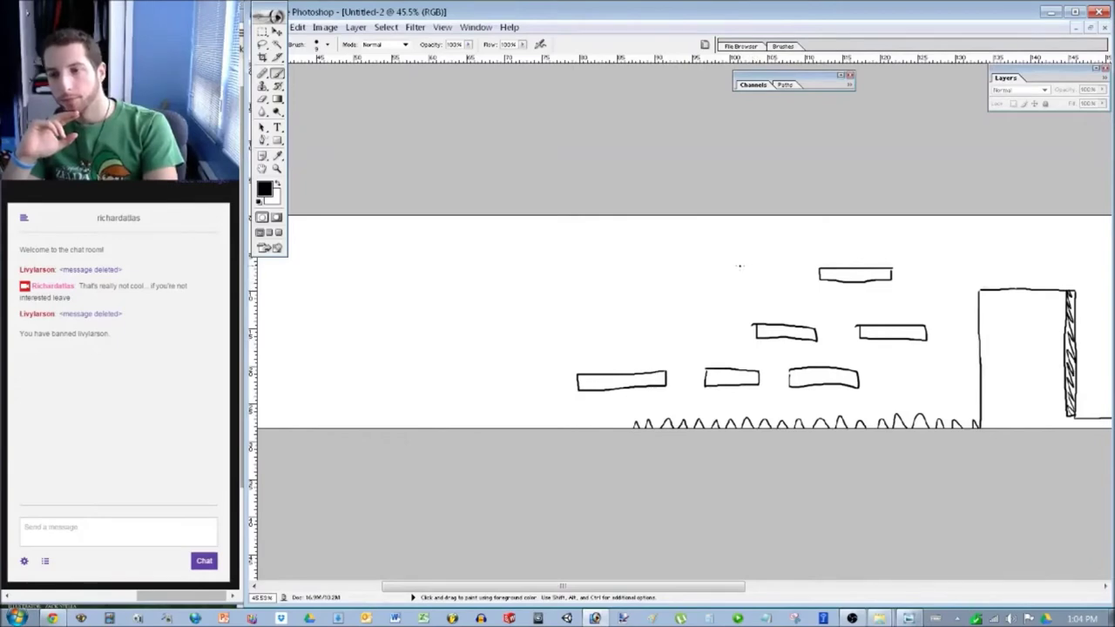
pyautogui.moveTo(740, 266)
pyautogui.mouseDown()
pyautogui.moveTo(701, 271)
pyautogui.moveTo(723, 285)
pyautogui.moveTo(743, 279)
pyautogui.moveTo(742, 265)
pyautogui.mouseUp()
pyautogui.moveTo(580, 262)
pyautogui.mouseDown()
pyautogui.moveTo(603, 282)
pyautogui.moveTo(604, 260)
pyautogui.moveTo(582, 259)
pyautogui.mouseUp()
pyautogui.moveTo(612, 319)
pyautogui.mouseDown()
pyautogui.moveTo(624, 344)
pyautogui.moveTo(662, 343)
pyautogui.moveTo(611, 320)
pyautogui.mouseUp()
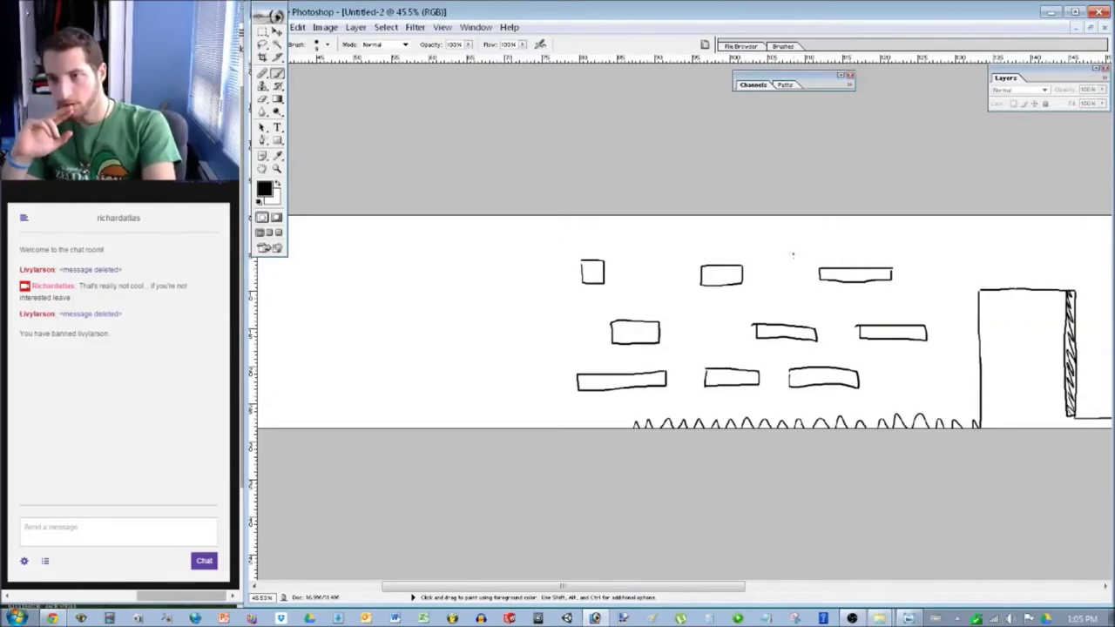
pyautogui.moveTo(820, 268); pyautogui.dragTo(839, 268)
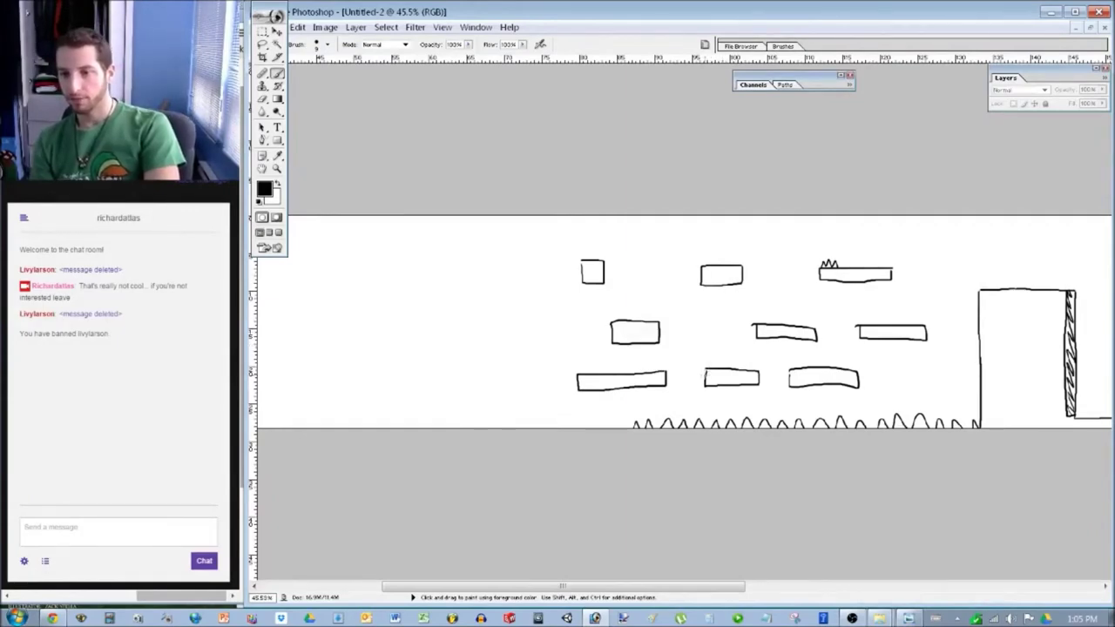
# Add a short upright wall to the left end of the middle bottom-row platform, merge them into an L shape, and shorten its right end.
pyautogui.moveTo(708, 371)
pyautogui.mouseDown()
pyautogui.moveTo(714, 332)
pyautogui.moveTo(723, 366)
pyautogui.mouseUp()
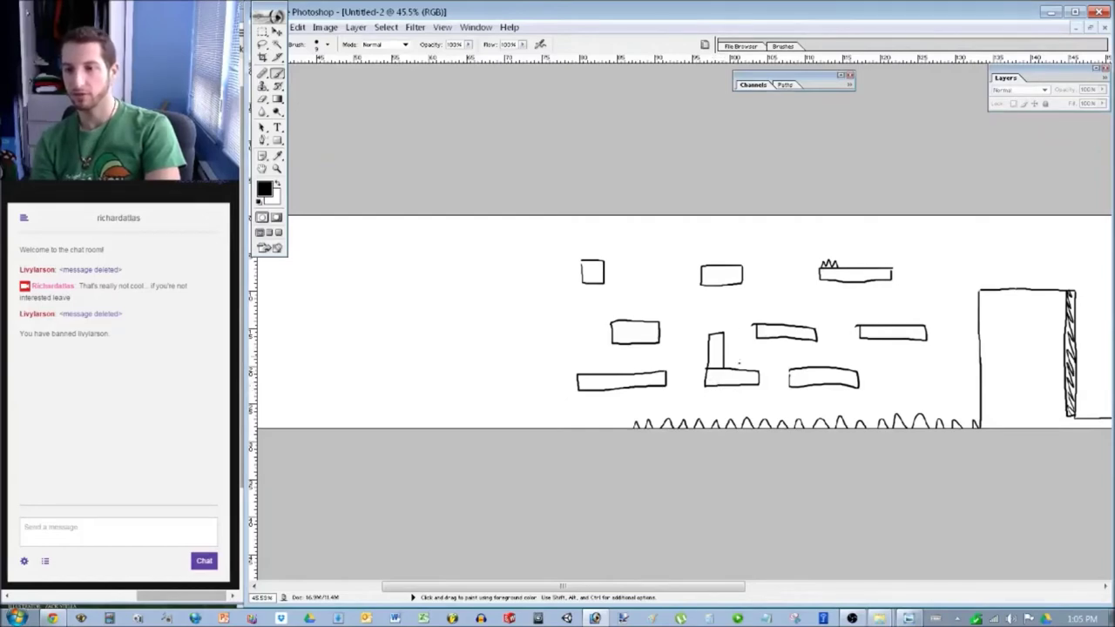
pyautogui.press('e')
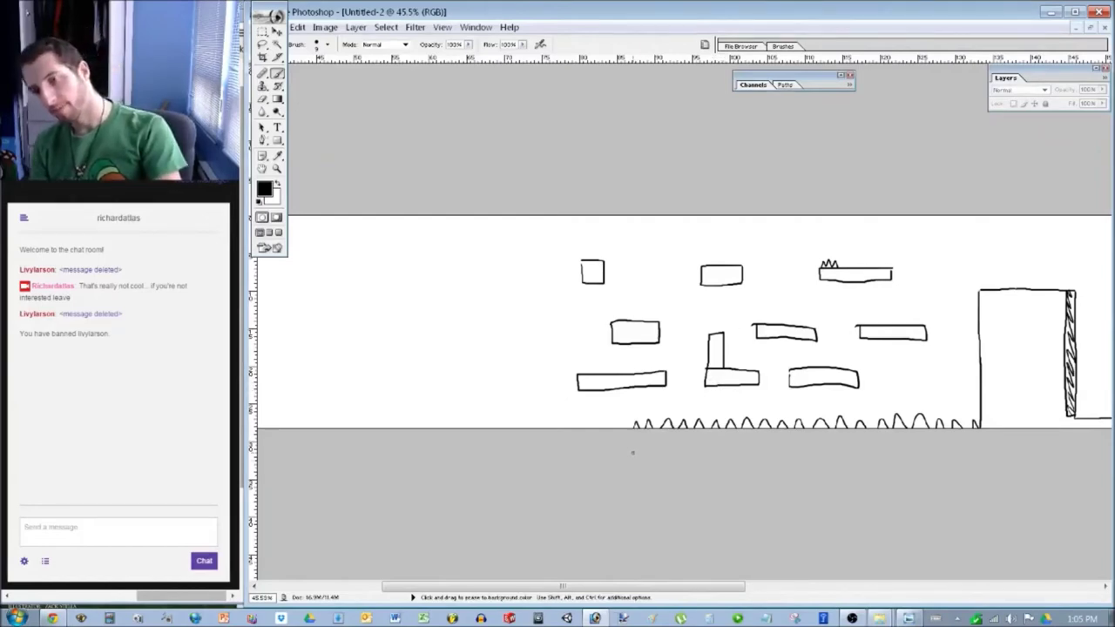
pyautogui.moveTo(721, 369); pyautogui.dragTo(710, 370)
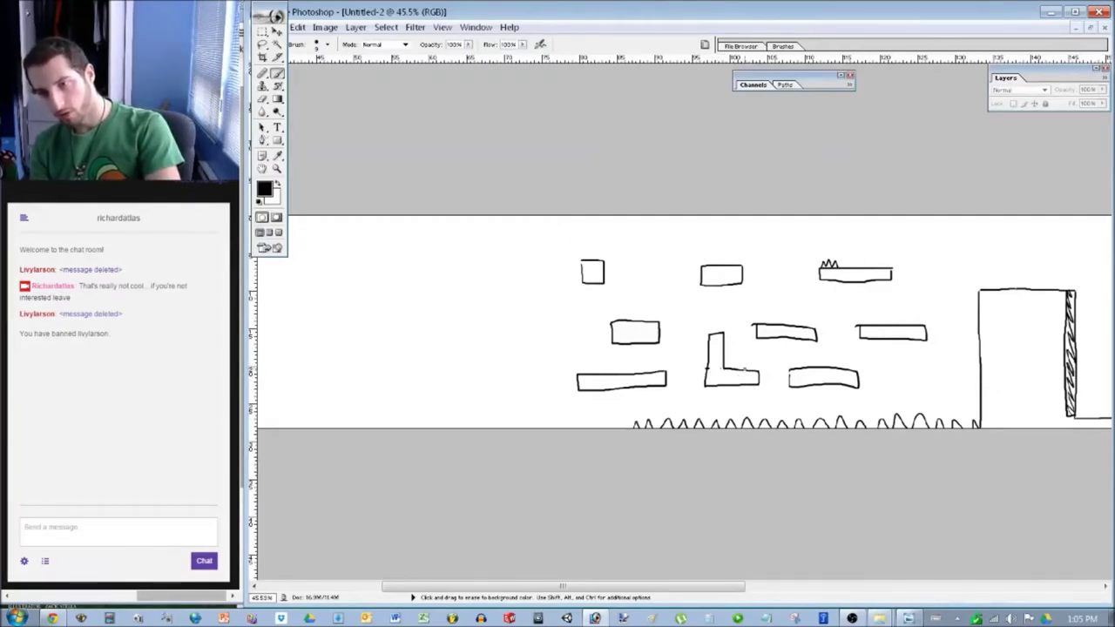
pyautogui.moveTo(748, 387)
pyautogui.mouseDown()
pyautogui.moveTo(762, 383)
pyautogui.moveTo(754, 367)
pyautogui.mouseUp()
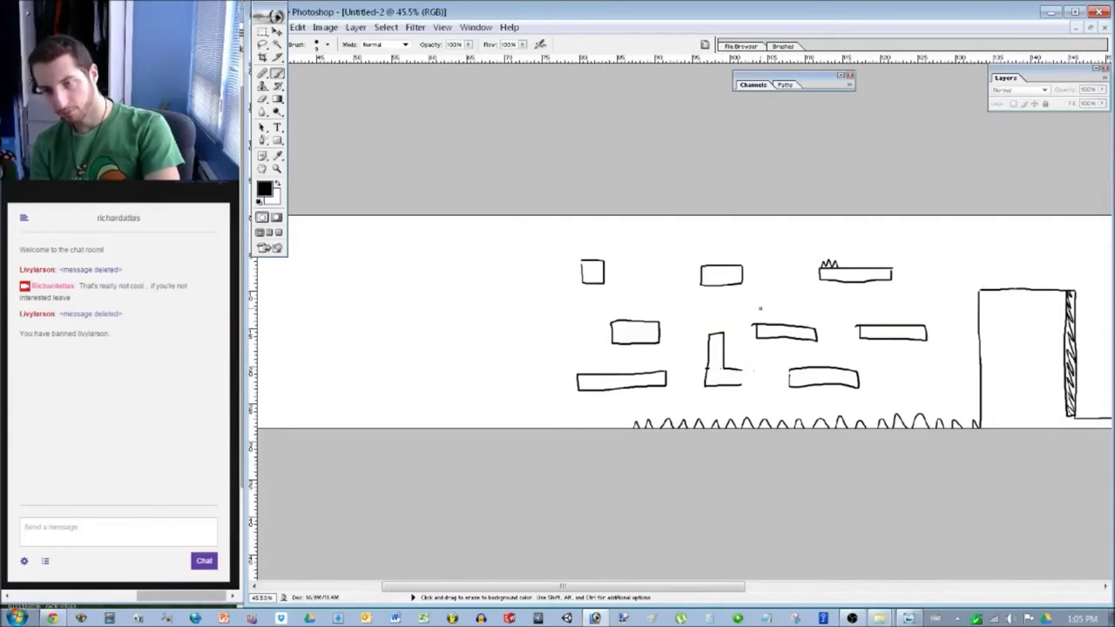
pyautogui.press('b')
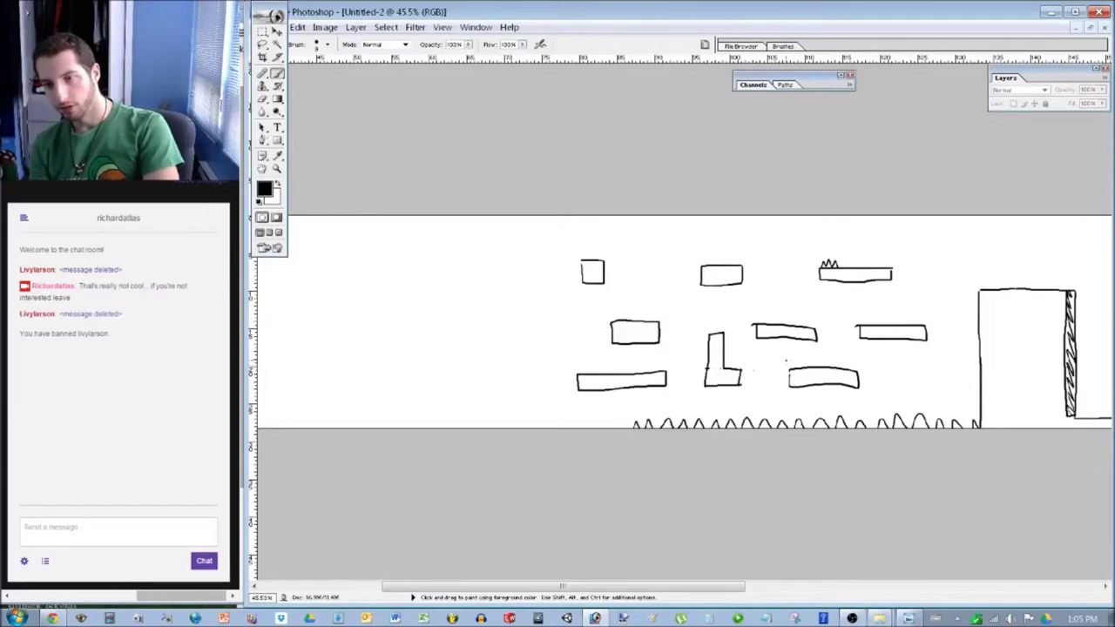
# Try a jump path over the small L-shaped platform, undo it, and draw spikes beneath the right corner of the block platform above.
pyautogui.moveTo(786, 359)
pyautogui.mouseDown()
pyautogui.moveTo(733, 354)
pyautogui.moveTo(738, 331)
pyautogui.moveTo(675, 309)
pyautogui.mouseUp()
pyautogui.hotkey('ctrl', 'alt', 'z')
pyautogui.hotkey('ctrl', 'alt', 'z')
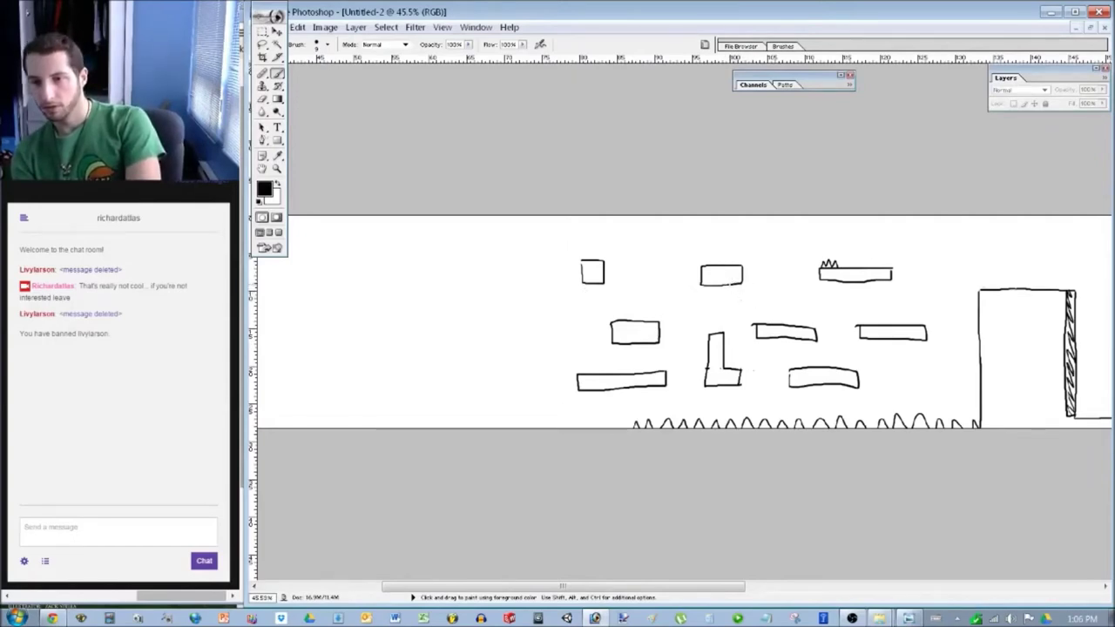
pyautogui.moveTo(732, 288); pyautogui.dragTo(741, 282)
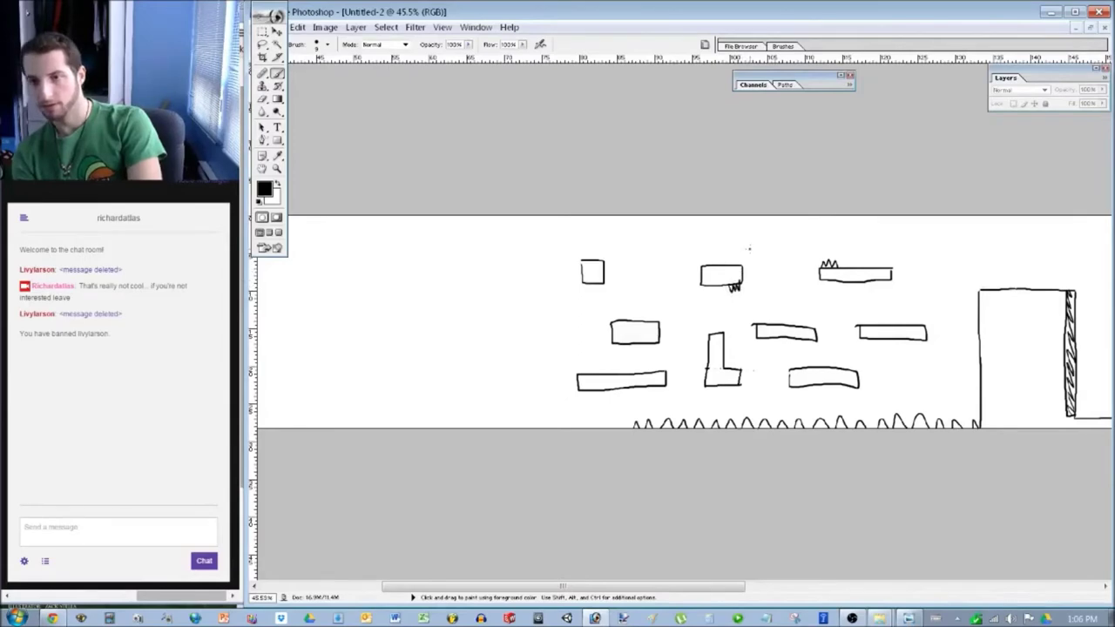
# Sketch trial jump paths from the right, under the spiked top platform and across the tops of the upper row, undoing each.
pyautogui.moveTo(971, 261)
pyautogui.mouseDown()
pyautogui.moveTo(881, 306)
pyautogui.moveTo(795, 313)
pyautogui.moveTo(747, 286)
pyautogui.mouseUp()
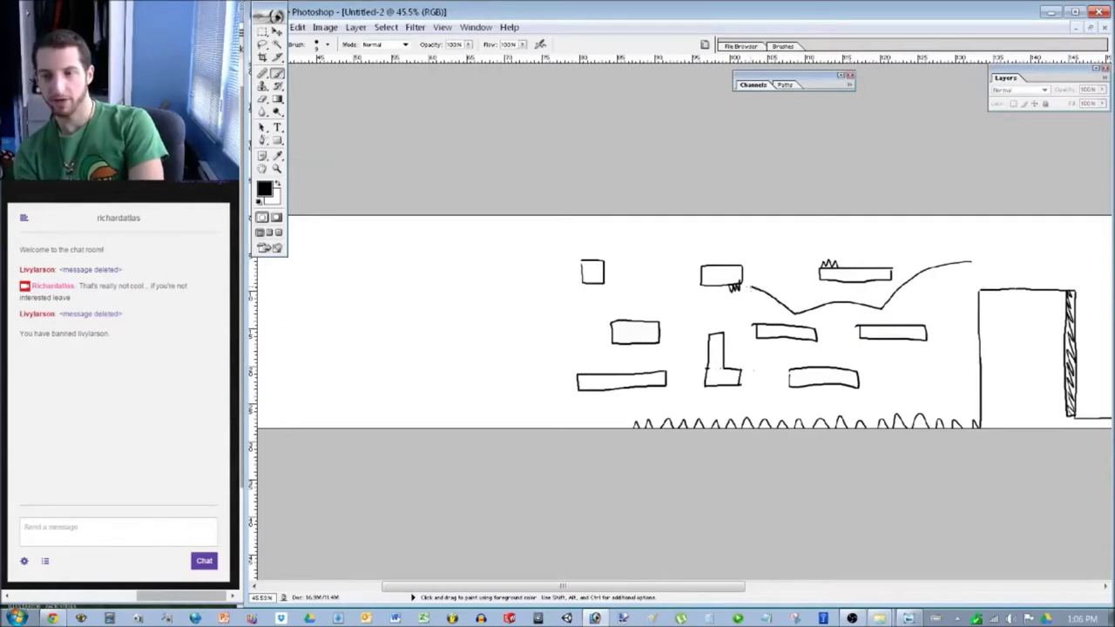
pyautogui.hotkey('ctrl', 'z')
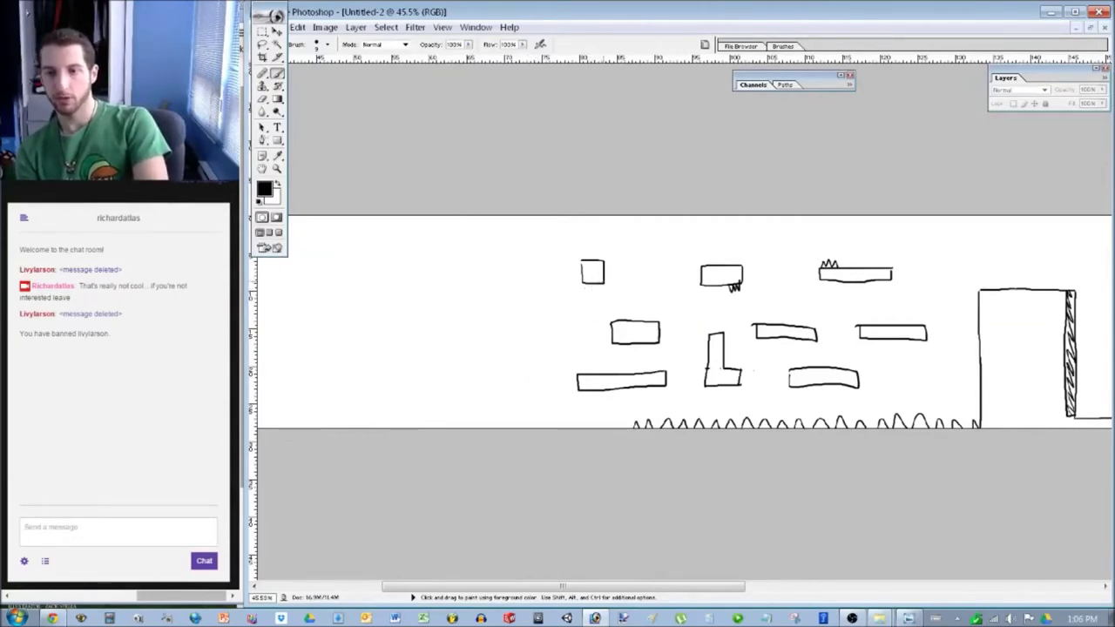
pyautogui.moveTo(914, 250)
pyautogui.mouseDown()
pyautogui.moveTo(772, 232)
pyautogui.moveTo(471, 260)
pyautogui.mouseUp()
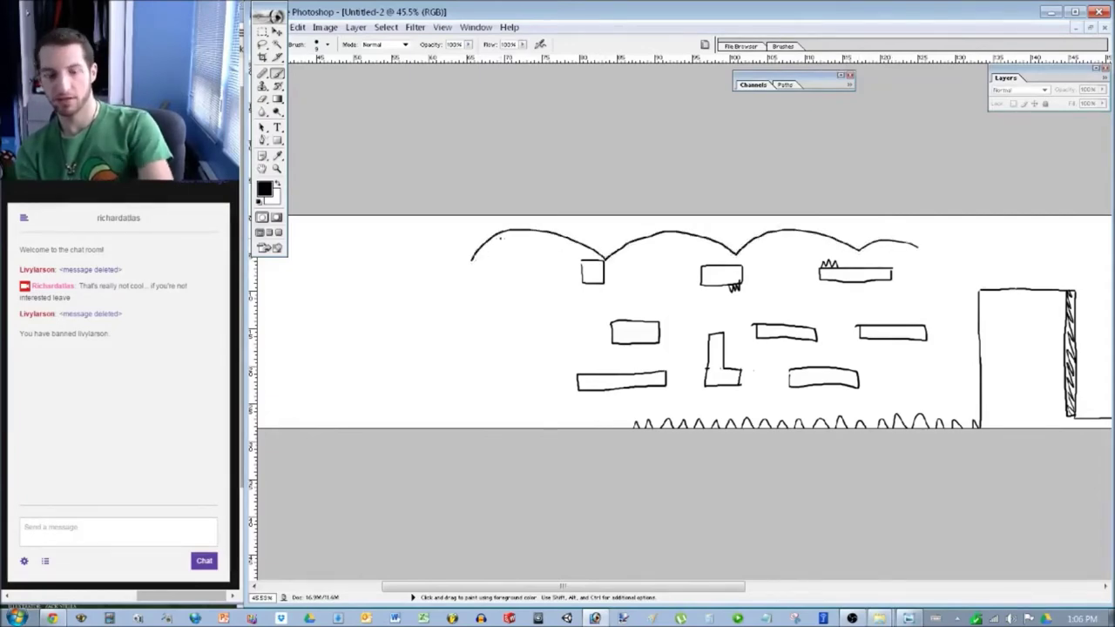
pyautogui.hotkey('ctrl', 'z')
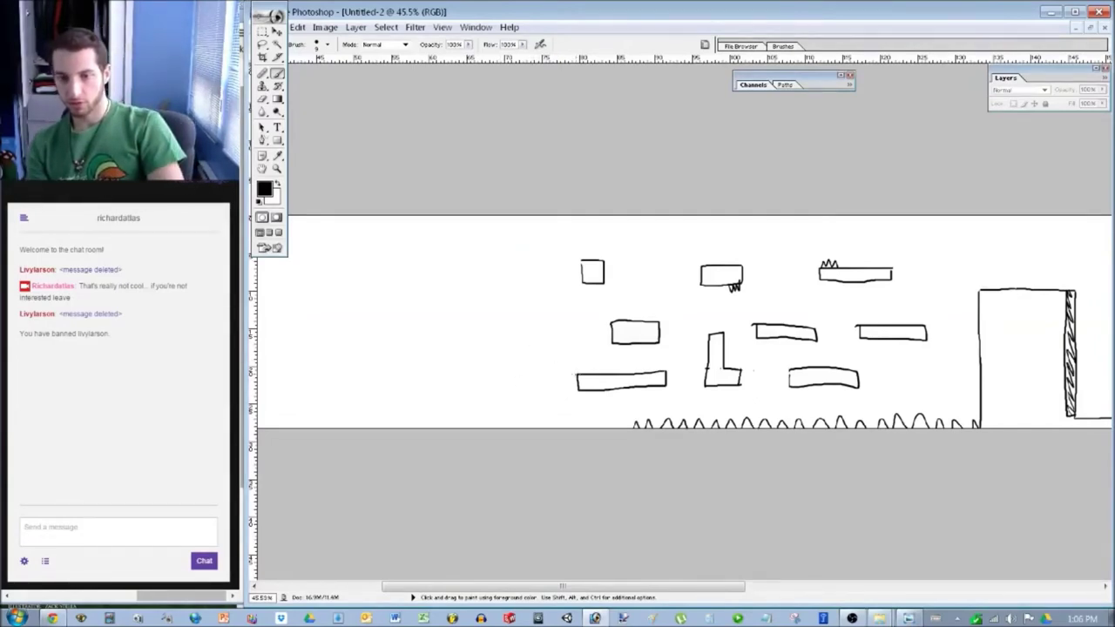
# Undo a trial wall line joined to the leftmost bottom platform, and draw a separate tall L-shaped wall further left.
pyautogui.moveTo(572, 375)
pyautogui.mouseDown()
pyautogui.moveTo(533, 378)
pyautogui.moveTo(530, 294)
pyautogui.mouseUp()
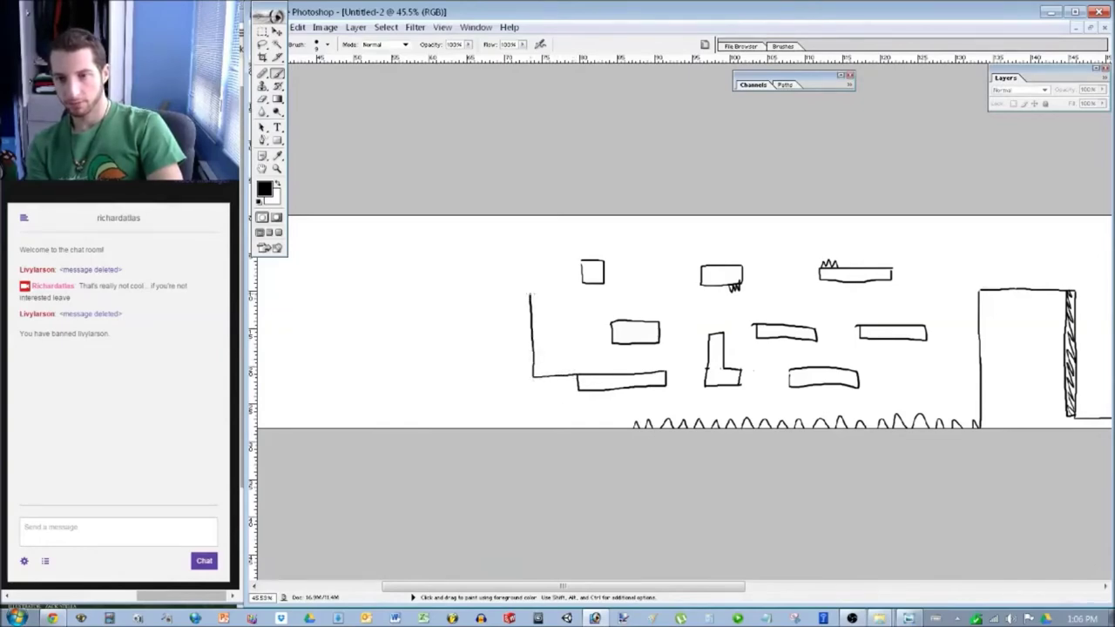
pyautogui.hotkey('ctrl', 'z')
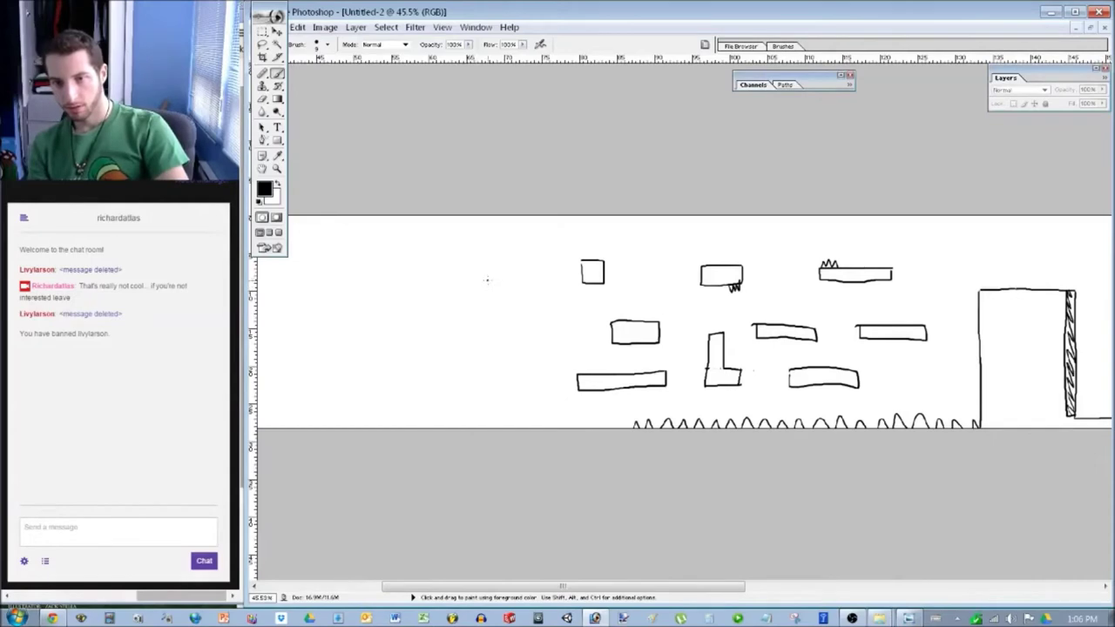
pyautogui.moveTo(447, 261)
pyautogui.mouseDown()
pyautogui.moveTo(449, 372)
pyautogui.moveTo(471, 391)
pyautogui.moveTo(508, 390)
pyautogui.moveTo(522, 378)
pyautogui.moveTo(470, 371)
pyautogui.moveTo(463, 281)
pyautogui.moveTo(447, 260)
pyautogui.mouseUp()
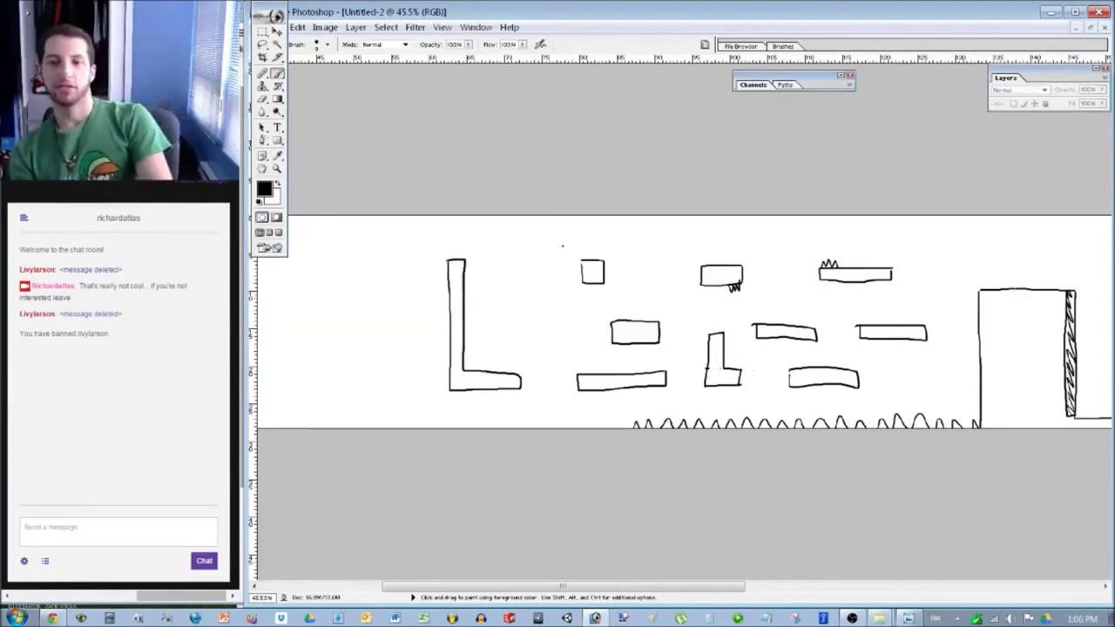
# Sketch curved jump paths from the leftmost platforms to the top and inner side of the tall L-shaped wall.
pyautogui.moveTo(591, 249); pyautogui.dragTo(490, 245)
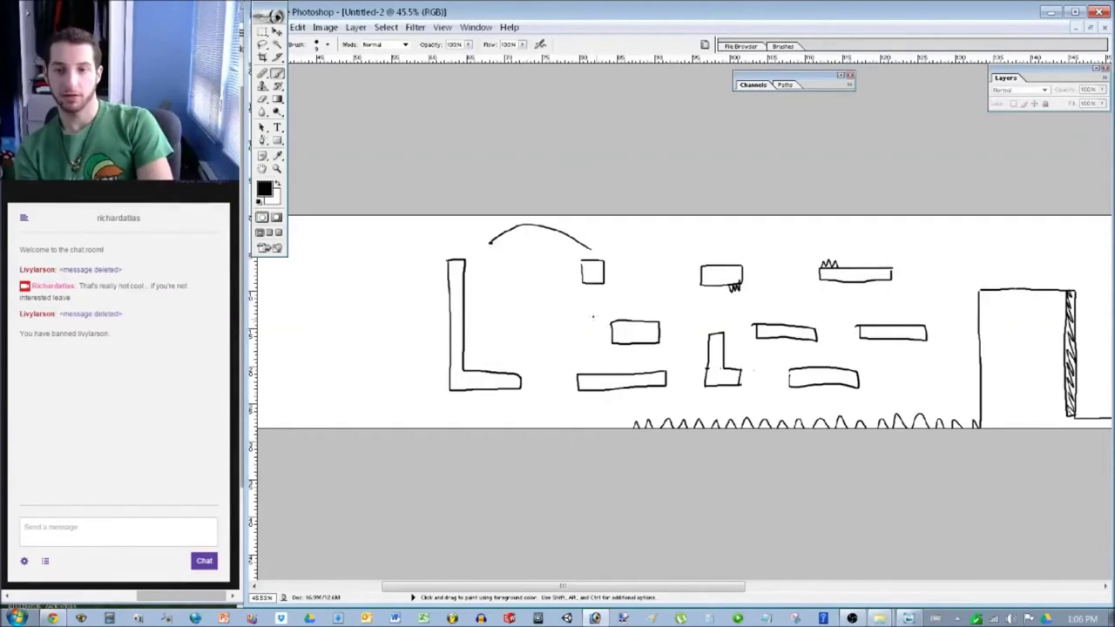
pyautogui.moveTo(683, 291)
pyautogui.mouseDown()
pyautogui.moveTo(645, 305)
pyautogui.moveTo(586, 234)
pyautogui.moveTo(480, 229)
pyautogui.moveTo(477, 237)
pyautogui.mouseUp()
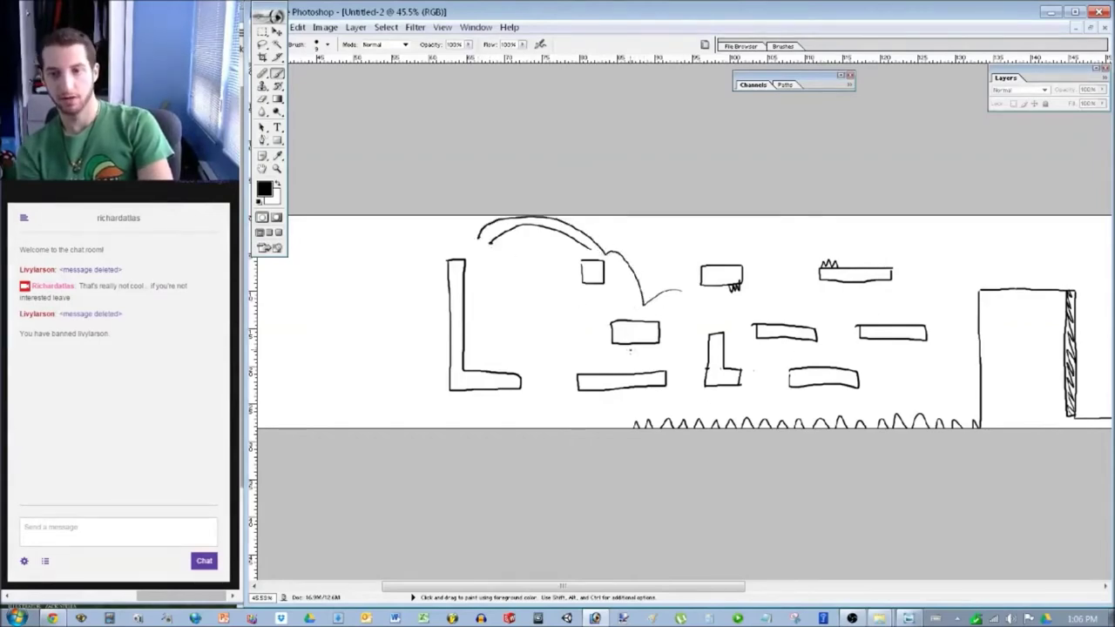
pyautogui.moveTo(678, 338)
pyautogui.mouseDown()
pyautogui.moveTo(589, 354)
pyautogui.moveTo(510, 339)
pyautogui.moveTo(502, 350)
pyautogui.moveTo(475, 316)
pyautogui.moveTo(466, 263)
pyautogui.mouseUp()
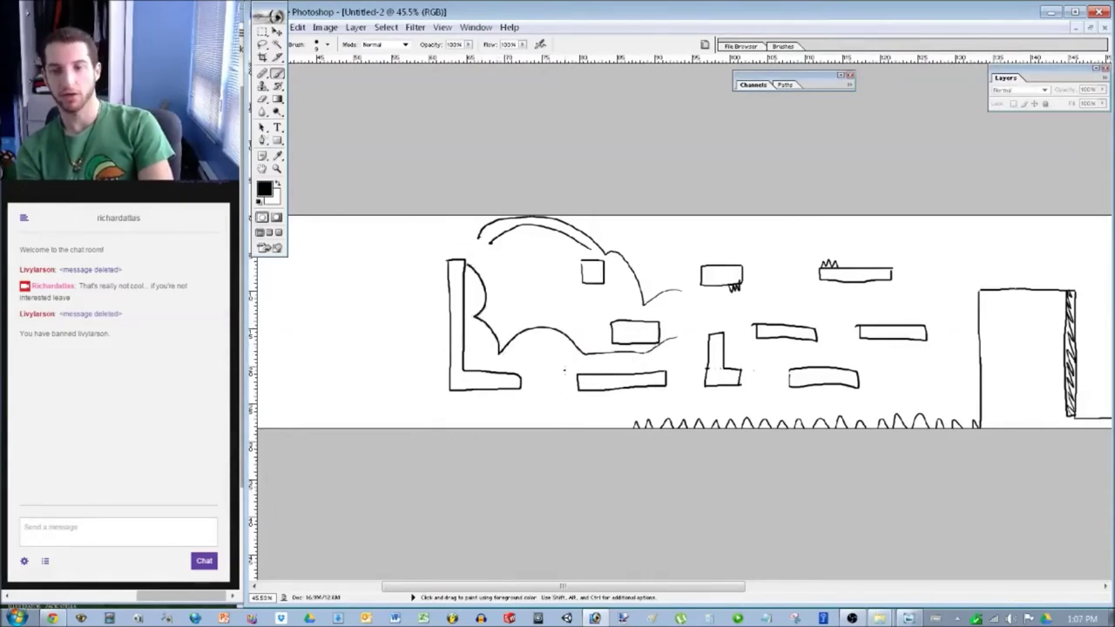
# Undo the curved jump paths drawn around the leftmost platforms and the tall L-shaped wall.
pyautogui.hotkey('ctrl', 'alt', 'z')
pyautogui.hotkey('ctrl', 'alt', 'z')
pyautogui.hotkey('ctrl', 'alt', 'z')
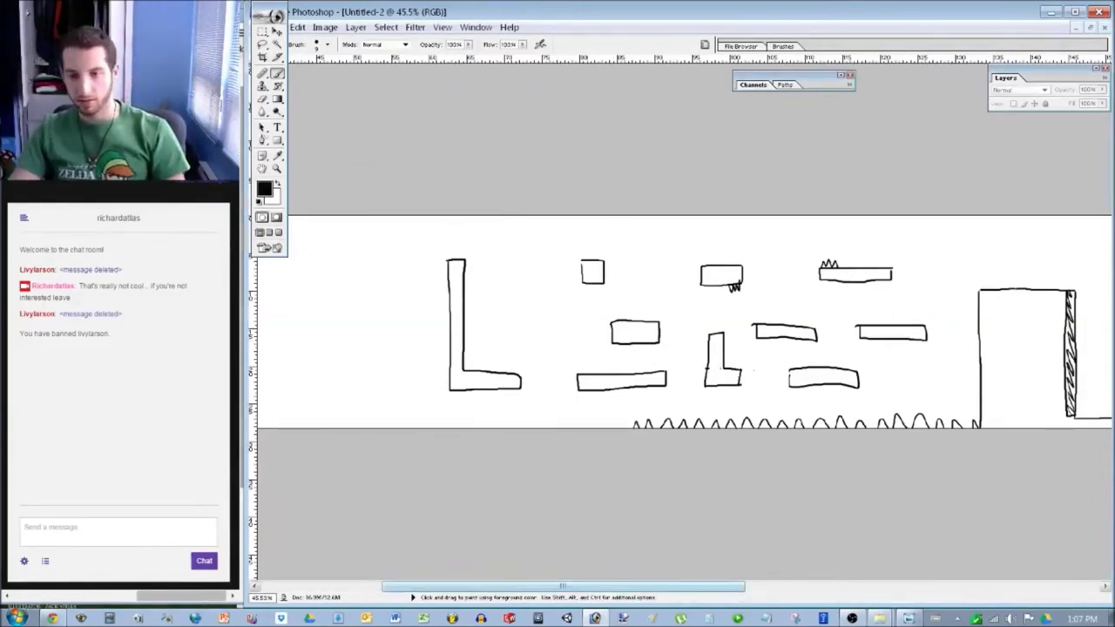
# Try a small two-segment block attached to the inner side of the tall L-shaped wall and undo it.
pyautogui.moveTo(562, 586); pyautogui.dragTo(566, 586)
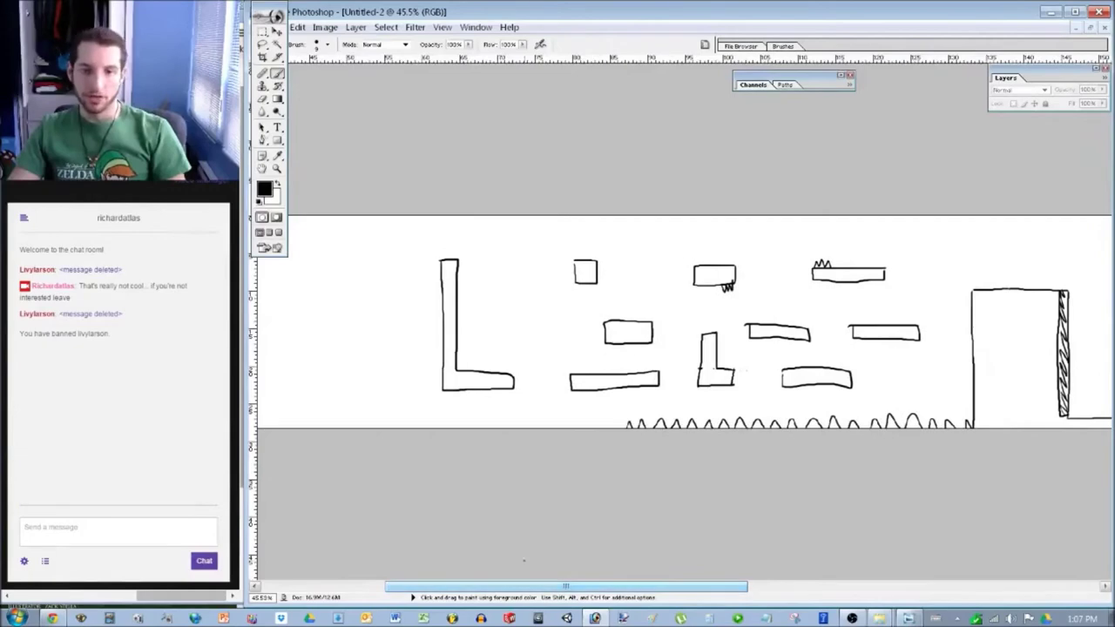
pyautogui.moveTo(457, 316)
pyautogui.mouseDown()
pyautogui.moveTo(485, 313)
pyautogui.moveTo(491, 336)
pyautogui.moveTo(460, 337)
pyautogui.moveTo(471, 338)
pyautogui.mouseUp()
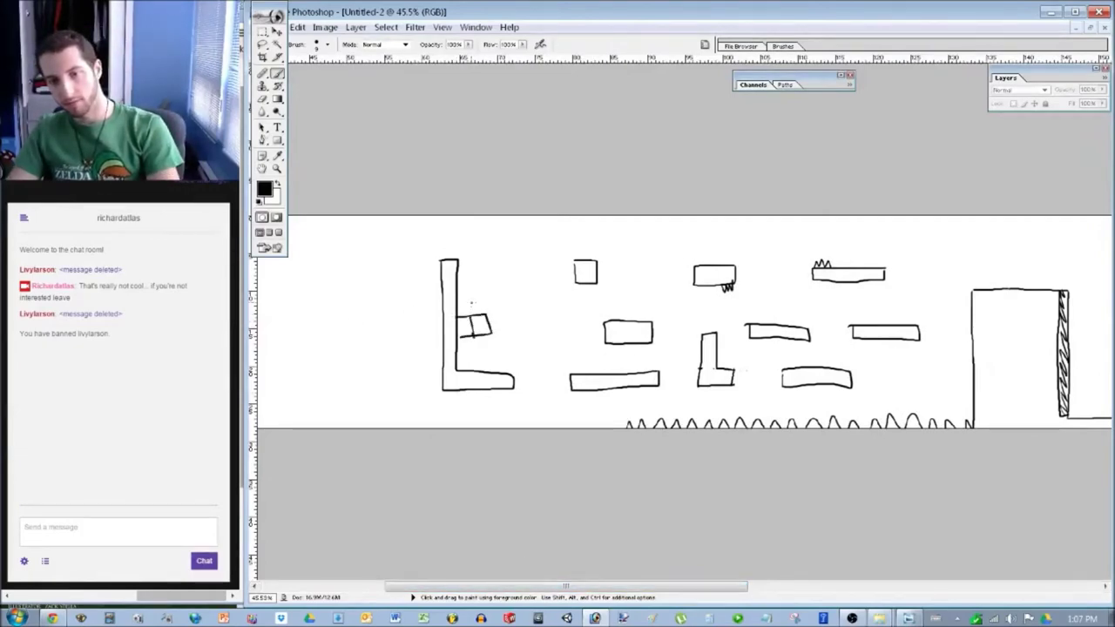
pyautogui.hotkey('ctrl', 'z')
pyautogui.hotkey('ctrl', 'z')
pyautogui.hotkey('ctrl', 'alt', 'z')
pyautogui.hotkey('ctrl', 'alt', 'z')
# Draw a two-segment block beside the other block symbols inside the green-outlined area.
pyautogui.moveTo(566, 586); pyautogui.dragTo(917, 586)
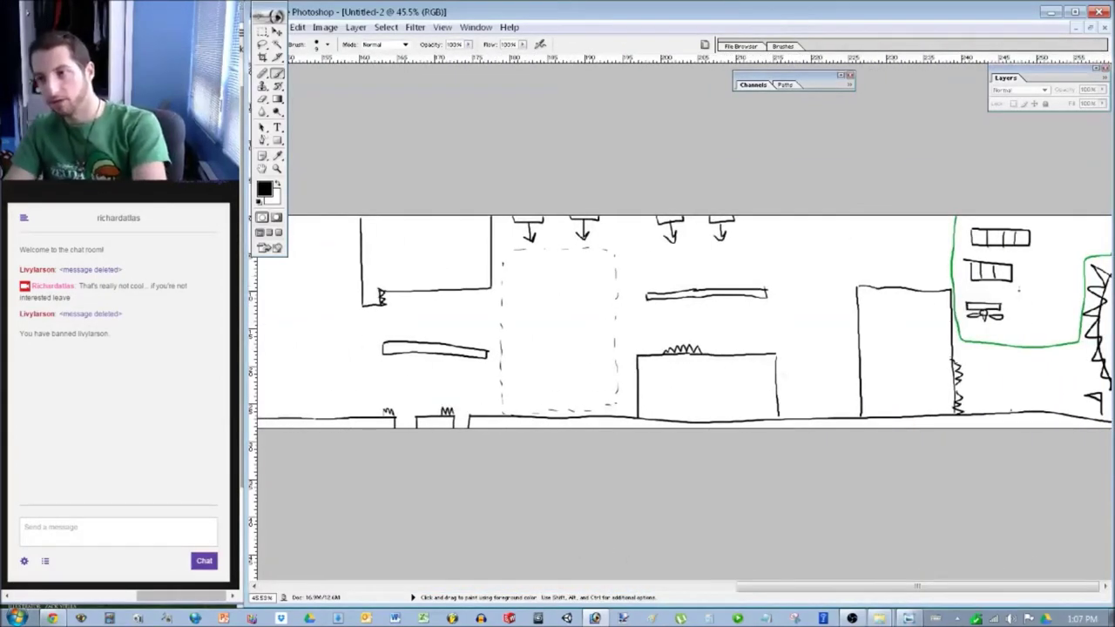
pyautogui.moveTo(1021, 306)
pyautogui.mouseDown()
pyautogui.moveTo(1050, 321)
pyautogui.moveTo(1021, 307)
pyautogui.moveTo(1034, 321)
pyautogui.mouseUp()
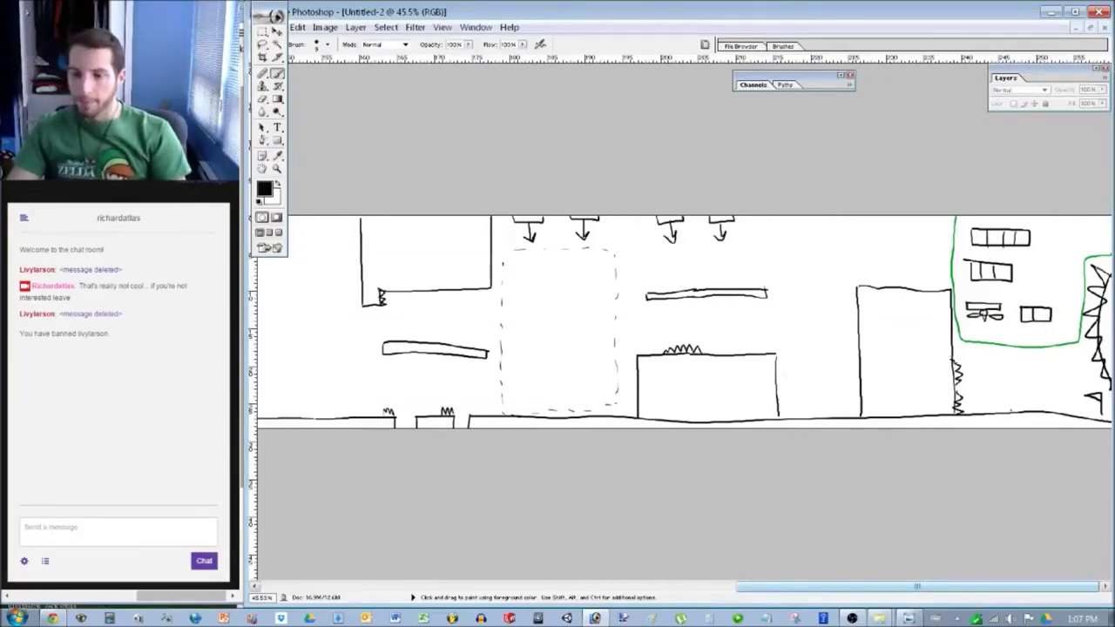
# Move the floating toolbox clear of the canvas's far left end and draw a small platform with a filled flag there.
pyautogui.moveTo(917, 586); pyautogui.dragTo(664, 587)
pyautogui.hscroll(-5, 487, 378)
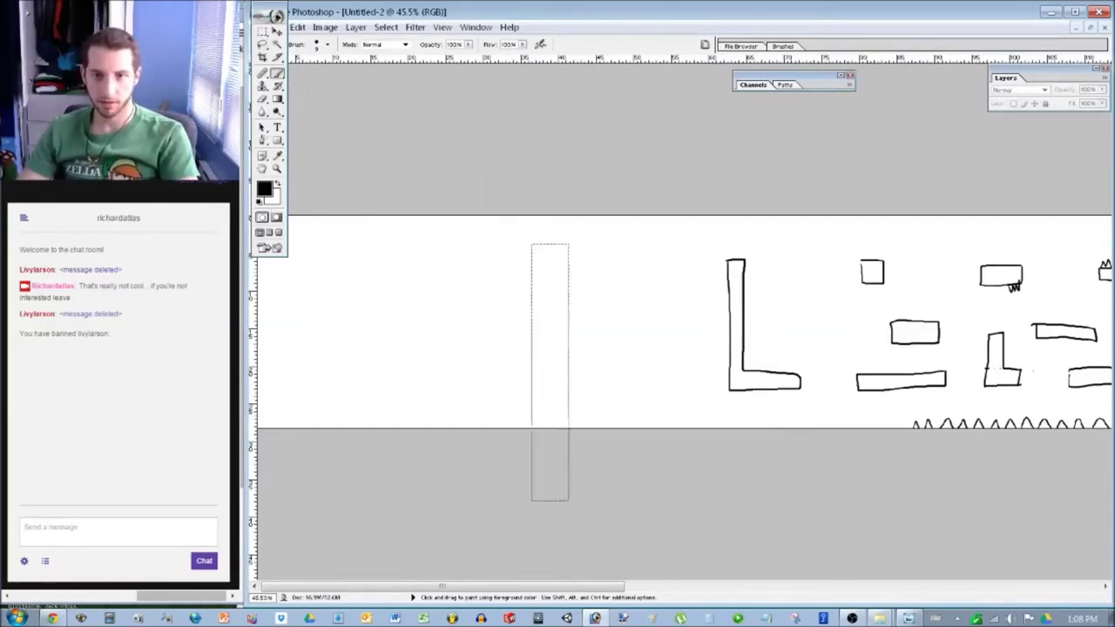
pyautogui.moveTo(1096, 61); pyautogui.dragTo(1080, 322)
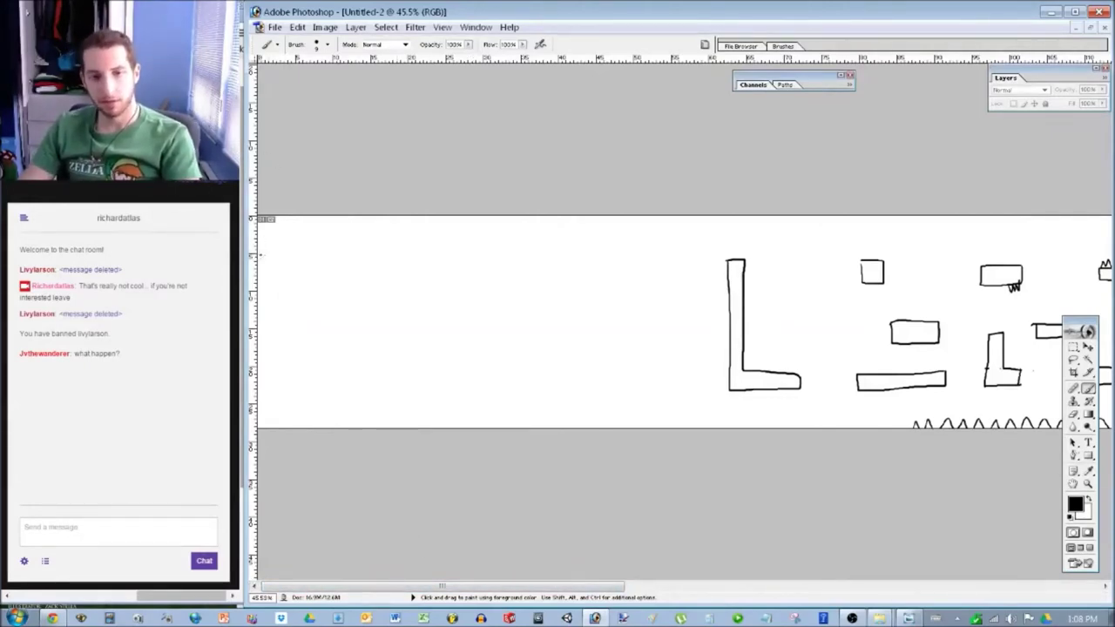
pyautogui.moveTo(258, 259)
pyautogui.mouseDown()
pyautogui.moveTo(309, 259)
pyautogui.moveTo(255, 265)
pyautogui.moveTo(275, 227)
pyautogui.moveTo(283, 243)
pyautogui.moveTo(287, 231)
pyautogui.mouseUp()
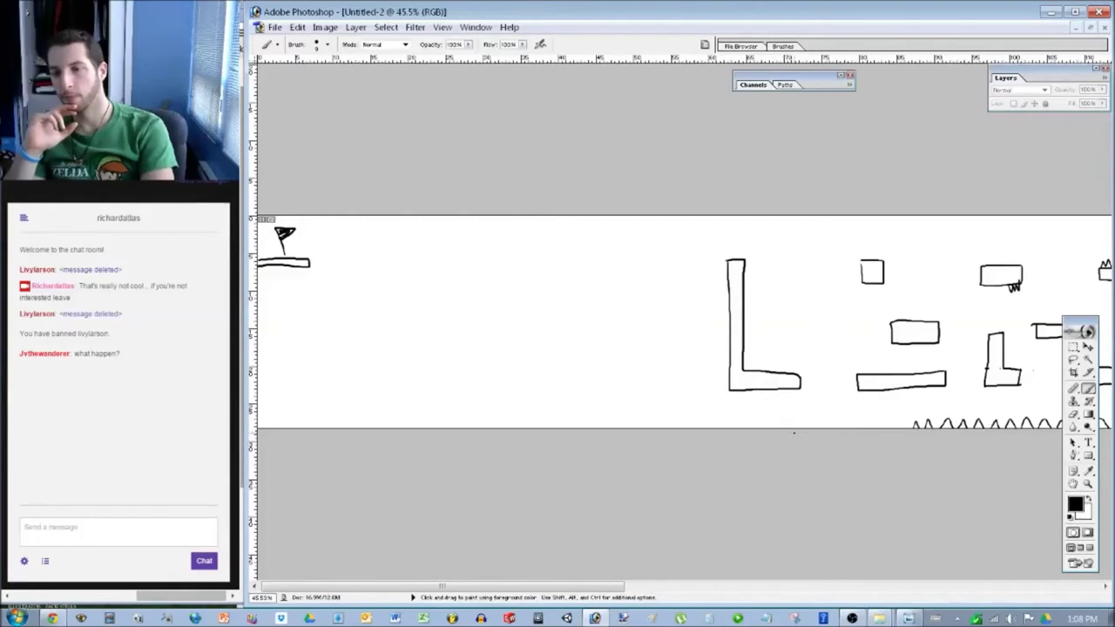
# Draw a spiked floor ledge beneath the tall L-shaped wall, extend the ledge rightward, and continue the floor spikes left toward it.
pyautogui.moveTo(794, 423)
pyautogui.mouseDown()
pyautogui.moveTo(735, 421)
pyautogui.moveTo(731, 430)
pyautogui.moveTo(738, 415)
pyautogui.moveTo(794, 421)
pyautogui.mouseUp()
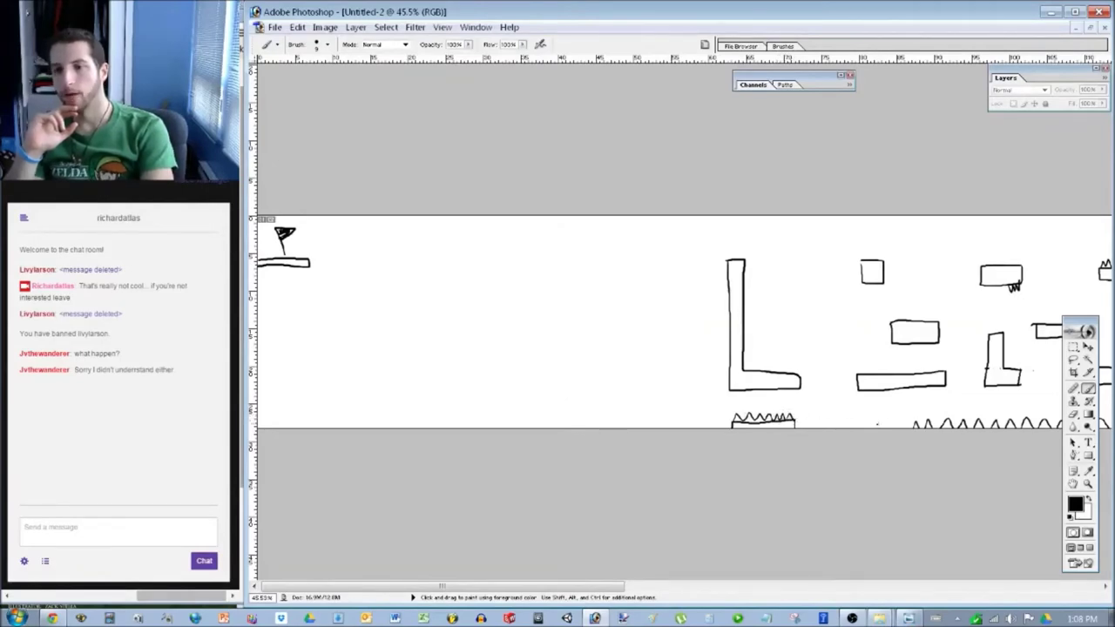
pyautogui.moveTo(914, 427)
pyautogui.mouseDown()
pyautogui.moveTo(880, 427)
pyautogui.moveTo(869, 414)
pyautogui.moveTo(861, 427)
pyautogui.mouseUp()
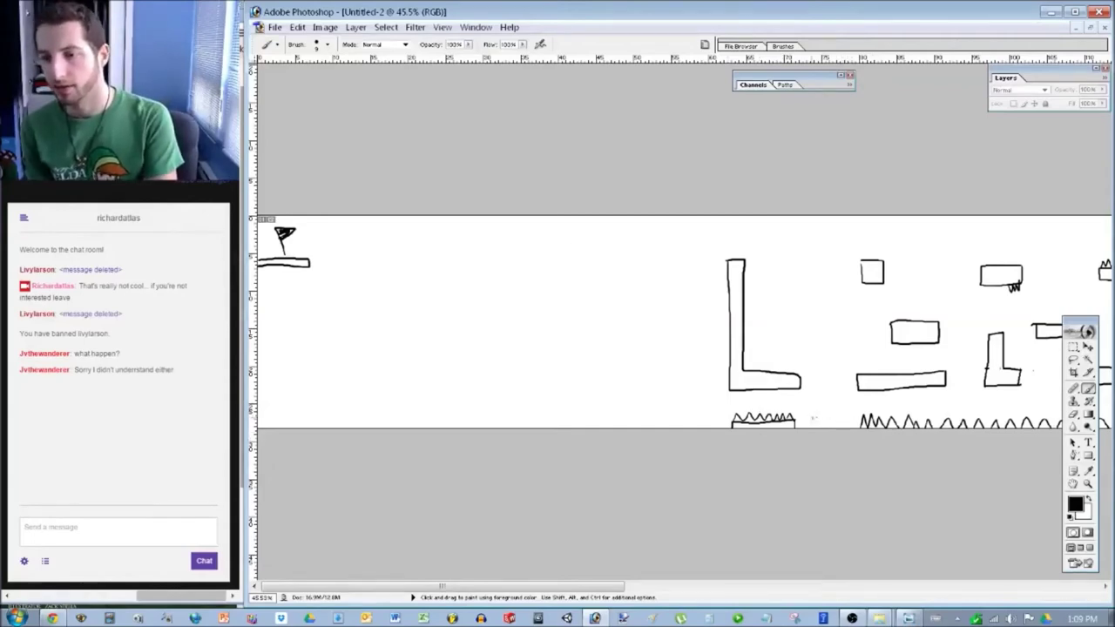
pyautogui.moveTo(789, 424); pyautogui.dragTo(852, 427)
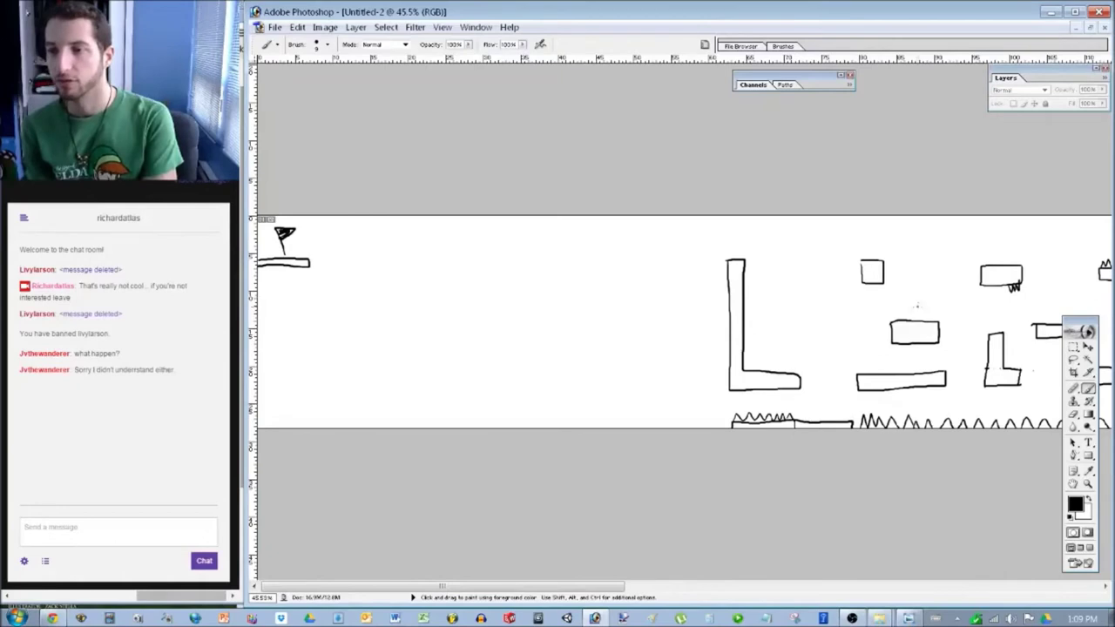
# Sketch trial jump paths from the upper and lower platforms down to the ledge and across its spikes, then undo them.
pyautogui.moveTo(981, 249)
pyautogui.mouseDown()
pyautogui.moveTo(927, 252)
pyautogui.moveTo(859, 324)
pyautogui.moveTo(834, 394)
pyautogui.mouseUp()
pyautogui.moveTo(897, 359)
pyautogui.mouseDown()
pyautogui.moveTo(869, 355)
pyautogui.moveTo(819, 403)
pyautogui.mouseUp()
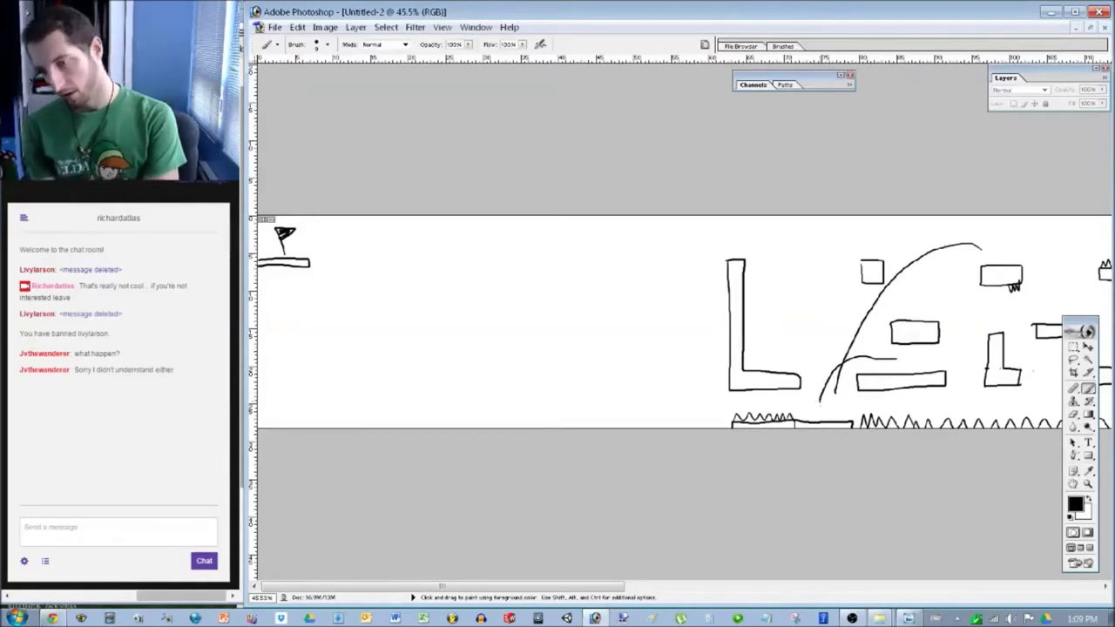
pyautogui.moveTo(814, 407)
pyautogui.mouseDown()
pyautogui.moveTo(774, 396)
pyautogui.moveTo(727, 406)
pyautogui.mouseUp()
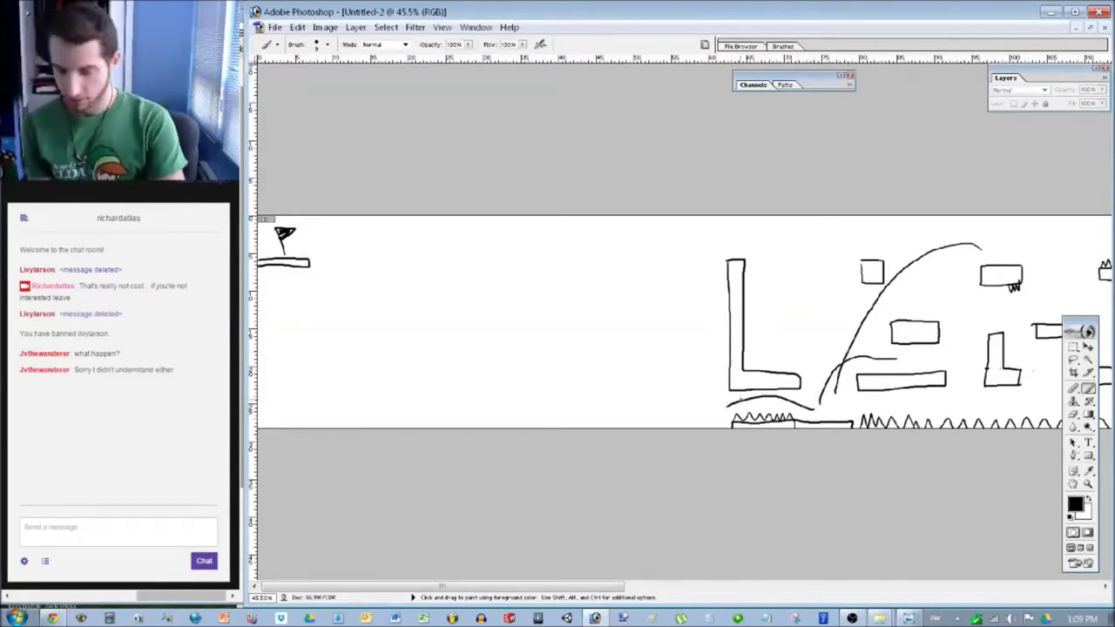
pyautogui.hotkey('ctrl', 'alt', 'z')
pyautogui.hotkey('ctrl', 'alt', 'z')
pyautogui.hotkey('ctrl', 'alt', 'z')
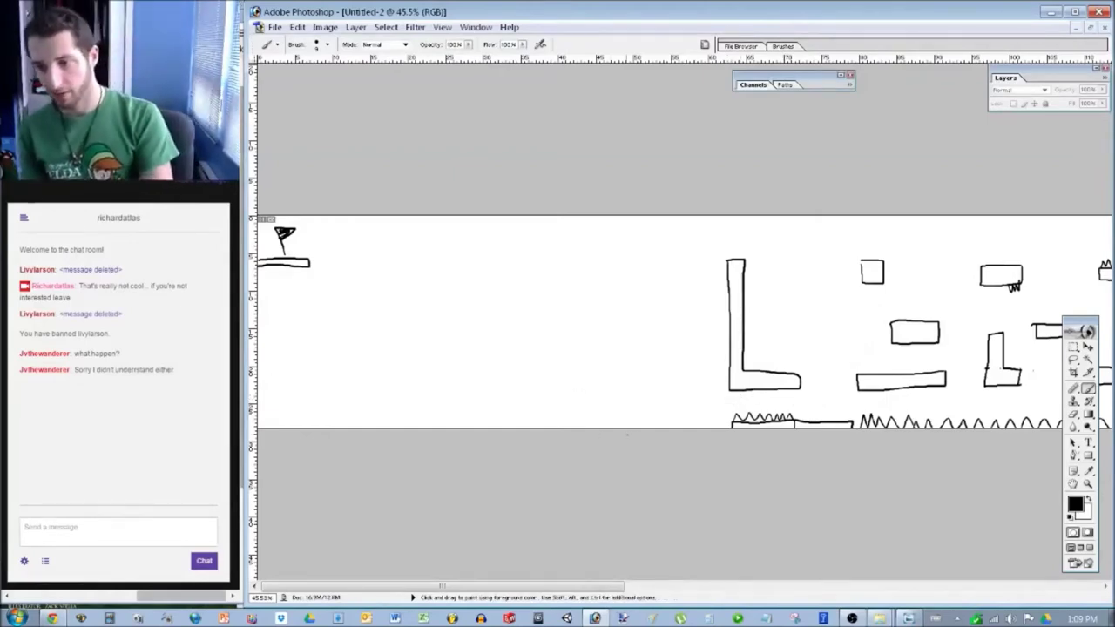
# Extend the floor ledge leftward to a two-tier hatched wall and draw a staircase descending from its upper tier toward the flag.
pyautogui.moveTo(736, 423); pyautogui.dragTo(567, 424)
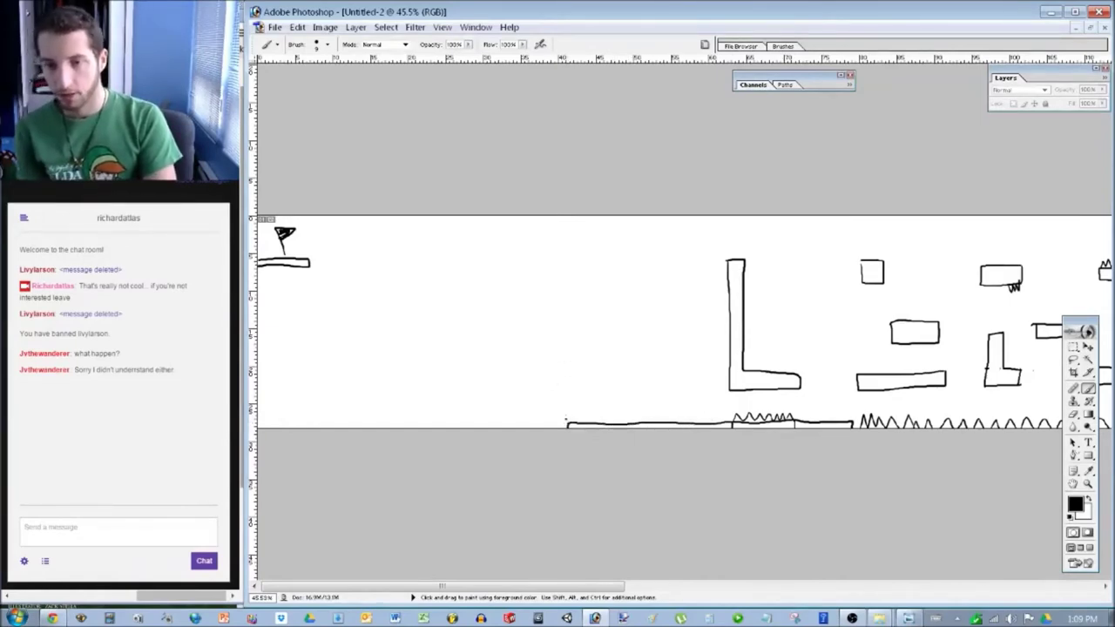
pyautogui.moveTo(564, 425)
pyautogui.mouseDown()
pyautogui.moveTo(560, 338)
pyautogui.moveTo(540, 324)
pyautogui.moveTo(534, 230)
pyautogui.moveTo(521, 230)
pyautogui.mouseUp()
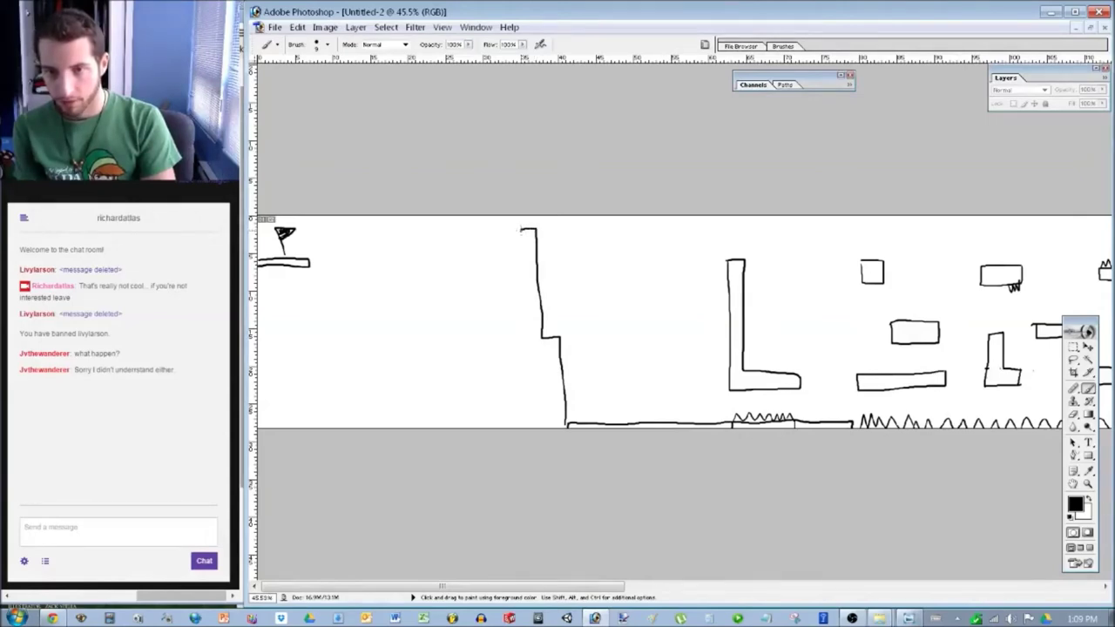
pyautogui.moveTo(521, 230)
pyautogui.mouseDown()
pyautogui.moveTo(521, 258)
pyautogui.moveTo(491, 259)
pyautogui.moveTo(492, 277)
pyautogui.moveTo(429, 329)
pyautogui.moveTo(420, 354)
pyautogui.moveTo(395, 357)
pyautogui.moveTo(396, 383)
pyautogui.moveTo(353, 407)
pyautogui.moveTo(353, 426)
pyautogui.mouseUp()
pyautogui.moveTo(548, 338)
pyautogui.mouseDown()
pyautogui.moveTo(553, 427)
pyautogui.moveTo(555, 336)
pyautogui.mouseUp()
pyautogui.moveTo(522, 258)
pyautogui.mouseDown()
pyautogui.moveTo(523, 342)
pyautogui.moveTo(538, 338)
pyautogui.moveTo(523, 233)
pyautogui.mouseUp()
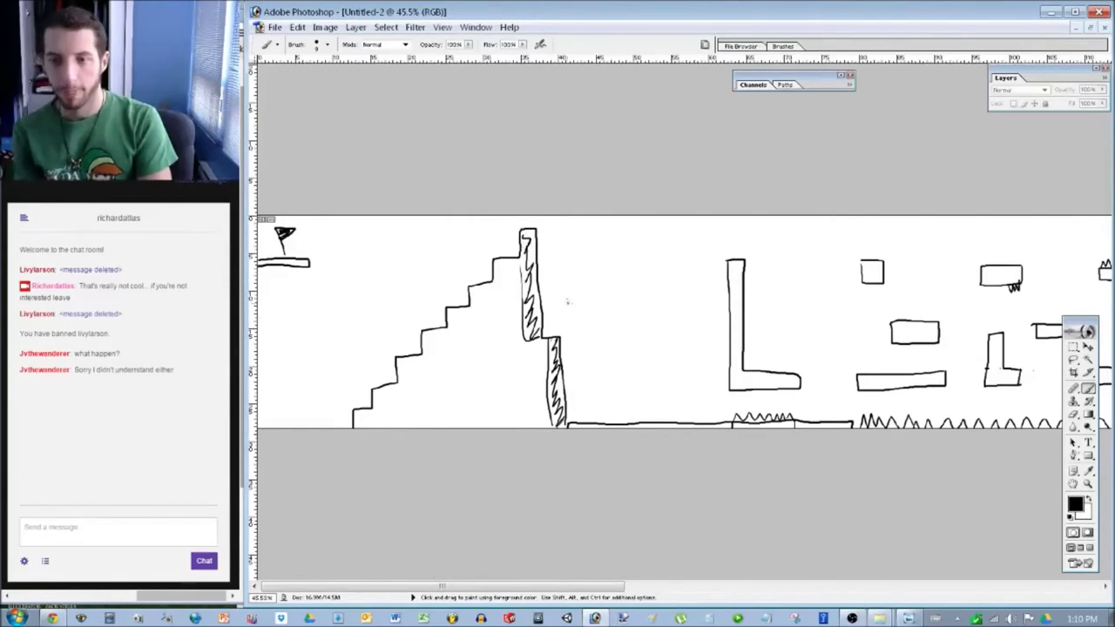
# Sketch trial jump paths from the top of the tall L-shaped wall to the hatched wall and undo them.
pyautogui.moveTo(739, 253)
pyautogui.mouseDown()
pyautogui.moveTo(695, 223)
pyautogui.moveTo(646, 223)
pyautogui.moveTo(554, 307)
pyautogui.mouseUp()
pyautogui.moveTo(716, 251); pyautogui.dragTo(540, 220)
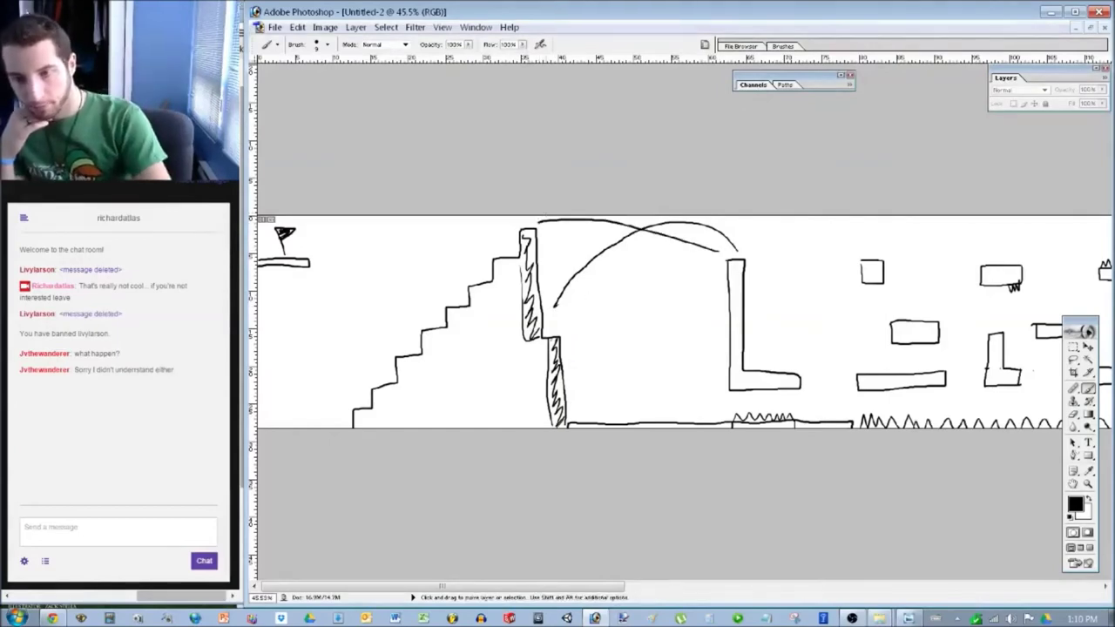
pyautogui.hotkey('ctrl', 'alt', 'z')
pyautogui.hotkey('ctrl', 'alt', 'z')
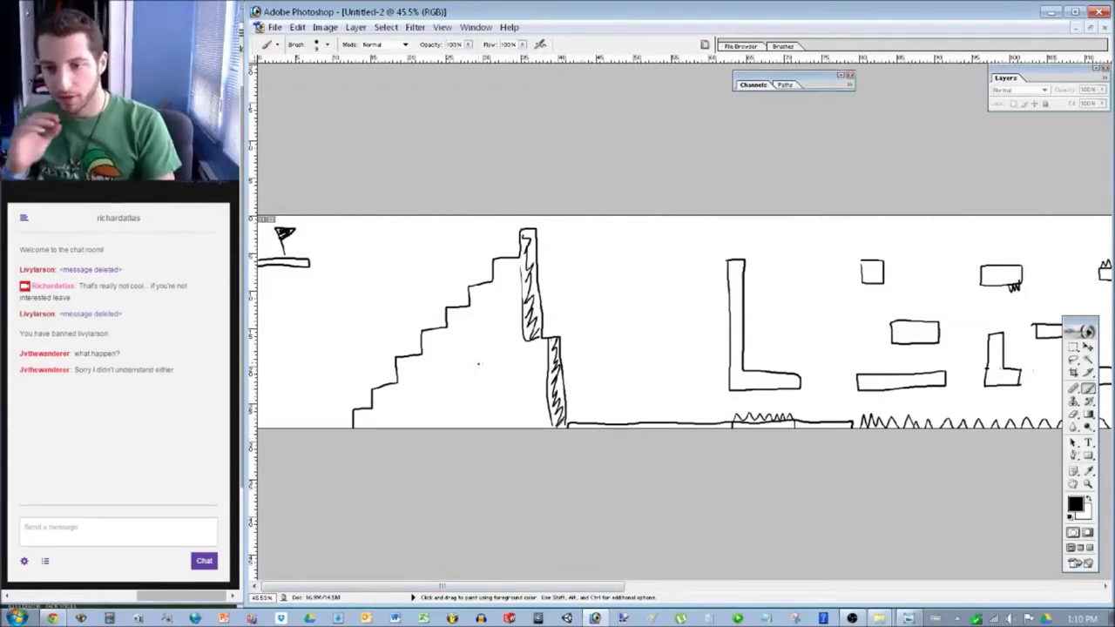
# Try spring symbols on the floor and lower tier beside the hatched wall with a jump path over it, undoing everything.
pyautogui.moveTo(568, 406)
pyautogui.mouseDown()
pyautogui.moveTo(585, 403)
pyautogui.moveTo(580, 418)
pyautogui.mouseUp()
pyautogui.moveTo(545, 318)
pyautogui.mouseDown()
pyautogui.moveTo(570, 318)
pyautogui.moveTo(566, 336)
pyautogui.mouseUp()
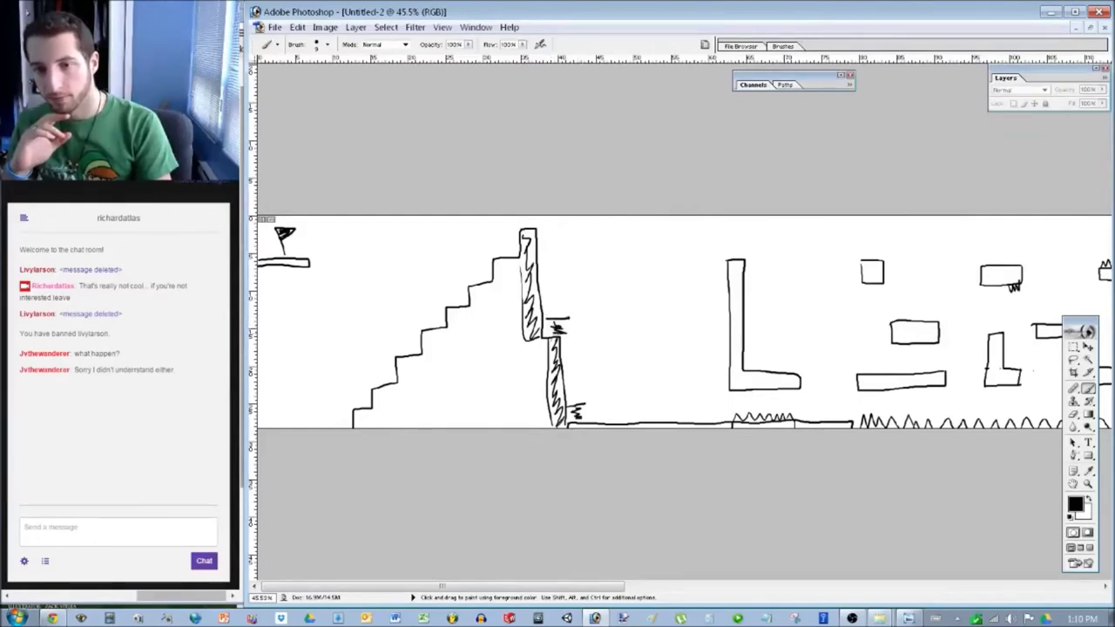
pyautogui.moveTo(582, 374)
pyautogui.mouseDown()
pyautogui.moveTo(526, 225)
pyautogui.moveTo(471, 253)
pyautogui.moveTo(364, 274)
pyautogui.moveTo(329, 255)
pyautogui.mouseUp()
pyautogui.press('v')
pyautogui.hotkey('ctrl', 'alt', 'z')
pyautogui.hotkey('ctrl', 'alt', 'z')
pyautogui.hotkey('ctrl', 'alt', 'z')
pyautogui.hotkey('ctrl', 'alt', 'z')
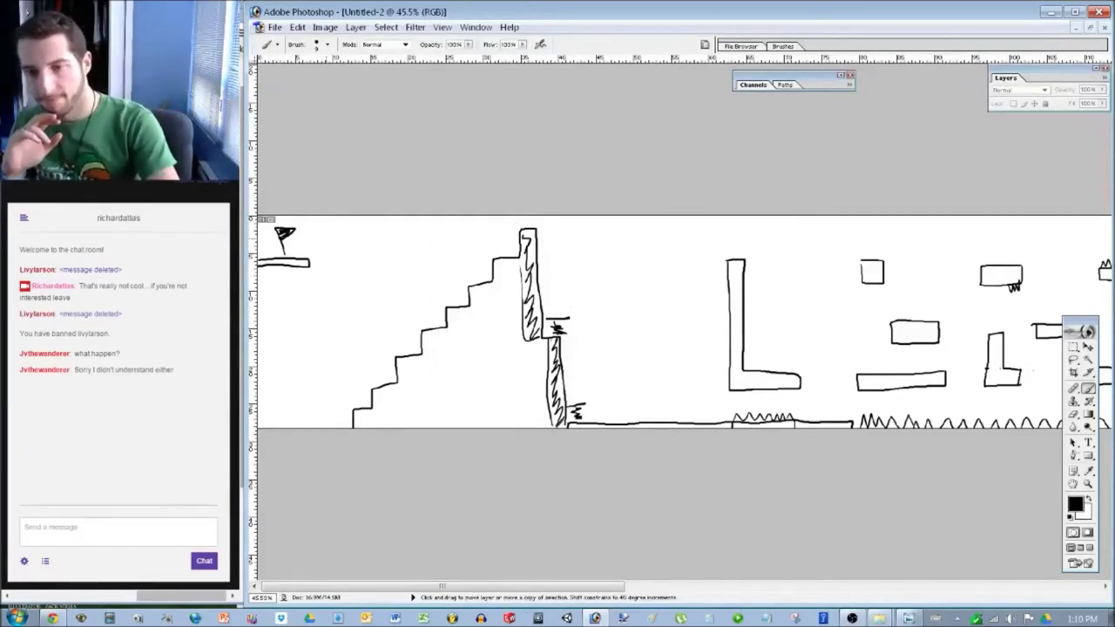
pyautogui.hotkey('ctrl', 'alt', 'z')
pyautogui.press('b')
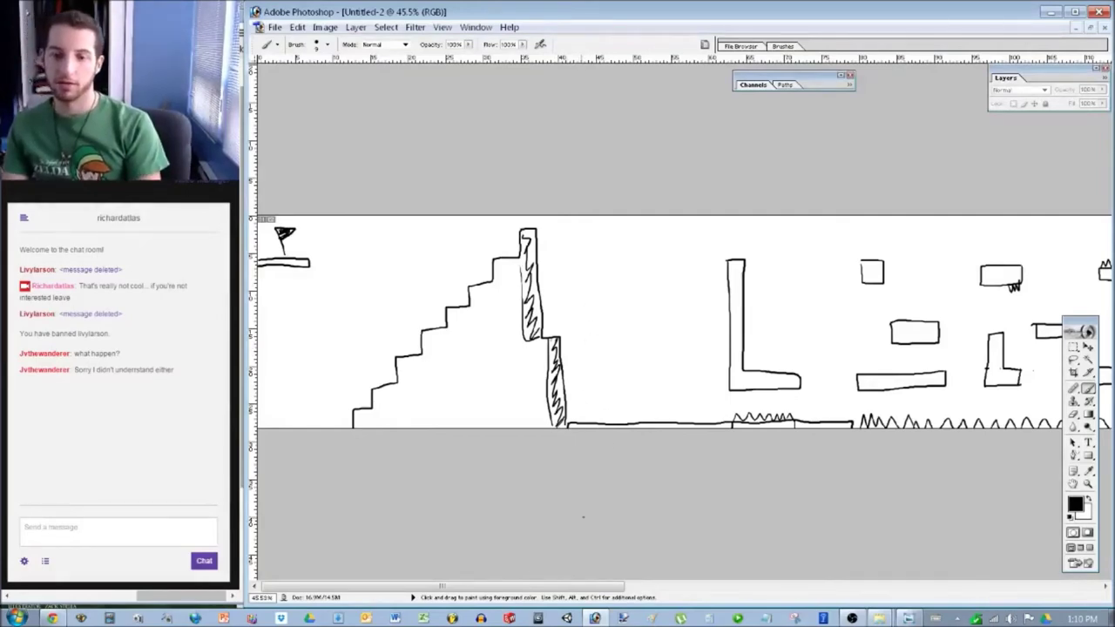
# Add a spring symbol marked "x2" above the two-segment block inside the green-outlined area.
pyautogui.moveTo(810, 586); pyautogui.dragTo(835, 585)
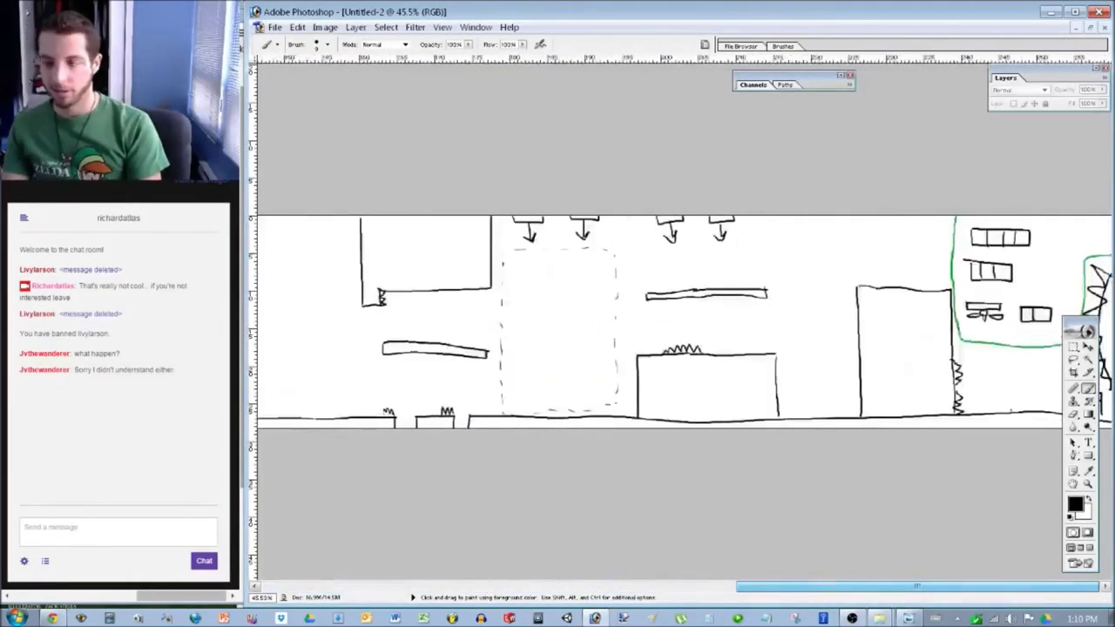
pyautogui.moveTo(1033, 273); pyautogui.dragTo(1061, 274)
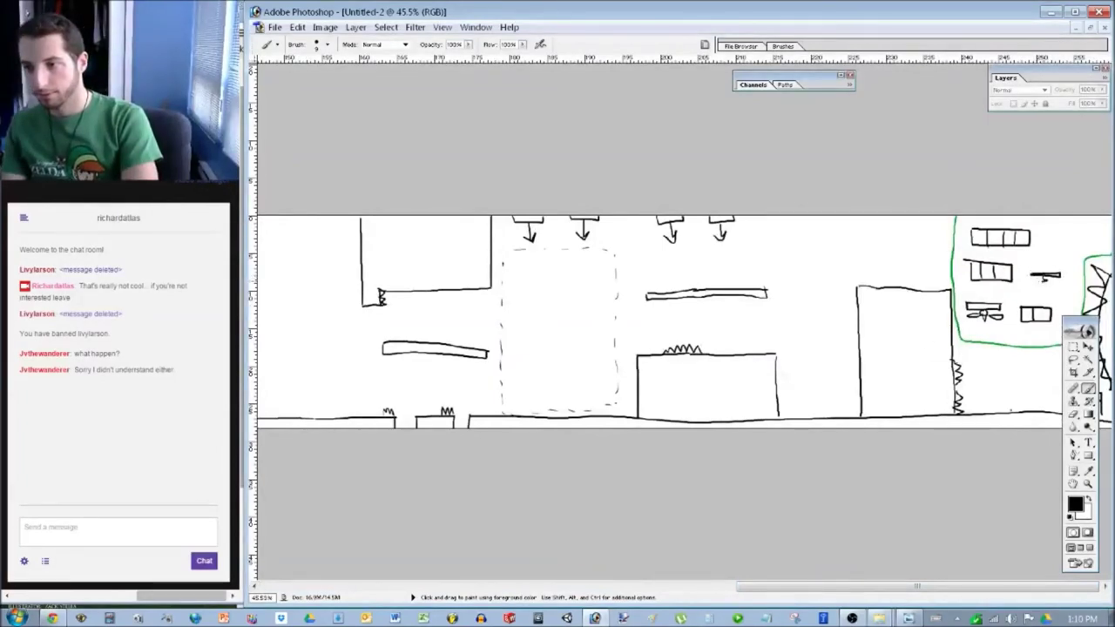
pyautogui.moveTo(1038, 291); pyautogui.dragTo(1068, 287)
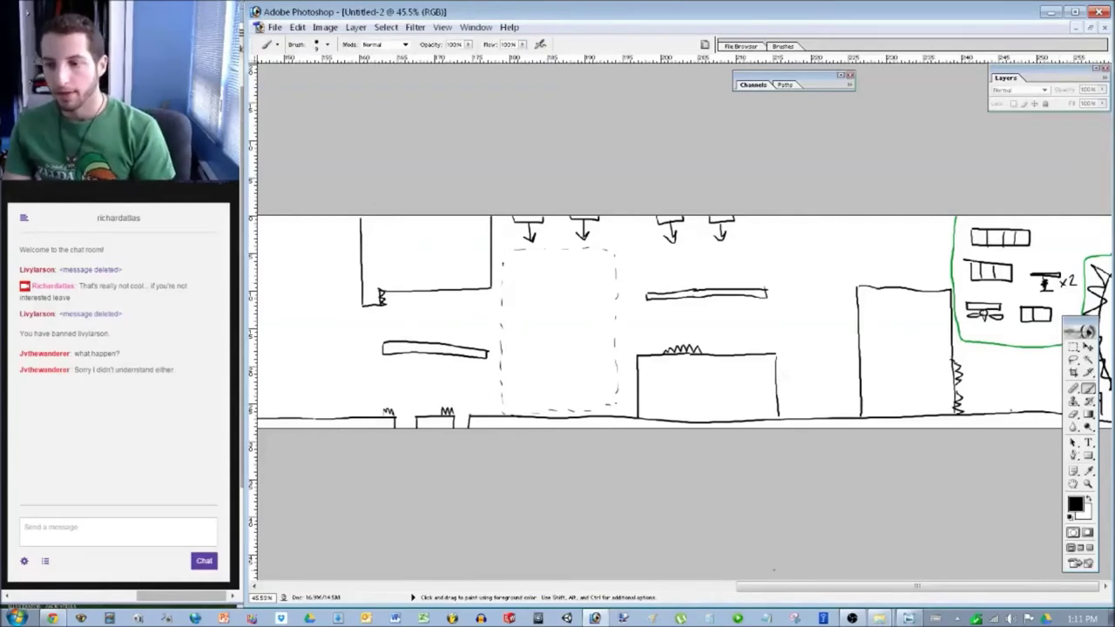
# Sketch trial jump paths along the staircase toward the flag platform with a crossed block between them, and undo them all.
pyautogui.moveTo(916, 586); pyautogui.dragTo(443, 587)
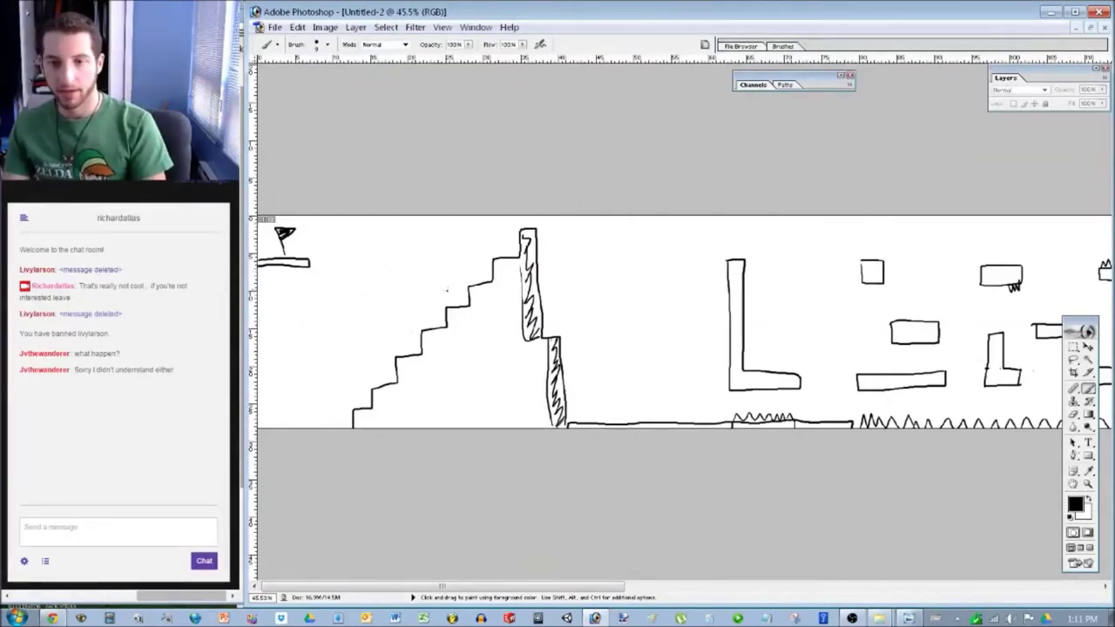
pyautogui.moveTo(502, 224)
pyautogui.mouseDown()
pyautogui.moveTo(479, 238)
pyautogui.moveTo(439, 304)
pyautogui.moveTo(385, 290)
pyautogui.moveTo(295, 301)
pyautogui.moveTo(274, 334)
pyautogui.mouseUp()
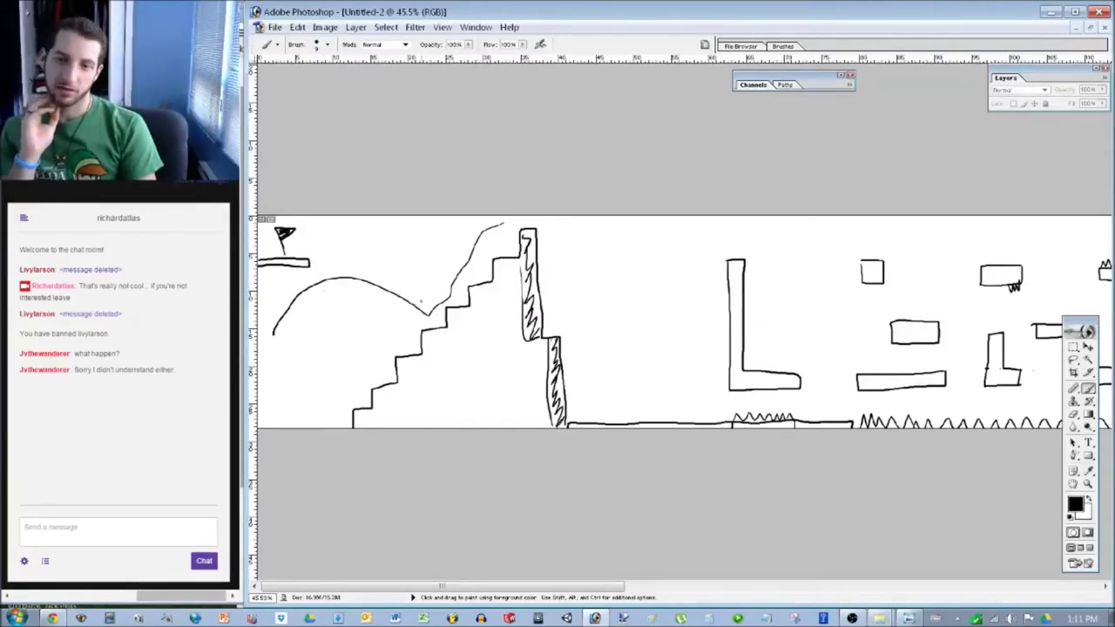
pyautogui.moveTo(289, 400)
pyautogui.mouseDown()
pyautogui.moveTo(353, 385)
pyautogui.moveTo(384, 337)
pyautogui.moveTo(427, 310)
pyautogui.moveTo(366, 263)
pyautogui.moveTo(317, 254)
pyautogui.mouseUp()
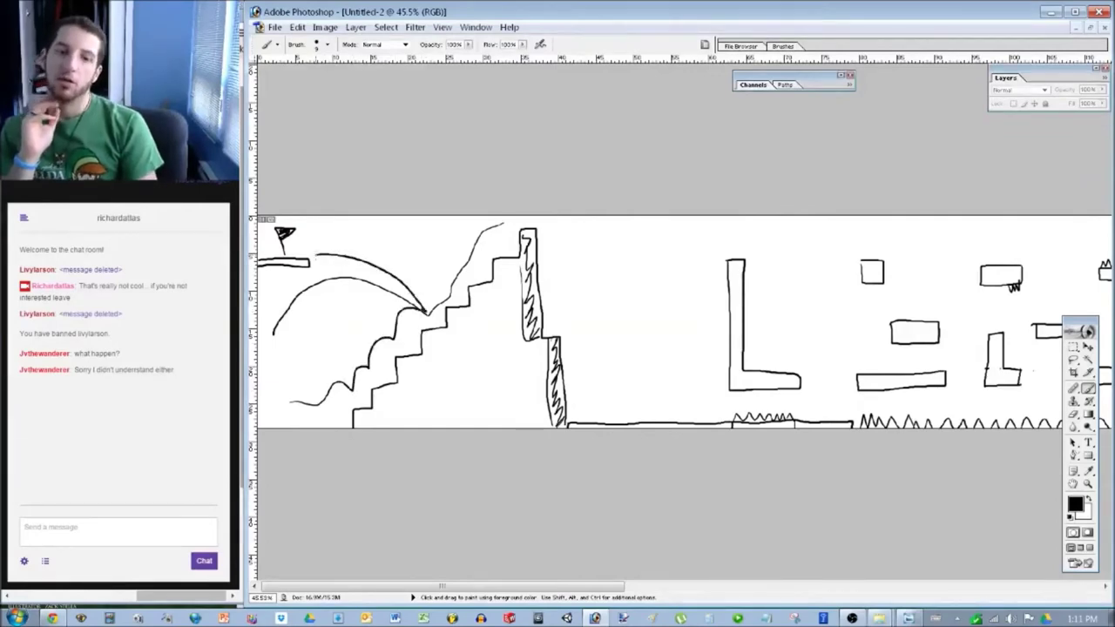
pyautogui.moveTo(332, 291)
pyautogui.mouseDown()
pyautogui.moveTo(360, 310)
pyautogui.moveTo(336, 290)
pyautogui.mouseUp()
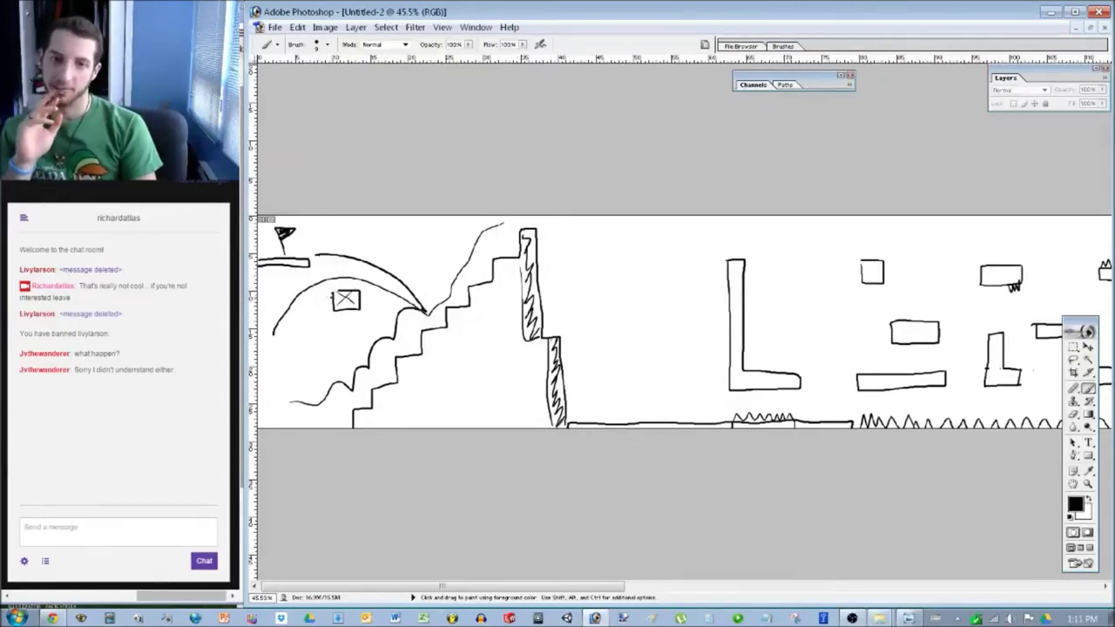
pyautogui.hotkey('ctrl', 'alt', 'z')
pyautogui.hotkey('ctrl', 'alt', 'z')
pyautogui.hotkey('ctrl', 'alt', 'z')
pyautogui.hotkey('ctrl', 'alt', 'z')
pyautogui.hotkey('ctrl', 'alt', 'z')
pyautogui.hotkey('ctrl', 'alt', 'z')
pyautogui.hotkey('ctrl', 'alt', 'z')
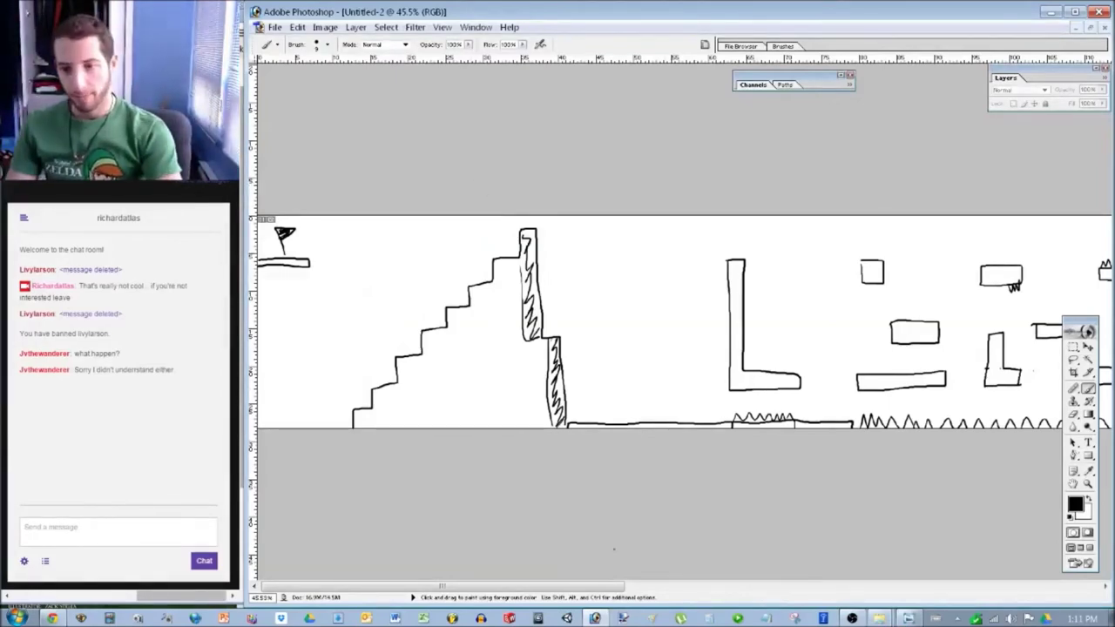
# Move the floating toolbox clear of the green-outlined group of symbols at the layout's right end.
pyautogui.moveTo(442, 585); pyautogui.dragTo(916, 587)
pyautogui.moveTo(1079, 322); pyautogui.dragTo(291, 77)
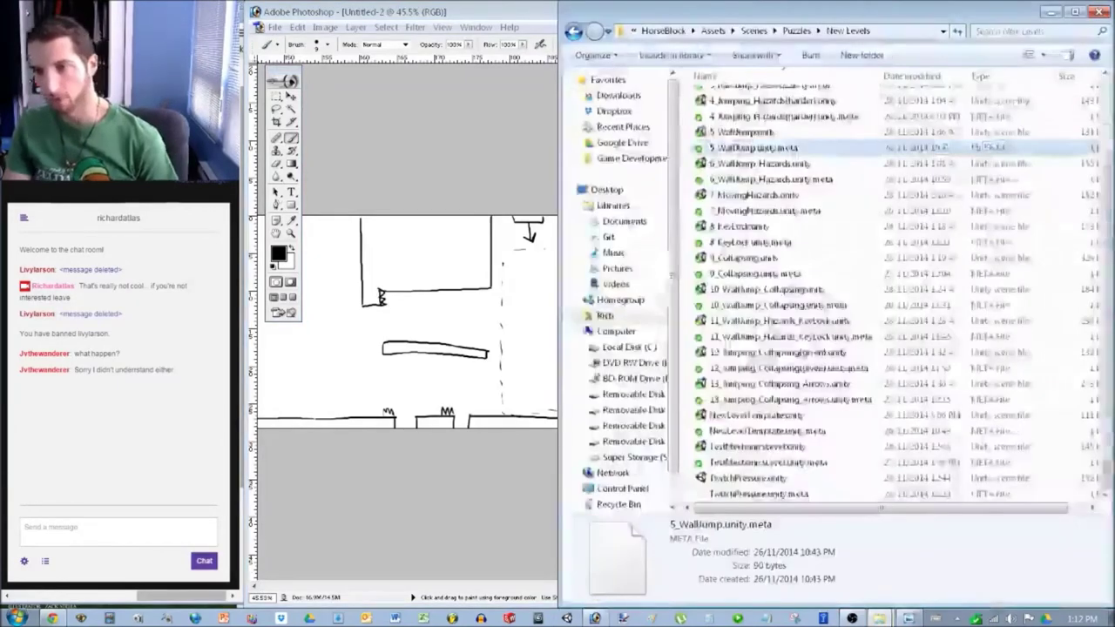
# Duplicate 1_Jumping.unity in the New Levels folder, rename the copy TwitchPressure2.unity, and switch to Unity with that scene.
pyautogui.rightClick(772, 99)
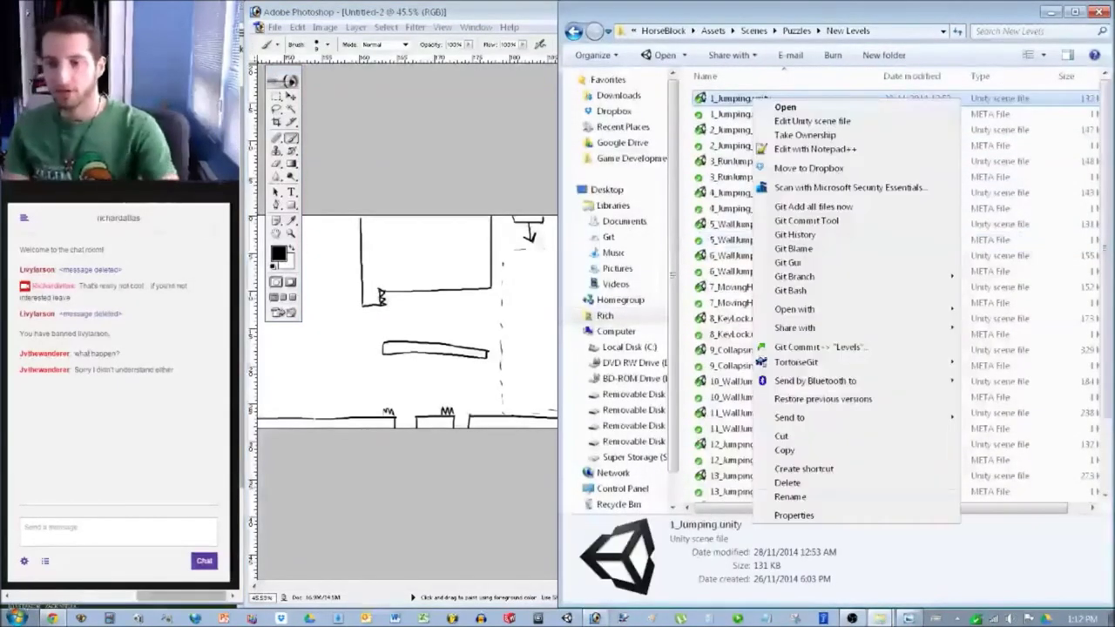
pyautogui.click(784, 450)
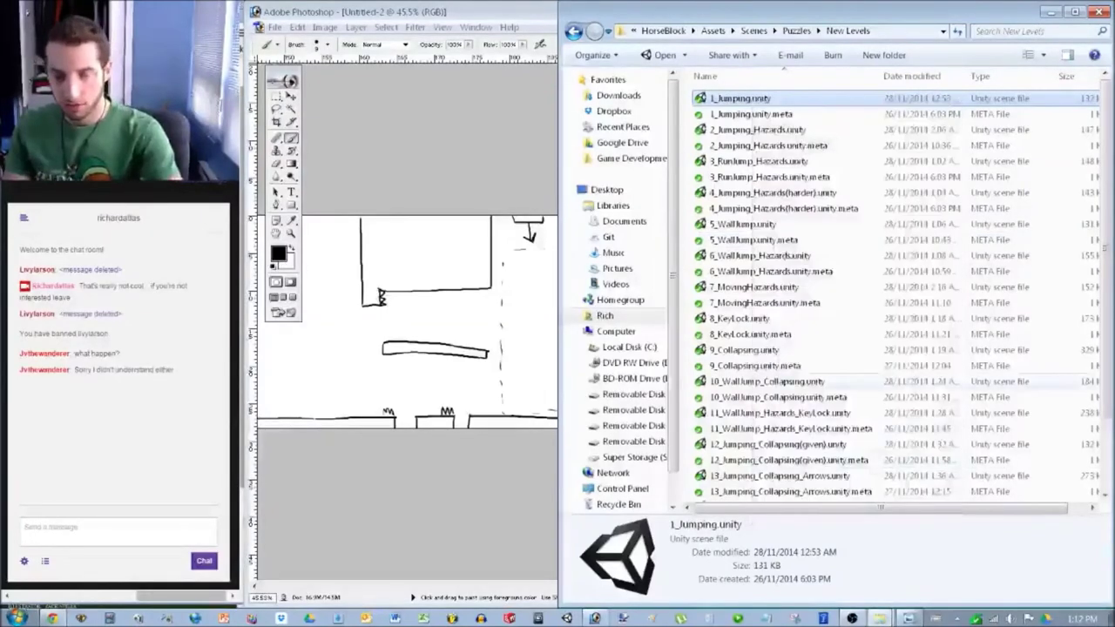
pyautogui.hotkey('ctrl', 'v')
pyautogui.rightClick(749, 99)
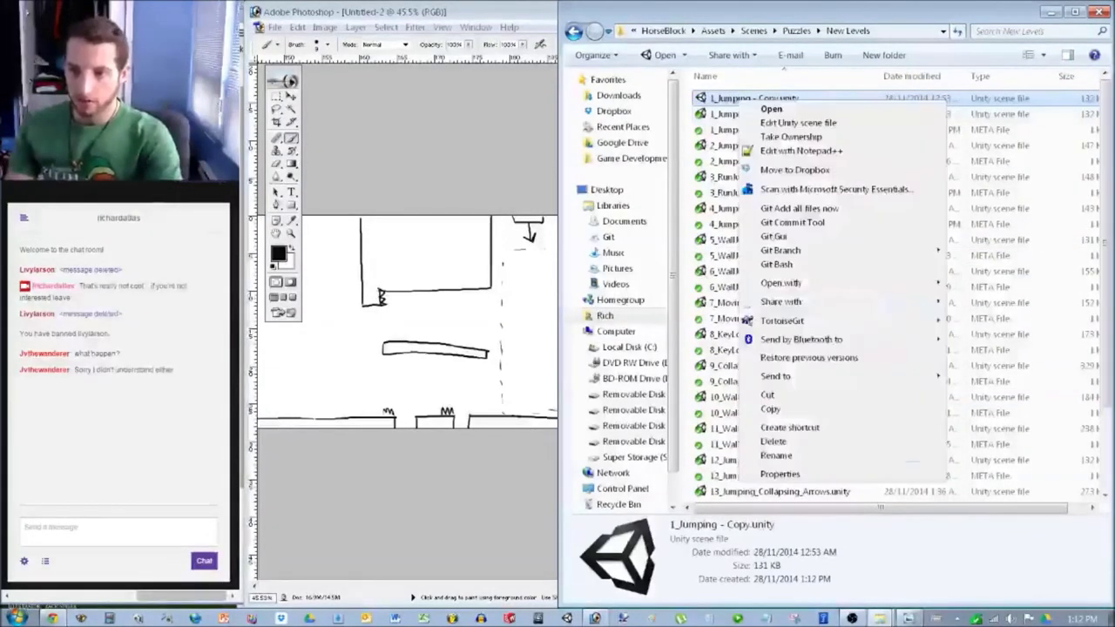
pyautogui.click(767, 452)
pyautogui.write('Twitch')
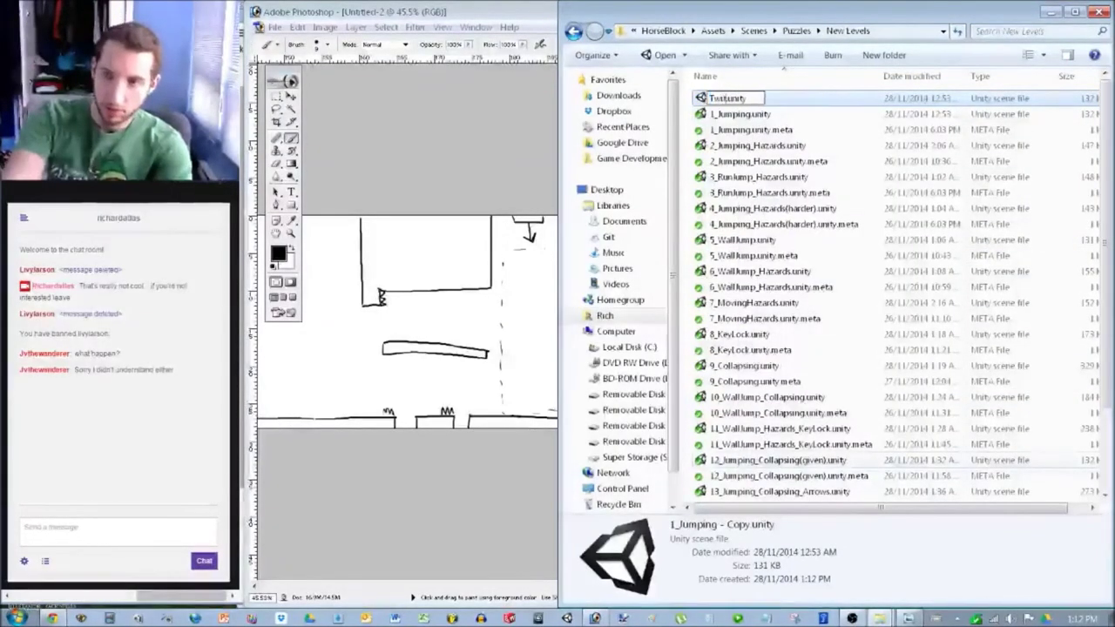
pyautogui.write('Pressu')
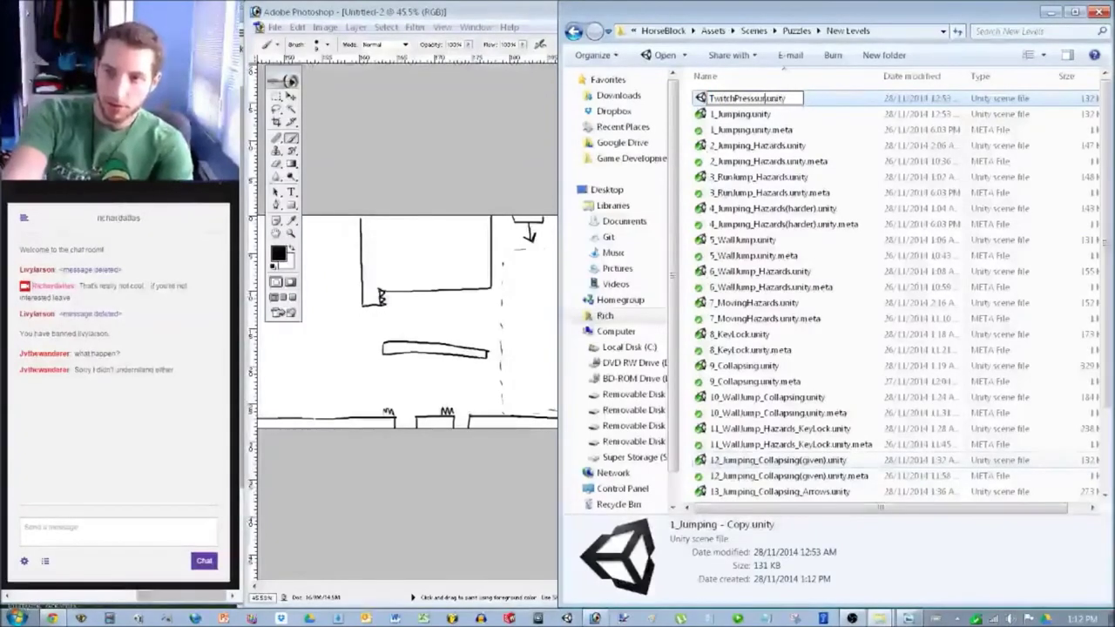
pyautogui.write('re2')
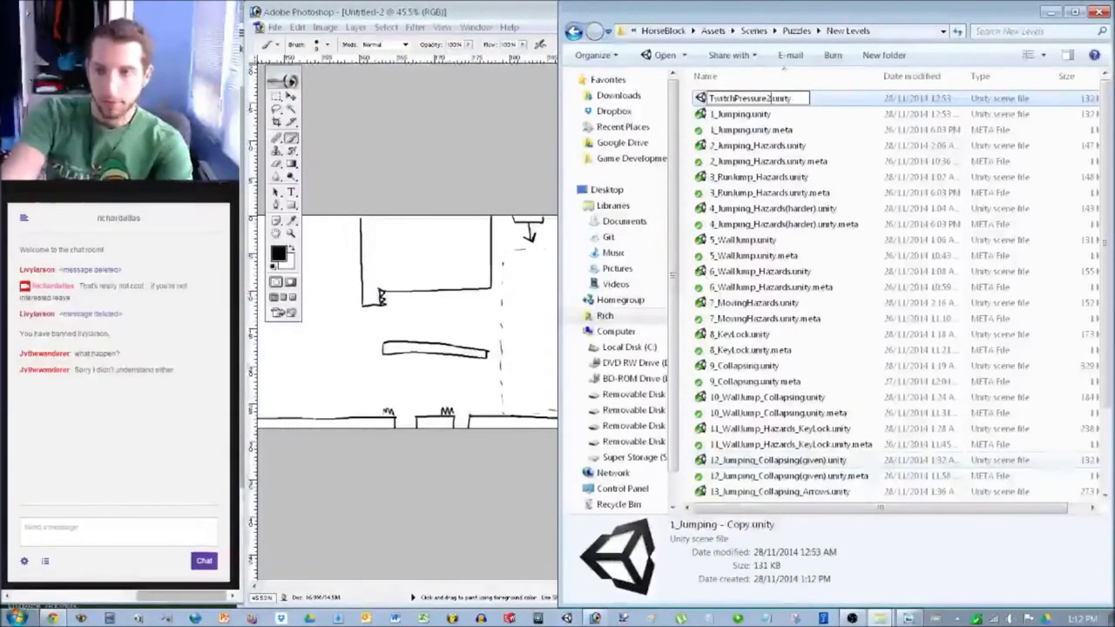
pyautogui.press('Return')
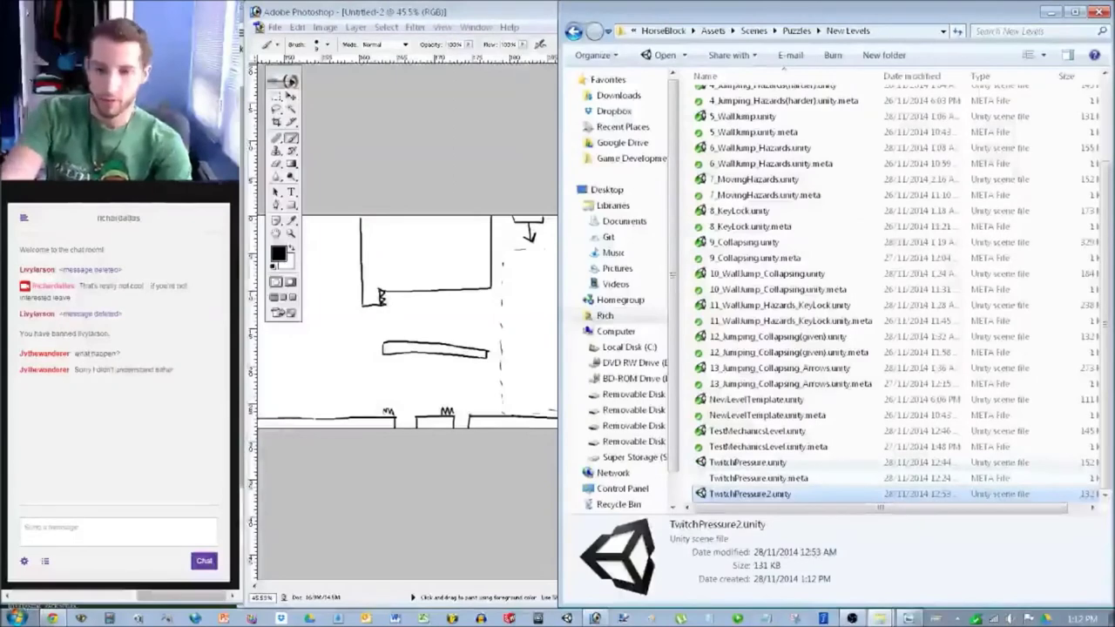
pyautogui.hotkey('alt', 'Tab')
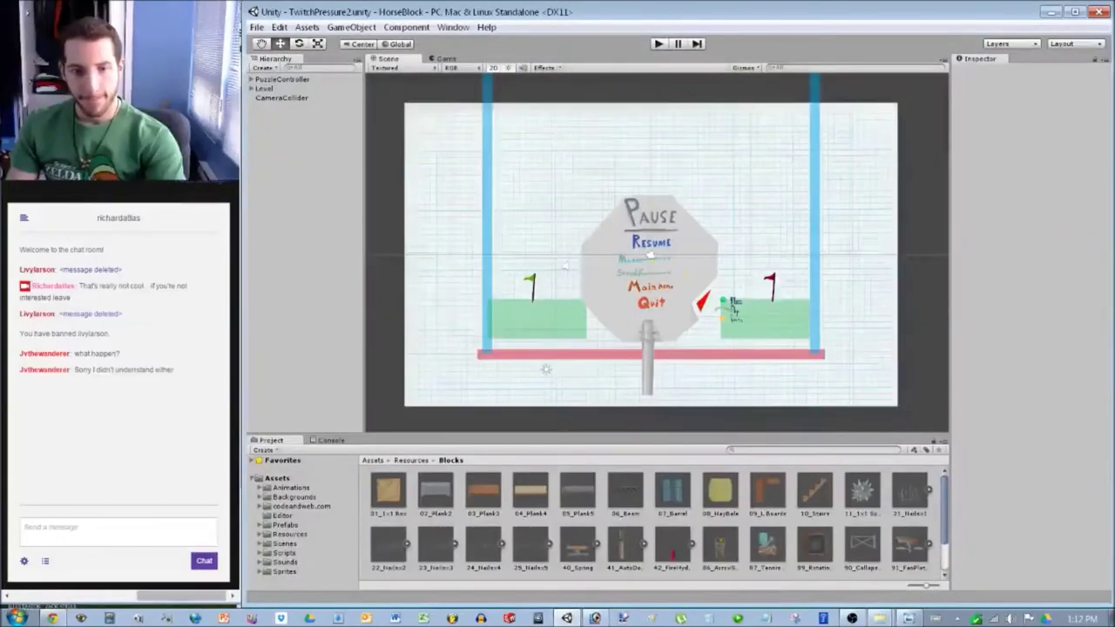
pyautogui.moveTo(181, 596); pyautogui.dragTo(57, 596)
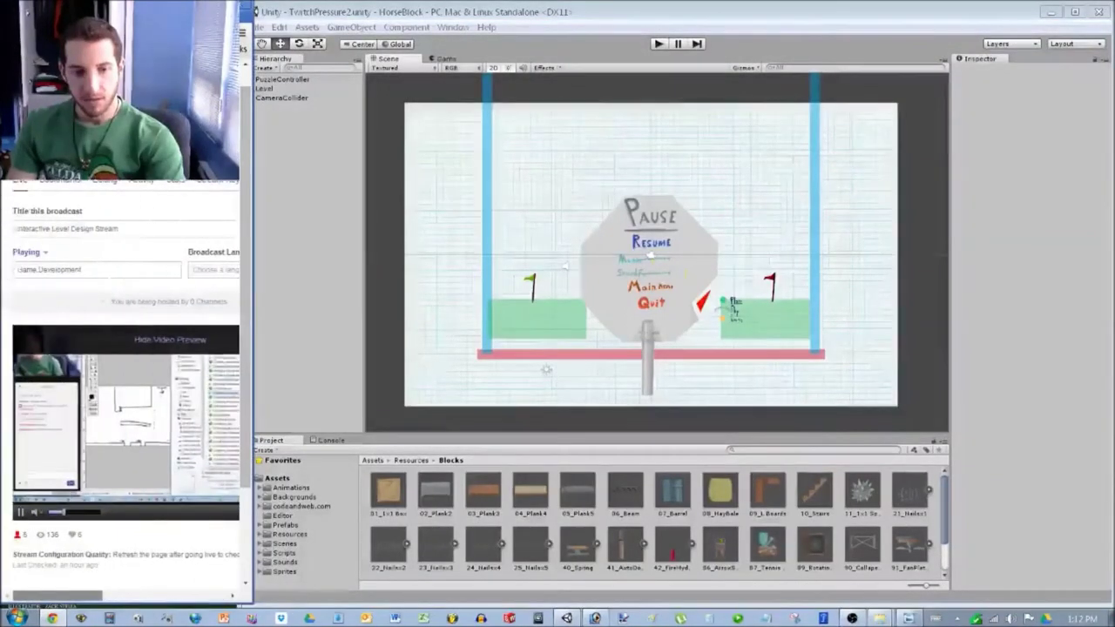
pyautogui.hscroll(4, 121, 383)
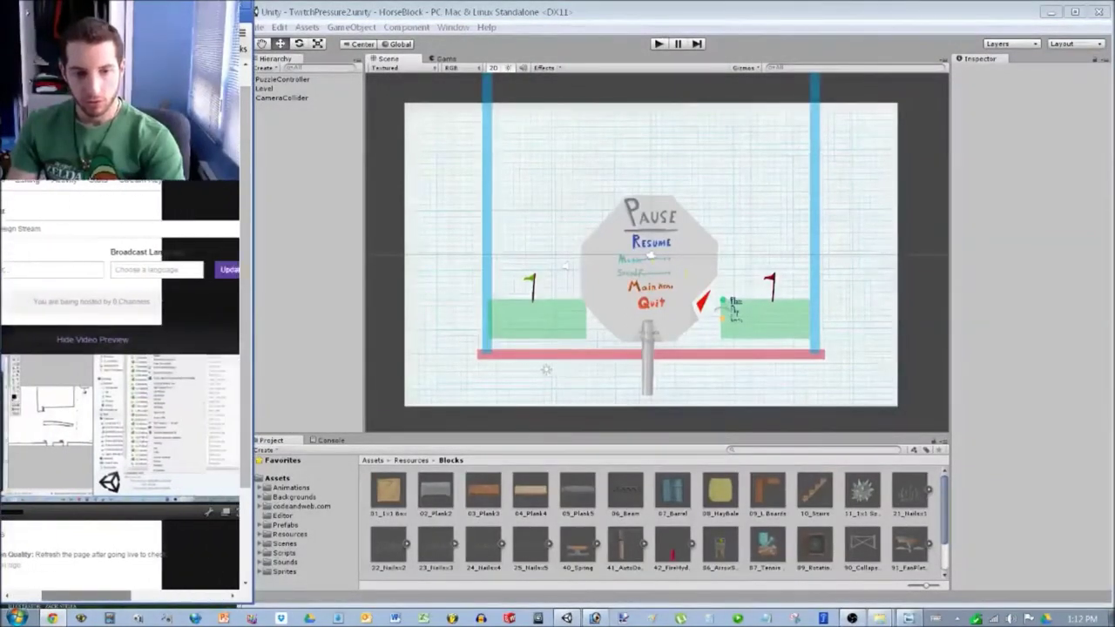
pyautogui.hotkey('alt', 'Tab')
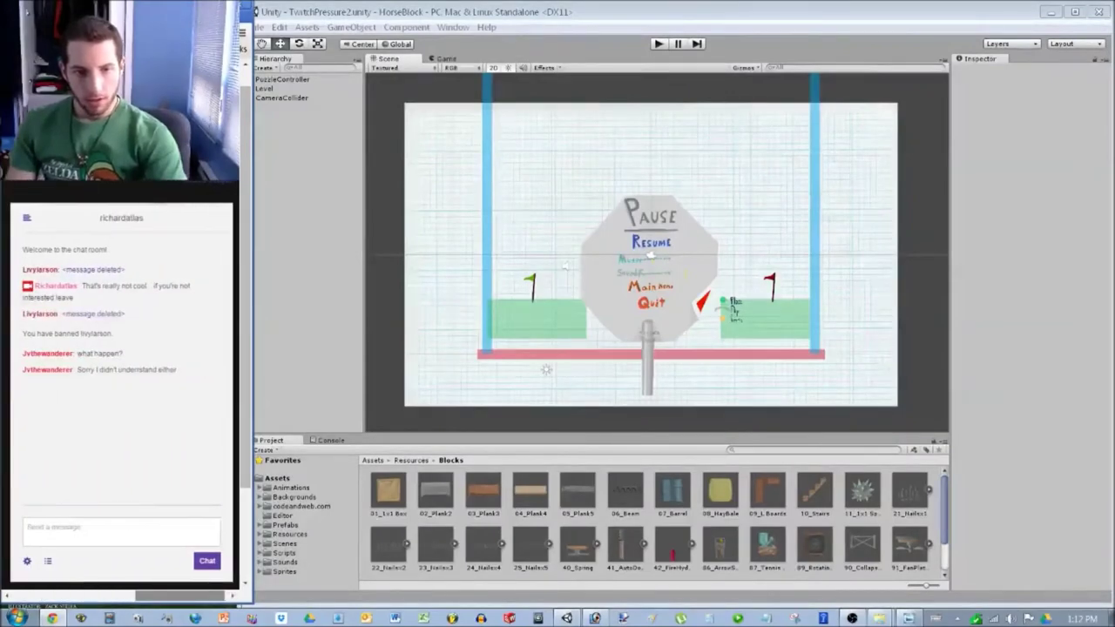
# Return to Unity and deactivate the PauseMenu object nested under Puzzle Camera in the PuzzleController.
pyautogui.hotkey('alt', 'Tab')
pyautogui.click(251, 79)
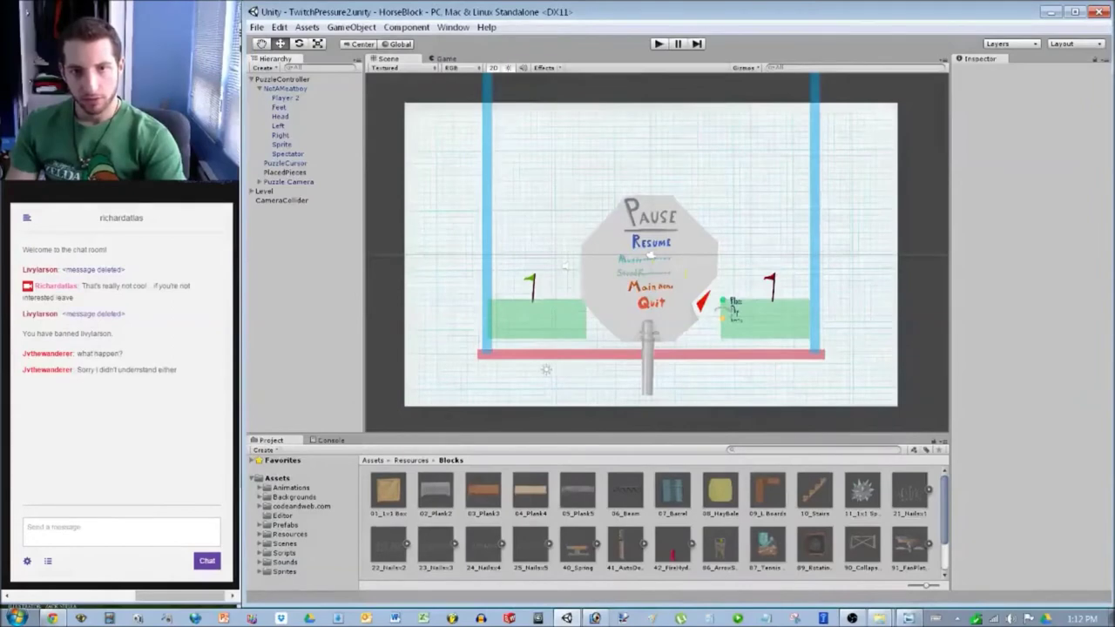
pyautogui.click(259, 181)
pyautogui.click(290, 210)
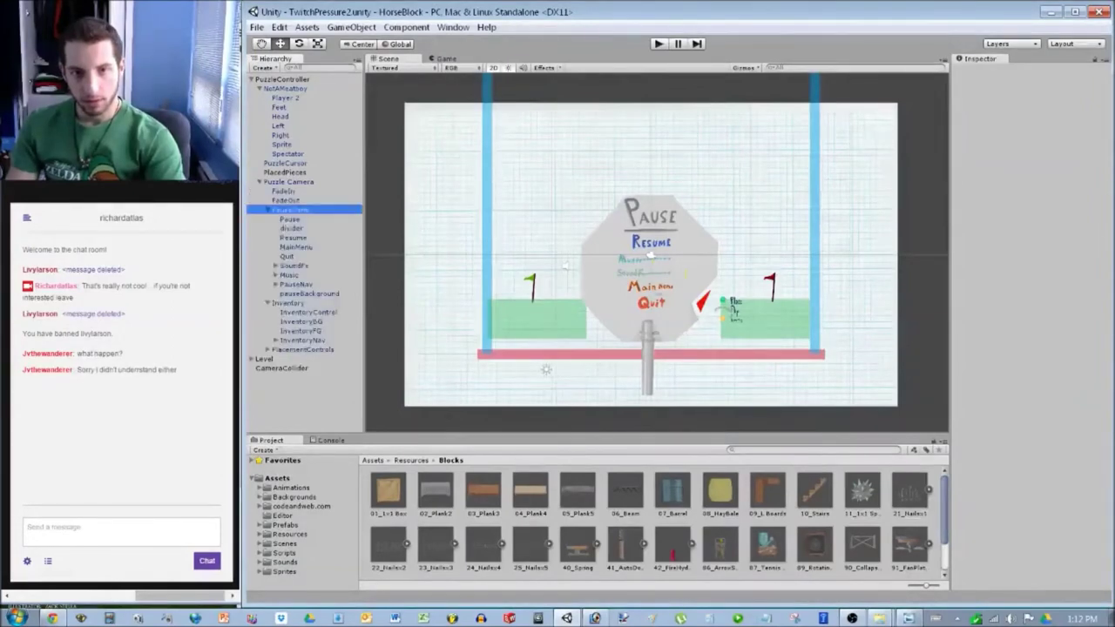
pyautogui.click(975, 69)
pyautogui.click(305, 400)
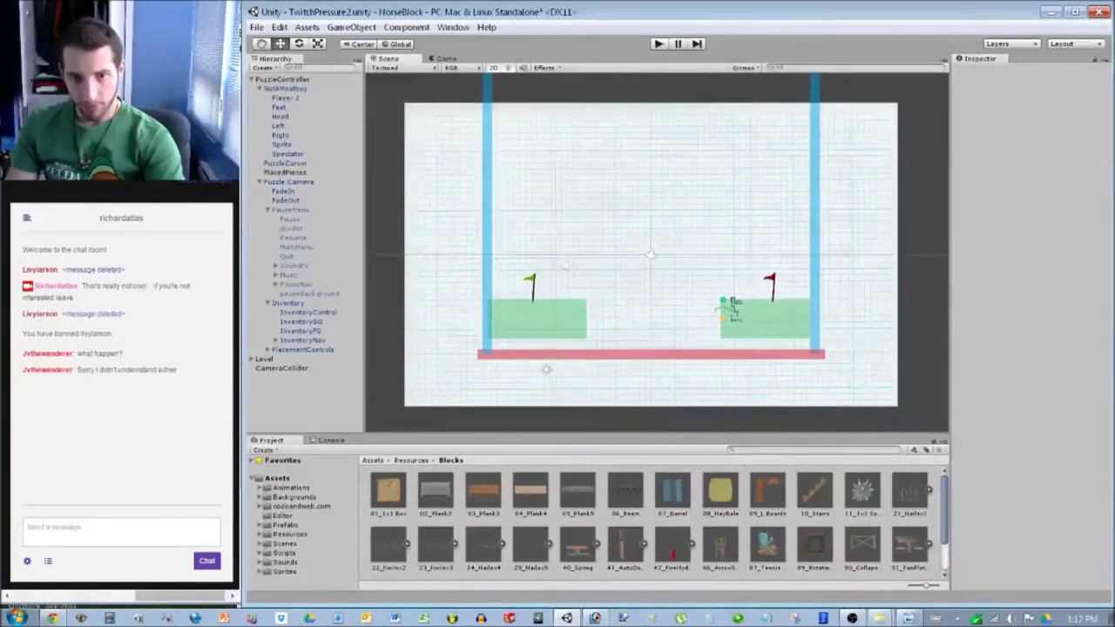
# Deactivate the GraphPaper background sprite in the level.
pyautogui.click(282, 367)
pyautogui.scroll(-1, 385, 334)
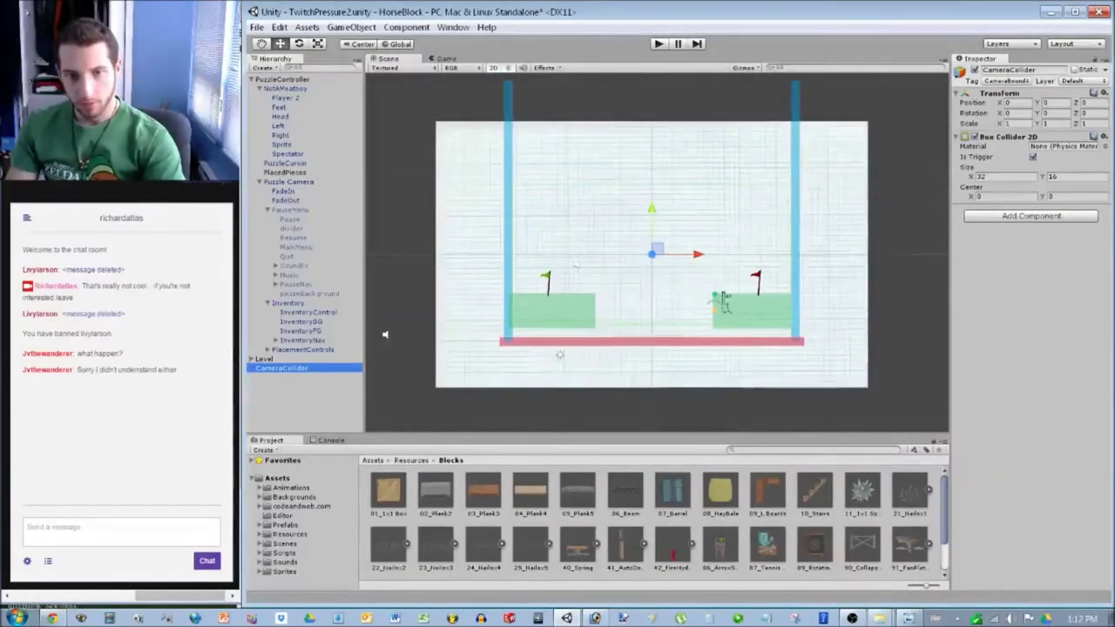
pyautogui.click(576, 265)
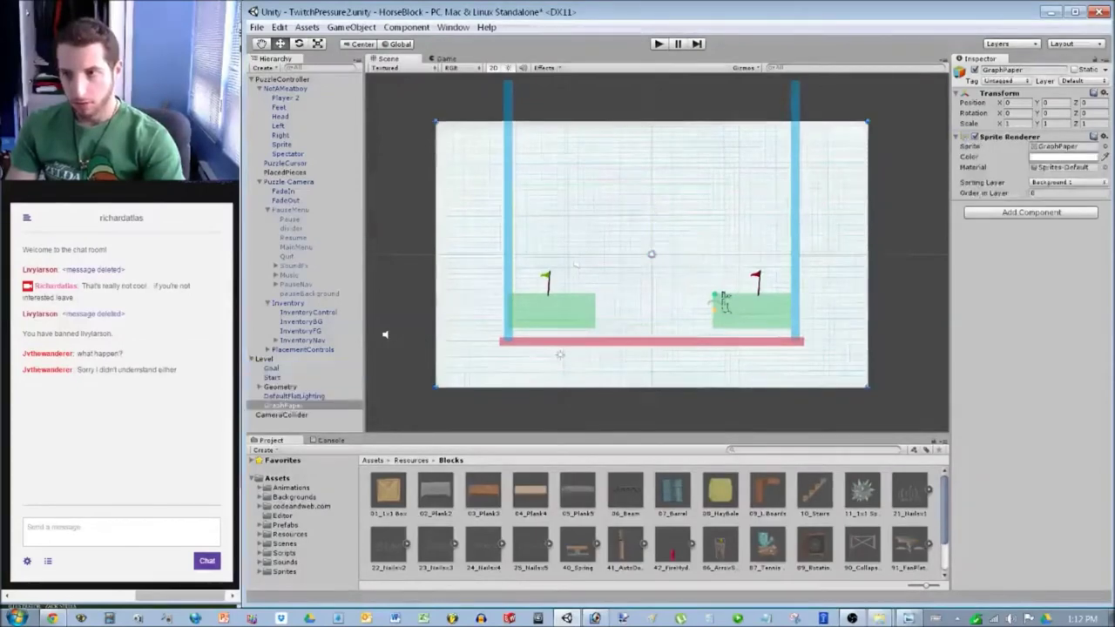
pyautogui.hotkey('alt', 'shift', 'a')
pyautogui.keyDown('shift'); pyautogui.moveTo(867, 230); pyautogui.dragTo(870, 230); pyautogui.keyUp('shift')
pyautogui.click(897, 230)
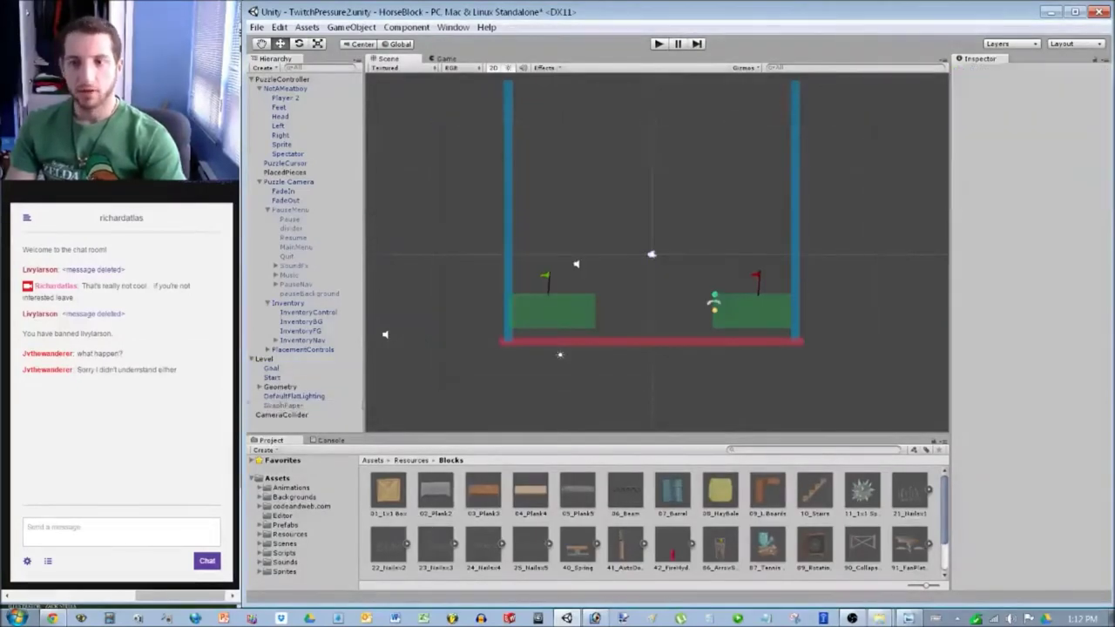
pyautogui.hotkey('ctrl', 'z')
# Set the X size of the CameraCollider's Box Collider 2D to 72.
pyautogui.click(282, 415)
pyautogui.click(1005, 176)
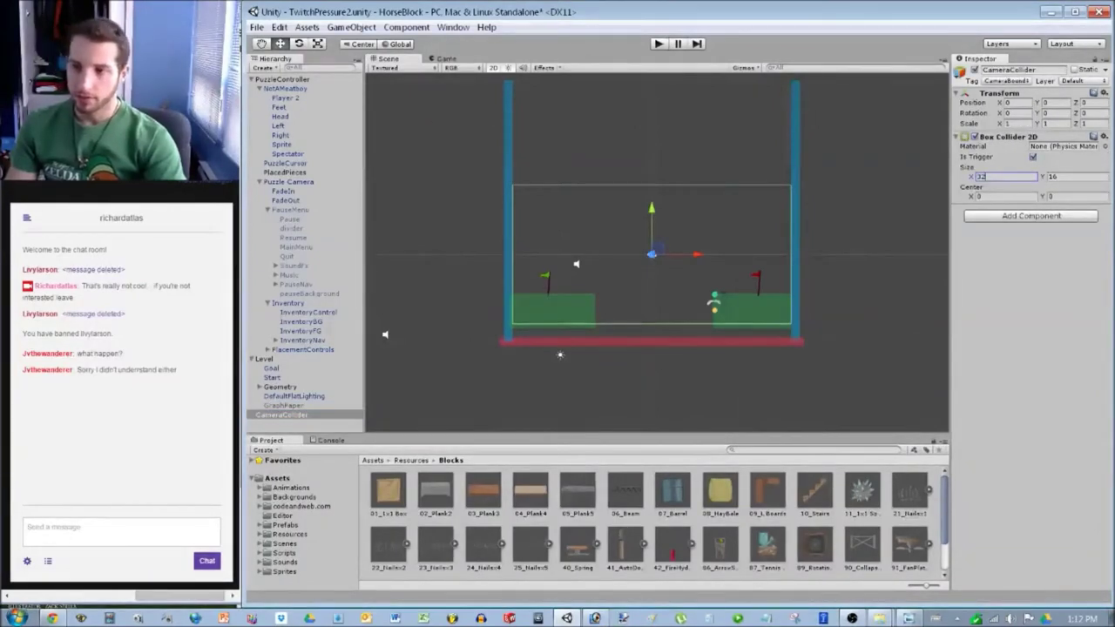
pyautogui.write('60')
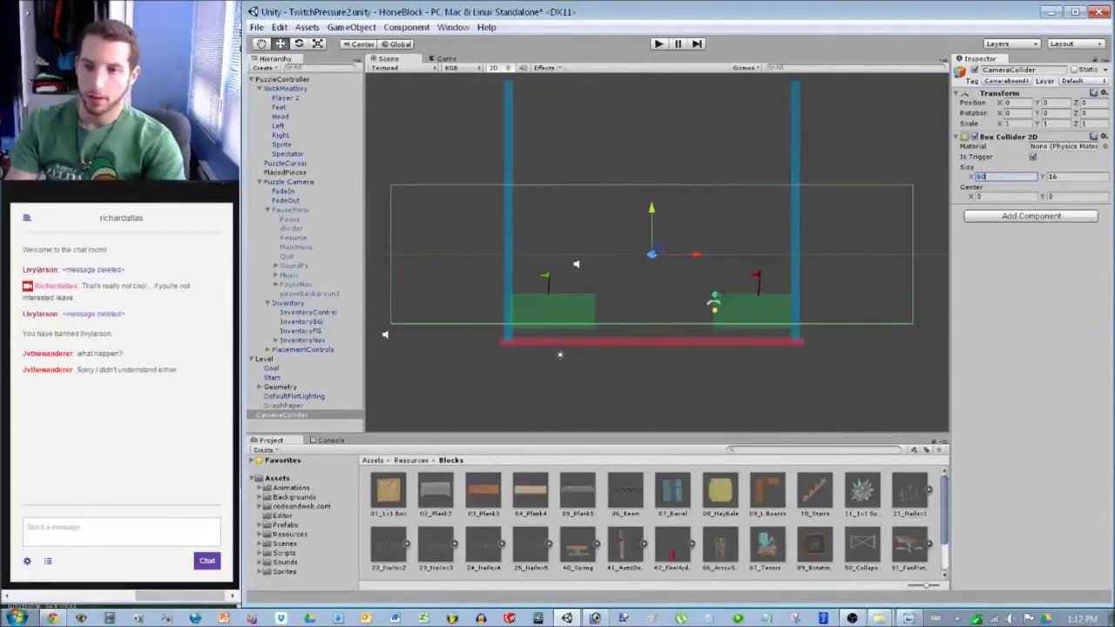
pyautogui.write('72')
pyautogui.press('Return')
pyautogui.scroll(-3, 657, 252)
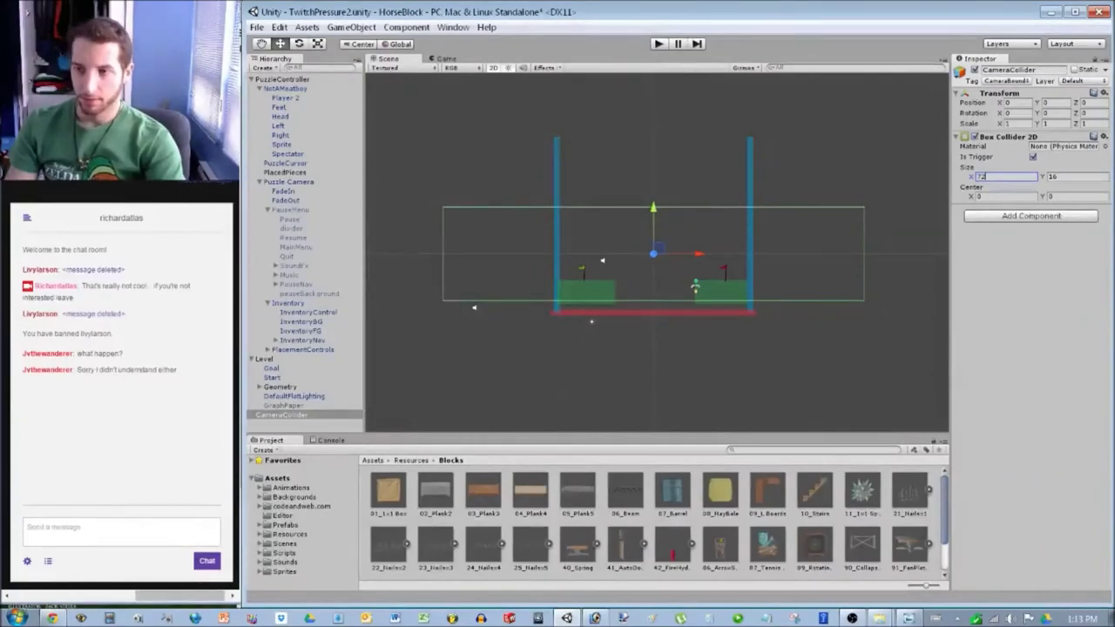
# Move the Boundary wall beside the red goal flag outward to the camera collider's far end, at about X 34.85.
pyautogui.click(657, 261)
pyautogui.scroll(4, 656, 253)
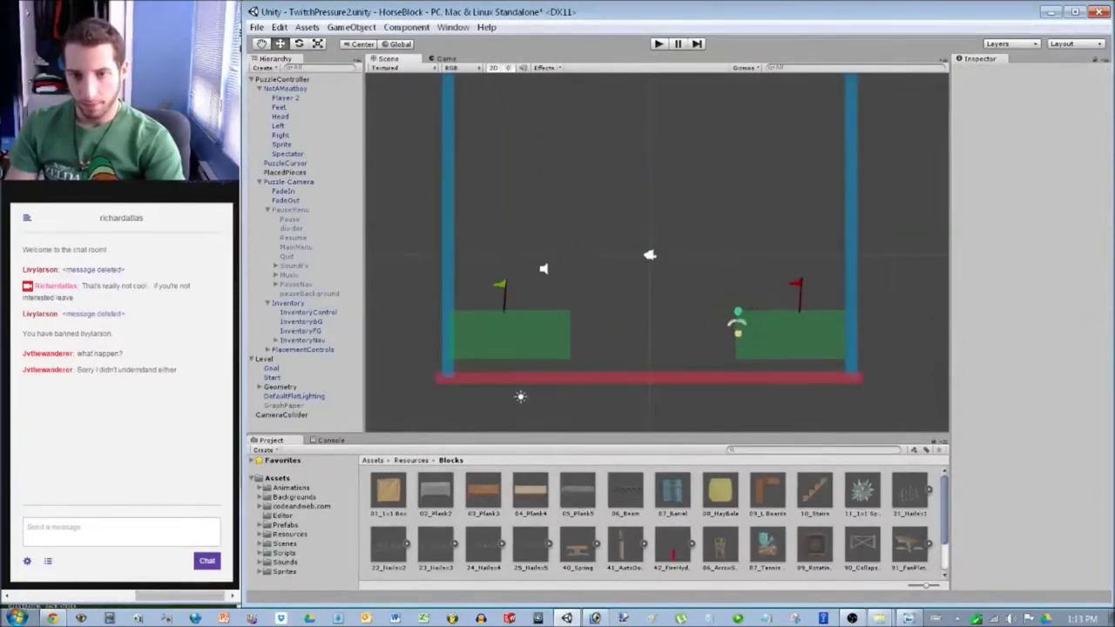
pyautogui.click(282, 415)
pyautogui.moveTo(819, 270); pyautogui.dragTo(494, 229, button='middle')
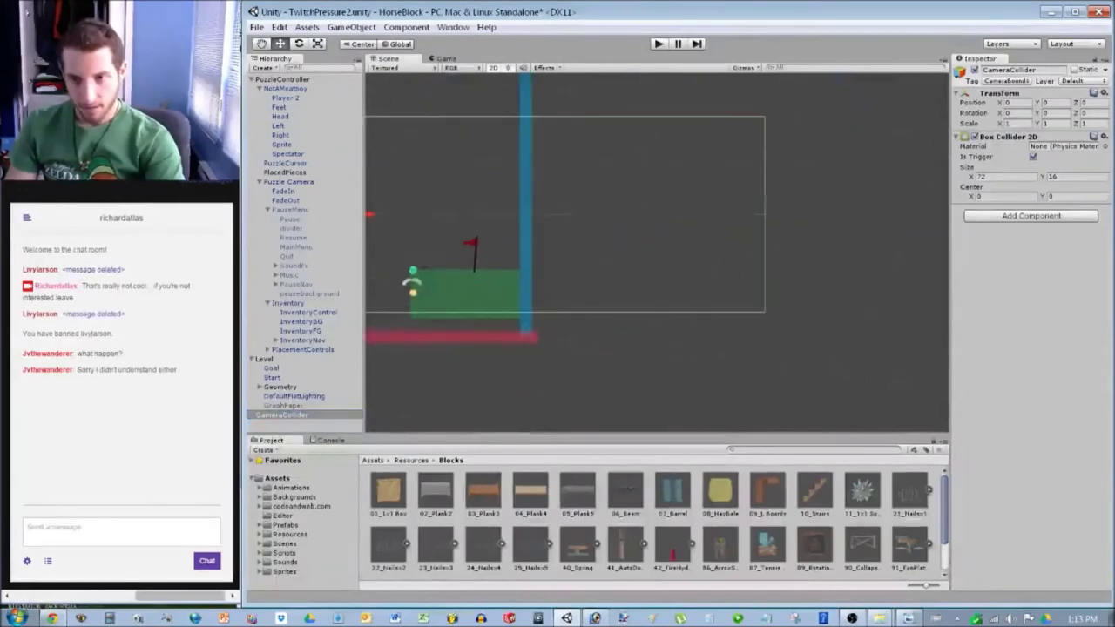
pyautogui.click(526, 229)
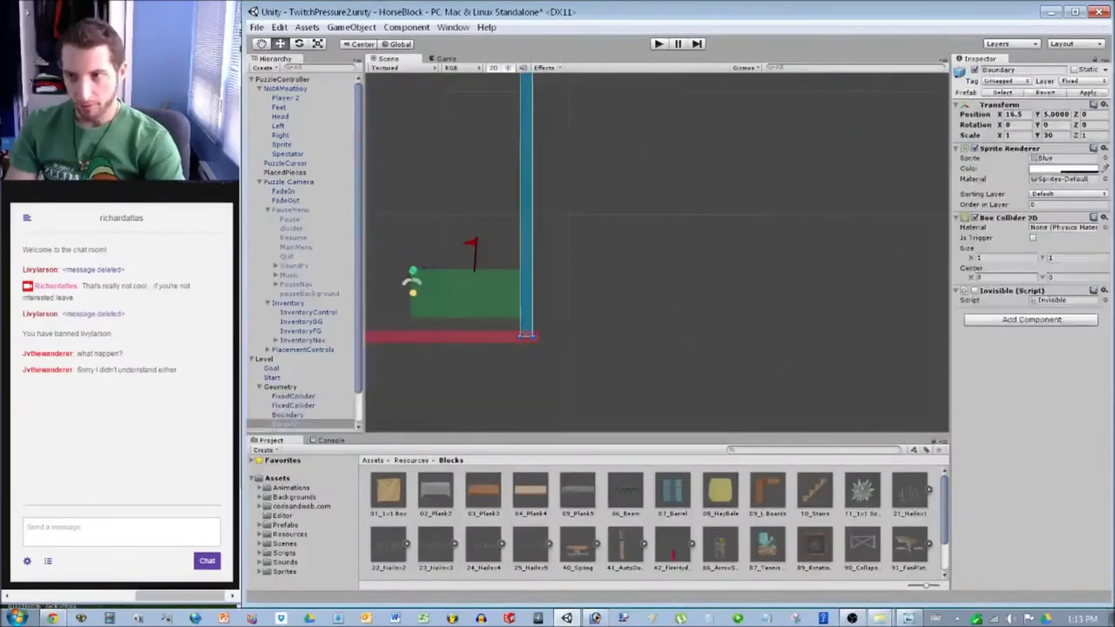
pyautogui.moveTo(526, 218); pyautogui.dragTo(826, 220)
pyautogui.scroll(-10, 657, 252)
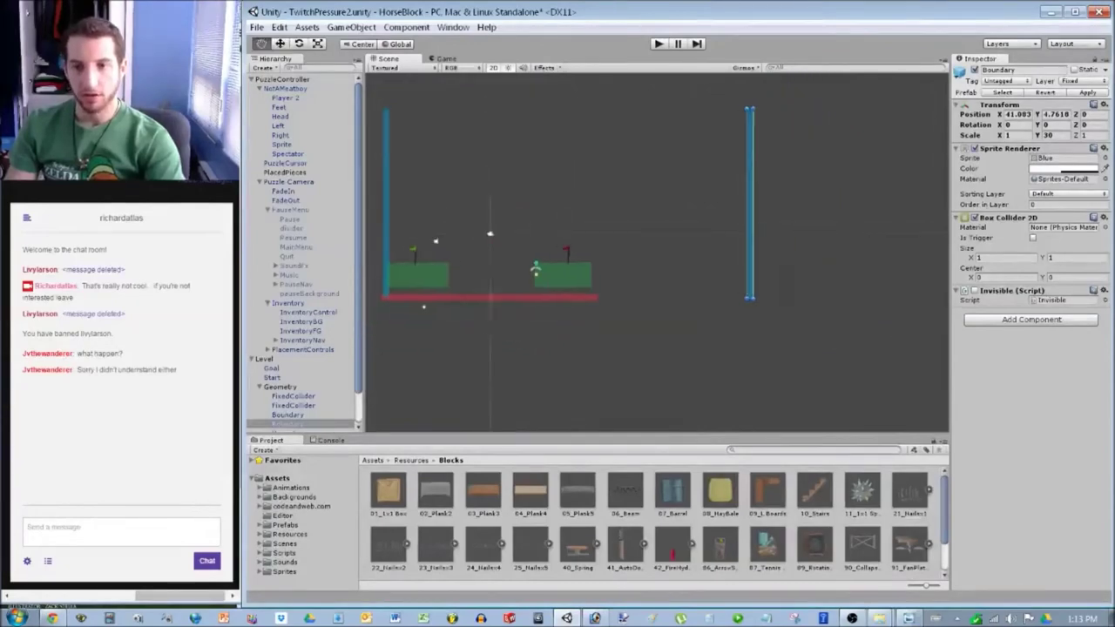
pyautogui.moveTo(657, 252); pyautogui.dragTo(721, 267, button='middle')
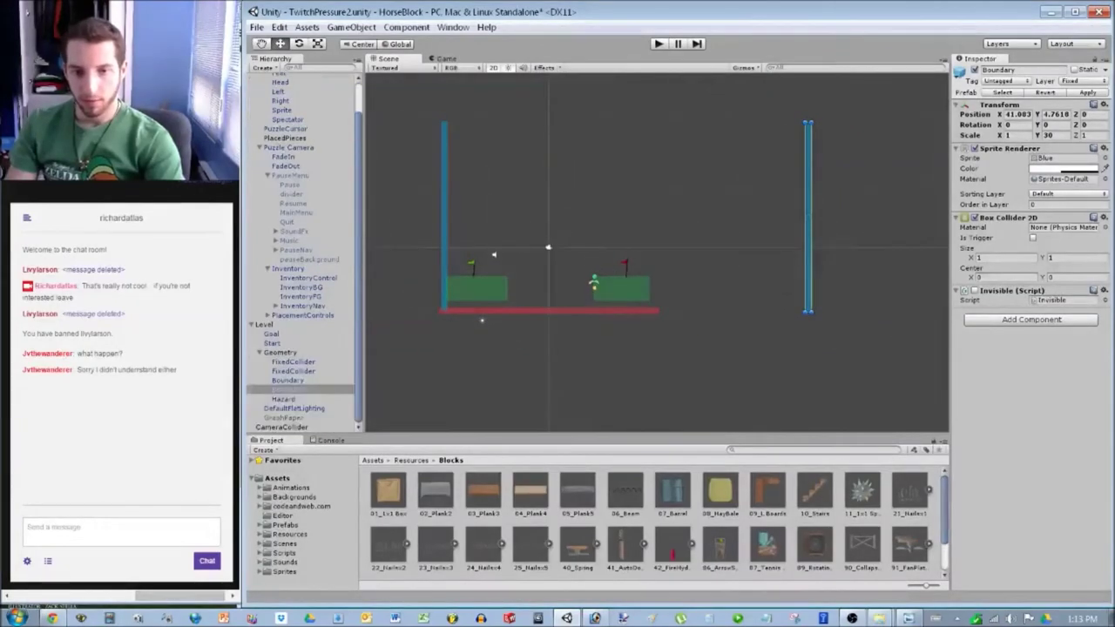
pyautogui.click(548, 247)
pyautogui.click(548, 247)
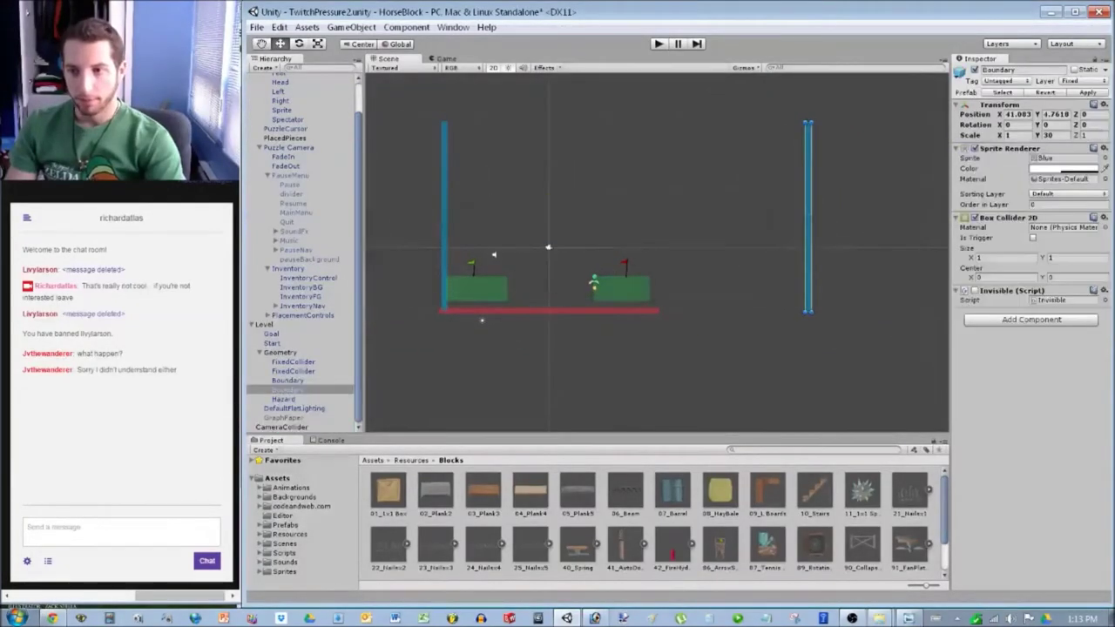
pyautogui.scroll(3, 657, 252)
pyautogui.moveTo(933, 218); pyautogui.dragTo(861, 228)
# Move the Boundary wall on the start side outward to the opposite end of the camera collider.
pyautogui.moveTo(557, 228); pyautogui.dragTo(903, 234, button='middle')
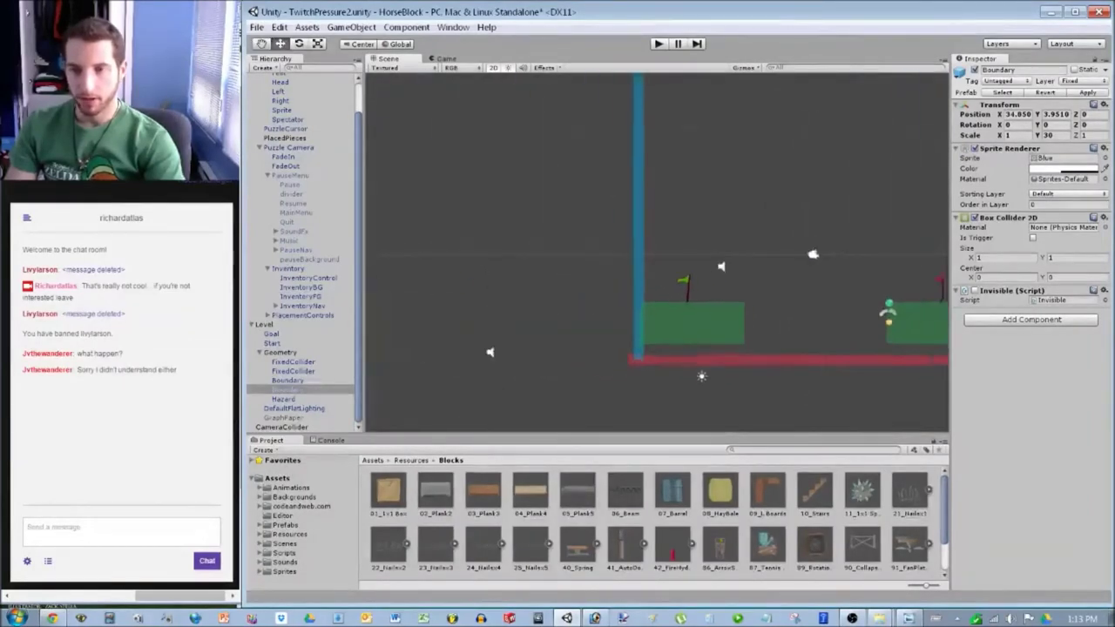
pyautogui.scroll(-2, 643, 253)
pyautogui.click(281, 427)
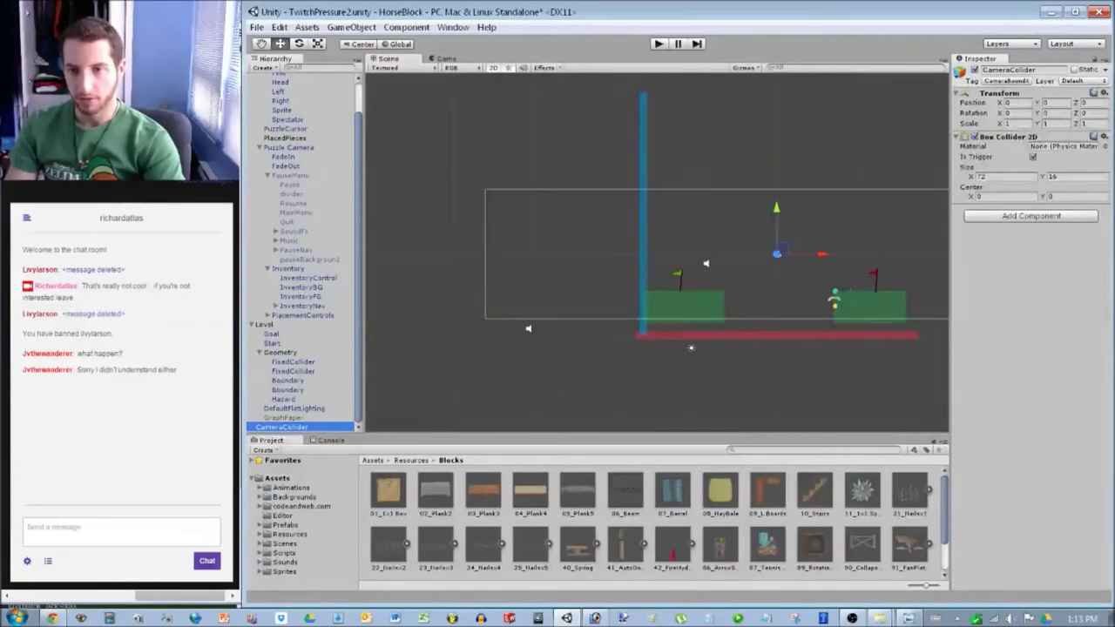
pyautogui.moveTo(643, 213); pyautogui.dragTo(476, 230)
# Move the goal-side green FixedCollider platform next to the relocated end wall, at about X 29.59, and compare it with the camera collider's bounds.
pyautogui.moveTo(662, 244); pyautogui.dragTo(446, 245, button='middle')
pyautogui.moveTo(653, 307); pyautogui.dragTo(800, 314)
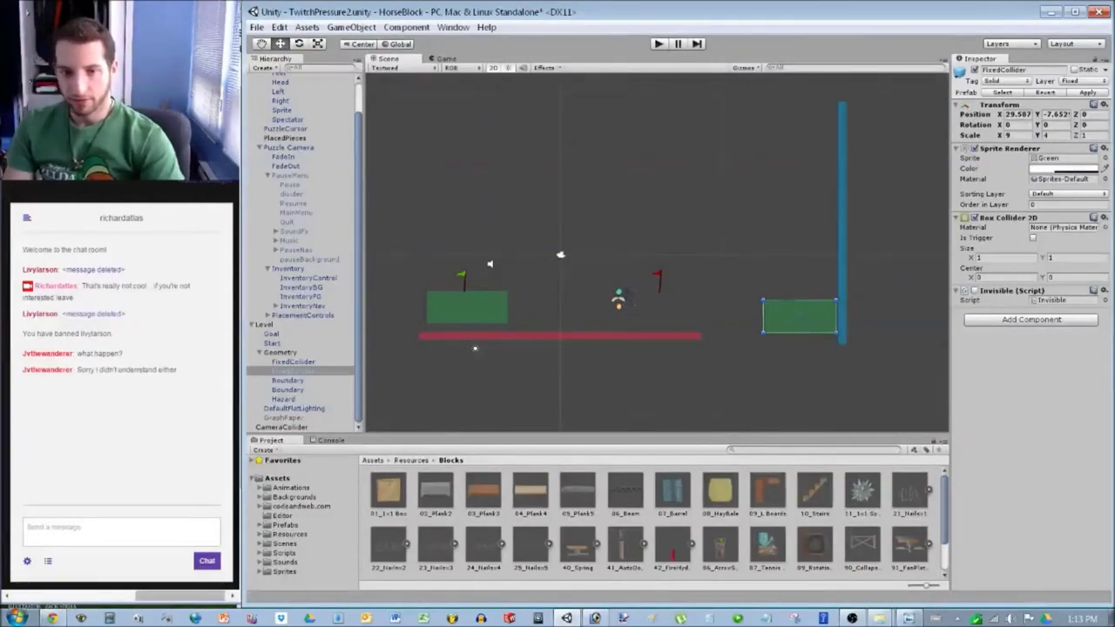
pyautogui.click(282, 426)
pyautogui.moveTo(739, 279); pyautogui.dragTo(639, 257, button='middle')
pyautogui.scroll(8, 649, 271)
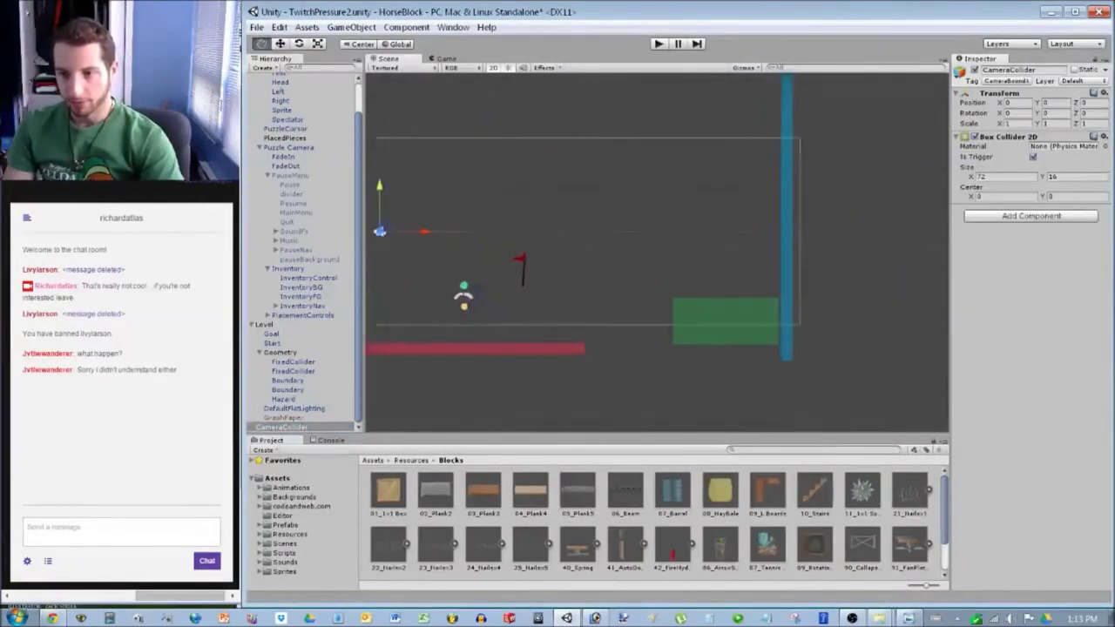
pyautogui.scroll(16, 788, 370)
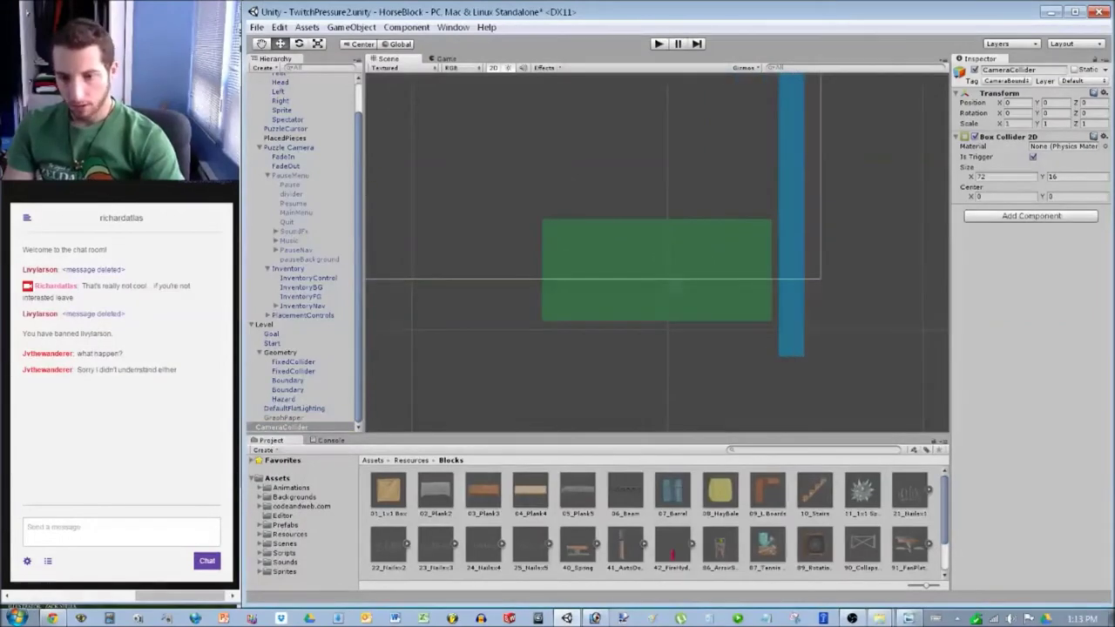
# Switch to Photoshop and check the floor at the end of the level sketch, undoing any stray brush stroke.
pyautogui.hotkey('alt', 'Tab')
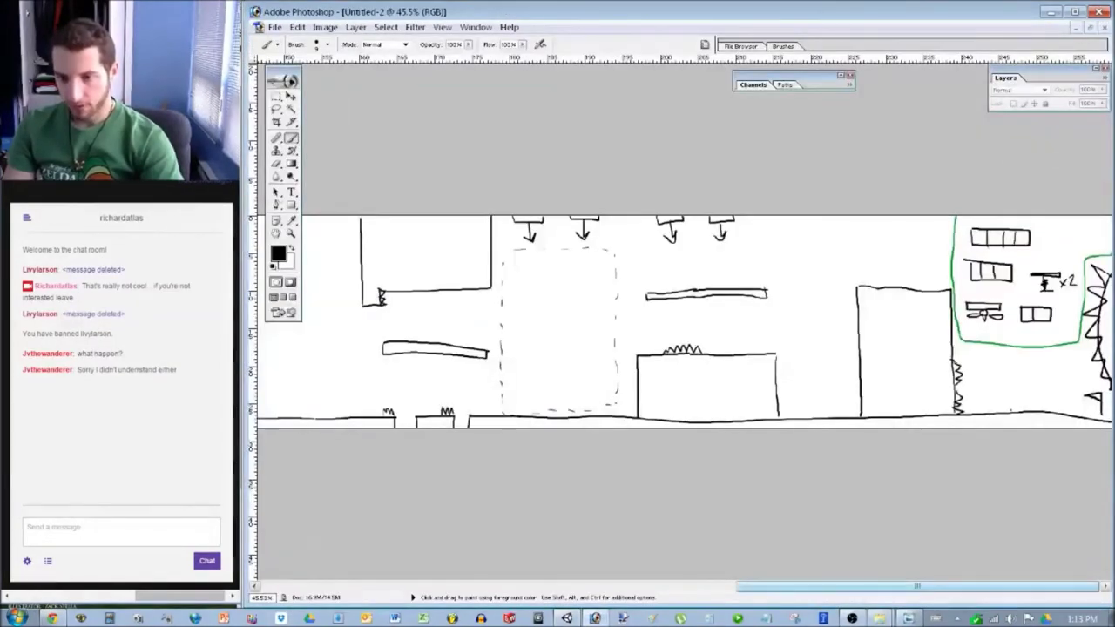
pyautogui.moveTo(873, 586)
pyautogui.mouseDown()
pyautogui.moveTo(663, 585)
pyautogui.moveTo(873, 586)
pyautogui.mouseUp()
pyautogui.moveTo(1094, 415)
pyautogui.mouseDown()
pyautogui.moveTo(797, 423)
pyautogui.moveTo(1074, 427)
pyautogui.moveTo(767, 427)
pyautogui.mouseUp()
pyautogui.hotkey('ctrl', 'z')
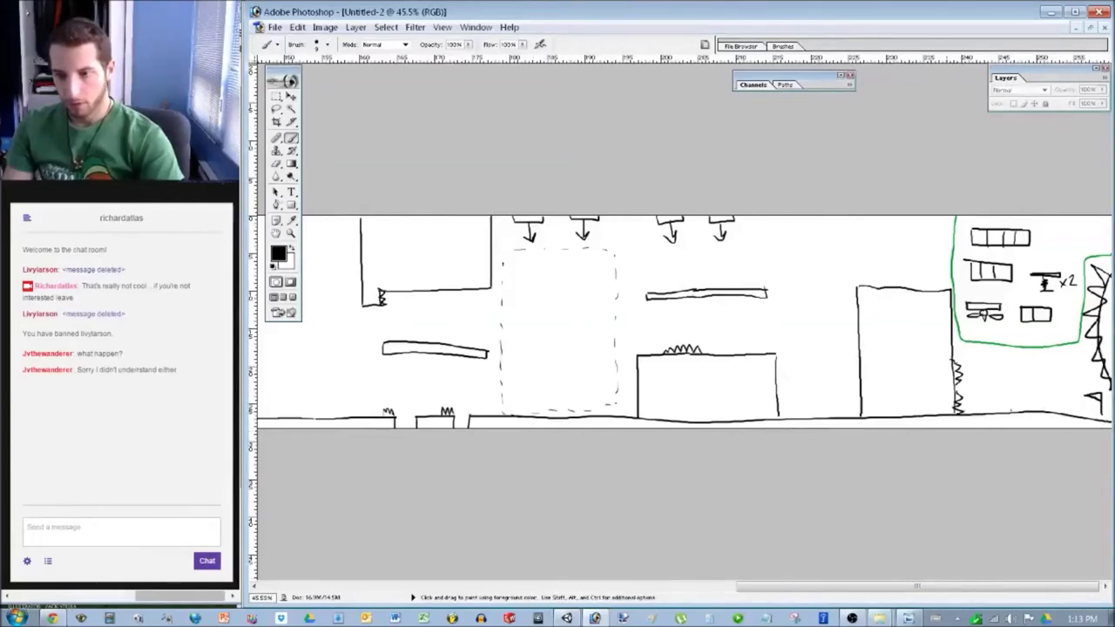
# Switch to Unity, set the goal-side green FixedCollider's X scale to 48, and move it against the end wall, at about X 10.21, Y -8.25.
pyautogui.hotkey('alt', 'Tab')
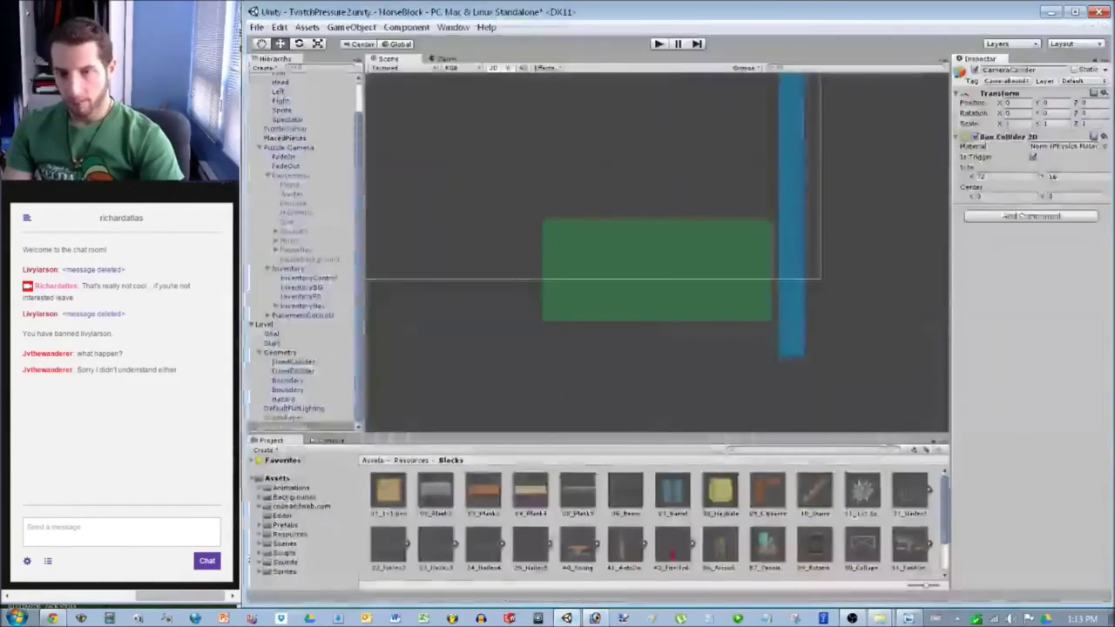
pyautogui.click(657, 270)
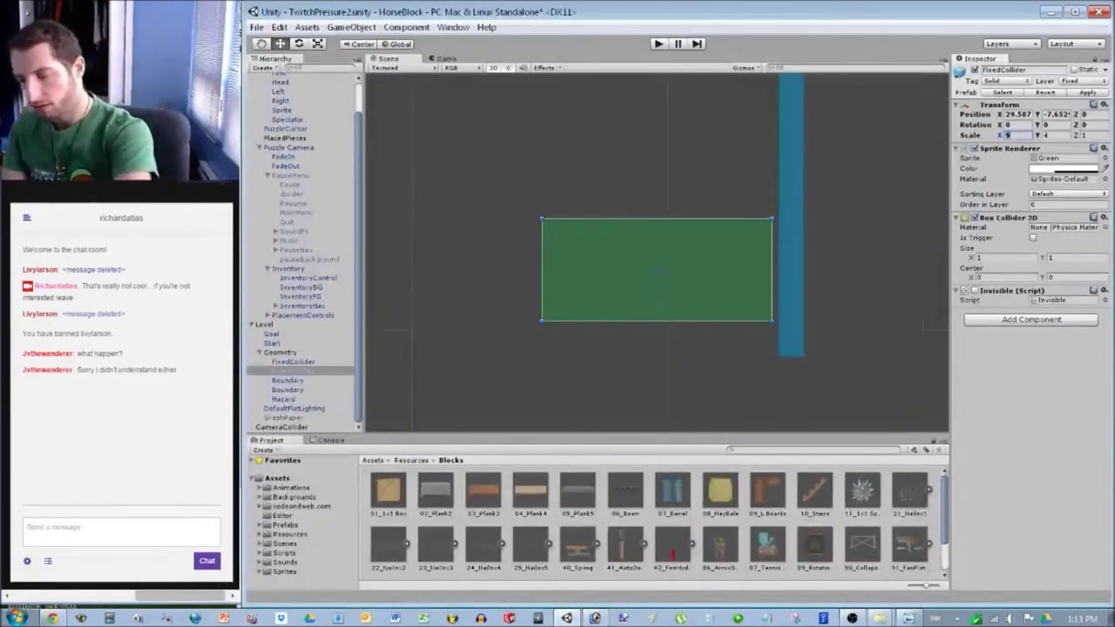
pyautogui.doubleClick(1011, 135)
pyautogui.write('48')
pyautogui.scroll(-5, 862, 293)
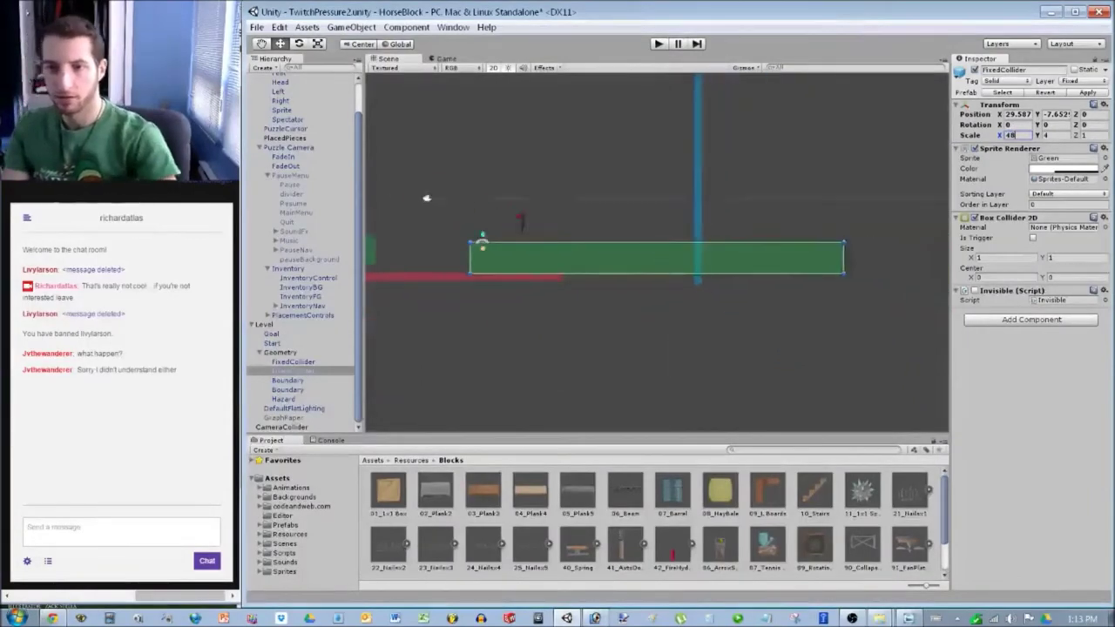
pyautogui.moveTo(801, 286); pyautogui.dragTo(650, 290)
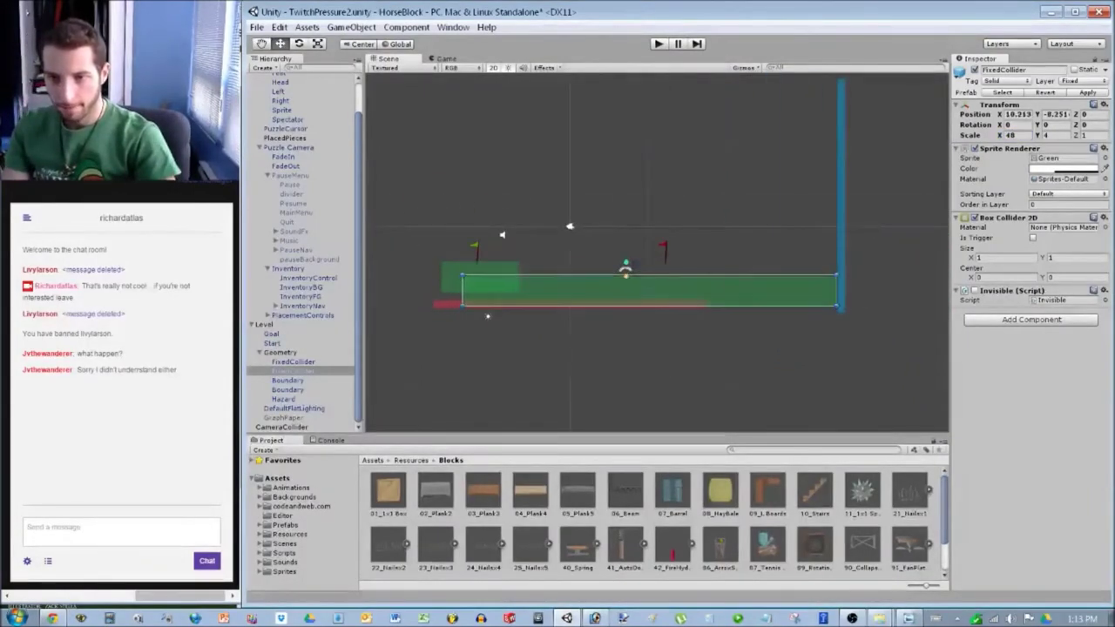
# Move the shorter green platform outward to about X -27.05, and place the green start flag on the long floor beside the end wall.
pyautogui.moveTo(480, 270); pyautogui.dragTo(359, 287)
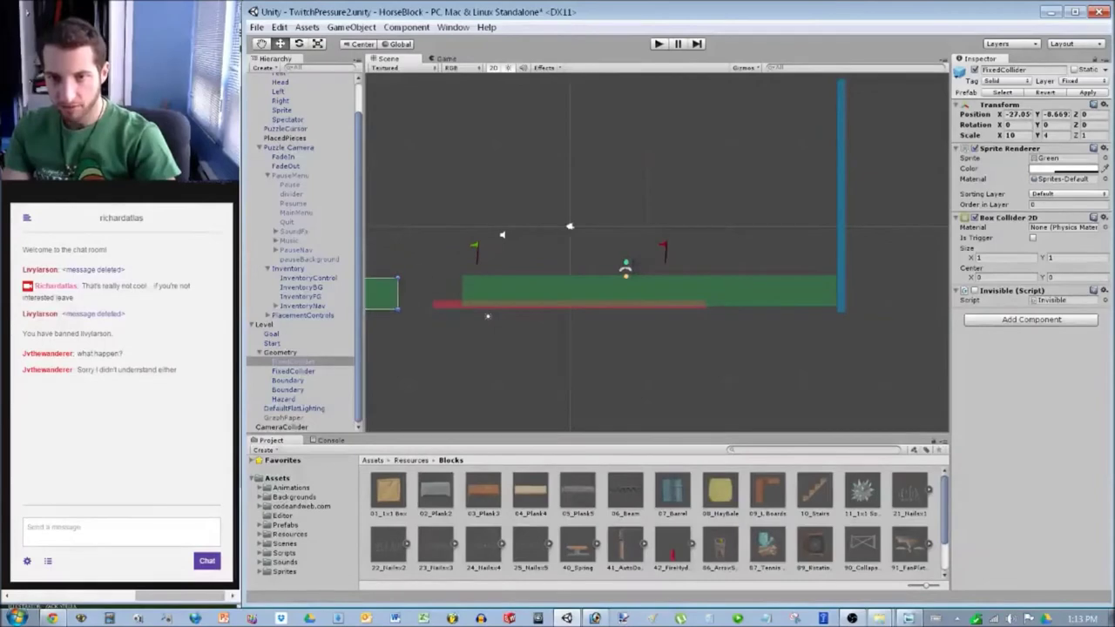
pyautogui.click(475, 253)
pyautogui.moveTo(475, 253); pyautogui.dragTo(822, 265)
pyautogui.press('Escape')
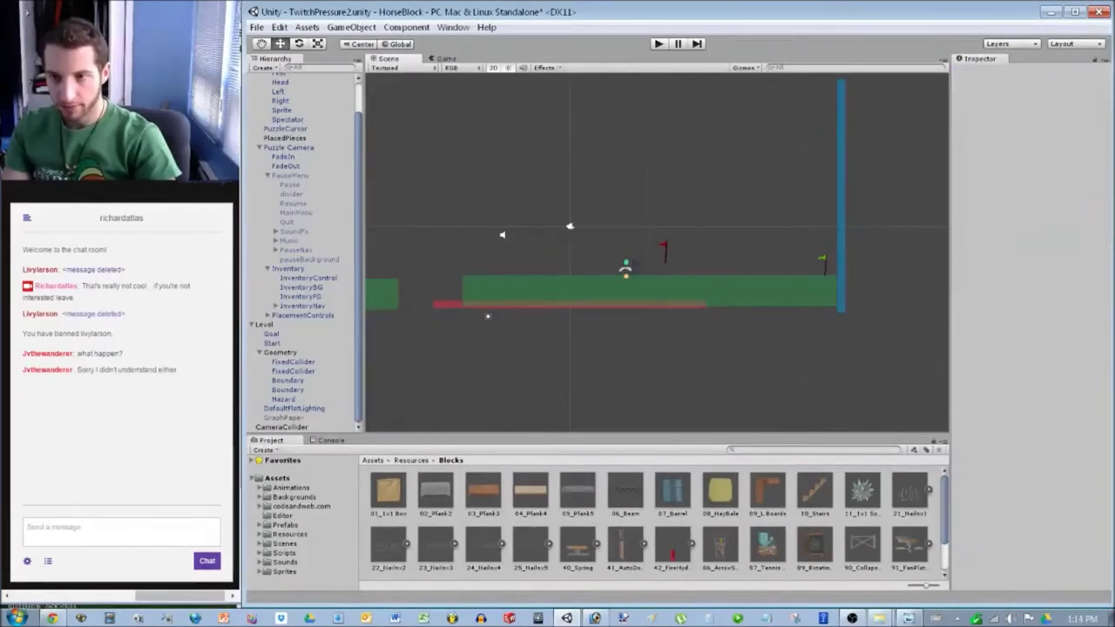
# Move the red Goal flag to the opposite end of the level, near the other Boundary wall.
pyautogui.click(664, 251)
pyautogui.moveTo(528, 234); pyautogui.dragTo(786, 271, button='middle')
pyautogui.scroll(-7, 657, 253)
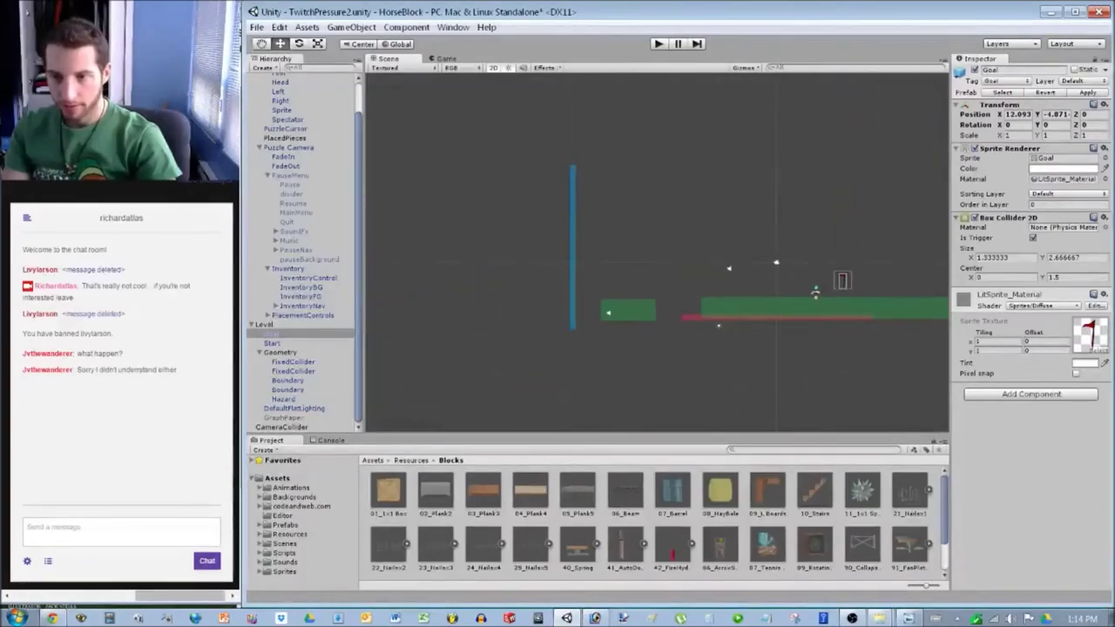
pyautogui.moveTo(843, 279); pyautogui.dragTo(590, 210)
pyautogui.moveTo(589, 209); pyautogui.dragTo(456, 206, button='middle')
pyautogui.press('Escape')
# Shift the green start flag a short distance inward from the end wall.
pyautogui.scroll(12, 657, 253)
pyautogui.moveTo(656, 253); pyautogui.dragTo(446, 274, button='middle')
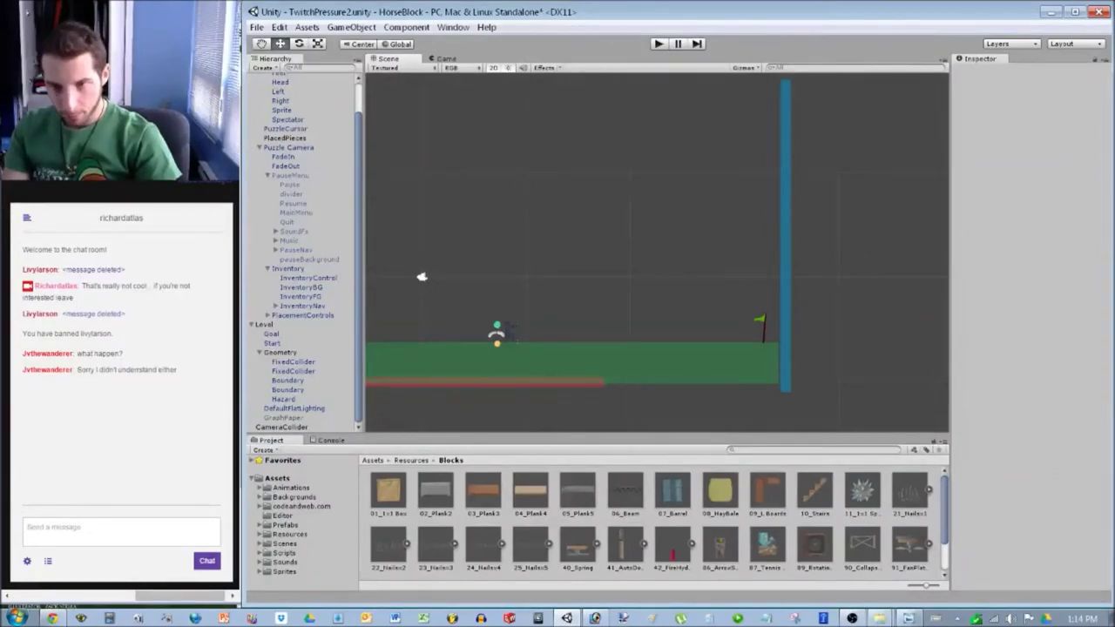
pyautogui.moveTo(760, 329); pyautogui.dragTo(706, 329)
pyautogui.press('Escape')
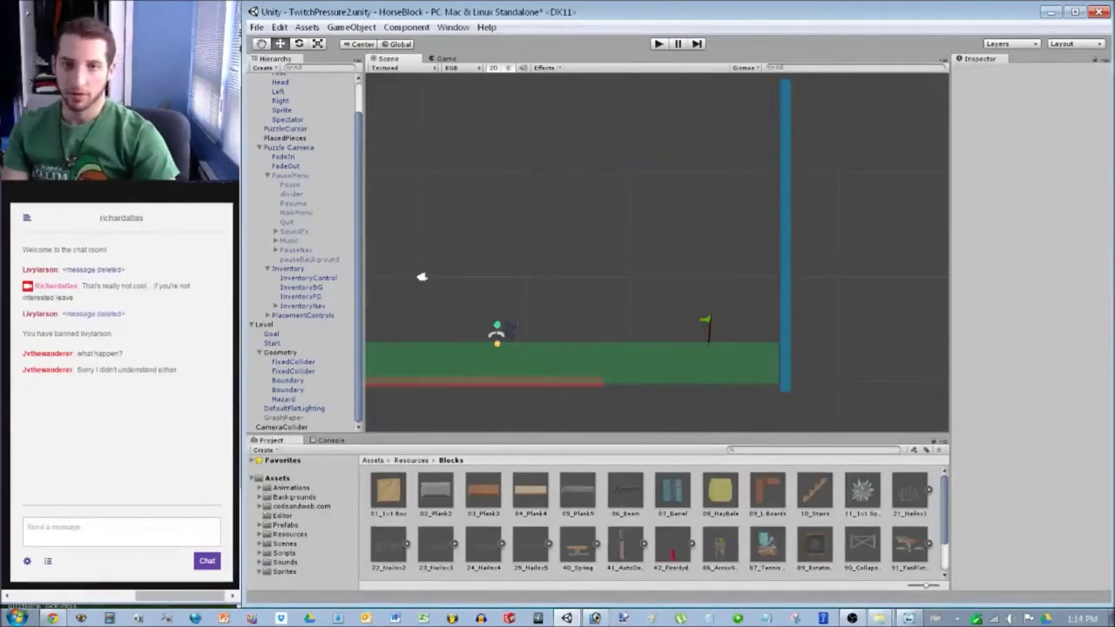
# Collapse the PauseMenu group in the scene hierarchy and save the scene.
pyautogui.scroll(2, 302, 253)
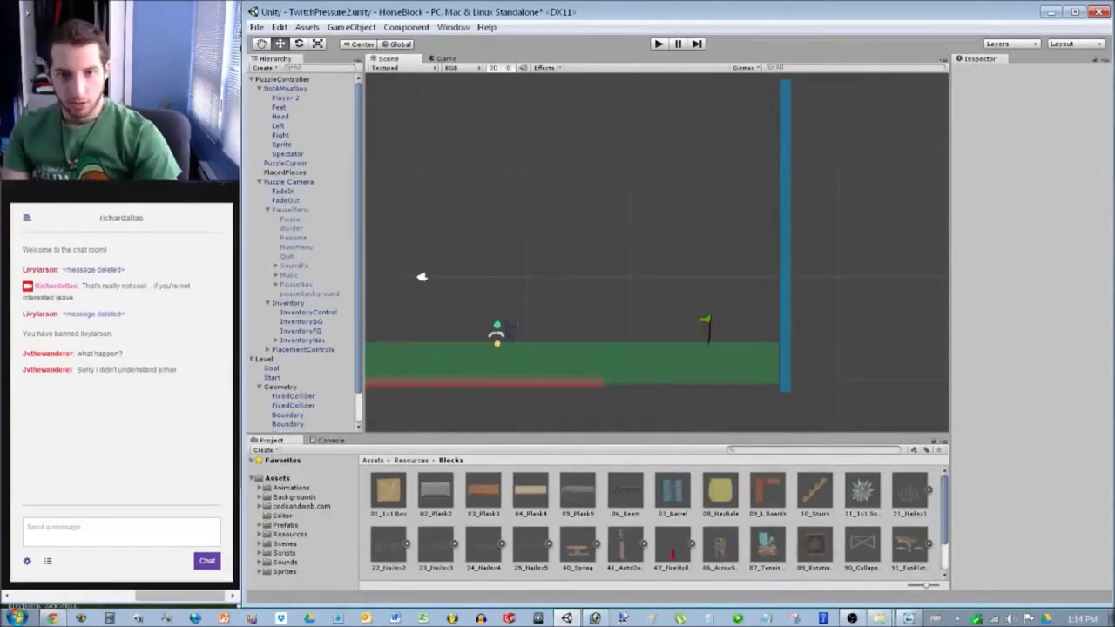
pyautogui.click(268, 209)
pyautogui.scroll(6, 658, 260)
pyautogui.moveTo(658, 260); pyautogui.dragTo(755, 261, button='middle')
pyautogui.hotkey('ctrl', 's')
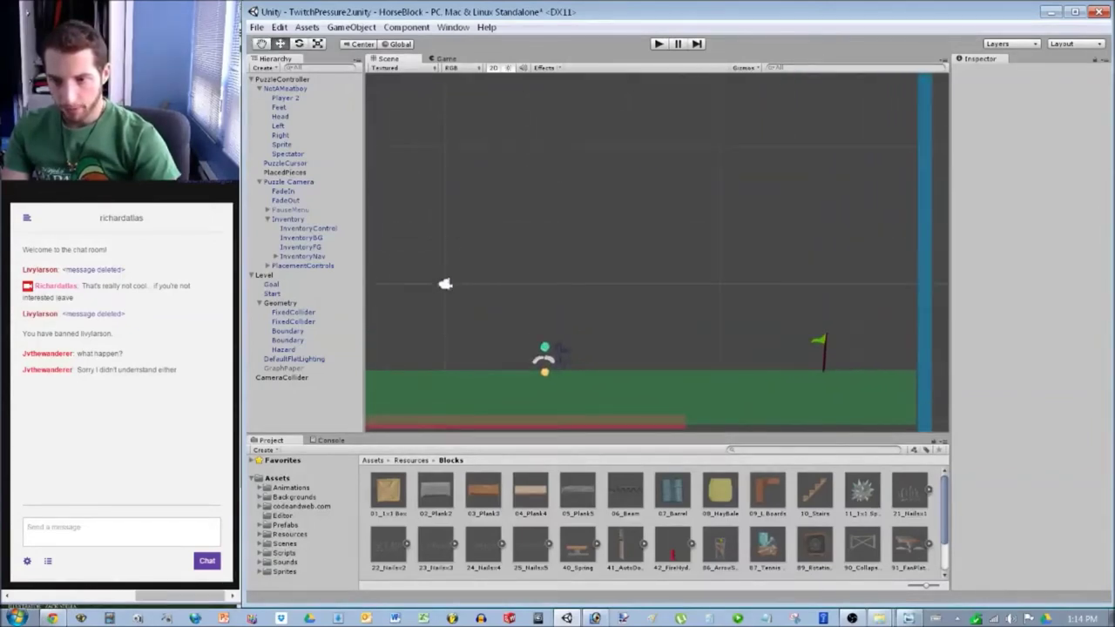
# Compare the CameraCollider's bounds with the end wall and examine the long floor platform's edge near that wall.
pyautogui.click(281, 377)
pyautogui.moveTo(762, 305); pyautogui.dragTo(643, 258, button='middle')
pyautogui.scroll(4, 665, 256)
pyautogui.scroll(2, 666, 257)
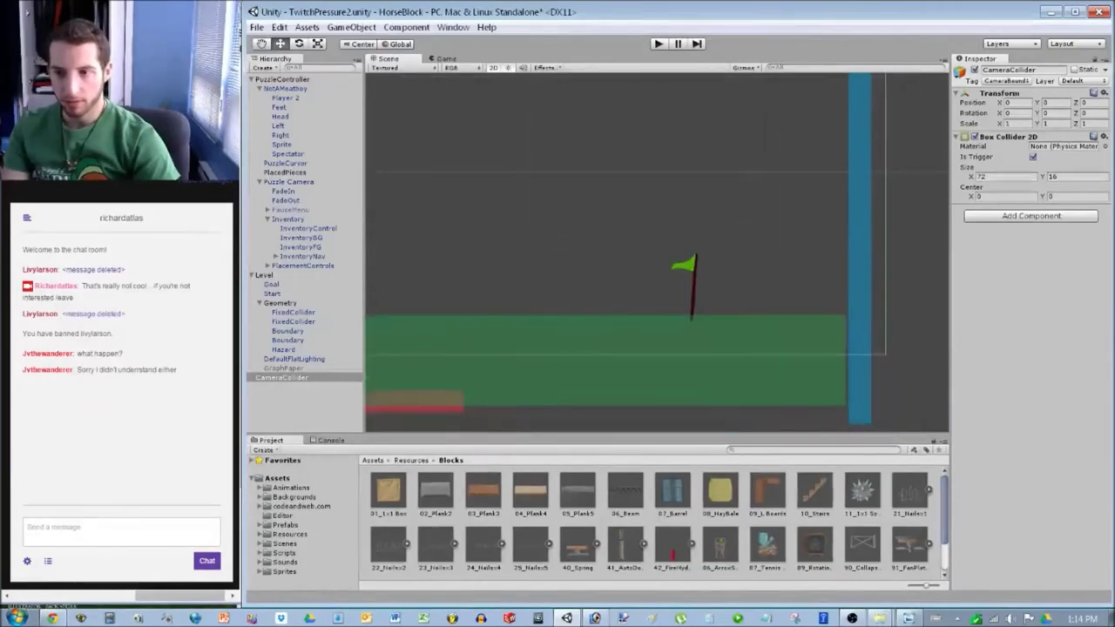
pyautogui.click(605, 360)
pyautogui.scroll(10, 658, 251)
pyautogui.moveTo(766, 292); pyautogui.dragTo(593, 246, button='middle')
pyautogui.scroll(3, 658, 252)
pyautogui.moveTo(715, 296); pyautogui.dragTo(612, 246, button='middle')
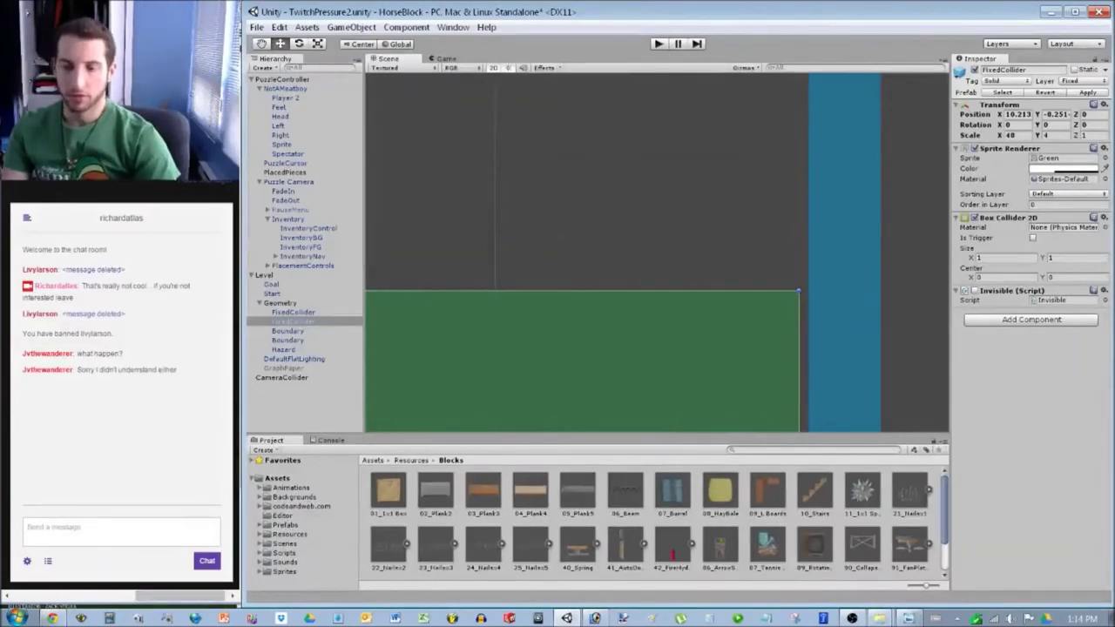
# Switch to Photoshop, draw a trial jump arc from the floor to the floating platform in the sketch, and undo it.
pyautogui.hotkey('alt', 'Tab')
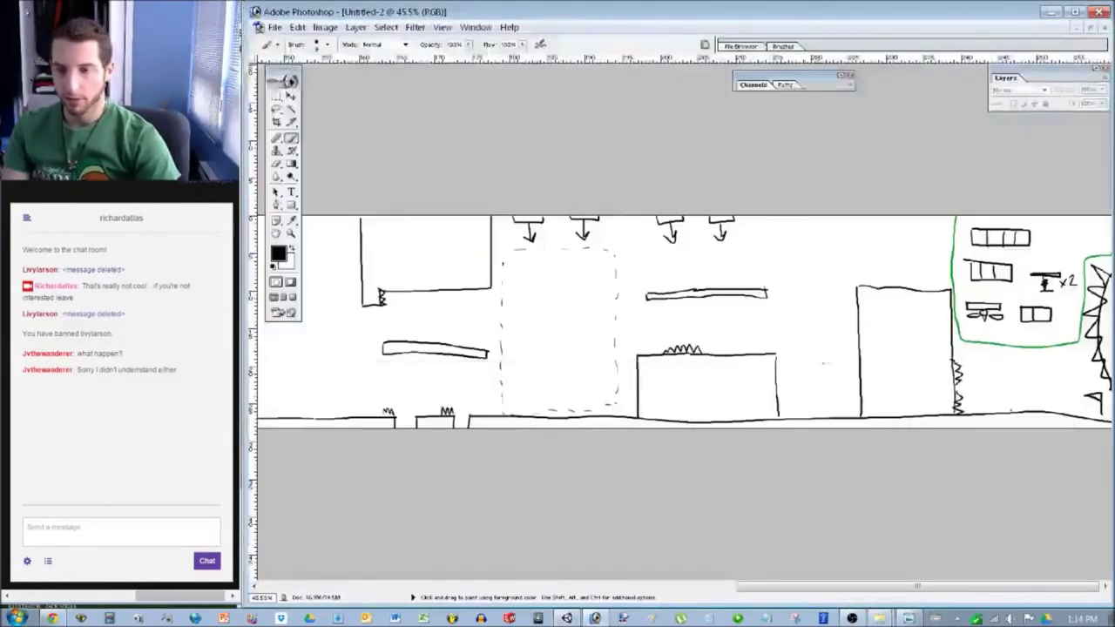
pyautogui.moveTo(816, 404); pyautogui.dragTo(781, 285)
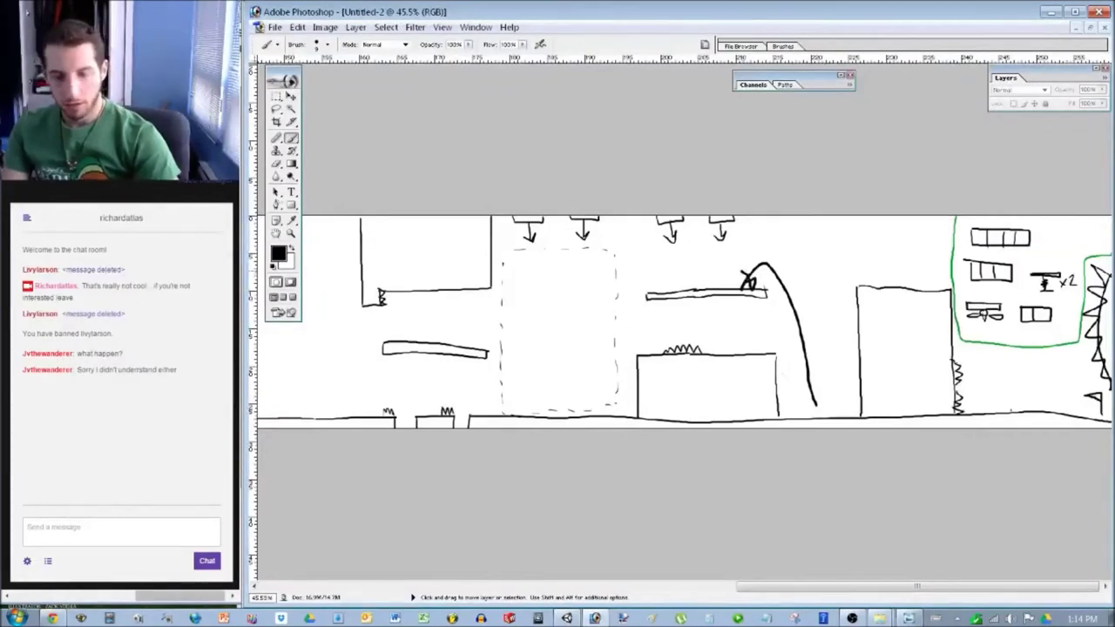
pyautogui.hotkey('ctrl', 'z')
# Switch to Unity and set the long floor platform's position to X 10.5, Y -8.5.
pyautogui.hotkey('alt', 'Tab')
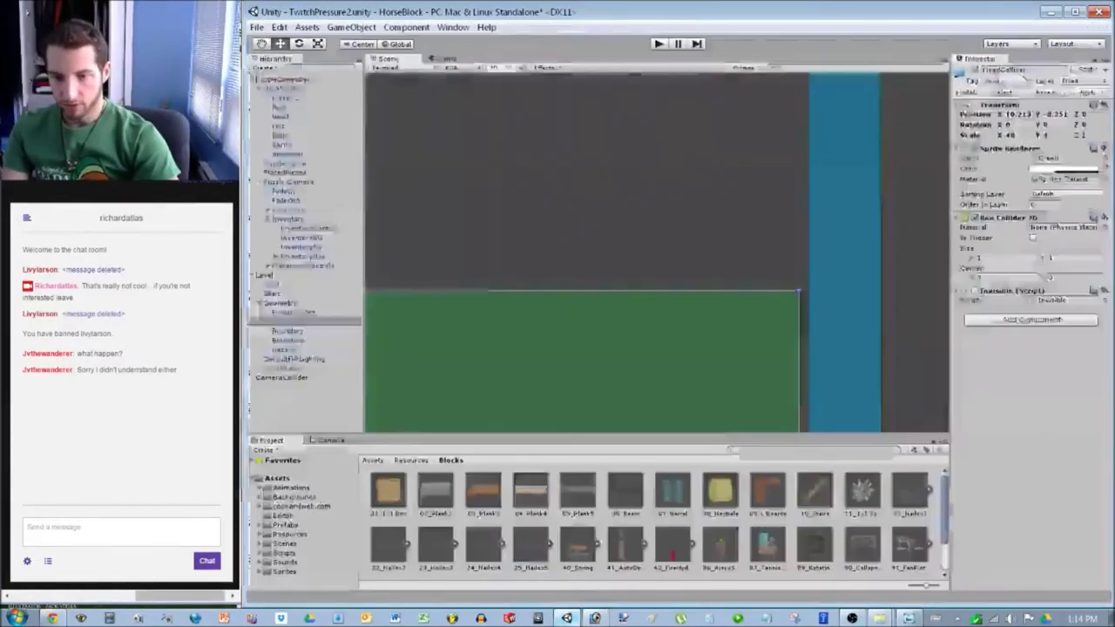
pyautogui.write('-8.5')
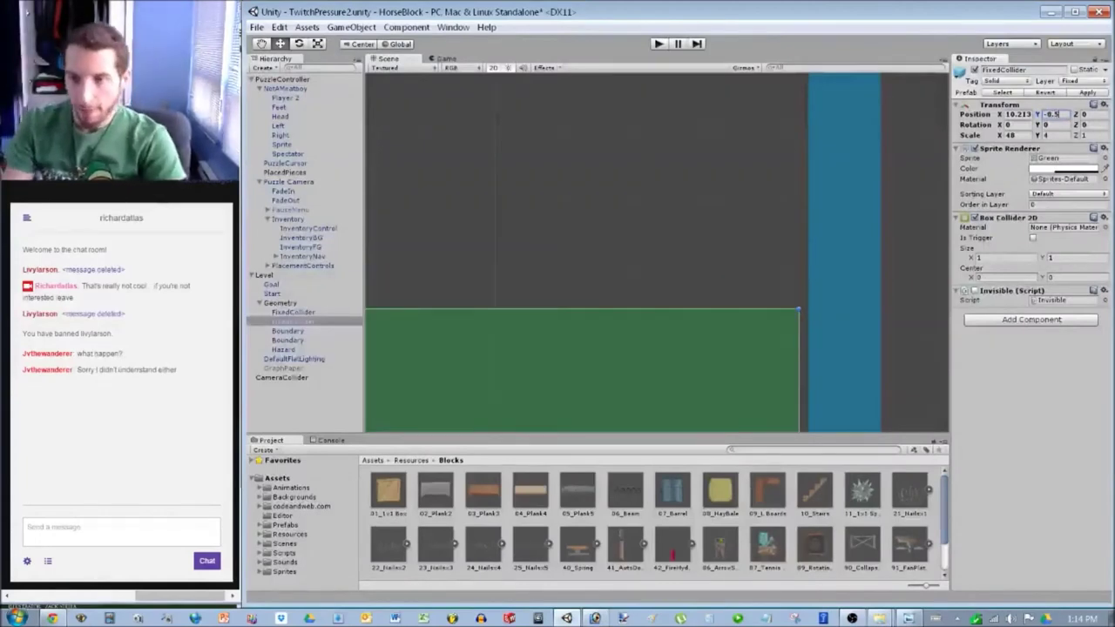
pyautogui.scroll(-3, 656, 252)
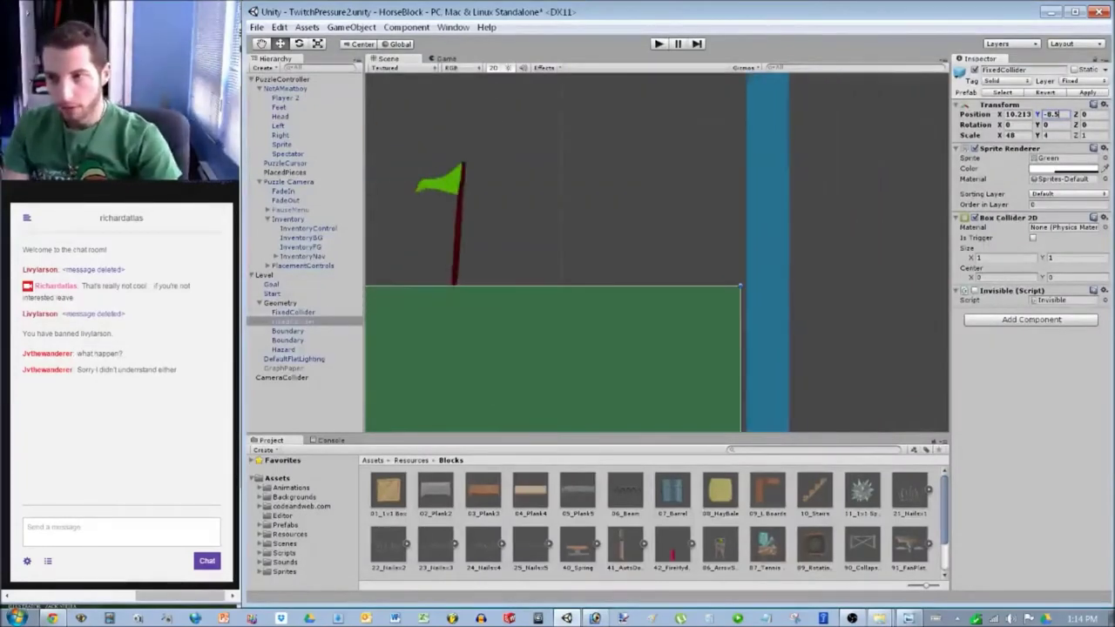
pyautogui.write('10.5')
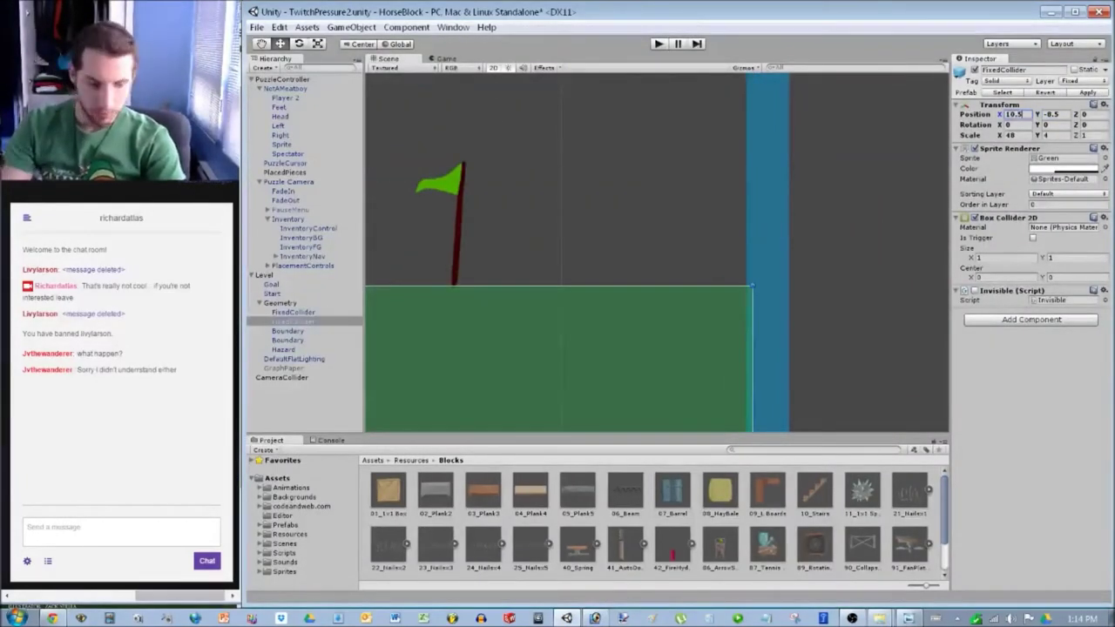
# Duplicate the long floor platform and raise the copy above the floor, to about Y -2.73.
pyautogui.click(648, 248)
pyautogui.scroll(5, 648, 247)
pyautogui.moveTo(649, 247); pyautogui.dragTo(878, 316, button='middle')
pyautogui.scroll(-3, 656, 253)
pyautogui.scroll(-3, 656, 253)
pyautogui.moveTo(621, 210); pyautogui.dragTo(863, 319, button='middle')
pyautogui.scroll(-5, 656, 253)
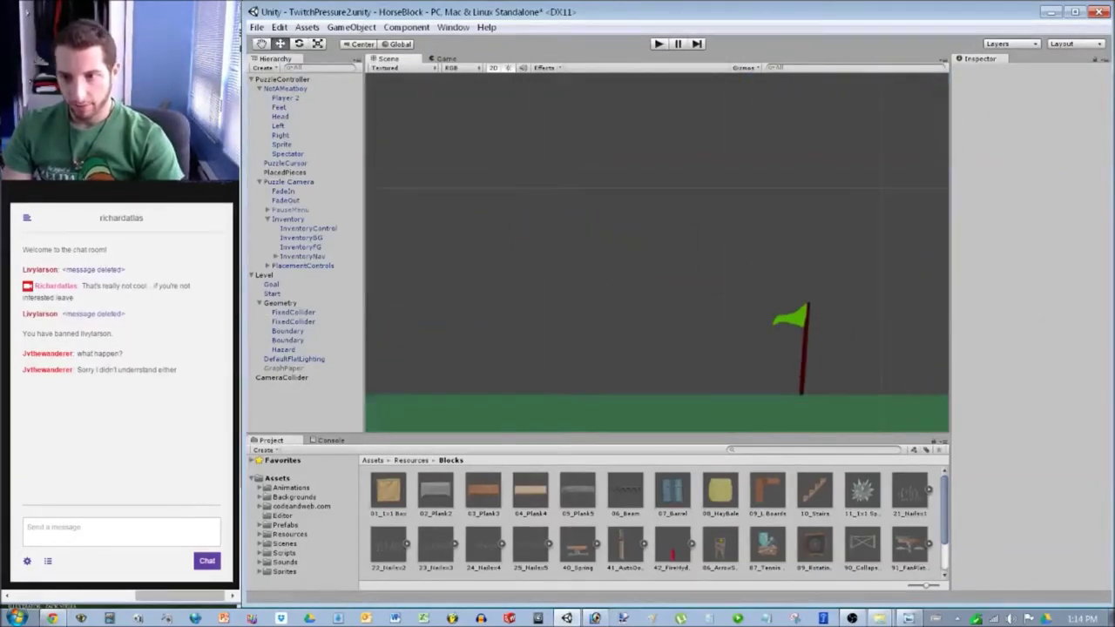
pyautogui.moveTo(657, 253); pyautogui.dragTo(697, 225, button='middle')
pyautogui.click(657, 398)
pyautogui.hotkey('ctrl', 'd')
pyautogui.moveTo(657, 398); pyautogui.dragTo(657, 215)
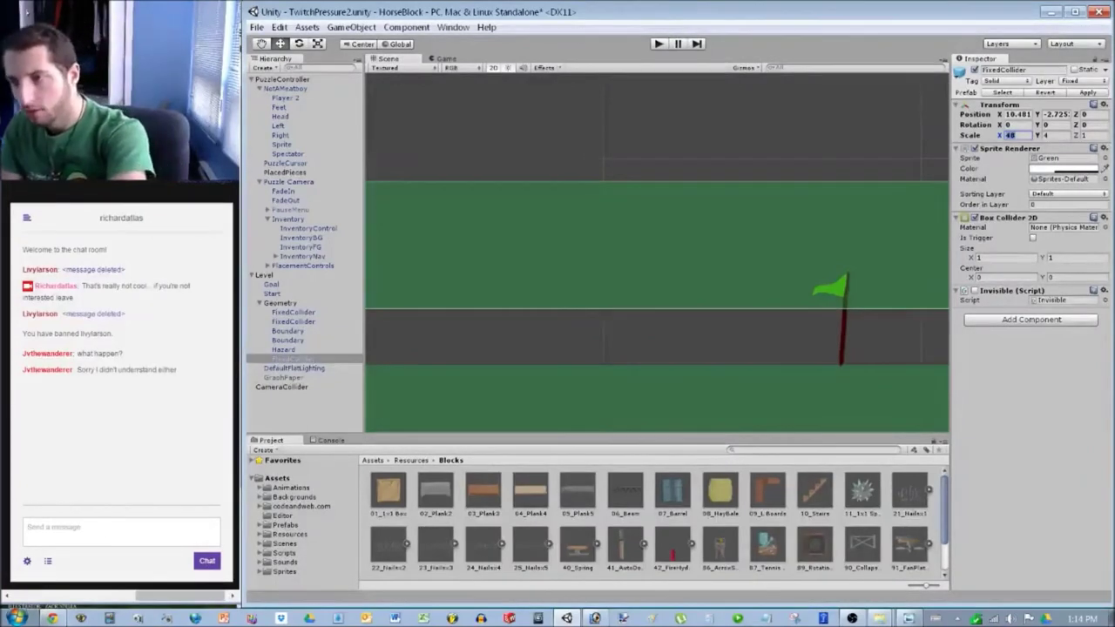
# Scale the duplicated platform to X 4, Y 1 and move it to about X 18.02, Y -0.79.
pyautogui.write('4')
pyautogui.press('Tab')
pyautogui.scroll(-3, 657, 253)
pyautogui.moveTo(465, 248); pyautogui.dragTo(596, 214)
# Set the small floating platform's position to X 19.5, Y -1.
pyautogui.scroll(10, 596, 214)
pyautogui.moveTo(596, 214); pyautogui.dragTo(705, 139, button='middle')
pyautogui.scroll(4, 657, 253)
pyautogui.moveTo(657, 252); pyautogui.dragTo(618, 214, button='middle')
pyautogui.scroll(8, 657, 253)
pyautogui.scroll(-2, 657, 253)
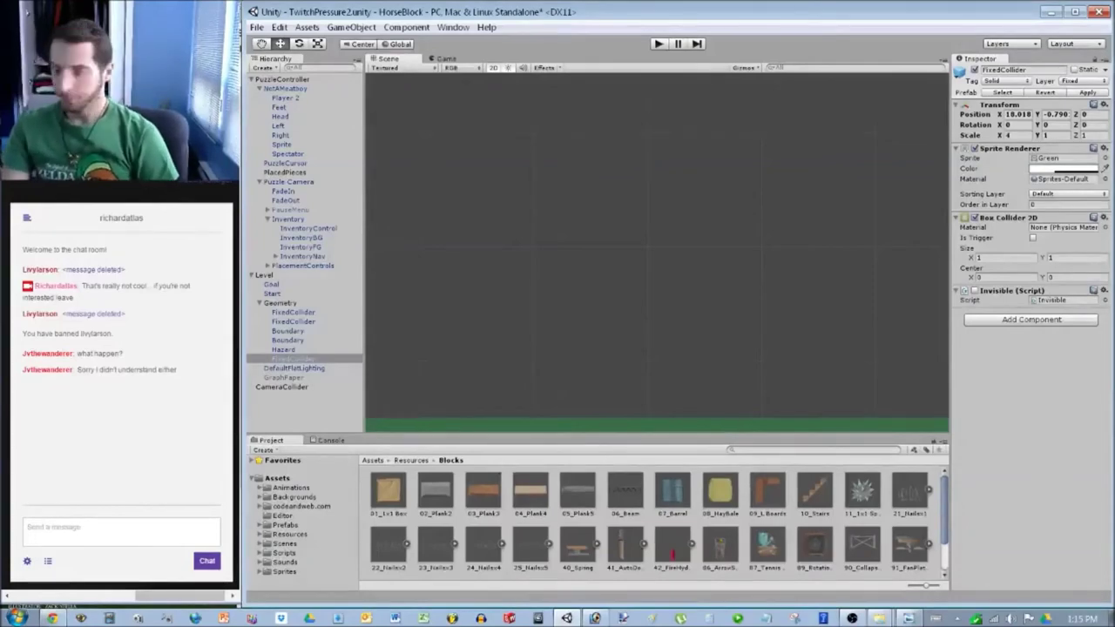
pyautogui.moveTo(646, 331); pyautogui.dragTo(599, 244, button='middle')
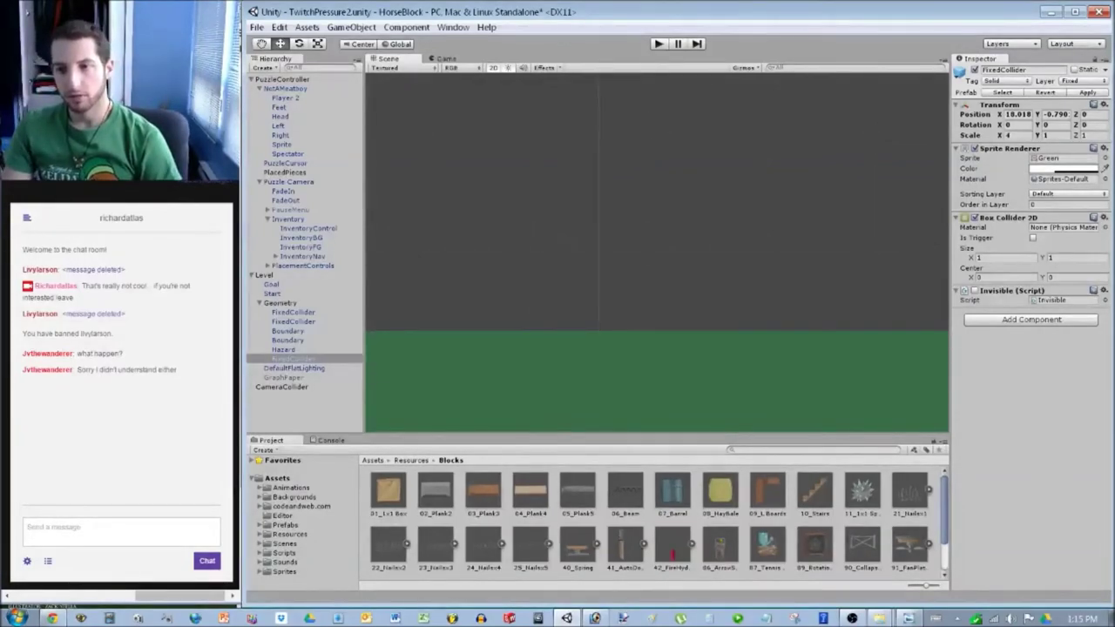
pyautogui.moveTo(598, 218); pyautogui.dragTo(585, 417, button='middle')
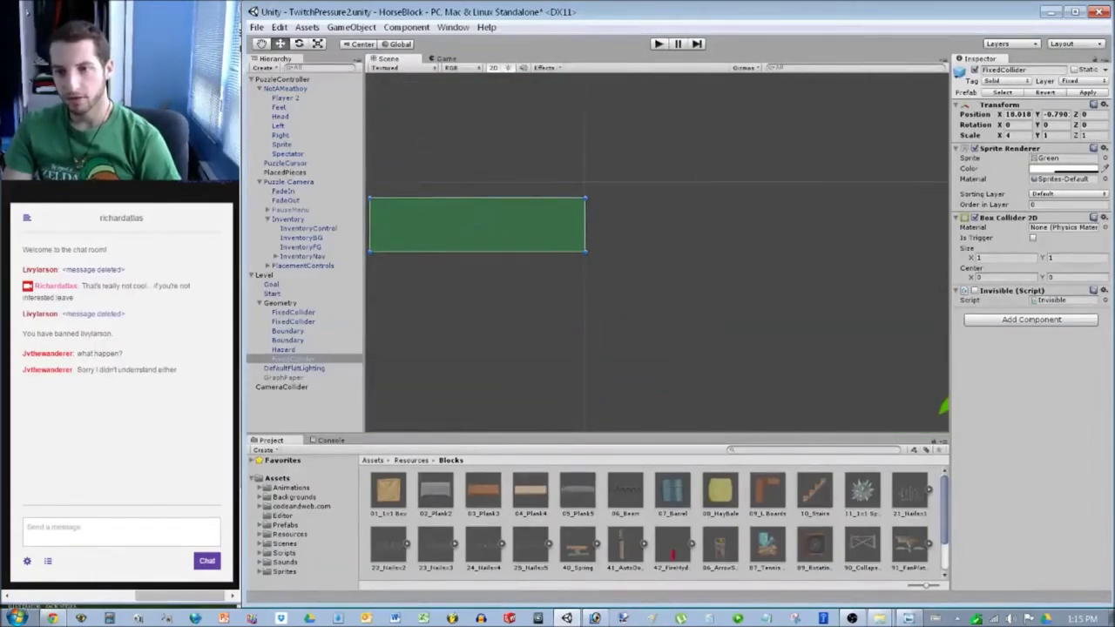
pyautogui.moveTo(478, 225); pyautogui.dragTo(561, 239)
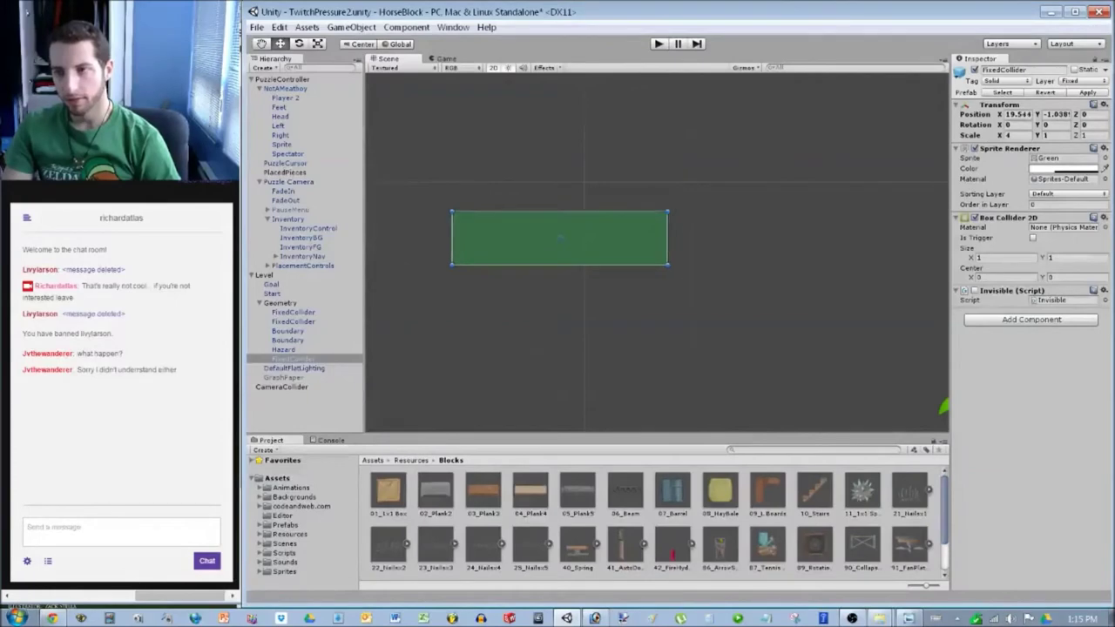
pyautogui.write('19.5')
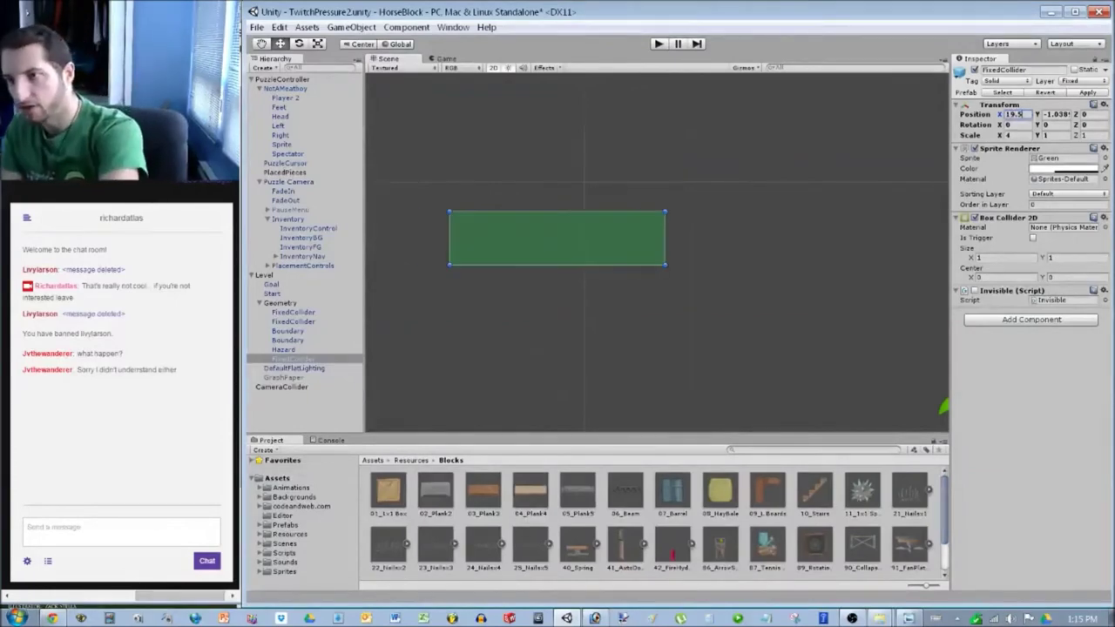
pyautogui.write('-1')
pyautogui.scroll(-5, 657, 253)
pyautogui.scroll(-2, 389, 236)
# Play-test the level to check the jump onto the floating platform, and stop the game.
pyautogui.click(389, 236)
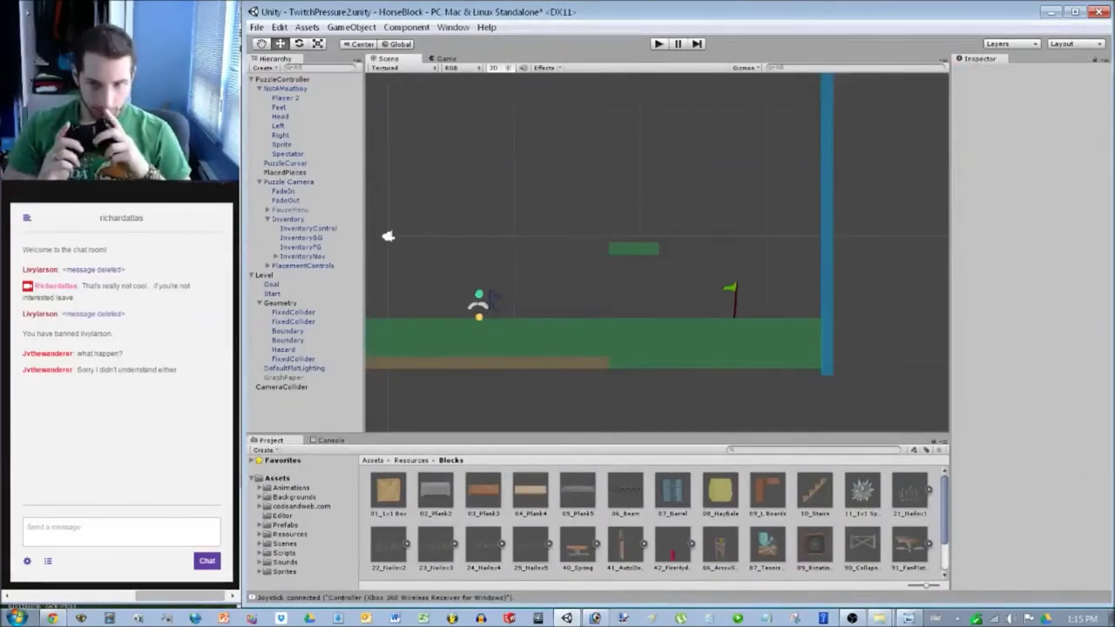
pyautogui.hotkey('ctrl', 'p')
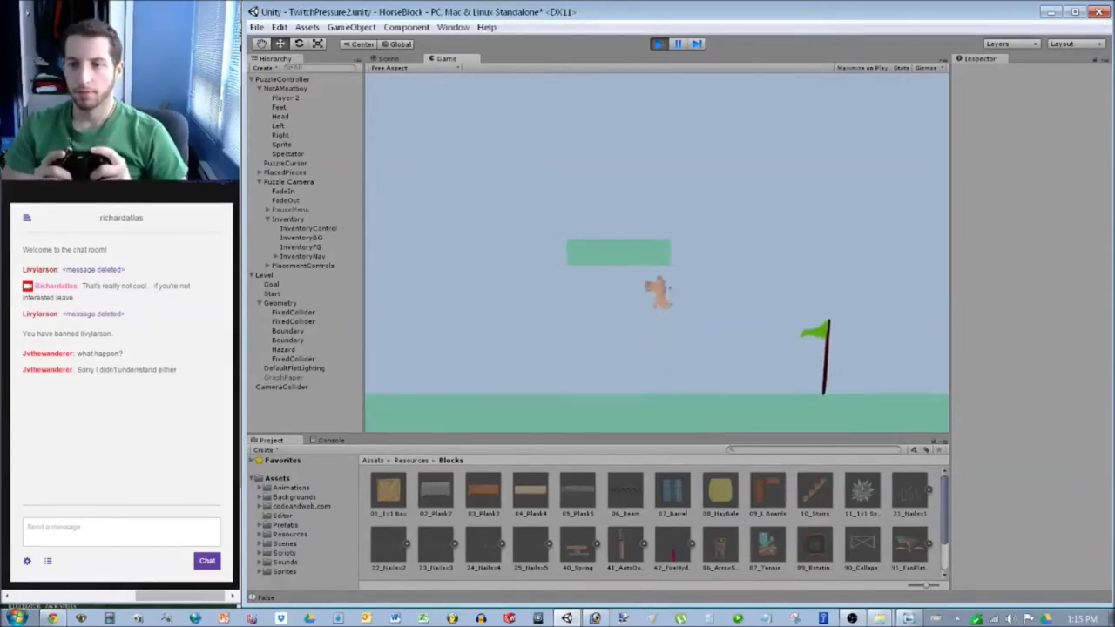
pyautogui.hotkey('ctrl', 'p')
# Try Y -2 and Y -1.5 for the small floating platform's position, then set it back to Y -2.
pyautogui.click(634, 249)
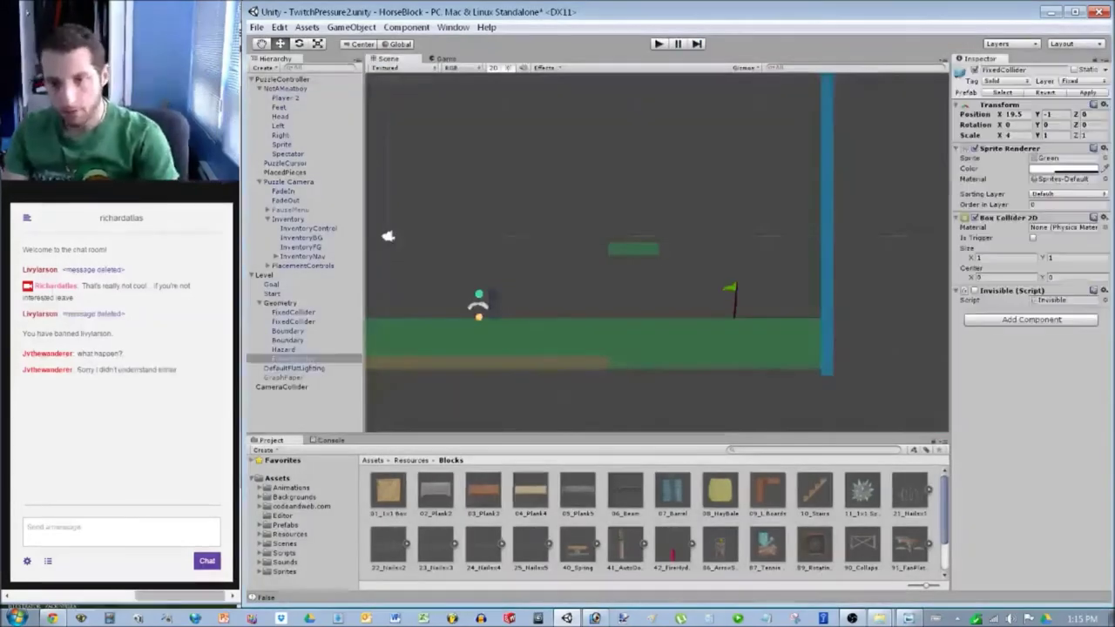
pyautogui.scroll(4, 652, 248)
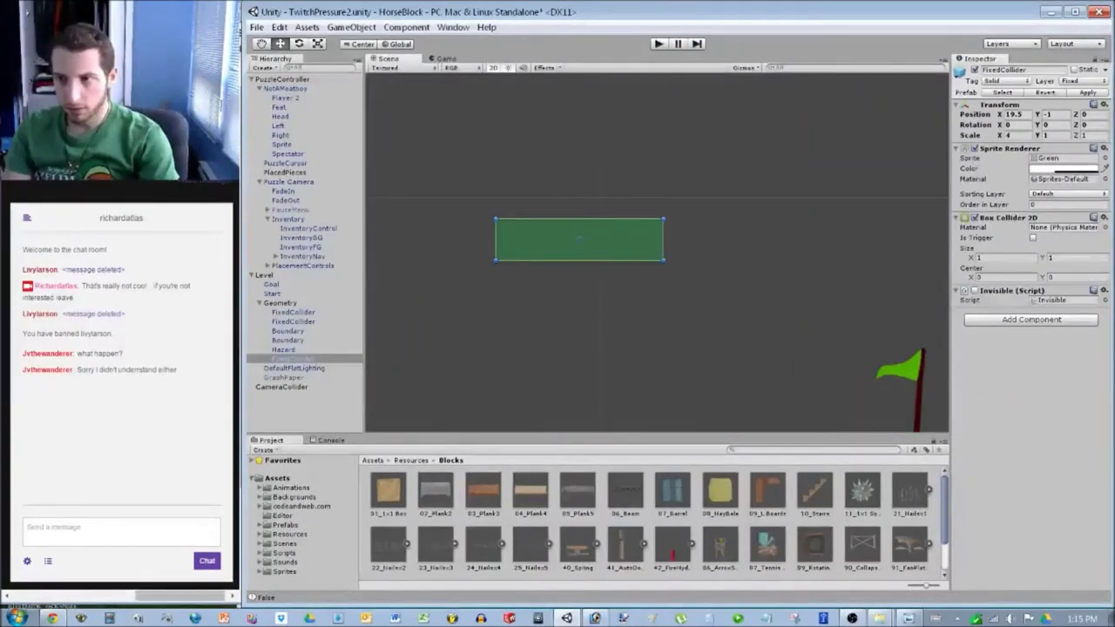
pyautogui.write('-2')
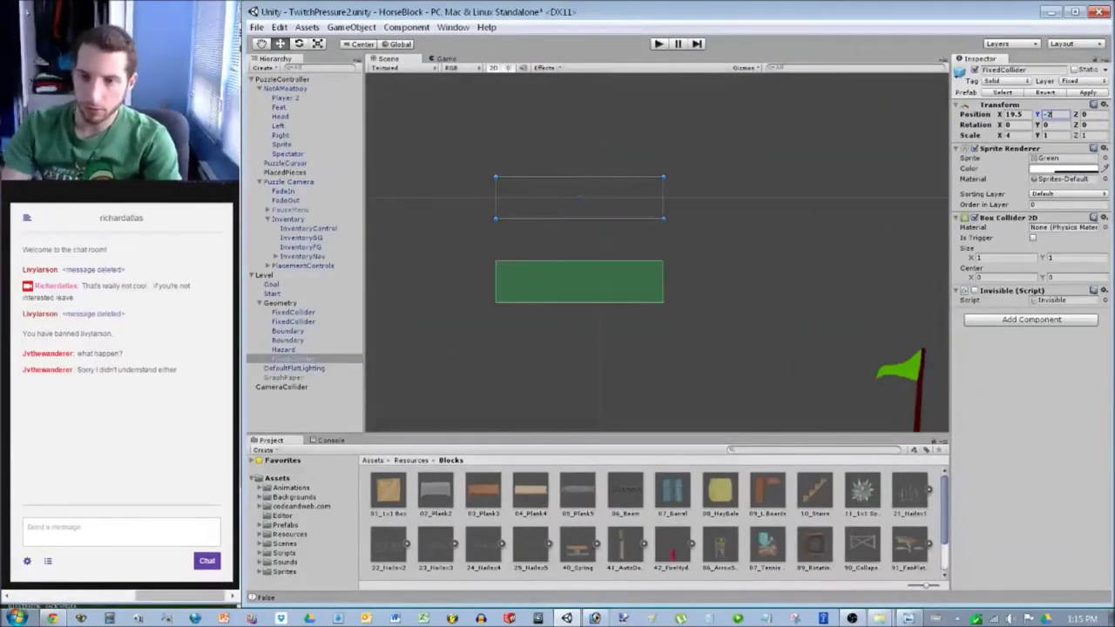
pyautogui.scroll(5, 656, 253)
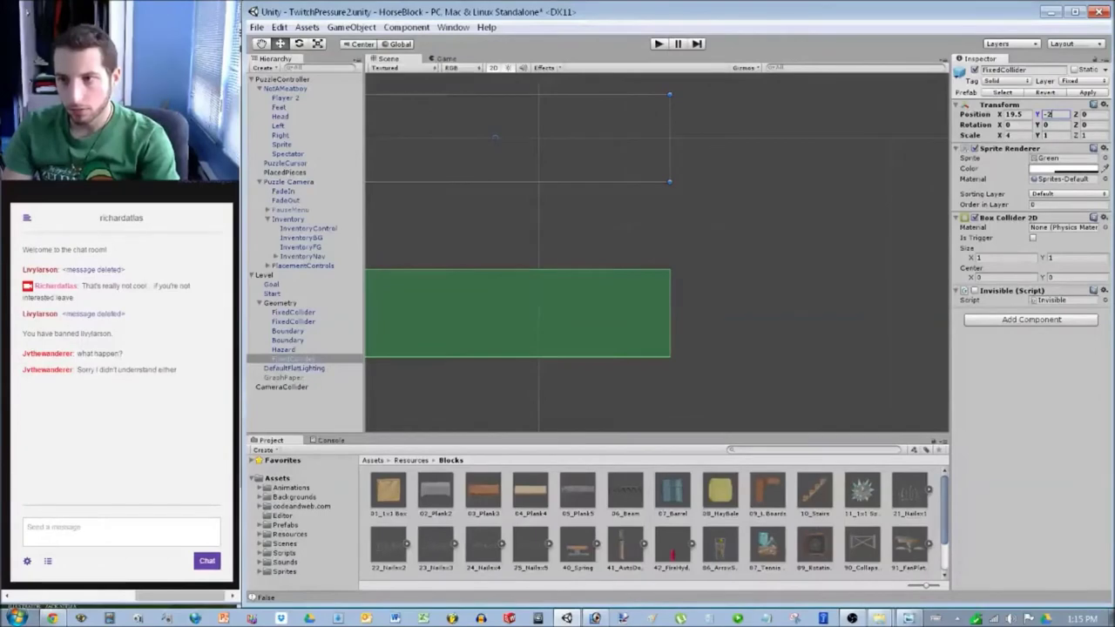
pyautogui.write('-1.5')
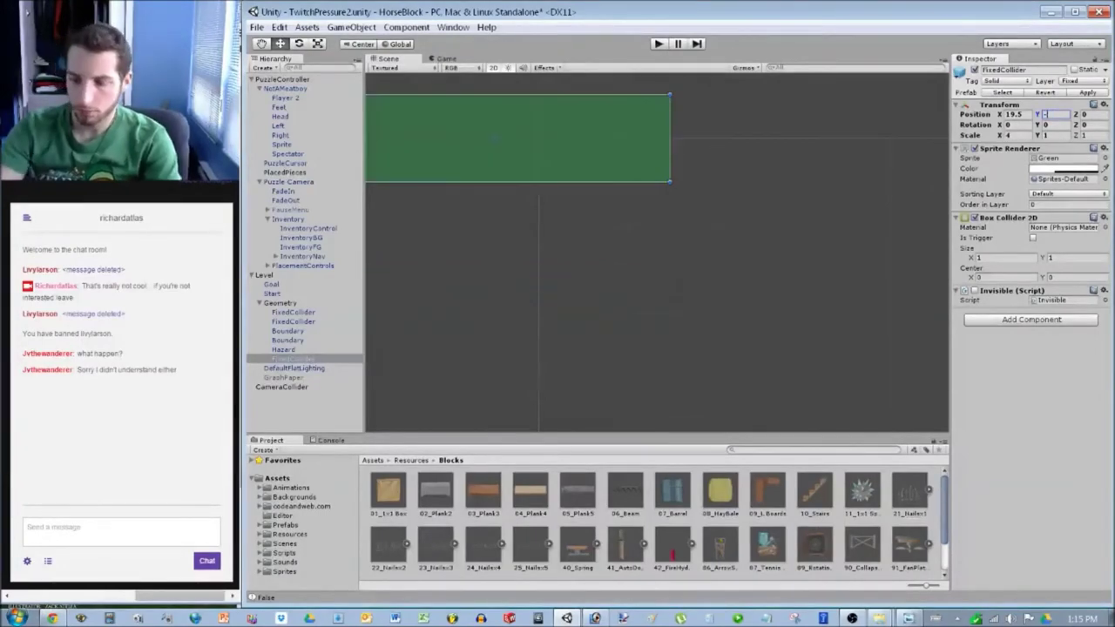
pyautogui.press('BackSpace')
pyautogui.press('BackSpace')
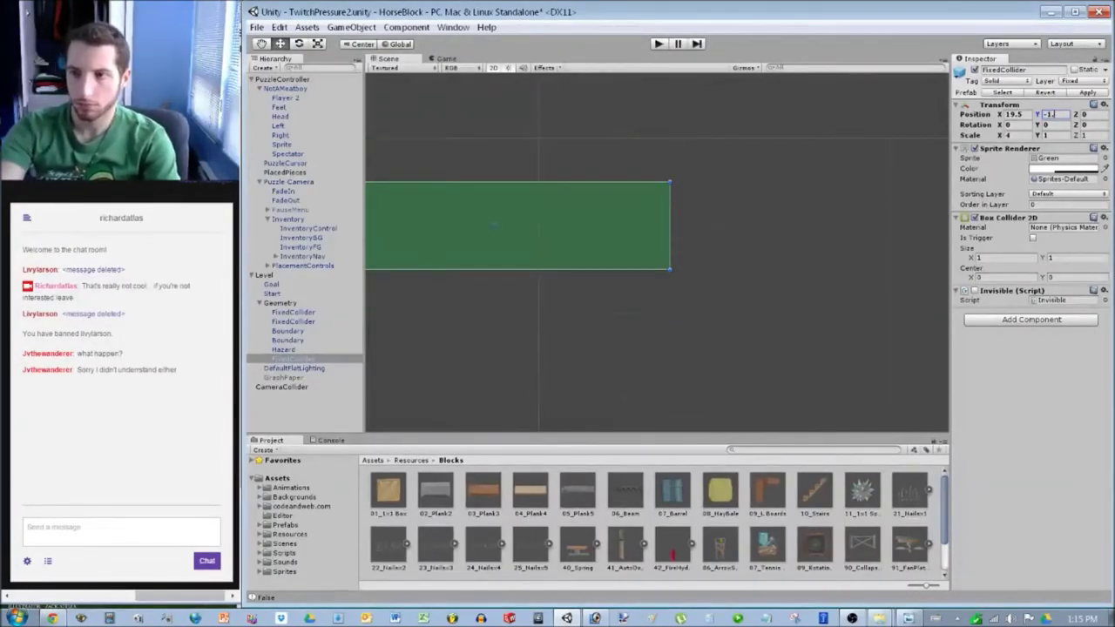
pyautogui.press('BackSpace')
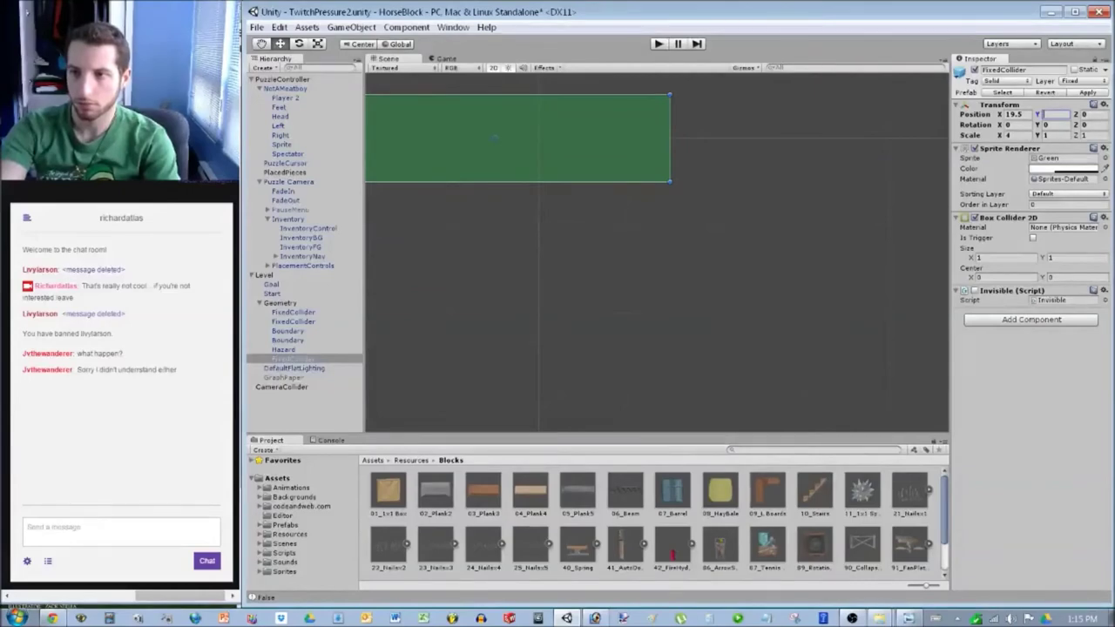
pyautogui.write('1.5')
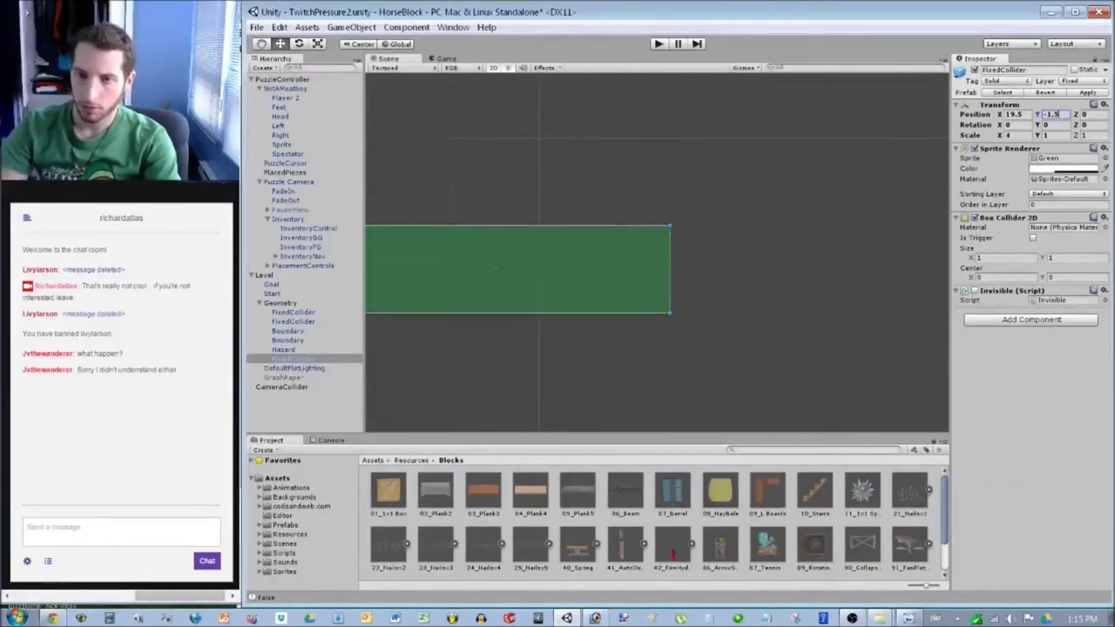
pyautogui.write('-2')
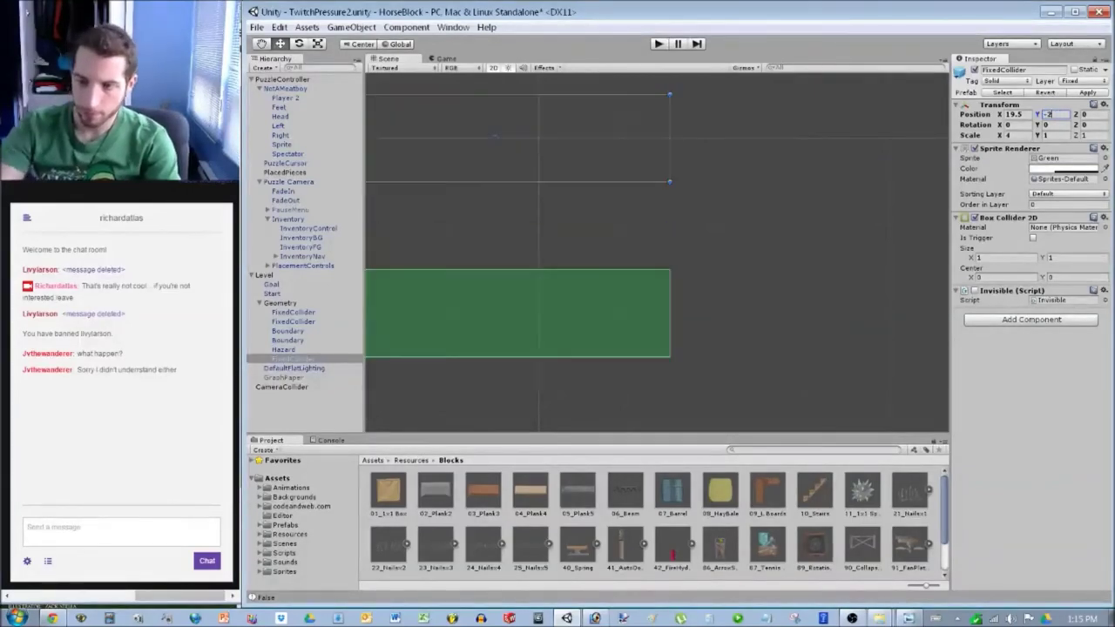
pyautogui.scroll(-15, 657, 253)
# Save the scene, play-test repeated jumps from the floor onto the lowered floating platform, and stop the game.
pyautogui.click(657, 253)
pyautogui.hotkey('ctrl', 's')
pyautogui.hotkey('ctrl', 'p')
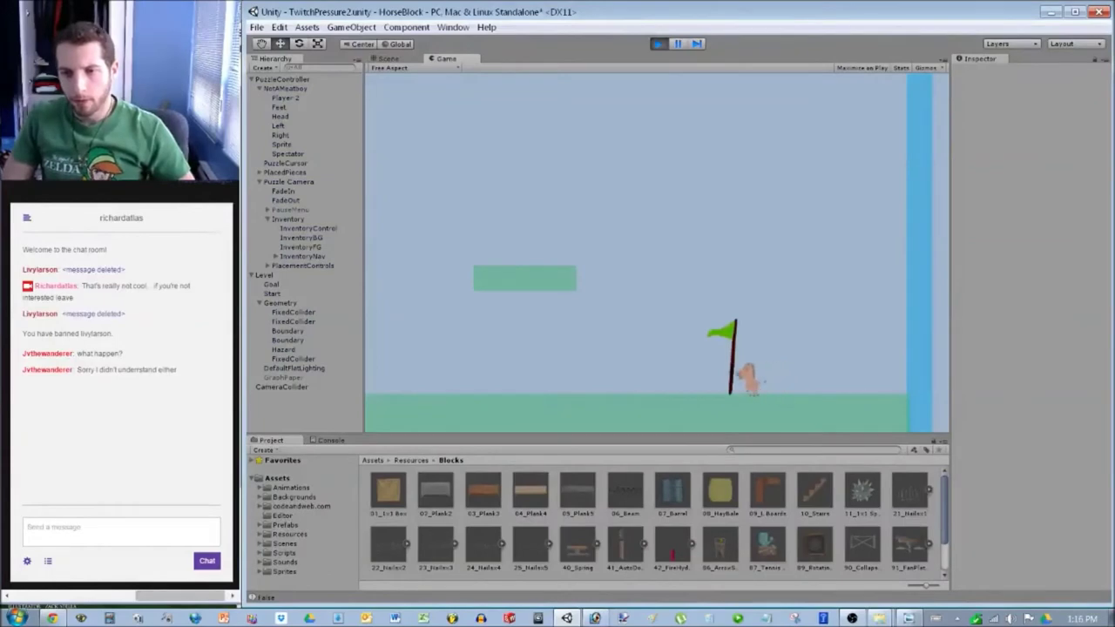
pyautogui.press('Left')
pyautogui.press('space')
pyautogui.press('space')
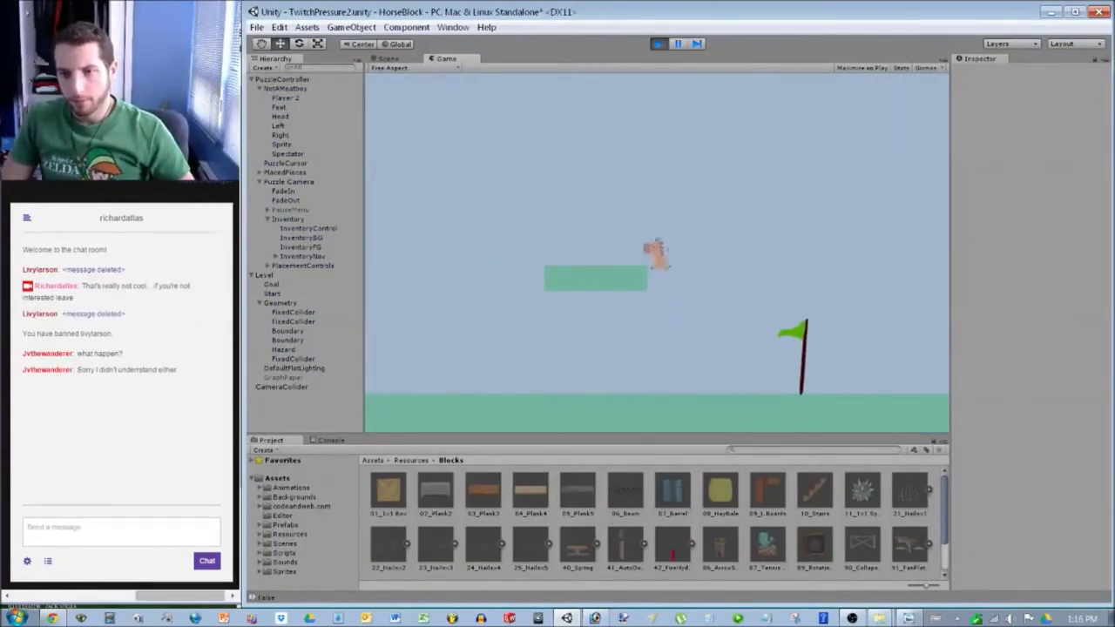
pyautogui.press('Right')
pyautogui.press('space')
pyautogui.press('Left')
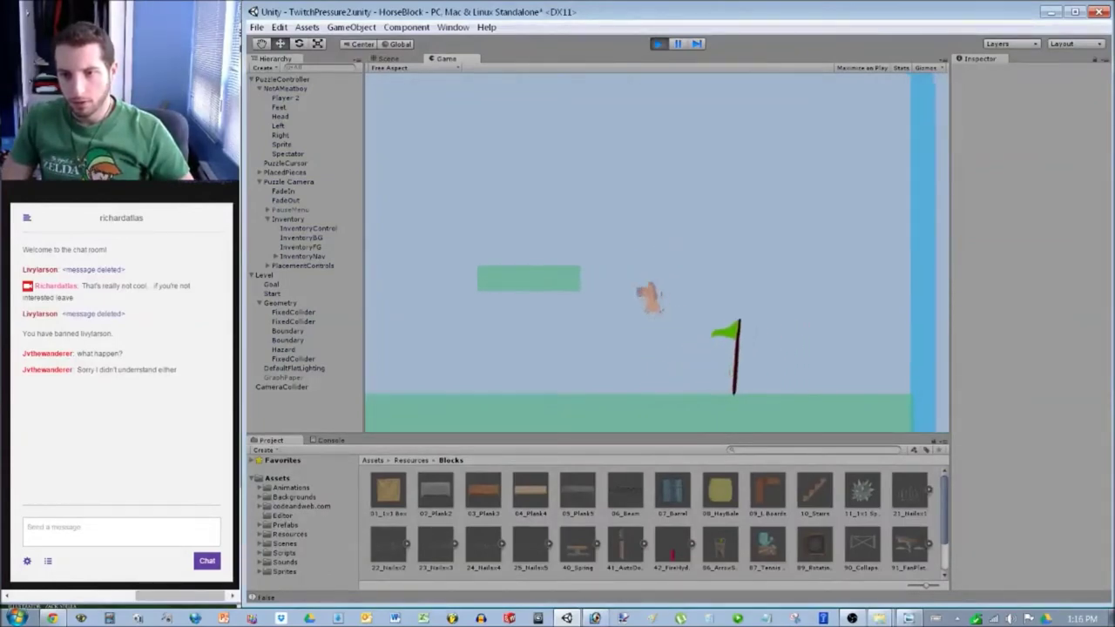
pyautogui.press('Right')
pyautogui.press('space')
pyautogui.press('Left')
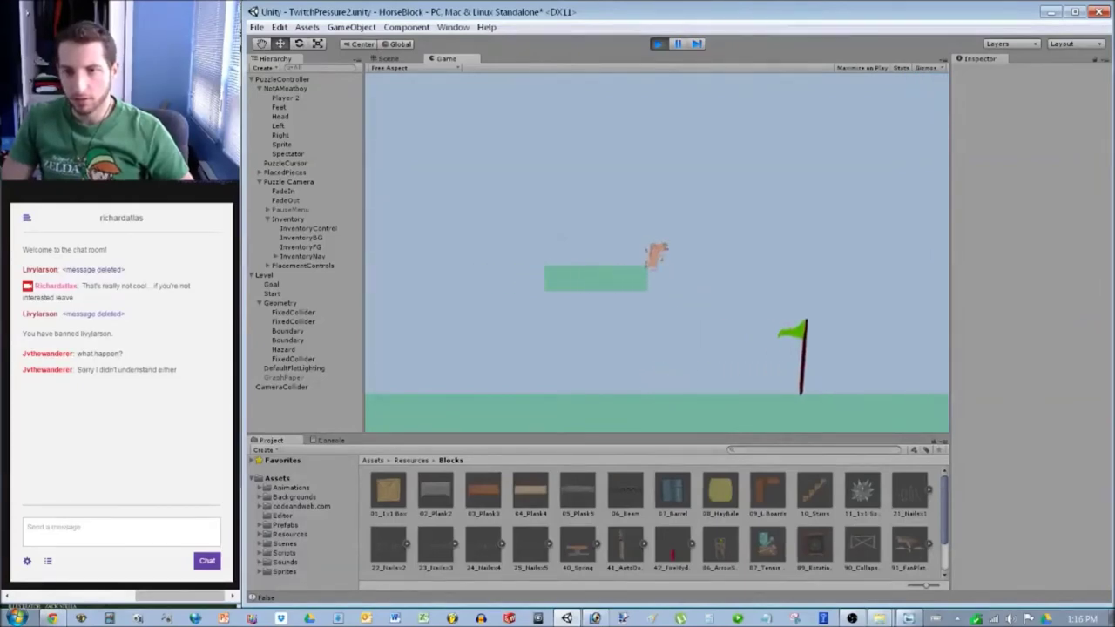
pyautogui.press('Right')
pyautogui.press('space')
pyautogui.press('Left')
pyautogui.press('Right')
pyautogui.press('Left')
pyautogui.press('Right')
pyautogui.press('space')
pyautogui.press('Left')
pyautogui.press('space')
pyautogui.press('Right')
pyautogui.press('space')
pyautogui.press('Left')
pyautogui.press('Right')
pyautogui.press('space')
pyautogui.press('Left')
pyautogui.press('Right')
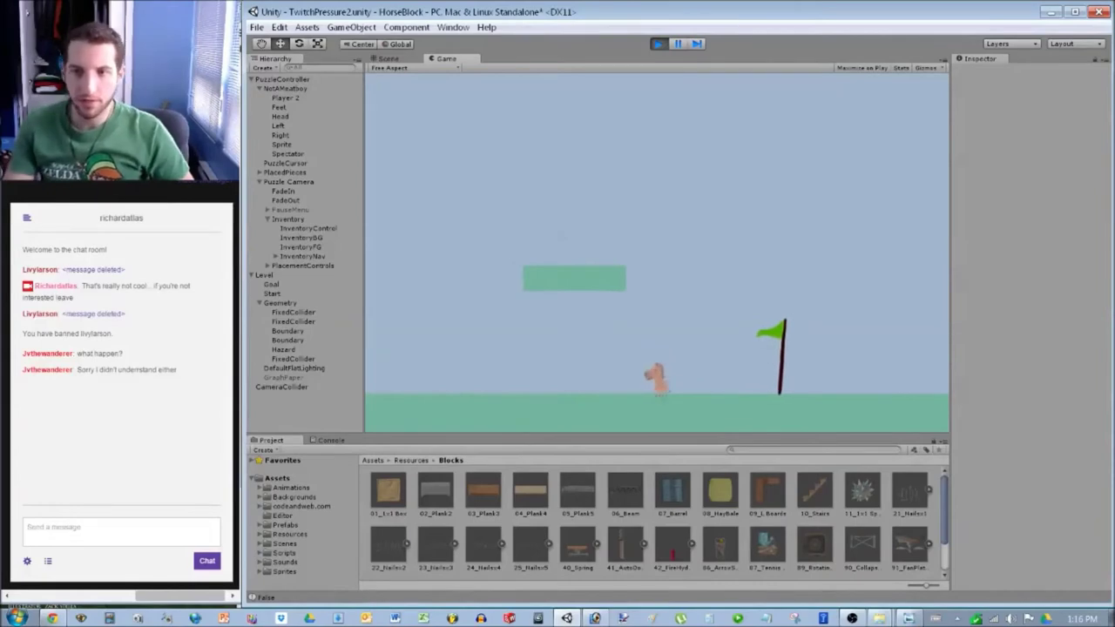
pyautogui.hotkey('ctrl', 'p')
# Set the small floating platform's position to X 19.5, Y -3.
pyautogui.doubleClick(292, 359)
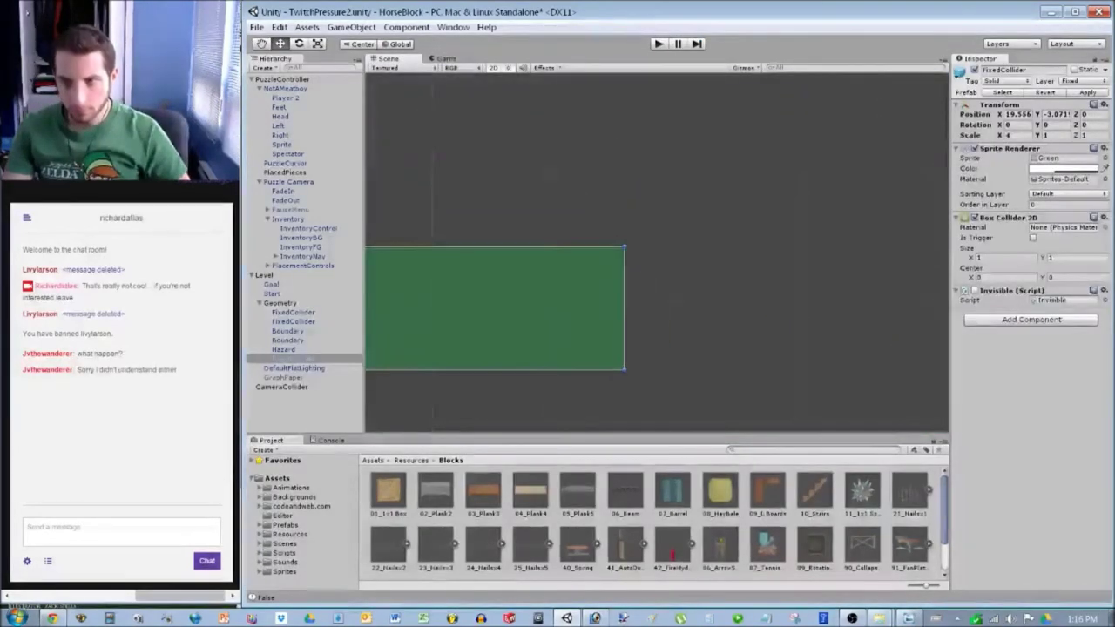
pyautogui.write('-3')
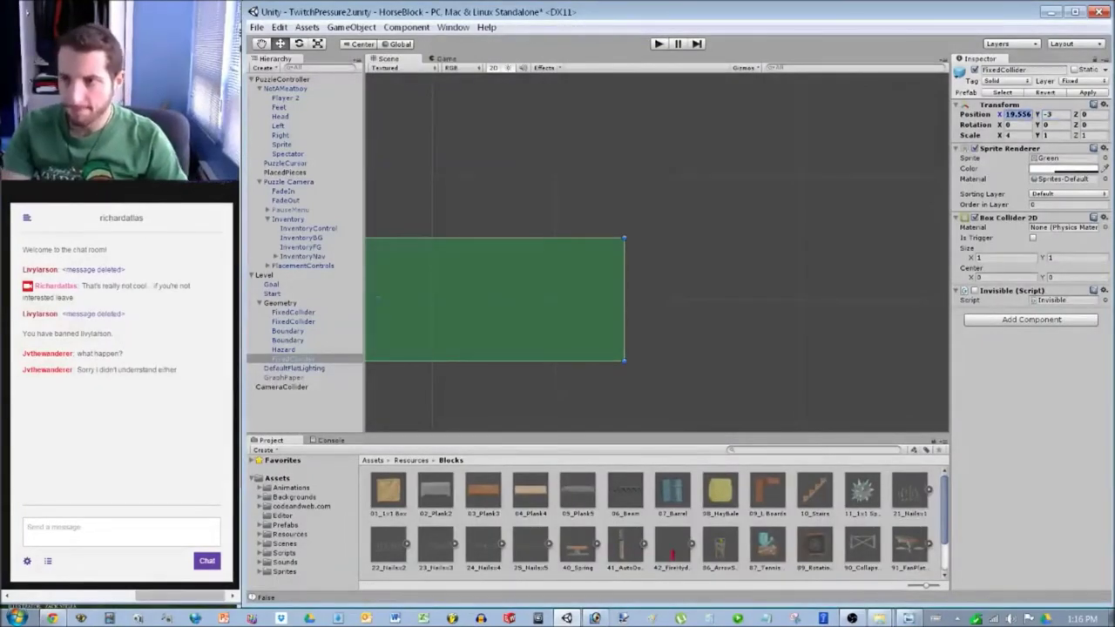
pyautogui.write('19.5')
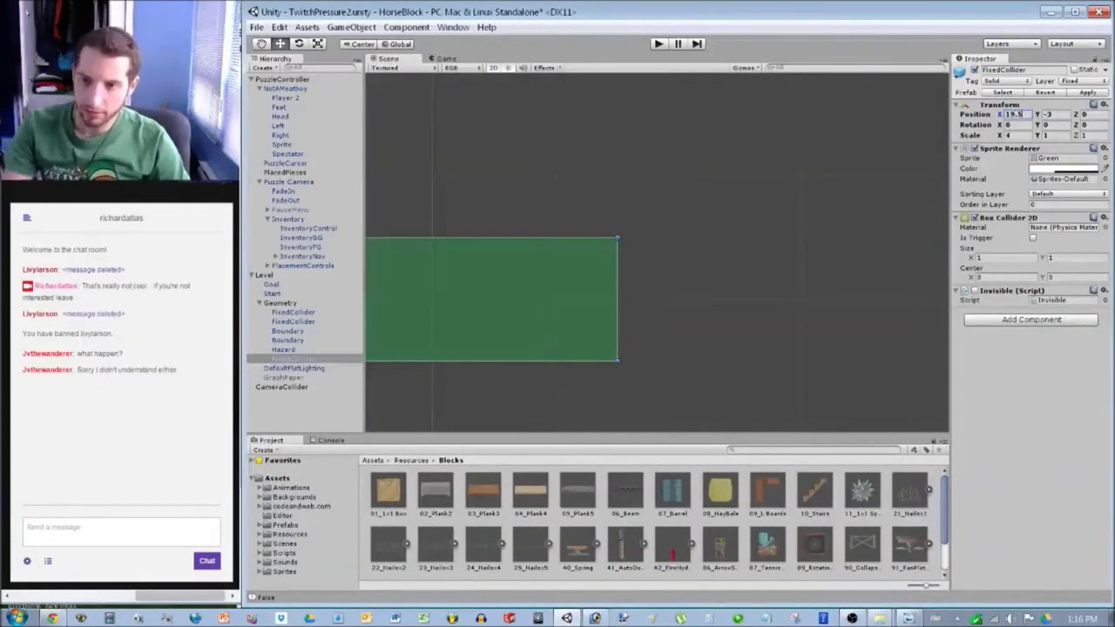
# Play-test jumping onto the floating platform at its new height and jumping up from its top, and stop the game.
pyautogui.hotkey('ctrl', 'p')
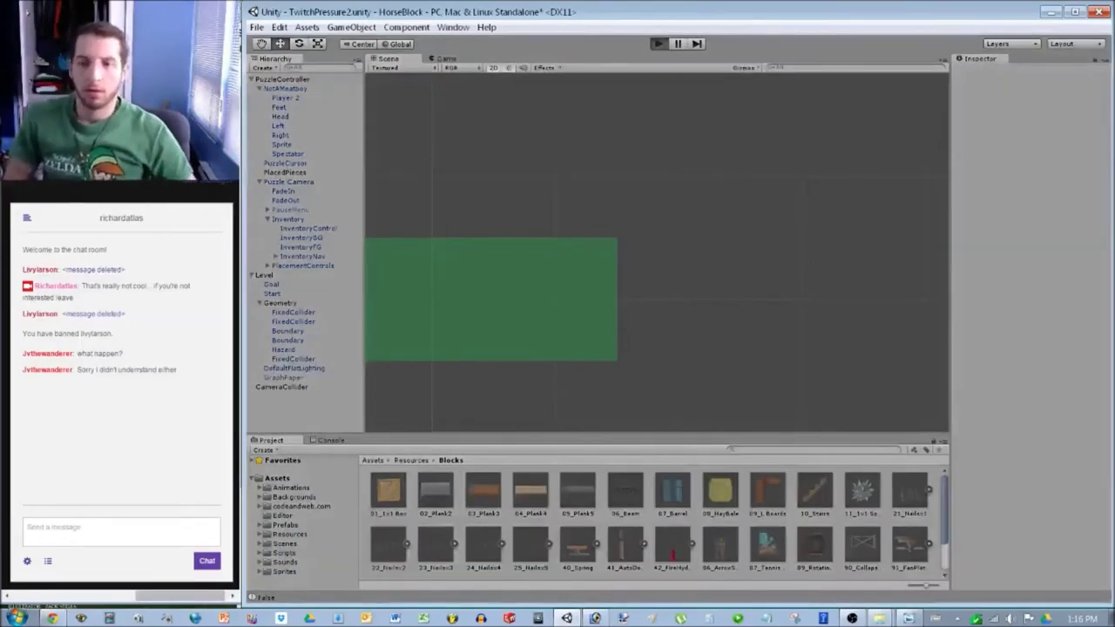
pyautogui.press('Left')
pyautogui.press('space')
pyautogui.press('Right')
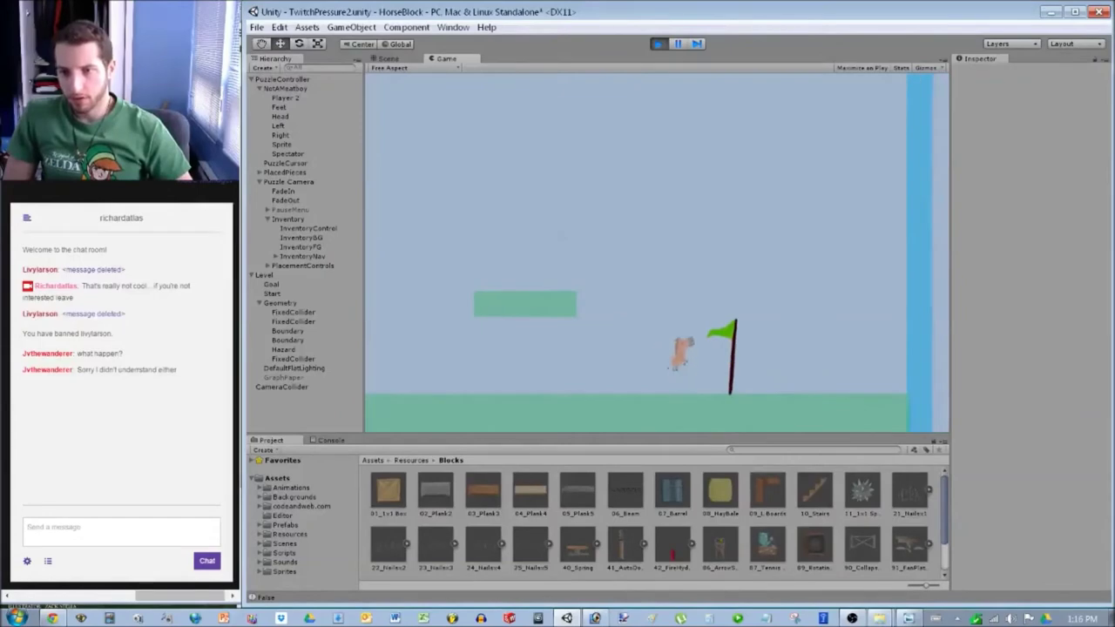
pyautogui.press('Left')
pyautogui.press('space')
pyautogui.press('space')
pyautogui.press('Right')
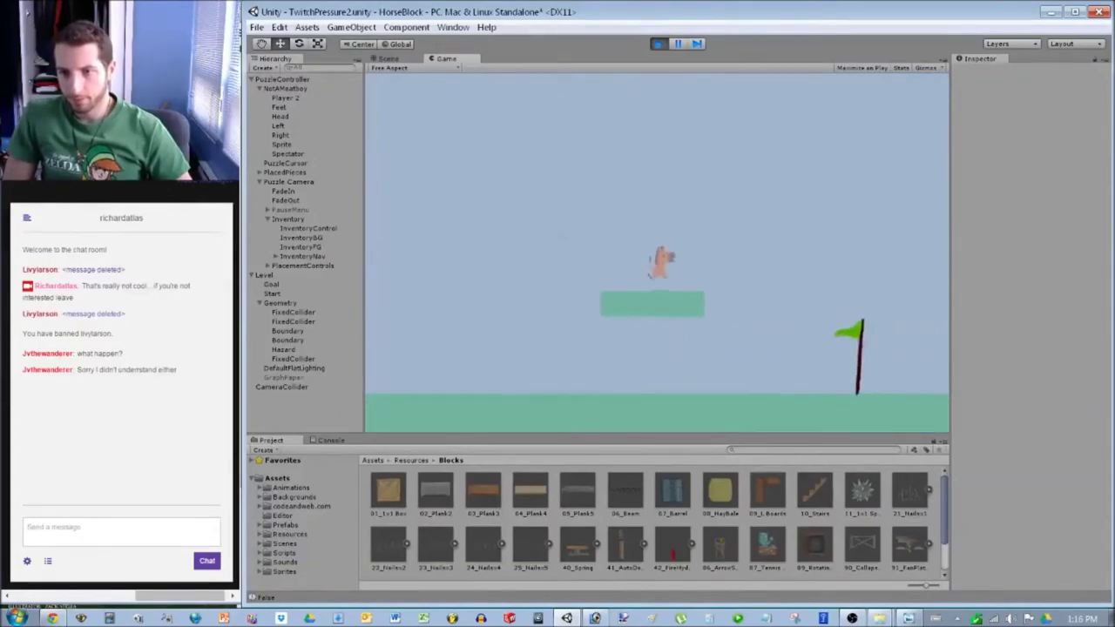
pyautogui.press('space')
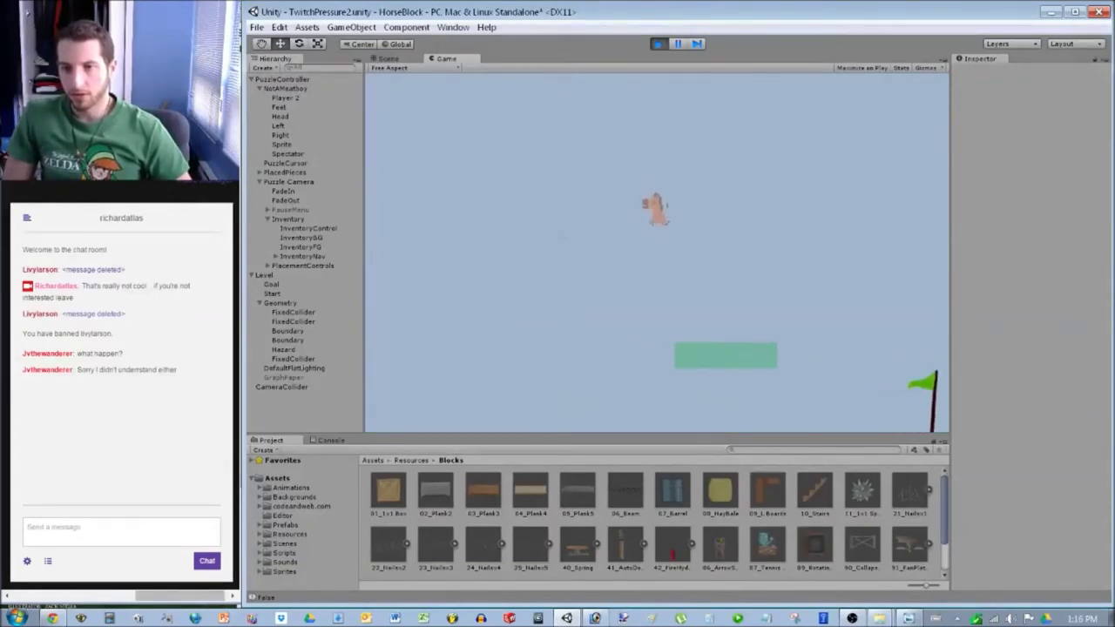
pyautogui.hotkey('ctrl', 'p')
# Duplicate the small floating platform and move the copy up and to its left, to about X 17.4, Y 0.96.
pyautogui.click(576, 287)
pyautogui.scroll(-8, 660, 251)
pyautogui.moveTo(660, 251); pyautogui.dragTo(655, 211, button='middle')
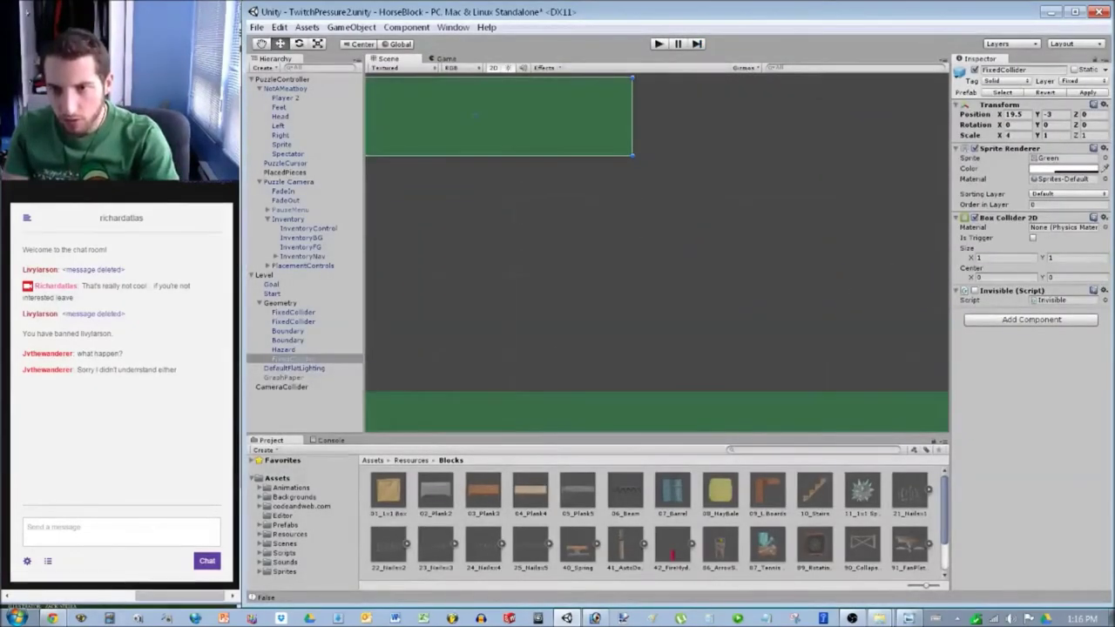
pyautogui.moveTo(656, 188); pyautogui.dragTo(635, 315, button='middle')
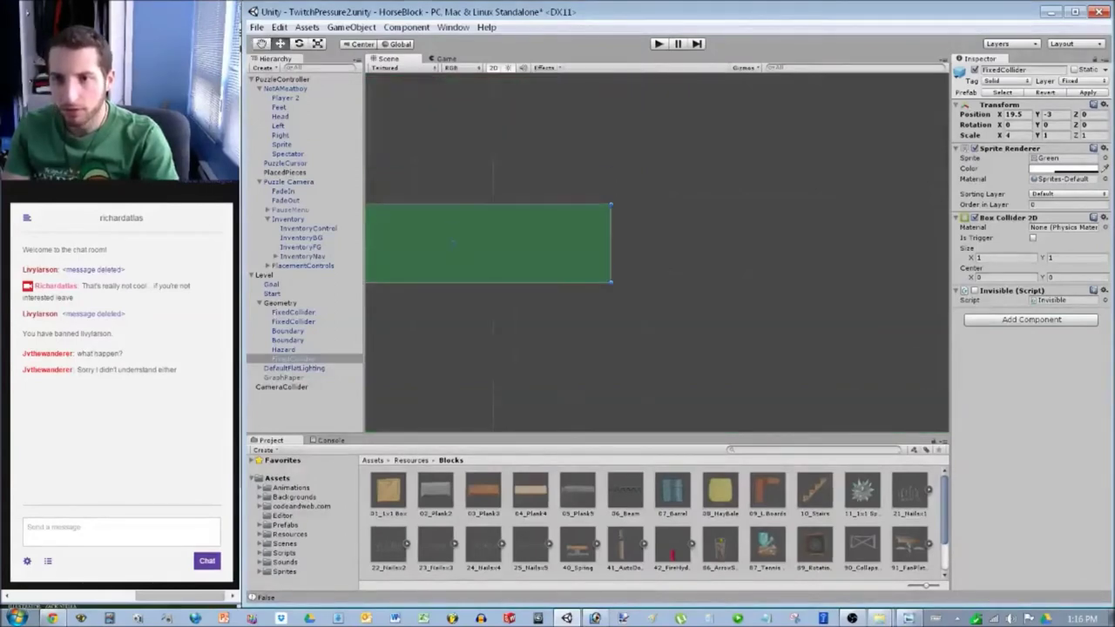
pyautogui.hotkey('ctrl', 'd')
pyautogui.moveTo(488, 243); pyautogui.dragTo(494, 112)
pyautogui.moveTo(494, 112); pyautogui.dragTo(522, 307, button='middle')
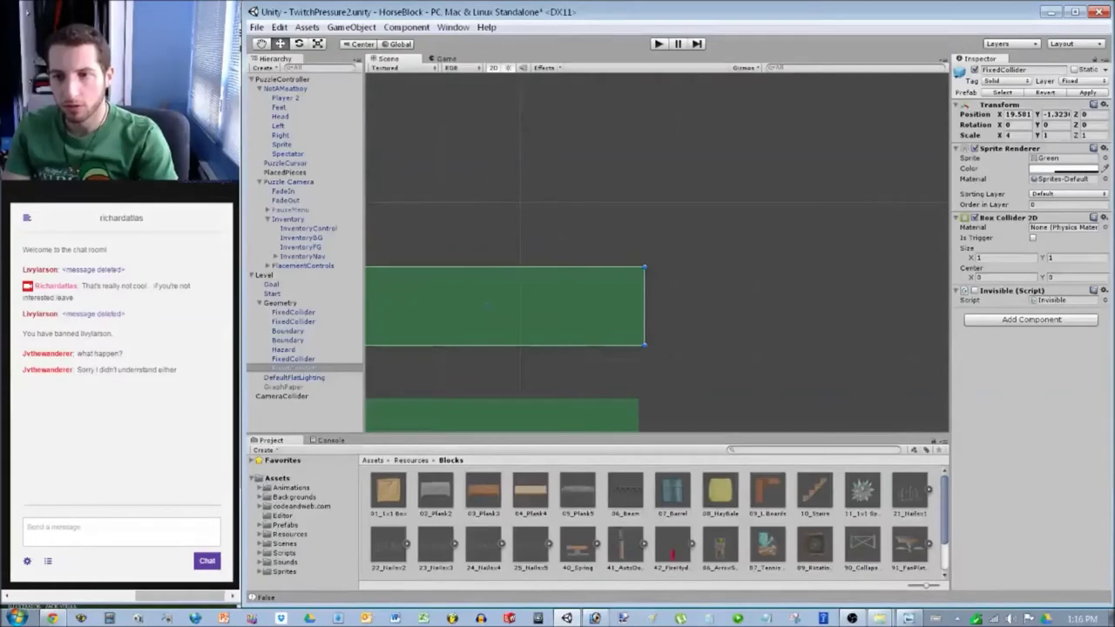
pyautogui.moveTo(505, 307); pyautogui.dragTo(334, 125)
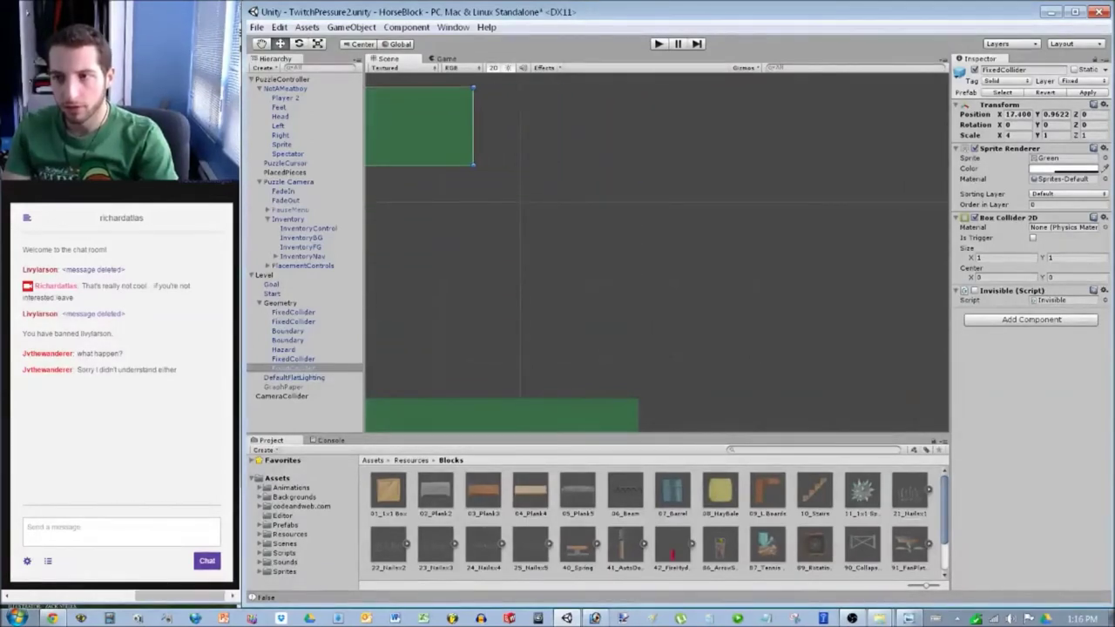
# Set the X position of the upper platform copy to 17.5.
pyautogui.write('17.3')
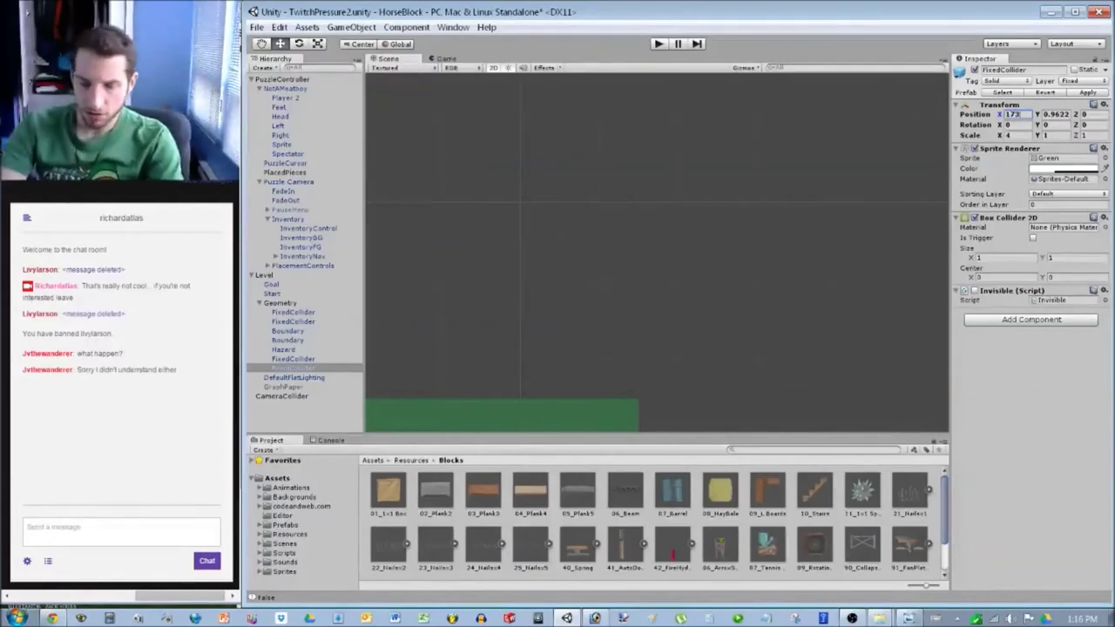
pyautogui.press('BackSpace')
pyautogui.write('.5')
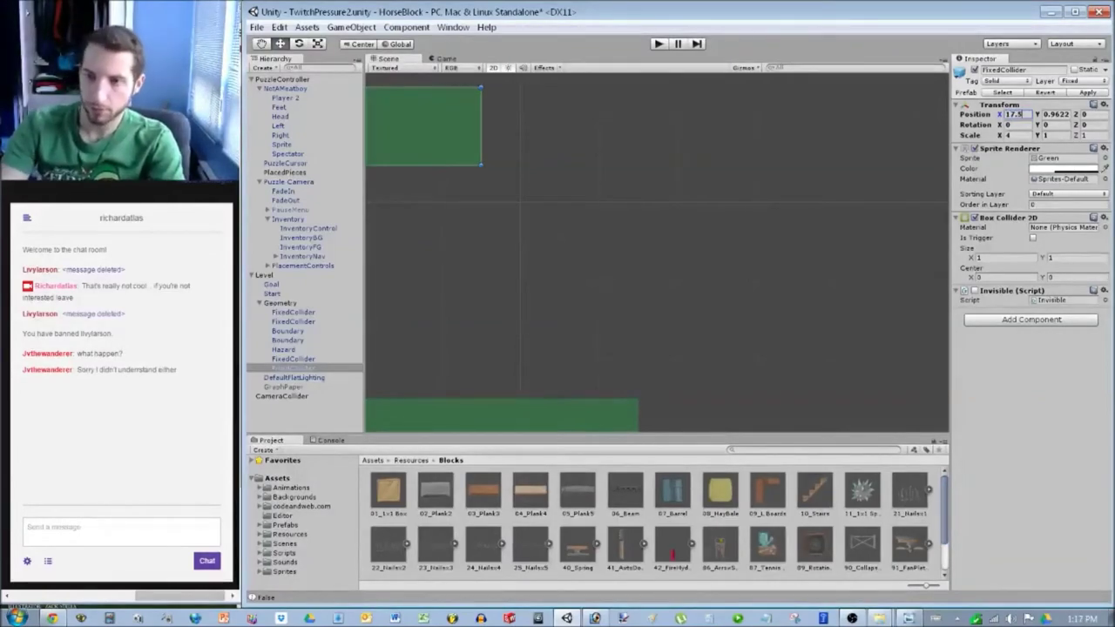
# Set the upper floating FixedCollider platform's Y position to 1 and deselect it.
pyautogui.write('1')
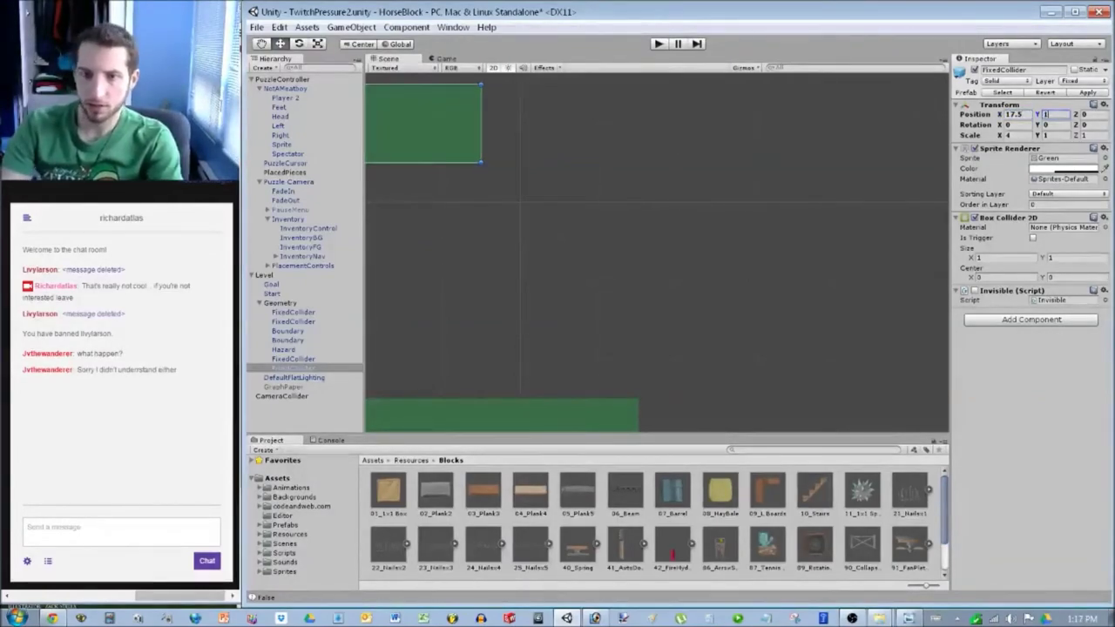
pyautogui.press('Escape')
# Run the level in play mode and test jumping the horse character up onto the two floating platforms.
pyautogui.hotkey('ctrl', 'p')
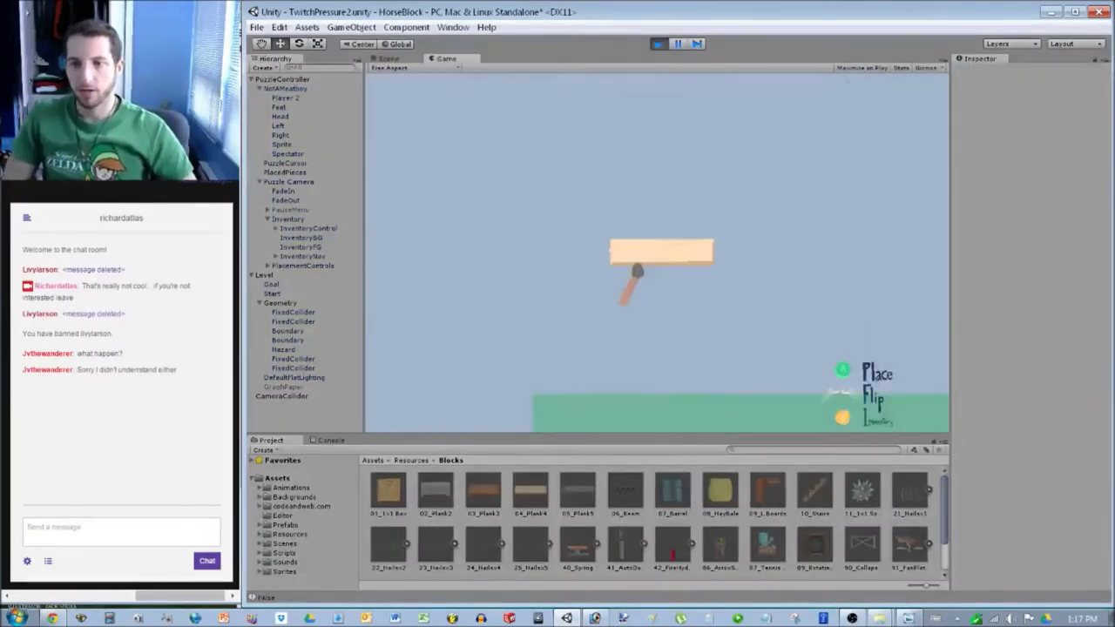
pyautogui.press('Left')
pyautogui.press('space')
pyautogui.press('Right')
pyautogui.press('Left')
pyautogui.press('space')
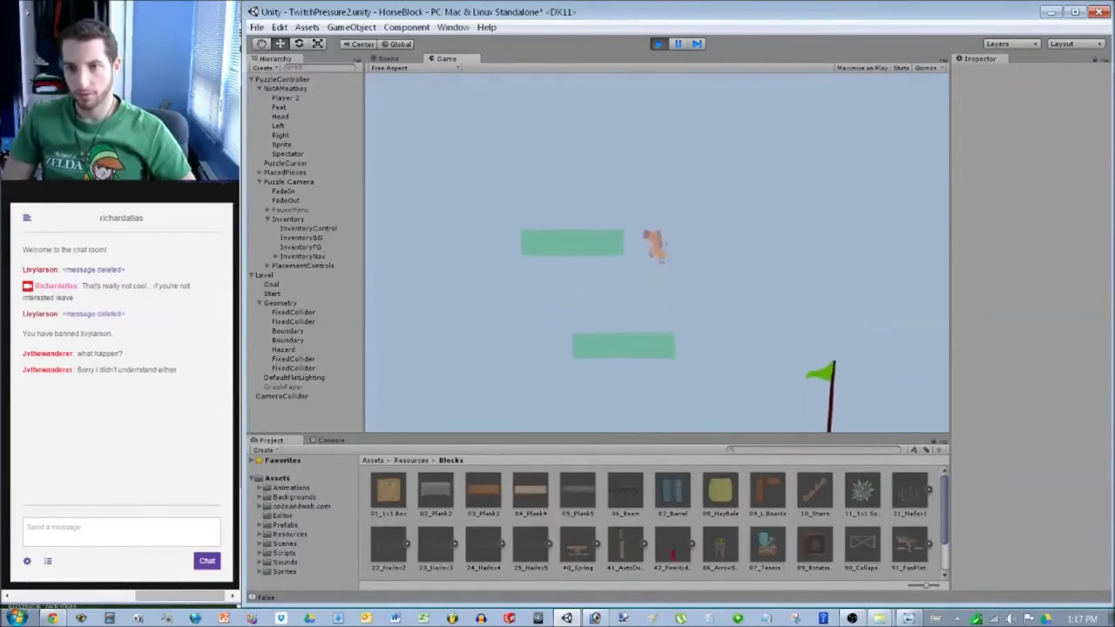
pyautogui.press('Right')
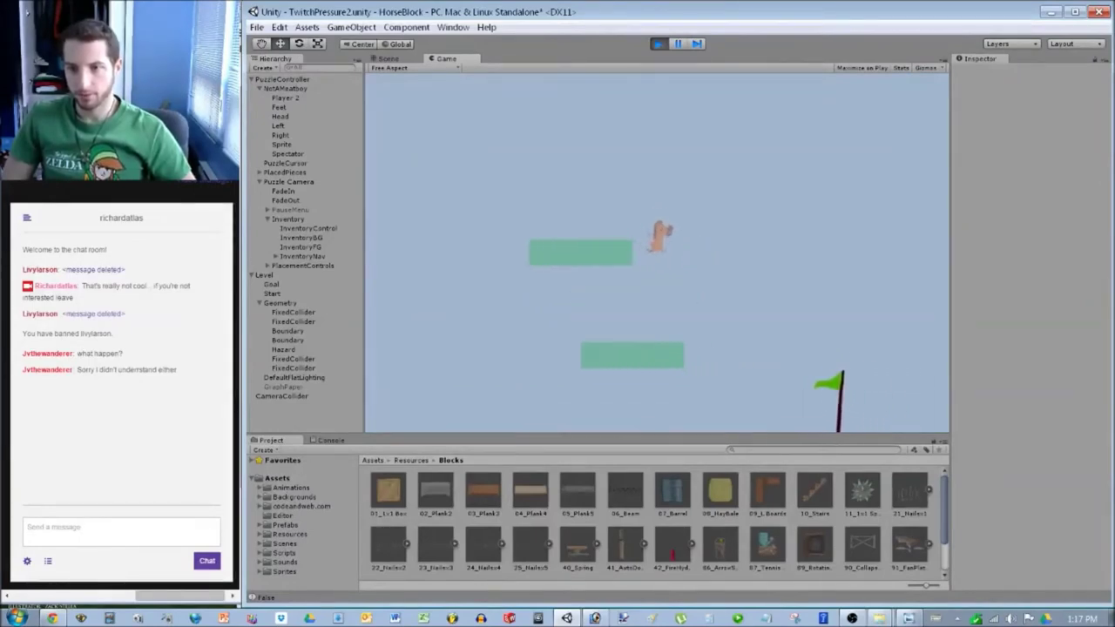
pyautogui.press('space')
pyautogui.press('Left')
pyautogui.press('Right')
pyautogui.press('space')
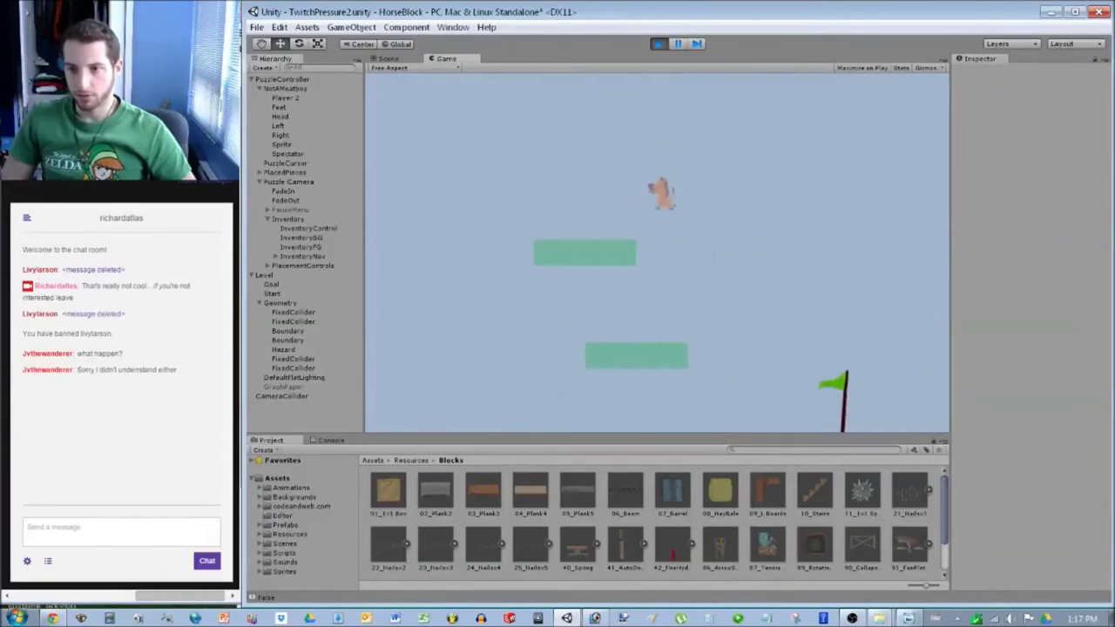
pyautogui.press('space')
pyautogui.press('Right')
pyautogui.press('Left')
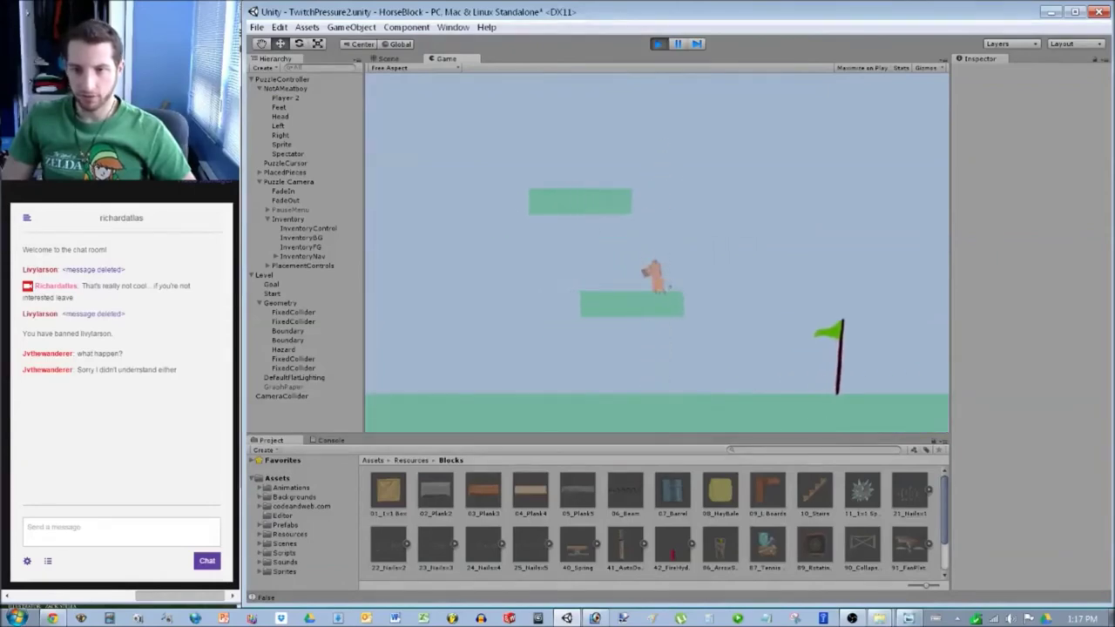
pyautogui.press('space')
pyautogui.press('Right')
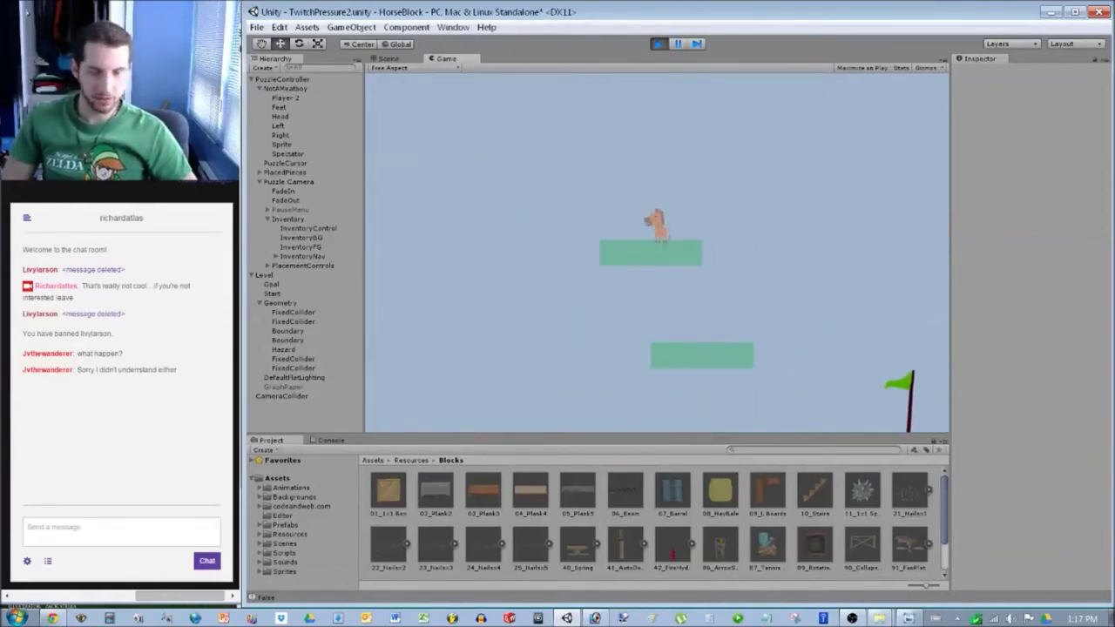
# Move the horse back and forth on the upper platform, drop it towards the goal flag, and end play mode.
pyautogui.press('Right')
pyautogui.press('Right')
pyautogui.press('Left')
pyautogui.press('Right')
pyautogui.press('Left')
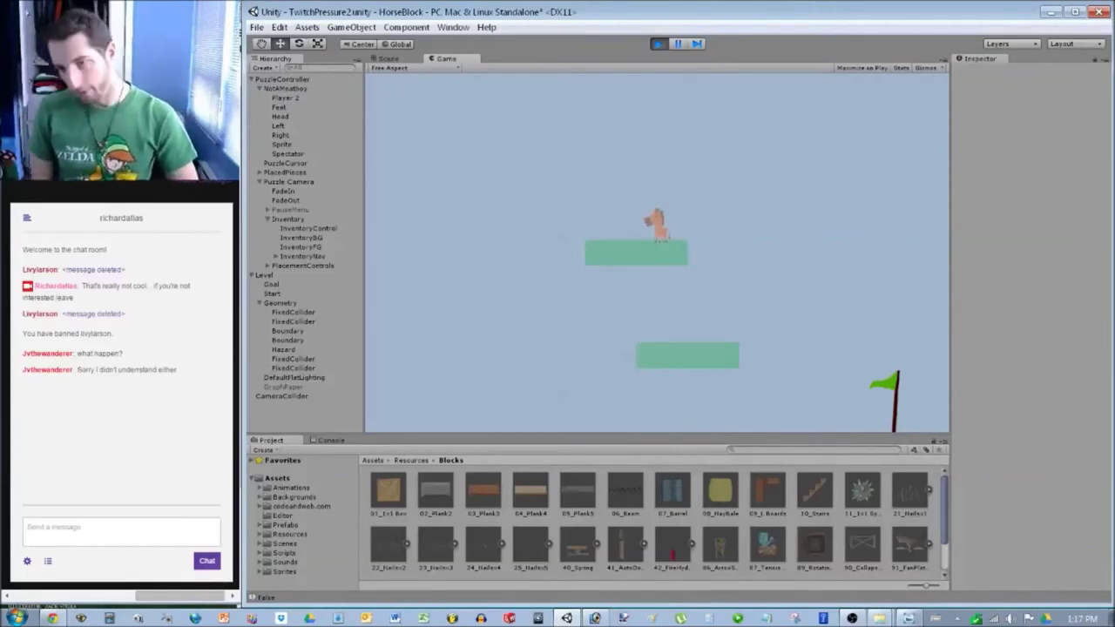
pyautogui.press('Right')
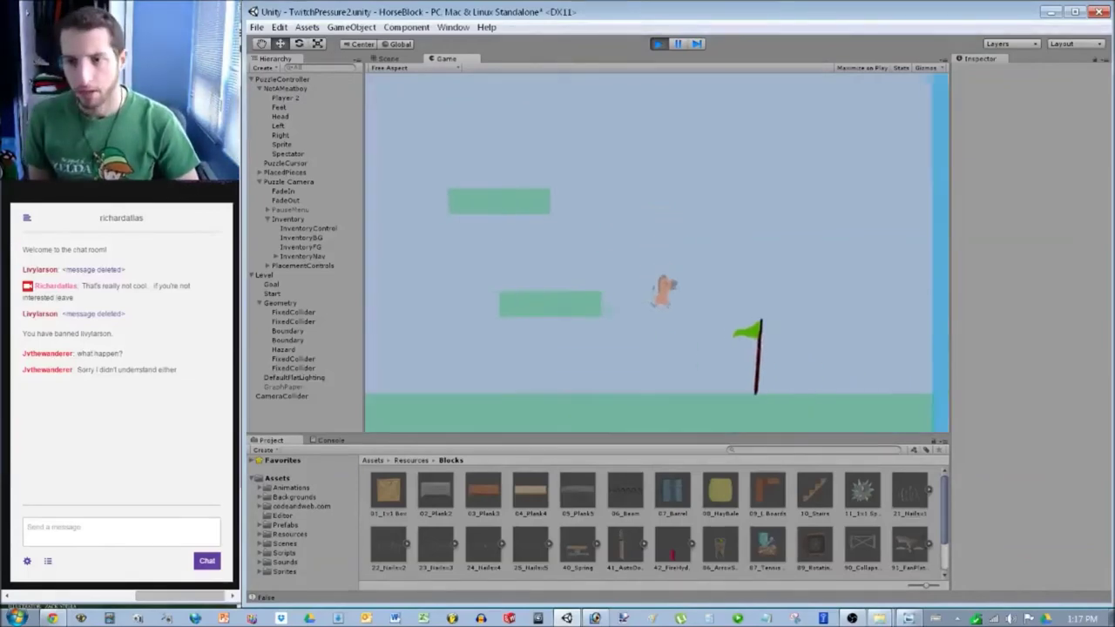
pyautogui.press('Left')
pyautogui.hotkey('ctrl', 'p')
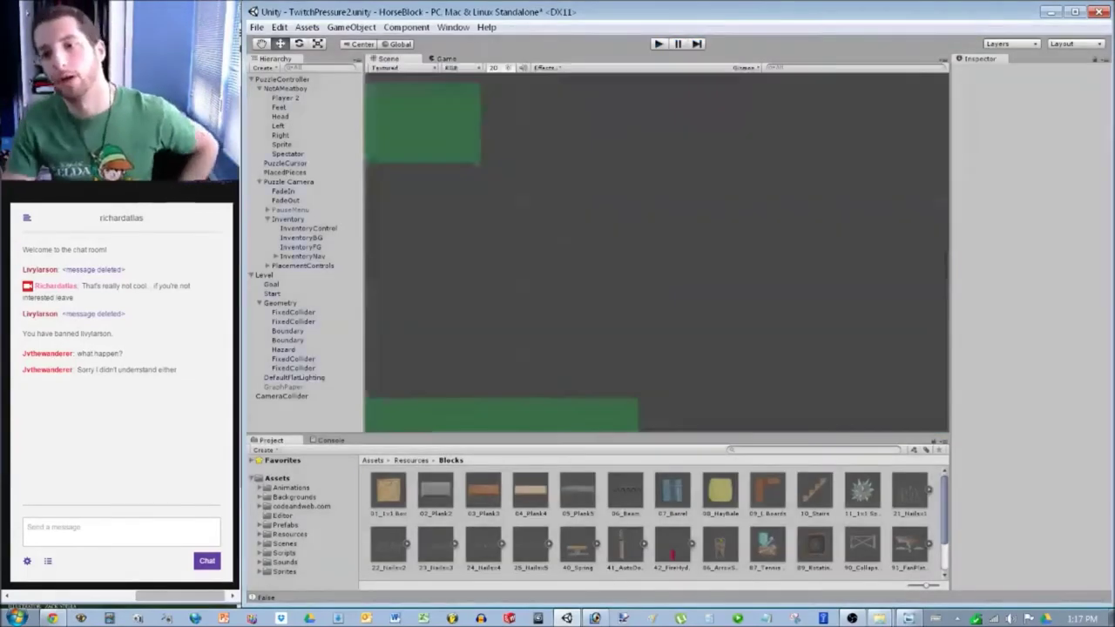
# Switch to the Photoshop level sketch and undo the circle drawn around the tall spiked block.
pyautogui.scroll(-15, 654, 253)
pyautogui.moveTo(654, 252); pyautogui.dragTo(654, 252, button='middle')
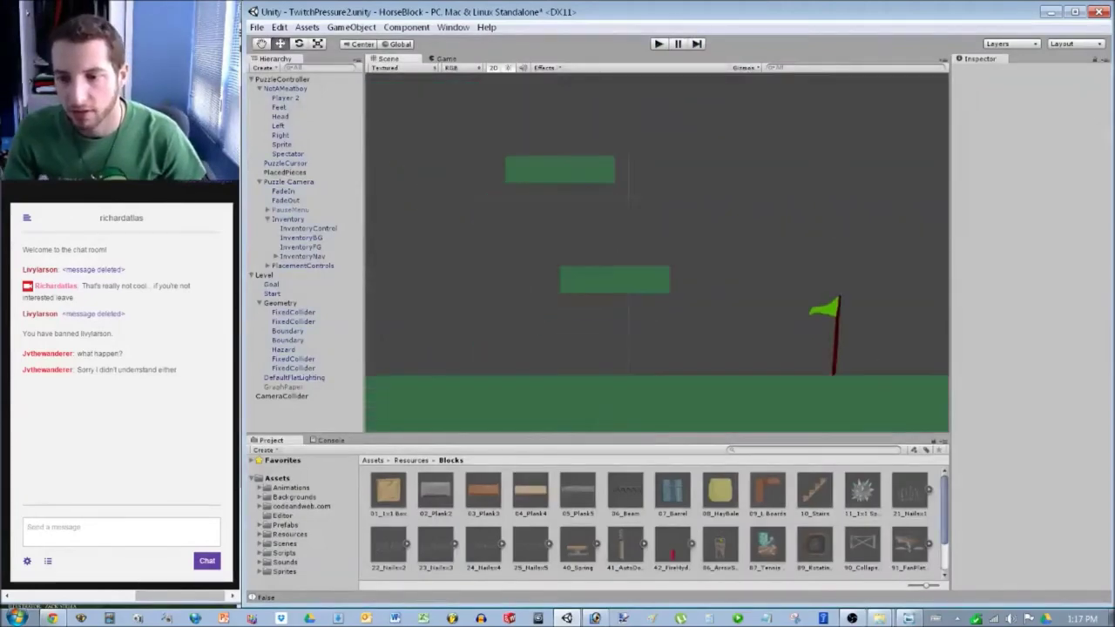
pyautogui.hotkey('alt', 'Tab')
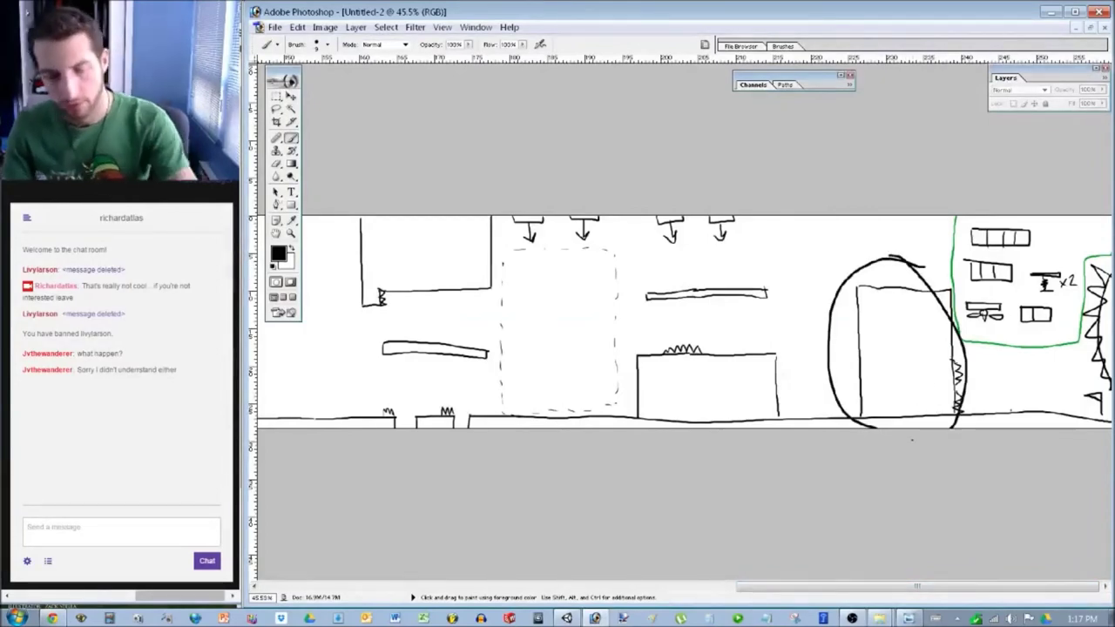
pyautogui.hotkey('ctrl', 'z')
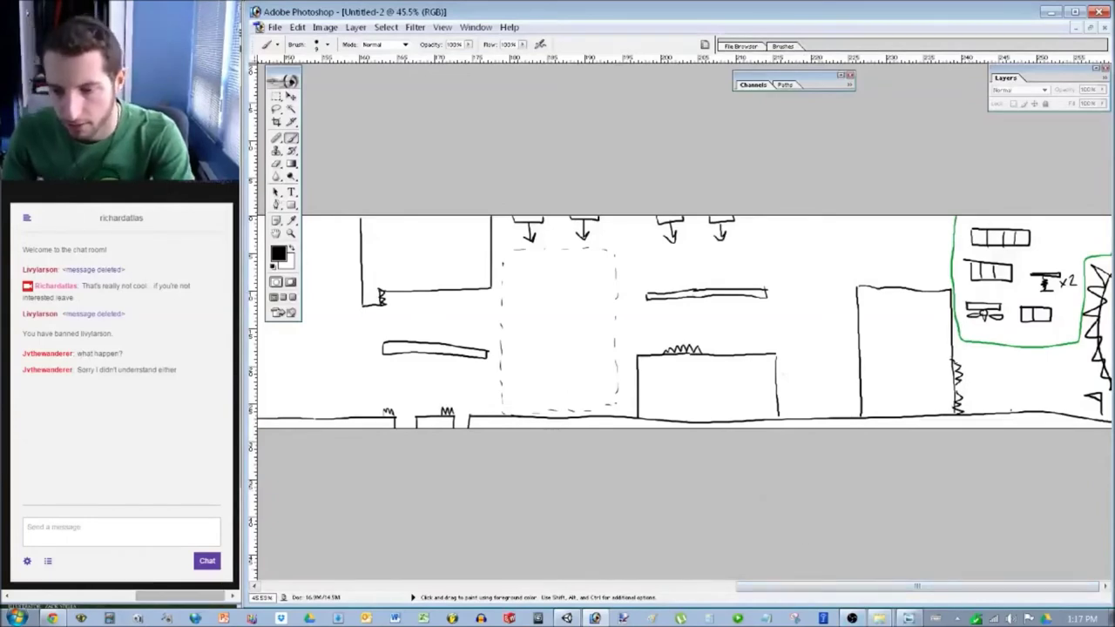
# Switch back to Unity and move both floating platforms out to the blue boundary beyond the flag, the upper one to about X 34.69.
pyautogui.hotkey('alt', 'Tab')
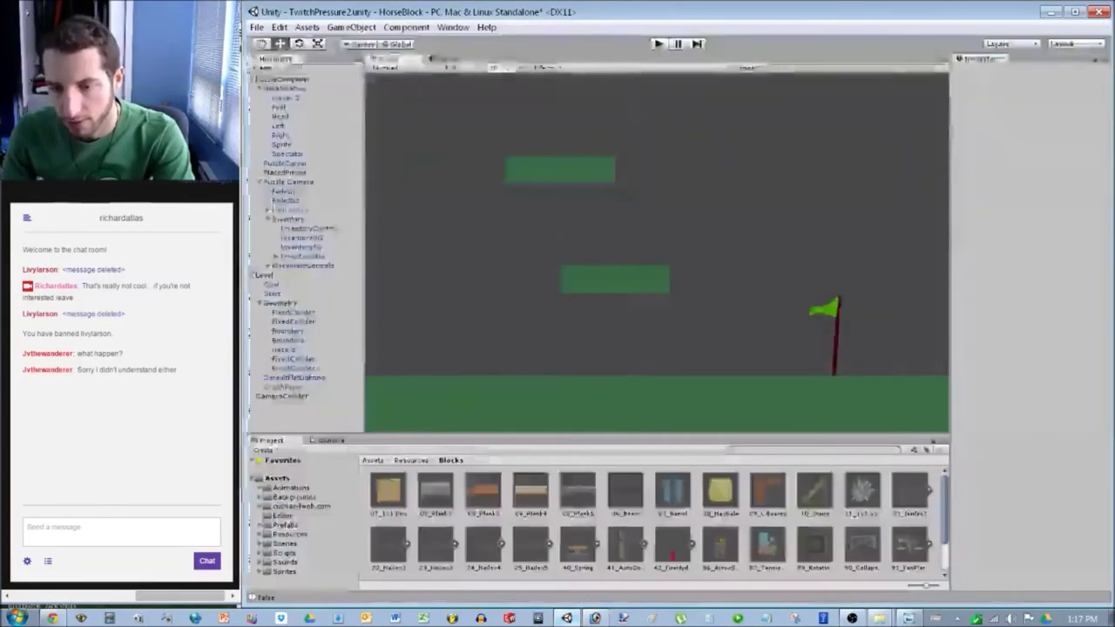
pyautogui.click(560, 171)
pyautogui.scroll(-7, 657, 250)
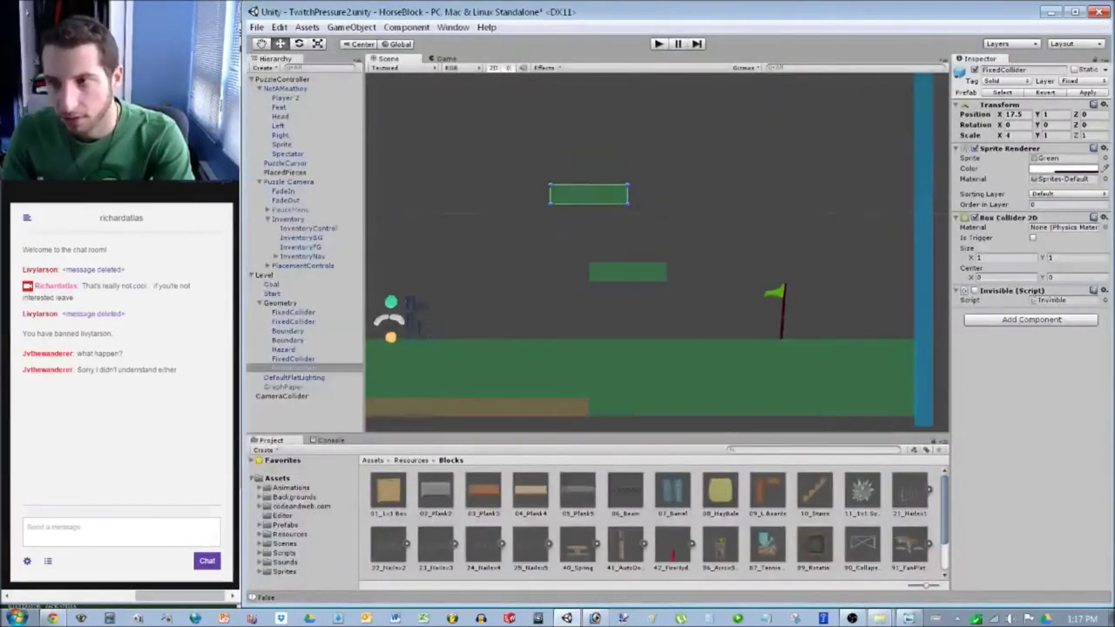
pyautogui.moveTo(1000, 114); pyautogui.dragTo(1027, 114)
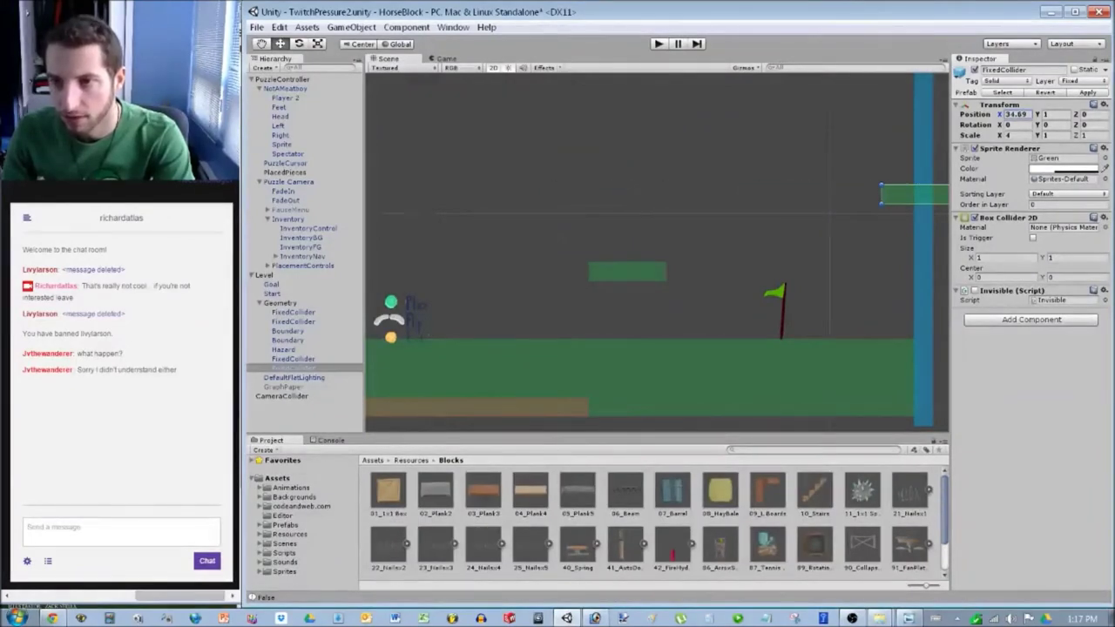
pyautogui.click(628, 271)
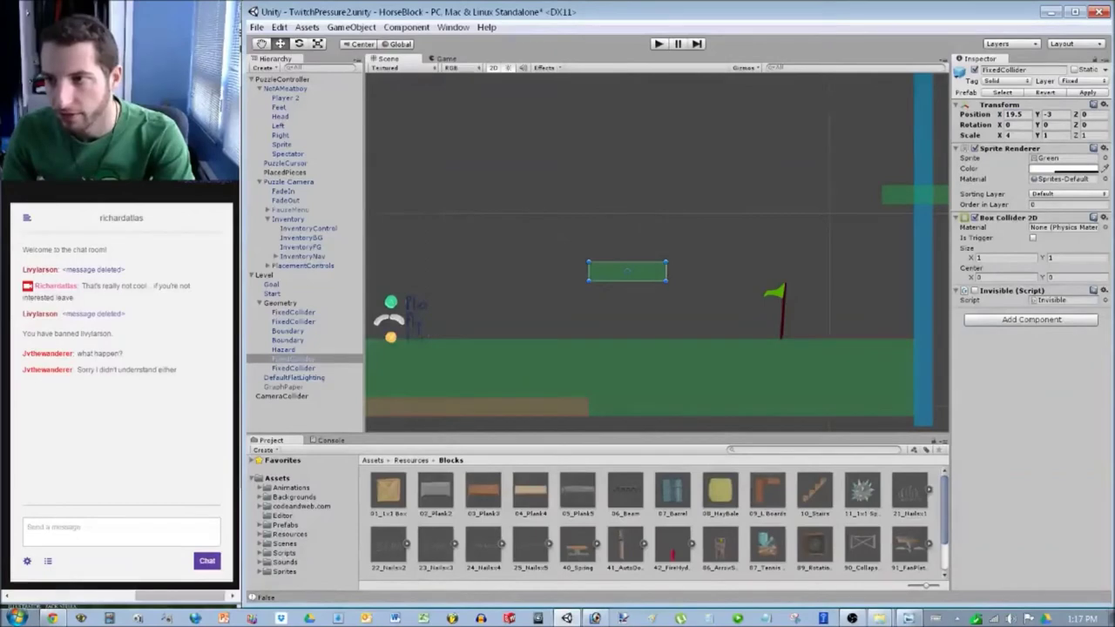
pyautogui.moveTo(1000, 115); pyautogui.dragTo(1069, 114)
# Duplicate the upper platform, place the copy at about X 10.59, Y 0.85, and set its Y scale to 8.
pyautogui.click(897, 195)
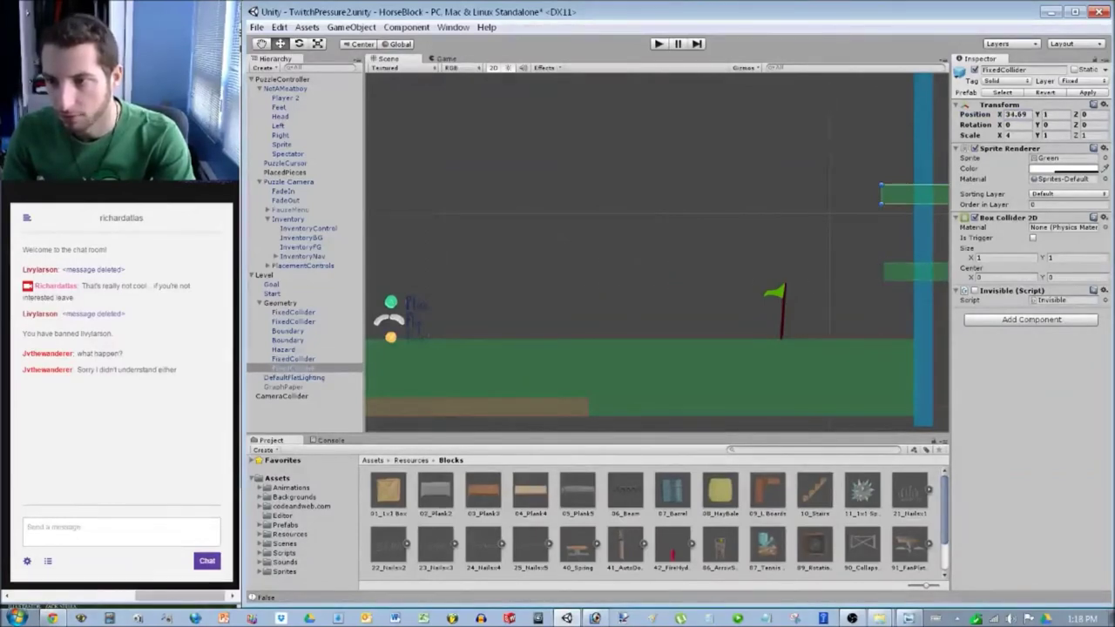
pyautogui.hotkey('ctrl', 'd')
pyautogui.moveTo(897, 194); pyautogui.dragTo(433, 197)
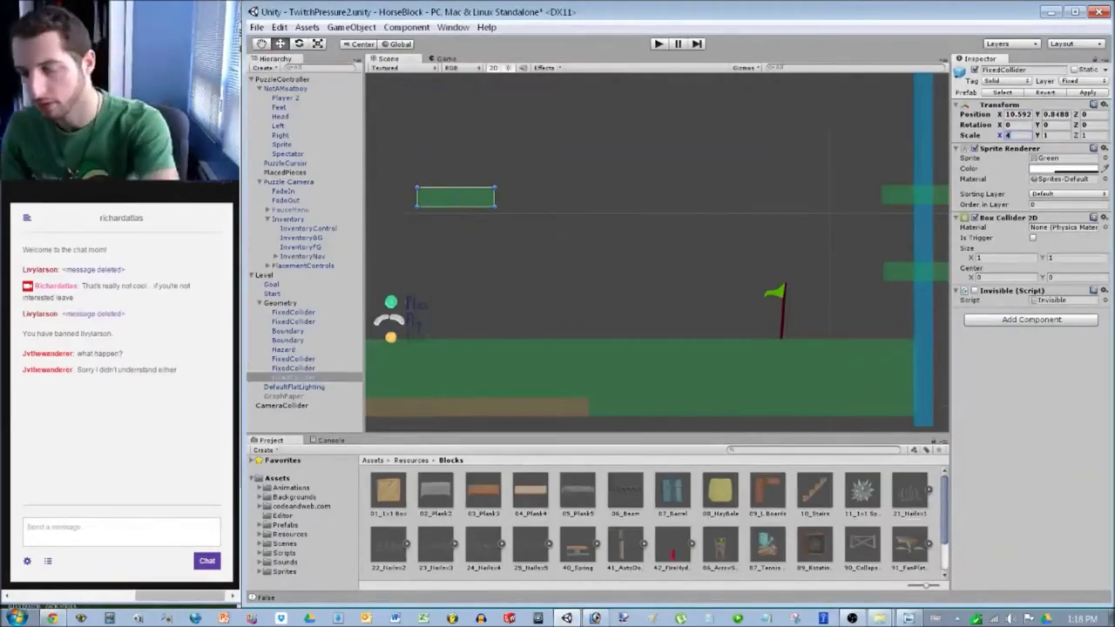
pyautogui.click(1049, 135)
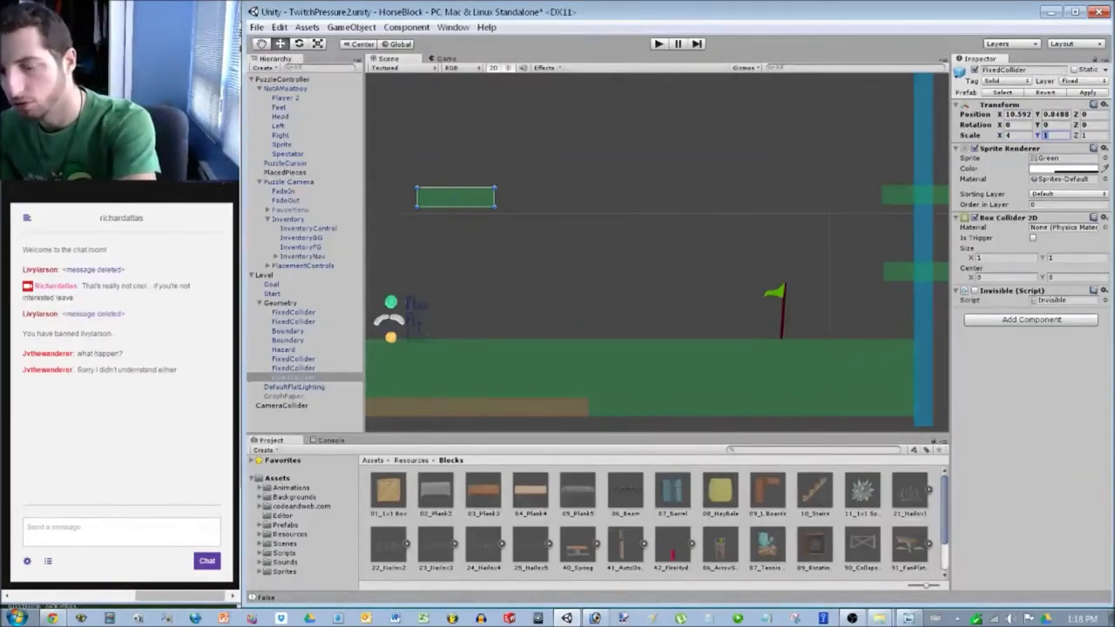
pyautogui.write('10')
pyautogui.press('BackSpace')
pyautogui.press('BackSpace')
pyautogui.write('8')
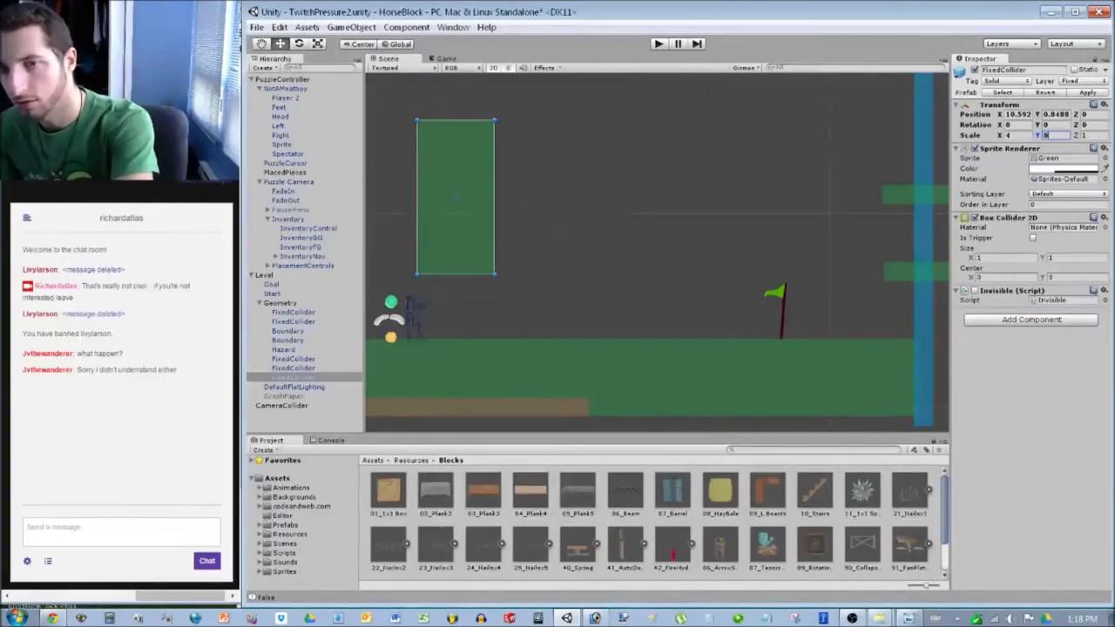
# Position the tall block on the ground at X 8.5, Y -2.5 and deselect it.
pyautogui.moveTo(456, 197); pyautogui.dragTo(413, 263)
pyautogui.click(1017, 115)
pyautogui.write('8.5')
pyautogui.press('Tab')
pyautogui.write('-2.5')
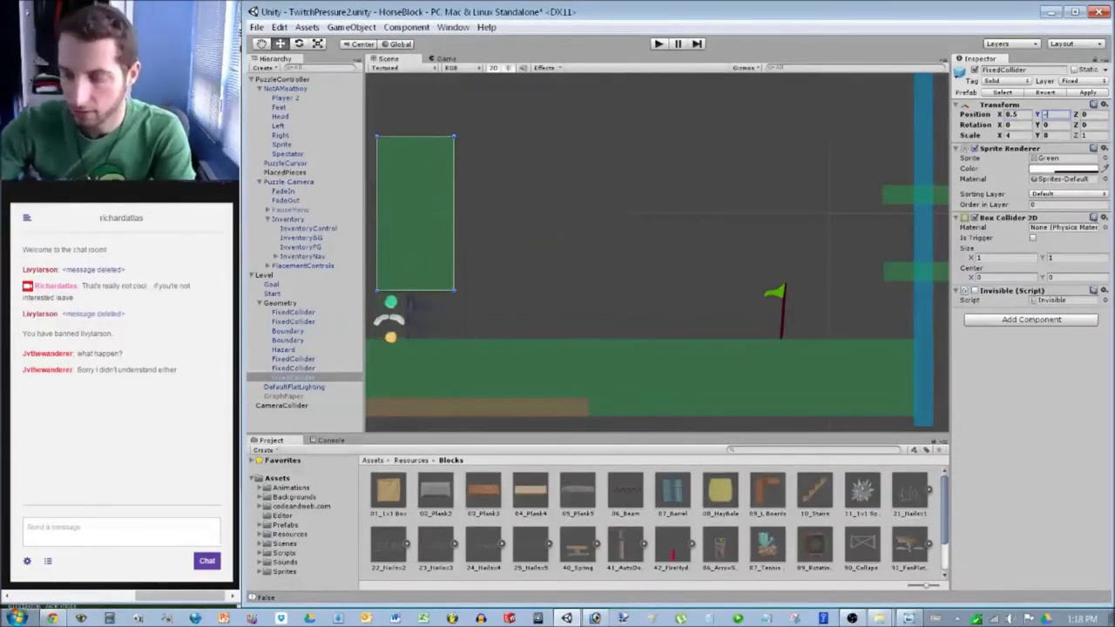
pyautogui.press('Escape')
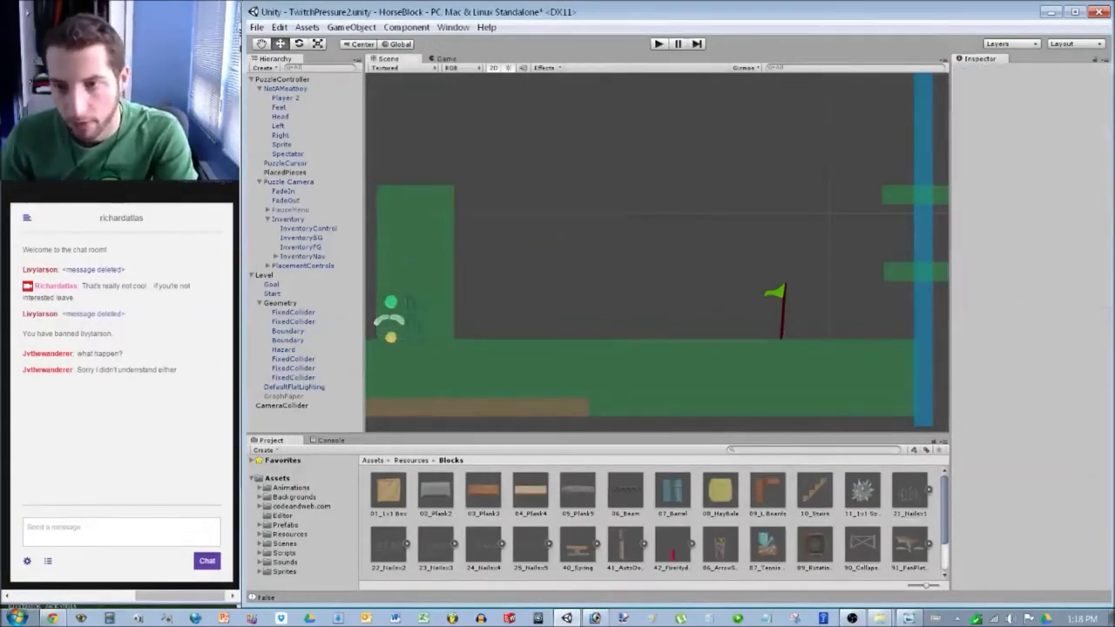
# Enable the hidden GraphPaper background object in the level.
pyautogui.moveTo(657, 252); pyautogui.dragTo(707, 253, button='middle')
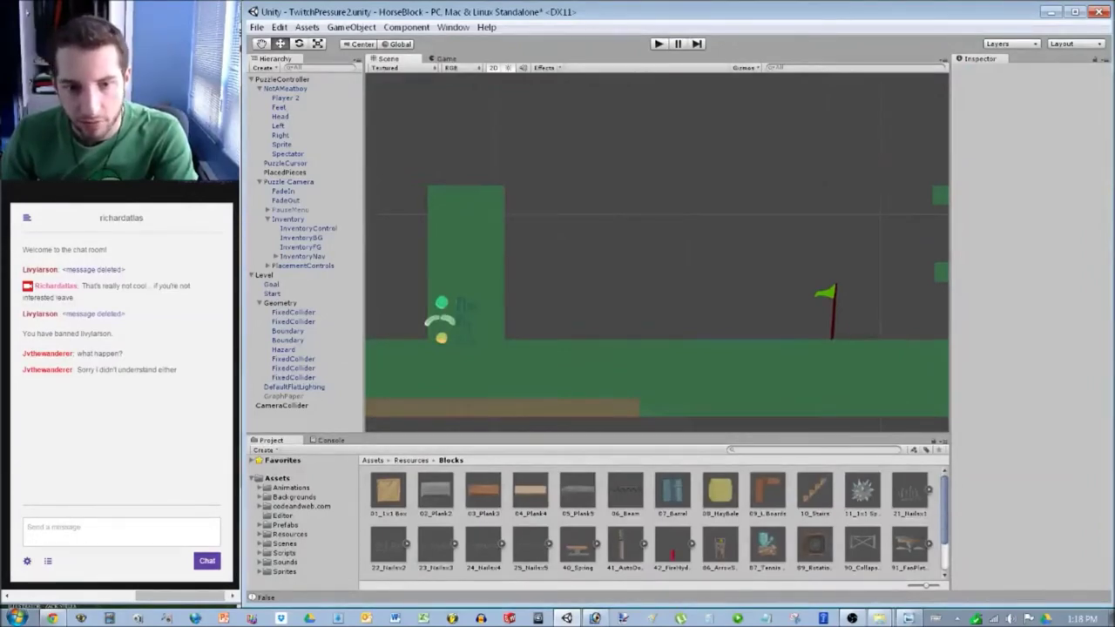
pyautogui.click(284, 396)
pyautogui.click(975, 70)
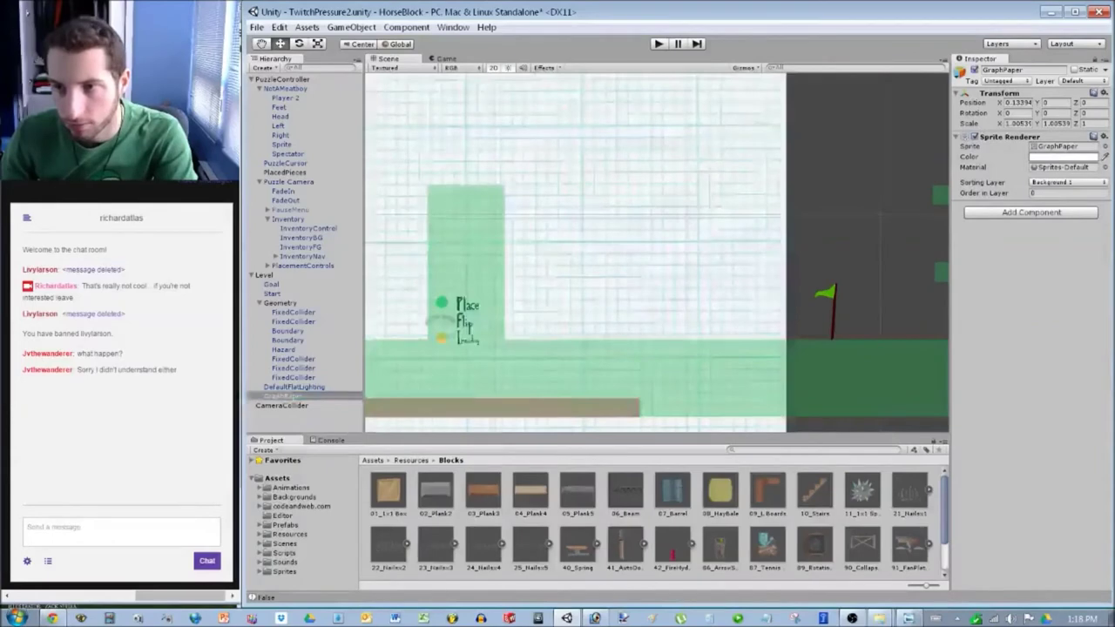
# Duplicate GraphPaper and spread the two sheets side by side to cover the level, the one behind the flag at about X 24.
pyautogui.scroll(-6, 657, 253)
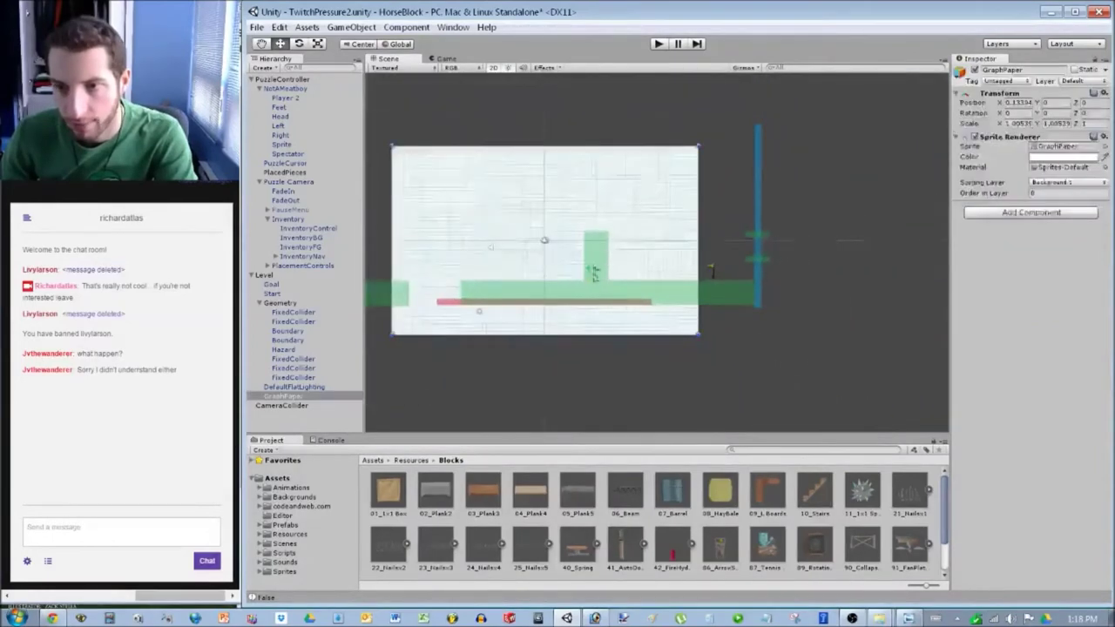
pyautogui.hotkey('ctrl', 'd')
pyautogui.moveTo(545, 241); pyautogui.dragTo(387, 239)
pyautogui.click(544, 240)
pyautogui.moveTo(545, 240); pyautogui.dragTo(693, 238)
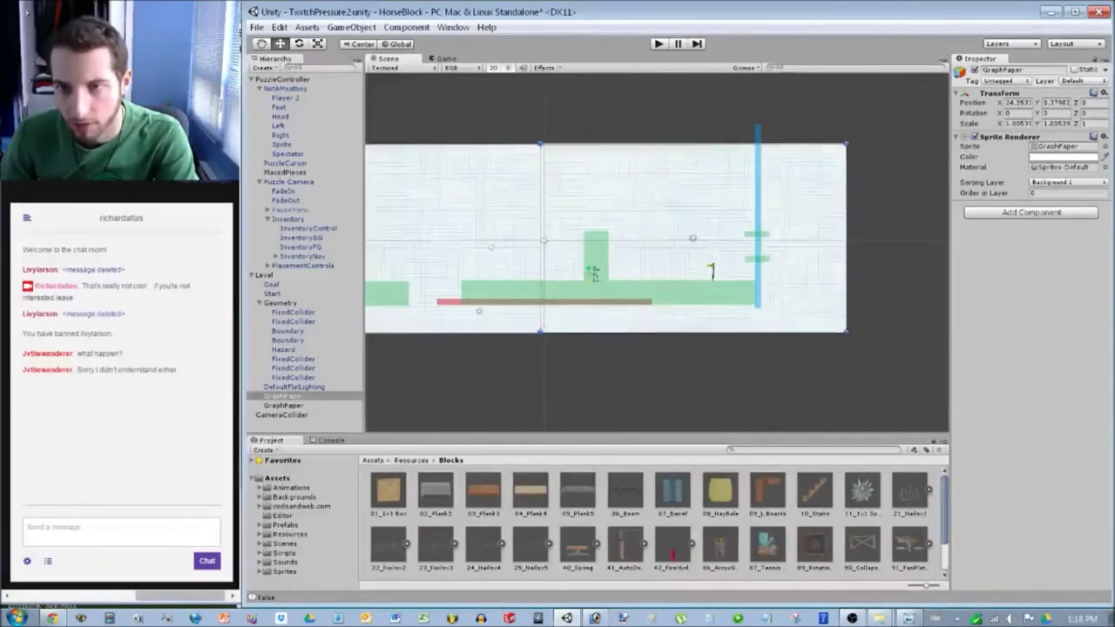
pyautogui.click(679, 114)
# Playtest wall-jumping the horse up the side of the tall block and over its top, then end play mode.
pyautogui.click(658, 43)
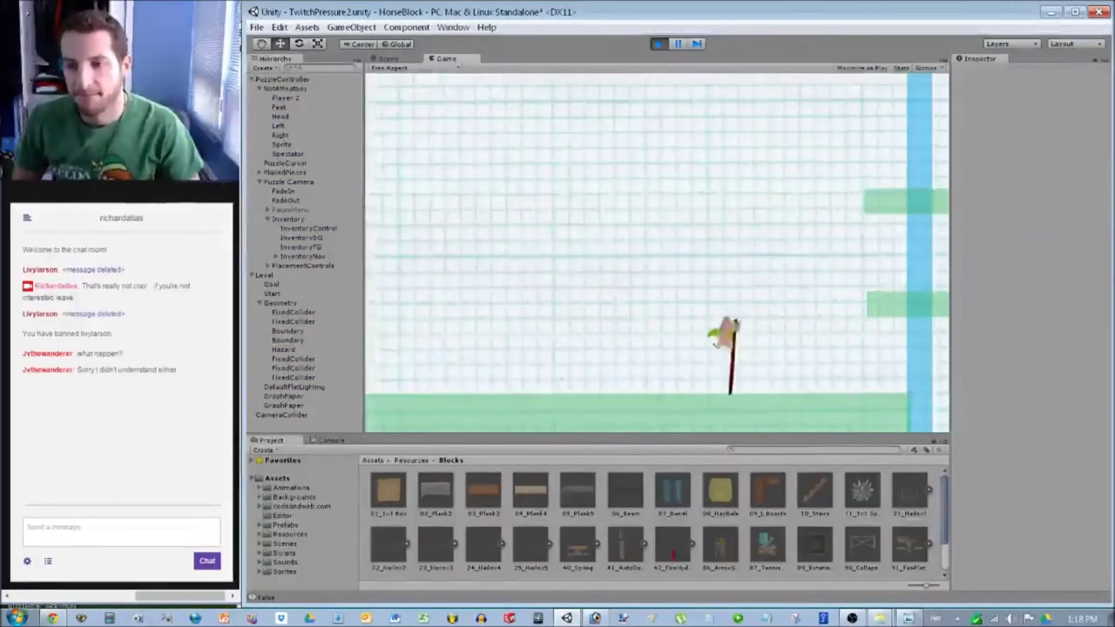
pyautogui.press('Left')
pyautogui.press('space')
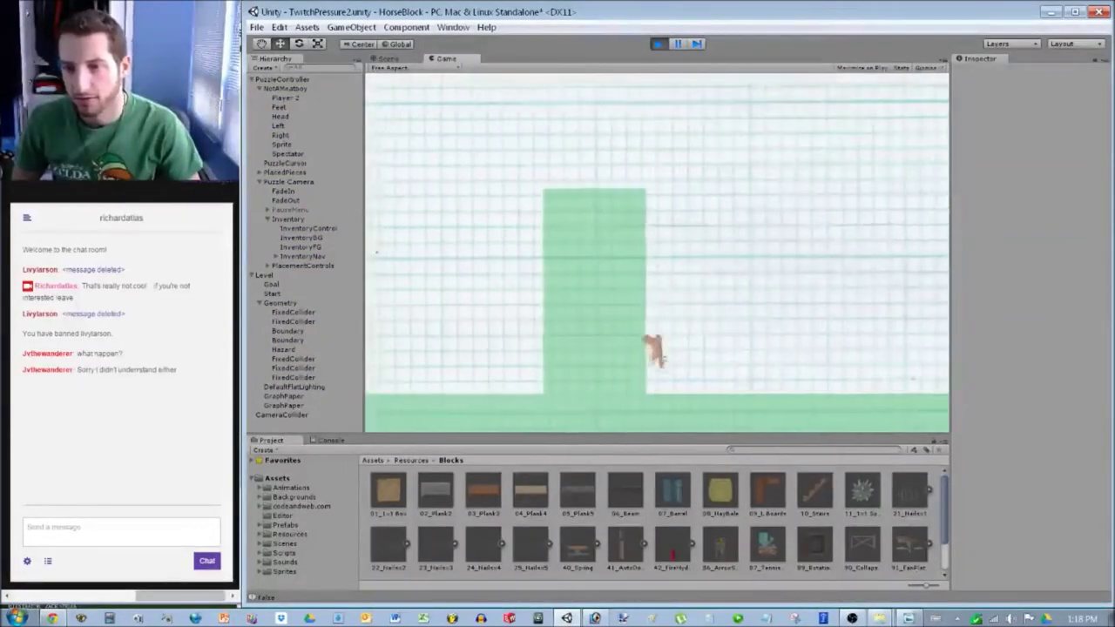
pyautogui.press('Right')
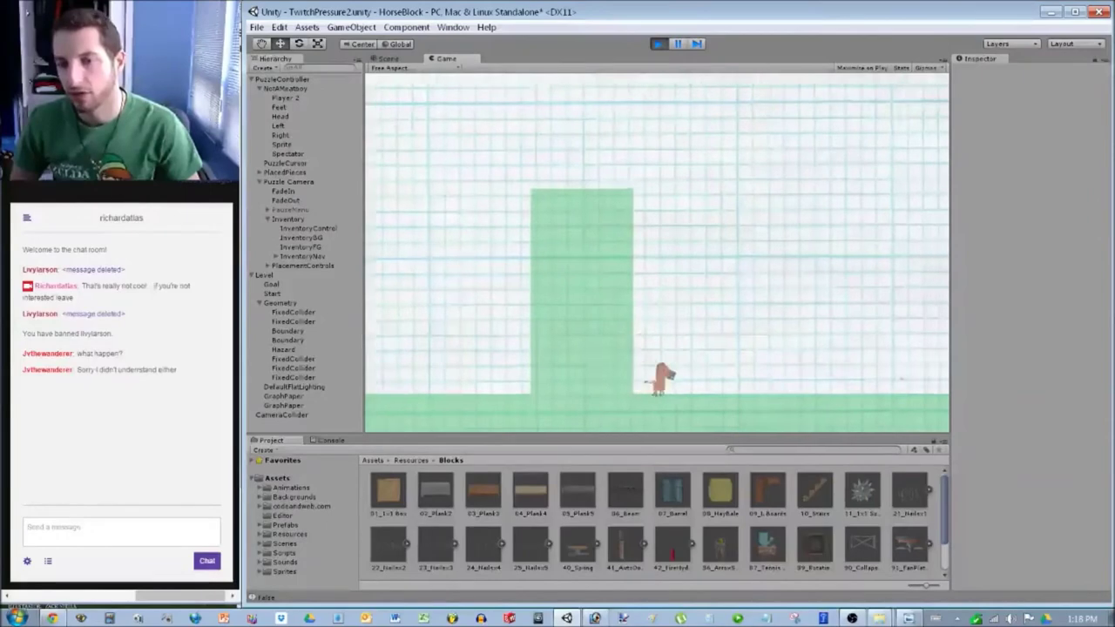
pyautogui.press('Left')
pyautogui.press('space')
pyautogui.press('Left')
pyautogui.press('space')
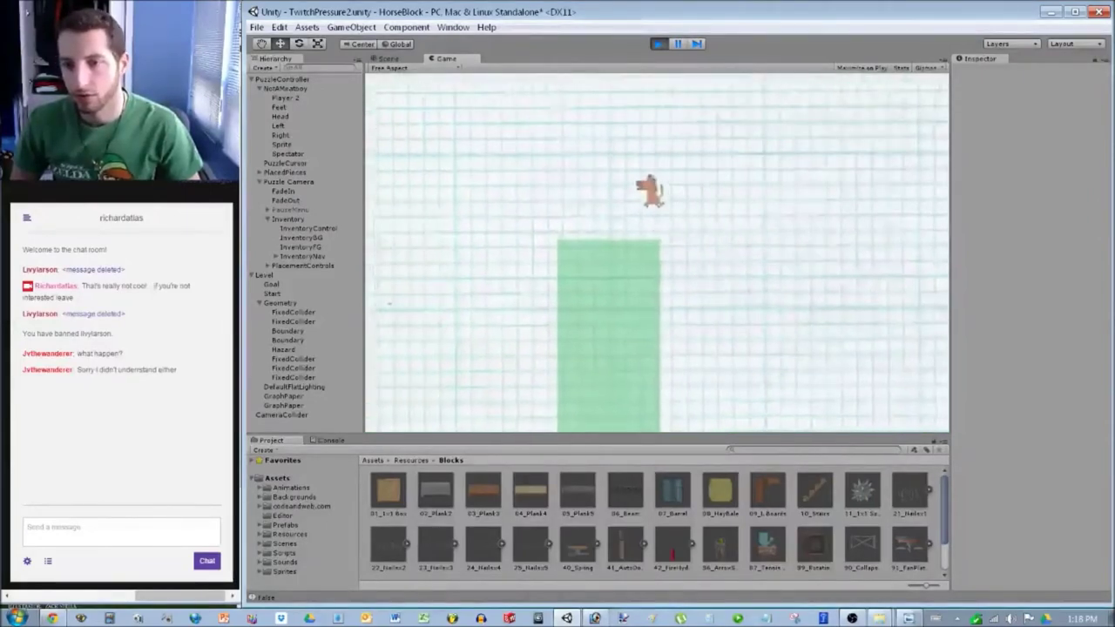
pyautogui.press('Right')
pyautogui.press('space')
pyautogui.press('Right')
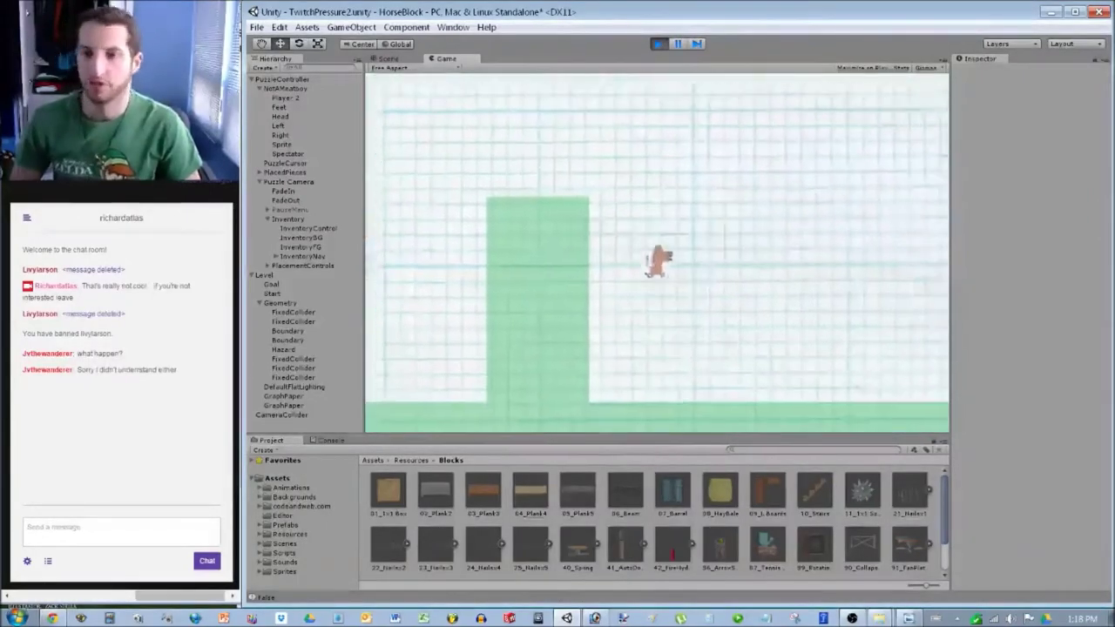
pyautogui.hotkey('ctrl', 'p')
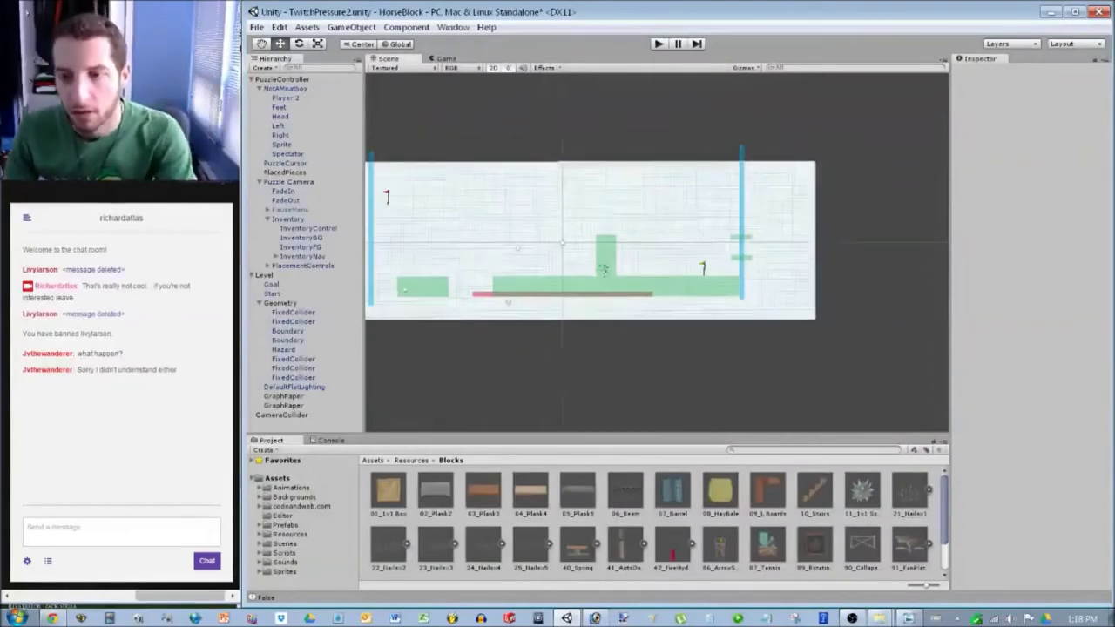
# Switch to the Photoshop level sketch and undo the arrow and circle drawn around the tall block's side spikes.
pyautogui.hotkey('alt', 'Tab')
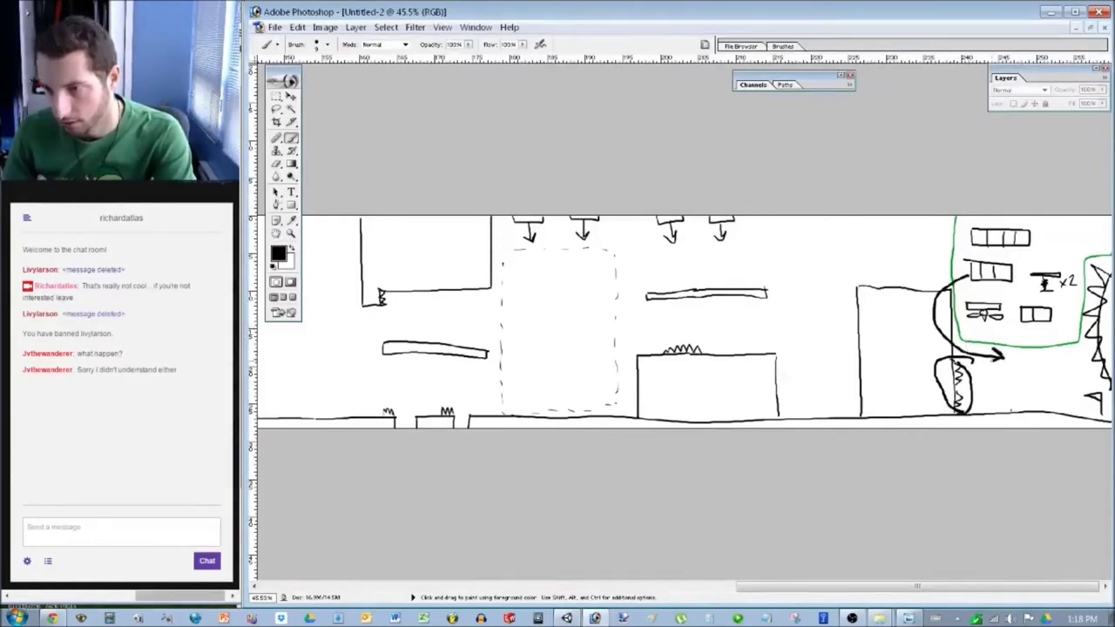
pyautogui.hotkey('ctrl', 'alt', 'z')
pyautogui.hotkey('ctrl', 'alt', 'z')
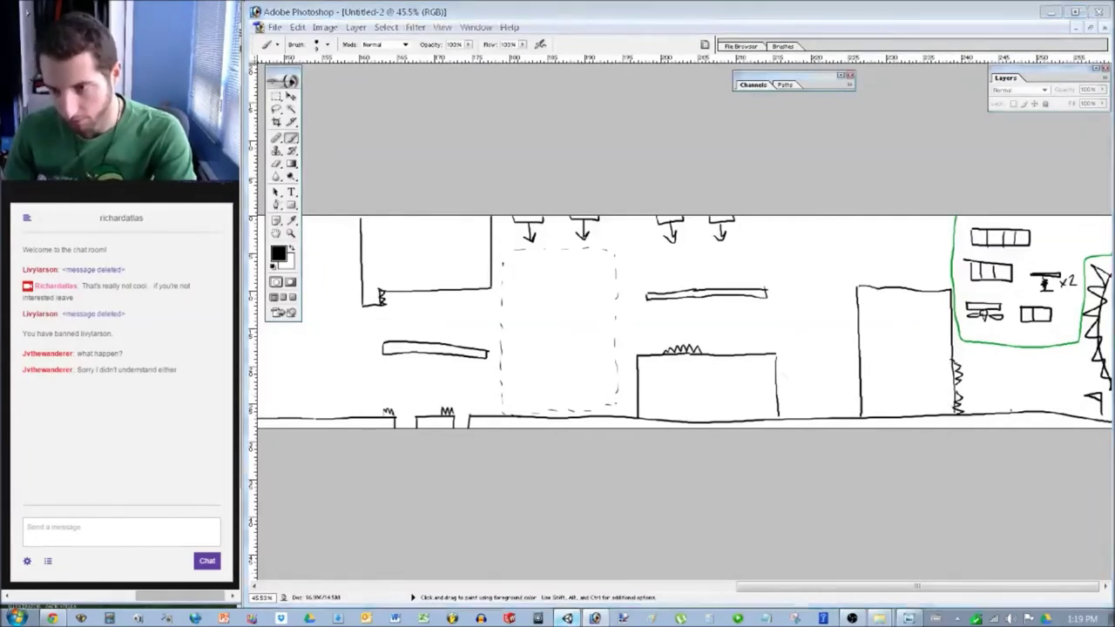
# Switch to Unity, add a 24_Nailsx4 block beside the tall block, rotate it to Z 270 and move it against the block's right side.
pyautogui.hotkey('alt', 'Tab')
pyautogui.scroll(6, 655, 254)
pyautogui.scroll(8, 440, 230)
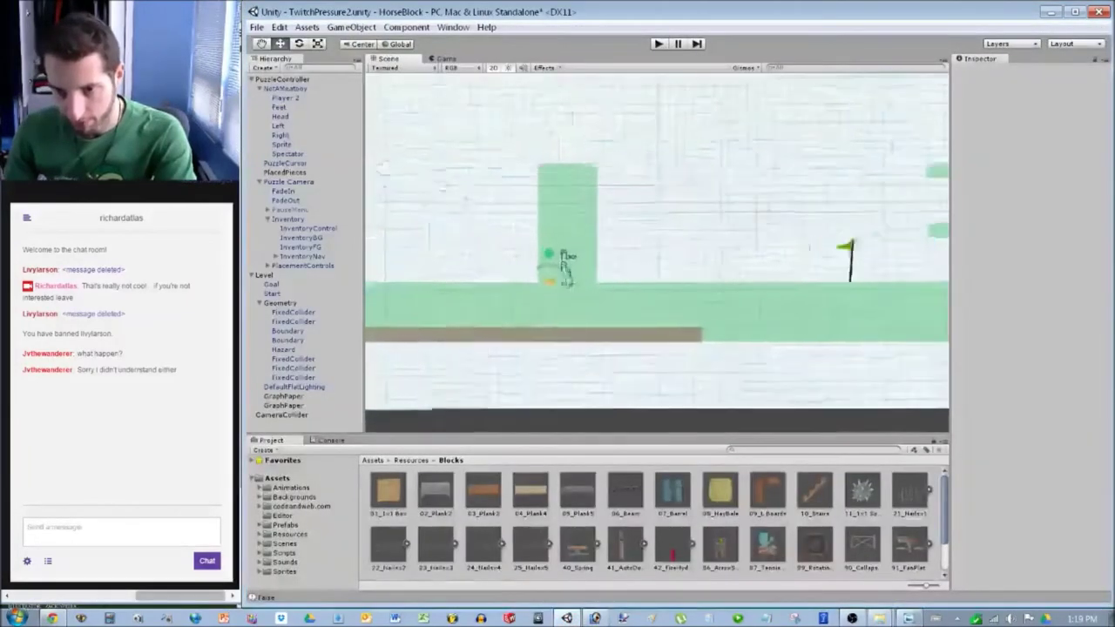
pyautogui.moveTo(484, 544); pyautogui.dragTo(545, 257)
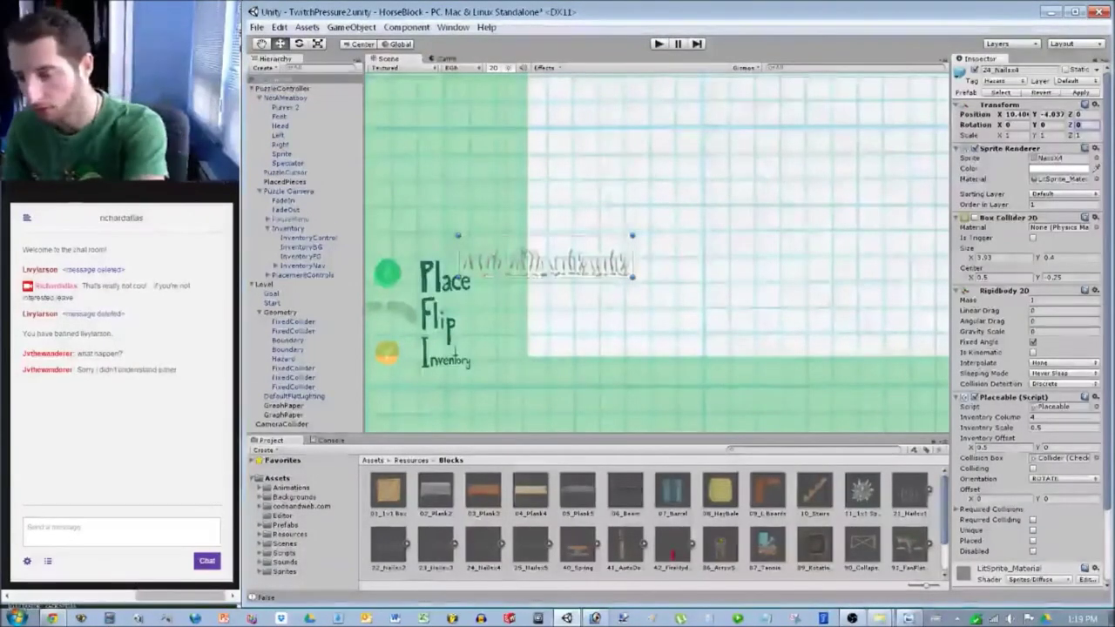
pyautogui.write('270')
pyautogui.moveTo(523, 252); pyautogui.dragTo(546, 251)
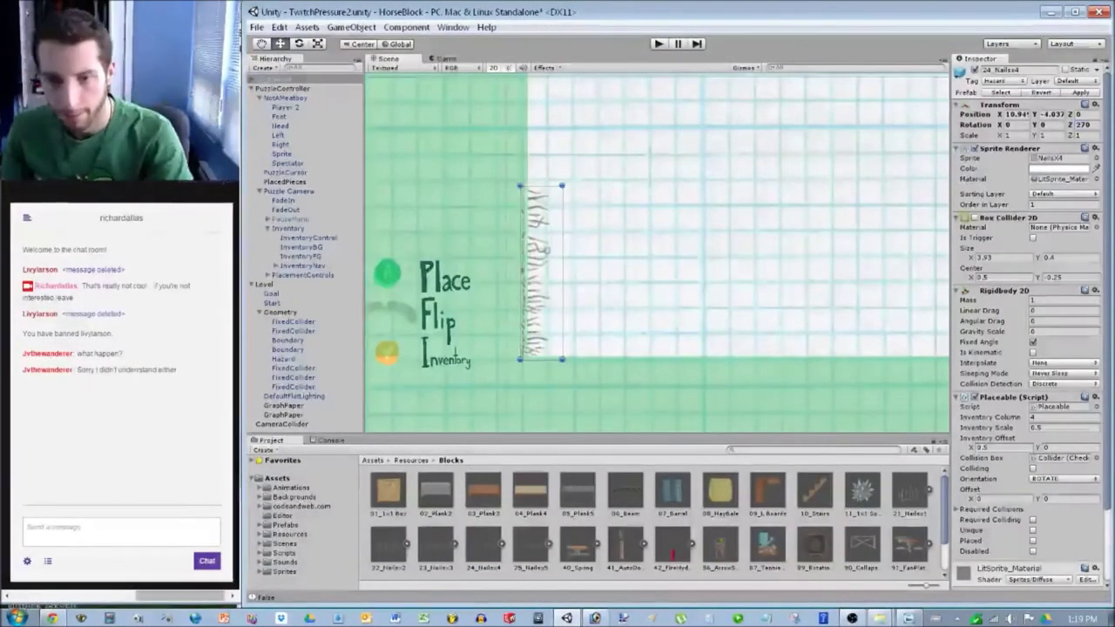
# Position the nails at X 11, Y -4 and make their rigidbody kinematic.
pyautogui.write('11')
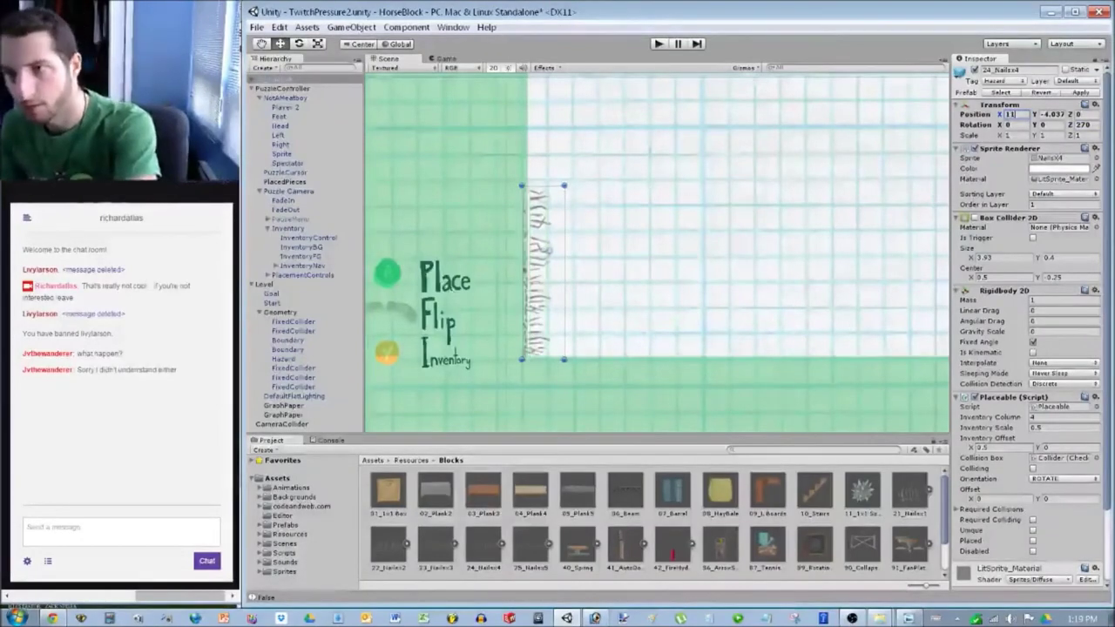
pyautogui.write('-4')
pyautogui.scroll(-4, 657, 252)
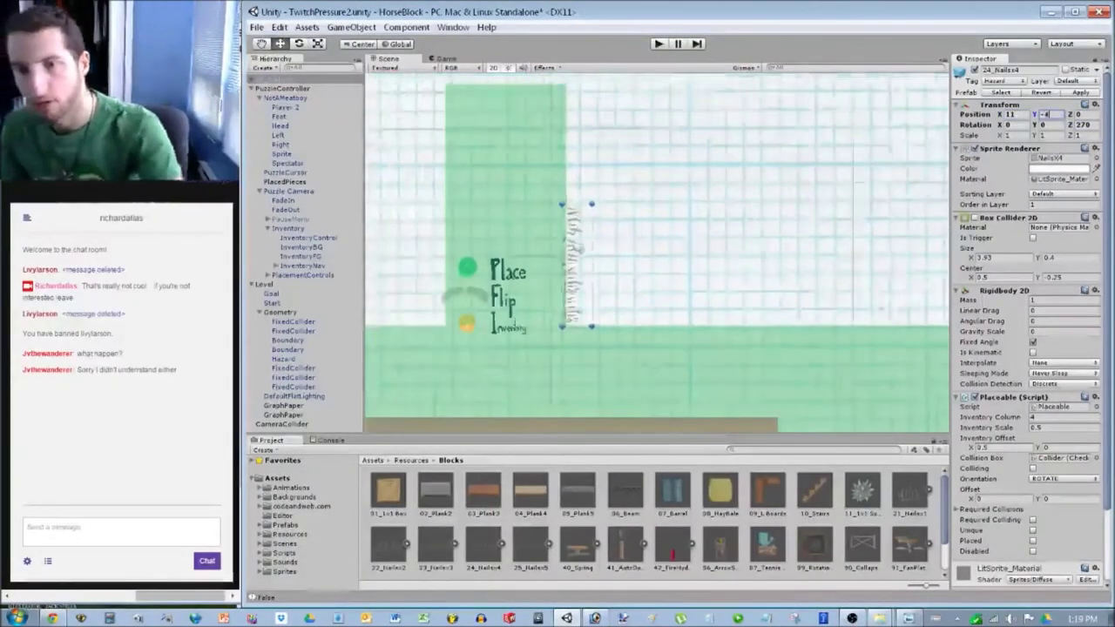
pyautogui.click(1033, 352)
pyautogui.scroll(-4, 659, 255)
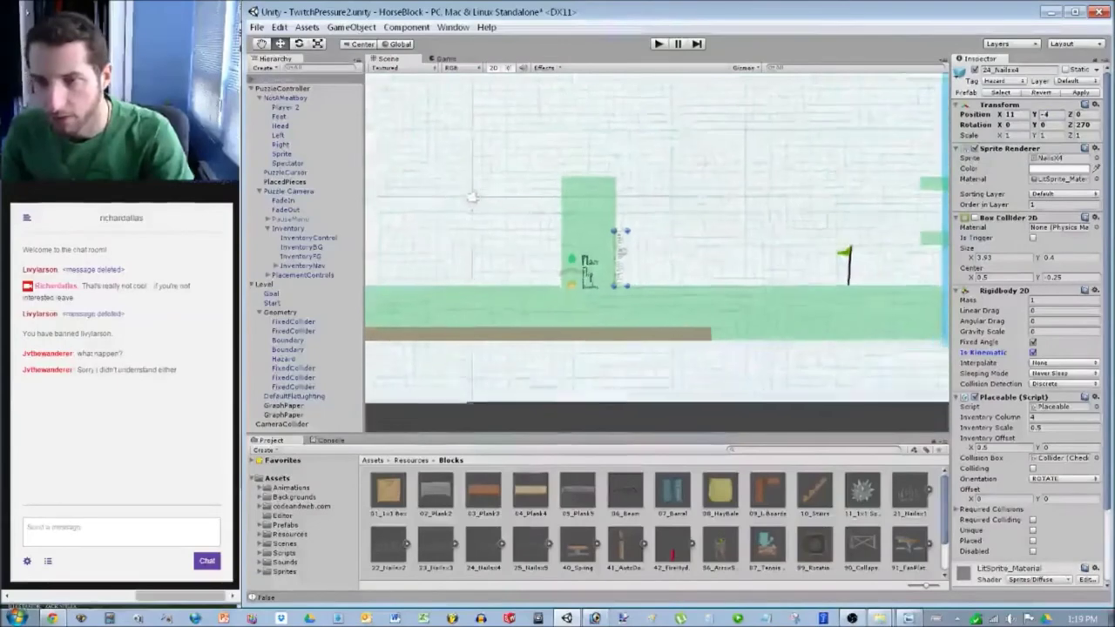
# Playtest the level with the nails in place as far as the platforms beyond the flag, then end play mode.
pyautogui.click(658, 255)
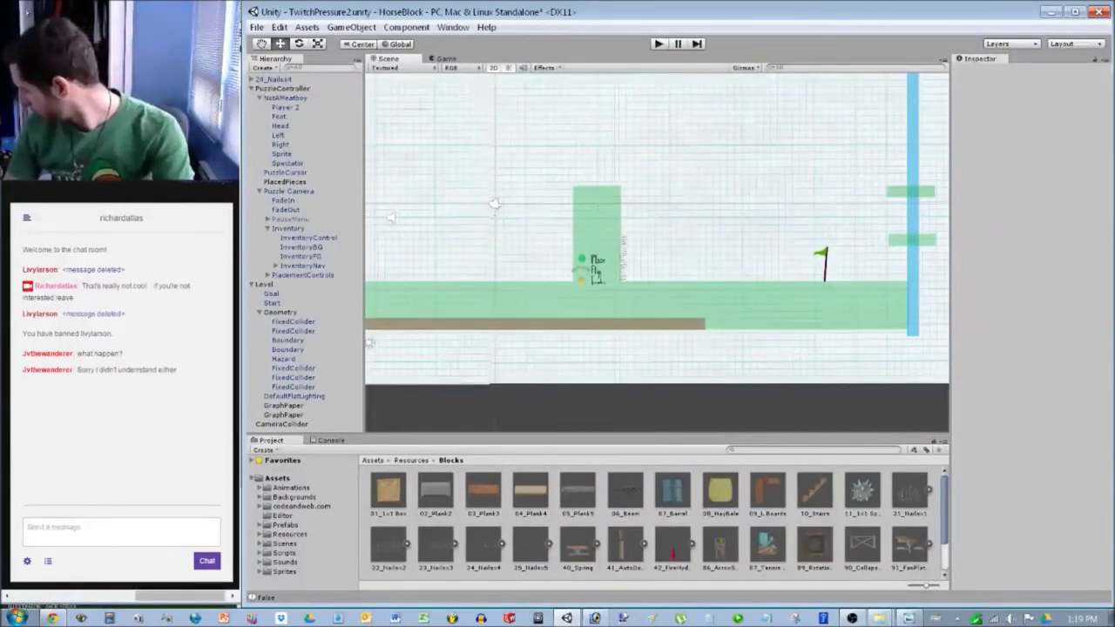
pyautogui.hotkey('ctrl', 'p')
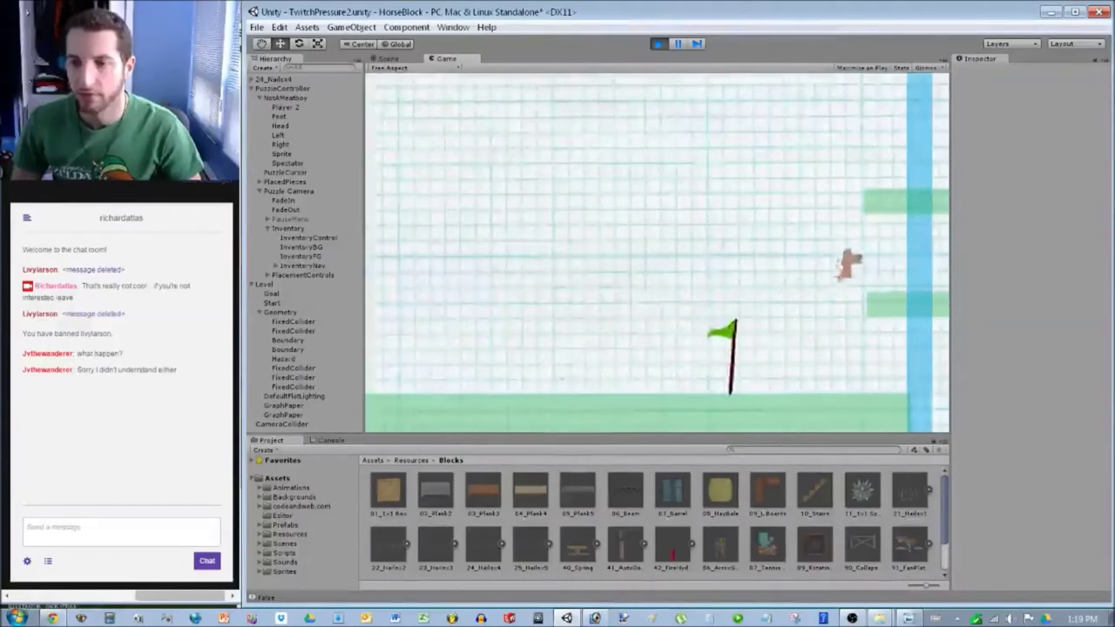
pyautogui.hotkey('ctrl', 'p')
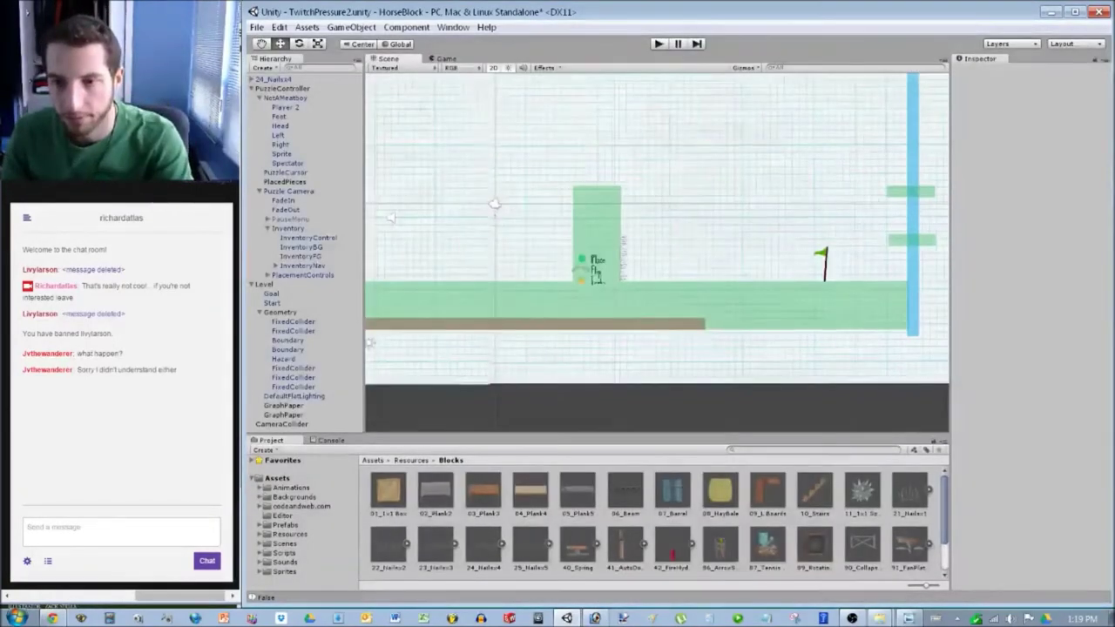
# Set the Y position of both GraphPaper sheets to 0.
pyautogui.click(283, 414)
pyautogui.click(1017, 102)
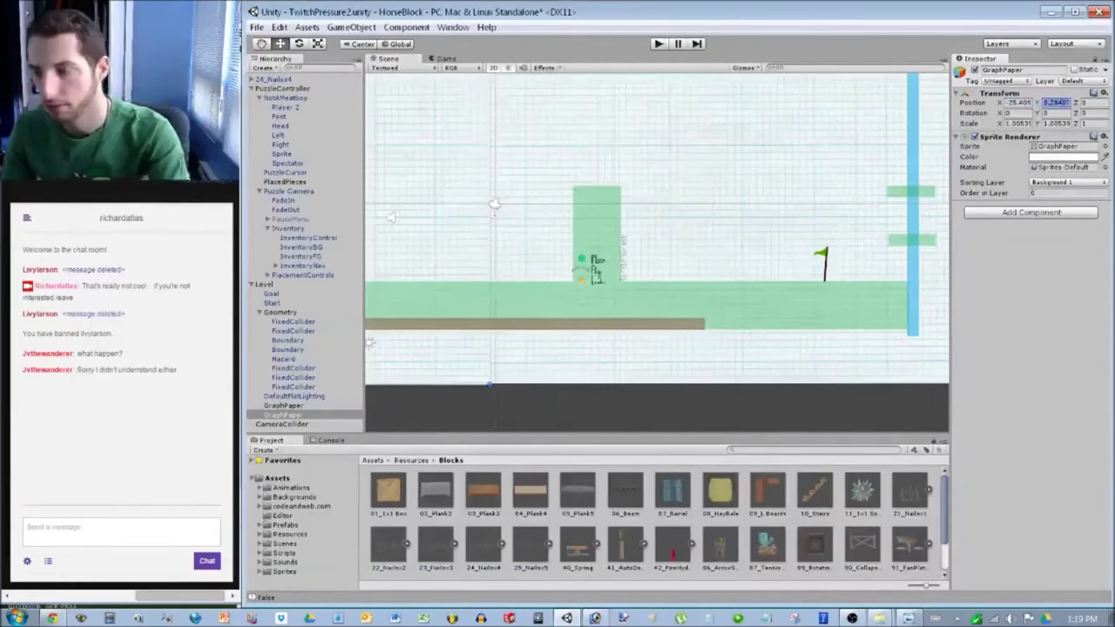
pyautogui.write('0')
pyautogui.click(283, 405)
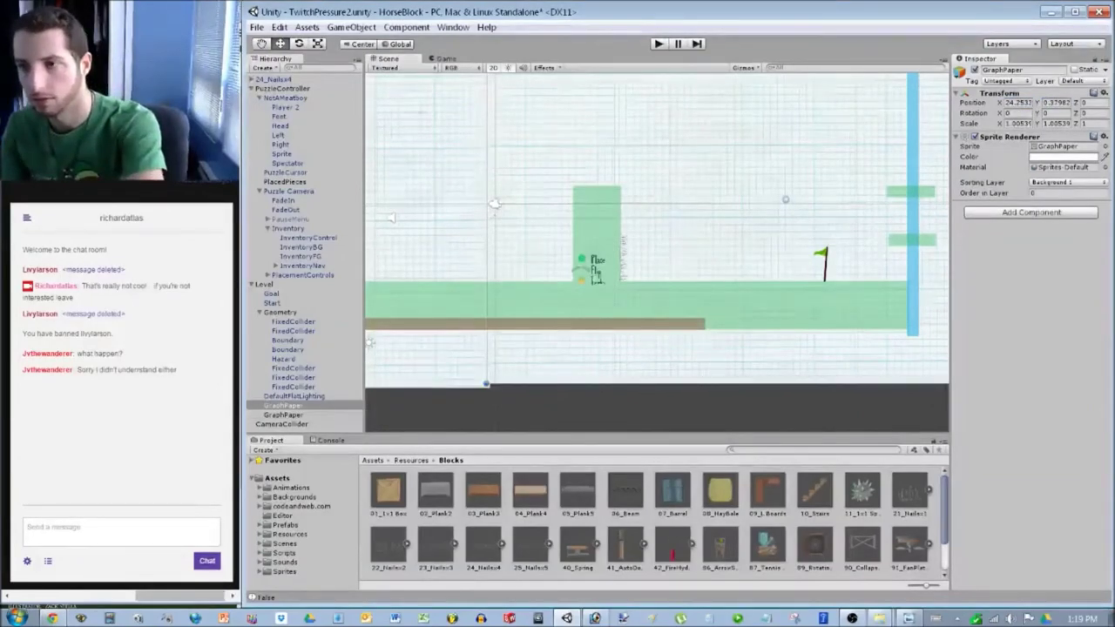
pyautogui.click(1054, 103)
pyautogui.write('0')
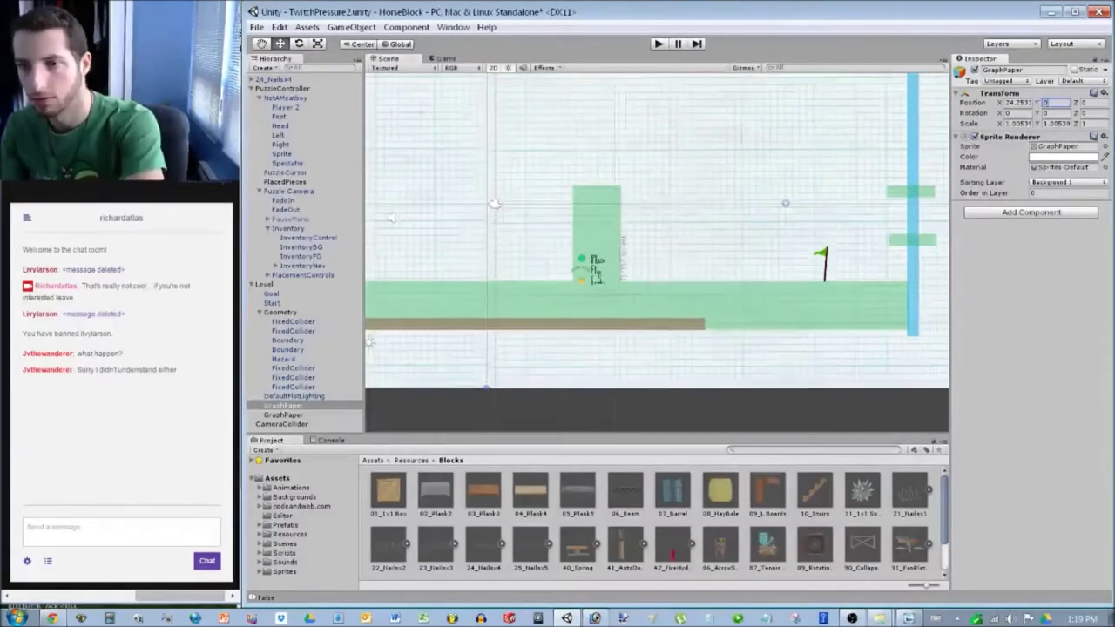
pyautogui.press('Escape')
pyautogui.scroll(-4, 656, 254)
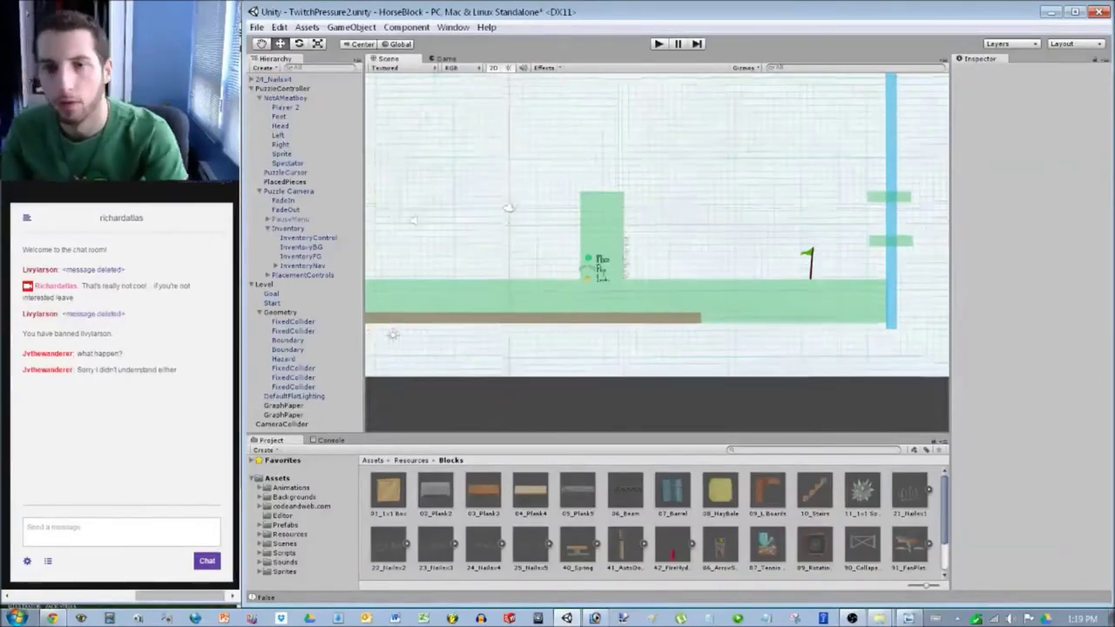
pyautogui.scroll(-2, 654, 254)
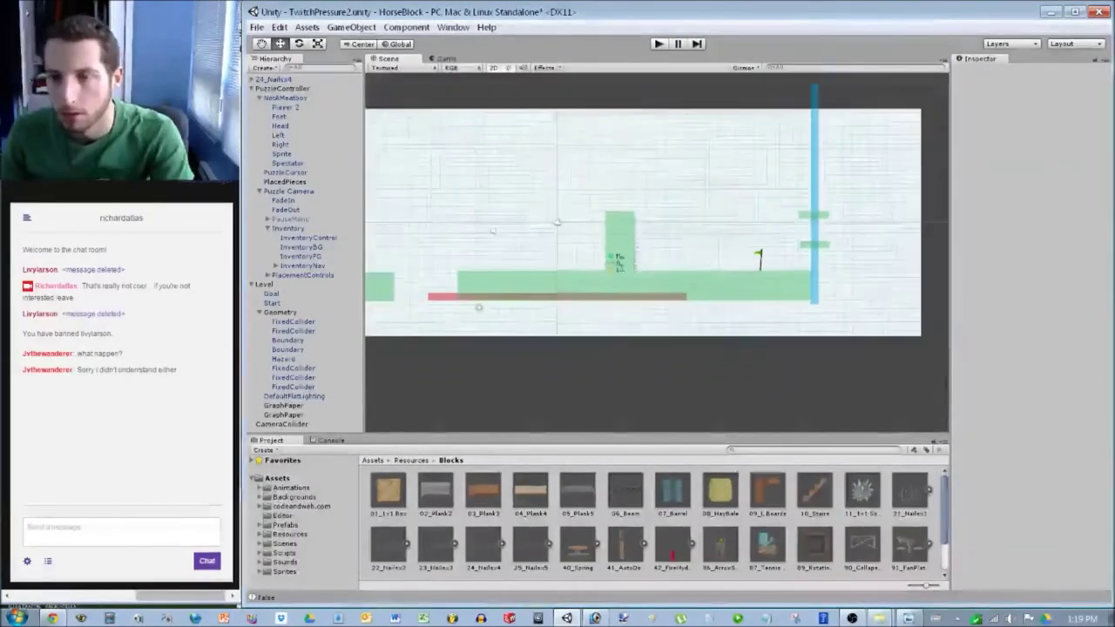
pyautogui.scroll(5, 531, 217)
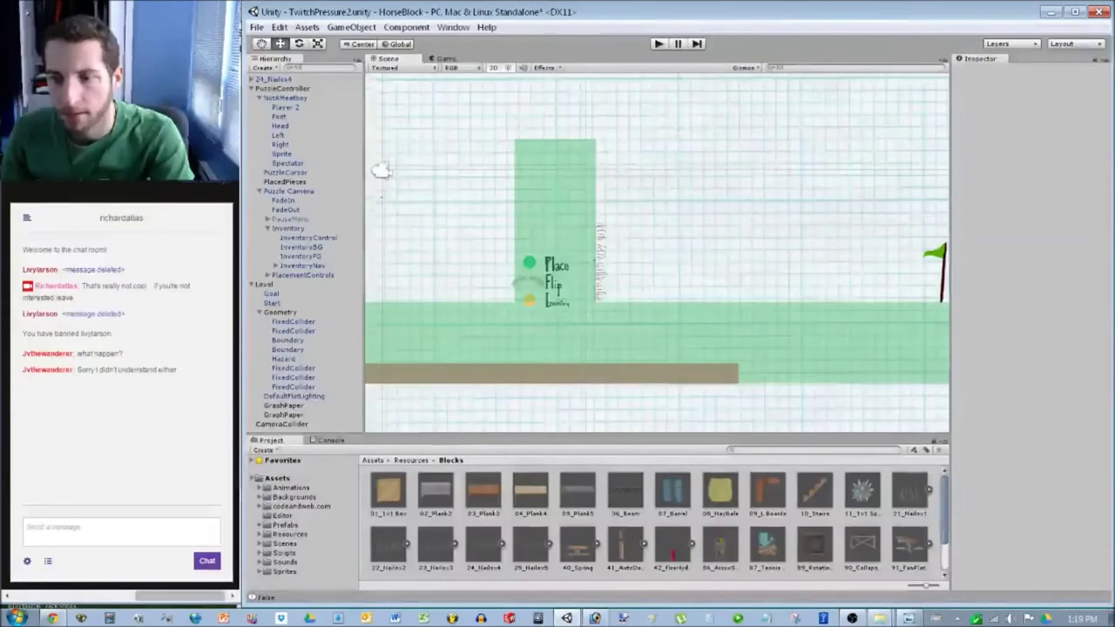
# Switch to the Photoshop level sketch, undo the circle around the low spiked block and bring the earlier part of the level into view.
pyautogui.hotkey('alt', 'Tab')
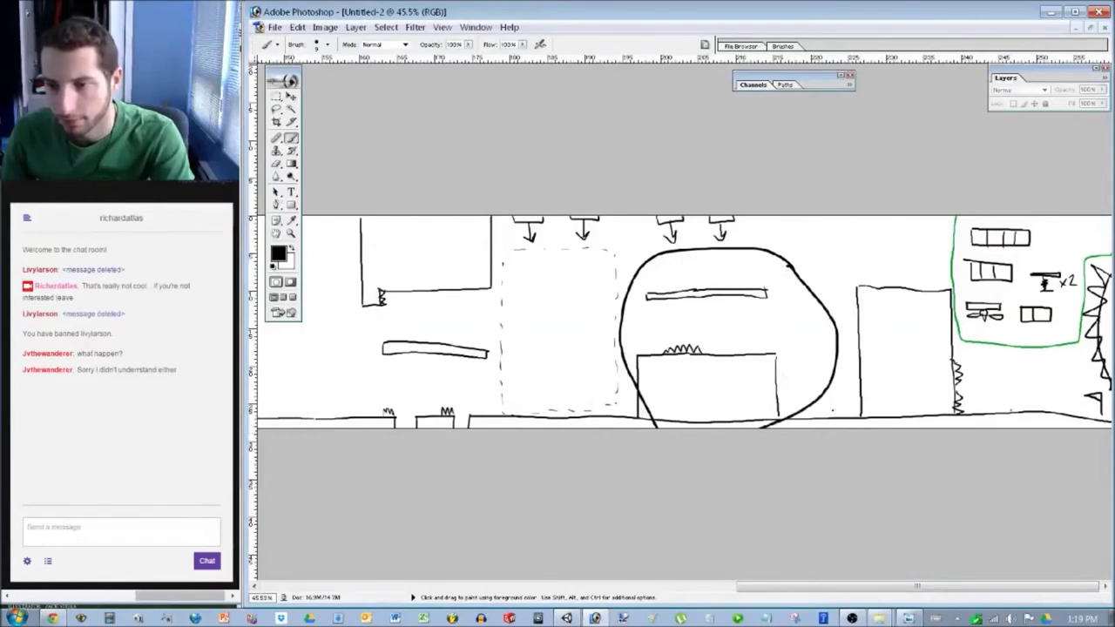
pyautogui.press('z')
pyautogui.hotkey('ctrl', 'z')
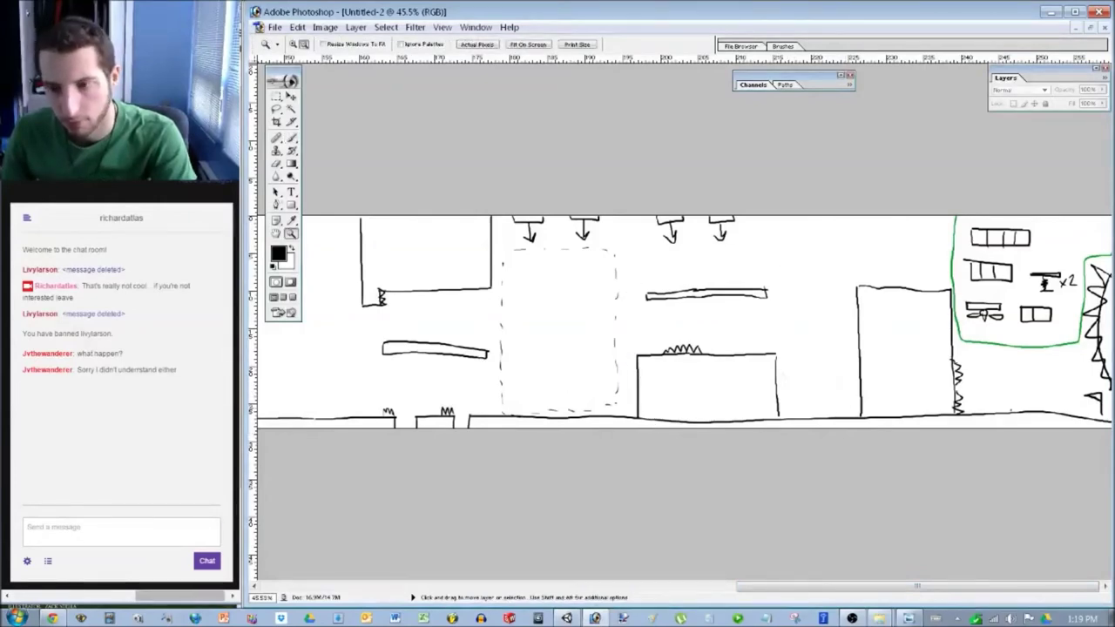
pyautogui.moveTo(917, 587); pyautogui.dragTo(816, 586)
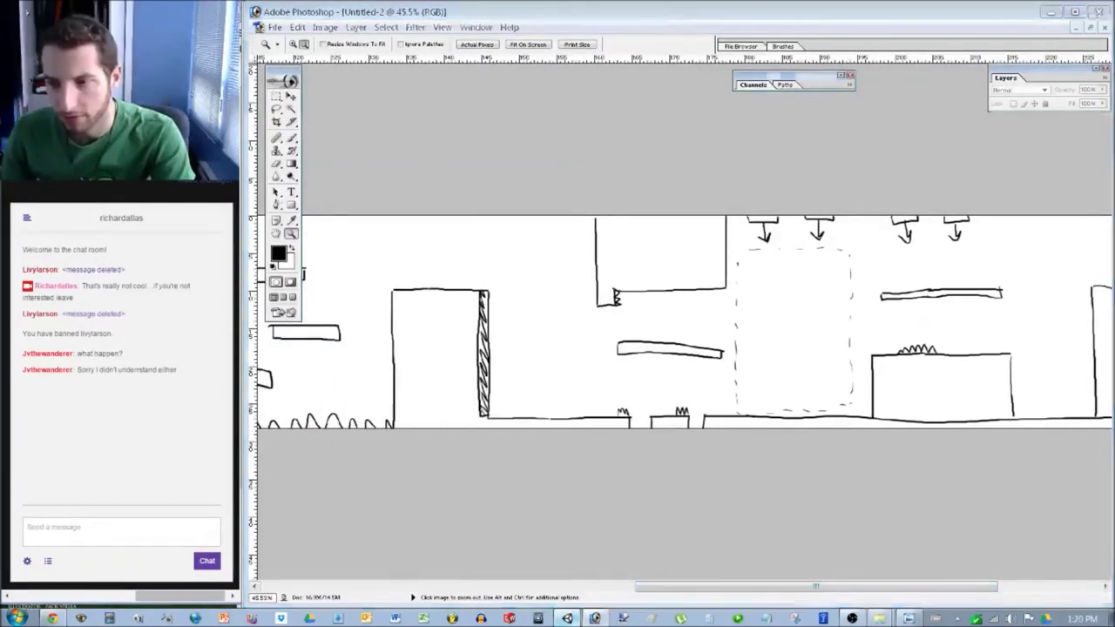
# Switch to Unity, duplicate the tall green block and move the copy left of it to about X -1.8, Y -2.1.
pyautogui.click(566, 617)
pyautogui.moveTo(381, 169); pyautogui.dragTo(512, 167)
pyautogui.moveTo(512, 167); pyautogui.dragTo(584, 168, button='middle')
pyautogui.click(757, 218)
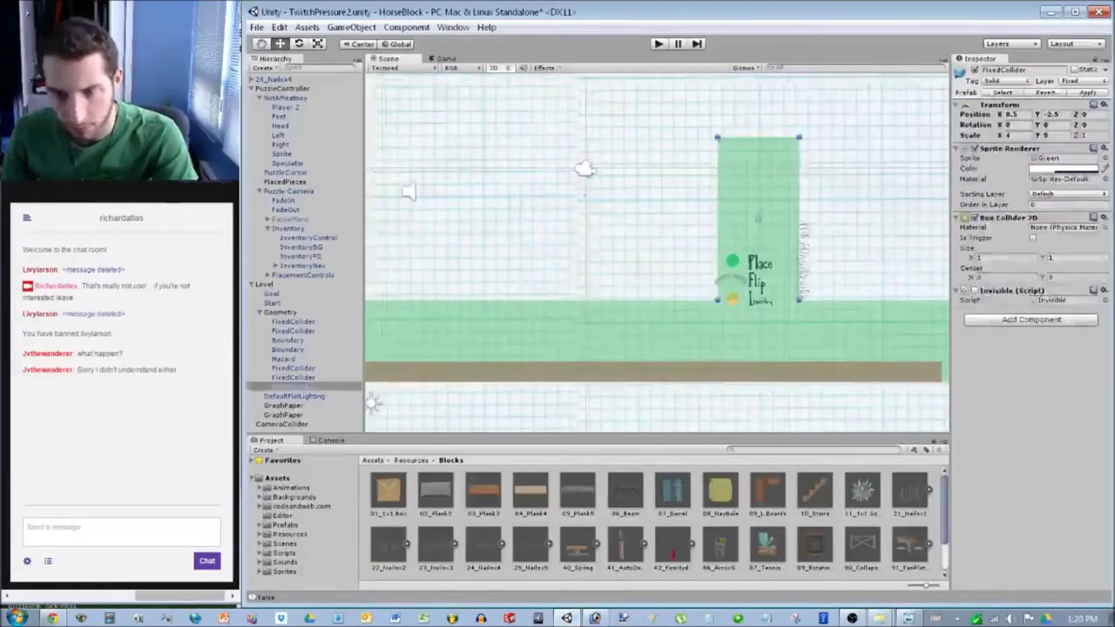
pyautogui.hotkey('ctrl', 'd')
pyautogui.moveTo(758, 217); pyautogui.dragTo(548, 209)
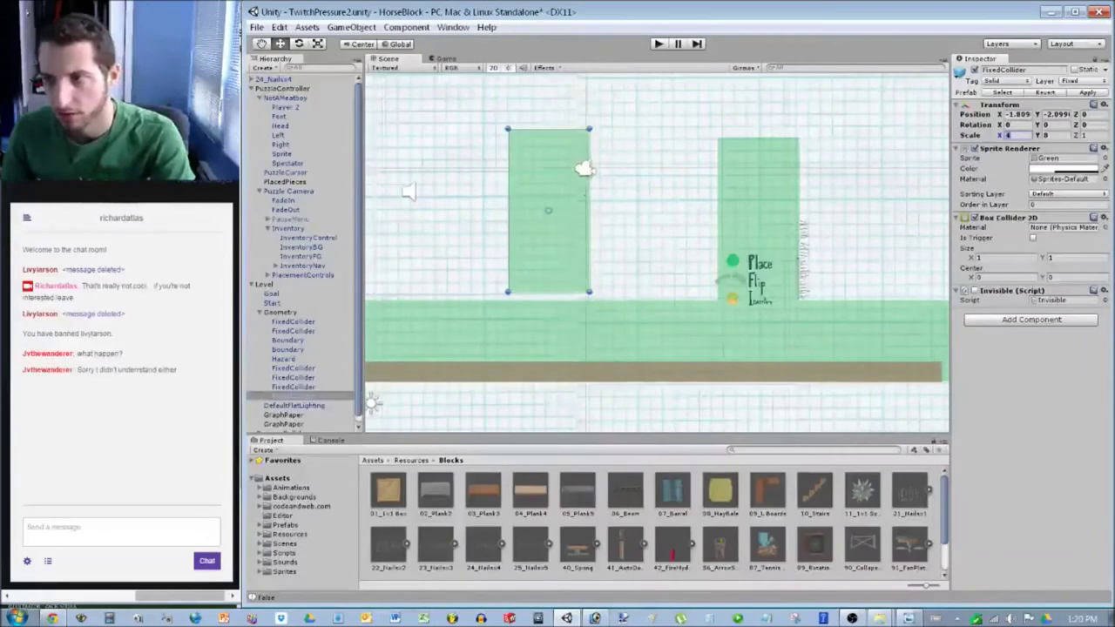
# Scale the duplicated block to X 8, Y 4 and lower it onto the floor.
pyautogui.click(1052, 135)
pyautogui.write('6')
pyautogui.moveTo(548, 211); pyautogui.dragTo(554, 258)
pyautogui.write('4')
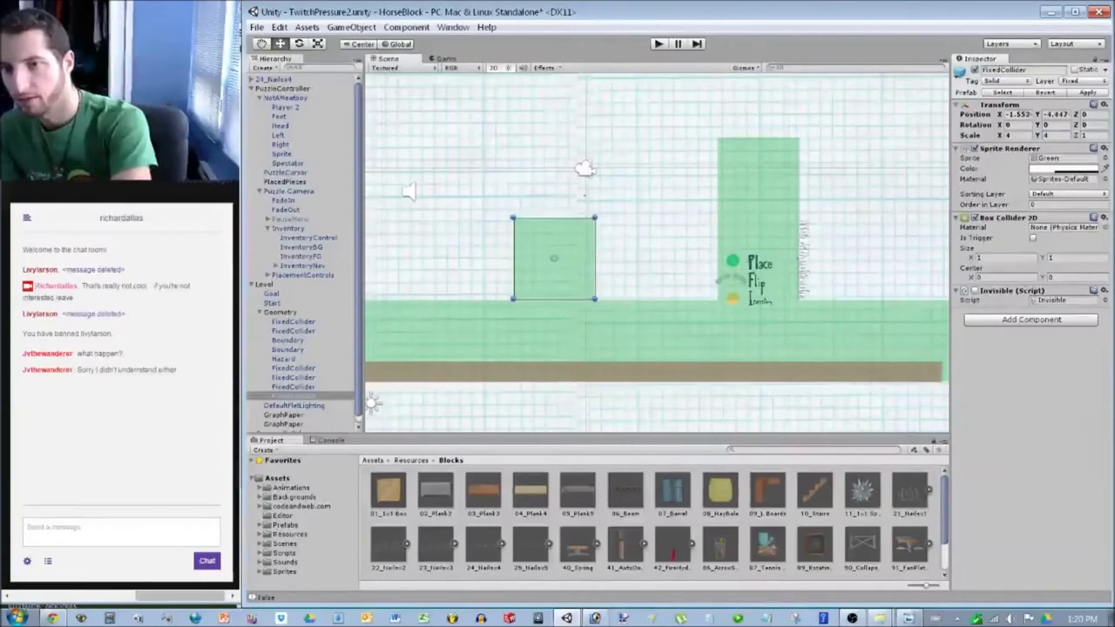
pyautogui.write('8')
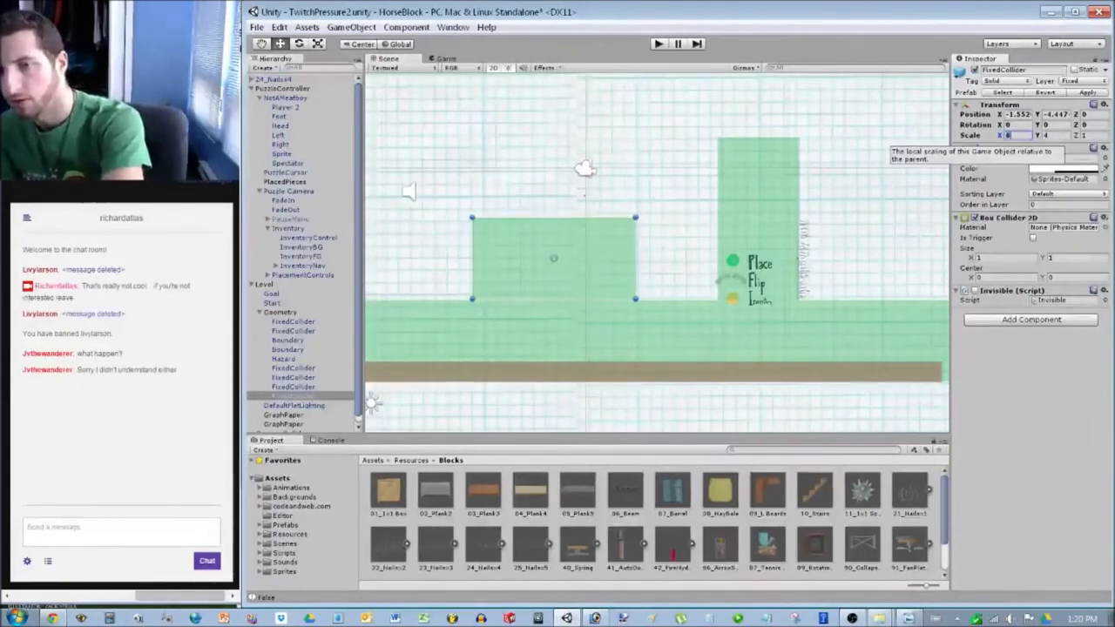
# Move the low block farther from the tall one and set its position to X -4.5, Y -4.5.
pyautogui.moveTo(554, 258); pyautogui.dragTo(502, 256)
pyautogui.scroll(10, 654, 226)
pyautogui.moveTo(502, 256); pyautogui.dragTo(525, 226, button='middle')
pyautogui.scroll(3, 525, 225)
pyautogui.moveTo(525, 226); pyautogui.dragTo(499, 233)
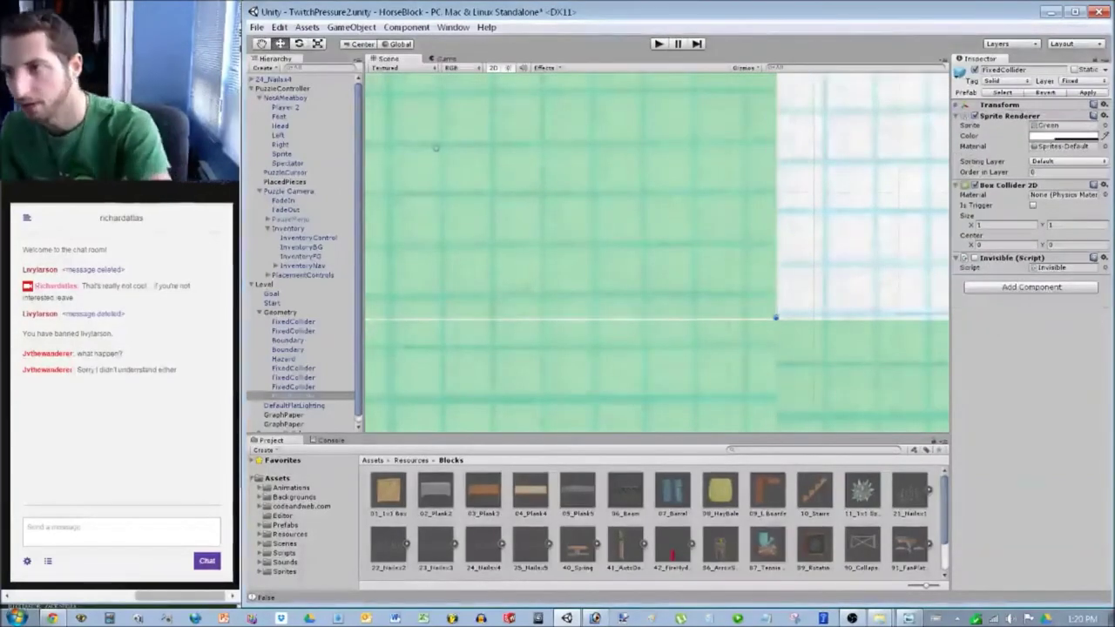
pyautogui.click(1016, 114)
pyautogui.write('-4.5')
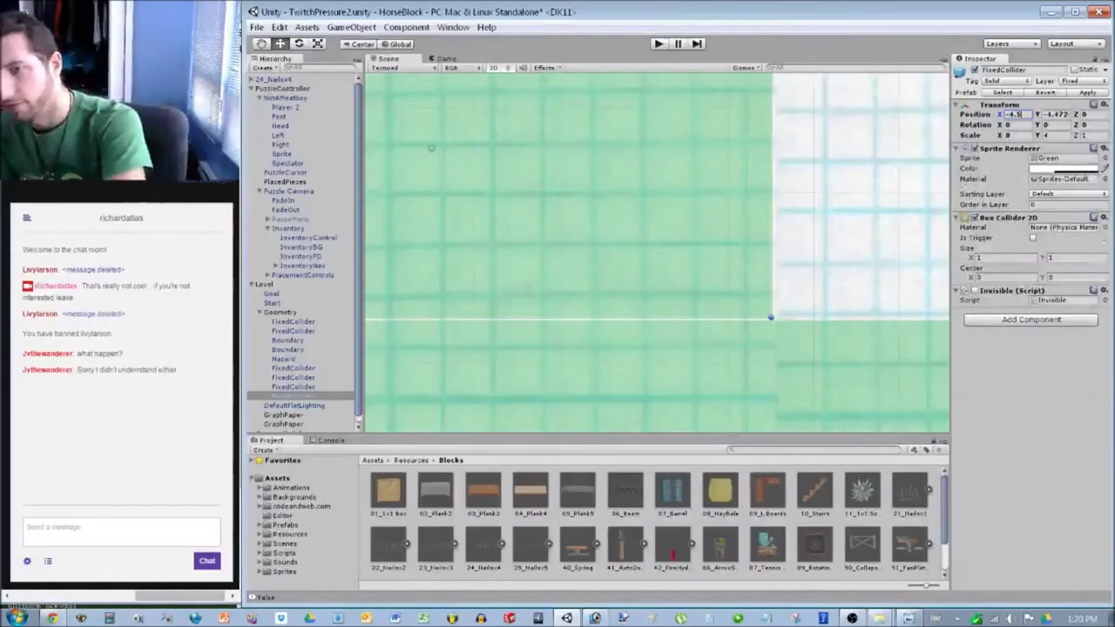
pyautogui.write('-5')
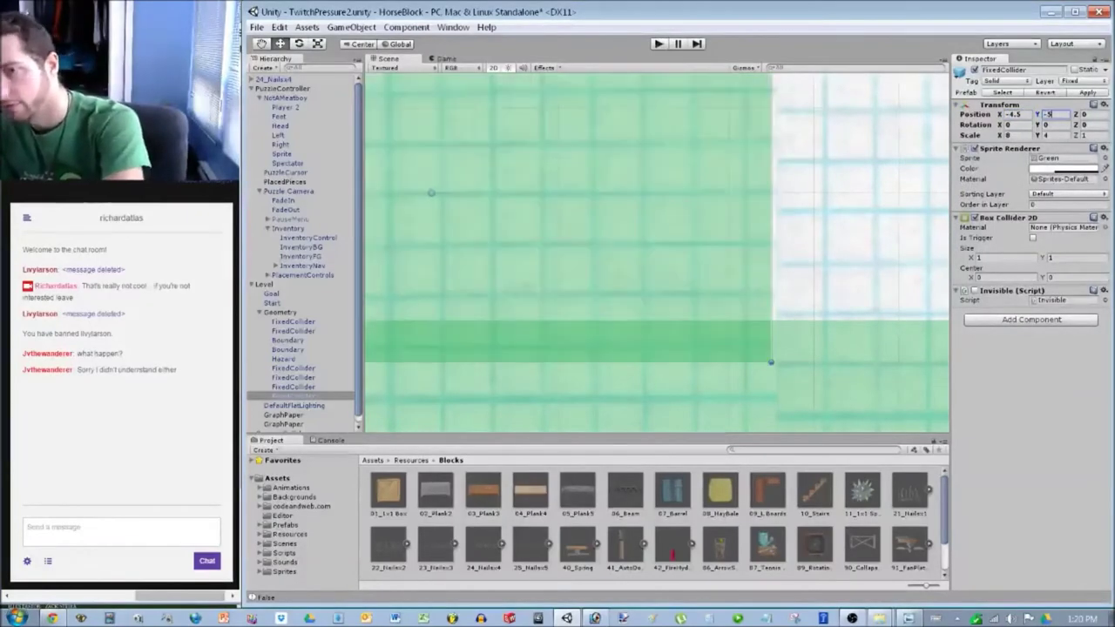
pyautogui.hotkey('ctrl', 'a')
pyautogui.write('4')
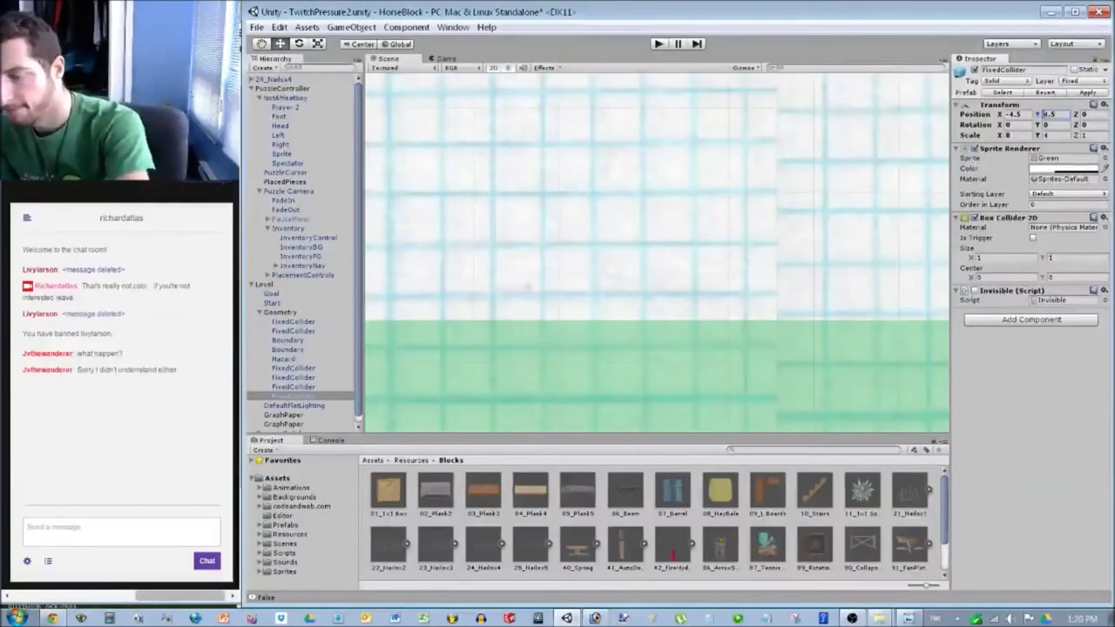
pyautogui.write('-')
pyautogui.scroll(-15, 657, 254)
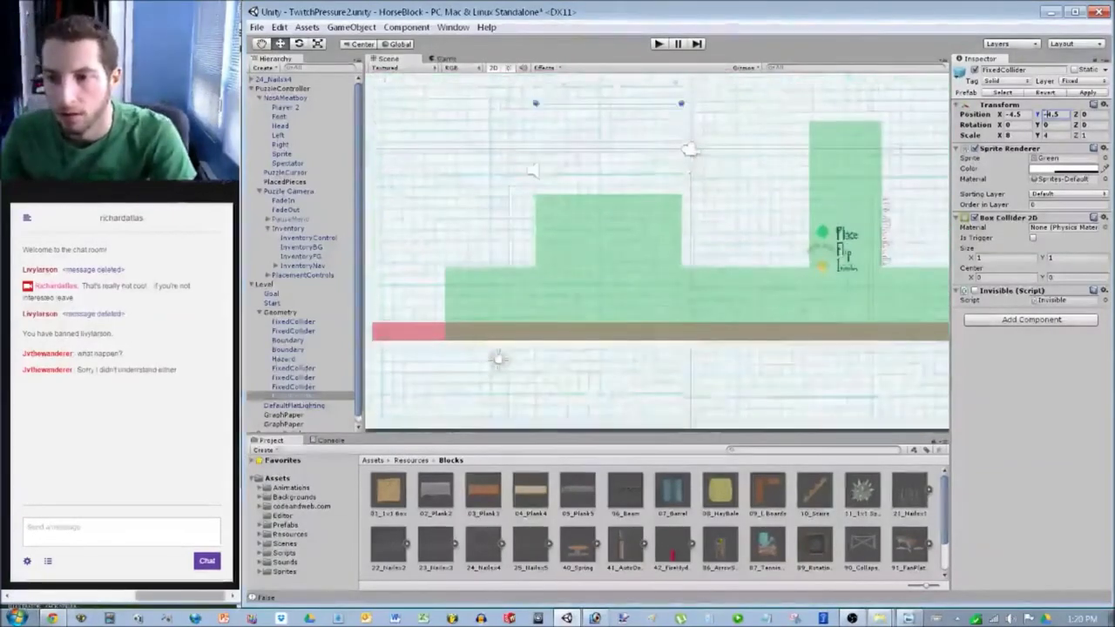
# Examine the gap between the low and tall blocks and the seam between the GraphPaper sheets there.
pyautogui.scroll(-5, 658, 252)
pyautogui.click(732, 206)
pyautogui.moveTo(732, 206); pyautogui.dragTo(685, 252, button='middle')
pyautogui.scroll(11, 658, 252)
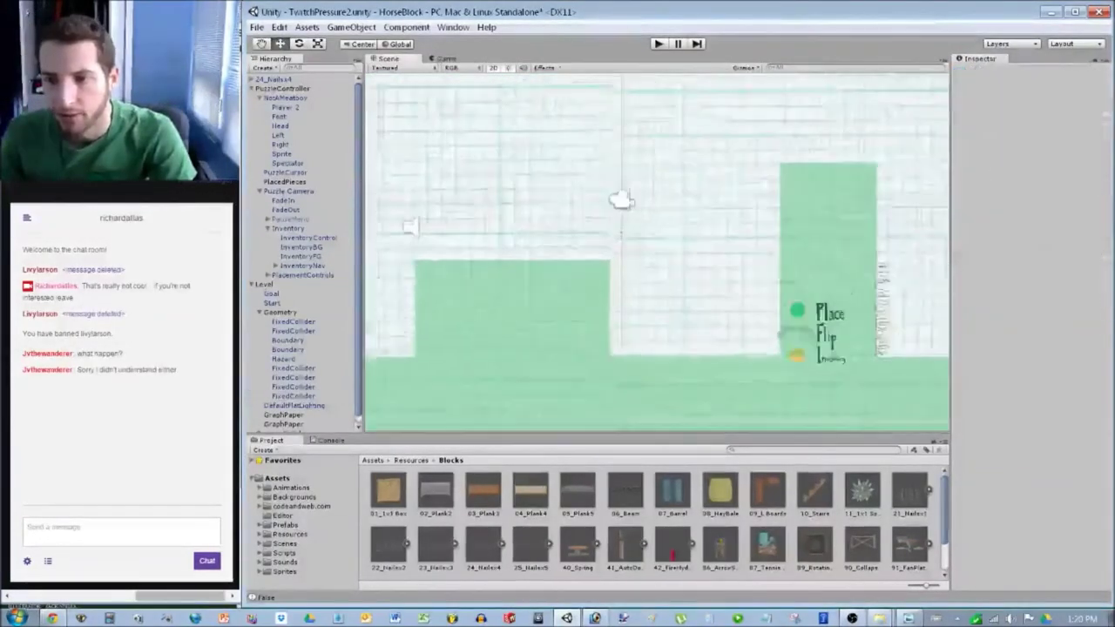
pyautogui.scroll(7, 658, 252)
pyautogui.click(732, 206)
pyautogui.scroll(7, 657, 251)
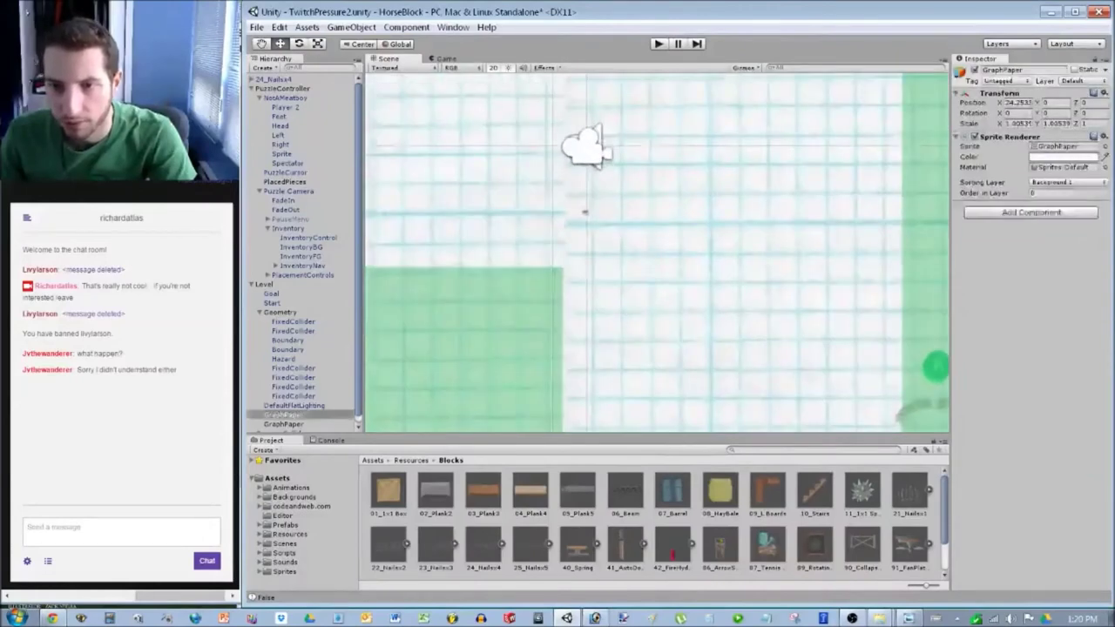
pyautogui.scroll(-5, 584, 212)
pyautogui.scroll(-4, 657, 251)
# Playtest jumping the horse around the low block, the tall block and a placed plank, then end play mode.
pyautogui.click(658, 427)
pyautogui.hotkey('ctrl', 'p')
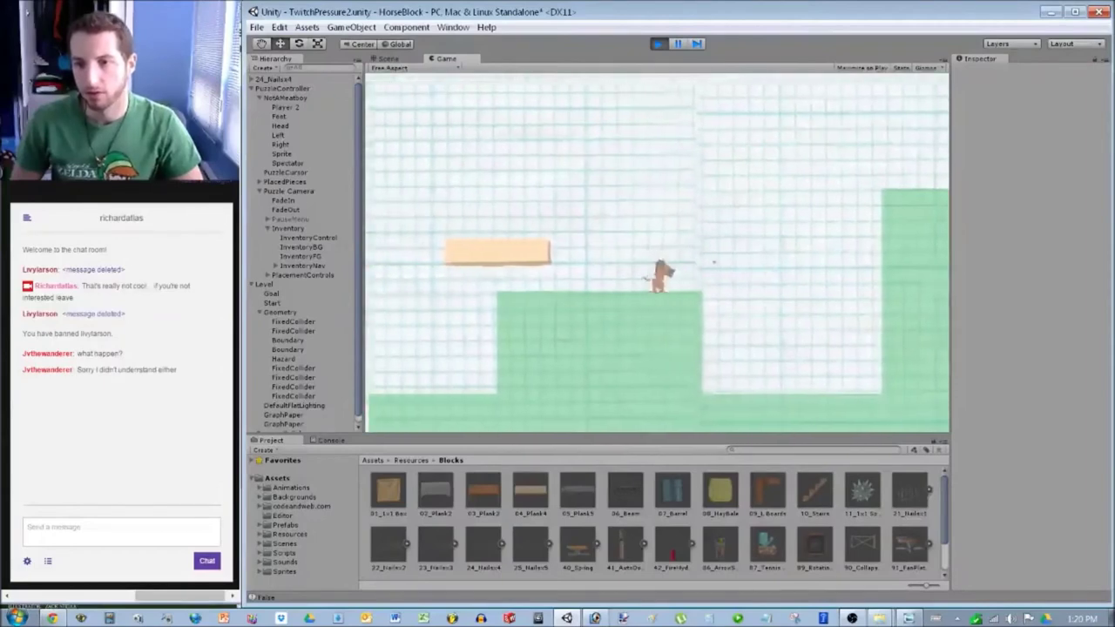
pyautogui.press('space')
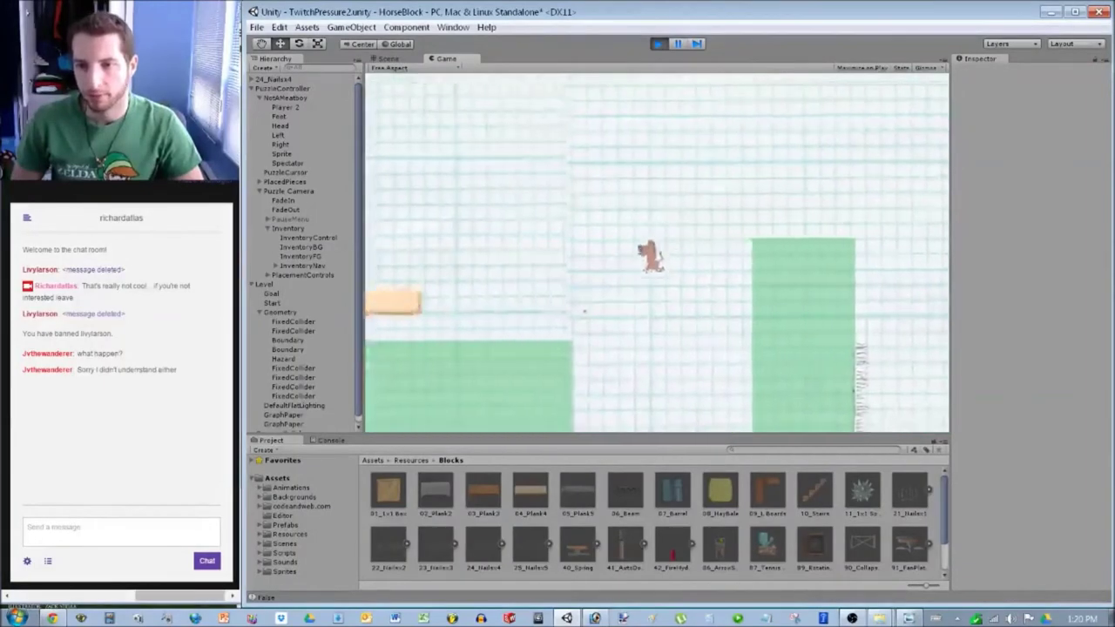
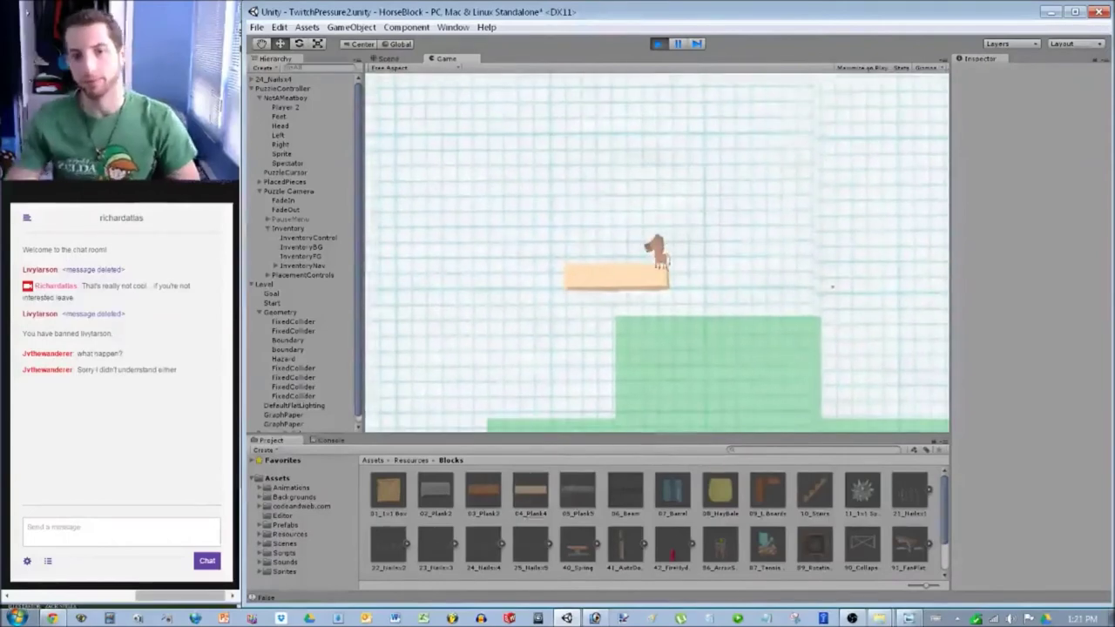
pyautogui.hotkey('ctrl', 'p')
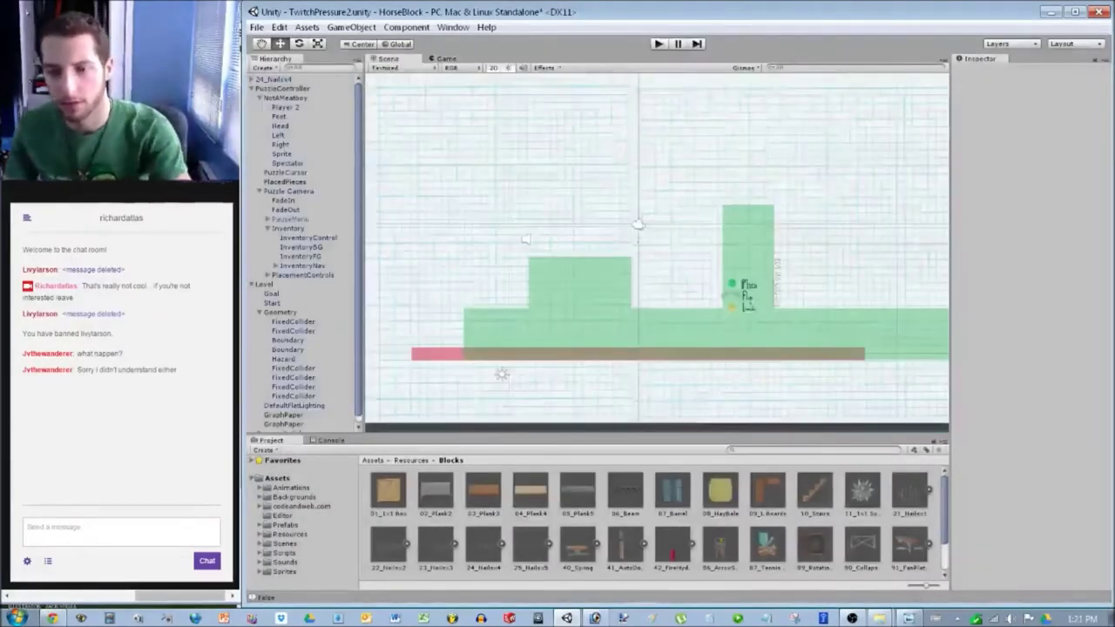
# Switch to Photoshop and compare the low block in the scene with its counterpart in the level sketch.
pyautogui.scroll(10, 572, 248)
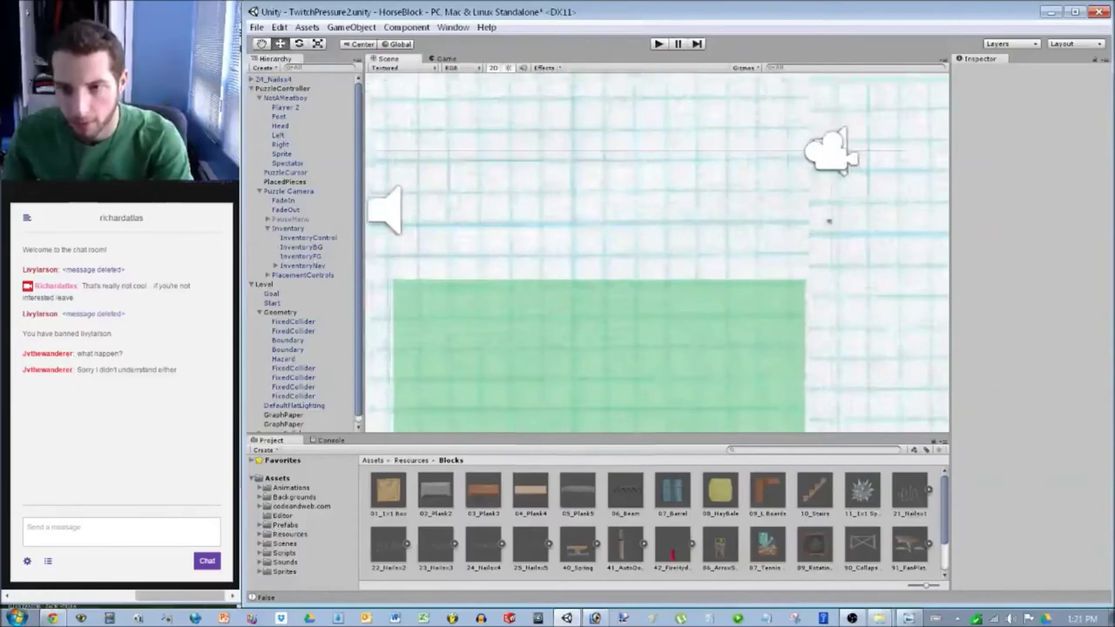
pyautogui.hotkey('alt', 'Tab')
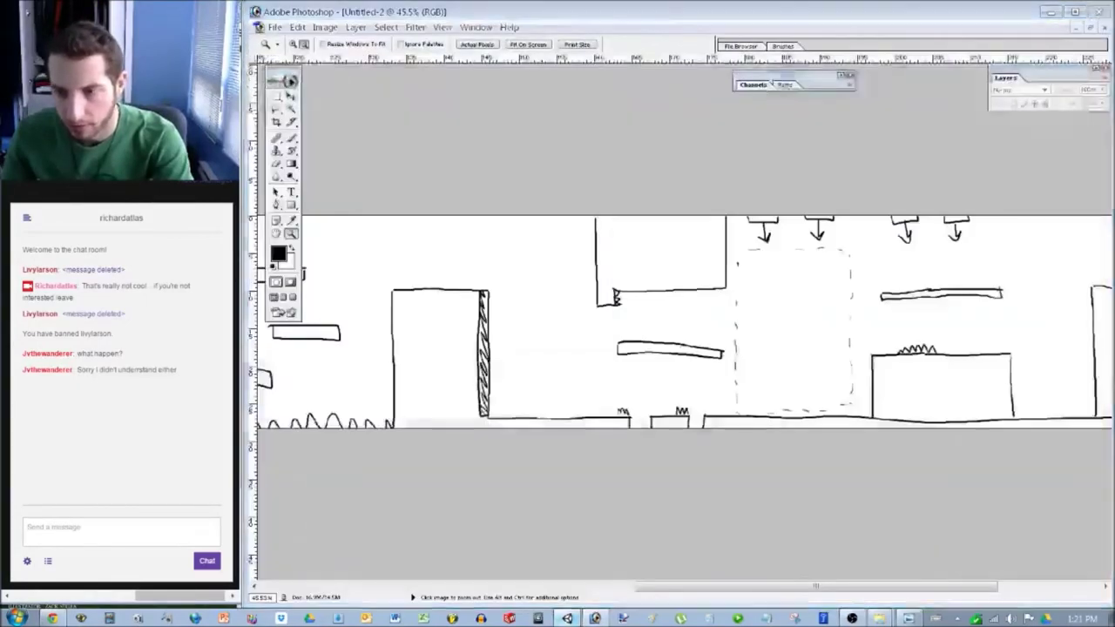
pyautogui.hotkey('alt', 'Tab')
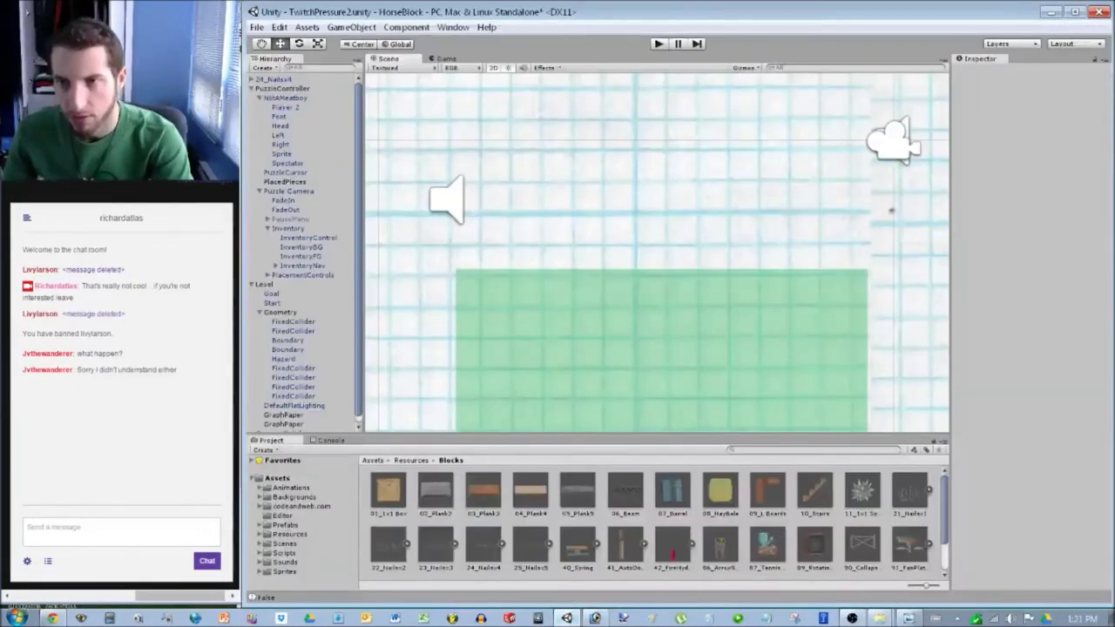
pyautogui.hotkey('alt', 'Tab')
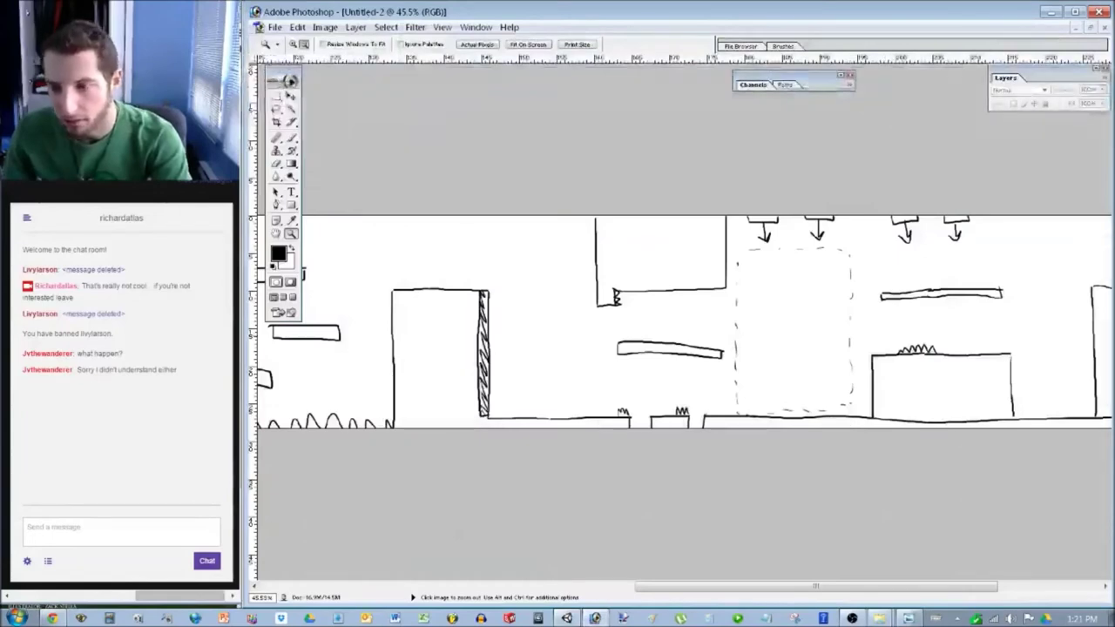
pyautogui.press('alt')
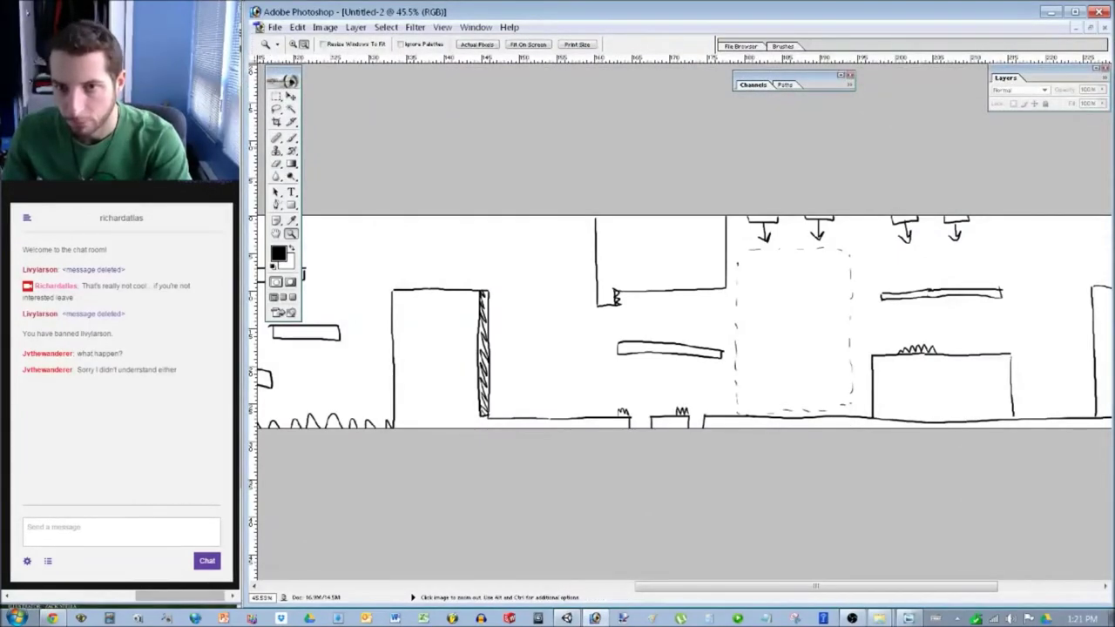
# Brush a circle around the raised block's nails and jump arrows over the sketch, then undo these strokes.
pyautogui.press('b')
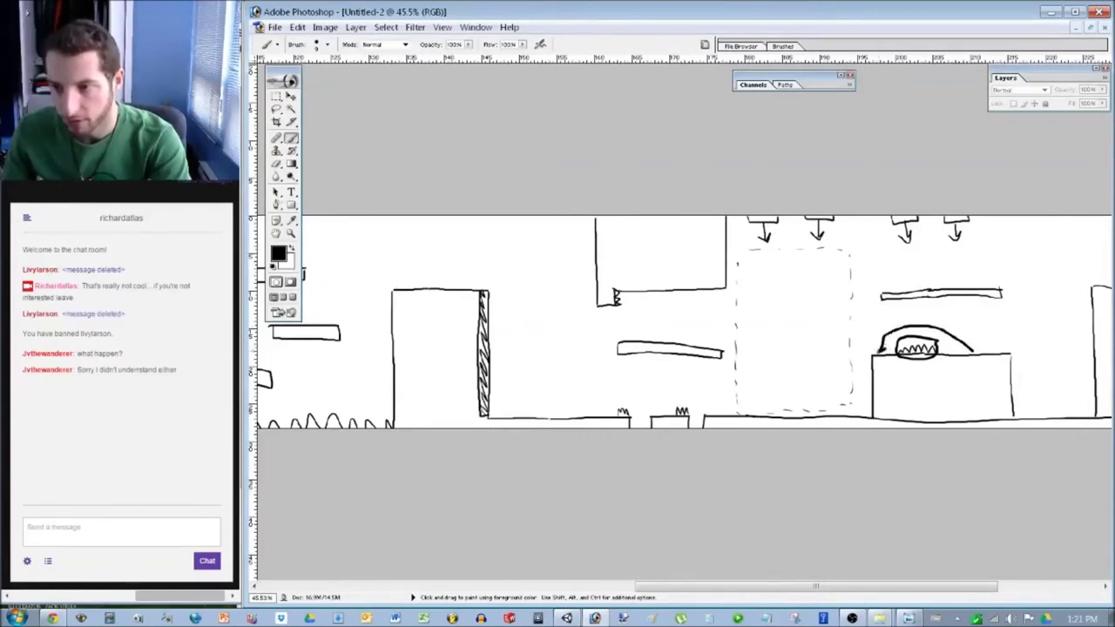
pyautogui.moveTo(730, 323); pyautogui.dragTo(708, 336)
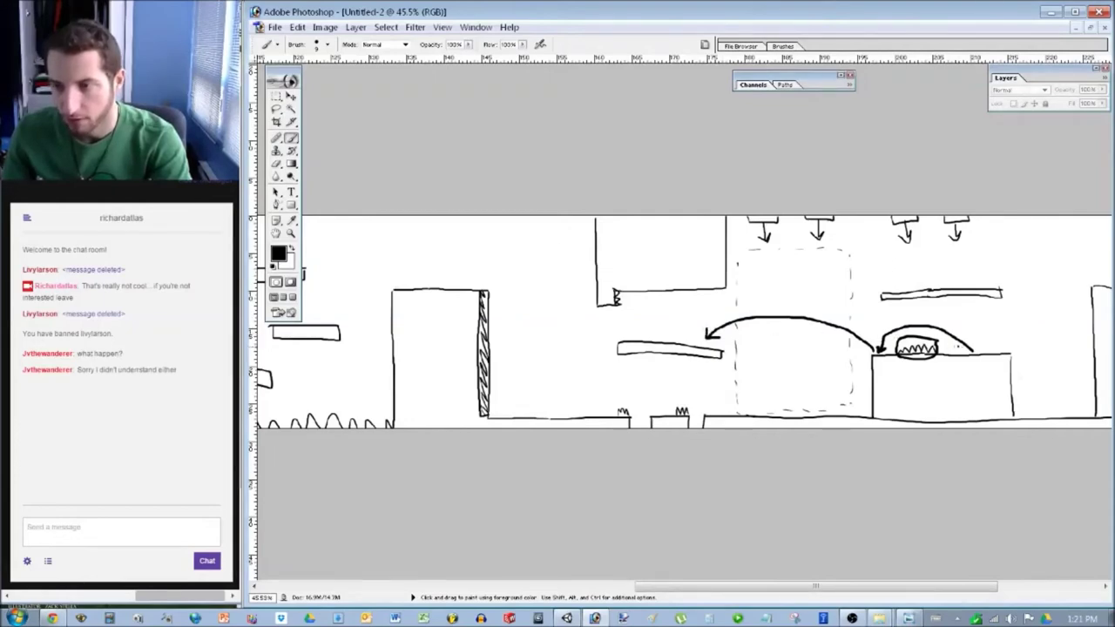
pyautogui.moveTo(980, 377); pyautogui.dragTo(897, 377)
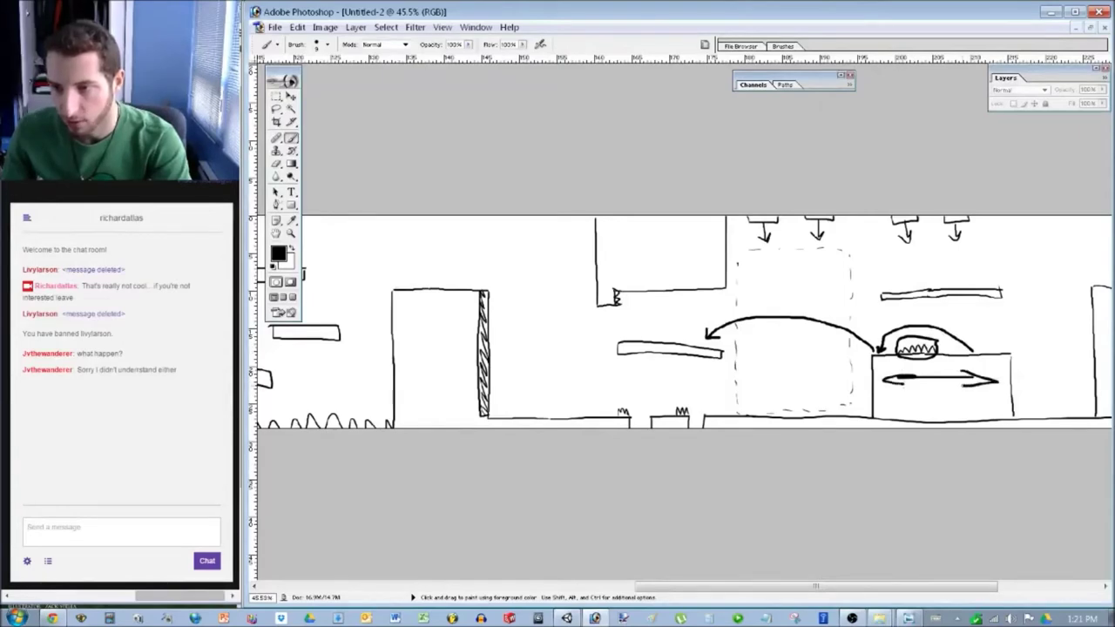
pyautogui.hotkey('ctrl', 'alt', 'z')
pyautogui.hotkey('ctrl', 'alt', 'z')
pyautogui.hotkey('ctrl', 'alt', 'z')
pyautogui.hotkey('ctrl', 'alt', 'z')
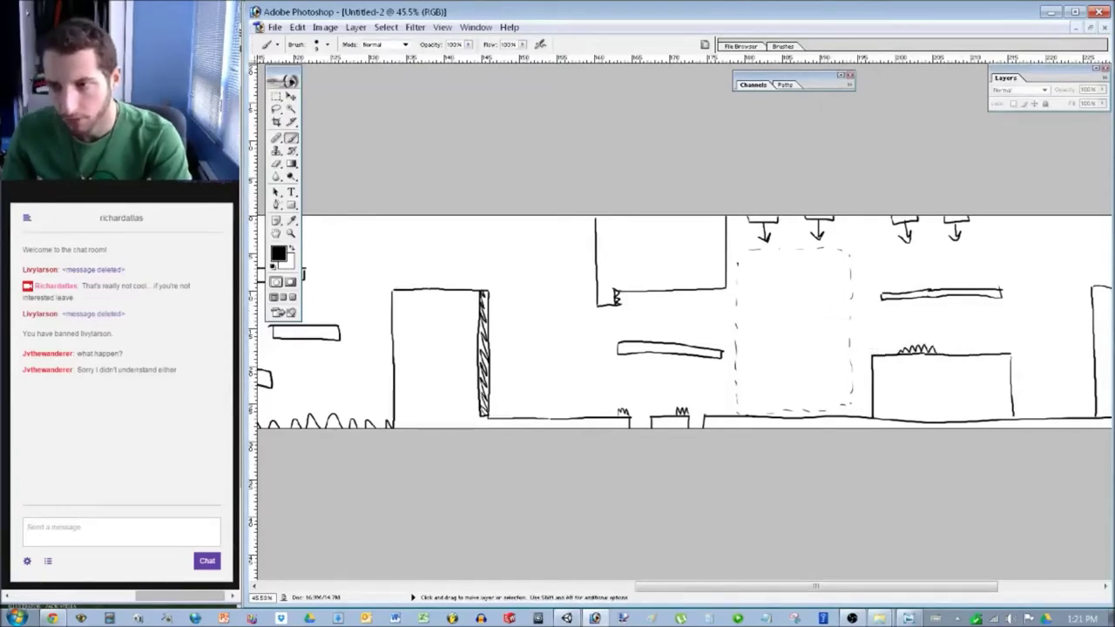
# Switch back to Unity and place a 22_Nailsx2 hazard on top of the low block.
pyautogui.hotkey('alt', 'Tab')
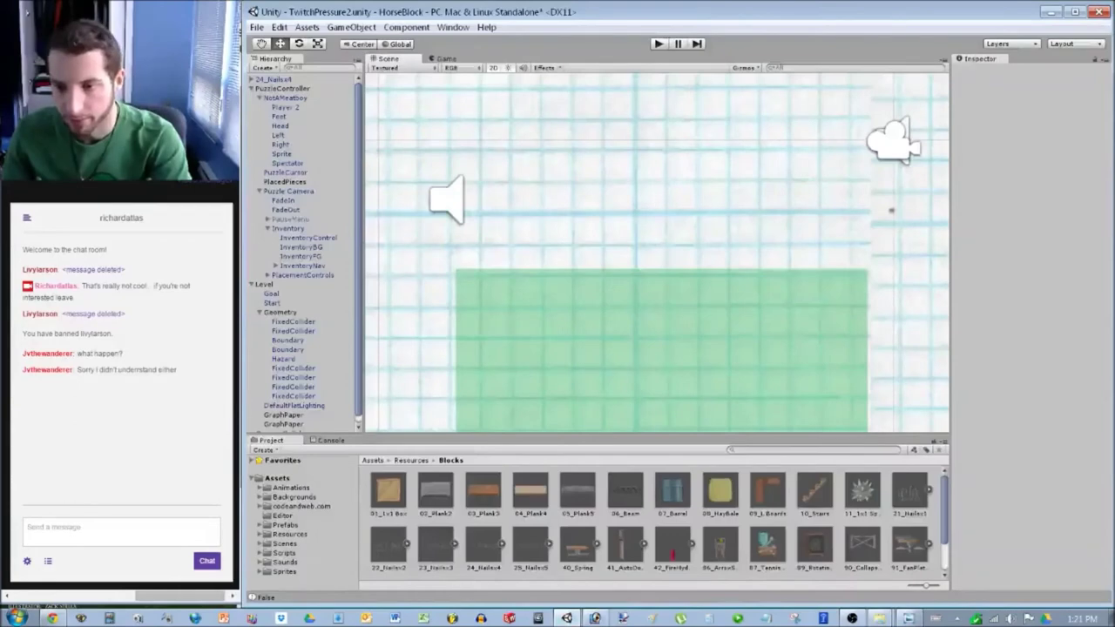
pyautogui.moveTo(389, 547); pyautogui.dragTo(657, 269)
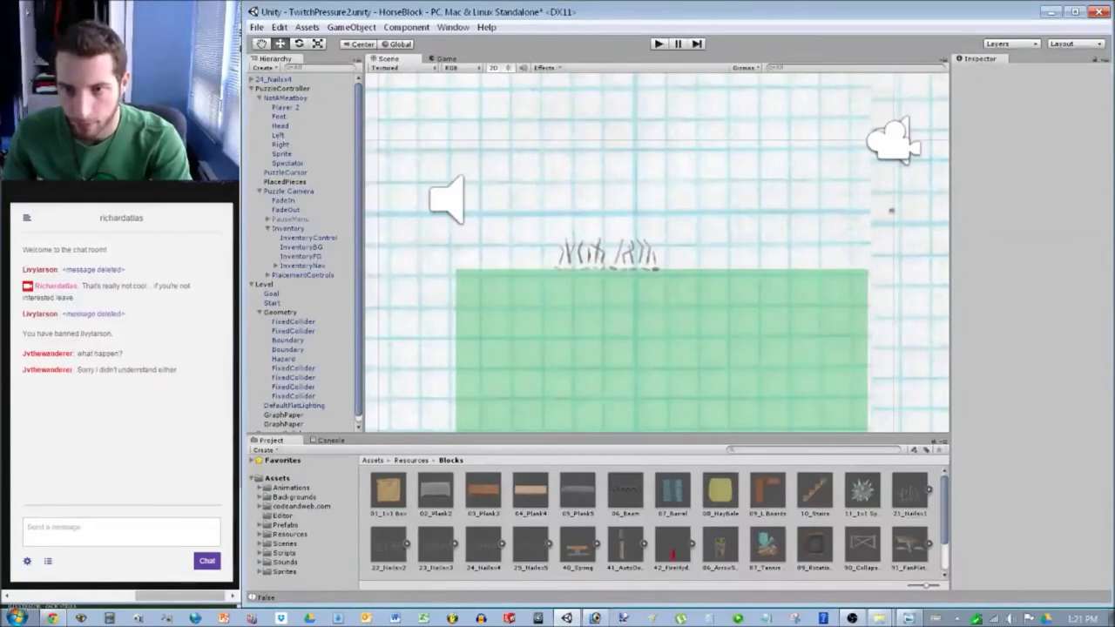
pyautogui.scroll(3, 651, 253)
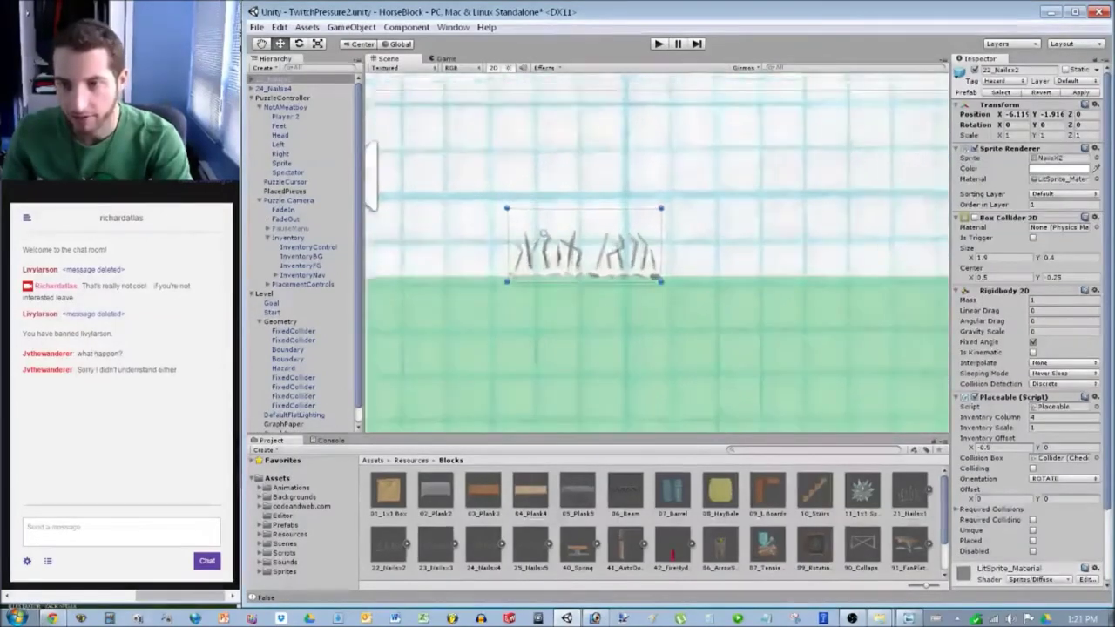
pyautogui.scroll(2, 662, 258)
# Set the position of the nails on the low block to X -6, Y -2.
pyautogui.click(1015, 114)
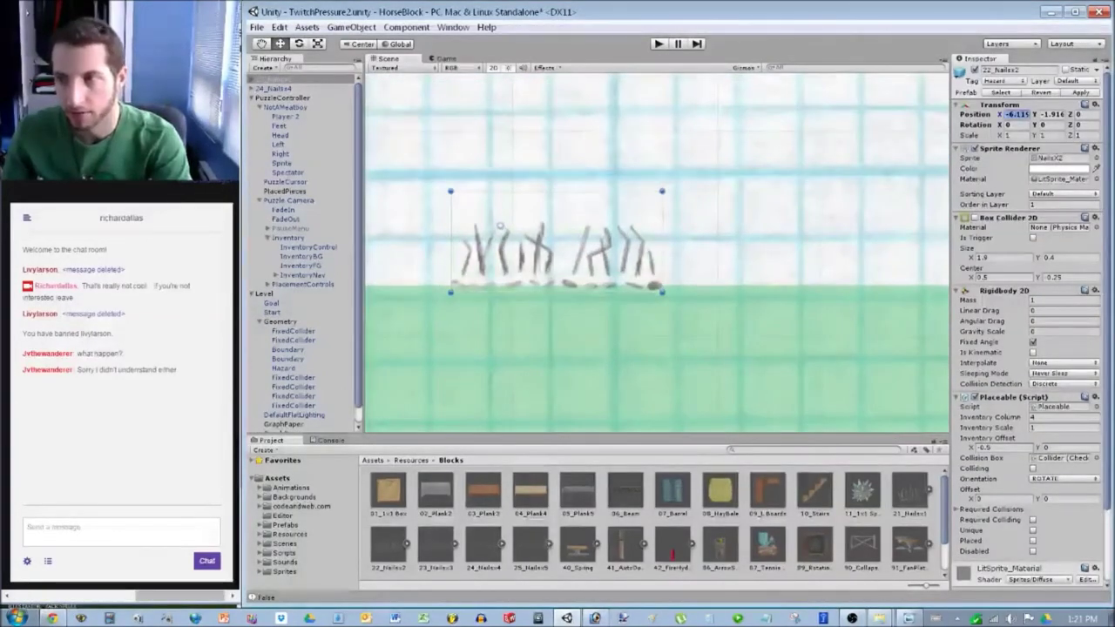
pyautogui.write('-6')
pyautogui.press('Tab')
pyautogui.write('-1.5')
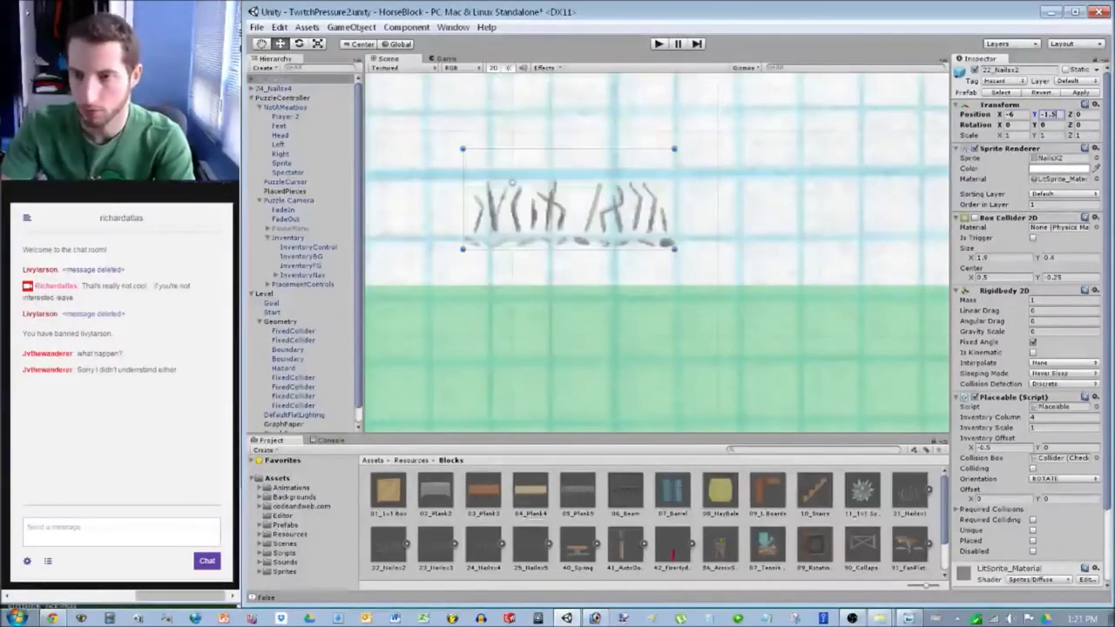
pyautogui.press('Return')
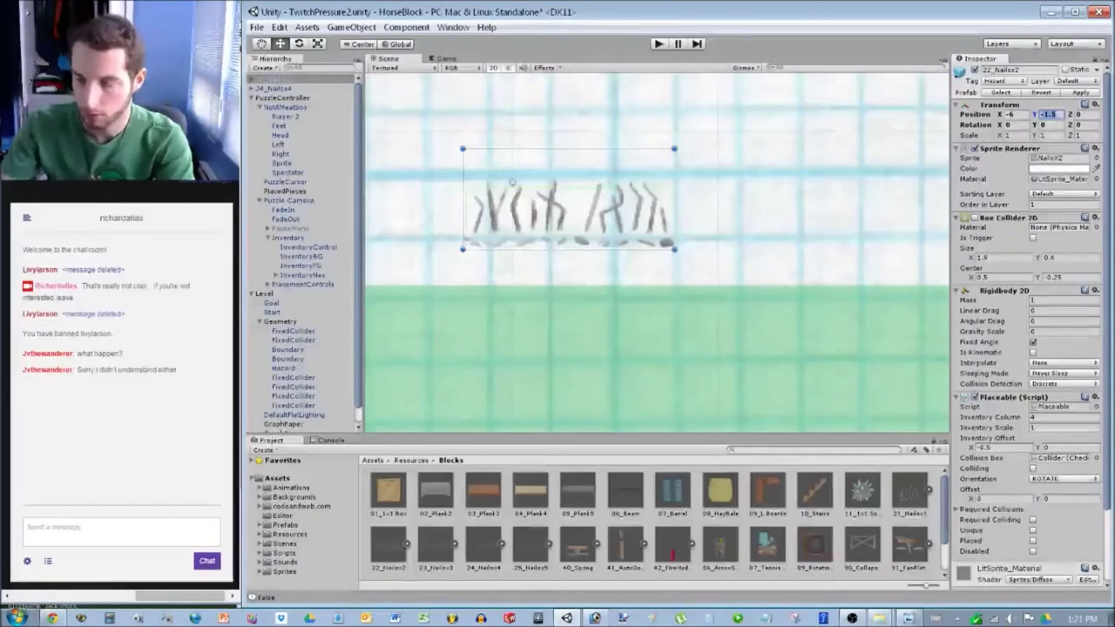
pyautogui.write('-2')
pyautogui.scroll(-5, 656, 258)
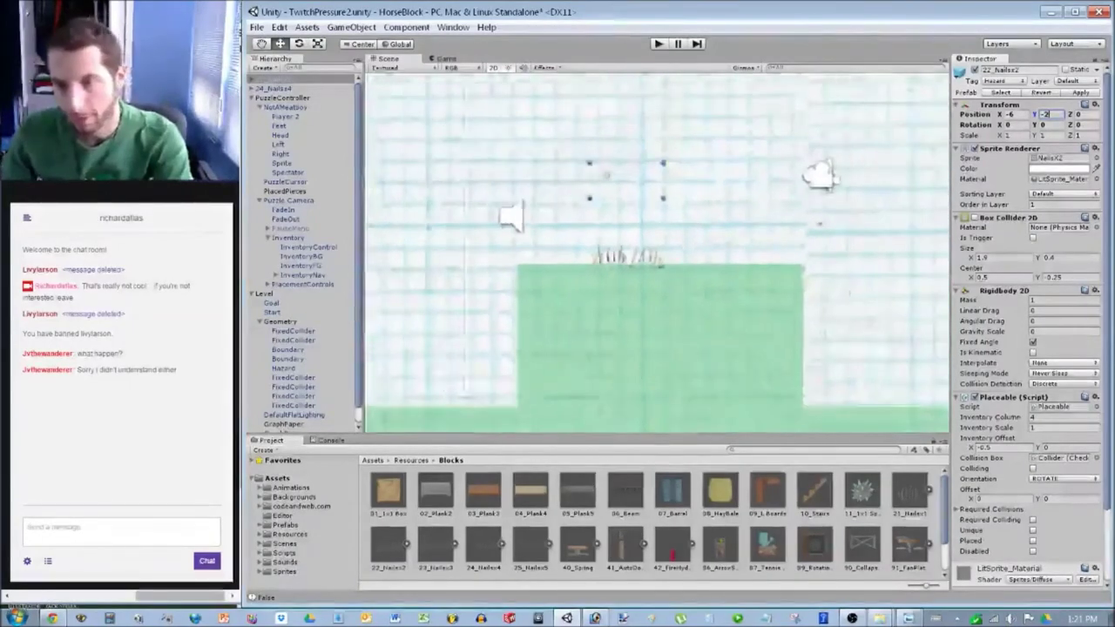
pyautogui.scroll(-12, 657, 255)
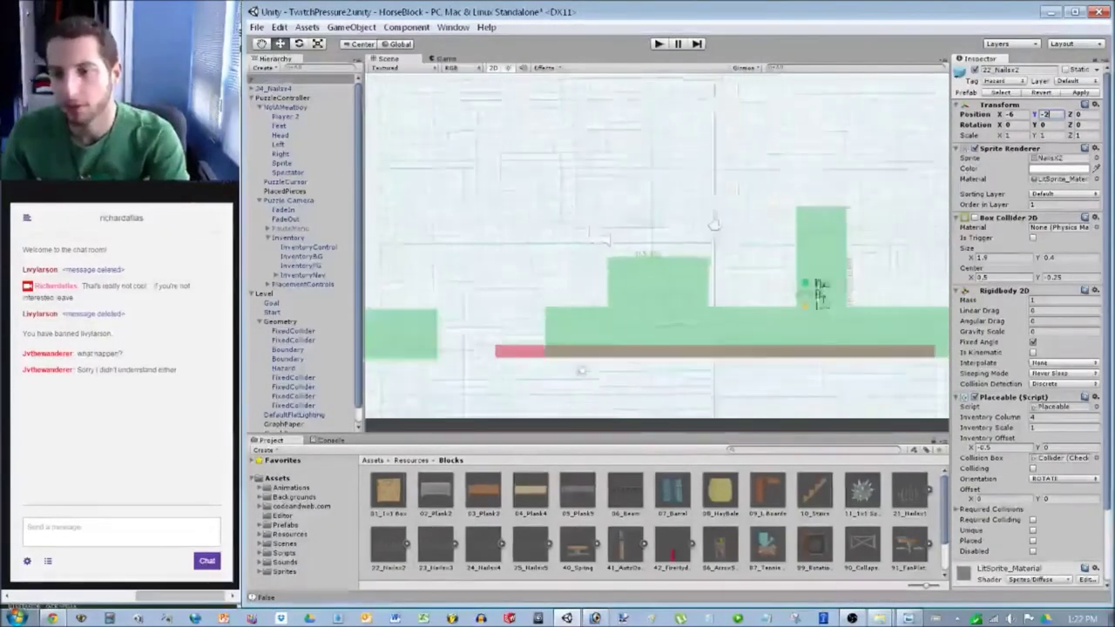
# Widen the low block under the nails to scale X 10 and set its position X to -5.5.
pyautogui.scroll(-4, 656, 254)
pyautogui.click(657, 255)
pyautogui.scroll(18, 657, 254)
pyautogui.click(657, 259)
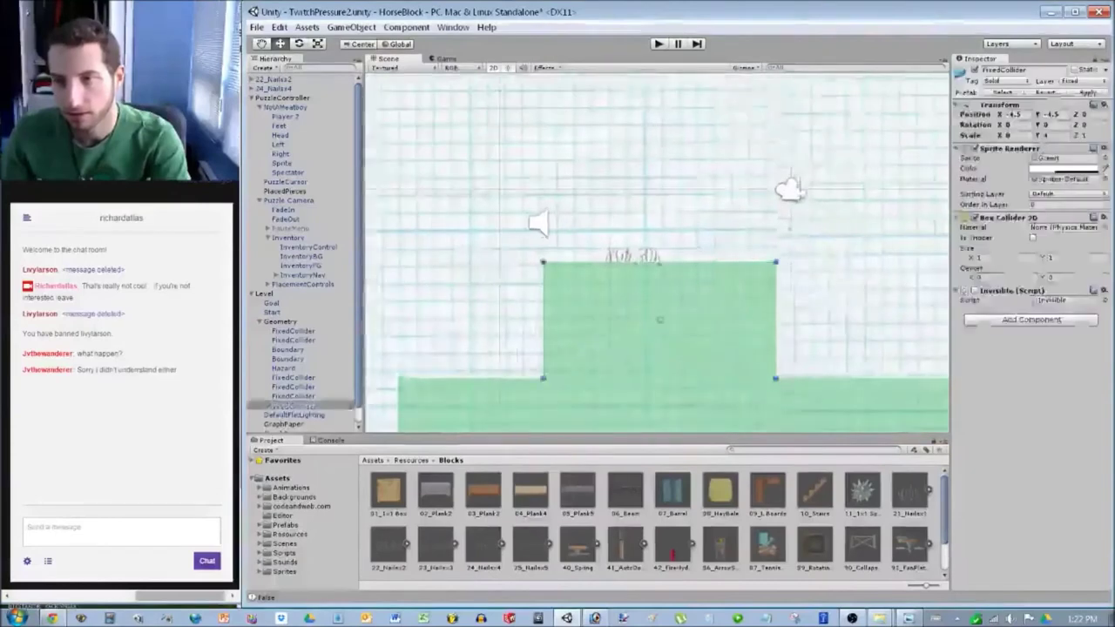
pyautogui.click(1010, 135)
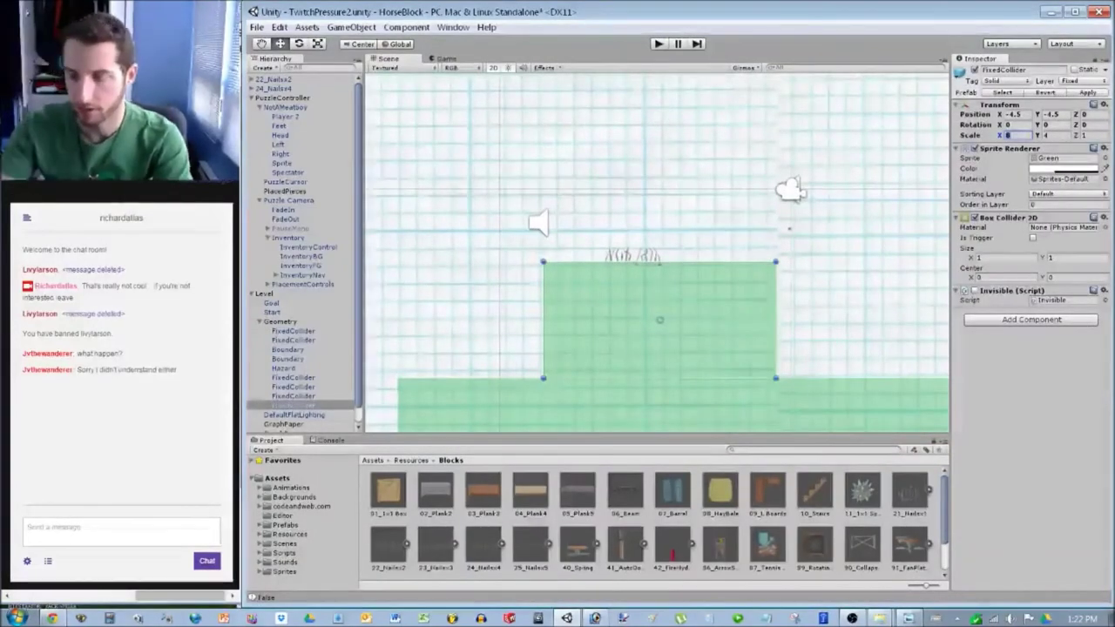
pyautogui.write('10')
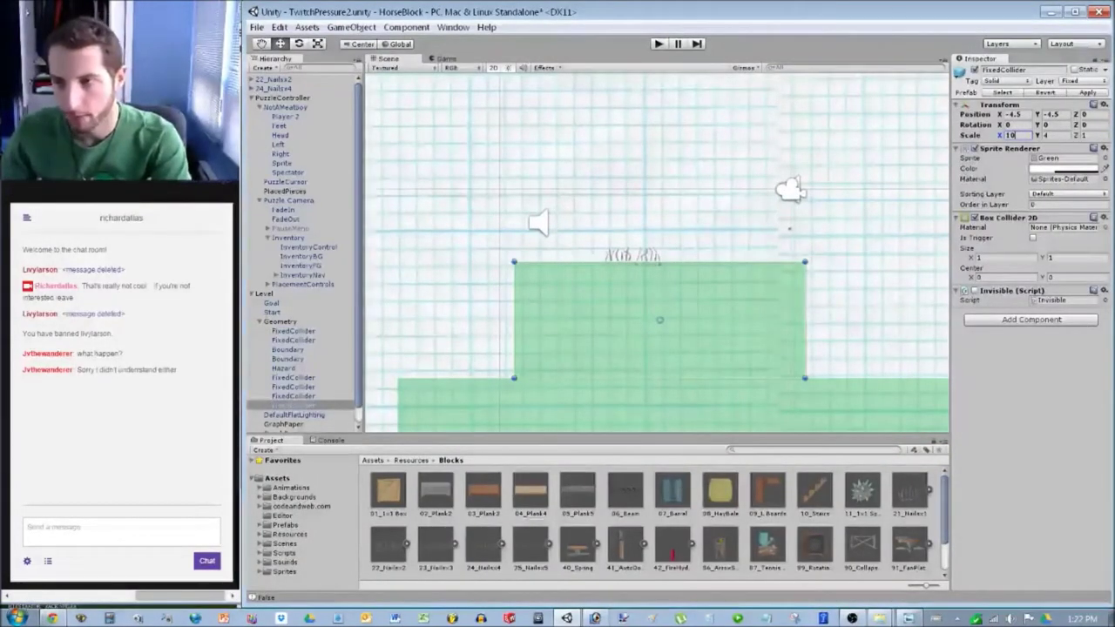
pyautogui.write('-5.5')
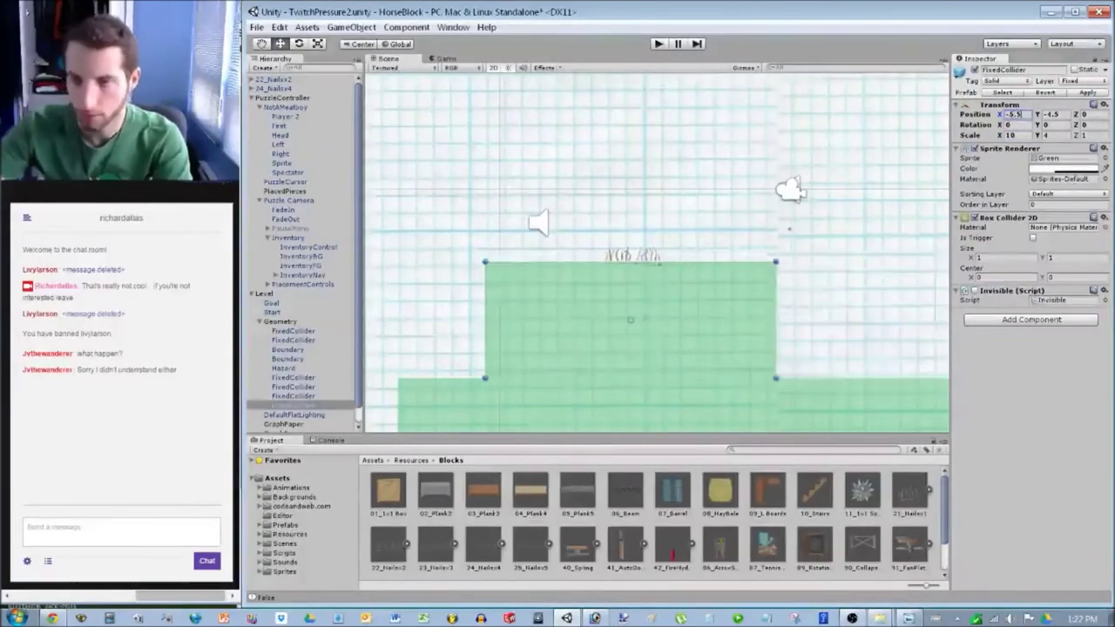
pyautogui.scroll(-3, 658, 252)
pyautogui.scroll(-3, 658, 252)
pyautogui.press('Escape')
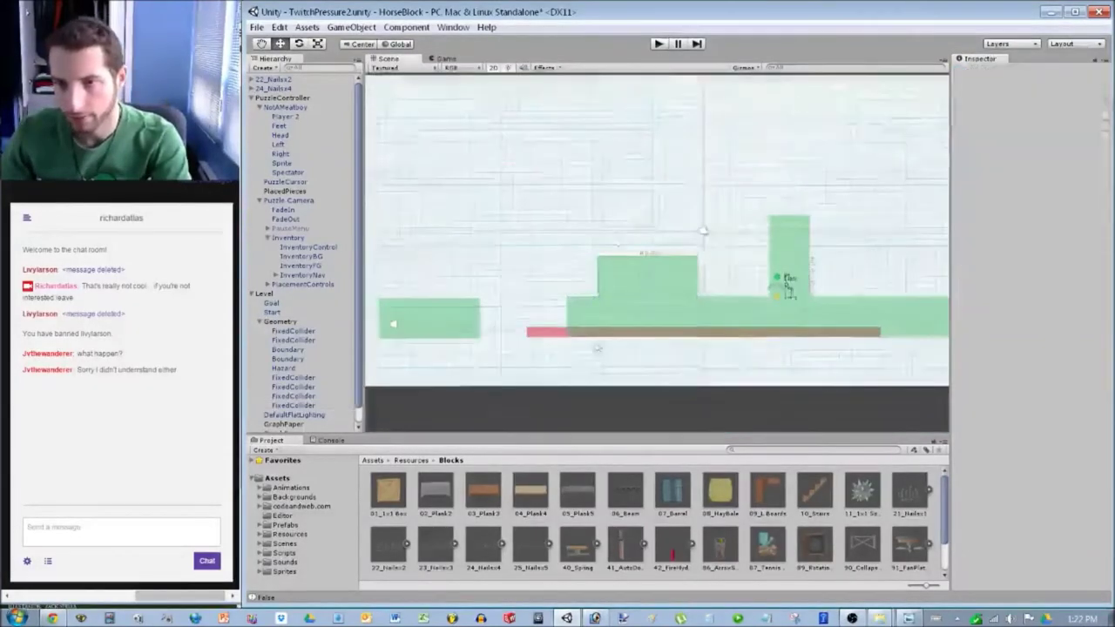
# Move the nails on the widened low block to position X -8.
pyautogui.scroll(7, 658, 253)
pyautogui.click(283, 431)
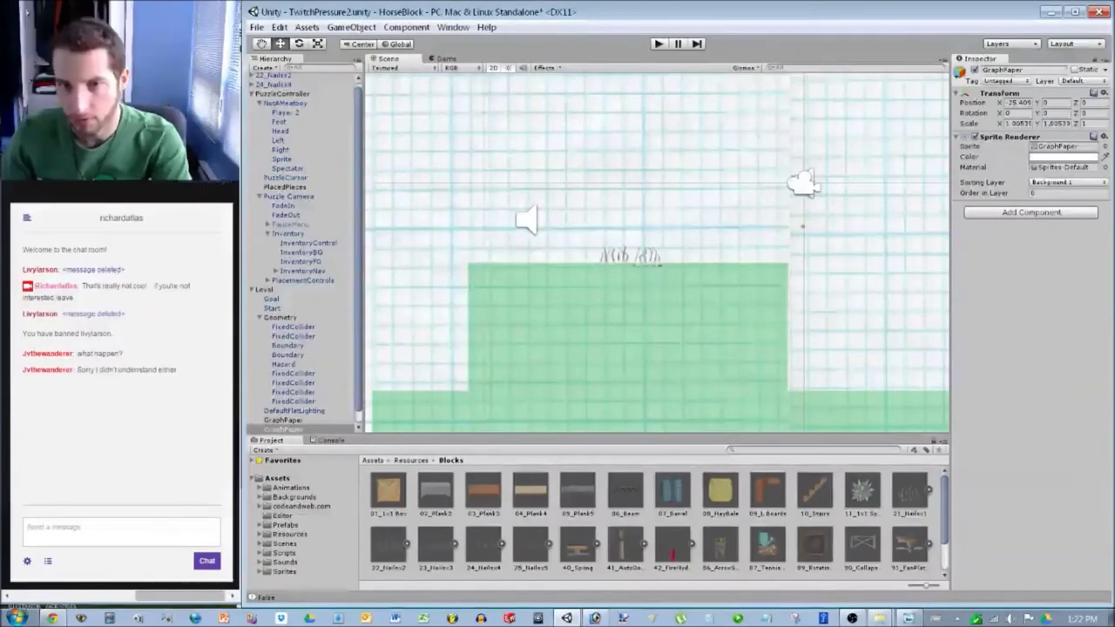
pyautogui.click(273, 79)
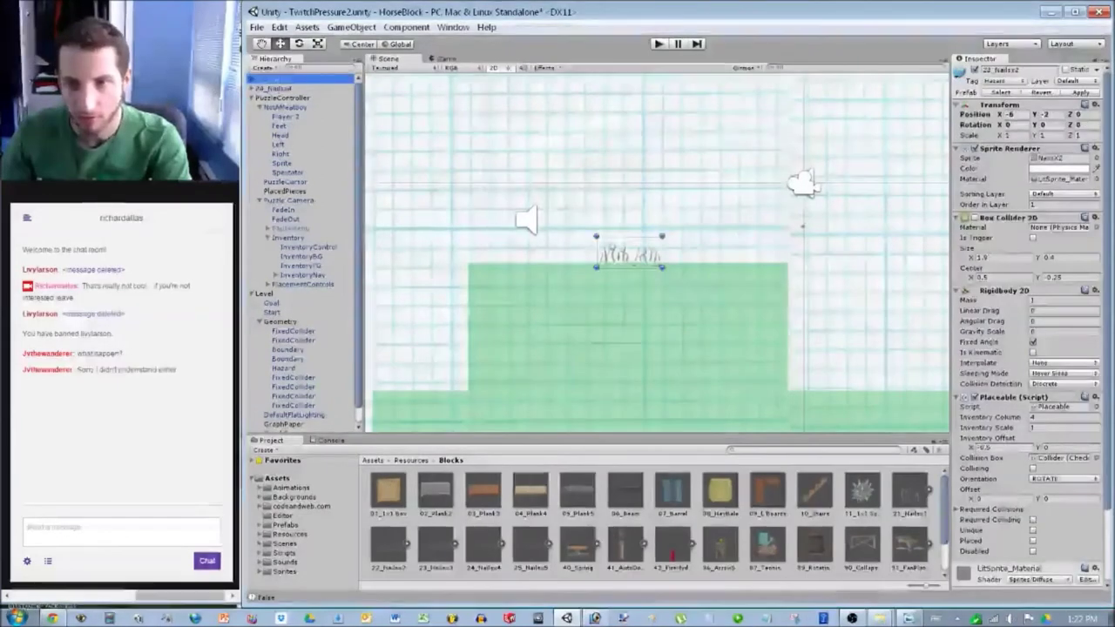
pyautogui.click(1014, 114)
pyautogui.write('-7')
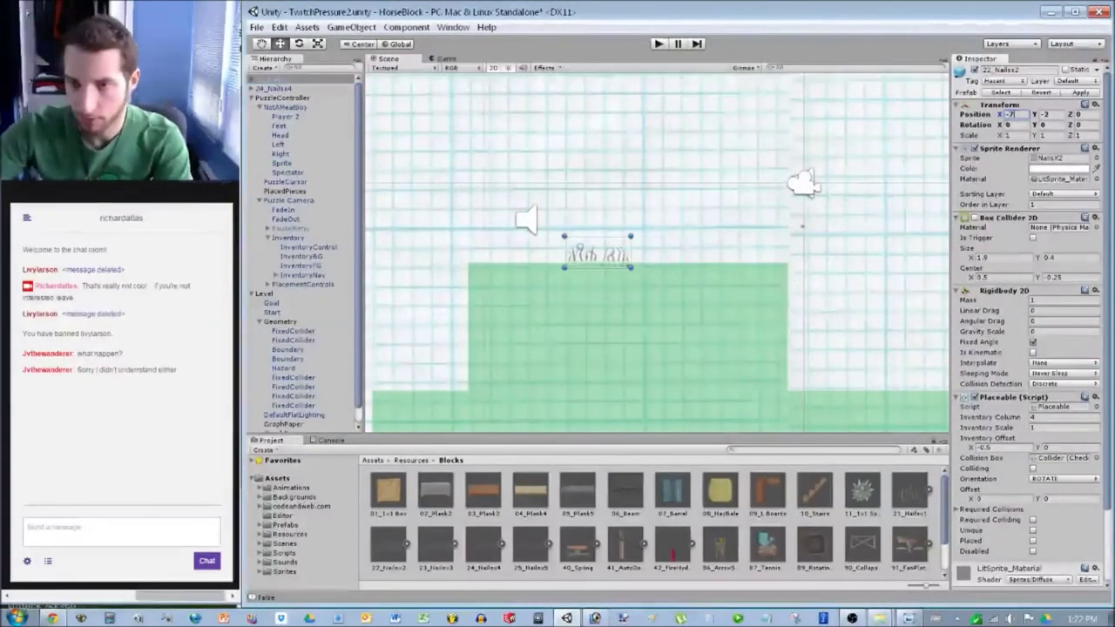
pyautogui.press('BackSpace')
pyautogui.write('8')
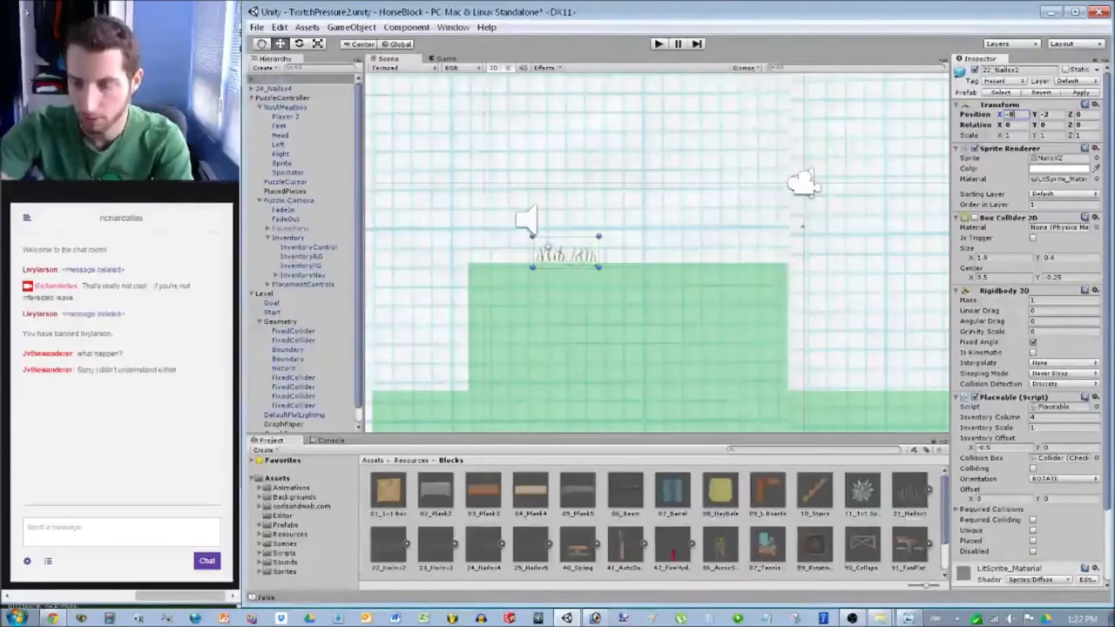
pyautogui.scroll(-15, 658, 254)
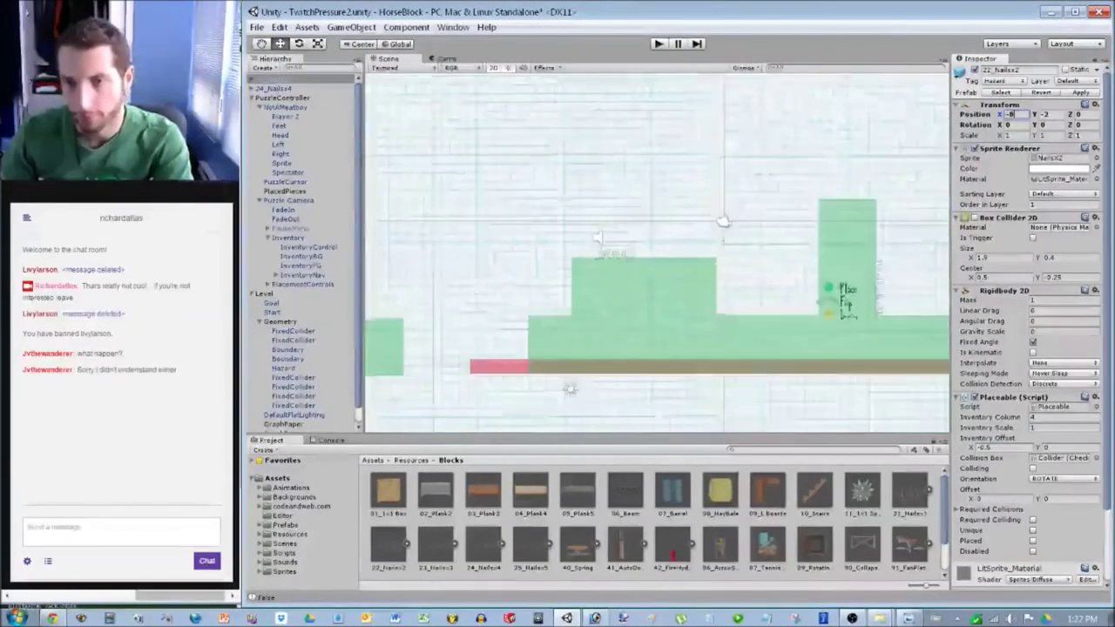
pyautogui.click(709, 228)
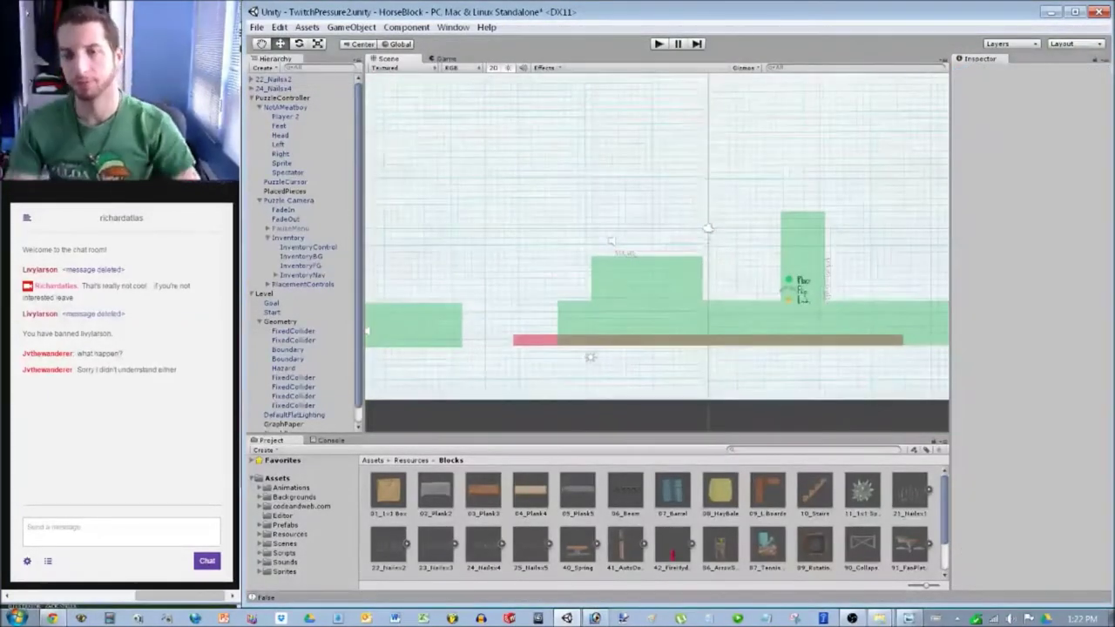
# Restart the playtest and run the horse from the start flag over the nailed column to the low nail block.
pyautogui.hotkey('ctrl', 'p')
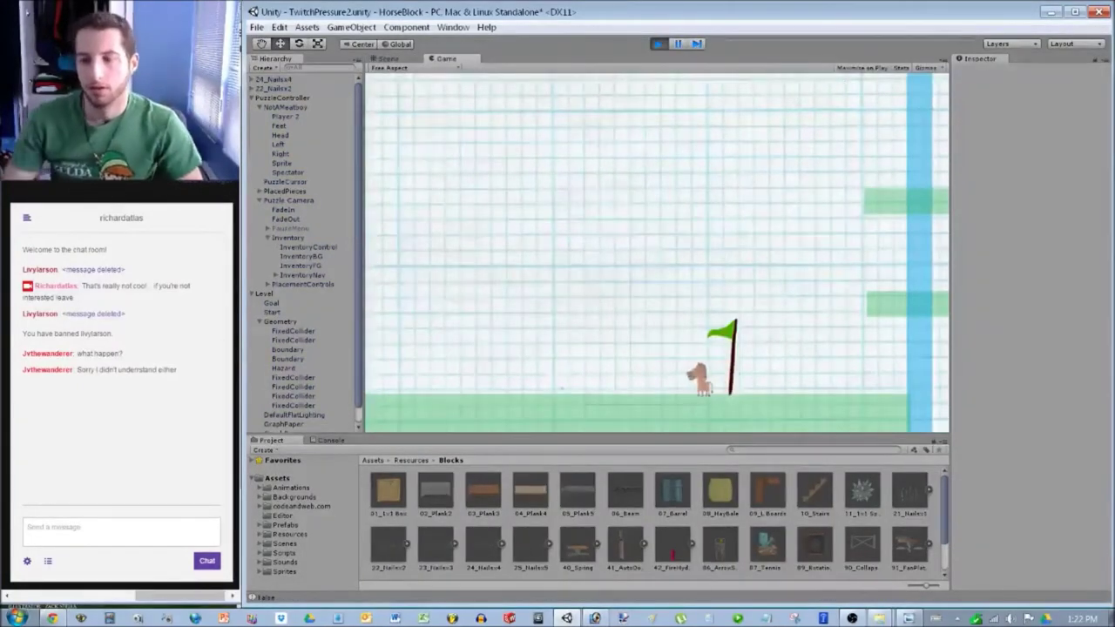
pyautogui.hotkey('ctrl', 'p')
pyautogui.hotkey('ctrl', 'p')
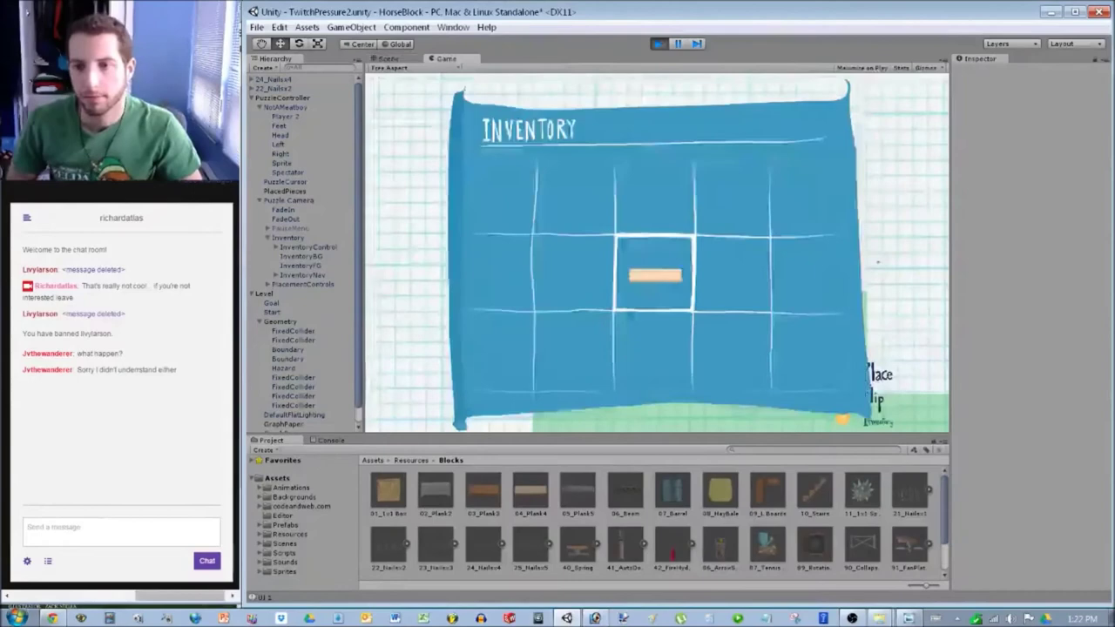
pyautogui.press('space')
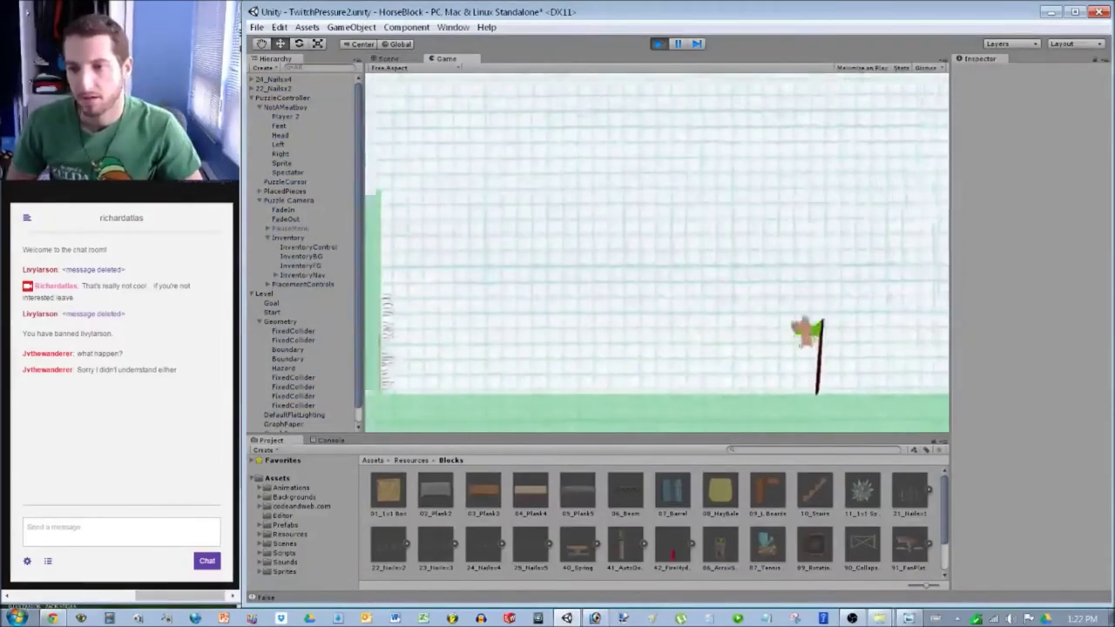
pyautogui.press('Left')
pyautogui.press('space')
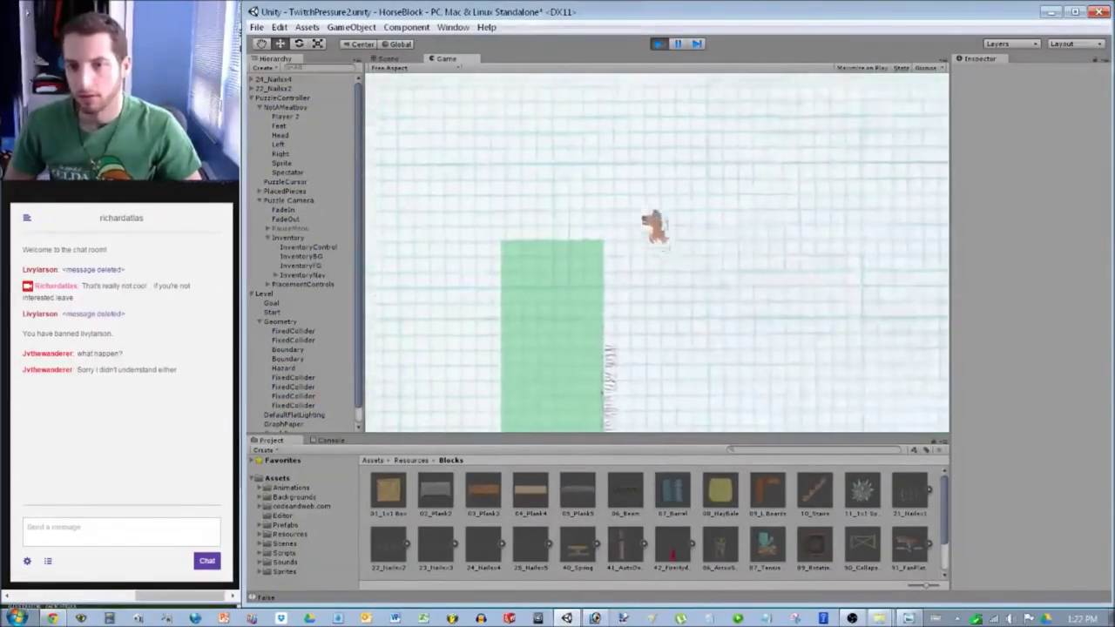
pyautogui.press('Left')
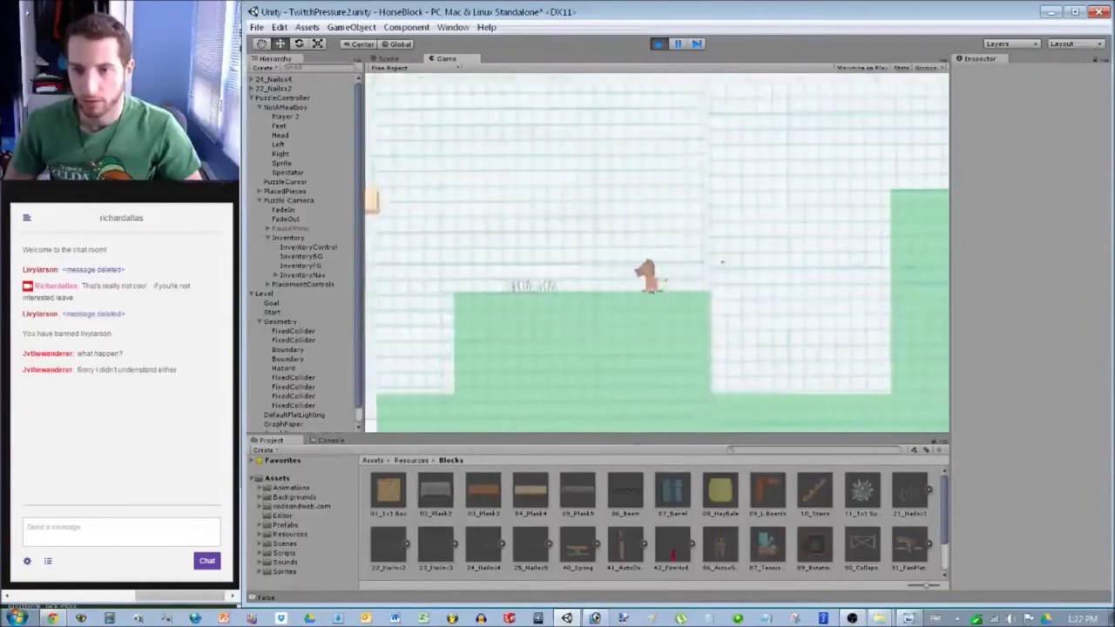
pyautogui.press('Right')
pyautogui.press('space')
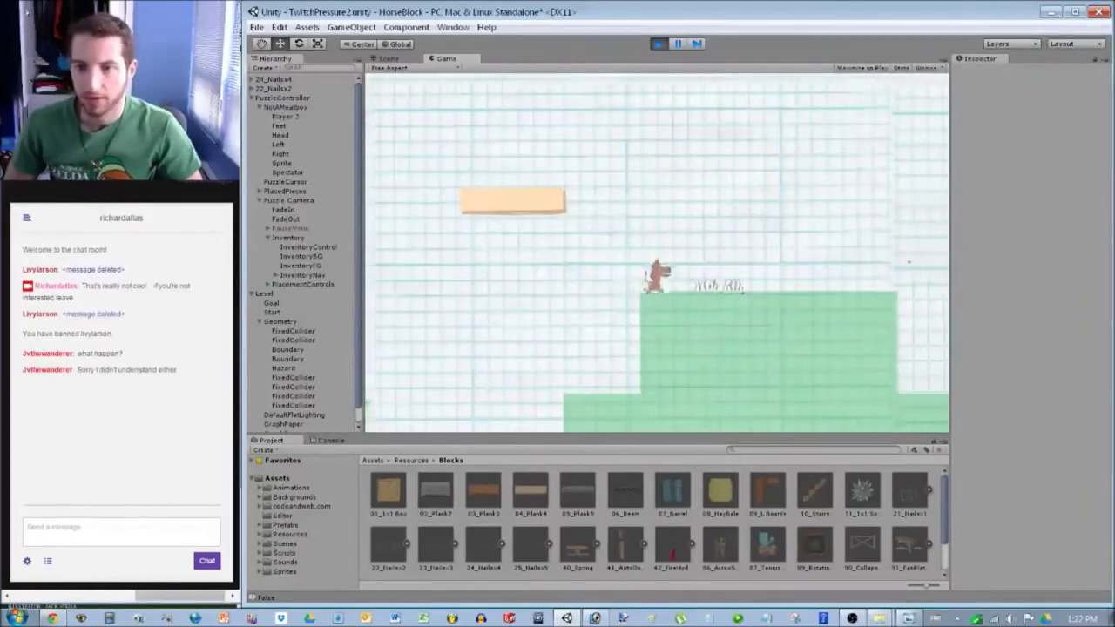
pyautogui.press('Right')
pyautogui.press('space')
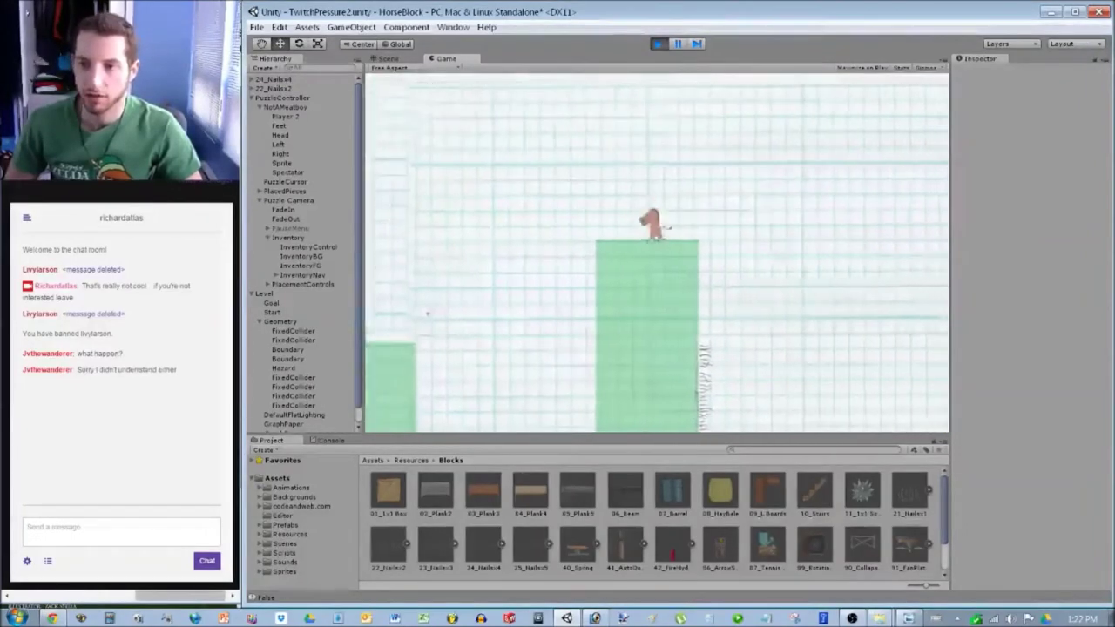
# Test the jumps back and forth between the tall column, the nail block and the floating plank, and stop the game.
pyautogui.press('Left')
pyautogui.press('space')
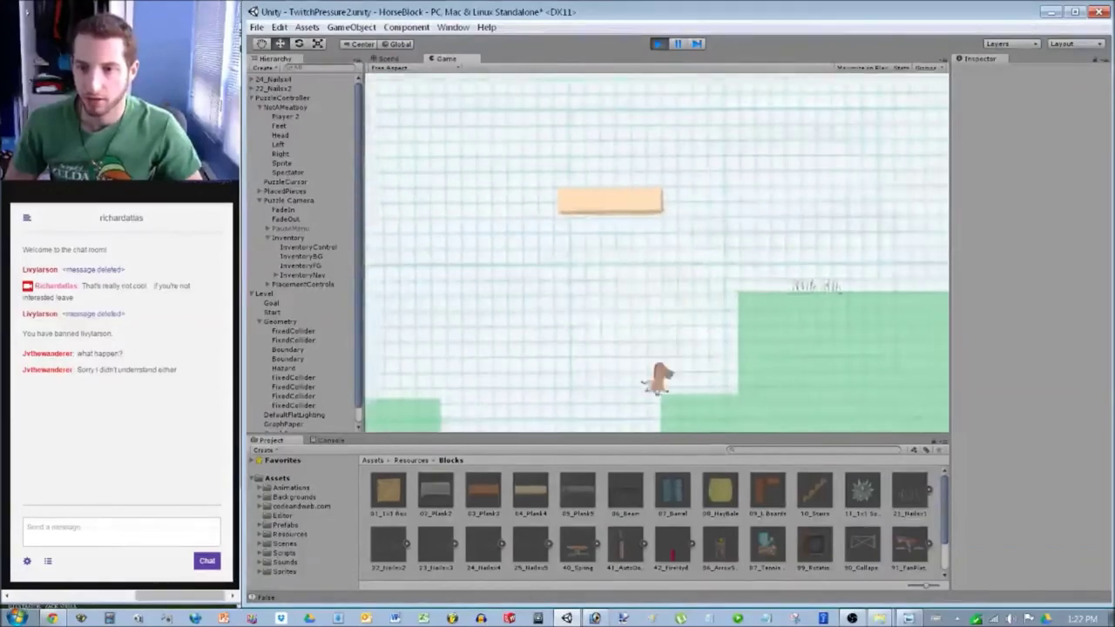
pyautogui.press('Right')
pyautogui.press('space')
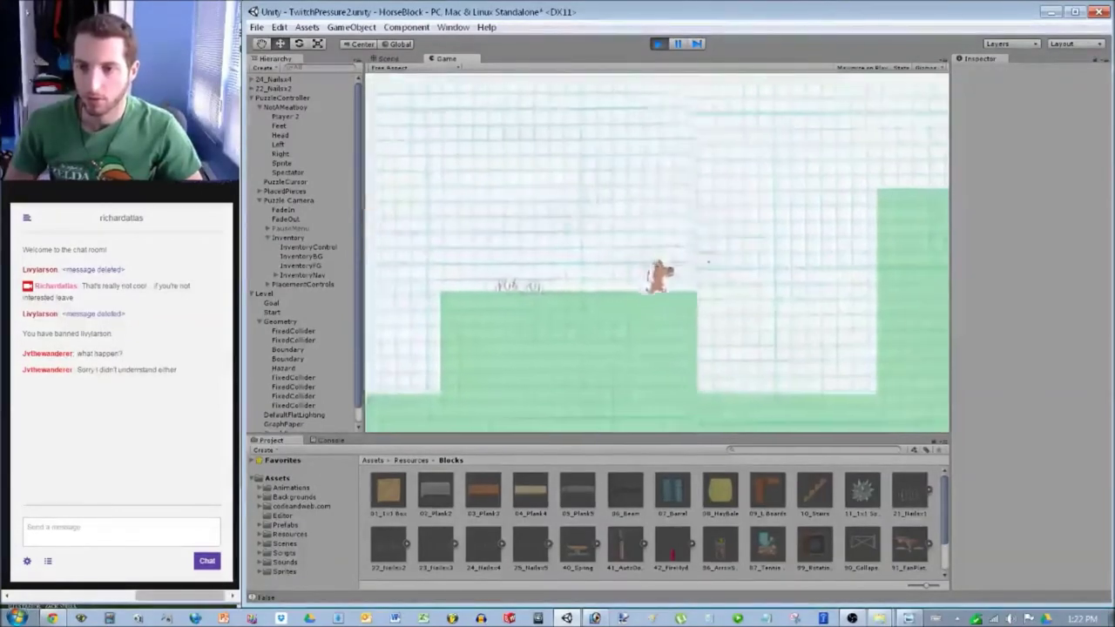
pyautogui.press('Right')
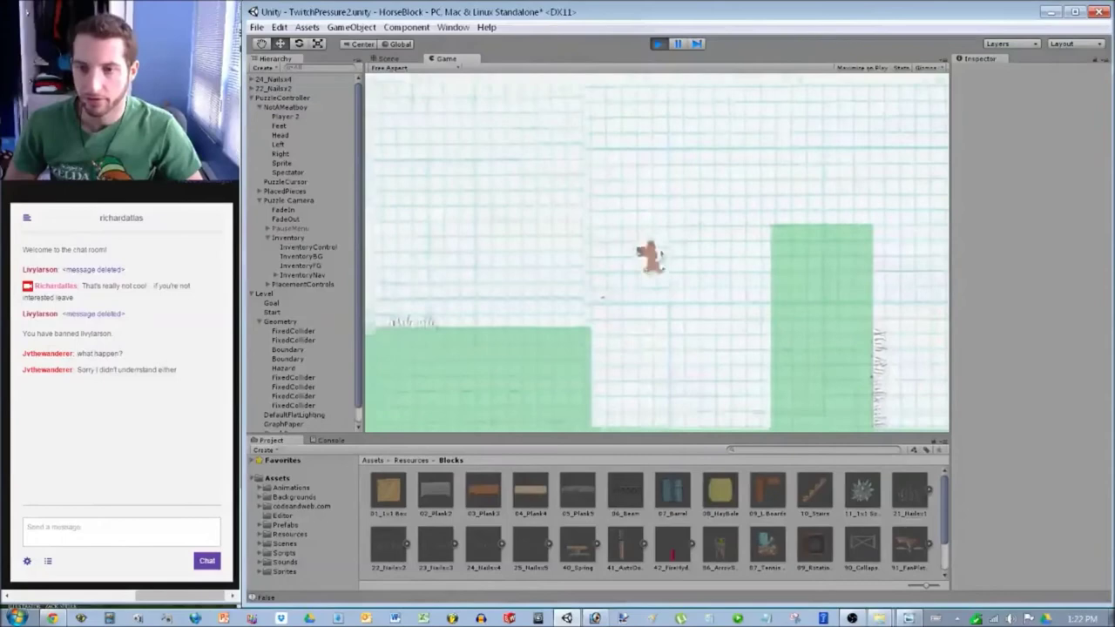
pyautogui.press('space')
pyautogui.press('Left')
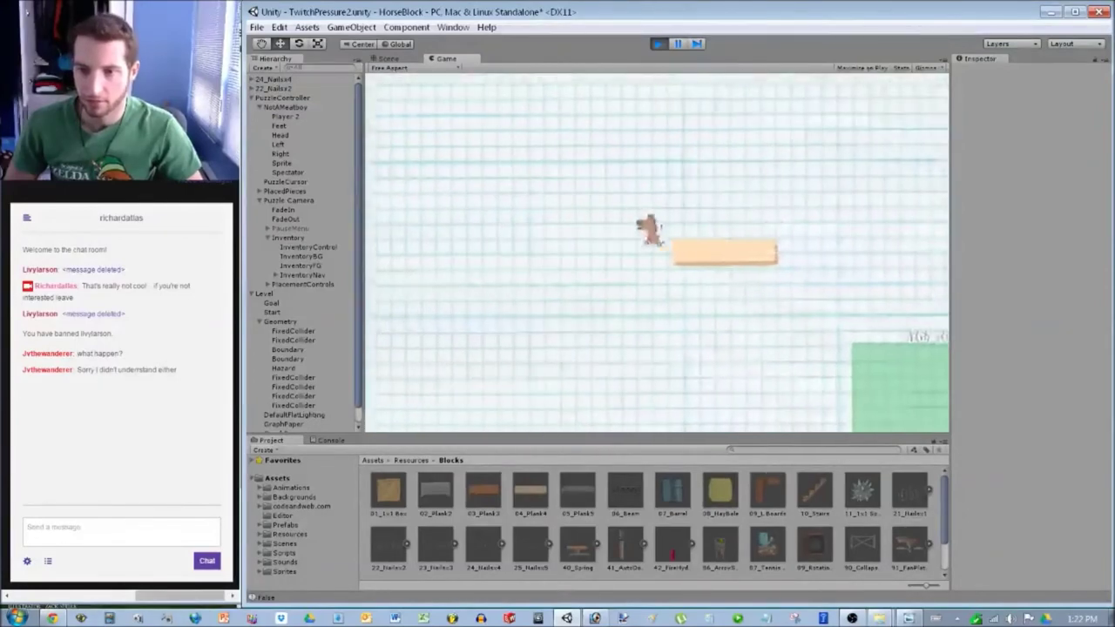
pyautogui.hotkey('ctrl', 'p')
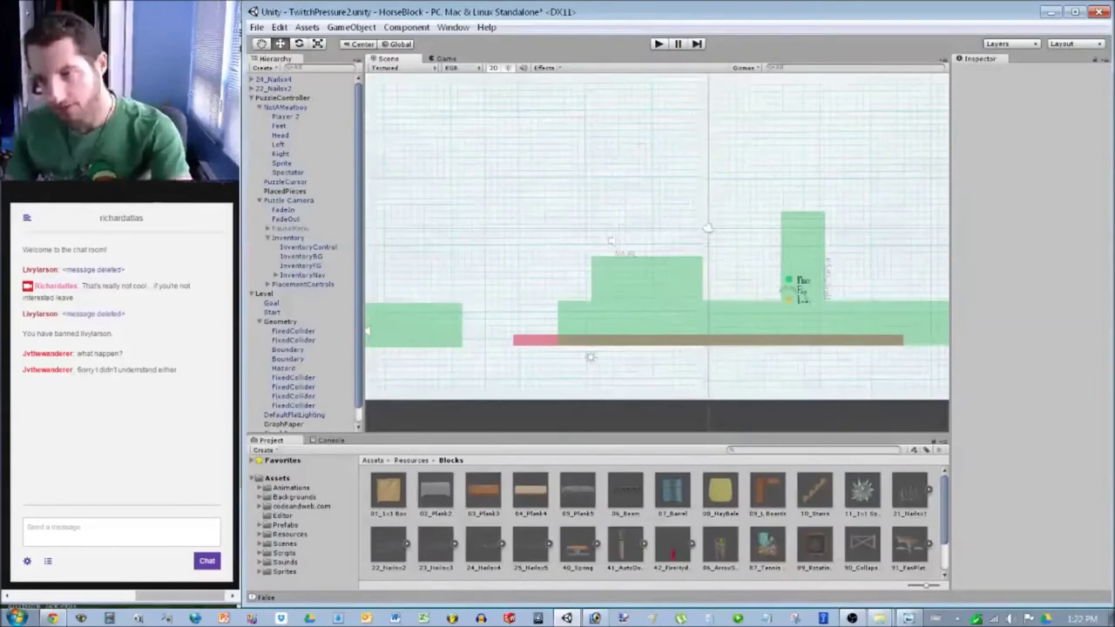
# Select the long ground block and compare the level layout with the Photoshop sketch before returning to Unity.
pyautogui.scroll(-4, 656, 259)
pyautogui.moveTo(655, 248); pyautogui.dragTo(589, 237, button='middle')
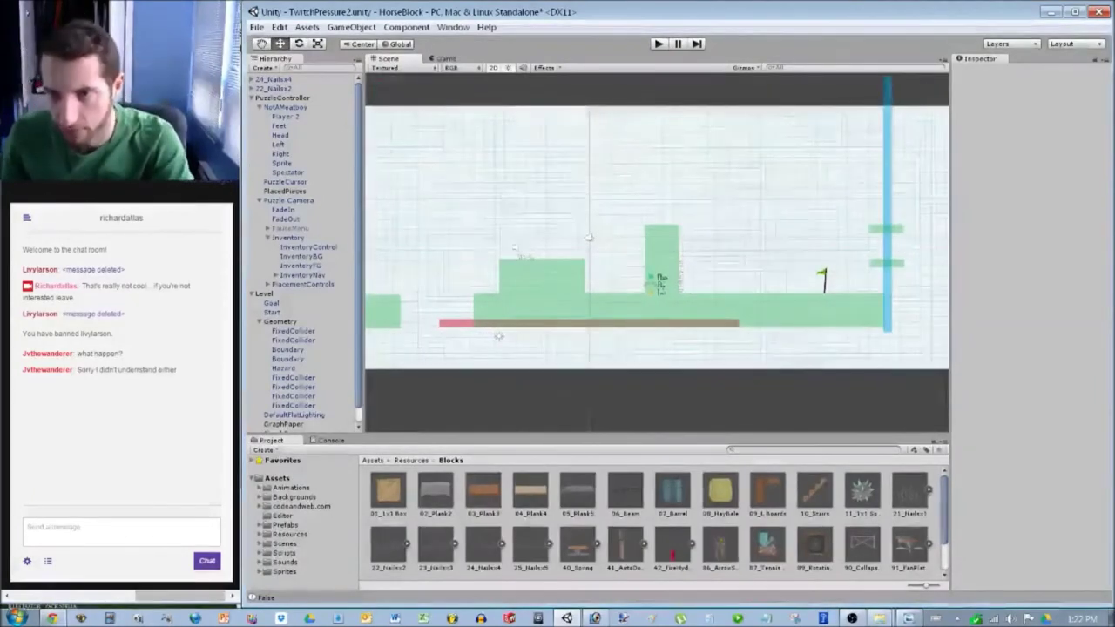
pyautogui.scroll(4, 589, 237)
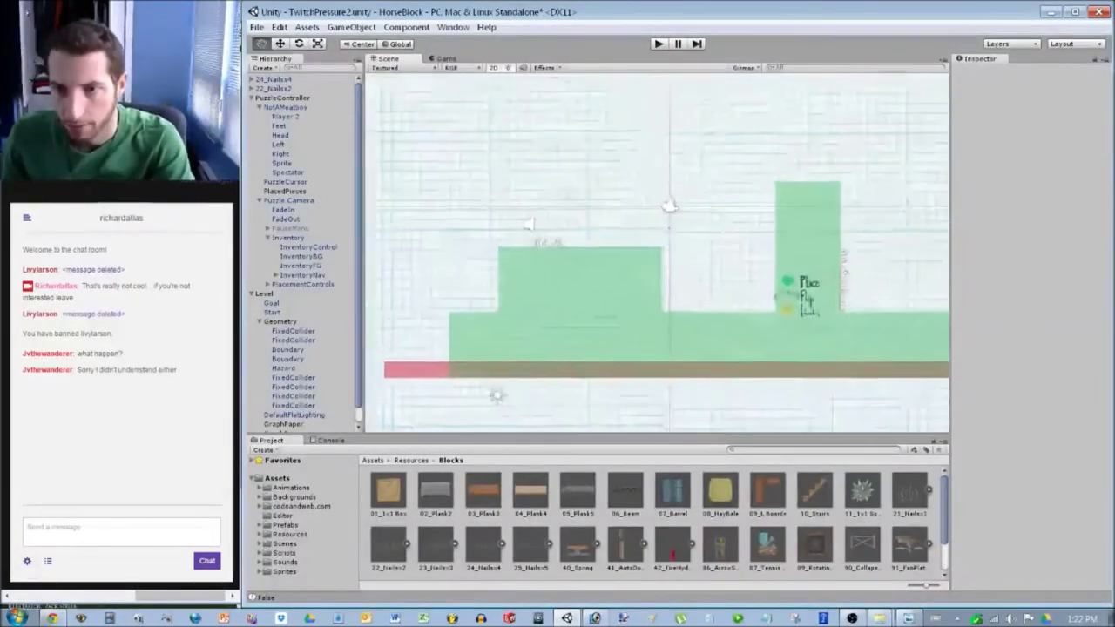
pyautogui.scroll(3, 657, 253)
pyautogui.click(293, 340)
pyautogui.scroll(-7, 657, 252)
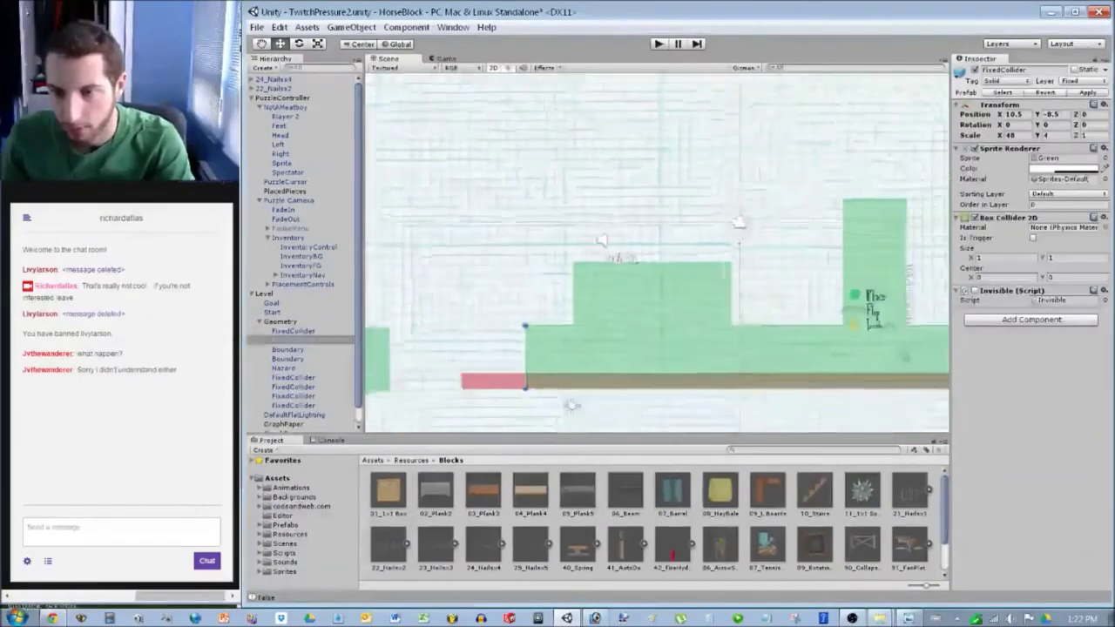
pyautogui.scroll(-2, 658, 253)
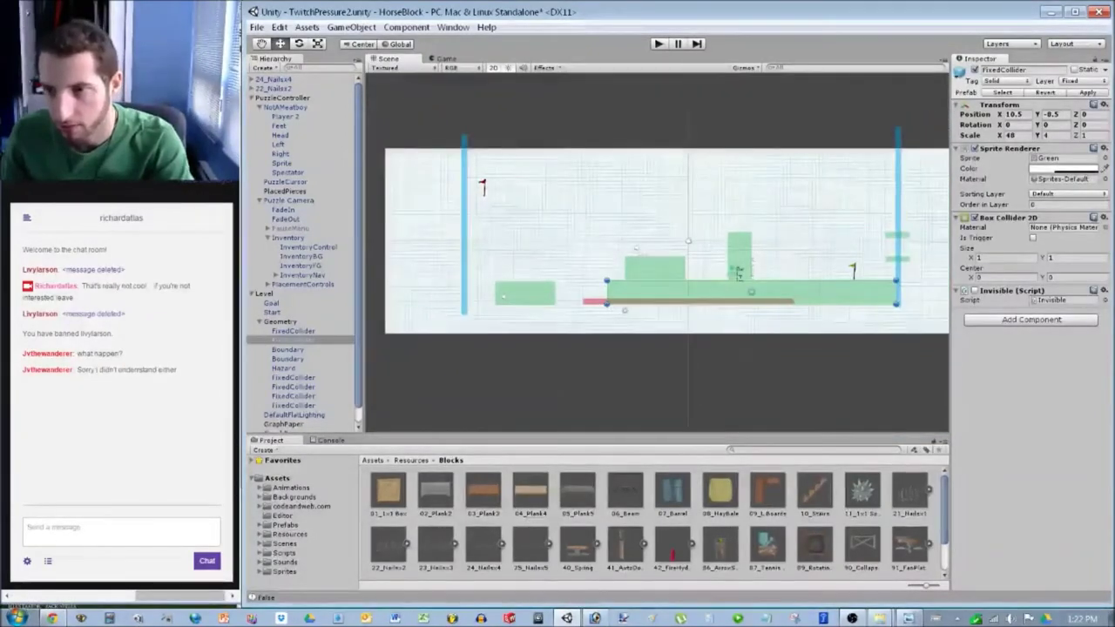
pyautogui.hotkey('alt', 'Tab')
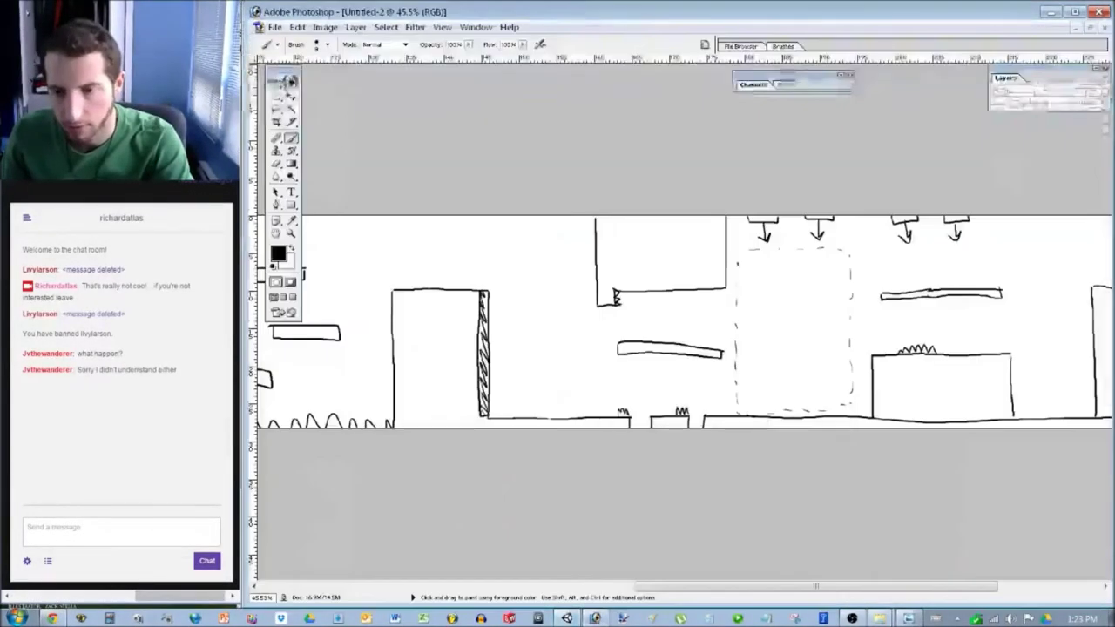
pyautogui.hotkey('alt', 'Tab')
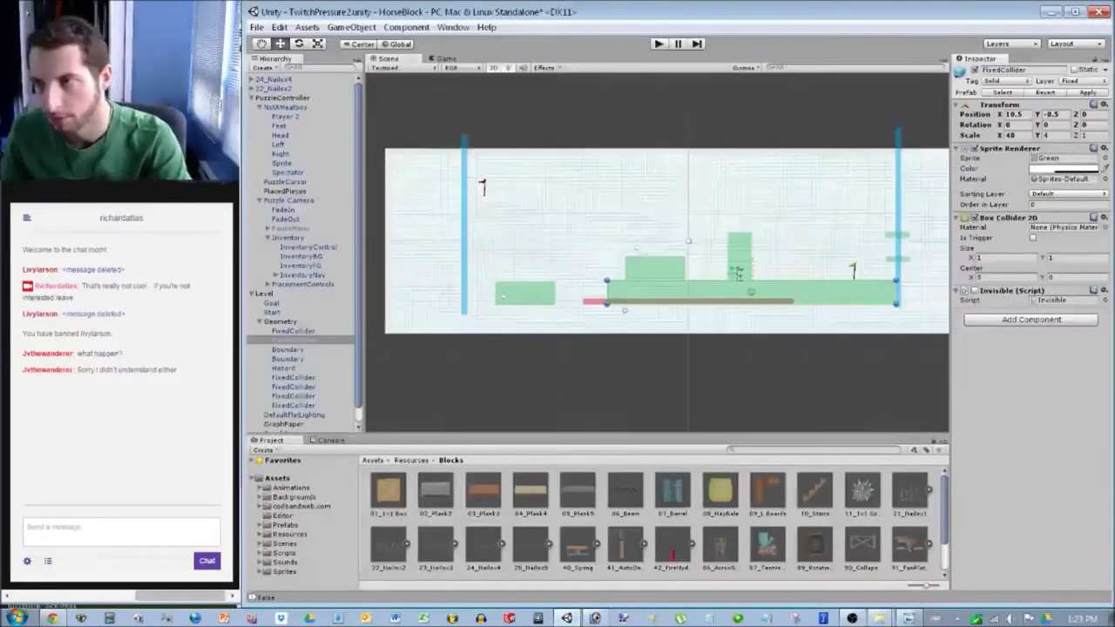
# Widen the long ground block to scale X 56 and set its position X to 6.5.
pyautogui.write('56')
pyautogui.click(1013, 114)
pyautogui.write('5.5')
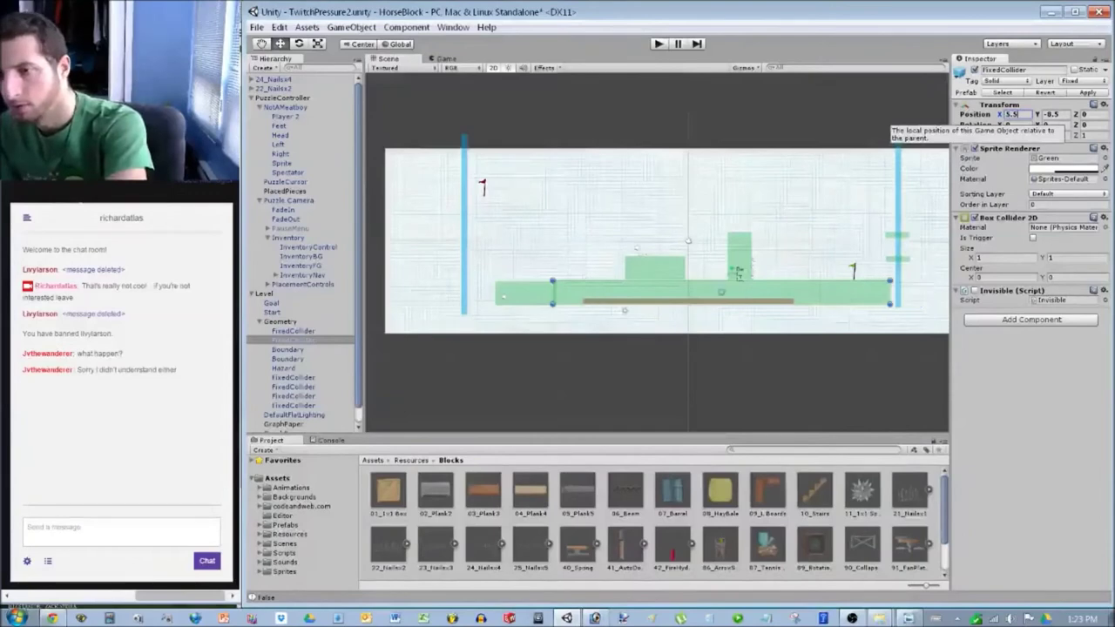
pyautogui.hotkey('ctrl', 'a')
pyautogui.write('6.5')
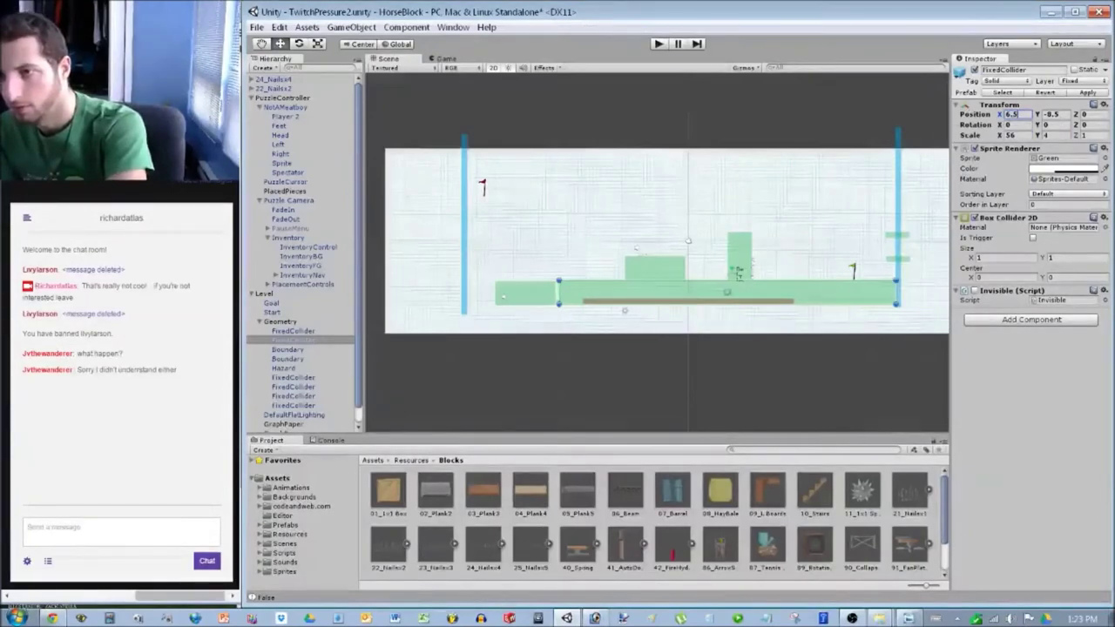
# Check the gap against the Photoshop sketch and move the short ground block left to about X -29.2 to widen it.
pyautogui.click(657, 251)
pyautogui.scroll(10, 657, 251)
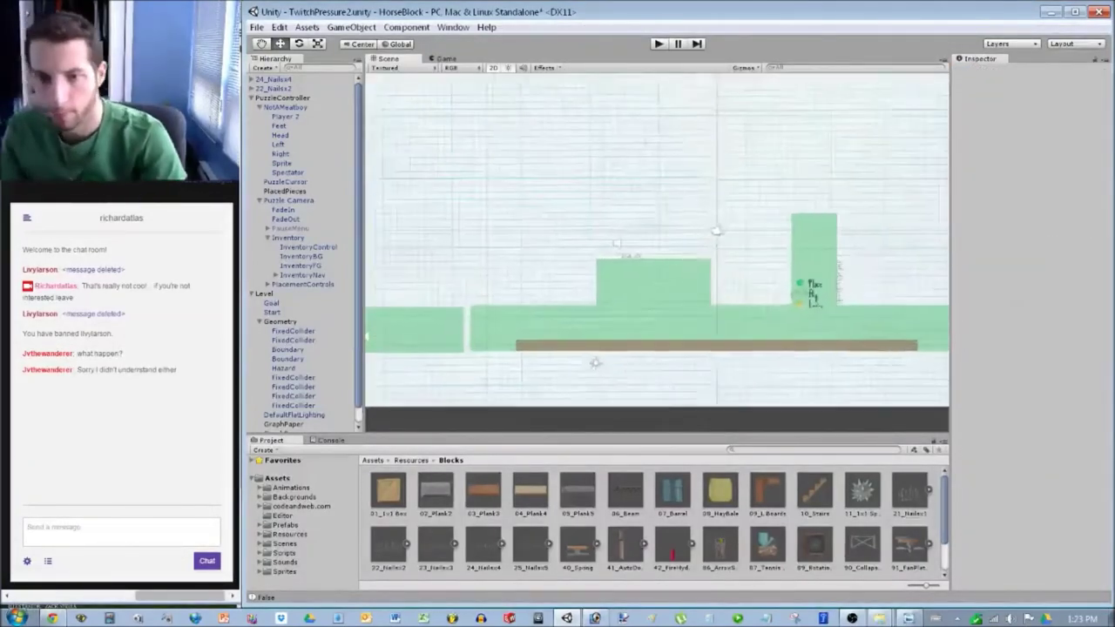
pyautogui.scroll(5, 435, 256)
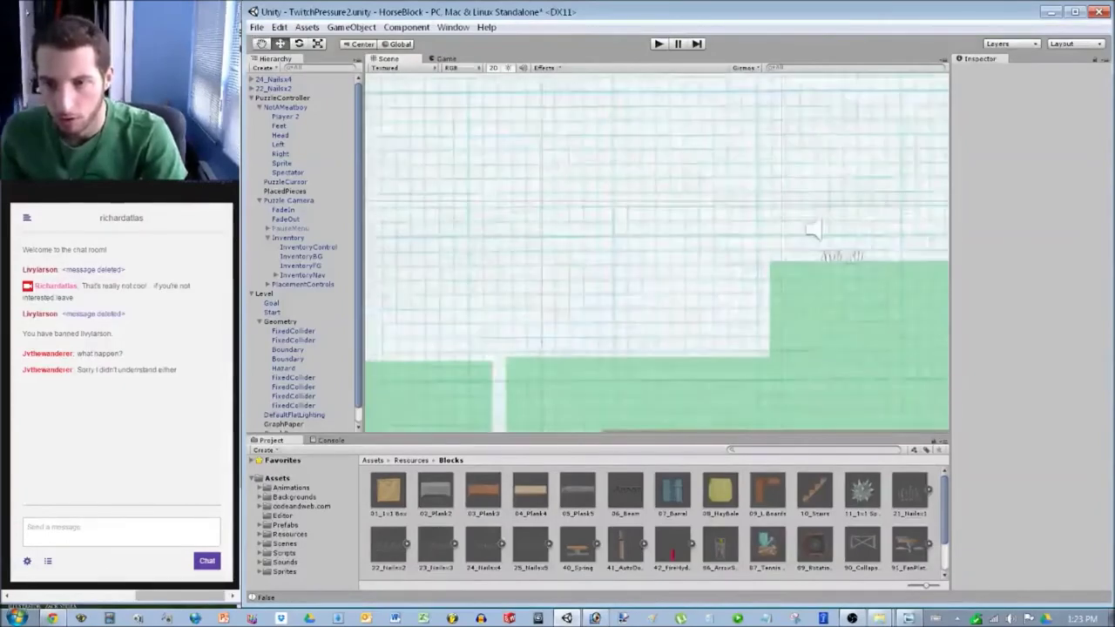
pyautogui.scroll(-2, 653, 260)
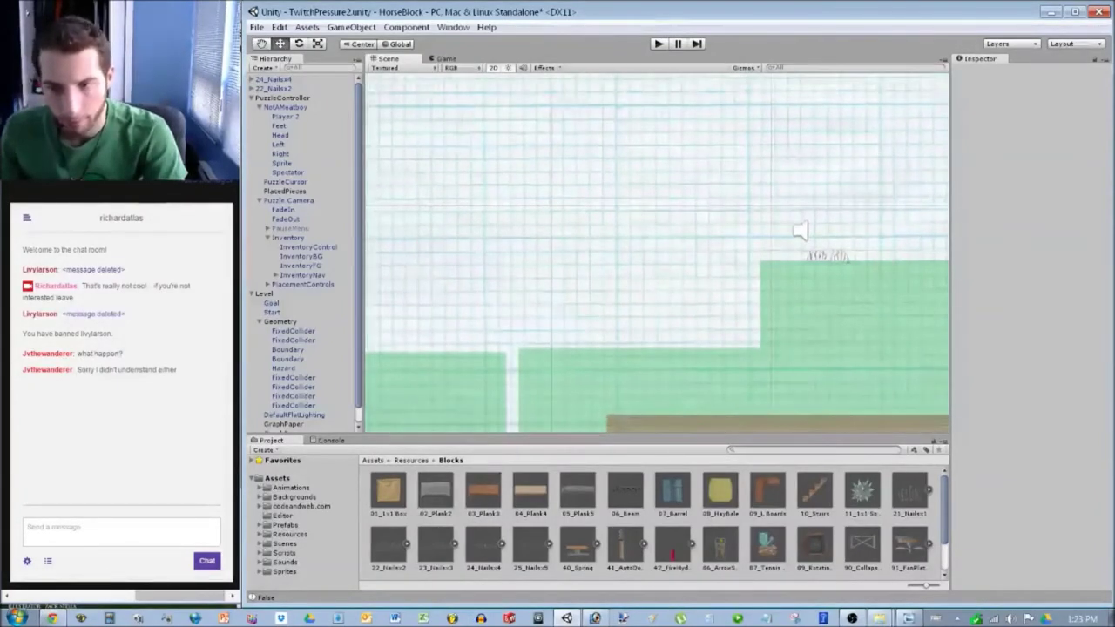
pyautogui.click(640, 381)
pyautogui.scroll(-6, 657, 252)
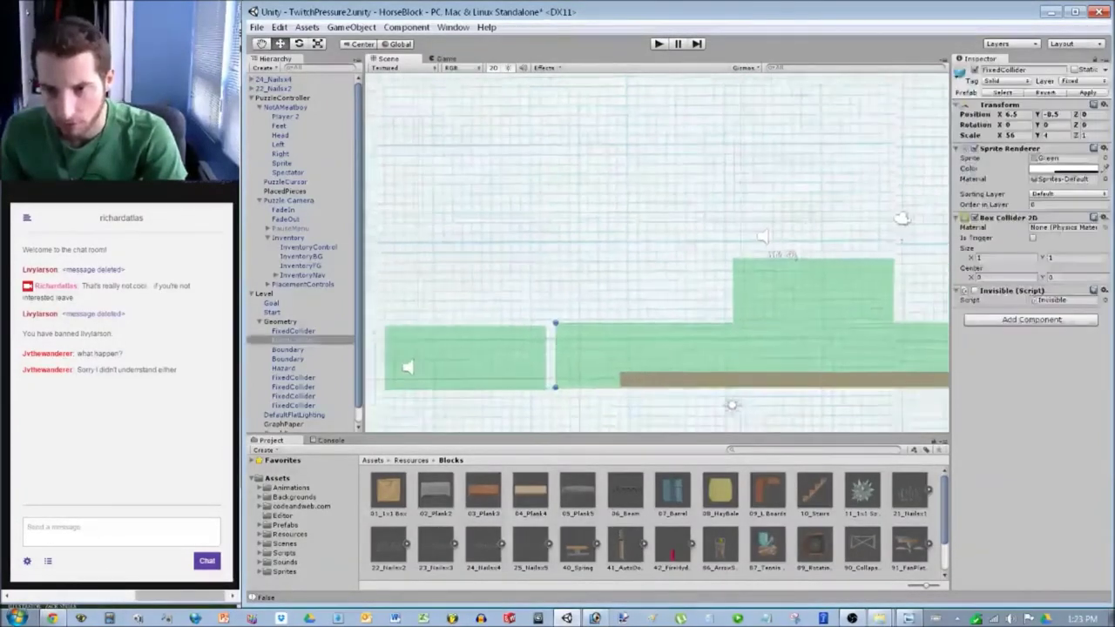
pyautogui.click(595, 617)
pyautogui.click(595, 616)
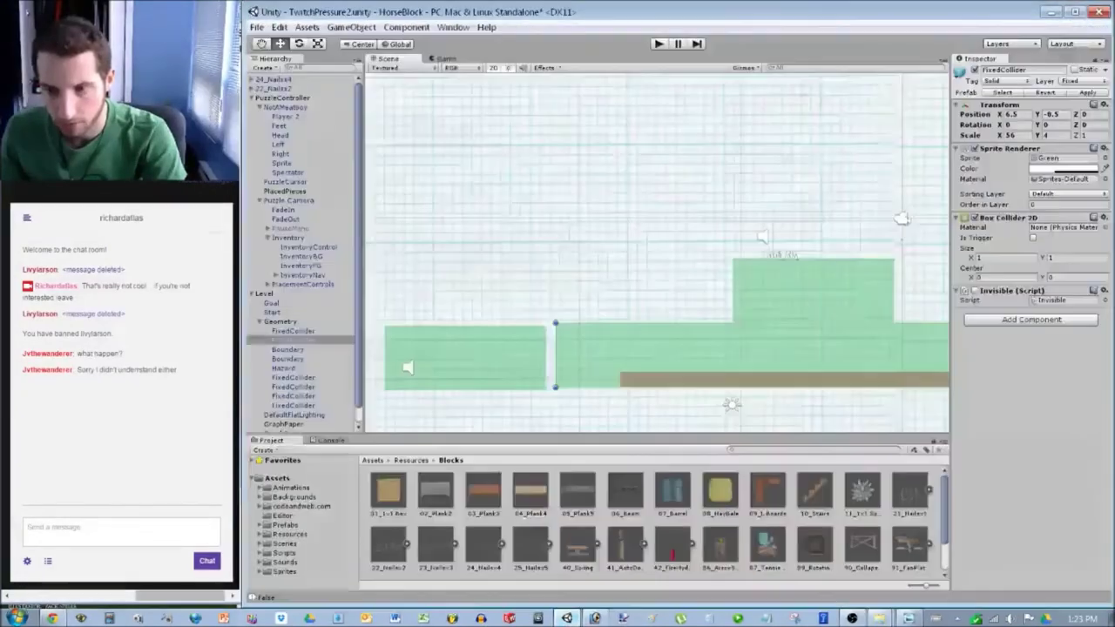
pyautogui.click(466, 357)
pyautogui.moveTo(465, 358); pyautogui.dragTo(433, 355)
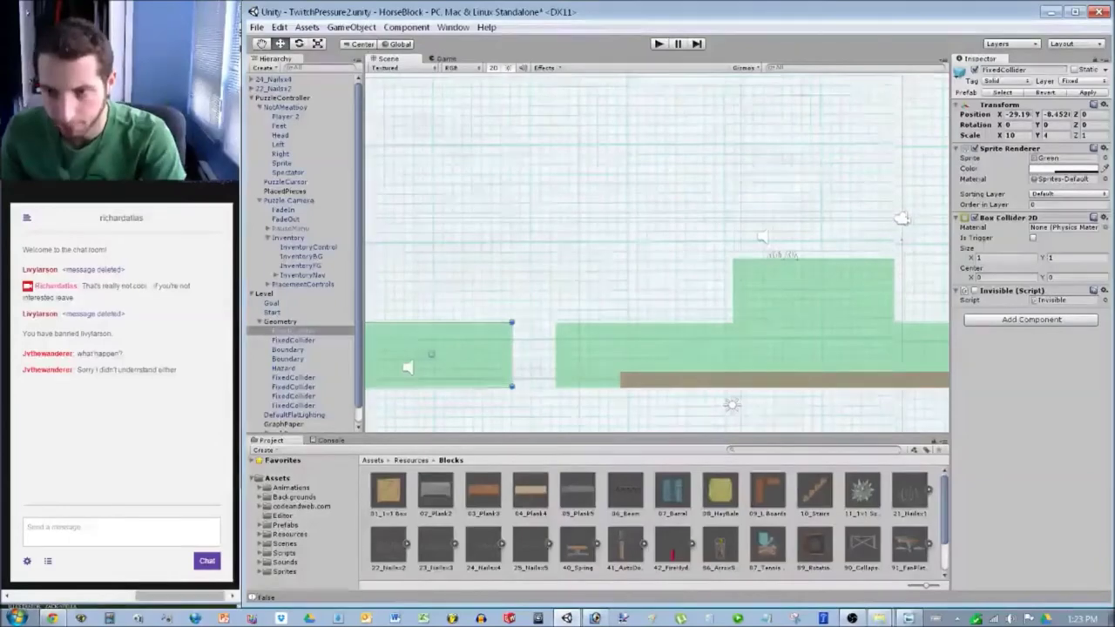
# Duplicate the short ground block and place the copy above the low nail block at about X -6.8, Y 2.6.
pyautogui.scroll(-1, 433, 356)
pyautogui.hotkey('ctrl', 'd')
pyautogui.moveTo(451, 346); pyautogui.dragTo(779, 183)
pyautogui.moveTo(779, 182); pyautogui.dragTo(654, 200, button='middle')
pyautogui.scroll(10, 653, 201)
pyautogui.scroll(7, 819, 212)
pyautogui.moveTo(819, 211); pyautogui.dragTo(657, 254, button='middle')
pyautogui.scroll(-7, 657, 254)
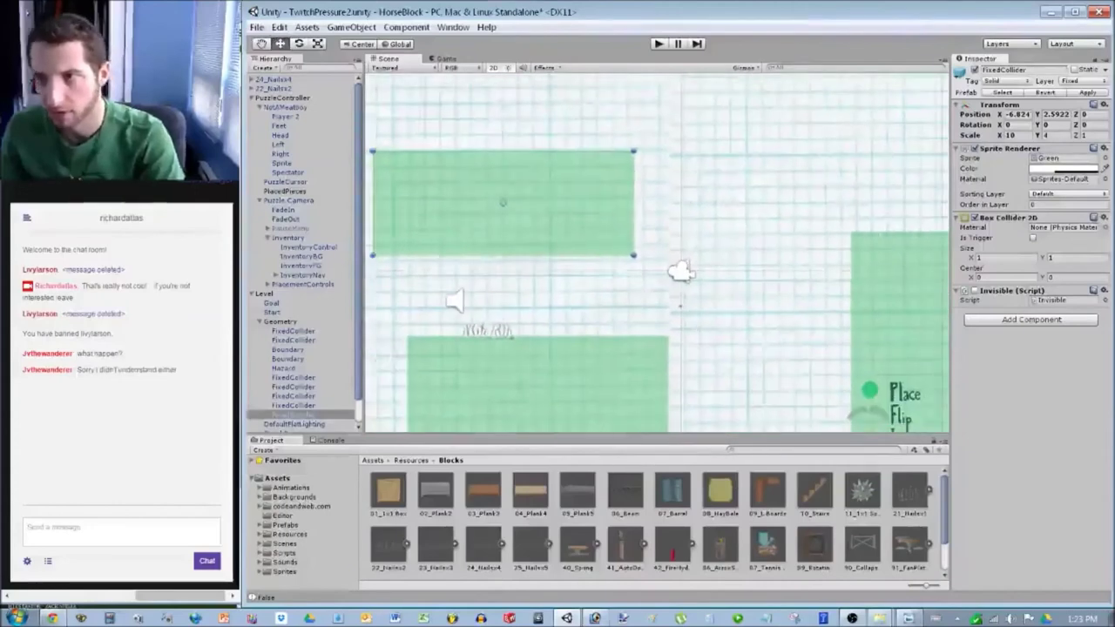
# Resize the copied block to scale X 8, Y 1 and shift it to about X -4.5, Y 2.5.
pyautogui.click(1055, 136)
pyautogui.write('1')
pyautogui.click(1012, 135)
pyautogui.write('8')
pyautogui.moveTo(503, 203); pyautogui.dragTo(563, 207)
# Check the Photoshop sketch, then duplicate the thin platform in Unity and place the copy near the ground gap at about X -25.4, Y -2.6.
pyautogui.hotkey('alt', 'Tab')
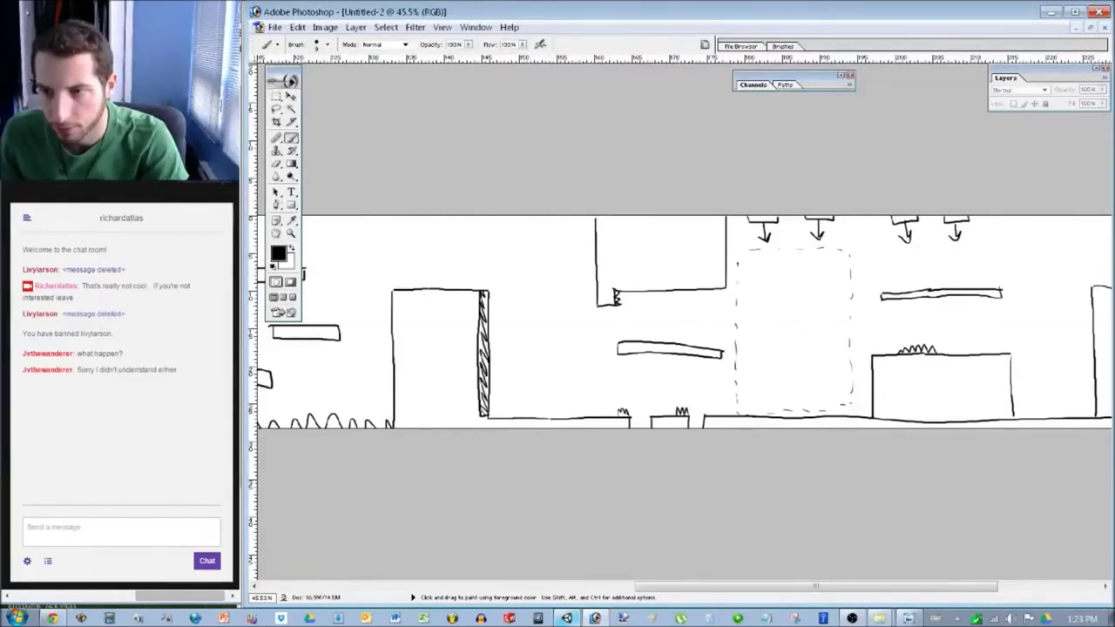
pyautogui.hotkey('alt', 'Tab')
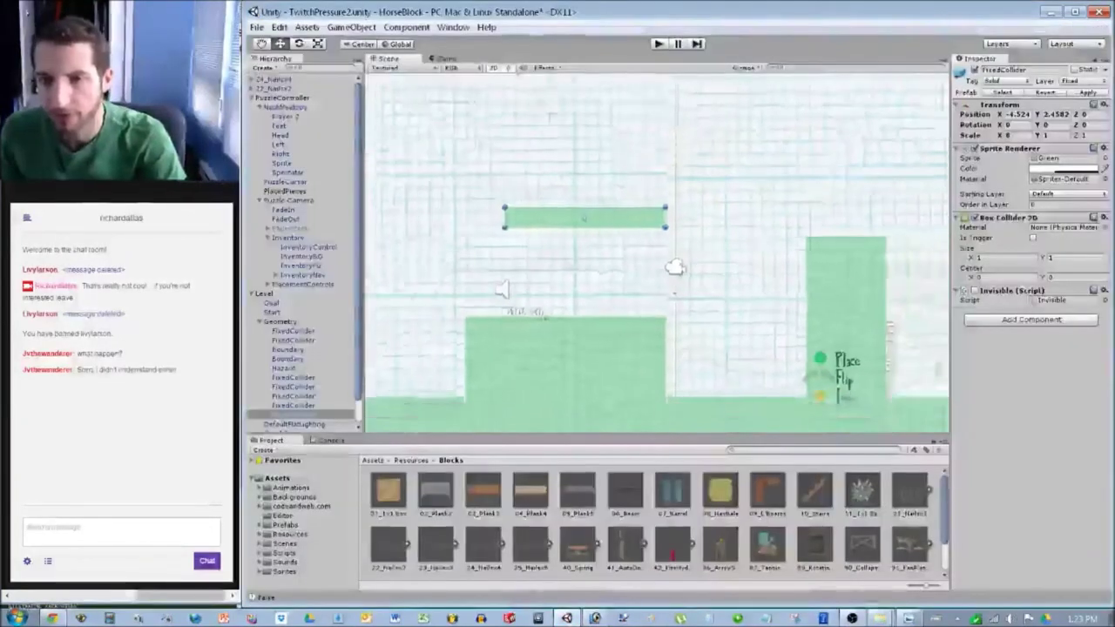
pyautogui.moveTo(657, 253); pyautogui.dragTo(659, 261, button='middle')
pyautogui.hotkey('ctrl', 'd')
pyautogui.moveTo(829, 213); pyautogui.dragTo(428, 310)
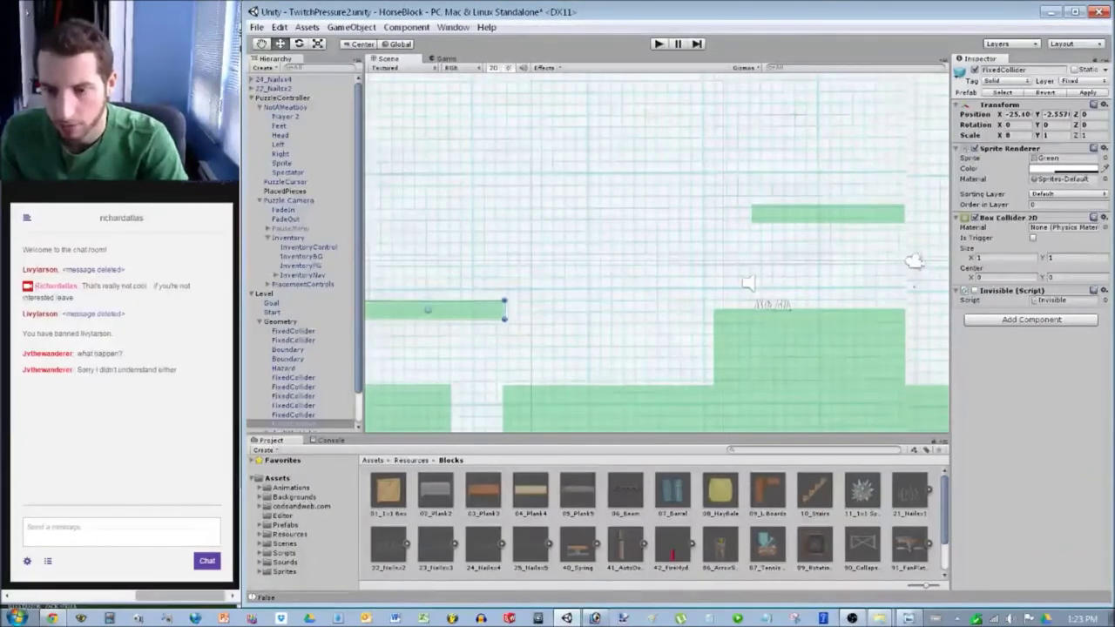
# Switch to Photoshop, circle the slanted floating platform in the sketch, undo the stroke and return to Unity.
pyautogui.click(595, 618)
pyautogui.moveTo(669, 332)
pyautogui.mouseDown()
pyautogui.moveTo(601, 363)
pyautogui.moveTo(695, 338)
pyautogui.mouseUp()
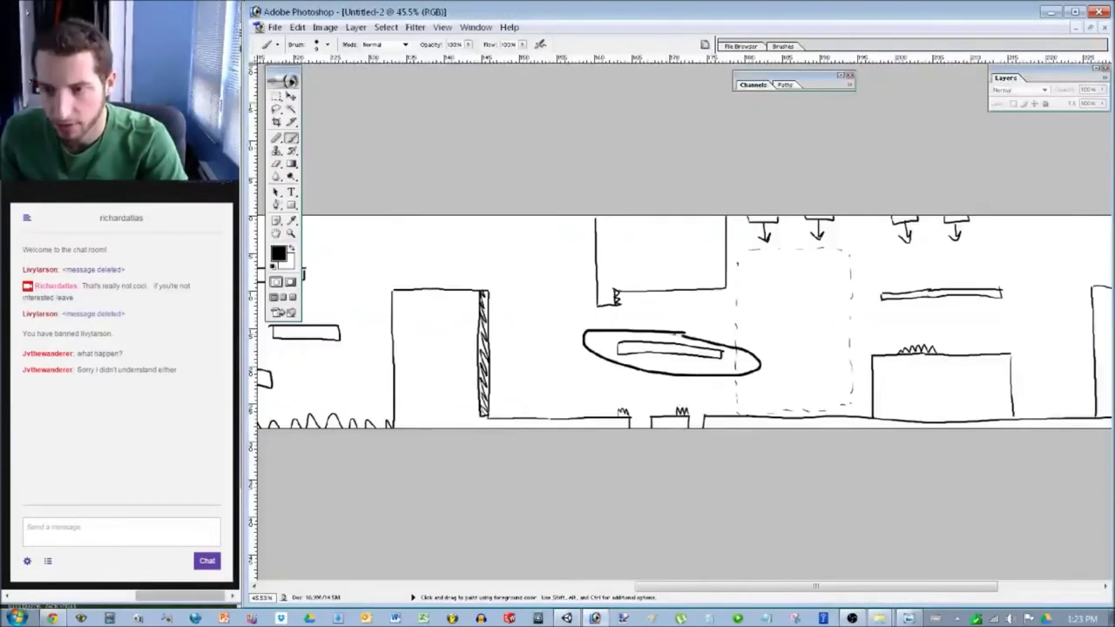
pyautogui.hotkey('ctrl', 'z')
pyautogui.hotkey('alt', 'Tab')
# Check the height of the lower small platform at the boundary and set the copied thin platform's position Y to -3.
pyautogui.scroll(-15, 657, 253)
pyautogui.moveTo(657, 253); pyautogui.dragTo(623, 260, button='middle')
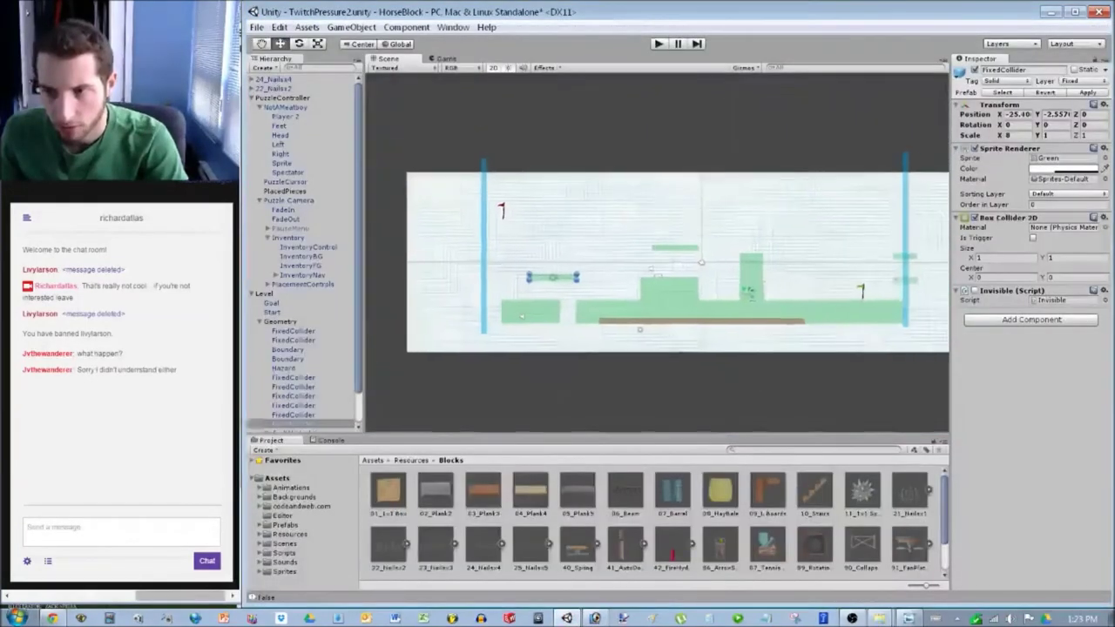
pyautogui.click(905, 281)
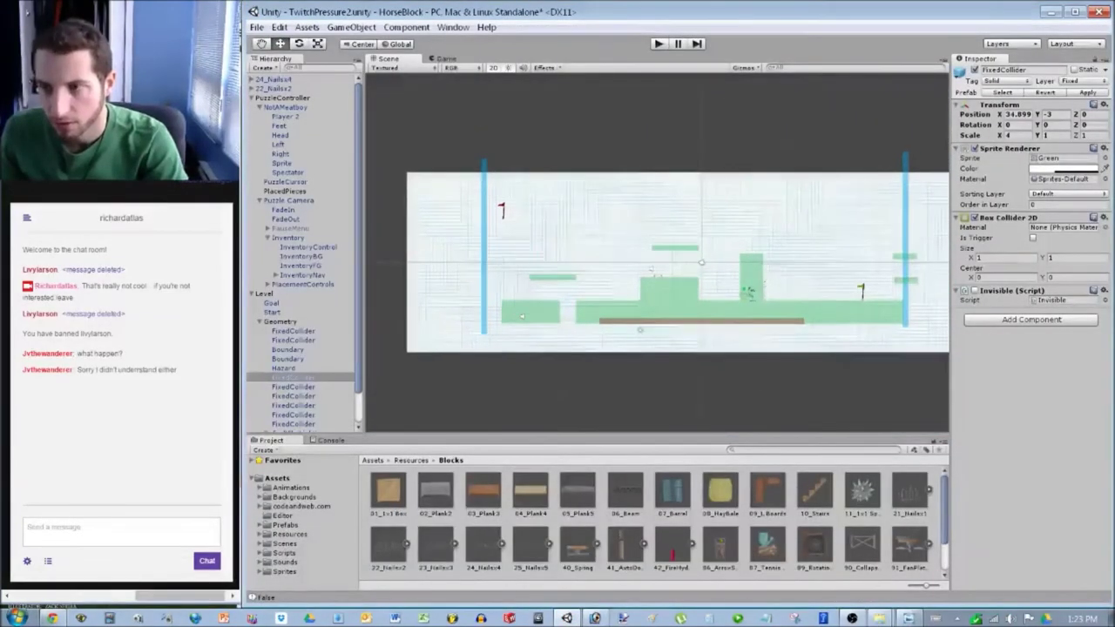
pyautogui.click(552, 277)
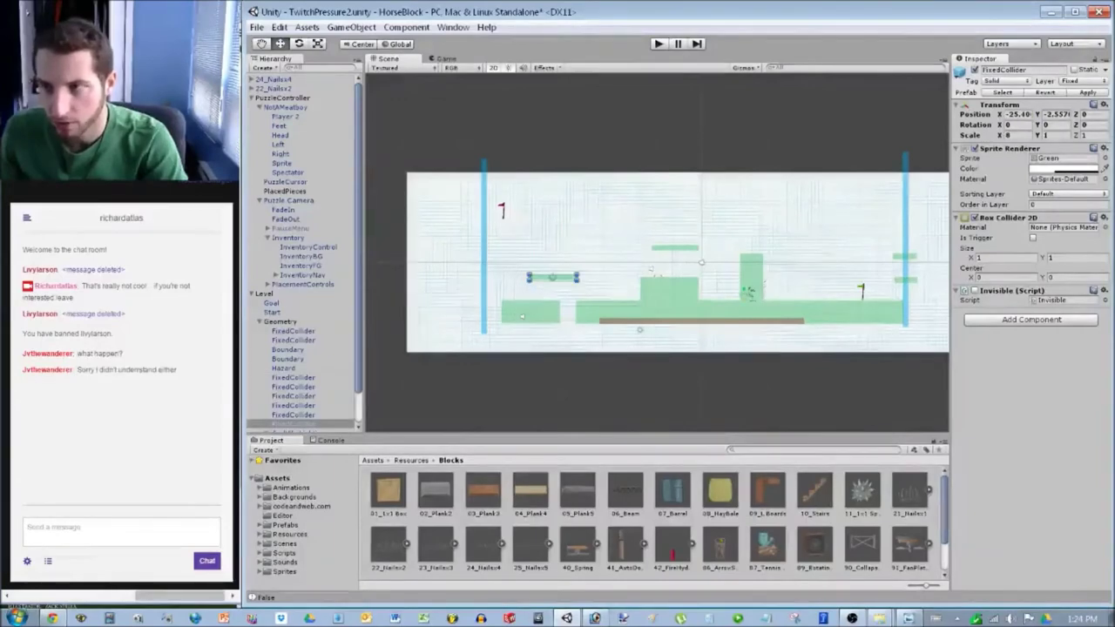
pyautogui.click(1054, 114)
pyautogui.write('-3')
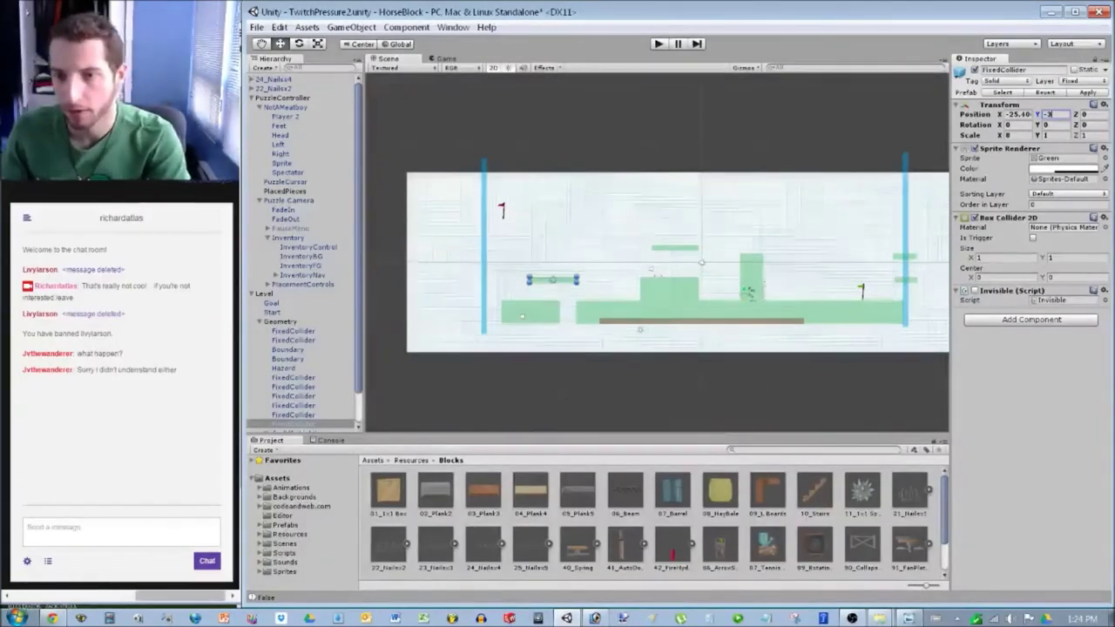
# Set the position X of the thin floating platform near the ground gap to -25.5.
pyautogui.scroll(5, 655, 253)
pyautogui.scroll(8, 770, 276)
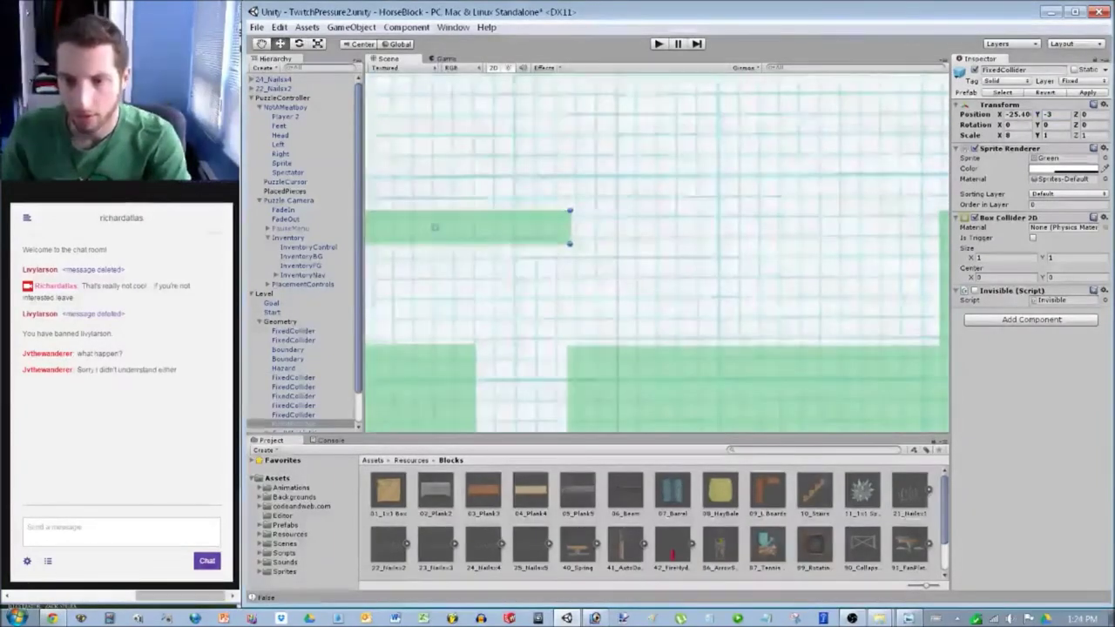
pyautogui.moveTo(771, 275); pyautogui.dragTo(831, 290, button='middle')
pyautogui.click(1017, 114)
pyautogui.write('5.5')
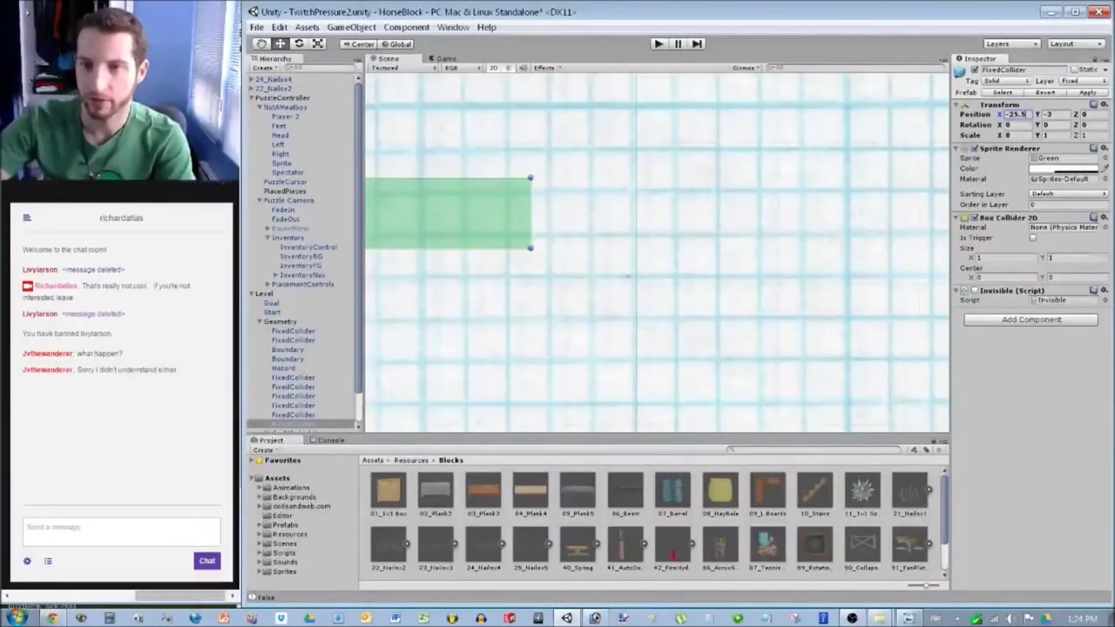
pyautogui.scroll(-8, 886, 211)
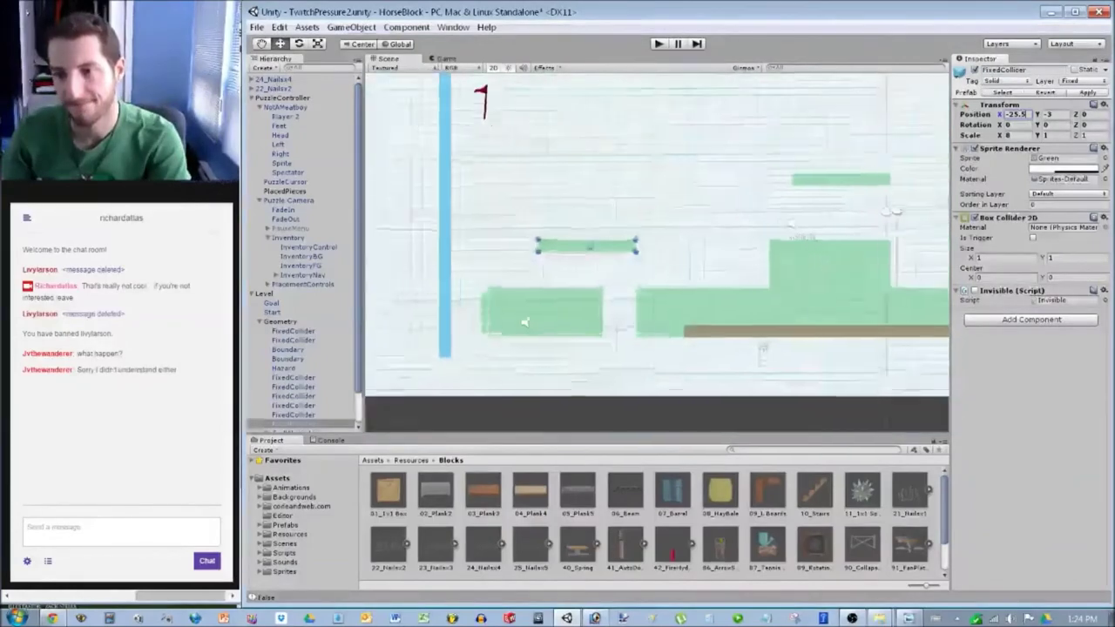
# Playtest the level, running the horse from the green flag to the raised block and its floating platform, and end the playtest.
pyautogui.click(886, 211)
pyautogui.moveTo(886, 211); pyautogui.dragTo(707, 236, button='middle')
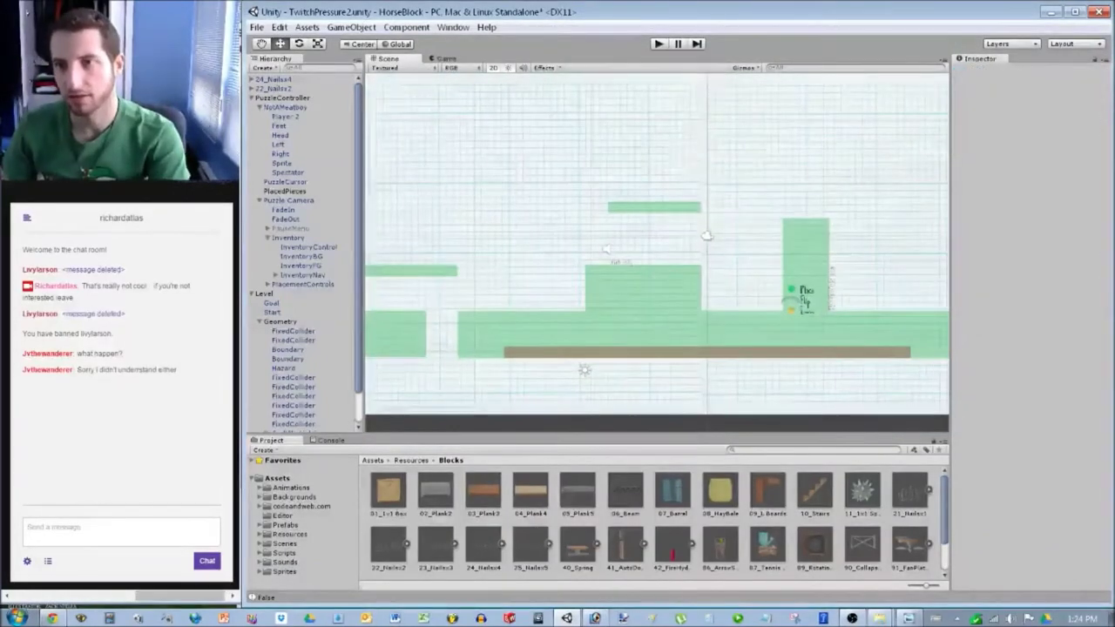
pyautogui.hotkey('ctrl', 'p')
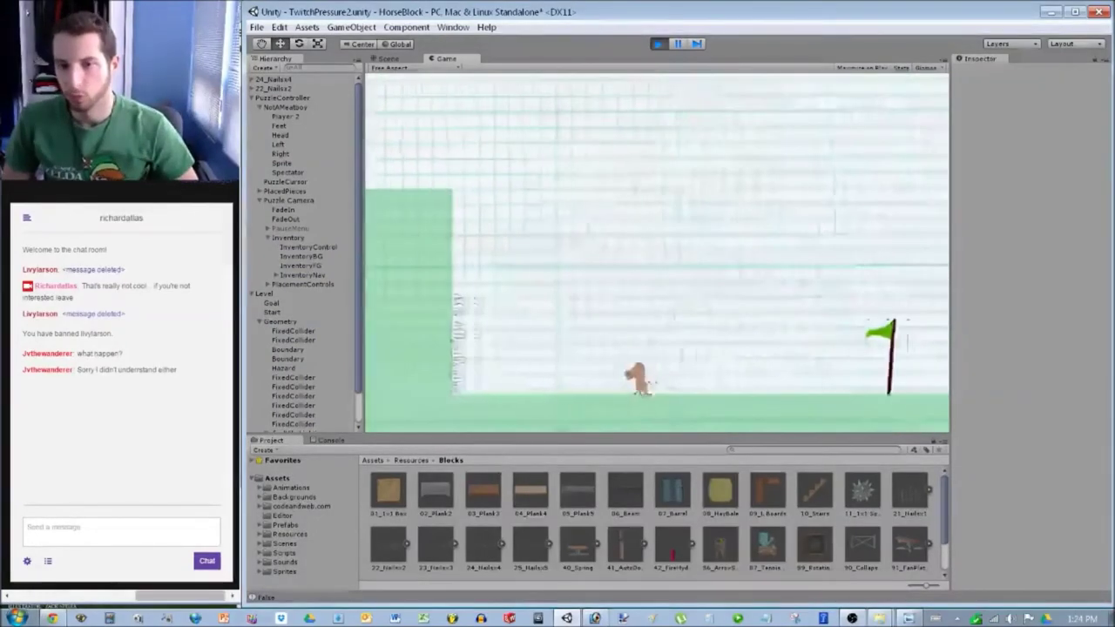
pyautogui.press('Right')
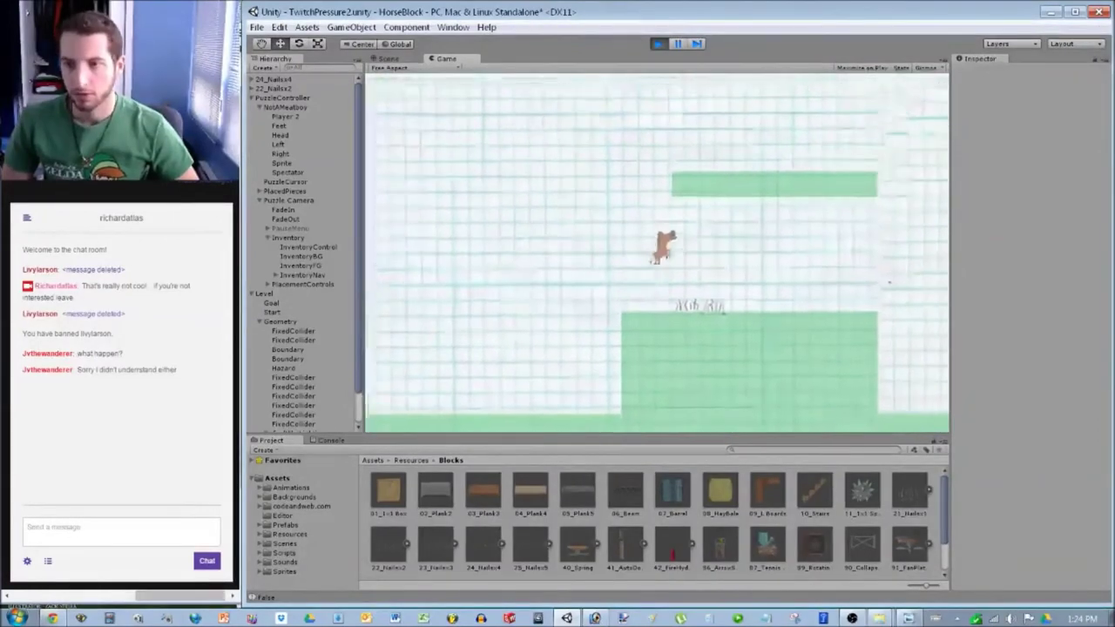
pyautogui.hotkey('ctrl', 'p')
# Shorten the floating platform above the raised block to scale X 6, trying neighbouring positions and settling on position X -4.5.
pyautogui.click(653, 207)
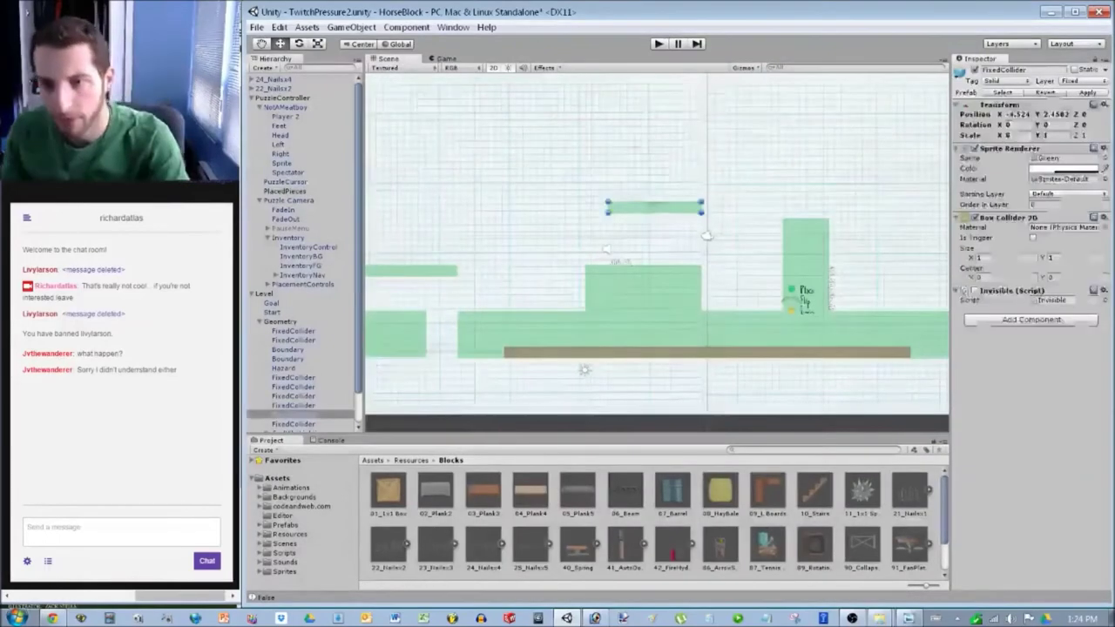
pyautogui.write('6')
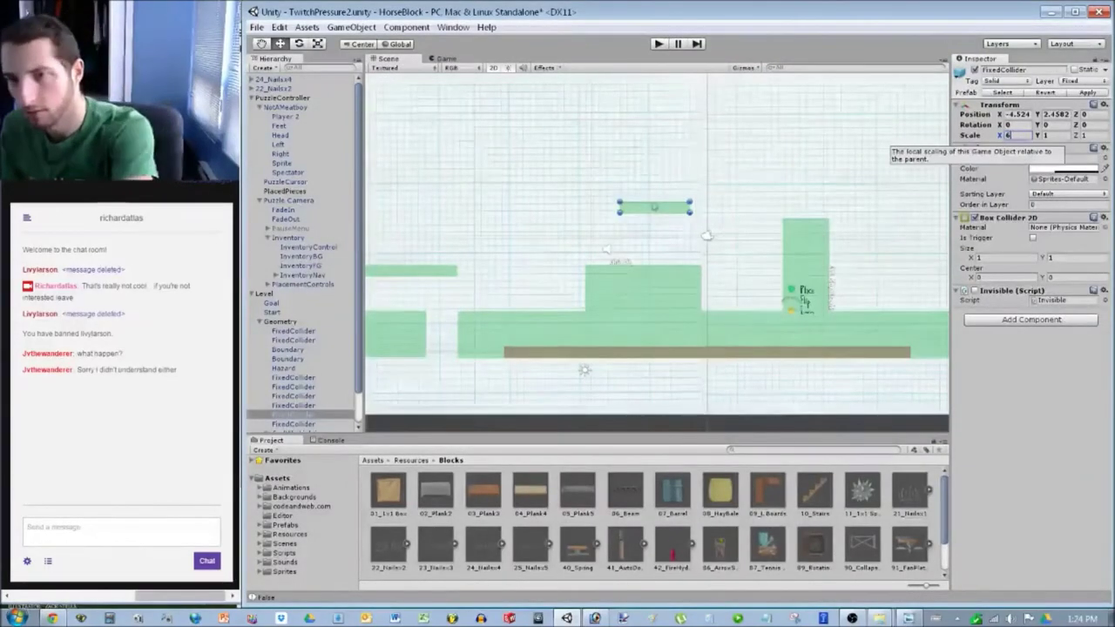
pyautogui.click(1016, 115)
pyautogui.write('-5')
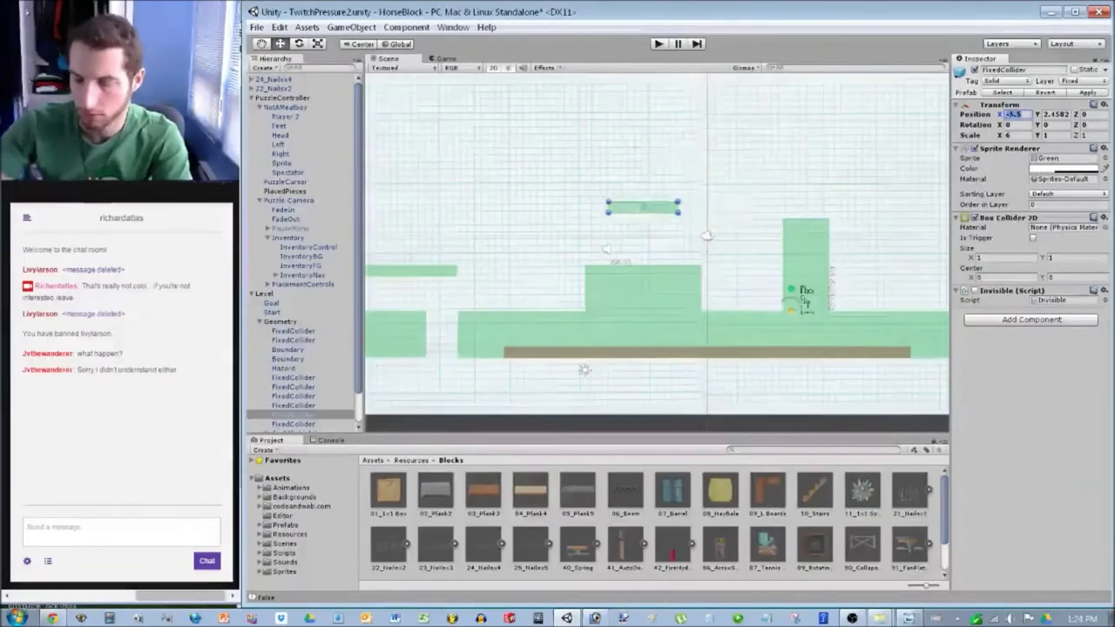
pyautogui.write('-3.')
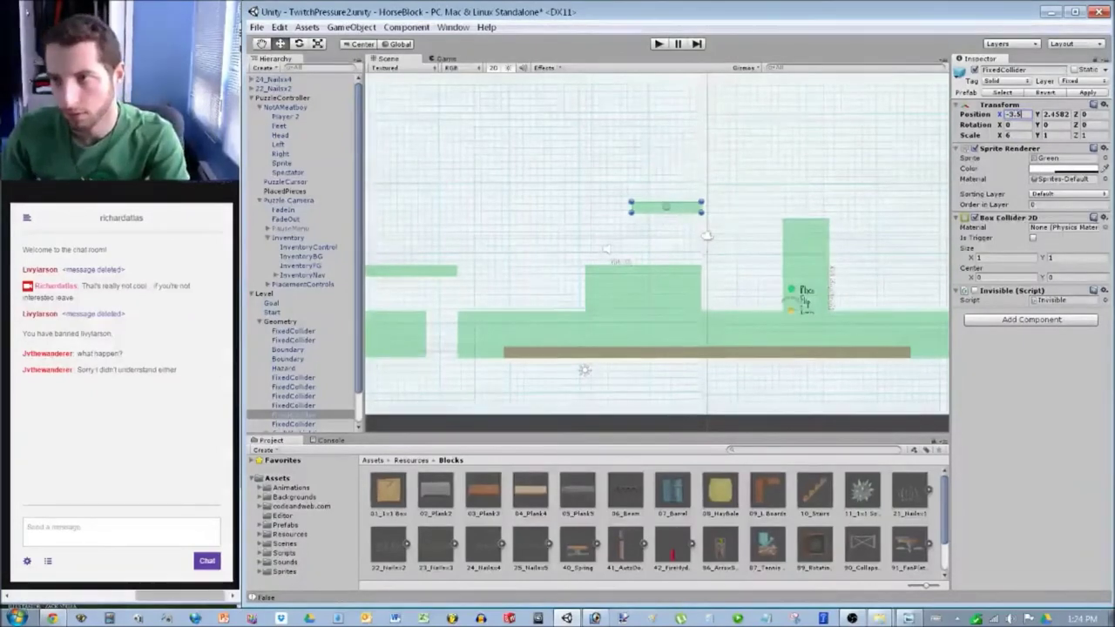
pyautogui.write('-4.5')
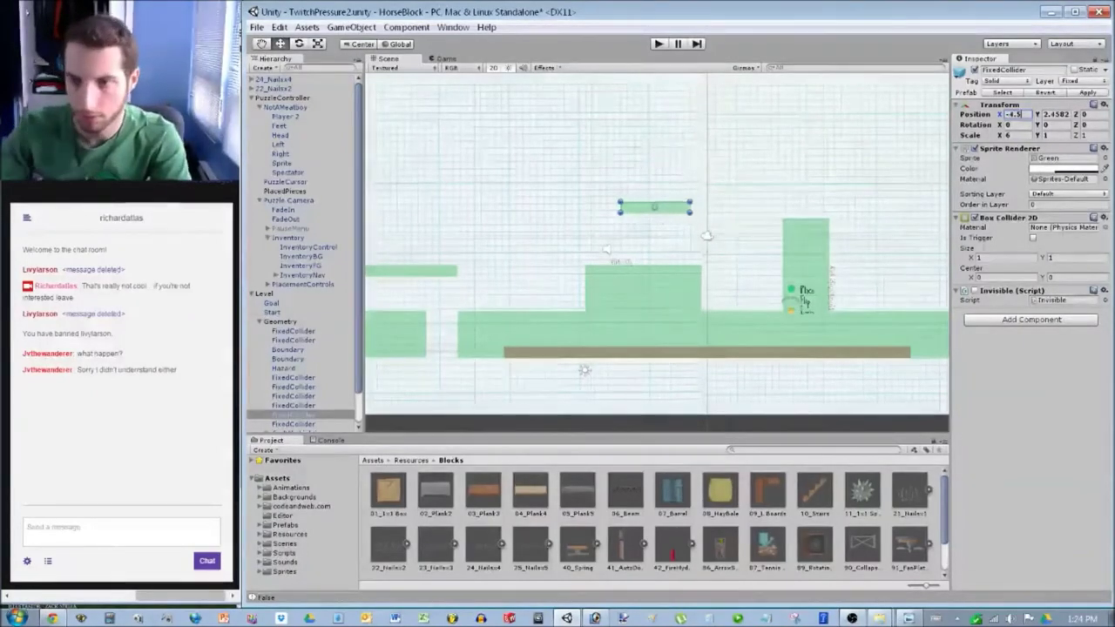
# Set the position X of the lower floating platform near the ground gap to -27.5.
pyautogui.moveTo(557, 249); pyautogui.dragTo(754, 257, button='middle')
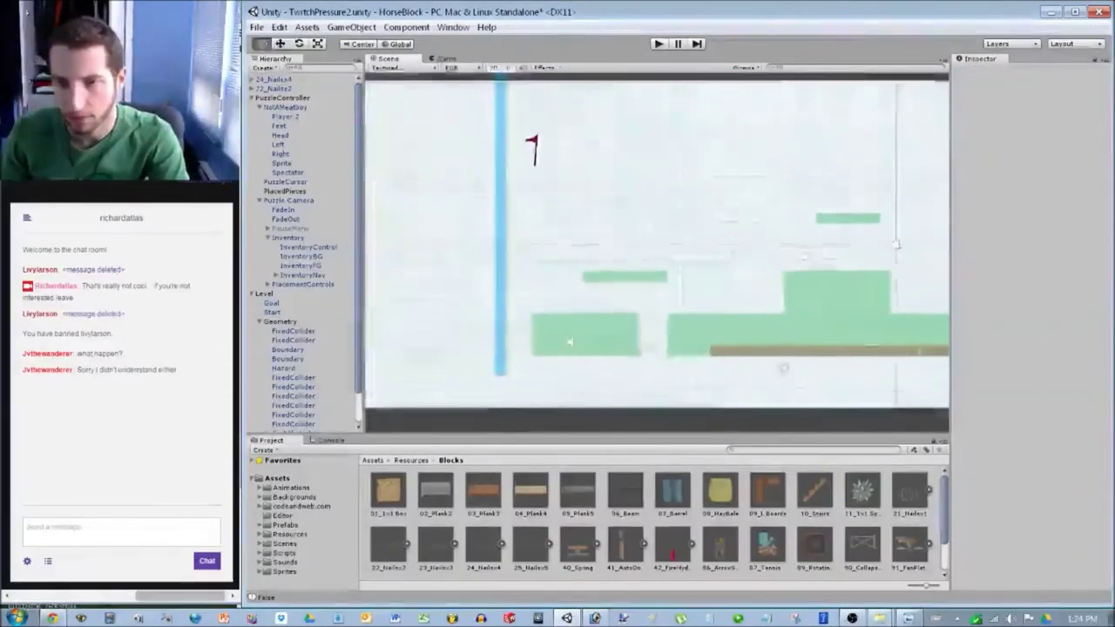
pyautogui.scroll(7, 657, 249)
pyautogui.moveTo(657, 279); pyautogui.dragTo(702, 182, button='middle')
pyautogui.scroll(7, 702, 182)
pyautogui.click(615, 229)
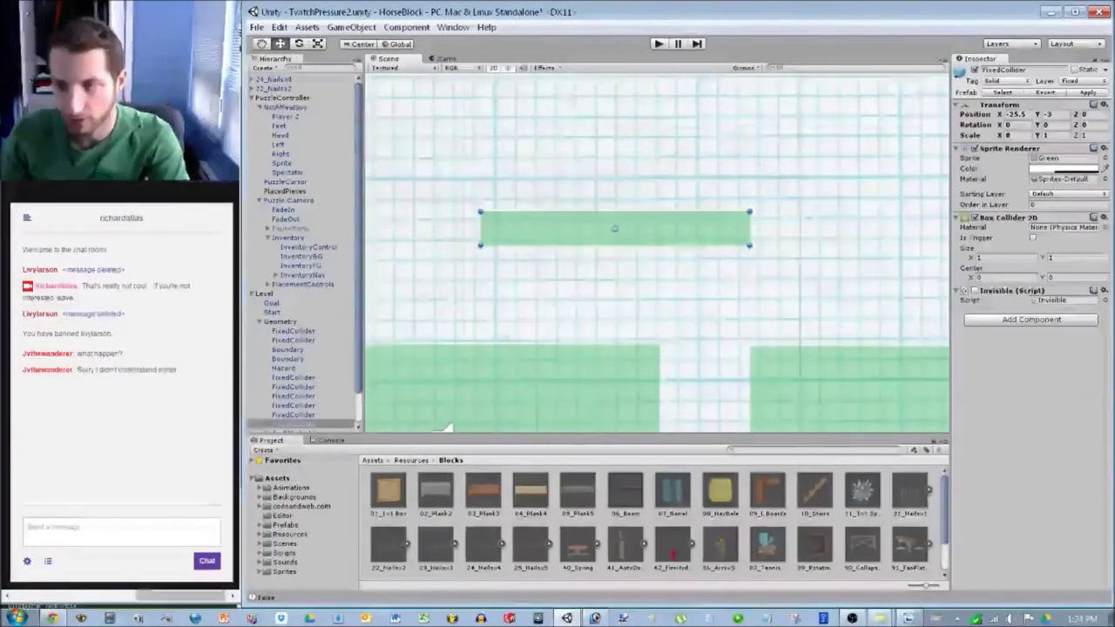
pyautogui.write('-275')
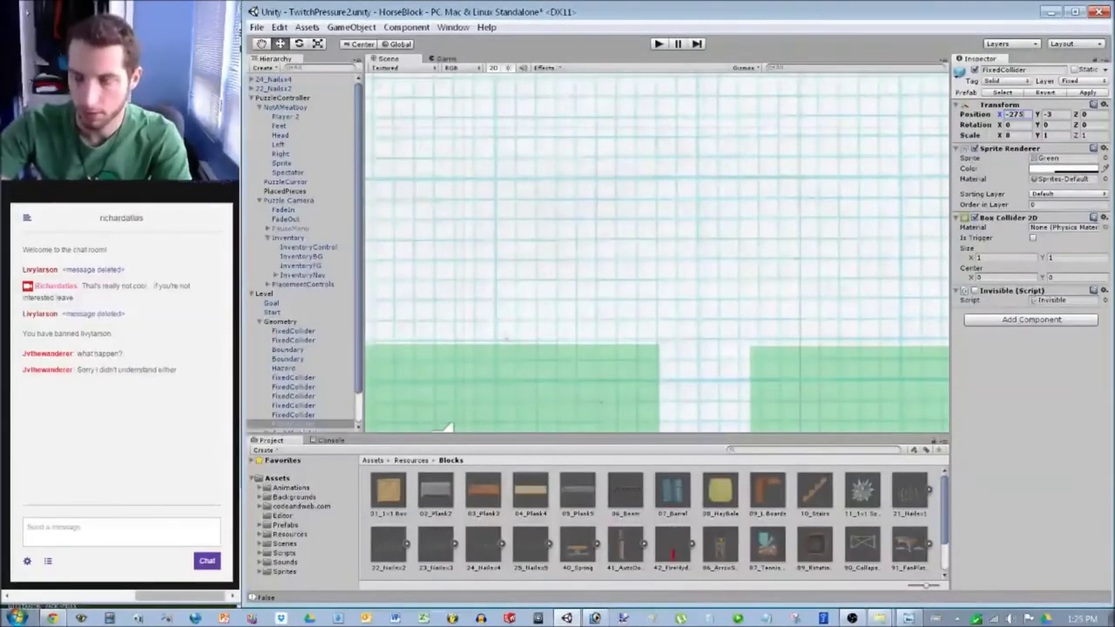
pyautogui.press('BackSpace')
pyautogui.write('.5')
pyautogui.scroll(-3, 524, 367)
pyautogui.scroll(-5, 657, 253)
# Move the green Start flag onto the top of the tall pillar and playtest the level from there.
pyautogui.click(837, 200)
pyautogui.moveTo(836, 200); pyautogui.dragTo(527, 219, button='middle')
pyautogui.click(608, 231)
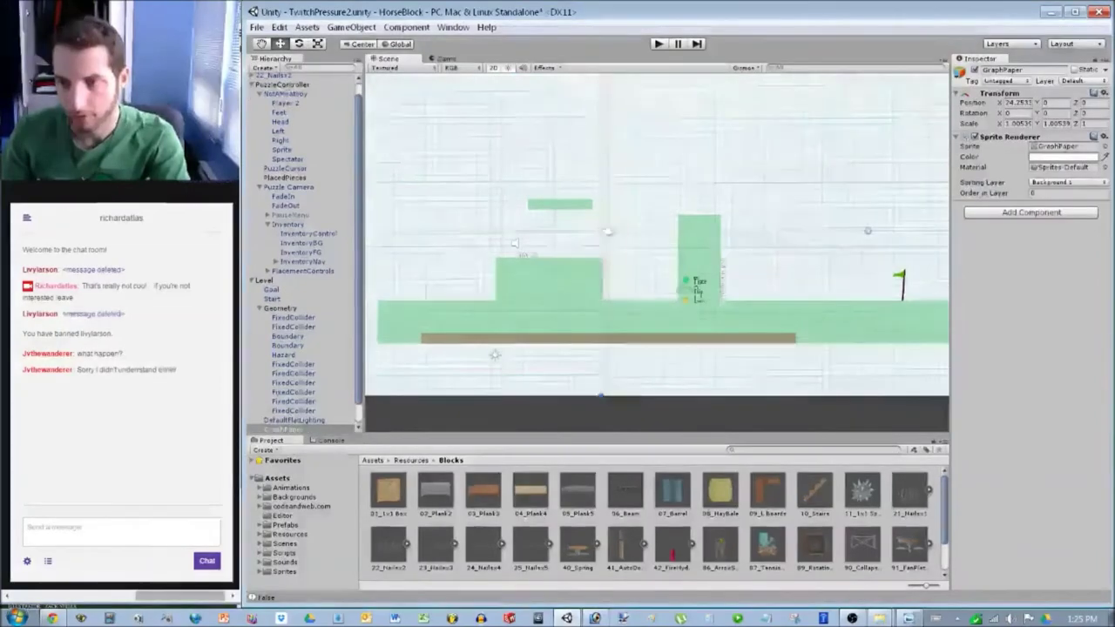
pyautogui.click(271, 289)
pyautogui.click(272, 298)
pyautogui.moveTo(902, 283); pyautogui.dragTo(704, 200)
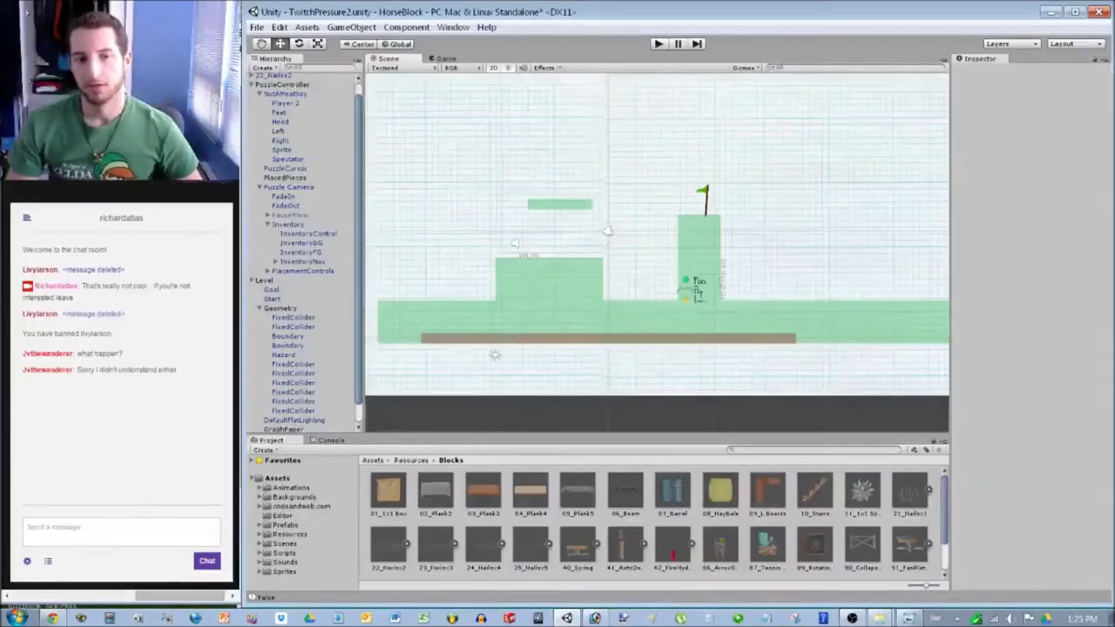
pyautogui.hotkey('ctrl', 'p')
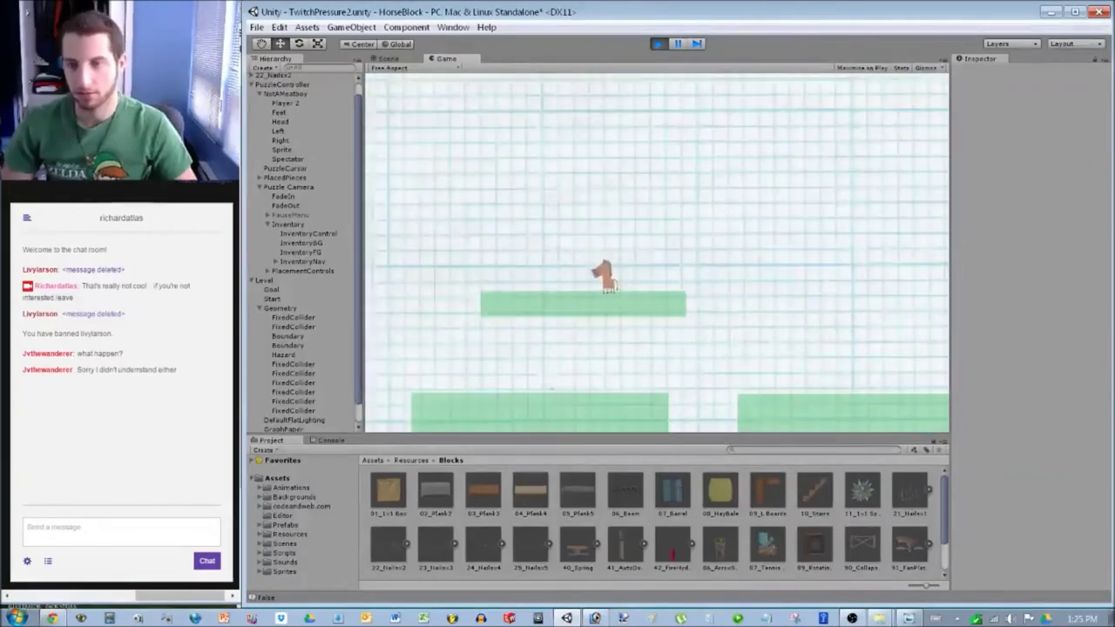
pyautogui.hotkey('ctrl', 'p')
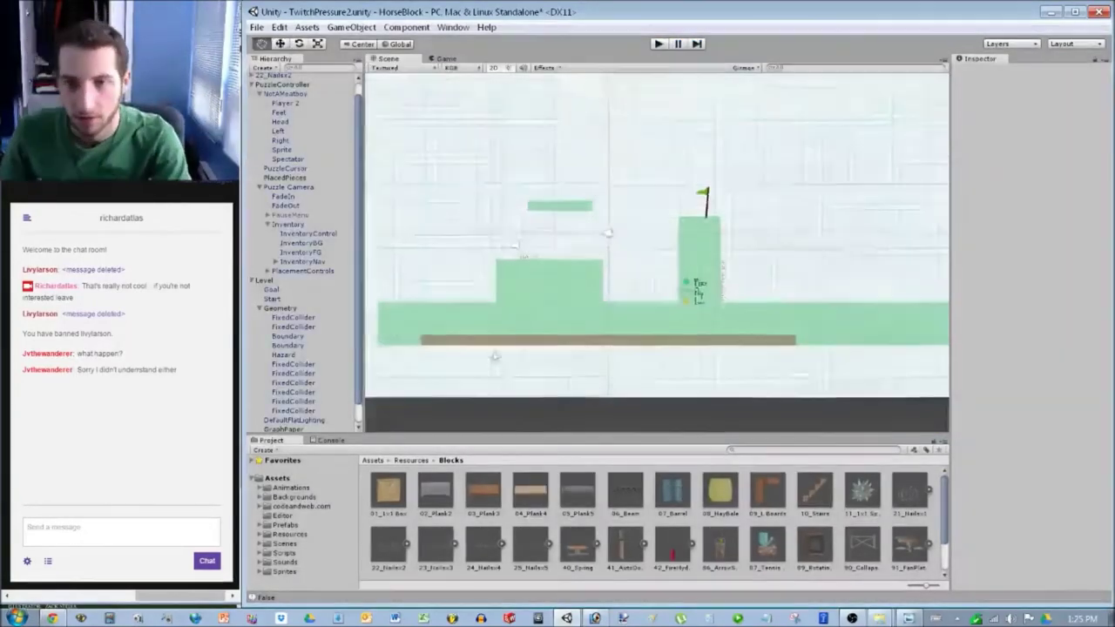
# Place an ArrowShooter block above the upper floating platform at about X -2.5, Y 7.5 and set its rotation Z to 180.
pyautogui.scroll(15, 663, 273)
pyautogui.moveTo(683, 293); pyautogui.dragTo(700, 329, button='middle')
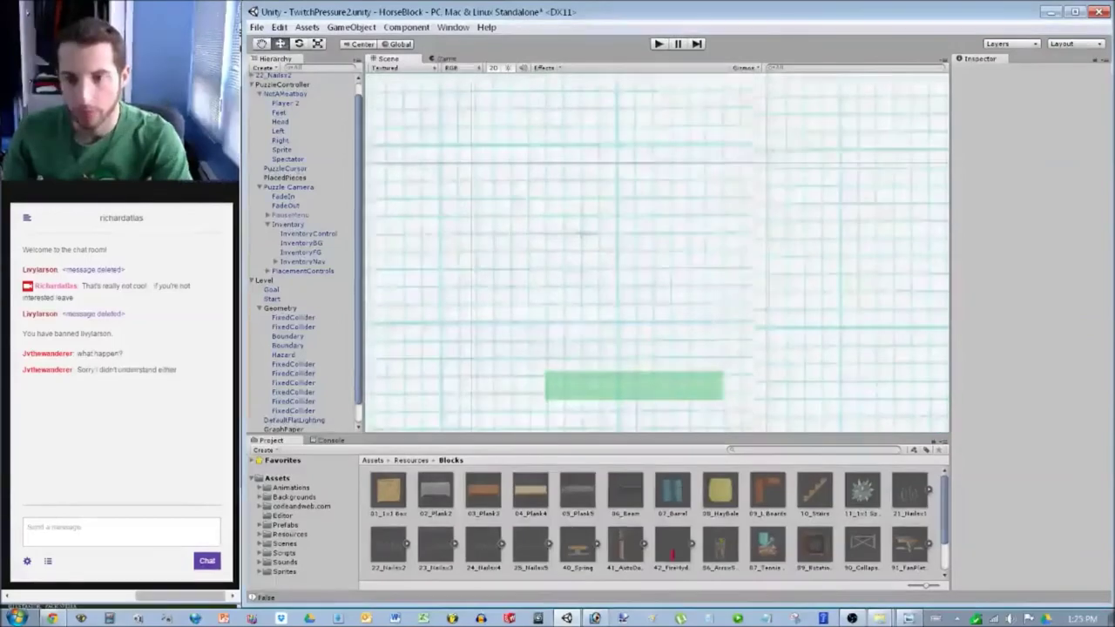
pyautogui.scroll(-7, 657, 252)
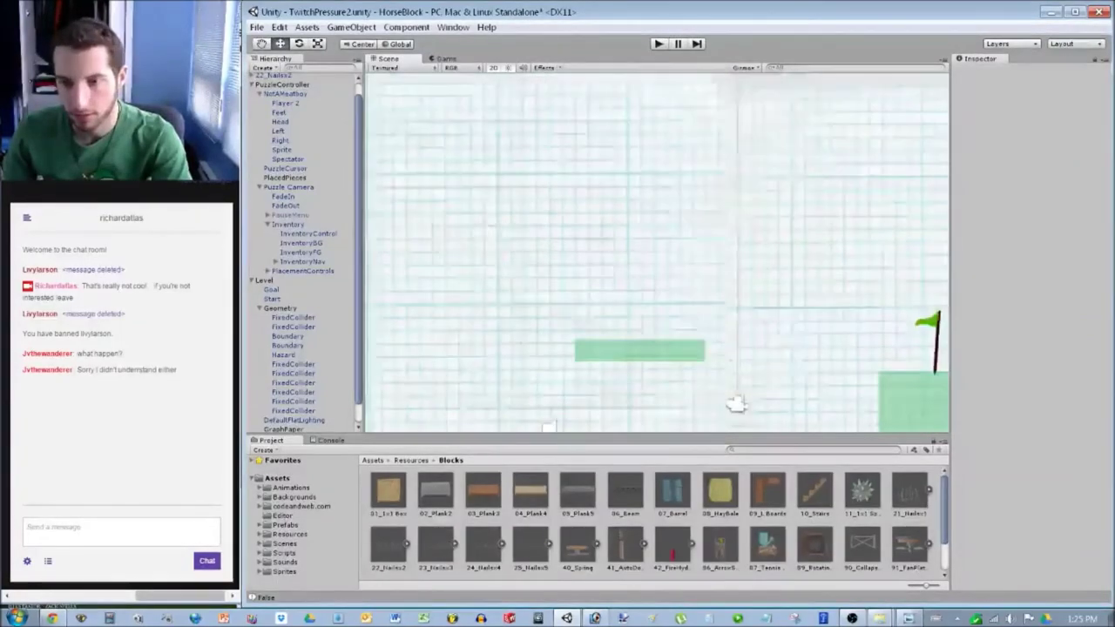
pyautogui.scroll(7, 656, 253)
pyautogui.moveTo(719, 545); pyautogui.dragTo(699, 219)
pyautogui.doubleClick(1080, 125)
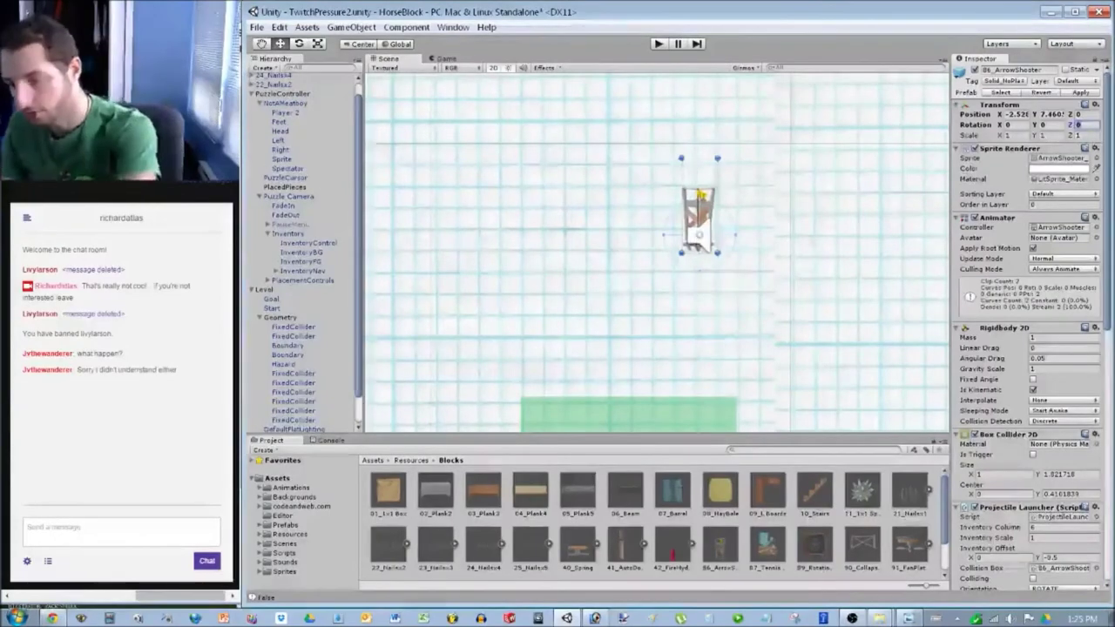
pyautogui.write('180')
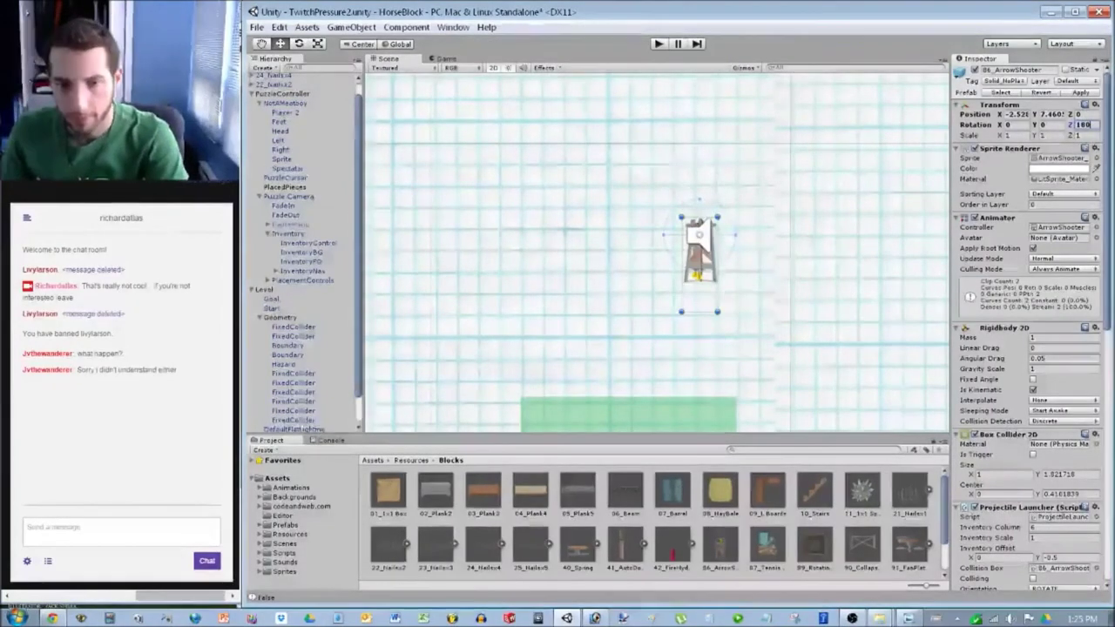
# Check the CameraCollider and GraphPaper properties, then nudge the arrow shooter to about X -2.9, Y 7.7.
pyautogui.scroll(-2, 300, 253)
pyautogui.click(282, 427)
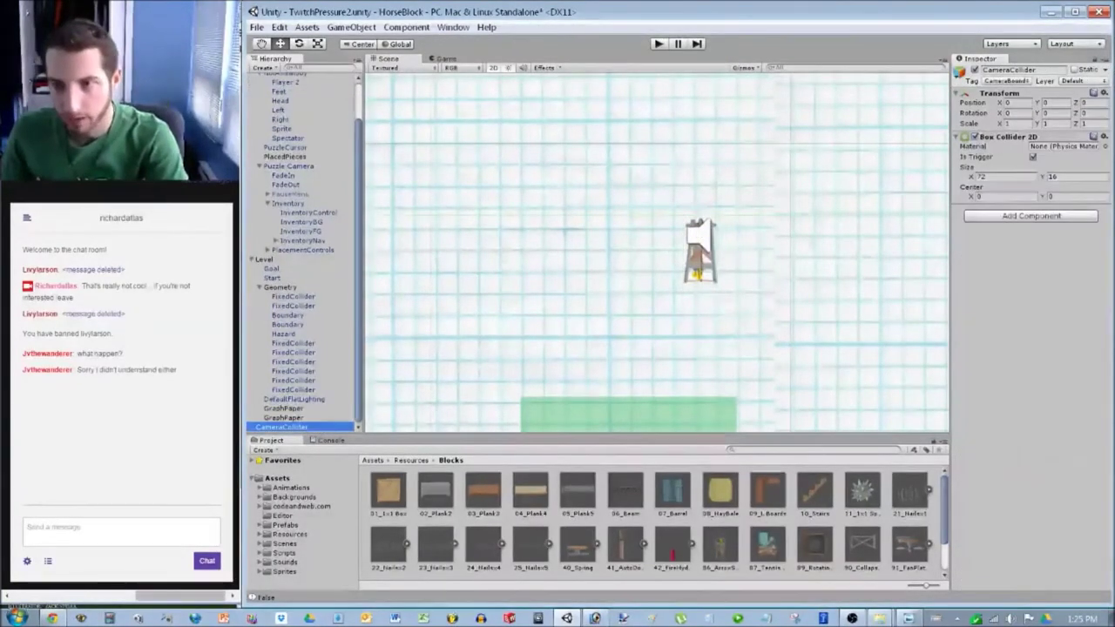
pyautogui.click(283, 417)
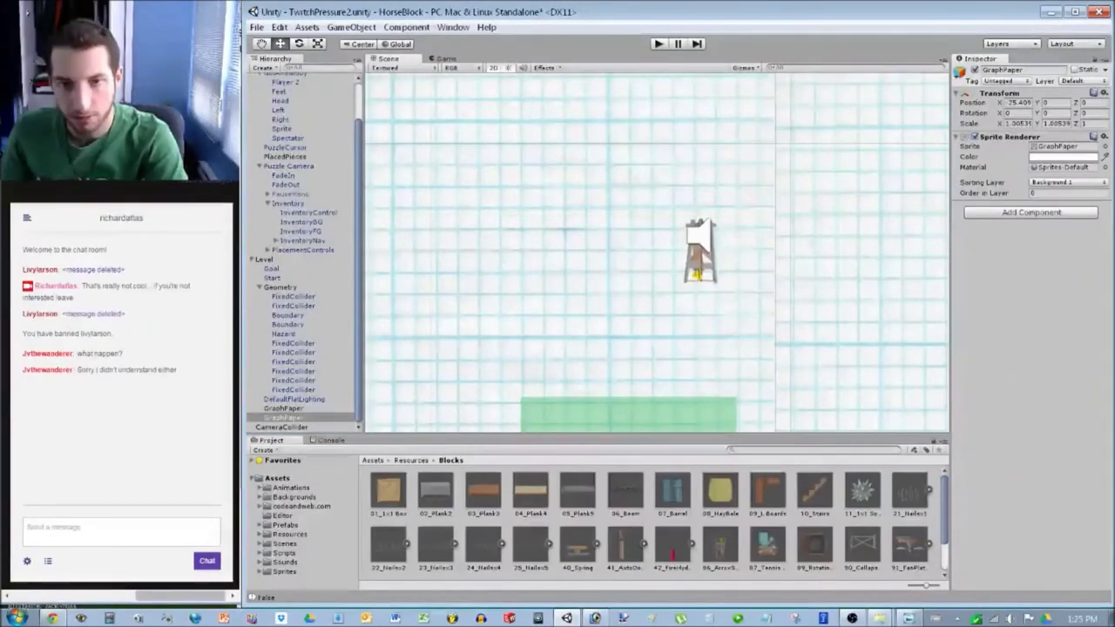
pyautogui.scroll(2, 301, 252)
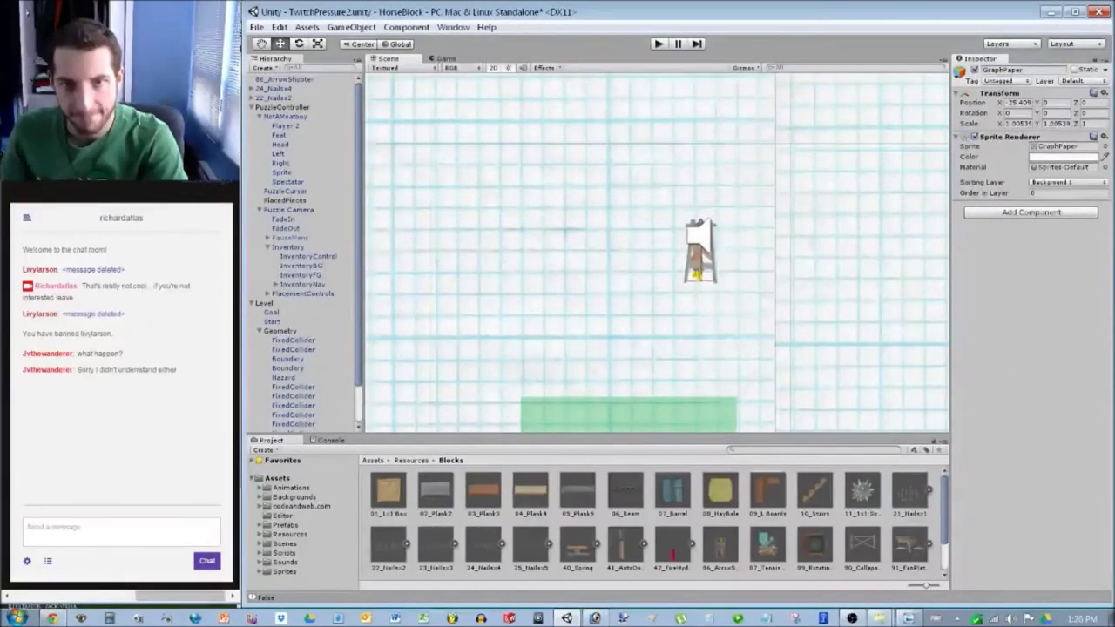
pyautogui.click(284, 78)
pyautogui.moveTo(699, 235); pyautogui.dragTo(686, 227)
pyautogui.scroll(8, 685, 227)
pyautogui.moveTo(685, 227); pyautogui.dragTo(648, 155, button='middle')
pyautogui.scroll(-6, 656, 252)
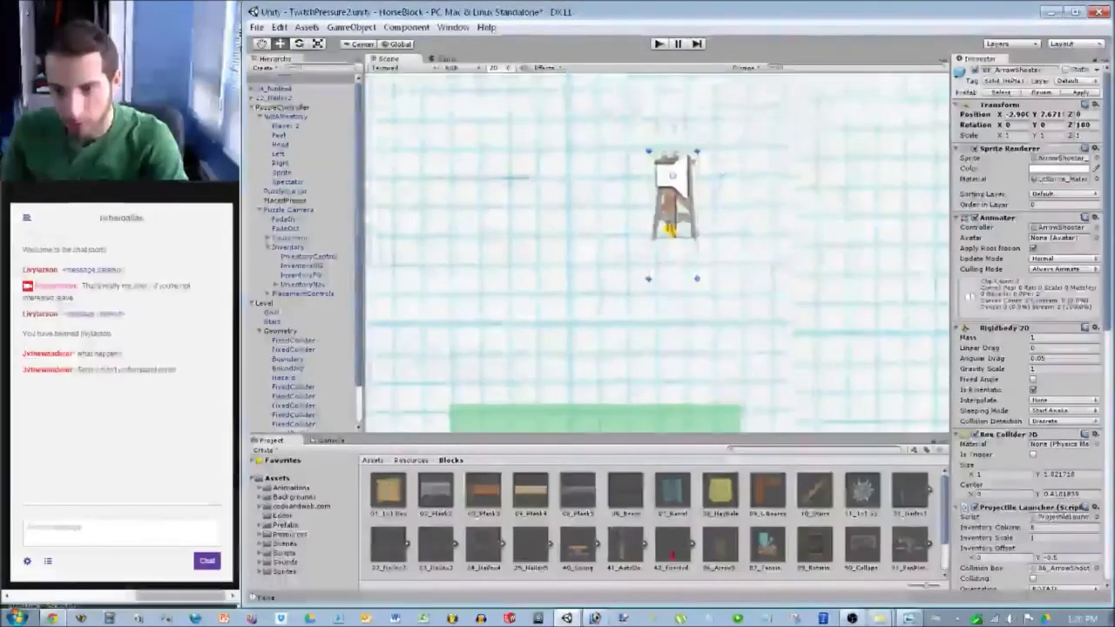
# Duplicate the arrow shooter and place the copy beside the original at about X -5, Y 7.5.
pyautogui.moveTo(672, 173); pyautogui.dragTo(535, 182)
pyautogui.hotkey('ctrl', 'd')
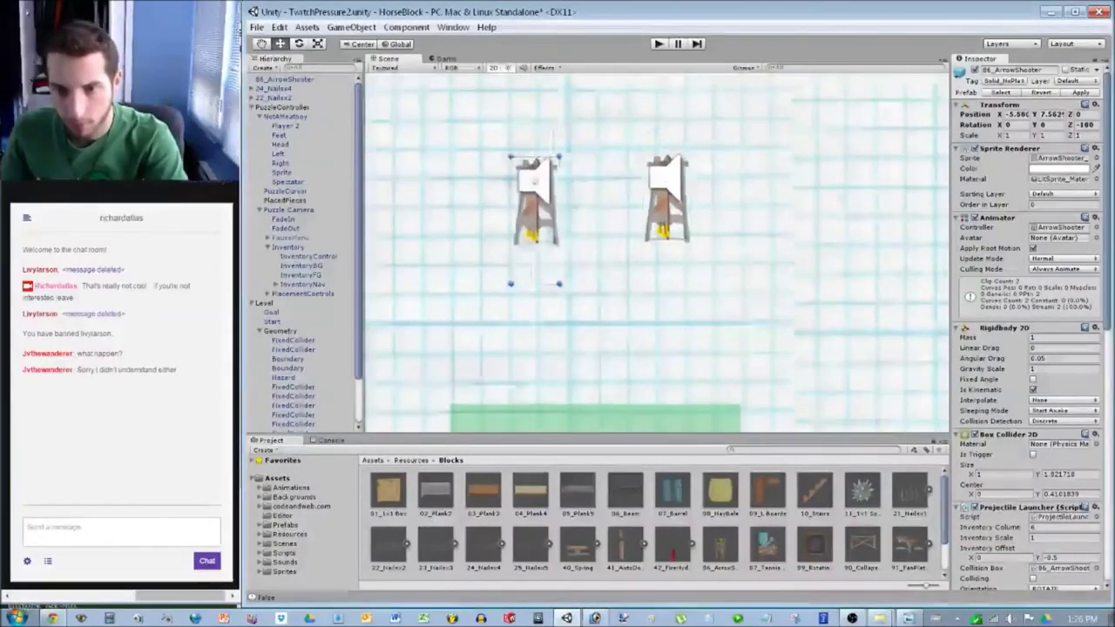
pyautogui.scroll(7, 649, 250)
pyautogui.moveTo(649, 250); pyautogui.dragTo(743, 253, button='middle')
pyautogui.scroll(7, 745, 257)
pyautogui.moveTo(511, 103); pyautogui.dragTo(579, 107)
pyautogui.scroll(-4, 654, 253)
pyautogui.scroll(3, 654, 253)
pyautogui.moveTo(676, 177); pyautogui.dragTo(669, 181, button='middle')
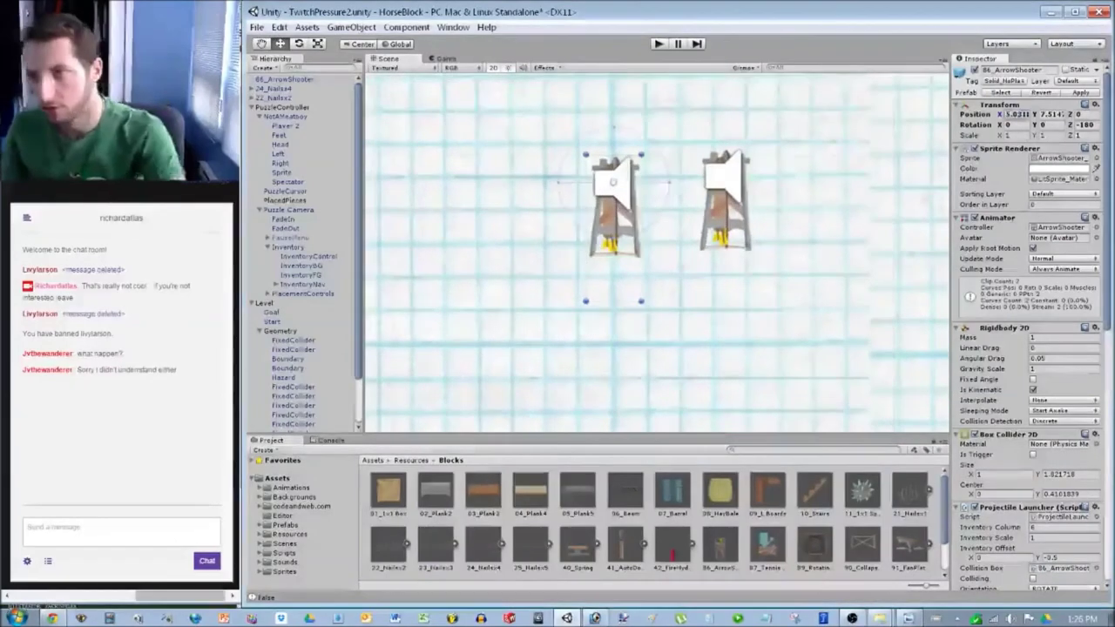
# Set the copied arrow shooter's position to X -5, Y 8.
pyautogui.click(1016, 114)
pyautogui.write('-5')
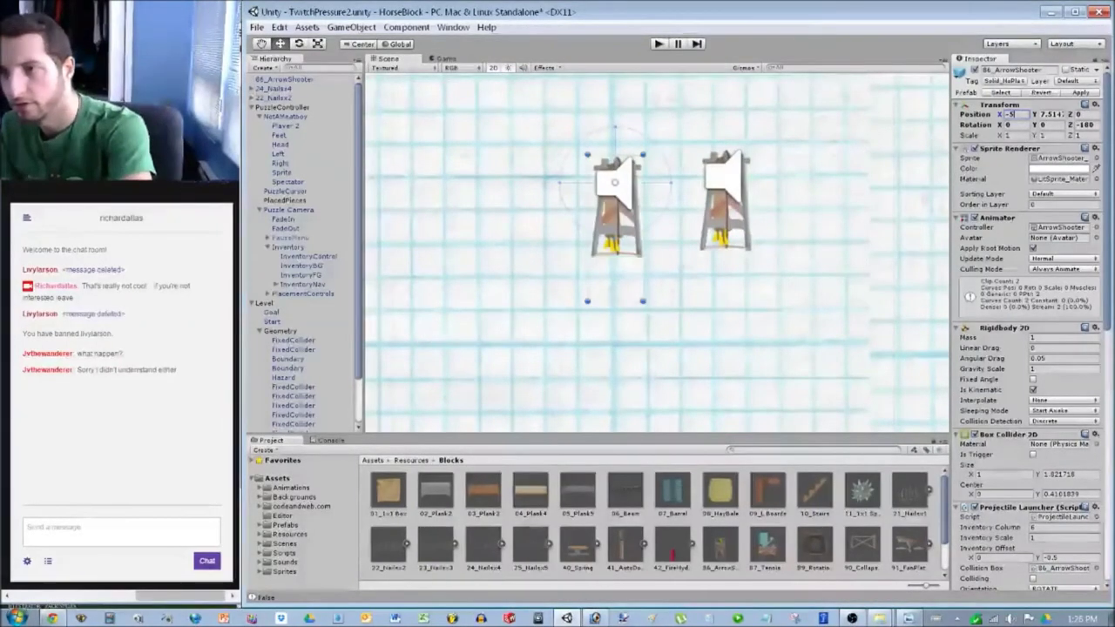
pyautogui.press('Tab')
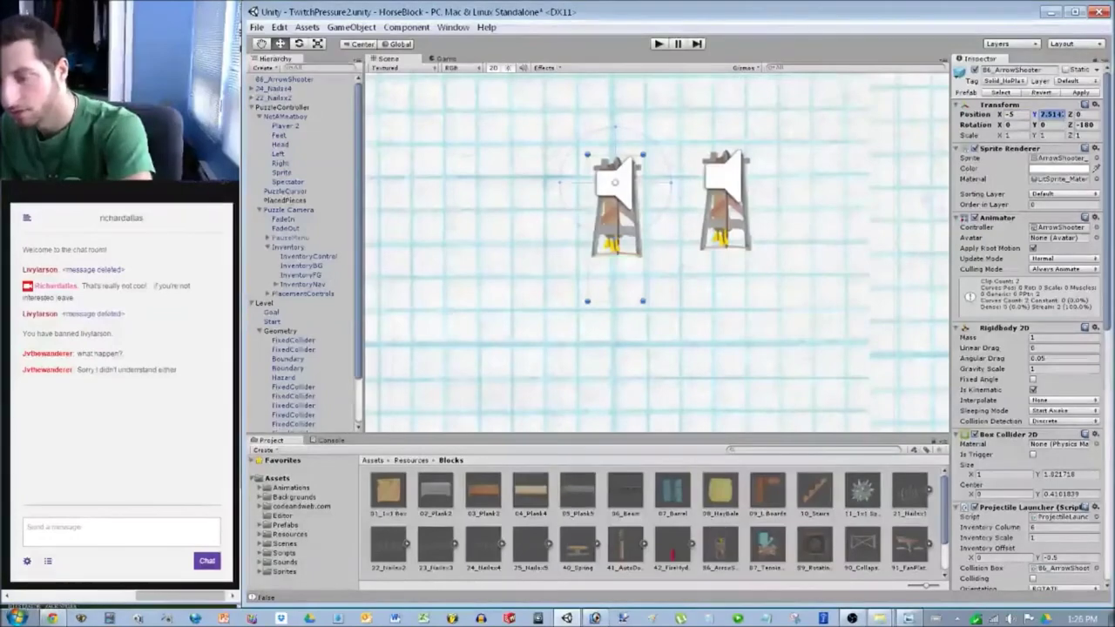
pyautogui.write('7')
pyautogui.press('BackSpace')
pyautogui.write('8')
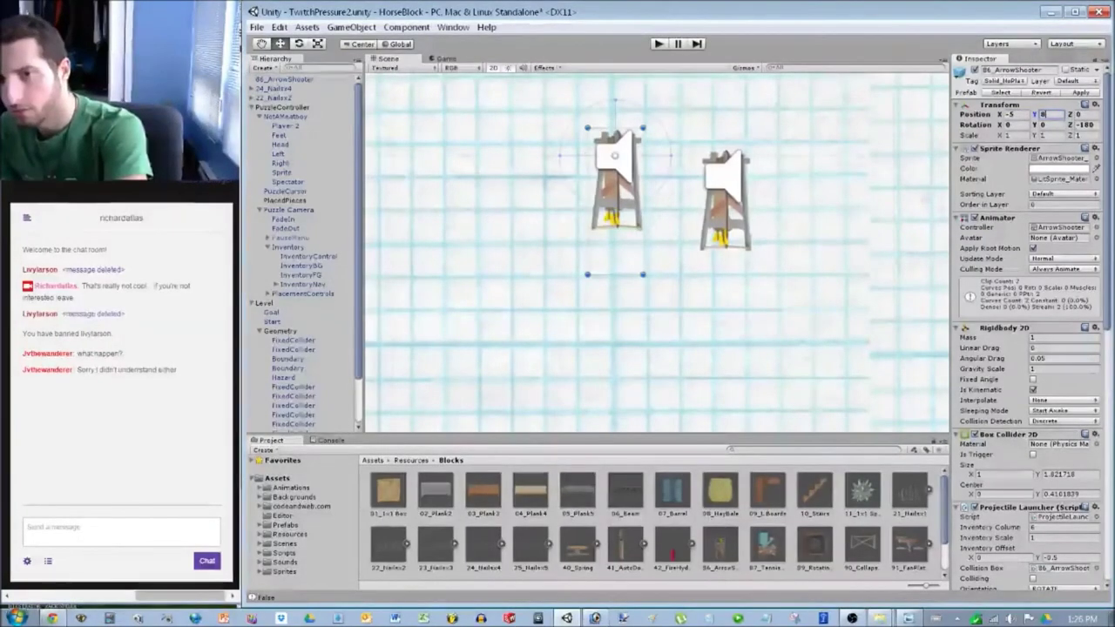
# Set the original arrow shooter's position to X -3, Y 8, level with its copy.
pyautogui.scroll(-2, 300, 252)
pyautogui.click(282, 417)
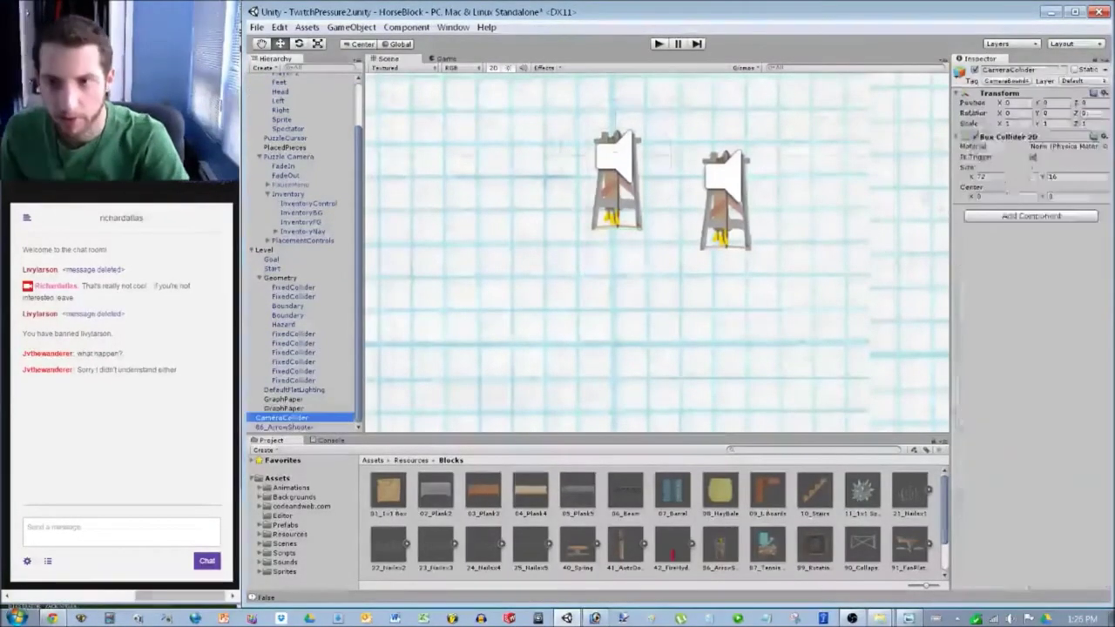
pyautogui.click(724, 193)
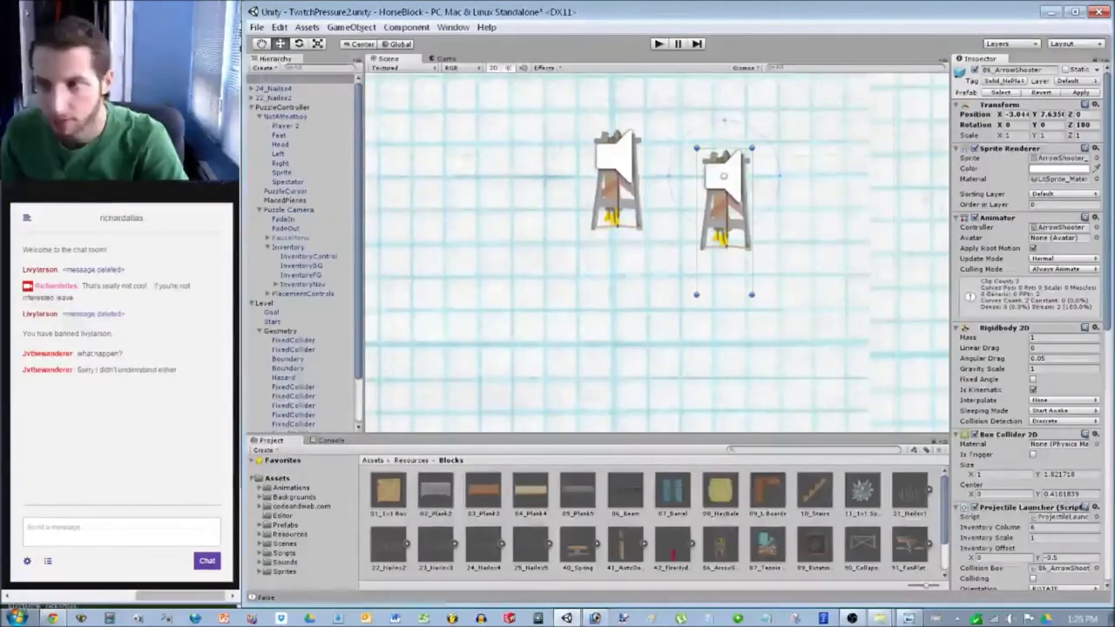
pyautogui.click(1051, 114)
pyautogui.write('8')
pyautogui.click(1016, 114)
pyautogui.write('-3')
pyautogui.scroll(-5, 751, 386)
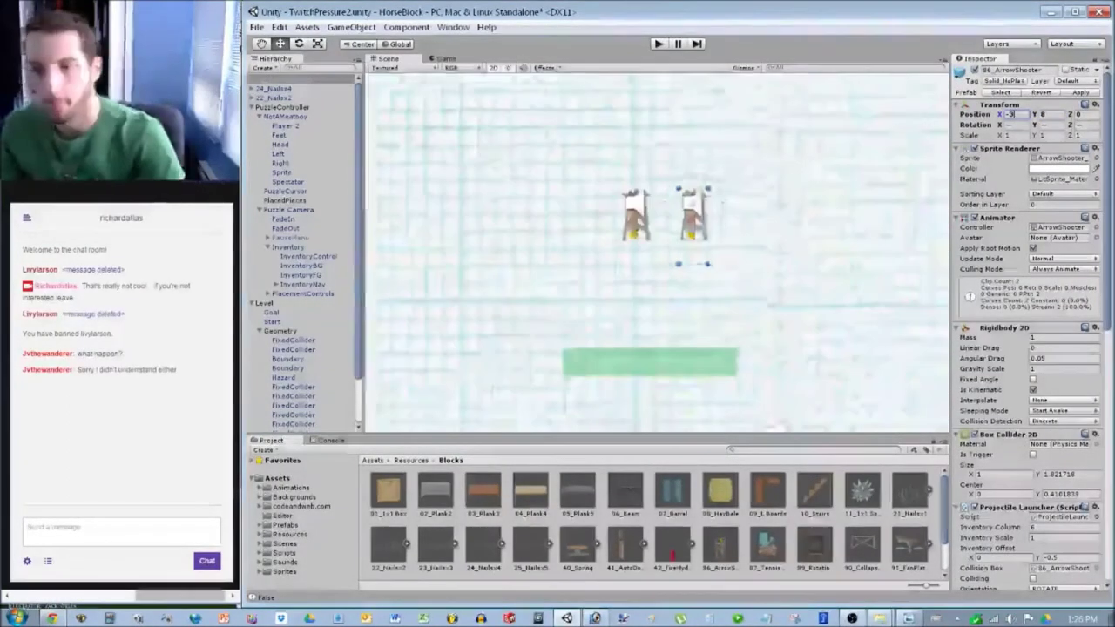
pyautogui.click(751, 386)
pyautogui.scroll(3, 751, 386)
pyautogui.scroll(2, 751, 386)
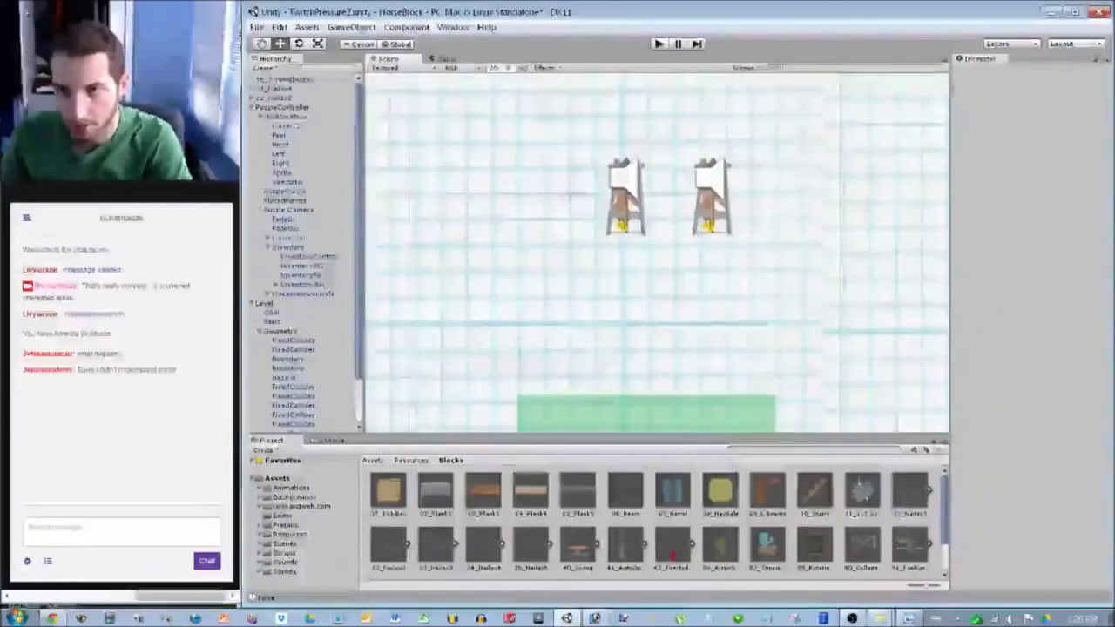
# Set the left arrow shooter's projectile launcher initial delay to 0.5.
pyautogui.click(624, 191)
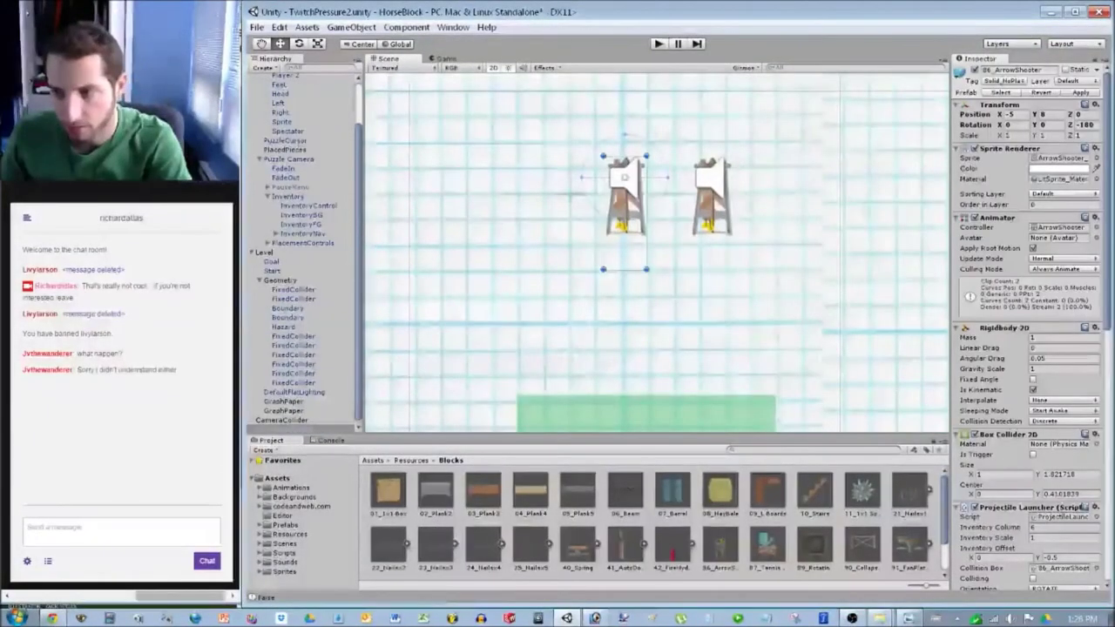
pyautogui.scroll(-9, 1028, 331)
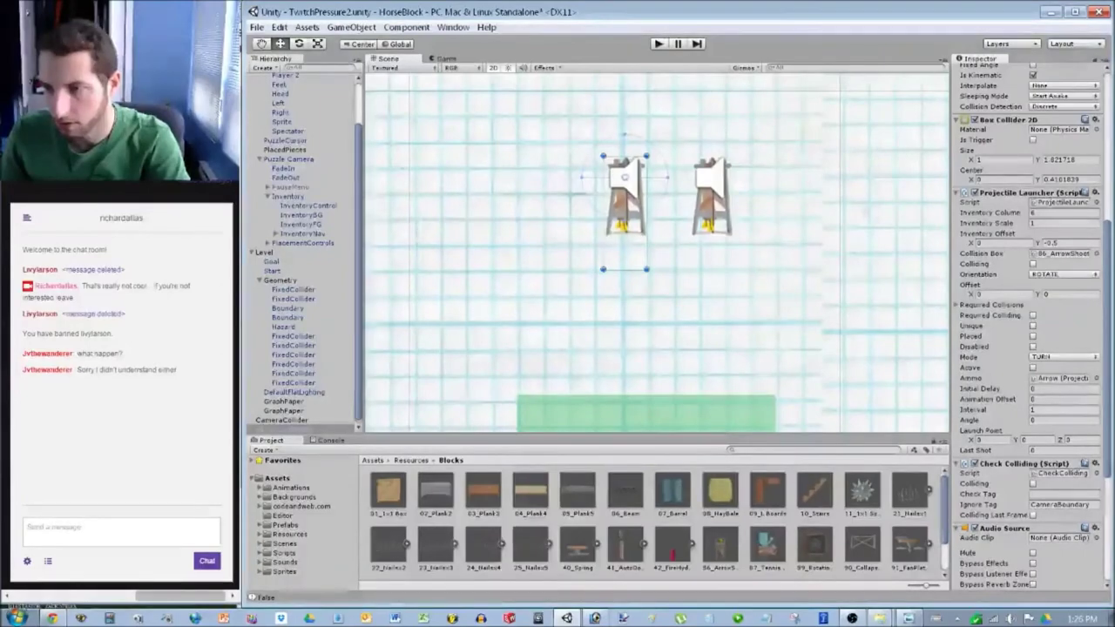
pyautogui.click(1063, 389)
pyautogui.write('0.5')
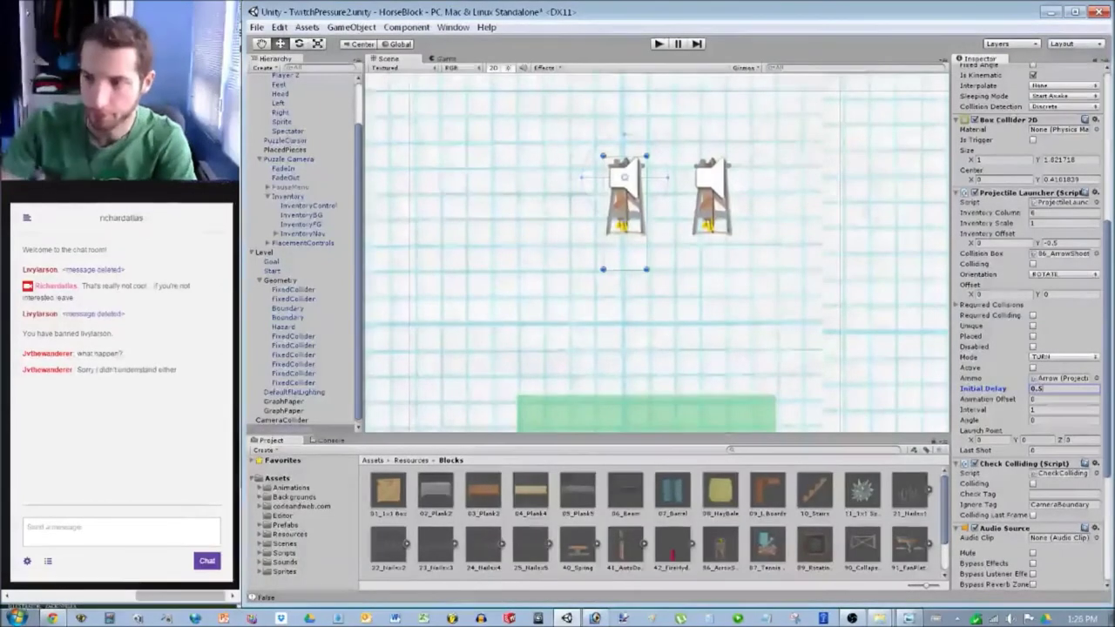
# Playtest the level to check the staggered timing of the two arrow shooters, and stop the run.
pyautogui.scroll(-6, 715, 340)
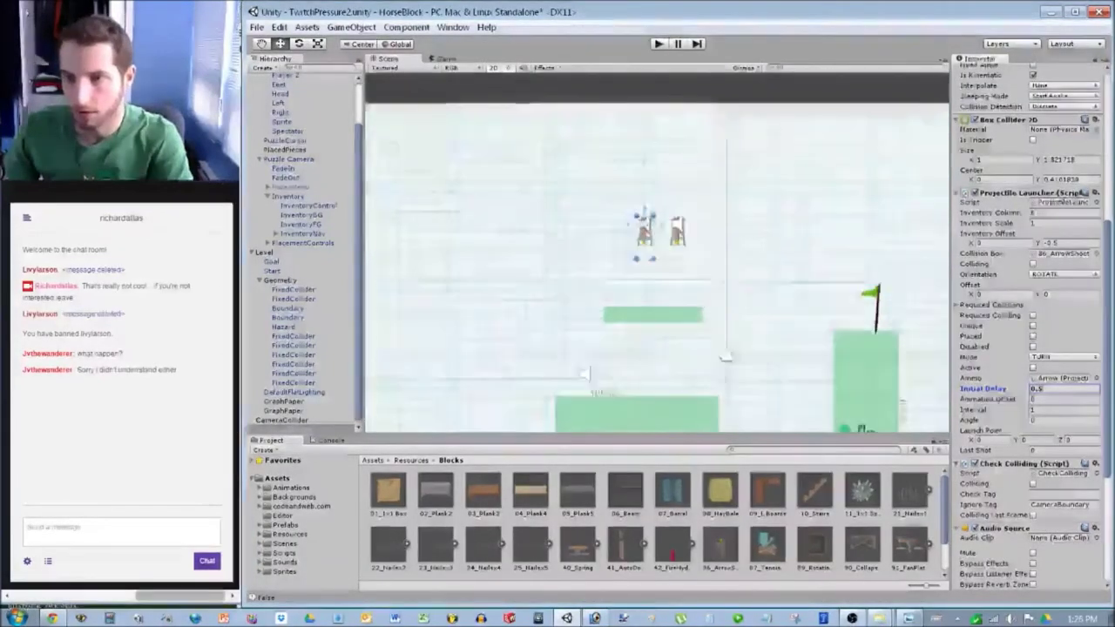
pyautogui.click(715, 340)
pyautogui.hotkey('ctrl', 'p')
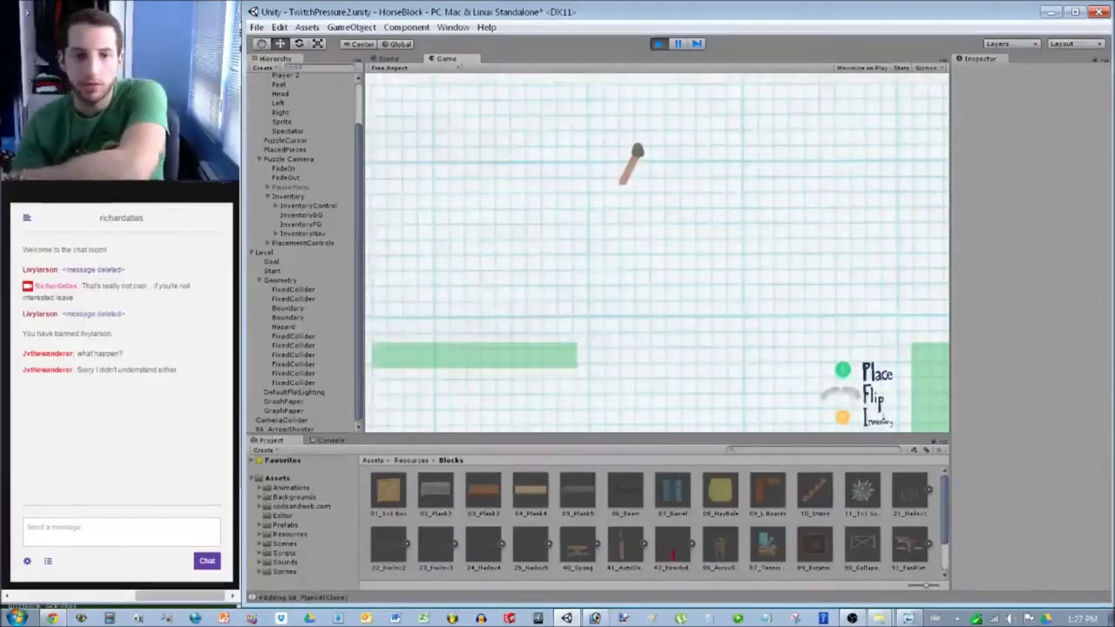
pyautogui.hotkey('ctrl', 'p')
# Move the left arrow shooter to X -7 and the right one to X -5, keeping both at Y 8.
pyautogui.scroll(6, 656, 252)
pyautogui.moveTo(657, 288)
pyautogui.mouseDown(button='middle')
pyautogui.moveTo(678, 222)
pyautogui.moveTo(657, 300)
pyautogui.mouseUp(button='middle')
pyautogui.scroll(3, 657, 252)
pyautogui.scroll(4, 657, 252)
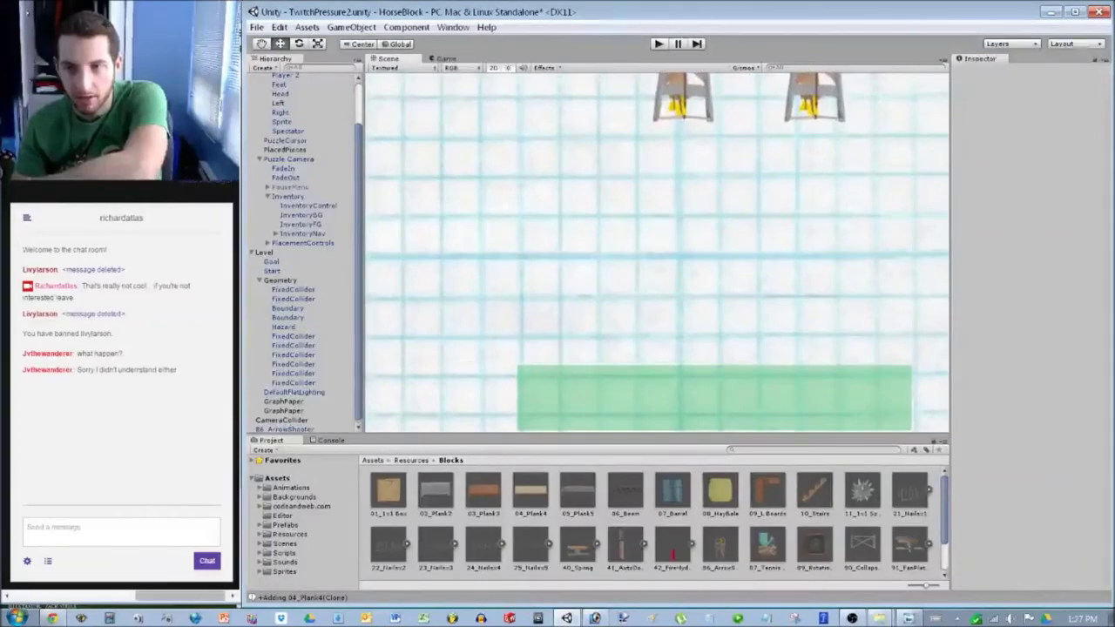
pyautogui.click(682, 98)
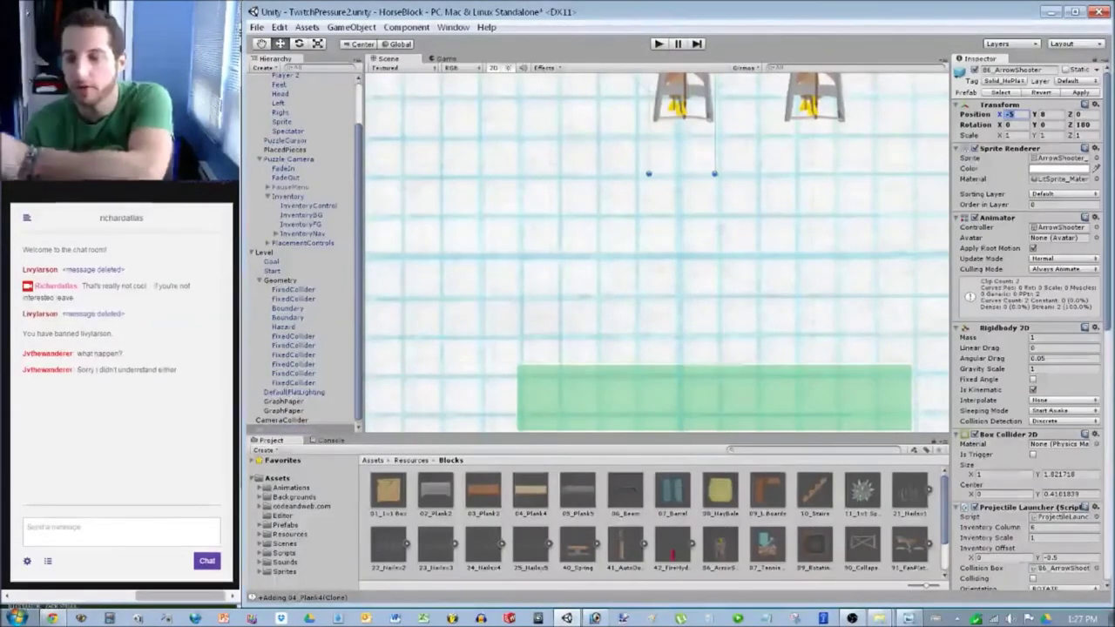
pyautogui.write('-7')
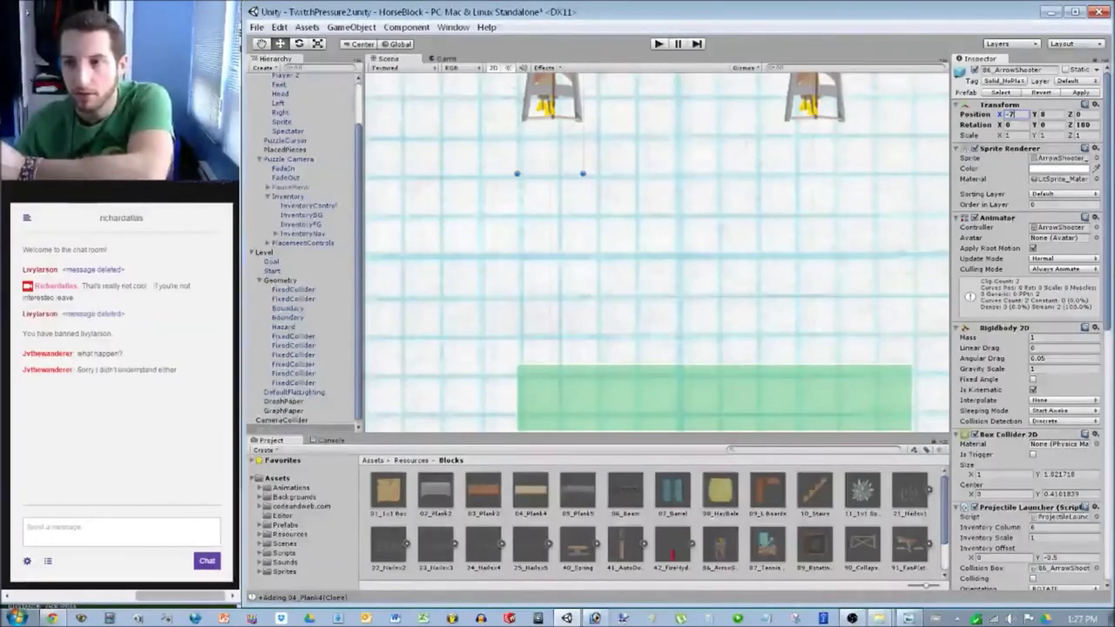
pyautogui.scroll(2, 303, 253)
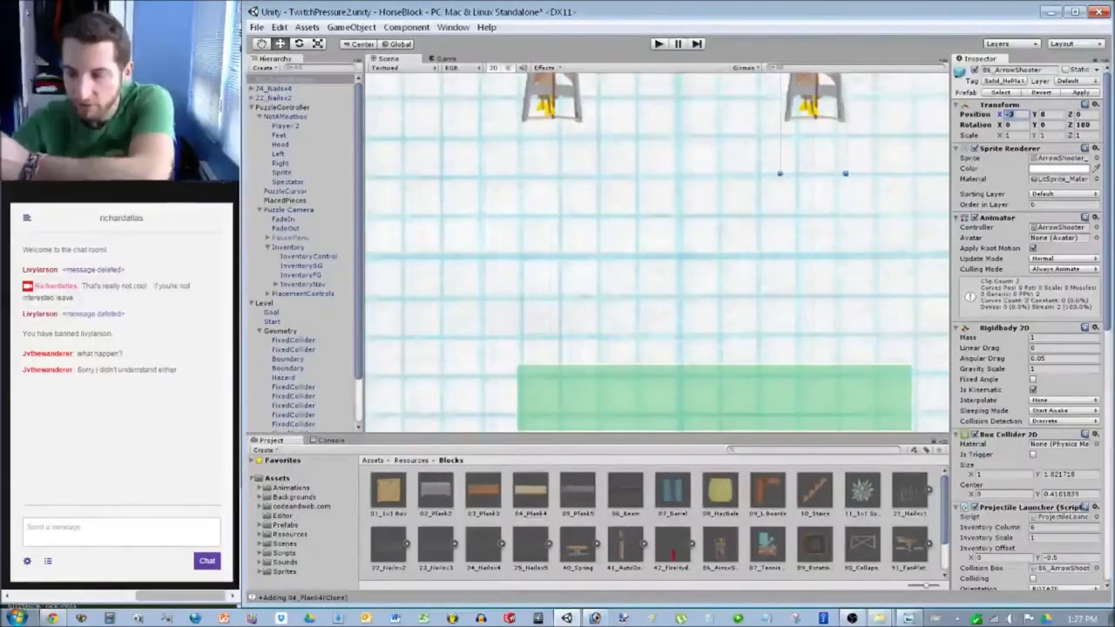
pyautogui.write('-5')
# Playtest the level twice, placing a plank beside the nail-topped ground block and moving the horse on it to test the arrow timing.
pyautogui.scroll(-8, 658, 254)
pyautogui.hotkey('ctrl', 'p')
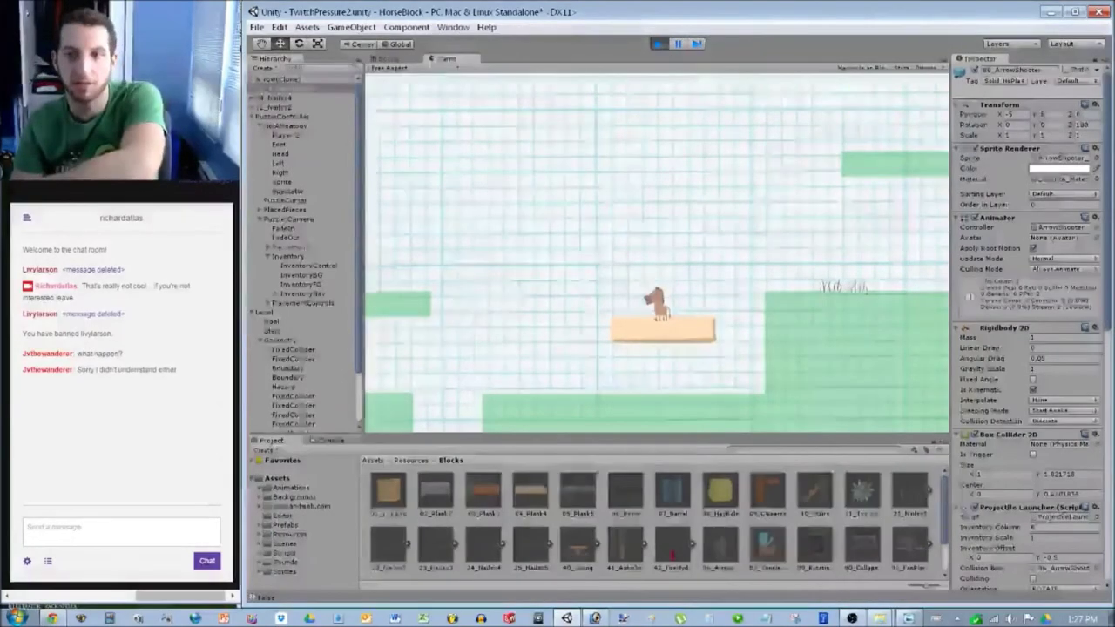
pyautogui.hotkey('ctrl', 'p')
pyautogui.scroll(-5, 801, 381)
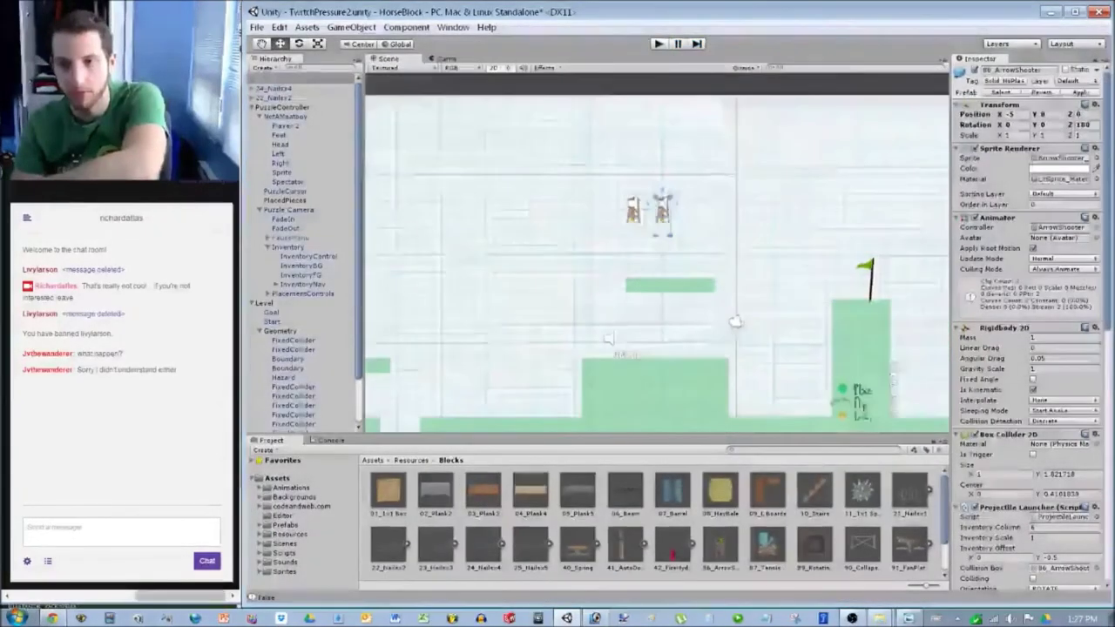
pyautogui.scroll(3, 656, 252)
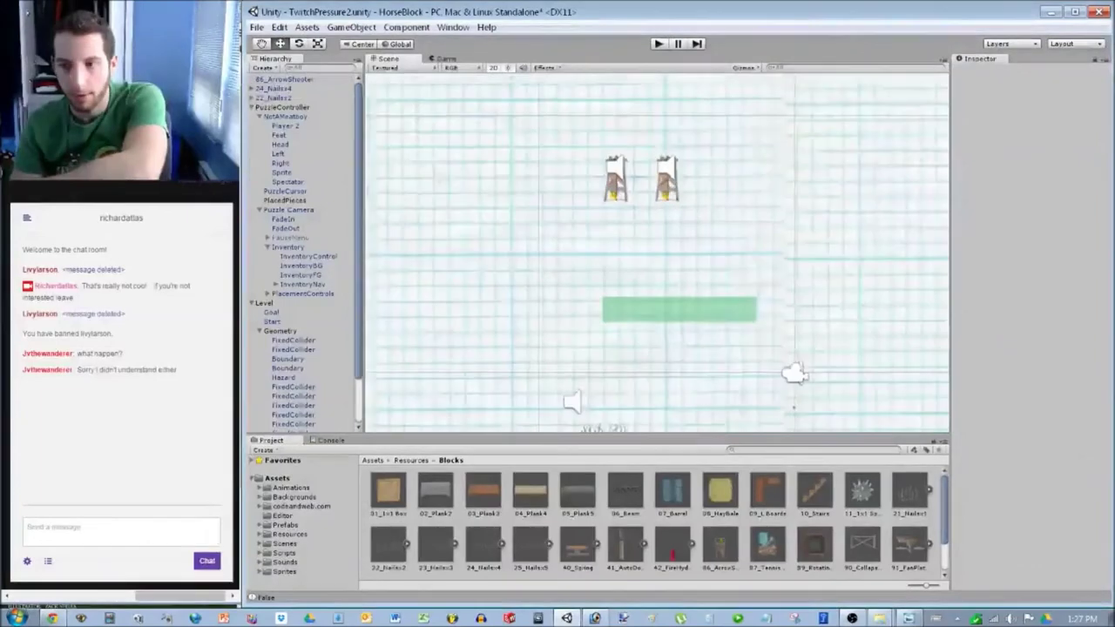
pyautogui.moveTo(794, 373); pyautogui.dragTo(589, 310, button='middle')
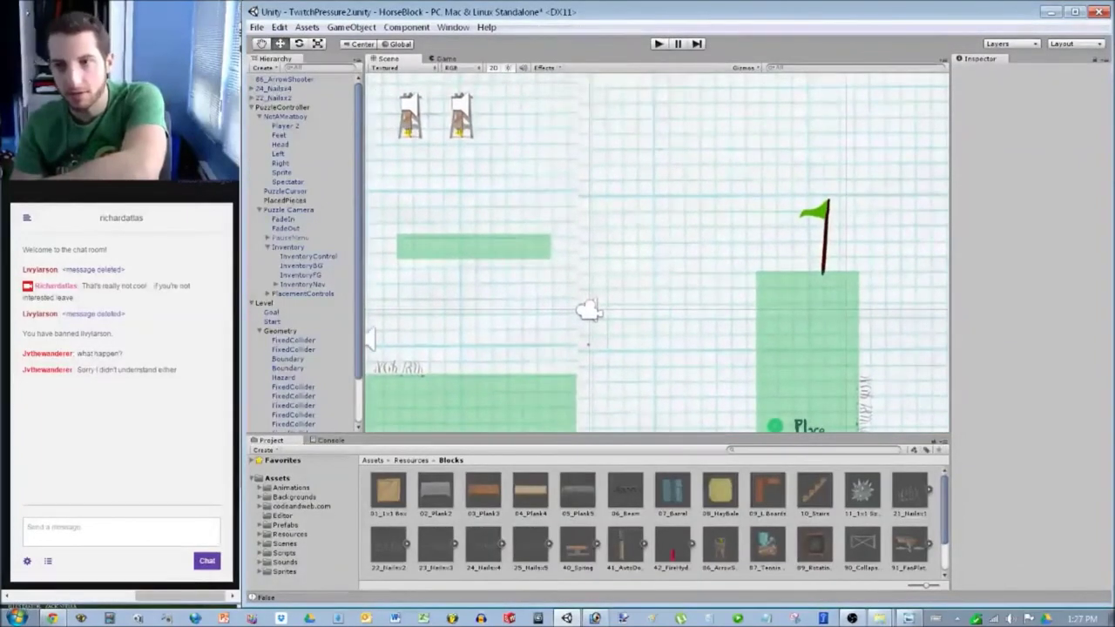
pyautogui.hotkey('ctrl', 'p')
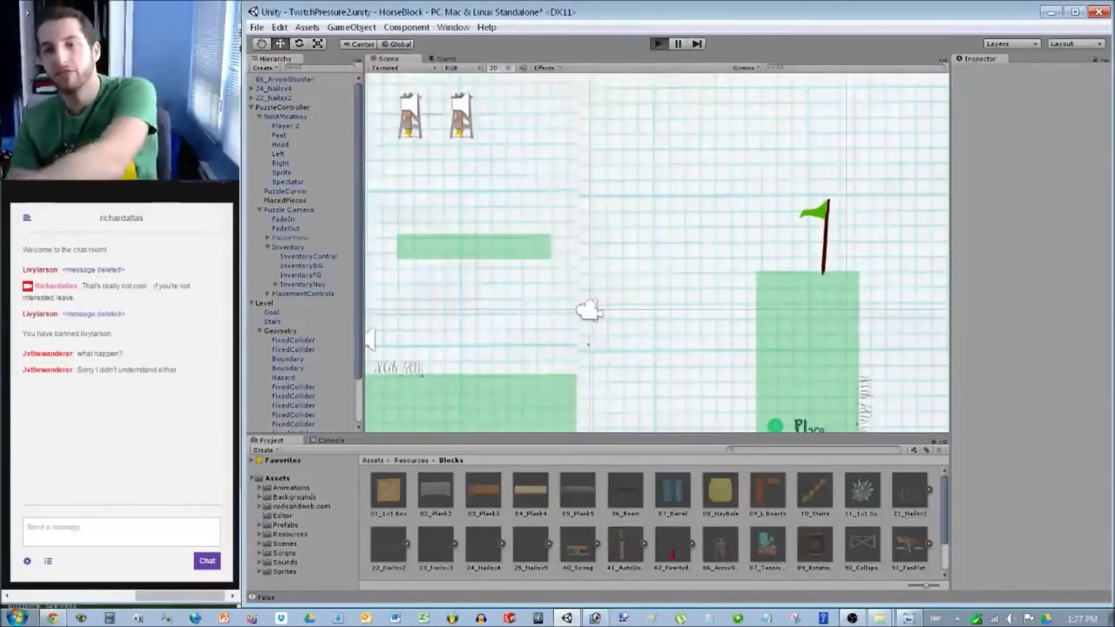
pyautogui.press('space')
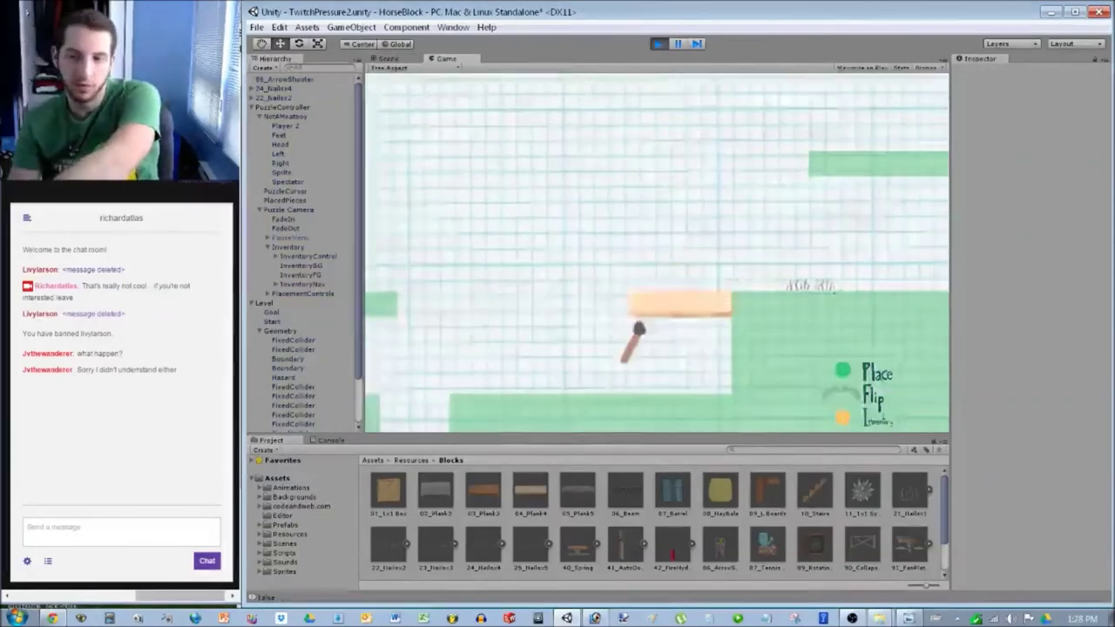
pyautogui.press('space')
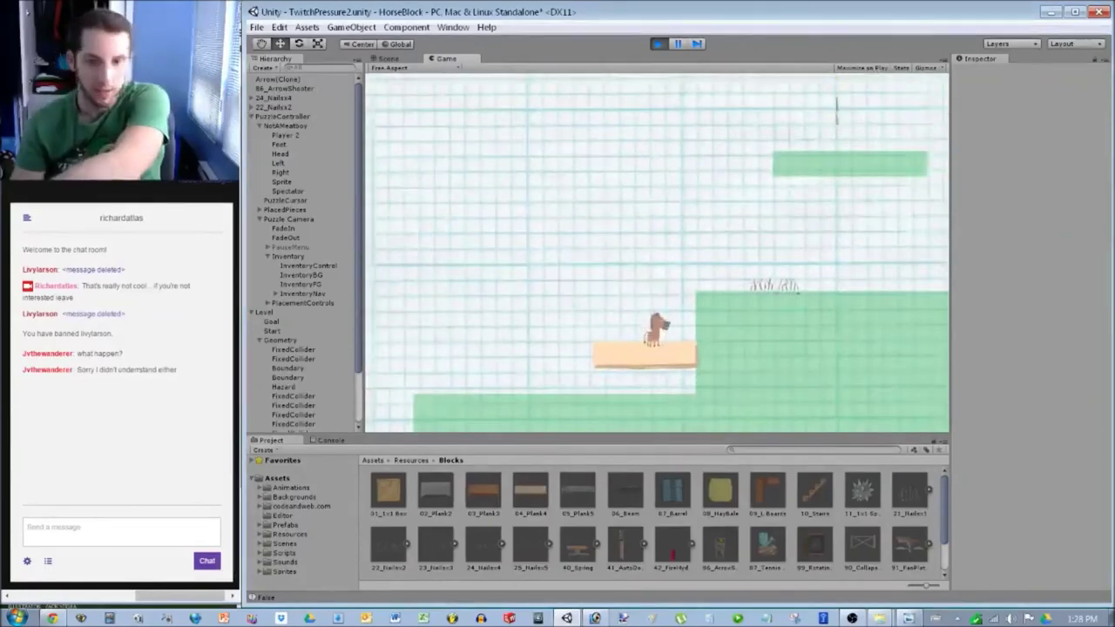
pyautogui.hotkey('ctrl', 'p')
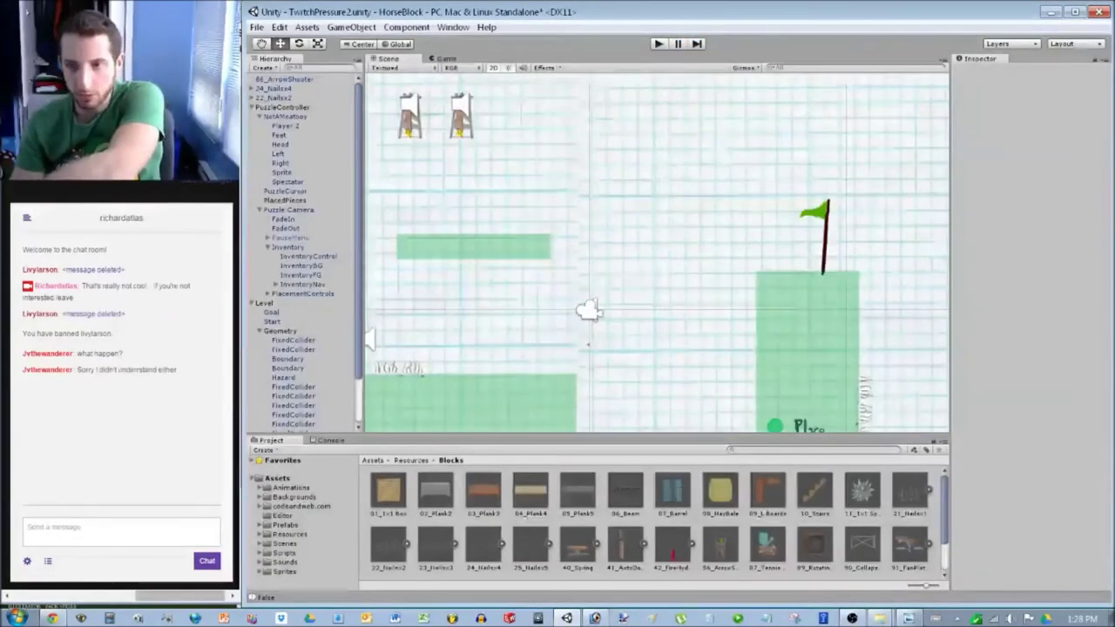
# Switch to the Photoshop level sketch, draw trial circles, a jump path and a block around the arrow shooters, and undo the strokes.
pyautogui.moveTo(588, 311); pyautogui.dragTo(989, 234, button='middle')
pyautogui.hotkey('alt', 'Tab')
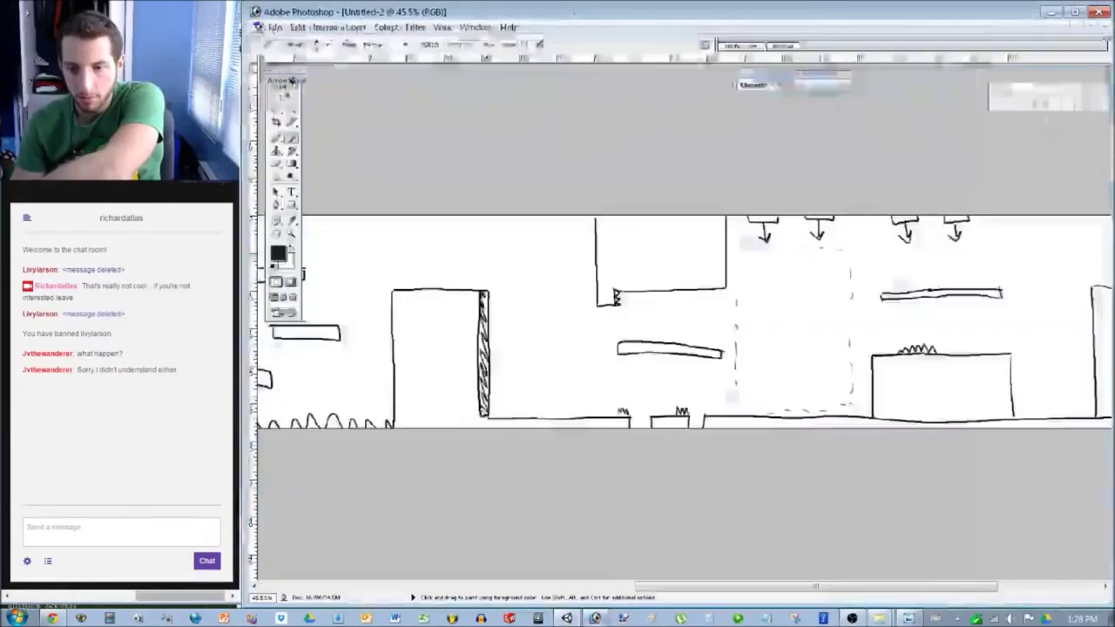
pyautogui.moveTo(734, 250); pyautogui.dragTo(659, 258)
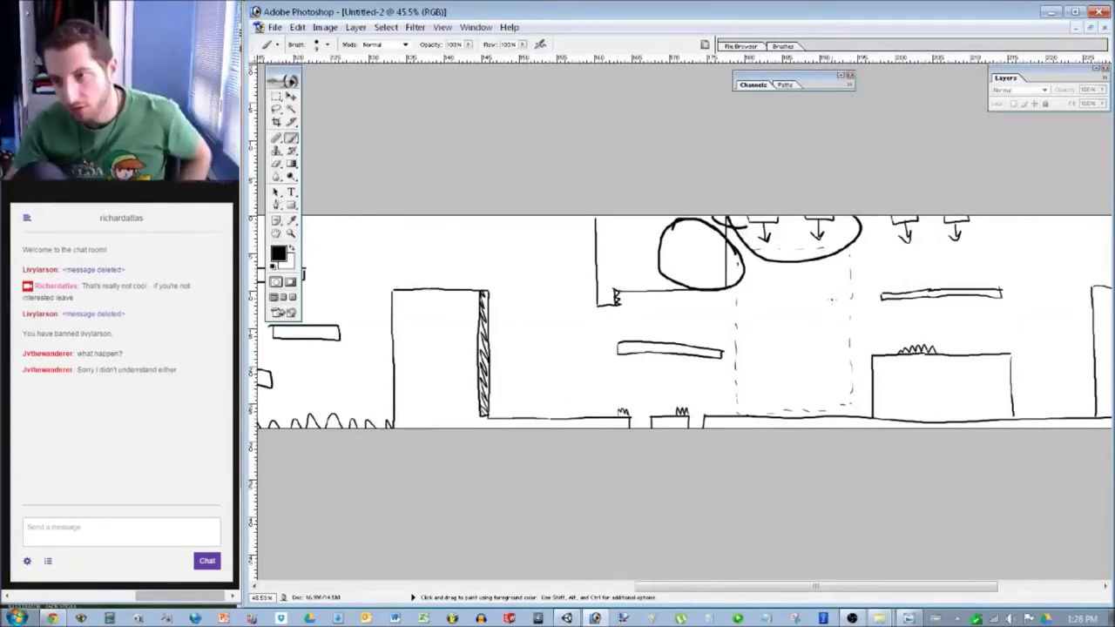
pyautogui.hotkey('ctrl', 'alt', 'z')
pyautogui.hotkey('ctrl', 'alt', 'z')
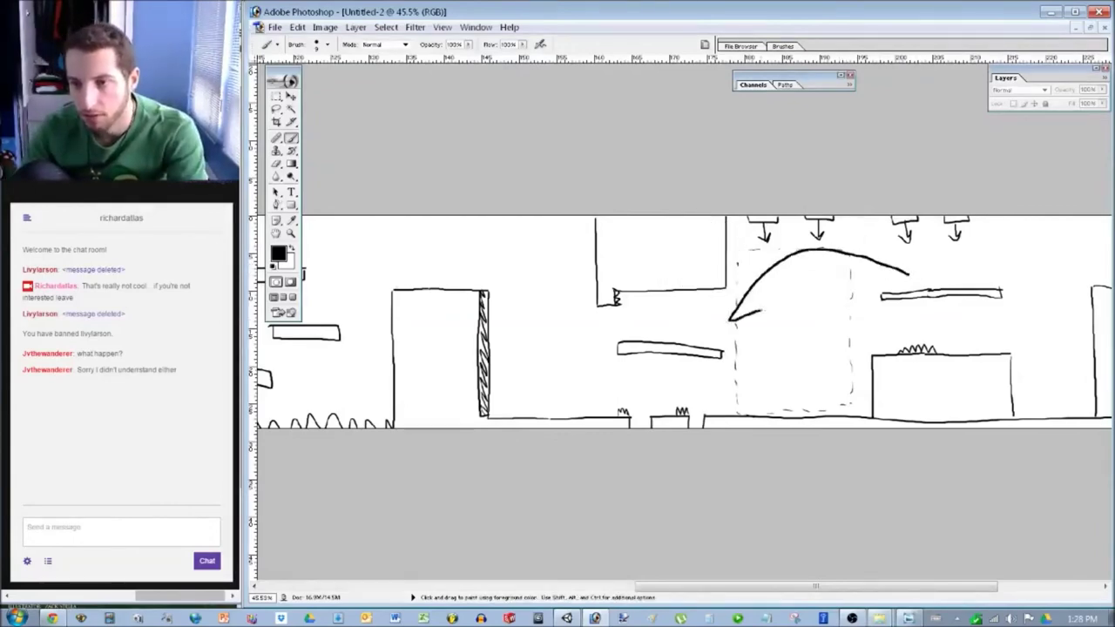
pyautogui.hotkey('ctrl', 'alt', 'z')
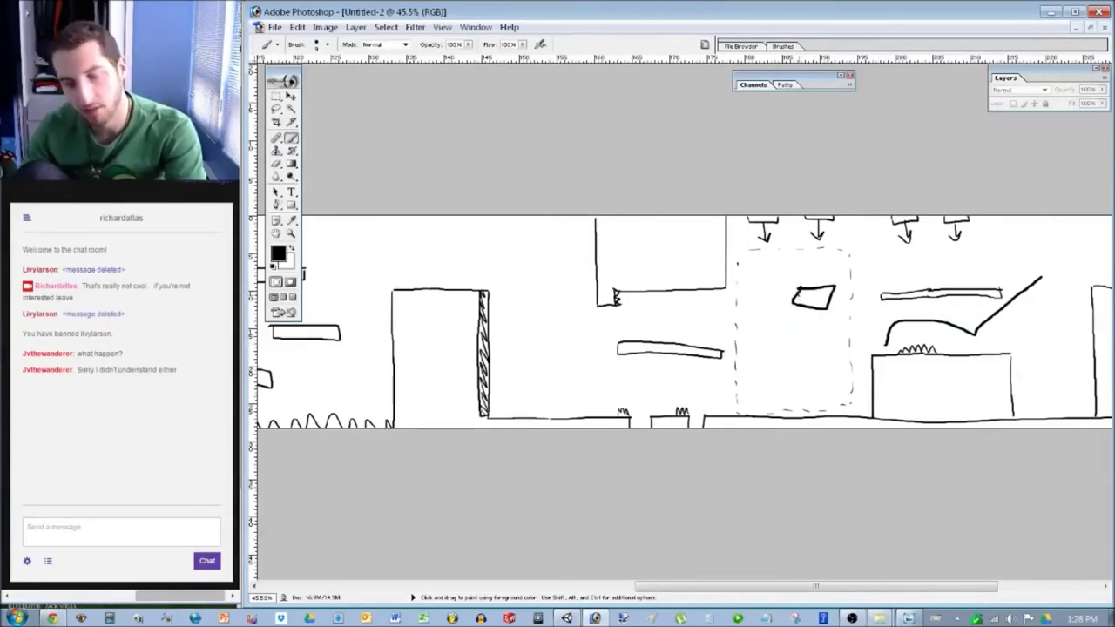
pyautogui.hotkey('ctrl', 'alt', 'z')
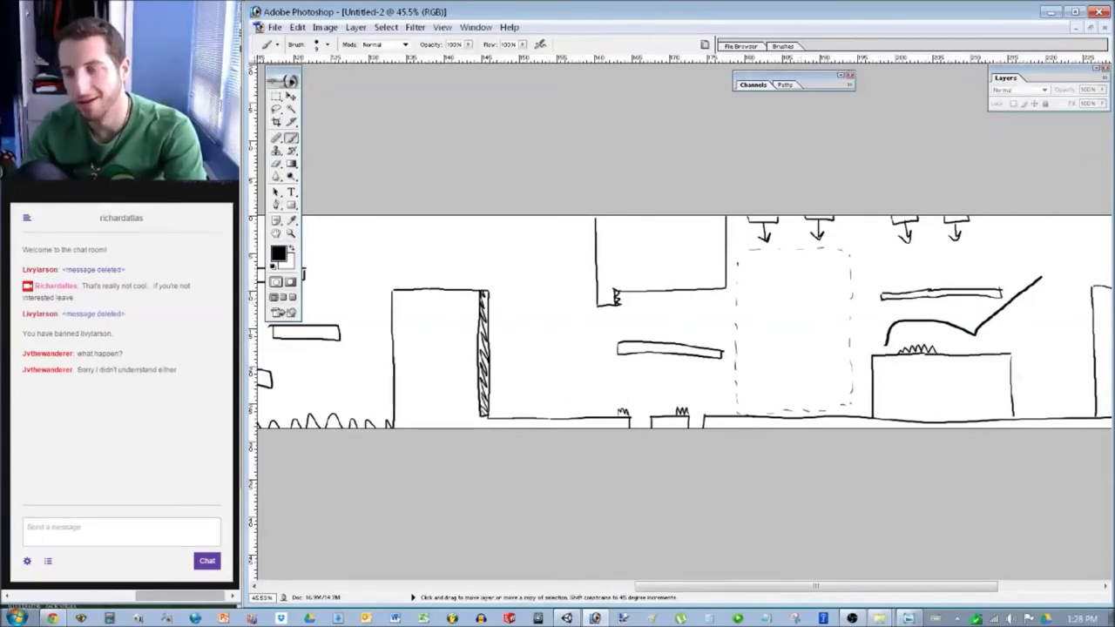
pyautogui.hotkey('ctrl', 'alt', 'z')
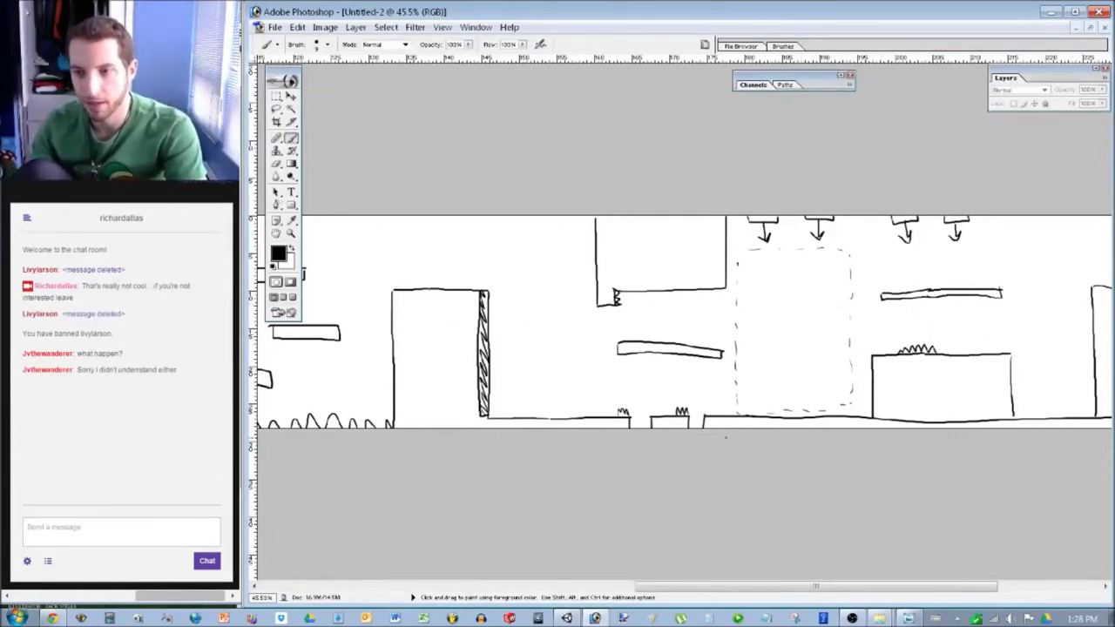
# Switch back to Unity, duplicate both arrow shooters and place the copied pair left of the originals at about Y 7.9.
pyautogui.hotkey('alt', 'Tab')
pyautogui.moveTo(740, 218); pyautogui.dragTo(684, 326, button='middle')
pyautogui.click(800, 192)
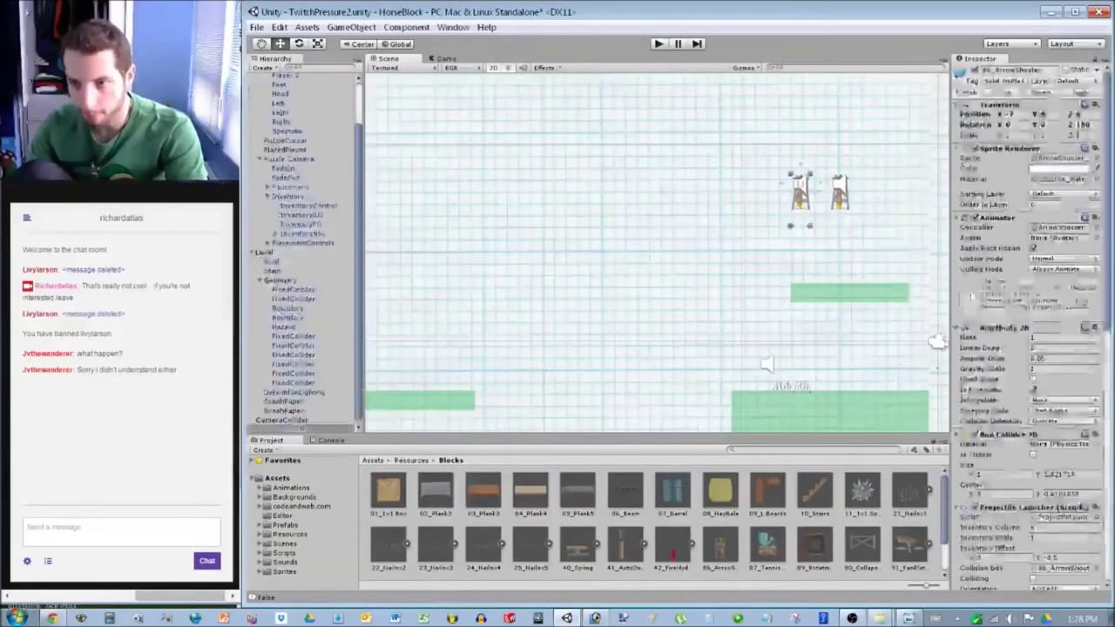
pyautogui.moveTo(820, 200); pyautogui.dragTo(617, 204)
pyautogui.moveTo(617, 205); pyautogui.dragTo(610, 109, button='middle')
pyautogui.moveTo(637, 187); pyautogui.dragTo(664, 332, button='middle')
pyautogui.scroll(12, 656, 251)
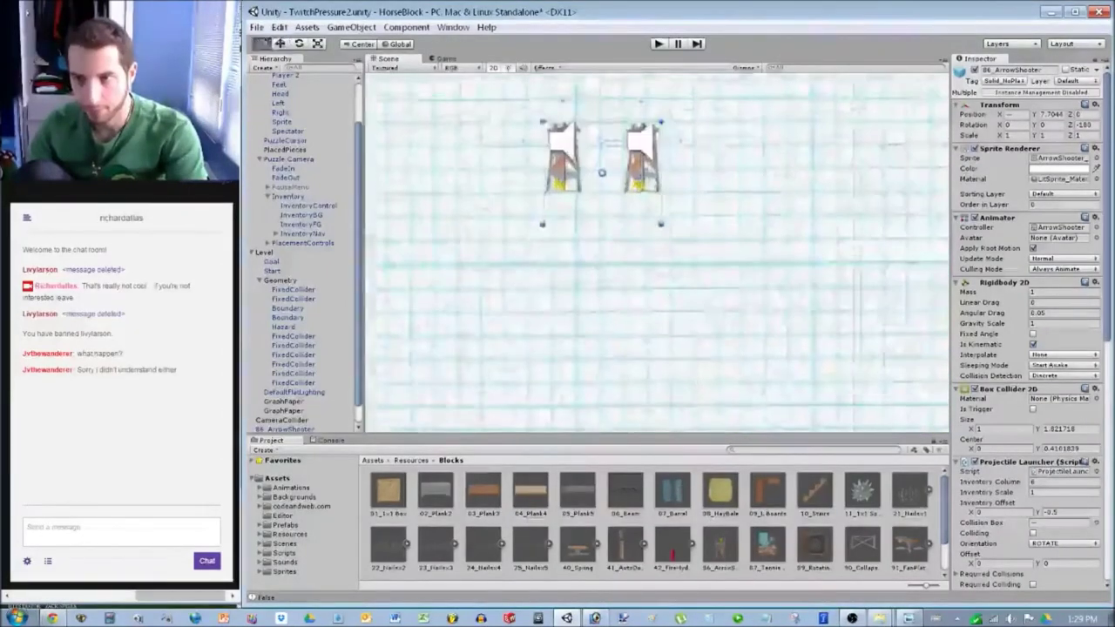
pyautogui.scroll(2, 658, 223)
pyautogui.moveTo(656, 262); pyautogui.dragTo(658, 255)
pyautogui.scroll(12, 654, 252)
pyautogui.scroll(-15, 658, 254)
pyautogui.scroll(-6, 664, 252)
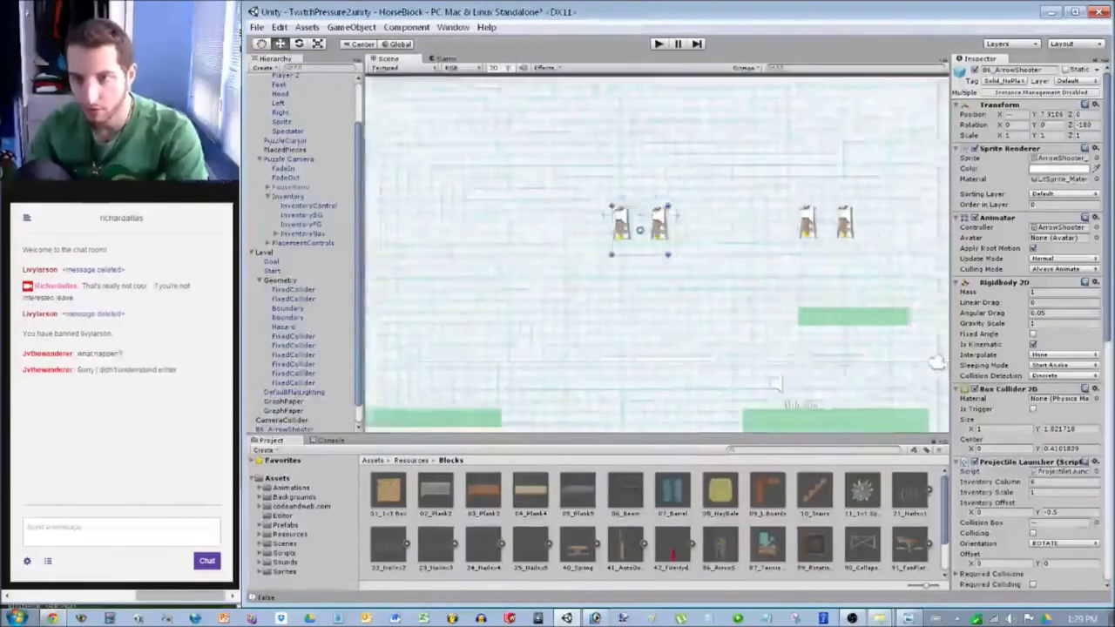
pyautogui.click(791, 277)
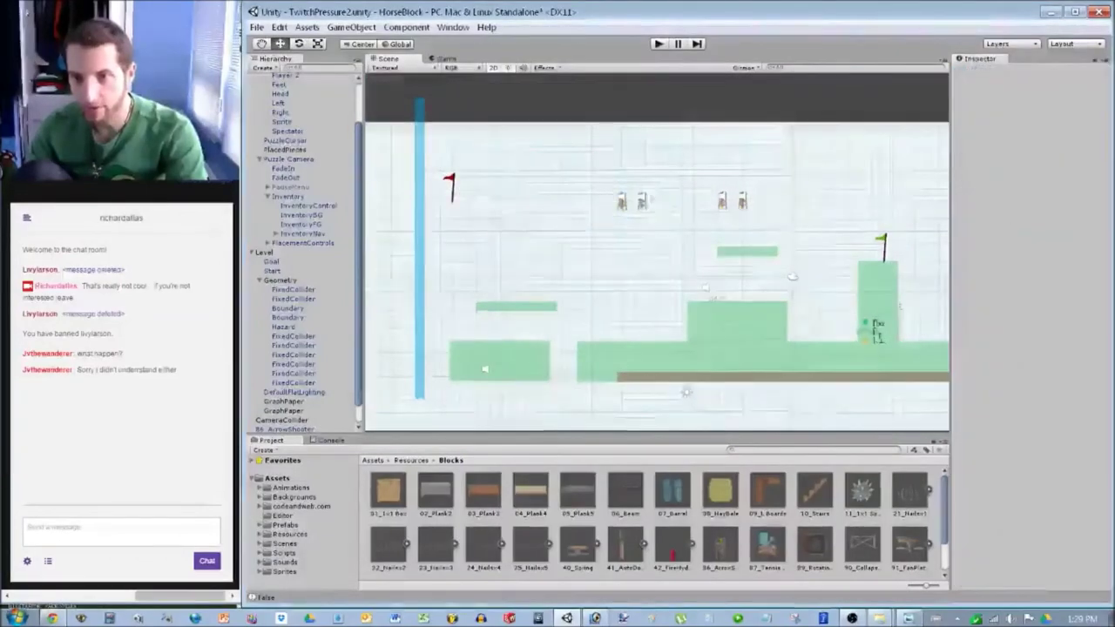
# Duplicate the floating platform over the leftmost ground block, set the copy's Y scale to 8 and raise it to about Y 4.4.
pyautogui.scroll(4, 791, 277)
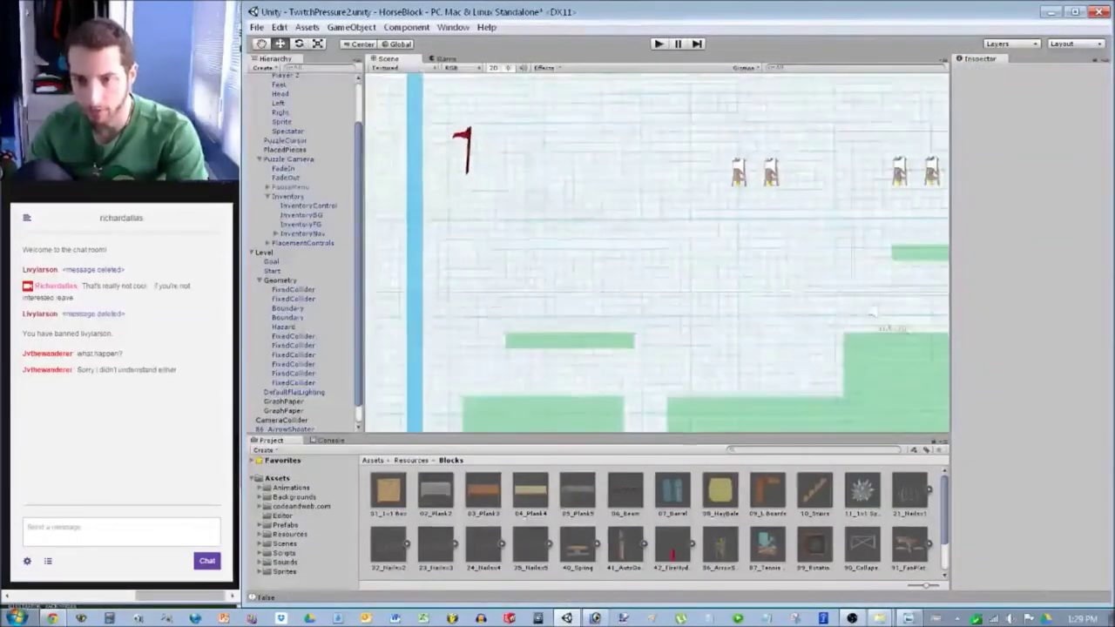
pyautogui.click(570, 340)
pyautogui.hotkey('ctrl', 'd')
pyautogui.moveTo(570, 341); pyautogui.dragTo(570, 266)
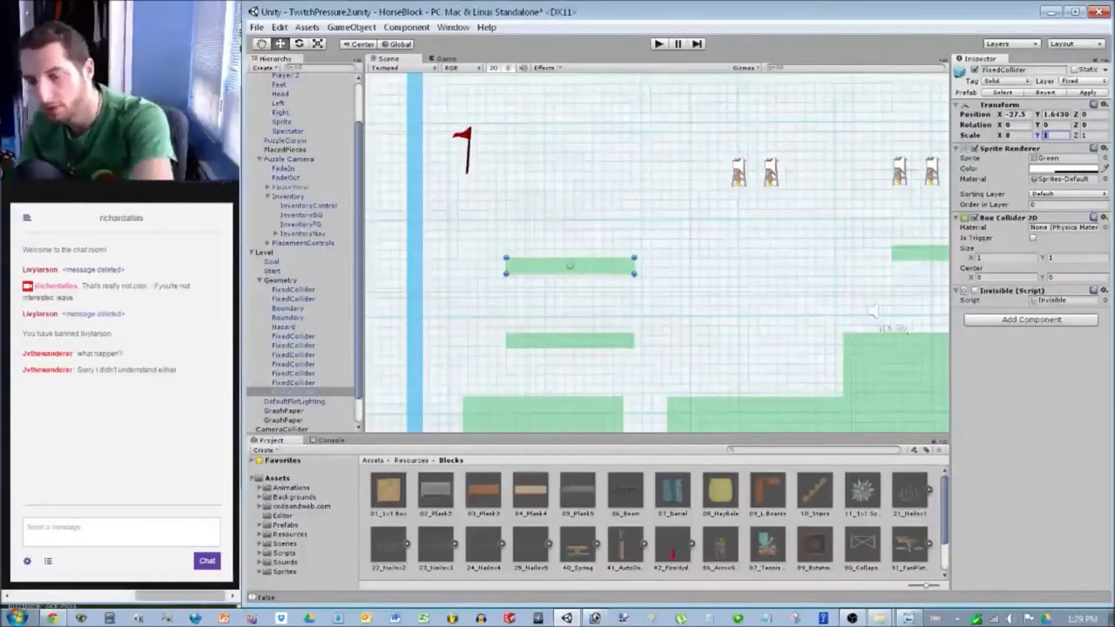
pyautogui.write('8')
pyautogui.moveTo(569, 266); pyautogui.dragTo(569, 222)
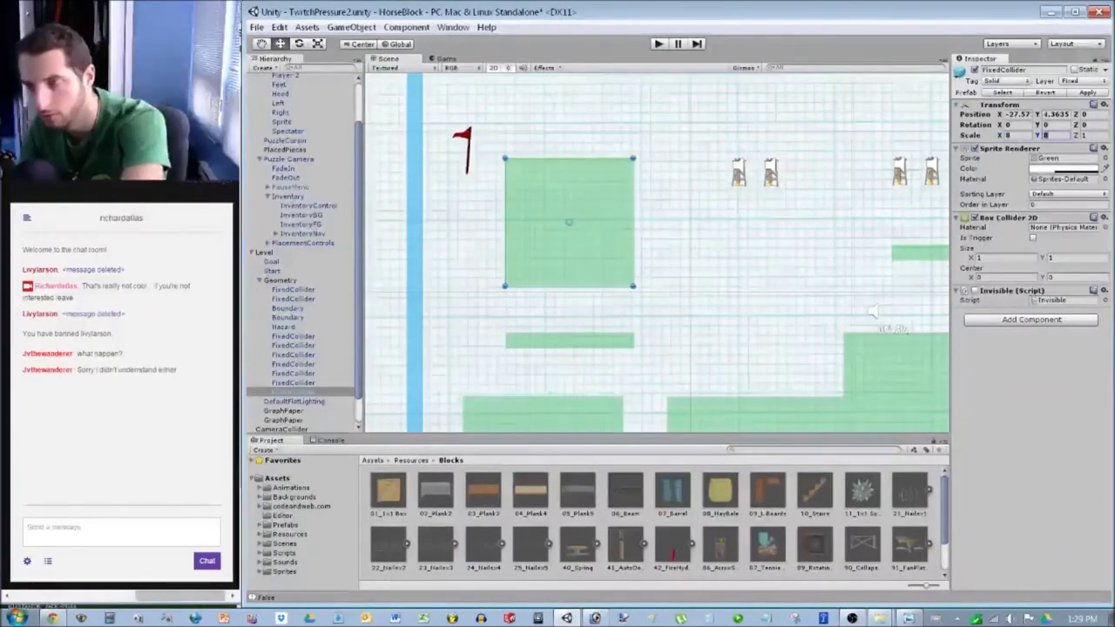
# Set the copied block's Y scale to 6 and move it to about X -27.5, Y 5.4.
pyautogui.write('6')
pyautogui.scroll(-1, 301, 253)
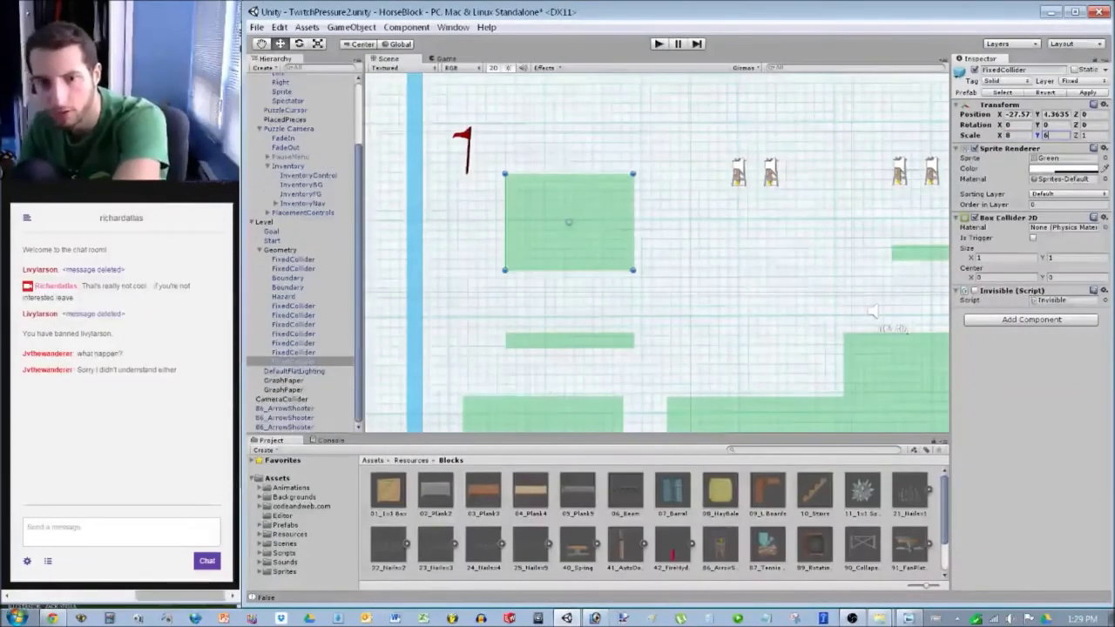
pyautogui.click(281, 399)
pyautogui.click(292, 362)
pyautogui.moveTo(571, 220); pyautogui.dragTo(569, 204)
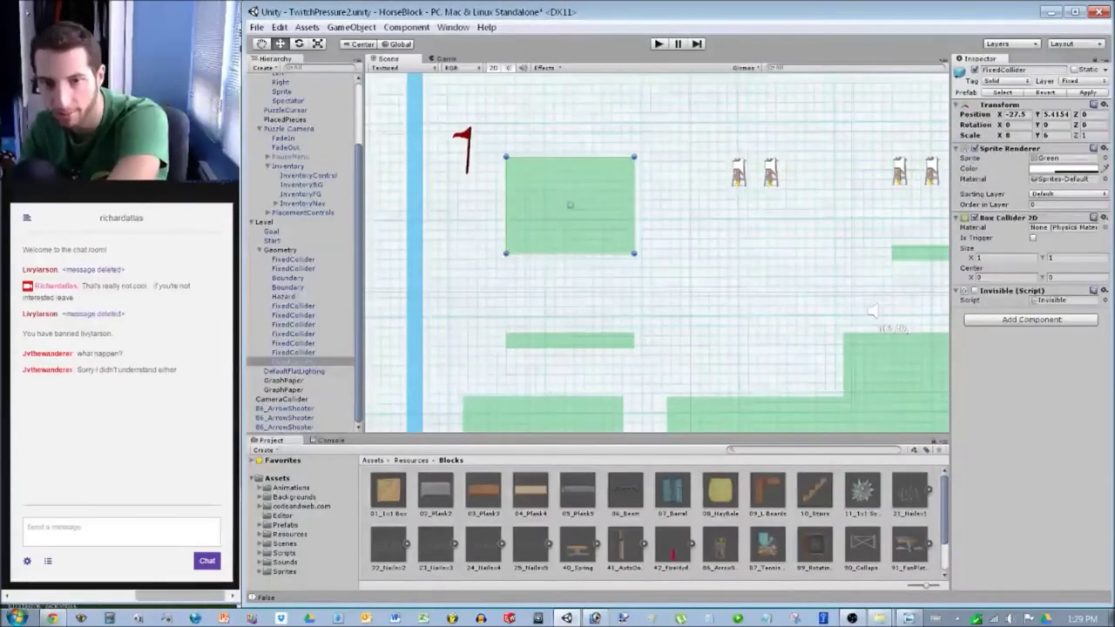
pyautogui.click(282, 398)
pyautogui.click(570, 205)
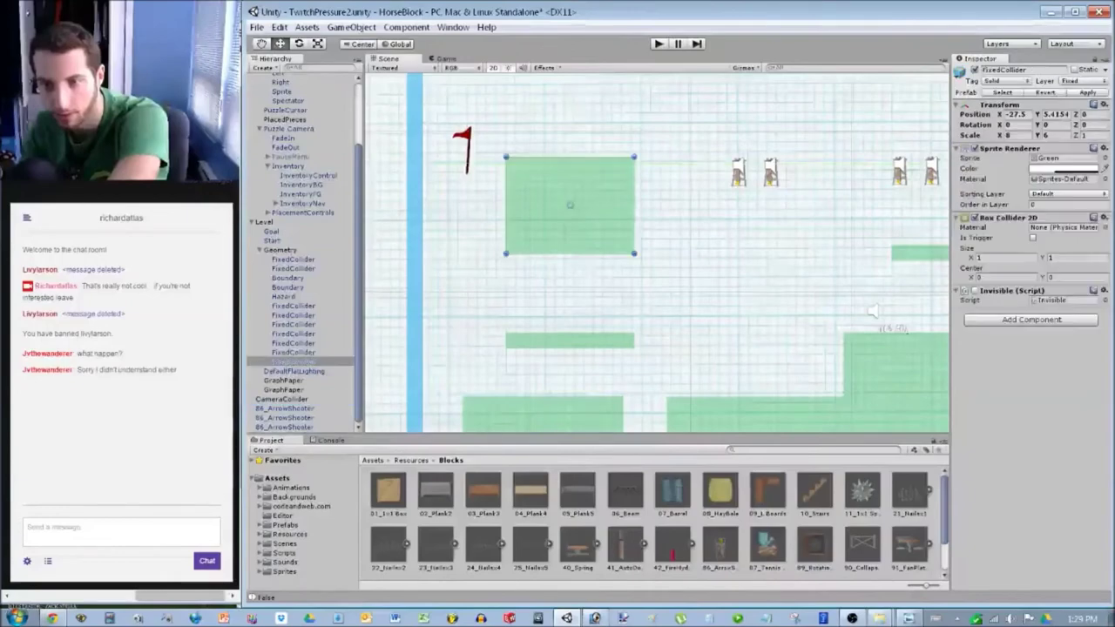
# Nudge the new upper block slightly left to about X -27.53, comparing its placement with the arrow shooters.
pyautogui.scroll(6, 657, 252)
pyautogui.moveTo(657, 253); pyautogui.dragTo(517, 243, button='middle')
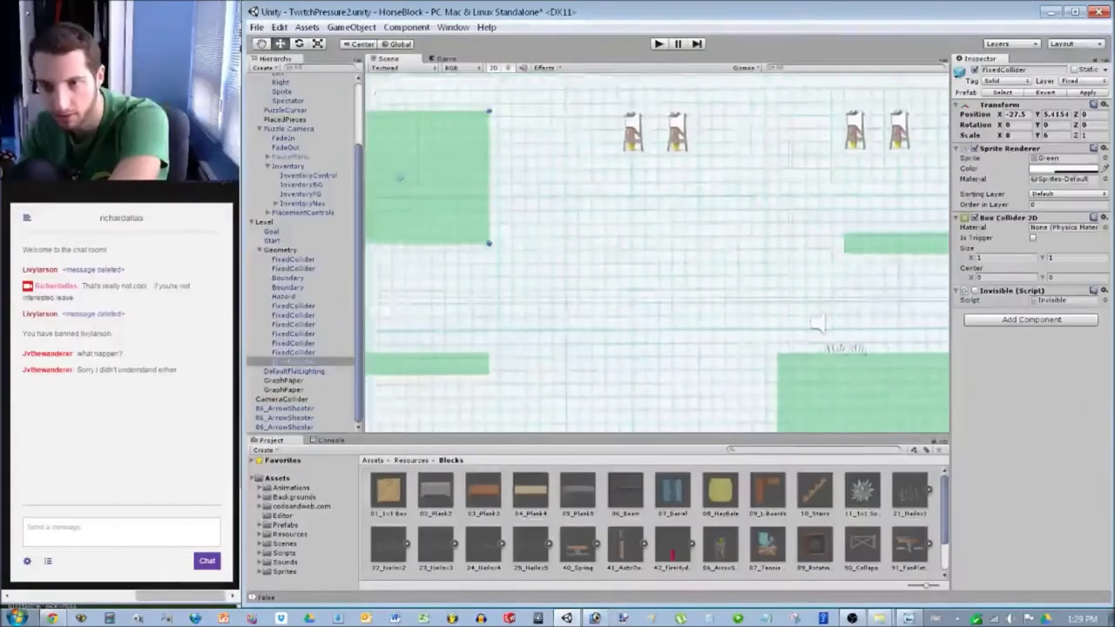
pyautogui.scroll(5, 657, 252)
pyautogui.moveTo(436, 252); pyautogui.dragTo(696, 253, button='middle')
pyautogui.scroll(7, 657, 252)
pyautogui.moveTo(597, 101); pyautogui.dragTo(595, 101)
pyautogui.moveTo(784, 174); pyautogui.dragTo(423, 198, button='middle')
pyautogui.moveTo(784, 217); pyautogui.dragTo(488, 218, button='middle')
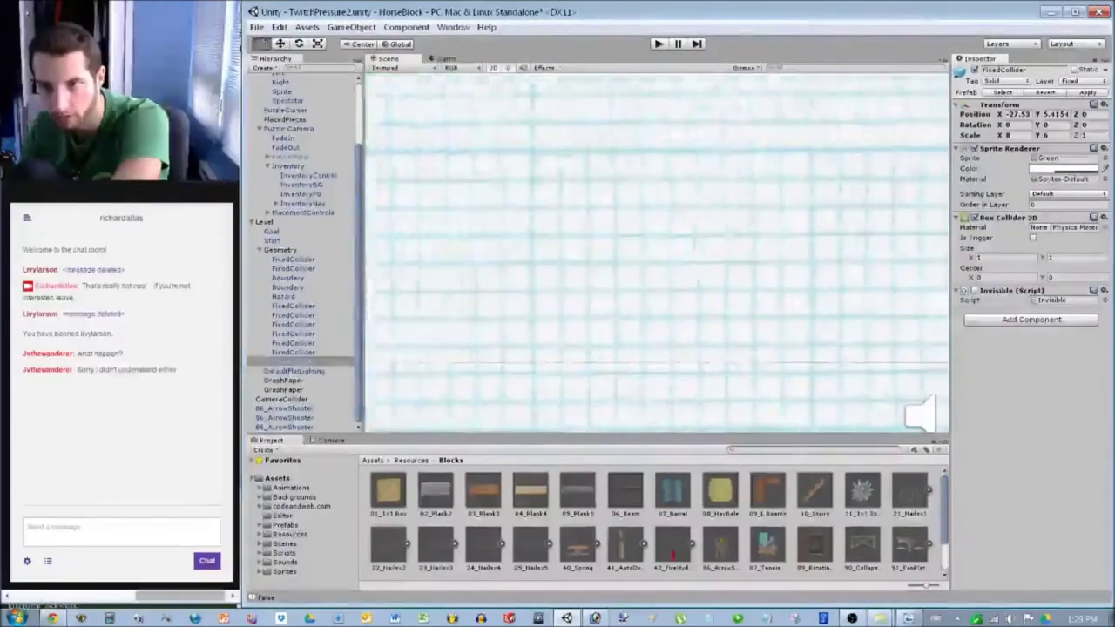
# Select the upper block above the leftmost floating platform and lower it to about X -27.43, Y 4.44.
pyautogui.moveTo(871, 192); pyautogui.dragTo(650, 172, button='middle')
pyautogui.click(827, 230)
pyautogui.moveTo(662, 261); pyautogui.dragTo(723, 262, button='middle')
pyautogui.scroll(-5, 657, 253)
pyautogui.scroll(-3, 824, 209)
pyautogui.moveTo(662, 227); pyautogui.dragTo(909, 217, button='middle')
pyautogui.click(545, 228)
pyautogui.moveTo(549, 235); pyautogui.dragTo(549, 253)
pyautogui.scroll(8, 594, 251)
pyautogui.moveTo(594, 251); pyautogui.dragTo(819, 268, button='middle')
pyautogui.moveTo(610, 235); pyautogui.dragTo(629, 272)
pyautogui.scroll(-10, 657, 252)
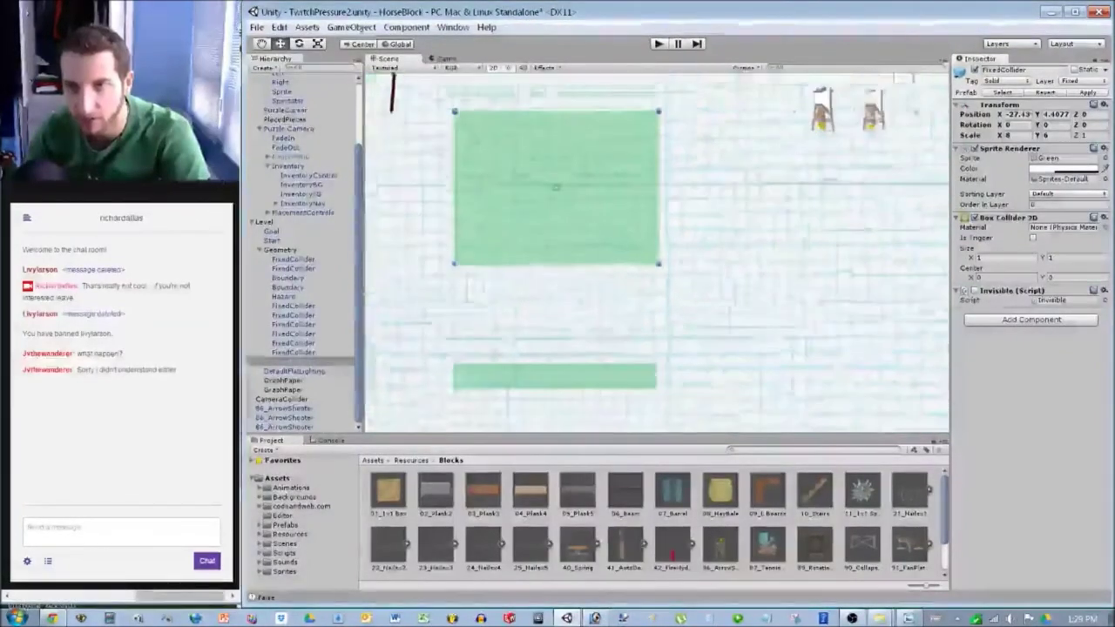
# Set the upper block's Y scale to 7.
pyautogui.click(281, 399)
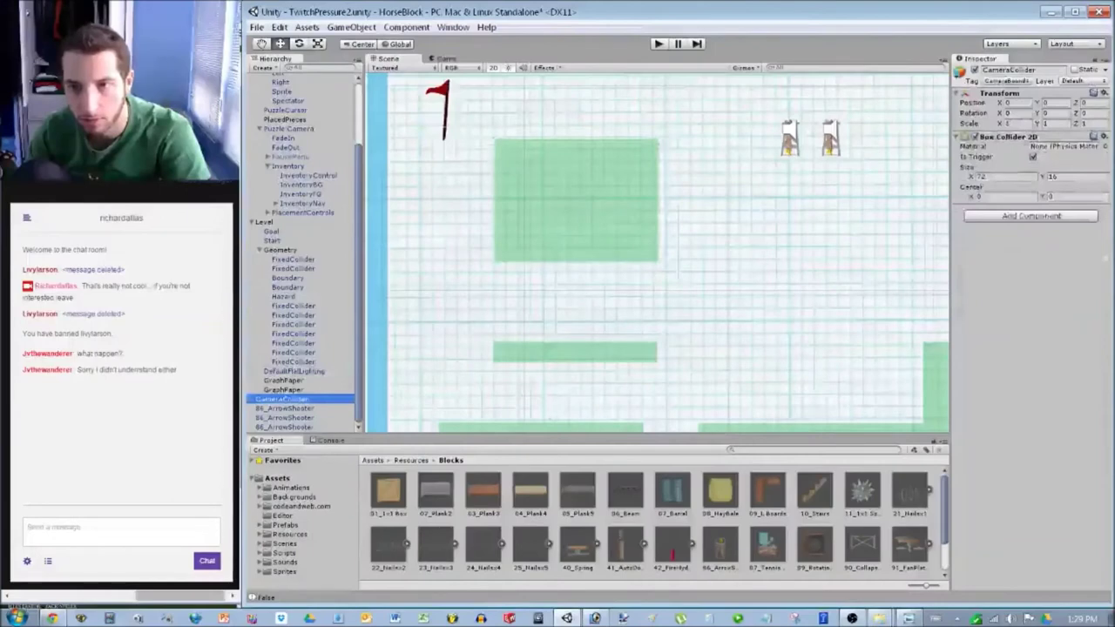
pyautogui.click(576, 200)
pyautogui.click(1014, 135)
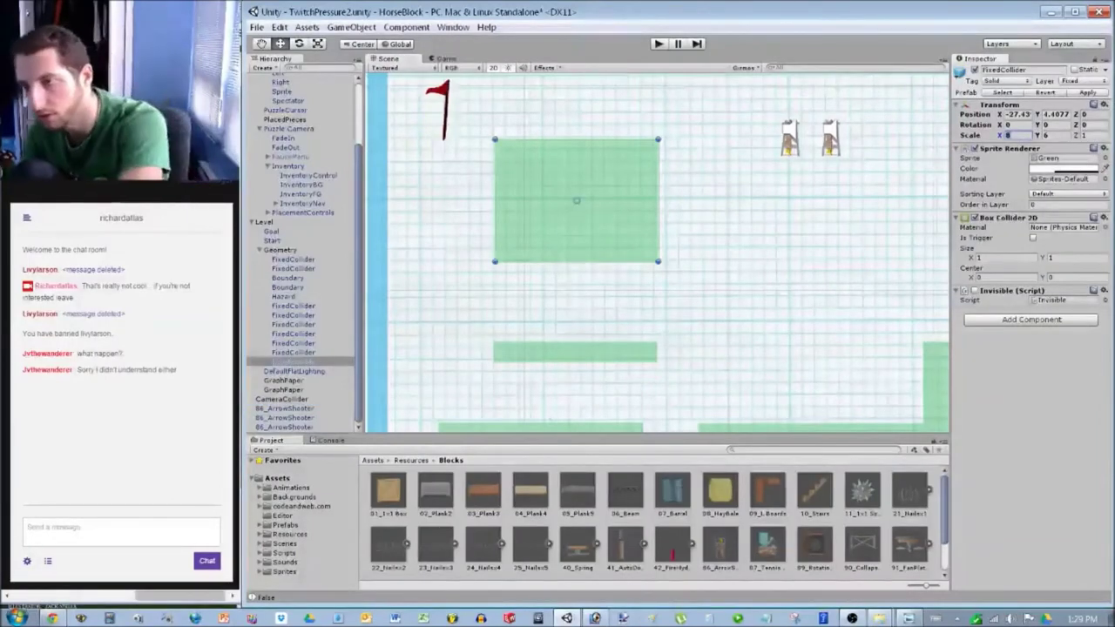
pyautogui.write('7')
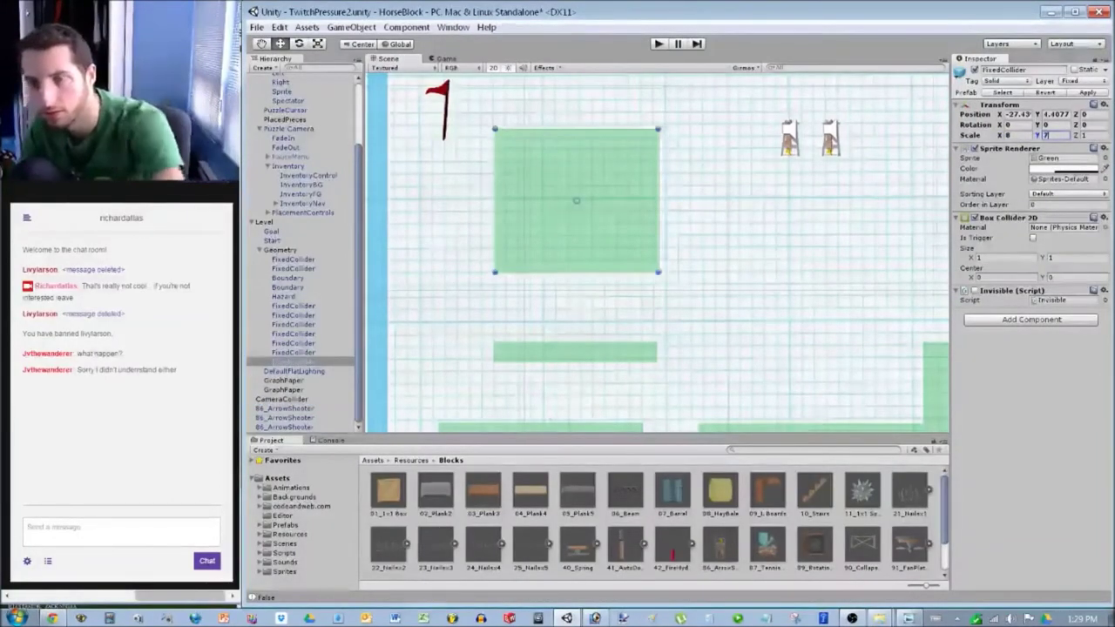
# Raise the enlarged upper block to line up with the grid and set its position to X -27.5, Y 5.
pyautogui.moveTo(576, 200); pyautogui.dragTo(575, 190)
pyautogui.moveTo(576, 190); pyautogui.dragTo(420, 181, button='middle')
pyautogui.moveTo(421, 180); pyautogui.dragTo(420, 173)
pyautogui.scroll(7, 658, 255)
pyautogui.moveTo(442, 240); pyautogui.dragTo(545, 289, button='middle')
pyautogui.scroll(10, 658, 254)
pyautogui.moveTo(718, 305); pyautogui.dragTo(730, 338)
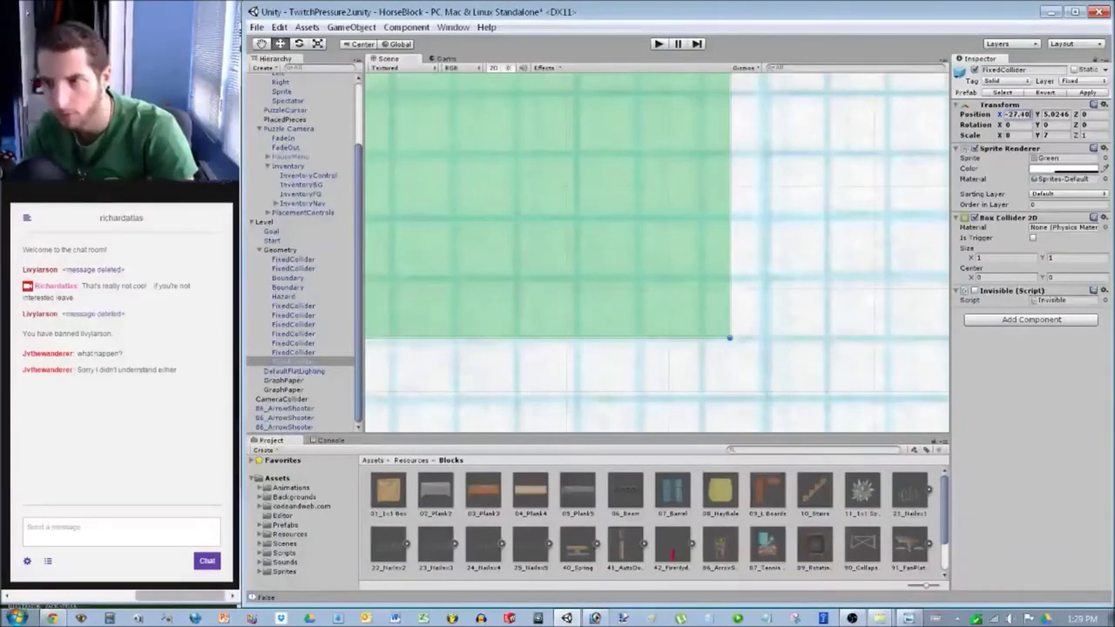
pyautogui.write('-27.5')
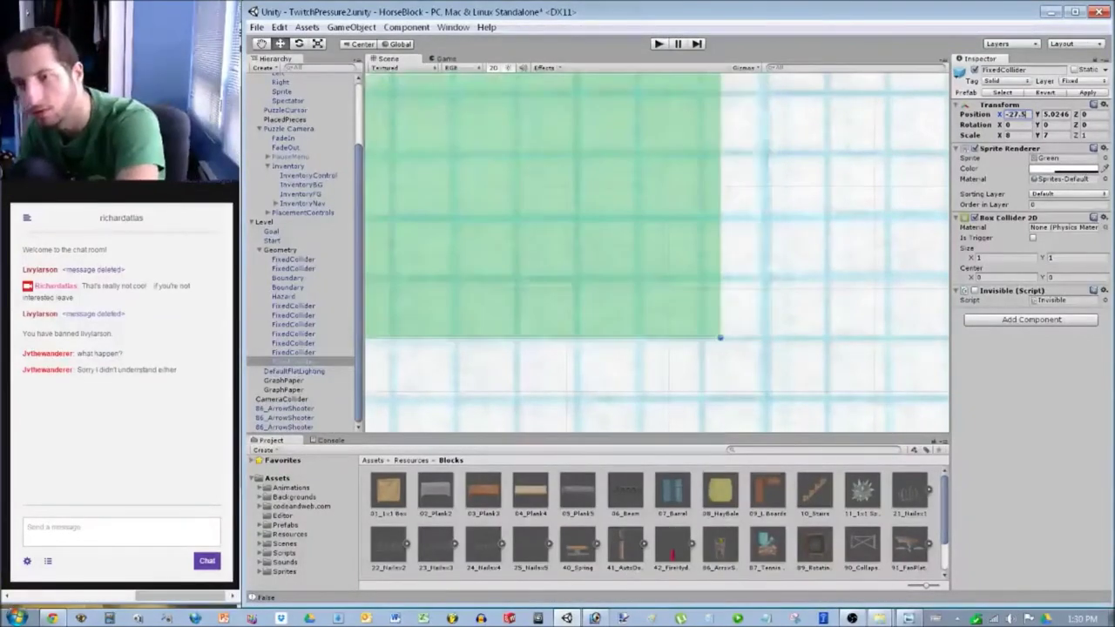
pyautogui.write('5')
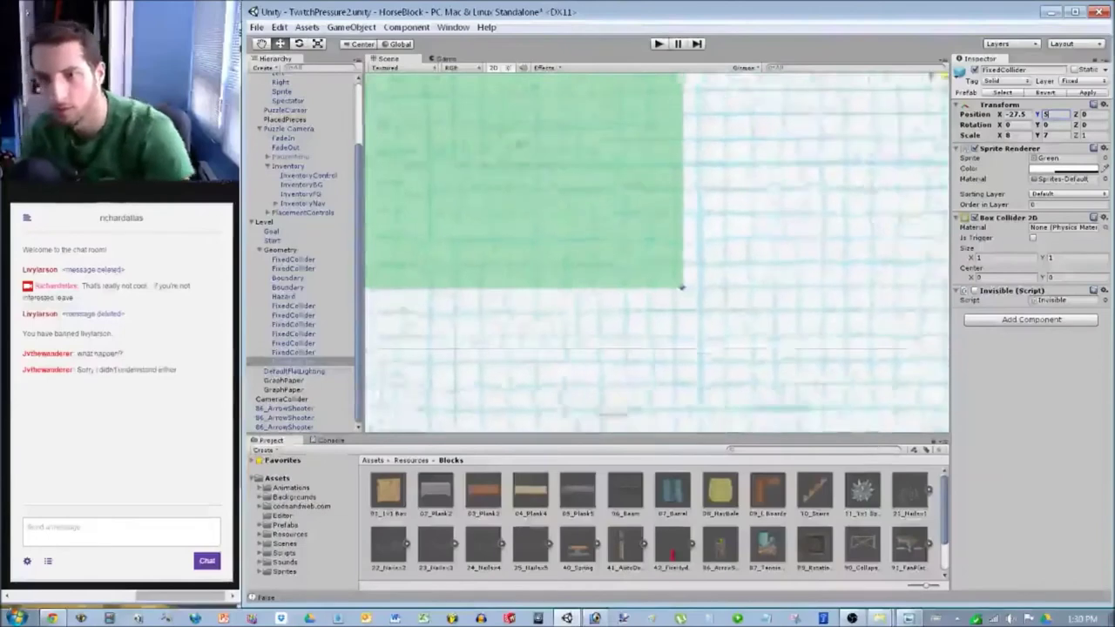
# Lower the floating platform above the central raised block to about X -4.49, Y 2.
pyautogui.scroll(-5, 576, 396)
pyautogui.moveTo(850, 296); pyautogui.dragTo(671, 296, button='middle')
pyautogui.scroll(3, 671, 296)
pyautogui.moveTo(662, 351); pyautogui.dragTo(488, 355, button='middle')
pyautogui.scroll(8, 915, 336)
pyautogui.scroll(3, 656, 252)
pyautogui.moveTo(840, 230); pyautogui.dragTo(514, 217, button='middle')
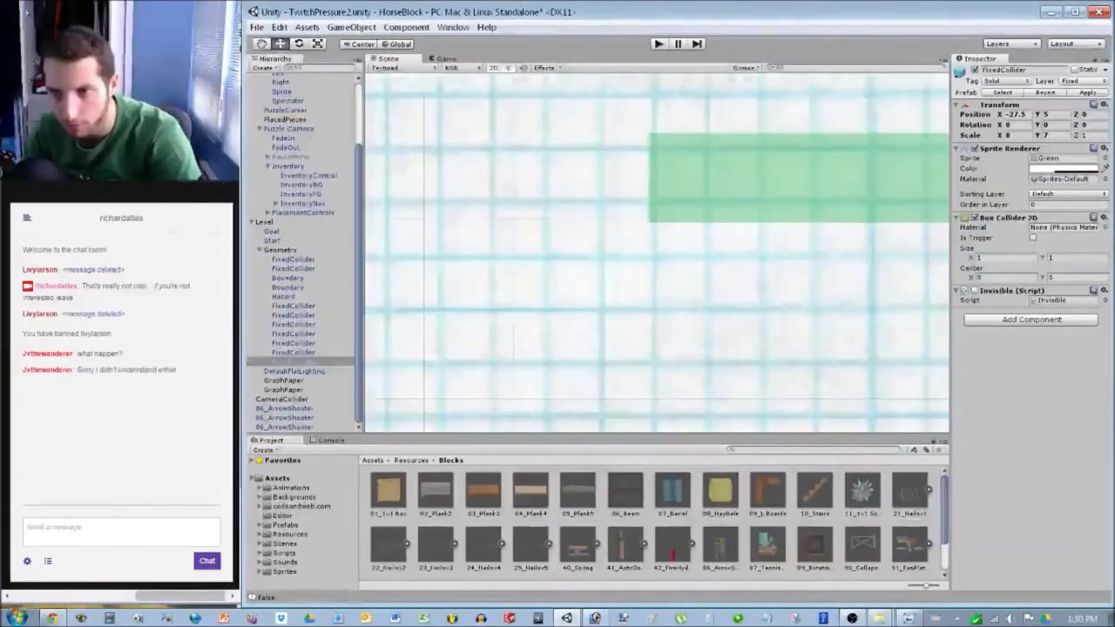
pyautogui.click(784, 178)
pyautogui.scroll(-10, 657, 252)
pyautogui.moveTo(744, 228); pyautogui.dragTo(701, 240, button='middle')
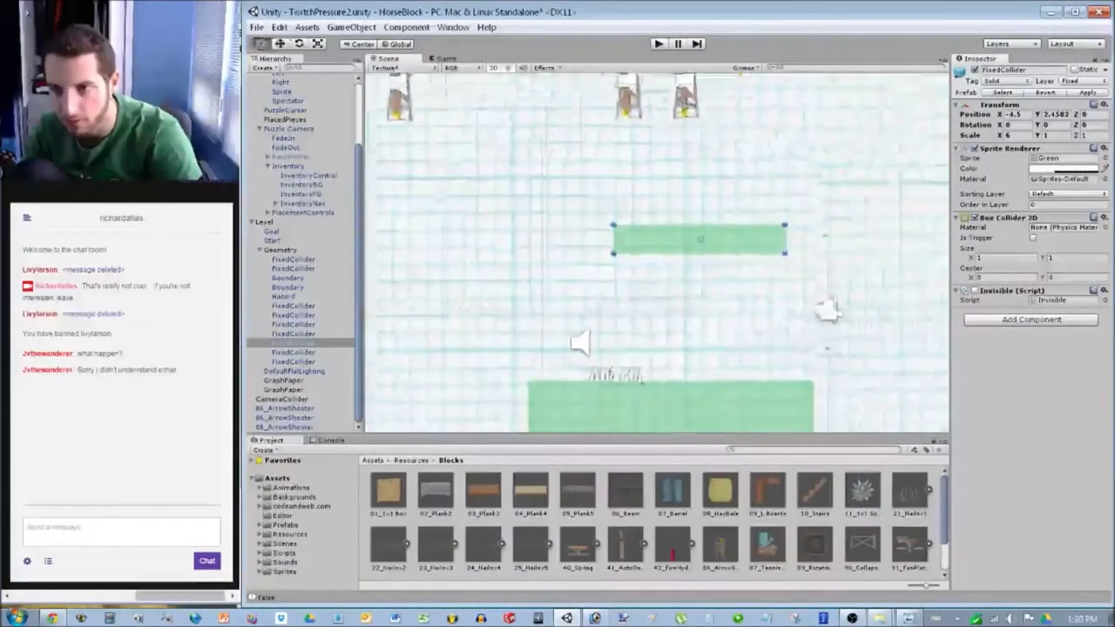
pyautogui.scroll(10, 657, 252)
pyautogui.moveTo(790, 212); pyautogui.dragTo(790, 251)
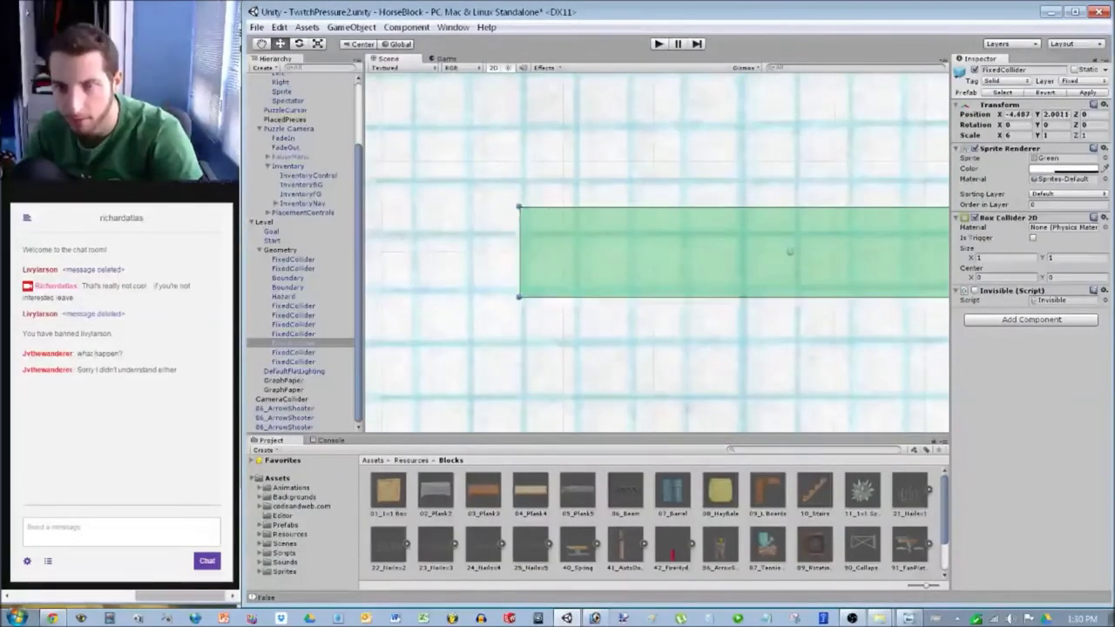
# Compare the central floating platform with the platforms at the level's right boundary and try it at Y position 1.
pyautogui.scroll(-6, 789, 251)
pyautogui.moveTo(809, 304); pyautogui.dragTo(375, 241, button='middle')
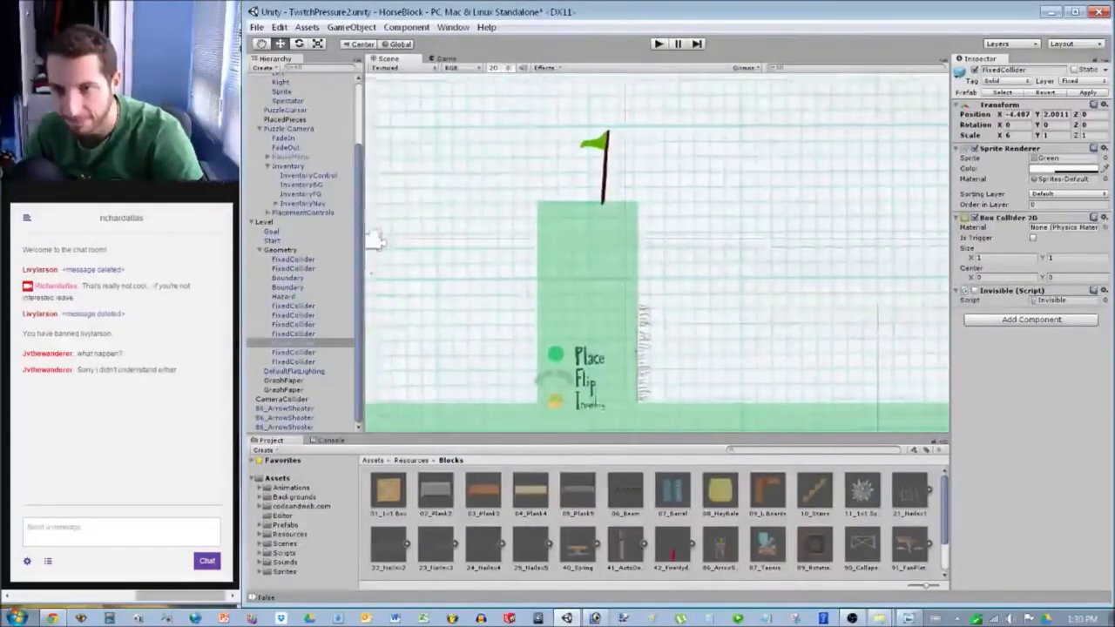
pyautogui.scroll(-5, 375, 241)
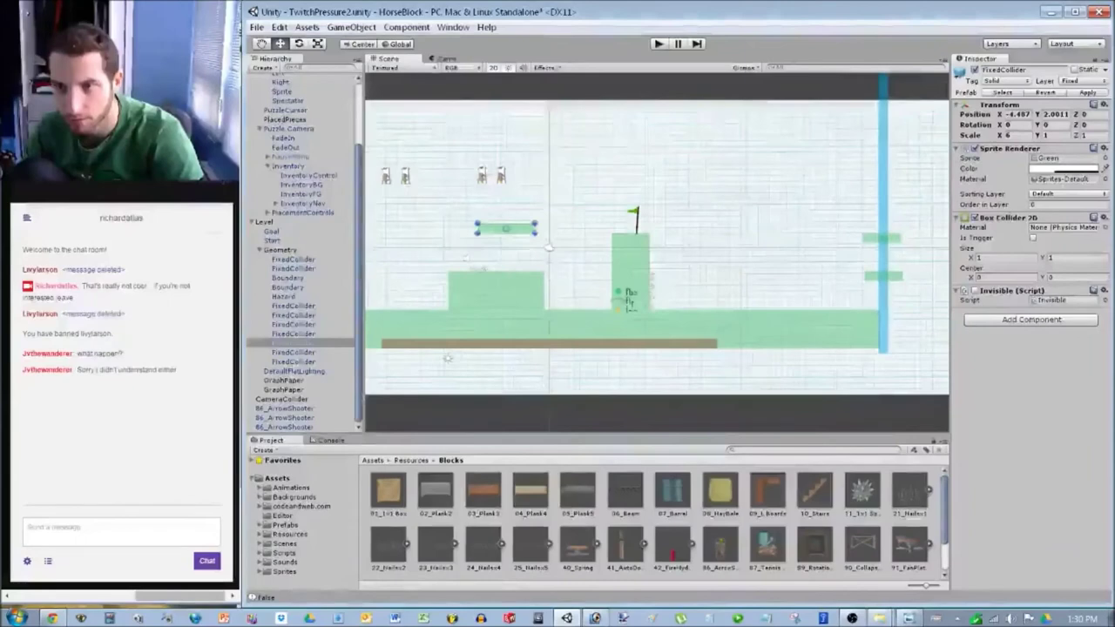
pyautogui.click(882, 238)
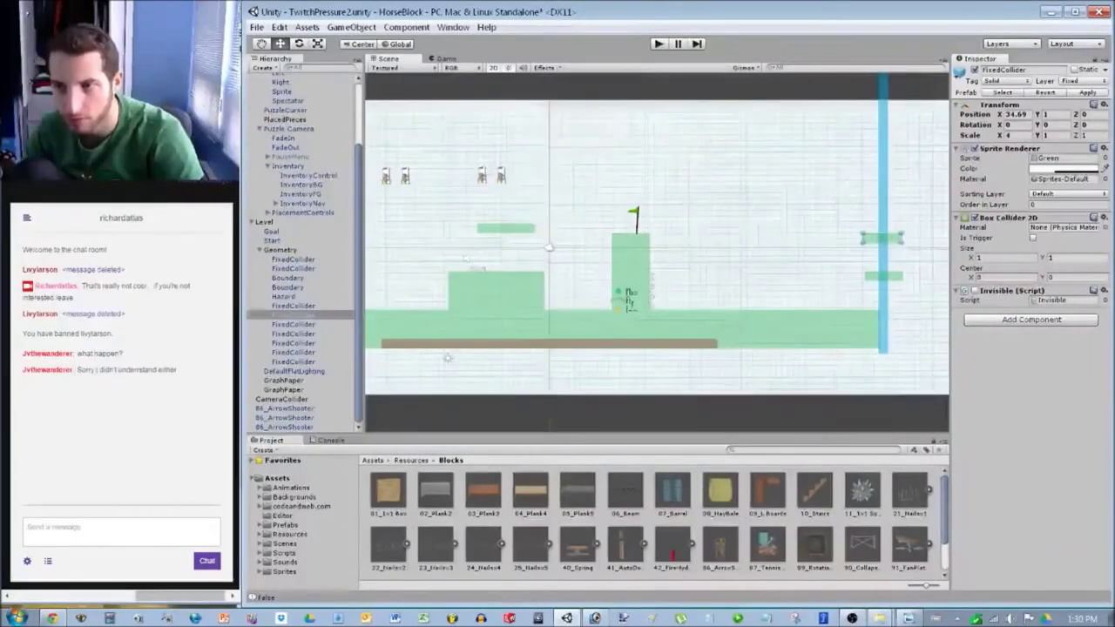
pyautogui.click(506, 228)
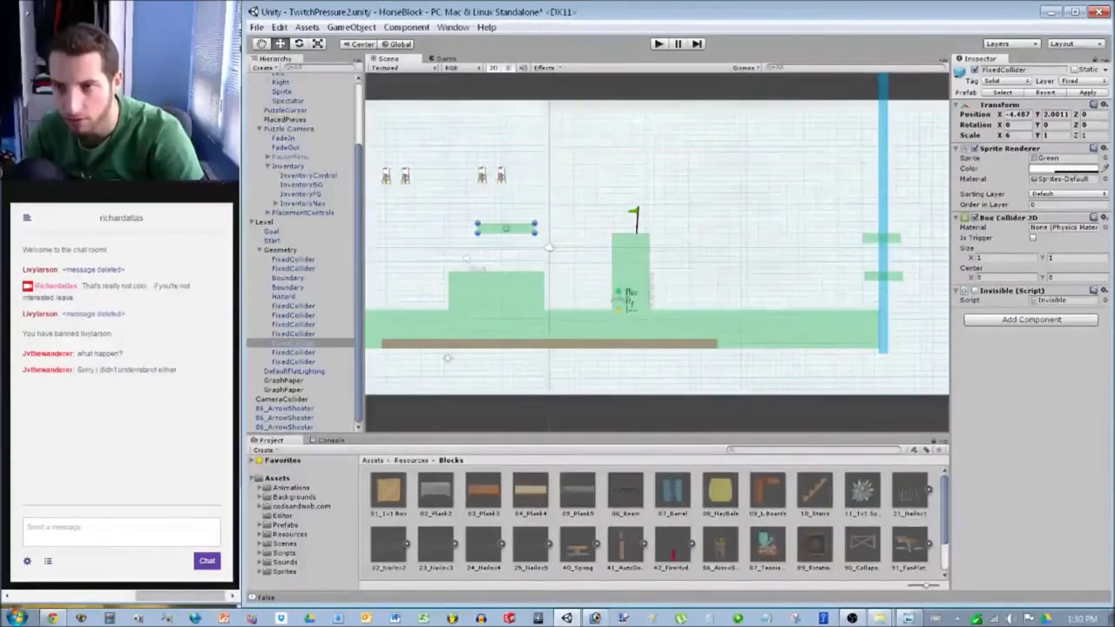
pyautogui.click(1056, 114)
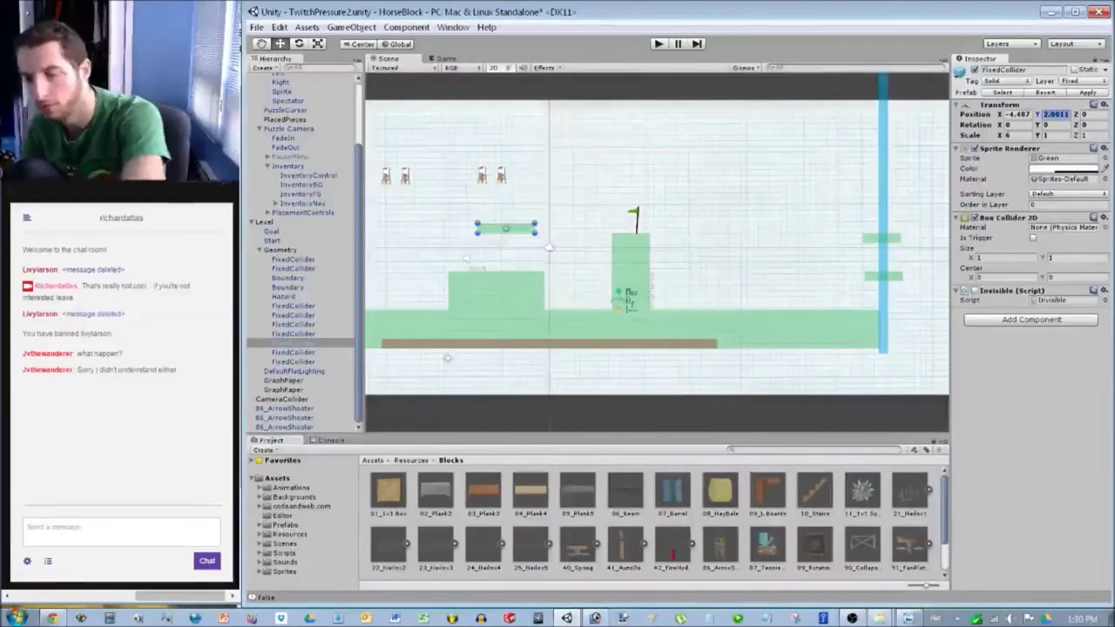
pyautogui.write('1')
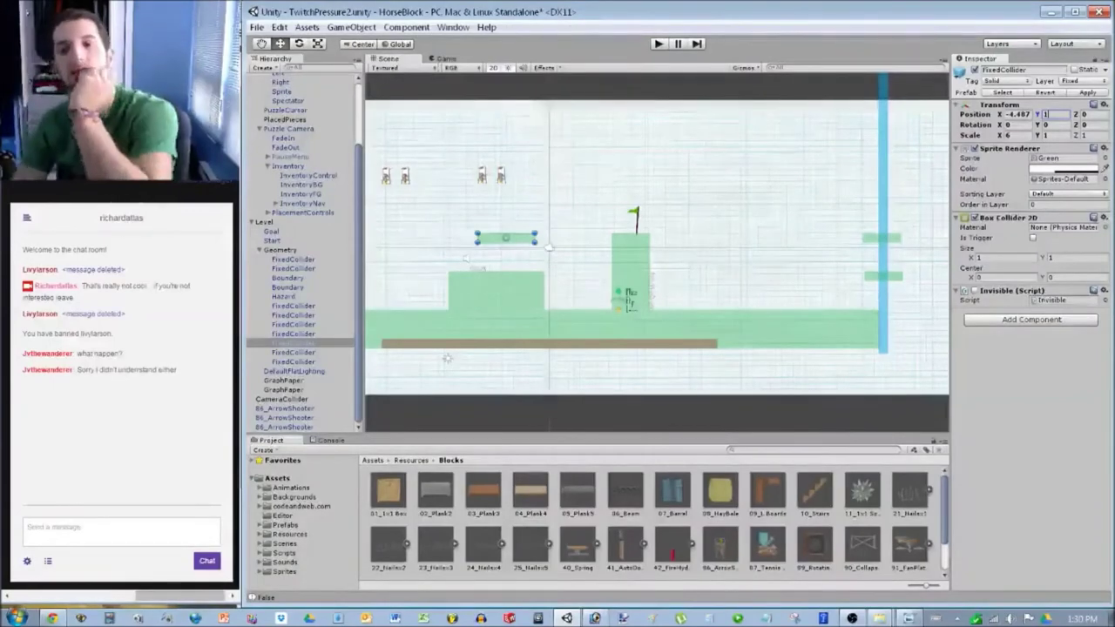
# Try a Y scale of 2 on the central floating platform and restore the scale to 1.
pyautogui.scroll(5, 468, 258)
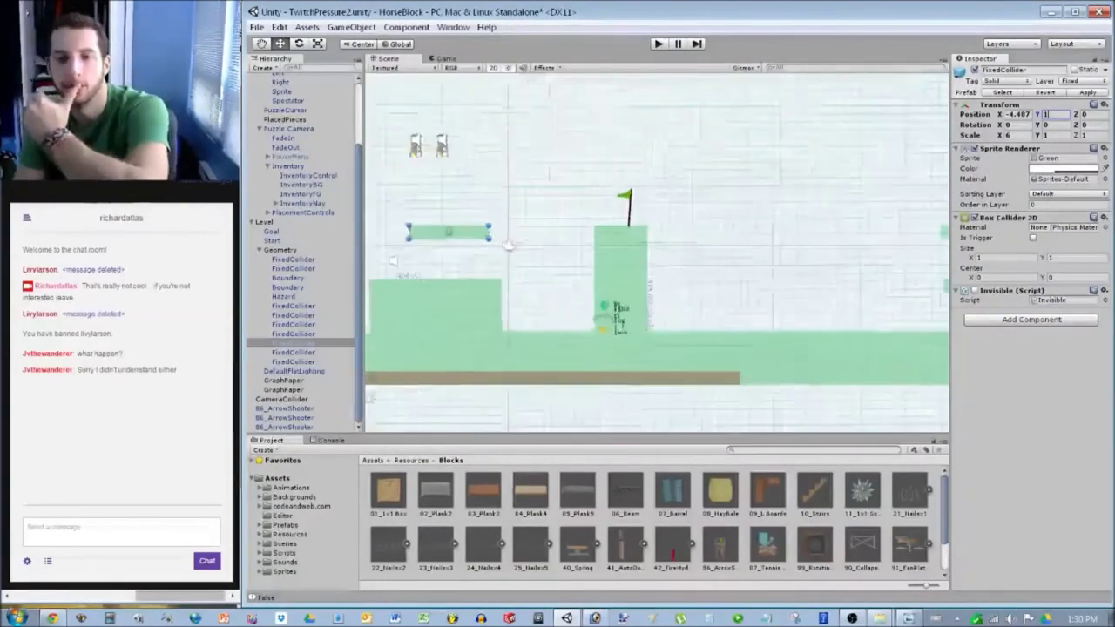
pyautogui.scroll(3, 655, 251)
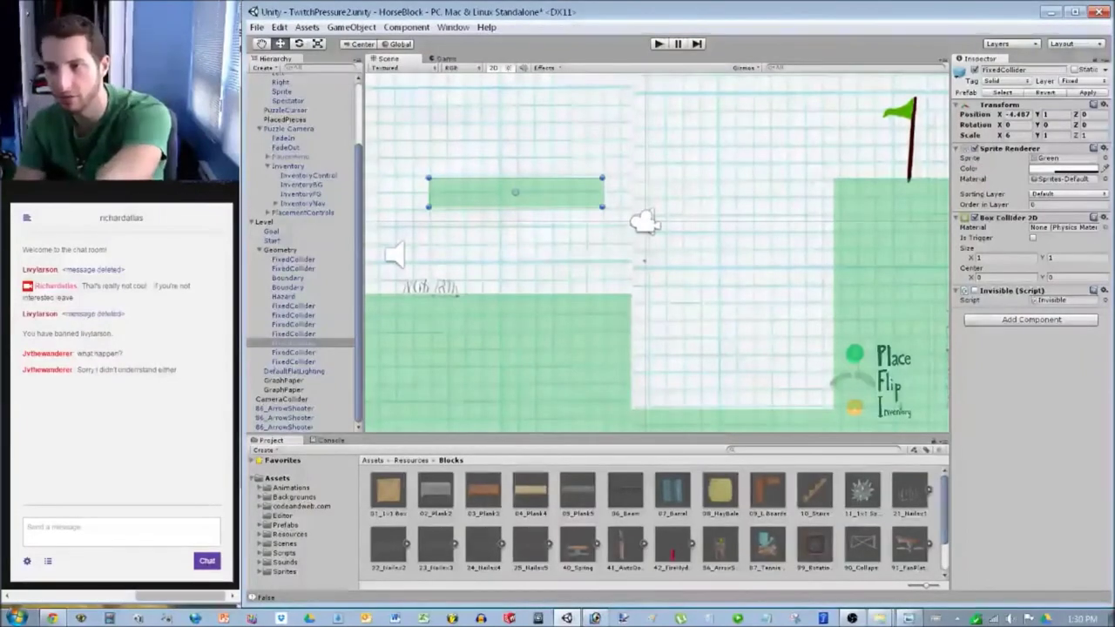
pyautogui.write('2')
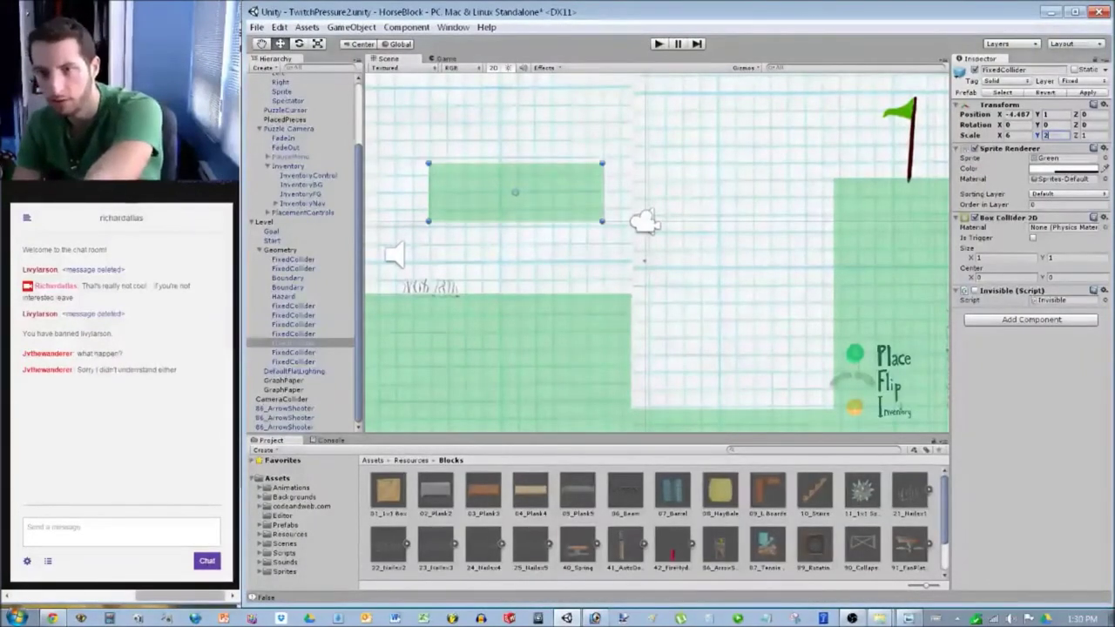
pyautogui.write('1')
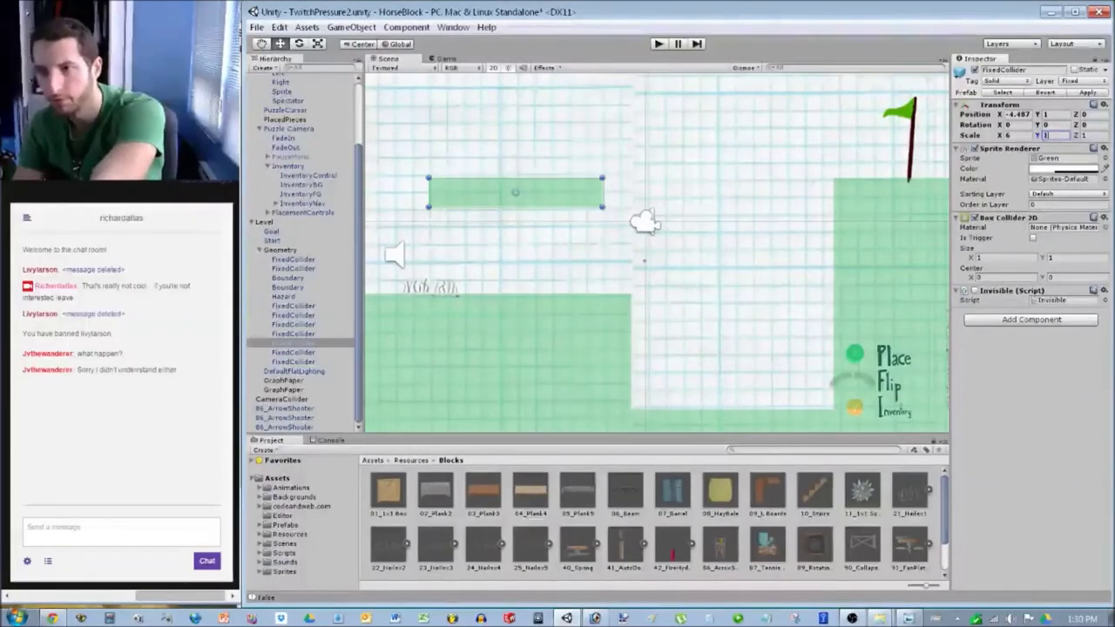
# Set the central floating platform's position to X -4.5, Y 2 and deselect it.
pyautogui.write('2')
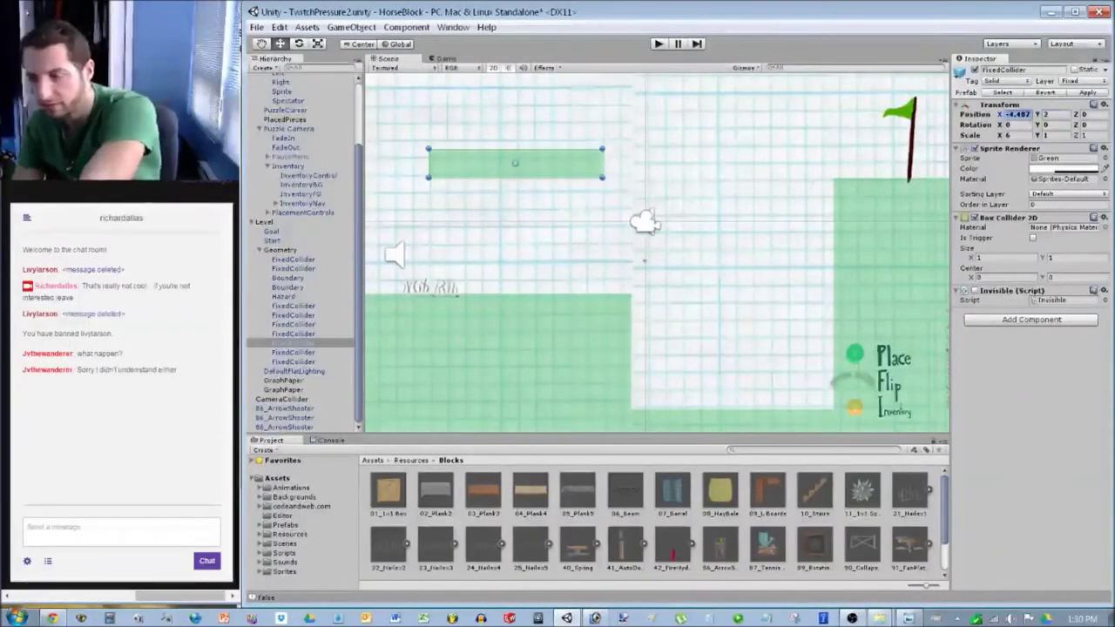
pyautogui.write('-4.5')
pyautogui.scroll(-2, 646, 226)
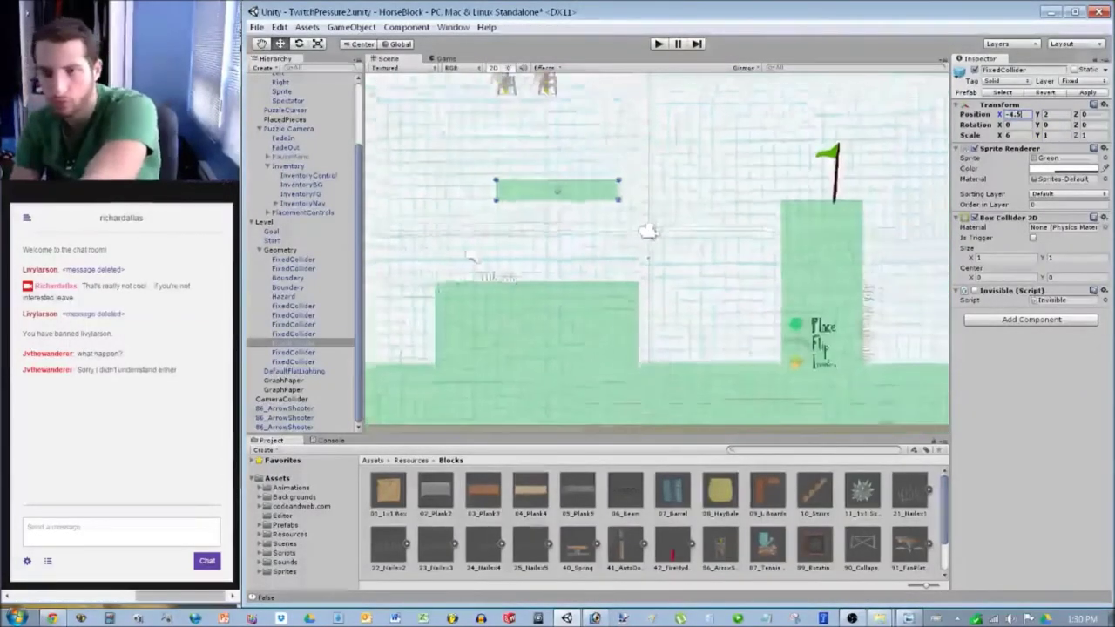
pyautogui.scroll(-3, 649, 233)
pyautogui.click(653, 242)
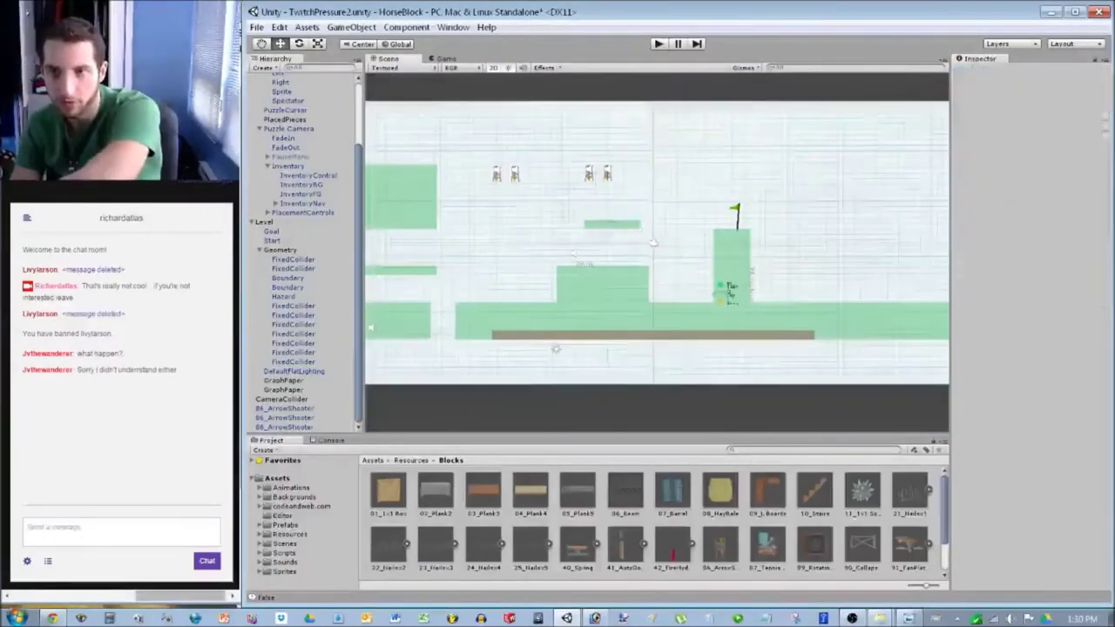
# Examine how the upper block near the red flag lines up with the grid and the platform below it.
pyautogui.scroll(2, 653, 242)
pyautogui.moveTo(654, 242); pyautogui.dragTo(885, 251, button='middle')
pyautogui.scroll(3, 885, 251)
pyautogui.click(505, 160)
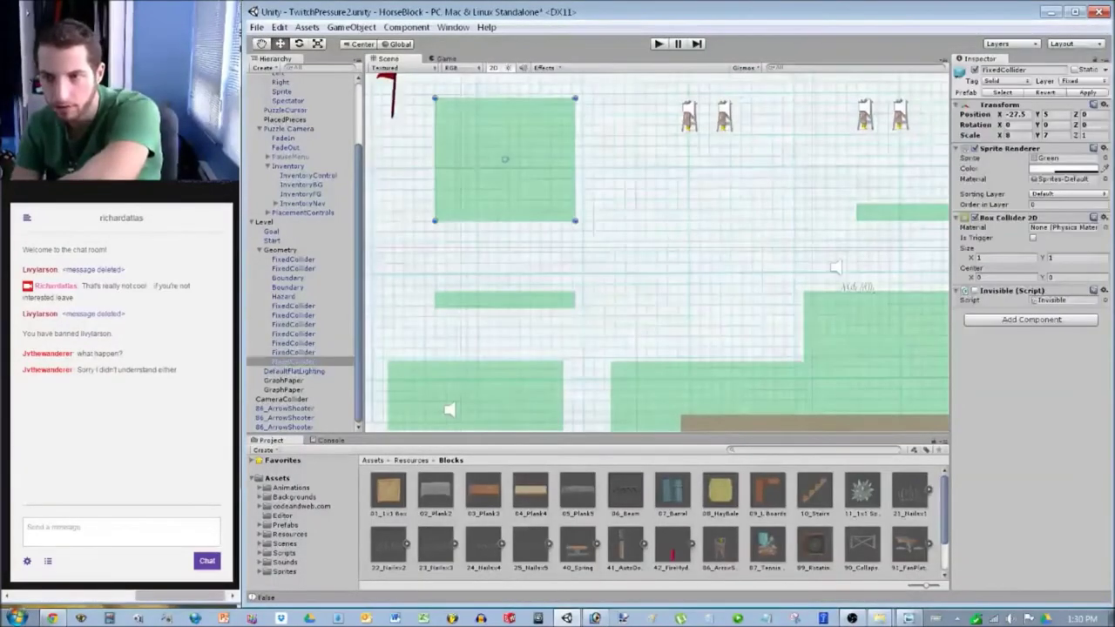
pyautogui.scroll(9, 658, 254)
pyautogui.moveTo(658, 253); pyautogui.dragTo(875, 337, button='middle')
pyautogui.scroll(4, 575, 218)
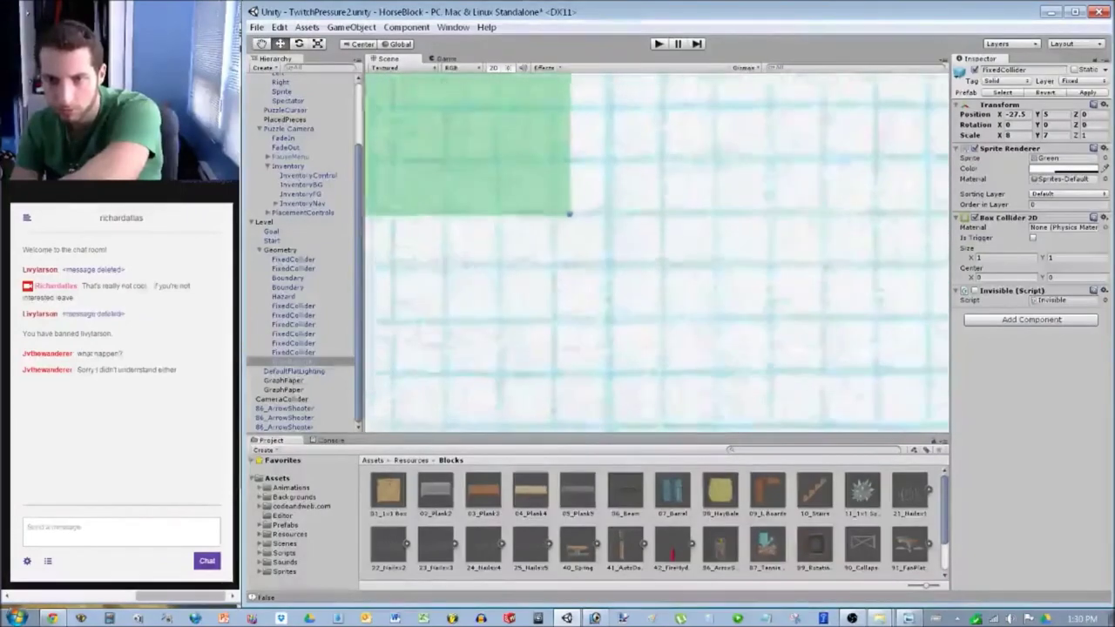
pyautogui.scroll(-8, 662, 253)
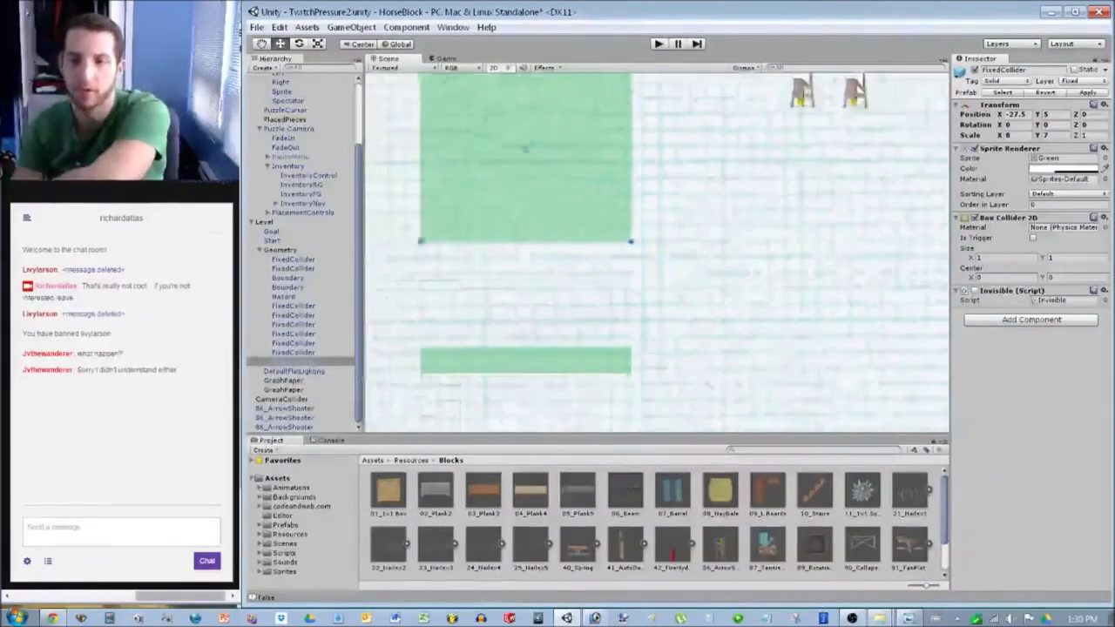
pyautogui.scroll(-2, 655, 254)
pyautogui.click(655, 253)
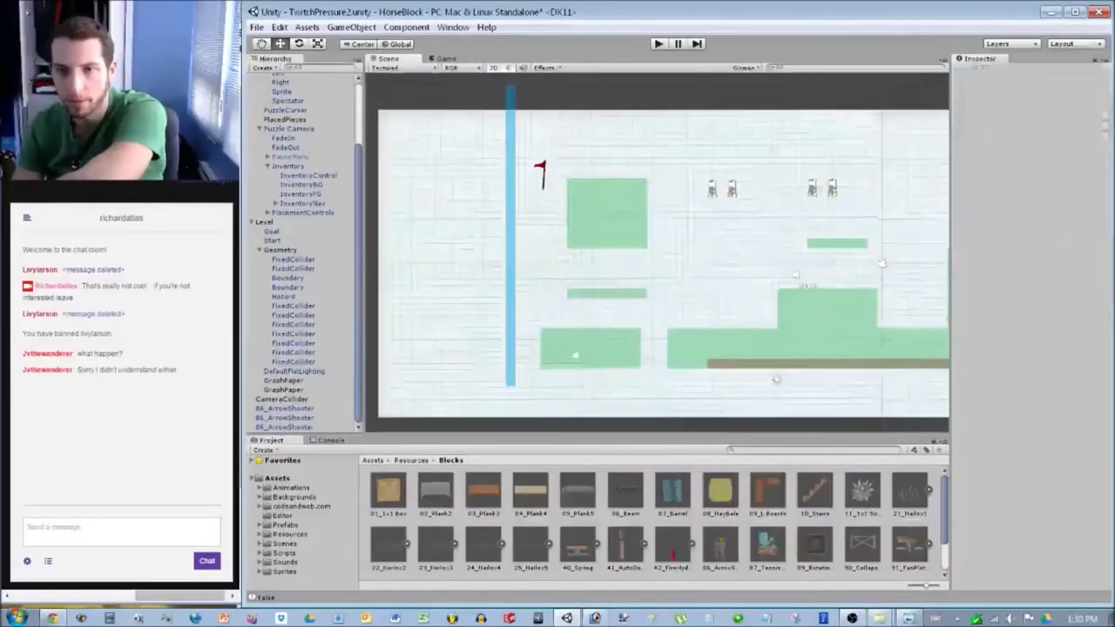
# Playtest the level by taking the horse left past the arrow shooters to the upper block, and stop the test.
pyautogui.hotkey('ctrl', 'p')
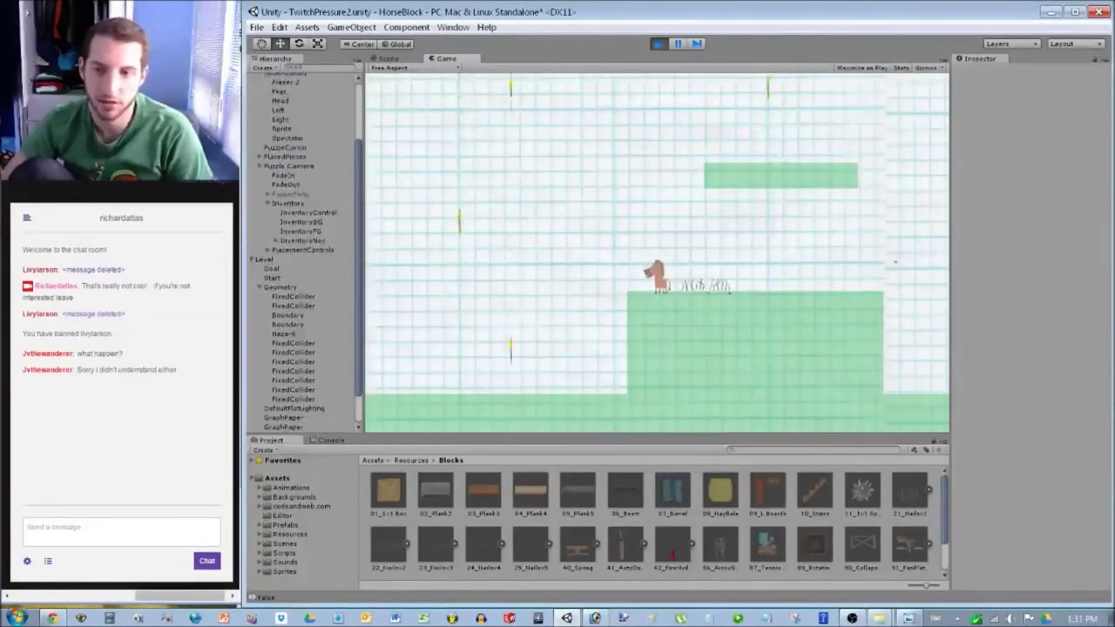
pyautogui.press('Left')
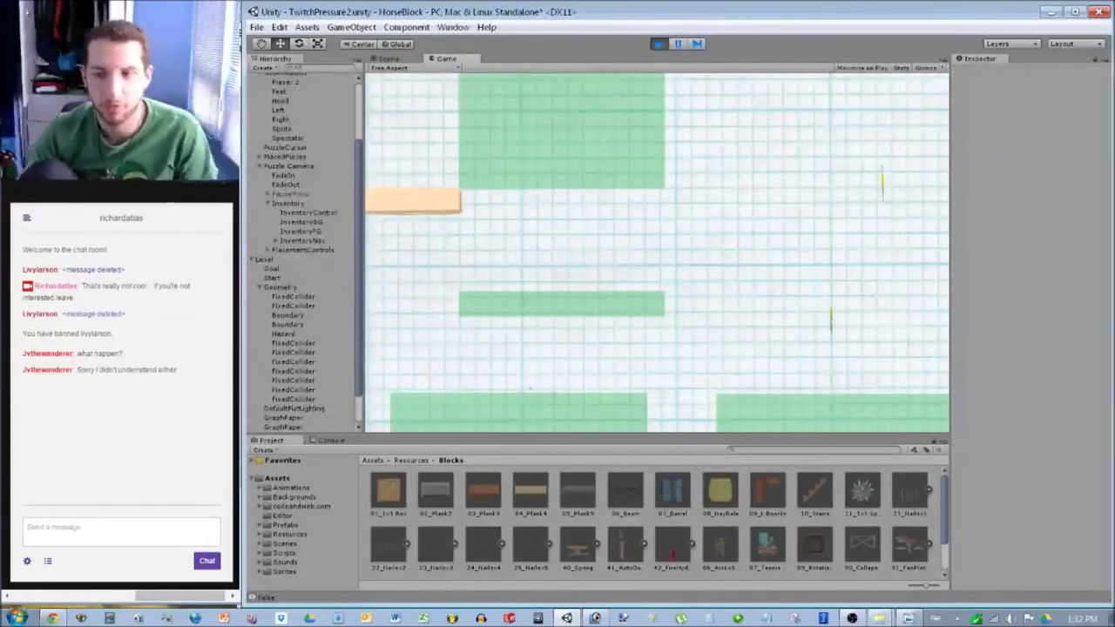
pyautogui.hotkey('ctrl', 'p')
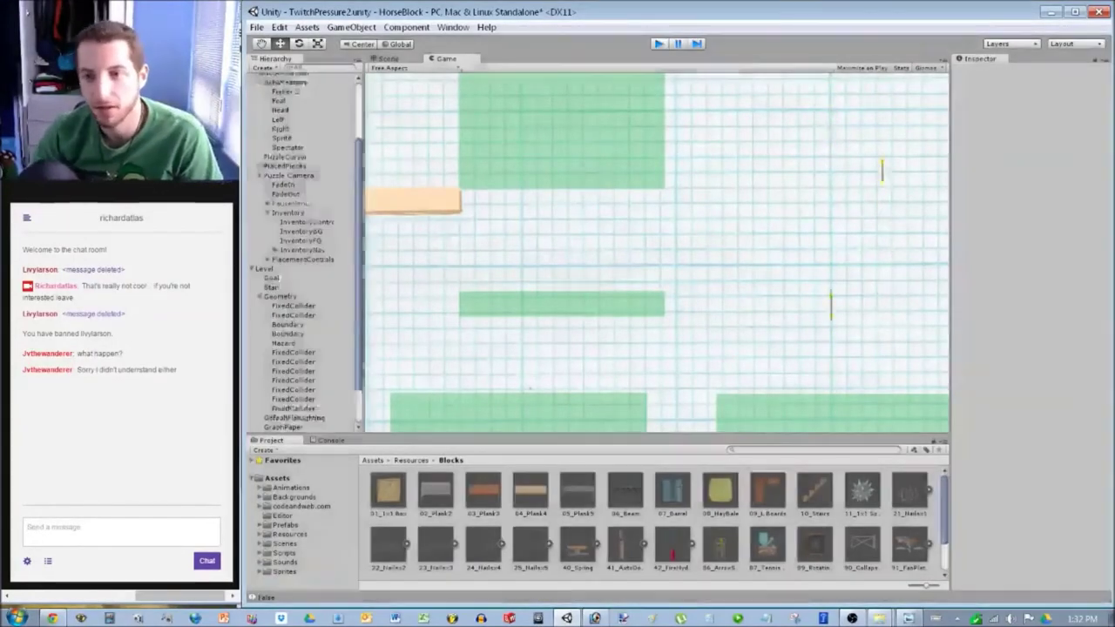
# Switch to Photoshop and undo the last two brush strokes, the circles drawn around the nail spots in the sketch.
pyautogui.scroll(12, 657, 253)
pyautogui.moveTo(657, 252); pyautogui.dragTo(535, 170, button='middle')
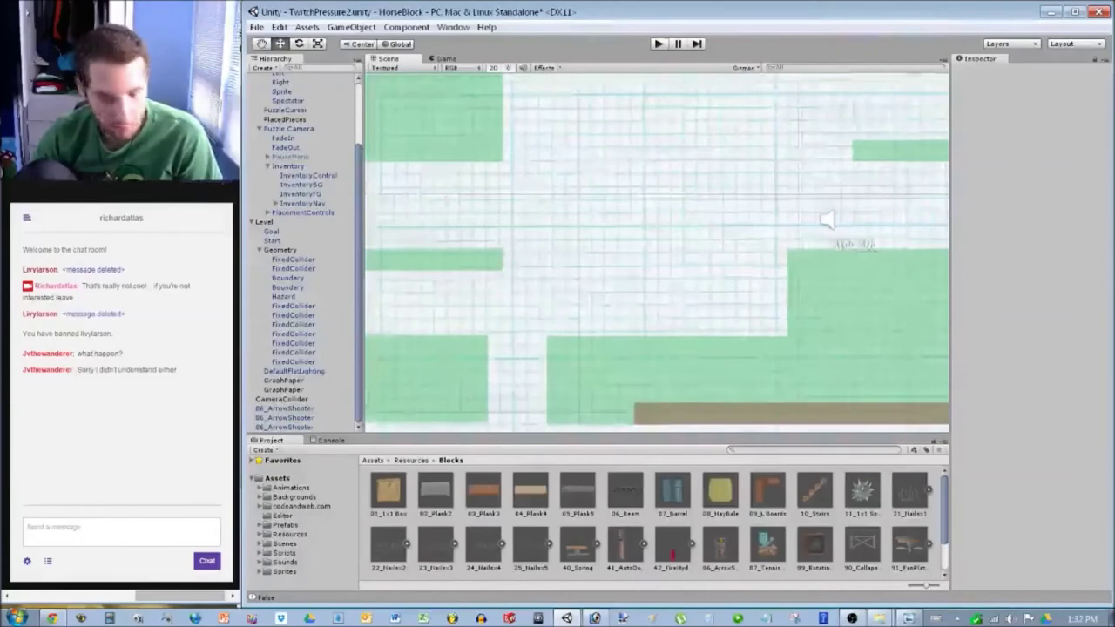
pyautogui.hotkey('alt', 'Tab')
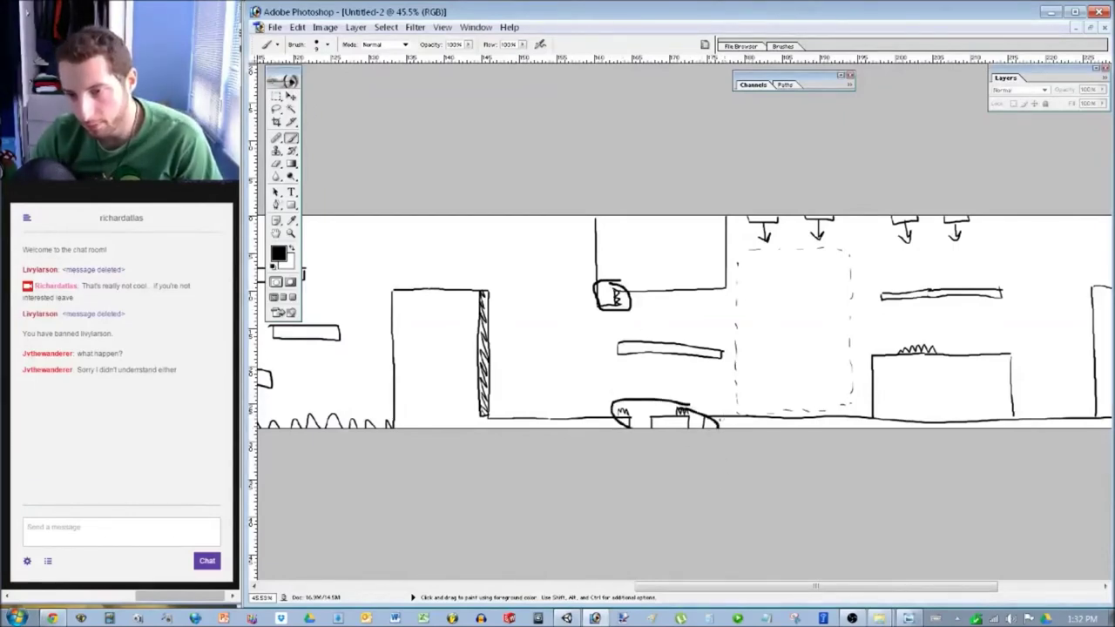
pyautogui.hotkey('ctrl', 'alt', 'z')
pyautogui.hotkey('ctrl', 'alt', 'z')
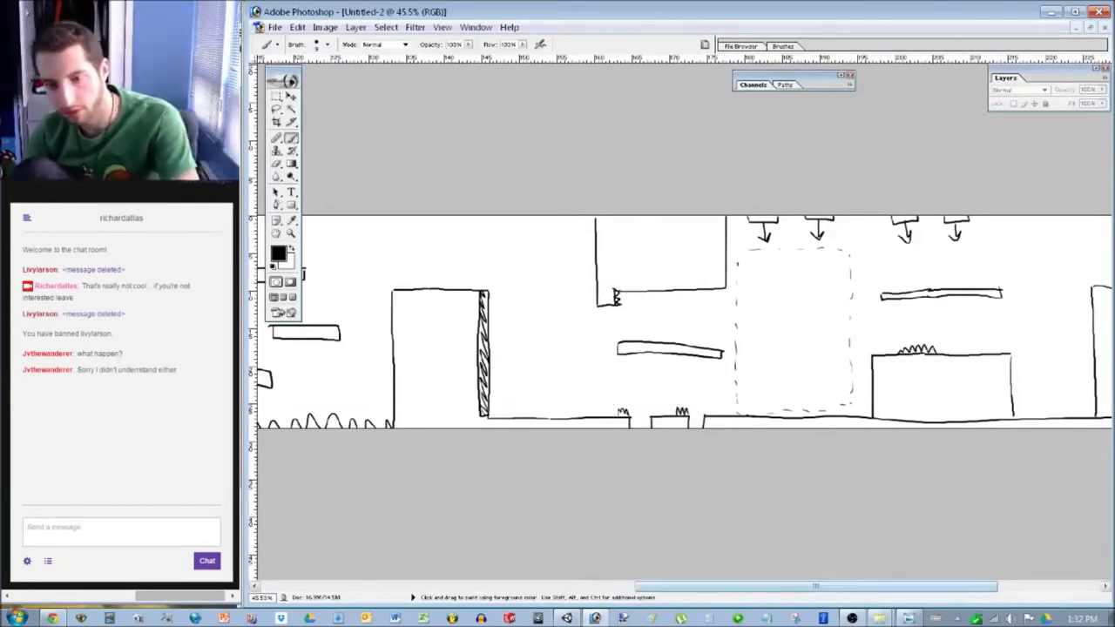
# Switch back to Unity and set the X scale of the ground block below the left floating platform to 4.
pyautogui.hotkey('alt', 'Tab')
pyautogui.moveTo(657, 252); pyautogui.dragTo(818, 274, button='middle')
pyautogui.scroll(1, 657, 253)
pyautogui.scroll(2, 657, 253)
pyautogui.moveTo(657, 349); pyautogui.dragTo(685, 204, button='middle')
pyautogui.click(527, 302)
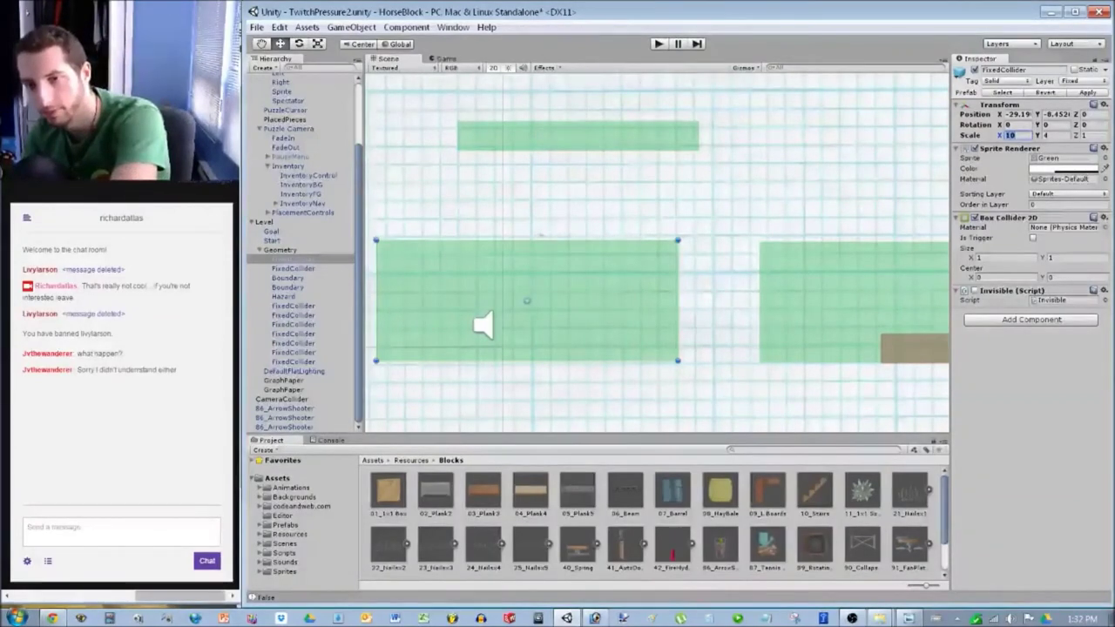
pyautogui.scroll(5, 662, 253)
pyautogui.write('4')
pyautogui.press('Return')
# Move the narrowed ground block to position X -26.5 and deselect it.
pyautogui.moveTo(418, 322); pyautogui.dragTo(658, 323)
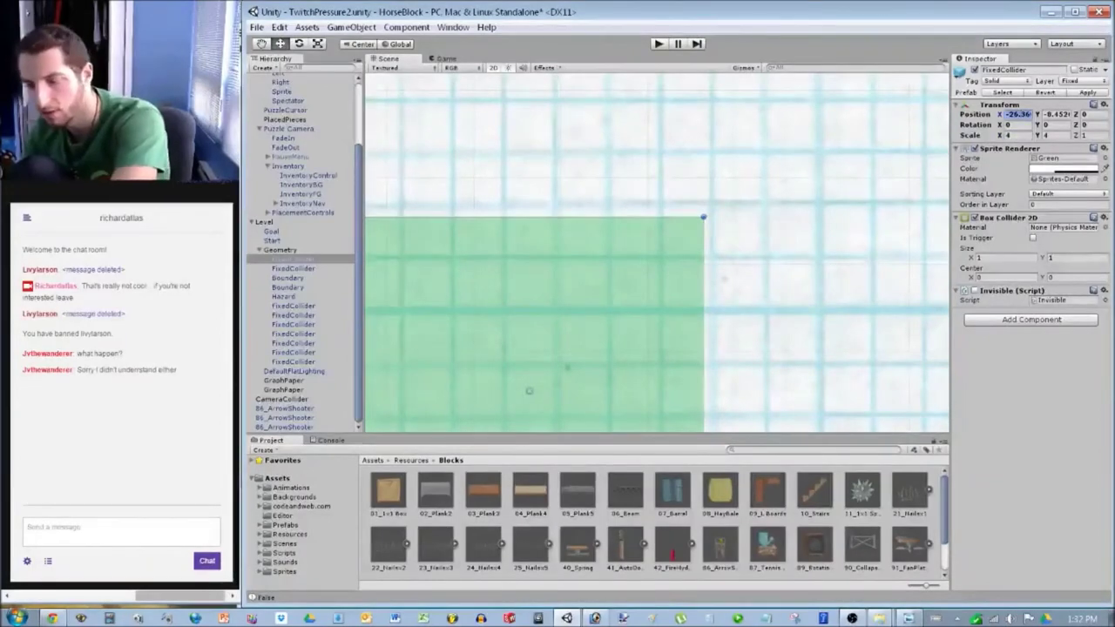
pyautogui.write('-26.5')
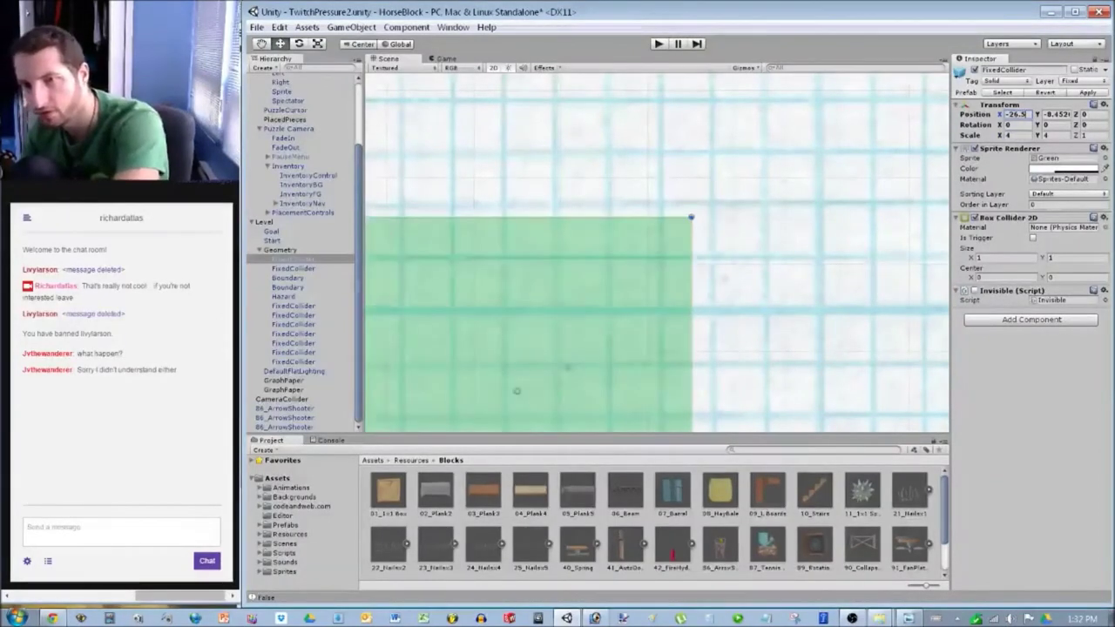
pyautogui.scroll(-10, 659, 253)
pyautogui.click(659, 252)
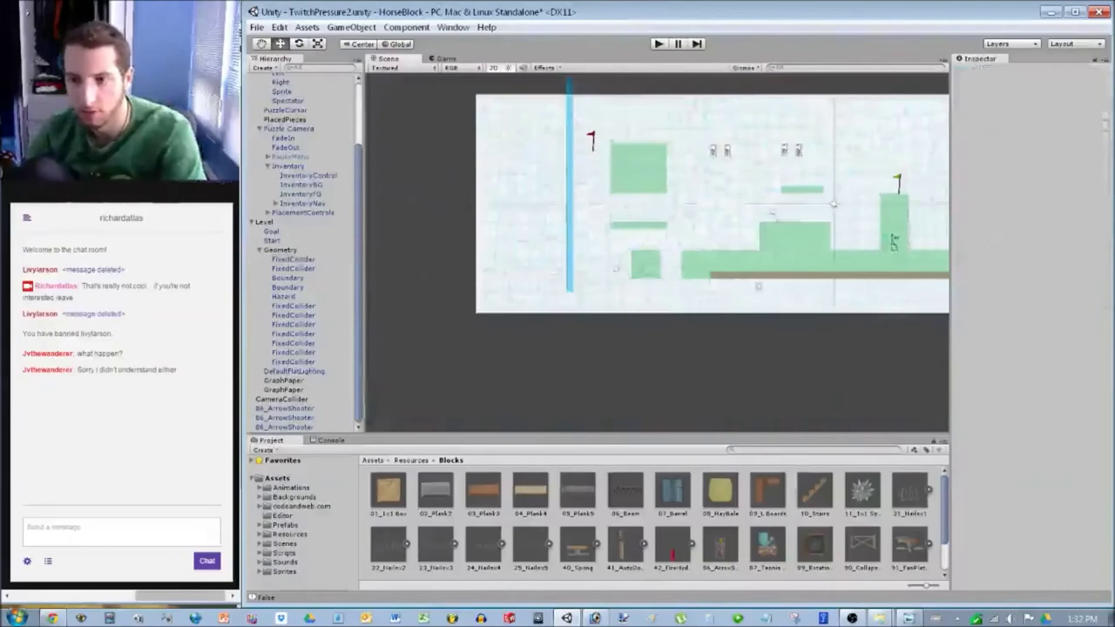
# Select CameraCollider and examine the level layout from the boundaries to the blocks near the red flag.
pyautogui.moveTo(767, 271); pyautogui.dragTo(582, 307, button='middle')
pyautogui.scroll(-6, 583, 307)
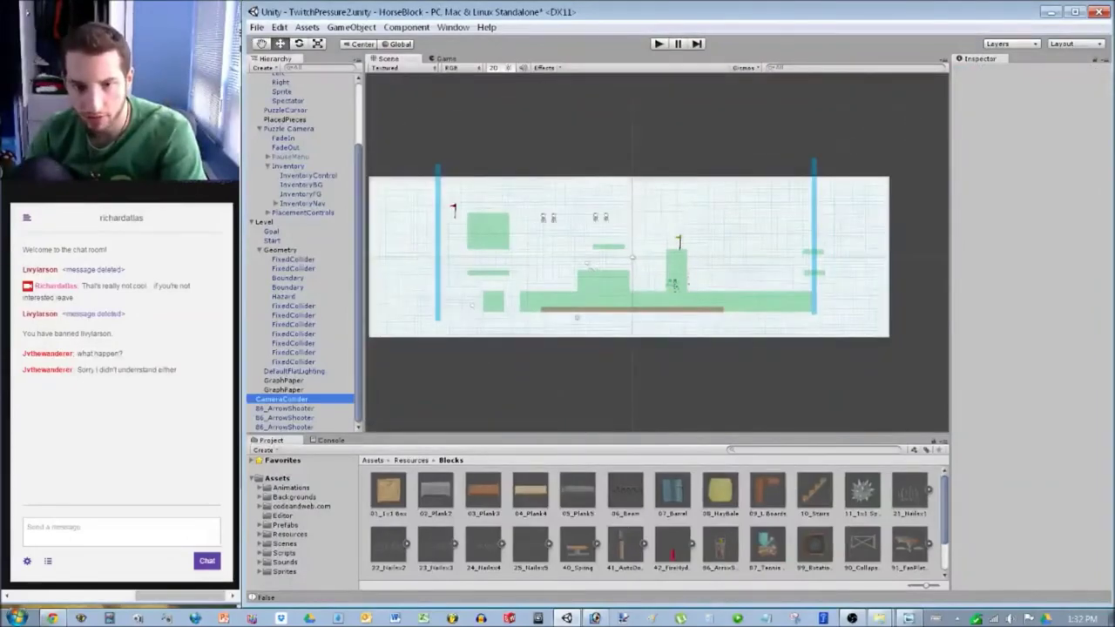
pyautogui.scroll(1, 661, 251)
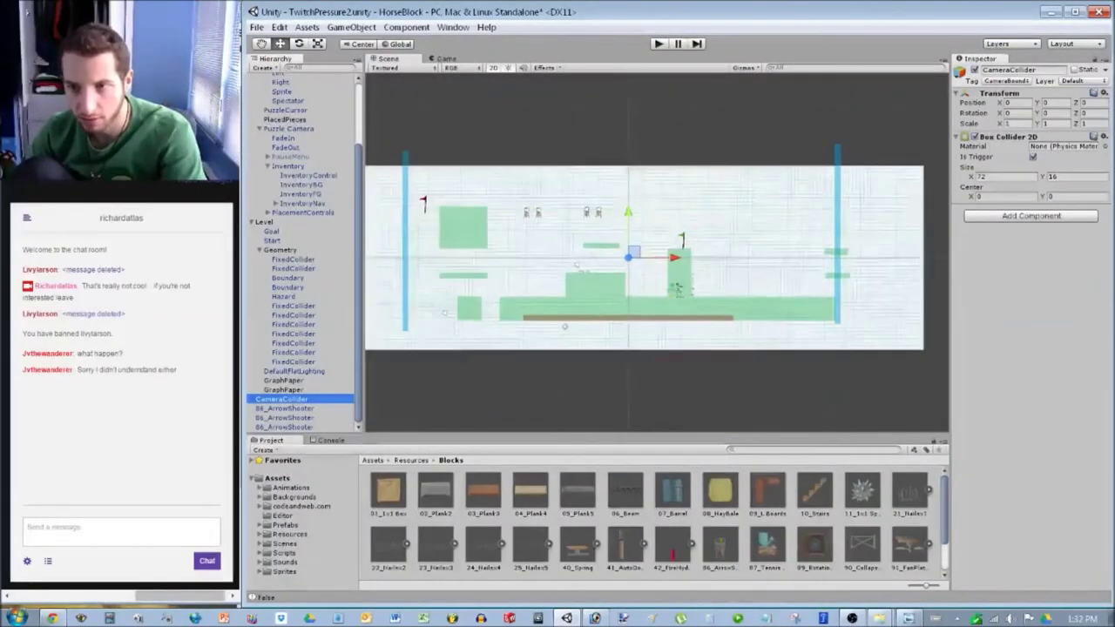
pyautogui.scroll(2, 657, 254)
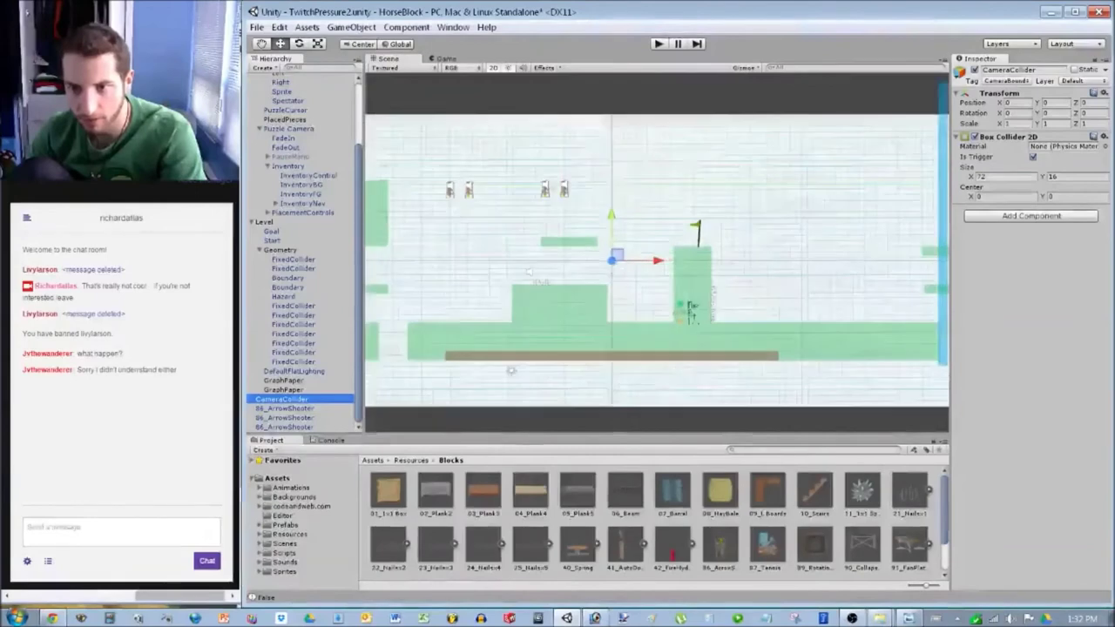
pyautogui.moveTo(507, 250); pyautogui.dragTo(807, 255, button='middle')
pyautogui.scroll(7, 657, 251)
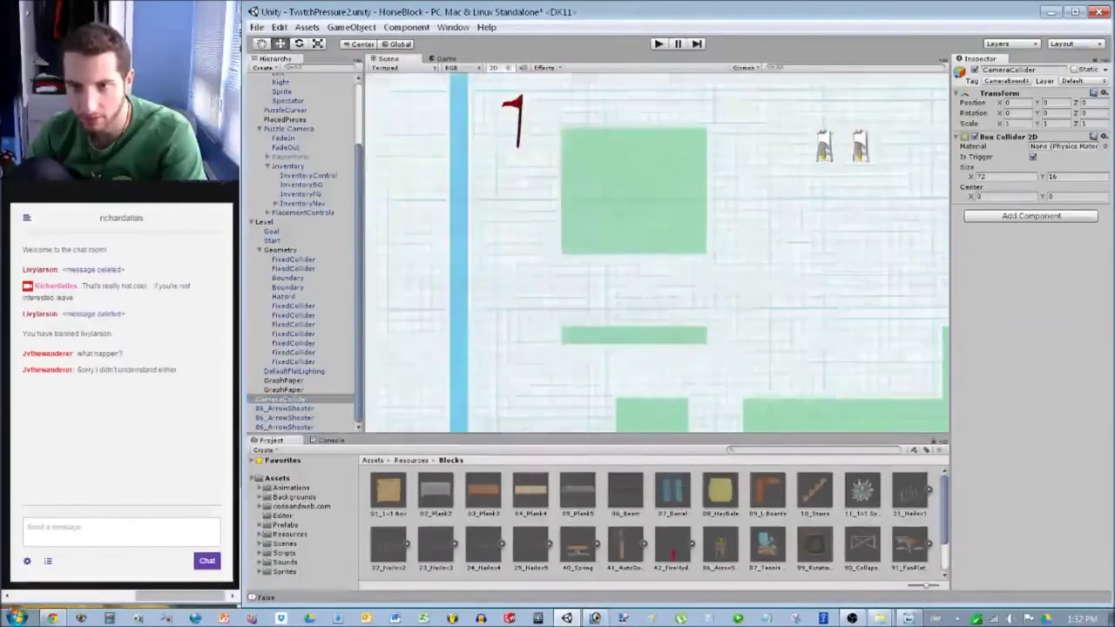
pyautogui.moveTo(596, 216); pyautogui.dragTo(719, 285, button='middle')
pyautogui.scroll(2, 657, 252)
pyautogui.scroll(-2, 657, 253)
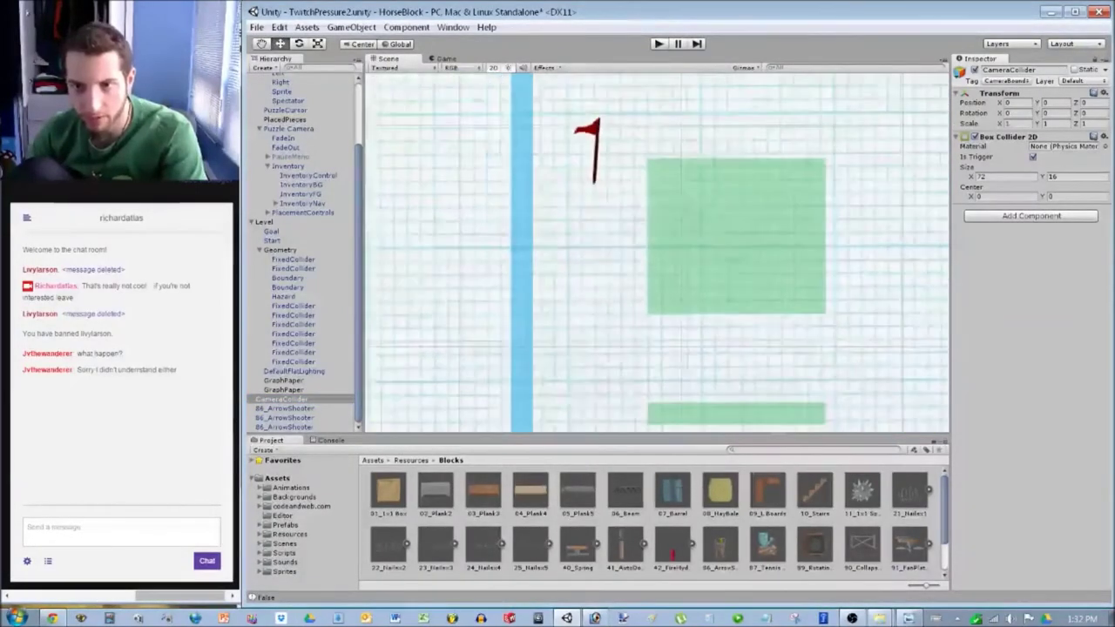
# Switch to Photoshop to view more of the level sketch, then compare it with the full level extent in Unity.
pyautogui.hotkey('alt', 'Tab')
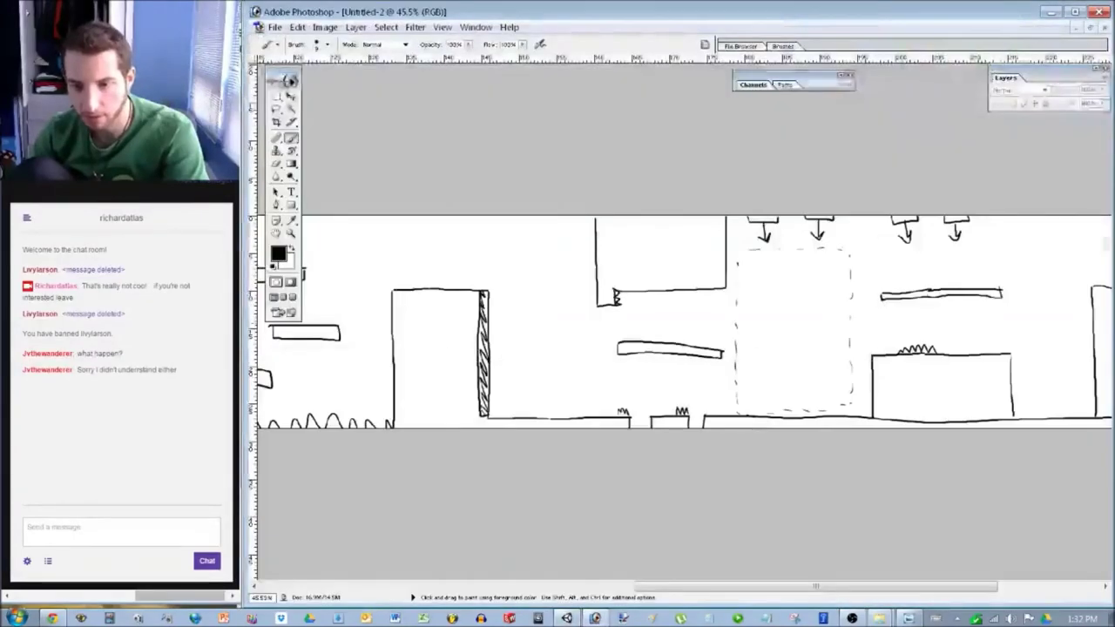
pyautogui.moveTo(816, 586)
pyautogui.mouseDown()
pyautogui.moveTo(443, 587)
pyautogui.moveTo(777, 588)
pyautogui.mouseUp()
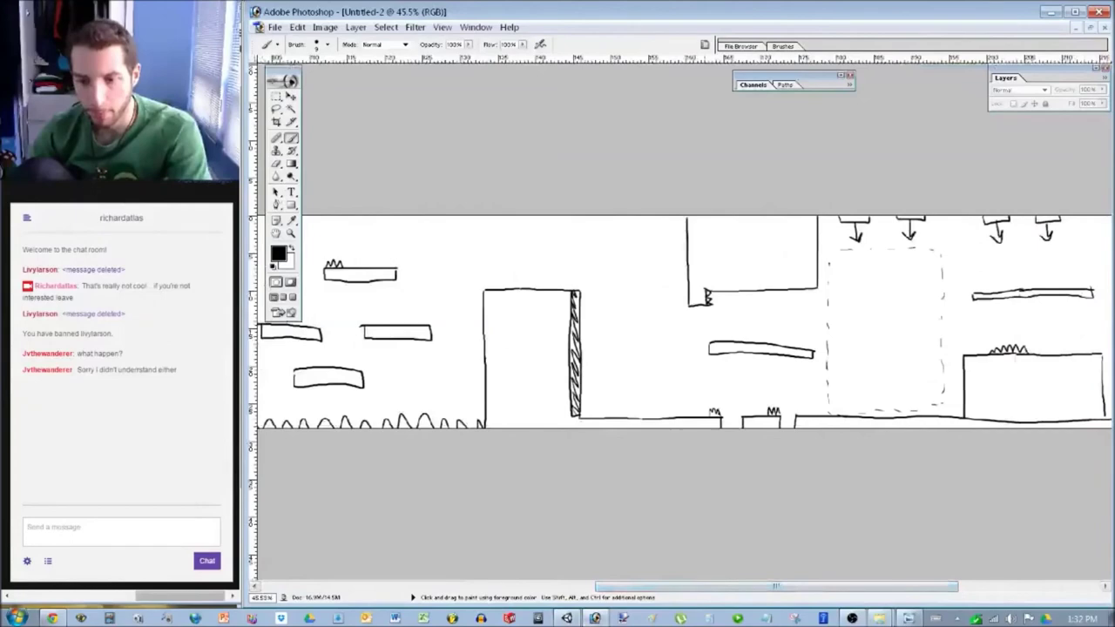
pyautogui.hotkey('alt', 'Tab')
pyautogui.scroll(-5, 658, 253)
pyautogui.moveTo(658, 253); pyautogui.dragTo(373, 203, button='middle')
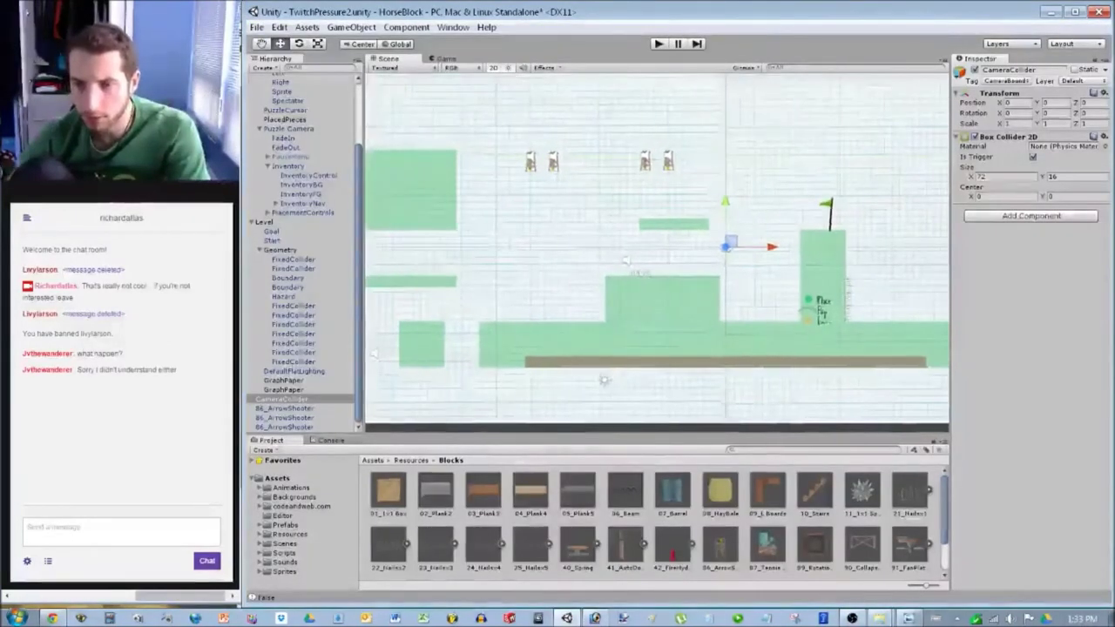
pyautogui.moveTo(625, 260); pyautogui.dragTo(342, 262, button='middle')
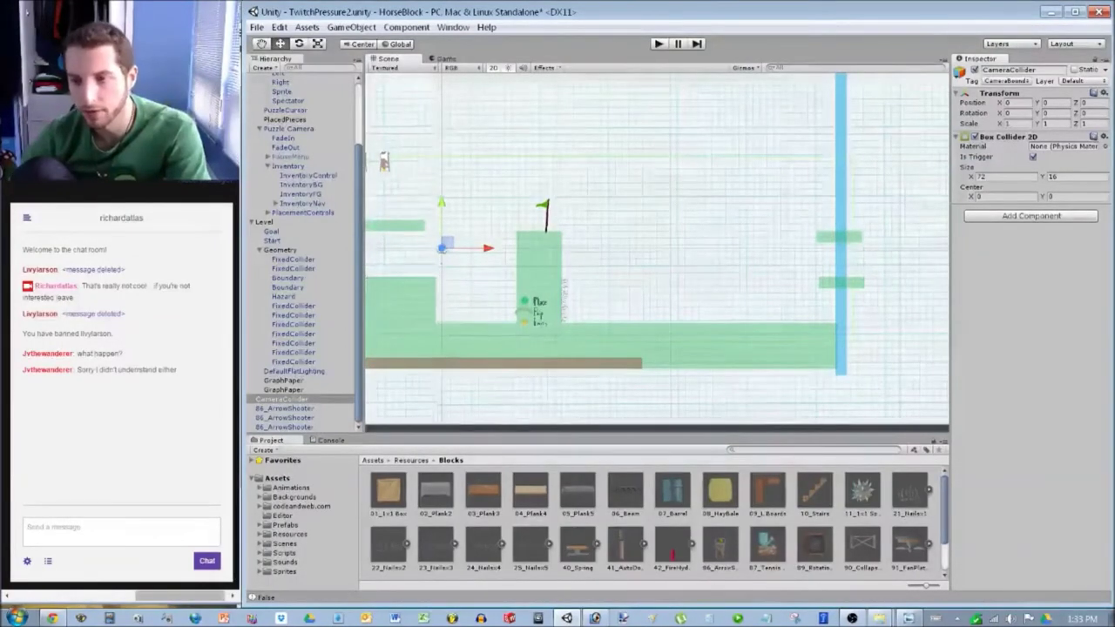
pyautogui.scroll(-10, 657, 249)
pyautogui.moveTo(535, 261); pyautogui.dragTo(675, 260, button='middle')
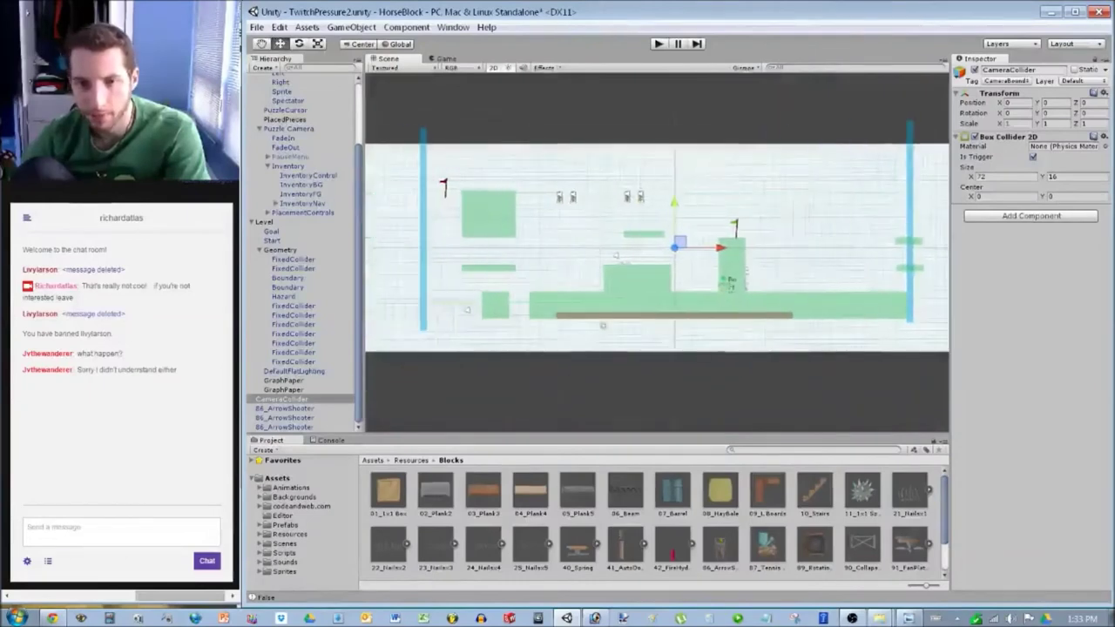
# Set the X size of CameraCollider's Box Collider 2D to 96.
pyautogui.click(983, 177)
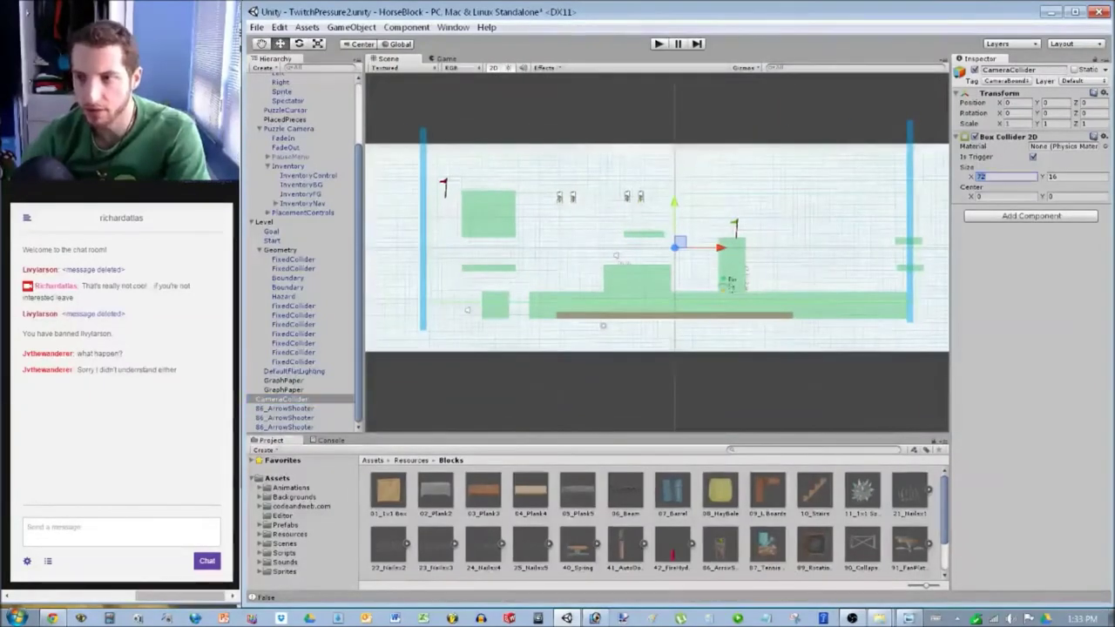
pyautogui.write('90')
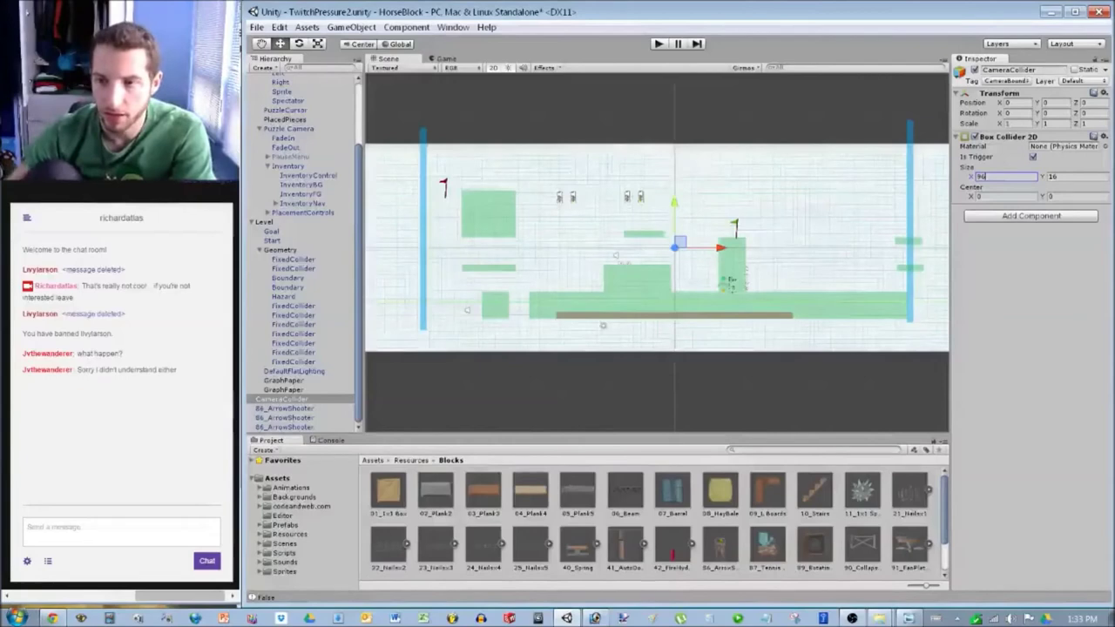
pyautogui.scroll(-7, 656, 249)
pyautogui.scroll(5, 657, 249)
pyautogui.scroll(2, 657, 252)
pyautogui.moveTo(657, 253); pyautogui.dragTo(830, 262, button='middle')
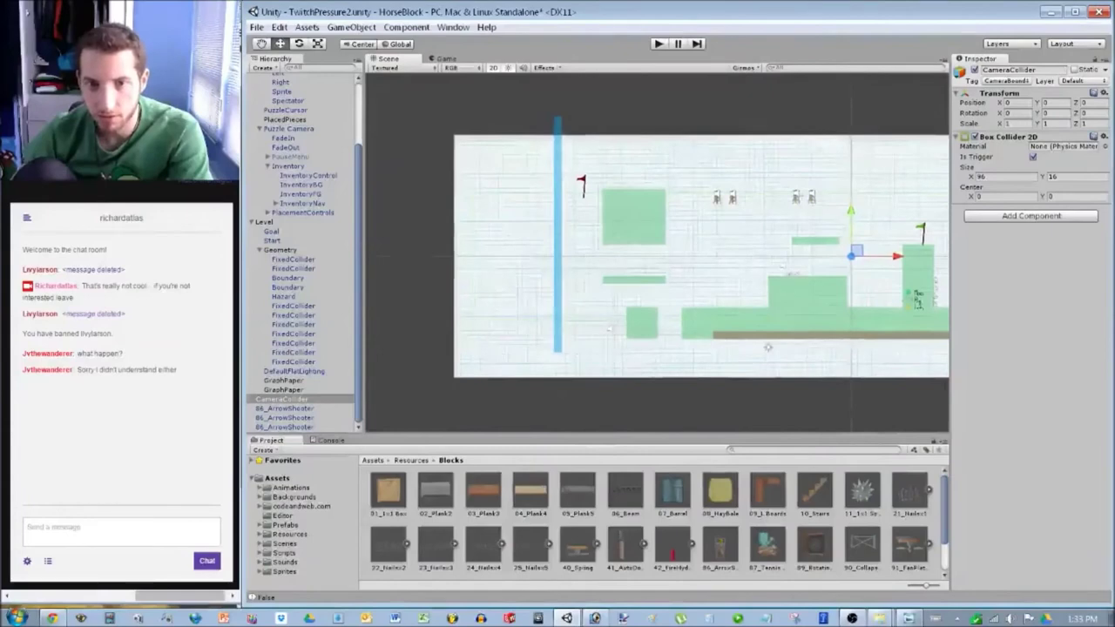
# Deactivate the left GraphPaper and select CameraCollider to show its outline.
pyautogui.click(650, 256)
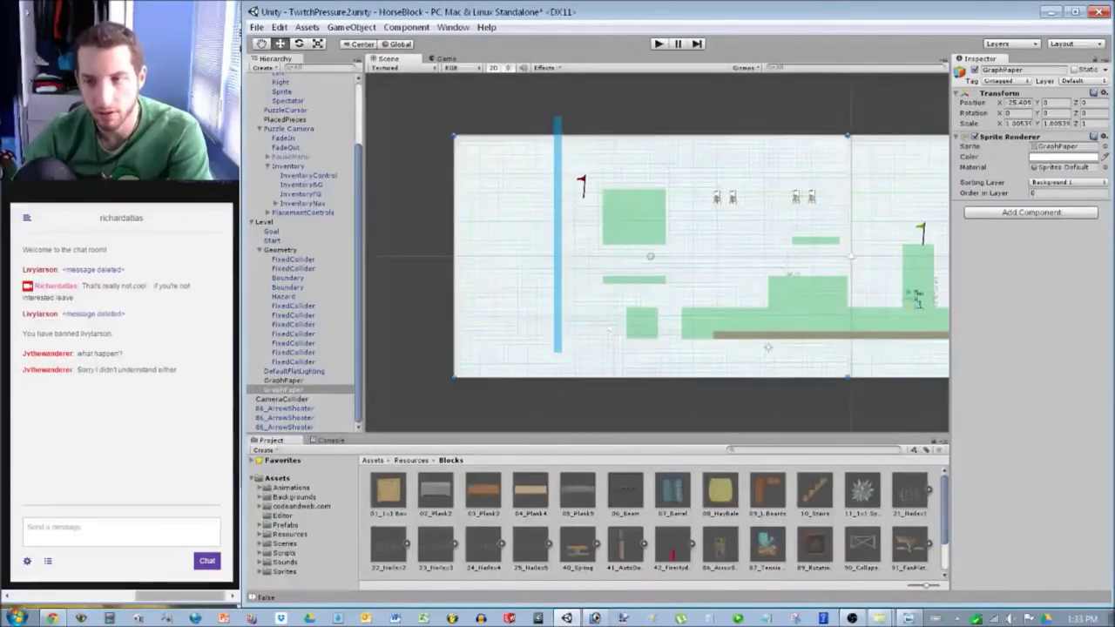
pyautogui.click(974, 70)
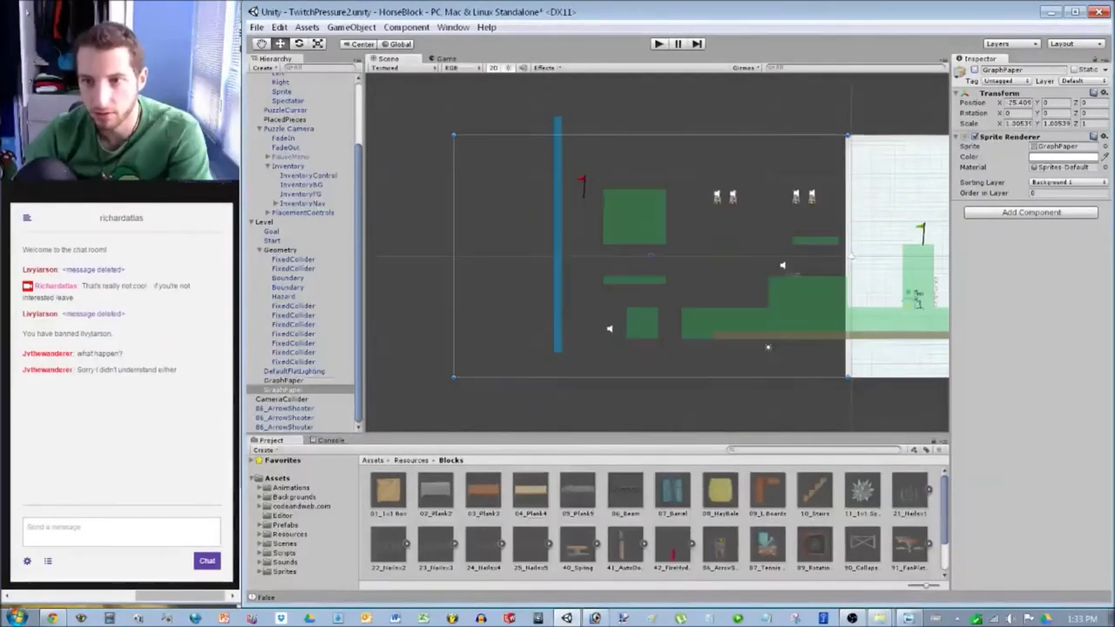
pyautogui.click(281, 399)
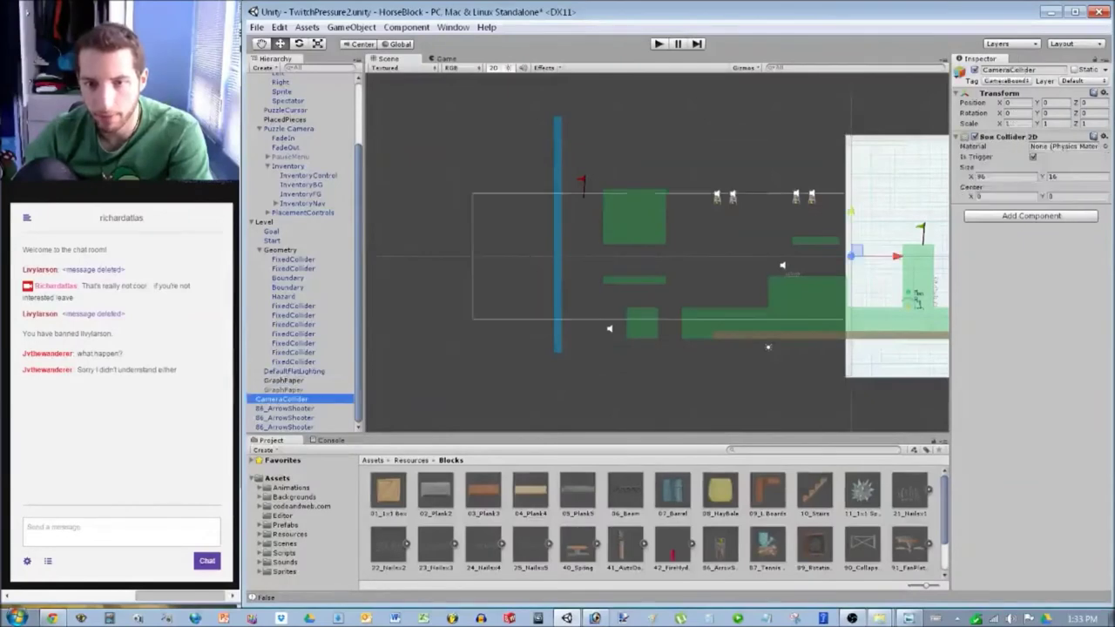
pyautogui.scroll(-6, 657, 253)
pyautogui.moveTo(657, 253); pyautogui.dragTo(492, 236, button='middle')
# Switch to Photoshop, view the right part of the level sketch, and return to Unity.
pyautogui.hotkey('alt', 'Tab')
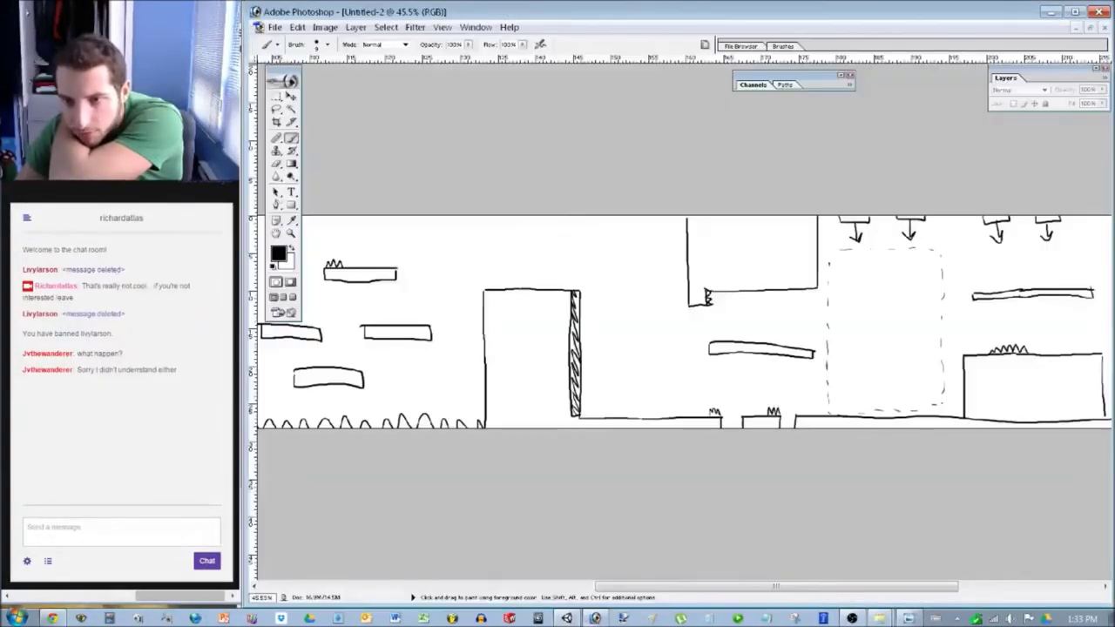
pyautogui.moveTo(765, 586); pyautogui.dragTo(920, 587)
pyautogui.hotkey('alt', 'Tab')
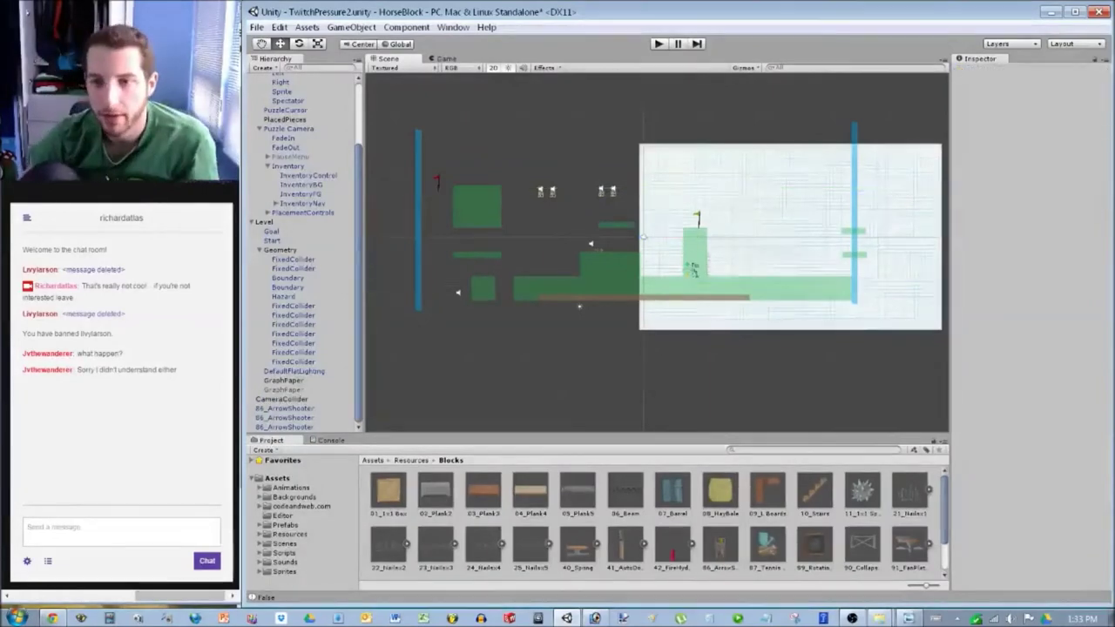
# Reactivate the left GraphPaper and deselect it.
pyautogui.scroll(-2, 656, 253)
pyautogui.scroll(2, 654, 251)
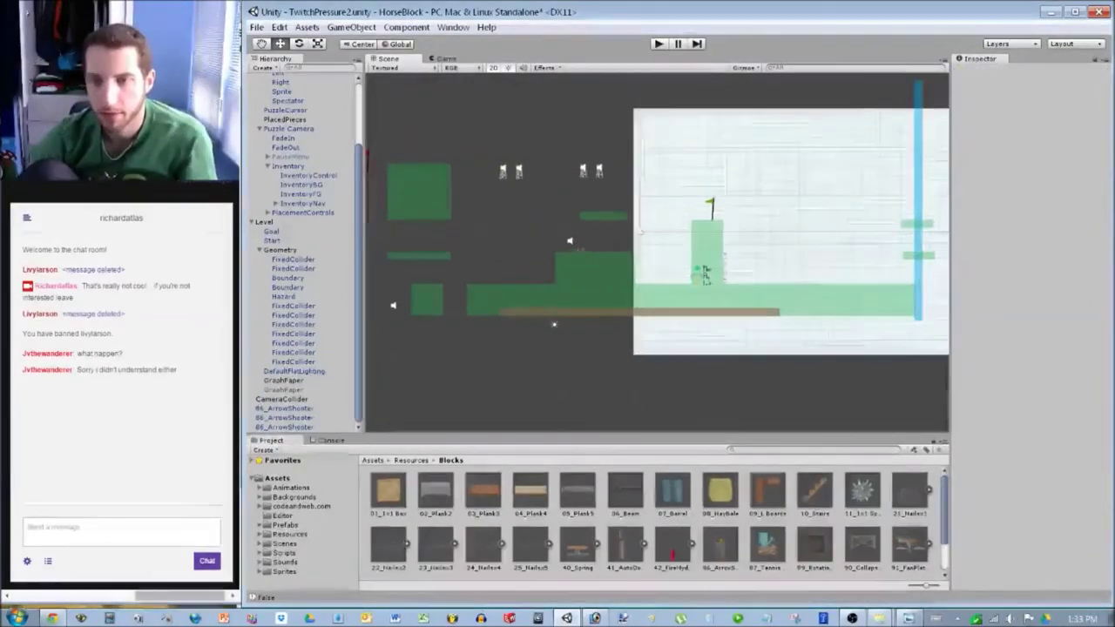
pyautogui.click(705, 273)
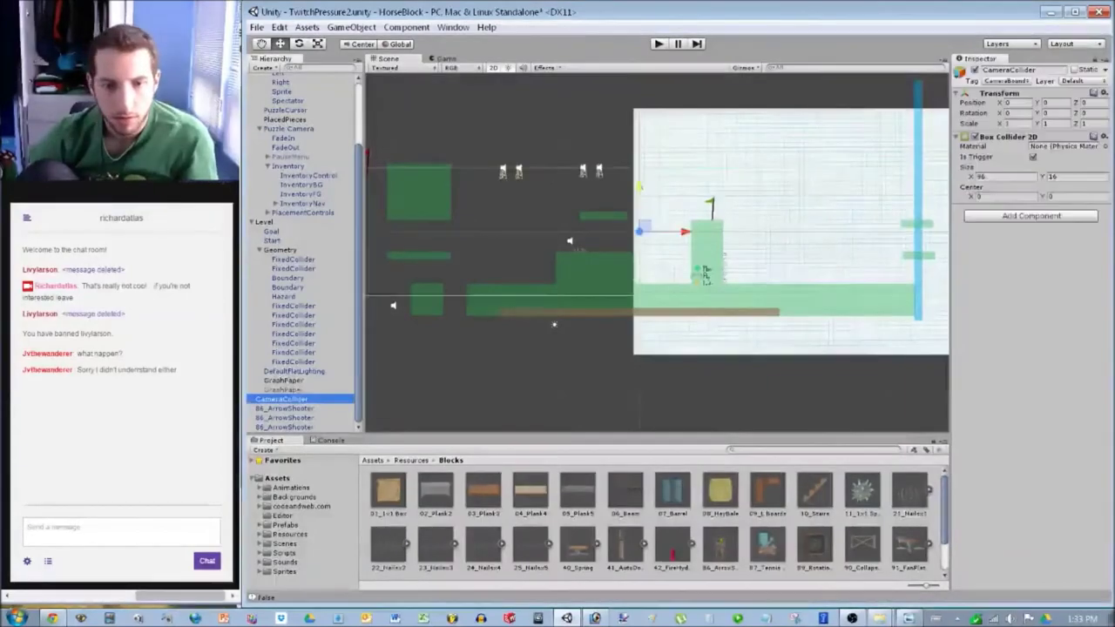
pyautogui.click(975, 69)
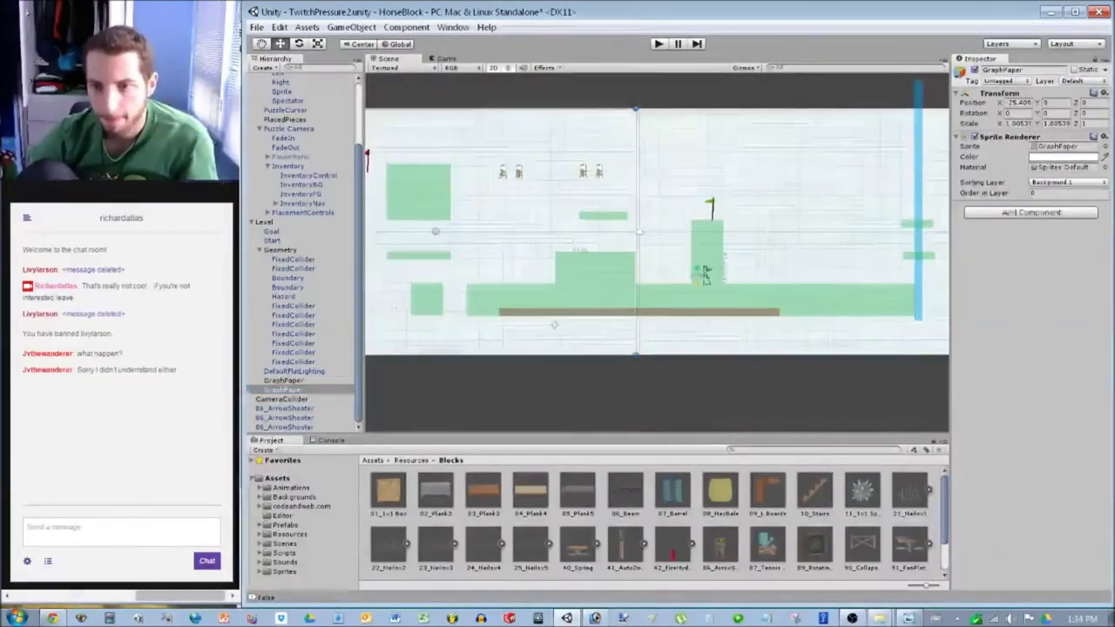
pyautogui.click(657, 392)
# Set the X size of CameraCollider's Box Collider 2D to 144 and check its extent around the level.
pyautogui.scroll(-3, 657, 251)
pyautogui.click(282, 399)
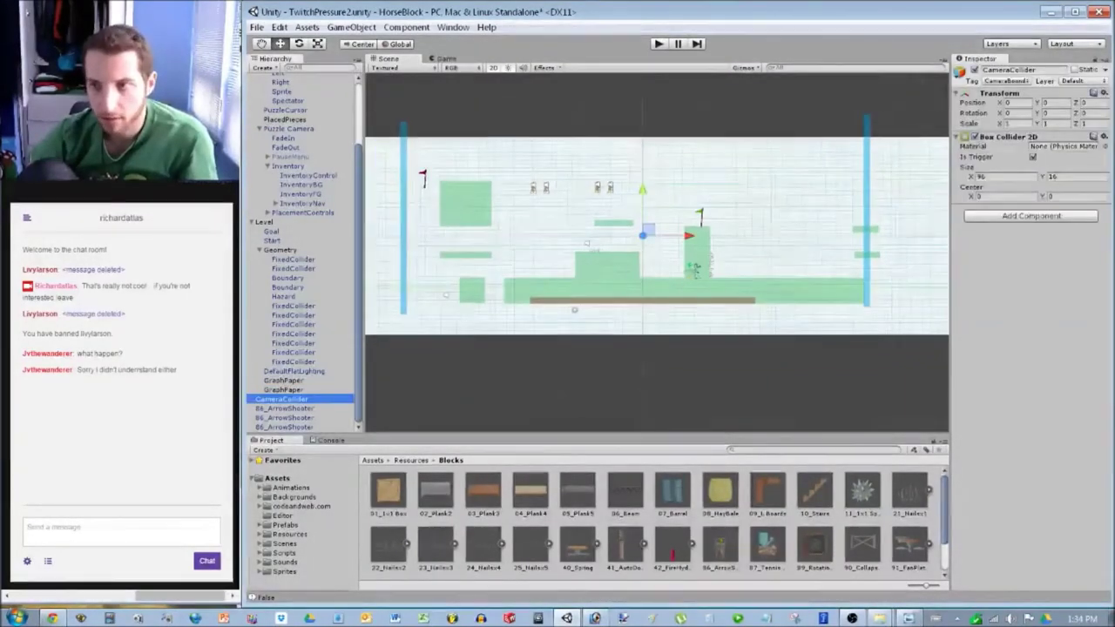
pyautogui.click(1002, 176)
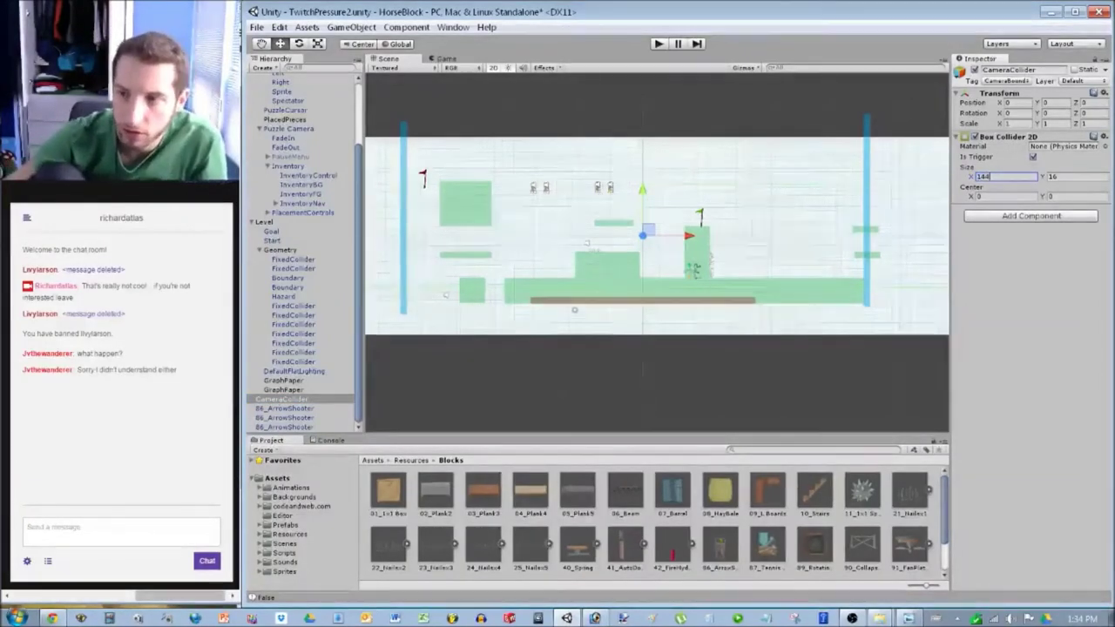
pyautogui.scroll(-3, 656, 253)
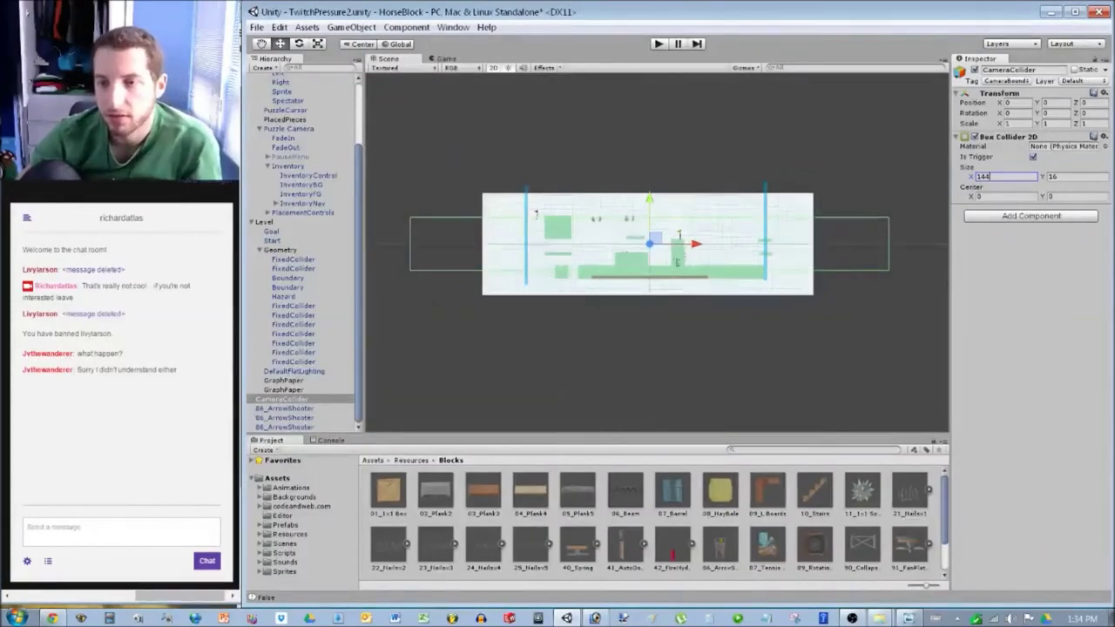
pyautogui.scroll(5, 657, 252)
pyautogui.scroll(2, 657, 252)
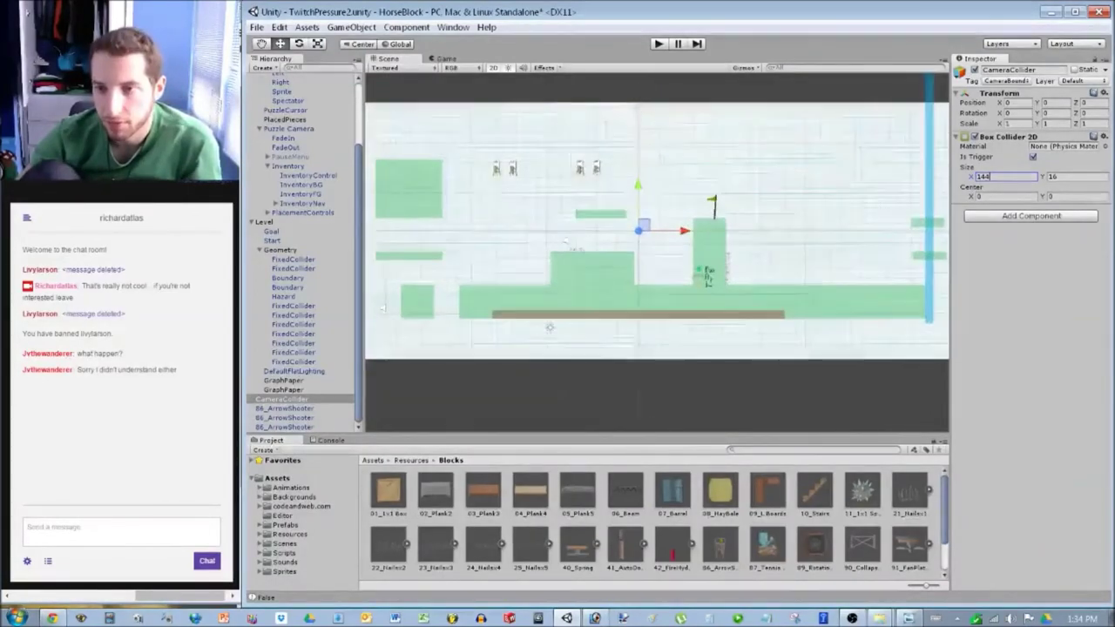
# Move the long ground block under the green flag to position X 22.5.
pyautogui.scroll(-2, 657, 253)
pyautogui.moveTo(657, 253); pyautogui.dragTo(442, 239, button='middle')
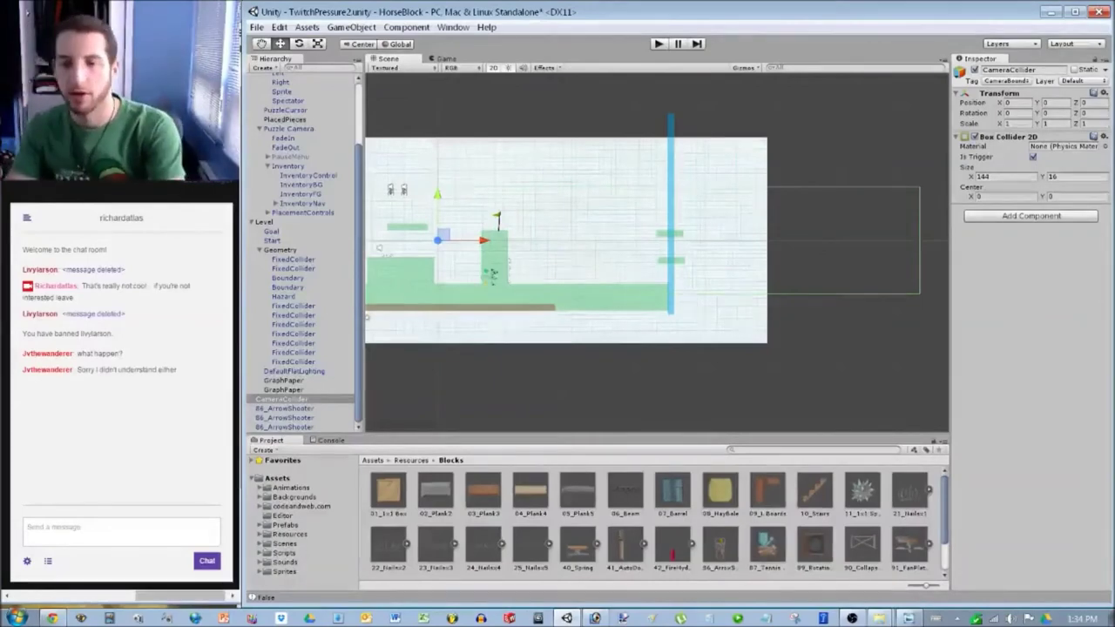
pyautogui.press('Escape')
pyautogui.click(480, 297)
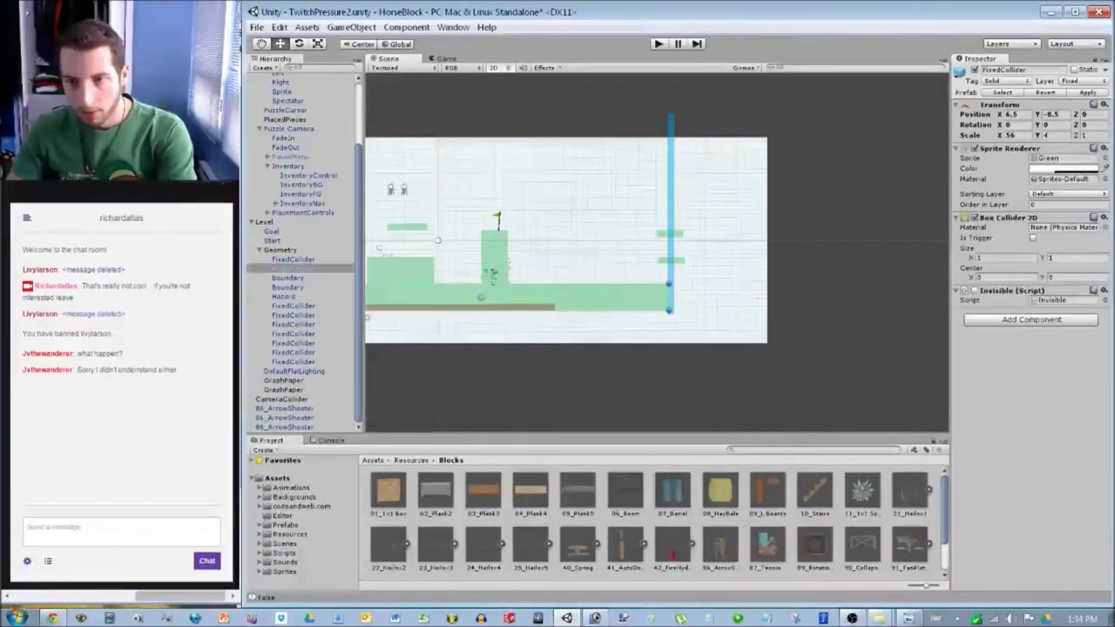
pyautogui.click(1013, 114)
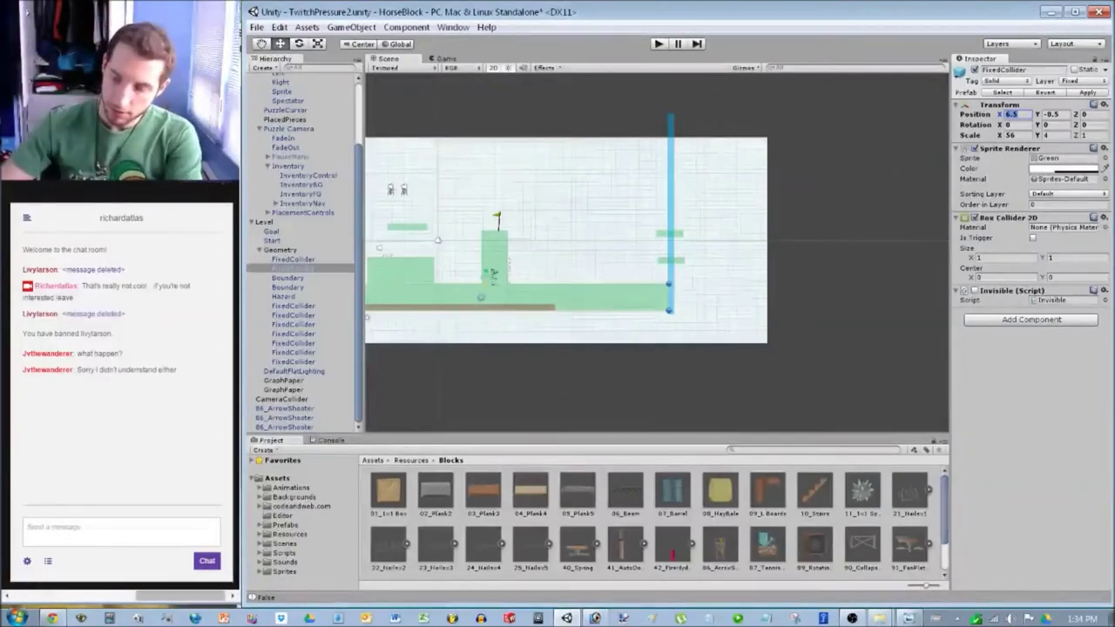
pyautogui.write('22.5')
pyautogui.press('Return')
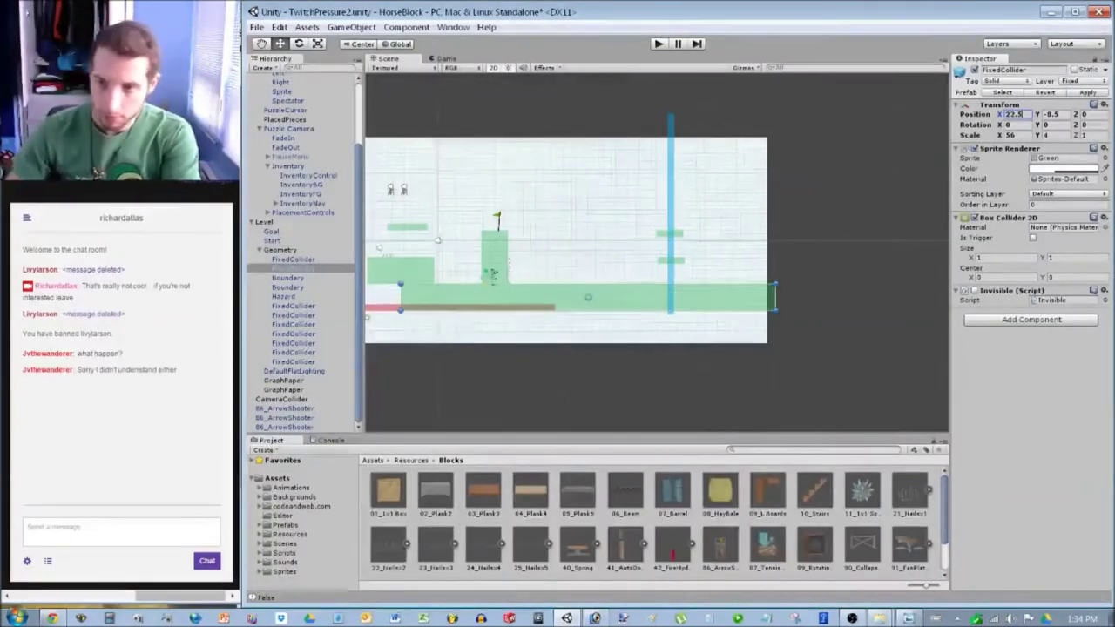
# Move the tall block beneath the green flag to position X 24.5.
pyautogui.click(495, 257)
pyautogui.click(1013, 114)
pyautogui.write('24.5')
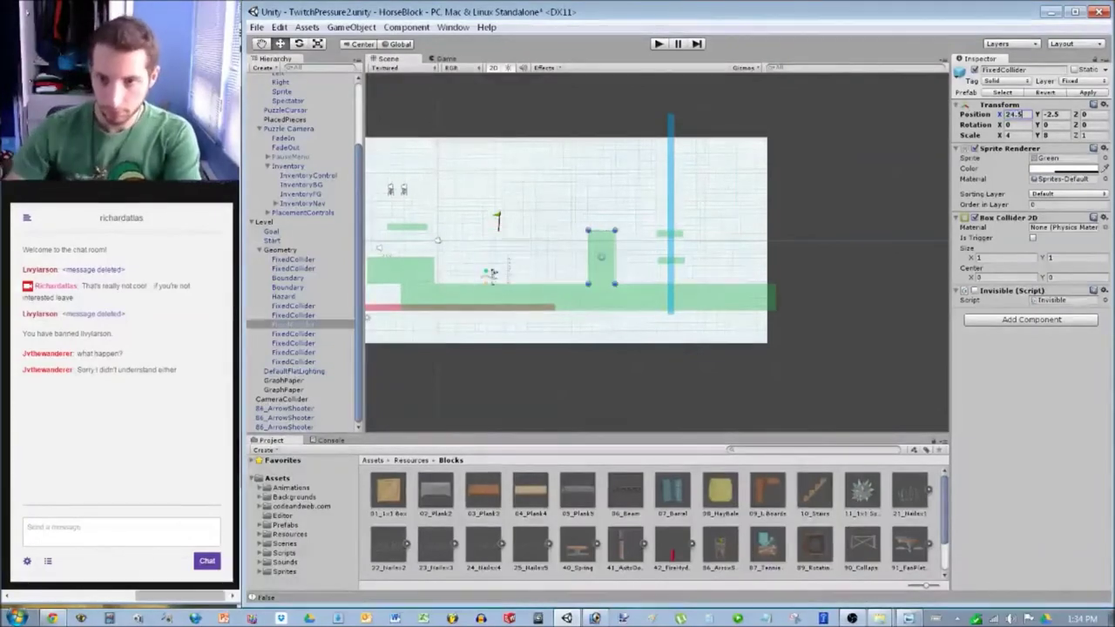
pyautogui.click(490, 273)
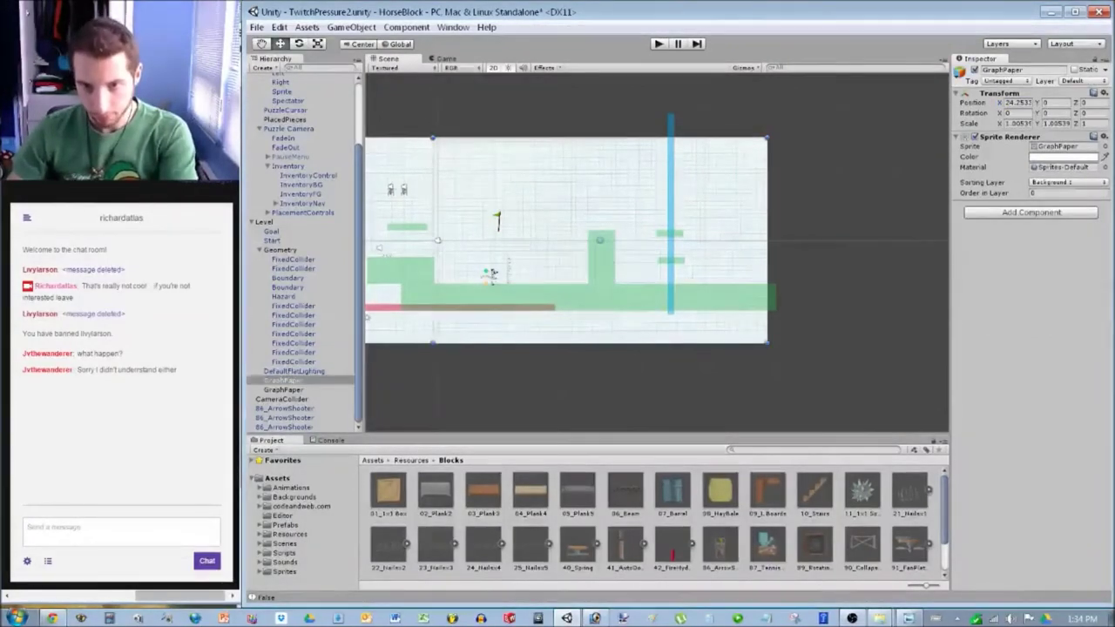
# Move the 10 by 4 ground block at the raised left end of the ground to position X 11.5.
pyautogui.click(405, 270)
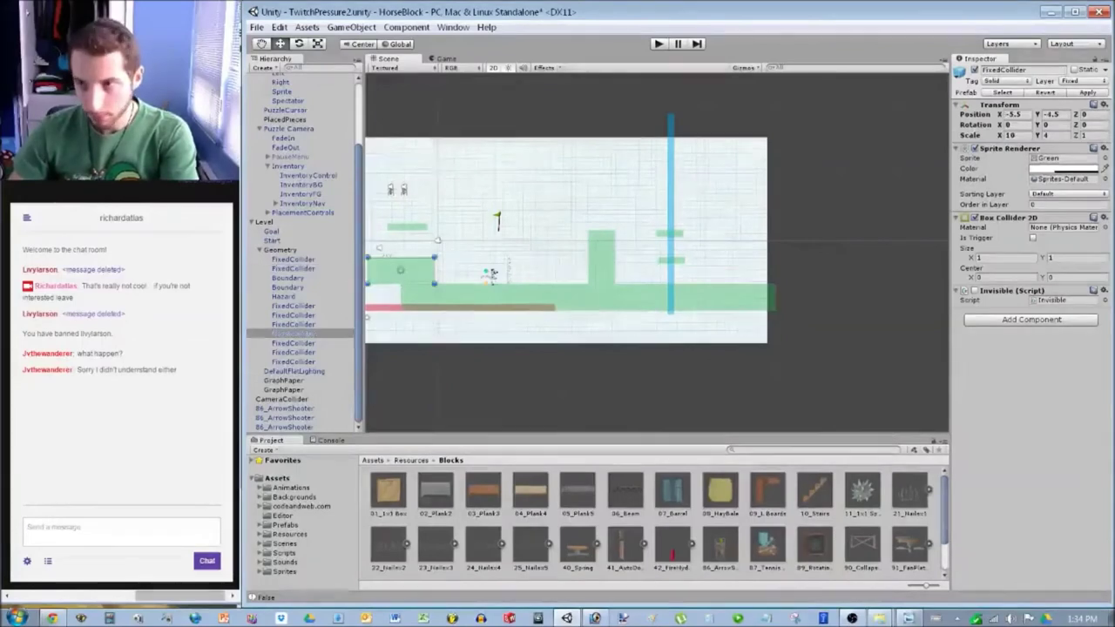
pyautogui.click(1013, 114)
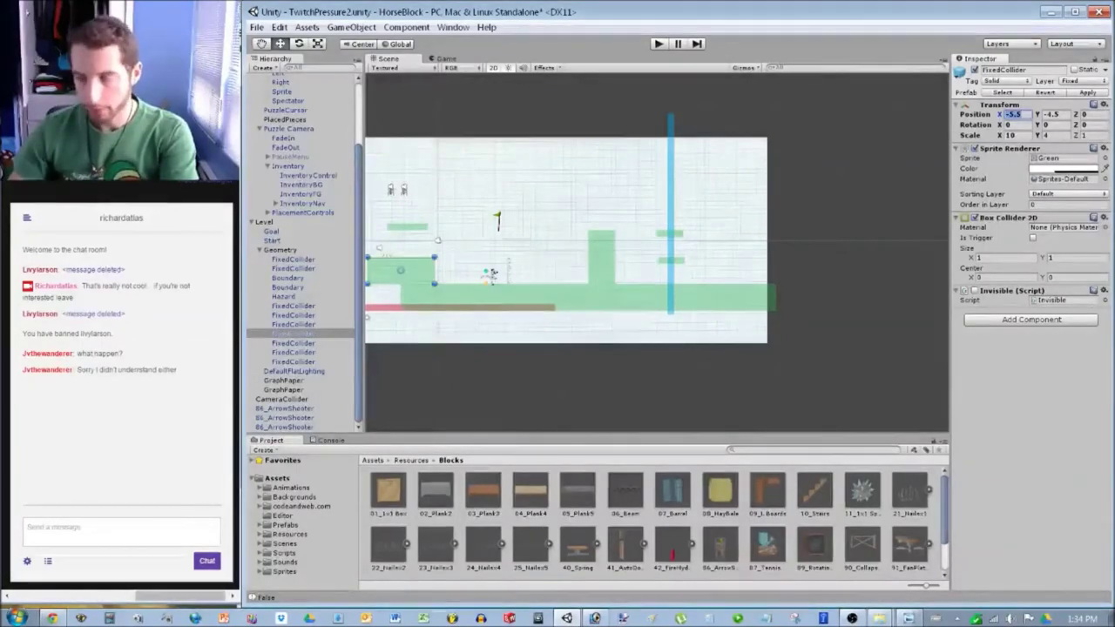
pyautogui.write('11.5')
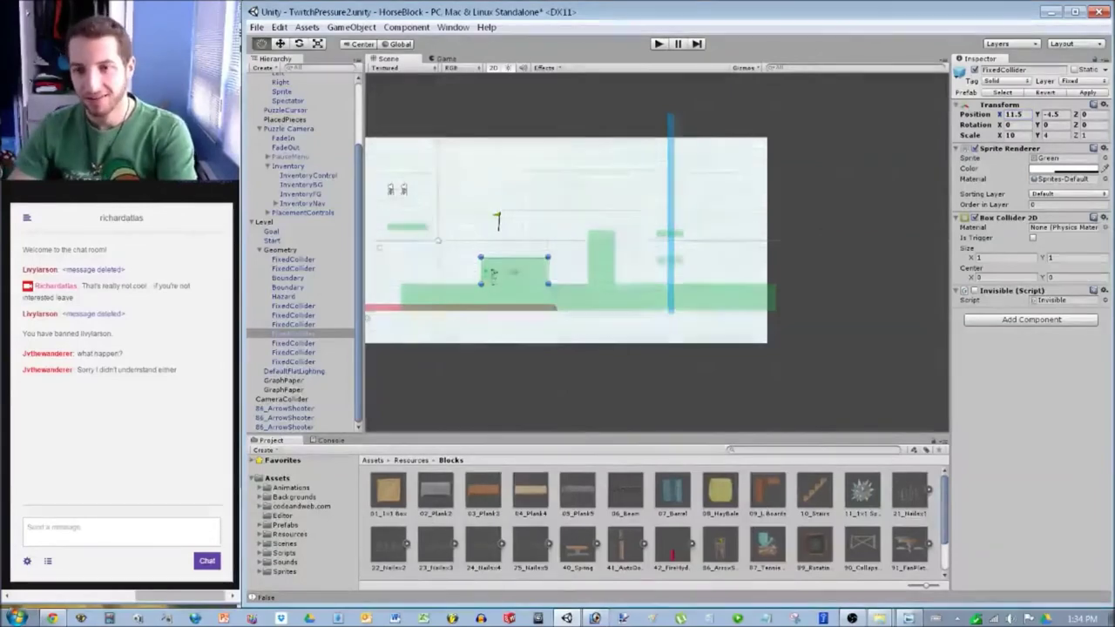
pyautogui.scroll(3, 427, 337)
pyautogui.scroll(3, 301, 253)
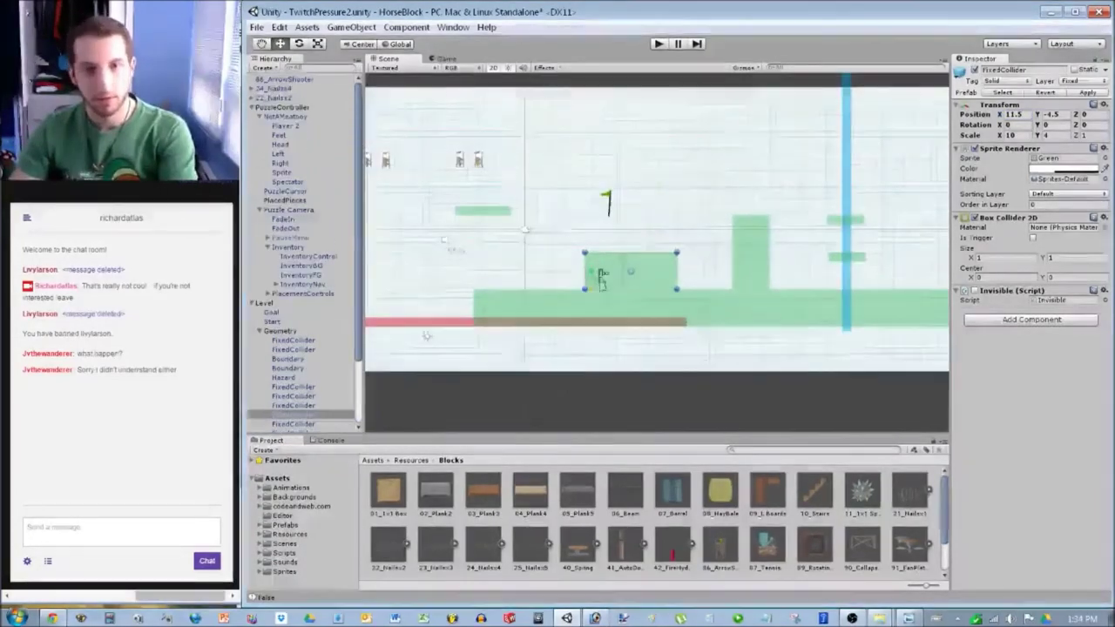
# Move the 24_Nailsx4 hazard to position X 17 and deselect it.
pyautogui.click(274, 88)
pyautogui.click(1009, 114)
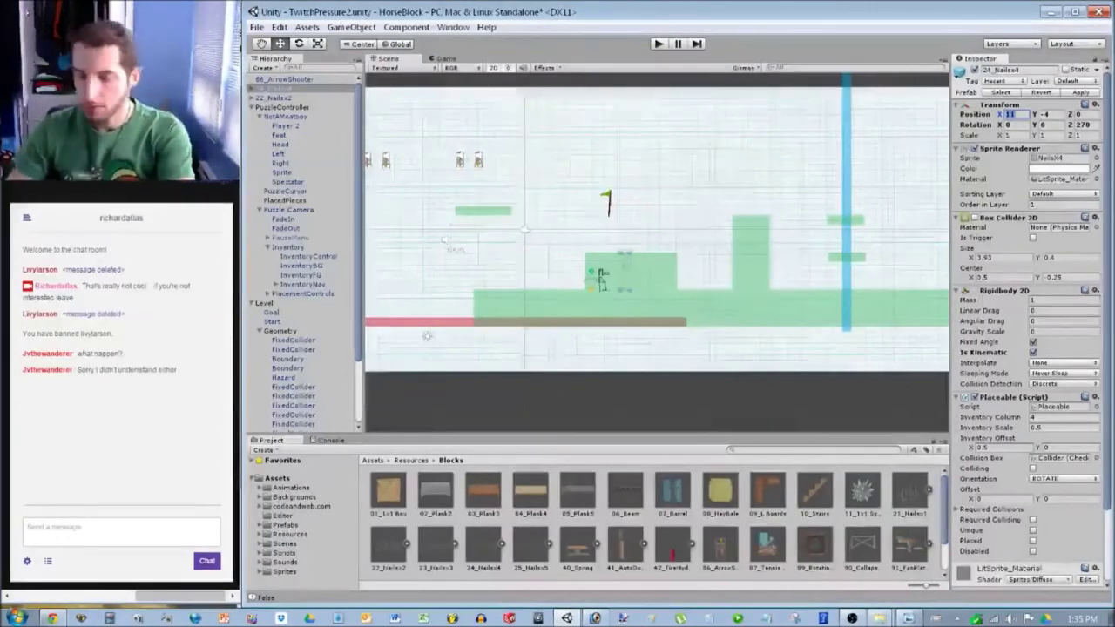
pyautogui.write('17')
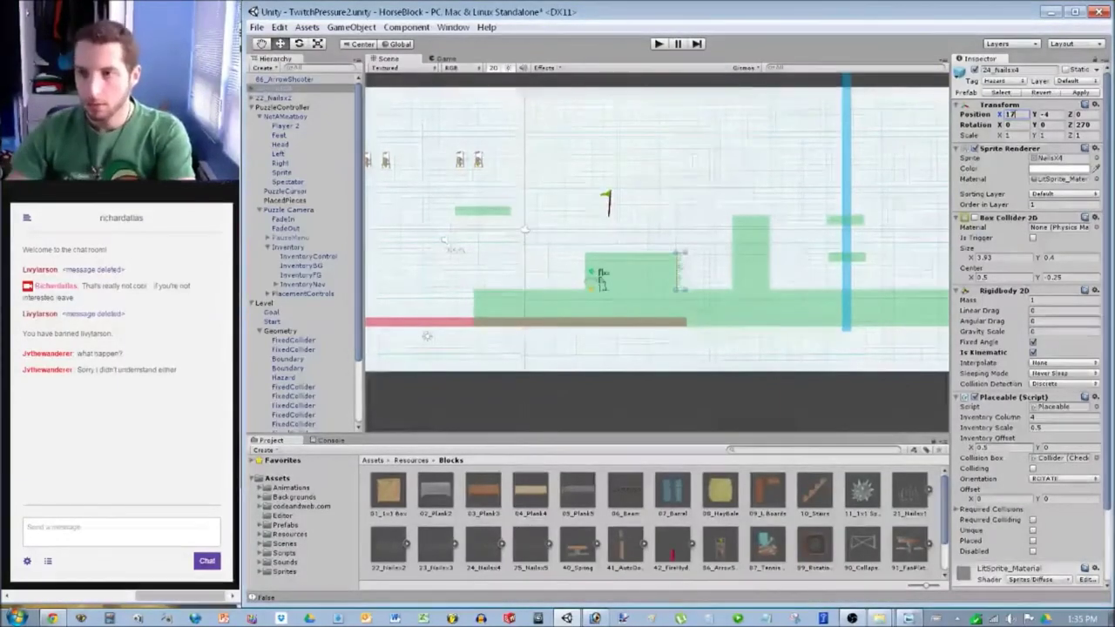
pyautogui.click(621, 250)
pyautogui.scroll(-3, 621, 250)
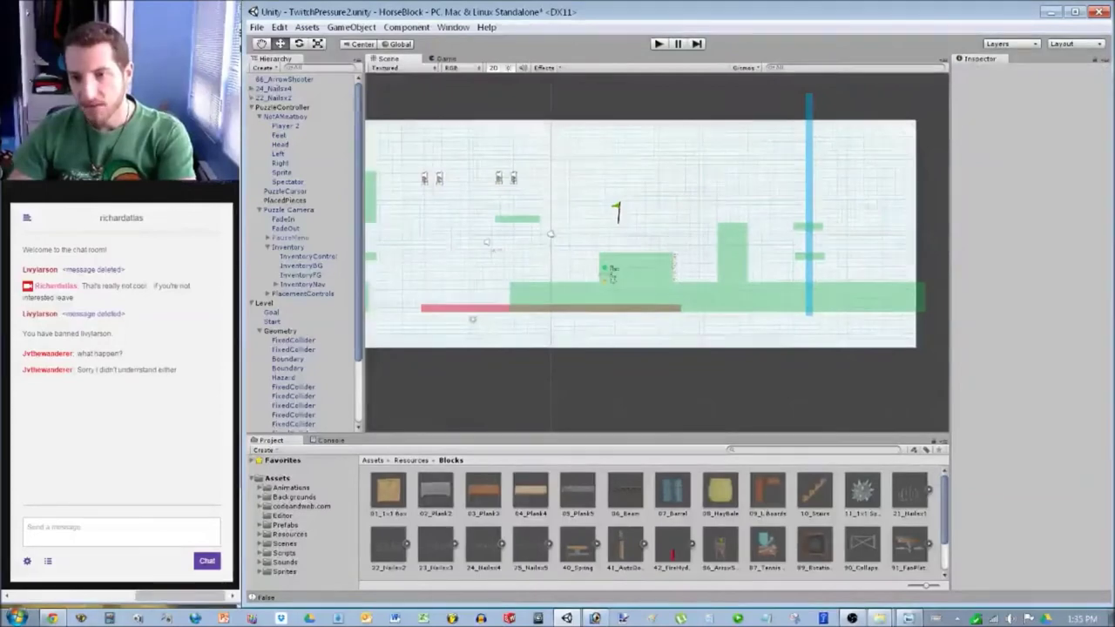
# Set the 24_Nailsx4 hazard's X position to 27, beside the tall block, and deselect it.
pyautogui.click(730, 233)
pyautogui.click(279, 88)
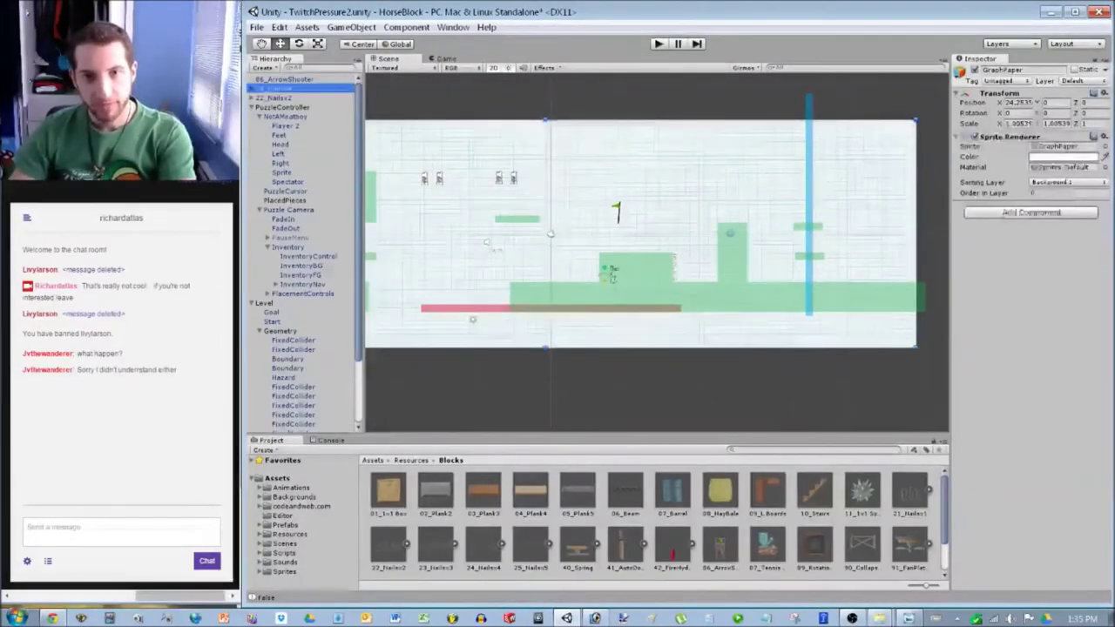
pyautogui.click(1014, 114)
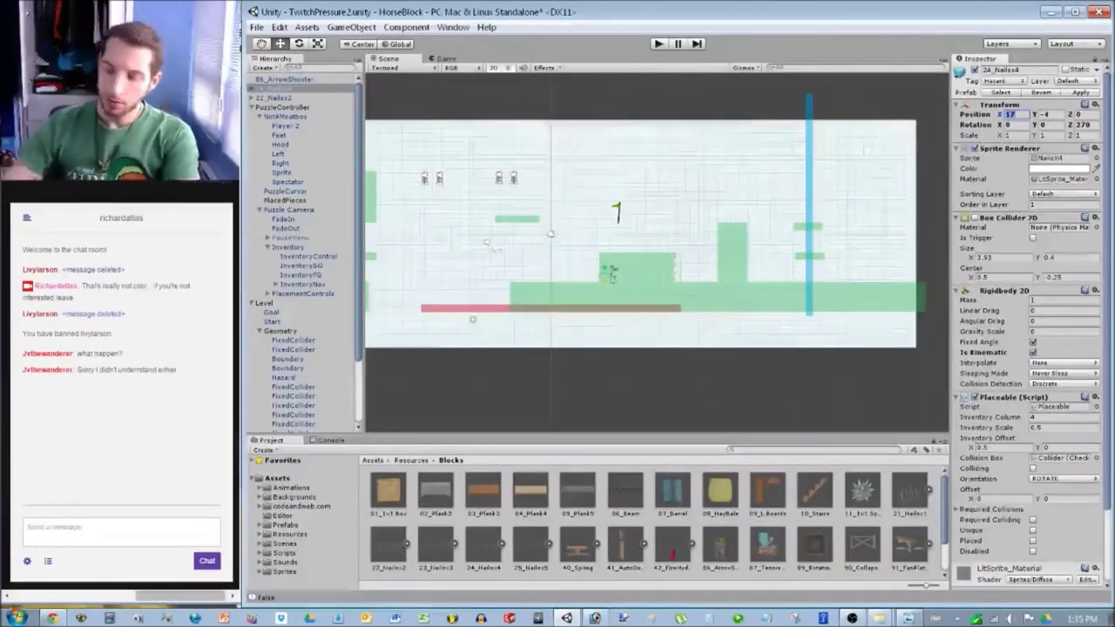
pyautogui.write('27')
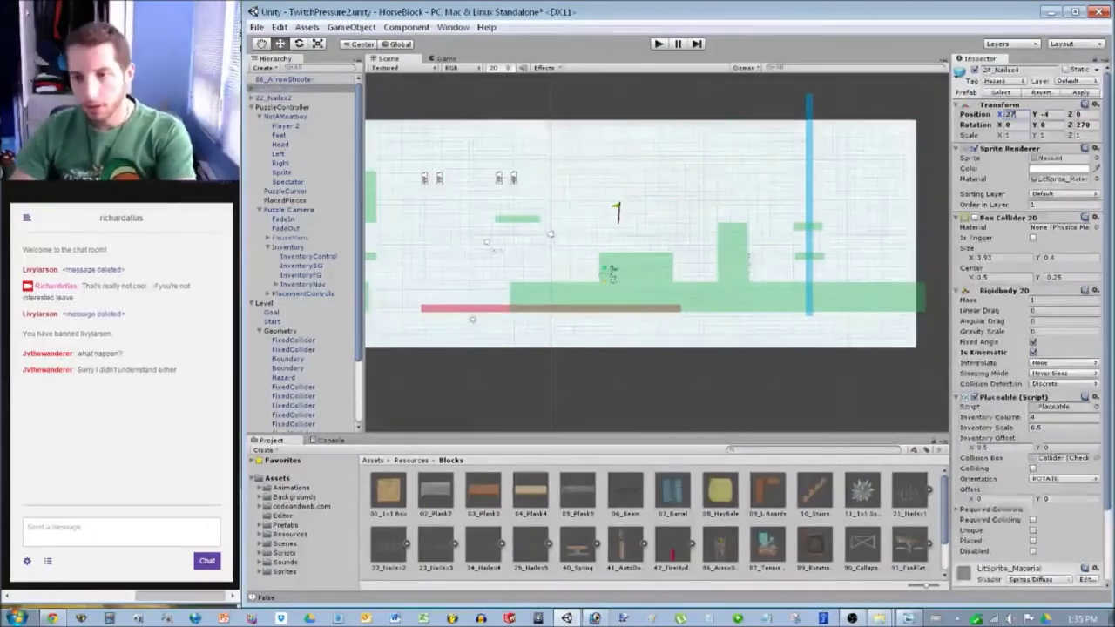
pyautogui.press('Escape')
# Move the 6-unit-wide floating platform to position X 12.5, beside the green flag, and deselect it.
pyautogui.click(517, 219)
pyautogui.click(1014, 114)
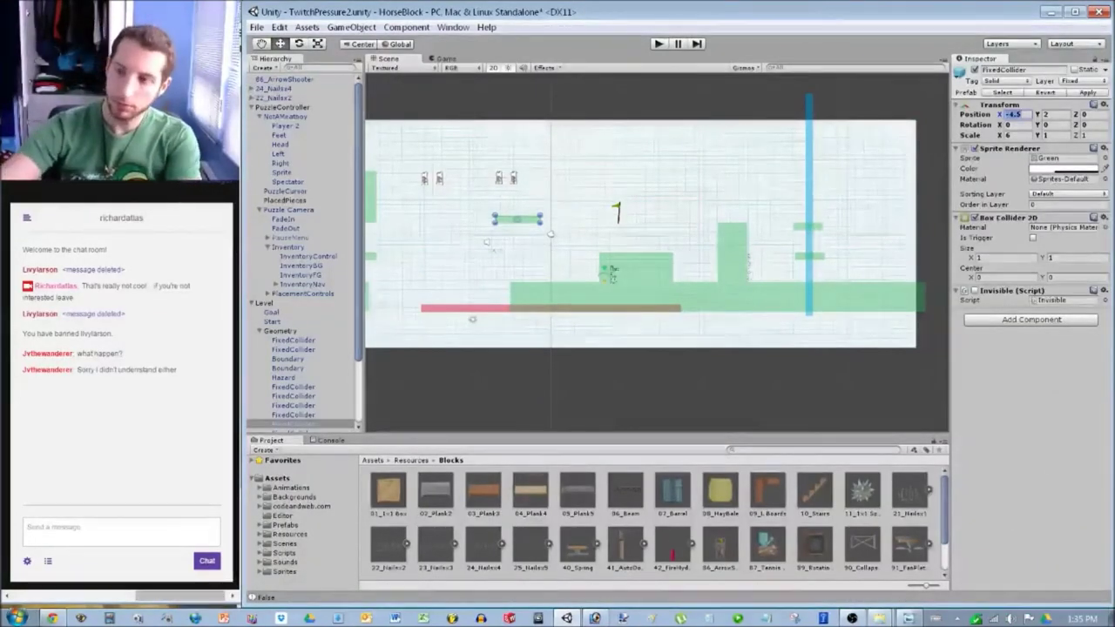
pyautogui.write('12.5')
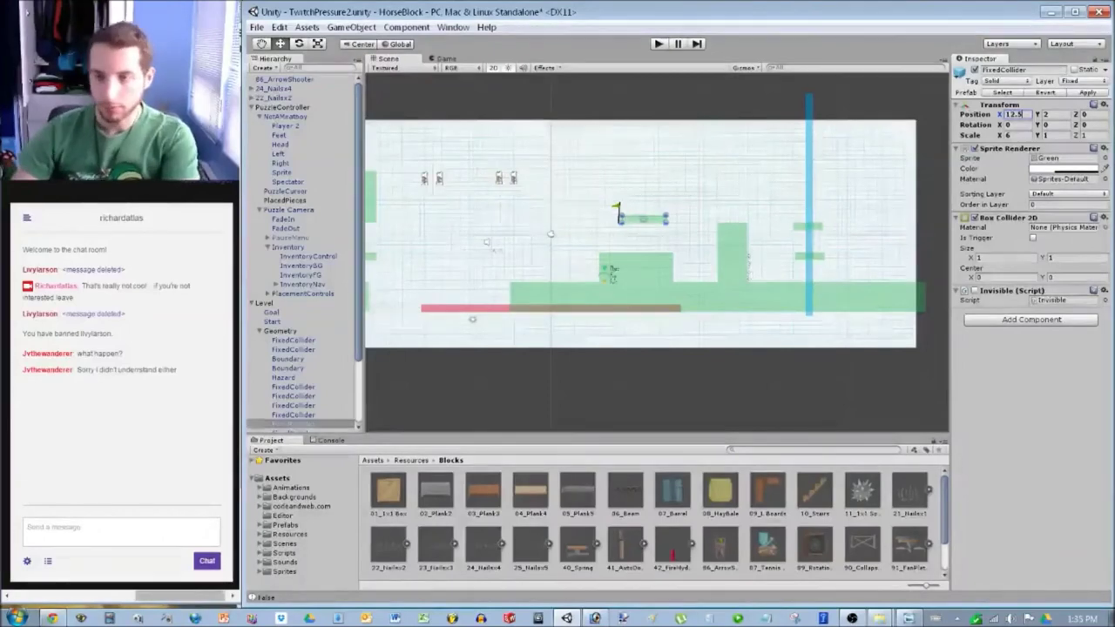
pyautogui.press('Escape')
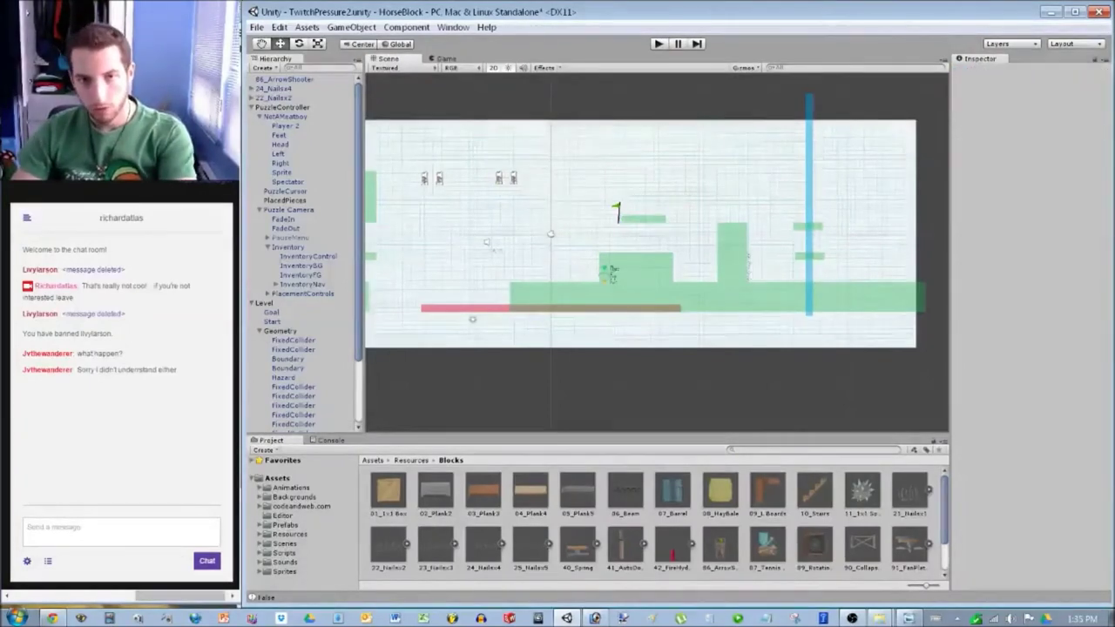
# Move the 22_Nailsx2 hazard to position X 8, on top of the block below the green flag.
pyautogui.click(281, 97)
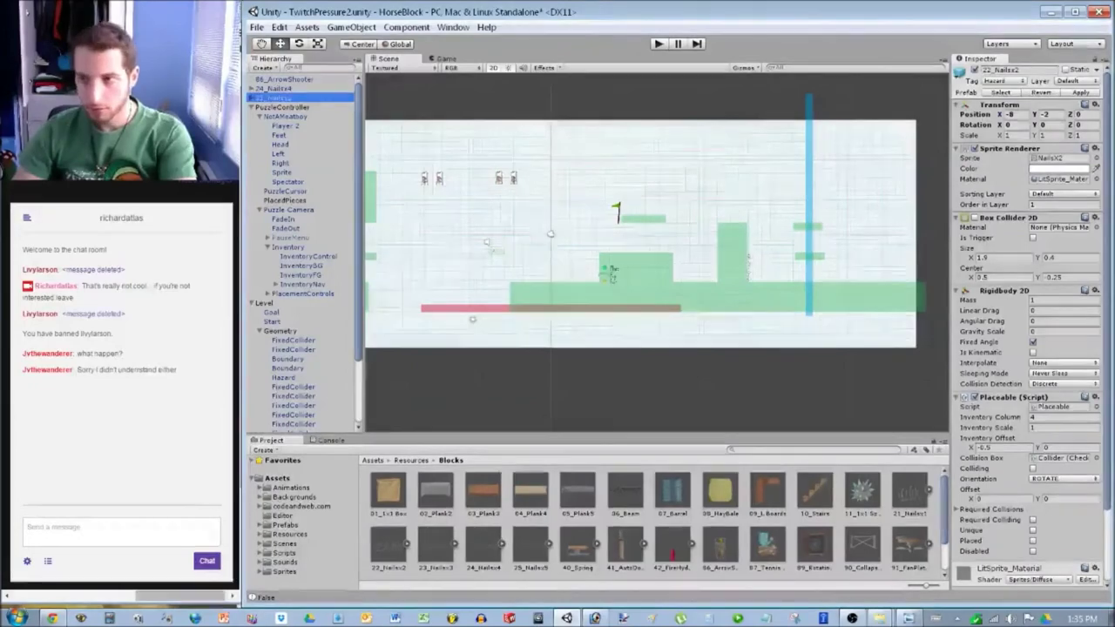
pyautogui.click(1011, 114)
pyautogui.write('0')
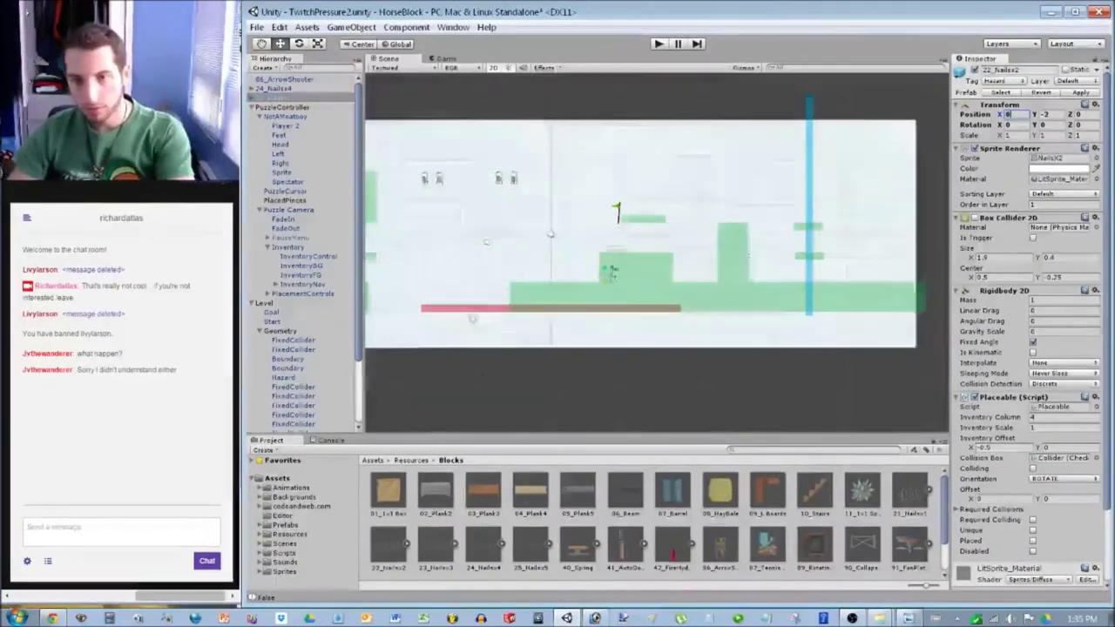
pyautogui.scroll(5, 611, 270)
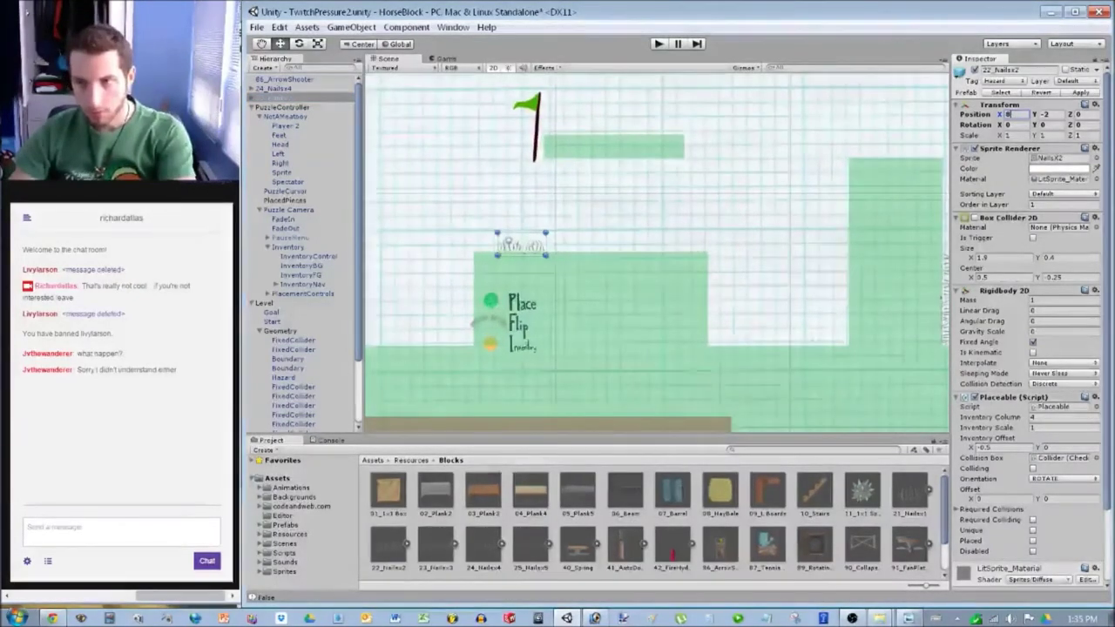
# Set the X position of the 10 by 4 block beneath the green flag to 10.5.
pyautogui.click(590, 299)
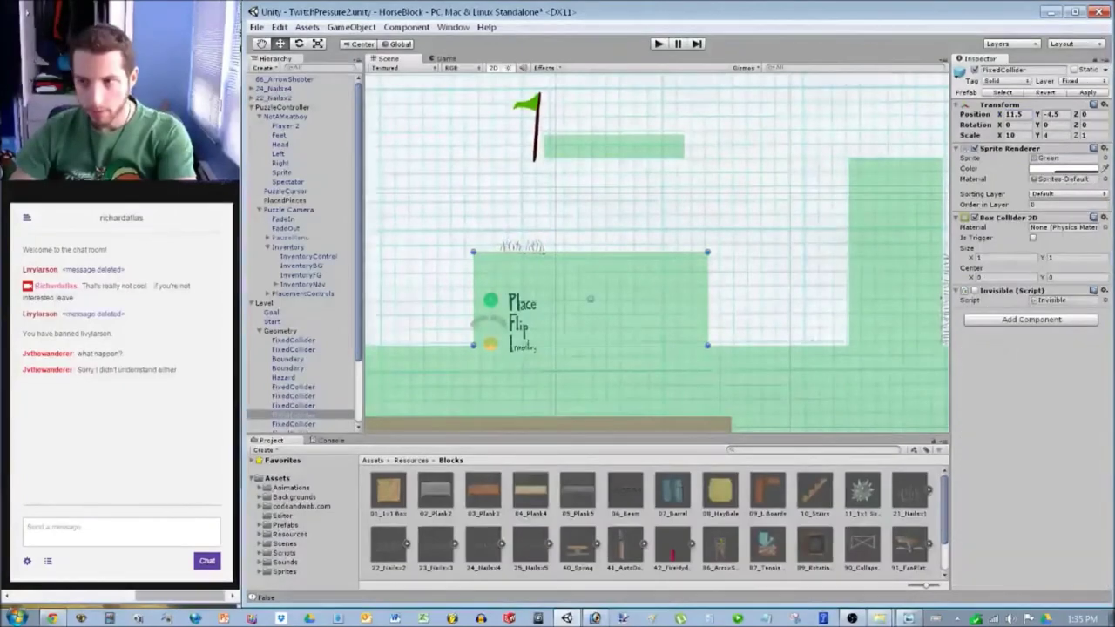
pyautogui.click(1014, 114)
pyautogui.write('10.5')
pyautogui.scroll(-2, 654, 523)
pyautogui.scroll(-4, 600, 280)
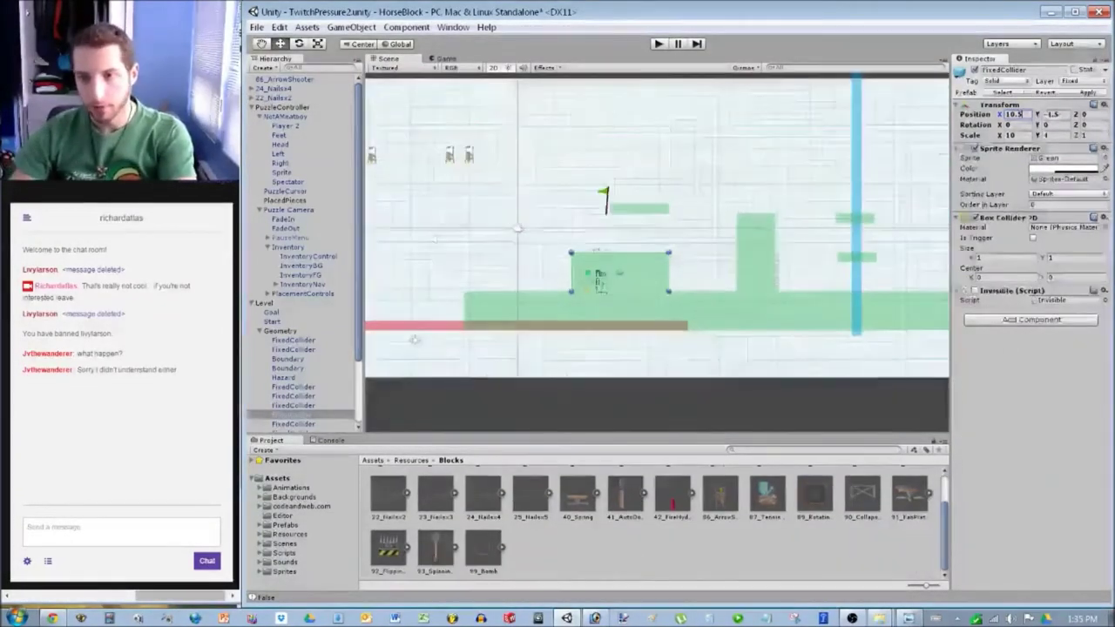
# Move the thin 8-unit-wide platform below the large square block to position X -11.5.
pyautogui.click(389, 199)
pyautogui.moveTo(389, 200); pyautogui.dragTo(410, 200, button='middle')
pyautogui.scroll(4, 410, 199)
pyautogui.moveTo(482, 284); pyautogui.dragTo(619, 262, button='middle')
pyautogui.scroll(4, 618, 262)
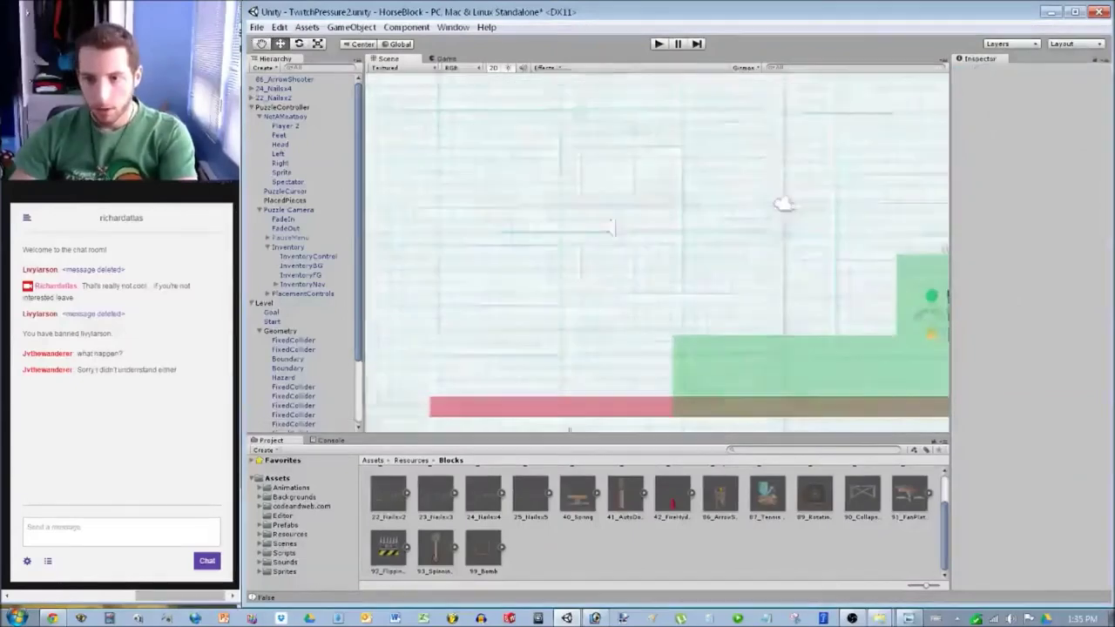
pyautogui.scroll(-4, 656, 252)
pyautogui.click(425, 259)
pyautogui.click(1014, 115)
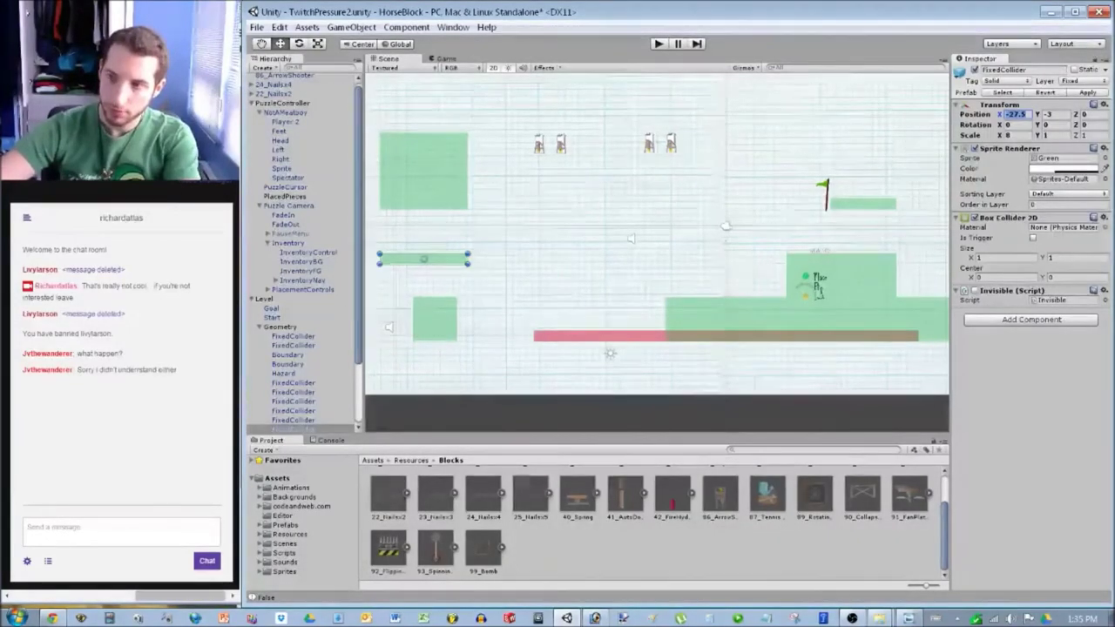
pyautogui.write('11.5')
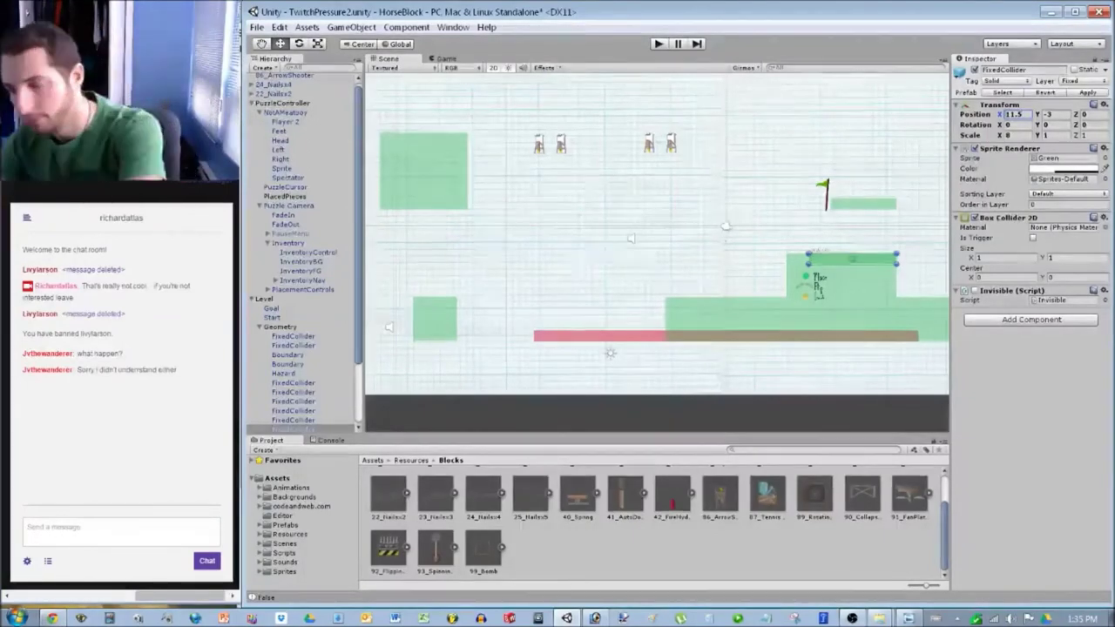
pyautogui.press('Home')
pyautogui.write('-')
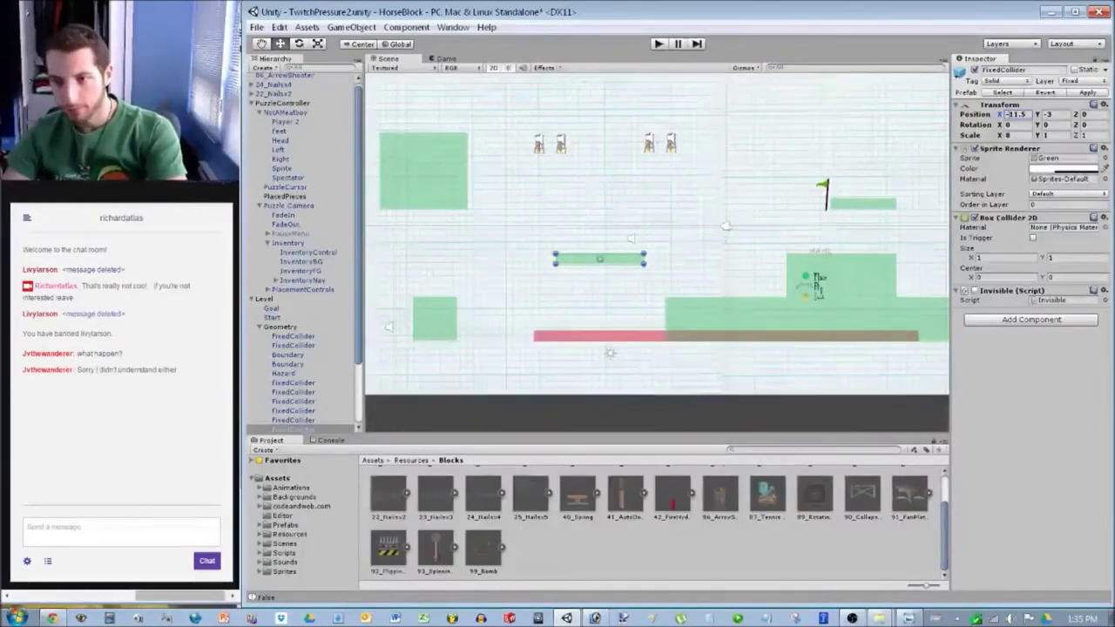
# Move the small 4 by 4 block to position X -10.5, over the red hazard strip, and deselect it.
pyautogui.click(435, 318)
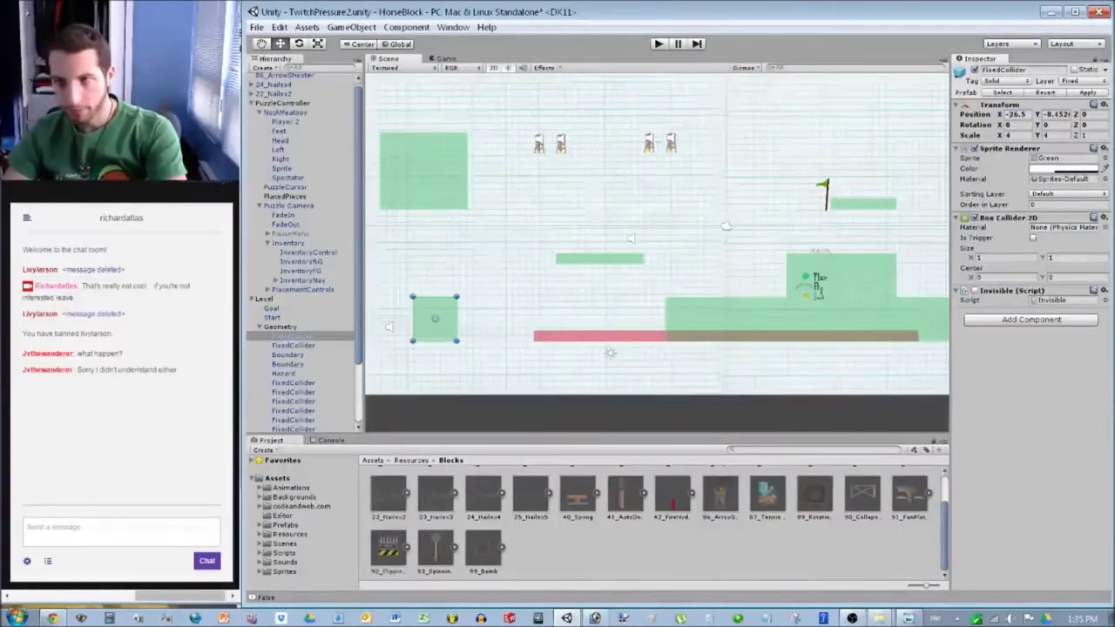
pyautogui.click(1016, 115)
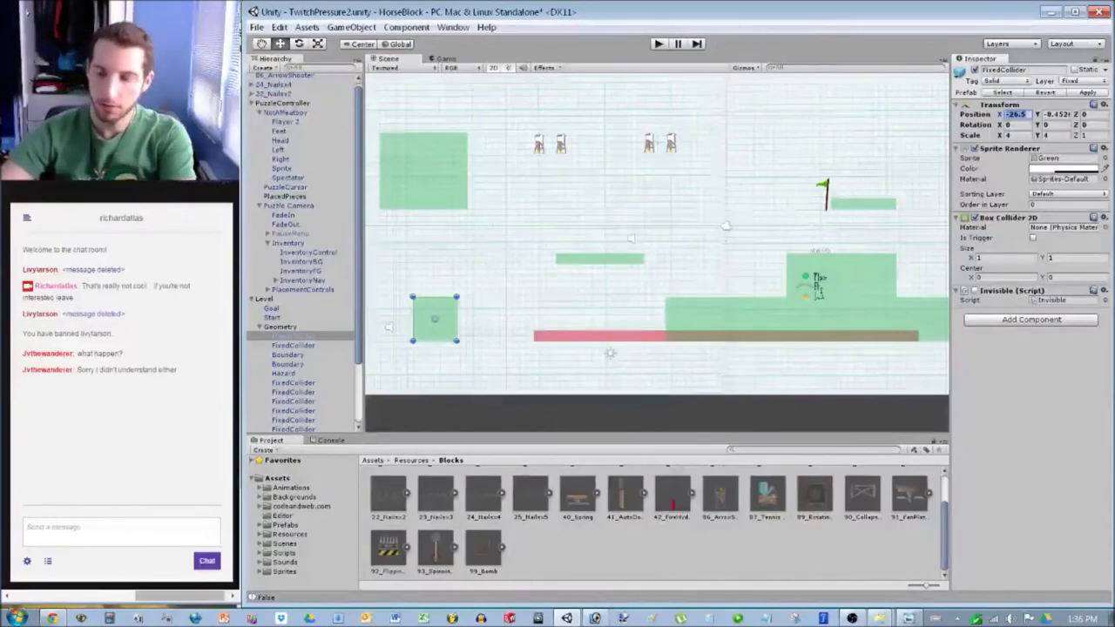
pyautogui.write('-10.5')
pyautogui.scroll(-6, 657, 252)
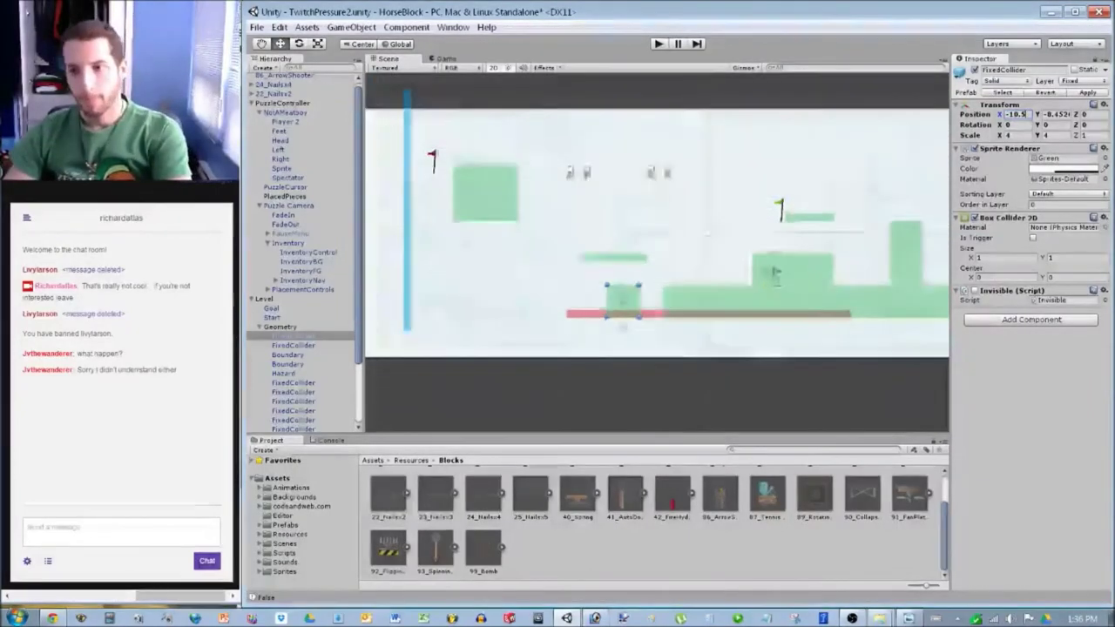
pyautogui.scroll(-5, 656, 252)
pyautogui.press('Escape')
pyautogui.scroll(-3, 301, 252)
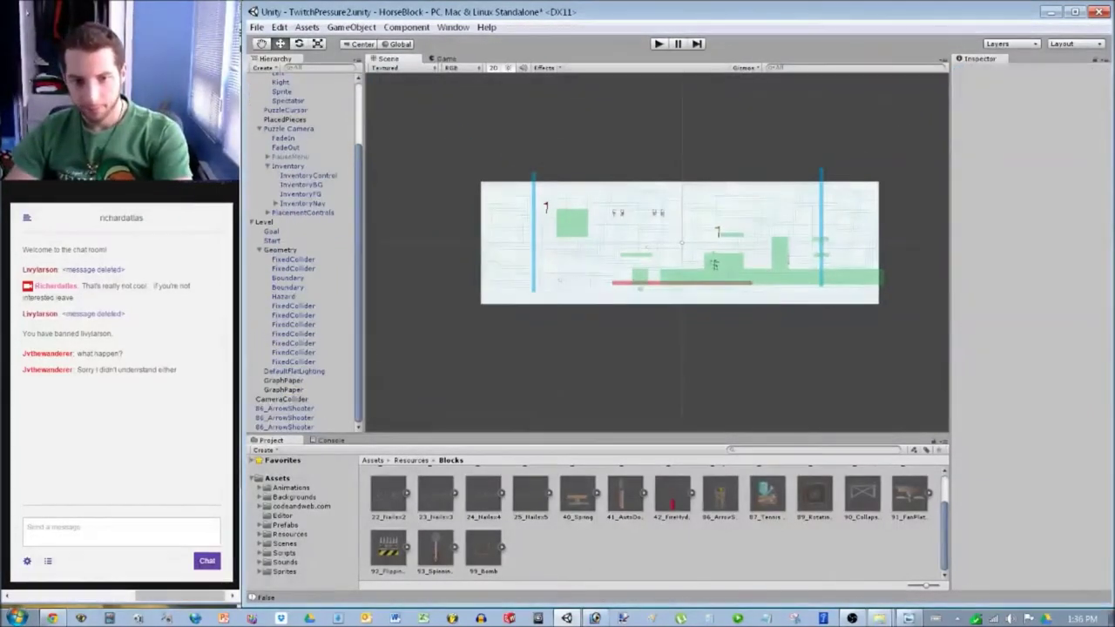
# Select CameraCollider and check its extent against the rearranged level.
pyautogui.click(282, 399)
pyautogui.scroll(3, 650, 250)
pyautogui.scroll(-6, 650, 250)
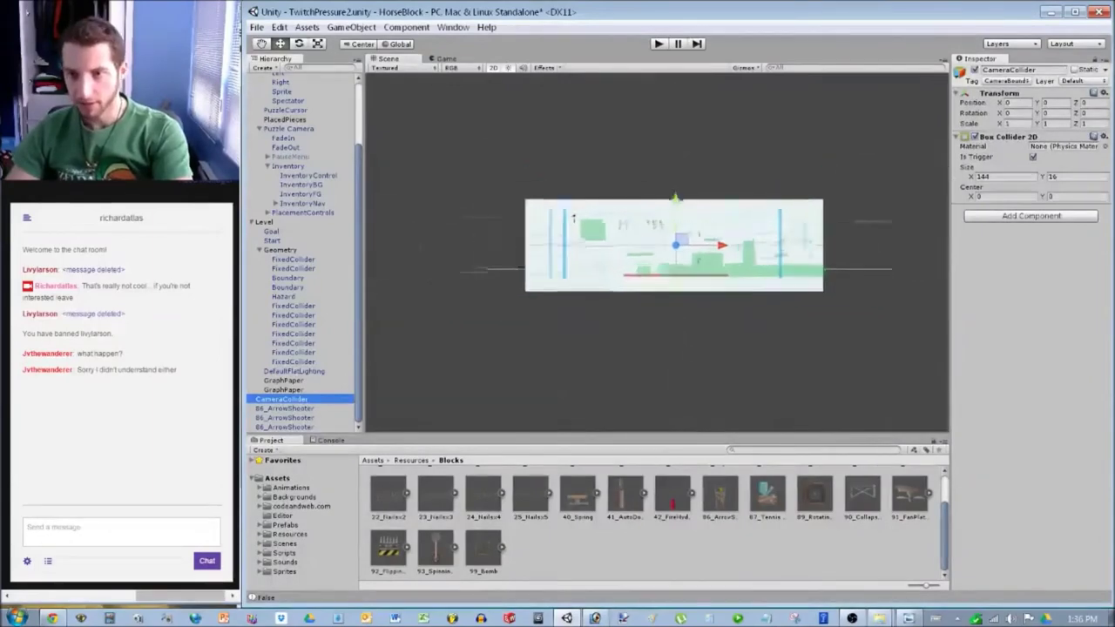
pyautogui.scroll(1, 656, 253)
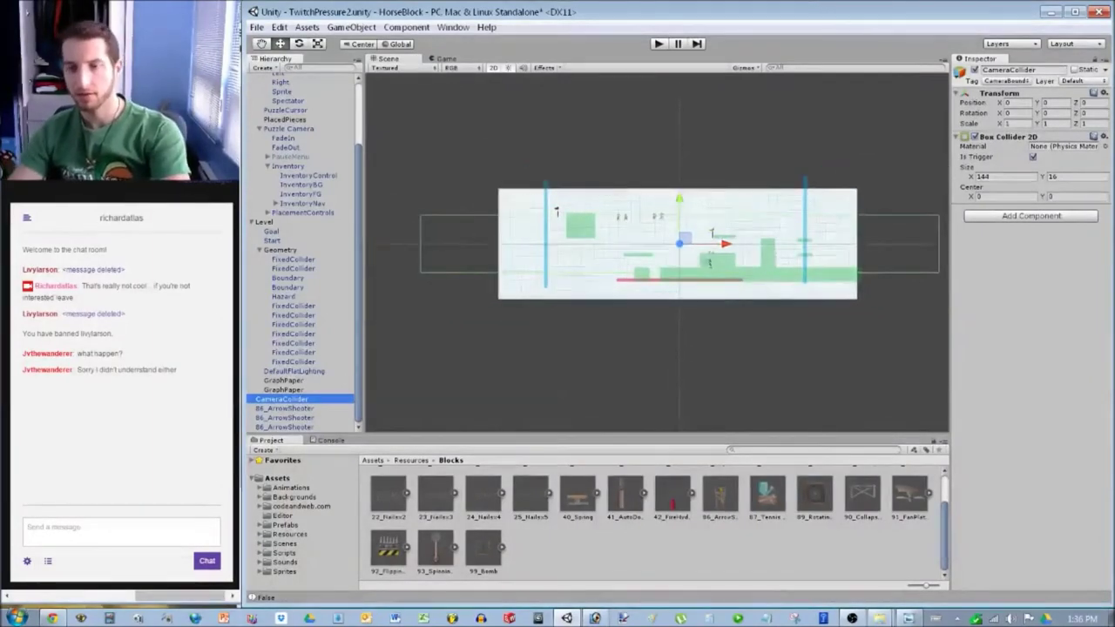
# Move the large 8 by 7 block near the red flag to position X -11.5 and deselect it.
pyautogui.scroll(3, 656, 250)
pyautogui.click(497, 196)
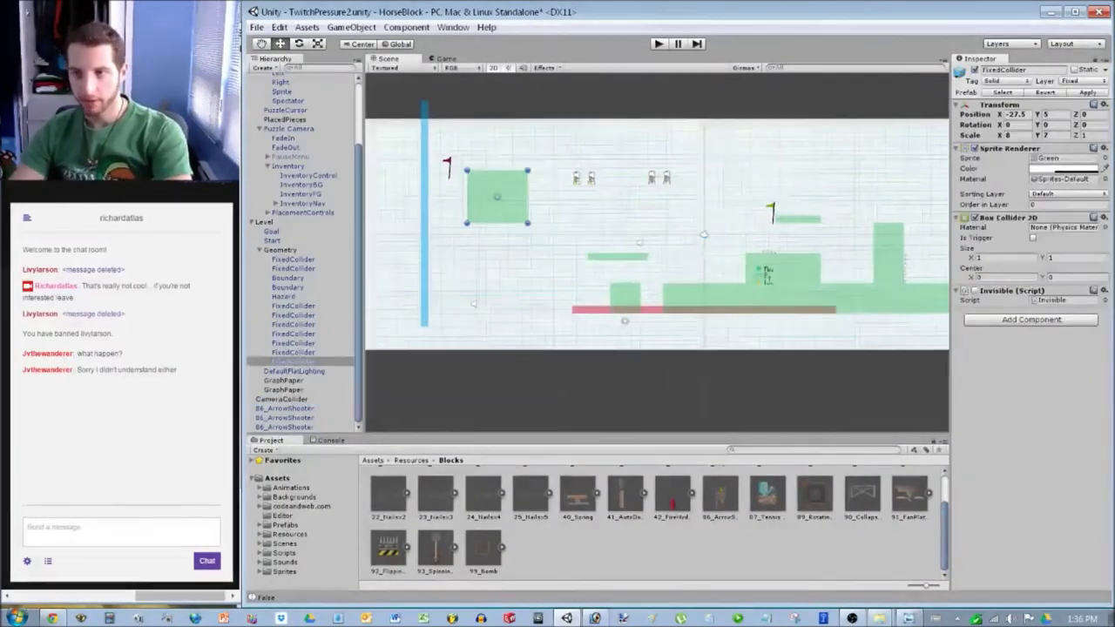
pyautogui.click(1014, 114)
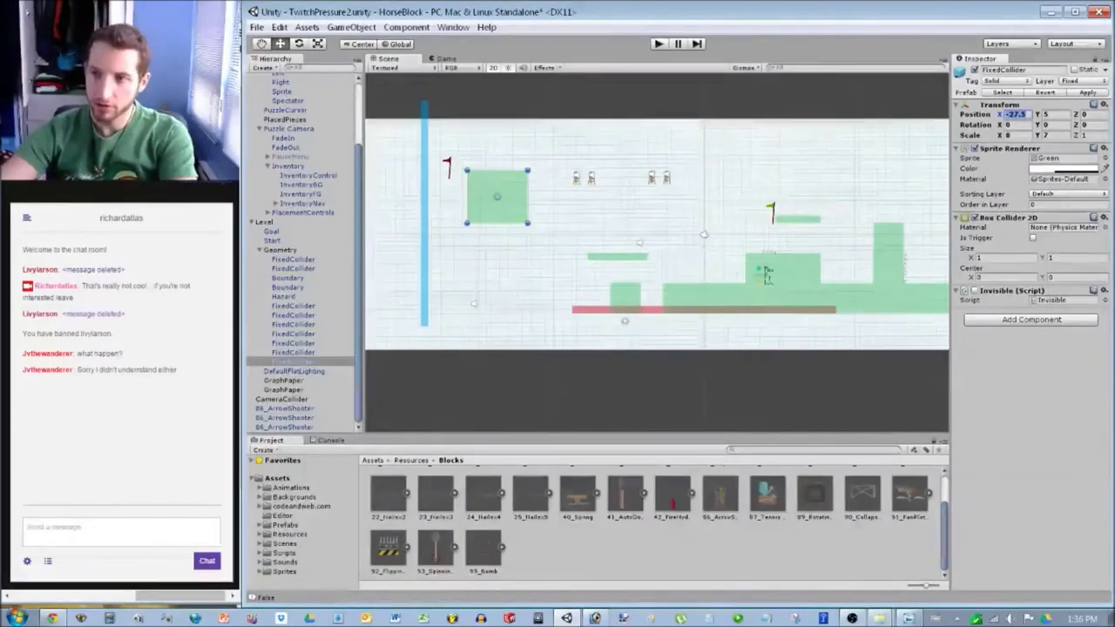
pyautogui.write('-11.5')
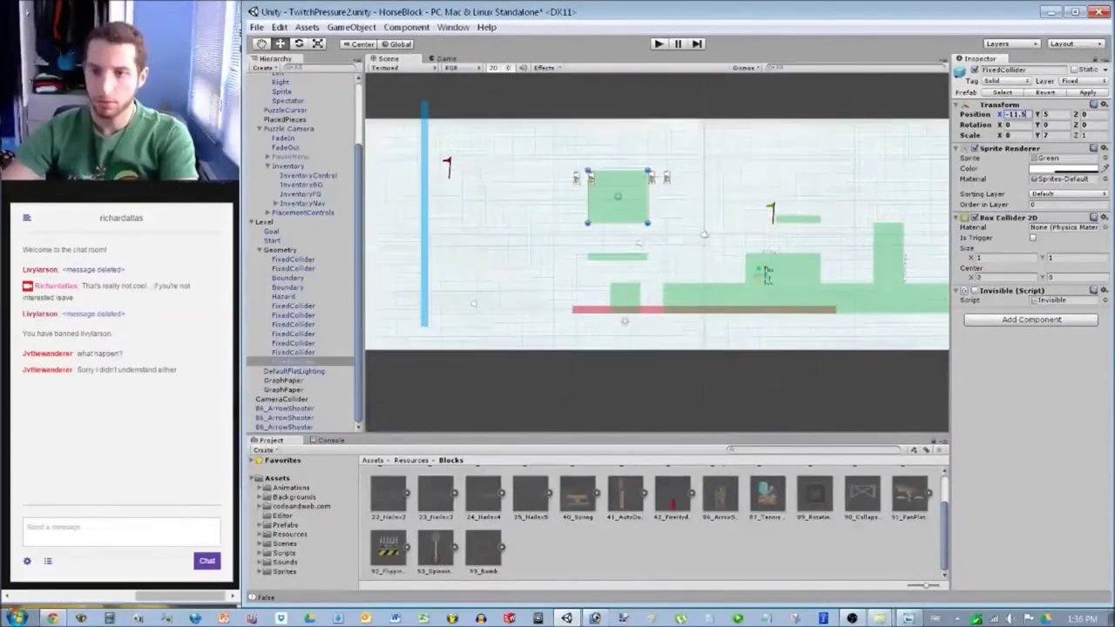
pyautogui.scroll(-3, 658, 253)
pyautogui.click(658, 383)
pyautogui.moveTo(657, 253); pyautogui.dragTo(514, 253, button='middle')
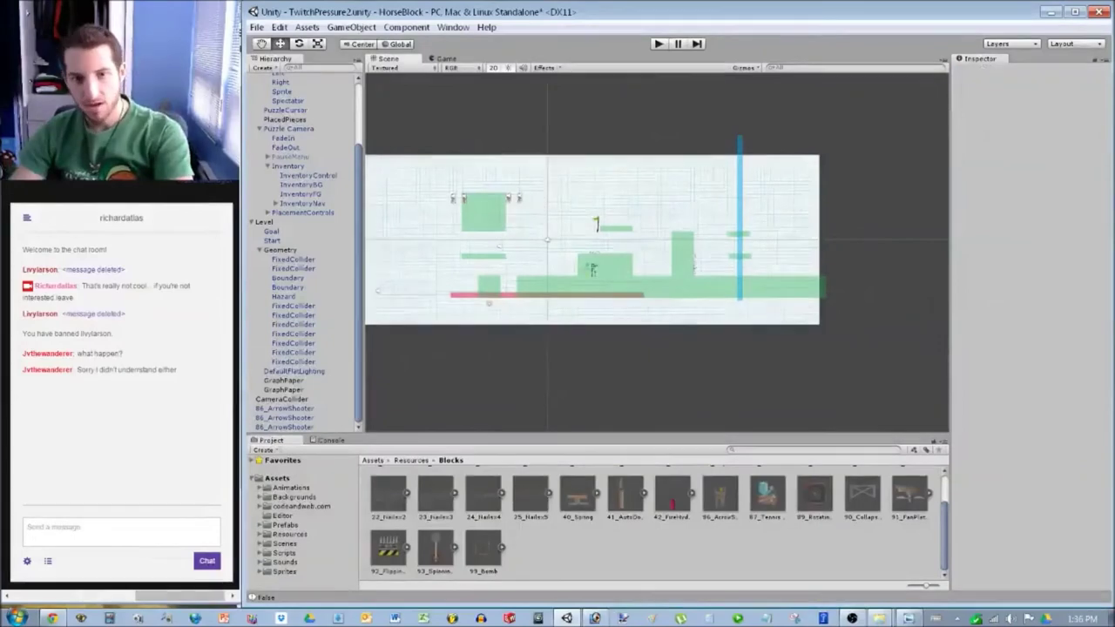
# Try to set the X position of all the objects under Geometry to 15 at once, and undo the entry.
pyautogui.click(294, 259)
pyautogui.keyDown('shift'); pyautogui.click(294, 362); pyautogui.keyUp('shift')
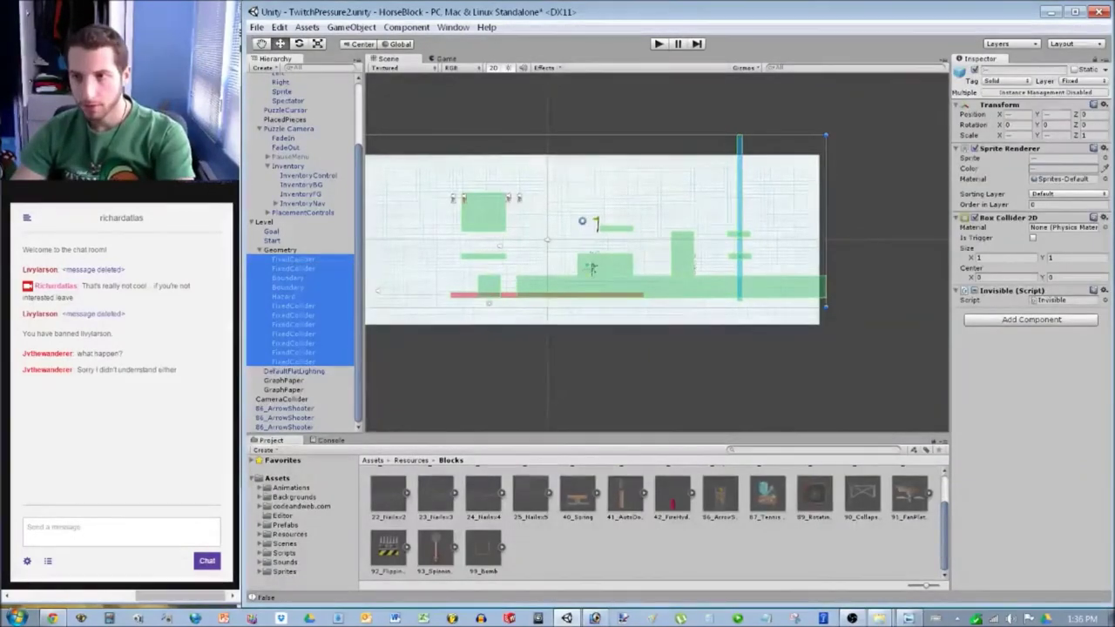
pyautogui.click(1015, 114)
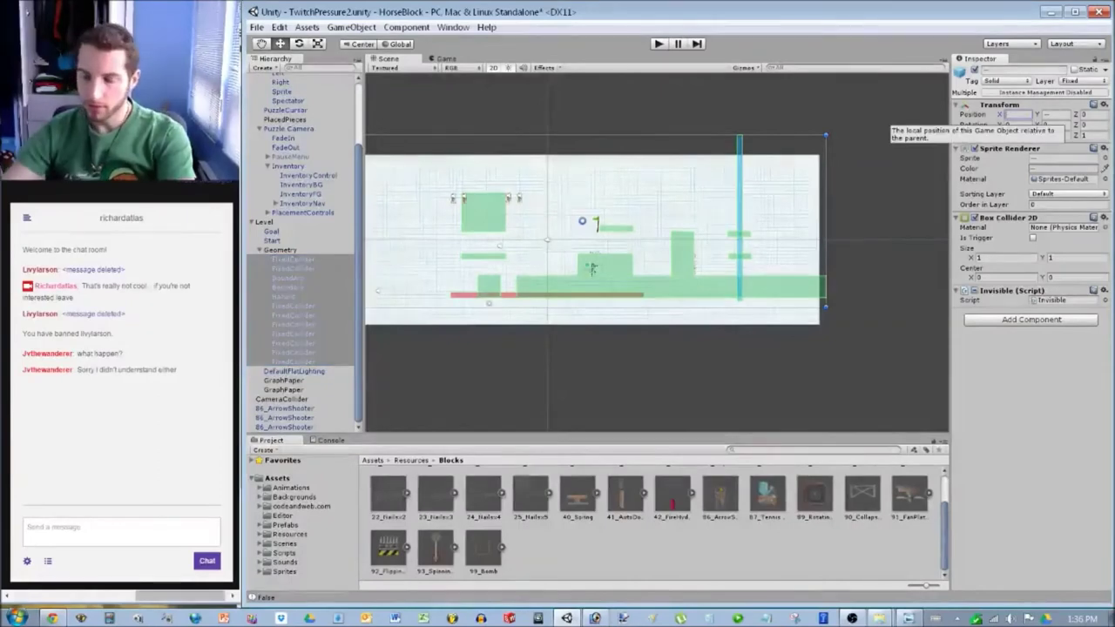
pyautogui.write('15')
pyautogui.hotkey('ctrl', 'z')
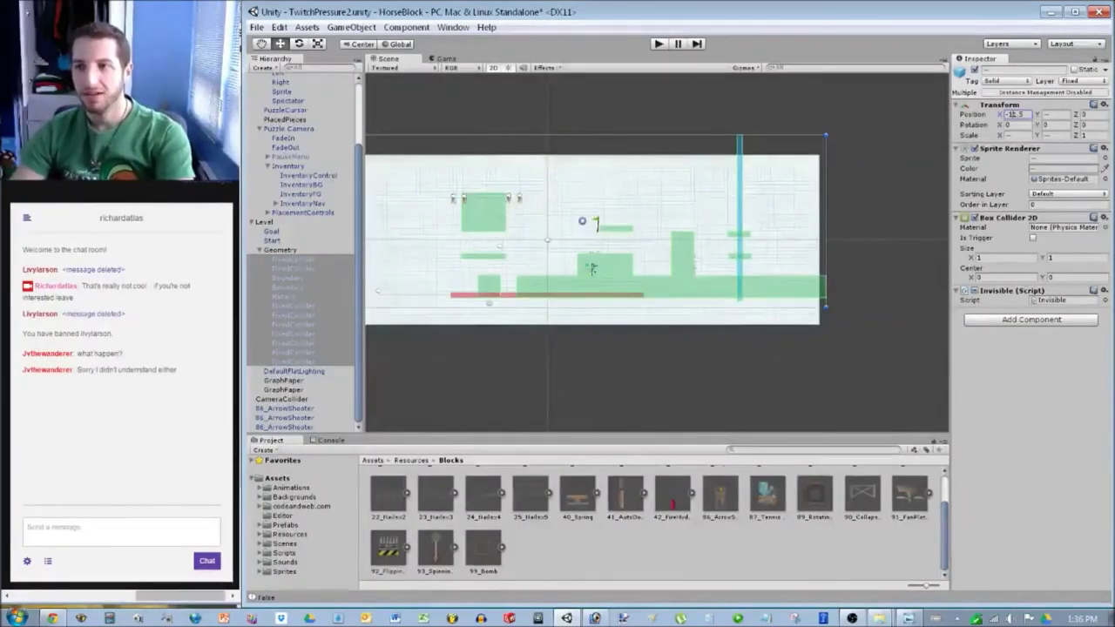
# Deselect the Geometry objects, then select CameraCollider and compare its right edge with the end of the long ground block.
pyautogui.click(657, 375)
pyautogui.scroll(6, 657, 252)
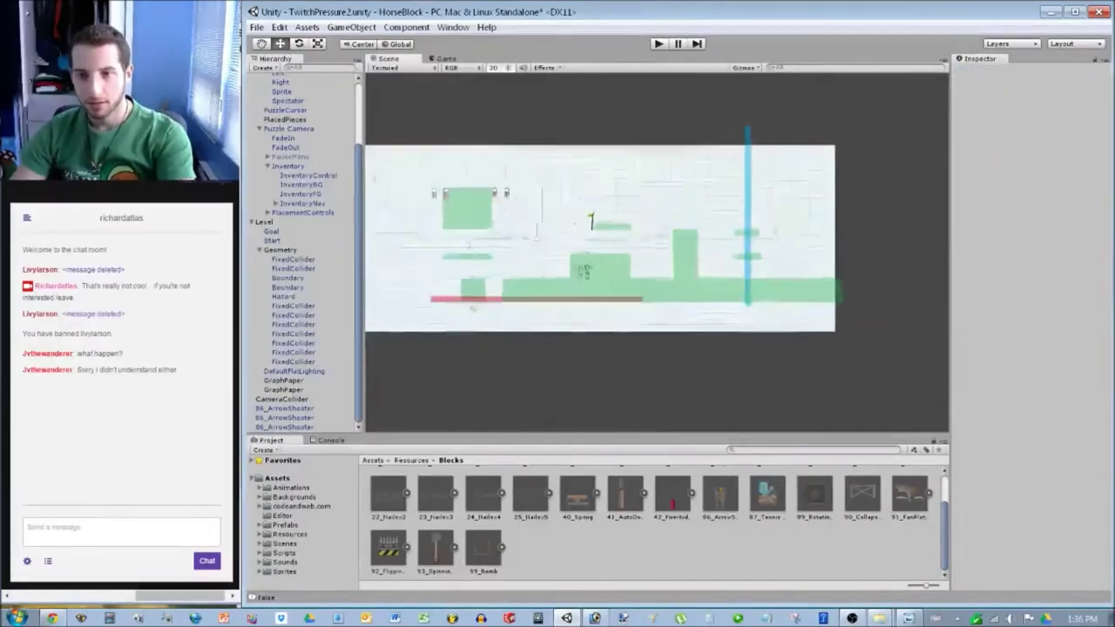
pyautogui.moveTo(657, 251); pyautogui.dragTo(589, 237, button='middle')
pyautogui.scroll(-5, 657, 252)
pyautogui.moveTo(737, 251); pyautogui.dragTo(373, 257, button='middle')
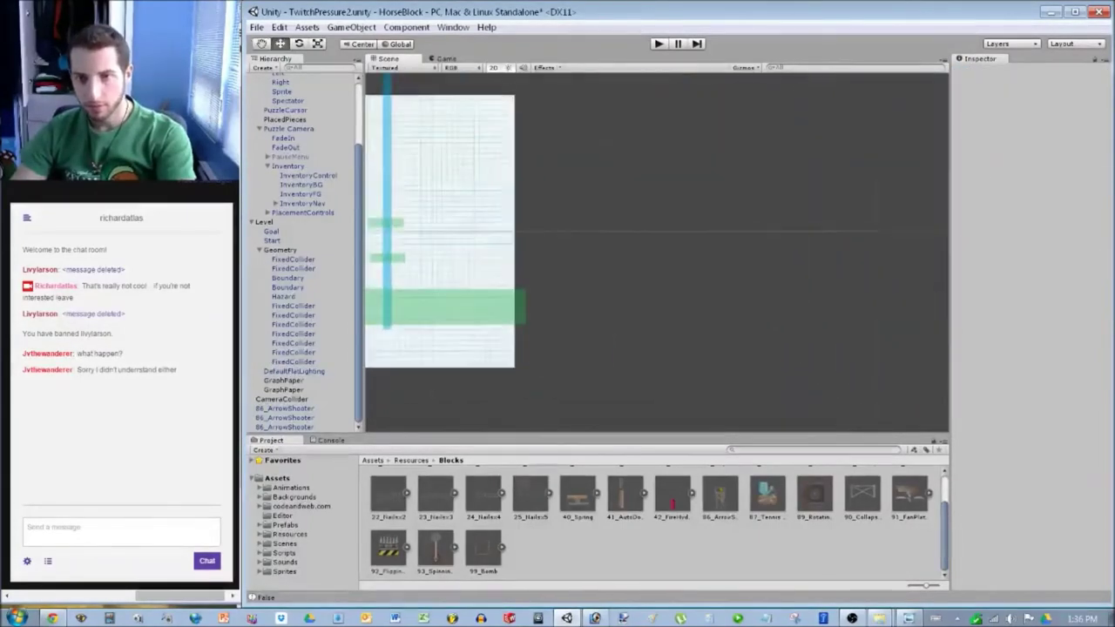
pyautogui.click(281, 399)
pyautogui.moveTo(463, 163); pyautogui.dragTo(572, 183, button='middle')
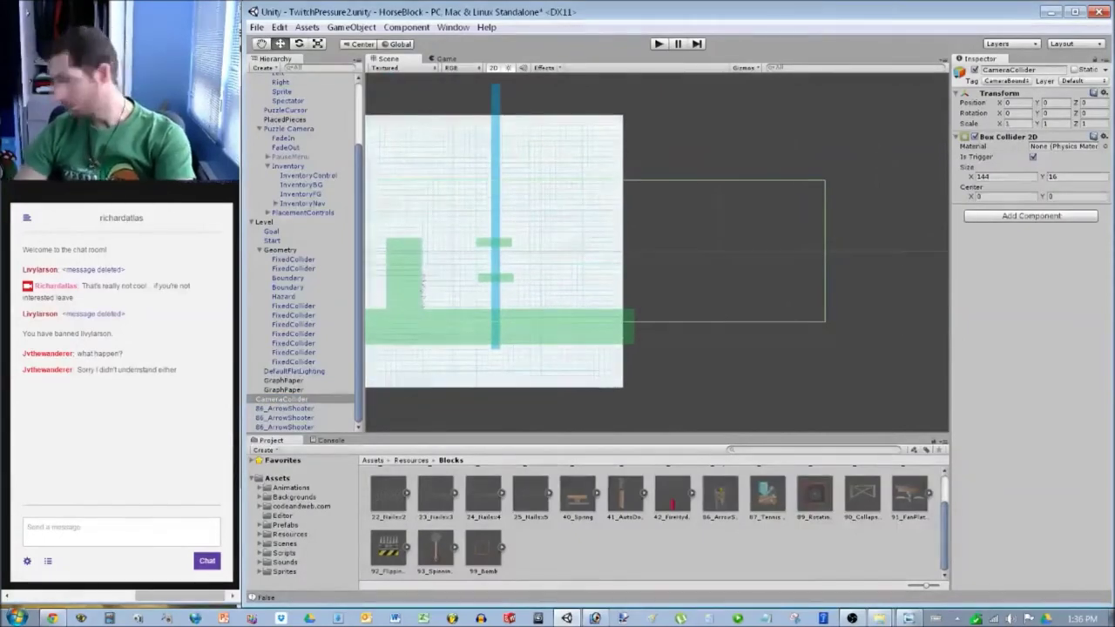
pyautogui.click(386, 326)
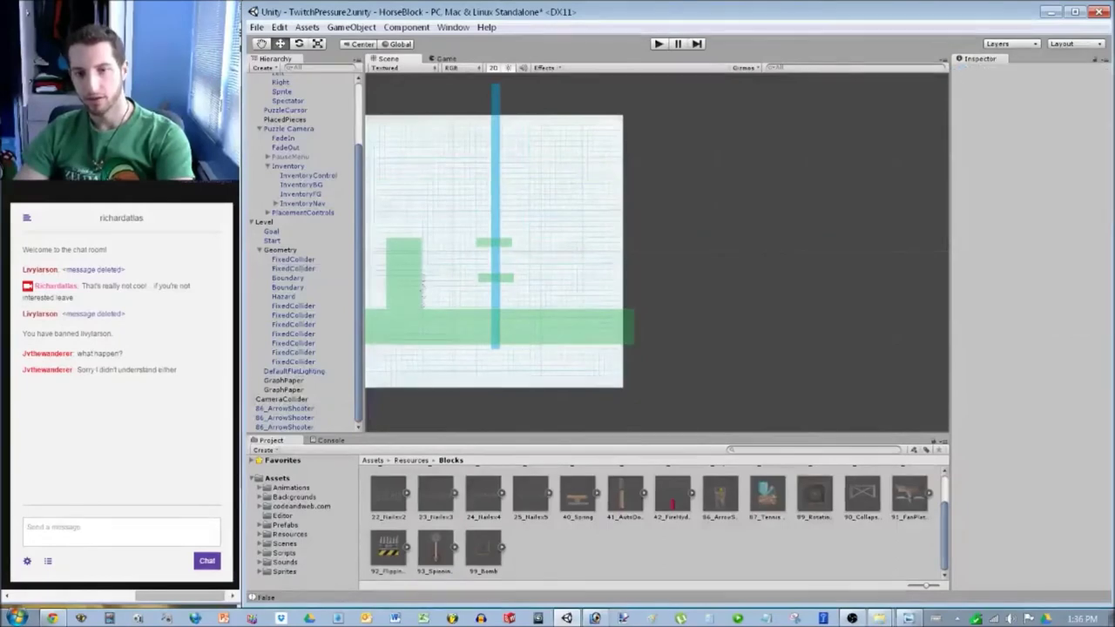
pyautogui.click(281, 398)
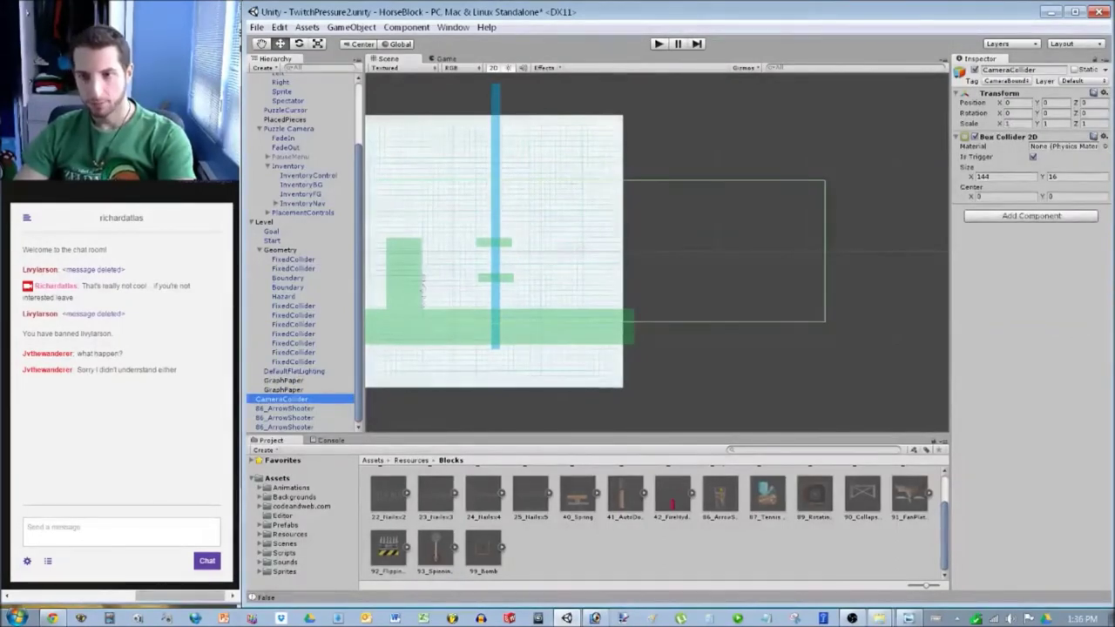
# Move the long 56 by 4 ground block to position X 38.5 and deselect it.
pyautogui.click(386, 326)
pyautogui.click(1013, 114)
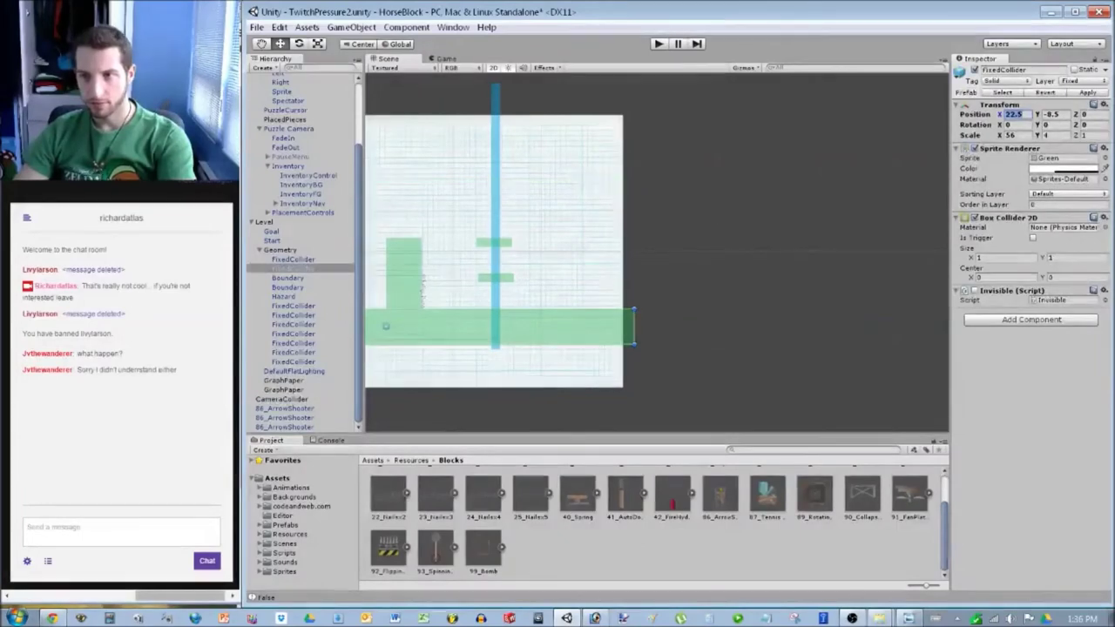
pyautogui.click(1023, 114)
pyautogui.write('16')
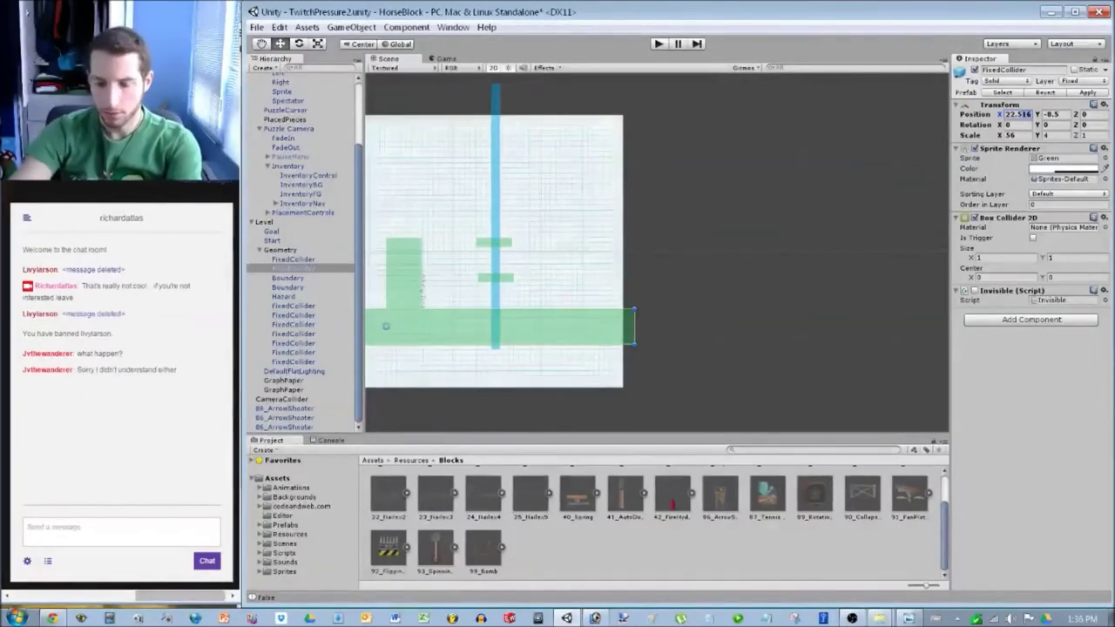
pyautogui.press('BackSpace')
pyautogui.press('BackSpace')
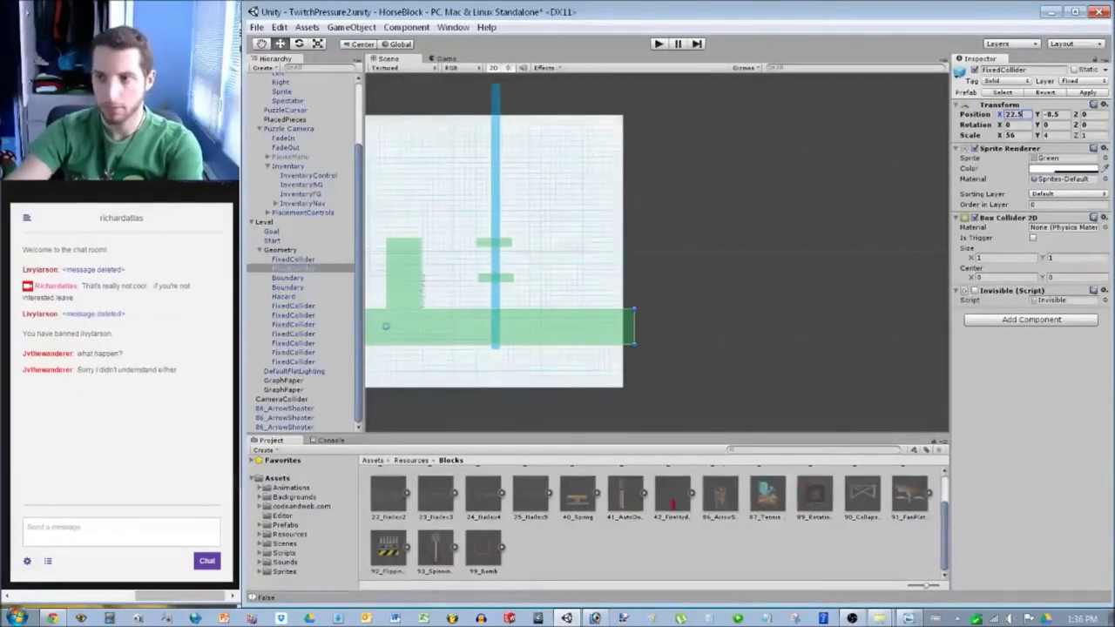
pyautogui.press('Return')
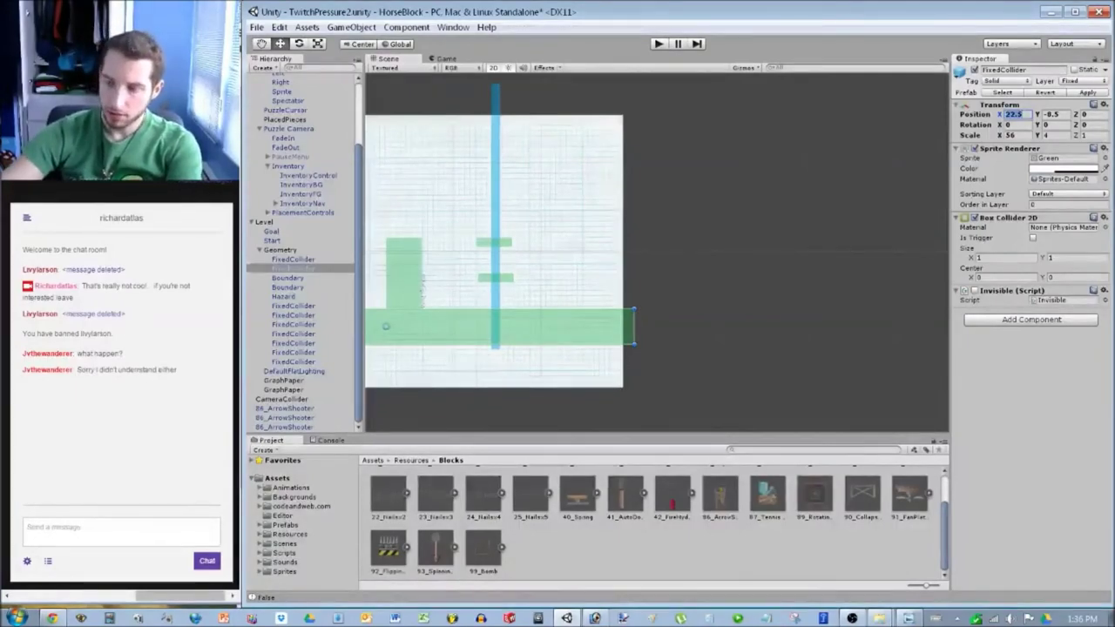
pyautogui.write('38.5')
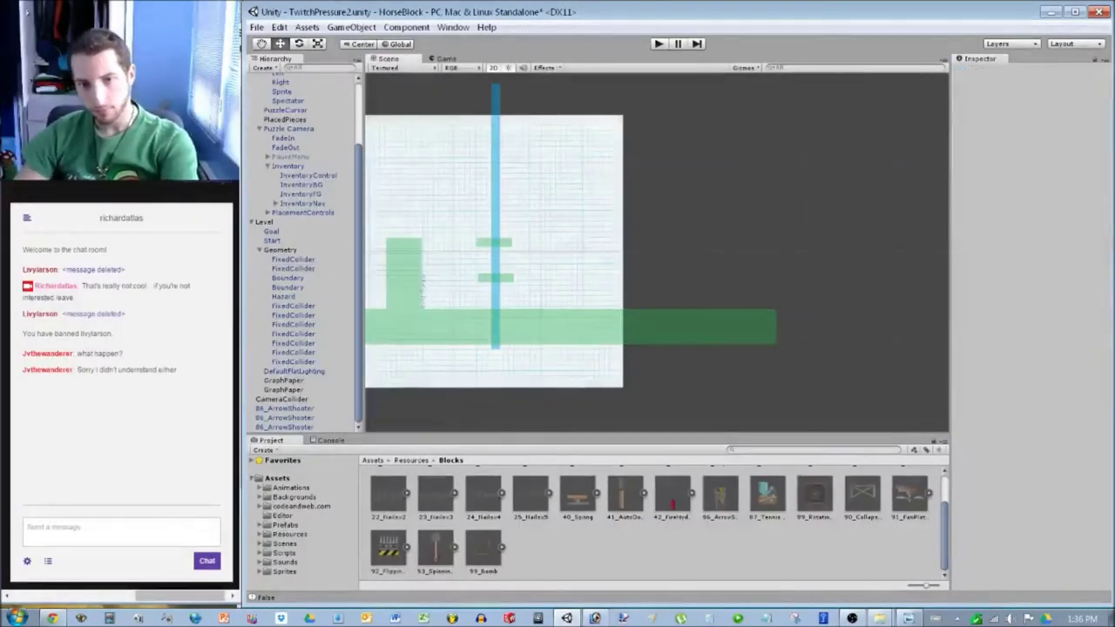
# Check the camera bounds again and shift the long ground block further along X toward their right edge.
pyautogui.click(281, 399)
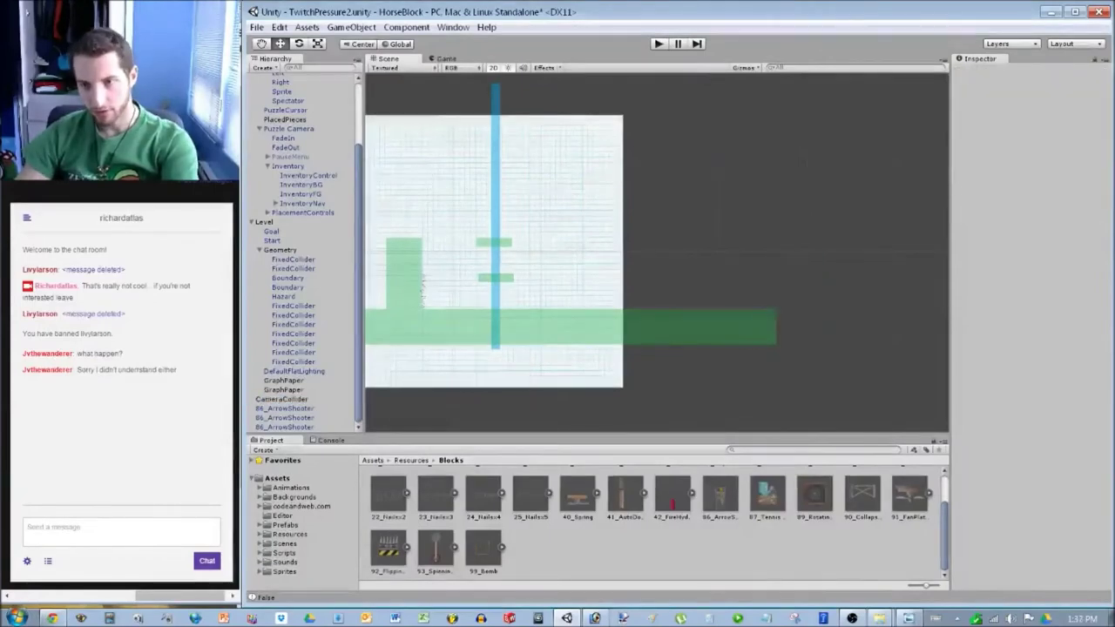
pyautogui.click(700, 326)
pyautogui.click(1014, 114)
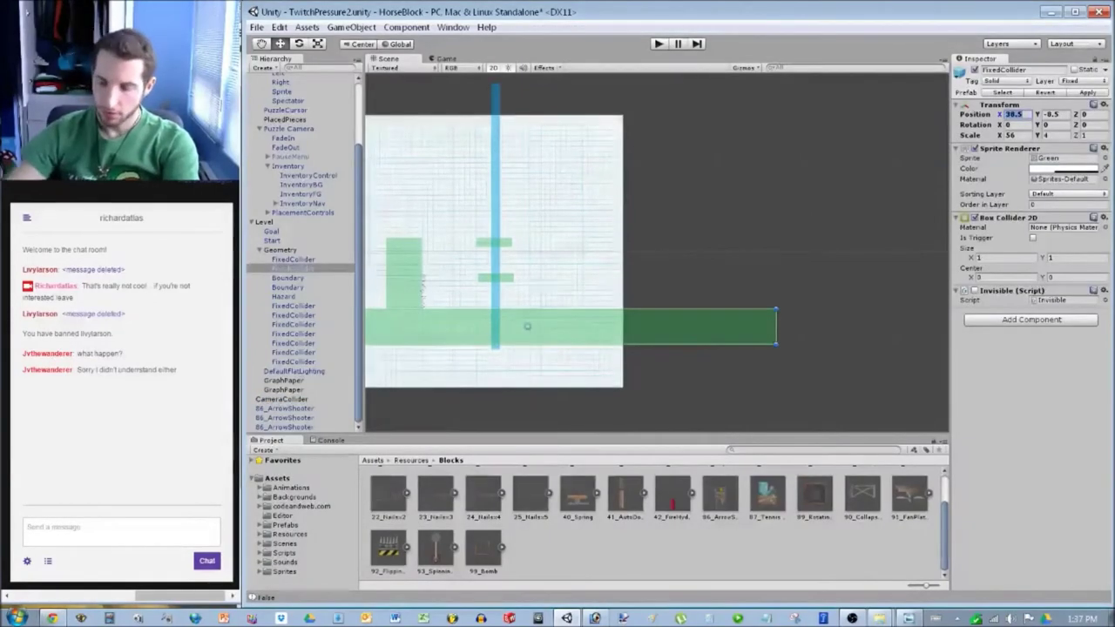
pyautogui.moveTo(527, 326); pyautogui.dragTo(562, 326)
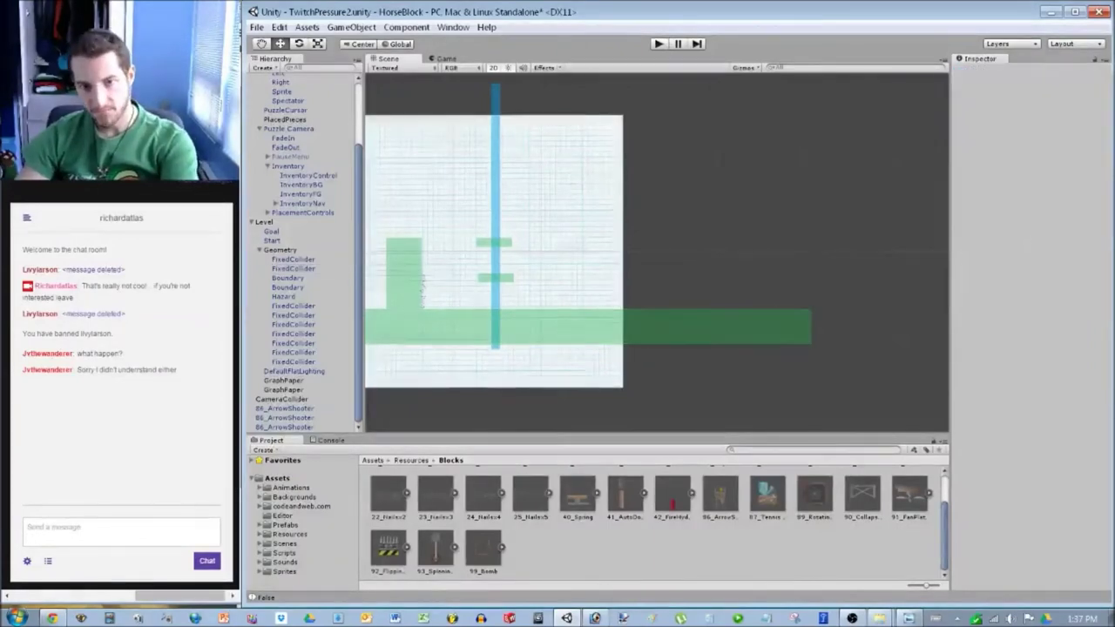
# Compare the long ground block with CameraCollider and set the block's X position to 44.5.
pyautogui.click(281, 399)
pyautogui.click(563, 325)
pyautogui.click(1013, 114)
pyautogui.write('44.5')
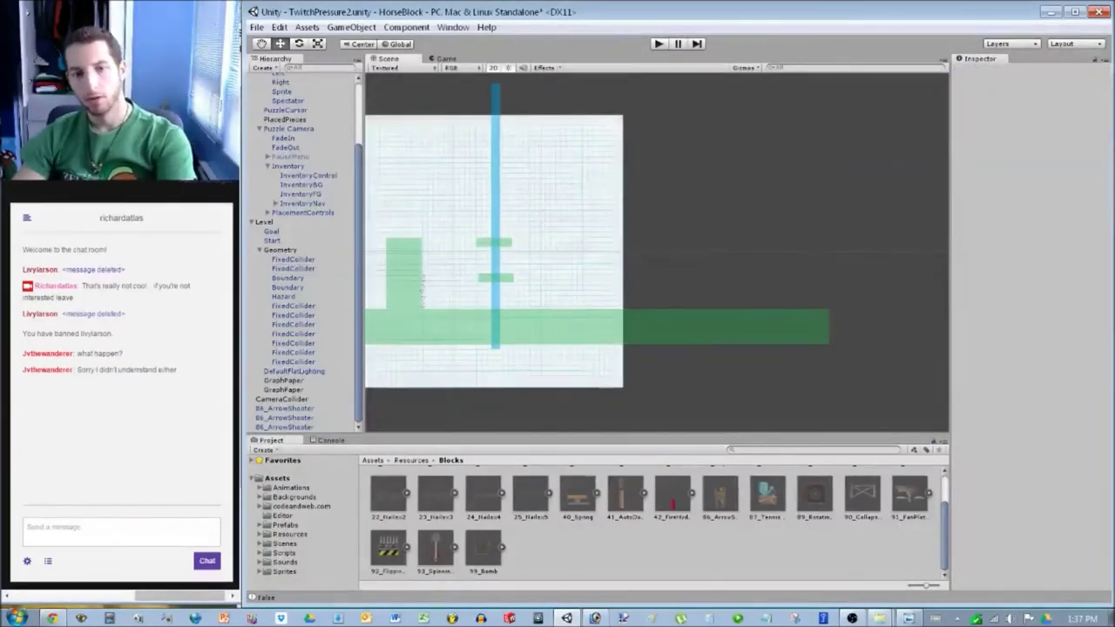
# Recheck the block's end against the camera bounds, set its X position to 43.5 and deselect it.
pyautogui.click(281, 399)
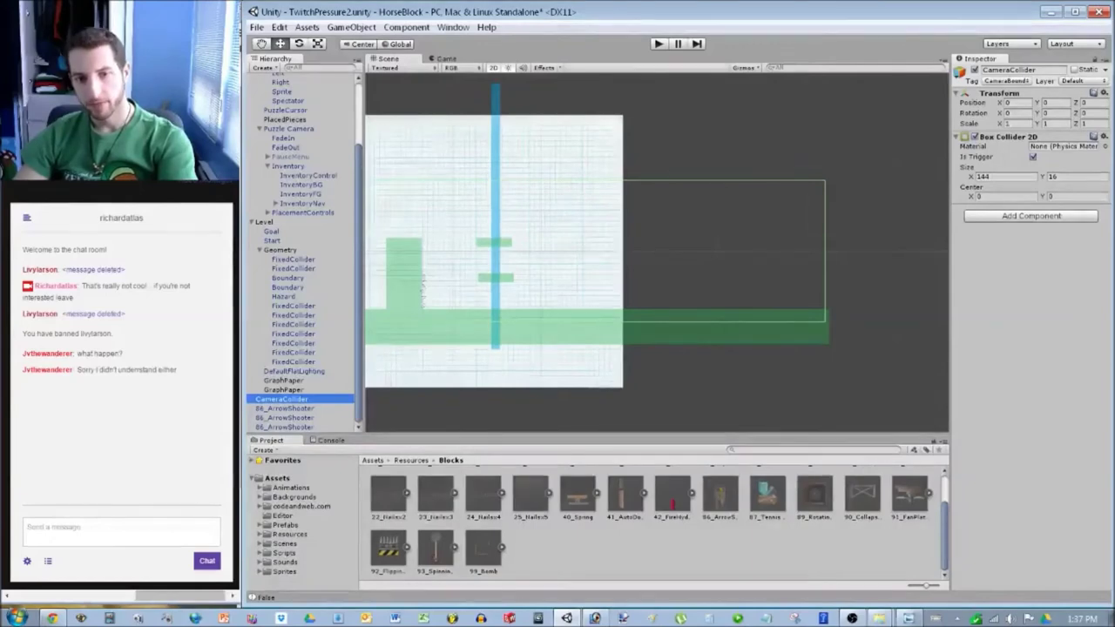
pyautogui.click(726, 331)
pyautogui.click(1016, 114)
pyautogui.write('43.5')
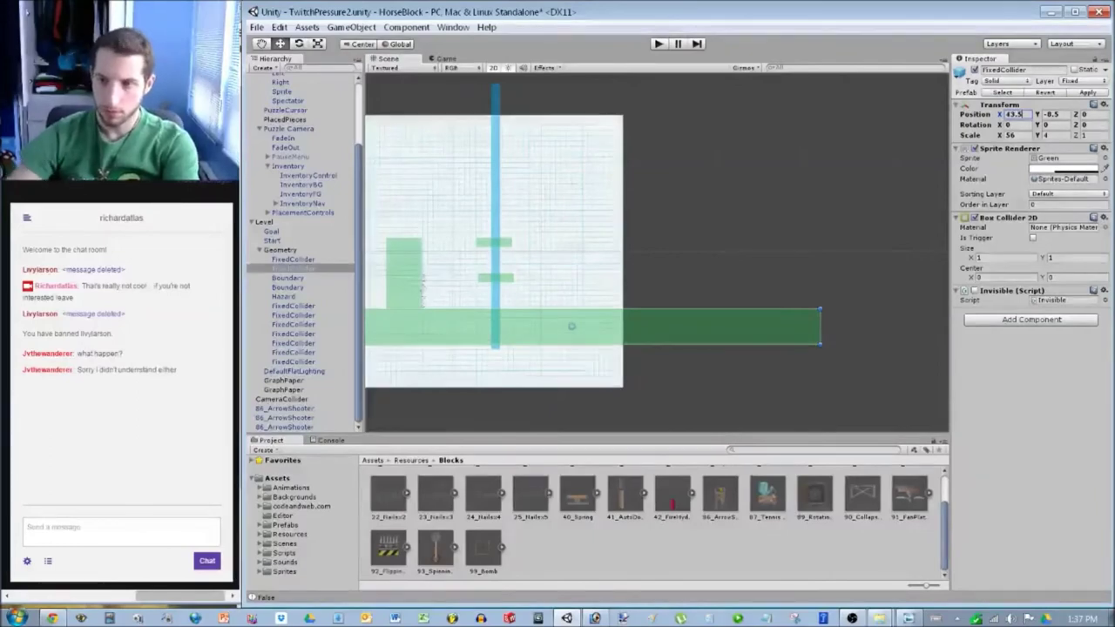
pyautogui.click(784, 217)
# Compare the camera bounds once more, set the long ground block's X position to 44.5 and deselect it.
pyautogui.click(281, 399)
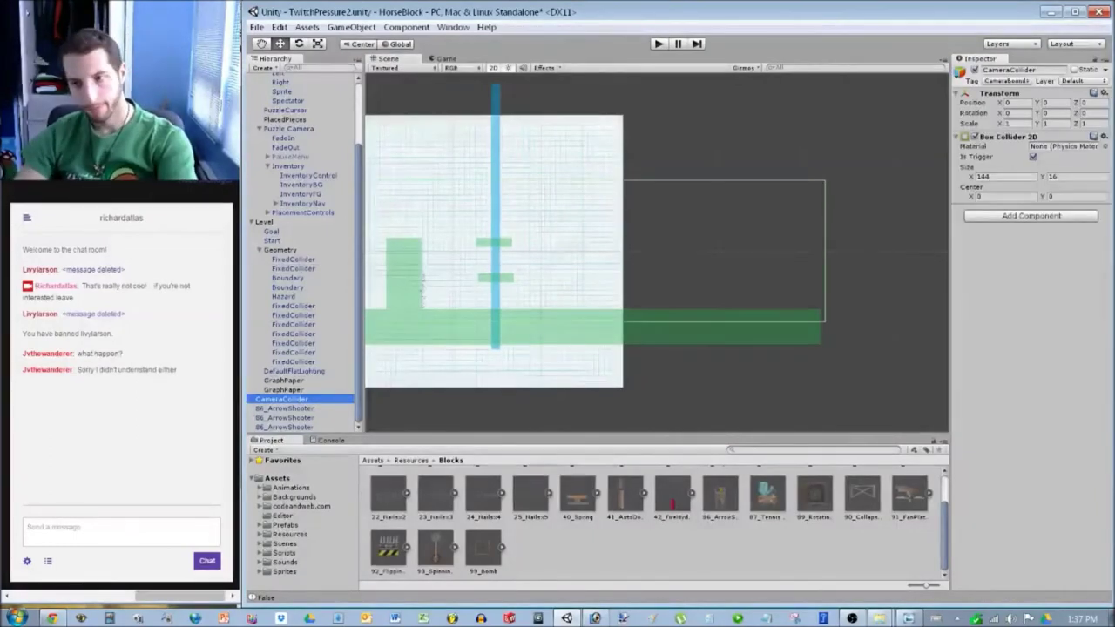
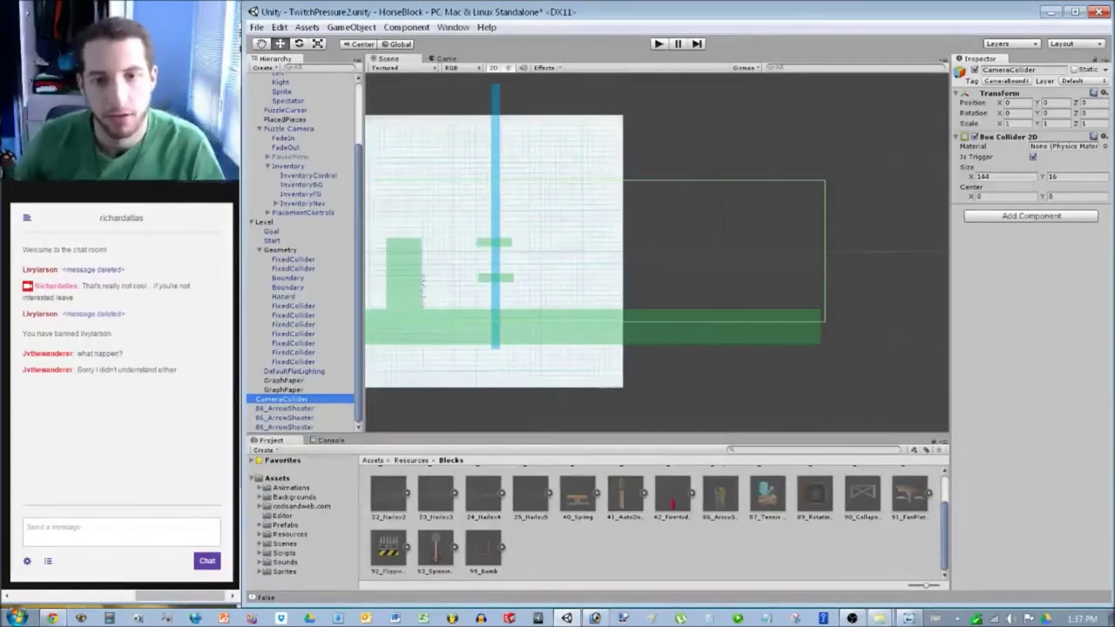
pyautogui.click(572, 327)
pyautogui.click(1016, 114)
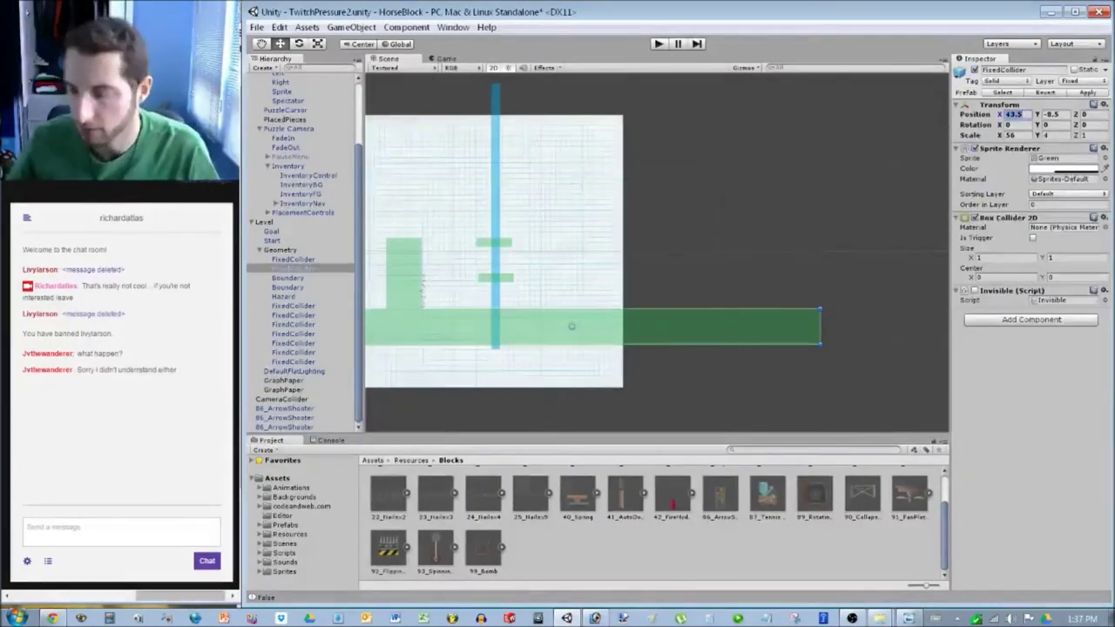
pyautogui.write('44.5')
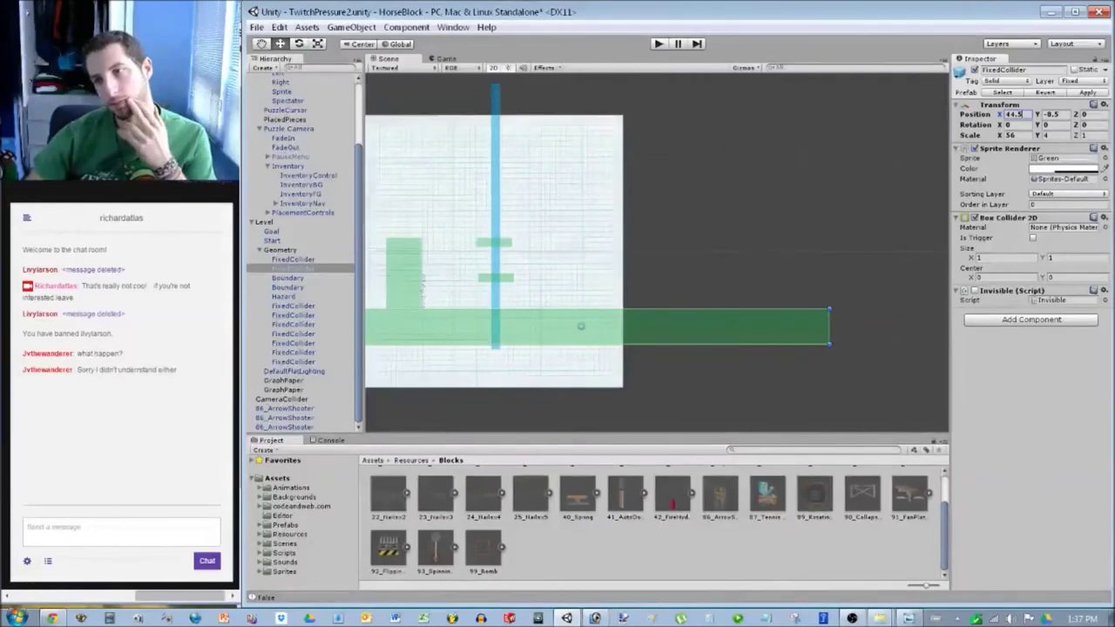
pyautogui.press('Escape')
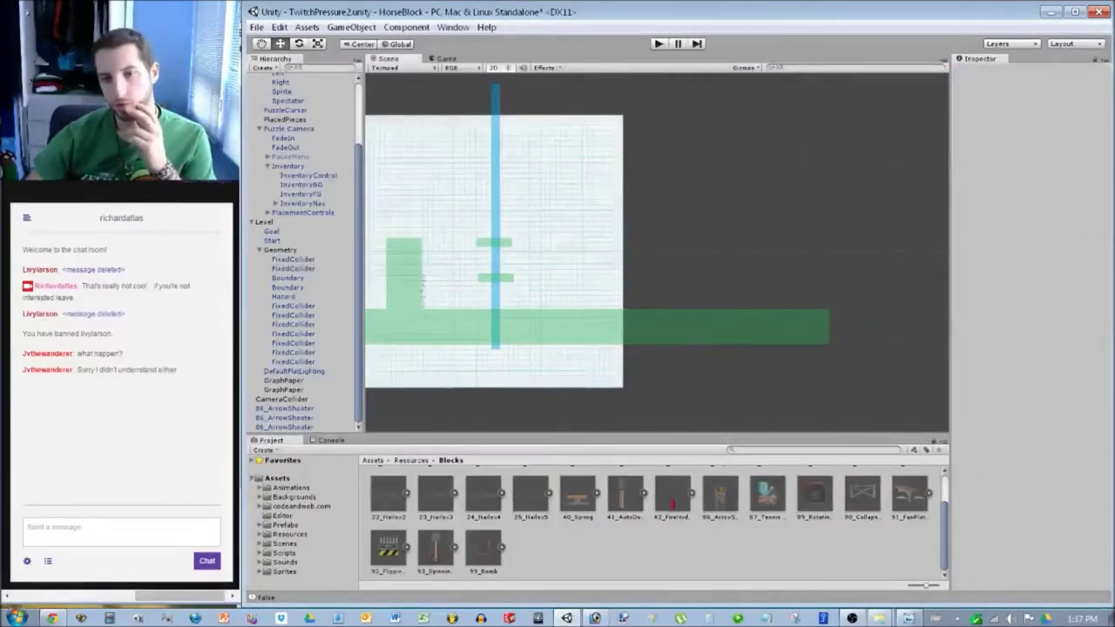
# Move the tall green collider standing on the long floor to X position 46.5.
pyautogui.click(419, 283)
pyautogui.click(1015, 114)
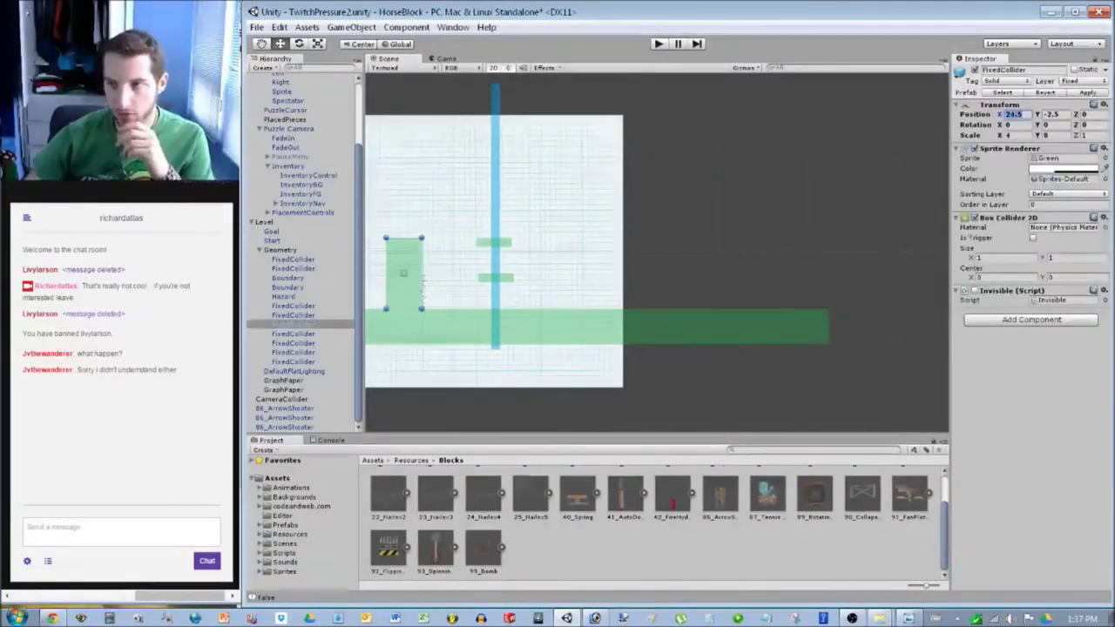
pyautogui.write('46.')
pyautogui.press('Return')
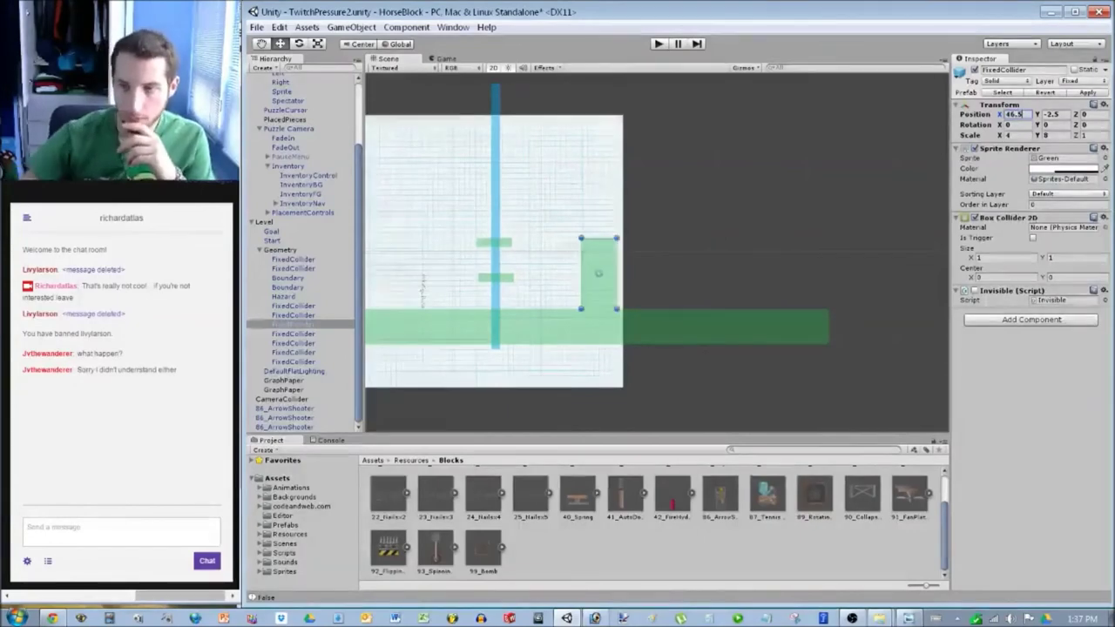
pyautogui.hotkey('ctrl', 'shift', 'd')
# Shift the two small green platforms along X toward the floor's far end, the lower to about 70.6 and the upper to about 69.9.
pyautogui.click(505, 278)
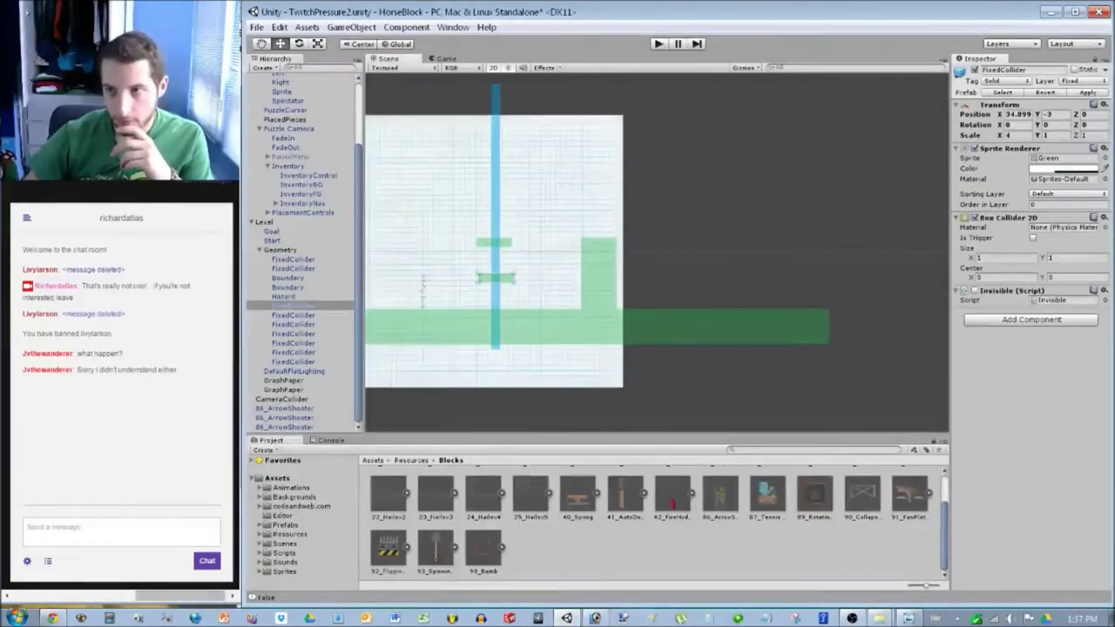
pyautogui.moveTo(1000, 114); pyautogui.dragTo(1111, 114)
pyautogui.moveTo(890, 278); pyautogui.dragTo(813, 278)
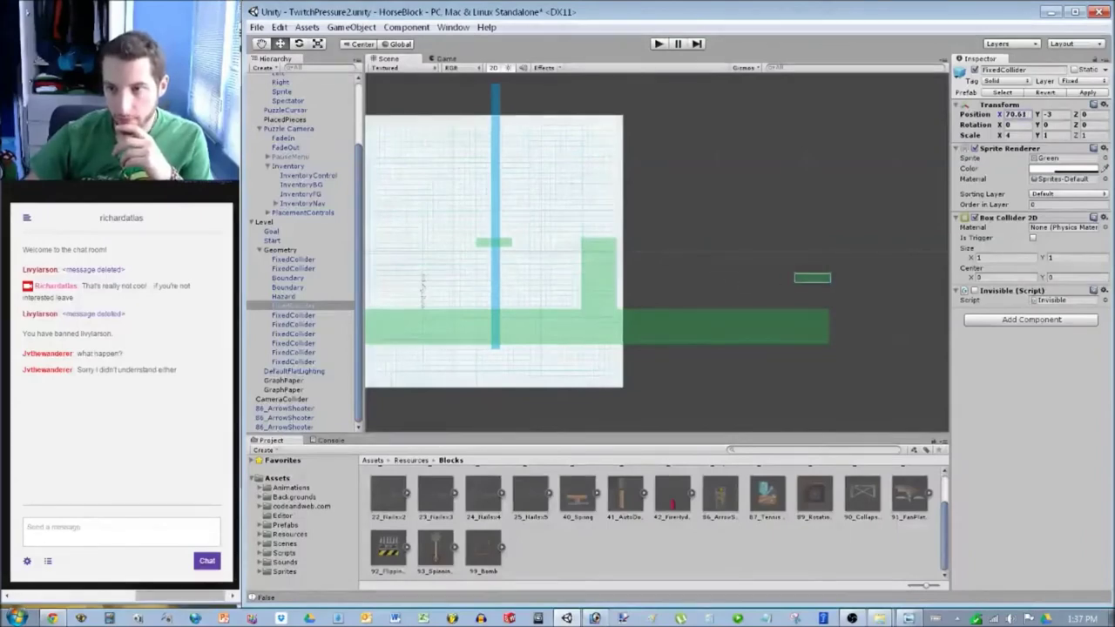
pyautogui.click(505, 243)
pyautogui.moveTo(1000, 115); pyautogui.dragTo(1032, 114)
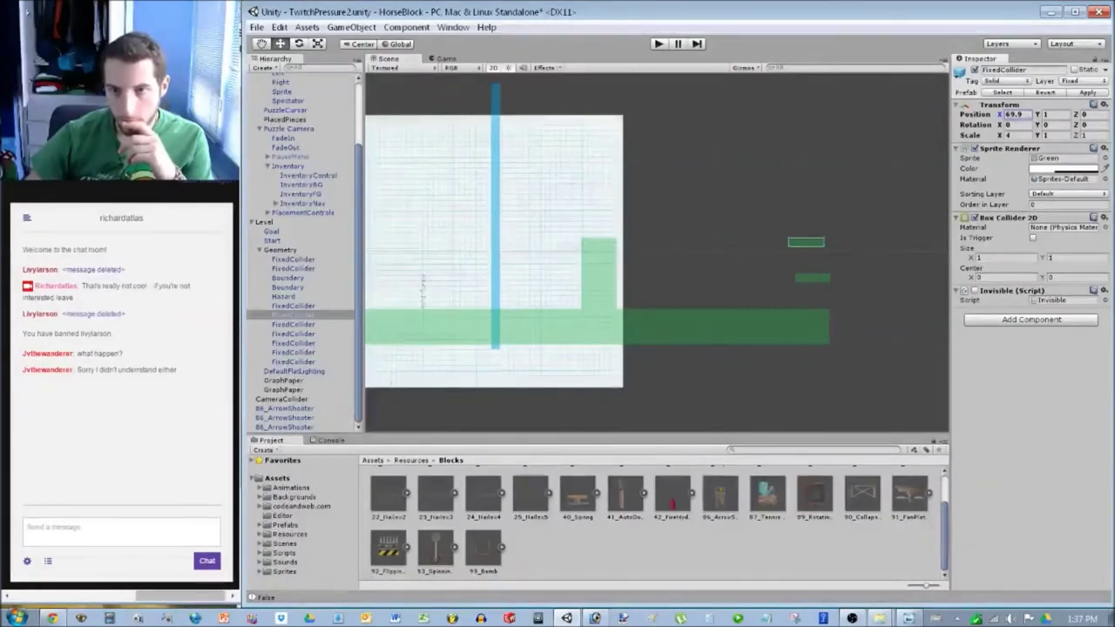
# Move the blue vertical Boundary to X position 73, at the far end of the long floor.
pyautogui.click(495, 217)
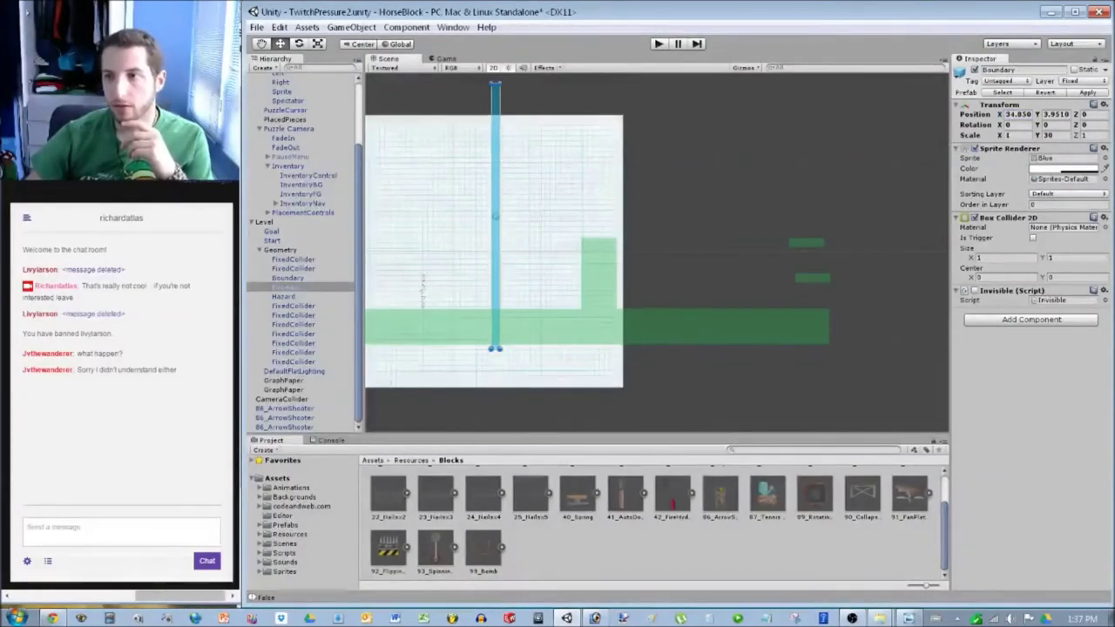
pyautogui.moveTo(999, 114); pyautogui.dragTo(1047, 114)
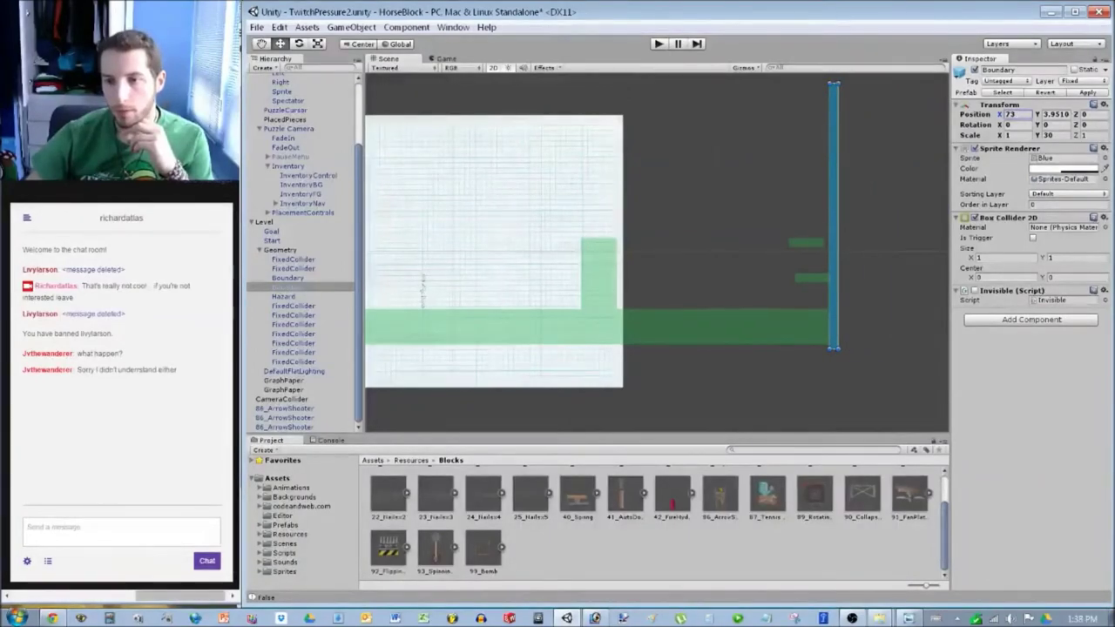
pyautogui.click(874, 187)
# Move the wide green collider below the flag to X position 34.5, onto the long floor.
pyautogui.moveTo(557, 252); pyautogui.dragTo(757, 250, button='middle')
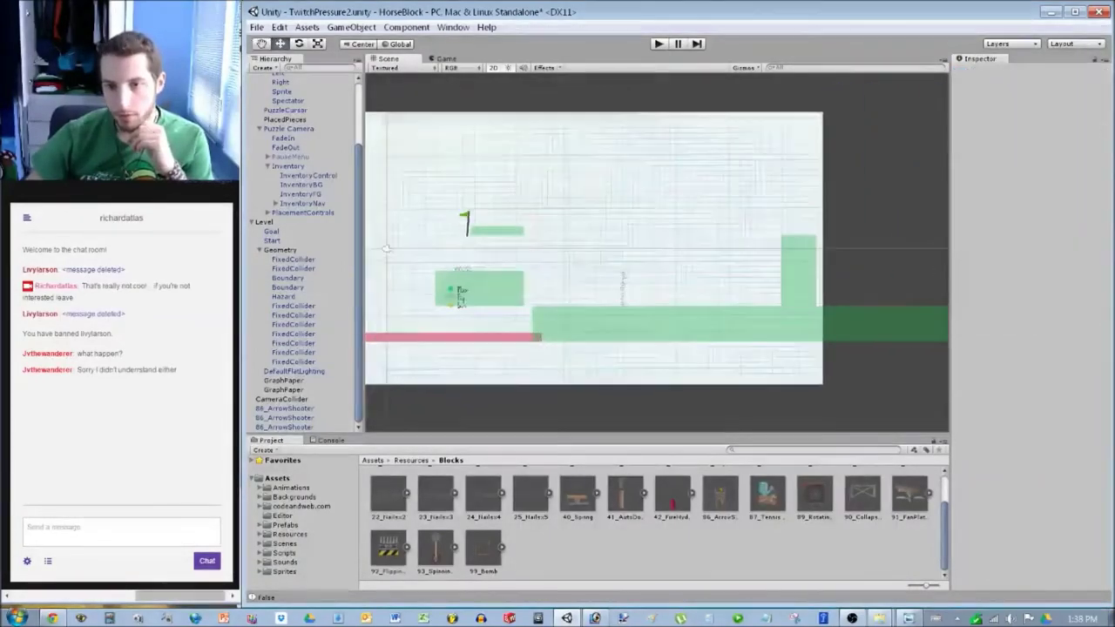
pyautogui.click(461, 293)
pyautogui.click(1015, 114)
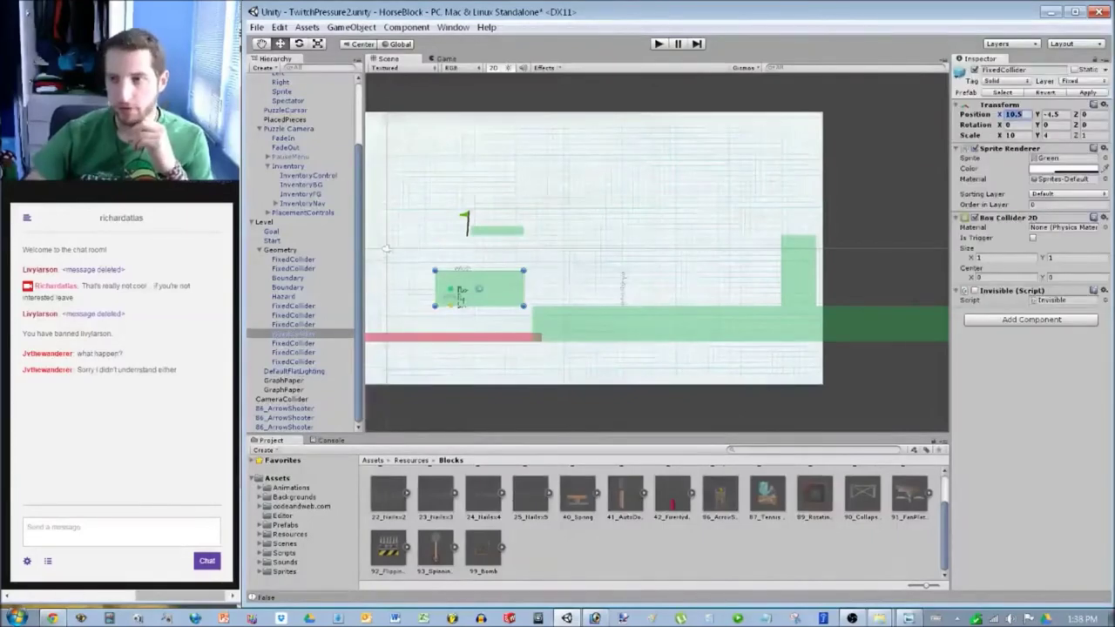
pyautogui.write('34.5')
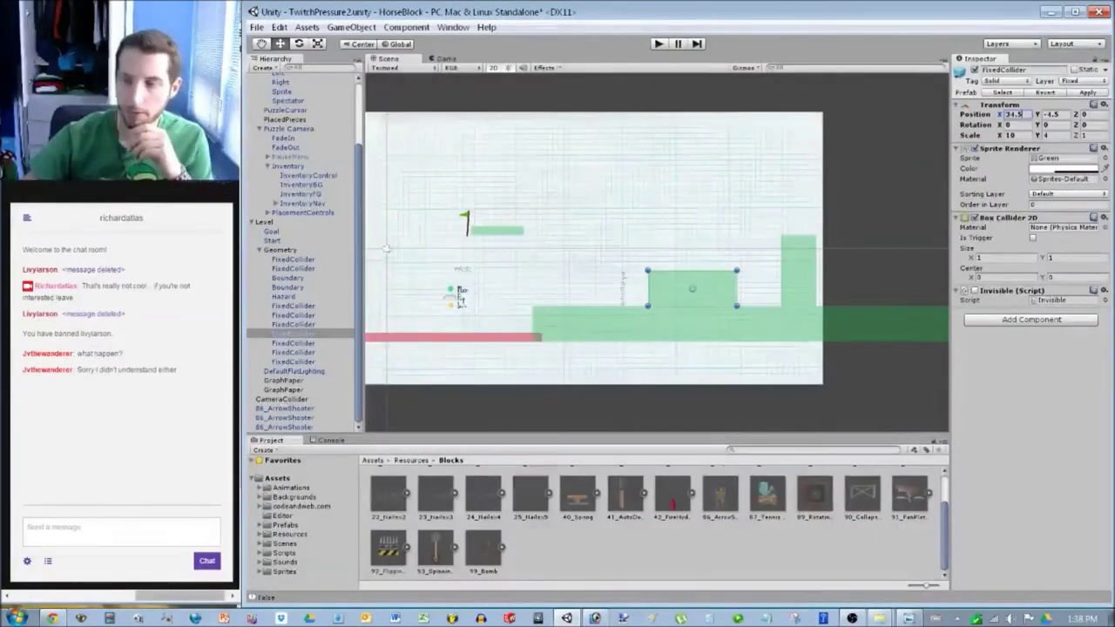
# Set the X position of 22_Nailsx2 to 32 and of 24_Nailsx4 to 51.
pyautogui.scroll(3, 300, 253)
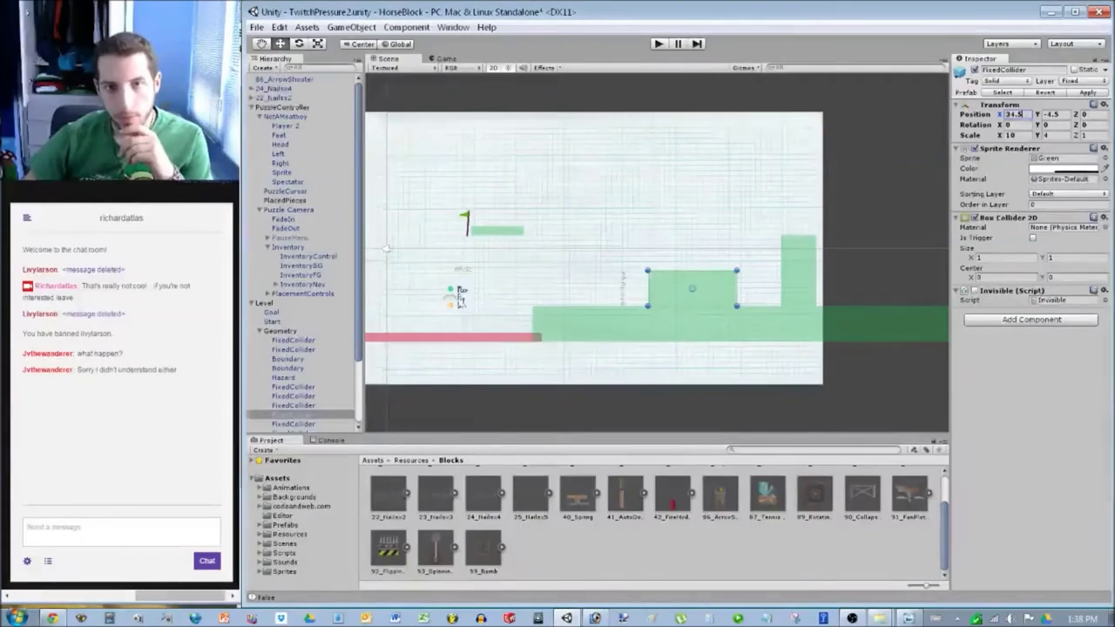
pyautogui.click(279, 97)
pyautogui.click(1015, 115)
pyautogui.write('32')
pyautogui.click(276, 88)
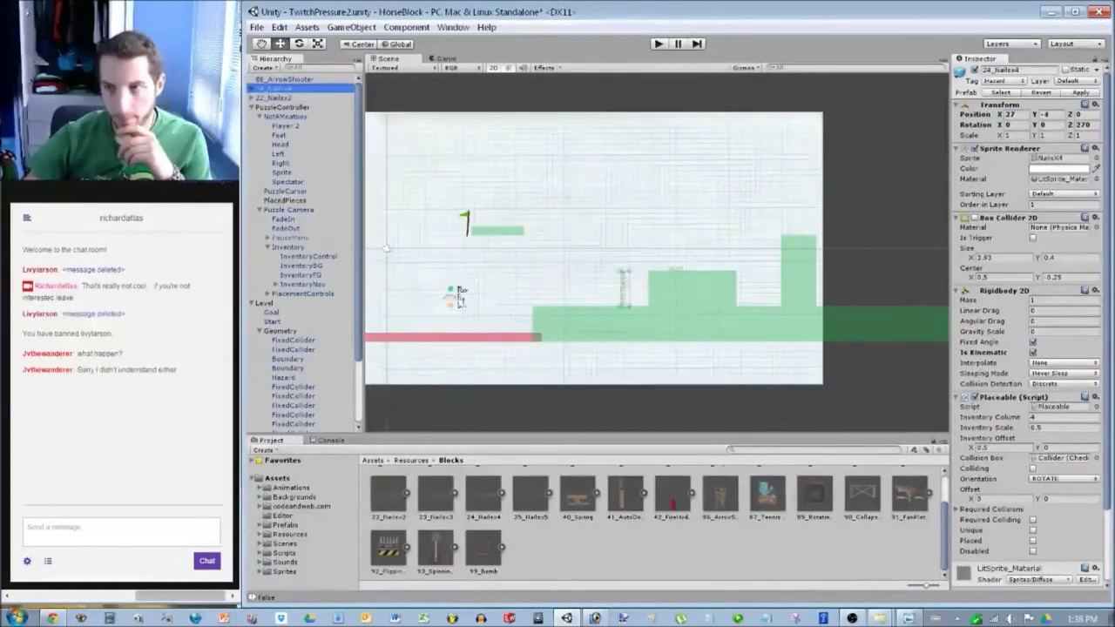
pyautogui.click(1015, 114)
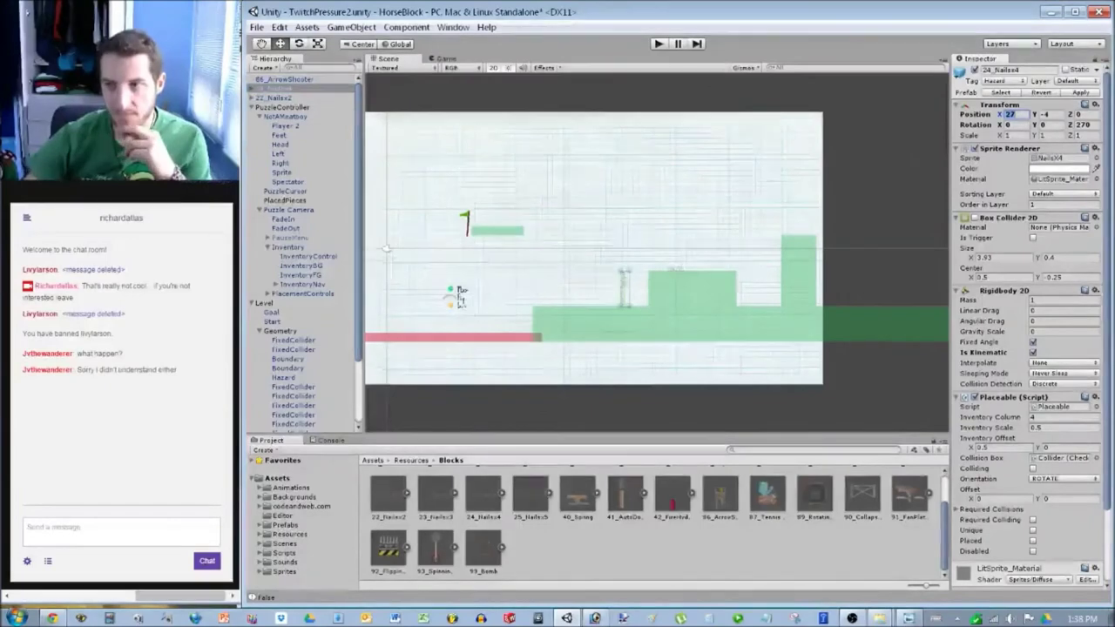
pyautogui.write('51')
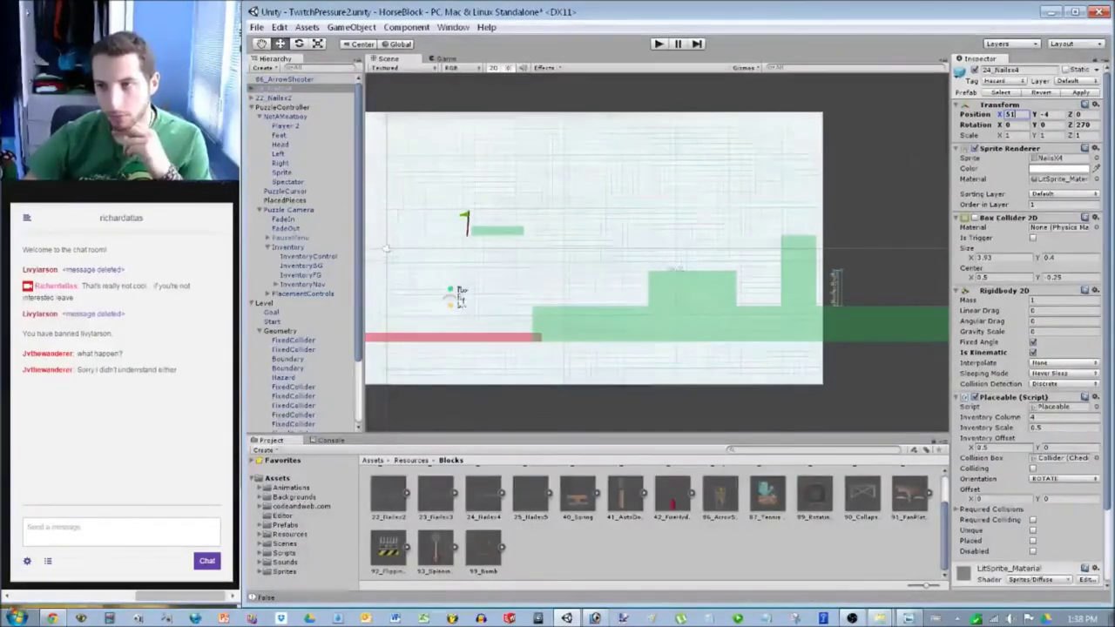
# Set the tall green collider's X position to 48.5 so it sits beside the vertical nails.
pyautogui.click(798, 270)
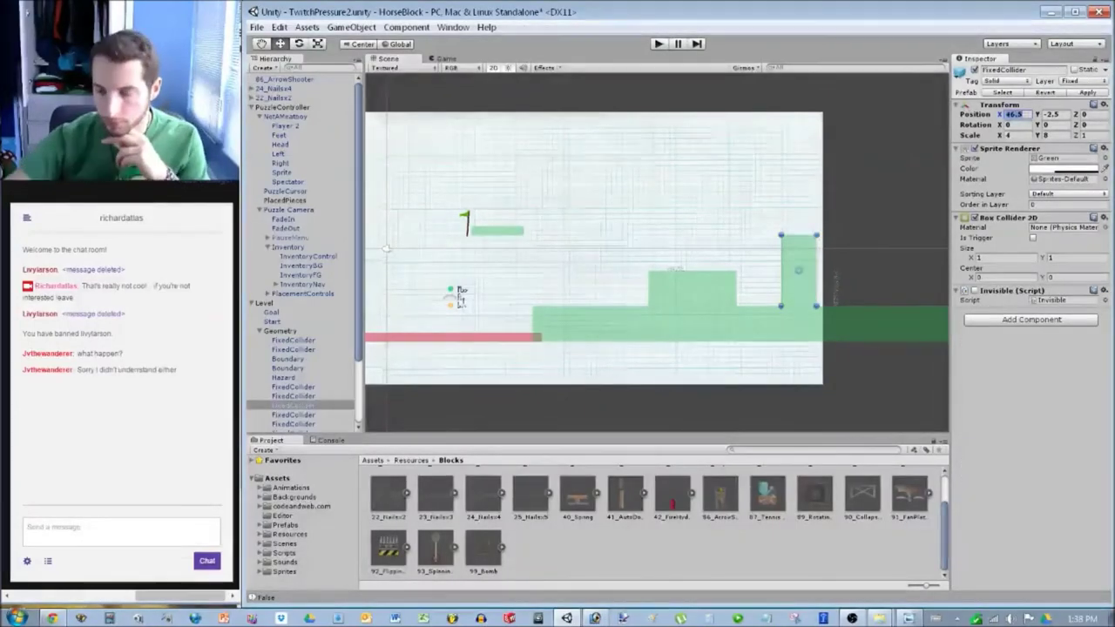
pyautogui.write('48.5')
pyautogui.click(871, 191)
# Move the thin green platform beside the flag to X position 36.5, above the wide block.
pyautogui.moveTo(872, 191)
pyautogui.mouseDown(button='middle')
pyautogui.moveTo(722, 192)
pyautogui.moveTo(862, 199)
pyautogui.mouseUp(button='middle')
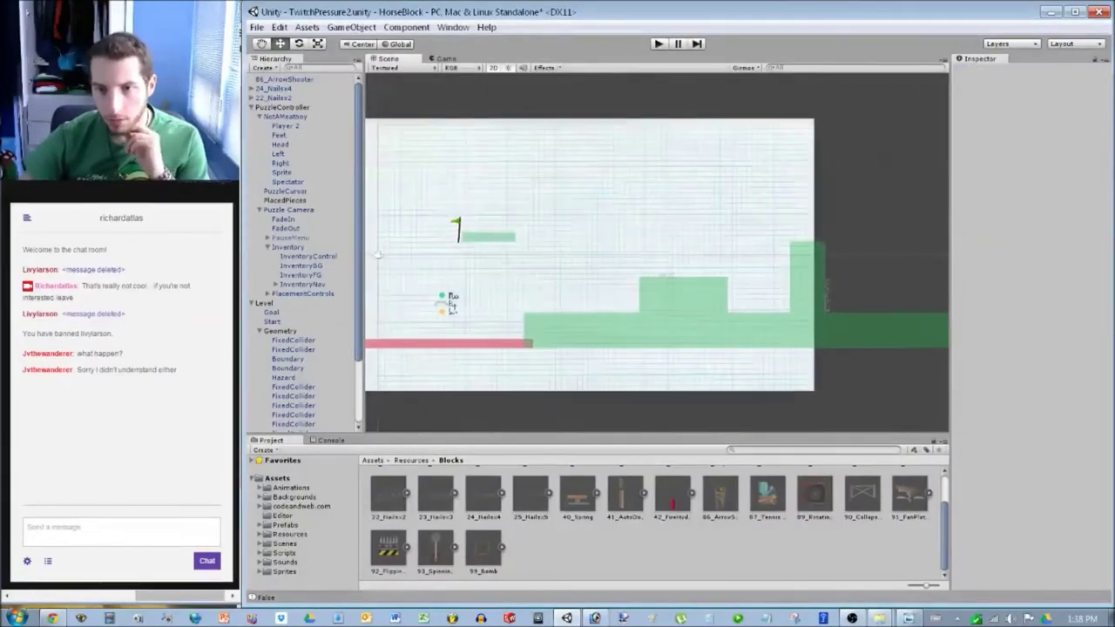
pyautogui.click(489, 237)
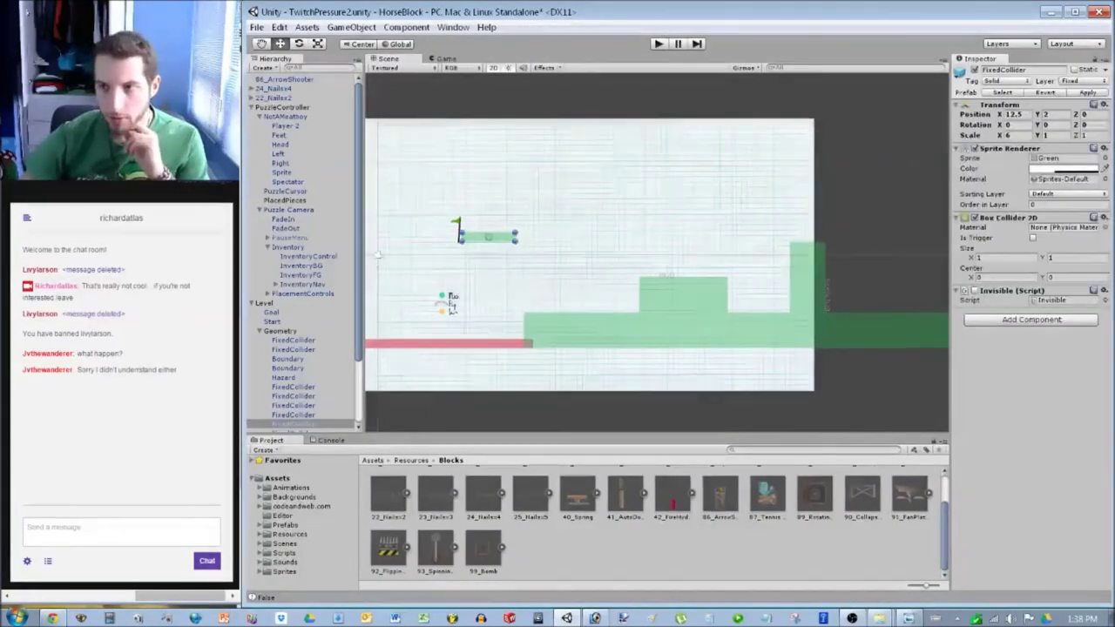
pyautogui.write('363')
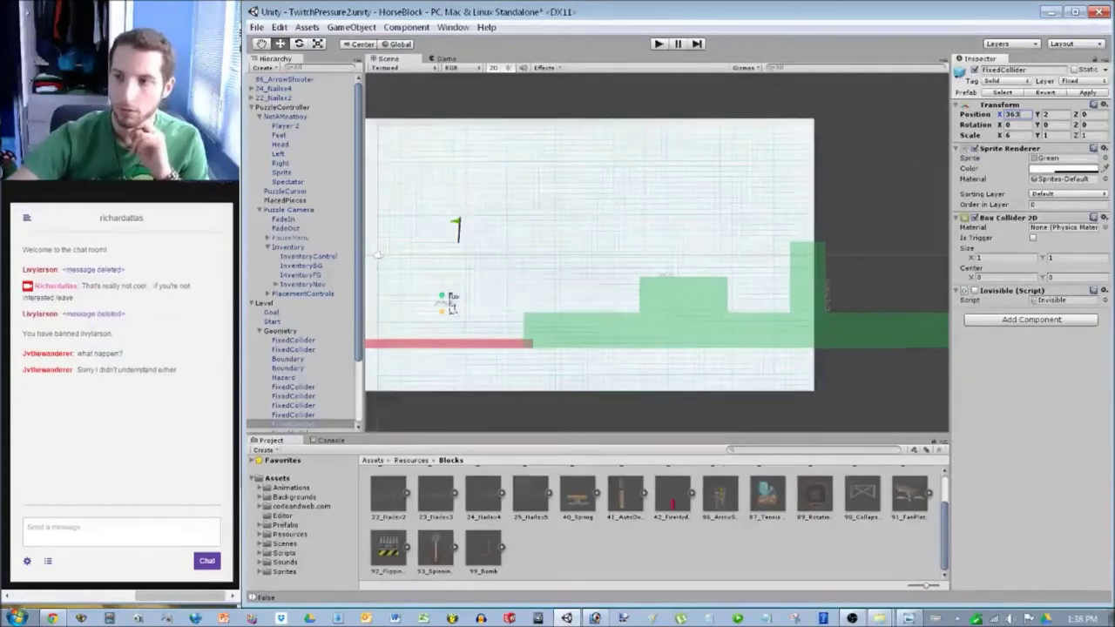
pyautogui.press('BackSpace')
pyautogui.write('.5')
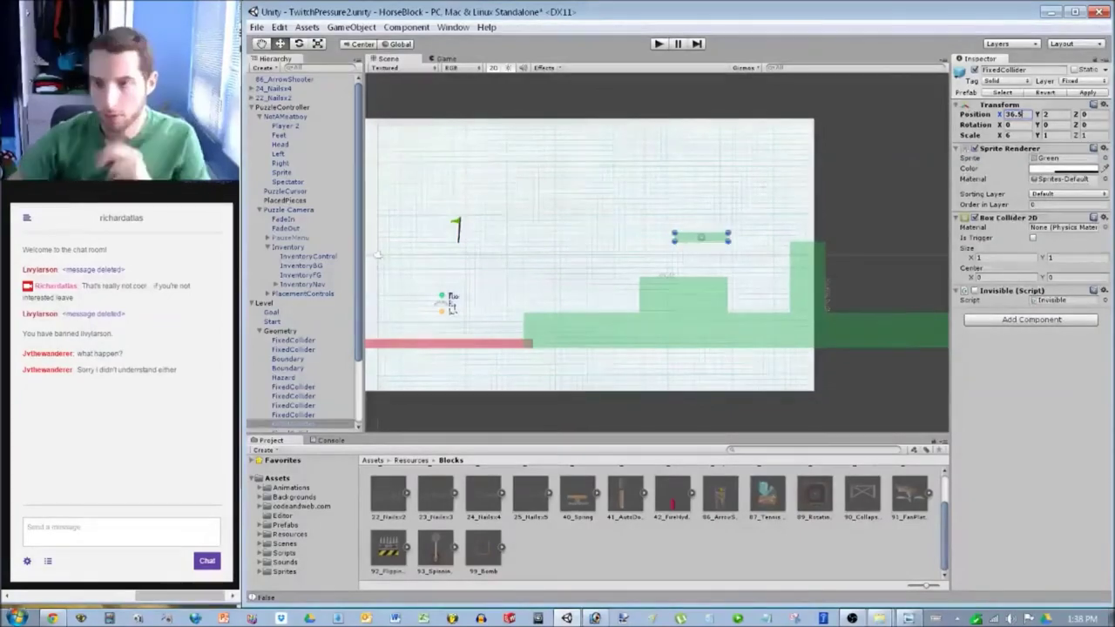
pyautogui.press('Escape')
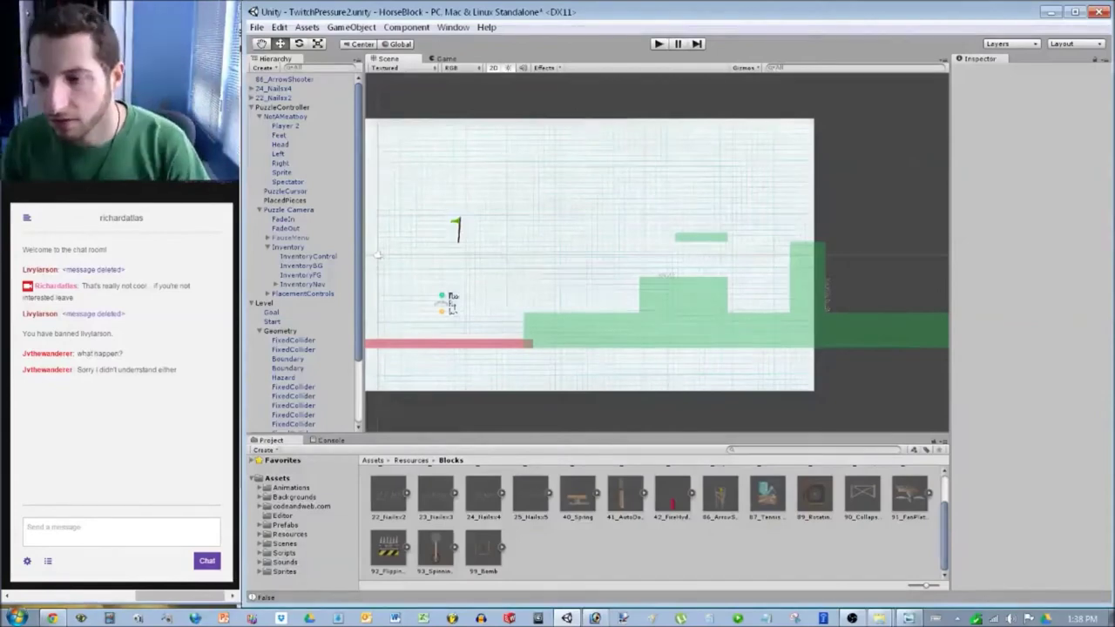
# Move the small square green collider on the red hazard to X position 12.5.
pyautogui.moveTo(523, 262); pyautogui.dragTo(745, 246, button='middle')
pyautogui.click(507, 317)
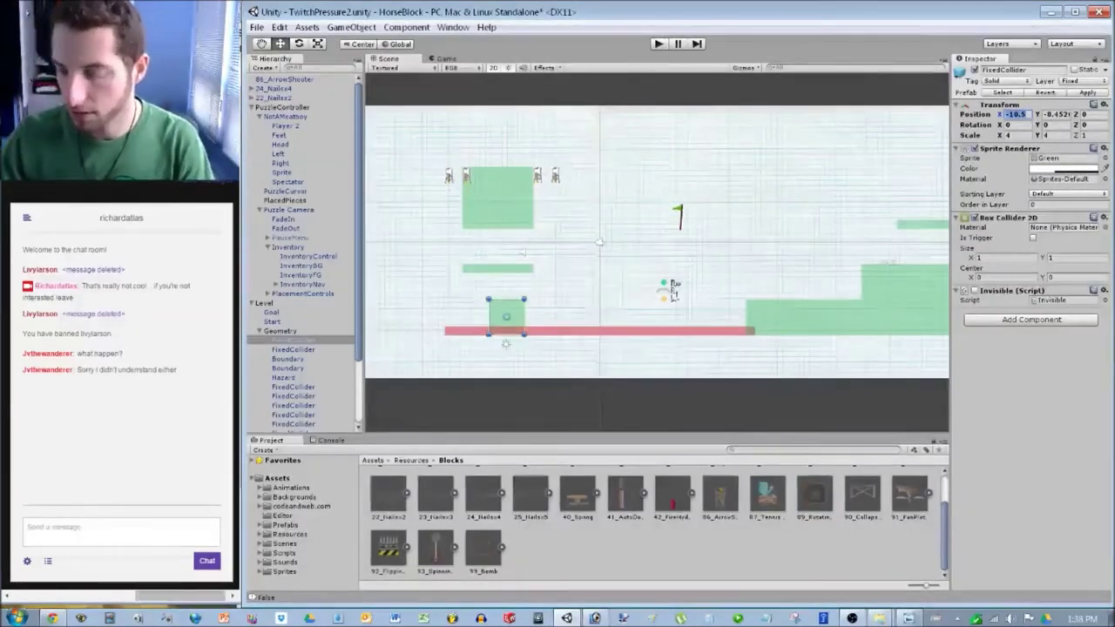
pyautogui.write('13.5')
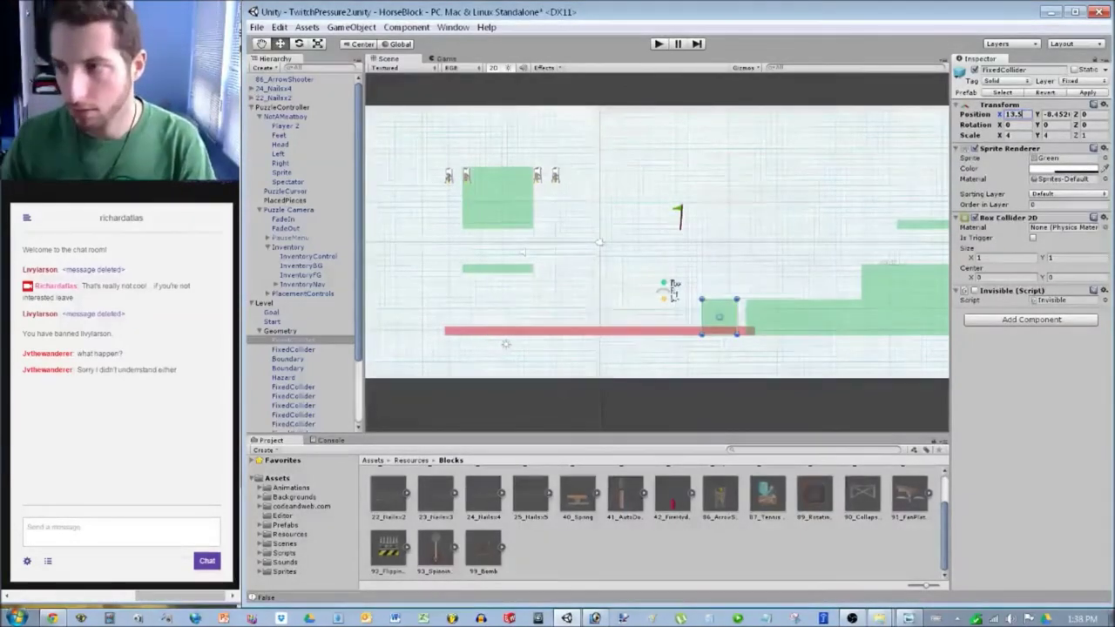
pyautogui.write('12.5')
# Move the thin green platform below the large block to X position 11.5.
pyautogui.click(497, 269)
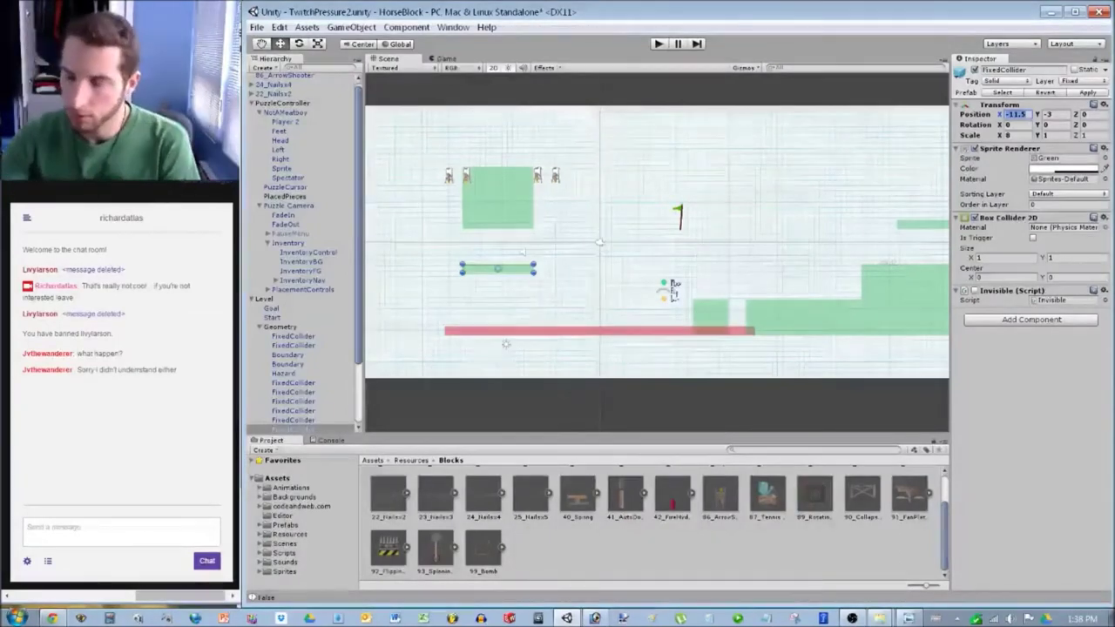
pyautogui.write('13.5')
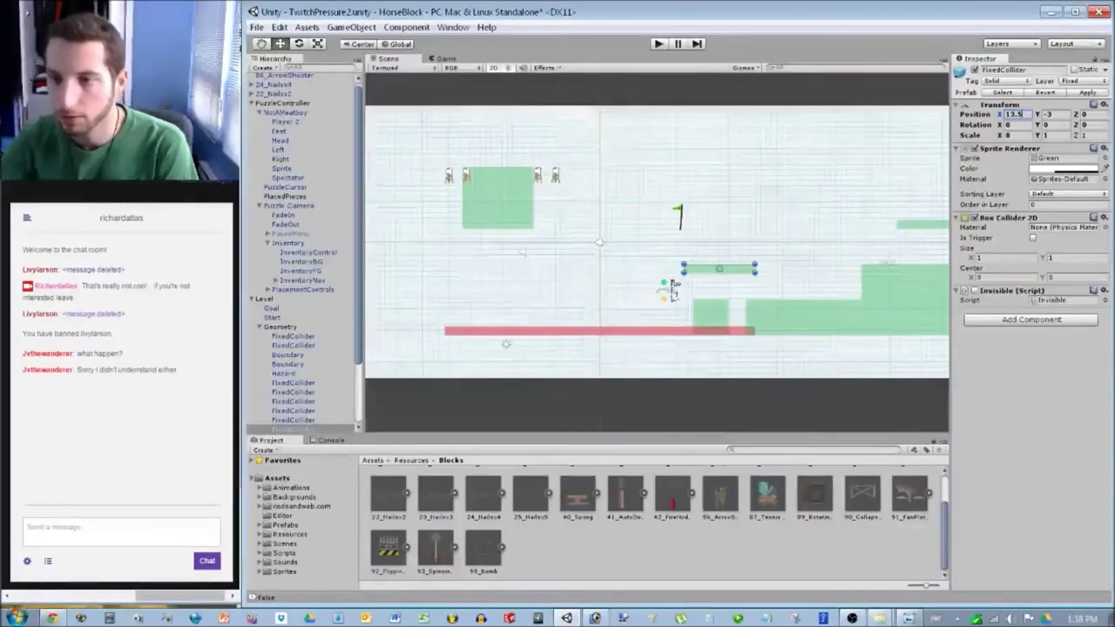
pyautogui.write('12.5')
pyautogui.press('Return')
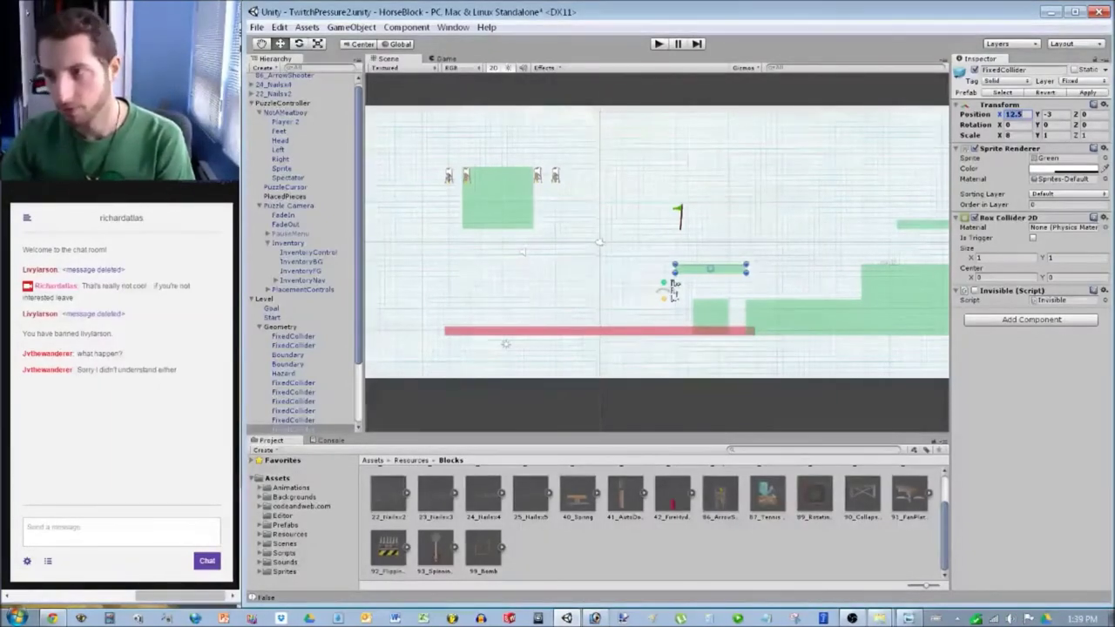
pyautogui.write('11.5')
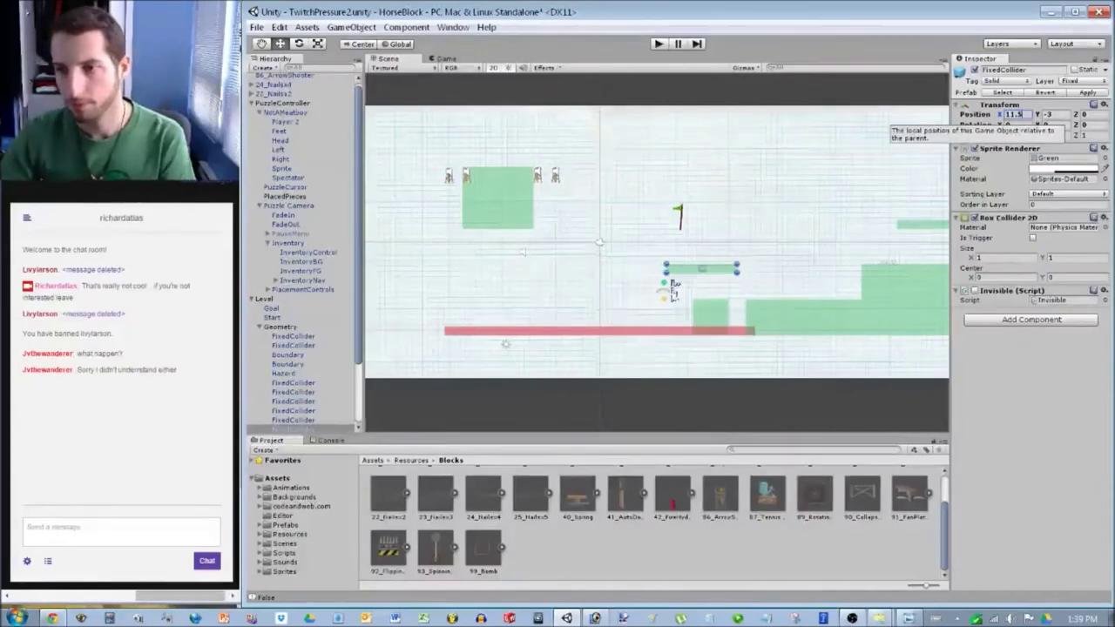
# Move the large green block between the arrow shooters to X position 11.5.
pyautogui.click(497, 198)
pyautogui.press('Return')
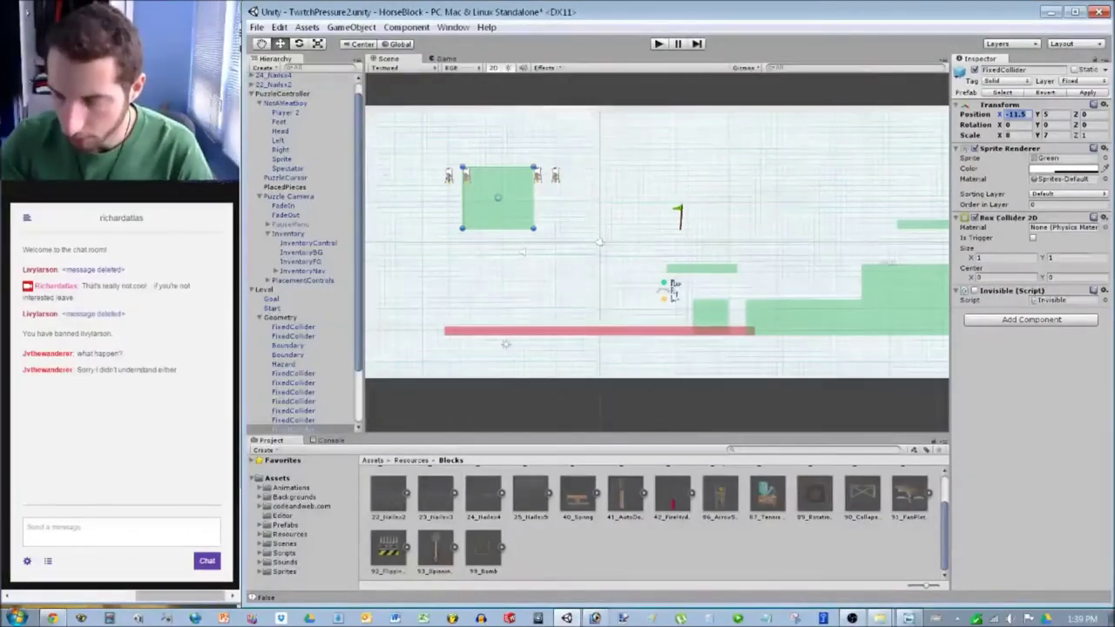
pyautogui.write('11.5')
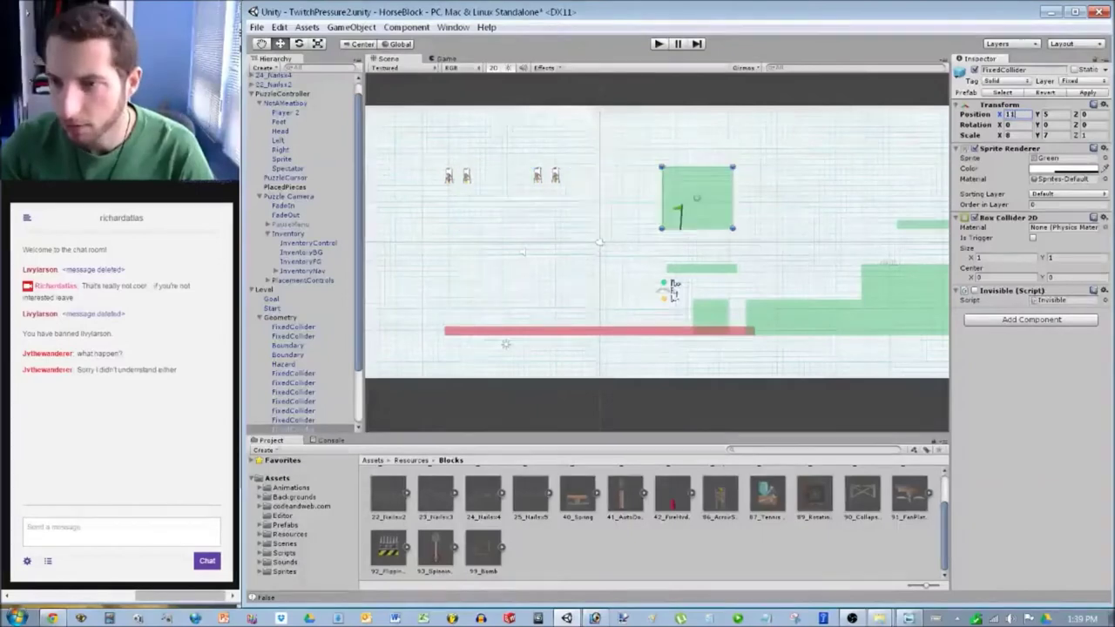
pyautogui.click(784, 174)
# Move the Start flag to the far end of the level, at about X 66.9, Y -6.4.
pyautogui.moveTo(784, 175); pyautogui.dragTo(681, 183, button='middle')
pyautogui.scroll(5, 657, 253)
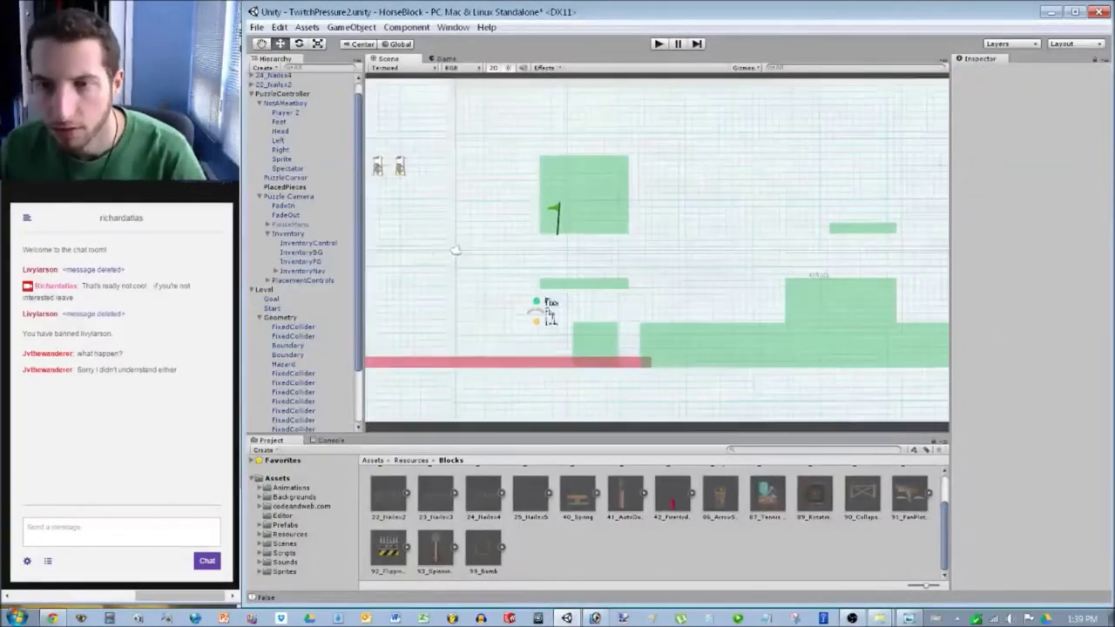
pyautogui.click(592, 196)
pyautogui.click(272, 308)
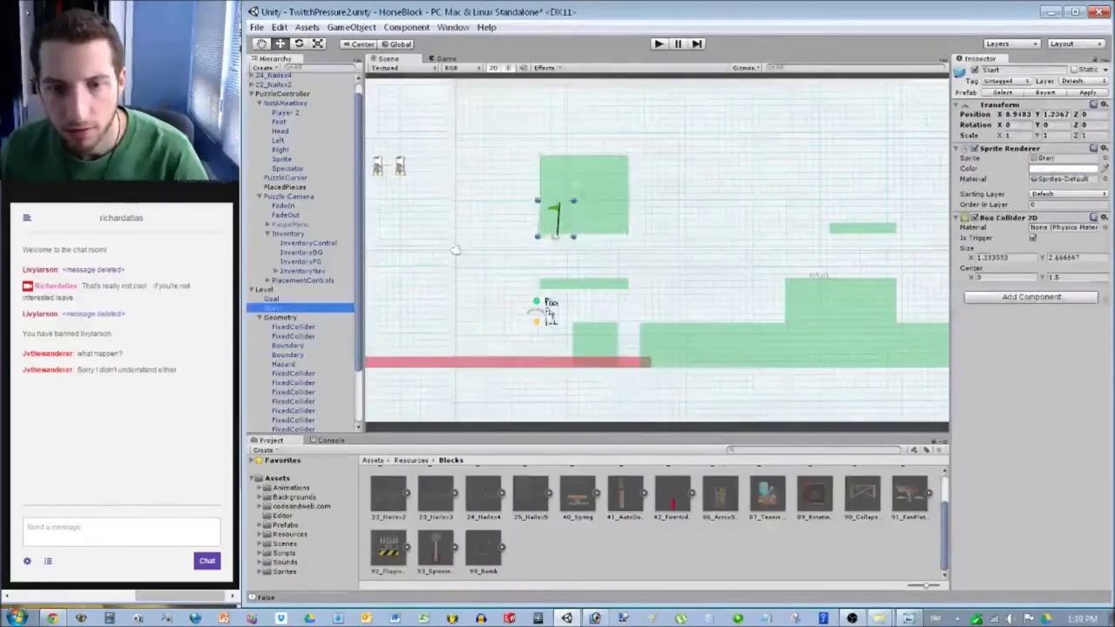
pyautogui.moveTo(558, 218); pyautogui.dragTo(815, 236)
pyautogui.moveTo(815, 236); pyautogui.dragTo(442, 202, button='middle')
pyautogui.moveTo(442, 202); pyautogui.dragTo(829, 269)
pyautogui.moveTo(418, 244); pyautogui.dragTo(929, 287, button='middle')
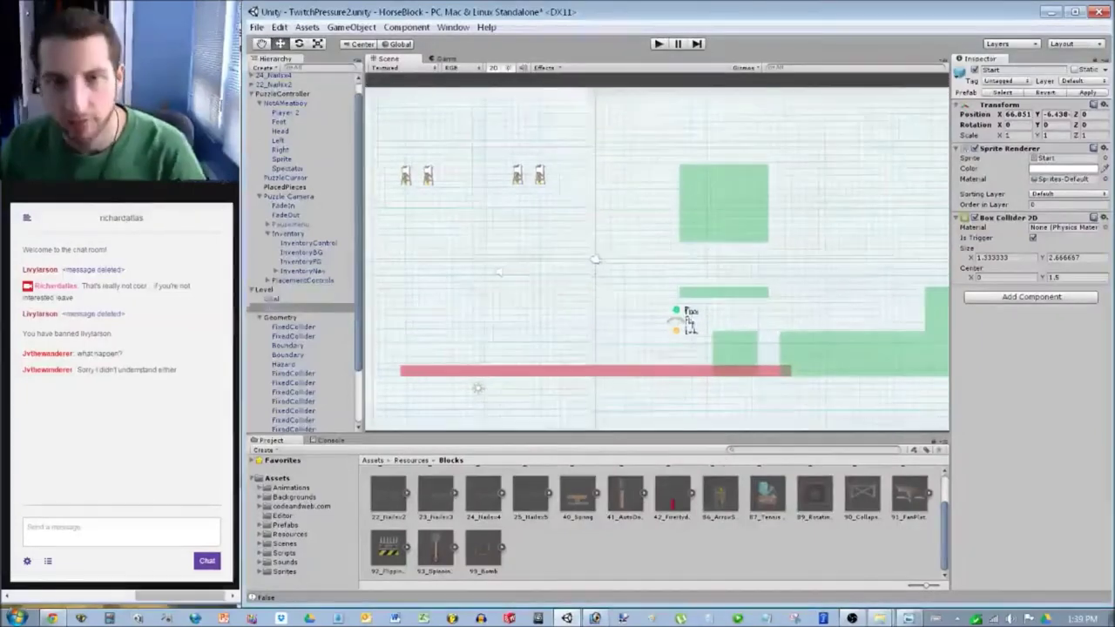
# Select all four arrow shooters at the upper edge of the level together.
pyautogui.scroll(1, 302, 251)
pyautogui.click(287, 77)
pyautogui.scroll(-2, 301, 251)
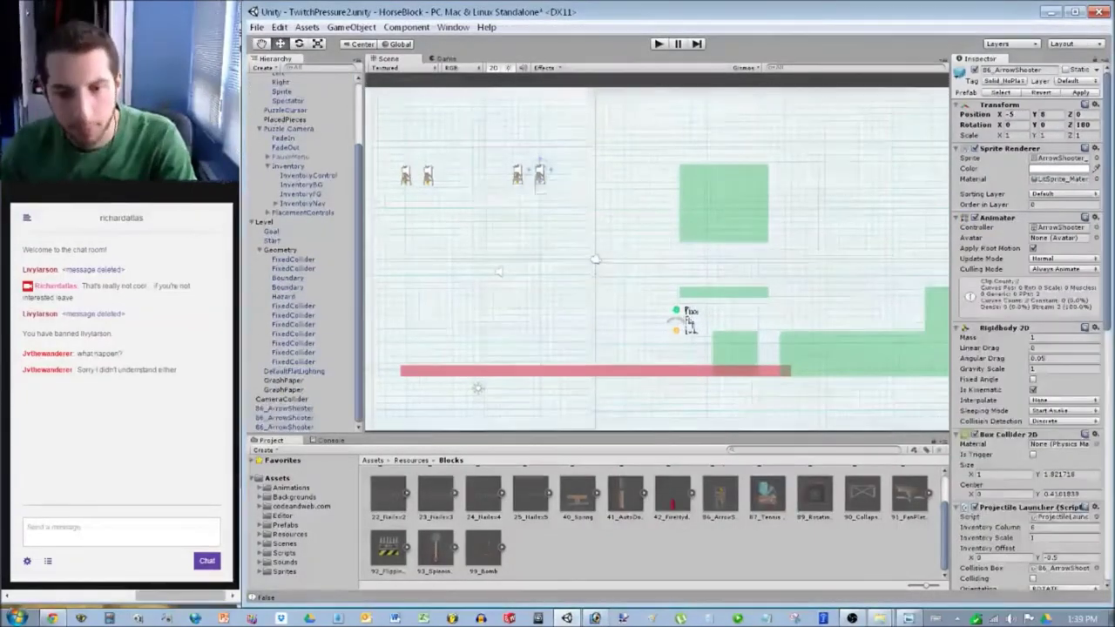
pyautogui.keyDown('ctrl'); pyautogui.click(294, 409); pyautogui.keyUp('ctrl')
pyautogui.keyDown('ctrl'); pyautogui.click(295, 419); pyautogui.keyUp('ctrl')
pyautogui.keyDown('ctrl'); pyautogui.click(294, 427); pyautogui.keyUp('ctrl')
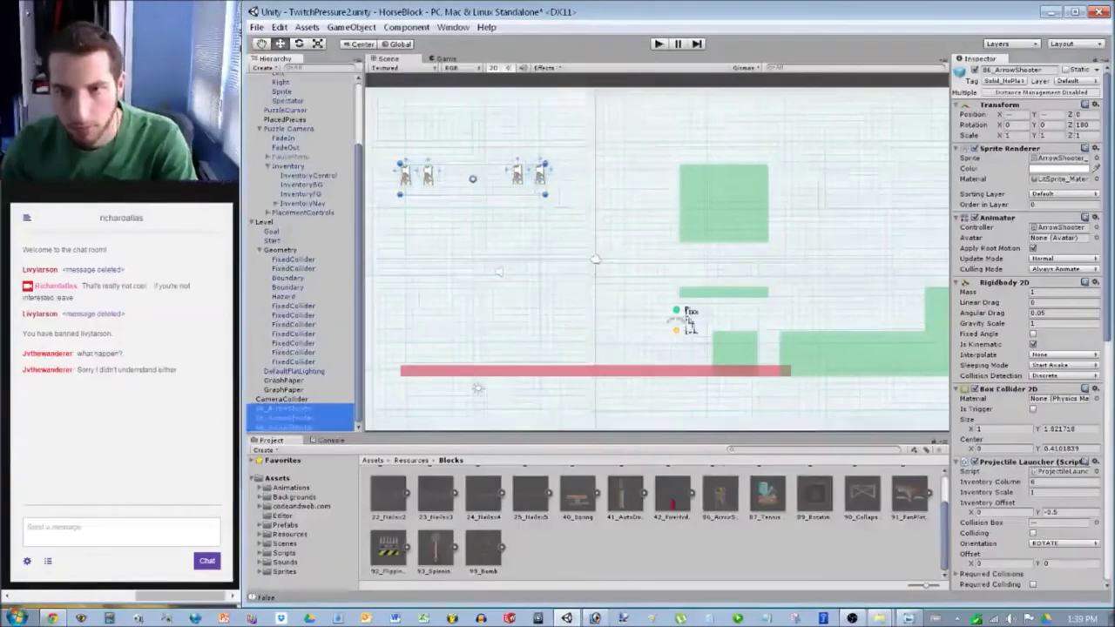
pyautogui.keyDown('alt'); pyautogui.keyDown('shift'); pyautogui.moveTo(545, 164); pyautogui.dragTo(547, 163); pyautogui.keyUp('shift'); pyautogui.keyUp('alt')
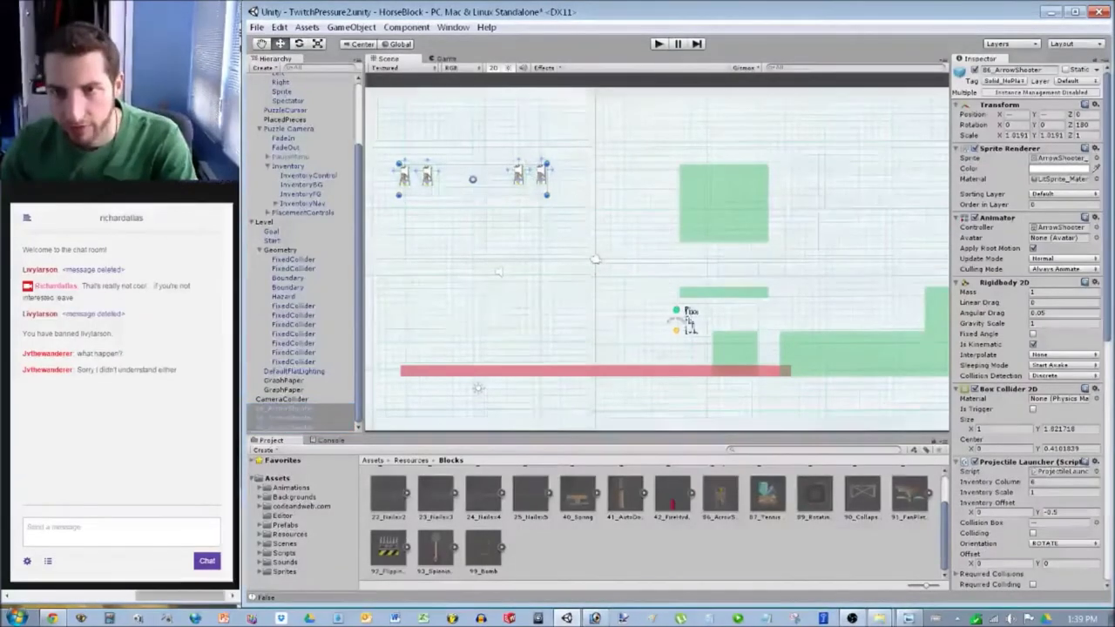
pyautogui.hotkey('ctrl', 'z')
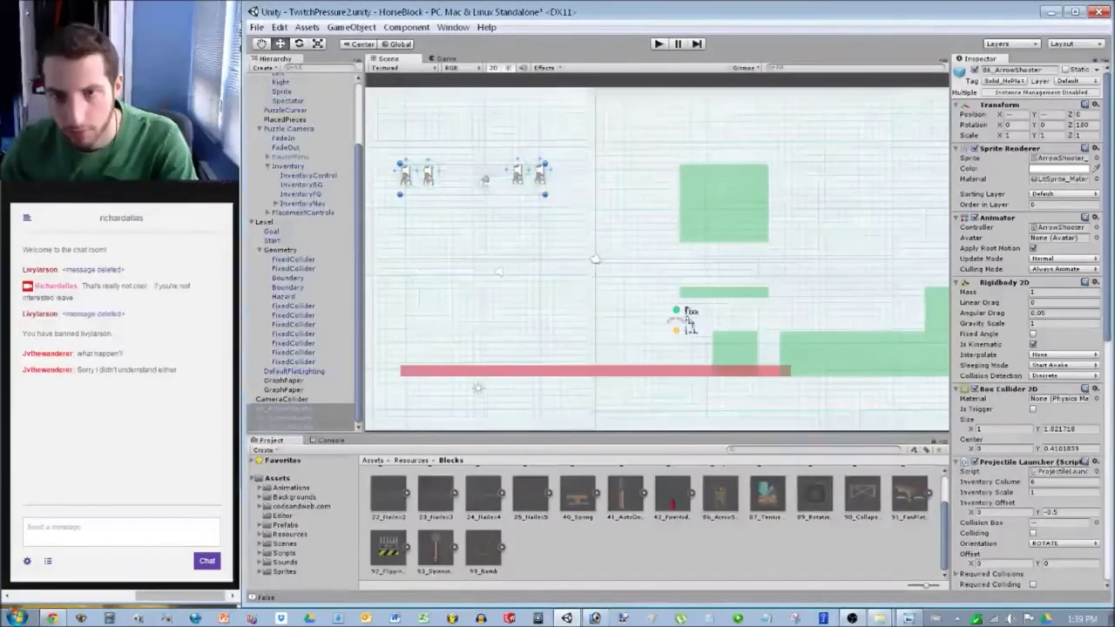
pyautogui.moveTo(471, 179); pyautogui.dragTo(807, 179)
pyautogui.hotkey('ctrl', 'z')
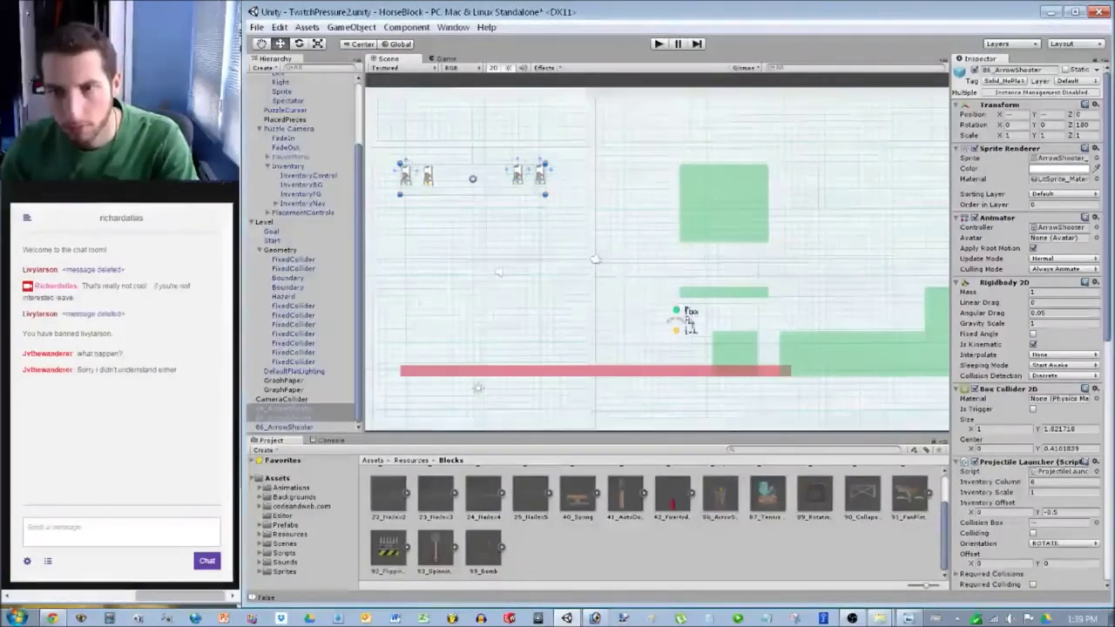
# Move the four arrow shooters across the level, past the large green block and over the raised ground.
pyautogui.moveTo(472, 178); pyautogui.dragTo(878, 186)
pyautogui.moveTo(878, 187); pyautogui.dragTo(613, 193, button='middle')
pyautogui.moveTo(612, 193); pyautogui.dragTo(658, 200)
pyautogui.scroll(5, 658, 200)
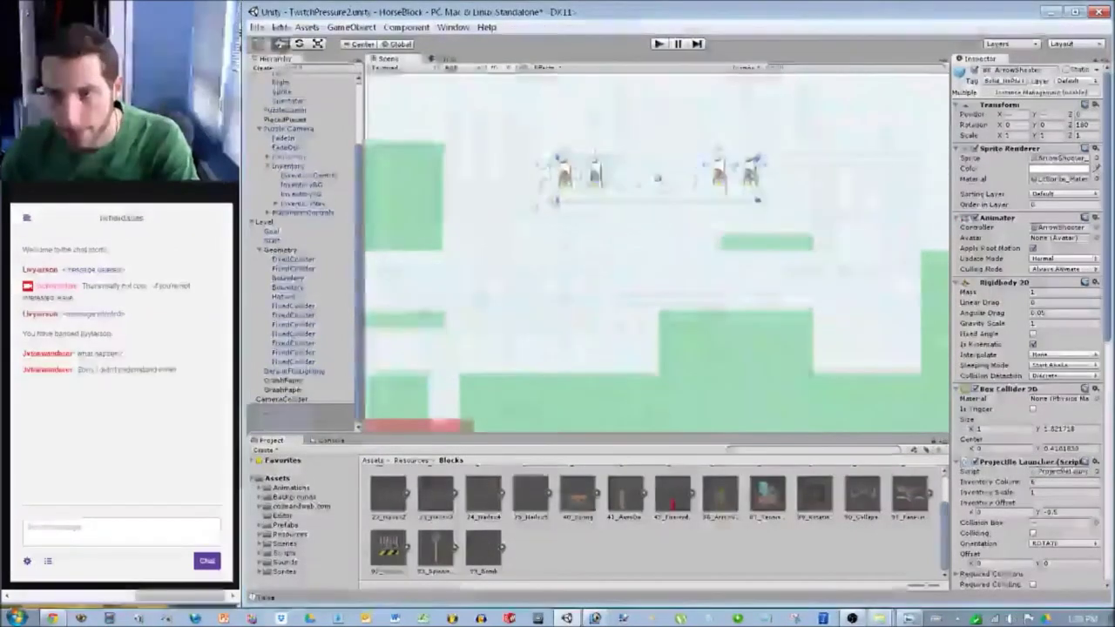
# Nudge the four arrow shooters against the grid so the outermost one sits at about X 36.07, Y 6.99.
pyautogui.moveTo(658, 199); pyautogui.dragTo(492, 261, button='middle')
pyautogui.scroll(9, 492, 261)
pyautogui.moveTo(448, 221); pyautogui.dragTo(655, 252, button='middle')
pyautogui.scroll(10, 655, 251)
pyautogui.moveTo(655, 252); pyautogui.dragTo(708, 255)
pyautogui.scroll(-4, 471, 257)
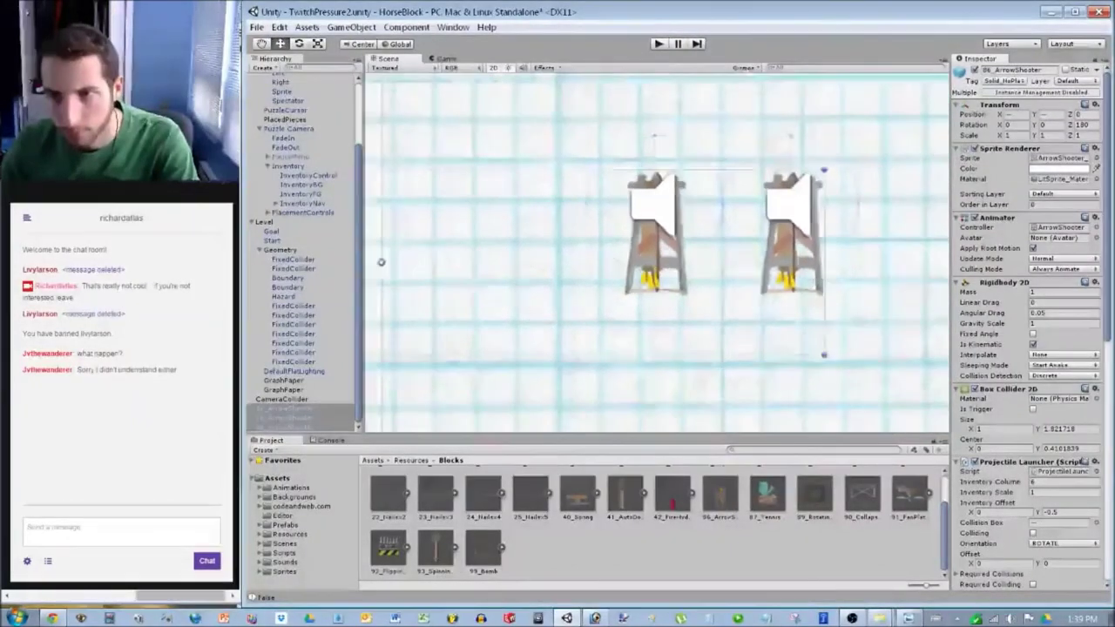
pyautogui.scroll(8, 648, 260)
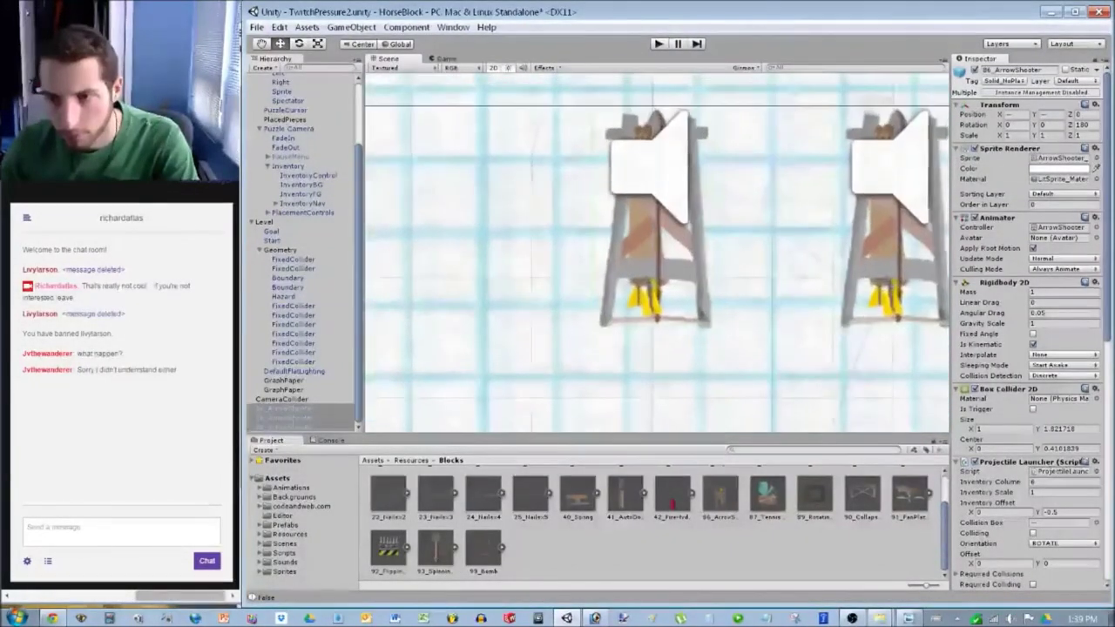
pyautogui.scroll(-2, 648, 259)
pyautogui.scroll(-2, 386, 256)
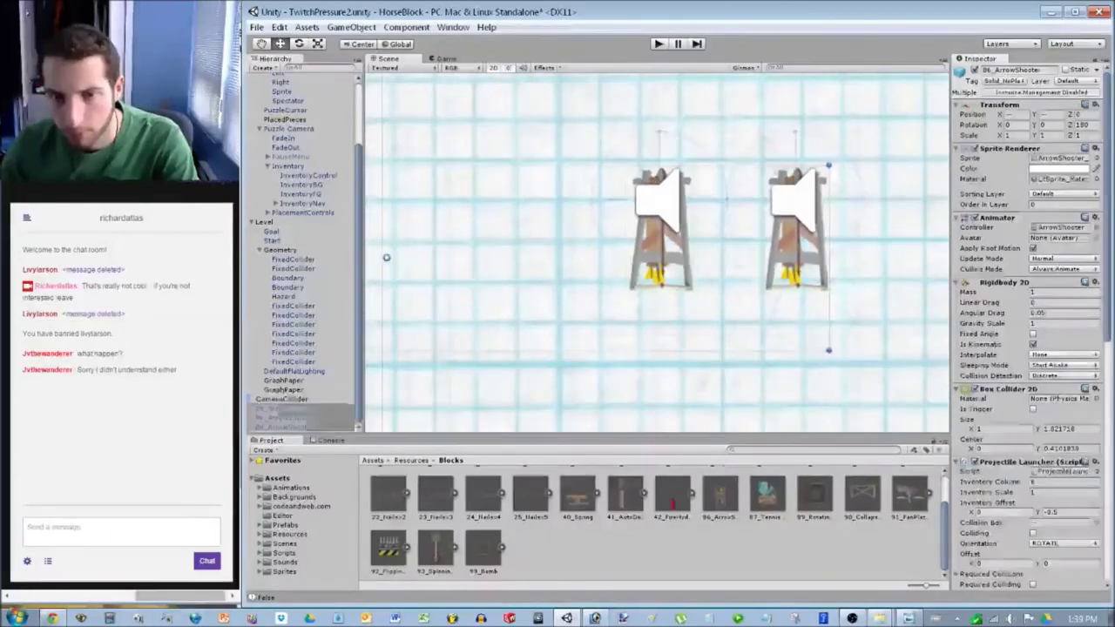
pyautogui.click(282, 398)
pyautogui.scroll(-9, 657, 250)
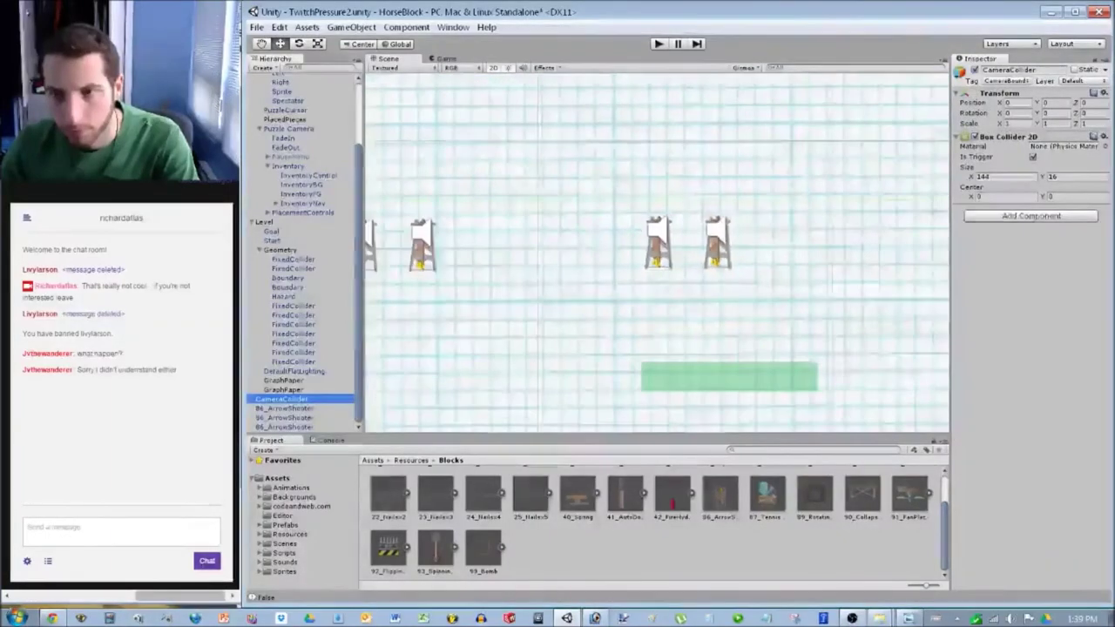
pyautogui.click(717, 243)
pyautogui.keyDown('shift'); pyautogui.click(657, 243); pyautogui.keyUp('shift')
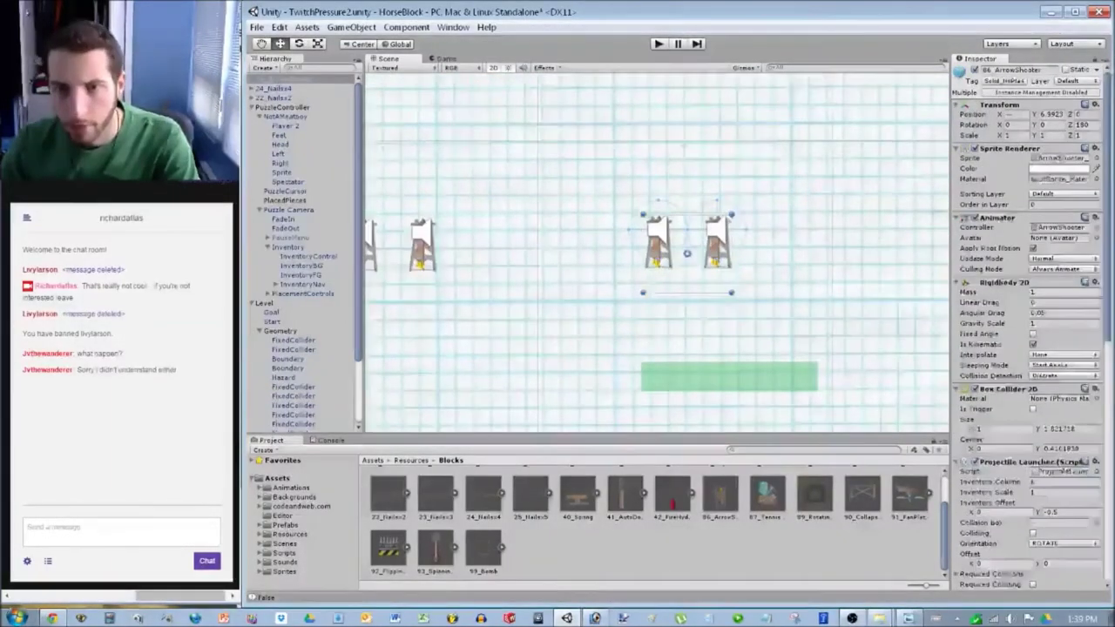
pyautogui.keyDown('shift'); pyautogui.click(688, 254); pyautogui.keyUp('shift')
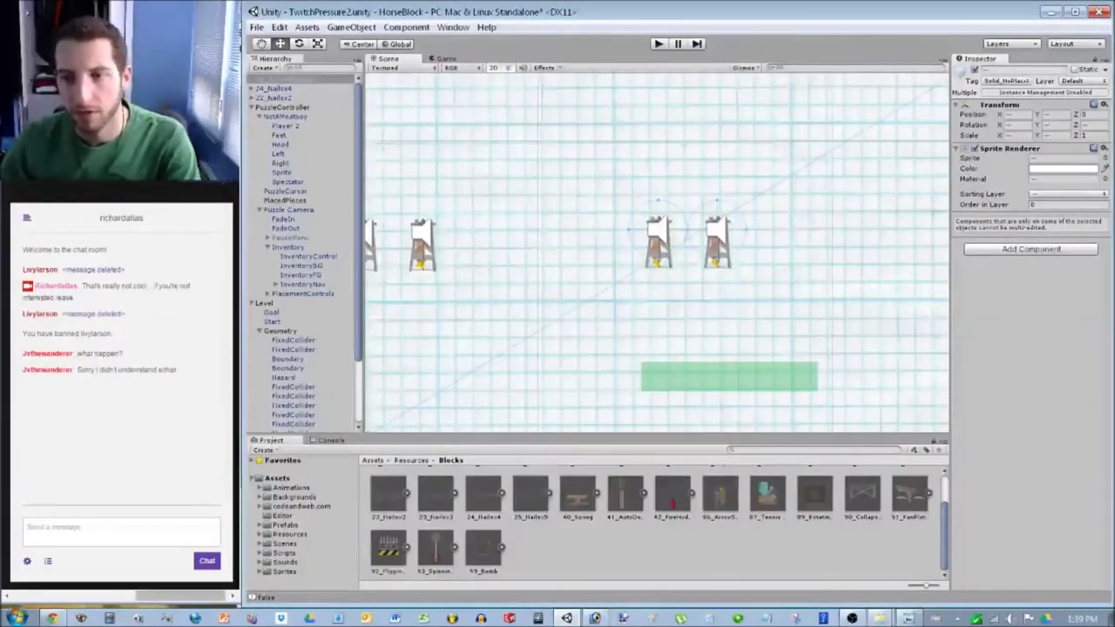
pyautogui.scroll(-7, 657, 253)
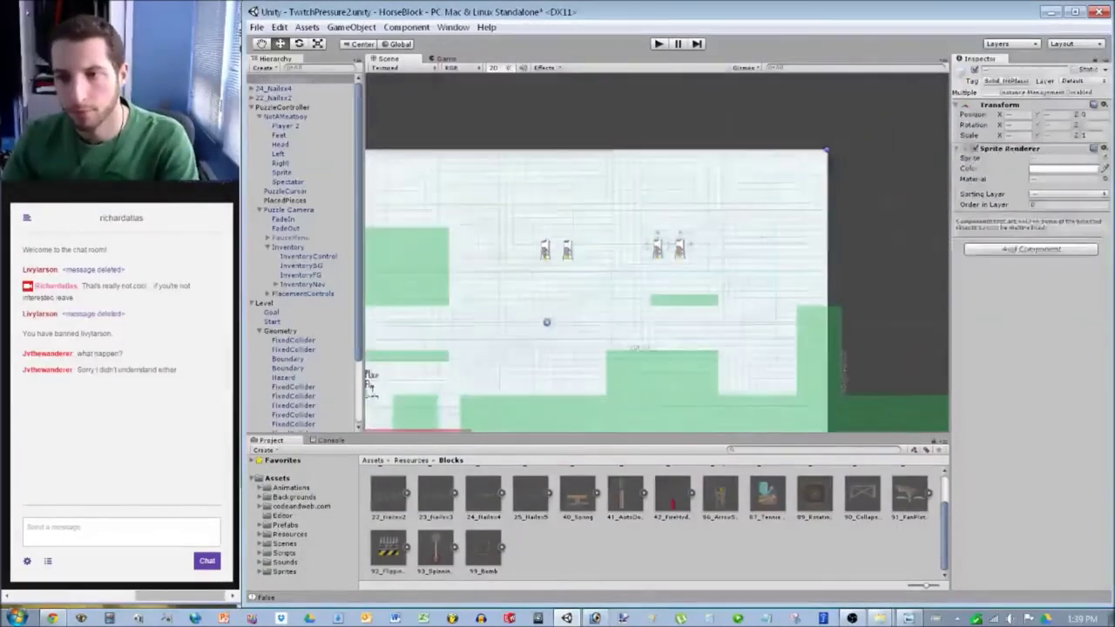
pyautogui.click(568, 268)
pyautogui.scroll(5, 657, 253)
pyautogui.click(702, 245)
pyautogui.keyDown('shift'); pyautogui.click(657, 246); pyautogui.keyUp('shift')
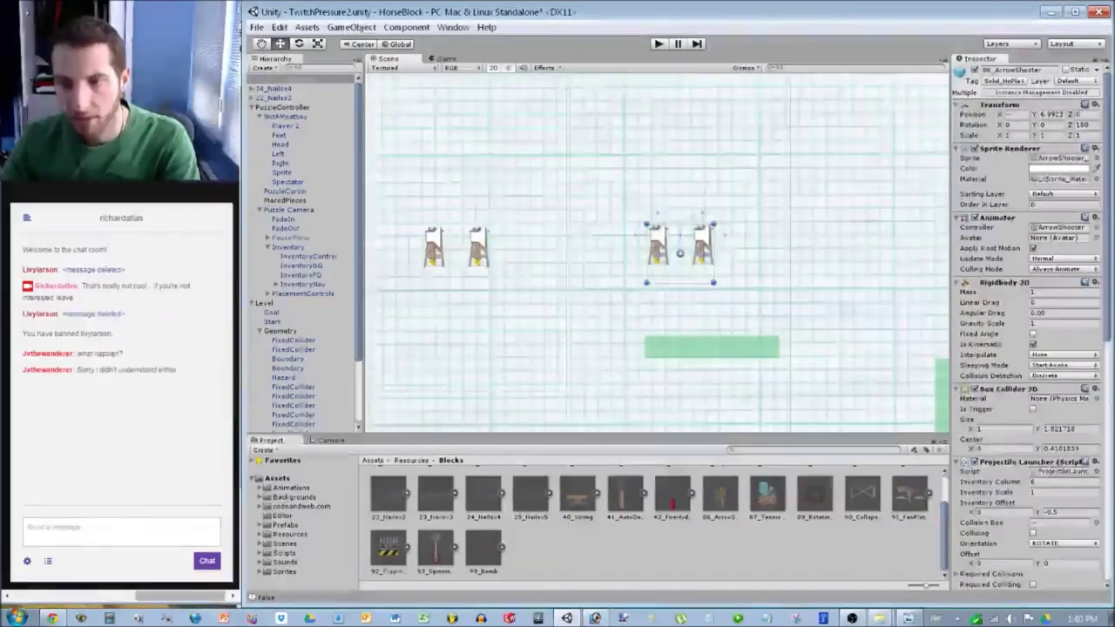
pyautogui.keyDown('shift'); pyautogui.click(477, 246); pyautogui.keyUp('shift')
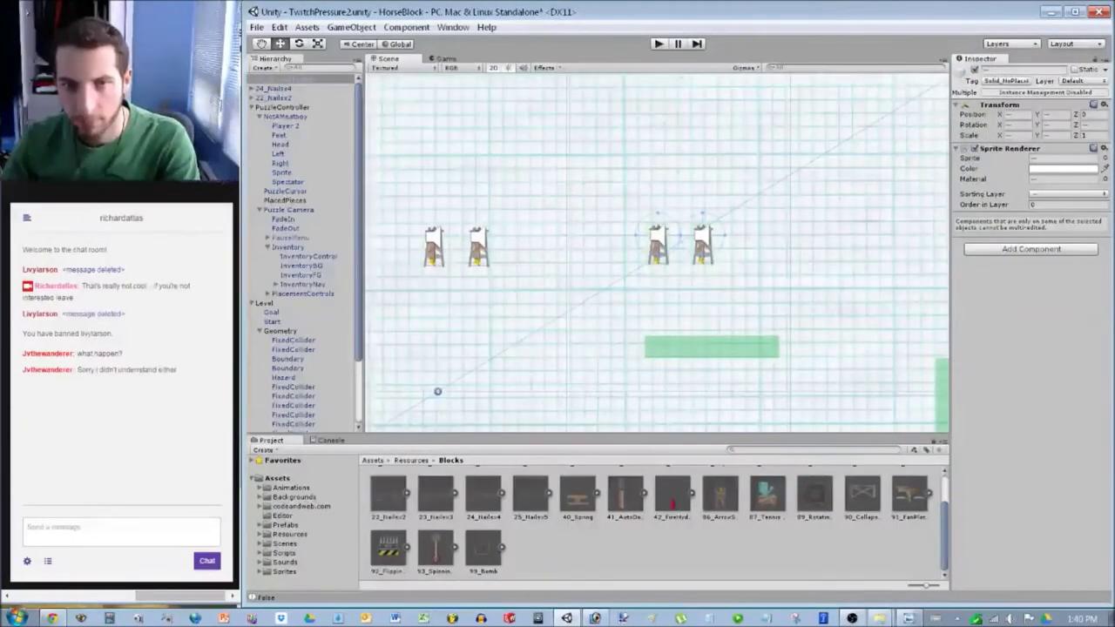
pyautogui.keyDown('ctrl'); pyautogui.click(283, 380); pyautogui.keyUp('ctrl')
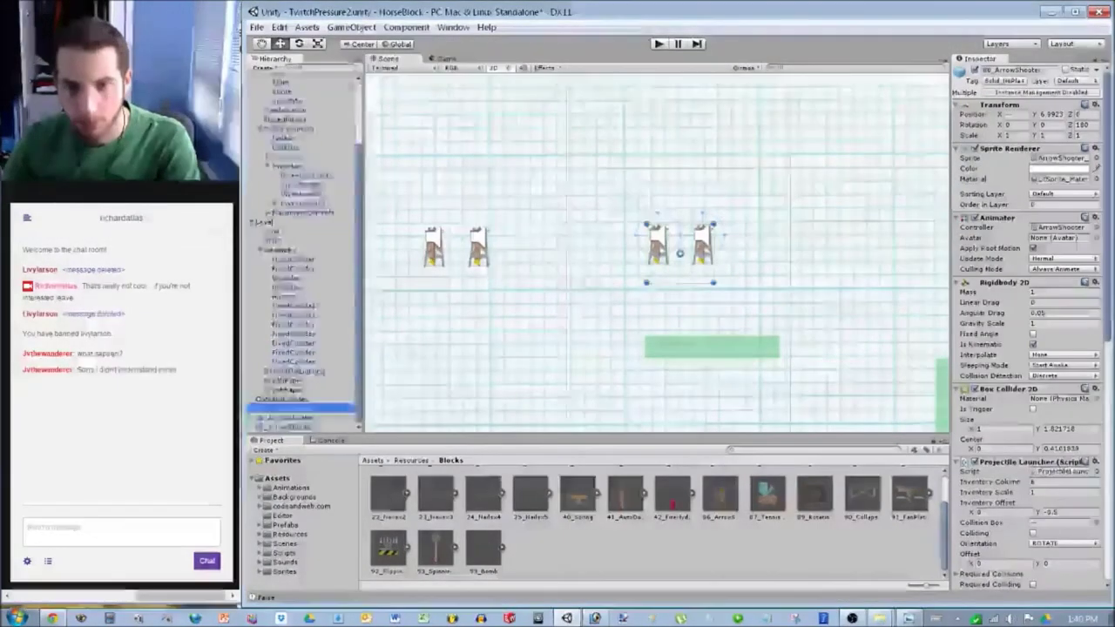
pyautogui.scroll(3, 301, 252)
pyautogui.scroll(-3, 300, 253)
pyautogui.scroll(-1, 300, 252)
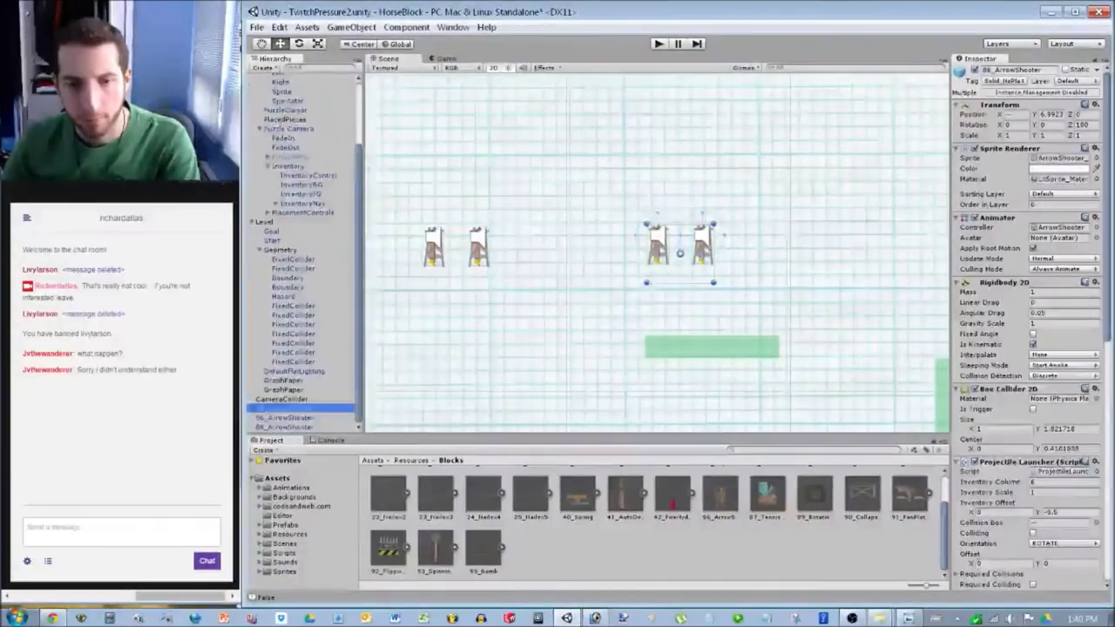
# Select all four arrow shooters again and raise them slightly to line up with the graph-paper grid.
pyautogui.keyDown('ctrl'); pyautogui.click(284, 409); pyautogui.keyUp('ctrl')
pyautogui.scroll(-3, 300, 252)
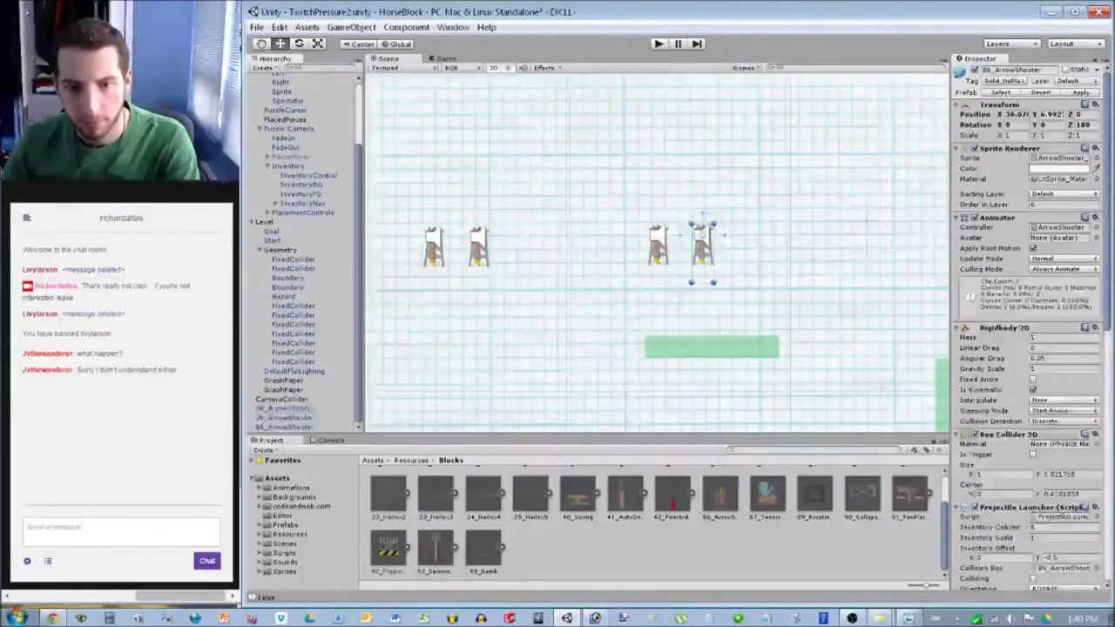
pyautogui.keyDown('ctrl'); pyautogui.click(284, 409); pyautogui.keyUp('ctrl')
pyautogui.keyDown('ctrl'); pyautogui.click(284, 418); pyautogui.keyUp('ctrl')
pyautogui.keyDown('ctrl'); pyautogui.click(284, 427); pyautogui.keyUp('ctrl')
pyautogui.scroll(5, 712, 224)
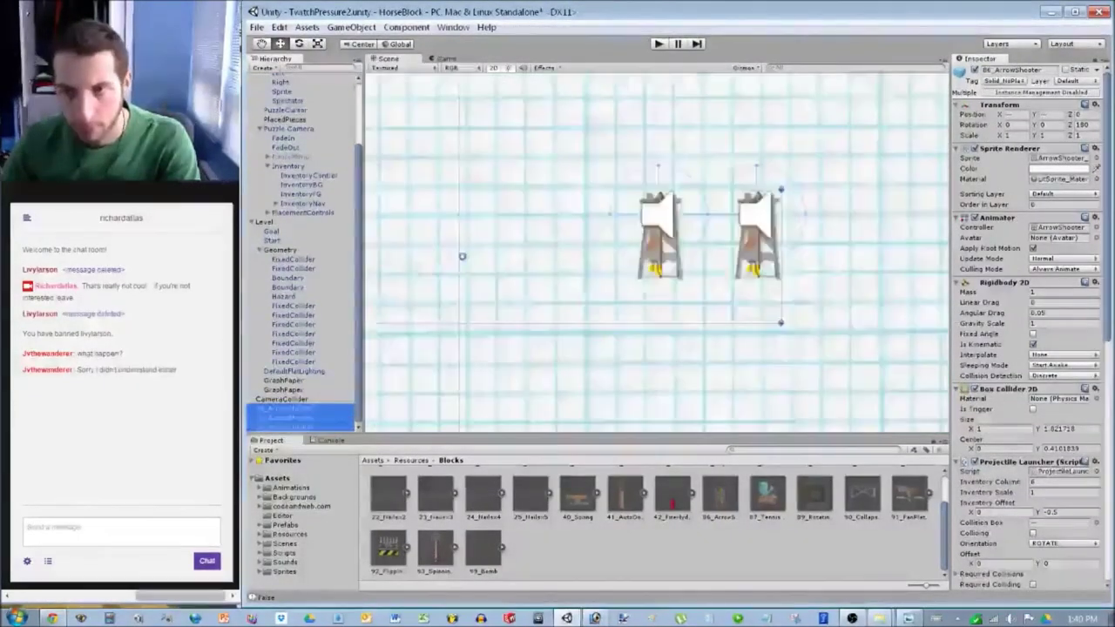
pyautogui.moveTo(711, 224); pyautogui.dragTo(707, 167)
pyautogui.moveTo(458, 200); pyautogui.dragTo(458, 183)
pyautogui.click(281, 399)
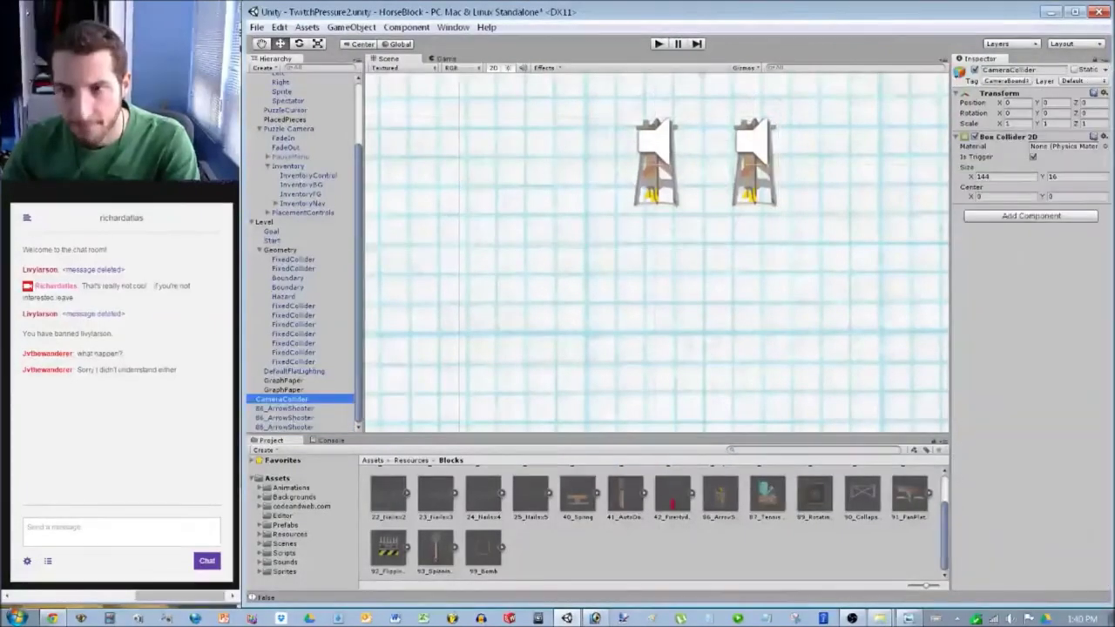
pyautogui.scroll(-6, 657, 253)
pyautogui.scroll(-3, 657, 253)
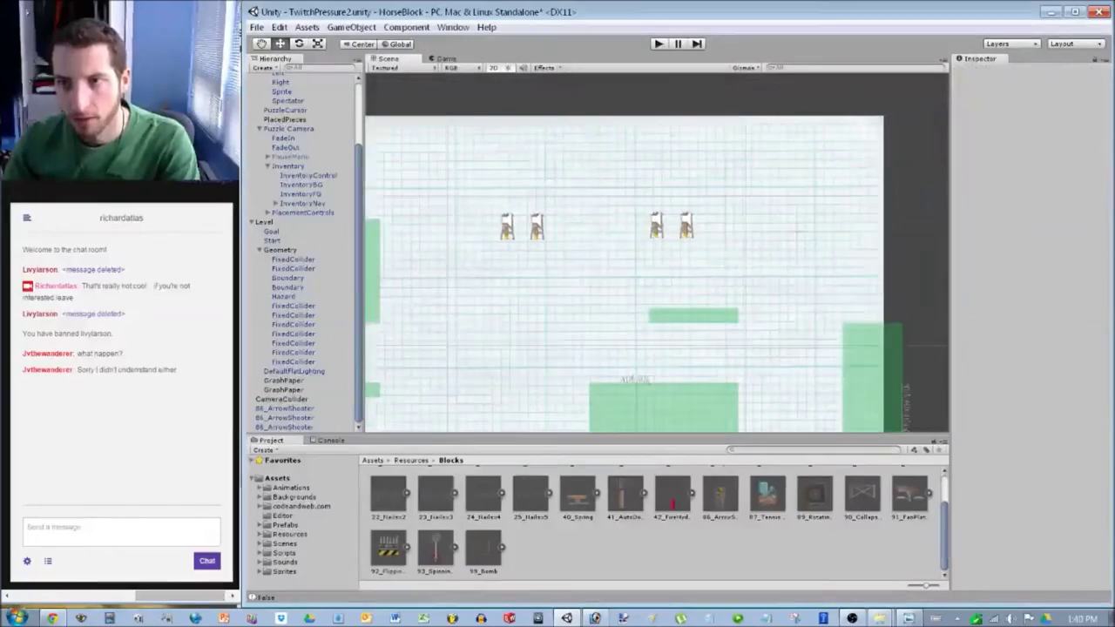
# Play-test the level by running and jumping from the Start flag to the gap beside the small green block.
pyautogui.hotkey('ctrl', 'p')
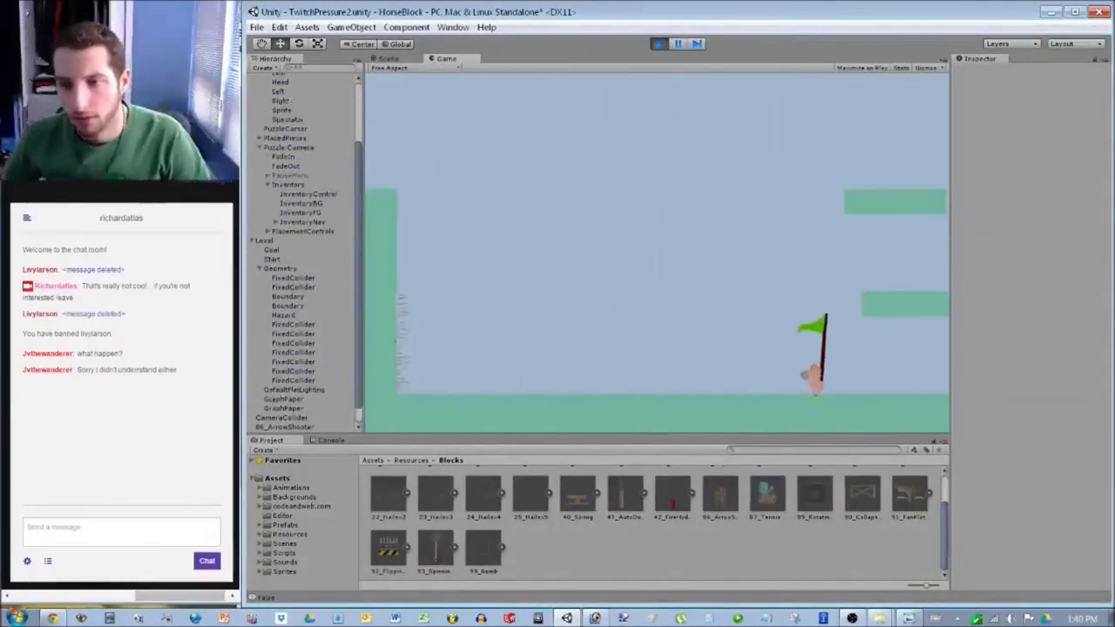
pyautogui.press('Left')
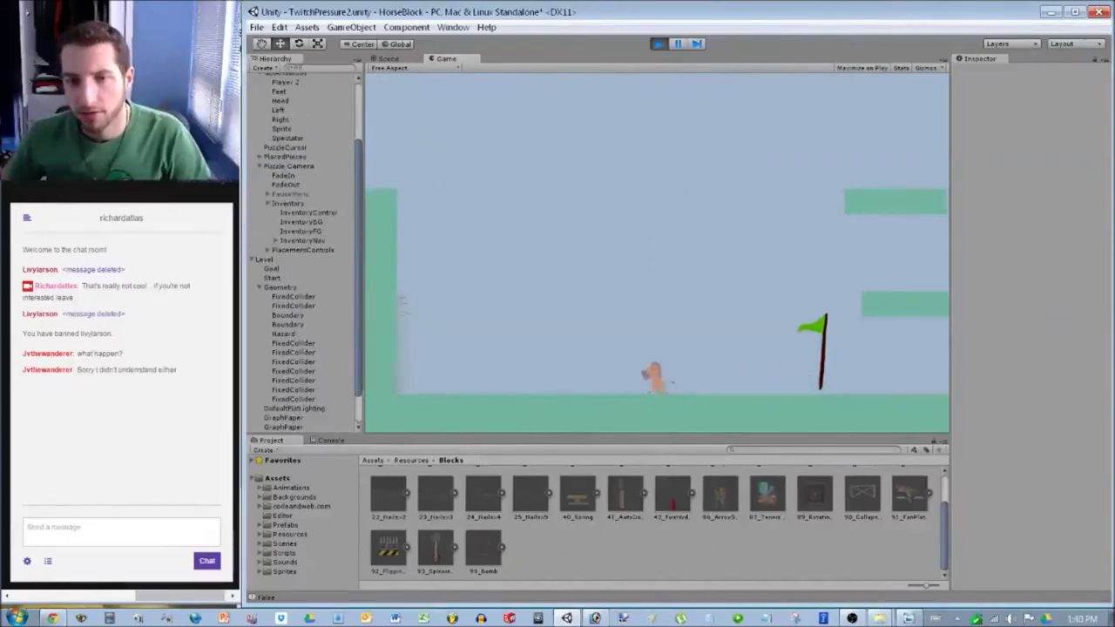
pyautogui.press('space')
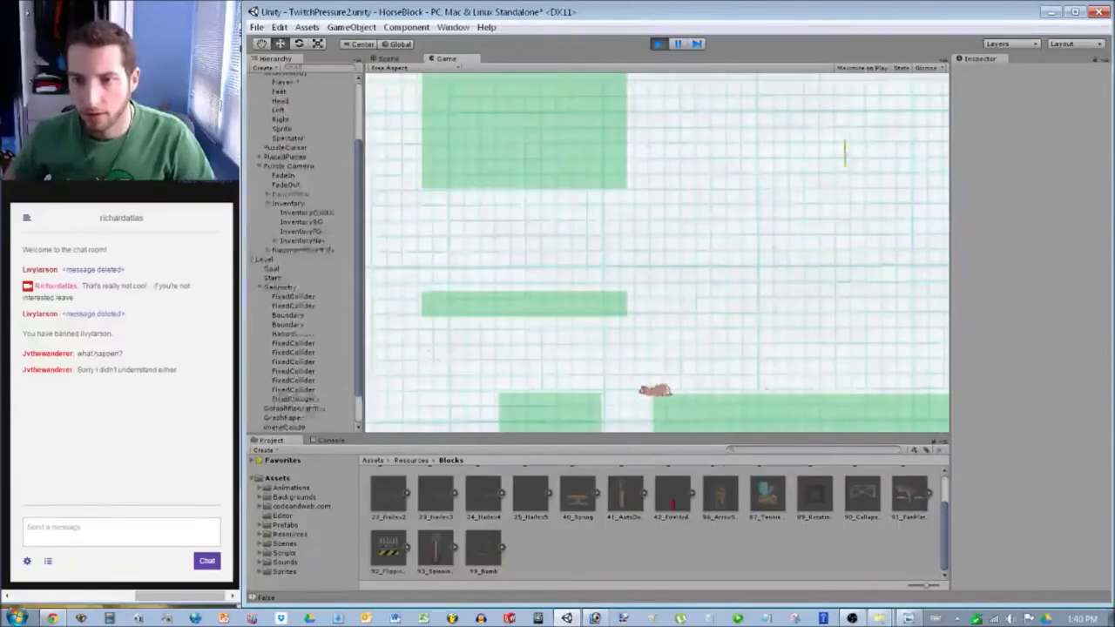
pyautogui.hotkey('ctrl', 'p')
# Examine the level's overall extent, the CameraCollider bounds and the area around the red hazard.
pyautogui.scroll(-8, 658, 254)
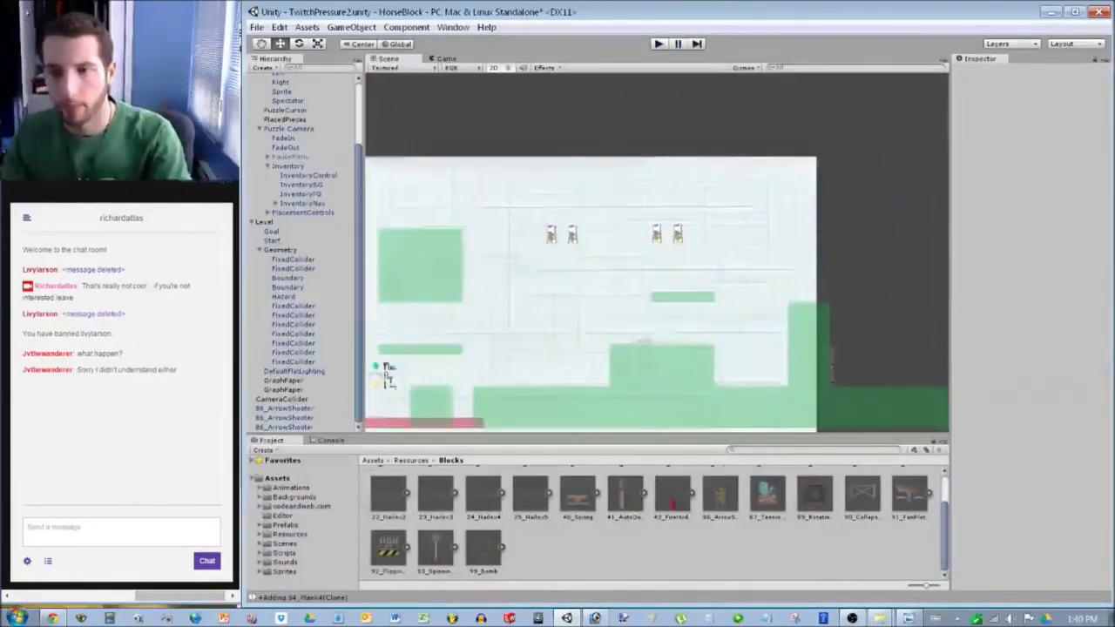
pyautogui.scroll(-3, 658, 254)
pyautogui.click(281, 399)
pyautogui.moveTo(465, 288); pyautogui.dragTo(709, 264, button='middle')
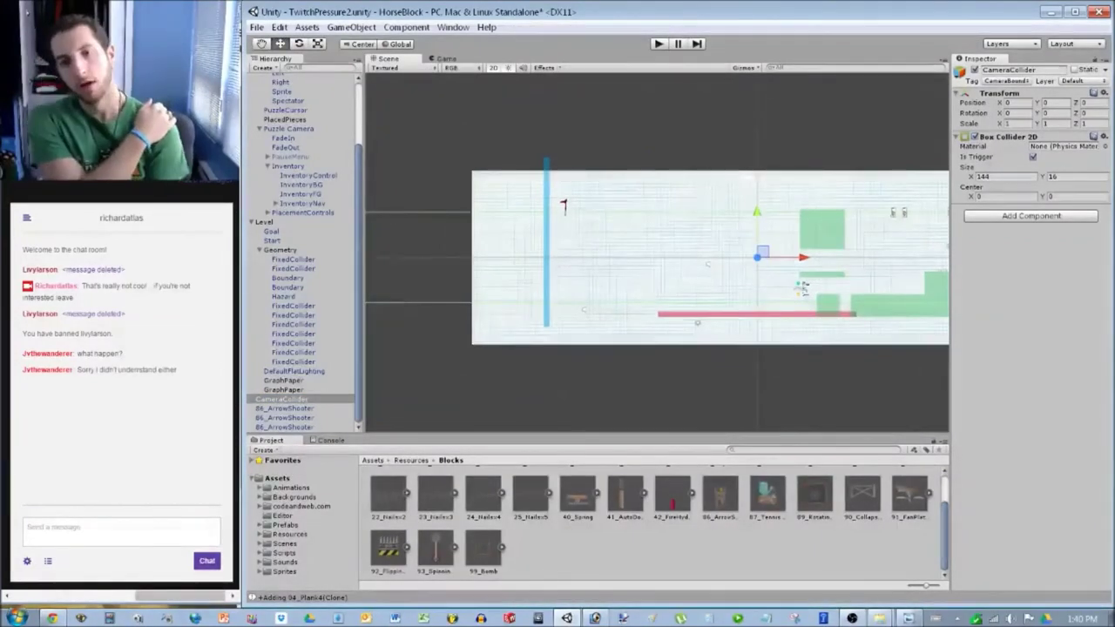
pyautogui.click(658, 383)
pyautogui.scroll(15, 657, 251)
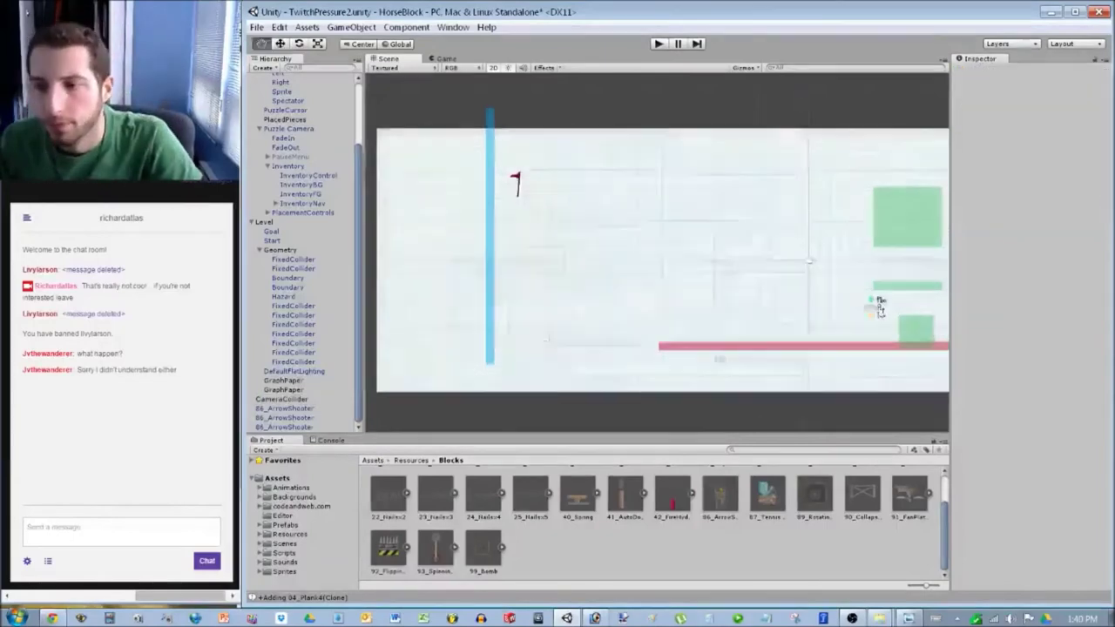
pyautogui.moveTo(658, 251); pyautogui.dragTo(470, 224, button='middle')
pyautogui.scroll(15, 656, 251)
pyautogui.moveTo(657, 252); pyautogui.dragTo(463, 173, button='middle')
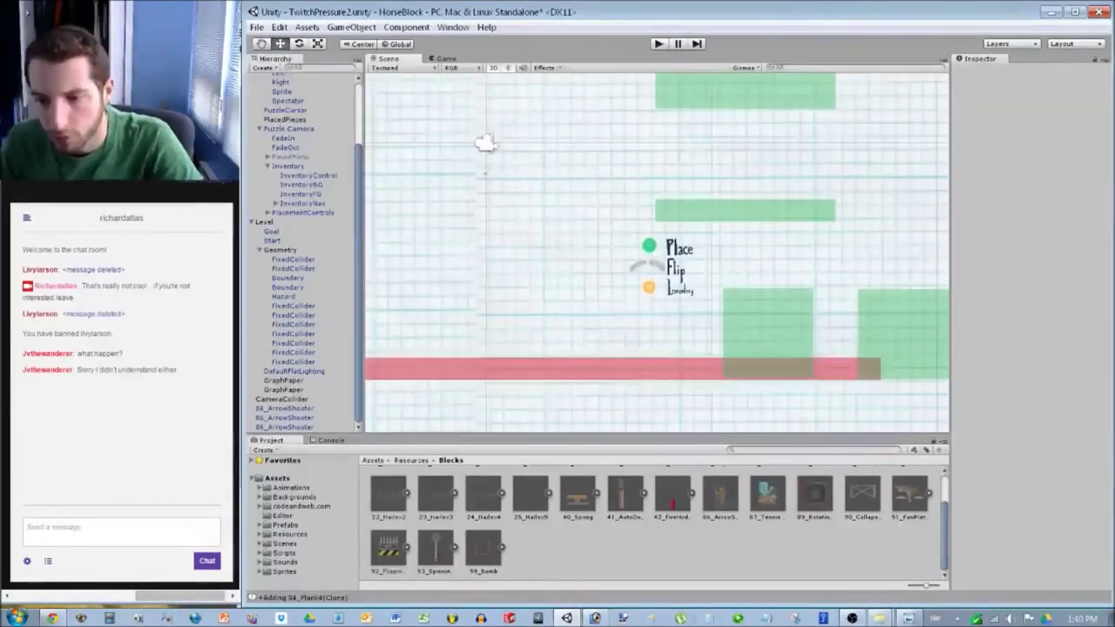
# Move the red Hazard strip down below the green ground and slightly right under the gaps.
pyautogui.scroll(-8, 657, 252)
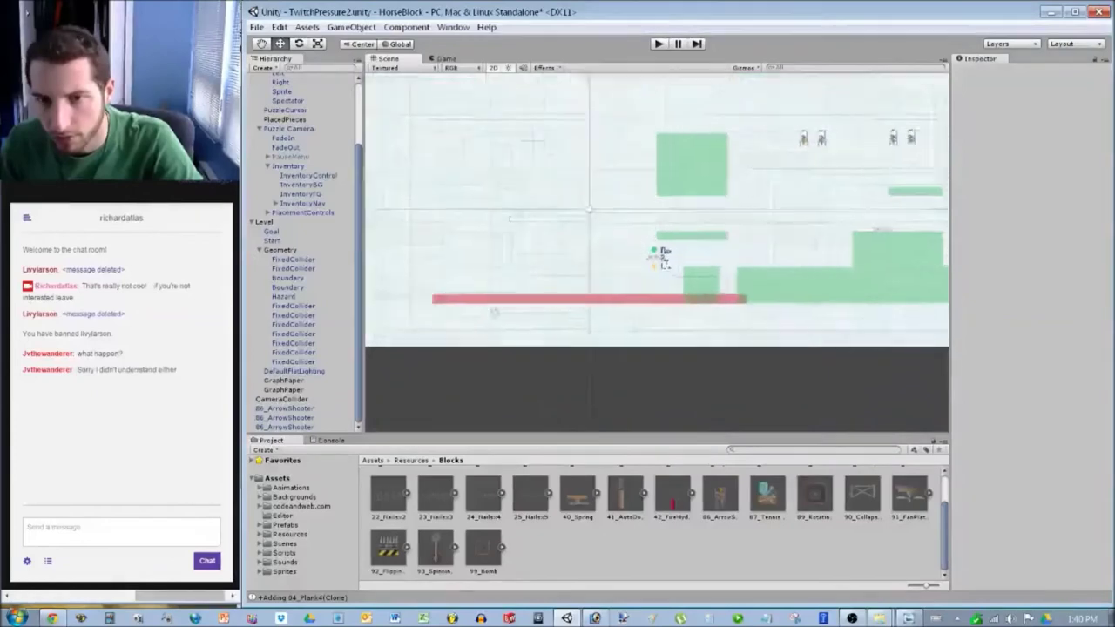
pyautogui.scroll(5, 657, 253)
pyautogui.click(570, 312)
pyautogui.moveTo(570, 312); pyautogui.dragTo(597, 328)
pyautogui.click(597, 349)
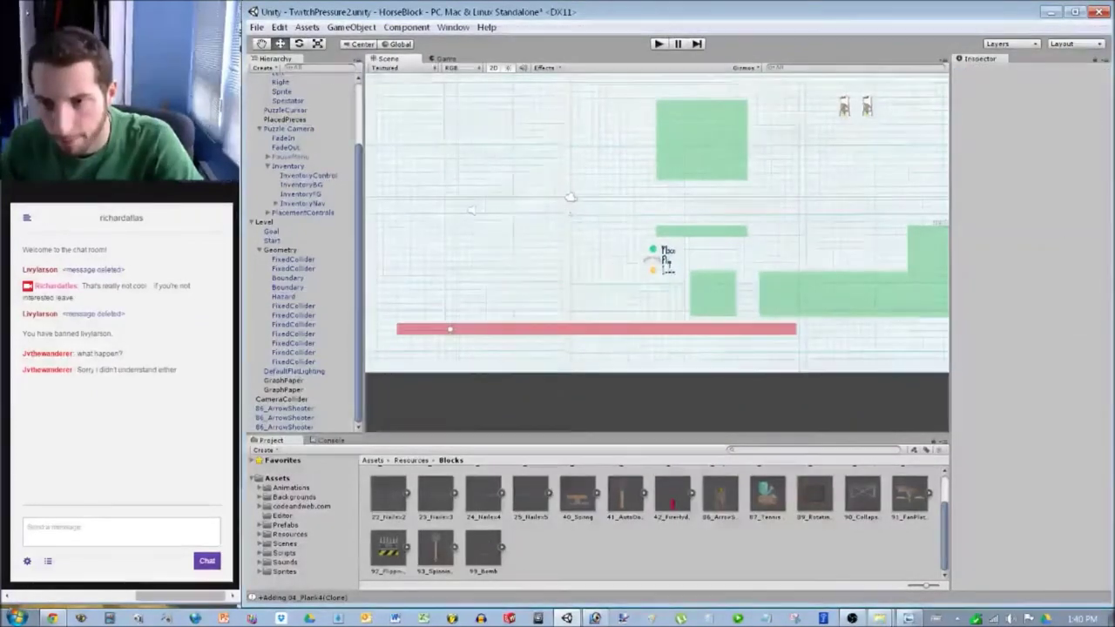
# Consult the level sketch in Photoshop, and in Unity duplicate the small square green collider and move the copy left above the hazard.
pyautogui.hotkey('alt', 'Tab')
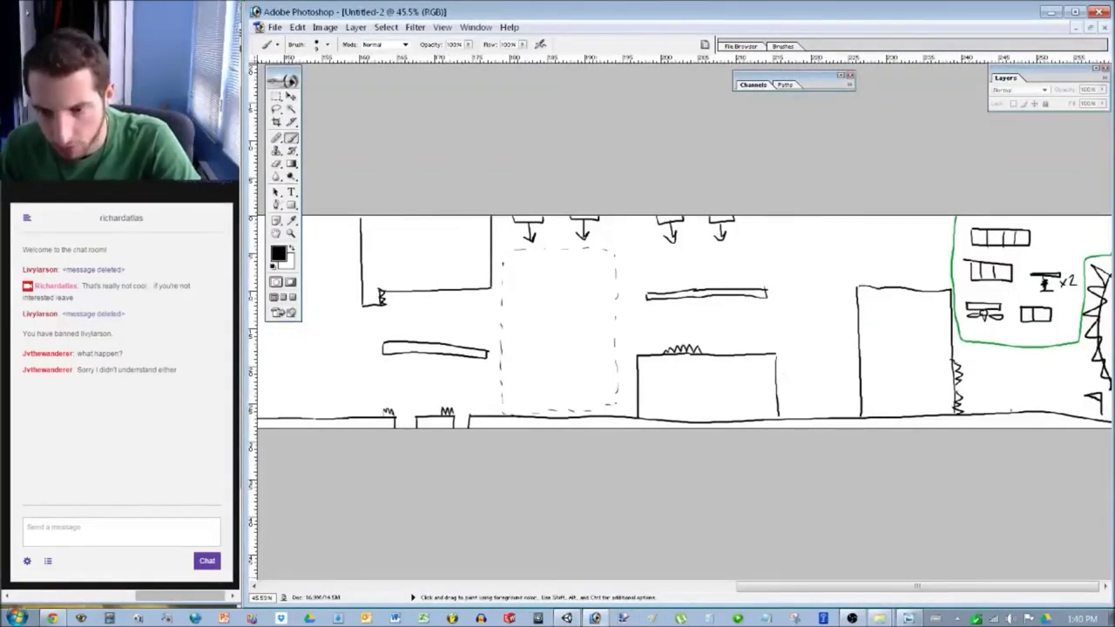
pyautogui.hotkey('alt', 'Tab')
pyautogui.scroll(15, 657, 252)
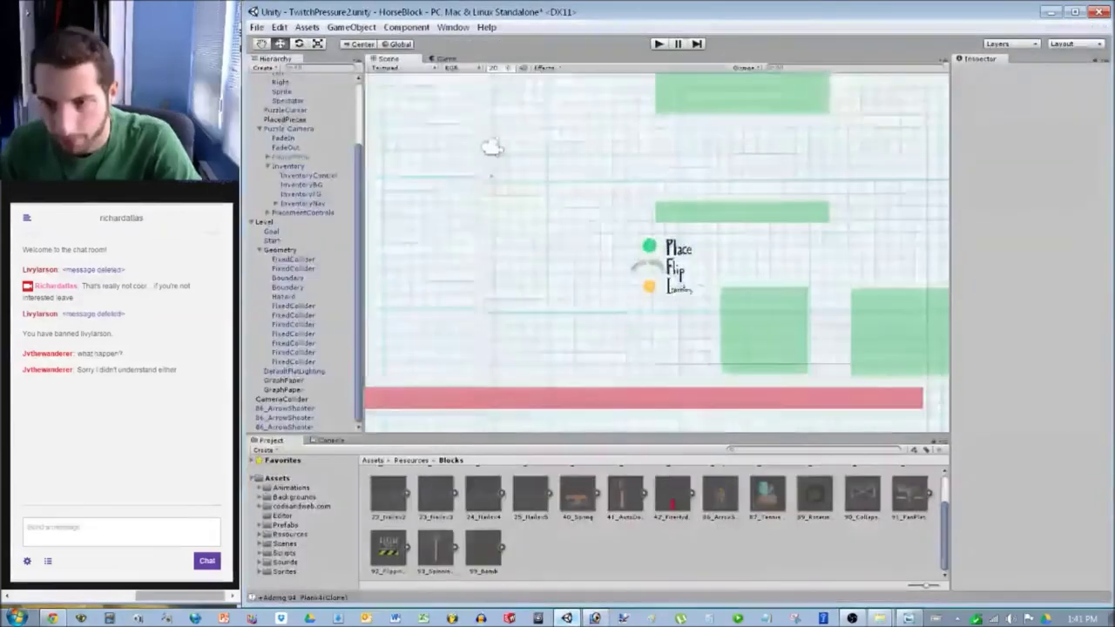
pyautogui.moveTo(656, 252); pyautogui.dragTo(553, 218, button='middle')
pyautogui.click(699, 324)
pyautogui.hotkey('ctrl', 'd')
pyautogui.moveTo(700, 324); pyautogui.dragTo(523, 324)
# Switch to the Photoshop level sketch and try a brush line above the ground before the first pit.
pyautogui.hotkey('alt', 'Tab')
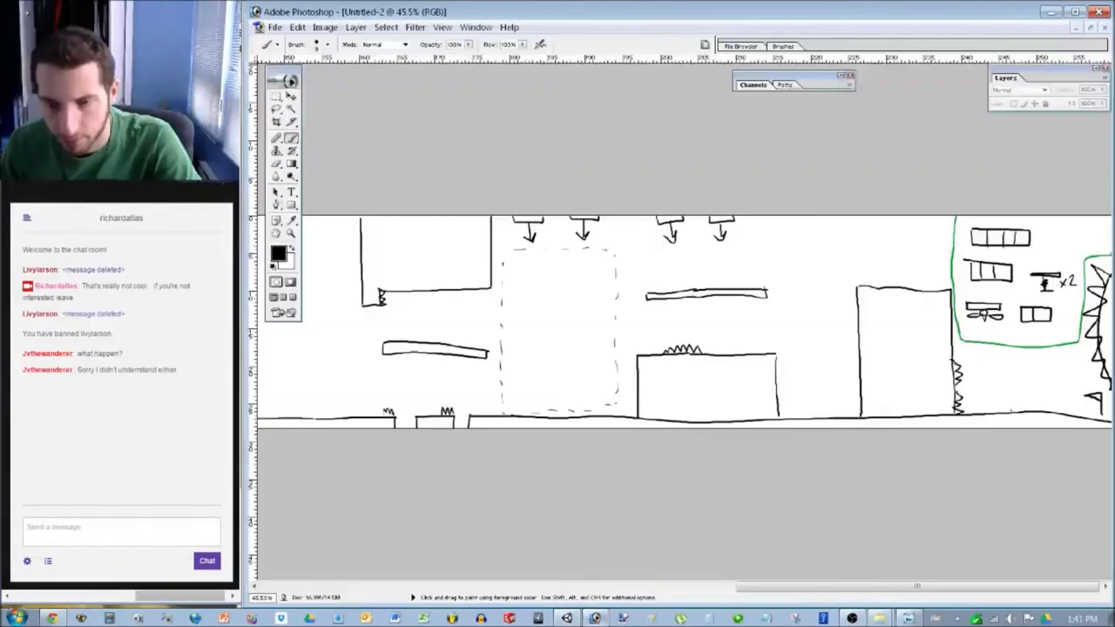
pyautogui.moveTo(836, 586)
pyautogui.mouseDown()
pyautogui.moveTo(570, 587)
pyautogui.moveTo(698, 587)
pyautogui.mouseUp()
pyautogui.moveTo(727, 402); pyautogui.dragTo(631, 395)
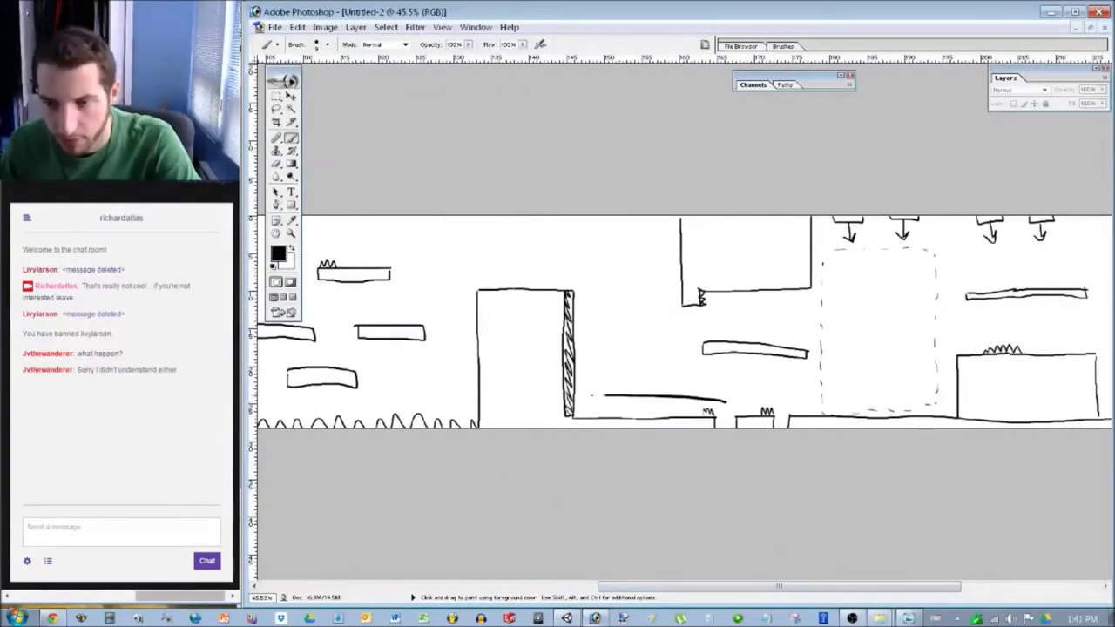
pyautogui.hotkey('ctrl', 'z')
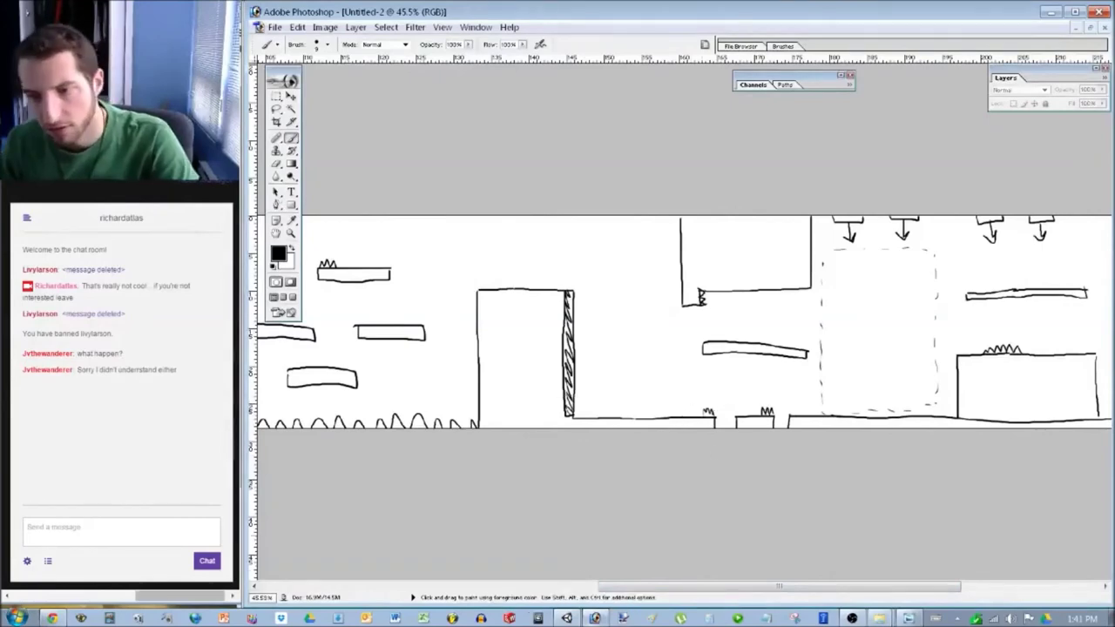
# Switch to Unity, move the copied square ground collider left and set its X scale to 12.
pyautogui.hotkey('alt', 'Tab')
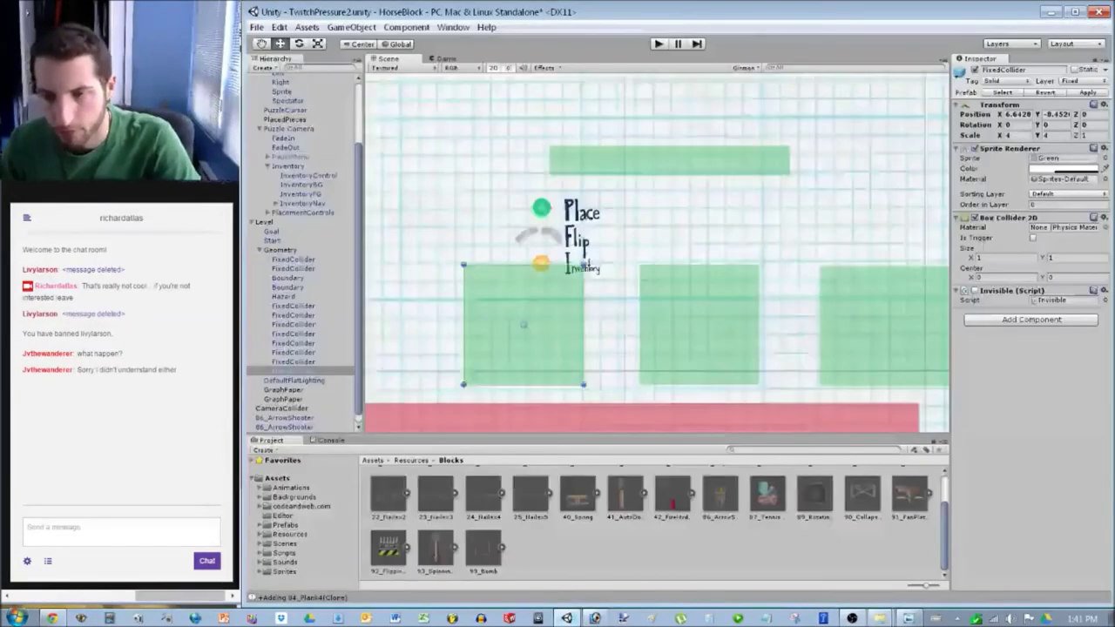
pyautogui.scroll(-2, 411, 119)
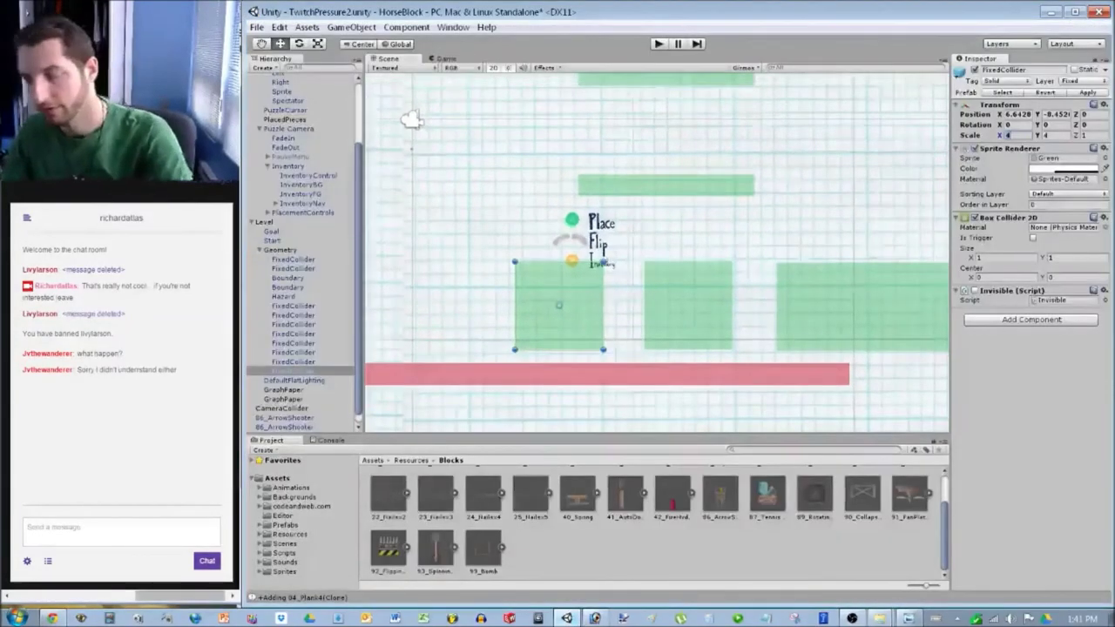
pyautogui.write('18')
pyautogui.moveTo(559, 305); pyautogui.dragTo(397, 306)
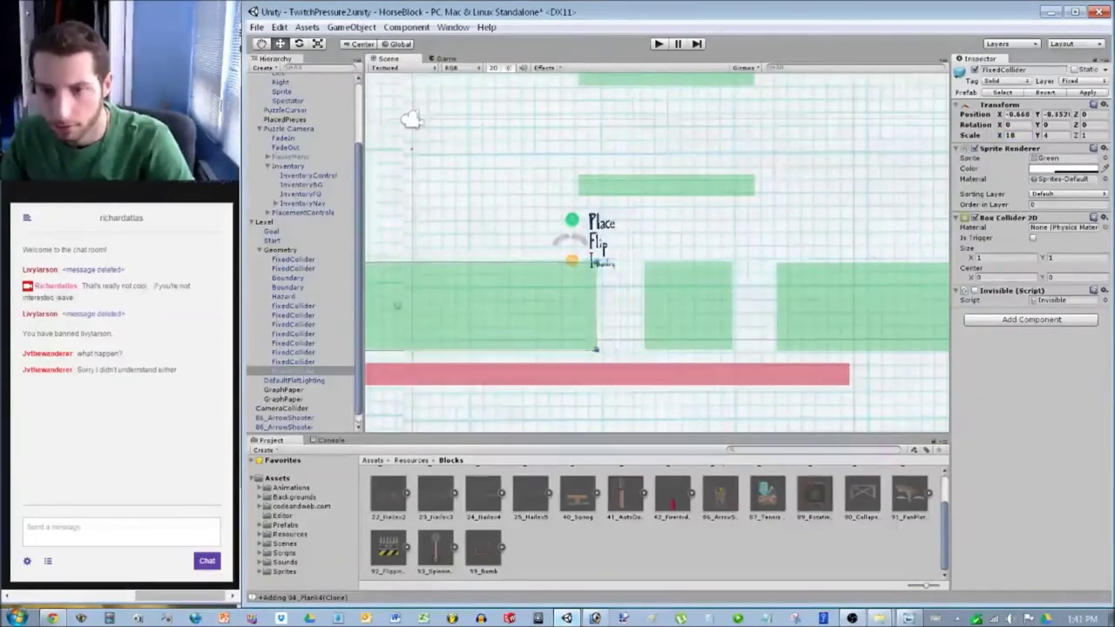
pyautogui.scroll(-4, 657, 253)
pyautogui.moveTo(596, 262); pyautogui.dragTo(770, 281, button='middle')
pyautogui.scroll(-3, 657, 252)
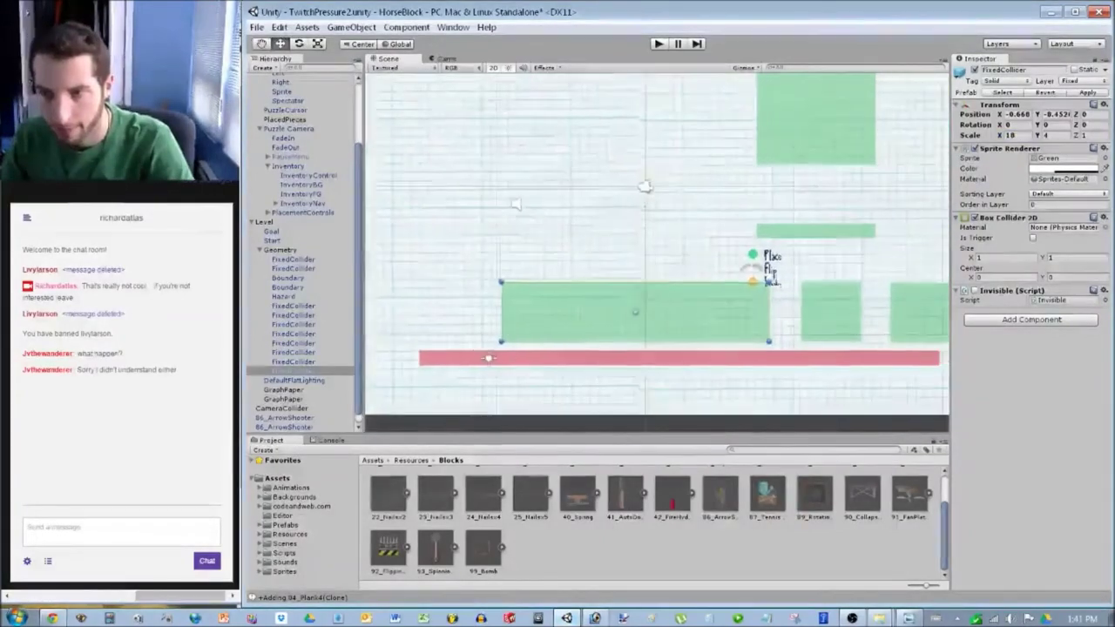
pyautogui.write('14')
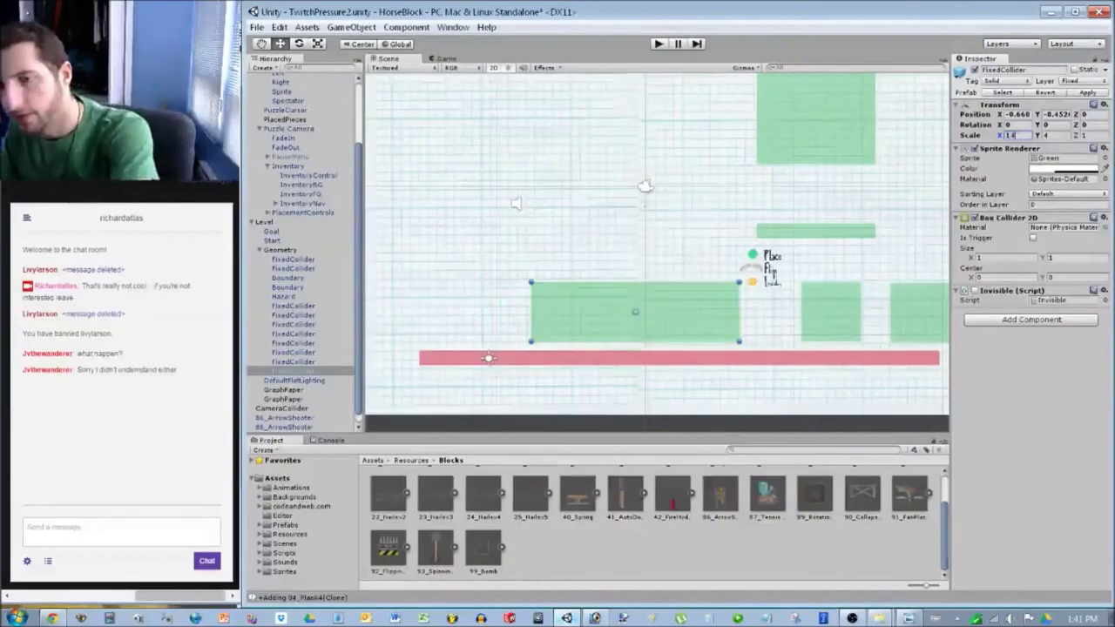
pyautogui.write('12')
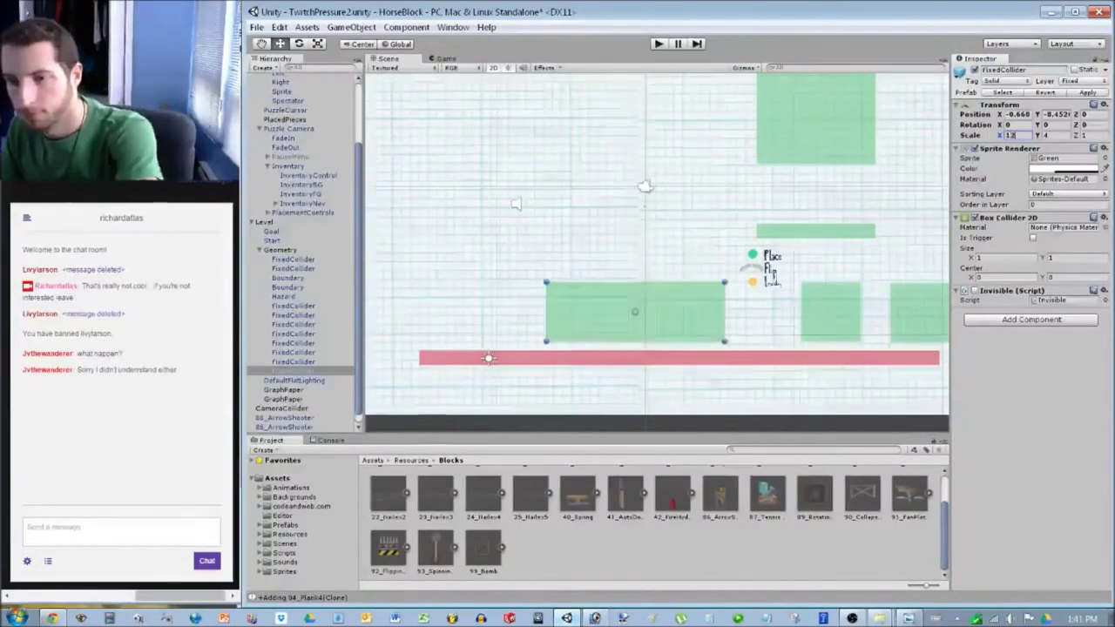
# Align the widened ground collider with the ground row beside the first pit at position X 2.5, Y -8.5, and deselect it.
pyautogui.scroll(4, 657, 252)
pyautogui.moveTo(770, 281); pyautogui.dragTo(535, 239, button='middle')
pyautogui.scroll(7, 657, 252)
pyautogui.moveTo(471, 331); pyautogui.dragTo(554, 334)
pyautogui.scroll(3, 657, 252)
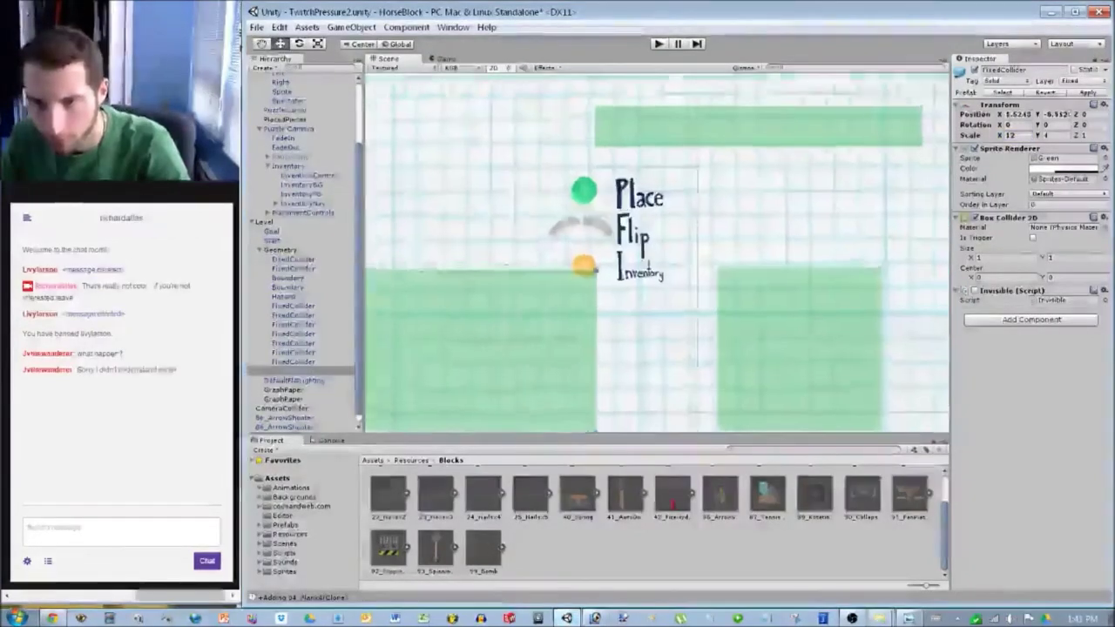
pyautogui.moveTo(656, 331); pyautogui.dragTo(478, 259, button='middle')
pyautogui.scroll(10, 657, 252)
pyautogui.scroll(-6, 657, 252)
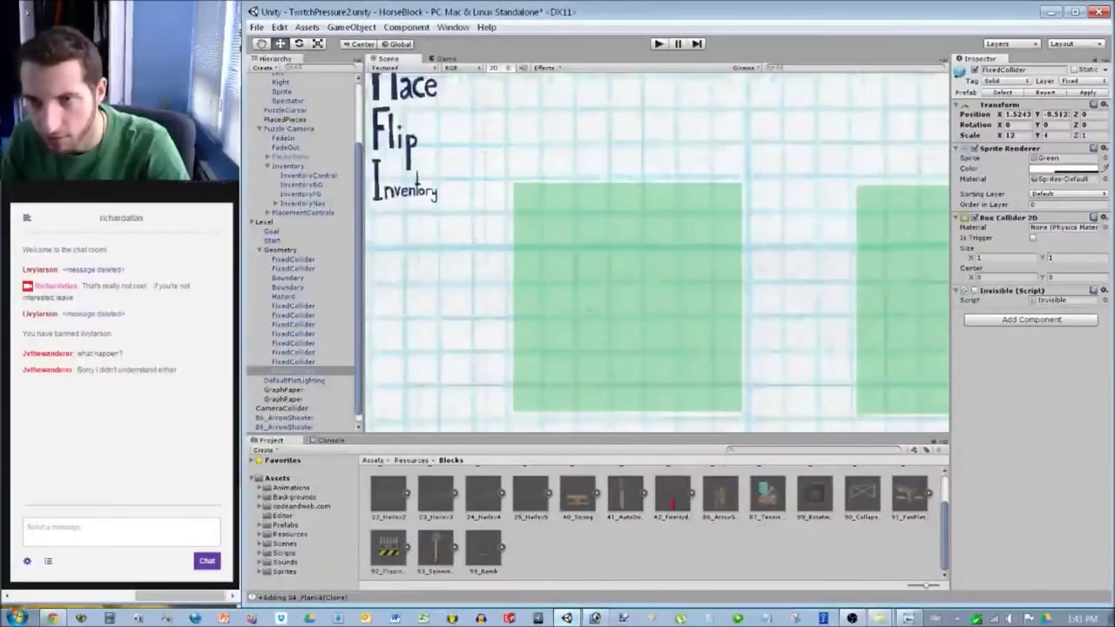
pyautogui.moveTo(657, 253); pyautogui.dragTo(789, 242, button='middle')
pyautogui.scroll(11, 657, 253)
pyautogui.moveTo(657, 252); pyautogui.dragTo(773, 236, button='middle')
pyautogui.moveTo(409, 262); pyautogui.dragTo(535, 251)
pyautogui.write('2.5')
pyautogui.press('Tab')
pyautogui.write('-8.')
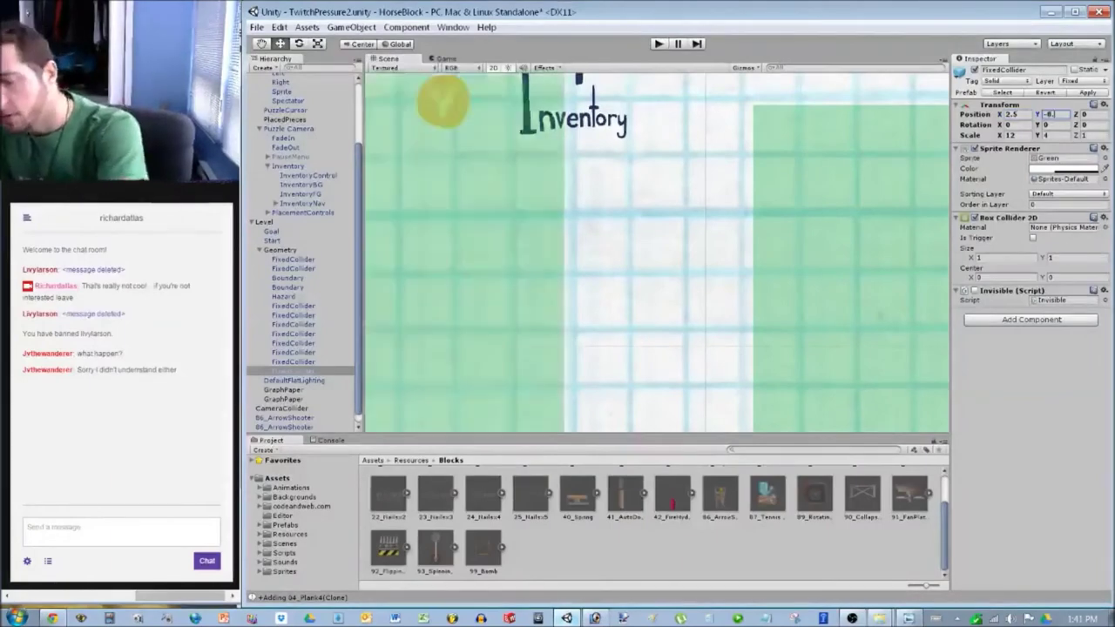
pyautogui.write('5')
pyautogui.scroll(-8, 643, 225)
pyautogui.click(642, 225)
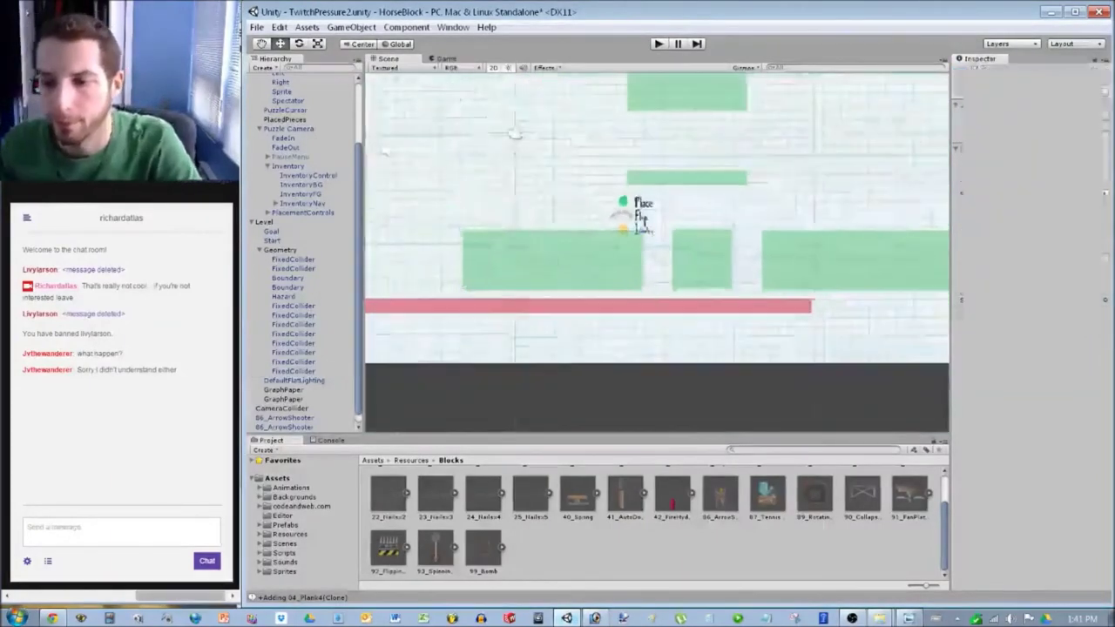
# Check the Photoshop sketch, and in Unity place a 21_Nailsx1 block on the right end of the square ground collider and make it kinematic.
pyautogui.scroll(10, 642, 224)
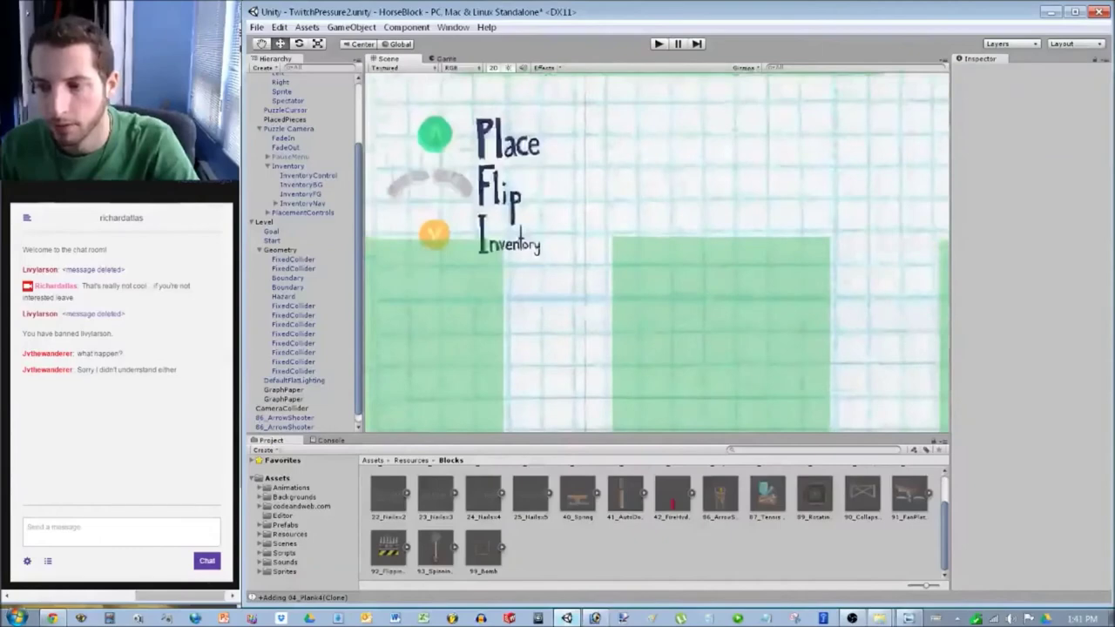
pyautogui.scroll(1, 653, 523)
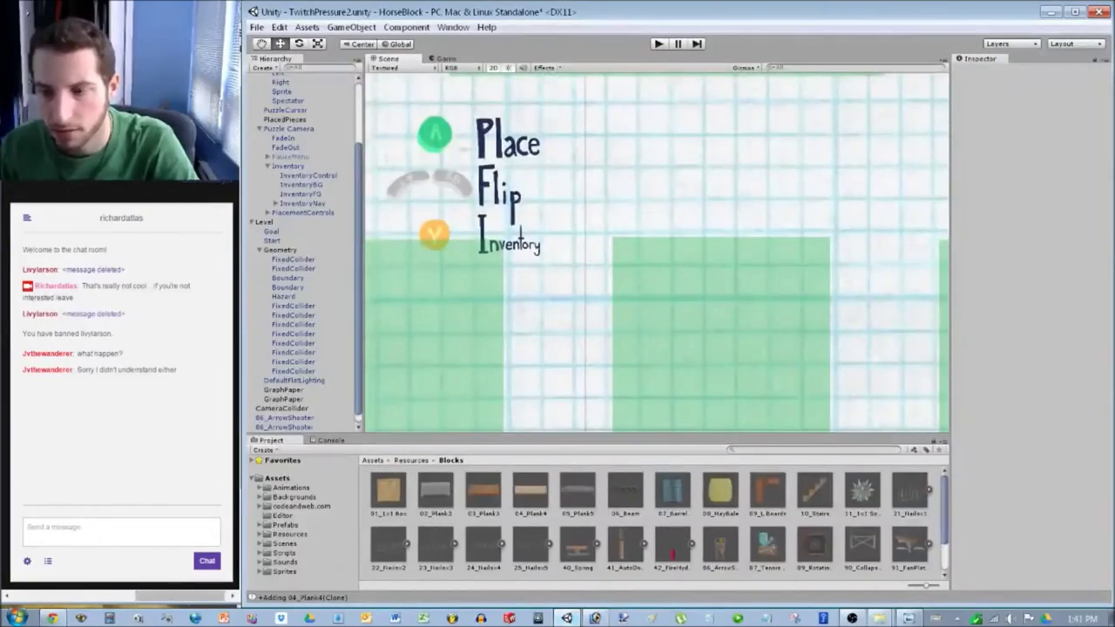
pyautogui.click(595, 618)
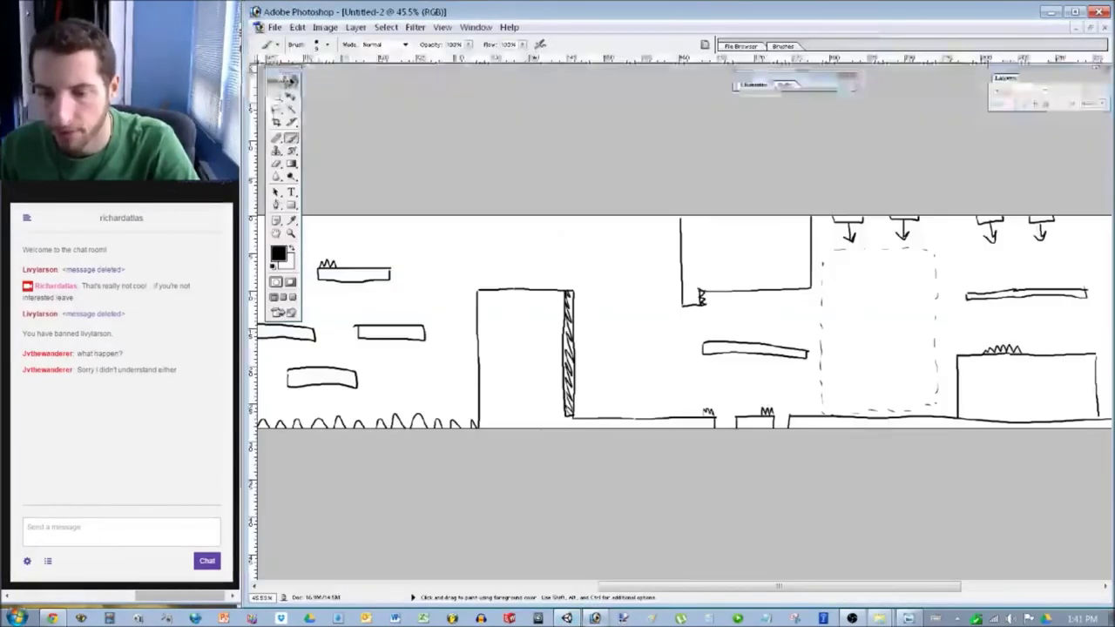
pyautogui.moveTo(778, 403); pyautogui.dragTo(754, 416)
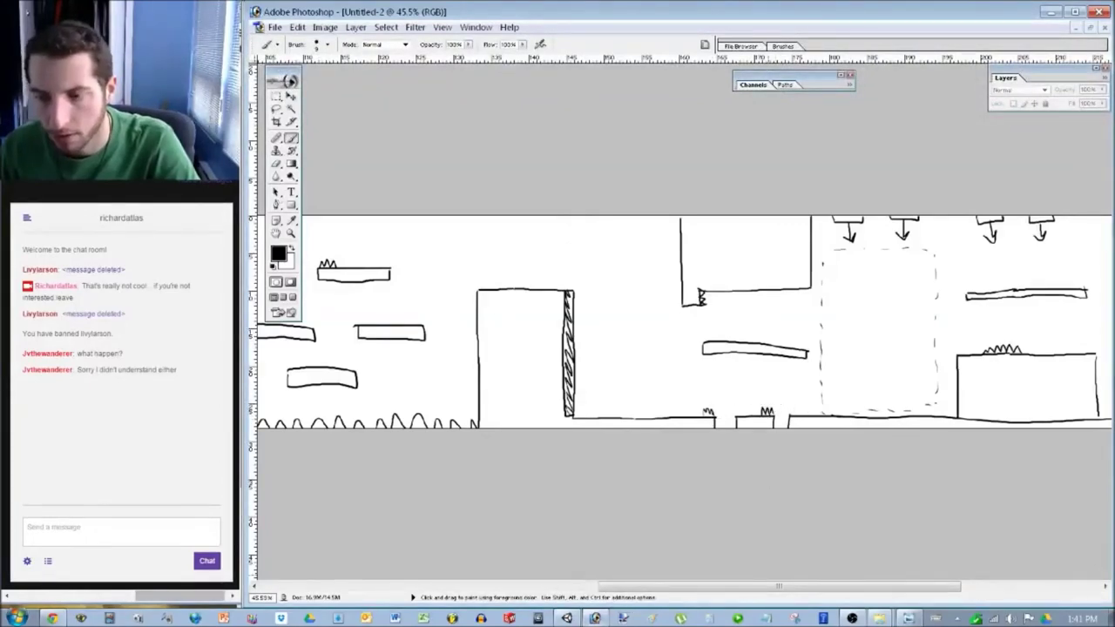
pyautogui.hotkey('alt', 'Tab')
pyautogui.moveTo(898, 418); pyautogui.dragTo(807, 218)
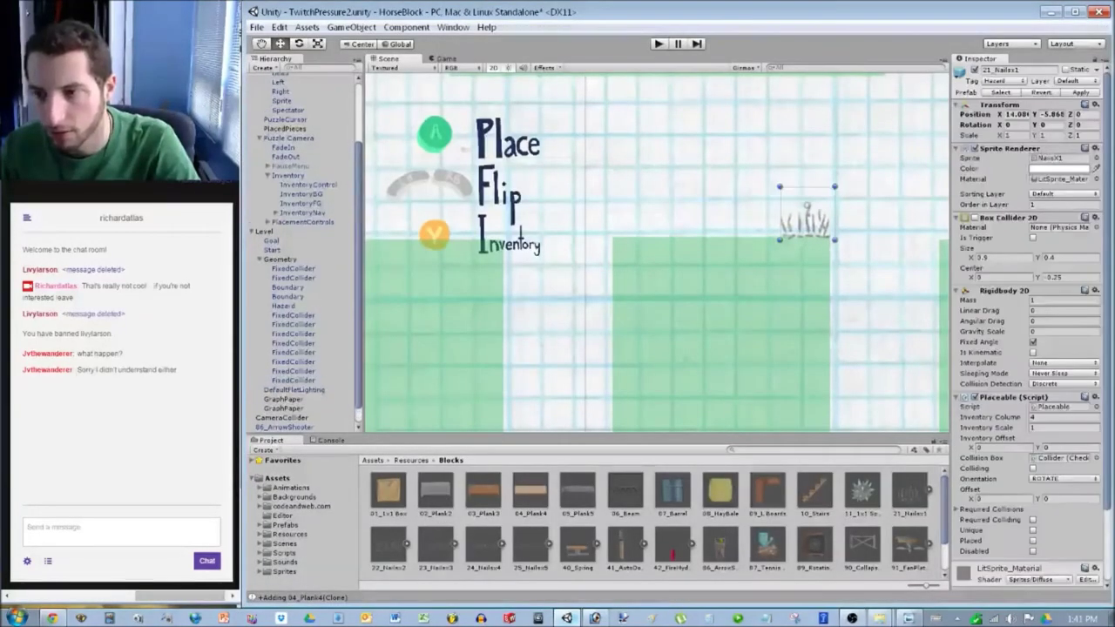
pyautogui.scroll(-3, 1028, 248)
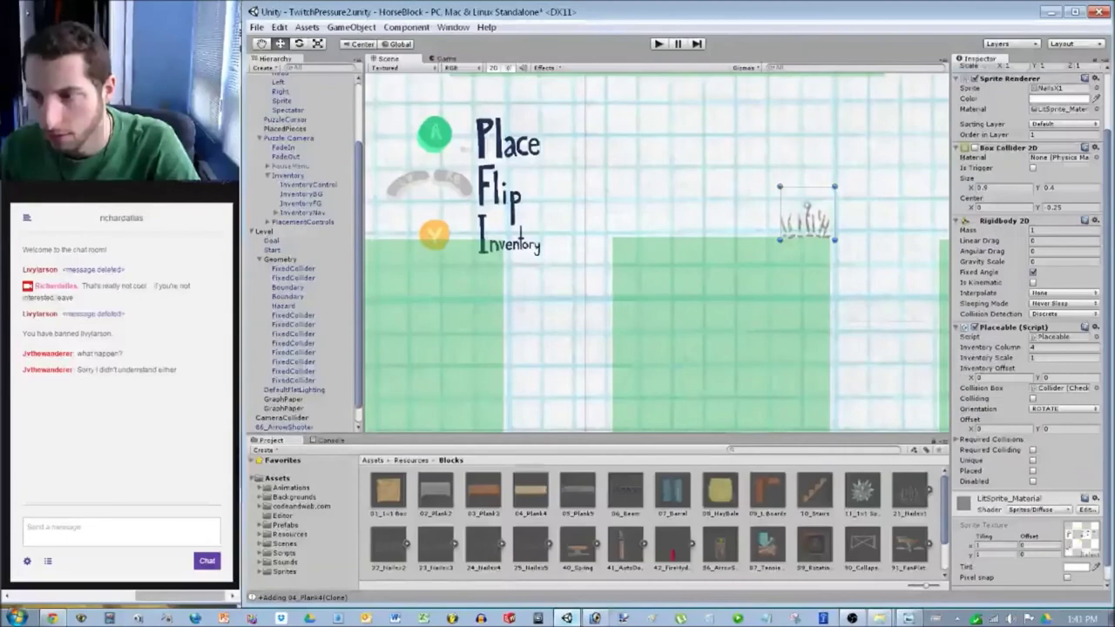
pyautogui.click(1033, 282)
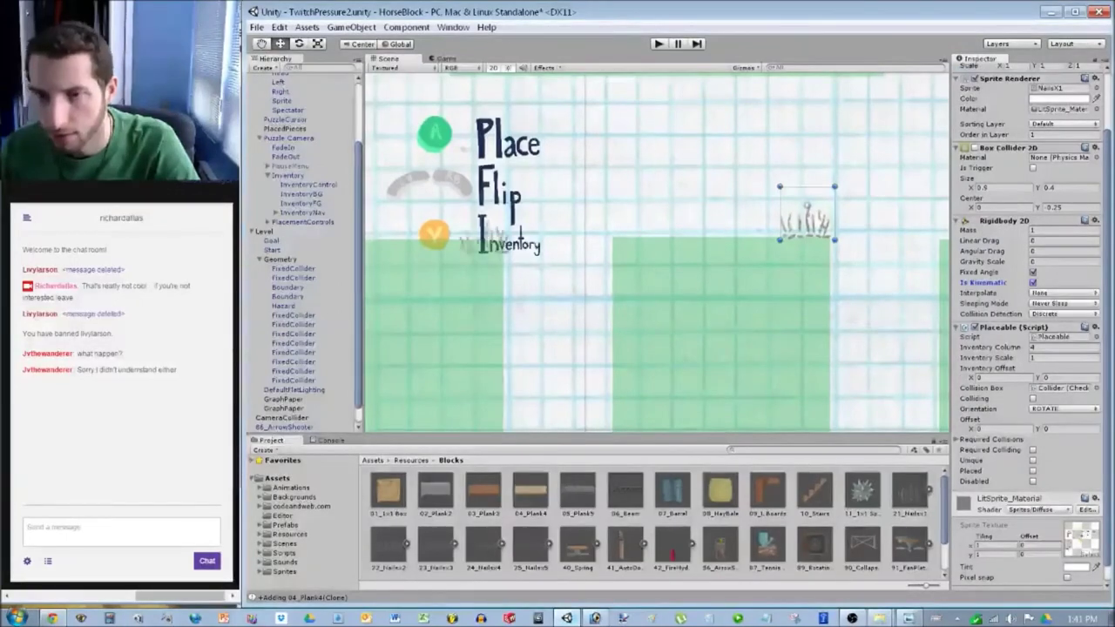
# Place a second 21_Nailsx1 block on the right end of the wide ground collider, make it kinematic and deselect it.
pyautogui.moveTo(474, 218); pyautogui.dragTo(477, 219)
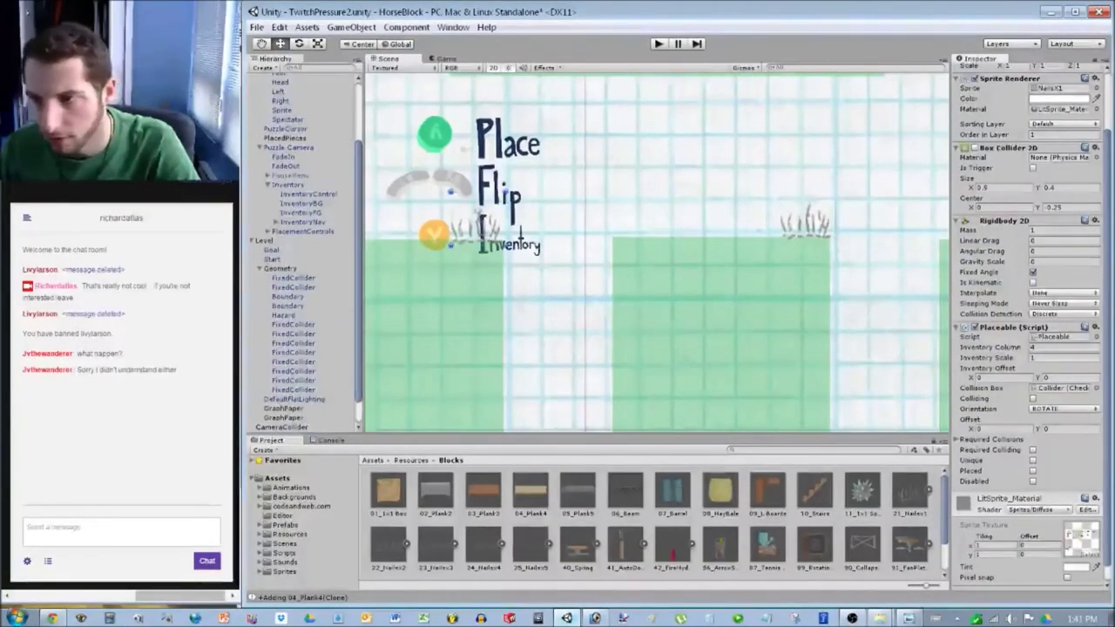
pyautogui.click(1033, 282)
pyautogui.scroll(-15, 657, 253)
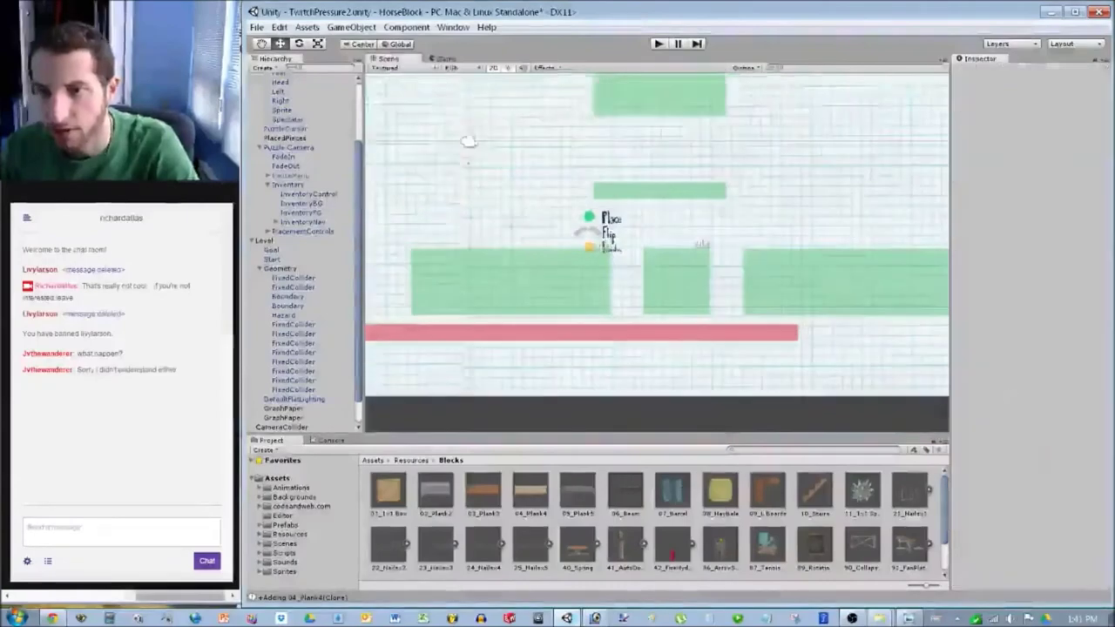
# Play-test the level, stop the game and view the area around the tall ceiling block.
pyautogui.hotkey('ctrl', 'p')
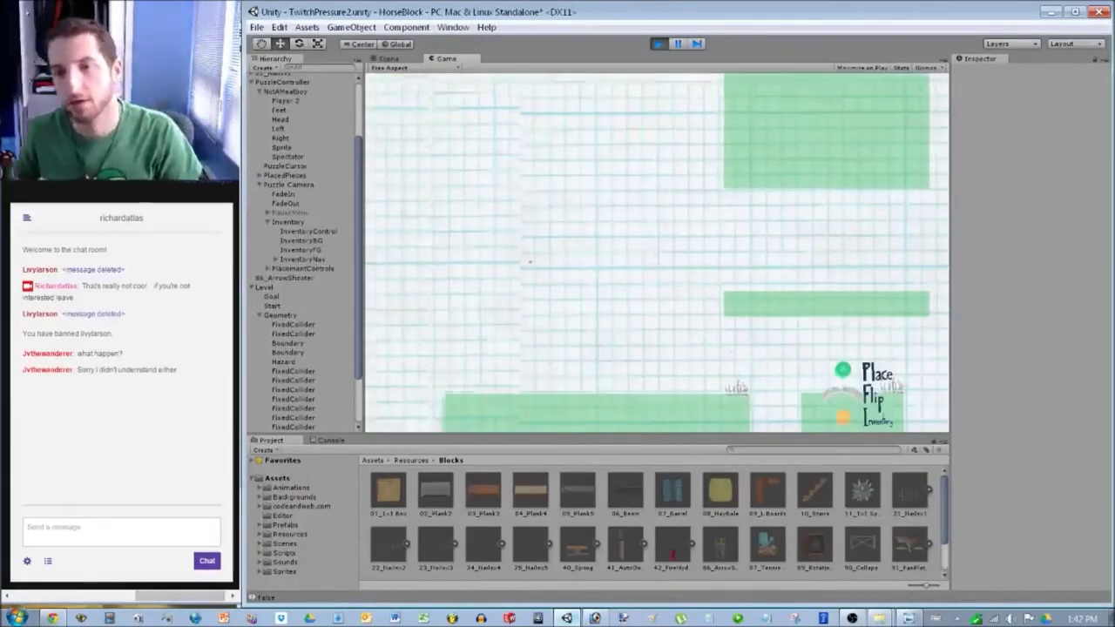
pyautogui.hotkey('ctrl', 'p')
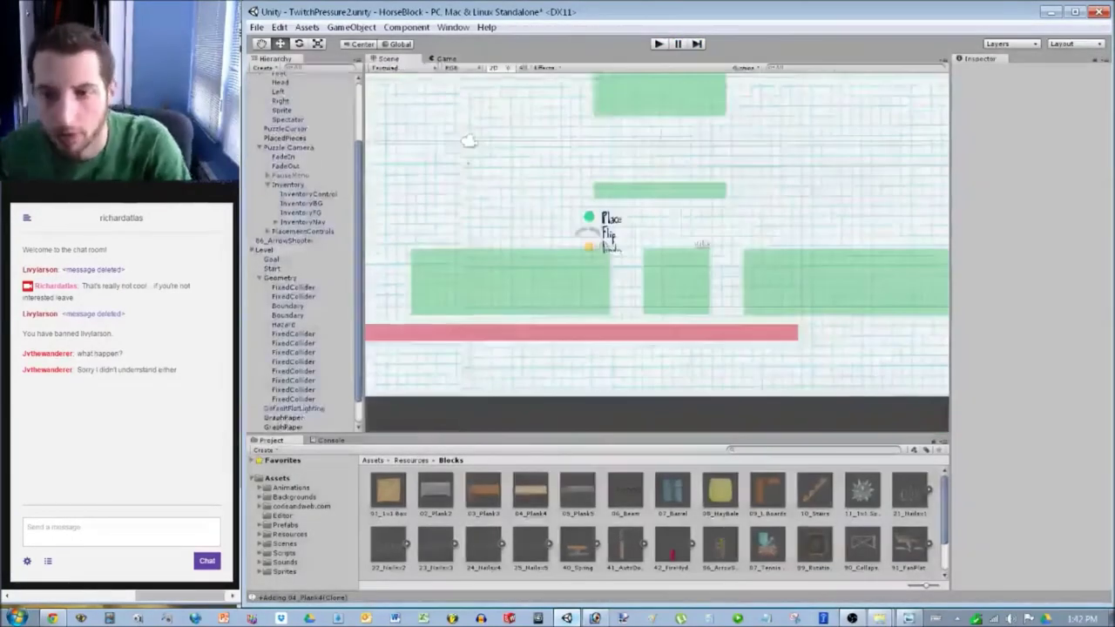
pyautogui.moveTo(468, 141); pyautogui.dragTo(598, 238, button='middle')
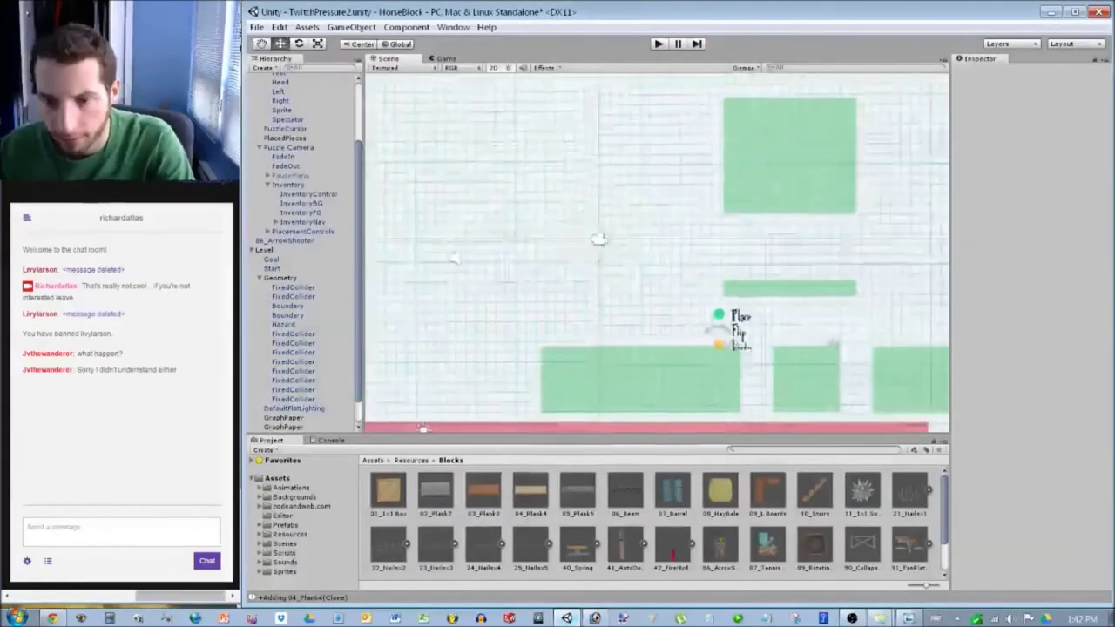
# Switch to the Photoshop sketch, mark the ceiling notch and the tall wall with brush strokes, and undo those strokes.
pyautogui.click(595, 617)
pyautogui.moveTo(689, 284)
pyautogui.mouseDown()
pyautogui.moveTo(670, 293)
pyautogui.moveTo(708, 277)
pyautogui.moveTo(680, 280)
pyautogui.mouseUp()
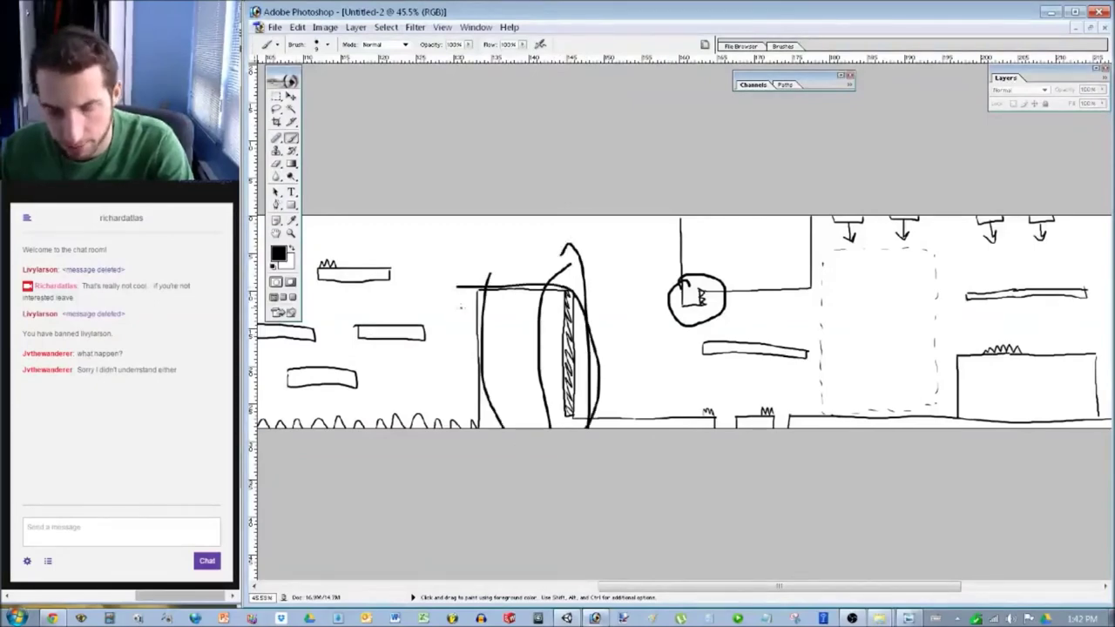
pyautogui.hotkey('ctrl', 'alt', 'z')
pyautogui.hotkey('ctrl', 'alt', 'z')
pyautogui.hotkey('ctrl', 'alt', 'z')
pyautogui.hotkey('ctrl', 'alt', 'z')
pyautogui.hotkey('ctrl', 'alt', 'z')
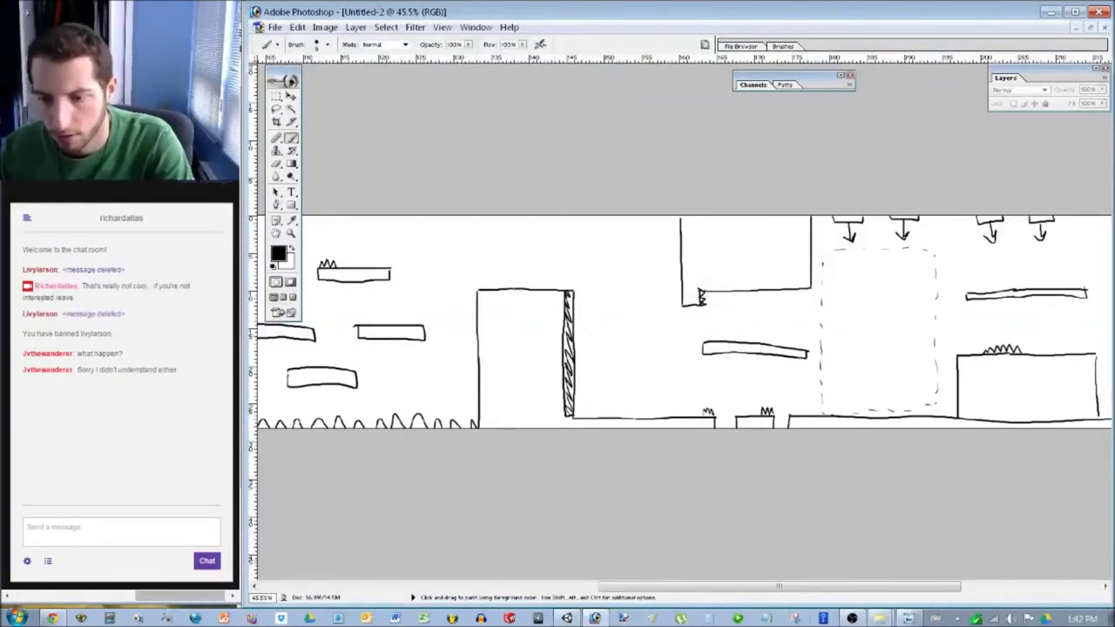
# In Unity, duplicate the square ground collider, scale the copy to 1 by 1 and place it under the ceiling block's lower-left corner at X 8.
pyautogui.click(566, 618)
pyautogui.moveTo(750, 221); pyautogui.dragTo(656, 254, button='middle')
pyautogui.scroll(6, 656, 253)
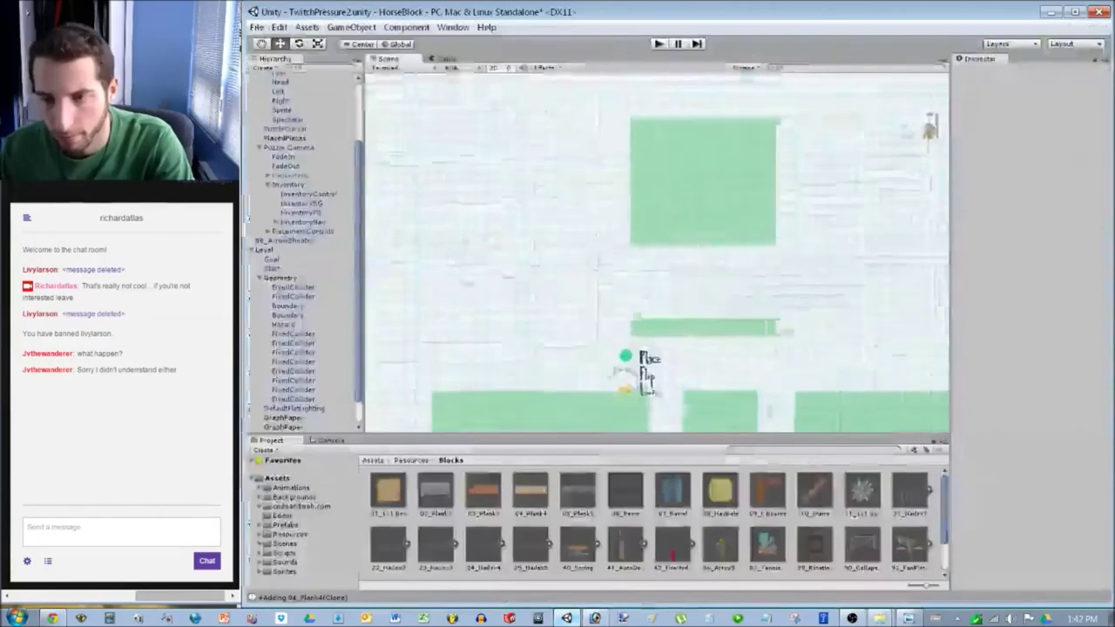
pyautogui.click(745, 397)
pyautogui.hotkey('ctrl', 'd')
pyautogui.moveTo(745, 397); pyautogui.dragTo(692, 259)
pyautogui.write('1')
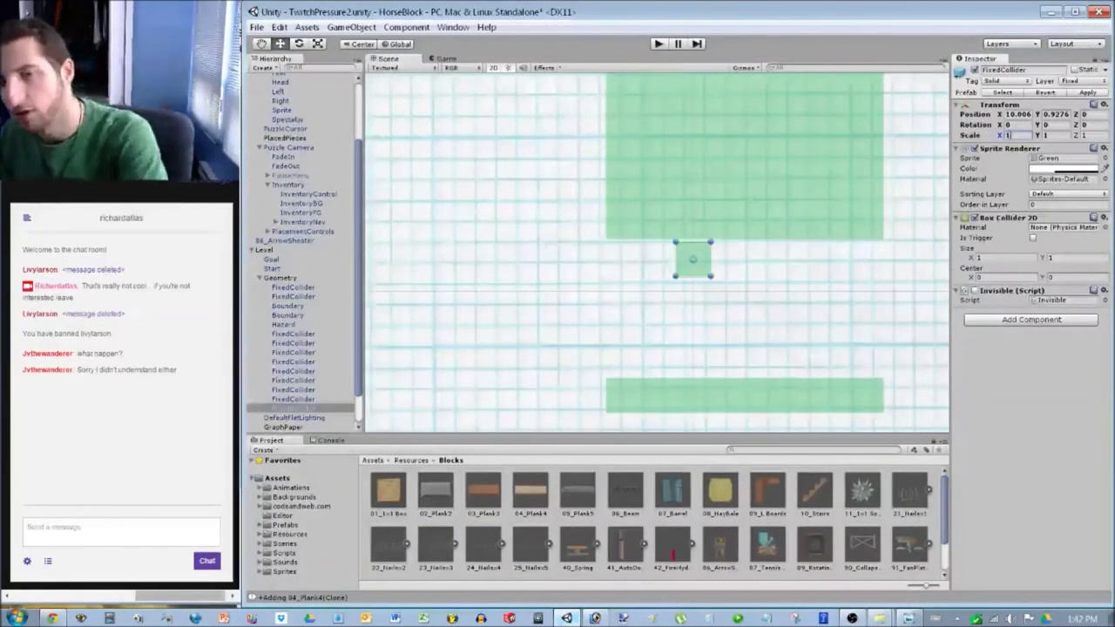
pyautogui.moveTo(693, 259); pyautogui.dragTo(624, 257)
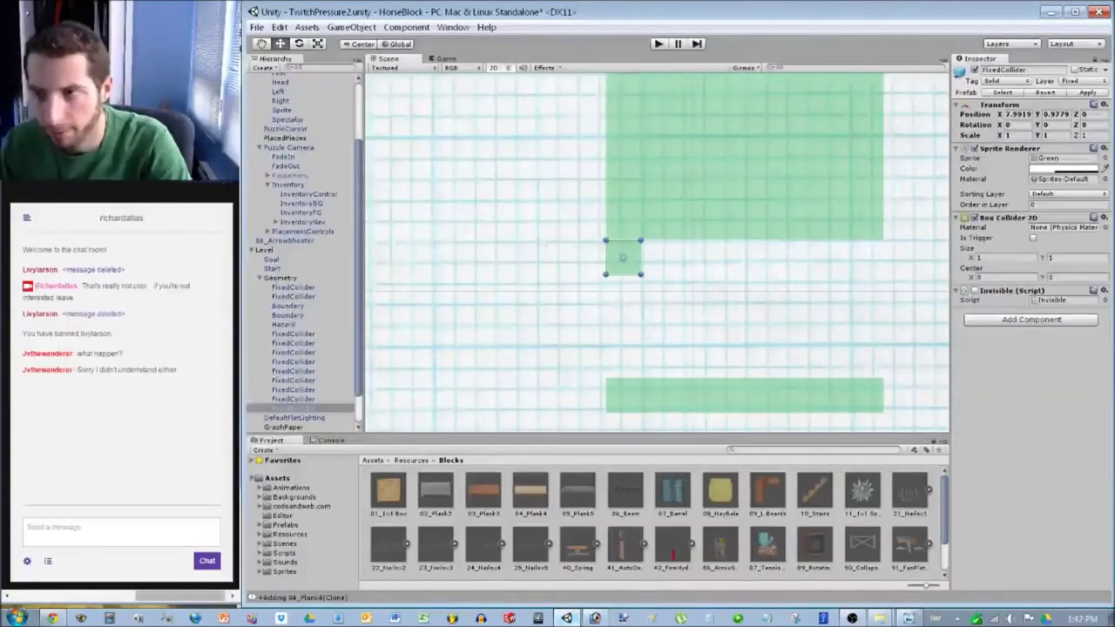
pyautogui.write('0')
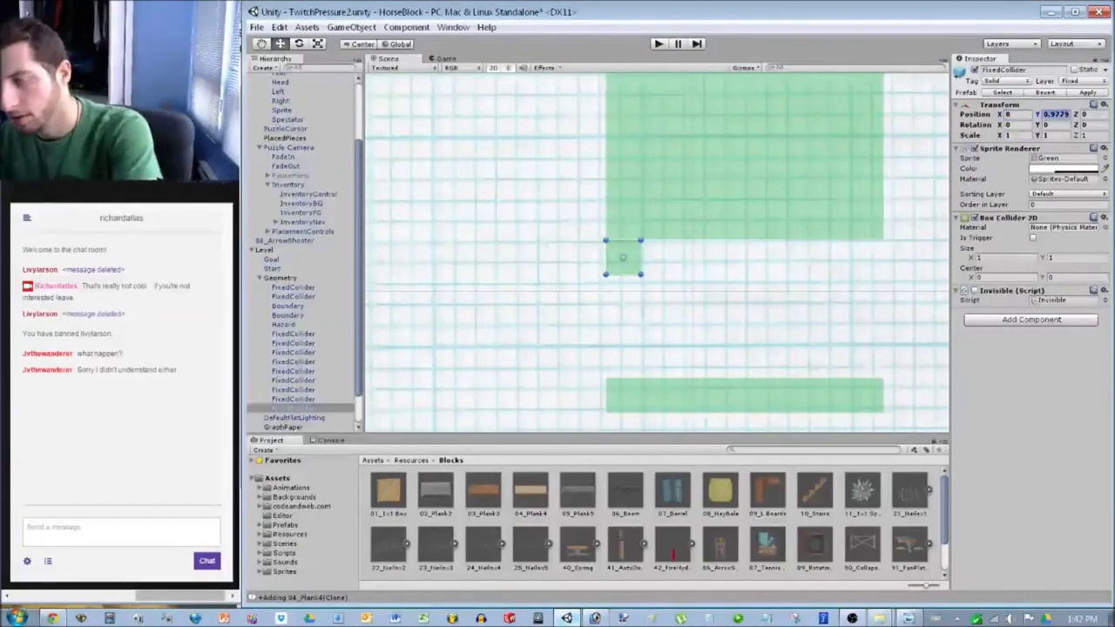
# Add a 21_Nailsx1 block beside the small collider under the ceiling block and set its Z rotation to 270.
pyautogui.click(657, 252)
pyautogui.scroll(10, 657, 252)
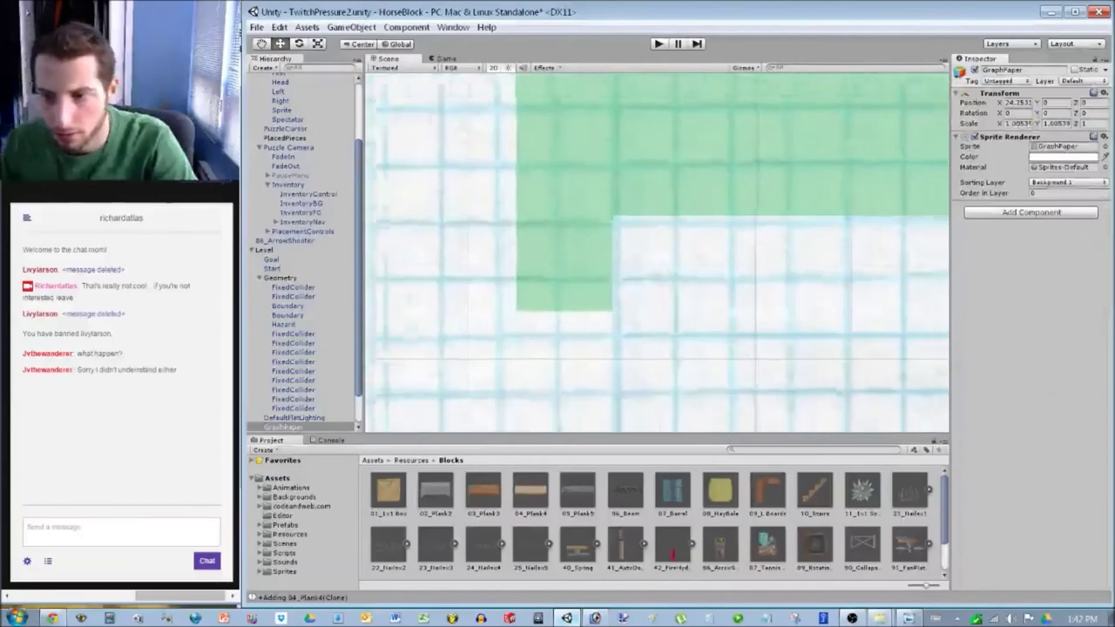
pyautogui.moveTo(909, 493); pyautogui.dragTo(617, 278)
pyautogui.click(1082, 124)
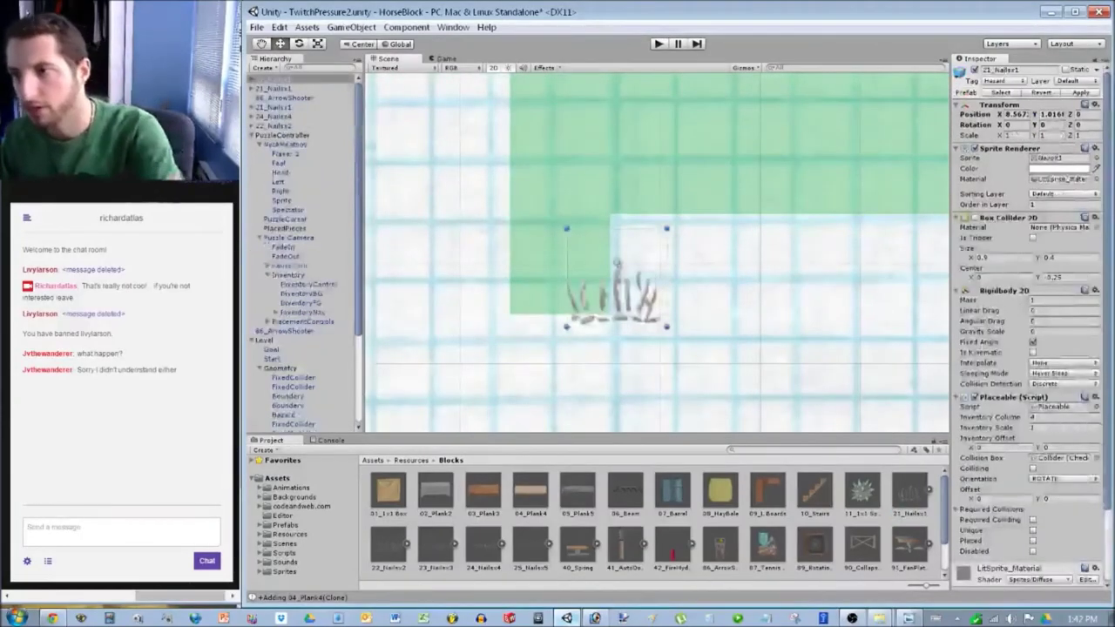
pyautogui.write('270')
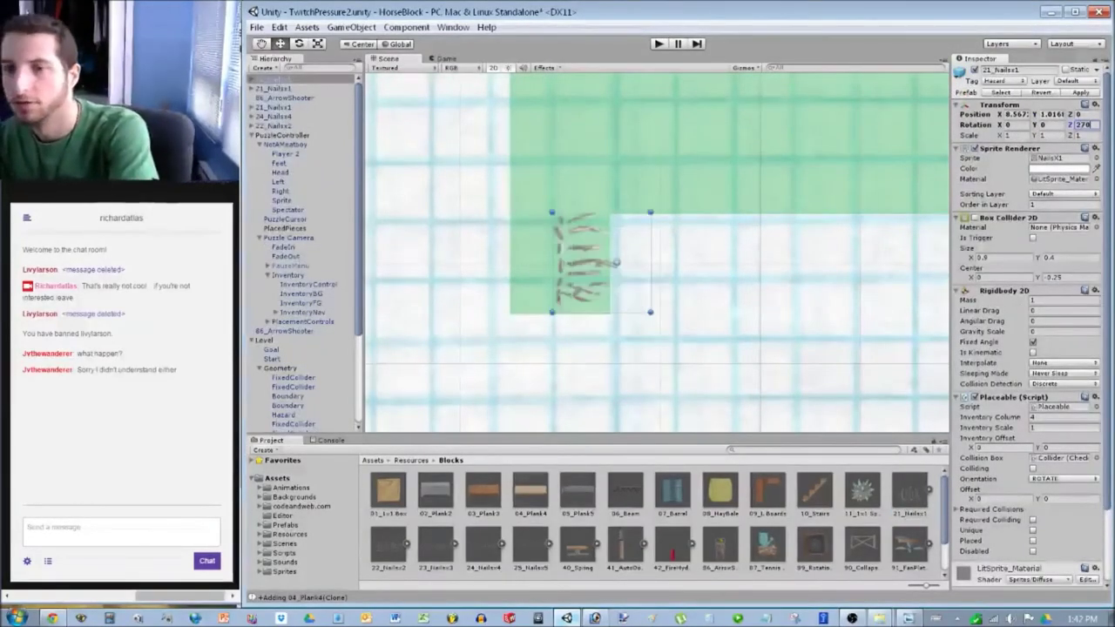
# Position the rotated nails against the small collider's right side at X 9, Y 1 and make them kinematic.
pyautogui.moveTo(601, 261); pyautogui.dragTo(650, 265)
pyautogui.write('9')
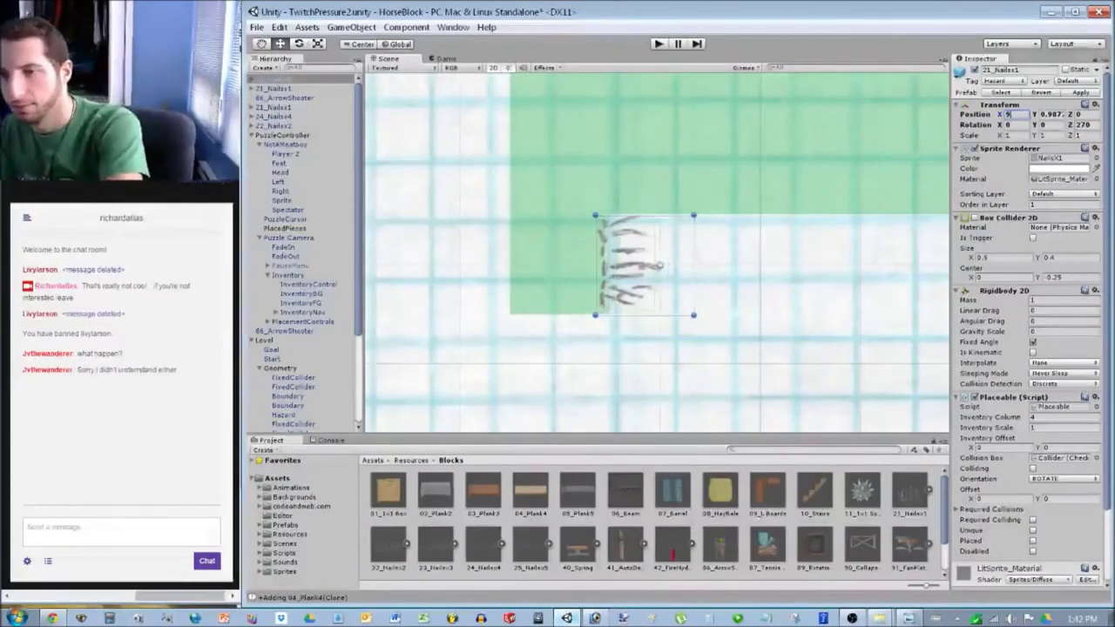
pyautogui.write('1')
pyautogui.scroll(-3, 591, 186)
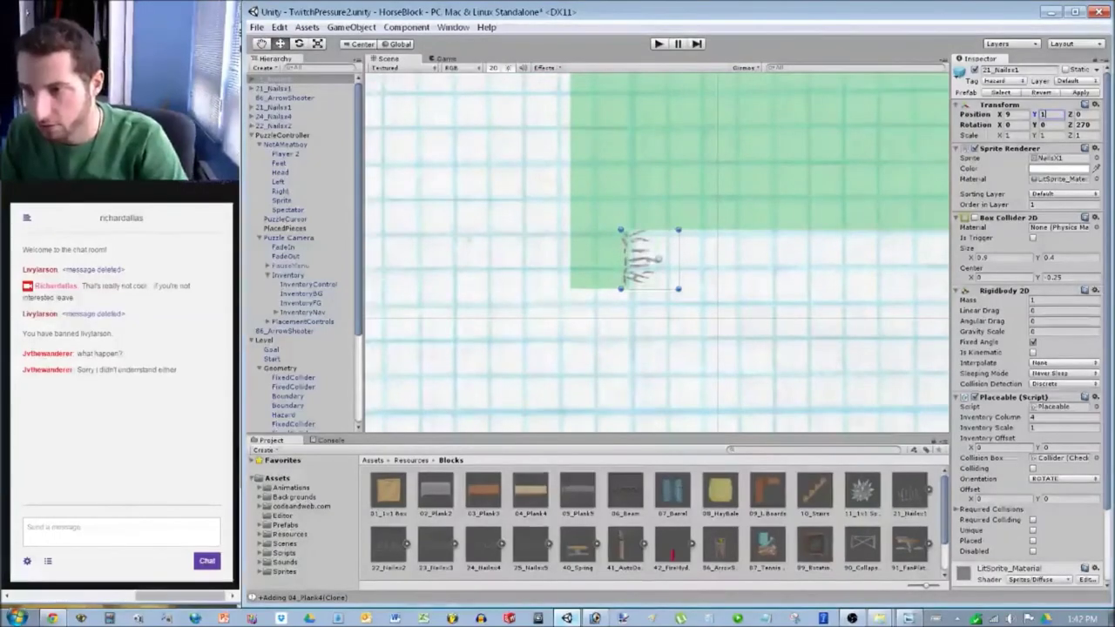
pyautogui.click(1033, 352)
pyautogui.scroll(-4, 657, 252)
pyautogui.moveTo(657, 253); pyautogui.dragTo(517, 102, button='middle')
pyautogui.scroll(-3, 657, 253)
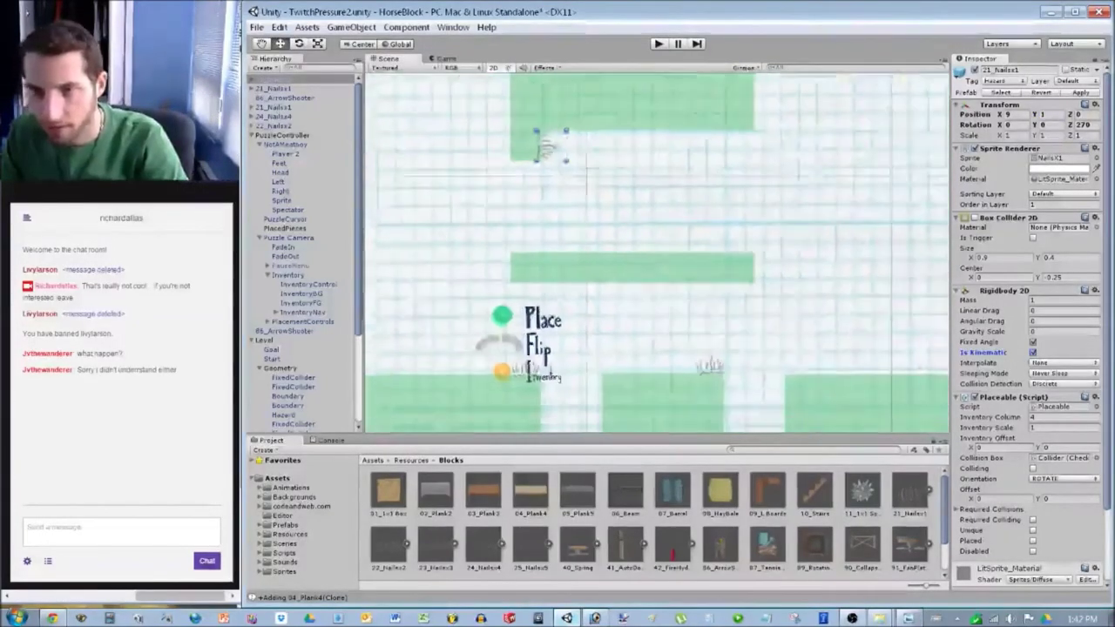
pyautogui.scroll(-10, 656, 252)
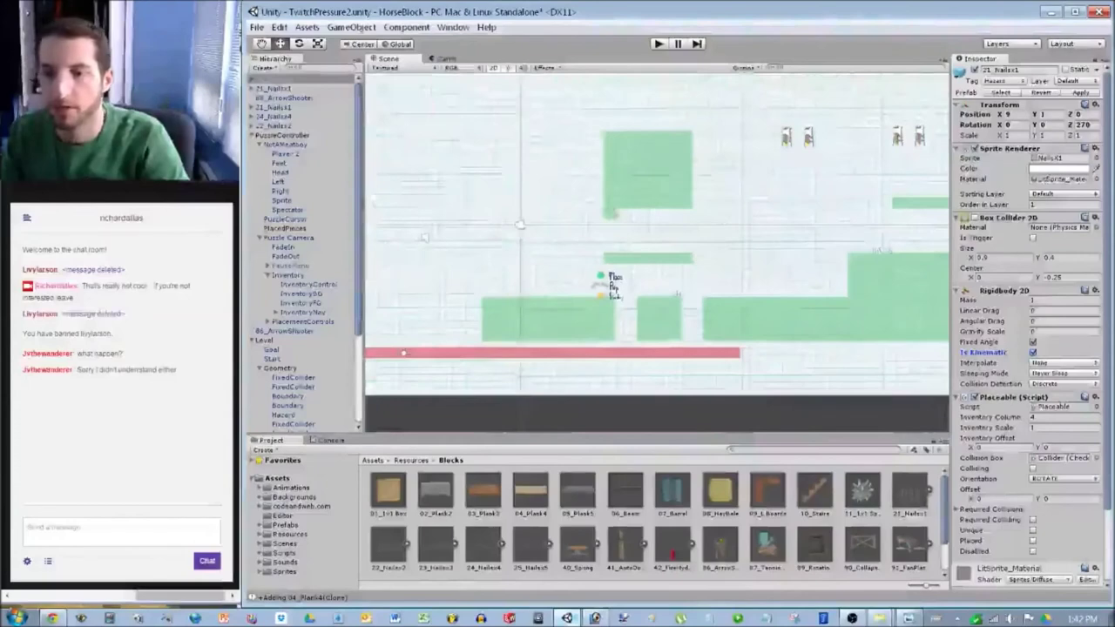
# Inspect the thin platform between the ceiling block and the ground, and check its placement within the surrounding layout.
pyautogui.click(425, 237)
pyautogui.scroll(5, 657, 251)
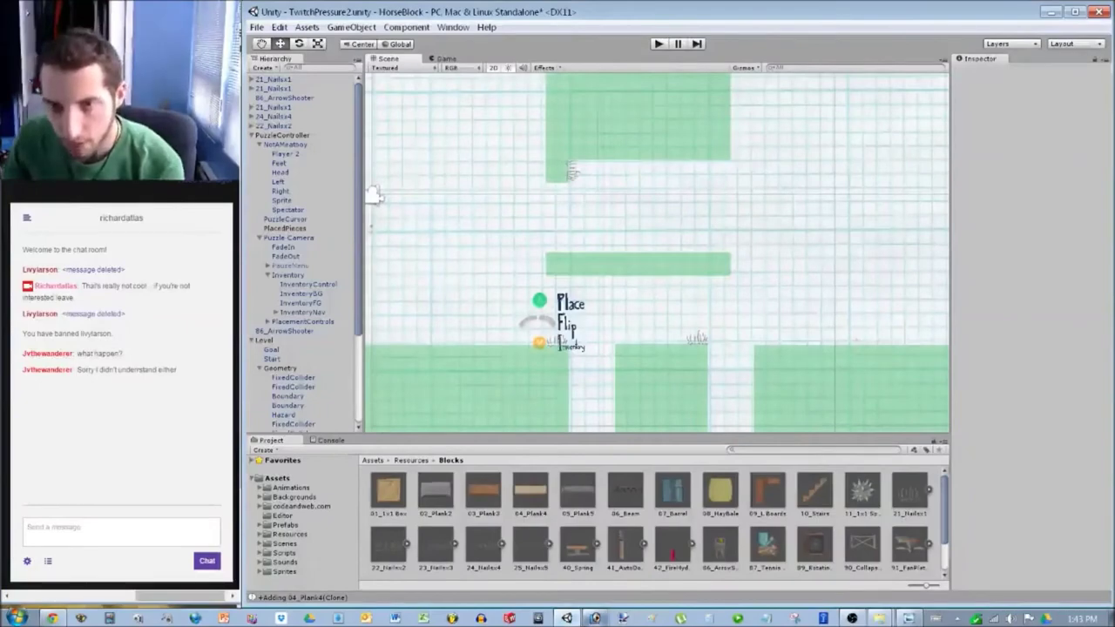
pyautogui.moveTo(572, 232); pyautogui.dragTo(742, 272, button='middle')
pyautogui.scroll(3, 657, 251)
pyautogui.moveTo(657, 272); pyautogui.dragTo(667, 232, button='middle')
pyautogui.moveTo(897, 281); pyautogui.dragTo(654, 262, button='middle')
pyautogui.click(654, 264)
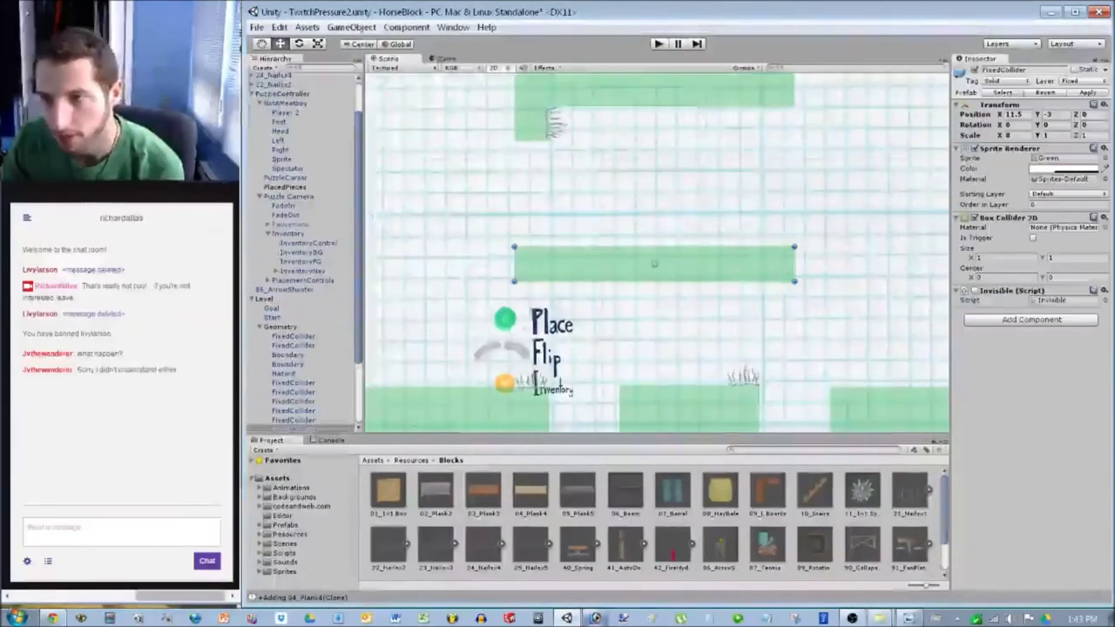
pyautogui.click(1015, 114)
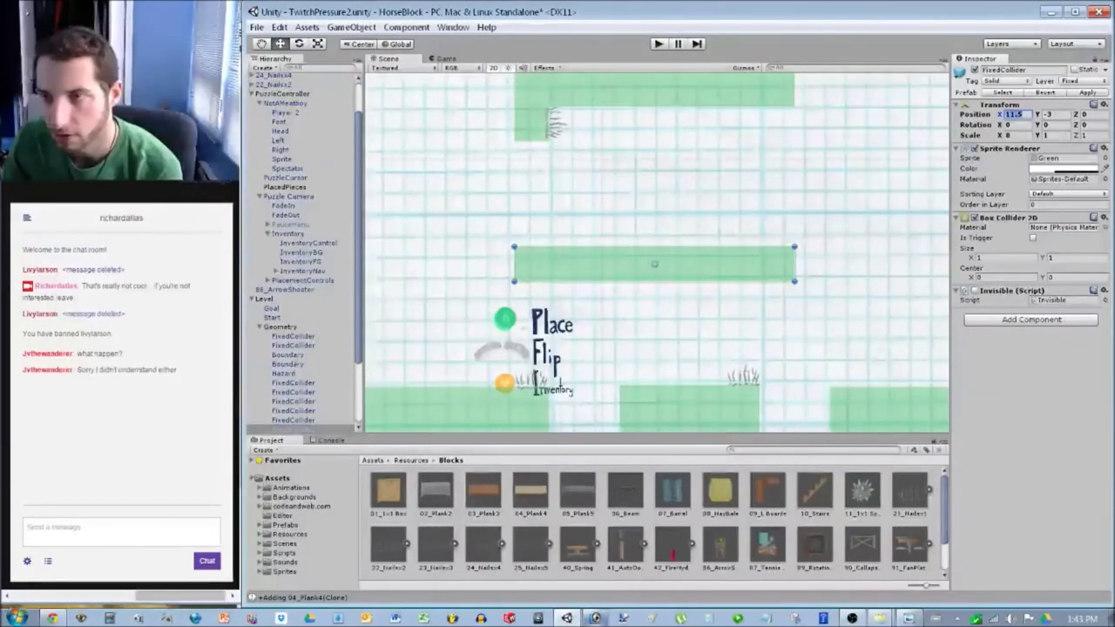
pyautogui.scroll(-15, 657, 252)
pyautogui.click(528, 224)
pyautogui.scroll(6, 657, 253)
pyautogui.moveTo(528, 224); pyautogui.dragTo(493, 251, button='middle')
pyautogui.scroll(3, 531, 242)
pyautogui.scroll(-6, 523, 252)
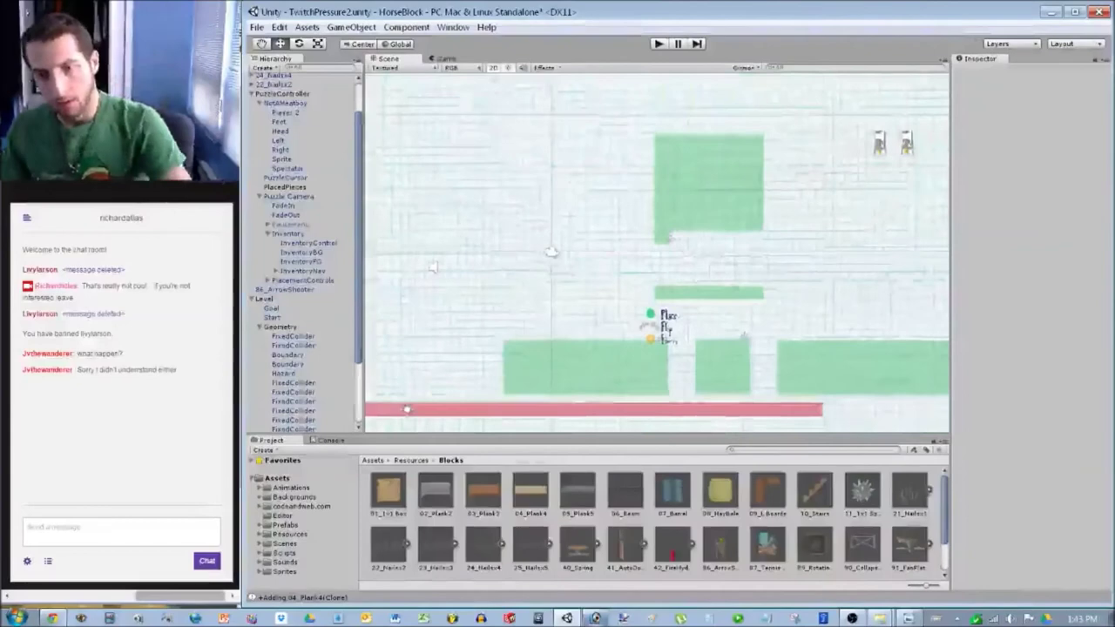
# Duplicate the blue boundary wall at the level's far left end and move the copy above the leftmost ground block.
pyautogui.click(660, 279)
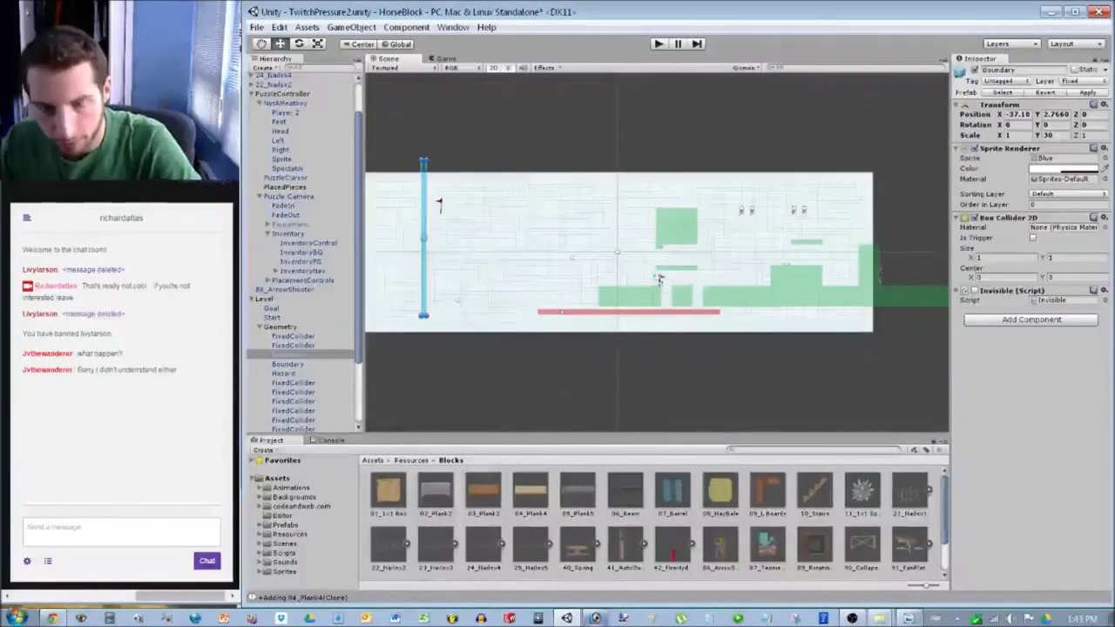
pyautogui.scroll(2, 661, 288)
pyautogui.moveTo(661, 290); pyautogui.dragTo(945, 296, button='middle')
pyautogui.scroll(5, 657, 261)
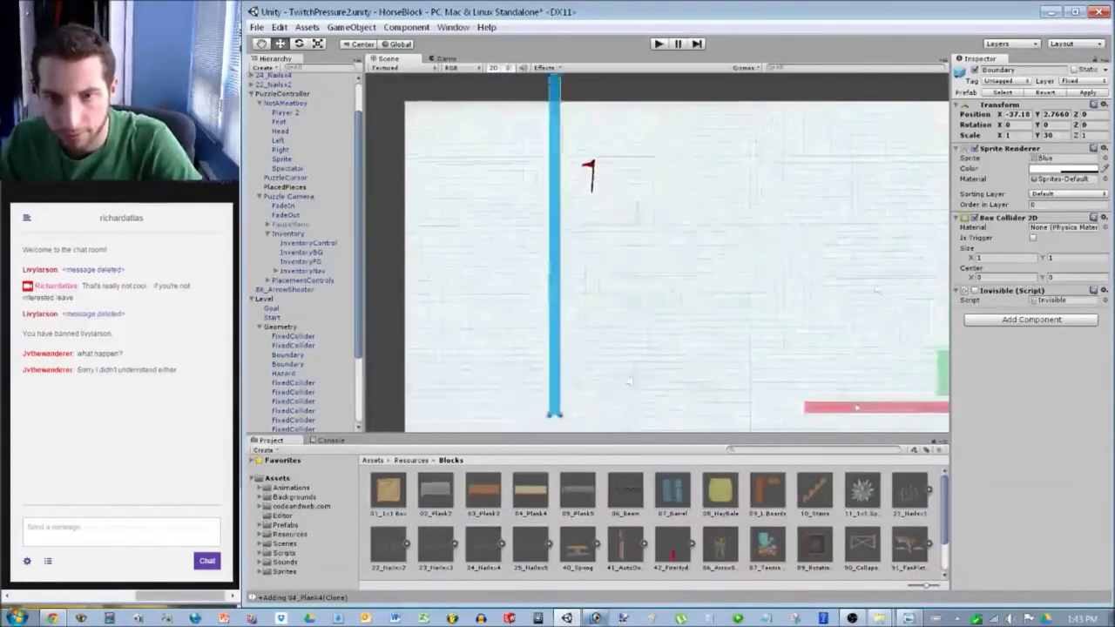
pyautogui.moveTo(515, 234); pyautogui.dragTo(810, 233)
pyautogui.moveTo(809, 234); pyautogui.dragTo(578, 133, button='middle')
pyautogui.scroll(7, 830, 296)
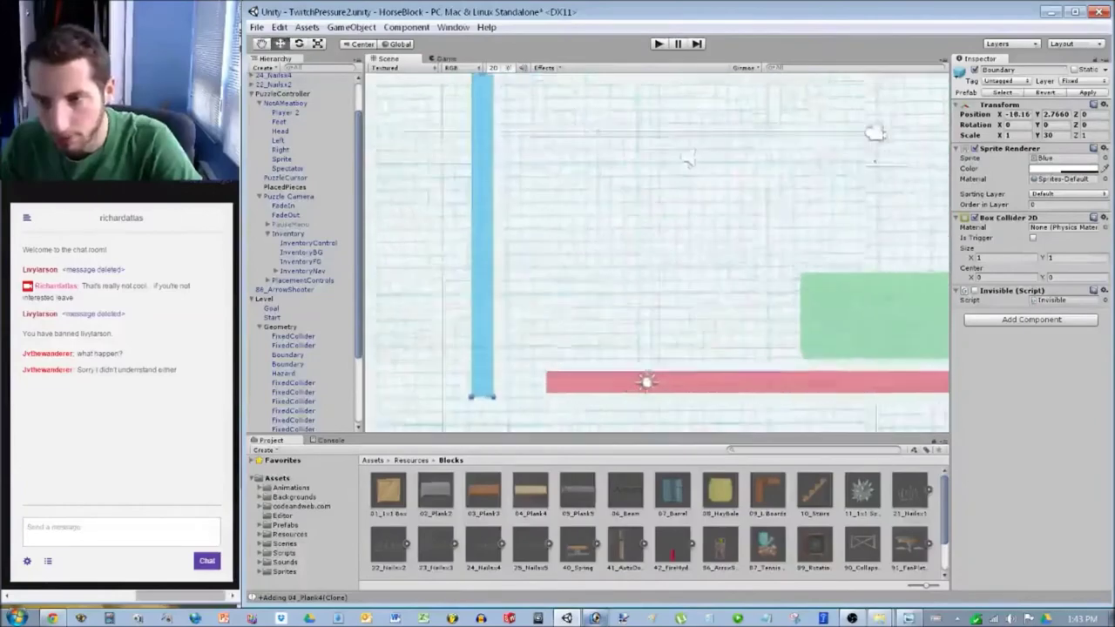
pyautogui.moveTo(829, 296); pyautogui.dragTo(729, 407, button='middle')
pyautogui.moveTo(388, 185); pyautogui.dragTo(749, 108)
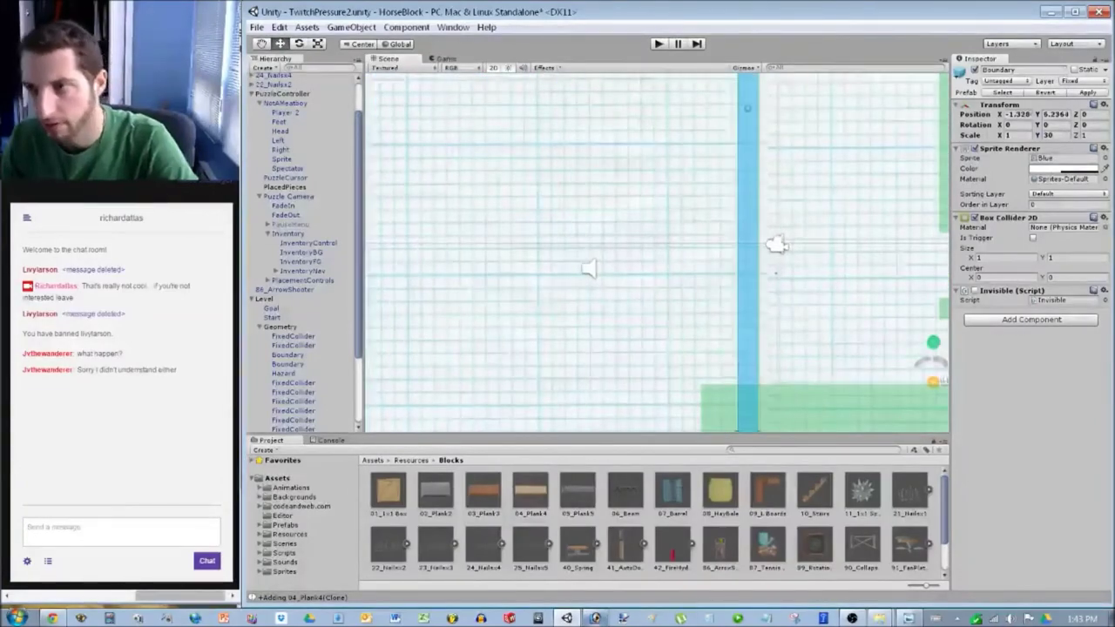
# Set the boundary copy's Y scale to 12 and lower it into the leftmost ground block at about X 2.7, Y -3.4.
pyautogui.write('12')
pyautogui.moveTo(777, 245); pyautogui.dragTo(636, 277, button='middle')
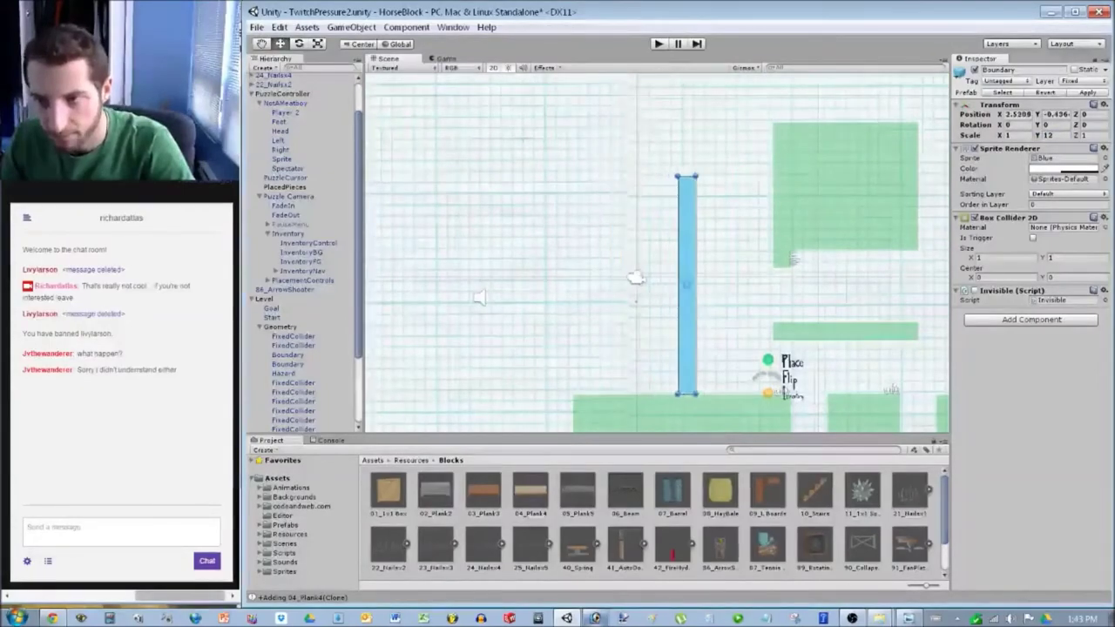
pyautogui.moveTo(784, 262); pyautogui.dragTo(230, 210, button='middle')
pyautogui.moveTo(733, 192); pyautogui.dragTo(800, 260, button='middle')
pyautogui.click(708, 191)
pyautogui.scroll(10, 601, 263)
pyautogui.scroll(4, 601, 263)
pyautogui.moveTo(575, 263); pyautogui.dragTo(1037, 244, button='middle')
pyautogui.moveTo(941, 275); pyautogui.dragTo(818, 304, button='middle')
pyautogui.moveTo(523, 261); pyautogui.dragTo(524, 348)
pyautogui.scroll(-2, 525, 349)
pyautogui.moveTo(524, 348); pyautogui.dragTo(506, 174, button='middle')
pyautogui.scroll(-2, 710, 349)
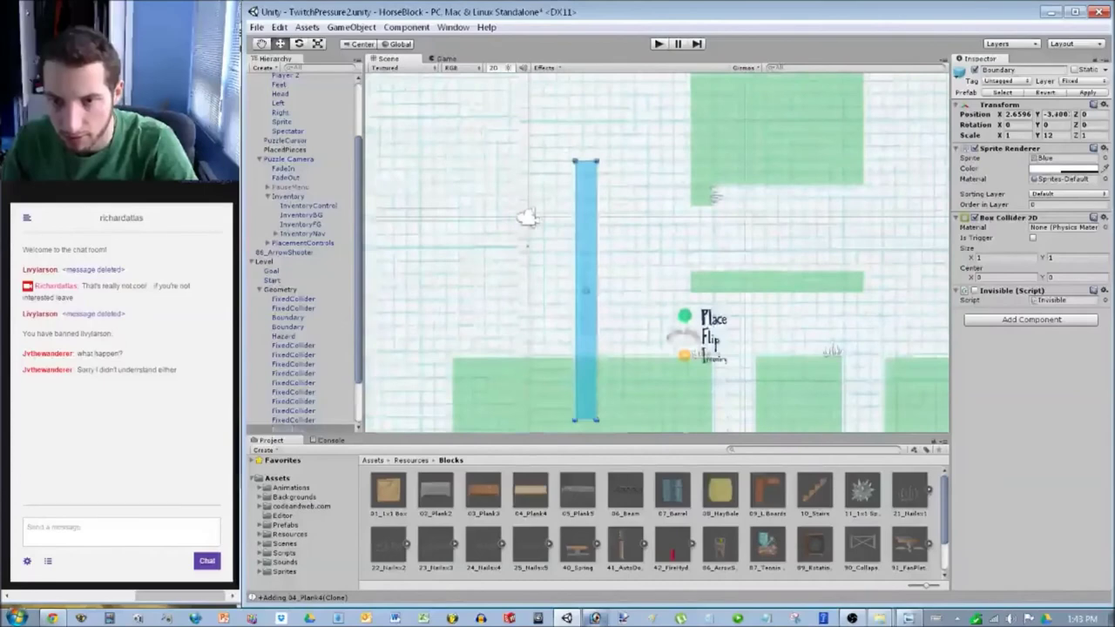
# Try a Y scale of 8 on the blue wall copy, raise it to about Y -1.4, and set its Y scale to 9.
pyautogui.scroll(3, 644, 239)
pyautogui.moveTo(645, 239); pyautogui.dragTo(655, 339, button='middle')
pyautogui.scroll(4, 646, 253)
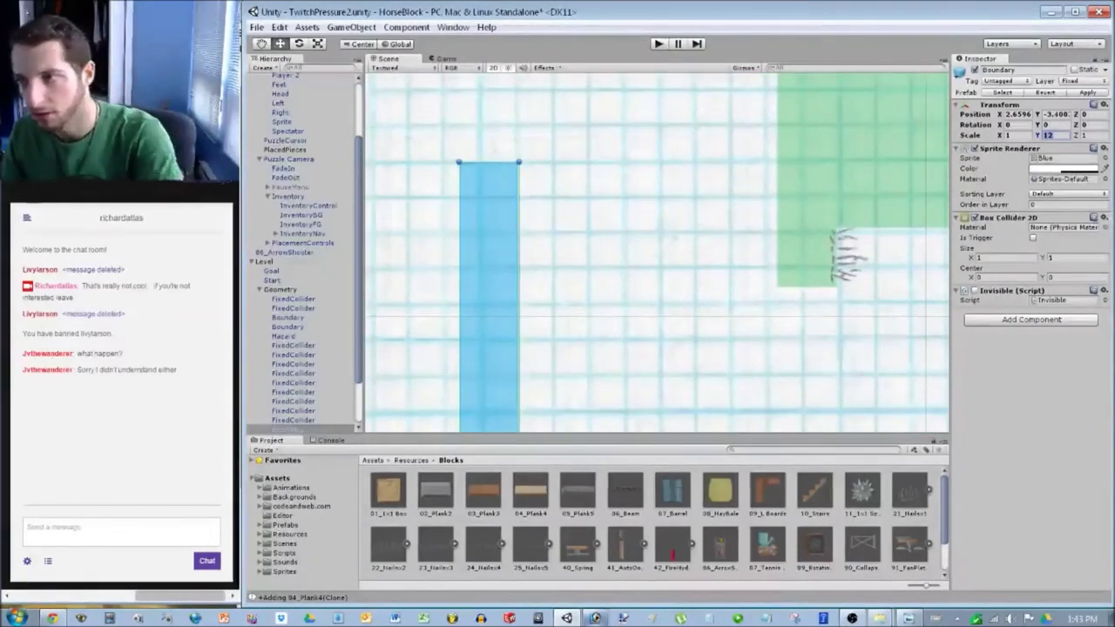
pyautogui.write('8')
pyautogui.moveTo(489, 374); pyautogui.dragTo(505, 256)
pyautogui.scroll(-2, 657, 253)
pyautogui.moveTo(657, 253); pyautogui.dragTo(616, 80, button='middle')
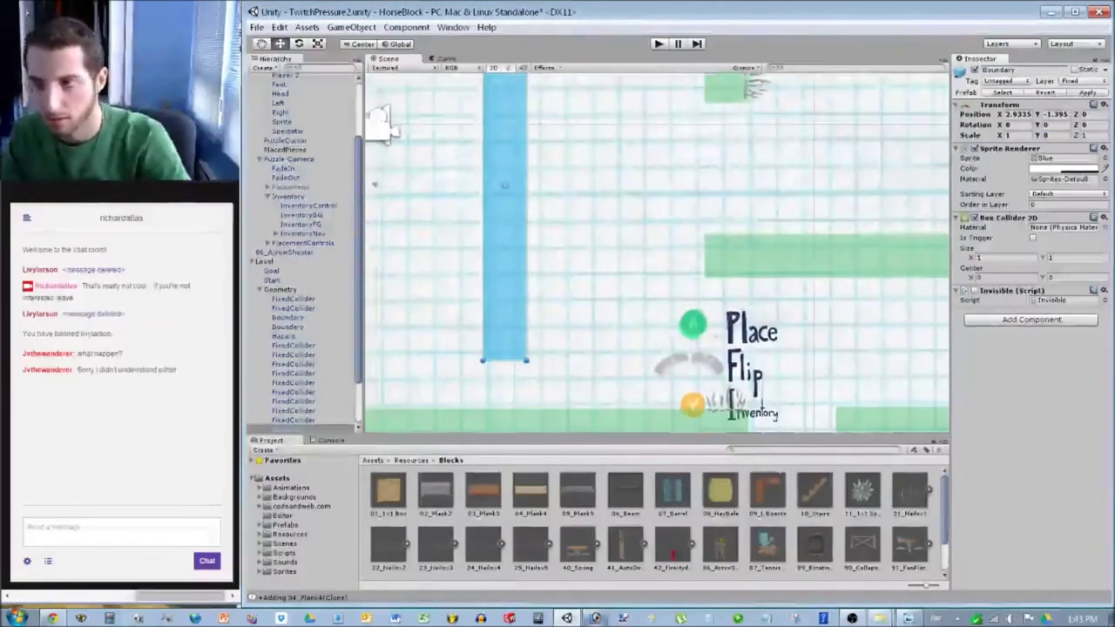
pyautogui.write('9')
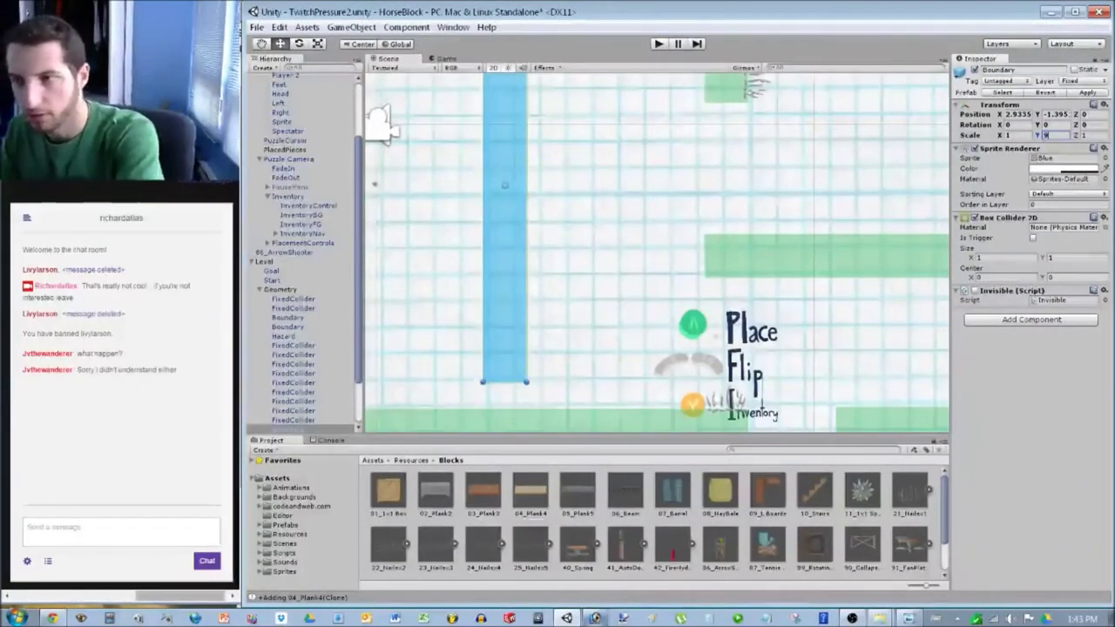
pyautogui.scroll(1, 656, 253)
pyautogui.moveTo(657, 253); pyautogui.dragTo(689, 386, button='middle')
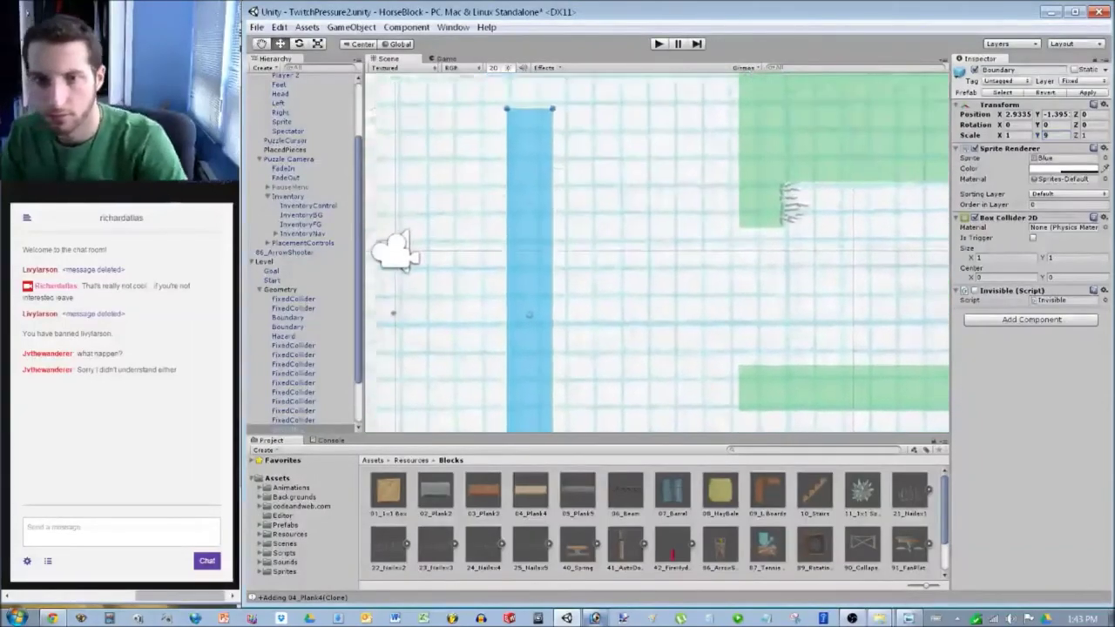
# Stand the blue wall copy on the leftmost ground block at X 3, Y -2.
pyautogui.scroll(-3, 657, 252)
pyautogui.moveTo(426, 251); pyautogui.dragTo(403, 209, button='middle')
pyautogui.scroll(3, 403, 209)
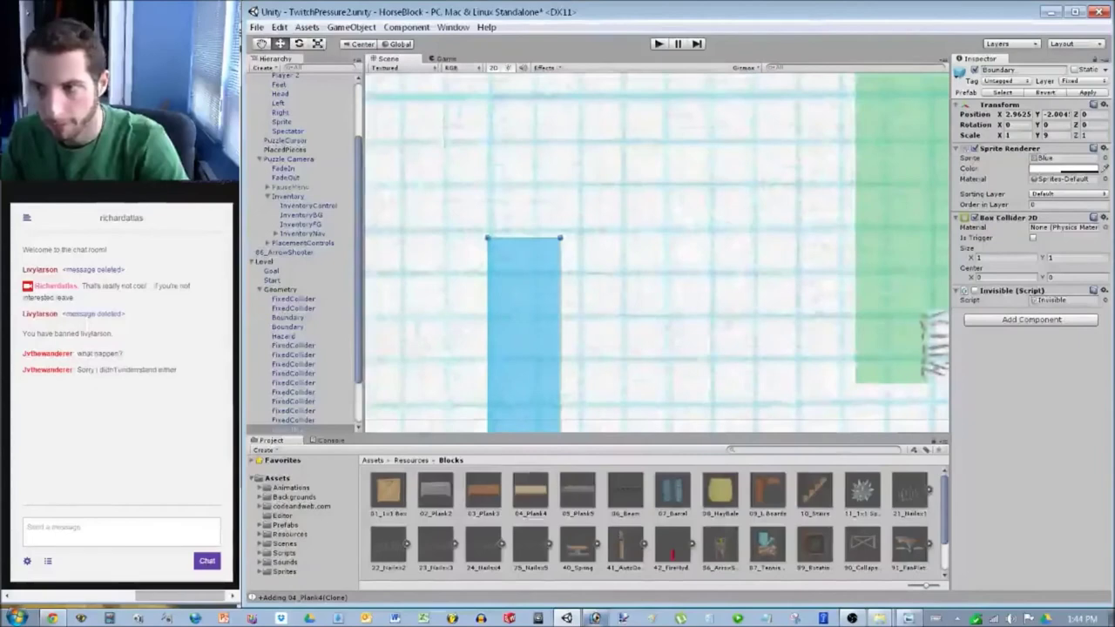
pyautogui.write('3')
pyautogui.press('Tab')
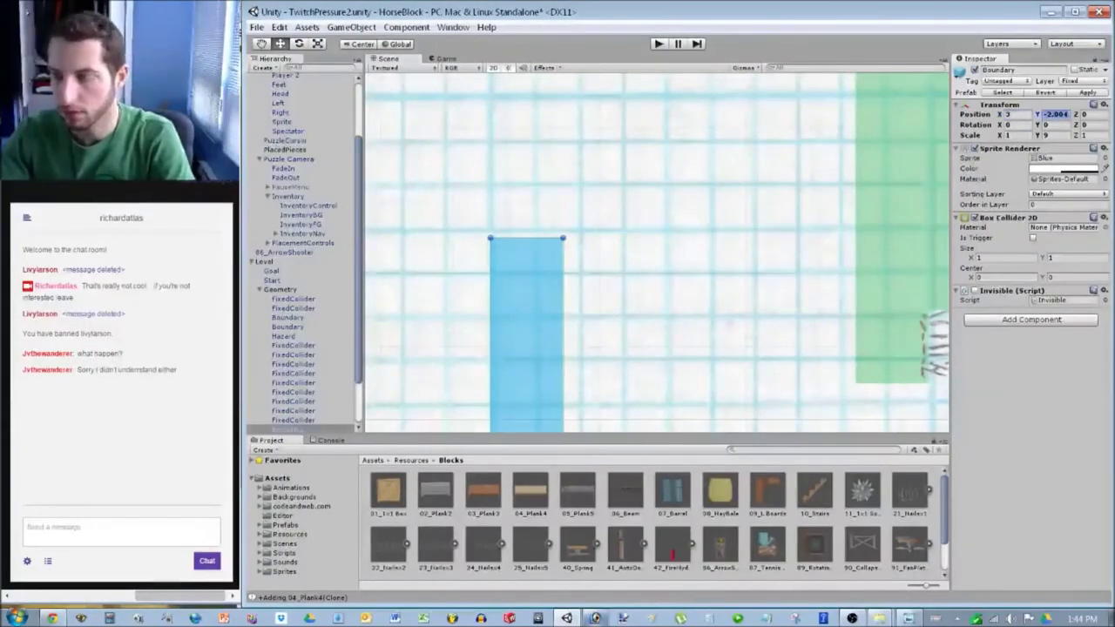
pyautogui.write('-2')
pyautogui.scroll(-10, 485, 337)
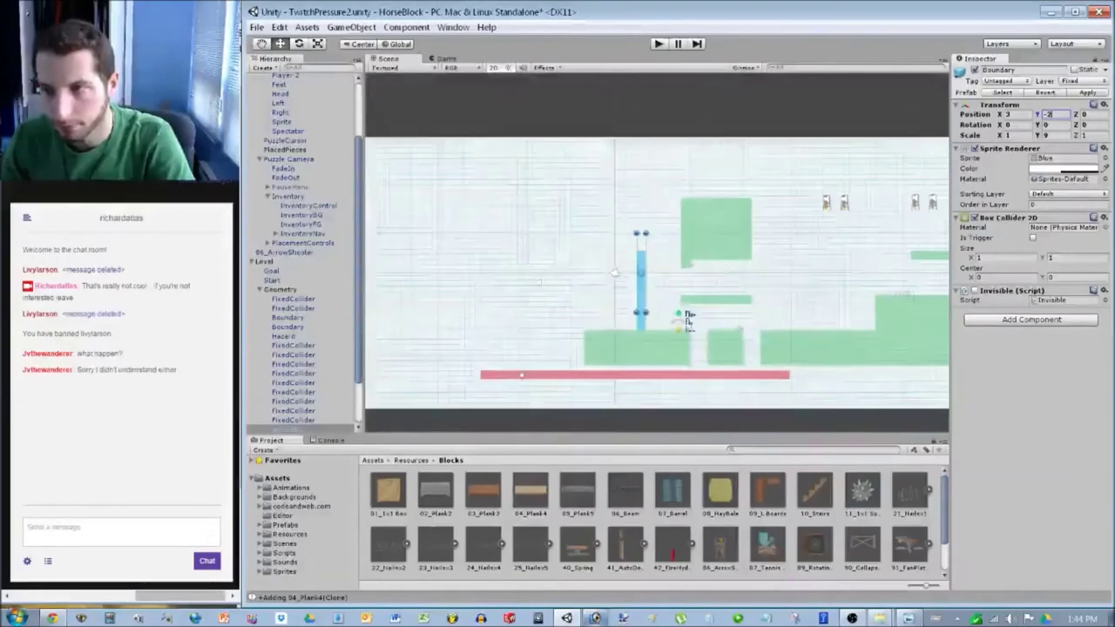
pyautogui.scroll(4, 720, 275)
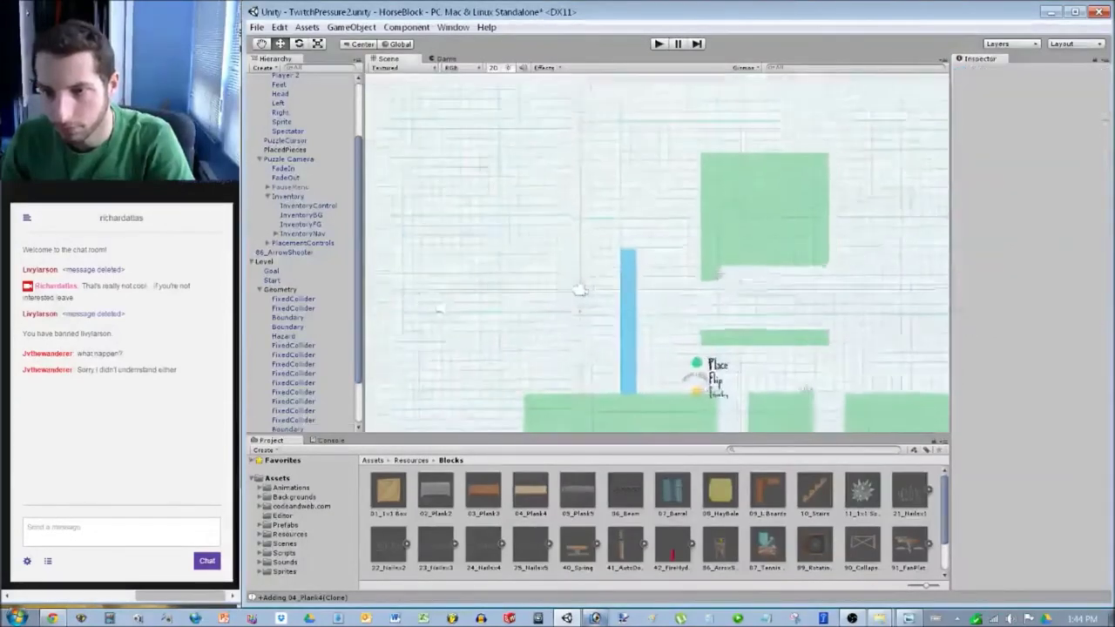
pyautogui.click(719, 276)
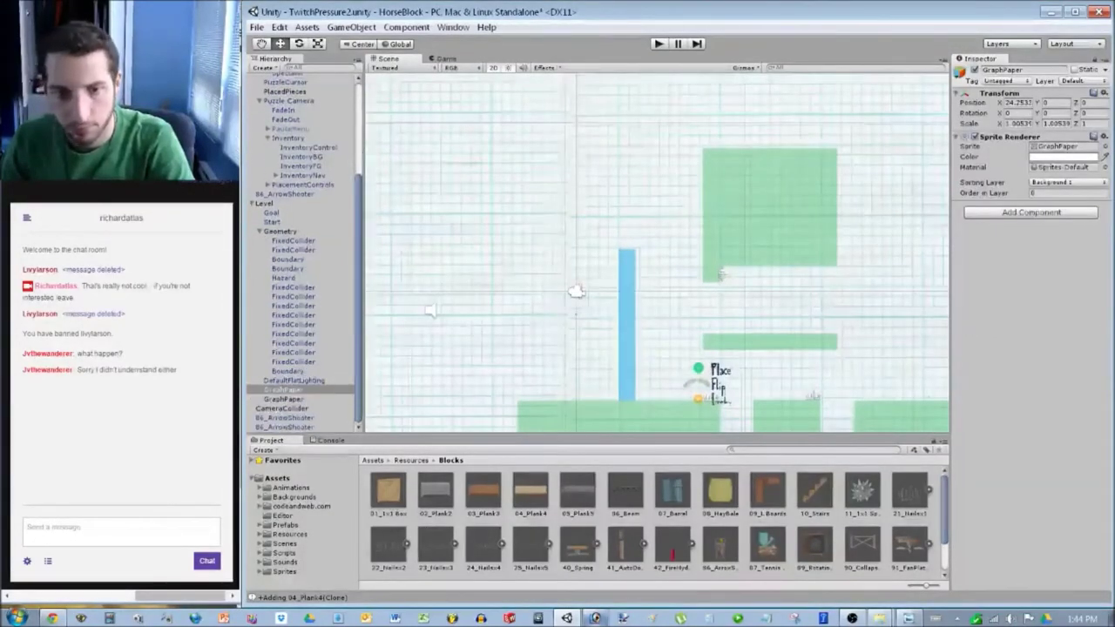
pyautogui.click(720, 276)
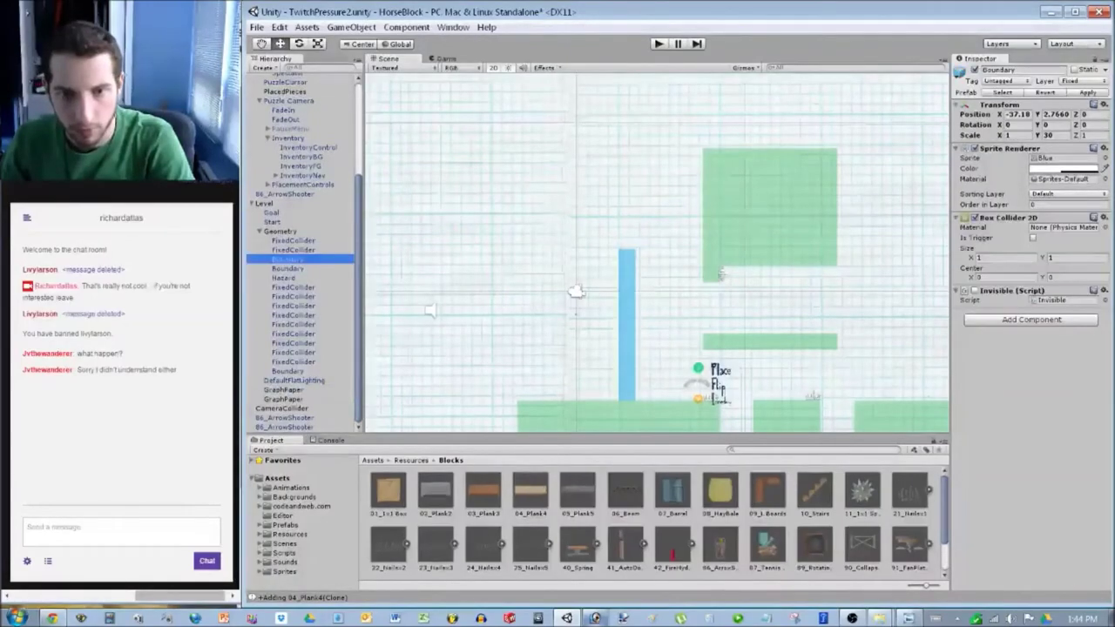
pyautogui.click(288, 371)
pyautogui.scroll(5, 810, 397)
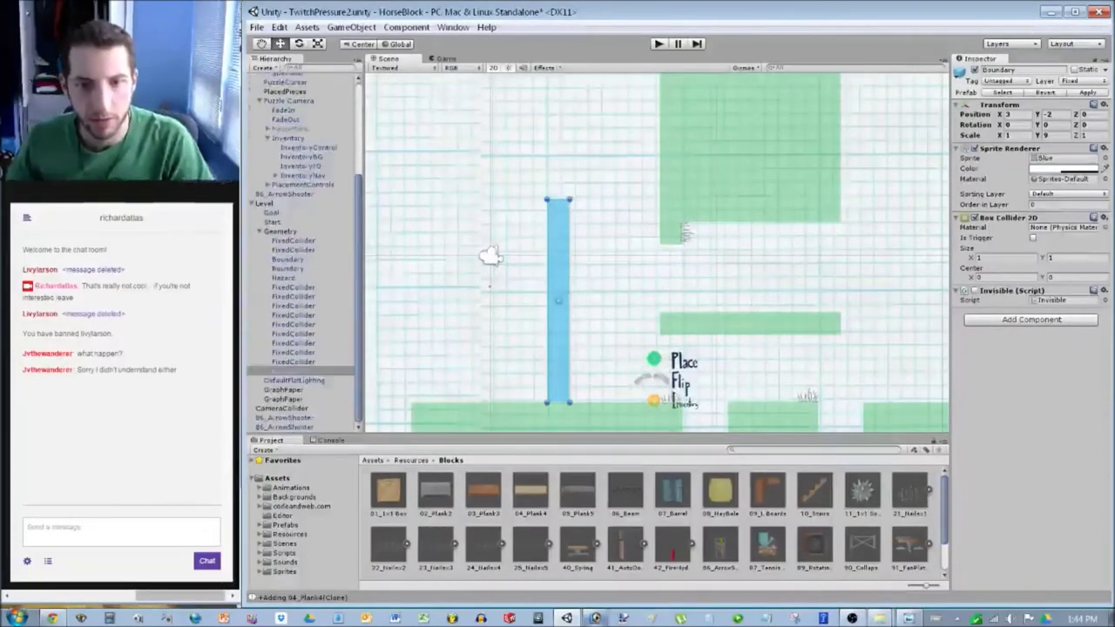
# Move the Start flag to the ground just left of the raised block, at about X 28.3, Y -6.1, and play-test the level.
pyautogui.scroll(3, 301, 249)
pyautogui.doubleClick(272, 359)
pyautogui.scroll(-6, 514, 276)
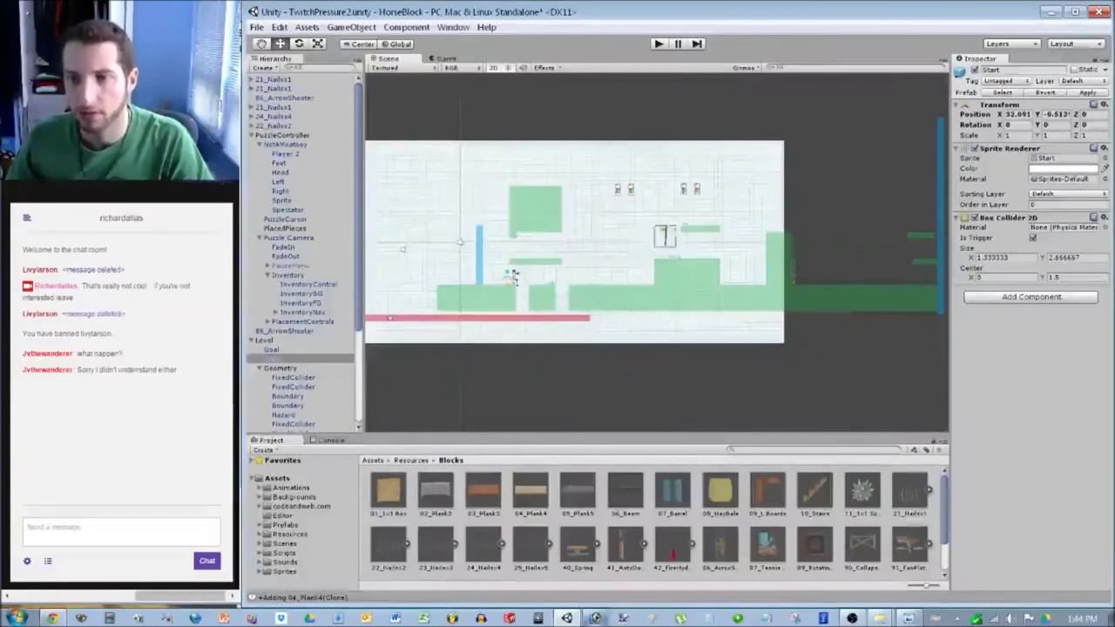
pyautogui.moveTo(635, 250); pyautogui.dragTo(640, 269)
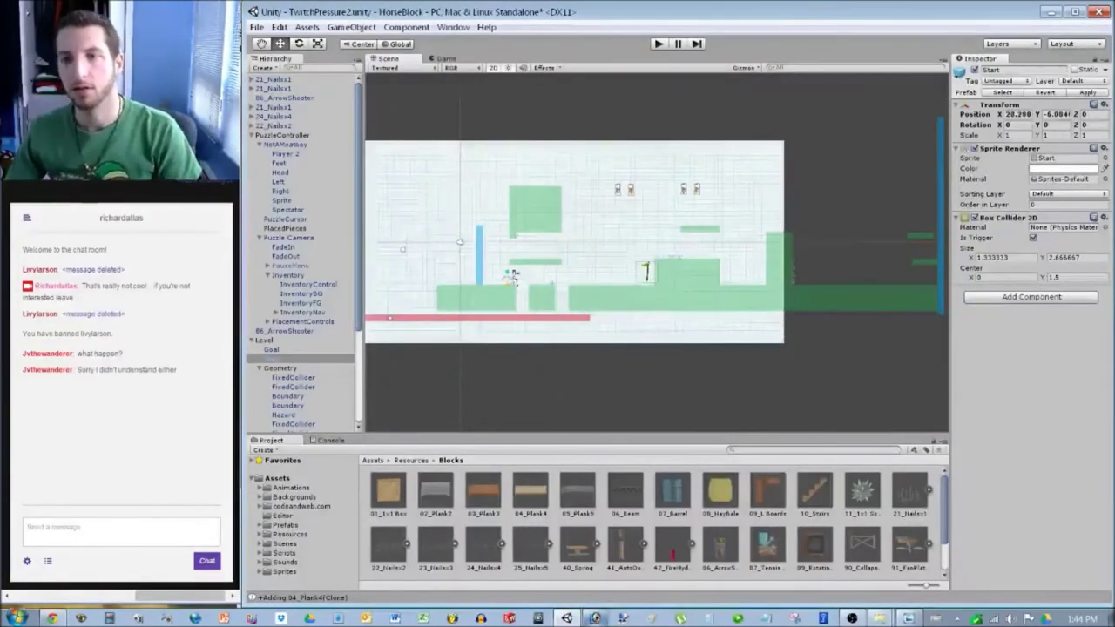
pyautogui.hotkey('ctrl', 'p')
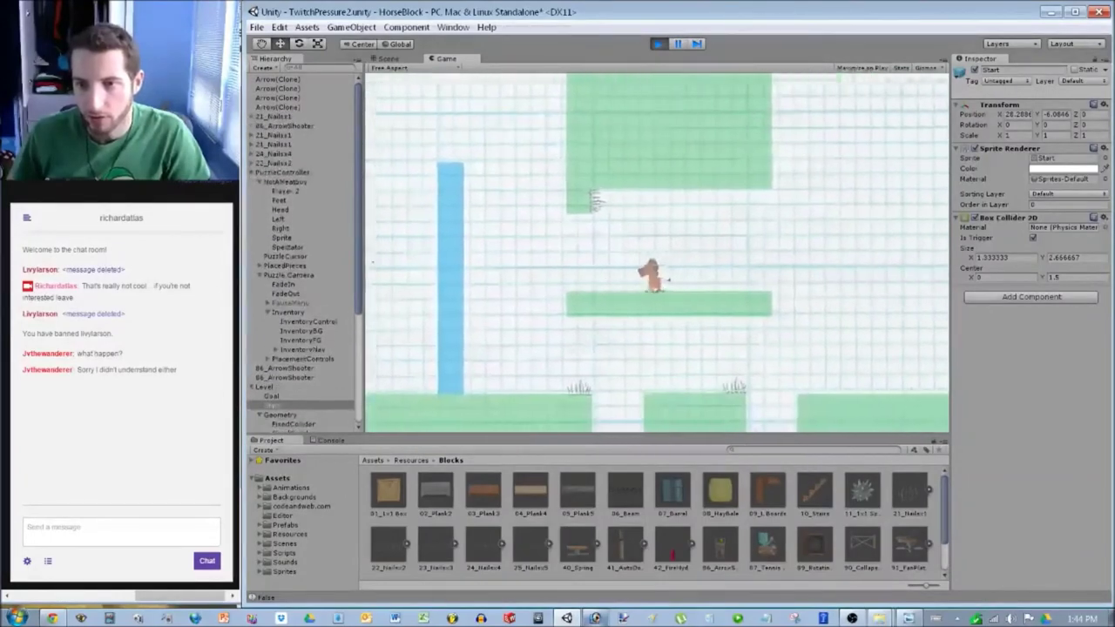
pyautogui.hotkey('ctrl', 'p')
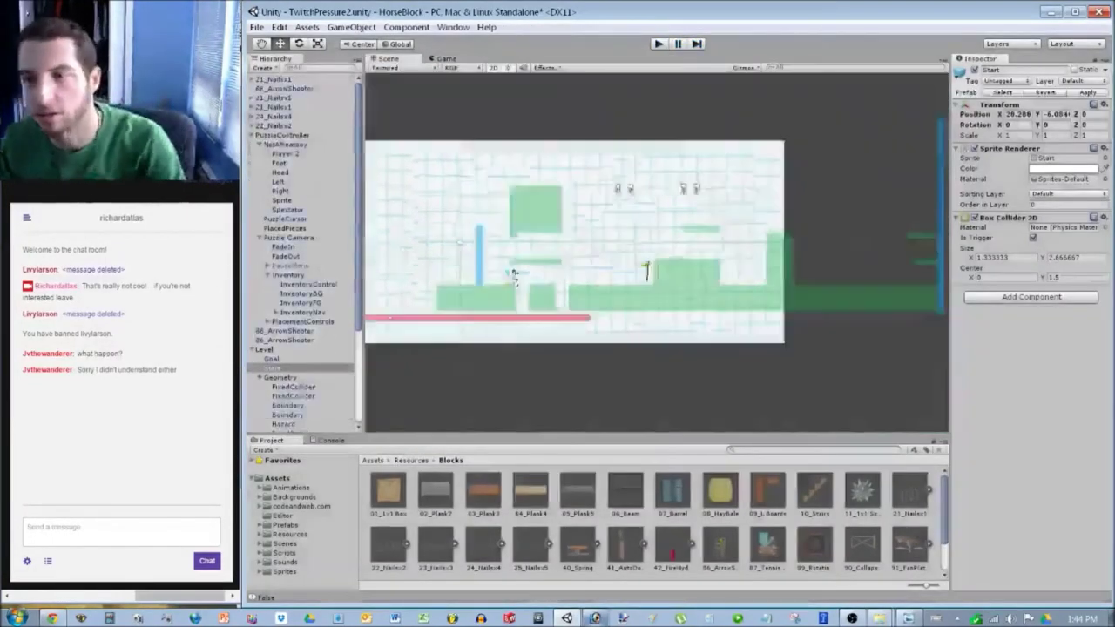
# Shorten the thin platform under the ceiling block to an X scale of 7 and position it at X 12, Y -3.
pyautogui.moveTo(504, 263); pyautogui.dragTo(657, 252, button='middle')
pyautogui.scroll(15, 657, 253)
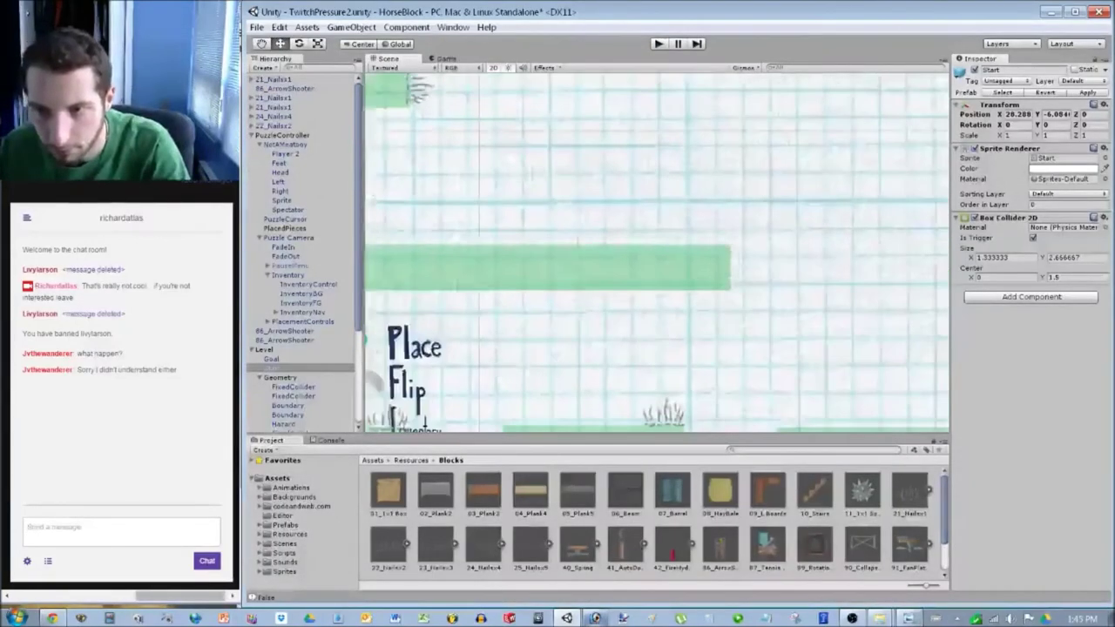
pyautogui.scroll(-1, 657, 253)
pyautogui.click(609, 261)
pyautogui.press('f')
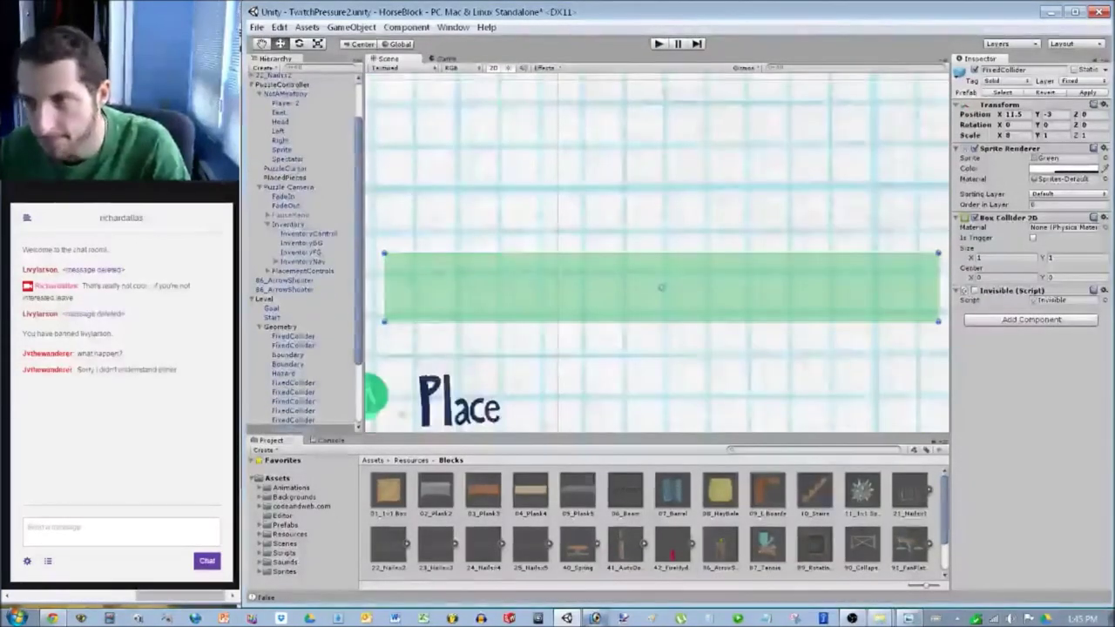
pyautogui.write('7')
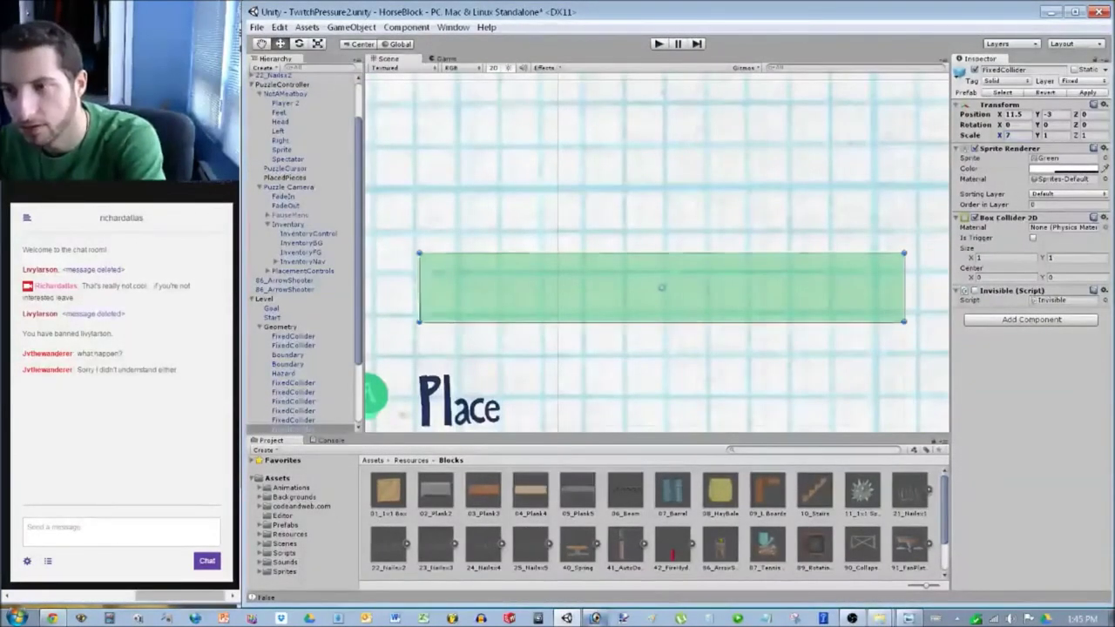
pyautogui.moveTo(700, 285); pyautogui.dragTo(693, 285)
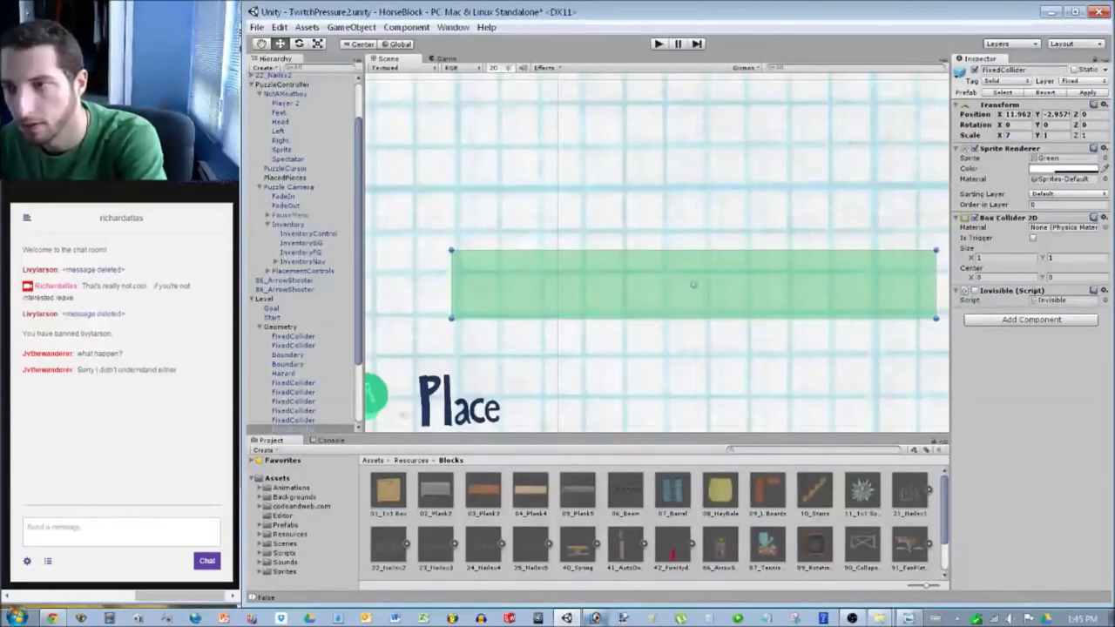
pyautogui.write('1')
pyautogui.write('-3')
pyautogui.scroll(-10, 657, 250)
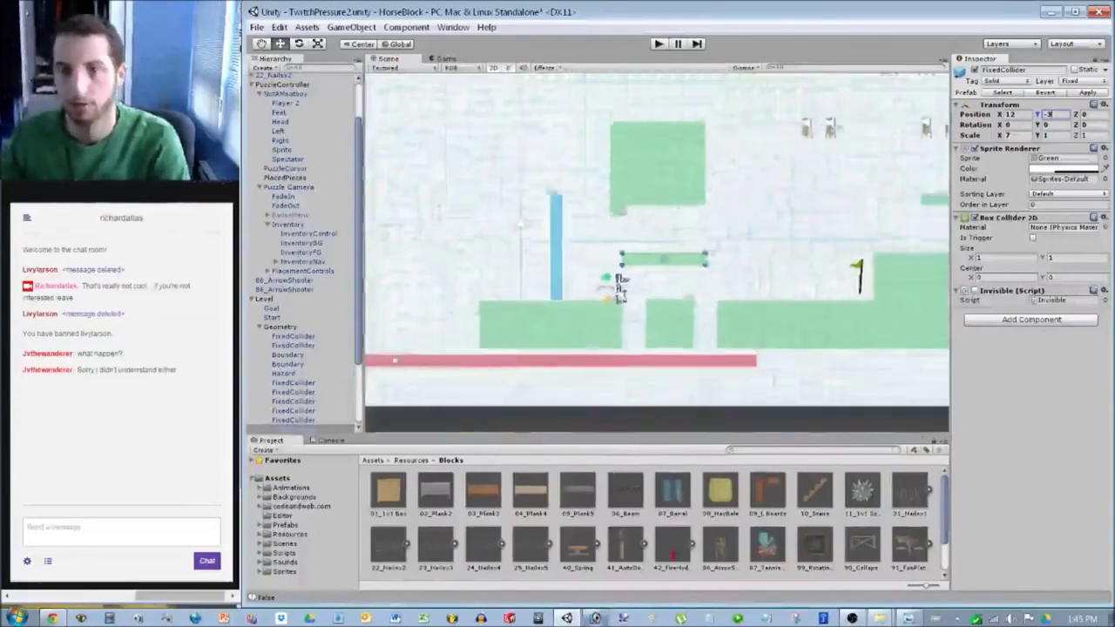
# Play-test the level from the new start, running and jumping left past the thin platform towards the blue wall.
pyautogui.hotkey('ctrl', 'p')
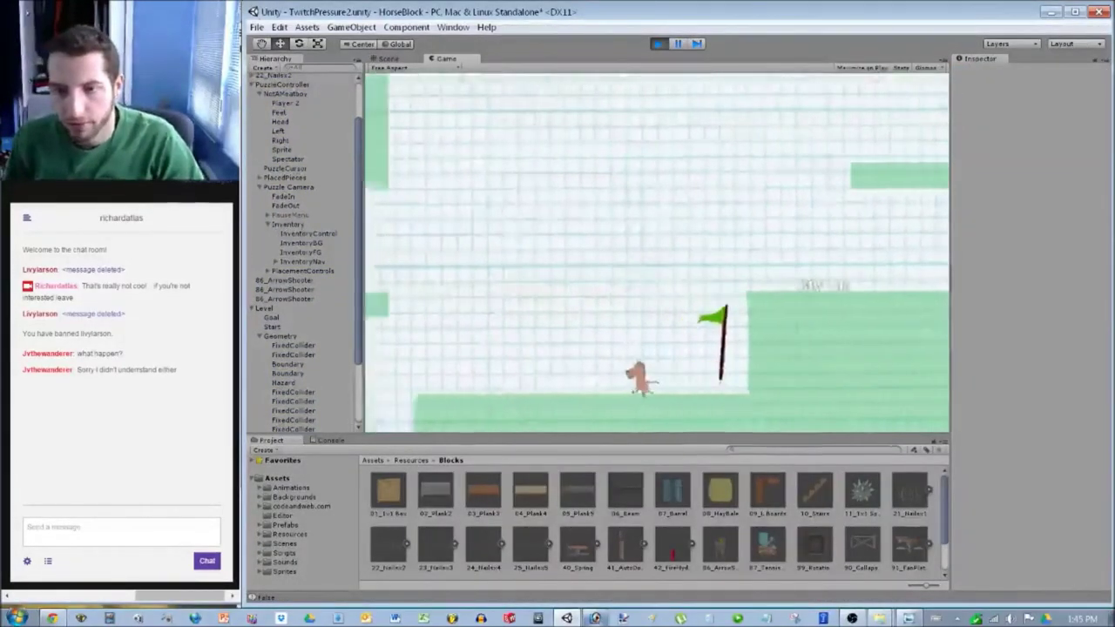
pyautogui.press('Left')
pyautogui.press('space')
pyautogui.press('space')
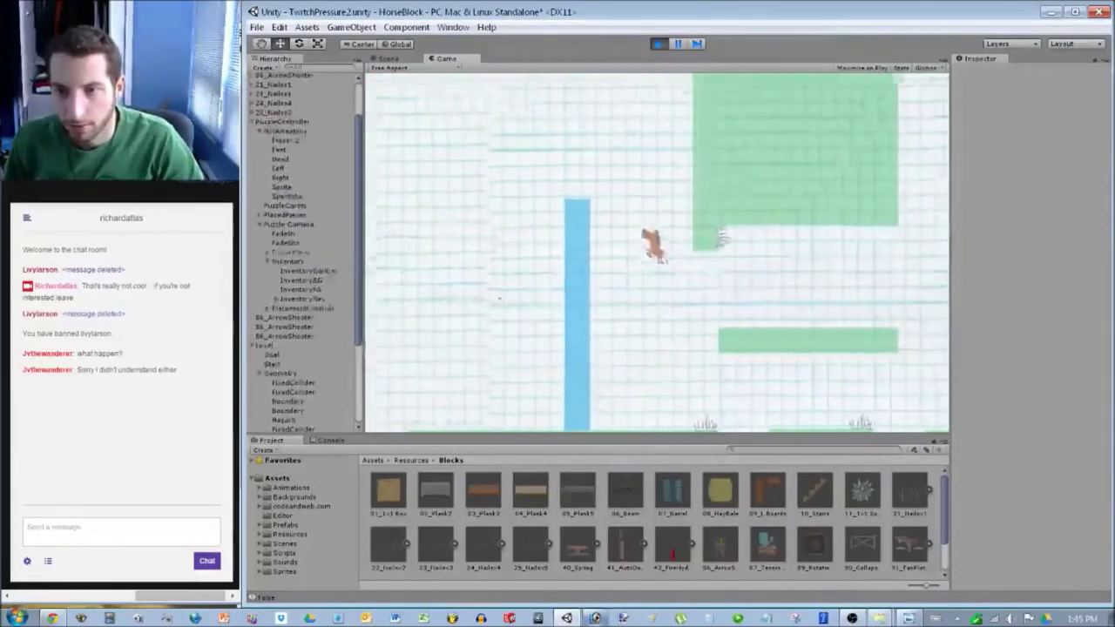
pyautogui.press('space')
pyautogui.press('Right')
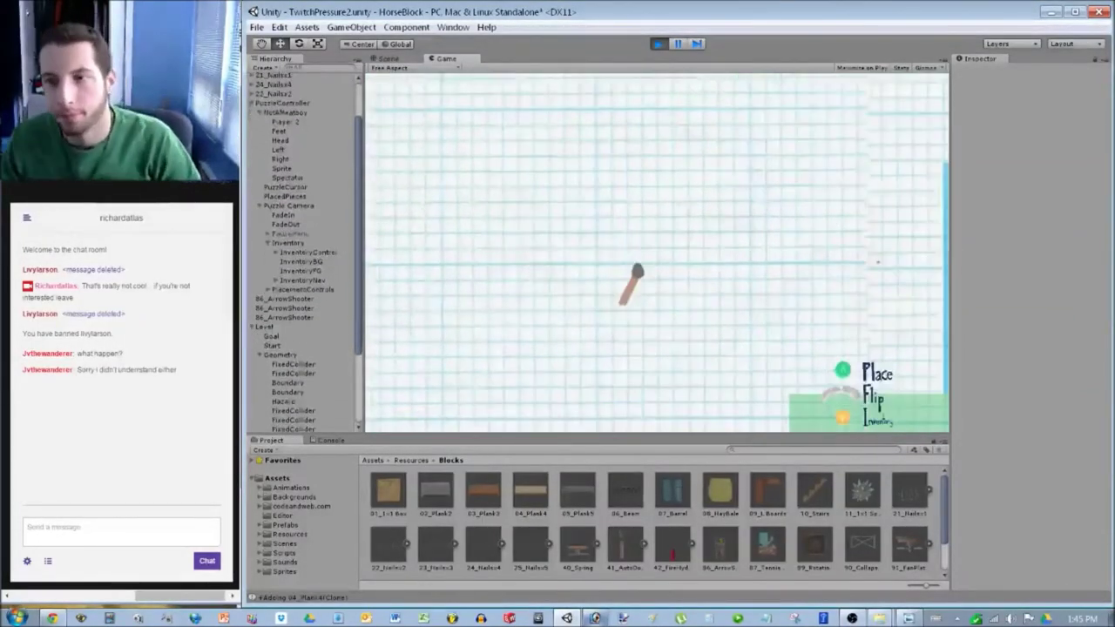
# Take the plank from the game inventory, place it left of the blue wall, and move the character up to the wall.
pyautogui.press('i')
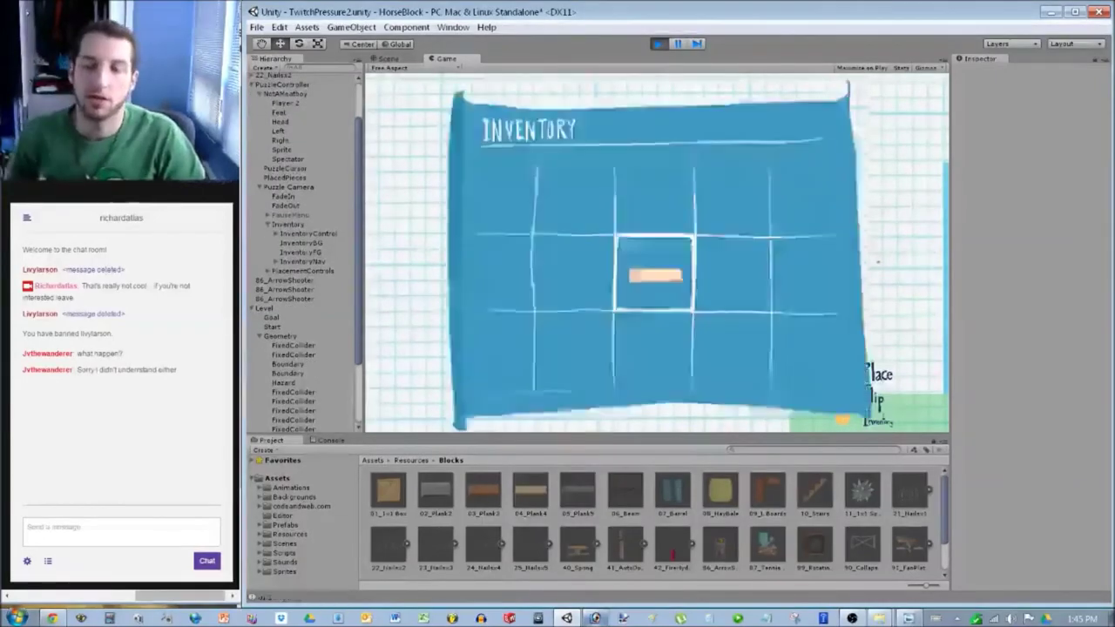
pyautogui.press('space')
pyautogui.press('space')
pyautogui.press('Left')
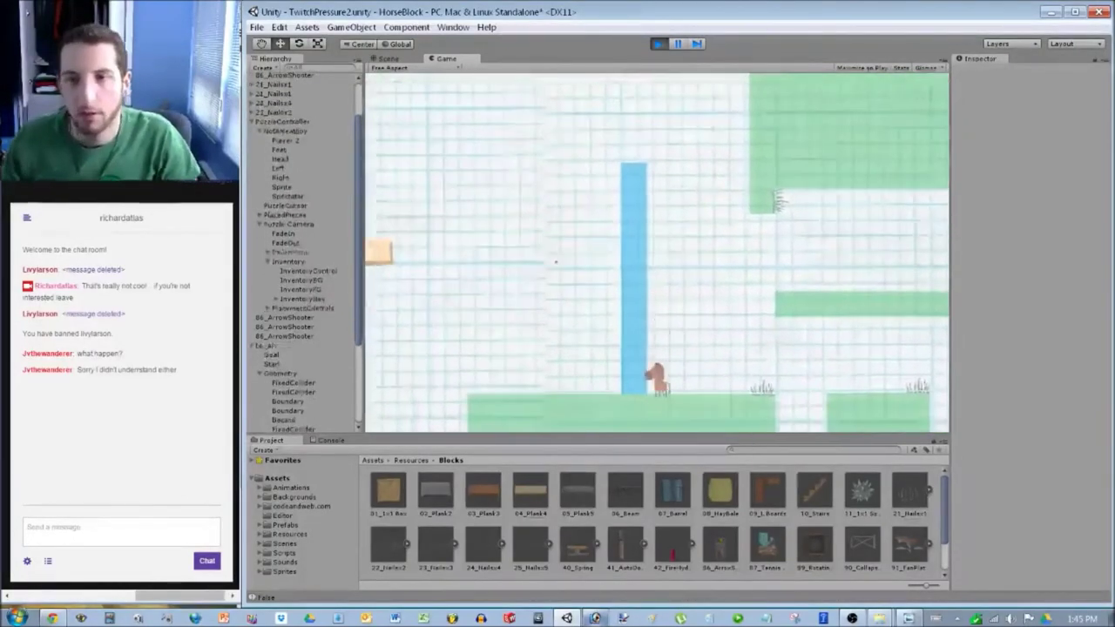
# Stop the play-test, duplicate the small square collider at the ceiling block's lower-left corner, and place the copy over the blue wall's top.
pyautogui.hotkey('ctrl', 'p')
pyautogui.scroll(10, 630, 277)
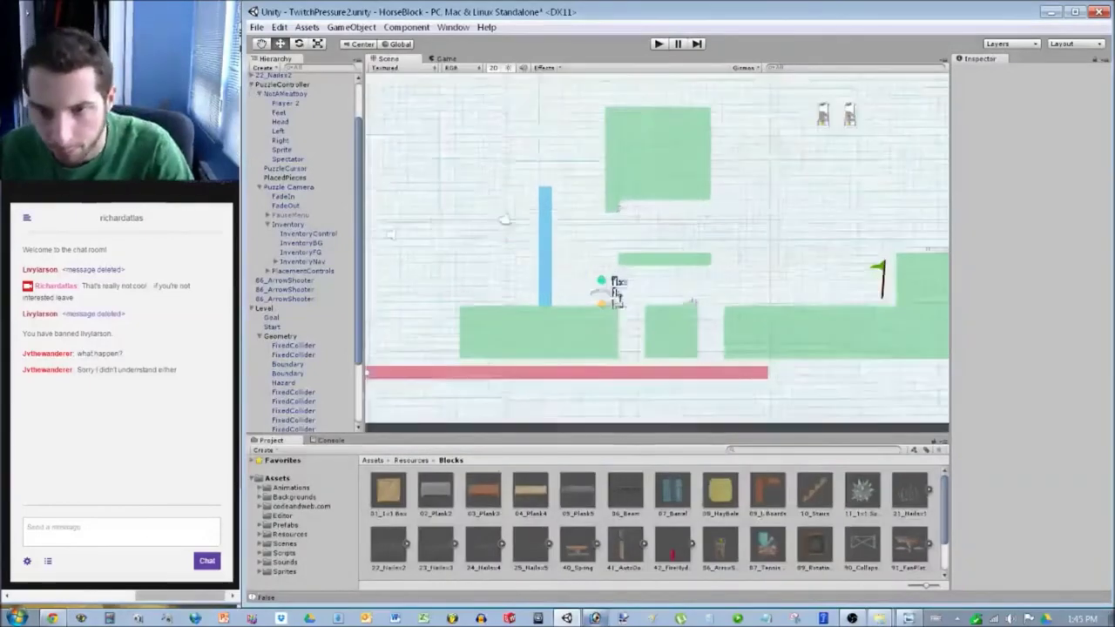
pyautogui.click(848, 415)
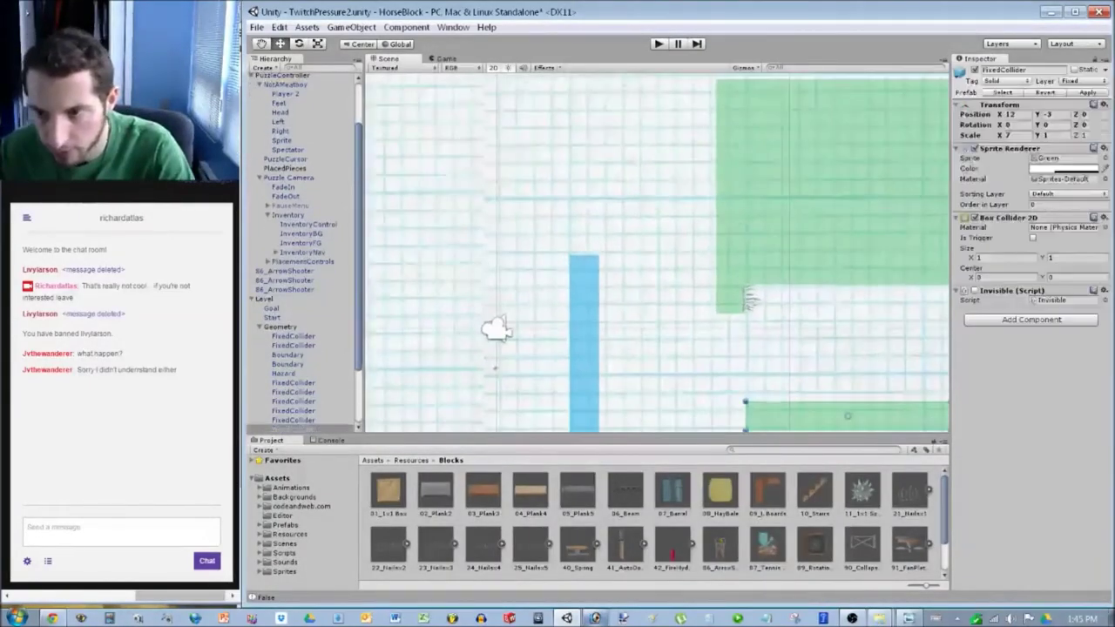
pyautogui.click(730, 299)
pyautogui.moveTo(731, 299); pyautogui.dragTo(583, 245)
pyautogui.scroll(1, 663, 257)
pyautogui.scroll(10, 577, 253)
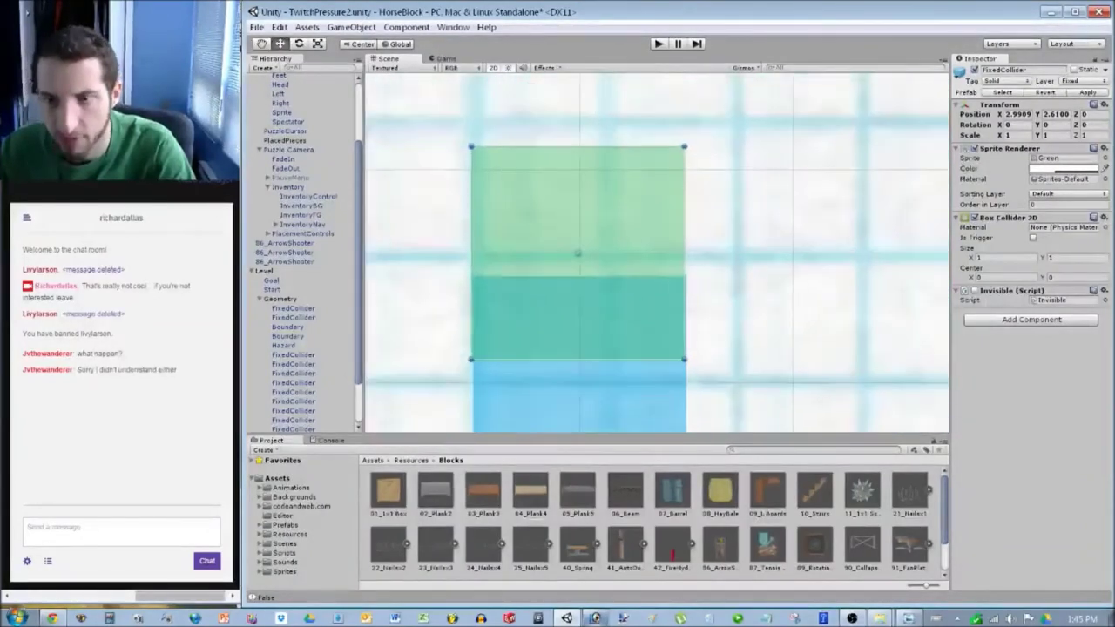
pyautogui.moveTo(578, 252); pyautogui.dragTo(594, 254, button='middle')
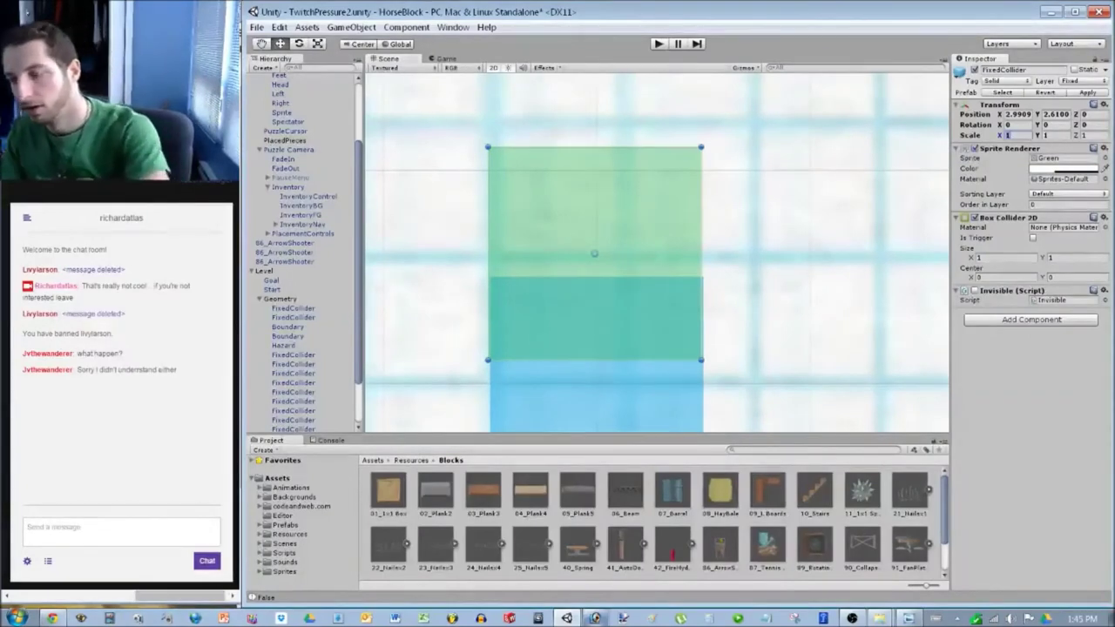
# Flatten the copied collider to a Y scale of 0.1 and rest it on top of the blue wall at about X 3, Y 2.55.
pyautogui.write('0.11')
pyautogui.press('Tab')
pyautogui.write('0.1')
pyautogui.moveTo(594, 253); pyautogui.dragTo(596, 268)
pyautogui.scroll(-20, 658, 253)
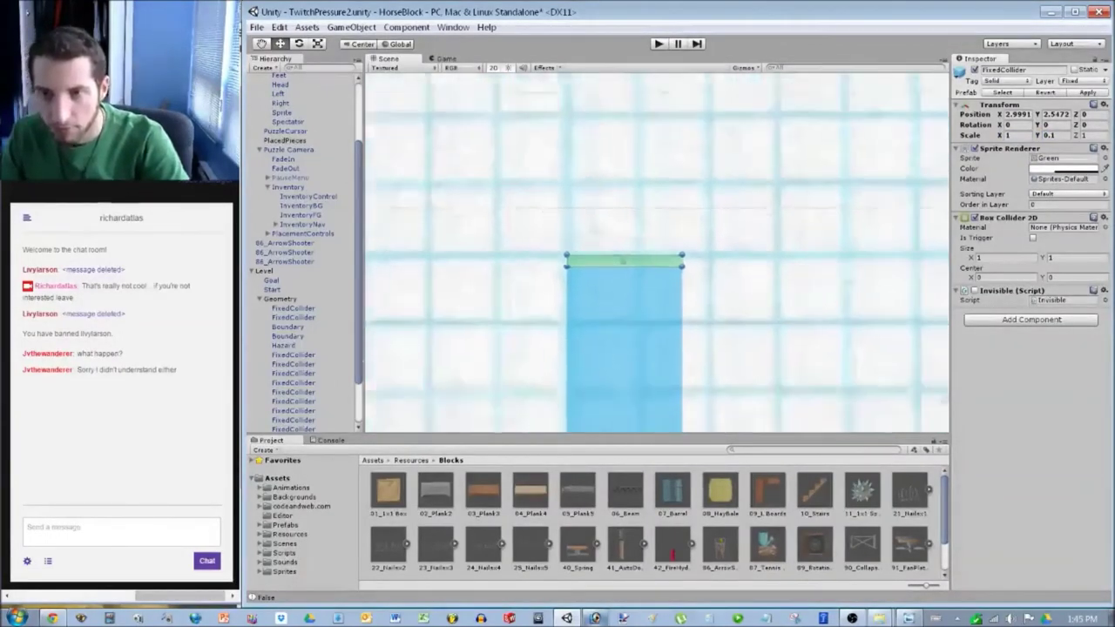
pyautogui.scroll(-5, 657, 254)
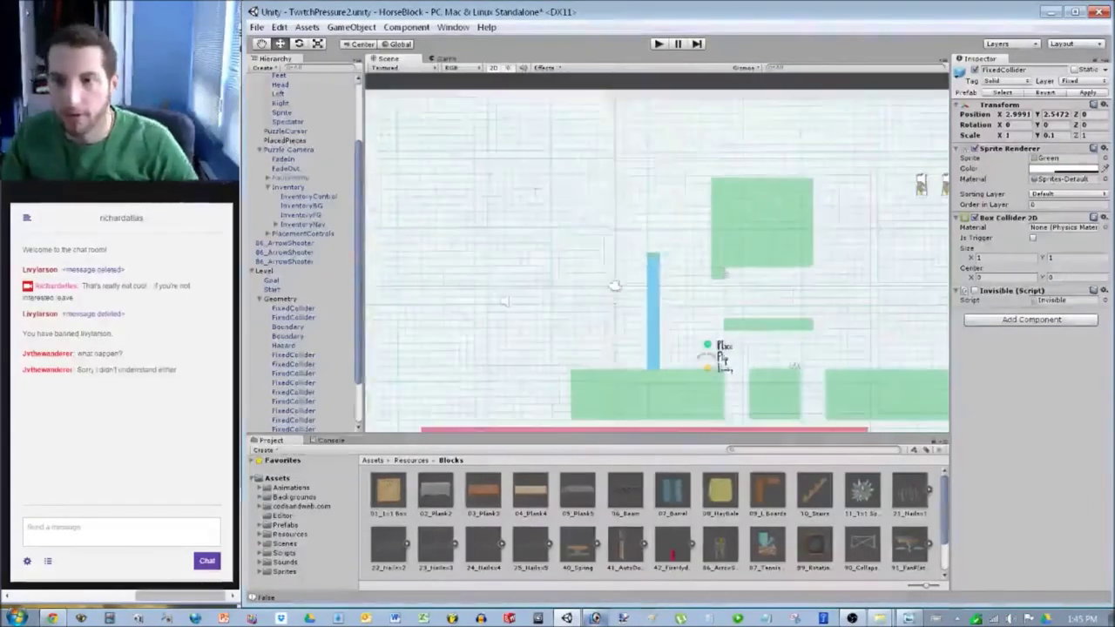
pyautogui.click(657, 254)
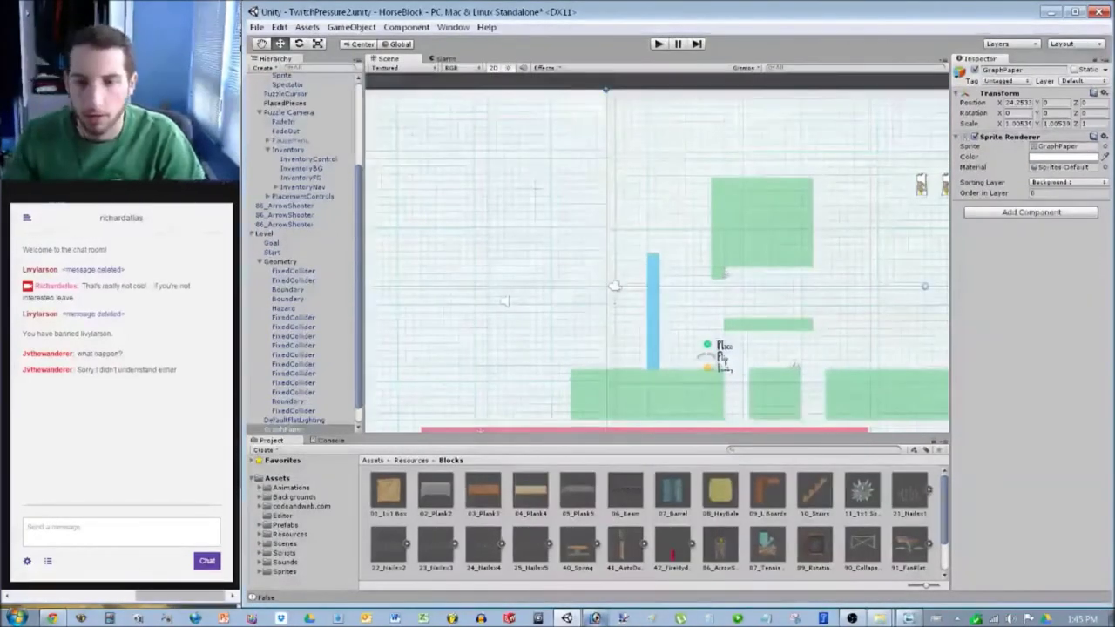
# Switch to the Photoshop sketch, circle the tall block beside the hatched wall, review the surrounding layout, and undo the circle.
pyautogui.hotkey('alt', 'Tab')
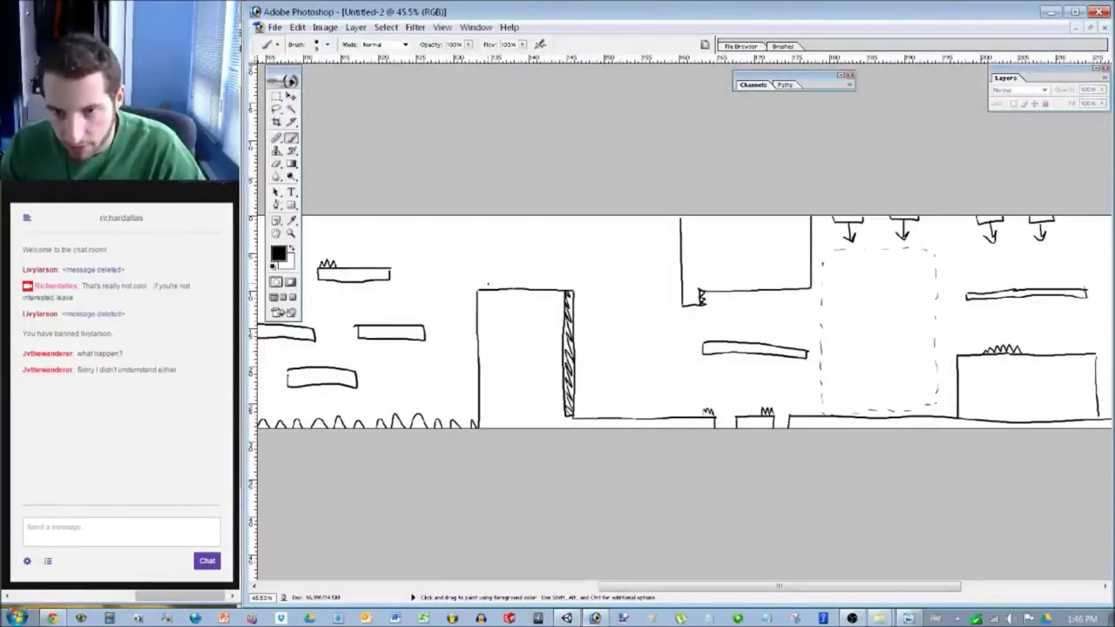
pyautogui.moveTo(459, 340); pyautogui.dragTo(494, 427)
pyautogui.moveTo(549, 427); pyautogui.dragTo(582, 354)
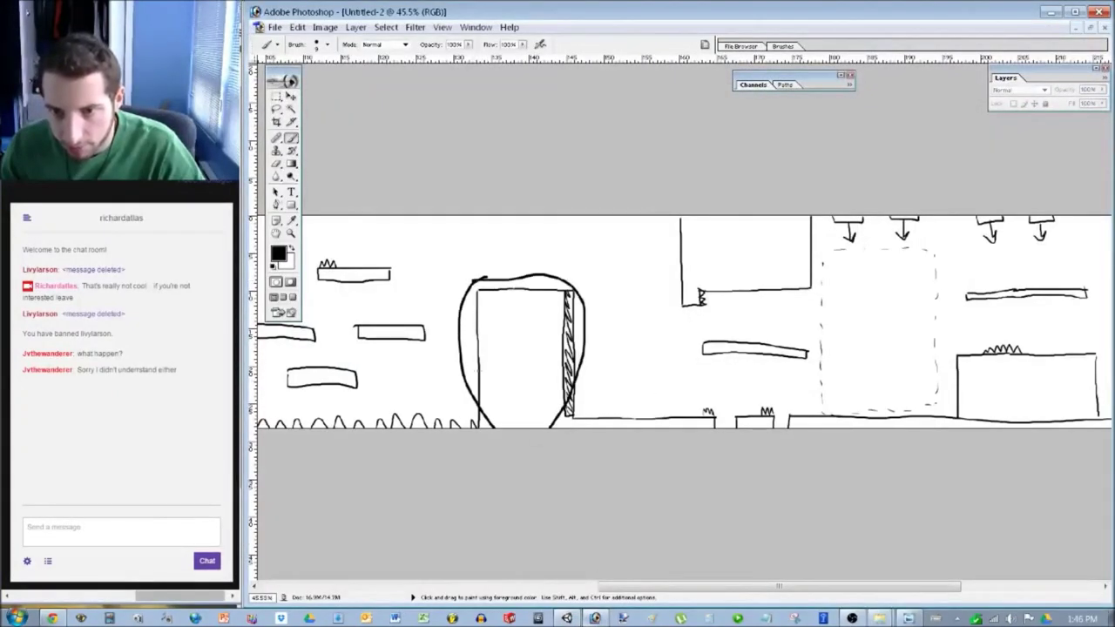
pyautogui.moveTo(332, 249); pyautogui.dragTo(813, 246)
pyautogui.moveTo(711, 220)
pyautogui.mouseDown()
pyautogui.moveTo(435, 425)
pyautogui.moveTo(871, 216)
pyautogui.mouseUp()
pyautogui.hotkey('ctrl', 'alt', 'z')
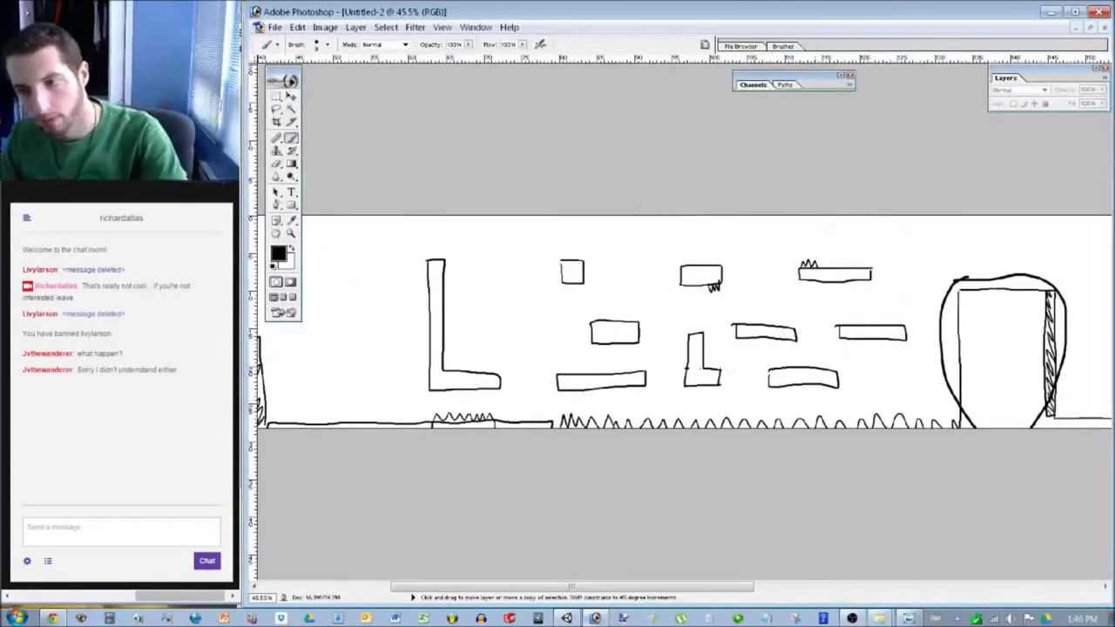
pyautogui.hotkey('ctrl', 'alt', 'z')
pyautogui.moveTo(572, 586); pyautogui.dragTo(706, 586)
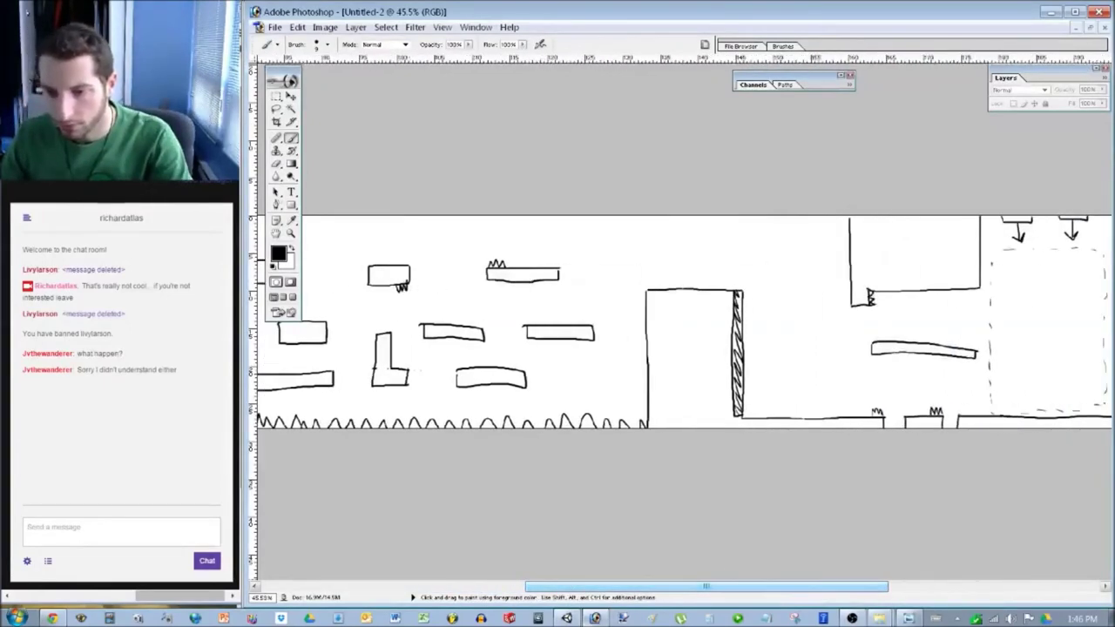
# Back in Unity, duplicate the ground block under the blue wall, set its X scale to 6, and place it against the wall's left side.
pyautogui.hotkey('alt', 'Tab')
pyautogui.scroll(3, 657, 252)
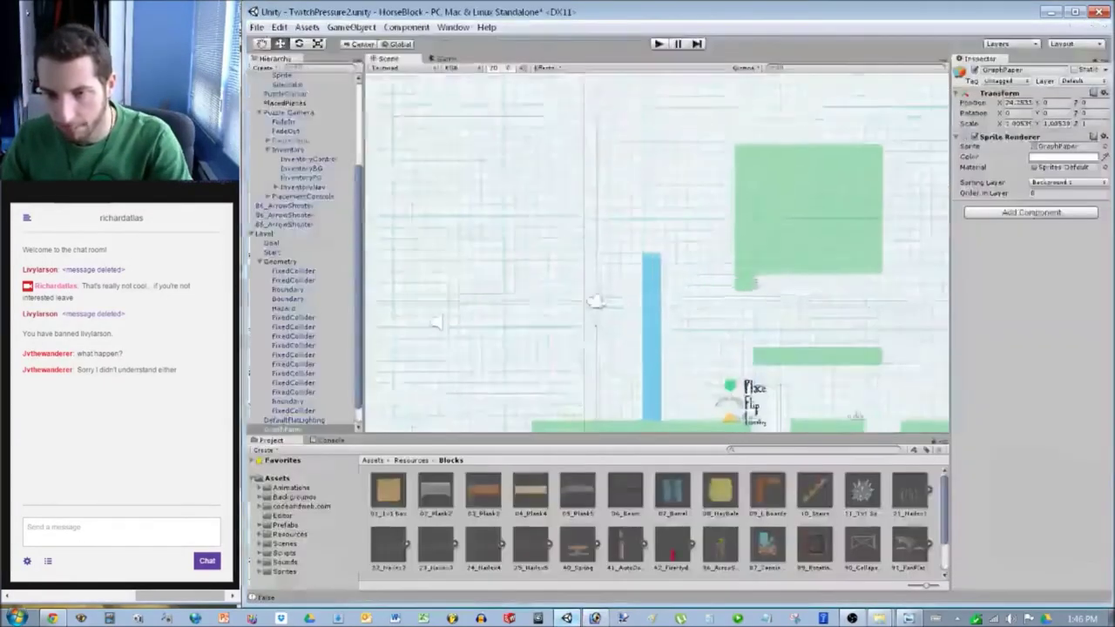
pyautogui.moveTo(657, 262); pyautogui.dragTo(657, 251, button='middle')
pyautogui.moveTo(595, 293); pyautogui.dragTo(601, 186, button='middle')
pyautogui.click(649, 346)
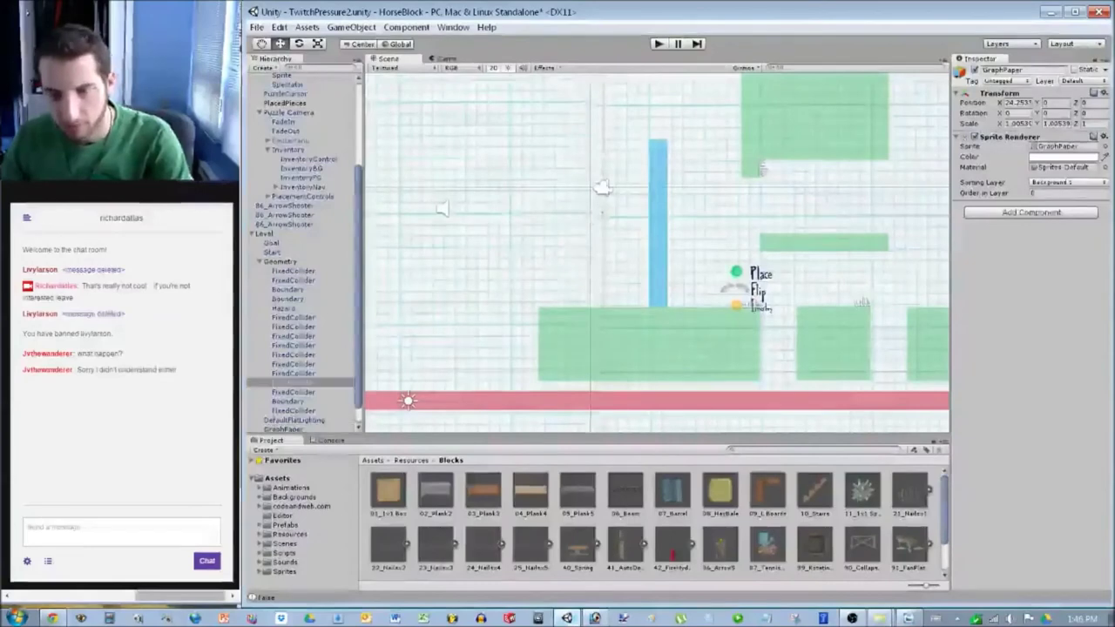
pyautogui.hotkey('ctrl', 'd')
pyautogui.moveTo(651, 345); pyautogui.dragTo(617, 230)
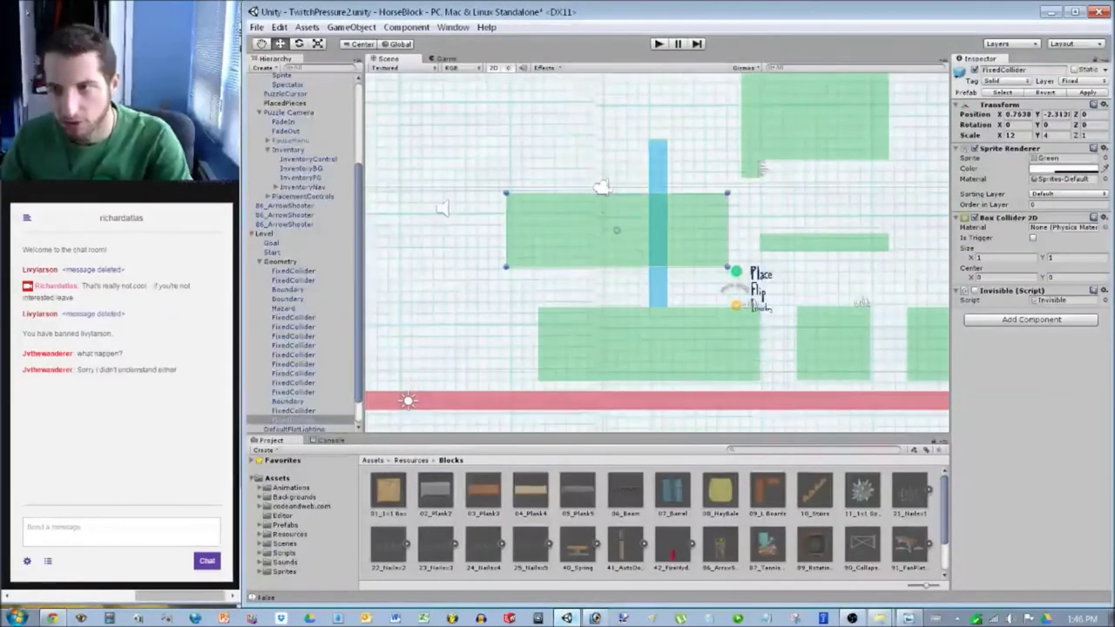
pyautogui.write('4')
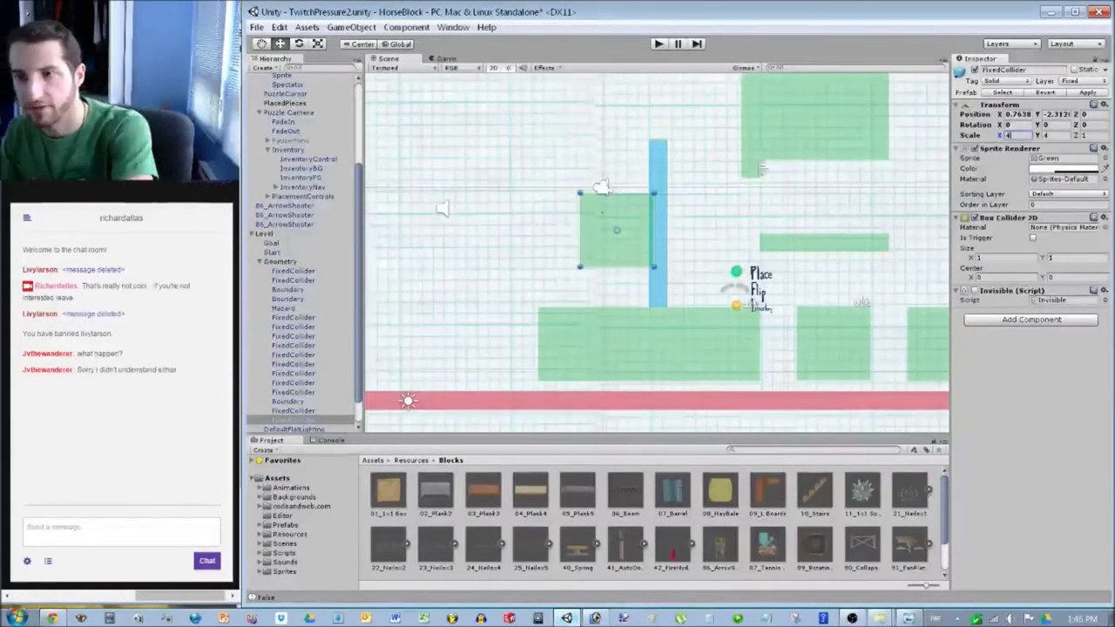
pyautogui.press('BackSpace')
pyautogui.write('6')
pyautogui.moveTo(617, 230); pyautogui.dragTo(593, 233)
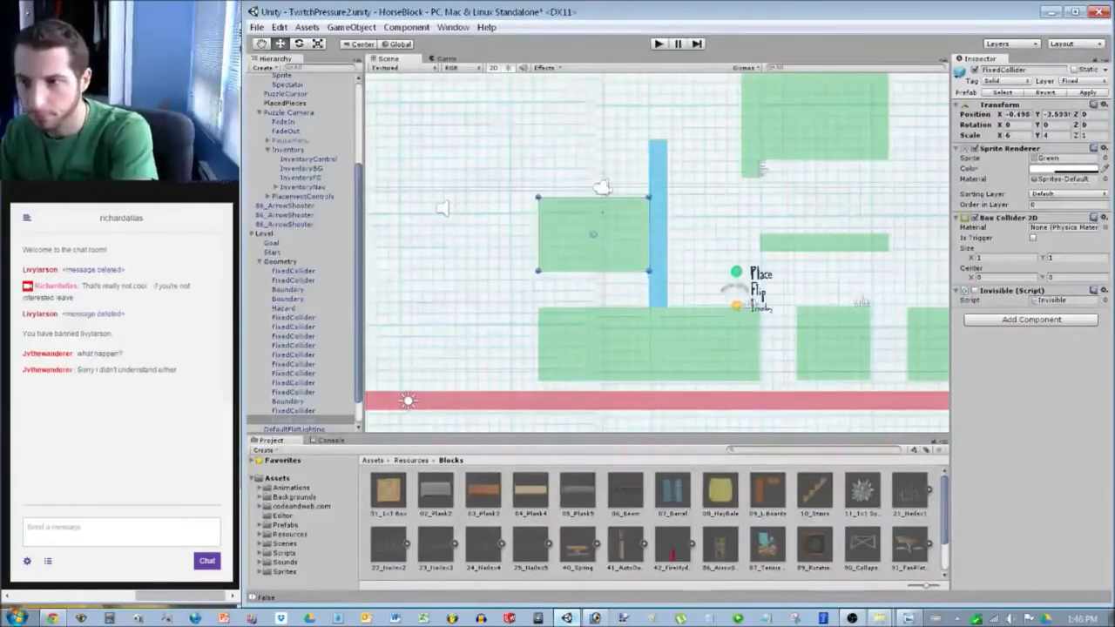
# Set the new block's Y scale to 9 and its position to X -0.5, Y -2.
pyautogui.click(1017, 135)
pyautogui.write('2')
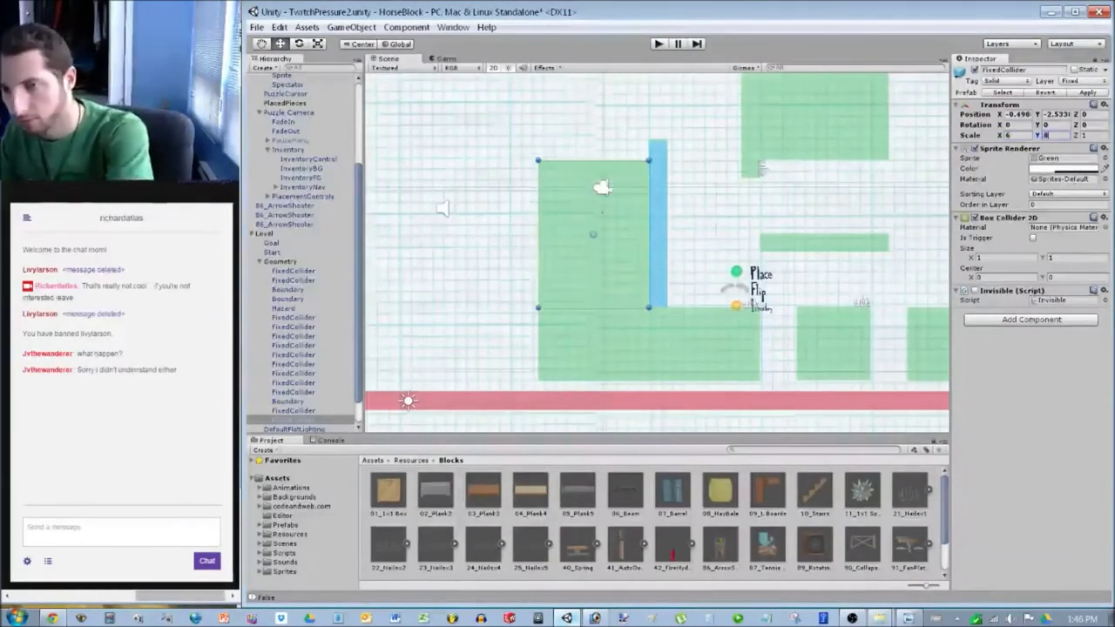
pyautogui.moveTo(593, 234); pyautogui.dragTo(595, 223)
pyautogui.write('9')
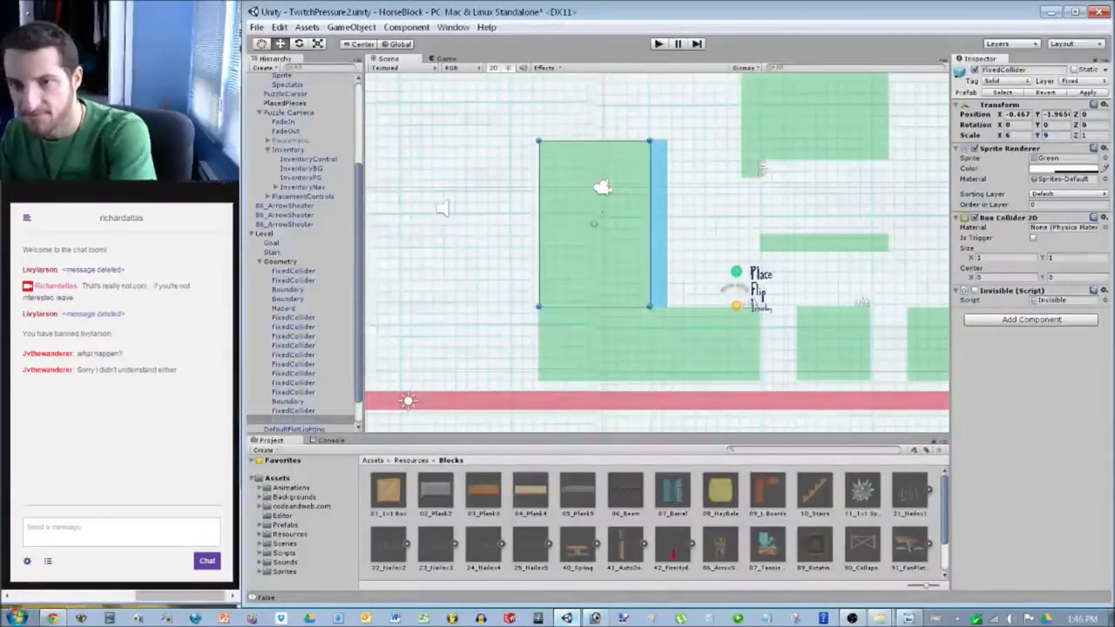
pyautogui.write('-0.5')
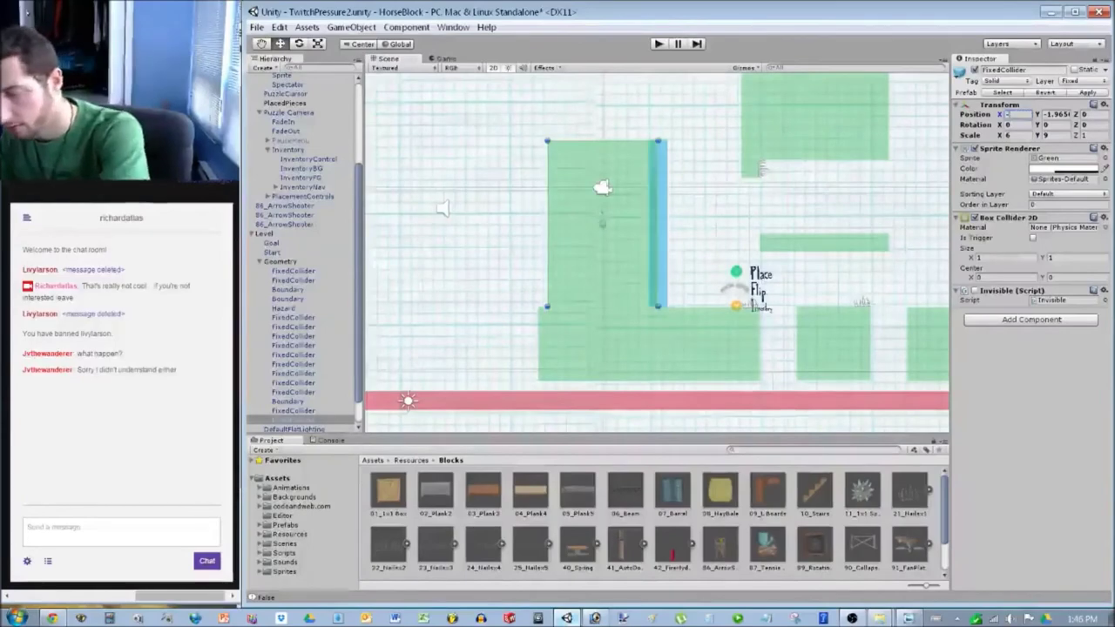
pyautogui.press('Tab')
pyautogui.write('-2')
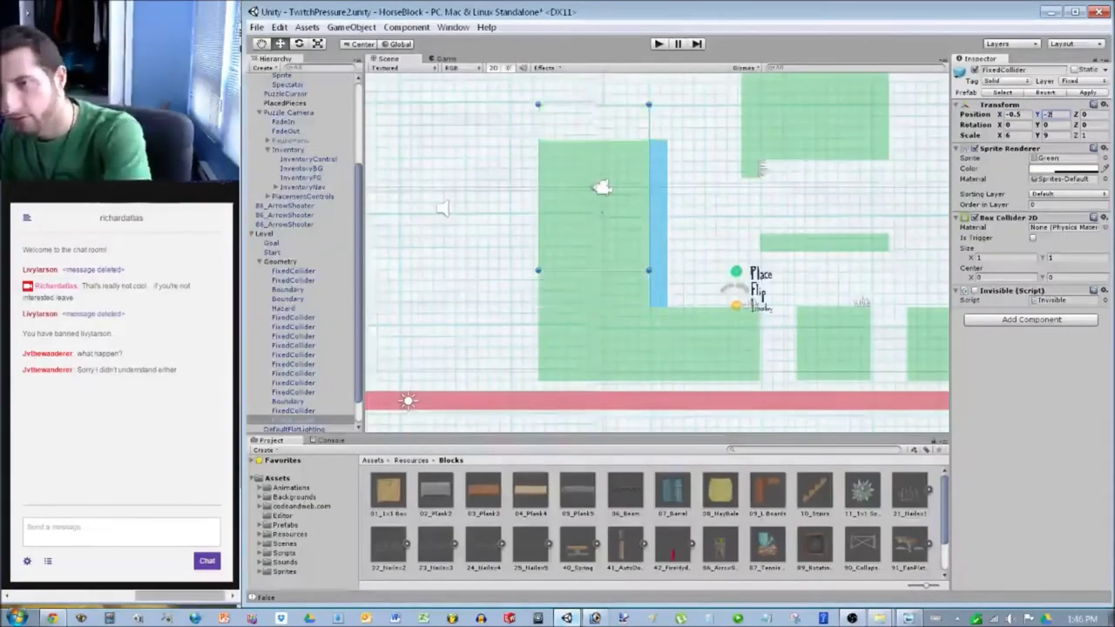
# Lower the thin green strip to line up with the tall block's top, and move the blue wall down to about Y -2.07.
pyautogui.scroll(8, 696, 133)
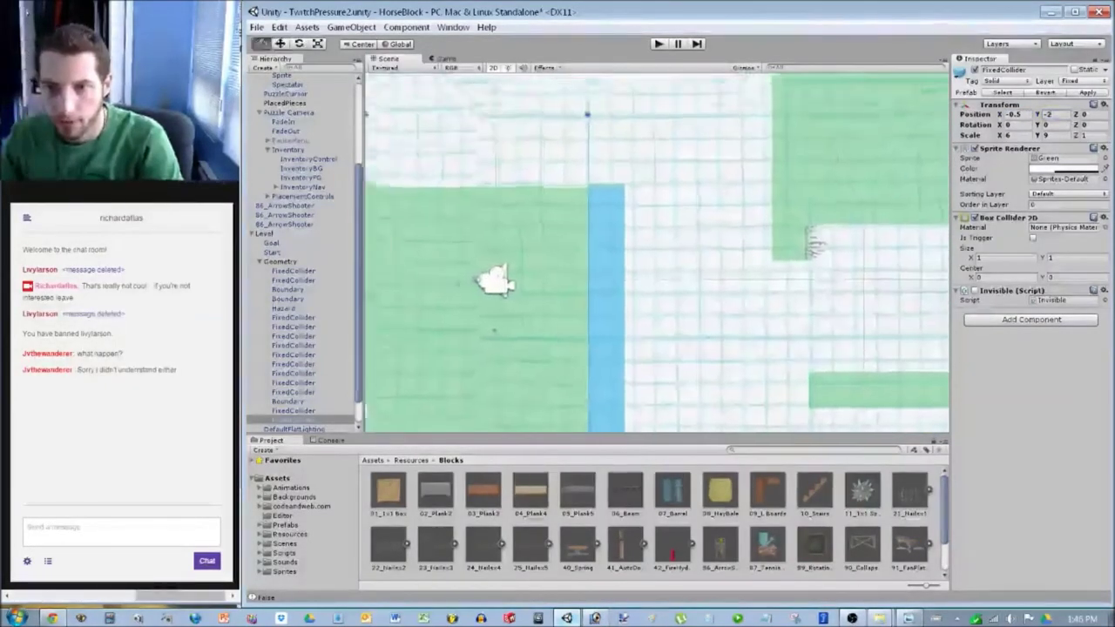
pyautogui.scroll(5, 579, 130)
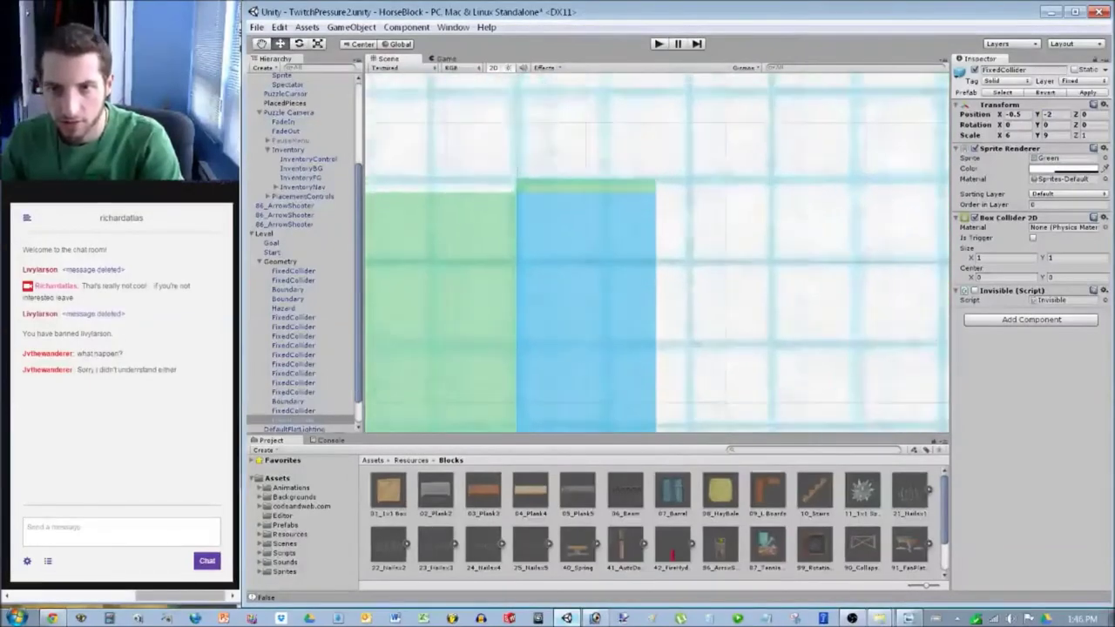
pyautogui.click(585, 185)
pyautogui.click(497, 218)
pyautogui.click(586, 186)
pyautogui.click(497, 218)
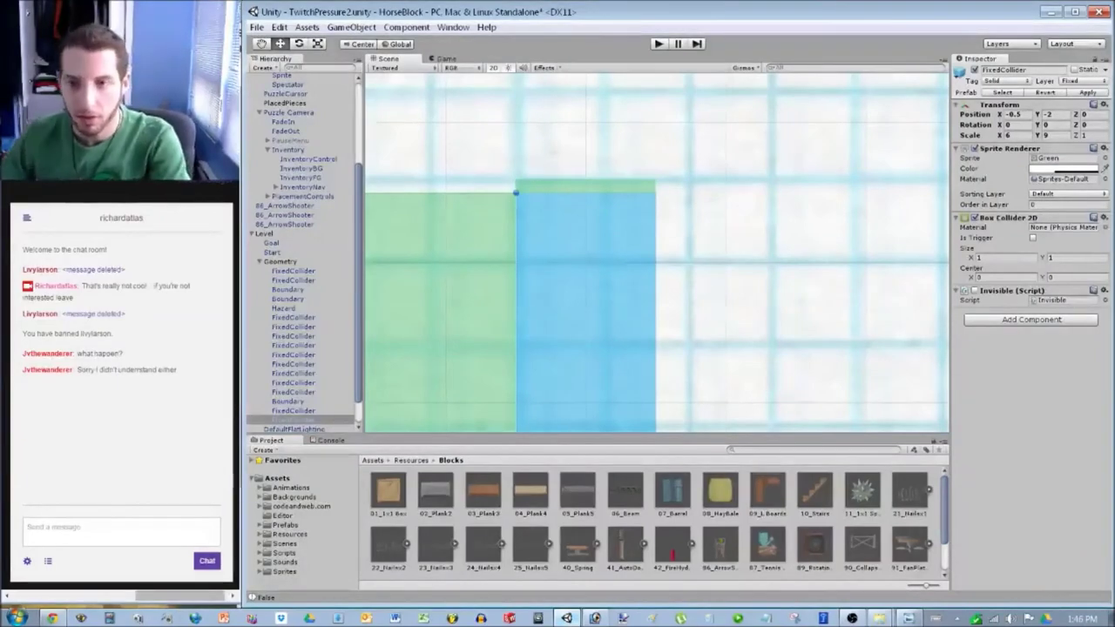
pyautogui.click(585, 185)
pyautogui.scroll(7, 657, 252)
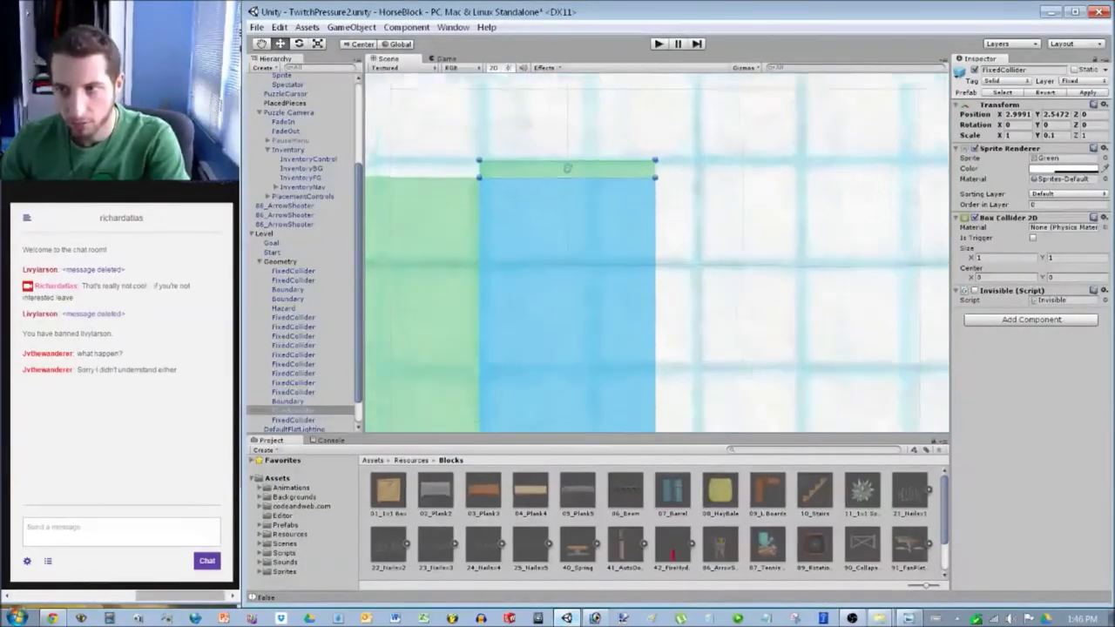
pyautogui.moveTo(657, 252); pyautogui.dragTo(752, 347, button='middle')
pyautogui.moveTo(653, 256); pyautogui.dragTo(654, 328)
pyautogui.click(654, 314)
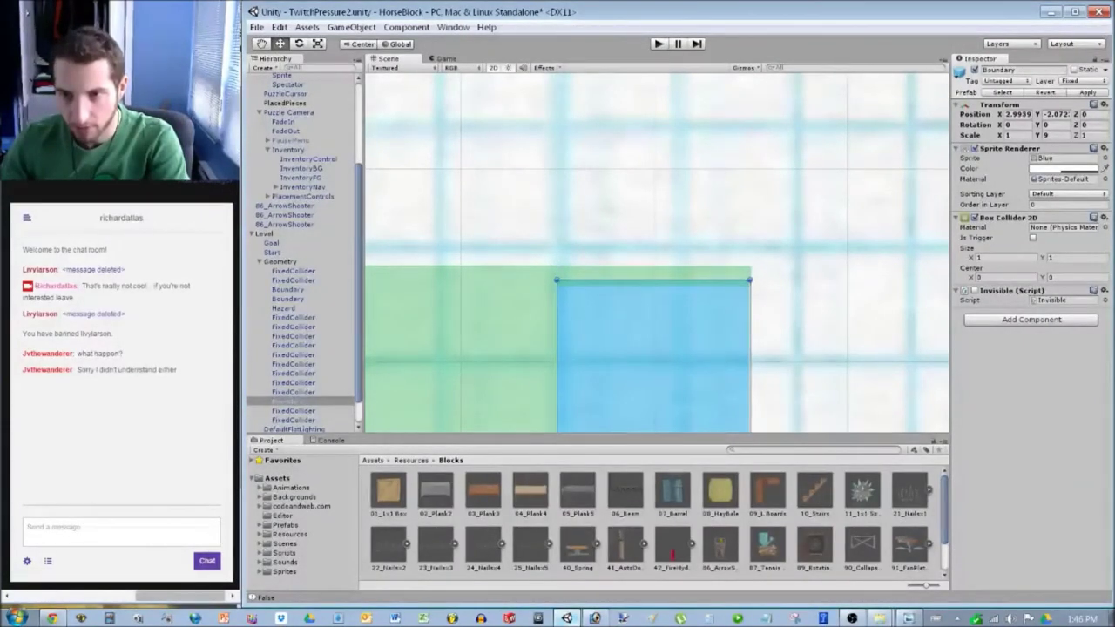
# Align the thin strip flush with the tall block by setting its position to X 3, Y 2.45.
pyautogui.scroll(7, 657, 253)
pyautogui.click(654, 294)
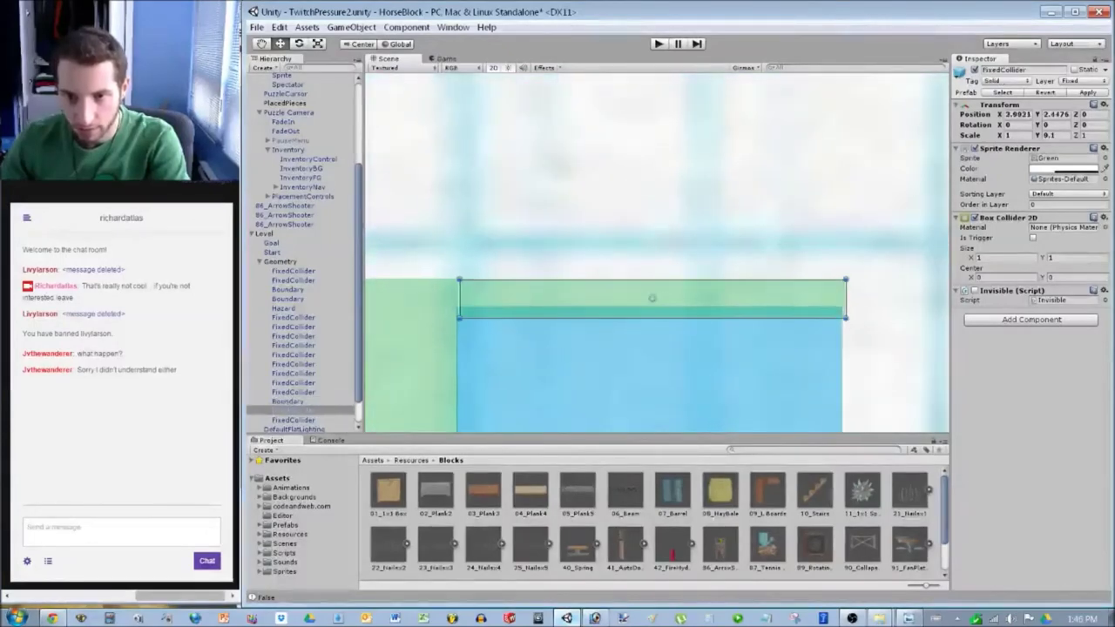
pyautogui.moveTo(652, 298); pyautogui.dragTo(650, 298)
pyautogui.scroll(14, 657, 253)
pyautogui.moveTo(488, 296); pyautogui.dragTo(817, 281, button='middle')
pyautogui.scroll(2, 657, 252)
pyautogui.scroll(2, 657, 299)
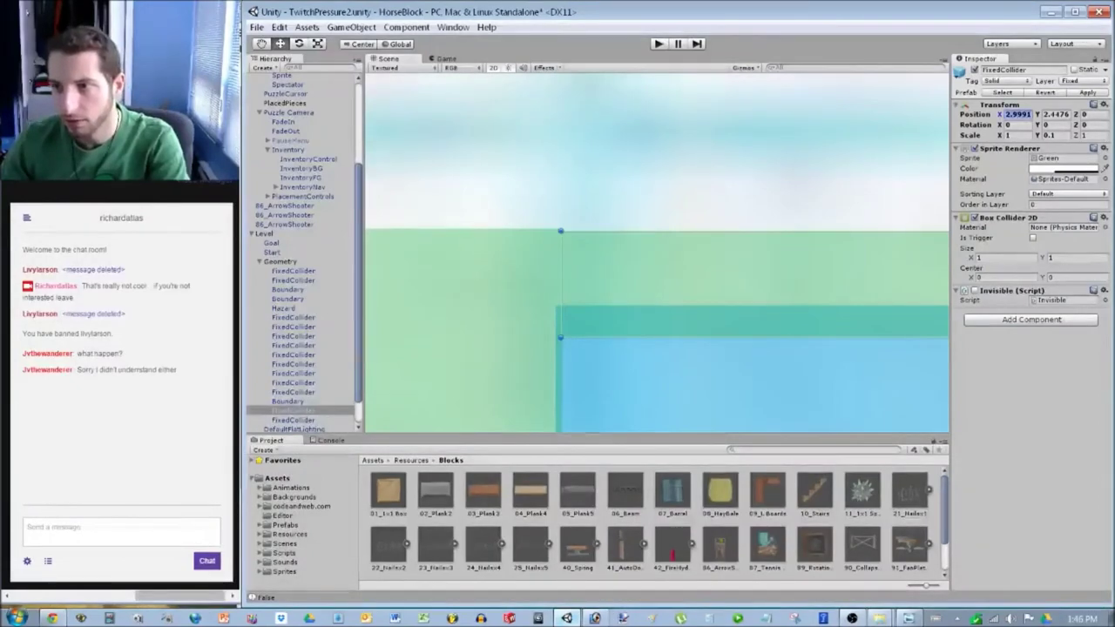
pyautogui.write('3')
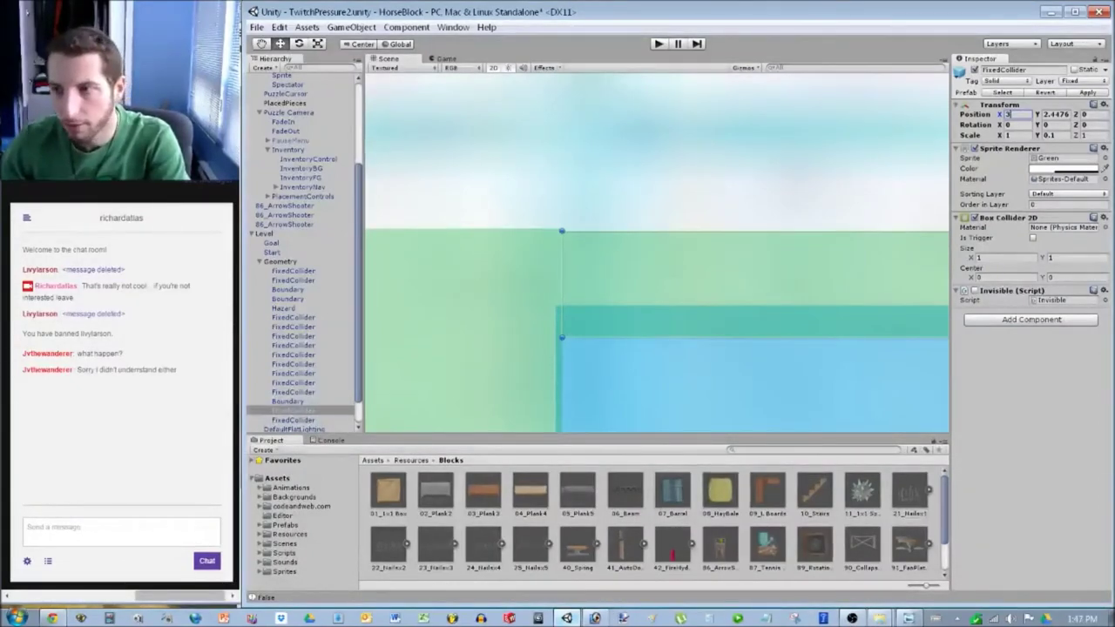
pyautogui.press('Tab')
pyautogui.write('2.4')
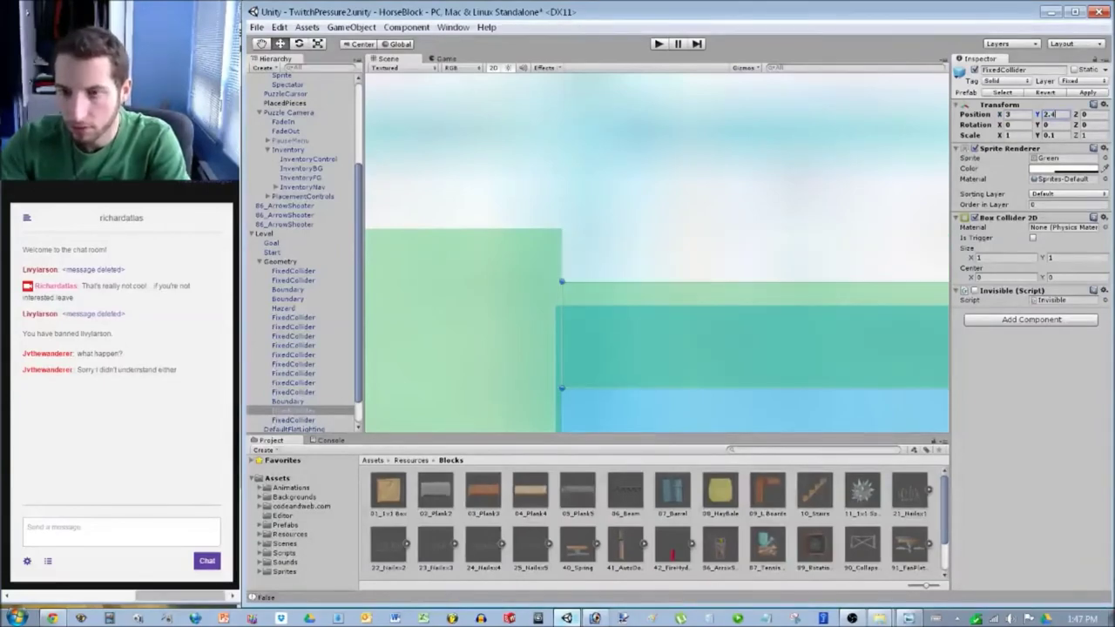
pyautogui.write('9')
pyautogui.press('BackSpace')
pyautogui.write('4')
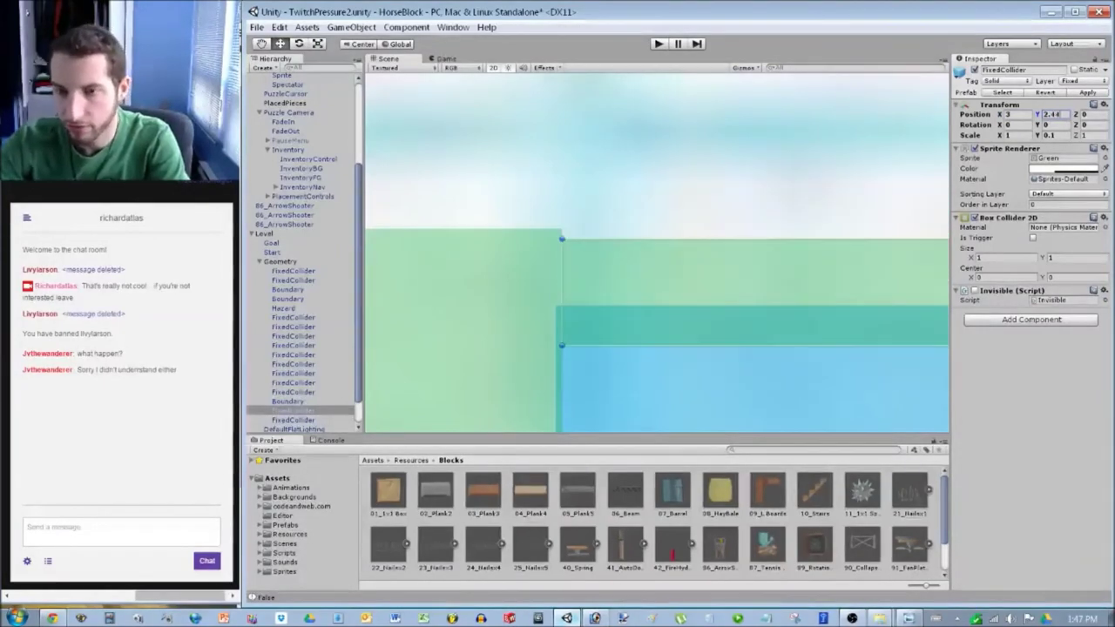
pyautogui.press('BackSpace')
pyautogui.write('5')
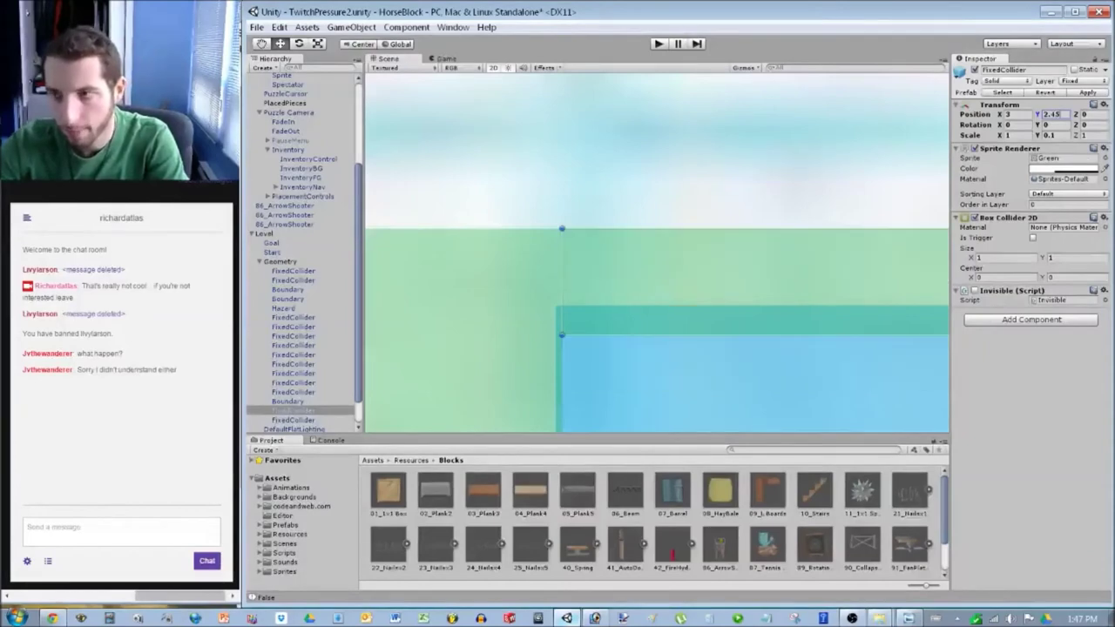
# Deselect the strip and play-test the level with the new tall block beside the blue wall.
pyautogui.scroll(-4, 646, 250)
pyautogui.click(654, 251)
pyautogui.scroll(-20, 657, 253)
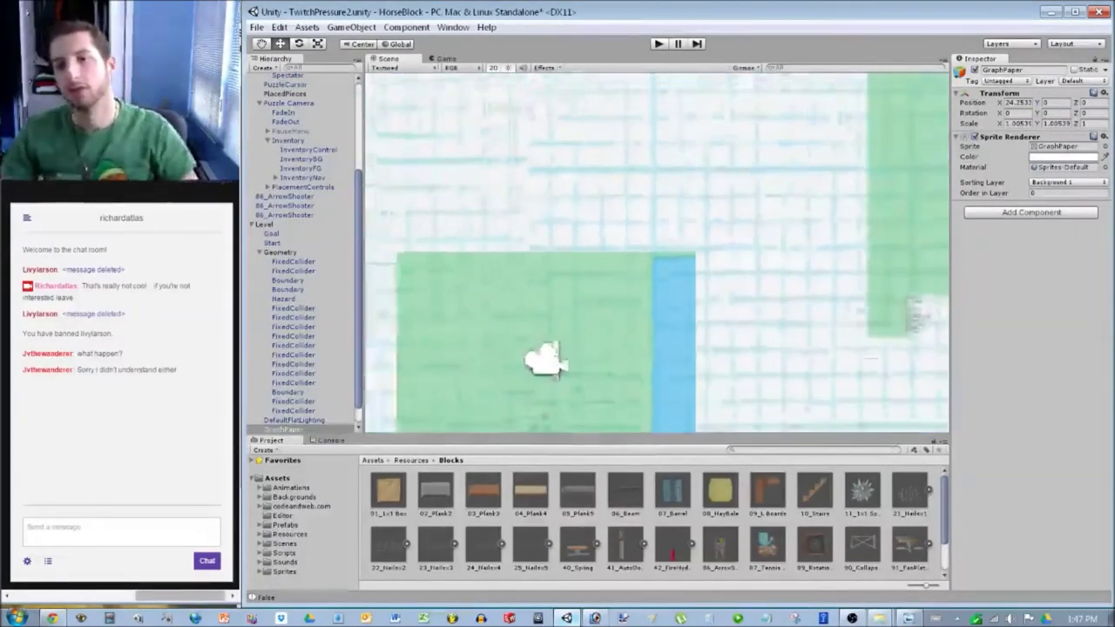
pyautogui.scroll(-4, 657, 253)
pyautogui.hotkey('ctrl', 'p')
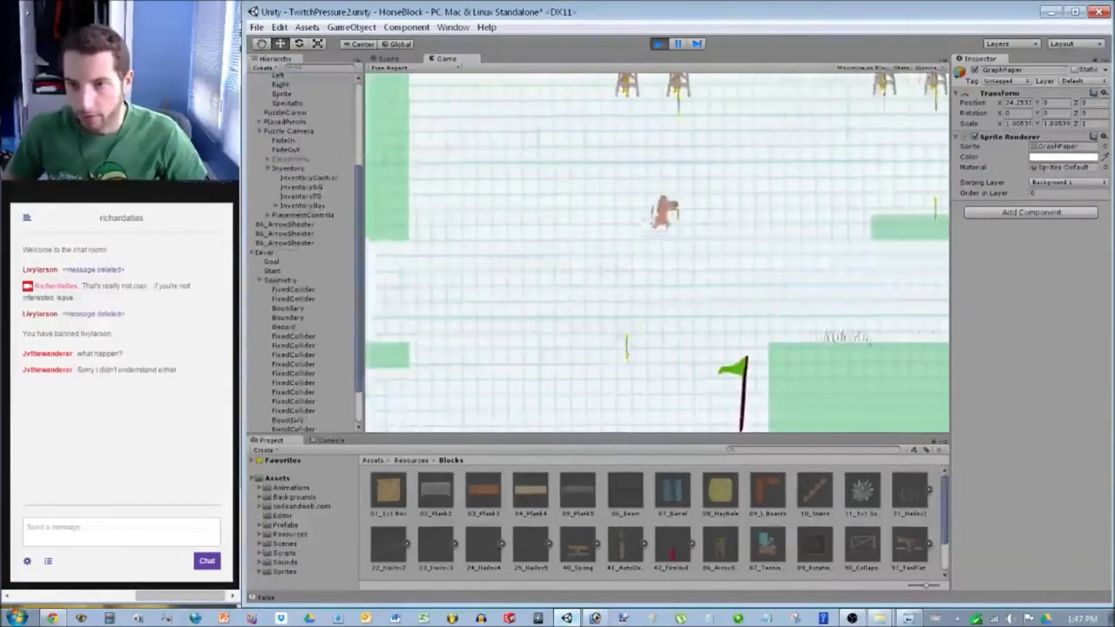
pyautogui.hotkey('ctrl', 'p')
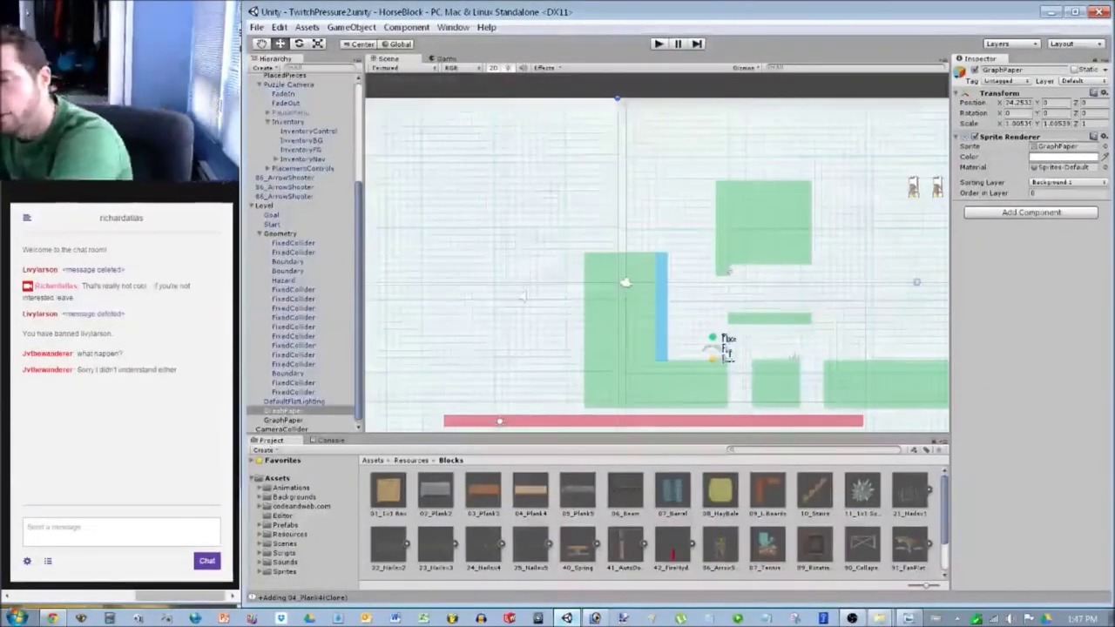
# Following the Photoshop sketch, widen the red hazard strip to an X scale of 48 and shift it left to about X -5.19, Y -11.39.
pyautogui.scroll(-3, 717, 342)
pyautogui.click(595, 617)
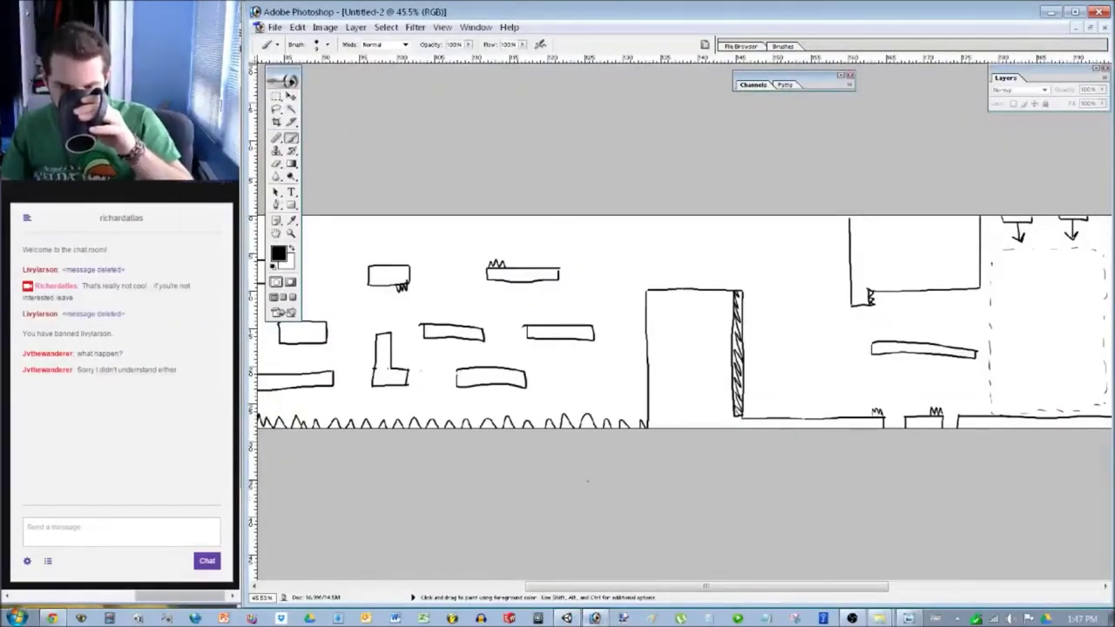
pyautogui.moveTo(695, 586)
pyautogui.mouseDown()
pyautogui.moveTo(442, 586)
pyautogui.moveTo(660, 585)
pyautogui.mouseUp()
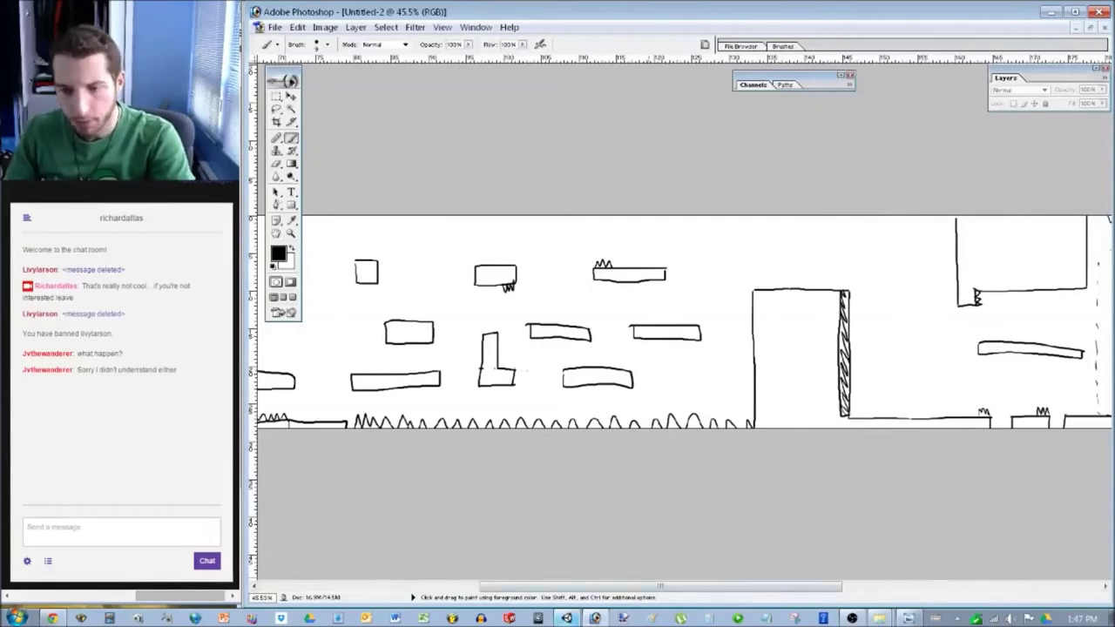
pyautogui.hotkey('alt', 'Tab')
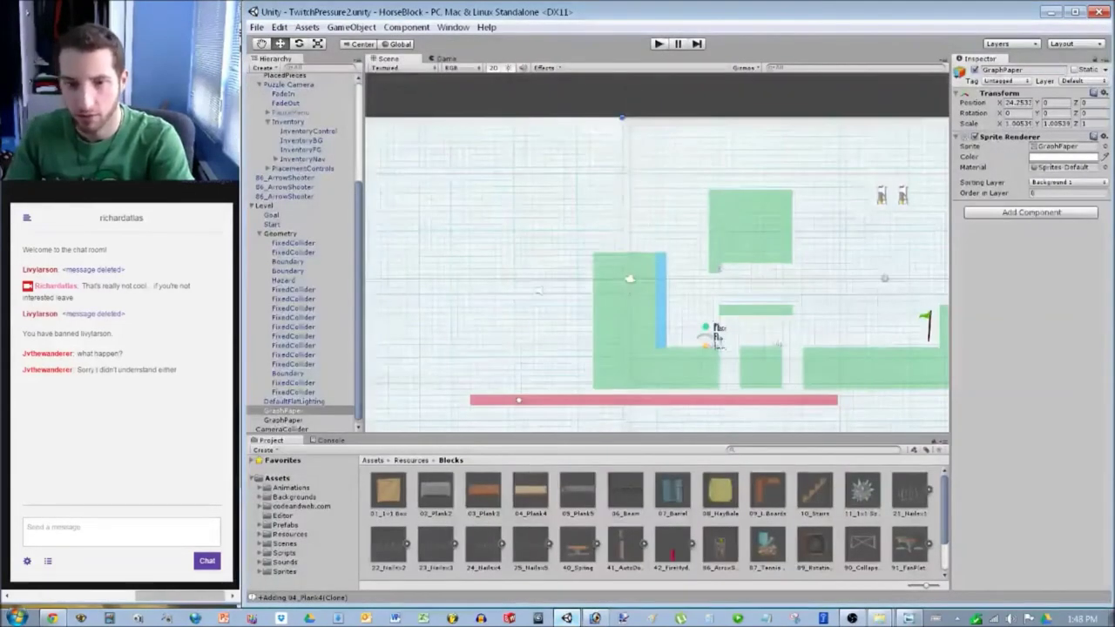
pyautogui.click(519, 400)
pyautogui.click(1016, 135)
pyautogui.write('48')
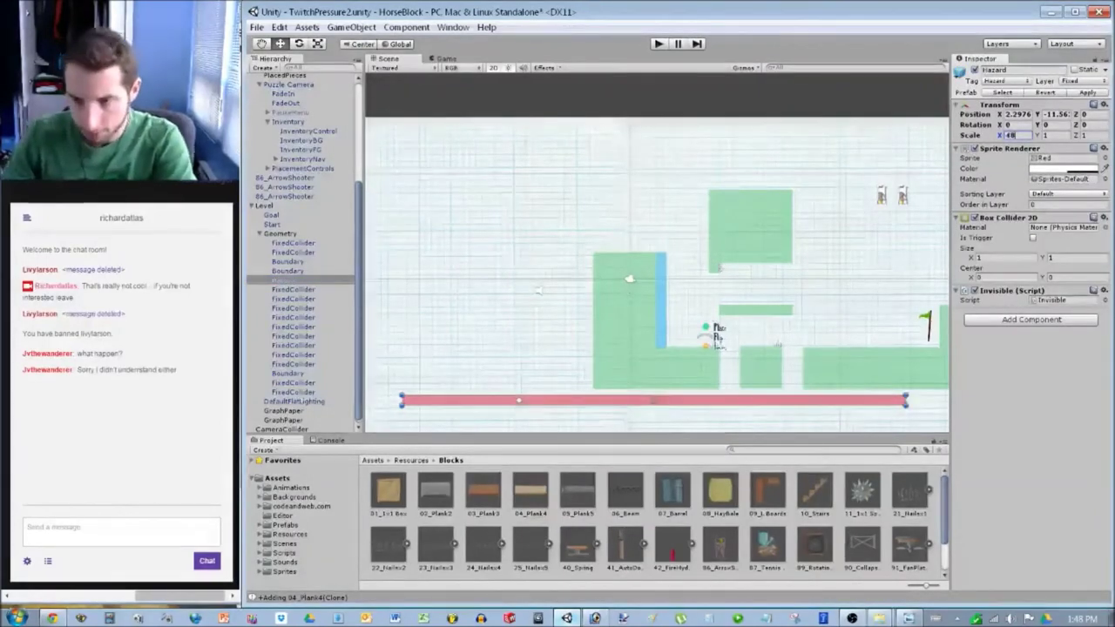
pyautogui.moveTo(653, 399); pyautogui.dragTo(574, 398)
pyautogui.scroll(-1, 574, 399)
# Duplicate the green floor block beneath the blue wall and place the copy above the hazard strip's left end, at about X -23.16, Y -8.75.
pyautogui.moveTo(574, 399); pyautogui.dragTo(745, 388, button='middle')
pyautogui.scroll(7, 744, 388)
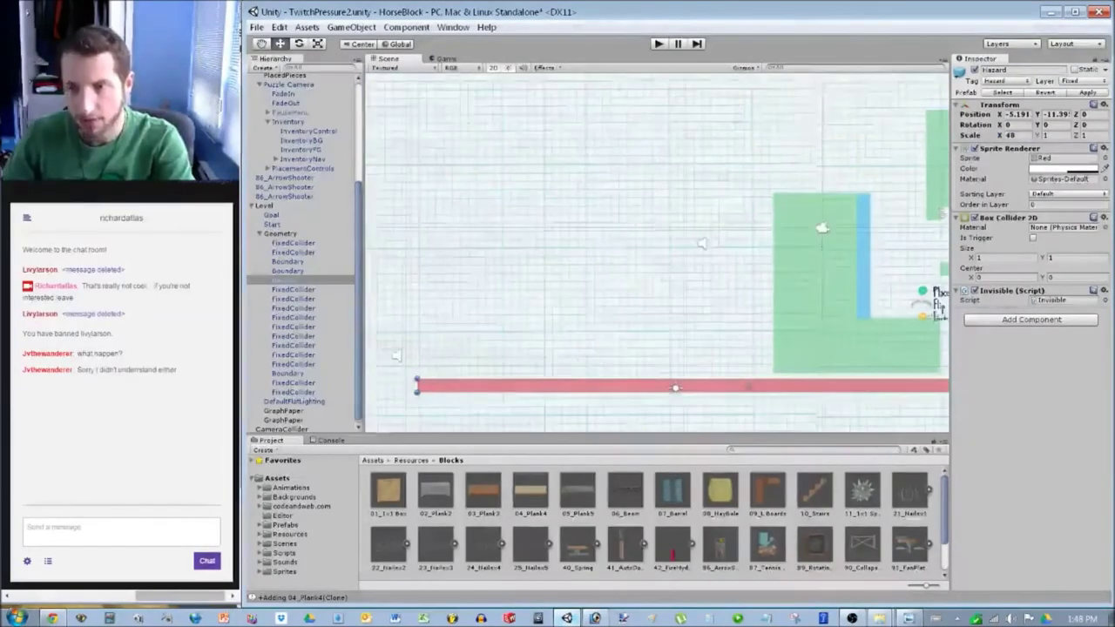
pyautogui.click(857, 346)
pyautogui.moveTo(857, 346); pyautogui.dragTo(501, 349)
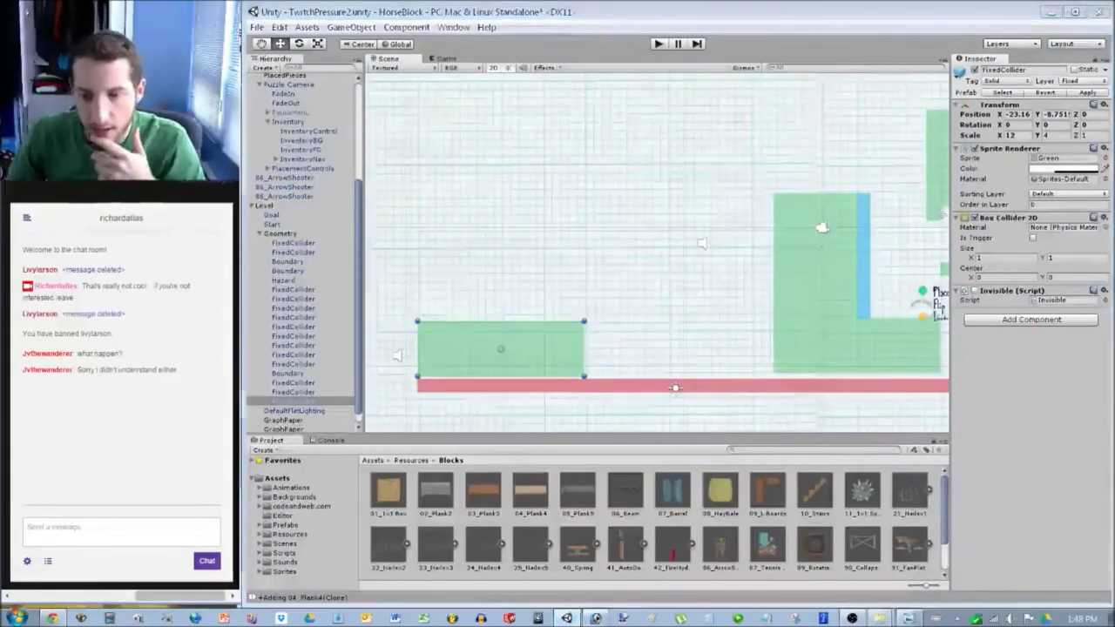
# Examine the sketch's staircase, L-shaped piece and spiked floor, comparing that stretch with the space left of the hazard in the Unity scene.
pyautogui.hotkey('alt', 'Tab')
pyautogui.moveTo(566, 586); pyautogui.dragTo(347, 587)
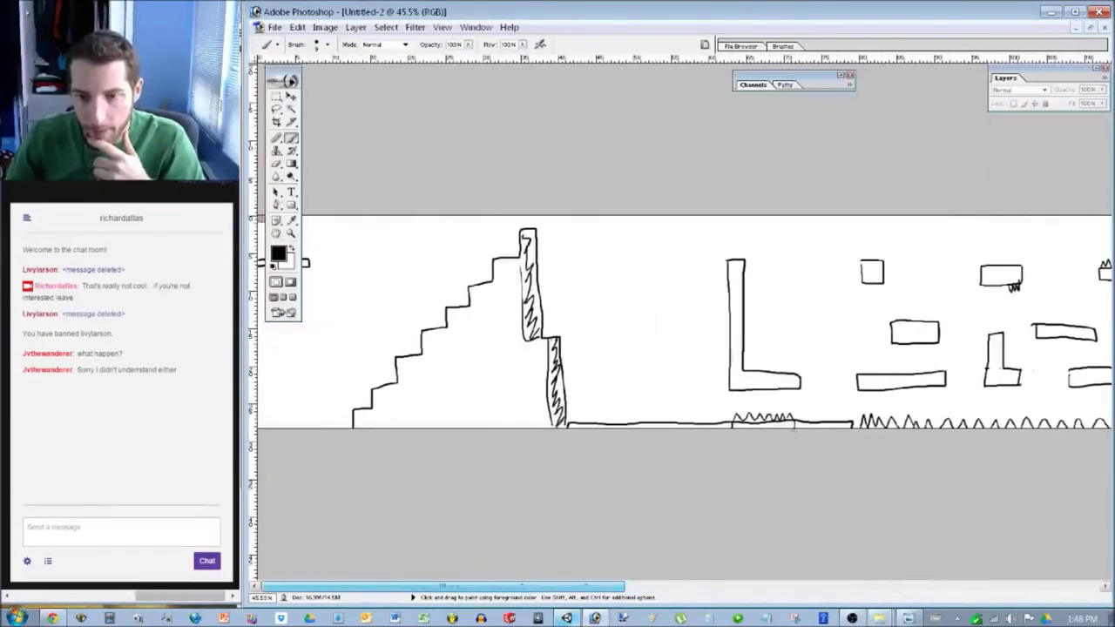
pyautogui.moveTo(850, 413); pyautogui.dragTo(252, 408)
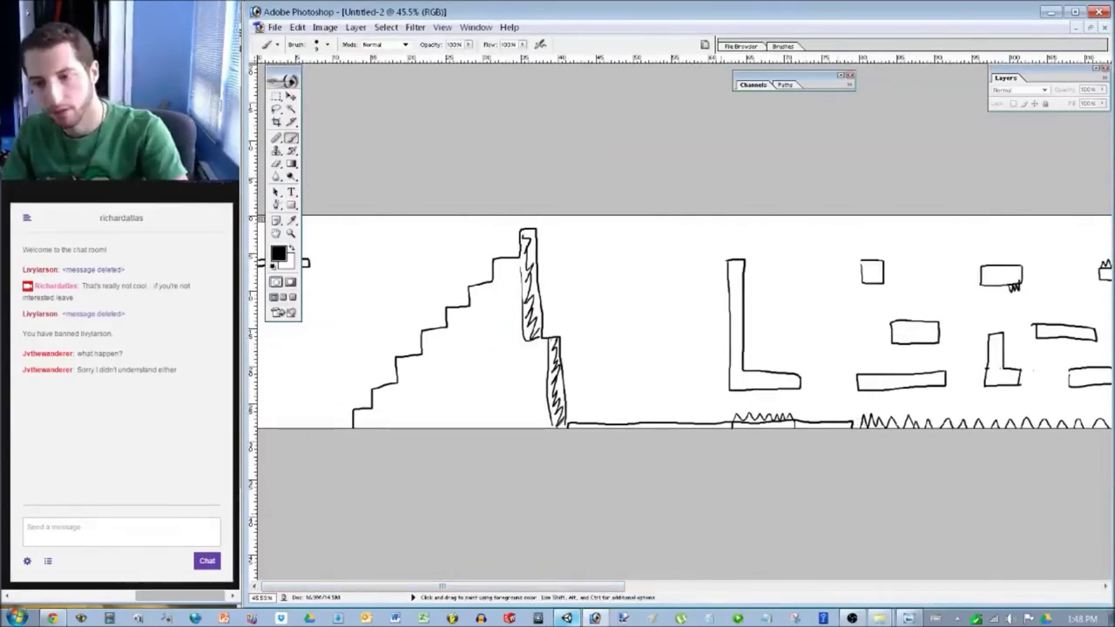
pyautogui.hotkey('alt', 'Tab')
pyautogui.moveTo(937, 305)
pyautogui.mouseDown(button='middle')
pyautogui.moveTo(1114, 260)
pyautogui.moveTo(926, 299)
pyautogui.mouseUp(button='middle')
pyautogui.scroll(-6, 1114, 261)
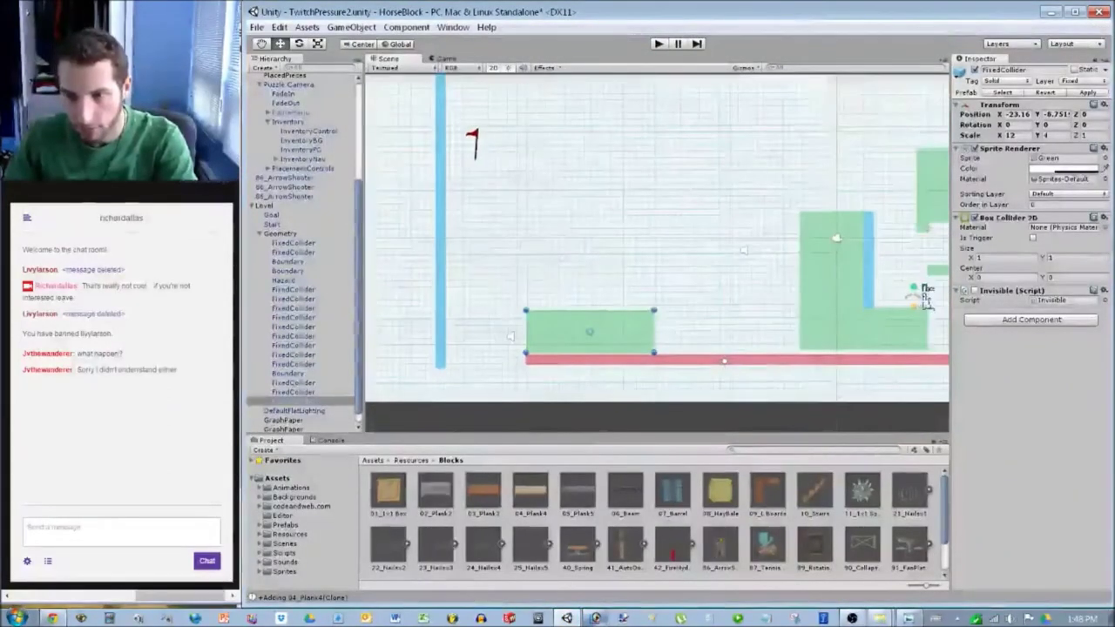
pyautogui.scroll(2, 654, 252)
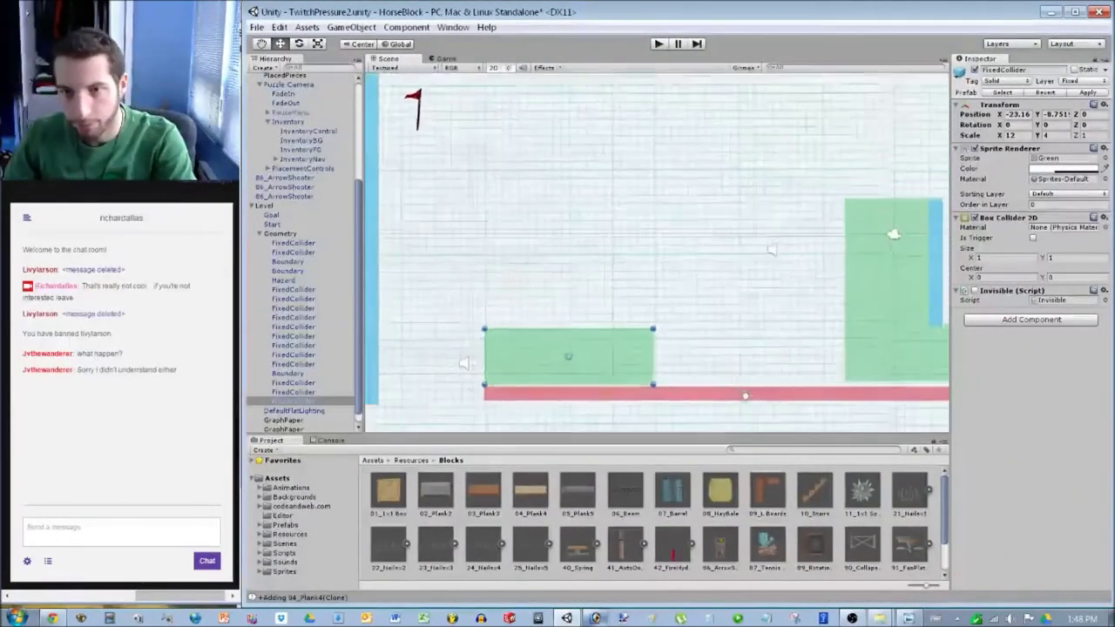
pyautogui.hotkey('alt', 'Tab')
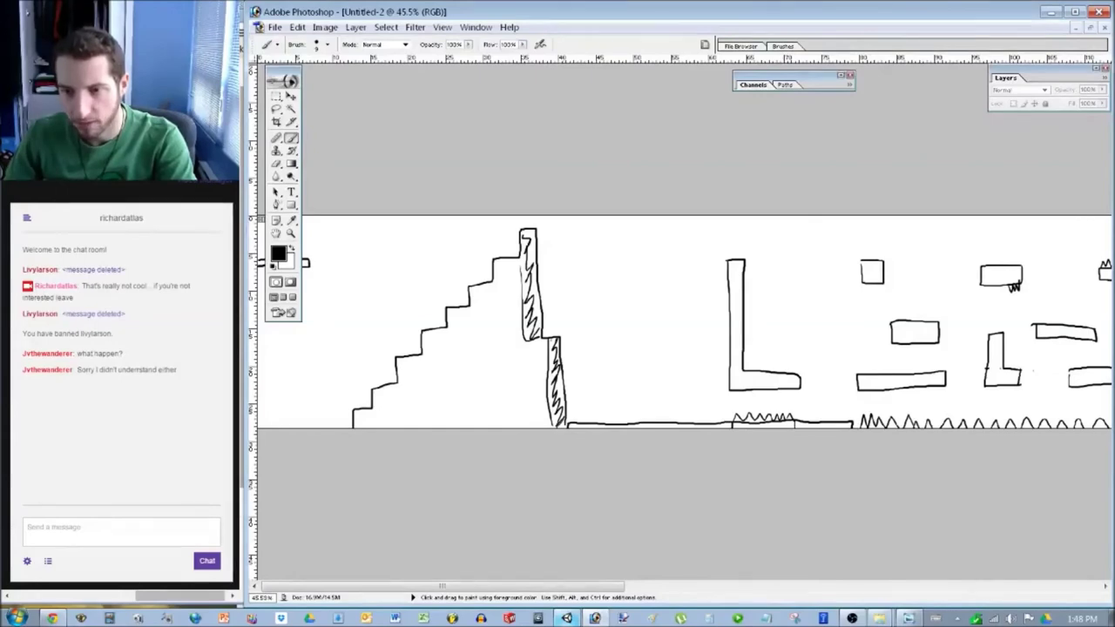
pyautogui.hotkey('alt', 'Tab')
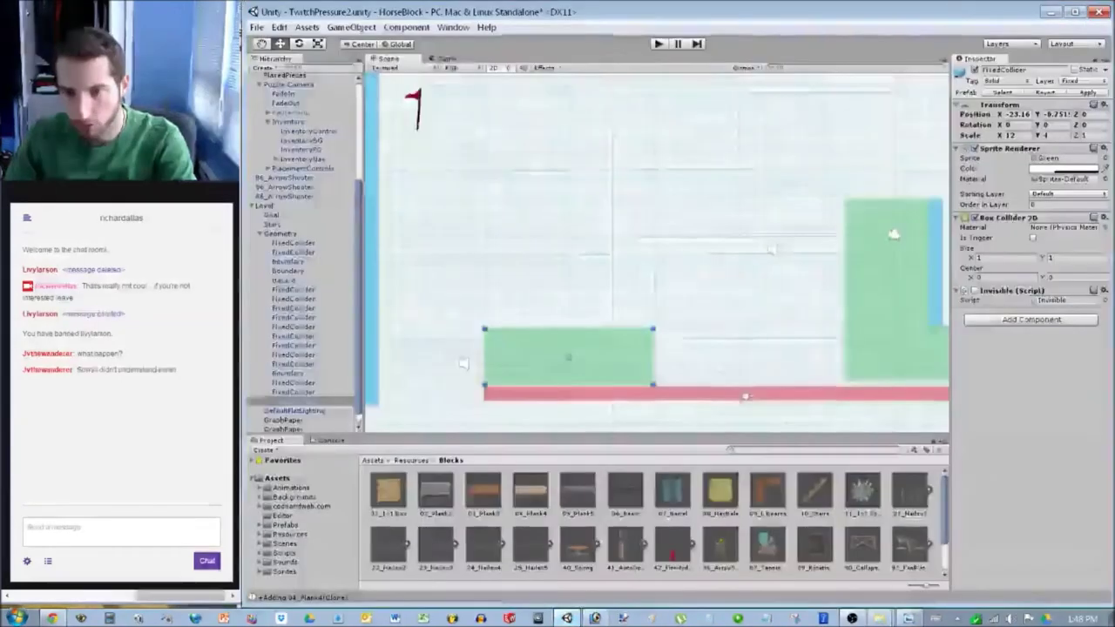
pyautogui.scroll(3, 926, 291)
pyautogui.scroll(-1, 296, 331)
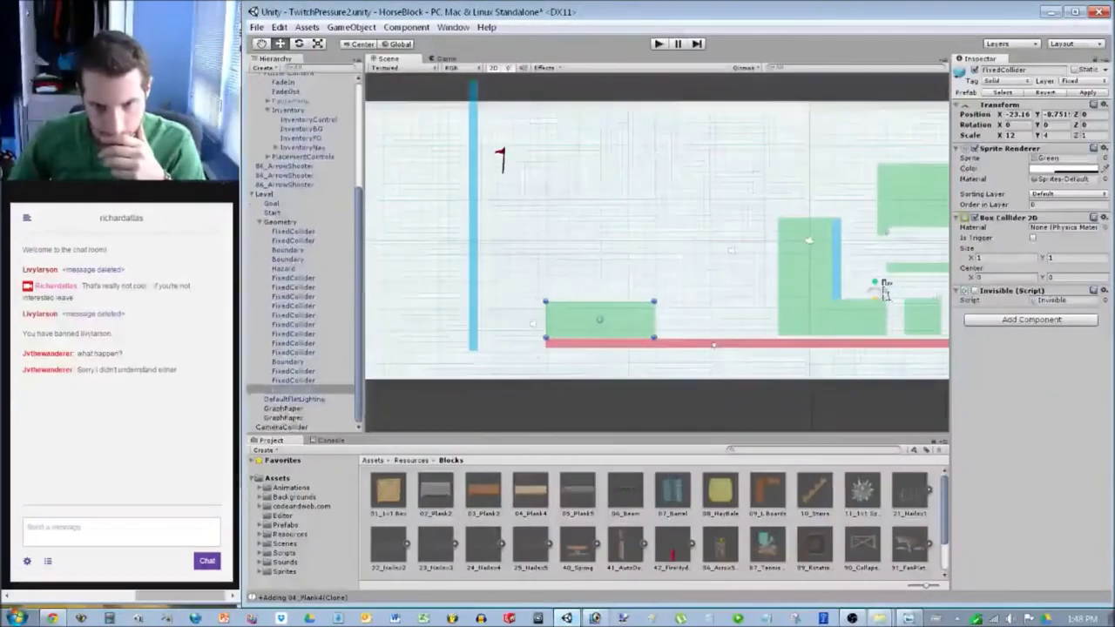
# Move the goal flag left beyond the graph paper to just inside the left edge of the CameraCollider bounds.
pyautogui.click(281, 427)
pyautogui.moveTo(610, 244); pyautogui.dragTo(804, 227, button='middle')
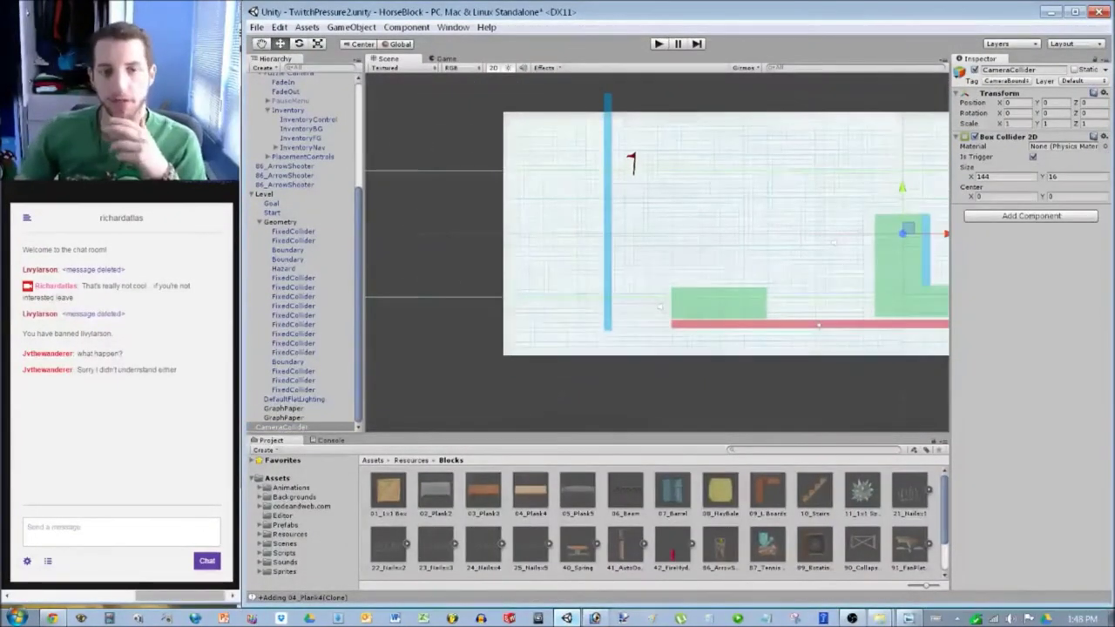
pyautogui.click(633, 163)
pyautogui.moveTo(632, 163); pyautogui.dragTo(385, 211)
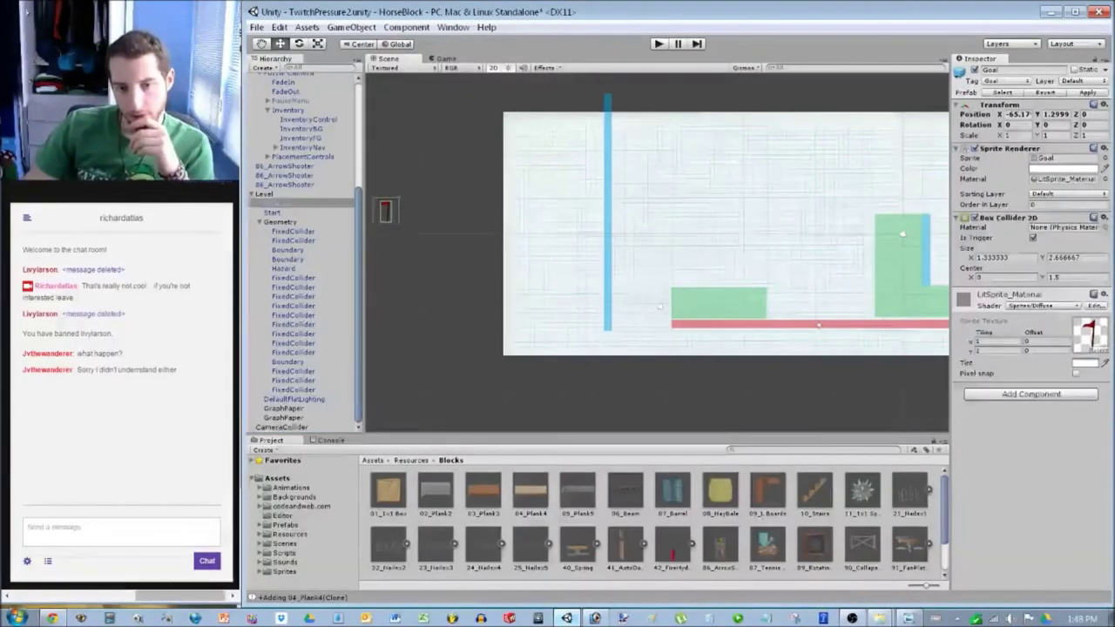
pyautogui.click(282, 427)
pyautogui.moveTo(470, 261); pyautogui.dragTo(609, 296, button='middle')
pyautogui.click(525, 245)
pyautogui.moveTo(526, 244); pyautogui.dragTo(488, 221)
pyautogui.click(281, 427)
# Move the short green block left and down over the hazard's end, to about X -28.45, Y -11.03, and check it against the camera bounds.
pyautogui.moveTo(798, 343); pyautogui.dragTo(681, 288, button='middle')
pyautogui.click(737, 285)
pyautogui.moveTo(737, 286); pyautogui.dragTo(696, 300)
pyautogui.scroll(1, 855, 223)
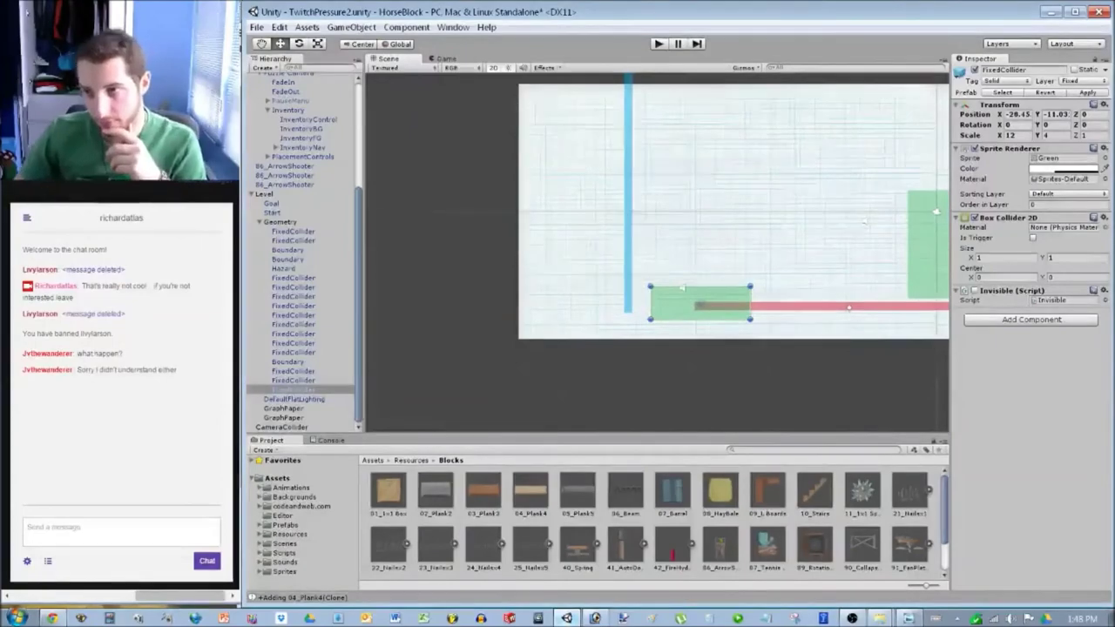
pyautogui.click(282, 427)
pyautogui.moveTo(723, 247); pyautogui.dragTo(589, 257, button='middle')
pyautogui.scroll(8, 589, 258)
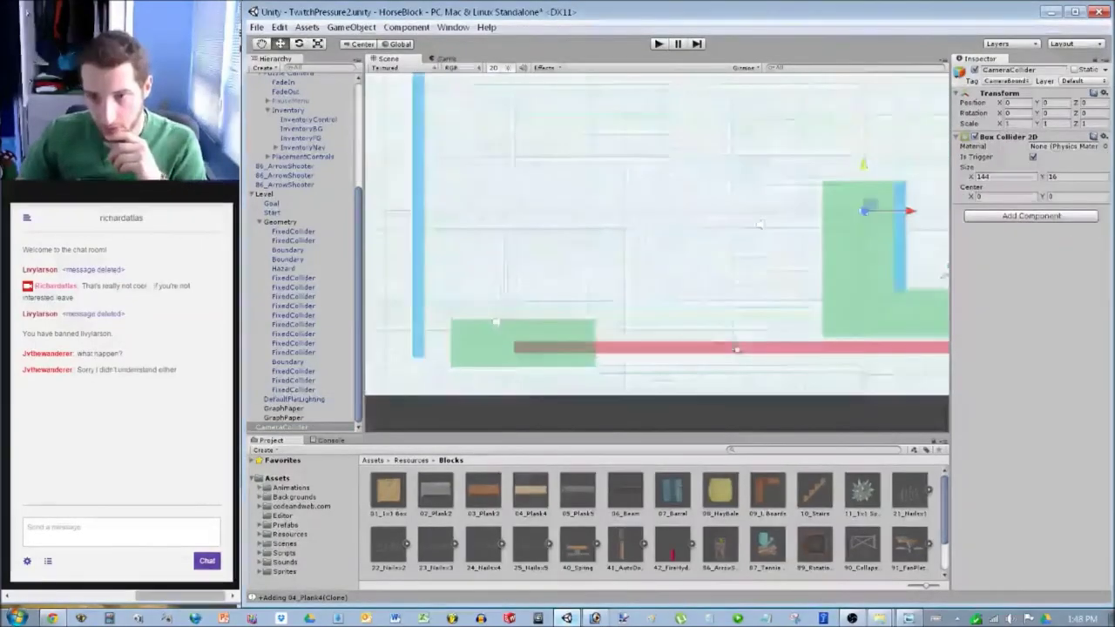
# Widen the short green block to an X scale of 36 and move it left to about X -52.51, Y -9.38.
pyautogui.doubleClick(293, 380)
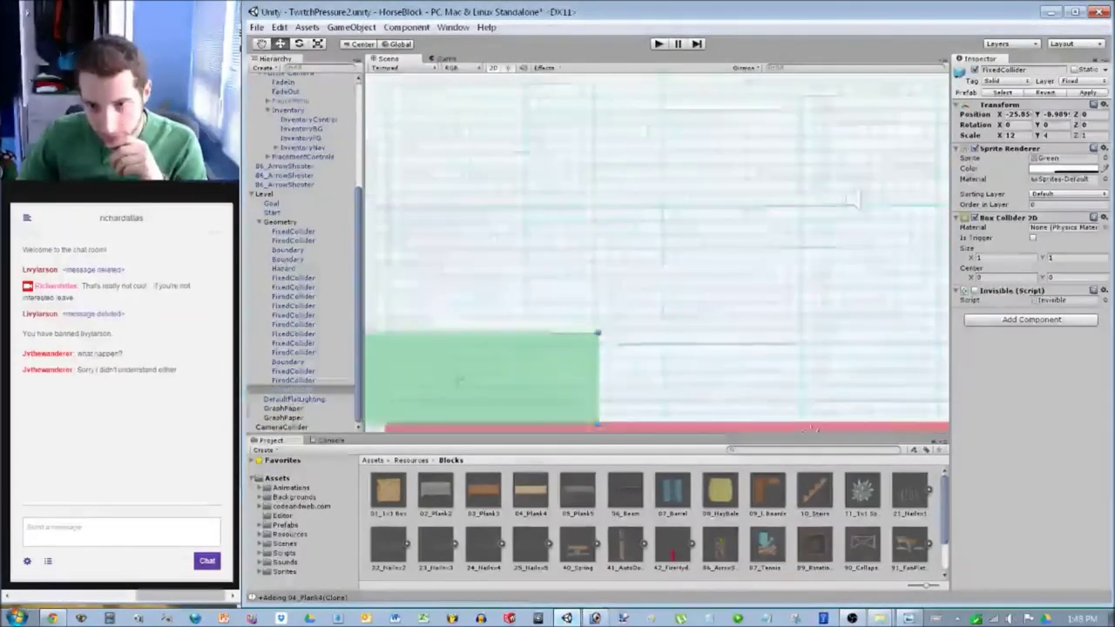
pyautogui.scroll(-6, 881, 242)
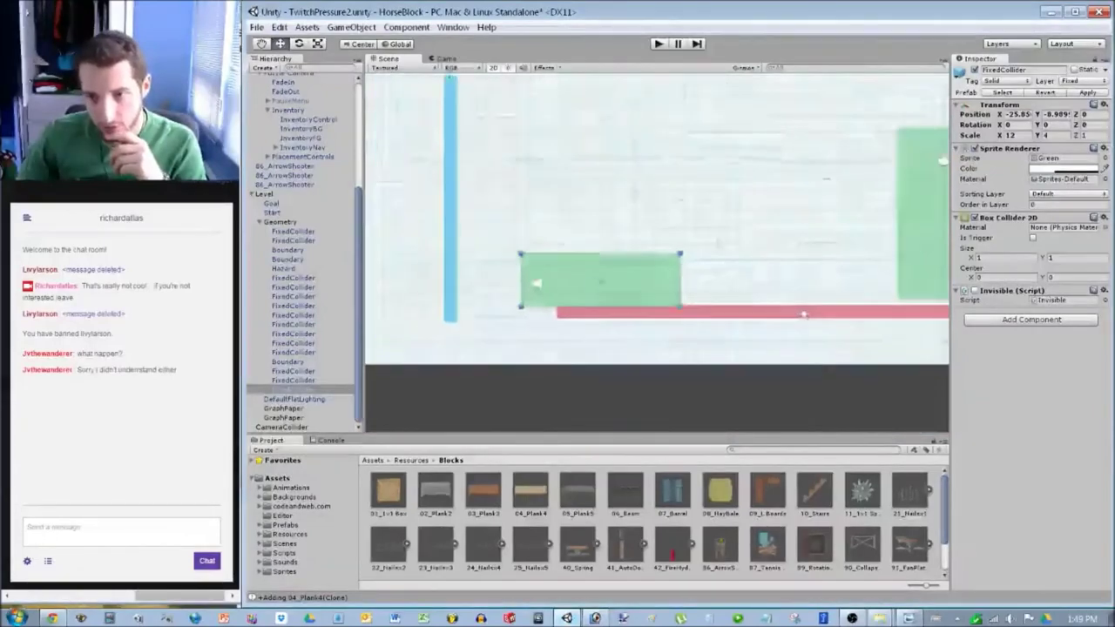
pyautogui.moveTo(881, 242); pyautogui.dragTo(953, 264, button='middle')
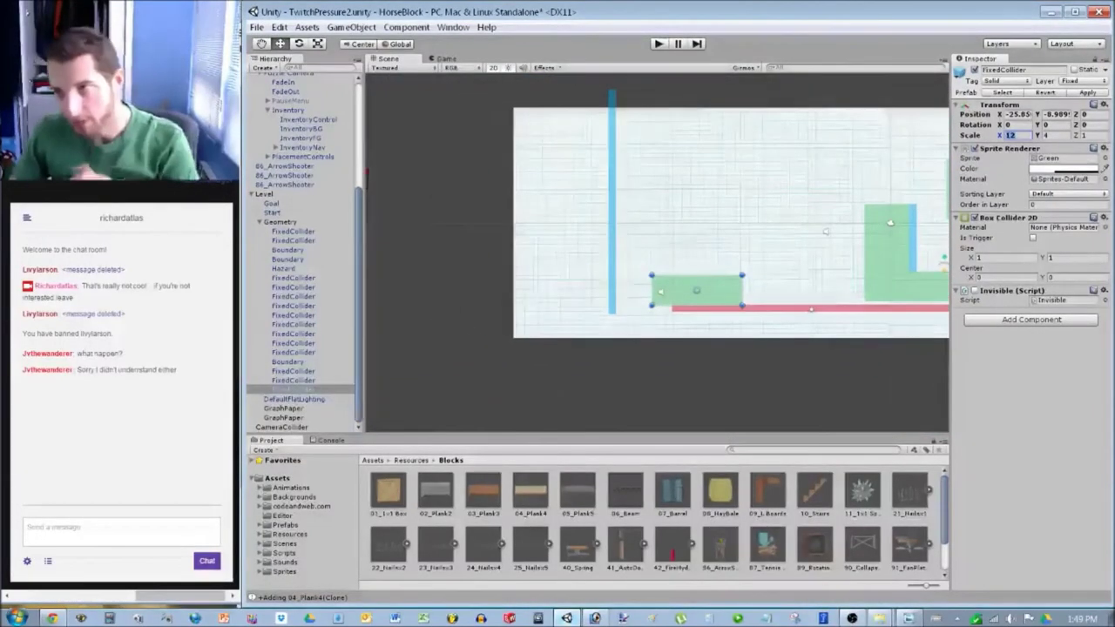
pyautogui.moveTo(652, 290); pyautogui.dragTo(467, 290)
pyautogui.scroll(-6, 657, 252)
pyautogui.moveTo(601, 288); pyautogui.dragTo(534, 284)
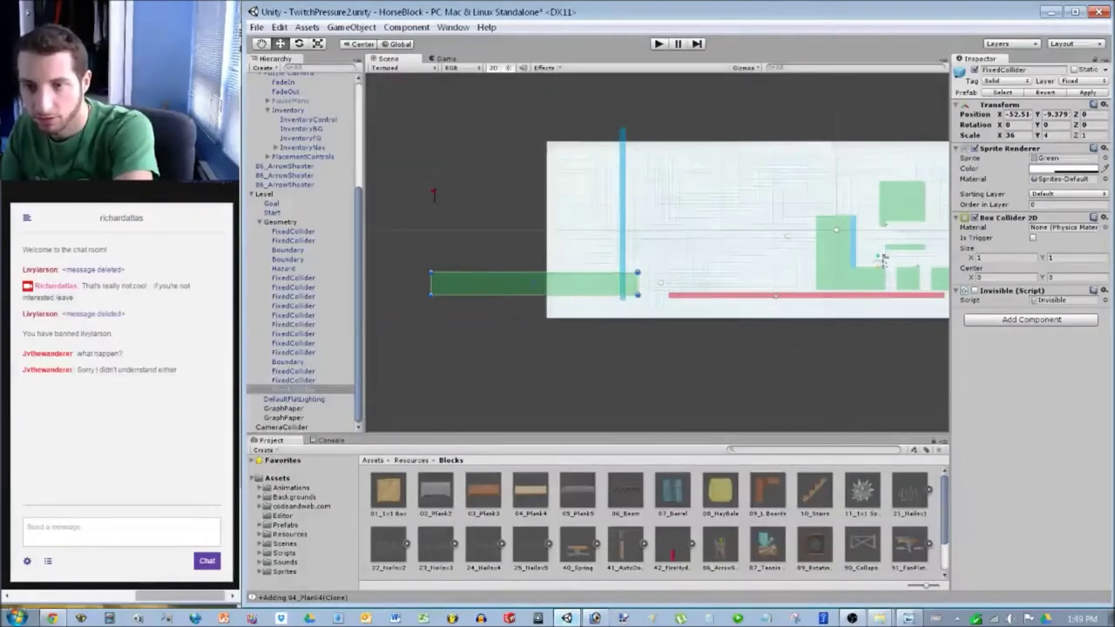
# Compare the long green platform with the CameraCollider's lower-left corner and shift it left to about X -53.55, Y -9.40.
pyautogui.scroll(6, 654, 255)
pyautogui.moveTo(655, 255); pyautogui.dragTo(834, 245, button='middle')
pyautogui.scroll(7, 834, 244)
pyautogui.scroll(5, 774, 270)
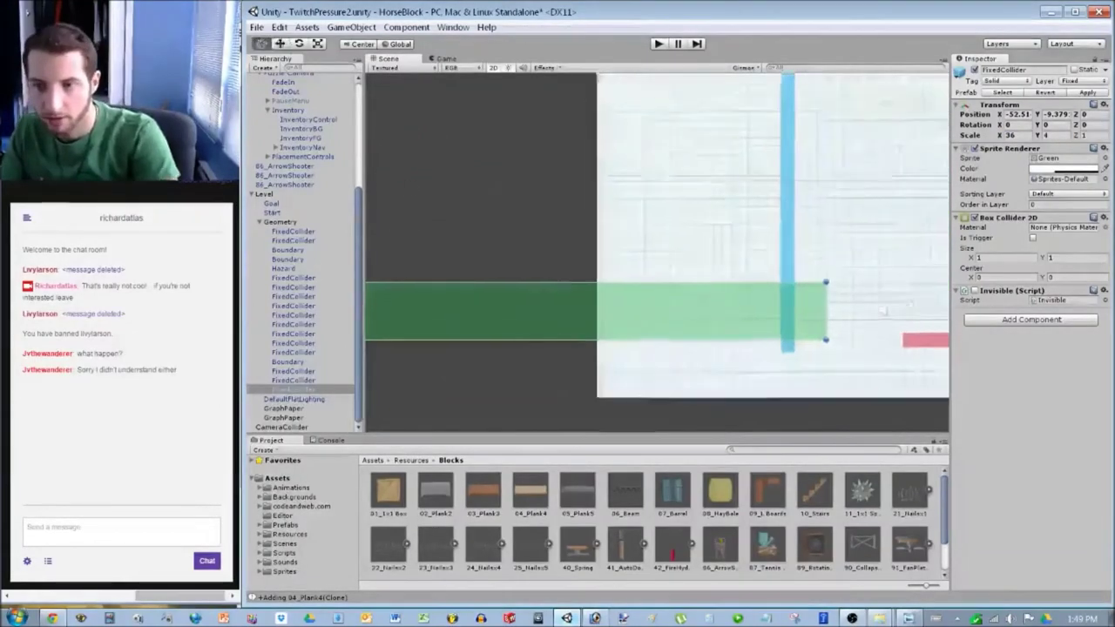
pyautogui.scroll(5, 775, 271)
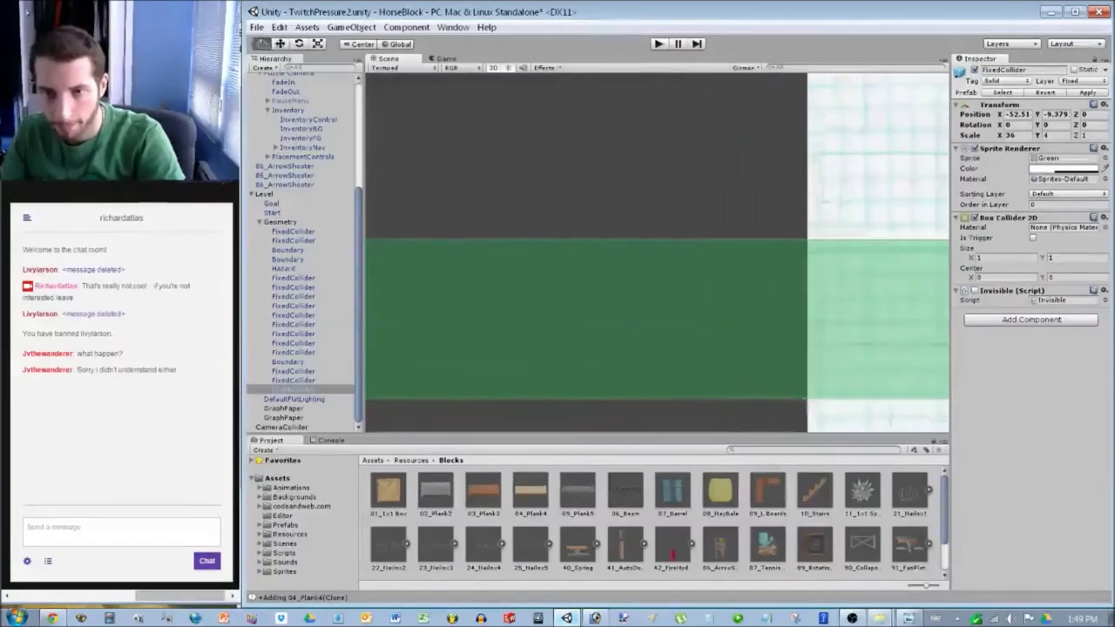
pyautogui.click(282, 427)
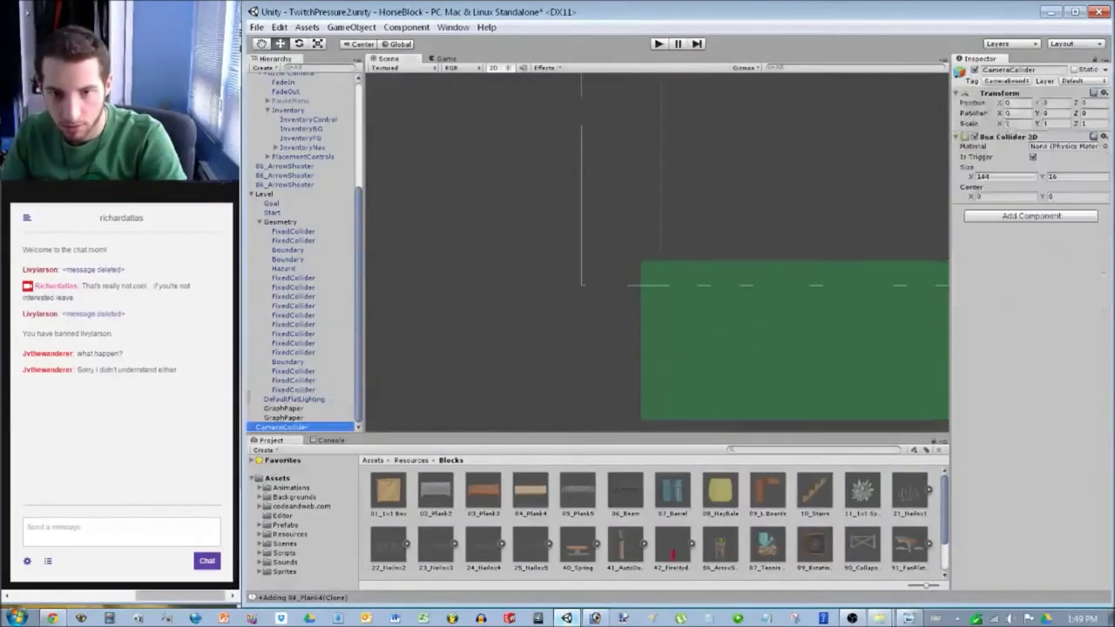
pyautogui.scroll(-10, 662, 235)
pyautogui.moveTo(663, 236); pyautogui.dragTo(648, 309, button='middle')
pyautogui.scroll(14, 653, 270)
pyautogui.moveTo(667, 383); pyautogui.dragTo(667, 294, button='middle')
pyautogui.scroll(6, 666, 293)
pyautogui.scroll(3, 653, 255)
pyautogui.click(645, 366)
pyautogui.moveTo(645, 366); pyautogui.dragTo(540, 366)
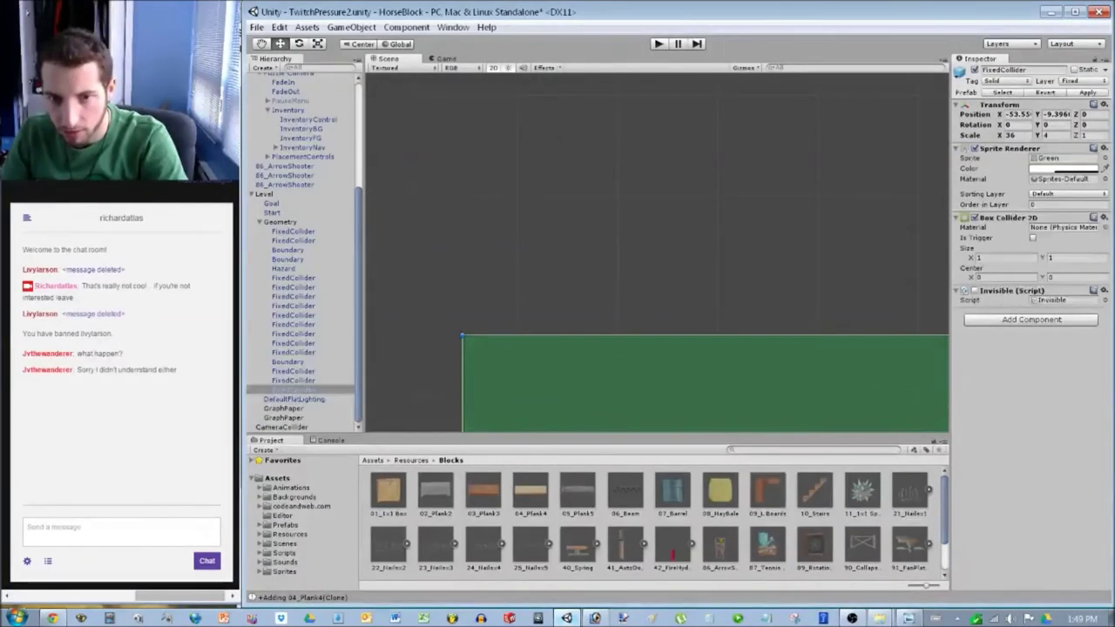
# Fine-tune the platform's left end against the camera bounds, placing it at about X -53.47, Y -9.375.
pyautogui.click(281, 427)
pyautogui.click(610, 375)
pyautogui.moveTo(610, 375); pyautogui.dragTo(511, 373)
pyautogui.scroll(-8, 657, 252)
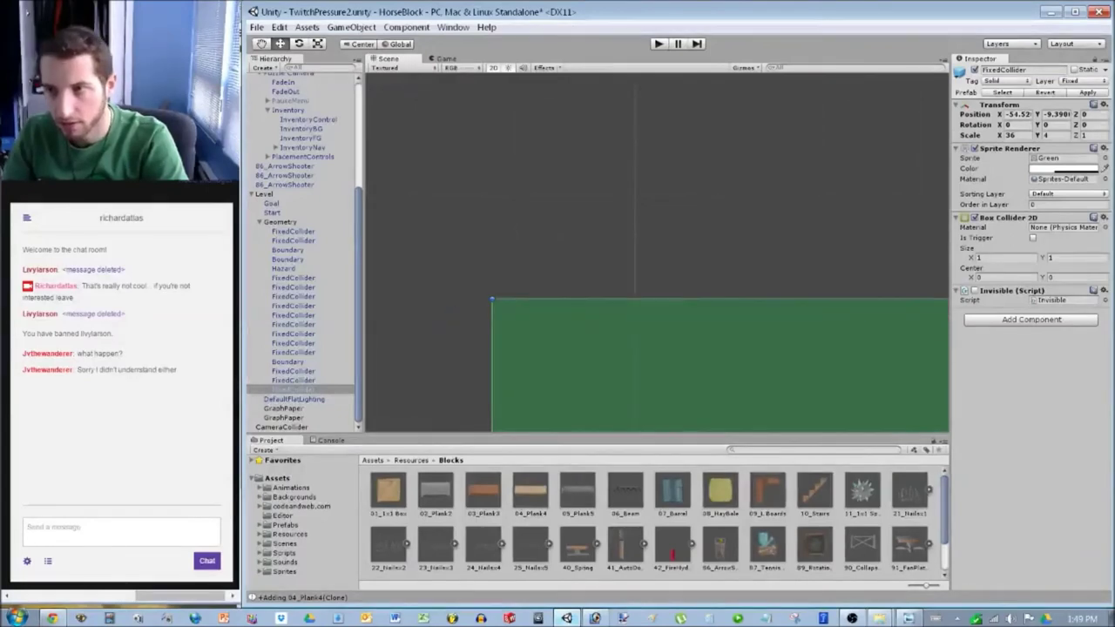
pyautogui.moveTo(662, 350); pyautogui.dragTo(689, 363)
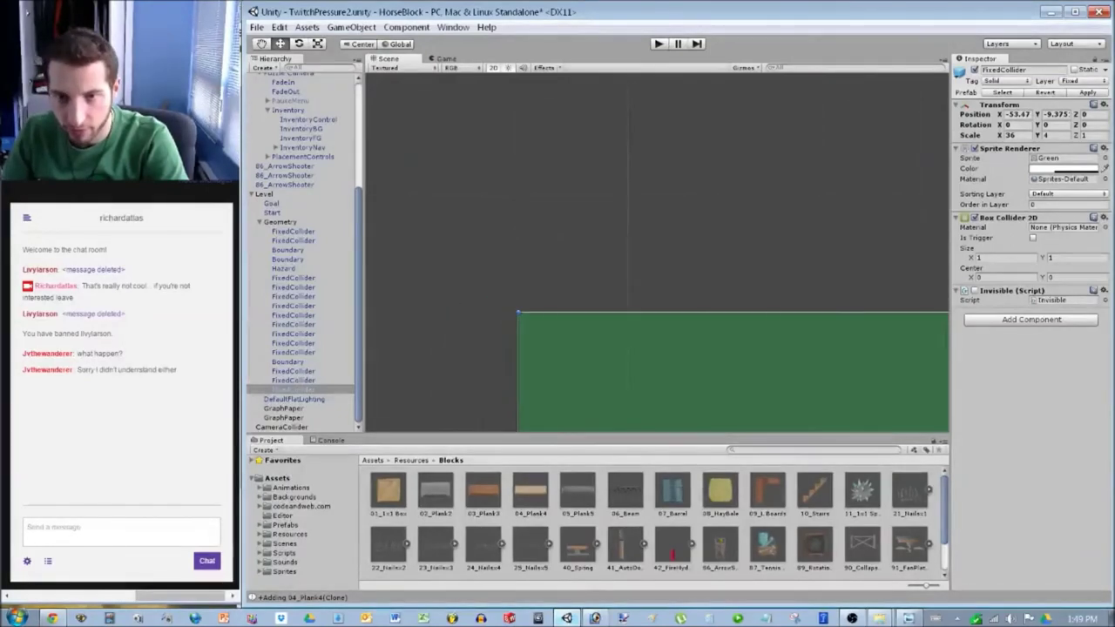
# Set the long green platform's X scale to 38 and its position to X -53.5, Y -9.5, and deselect it.
pyautogui.write('38')
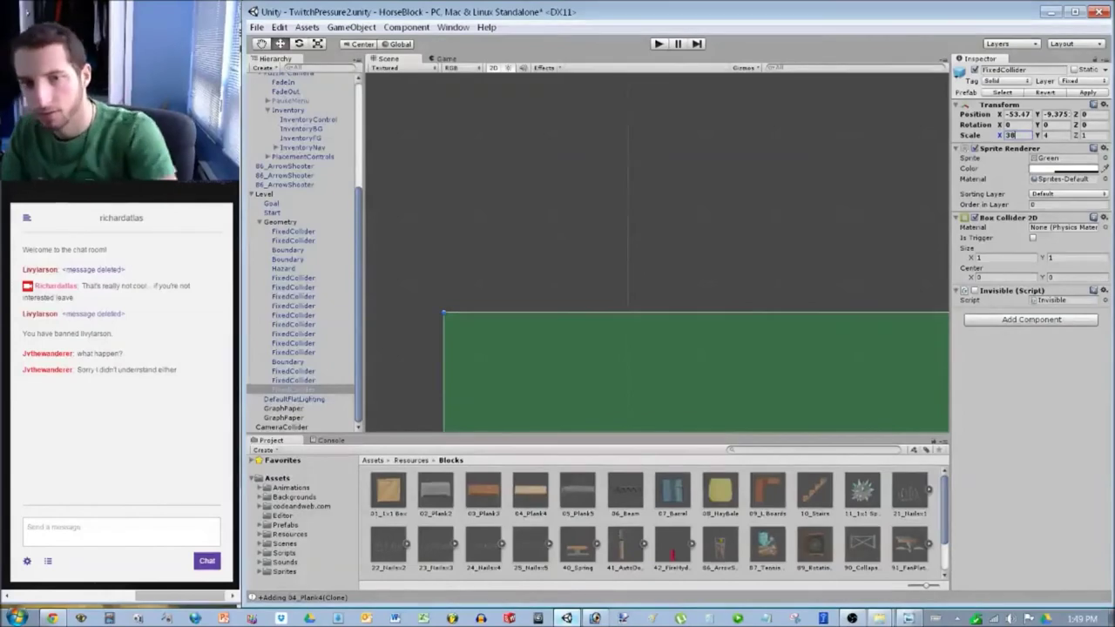
pyautogui.scroll(-7, 657, 252)
pyautogui.write('-53.5')
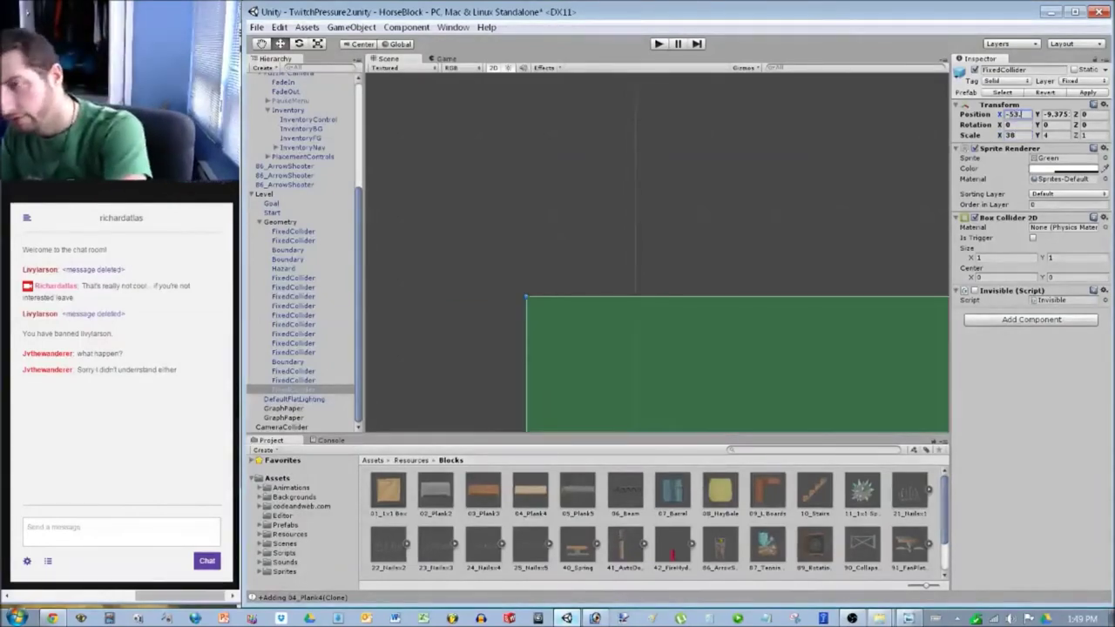
pyautogui.click(999, 105)
pyautogui.click(1000, 104)
pyautogui.click(1053, 114)
pyautogui.write('-9.5')
pyautogui.scroll(-10, 657, 251)
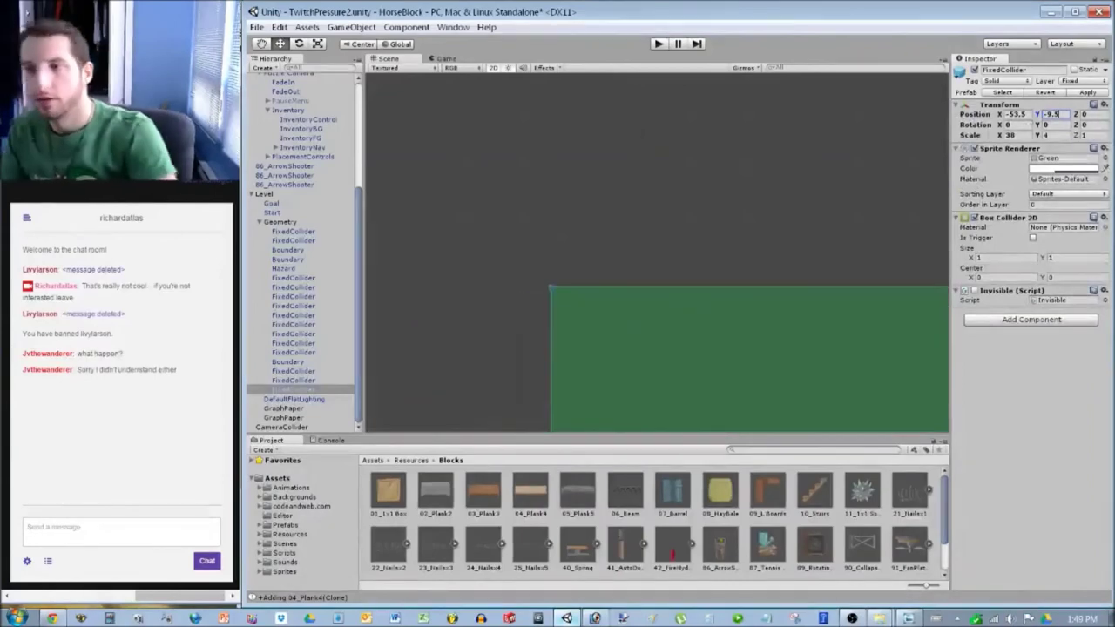
pyautogui.click(560, 236)
pyautogui.scroll(-3, 657, 252)
pyautogui.scroll(-1, 660, 252)
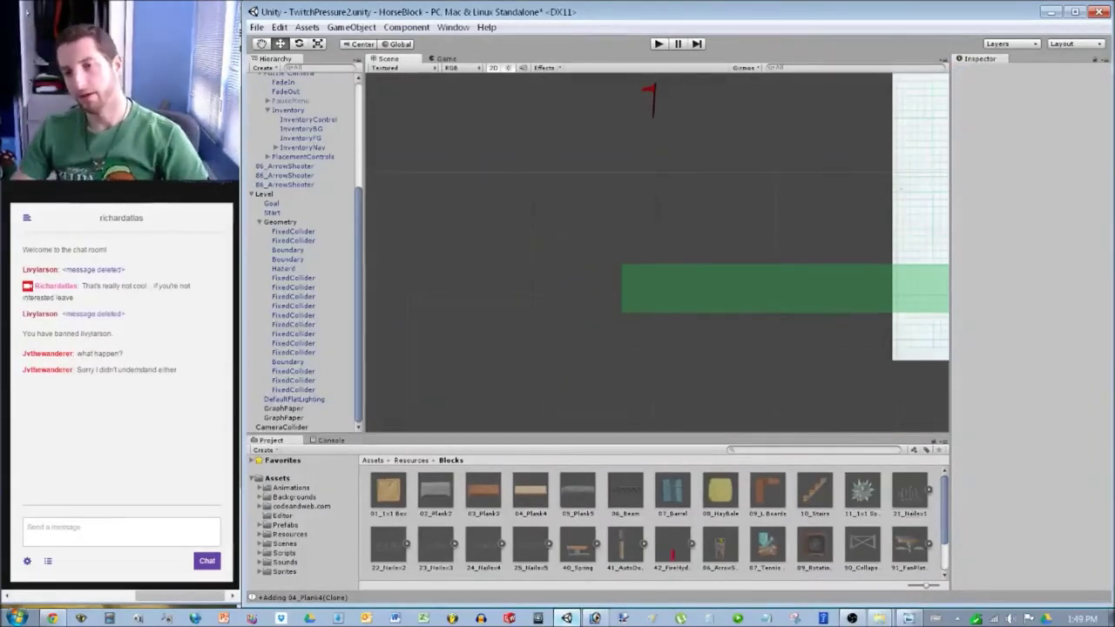
# Shift the red hazard strip left to about X -7.52, Y -11.6, set its X scale to 56, and deselect it.
pyautogui.scroll(-4, 656, 258)
pyautogui.moveTo(932, 279); pyautogui.dragTo(744, 303, button='middle')
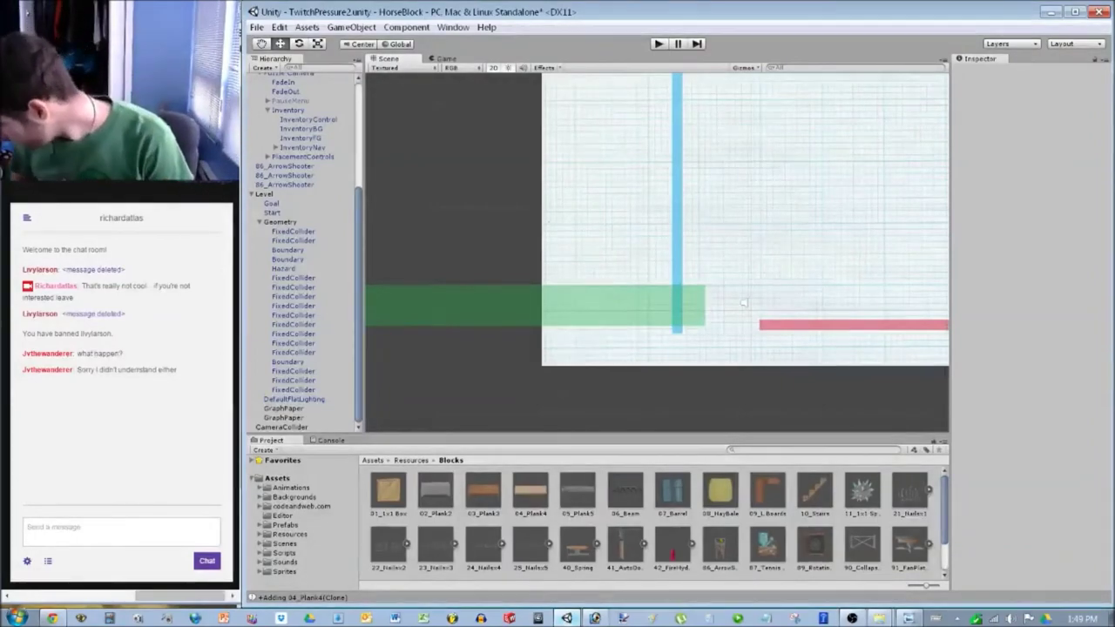
pyautogui.scroll(-1, 743, 302)
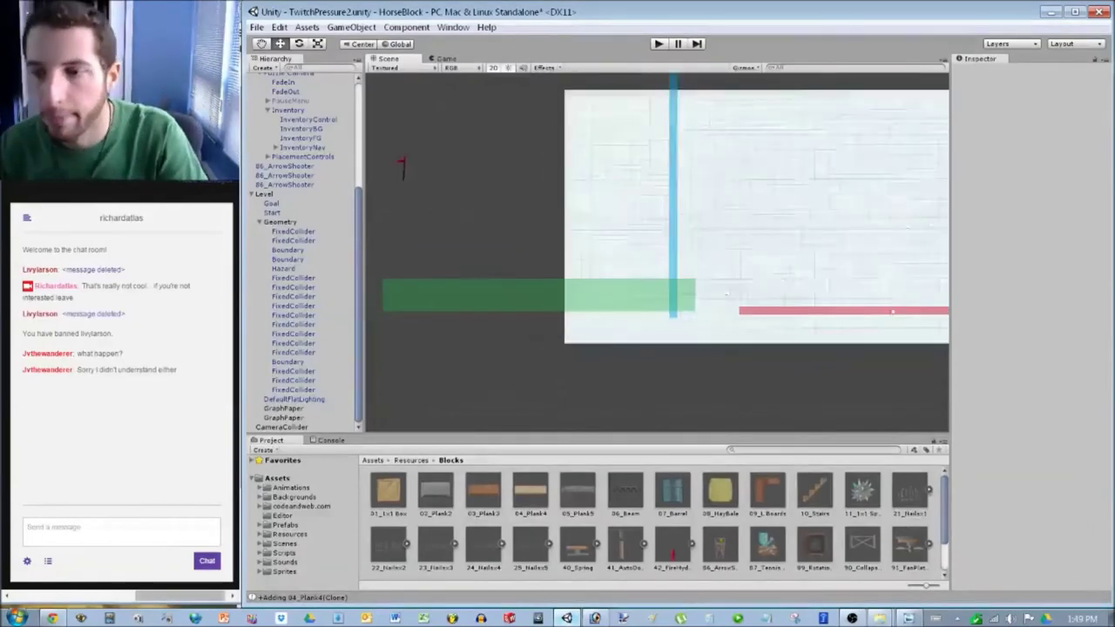
pyautogui.moveTo(893, 312); pyautogui.dragTo(598, 311, button='middle')
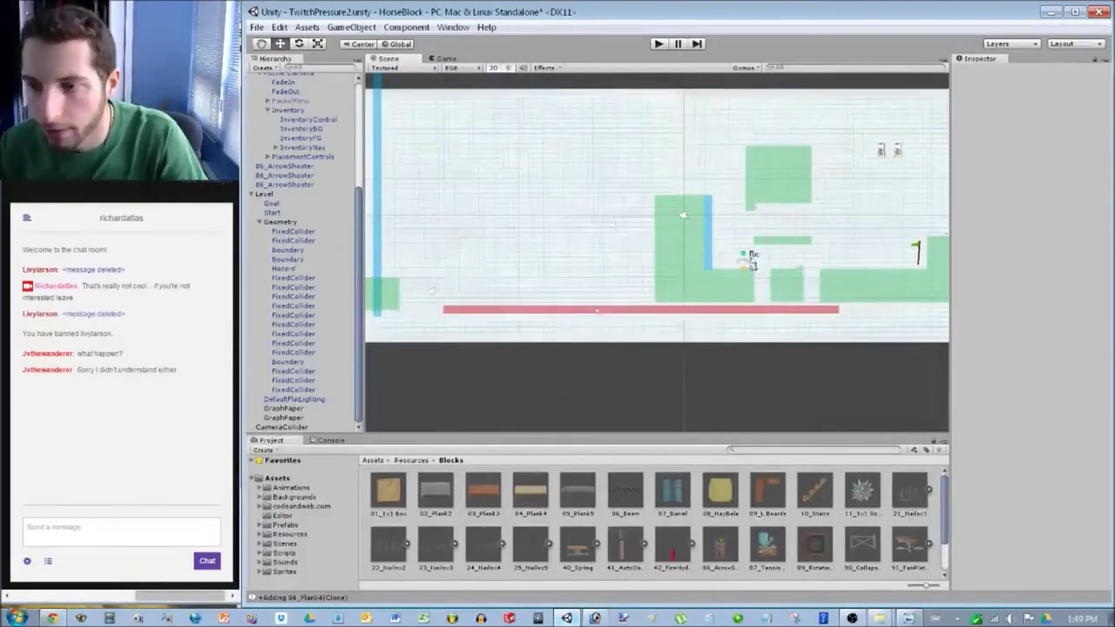
pyautogui.moveTo(597, 311); pyautogui.dragTo(581, 311)
pyautogui.click(1011, 135)
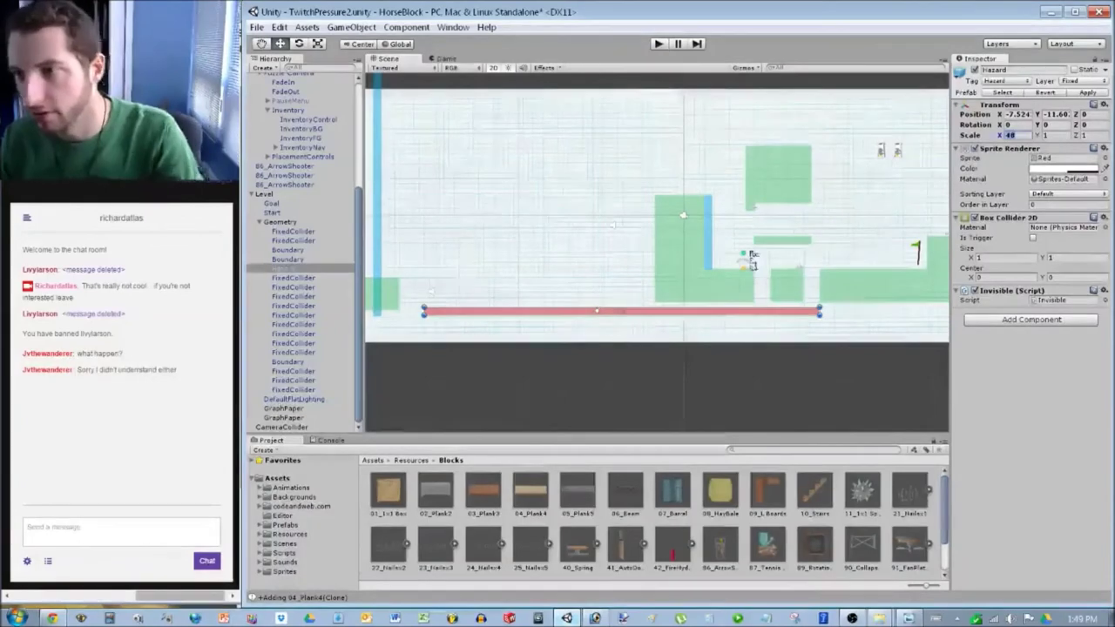
pyautogui.write('56')
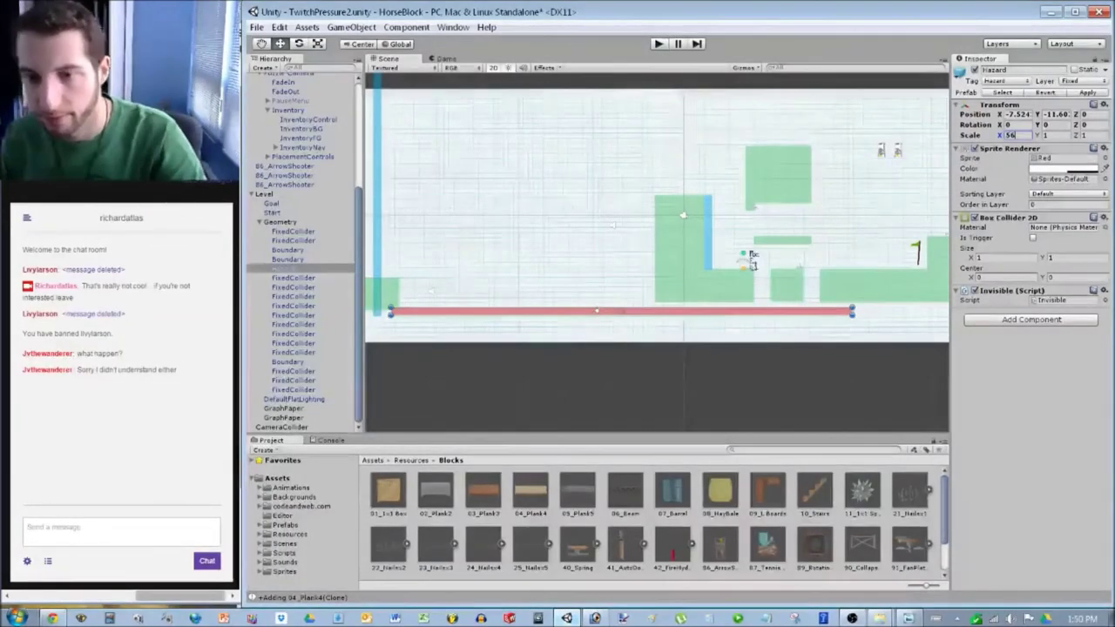
pyautogui.click(614, 225)
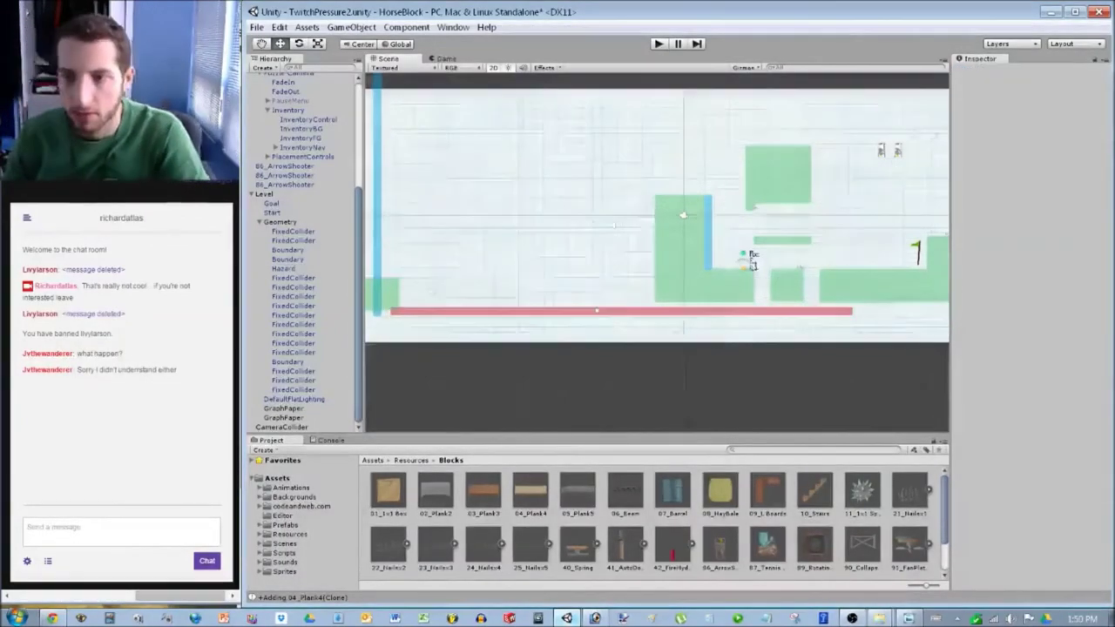
# Switch to Photoshop and examine the sketch's floating platforms and spikes between the L-shaped block and the tall block.
pyautogui.scroll(2, 656, 252)
pyautogui.moveTo(657, 251); pyautogui.dragTo(882, 280, button='middle')
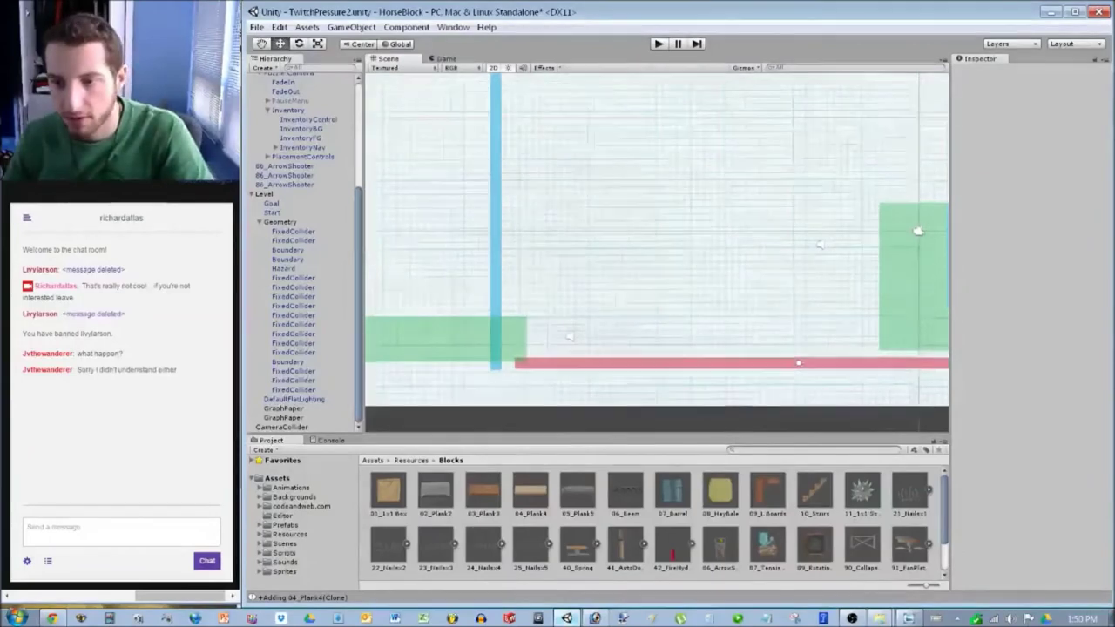
pyautogui.moveTo(568, 336); pyautogui.dragTo(887, 372, button='middle')
pyautogui.click(595, 618)
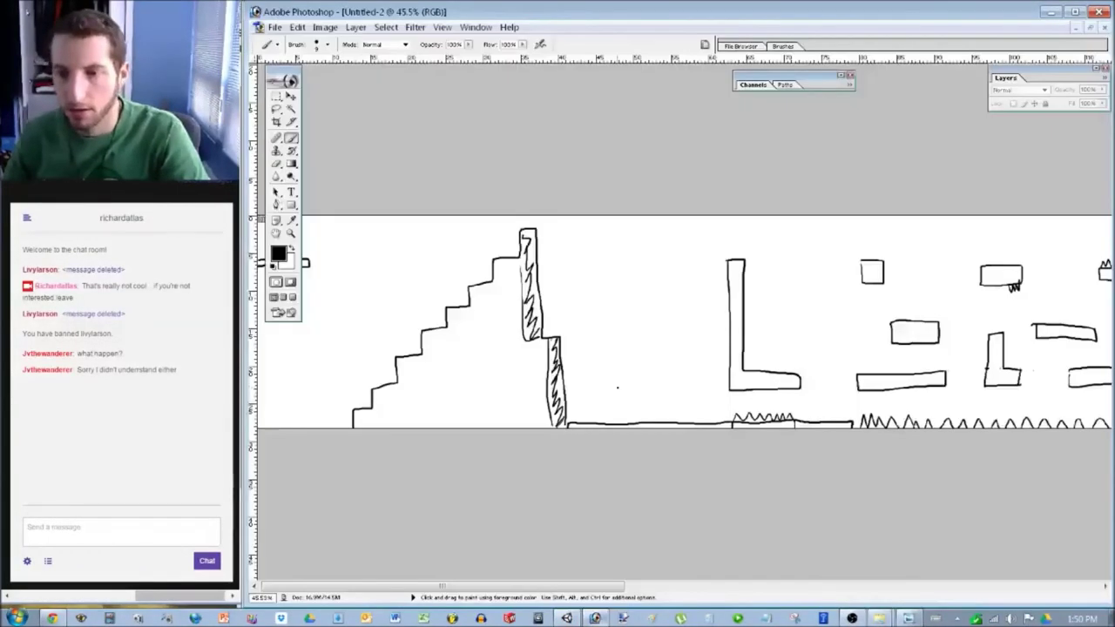
pyautogui.moveTo(594, 586)
pyautogui.mouseDown()
pyautogui.moveTo(804, 586)
pyautogui.moveTo(730, 587)
pyautogui.mouseUp()
pyautogui.moveTo(889, 259)
pyautogui.mouseDown()
pyautogui.moveTo(847, 247)
pyautogui.moveTo(354, 259)
pyautogui.moveTo(742, 414)
pyautogui.moveTo(874, 251)
pyautogui.mouseUp()
pyautogui.hotkey('ctrl', 'z')
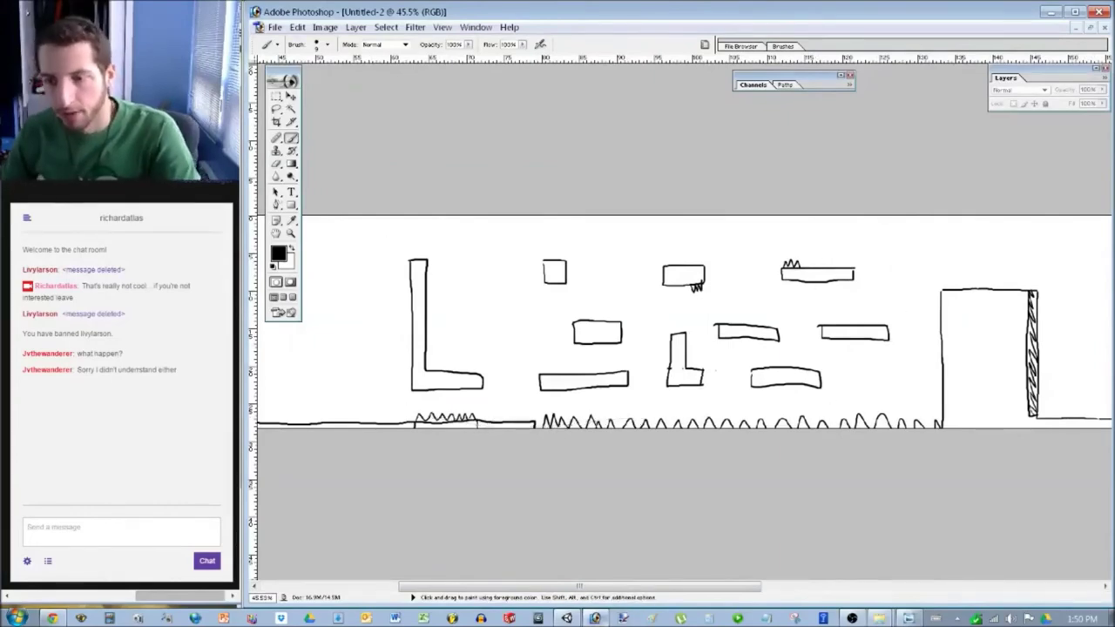
# Switch back to Unity and move the Start flag to the level's far-right section, at about X 59.36, Y -6.29.
pyautogui.click(595, 619)
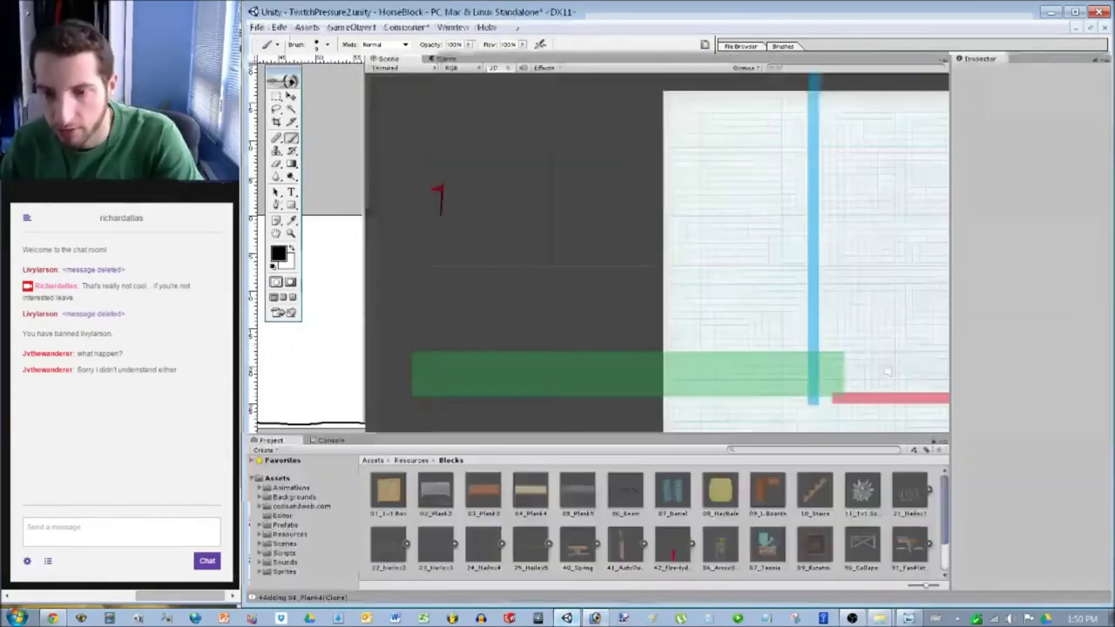
pyautogui.scroll(-20, 656, 253)
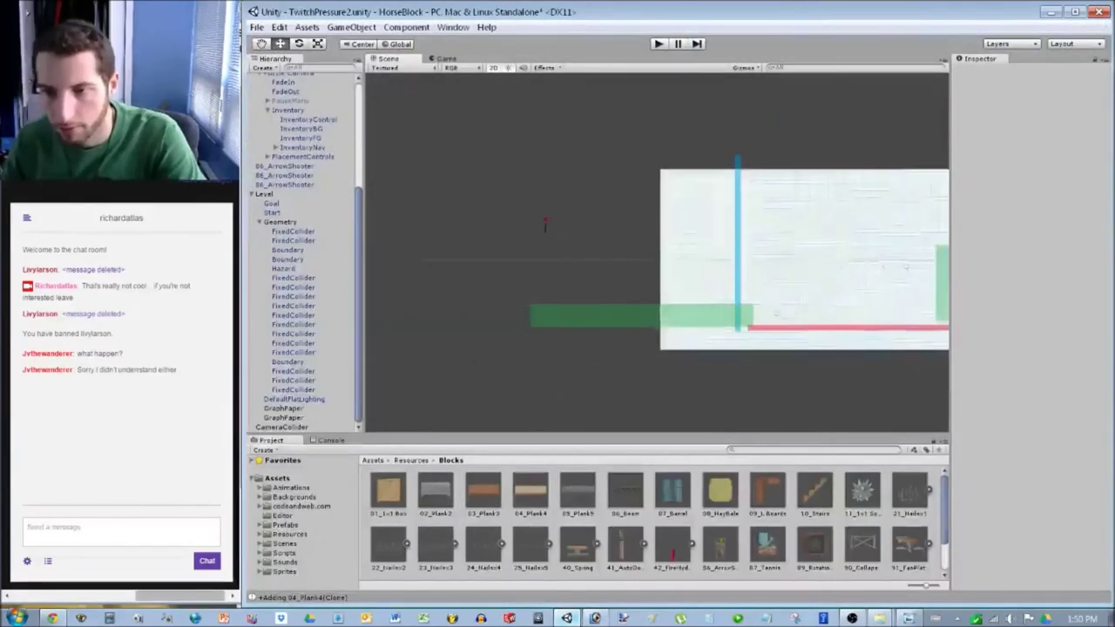
pyautogui.moveTo(767, 257); pyautogui.dragTo(588, 267, button='middle')
pyautogui.click(829, 264)
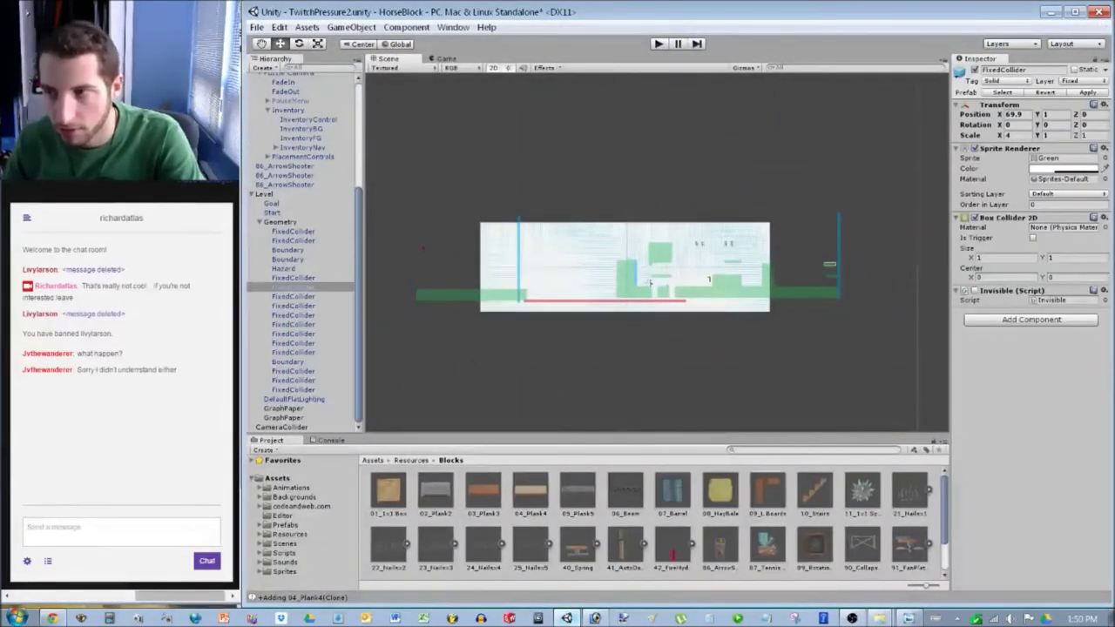
pyautogui.click(1046, 114)
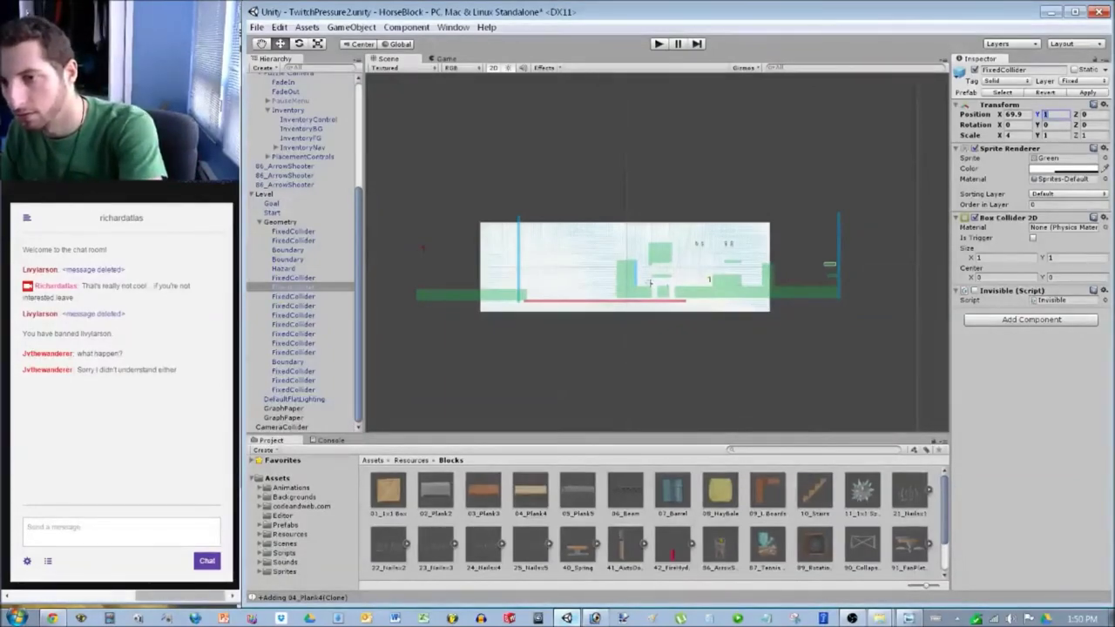
pyautogui.press('Escape')
pyautogui.click(650, 283)
pyautogui.click(709, 281)
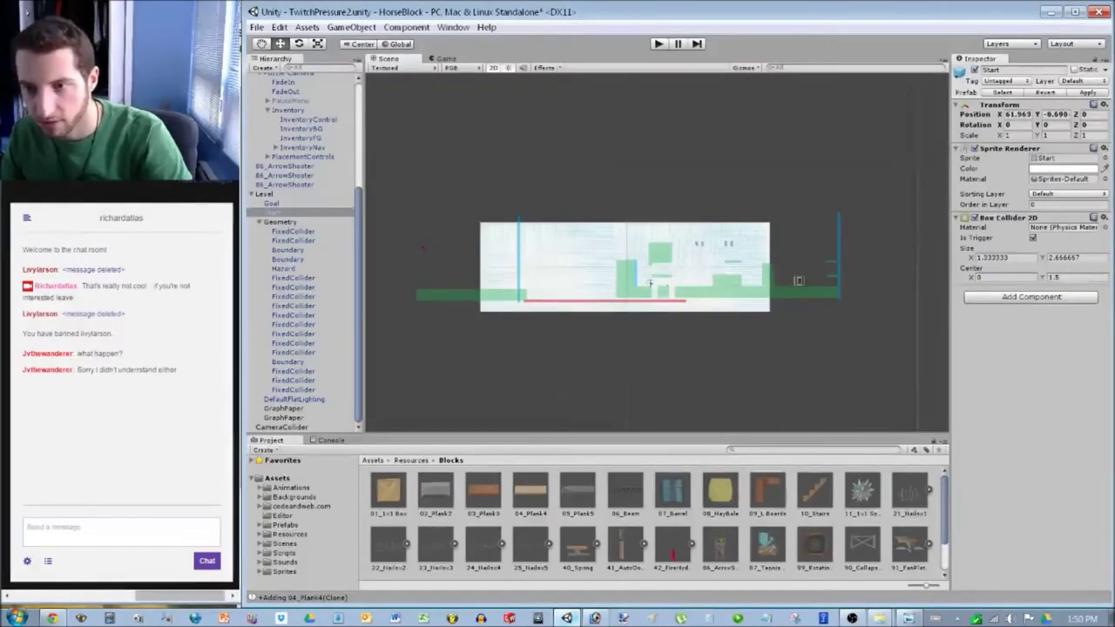
# Playtest the level from the relocated start, running and jumping around the two short floating platforms, and stop the game.
pyautogui.hotkey('ctrl', 'p')
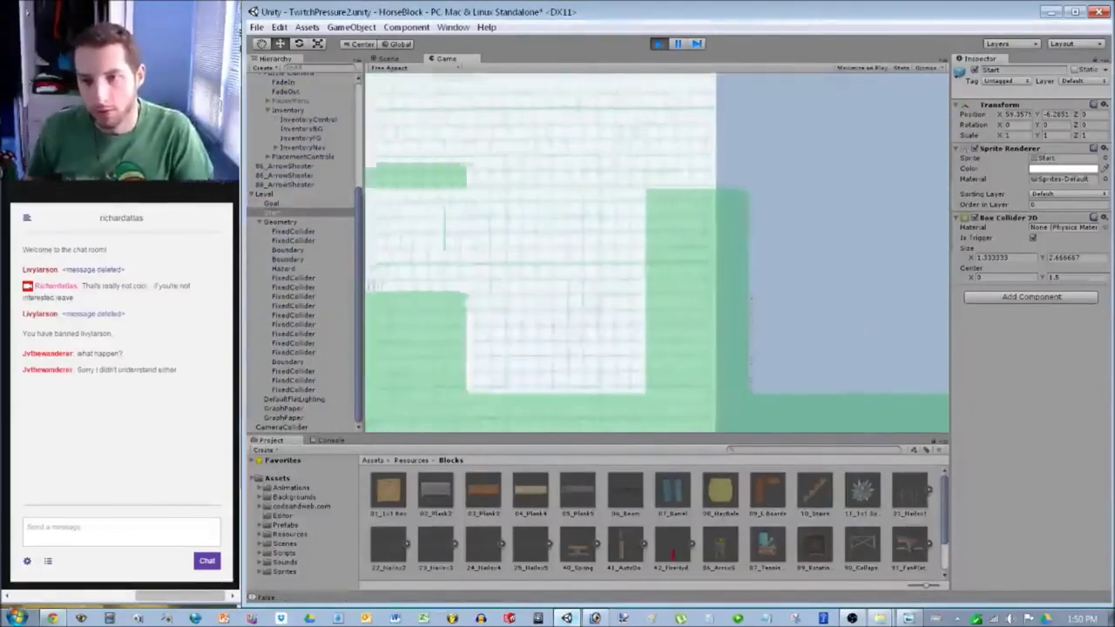
pyautogui.press('Right')
pyautogui.press('Left')
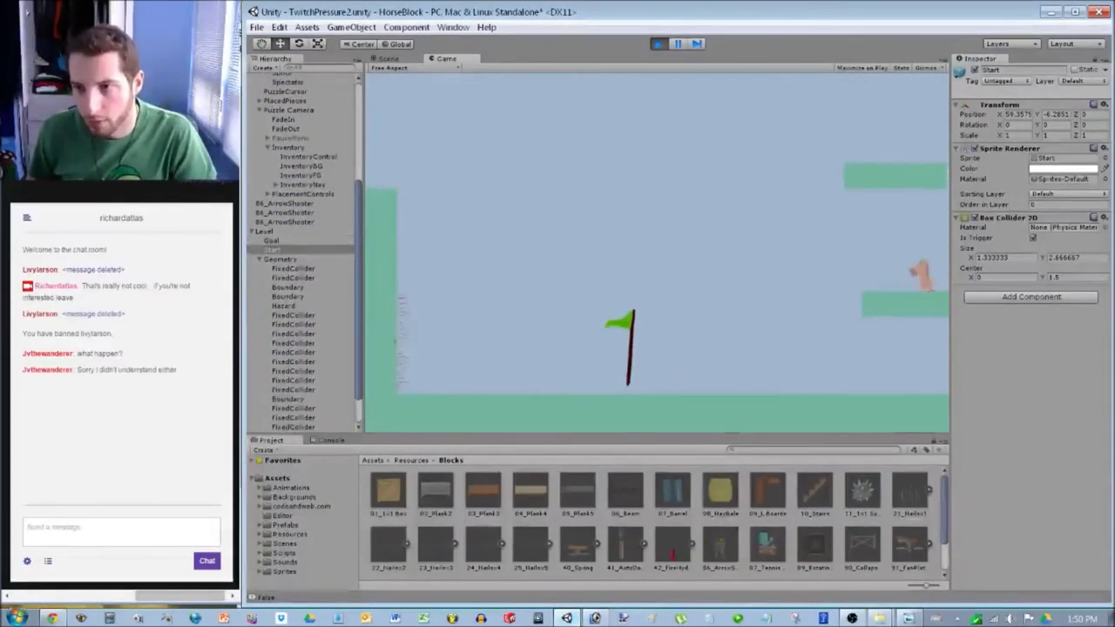
pyautogui.press('space')
pyautogui.press('Right')
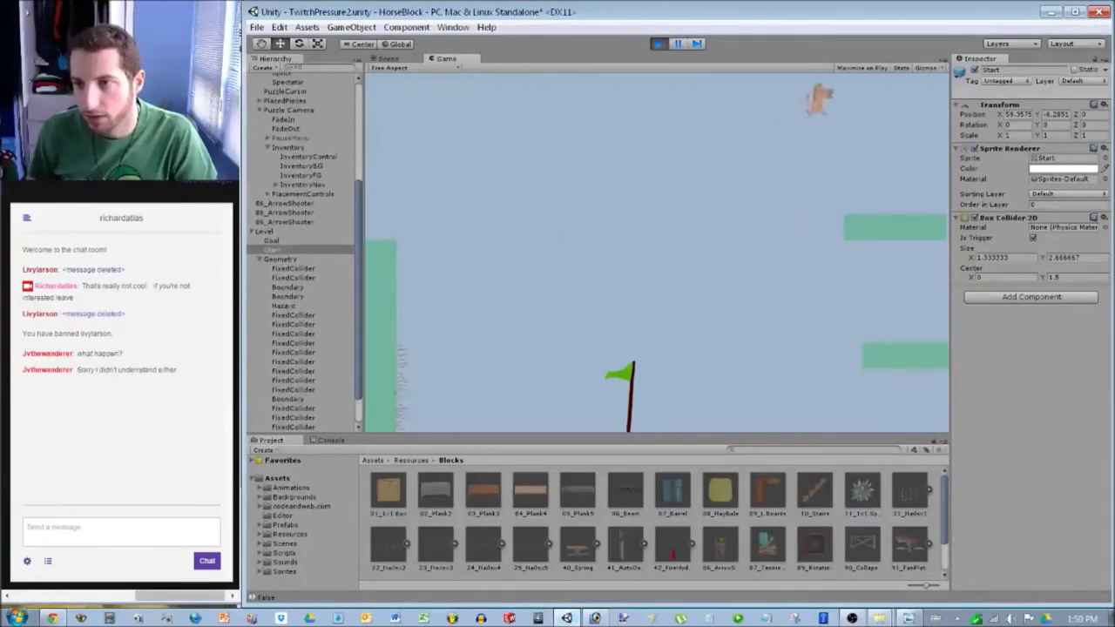
pyautogui.hotkey('ctrl', 'p')
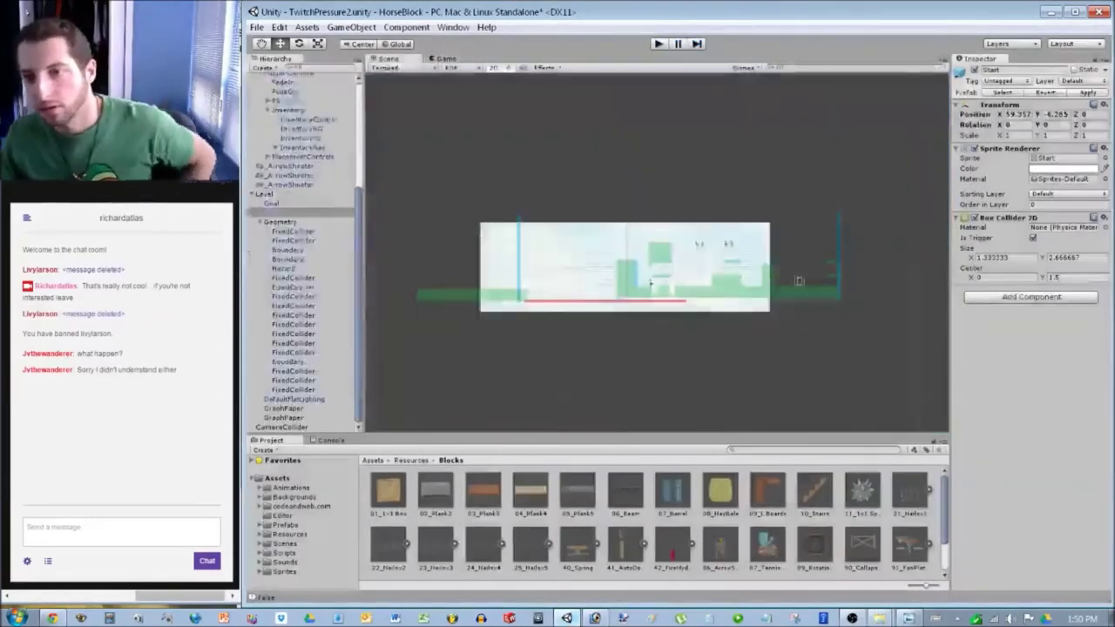
# Move the two short green platforms from the far-right end to the open area left of the tall block, the lower one at X -11.8, Y -3.
pyautogui.click(829, 260)
pyautogui.click(1046, 115)
pyautogui.write('1')
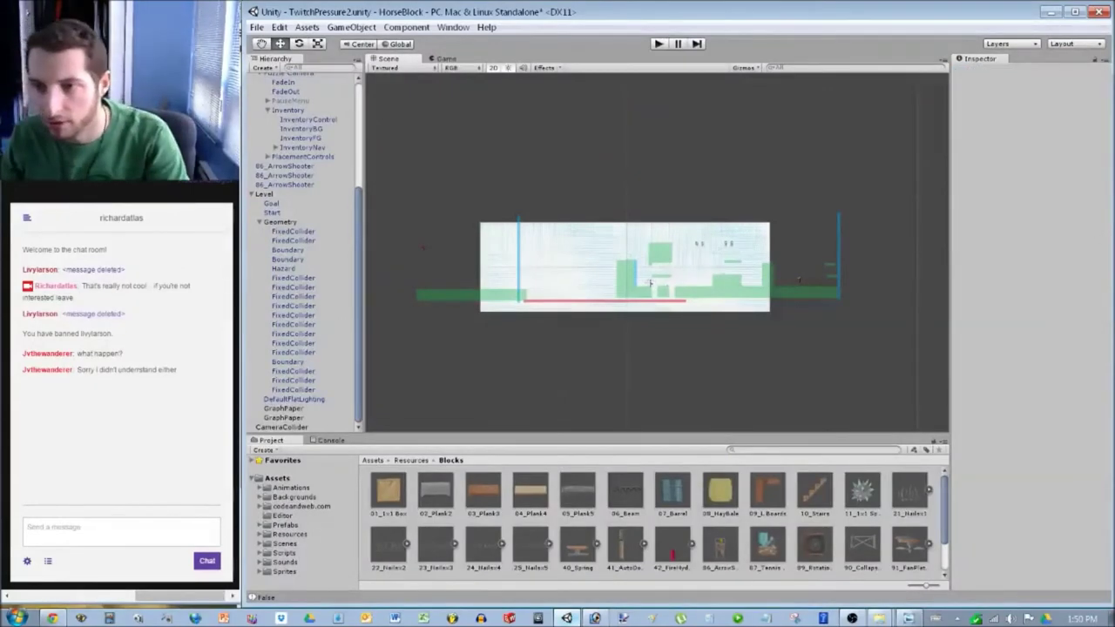
pyautogui.click(800, 280)
pyautogui.moveTo(1000, 114); pyautogui.dragTo(739, 114)
pyautogui.moveTo(949, 114); pyautogui.dragTo(943, 114)
pyautogui.click(832, 276)
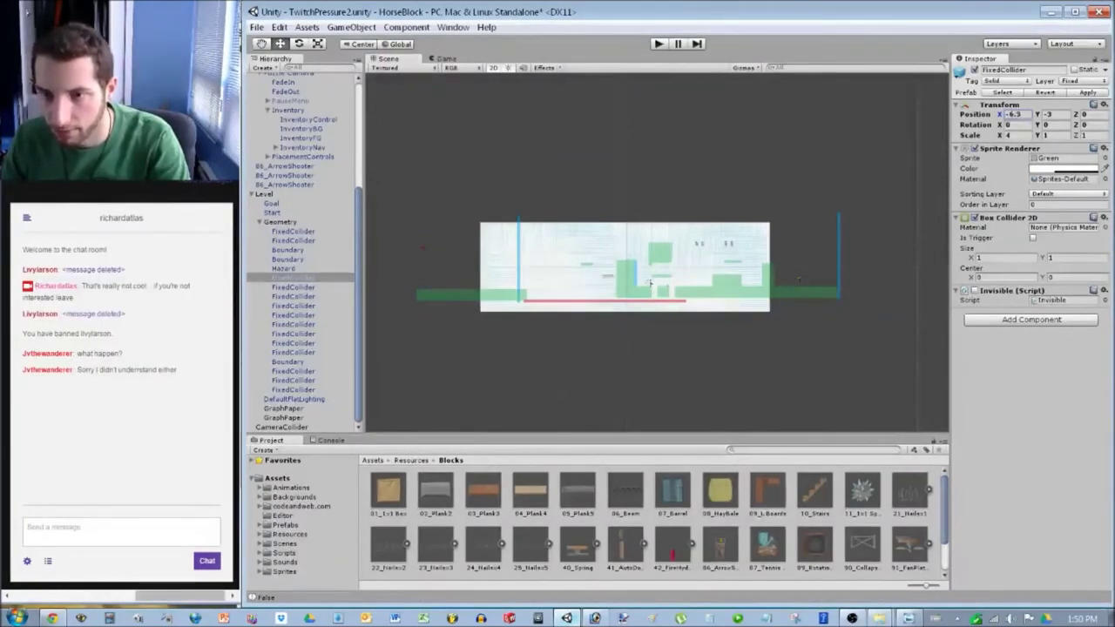
pyautogui.click(798, 279)
pyautogui.scroll(10, 650, 283)
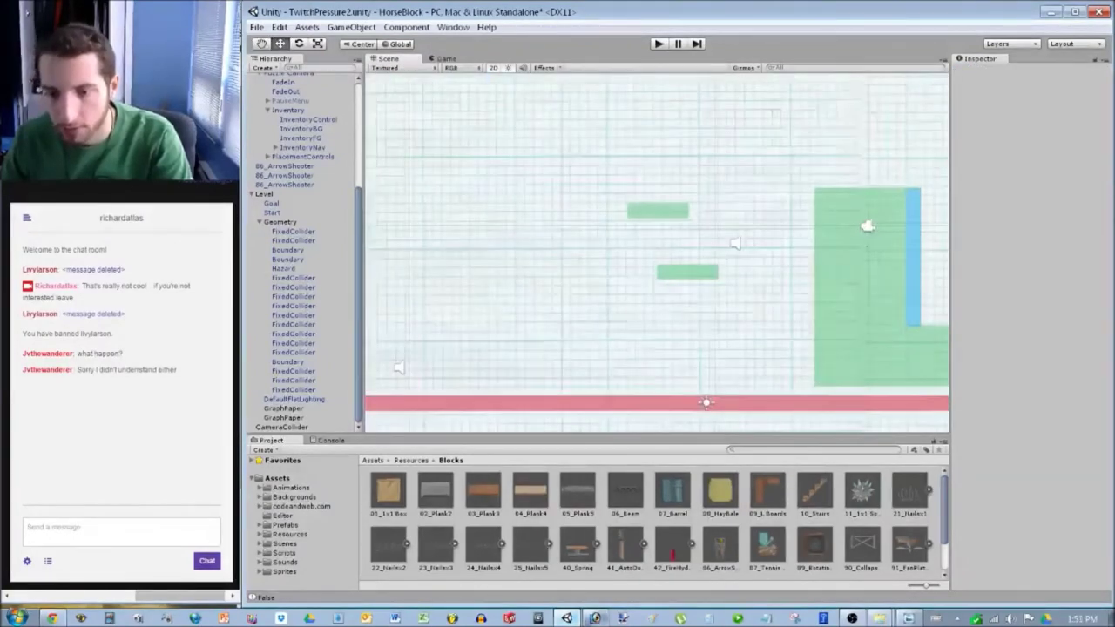
# Arrange Photoshop and Unity side by side, with the sketch in a narrow strip and Unity's Scene view widened.
pyautogui.click(596, 618)
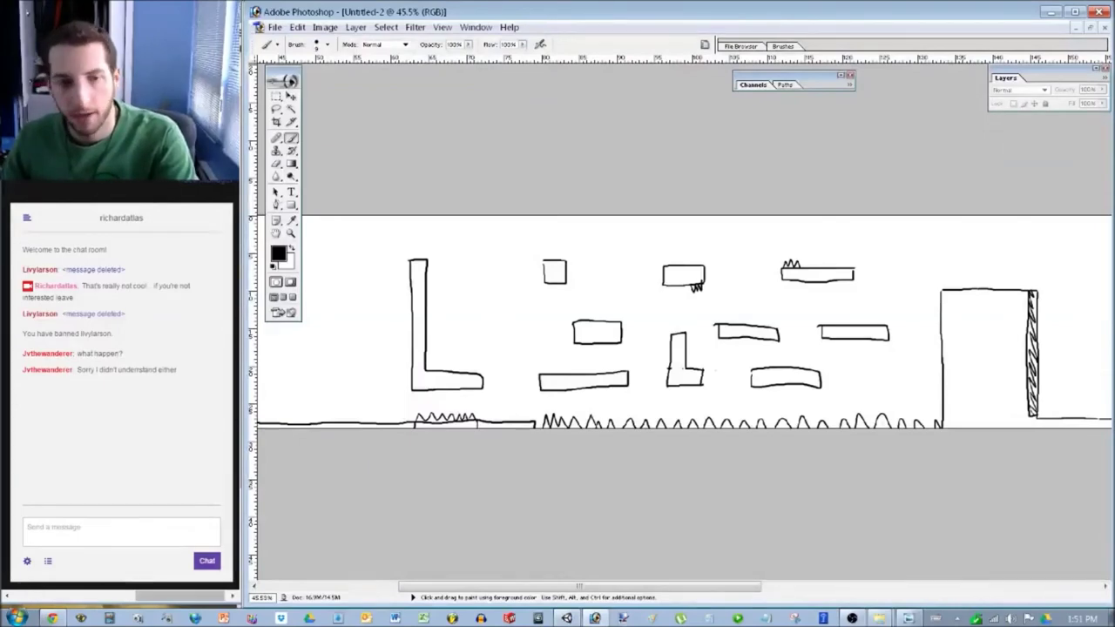
pyautogui.press('super+Left')
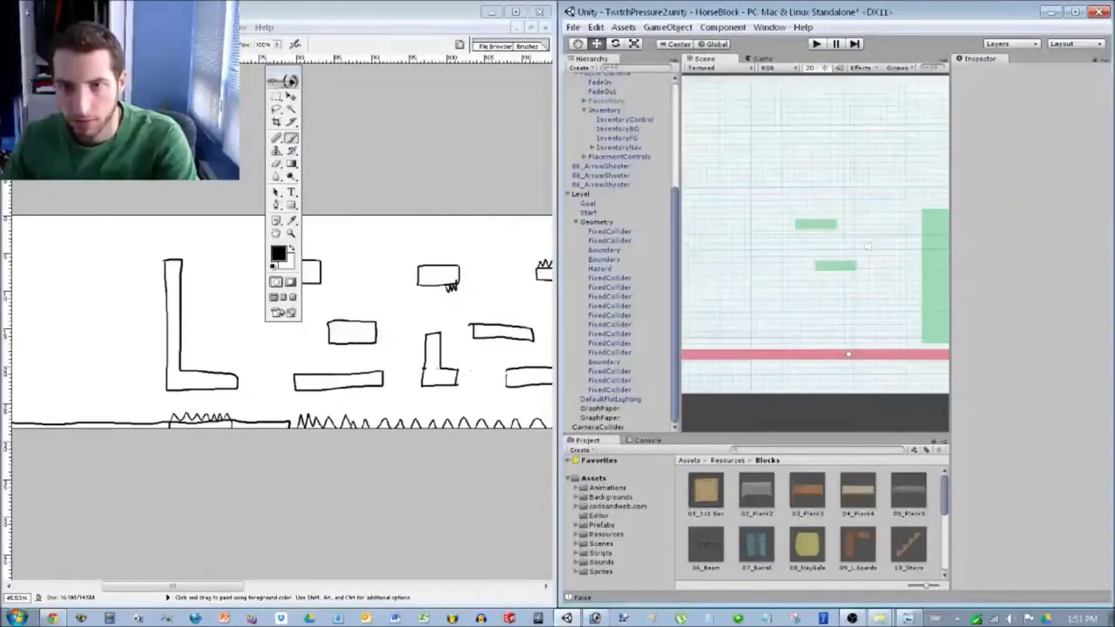
pyautogui.hotkey('alt', 'Tab')
pyautogui.moveTo(554, 370); pyautogui.dragTo(328, 370)
pyautogui.moveTo(558, 370); pyautogui.dragTo(332, 370)
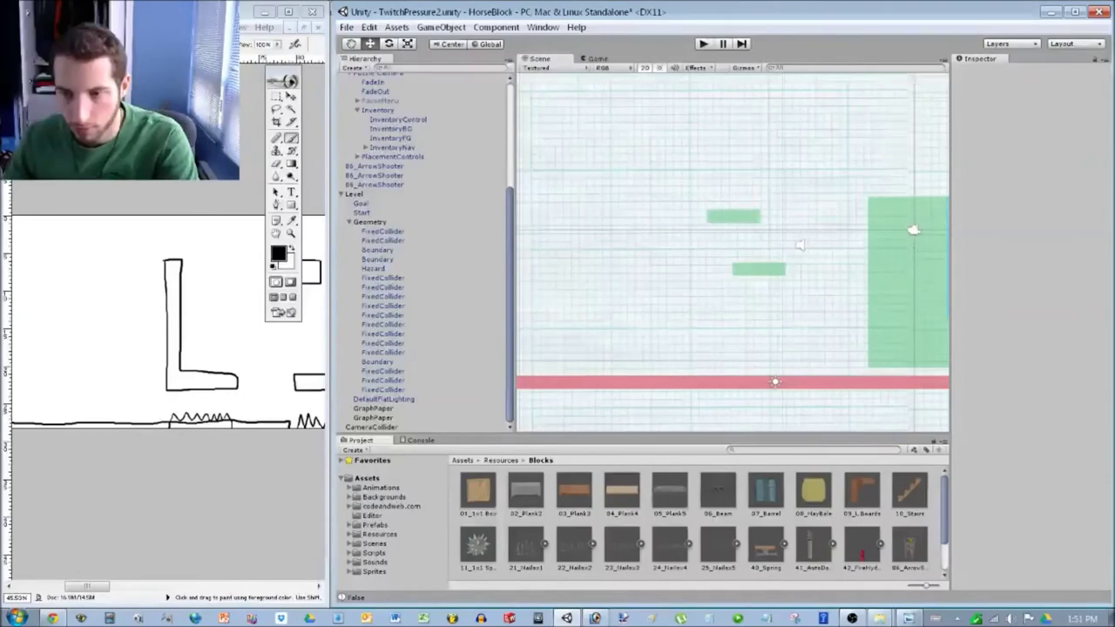
pyautogui.moveTo(514, 253); pyautogui.dragTo(463, 252)
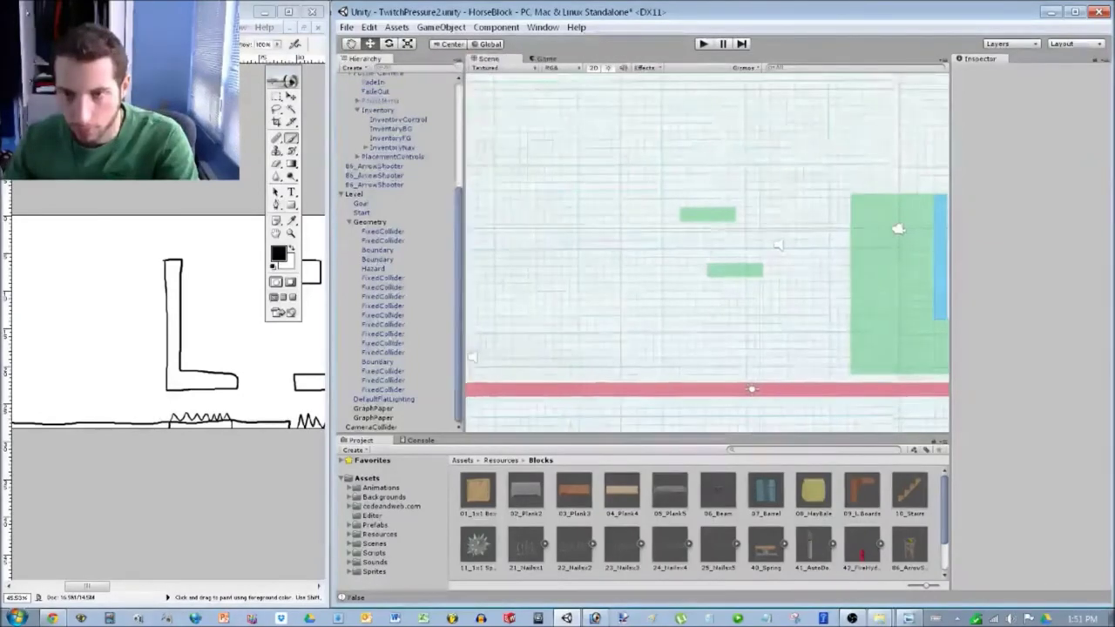
# Show the sketch's stepping platforms just before the tall block in Photoshop and move the tool palette clear of them.
pyautogui.click(373, 418)
pyautogui.click(209, 491)
pyautogui.moveTo(87, 586); pyautogui.dragTo(157, 586)
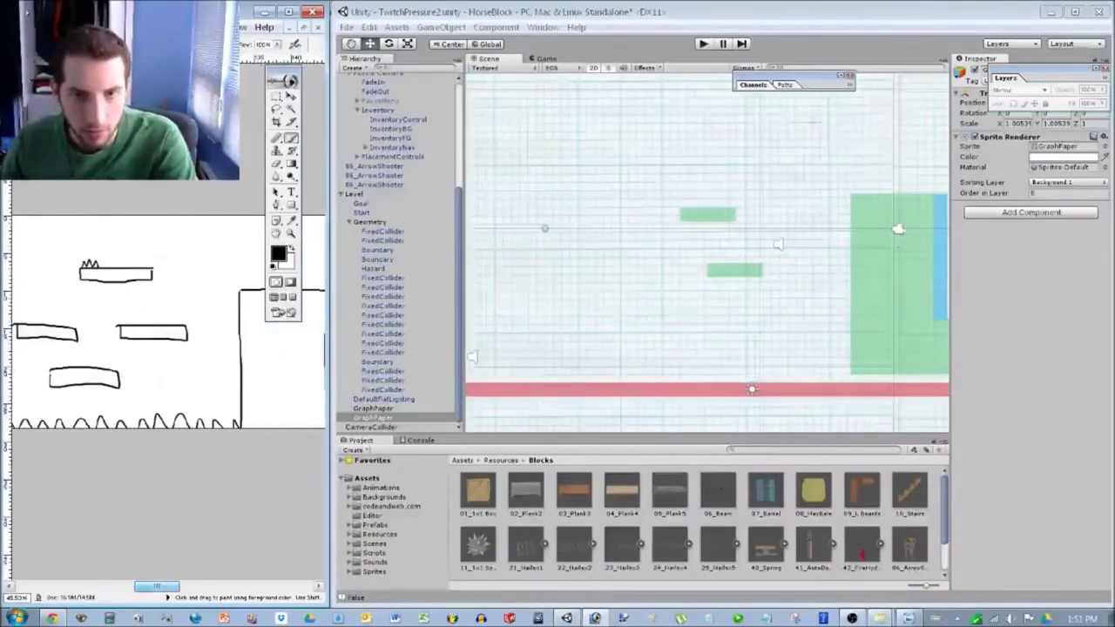
pyautogui.moveTo(283, 73); pyautogui.dragTo(308, 304)
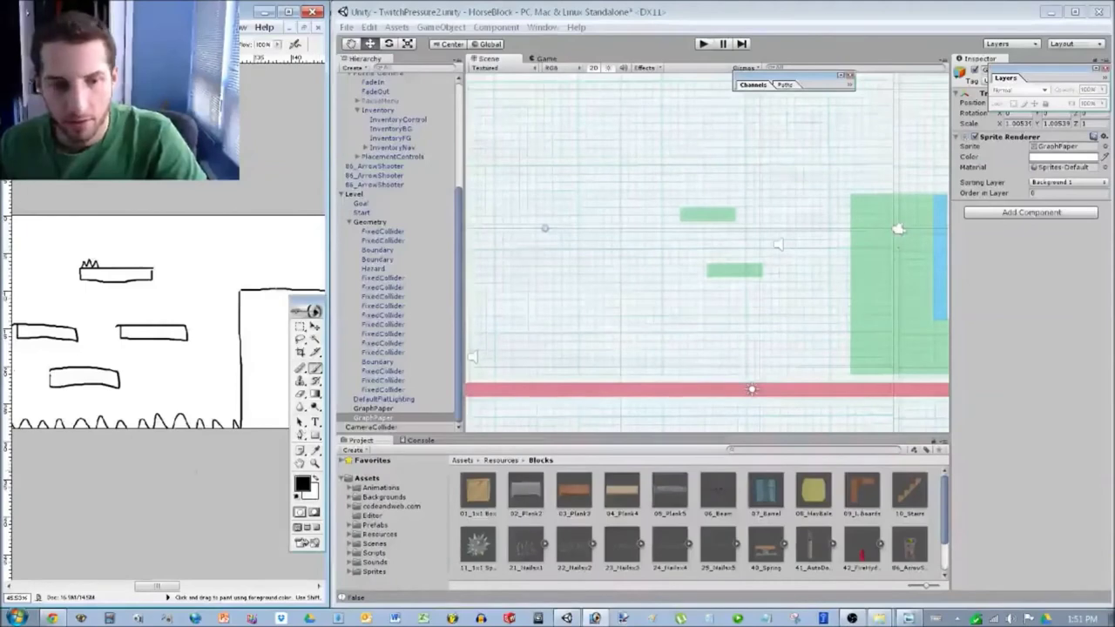
# Duplicate the lower short green platform in Unity and place the copy below and to its right, at about X -8.53, Y -7.09.
pyautogui.moveTo(707, 252); pyautogui.dragTo(634, 268, button='middle')
pyautogui.click(371, 427)
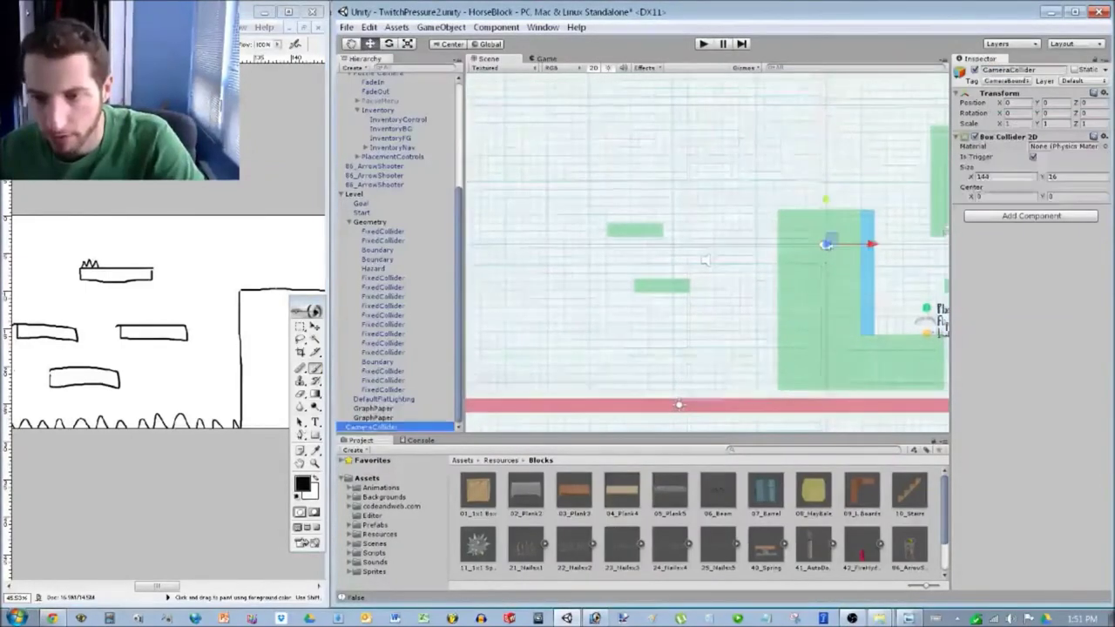
pyautogui.scroll(6, 707, 253)
pyautogui.moveTo(705, 263); pyautogui.dragTo(695, 190, button='middle')
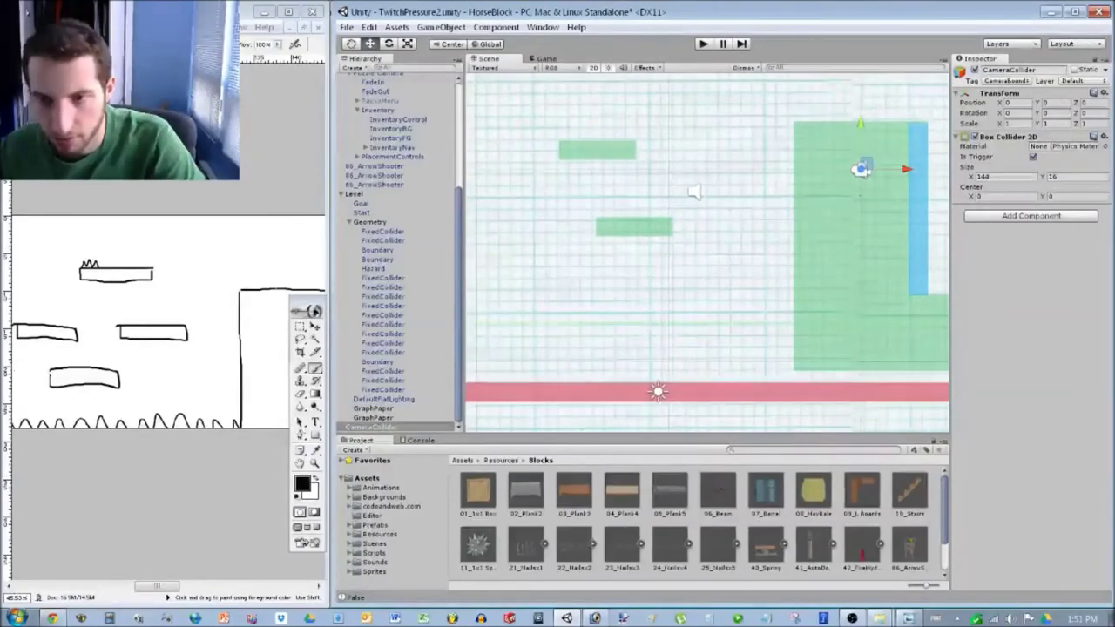
pyautogui.scroll(-1, 707, 253)
pyautogui.click(637, 227)
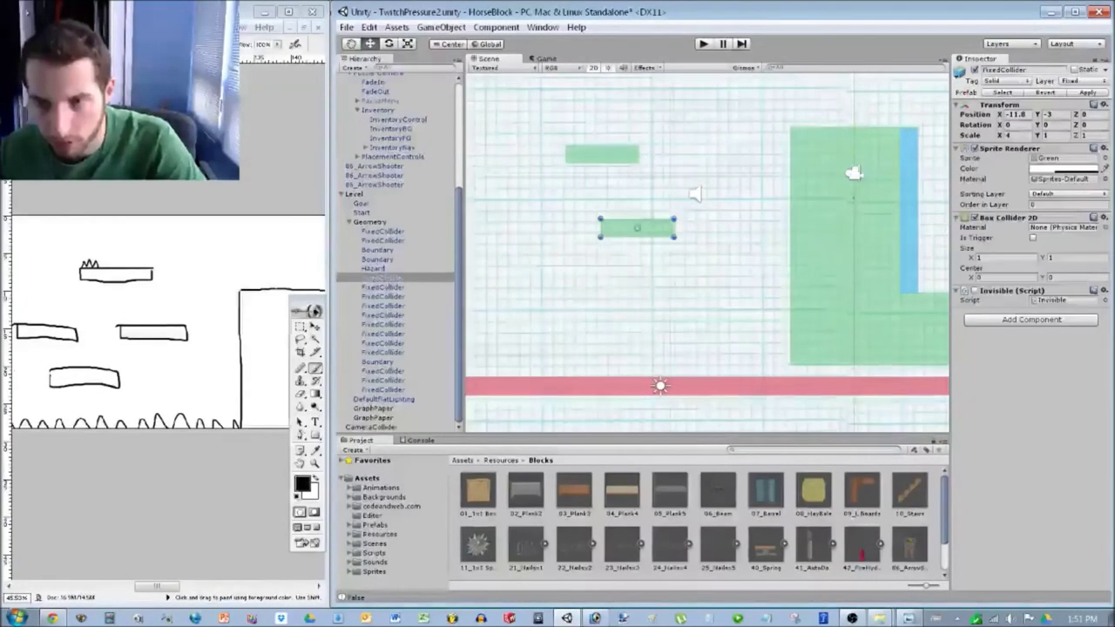
pyautogui.hotkey('ctrl', 'd')
pyautogui.moveTo(637, 228); pyautogui.dragTo(696, 304)
pyautogui.scroll(4, 695, 304)
pyautogui.moveTo(695, 304); pyautogui.dragTo(597, 261, button='middle')
pyautogui.scroll(8, 597, 261)
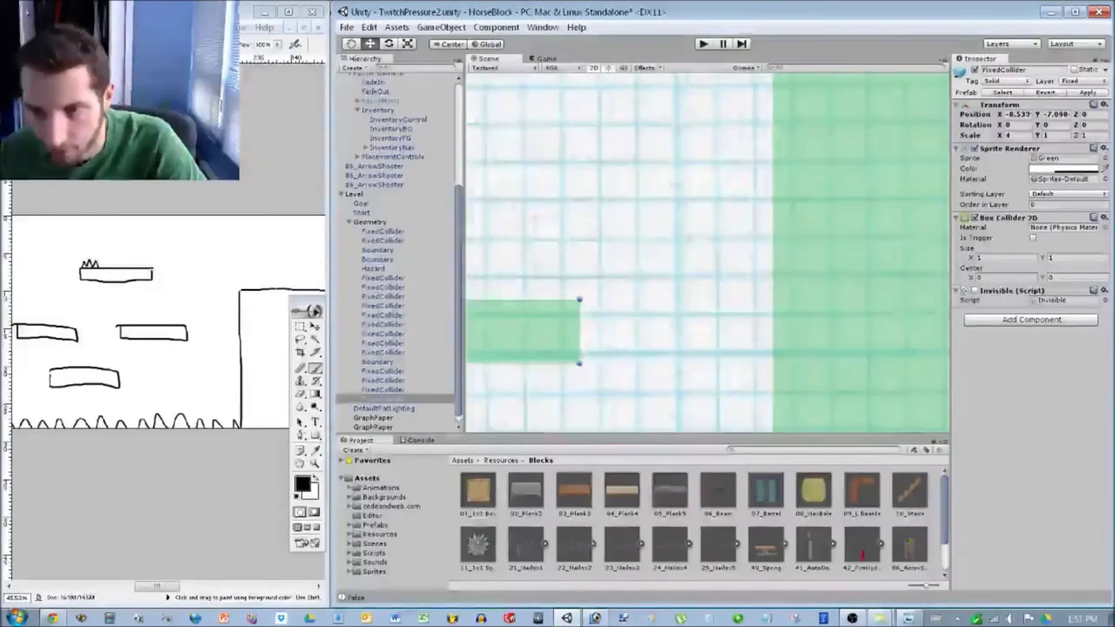
# Set the duplicated platform's position to X -8.5, Y -7.
pyautogui.click(1016, 114)
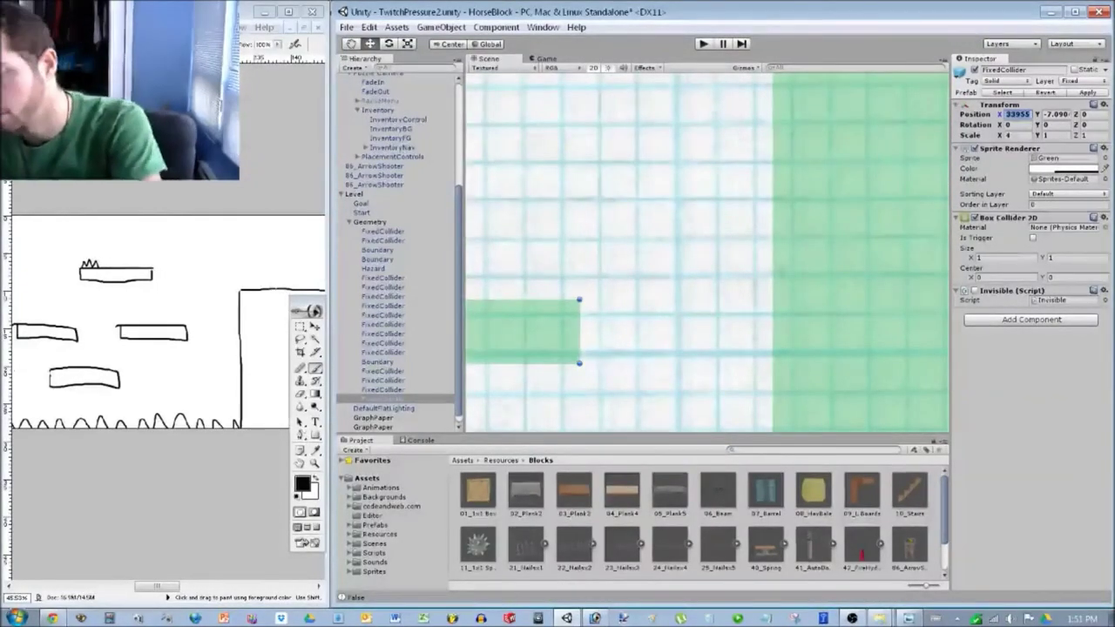
pyautogui.moveTo(1031, 114); pyautogui.dragTo(1002, 114)
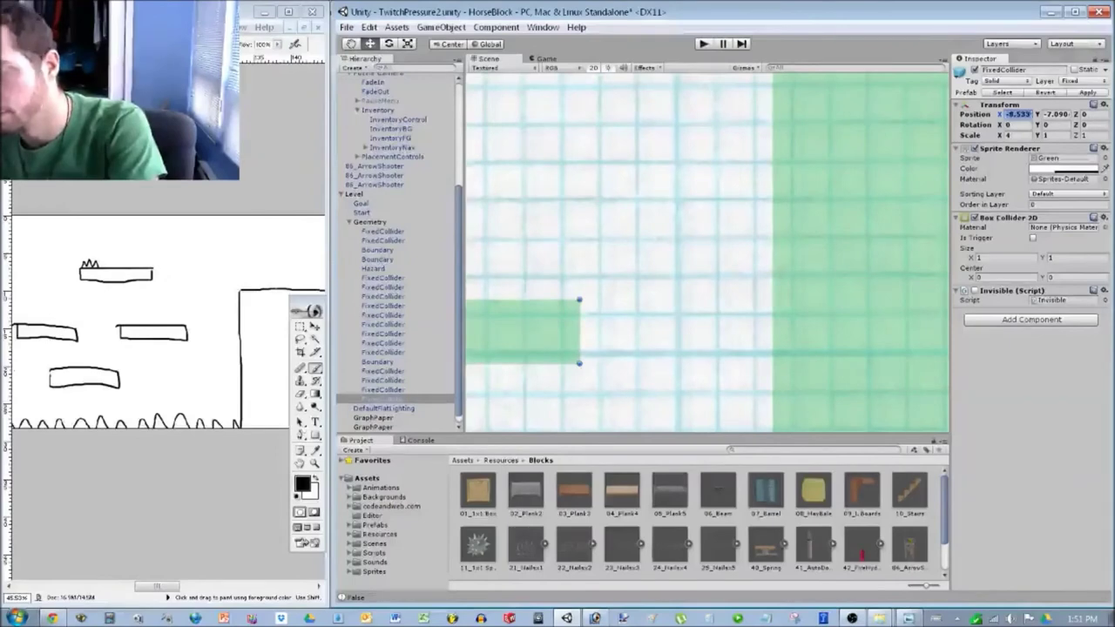
pyautogui.write('-55')
pyautogui.write('.')
pyautogui.press('Right')
pyautogui.press('Right')
pyautogui.press('BackSpace')
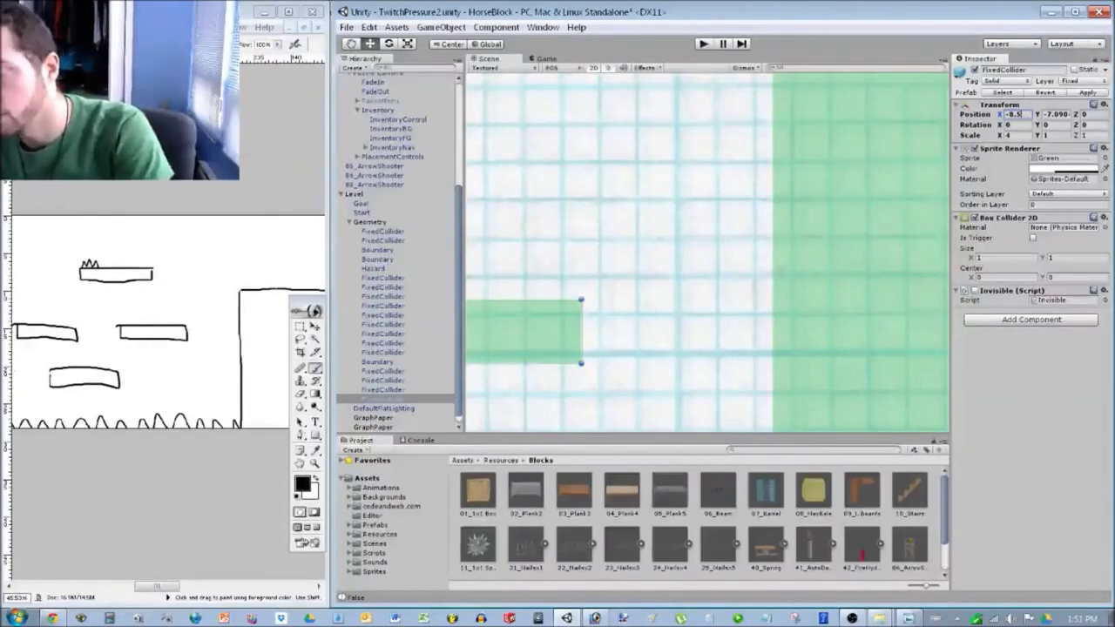
pyautogui.press('Tab')
pyautogui.write('-7')
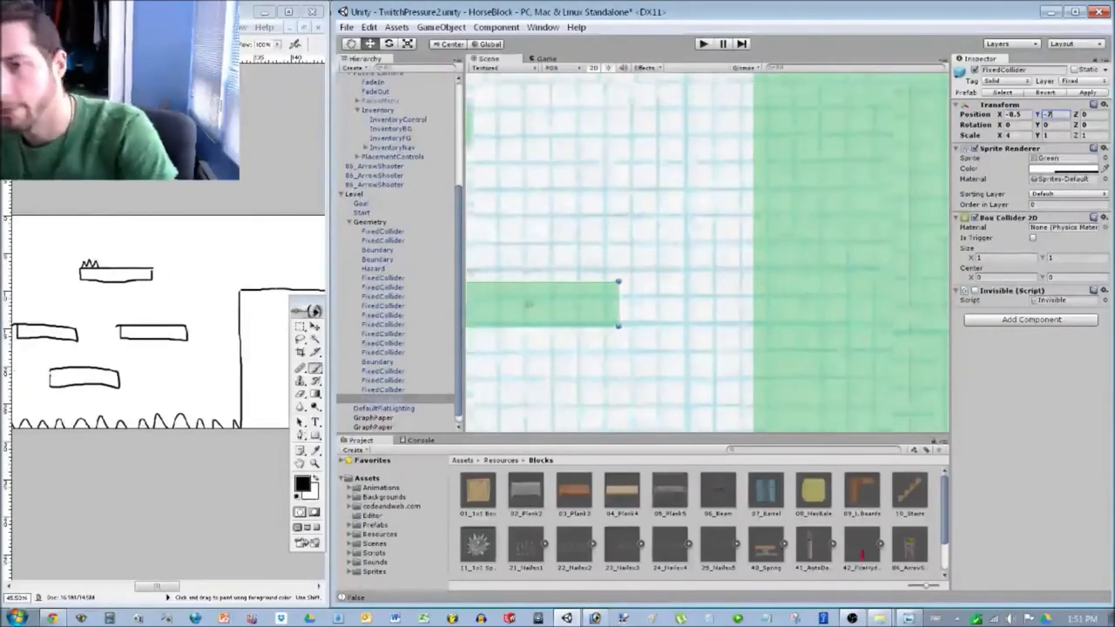
# Inspect the positions and spacing of the three short green platforms before the tall block in Unity.
pyautogui.scroll(-5, 634, 169)
pyautogui.click(577, 203)
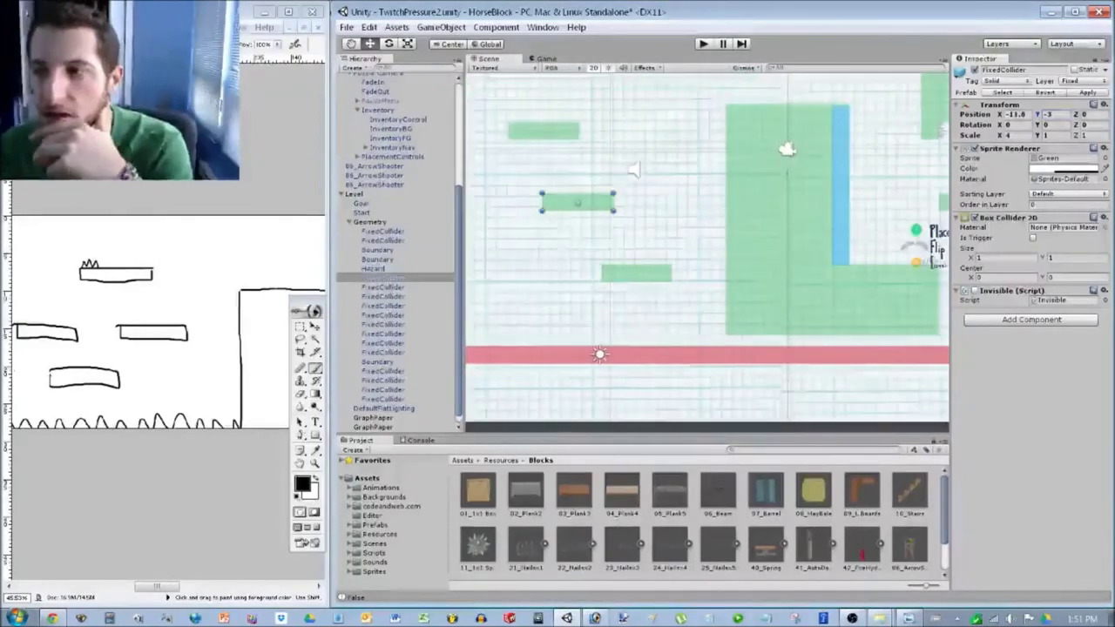
pyautogui.click(634, 170)
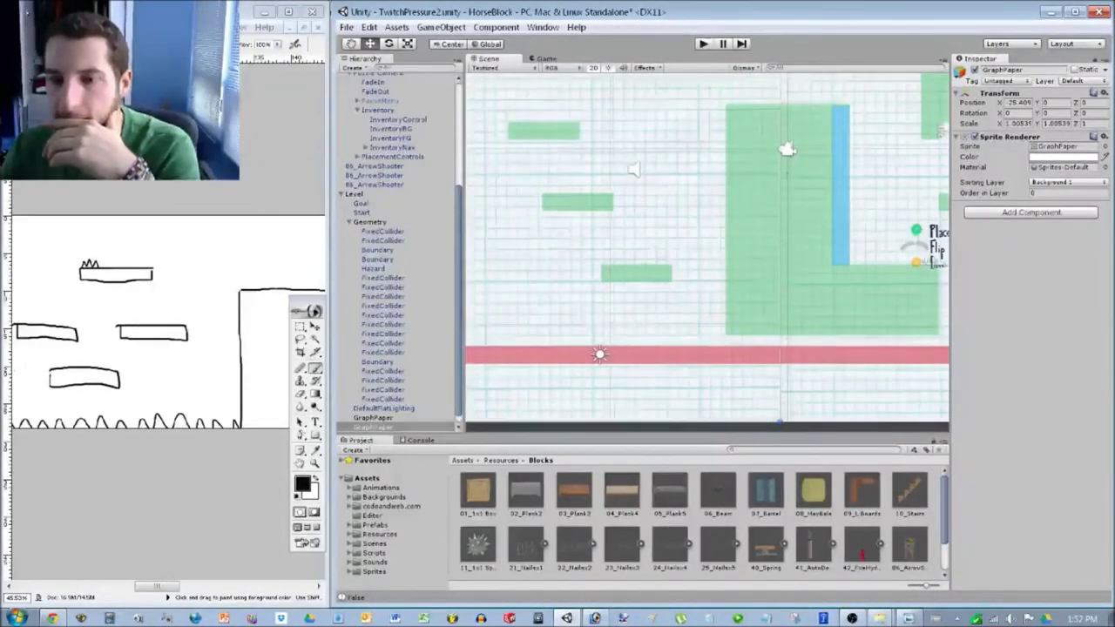
pyautogui.press('Escape')
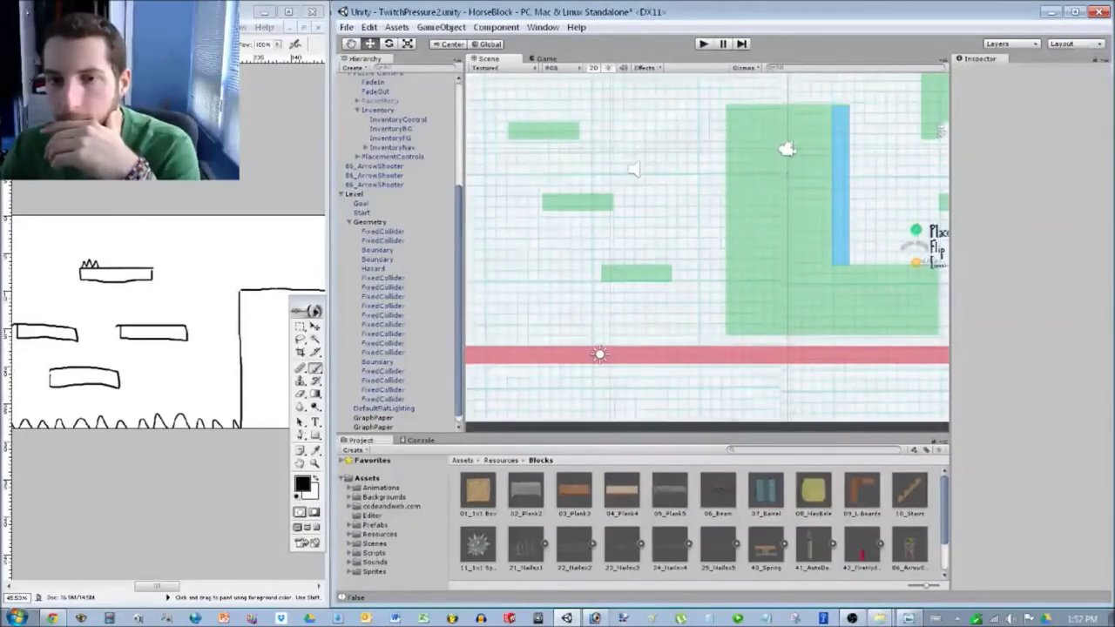
pyautogui.click(544, 131)
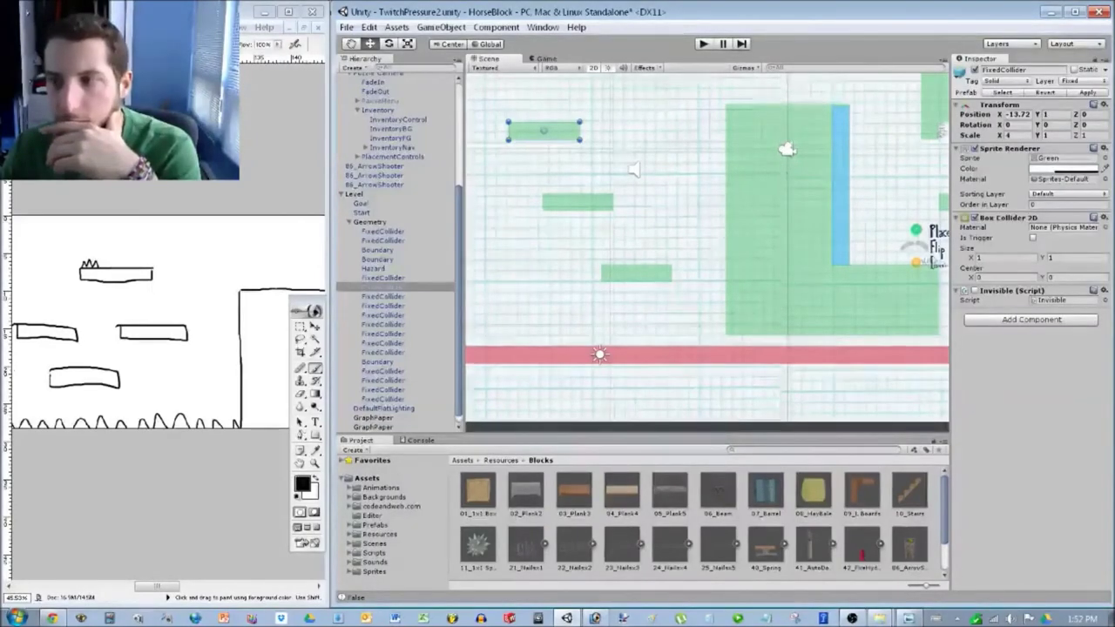
pyautogui.click(577, 202)
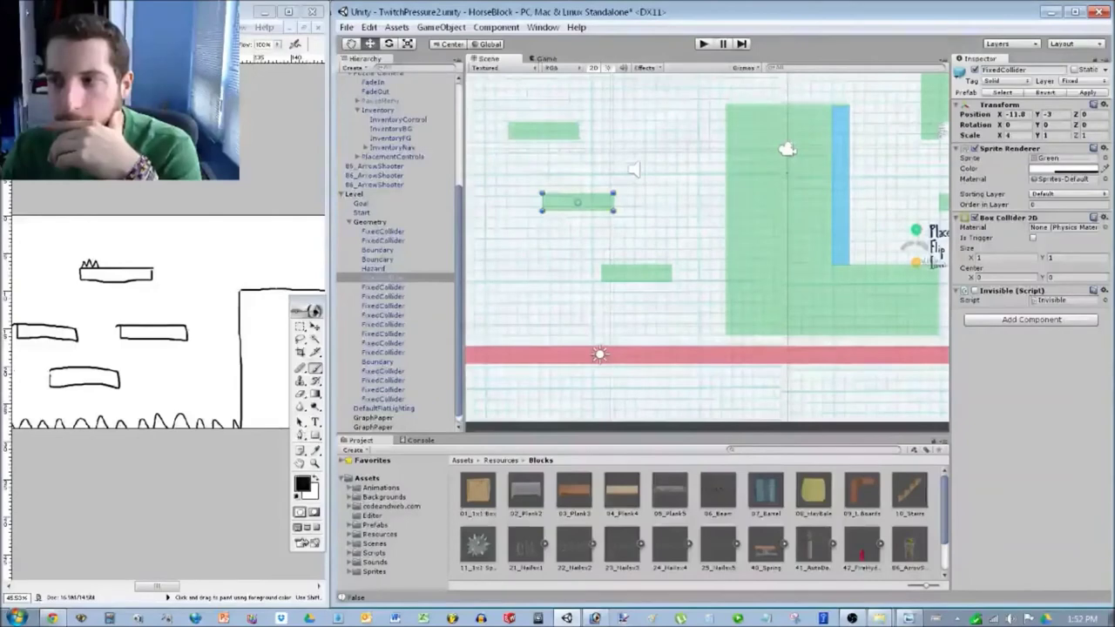
pyautogui.click(636, 273)
pyautogui.scroll(-6, 707, 253)
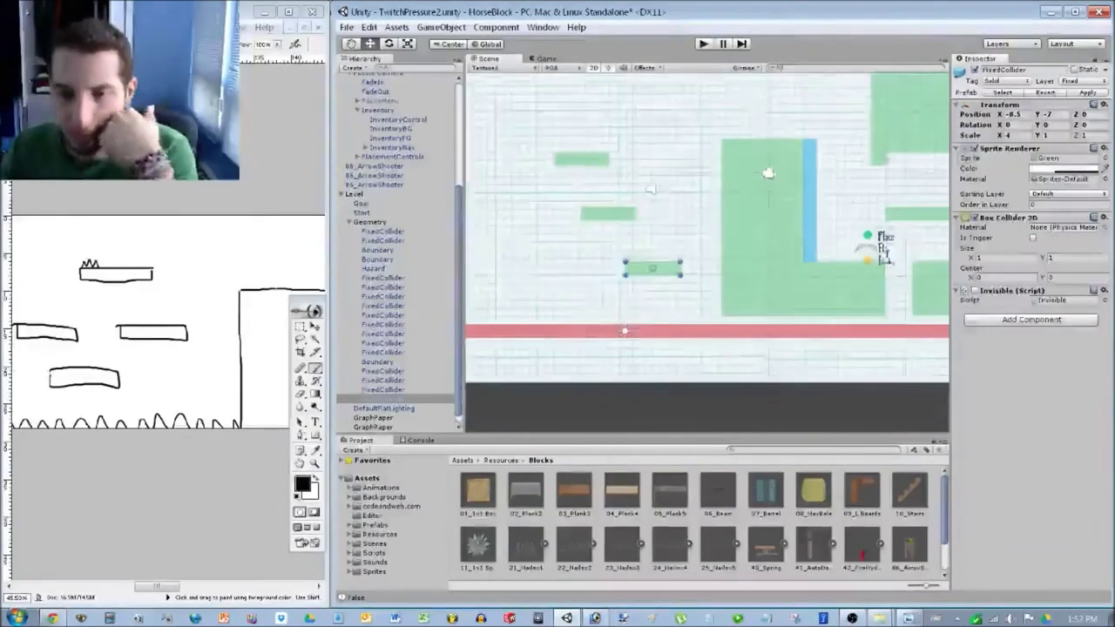
pyautogui.press('Escape')
pyautogui.scroll(3, 707, 228)
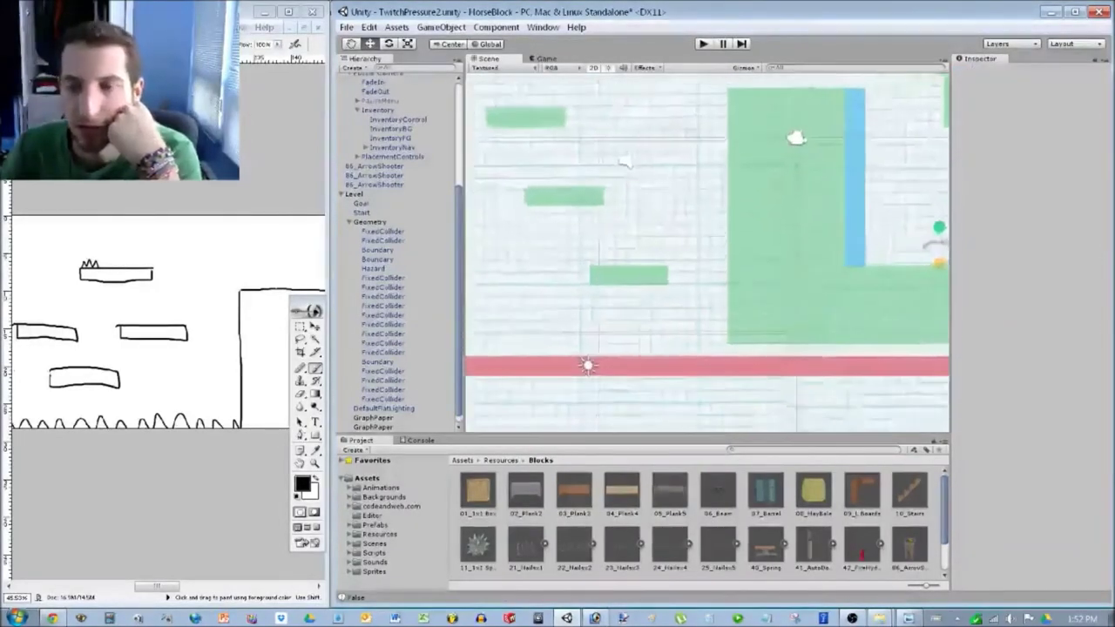
# Move the middle short platform to X -10.9 and the lower short platform to X -14.5.
pyautogui.click(508, 168)
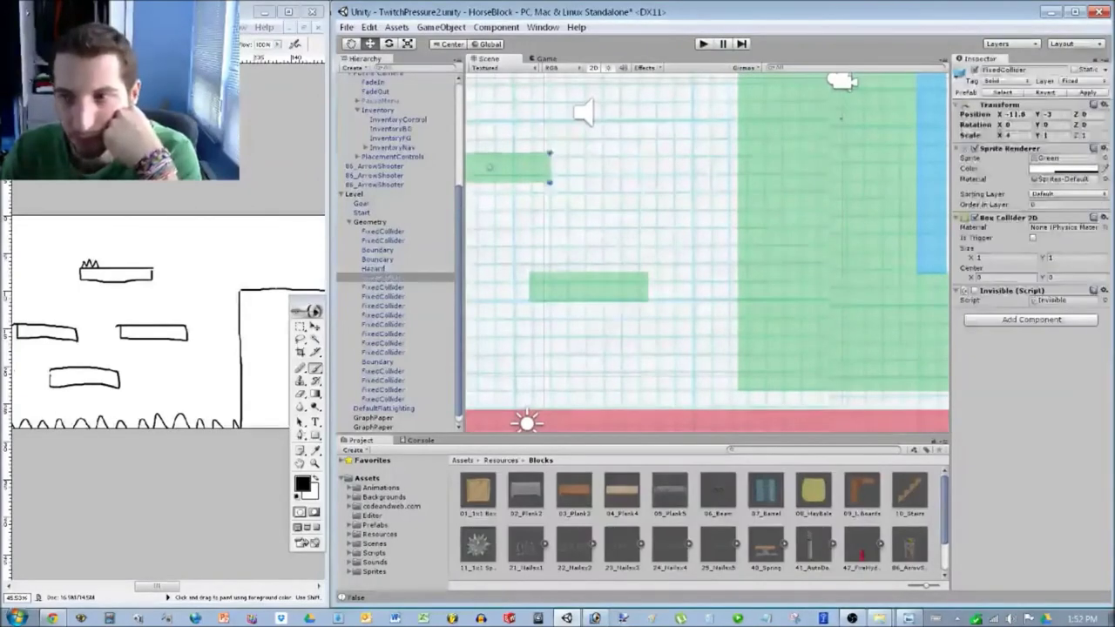
pyautogui.moveTo(1000, 114)
pyautogui.mouseDown()
pyautogui.moveTo(1026, 115)
pyautogui.moveTo(1009, 114)
pyautogui.mouseUp()
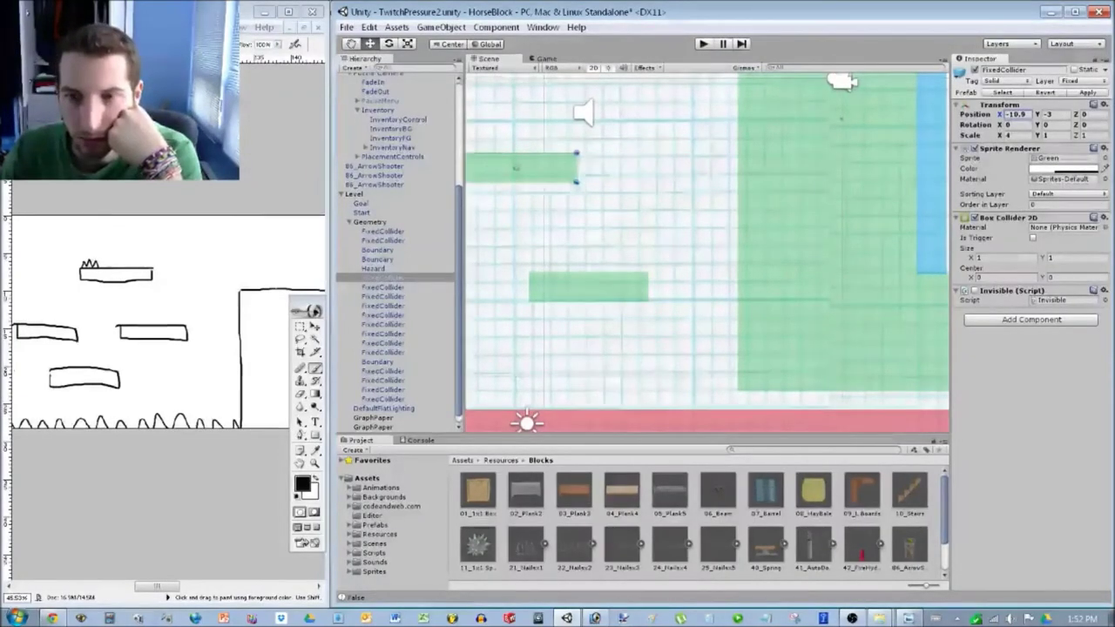
pyautogui.scroll(-6, 707, 253)
pyautogui.moveTo(657, 271); pyautogui.dragTo(806, 295, button='middle')
pyautogui.scroll(1, 708, 252)
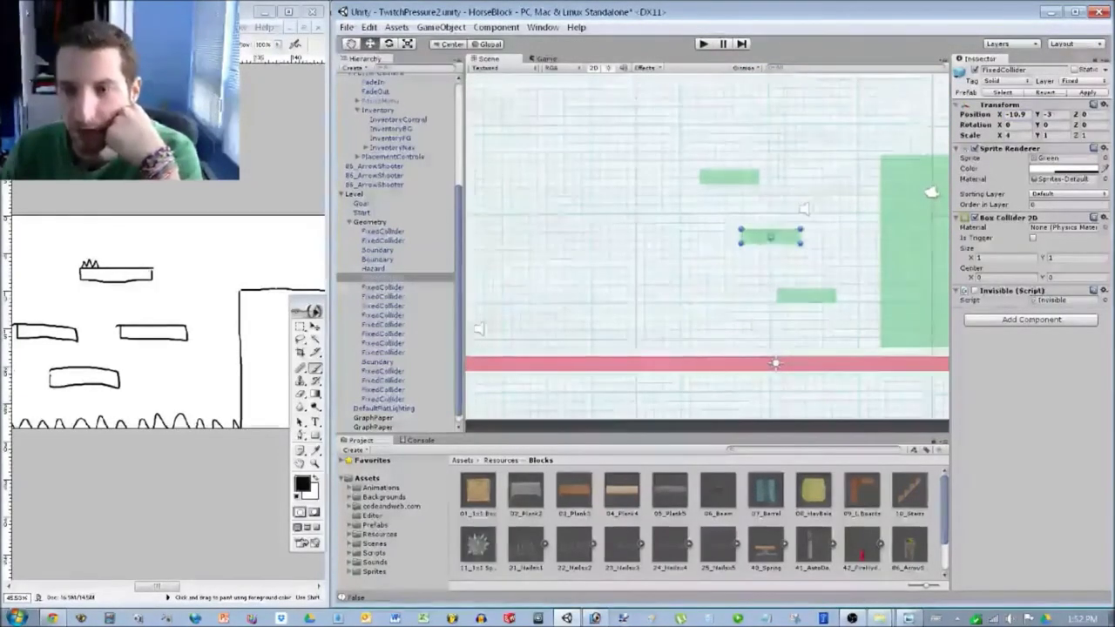
pyautogui.click(806, 295)
pyautogui.moveTo(1002, 114); pyautogui.dragTo(951, 114)
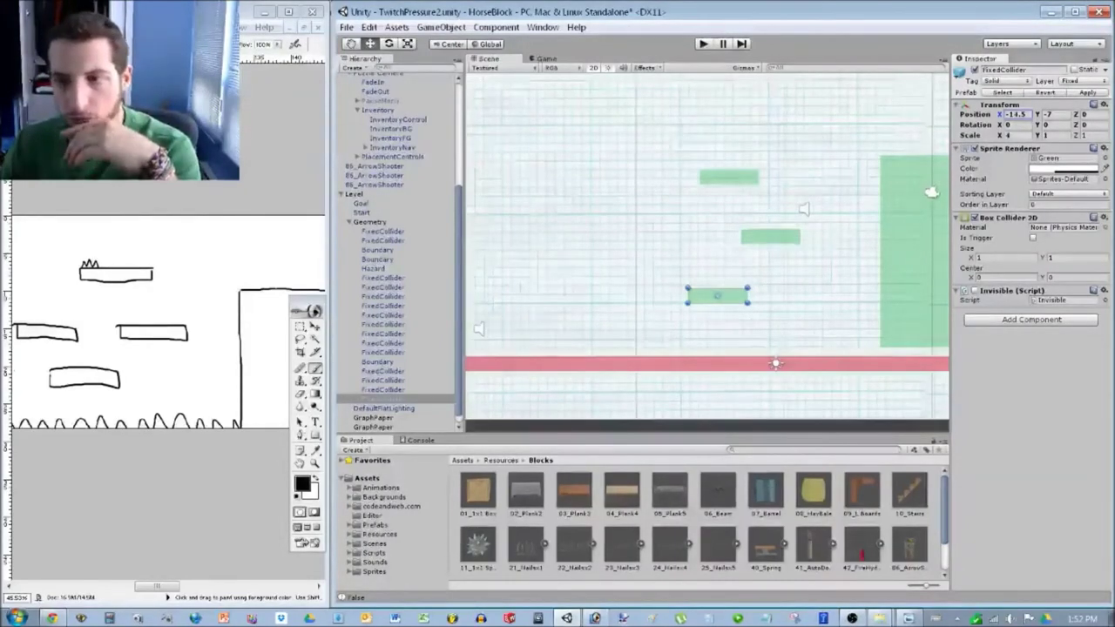
# Duplicate the middle short platform and place the copy to its left at about X -17.99, Y -3.
pyautogui.click(770, 236)
pyautogui.hotkey('ctrl', 'd')
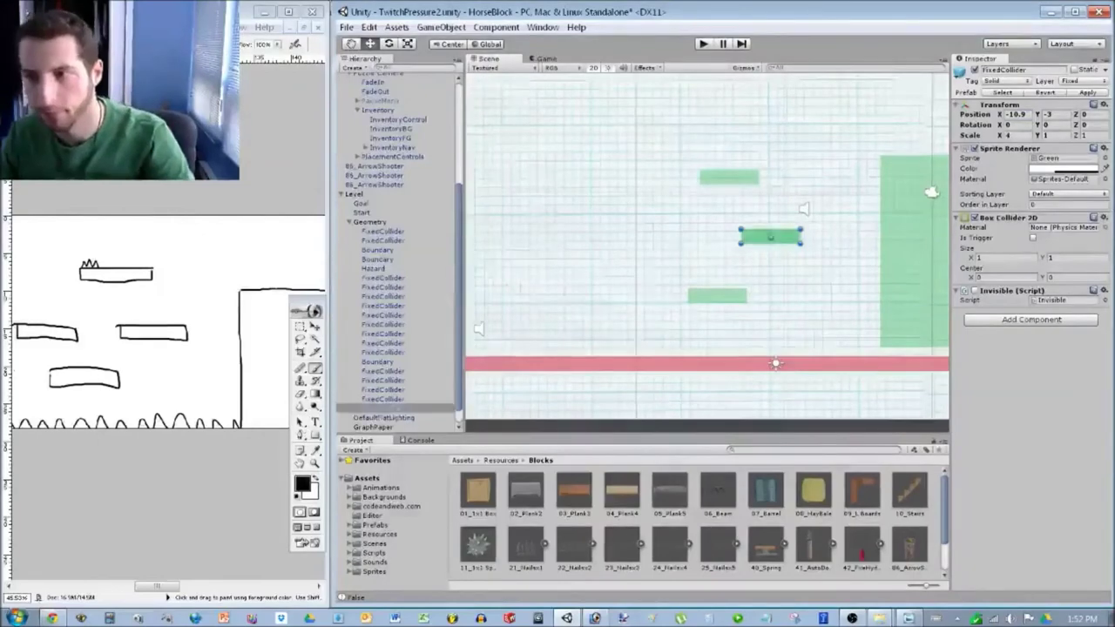
pyautogui.moveTo(771, 236); pyautogui.dragTo(666, 236)
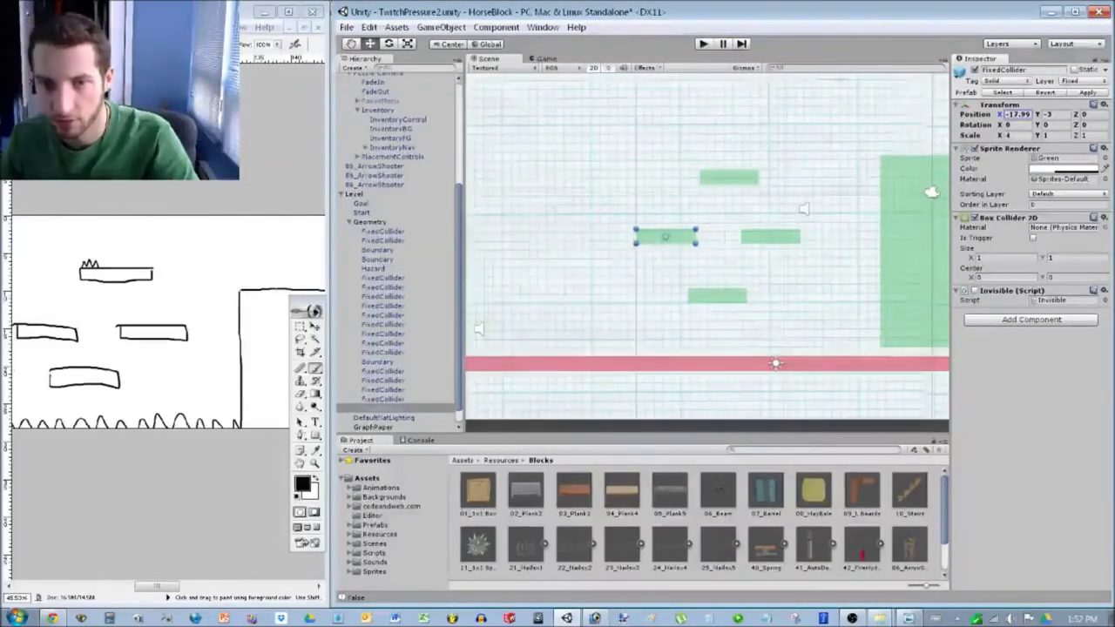
# Using the small L-shaped block in the Photoshop sketch as reference, duplicate Unity's lower platform as its foot, with X scale 1 at X -20.5, Y -7.
pyautogui.hotkey('alt', 'Tab')
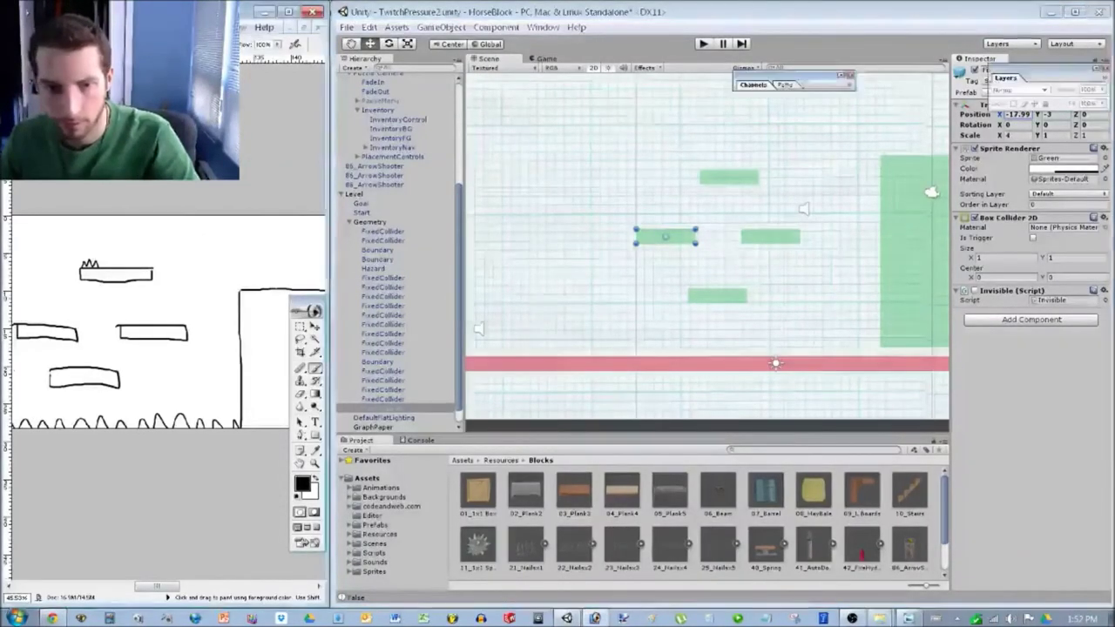
pyautogui.moveTo(157, 586); pyautogui.dragTo(126, 586)
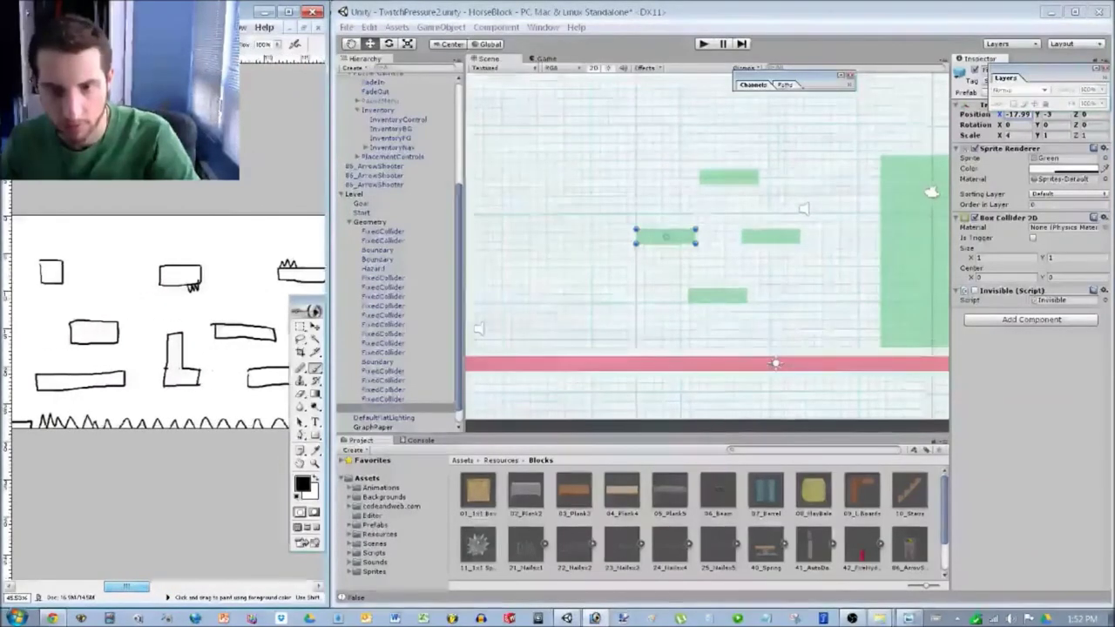
pyautogui.click(717, 295)
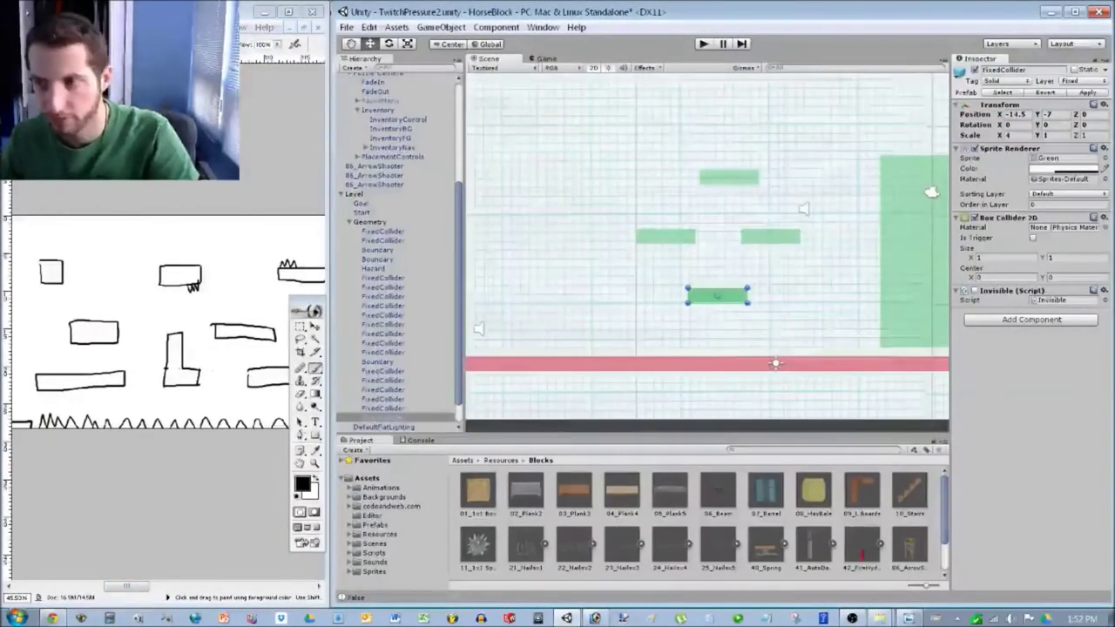
pyautogui.moveTo(718, 295); pyautogui.dragTo(643, 295)
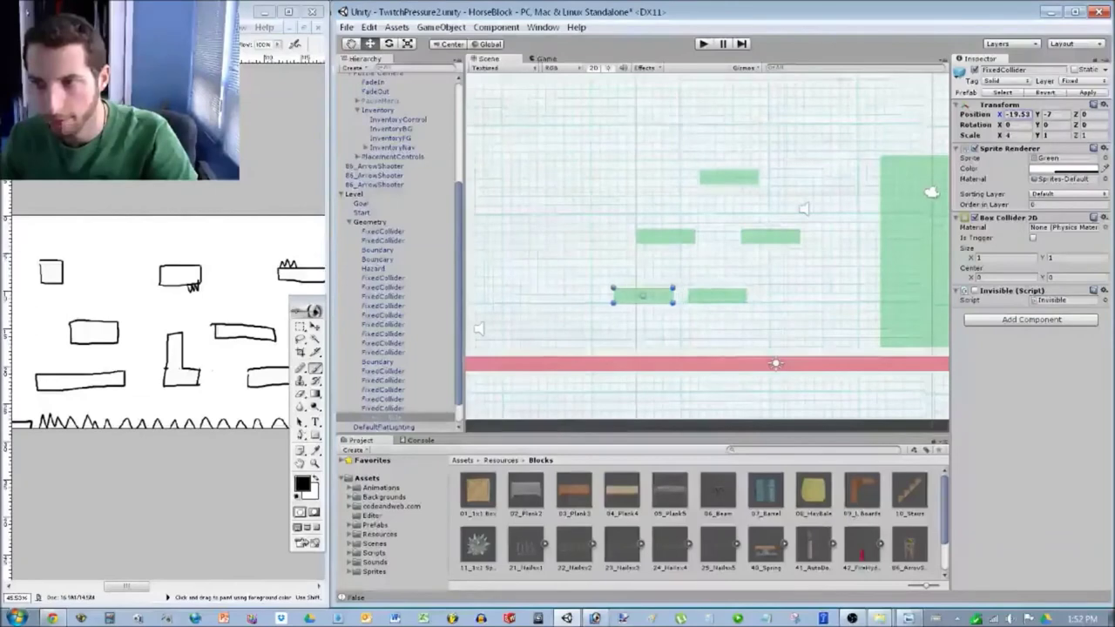
pyautogui.click(1016, 135)
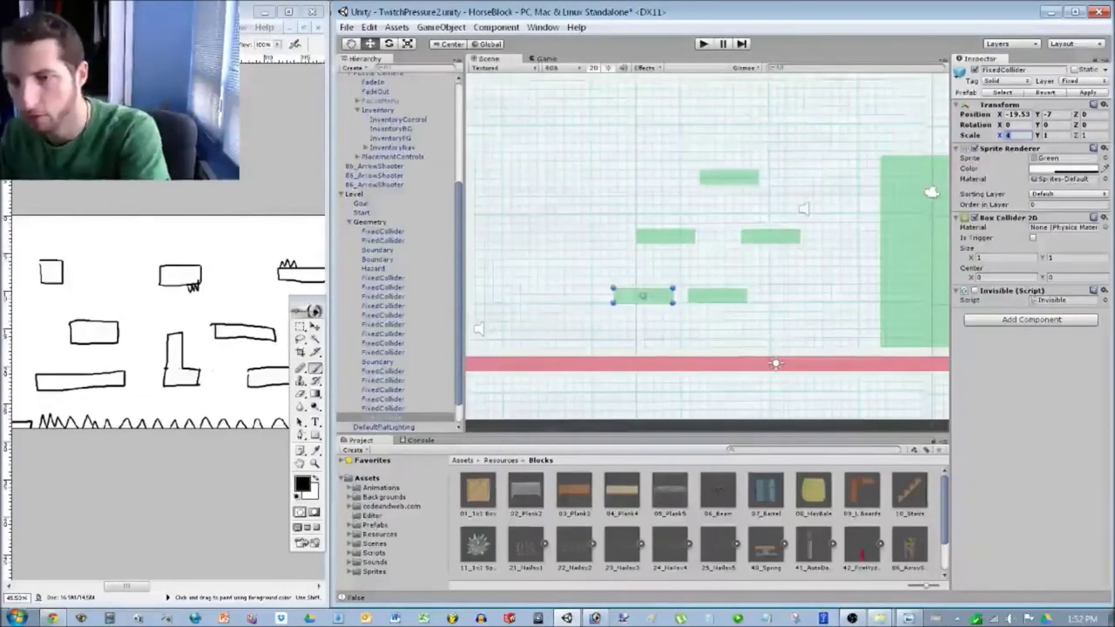
pyautogui.write('1')
pyautogui.moveTo(1000, 114); pyautogui.dragTo(991, 114)
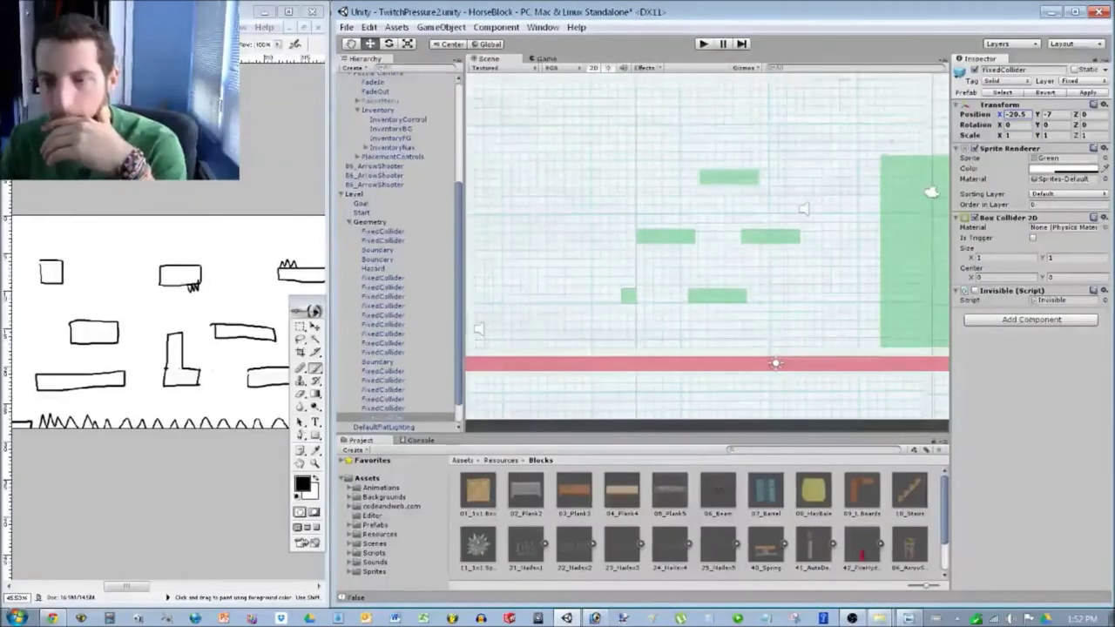
# Duplicate the foot block as the L's upright, with Y scale 2 at X -21.7, Y -6.5.
pyautogui.hotkey('ctrl', 'd')
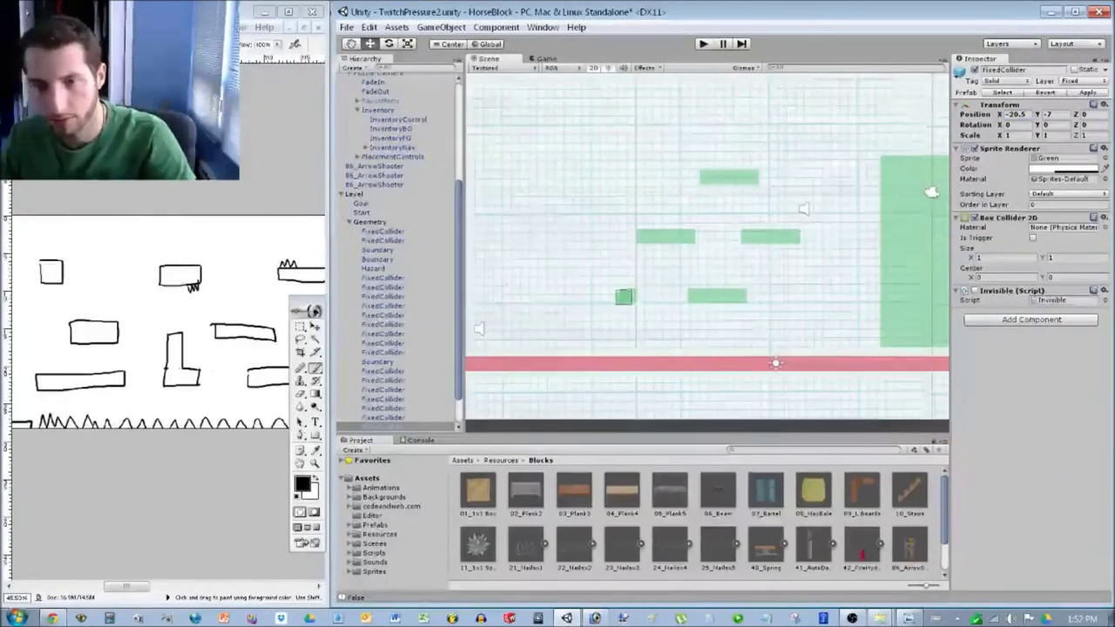
pyautogui.moveTo(1000, 114); pyautogui.dragTo(992, 114)
pyautogui.click(1052, 135)
pyautogui.write('2')
pyautogui.click(1053, 114)
pyautogui.write('-6.5')
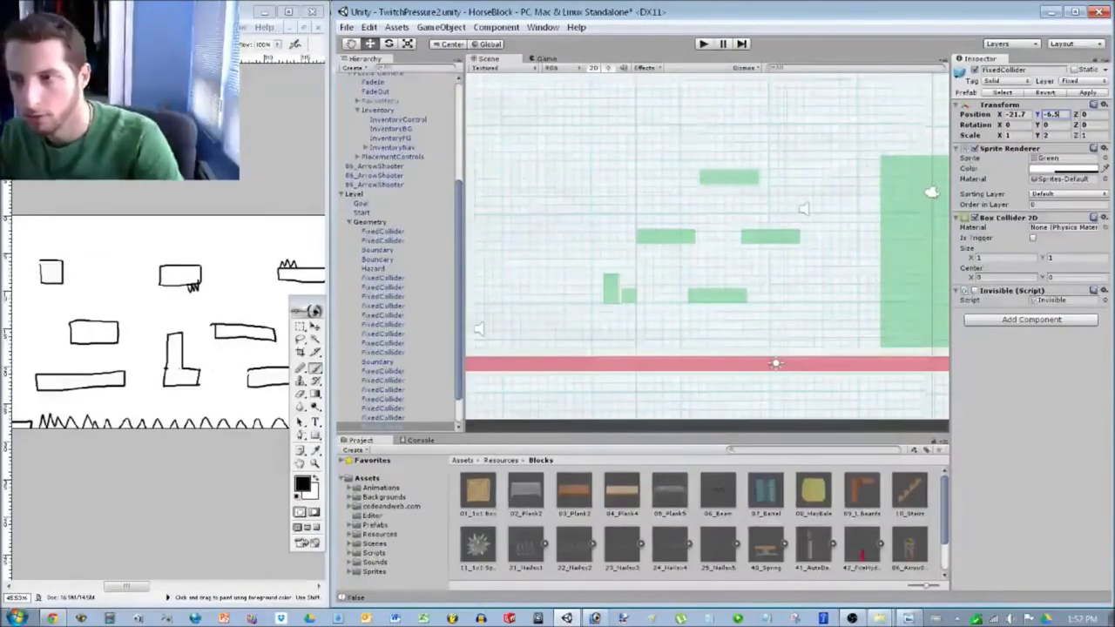
pyautogui.click(974, 114)
pyautogui.click(1016, 114)
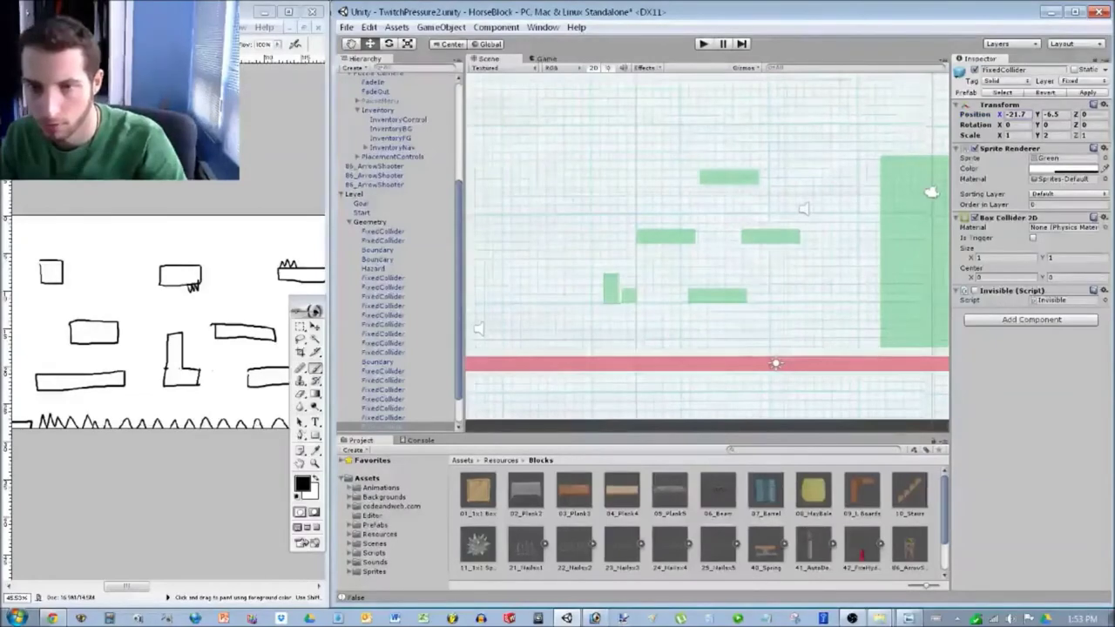
# Set the upright block's Y scale to 3 and its position to X -21.5, Y -6, against the foot block.
pyautogui.click(1053, 135)
pyautogui.write('3')
pyautogui.click(1065, 114)
pyautogui.write('-5.5')
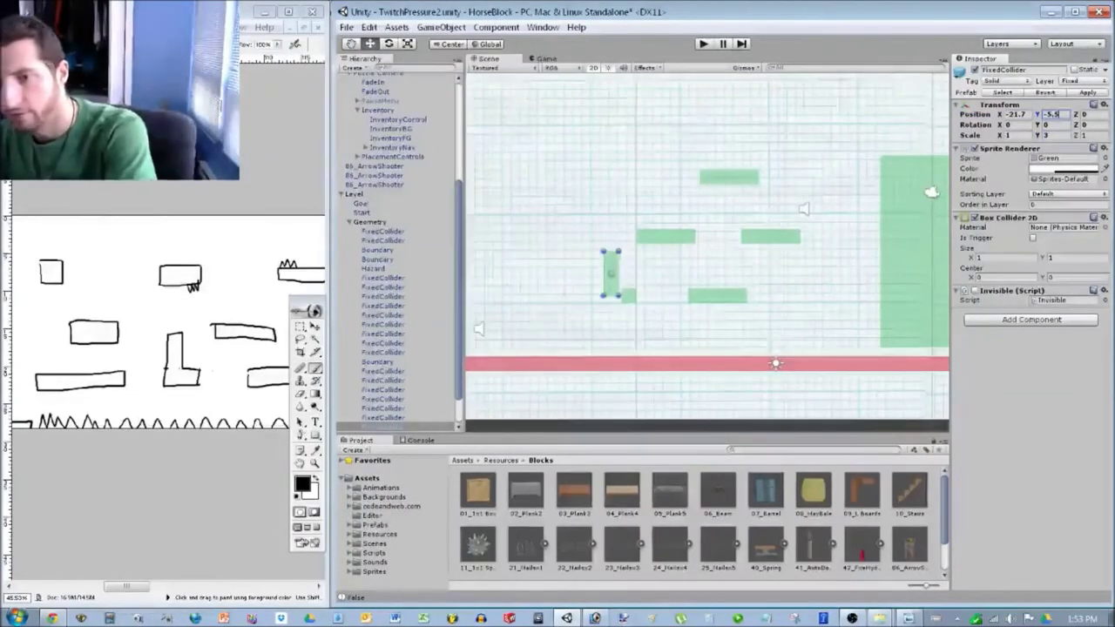
pyautogui.write('-6')
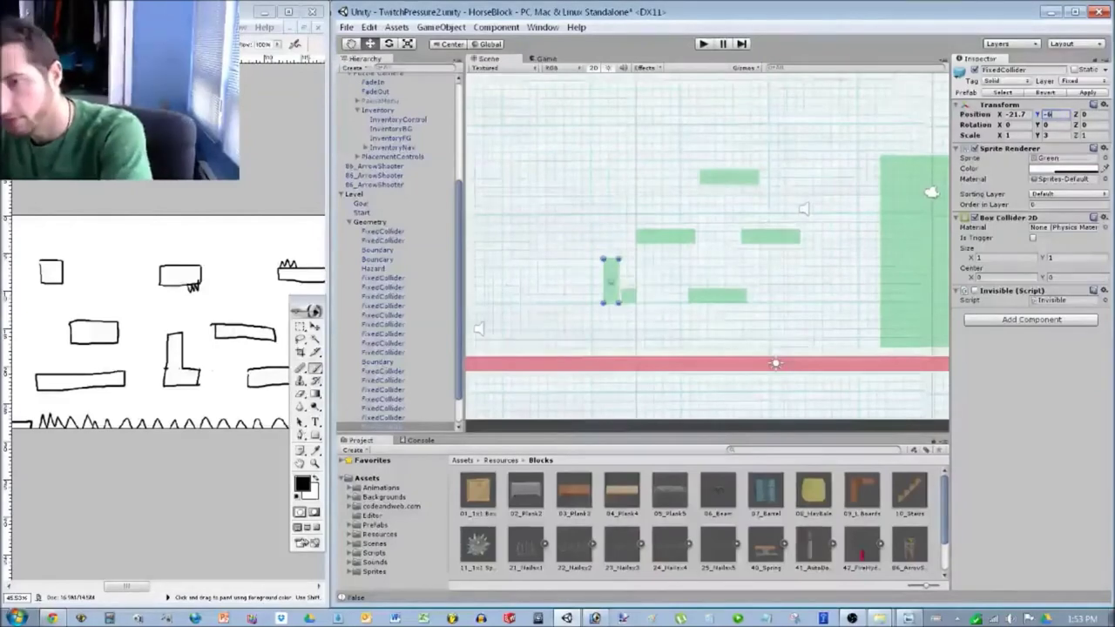
pyautogui.click(1026, 114)
pyautogui.press('BackSpace')
pyautogui.write('5')
pyautogui.press('Escape')
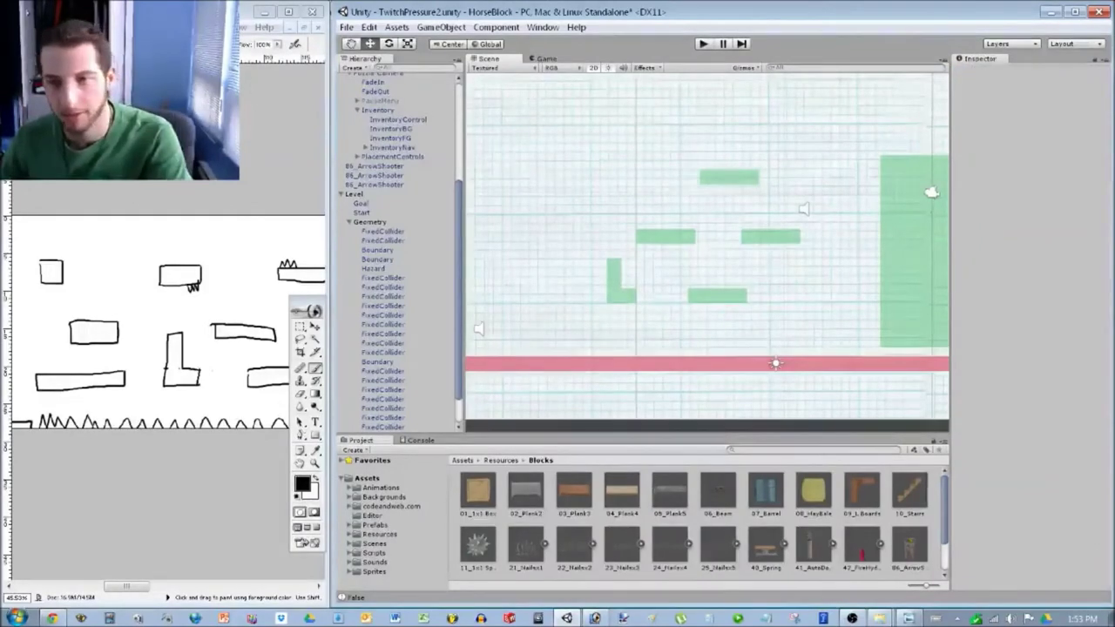
# Duplicate the upper short platform, set the copy's X scale to 2 and place it at X -21.2, Y 1.
pyautogui.click(730, 177)
pyautogui.hotkey('ctrl', 'd')
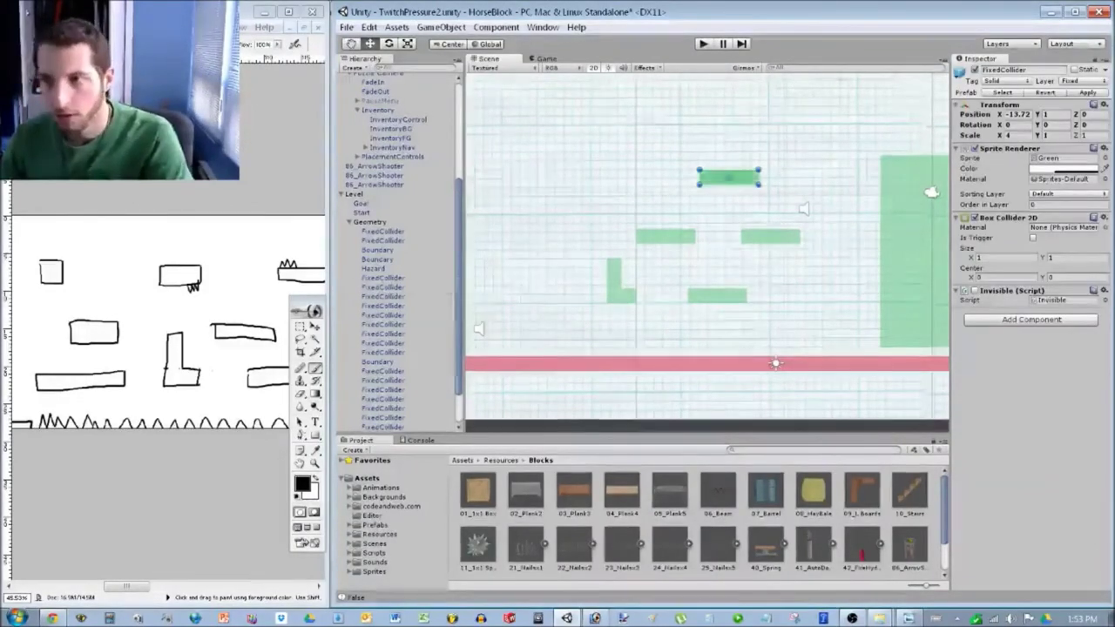
pyautogui.moveTo(1001, 115); pyautogui.dragTo(950, 114)
pyautogui.click(1016, 135)
pyautogui.write('2')
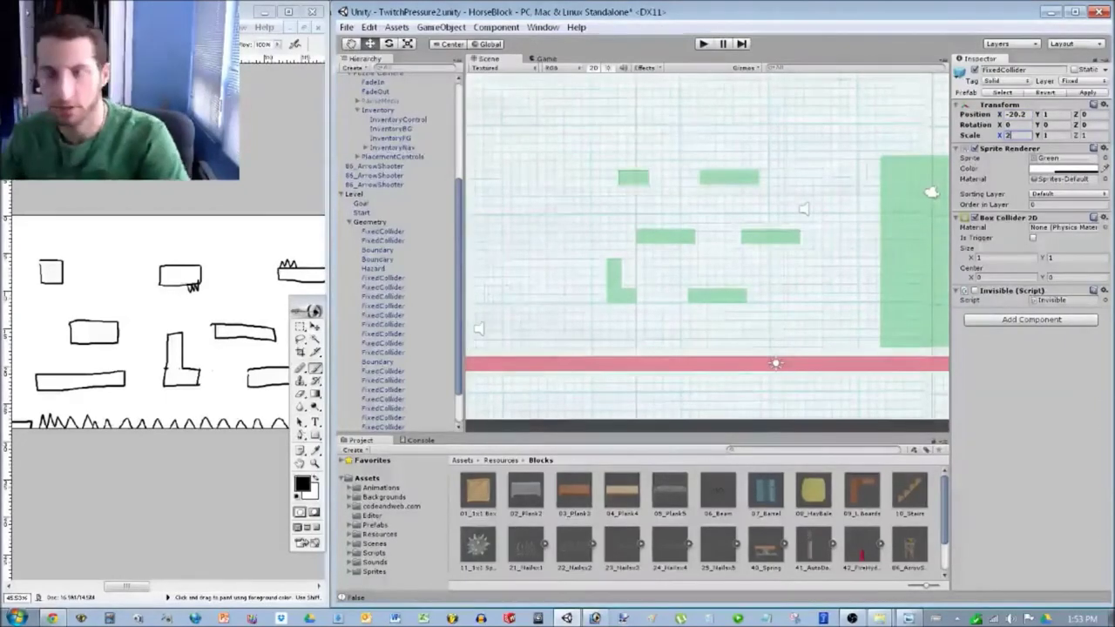
pyautogui.moveTo(1000, 114); pyautogui.dragTo(993, 114)
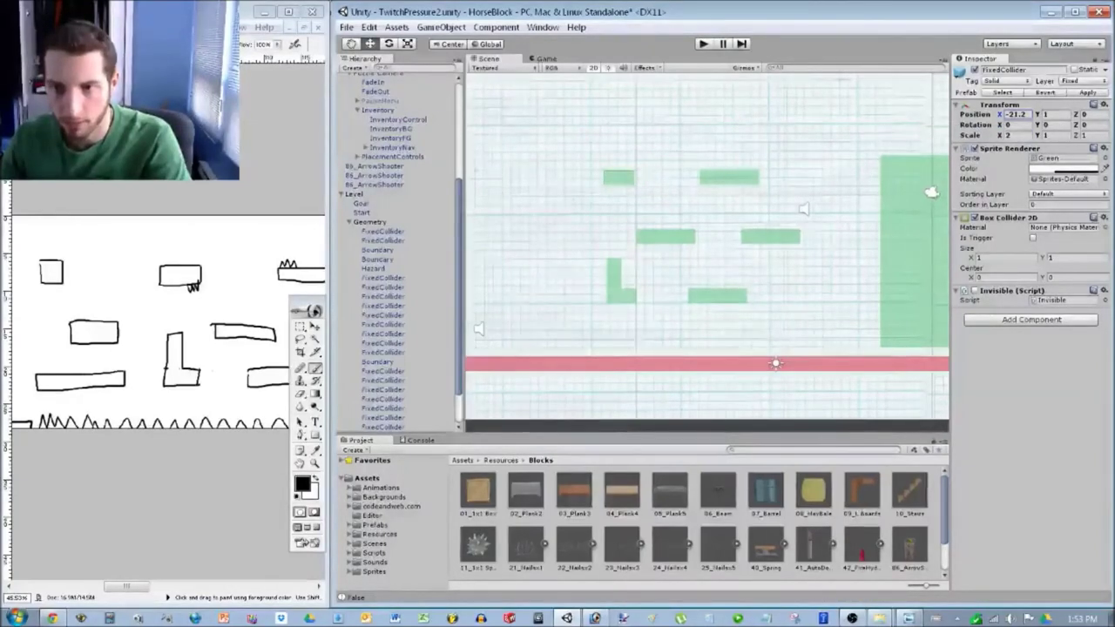
# Duplicate the left platform of the middle row, placing the copy at X -25.6, Y -3 with X scale 3.
pyautogui.click(666, 236)
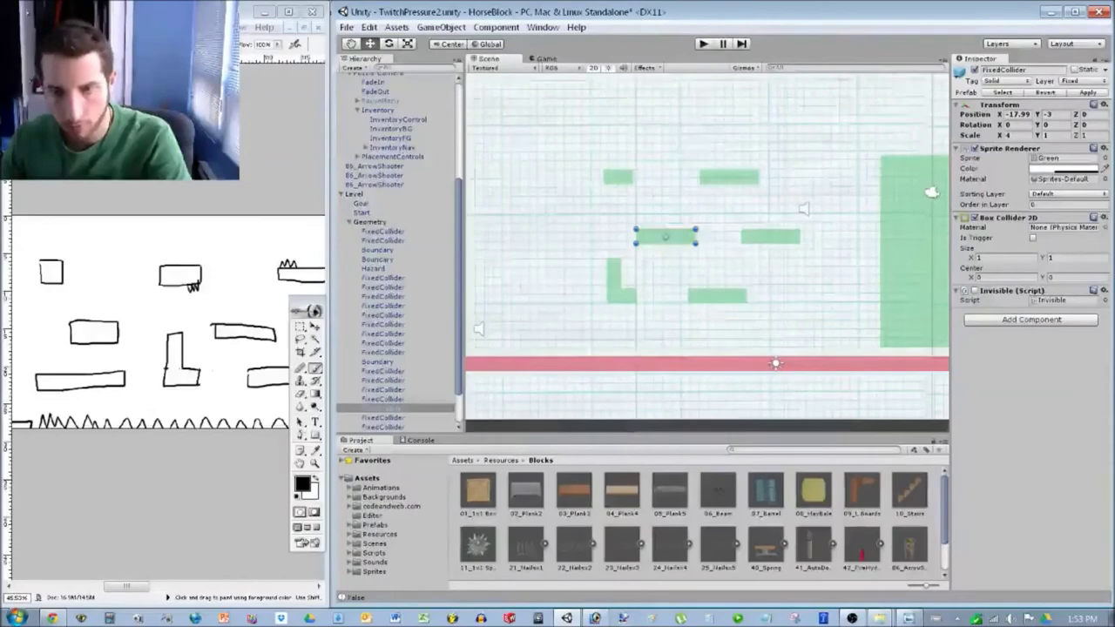
pyautogui.moveTo(1000, 114); pyautogui.dragTo(965, 114)
pyautogui.click(999, 135)
pyautogui.write('3')
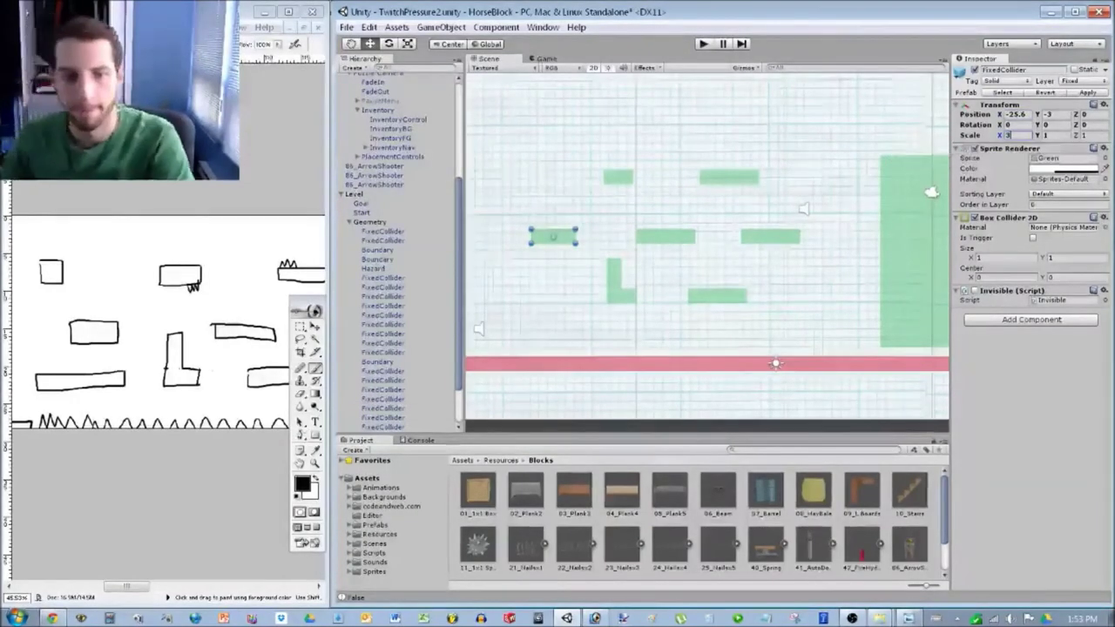
# Duplicate the lower short platform, set the copy's X scale to 5 and place it left of the L-shaped block at X -26.5, Y -7.
pyautogui.click(717, 296)
pyautogui.hotkey('ctrl', 'd')
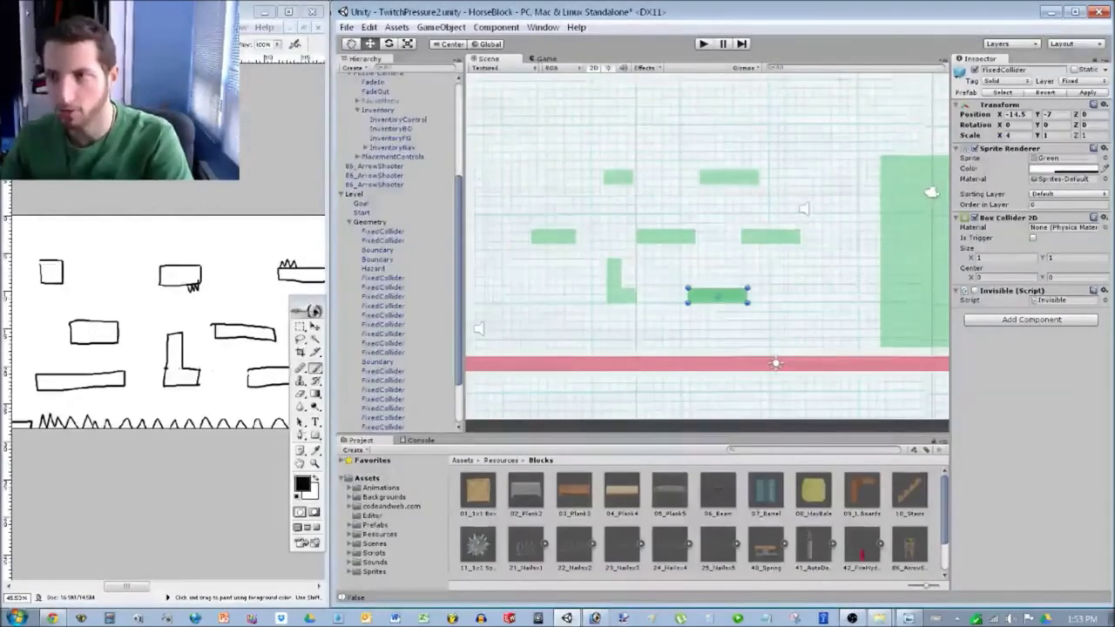
pyautogui.moveTo(717, 296); pyautogui.dragTo(526, 296)
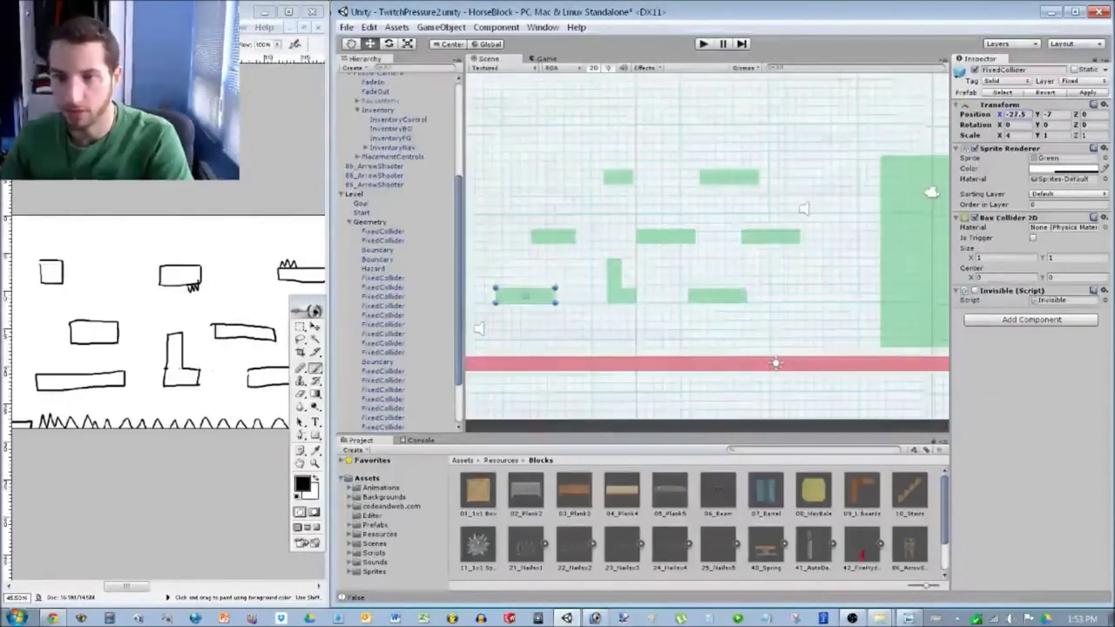
pyautogui.moveTo(1000, 114); pyautogui.dragTo(998, 114)
pyautogui.click(1016, 135)
pyautogui.write('5')
pyautogui.moveTo(999, 114); pyautogui.dragTo(1016, 114)
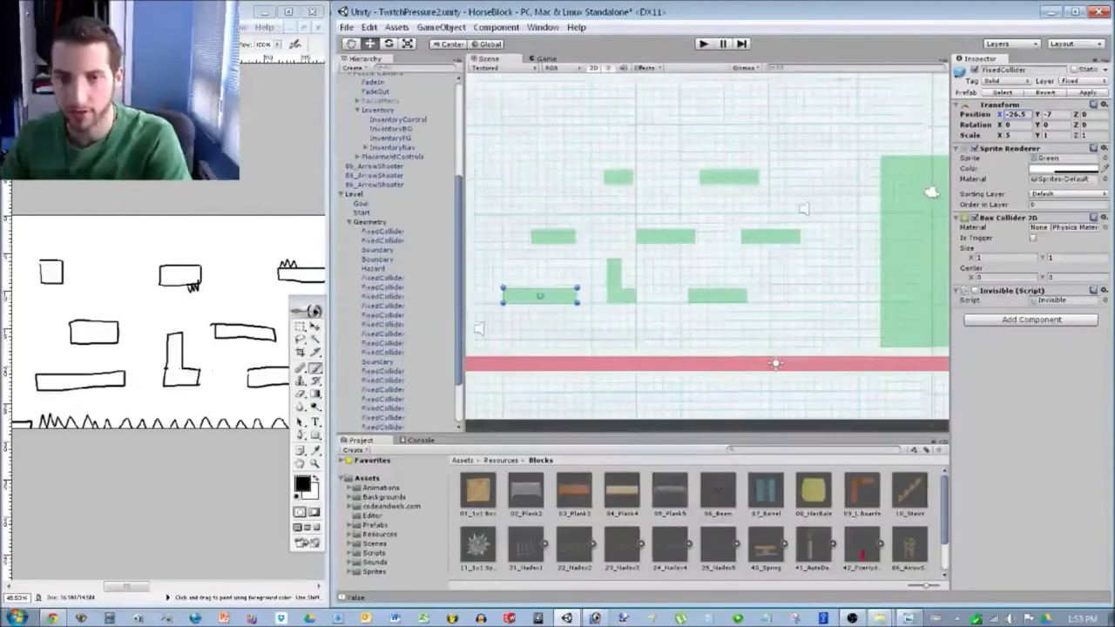
# Duplicate the two-unit platform in the top row, move the copy left above the three-unit platform and set its X scale to 1.
pyautogui.click(619, 177)
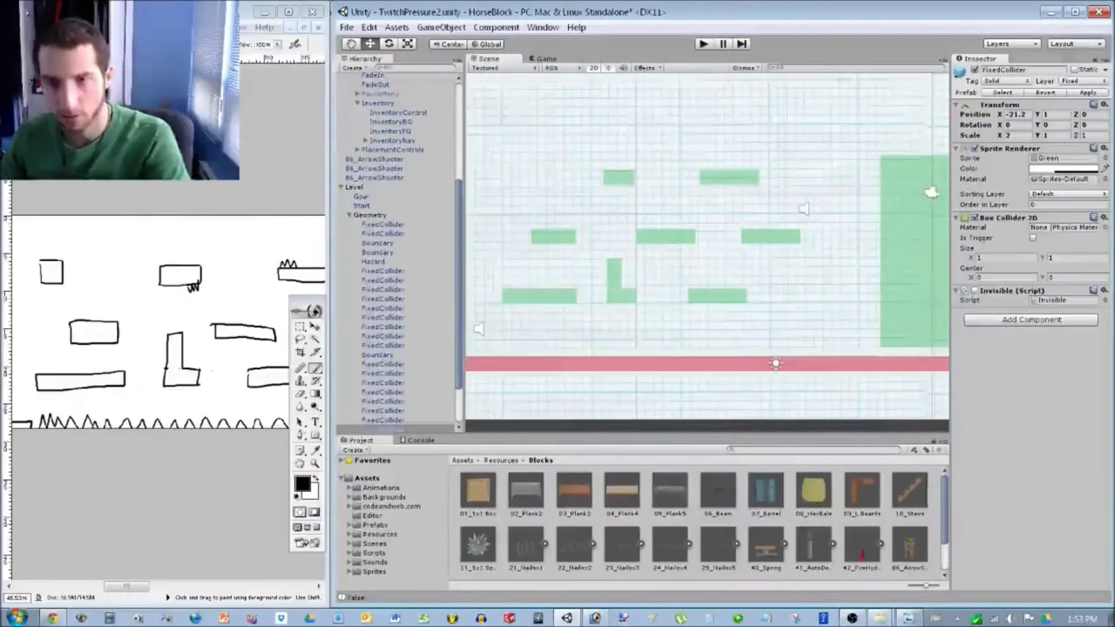
pyautogui.hotkey('ctrl', 'd')
pyautogui.moveTo(999, 114); pyautogui.dragTo(969, 114)
pyautogui.click(1016, 135)
pyautogui.write('1')
pyautogui.click(662, 210)
# Check the tall L-shape section of the Photoshop sketch, then in Unity widen the lower-left floating platform to X scale 7 and shift it left.
pyautogui.hotkey('alt', 'Tab')
pyautogui.moveTo(127, 586); pyautogui.dragTo(96, 586)
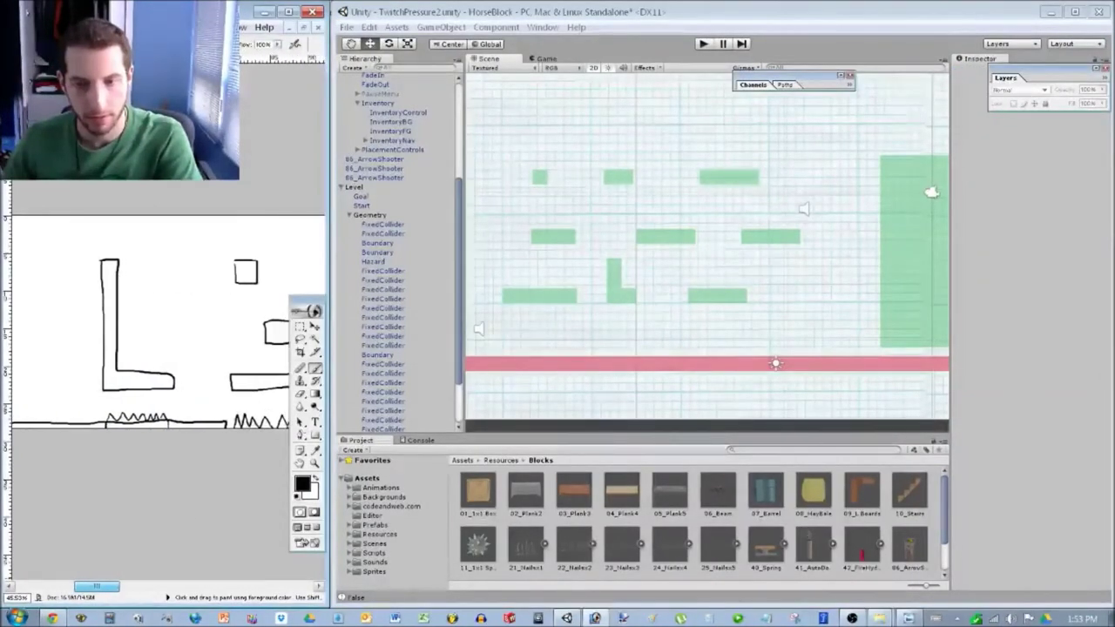
pyautogui.hotkey('alt', 'Tab')
pyautogui.moveTo(610, 261); pyautogui.dragTo(806, 256, button='middle')
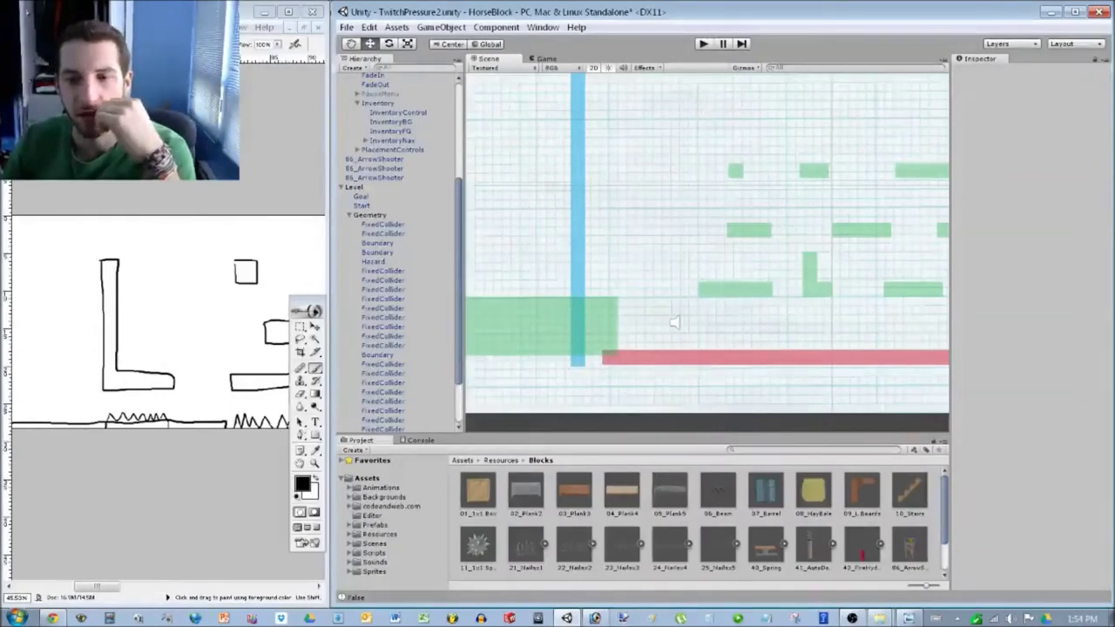
pyautogui.click(735, 290)
pyautogui.click(1011, 136)
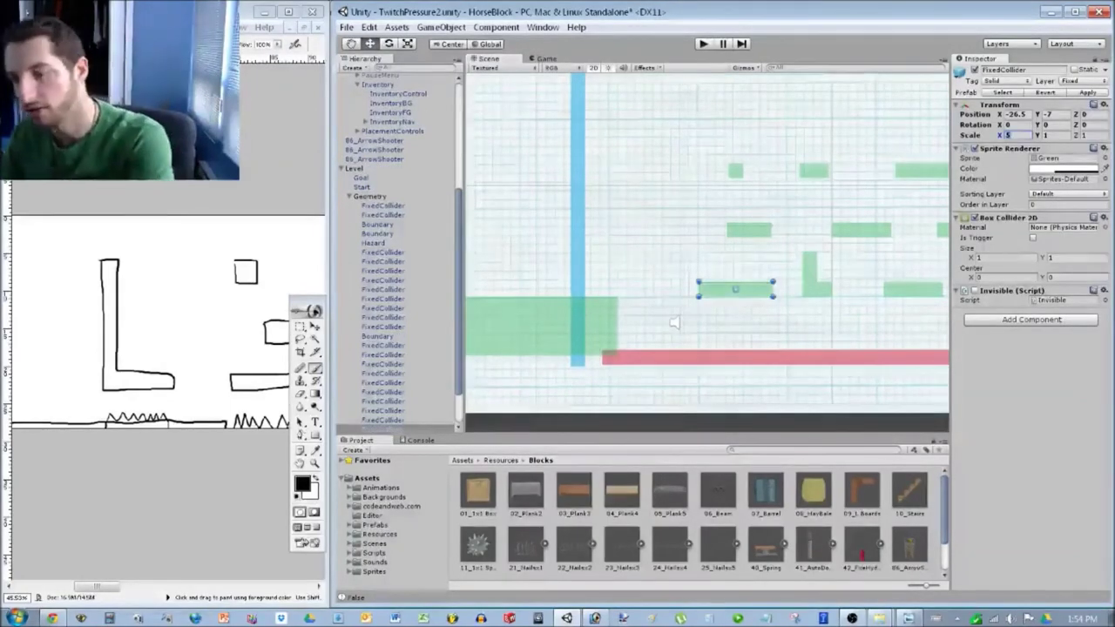
pyautogui.write('7')
pyautogui.moveTo(999, 114); pyautogui.dragTo(990, 114)
pyautogui.click(674, 324)
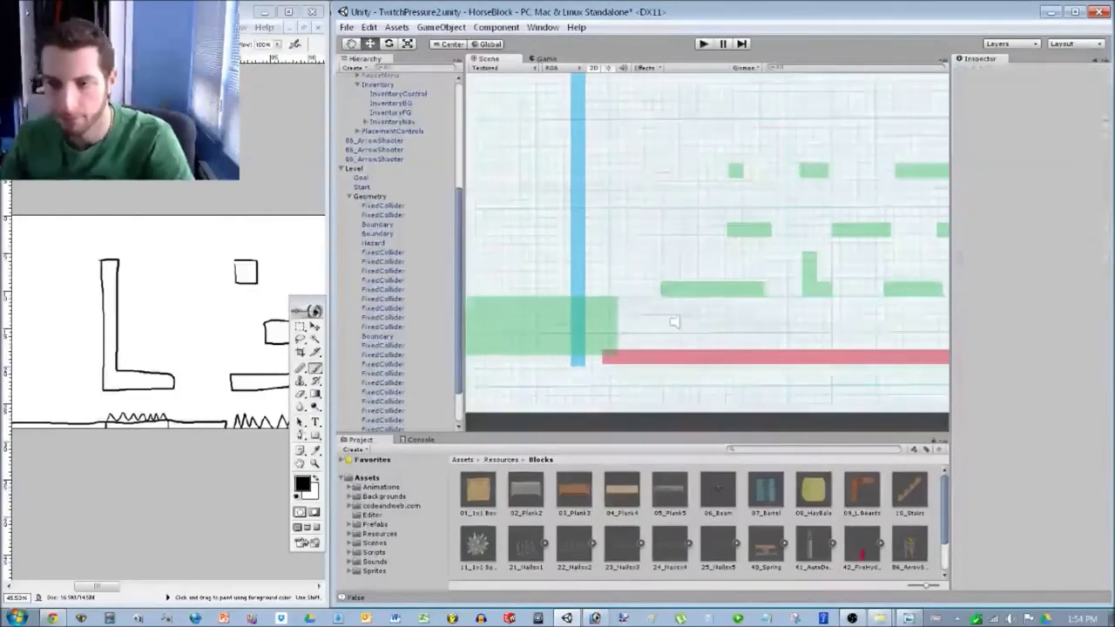
# Duplicate the leftmost three-unit platform of the middle row and move the copy left to about X -35, Y -4.7.
pyautogui.scroll(-5, 675, 323)
pyautogui.moveTo(708, 252); pyautogui.dragTo(630, 252, button='middle')
pyautogui.hotkey('alt', 'Tab')
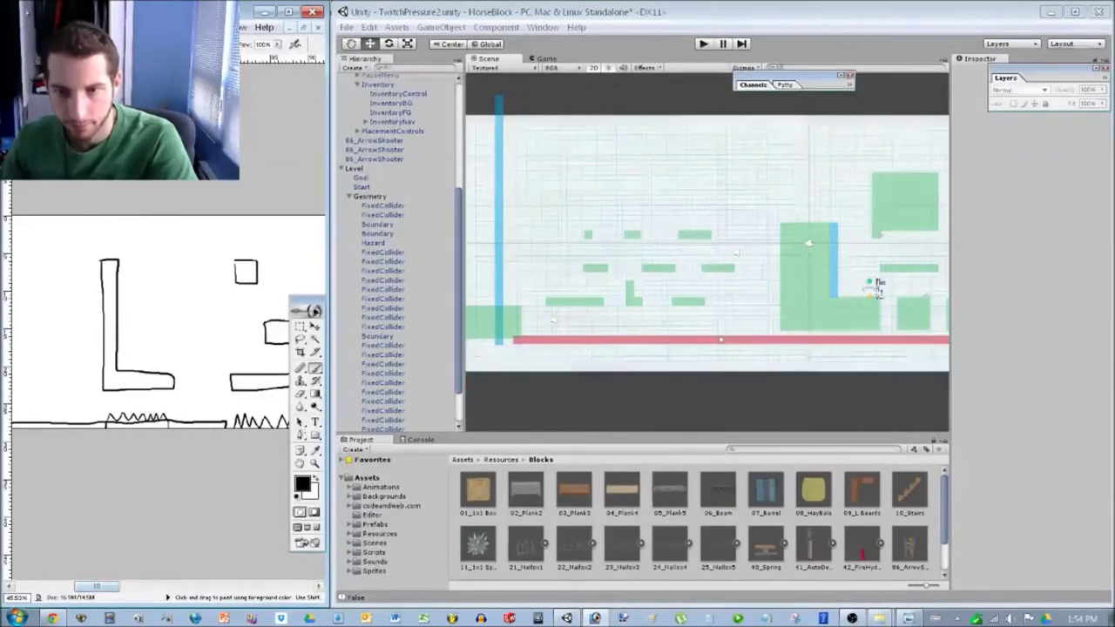
pyautogui.moveTo(519, 217); pyautogui.dragTo(622, 247, button='middle')
pyautogui.scroll(7, 621, 247)
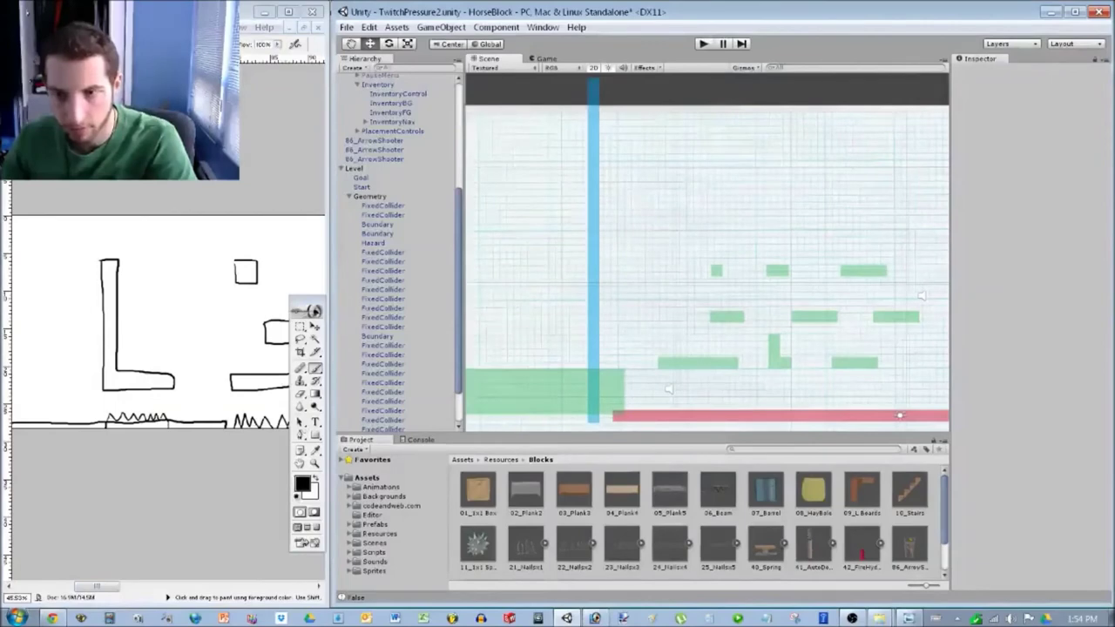
pyautogui.click(727, 316)
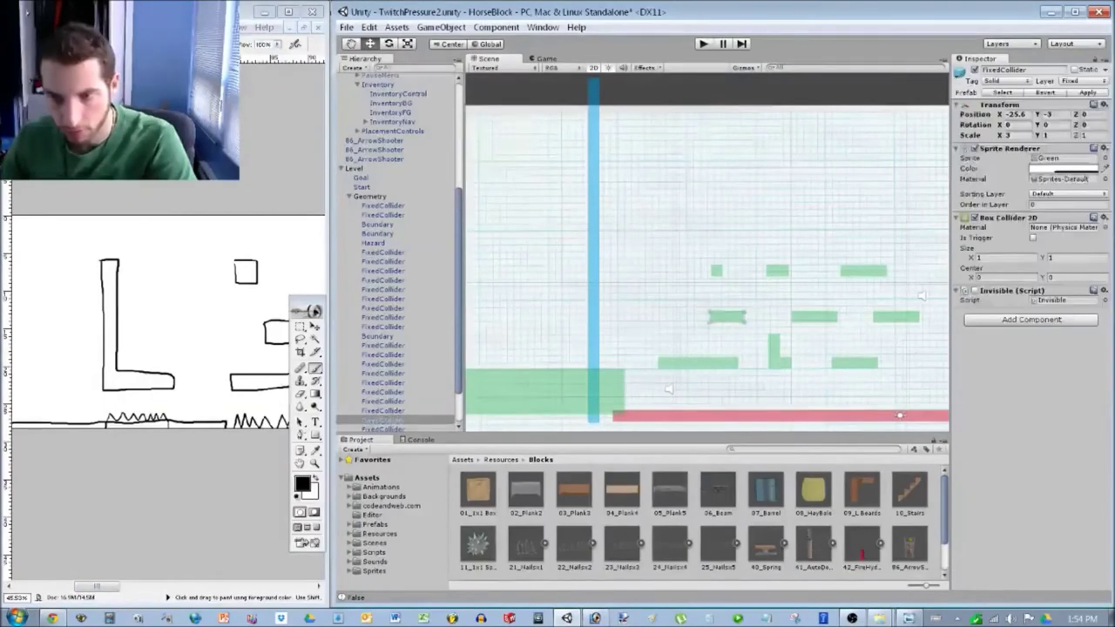
pyautogui.moveTo(726, 316); pyautogui.dragTo(619, 337)
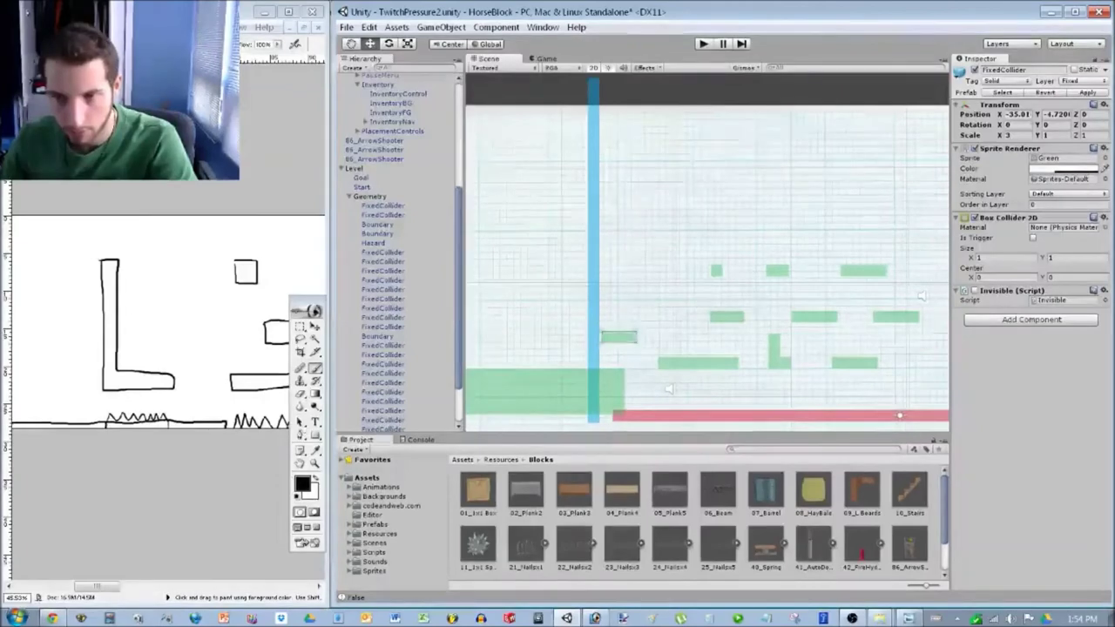
# Move the blue vertical boundary far left to X -66.5, clear of the new platforms.
pyautogui.click(593, 337)
pyautogui.moveTo(1001, 114); pyautogui.dragTo(862, 114)
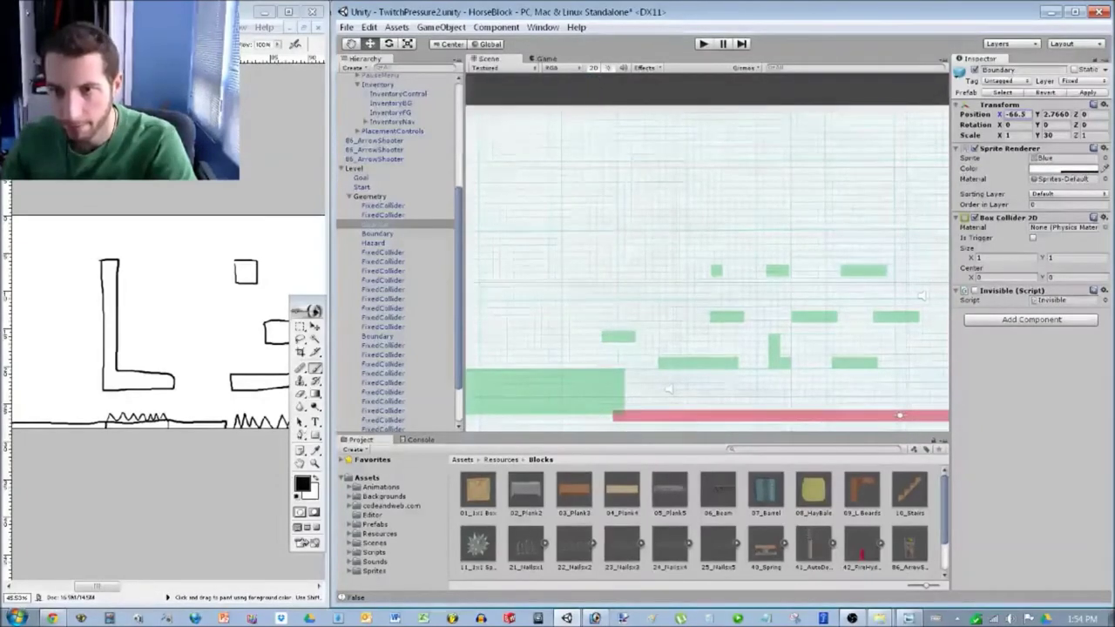
pyautogui.click(921, 296)
# Move the new three-unit platform further left above the ground block, to about X -38.8, Y -5.3.
pyautogui.scroll(-8, 921, 295)
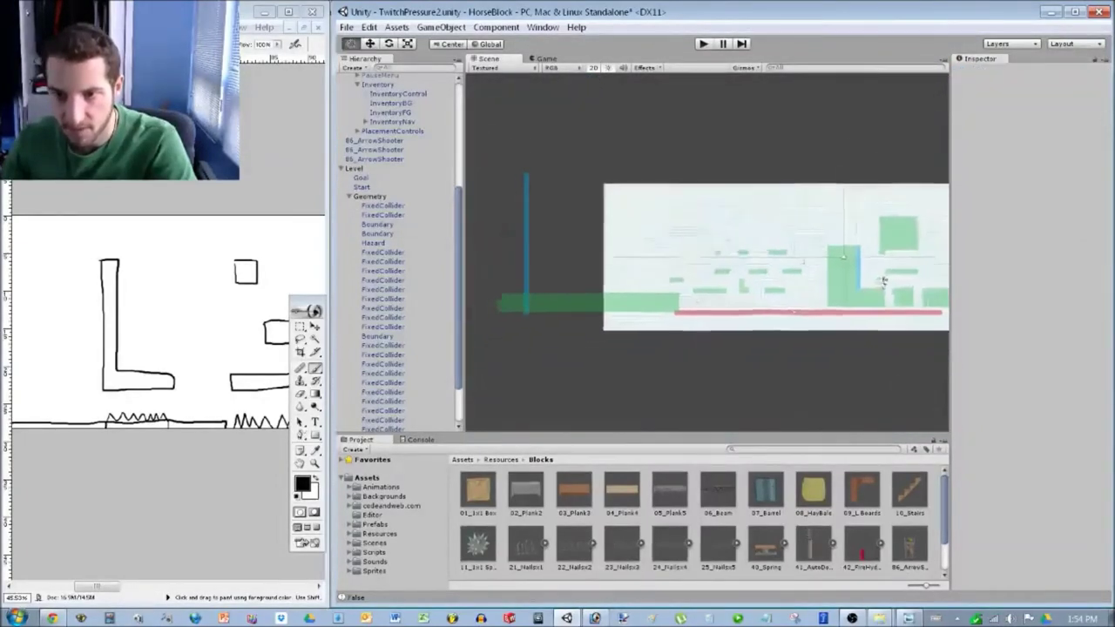
pyautogui.moveTo(876, 286); pyautogui.dragTo(889, 265, button='middle')
pyautogui.scroll(3, 889, 265)
pyautogui.scroll(5, 710, 406)
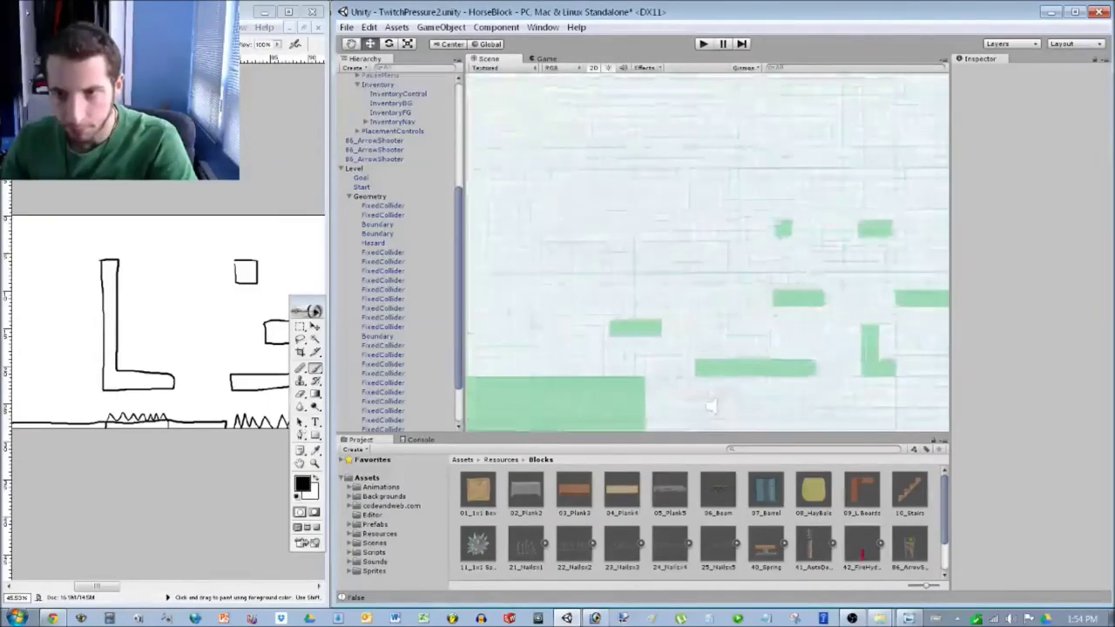
pyautogui.click(635, 327)
pyautogui.scroll(6, 607, 288)
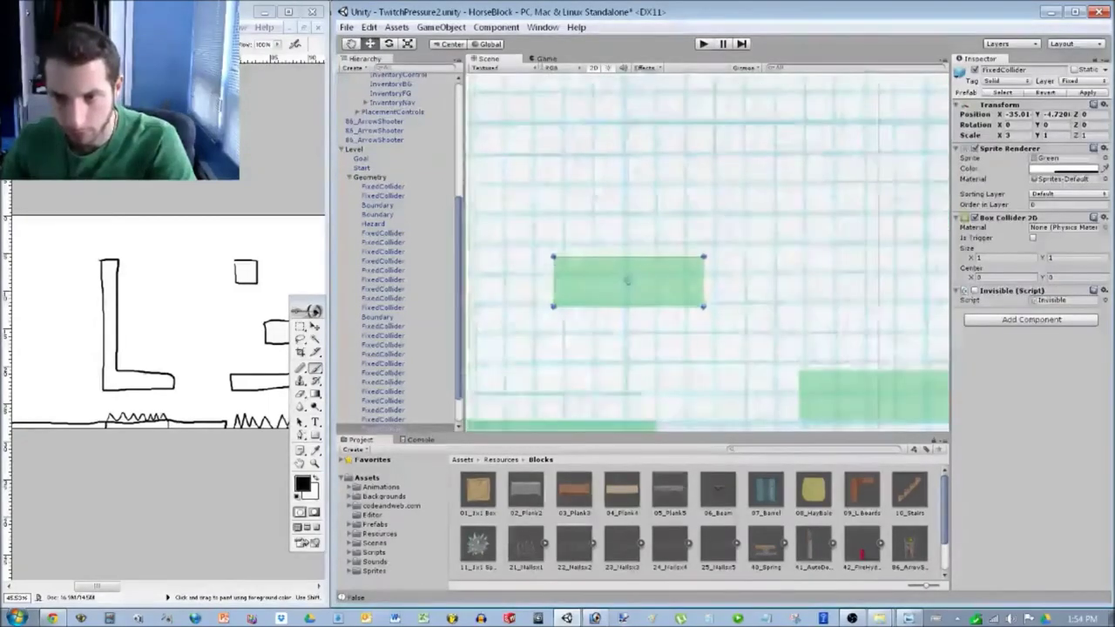
pyautogui.moveTo(607, 287); pyautogui.dragTo(660, 190, button='middle')
pyautogui.scroll(1, 661, 191)
pyautogui.moveTo(660, 190); pyautogui.dragTo(597, 207)
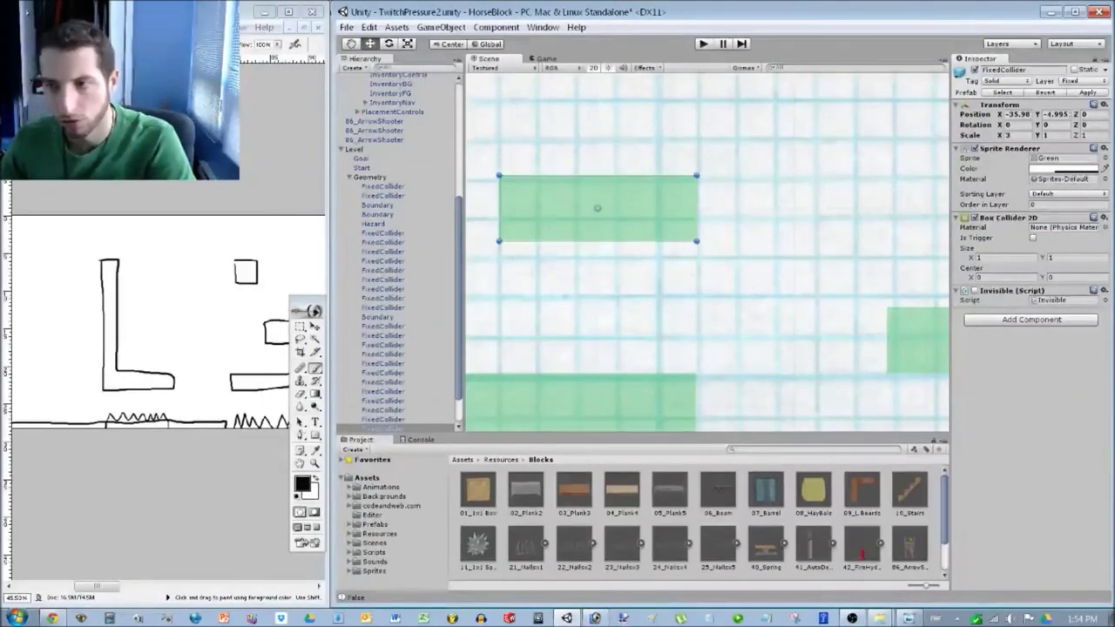
pyautogui.scroll(-5, 906, 348)
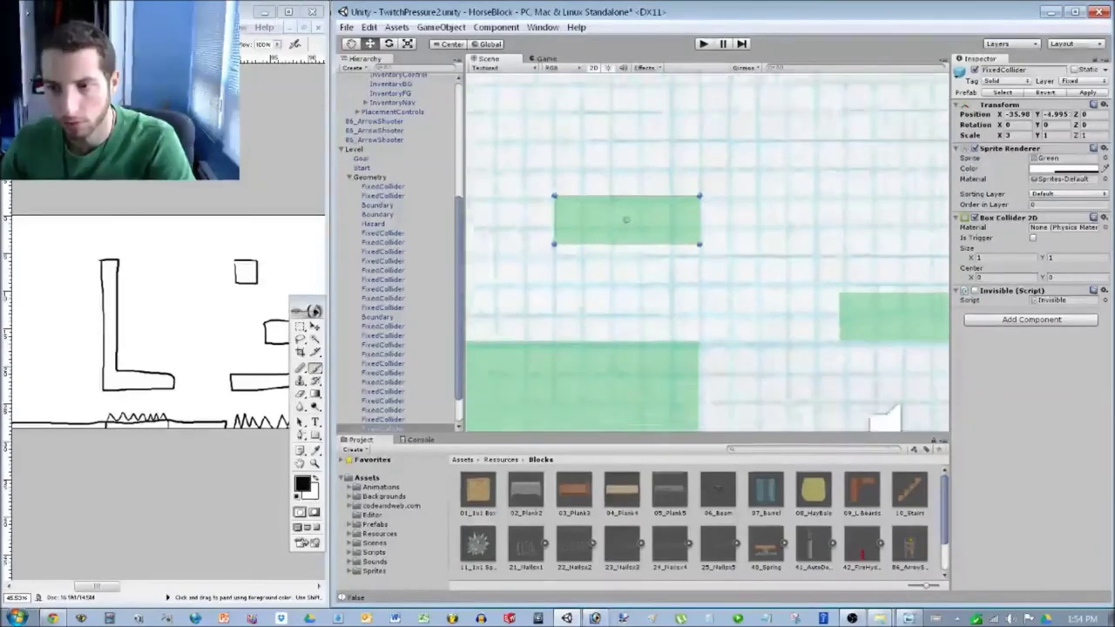
pyautogui.moveTo(770, 269); pyautogui.dragTo(691, 276)
pyautogui.moveTo(691, 275); pyautogui.dragTo(525, 340, button='middle')
pyautogui.scroll(-1, 525, 340)
pyautogui.scroll(-1, 742, 426)
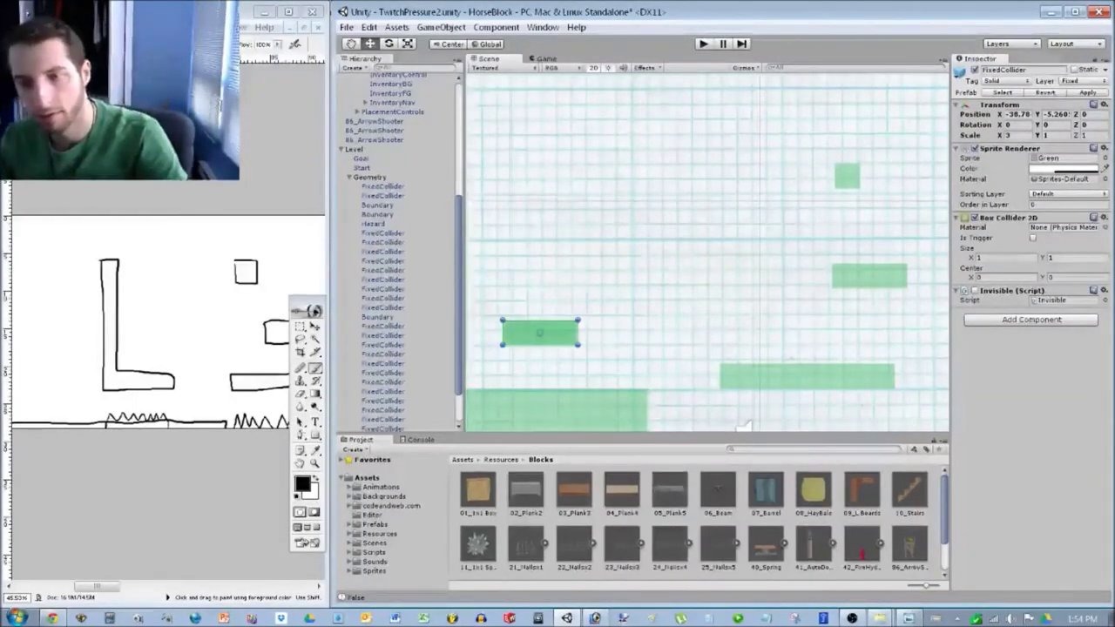
# Duplicate that platform, scale the copy to X 1, Y 8, and stand it at the platform's left end, about X -40.8, Y -1.9.
pyautogui.click(1017, 135)
pyautogui.write('1')
pyautogui.press('Tab')
pyautogui.write('8')
pyautogui.moveTo(540, 332); pyautogui.dragTo(491, 253)
pyautogui.click(847, 176)
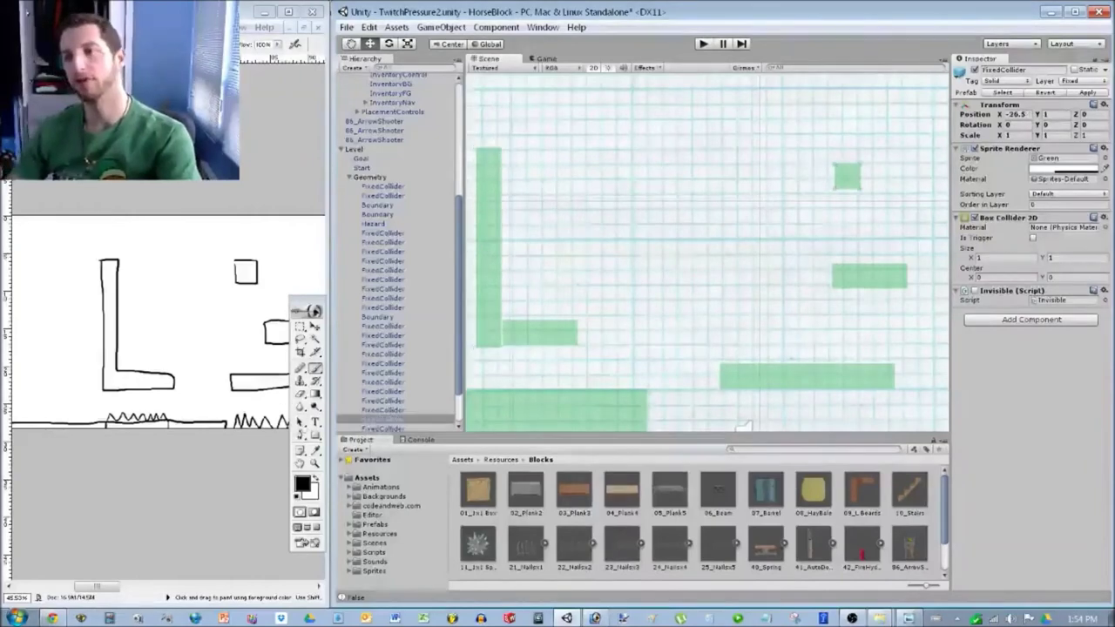
pyautogui.click(383, 419)
pyautogui.press('Up')
pyautogui.press('Down')
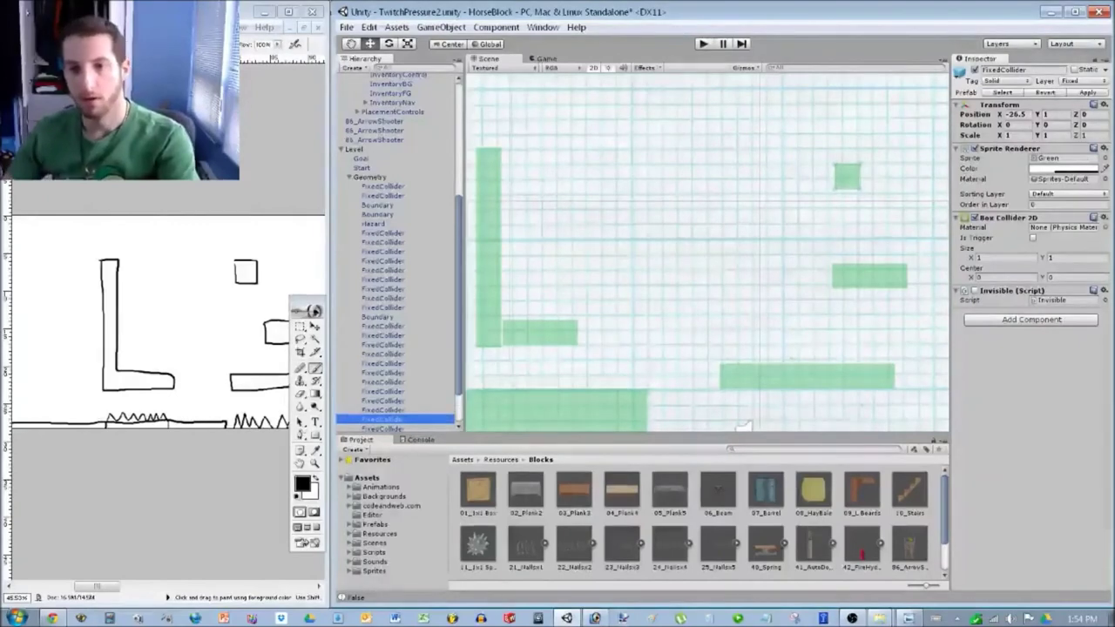
# Shift both pieces of the tall L-shape right and down, then set the upright's X position to -40.
pyautogui.click(488, 248)
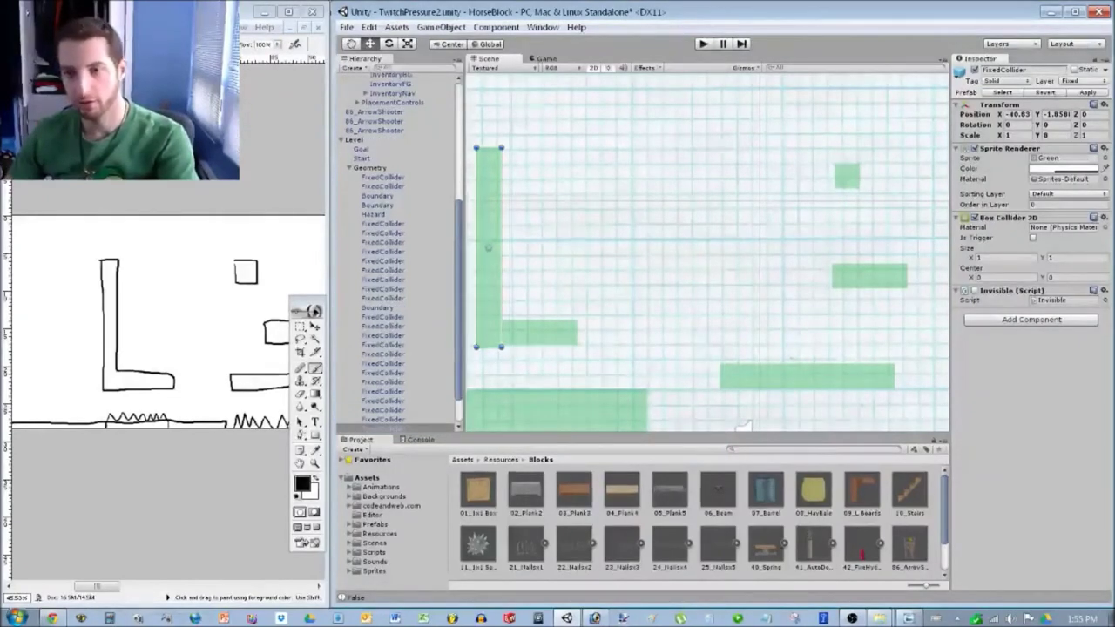
pyautogui.moveTo(539, 334); pyautogui.dragTo(578, 349)
pyautogui.moveTo(488, 279); pyautogui.dragTo(510, 298)
pyautogui.scroll(5, 708, 254)
pyautogui.moveTo(623, 226); pyautogui.dragTo(803, 287, button='middle')
pyautogui.scroll(12, 707, 254)
pyautogui.moveTo(708, 254); pyautogui.dragTo(760, 281, button='middle')
pyautogui.scroll(2, 708, 254)
pyautogui.click(1018, 114)
pyautogui.write('-40')
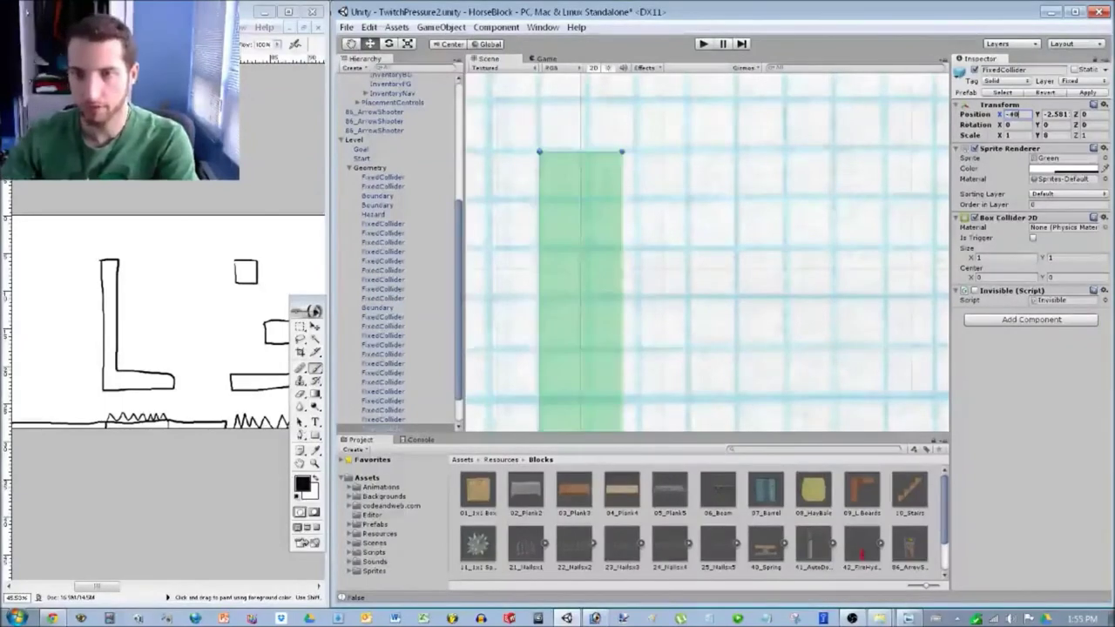
# Reposition the single-unit block in the top row to X -26, Y 1.
pyautogui.scroll(-3, 710, 254)
pyautogui.moveTo(789, 277); pyautogui.dragTo(615, 231, button='middle')
pyautogui.scroll(3, 707, 254)
pyautogui.moveTo(828, 231); pyautogui.dragTo(595, 273, button='middle')
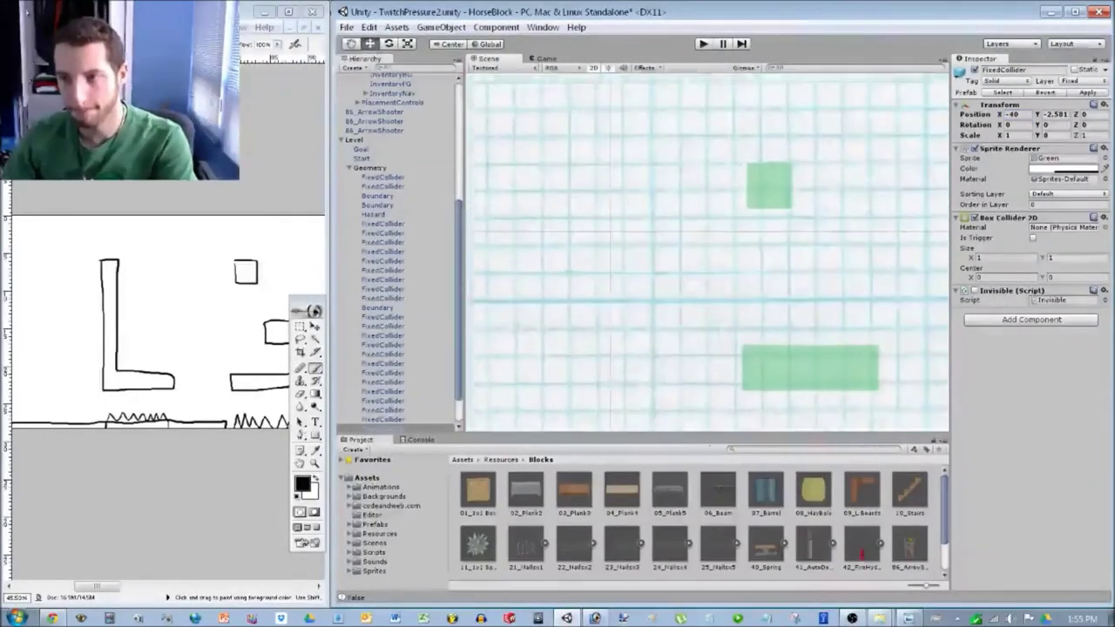
pyautogui.click(769, 187)
pyautogui.scroll(3, 740, 247)
pyautogui.moveTo(769, 187); pyautogui.dragTo(696, 241, button='middle')
pyautogui.scroll(2, 696, 241)
pyautogui.moveTo(693, 237); pyautogui.dragTo(732, 236)
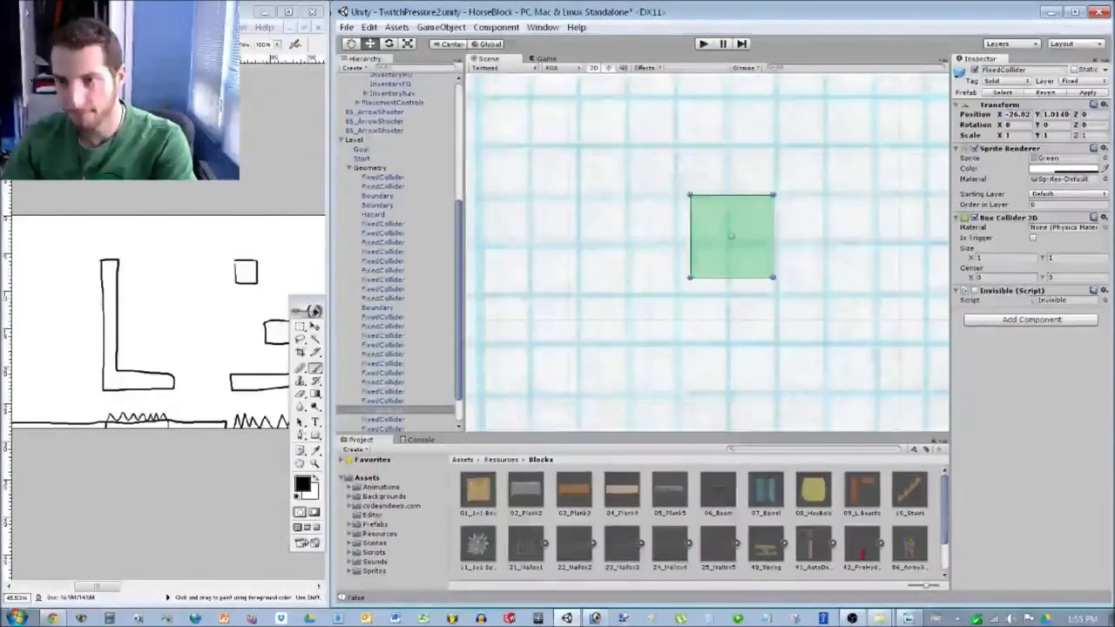
pyautogui.write('-26')
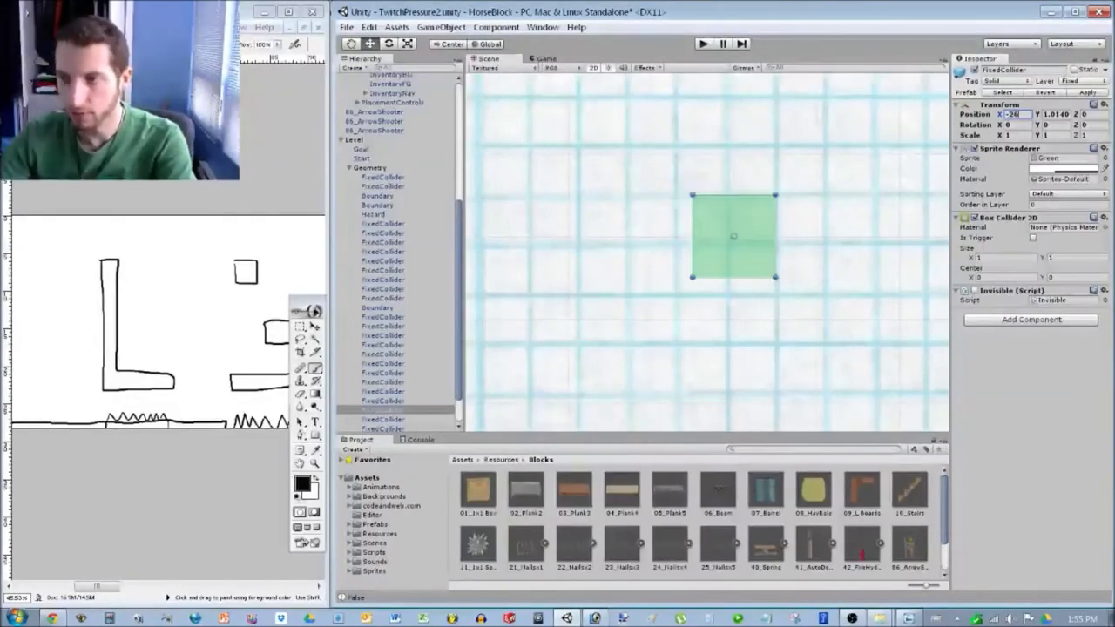
pyautogui.press('Tab')
pyautogui.write('1')
# Move the Start flag above the two-unit top-row platform, at about X -21.1, Y 1.9, and playtest the jumps from there.
pyautogui.scroll(-5, 636, 417)
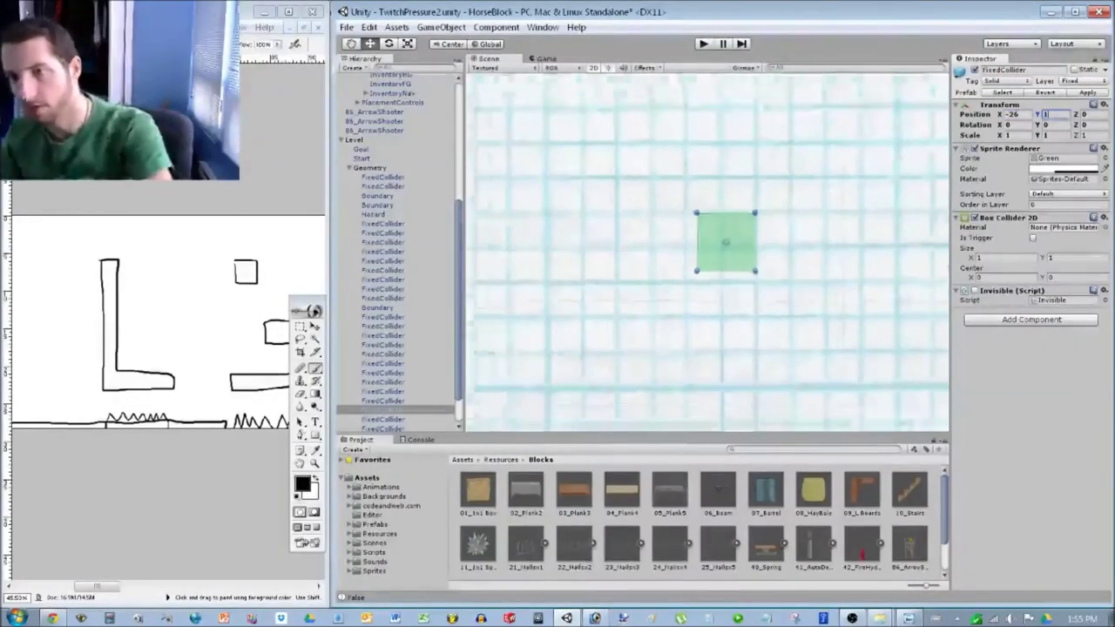
pyautogui.scroll(-5, 886, 391)
pyautogui.click(886, 392)
pyautogui.moveTo(948, 293); pyautogui.dragTo(305, 243, button='middle')
pyautogui.click(666, 238)
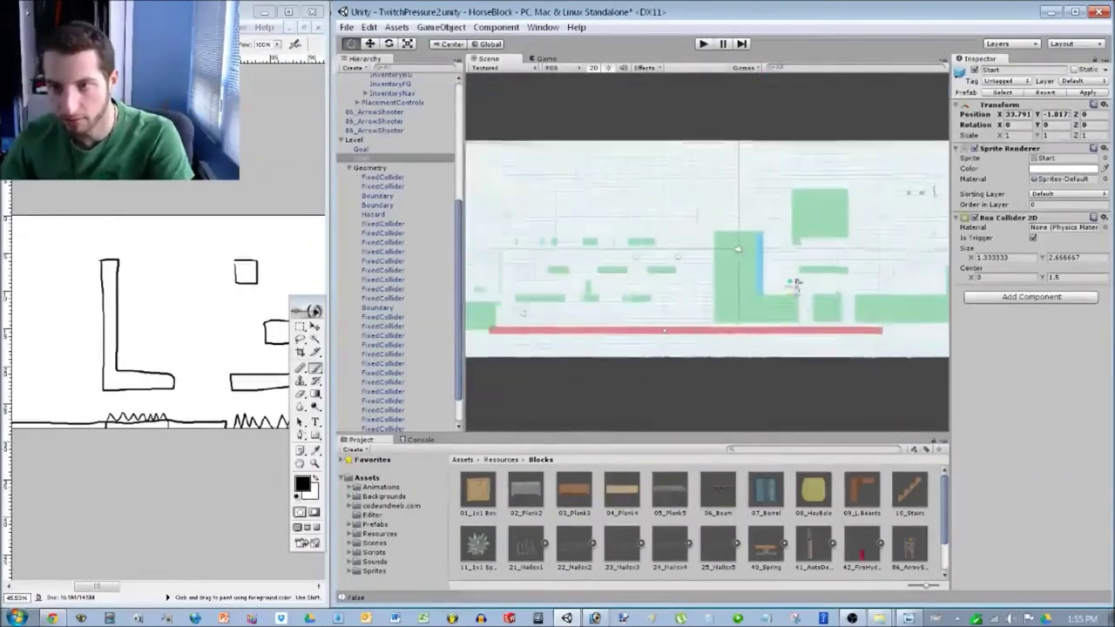
pyautogui.moveTo(907, 249); pyautogui.dragTo(524, 229)
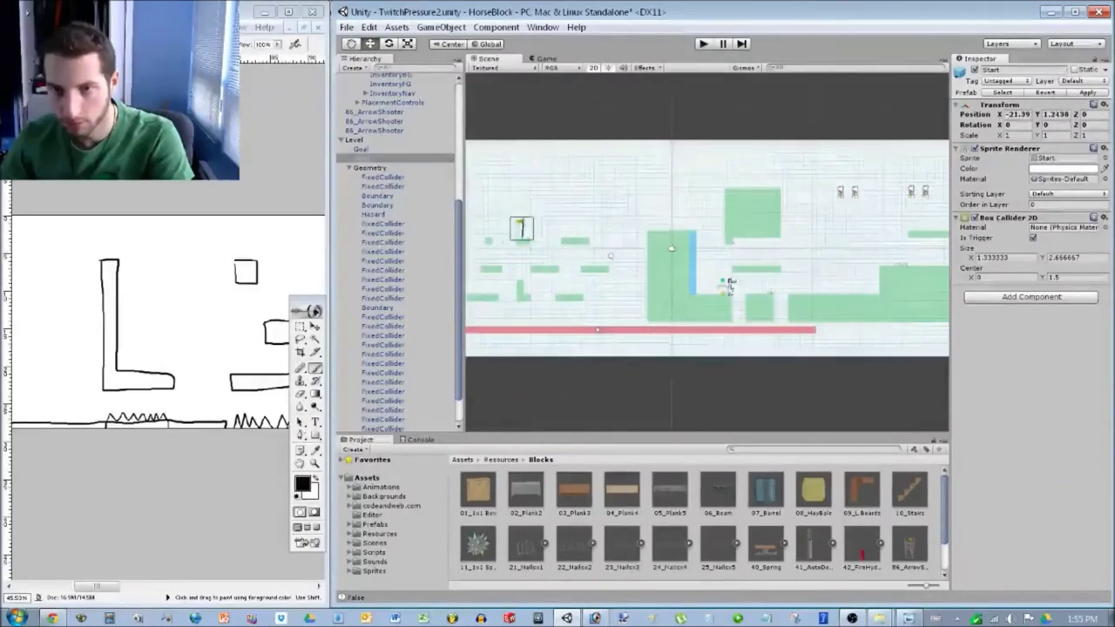
pyautogui.hotkey('ctrl', 'p')
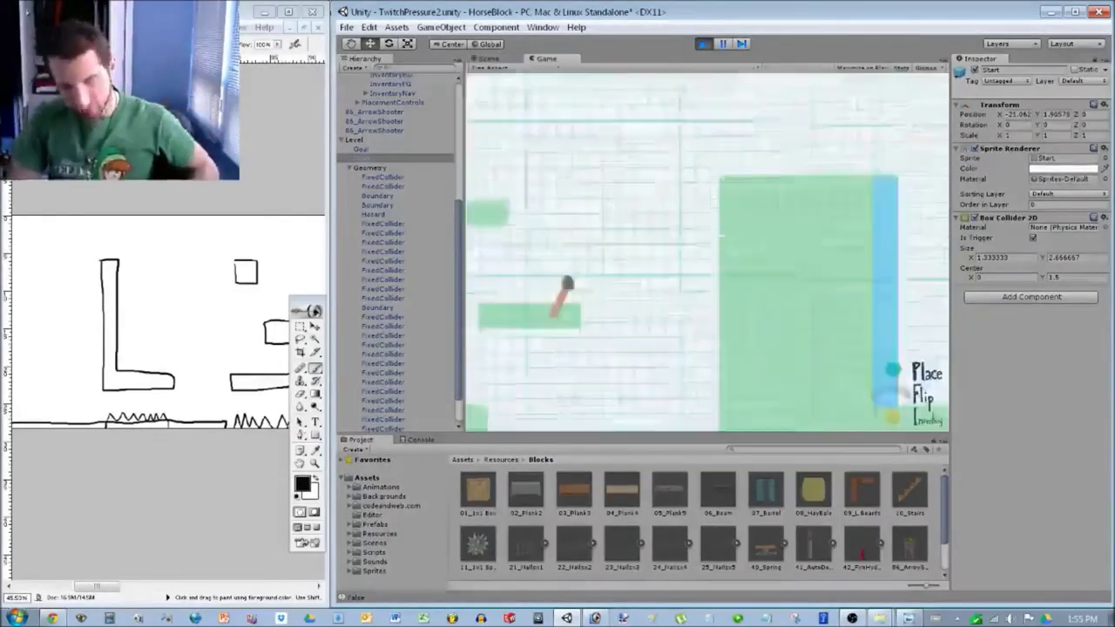
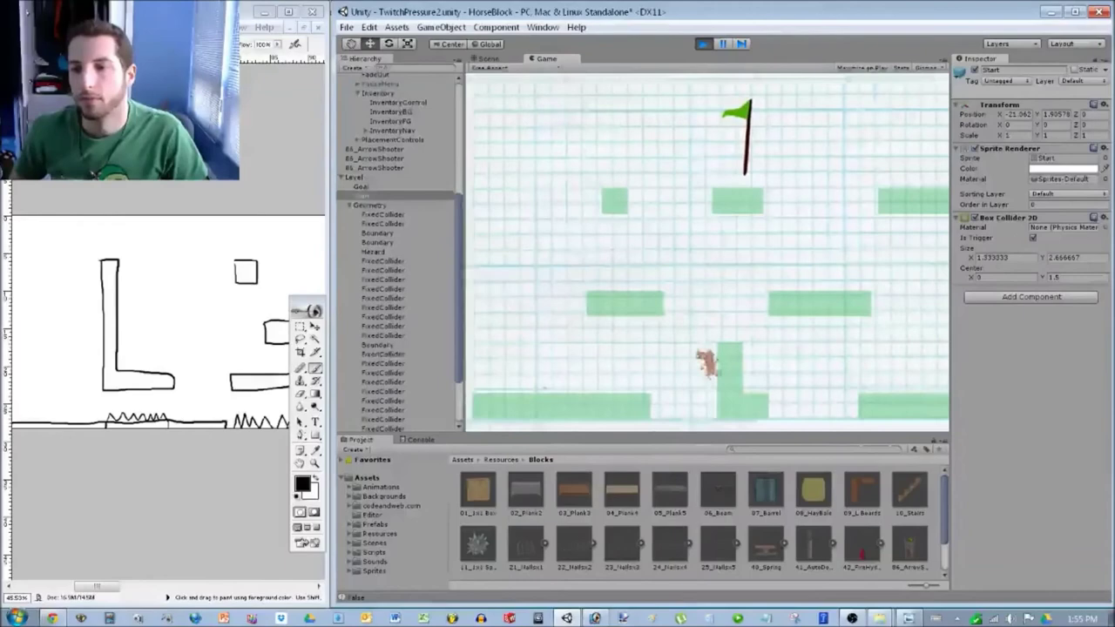
pyautogui.hotkey('ctrl', 'p')
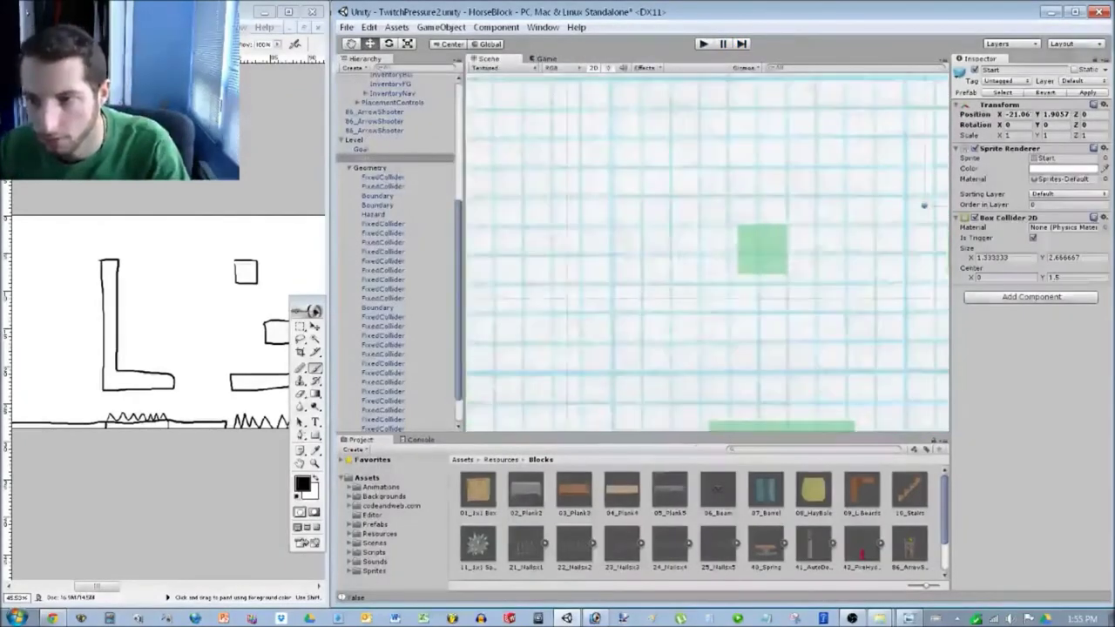
# Set the single-unit top-row block's X position to -27.
pyautogui.click(761, 250)
pyautogui.click(1019, 114)
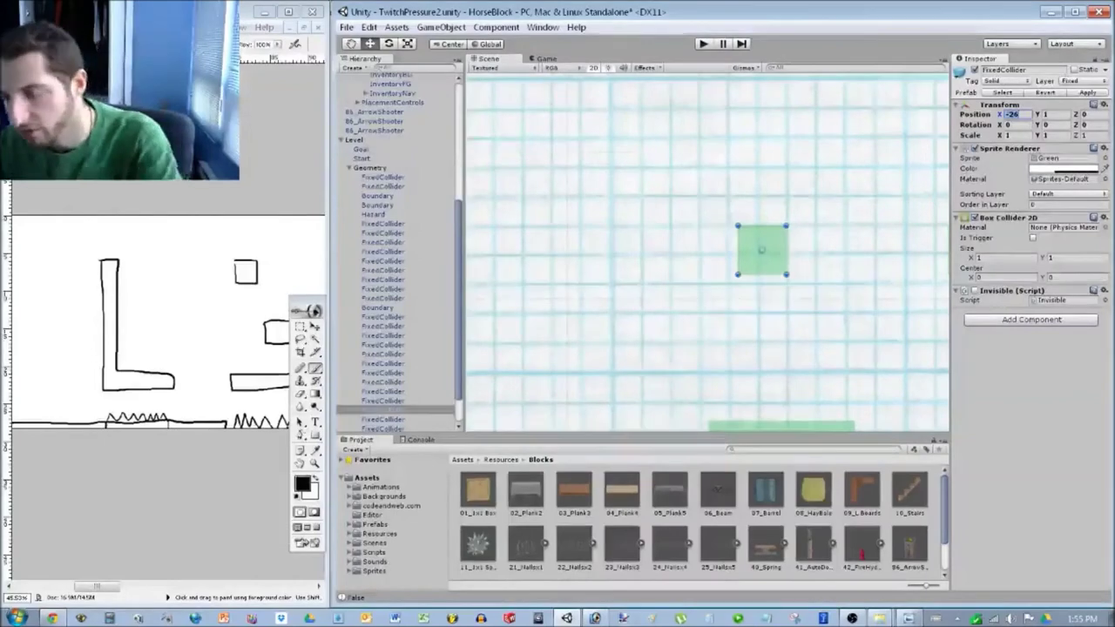
pyautogui.write('-27')
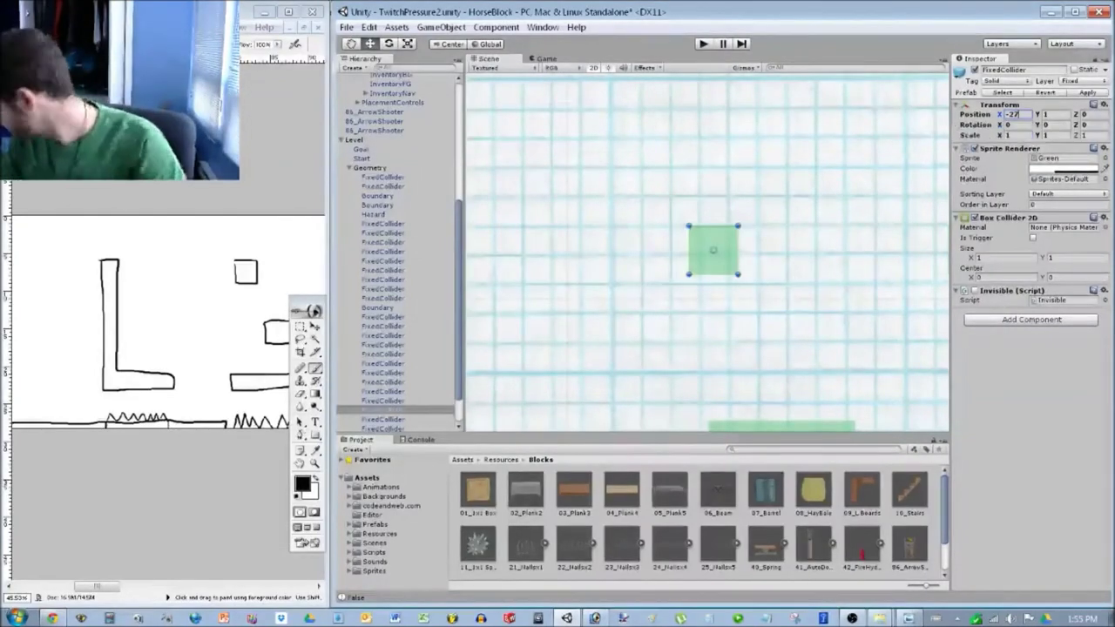
# Review the left part of the level and playtest the platform jumps again.
pyautogui.scroll(-5, 712, 251)
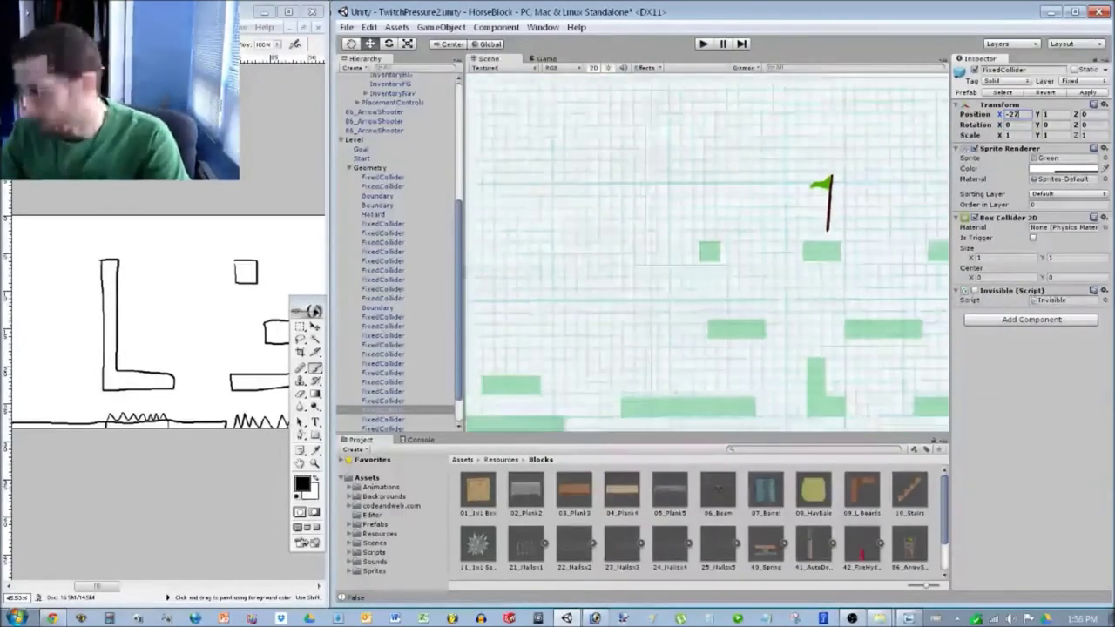
pyautogui.scroll(-2, 704, 251)
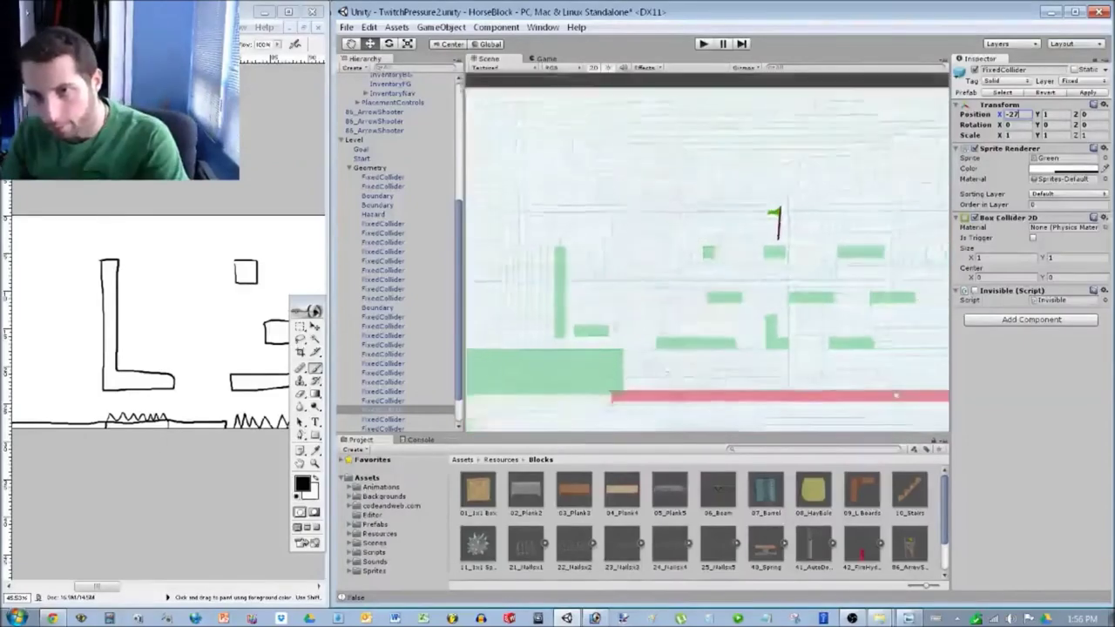
pyautogui.scroll(-1, 705, 251)
pyautogui.click(901, 274)
pyautogui.moveTo(653, 406); pyautogui.dragTo(649, 398, button='middle')
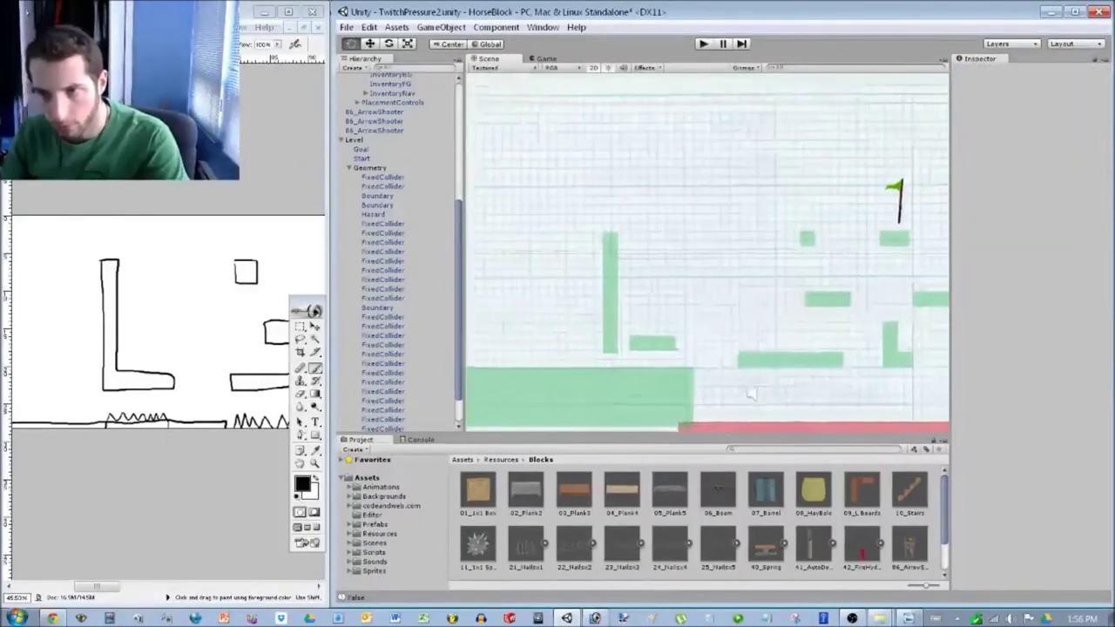
pyautogui.scroll(6, 745, 393)
pyautogui.click(636, 393)
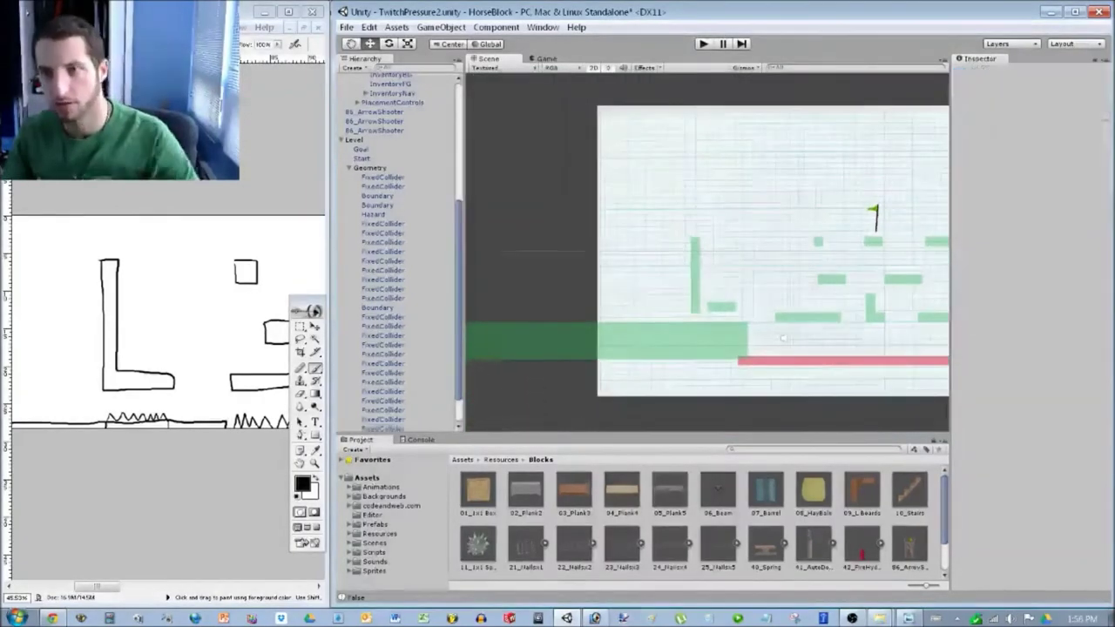
pyautogui.hotkey('ctrl', 'p')
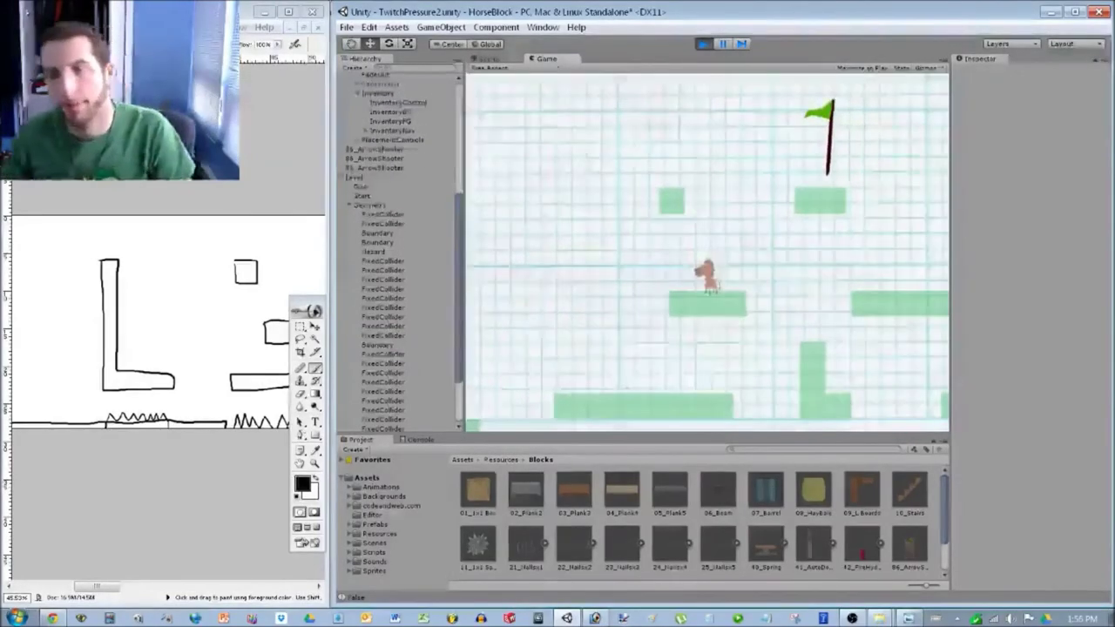
# Stop the playtest and set the single-unit top-row block's X position to -25.
pyautogui.hotkey('ctrl', 'p')
pyautogui.click(384, 409)
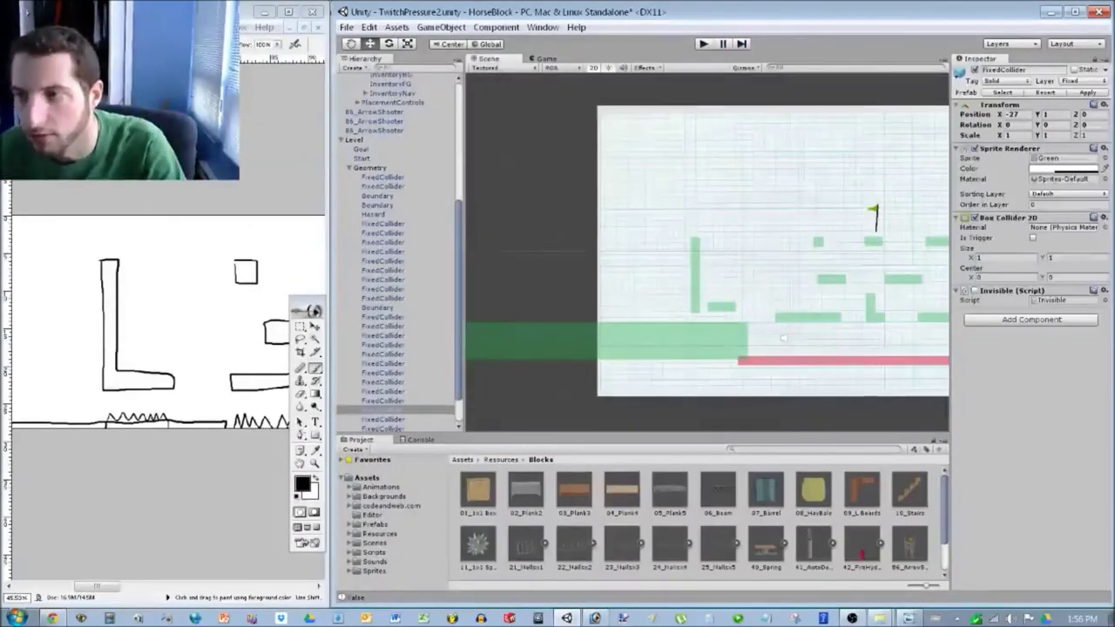
pyautogui.write('-')
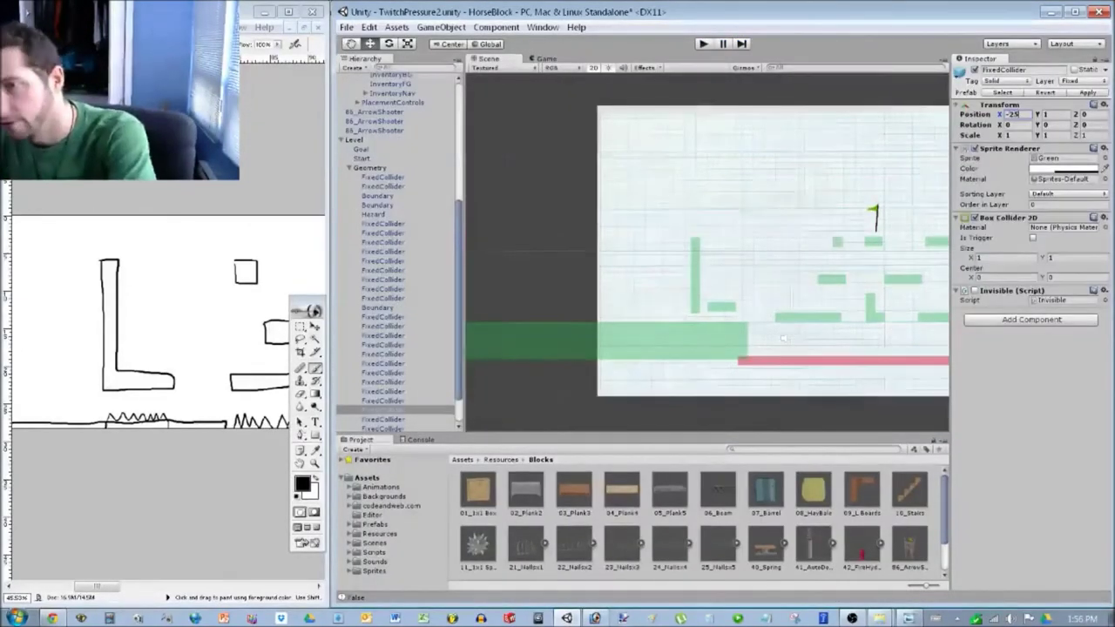
# Compare the top-row platforms' positions and spacing with the matching section of the sketch.
pyautogui.scroll(-5, 707, 252)
pyautogui.moveTo(794, 248); pyautogui.dragTo(622, 255, button='middle')
pyautogui.click(622, 255)
pyautogui.scroll(6, 707, 252)
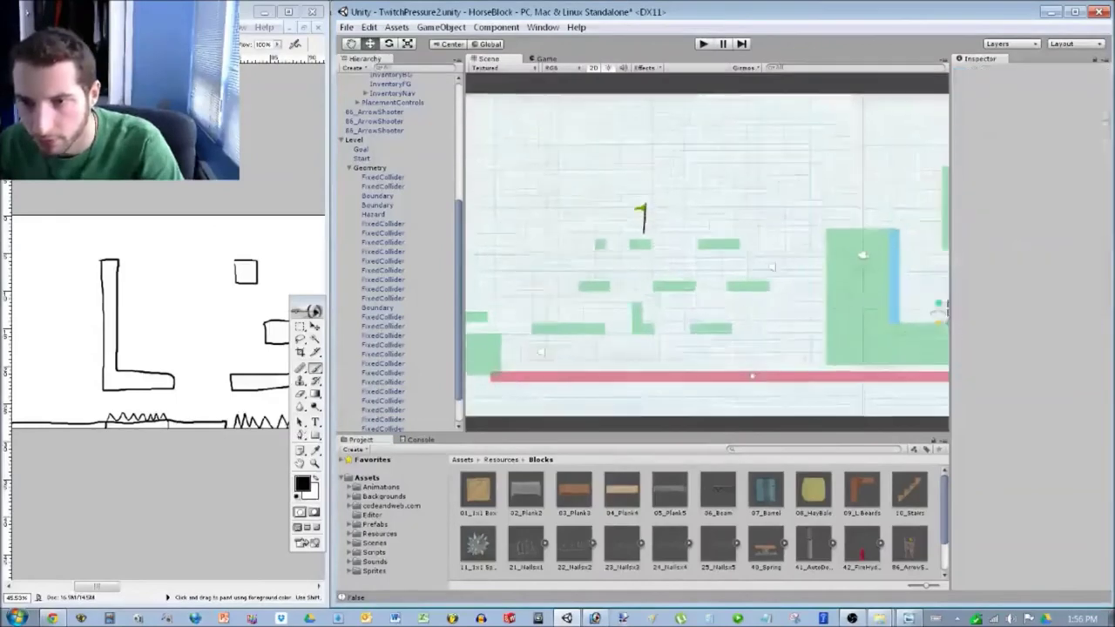
pyautogui.scroll(2, 784, 270)
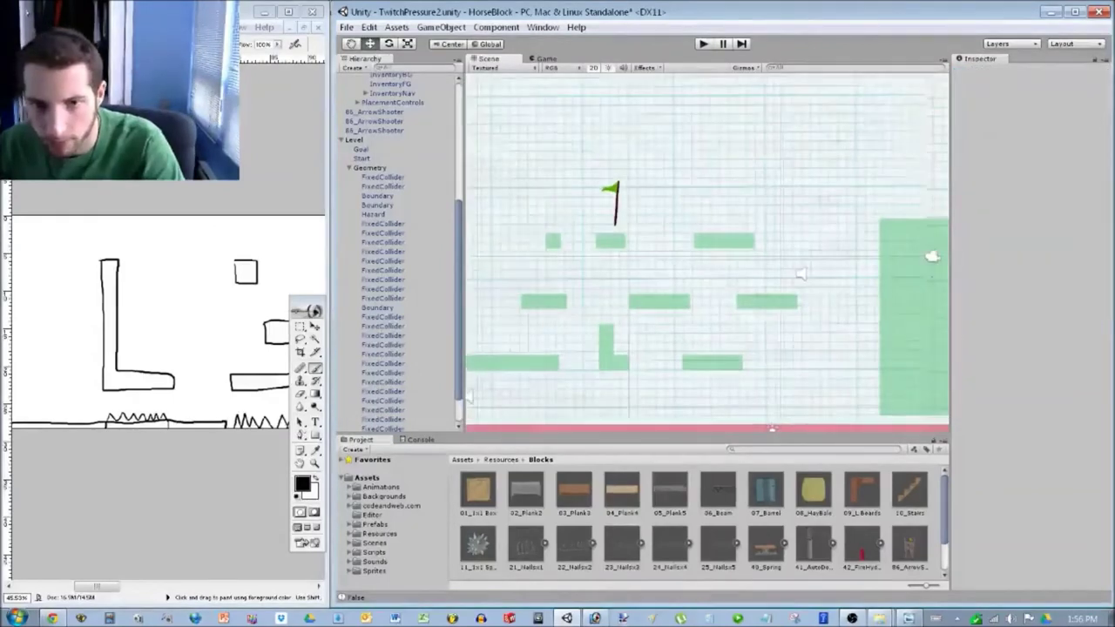
pyautogui.click(217, 458)
pyautogui.moveTo(97, 586)
pyautogui.mouseDown()
pyautogui.moveTo(145, 586)
pyautogui.moveTo(129, 586)
pyautogui.mouseUp()
pyautogui.click(610, 241)
pyautogui.scroll(5, 610, 248)
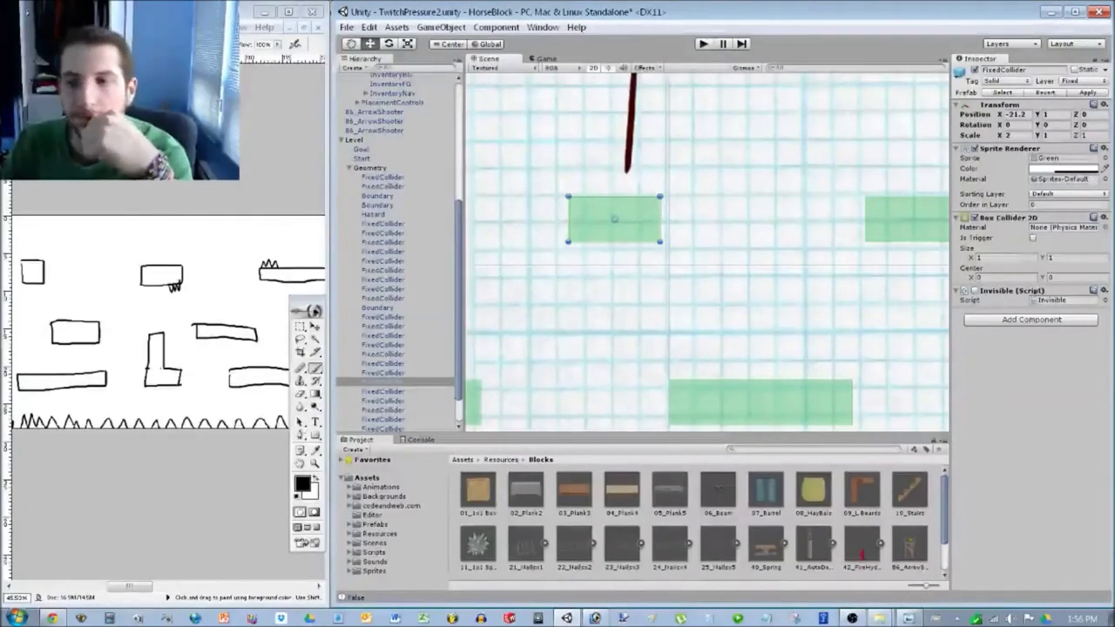
pyautogui.moveTo(851, 288); pyautogui.dragTo(675, 239, button='middle')
pyautogui.moveTo(532, 203); pyautogui.dragTo(588, 223, button='middle')
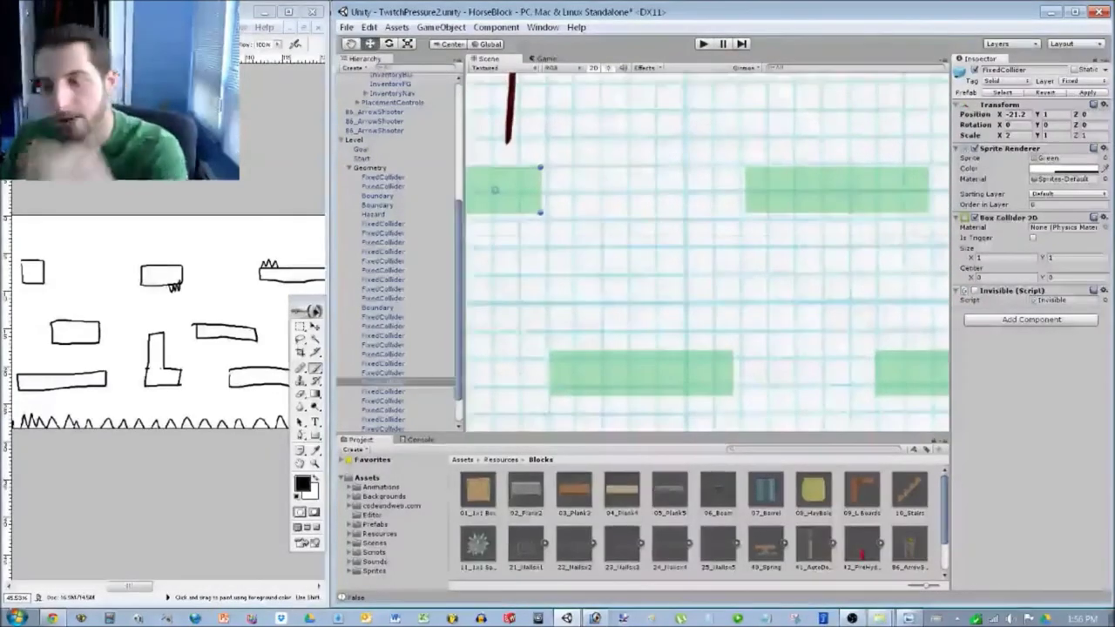
pyautogui.click(837, 189)
pyautogui.scroll(-6, 706, 253)
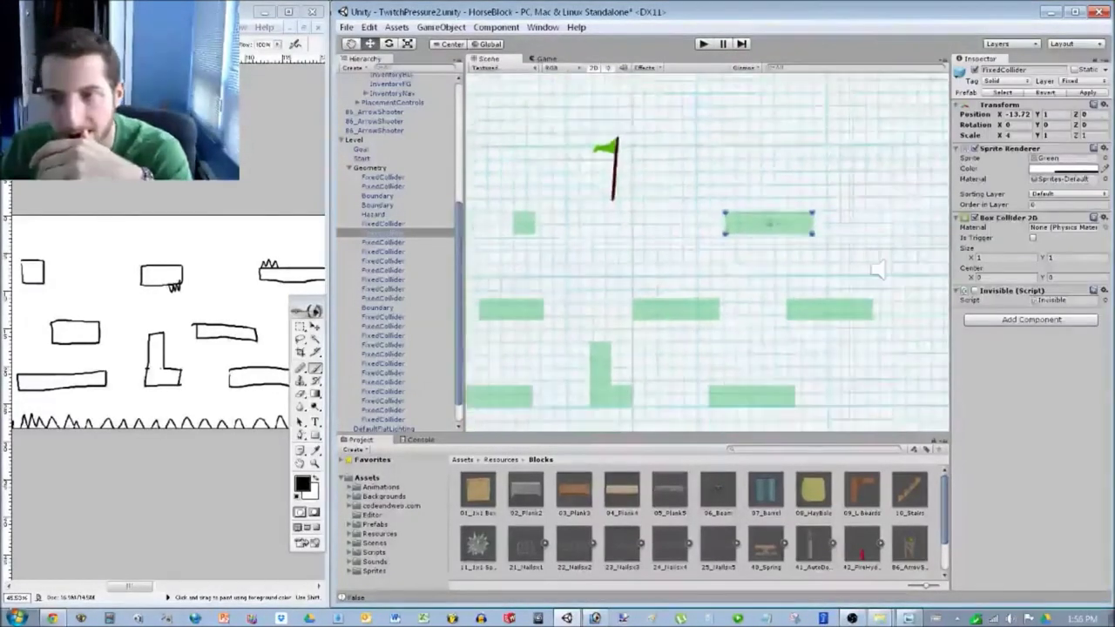
# Move the Start flag onto the four-unit top-row platform, at about X -12.83, Y 1.53, and playtest the jumps in both directions.
pyautogui.click(614, 170)
pyautogui.hotkey('ctrl', 'p')
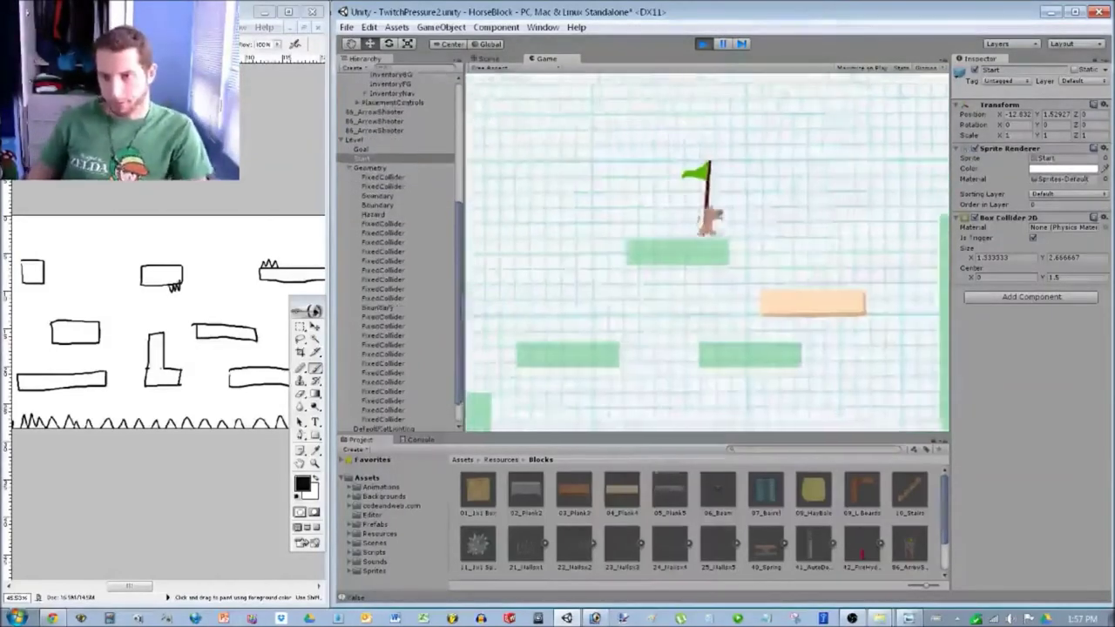
pyautogui.press('space')
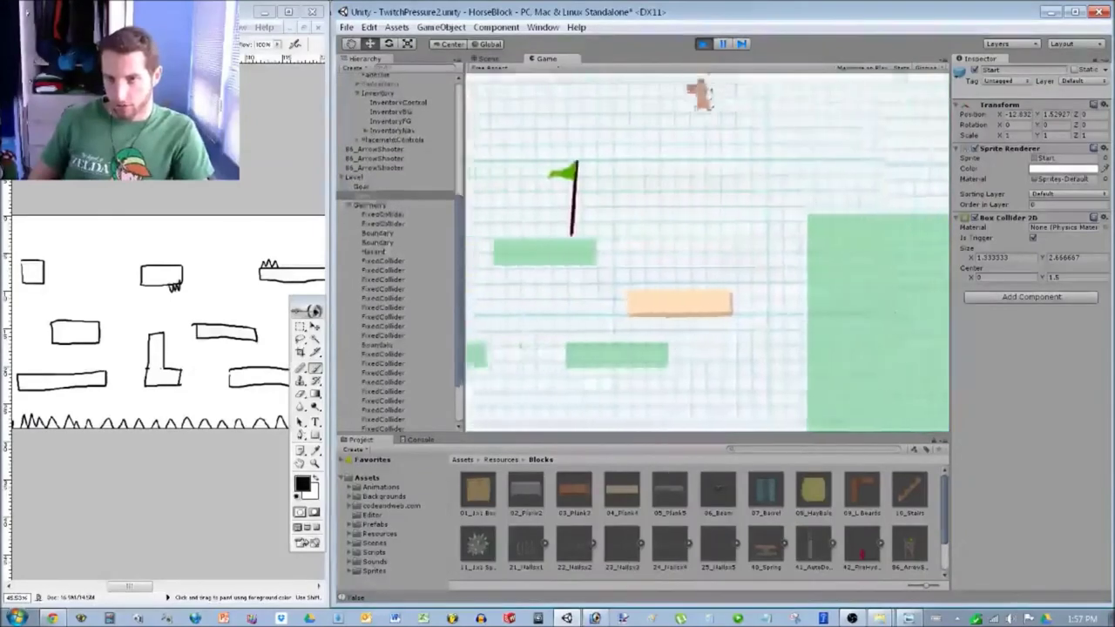
pyautogui.press('Left')
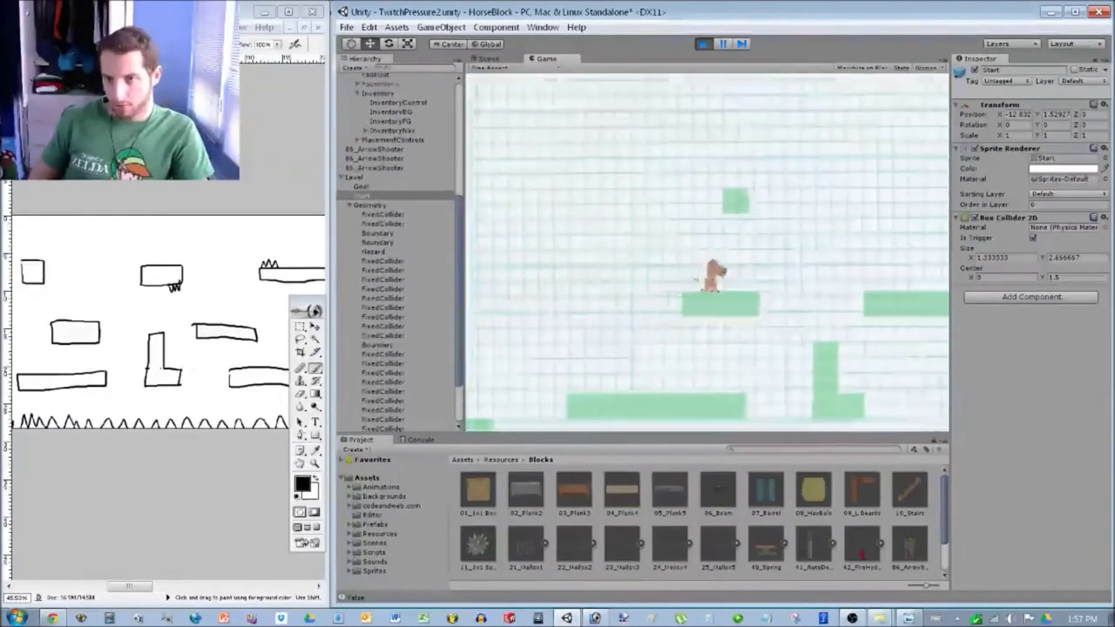
pyautogui.press('Right')
pyautogui.press('Left')
pyautogui.press('space')
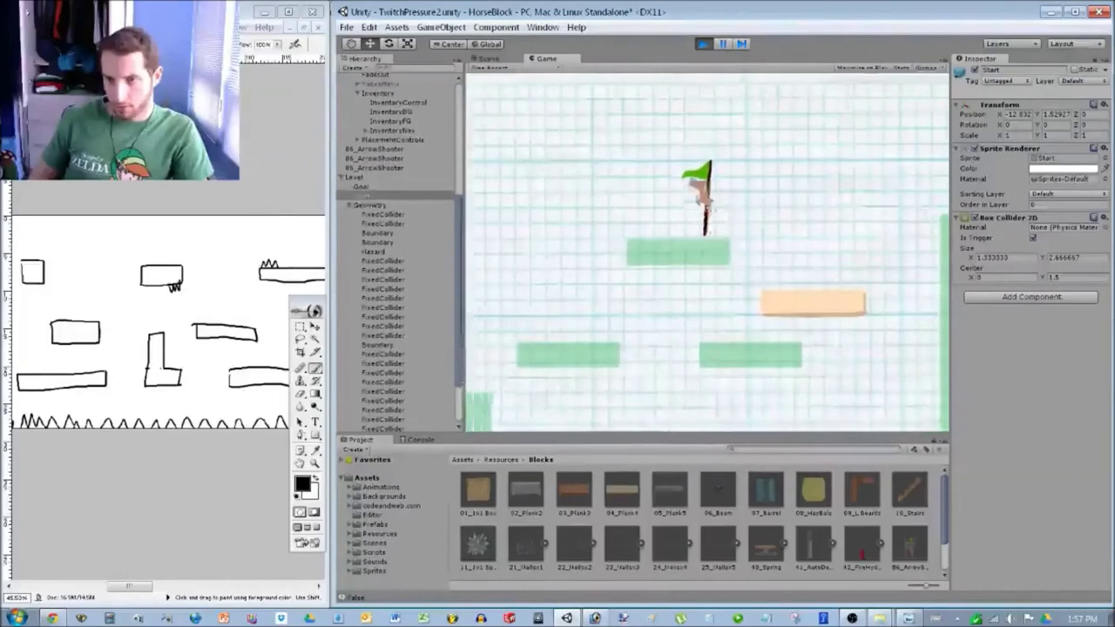
pyautogui.press('Right')
pyautogui.press('space')
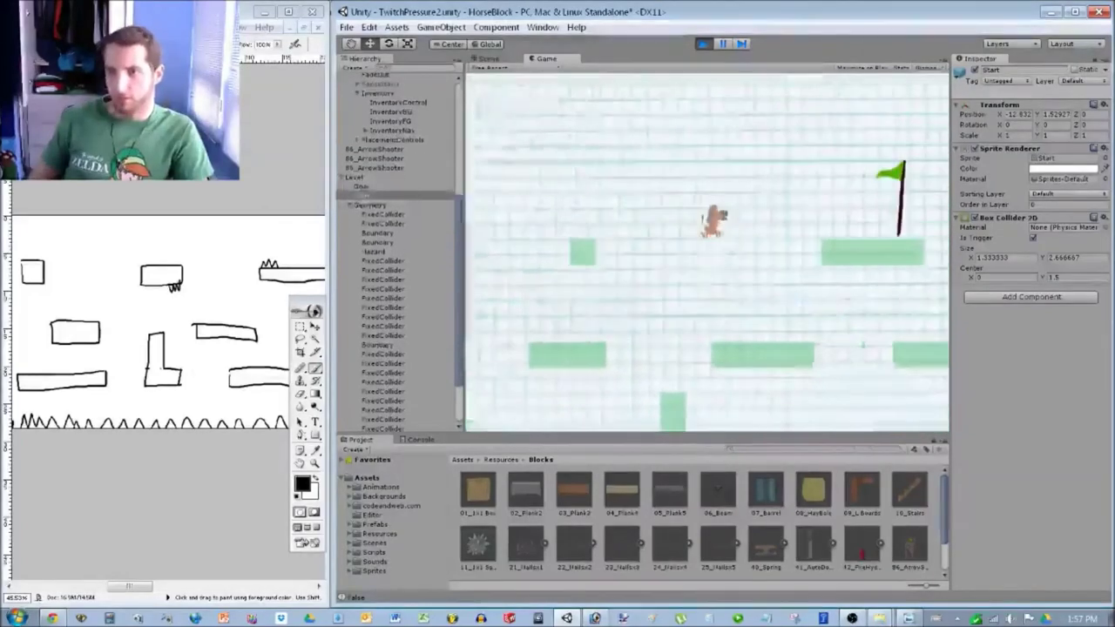
pyautogui.press('space')
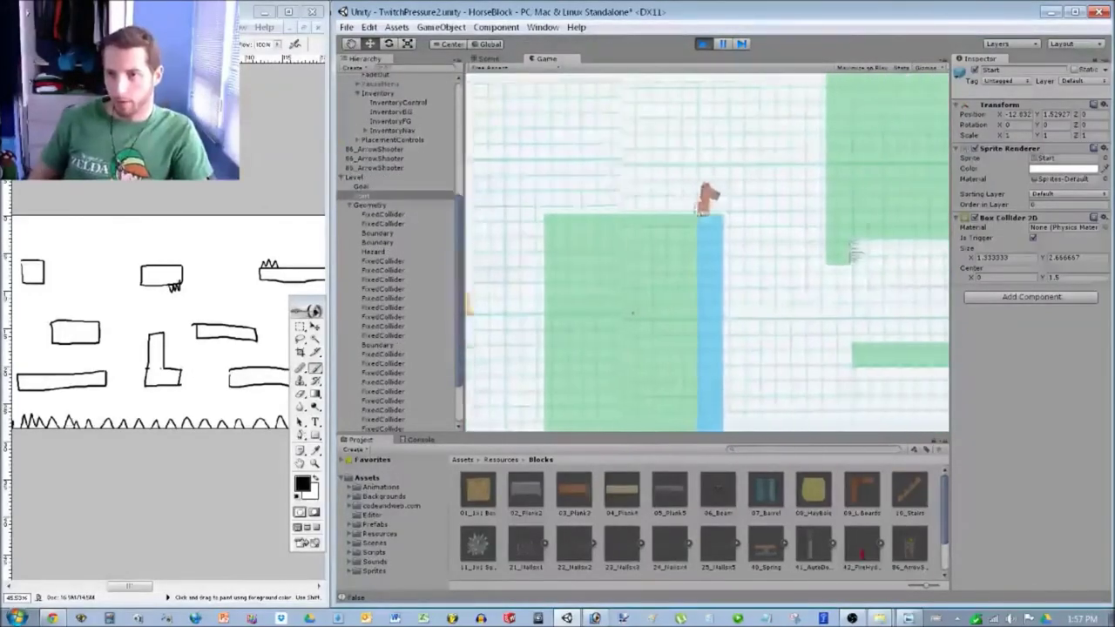
pyautogui.press('space')
pyautogui.press('Left')
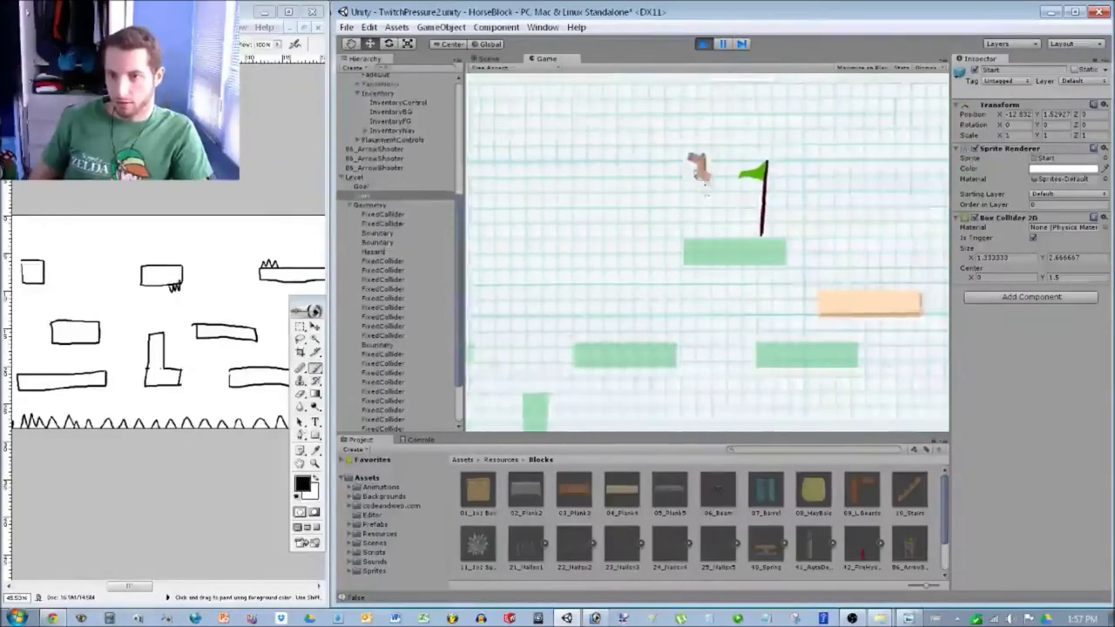
pyautogui.hotkey('ctrl', 'p')
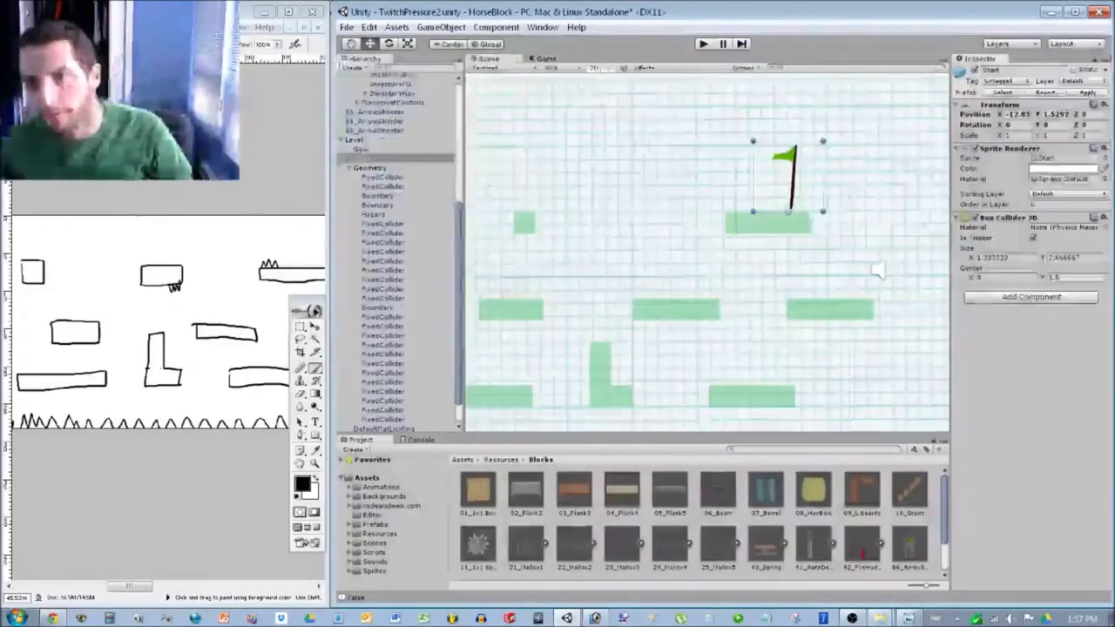
# Set the single-unit top-row block's X position to -28.
pyautogui.click(524, 223)
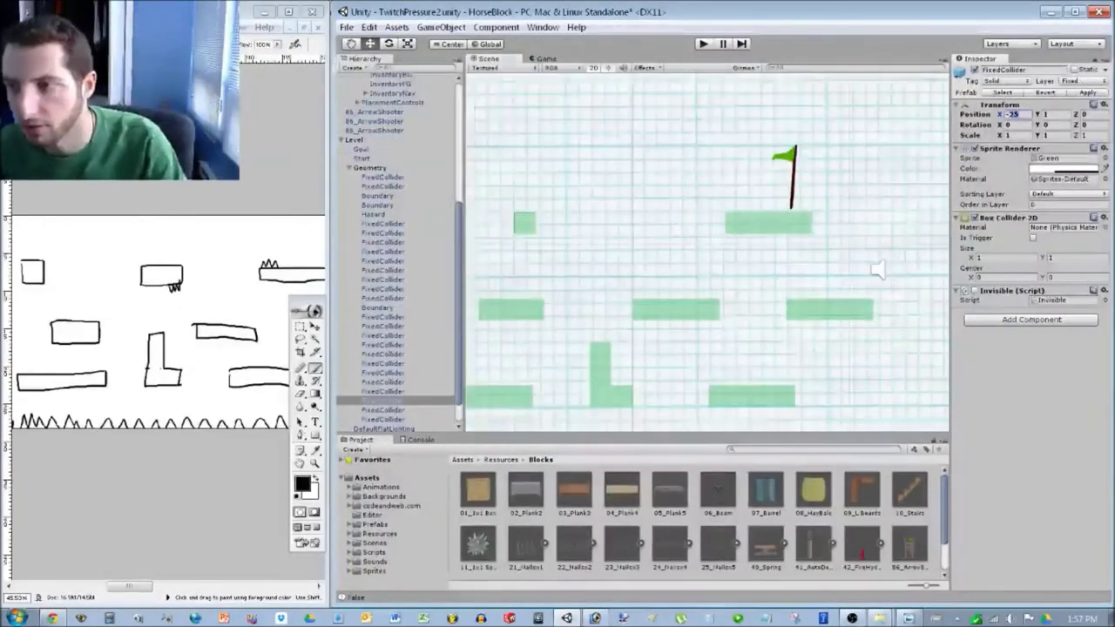
pyautogui.write('-')
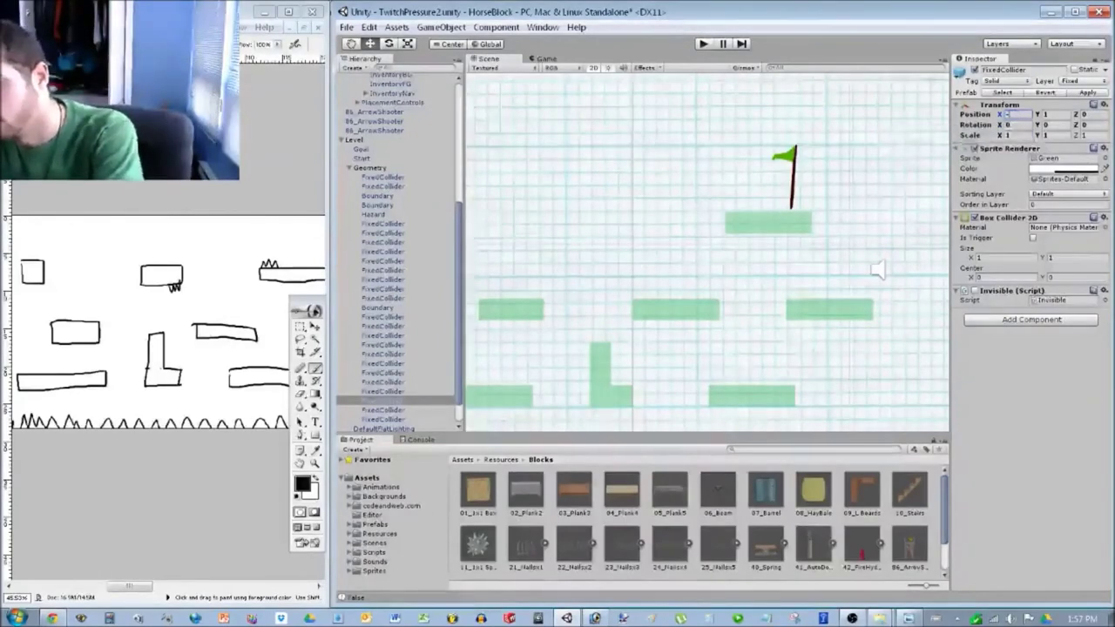
# Select the tall vertical block beside the short platform near the level's left end.
pyautogui.moveTo(590, 244); pyautogui.dragTo(846, 276, button='middle')
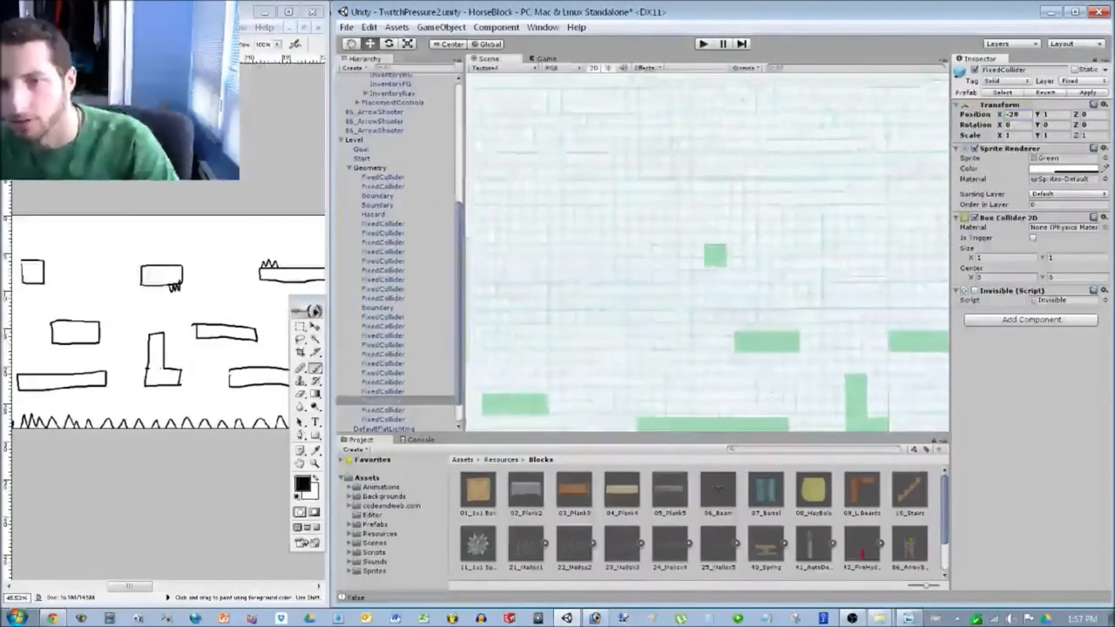
pyautogui.scroll(-1, 709, 258)
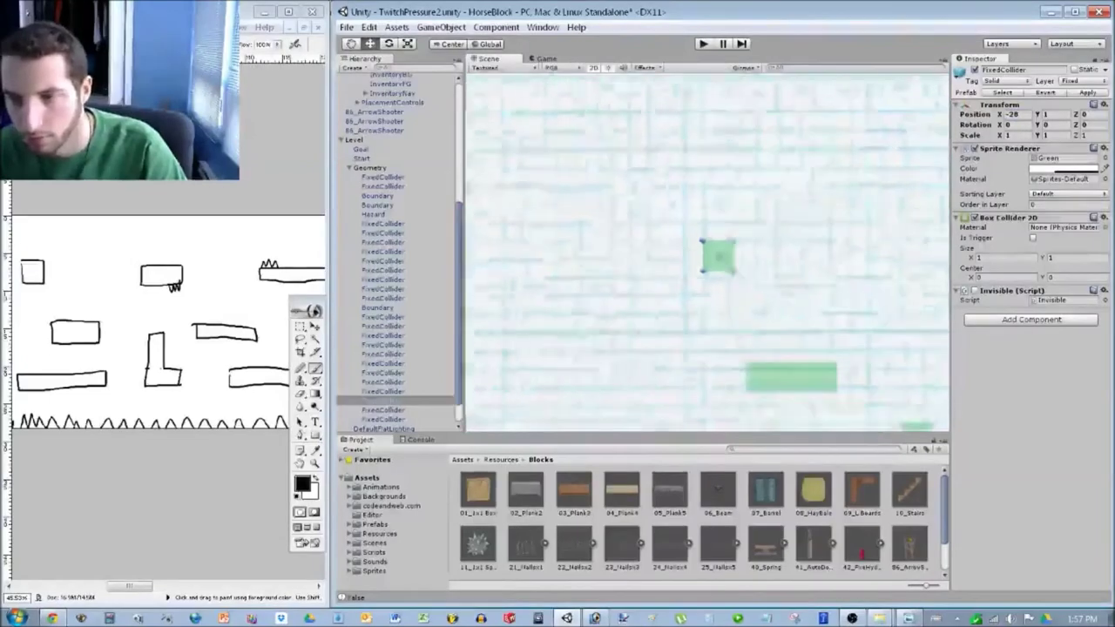
pyautogui.click(632, 309)
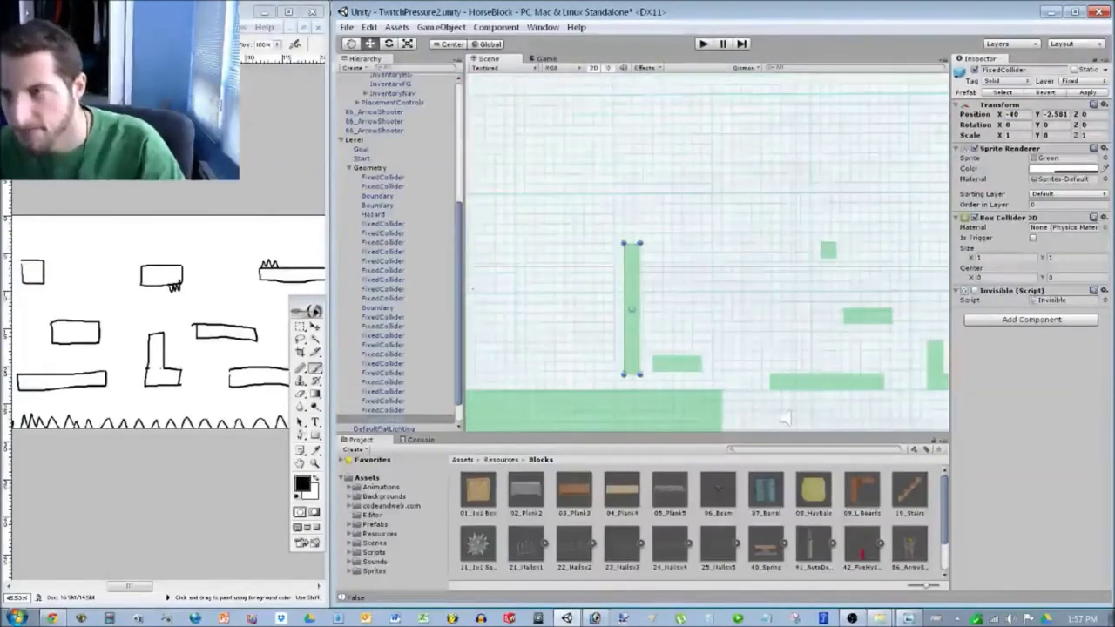
# Set the tall vertical collider's X position to -43.
pyautogui.write('43')
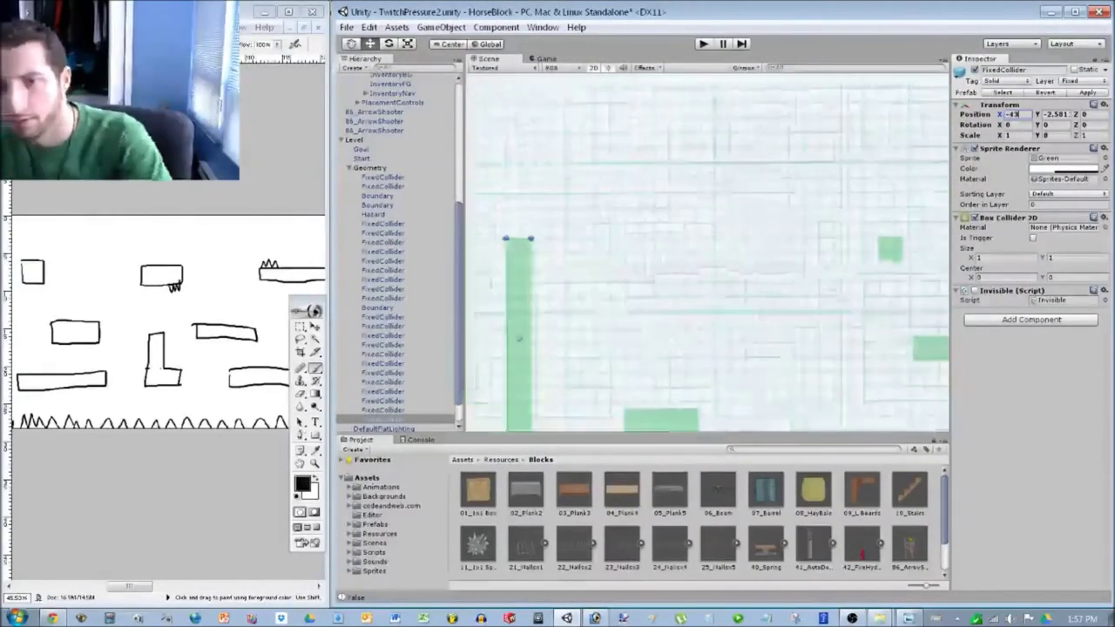
pyautogui.press('Return')
pyautogui.press('f')
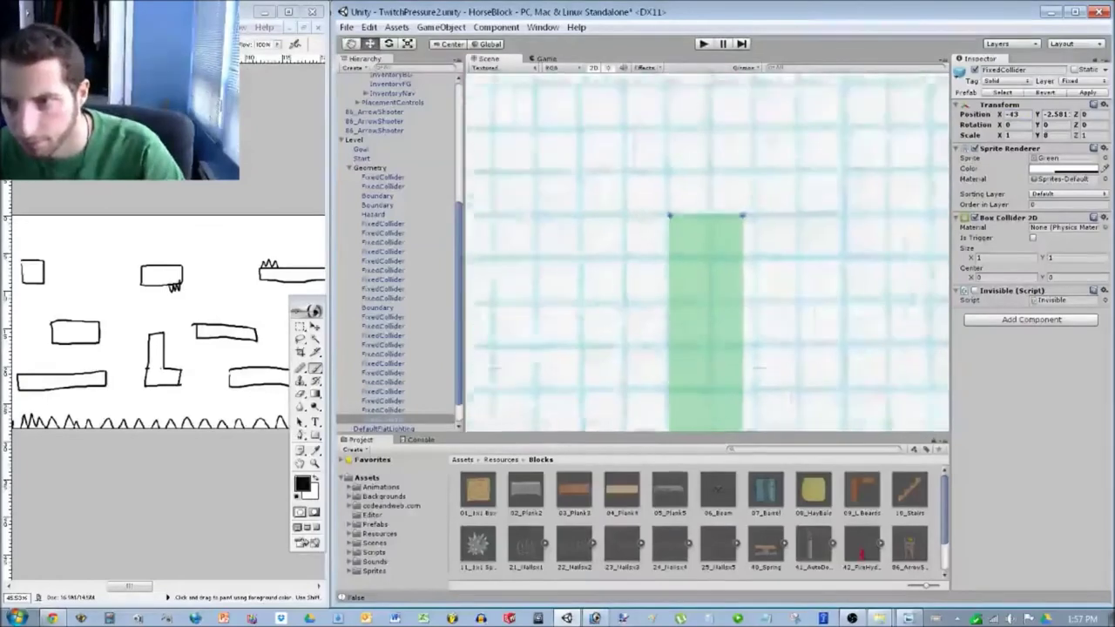
pyautogui.scroll(-5, 795, 289)
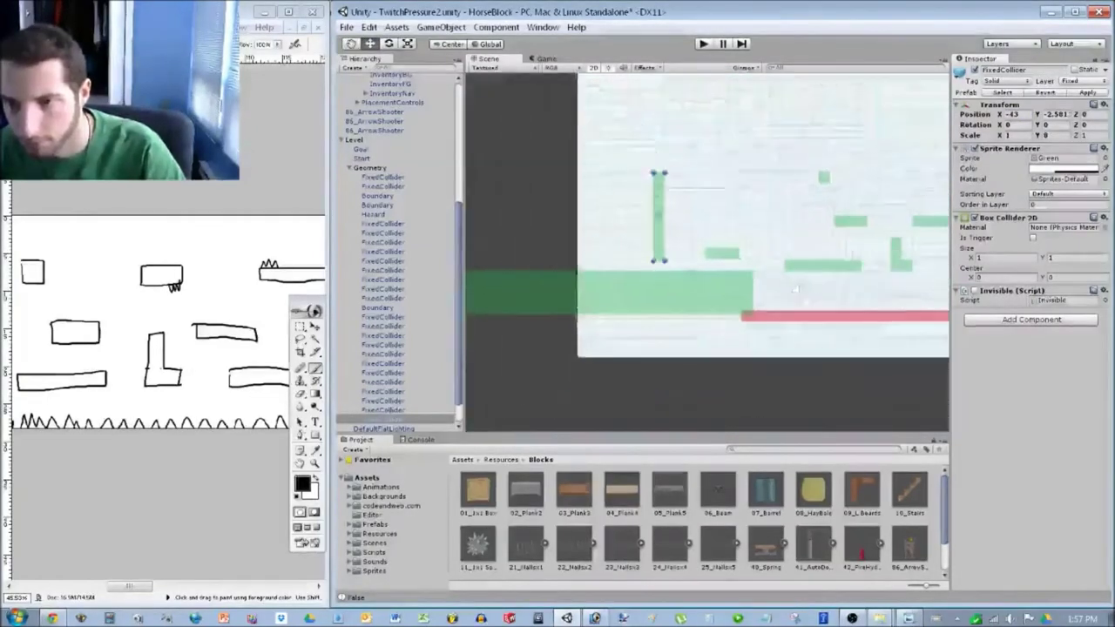
pyautogui.scroll(-1, 795, 288)
# Deselect the collider and run a brief playtest of the level from the start area.
pyautogui.click(778, 281)
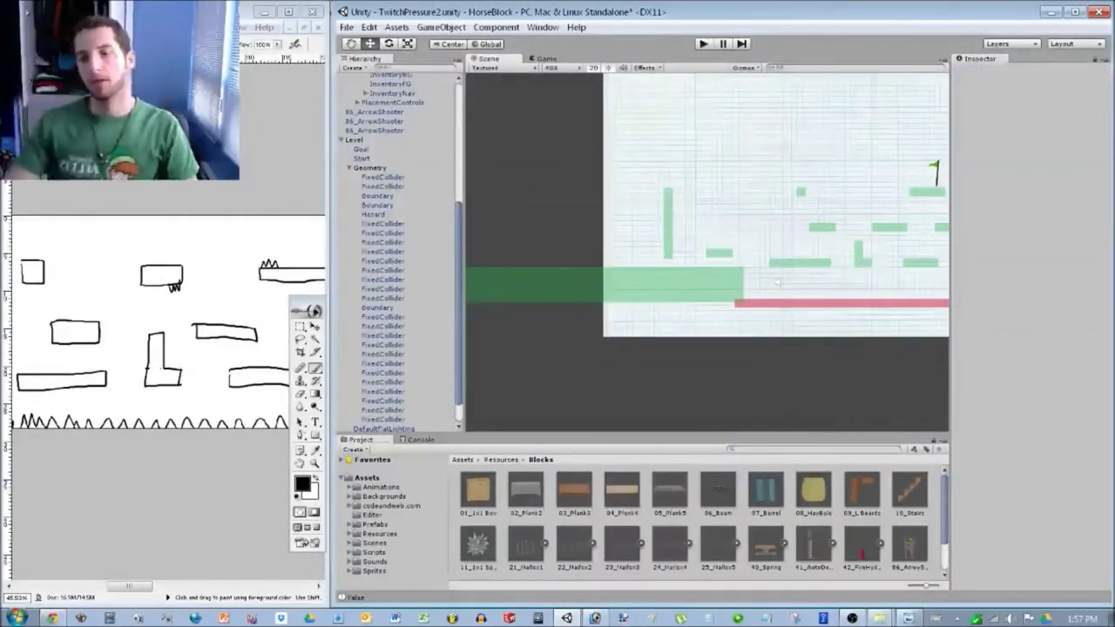
pyautogui.hotkey('ctrl', 'p')
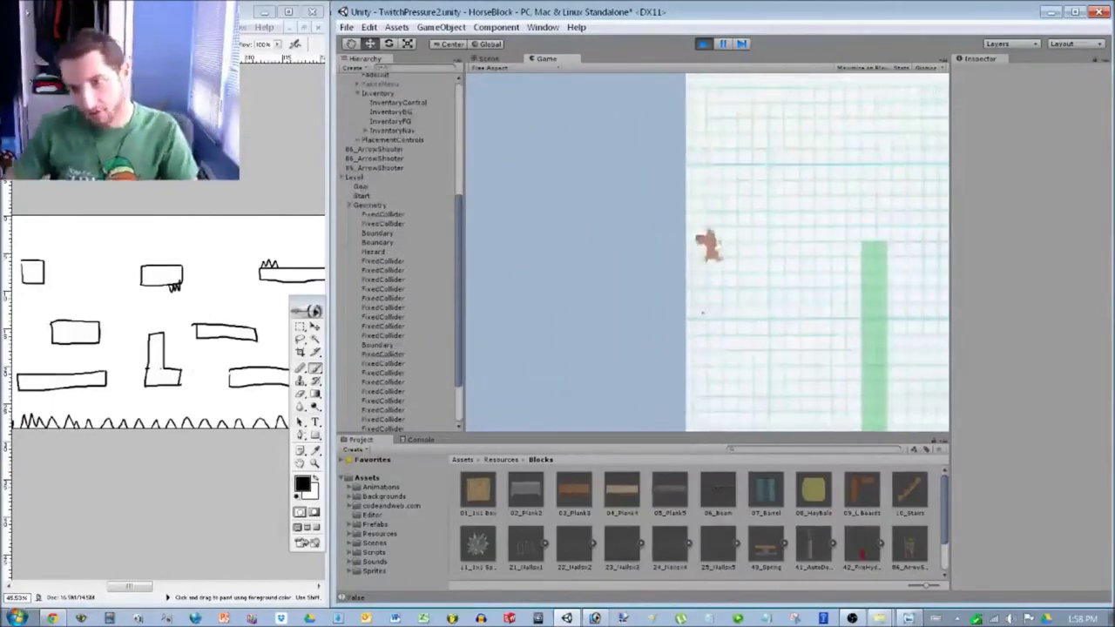
pyautogui.hotkey('ctrl', 'p')
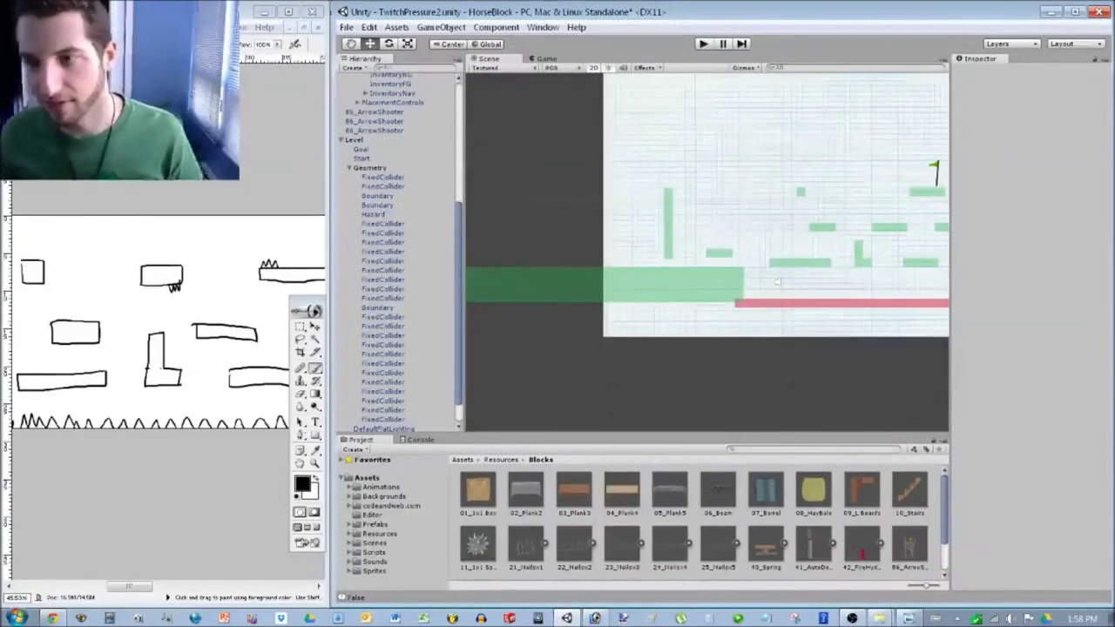
# Add a 21_Nailsx1 block at the flag platform's left end, rotated 180 on Z and set to kinematic.
pyautogui.moveTo(826, 238); pyautogui.dragTo(589, 265, button='middle')
pyautogui.scroll(3, 708, 251)
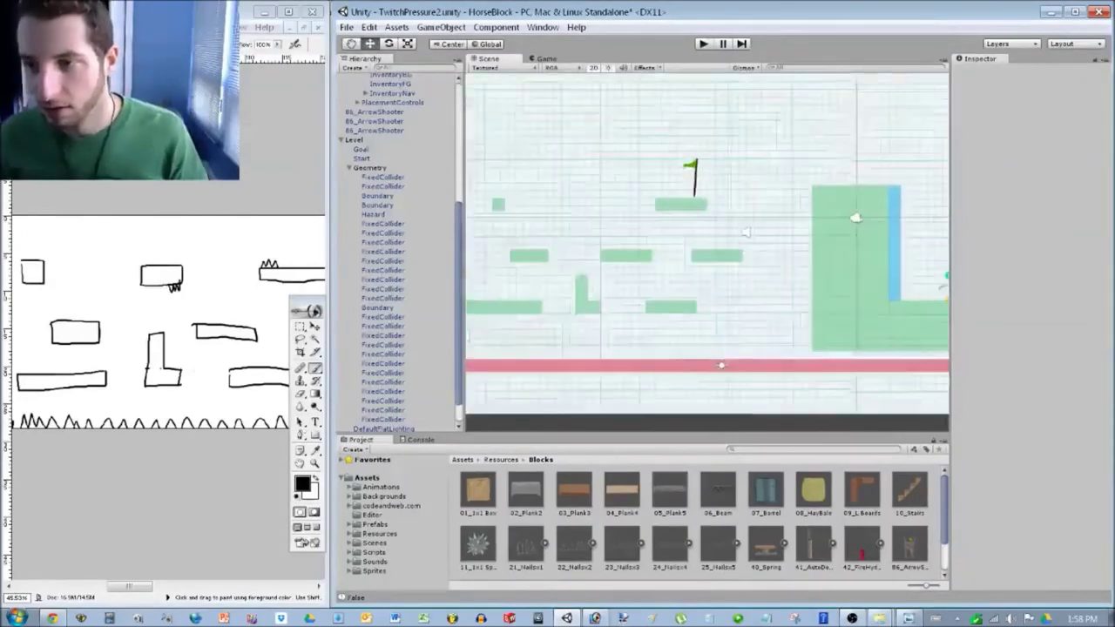
pyautogui.moveTo(706, 210); pyautogui.dragTo(794, 254, button='middle')
pyautogui.scroll(10, 795, 256)
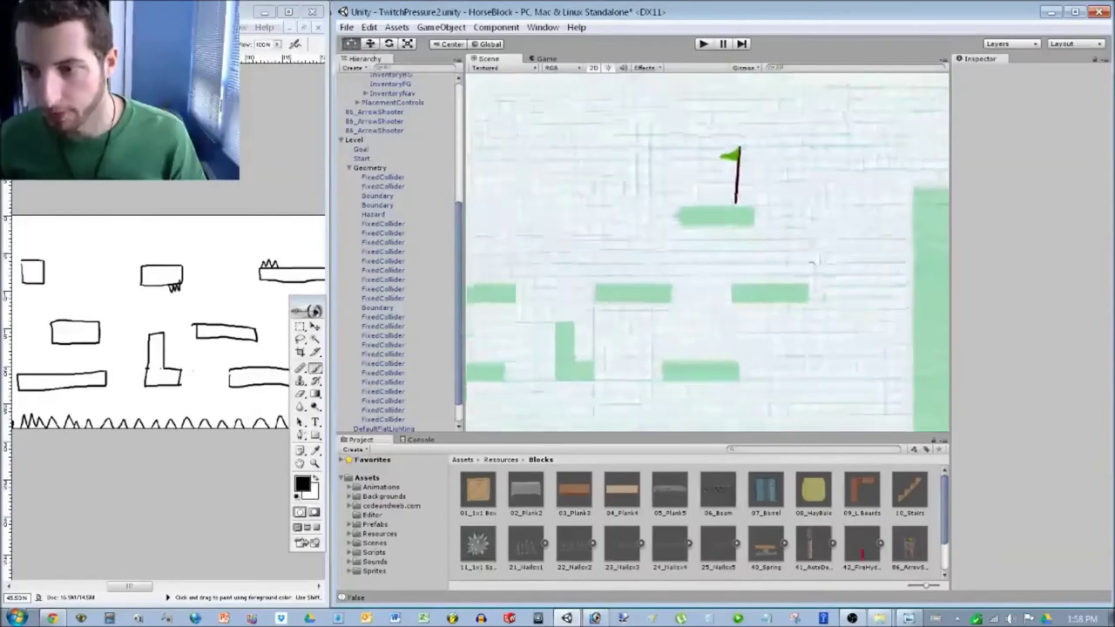
pyautogui.moveTo(527, 547); pyautogui.dragTo(644, 240)
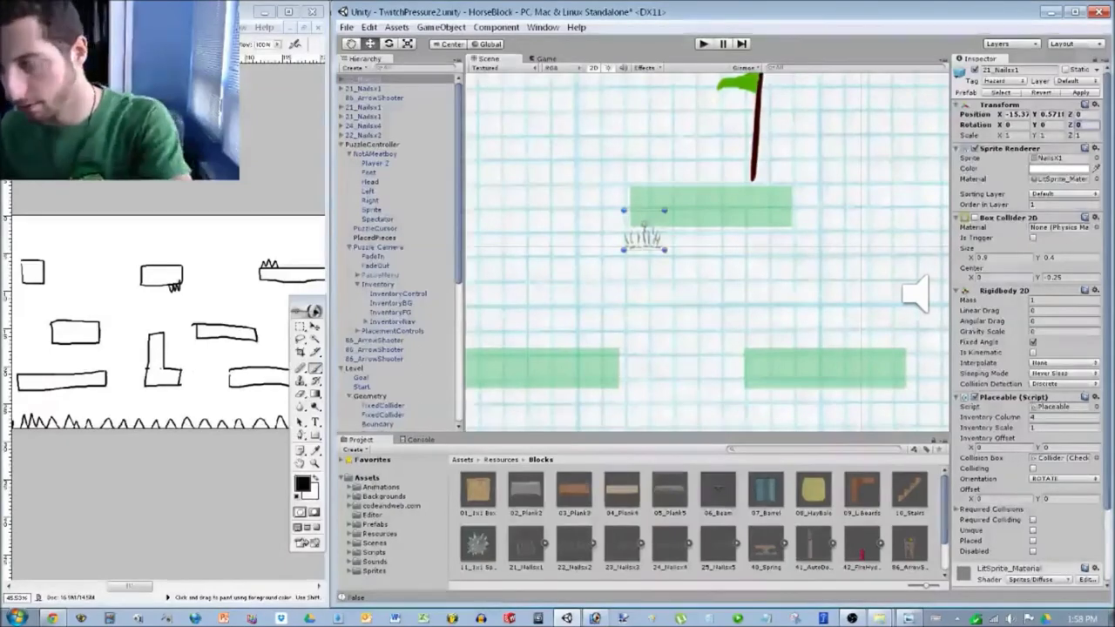
pyautogui.write('180')
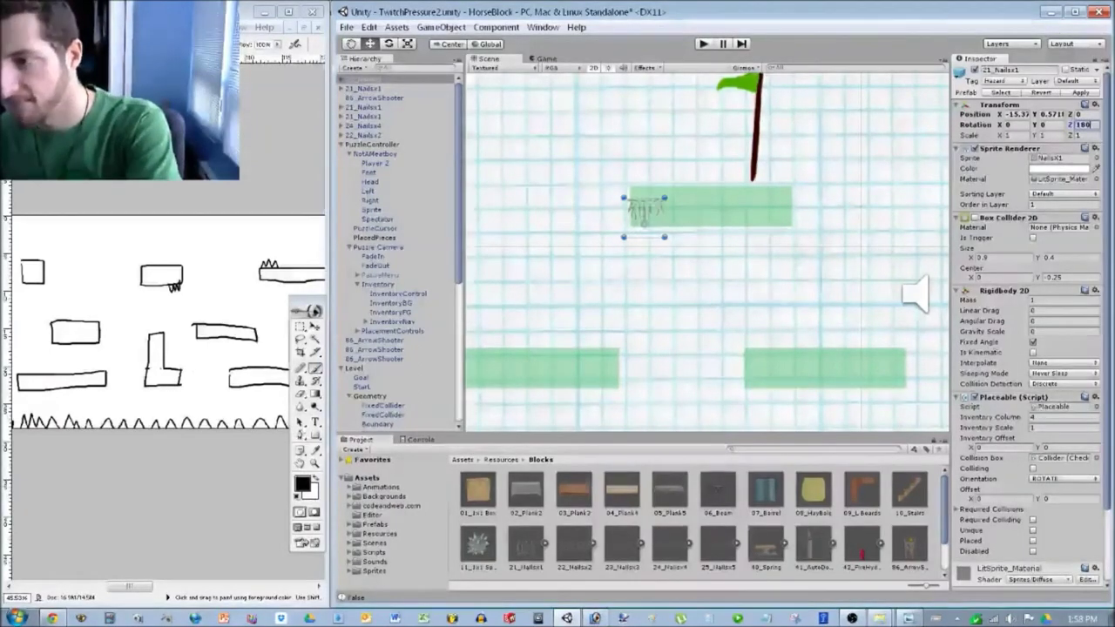
pyautogui.click(1033, 352)
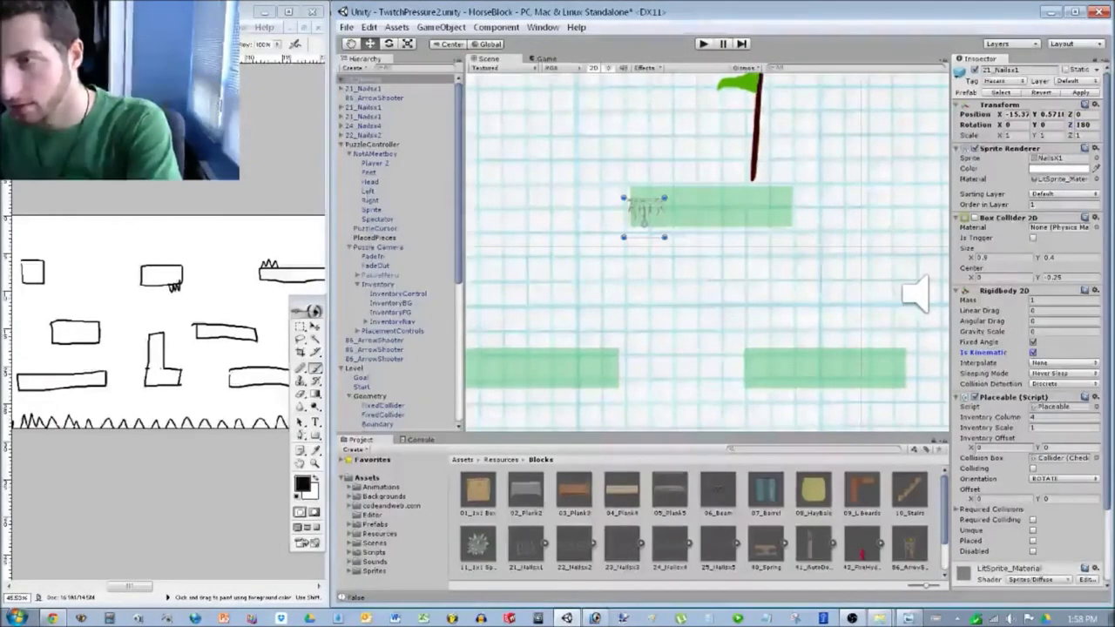
# Move the upside-down nails to the flag platform's underside at X -15.5, Y 0.
pyautogui.moveTo(644, 218); pyautogui.dragTo(647, 240)
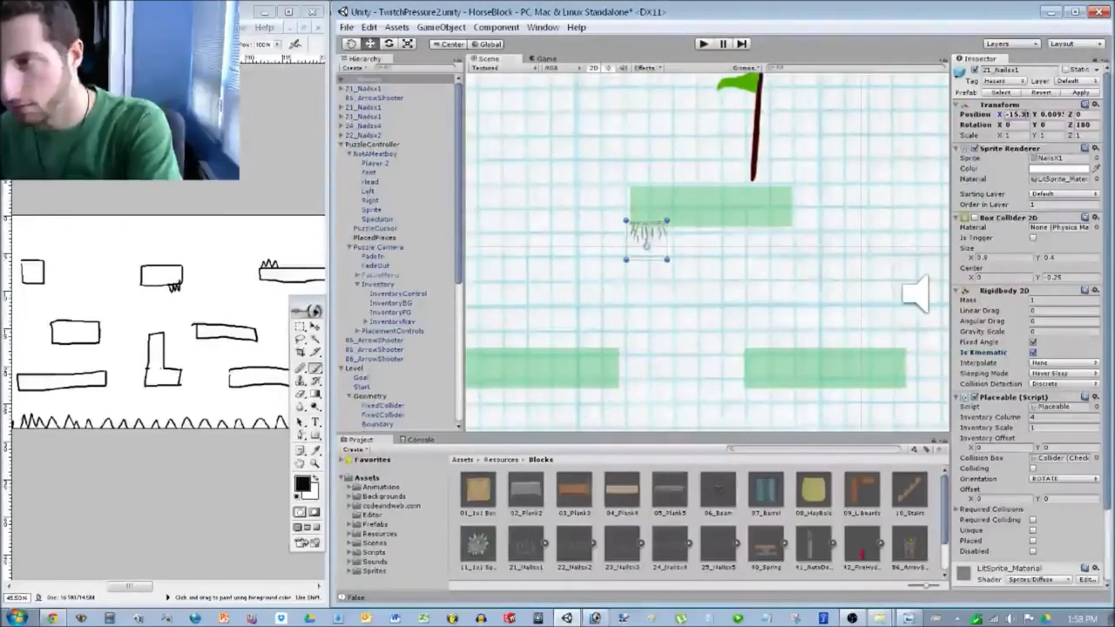
pyautogui.write('-15.5')
pyautogui.press('Tab')
pyautogui.write('0')
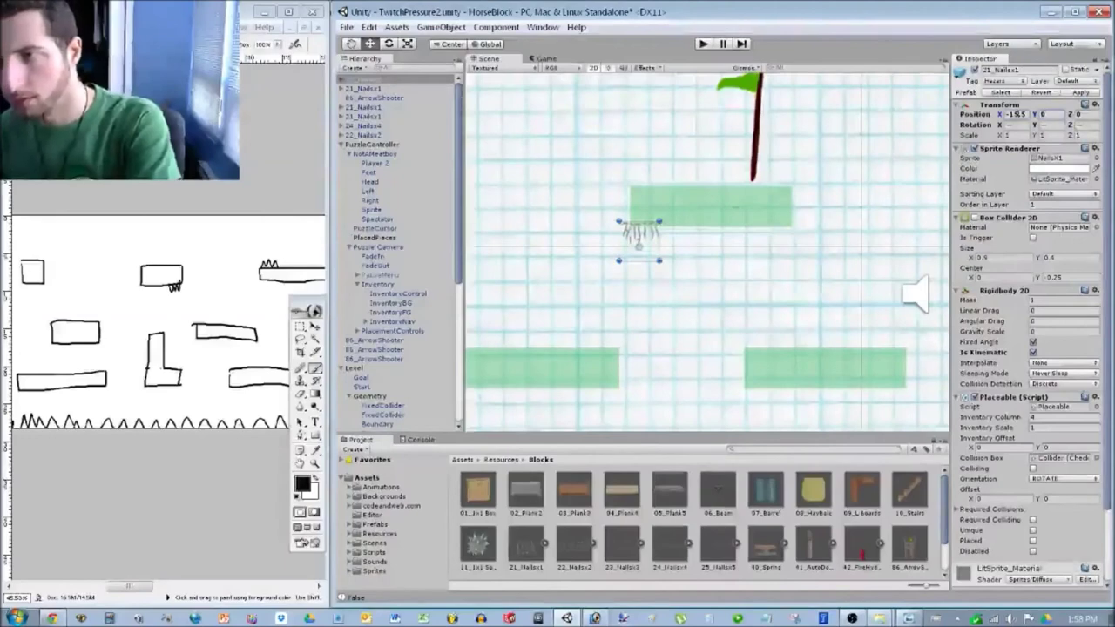
# Set the flag platform's X position to -13.5.
pyautogui.click(711, 205)
pyautogui.scroll(8, 706, 251)
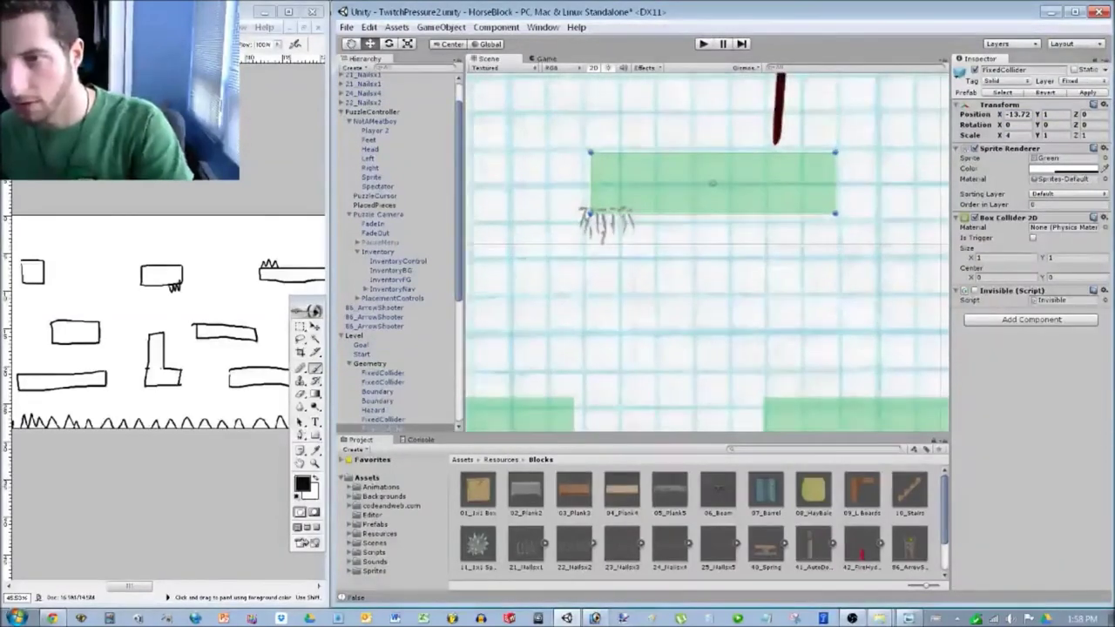
pyautogui.scroll(2, 708, 250)
pyautogui.click(1017, 114)
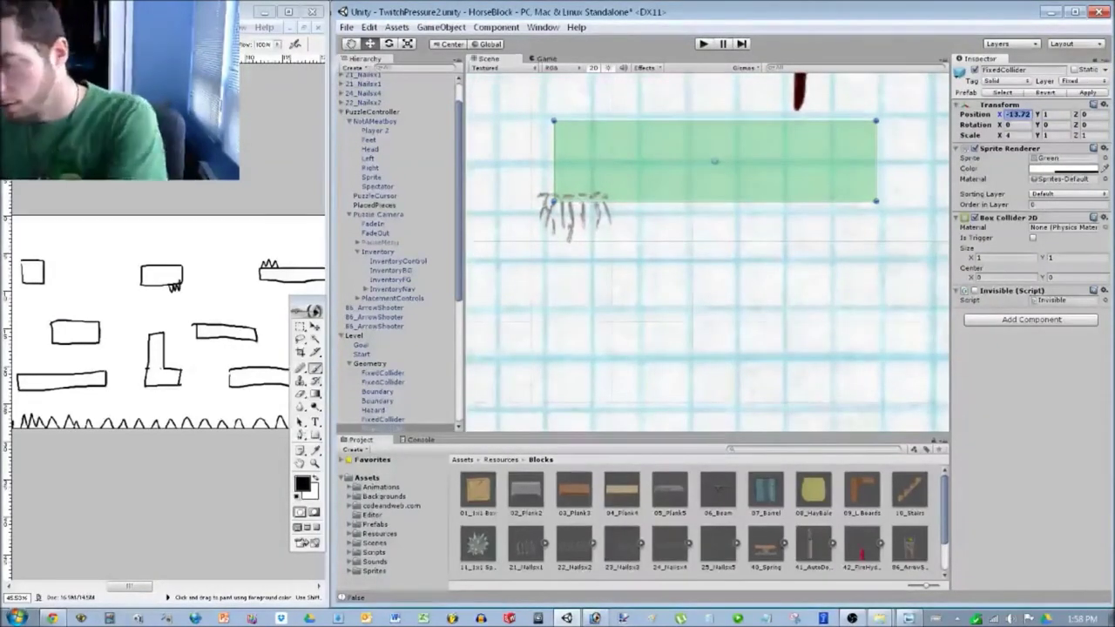
pyautogui.write('-13.5')
pyautogui.click(653, 287)
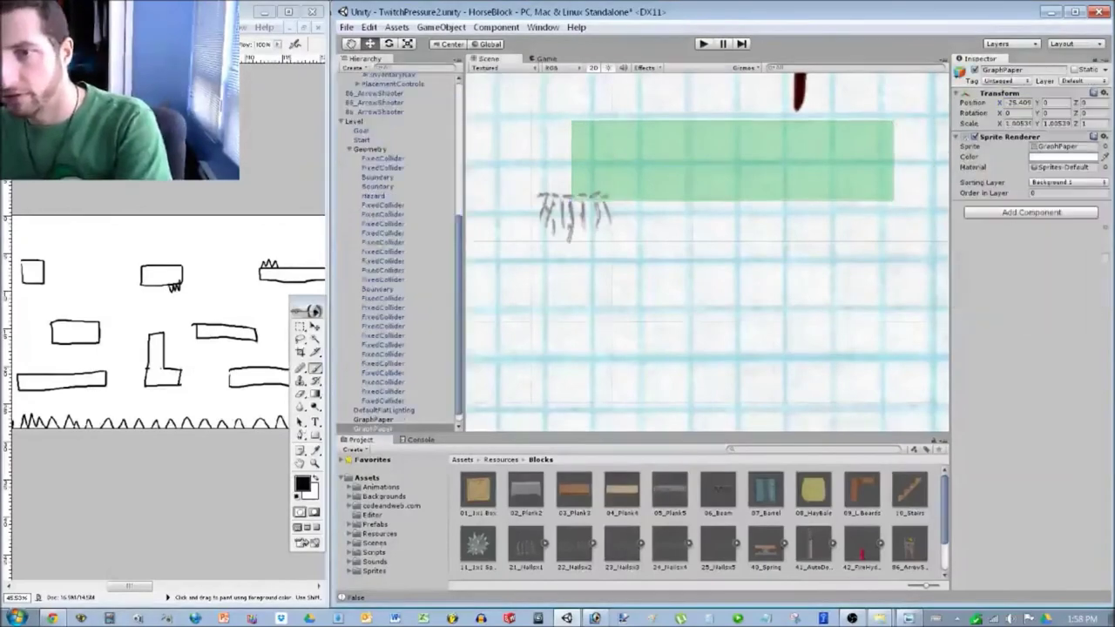
# Align the upside-down nails with the flag platform's left end by setting their X position to -15.
pyautogui.scroll(5, 396, 244)
pyautogui.click(357, 88)
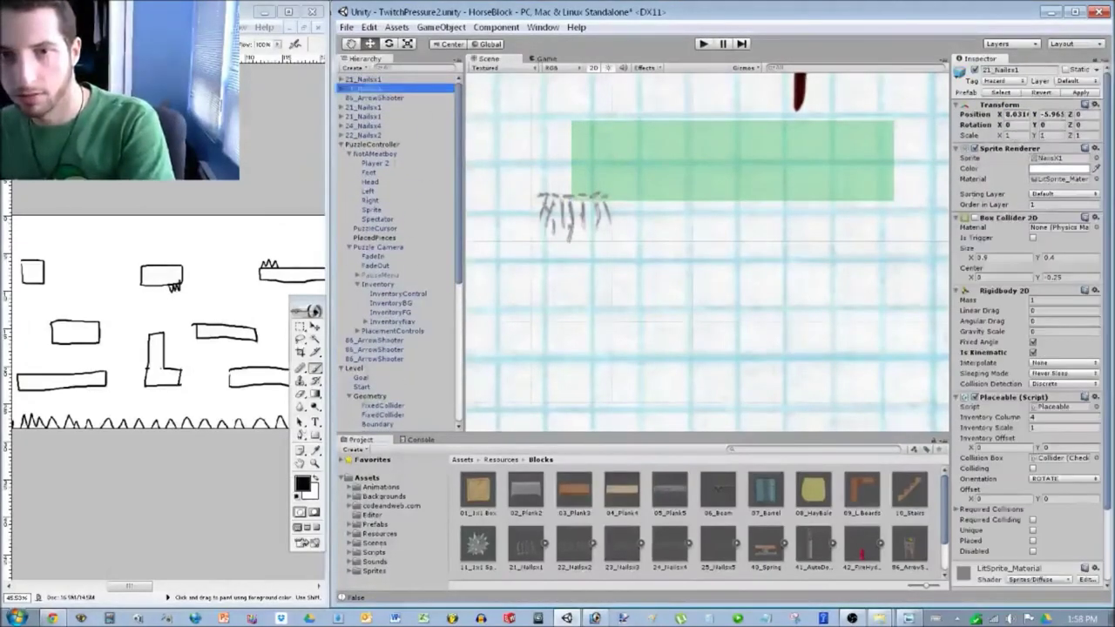
pyautogui.click(363, 79)
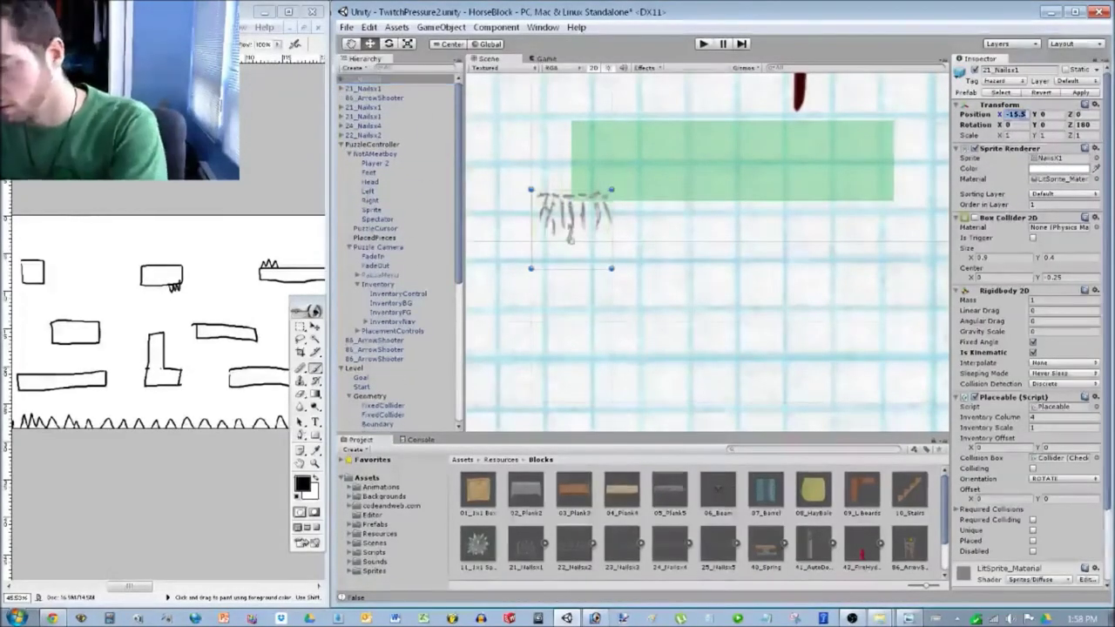
pyautogui.write('-15')
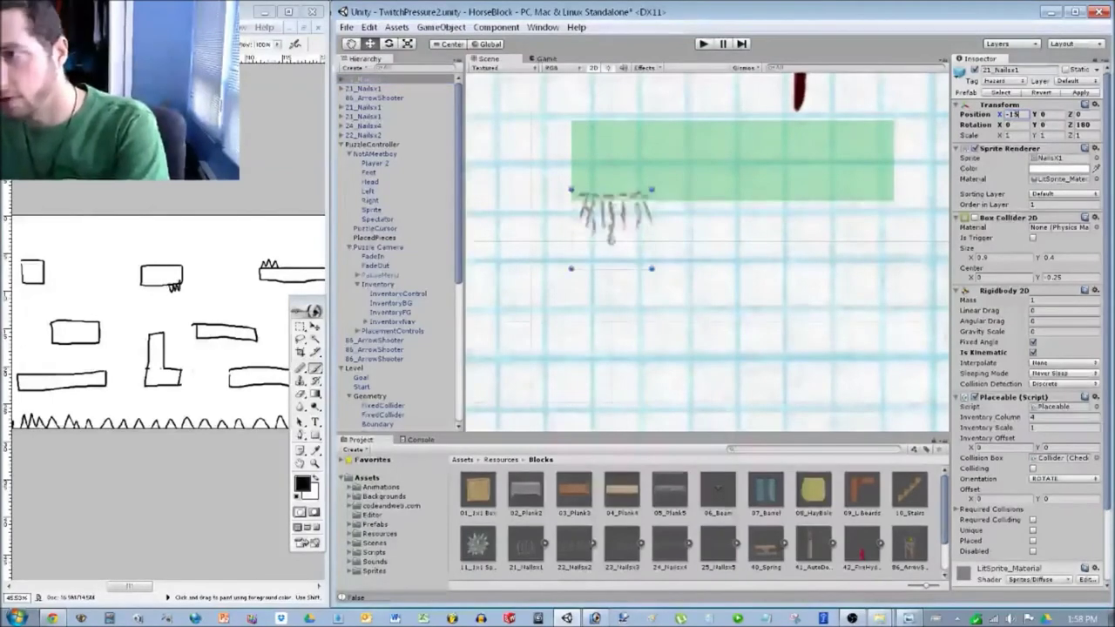
# Add a second 21_Nailsx1 block on top of the flag platform's left end at X -15, Y 2, and make it kinematic.
pyautogui.moveTo(525, 544); pyautogui.dragTo(612, 78)
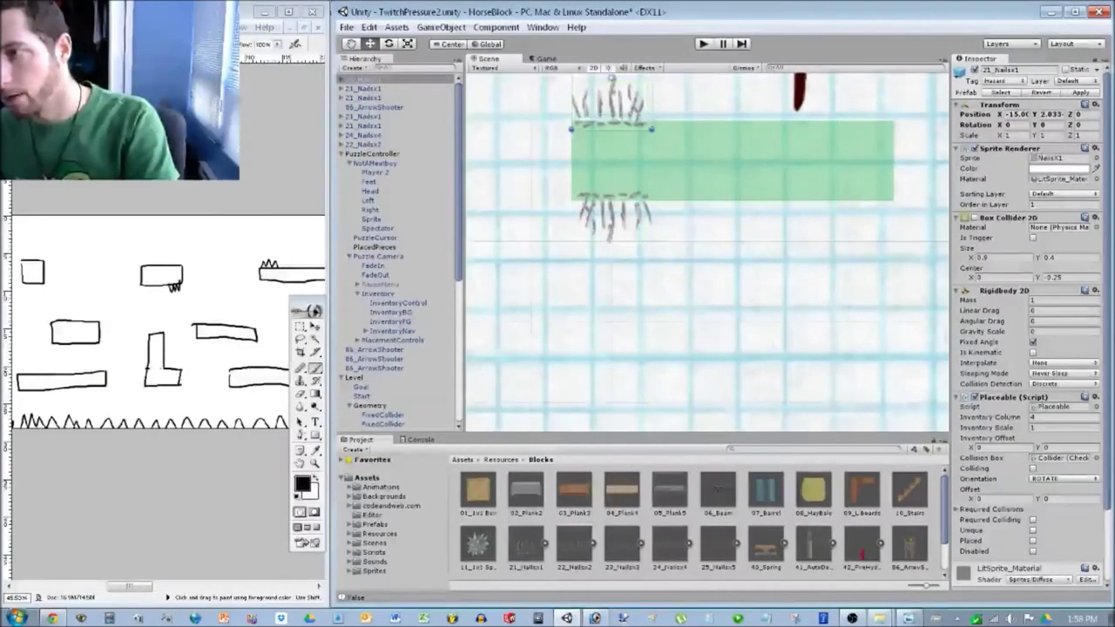
pyautogui.click(1016, 115)
pyautogui.write('-15')
pyautogui.write('2')
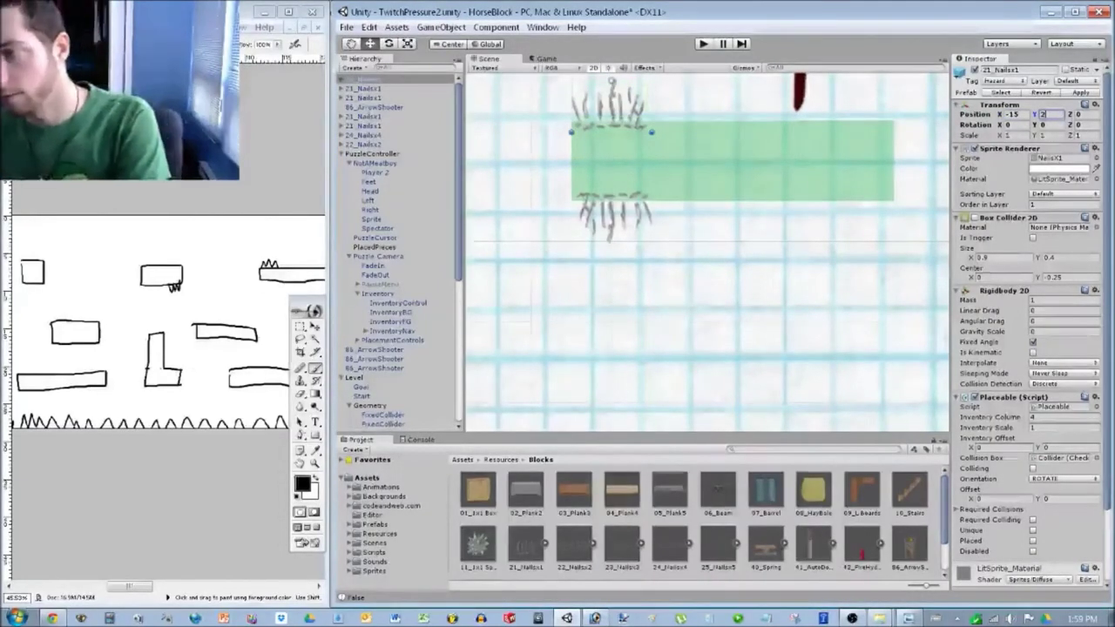
pyautogui.click(1033, 352)
pyautogui.scroll(-15, 708, 252)
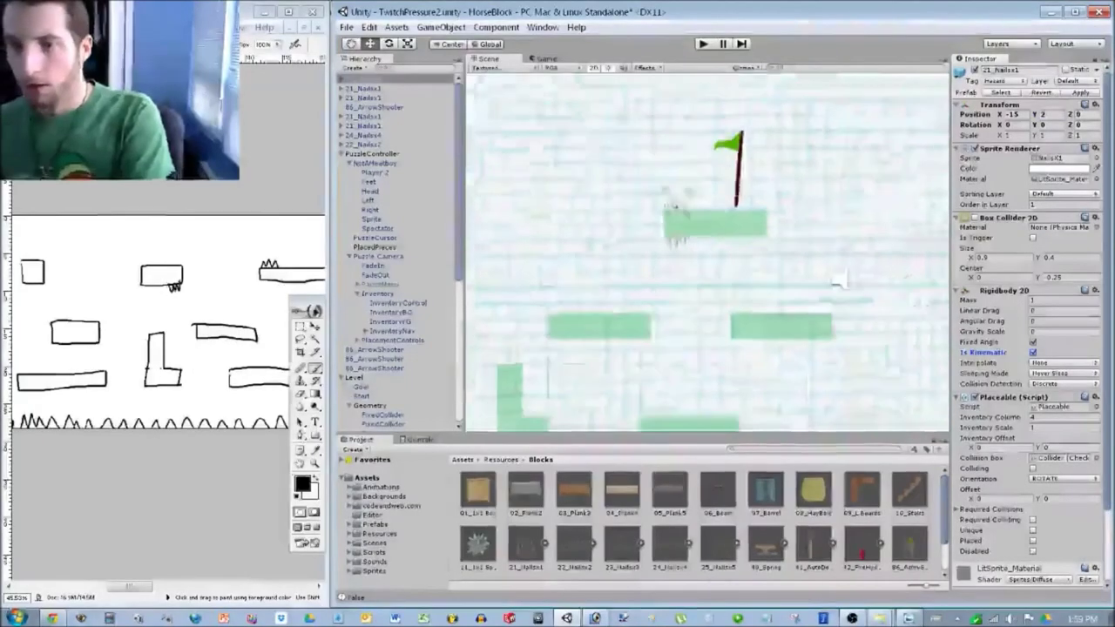
pyautogui.scroll(-6, 707, 252)
pyautogui.click(707, 252)
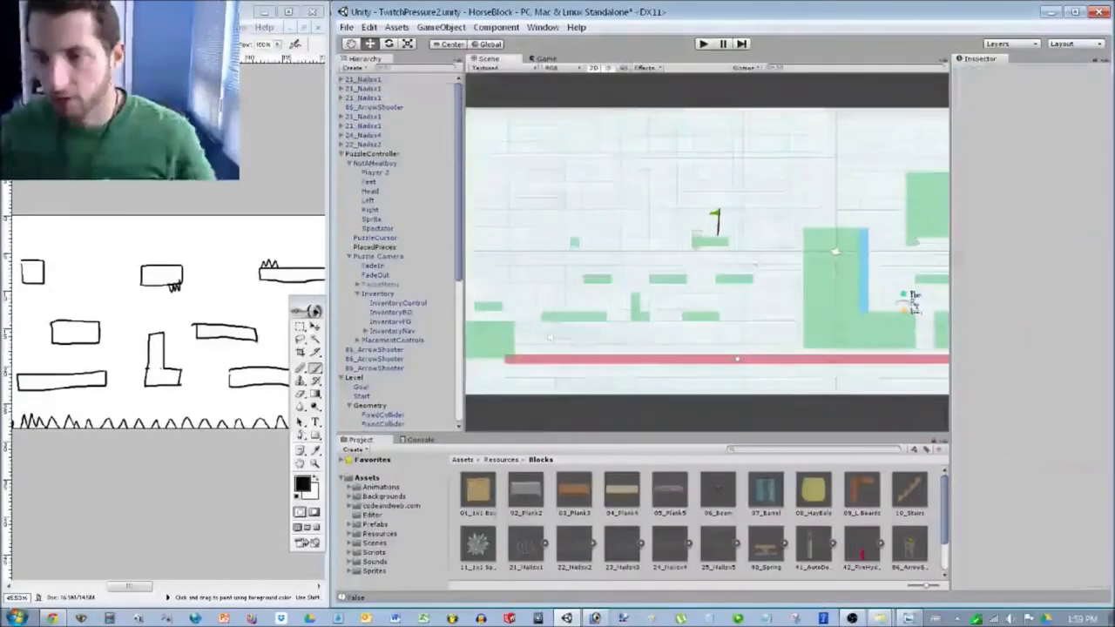
# Inspect the two platforms below the flag, and bring the L-shaped section of the Photoshop sketch into view.
pyautogui.scroll(12, 707, 252)
pyautogui.scroll(7, 708, 252)
pyautogui.click(788, 333)
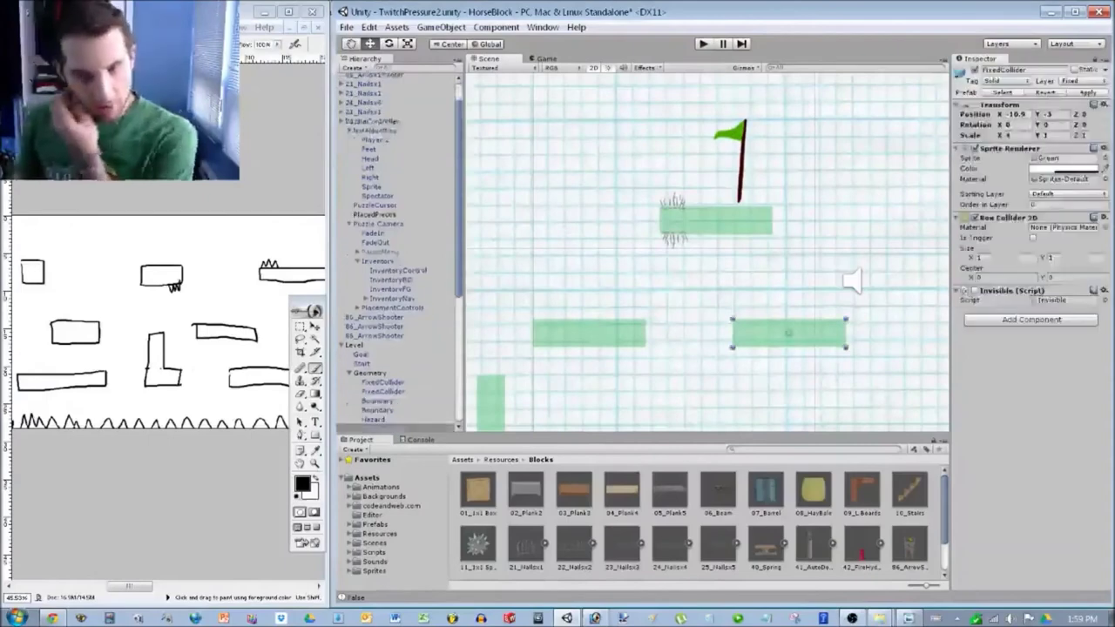
pyautogui.click(589, 333)
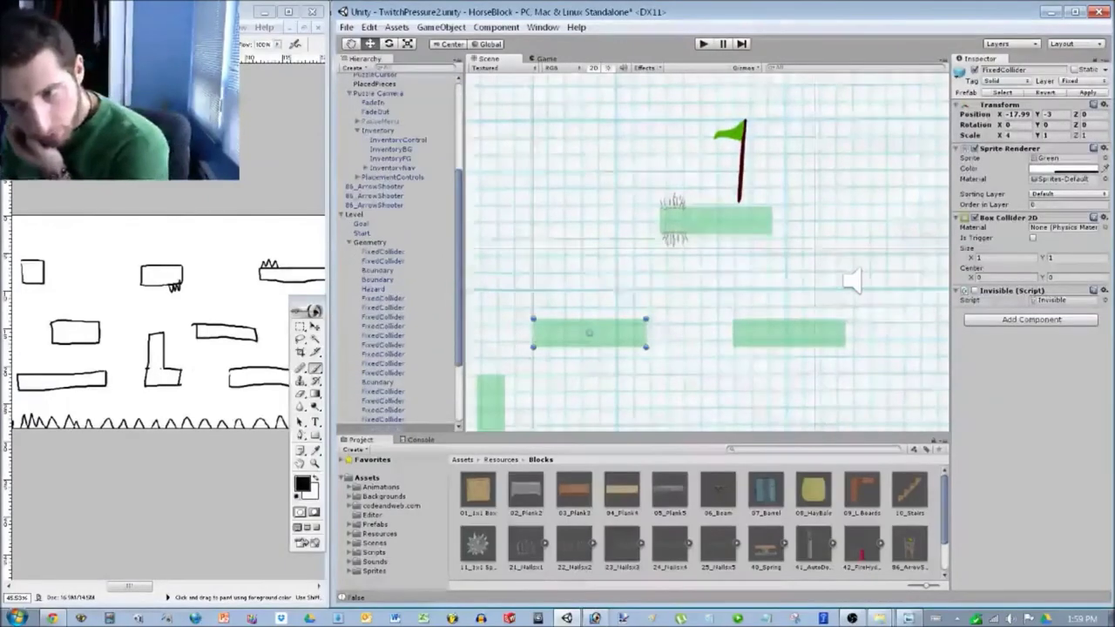
pyautogui.scroll(-3, 710, 250)
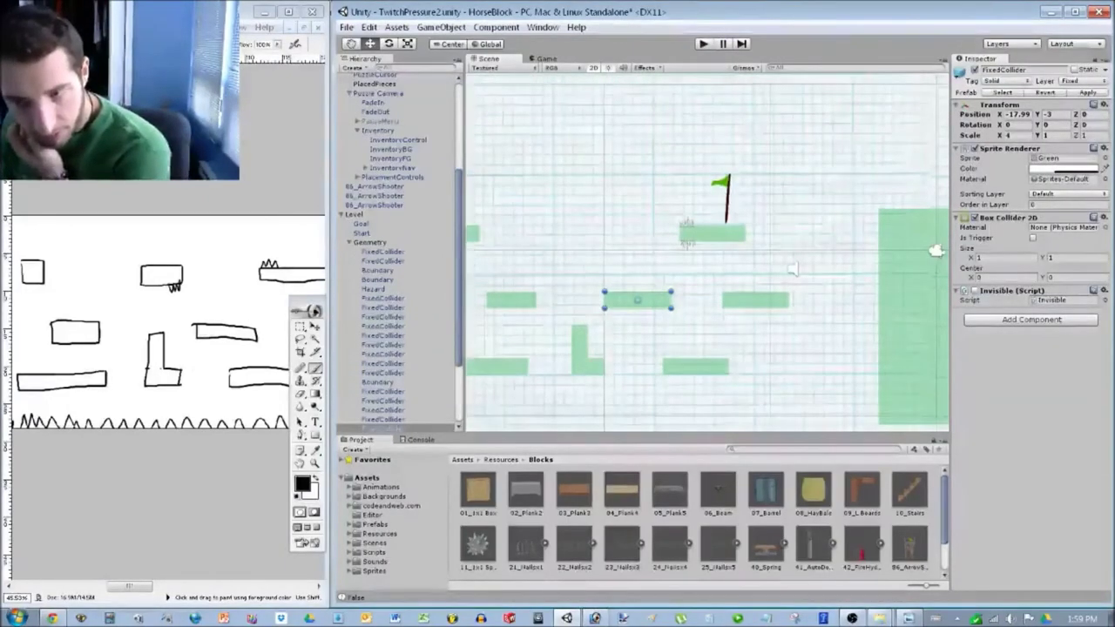
pyautogui.hotkey('alt', 'Tab')
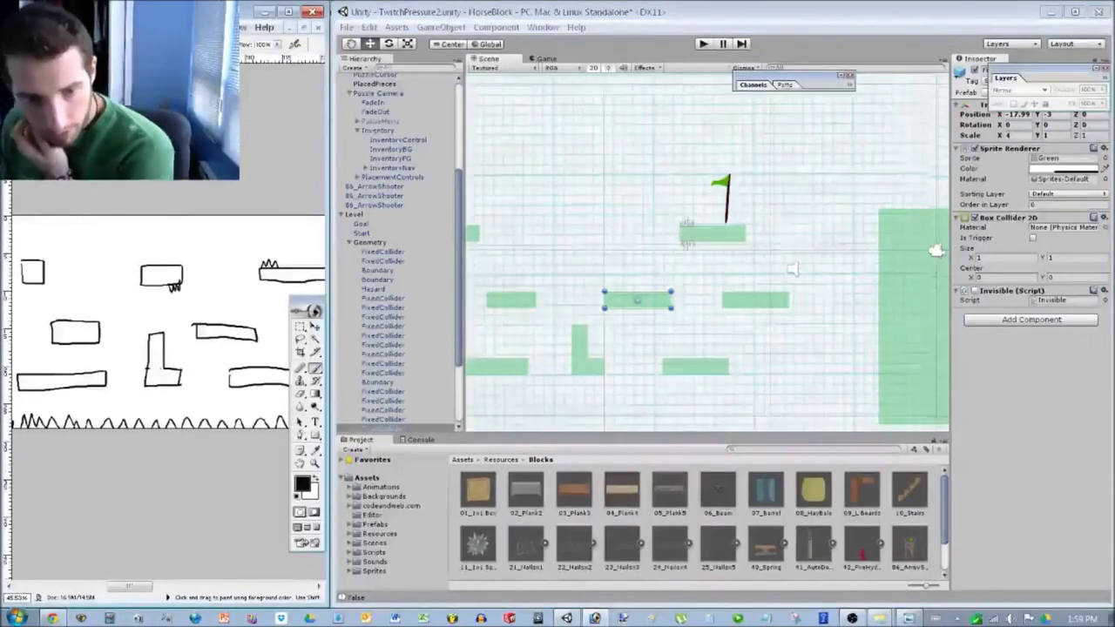
pyautogui.moveTo(129, 586); pyautogui.dragTo(94, 586)
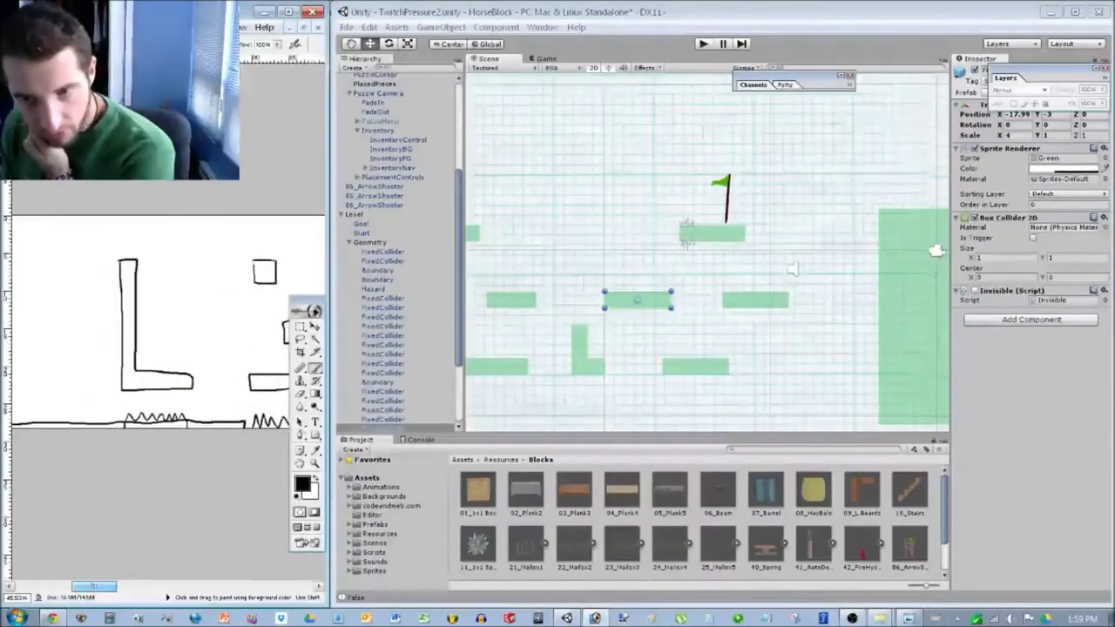
# Return to Unity and compare the tall pillar and short platform in the start area with the sketched L shape.
pyautogui.click(583, 279)
pyautogui.scroll(-1, 707, 254)
pyautogui.moveTo(615, 254); pyautogui.dragTo(799, 253, button='middle')
pyautogui.moveTo(707, 253); pyautogui.dragTo(867, 217, button='middle')
pyautogui.scroll(2, 708, 254)
pyautogui.scroll(5, 707, 254)
pyautogui.scroll(-9, 708, 253)
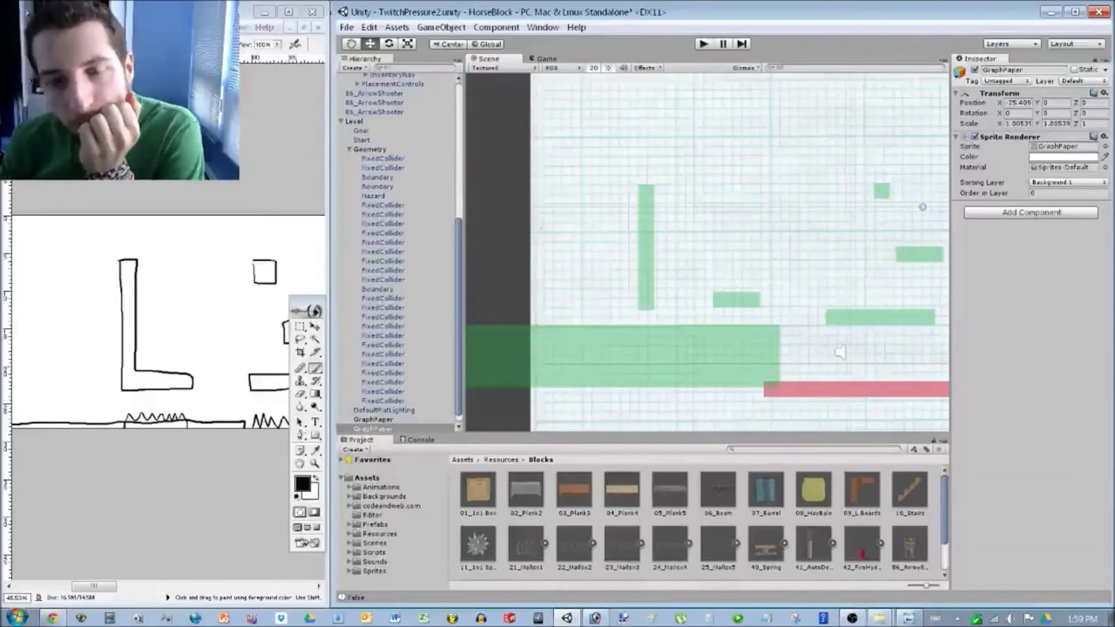
pyautogui.scroll(3, 840, 352)
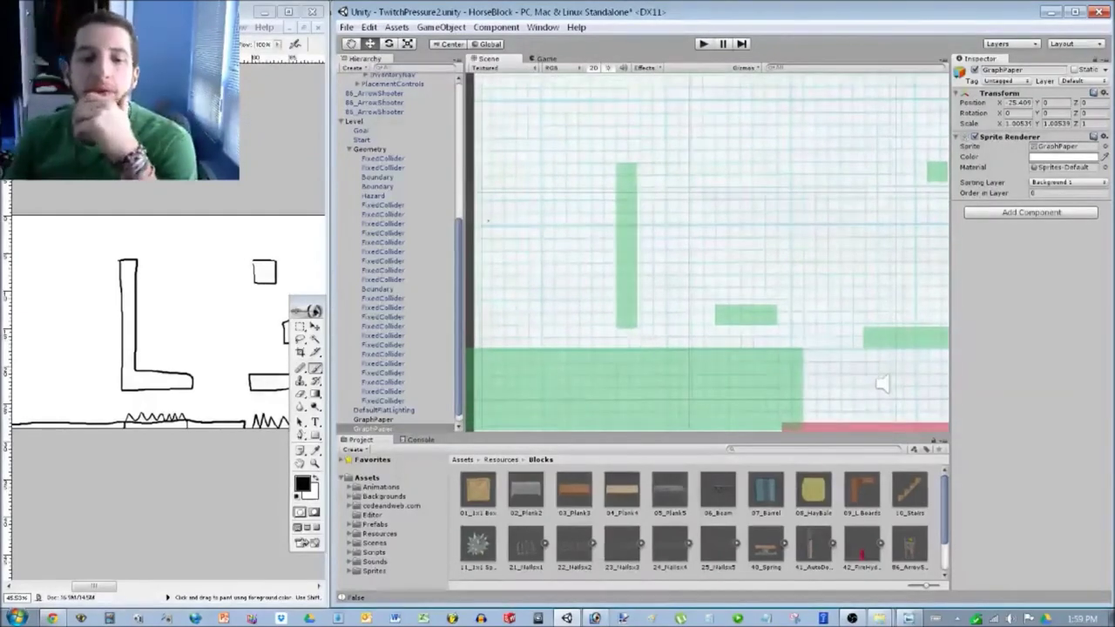
pyautogui.scroll(3, 708, 253)
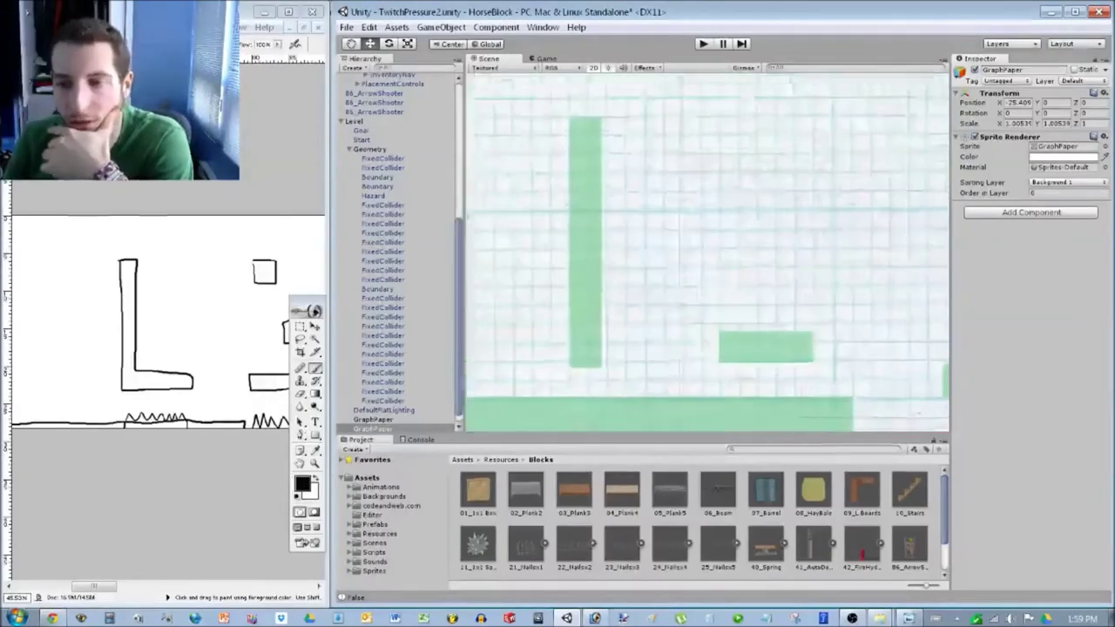
pyautogui.scroll(5, 396, 249)
pyautogui.scroll(-5, 396, 249)
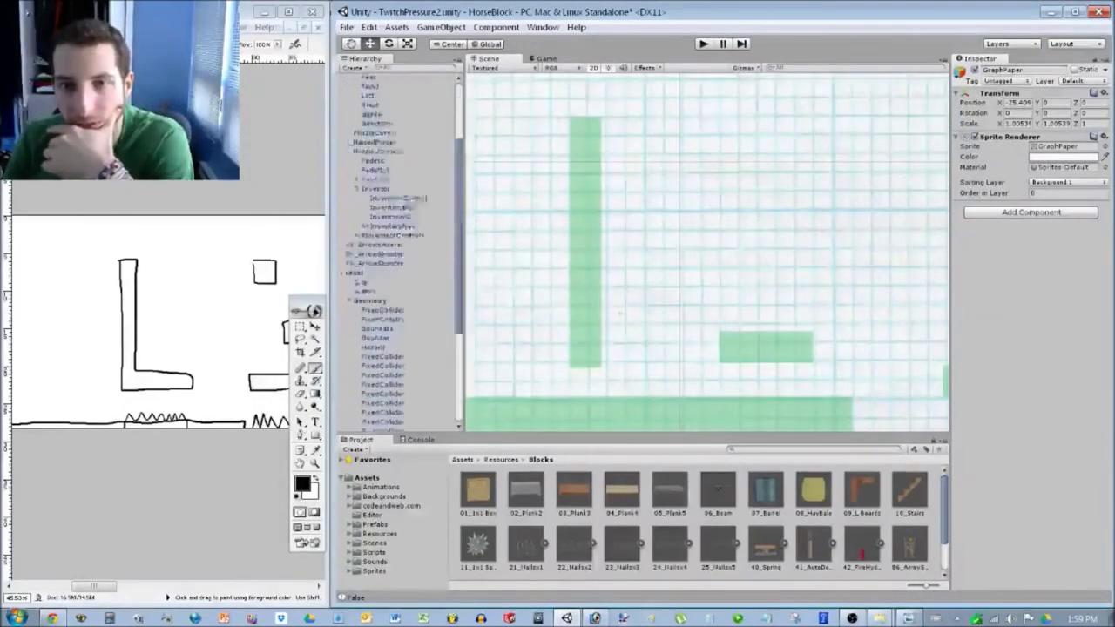
# Move the short platform against the foot of the tall pillar to form an L, at X -41, Y -6.
pyautogui.click(383, 249)
pyautogui.click(766, 347)
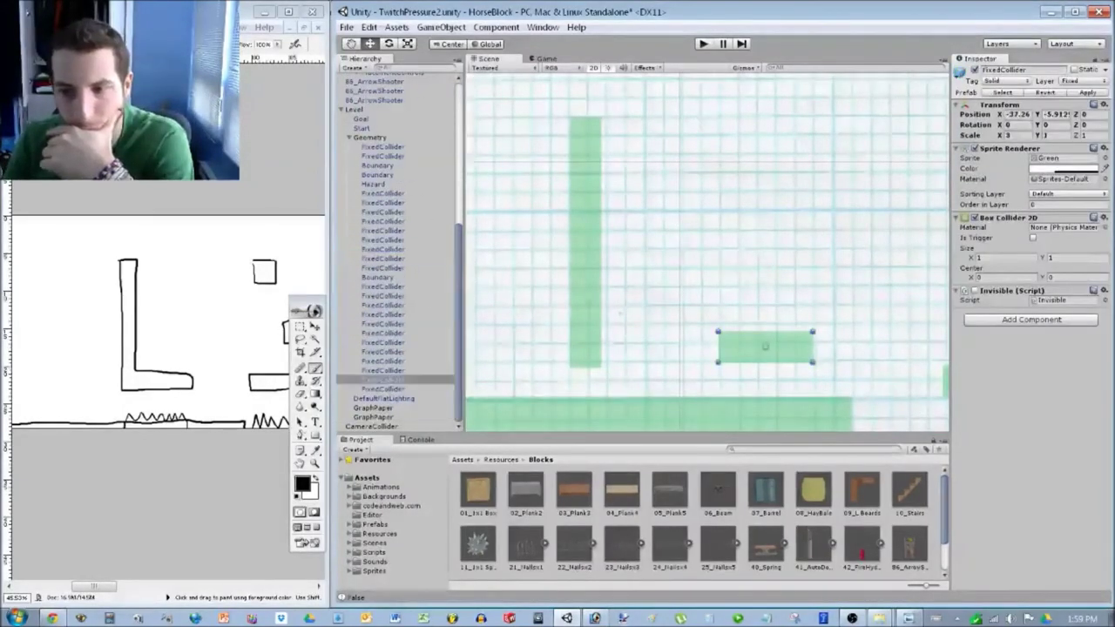
pyautogui.moveTo(765, 347); pyautogui.dragTo(639, 355)
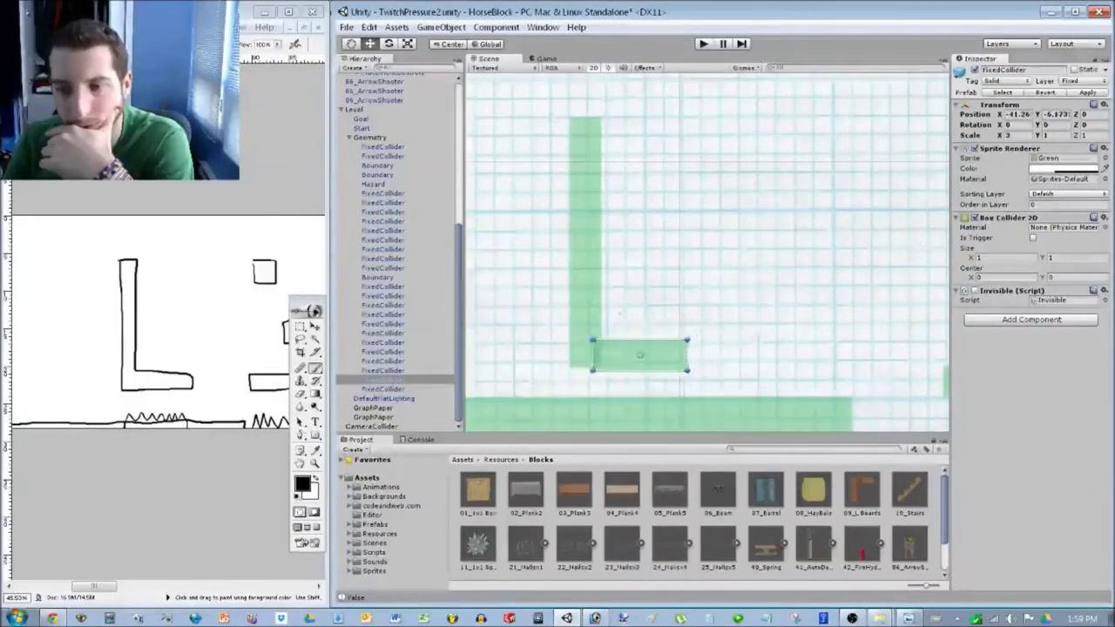
pyautogui.scroll(3, 639, 354)
pyautogui.moveTo(577, 402); pyautogui.dragTo(701, 253, button='middle')
pyautogui.scroll(5, 701, 253)
pyautogui.moveTo(701, 253); pyautogui.dragTo(725, 245)
pyautogui.write('-41')
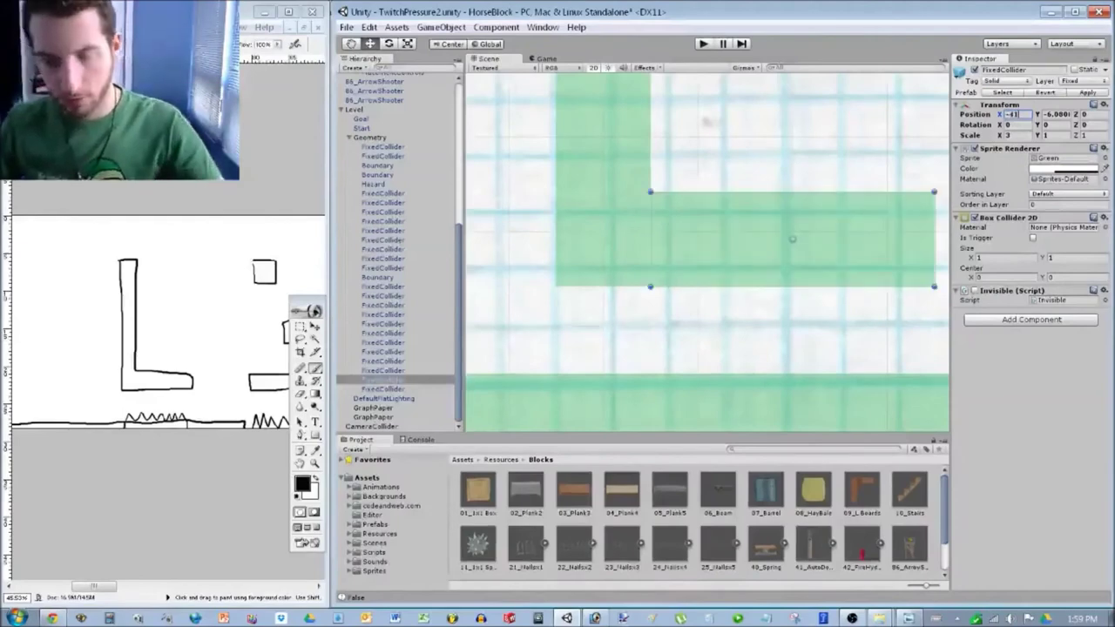
pyautogui.press('Tab')
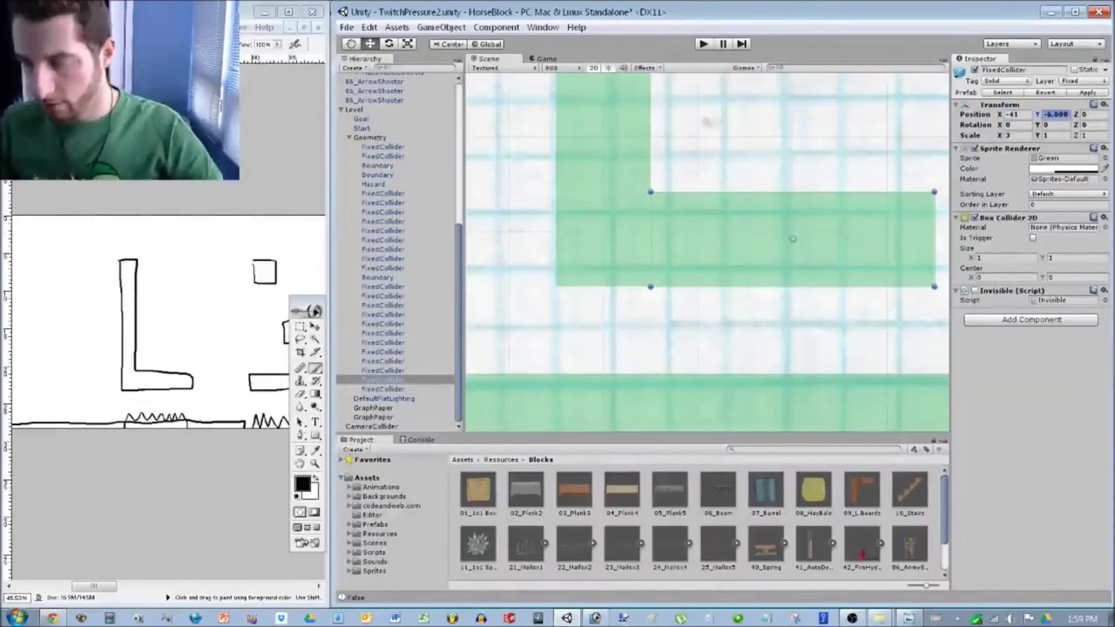
pyautogui.write('-6')
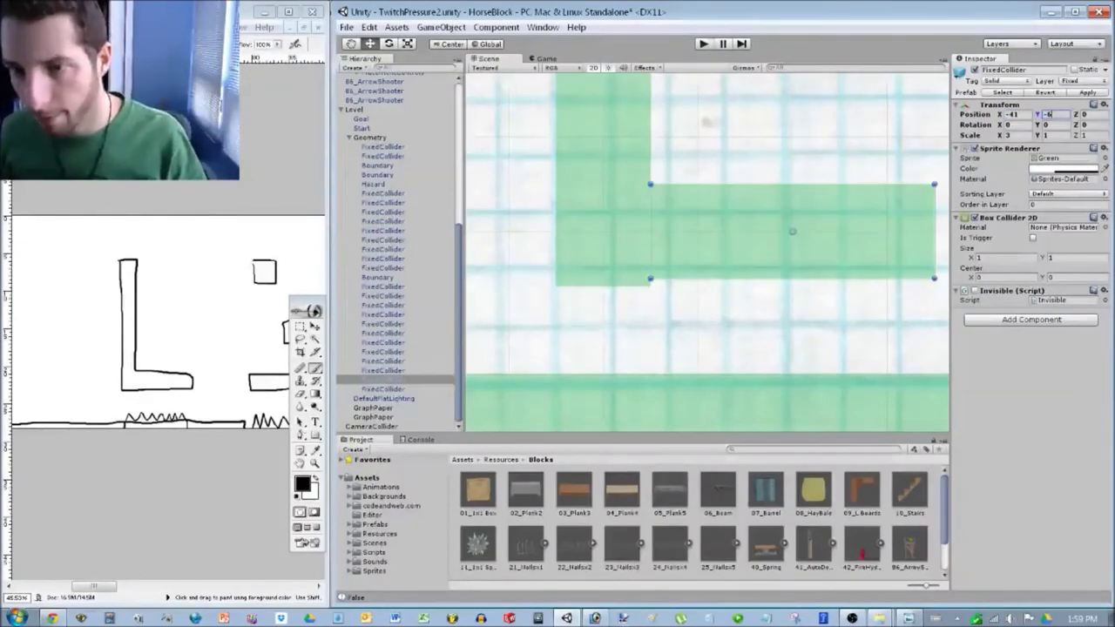
# Line up the tall pillar's lower end with the underside of the short platform by setting the pillar's Y position to -2.5.
pyautogui.click(603, 231)
pyautogui.click(1054, 114)
pyautogui.write('-2.5')
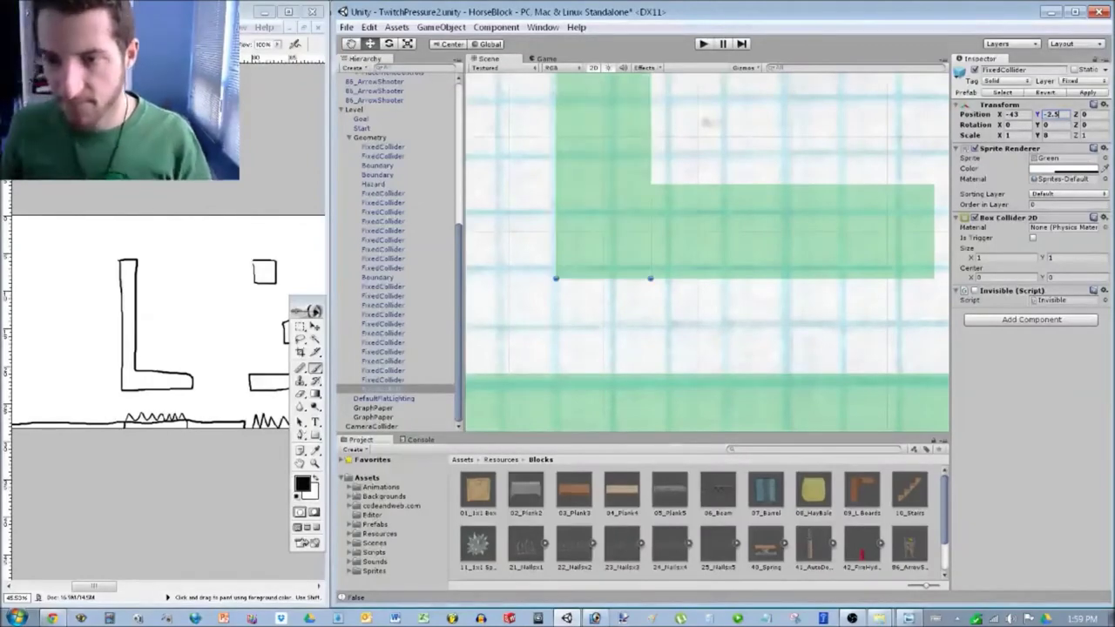
pyautogui.scroll(-8, 908, 305)
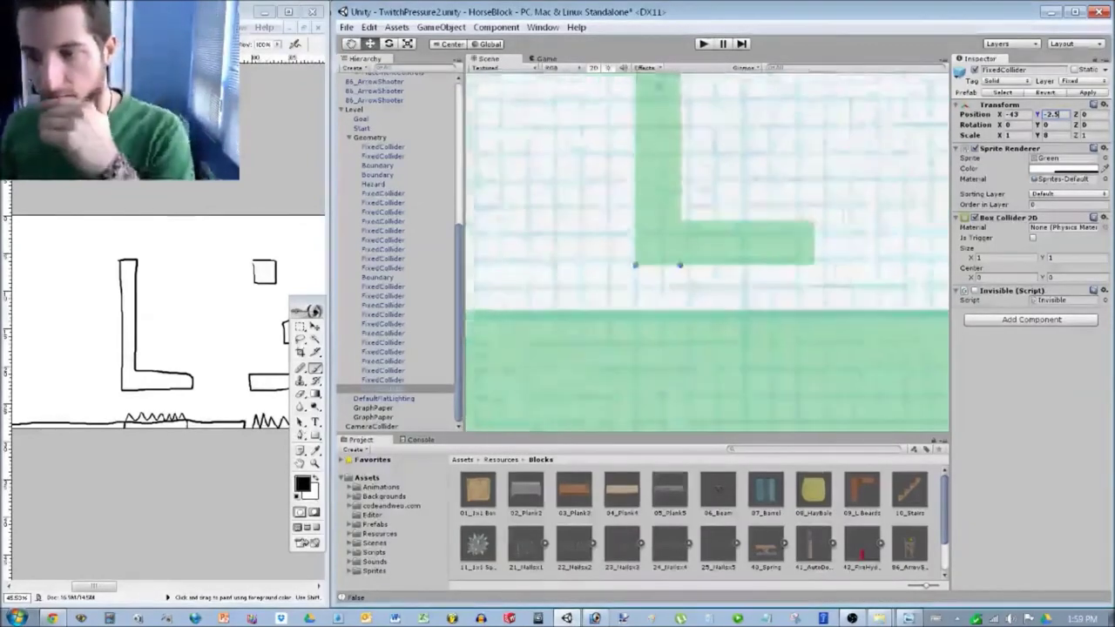
# Raise the short platform partway up the tall pillar by setting its Y position to -4.
pyautogui.click(907, 305)
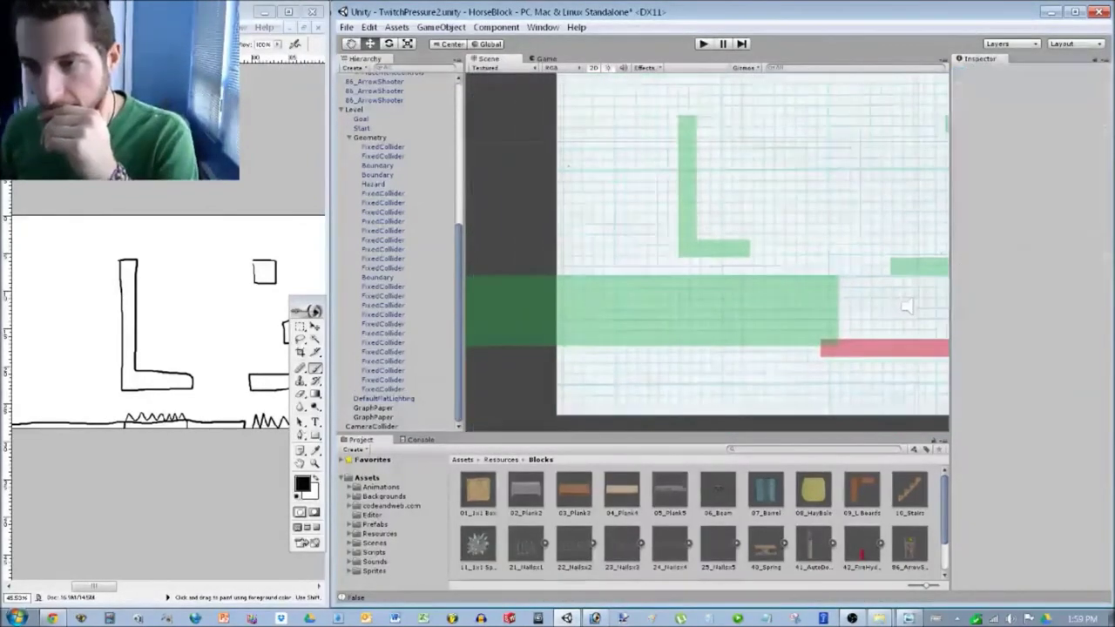
pyautogui.scroll(5, 745, 109)
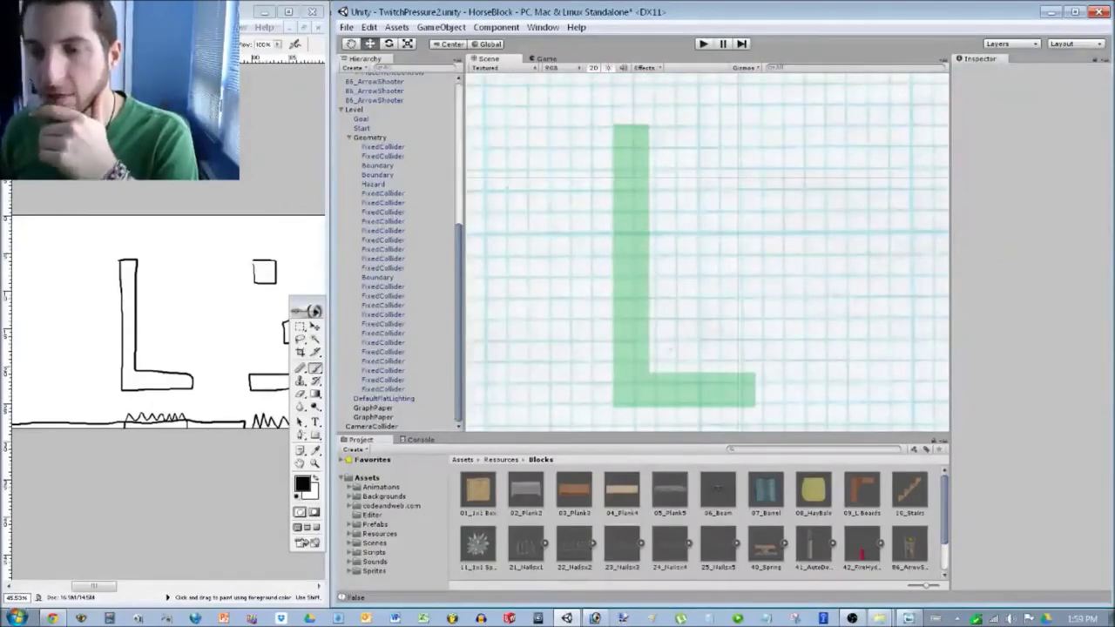
pyautogui.moveTo(749, 331); pyautogui.dragTo(611, 257, button='middle')
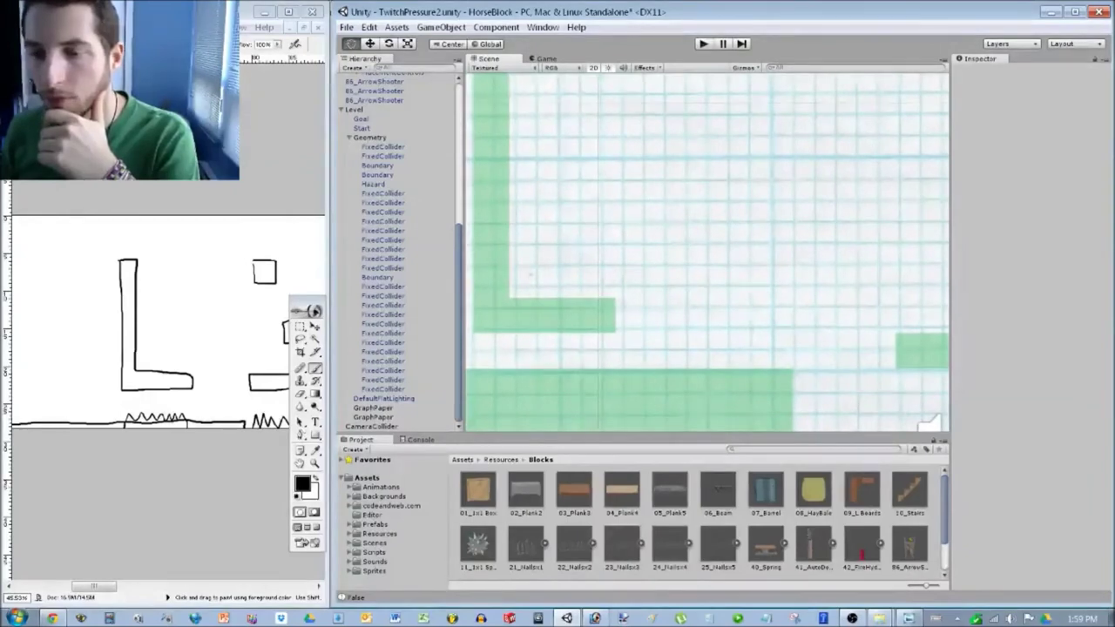
pyautogui.scroll(-5, 871, 405)
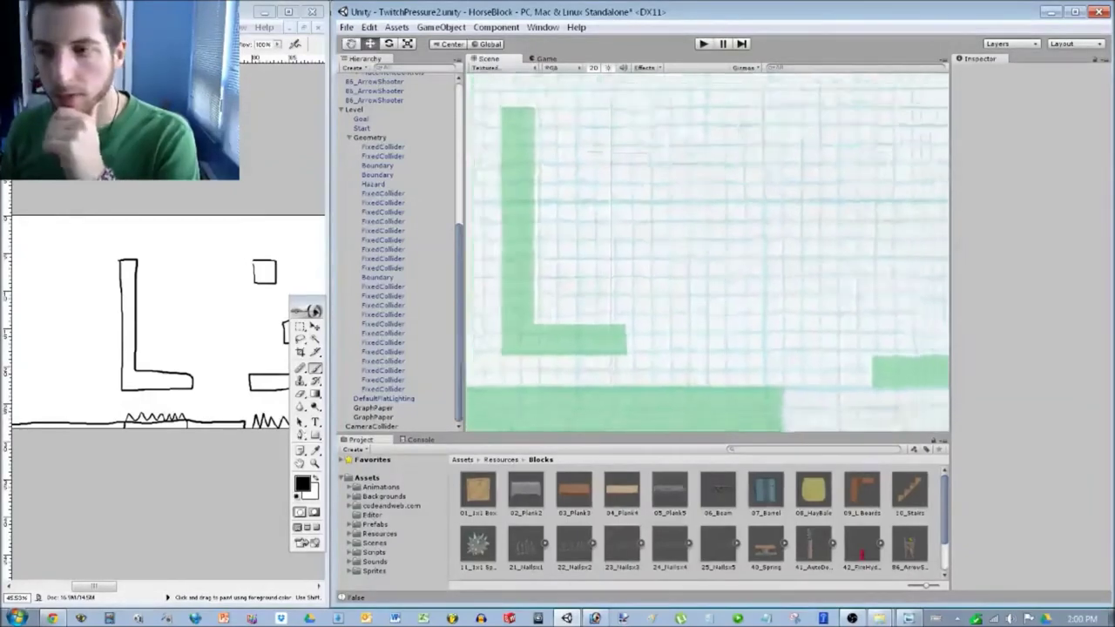
pyautogui.scroll(5, 832, 375)
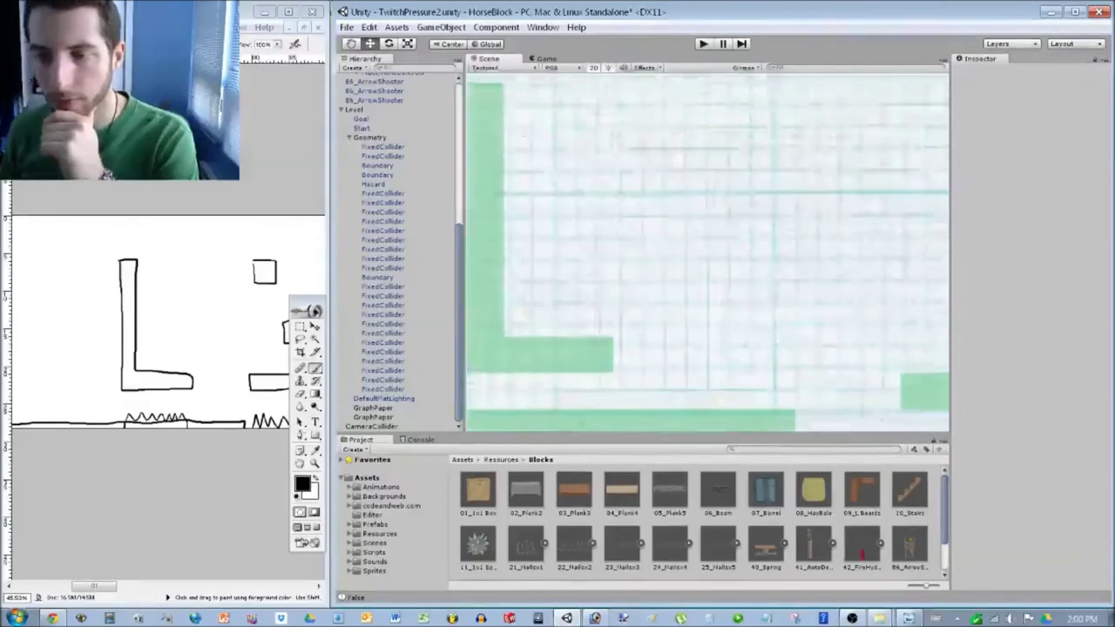
pyautogui.click(521, 192)
pyautogui.moveTo(521, 191); pyautogui.dragTo(566, 258, button='middle')
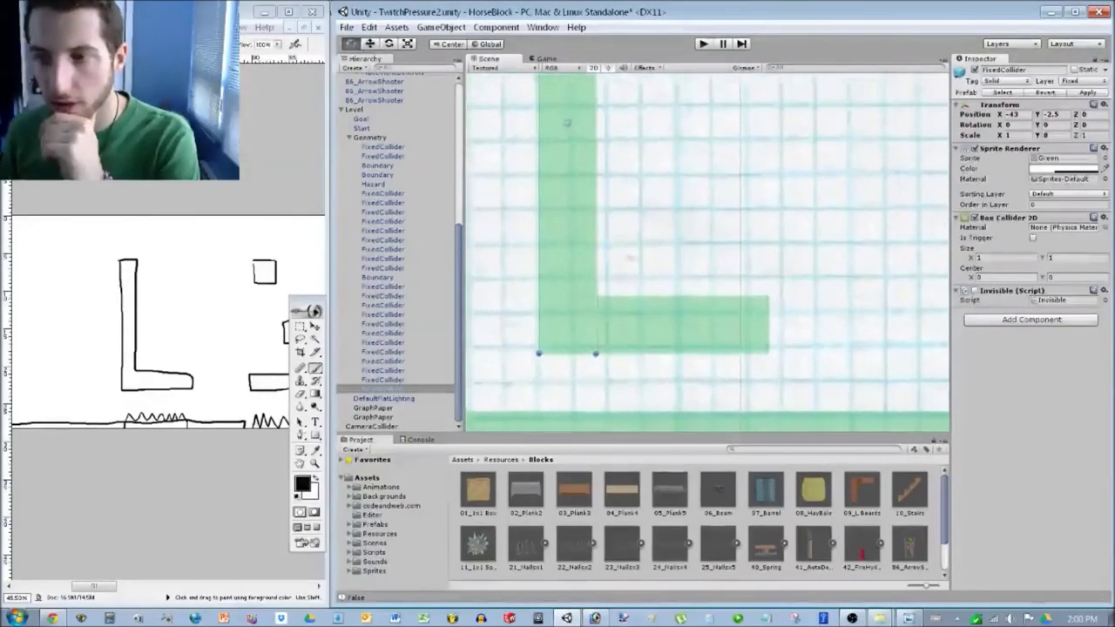
pyautogui.click(682, 324)
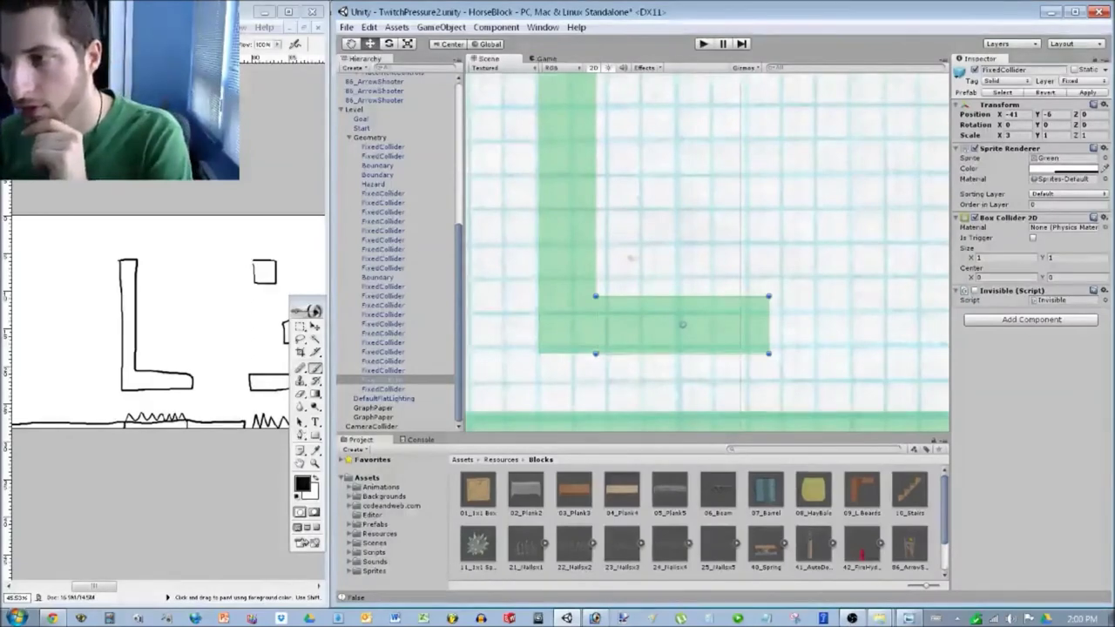
pyautogui.write('-4')
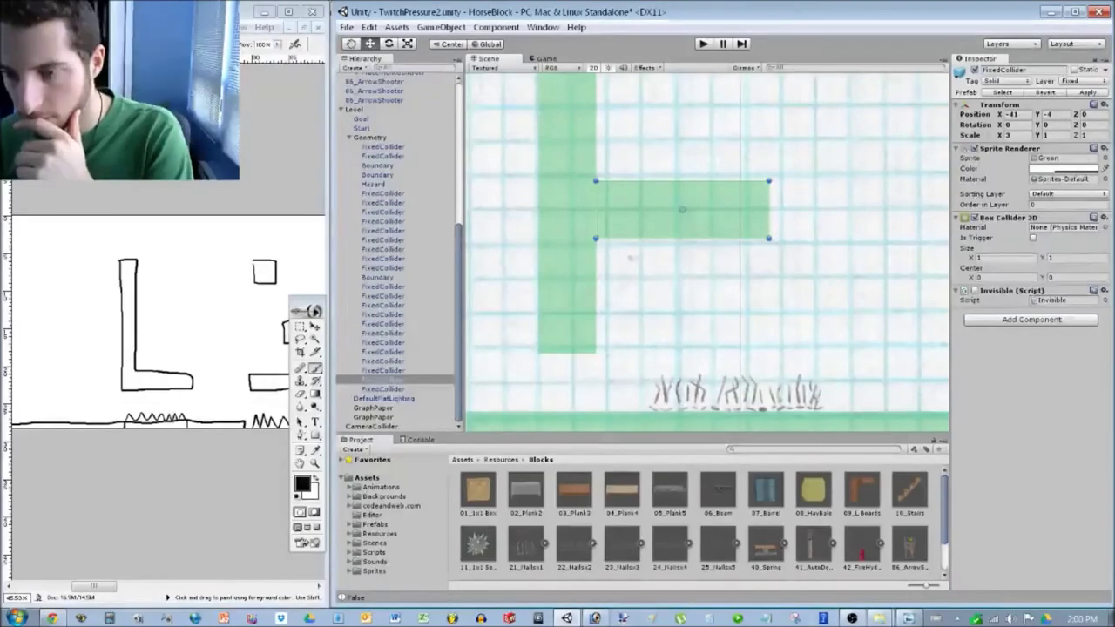
# Place a 23_Nailsx3 block on the ground below the short platform at X -40, Y -7.
pyautogui.click(737, 388)
pyautogui.write('-40')
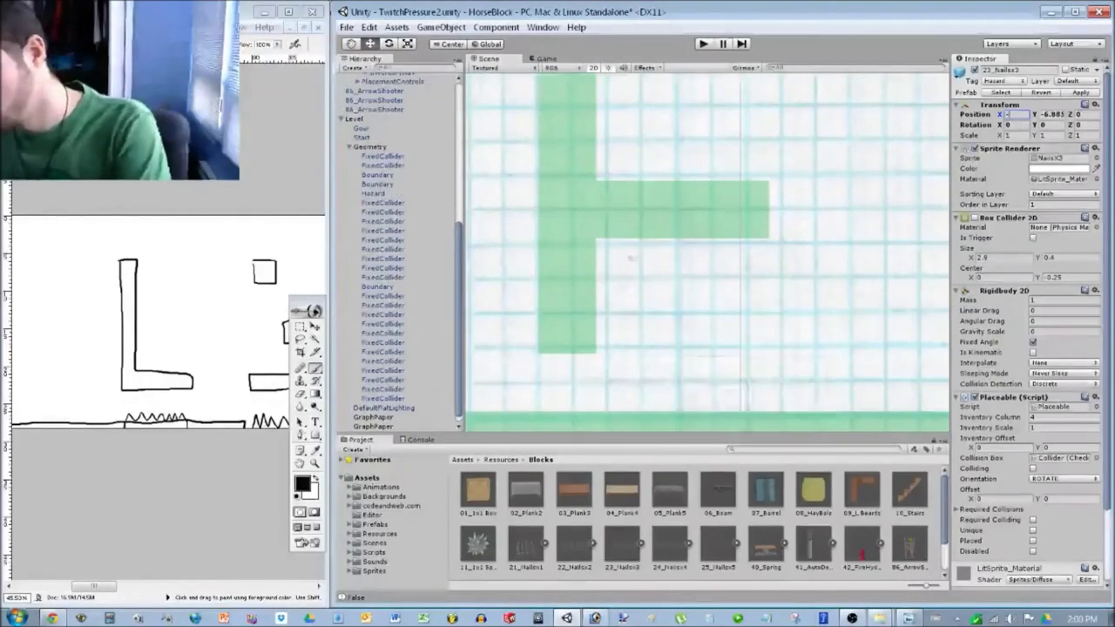
pyautogui.write('-7')
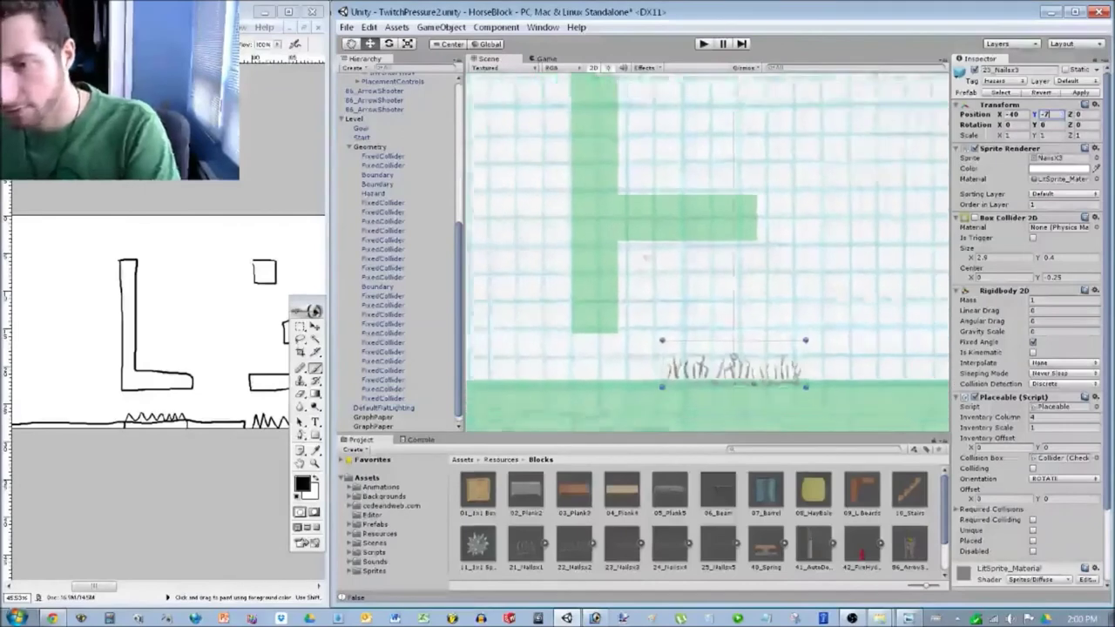
pyautogui.scroll(-6, 815, 301)
pyautogui.click(814, 301)
pyautogui.click(814, 301)
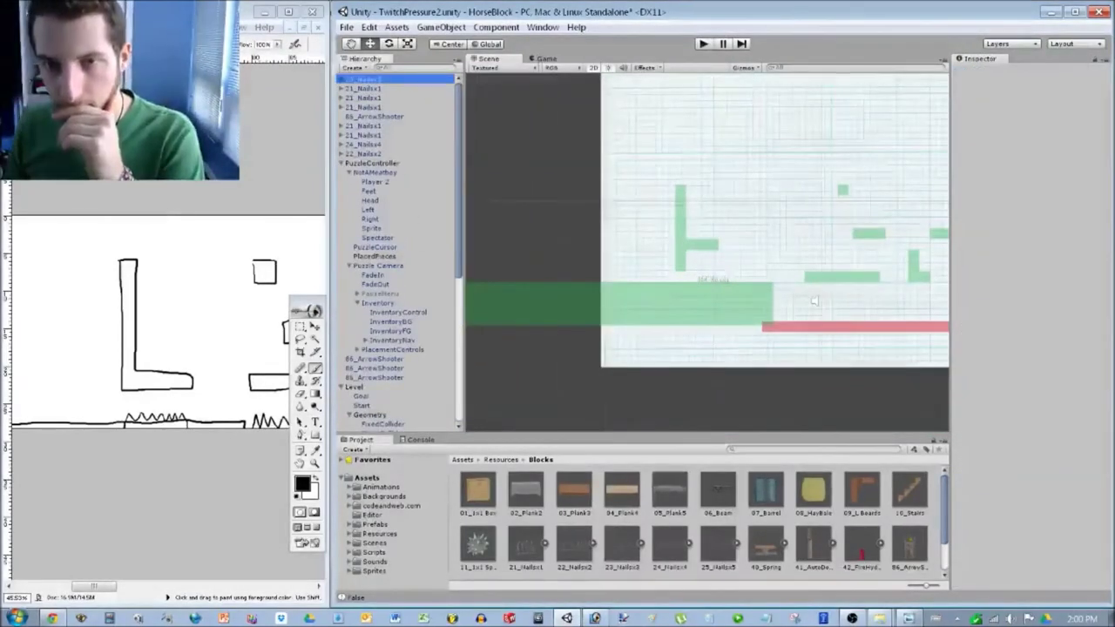
# Play-test the level by running and jumping the horse to the pillar and ground nails, and stop the game.
pyautogui.hotkey('ctrl', 'p')
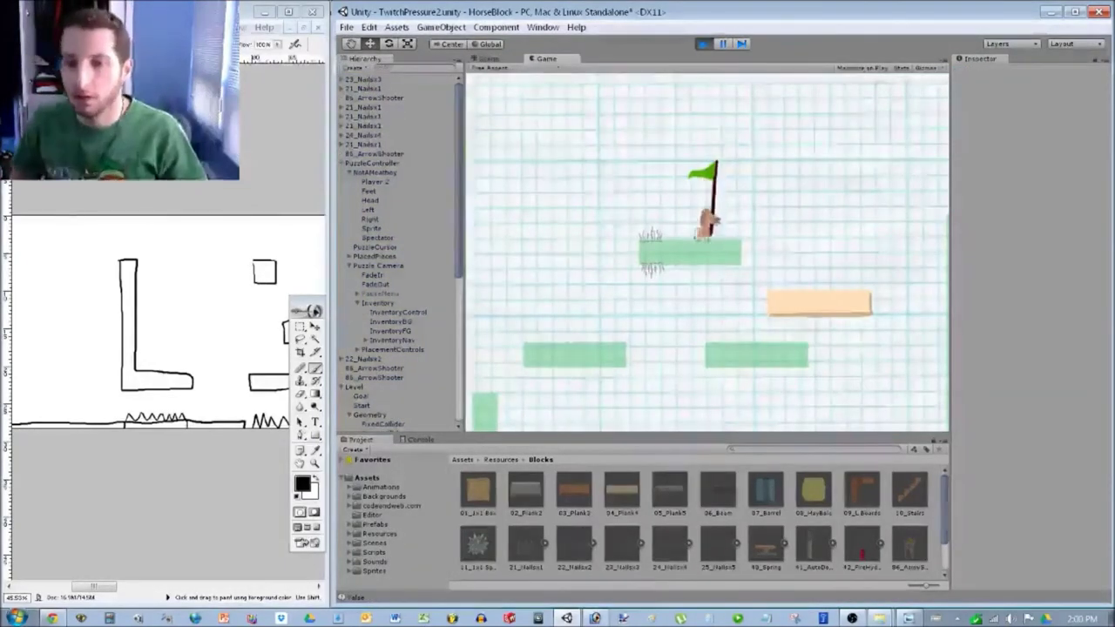
pyautogui.press('Right')
pyautogui.press('space')
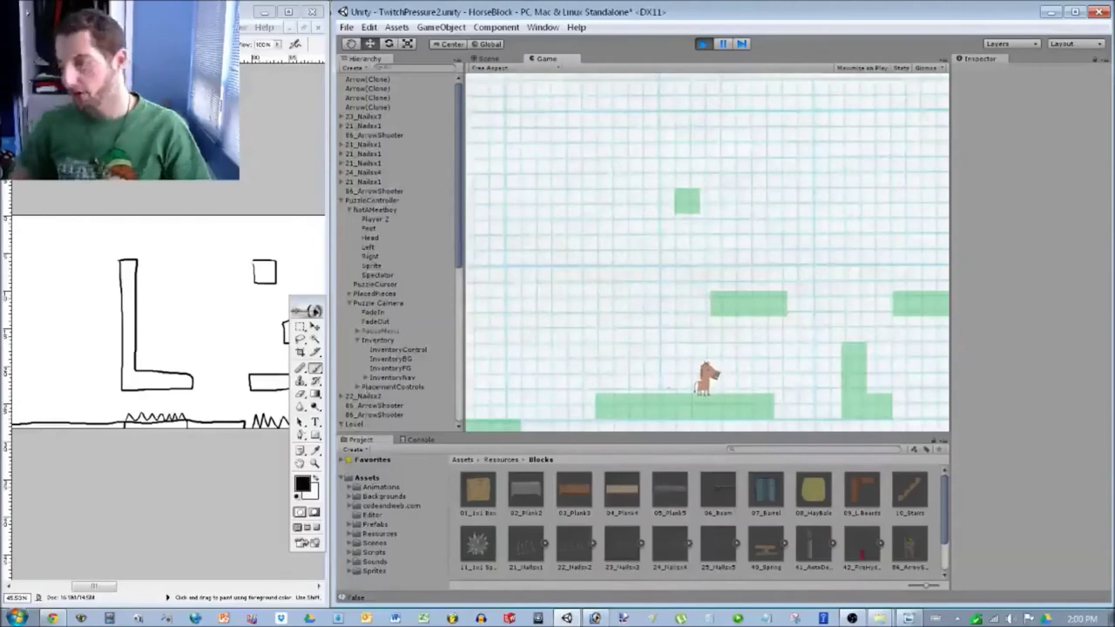
pyautogui.press('Left')
pyautogui.press('space')
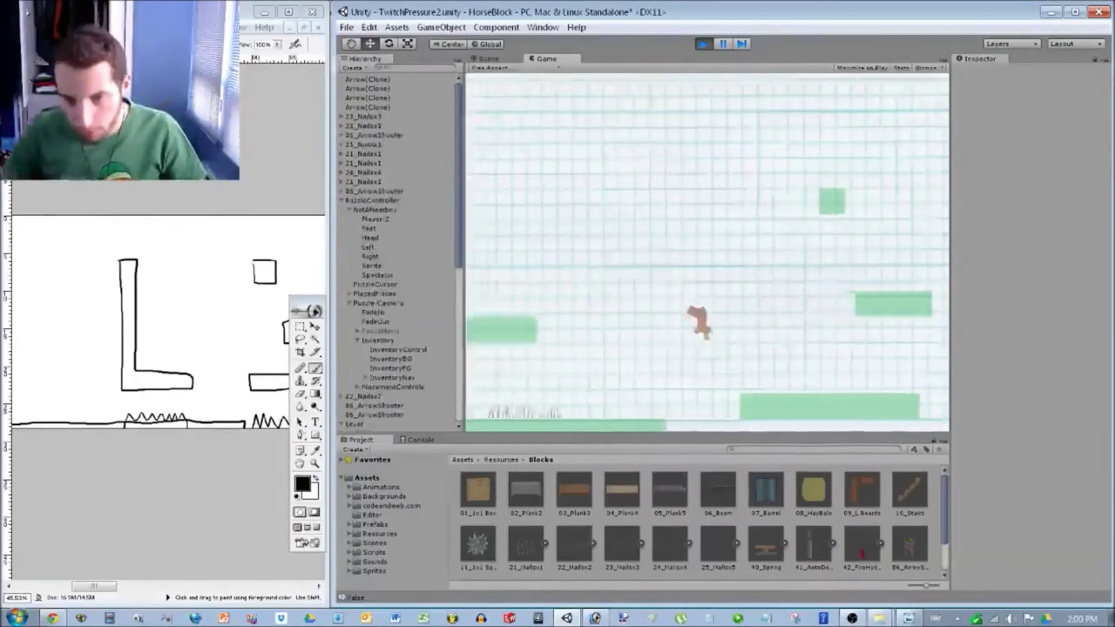
pyautogui.press('Left')
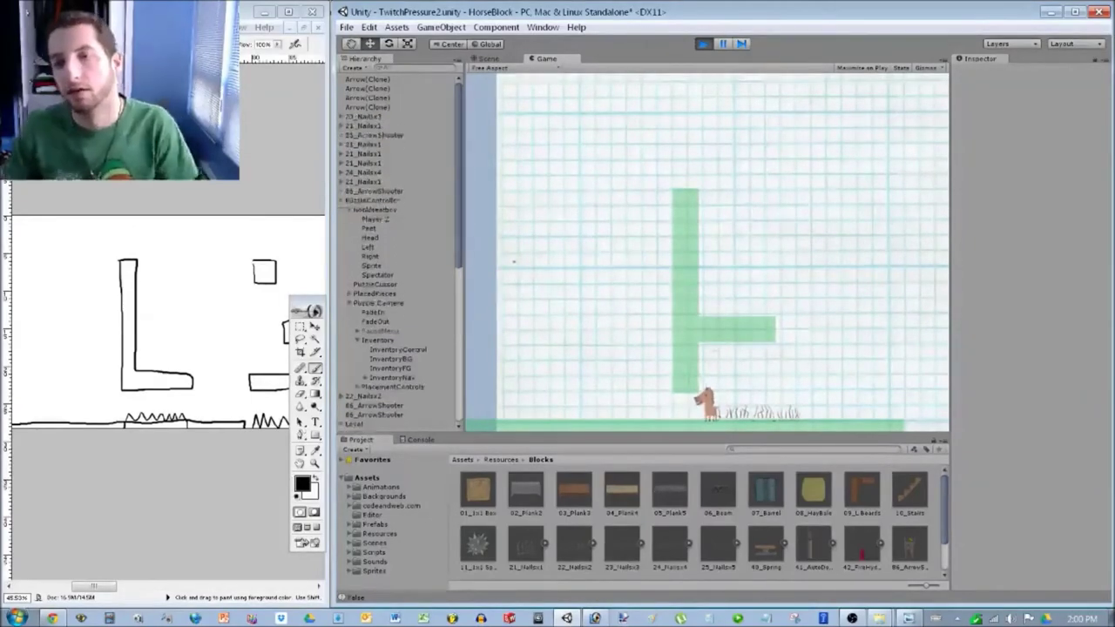
pyautogui.hotkey('ctrl', 'p')
# Shorten the tall pillar by setting its Y scale to 7.
pyautogui.scroll(10, 707, 252)
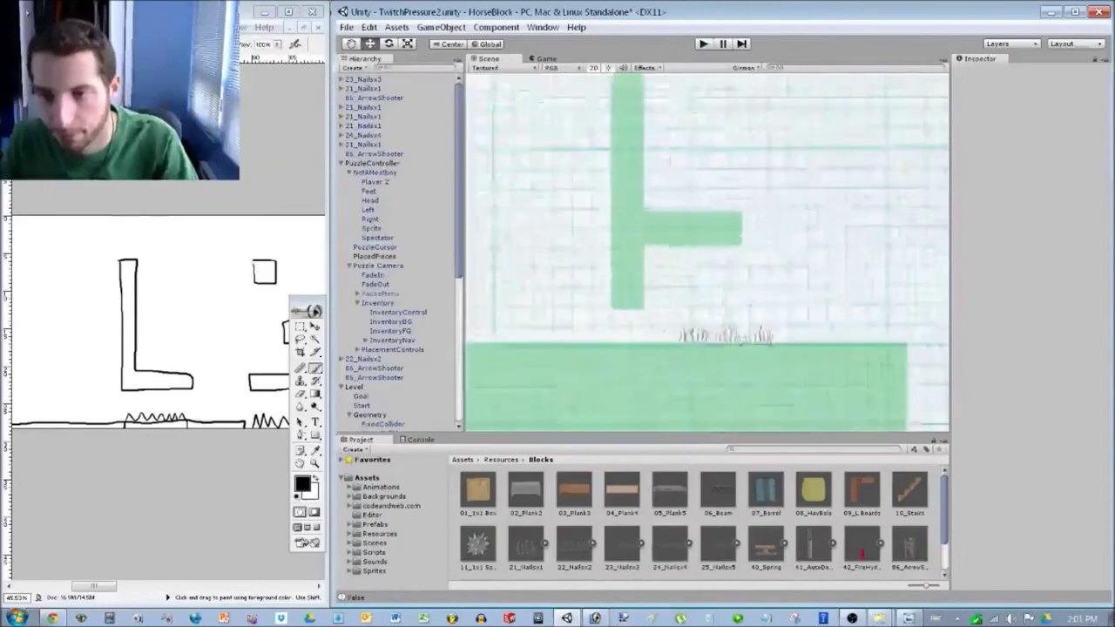
pyautogui.click(602, 157)
pyautogui.moveTo(603, 157); pyautogui.dragTo(649, 269, button='middle')
pyautogui.moveTo(695, 369); pyautogui.dragTo(686, 334, button='middle')
pyautogui.click(1054, 135)
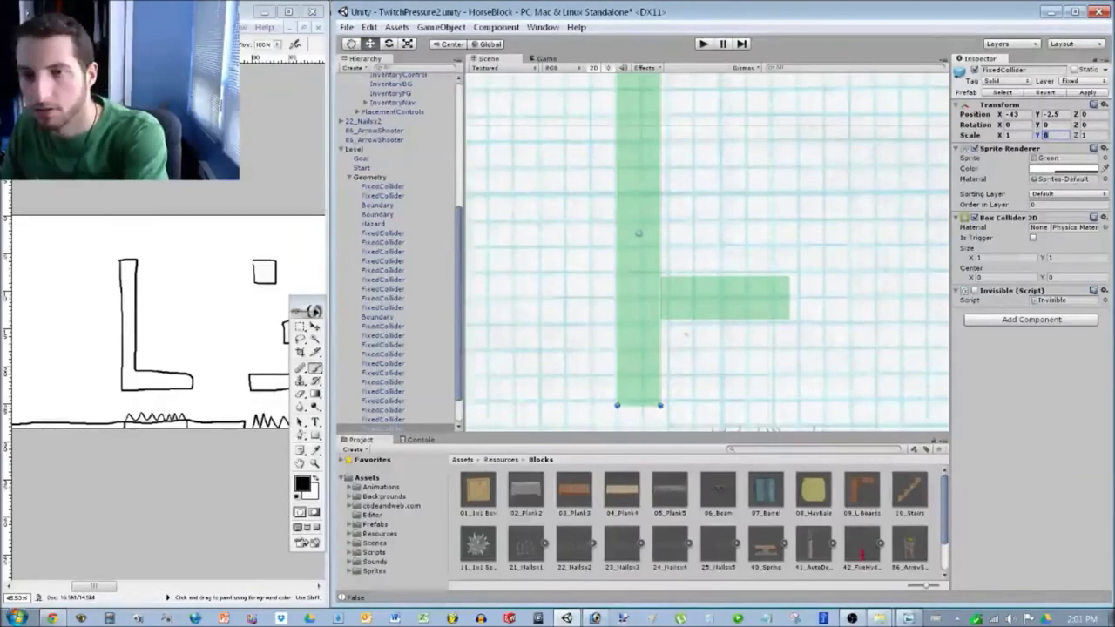
pyautogui.scroll(5, 689, 122)
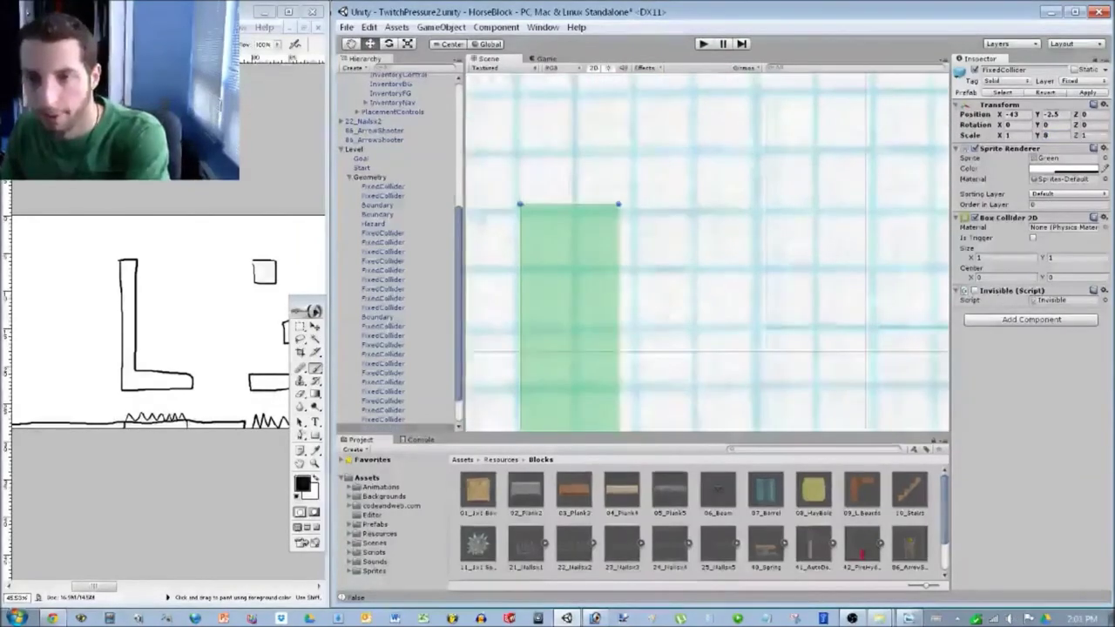
pyautogui.write('7')
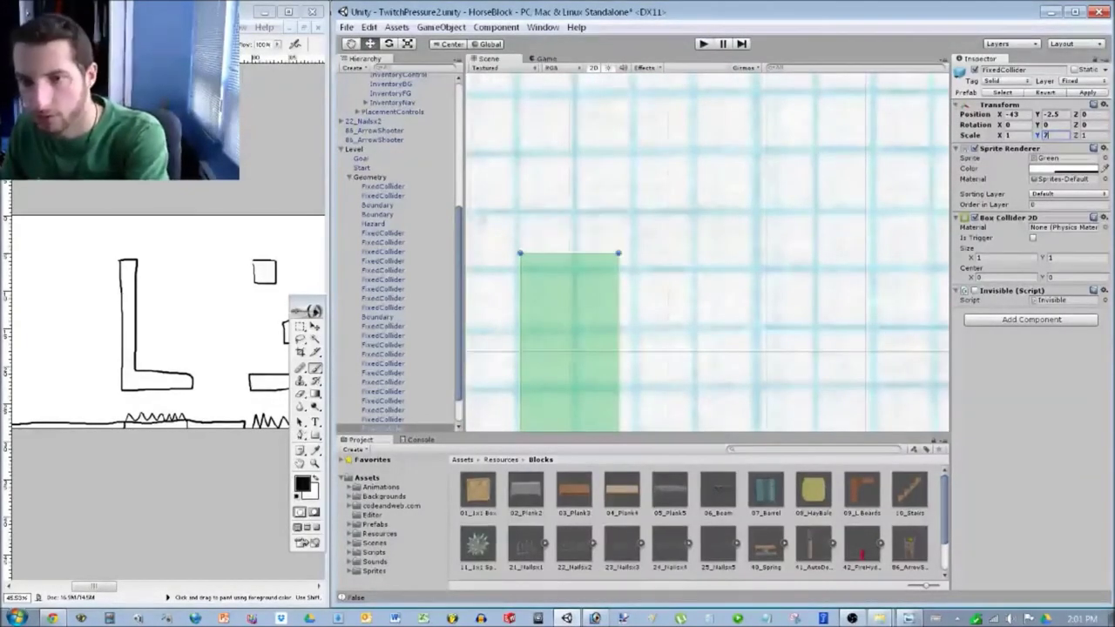
# Raise the shortened pillar and set its position to X -43, Y -2.
pyautogui.moveTo(569, 305); pyautogui.dragTo(567, 249)
pyautogui.click(1016, 114)
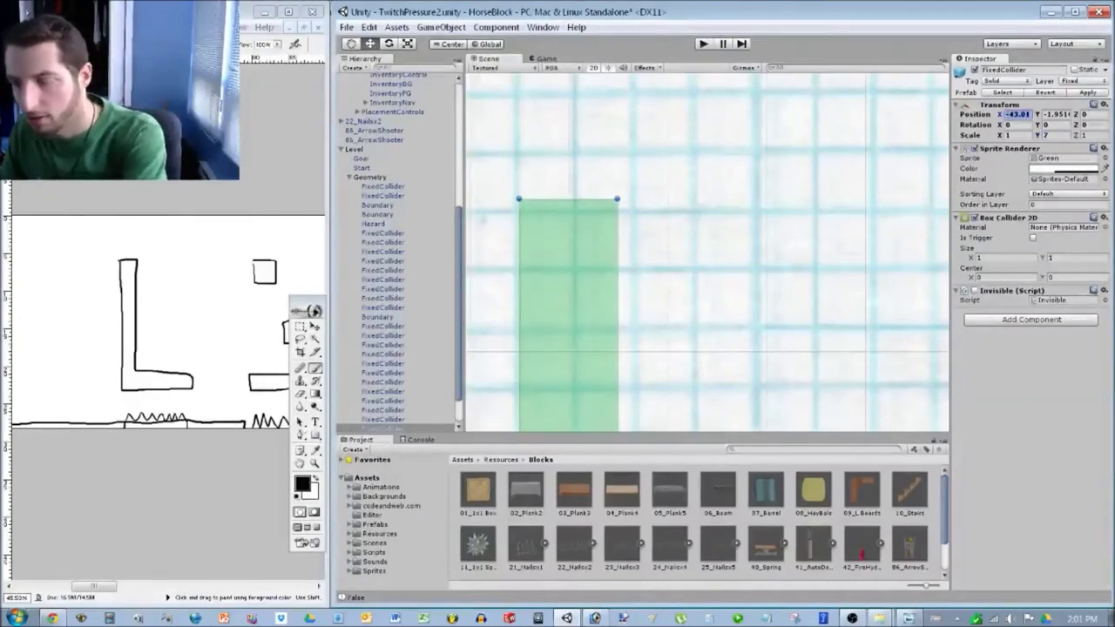
pyautogui.write('-43')
pyautogui.press('Tab')
pyautogui.write('-2')
pyautogui.scroll(-5, 707, 252)
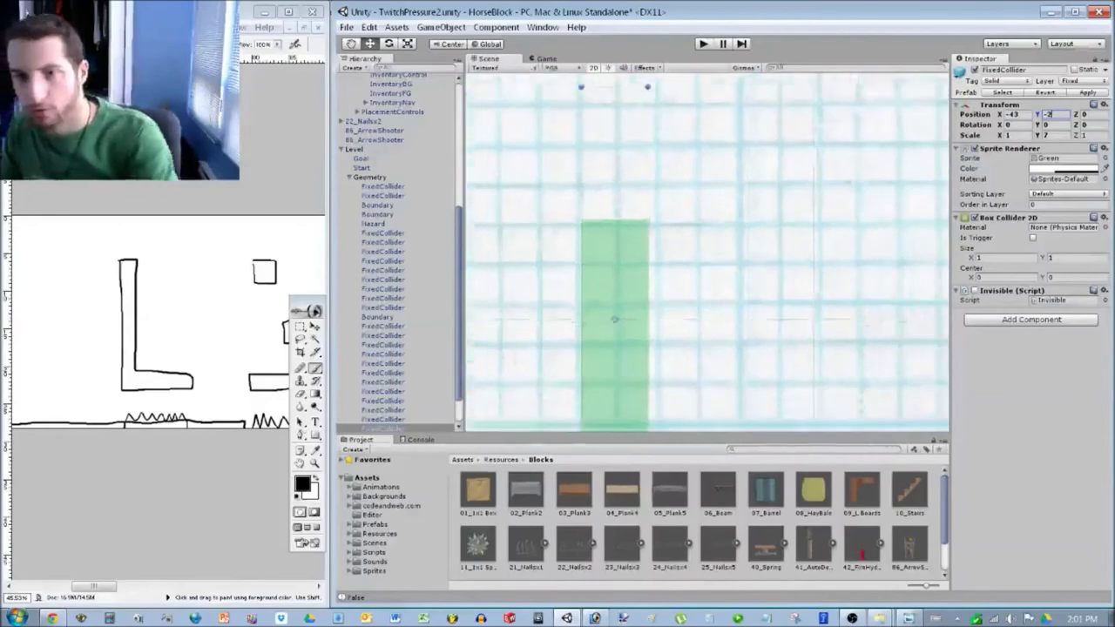
# Examine the pillar's height and its clearance above the ground, together with the side platform and nails around it.
pyautogui.scroll(-6, 707, 251)
pyautogui.moveTo(707, 318); pyautogui.dragTo(704, 145, button='middle')
pyautogui.moveTo(708, 253); pyautogui.dragTo(687, 205, button='middle')
pyautogui.moveTo(725, 93); pyautogui.dragTo(722, 163, button='middle')
pyautogui.scroll(7, 729, 249)
pyautogui.scroll(5, 722, 164)
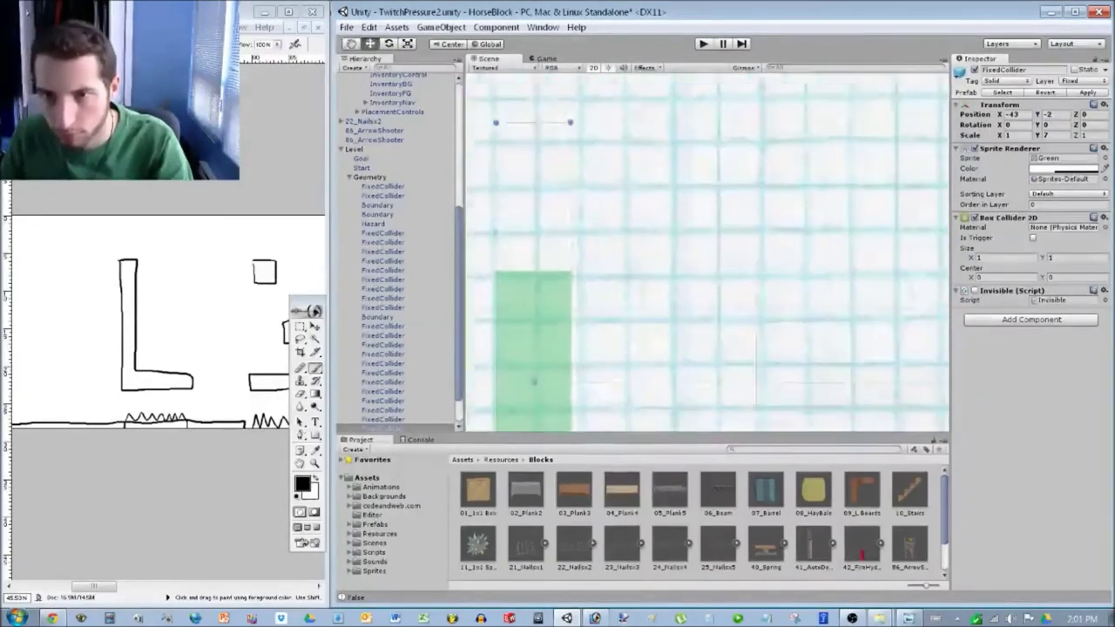
pyautogui.scroll(-5, 834, 377)
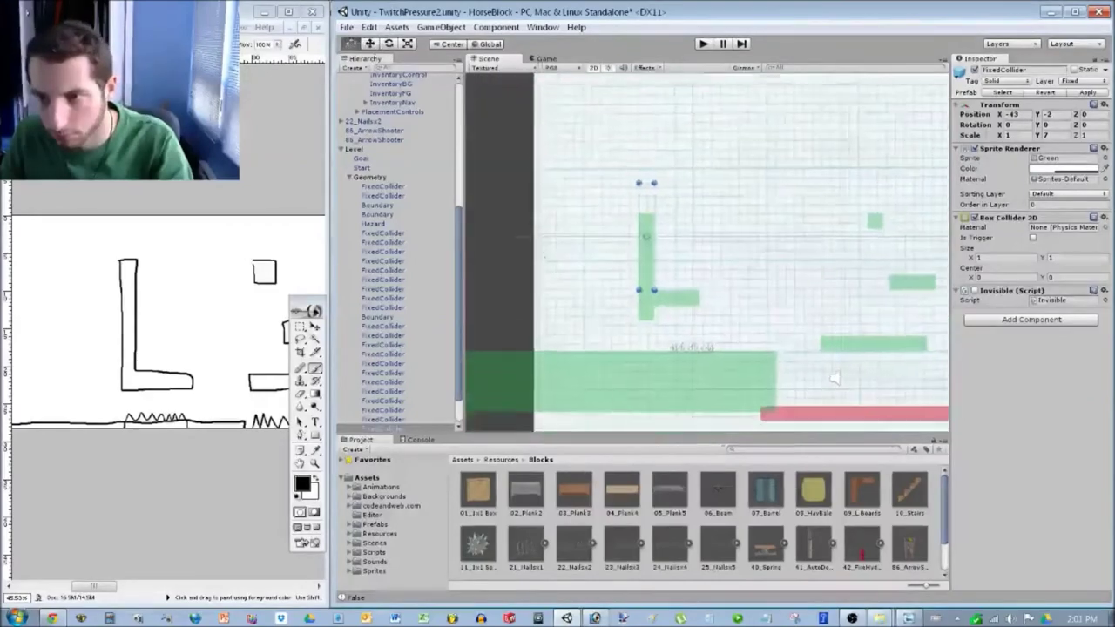
pyautogui.click(836, 373)
pyautogui.scroll(2, 885, 423)
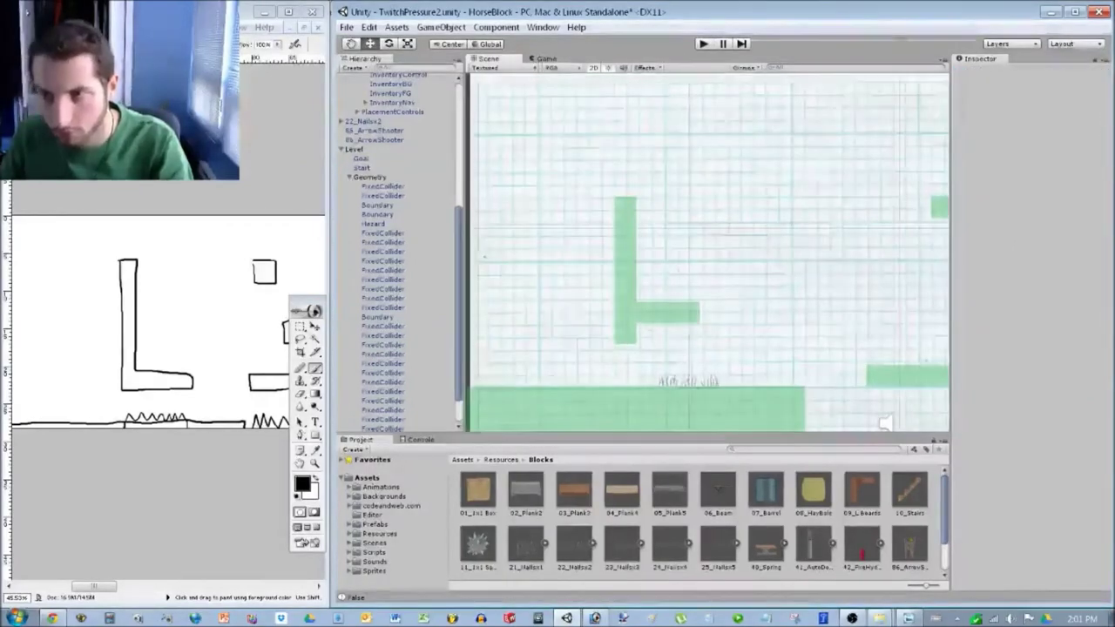
# Play-test the level by running and jumping the horse across the flag-area platforms back toward the start pillar, and stop the game.
pyautogui.hotkey('ctrl', 'p')
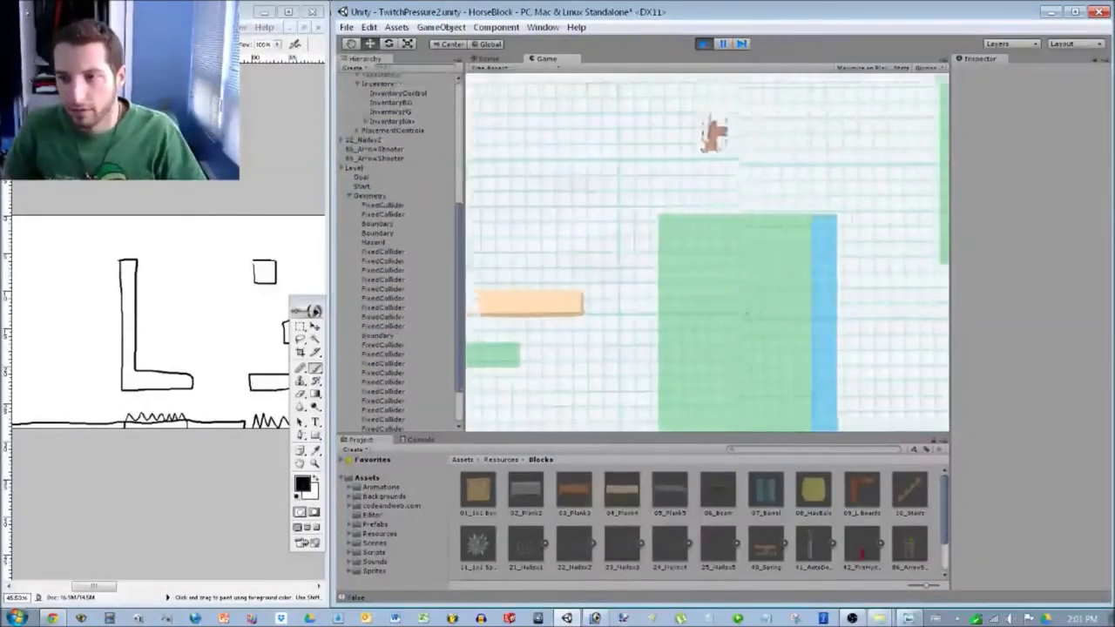
pyautogui.press('Left')
pyautogui.press('space')
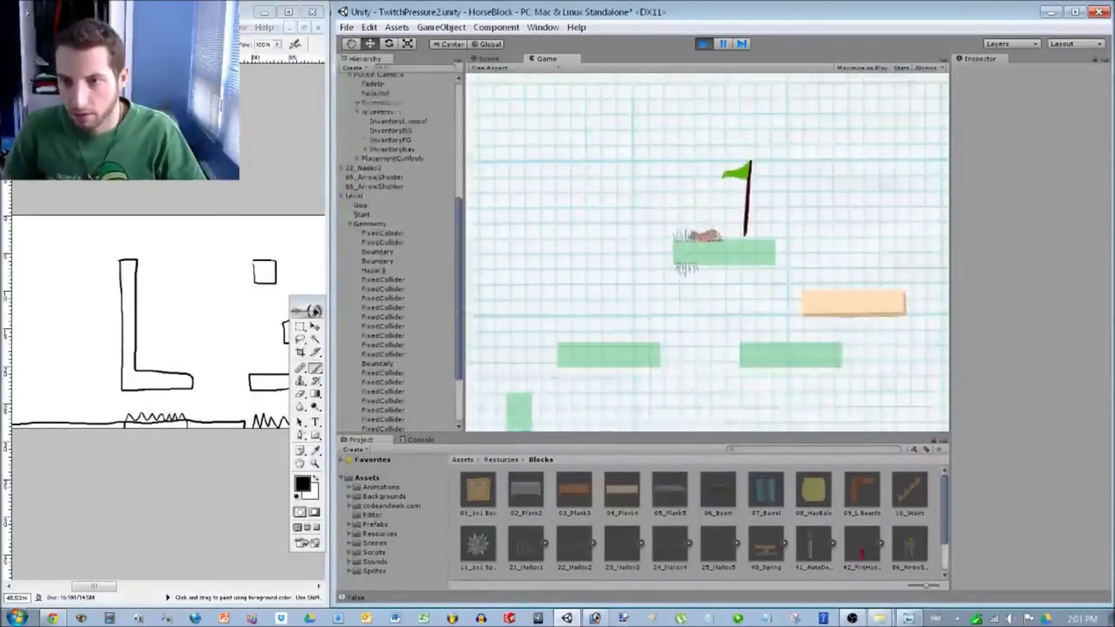
pyautogui.press('Right')
pyautogui.press('Left')
pyautogui.press('space')
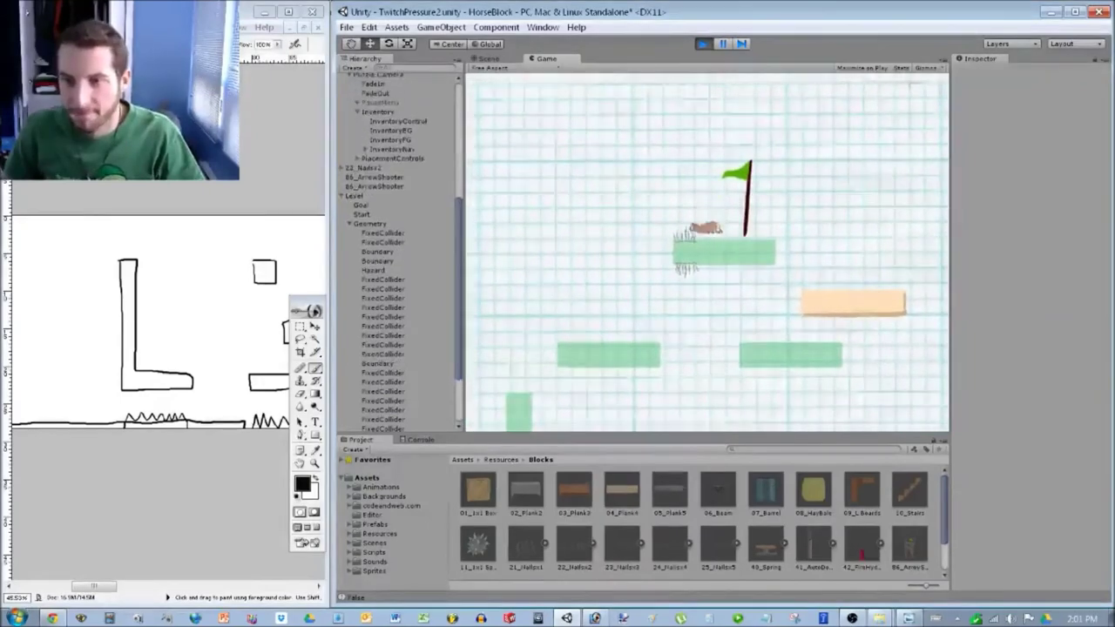
pyautogui.press('i')
pyautogui.press('i')
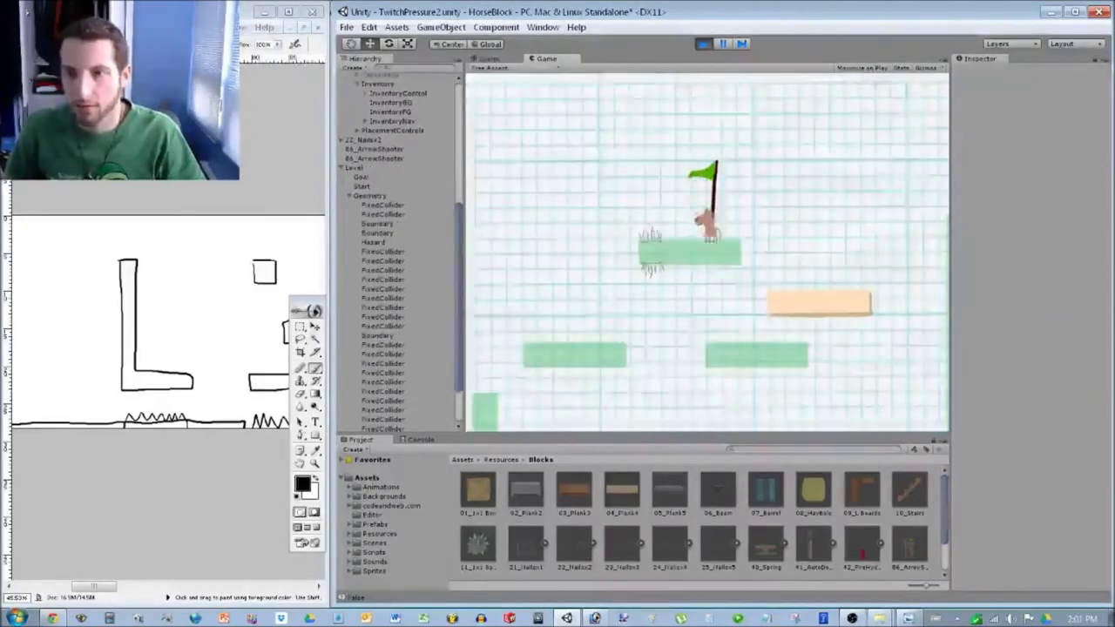
pyautogui.press('Left')
pyautogui.press('space')
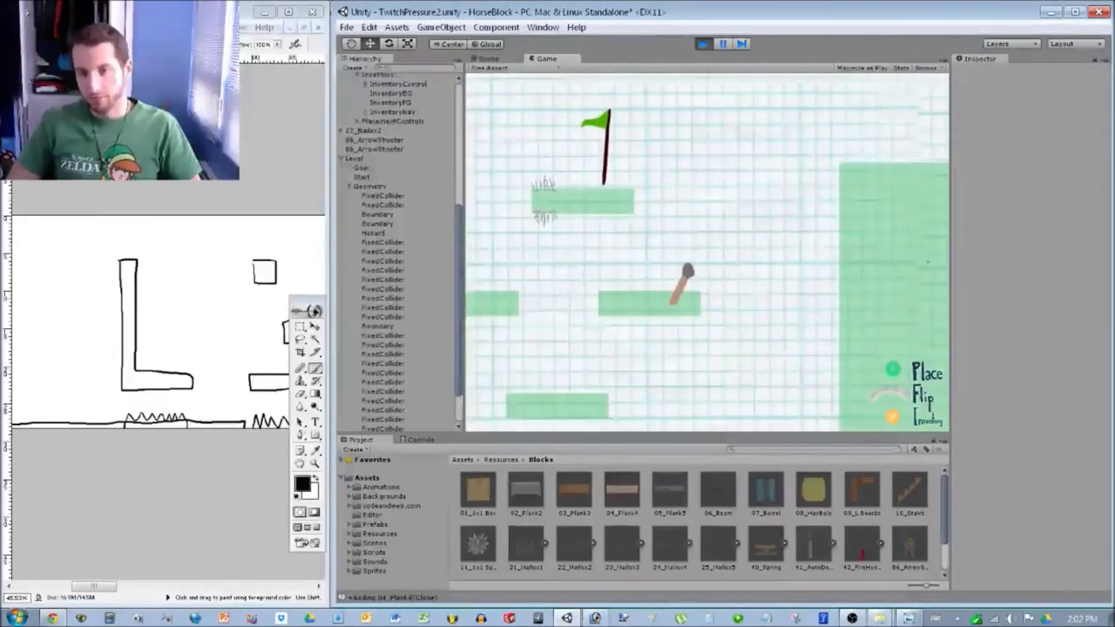
pyautogui.press('space')
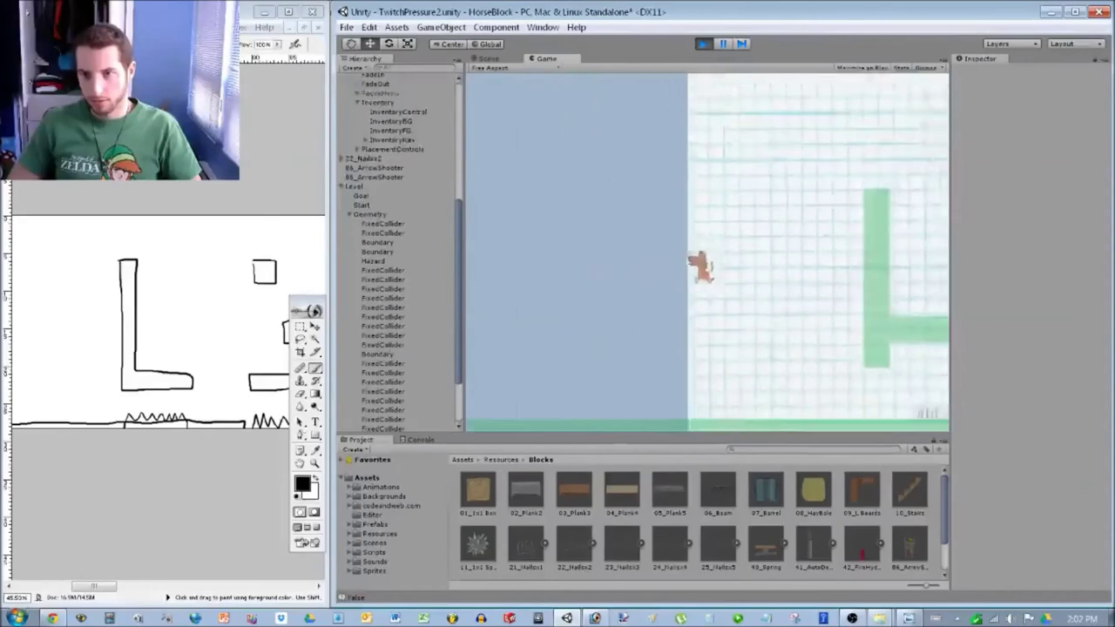
pyautogui.hotkey('ctrl', 'p')
# Compare the pillar and start ground in the scene with the staircase section of the Photoshop sketch.
pyautogui.scroll(-5, 707, 253)
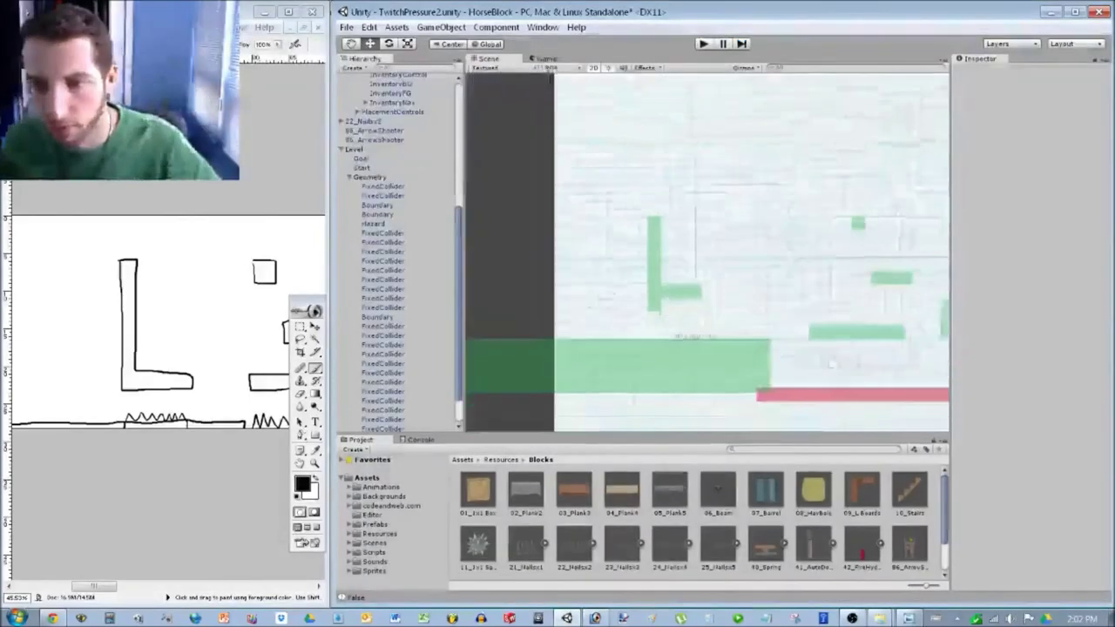
pyautogui.scroll(5, 803, 346)
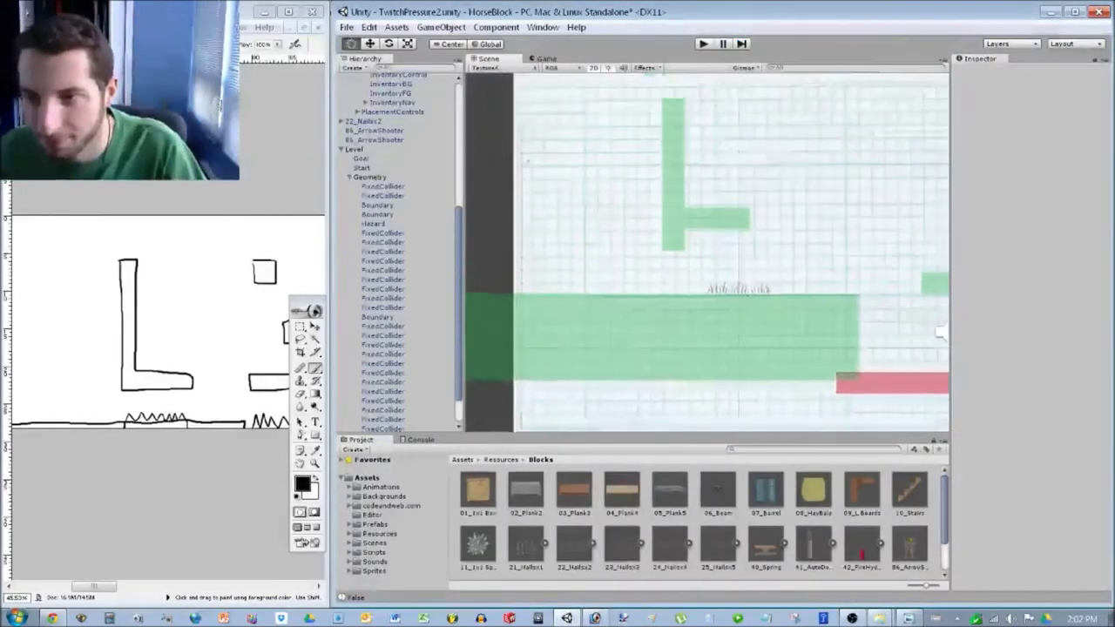
pyautogui.moveTo(947, 357); pyautogui.dragTo(937, 394)
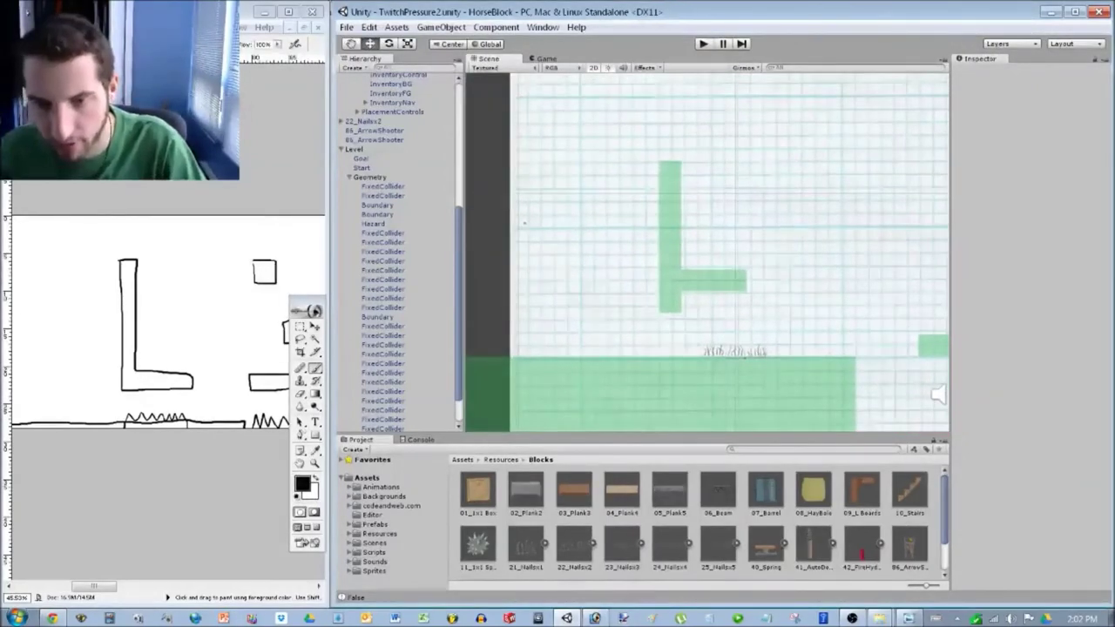
pyautogui.moveTo(94, 587); pyautogui.dragTo(54, 586)
pyautogui.hotkey('alt', 'Tab')
# Duplicate the tall blue boundary wall and place the copy along the left edge of the graph paper background.
pyautogui.scroll(-10, 708, 251)
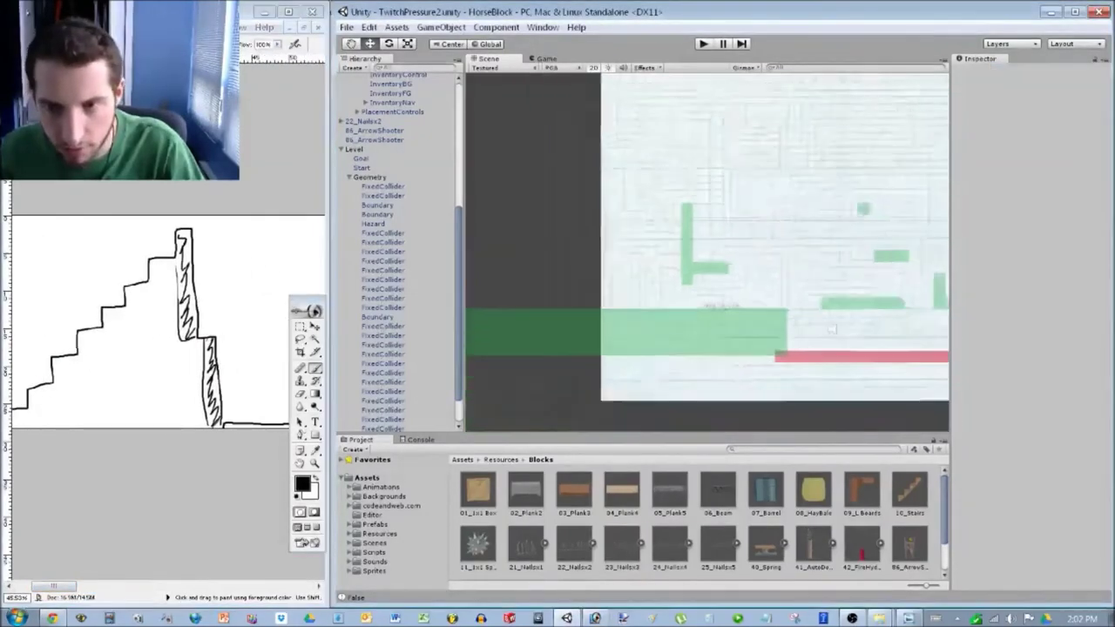
pyautogui.scroll(-3, 708, 252)
pyautogui.moveTo(707, 252); pyautogui.dragTo(797, 281, button='middle')
pyautogui.moveTo(889, 337); pyautogui.dragTo(796, 355, button='middle')
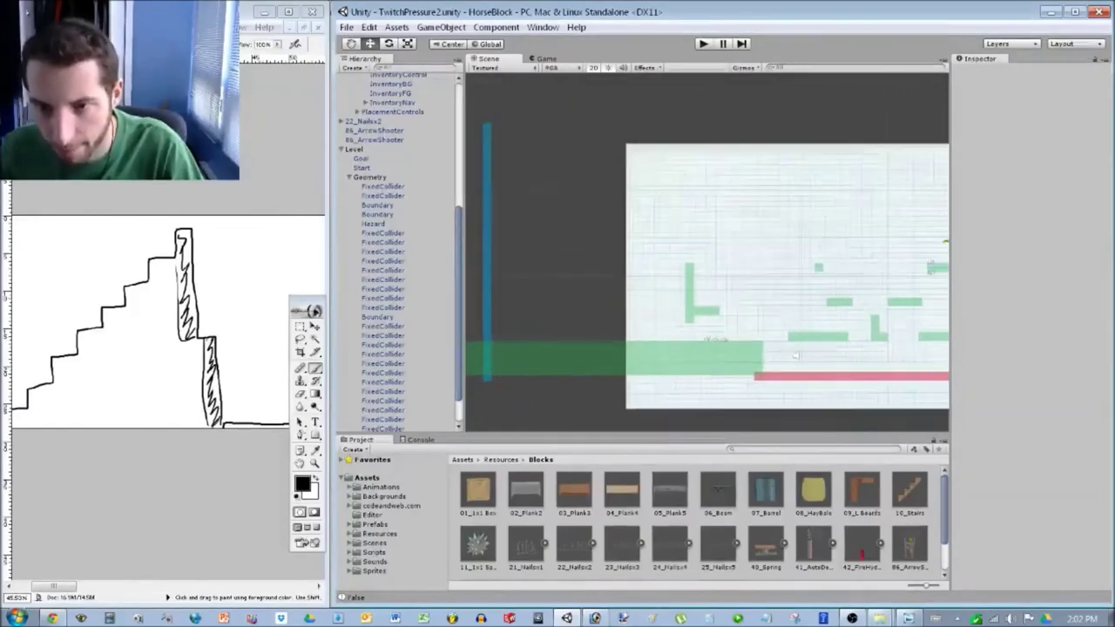
pyautogui.click(487, 252)
pyautogui.hotkey('ctrl', 'd')
pyautogui.moveTo(487, 252); pyautogui.dragTo(627, 276)
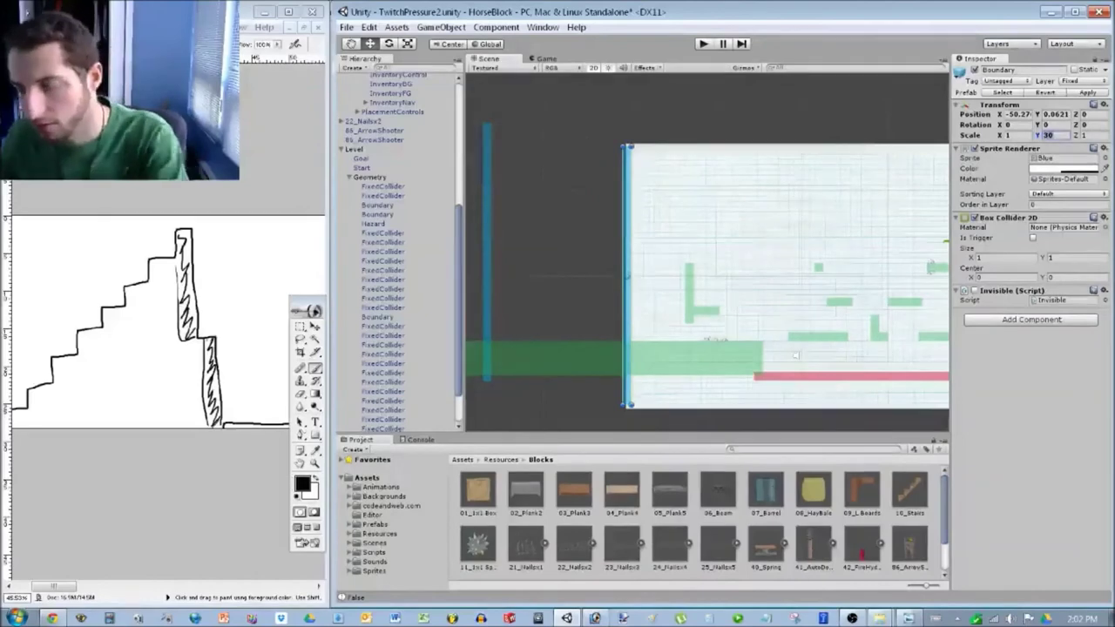
# Shorten the copied boundary to a Y scale of 8 and stand it on the ground beyond the graph paper's left edge.
pyautogui.scroll(6, 697, 308)
pyautogui.moveTo(685, 273); pyautogui.dragTo(647, 349)
pyautogui.moveTo(648, 349); pyautogui.dragTo(652, 277, button='middle')
pyautogui.moveTo(651, 277); pyautogui.dragTo(630, 288)
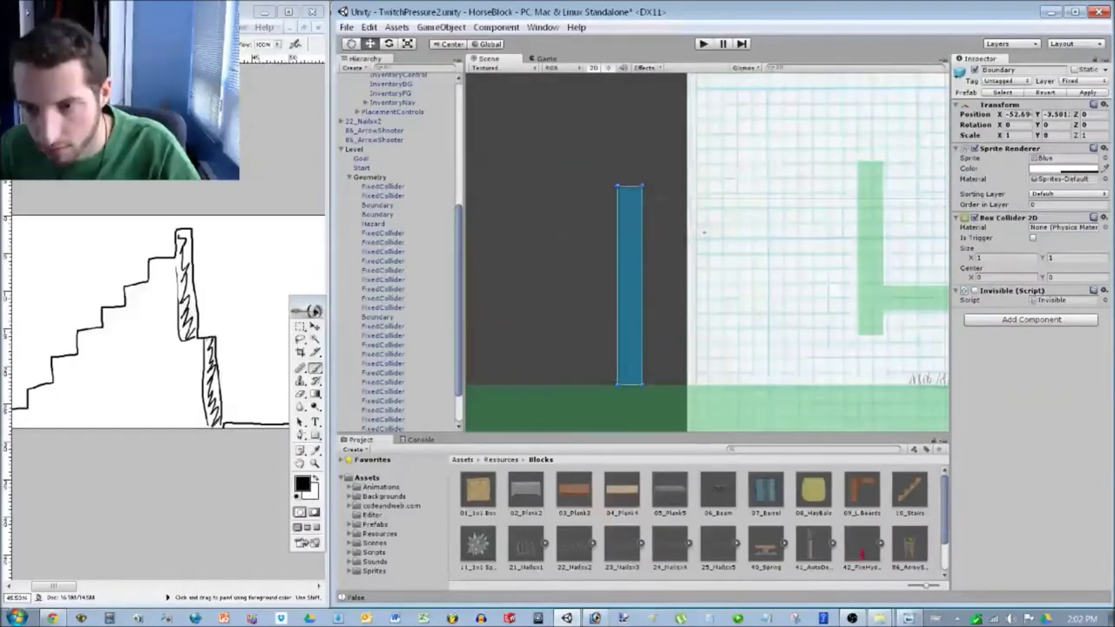
pyautogui.scroll(6, 696, 297)
pyautogui.moveTo(697, 297); pyautogui.dragTo(723, 131, button='middle')
pyautogui.moveTo(530, 180); pyautogui.dragTo(504, 178)
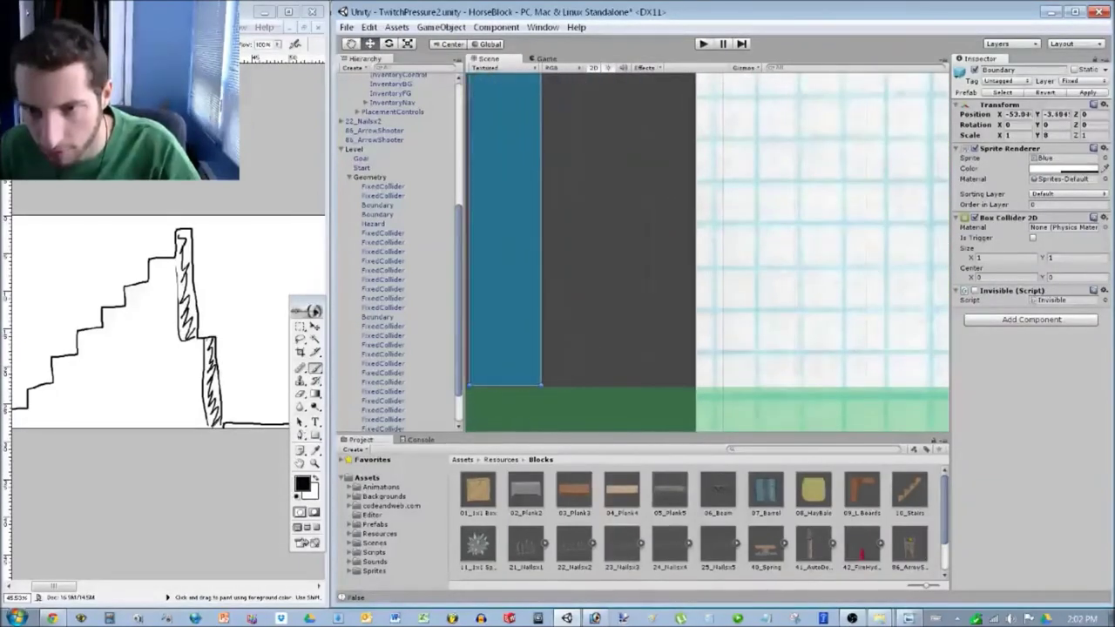
# Set the short boundary's position to X -53, Y -3.5 and deselect it.
pyautogui.click(1013, 114)
pyautogui.write('-53')
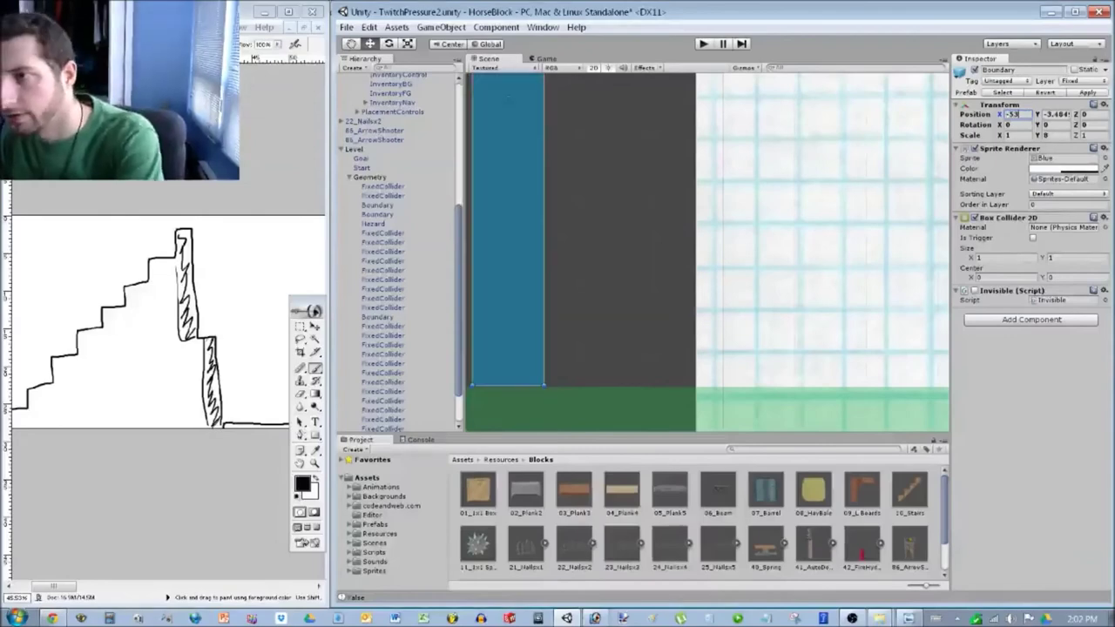
pyautogui.press('Tab')
pyautogui.write('-3.5')
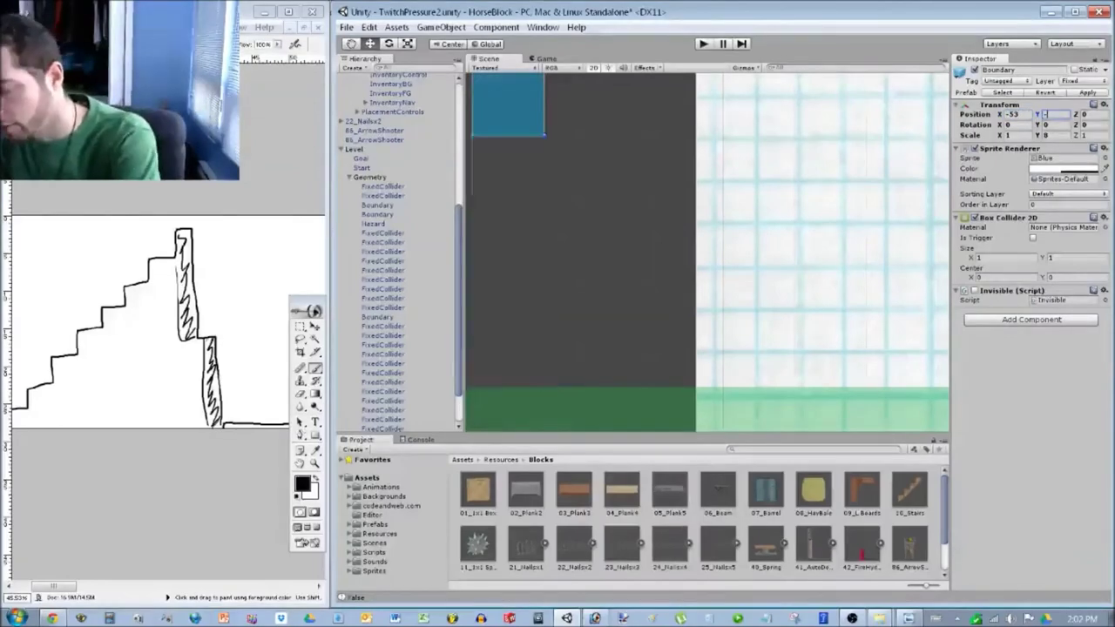
pyautogui.scroll(-3, 725, 95)
pyautogui.moveTo(726, 95); pyautogui.dragTo(691, 257, button='middle')
pyautogui.scroll(-3, 763, 293)
pyautogui.click(752, 288)
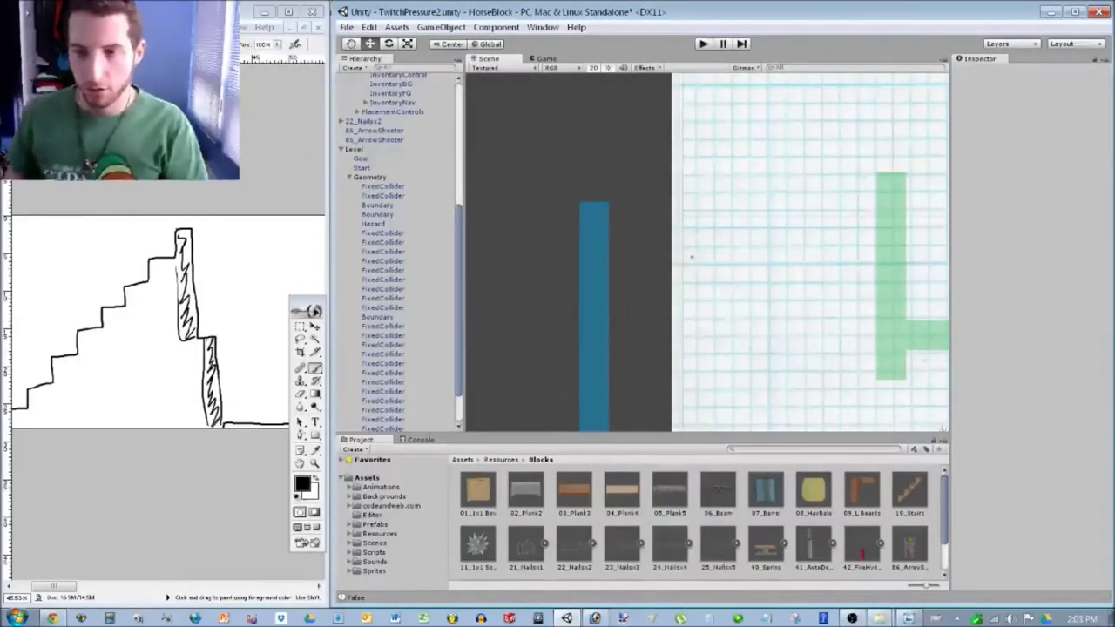
# Inspect the CameraCollider's size and its extent around the start area.
pyautogui.scroll(-5, 710, 255)
pyautogui.moveTo(710, 255); pyautogui.dragTo(633, 334, button='middle')
pyautogui.scroll(-3, 396, 253)
pyautogui.click(372, 426)
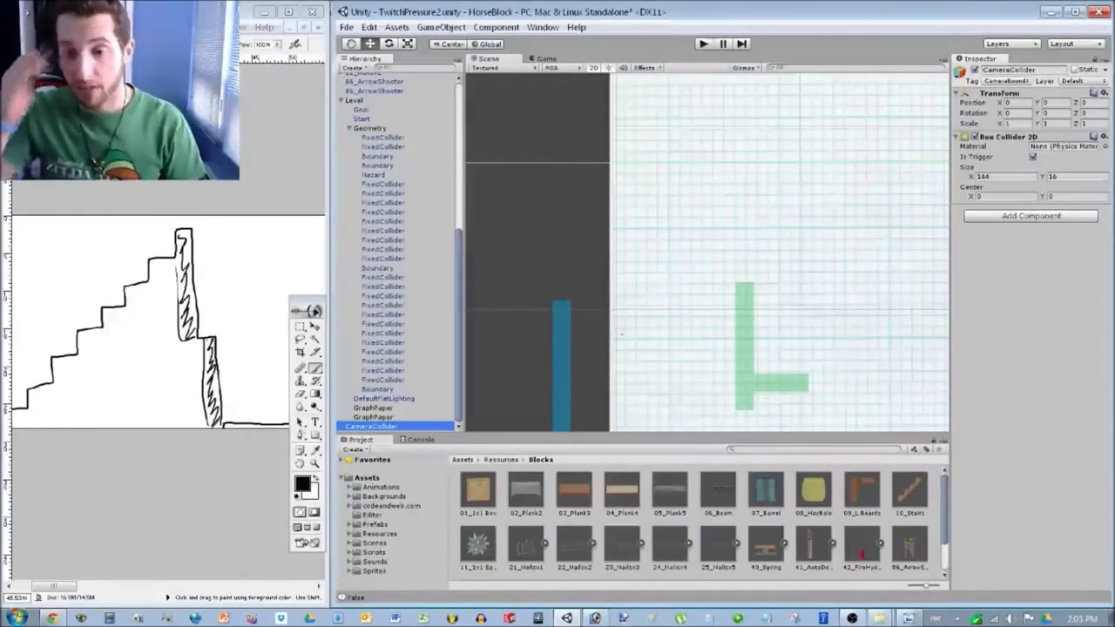
pyautogui.press('Escape')
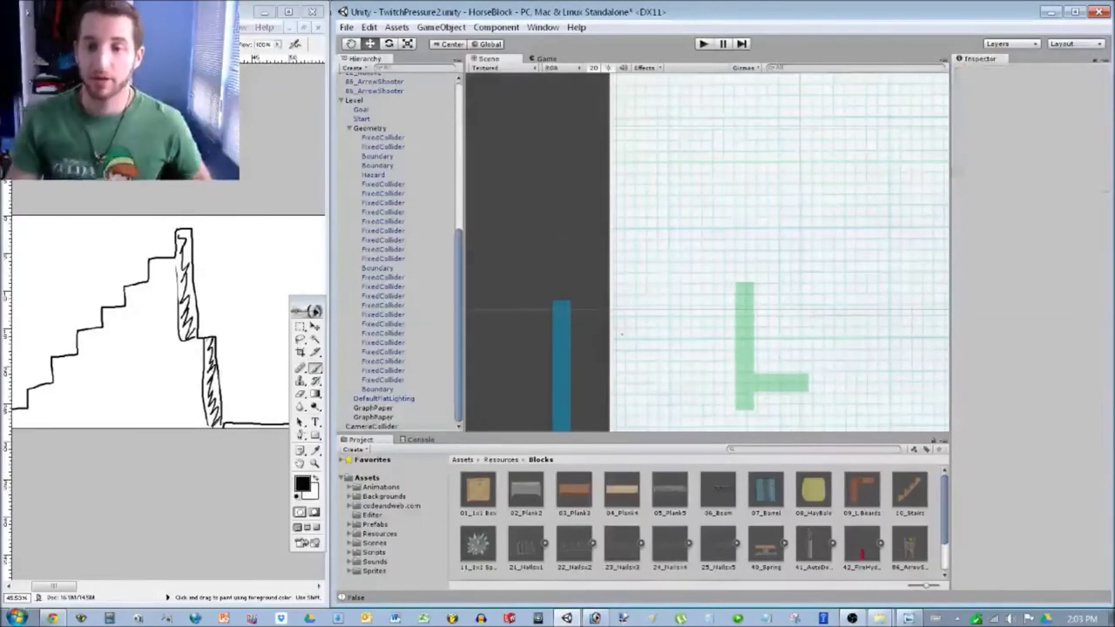
# Switch to the Photoshop sketch and review the level layout from the staircase through to the final section.
pyautogui.hotkey('alt', 'Tab')
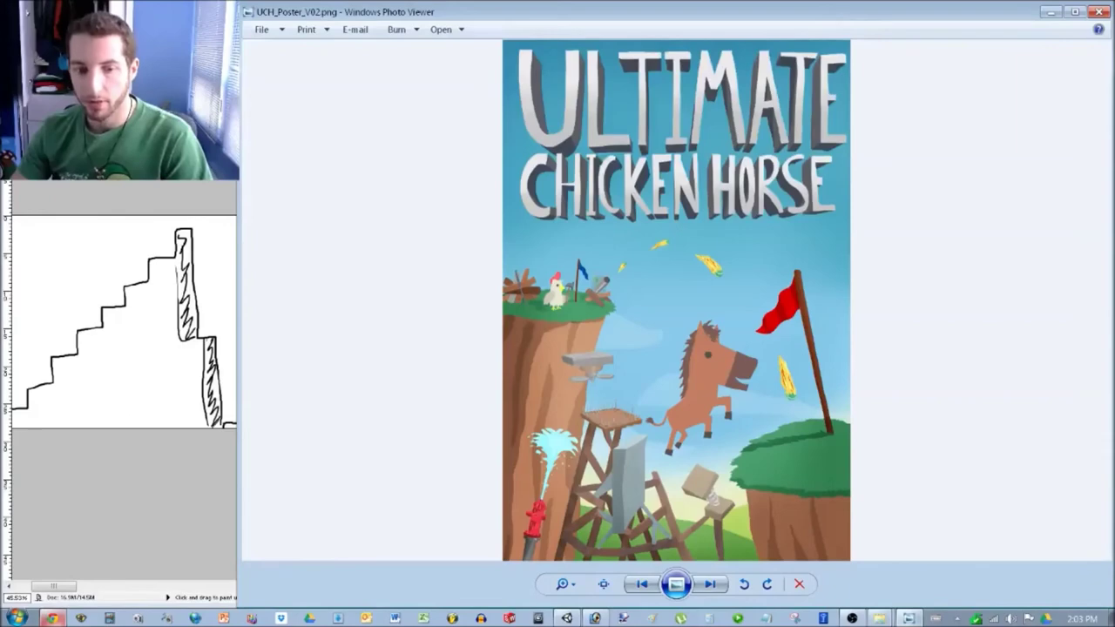
pyautogui.click(595, 618)
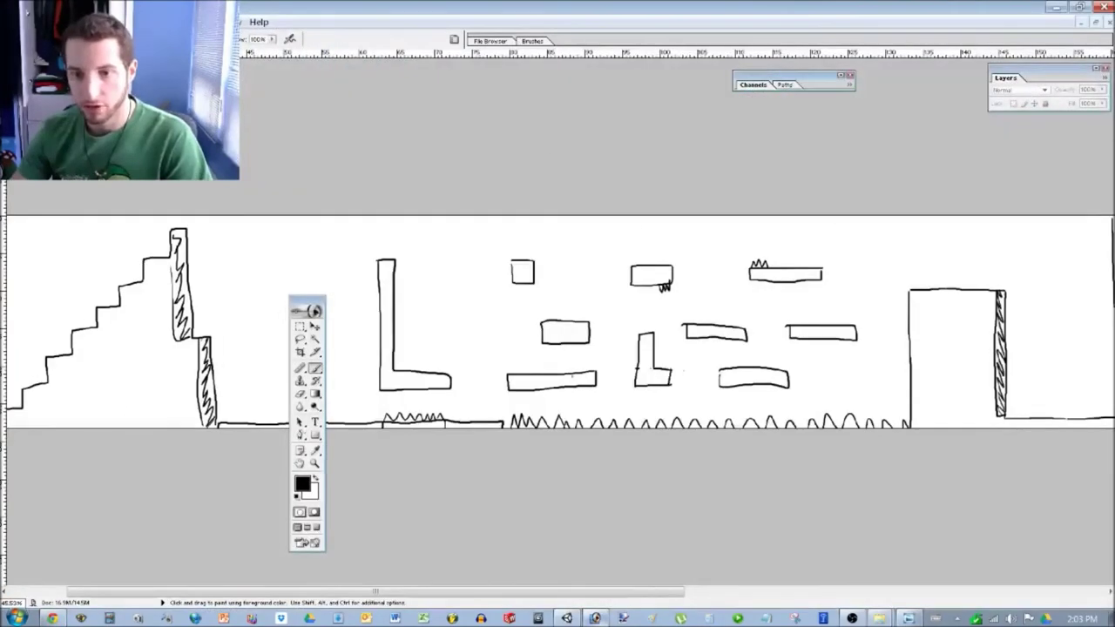
pyautogui.moveTo(377, 592); pyautogui.dragTo(794, 593)
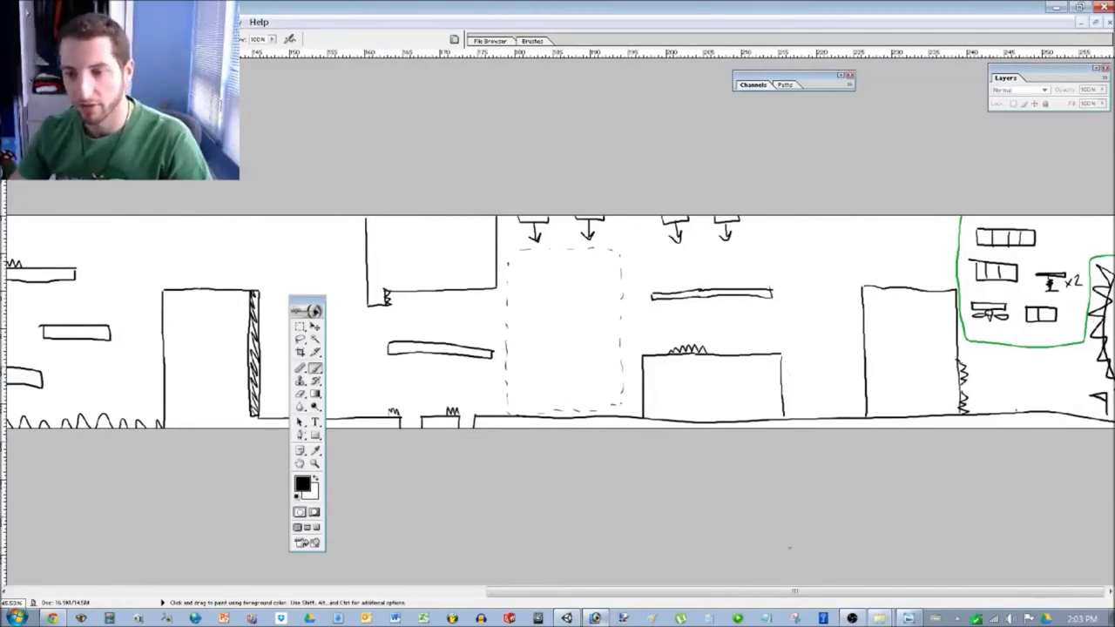
pyautogui.moveTo(795, 591); pyautogui.dragTo(319, 591)
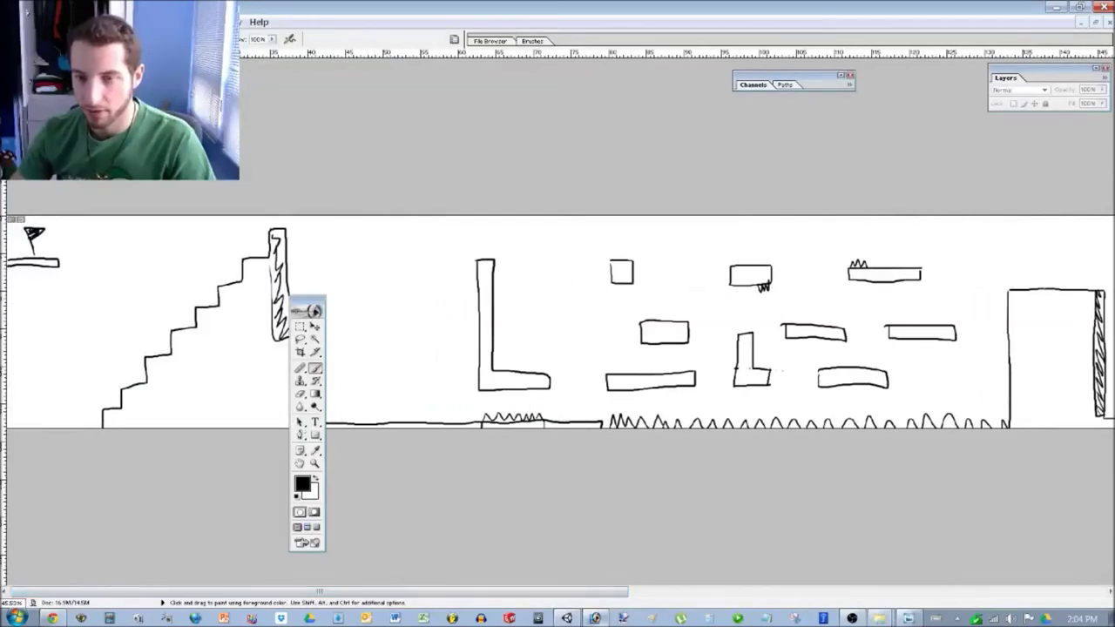
# Move Photoshop's toolbox clear of the staircase drawing and fit the sketch window beside Unity with the staircase in view.
pyautogui.moveTo(307, 300)
pyautogui.mouseDown()
pyautogui.moveTo(463, 127)
pyautogui.moveTo(1086, 104)
pyautogui.moveTo(1091, 135)
pyautogui.mouseUp()
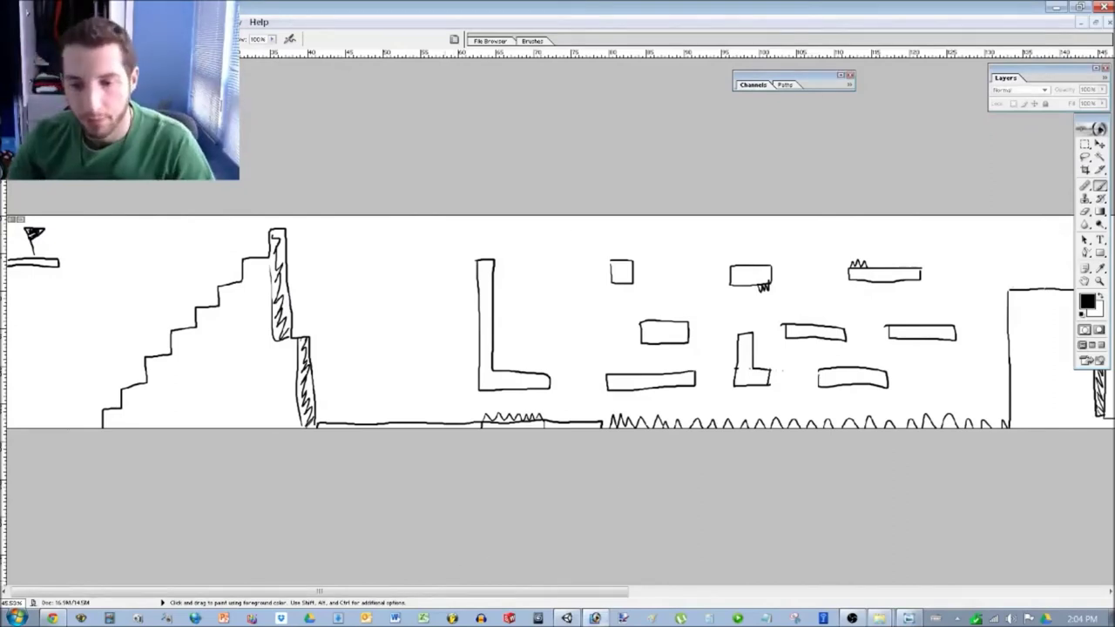
pyautogui.hotkey('alt', 'Tab')
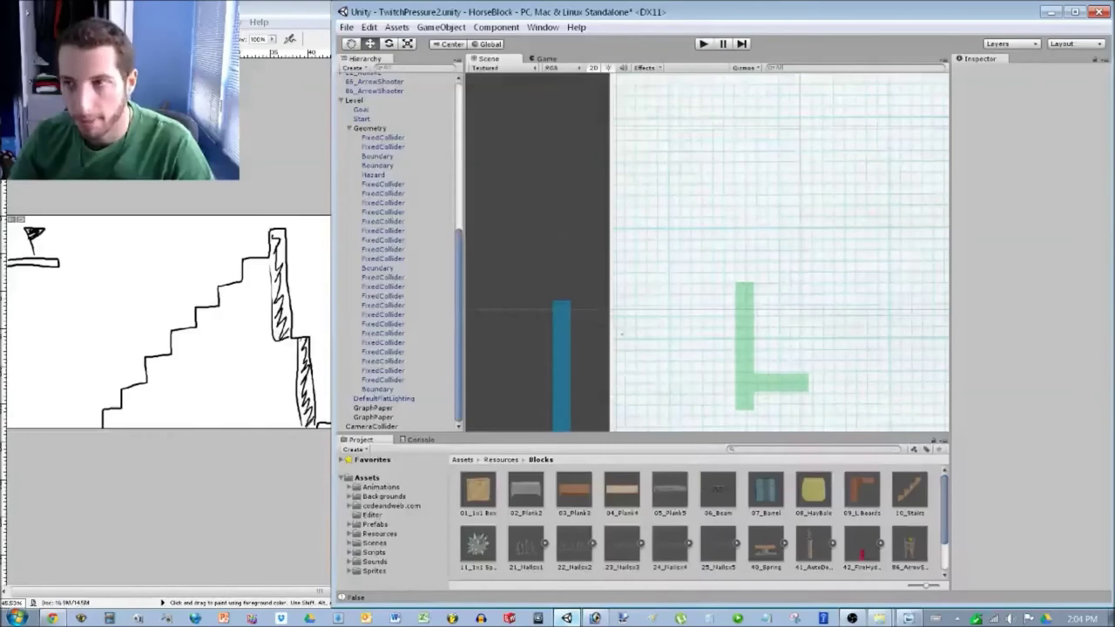
pyautogui.hotkey('alt', 'Tab')
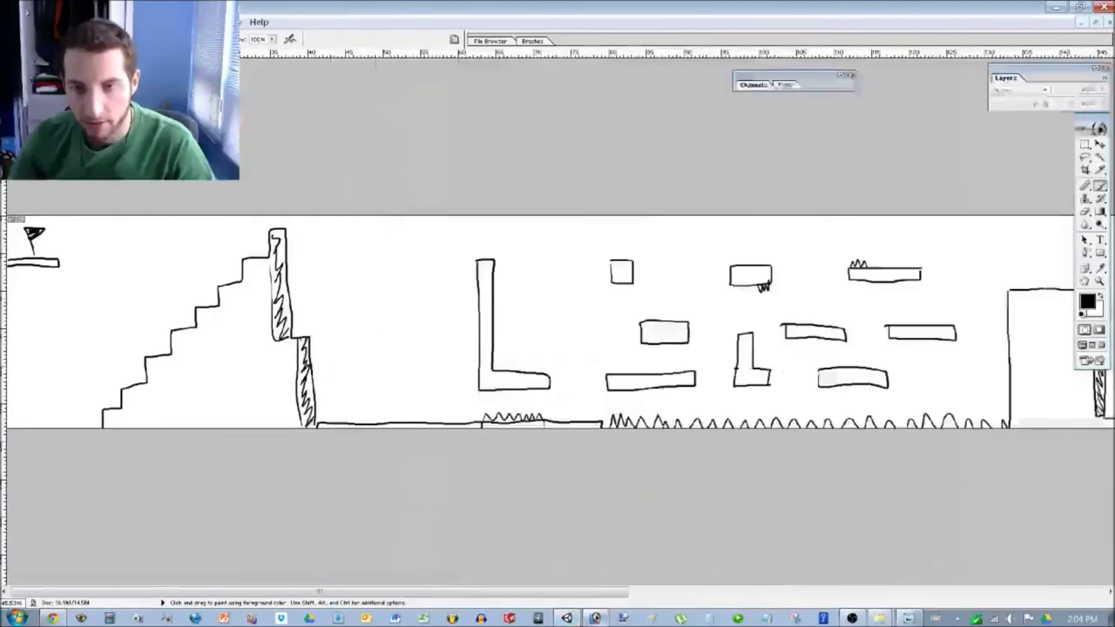
pyautogui.press('super+Left')
pyautogui.moveTo(555, 523); pyautogui.dragTo(328, 523)
pyautogui.moveTo(38, 586)
pyautogui.mouseDown()
pyautogui.moveTo(88, 587)
pyautogui.moveTo(53, 587)
pyautogui.mouseUp()
# Duplicate the graph paper background and place the copy against the level's left end at Y position 0.
pyautogui.moveTo(622, 334); pyautogui.dragTo(687, 212, button='middle')
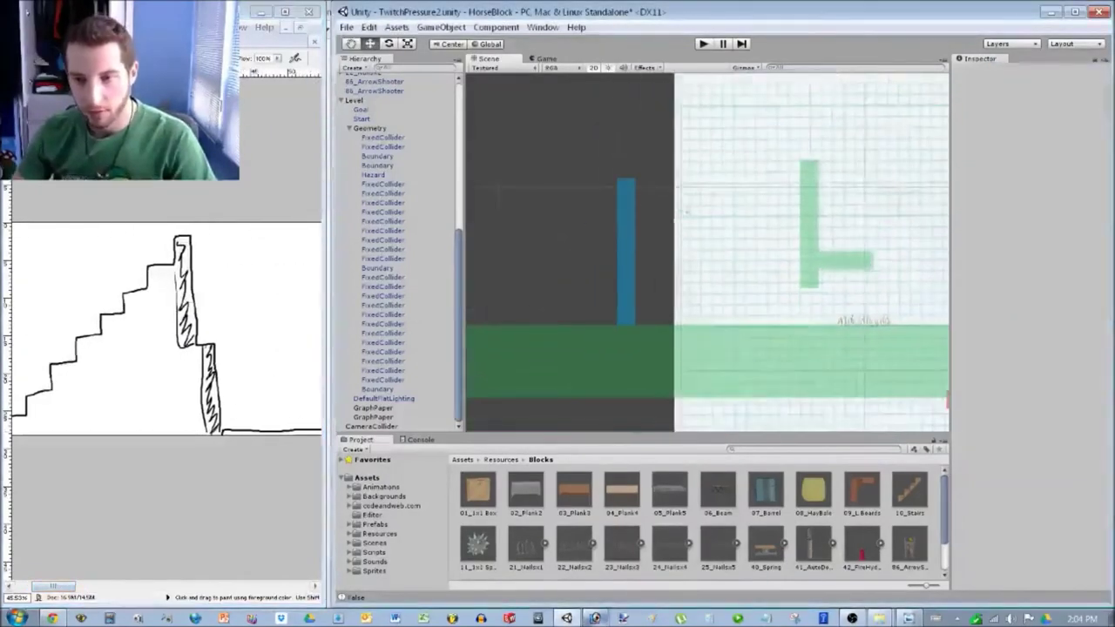
pyautogui.scroll(-6, 686, 211)
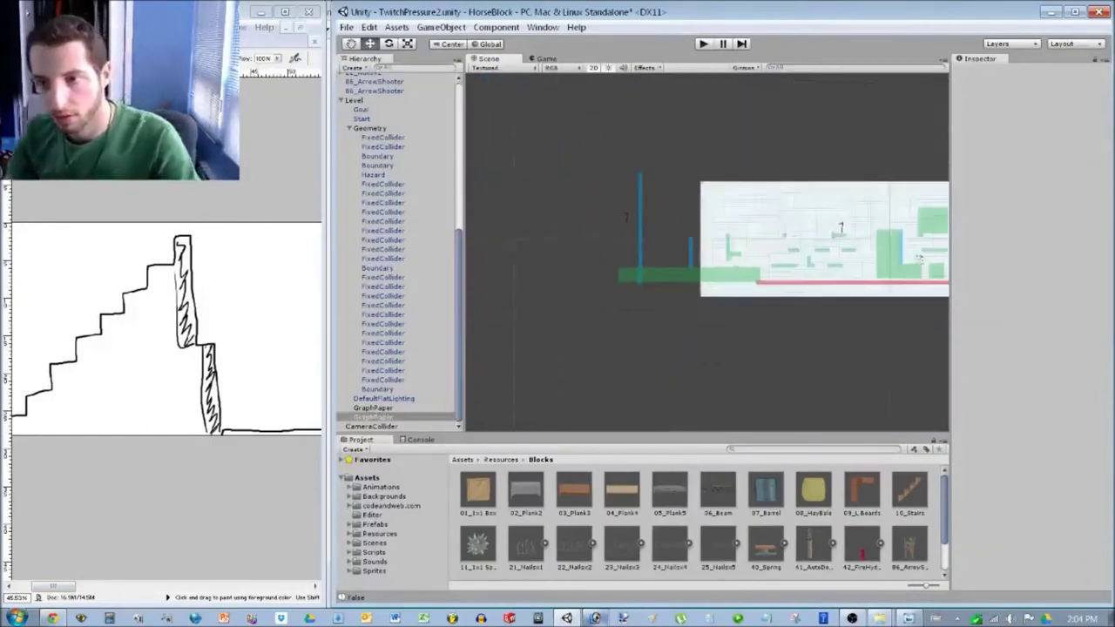
pyautogui.click(919, 258)
pyautogui.hotkey('ctrl', 'd')
pyautogui.moveTo(793, 239); pyautogui.dragTo(607, 237)
pyautogui.write('0')
pyautogui.click(828, 348)
# Duplicate the graph paper again and place the copy against the level's right end at about X 73.76, Y 0.
pyautogui.moveTo(828, 349); pyautogui.dragTo(510, 363, button='middle')
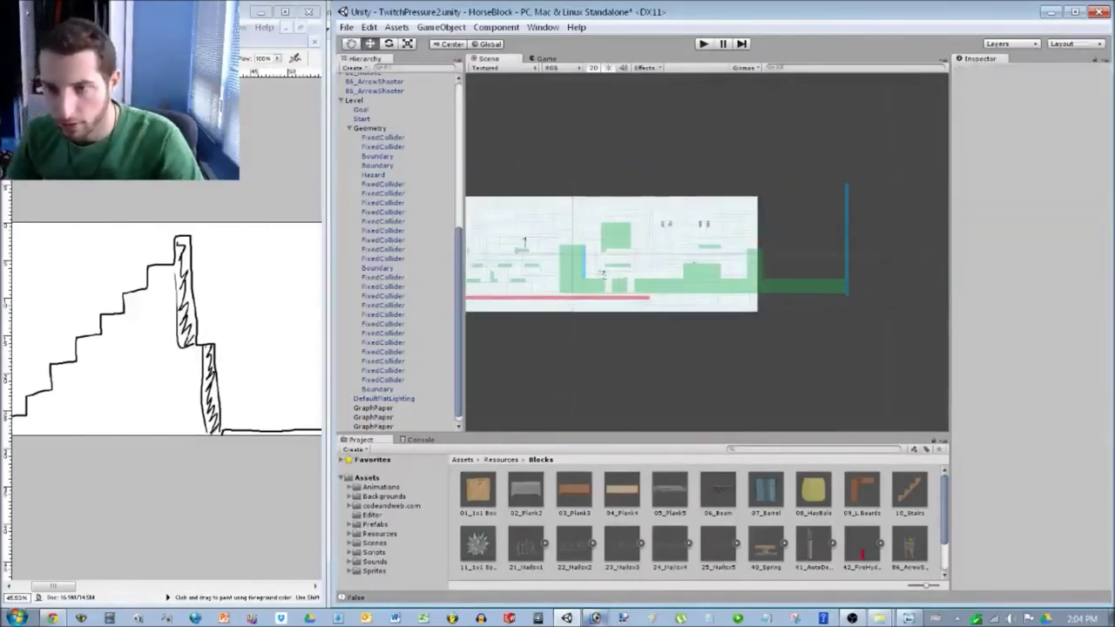
pyautogui.click(663, 254)
pyautogui.hotkey('ctrl', 'd')
pyautogui.moveTo(663, 254); pyautogui.dragTo(849, 253)
pyautogui.write('0')
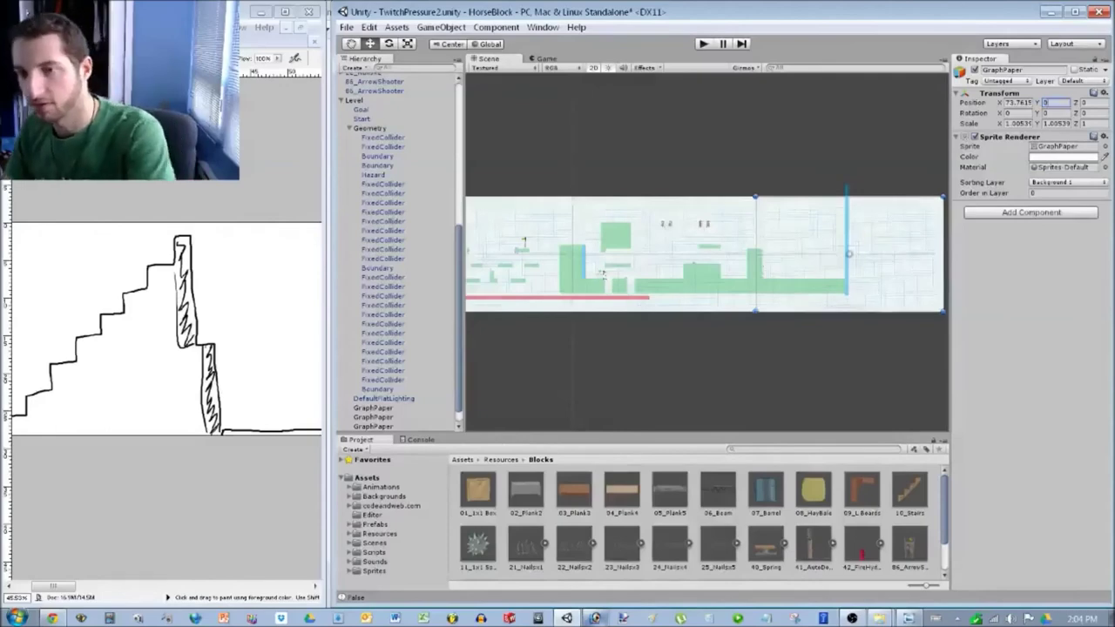
pyautogui.click(697, 366)
# Examine the extended background and the area around the short boundary, and check the CameraCollider's bounds.
pyautogui.moveTo(697, 366); pyautogui.dragTo(761, 369, button='middle')
pyautogui.moveTo(666, 277); pyautogui.dragTo(887, 277, button='middle')
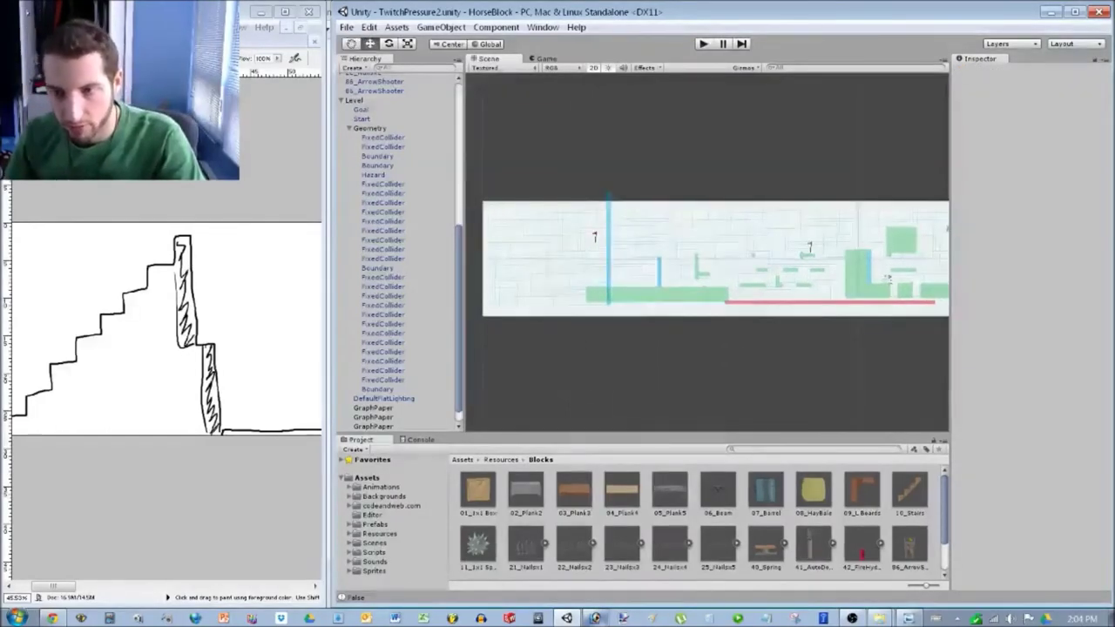
pyautogui.scroll(8, 612, 240)
pyautogui.moveTo(817, 358); pyautogui.dragTo(716, 285, button='middle')
pyautogui.scroll(4, 709, 253)
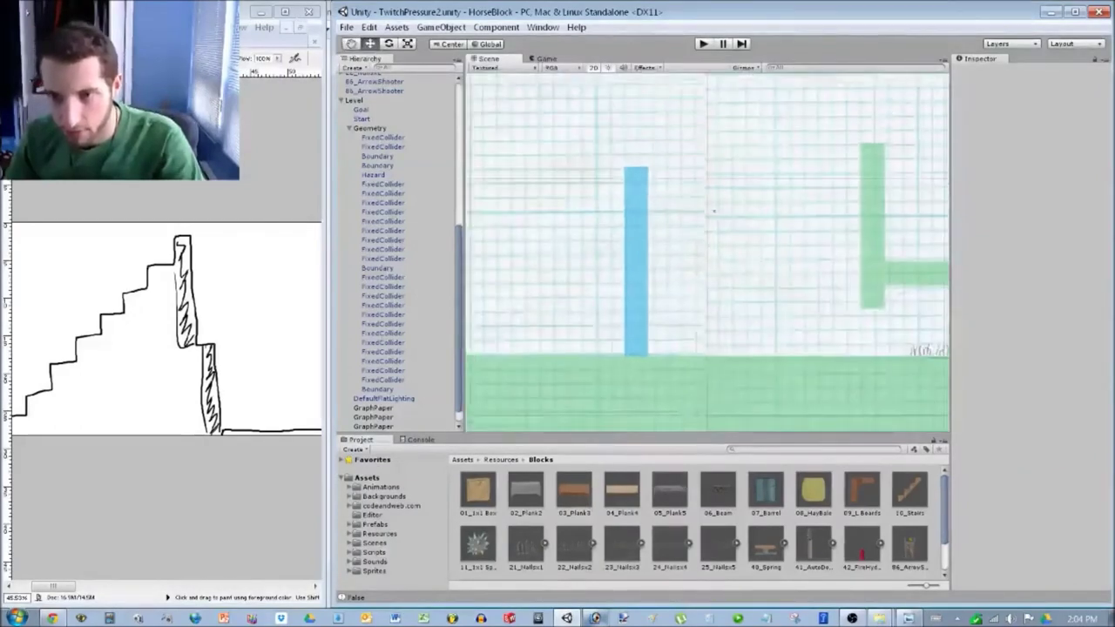
pyautogui.click(713, 211)
pyautogui.moveTo(713, 211); pyautogui.dragTo(720, 245, button='middle')
pyautogui.click(372, 426)
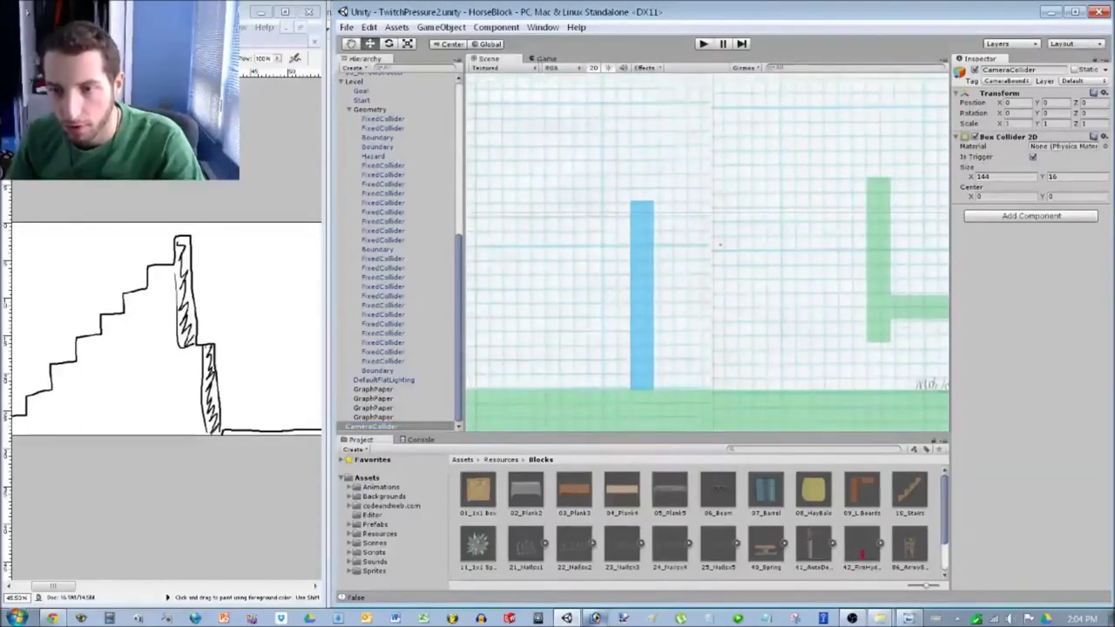
# Set the short blue boundary's Y scale to 7.
pyautogui.click(642, 295)
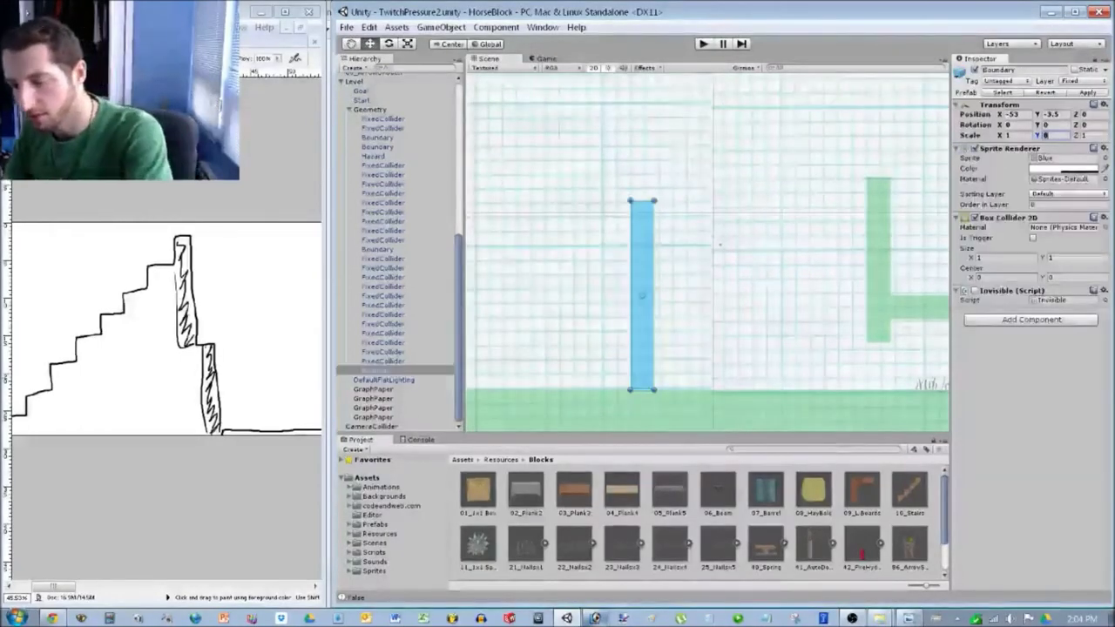
pyautogui.write('7')
pyautogui.scroll(-3, 719, 244)
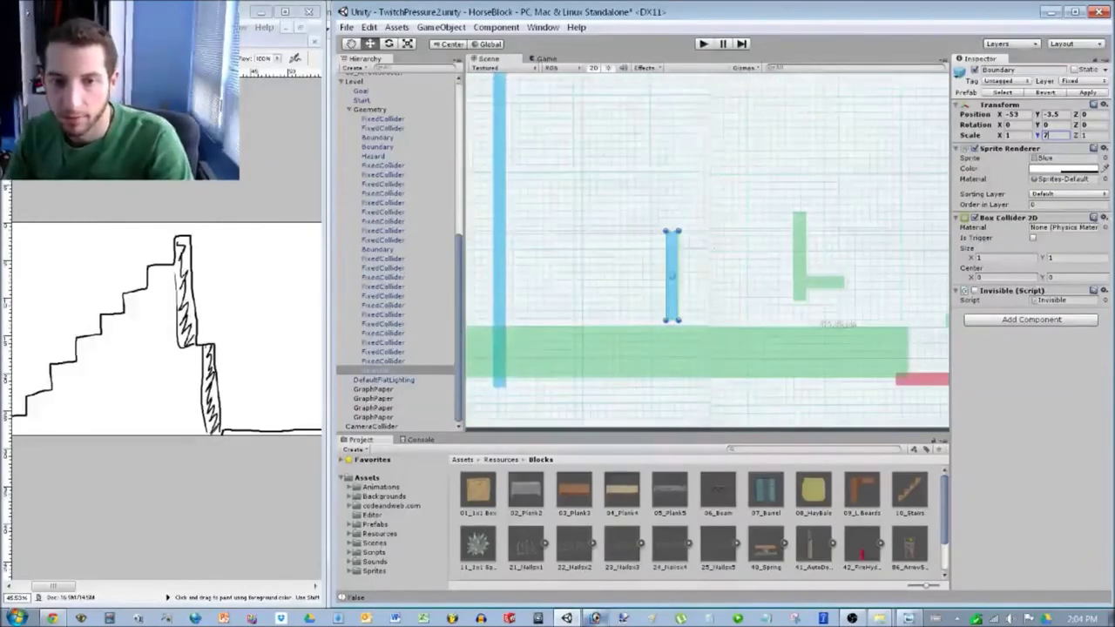
# Set the short blue boundary's Y position to -4 so its base rests on the green ground.
pyautogui.scroll(5, 723, 244)
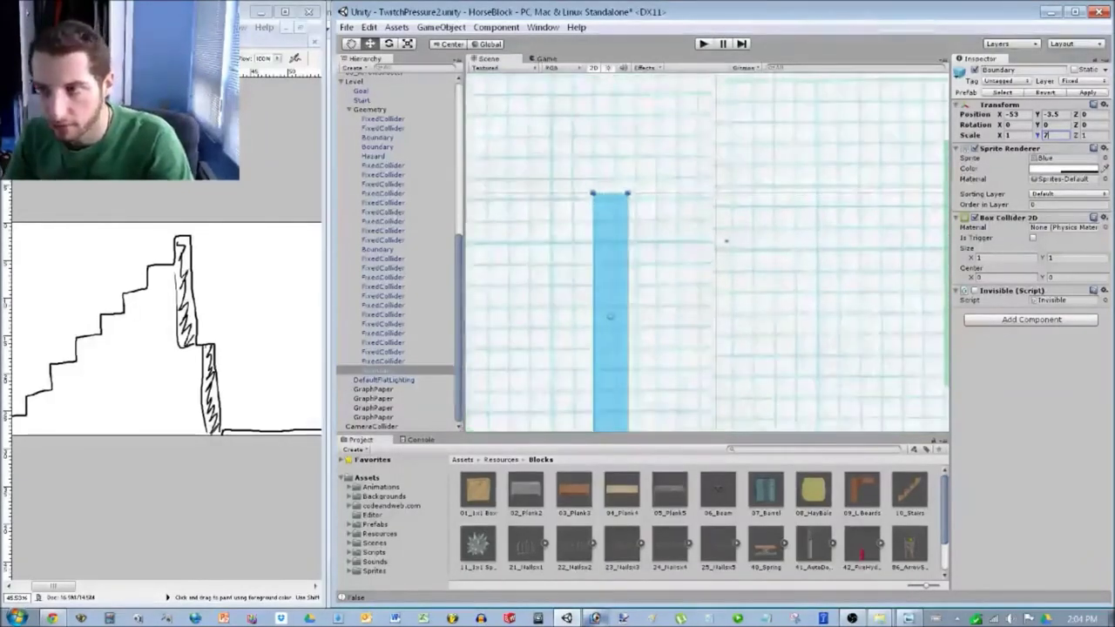
pyautogui.click(1053, 115)
pyautogui.write('-4')
pyautogui.scroll(-5, 707, 252)
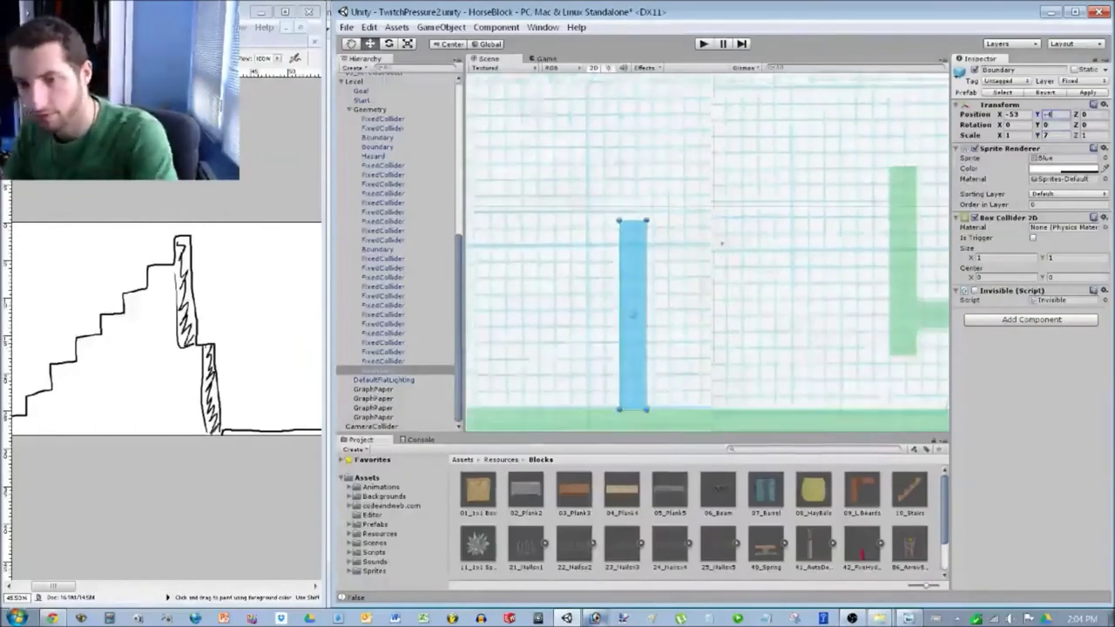
pyautogui.scroll(-3, 718, 246)
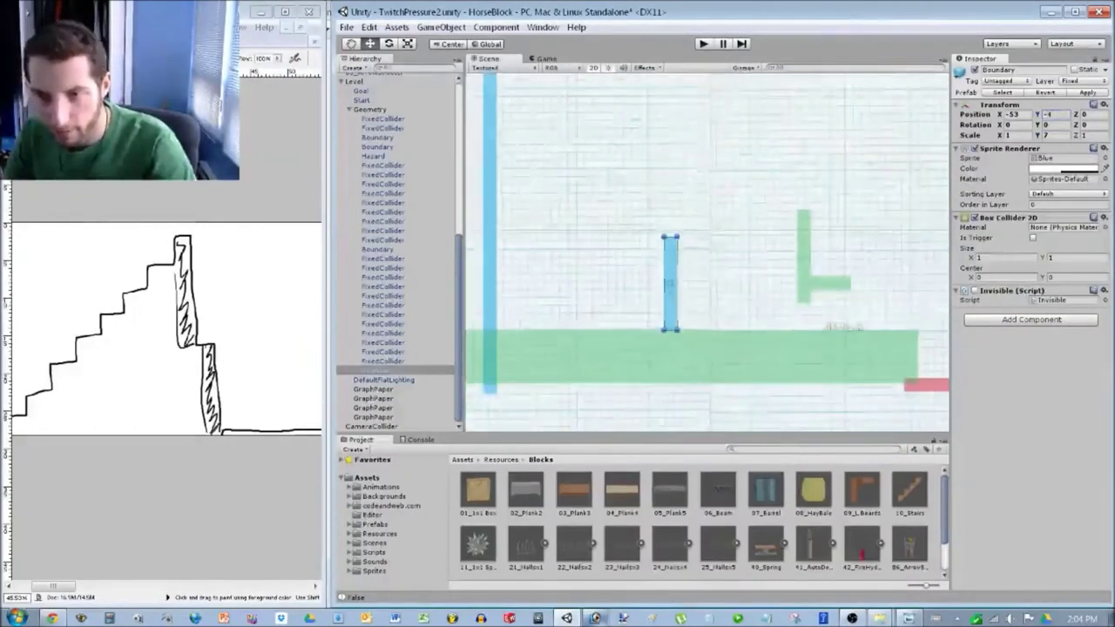
# Duplicate the short boundary and place the copy diagonally above it at about X -53.97, Y 2.97, with the corners of both meeting.
pyautogui.hotkey('ctrl', 'd')
pyautogui.moveTo(670, 283); pyautogui.dragTo(654, 192)
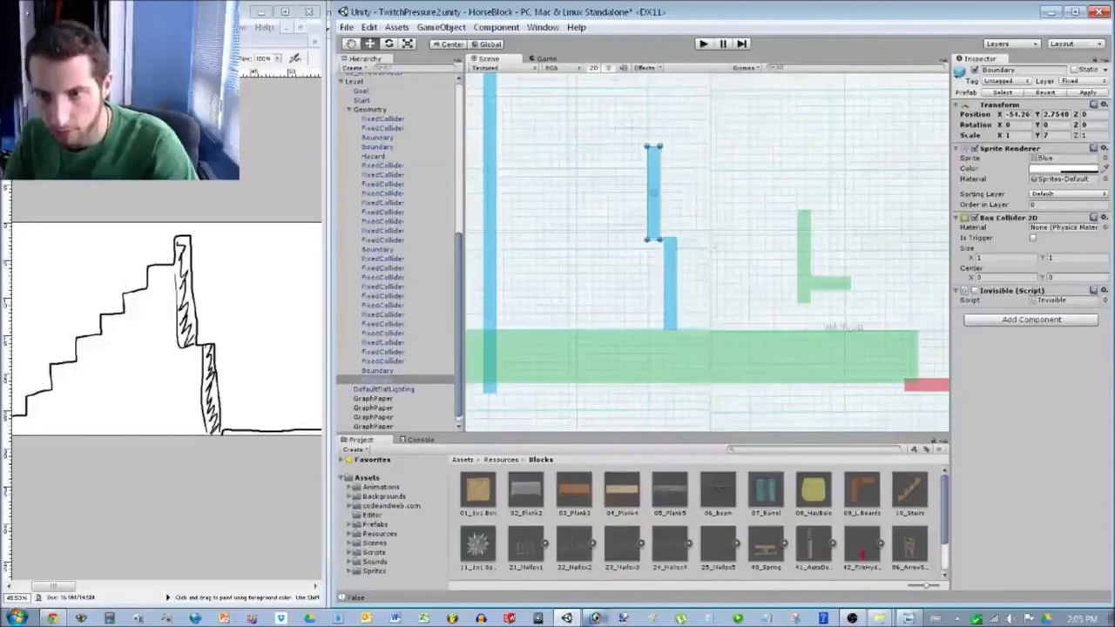
pyautogui.click(714, 248)
pyautogui.scroll(7, 713, 249)
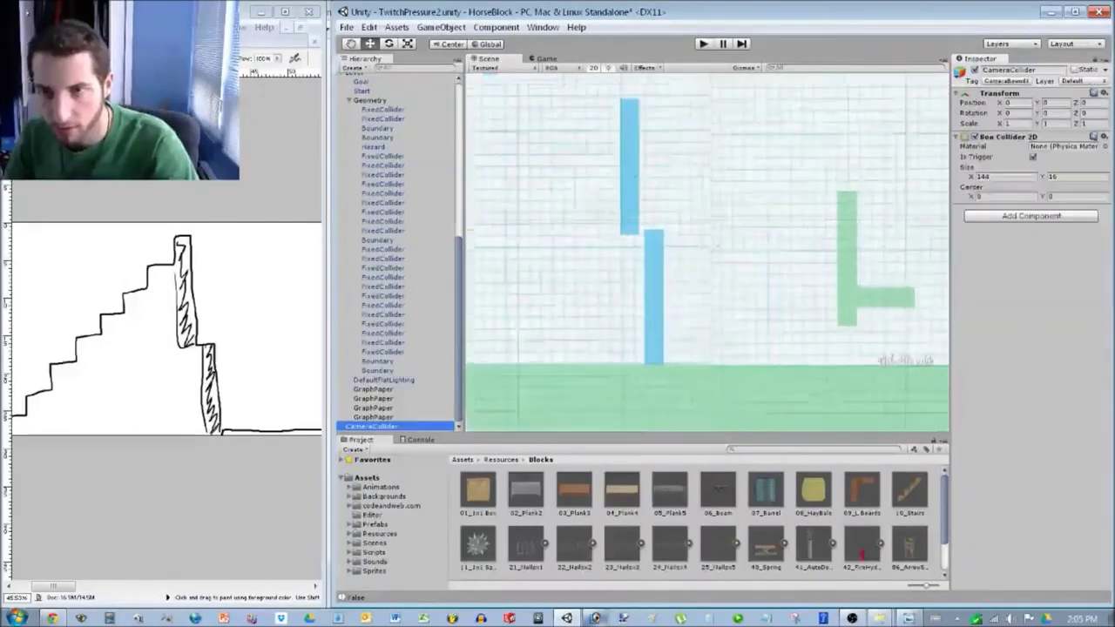
pyautogui.moveTo(715, 248); pyautogui.dragTo(716, 333, button='middle')
pyautogui.scroll(7, 708, 252)
pyautogui.click(597, 254)
pyautogui.moveTo(598, 254); pyautogui.dragTo(604, 249)
# Examine the CameraCollider's bounds and the background around the two stacked boundaries.
pyautogui.click(373, 416)
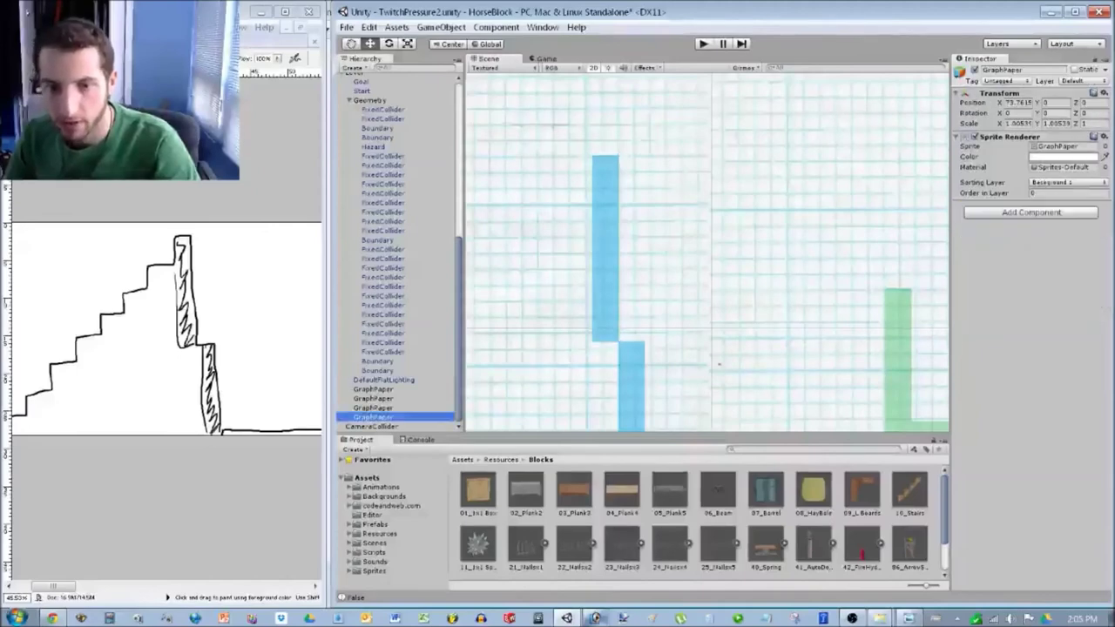
pyautogui.click(372, 426)
pyautogui.scroll(7, 708, 252)
pyautogui.moveTo(708, 251); pyautogui.dragTo(716, 312, button='middle')
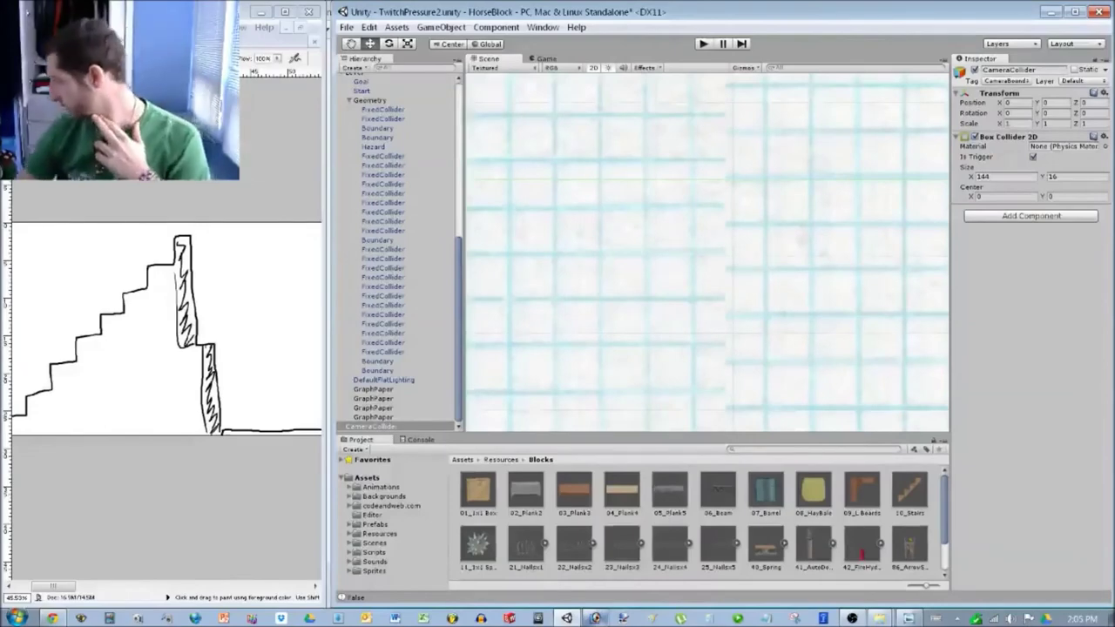
pyautogui.scroll(-6, 719, 411)
pyautogui.moveTo(718, 411); pyautogui.dragTo(743, 87, button='middle')
pyautogui.scroll(-4, 784, 378)
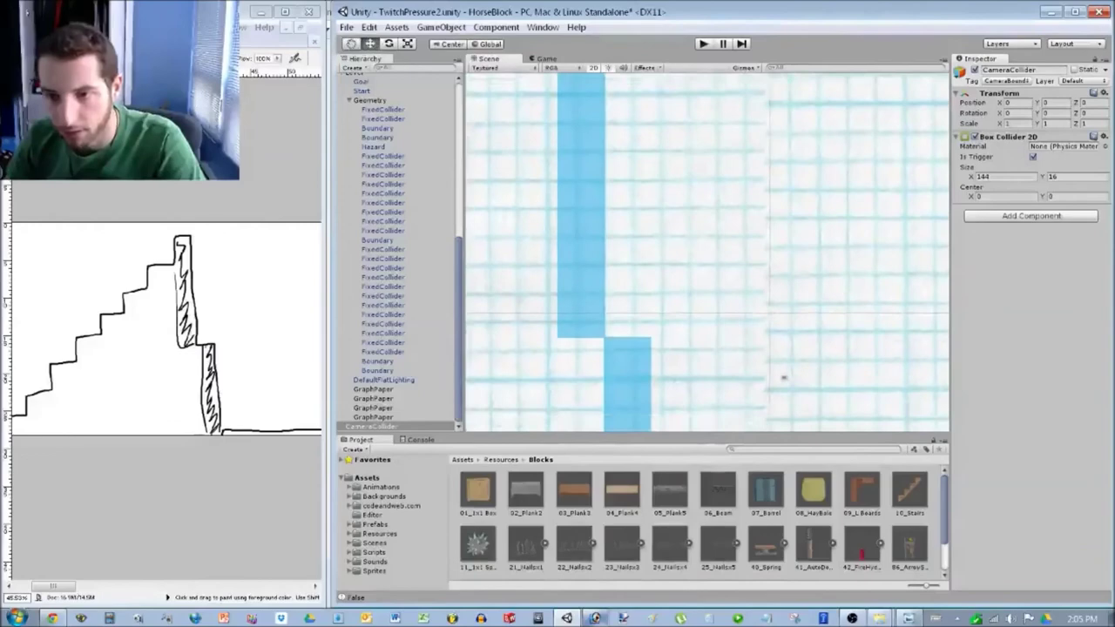
pyautogui.scroll(3, 783, 378)
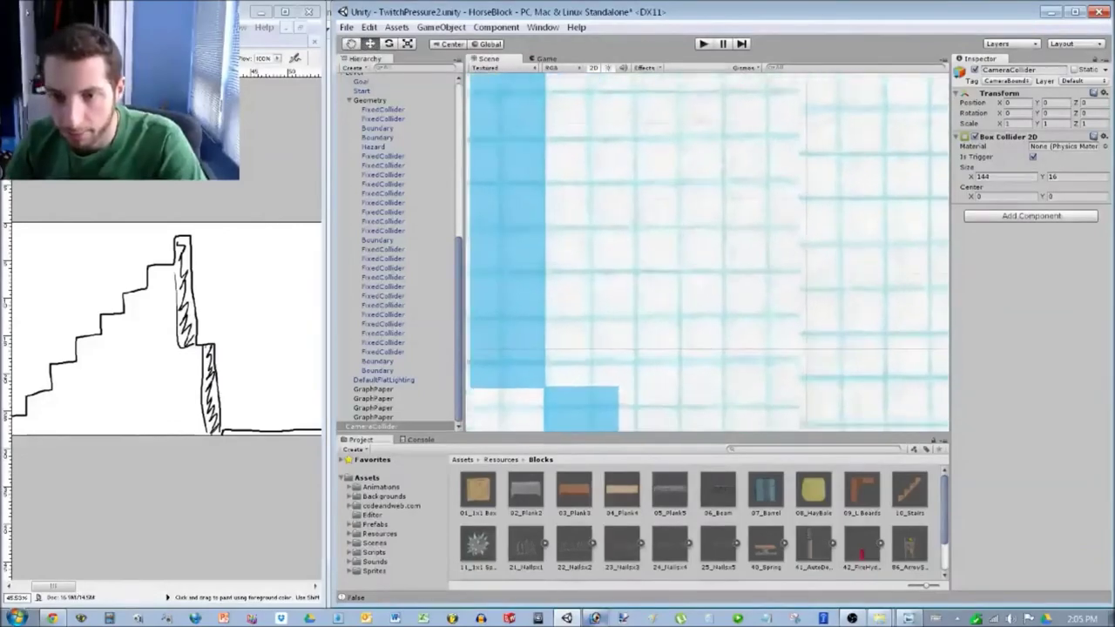
# Set the upper boundary's position to X -54, Y 3.
pyautogui.click(590, 100)
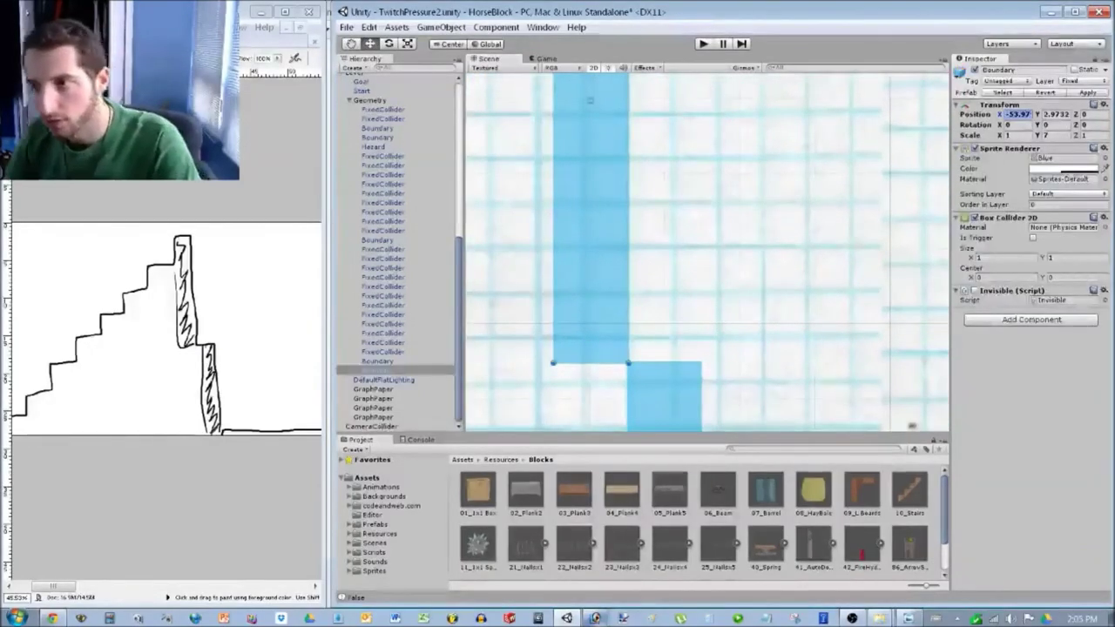
pyautogui.write('-54')
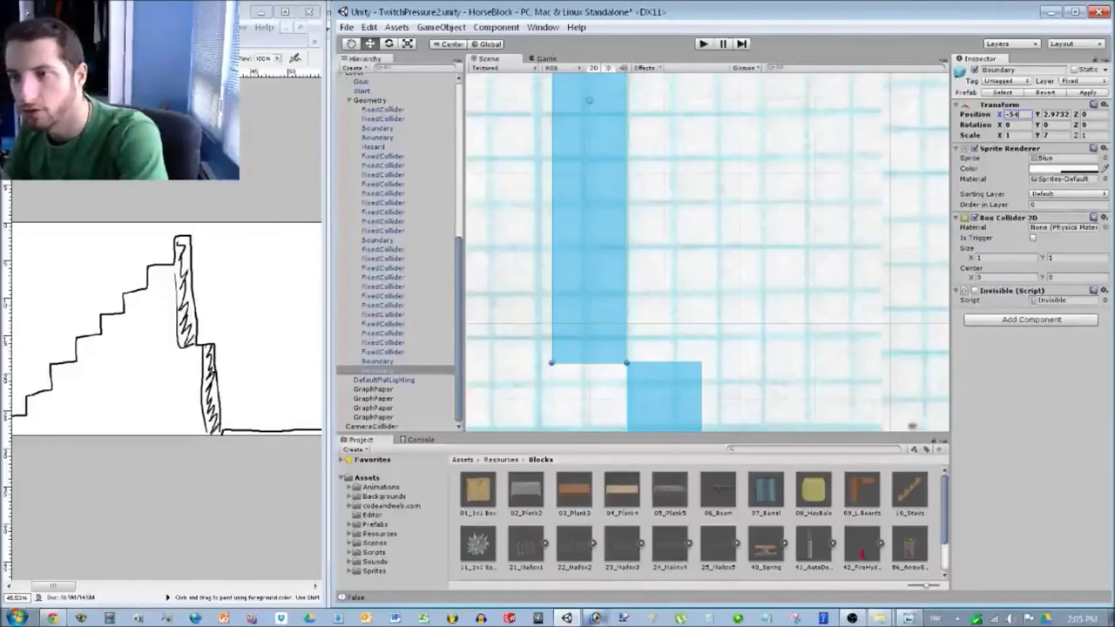
pyautogui.write('3')
pyautogui.scroll(-5, 769, 306)
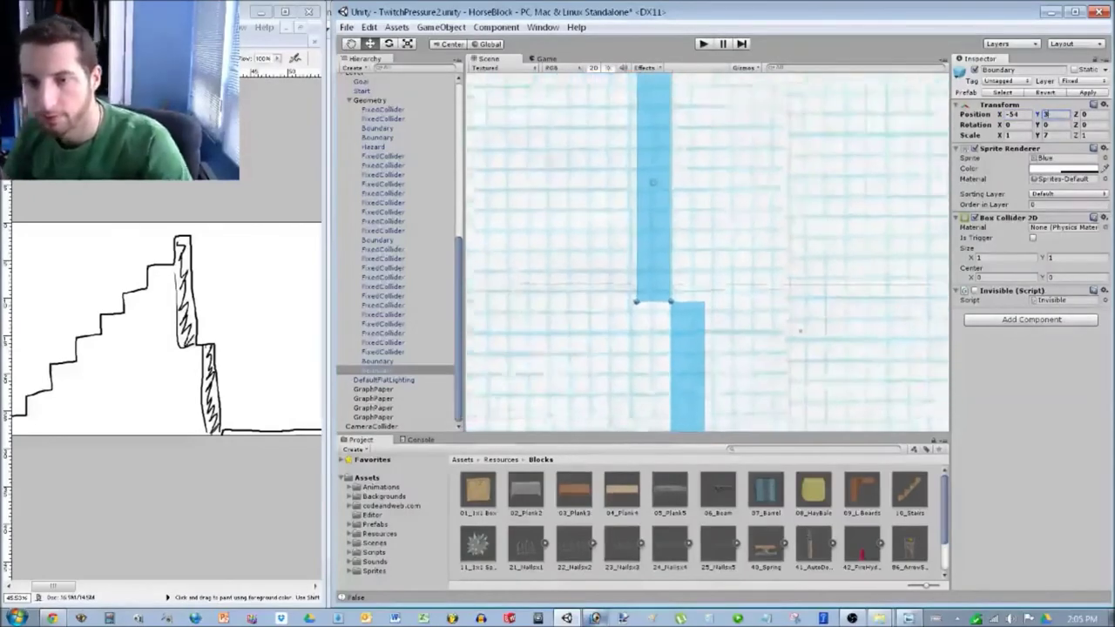
pyautogui.scroll(-10, 769, 306)
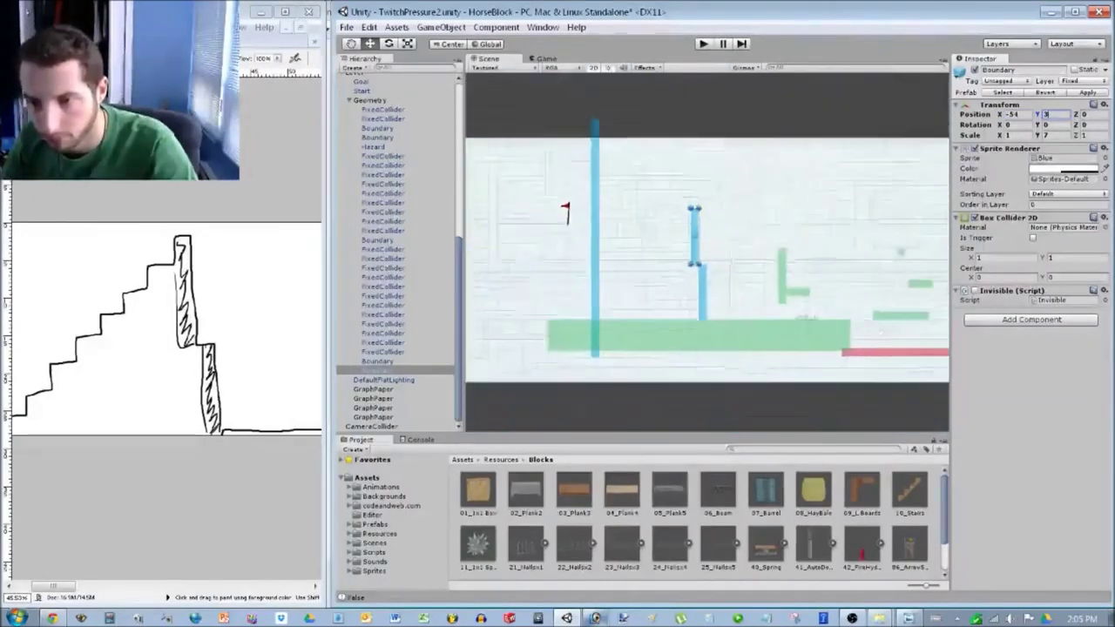
# Duplicate the short horizontal green FixedCollider of the L-shaped structure and place the copy beside the stacked boundaries at about X -50.35, Y -0.26.
pyautogui.click(769, 306)
pyautogui.scroll(4, 770, 306)
pyautogui.scroll(10, 765, 249)
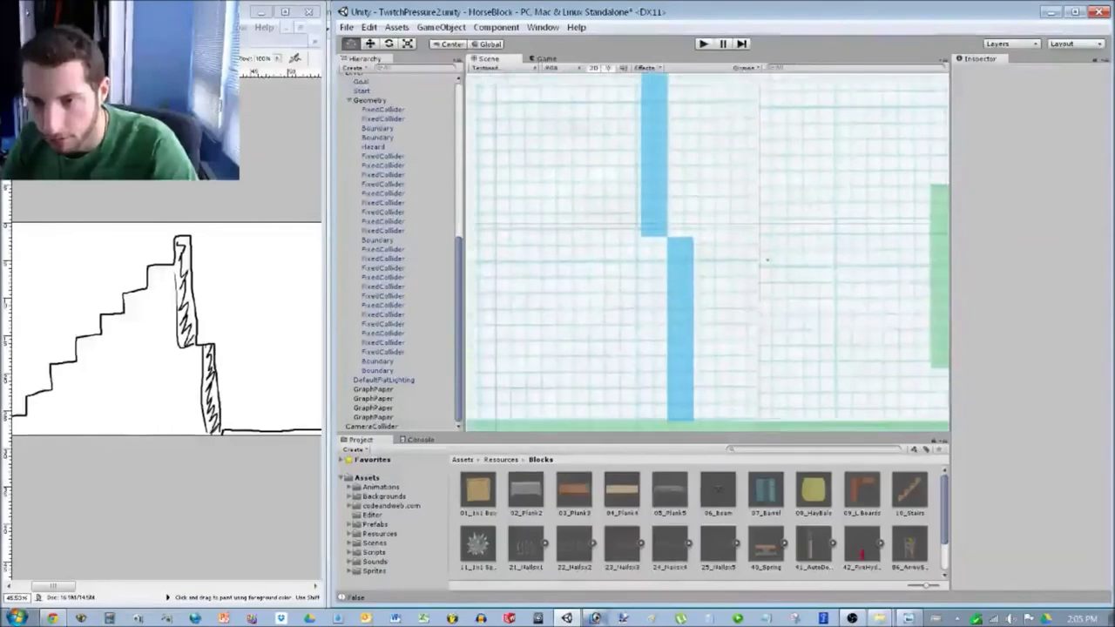
pyautogui.scroll(-5, 765, 249)
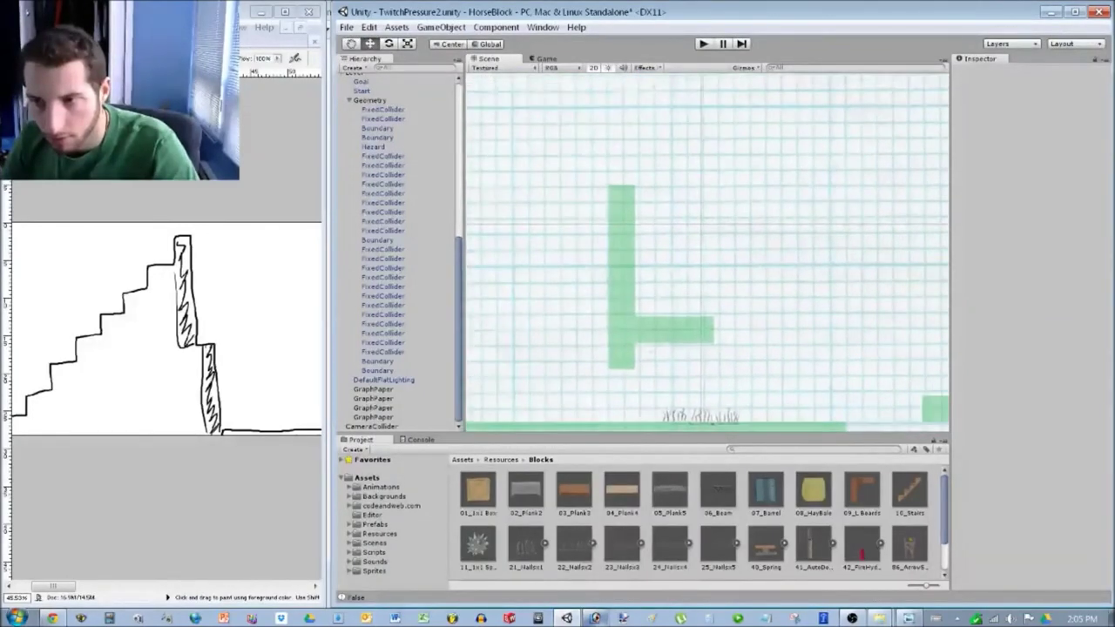
pyautogui.click(673, 329)
pyautogui.moveTo(673, 329); pyautogui.dragTo(502, 270)
pyautogui.moveTo(502, 270); pyautogui.dragTo(736, 283, button='middle')
pyautogui.moveTo(736, 283); pyautogui.dragTo(661, 243)
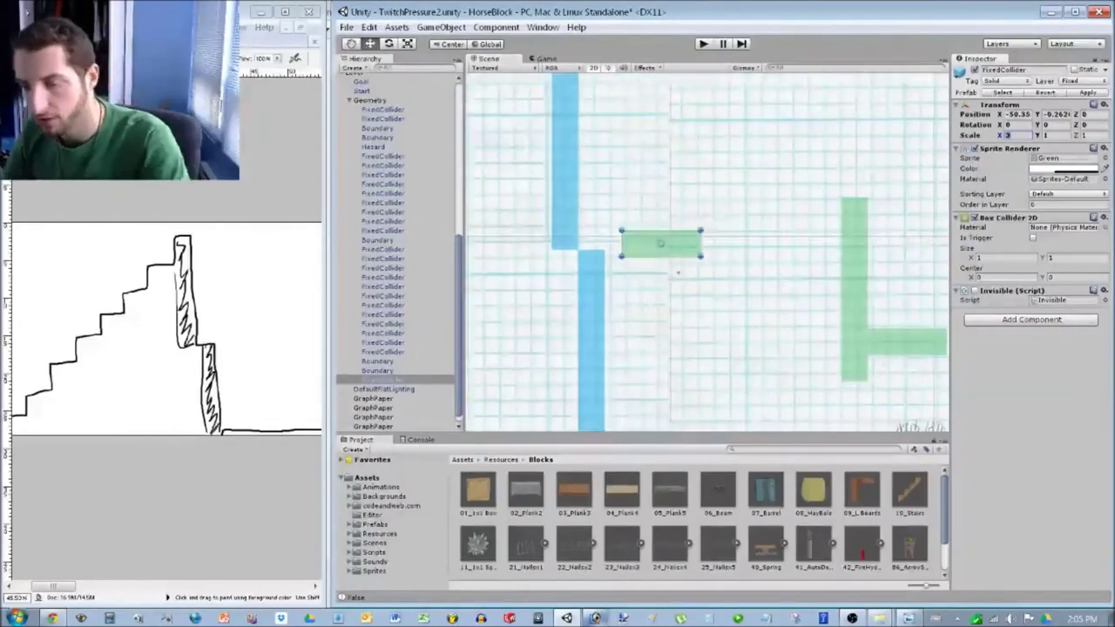
# Set the copied FixedCollider's scale to X 1, Y 0.1.
pyautogui.write('1')
pyautogui.press('Tab')
pyautogui.write('0.1')
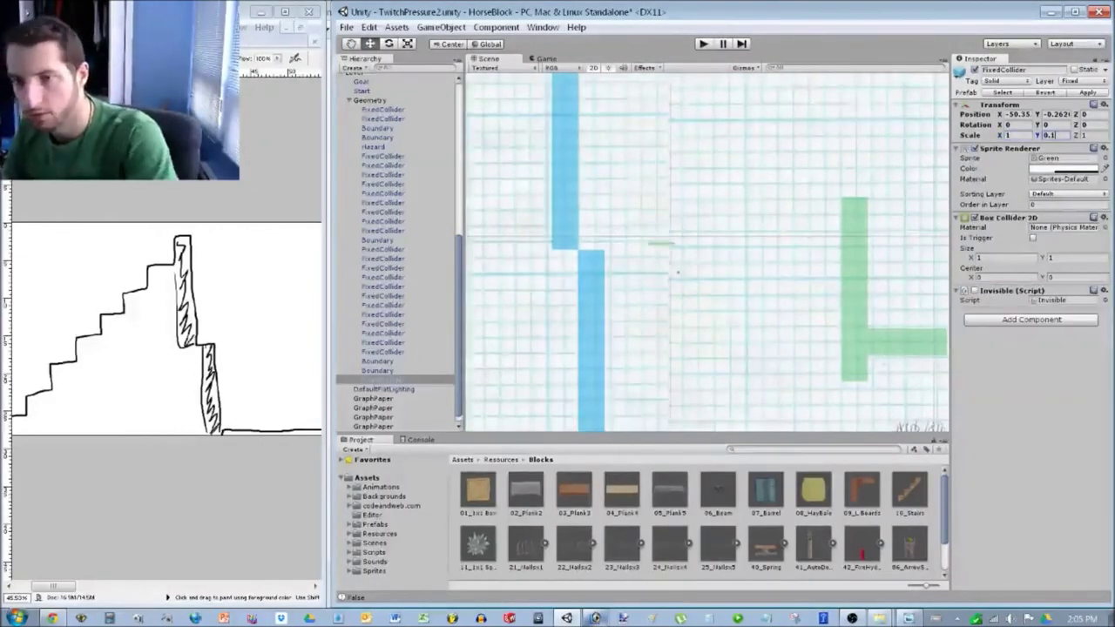
# Place the thin green collider along the top edge of the lower boundary at X -53, Y about -0.53.
pyautogui.scroll(8, 708, 253)
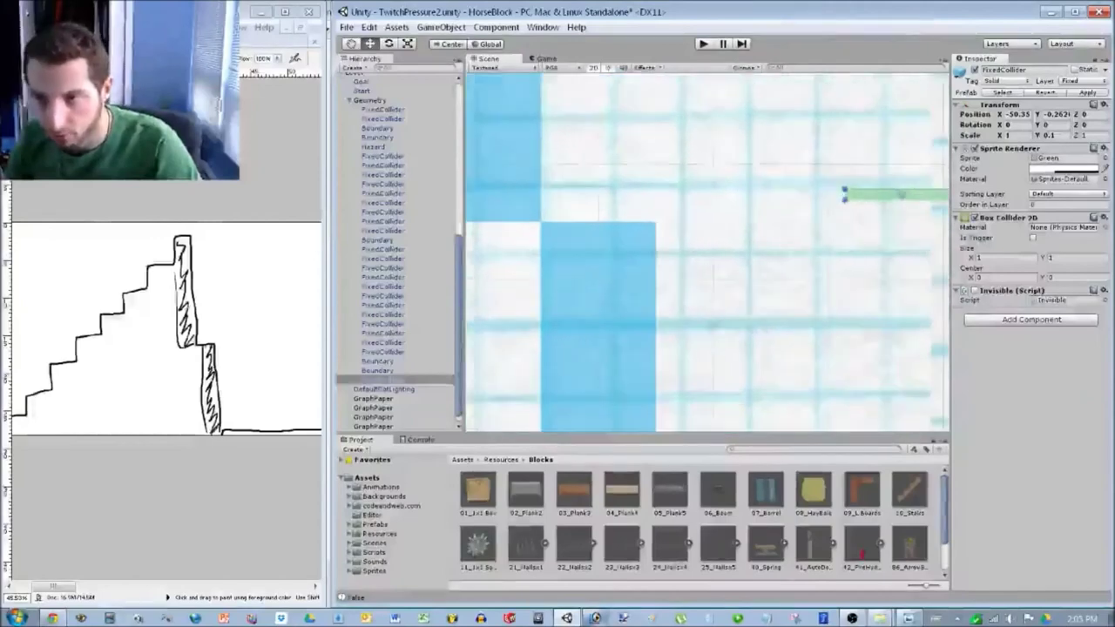
pyautogui.moveTo(902, 194); pyautogui.dragTo(600, 227)
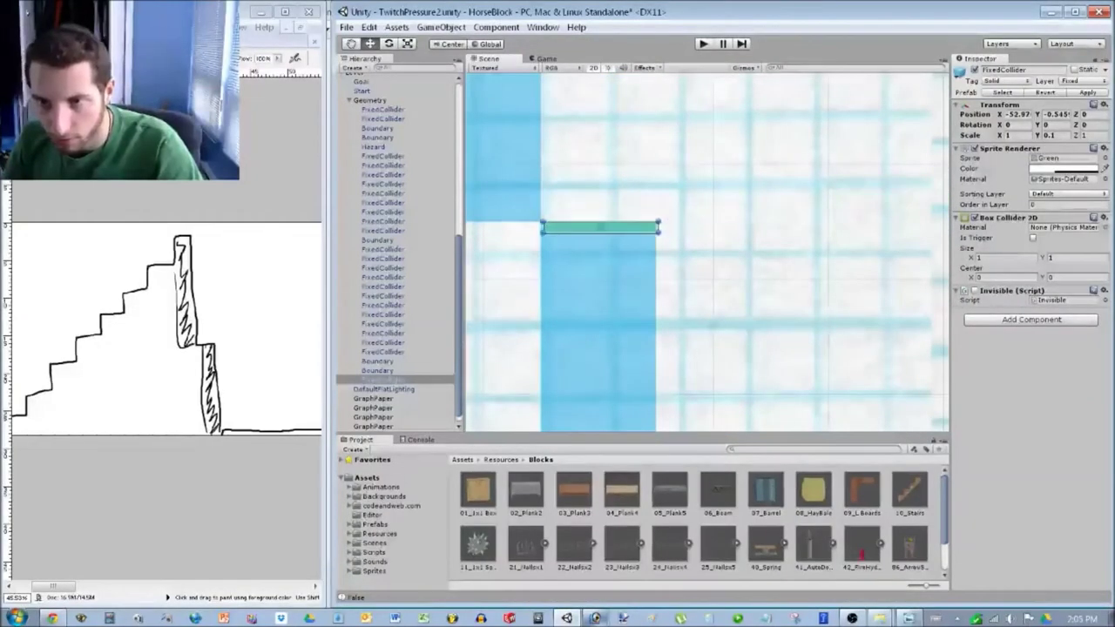
pyautogui.scroll(5, 610, 222)
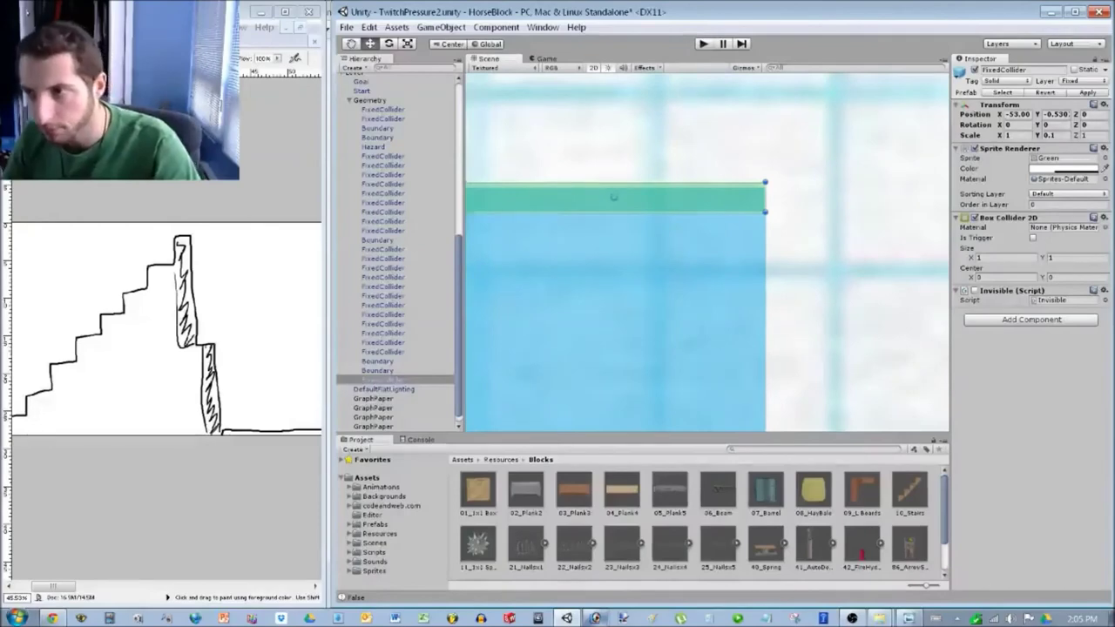
pyautogui.write('-53')
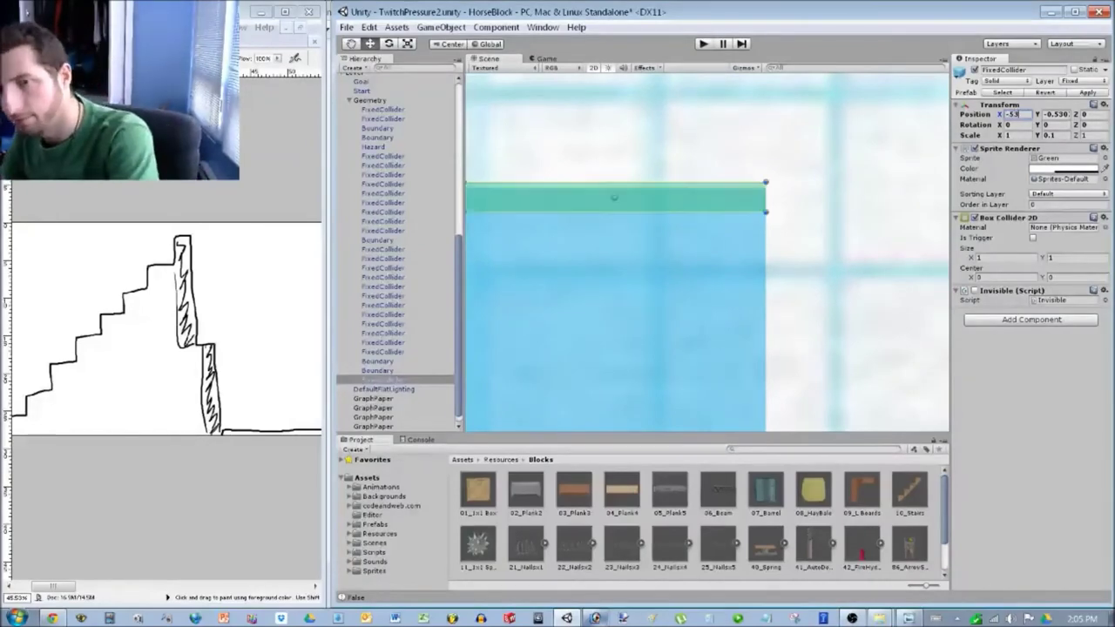
pyautogui.scroll(-3, 706, 252)
pyautogui.scroll(-1, 707, 257)
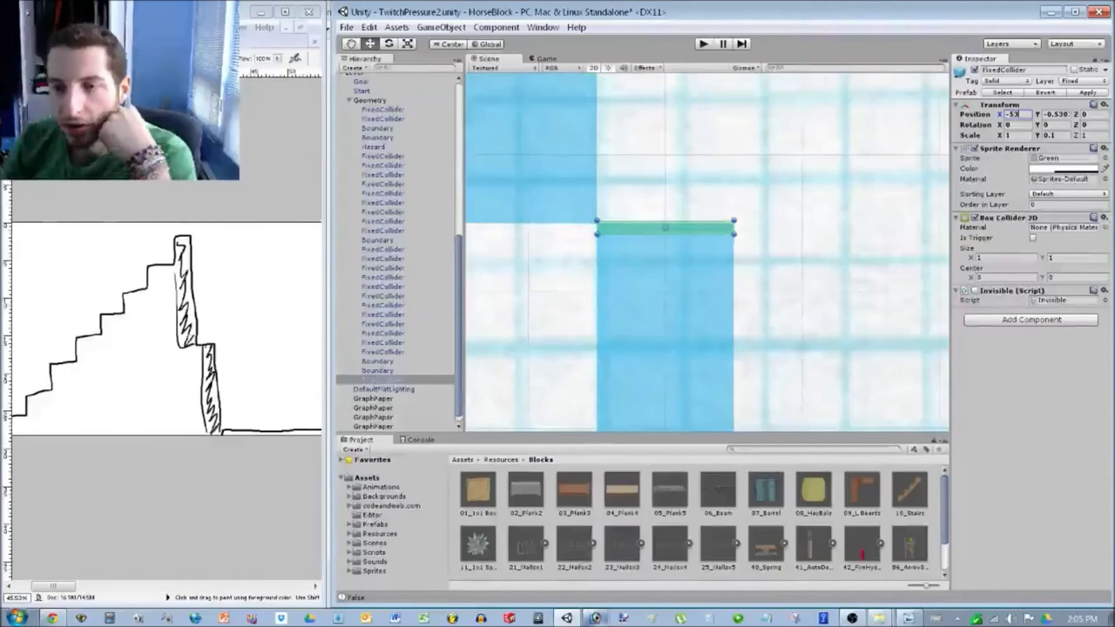
pyautogui.scroll(5, 707, 255)
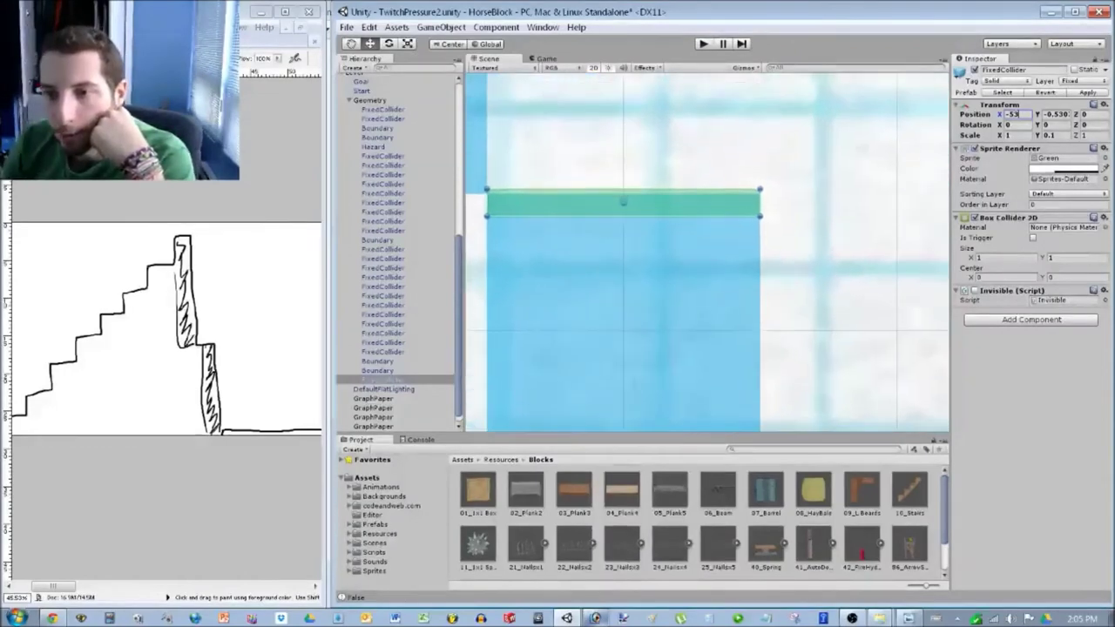
pyautogui.scroll(2, 708, 252)
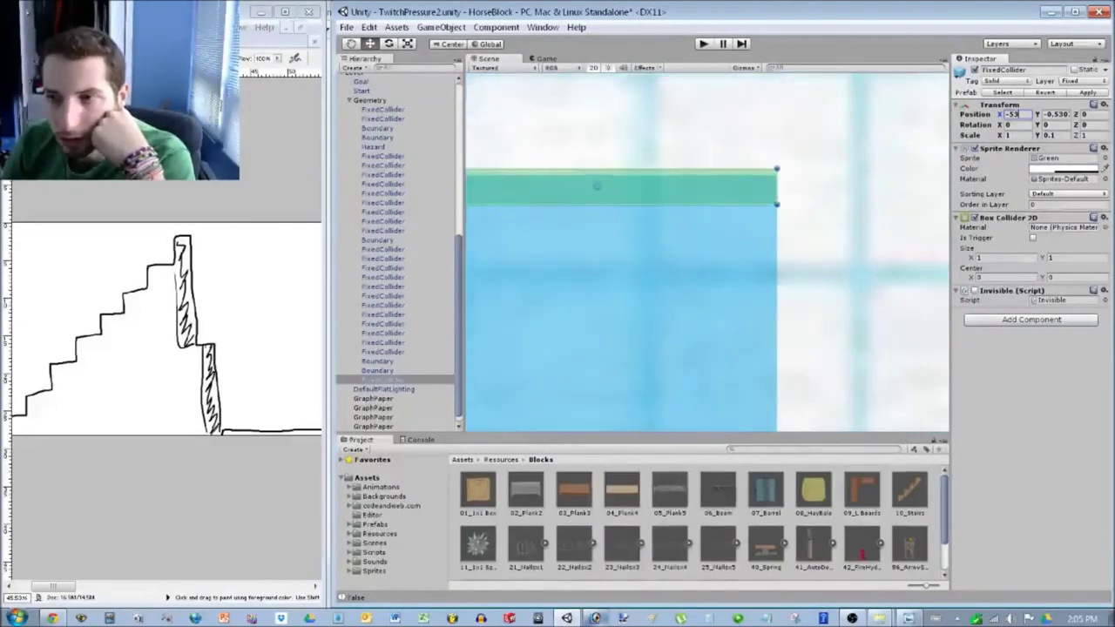
pyautogui.scroll(-5, 713, 247)
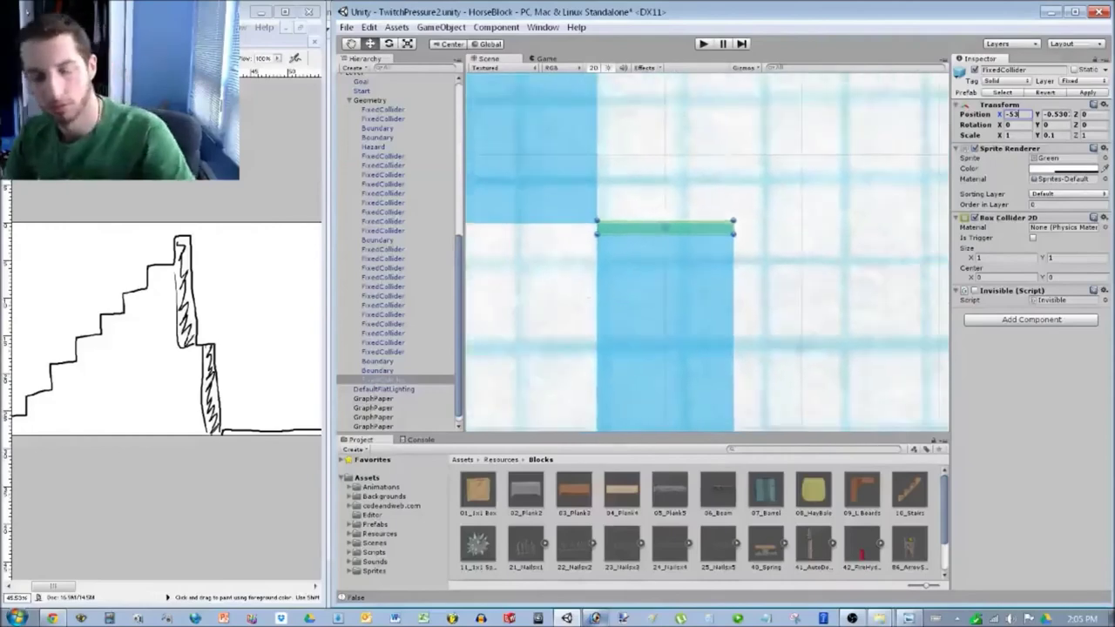
# Duplicate the thin green collider and place the copy over the upper boundary's lower part at X -54, Y about -0.1.
pyautogui.moveTo(665, 228); pyautogui.dragTo(540, 129)
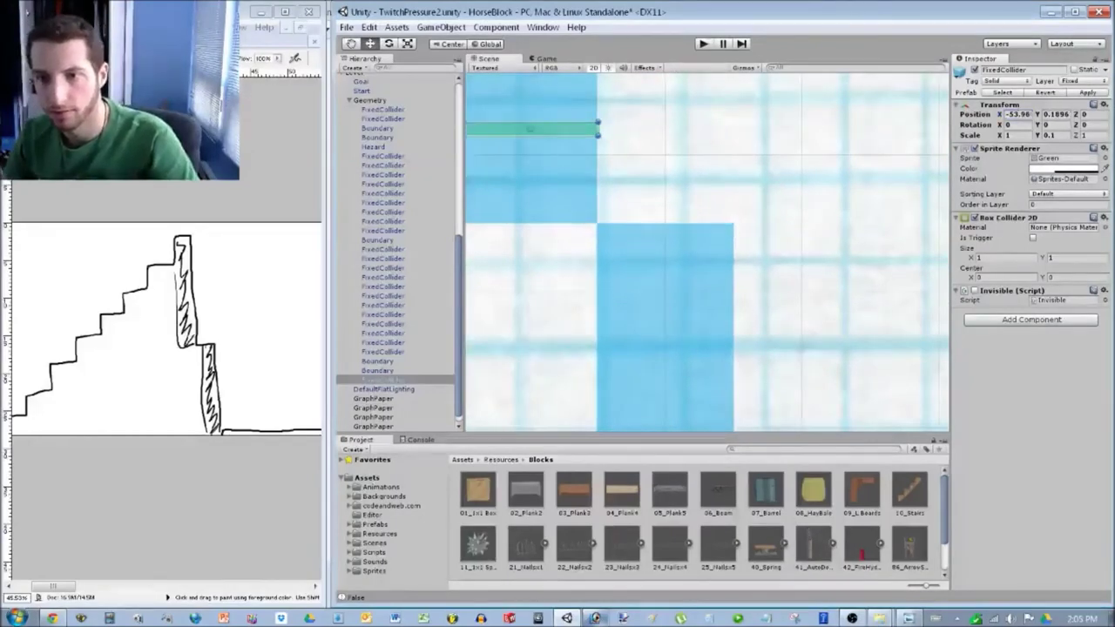
pyautogui.hotkey('ctrl', 'z')
pyautogui.hotkey('ctrl', 'd')
pyautogui.moveTo(666, 228); pyautogui.dragTo(535, 169)
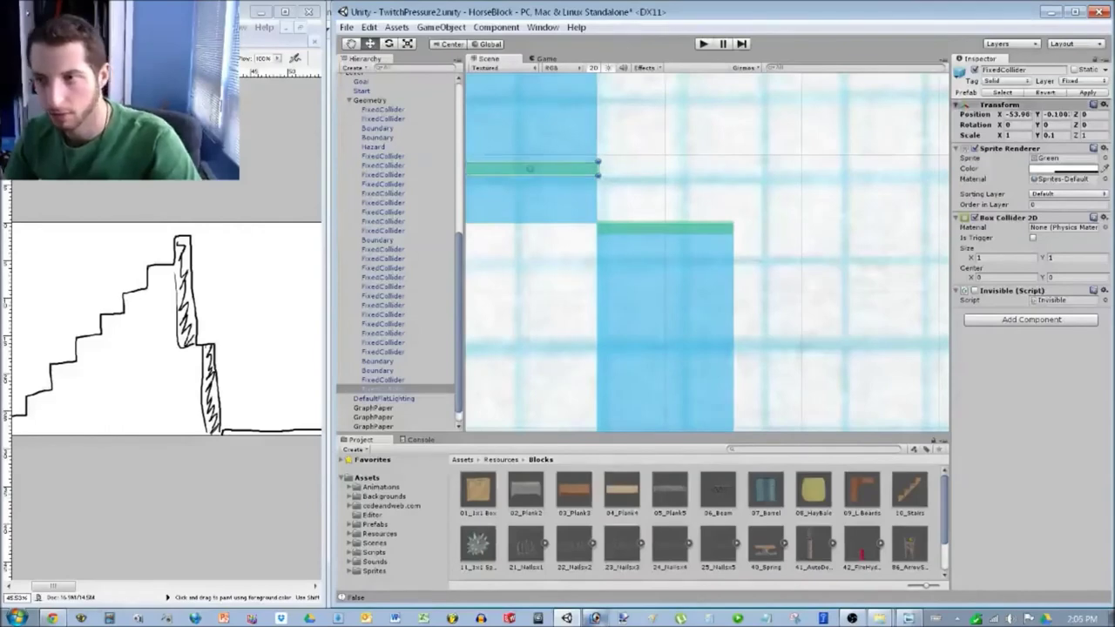
pyautogui.write('-54')
pyautogui.moveTo(610, 152); pyautogui.dragTo(732, 425, button='middle')
pyautogui.scroll(-6, 707, 252)
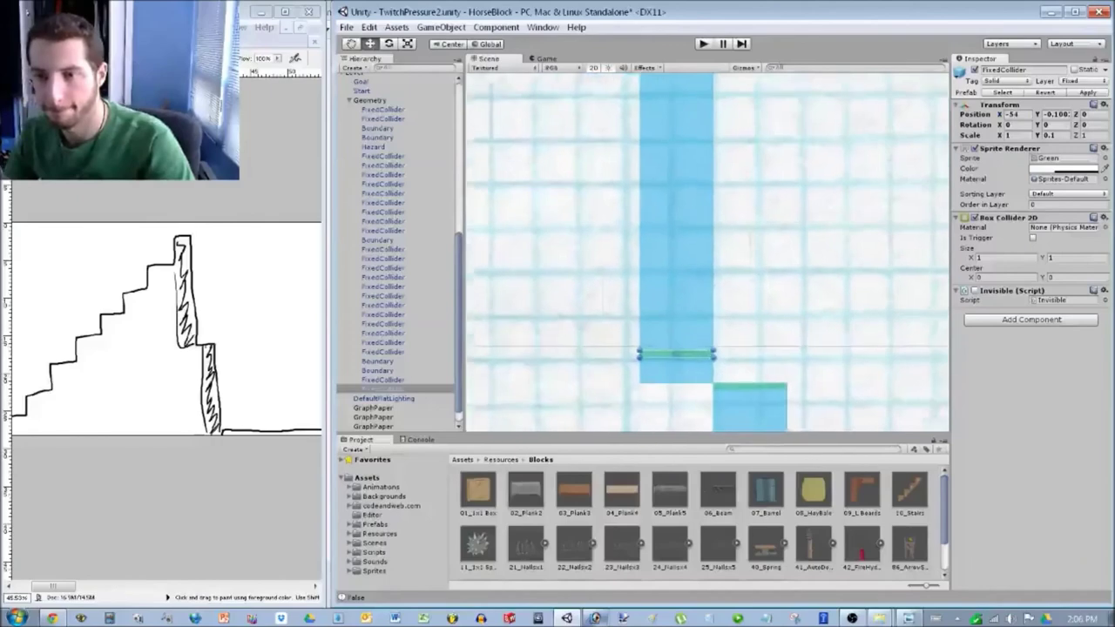
# Move the duplicated thin collider up to the top edge of the upper boundary, at about X -53.98, Y 6.54.
pyautogui.scroll(4, 707, 253)
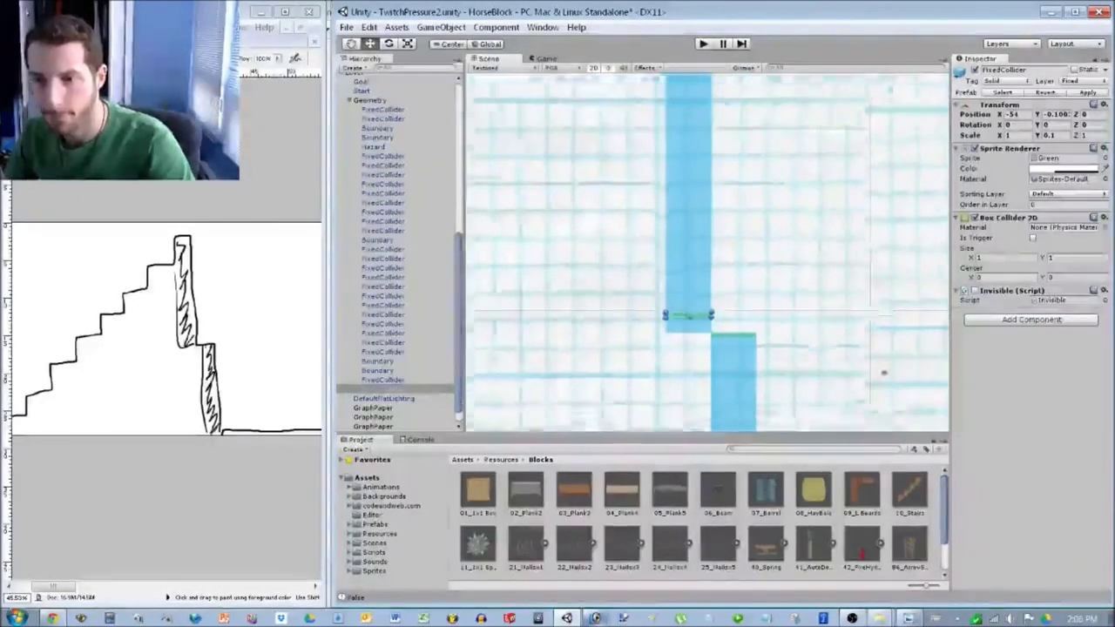
pyautogui.moveTo(669, 378); pyautogui.dragTo(685, 4)
pyautogui.scroll(-6, 679, 99)
pyautogui.scroll(-3, 696, 138)
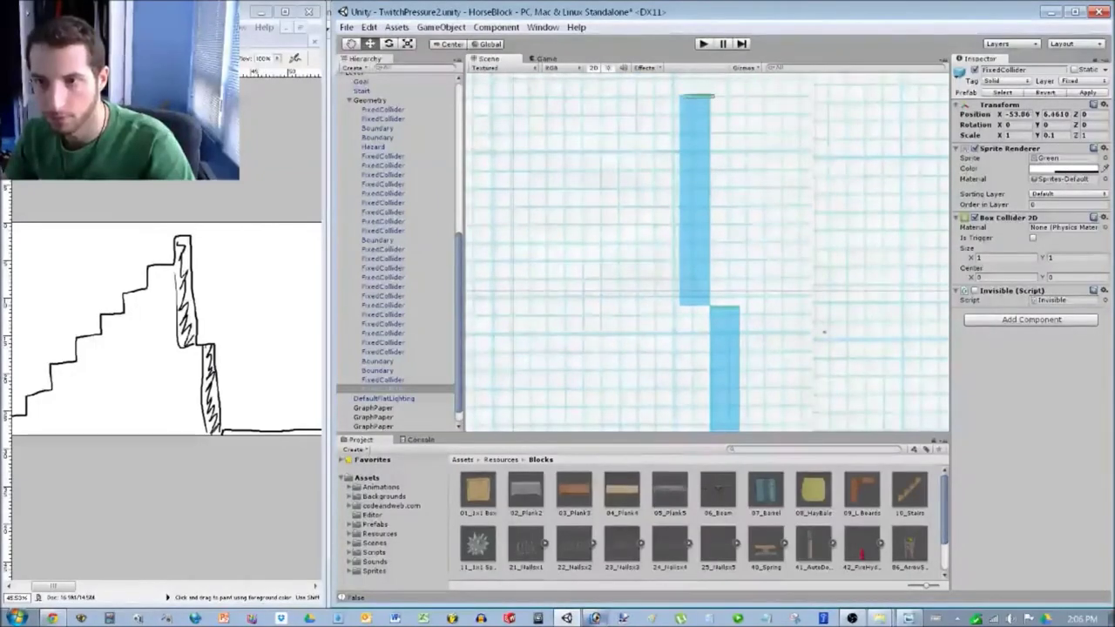
pyautogui.scroll(10, 711, 95)
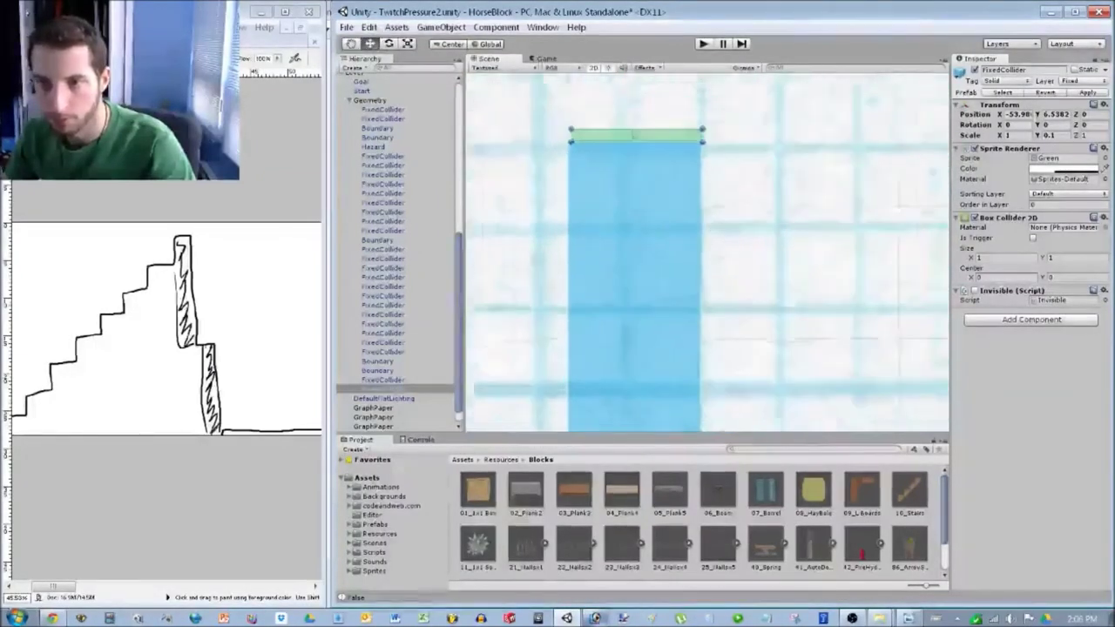
pyautogui.moveTo(711, 94); pyautogui.dragTo(729, 223, button='middle')
pyautogui.scroll(4, 729, 222)
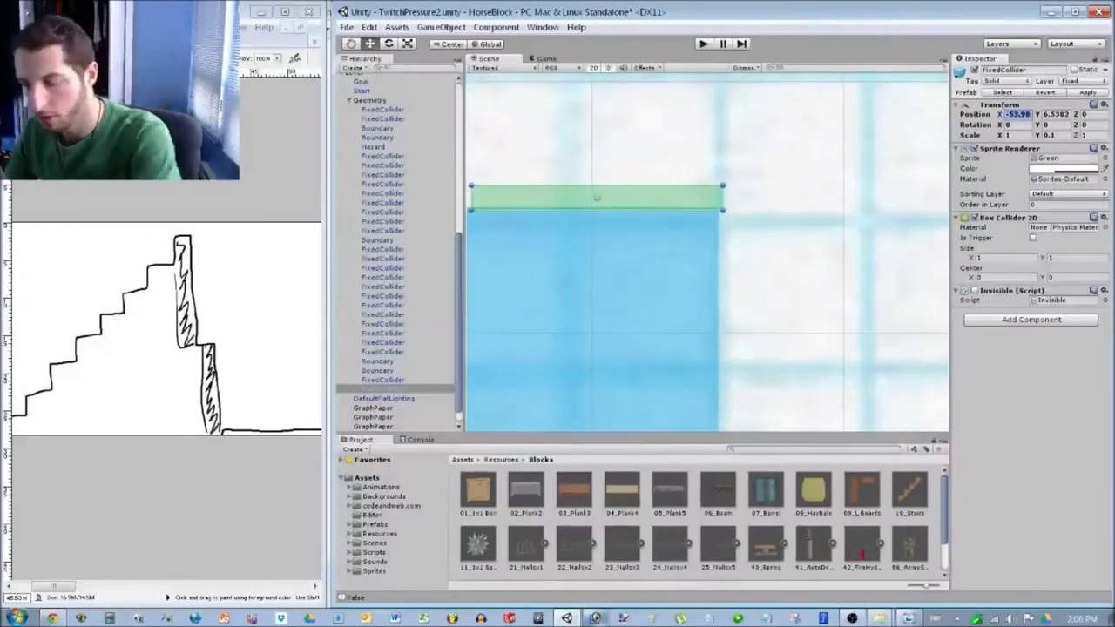
# Set the upper thin collider's position to X -54, Y 6.49 so it caps the upper boundary.
pyautogui.write('-54')
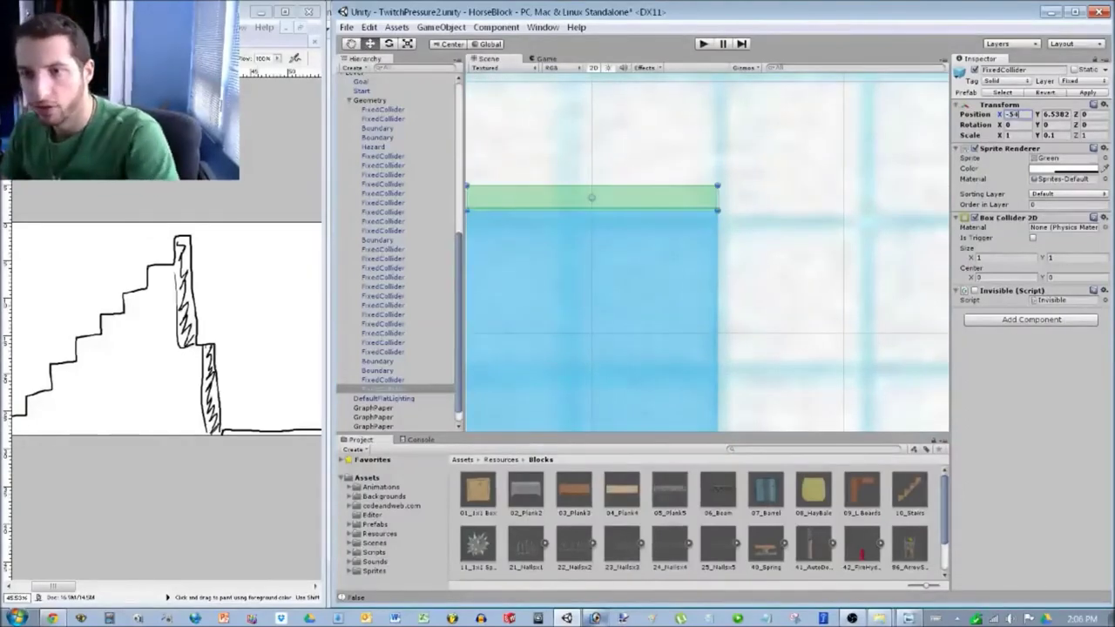
pyautogui.press('Tab')
pyautogui.write('6.52')
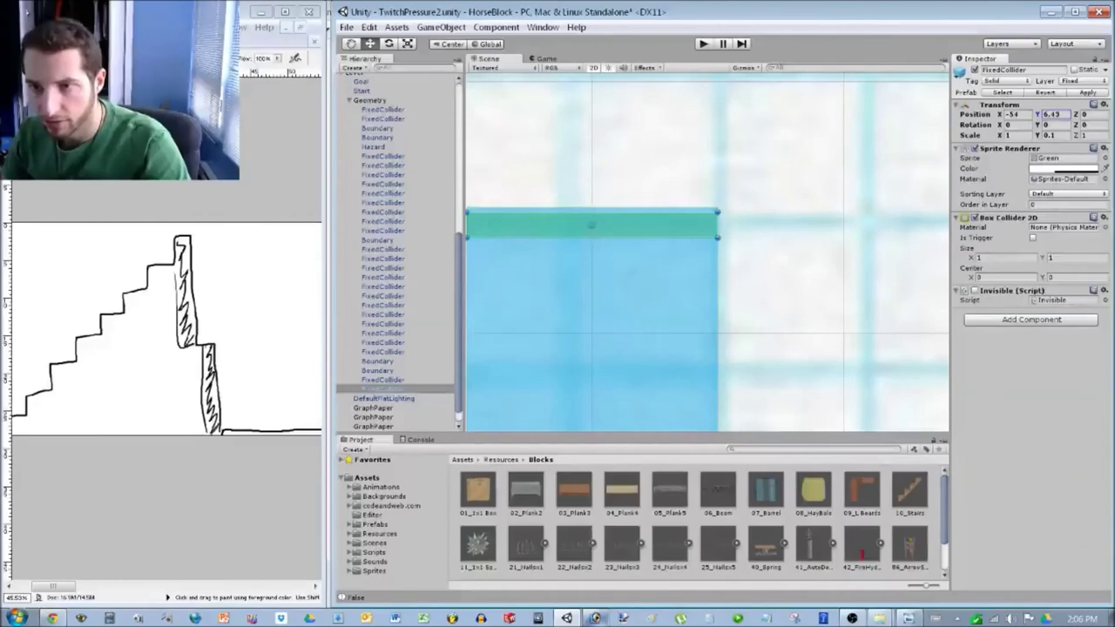
pyautogui.press('BackSpace')
pyautogui.press('BackSpace')
pyautogui.write('49')
pyautogui.scroll(-15, 706, 253)
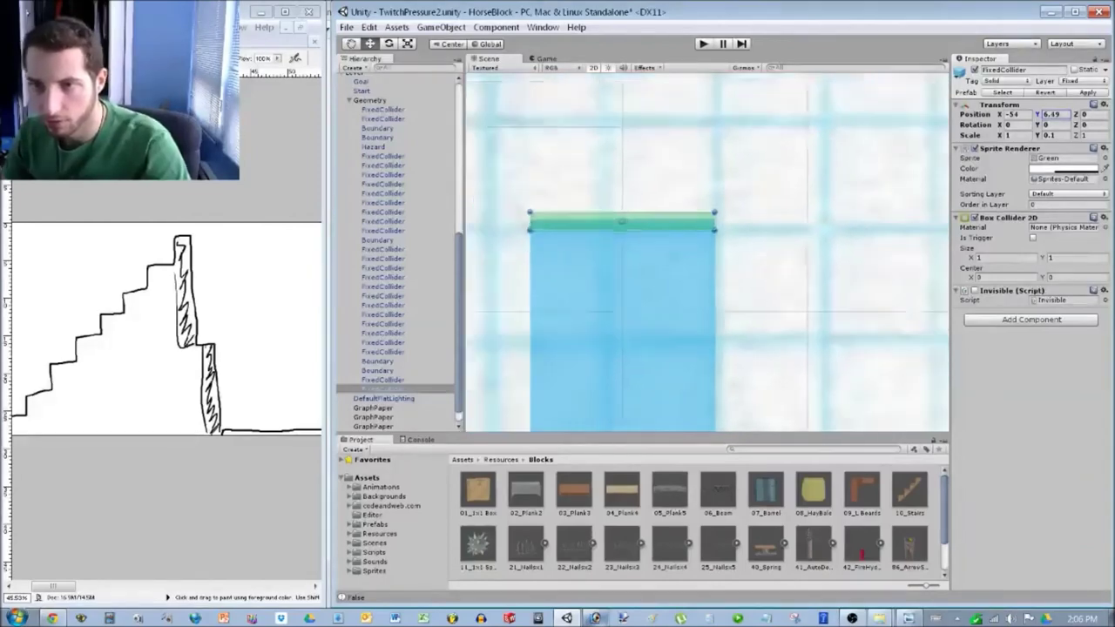
# Add a 10_Stairs block with its top step against the left face of the upper boundary, at about X -57, Y 3.14.
pyautogui.scroll(-10, 707, 253)
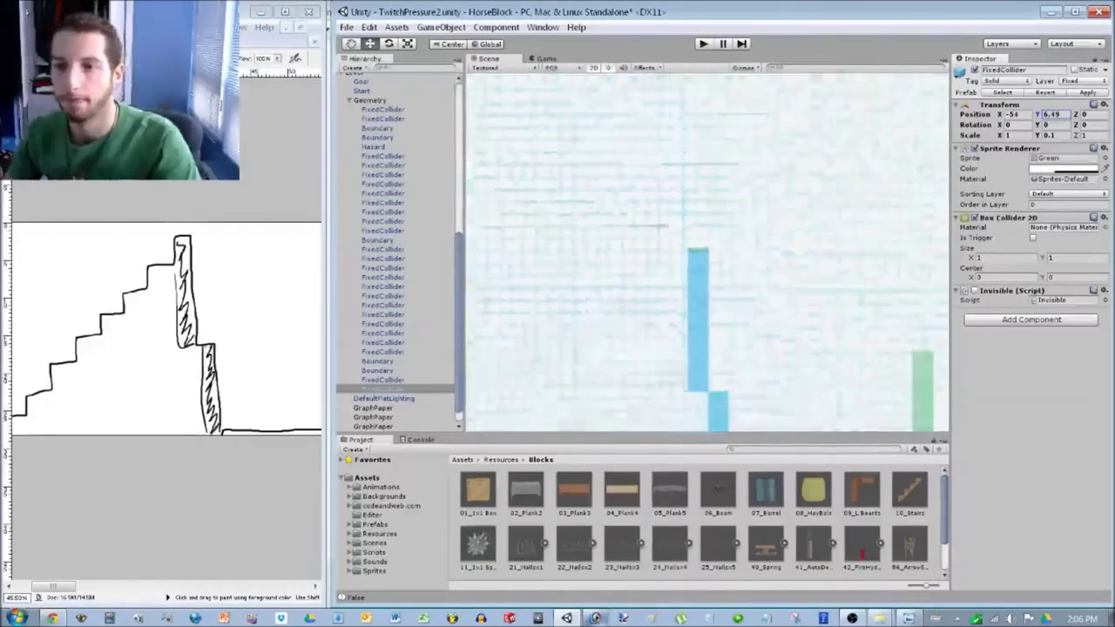
pyautogui.click(764, 369)
pyautogui.moveTo(764, 368); pyautogui.dragTo(645, 220, button='middle')
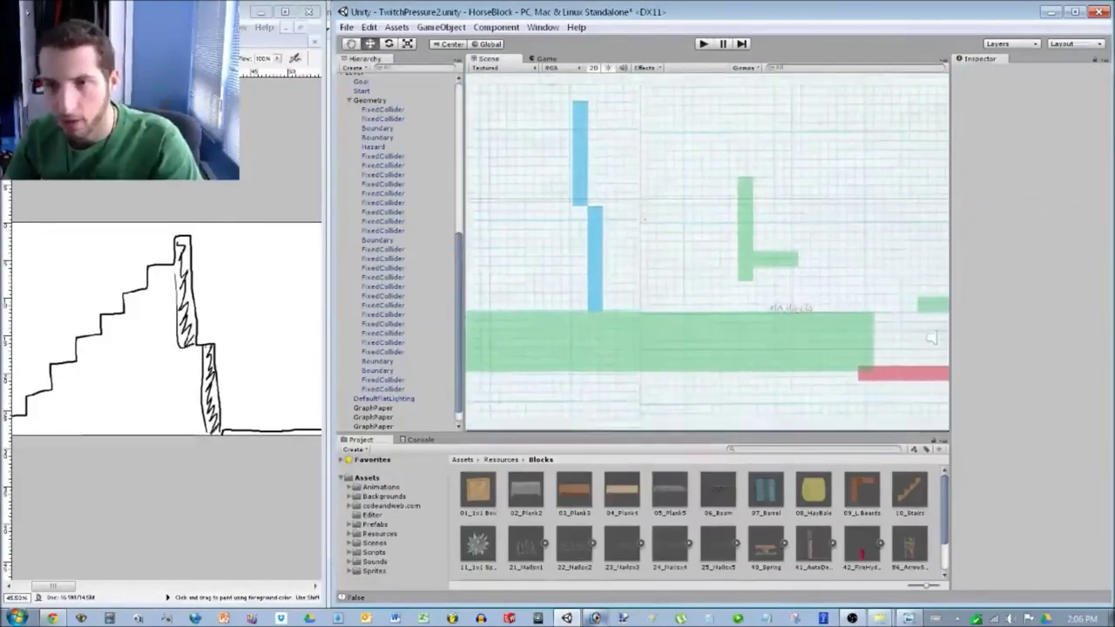
pyautogui.moveTo(931, 338); pyautogui.dragTo(1056, 418, button='middle')
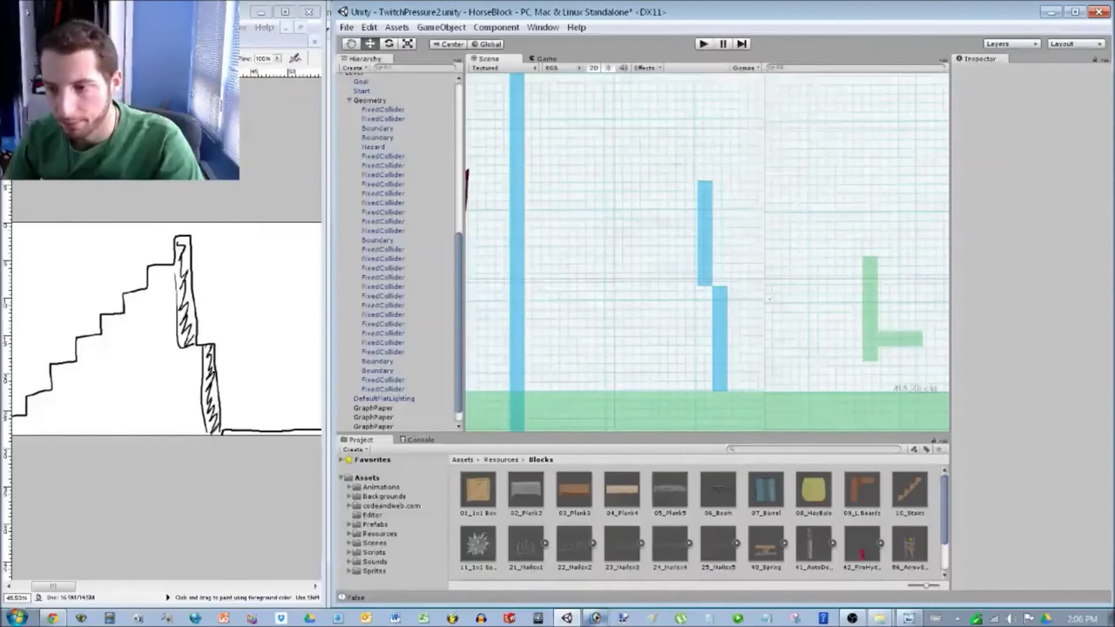
pyautogui.moveTo(910, 493); pyautogui.dragTo(659, 230)
pyautogui.scroll(4, 659, 230)
pyautogui.scroll(6, 677, 152)
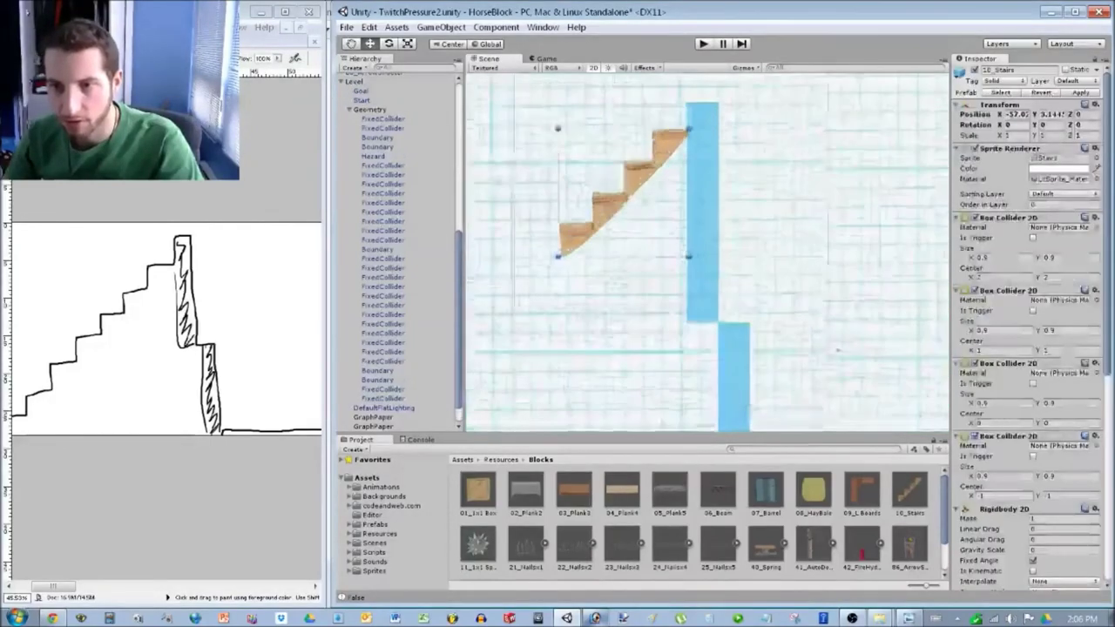
pyautogui.moveTo(676, 197); pyautogui.dragTo(675, 153, button='middle')
pyautogui.scroll(2, 674, 153)
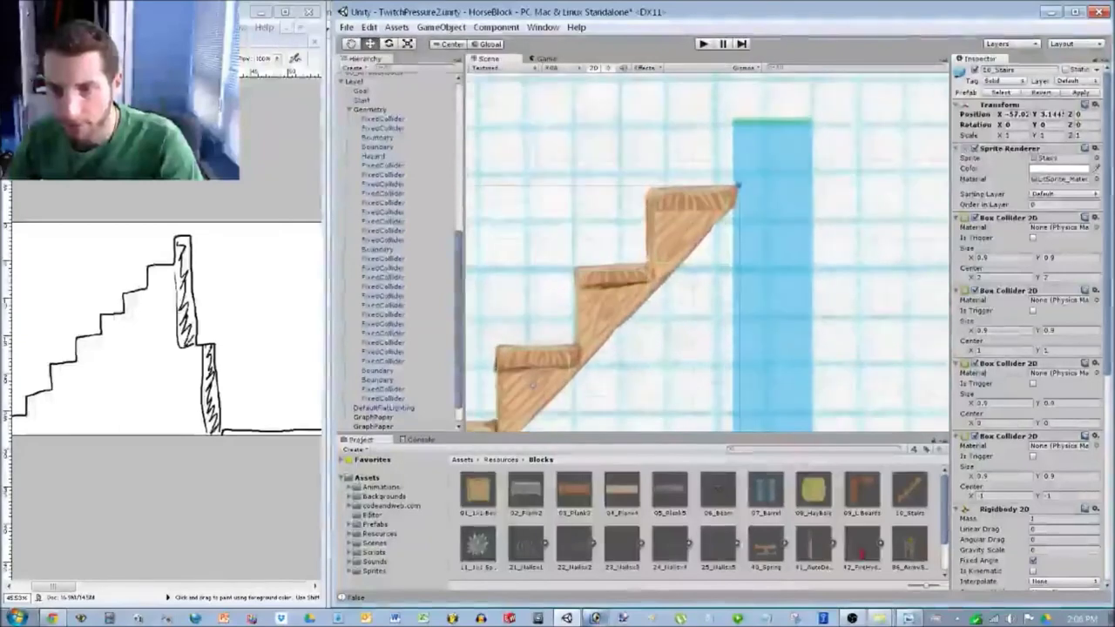
# Nudge the stairs block beside the upper boundary and set its position to X -57, Y 3.
pyautogui.moveTo(671, 229); pyautogui.dragTo(661, 234)
pyautogui.moveTo(524, 391); pyautogui.dragTo(527, 391)
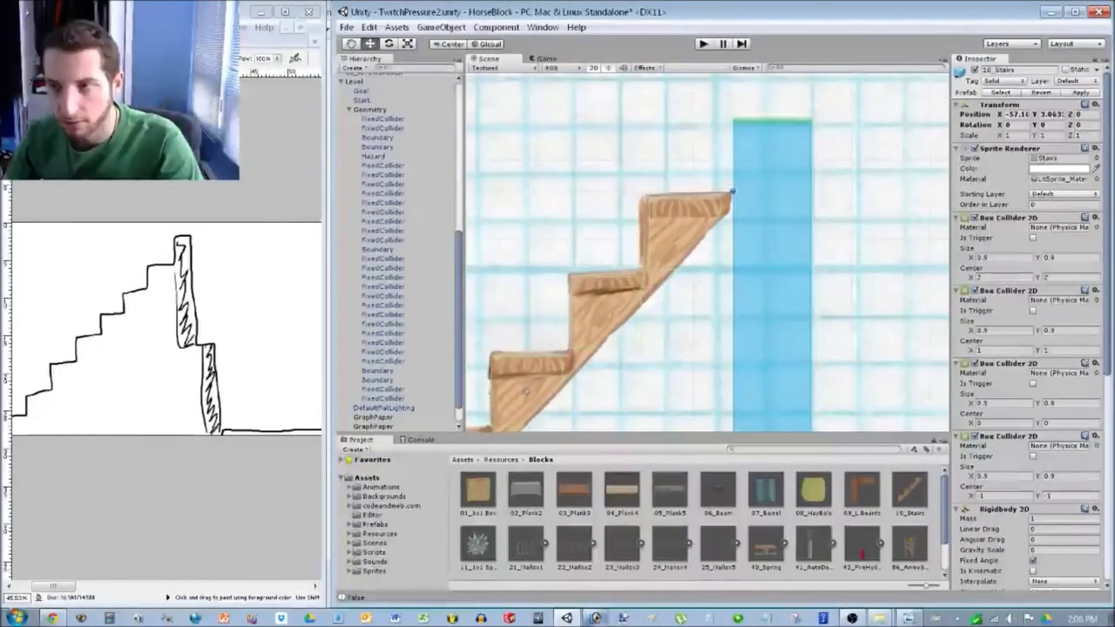
pyautogui.click(1015, 114)
pyautogui.write('-57')
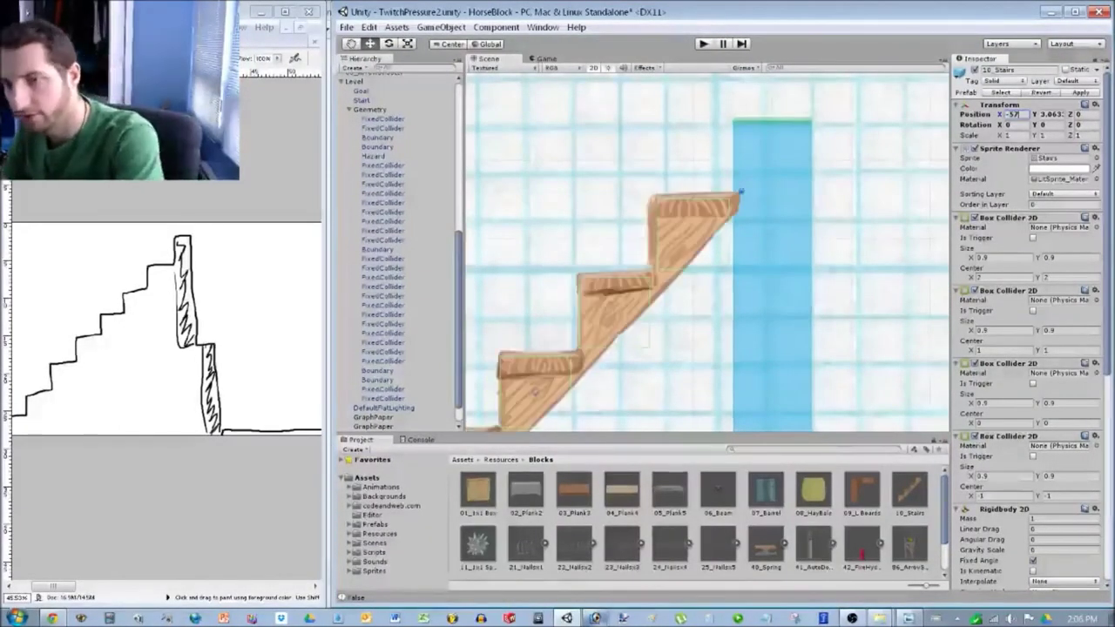
pyautogui.press('Tab')
pyautogui.write('3')
pyautogui.scroll(-8, 709, 253)
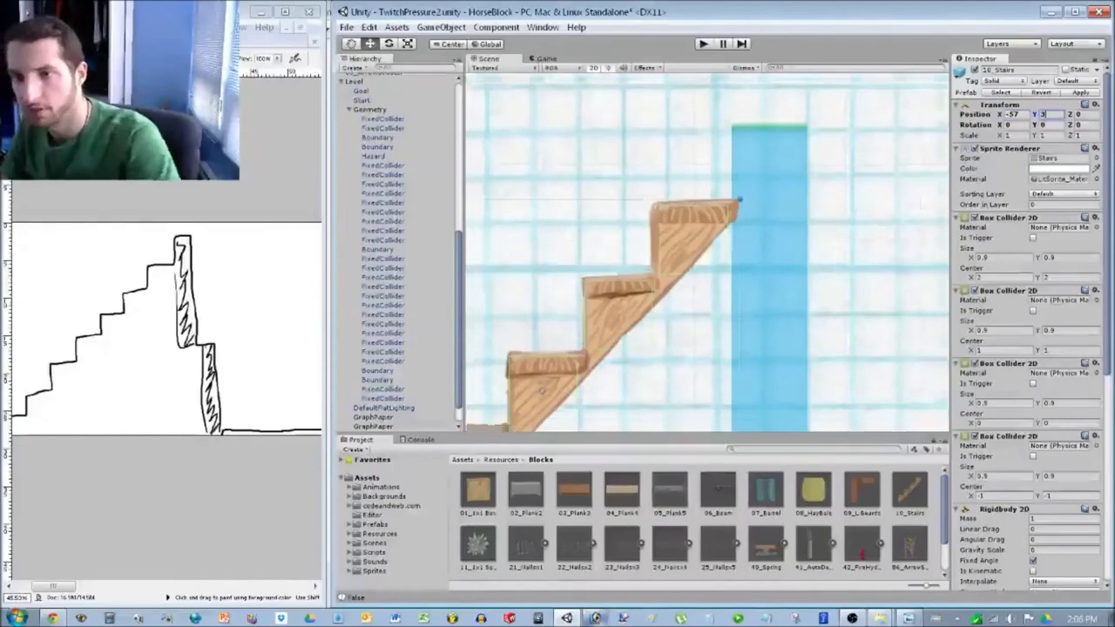
# Enable Is Kinematic on the stairs block's Rigidbody 2D.
pyautogui.moveTo(610, 333); pyautogui.dragTo(811, 166, button='middle')
pyautogui.scroll(-7, 708, 254)
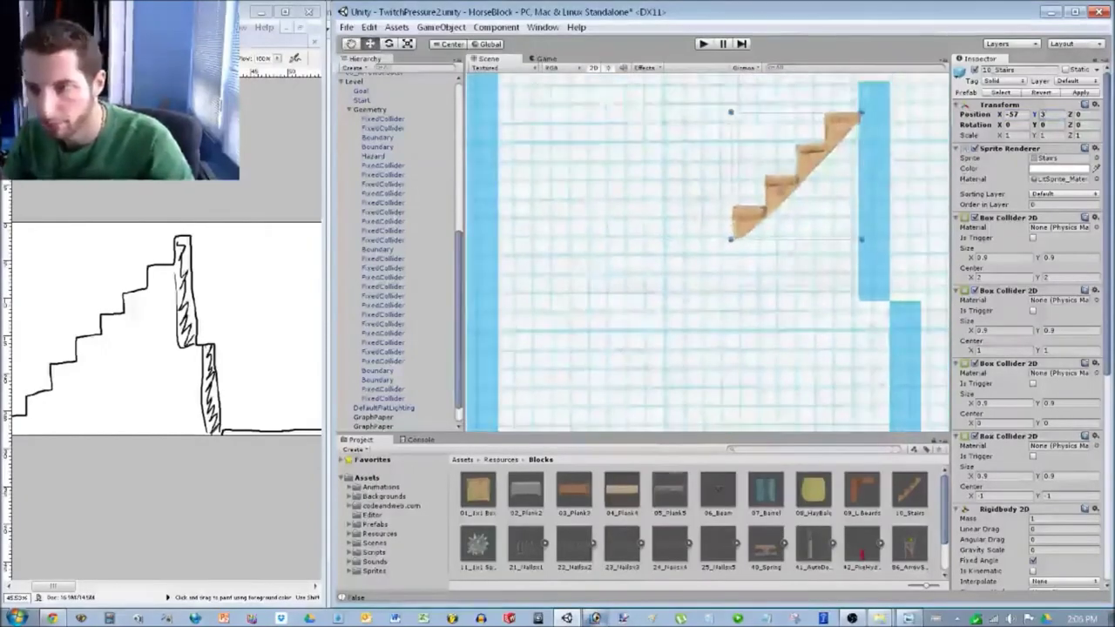
pyautogui.scroll(-10, 1028, 331)
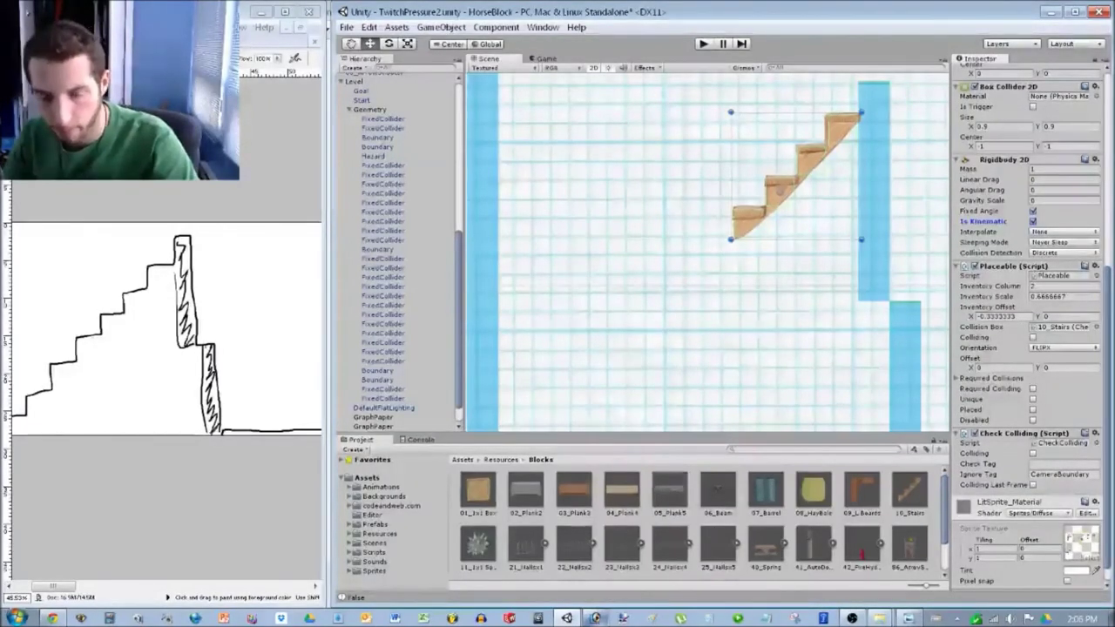
# Duplicate the stairs and place the copy at X -61, Y -1 so the flight continues down to the left.
pyautogui.hotkey('ctrl', 'd')
pyautogui.moveTo(781, 190); pyautogui.dragTo(652, 318)
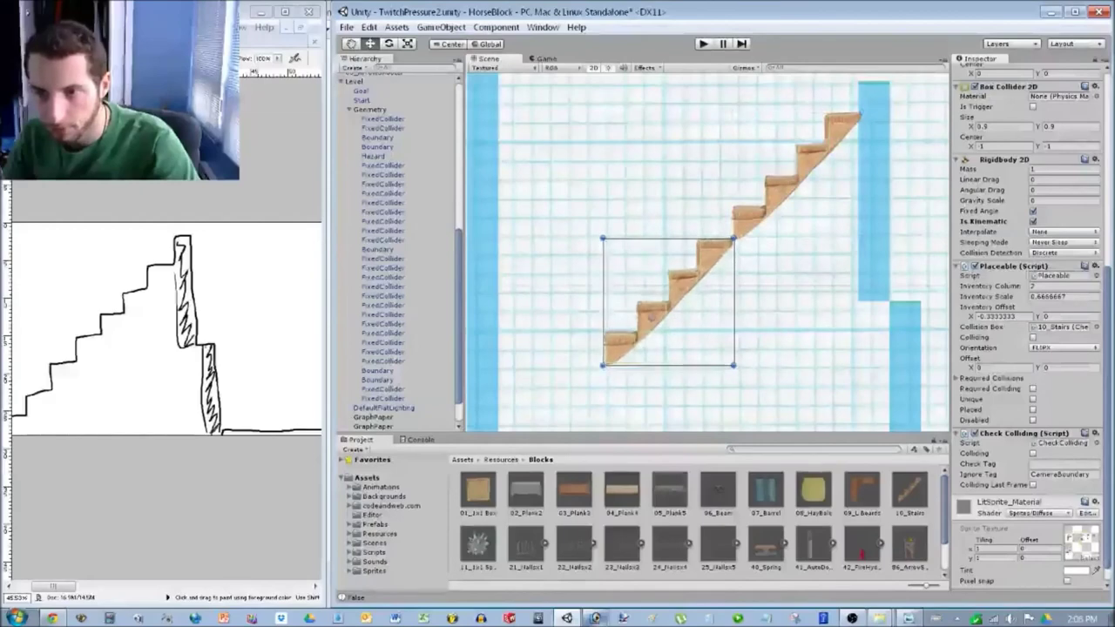
pyautogui.scroll(7, 1031, 331)
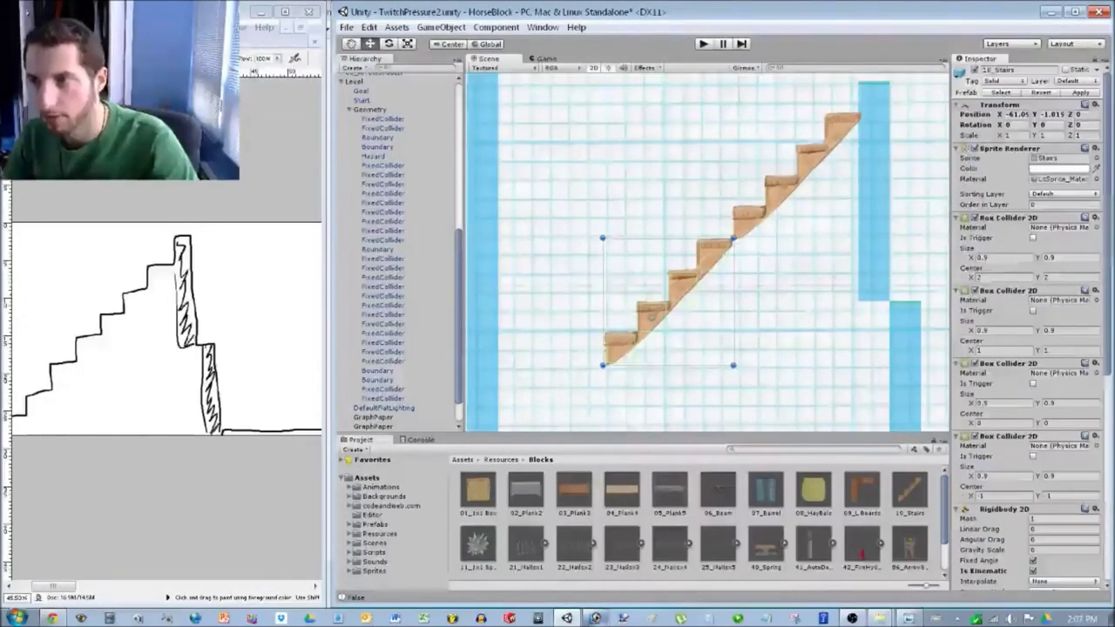
pyautogui.write('-61')
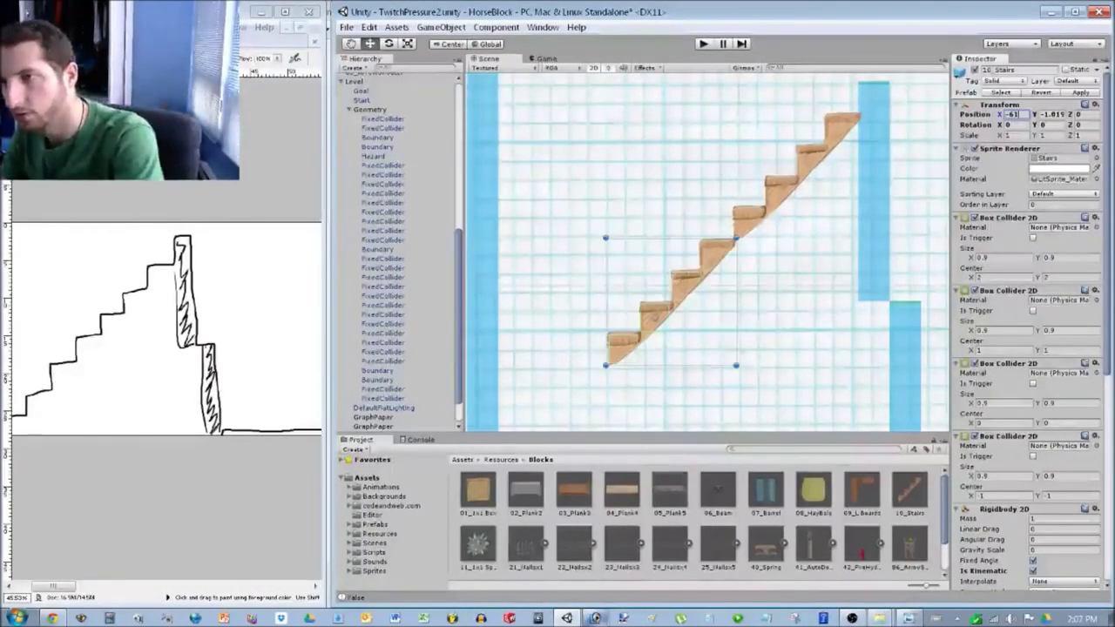
pyautogui.write('-1')
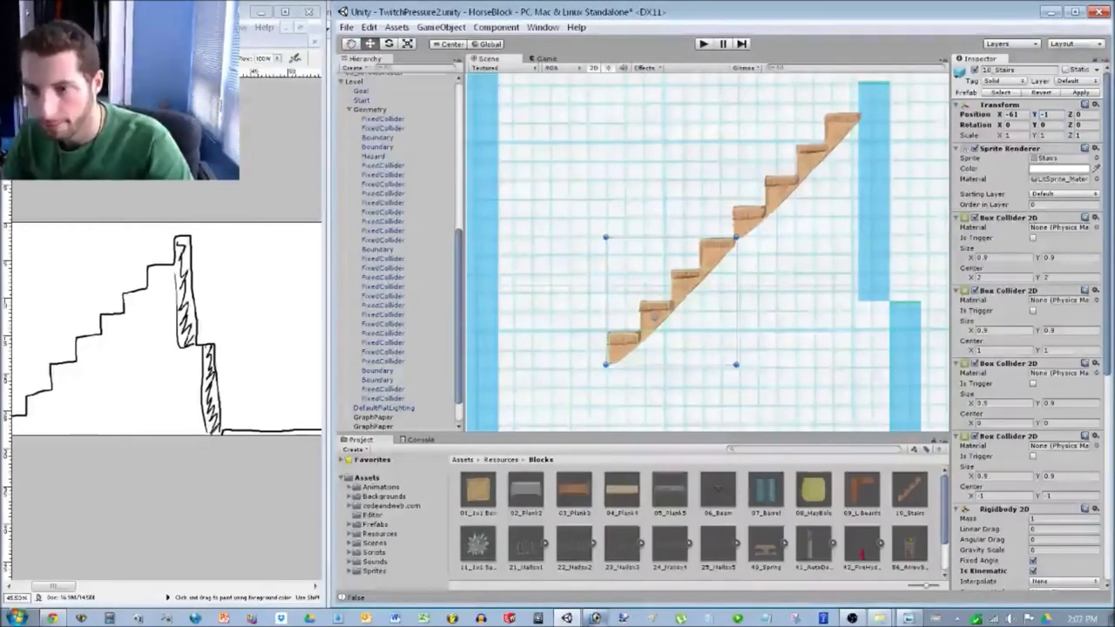
# Duplicate the lower stairs and place the third section at its lower-left end, at about X -65.01, Y -5.09.
pyautogui.hotkey('ctrl', 'd')
pyautogui.moveTo(654, 317); pyautogui.dragTo(525, 446)
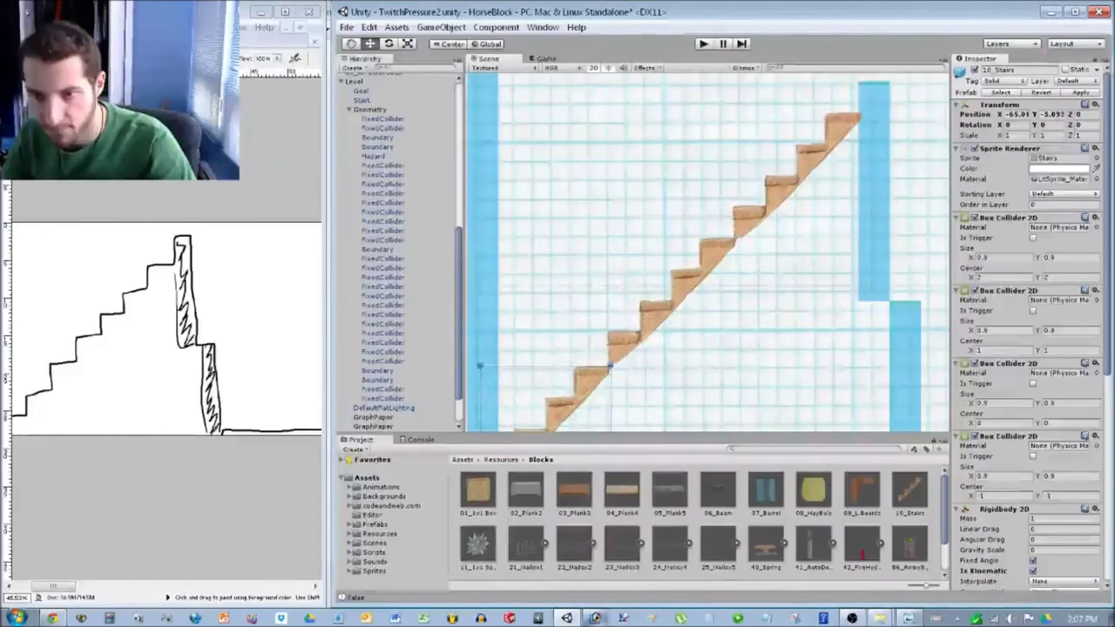
pyautogui.scroll(-5, 1028, 331)
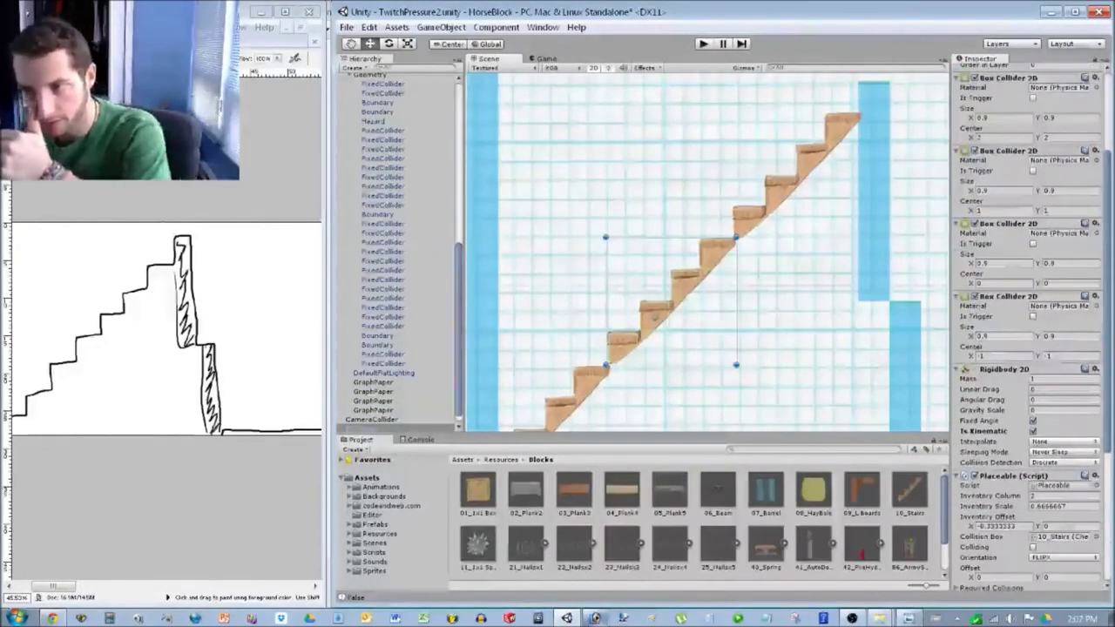
pyautogui.scroll(-1, 700, 250)
pyautogui.scroll(-3, 684, 291)
pyautogui.scroll(4, 729, 183)
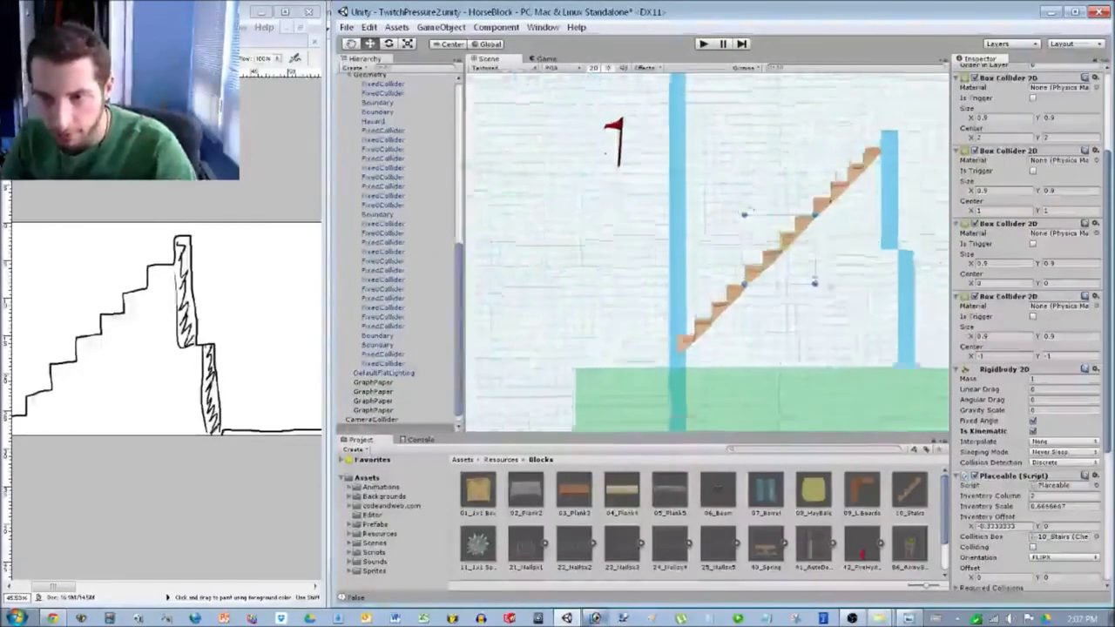
# Set the lowest stairs section's position to X -65, Y -5.
pyautogui.click(715, 361)
pyautogui.scroll(-1, 709, 262)
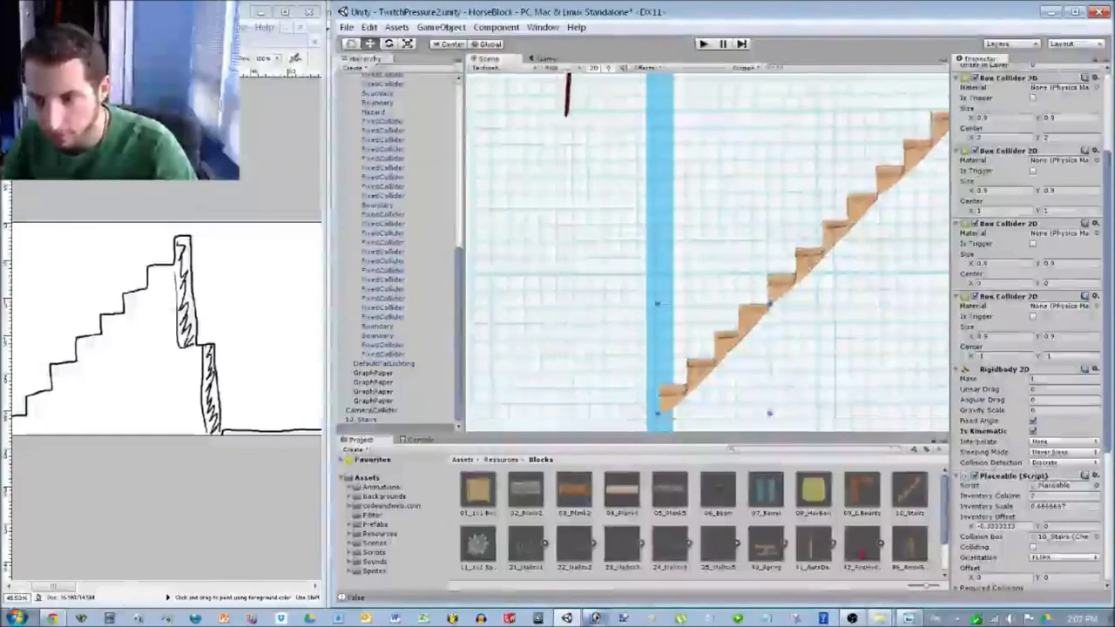
pyautogui.moveTo(709, 262); pyautogui.dragTo(709, 180, button='middle')
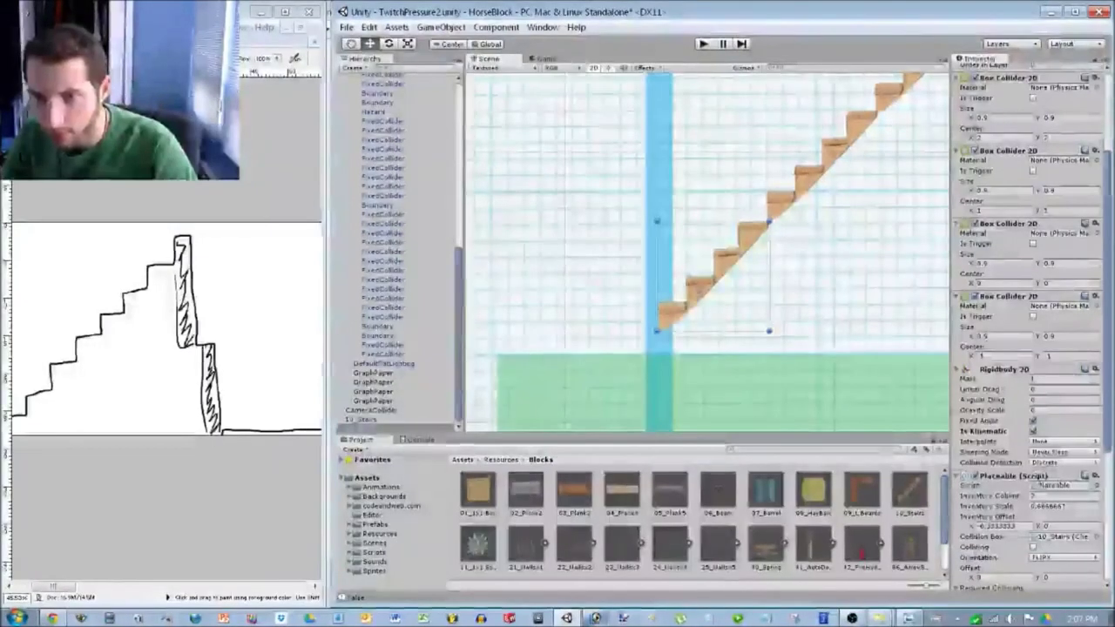
pyautogui.scroll(3, 1028, 331)
pyautogui.write('-65')
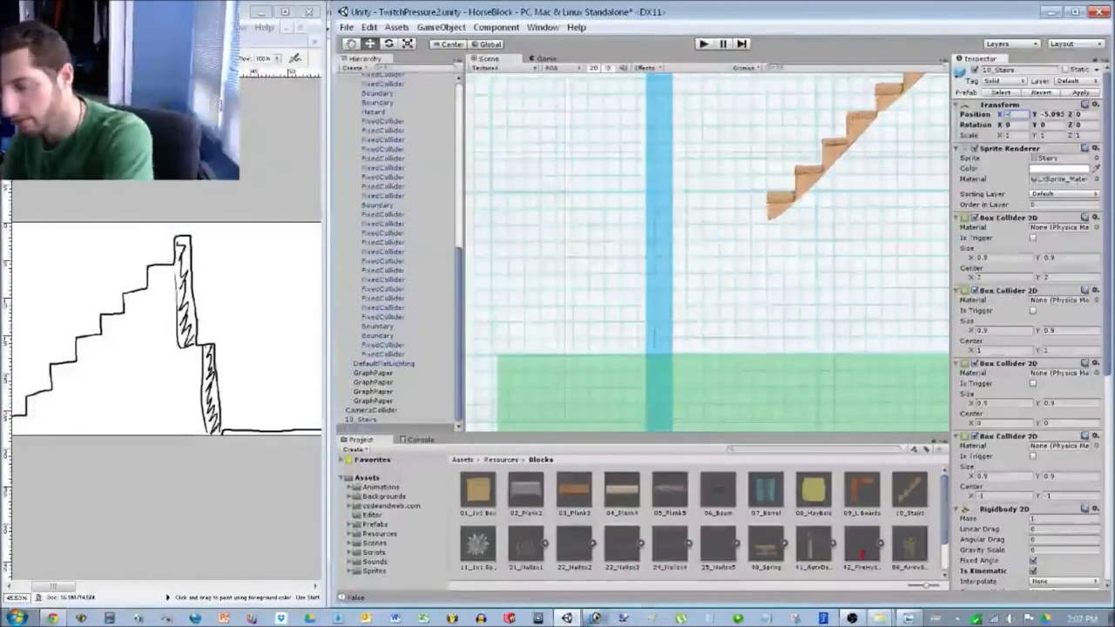
pyautogui.press('Tab')
pyautogui.write('15')
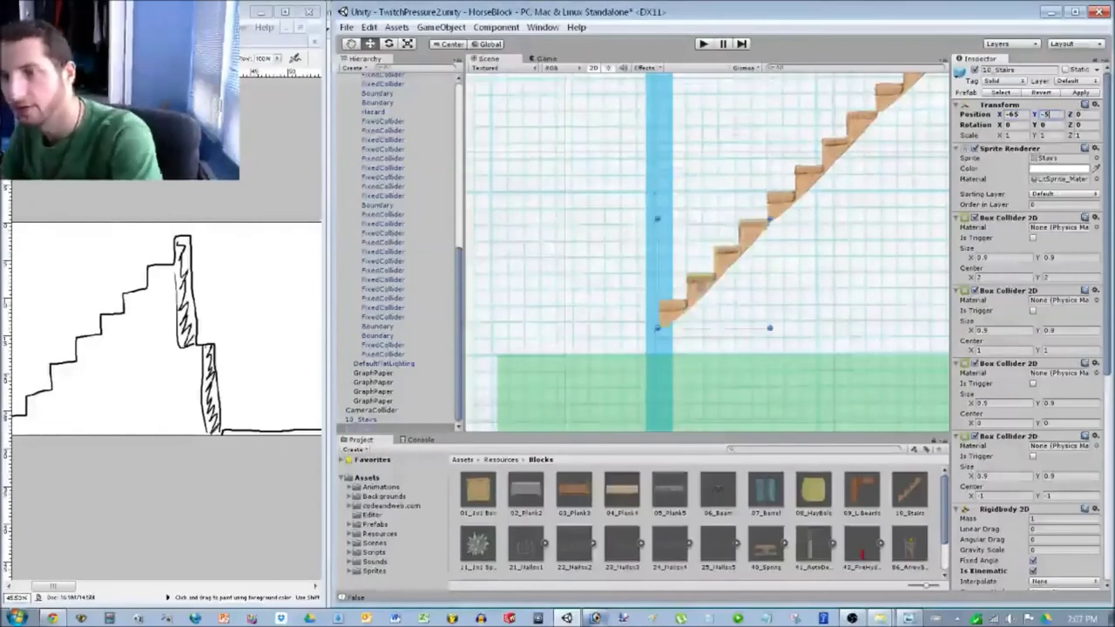
# Move the tall boundary at the level's left end outward past the flag, to about X -71.96.
pyautogui.scroll(-10, 708, 252)
pyautogui.click(939, 214)
pyautogui.scroll(4, 939, 214)
pyautogui.moveTo(679, 152); pyautogui.dragTo(678, 202, button='middle')
pyautogui.click(678, 202)
pyautogui.moveTo(677, 202); pyautogui.dragTo(593, 202)
pyautogui.scroll(-1, 397, 252)
pyautogui.click(372, 410)
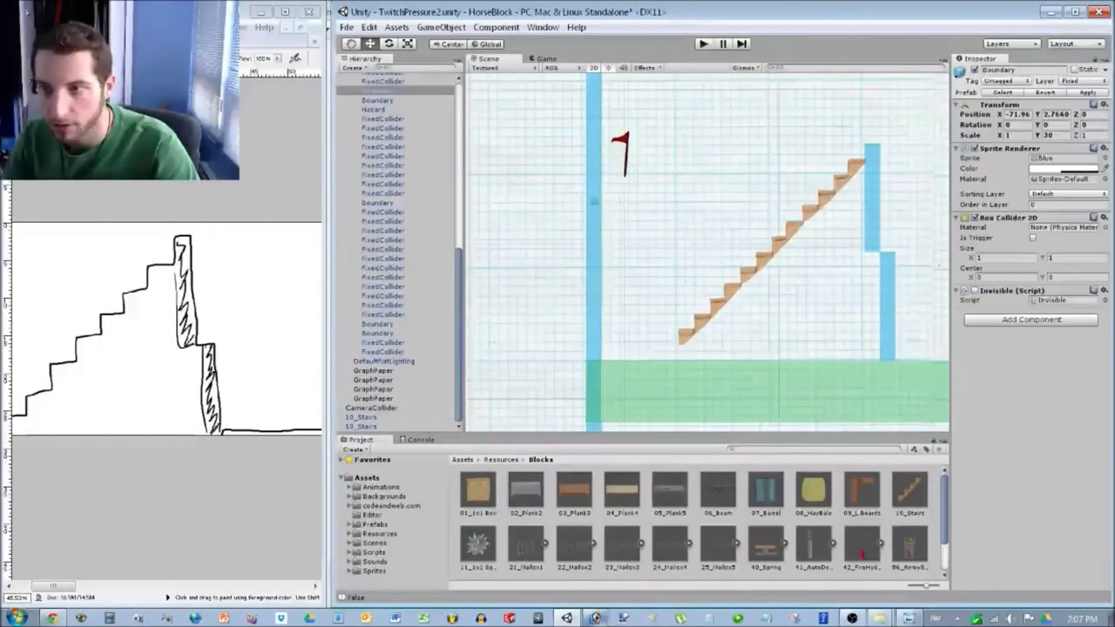
# Set the tall left boundary's X position to -73 and inspect the CameraCollider's size.
pyautogui.write('-73')
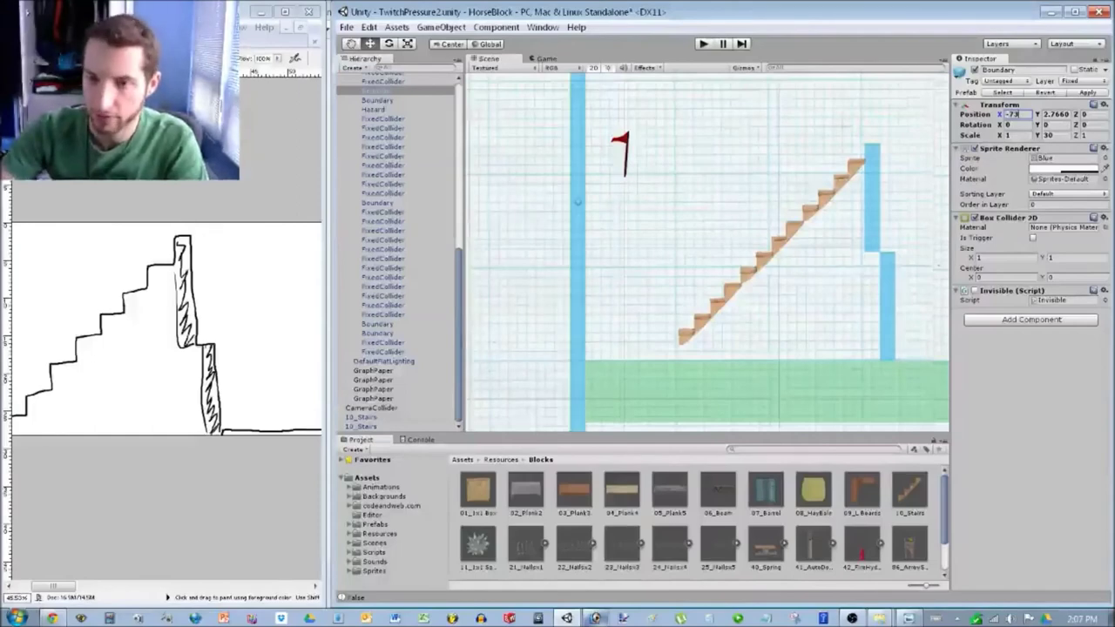
pyautogui.click(371, 407)
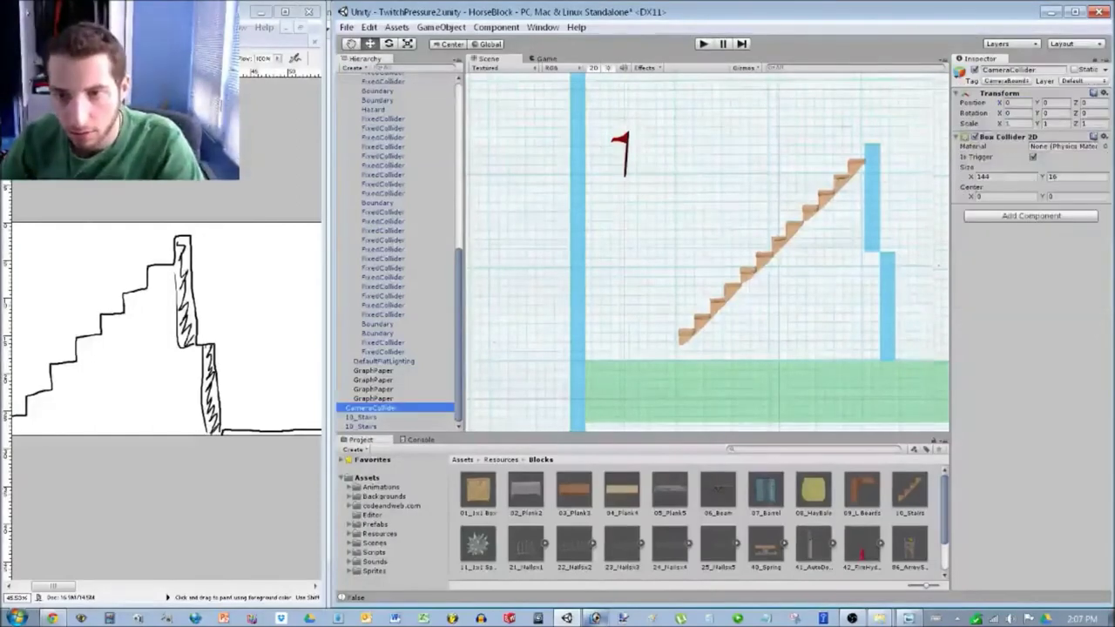
pyautogui.scroll(5, 396, 252)
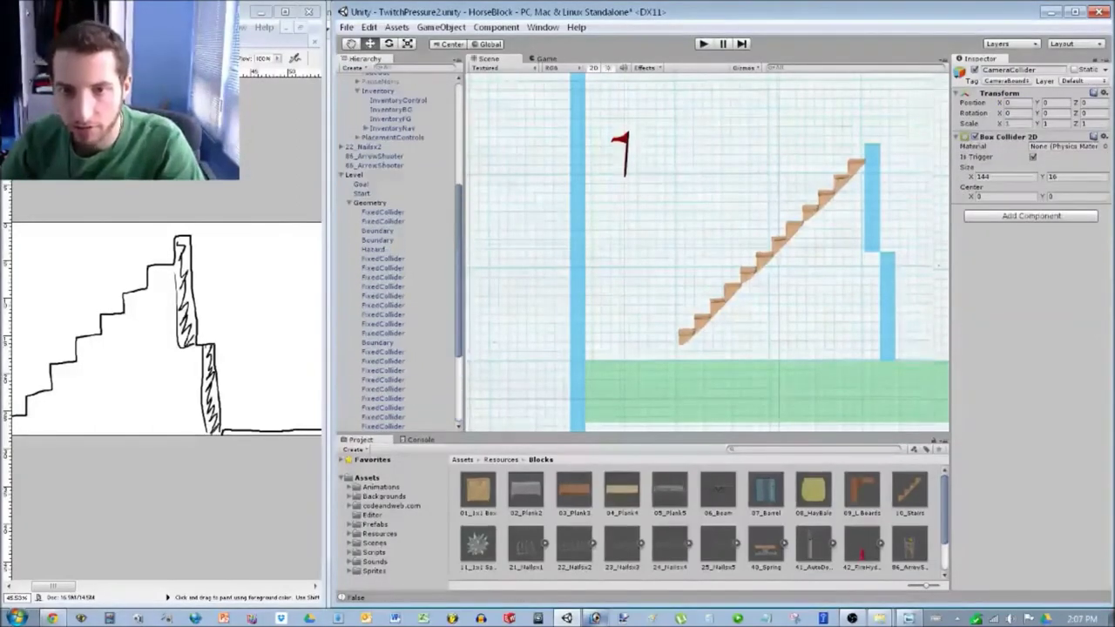
# Set the tall left boundary's X position to -72.5 and recheck the CameraCollider's size.
pyautogui.click(578, 202)
pyautogui.write('-72.5')
pyautogui.scroll(-4, 396, 253)
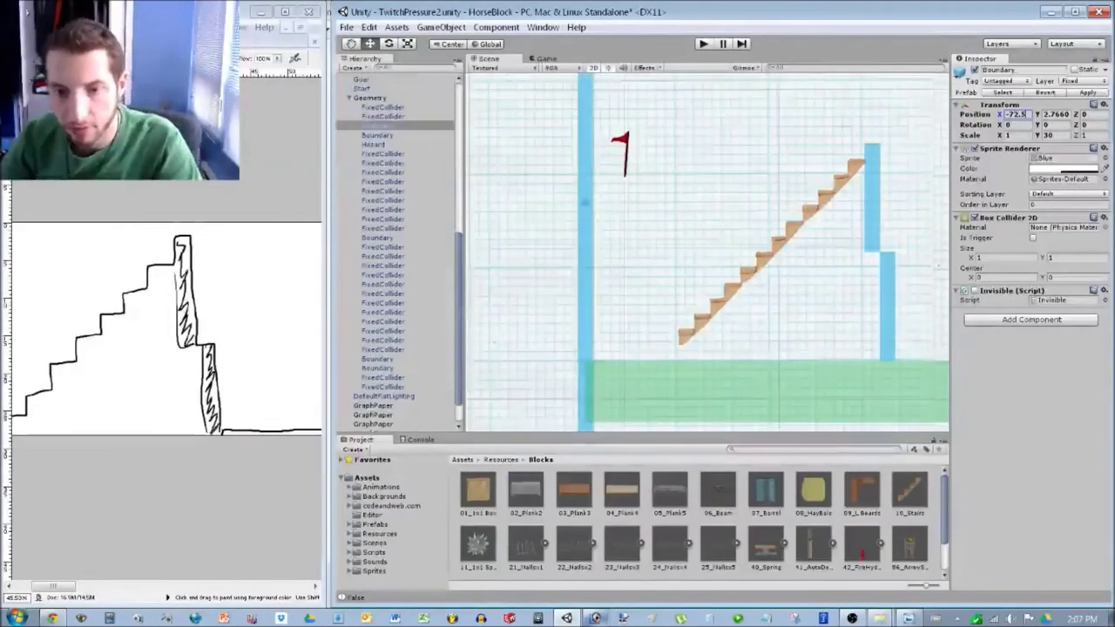
pyautogui.scroll(-2, 397, 253)
pyautogui.click(372, 408)
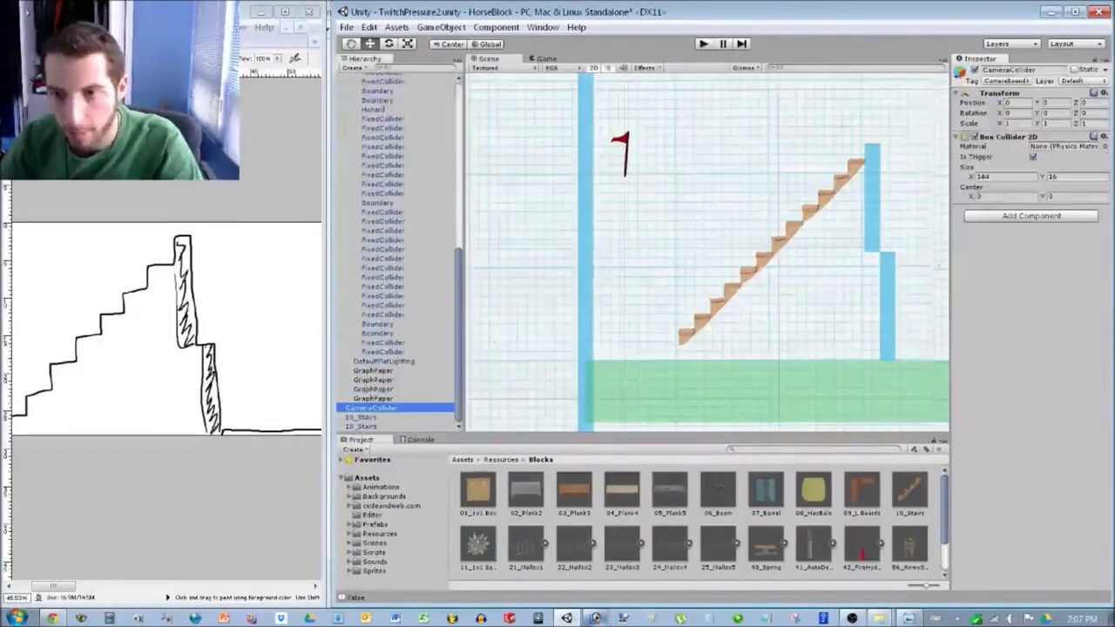
# Set the X position of the tall boundary at the level's right end to the positive counterpart of the left boundary's -72.5.
pyautogui.scroll(-7, 939, 265)
pyautogui.moveTo(939, 218); pyautogui.dragTo(543, 224, button='middle')
pyautogui.moveTo(689, 280); pyautogui.dragTo(589, 276, button='middle')
pyautogui.scroll(5, 589, 275)
pyautogui.click(745, 216)
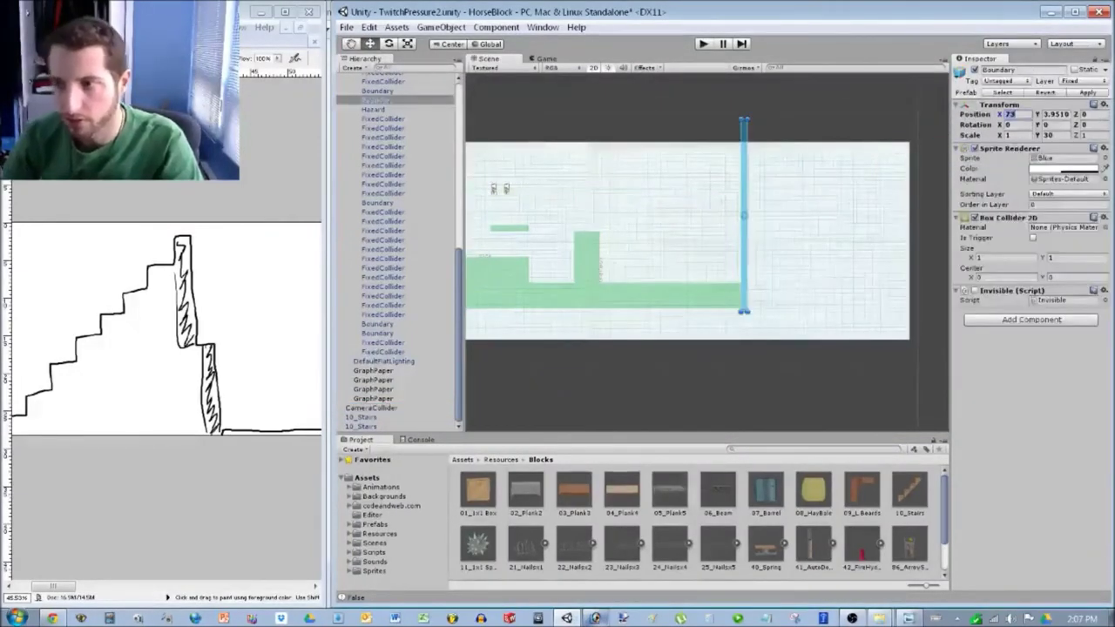
pyautogui.write('22.5')
pyautogui.click(610, 261)
# Duplicate the L shape's horizontal green collider and place the copy under the flag beside the left boundary, at about X -70.58, Y 3.53.
pyautogui.scroll(-2, 610, 261)
pyautogui.moveTo(488, 271); pyautogui.dragTo(761, 287, button='middle')
pyautogui.scroll(8, 760, 288)
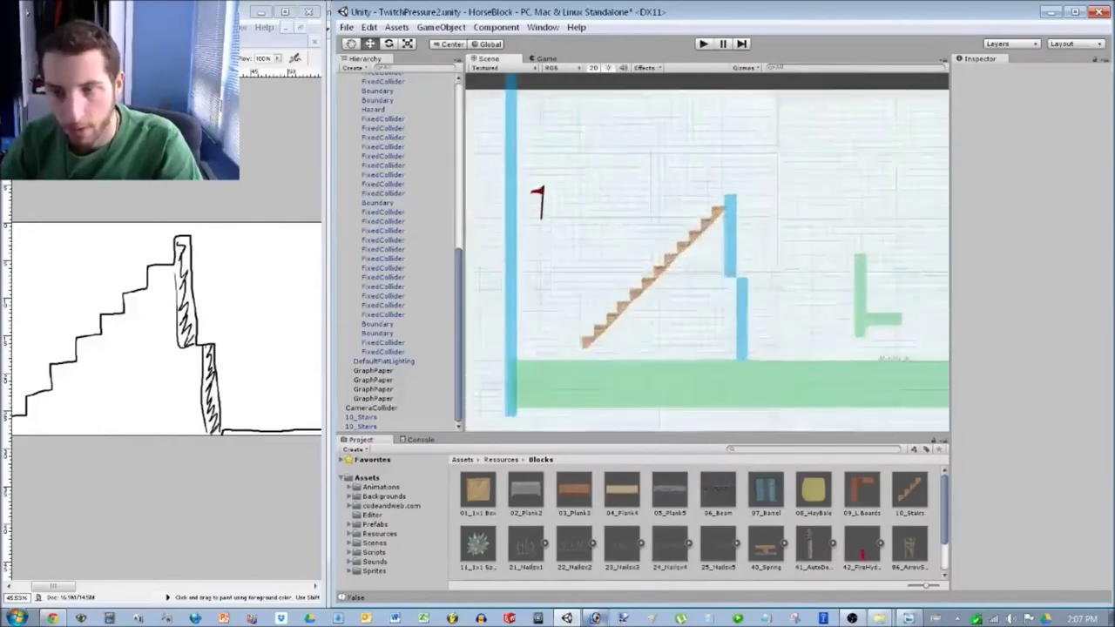
pyautogui.scroll(5, 708, 253)
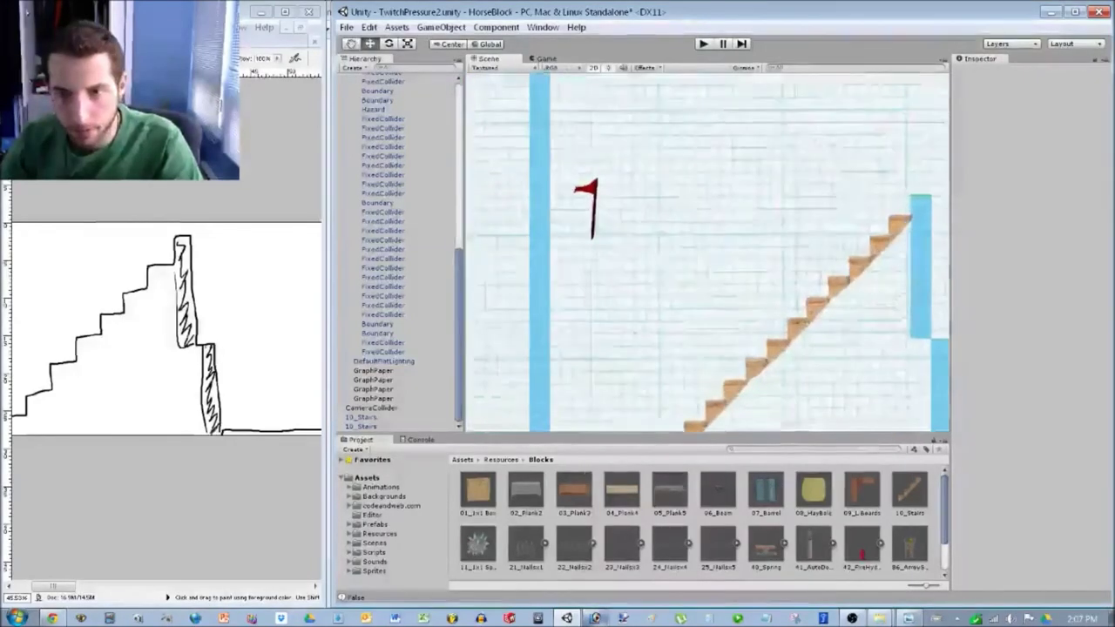
pyautogui.scroll(-5, 670, 261)
pyautogui.moveTo(670, 262); pyautogui.dragTo(571, 234, button='middle')
pyautogui.click(823, 302)
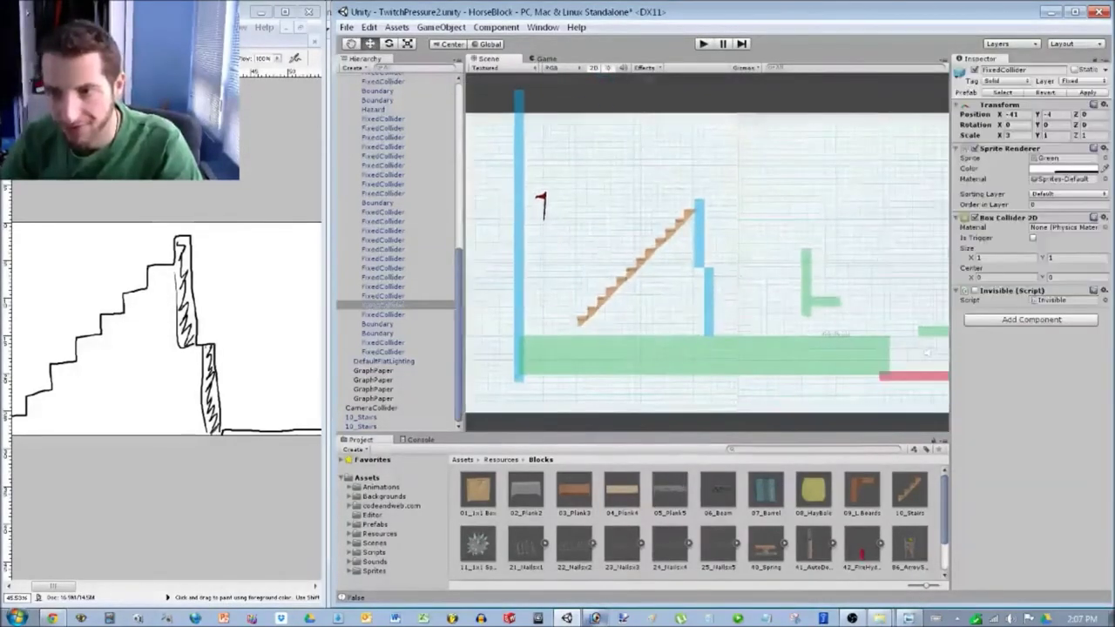
pyautogui.hotkey('ctrl', 'd')
pyautogui.moveTo(823, 301); pyautogui.dragTo(532, 233)
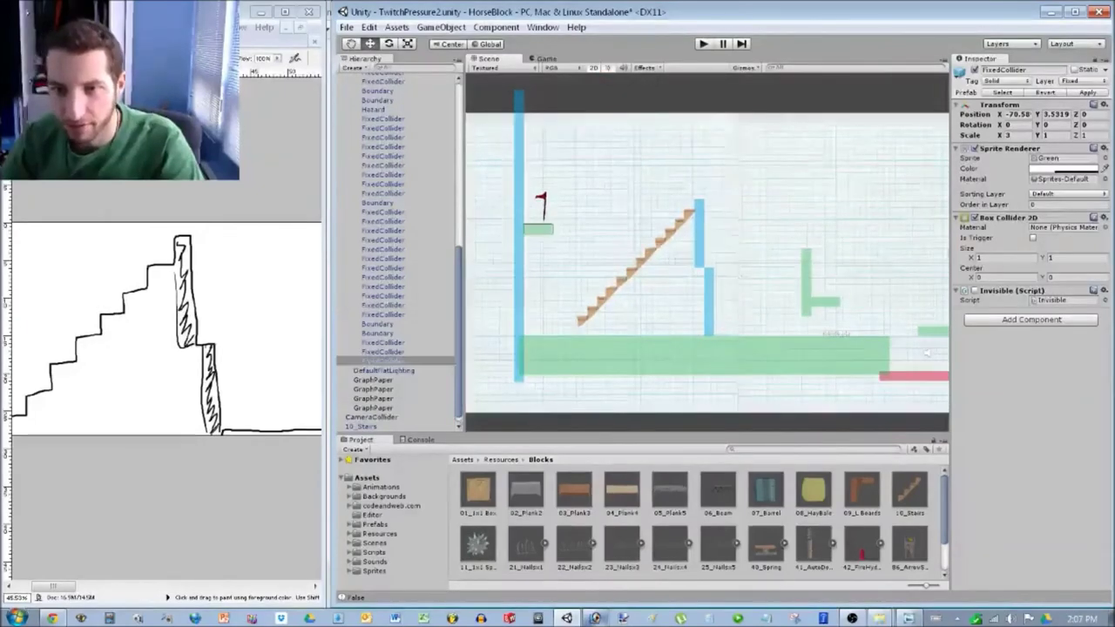
# Set the platform collider under the flag to X position -70 and X scale 4.
pyautogui.press('f')
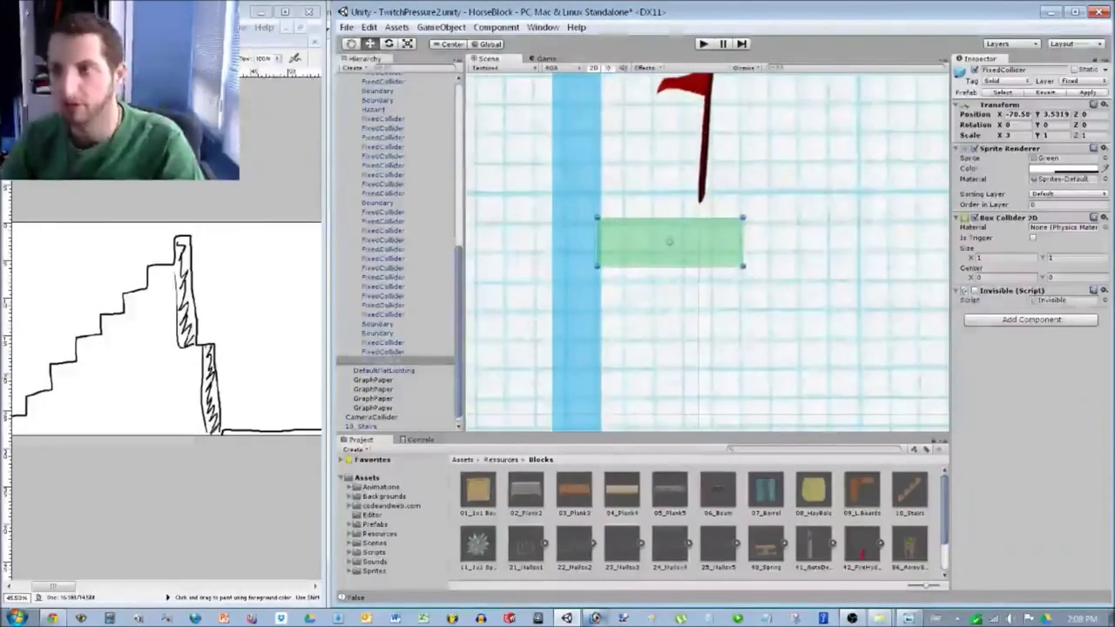
pyautogui.write('-')
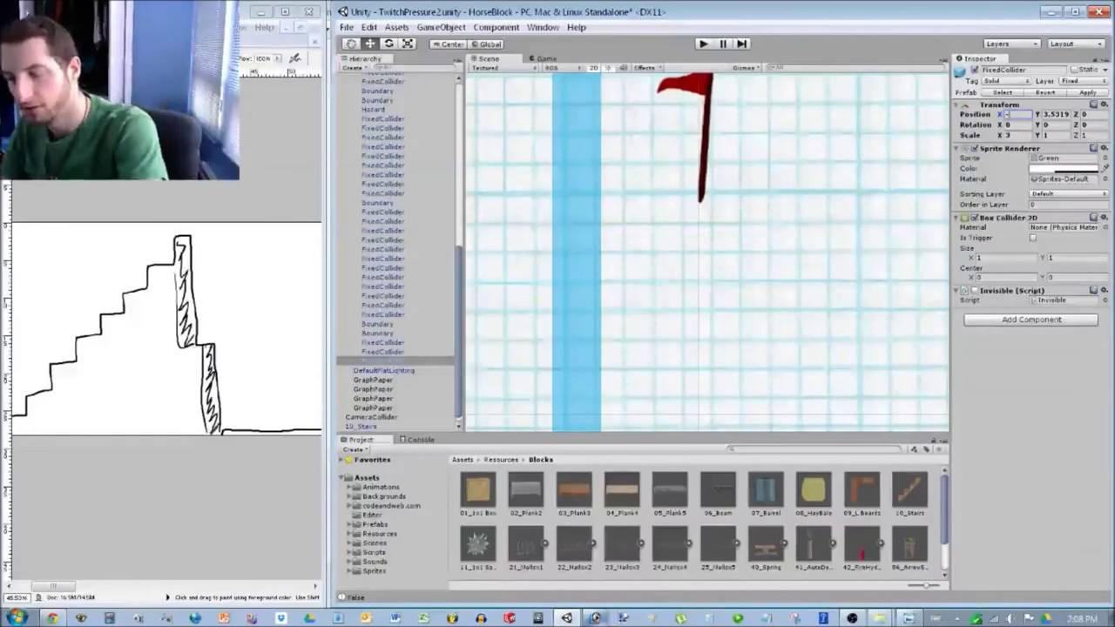
pyautogui.write('70')
pyautogui.click(1016, 135)
pyautogui.write('4')
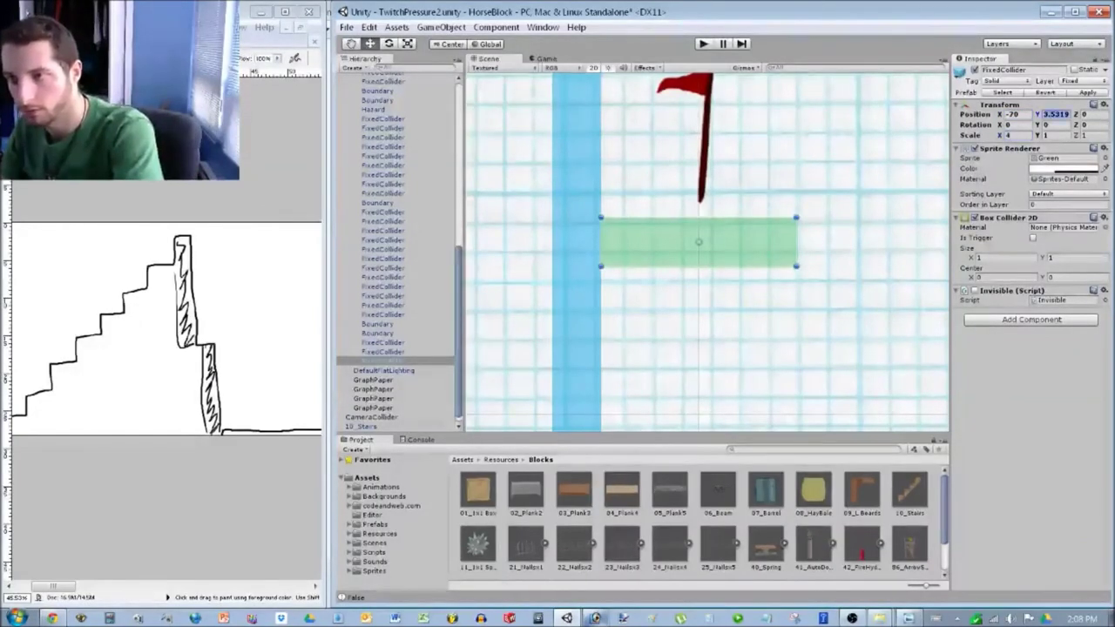
# Set the platform under the flag to Y position 3.5 and move the red goal flag down onto it.
pyautogui.write('3.5')
pyautogui.scroll(-2, 708, 252)
pyautogui.click(702, 155)
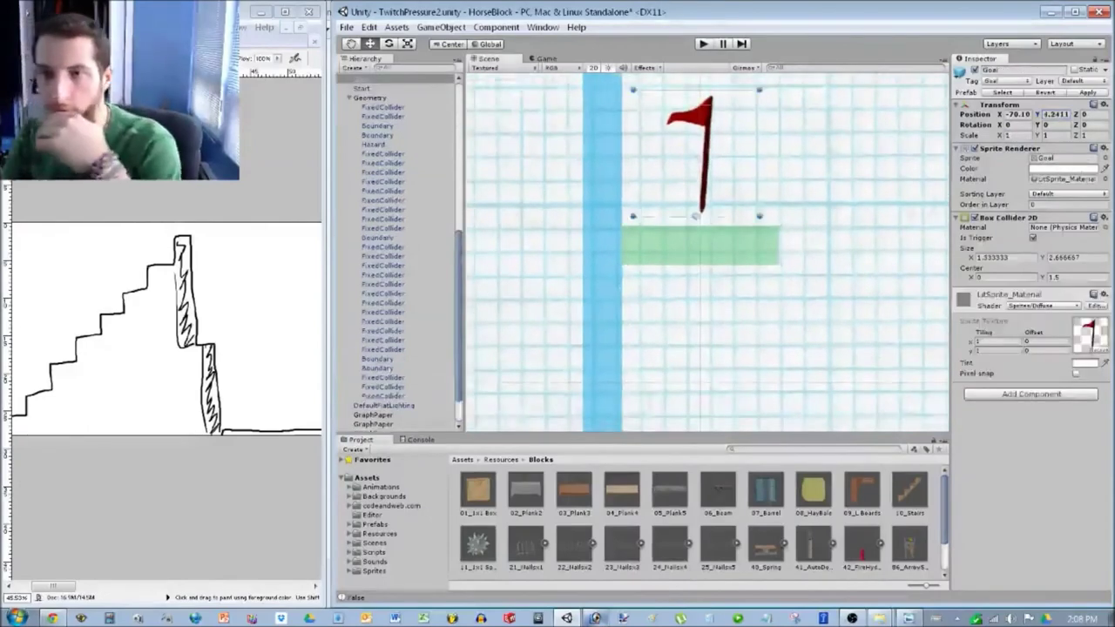
pyautogui.moveTo(702, 155); pyautogui.dragTo(686, 170)
# Duplicate the tall left boundary and place the copy over the staircase, at about X -59.02, Y 8.42.
pyautogui.scroll(-1, 686, 171)
pyautogui.scroll(-10, 707, 252)
pyautogui.click(785, 191)
pyautogui.moveTo(784, 192); pyautogui.dragTo(671, 165, button='middle')
pyautogui.moveTo(945, 339); pyautogui.dragTo(674, 326, button='middle')
pyautogui.moveTo(861, 349); pyautogui.dragTo(928, 364, button='middle')
pyautogui.moveTo(662, 331); pyautogui.dragTo(921, 315, button='middle')
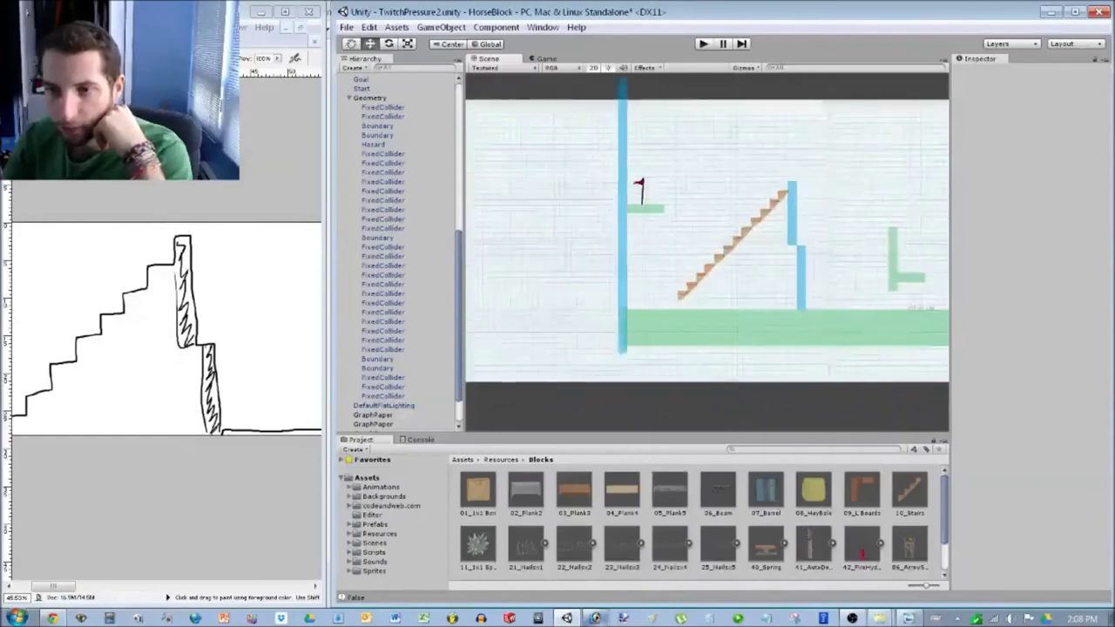
pyautogui.click(622, 215)
pyautogui.hotkey('ctrl', 'd')
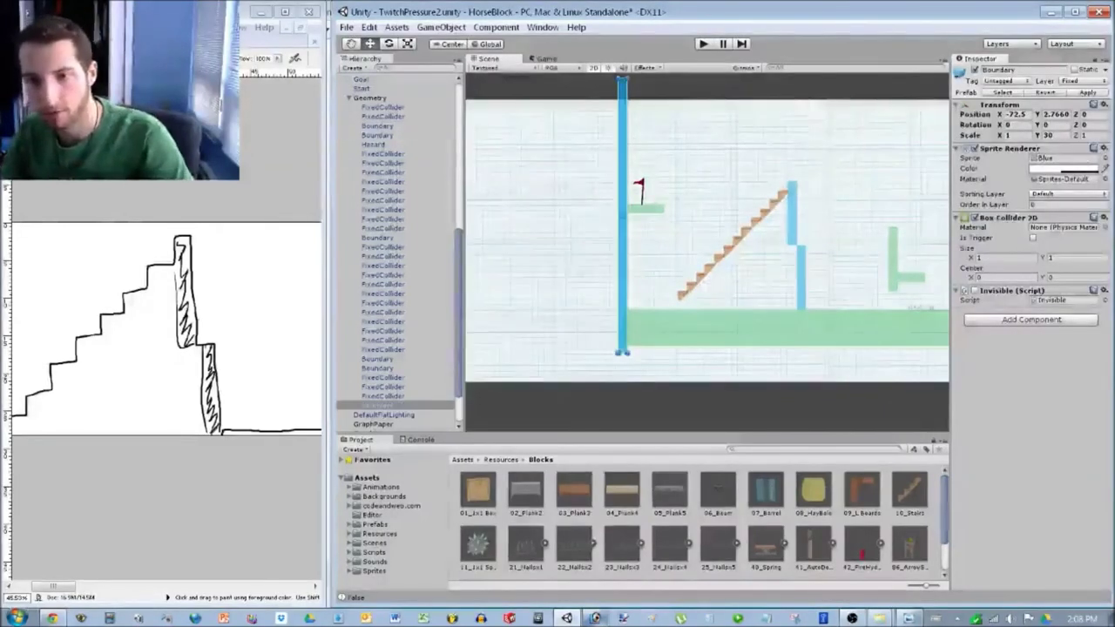
pyautogui.moveTo(622, 215); pyautogui.dragTo(745, 164)
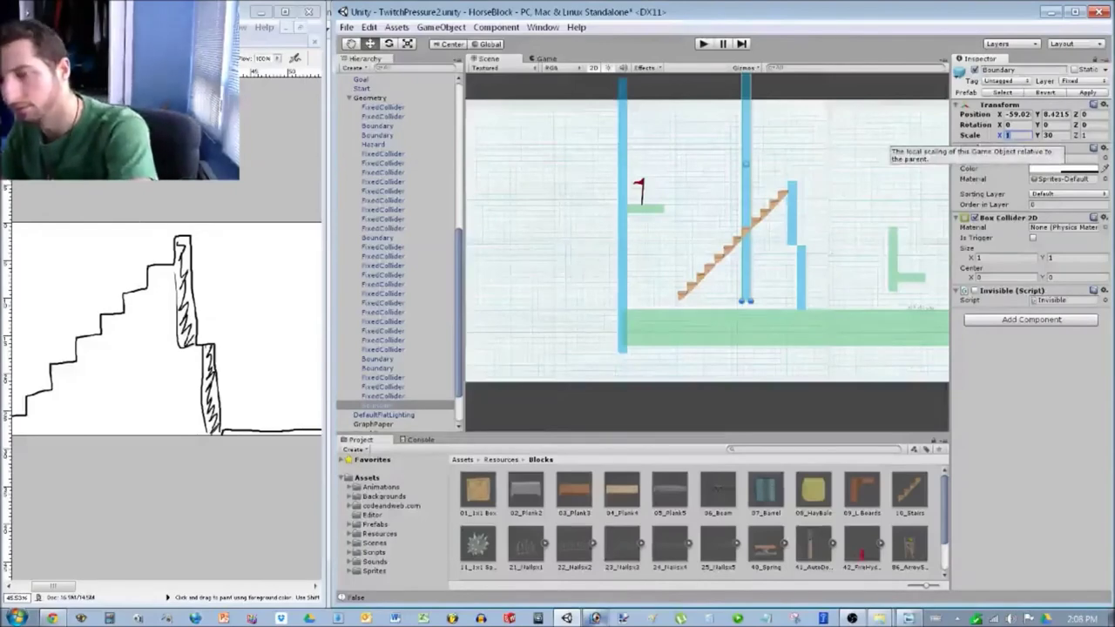
# Turn the duplicated boundary into a ceiling with scale X 144, Y 1 and position X 0, Y 14.1.
pyautogui.write('144')
pyautogui.write('1')
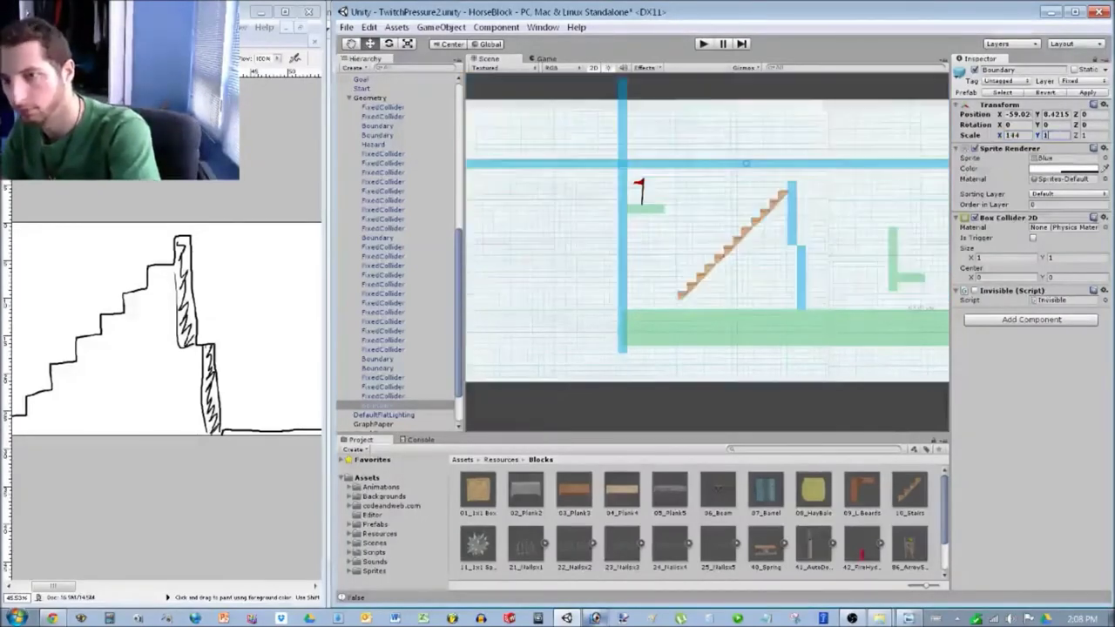
pyautogui.scroll(-10, 706, 251)
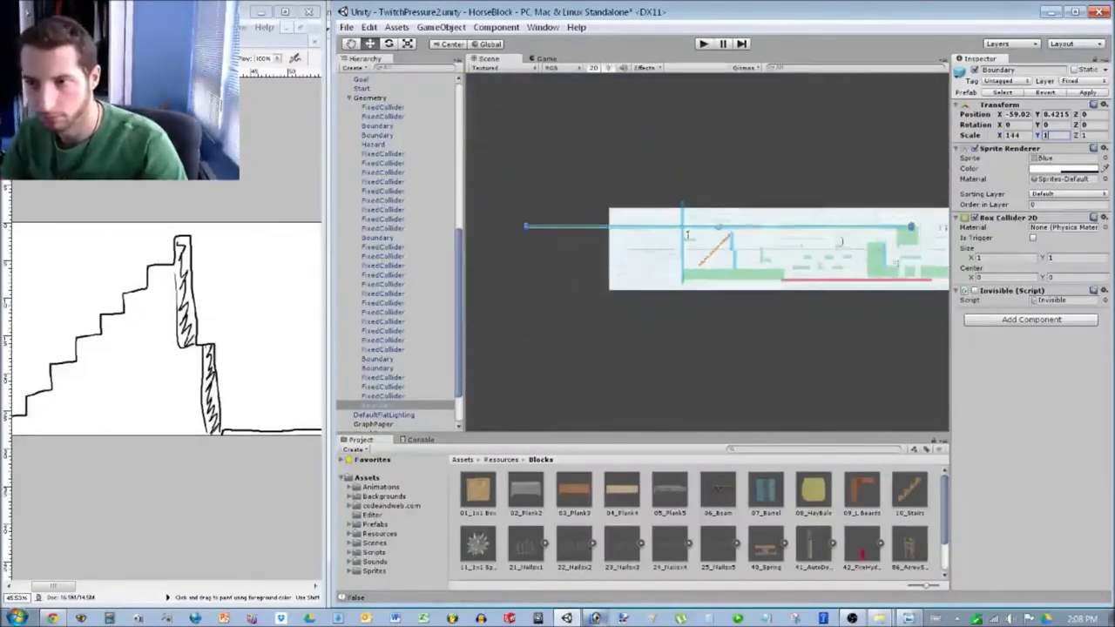
pyautogui.scroll(-2, 714, 251)
pyautogui.write('0')
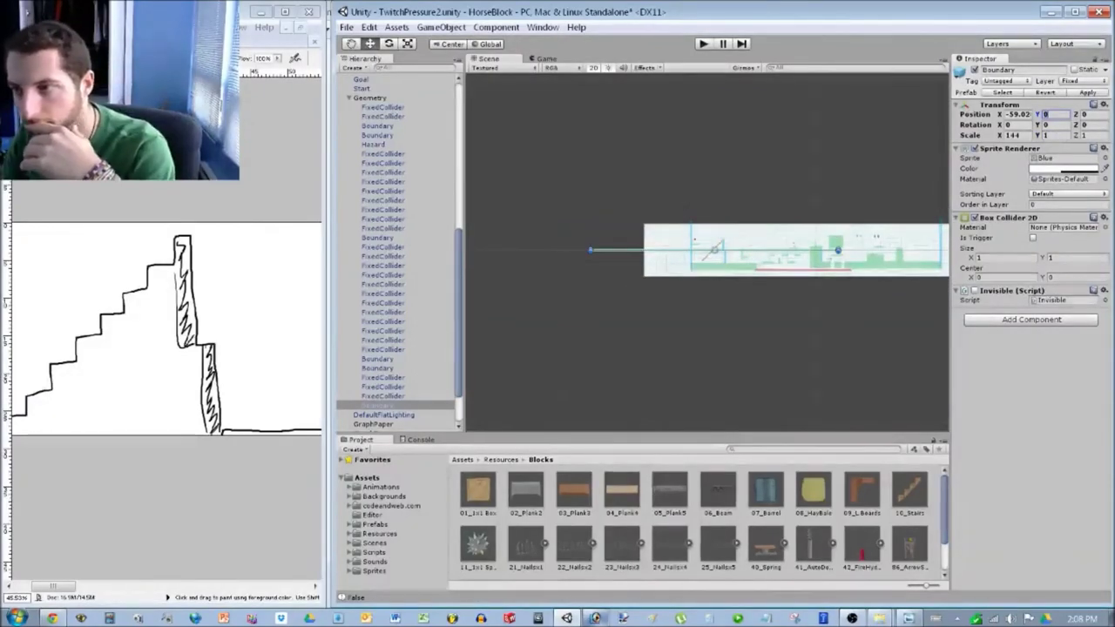
pyautogui.moveTo(1037, 114); pyautogui.dragTo(1111, 114)
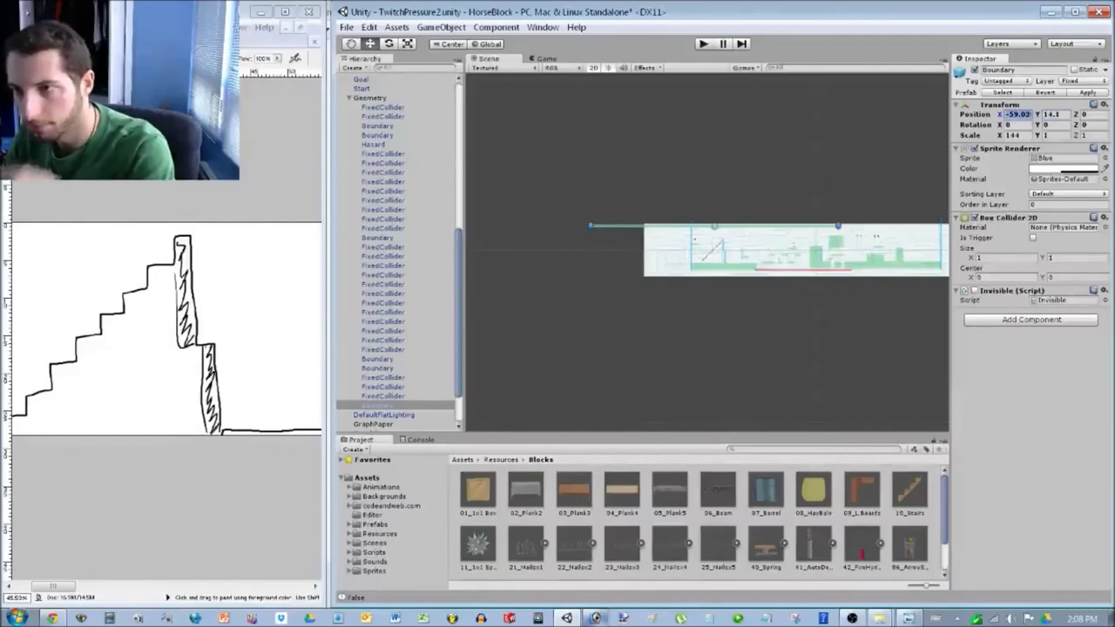
pyautogui.write('0')
# Compare the ceiling boundary with the tall left boundary and CameraCollider, and lower it to the CameraCollider's upper edge.
pyautogui.moveTo(784, 253); pyautogui.dragTo(620, 278, button='middle')
pyautogui.scroll(6, 707, 252)
pyautogui.scroll(12, 707, 251)
pyautogui.moveTo(470, 402); pyautogui.dragTo(720, 369, button='middle')
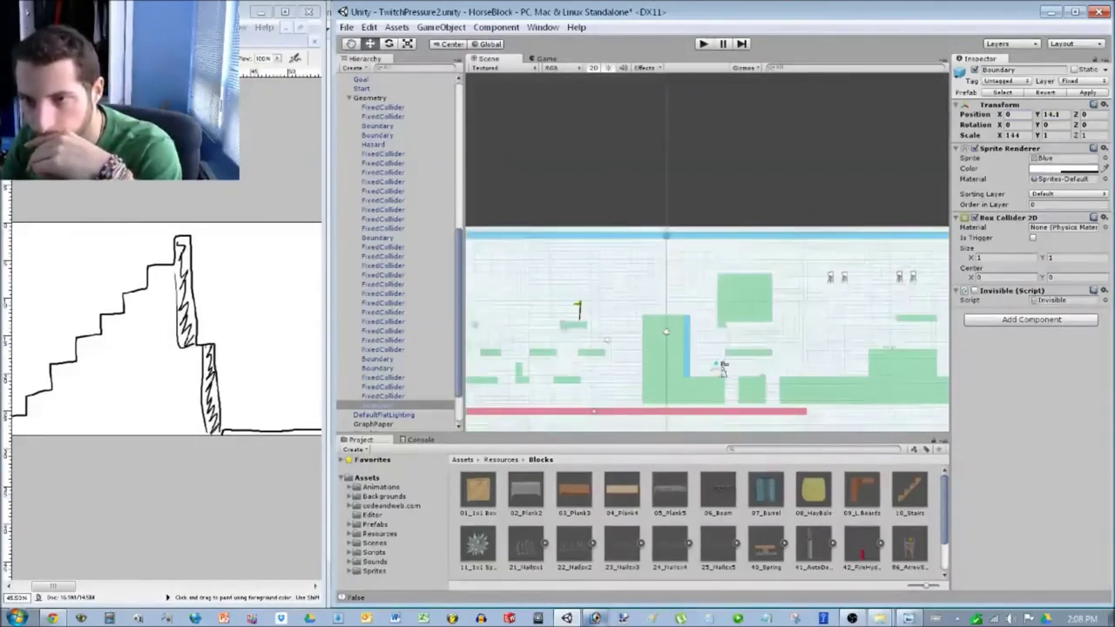
pyautogui.scroll(3, 719, 369)
pyautogui.moveTo(566, 380); pyautogui.dragTo(897, 370, button='middle')
pyautogui.scroll(4, 876, 373)
pyautogui.moveTo(662, 380); pyautogui.dragTo(883, 394, button='middle')
pyautogui.scroll(5, 863, 392)
pyautogui.scroll(7, 882, 395)
pyautogui.scroll(-3, 398, 253)
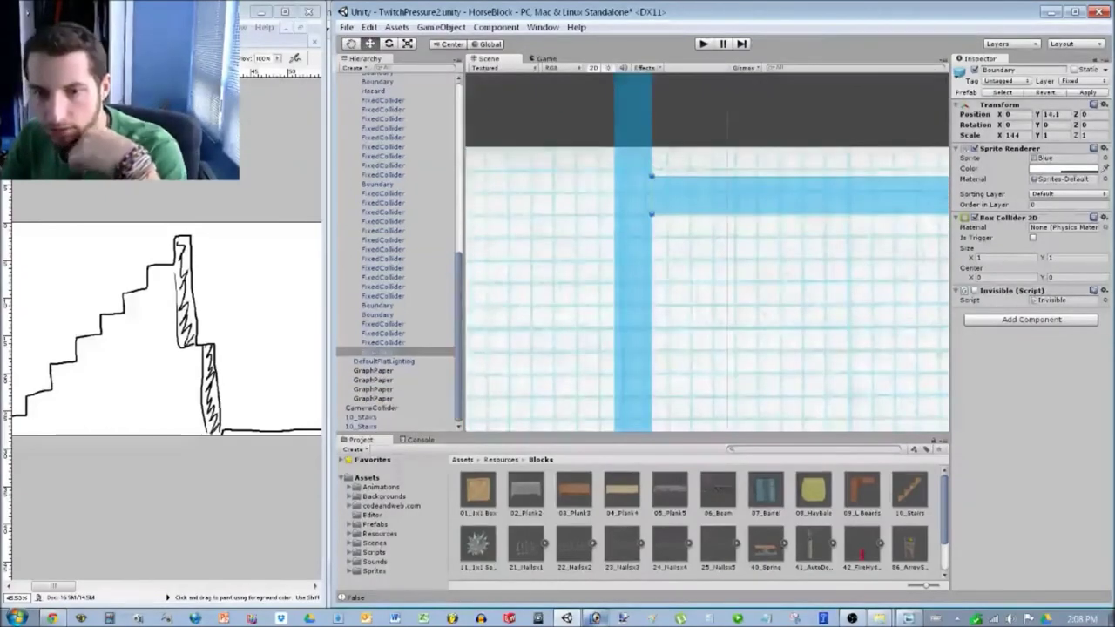
pyautogui.click(371, 407)
pyautogui.click(800, 195)
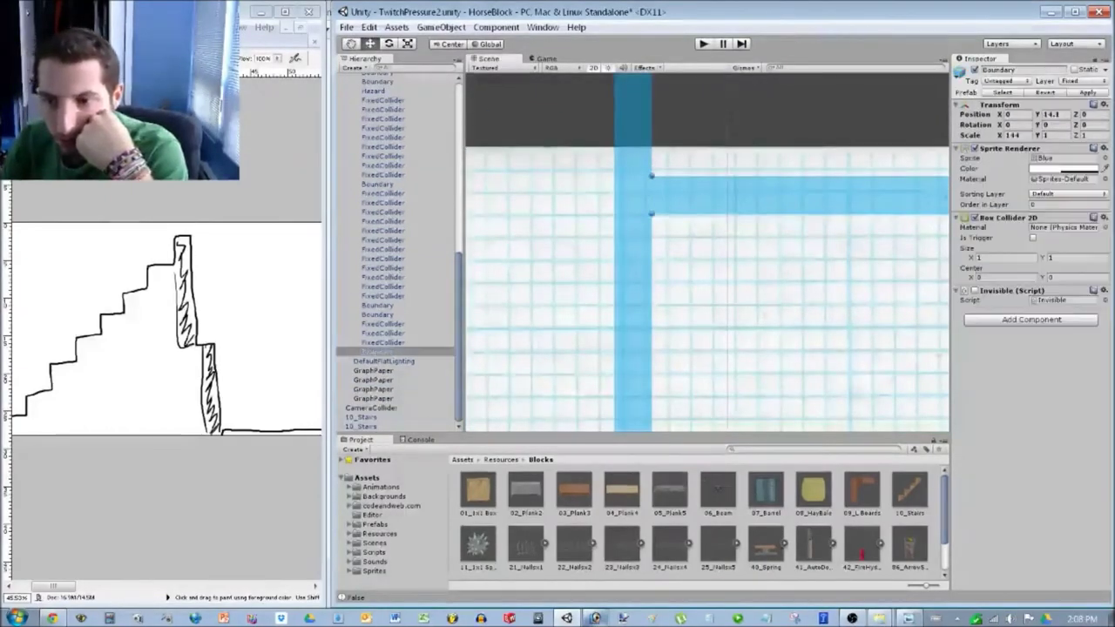
pyautogui.moveTo(1038, 114); pyautogui.dragTo(1009, 114)
# Check the ceiling boundary against the CameraCollider along the level and run a play test.
pyautogui.click(371, 408)
pyautogui.moveTo(828, 366); pyautogui.dragTo(523, 134, button='middle')
pyautogui.moveTo(871, 349); pyautogui.dragTo(577, 327, button='middle')
pyautogui.moveTo(854, 322); pyautogui.dragTo(540, 317, button='middle')
pyautogui.moveTo(906, 322); pyautogui.dragTo(427, 334, button='middle')
pyautogui.moveTo(871, 331); pyautogui.dragTo(523, 326, button='middle')
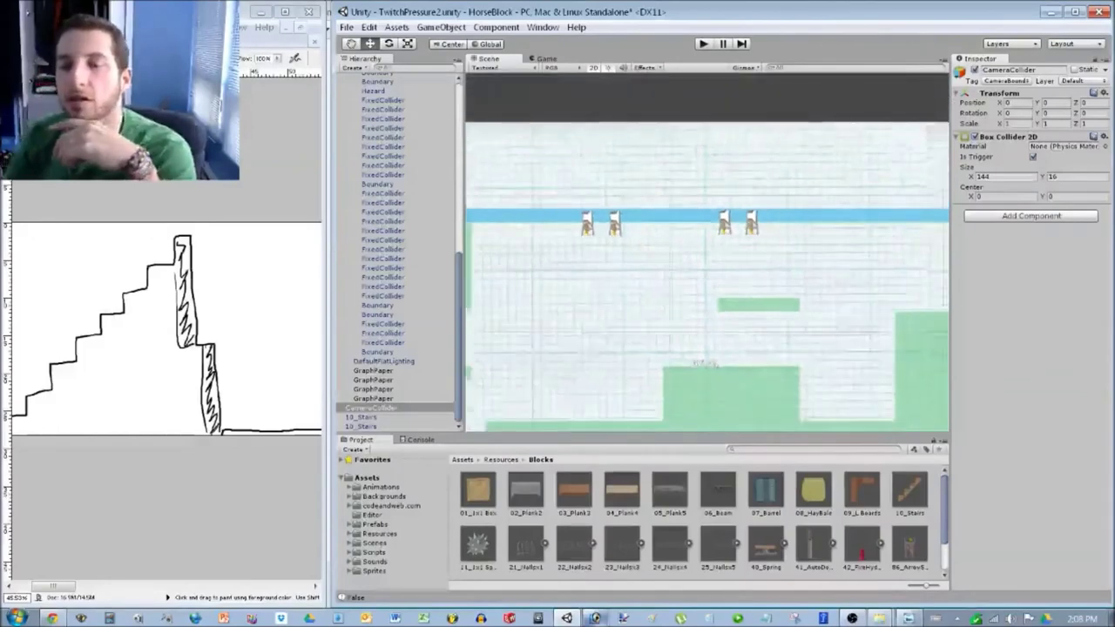
pyautogui.click(716, 365)
pyautogui.scroll(15, 716, 365)
pyautogui.moveTo(716, 365); pyautogui.dragTo(693, 380, button='middle')
pyautogui.hotkey('ctrl', 'p')
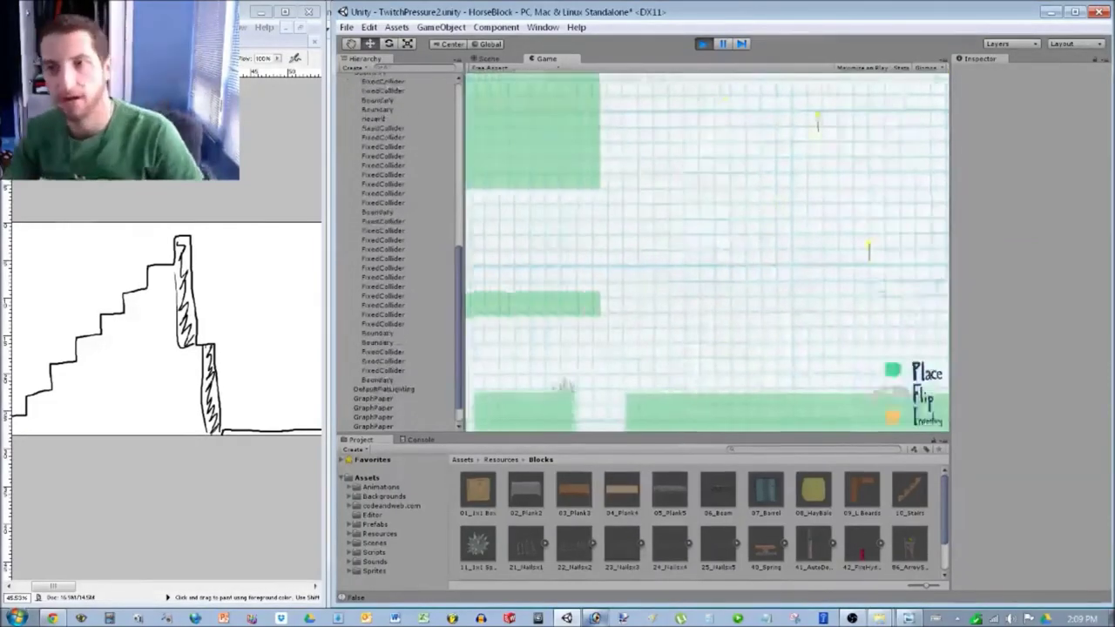
pyautogui.hotkey('ctrl', 'p')
# Move the green start flag from the middle platforms to the level's right end, at about X 62.2, Y -6.3.
pyautogui.scroll(-10, 707, 252)
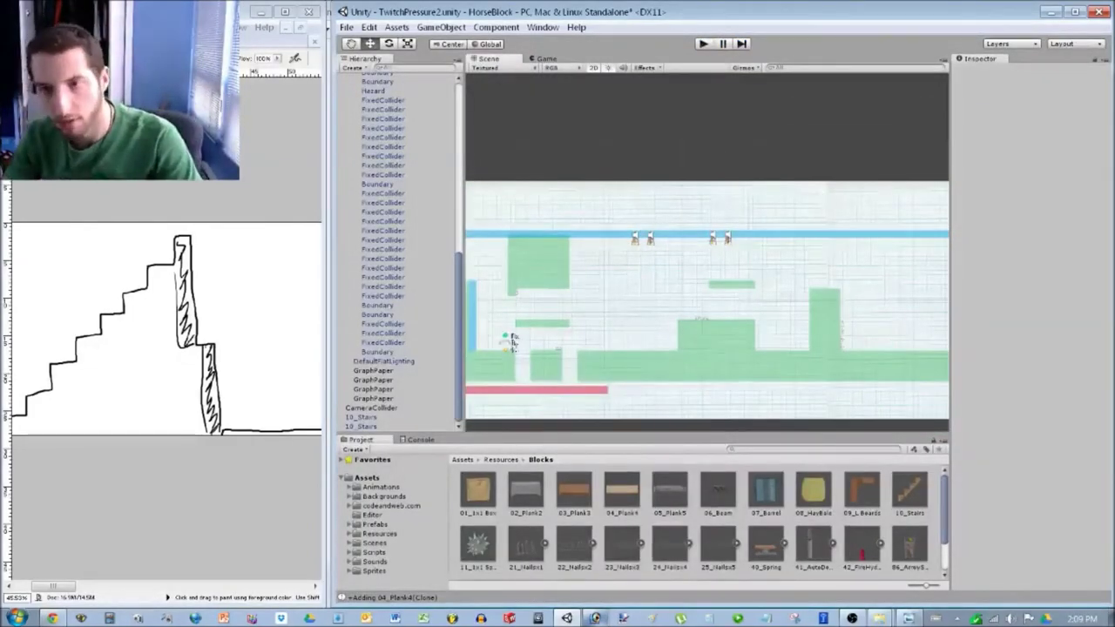
pyautogui.moveTo(488, 300); pyautogui.dragTo(915, 267, button='middle')
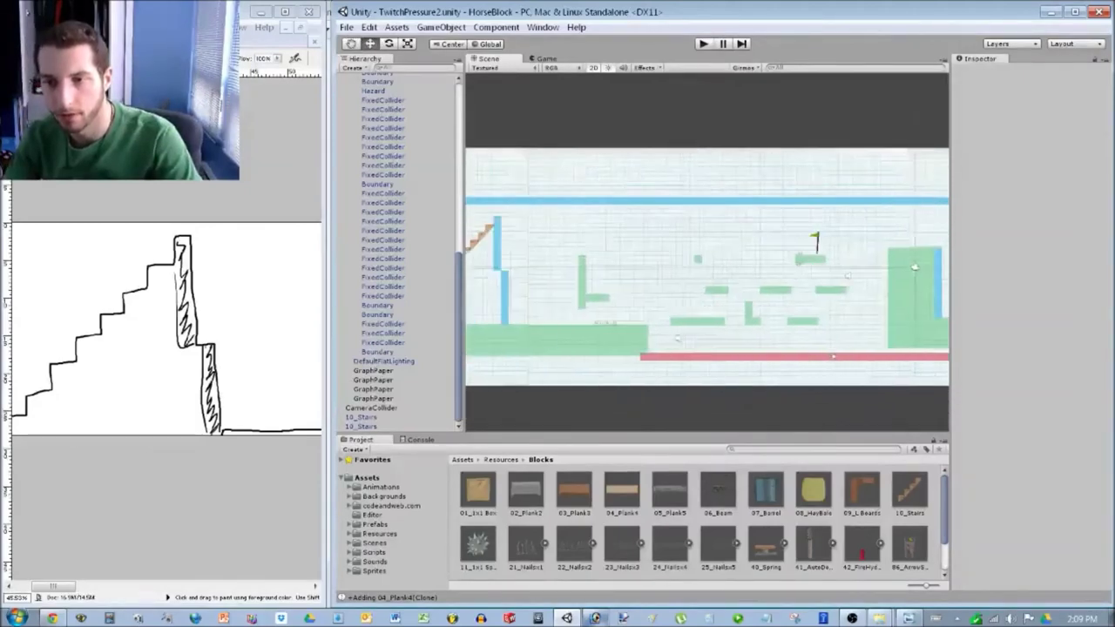
pyautogui.click(816, 244)
pyautogui.moveTo(817, 244); pyautogui.dragTo(911, 219)
pyautogui.scroll(-7, 910, 219)
pyautogui.moveTo(806, 273); pyautogui.dragTo(582, 265, button='middle')
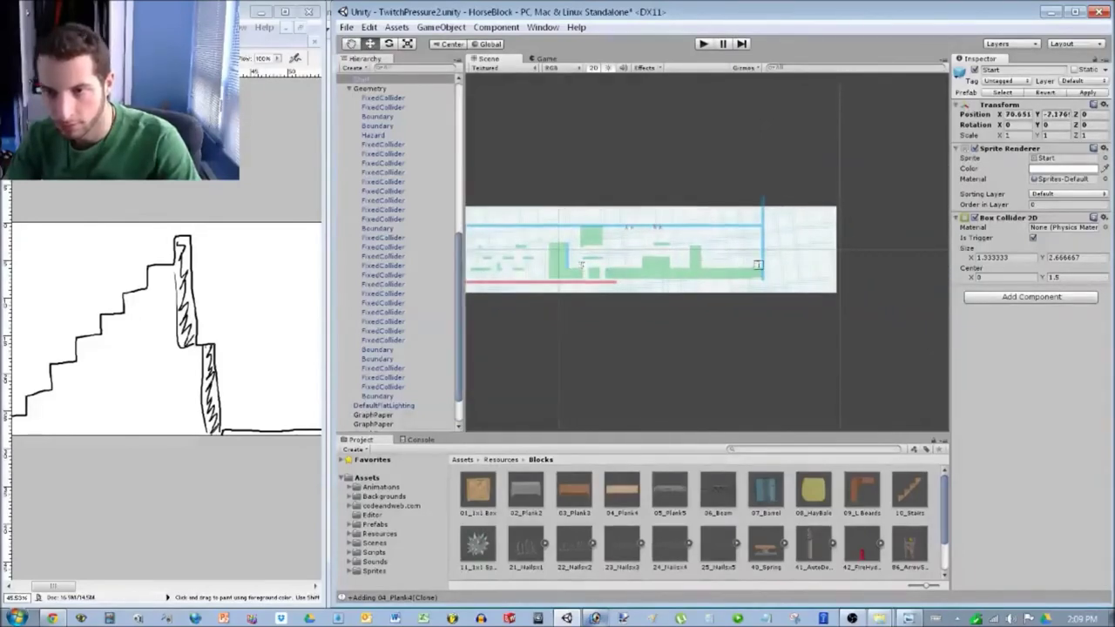
pyautogui.moveTo(754, 262); pyautogui.dragTo(721, 262)
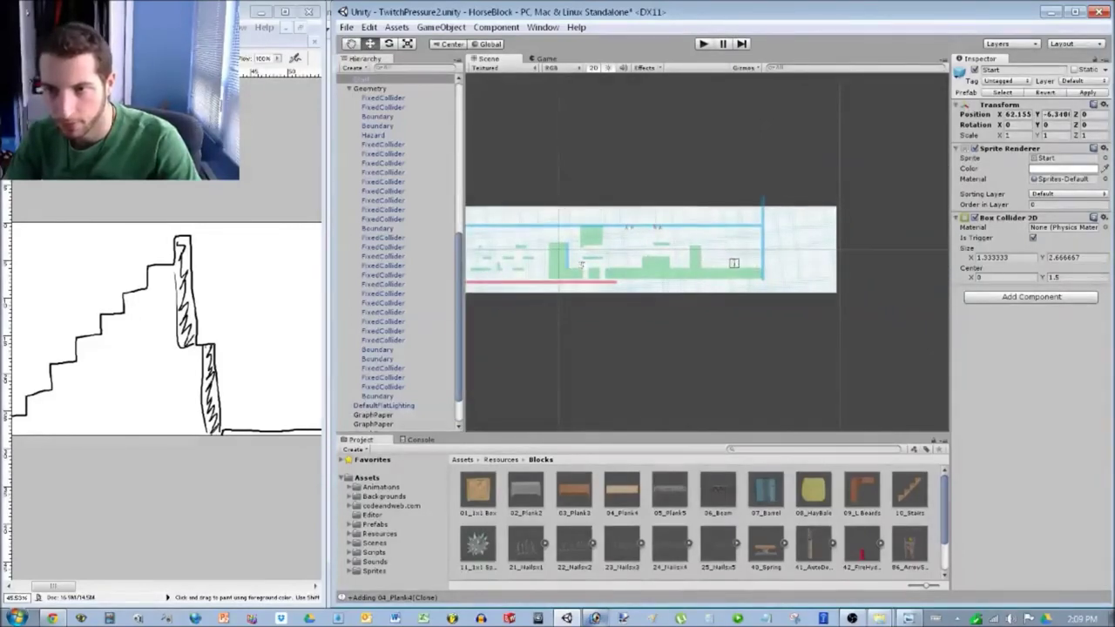
pyautogui.click(707, 252)
# Lower the green start flag so its base stands on the green floor near the right boundary.
pyautogui.scroll(4, 708, 253)
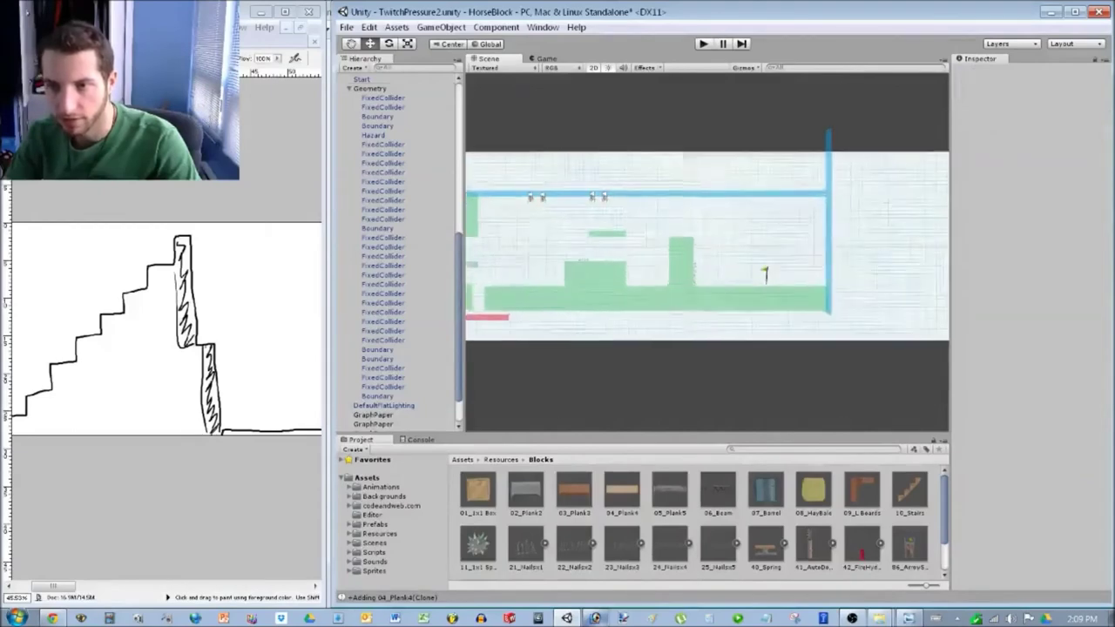
pyautogui.click(766, 273)
pyautogui.scroll(6, 766, 273)
pyautogui.moveTo(829, 301); pyautogui.dragTo(749, 254, button='middle')
pyautogui.scroll(3, 750, 254)
pyautogui.moveTo(761, 258); pyautogui.dragTo(761, 265)
pyautogui.scroll(-2, 707, 252)
pyautogui.click(708, 252)
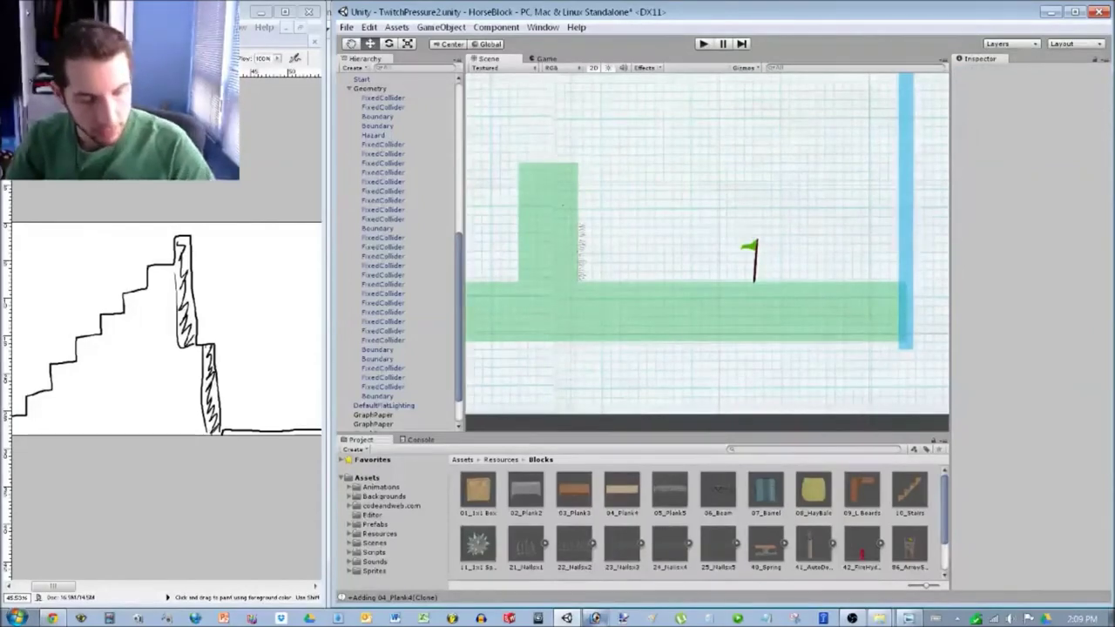
# Collapse the PuzzleController and Level objects in the hierarchy so only the root objects are listed.
pyautogui.scroll(-2, 703, 254)
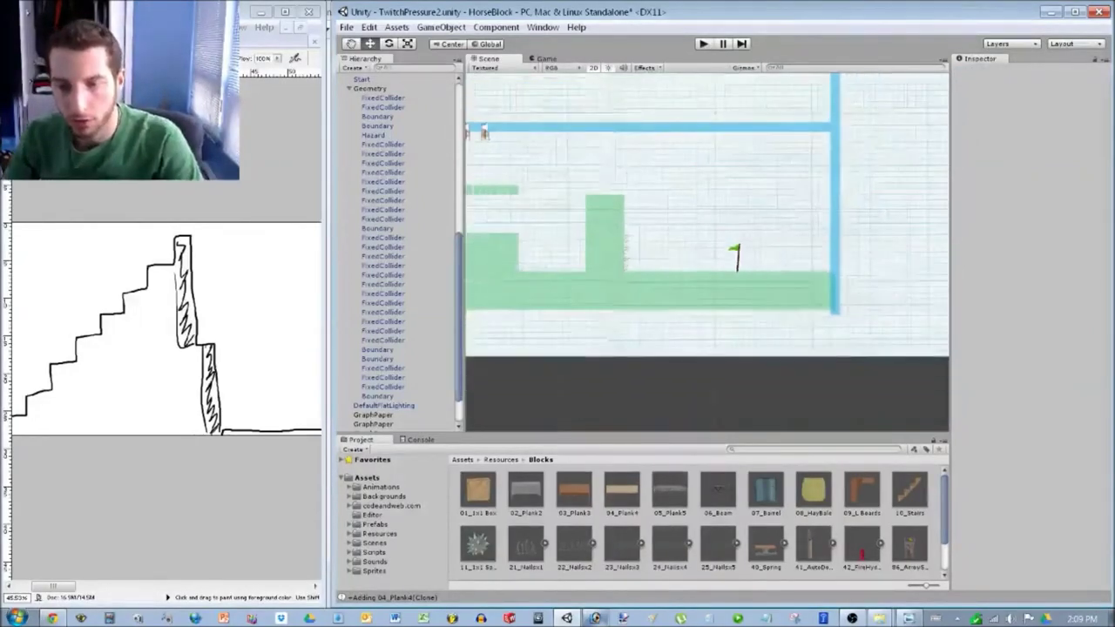
pyautogui.scroll(8, 396, 252)
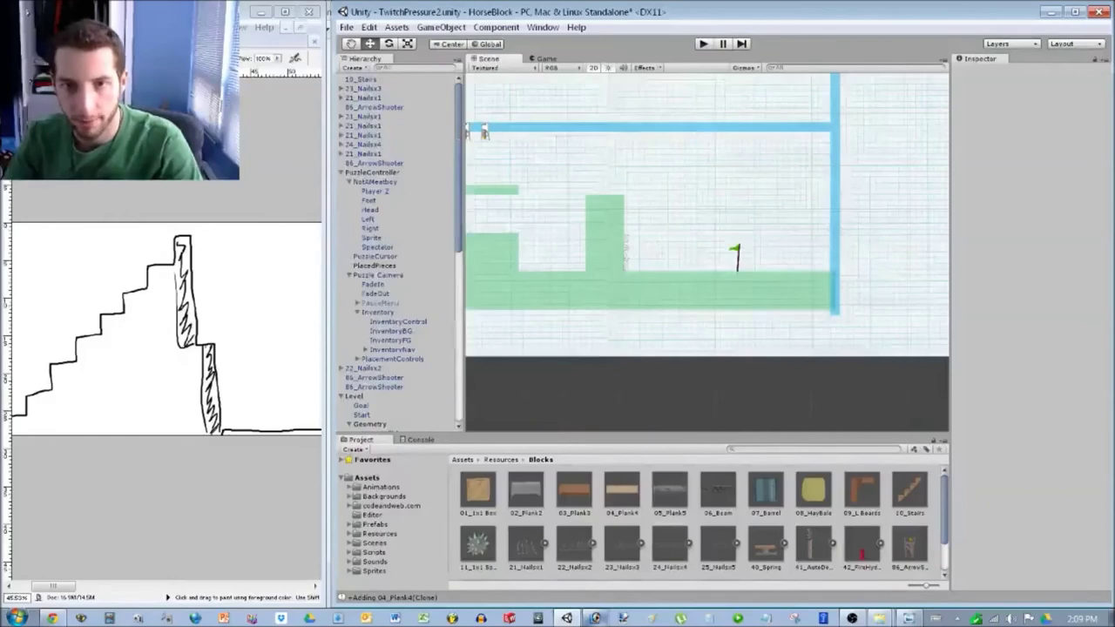
pyautogui.click(373, 163)
pyautogui.keyDown('shift'); pyautogui.click(374, 79); pyautogui.keyUp('shift')
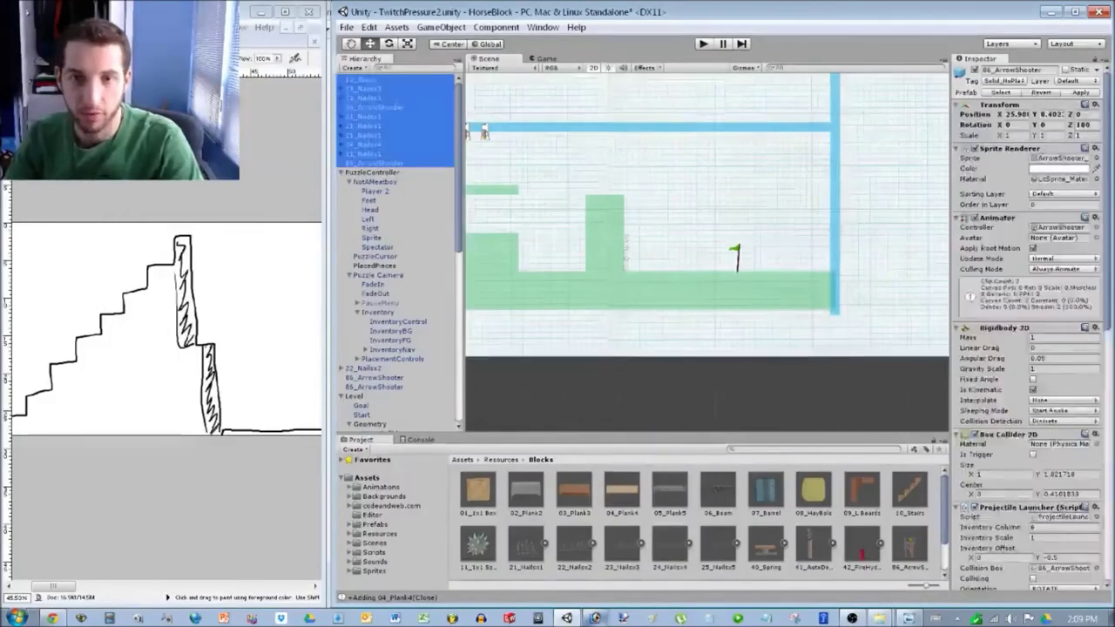
pyautogui.scroll(-1, 396, 252)
pyautogui.click(372, 136)
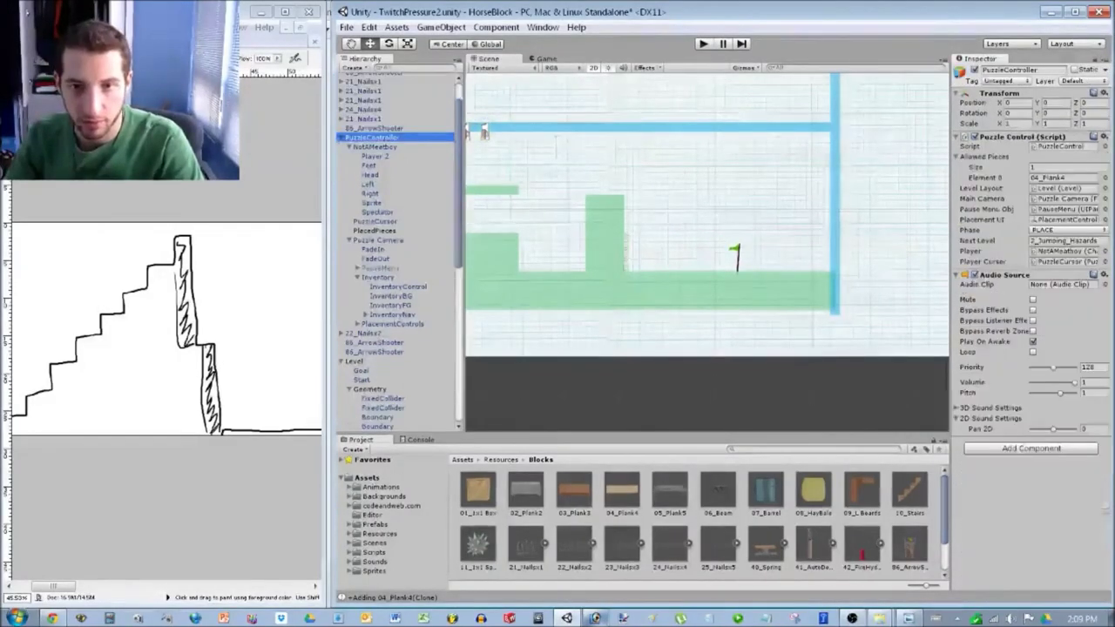
pyautogui.press('Left')
pyautogui.click(341, 174)
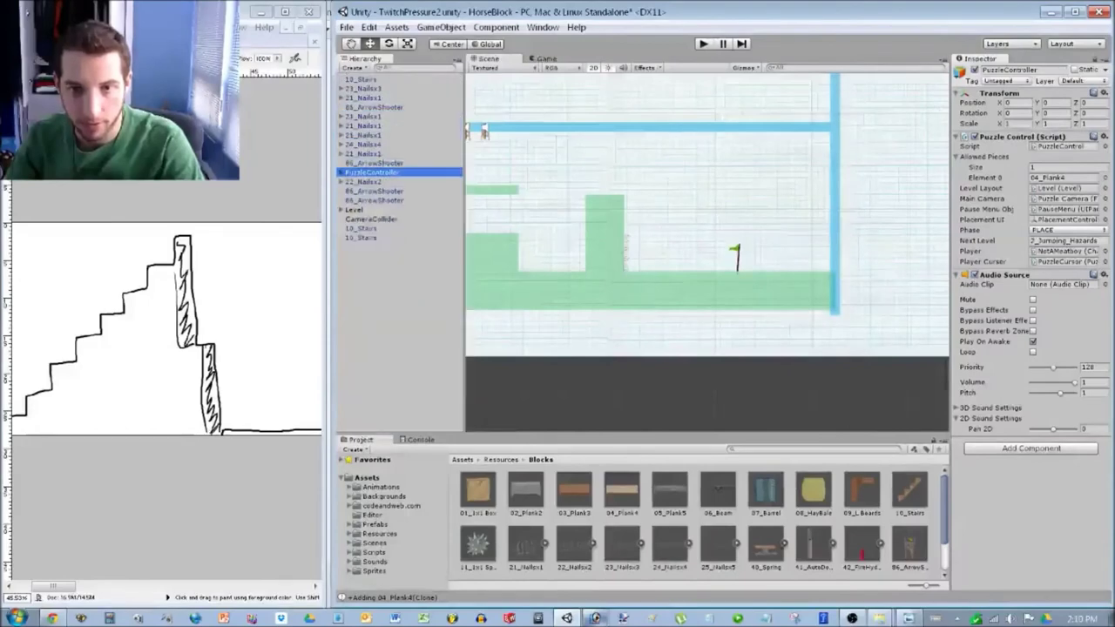
pyautogui.click(371, 219)
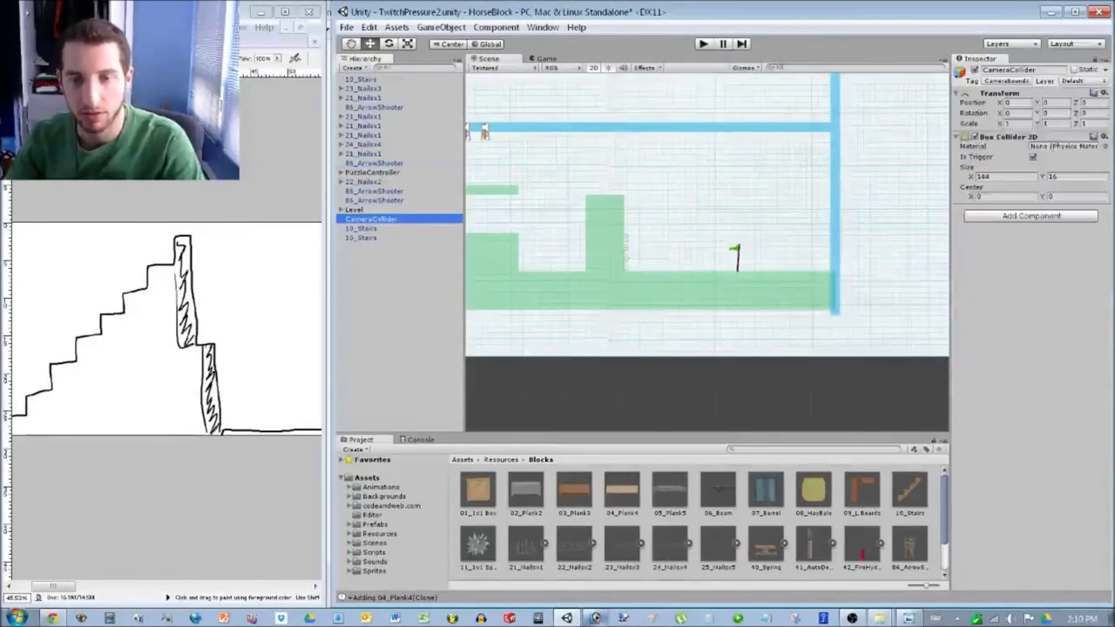
# Select all loose stairs, nails and ArrowShooter objects in the hierarchy and parent them to the Level object.
pyautogui.click(371, 228)
pyautogui.keyDown('ctrl'); pyautogui.click(371, 238); pyautogui.keyUp('ctrl')
pyautogui.keyDown('ctrl'); pyautogui.click(374, 200); pyautogui.keyUp('ctrl')
pyautogui.keyDown('ctrl'); pyautogui.click(375, 191); pyautogui.keyUp('ctrl')
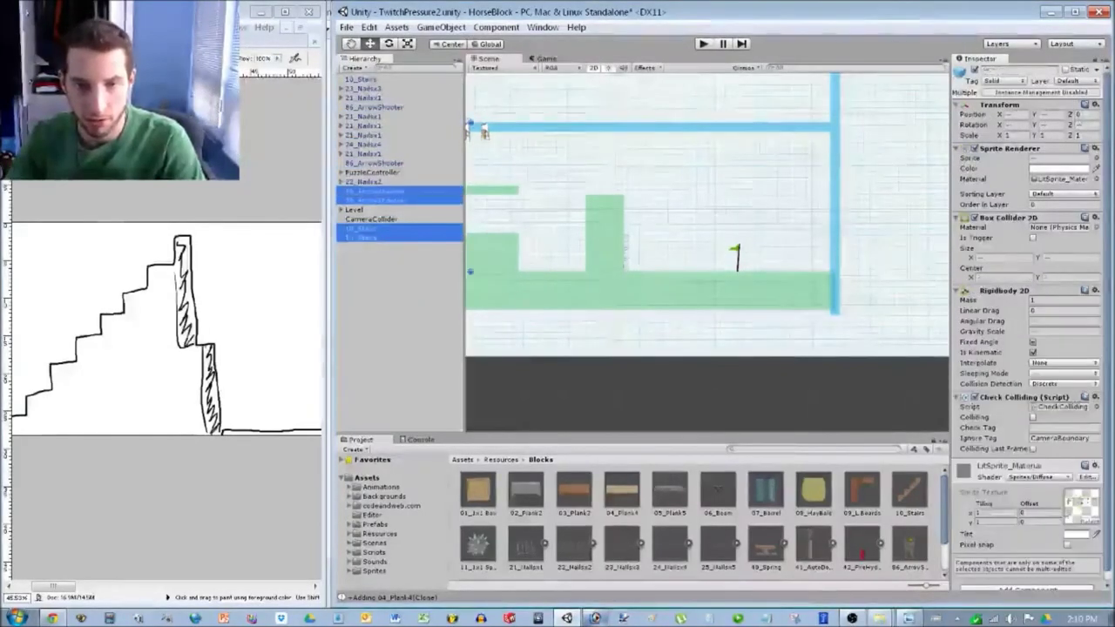
pyautogui.keyDown('ctrl'); pyautogui.click(364, 182); pyautogui.keyUp('ctrl')
pyautogui.keyDown('ctrl'); pyautogui.click(374, 163); pyautogui.keyUp('ctrl')
pyautogui.keyDown('ctrl'); pyautogui.click(363, 154); pyautogui.keyUp('ctrl')
pyautogui.keyDown('ctrl'); pyautogui.click(363, 145); pyautogui.keyUp('ctrl')
pyautogui.keyDown('ctrl'); pyautogui.click(363, 135); pyautogui.keyUp('ctrl')
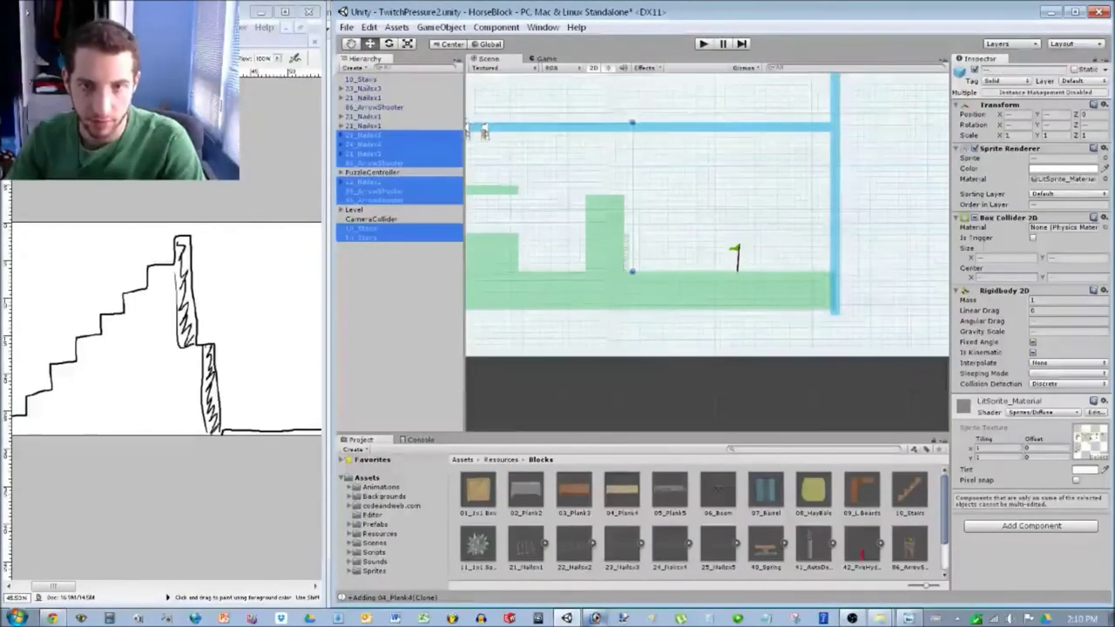
pyautogui.keyDown('ctrl'); pyautogui.click(366, 125); pyautogui.keyUp('ctrl')
pyautogui.keyDown('ctrl'); pyautogui.click(366, 116); pyautogui.keyUp('ctrl')
pyautogui.keyDown('ctrl'); pyautogui.click(366, 107); pyautogui.keyUp('ctrl')
pyautogui.keyDown('ctrl'); pyautogui.click(365, 97); pyautogui.keyUp('ctrl')
pyautogui.keyDown('ctrl'); pyautogui.click(365, 89); pyautogui.keyUp('ctrl')
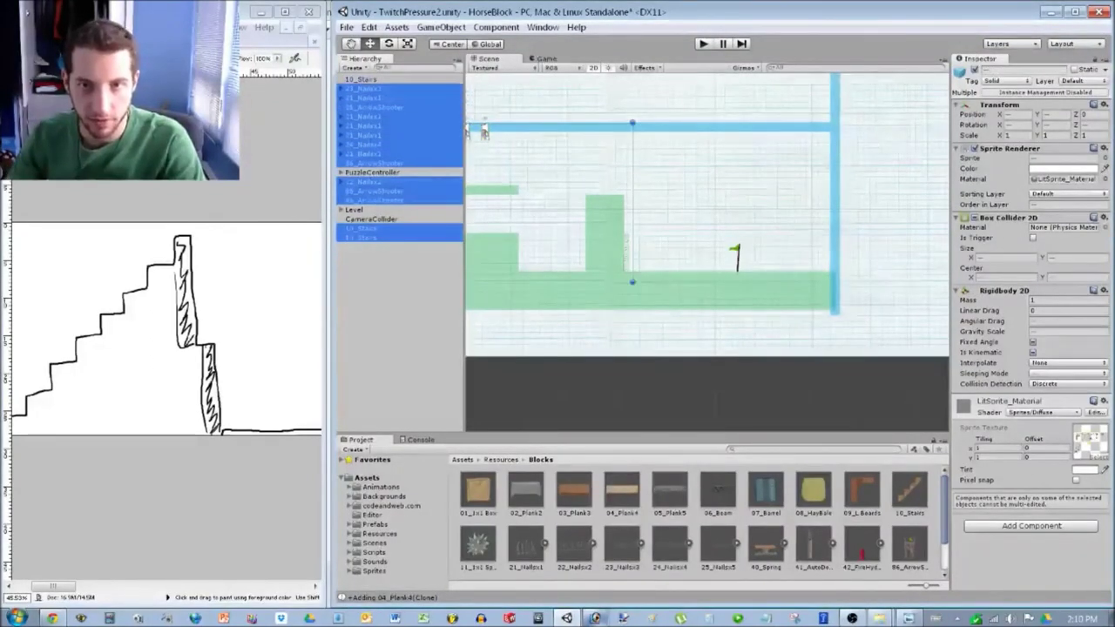
pyautogui.keyDown('ctrl'); pyautogui.click(366, 79); pyautogui.keyUp('ctrl')
pyautogui.moveTo(365, 79); pyautogui.dragTo(366, 209)
# Collapse the Geometry and Level groups in the hierarchy and clear the selection.
pyautogui.scroll(2, 397, 209)
pyautogui.click(349, 116)
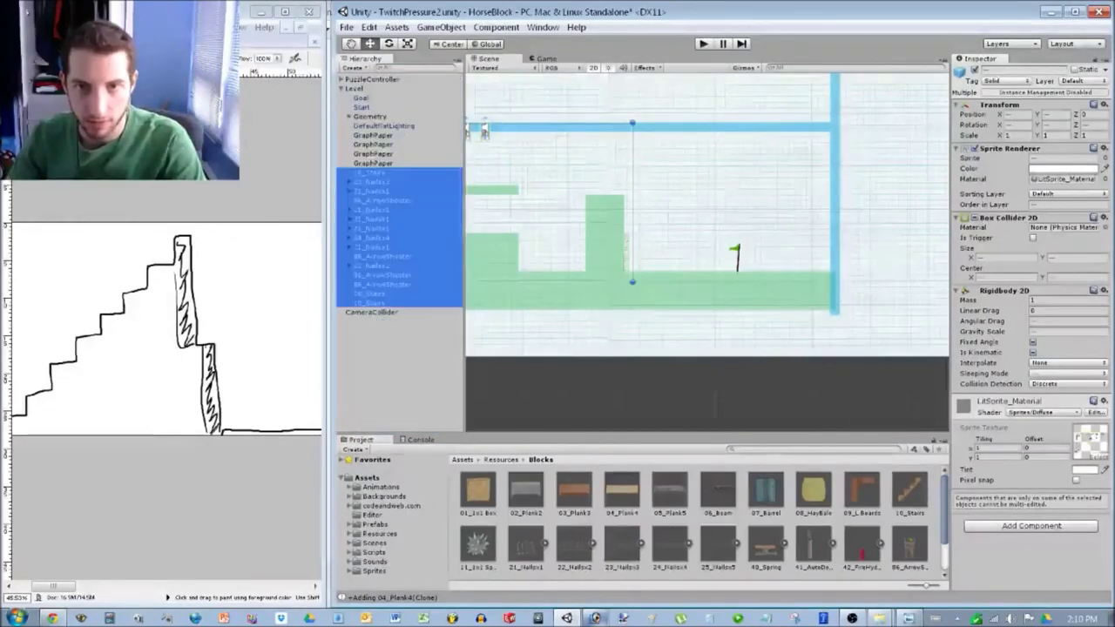
pyautogui.click(342, 88)
pyautogui.click(707, 393)
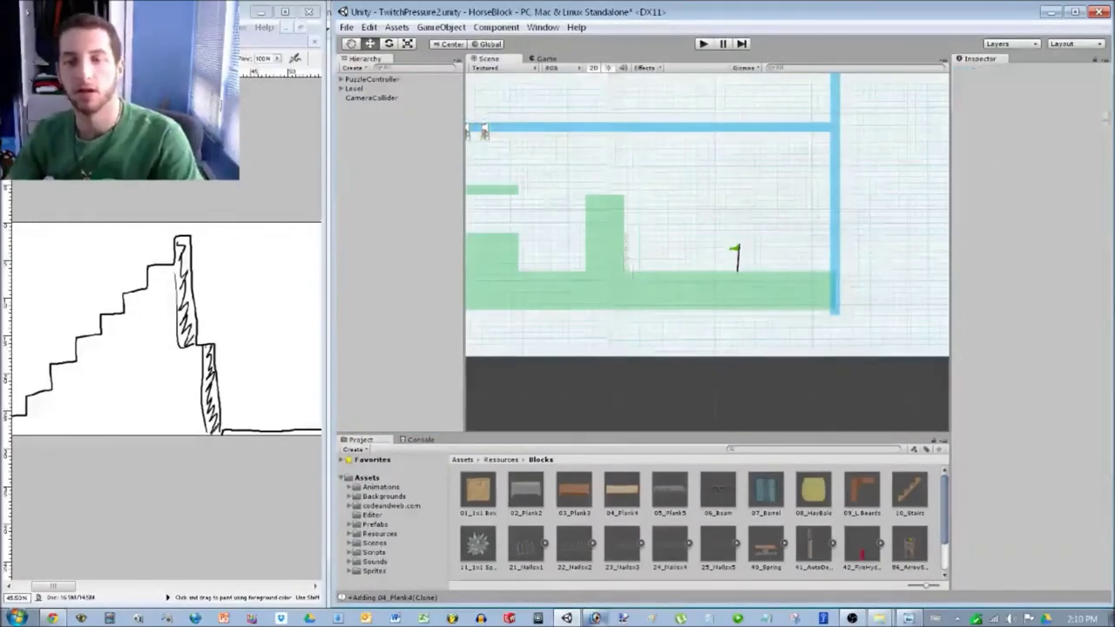
# Set the tall left boundary's Y position to 0.
pyautogui.scroll(-6, 707, 253)
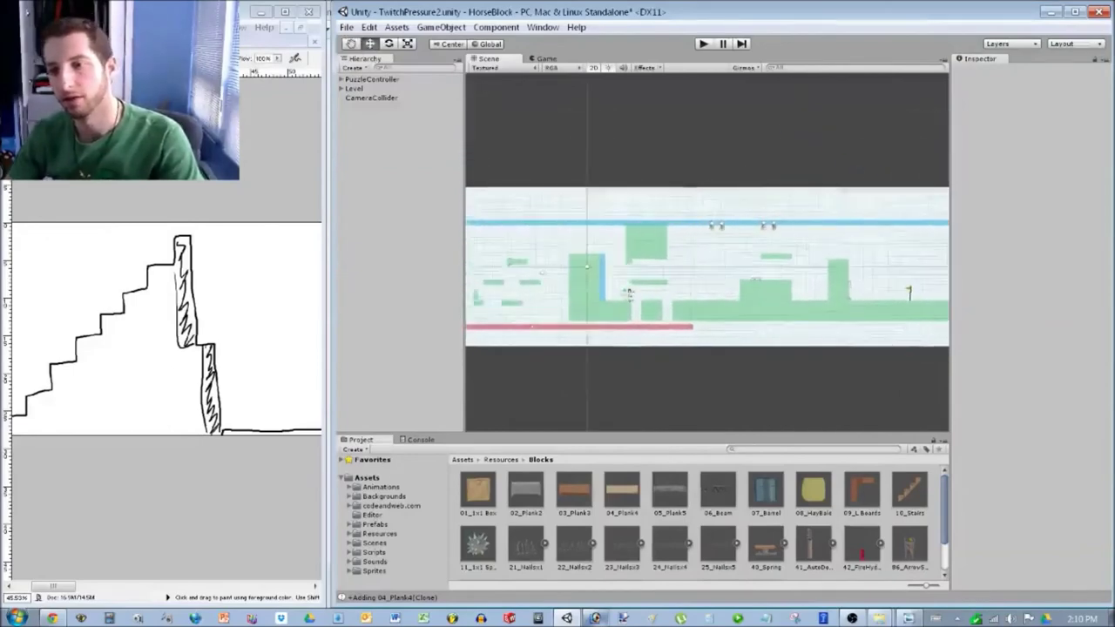
pyautogui.moveTo(628, 292); pyautogui.dragTo(973, 280, button='middle')
pyautogui.click(561, 240)
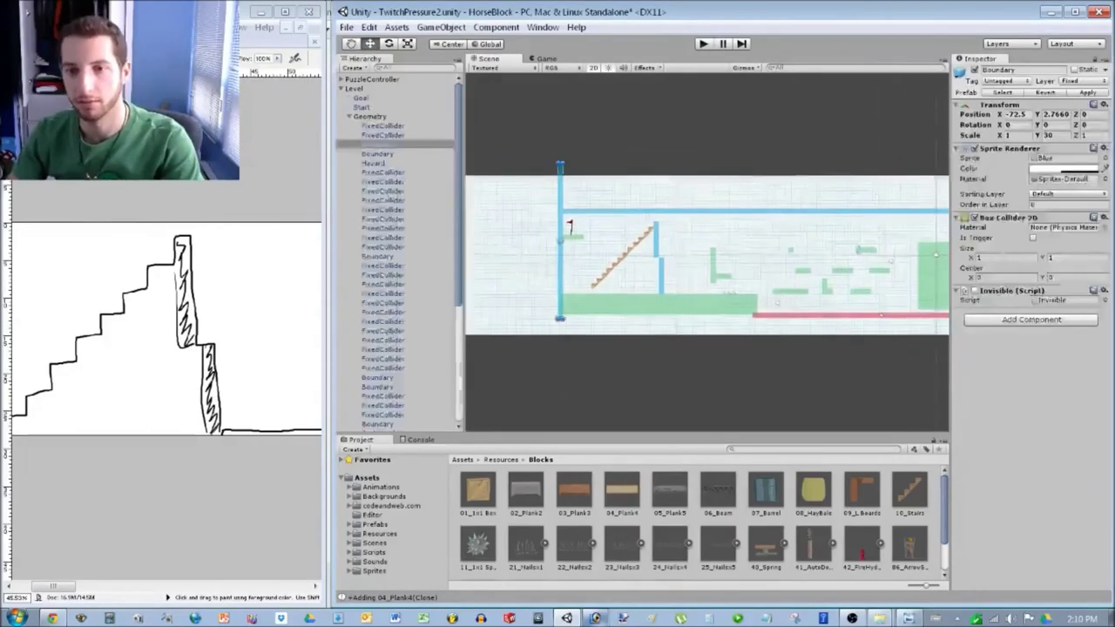
pyautogui.click(1057, 115)
pyautogui.write('0')
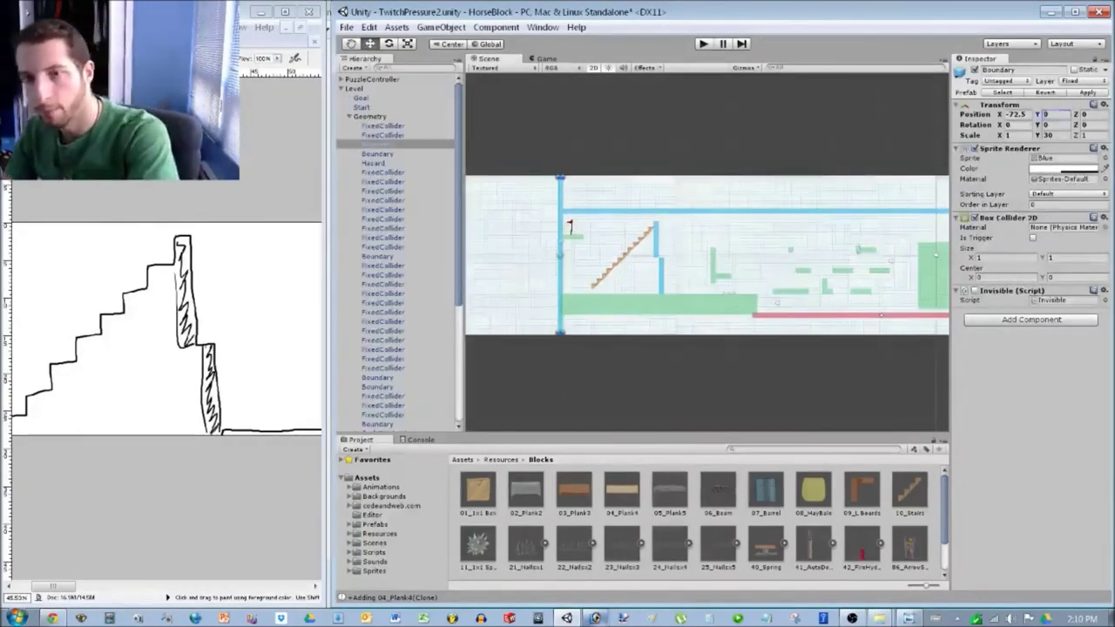
pyautogui.click(784, 235)
# Set the Y position of the tall boundary at the level's right end to 0.
pyautogui.moveTo(784, 235); pyautogui.dragTo(709, 231, button='middle')
pyautogui.moveTo(902, 277); pyautogui.dragTo(447, 252, button='middle')
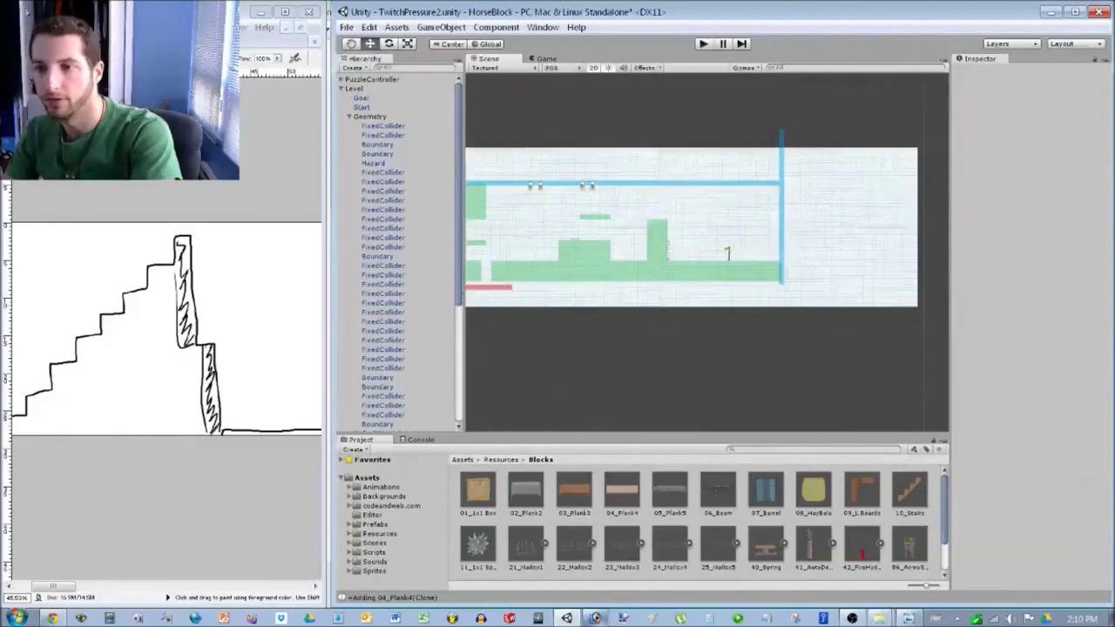
pyautogui.click(781, 210)
pyautogui.click(1056, 114)
pyautogui.write('0')
pyautogui.click(853, 227)
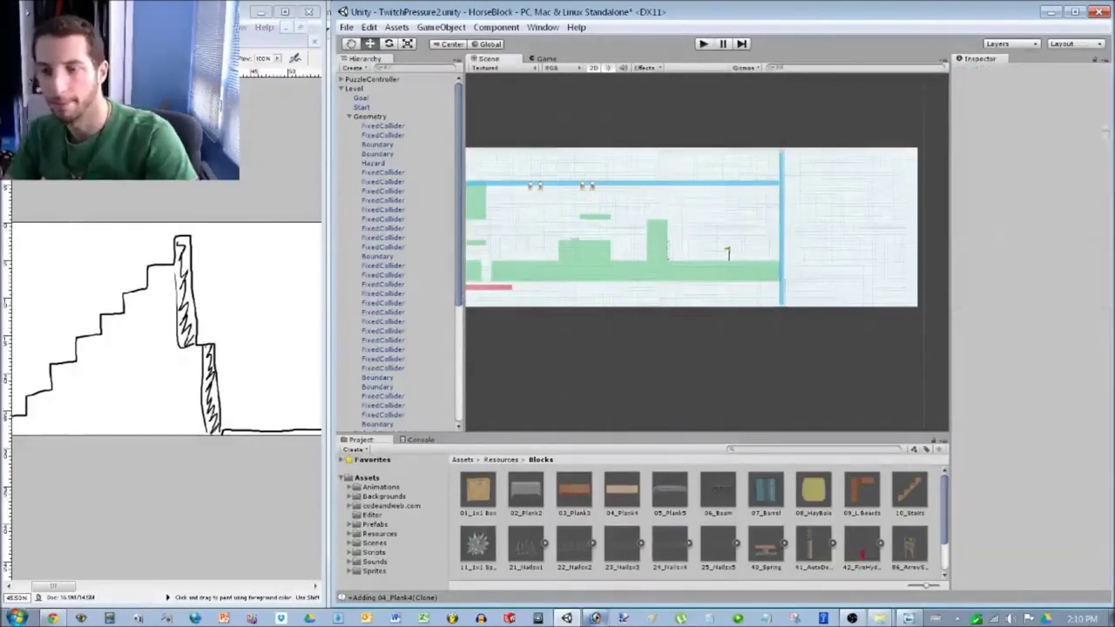
# Select the PuzzleController, consult the piece list in the Photoshop sketch, and set the Allowed Pieces size to 6.
pyautogui.scroll(5, 806, 211)
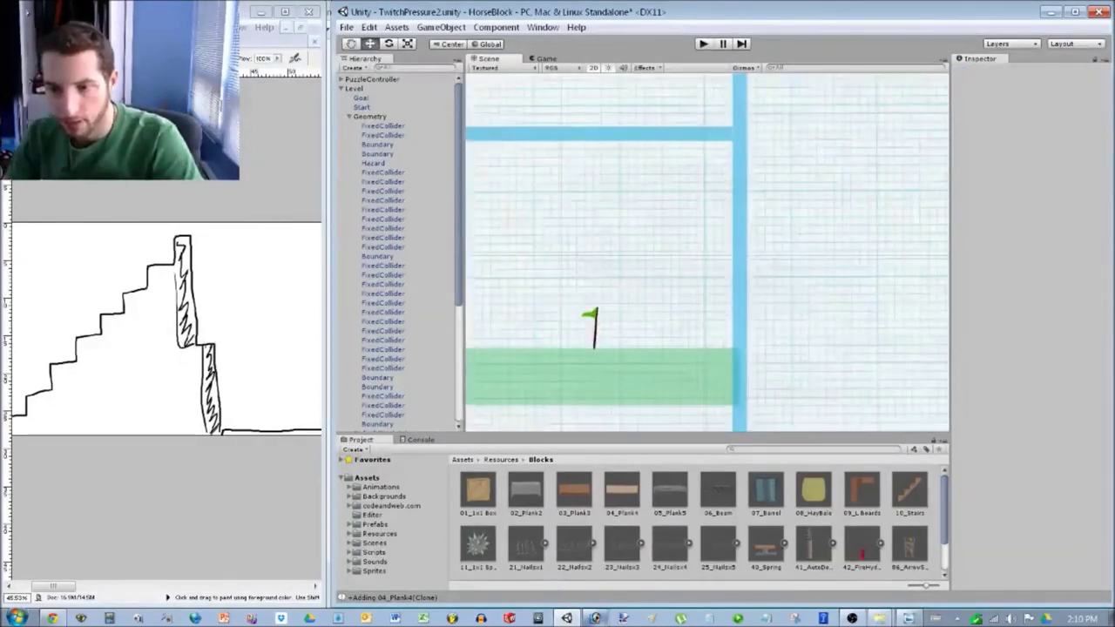
pyautogui.scroll(-2, 701, 521)
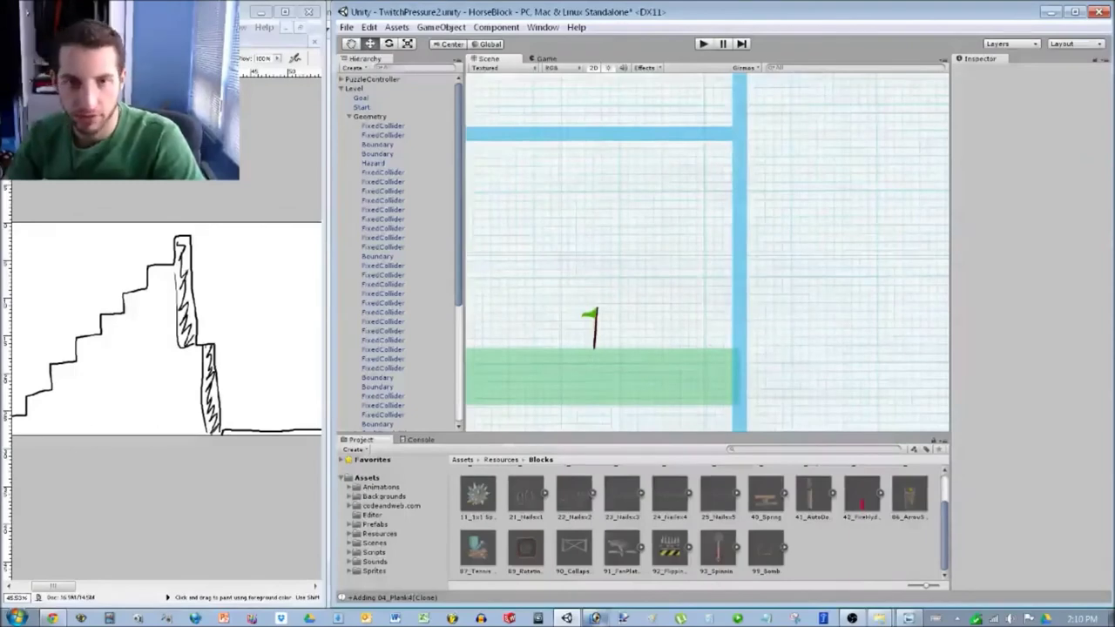
pyautogui.click(342, 88)
pyautogui.click(372, 80)
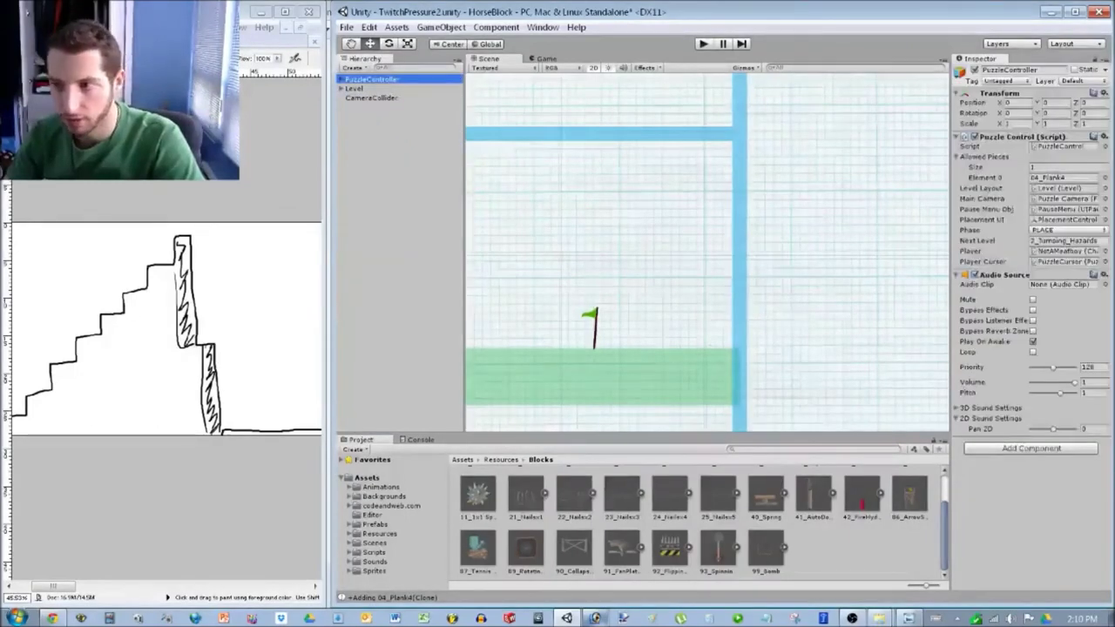
pyautogui.moveTo(53, 586); pyautogui.dragTo(286, 586)
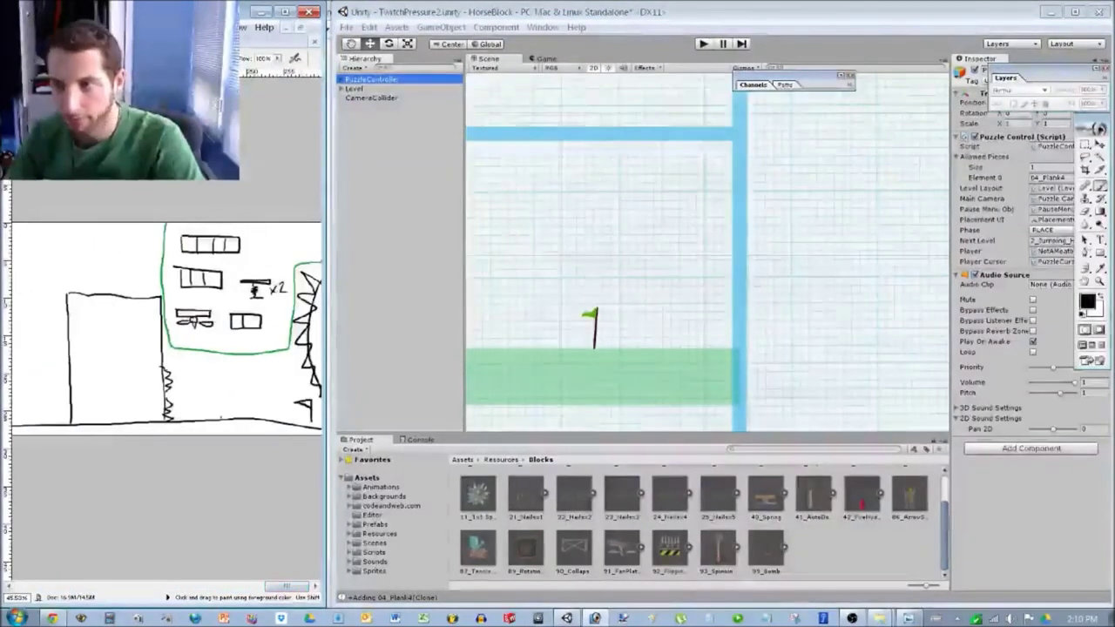
pyautogui.hotkey('alt', 'Tab')
pyautogui.click(1066, 168)
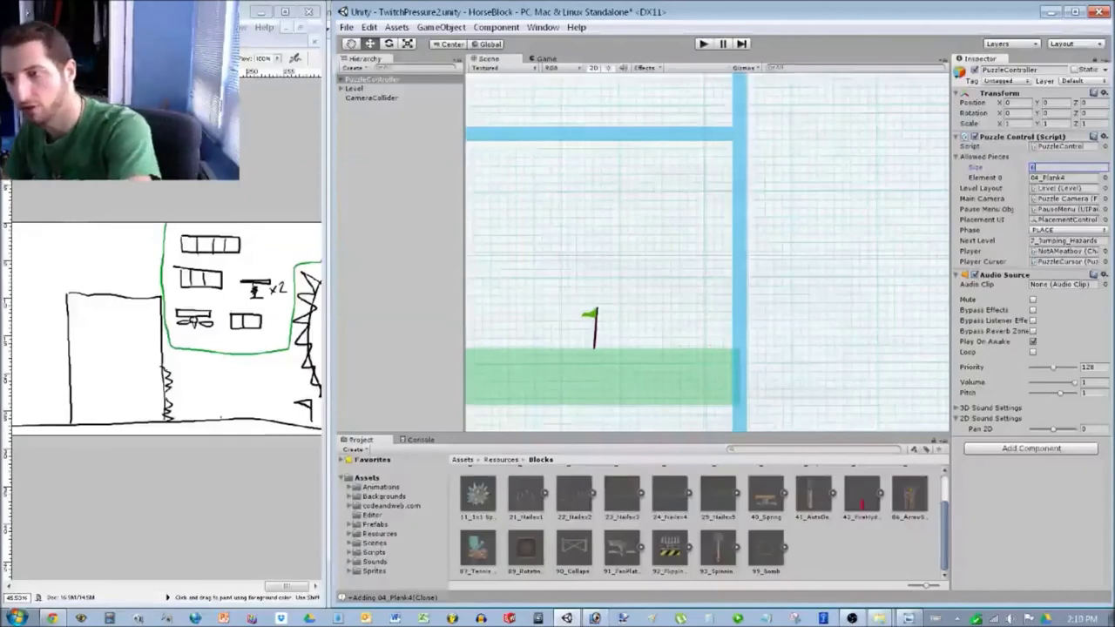
pyautogui.press('Return')
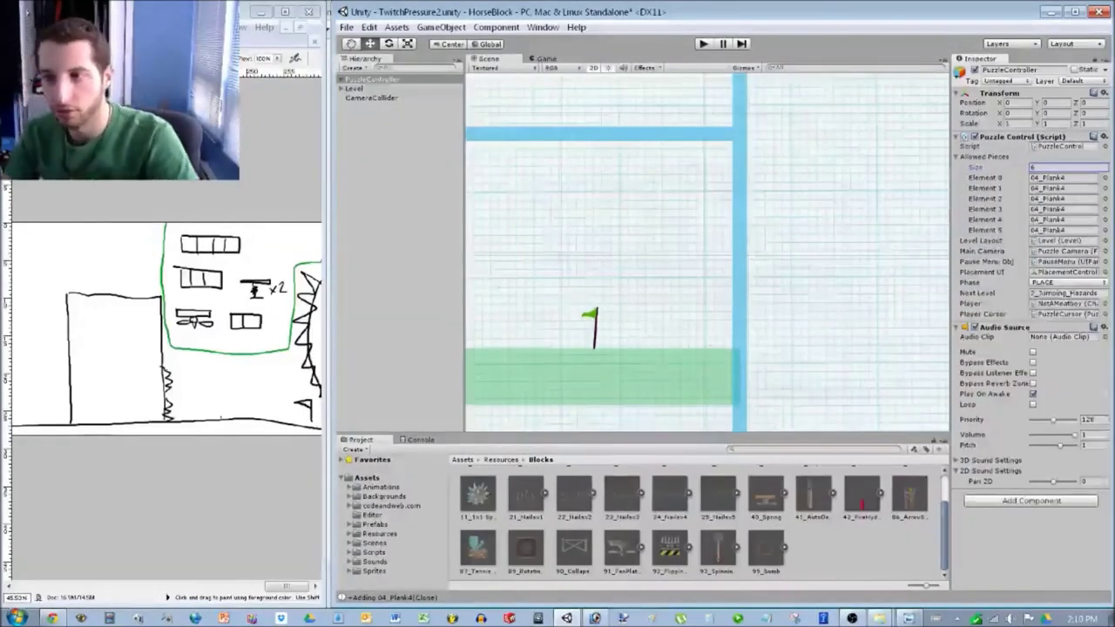
# Assign 03_Plank3 to Element 1 and 40_Spring to Elements 2 and 3 of the Allowed Pieces.
pyautogui.click(1105, 178)
pyautogui.doubleClick(676, 155)
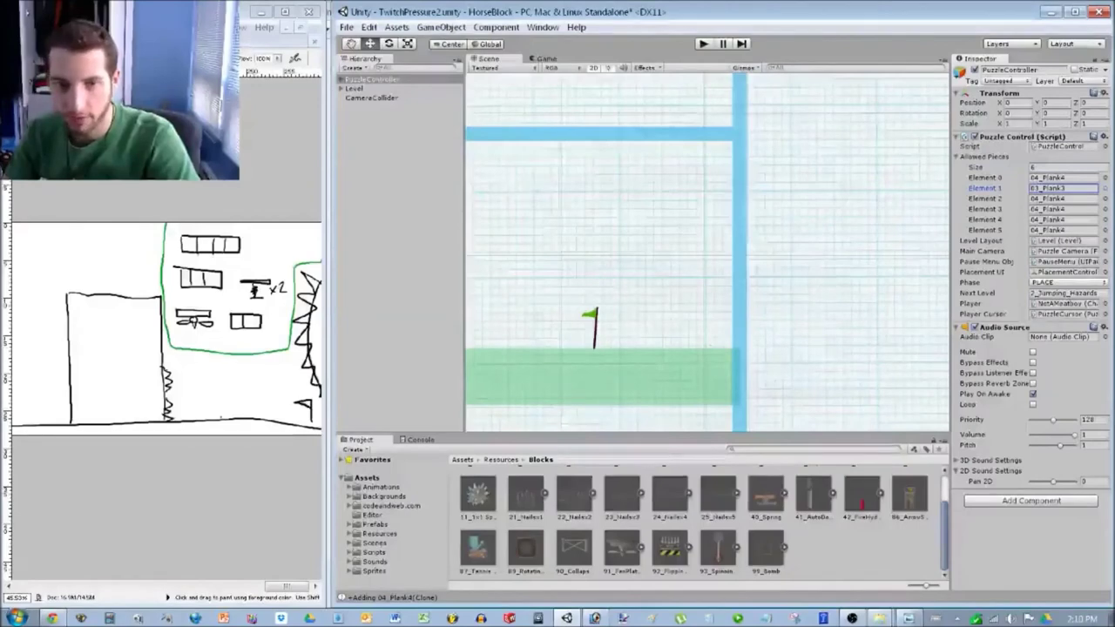
pyautogui.click(1104, 198)
pyautogui.scroll(-1, 634, 241)
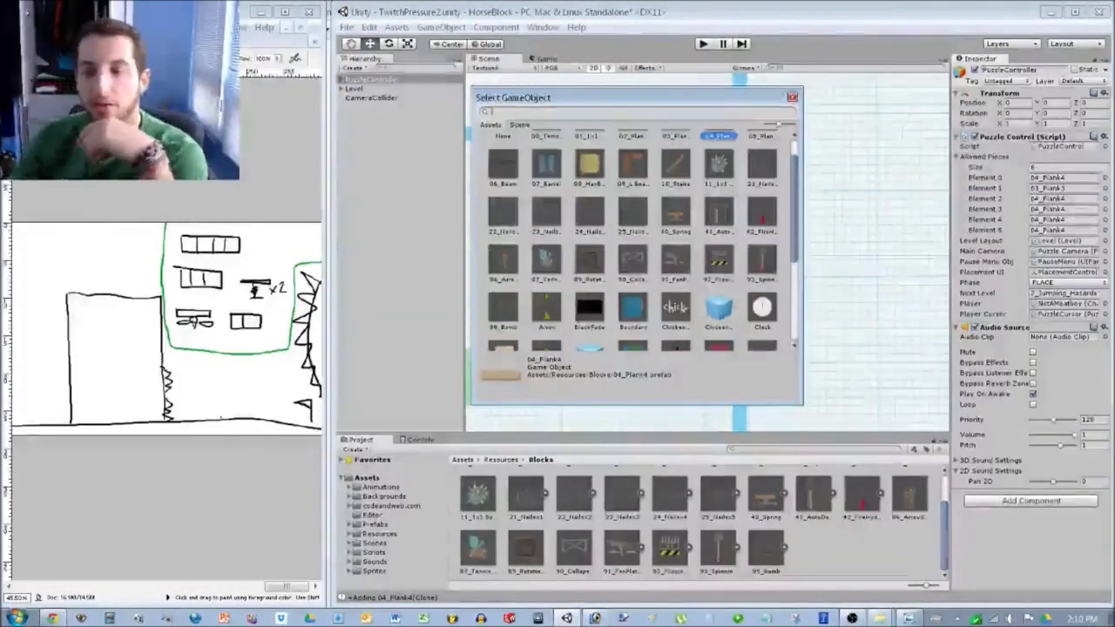
pyautogui.doubleClick(676, 216)
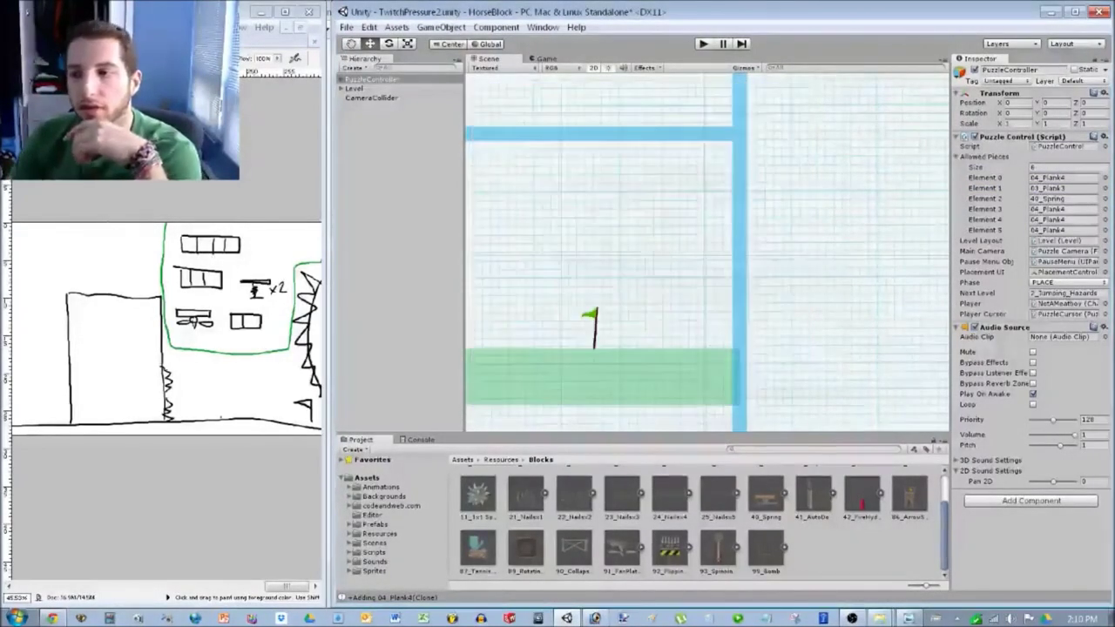
pyautogui.click(1105, 209)
pyautogui.doubleClick(676, 248)
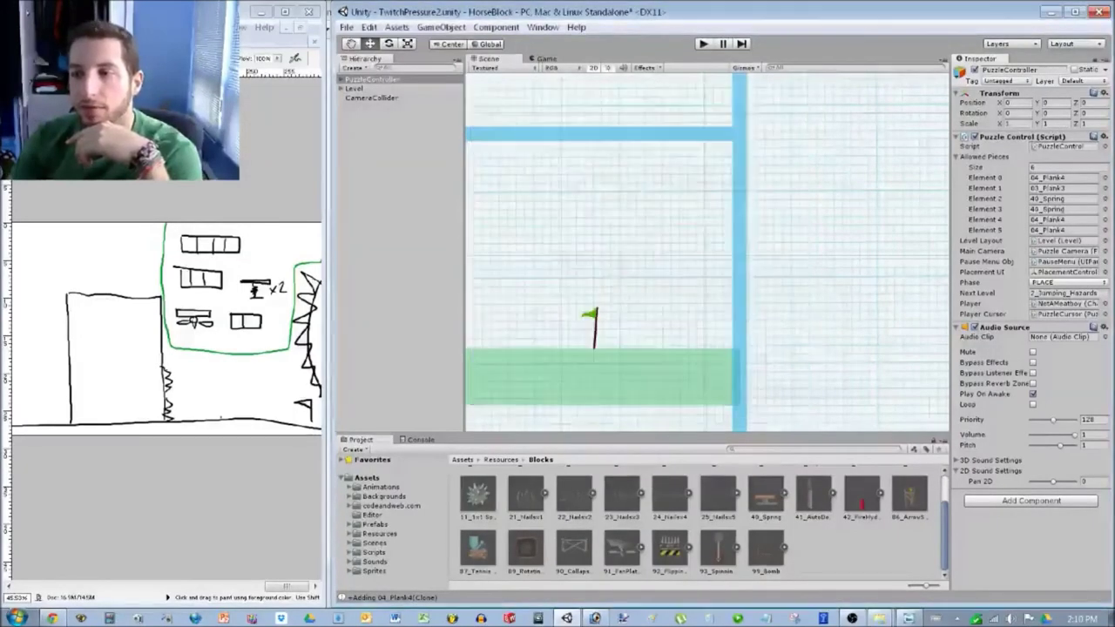
# Assign 02_Plank2 to Element 4 and 91_FanPlatform to Element 5 of the Allowed Pieces.
pyautogui.click(1105, 220)
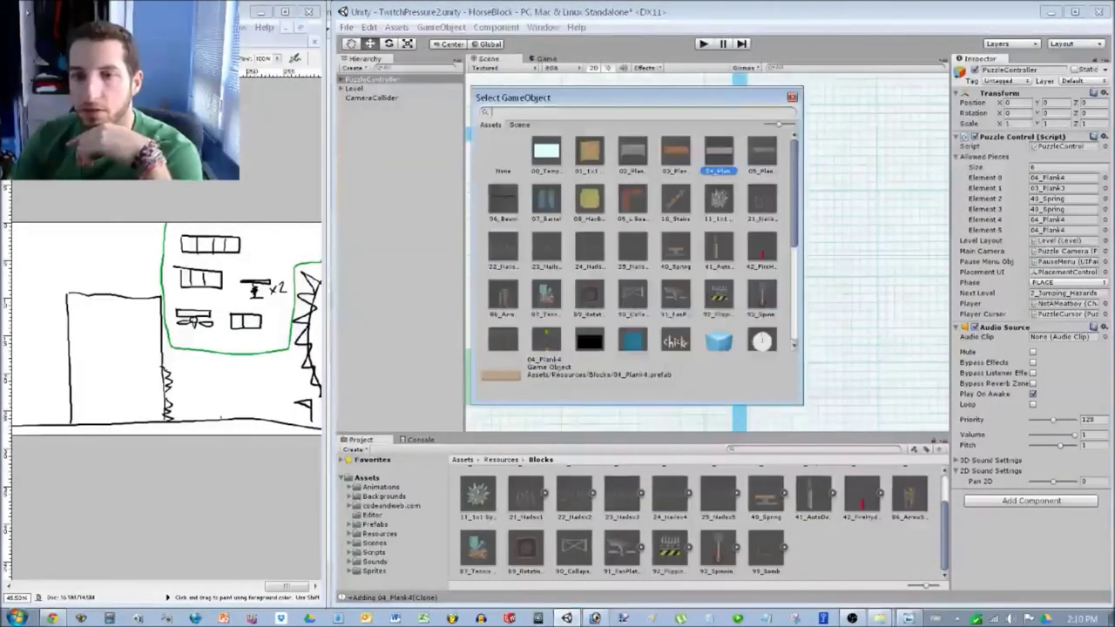
pyautogui.doubleClick(633, 153)
pyautogui.click(1105, 230)
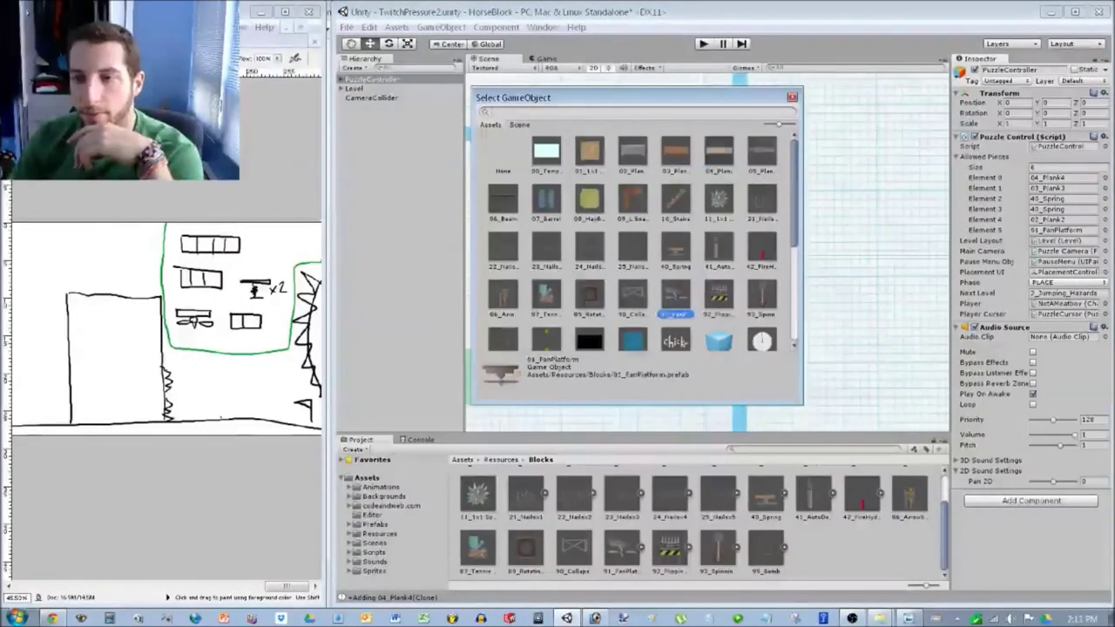
pyautogui.doubleClick(676, 294)
# Save the scene and run the level in play mode.
pyautogui.scroll(-14, 707, 250)
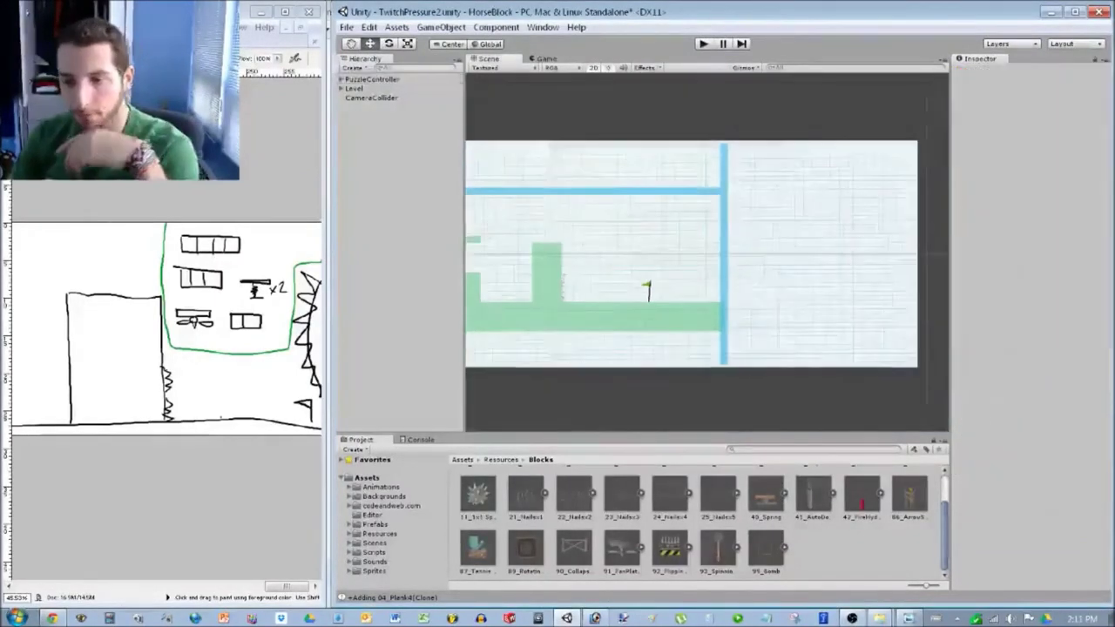
pyautogui.hotkey('ctrl', 's')
pyautogui.hotkey('ctrl', 'p')
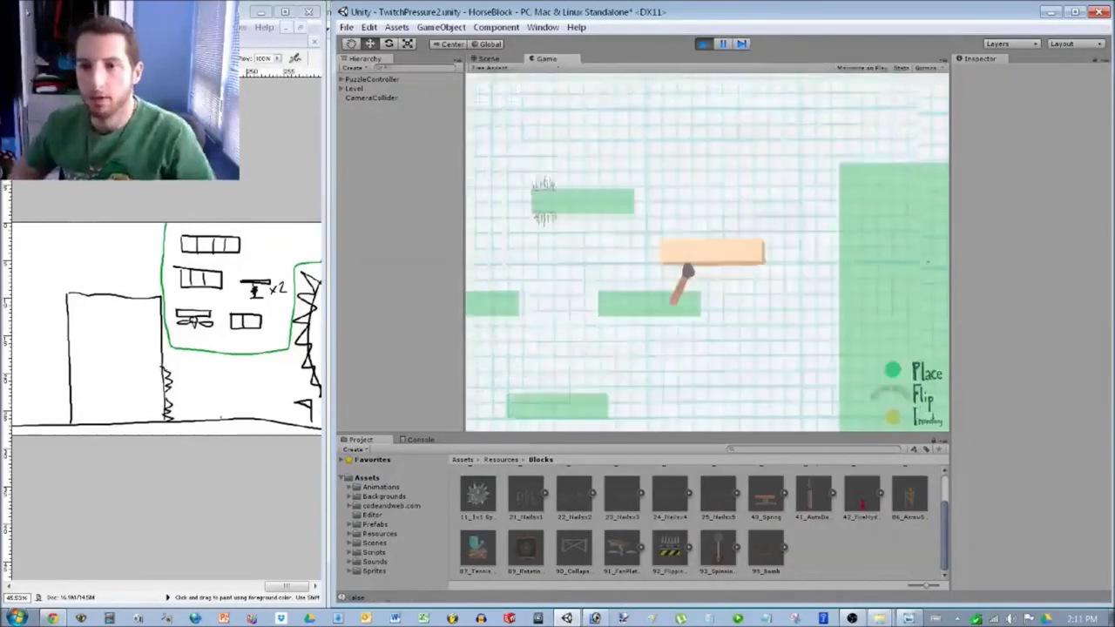
# Check the allowed pieces in the in-game inventory and pick up the 03_Plank3 piece.
pyautogui.press('Tab')
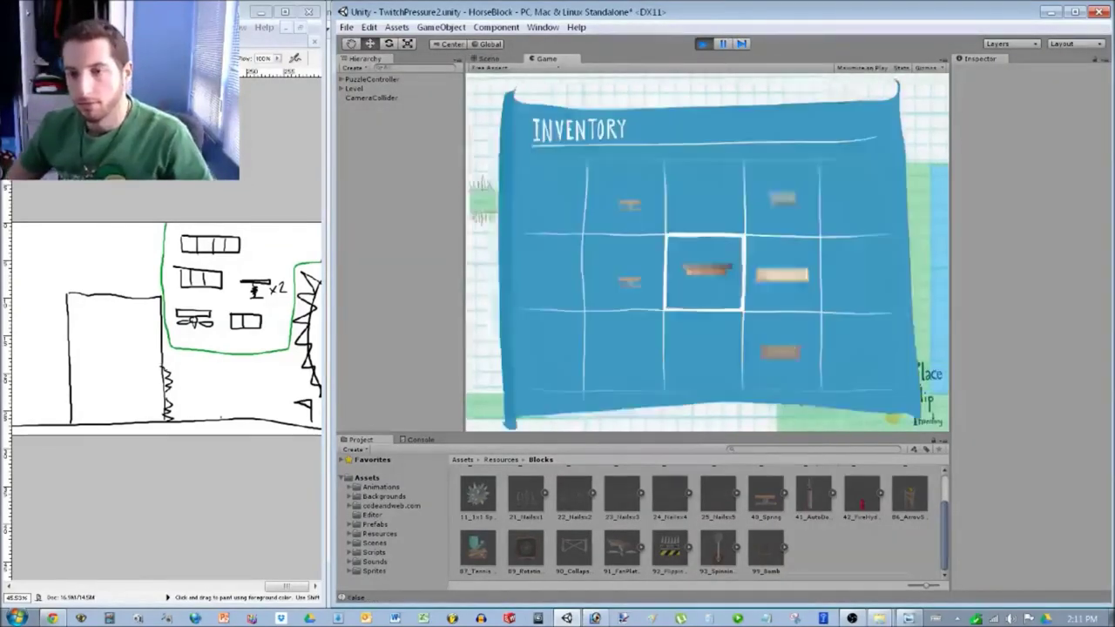
pyautogui.press('Tab')
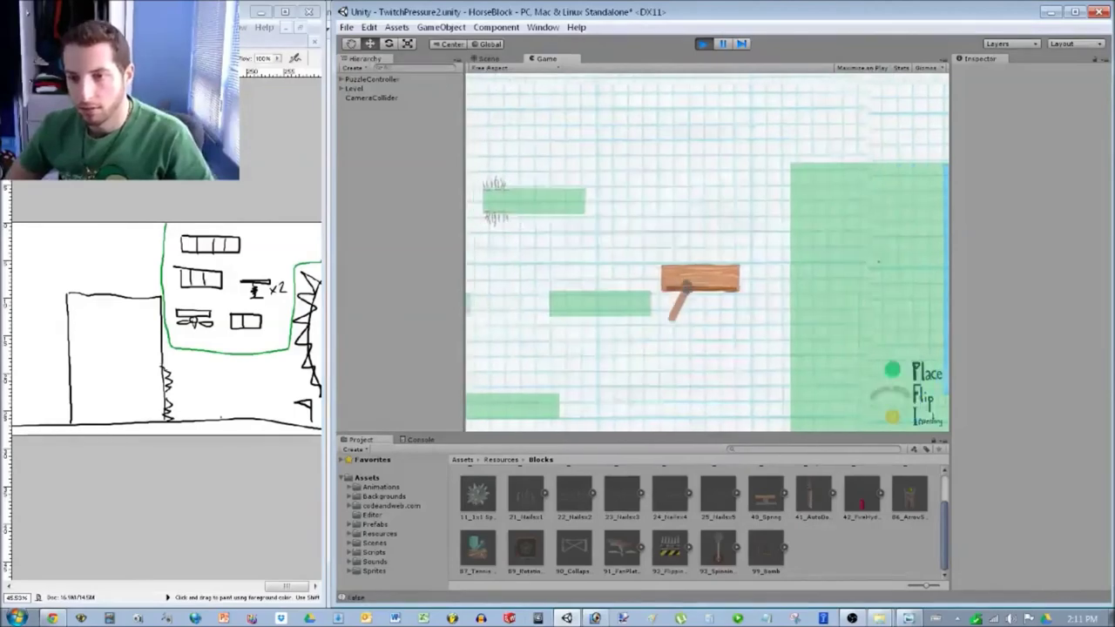
pyautogui.press('Tab')
pyautogui.press('Tab')
pyautogui.press('Tab')
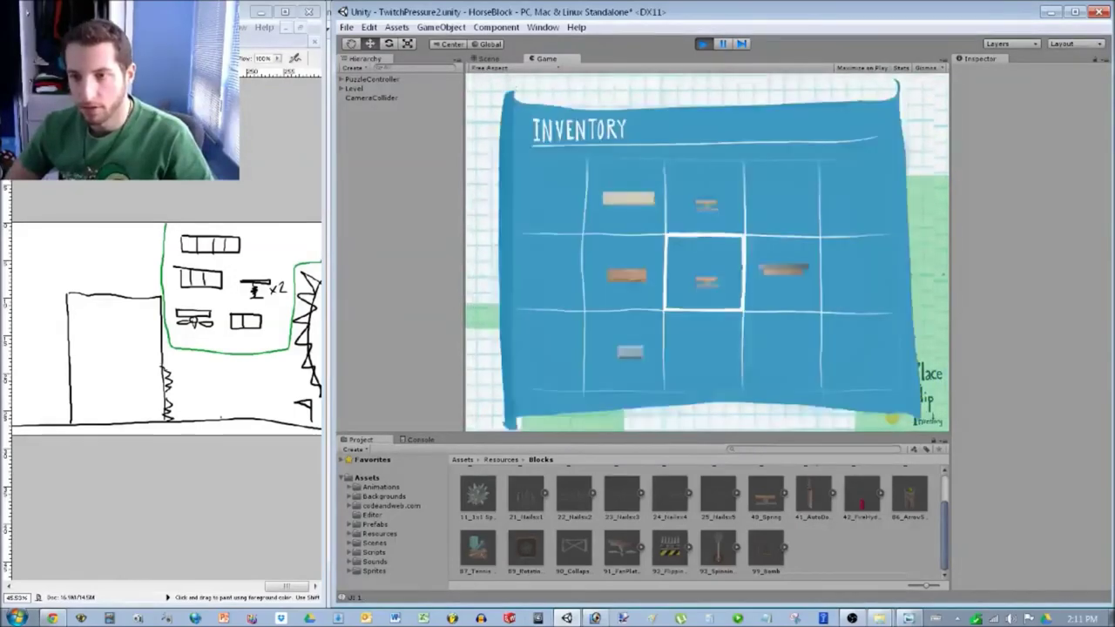
pyautogui.press('Tab')
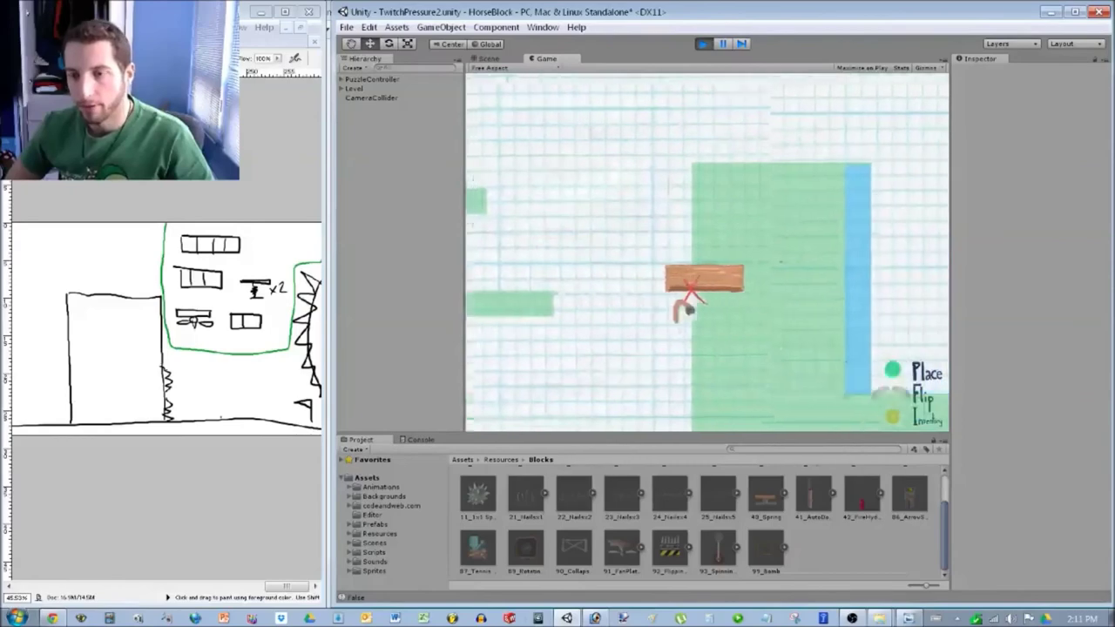
# Carry the plank through the level and place it beyond the spiked pillar before the goal flag.
pyautogui.press('Right')
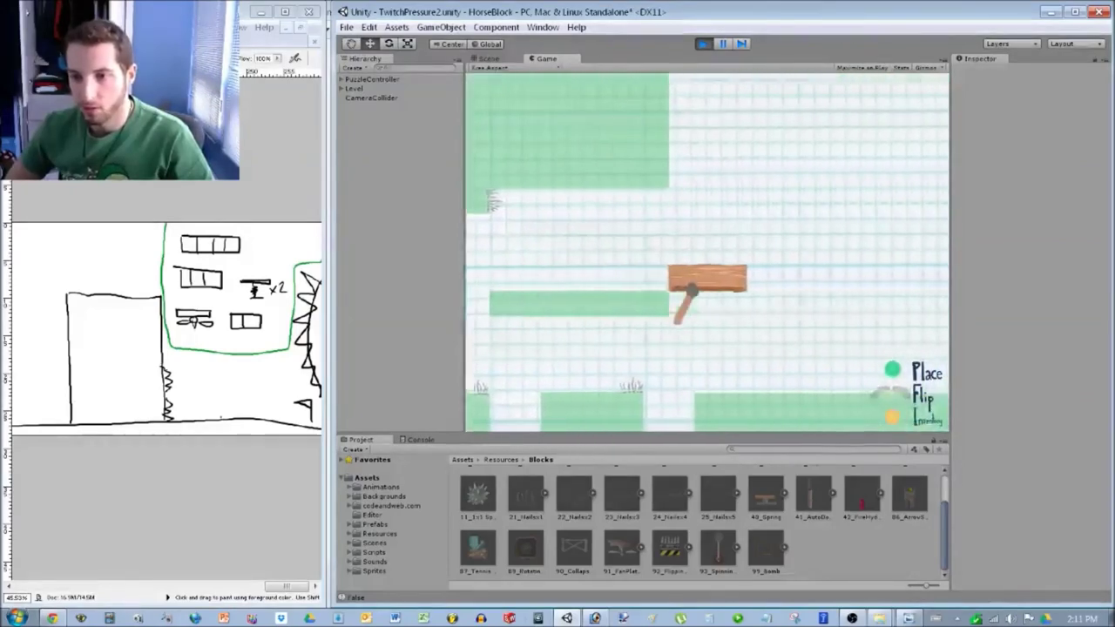
pyautogui.press('Right')
pyautogui.press('Up')
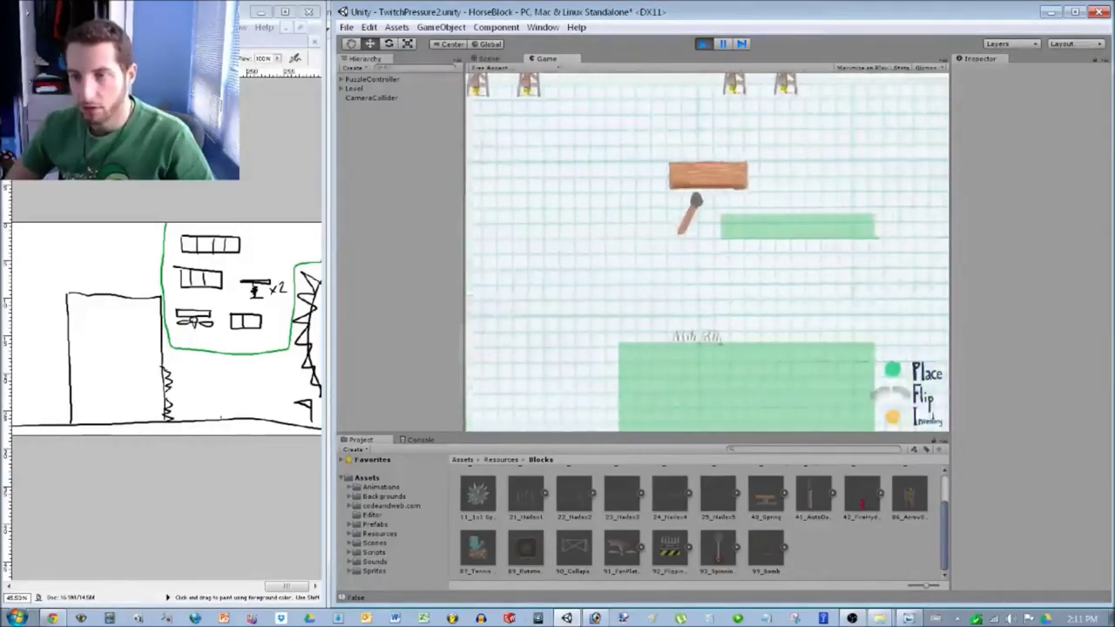
pyautogui.press('Right')
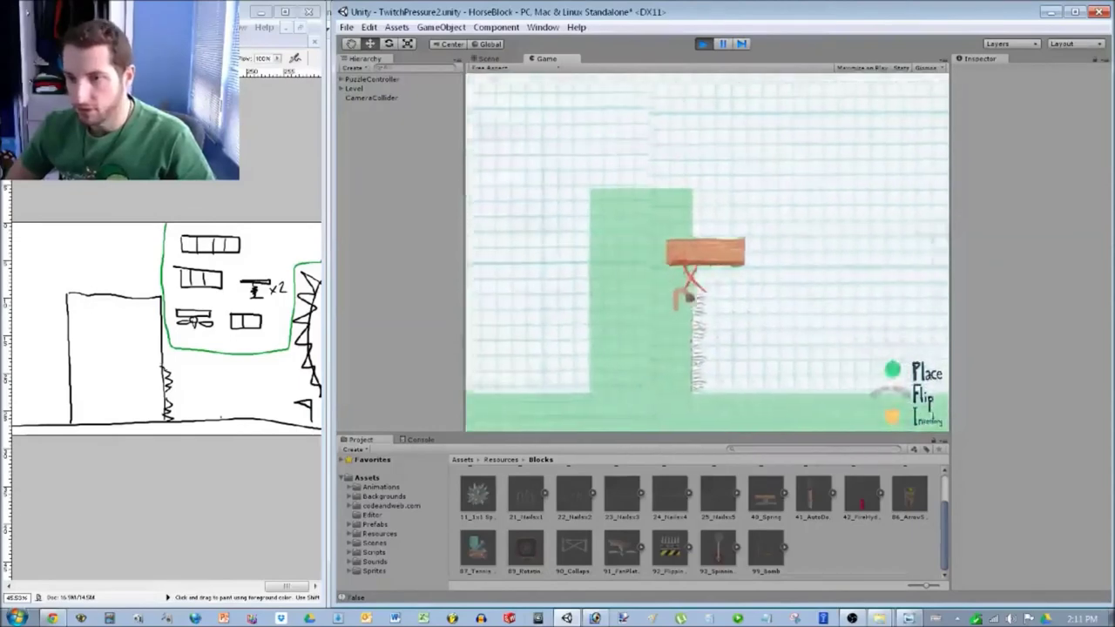
pyautogui.press('Right')
pyautogui.press('Right')
pyautogui.press('Right')
pyautogui.press('Right')
pyautogui.press('Down')
pyautogui.press('Down')
pyautogui.press('Left')
pyautogui.press('Left')
pyautogui.press('Up')
# Pick the fan platform from the inventory and carry it back across the level to the boundary beside the stairs.
pyautogui.press('i')
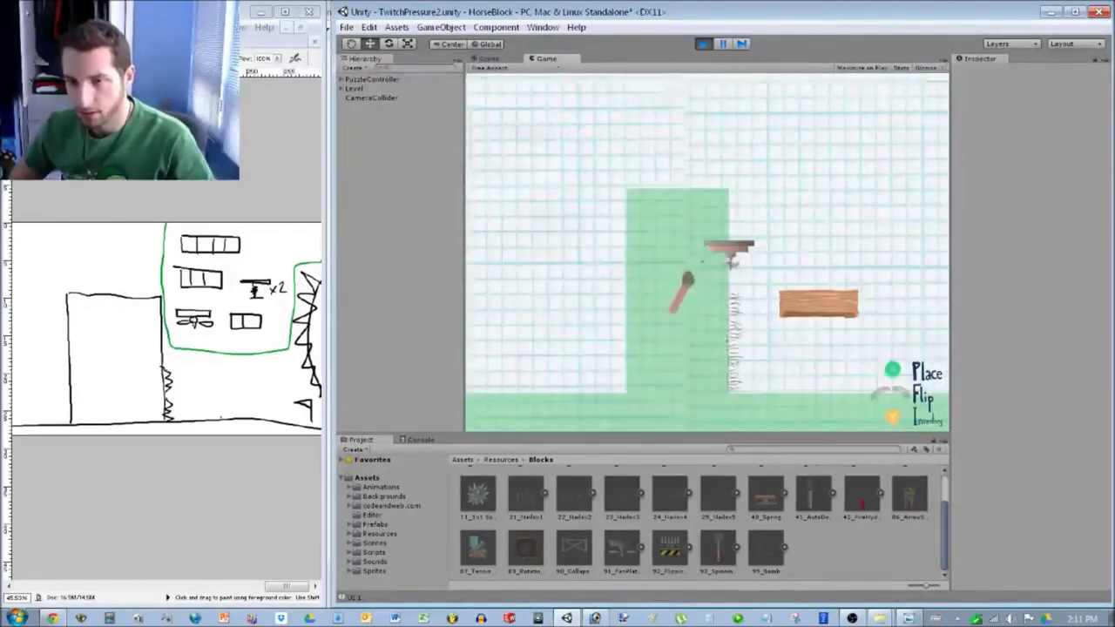
pyautogui.press('Left')
pyautogui.press('Down')
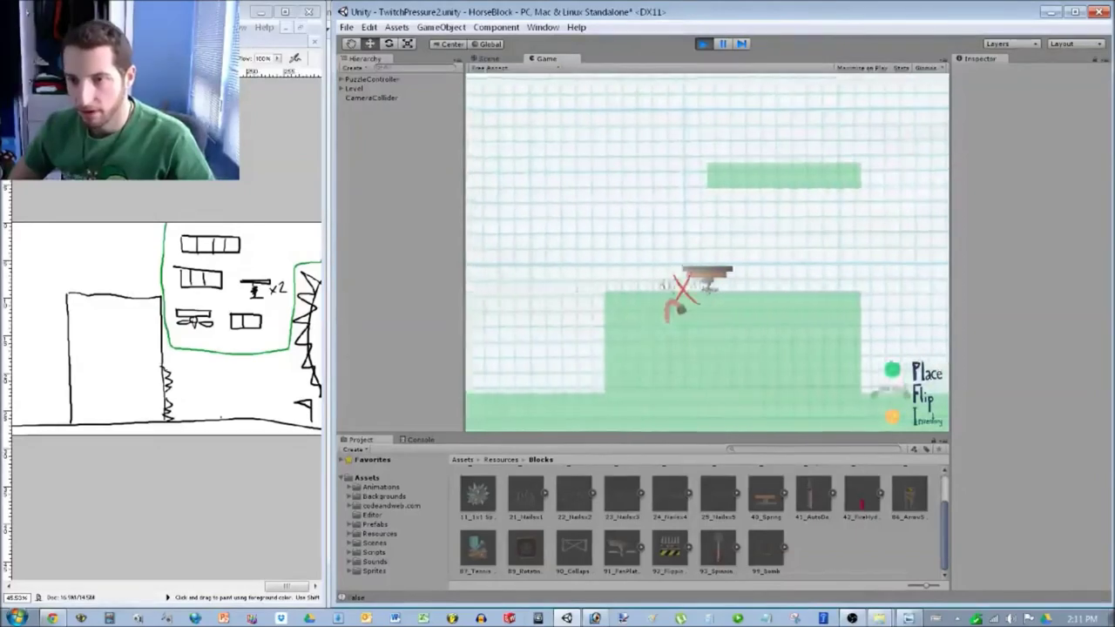
pyautogui.press('Left')
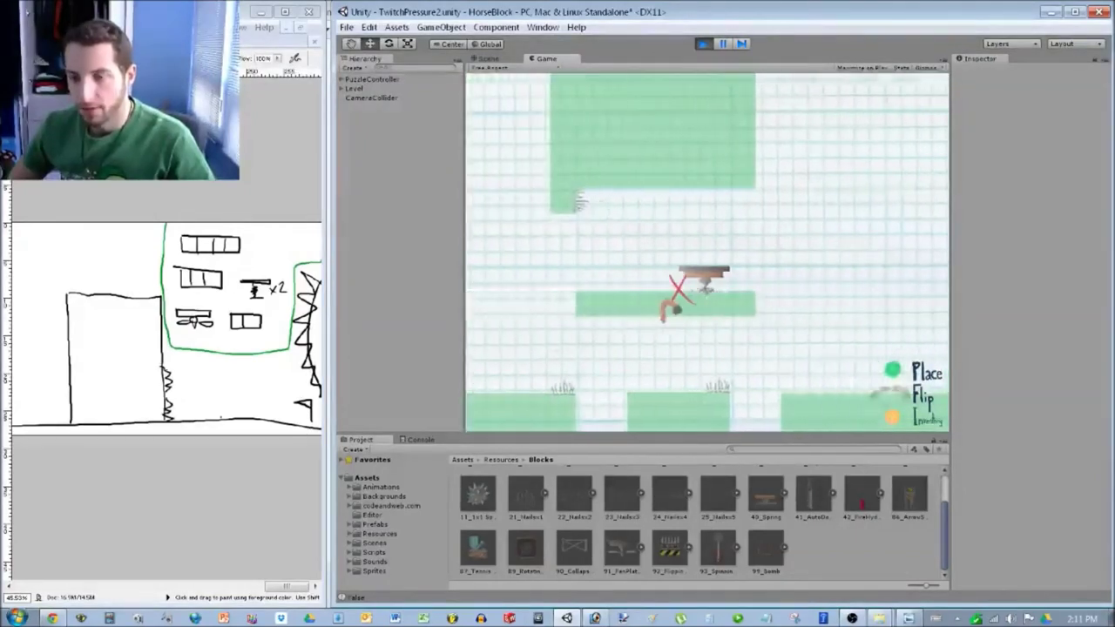
pyautogui.press('Left')
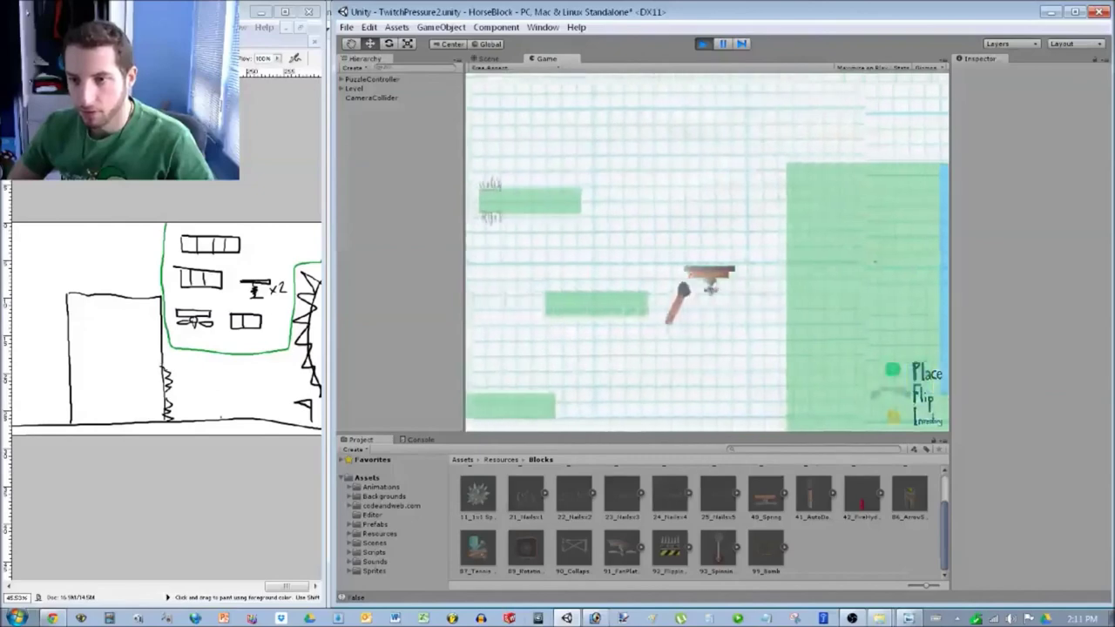
pyautogui.press('Left')
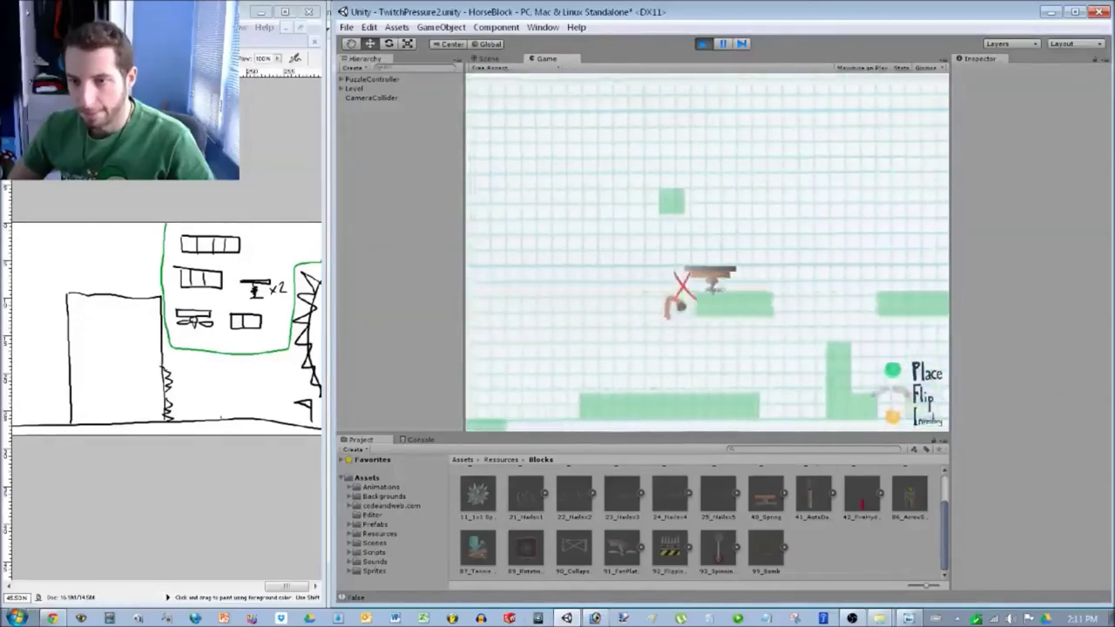
pyautogui.press('Left')
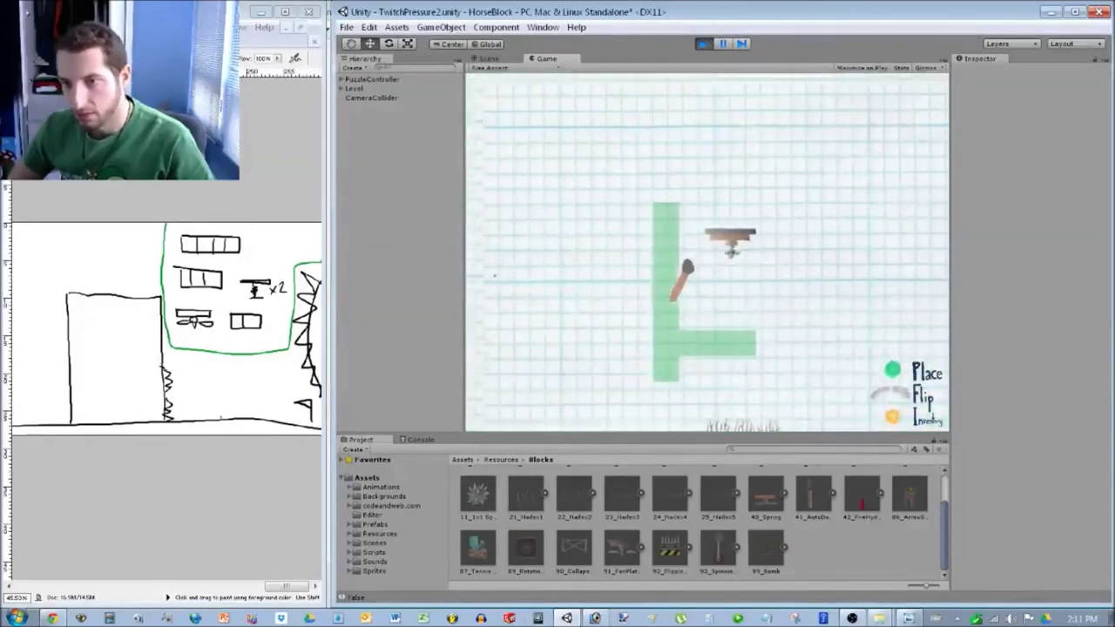
pyautogui.press('Left')
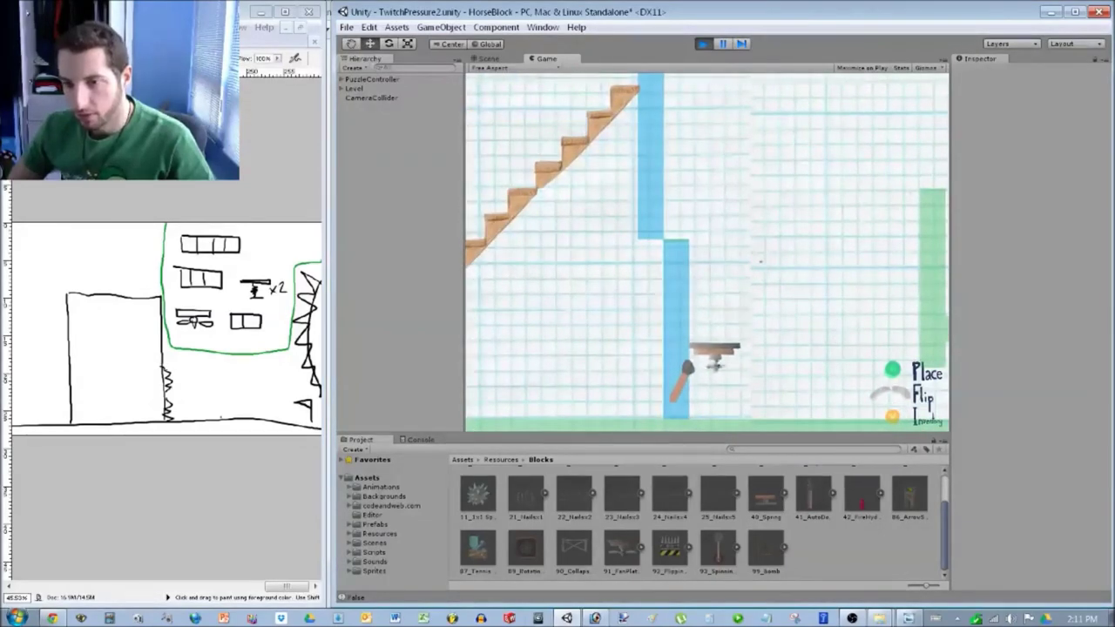
# Stop the current playtest and run the level in play mode again.
pyautogui.press('Right')
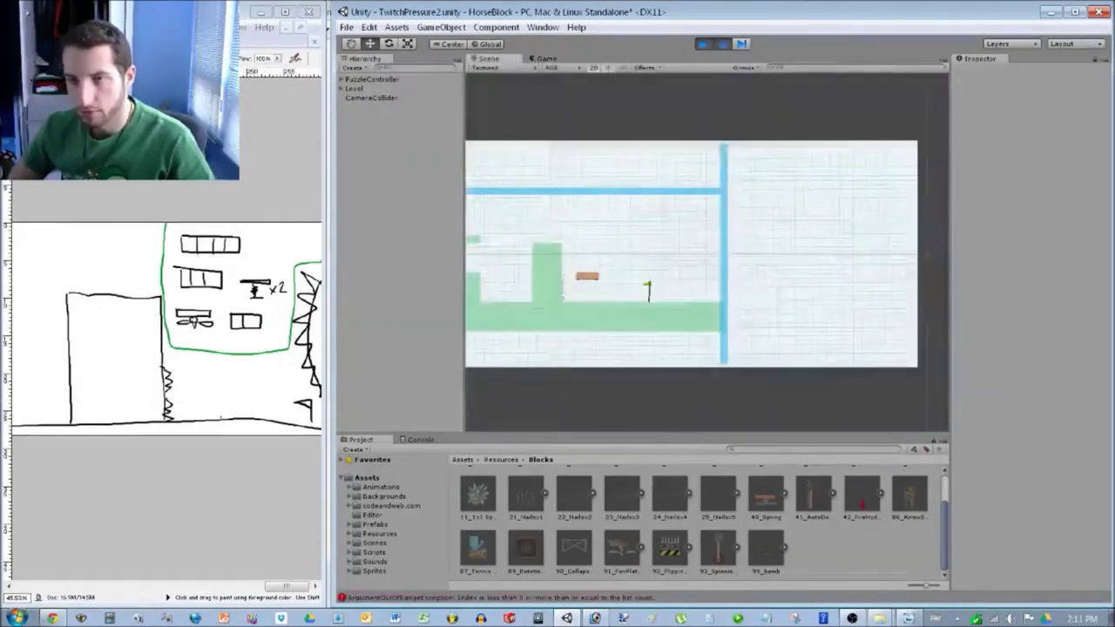
pyautogui.hotkey('ctrl', 'p')
pyautogui.hotkey('ctrl', 'p')
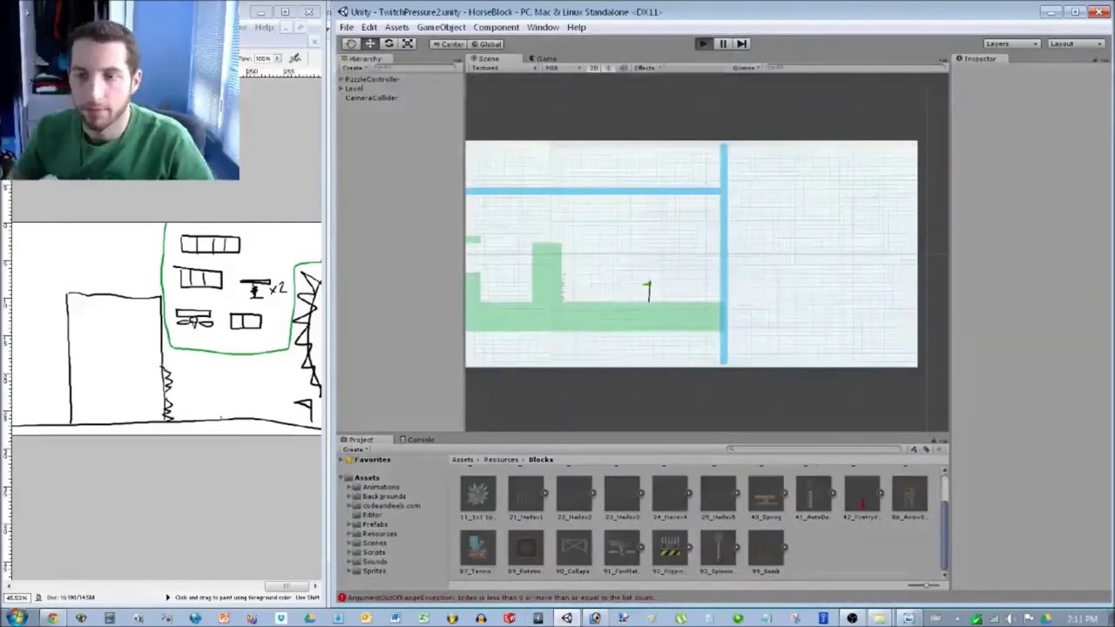
pyautogui.hotkey('ctrl', 'p')
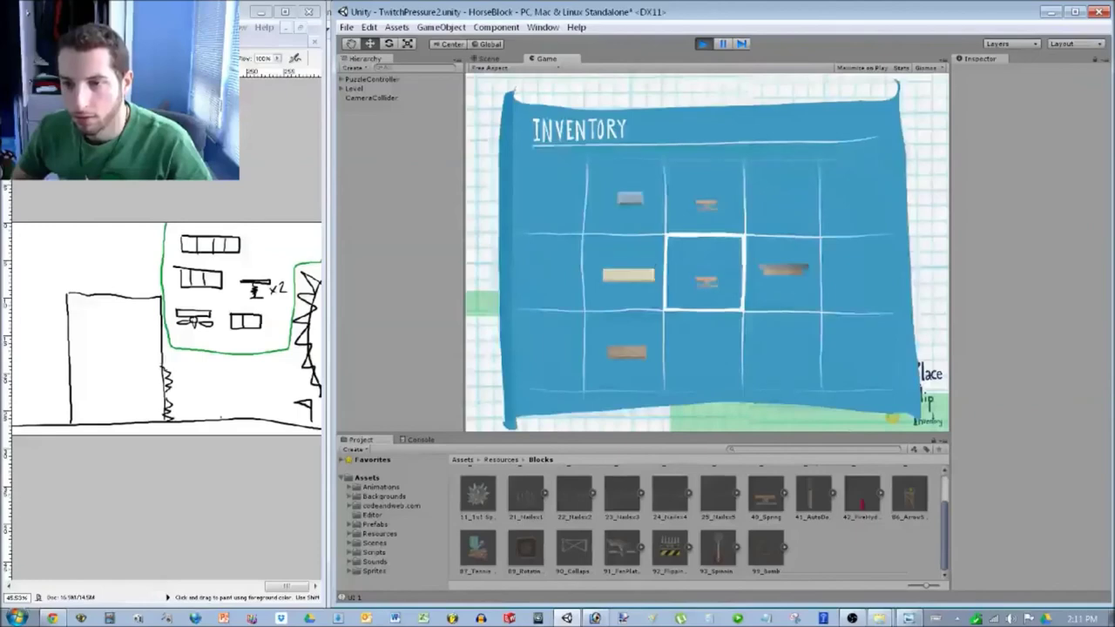
# Pick a spring from the in-game inventory and place it on the ground at the foot of the boundary beyond the stairs.
pyautogui.press('Left')
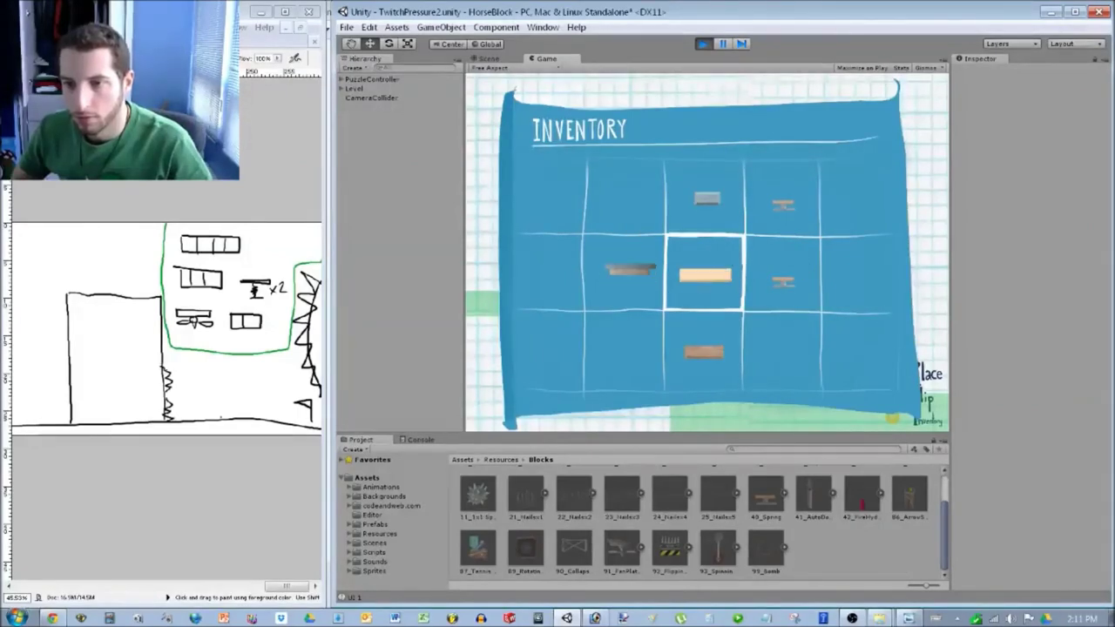
pyautogui.press('space')
pyautogui.press('Right')
pyautogui.press('Down')
pyautogui.press('Down')
pyautogui.press('Left')
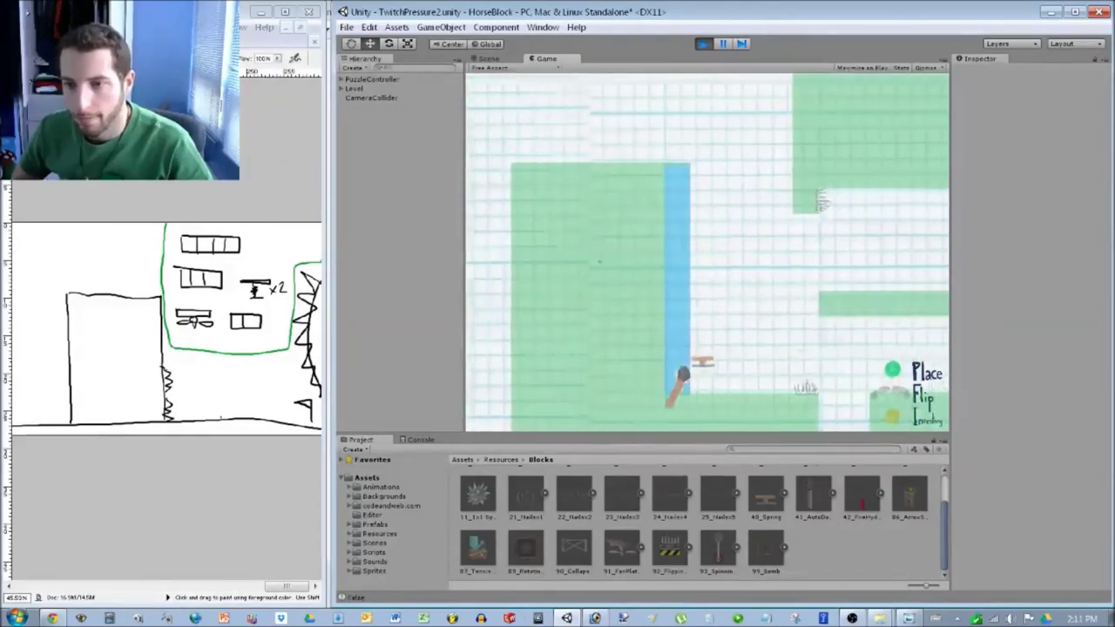
pyautogui.press('Up')
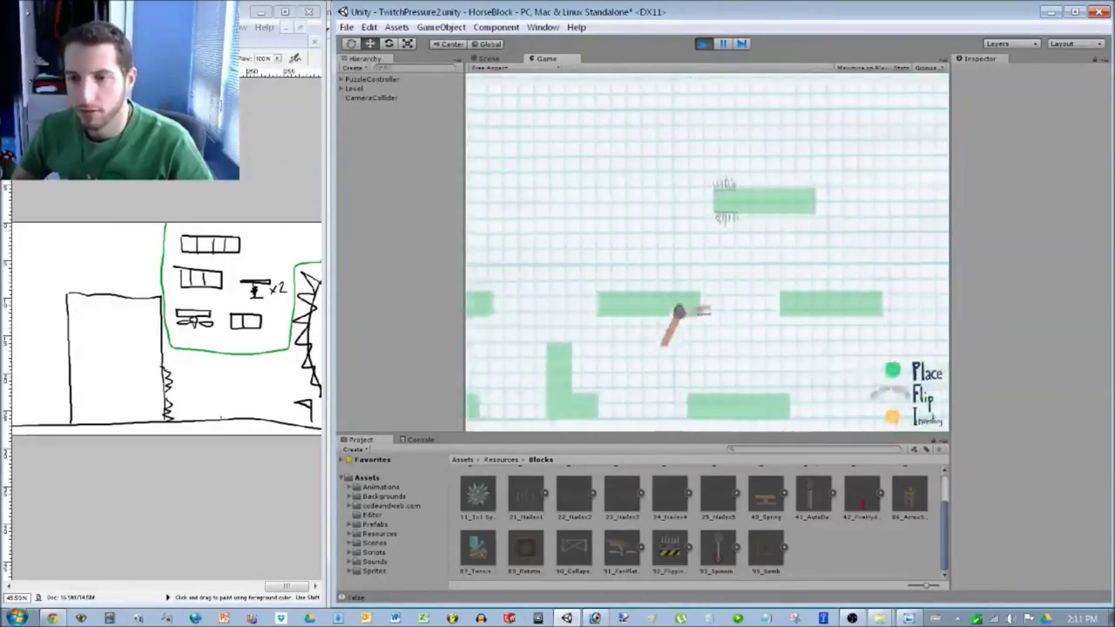
pyautogui.press('Right')
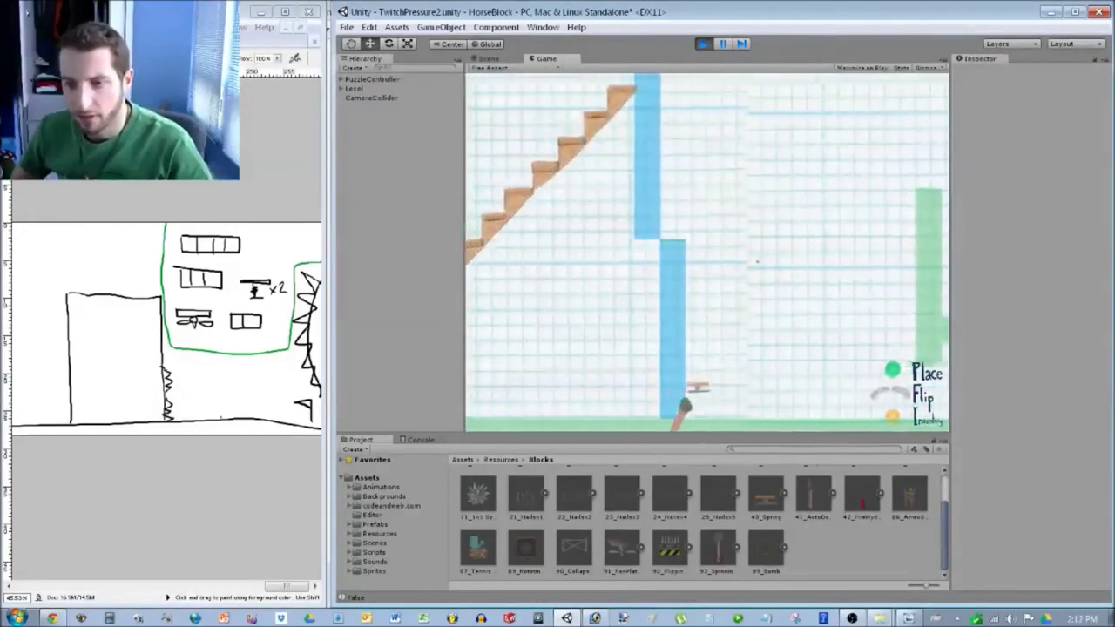
pyautogui.press('Down')
# Take the fan platform from the inventory and carry it around the upper part of the boundary beside the stairs.
pyautogui.press('i')
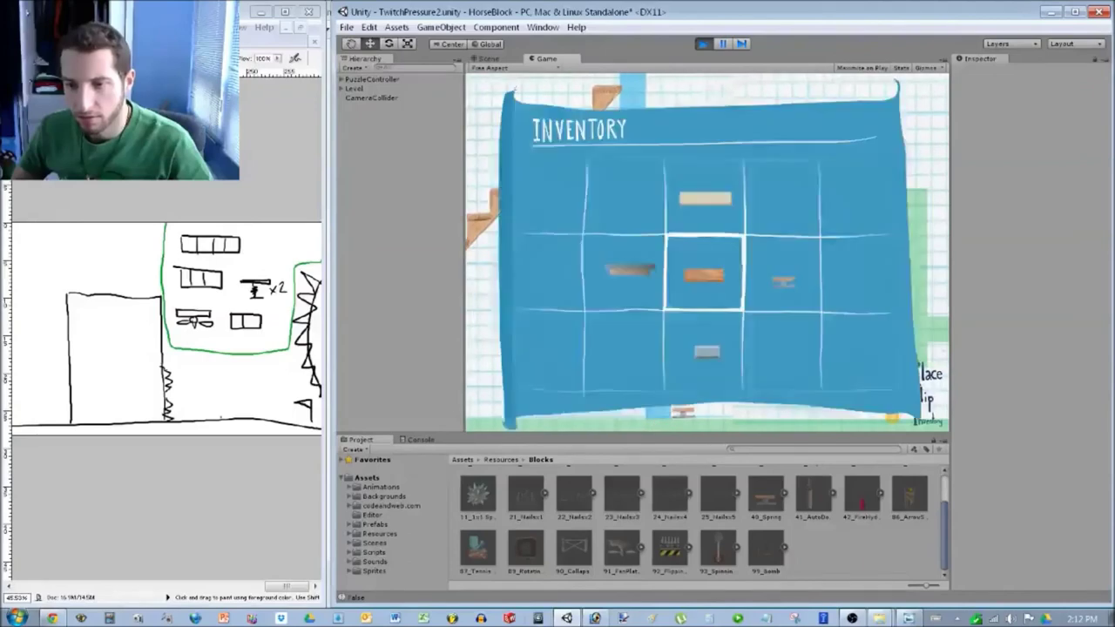
pyautogui.press('i')
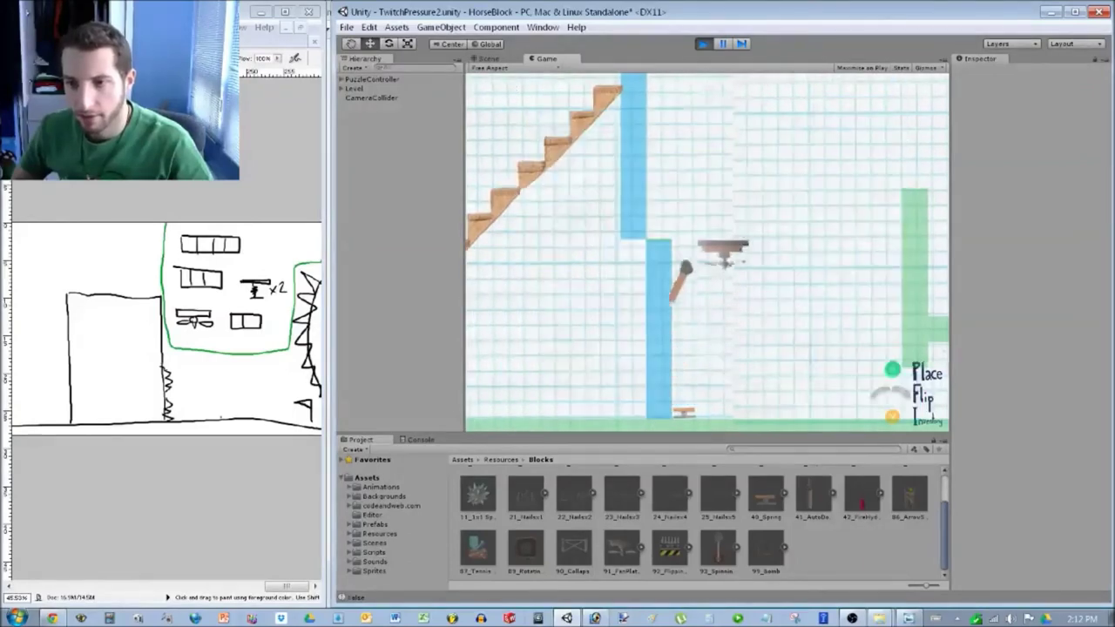
pyautogui.press('Up')
pyautogui.press('Up')
pyautogui.press('Up')
pyautogui.press('Up')
pyautogui.press('Left')
pyautogui.press('Left')
pyautogui.press('Right')
pyautogui.press('Right')
pyautogui.press('Right')
pyautogui.press('Right')
pyautogui.press('Right')
pyautogui.press('Right')
pyautogui.press('Right')
pyautogui.press('Right')
pyautogui.press('Right')
pyautogui.press('Right')
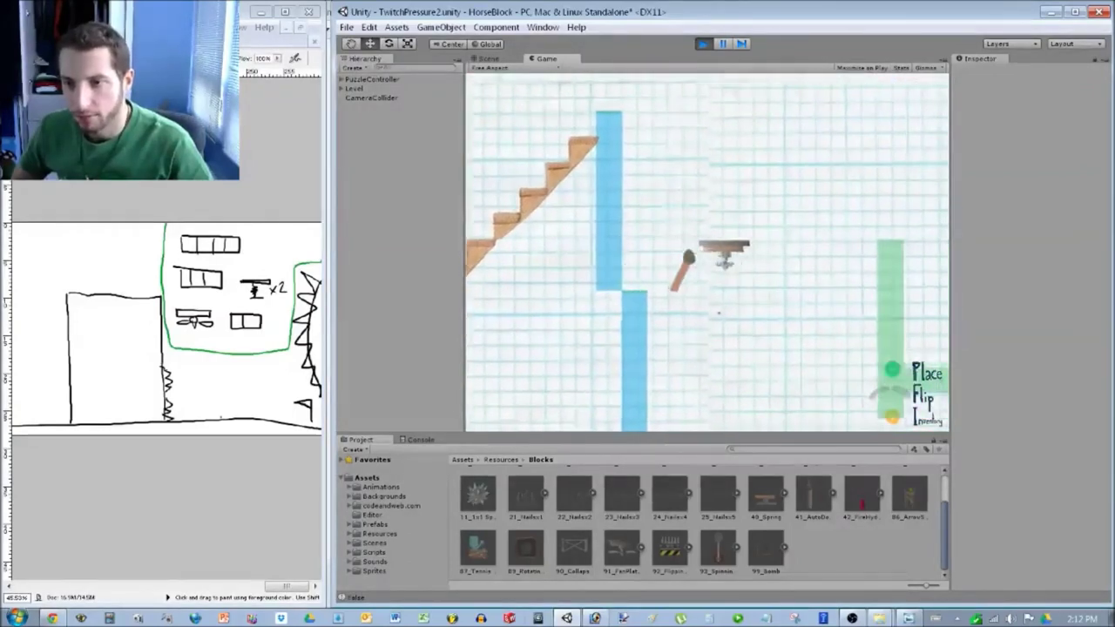
pyautogui.press('Down')
pyautogui.press('Down')
pyautogui.press('Left')
# Reopen the inventory and go through the remaining puzzle pieces.
pyautogui.press('i')
pyautogui.press('i')
pyautogui.press('i')
pyautogui.press('i')
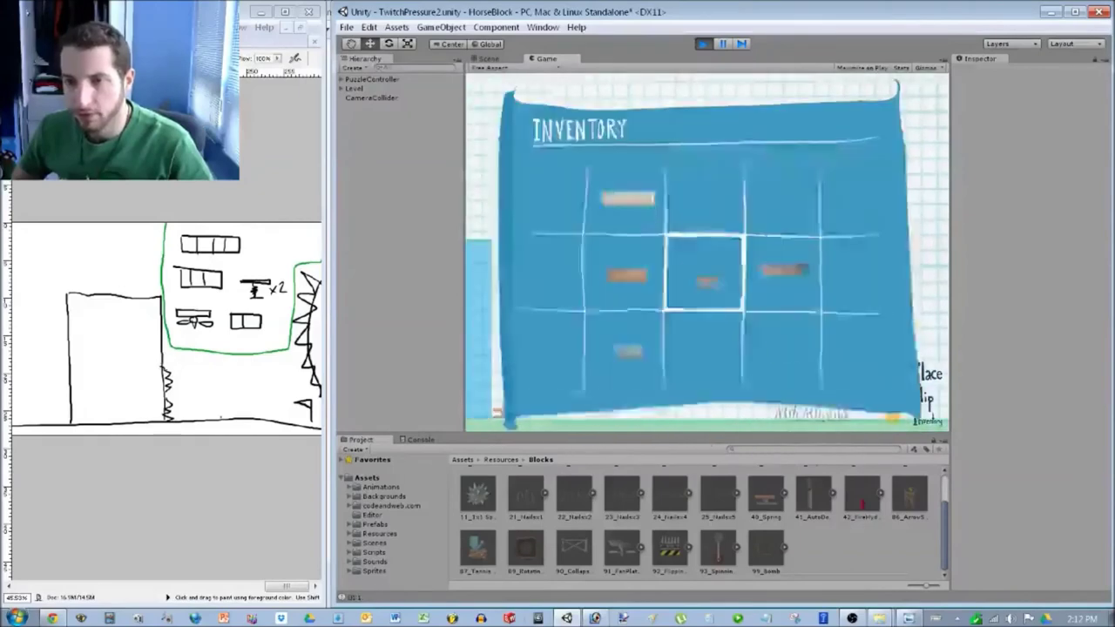
pyautogui.press('Left')
pyautogui.press('Left')
pyautogui.press('Left')
pyautogui.press('Left')
pyautogui.press('Left')
pyautogui.press('Left')
pyautogui.press('Left')
pyautogui.press('Left')
pyautogui.press('Left')
pyautogui.press('Left')
pyautogui.press('Up')
pyautogui.press('Right')
pyautogui.press('Right')
pyautogui.press('Right')
pyautogui.press('i')
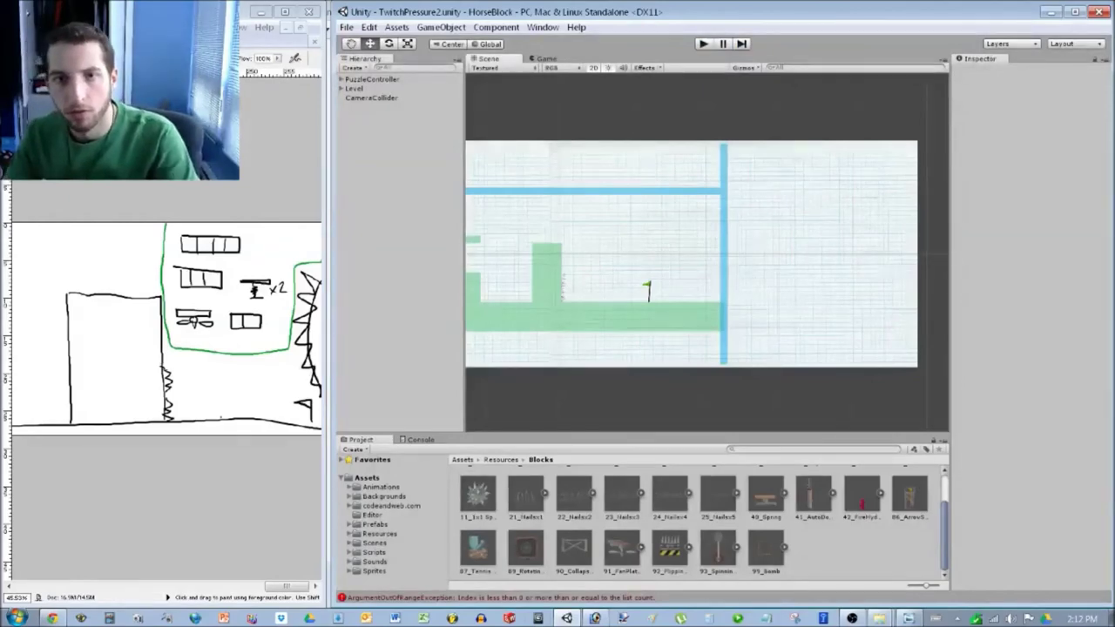
# Playtest the level again, carrying the plank pieces through it, and stop play mode.
pyautogui.hotkey('ctrl', 'p')
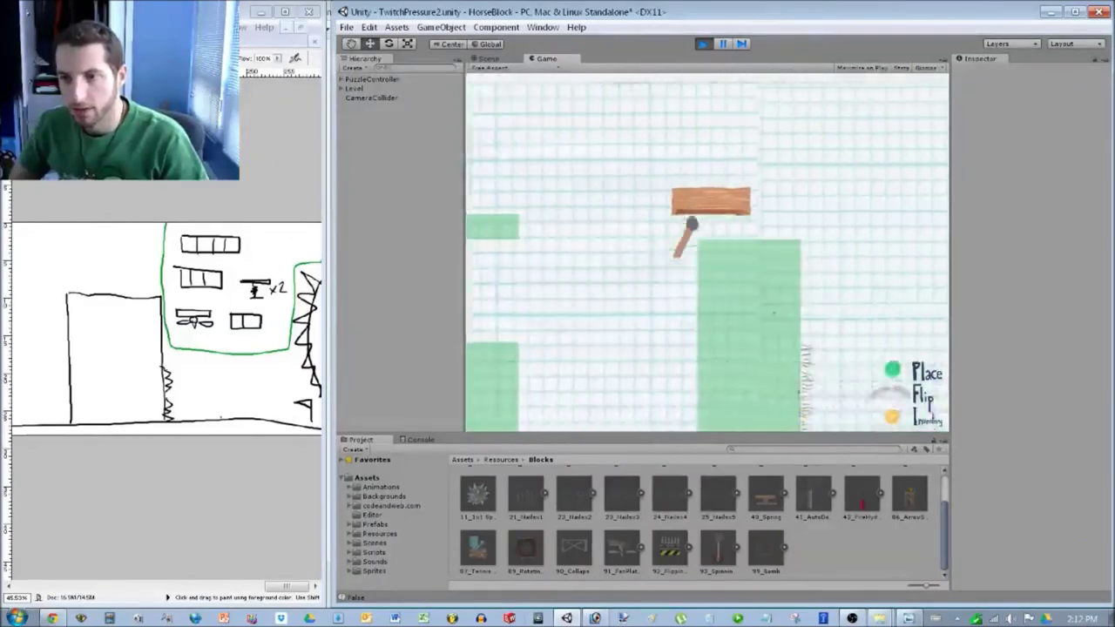
pyautogui.press('Return')
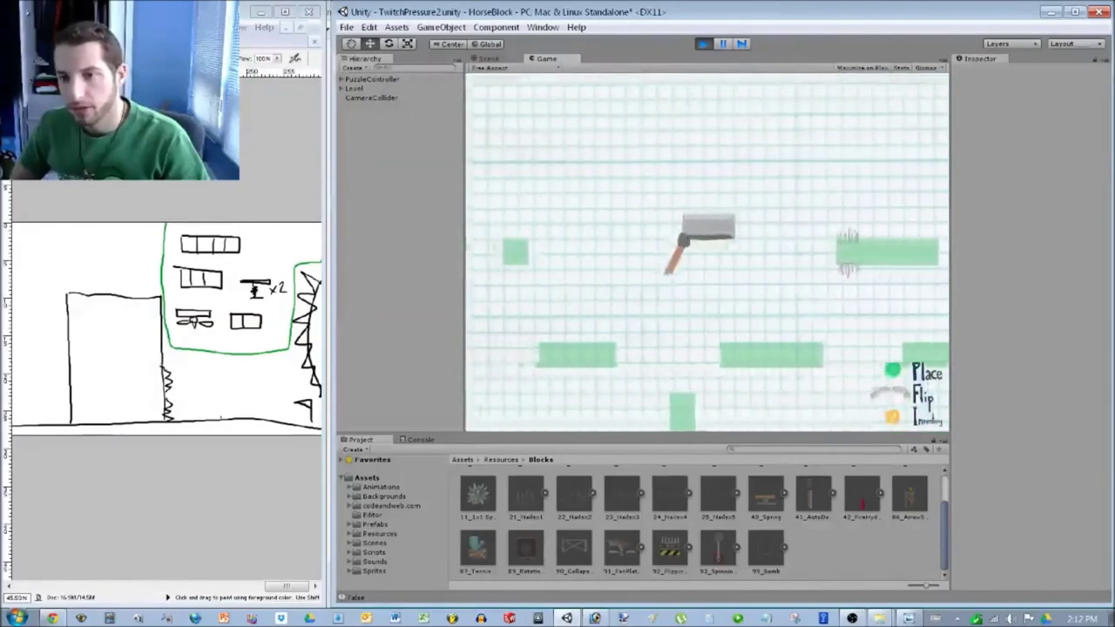
pyautogui.hotkey('ctrl', 'p')
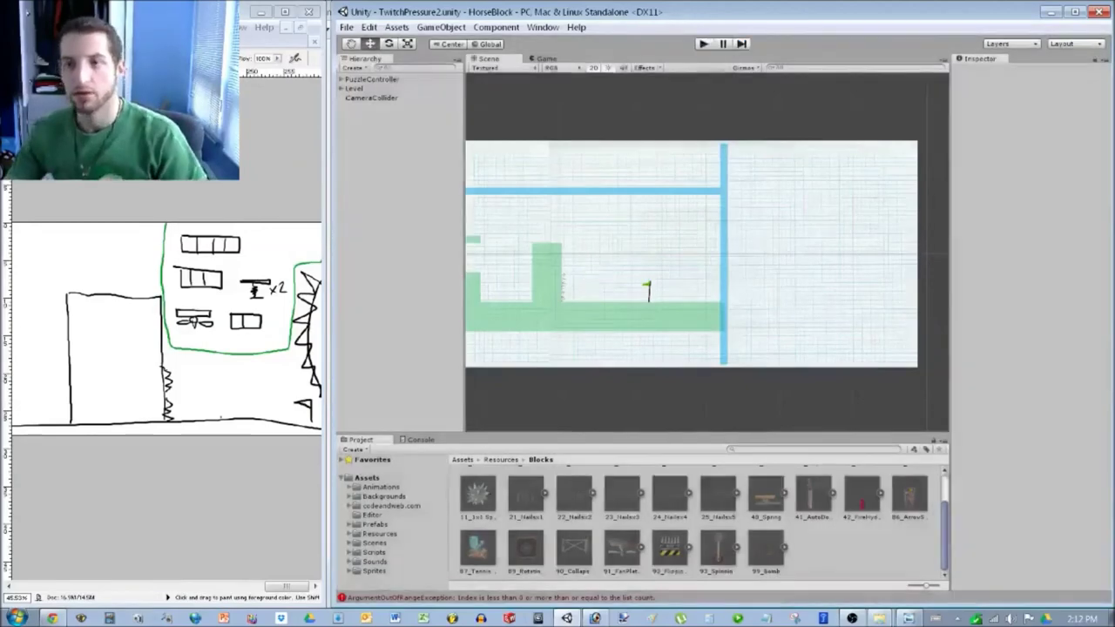
# Set the PuzzleController's allowed pieces size to 3 and run the level.
pyautogui.scroll(-4, 706, 253)
pyautogui.moveTo(645, 253); pyautogui.dragTo(842, 250, button='middle')
pyautogui.click(372, 79)
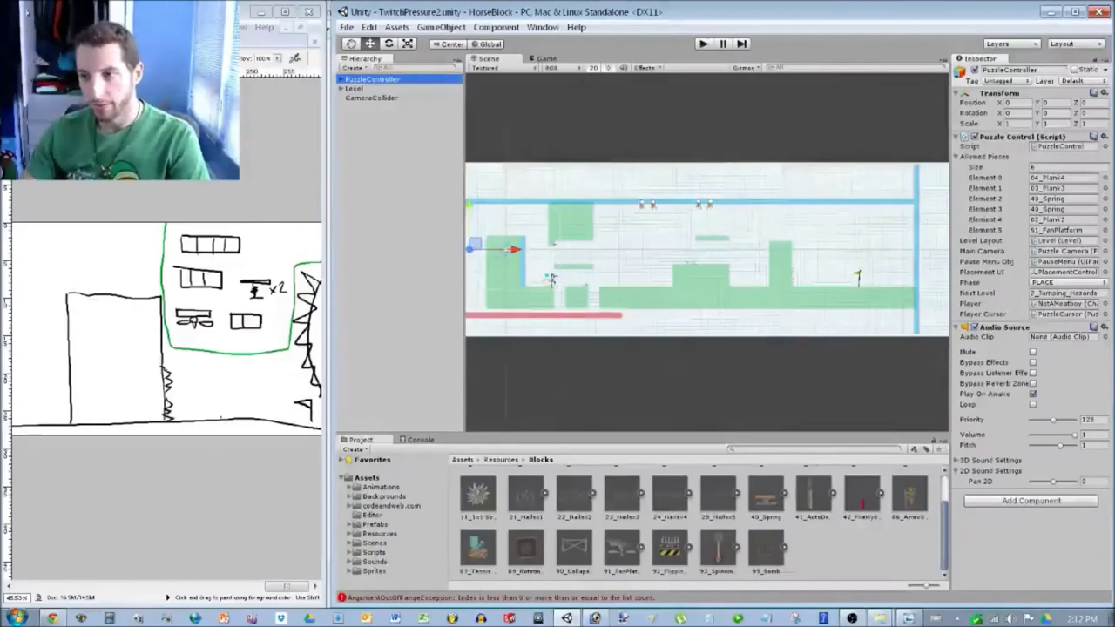
pyautogui.click(1067, 167)
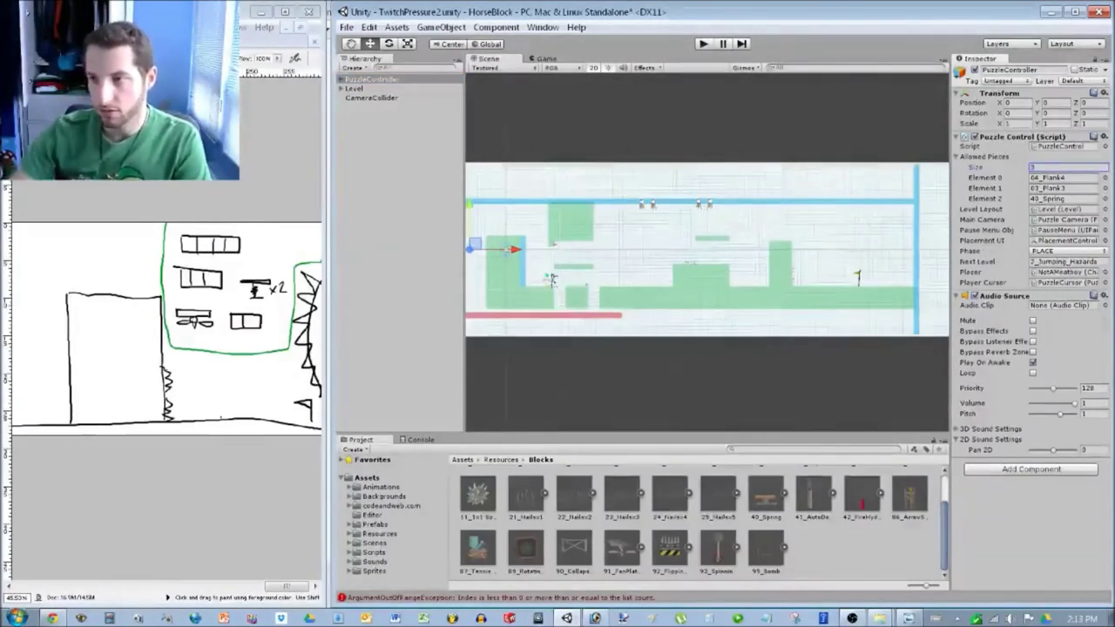
pyautogui.hotkey('ctrl', 'p')
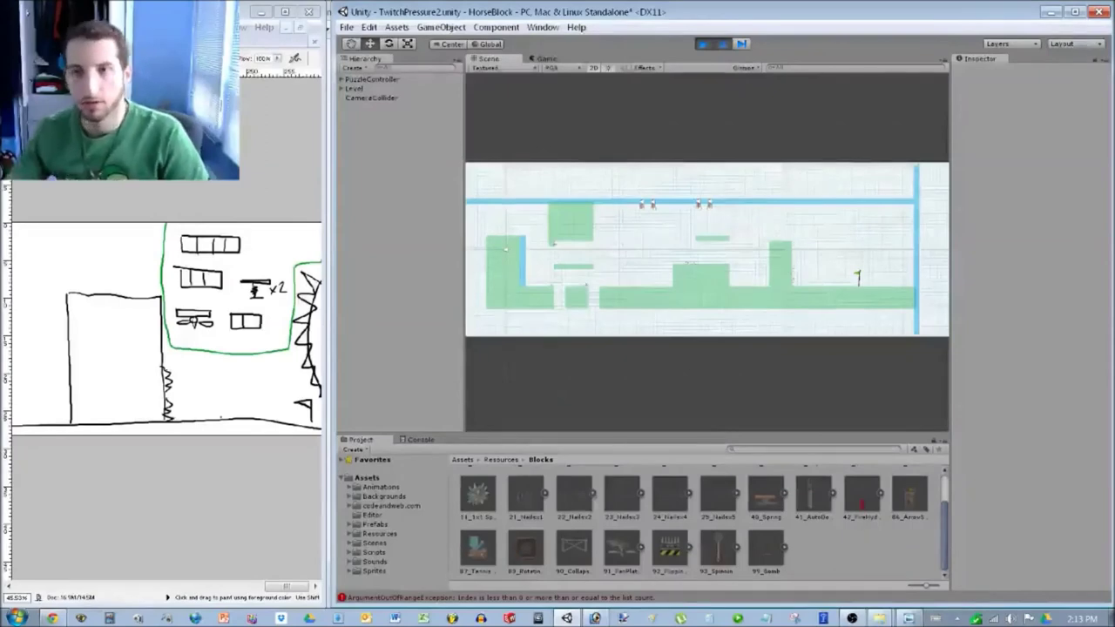
# Reduce the PuzzleController's allowed pieces size to 1, choose the piece for Element 0, and playtest the level.
pyautogui.scroll(2, 707, 252)
pyautogui.scroll(-1, 707, 251)
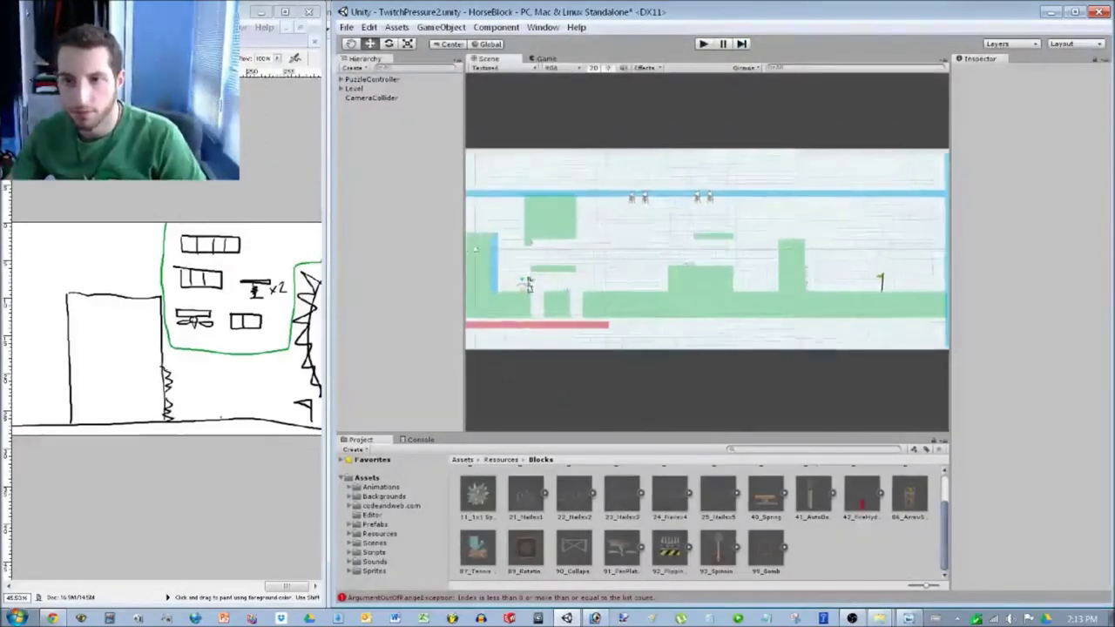
pyautogui.scroll(3, 505, 280)
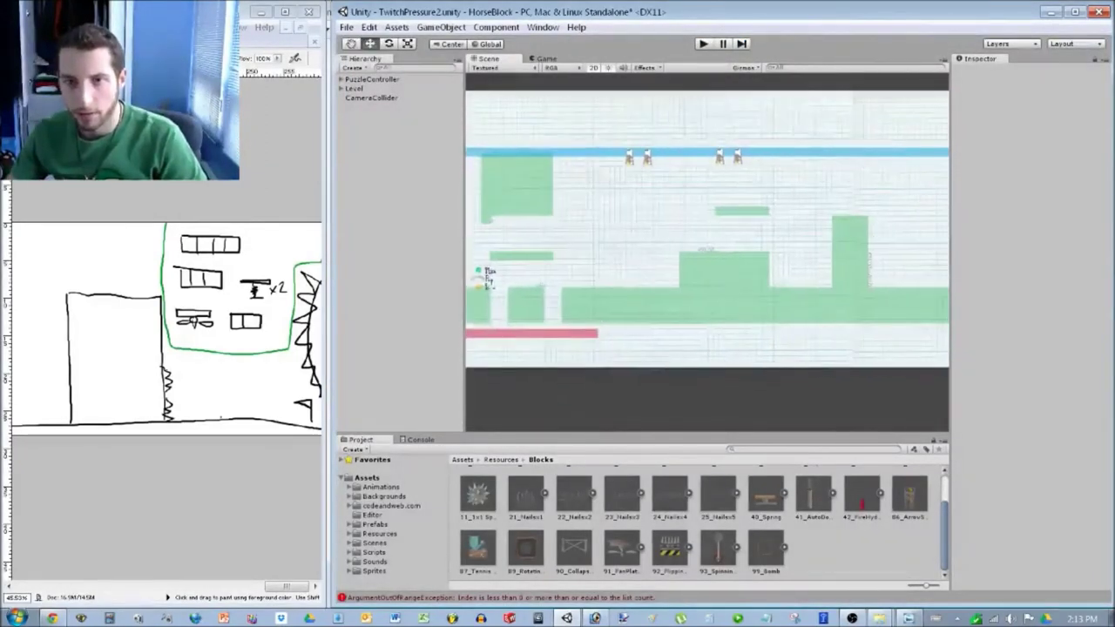
pyautogui.click(372, 79)
pyautogui.click(1066, 168)
pyautogui.write('1')
pyautogui.press('Return')
pyautogui.click(1104, 178)
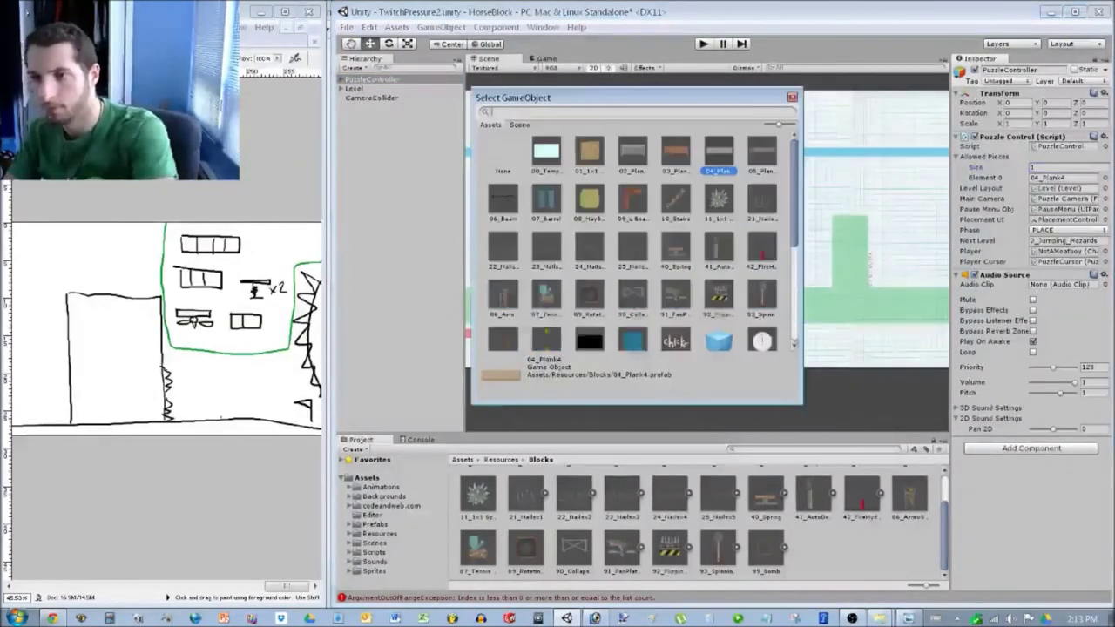
pyautogui.press('Return')
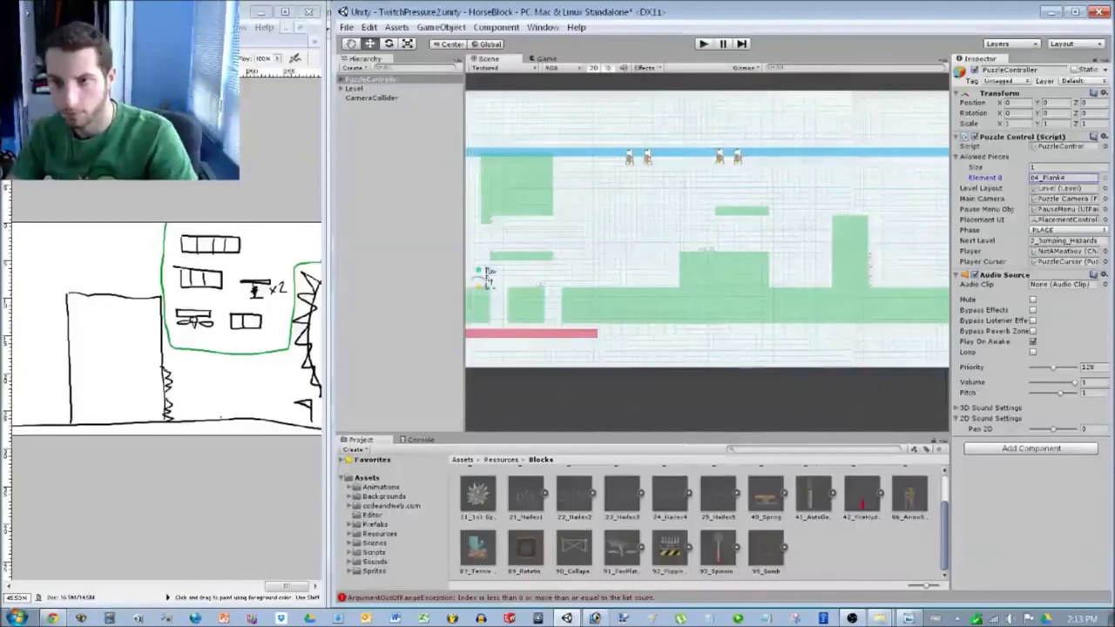
pyautogui.hotkey('ctrl', 'p')
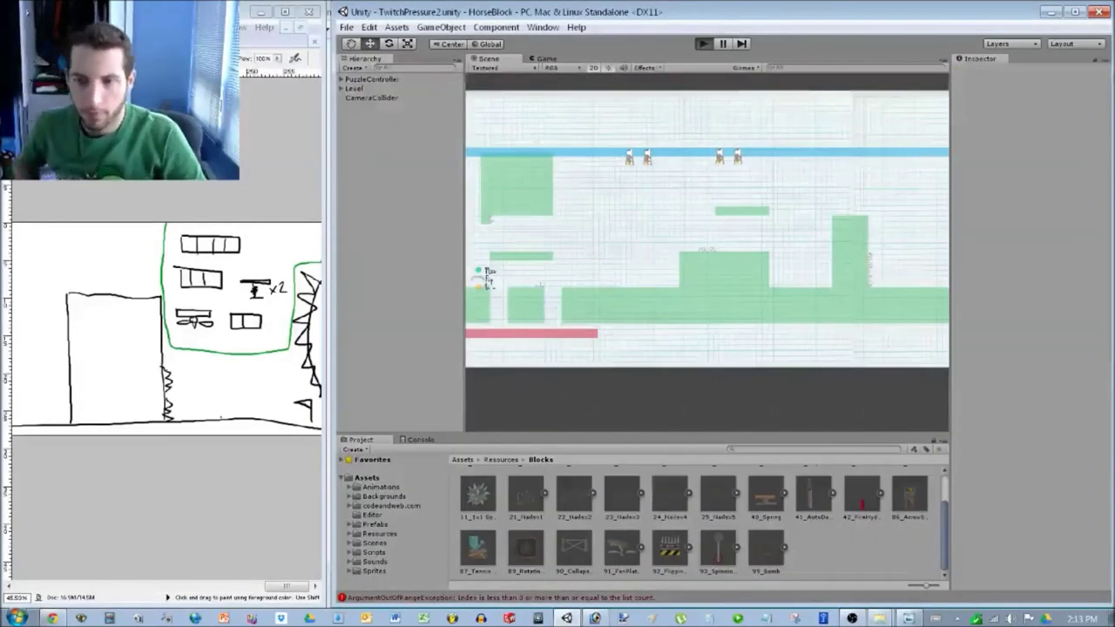
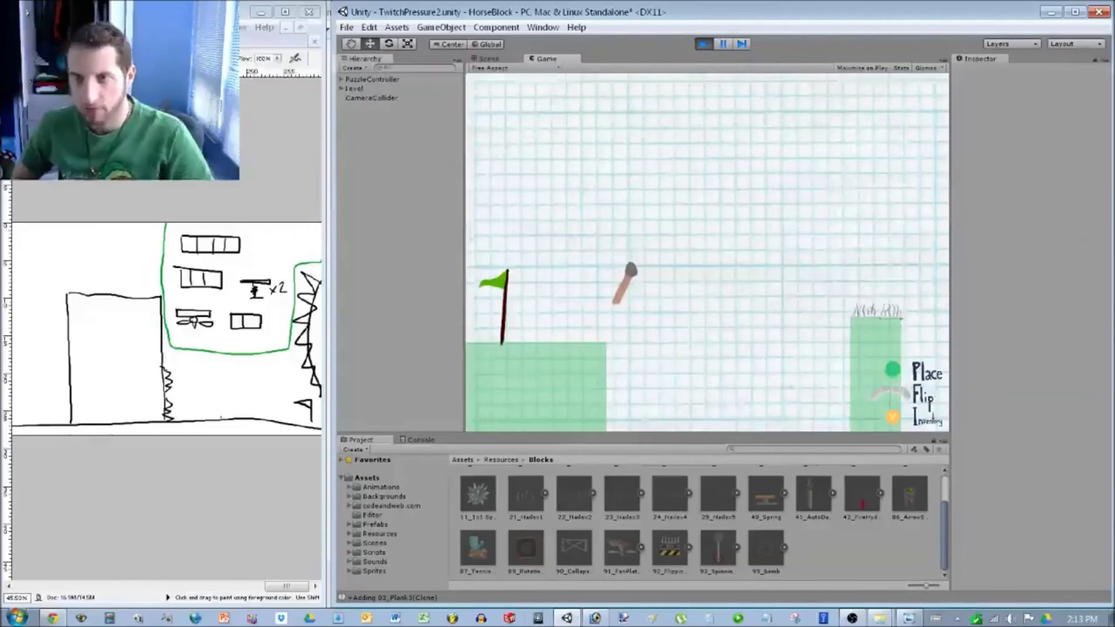
pyautogui.hotkey('ctrl', 'p')
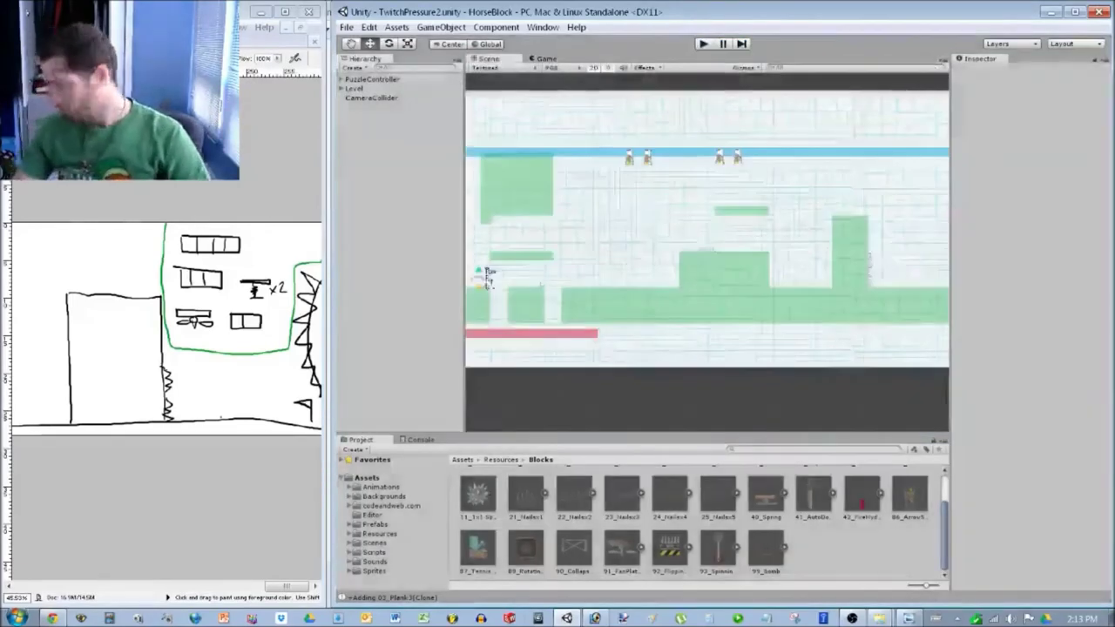
# Add the 91_FanPlatform block to the scene between the goal flag and the vertical boundary at the level's end.
pyautogui.scroll(-7, 708, 252)
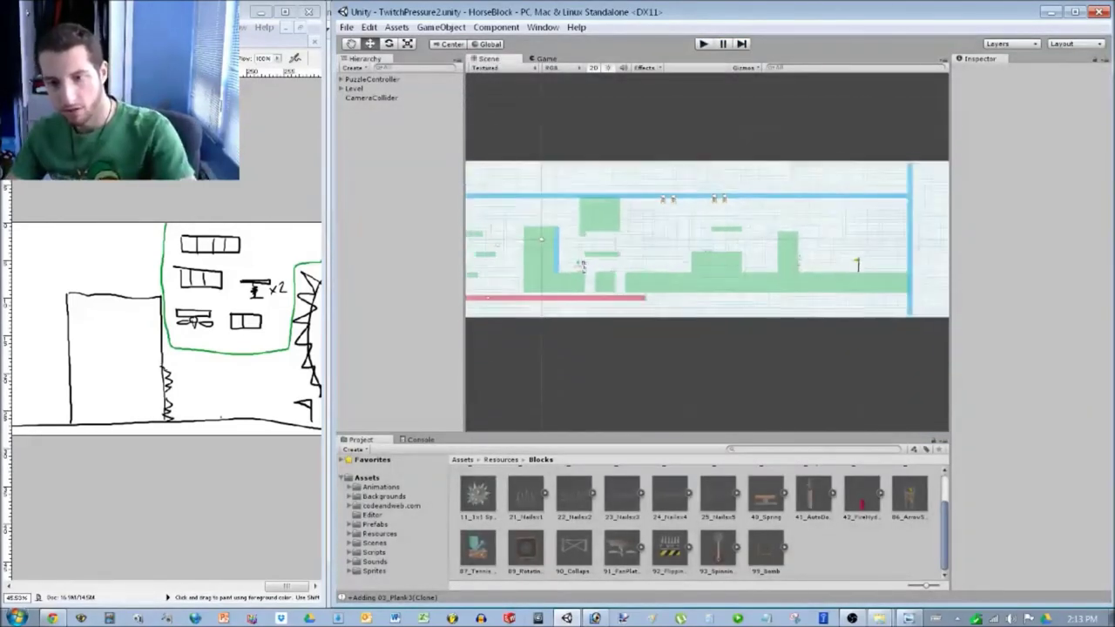
pyautogui.moveTo(784, 244); pyautogui.dragTo(822, 245, button='middle')
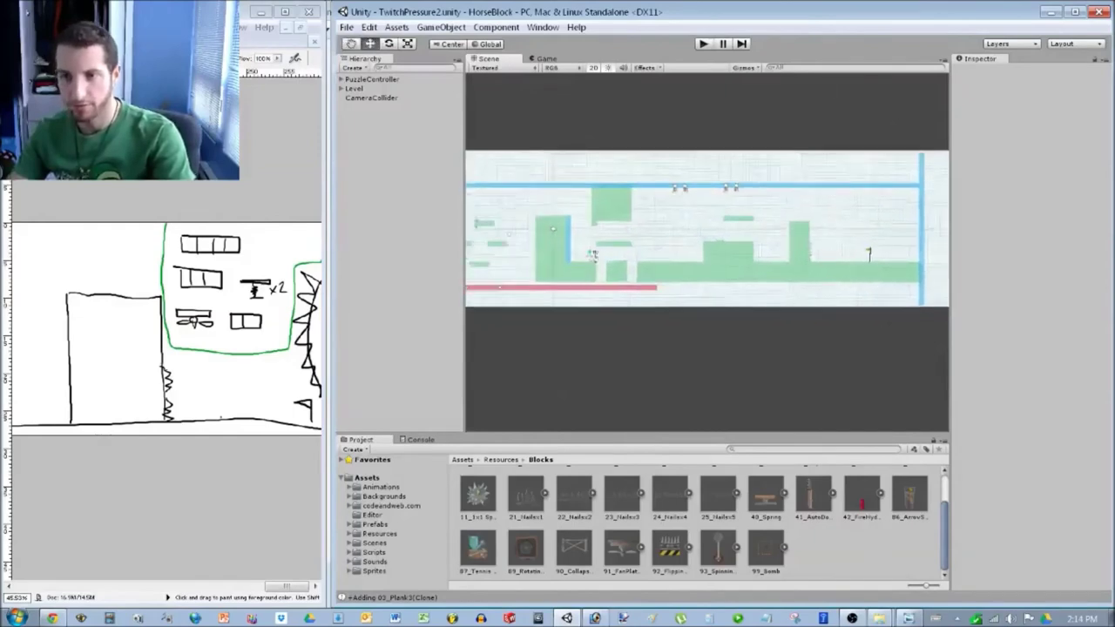
pyautogui.moveTo(644, 253); pyautogui.dragTo(771, 229, button='middle')
pyautogui.moveTo(707, 252); pyautogui.dragTo(700, 278, button='middle')
pyautogui.moveTo(815, 253); pyautogui.dragTo(598, 251, button='middle')
pyautogui.moveTo(767, 253); pyautogui.dragTo(672, 260, button='middle')
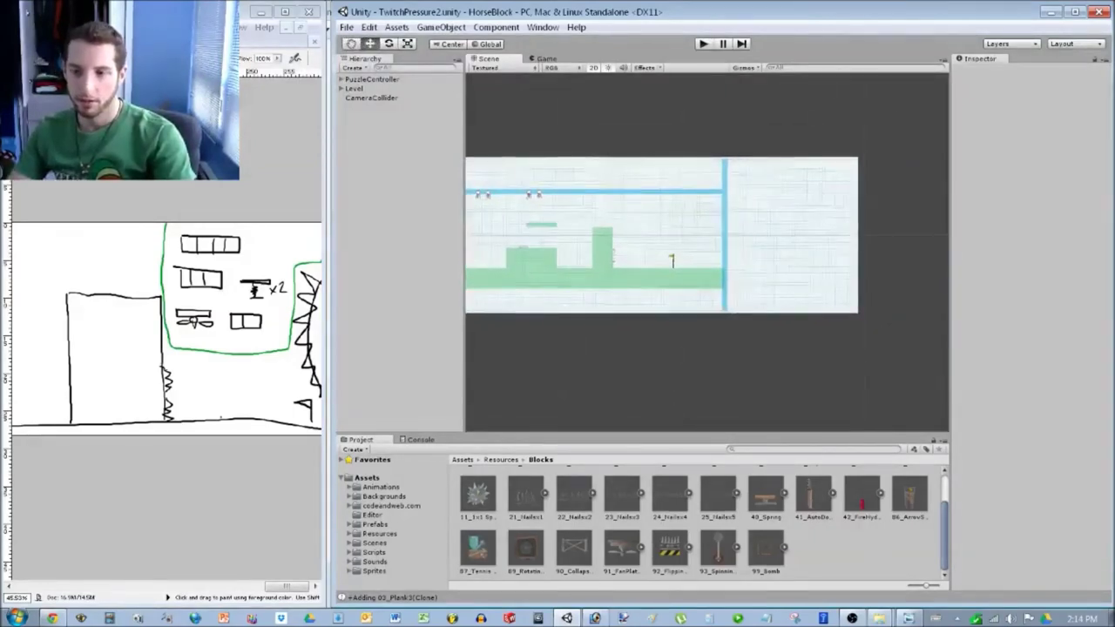
pyautogui.scroll(3, 706, 253)
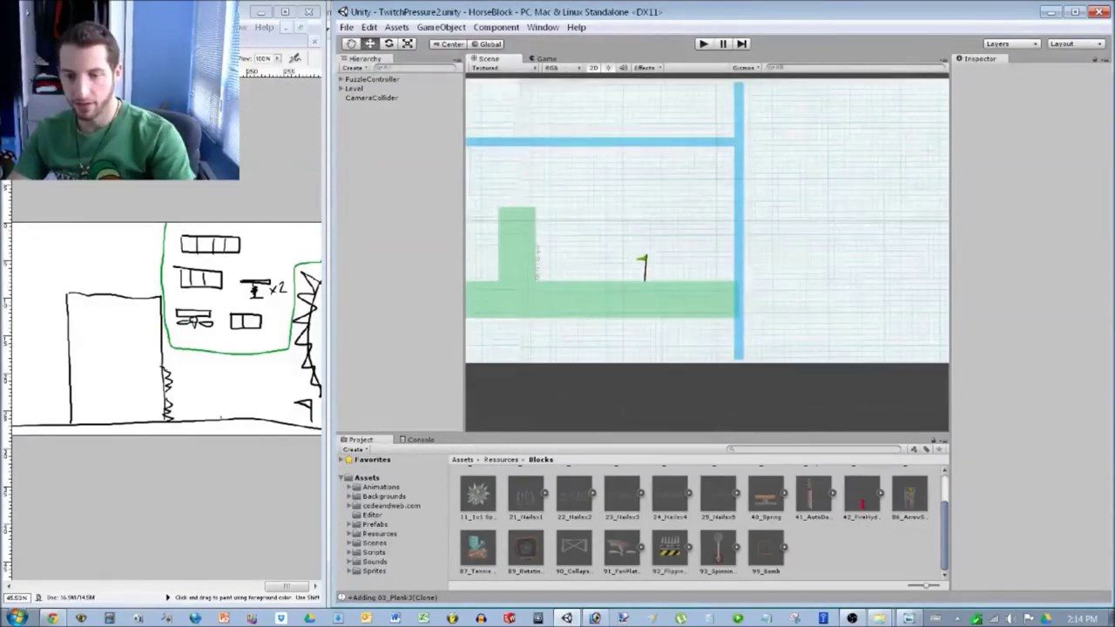
pyautogui.scroll(2, 707, 257)
pyautogui.moveTo(622, 547); pyautogui.dragTo(699, 258)
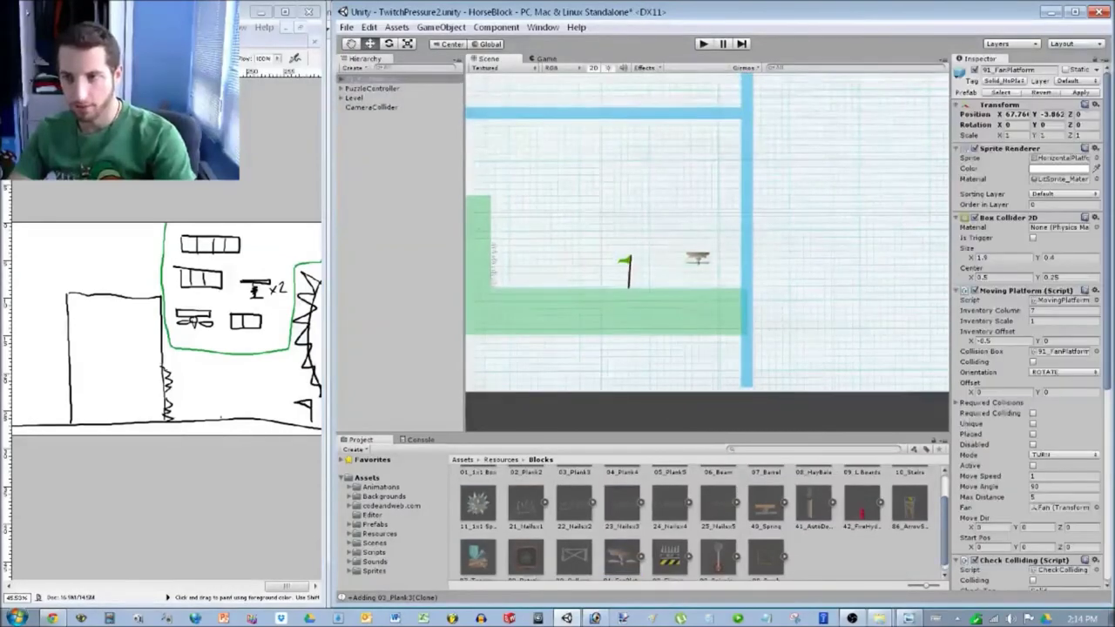
# Set the fan platform's position to X 0, Y 0 and add an 11_1x1 Spike Block as its child.
pyautogui.click(1014, 115)
pyautogui.write('0')
pyautogui.press('Tab')
pyautogui.write('0')
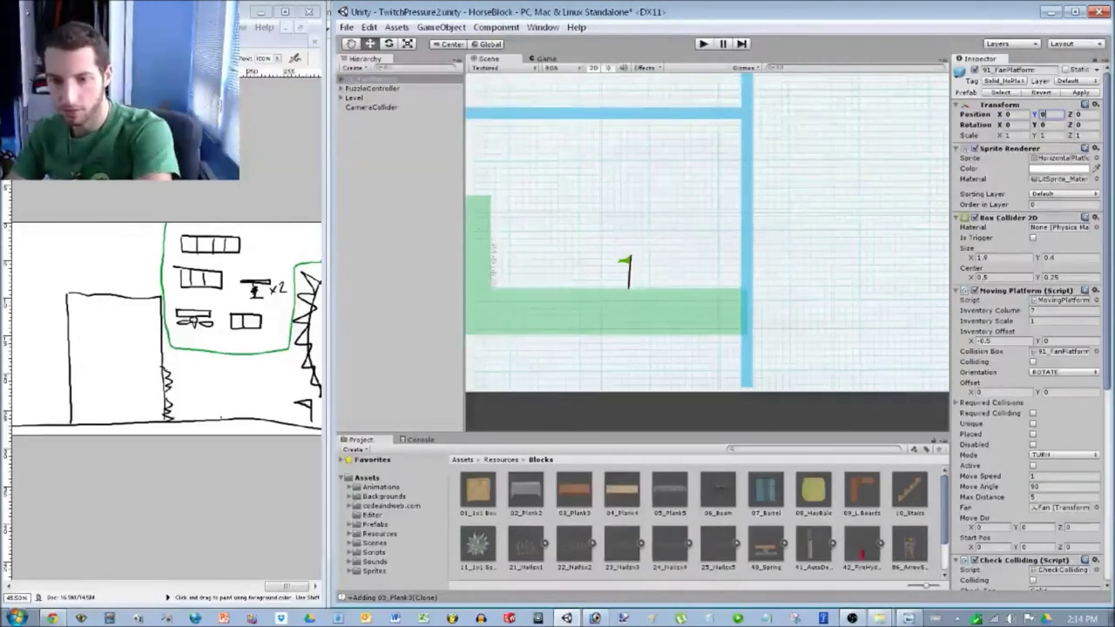
pyautogui.click(372, 78)
pyautogui.moveTo(478, 544); pyautogui.dragTo(372, 78)
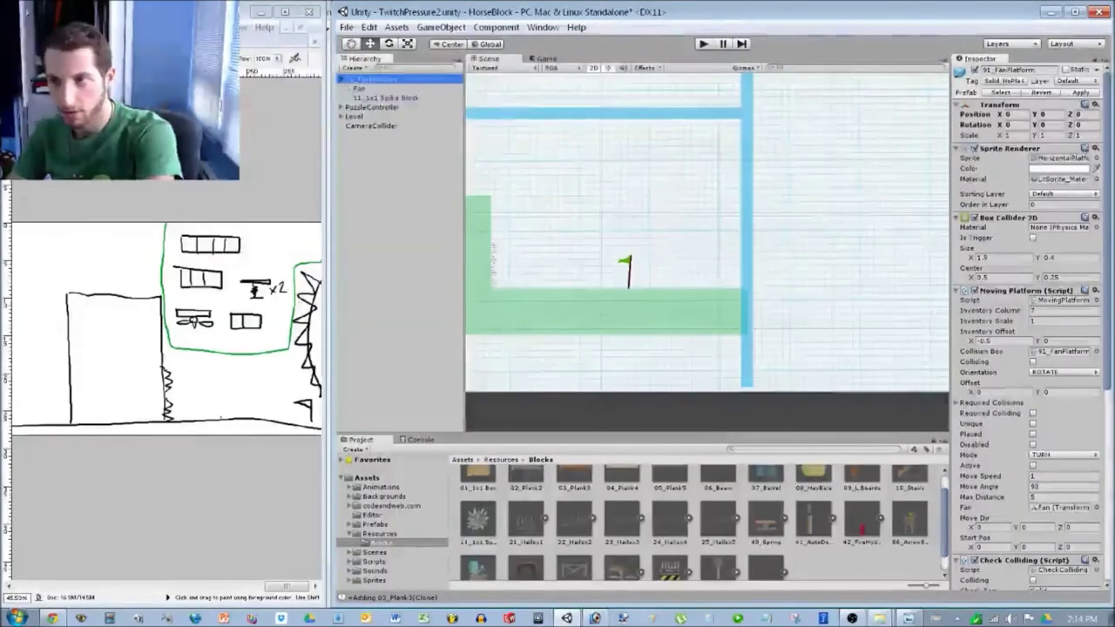
# Disable the Sprite Renderer on 91_FanPlatform and on its Fan child.
pyautogui.click(975, 148)
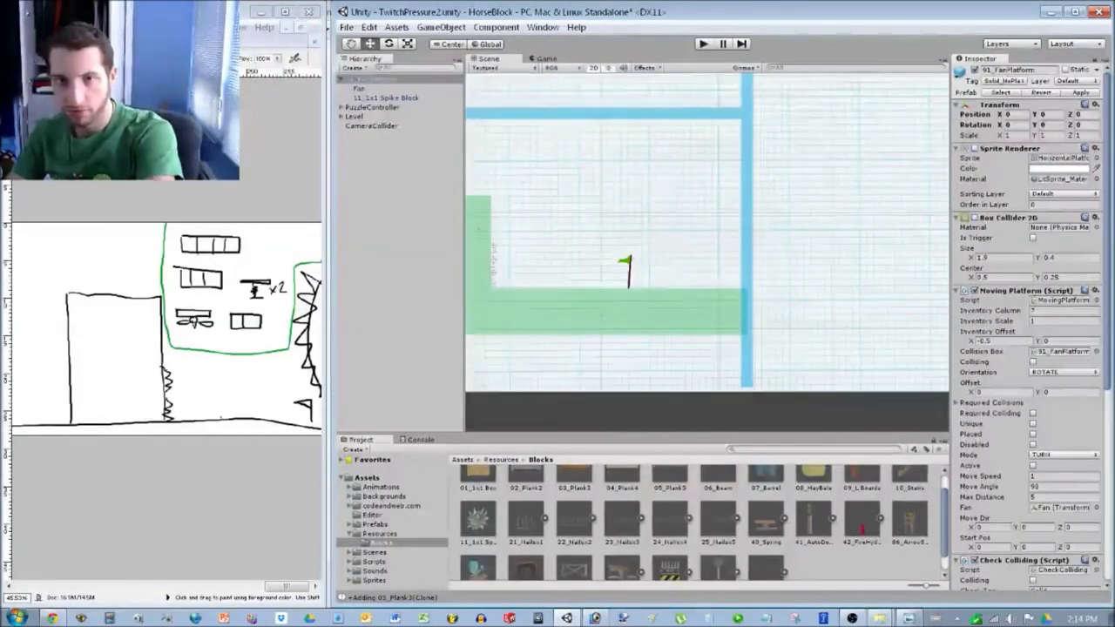
pyautogui.click(359, 88)
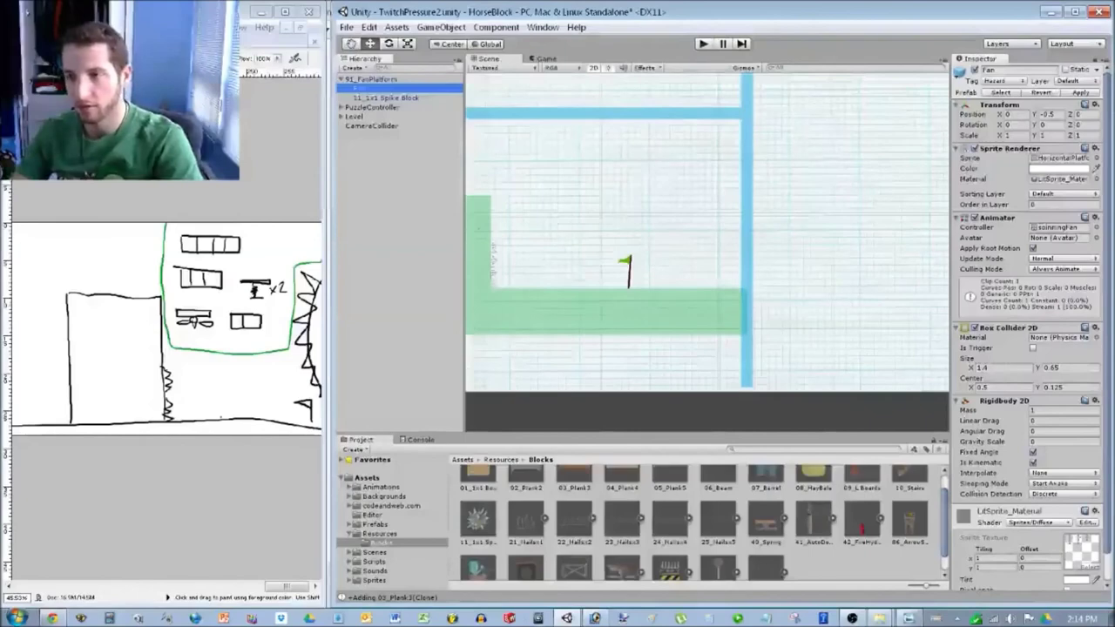
pyautogui.click(975, 148)
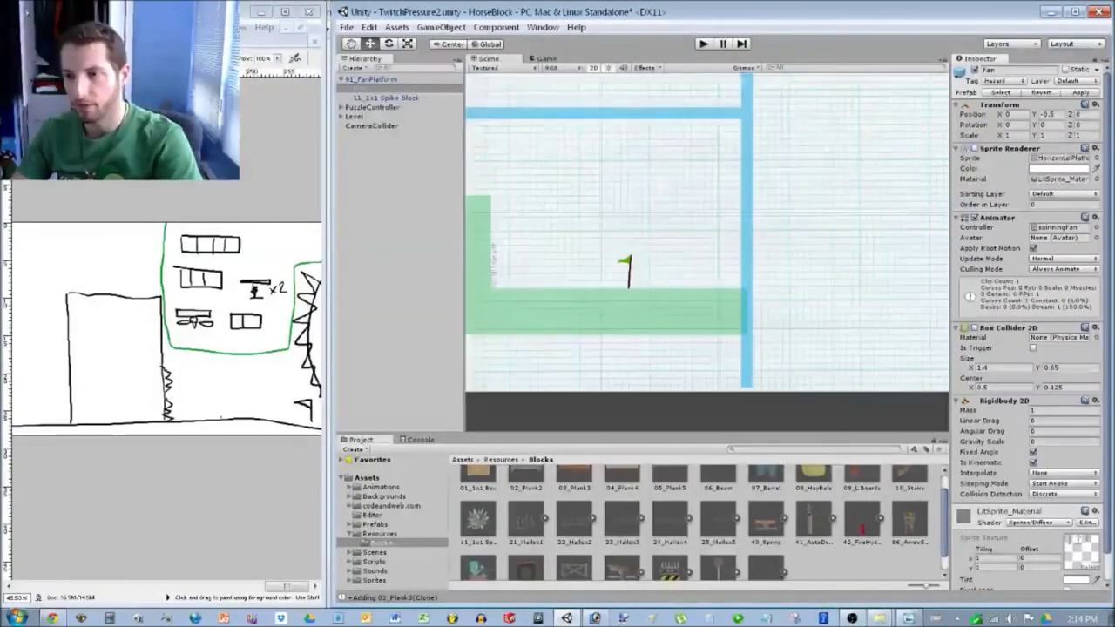
# Make the child spike block's Rigidbody 2D kinematic and disable the Box Collider 2D on 91_FanPlatform.
pyautogui.click(558, 235)
pyautogui.moveTo(540, 236); pyautogui.dragTo(908, 272, button='middle')
pyautogui.moveTo(557, 262); pyautogui.dragTo(757, 248, button='middle')
pyautogui.moveTo(523, 248); pyautogui.dragTo(872, 242, button='middle')
pyautogui.moveTo(800, 146); pyautogui.dragTo(710, 247, button='middle')
pyautogui.scroll(7, 710, 246)
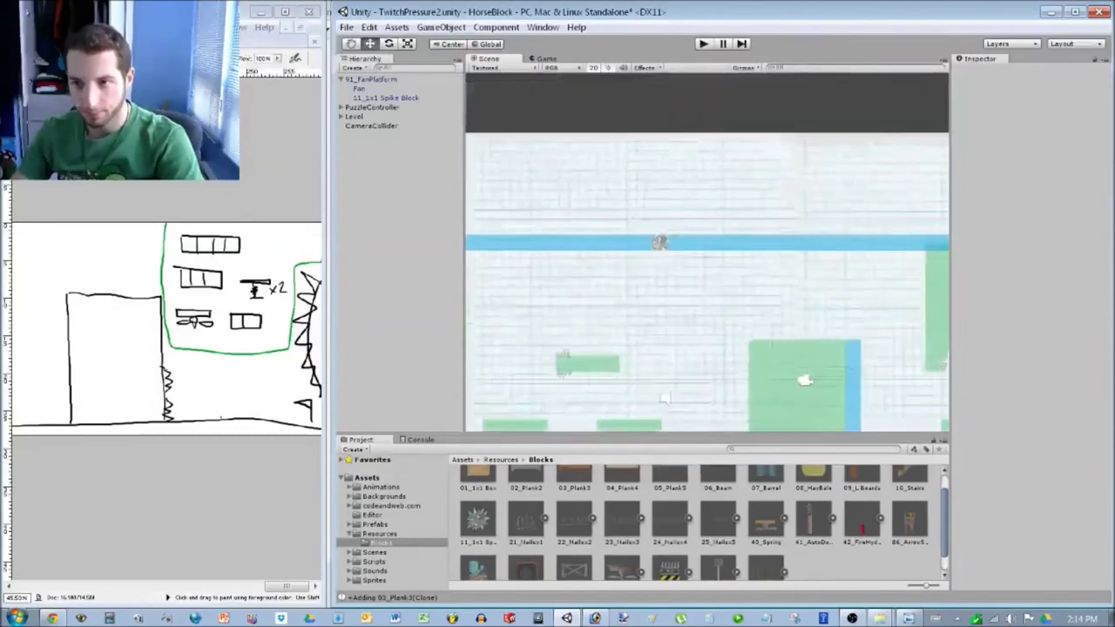
pyautogui.click(387, 98)
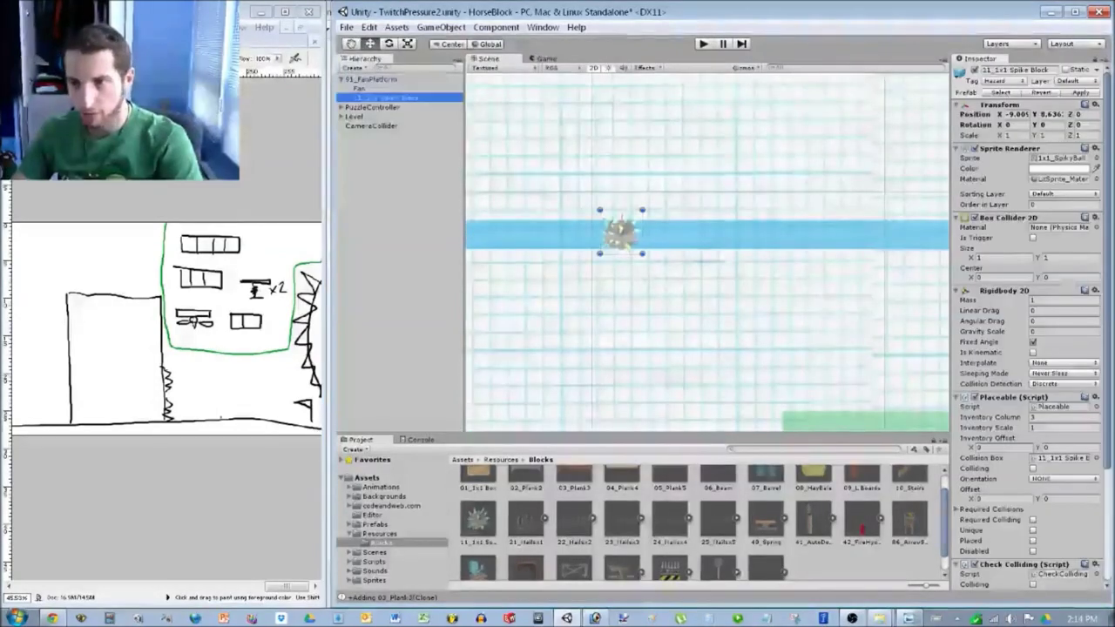
pyautogui.click(1033, 352)
pyautogui.click(372, 79)
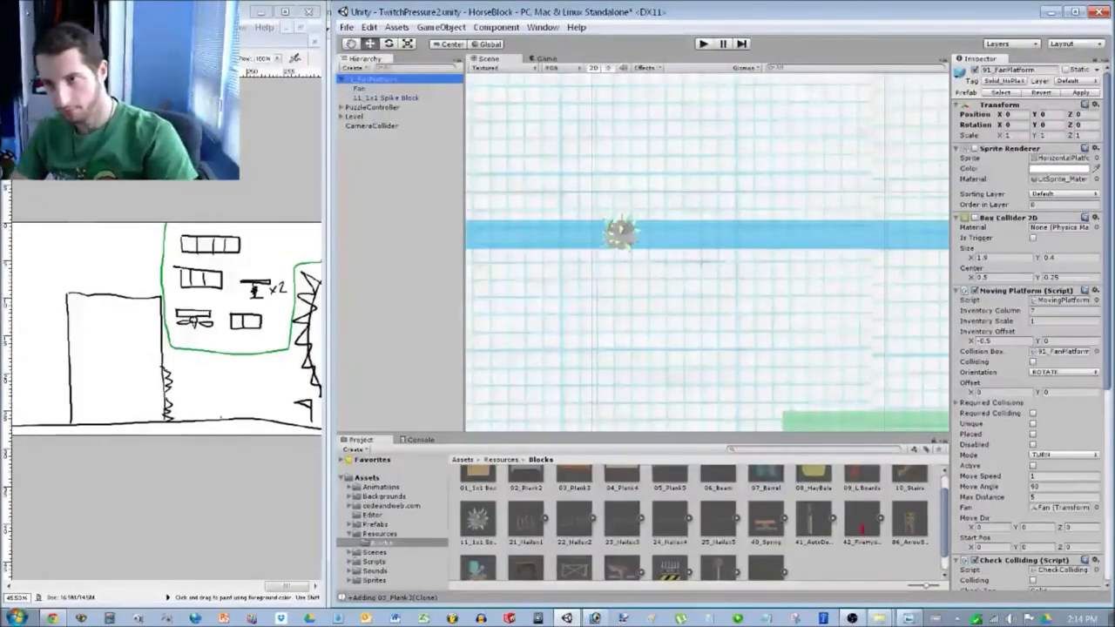
# Set the scale of 91_FanPlatform to X 1, Y 0.1.
pyautogui.click(1011, 135)
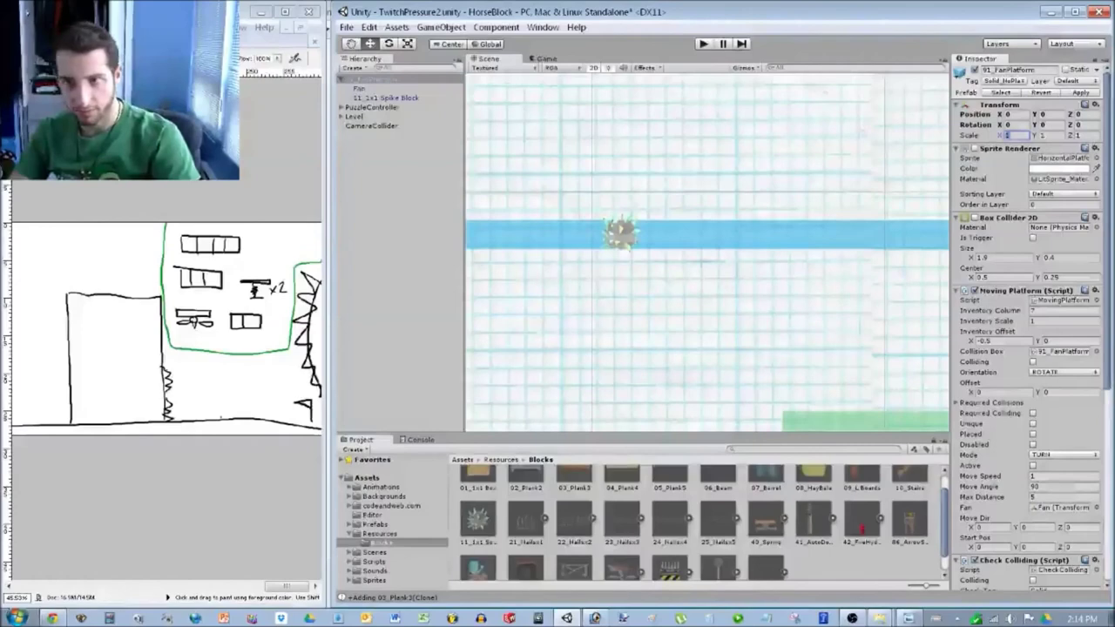
pyautogui.write('0.')
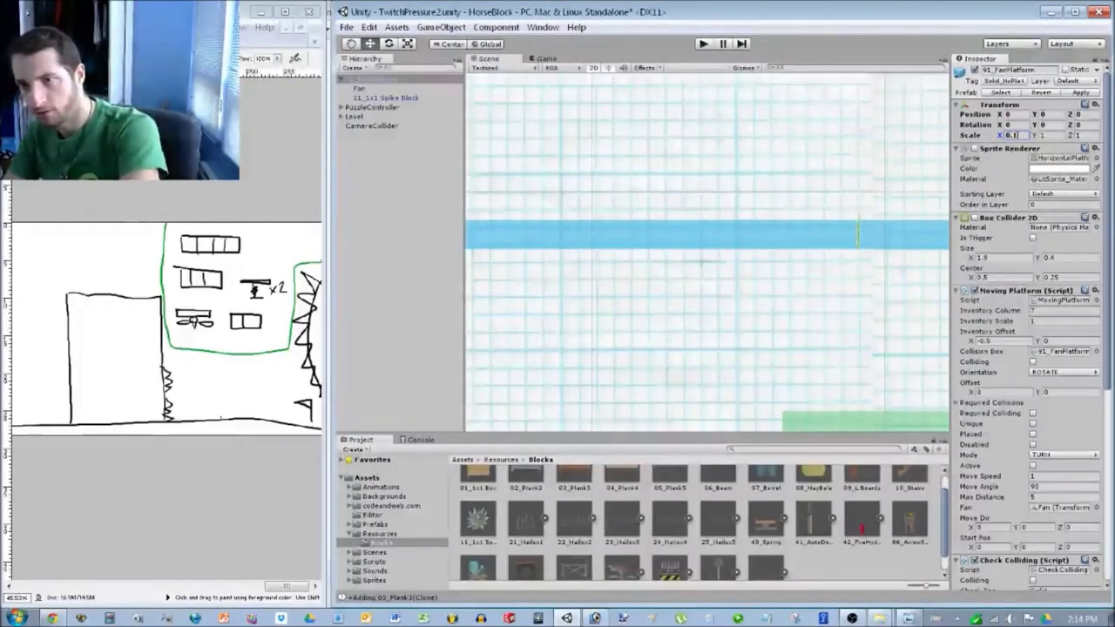
pyautogui.write('1')
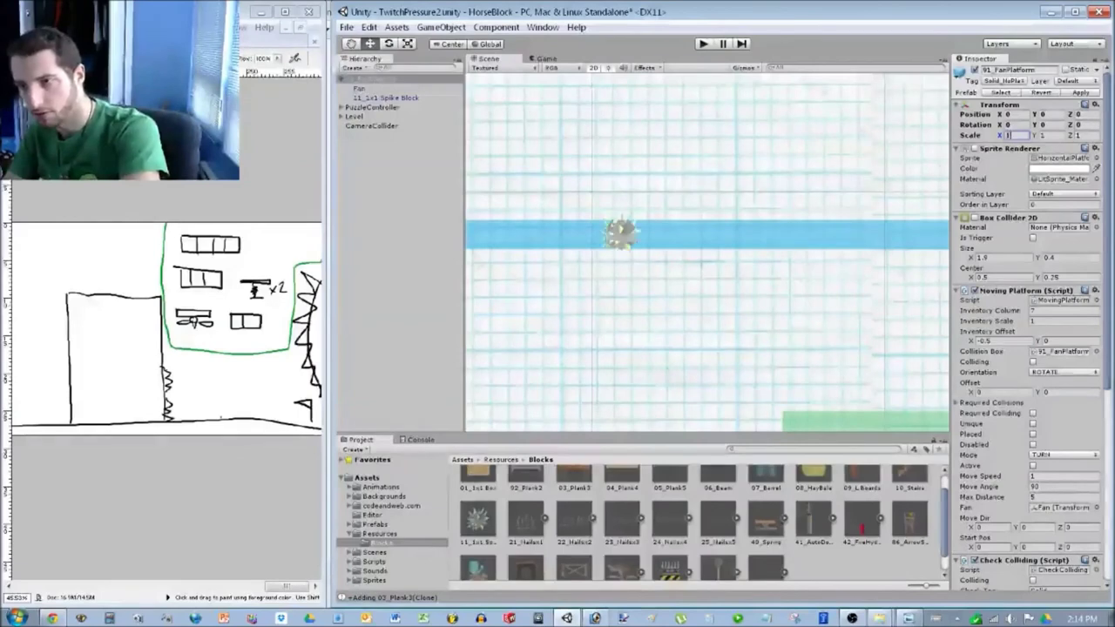
pyautogui.press('Tab')
pyautogui.write('01')
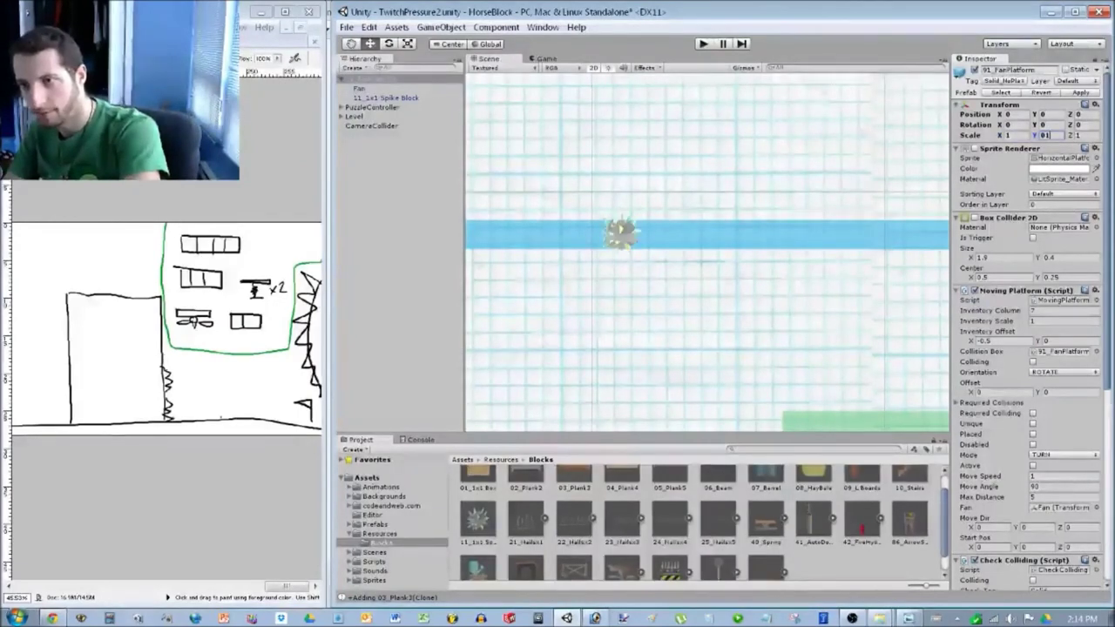
pyautogui.write('0')
pyautogui.scroll(-5, 706, 253)
# Set the child spike block's Y scale to 10 and its position to X 0, Y 0.
pyautogui.click(386, 97)
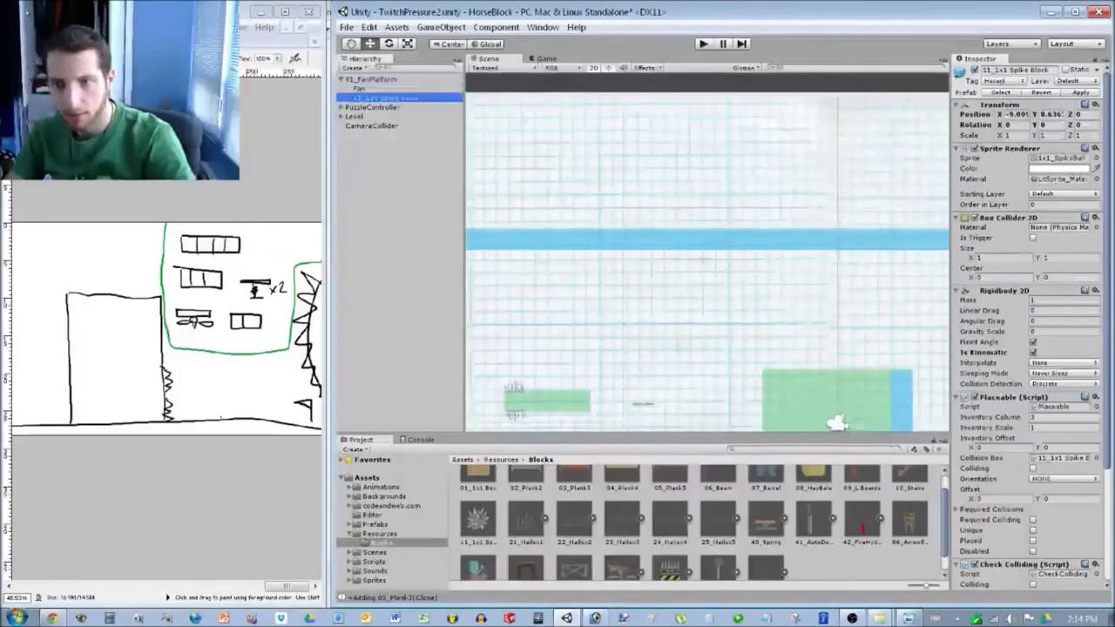
pyautogui.click(1015, 135)
pyautogui.write('10')
pyautogui.scroll(-5, 706, 253)
pyautogui.moveTo(707, 253); pyautogui.dragTo(721, 189, button='middle')
pyautogui.scroll(4, 706, 252)
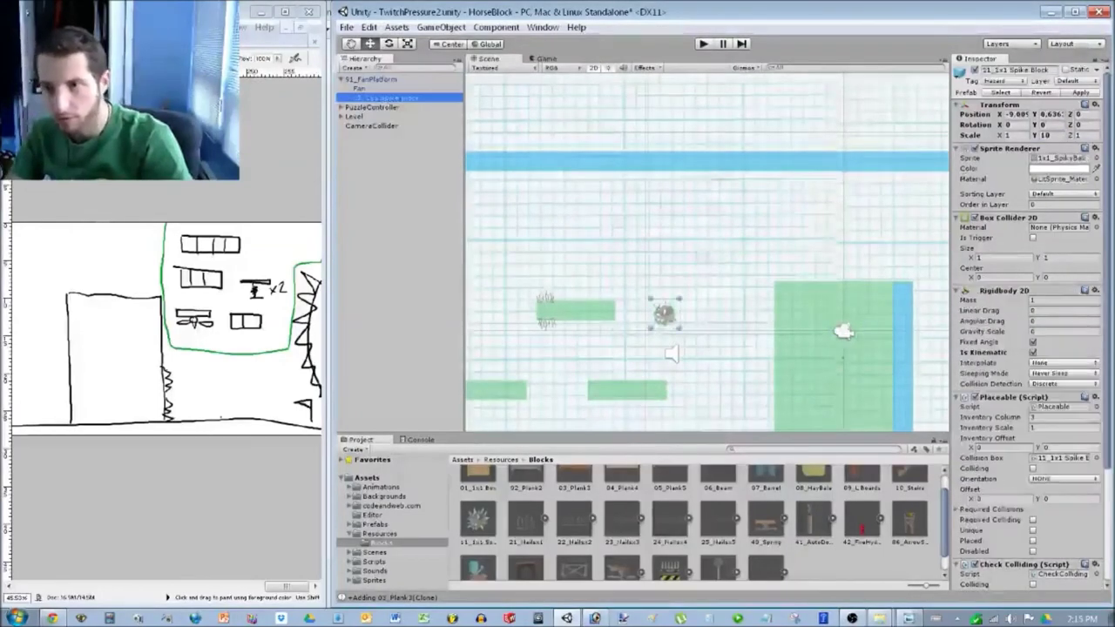
pyautogui.click(1015, 114)
pyautogui.write('0')
pyautogui.press('Tab')
pyautogui.write('0')
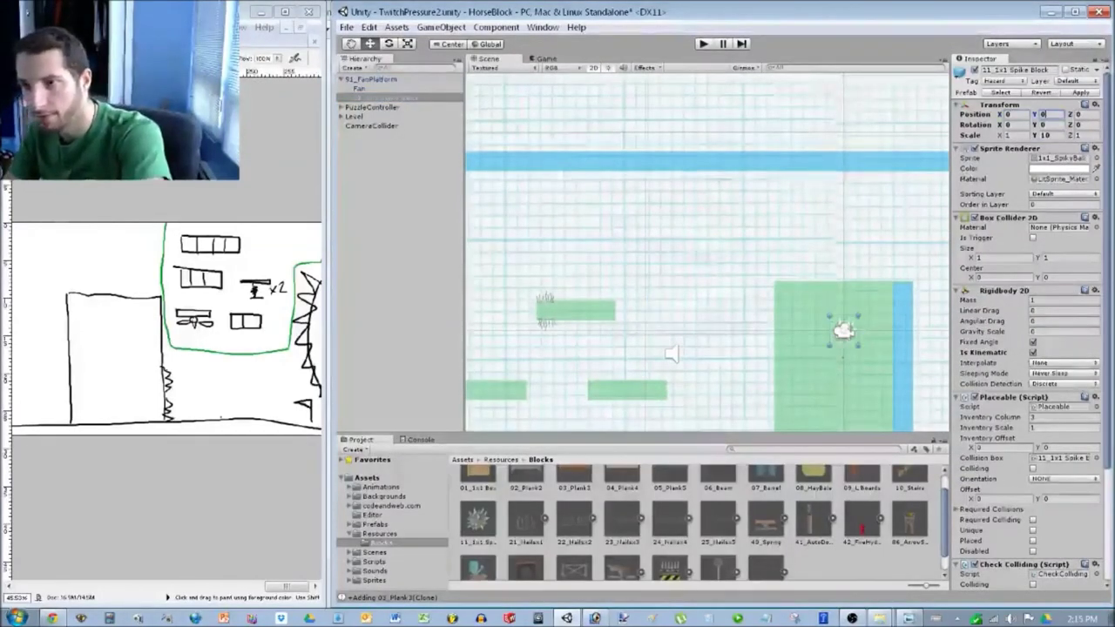
# Try enlarging the child spike block to a scale of X 10, Y 100.
pyautogui.click(371, 79)
pyautogui.scroll(-4, 707, 253)
pyautogui.scroll(-6, 681, 331)
pyautogui.moveTo(681, 331); pyautogui.dragTo(568, 280, button='middle')
pyautogui.click(388, 98)
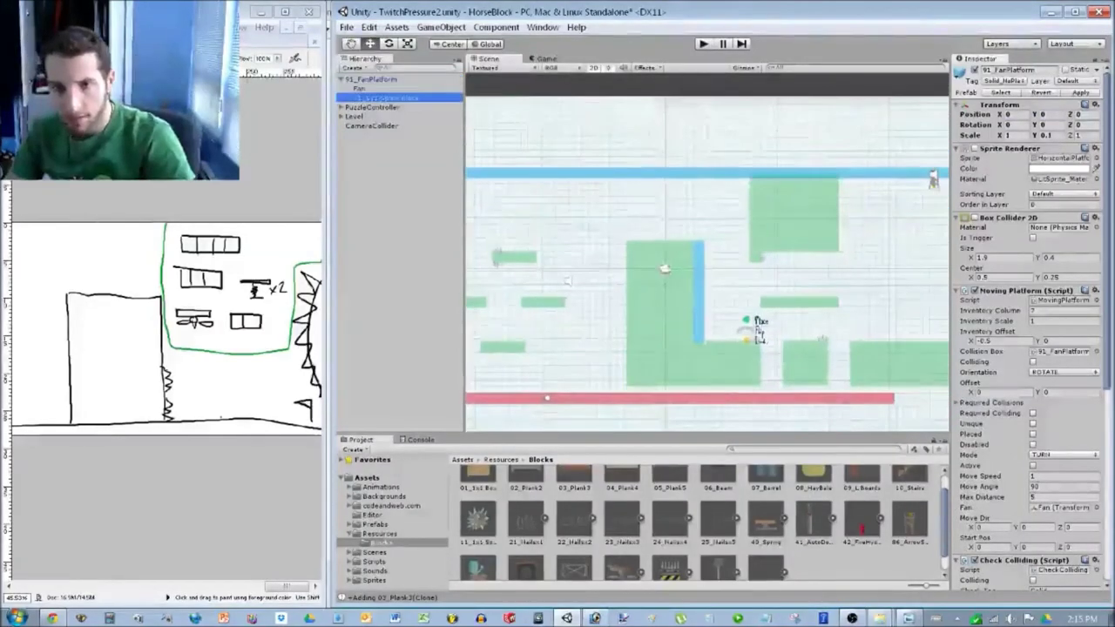
pyautogui.click(1053, 135)
pyautogui.click(1011, 135)
pyautogui.write('20')
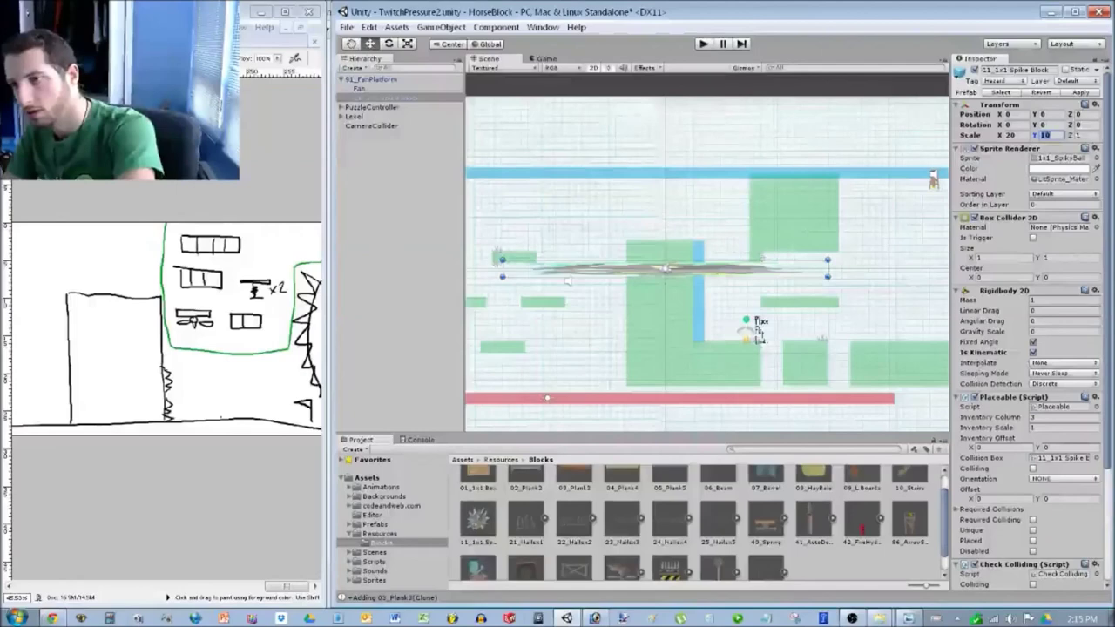
pyautogui.click(1010, 135)
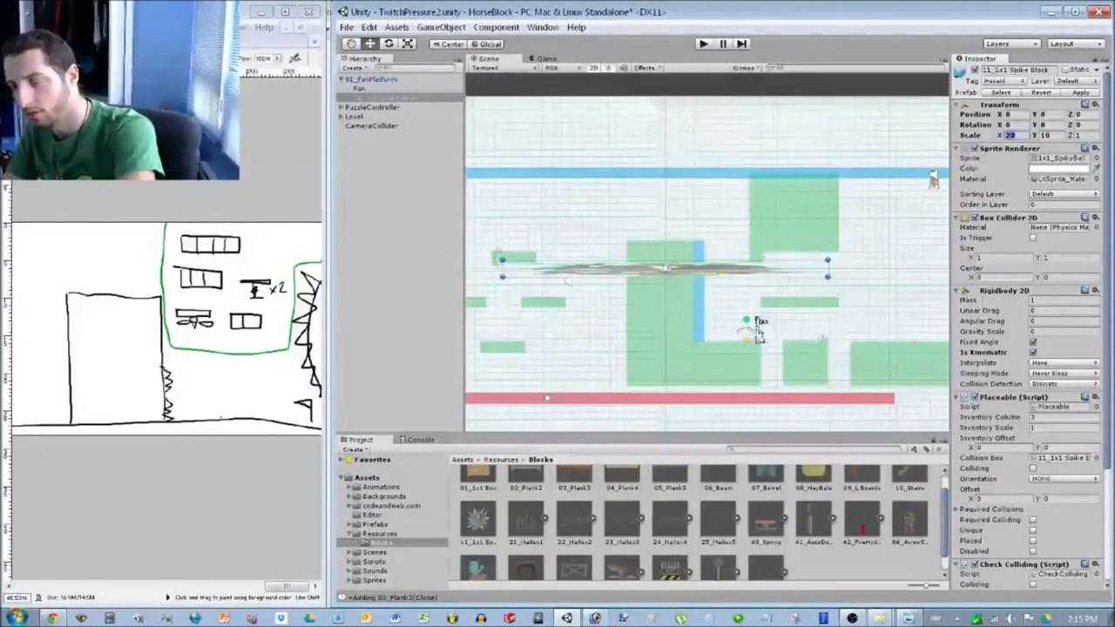
pyautogui.write('10')
pyautogui.press('Tab')
pyautogui.write('100')
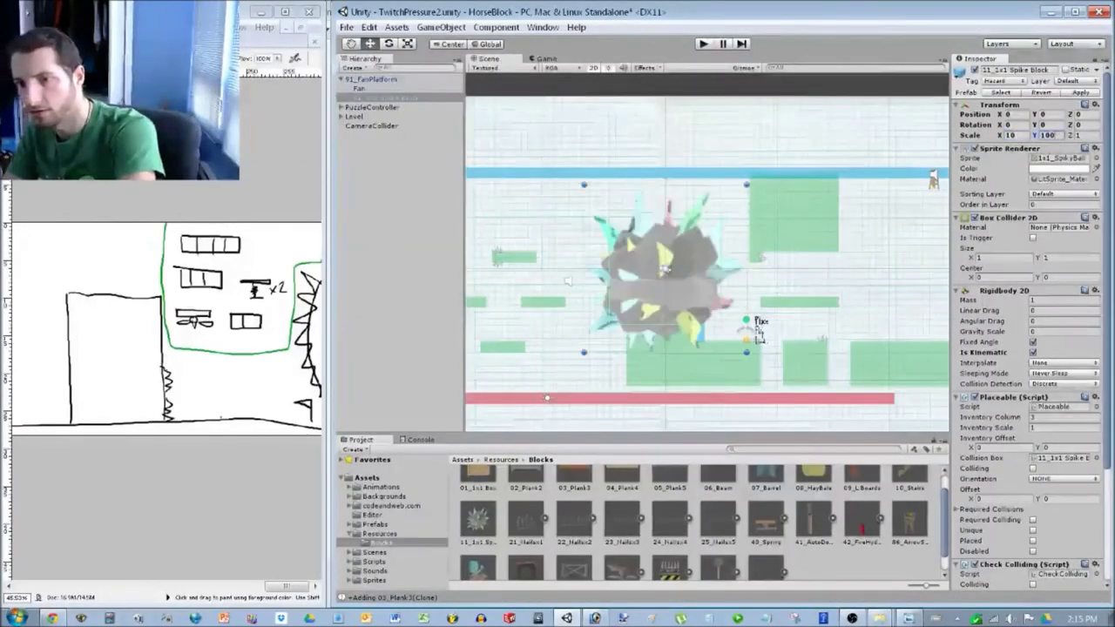
# Try a larger spike block scale of X 20, Y 200.
pyautogui.click(1015, 135)
pyautogui.write('20')
pyautogui.press('Tab')
pyautogui.write('200')
# Set the child spike block's scale to X 15, Y 150.
pyautogui.click(1011, 135)
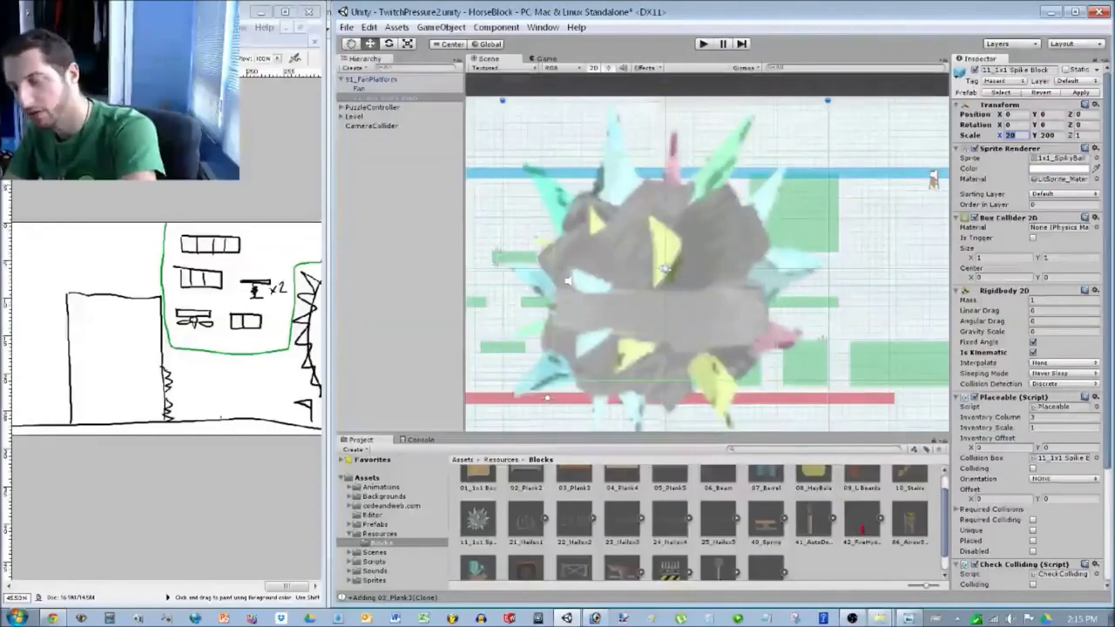
pyautogui.write('150')
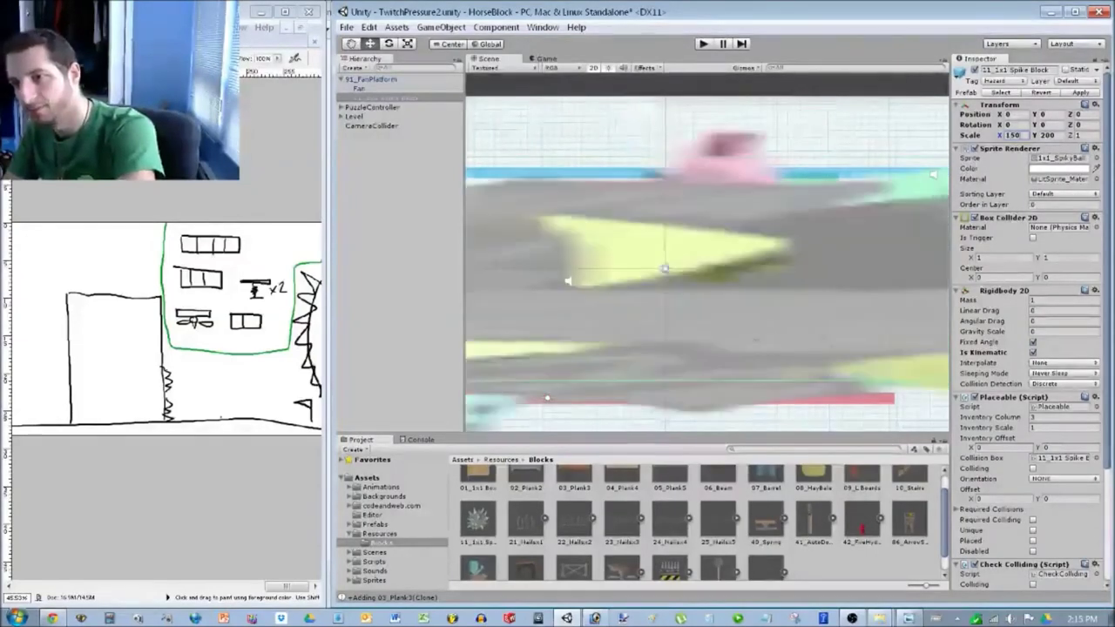
pyautogui.press('BackSpace')
pyautogui.press('Tab')
pyautogui.write('150')
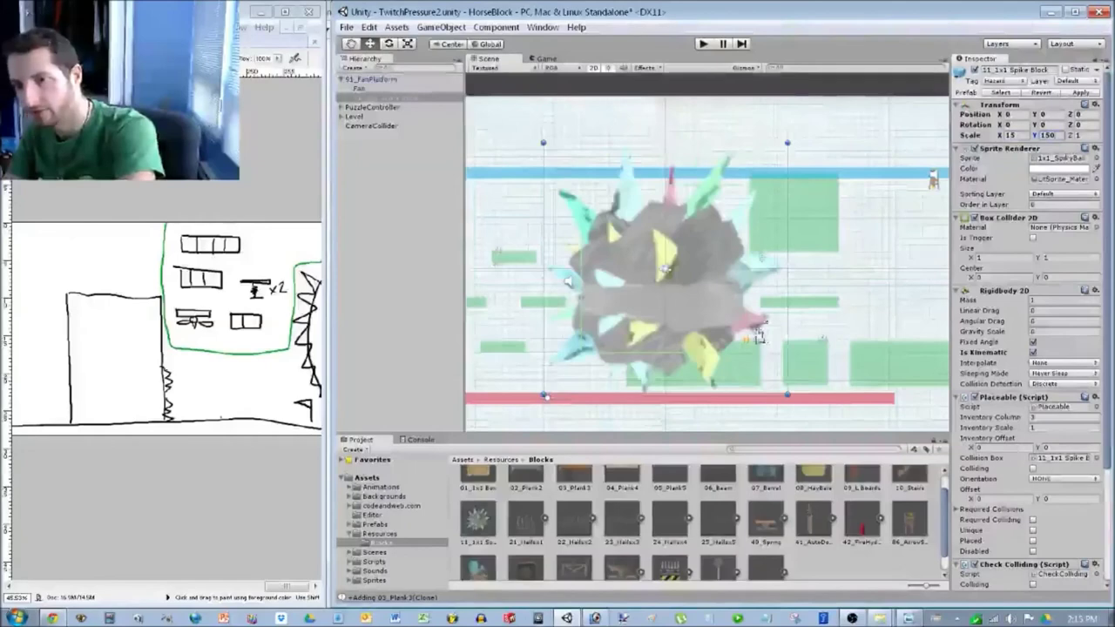
pyautogui.scroll(-5, 732, 292)
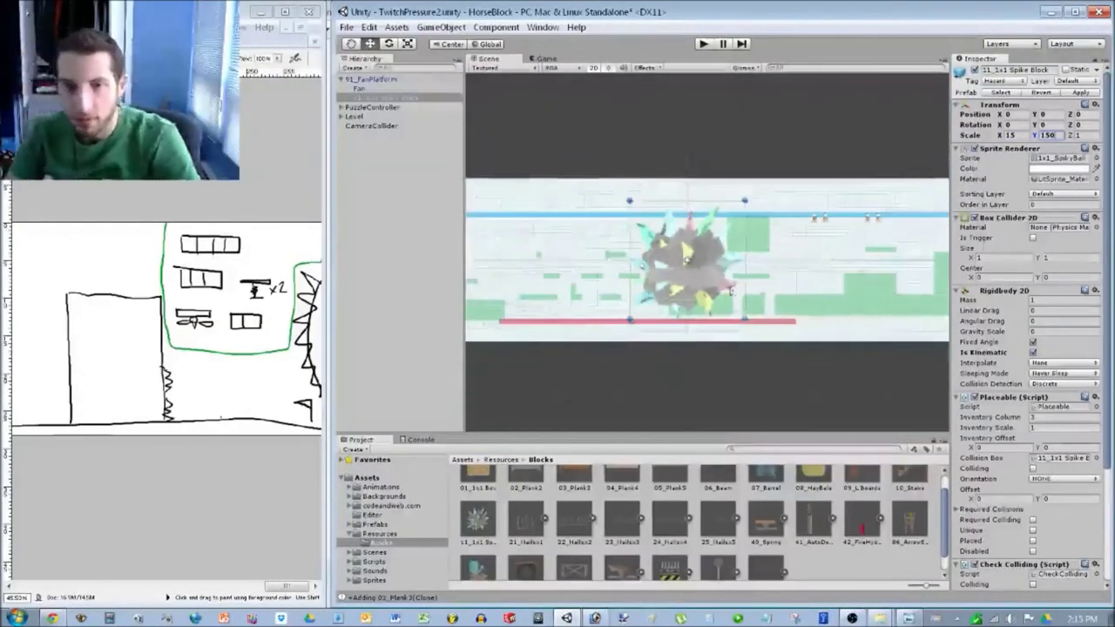
# Move 91_FanPlatform along X to about 77.35, placing the giant spike block at the vertical boundary past the goal flag.
pyautogui.click(371, 80)
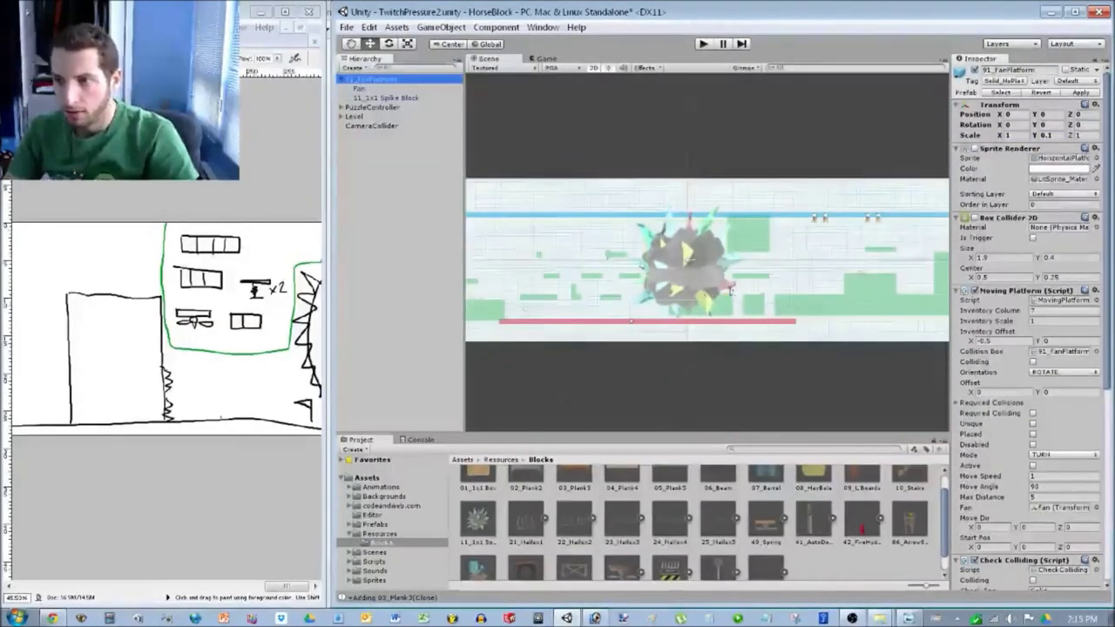
pyautogui.moveTo(1002, 114); pyautogui.dragTo(1107, 114)
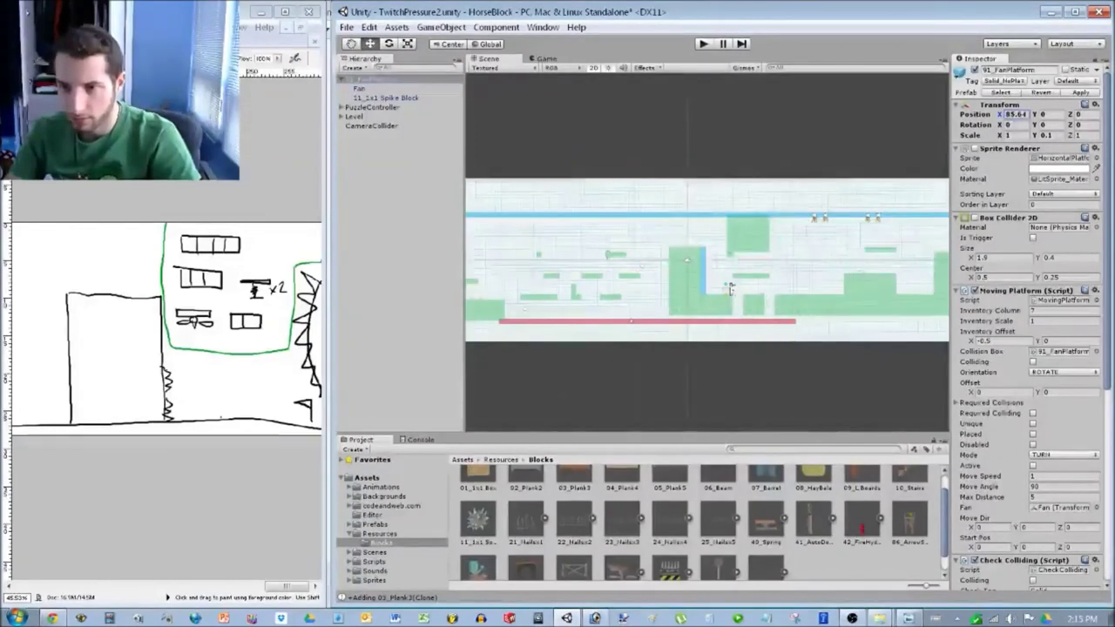
pyautogui.press('f')
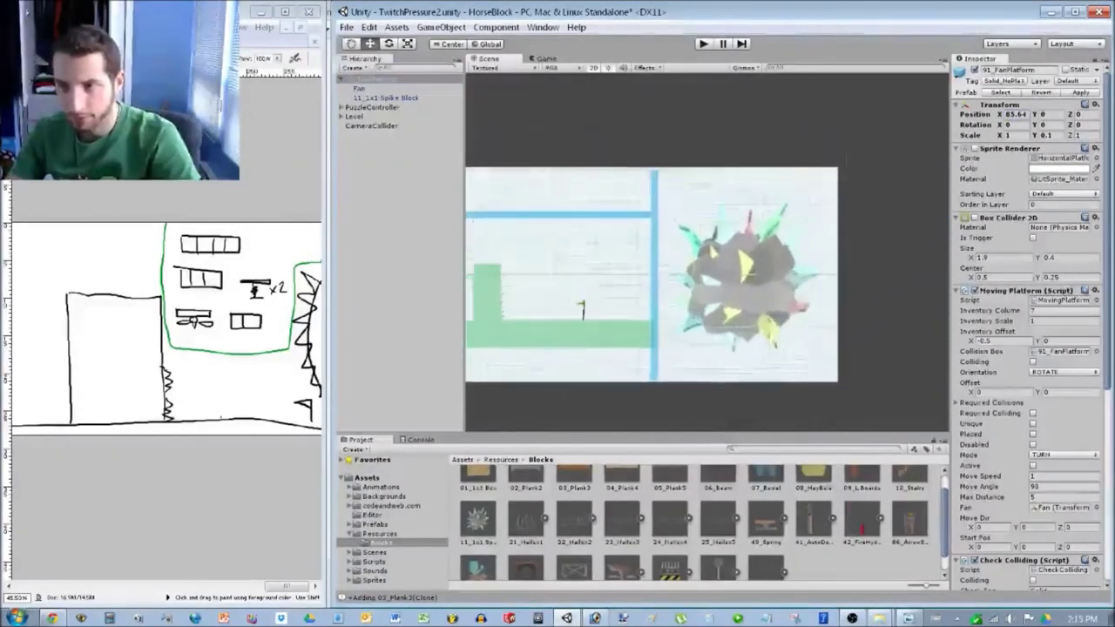
pyautogui.scroll(7, 708, 251)
pyautogui.moveTo(1000, 114); pyautogui.dragTo(946, 114)
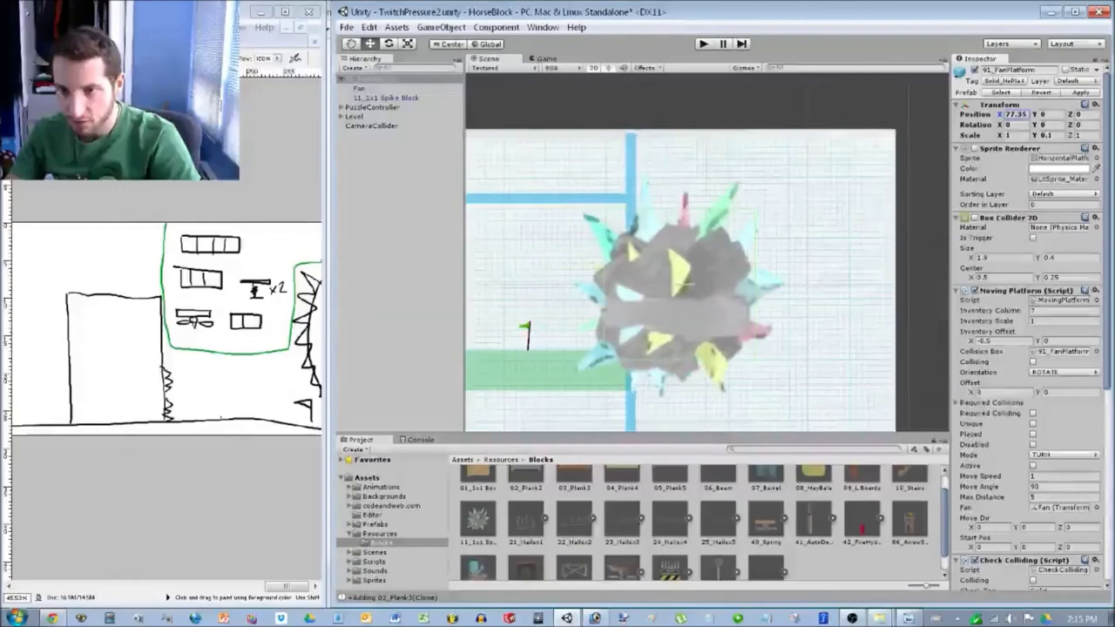
# Set the Moving Platform script's Max Distance to 140 on 91_FanPlatform and playtest the spike block's movement.
pyautogui.scroll(-3, 1028, 349)
pyautogui.click(1061, 357)
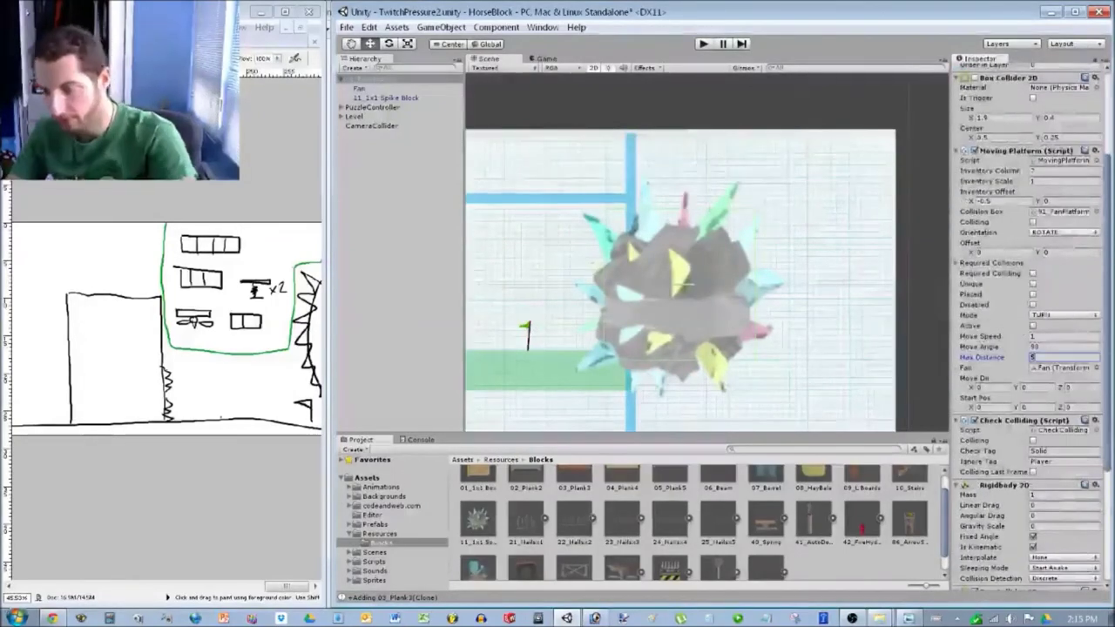
pyautogui.write('100')
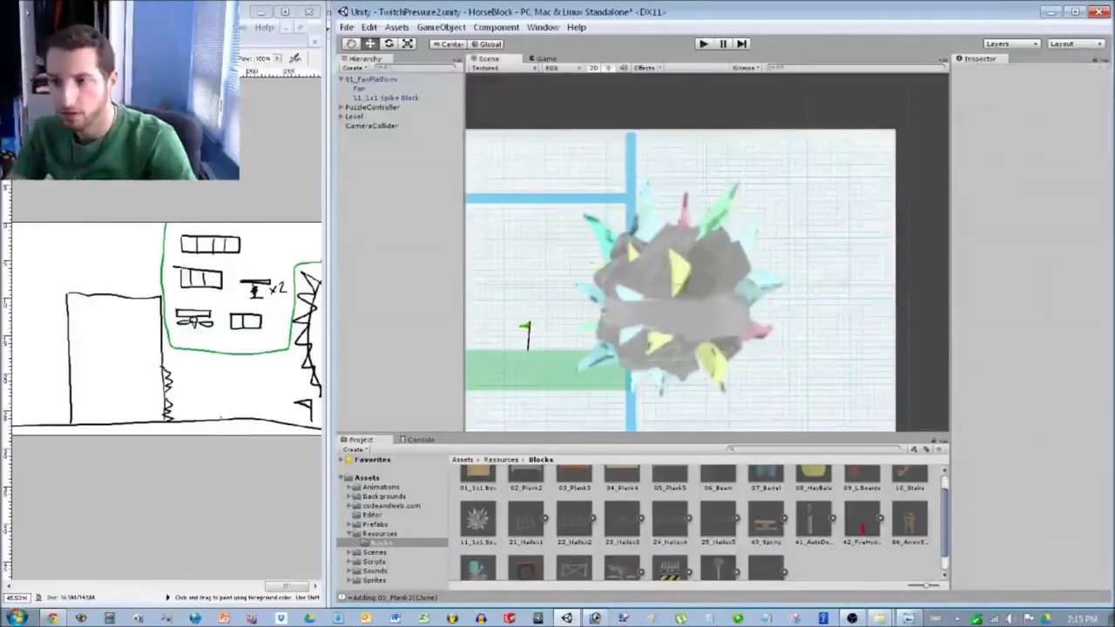
pyautogui.hotkey('ctrl', 'p')
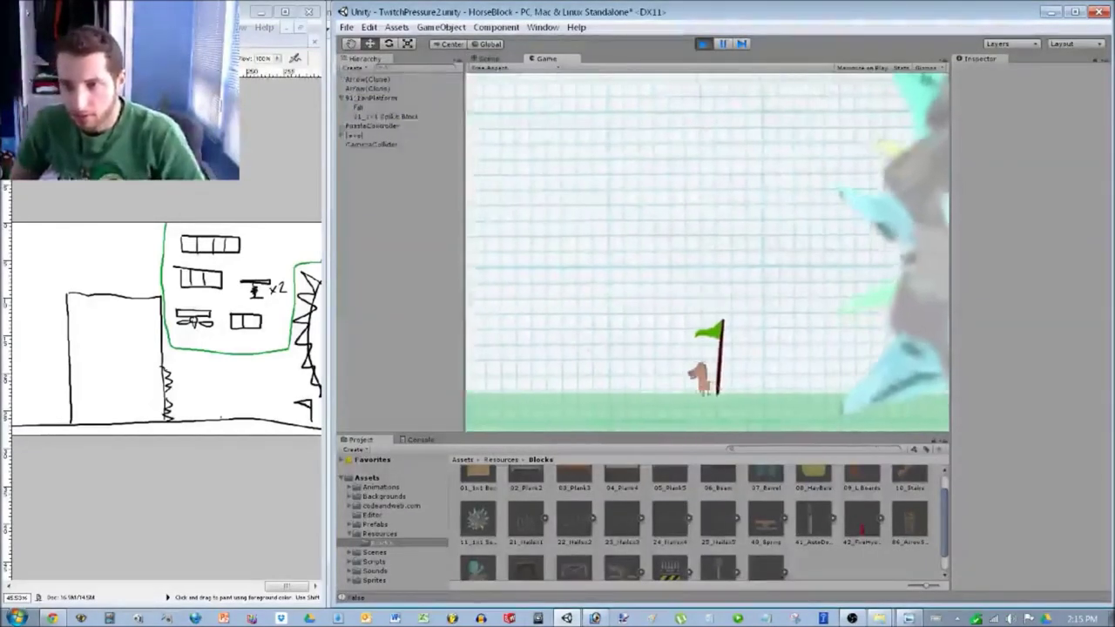
pyautogui.hotkey('ctrl', 'p')
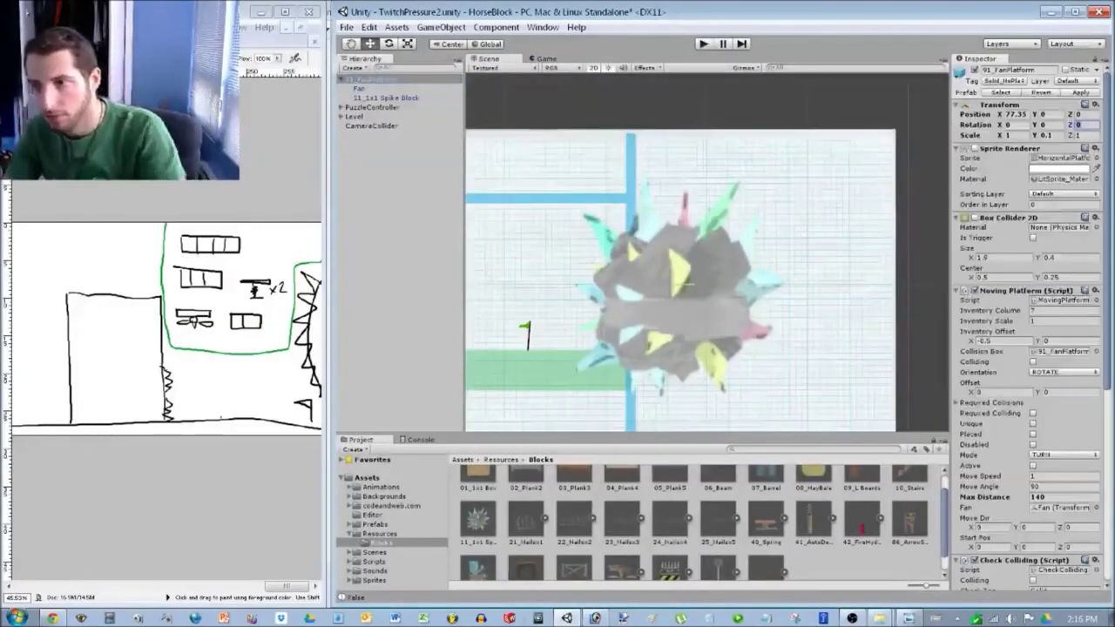
# Set the Z rotation of 91_FanPlatform to 90 and playtest the level again.
pyautogui.hotkey('ctrl', 'p')
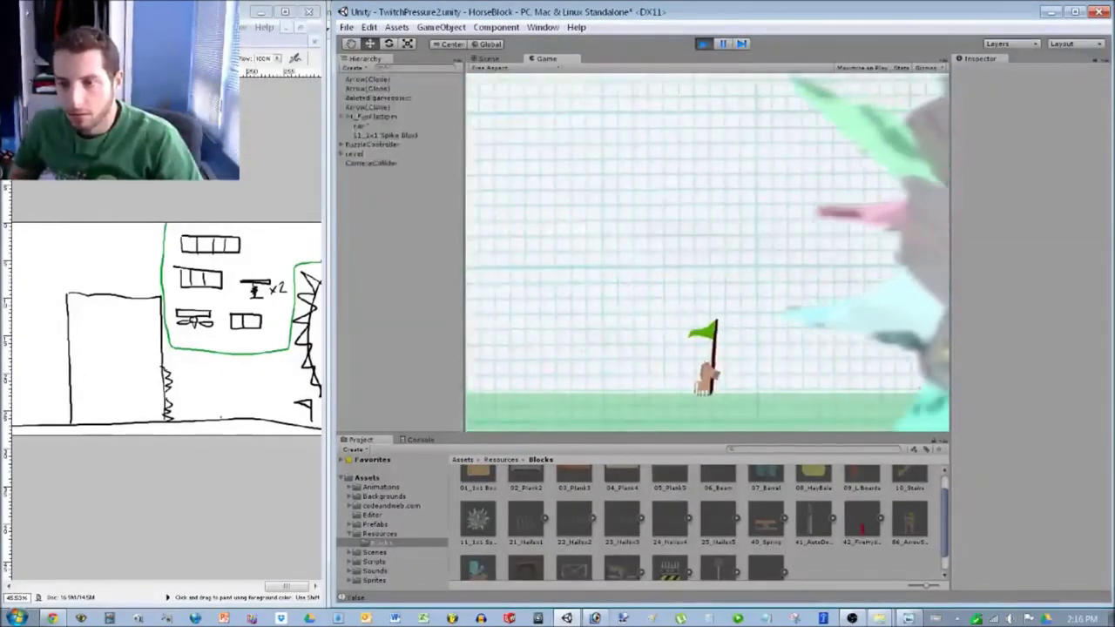
pyautogui.press('d')
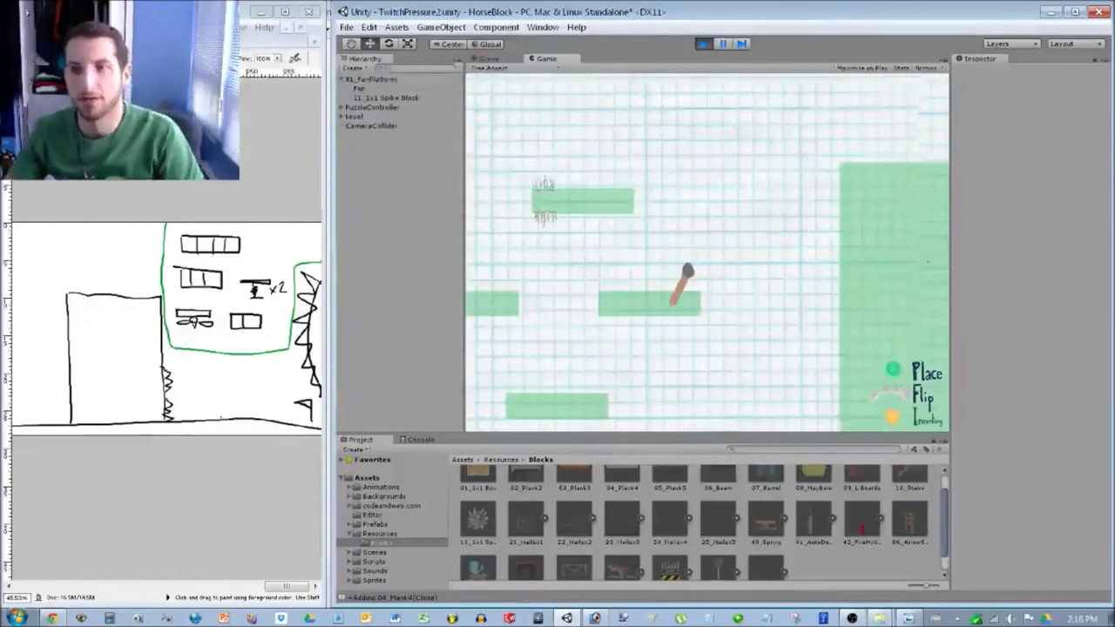
pyautogui.hotkey('ctrl', 'p')
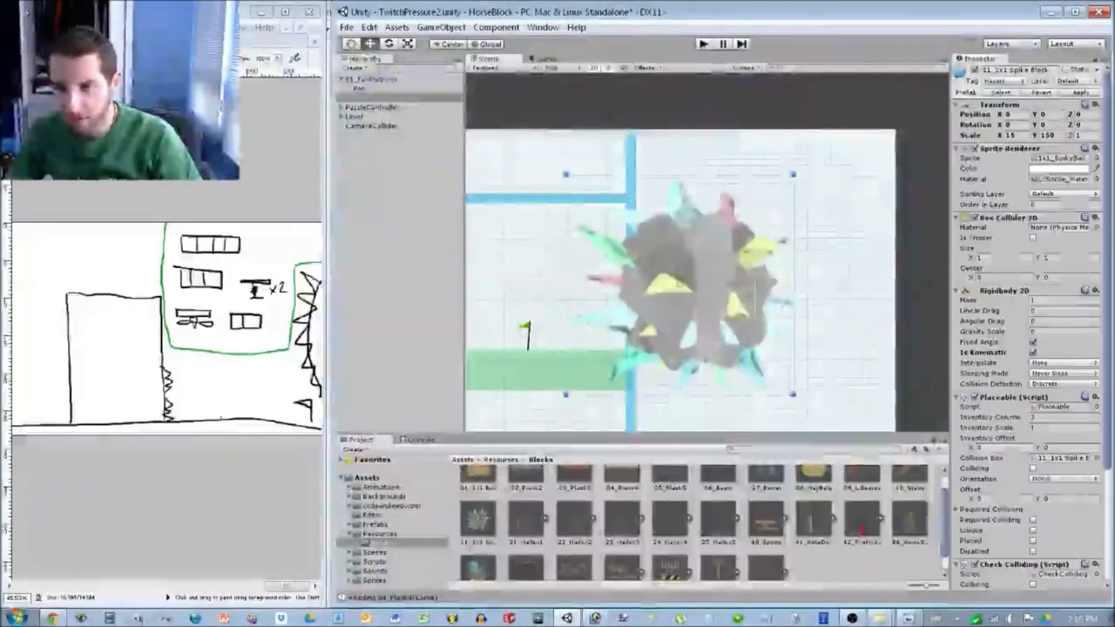
# Set the Moving Platform script's Move Speed to 2 on 91_FanPlatform and playtest the level.
pyautogui.scroll(-1, 1026, 331)
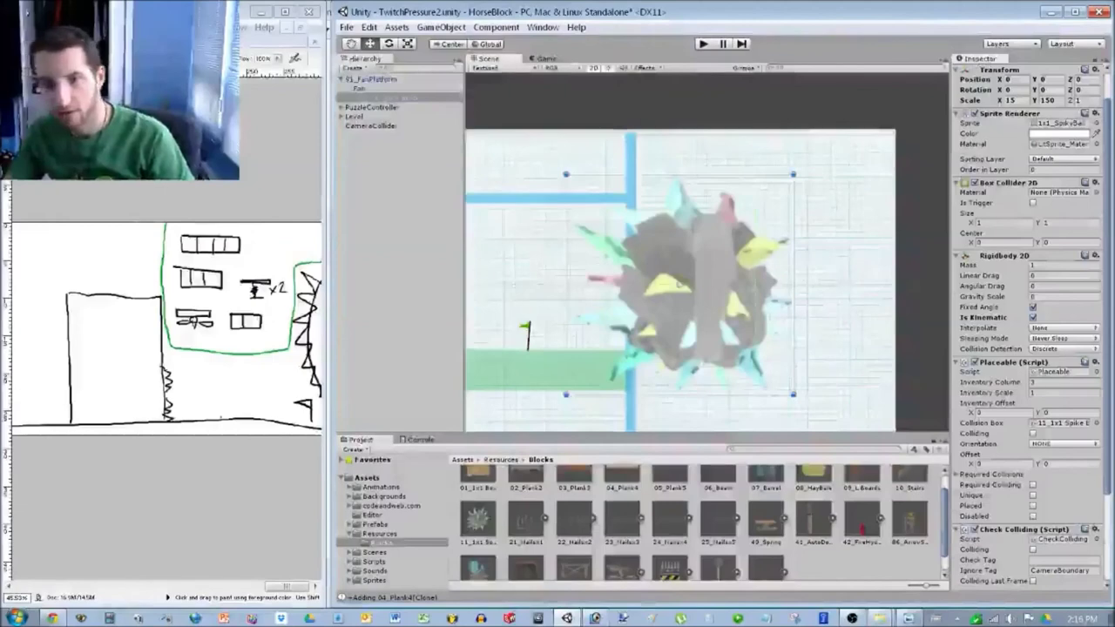
pyautogui.click(371, 79)
pyautogui.click(1063, 441)
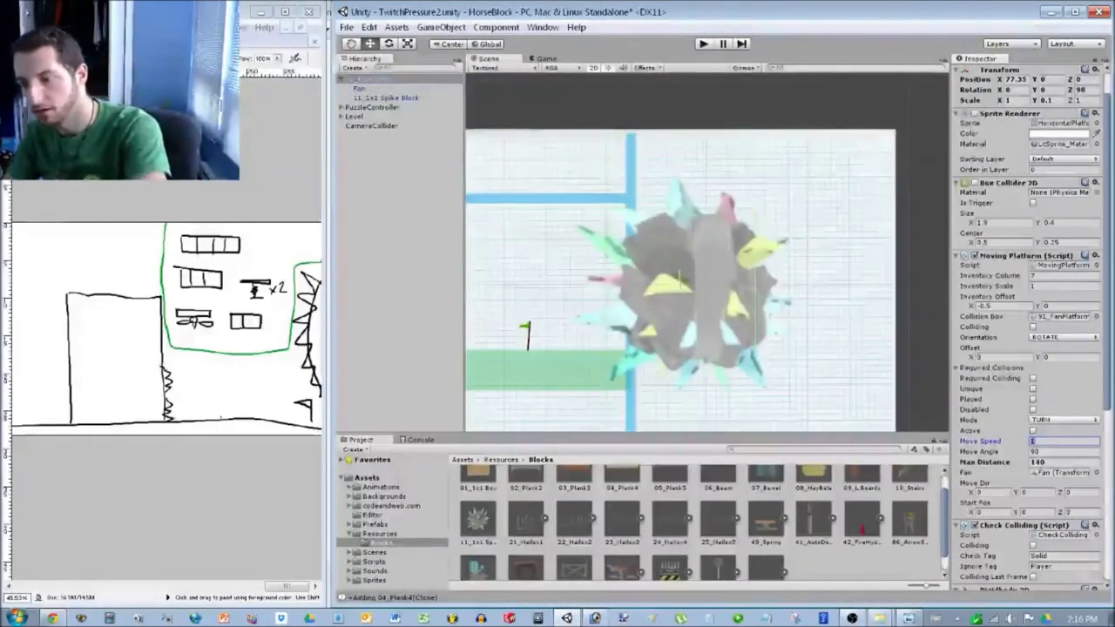
pyautogui.write('2')
pyautogui.hotkey('ctrl', 'p')
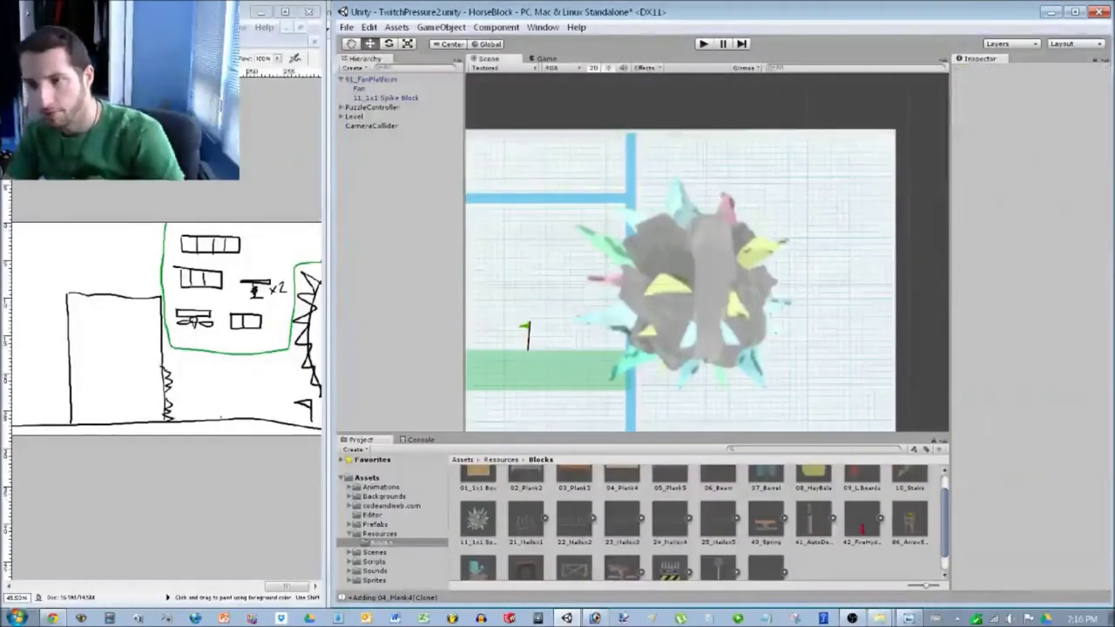
pyautogui.hotkey('ctrl', 'p')
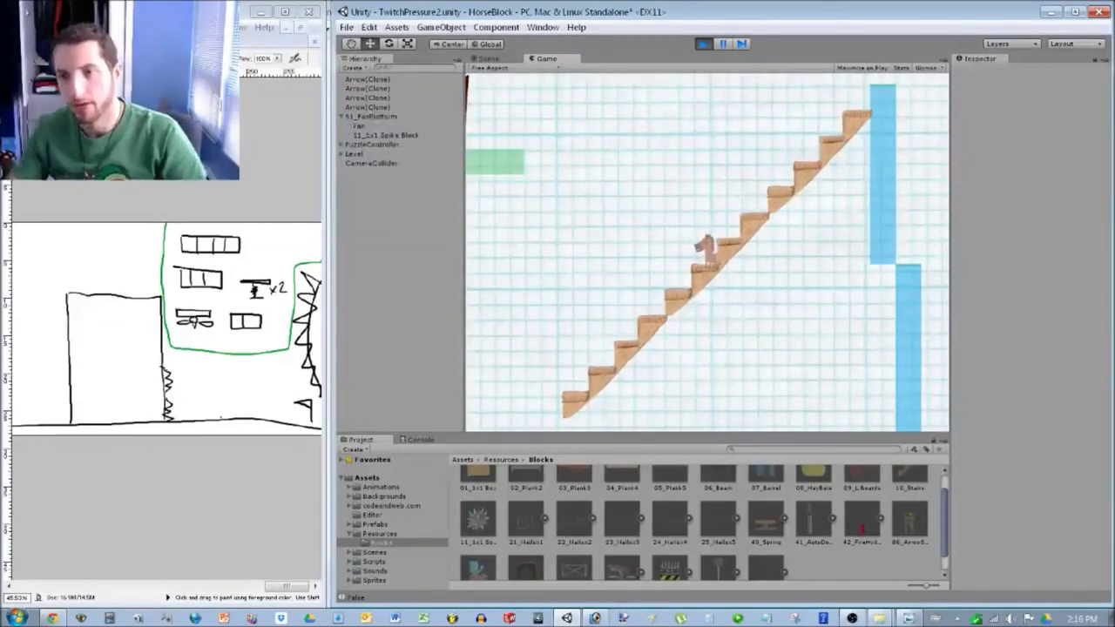
# Examine the giant spike block's travel in the Scene view during play and select it to inspect its properties.
pyautogui.hotkey('ctrl', '1')
pyautogui.scroll(-6, 707, 252)
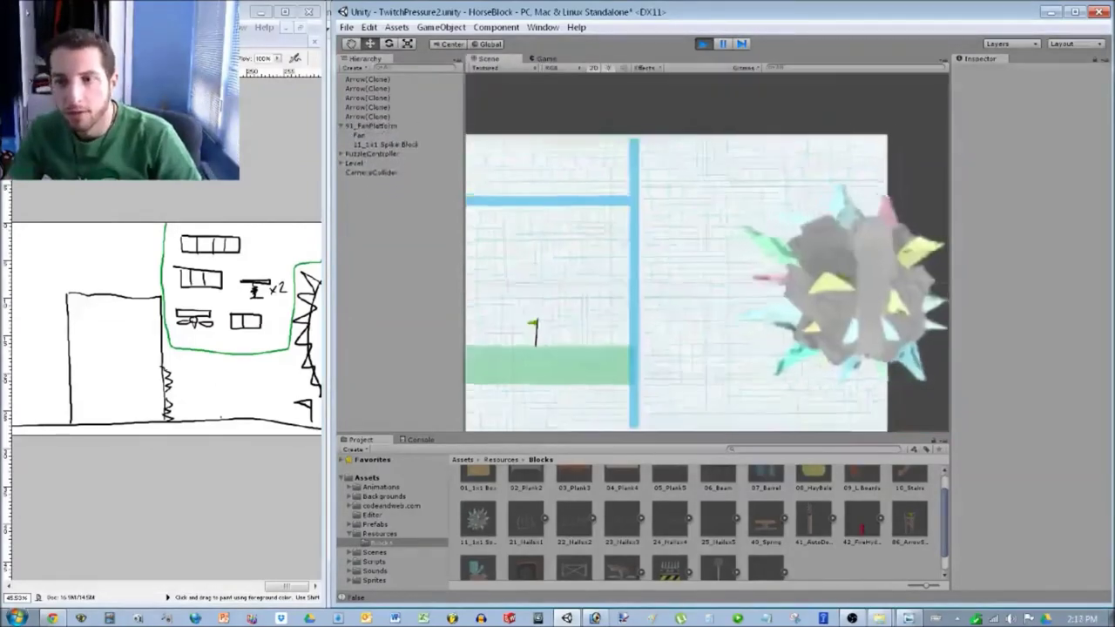
pyautogui.scroll(-3, 707, 253)
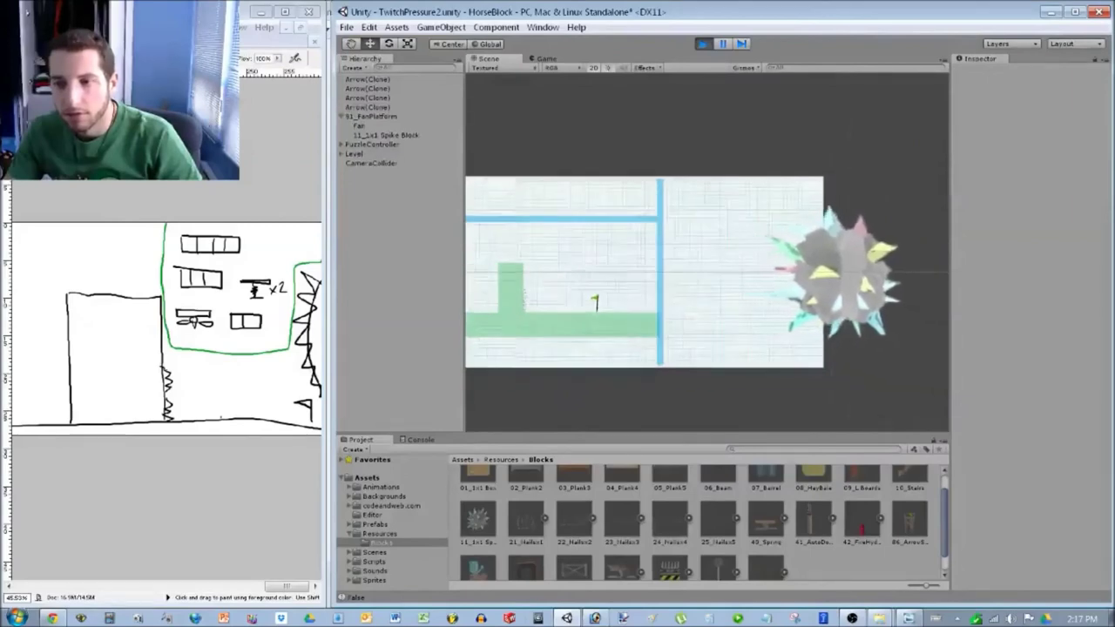
pyautogui.scroll(-2, 705, 251)
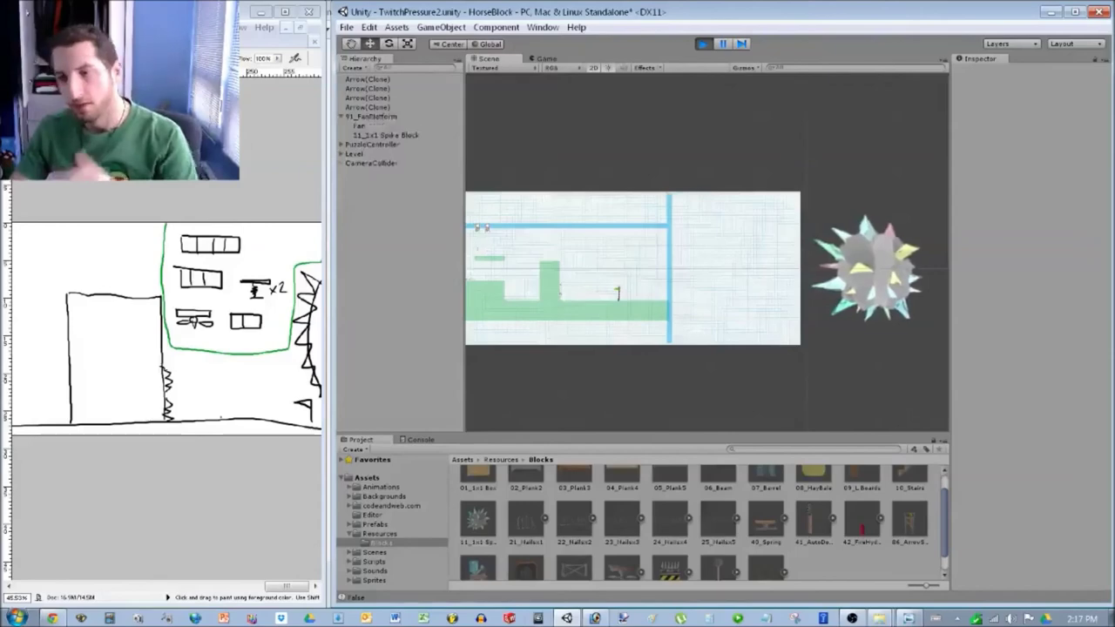
pyautogui.scroll(-2, 708, 253)
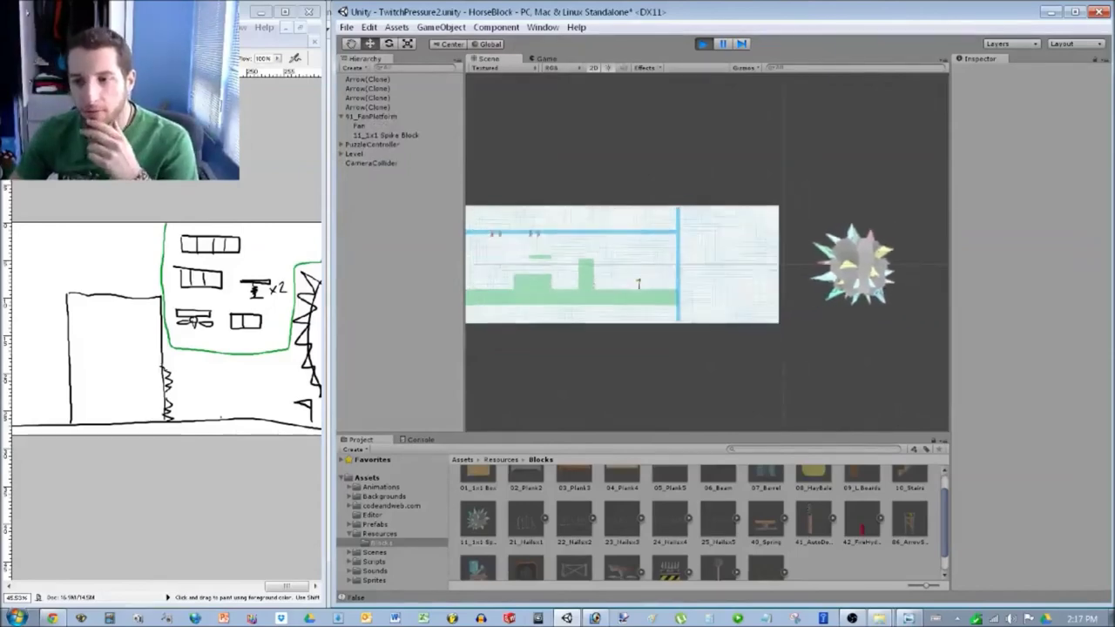
pyautogui.click(854, 266)
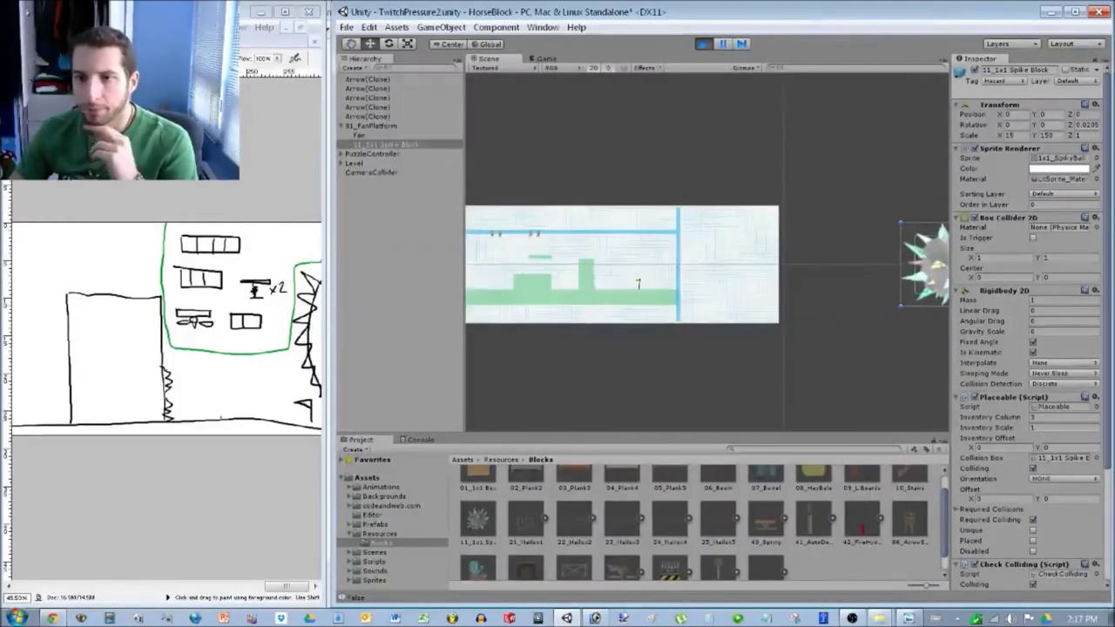
# Restart the playtest and make the horse run and jump away from the giant spike block before ending play.
pyautogui.hotkey('ctrl', 'p')
pyautogui.hotkey('ctrl', 'p')
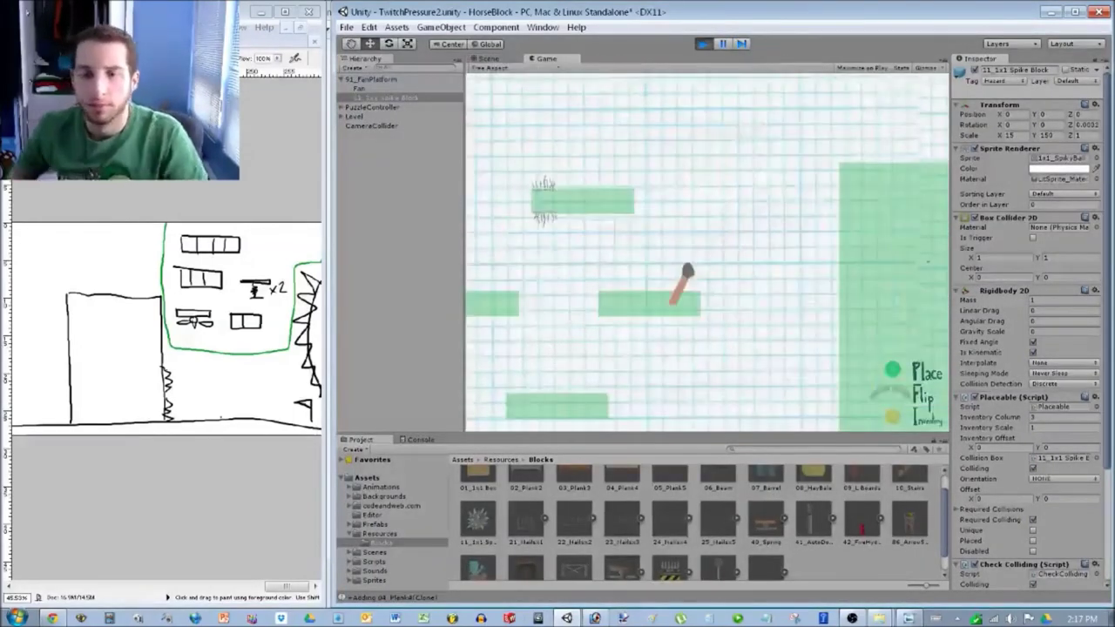
pyautogui.press('Left')
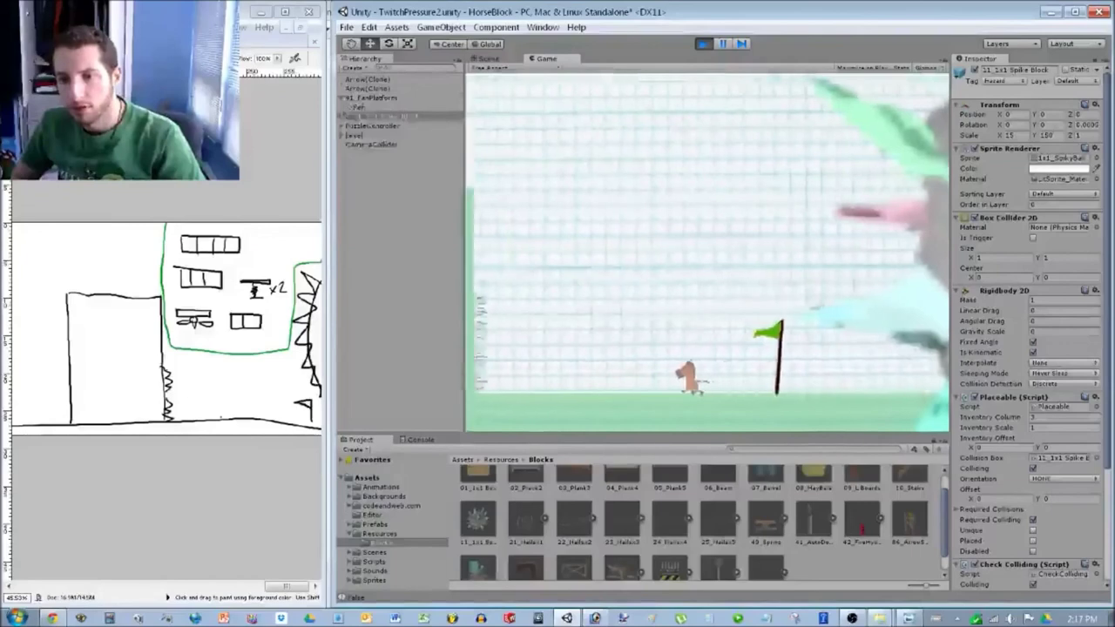
pyautogui.press('space')
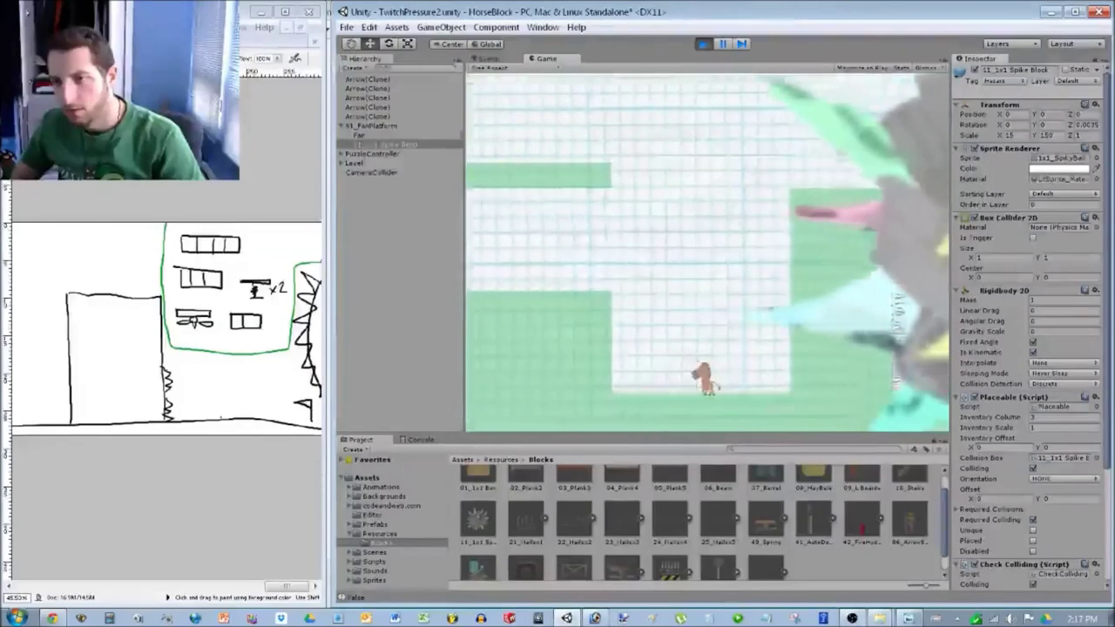
pyautogui.press('Left')
pyautogui.press('space')
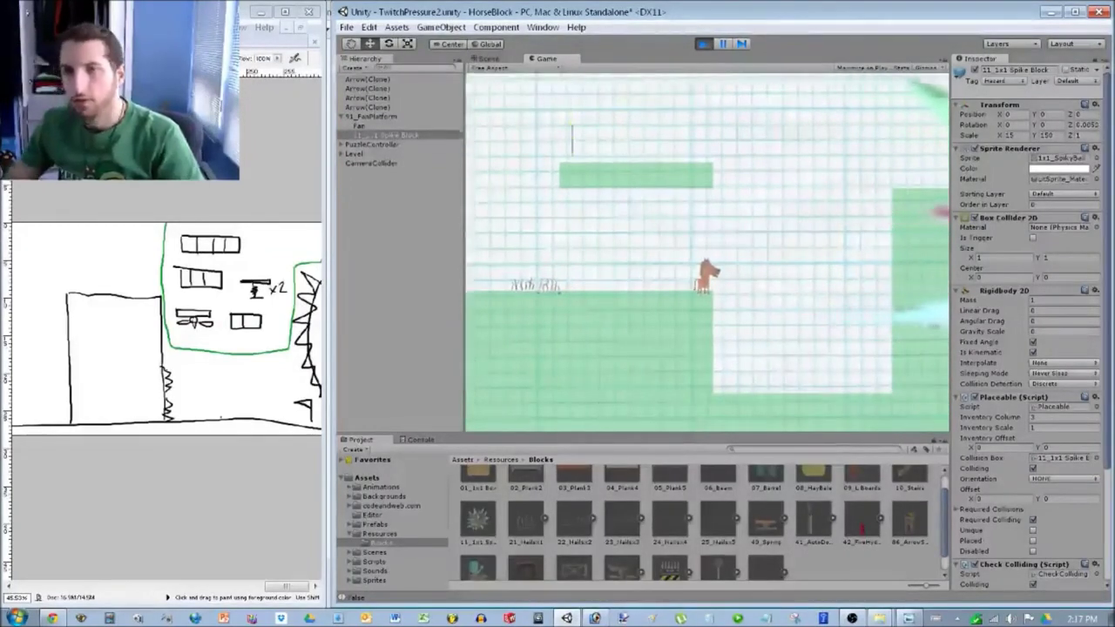
pyautogui.hotkey('ctrl', 'p')
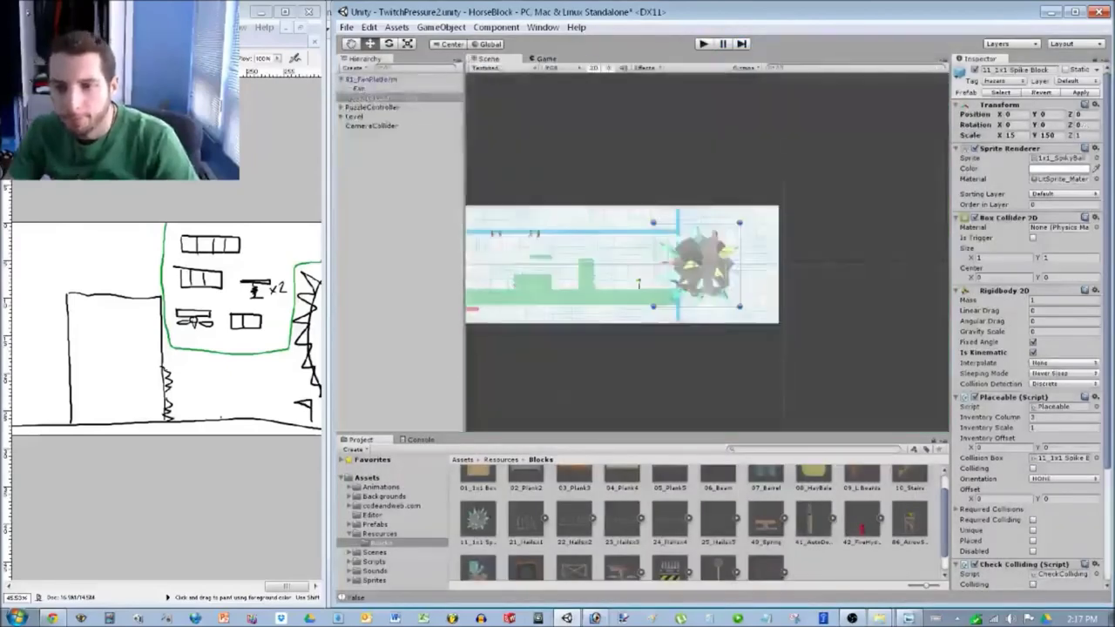
# Set the Y position of 91_FanPlatform to 100.
pyautogui.click(373, 79)
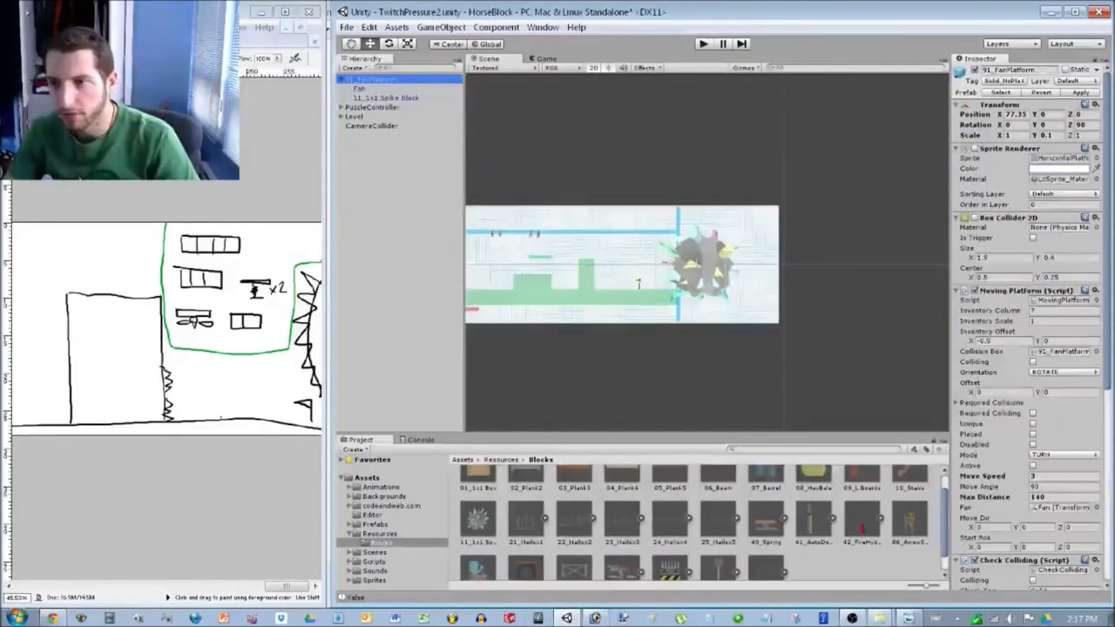
pyautogui.click(1049, 114)
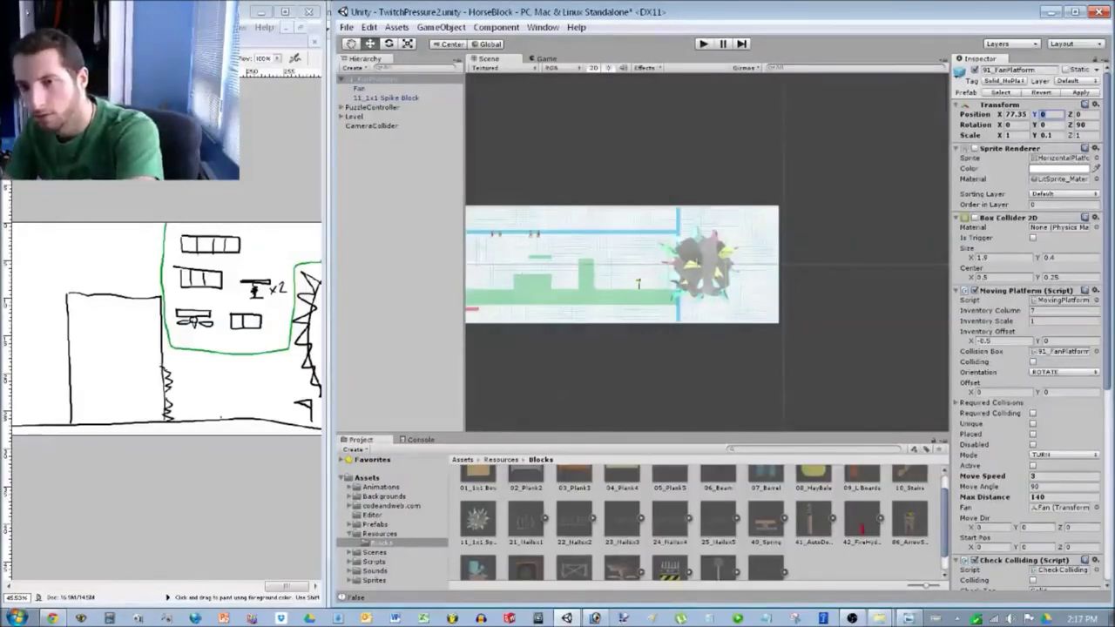
pyautogui.write('100')
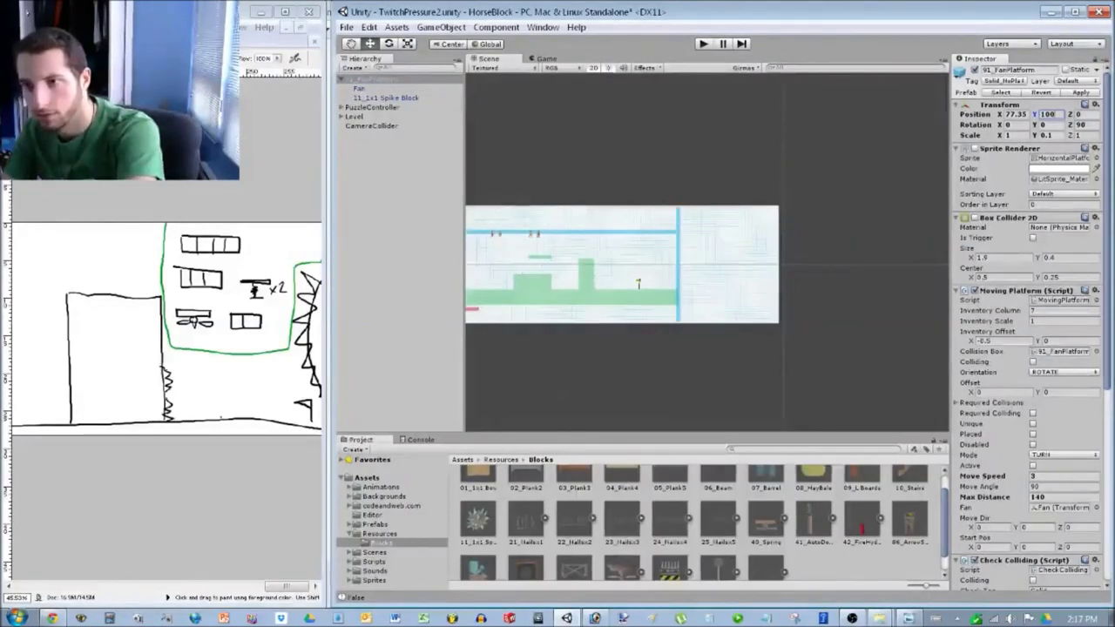
# Try Y positions of -100 and -200 on the child 11_1x1 Spike Block to offset it from its raised parent.
pyautogui.click(386, 98)
pyautogui.click(1049, 114)
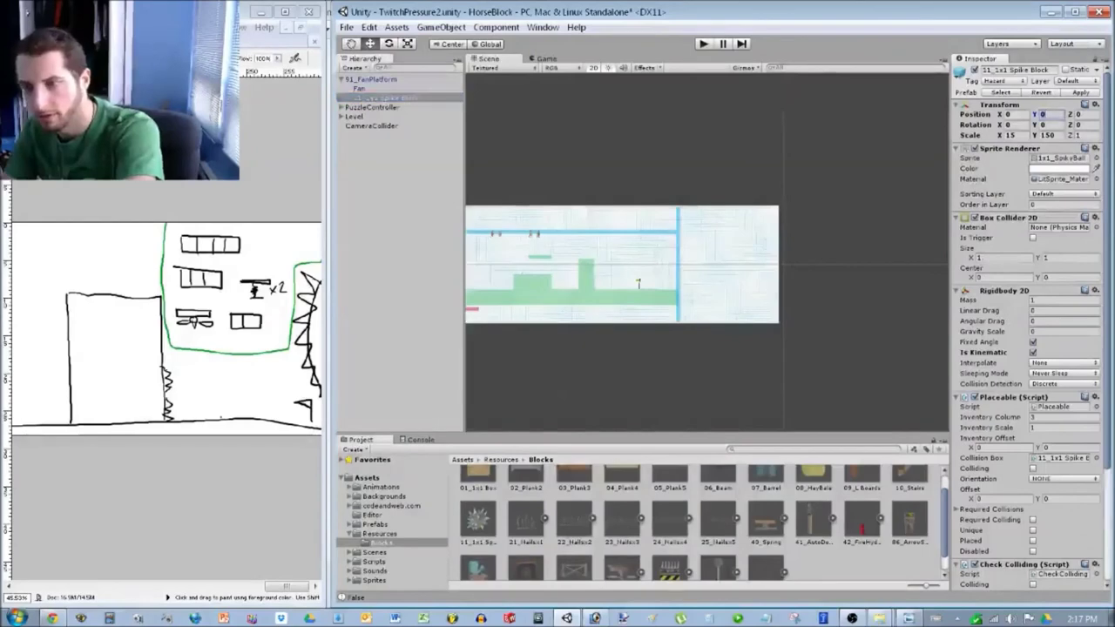
pyautogui.write('-100')
pyautogui.click(707, 157)
pyautogui.scroll(-15, 708, 252)
pyautogui.click(714, 157)
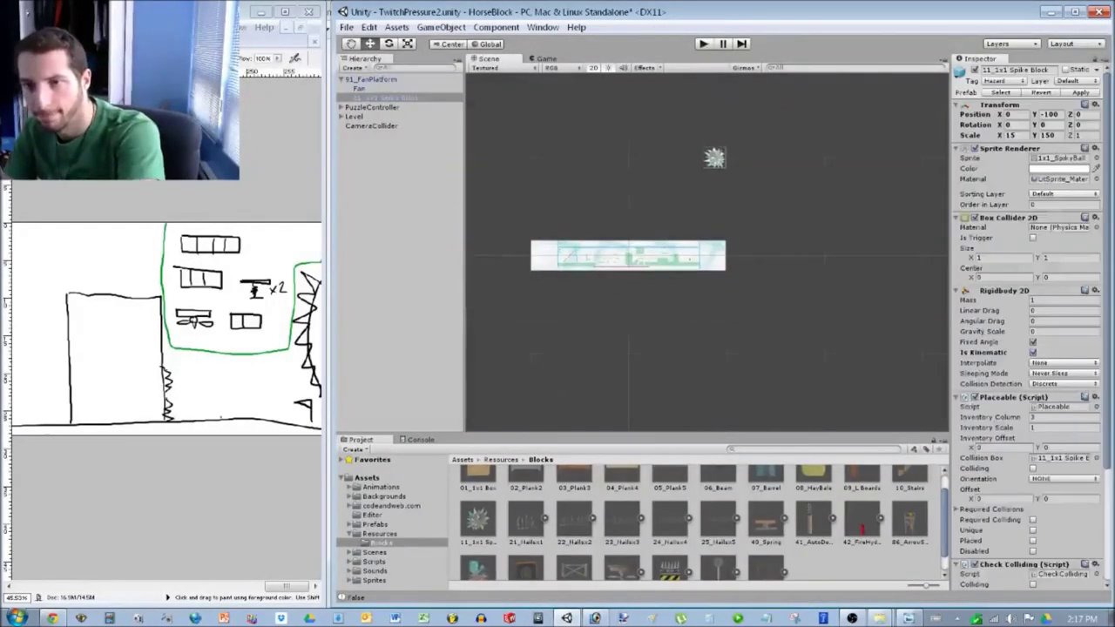
pyautogui.click(1052, 114)
pyautogui.write('-200')
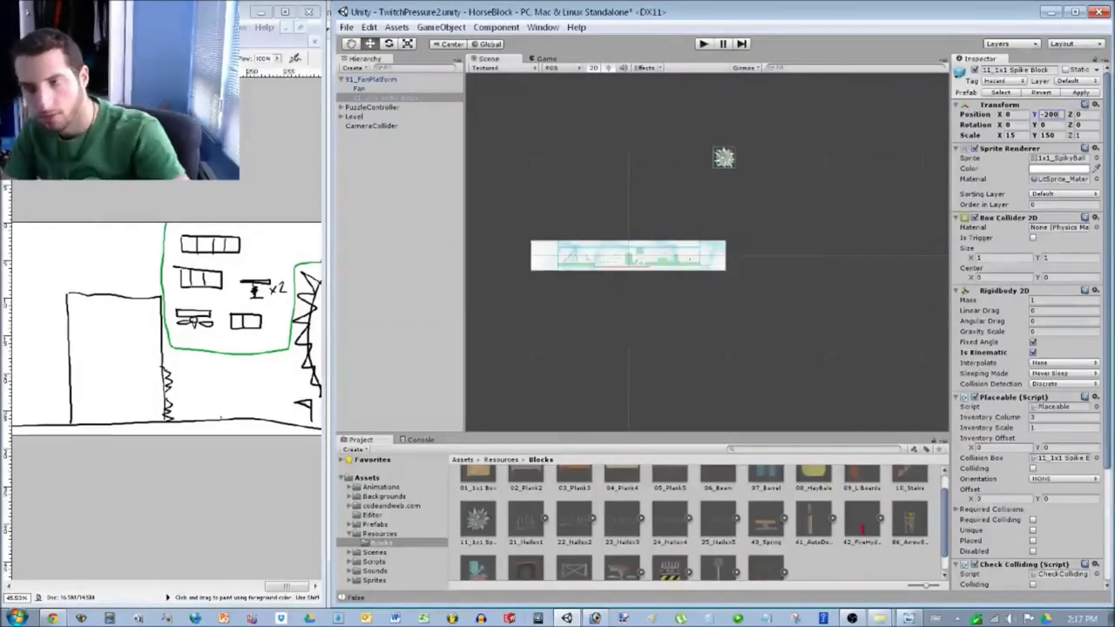
pyautogui.press('Return')
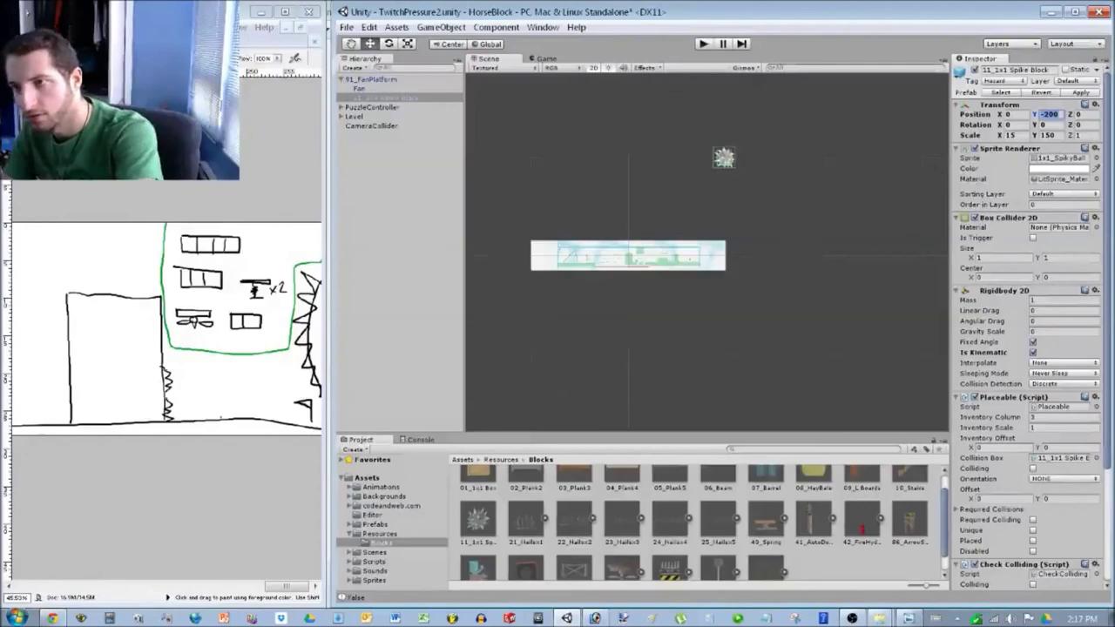
# Set the 11_1x1 Spike Block's position to X -100 and Y 0 relative to 91_FanPlatform.
pyautogui.write('0')
pyautogui.click(1011, 114)
pyautogui.write('-100')
pyautogui.scroll(6, 706, 252)
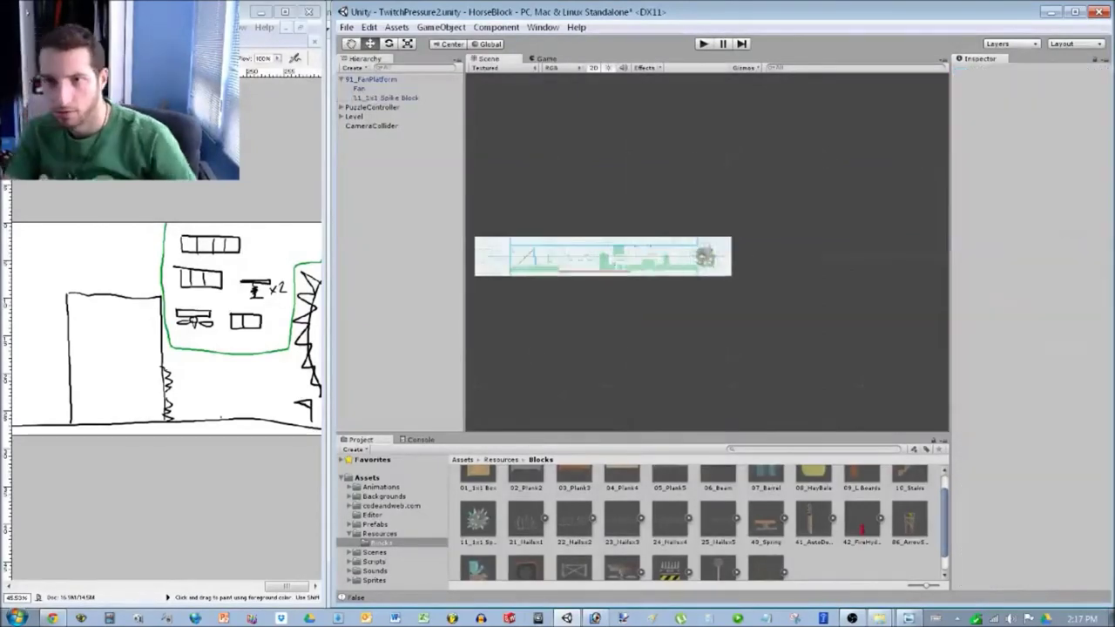
# Playtest the level with the offset spike block, running and jumping the horse ahead of it, and end play.
pyautogui.hotkey('ctrl', 'p')
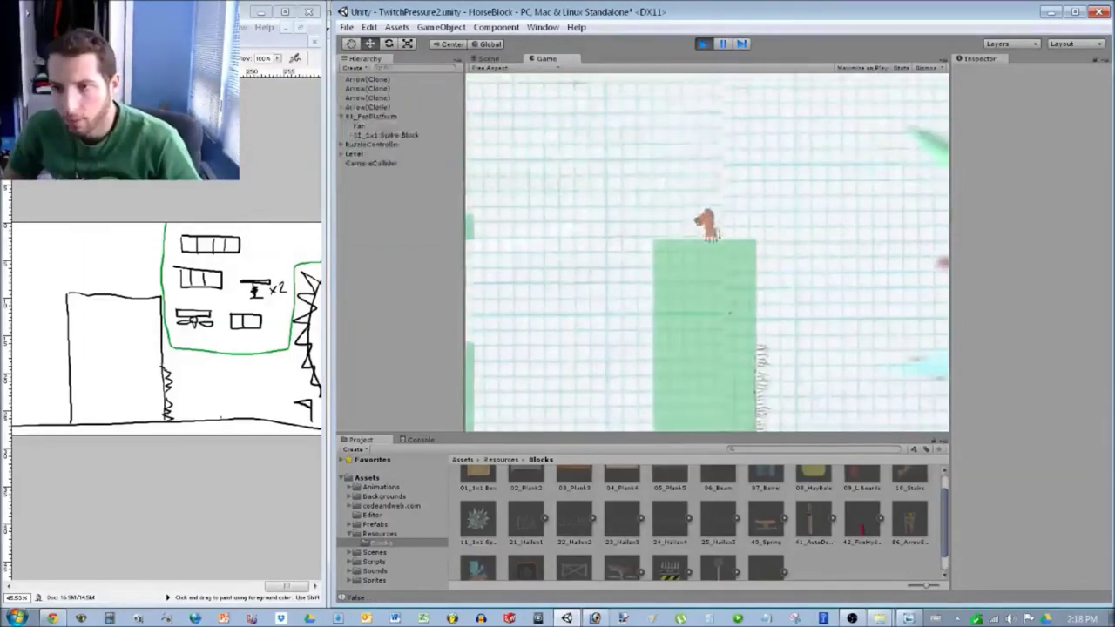
pyautogui.press('Left')
pyautogui.press('space')
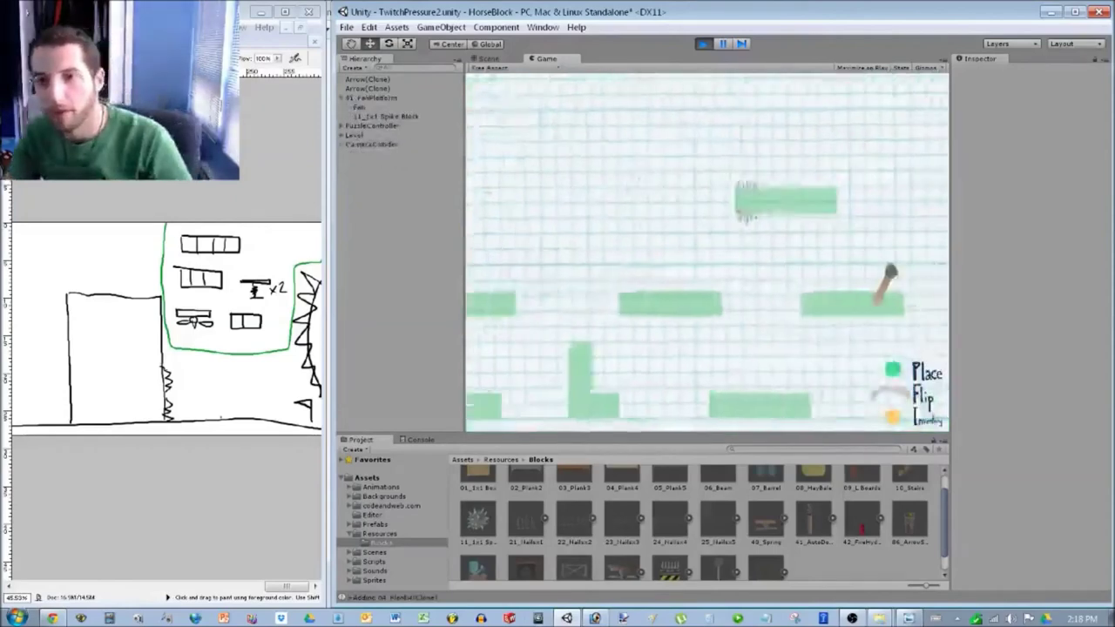
pyautogui.hotkey('ctrl', 'p')
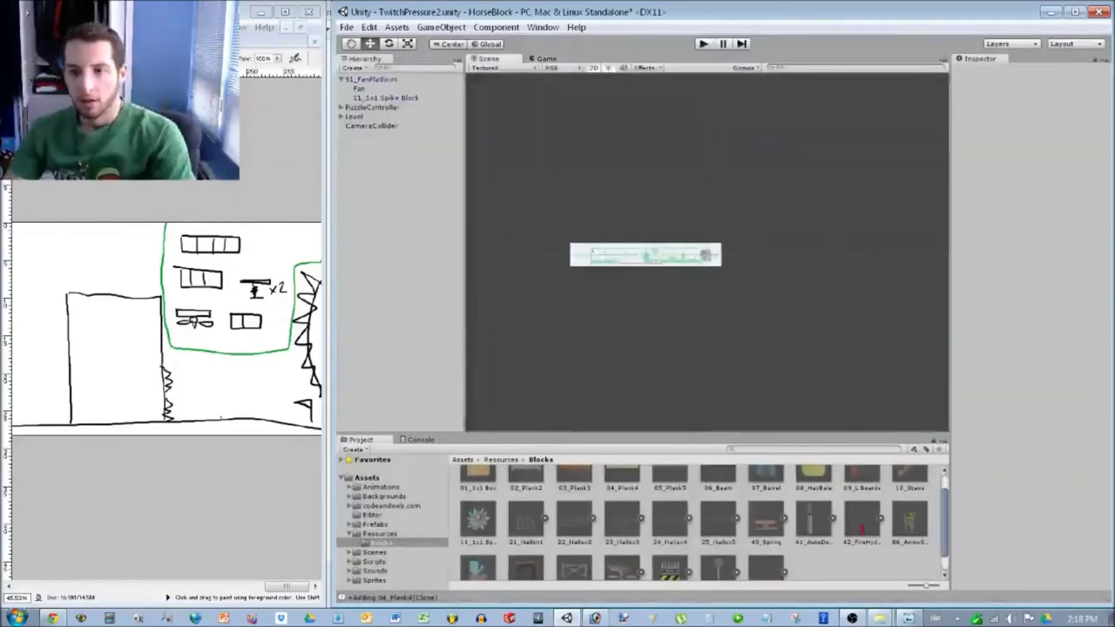
# Examine the level layout in the Scene view from the central platforms to the flag and the giant spike block.
pyautogui.scroll(7, 553, 244)
pyautogui.moveTo(553, 244); pyautogui.dragTo(527, 218, button='middle')
pyautogui.scroll(8, 640, 239)
pyautogui.scroll(2, 640, 240)
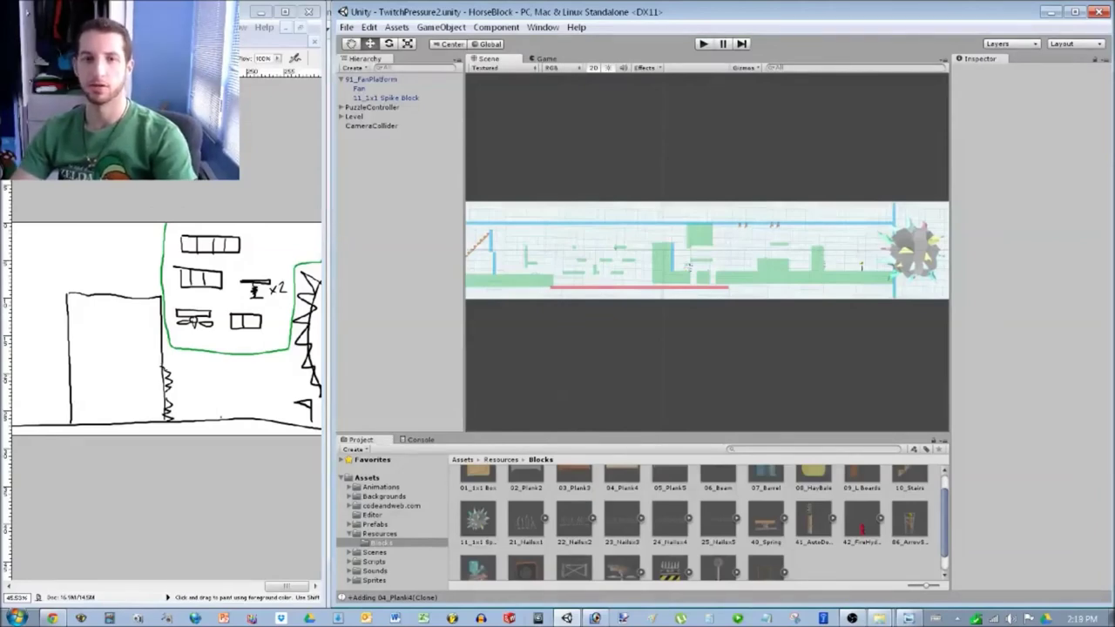
pyautogui.scroll(5, 684, 270)
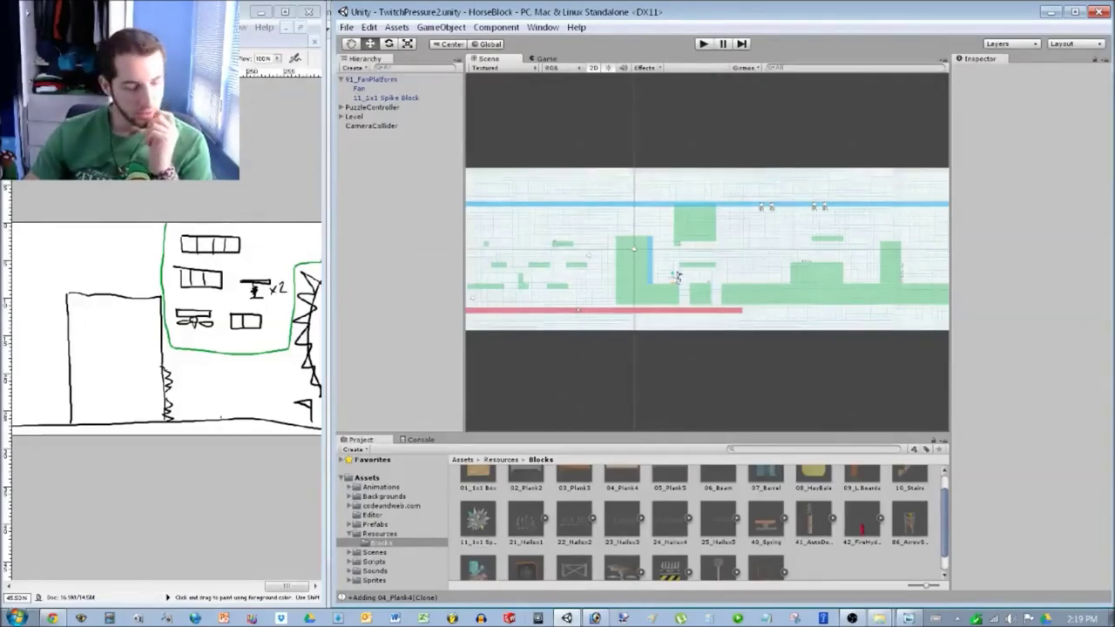
pyautogui.scroll(2, 678, 277)
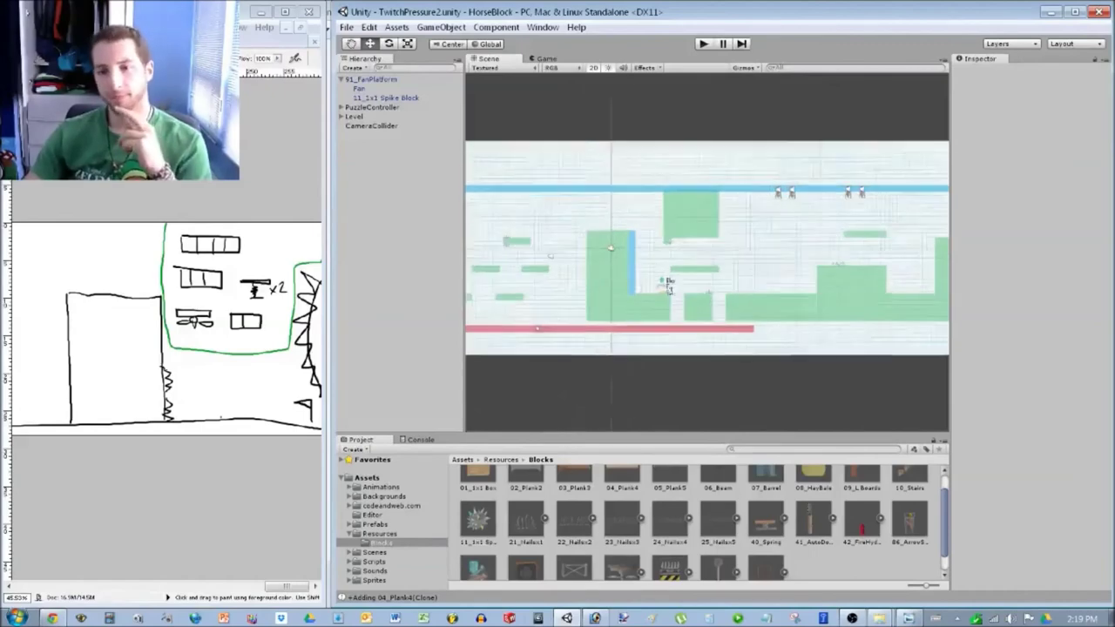
pyautogui.moveTo(669, 288); pyautogui.dragTo(422, 274, button='middle')
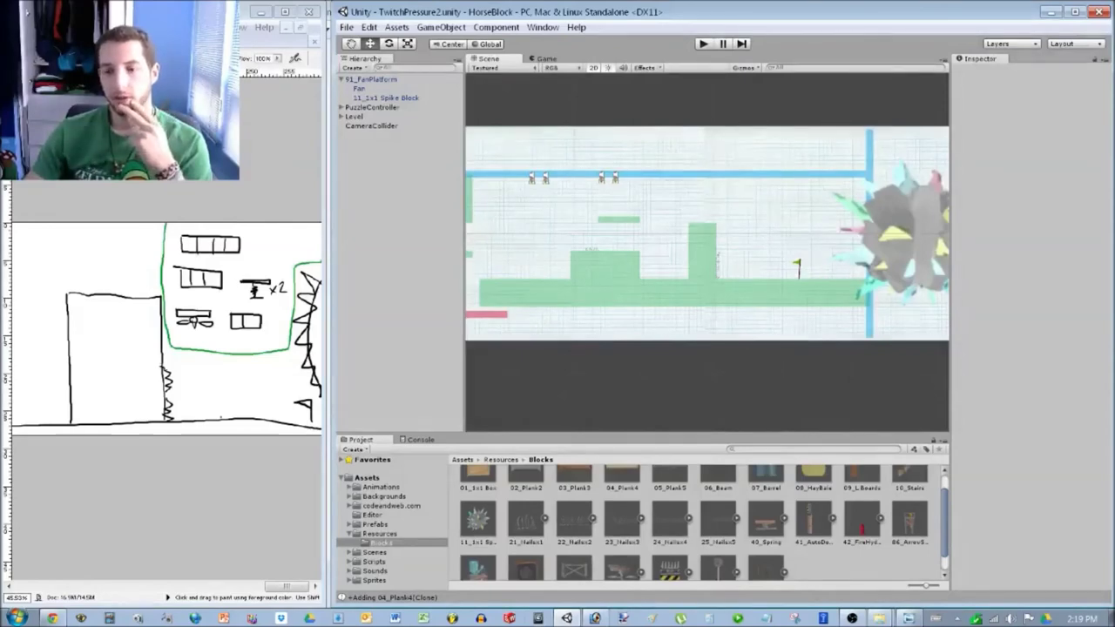
# Switch to Open Broadcaster Software.
pyautogui.hotkey('alt', 'Tab')
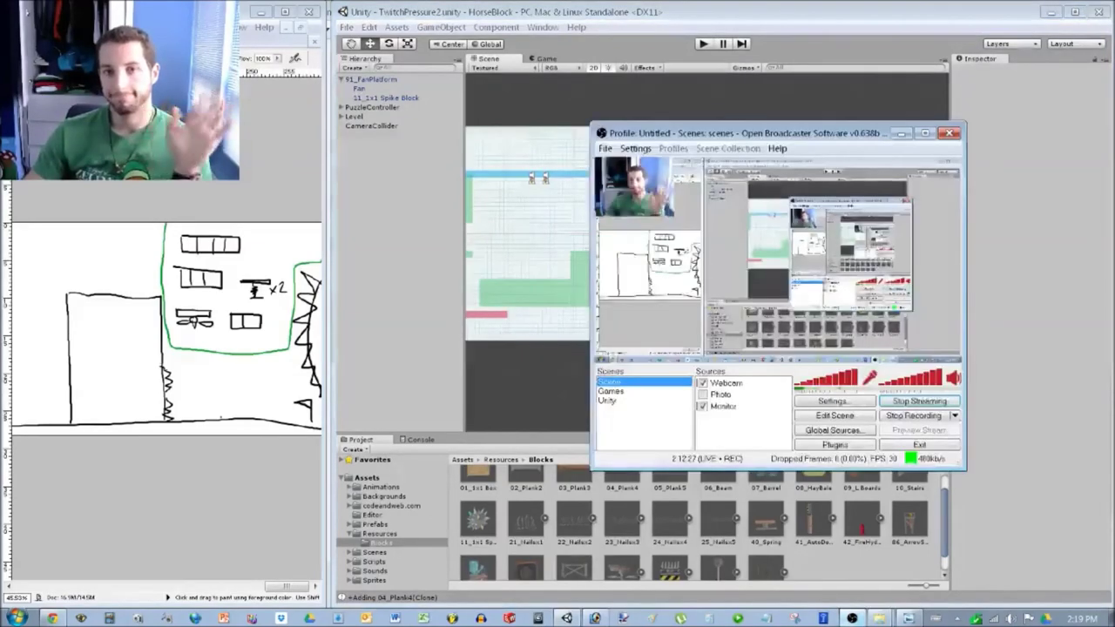